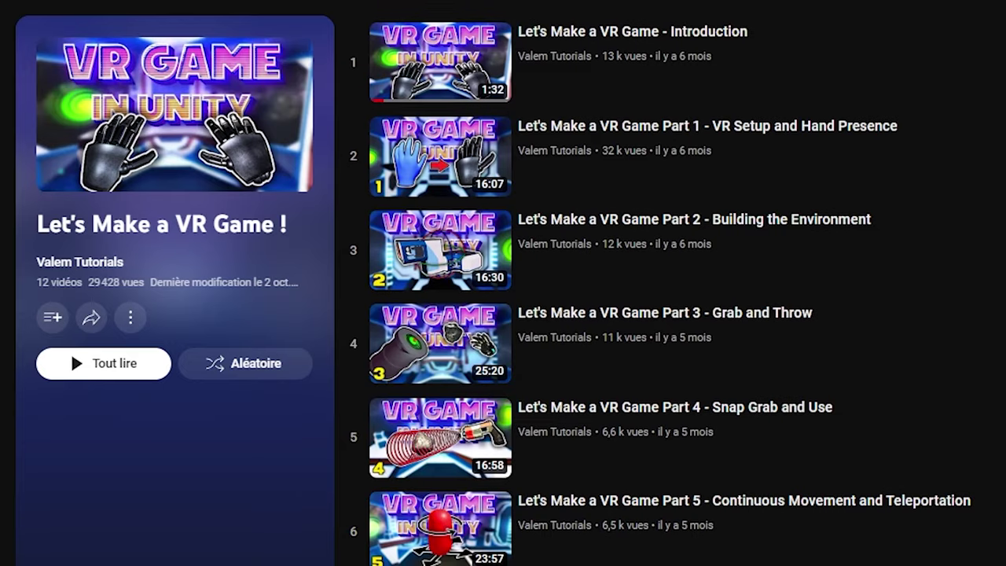
pyautogui.scroll(-1, 675, 282)
pyautogui.scroll(-2, 676, 283)
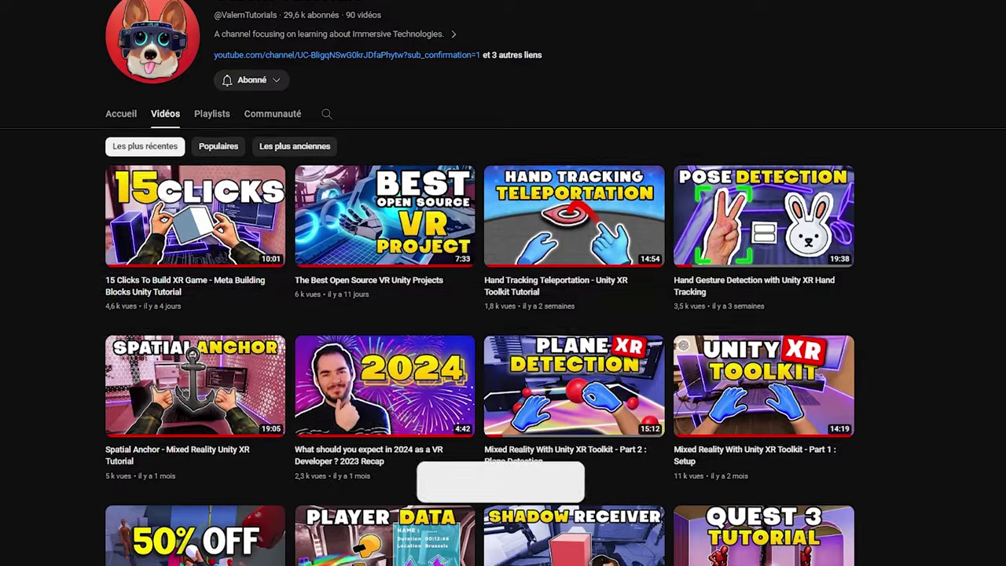
pyautogui.scroll(-4, 503, 314)
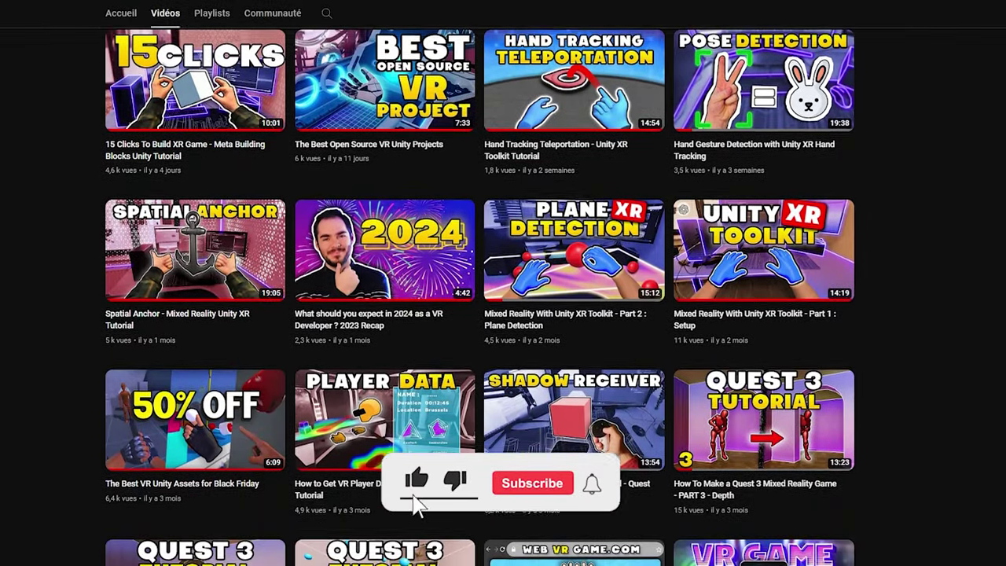
pyautogui.scroll(-2, 502, 314)
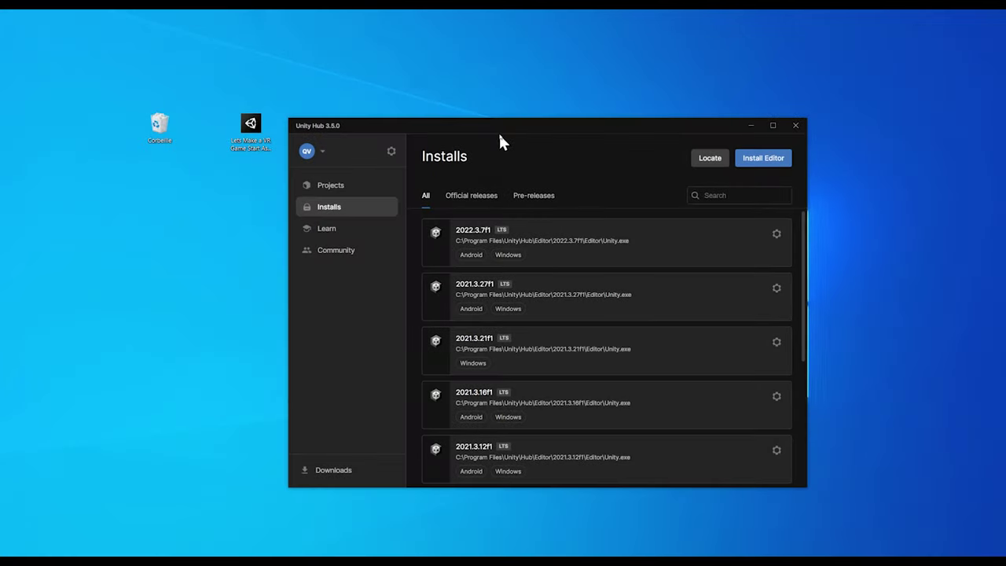
# Check which Android build modules are installed for Unity 2022.3.7f1
pyautogui.moveTo(499, 135); pyautogui.dragTo(487, 122)
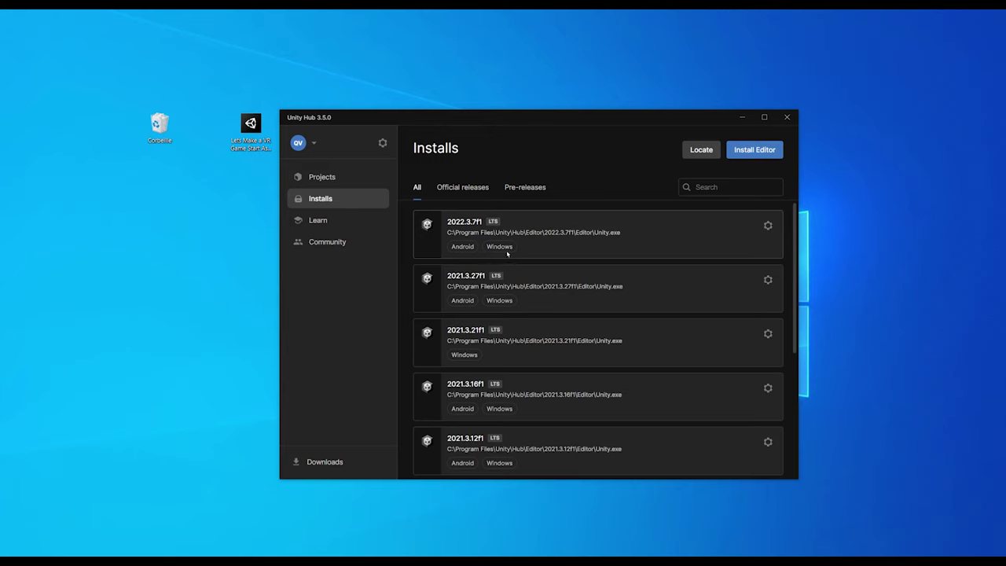
pyautogui.click(767, 227)
pyautogui.click(688, 241)
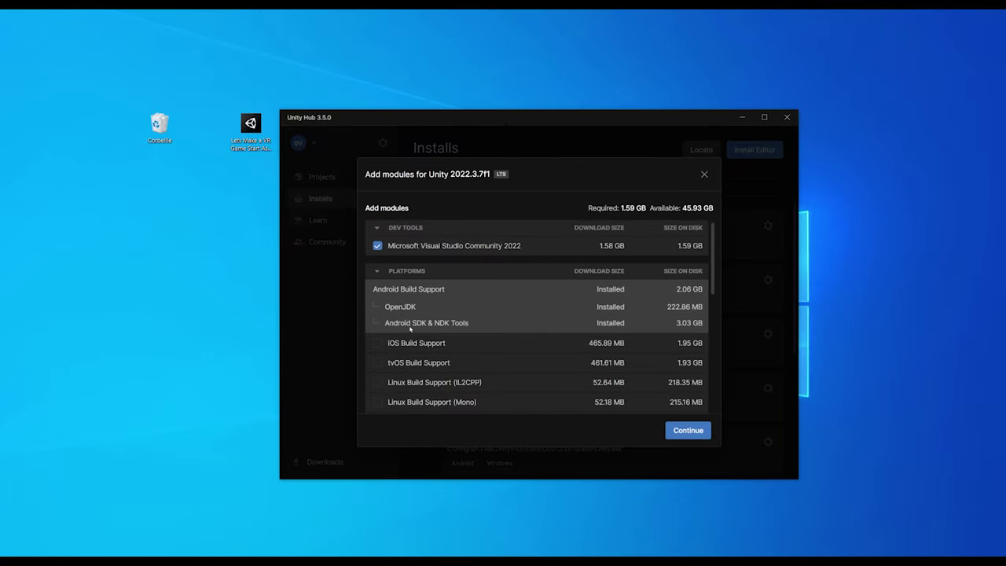
pyautogui.click(704, 174)
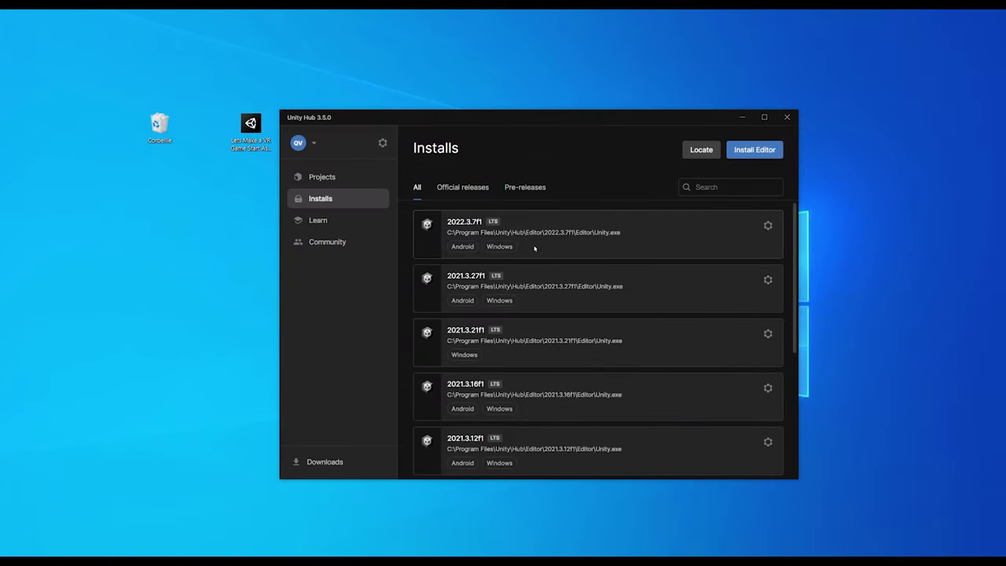
# Start a new project in Unity Hub and name it Space Scraper
pyautogui.click(345, 181)
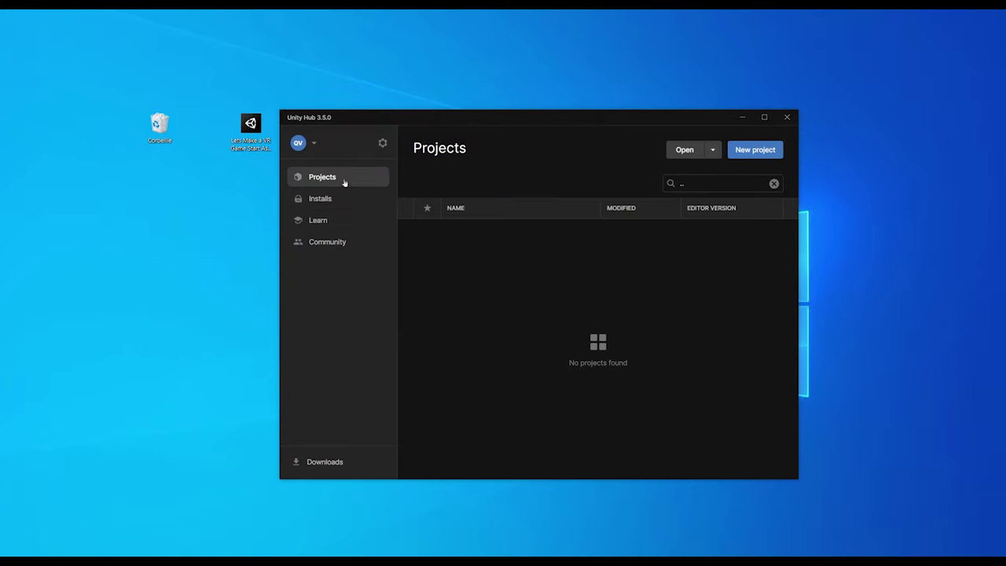
pyautogui.click(754, 149)
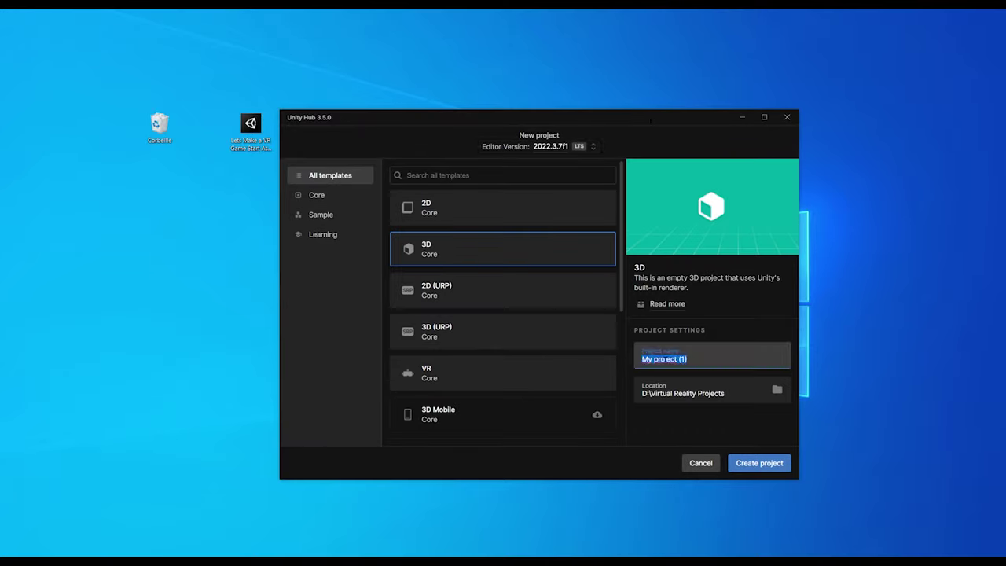
pyautogui.write('Space Scra')
pyautogui.write('pper')
pyautogui.press('BackSpace')
pyautogui.press('BackSpace')
pyautogui.press('BackSpace')
pyautogui.write('er')
pyautogui.click(657, 417)
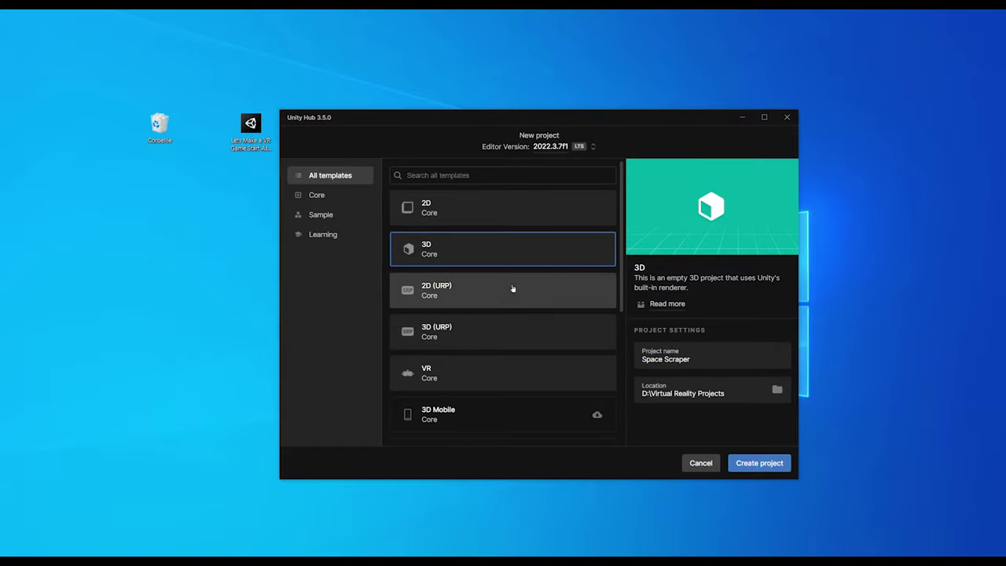
# Compare the 3D (URP) and VR templates, and create the project from the 3D (URP) template
pyautogui.click(442, 336)
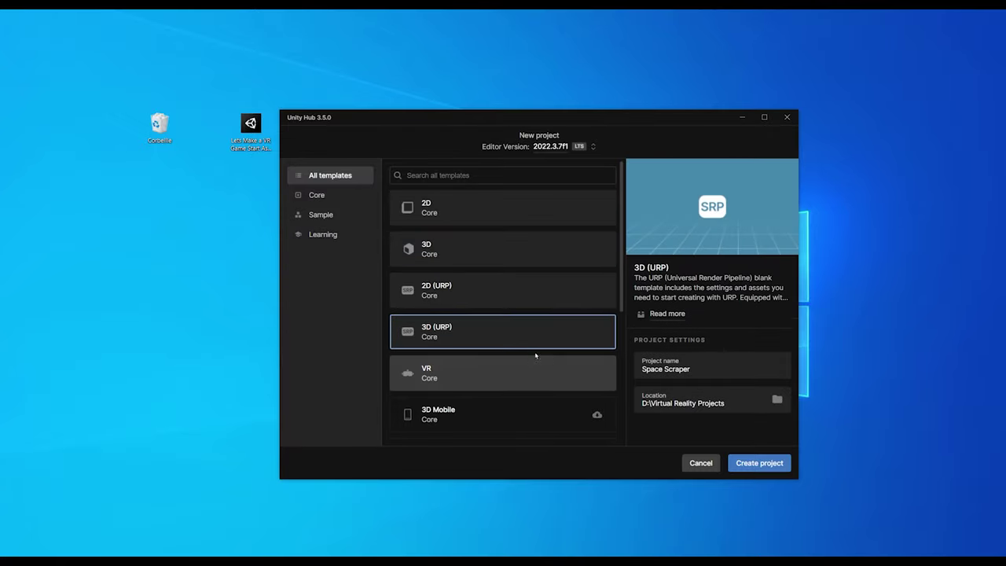
pyautogui.click(455, 375)
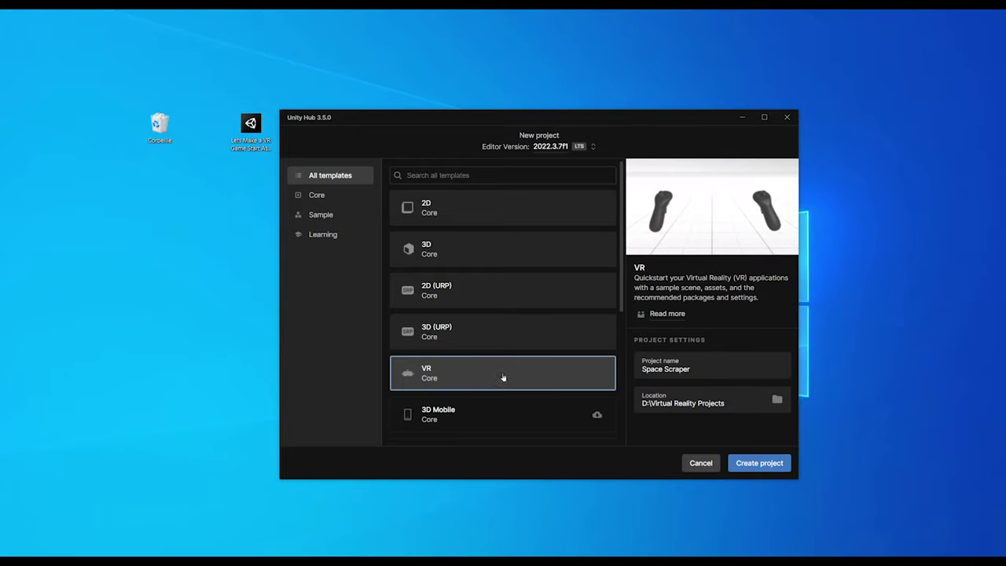
pyautogui.click(471, 344)
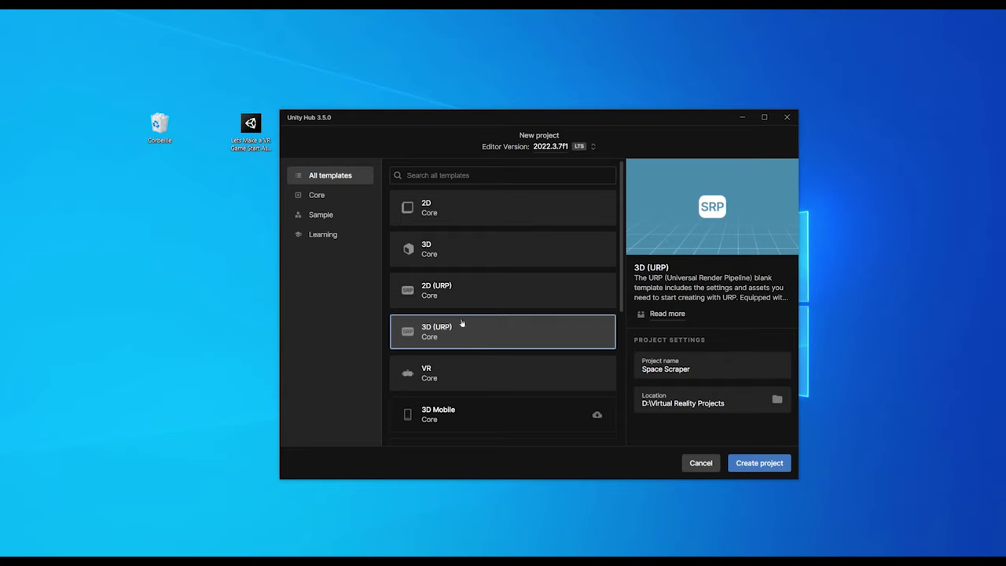
pyautogui.click(759, 464)
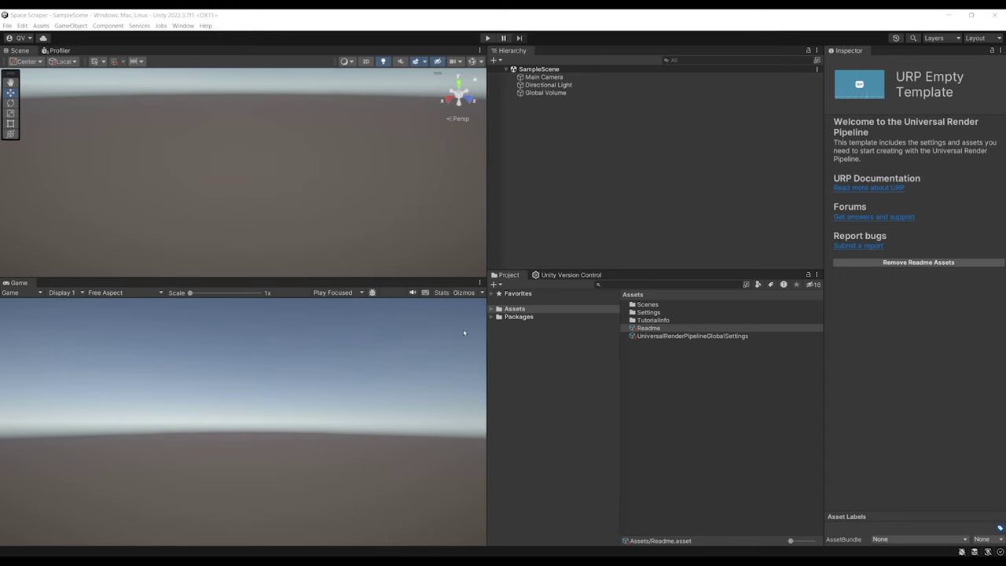
# Remove the URP template's readme assets from the project
pyautogui.click(924, 264)
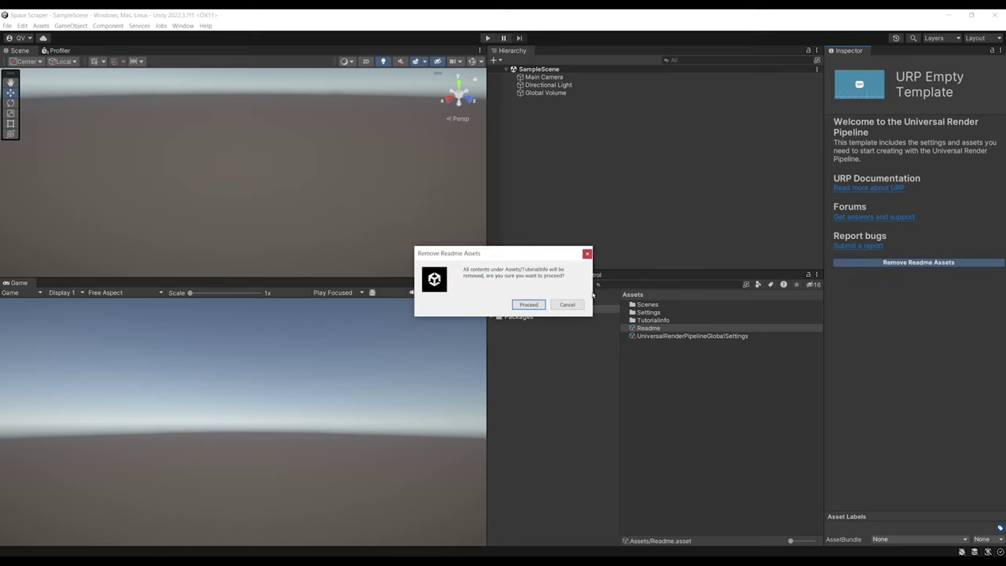
pyautogui.click(523, 305)
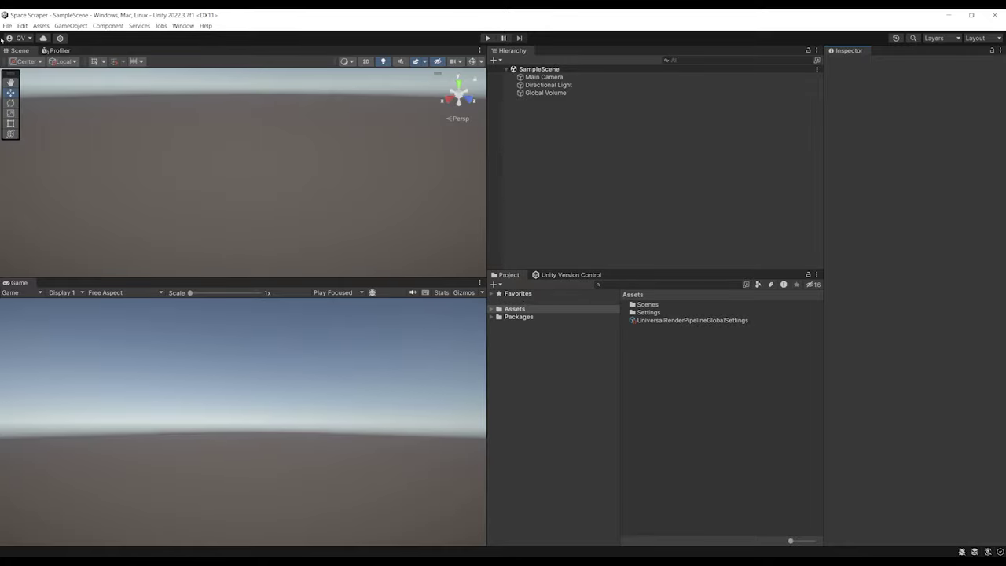
# Install XR Plugin Management from the project settings and display its plug-in provider options
pyautogui.click(22, 25)
pyautogui.click(78, 298)
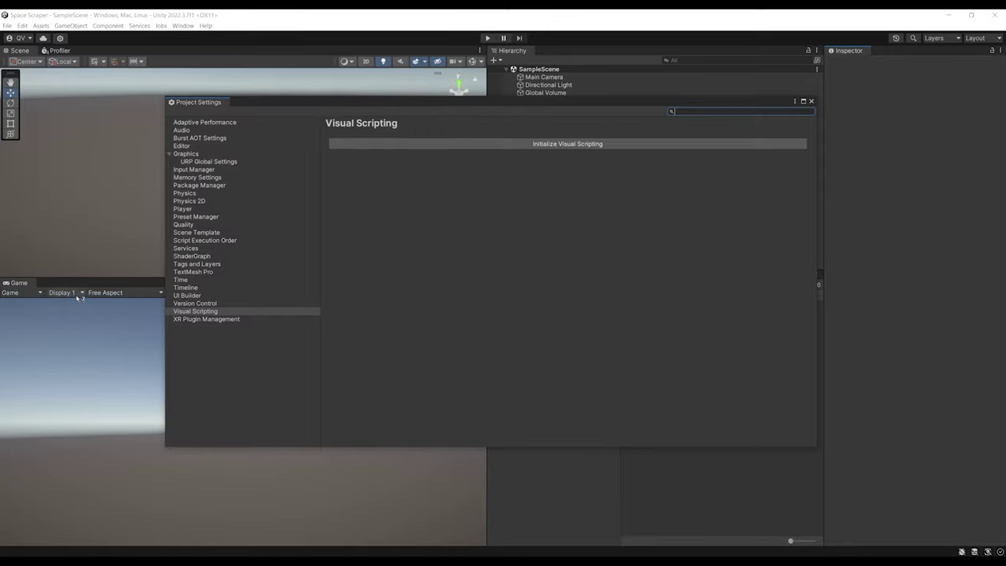
pyautogui.click(195, 319)
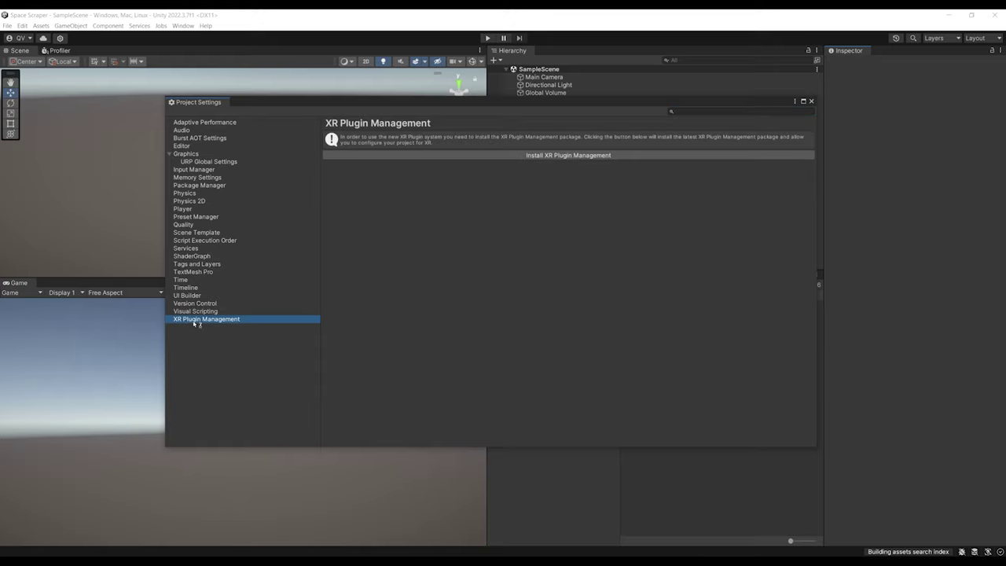
pyautogui.click(542, 156)
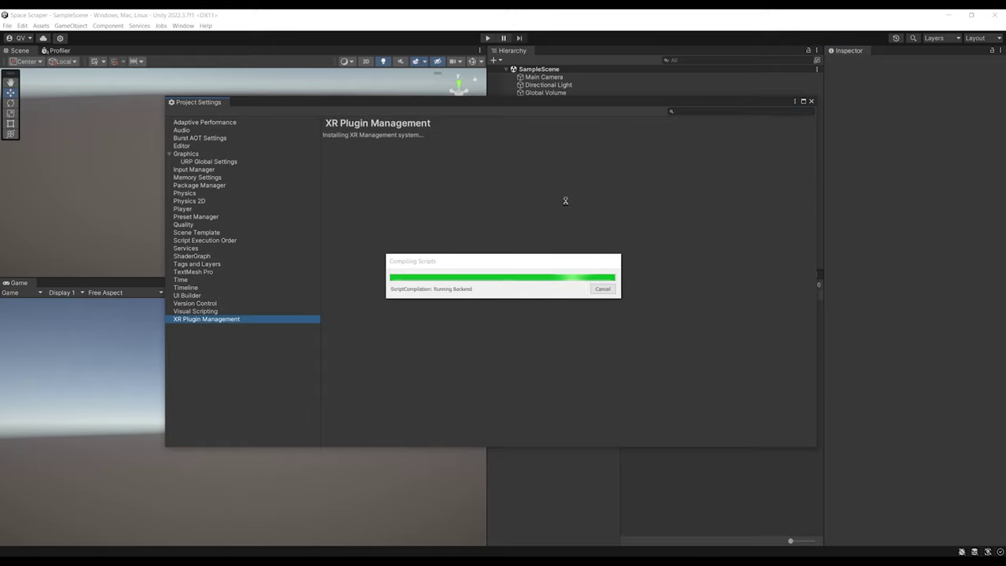
pyautogui.click(223, 320)
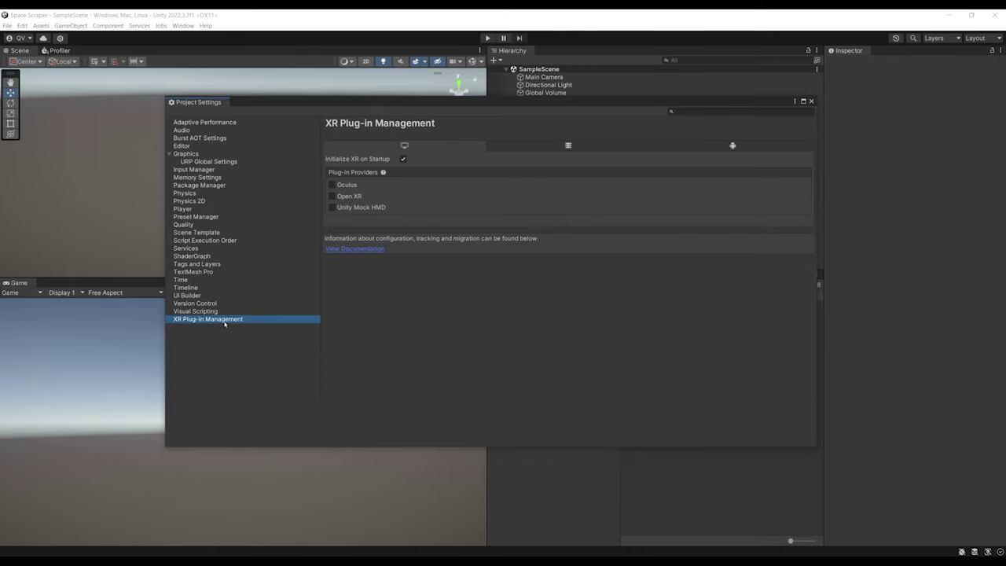
# Enable OpenXR as plug-in provider for both desktop and Android, accepting the new input system backends and the editor restart
pyautogui.click(346, 196)
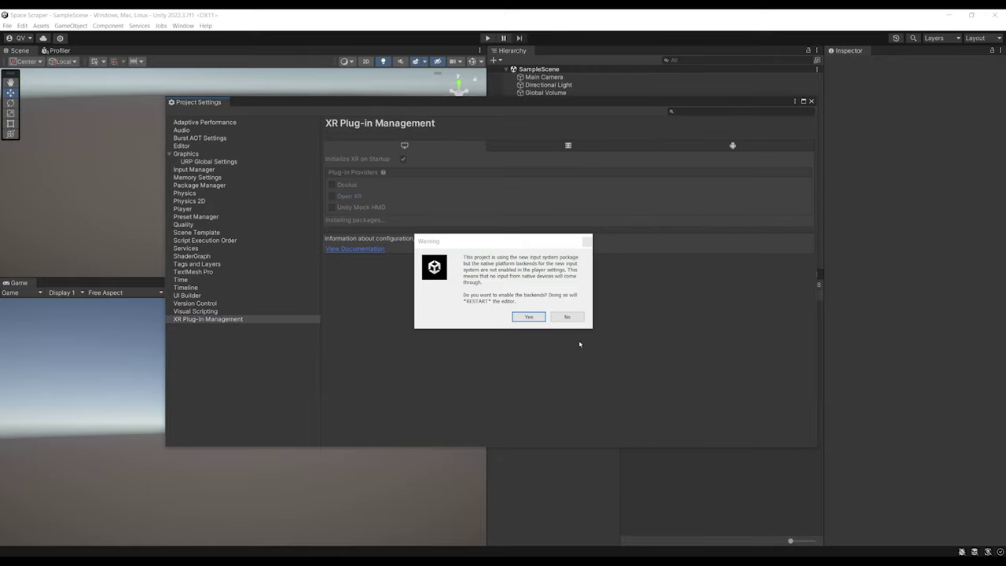
pyautogui.click(527, 316)
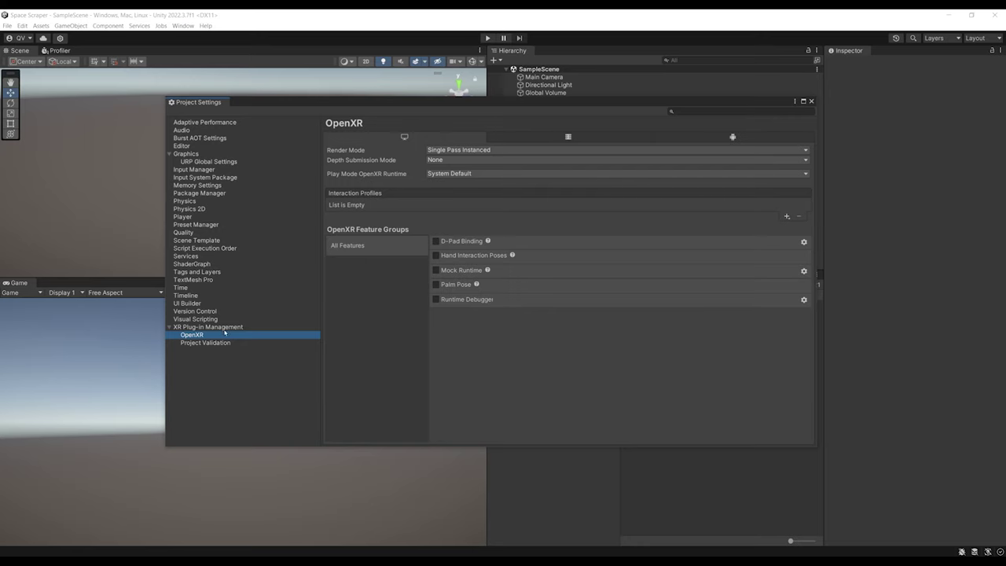
pyautogui.click(223, 327)
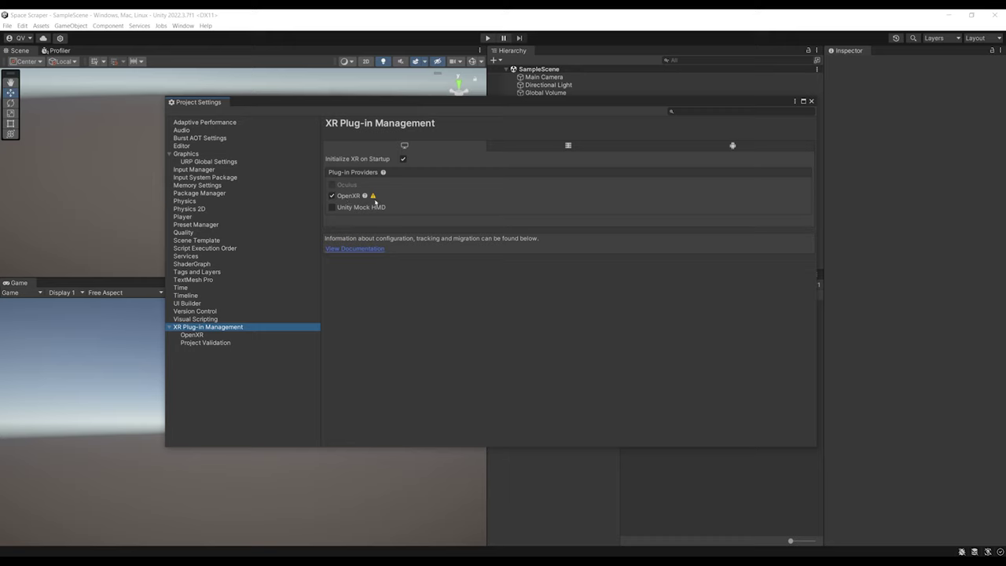
pyautogui.moveTo(361, 199)
pyautogui.click(720, 148)
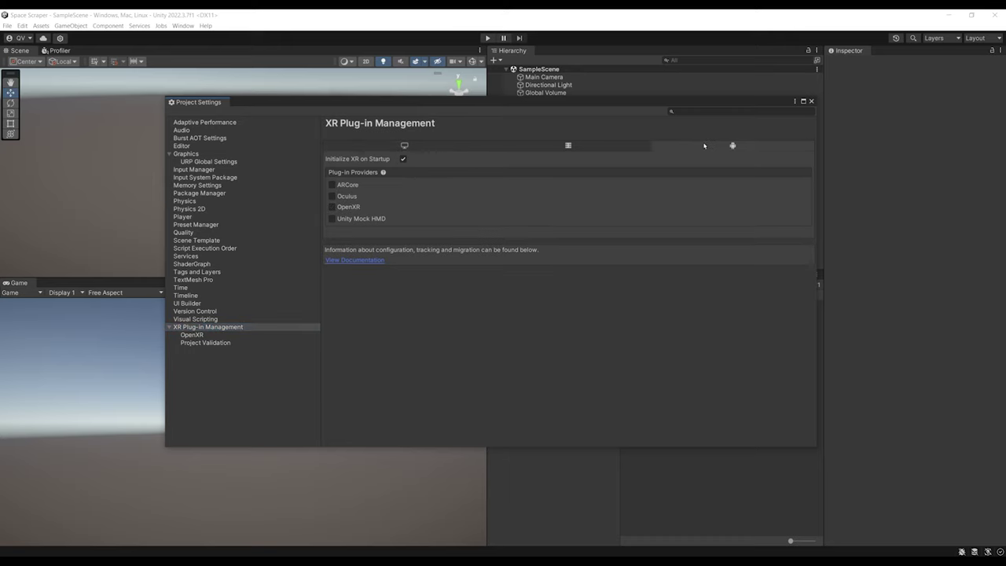
pyautogui.click(344, 208)
# Add the Valve Index, HTC Vive, HP Reverb G2 and Microsoft Motion controller profiles to the desktop OpenXR interaction profiles
pyautogui.click(432, 145)
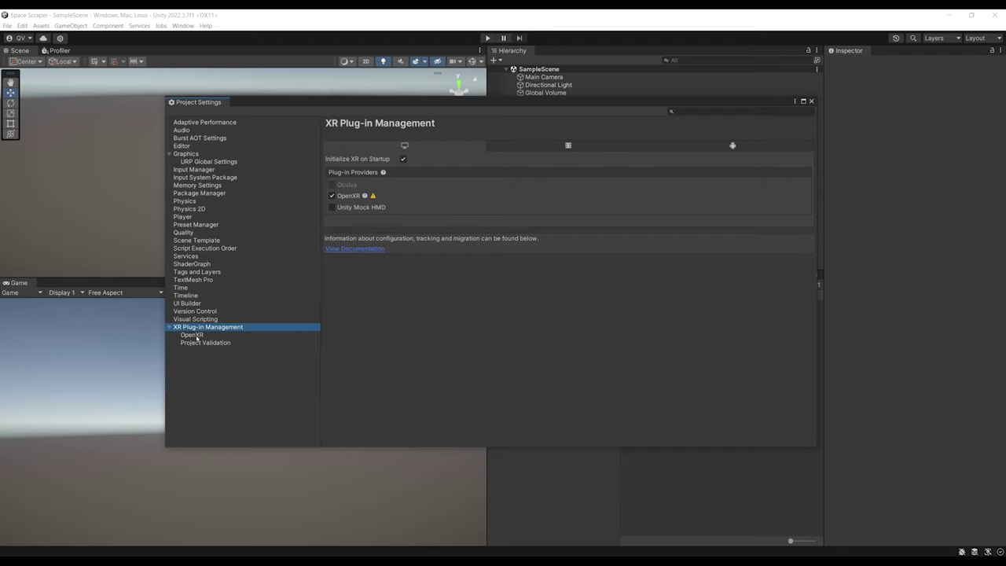
pyautogui.click(192, 334)
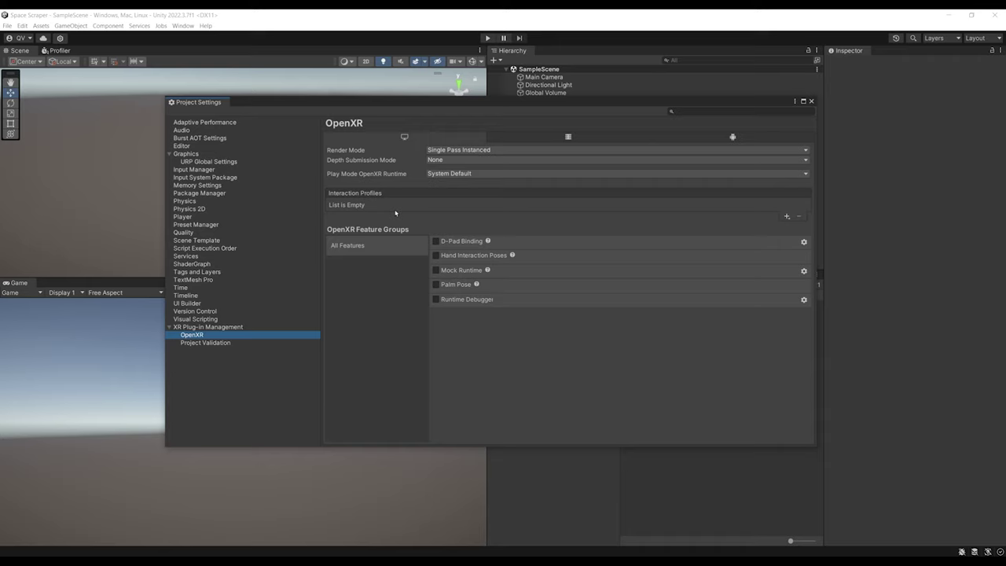
pyautogui.click(787, 217)
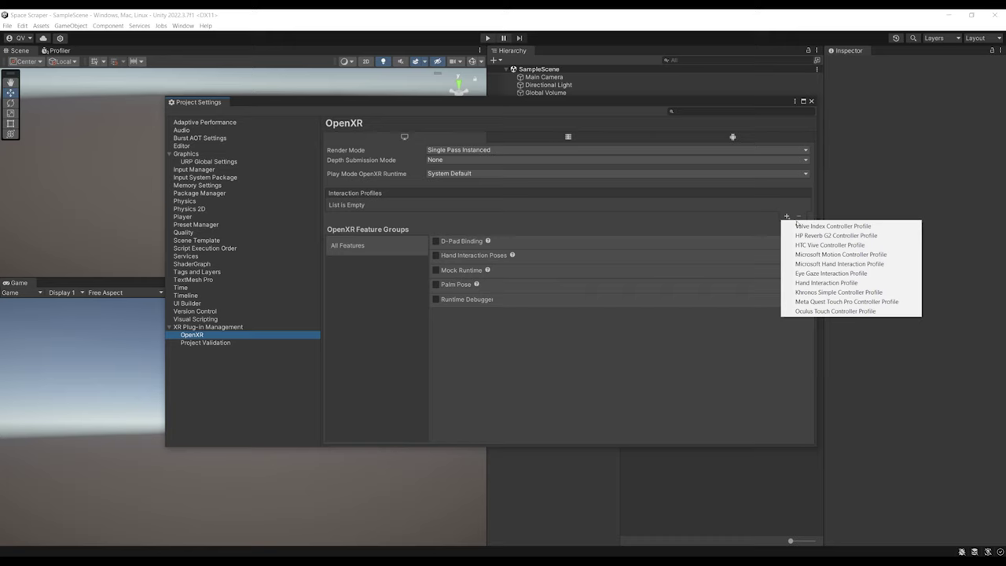
pyautogui.click(797, 225)
pyautogui.click(787, 217)
pyautogui.click(805, 235)
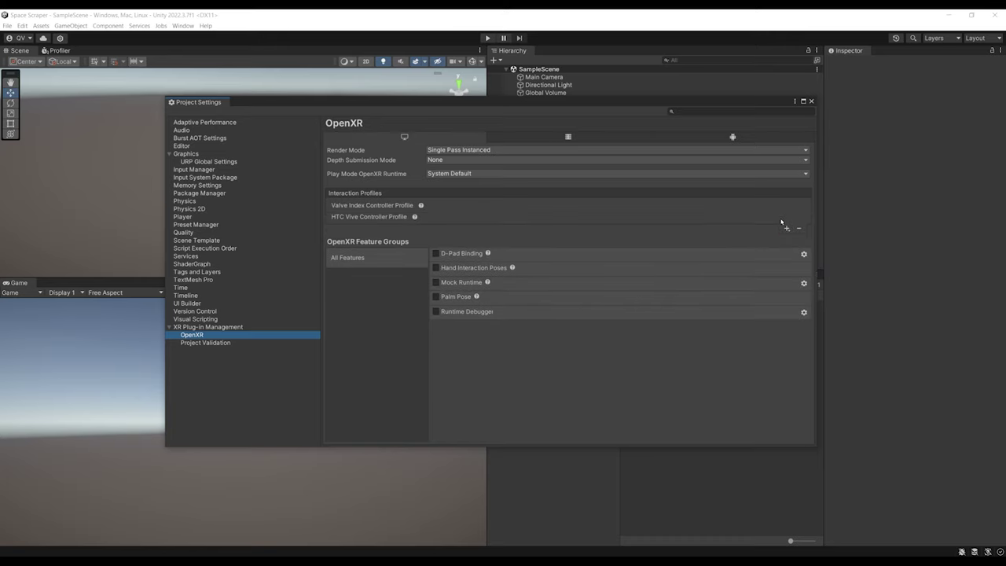
pyautogui.click(787, 228)
pyautogui.click(795, 237)
pyautogui.click(787, 239)
pyautogui.click(795, 248)
# Add the Microsoft Hand Interaction, Hand Interaction, Meta Quest Touch Pro and Oculus Touch profiles to the desktop OpenXR settings
pyautogui.click(786, 251)
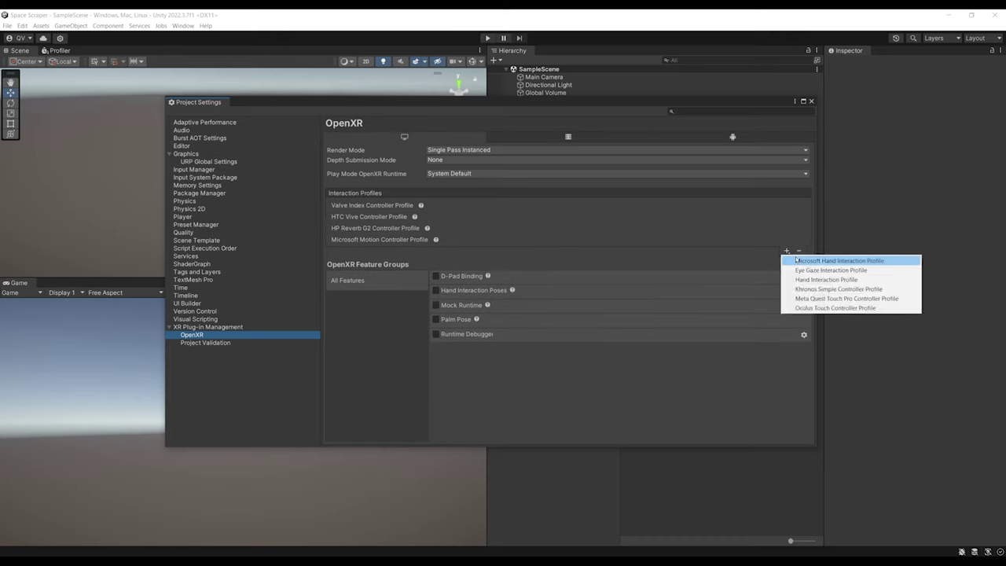
pyautogui.click(795, 260)
pyautogui.click(786, 261)
pyautogui.click(795, 281)
pyautogui.click(787, 273)
pyautogui.click(795, 302)
pyautogui.click(786, 285)
pyautogui.click(794, 312)
pyautogui.click(786, 295)
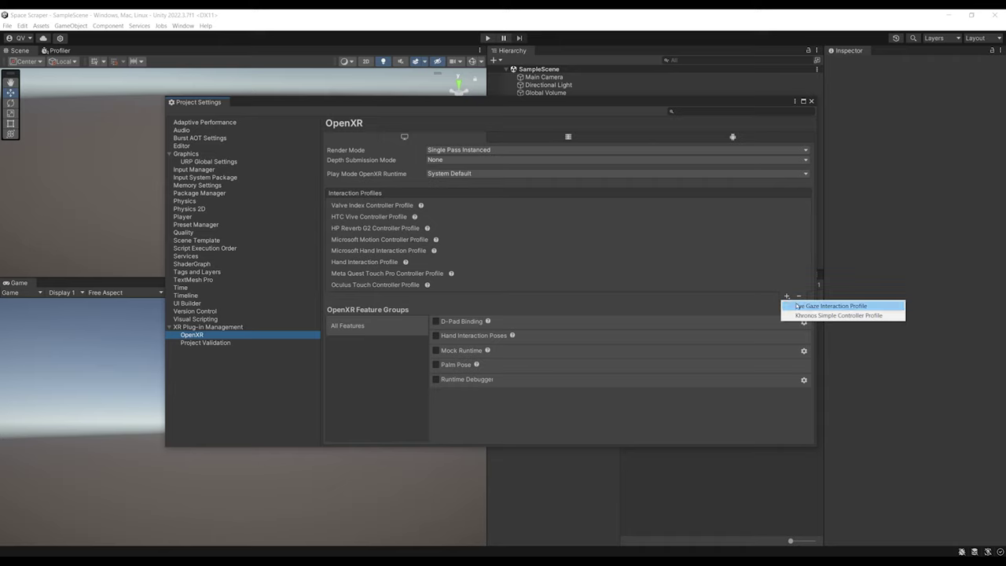
pyautogui.click(703, 309)
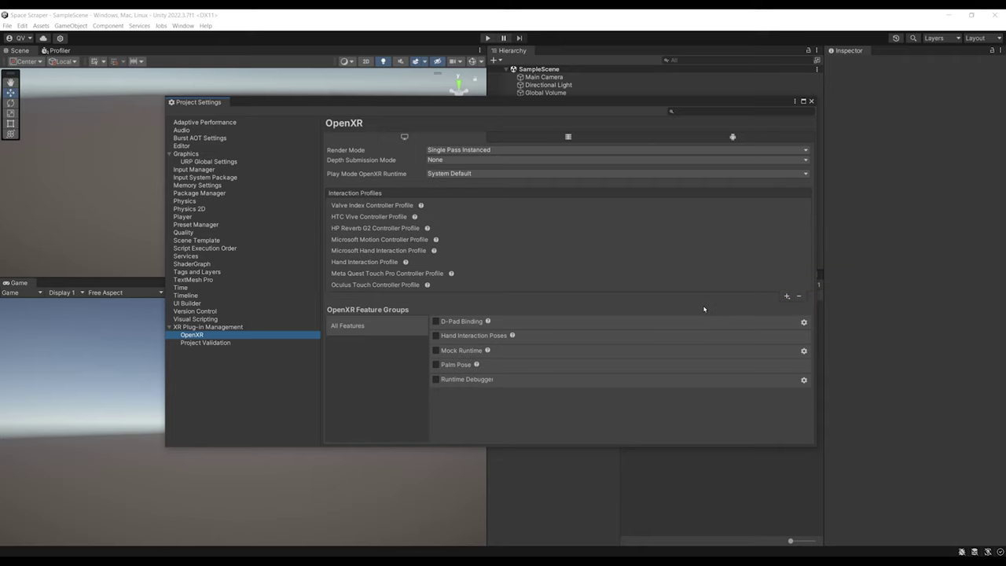
# Enable Meta Quest Support in the Android OpenXR settings and add the Oculus Touch and Meta Quest Touch Pro controller profiles
pyautogui.click(738, 139)
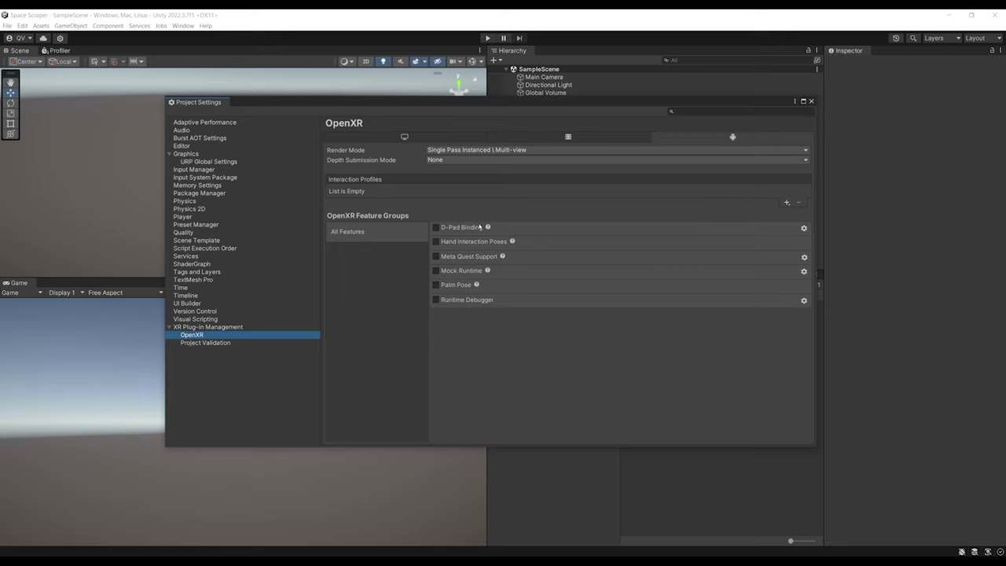
pyautogui.click(436, 257)
pyautogui.click(786, 204)
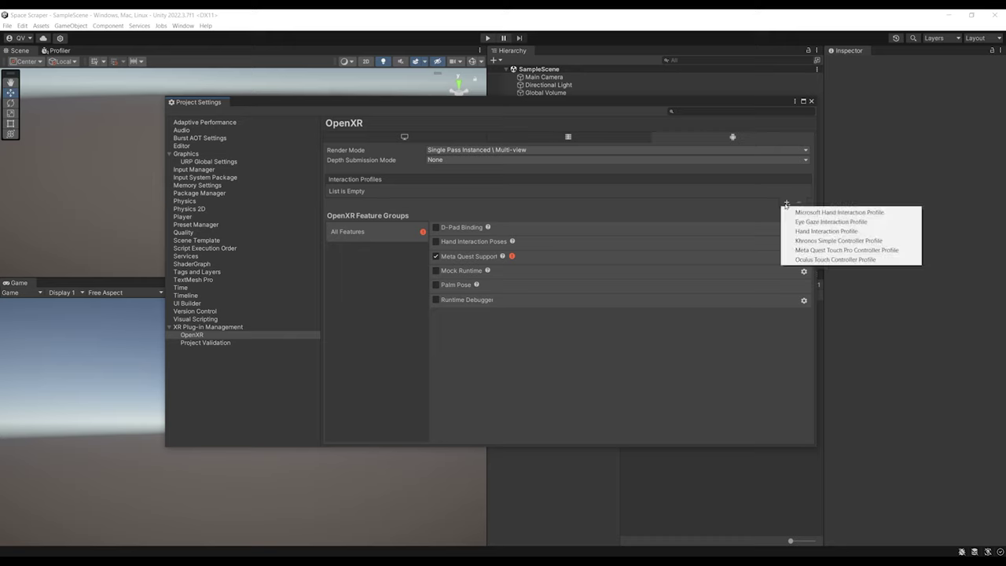
pyautogui.click(833, 259)
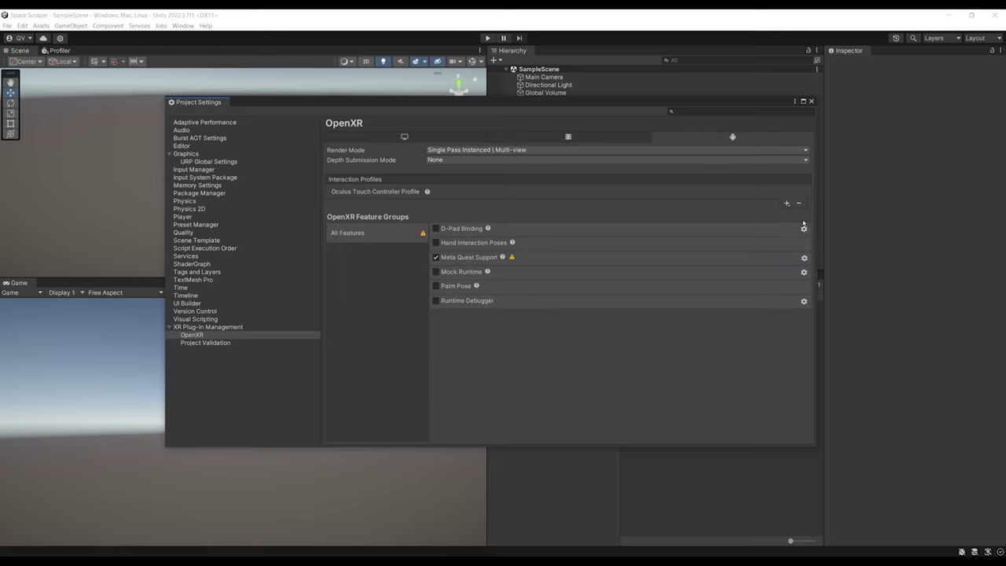
pyautogui.click(787, 203)
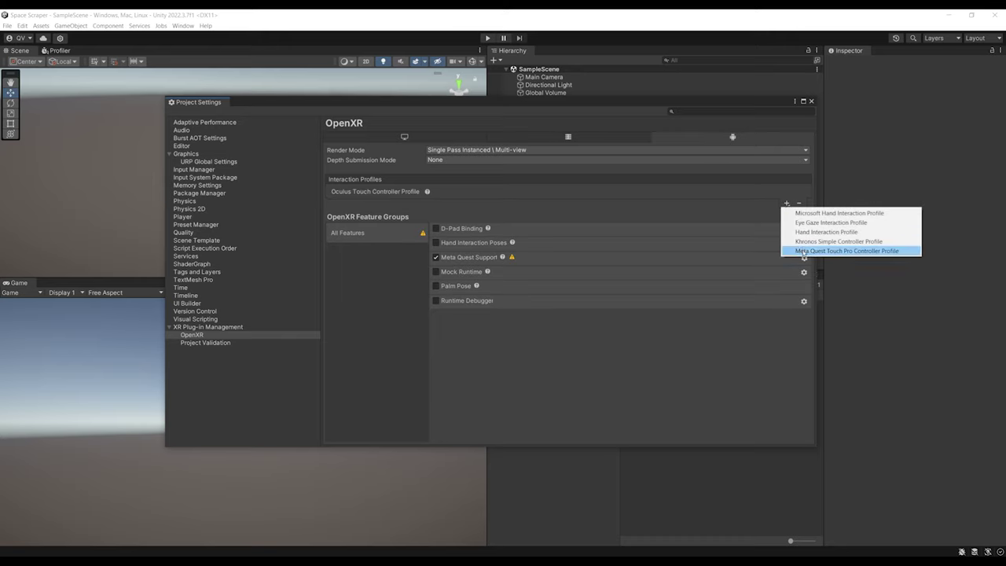
pyautogui.click(803, 252)
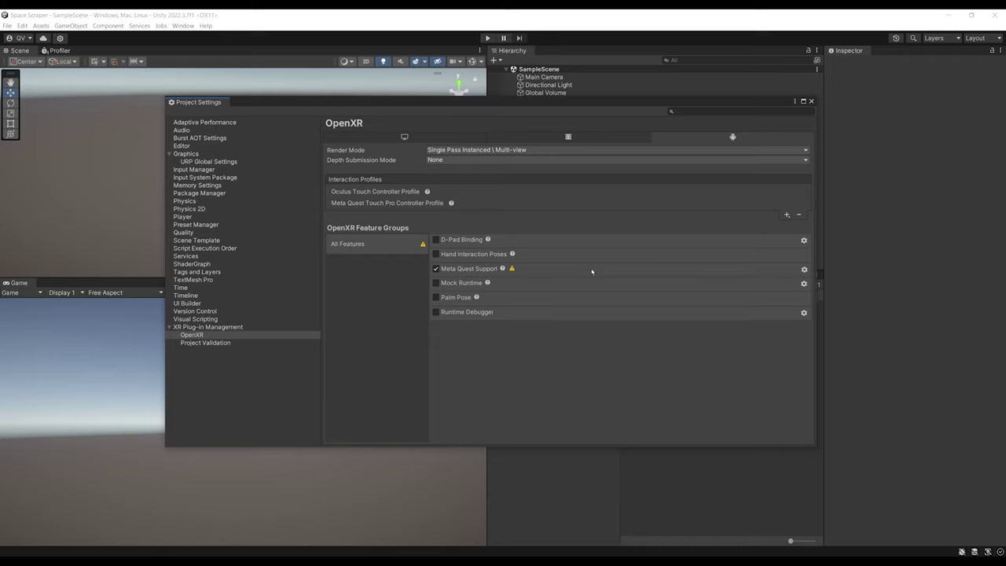
# Open the Android project validation from the Meta Quest Support warning, apply all available fixes and close the project settings
pyautogui.moveTo(544, 191); pyautogui.dragTo(543, 202)
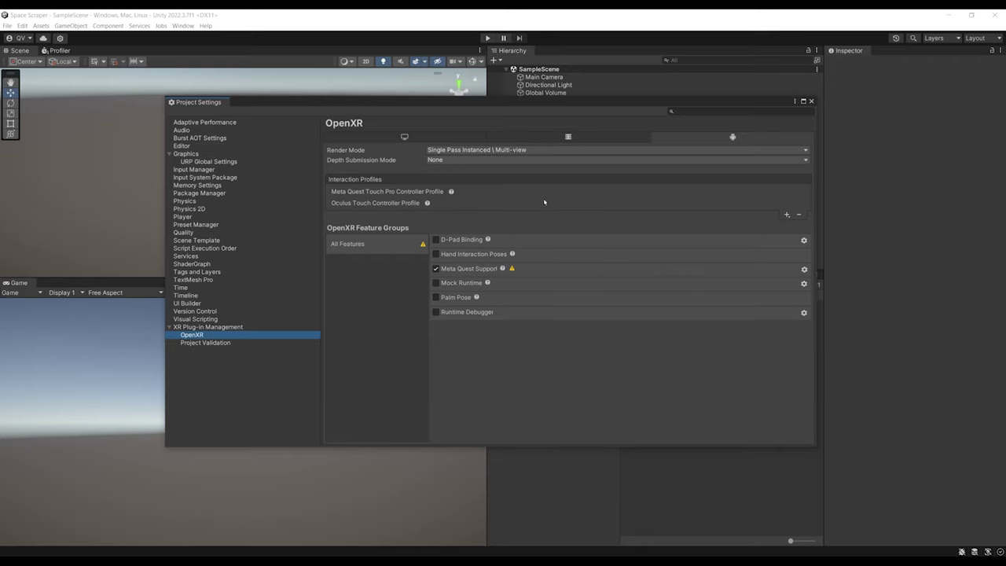
pyautogui.click(422, 139)
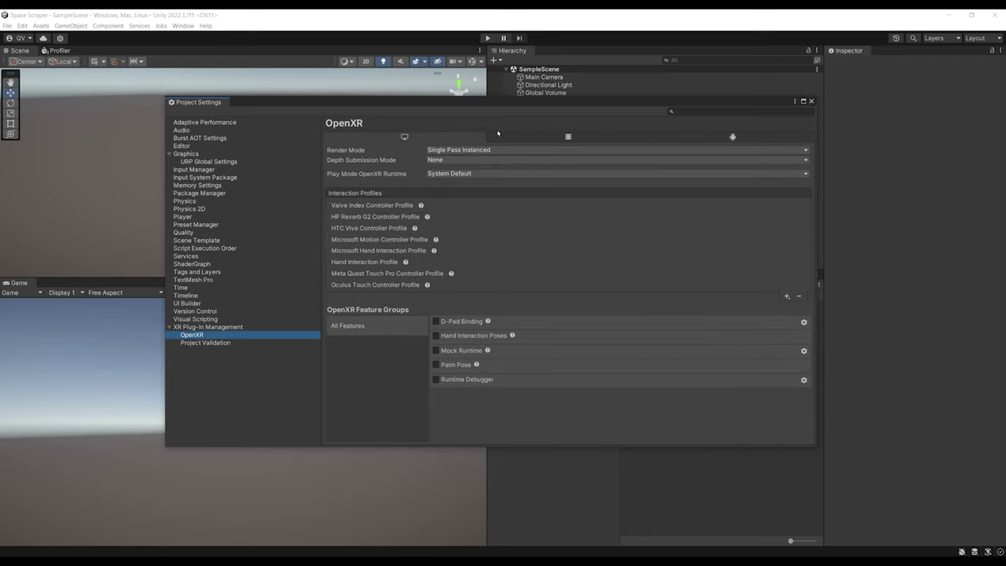
pyautogui.click(692, 137)
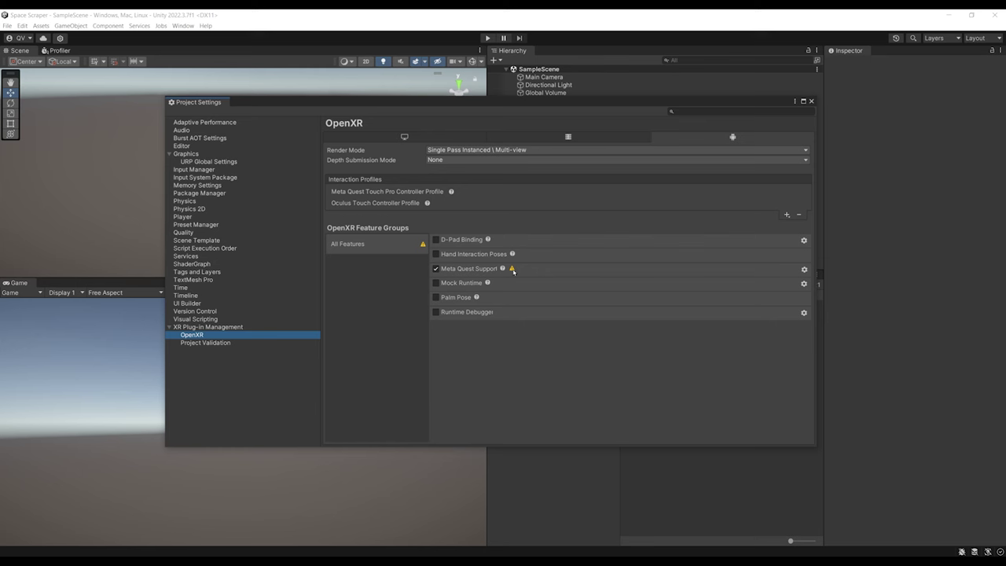
pyautogui.click(512, 270)
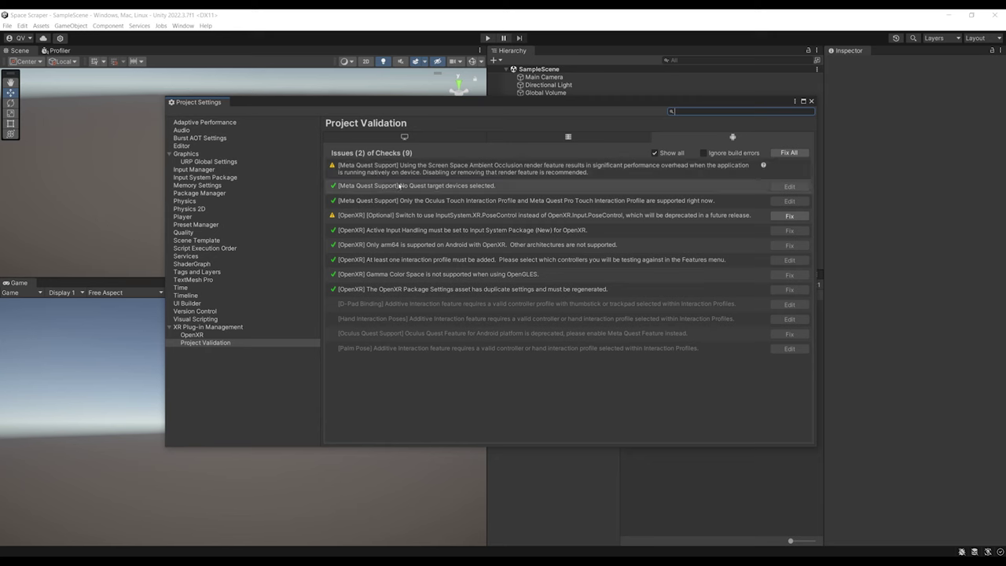
pyautogui.click(789, 153)
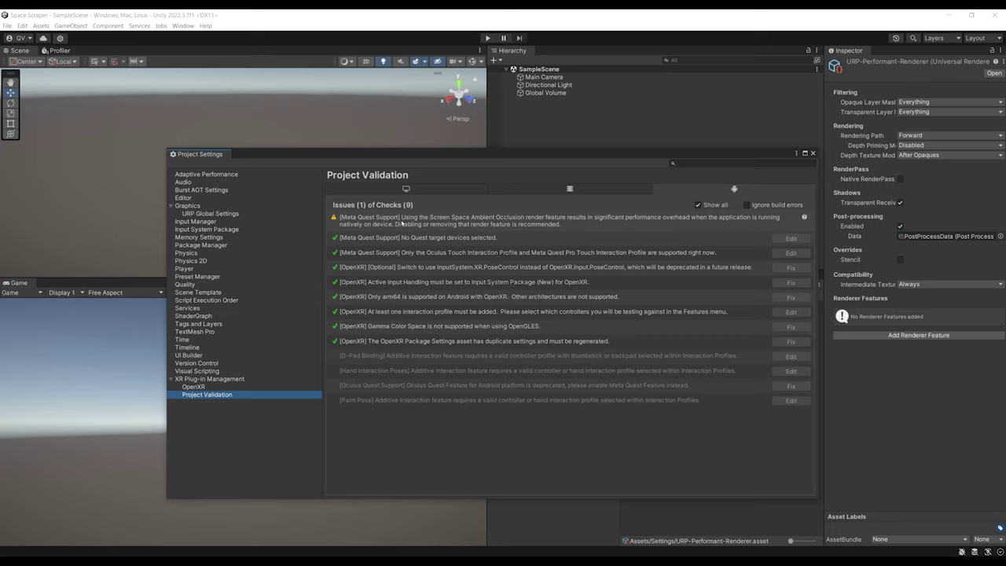
pyautogui.click(813, 154)
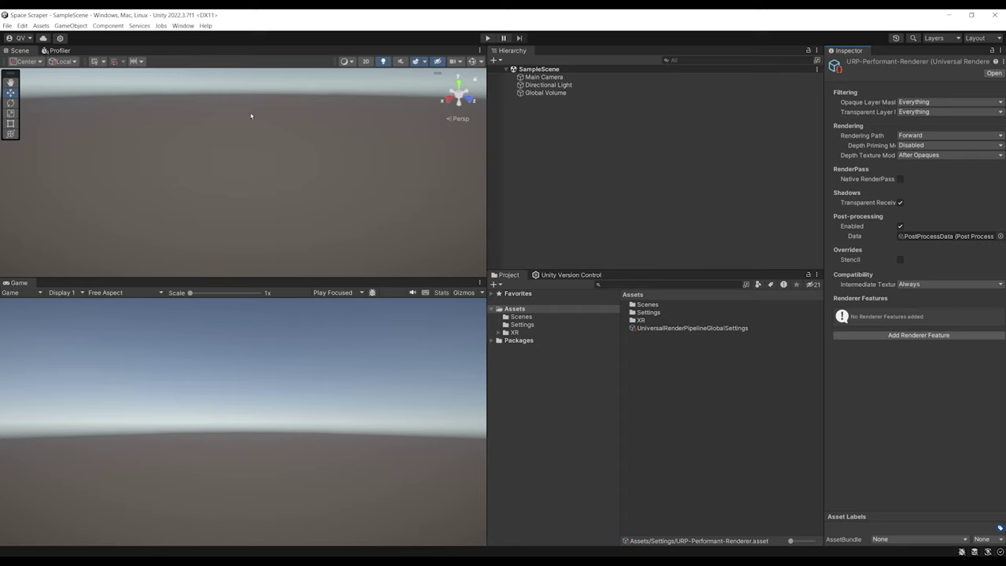
# Find the XR Interaction Toolkit in the Unity Registry packages and install version 2.4.3
pyautogui.click(183, 25)
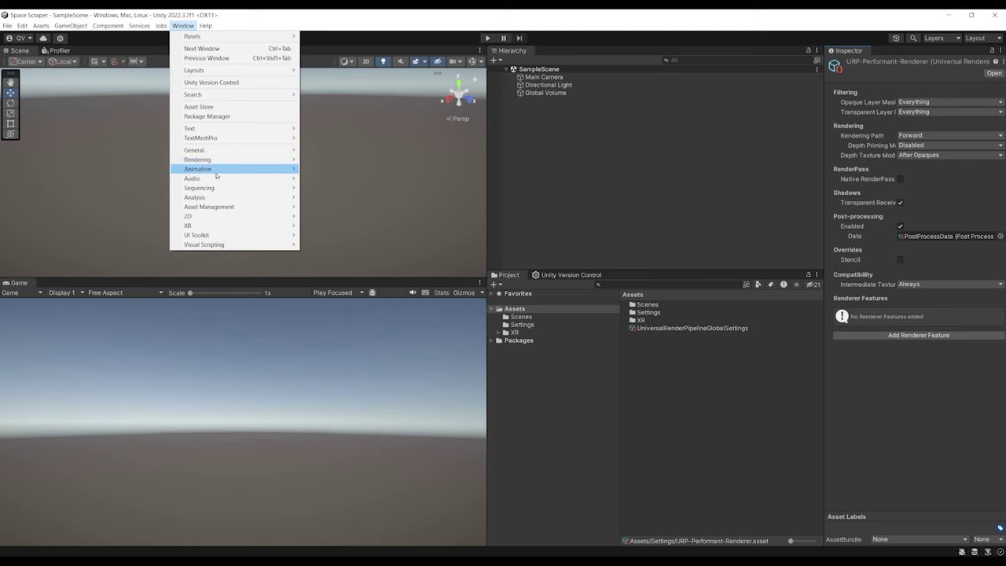
pyautogui.click(218, 116)
pyautogui.click(298, 132)
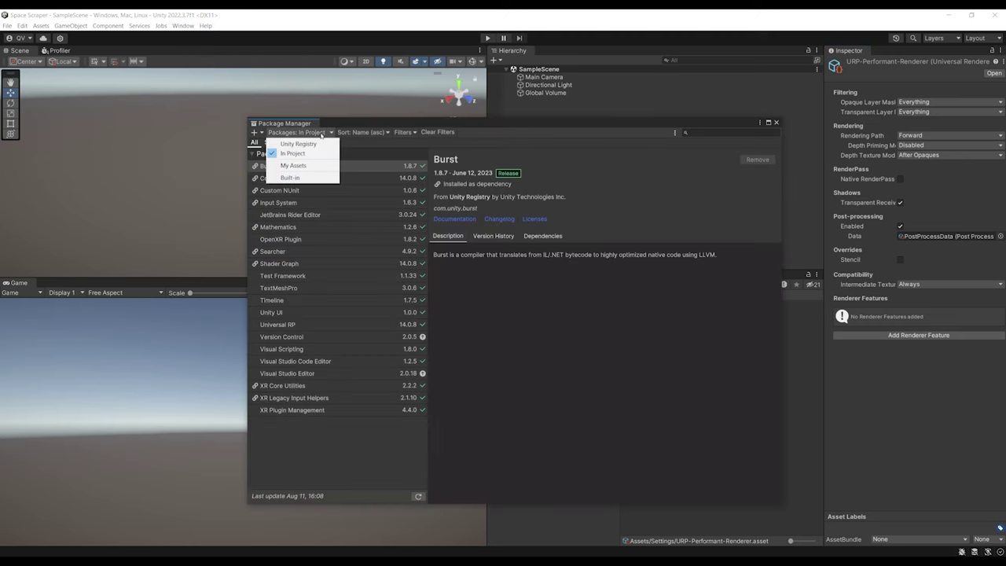
pyautogui.click(307, 144)
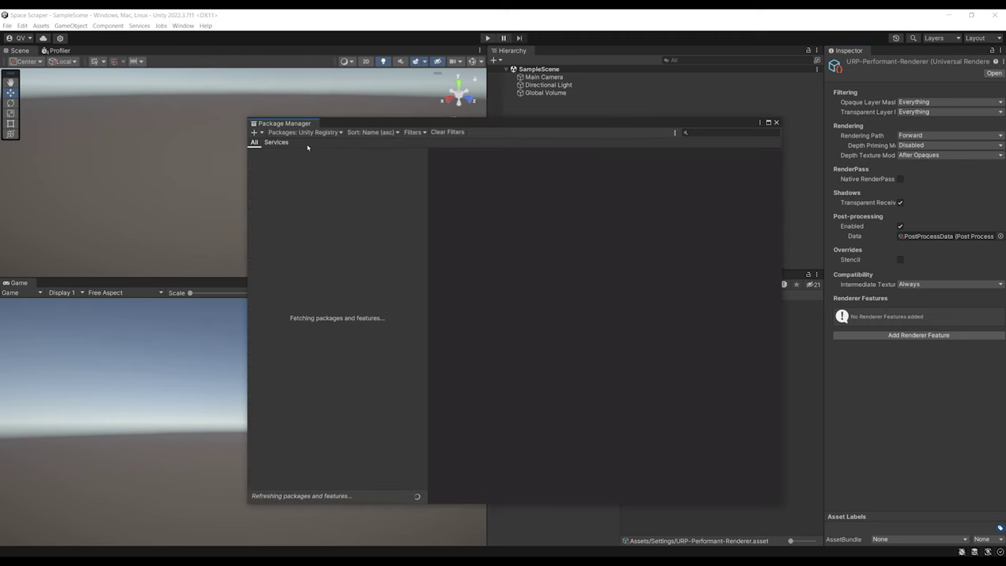
pyautogui.click(699, 133)
pyautogui.write('xr inte')
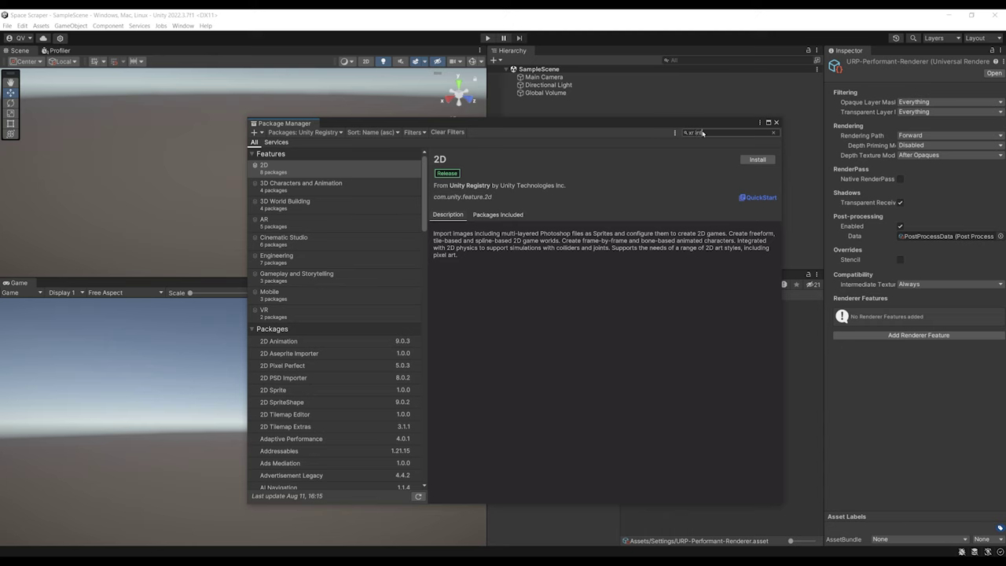
pyautogui.write('raction')
pyautogui.click(293, 169)
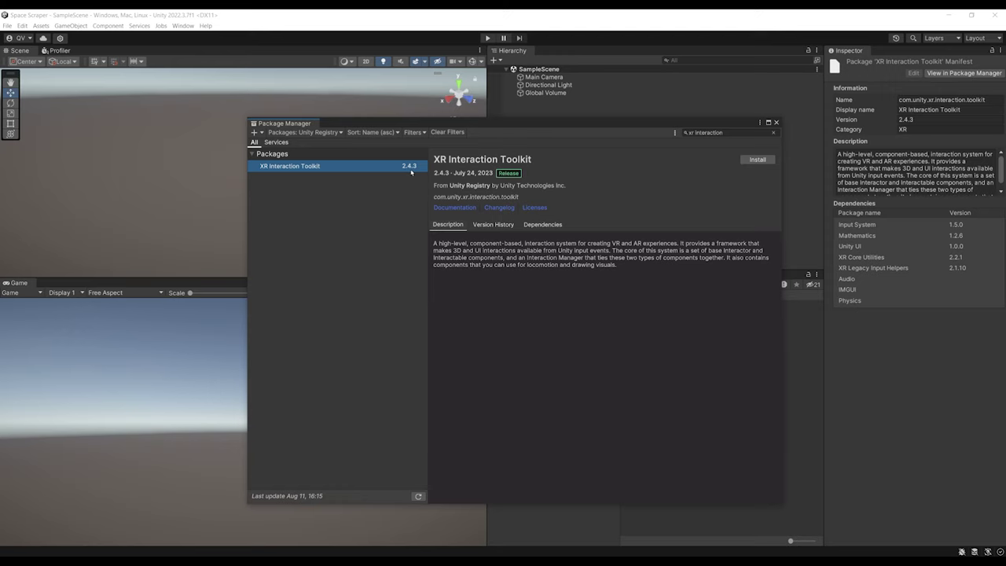
pyautogui.click(758, 159)
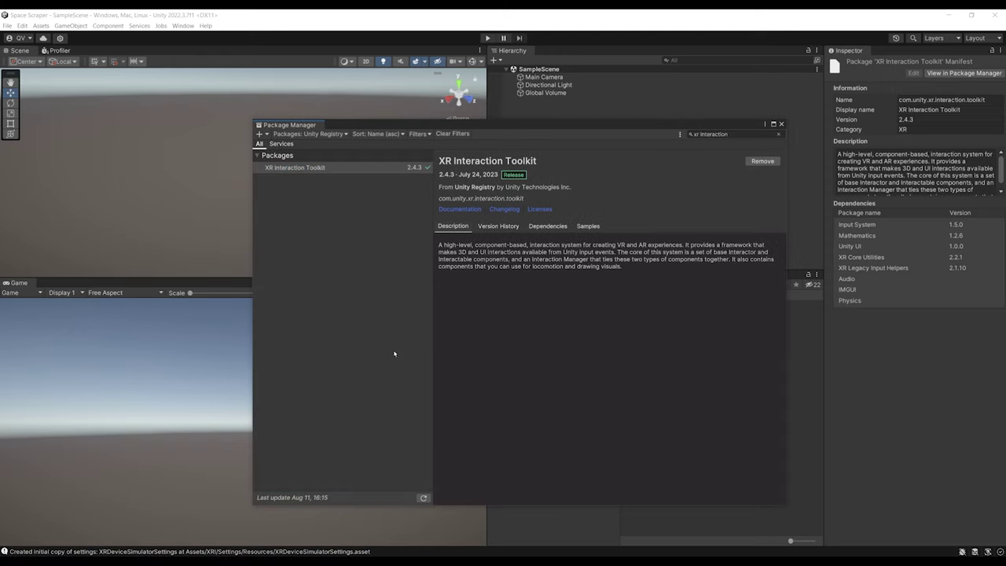
# Import the Starter Assets sample of the XR Interaction Toolkit and close the Package Manager
pyautogui.click(588, 226)
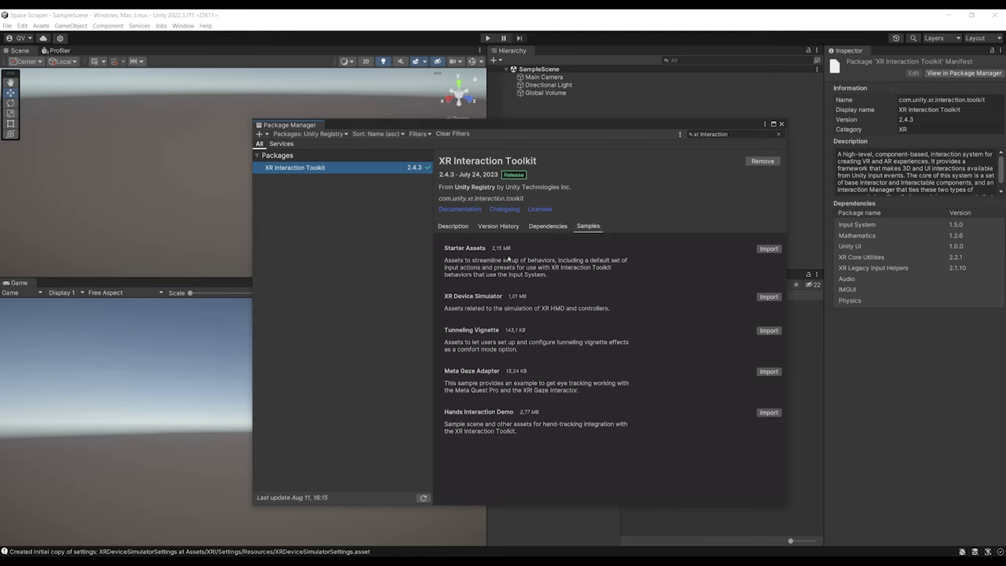
pyautogui.click(766, 250)
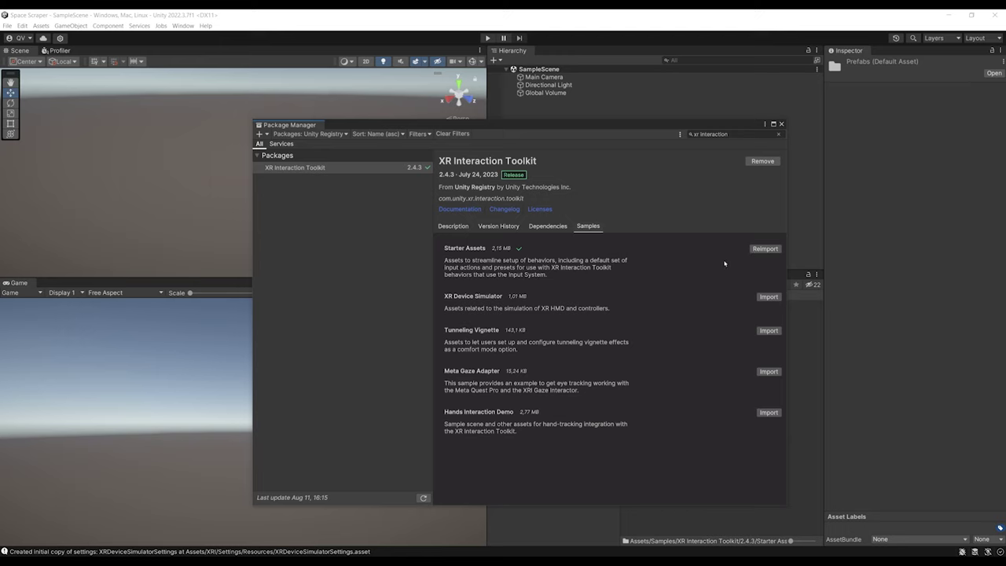
pyautogui.click(780, 124)
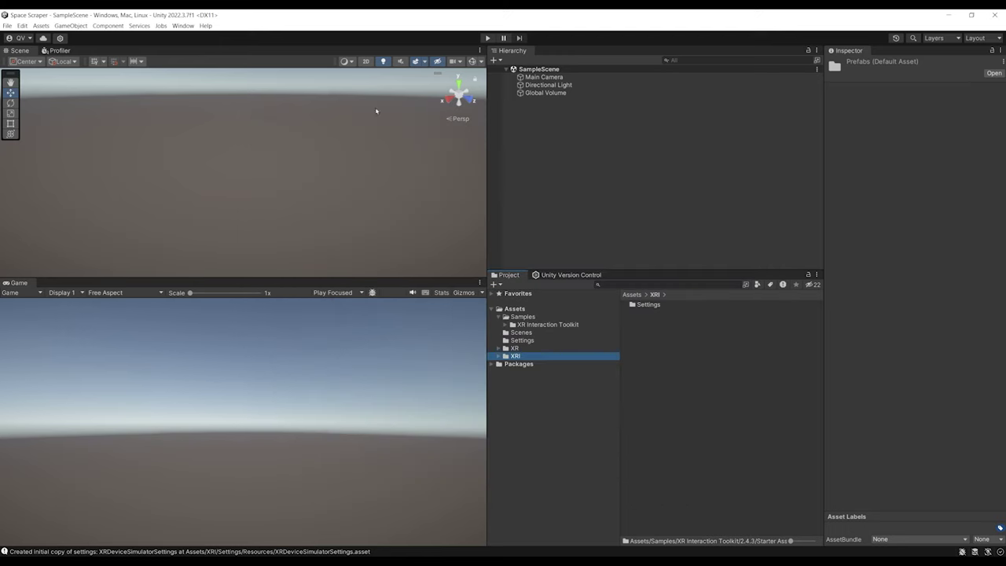
# Delete the Main Camera and the Global Volume from SampleScene
pyautogui.moveTo(376, 110); pyautogui.dragTo(424, 110, button='right')
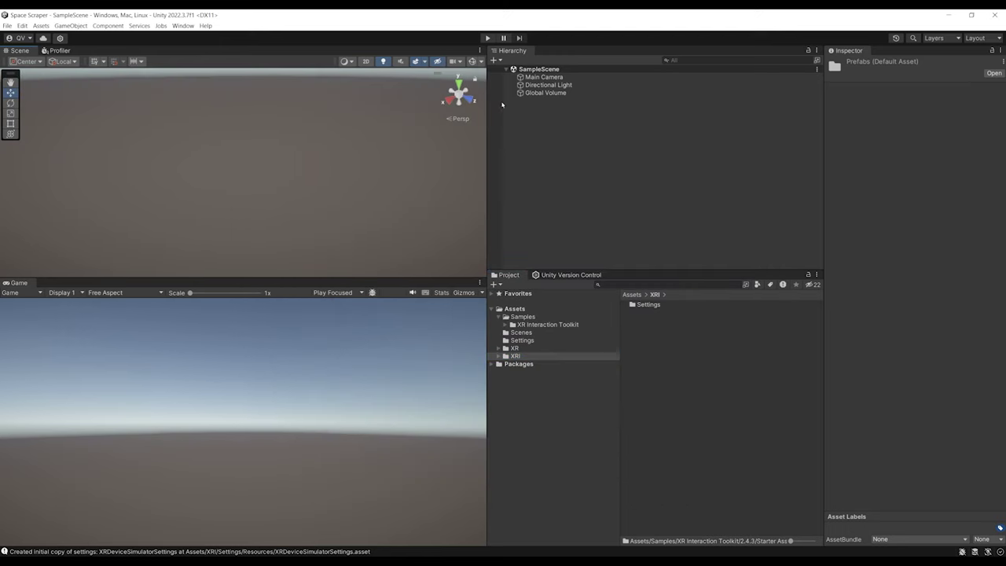
pyautogui.click(549, 79)
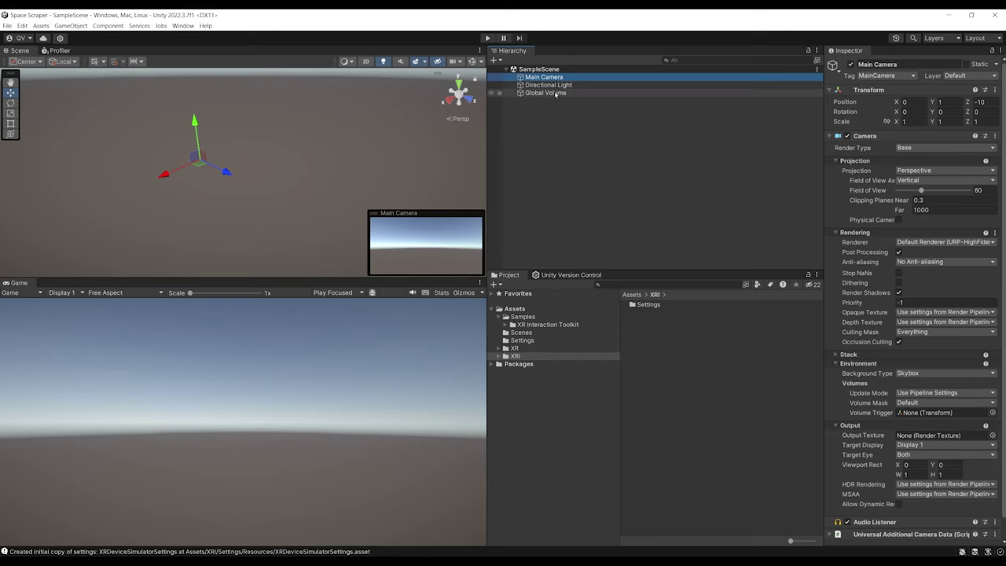
pyautogui.press('Delete')
pyautogui.click(553, 86)
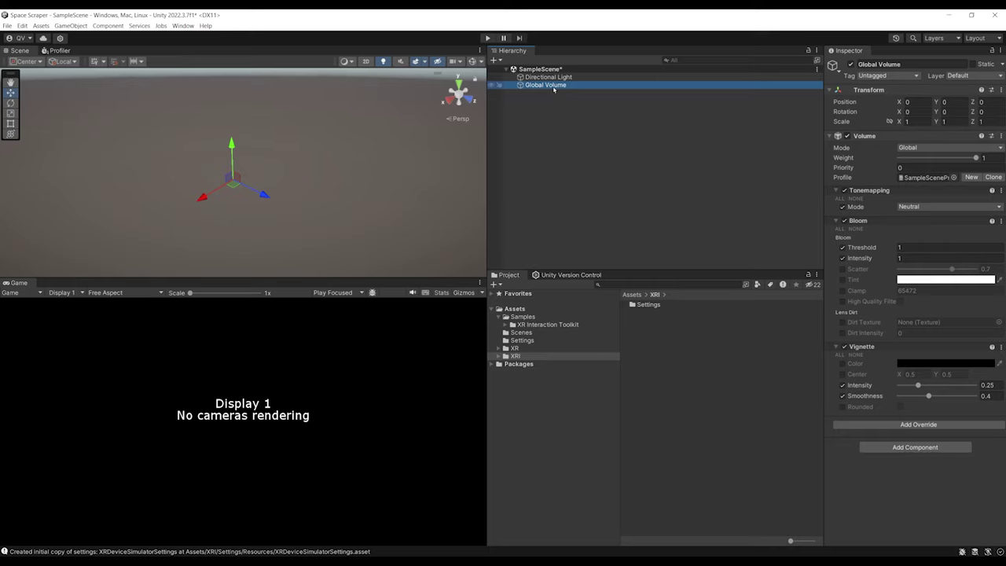
pyautogui.press('Delete')
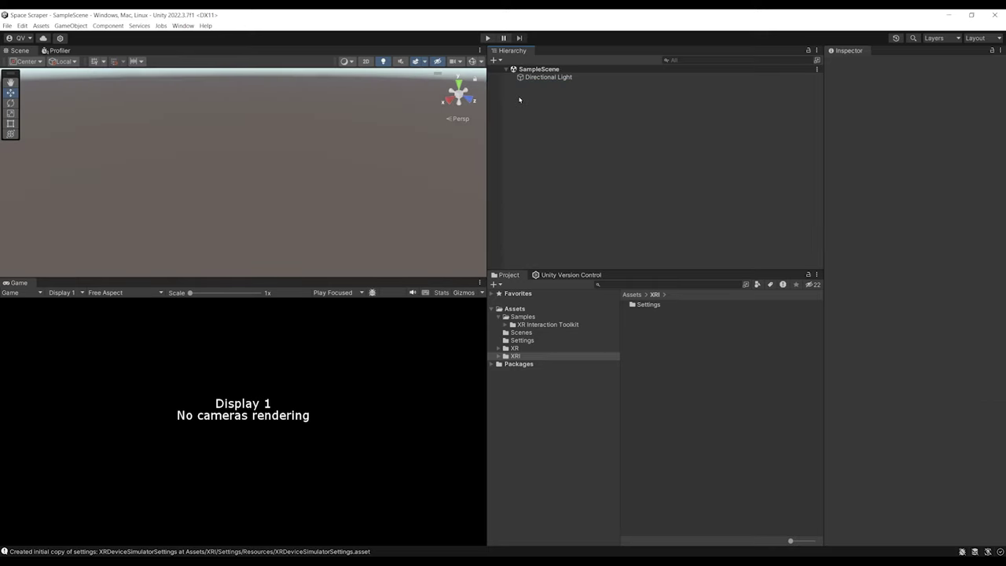
# Add a 3D plane to the scene and reset its position to 0, 0, 0
pyautogui.rightClick(524, 97)
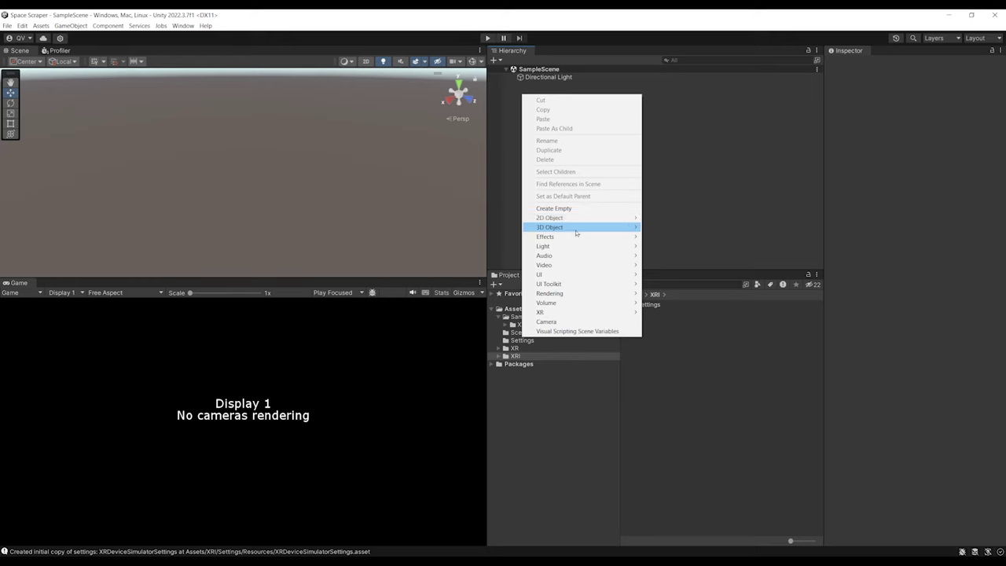
pyautogui.moveTo(578, 228)
pyautogui.click(676, 265)
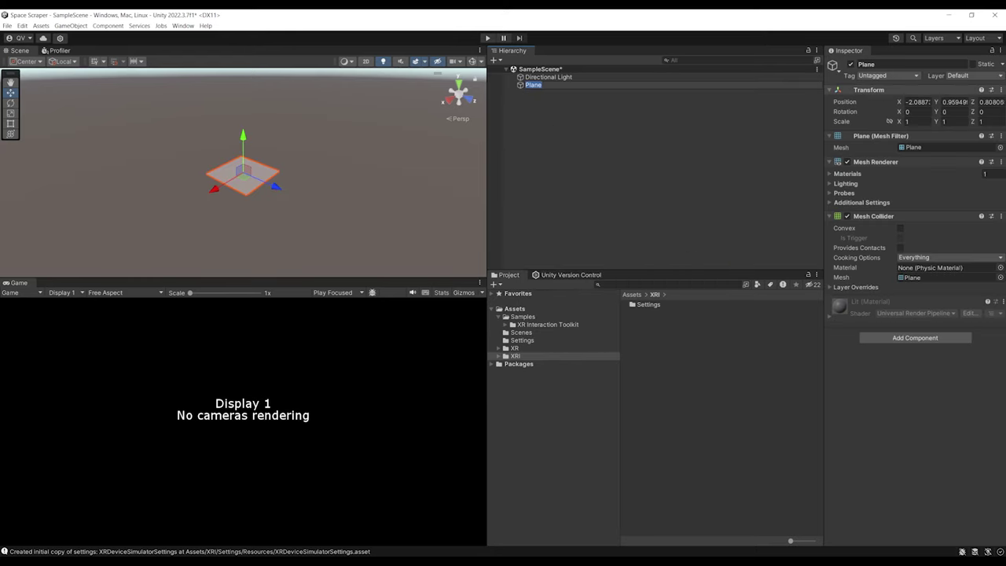
pyautogui.rightClick(906, 92)
pyautogui.click(972, 100)
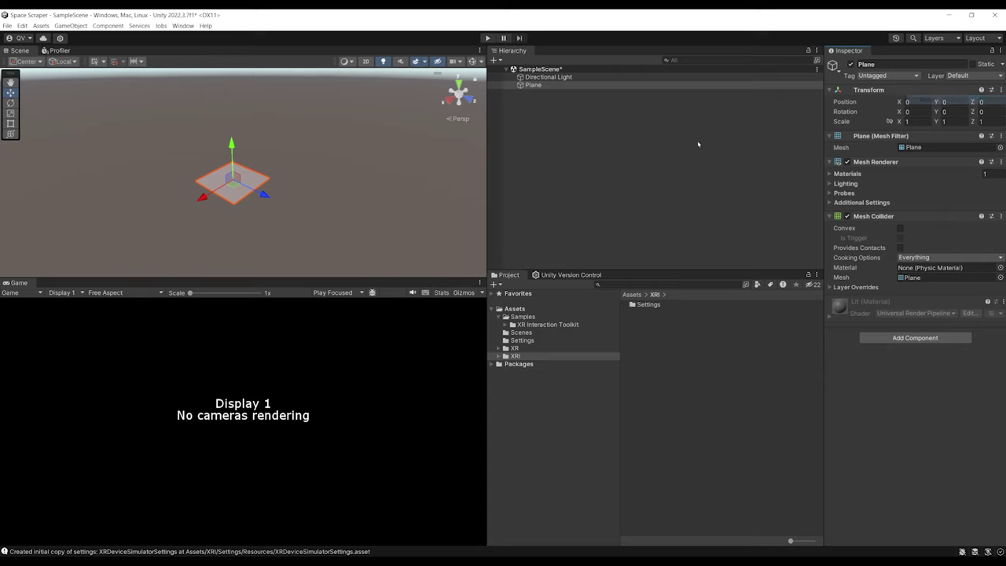
pyautogui.click(697, 144)
# Add an XR Origin (VR) to the root of the scene and select it
pyautogui.moveTo(333, 212); pyautogui.dragTo(455, 207, button='right')
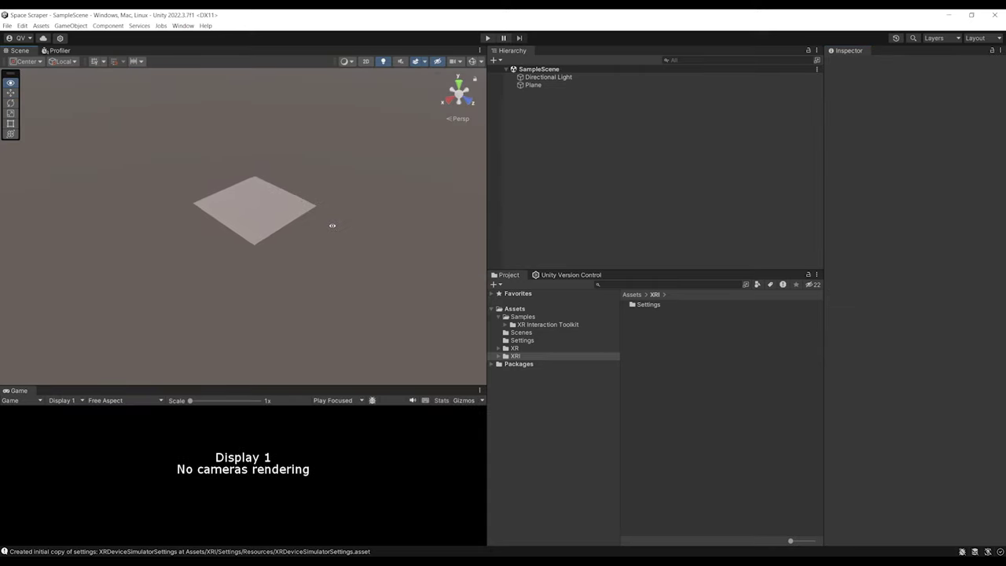
pyautogui.press('w')
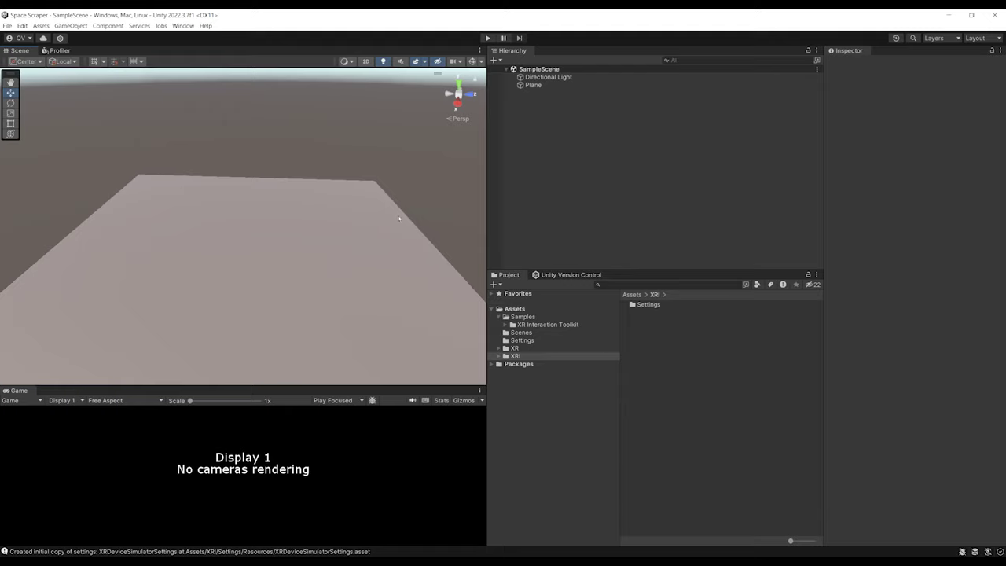
pyautogui.rightClick(522, 98)
pyautogui.moveTo(570, 317)
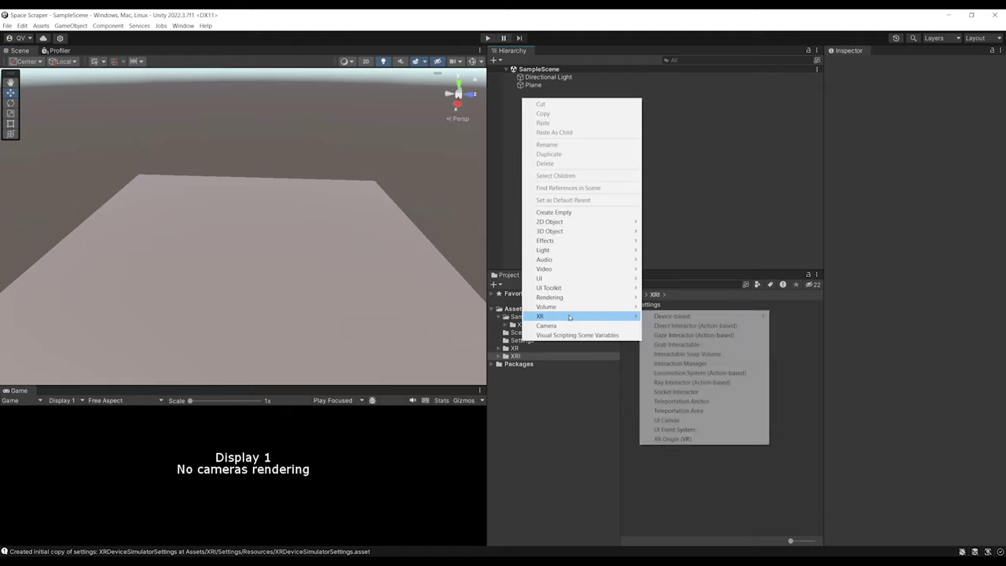
pyautogui.click(687, 438)
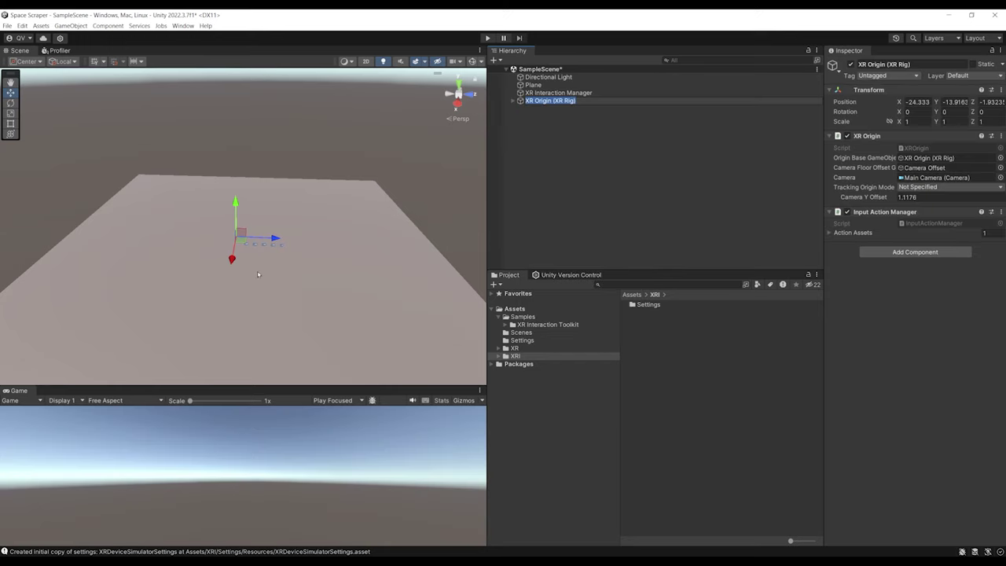
pyautogui.click(560, 183)
pyautogui.click(554, 102)
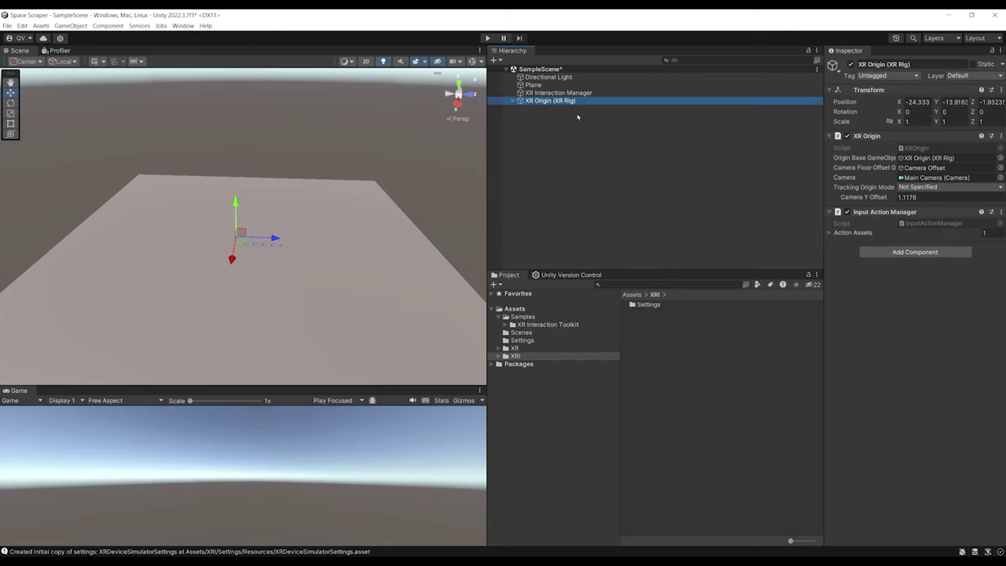
# Expand the XR Origin's hierarchy and examine the components of its Main Camera, Left Controller and Right Controller
pyautogui.click(513, 100)
pyautogui.click(526, 108)
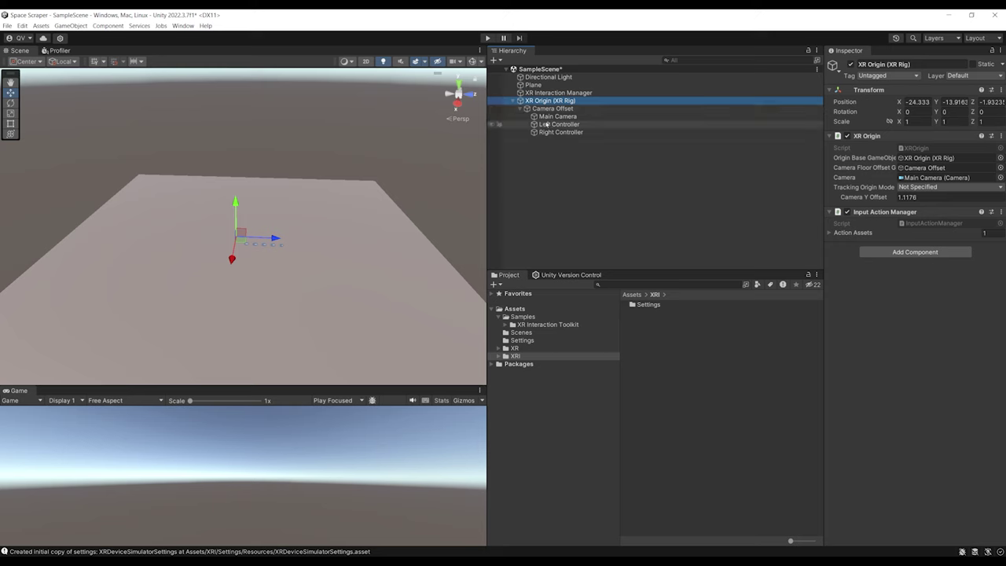
pyautogui.click(560, 125)
pyautogui.click(564, 117)
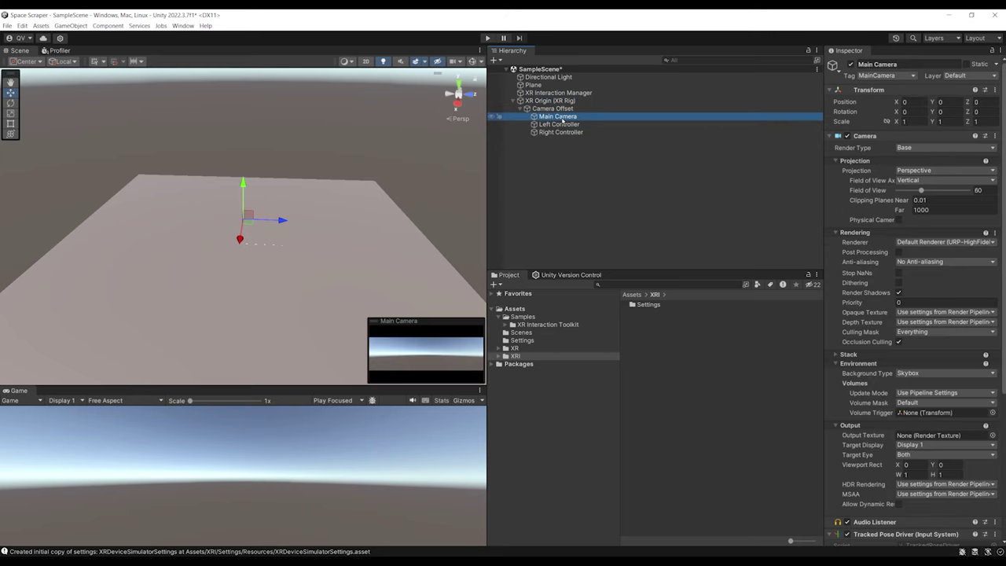
pyautogui.click(560, 124)
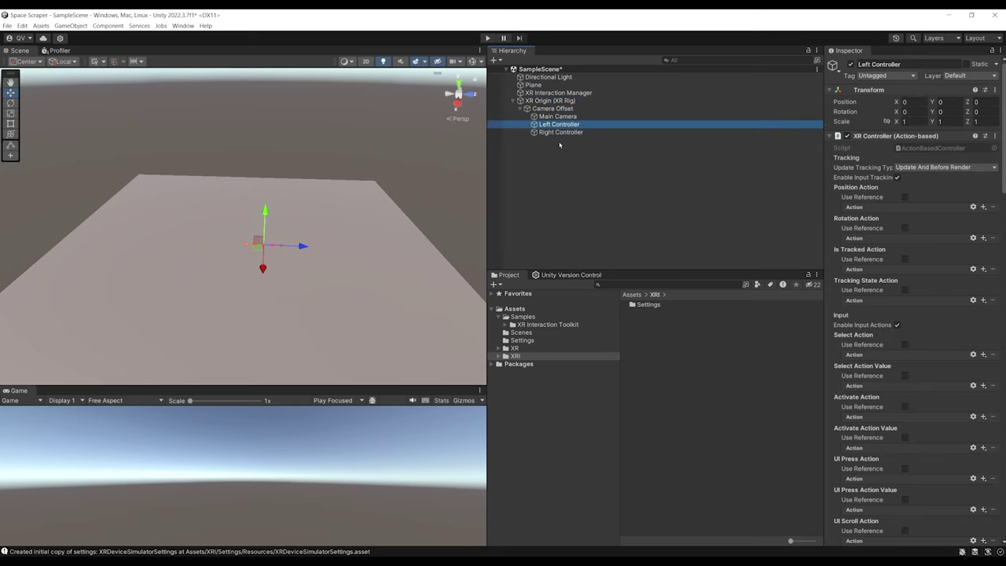
pyautogui.click(560, 132)
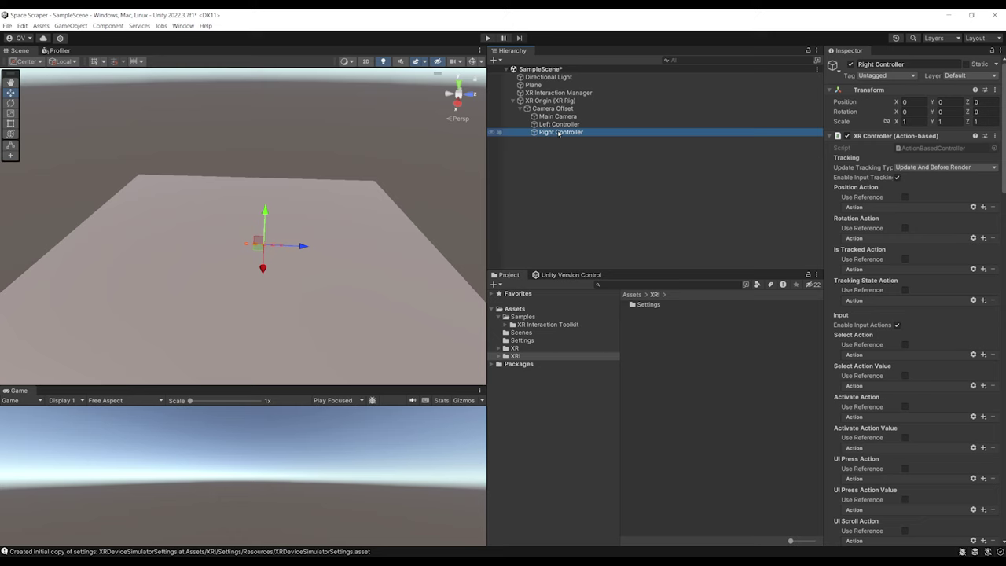
pyautogui.click(558, 124)
pyautogui.scroll(-10, 920, 333)
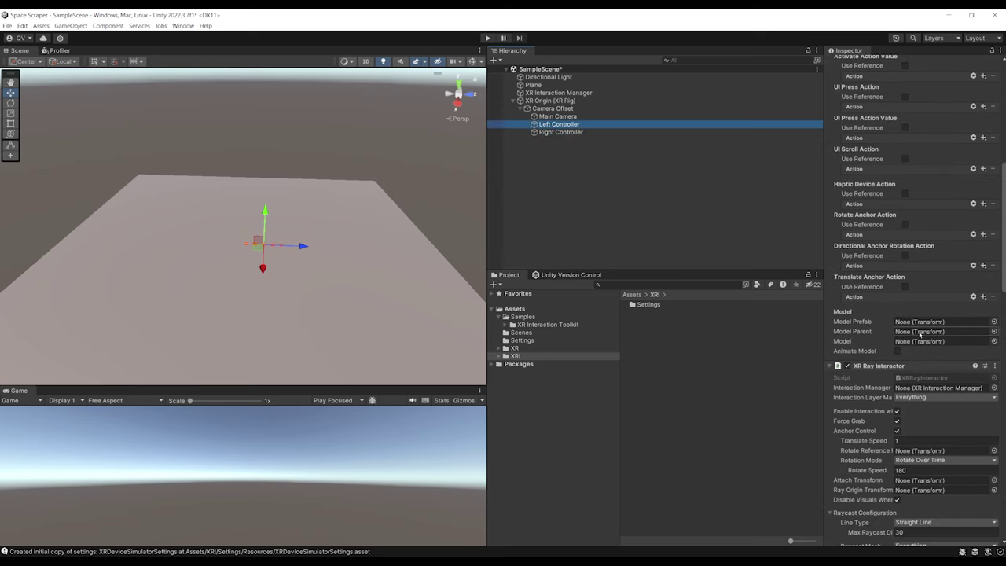
pyautogui.scroll(-5, 920, 333)
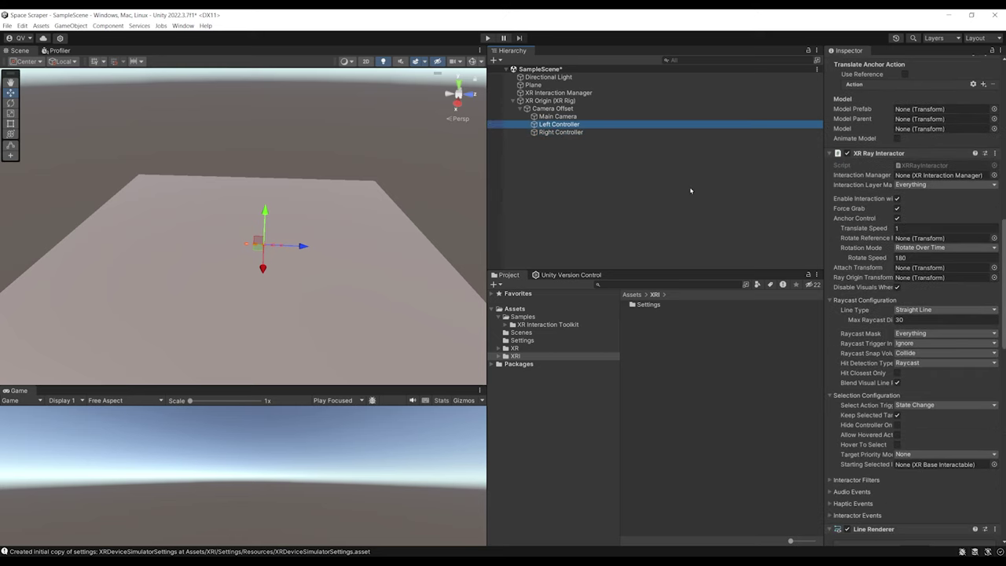
# Remove the Sorting Group and XR Interactor Line Visual components from both the Left Controller and the Right Controller
pyautogui.keyDown('ctrl'); pyautogui.click(560, 132); pyautogui.keyUp('ctrl')
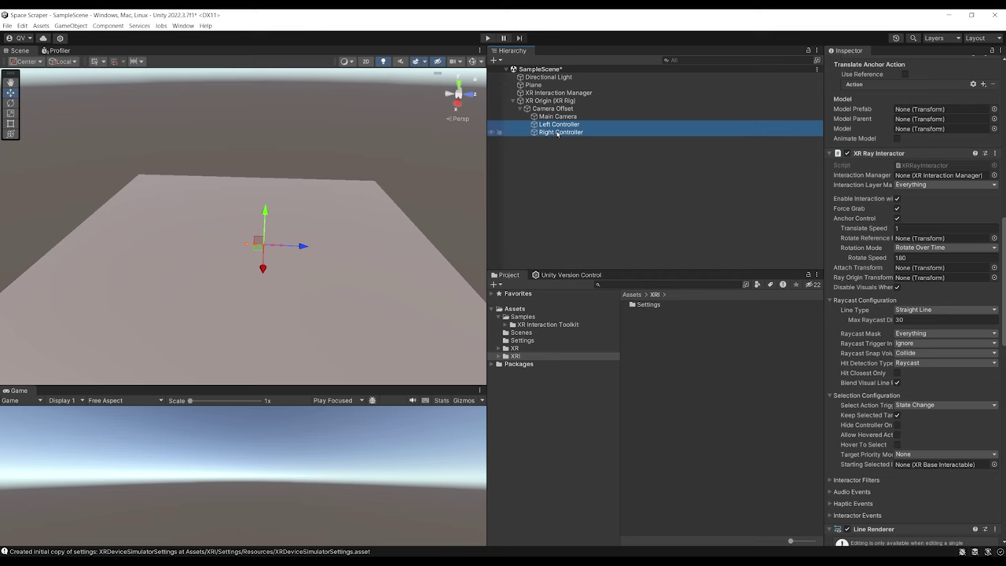
pyautogui.scroll(-10, 890, 430)
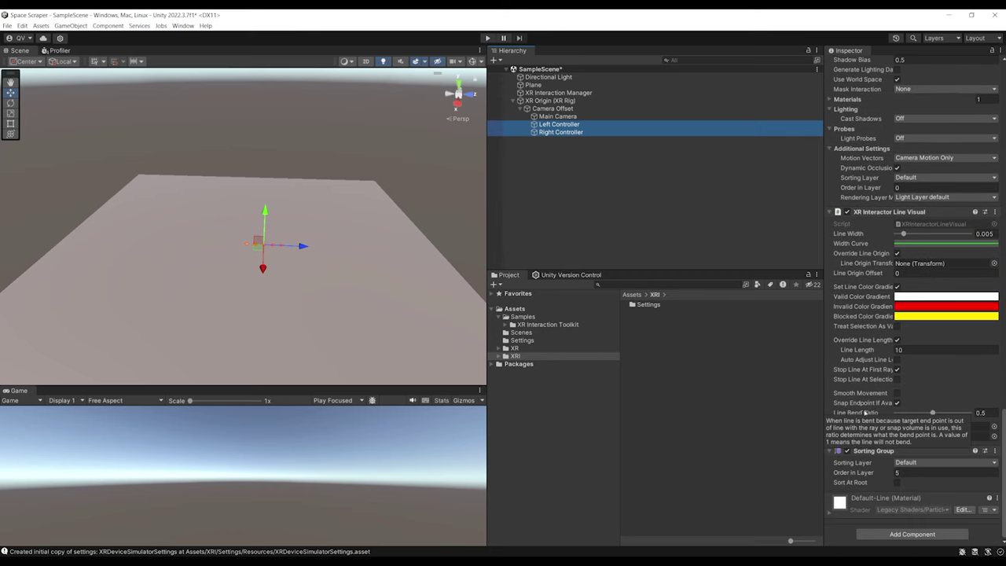
pyautogui.scroll(2, 890, 430)
pyautogui.scroll(-2, 890, 430)
pyautogui.rightClick(866, 452)
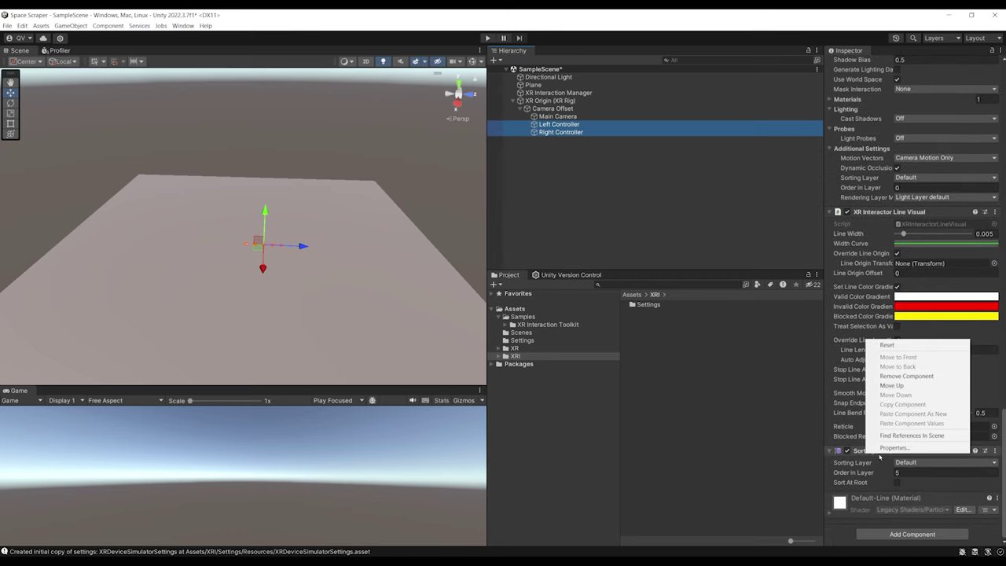
pyautogui.click(906, 376)
pyautogui.rightClick(870, 309)
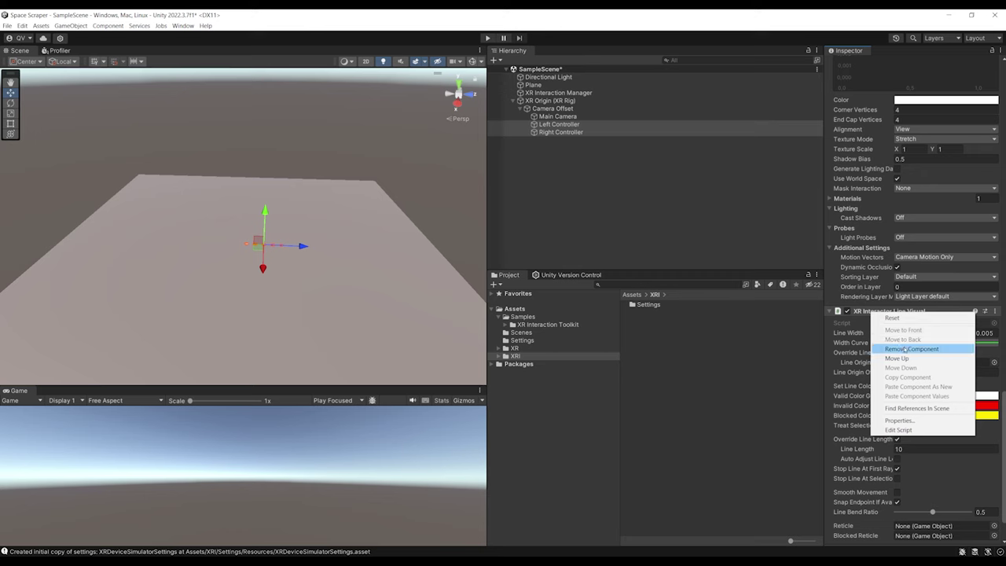
pyautogui.click(911, 348)
# Remove the Line Renderer and XR Ray Interactor components from both controllers and save the scene
pyautogui.rightClick(864, 271)
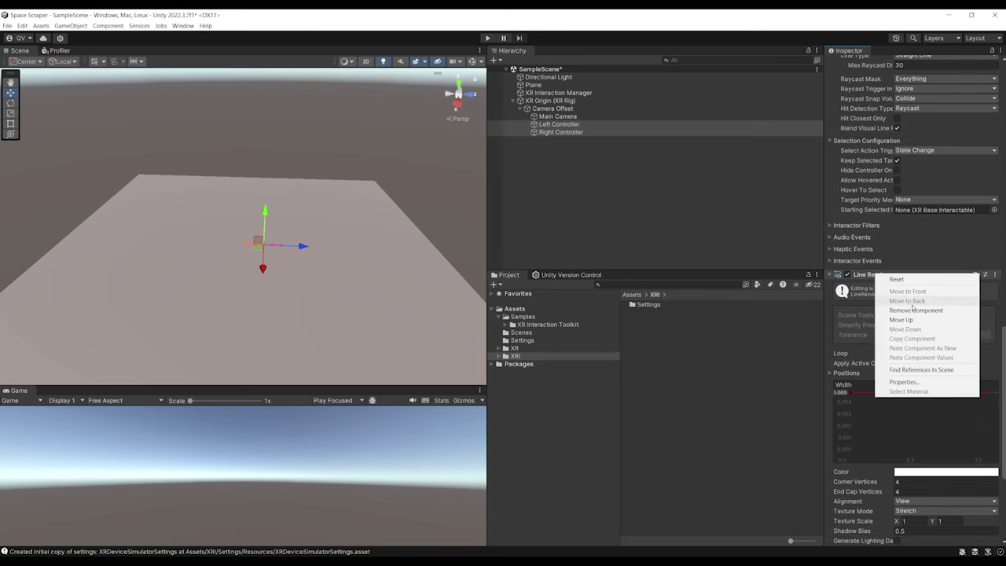
pyautogui.click(912, 310)
pyautogui.rightClick(868, 284)
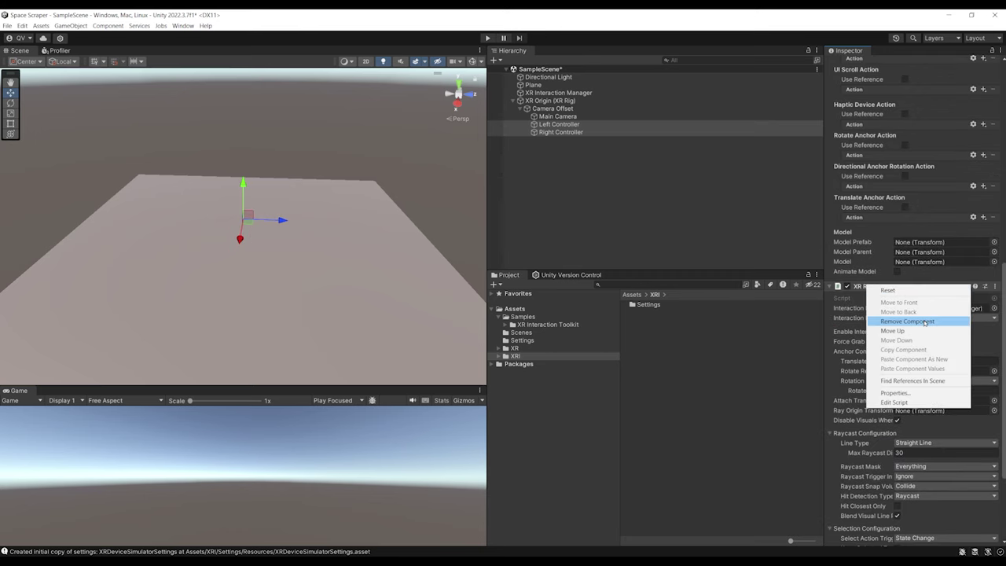
pyautogui.click(911, 320)
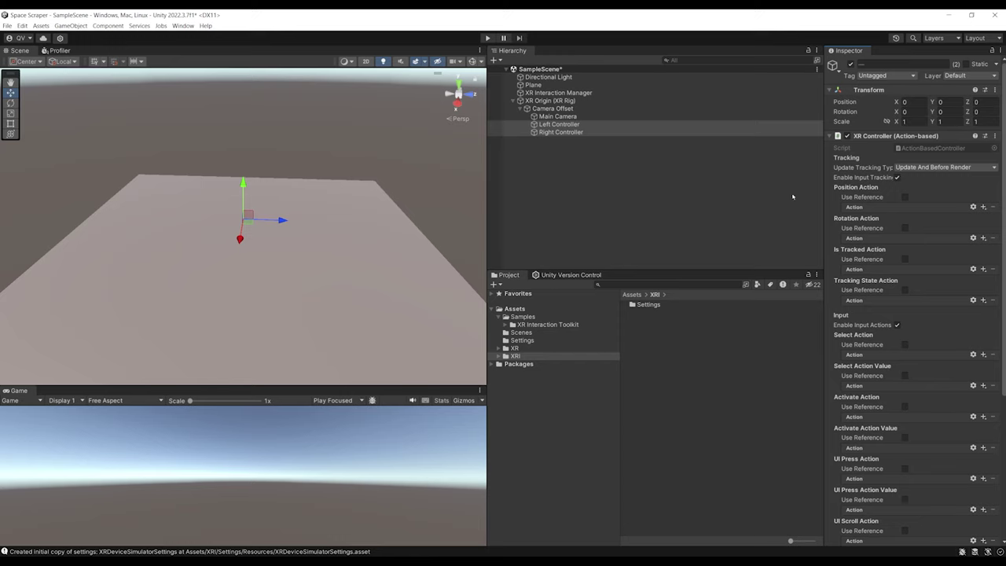
pyautogui.hotkey('ctrl', 's')
# Apply the XRI Default Left Controller preset to the Left Controller's XR Controller (Action-based) component
pyautogui.click(621, 126)
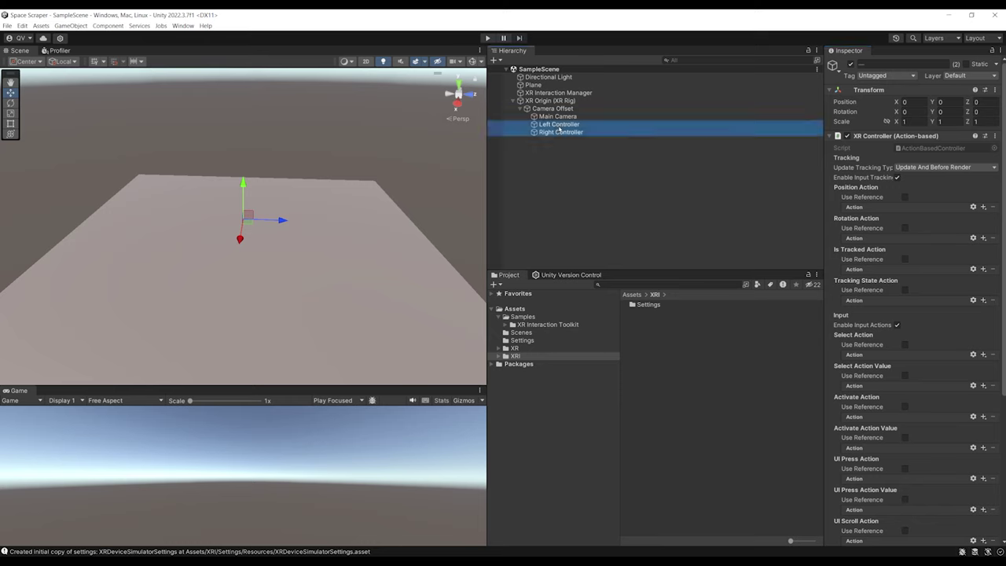
pyautogui.click(985, 136)
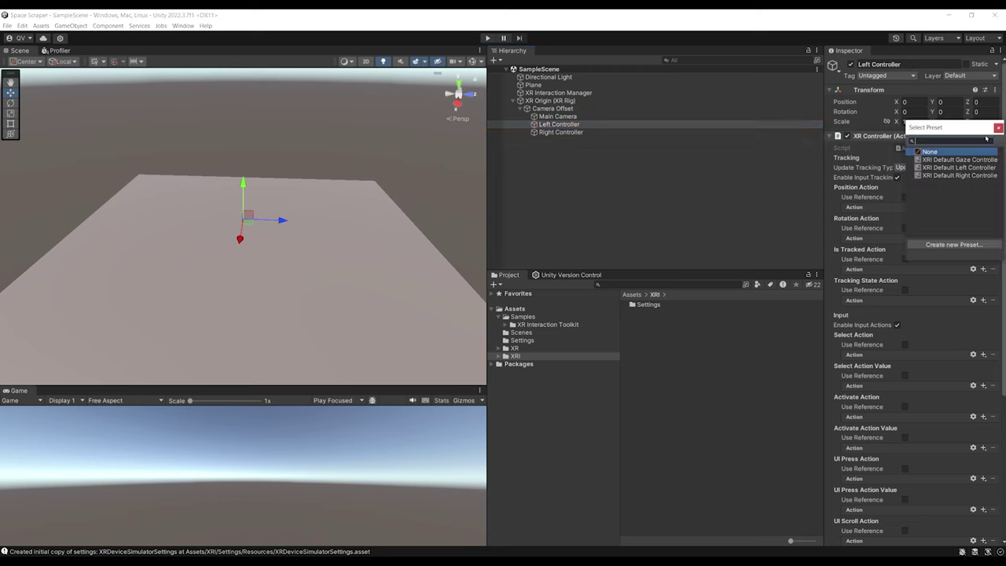
pyautogui.click(941, 168)
pyautogui.click(942, 168)
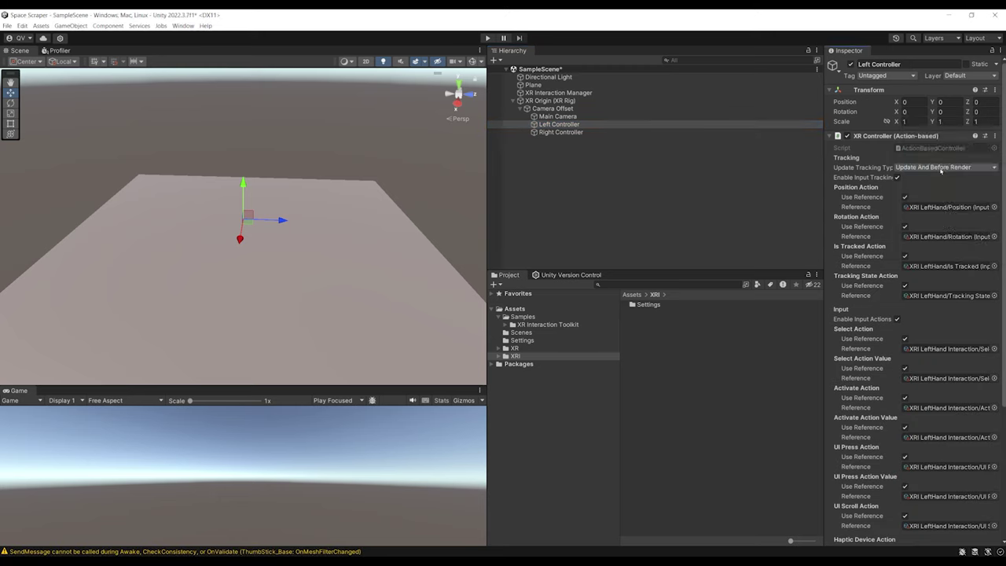
# Apply the XRI Default Right Controller preset to the Right Controller's XR Controller (Action-based) component
pyautogui.click(555, 133)
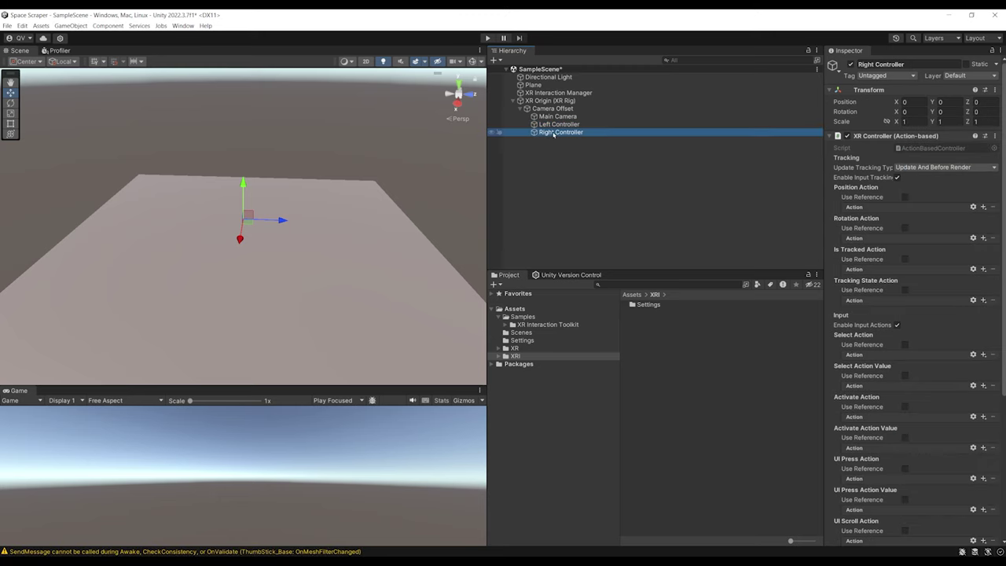
pyautogui.click(984, 136)
pyautogui.click(949, 177)
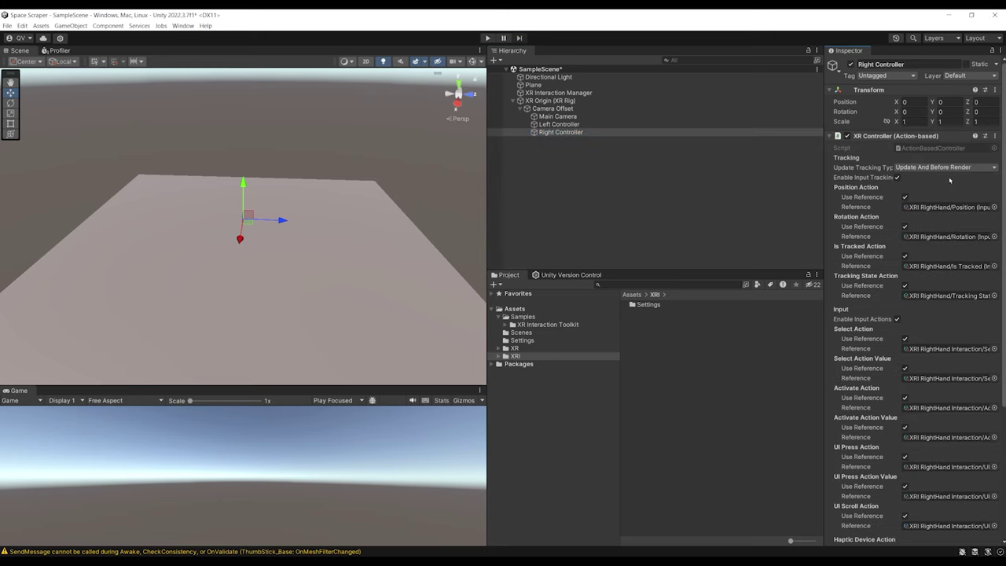
# Compare the input action references of the Left and Right Controllers, widening the Inspector to read their full names
pyautogui.click(557, 124)
pyautogui.click(559, 132)
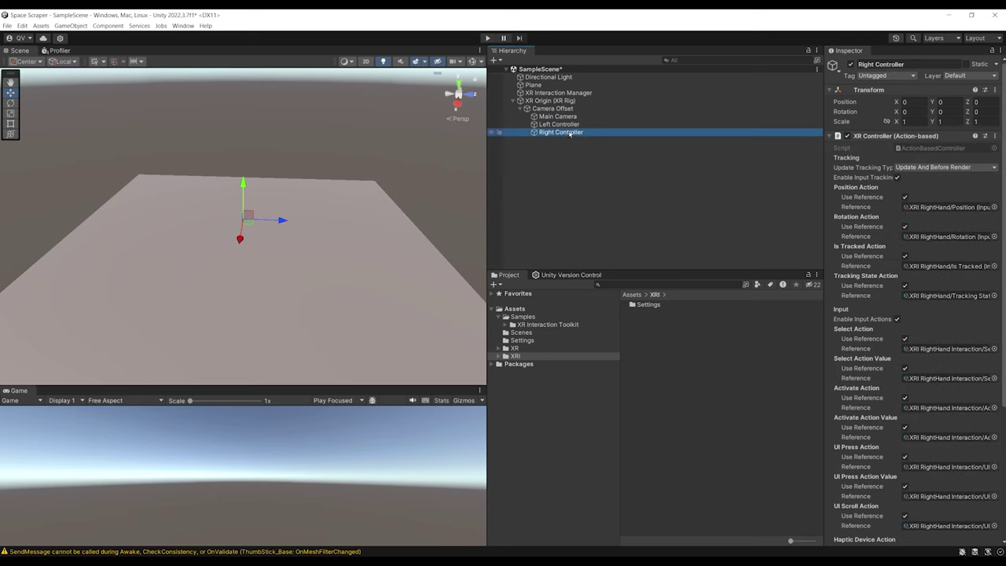
pyautogui.click(559, 124)
pyautogui.click(559, 132)
pyautogui.moveTo(823, 250); pyautogui.dragTo(706, 252)
pyautogui.scroll(-5, 829, 463)
pyautogui.scroll(5, 829, 464)
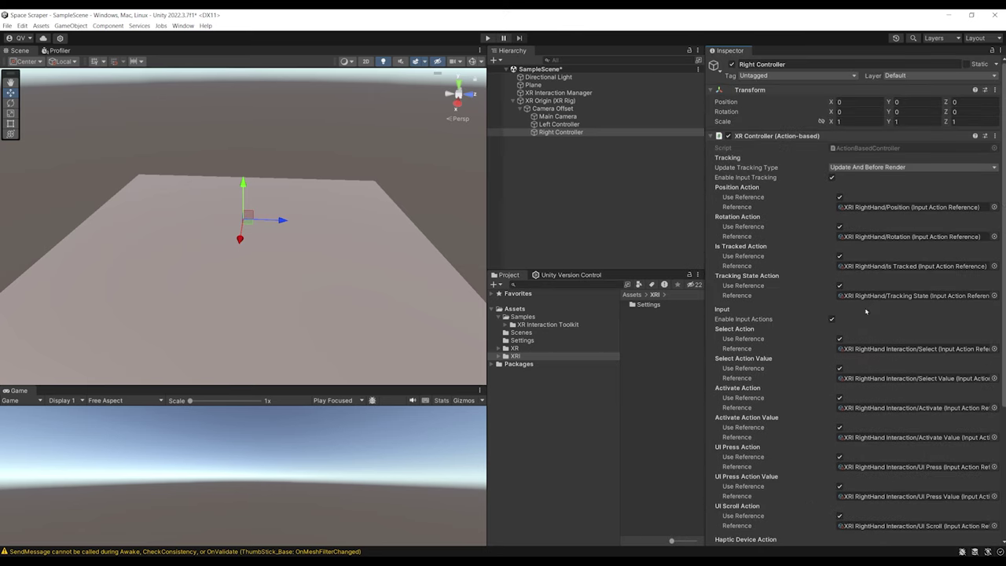
pyautogui.scroll(-3, 865, 311)
pyautogui.scroll(3, 832, 313)
# Set the XR Origin's position to 0, 0, 0 and save the scene
pyautogui.click(565, 102)
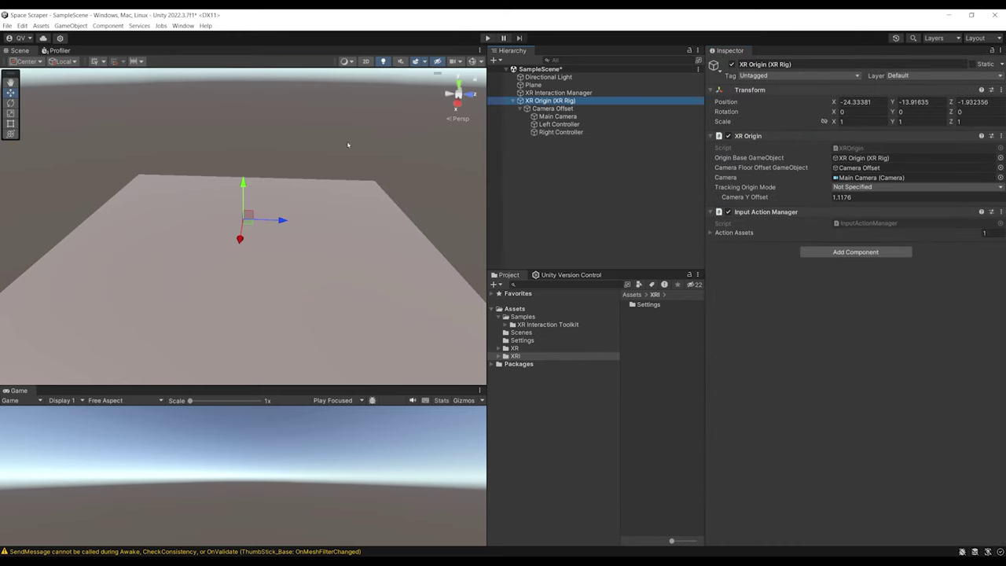
pyautogui.keyDown('alt'); pyautogui.moveTo(348, 145); pyautogui.dragTo(259, 197); pyautogui.keyUp('alt')
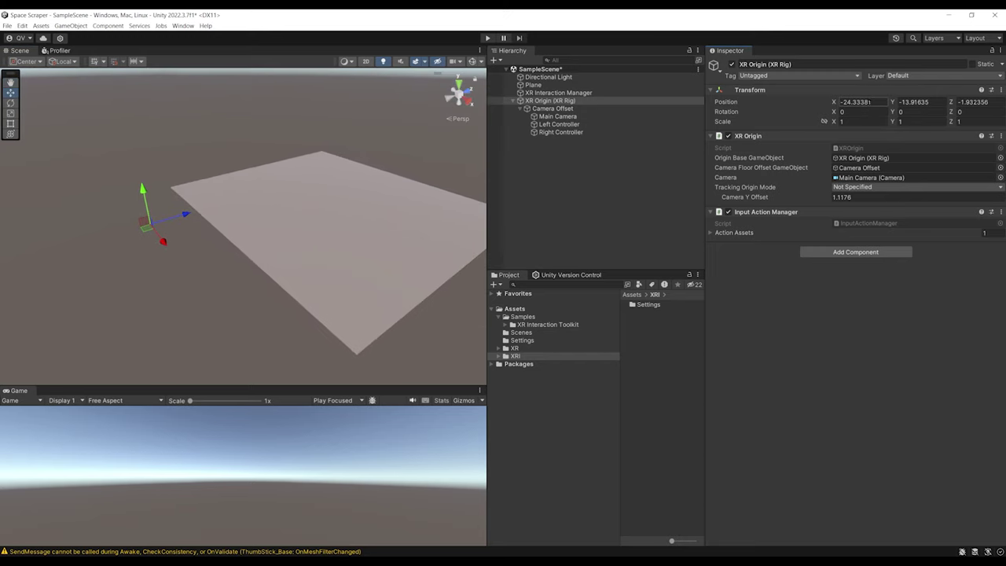
pyautogui.click(870, 102)
pyautogui.write('0')
pyautogui.press('Tab')
pyautogui.write('0')
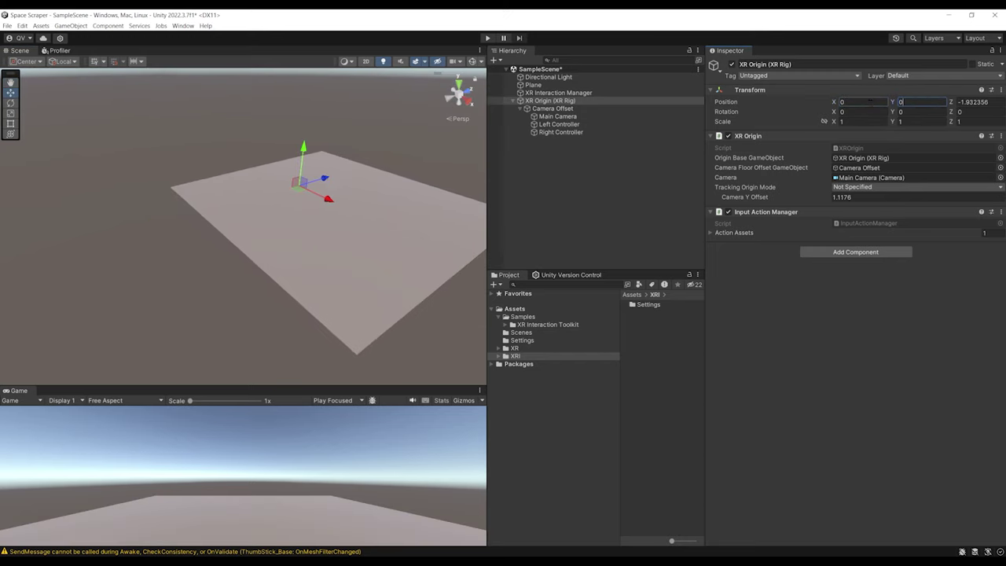
pyautogui.press('Tab')
pyautogui.write('0')
pyautogui.hotkey('ctrl', 's')
# Set the XR Origin's Tracking Origin Mode to Floor and save the scene
pyautogui.moveTo(369, 102); pyautogui.dragTo(264, 214, button='middle')
pyautogui.keyDown('alt'); pyautogui.moveTo(263, 213); pyautogui.dragTo(208, 188); pyautogui.keyUp('alt')
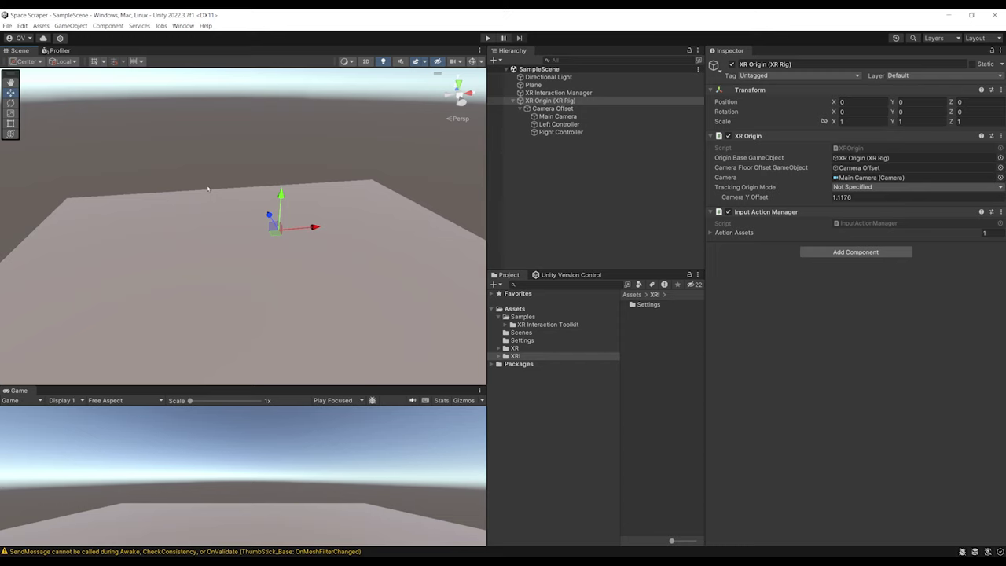
pyautogui.keyDown('alt'); pyautogui.moveTo(246, 195); pyautogui.dragTo(338, 226); pyautogui.keyUp('alt')
pyautogui.keyDown('alt'); pyautogui.moveTo(344, 271); pyautogui.dragTo(372, 274); pyautogui.keyUp('alt')
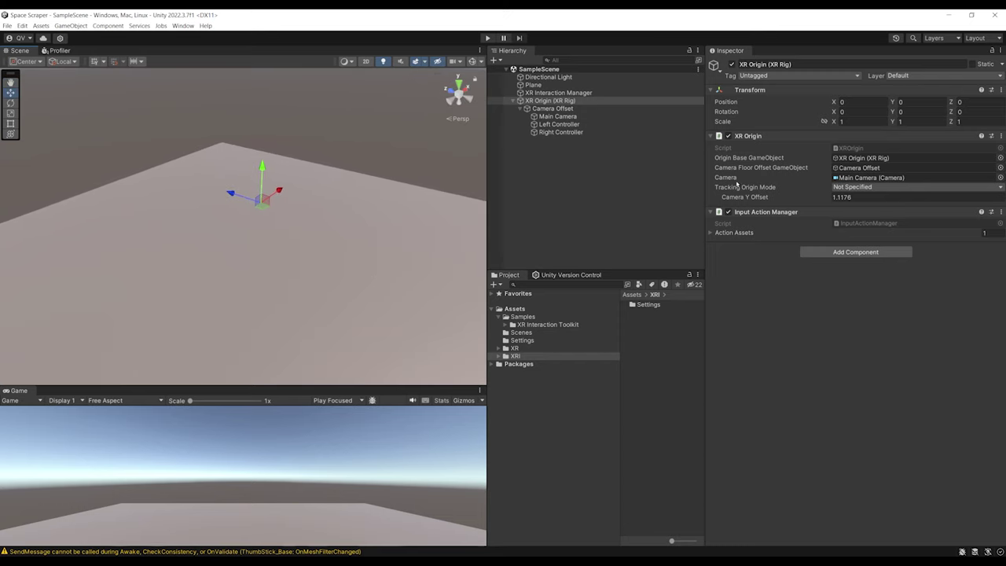
pyautogui.click(849, 187)
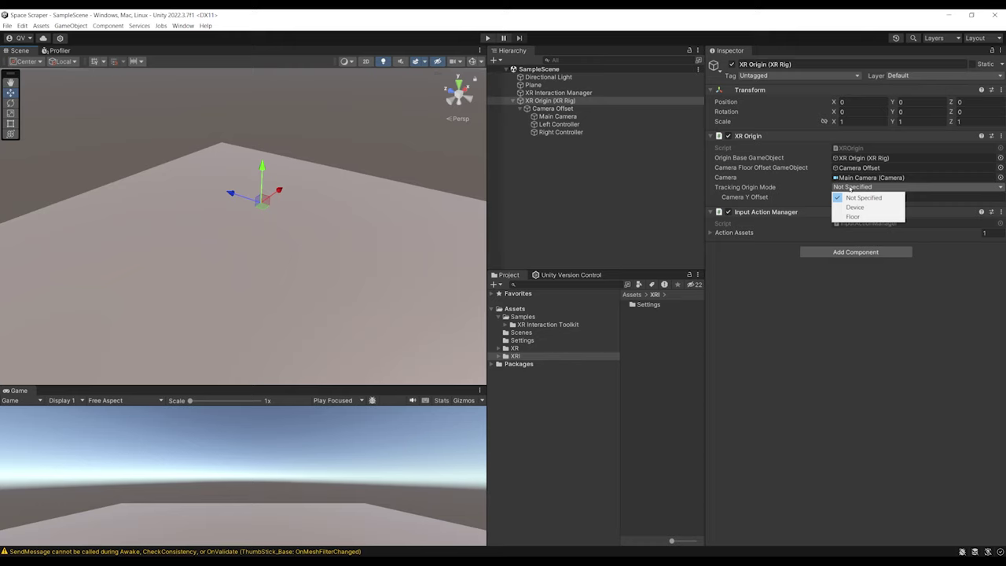
pyautogui.click(854, 216)
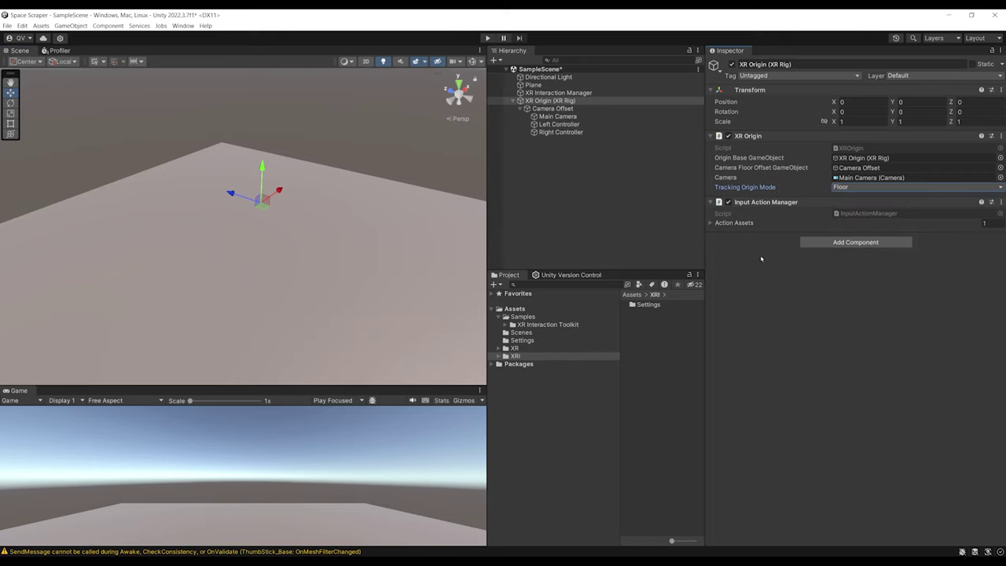
pyautogui.hotkey('ctrl', 's')
# Switch the Scene view's tool handle position to Pivot and enlarge the Game view
pyautogui.keyDown('alt'); pyautogui.moveTo(236, 251); pyautogui.dragTo(319, 213); pyautogui.keyUp('alt')
pyautogui.moveTo(307, 287); pyautogui.dragTo(325, 233, button='middle')
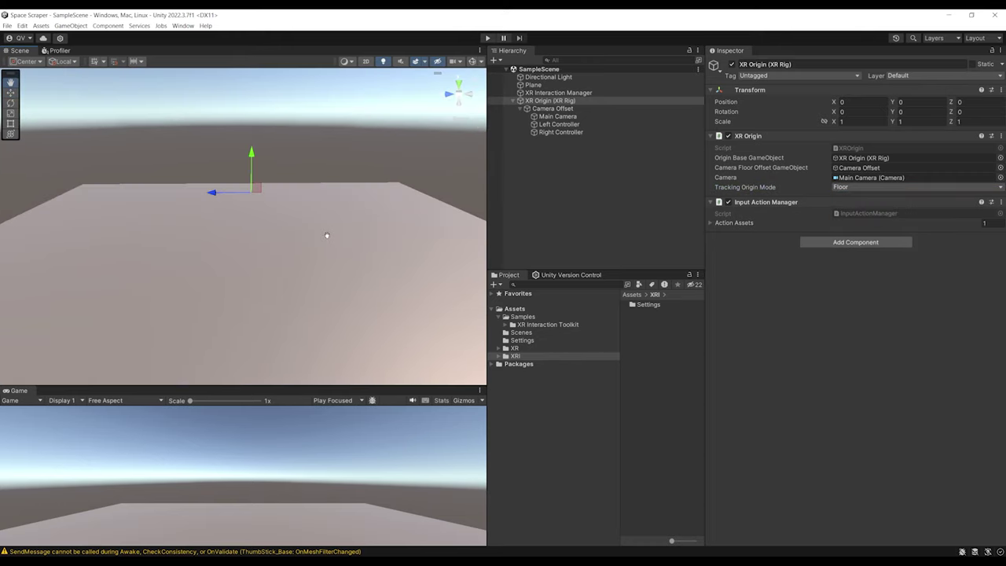
pyautogui.scroll(3, 328, 231)
pyautogui.moveTo(331, 229); pyautogui.dragTo(139, 95, button='right')
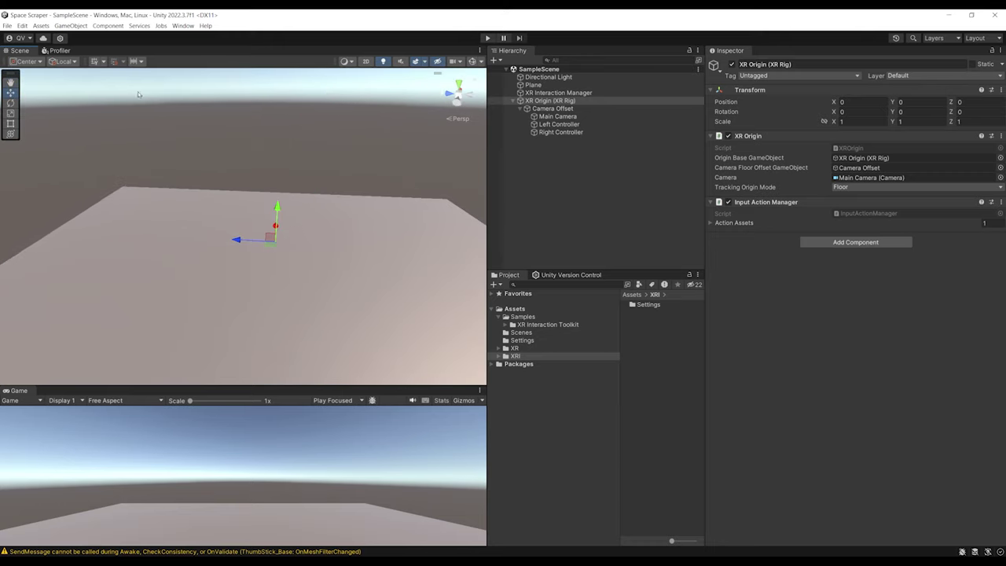
pyautogui.click(26, 61)
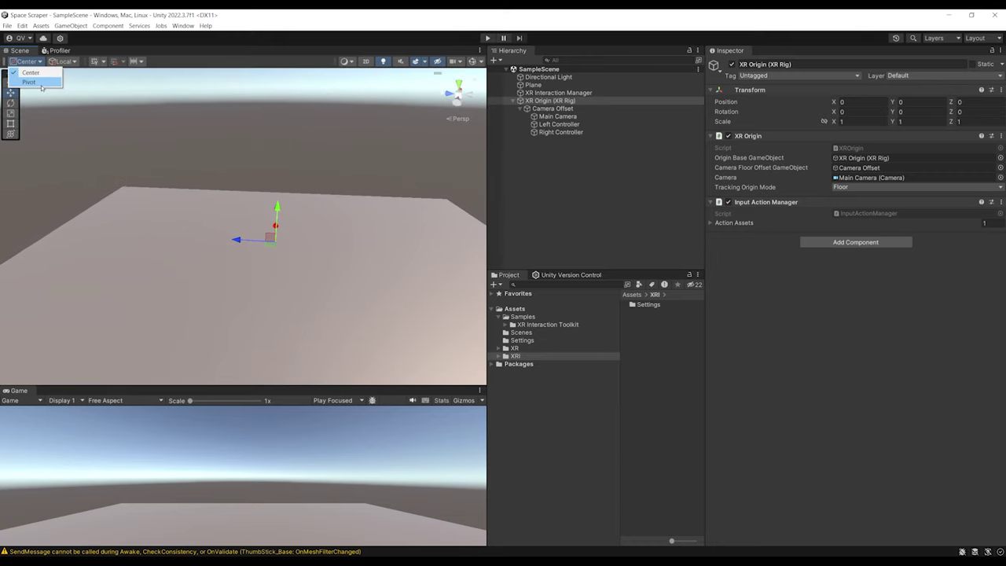
pyautogui.click(29, 81)
pyautogui.moveTo(322, 233); pyautogui.dragTo(366, 264, button='right')
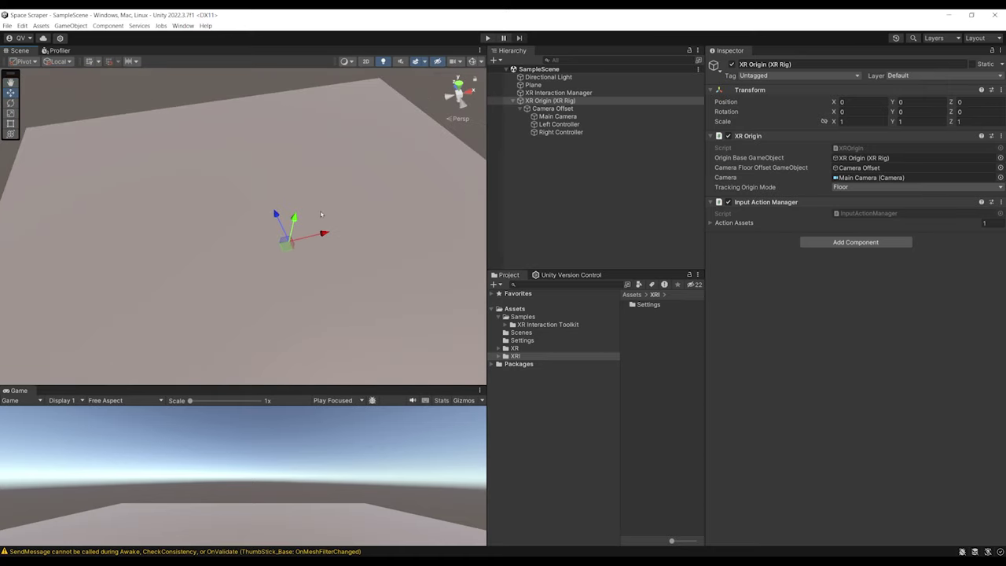
pyautogui.moveTo(332, 386); pyautogui.dragTo(333, 319)
pyautogui.keyDown('alt'); pyautogui.moveTo(373, 245); pyautogui.dragTo(326, 251); pyautogui.keyUp('alt')
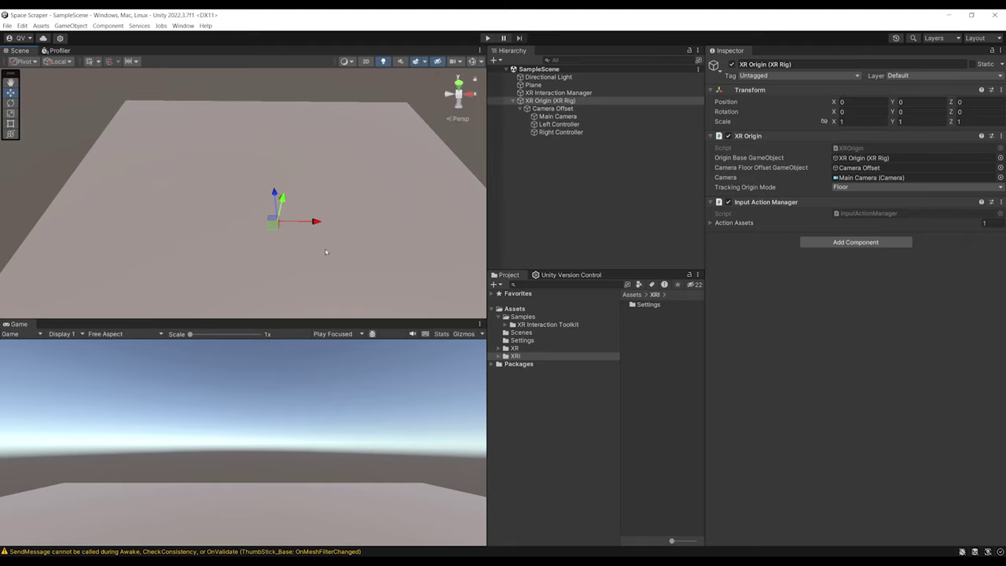
# Switch to the Oculus desktop app and view its devices page (Appareils)
pyautogui.hotkey('alt', 'Tab')
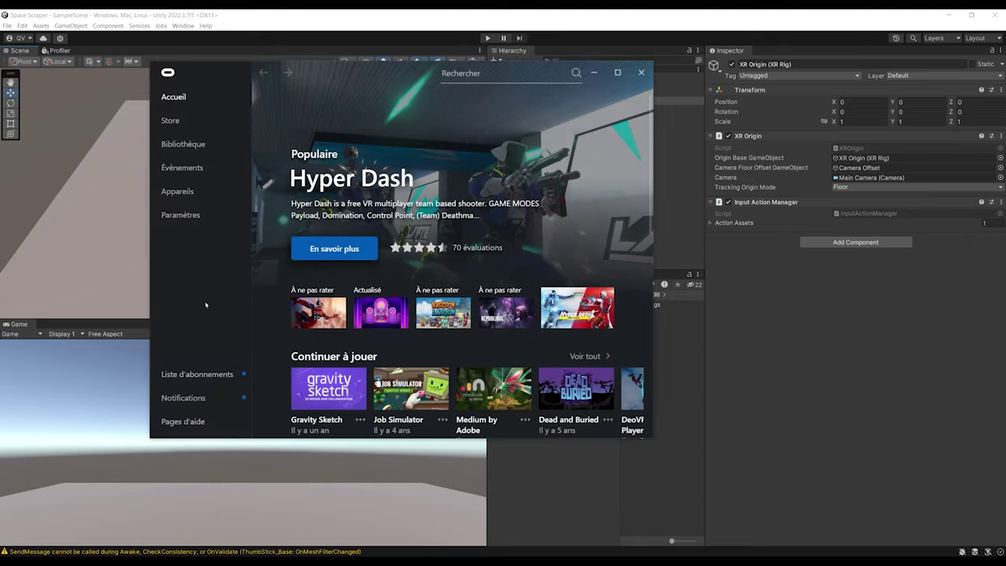
pyautogui.click(178, 191)
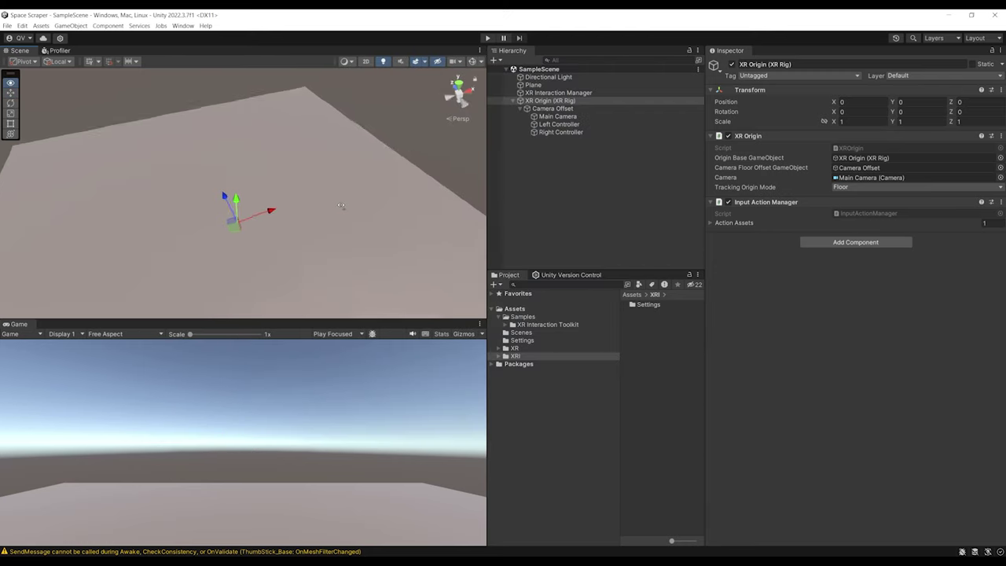
# Return to Unity, set the Game view to Play Maximized, and test the scene in Play mode before stopping it
pyautogui.moveTo(270, 213); pyautogui.dragTo(327, 202, button='right')
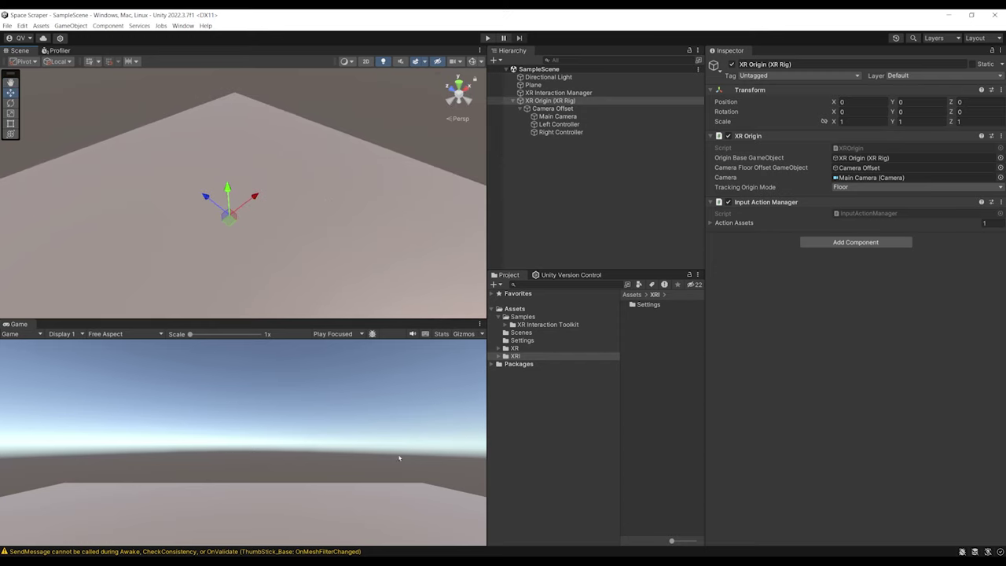
pyautogui.keyDown('alt'); pyautogui.moveTo(217, 269); pyautogui.dragTo(302, 251); pyautogui.keyUp('alt')
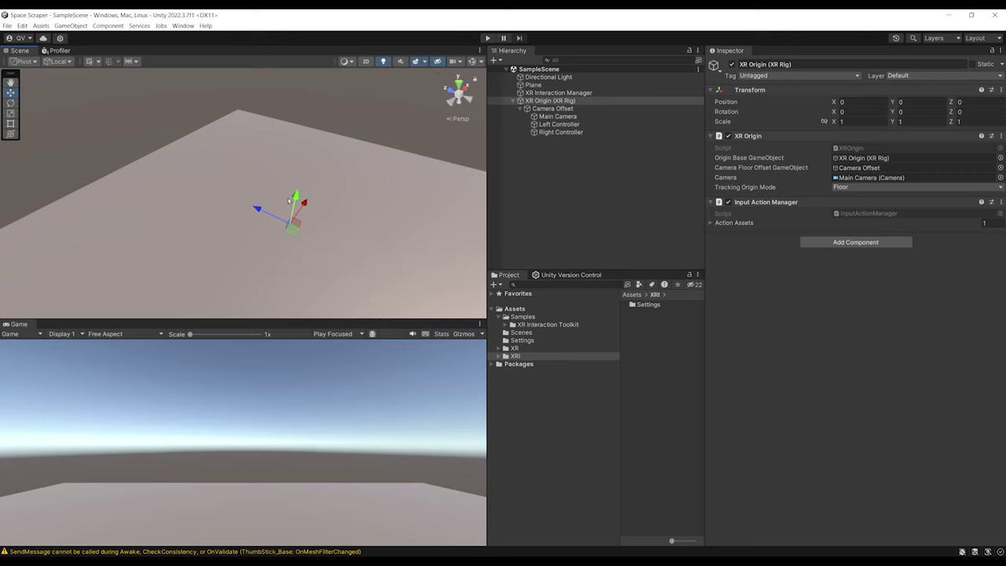
pyautogui.moveTo(288, 201); pyautogui.dragTo(314, 154, button='right')
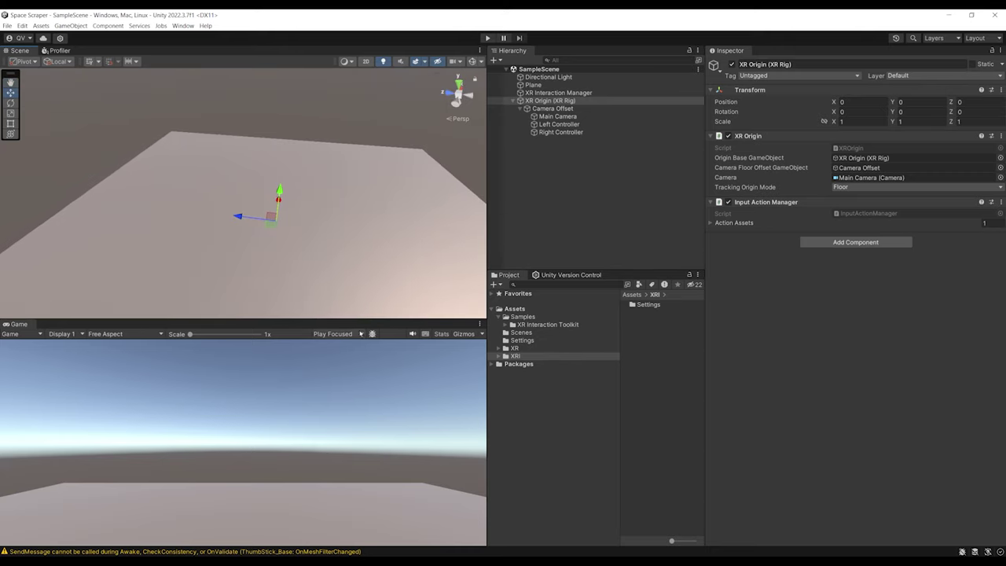
pyautogui.click(361, 334)
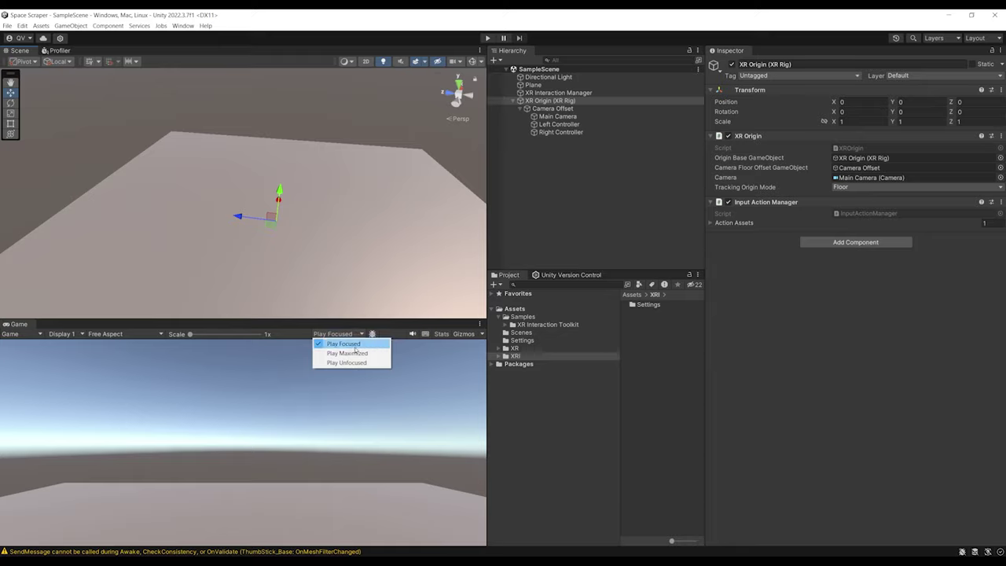
pyautogui.click(355, 353)
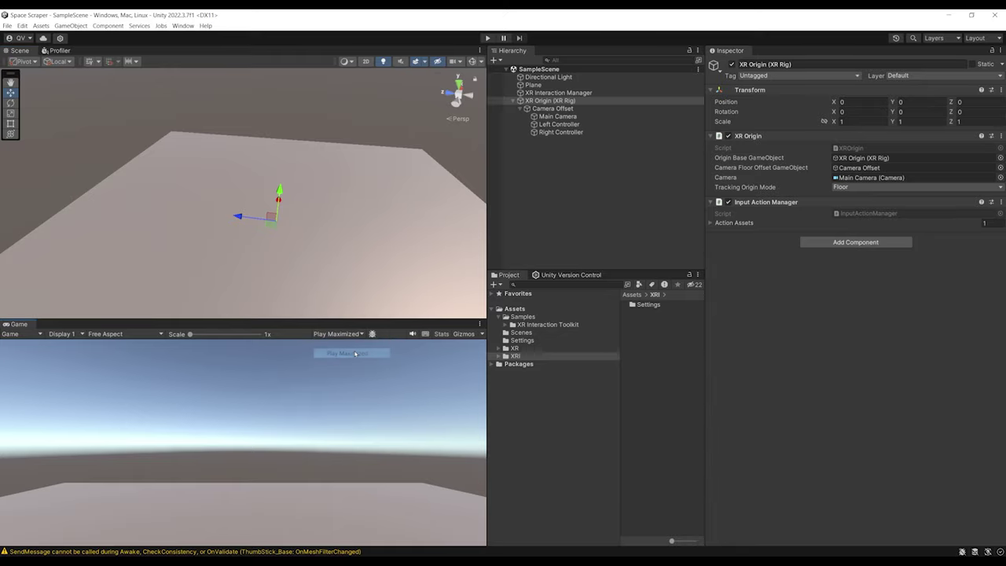
pyautogui.click(489, 40)
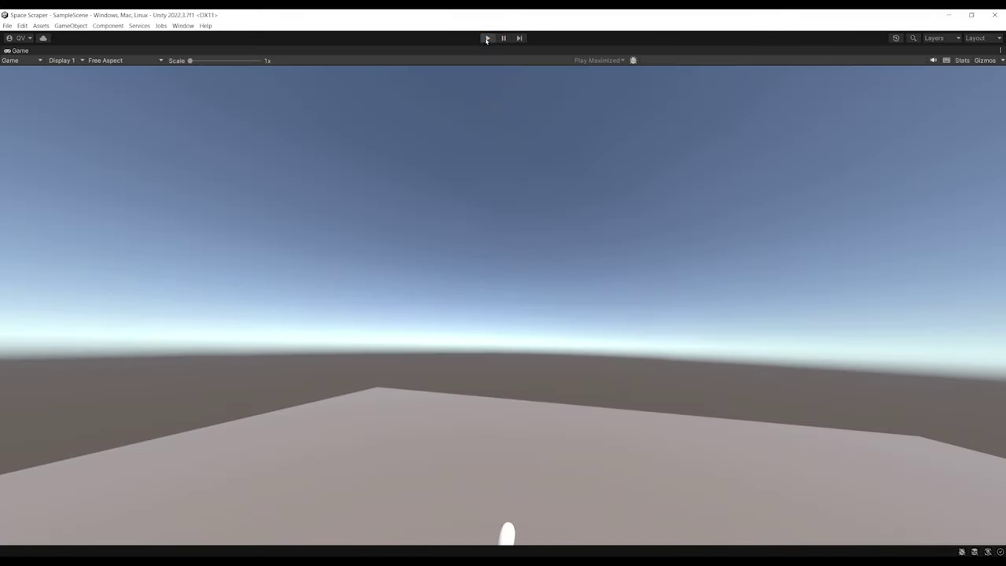
pyautogui.click(486, 38)
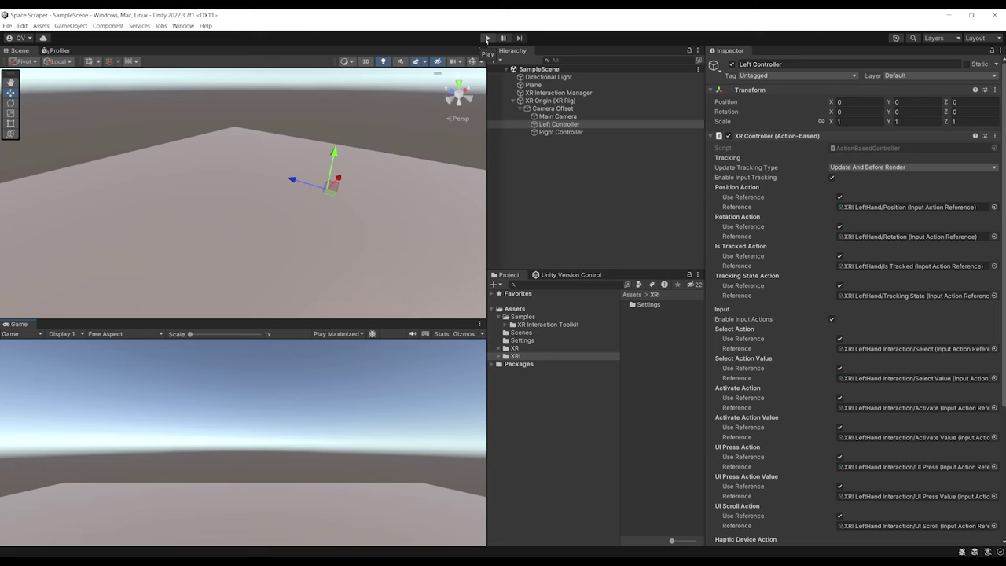
# Set the Model Prefab of both the Left Controller and Right Controller to None
pyautogui.scroll(-6, 827, 364)
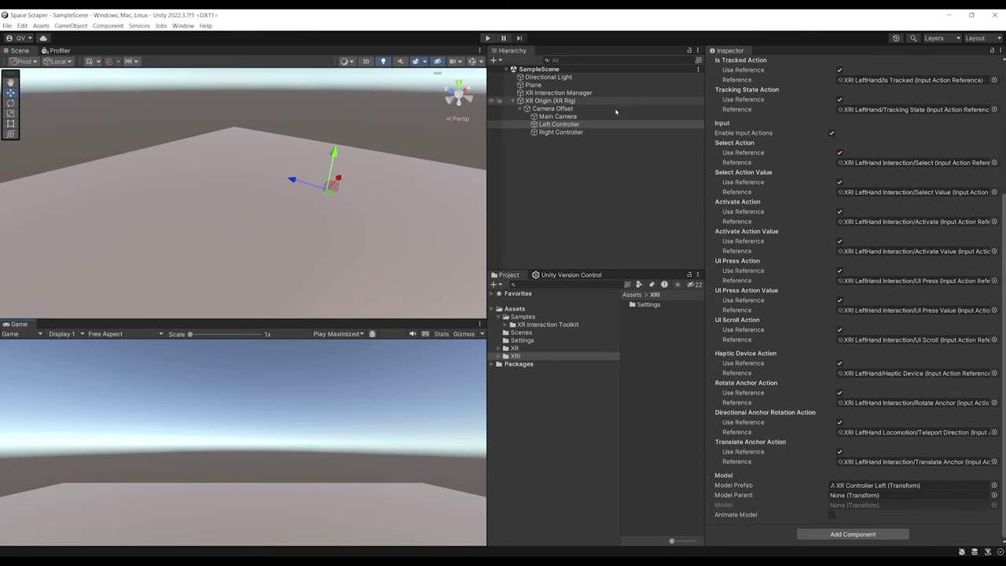
pyautogui.keyDown('ctrl'); pyautogui.click(559, 132); pyautogui.keyUp('ctrl')
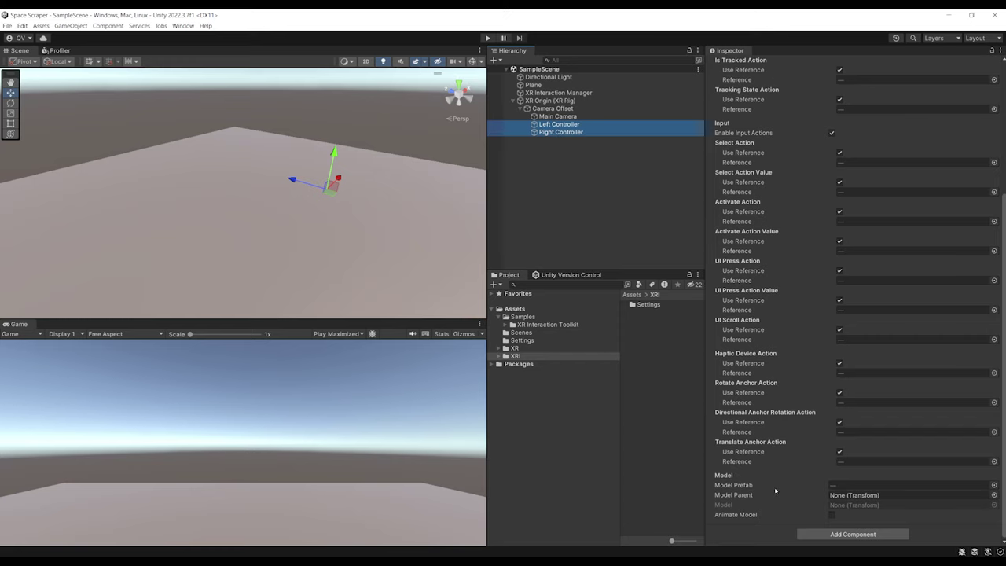
pyautogui.click(994, 487)
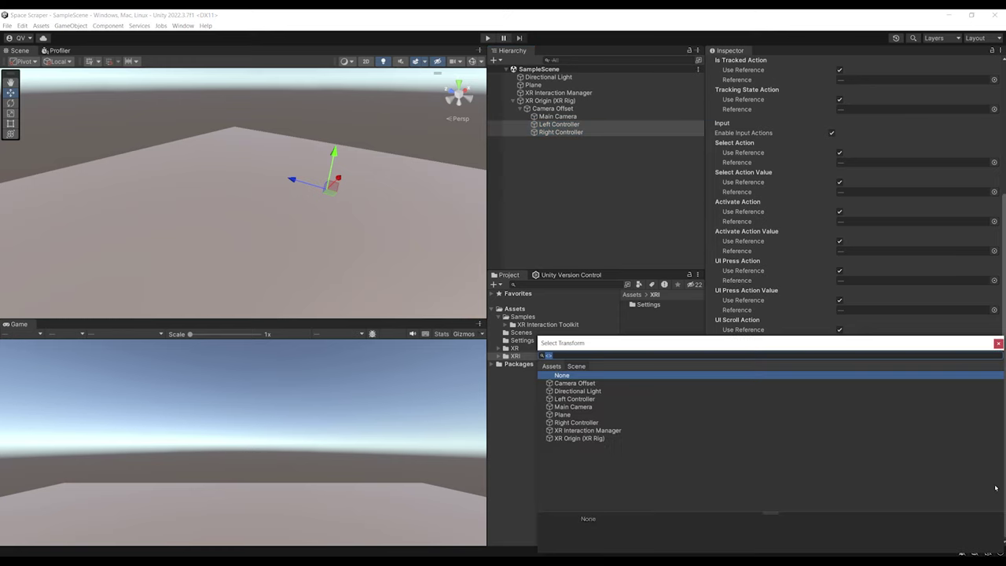
pyautogui.doubleClick(564, 376)
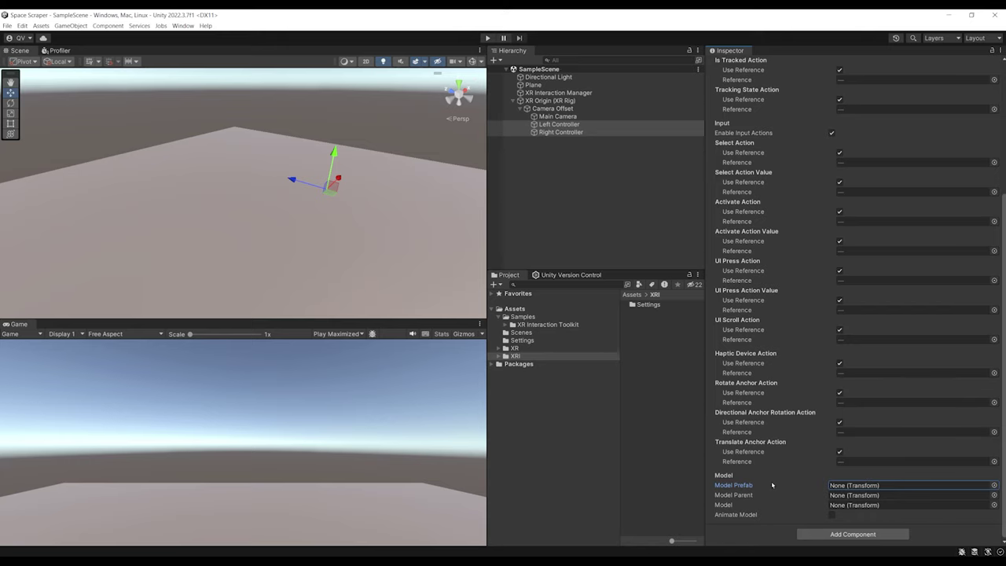
pyautogui.keyDown('alt'); pyautogui.moveTo(353, 110); pyautogui.dragTo(372, 160); pyautogui.keyUp('alt')
pyautogui.click(562, 169)
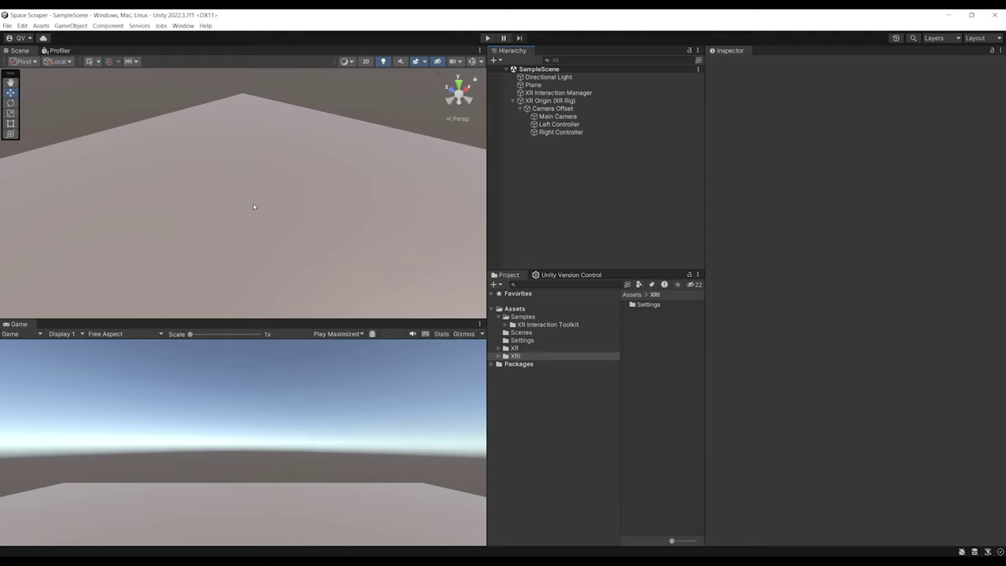
pyautogui.moveTo(254, 206); pyautogui.dragTo(317, 185, button='right')
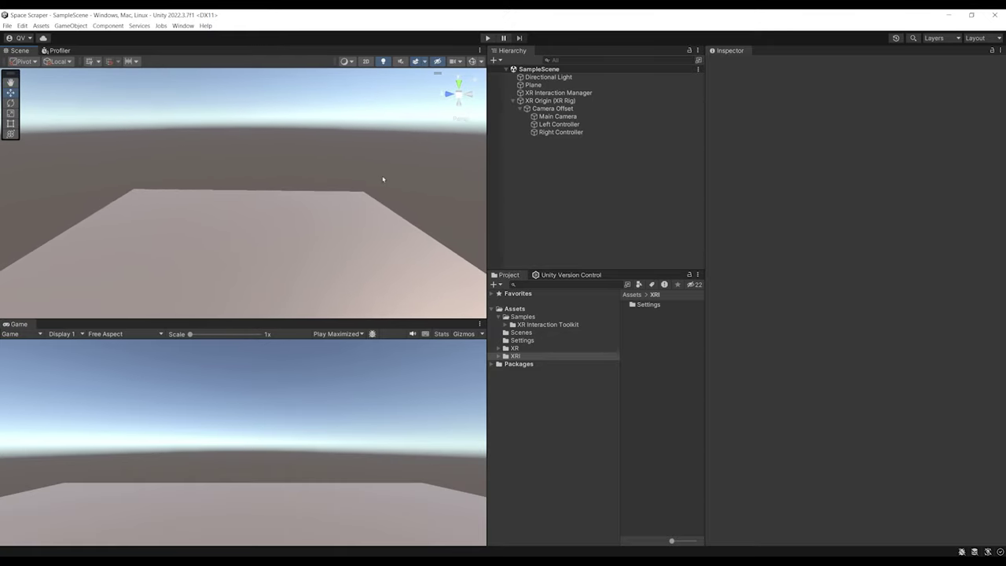
pyautogui.moveTo(382, 179); pyautogui.dragTo(334, 187, button='right')
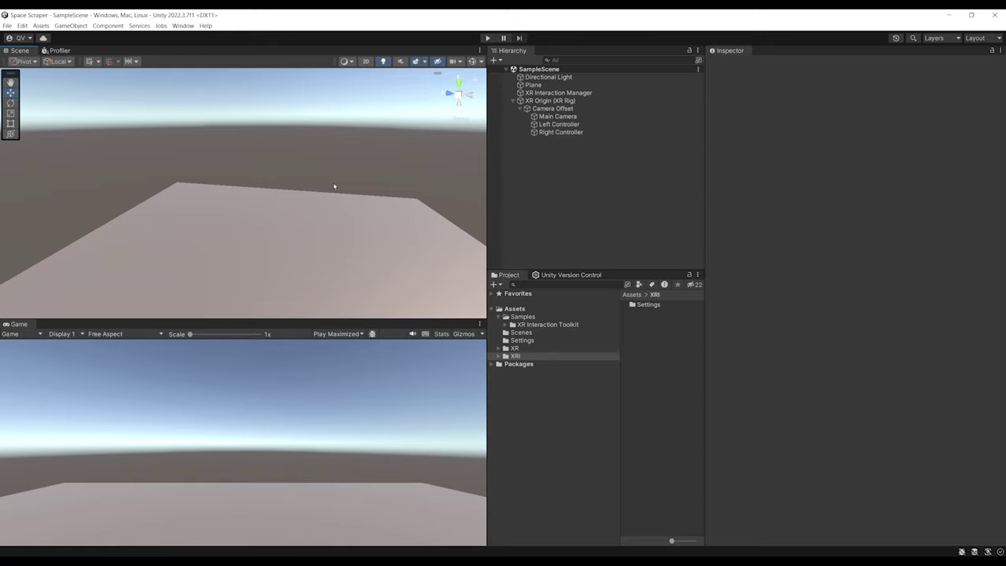
pyautogui.moveTo(334, 186); pyautogui.dragTo(349, 186, button='right')
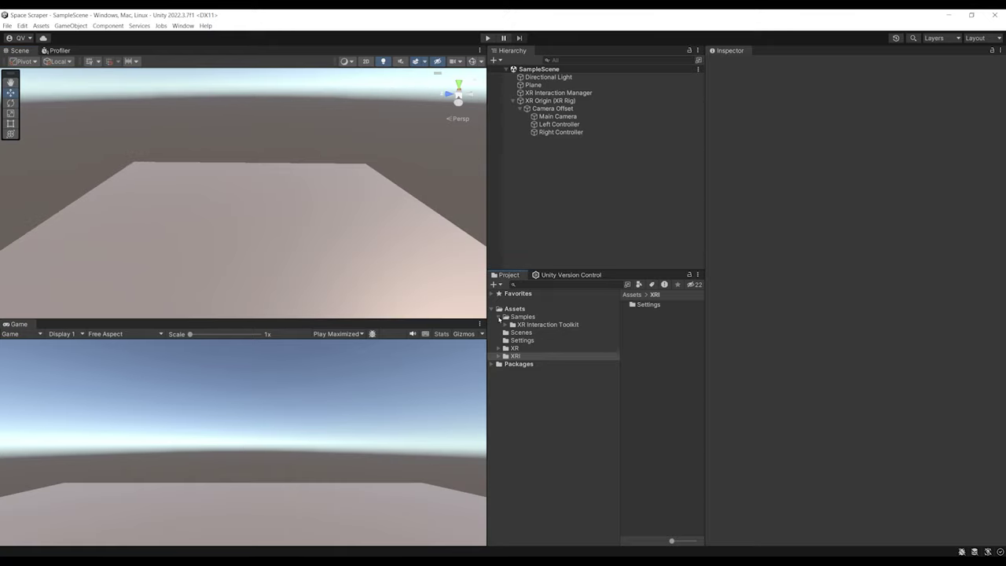
# Collapse the Samples folder and import all contents of the Lets Make a VR Game Start Assets package from the desktop
pyautogui.click(498, 317)
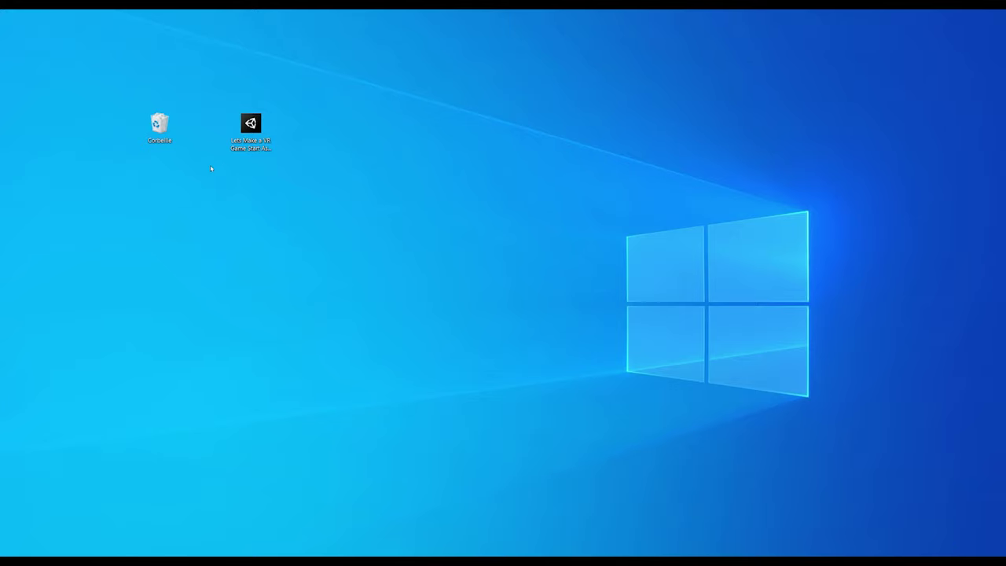
pyautogui.click(257, 132)
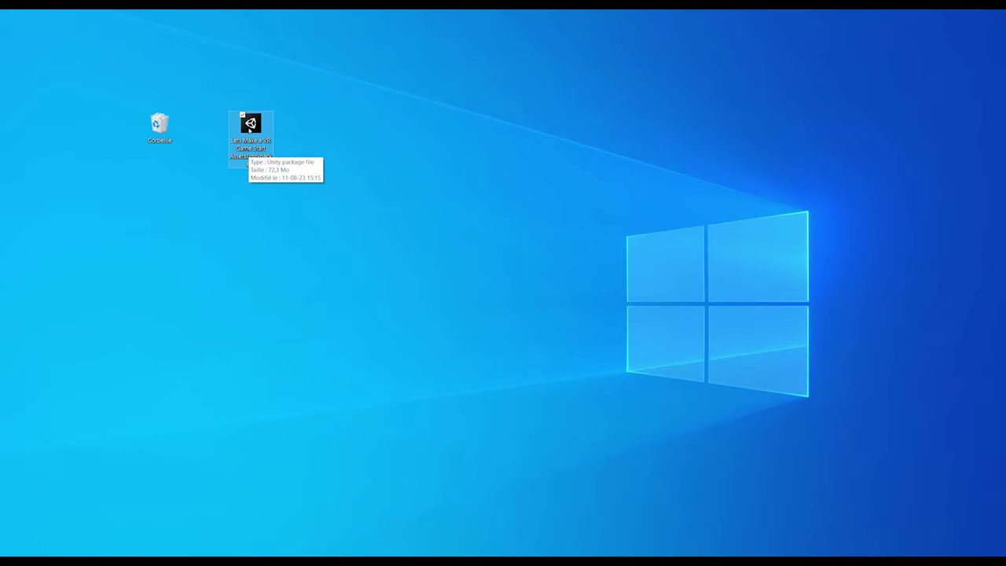
pyautogui.moveTo(250, 129); pyautogui.dragTo(512, 351)
pyautogui.scroll(-15, 293, 270)
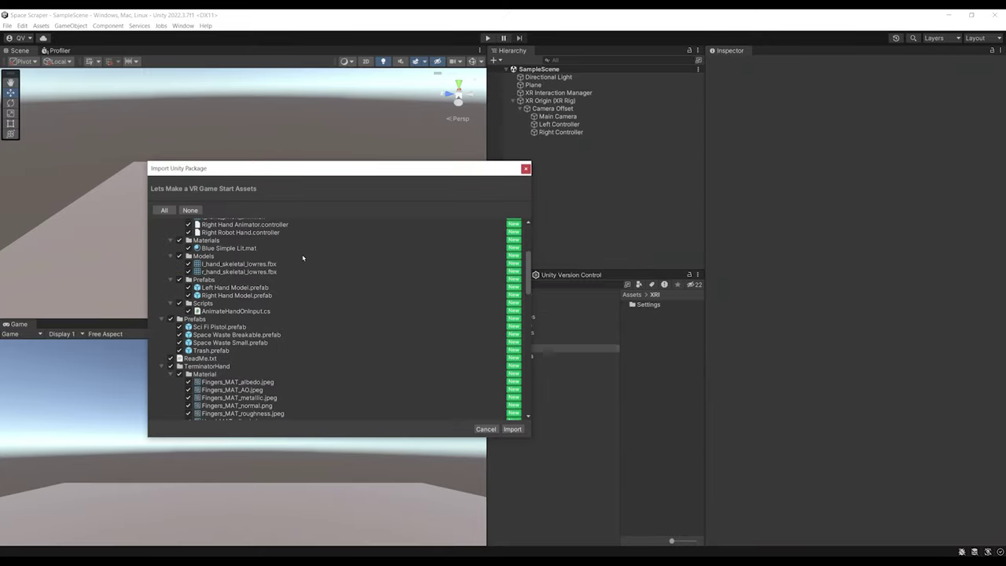
pyautogui.scroll(15, 227, 303)
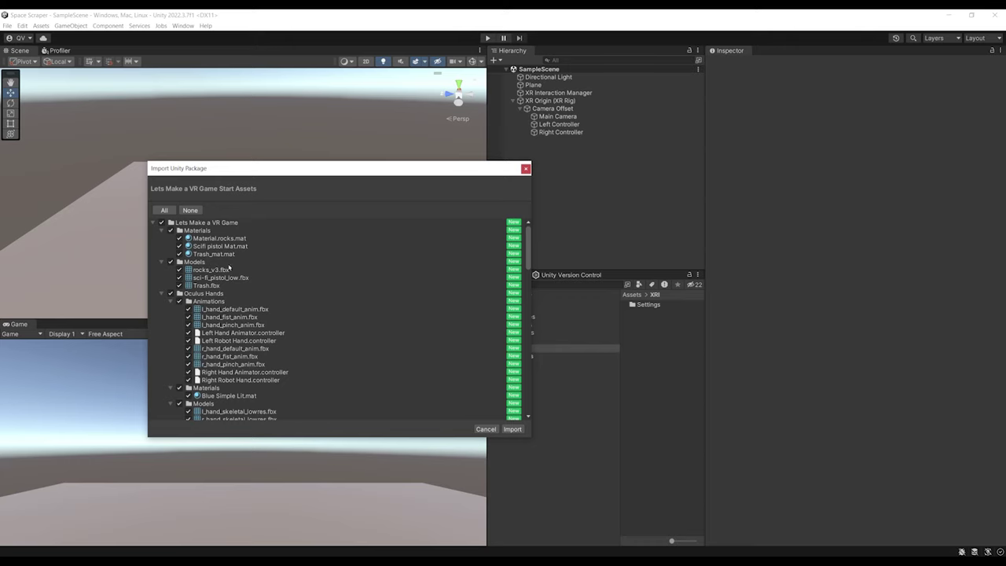
pyautogui.click(512, 428)
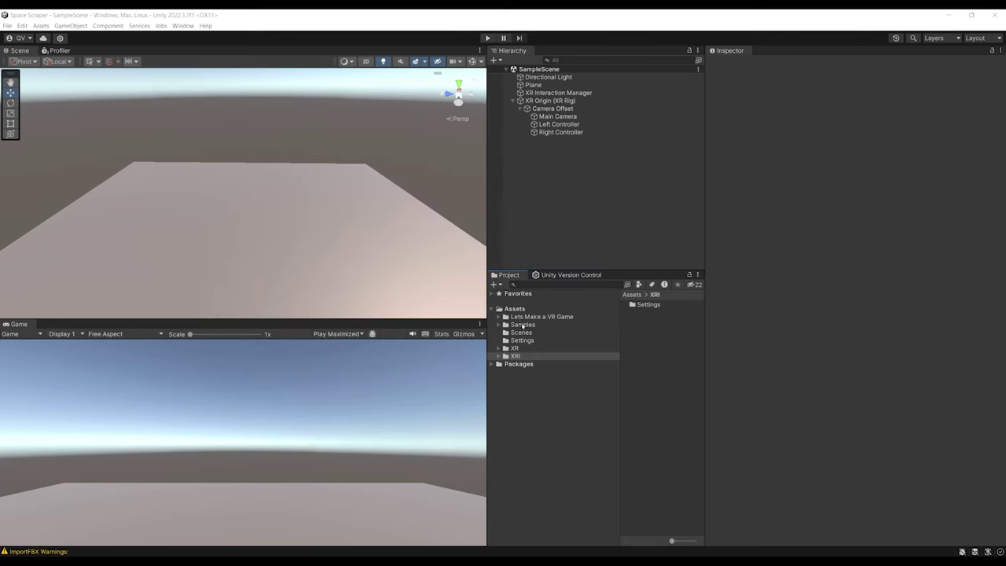
# Widen the Project window and open the Prefabs folder of Oculus Hands inside Lets Make a VR Game
pyautogui.moveTo(703, 332); pyautogui.dragTo(768, 331)
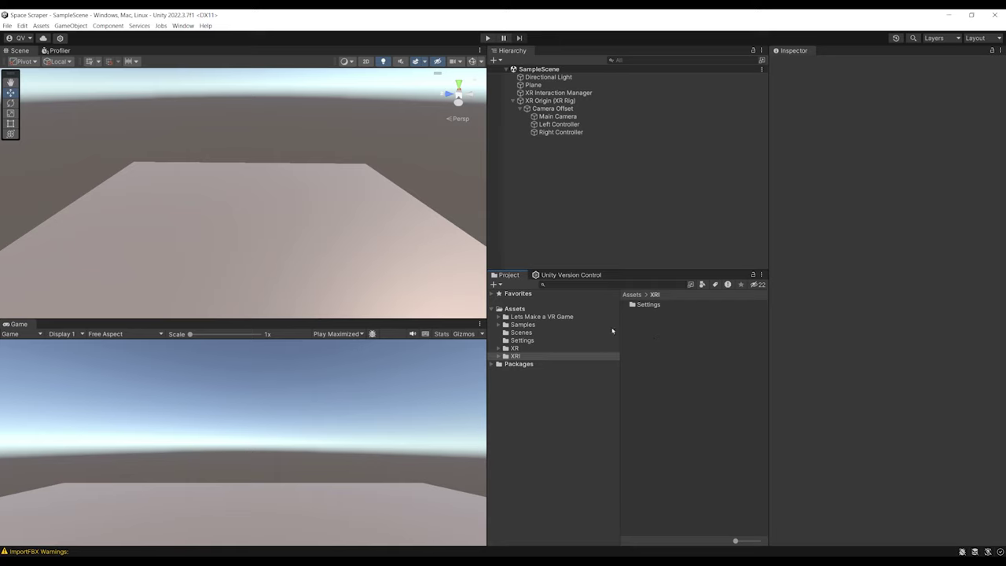
pyautogui.moveTo(624, 331); pyautogui.dragTo(615, 330)
pyautogui.click(559, 317)
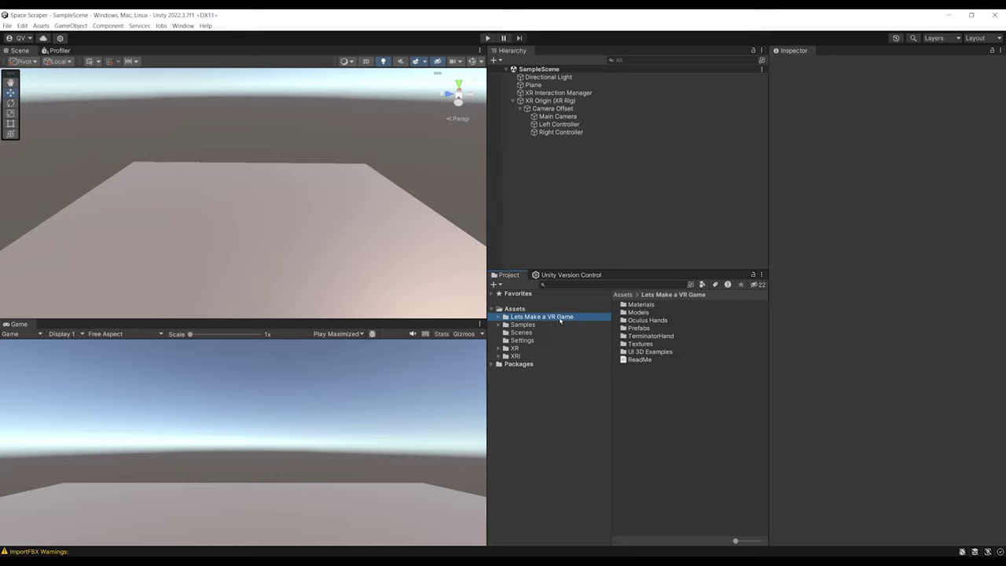
pyautogui.doubleClick(642, 320)
pyautogui.doubleClick(644, 328)
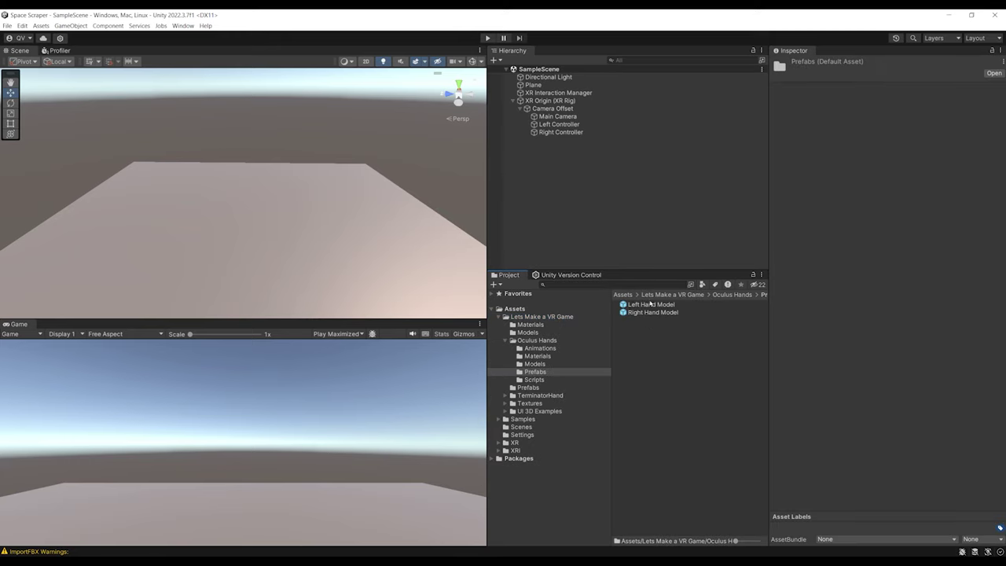
# Add the Left Hand Model prefab under Left Controller and the Right Hand Model prefab under Right Controller
pyautogui.moveTo(650, 304); pyautogui.dragTo(568, 125)
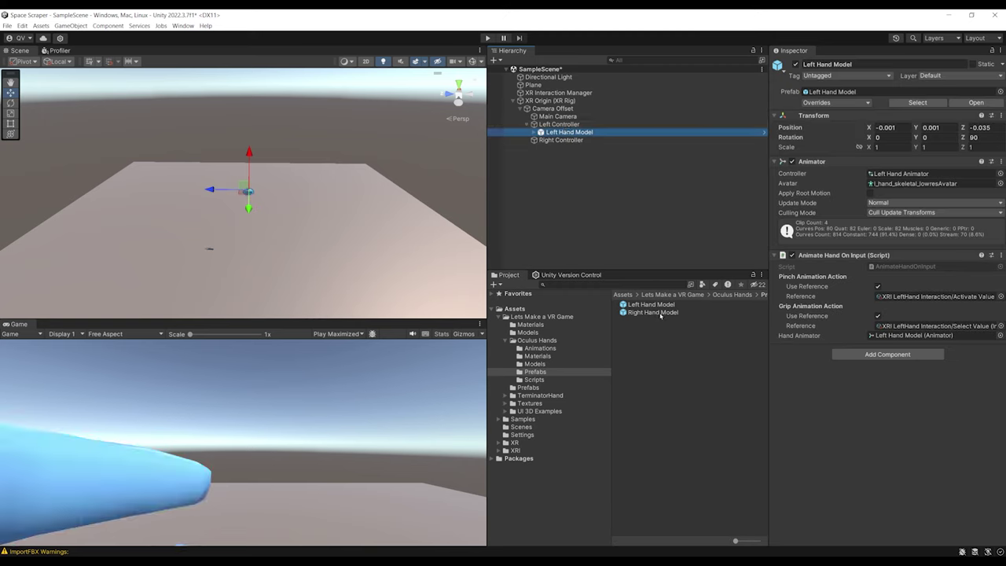
pyautogui.moveTo(658, 314); pyautogui.dragTo(558, 142)
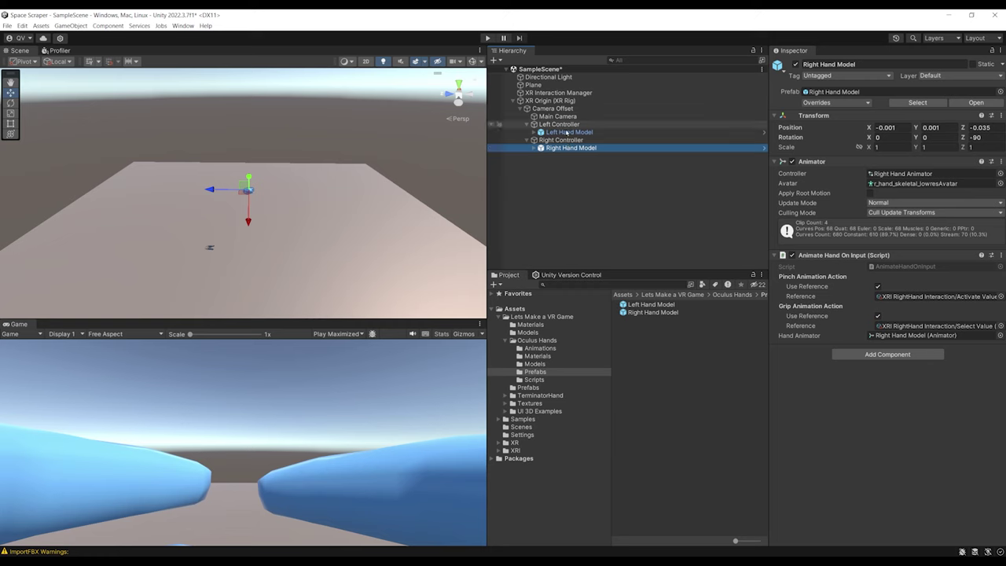
pyautogui.click(567, 132)
pyautogui.click(567, 149)
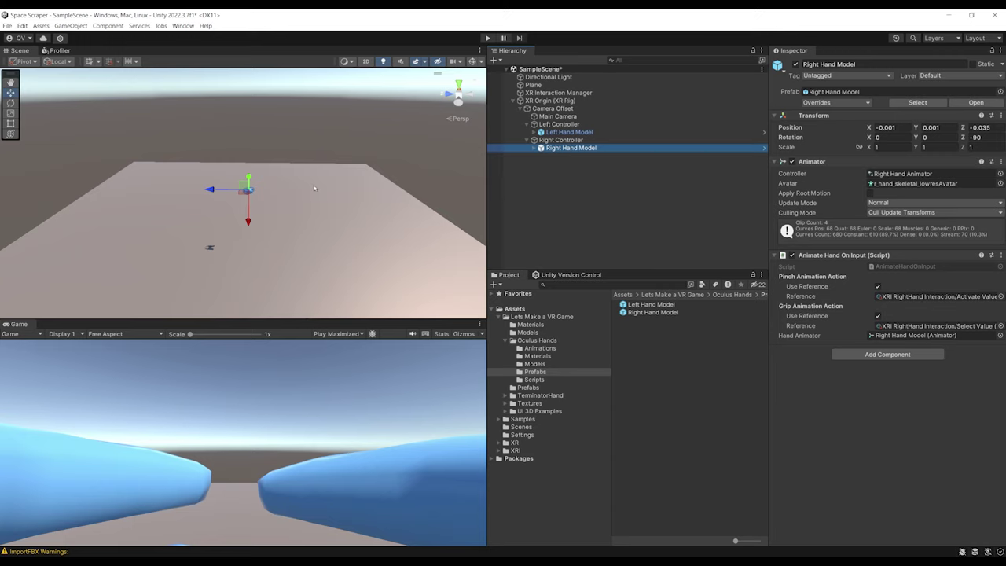
# Test the hand models in Play mode and stop it
pyautogui.click(837, 409)
pyautogui.click(487, 38)
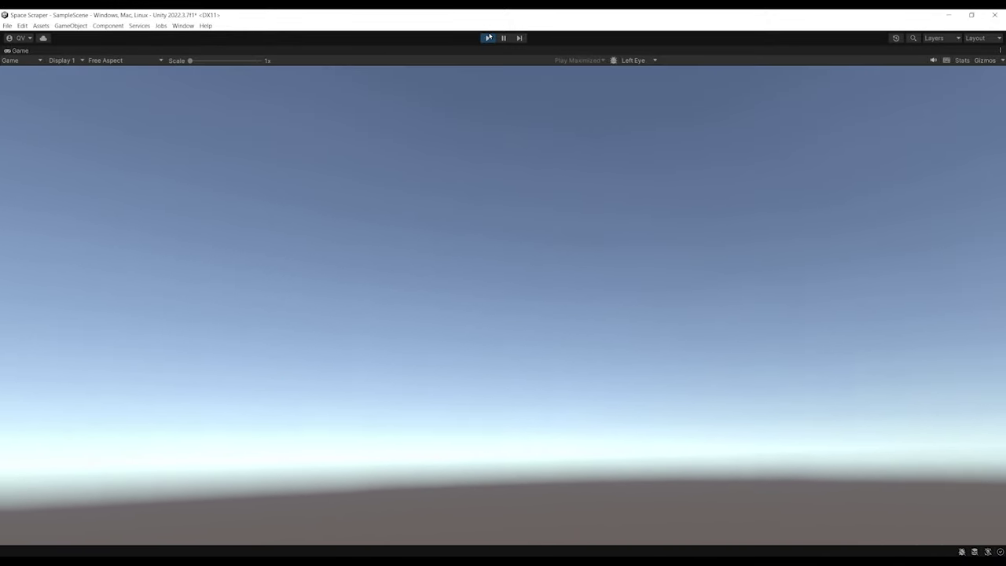
pyautogui.hotkey('ctrl', 'p')
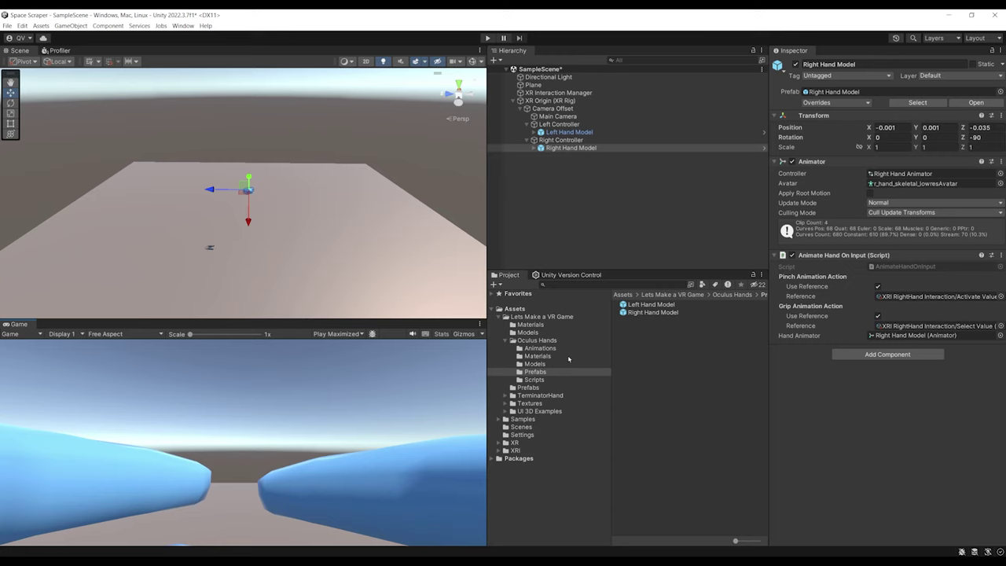
# Add the Left Terminator and Right Terminator prefabs from TerminatorHand under the Left Controller and Right Controller respectively
pyautogui.click(543, 317)
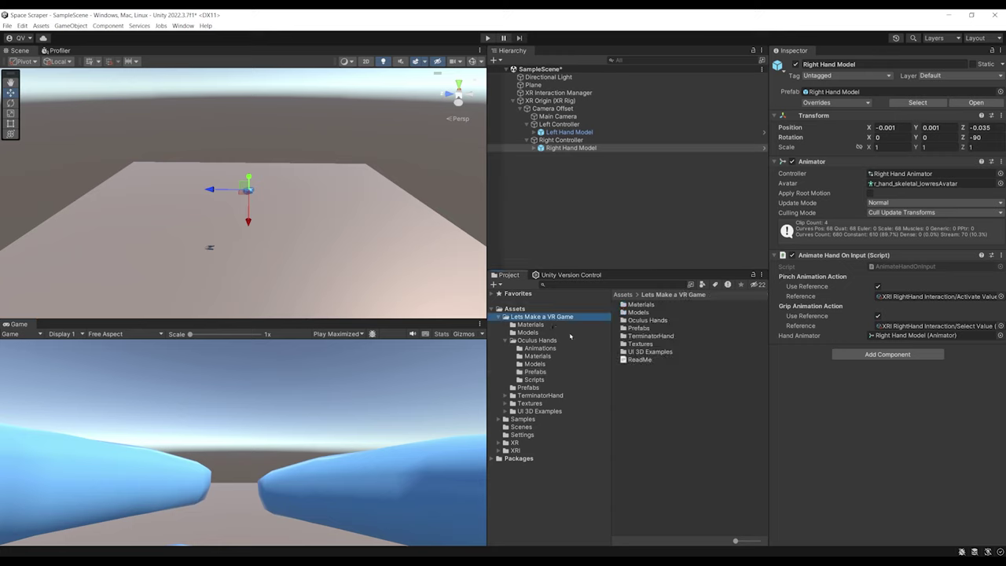
pyautogui.doubleClick(665, 337)
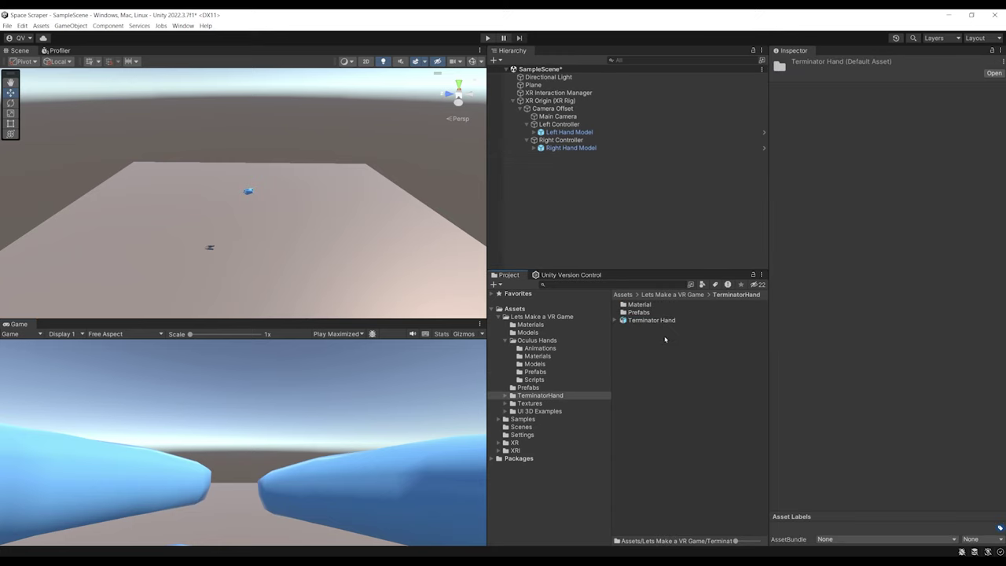
pyautogui.doubleClick(644, 311)
pyautogui.click(636, 306)
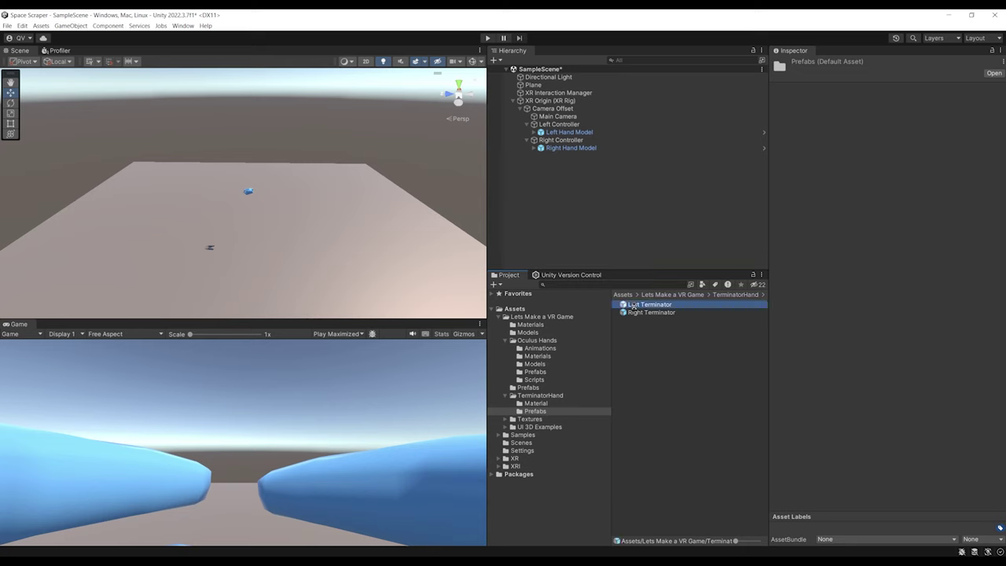
pyautogui.moveTo(927, 448); pyautogui.dragTo(567, 254)
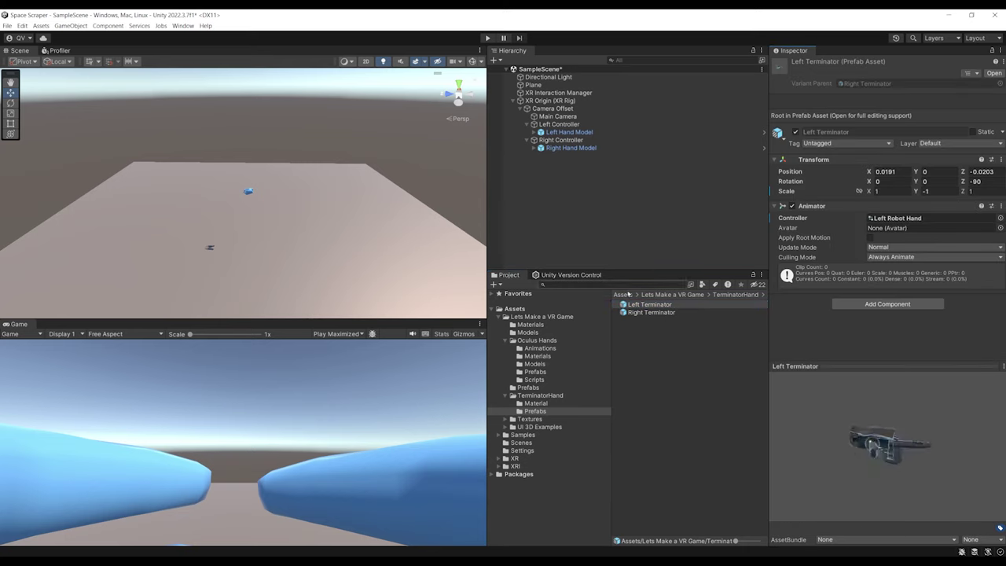
pyautogui.moveTo(634, 305); pyautogui.dragTo(560, 125)
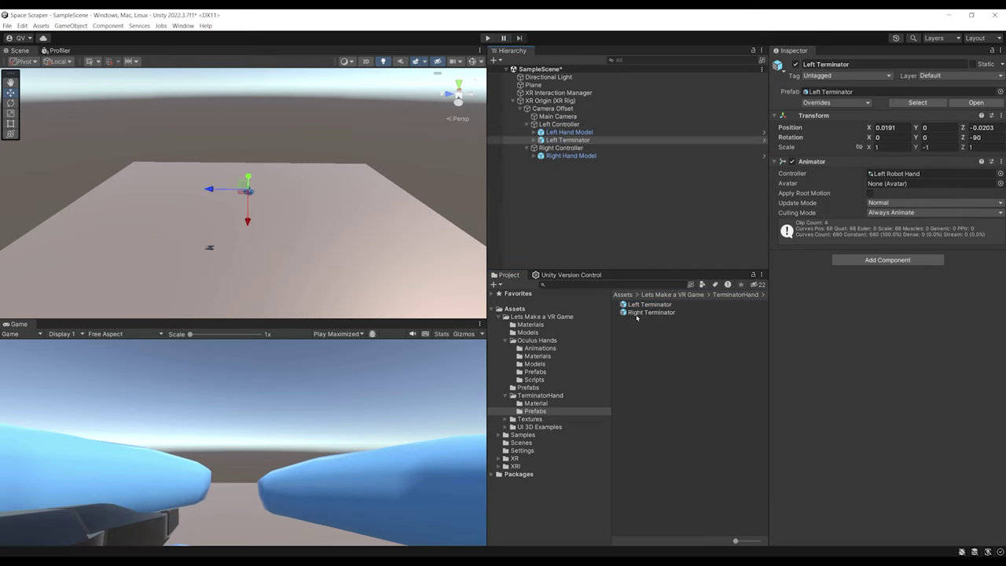
pyautogui.moveTo(636, 312); pyautogui.dragTo(556, 150)
# Examine how the terminator hands line up with the blue hand models from several angles in the Scene view
pyautogui.press('f')
pyautogui.keyDown('alt'); pyautogui.moveTo(423, 205); pyautogui.dragTo(346, 208); pyautogui.keyUp('alt')
pyautogui.scroll(-8, 220, 215)
pyautogui.scroll(5, 220, 215)
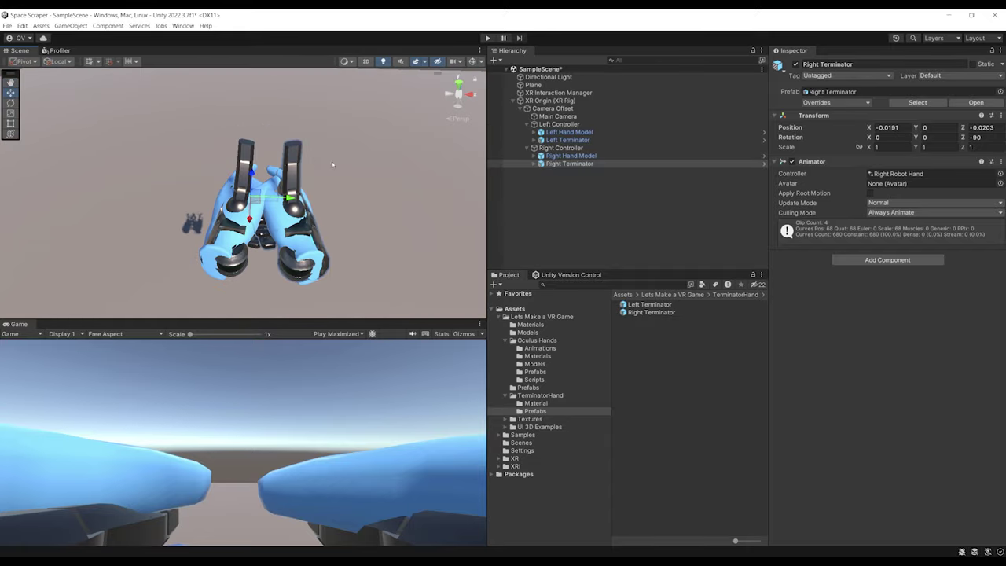
pyautogui.click(563, 133)
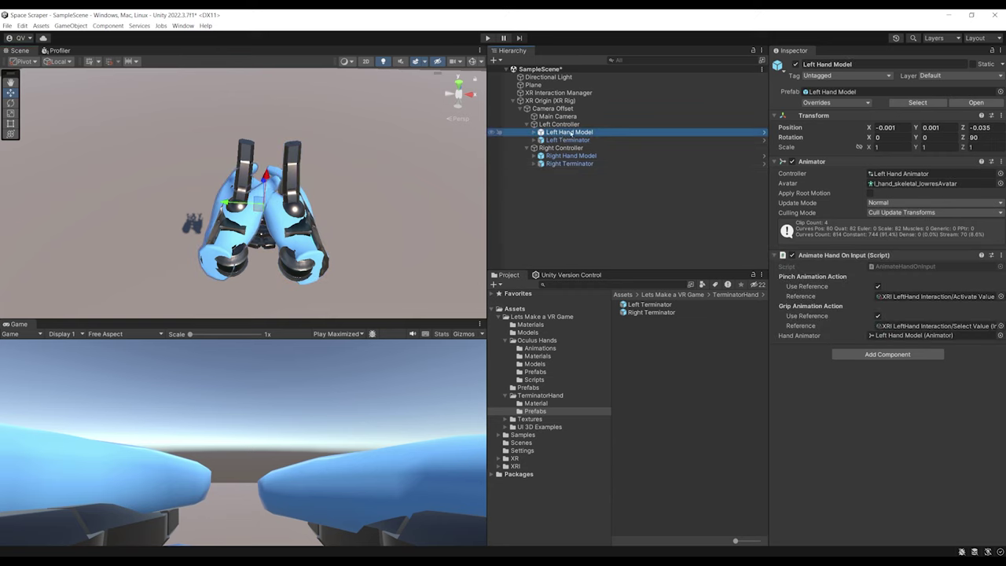
pyautogui.click(568, 142)
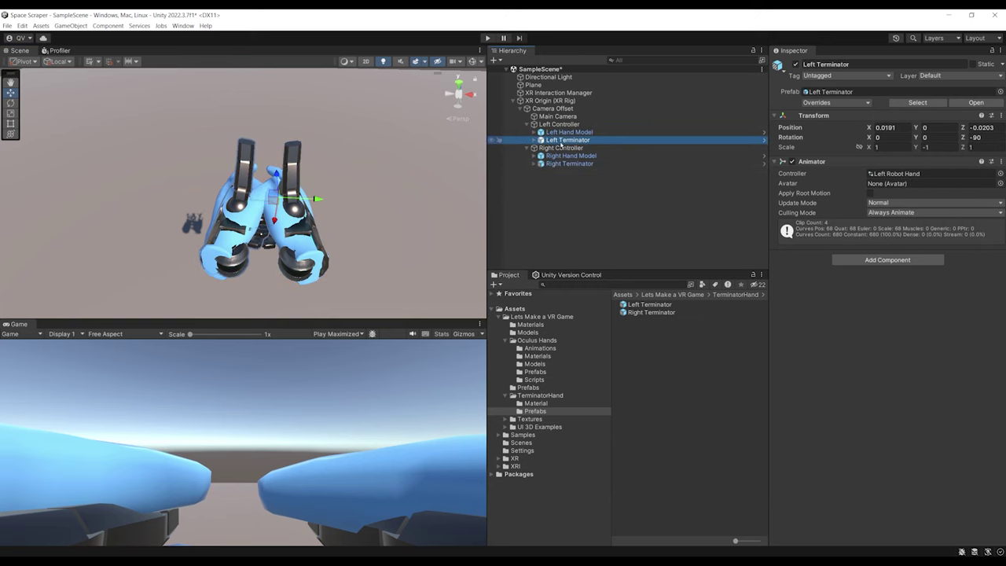
pyautogui.moveTo(323, 150); pyautogui.dragTo(390, 169, button='middle')
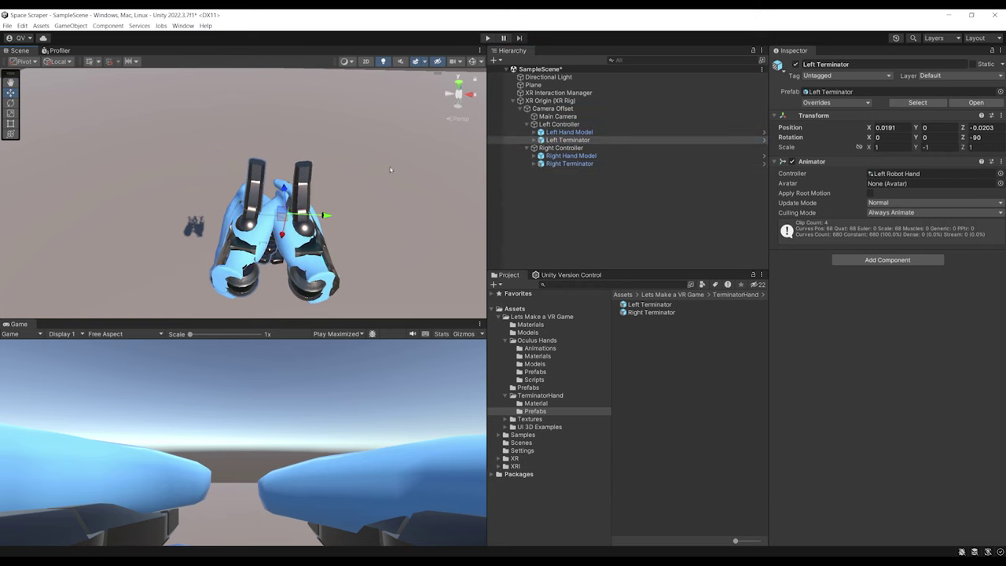
pyautogui.moveTo(324, 219)
pyautogui.mouseDown()
pyautogui.moveTo(339, 219)
pyautogui.moveTo(284, 221)
pyautogui.moveTo(318, 222)
pyautogui.mouseUp()
pyautogui.hotkey('ctrl', 'z')
pyautogui.keyDown('alt'); pyautogui.moveTo(286, 191); pyautogui.dragTo(306, 195); pyautogui.keyUp('alt')
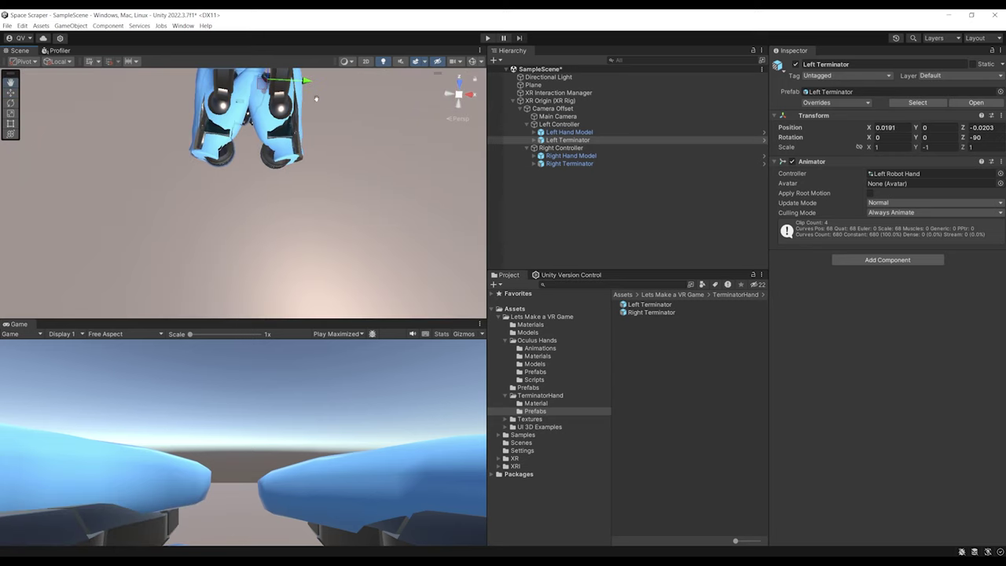
pyautogui.moveTo(313, 97); pyautogui.dragTo(315, 186, button='middle')
pyautogui.keyDown('alt'); pyautogui.moveTo(315, 186); pyautogui.dragTo(314, 180); pyautogui.keyUp('alt')
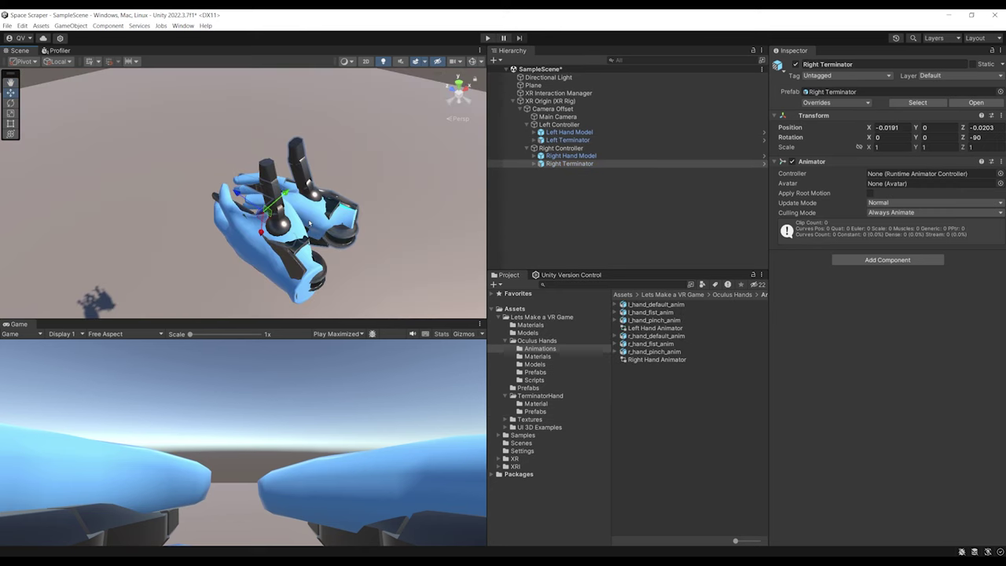
pyautogui.moveTo(390, 169)
pyautogui.keyDown('alt'); pyautogui.mouseDown()
pyautogui.moveTo(388, 197)
pyautogui.moveTo(387, 180)
pyautogui.mouseUp(); pyautogui.keyUp('alt')
# Compare the components on the Left and Right Hand Model with those on the Left and Right Terminator
pyautogui.click(571, 155)
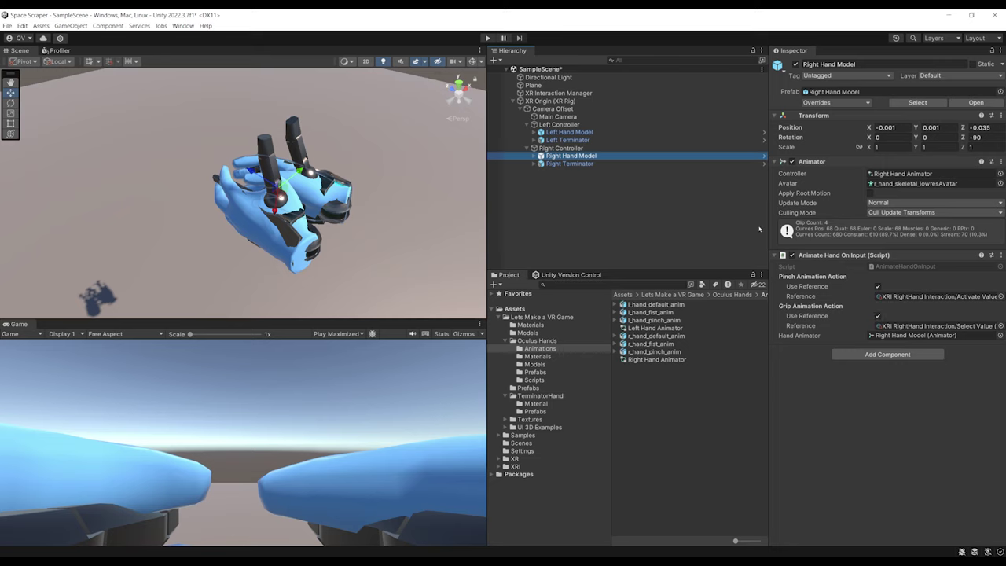
pyautogui.click(568, 164)
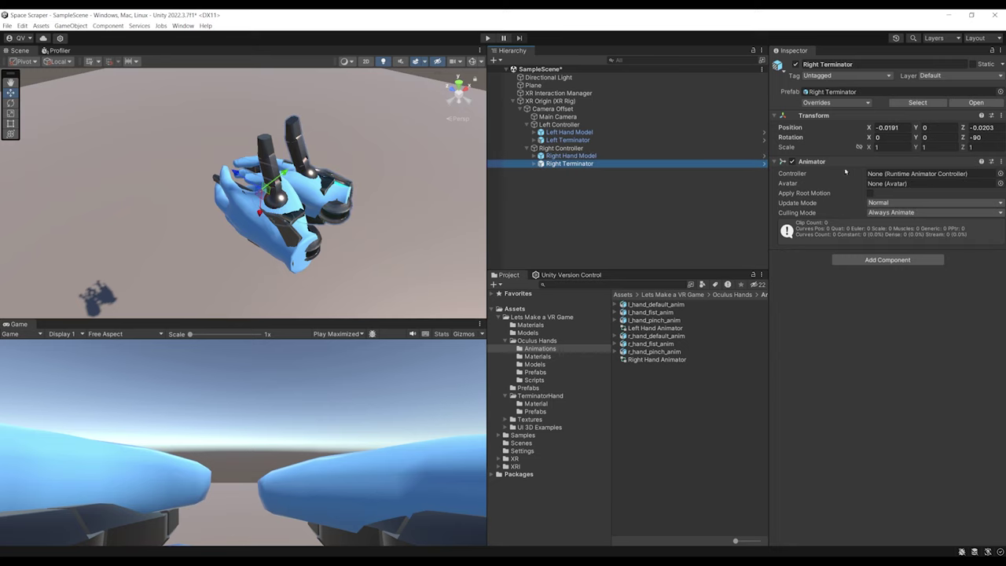
pyautogui.keyDown('ctrl'); pyautogui.click(571, 140); pyautogui.keyUp('ctrl')
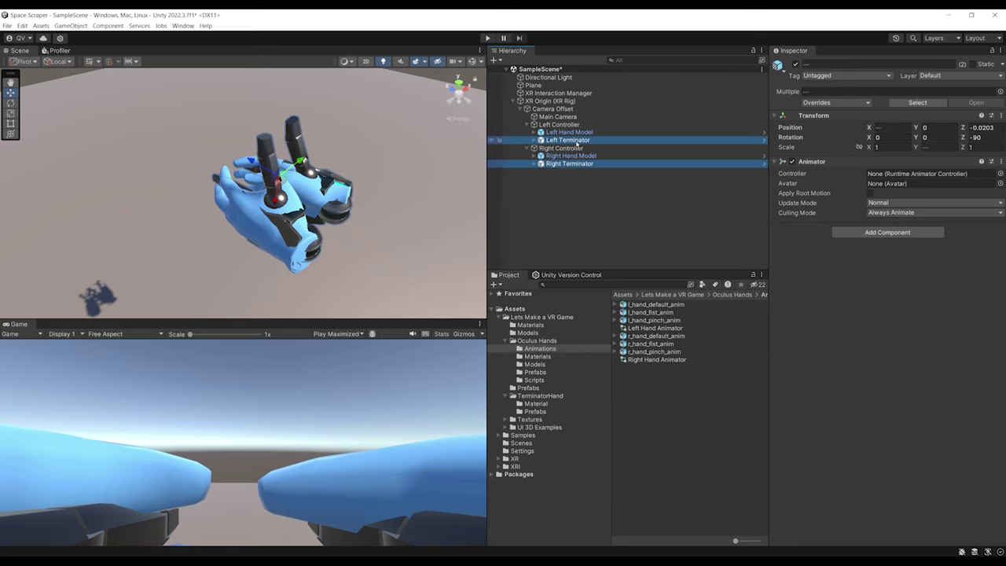
pyautogui.click(574, 141)
pyautogui.click(570, 131)
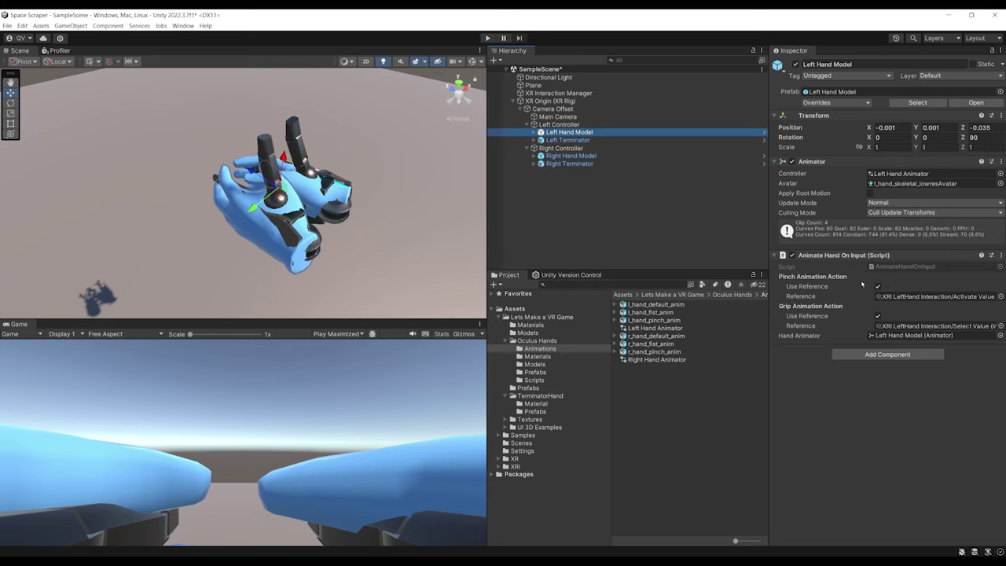
pyautogui.click(554, 141)
# Copy the Animate Hand On Input script from Left Hand Model, paste it as a new component on Left Terminator, and check its Hand Animator reference
pyautogui.click(565, 133)
pyautogui.rightClick(840, 256)
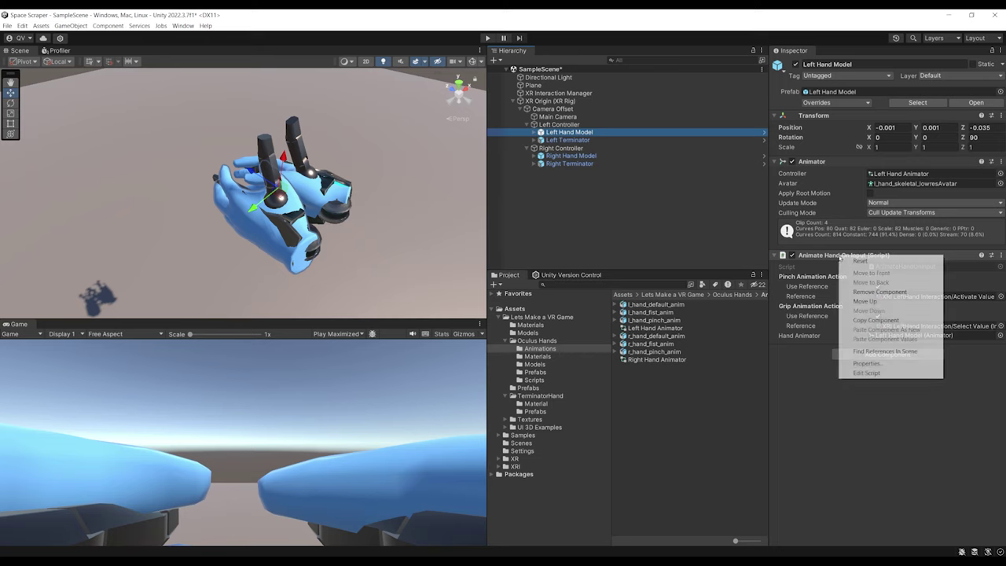
pyautogui.click(881, 321)
pyautogui.click(567, 140)
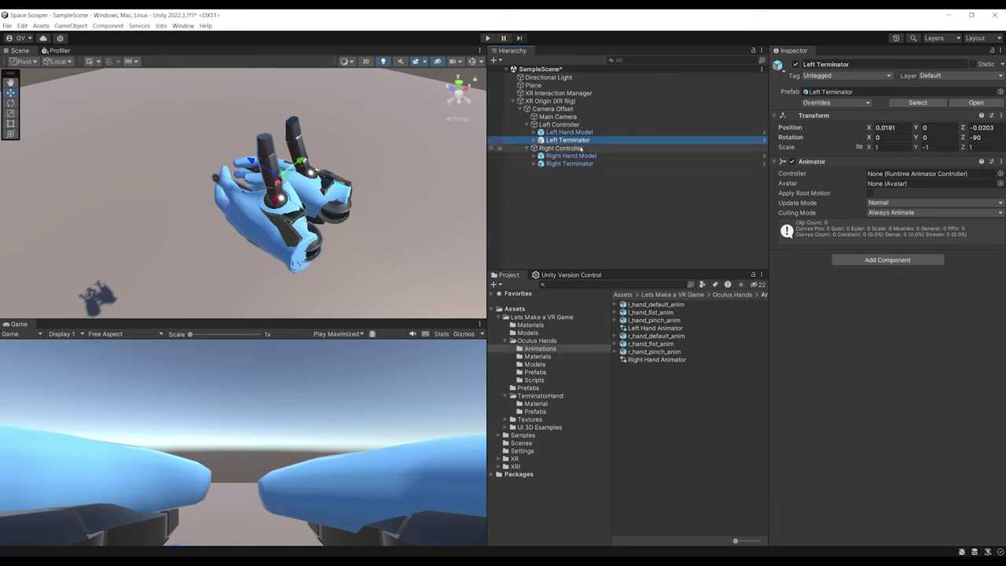
pyautogui.rightClick(810, 161)
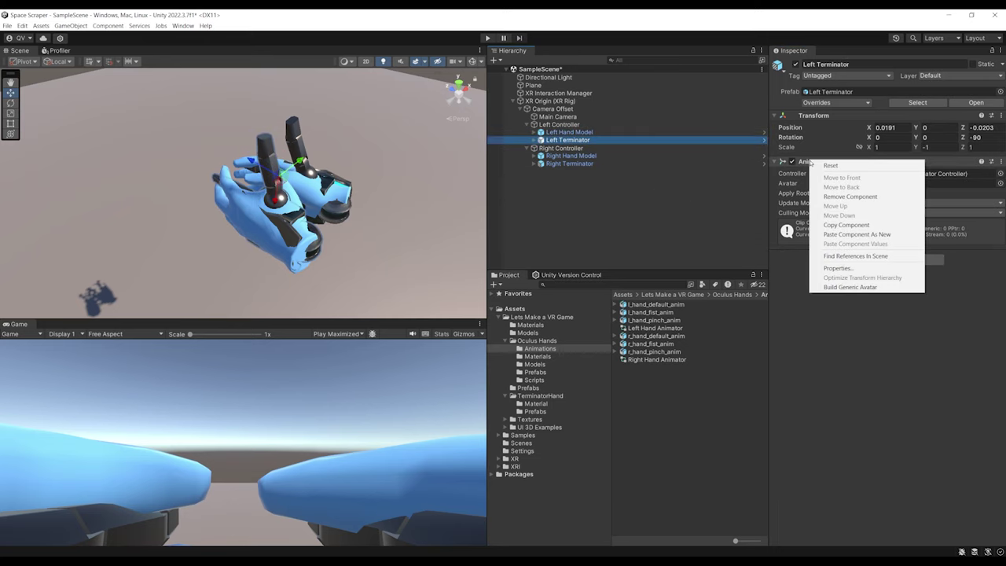
pyautogui.click(852, 234)
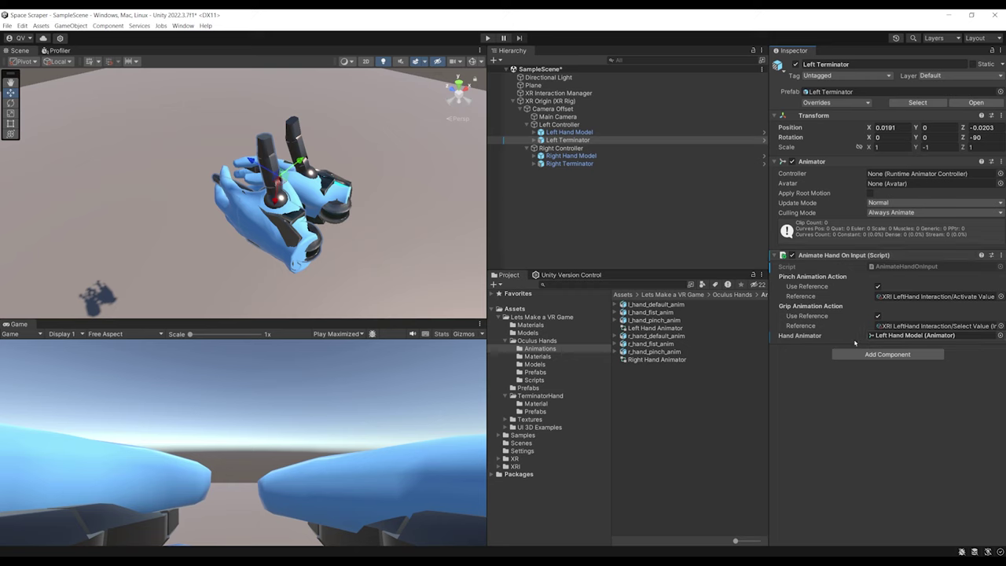
pyautogui.click(872, 335)
pyautogui.click(815, 162)
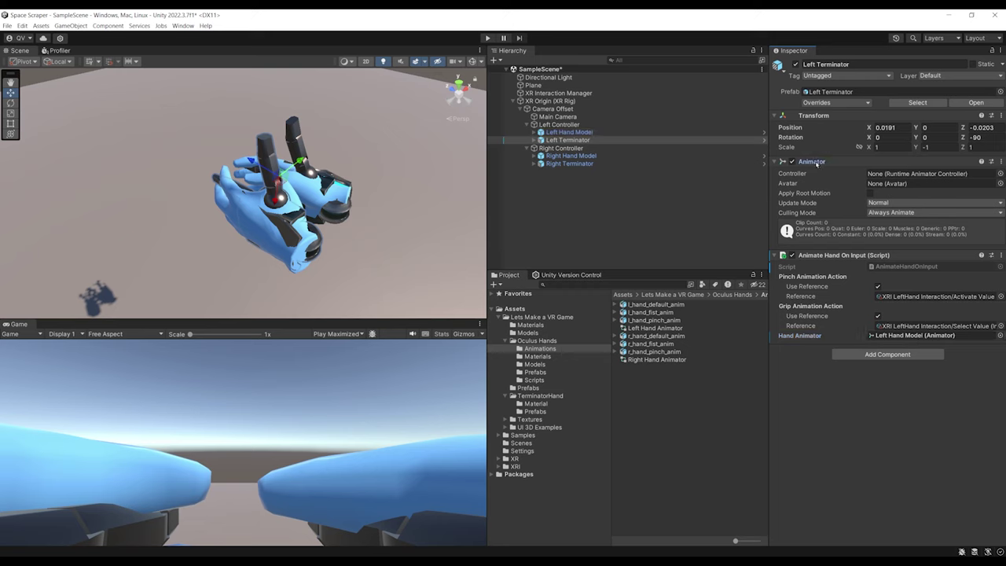
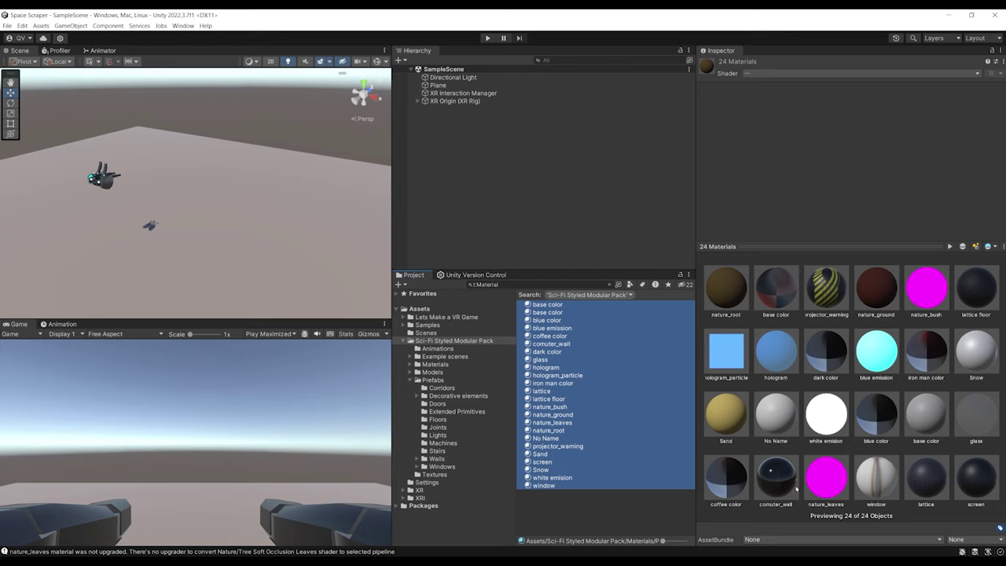
# Deselect the materials and enlarge the Scene view in both height and width
pyautogui.click(610, 504)
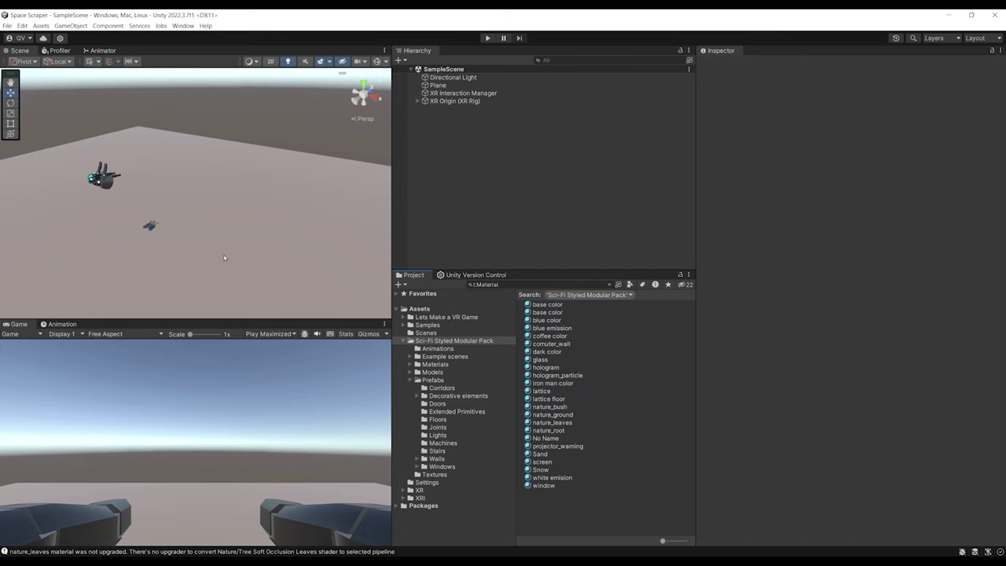
pyautogui.scroll(-4, 314, 157)
pyautogui.moveTo(336, 126); pyautogui.dragTo(257, 150, button='right')
pyautogui.moveTo(257, 150); pyautogui.dragTo(249, 198, button='middle')
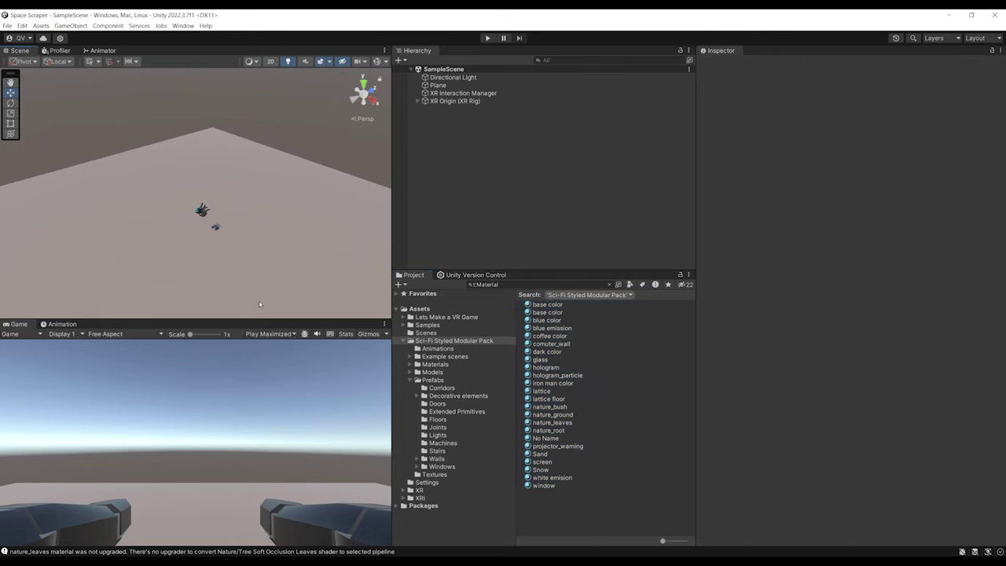
pyautogui.moveTo(257, 318); pyautogui.dragTo(257, 404)
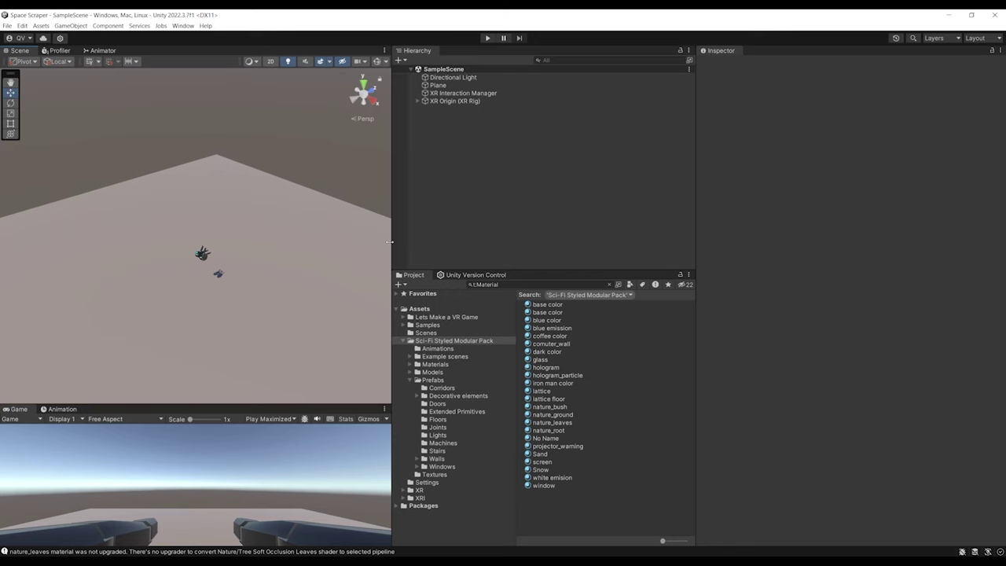
pyautogui.moveTo(390, 241); pyautogui.dragTo(431, 241)
# Preview the corridor prefabs of the Sci-Fi Styled Modular Pack one after another, from Corridor_1 to Corridor_X
pyautogui.click(489, 389)
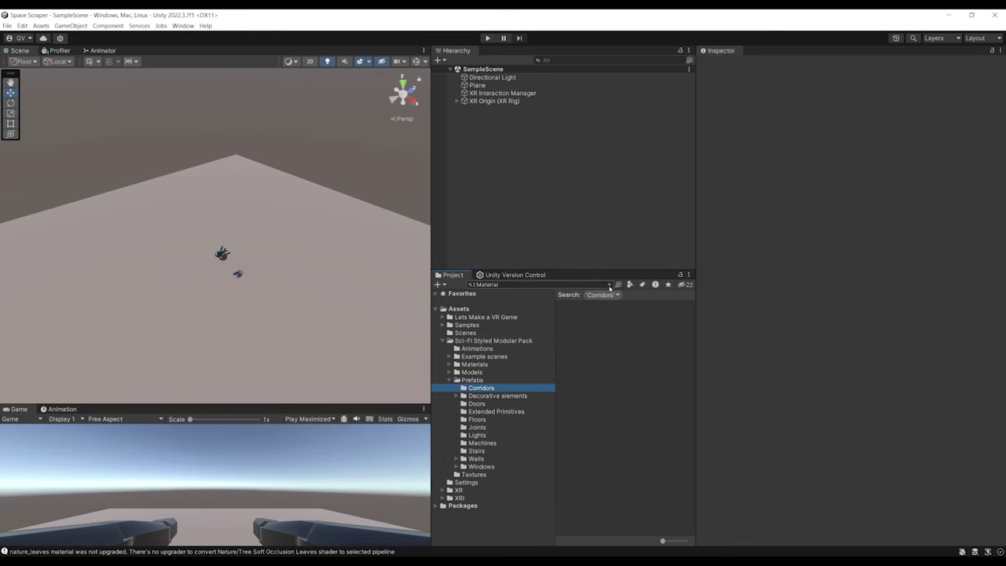
pyautogui.click(589, 304)
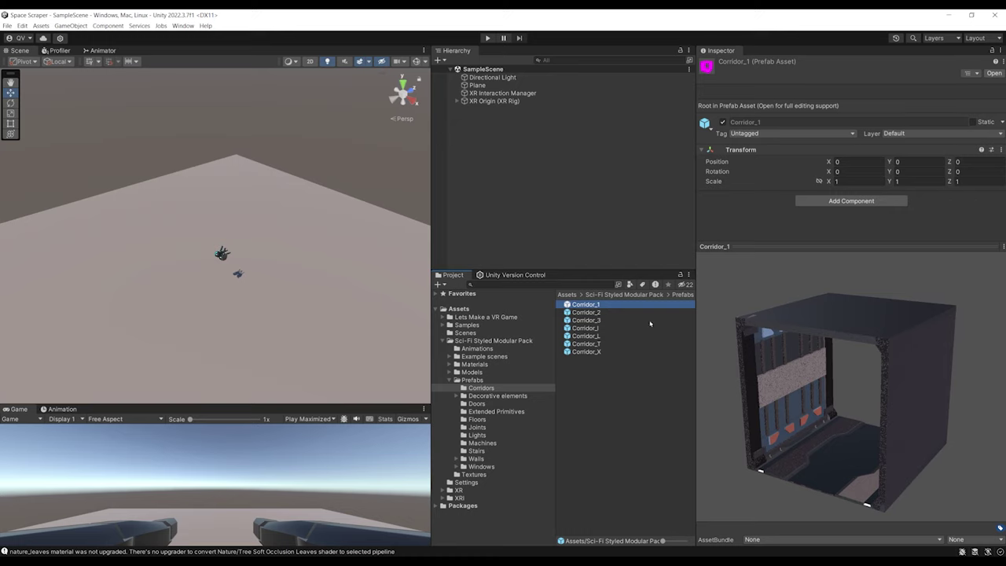
pyautogui.press('Down')
pyautogui.press('Down')
pyautogui.press('Down')
pyautogui.press('Down')
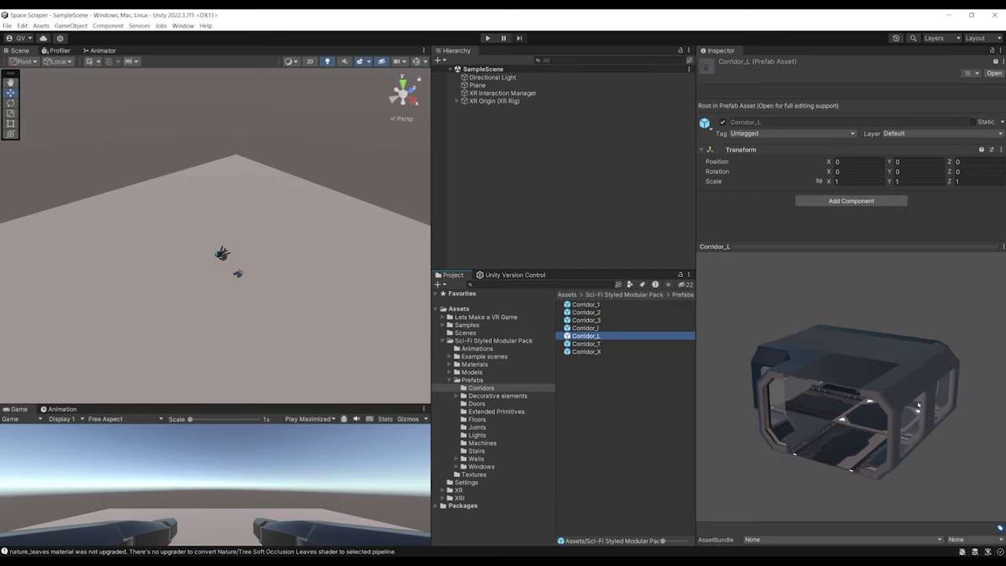
pyautogui.press('Down')
pyautogui.press('Down')
# Add the Corridor_L prefab to SampleScene at position 0, 0, 0
pyautogui.click(592, 336)
pyautogui.moveTo(909, 380); pyautogui.dragTo(676, 329)
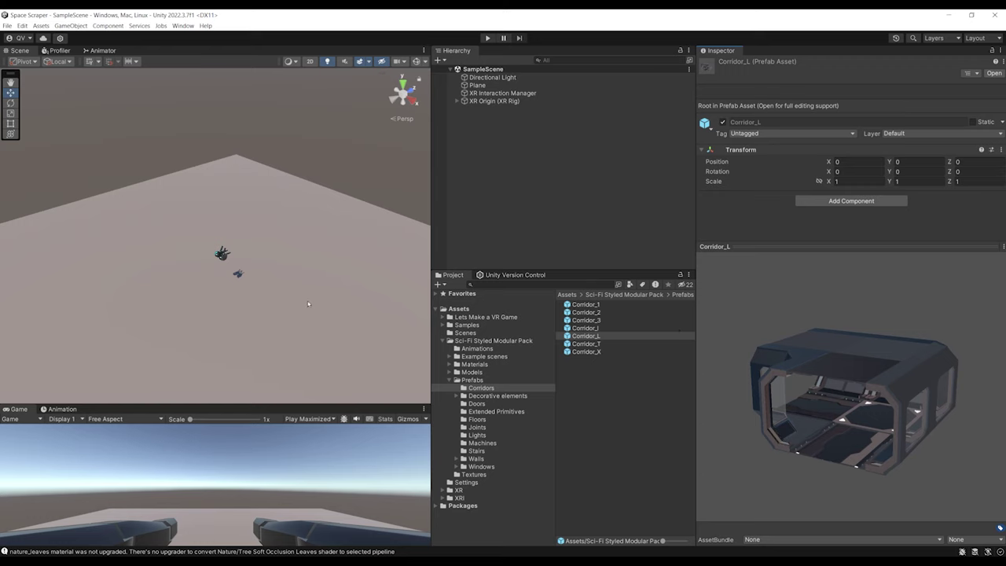
pyautogui.scroll(-5, 308, 304)
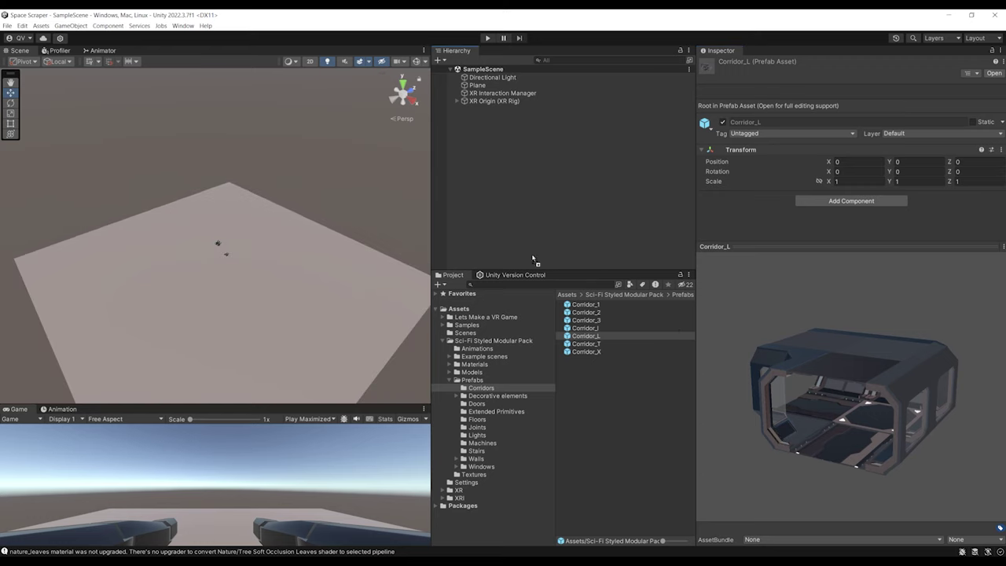
pyautogui.moveTo(485, 186); pyautogui.dragTo(486, 186)
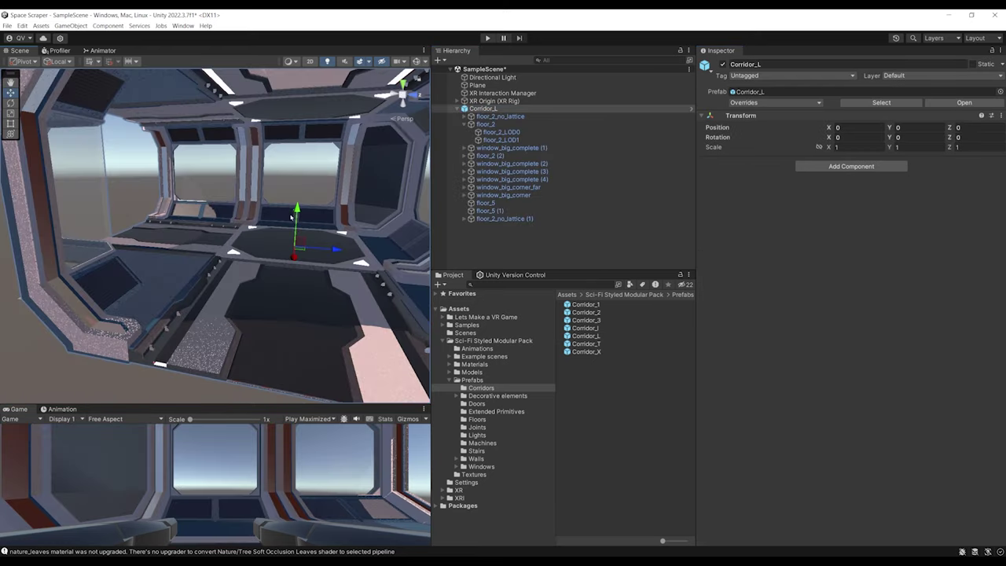
# Set the normal map strength of the base color material on floor_2_LOD0 to 0 and save the scene
pyautogui.moveTo(291, 225); pyautogui.dragTo(185, 247, button='right')
pyautogui.moveTo(275, 221); pyautogui.dragTo(303, 250, button='right')
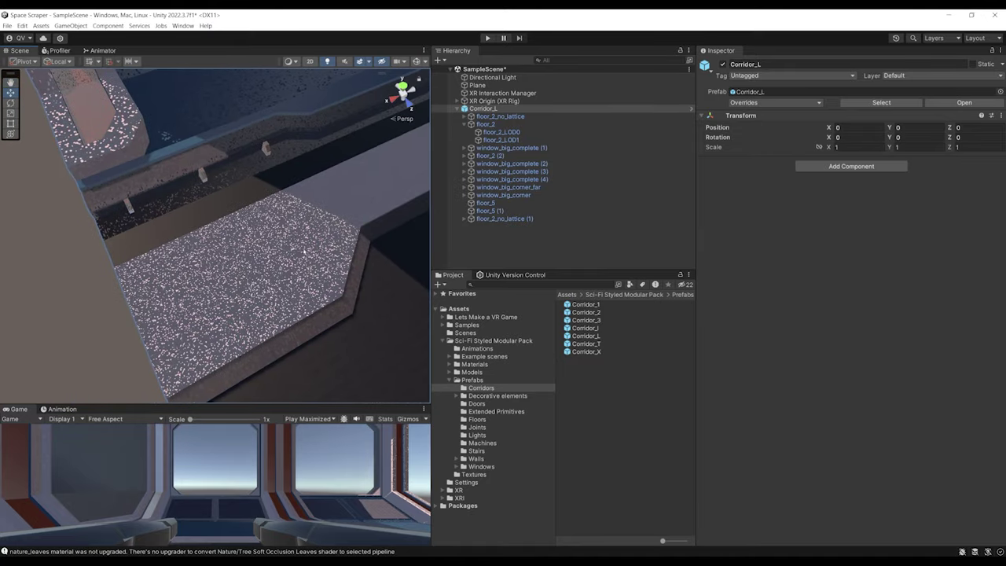
pyautogui.moveTo(206, 327); pyautogui.dragTo(284, 281, button='right')
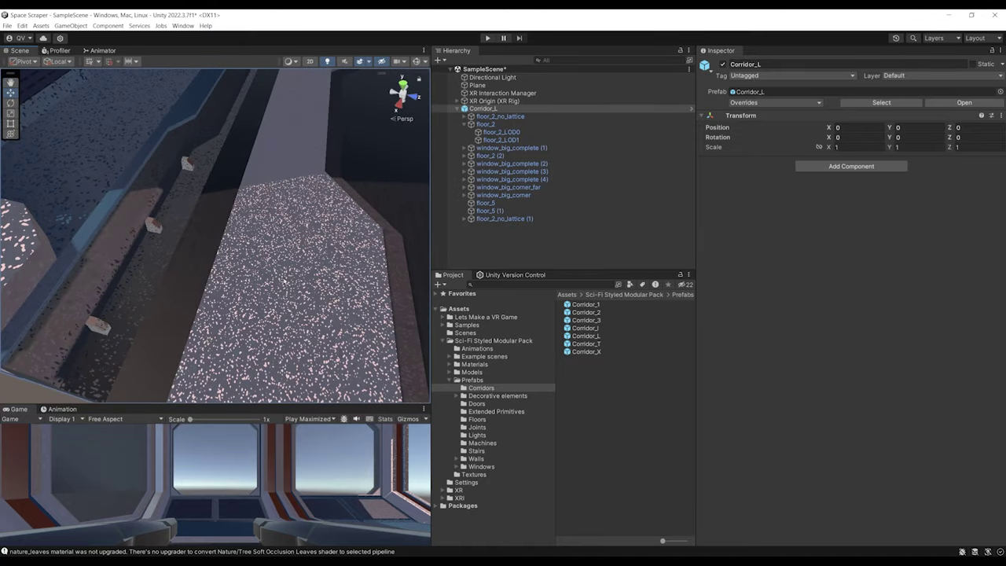
pyautogui.click(283, 281)
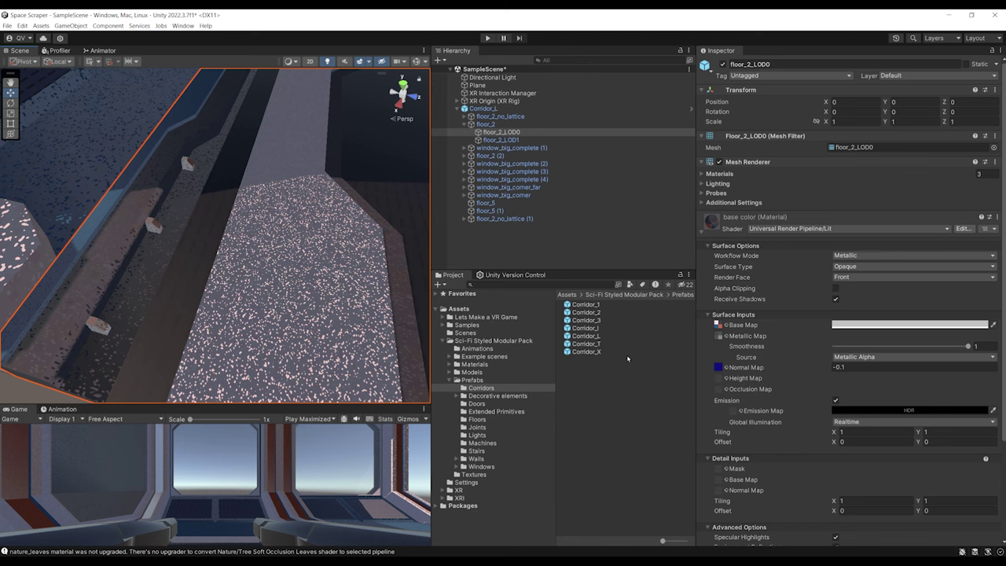
pyautogui.moveTo(325, 302); pyautogui.dragTo(312, 230, button='right')
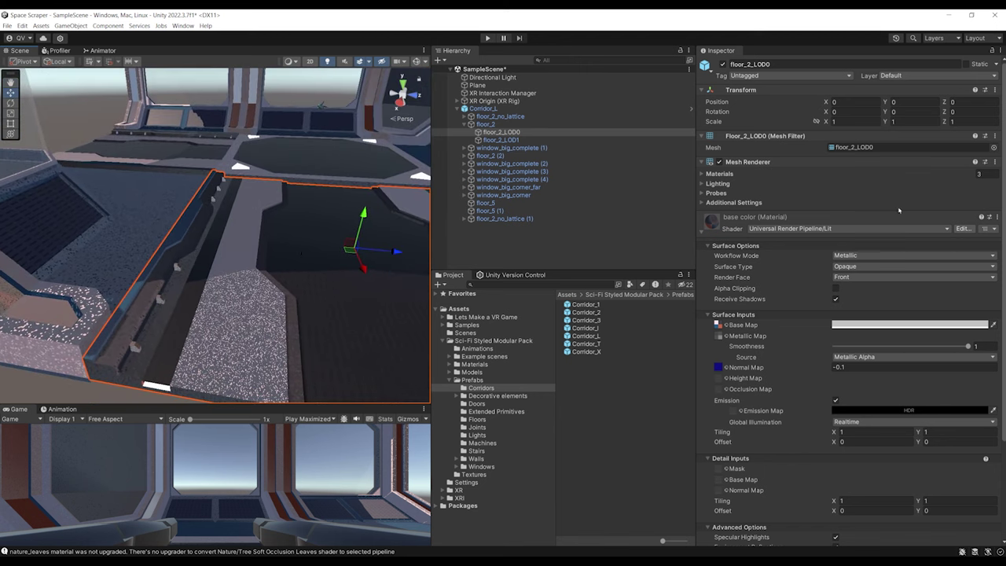
pyautogui.scroll(-1, 769, 313)
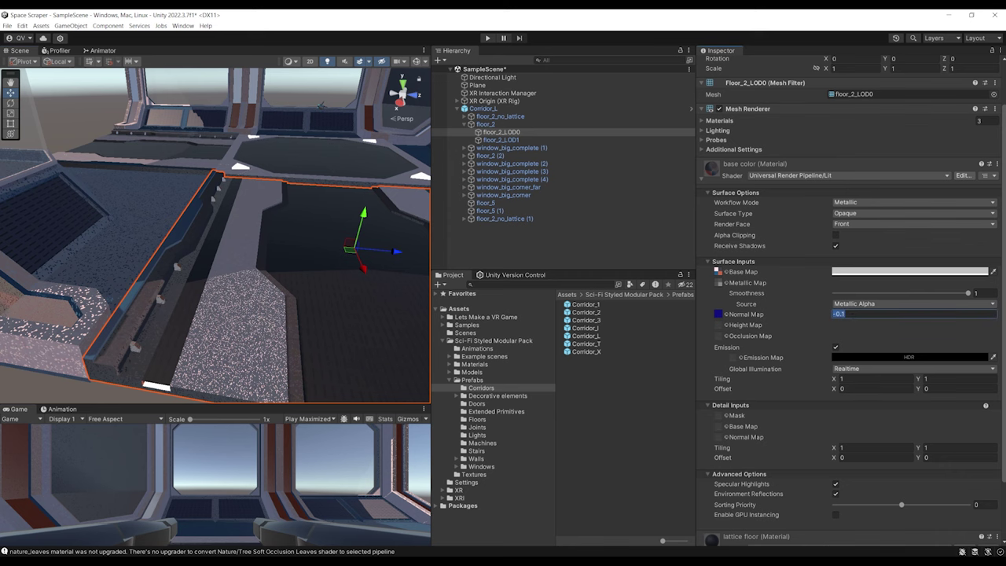
pyautogui.write('0')
pyautogui.moveTo(210, 190); pyautogui.dragTo(304, 251, button='right')
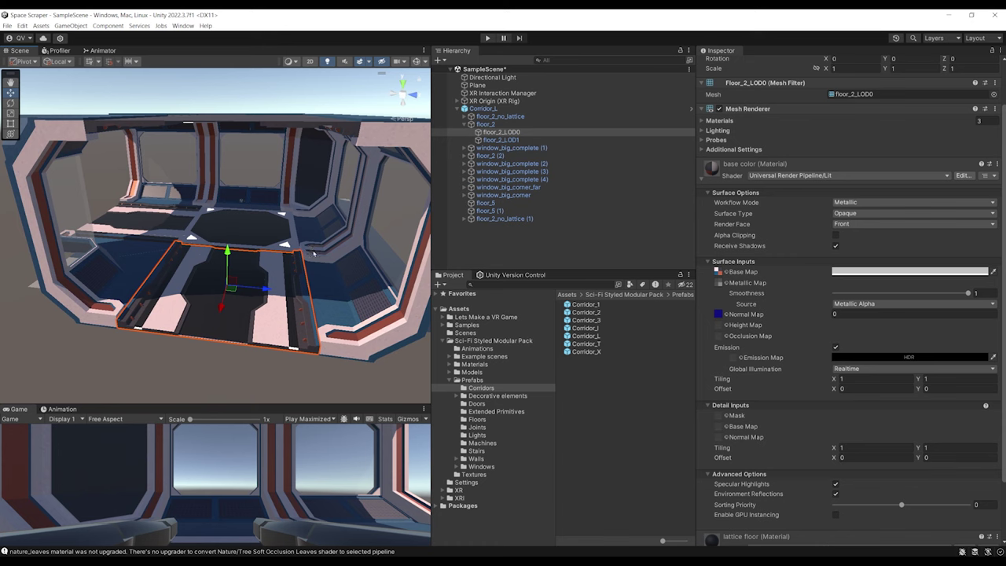
pyautogui.hotkey('ctrl', 's')
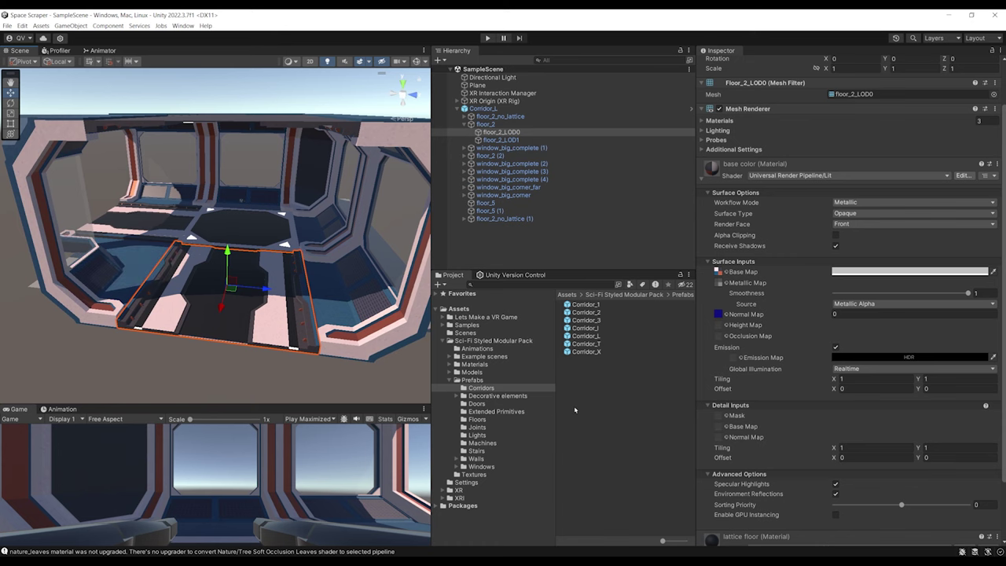
# Add the wall_big prefab from the pack's Walls folder at the scene root and collapse Corridor_L in the object tree
pyautogui.moveTo(346, 275); pyautogui.dragTo(506, 380, button='right')
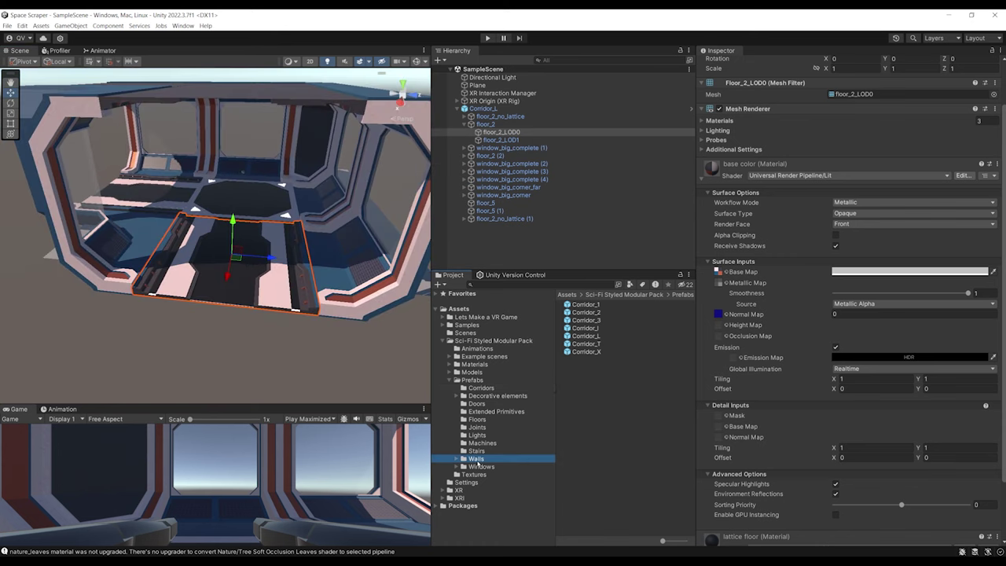
pyautogui.click(584, 391)
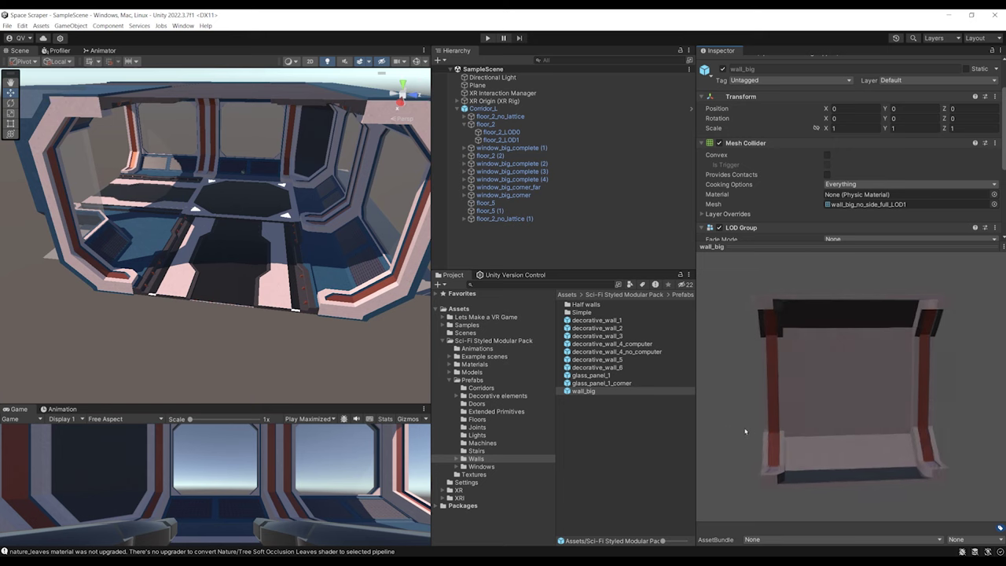
pyautogui.moveTo(236, 206); pyautogui.dragTo(235, 227, button='right')
pyautogui.scroll(-4, 233, 260)
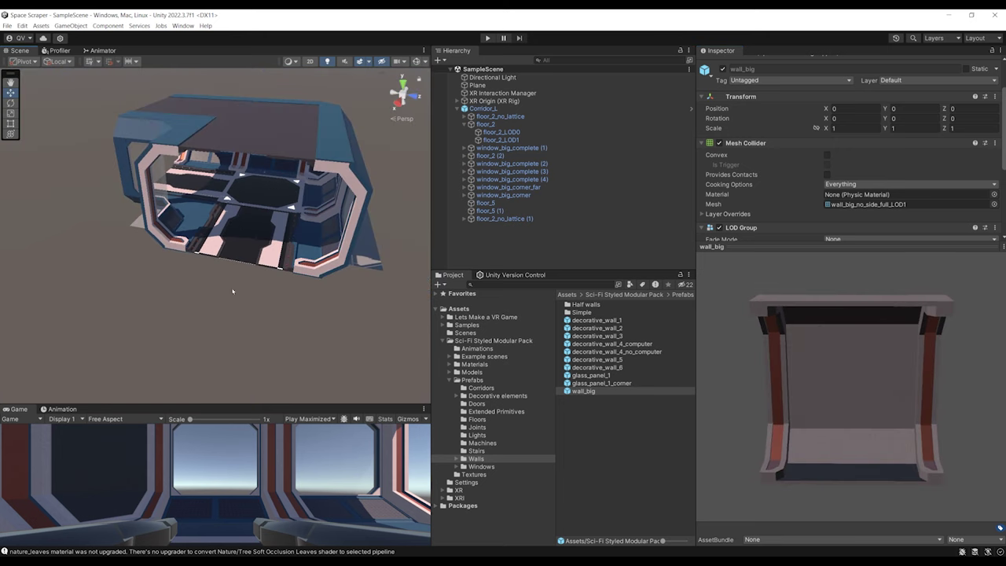
pyautogui.moveTo(231, 291); pyautogui.dragTo(256, 301, button='right')
pyautogui.moveTo(518, 263); pyautogui.dragTo(501, 254)
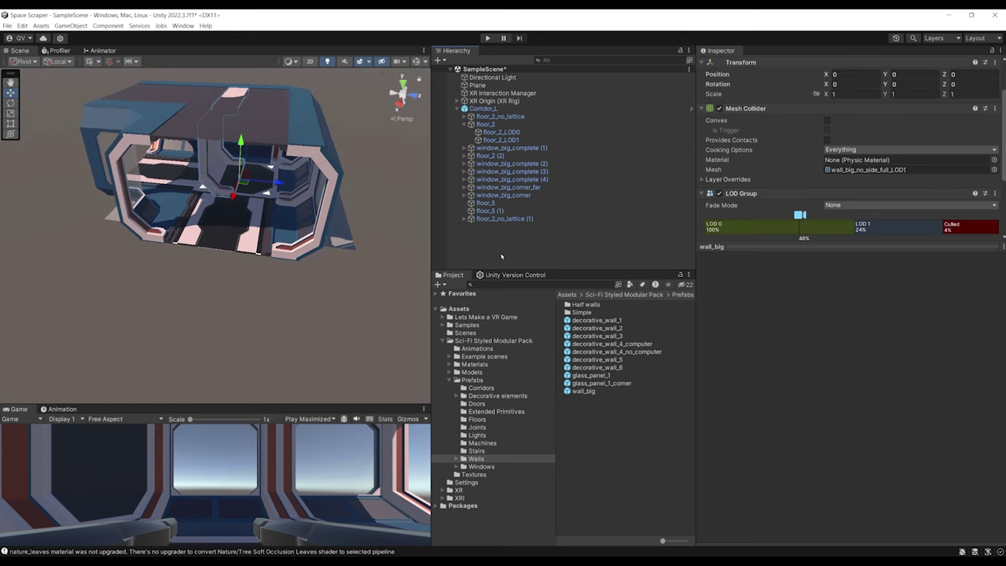
pyautogui.click(457, 108)
# Try moving wall_big out of the middle of the corridor and undo the move
pyautogui.scroll(3, 330, 228)
pyautogui.moveTo(329, 236); pyautogui.dragTo(301, 213, button='right')
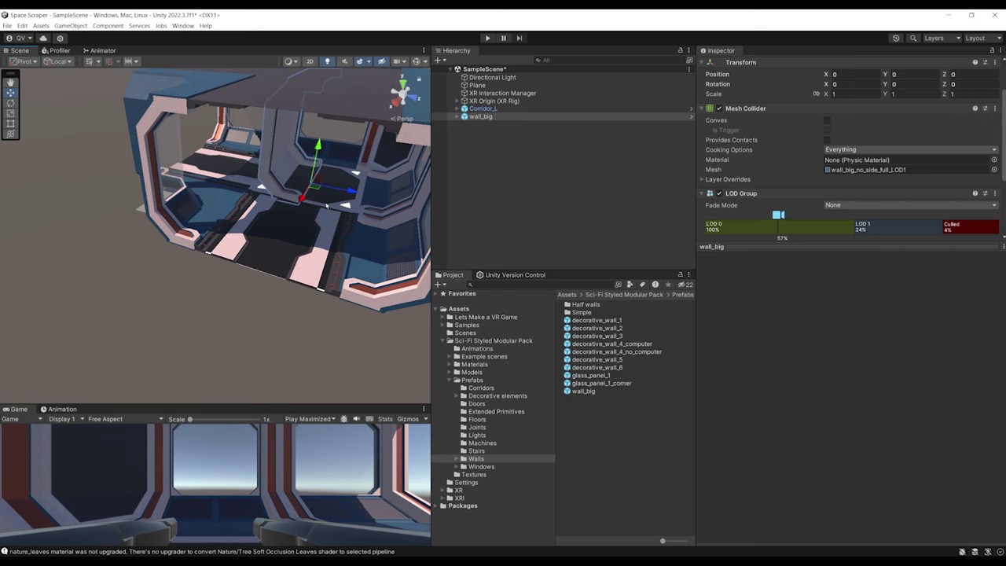
pyautogui.moveTo(326, 205); pyautogui.dragTo(305, 209, button='middle')
pyautogui.moveTo(275, 210); pyautogui.dragTo(262, 266)
pyautogui.hotkey('ctrl', 'z')
# Move wall_big along the X axis to 7.75, beyond the corridor's open end
pyautogui.scroll(3, 301, 251)
pyautogui.moveTo(301, 257); pyautogui.dragTo(304, 223, button='right')
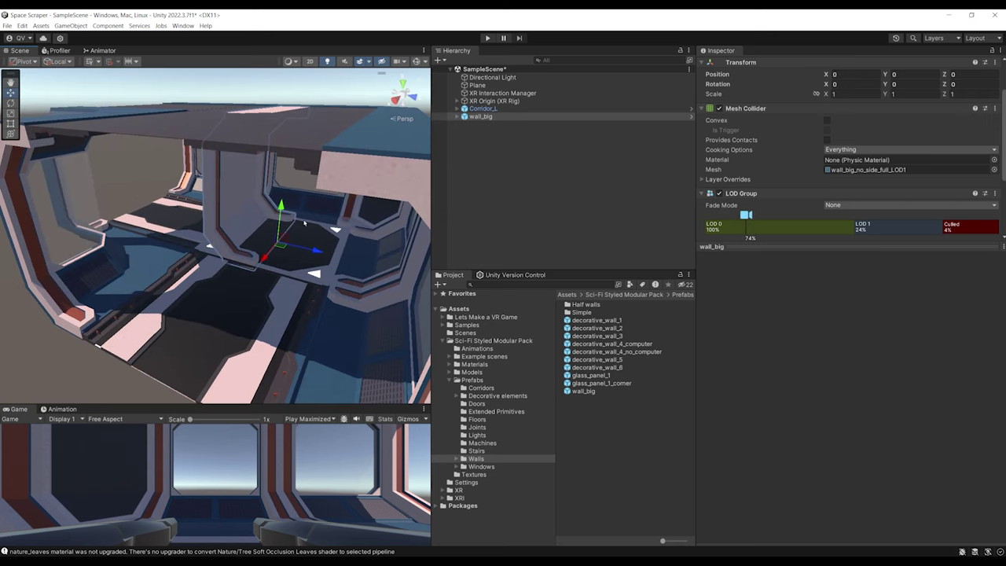
pyautogui.scroll(-2, 289, 245)
pyautogui.scroll(-2, 329, 234)
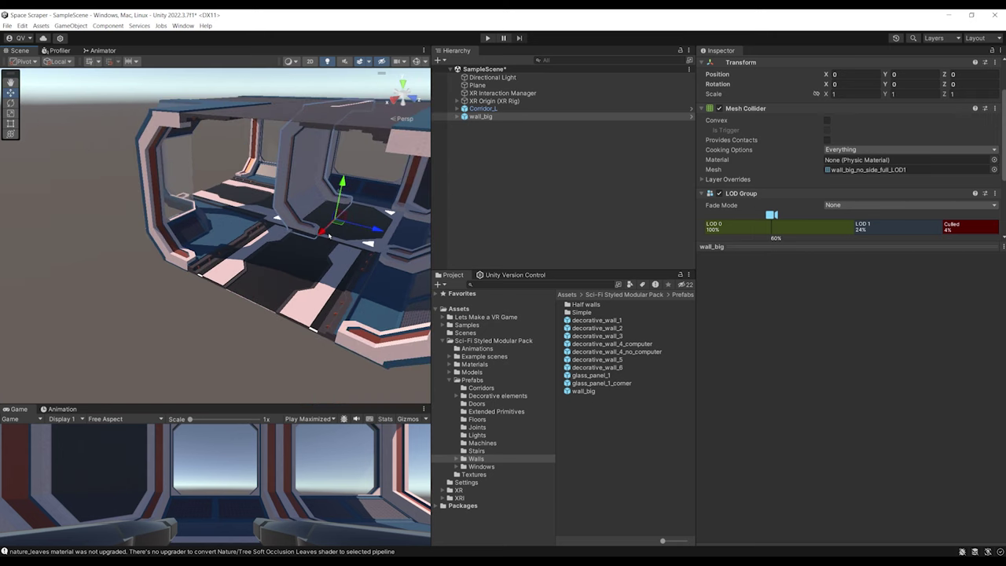
pyautogui.moveTo(322, 234)
pyautogui.mouseDown()
pyautogui.moveTo(149, 328)
pyautogui.moveTo(146, 314)
pyautogui.moveTo(153, 334)
pyautogui.moveTo(213, 294)
pyautogui.moveTo(293, 275)
pyautogui.mouseUp()
pyautogui.scroll(2, 293, 274)
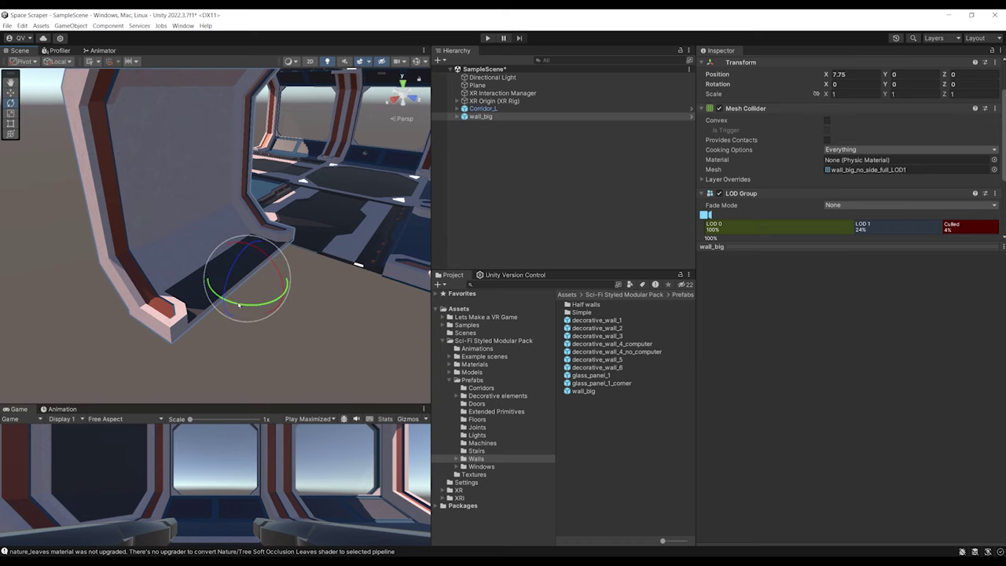
# Rotate wall_big to -90 degrees about the Y axis
pyautogui.moveTo(239, 304); pyautogui.dragTo(373, 296)
pyautogui.keyDown('alt'); pyautogui.moveTo(363, 290); pyautogui.dragTo(172, 275); pyautogui.keyUp('alt')
pyautogui.press('w')
pyautogui.moveTo(267, 271)
pyautogui.mouseDown(button='middle')
pyautogui.moveTo(289, 263)
pyautogui.moveTo(269, 257)
pyautogui.mouseUp(button='middle')
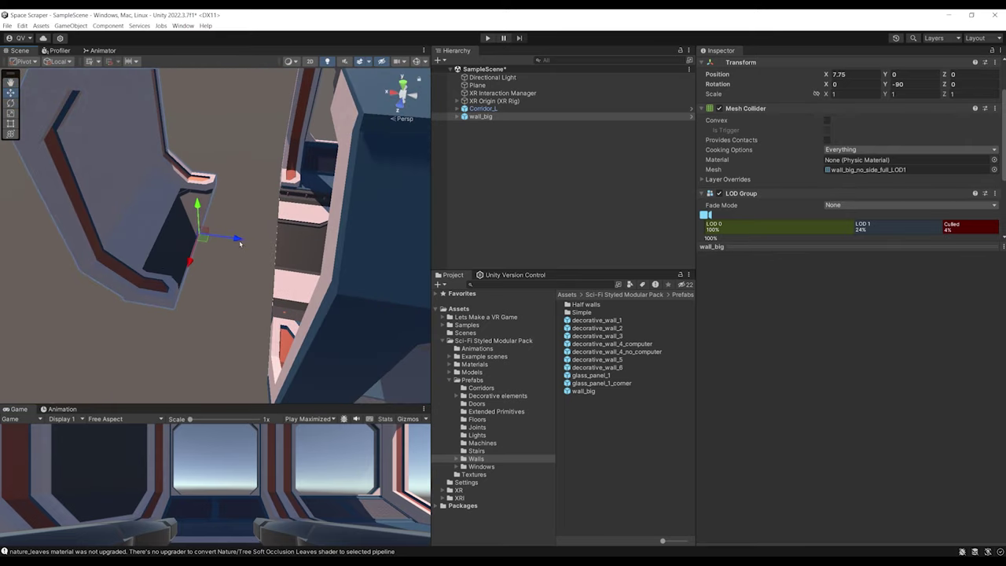
# Move wall_big along the X axis to 6 so it meets the corridor's open end
pyautogui.moveTo(239, 243); pyautogui.dragTo(166, 317)
pyautogui.moveTo(274, 258)
pyautogui.mouseDown(button='middle')
pyautogui.moveTo(247, 280)
pyautogui.moveTo(306, 275)
pyautogui.moveTo(312, 247)
pyautogui.moveTo(262, 250)
pyautogui.mouseUp(button='middle')
pyautogui.scroll(1, 247, 280)
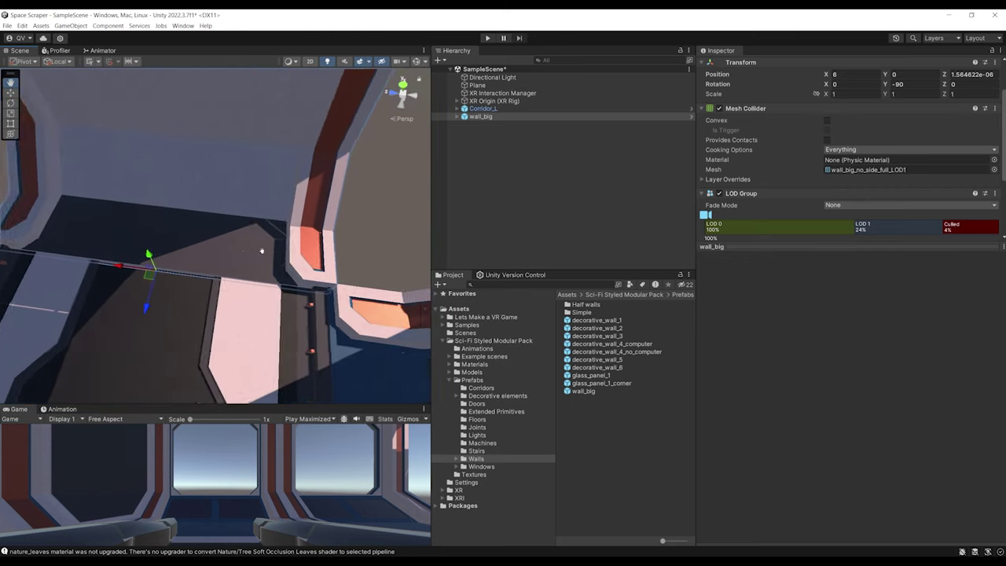
pyautogui.keyDown('alt'); pyautogui.moveTo(262, 250); pyautogui.dragTo(235, 229); pyautogui.keyUp('alt')
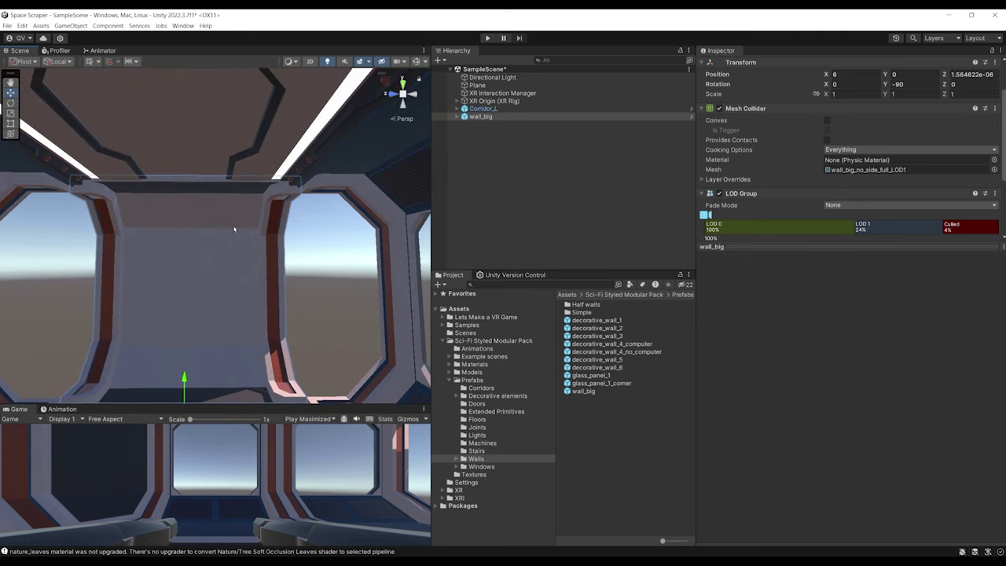
pyautogui.moveTo(234, 229); pyautogui.dragTo(239, 178, button='right')
pyautogui.moveTo(281, 143); pyautogui.dragTo(362, 155, button='right')
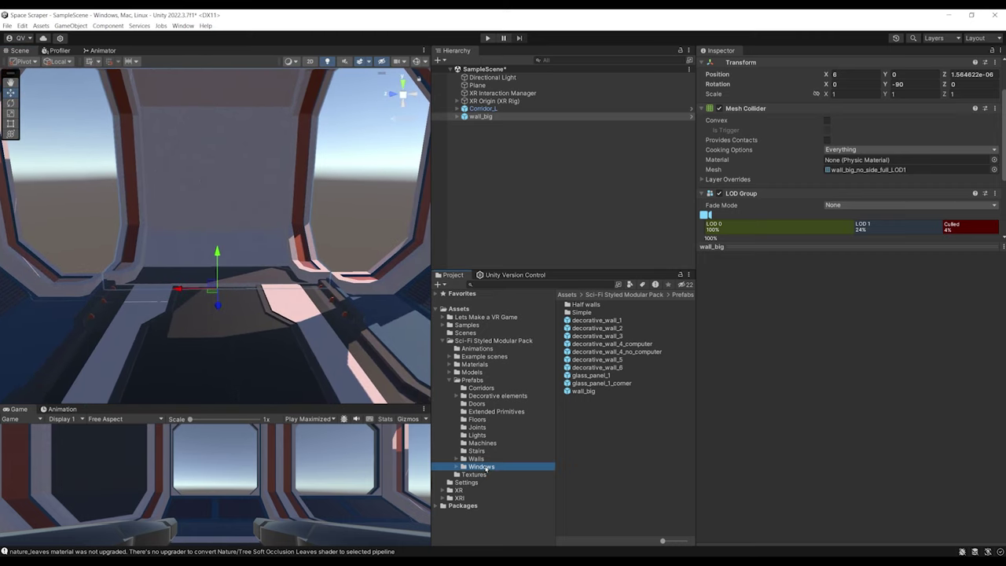
# Add the window_big_corner_far prefab from the Windows folder, rotate it to -180 degrees about Y and fit it into the corner beside wall_big
pyautogui.click(599, 352)
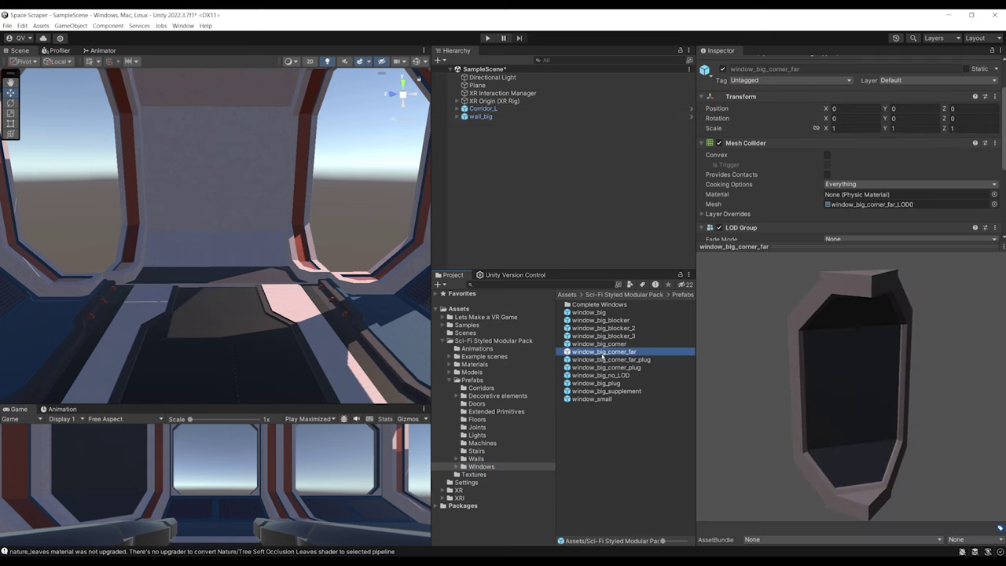
pyautogui.moveTo(590, 350); pyautogui.dragTo(109, 282)
pyautogui.moveTo(109, 283); pyautogui.dragTo(259, 291, button='right')
pyautogui.press('e')
pyautogui.keyDown('ctrl'); pyautogui.moveTo(259, 290); pyautogui.dragTo(499, 265); pyautogui.keyUp('ctrl')
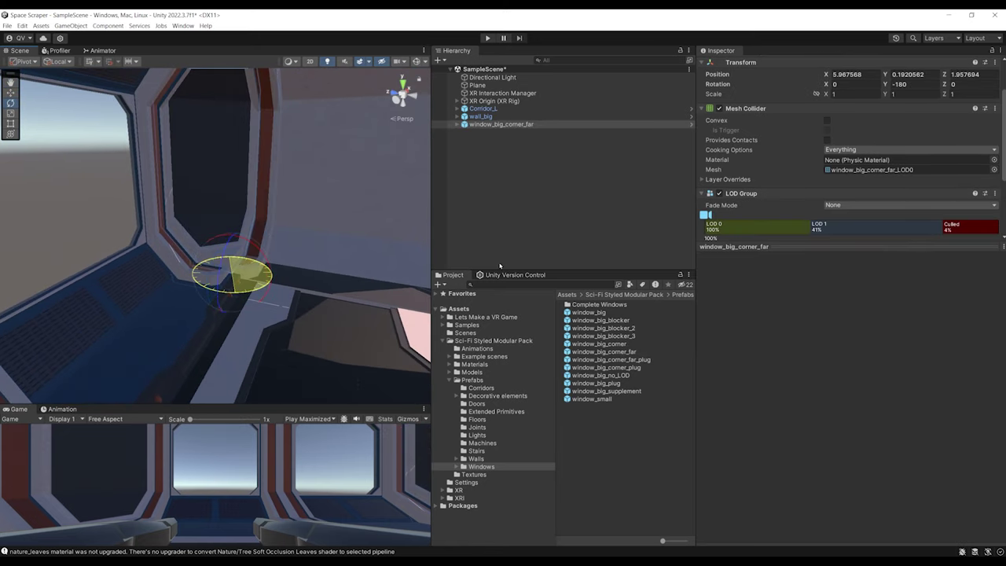
pyautogui.moveTo(374, 249); pyautogui.dragTo(224, 280, button='right')
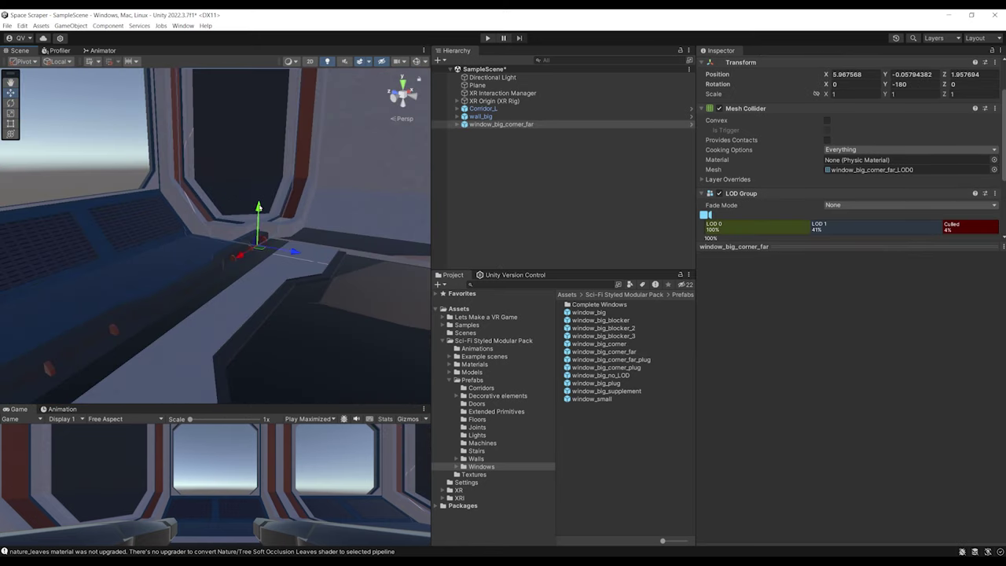
pyautogui.moveTo(258, 245); pyautogui.dragTo(208, 260, button='right')
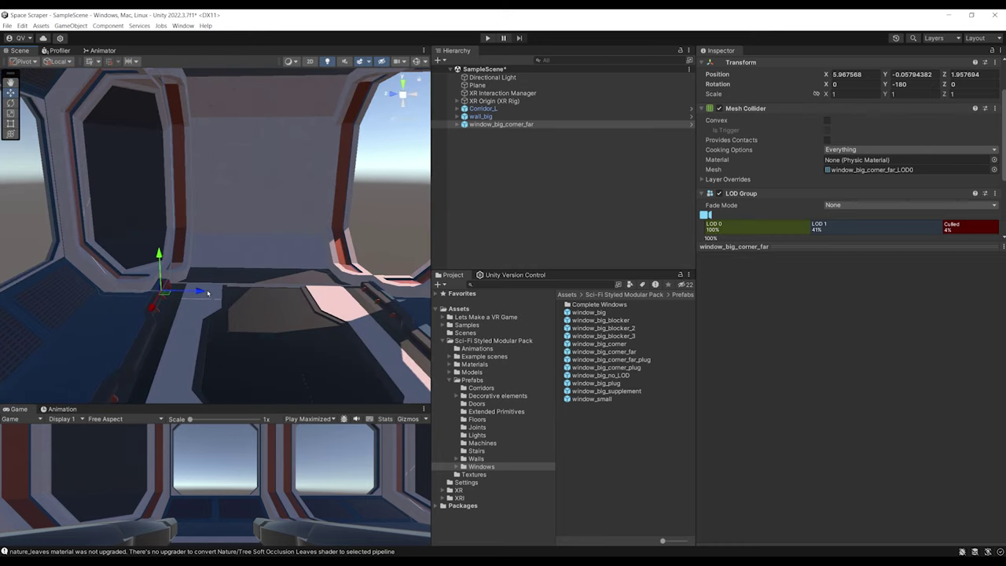
# Duplicate window_big_corner_far, turn the copy and move it into the opposite corner beside wall_big
pyautogui.hotkey('ctrl', 'd')
pyautogui.keyDown('ctrl'); pyautogui.moveTo(188, 302); pyautogui.dragTo(105, 335); pyautogui.keyUp('ctrl')
pyautogui.moveTo(138, 285); pyautogui.dragTo(170, 274, button='right')
pyautogui.moveTo(101, 298); pyautogui.dragTo(291, 307)
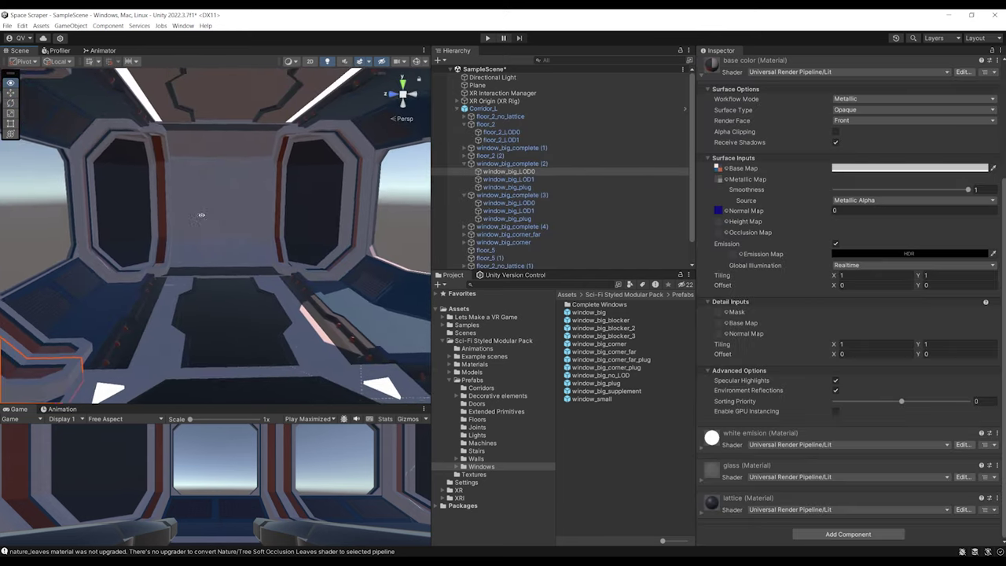
pyautogui.moveTo(201, 216); pyautogui.dragTo(207, 272, button='right')
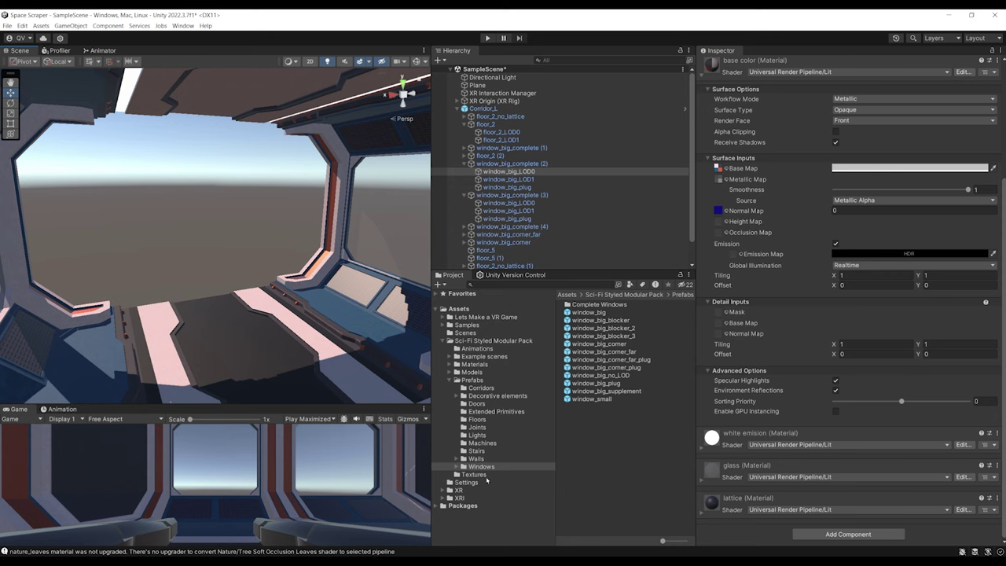
# Preview the prefabs in the Doors folder and place door_2 in the corridor's remaining open end
pyautogui.click(477, 404)
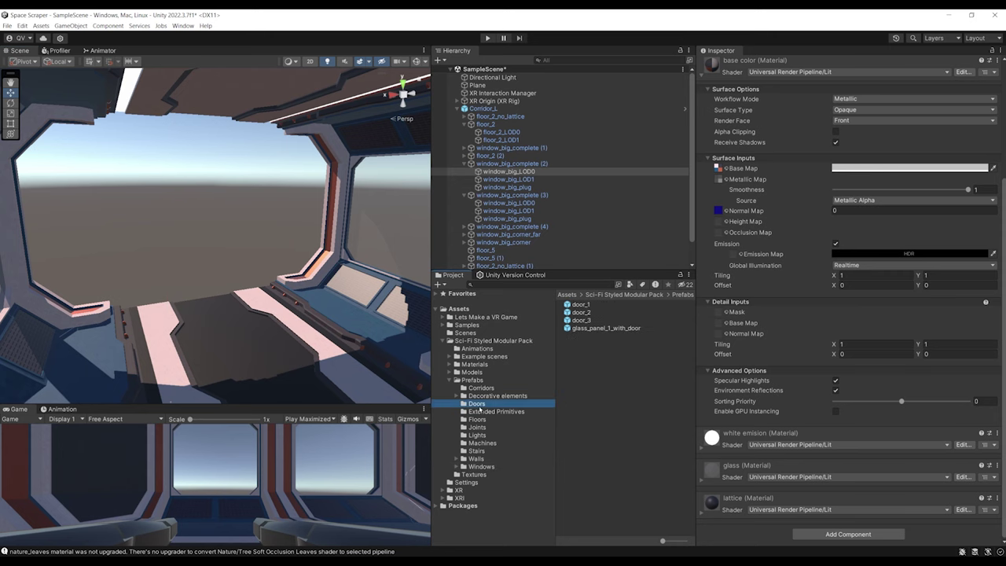
pyautogui.click(581, 304)
pyautogui.press('Down')
pyautogui.press('Down')
pyautogui.press('Down')
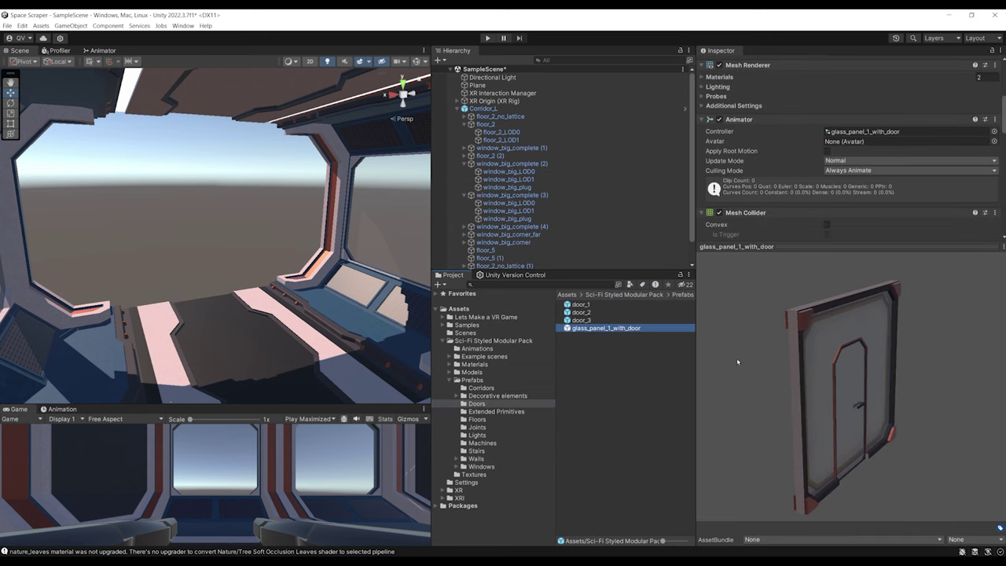
pyautogui.press('Up')
pyautogui.press('Up')
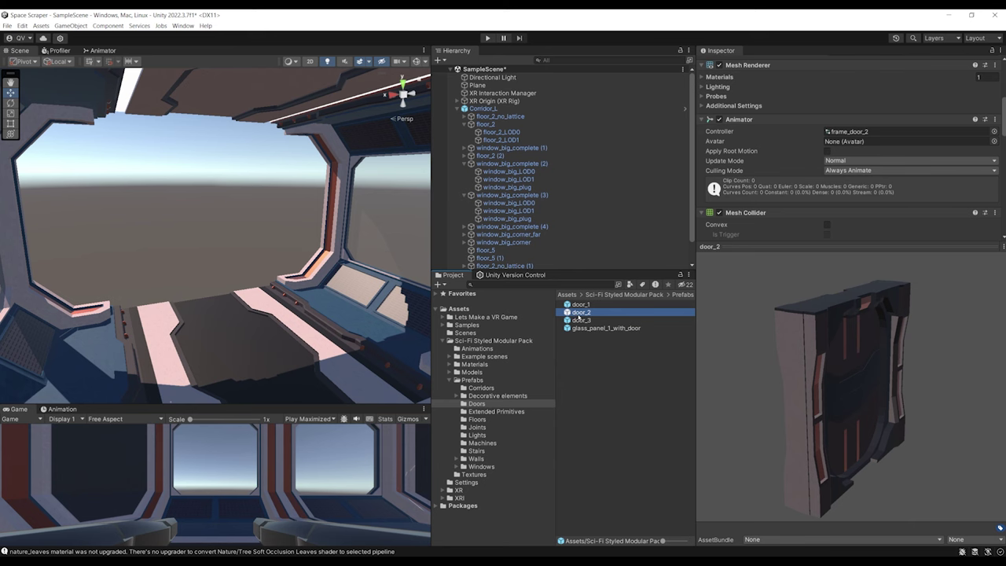
pyautogui.moveTo(583, 317); pyautogui.dragTo(216, 298)
pyautogui.hotkey('ctrl', 'z')
pyautogui.moveTo(216, 300); pyautogui.dragTo(273, 293, button='right')
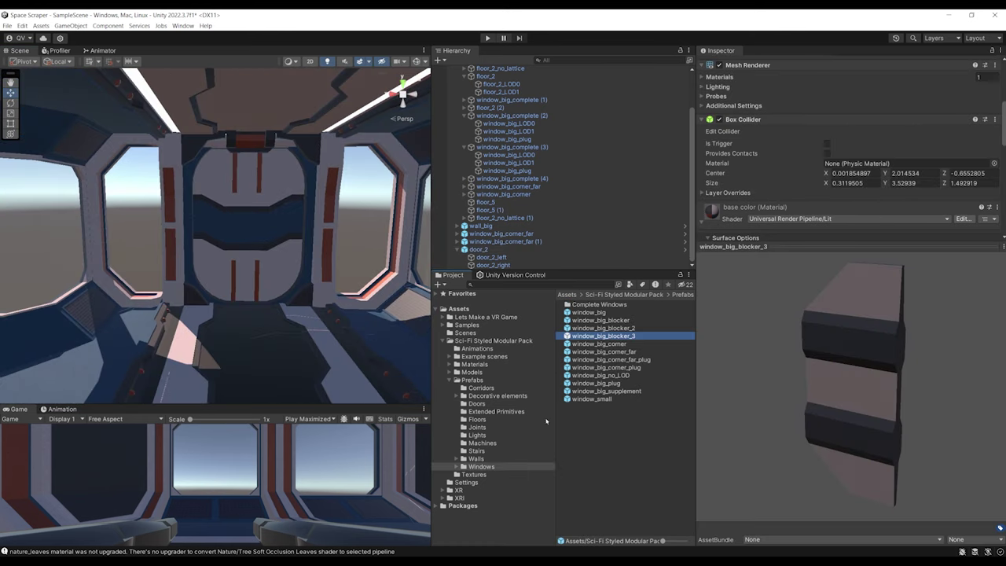
# Add the window_big_blocker prefab from the Windows folder and rotate it to fill the opening on one side of door_2
pyautogui.moveTo(308, 260); pyautogui.dragTo(359, 280, button='right')
pyautogui.moveTo(191, 314); pyautogui.dragTo(329, 224, button='right')
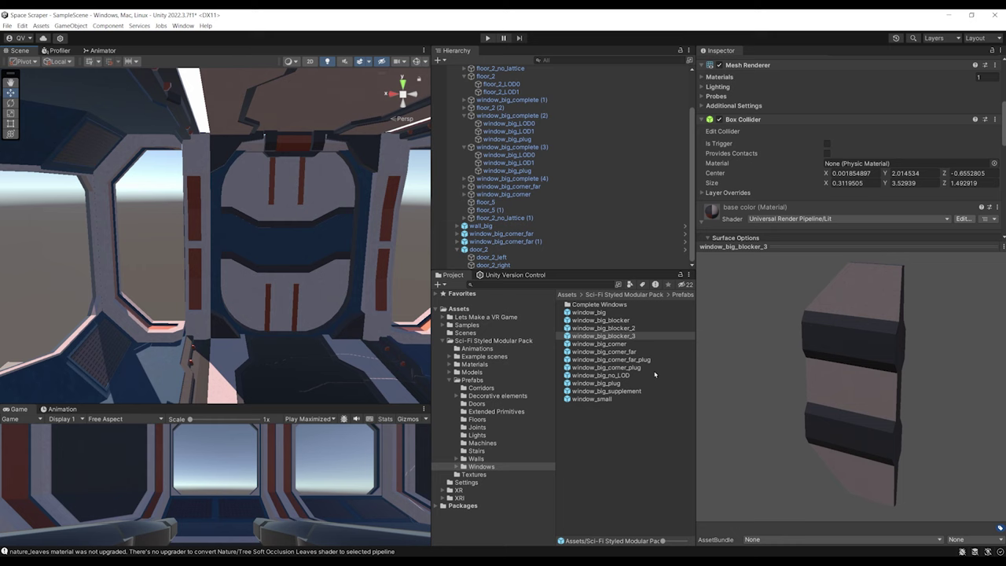
pyautogui.click(597, 320)
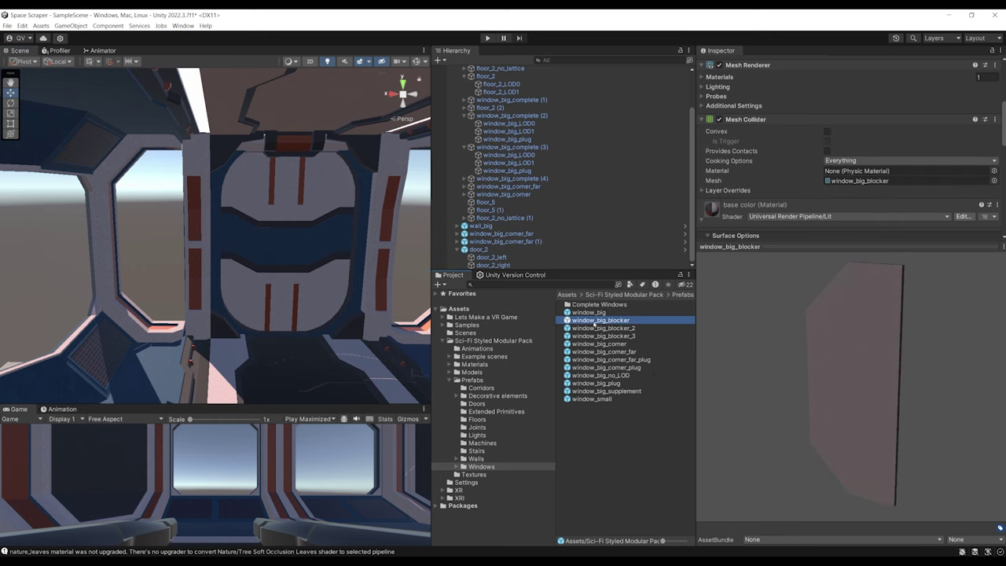
pyautogui.scroll(5, 550, 158)
pyautogui.click(456, 109)
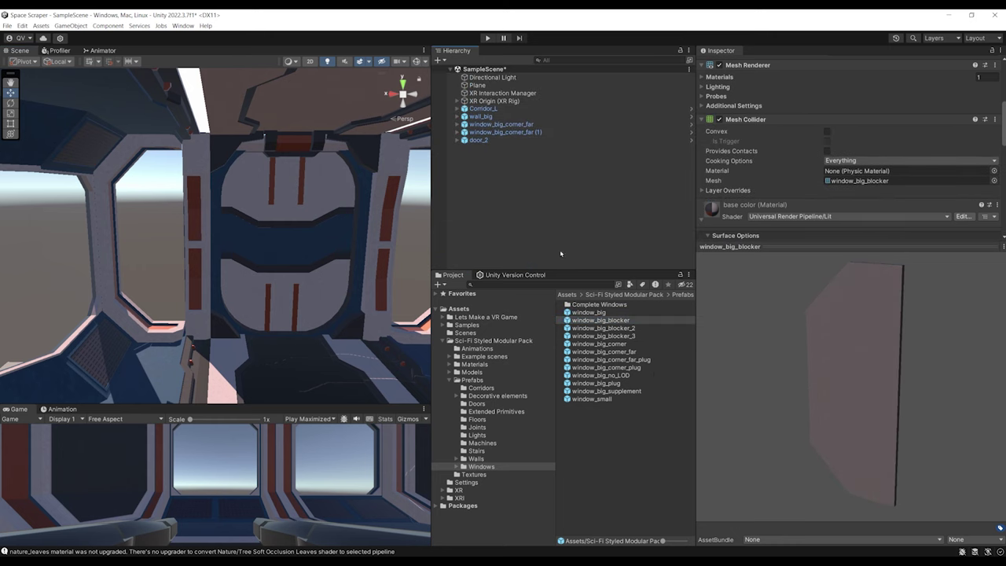
pyautogui.moveTo(587, 320); pyautogui.dragTo(142, 346)
pyautogui.press('e')
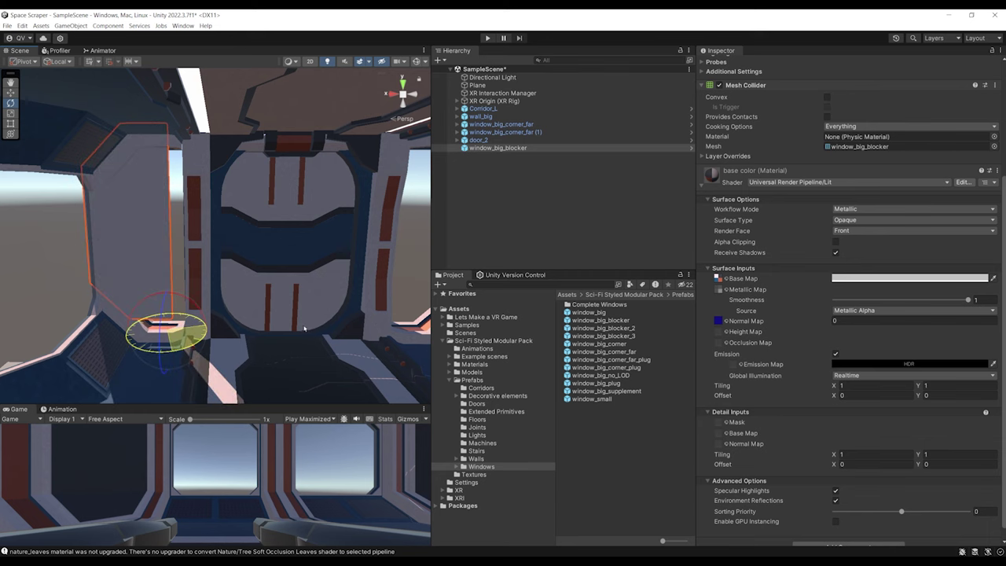
pyautogui.moveTo(239, 337); pyautogui.dragTo(325, 309, button='middle')
pyautogui.moveTo(267, 293); pyautogui.dragTo(328, 269, button='right')
# Duplicate window_big_blocker and move the copy into the matching opening on the other side of door_2
pyautogui.hotkey('ctrl', 'd')
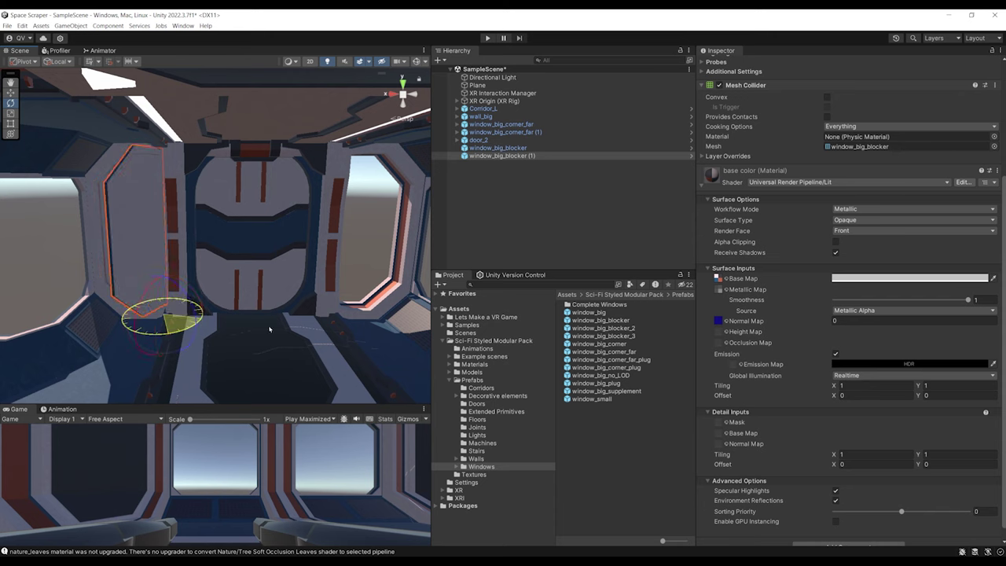
pyautogui.moveTo(269, 328); pyautogui.dragTo(434, 293)
pyautogui.moveTo(132, 309); pyautogui.dragTo(302, 314)
pyautogui.moveTo(297, 315); pyautogui.dragTo(208, 164, button='right')
# Preview the Corridor_1 prefab in the pack's Corridors folder and add it at the scene root
pyautogui.click(450, 380)
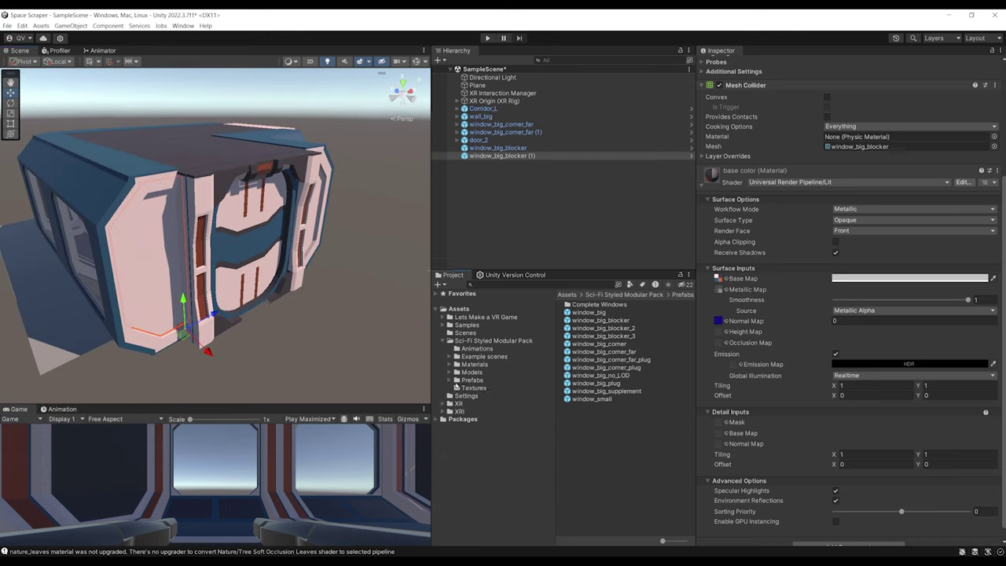
pyautogui.click(478, 357)
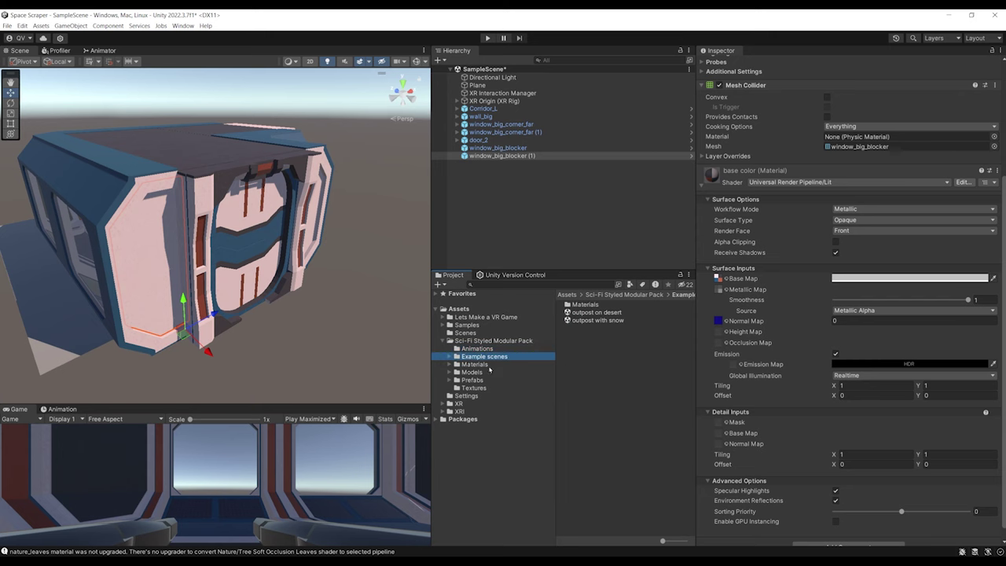
pyautogui.click(472, 380)
pyautogui.doubleClick(585, 305)
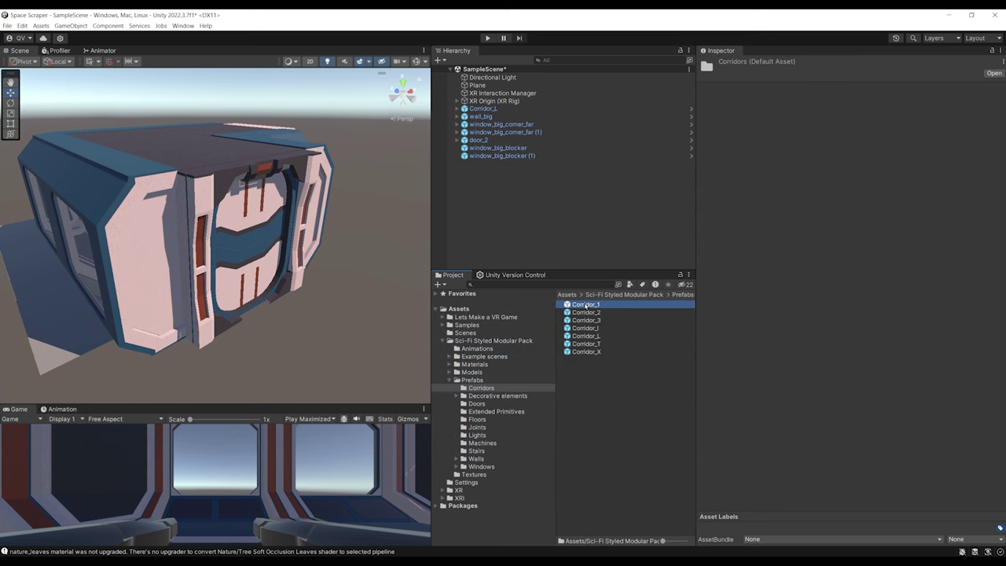
pyautogui.click(585, 304)
pyautogui.moveTo(240, 284); pyautogui.dragTo(300, 255, button='middle')
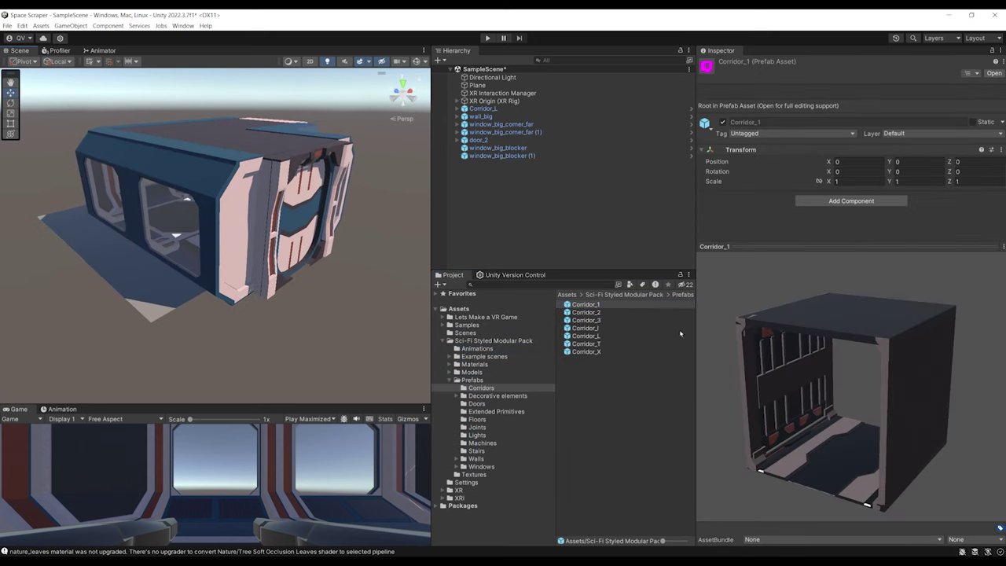
pyautogui.moveTo(574, 306); pyautogui.dragTo(510, 252)
# Rotate Corridor_1 to 90 degrees about Y and move it outside door_2 at Z -8.5
pyautogui.keyDown('alt'); pyautogui.moveTo(149, 240); pyautogui.dragTo(191, 244); pyautogui.keyUp('alt')
pyautogui.moveTo(119, 199); pyautogui.dragTo(297, 259)
pyautogui.press('e')
pyautogui.keyDown('ctrl'); pyautogui.moveTo(351, 300); pyautogui.dragTo(260, 307); pyautogui.keyUp('ctrl')
pyautogui.moveTo(330, 279); pyautogui.dragTo(141, 283, button='middle')
pyautogui.keyDown('alt'); pyautogui.moveTo(253, 252); pyautogui.dragTo(209, 237); pyautogui.keyUp('alt')
# Rotate Corridor_1's ceiling piece floor_4 to -90 degrees about Z and move it to X 2, Y 2 as the far end wall
pyautogui.click(269, 181)
pyautogui.moveTo(270, 182); pyautogui.dragTo(269, 215, button='middle')
pyautogui.moveTo(226, 209)
pyautogui.keyDown('alt'); pyautogui.mouseDown()
pyautogui.moveTo(263, 220)
pyautogui.moveTo(224, 213)
pyautogui.mouseUp(); pyautogui.keyUp('alt')
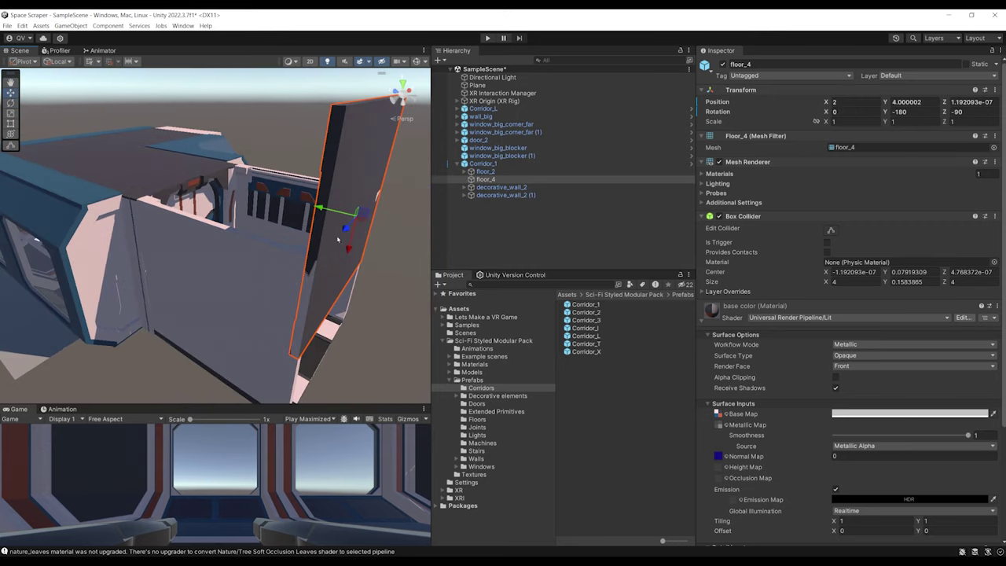
pyautogui.keyDown('alt'); pyautogui.moveTo(338, 239); pyautogui.dragTo(265, 284); pyautogui.keyUp('alt')
pyautogui.moveTo(256, 271); pyautogui.dragTo(206, 270, button='middle')
pyautogui.keyDown('alt'); pyautogui.moveTo(206, 271); pyautogui.dragTo(272, 263); pyautogui.keyUp('alt')
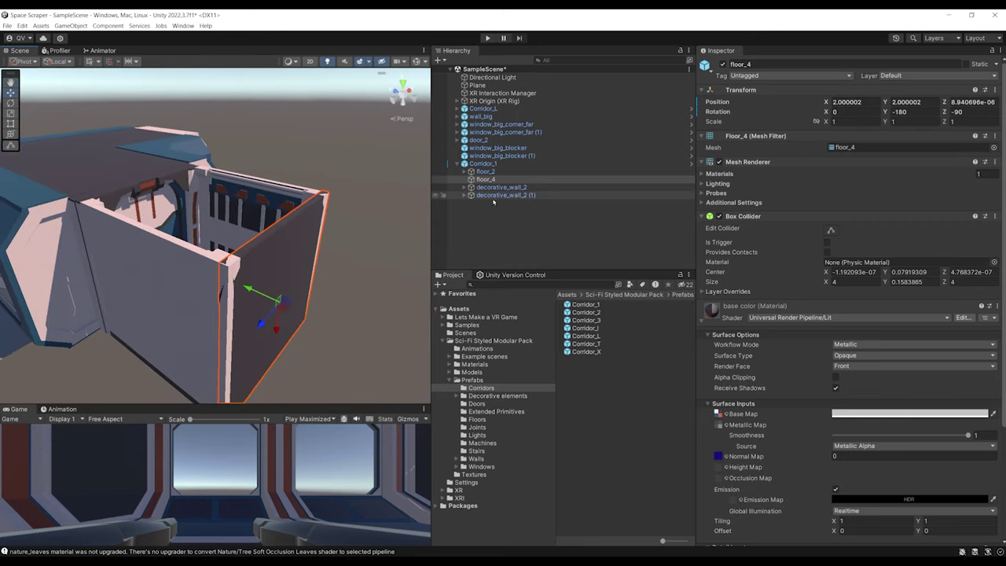
# Duplicate Corridor_1 and raise the copy to Y 4 so it sits on top of the original
pyautogui.click(471, 164)
pyautogui.keyDown('alt'); pyautogui.moveTo(137, 228); pyautogui.dragTo(288, 169); pyautogui.keyUp('alt')
pyautogui.hotkey('ctrl', 'd')
pyautogui.keyDown('alt'); pyautogui.moveTo(138, 279); pyautogui.dragTo(213, 224); pyautogui.keyUp('alt')
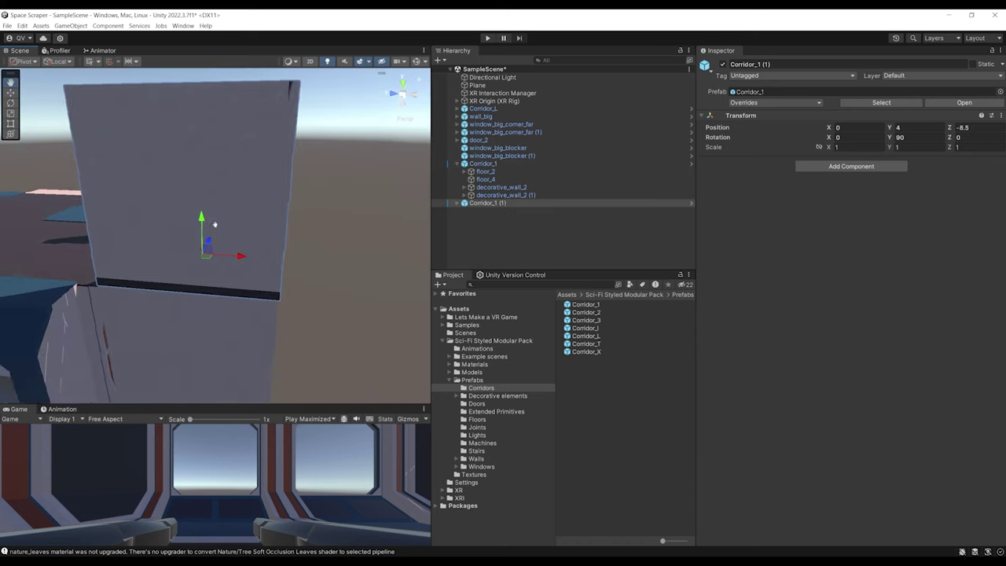
pyautogui.moveTo(197, 298); pyautogui.dragTo(265, 246, button='middle')
# Open the upper Corridor_1 copy's far side by shifting floor_4 above the door, and raise its floor_2 to Y 4.25 as a ceiling
pyautogui.keyDown('ctrl'); pyautogui.moveTo(270, 203); pyautogui.dragTo(465, 176); pyautogui.keyUp('ctrl')
pyautogui.click(345, 206)
pyautogui.keyDown('alt'); pyautogui.moveTo(346, 206); pyautogui.dragTo(253, 207); pyautogui.keyUp('alt')
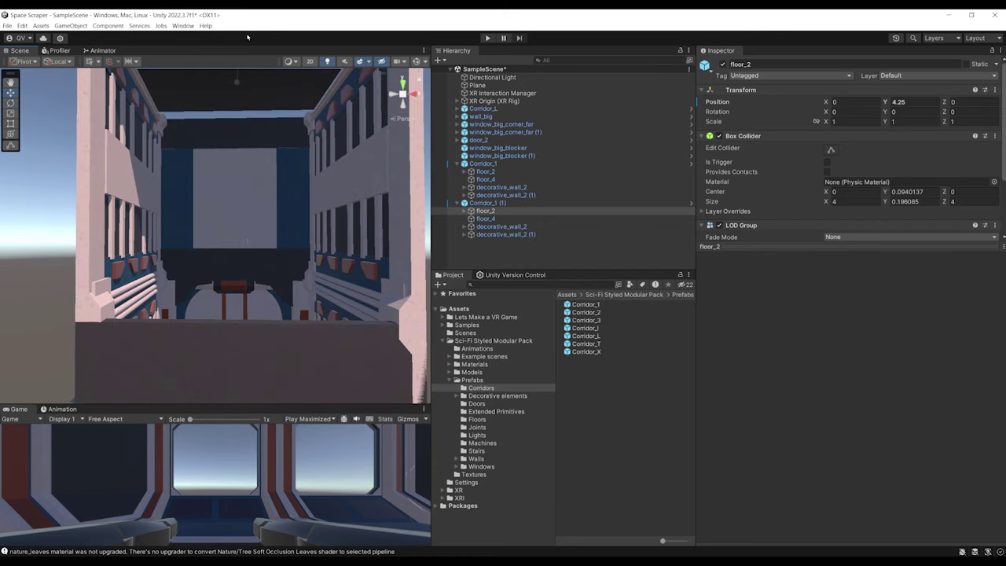
# Move both Corridor_1 segments together to Z -8.25, against the door, and check the shaft from outside
pyautogui.moveTo(249, 118); pyautogui.dragTo(262, 217, button='middle')
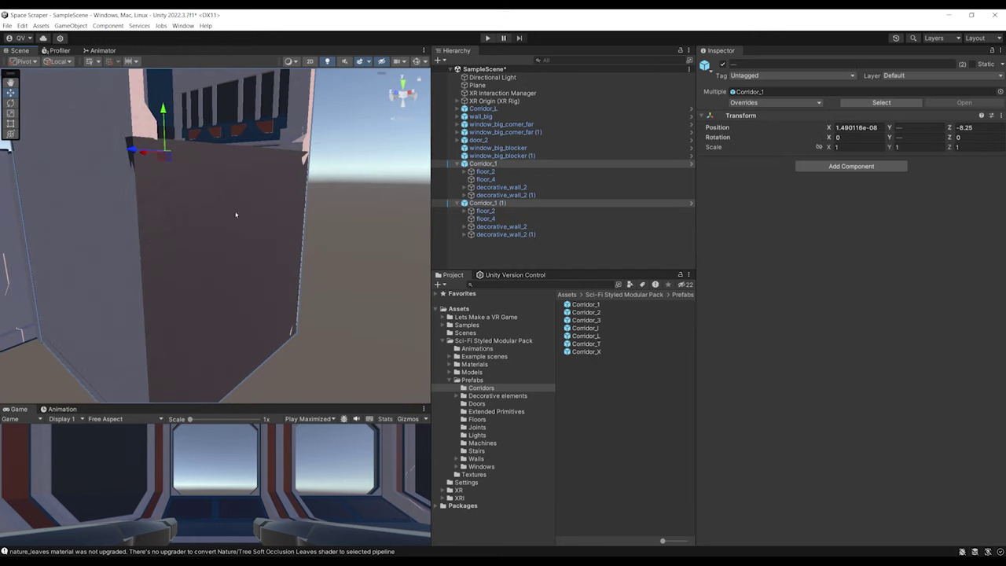
pyautogui.keyDown('alt'); pyautogui.moveTo(236, 213); pyautogui.dragTo(305, 158); pyautogui.keyUp('alt')
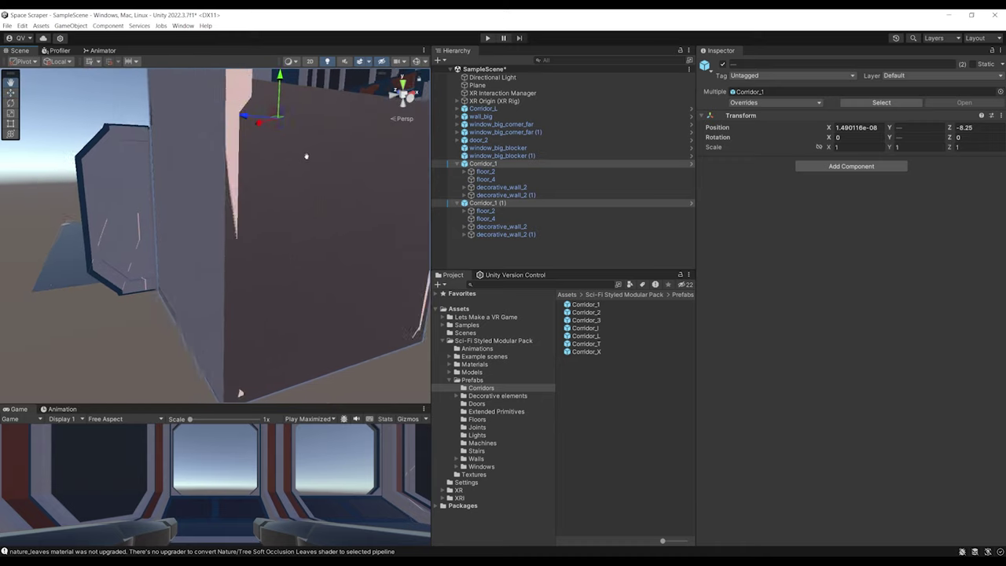
pyautogui.scroll(-3, 282, 209)
pyautogui.scroll(3, 237, 192)
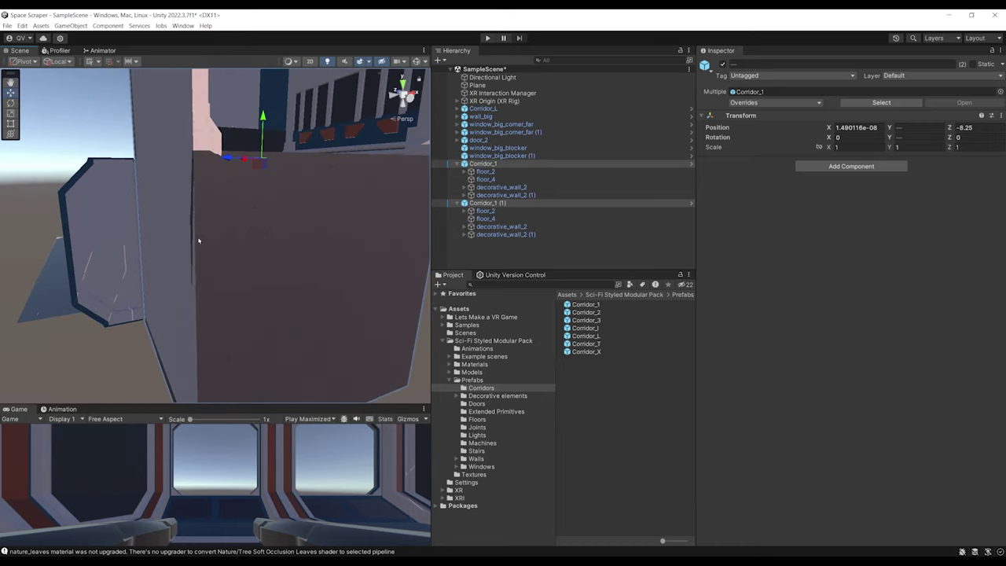
pyautogui.moveTo(199, 242); pyautogui.dragTo(270, 220, button='right')
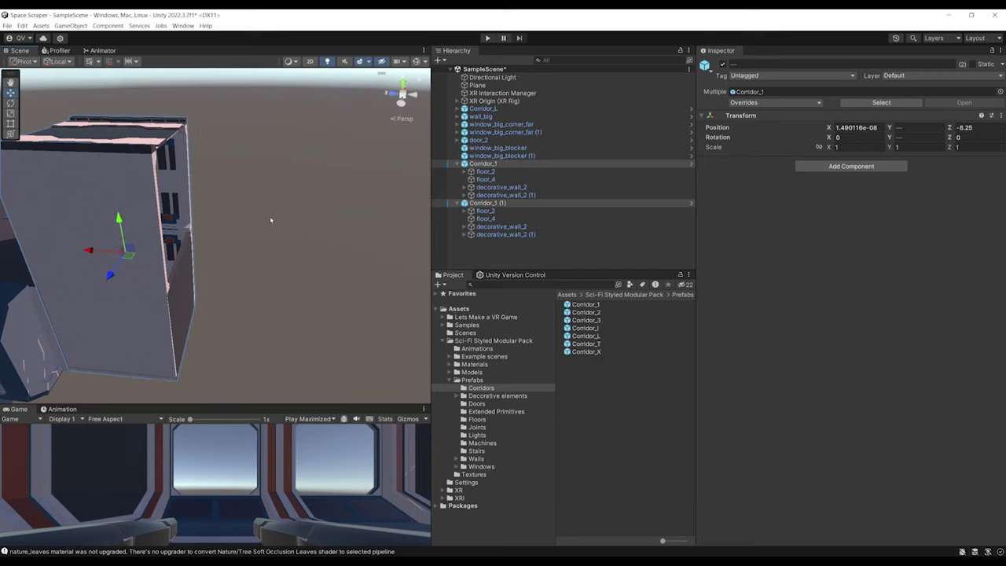
# Add the Corridor_I prefab, rotate it to 90 degrees about Y and place it at Y 4 against the shaft's upper opening
pyautogui.moveTo(214, 205); pyautogui.dragTo(261, 196, button='right')
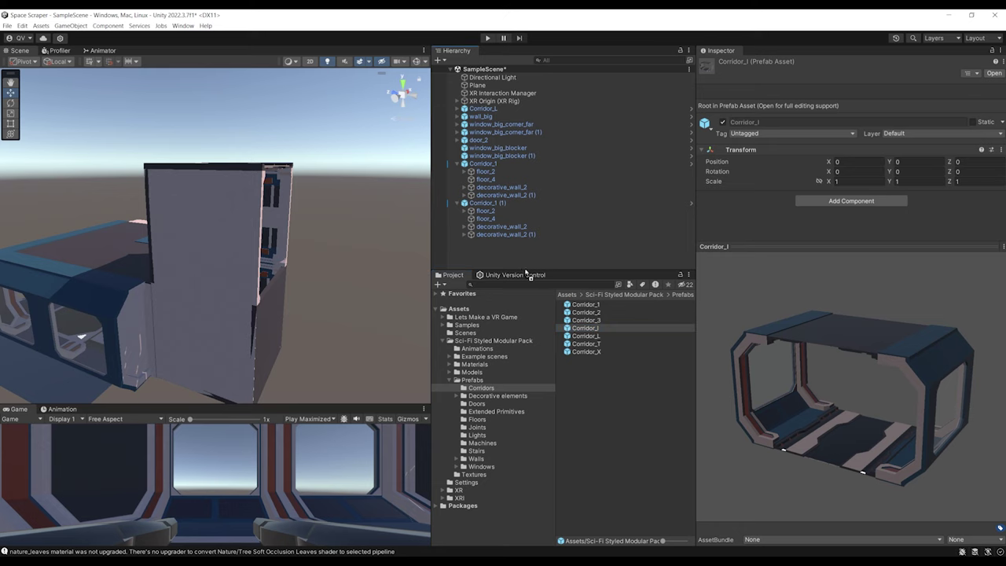
pyautogui.moveTo(516, 261); pyautogui.dragTo(516, 250)
pyautogui.moveTo(92, 297); pyautogui.dragTo(222, 326)
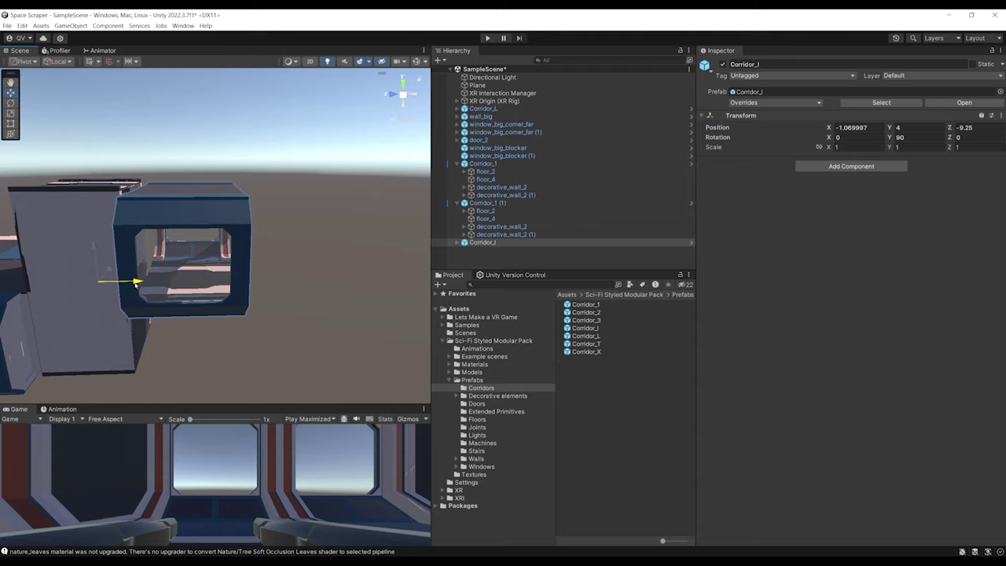
pyautogui.moveTo(137, 281); pyautogui.dragTo(127, 281)
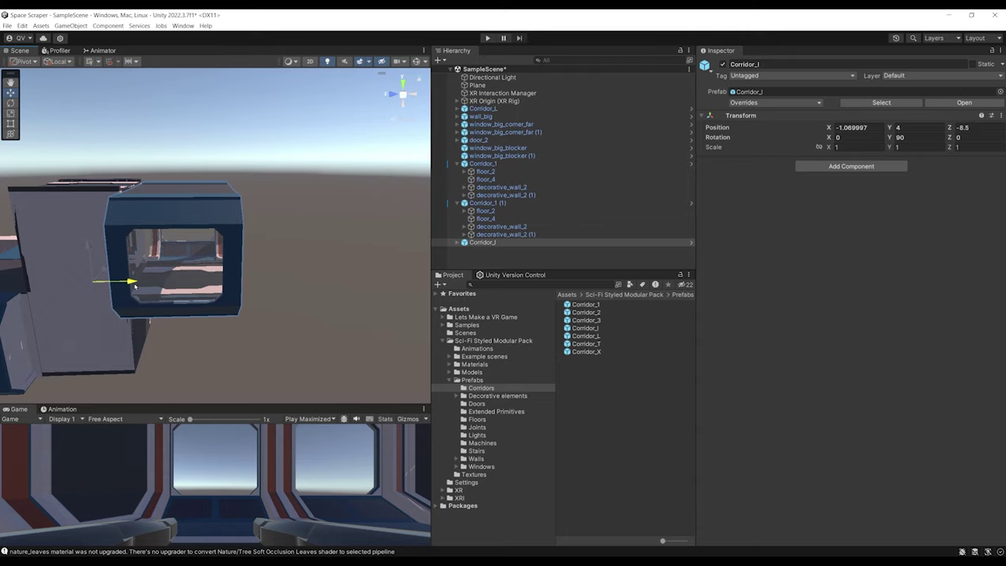
pyautogui.keyDown('alt'); pyautogui.moveTo(110, 239); pyautogui.dragTo(187, 251); pyautogui.keyUp('alt')
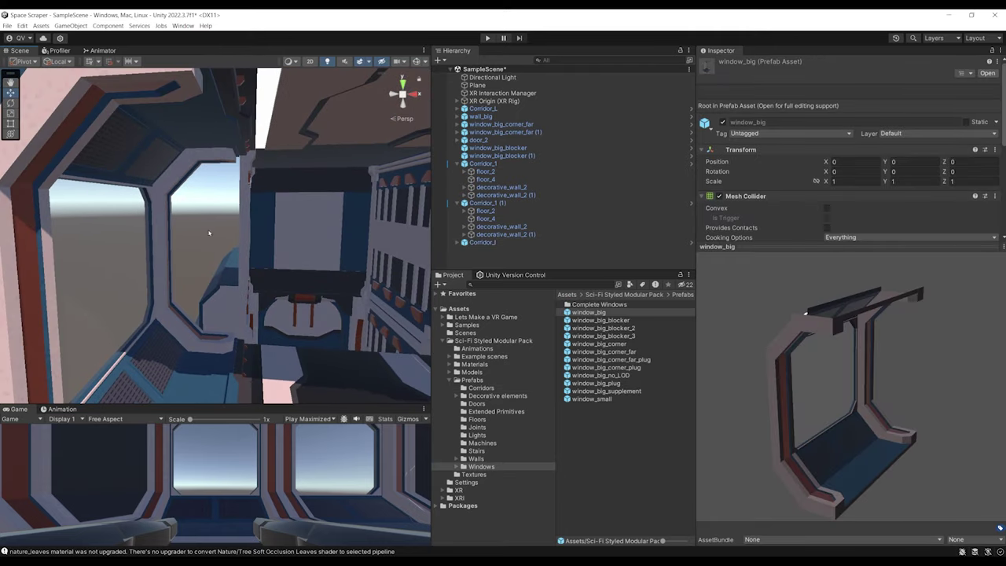
pyautogui.keyDown('alt'); pyautogui.moveTo(209, 233); pyautogui.dragTo(255, 305); pyautogui.keyUp('alt')
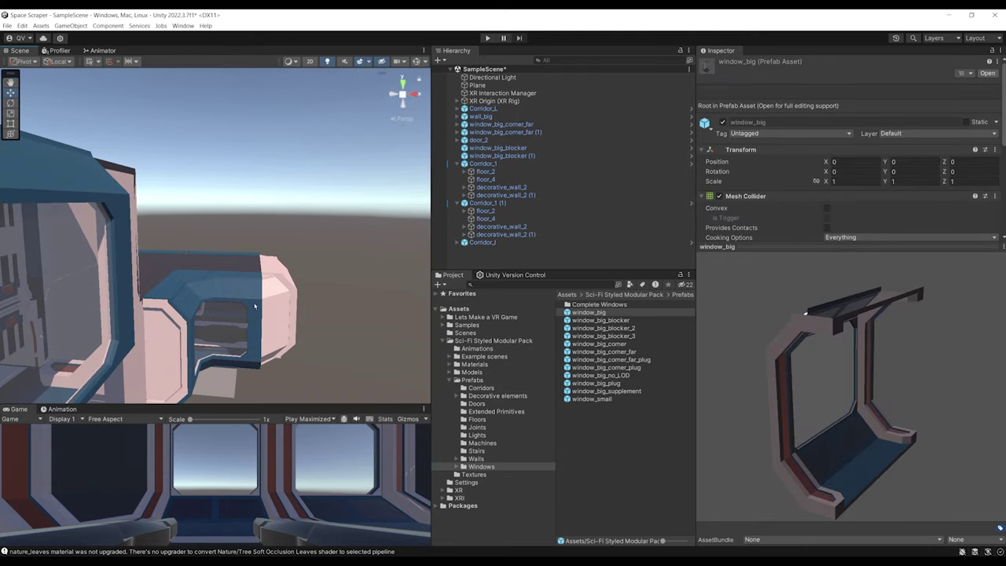
# Duplicate both window_big_blocker pieces beside the door and raise the copies 4 units, to Y 4.052271, for the upper level
pyautogui.moveTo(254, 305); pyautogui.dragTo(223, 274, button='right')
pyautogui.click(222, 274)
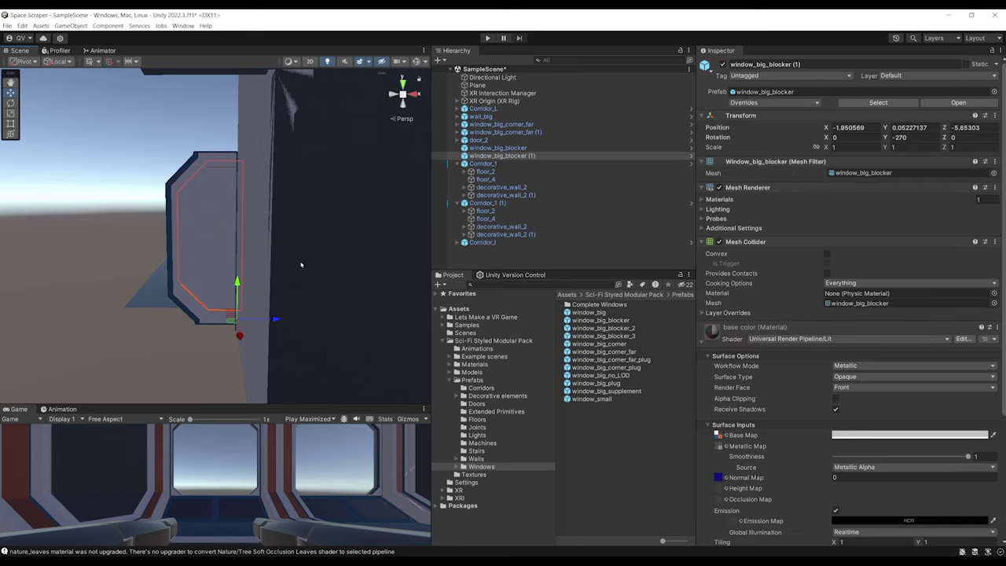
pyautogui.moveTo(300, 264); pyautogui.dragTo(268, 265, button='right')
pyautogui.scroll(-5, 234, 256)
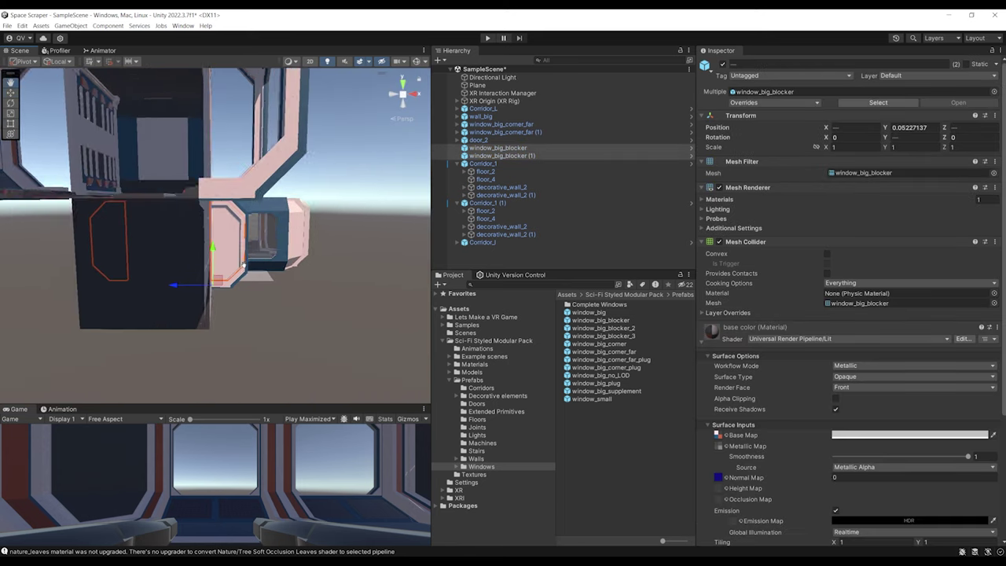
pyautogui.keyDown('alt'); pyautogui.moveTo(234, 256); pyautogui.dragTo(240, 286); pyautogui.keyUp('alt')
pyautogui.hotkey('ctrl', 'd')
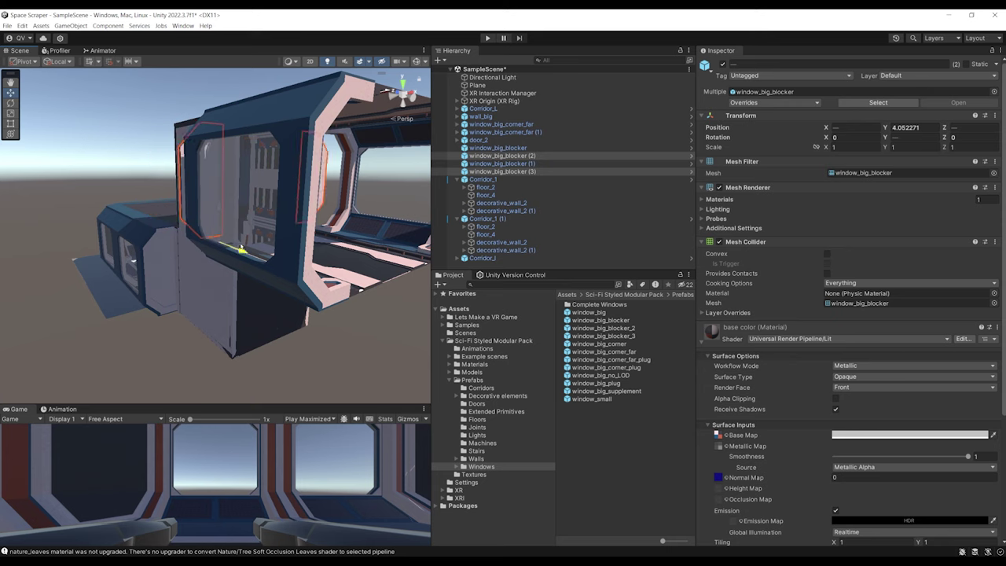
# Add the glass_panel_1 prefab across the upper corridor's open end, centred at X 0 and lowered to Y 3.942056
pyautogui.moveTo(263, 254); pyautogui.dragTo(215, 265, button='right')
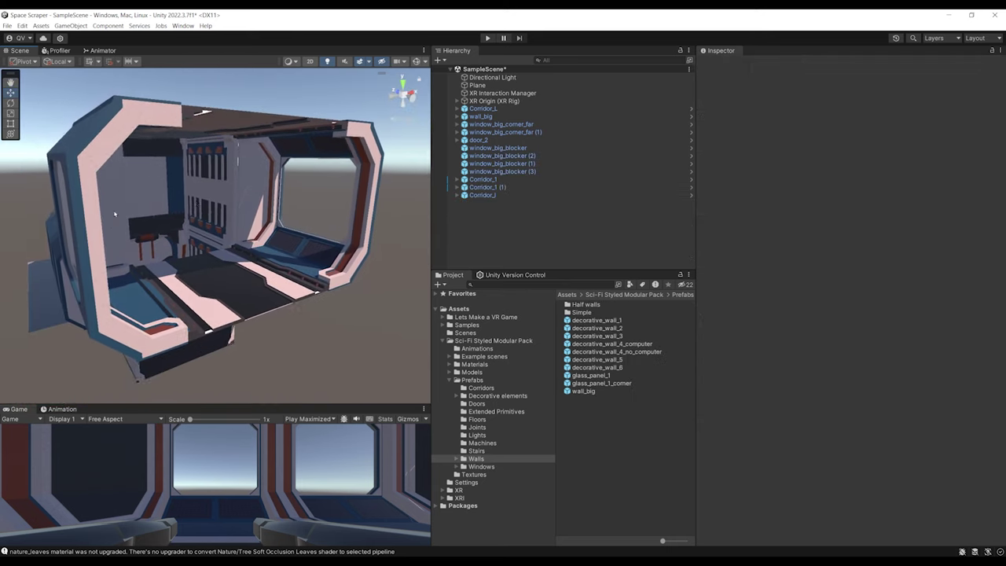
pyautogui.moveTo(181, 192); pyautogui.dragTo(176, 187, button='right')
pyautogui.moveTo(193, 272); pyautogui.dragTo(179, 217, button='right')
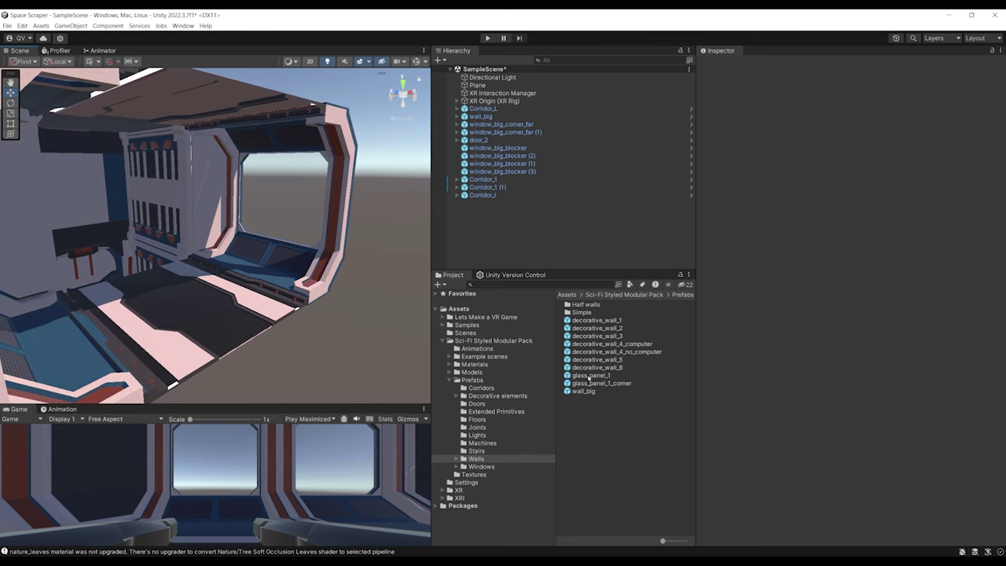
pyautogui.click(590, 374)
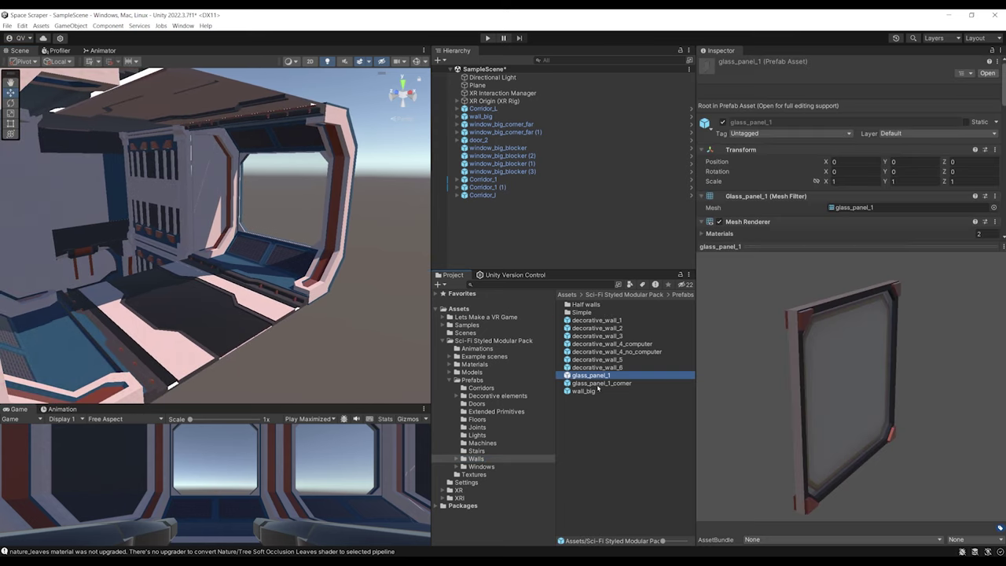
pyautogui.moveTo(456, 359); pyautogui.dragTo(206, 319)
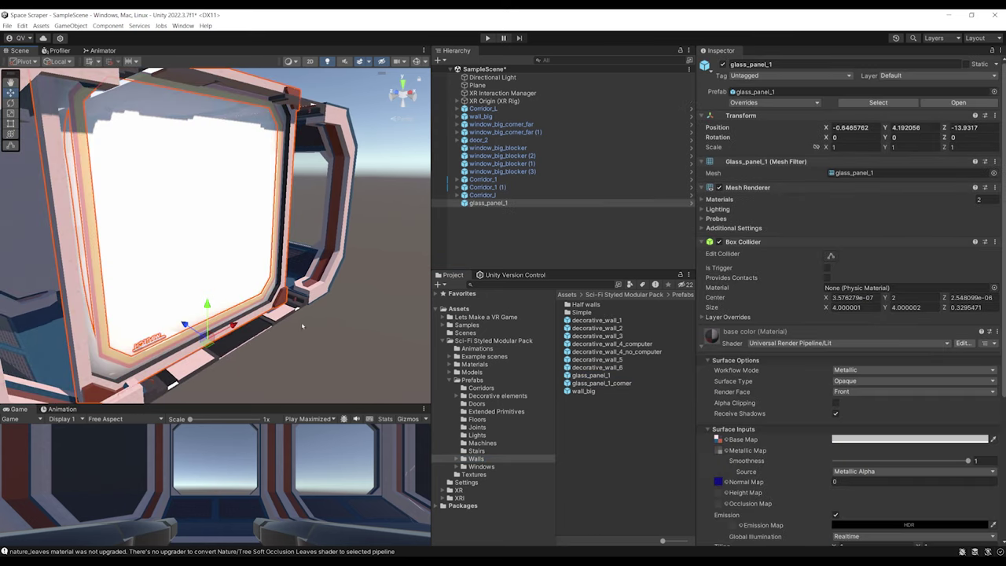
pyautogui.keyDown('alt'); pyautogui.moveTo(274, 330); pyautogui.dragTo(258, 314); pyautogui.keyUp('alt')
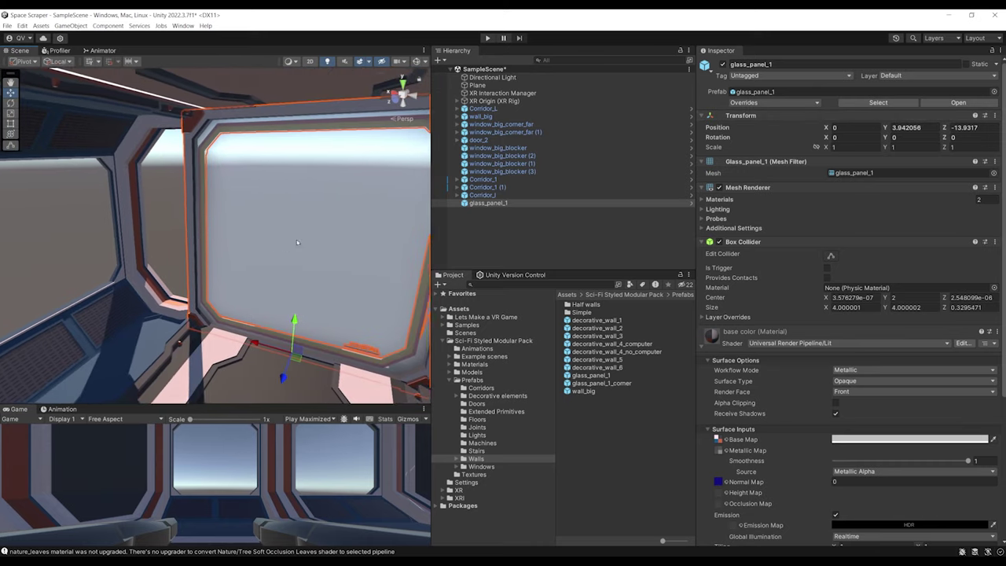
# Duplicate the two upper window_big_blocker pieces, check the ship inside and out, and save the scene
pyautogui.moveTo(369, 259); pyautogui.dragTo(160, 255, button='right')
pyautogui.click(262, 238)
pyautogui.moveTo(155, 333); pyautogui.dragTo(337, 306, button='right')
pyautogui.click(325, 238)
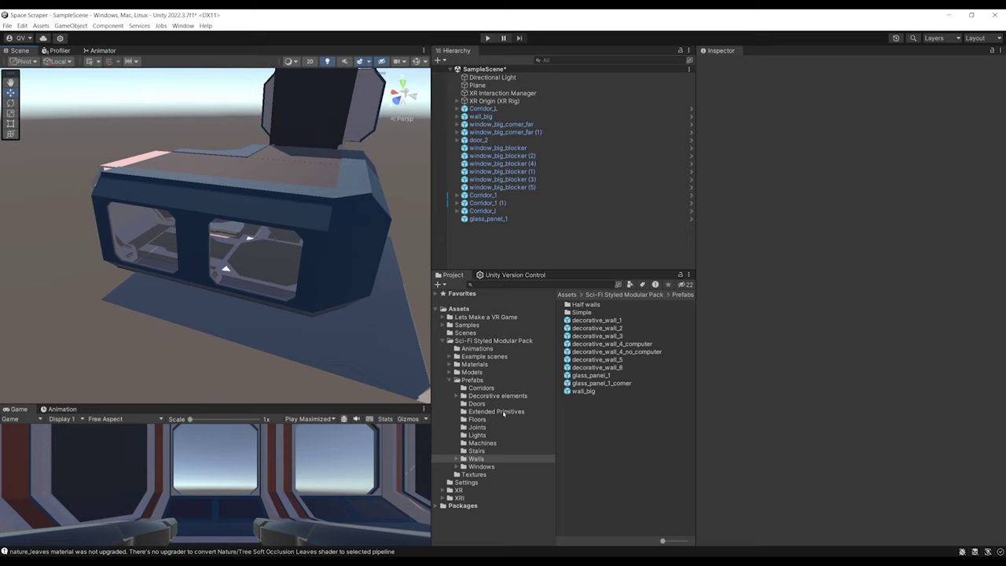
pyautogui.click(448, 380)
pyautogui.moveTo(206, 267); pyautogui.dragTo(238, 230, button='right')
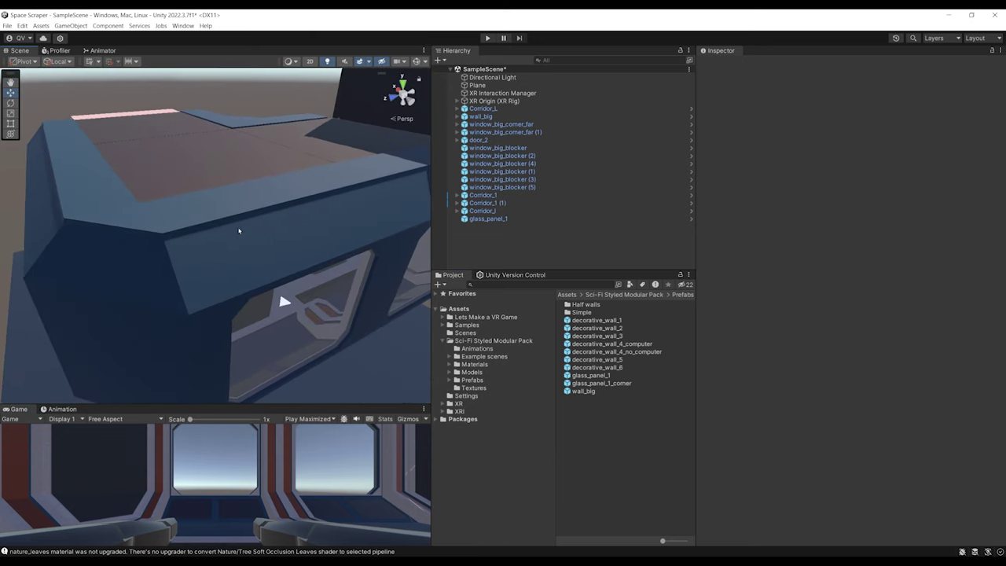
pyautogui.moveTo(239, 230); pyautogui.dragTo(234, 206, button='right')
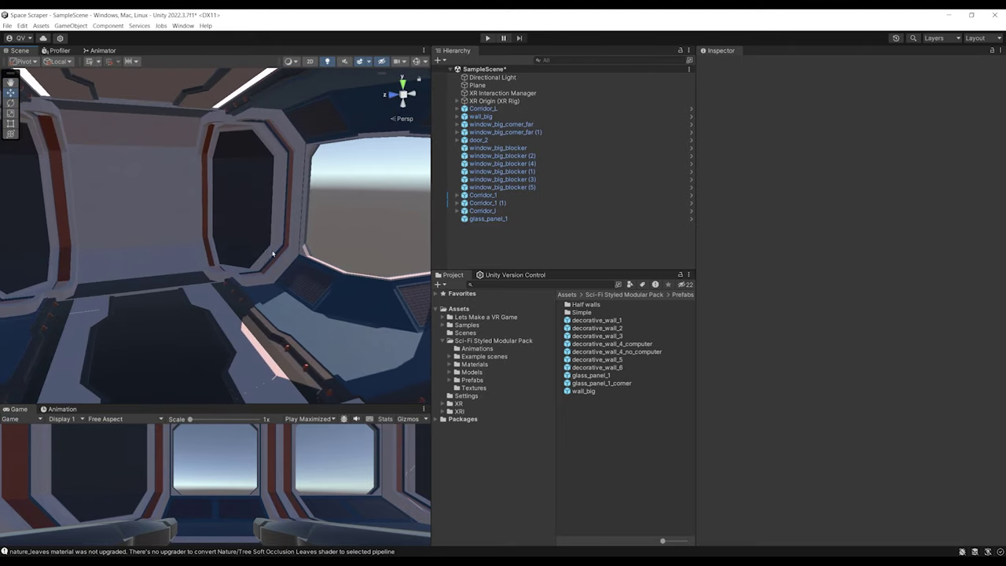
pyautogui.moveTo(273, 253); pyautogui.dragTo(131, 180, button='right')
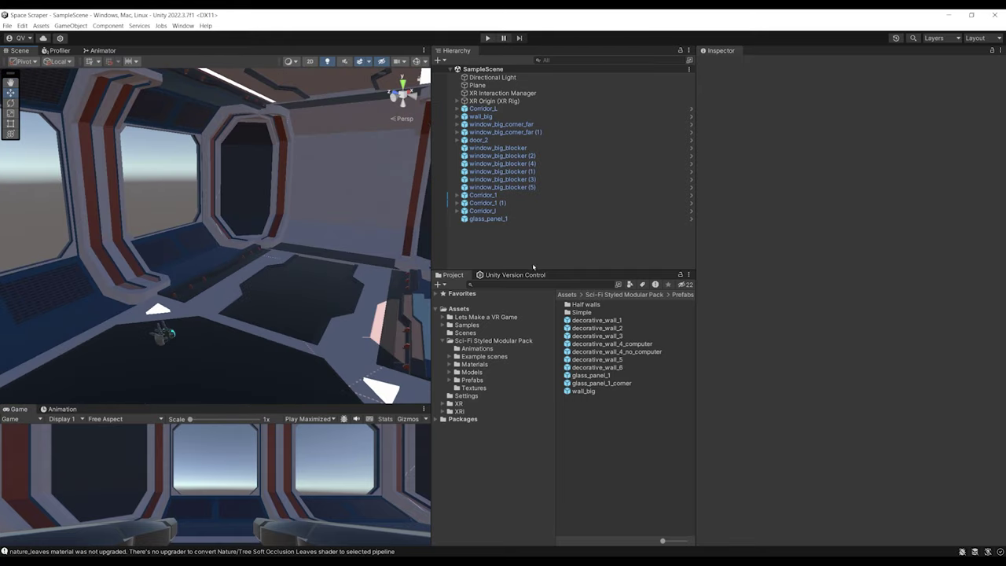
# Create an empty object named Static Environment and reset its transform to the origin
pyautogui.moveTo(566, 271); pyautogui.dragTo(559, 374)
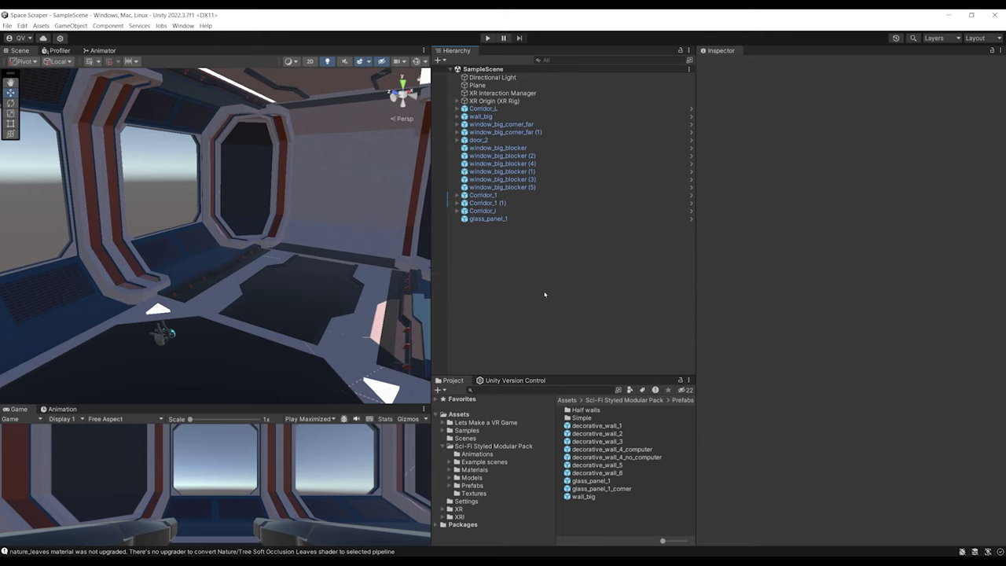
pyautogui.rightClick(477, 244)
pyautogui.click(552, 356)
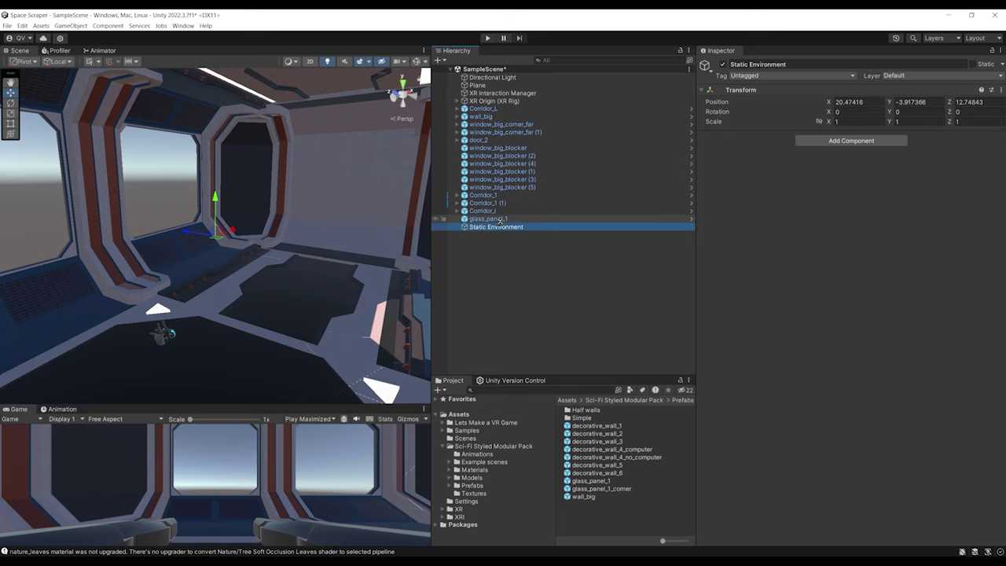
pyautogui.click(1001, 90)
pyautogui.click(927, 100)
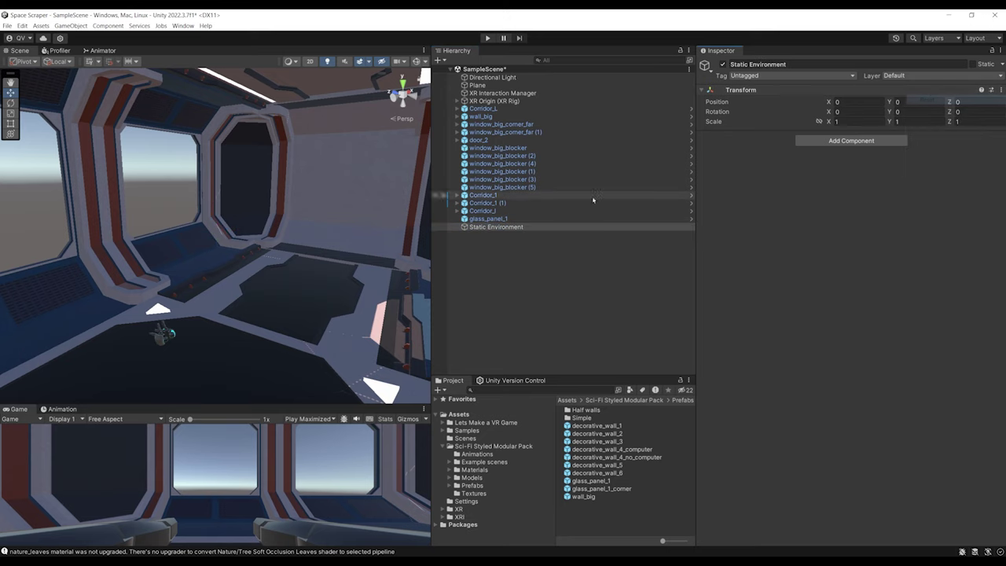
# Parent all ship modules, from Corridor_L through glass_panel_1, under Static Environment
pyautogui.click(498, 219)
pyautogui.keyDown('shift'); pyautogui.click(483, 108); pyautogui.keyUp('shift')
pyautogui.press('f')
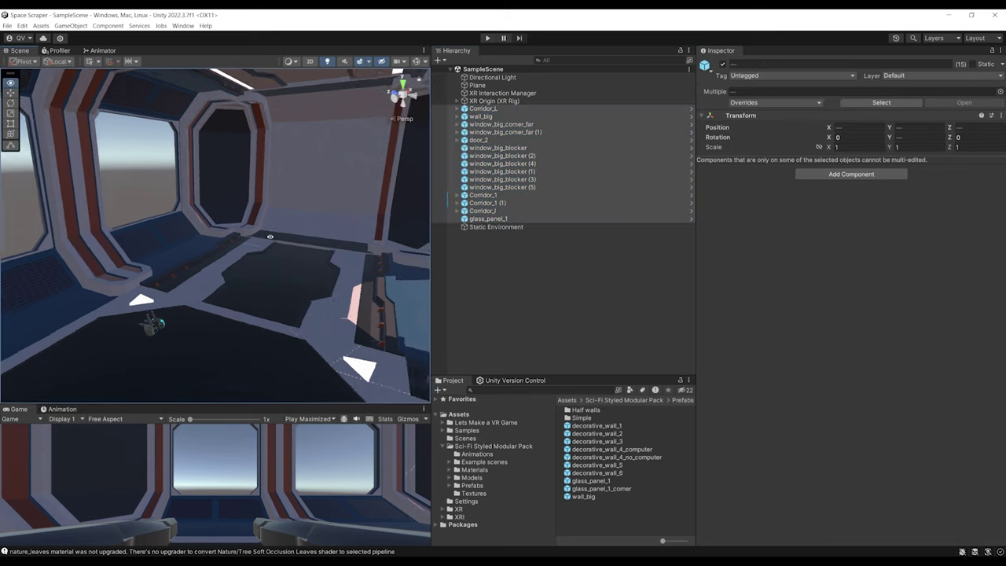
pyautogui.keyDown('alt'); pyautogui.moveTo(504, 192); pyautogui.dragTo(495, 227); pyautogui.keyUp('alt')
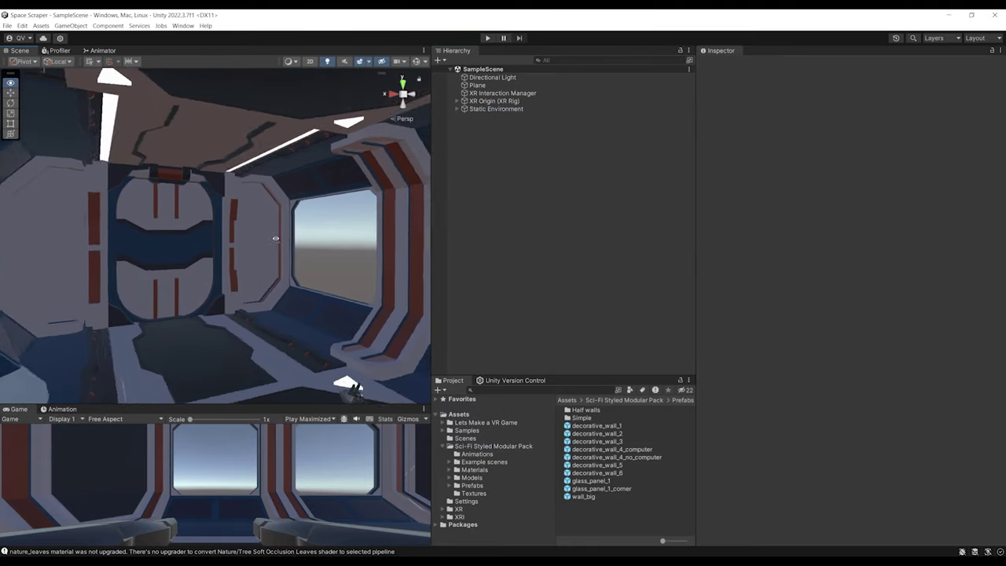
# Add the shelf prefab from Decorative elements against the lower cabin's end wall, rotated to -90 degrees about Y
pyautogui.moveTo(554, 275); pyautogui.dragTo(522, 314, button='right')
pyautogui.moveTo(582, 376); pyautogui.dragTo(582, 275)
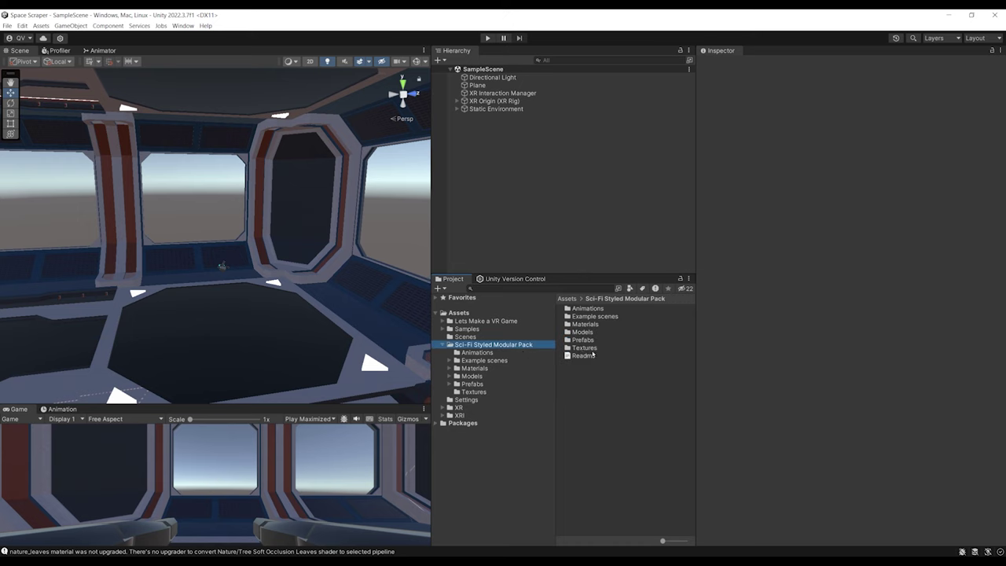
pyautogui.doubleClick(582, 340)
pyautogui.doubleClick(586, 316)
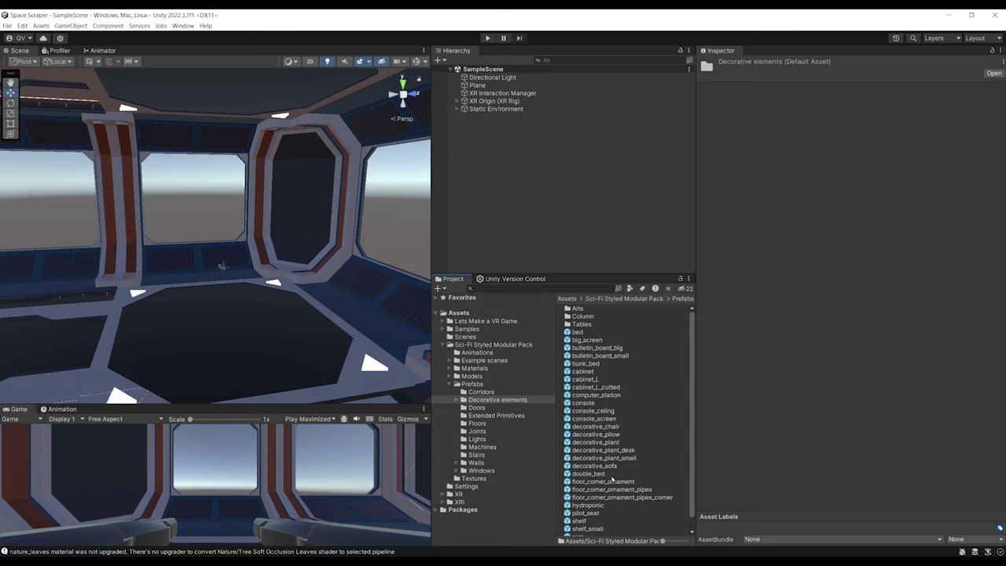
pyautogui.scroll(-1, 612, 487)
pyautogui.click(600, 509)
pyautogui.moveTo(223, 259); pyautogui.dragTo(366, 281, button='right')
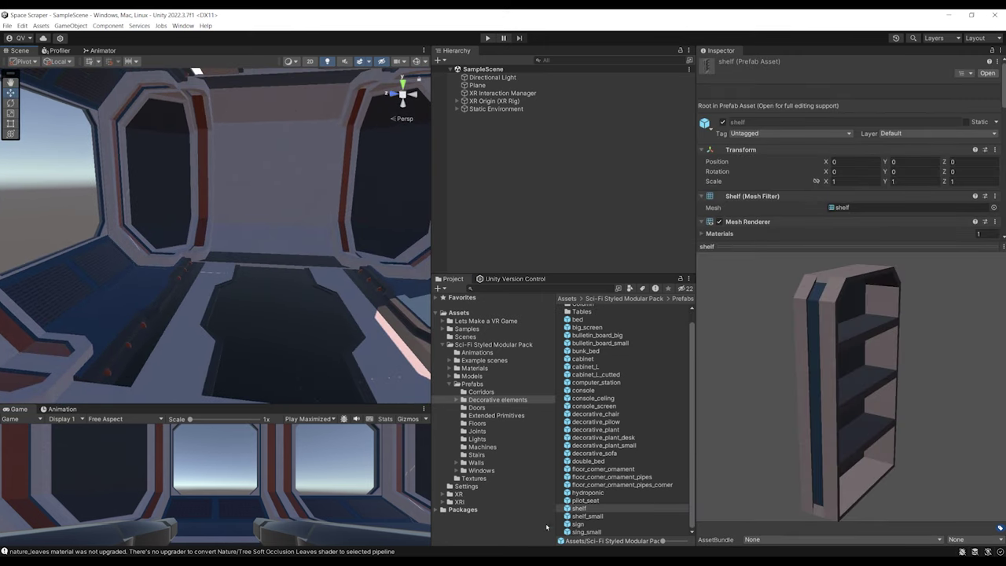
pyautogui.moveTo(577, 511); pyautogui.dragTo(367, 274)
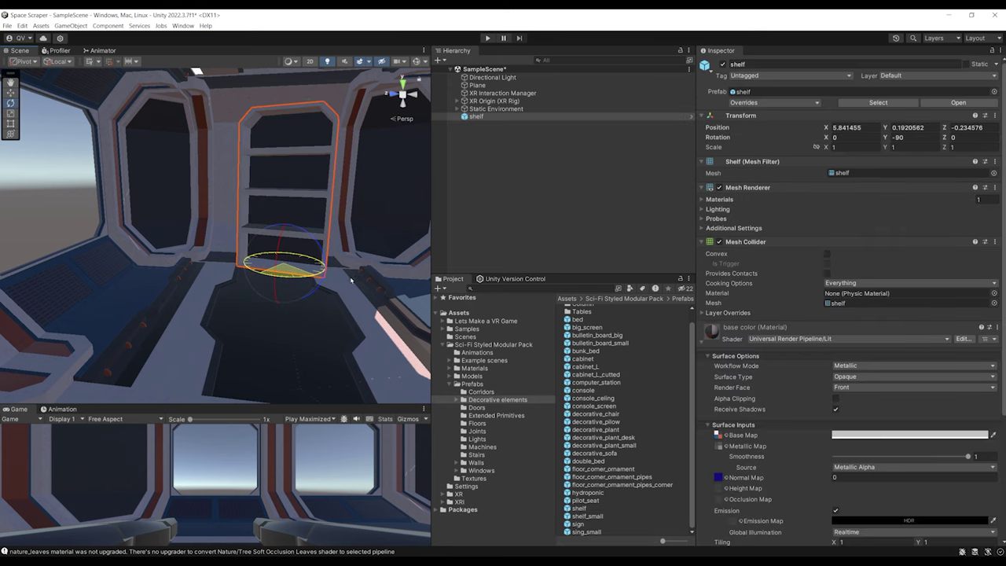
# Add the console prefab beside the lower cabin's side window and rotate it to -180 degrees about Y
pyautogui.click(573, 392)
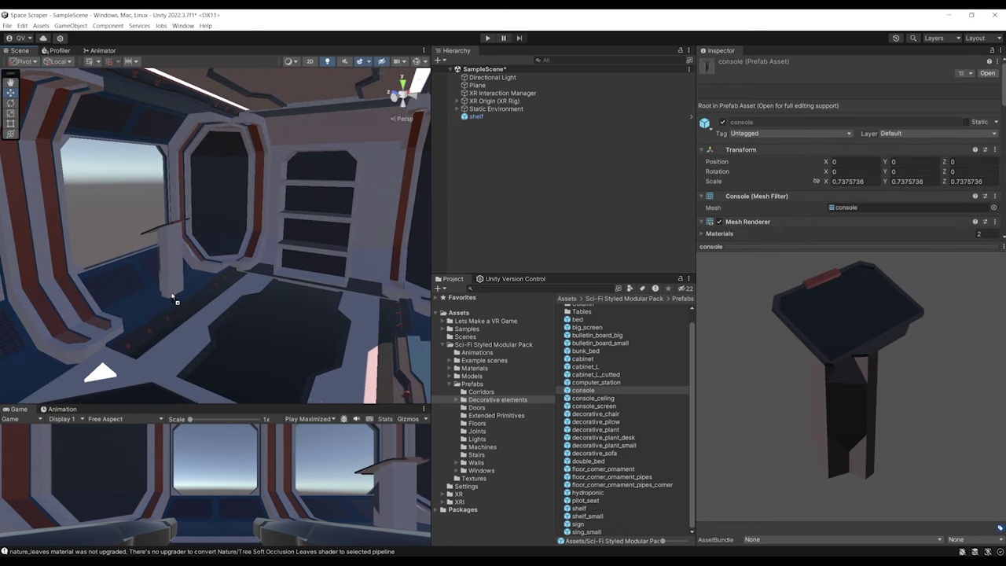
pyautogui.moveTo(172, 296); pyautogui.dragTo(173, 300)
pyautogui.press('e')
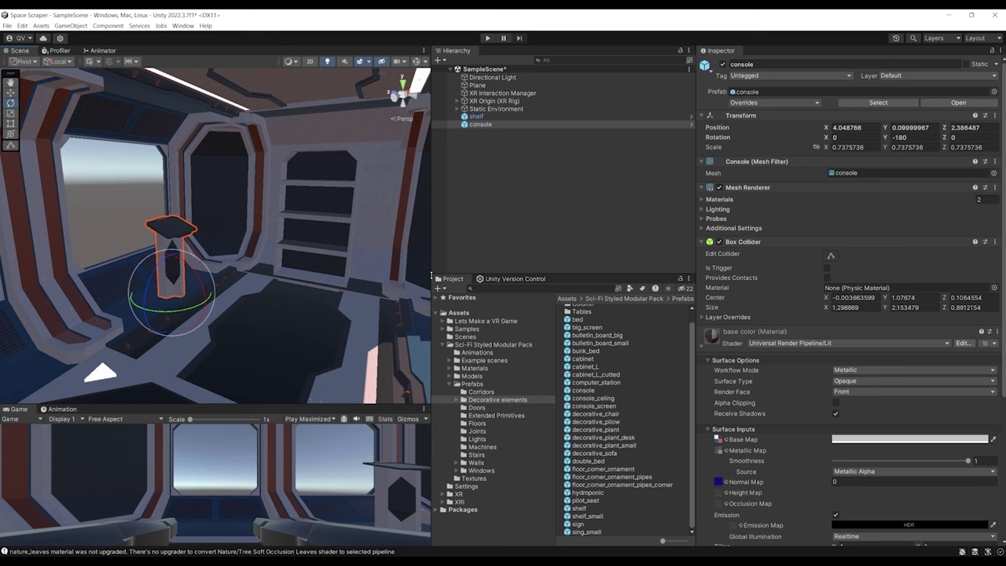
# Add the desk_no_computer prefab in the lower cabin's window corner, rotated to 135 degrees about Y, at X -1.811, Z 1.662
pyautogui.moveTo(417, 271); pyautogui.dragTo(216, 256, button='right')
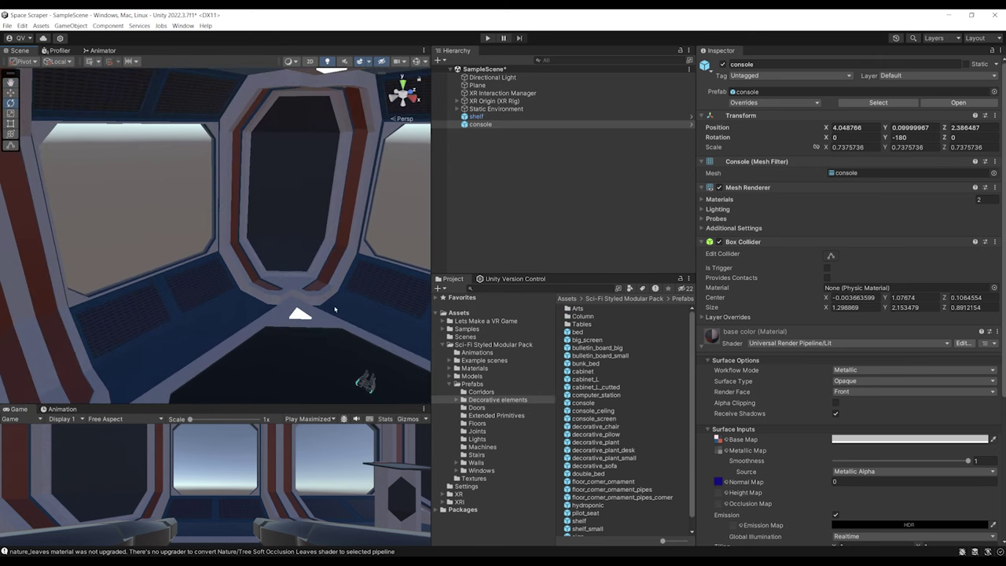
pyautogui.scroll(-5, 334, 309)
pyautogui.doubleClick(583, 324)
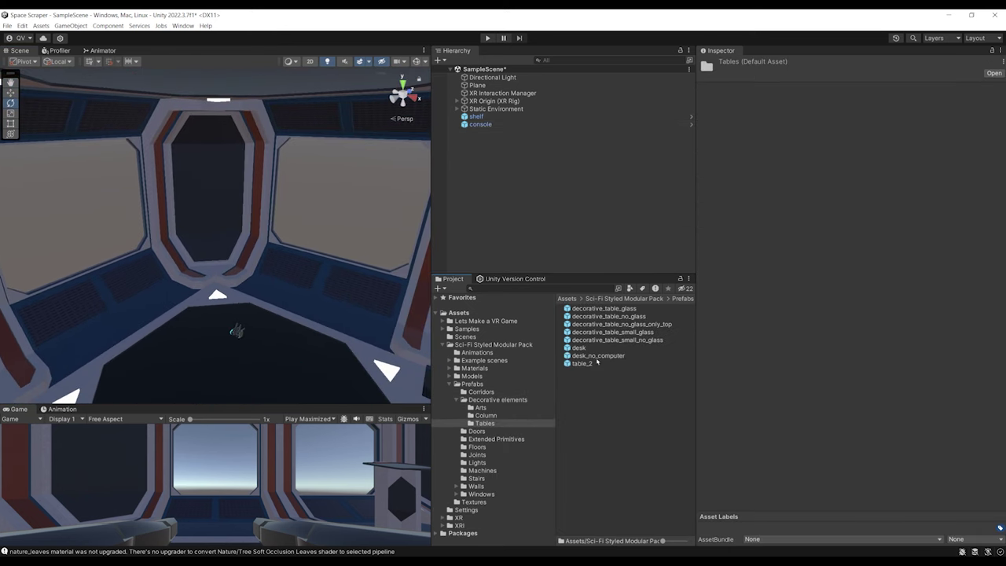
pyautogui.click(589, 356)
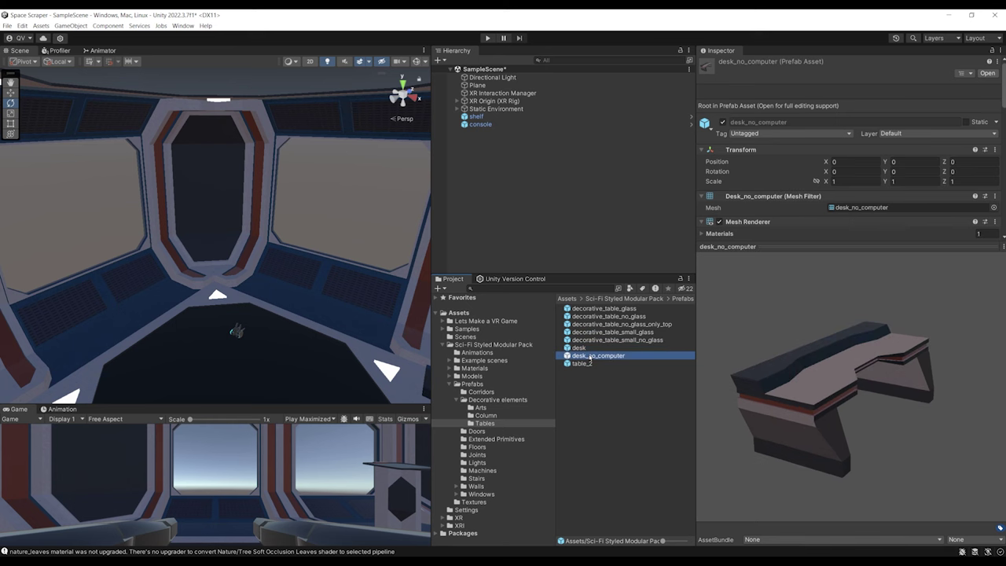
pyautogui.moveTo(322, 316); pyautogui.dragTo(292, 329, button='right')
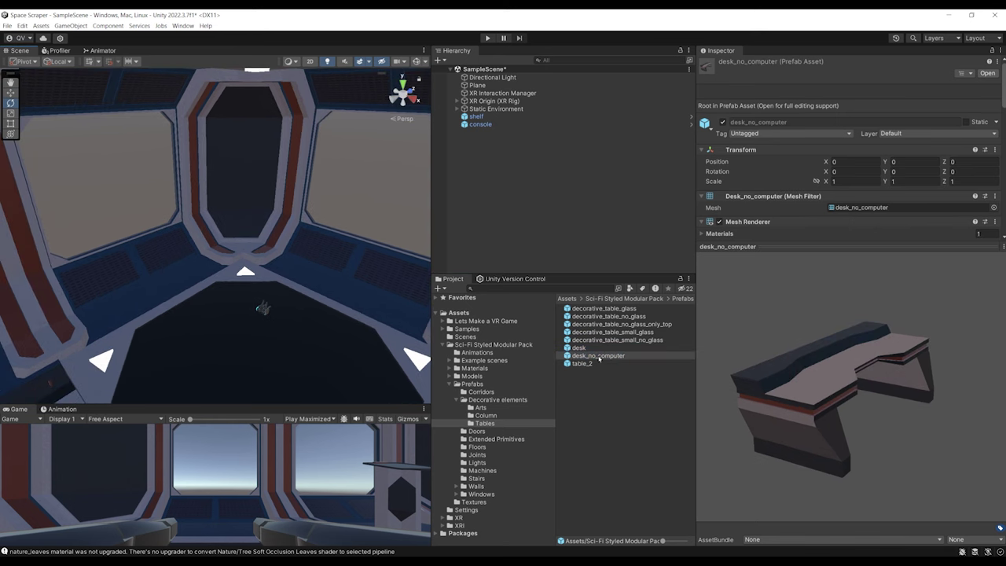
pyautogui.moveTo(599, 358); pyautogui.dragTo(86, 343)
pyautogui.press('w')
pyautogui.moveTo(208, 302); pyautogui.dragTo(288, 252)
# Add a second desk_no_computer on the upper level in front of the glass panel, at X 0.001, Z -13.977
pyautogui.moveTo(287, 251); pyautogui.dragTo(376, 369, button='right')
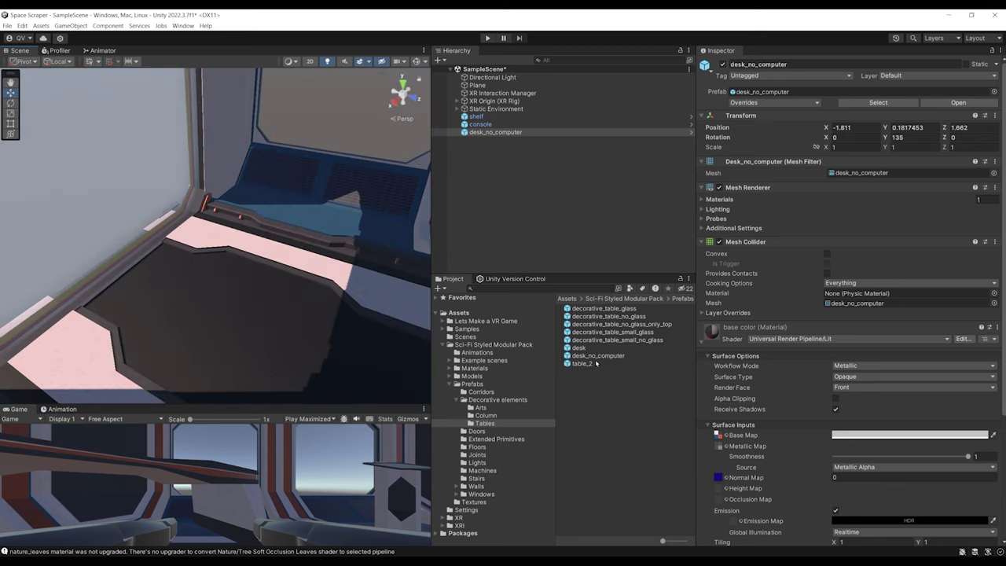
pyautogui.moveTo(422, 308); pyautogui.dragTo(202, 262)
pyautogui.moveTo(202, 262); pyautogui.dragTo(279, 268, button='right')
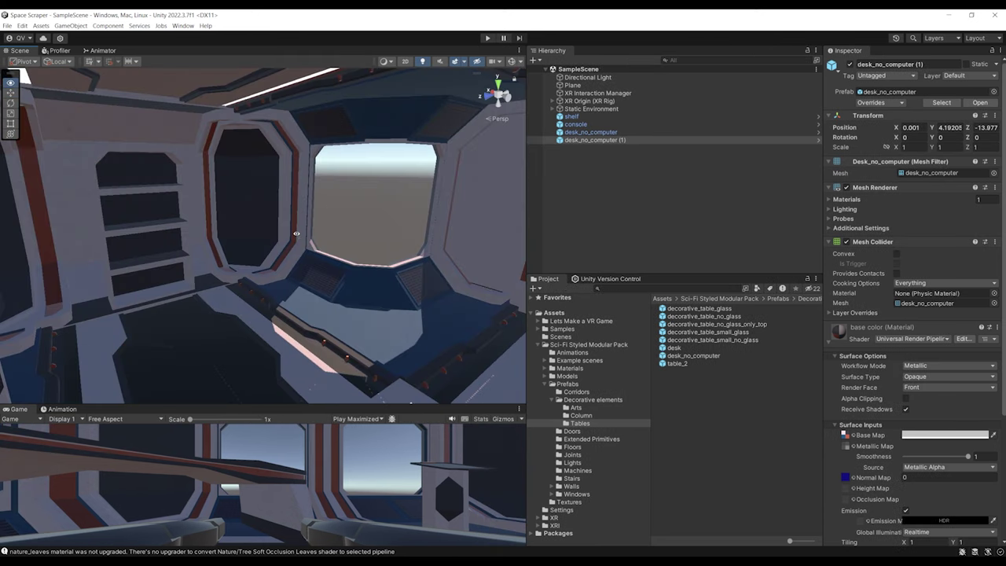
# Decorate the ship with three column_end pillars and two computer_station prefabs, one on the upper level at Y 4.1 rotated to -270 degrees about Y
pyautogui.moveTo(315, 185); pyautogui.dragTo(715, 178, button='right')
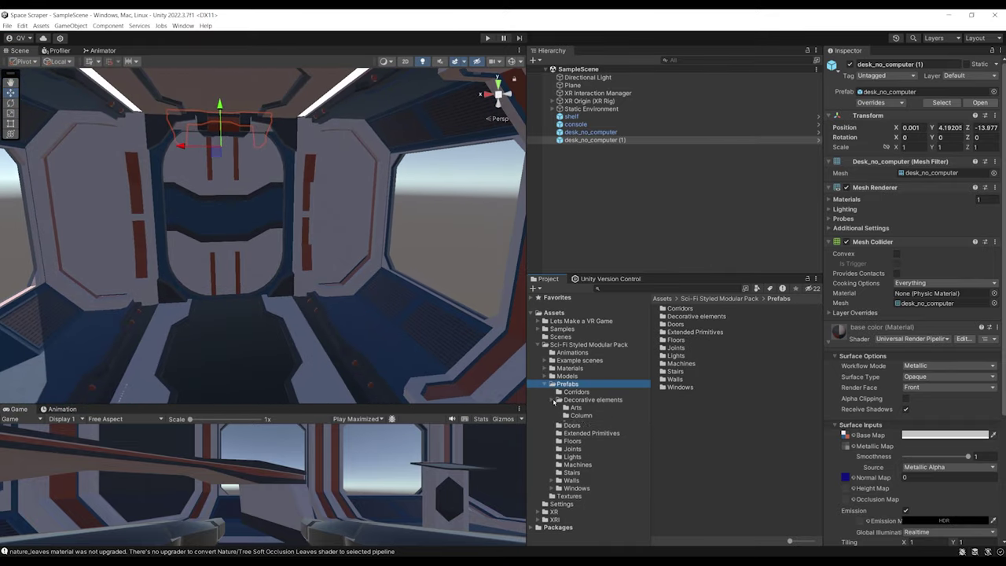
pyautogui.moveTo(263, 228); pyautogui.dragTo(165, 219, button='right')
pyautogui.moveTo(428, 213); pyautogui.dragTo(380, 227, button='right')
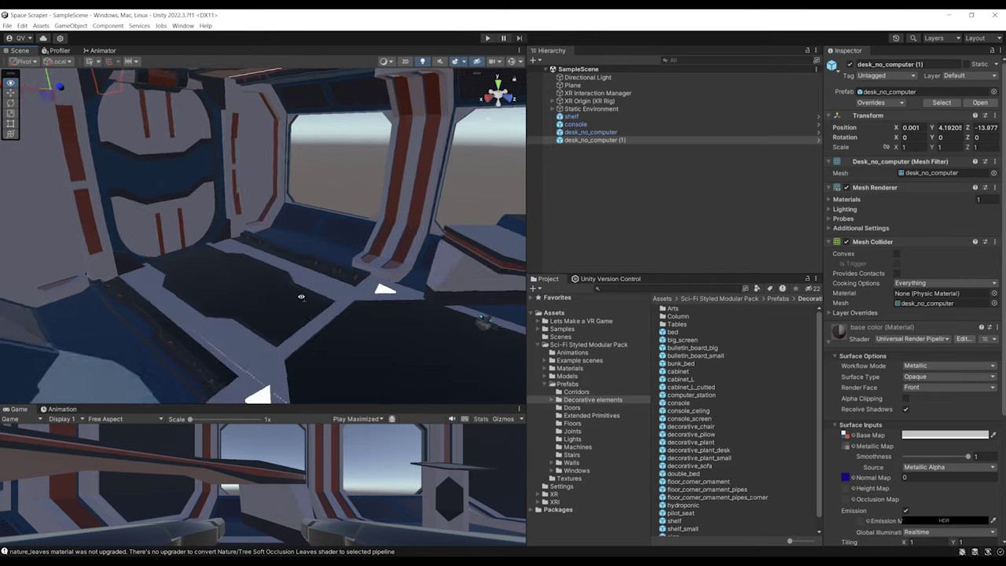
pyautogui.doubleClick(678, 316)
pyautogui.click(681, 309)
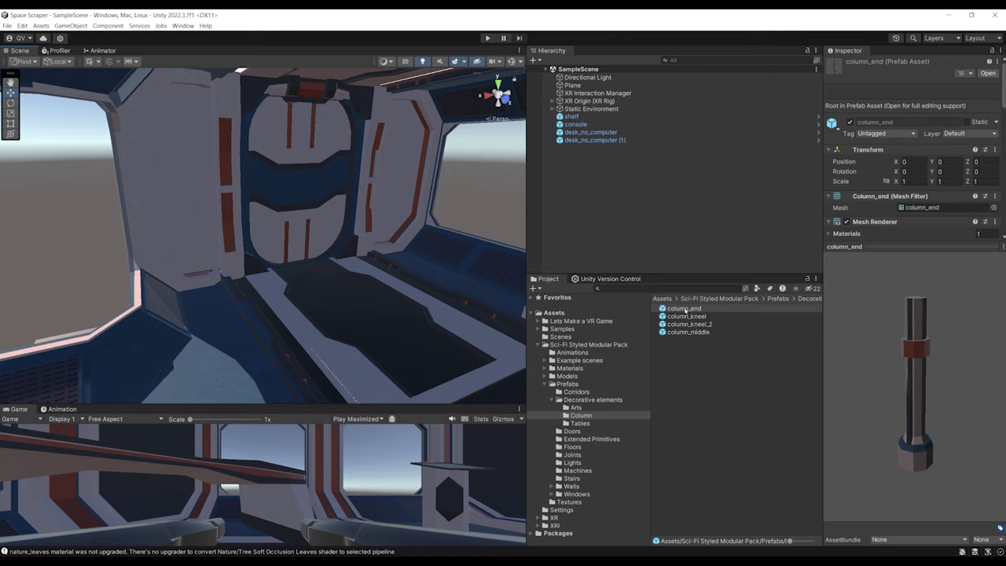
pyautogui.moveTo(329, 318); pyautogui.dragTo(329, 305)
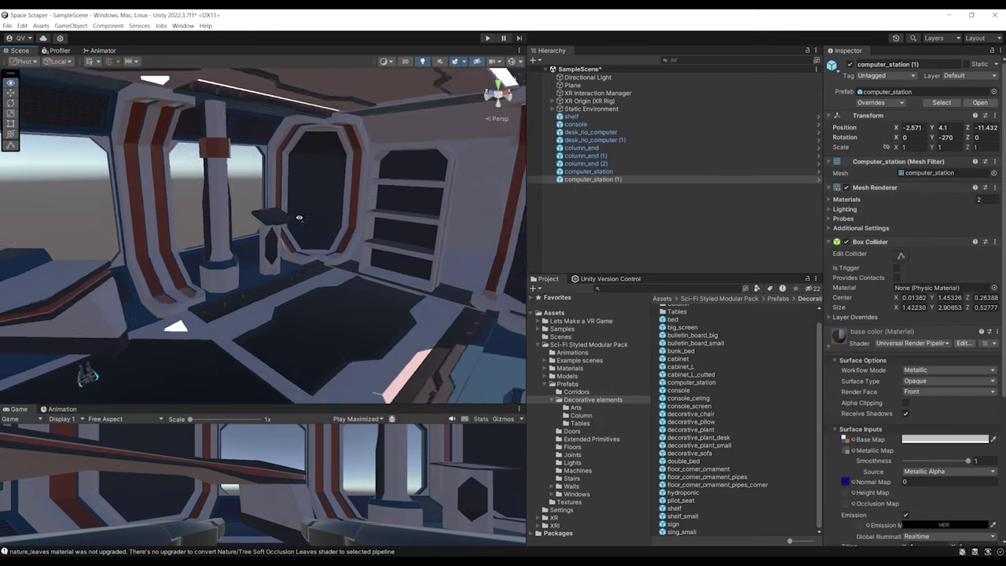
# Examine the 360 Milky Way Panorama texture in the Lets Make a VR Game folder and its source page on the ESO website
pyautogui.moveTo(273, 222); pyautogui.dragTo(507, 253, button='right')
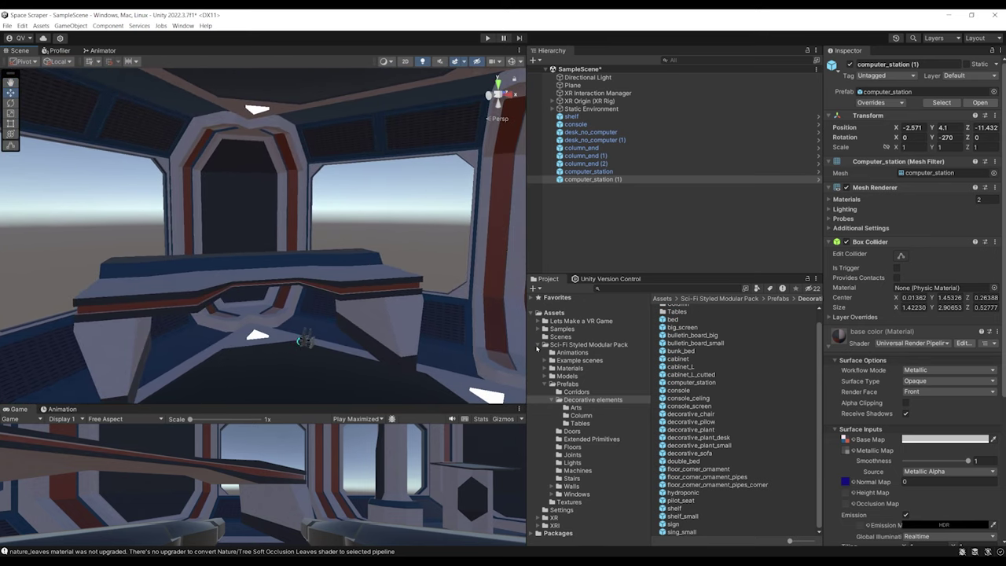
pyautogui.click(578, 321)
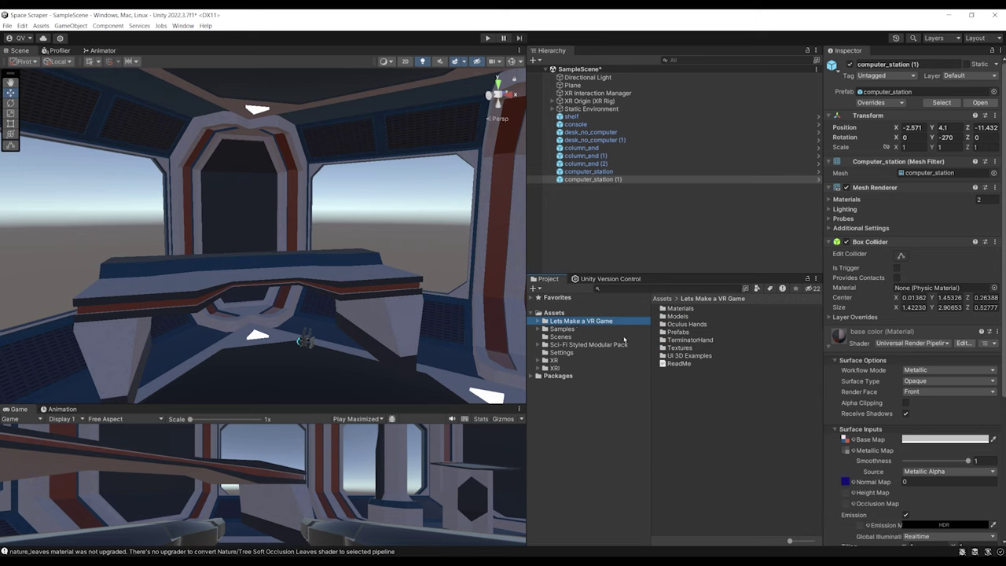
pyautogui.doubleClick(680, 347)
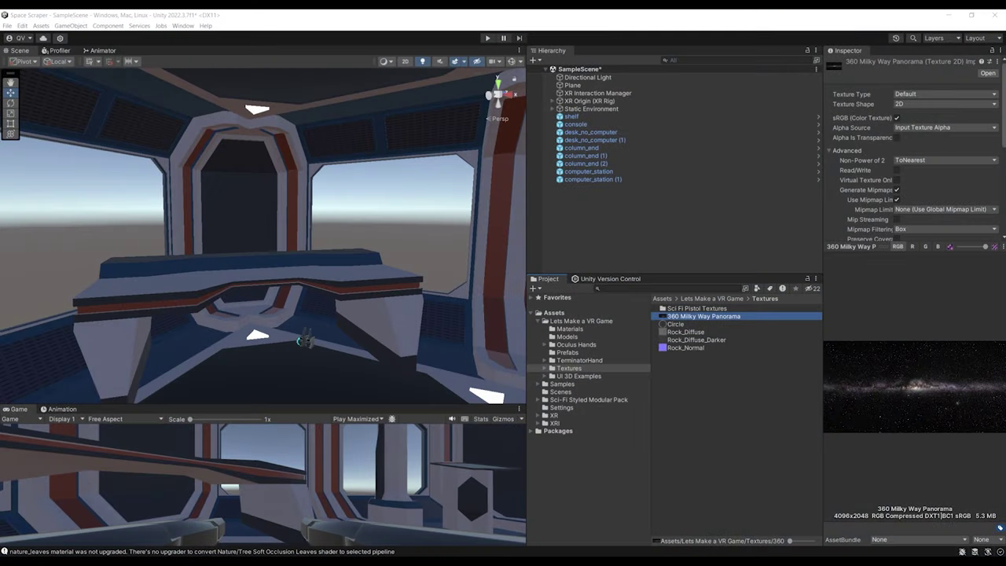
pyautogui.moveTo(150, 556); pyautogui.dragTo(200, 124)
pyautogui.doubleClick(326, 126)
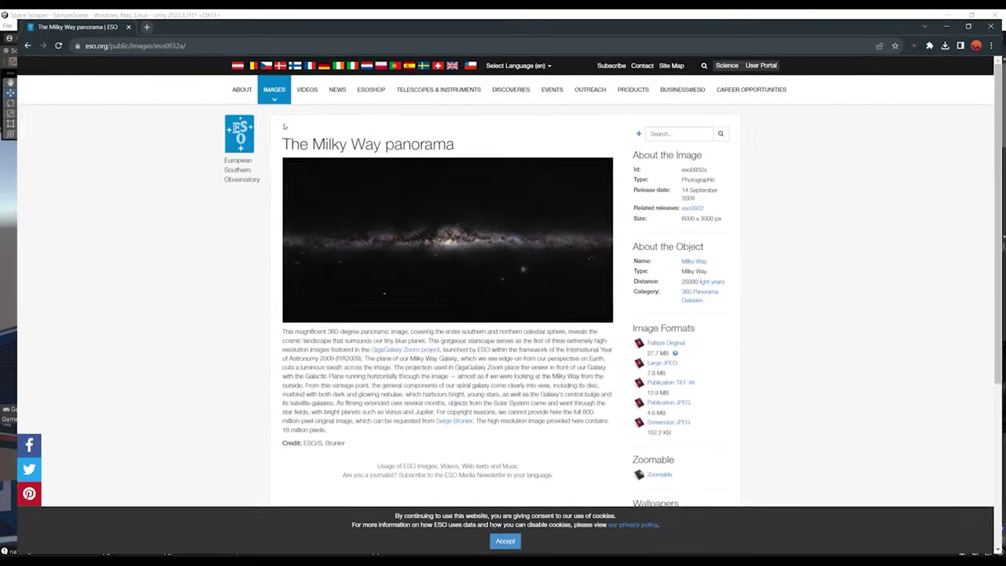
pyautogui.click(951, 17)
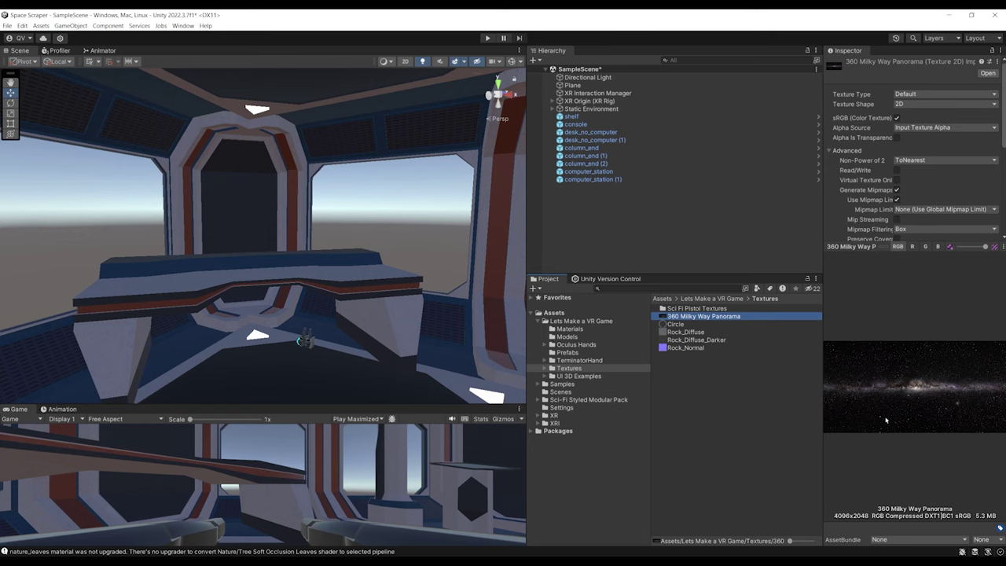
# Create a new material named Milky Way Skybox in the Materials folder of Lets Make a VR Game
pyautogui.keyDown('alt'); pyautogui.moveTo(410, 265); pyautogui.dragTo(383, 280); pyautogui.keyUp('alt')
pyautogui.click(570, 329)
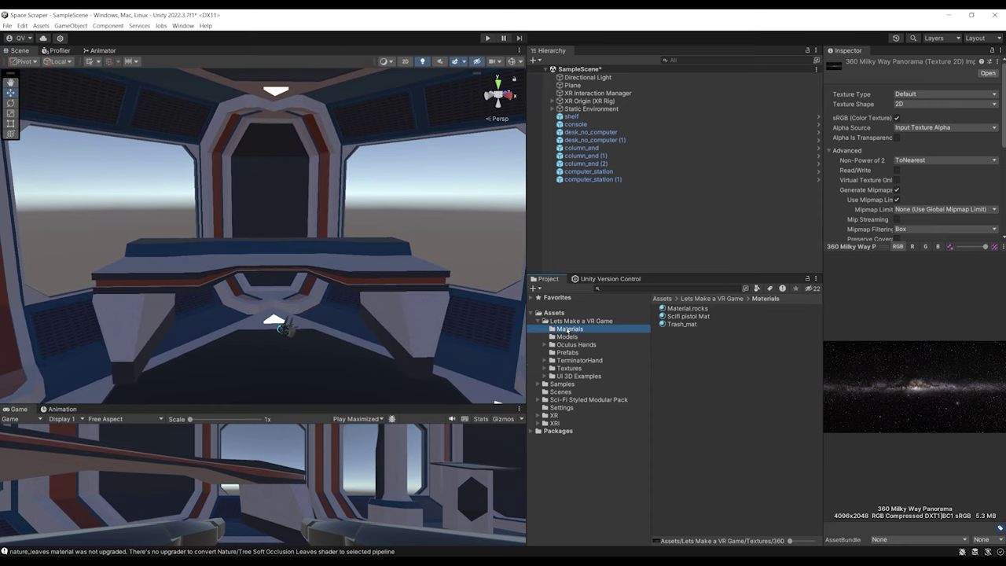
pyautogui.rightClick(668, 346)
pyautogui.moveTo(691, 107)
pyautogui.click(868, 346)
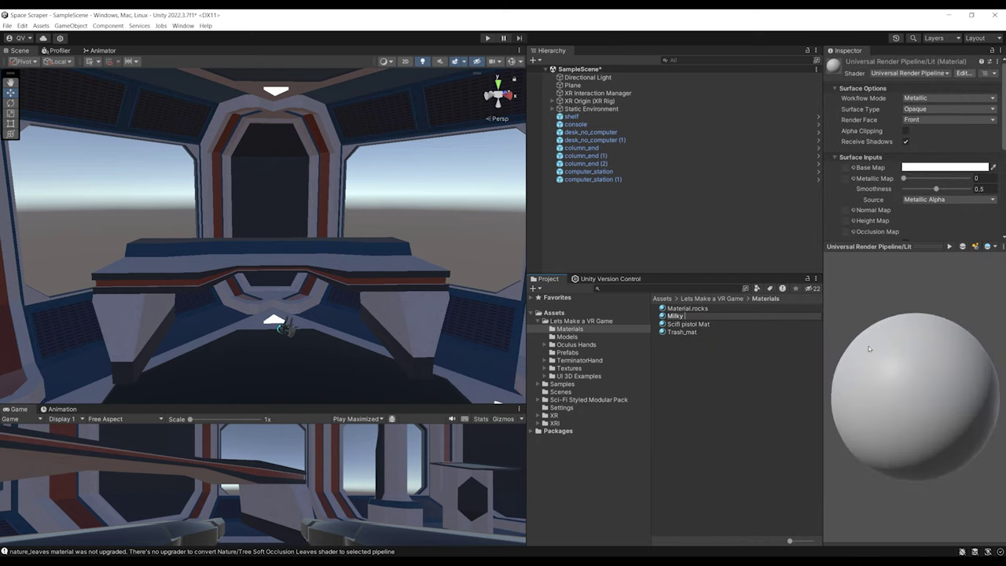
pyautogui.write('Milky Way Skybox')
pyautogui.press('Return')
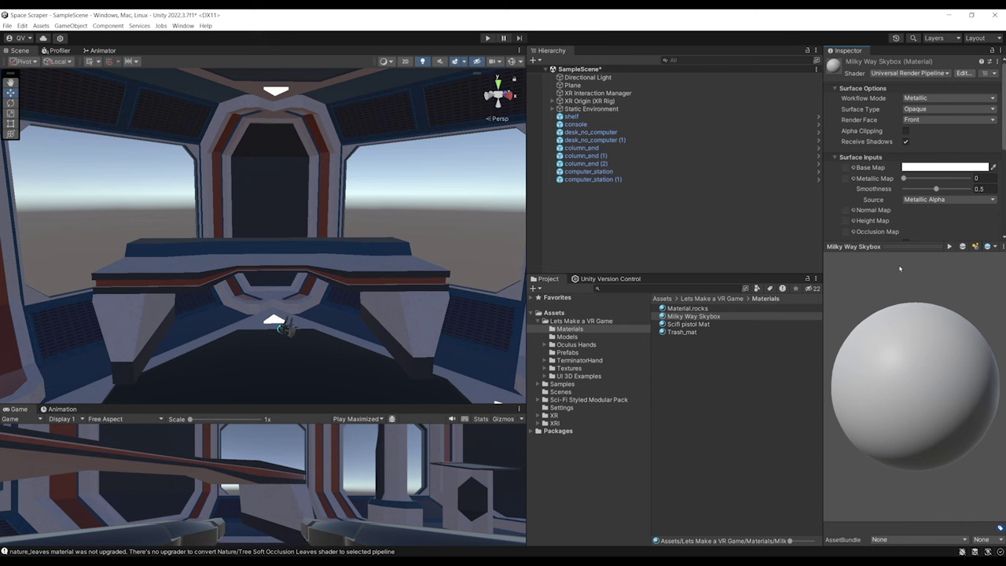
# Change the Milky Way Skybox material's shader to Skybox/Panoramic
pyautogui.moveTo(821, 229); pyautogui.dragTo(723, 229)
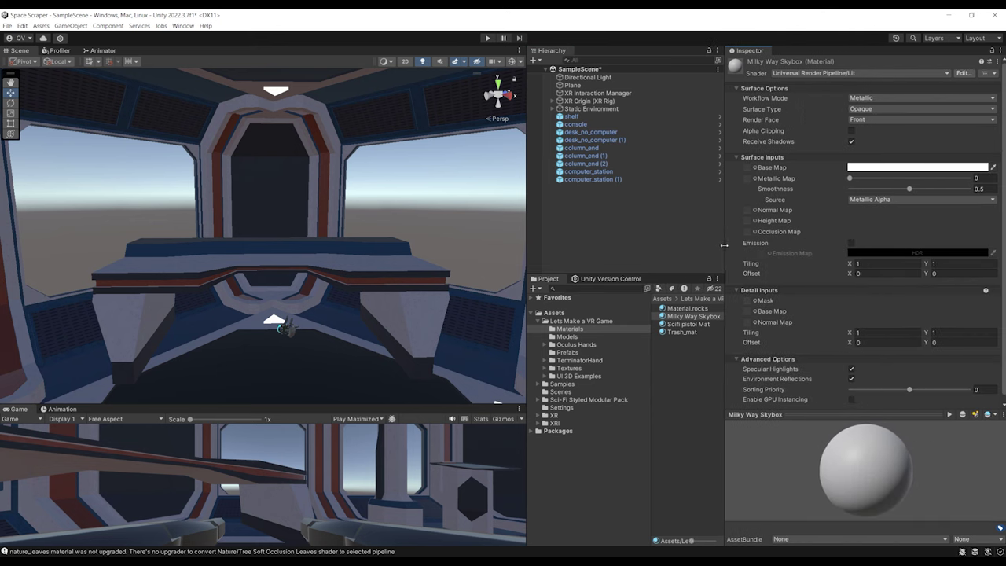
pyautogui.click(863, 73)
pyautogui.write('pano')
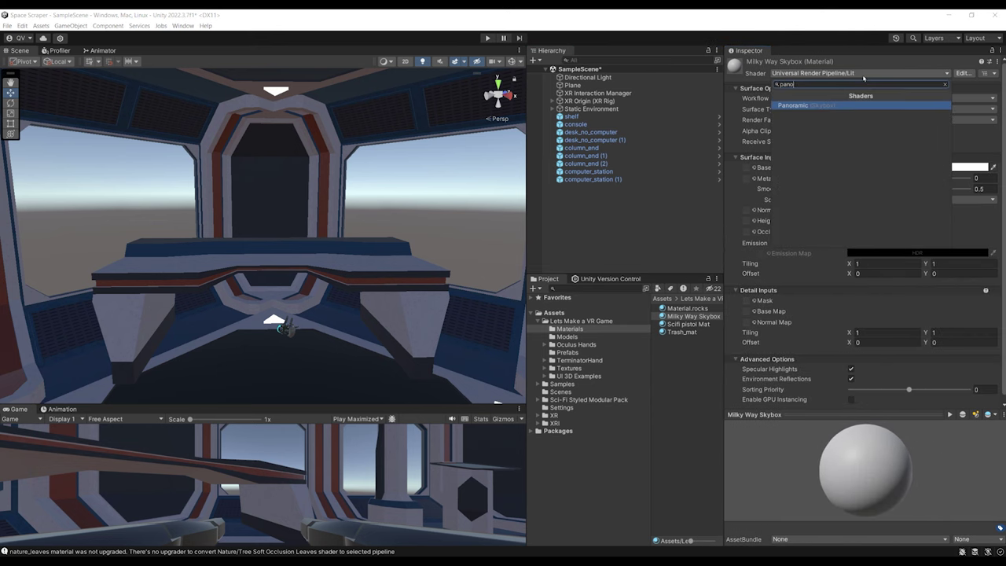
pyautogui.press('Return')
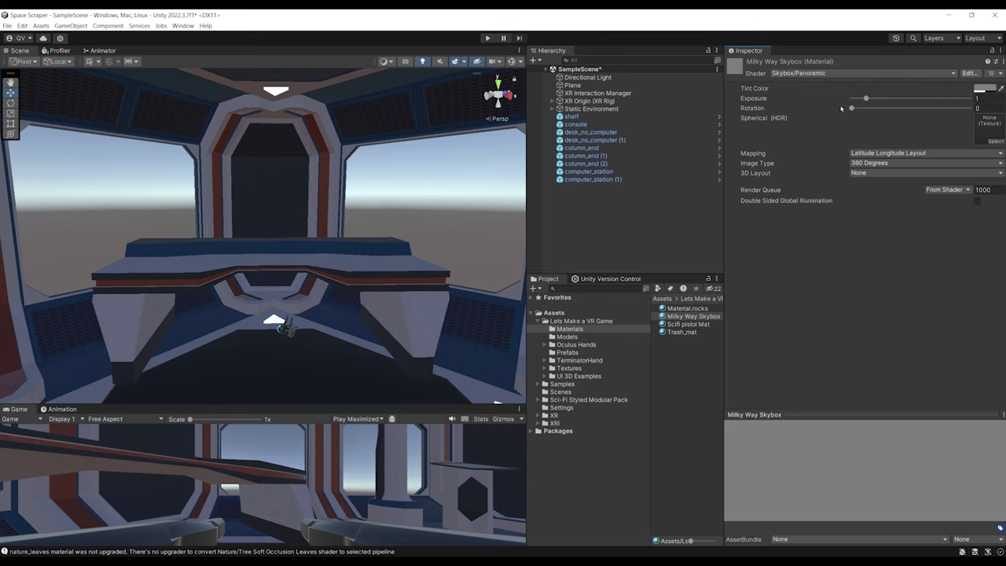
# Assign the 360 Milky Way Panorama texture as the skybox material's Spherical (HDR) map and enlarge the material preview
pyautogui.click(574, 369)
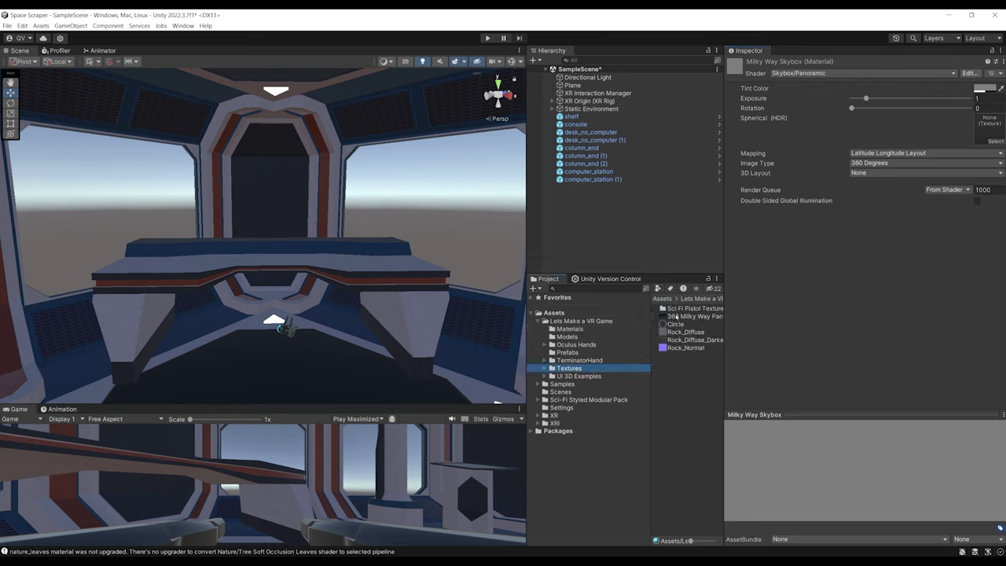
pyautogui.moveTo(679, 317); pyautogui.dragTo(845, 225)
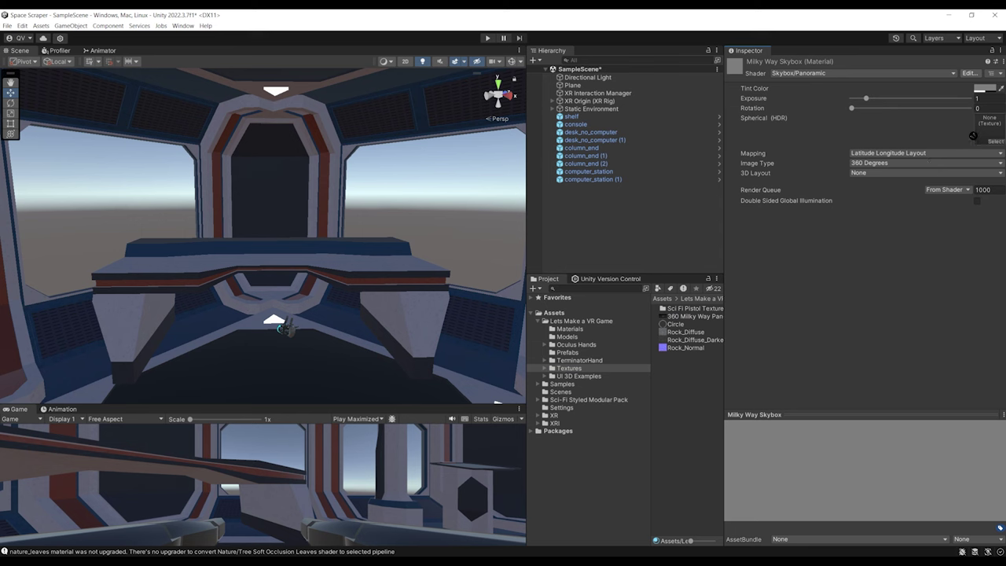
pyautogui.moveTo(973, 135); pyautogui.dragTo(974, 134)
pyautogui.moveTo(847, 411); pyautogui.dragTo(847, 299)
pyautogui.moveTo(363, 202); pyautogui.dragTo(346, 203, button='middle')
pyautogui.moveTo(348, 205); pyautogui.dragTo(384, 206, button='right')
# Apply the Milky Way Skybox material to the scene's sky and check it through the cabin windows
pyautogui.click(571, 330)
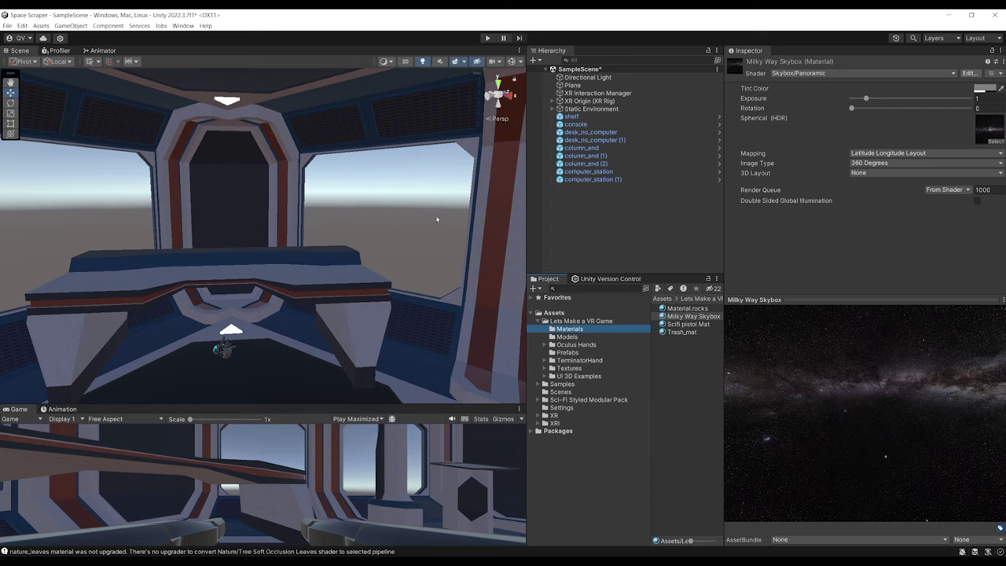
pyautogui.moveTo(438, 219); pyautogui.dragTo(171, 210, button='middle')
pyautogui.moveTo(693, 316); pyautogui.dragTo(370, 226)
pyautogui.moveTo(370, 226); pyautogui.dragTo(207, 181, button='right')
pyautogui.press('w')
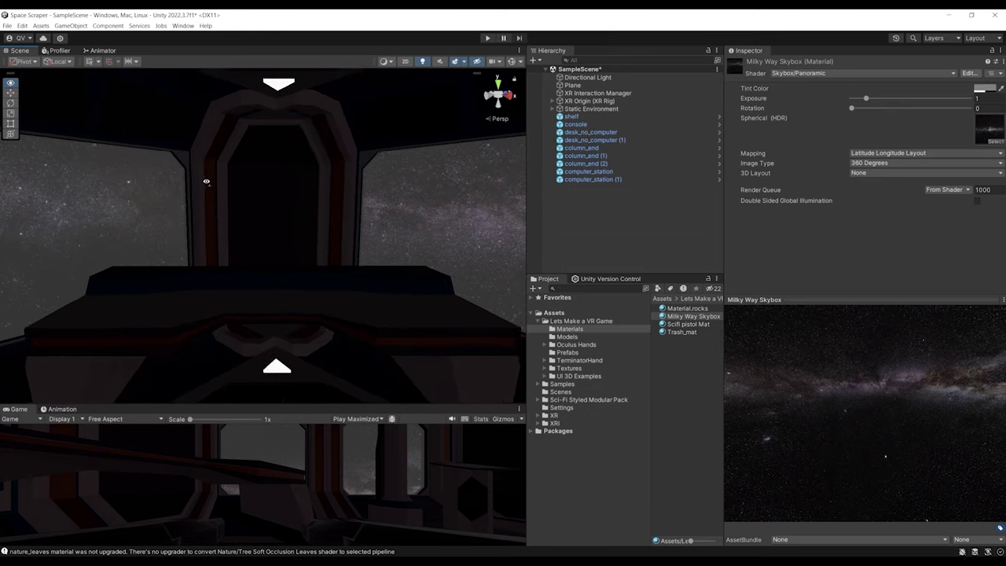
pyautogui.scroll(-1, 385, 175)
pyautogui.press('w')
pyautogui.moveTo(384, 175); pyautogui.dragTo(452, 154, button='right')
pyautogui.scroll(-1, 396, 182)
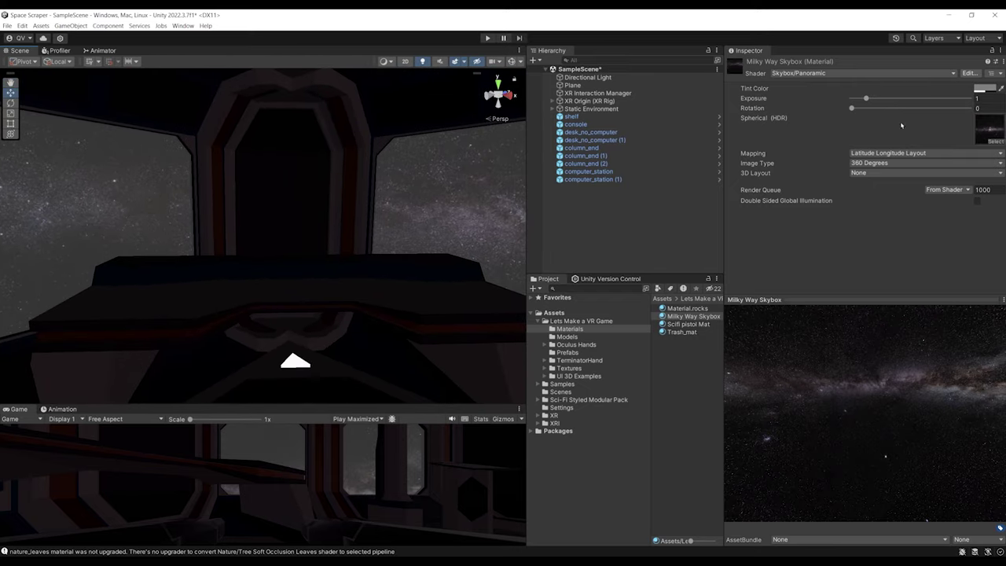
# Set the Milky Way Skybox material's rotation to 137 and check the galaxy band through the front windows
pyautogui.moveTo(852, 109); pyautogui.dragTo(896, 108)
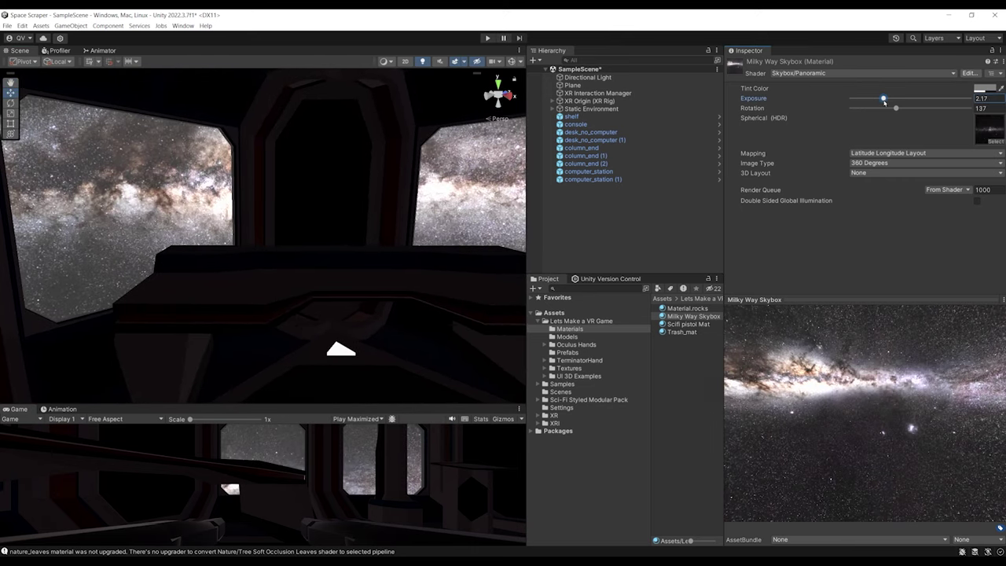
pyautogui.moveTo(338, 137); pyautogui.dragTo(229, 239, button='right')
pyautogui.moveTo(374, 191); pyautogui.dragTo(361, 214, button='right')
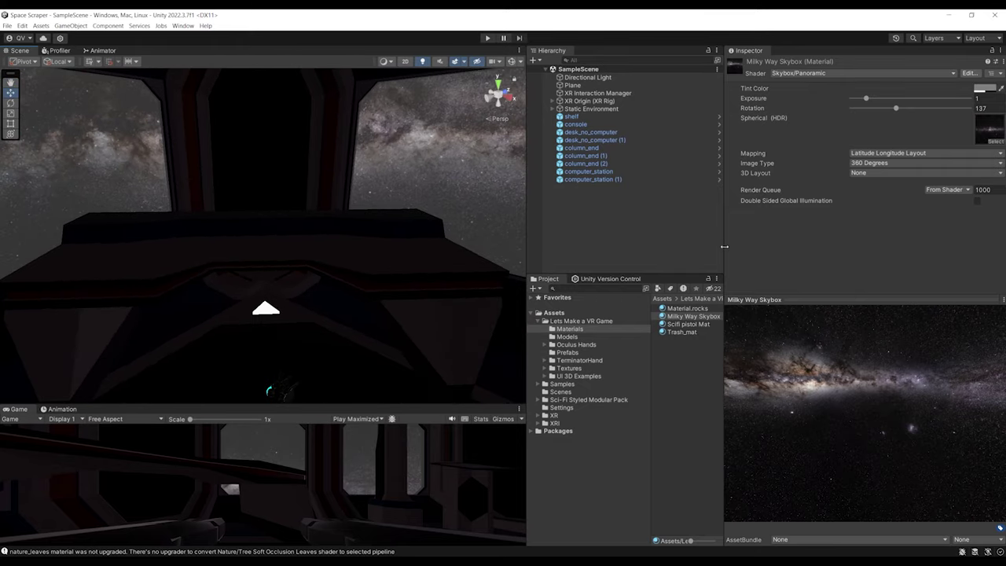
# Open the Lights prefabs folder of the Sci-Fi Styled Modular Pack and preview the light_celing_1 prefab
pyautogui.moveTo(724, 247); pyautogui.dragTo(918, 250)
pyautogui.moveTo(379, 270); pyautogui.dragTo(361, 292, button='right')
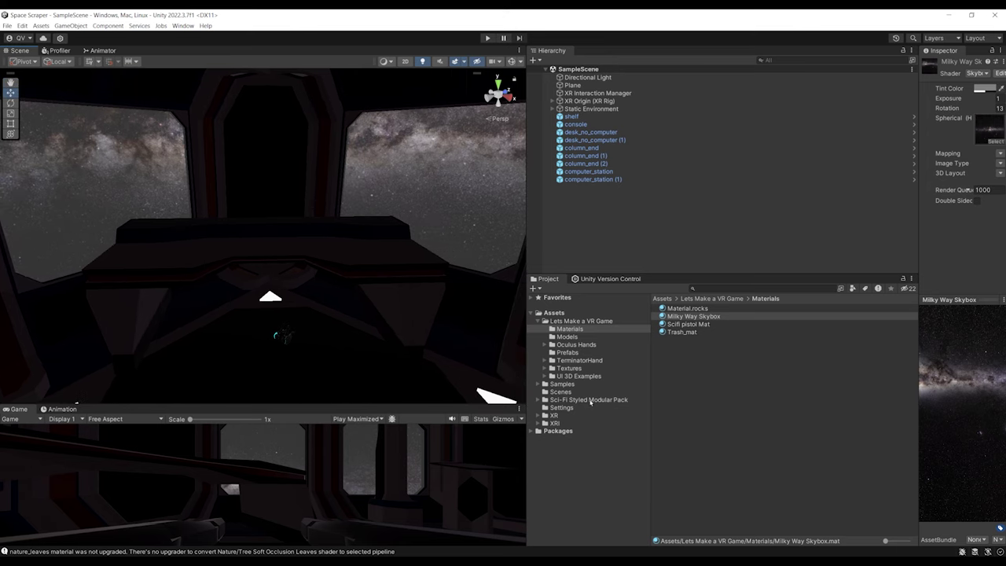
pyautogui.click(589, 400)
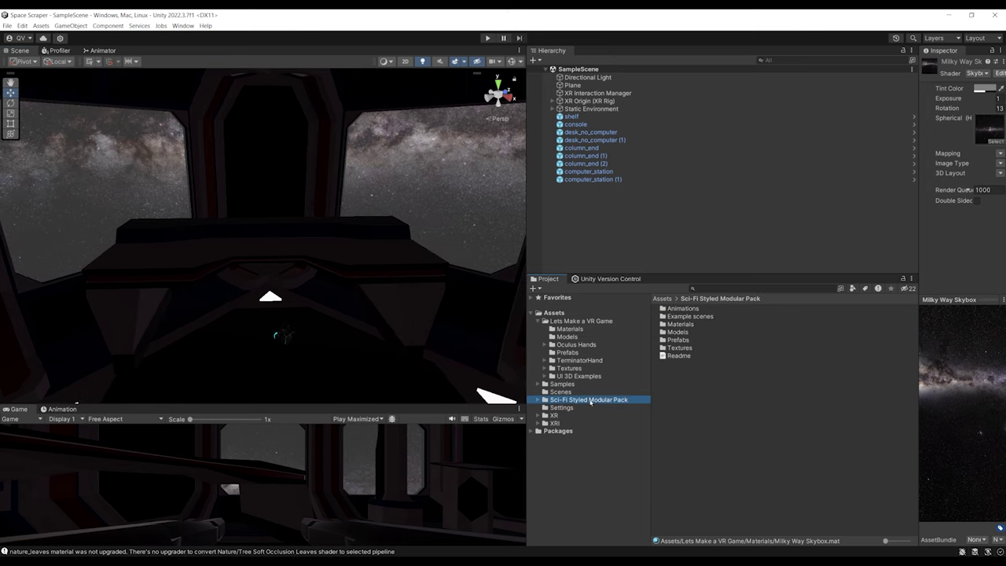
pyautogui.doubleClick(677, 340)
pyautogui.doubleClick(678, 355)
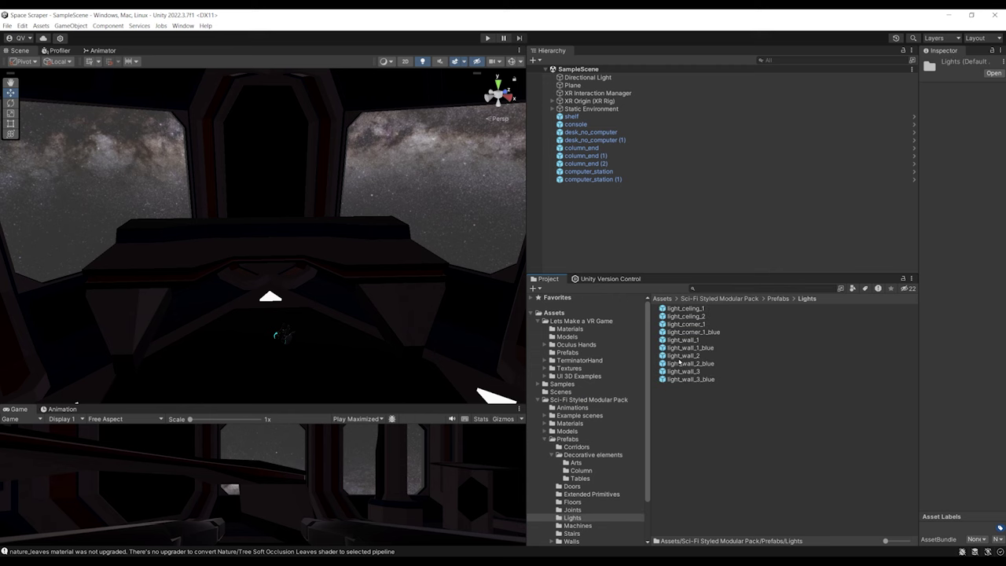
pyautogui.click(684, 308)
pyautogui.moveTo(919, 377); pyautogui.dragTo(837, 377)
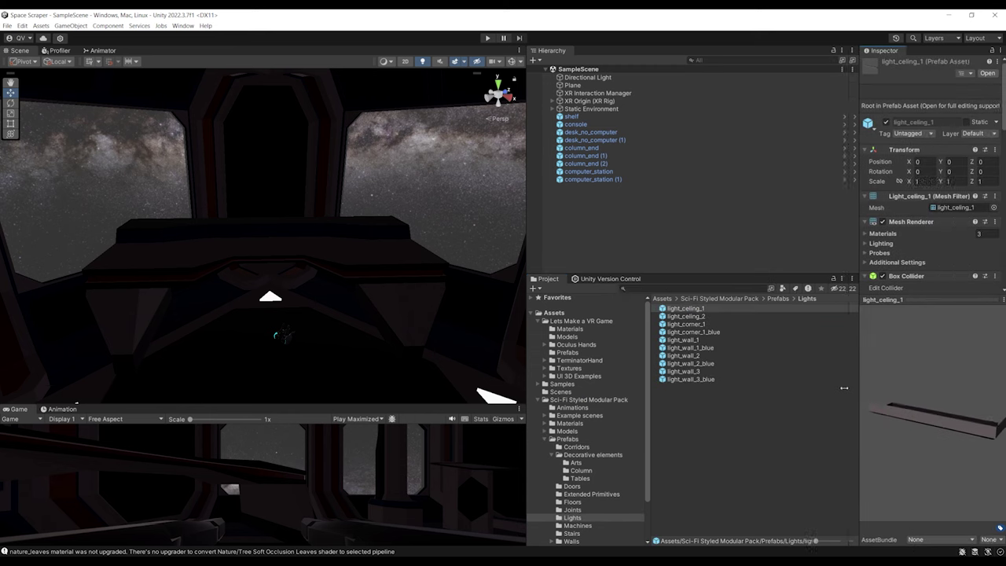
# Add the light_corner_1_blue prefab behind the front desk at one side of the middle wall panel, rotated to 135 degrees about Y
pyautogui.click(695, 330)
pyautogui.moveTo(896, 442); pyautogui.dragTo(811, 447)
pyautogui.scroll(-3, 392, 256)
pyautogui.moveTo(393, 256); pyautogui.dragTo(276, 171, button='right')
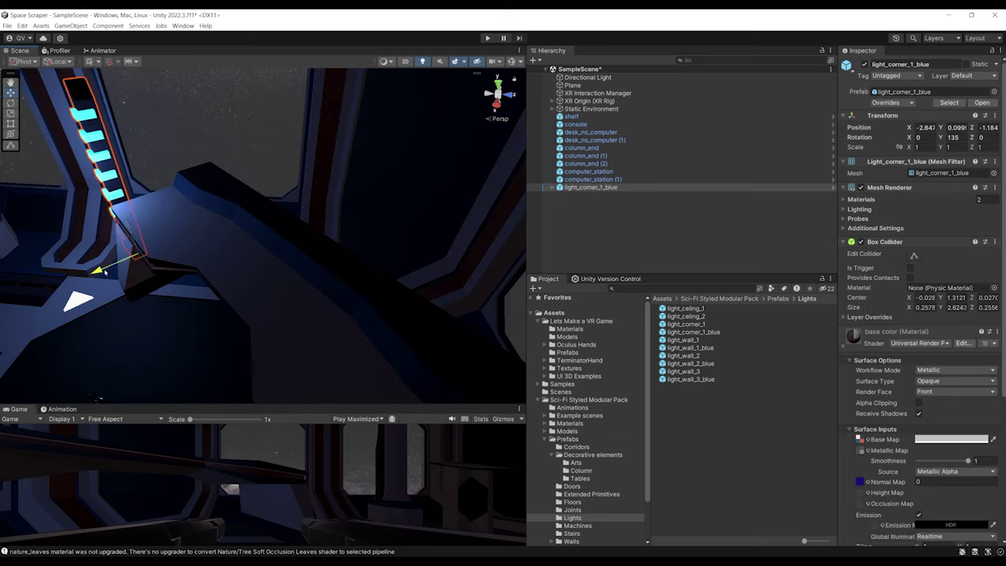
pyautogui.moveTo(105, 271); pyautogui.dragTo(206, 251)
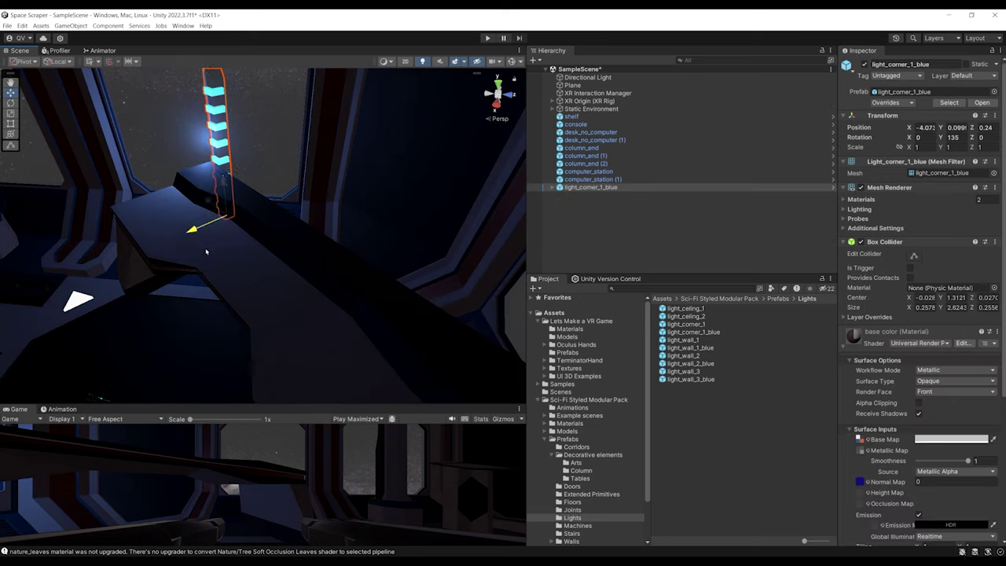
pyautogui.moveTo(208, 203); pyautogui.dragTo(309, 257)
# Place five copies of the blue corner light around the lower cabin, the first at X -1.218, Z 2.798, rotated to 225 degrees about Y
pyautogui.moveTo(203, 312); pyautogui.dragTo(81, 325)
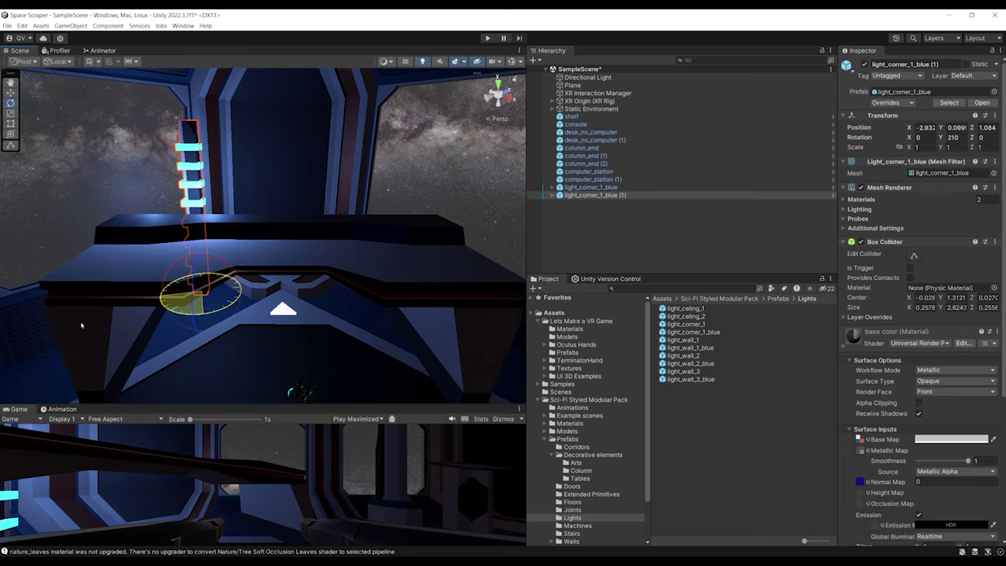
pyautogui.moveTo(170, 295); pyautogui.dragTo(319, 293)
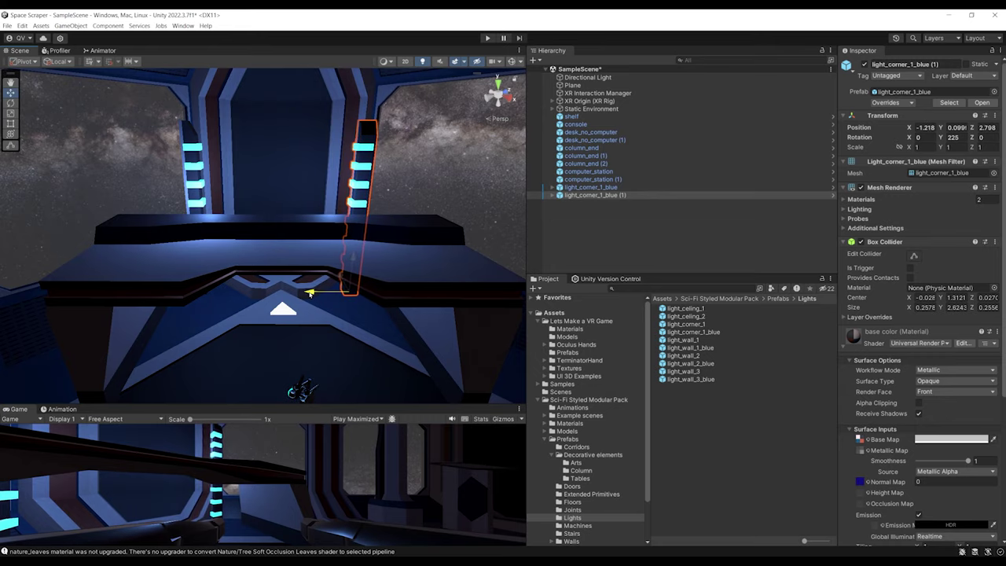
pyautogui.press('z')
pyautogui.moveTo(180, 225); pyautogui.dragTo(204, 226)
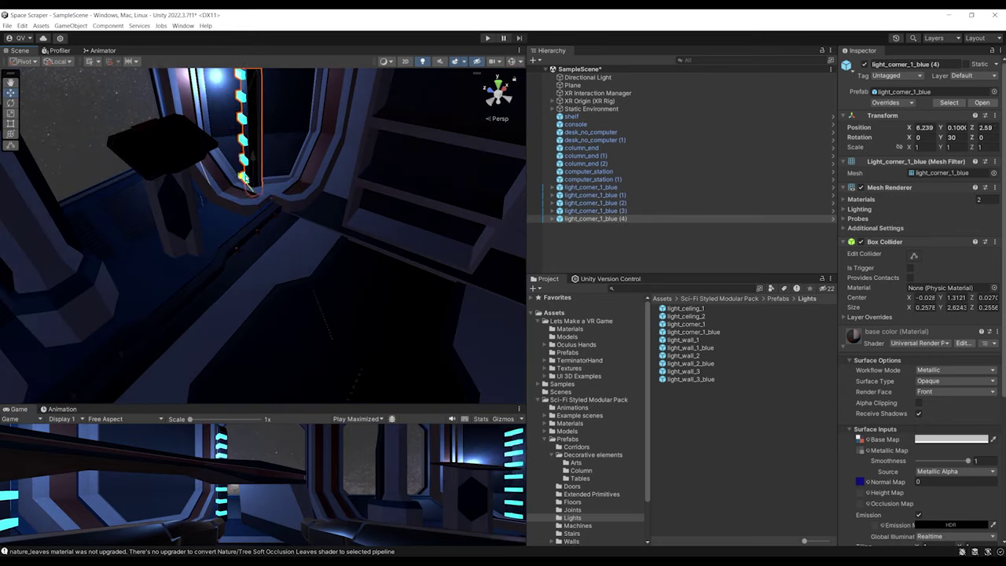
pyautogui.keyDown('ctrl'); pyautogui.moveTo(265, 214); pyautogui.dragTo(442, 196); pyautogui.keyUp('ctrl')
pyautogui.moveTo(441, 197); pyautogui.dragTo(495, 177, button='right')
pyautogui.keyDown('ctrl'); pyautogui.moveTo(314, 245); pyautogui.dragTo(354, 236); pyautogui.keyUp('ctrl')
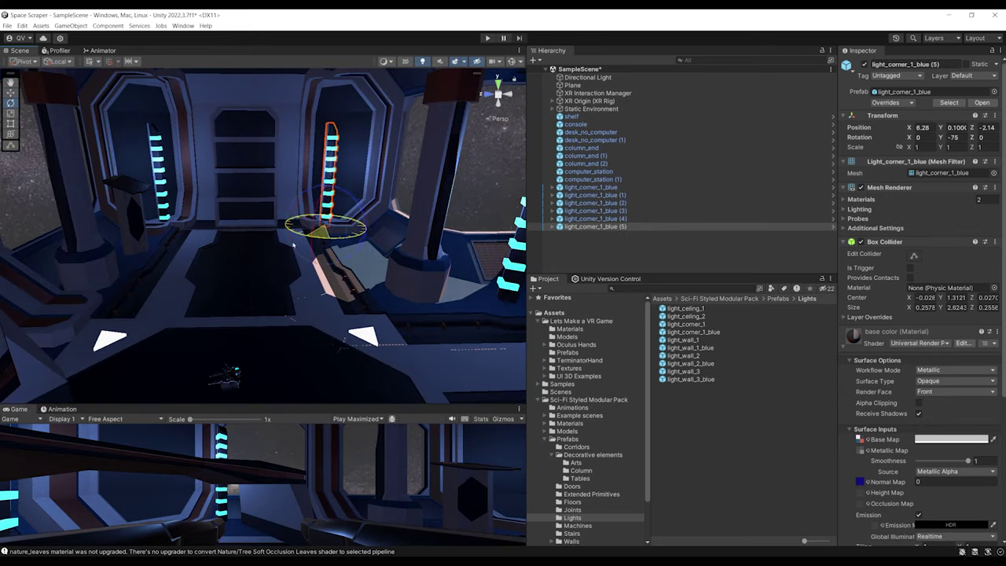
pyautogui.moveTo(471, 200); pyautogui.dragTo(299, 207, button='middle')
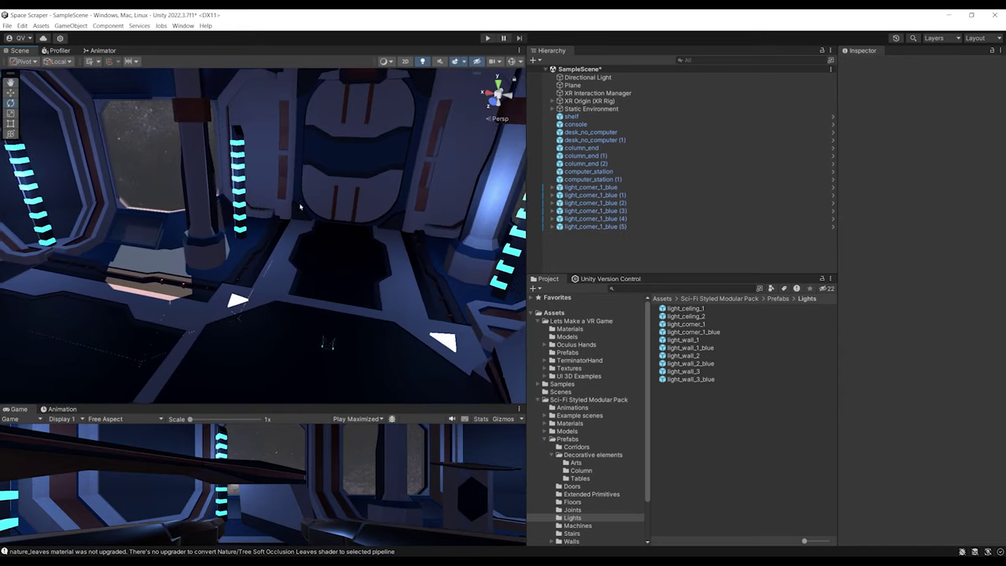
pyautogui.moveTo(300, 207); pyautogui.dragTo(274, 309, button='right')
pyautogui.moveTo(320, 274); pyautogui.dragTo(308, 381, button='right')
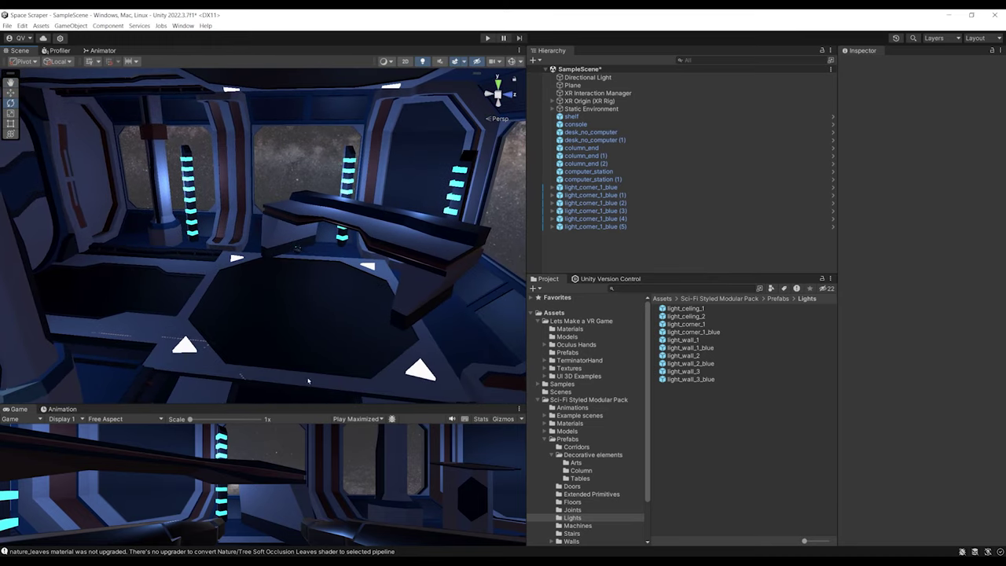
pyautogui.moveTo(282, 246); pyautogui.dragTo(377, 226, button='right')
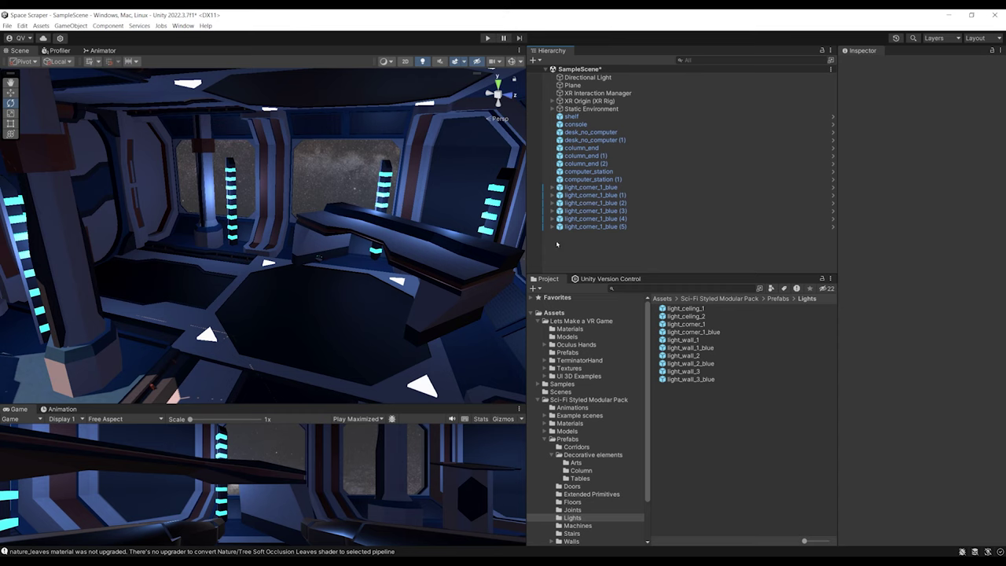
# Create a point light and raise it above the middle of the lower cabin, at about X 0.585, Y 2.835, Z -0.74
pyautogui.moveTo(724, 275); pyautogui.dragTo(724, 437)
pyautogui.rightClick(581, 262)
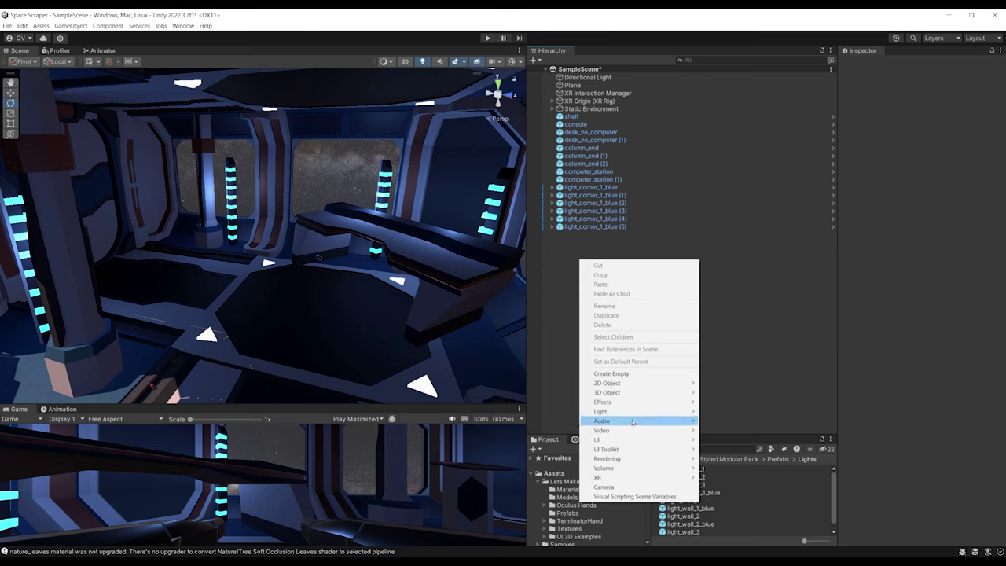
pyautogui.moveTo(647, 418)
pyautogui.click(725, 421)
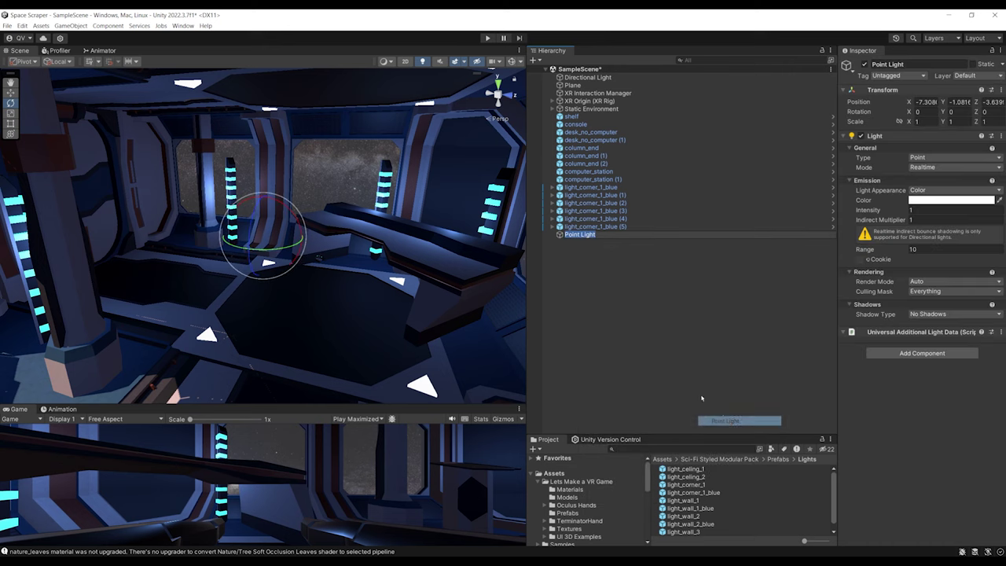
pyautogui.moveTo(270, 224); pyautogui.dragTo(234, 233, button='right')
pyautogui.moveTo(231, 222); pyautogui.dragTo(255, 120)
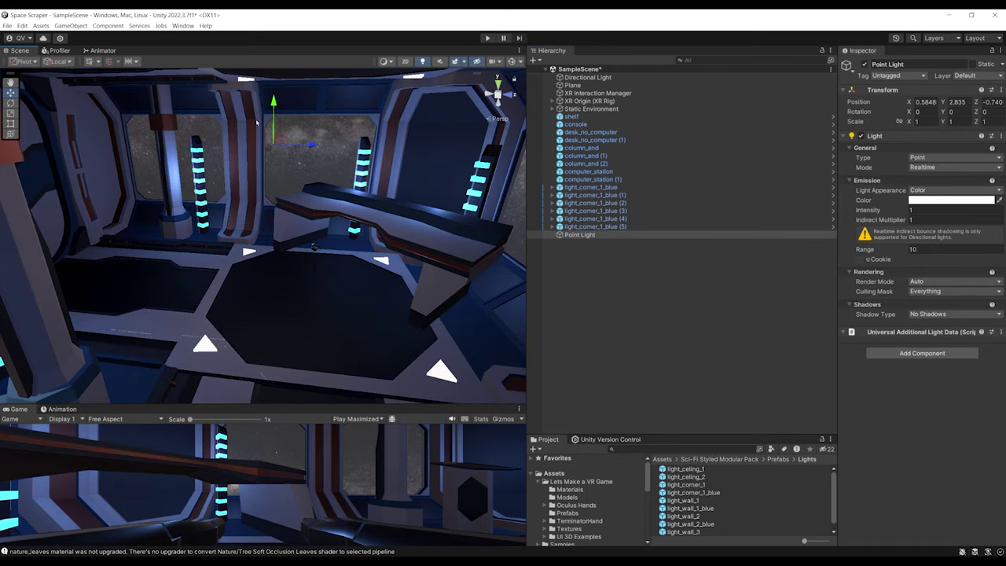
pyautogui.moveTo(307, 269); pyautogui.dragTo(324, 223, button='right')
pyautogui.moveTo(487, 235); pyautogui.dragTo(413, 215, button='right')
pyautogui.keyDown('alt'); pyautogui.moveTo(413, 215); pyautogui.dragTo(495, 188); pyautogui.keyUp('alt')
pyautogui.scroll(-3, 495, 189)
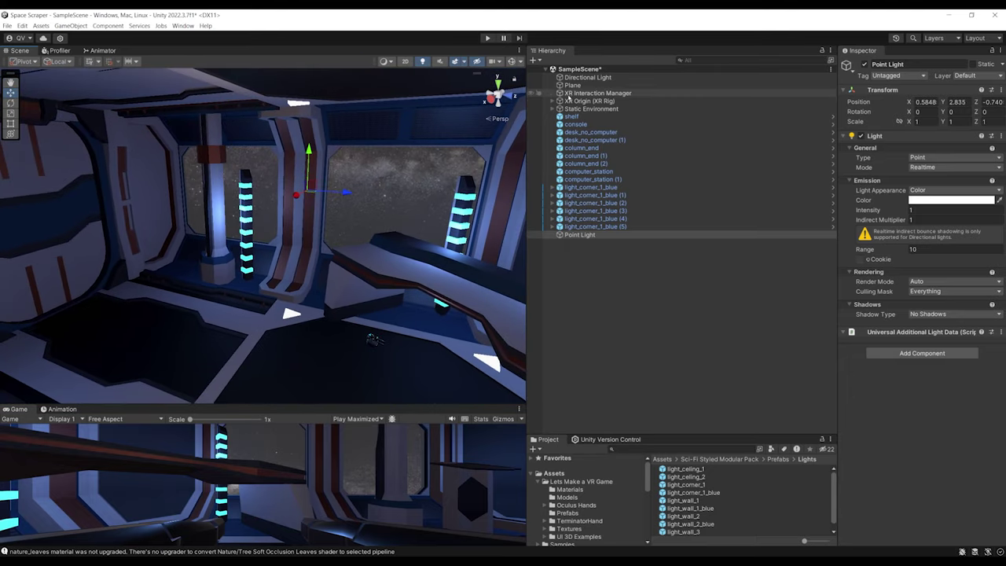
# Show the gizmos in the Scene view, widen that view, and shrink the 3D gizmo icons so they no longer block the cabin
pyautogui.click(512, 61)
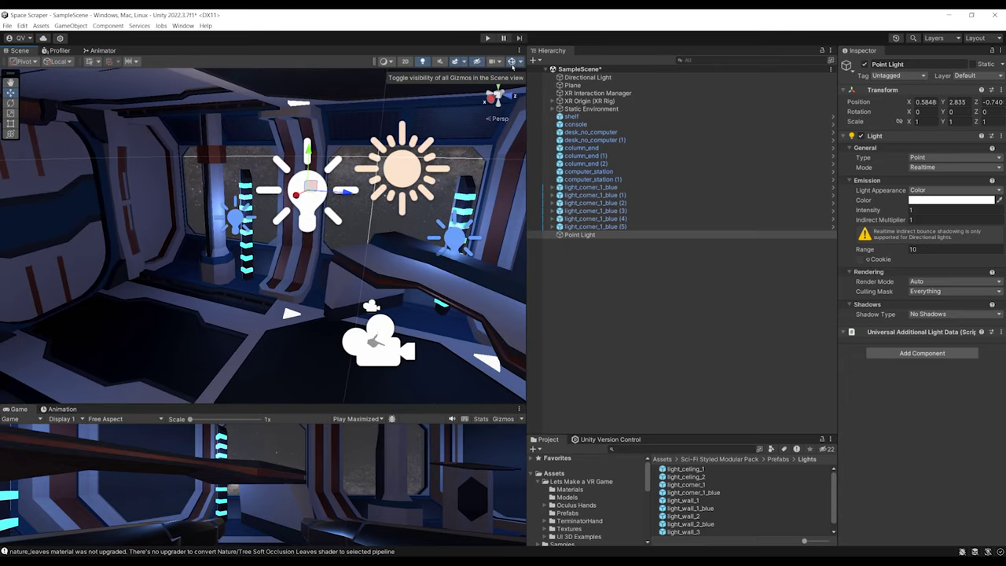
pyautogui.press('f')
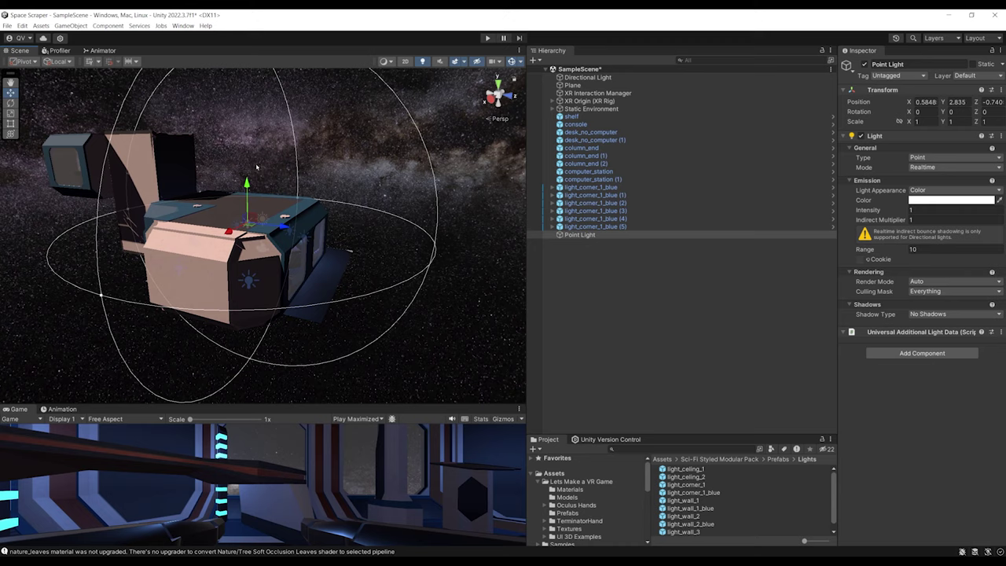
pyautogui.scroll(8, 163, 285)
pyautogui.scroll(-7, 163, 286)
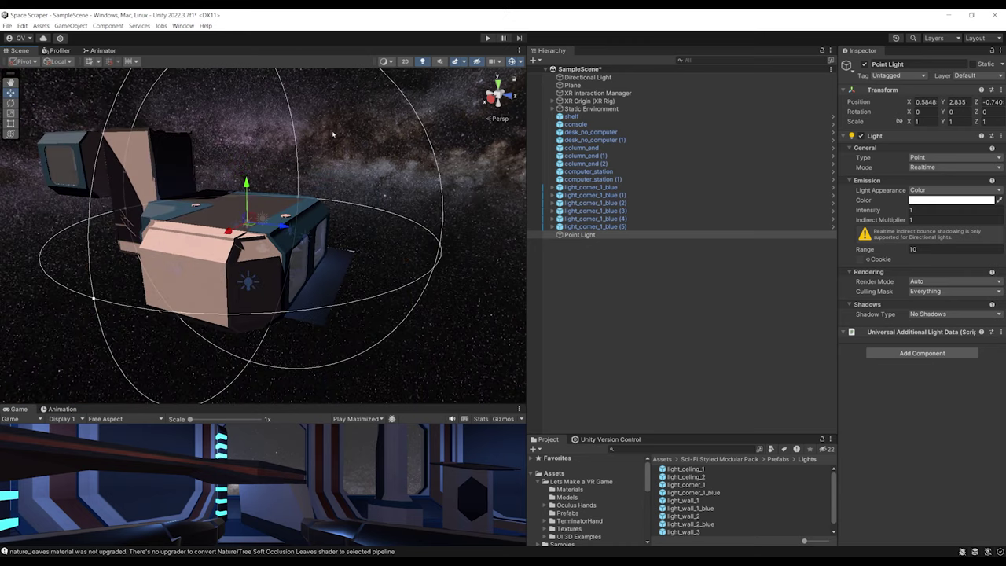
pyautogui.press('w')
pyautogui.moveTo(332, 134)
pyautogui.mouseDown(button='right')
pyautogui.moveTo(318, 146)
pyautogui.moveTo(327, 135)
pyautogui.mouseUp(button='right')
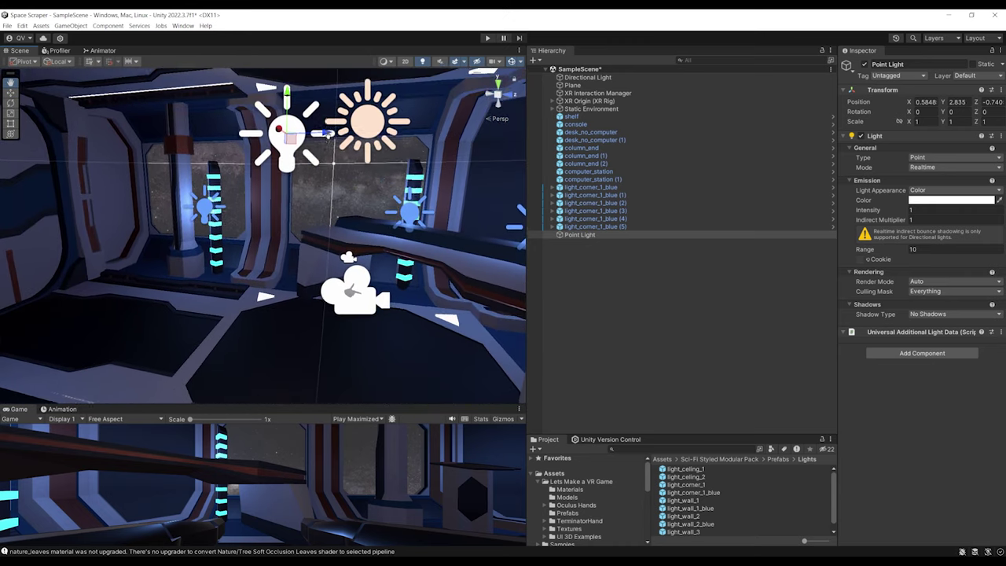
pyautogui.moveTo(328, 135); pyautogui.dragTo(328, 144, button='middle')
pyautogui.moveTo(525, 126); pyautogui.dragTo(624, 126)
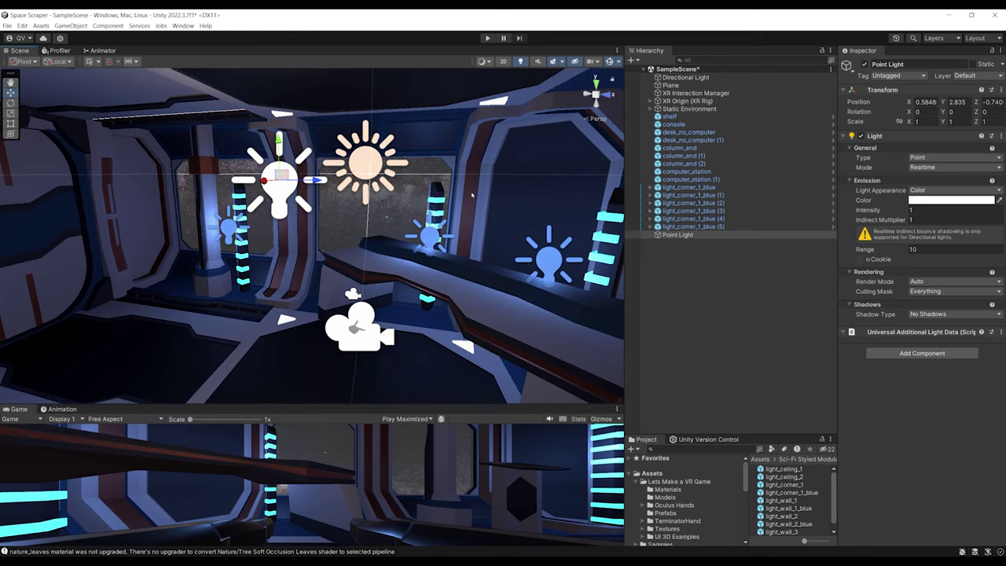
pyautogui.click(619, 61)
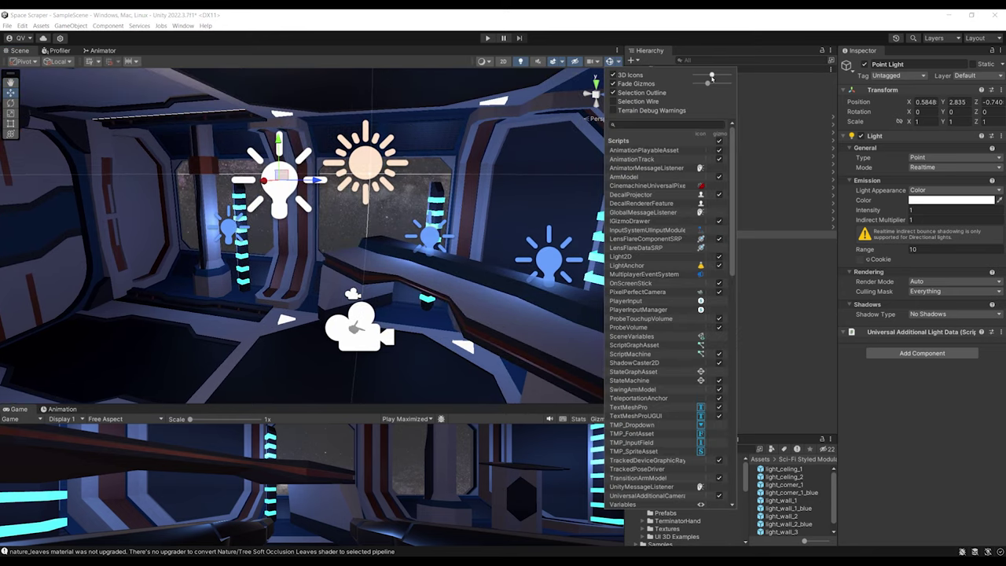
pyautogui.moveTo(711, 76); pyautogui.dragTo(702, 79)
pyautogui.click(958, 439)
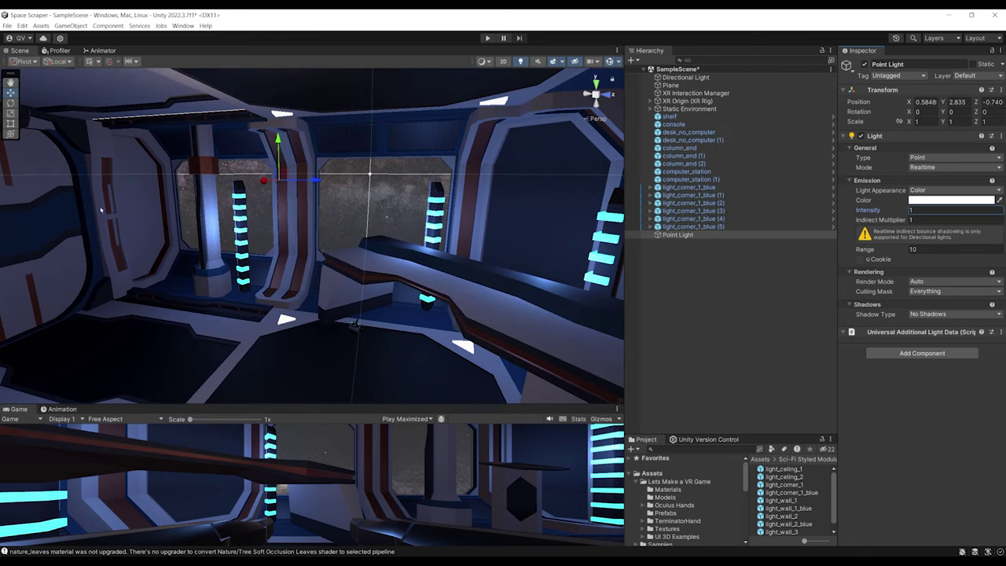
# Raise the cabin point light's intensity to about 9.67 and tint its color a pale warm white
pyautogui.moveTo(259, 216); pyautogui.dragTo(342, 250, button='right')
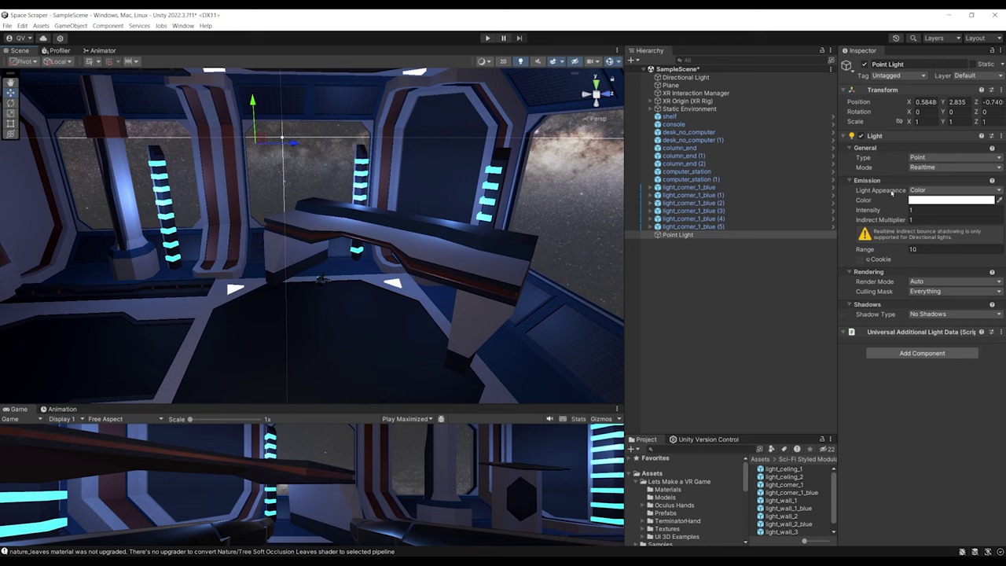
pyautogui.moveTo(873, 211); pyautogui.dragTo(7, 199)
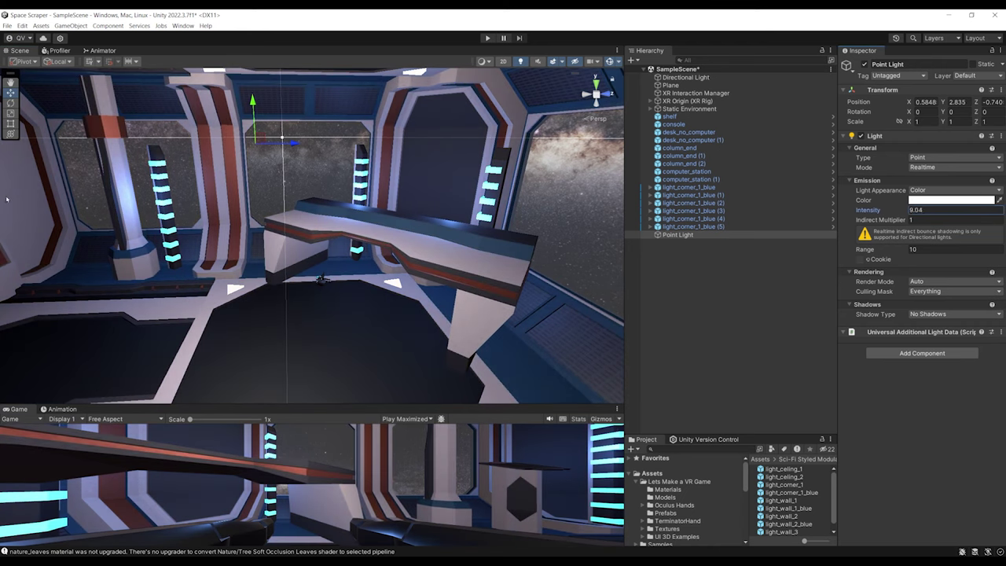
pyautogui.moveTo(278, 187); pyautogui.dragTo(354, 189, button='right')
pyautogui.click(919, 201)
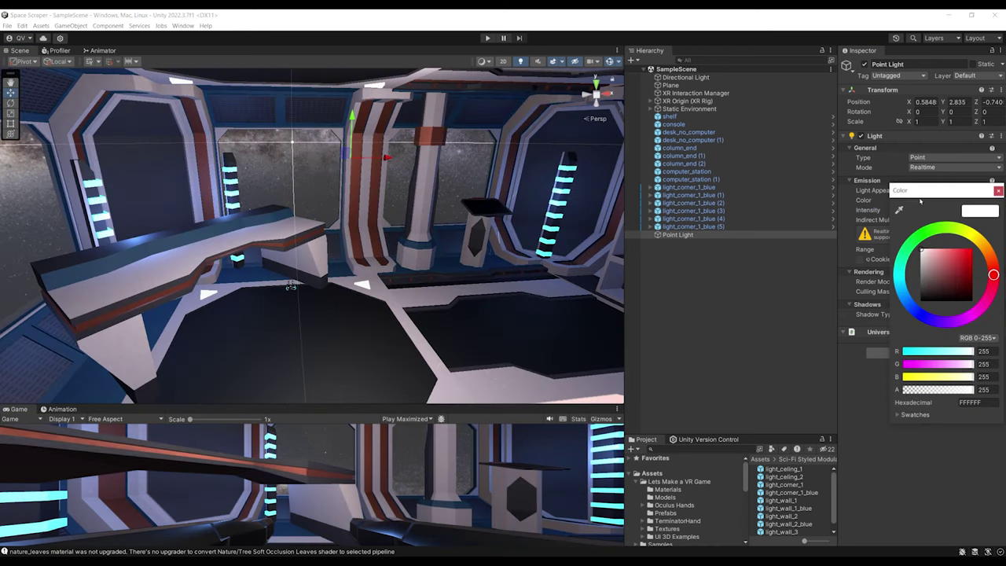
pyautogui.moveTo(966, 244); pyautogui.dragTo(974, 235)
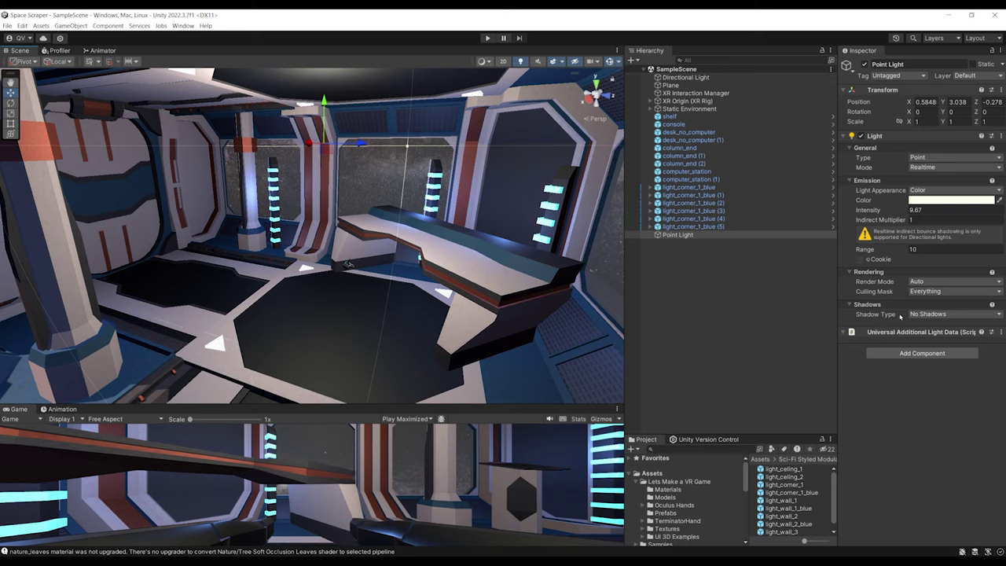
# Set the point light's shadow type to Soft Shadows and collapse its Shadows and Rendering settings
pyautogui.click(924, 314)
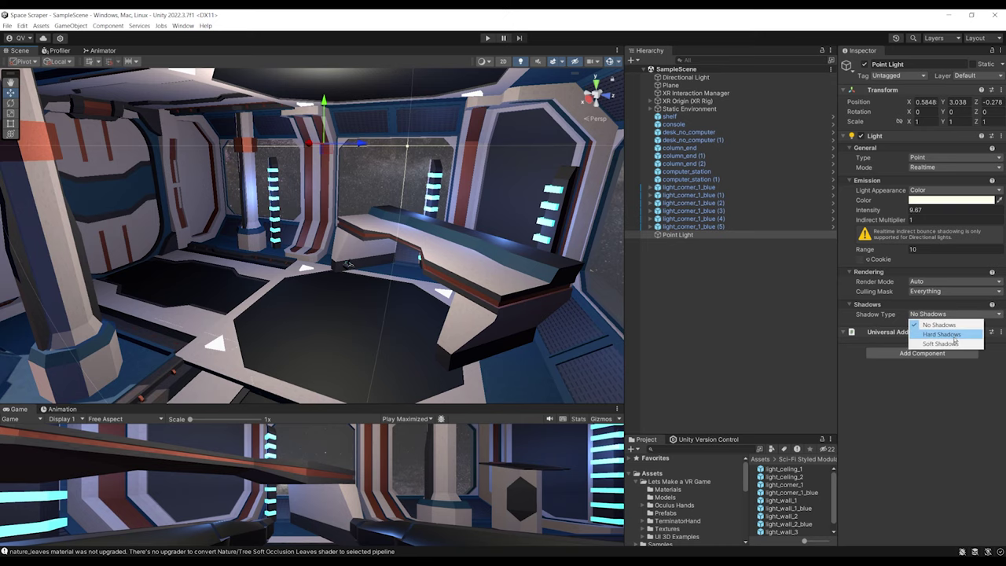
pyautogui.click(939, 343)
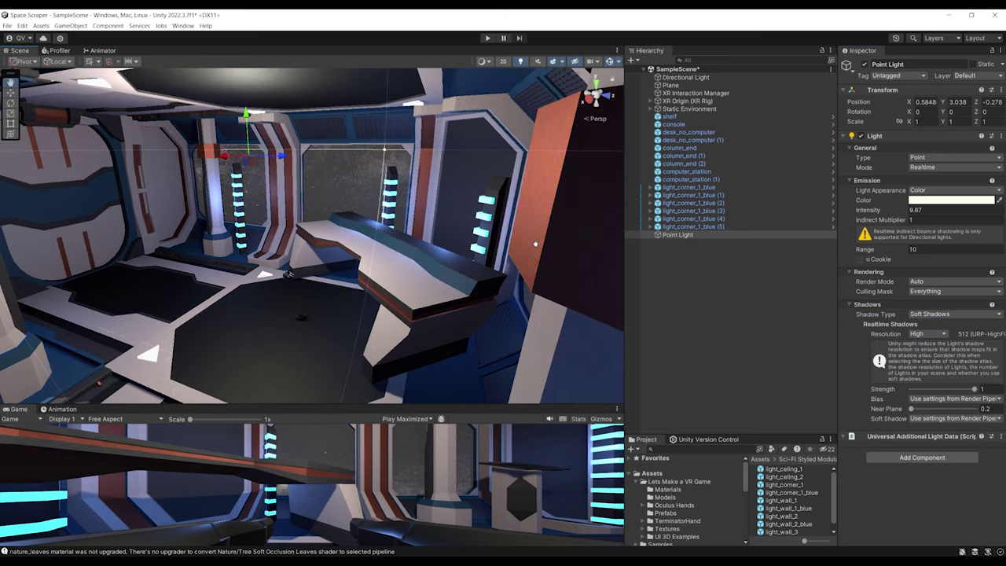
pyautogui.keyDown('alt'); pyautogui.moveTo(535, 244); pyautogui.dragTo(416, 222); pyautogui.keyUp('alt')
pyautogui.moveTo(415, 222); pyautogui.dragTo(586, 221, button='right')
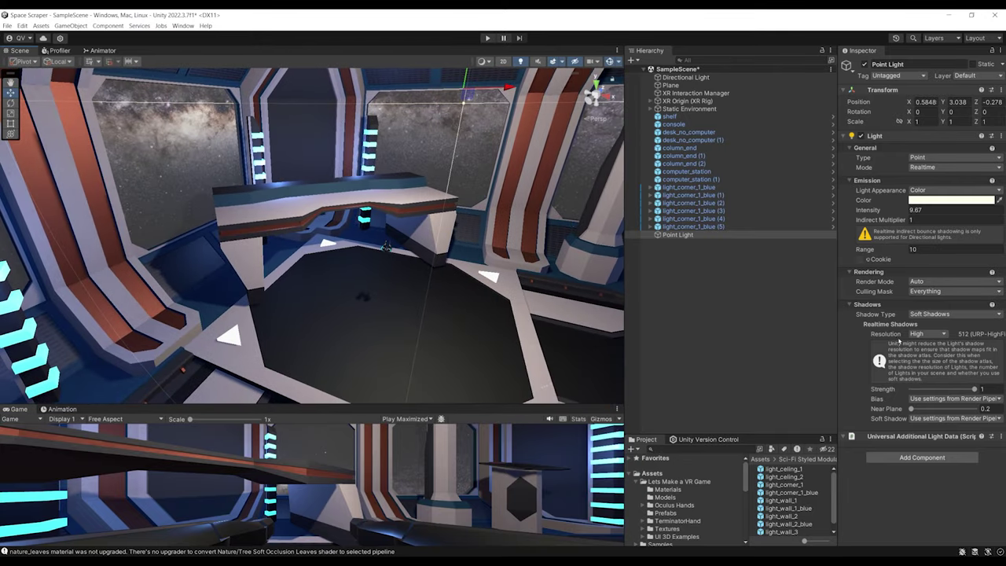
pyautogui.click(871, 304)
pyautogui.click(869, 272)
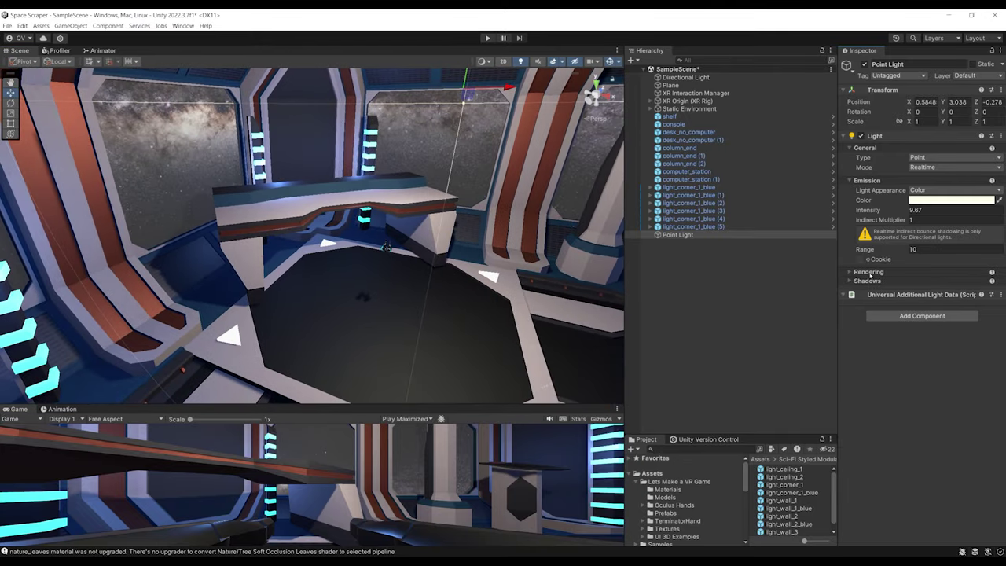
pyautogui.moveTo(370, 271); pyautogui.dragTo(291, 252, button='right')
pyautogui.press('s')
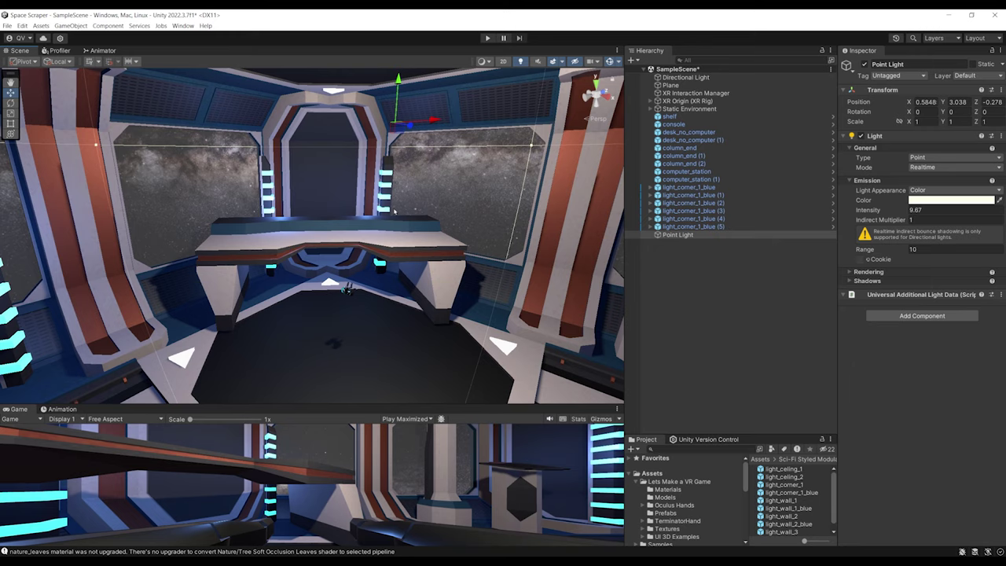
pyautogui.moveTo(409, 200); pyautogui.dragTo(344, 104, button='right')
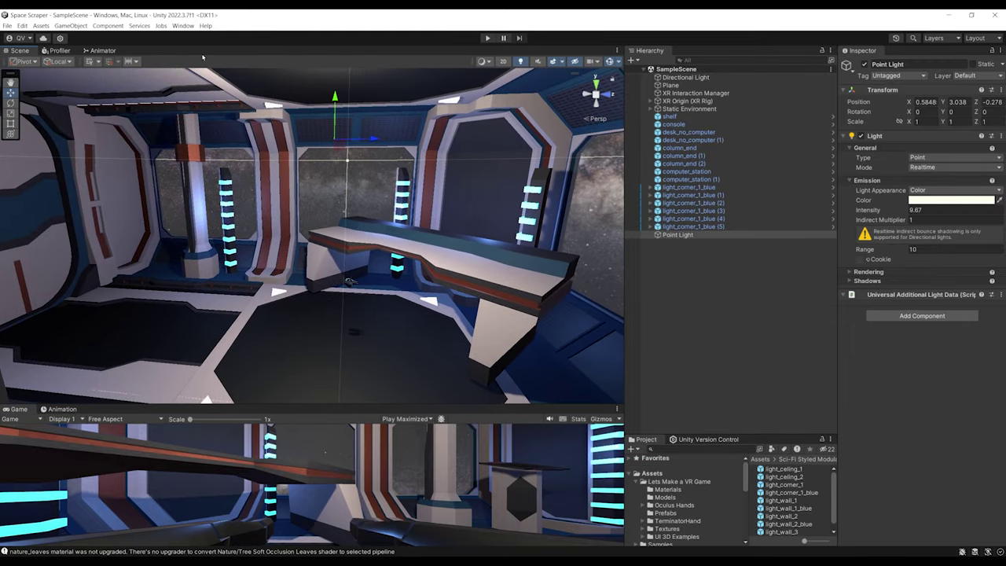
# Set the scene's environment lighting source to Color with a grey ambient color, and save the scene
pyautogui.click(183, 26)
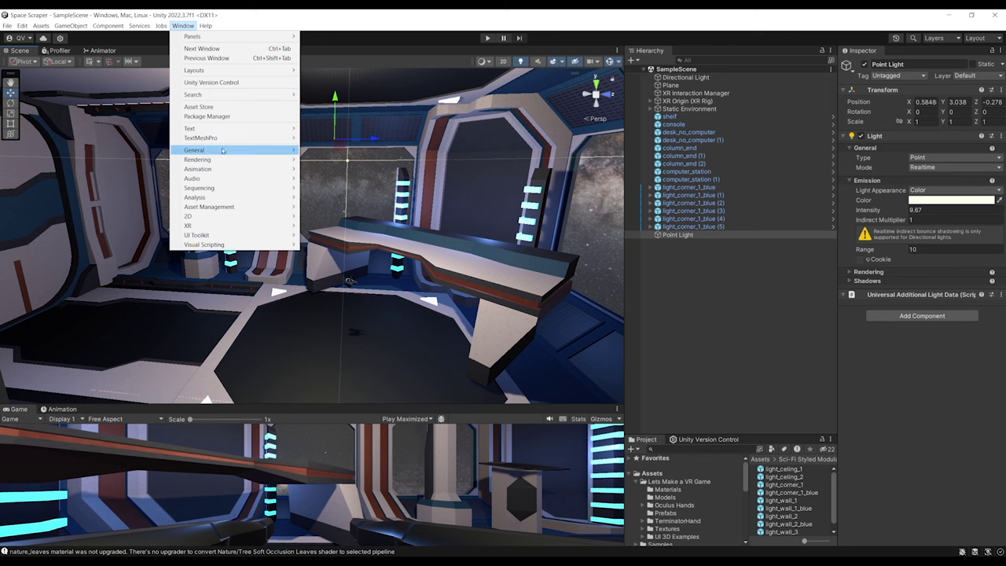
pyautogui.moveTo(229, 164)
pyautogui.click(324, 163)
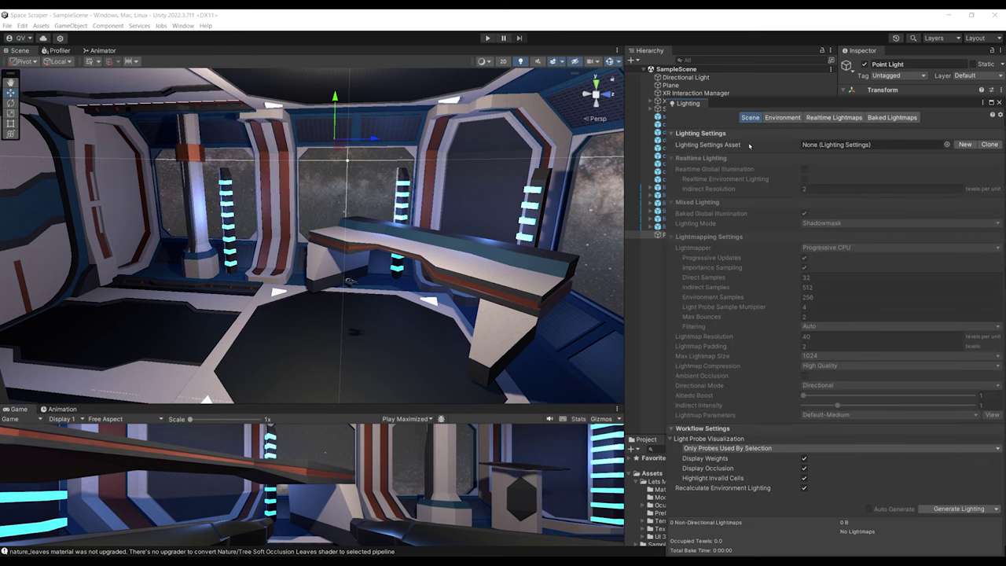
pyautogui.click(777, 118)
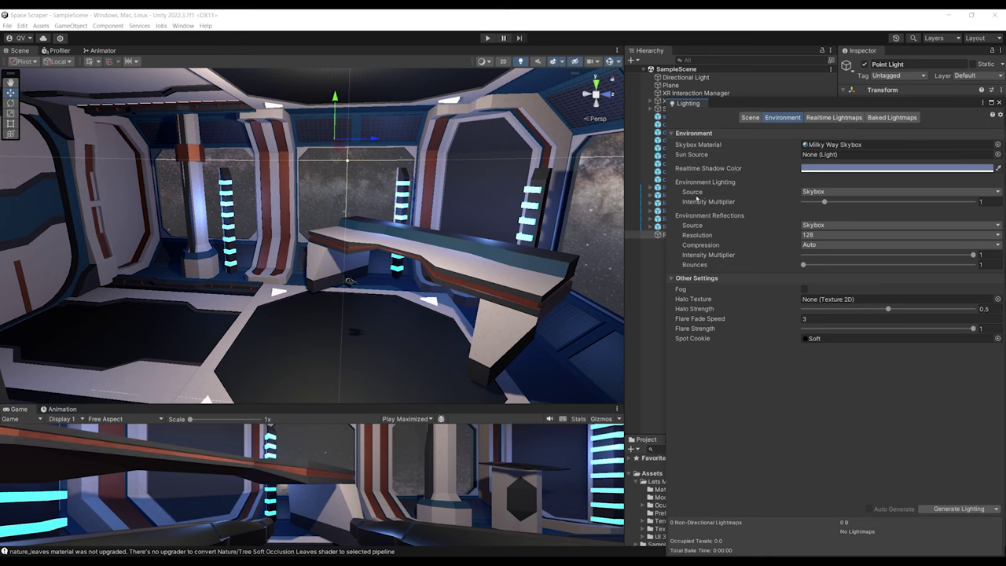
pyautogui.click(820, 192)
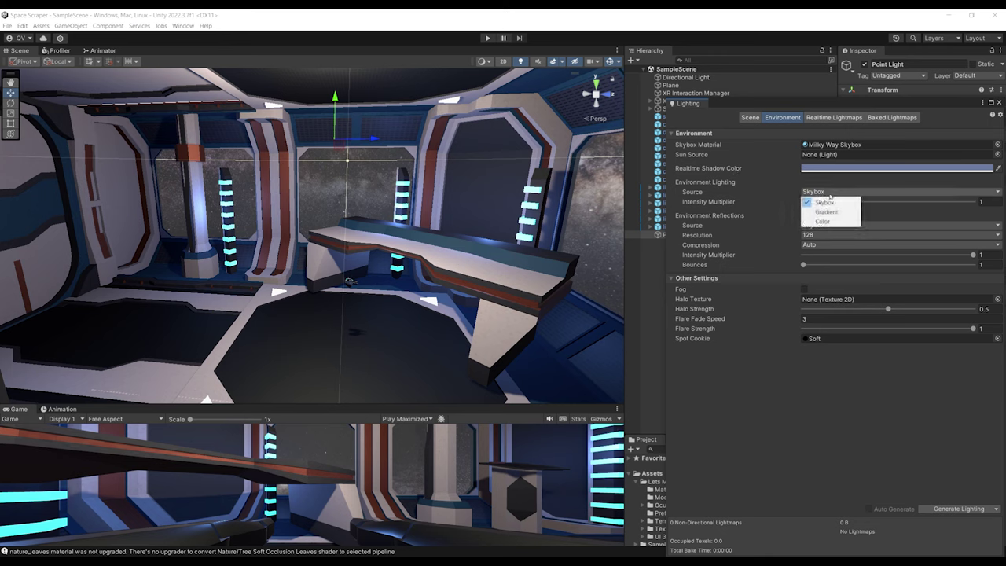
pyautogui.click(821, 220)
pyautogui.click(833, 202)
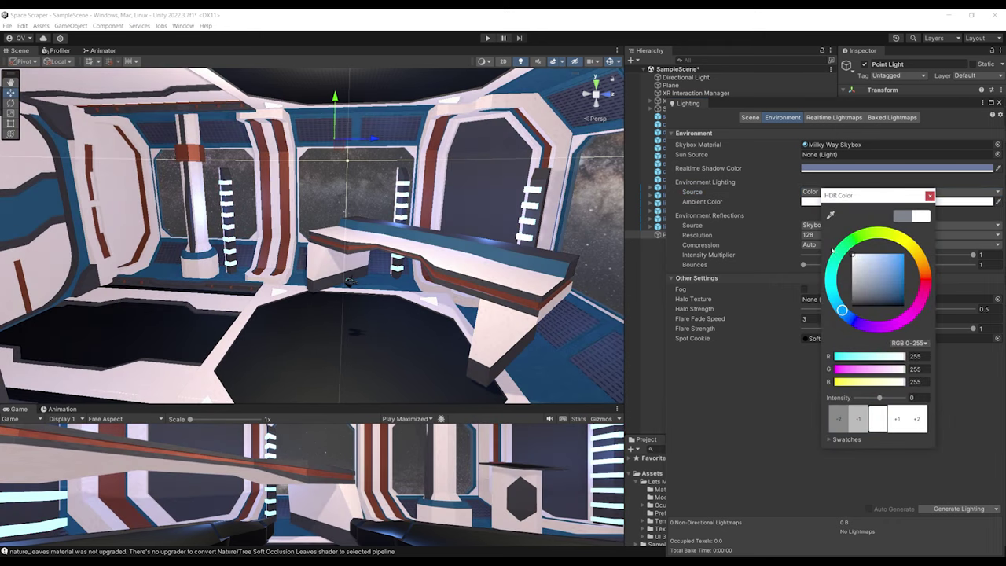
pyautogui.moveTo(859, 267)
pyautogui.mouseDown()
pyautogui.moveTo(828, 291)
pyautogui.moveTo(840, 290)
pyautogui.mouseUp()
pyautogui.click(893, 104)
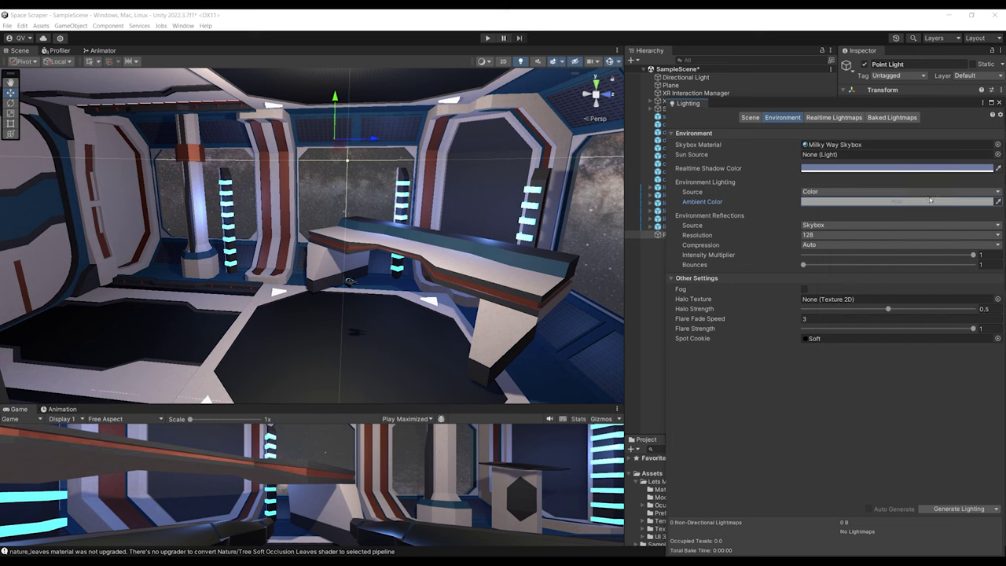
pyautogui.moveTo(893, 105); pyautogui.dragTo(808, 105)
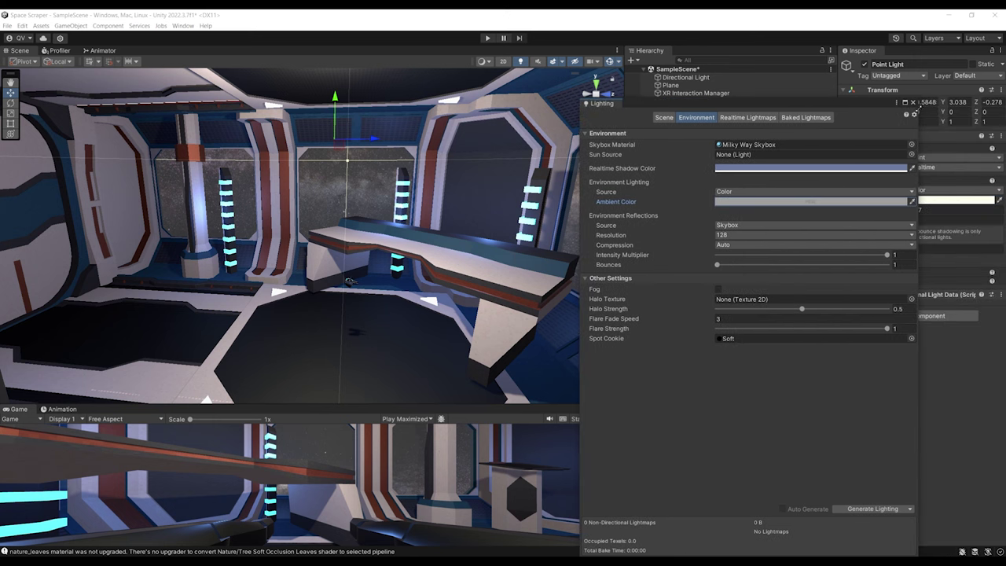
pyautogui.click(912, 103)
pyautogui.hotkey('ctrl', 's')
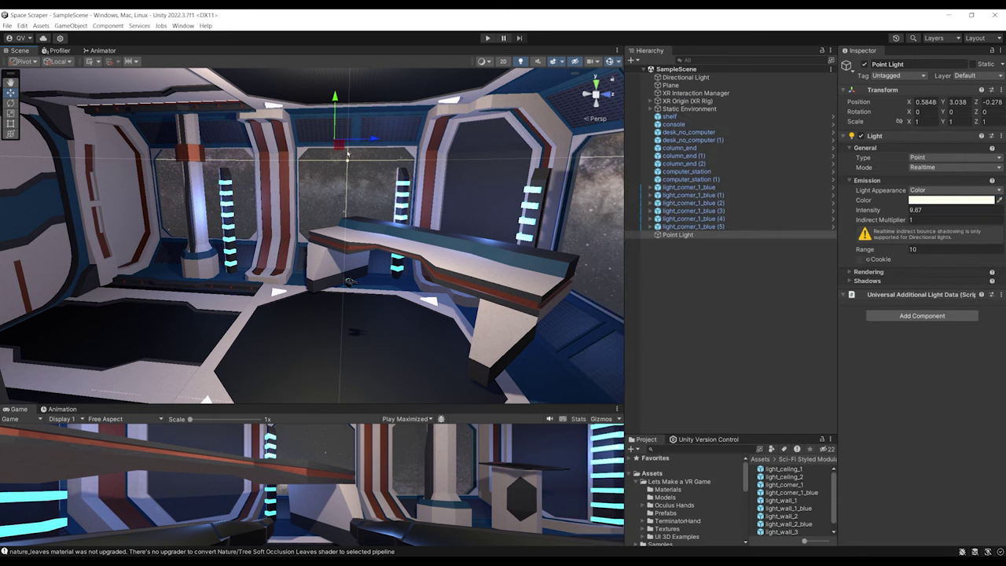
# Use the Light Explorer to select all six blue point lights belonging to the corner lights
pyautogui.moveTo(341, 153); pyautogui.dragTo(348, 180, button='right')
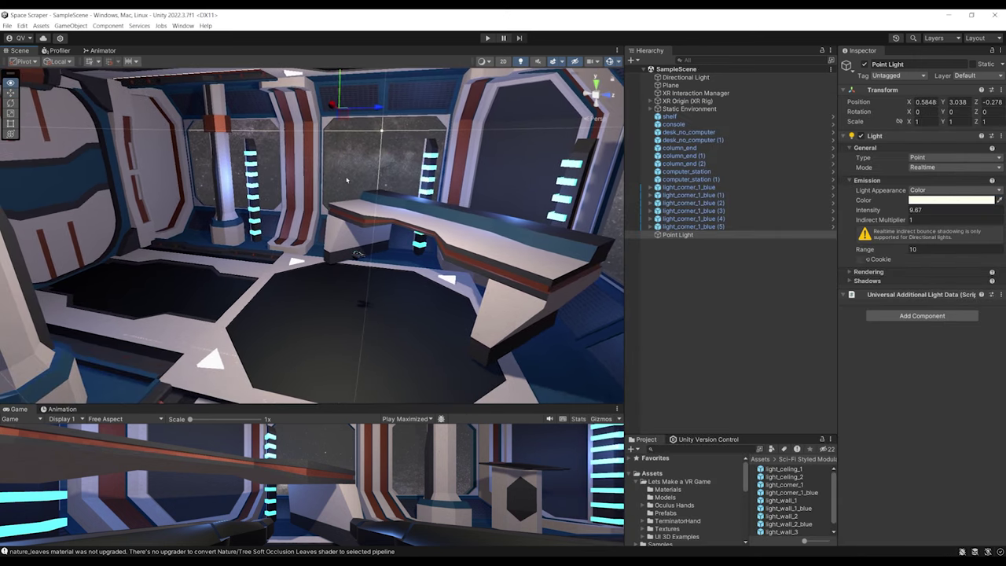
pyautogui.click(177, 26)
pyautogui.moveTo(228, 159)
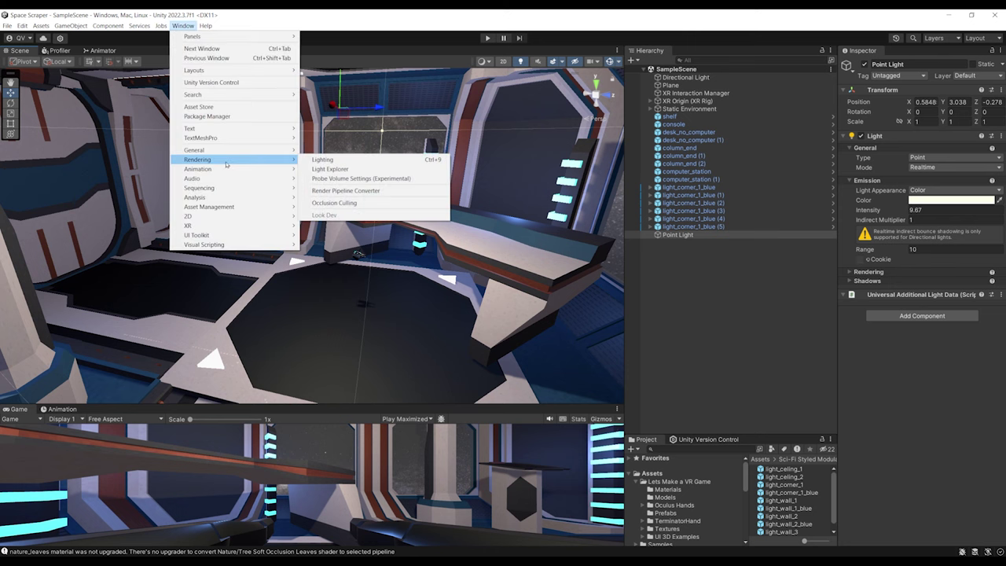
pyautogui.click(340, 169)
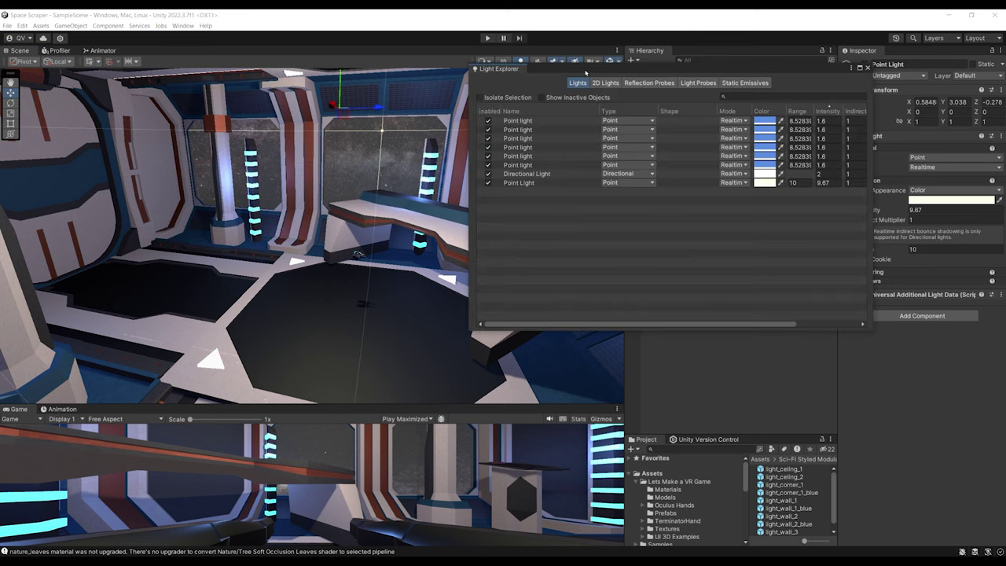
pyautogui.moveTo(586, 73); pyautogui.dragTo(618, 226)
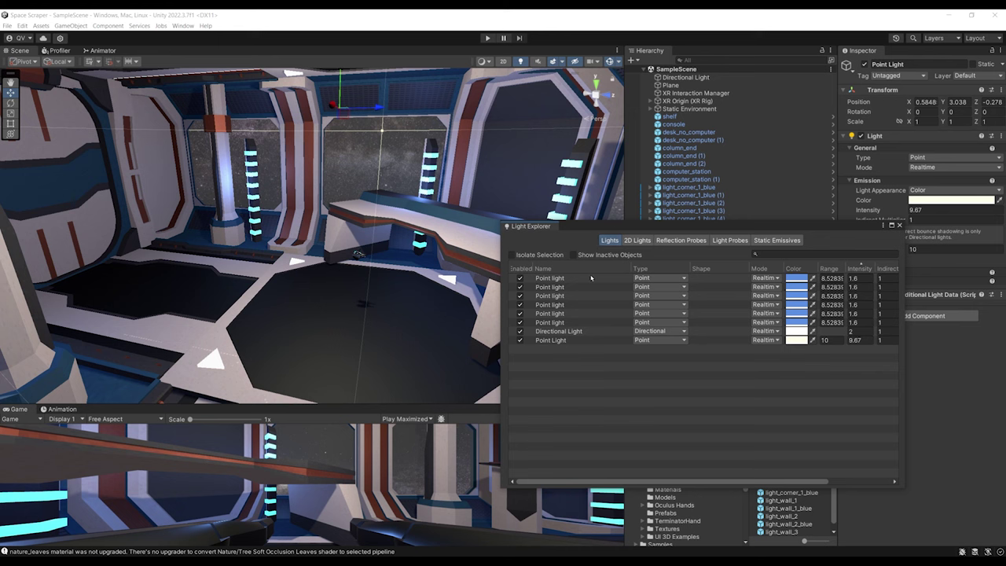
pyautogui.click(573, 278)
pyautogui.keyDown('shift'); pyautogui.click(561, 322); pyautogui.keyUp('shift')
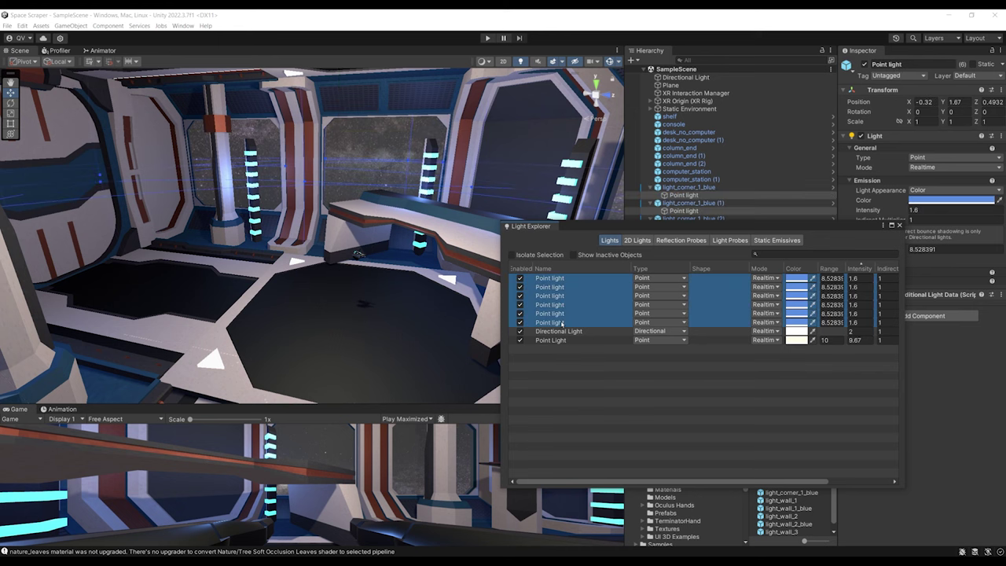
pyautogui.moveTo(641, 227); pyautogui.dragTo(161, 223)
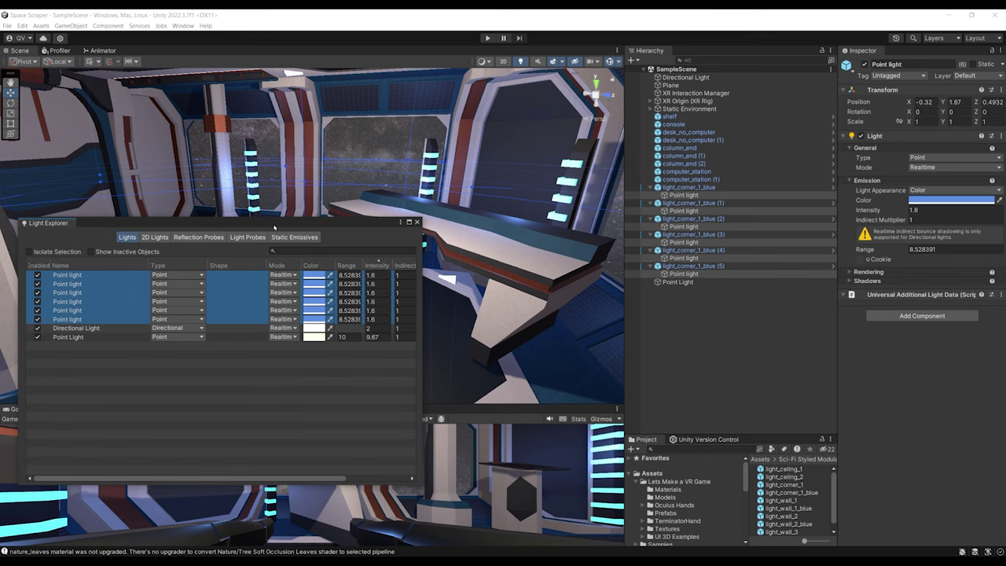
pyautogui.click(416, 222)
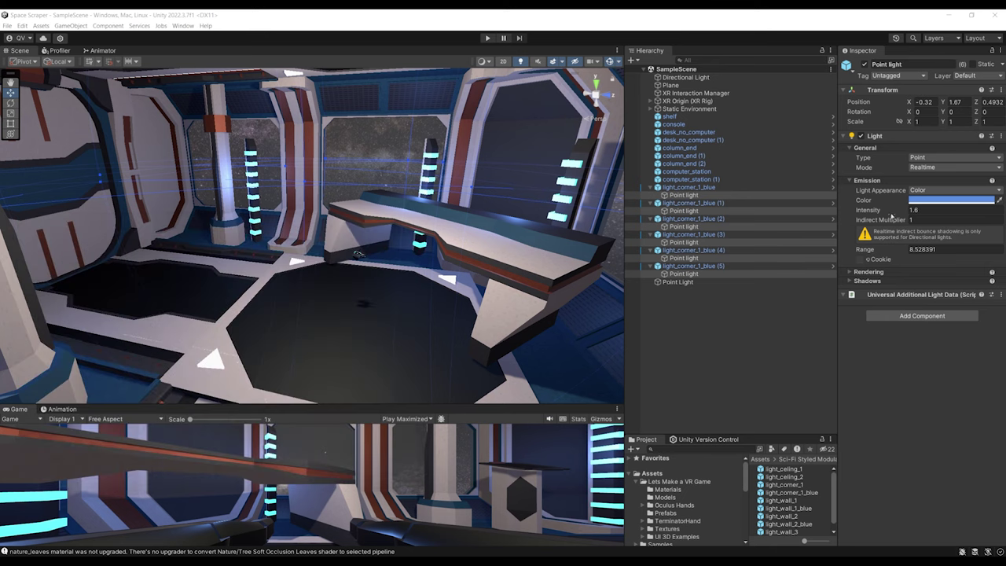
# Raise the intensity of the six selected blue point lights to about 5.88
pyautogui.moveTo(890, 211); pyautogui.dragTo(953, 209)
pyautogui.hotkey('ctrl', 'z')
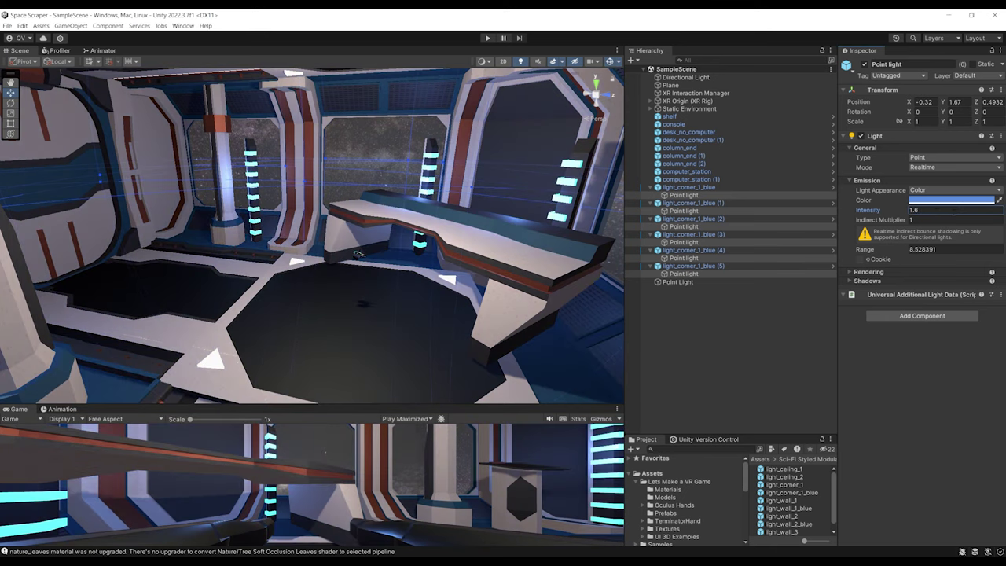
pyautogui.moveTo(879, 212); pyautogui.dragTo(934, 213)
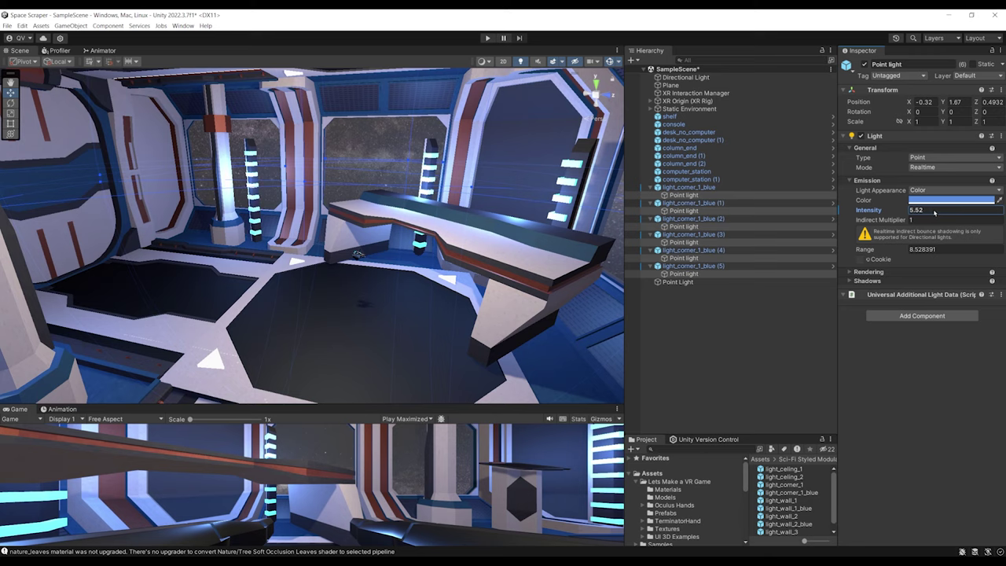
pyautogui.scroll(-3, 594, 296)
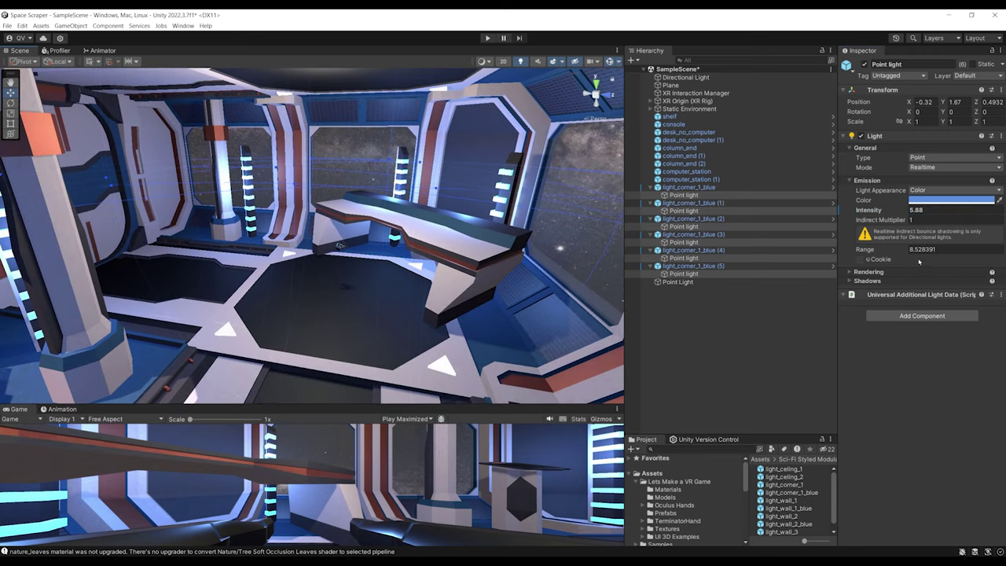
# Reduce the range of the six selected blue point lights to about 2.57 and change their color to a bright light blue
pyautogui.moveTo(903, 251); pyautogui.dragTo(817, 258)
pyautogui.moveTo(448, 165); pyautogui.dragTo(380, 162, button='right')
pyautogui.moveTo(422, 255); pyautogui.dragTo(393, 173, button='right')
pyautogui.click(910, 200)
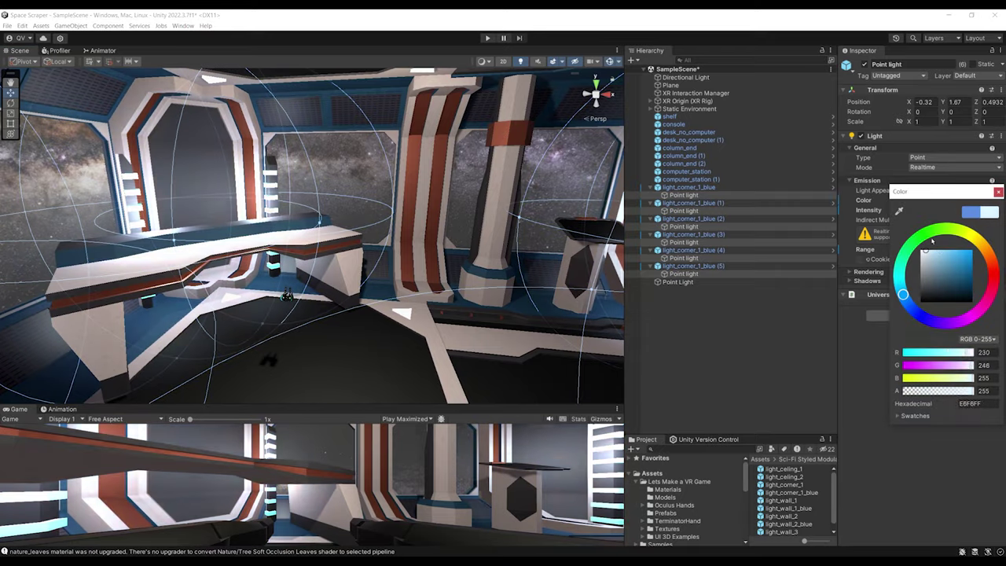
pyautogui.moveTo(534, 255); pyautogui.dragTo(316, 239, button='right')
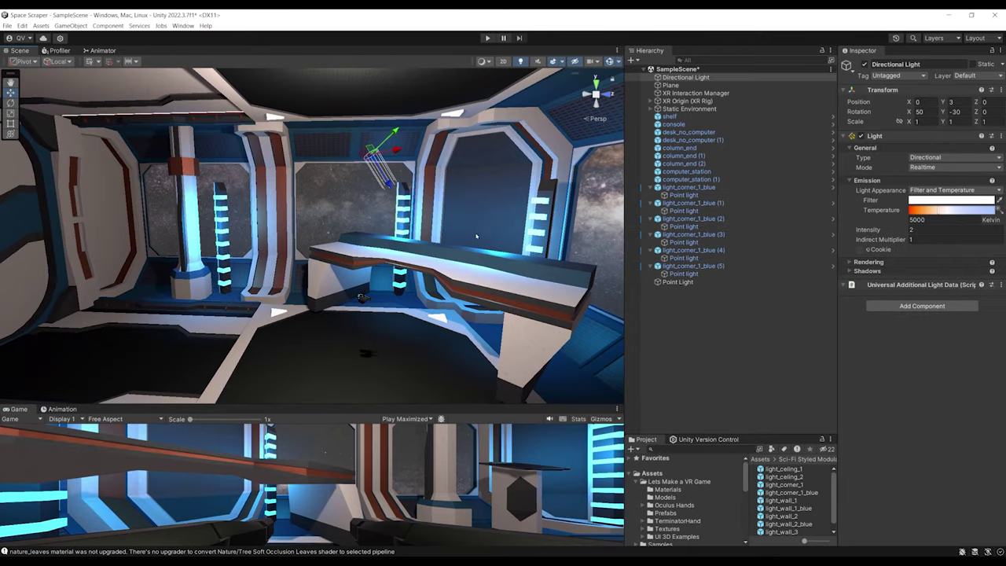
# Check the light values in the Light Explorer against the look of the cabin, keeping its window clear of the scene
pyautogui.moveTo(345, 235)
pyautogui.mouseDown(button='right')
pyautogui.moveTo(330, 233)
pyautogui.moveTo(352, 239)
pyautogui.moveTo(343, 240)
pyautogui.mouseUp(button='right')
pyautogui.moveTo(431, 401); pyautogui.dragTo(661, 303)
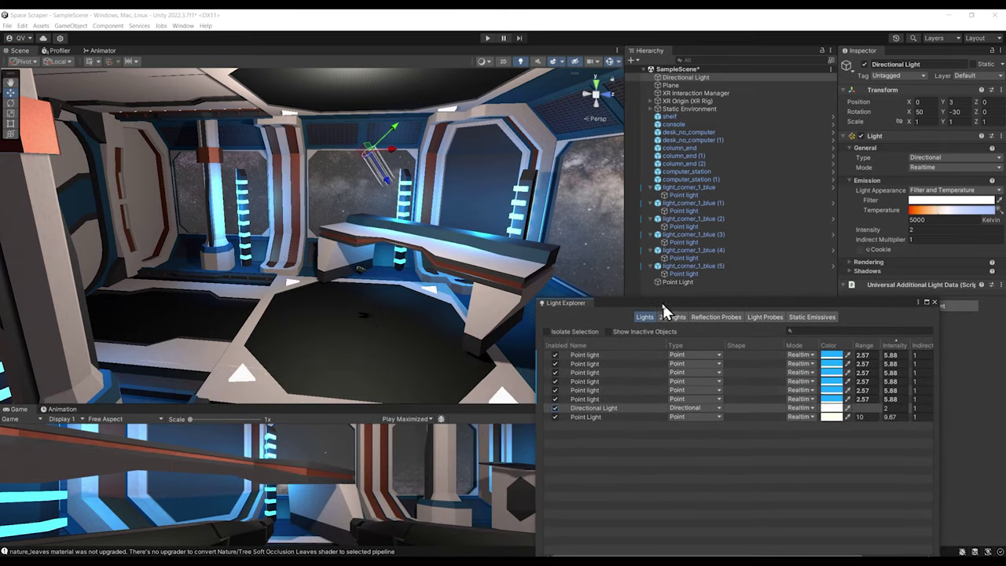
pyautogui.moveTo(314, 236)
pyautogui.mouseDown(button='right')
pyautogui.moveTo(291, 228)
pyautogui.moveTo(330, 235)
pyautogui.mouseUp(button='right')
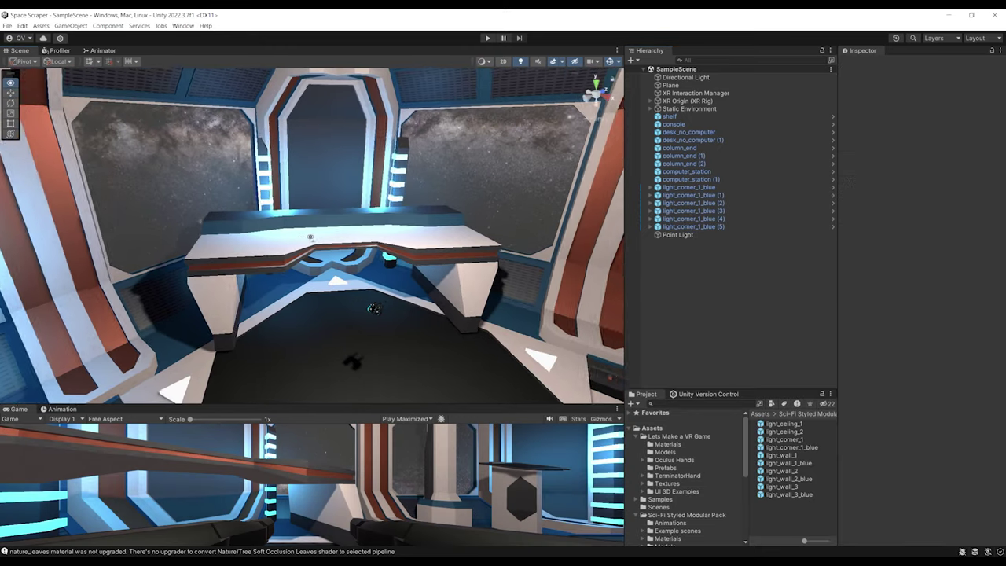
pyautogui.moveTo(310, 236); pyautogui.dragTo(286, 235, button='right')
# Move all the furniture objects, from shelf through computer_station (1), under Static Environment and collapse that group
pyautogui.click(691, 180)
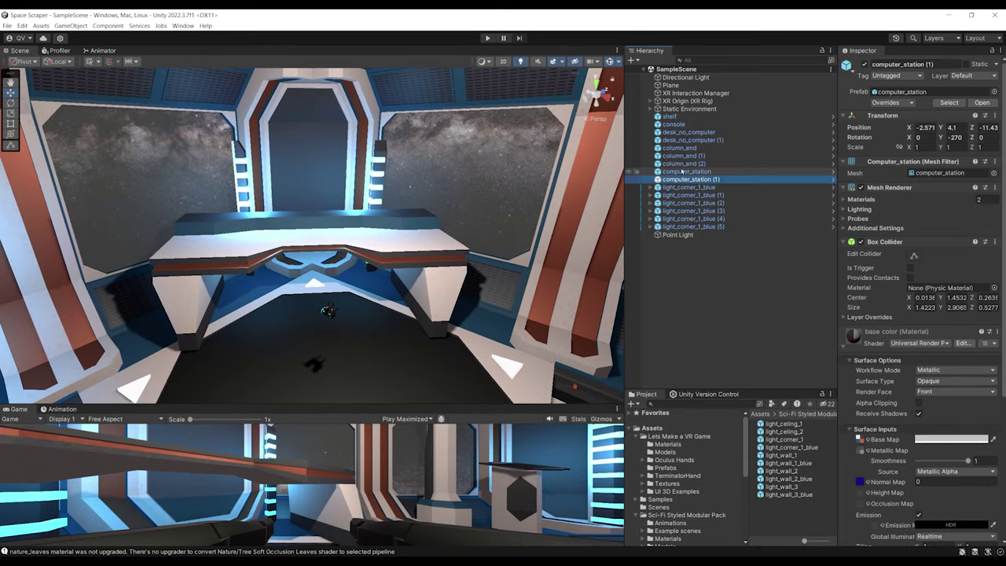
pyautogui.keyDown('shift'); pyautogui.click(699, 116); pyautogui.keyUp('shift')
pyautogui.moveTo(705, 149); pyautogui.dragTo(673, 112)
pyautogui.click(651, 109)
pyautogui.click(693, 175)
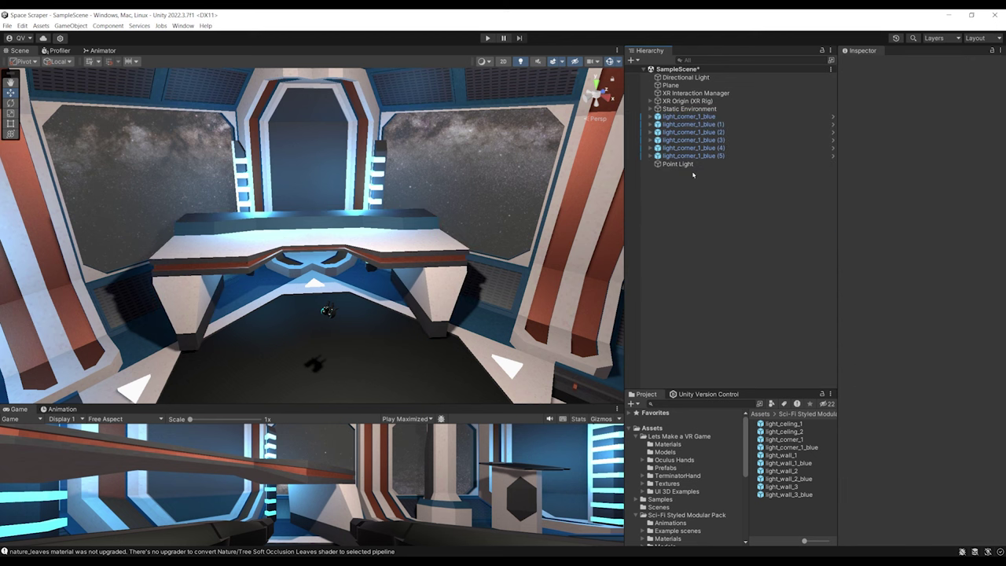
# Create an empty object named Lighting and reset its transform to the origin
pyautogui.rightClick(661, 184)
pyautogui.click(702, 294)
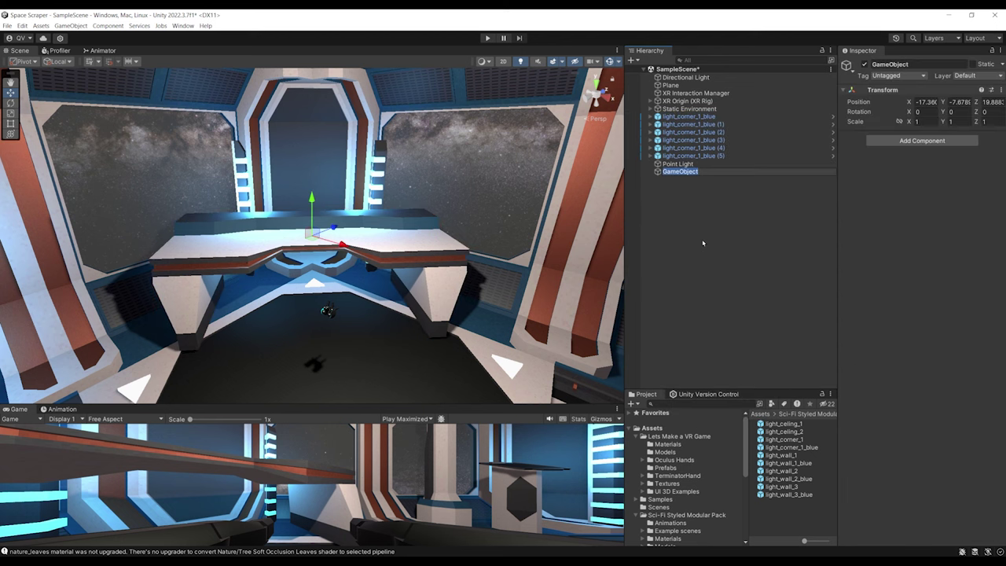
pyautogui.write('Lighting')
pyautogui.press('Return')
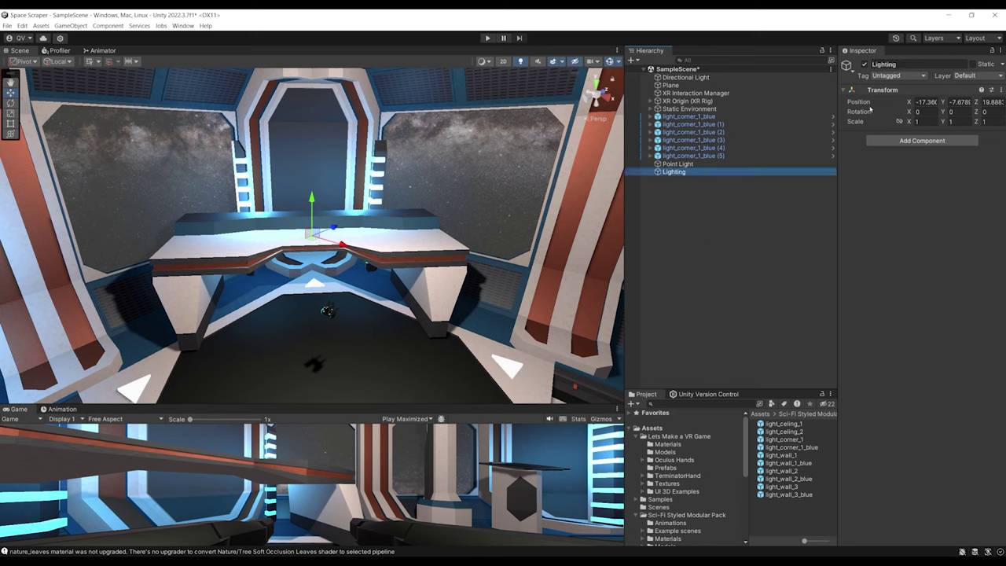
pyautogui.click(999, 90)
pyautogui.click(934, 100)
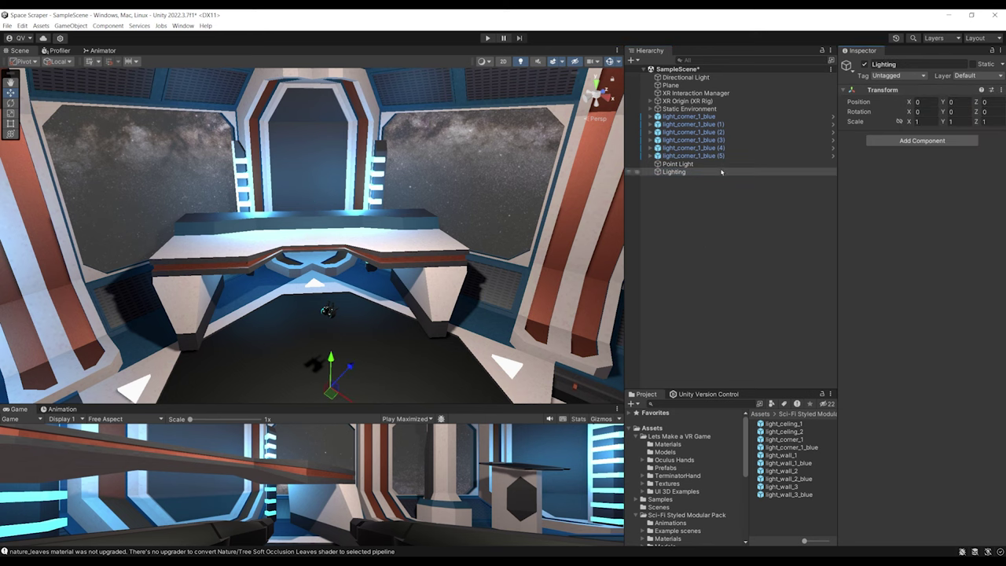
# Parent the six light_corner_1_blue objects and the Point Light under Lighting, collapse the group, and save the scene
pyautogui.click(678, 163)
pyautogui.keyDown('shift'); pyautogui.click(688, 116); pyautogui.keyUp('shift')
pyautogui.moveTo(687, 116); pyautogui.dragTo(673, 171)
pyautogui.click(659, 117)
pyautogui.click(650, 116)
pyautogui.hotkey('ctrl', 's')
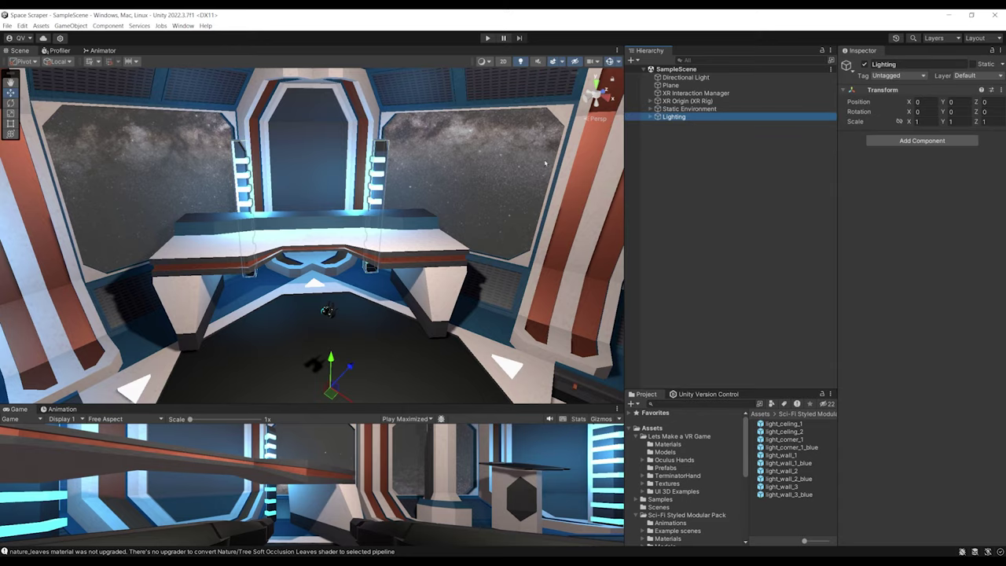
pyautogui.keyDown('alt'); pyautogui.moveTo(432, 189); pyautogui.dragTo(405, 167); pyautogui.keyUp('alt')
pyautogui.click(719, 159)
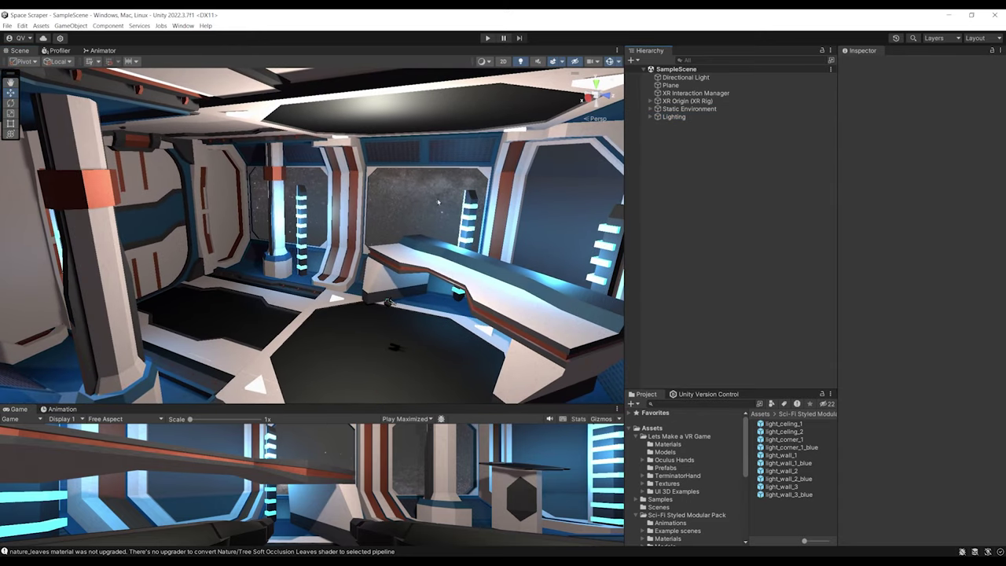
# Create an empty object named Post Processing Volume at the root of the scene
pyautogui.keyDown('alt'); pyautogui.moveTo(438, 202); pyautogui.dragTo(566, 177); pyautogui.keyUp('alt')
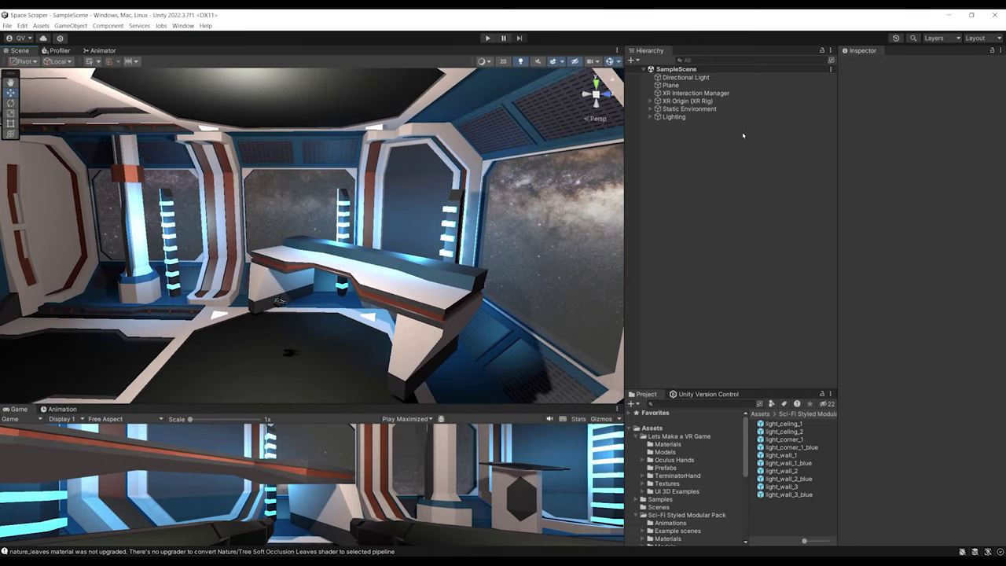
pyautogui.rightClick(665, 140)
pyautogui.click(696, 252)
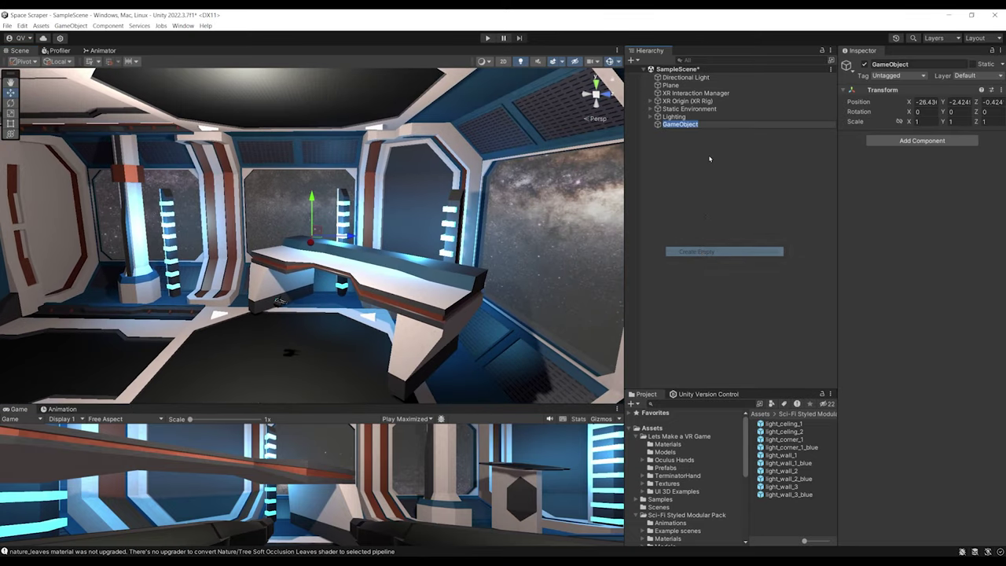
pyautogui.write('Post Proc')
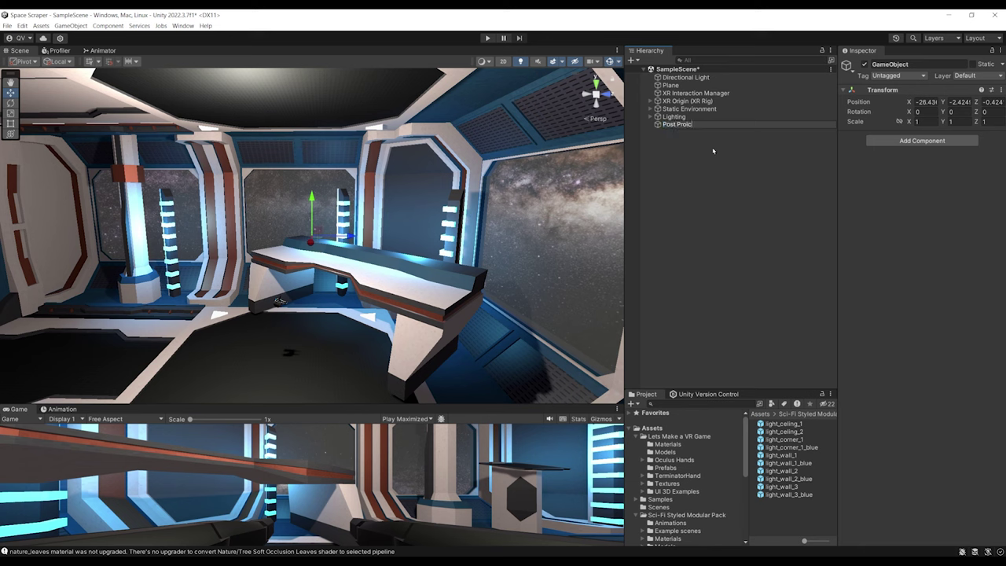
pyautogui.write('essing Volume')
pyautogui.press('Return')
# Add a Volume component to the Post Processing Volume object and create a new profile for it
pyautogui.click(915, 141)
pyautogui.write('Vo')
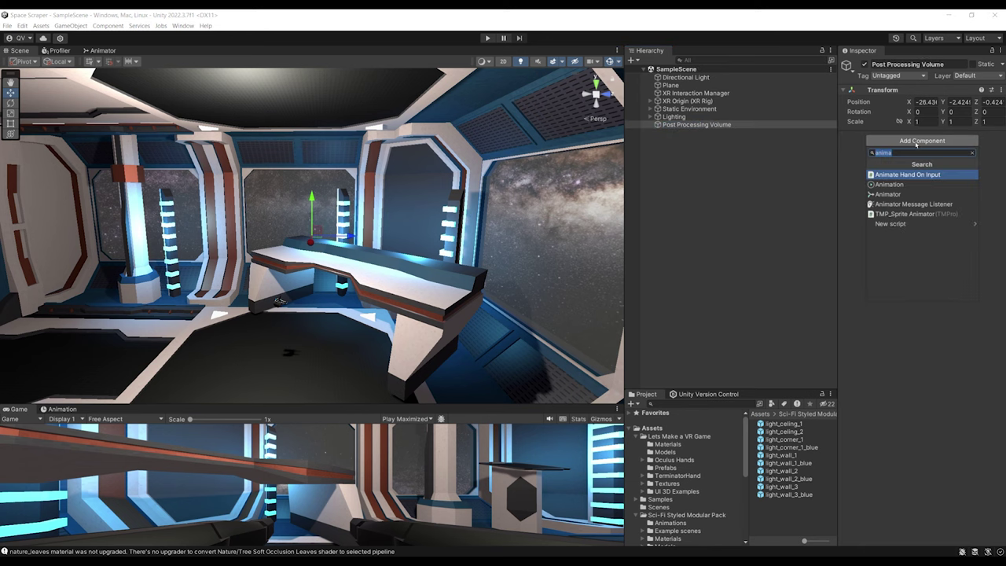
pyautogui.write('lume')
pyautogui.press('BackSpace')
pyautogui.press('Return')
pyautogui.moveTo(836, 197); pyautogui.dragTo(809, 196)
pyautogui.click(989, 176)
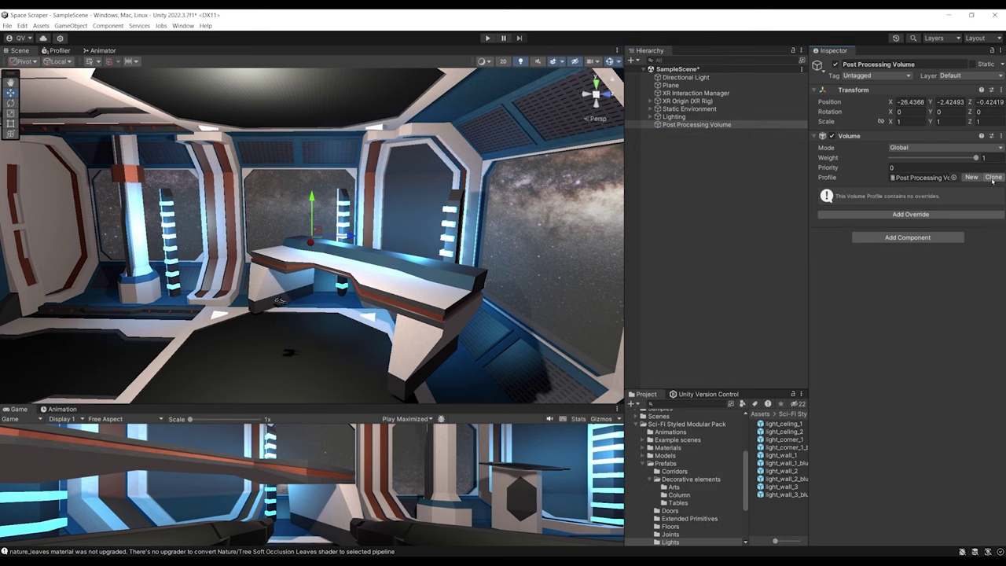
# Add a Bloom override to the volume profile, widen the Inspector, and reset the volume object's transform to the origin
pyautogui.click(908, 209)
pyautogui.click(882, 95)
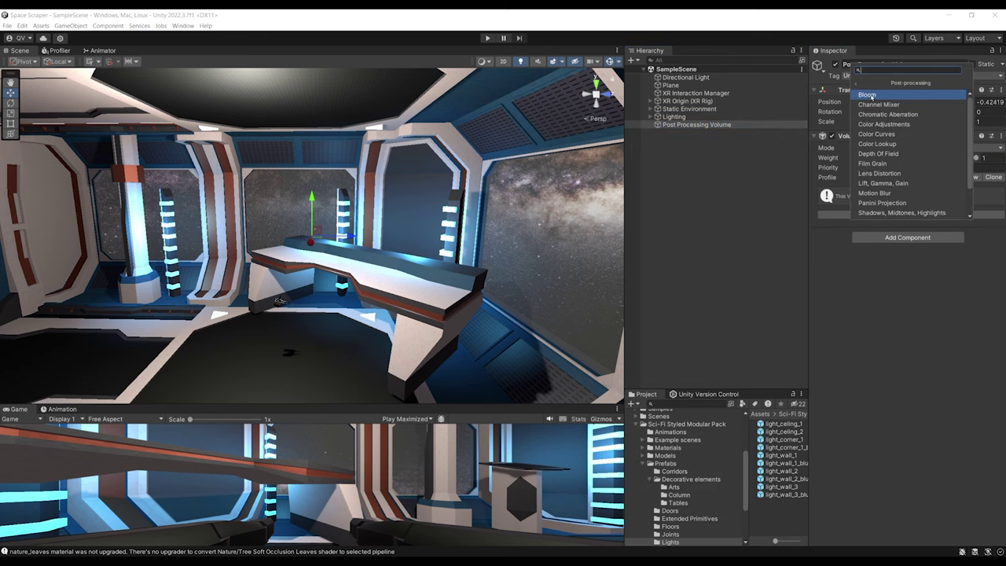
pyautogui.click(888, 96)
pyautogui.moveTo(625, 246); pyautogui.dragTo(584, 246)
pyautogui.moveTo(808, 223); pyautogui.dragTo(749, 223)
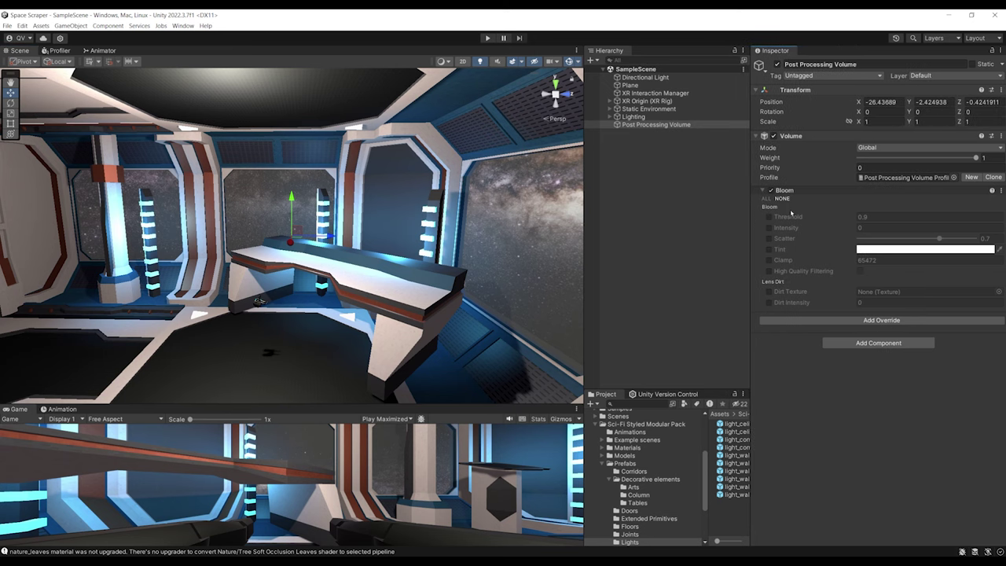
pyautogui.moveTo(224, 142); pyautogui.dragTo(168, 189, button='right')
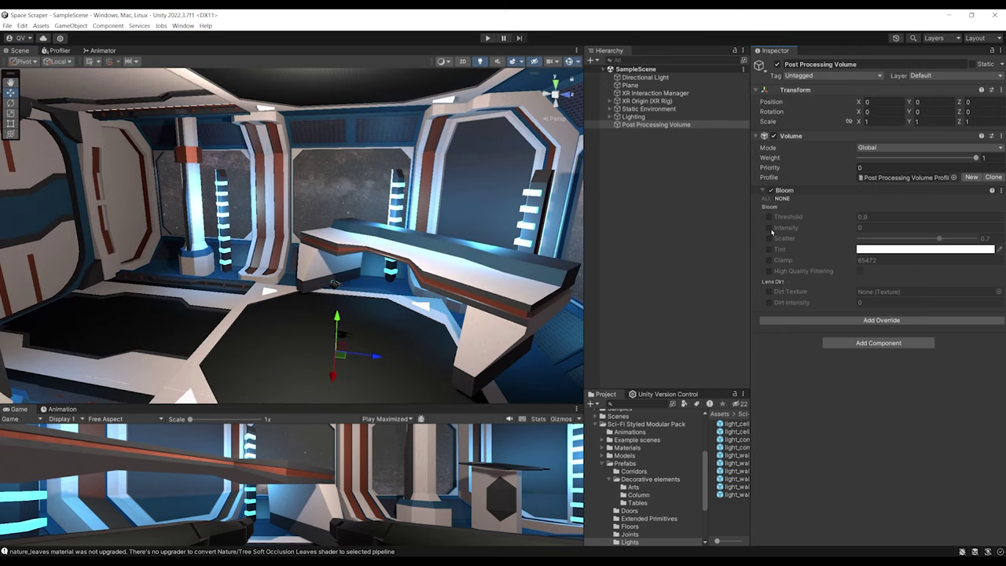
# Enable Bloom's Threshold and Intensity overrides, set the intensity to 1.12, and inspect the glow around the cabin
pyautogui.click(767, 216)
pyautogui.click(768, 227)
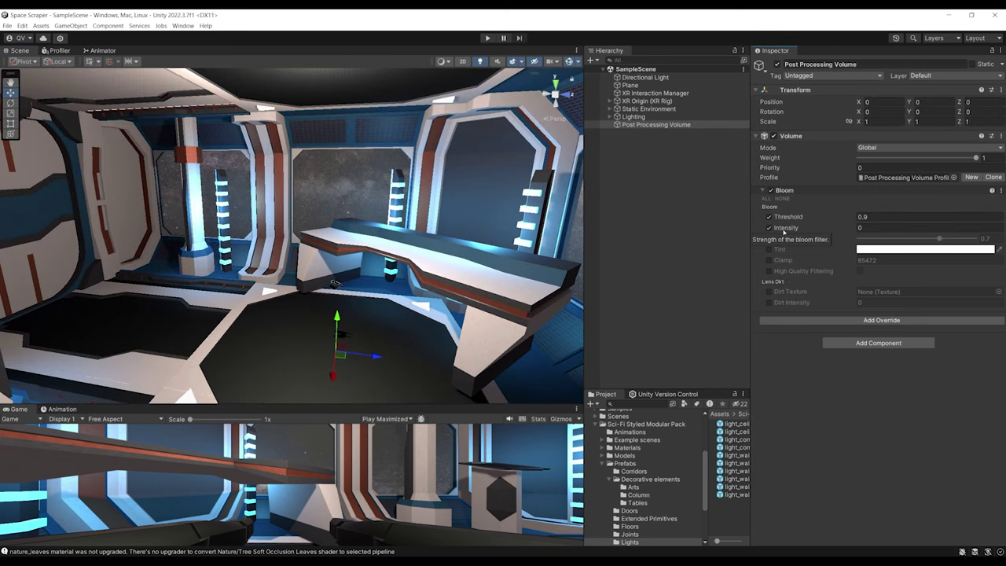
pyautogui.moveTo(786, 228); pyautogui.dragTo(804, 228)
pyautogui.keyDown('alt'); pyautogui.moveTo(369, 206); pyautogui.dragTo(512, 199); pyautogui.keyUp('alt')
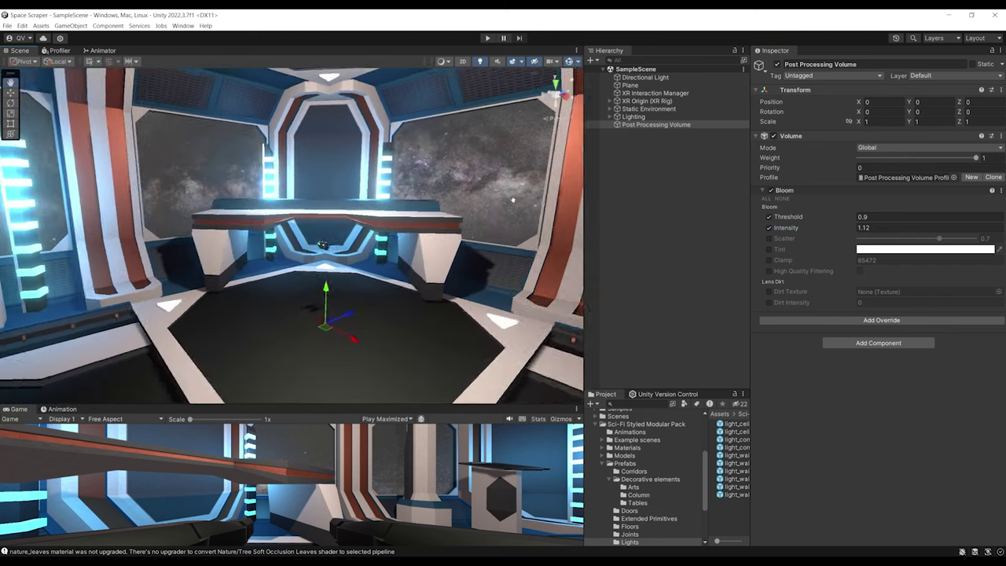
pyautogui.moveTo(512, 199); pyautogui.dragTo(513, 204, button='middle')
pyautogui.moveTo(514, 205); pyautogui.dragTo(332, 314, button='right')
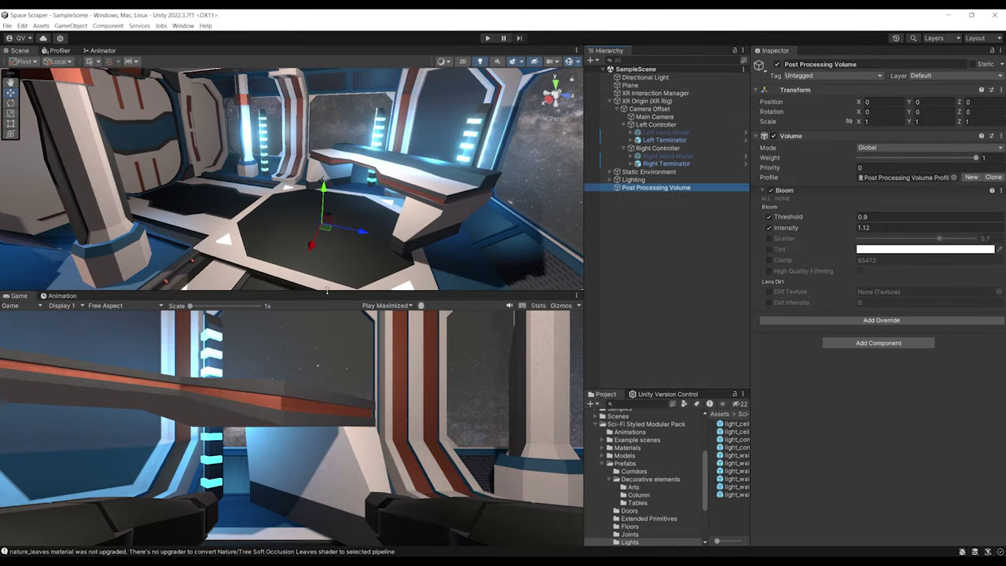
# Compare the Scene and Game views, then enable Post Processing on the XR rig's Main Camera and save the scene
pyautogui.moveTo(310, 291); pyautogui.dragTo(313, 255)
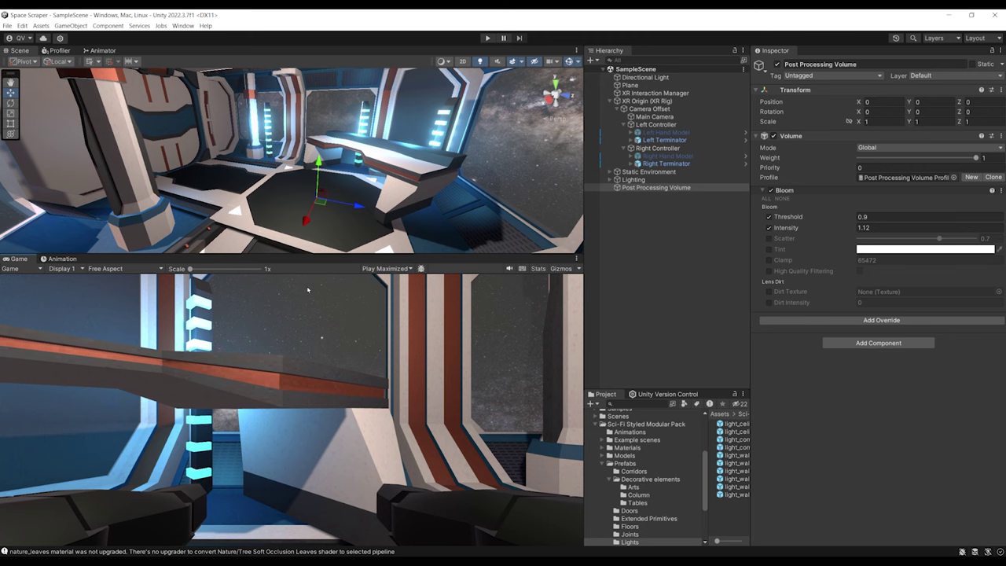
pyautogui.moveTo(295, 255); pyautogui.dragTo(314, 387)
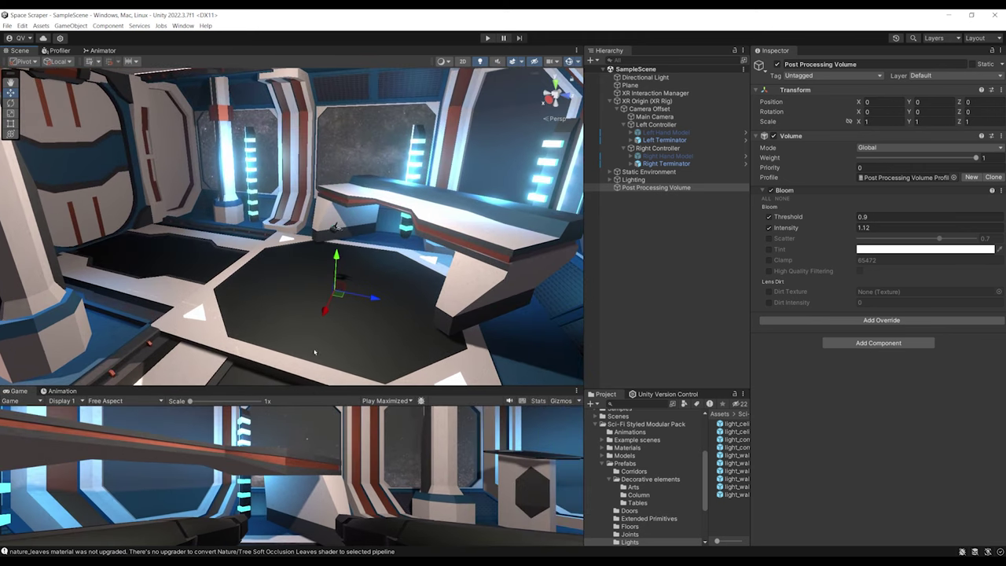
pyautogui.click(646, 117)
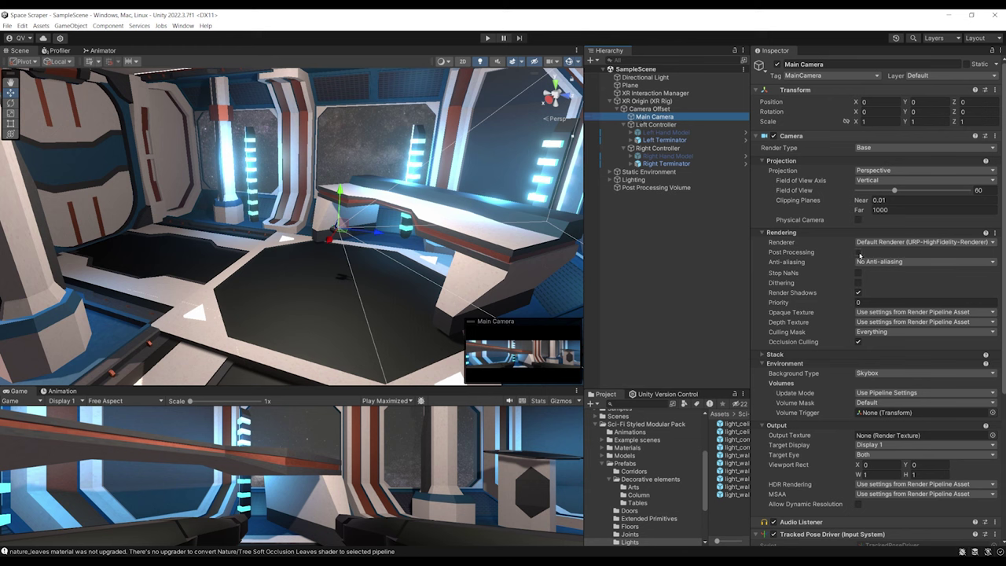
pyautogui.click(858, 252)
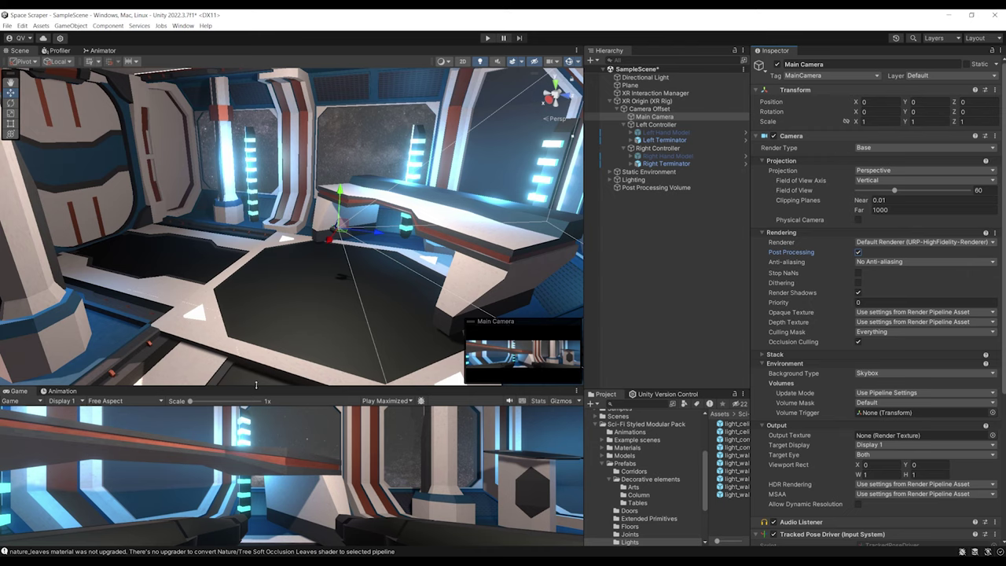
pyautogui.moveTo(256, 384); pyautogui.dragTo(267, 336)
pyautogui.moveTo(408, 235); pyautogui.dragTo(307, 182, button='right')
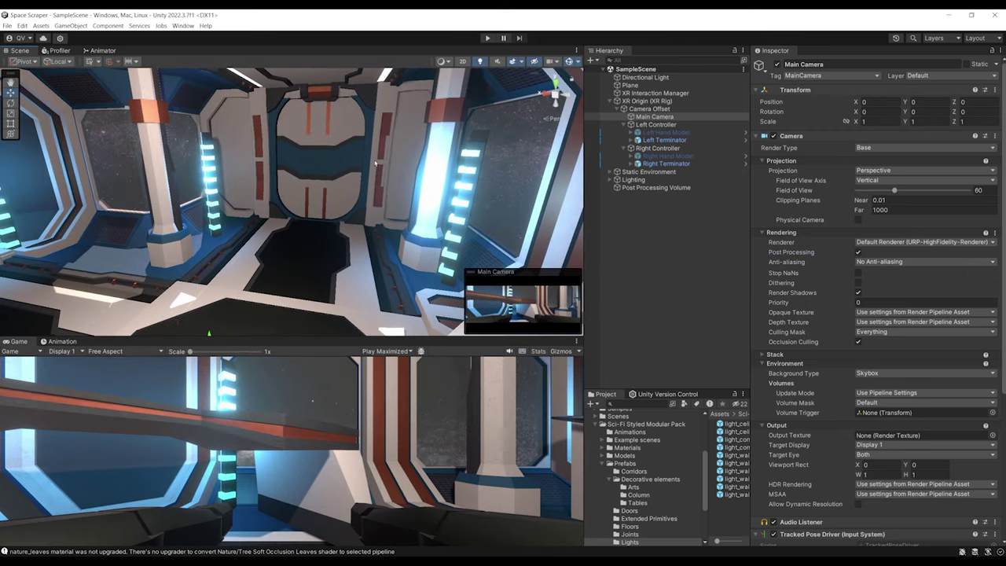
# Locate and select the original Plane object at the base of the spaceship
pyautogui.keyDown('alt'); pyautogui.moveTo(445, 188); pyautogui.dragTo(185, 255); pyautogui.keyUp('alt')
pyautogui.click(314, 220)
pyautogui.moveTo(184, 256); pyautogui.dragTo(281, 180, button='right')
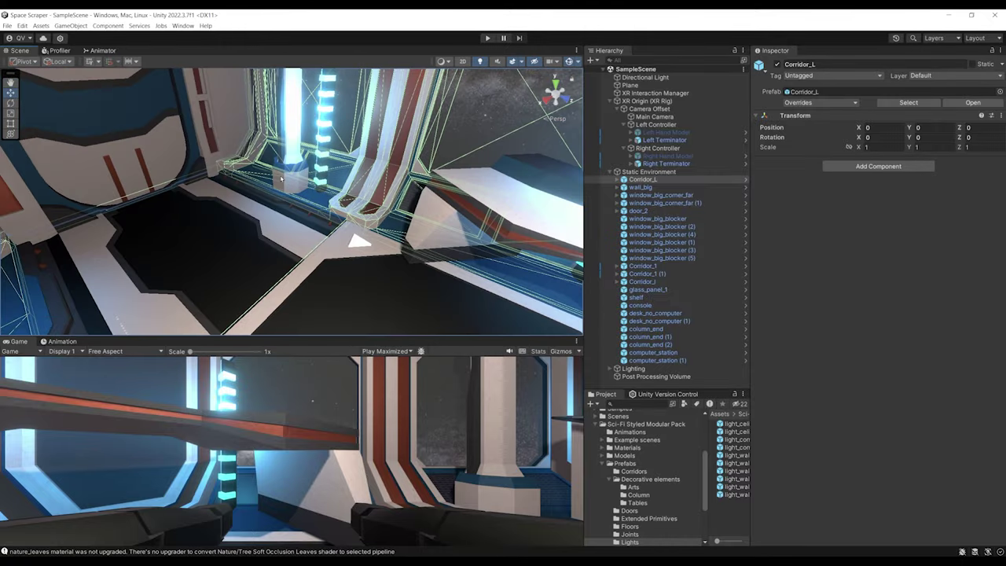
pyautogui.moveTo(376, 173); pyautogui.dragTo(342, 226, button='right')
pyautogui.click(359, 230)
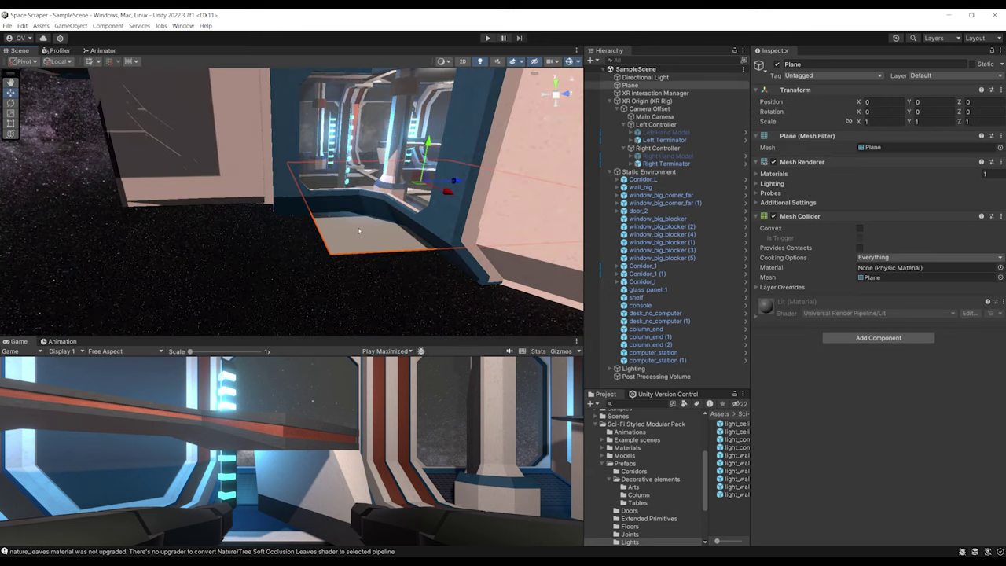
# Delete the Plane object from the scene and bring the desk and floor area into view
pyautogui.press('f')
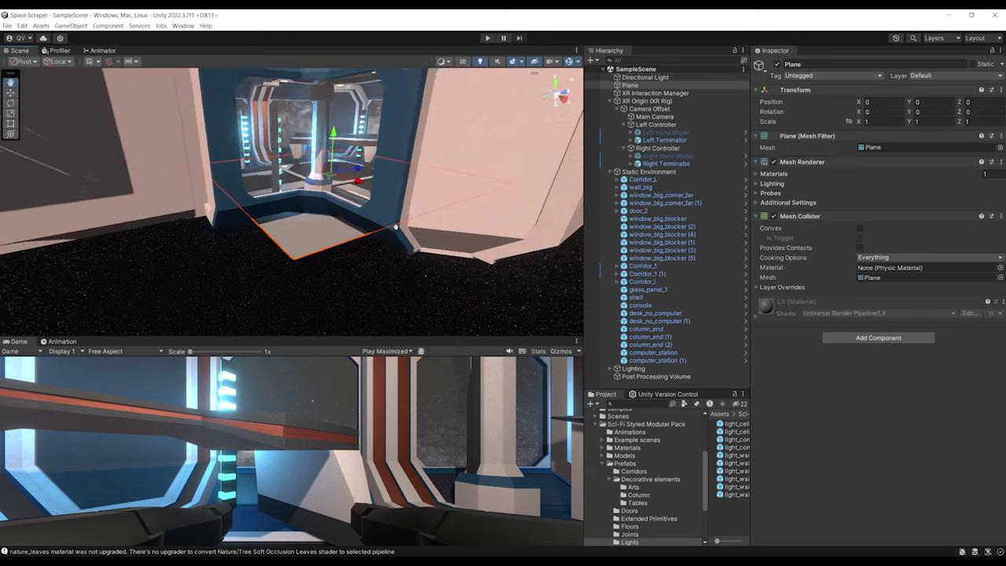
pyautogui.press('Delete')
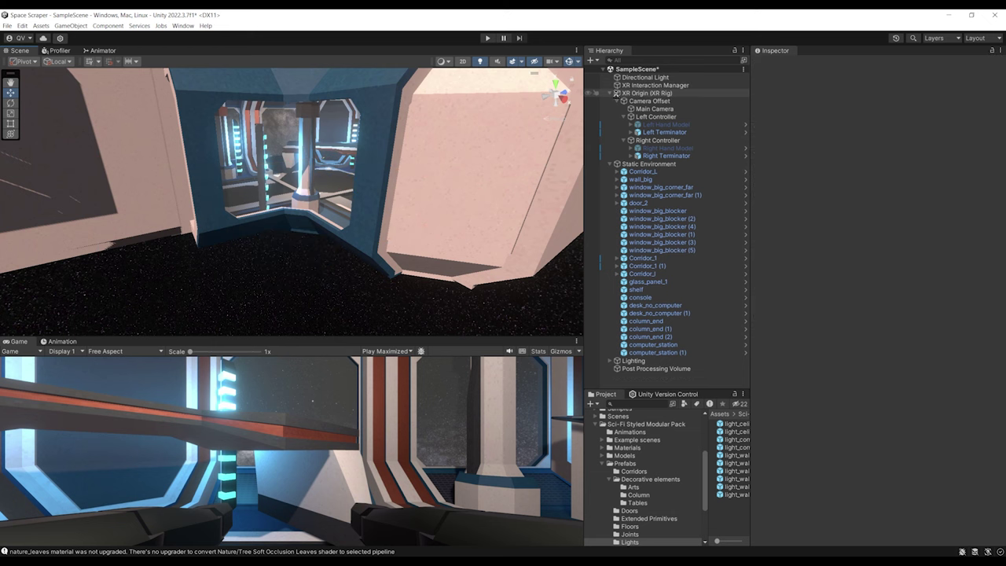
pyautogui.moveTo(366, 226); pyautogui.dragTo(411, 174, button='right')
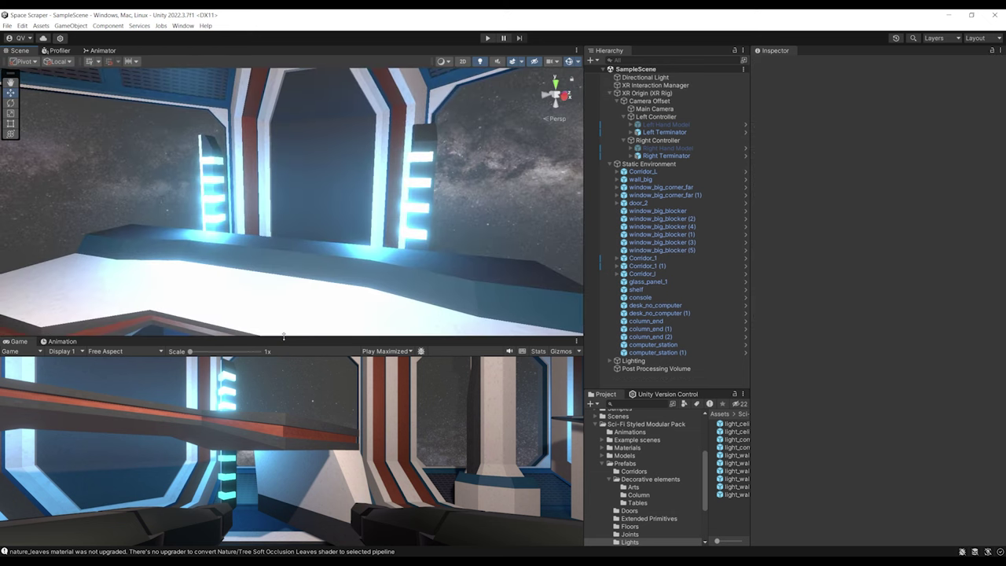
pyautogui.moveTo(283, 336); pyautogui.dragTo(322, 322)
pyautogui.moveTo(377, 204); pyautogui.dragTo(368, 272, button='right')
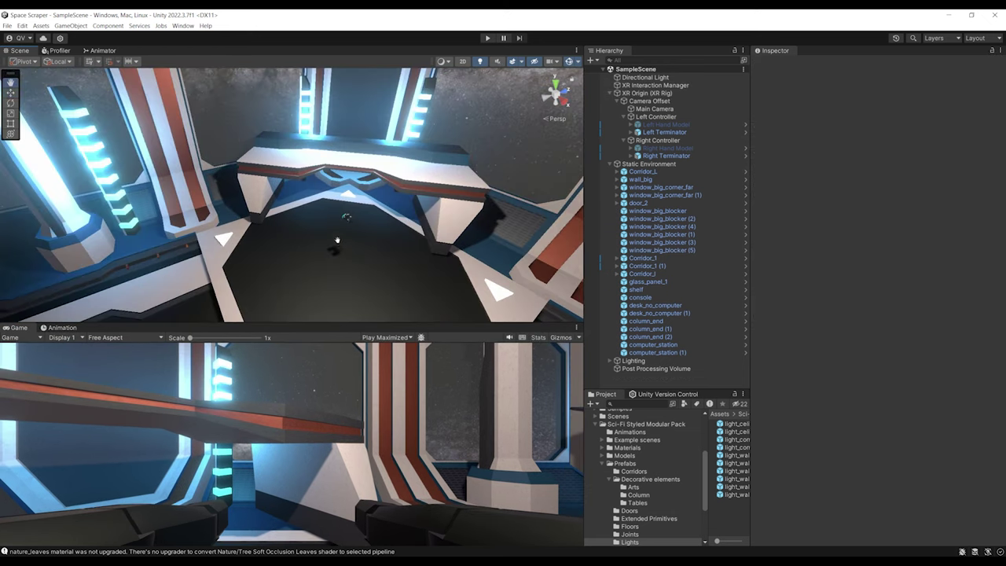
# Run the scene in Play mode to test it, with the XR Origin and Static Environment hierarchies collapsed
pyautogui.click(487, 38)
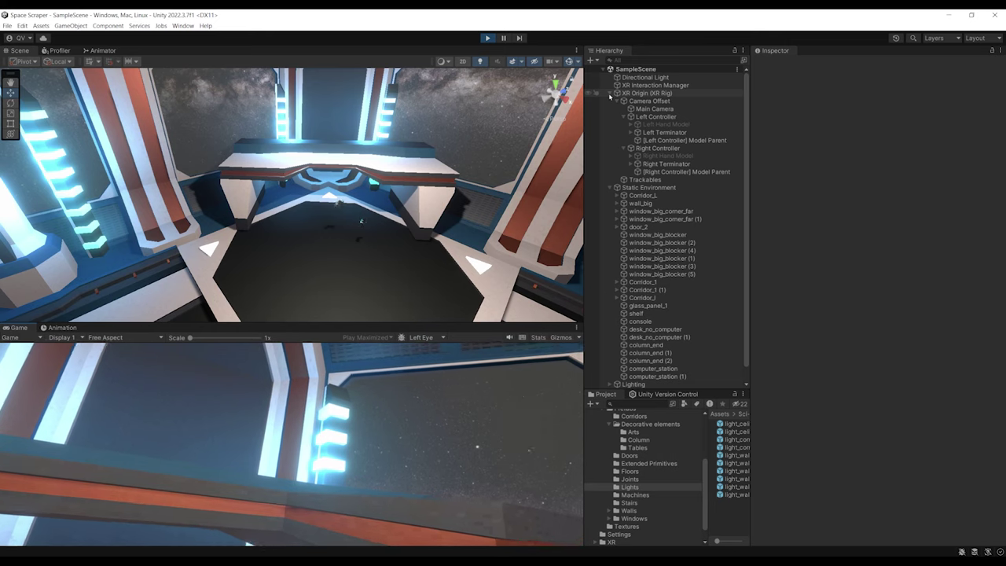
pyautogui.click(615, 108)
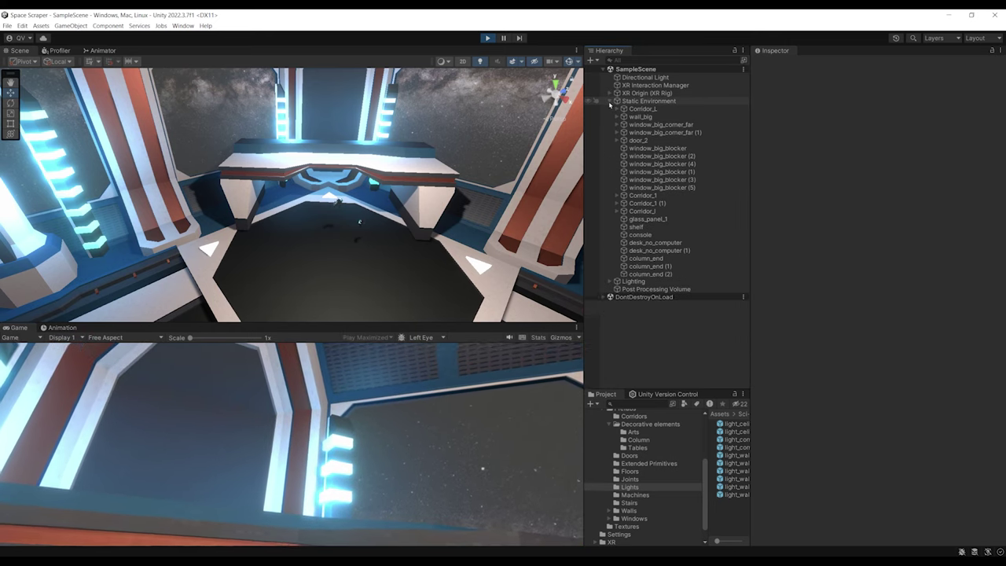
pyautogui.click(610, 101)
pyautogui.click(646, 93)
pyautogui.moveTo(421, 208); pyautogui.dragTo(356, 224, button='right')
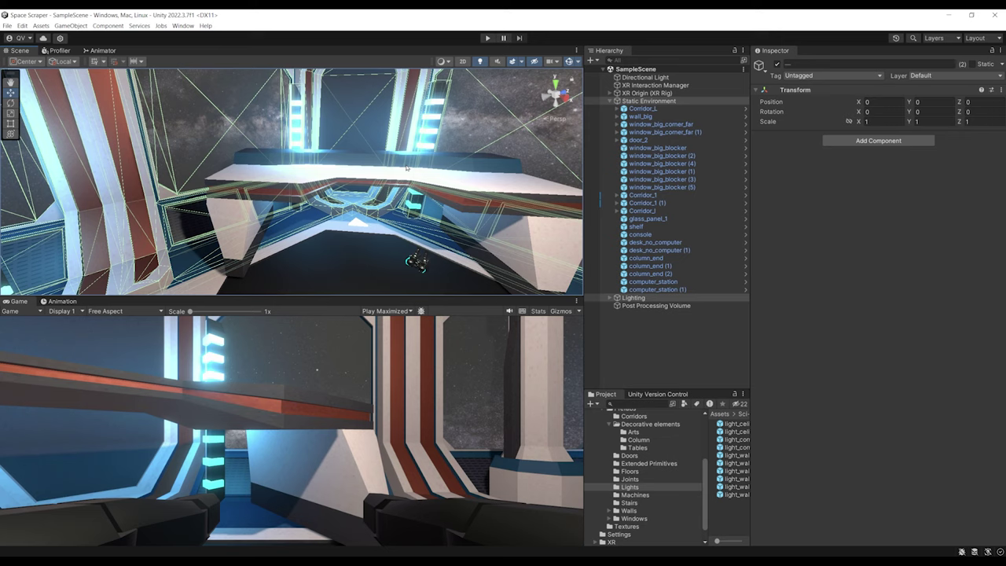
# Scale the Static Environment and Lighting groups together to 0.6 on X, Y and Z
pyautogui.moveTo(406, 169); pyautogui.dragTo(363, 176, button='right')
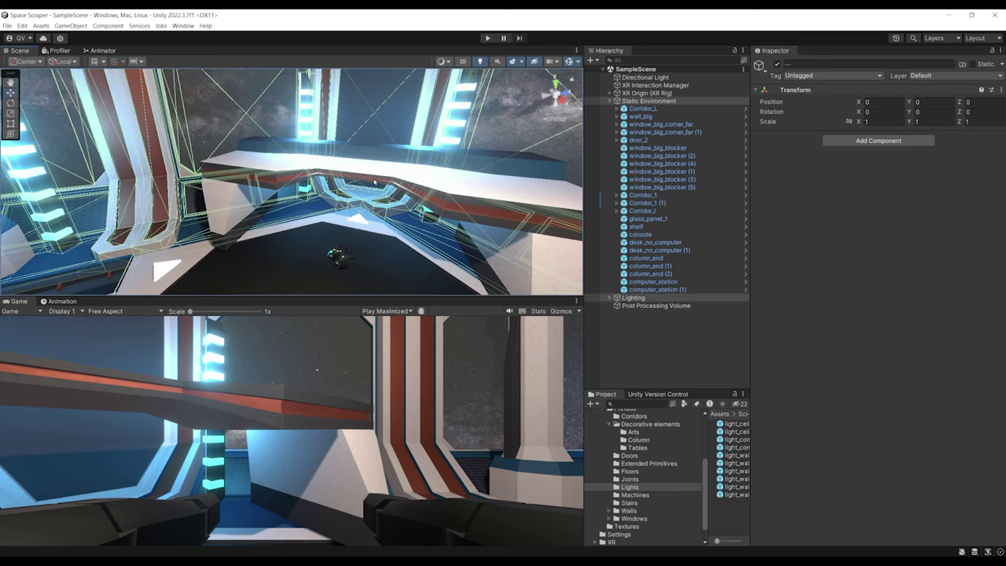
pyautogui.click(611, 102)
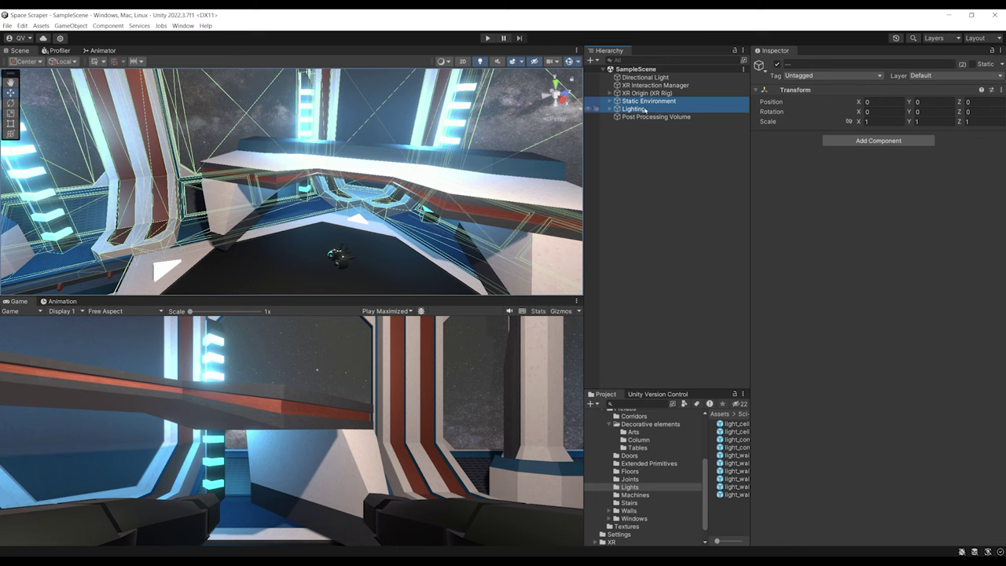
pyautogui.click(878, 121)
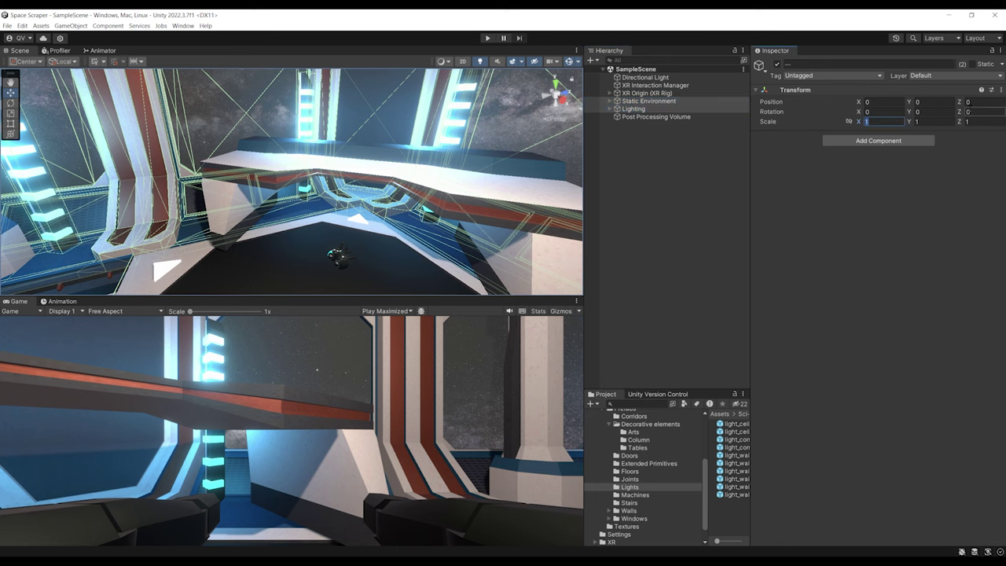
pyautogui.write('.8')
pyautogui.write('0.6')
pyautogui.press('Tab')
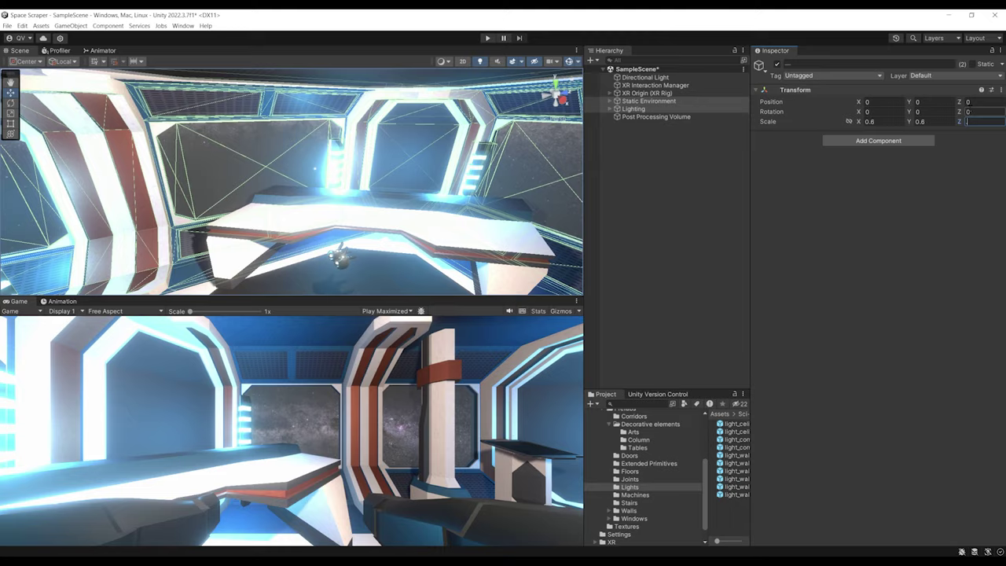
pyautogui.write('0.6')
pyautogui.press('Return')
# Using the Light Explorer, set the six blue point lights to range 1.25 and intensity 2.57
pyautogui.moveTo(394, 116); pyautogui.dragTo(543, 123, button='right')
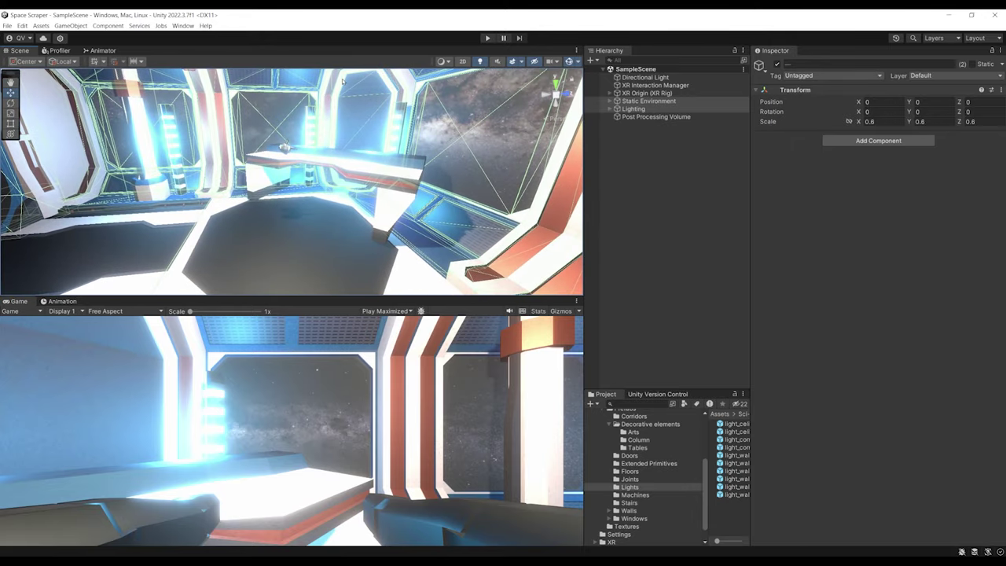
pyautogui.click(183, 25)
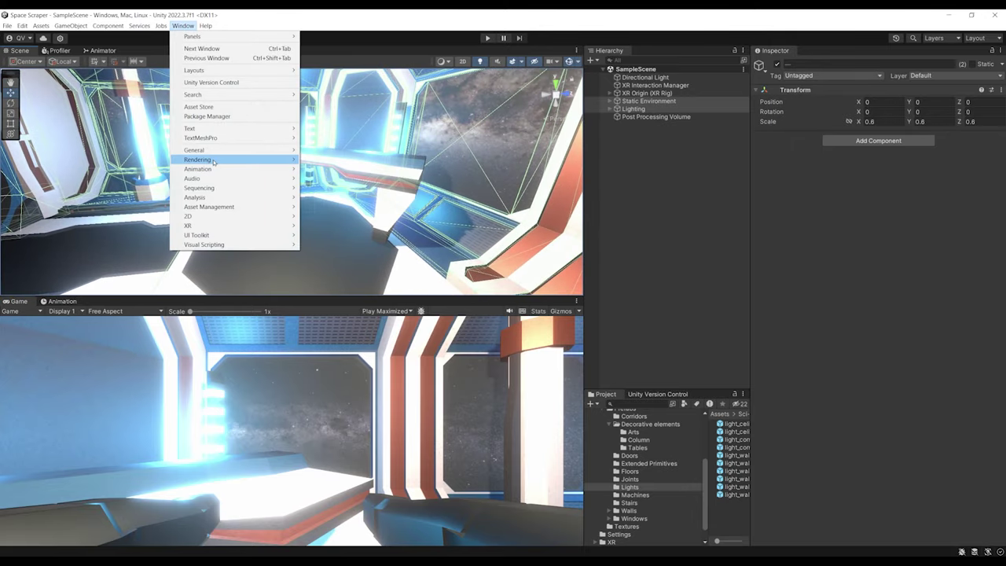
pyautogui.click(330, 169)
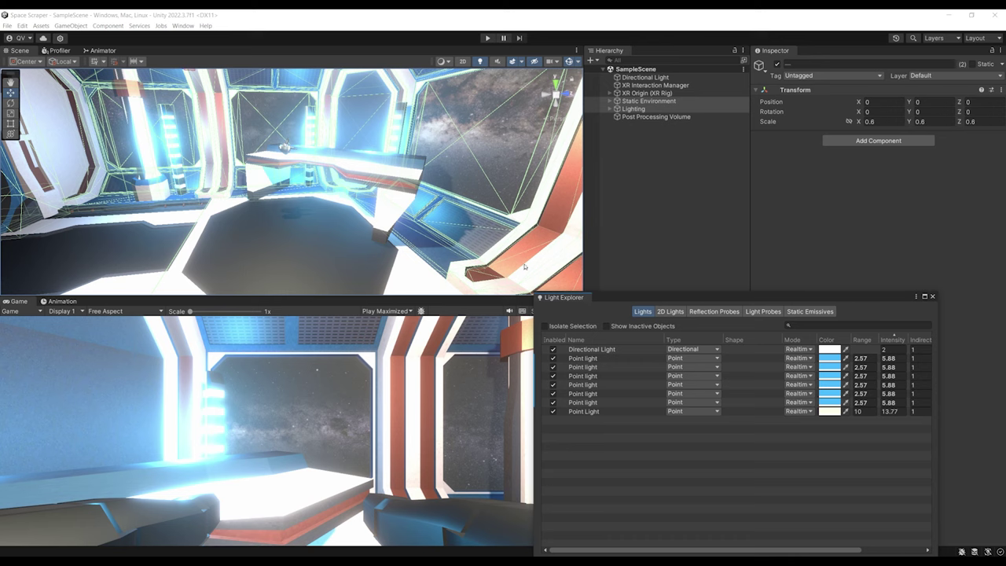
pyautogui.click(583, 357)
pyautogui.keyDown('shift'); pyautogui.click(589, 402); pyautogui.keyUp('shift')
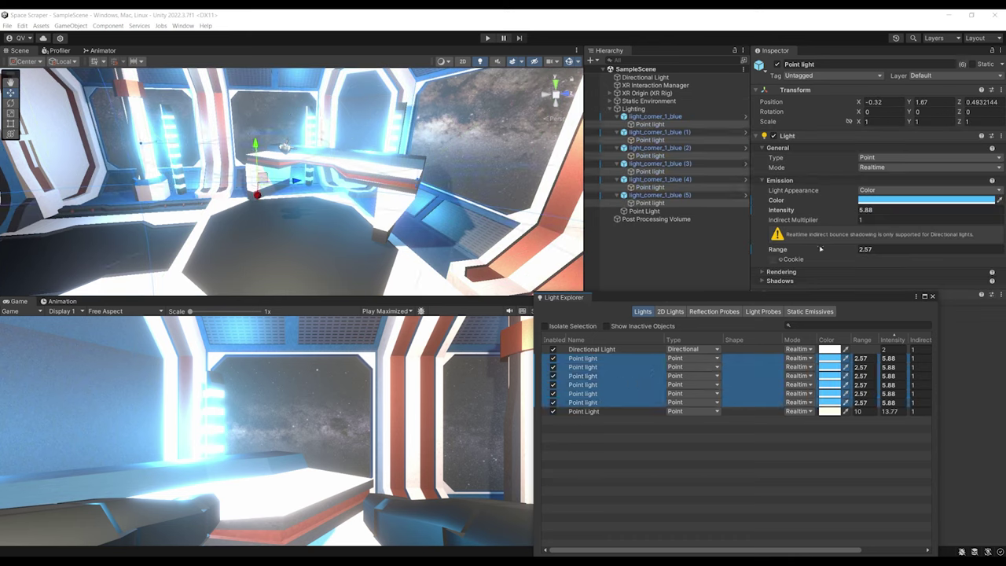
pyautogui.moveTo(820, 249); pyautogui.dragTo(800, 255)
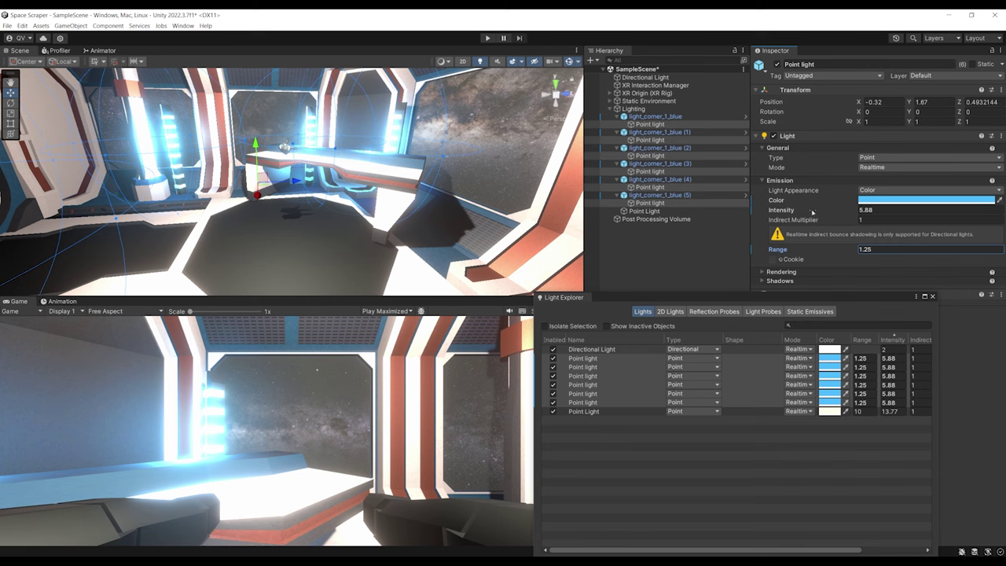
pyautogui.moveTo(812, 211); pyautogui.dragTo(778, 220)
# Lower the white Point Light's intensity to 6.93, close the Light Explorer and collapse the Lighting group
pyautogui.click(625, 411)
pyautogui.moveTo(542, 187); pyautogui.dragTo(519, 167, button='right')
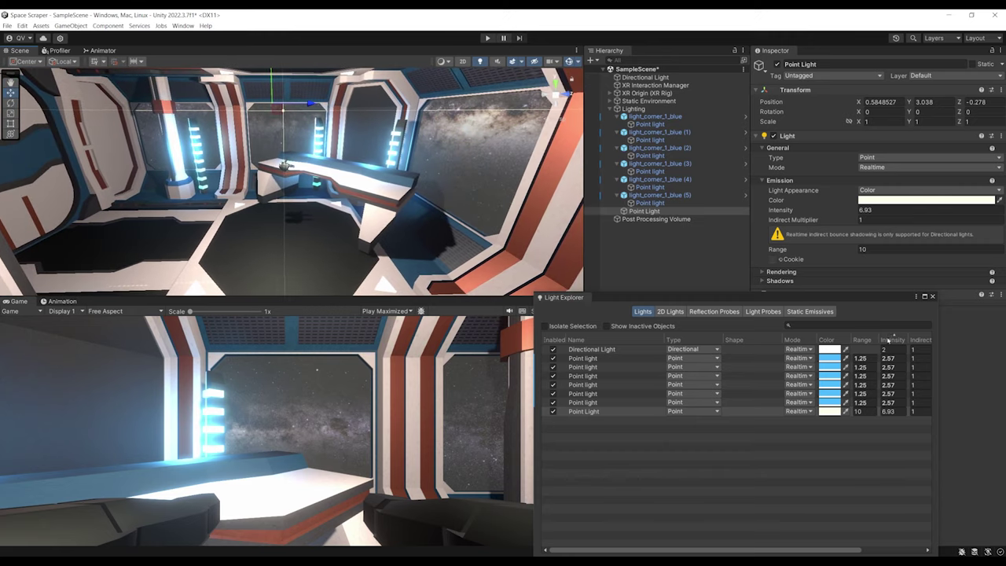
pyautogui.click(932, 297)
pyautogui.click(664, 264)
pyautogui.moveTo(430, 196); pyautogui.dragTo(292, 207, button='right')
pyautogui.moveTo(291, 252); pyautogui.dragTo(375, 261, button='right')
pyautogui.click(609, 109)
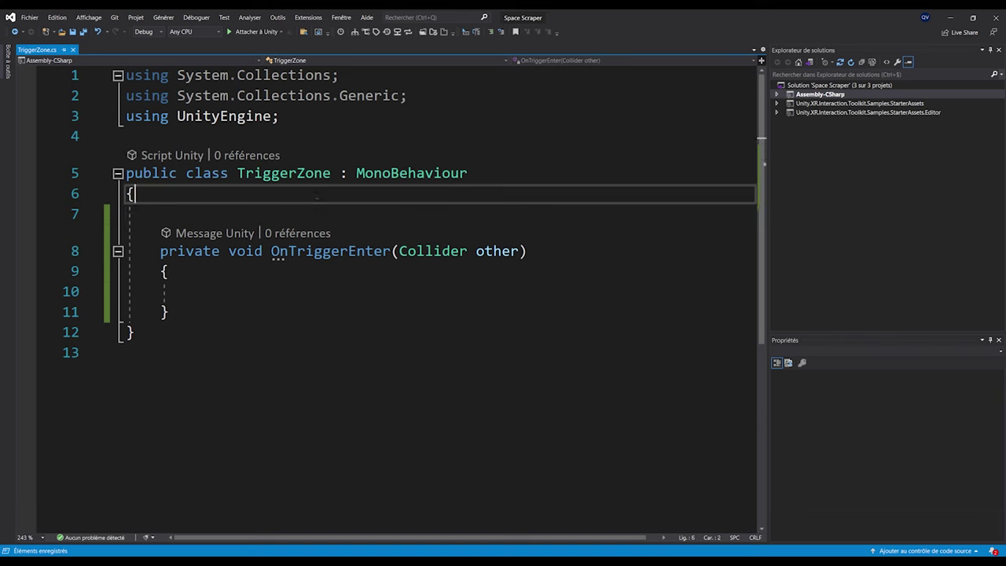
# Declare a public string targetTag field and begin a public UnityEvent declaration at the start of the TriggerZone class
pyautogui.press('Return')
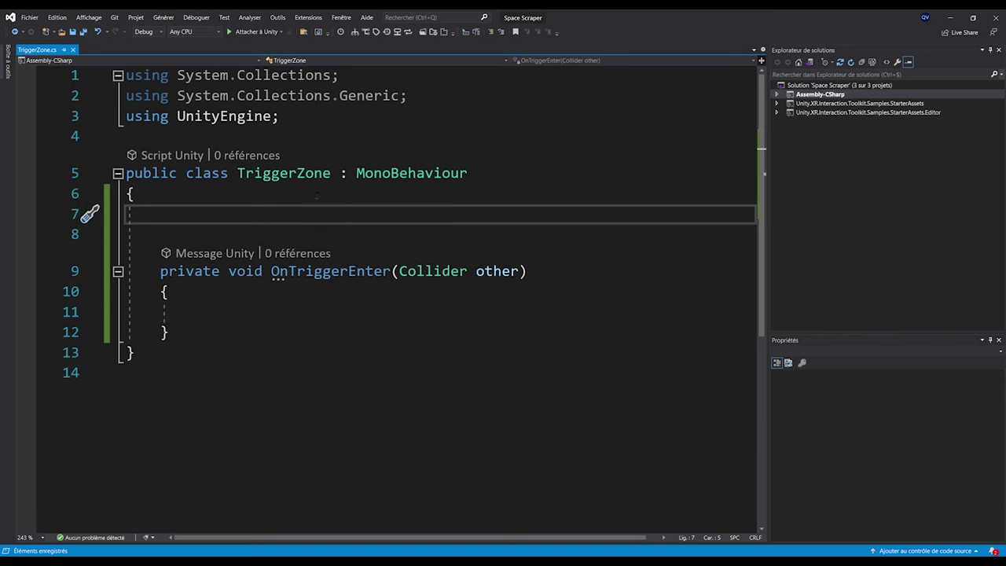
pyautogui.write('public string targetTag;')
pyautogui.press('Return')
pyautogui.write('public UnityEvent')
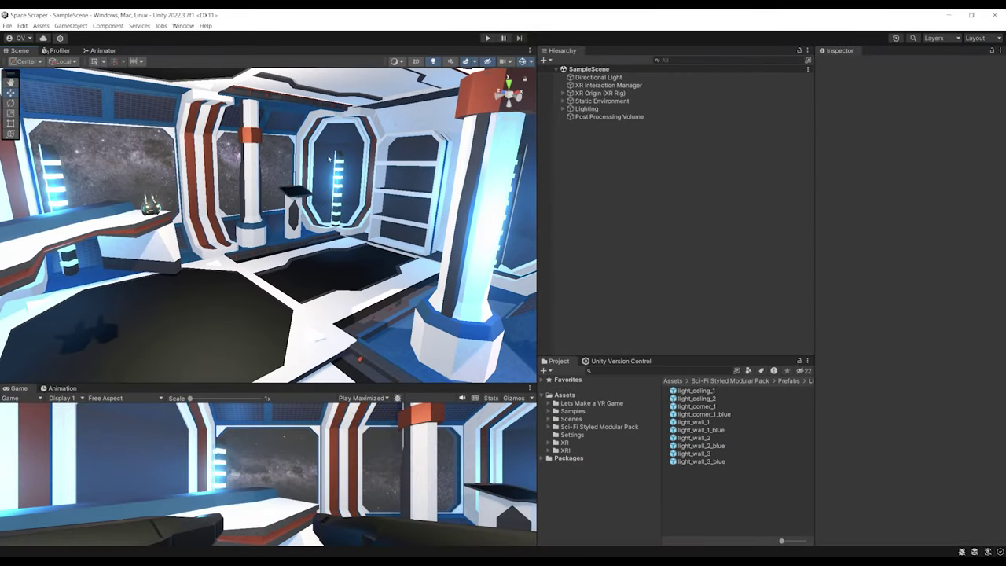
# Give the project asset browser more height and fully expand the XR Origin rig to show both controllers' children
pyautogui.moveTo(330, 158); pyautogui.dragTo(355, 149, button='right')
pyautogui.moveTo(530, 173); pyautogui.dragTo(266, 174, button='right')
pyautogui.moveTo(363, 141); pyautogui.dragTo(351, 146, button='right')
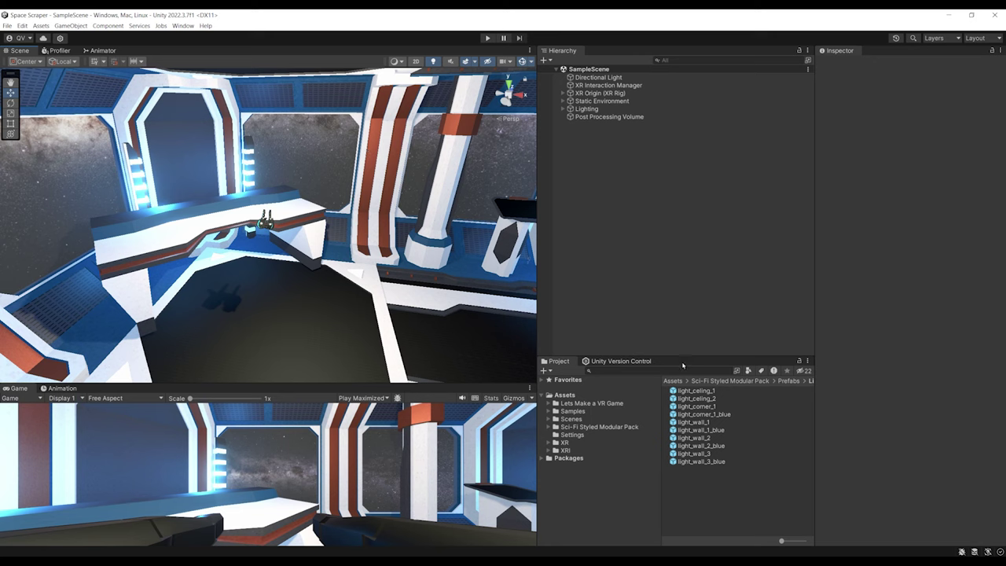
pyautogui.moveTo(674, 358); pyautogui.dragTo(674, 275)
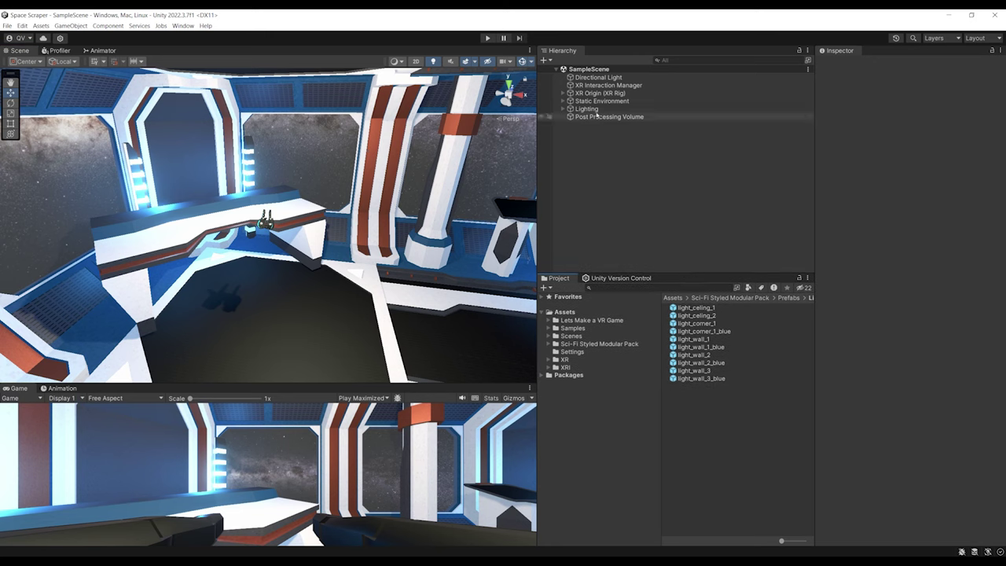
pyautogui.keyDown('alt'); pyautogui.click(563, 93); pyautogui.keyUp('alt')
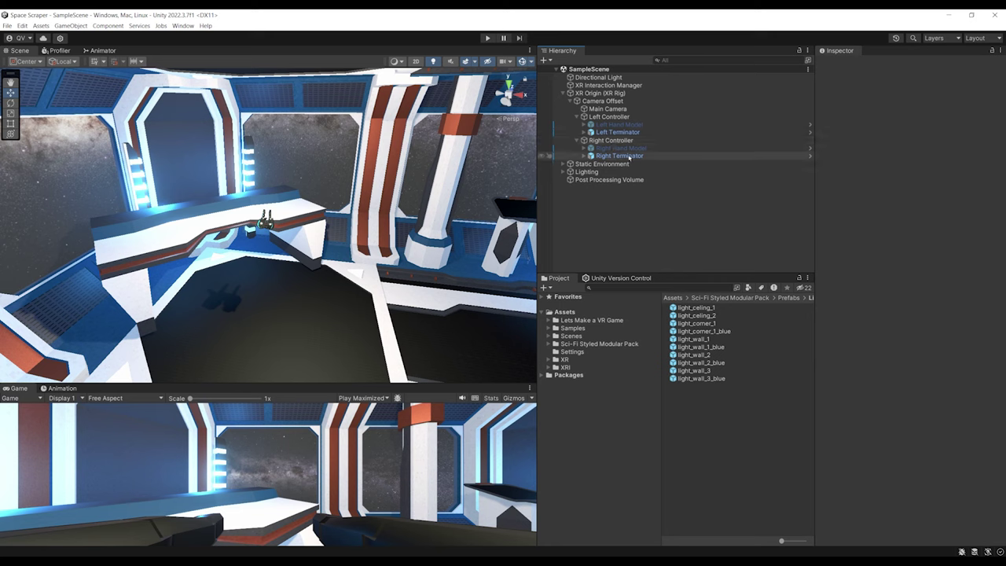
# Open the Interactors prefab folder in the XR Interaction Toolkit 2.4.3 Starter Assets samples
pyautogui.click(565, 359)
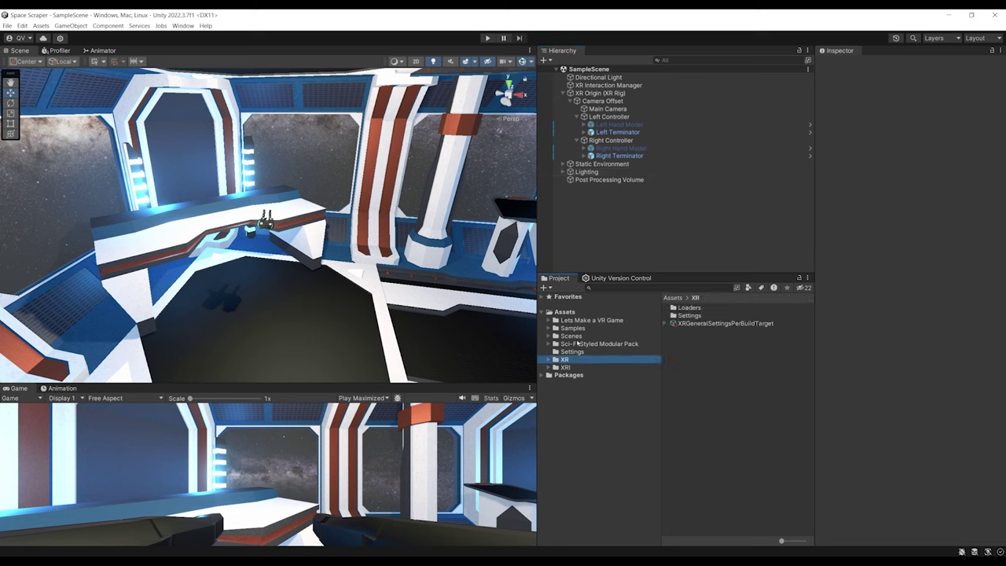
pyautogui.click(578, 328)
pyautogui.doubleClick(690, 309)
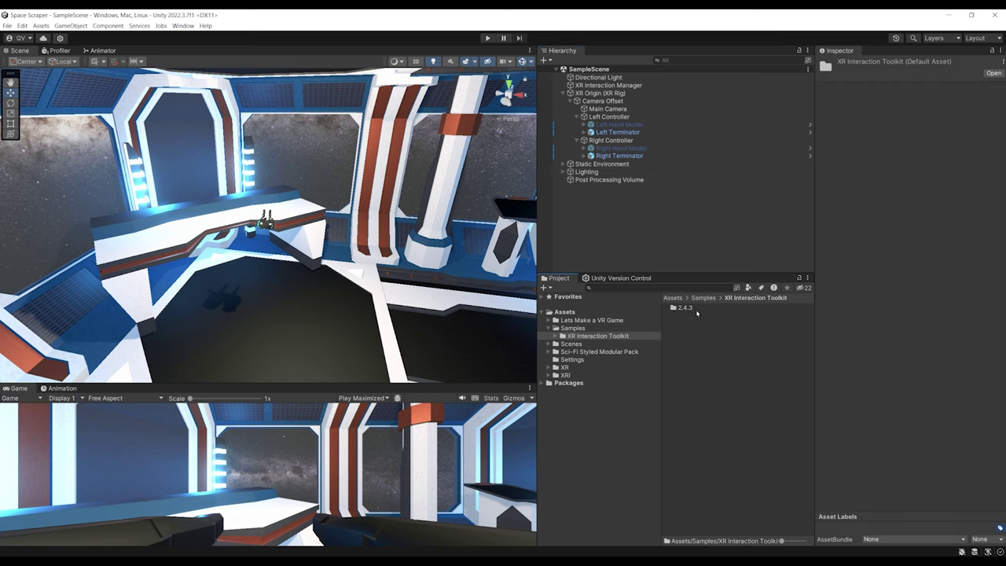
pyautogui.doubleClick(685, 308)
pyautogui.doubleClick(691, 307)
pyautogui.doubleClick(694, 340)
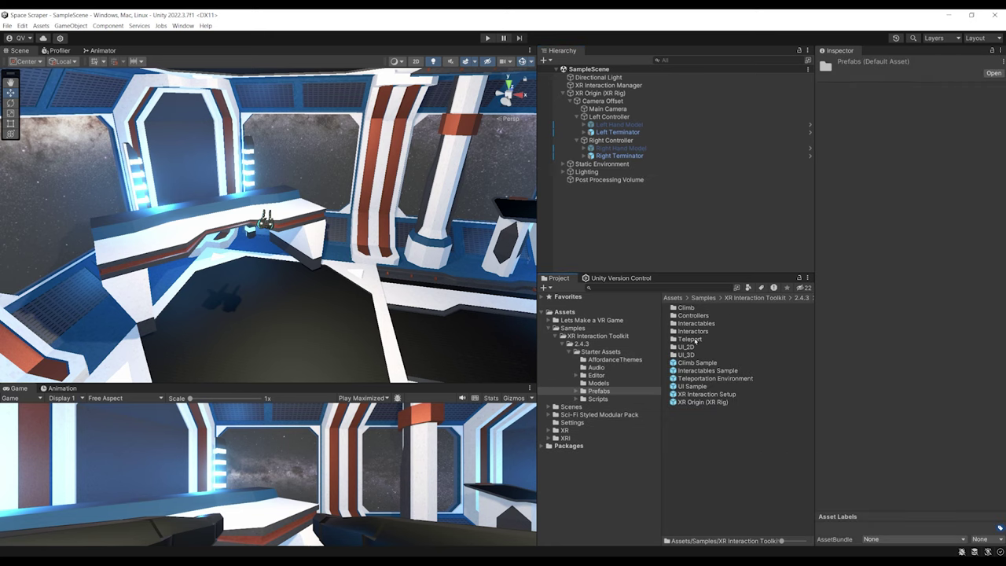
pyautogui.doubleClick(699, 332)
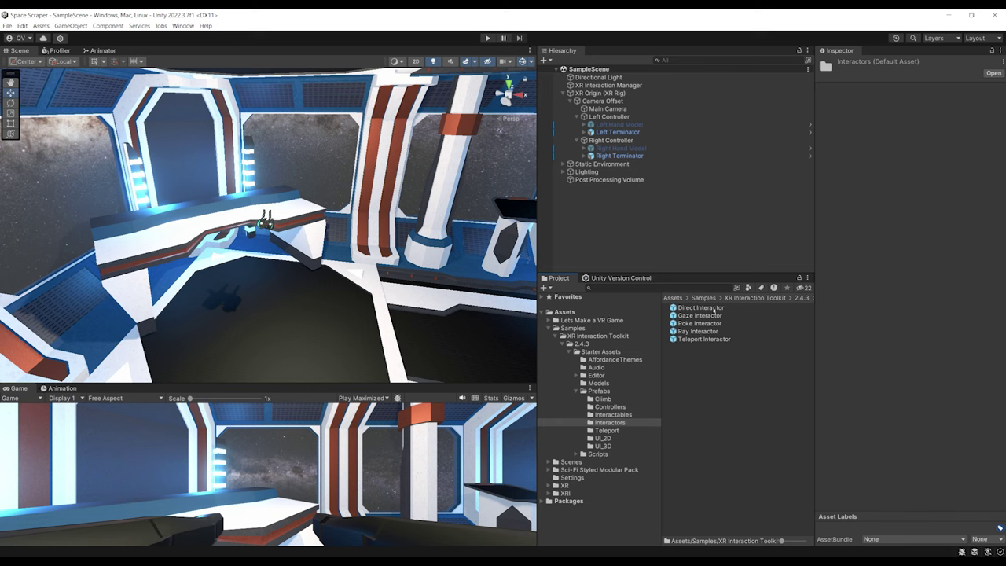
# Add the Direct Interactor prefab as a child of both the Left Controller and the Right Controller
pyautogui.click(704, 311)
pyautogui.moveTo(699, 303); pyautogui.dragTo(605, 122)
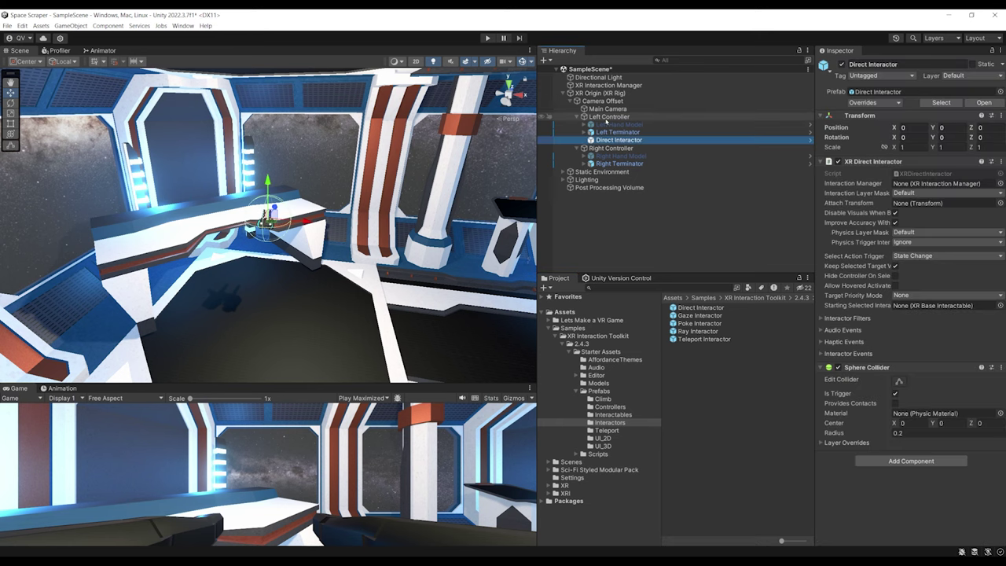
pyautogui.moveTo(695, 309); pyautogui.dragTo(635, 160)
# Rename the Left Controller's Direct Interactor to Left Direct Interactor
pyautogui.click(612, 139)
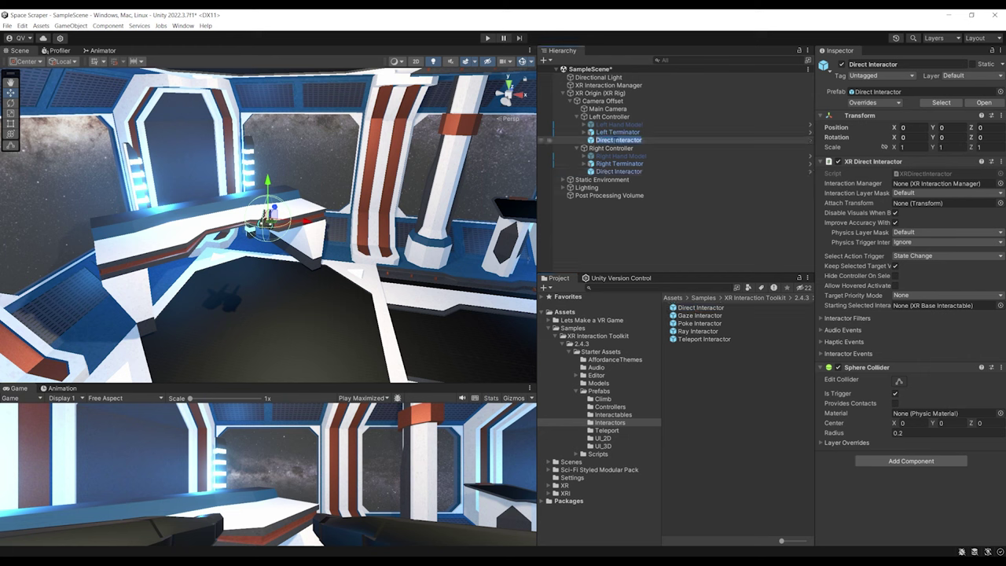
pyautogui.press('Home')
pyautogui.write('Left')
pyautogui.press('Return')
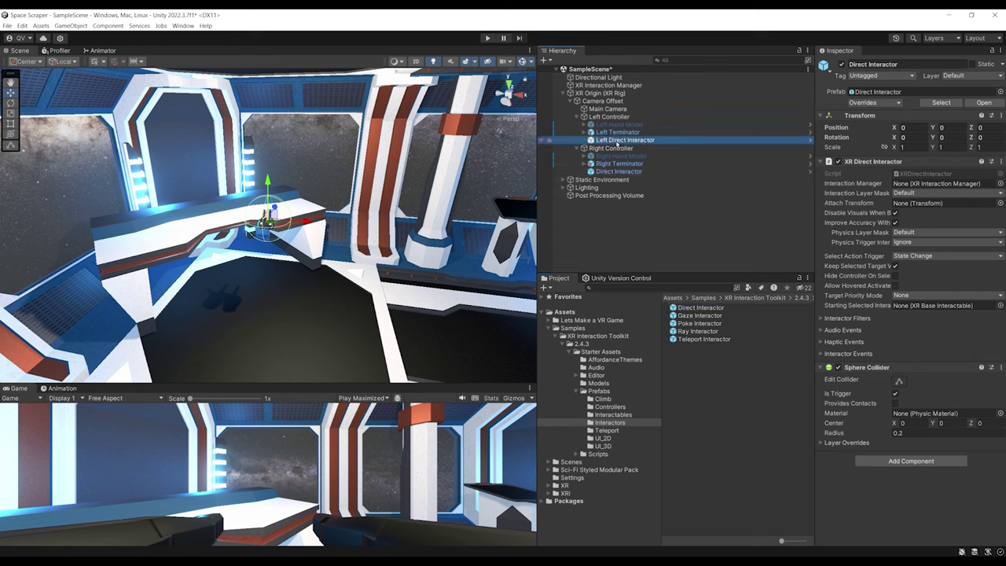
# Rename the Right Controller's Direct Interactor to Right Direct Interactor and save the scene
pyautogui.click(608, 171)
pyautogui.click(610, 179)
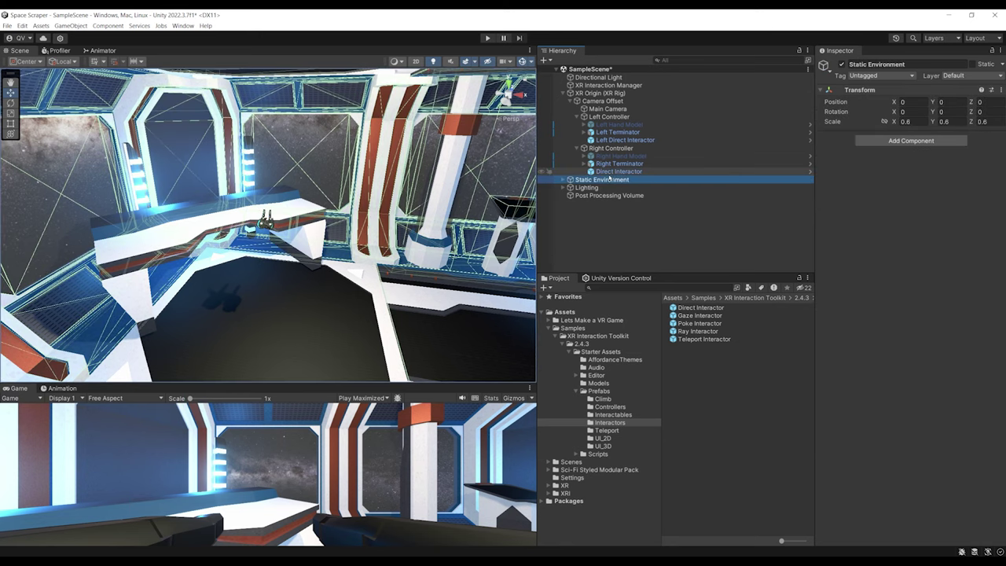
pyautogui.click(608, 171)
pyautogui.click(609, 171)
pyautogui.press('Home')
pyautogui.write('Right')
pyautogui.press('Return')
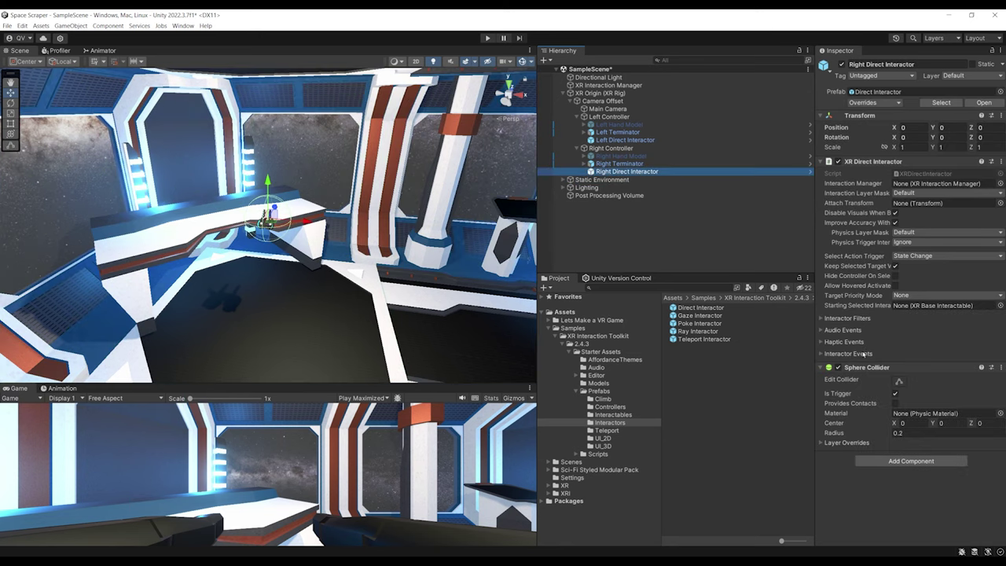
pyautogui.hotkey('ctrl', 's')
# Examine the Right Direct Interactor's sphere collider around the hand models from several angles
pyautogui.keyDown('alt'); pyautogui.moveTo(362, 178); pyautogui.dragTo(345, 324); pyautogui.keyUp('alt')
pyautogui.keyDown('alt'); pyautogui.scroll(5, 268, 188); pyautogui.keyUp('alt')
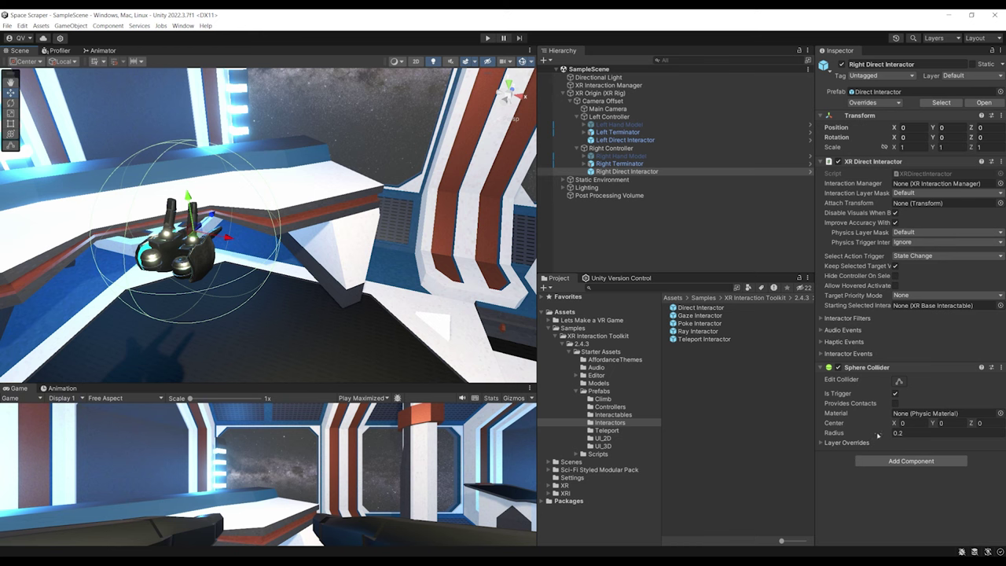
pyautogui.keyDown('alt'); pyautogui.moveTo(353, 228); pyautogui.dragTo(165, 213); pyautogui.keyUp('alt')
pyautogui.moveTo(236, 220); pyautogui.dragTo(165, 214, button='middle')
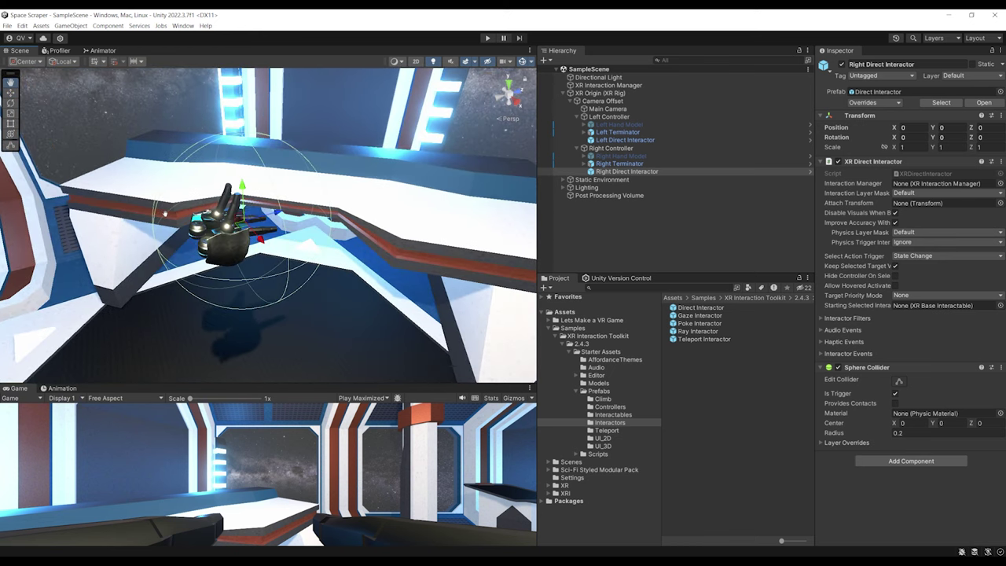
pyautogui.moveTo(165, 213); pyautogui.dragTo(200, 216, button='right')
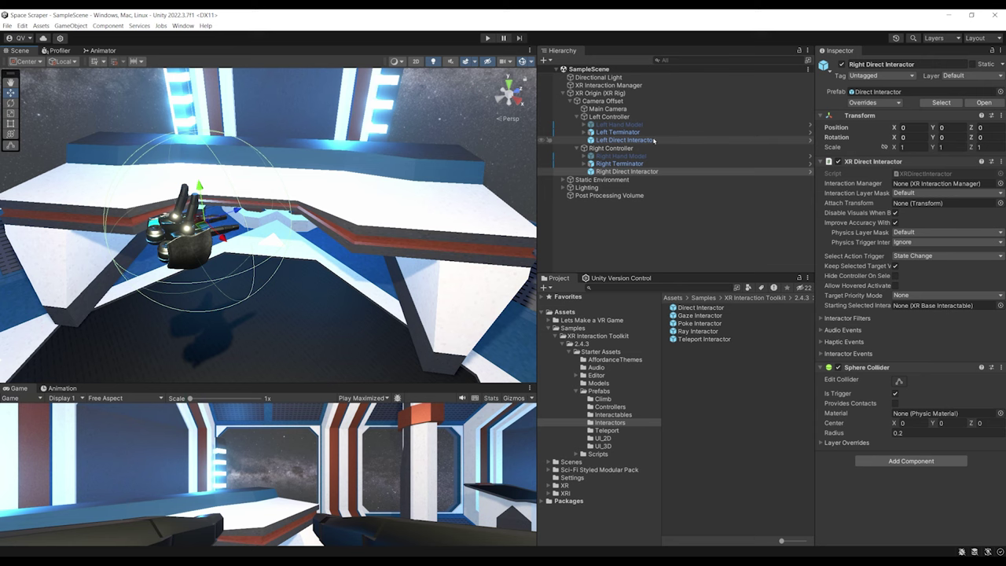
# Set the sphere collider radius of both the Left and Right Direct Interactors to 0.07
pyautogui.keyDown('ctrl'); pyautogui.click(625, 140); pyautogui.keyUp('ctrl')
pyautogui.moveTo(870, 432); pyautogui.dragTo(864, 434)
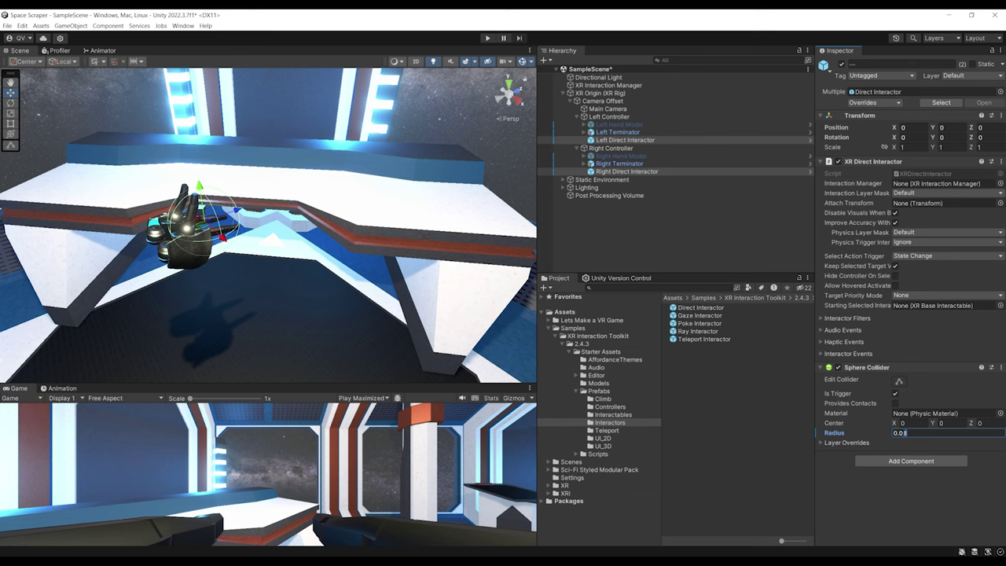
pyautogui.write('7')
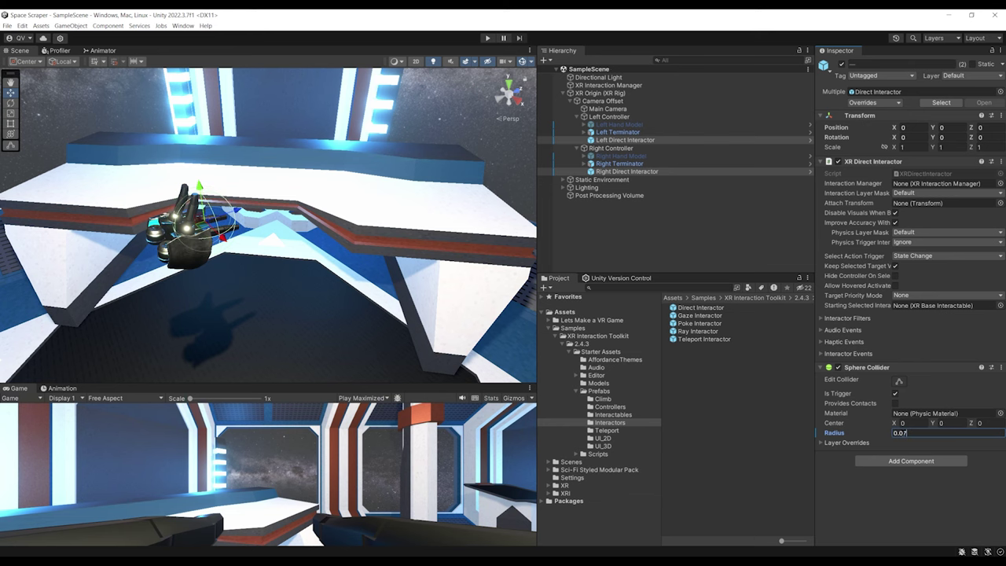
pyautogui.press('s')
pyautogui.moveTo(424, 213); pyautogui.dragTo(442, 168, button='right')
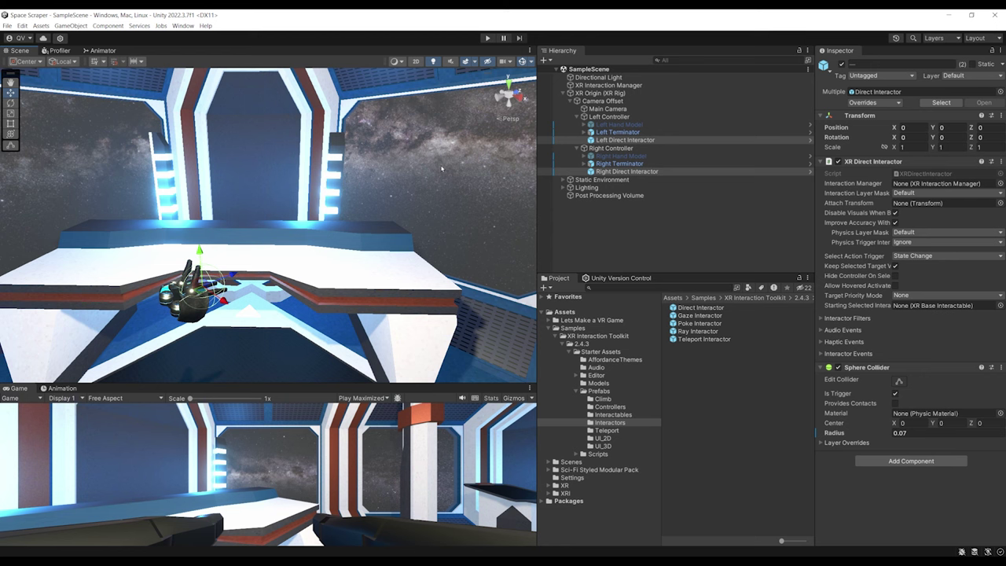
pyautogui.moveTo(238, 153); pyautogui.dragTo(239, 157, button='right')
pyautogui.press('a')
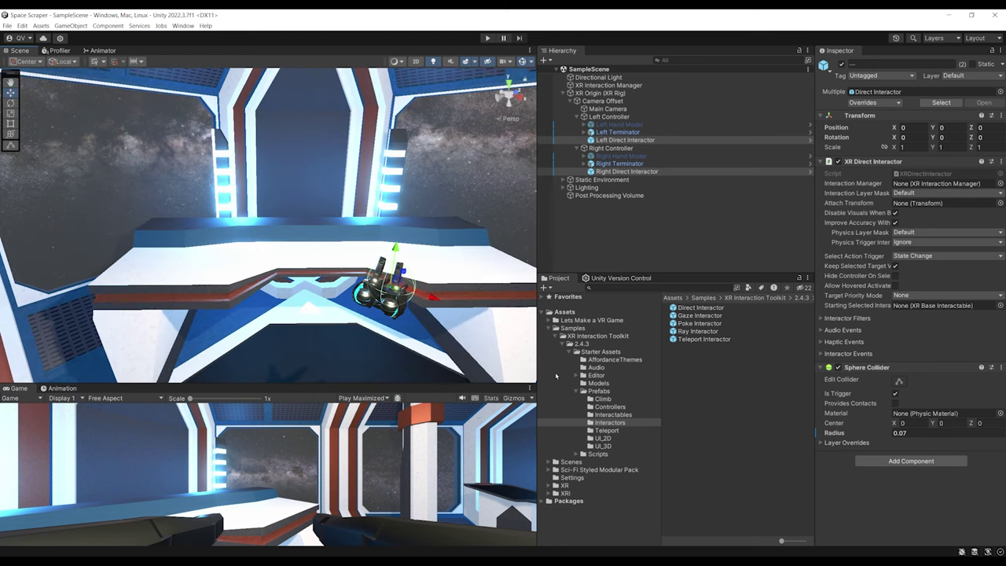
# Find the Cube_1x1_extended prefab in the Sci-Fi Styled Modular Pack's Extended Primitives folder and preview it
pyautogui.click(550, 331)
pyautogui.click(568, 346)
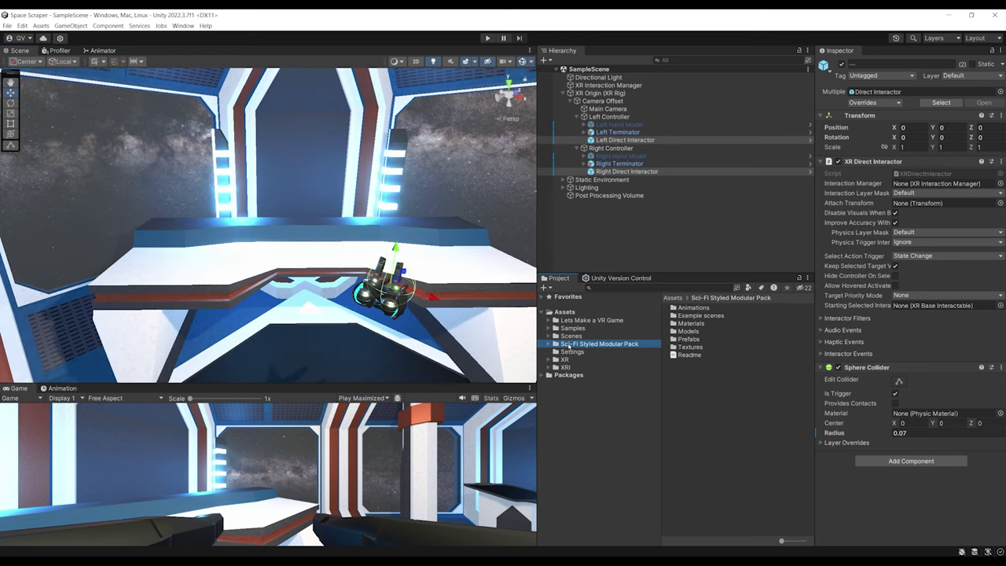
pyautogui.doubleClick(689, 339)
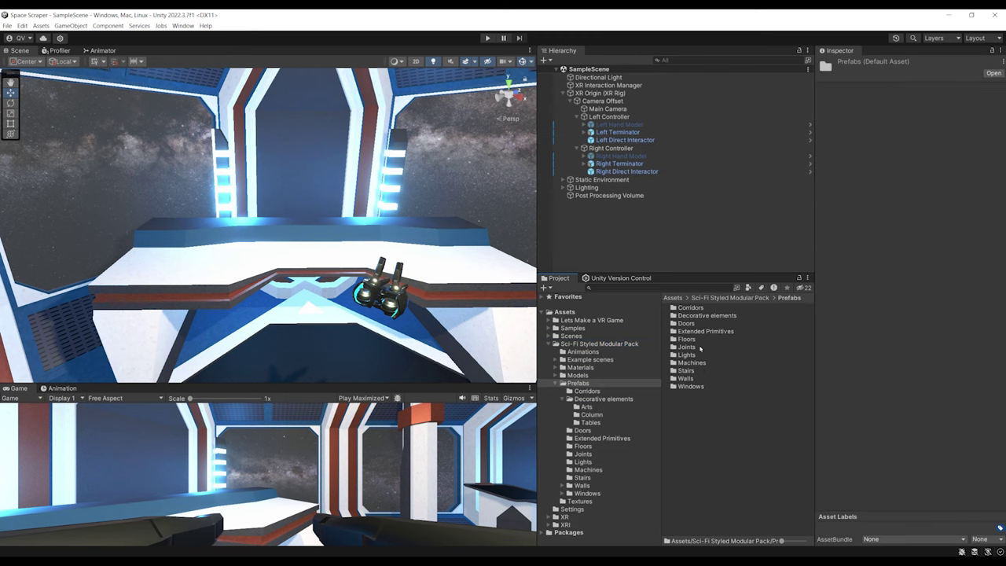
pyautogui.doubleClick(704, 331)
pyautogui.click(704, 307)
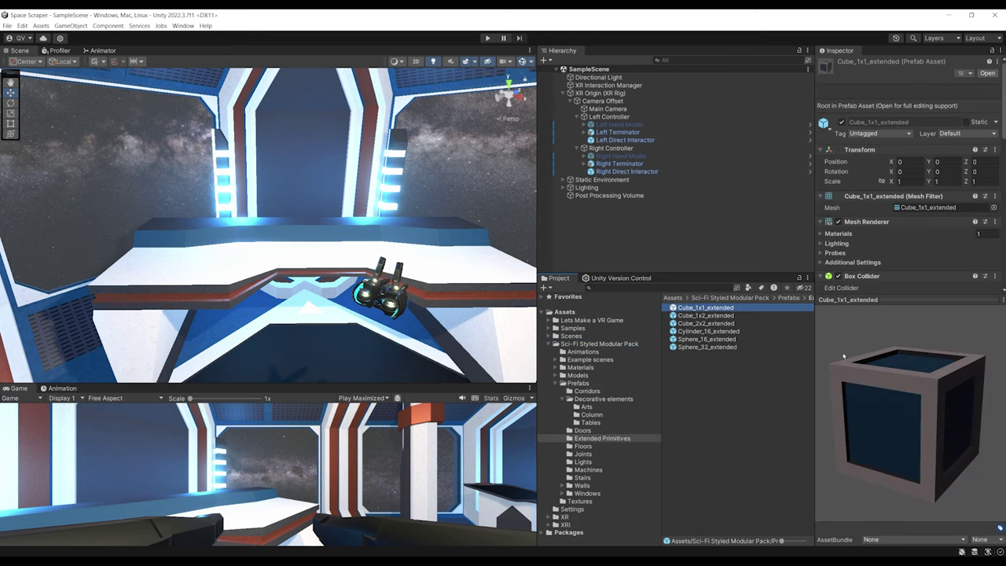
pyautogui.moveTo(843, 356); pyautogui.dragTo(783, 385)
# Place the Cube_1x1_extended prefab on the cockpit desk and scale it down uniformly to about 0.057
pyautogui.moveTo(259, 160); pyautogui.dragTo(294, 234, button='middle')
pyautogui.moveTo(294, 234); pyautogui.dragTo(338, 275, button='right')
pyautogui.moveTo(703, 309); pyautogui.dragTo(325, 253)
pyautogui.press('r')
pyautogui.moveTo(325, 90); pyautogui.dragTo(255, 254)
pyautogui.press('w')
pyautogui.press('r')
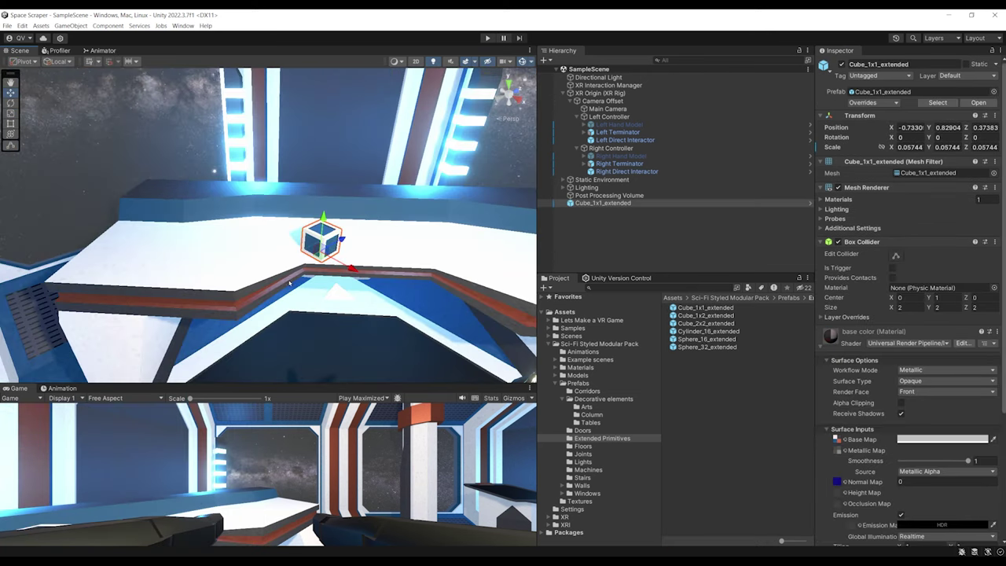
pyautogui.moveTo(371, 266); pyautogui.dragTo(307, 248, button='middle')
pyautogui.scroll(3, 307, 248)
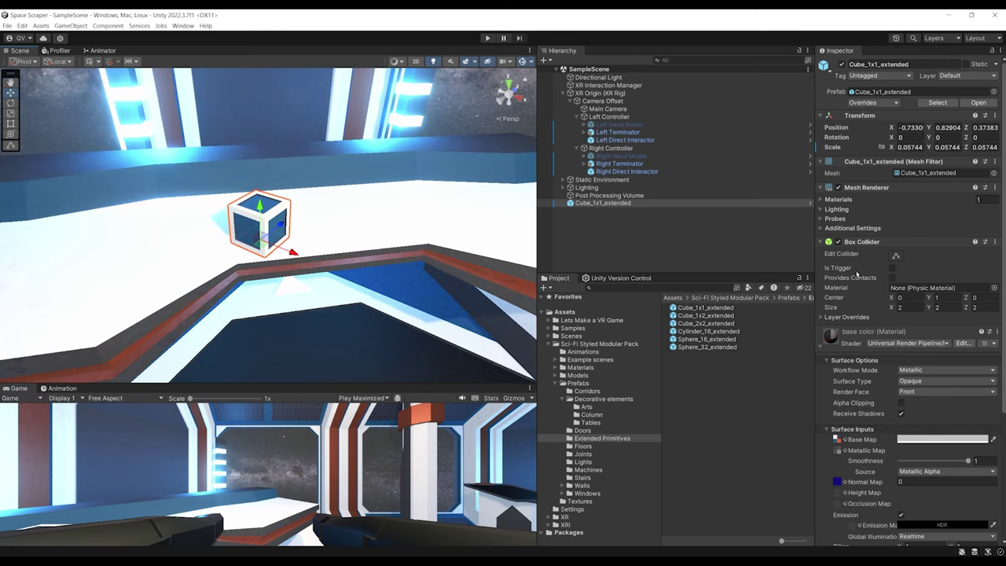
# Add an XR Grab Interactable component to the cube on the desk
pyautogui.click(848, 344)
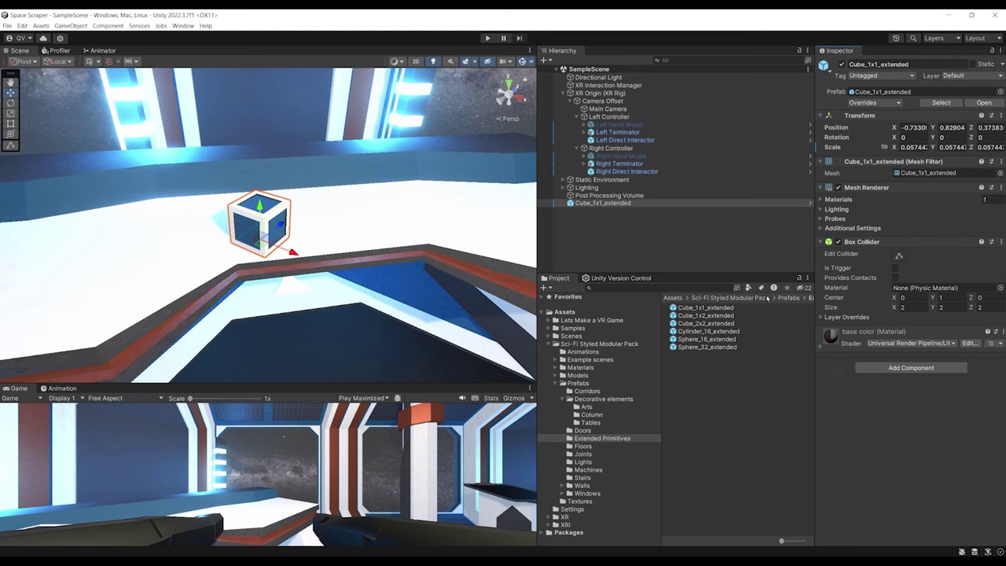
pyautogui.click(911, 368)
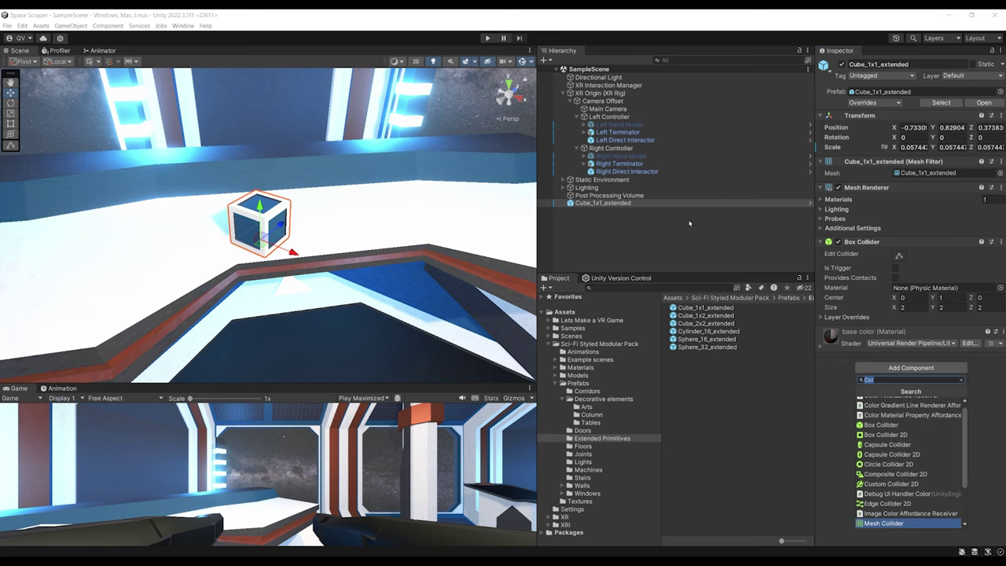
pyautogui.write('XRGra')
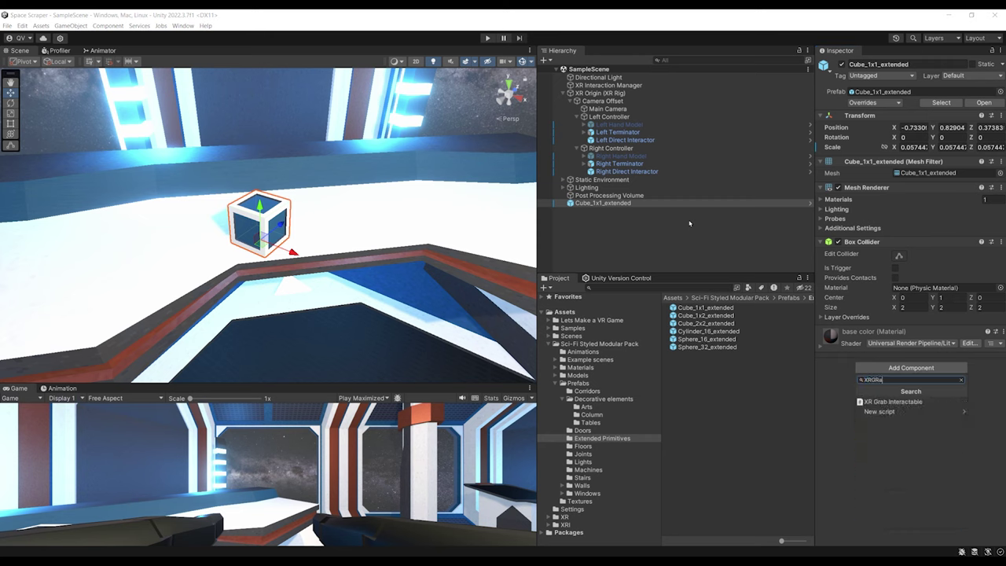
pyautogui.write('b')
pyautogui.press('Down')
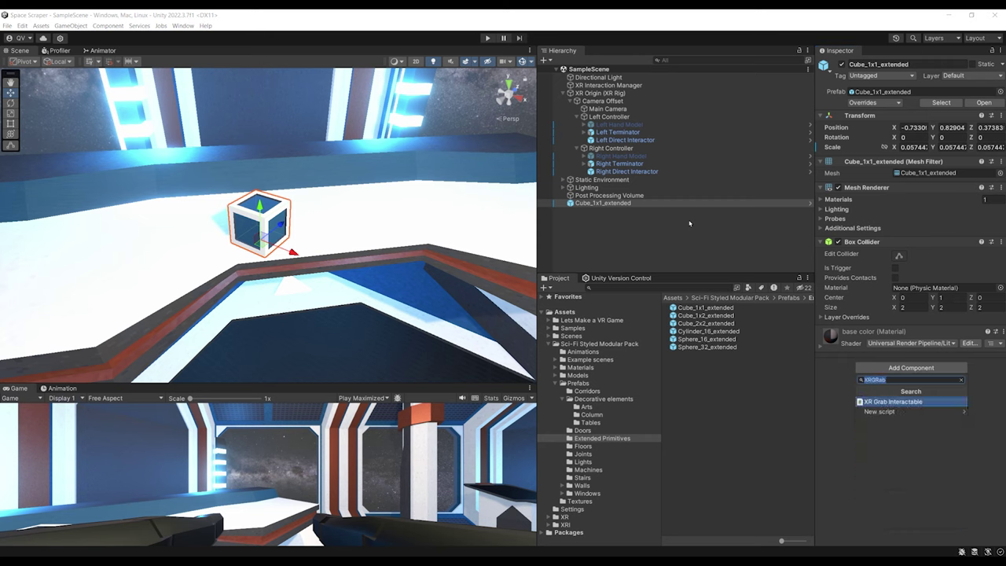
pyautogui.press('Return')
pyautogui.scroll(-5, 941, 450)
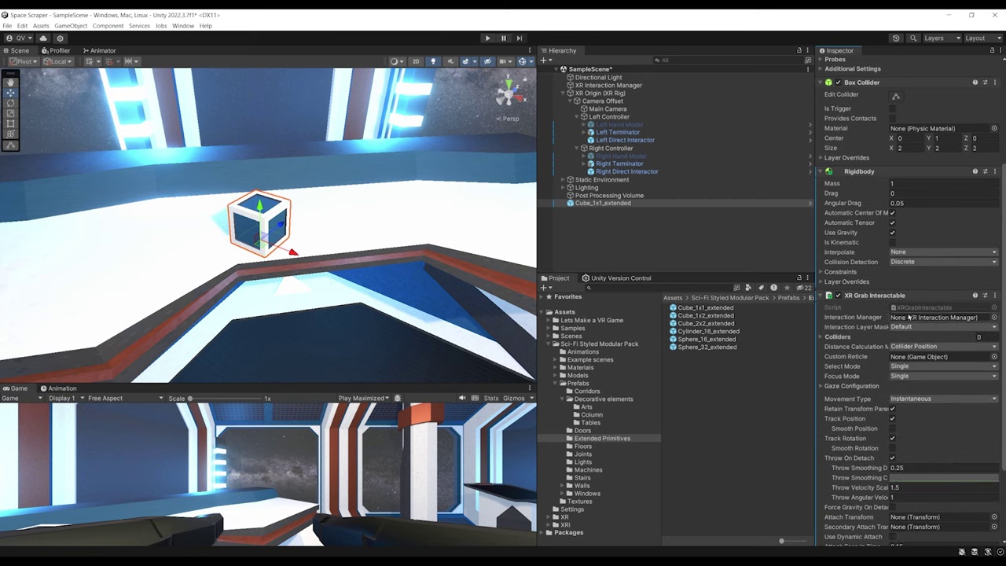
pyautogui.scroll(-3, 886, 413)
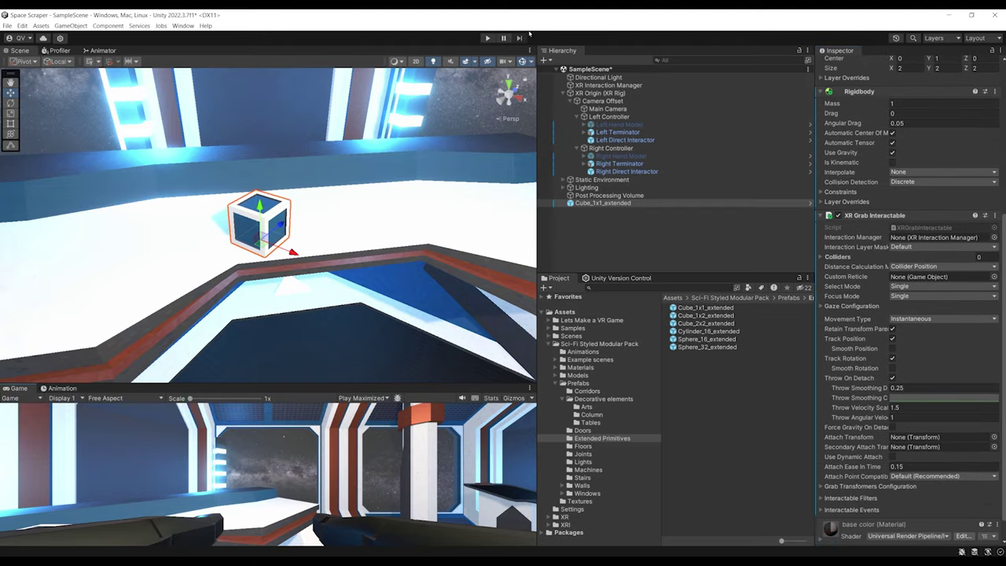
# Run the scene in play mode to test grabbing the cube with the VR hands
pyautogui.hotkey('ctrl', 'p')
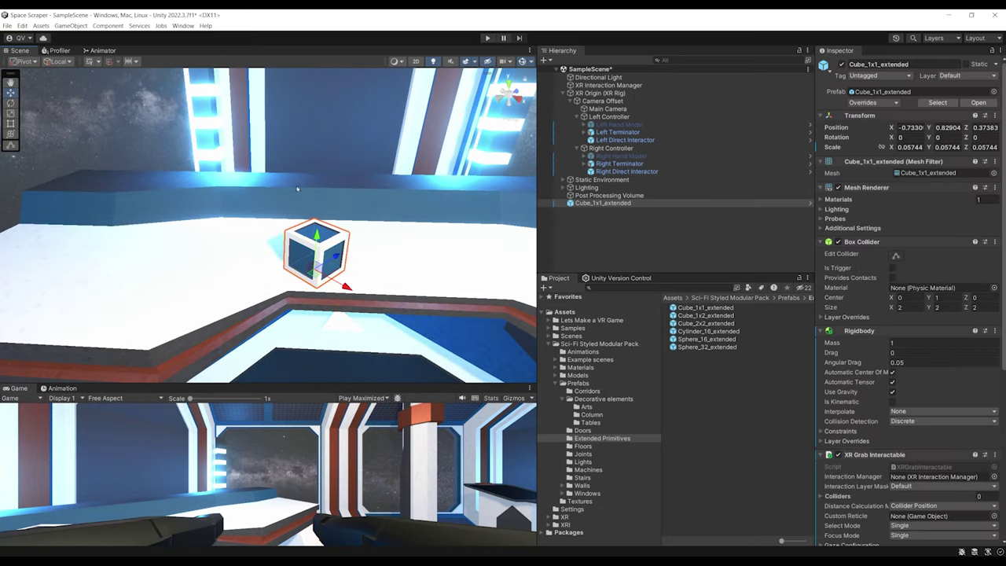
pyautogui.moveTo(299, 196); pyautogui.dragTo(323, 186, button='right')
pyautogui.press('f')
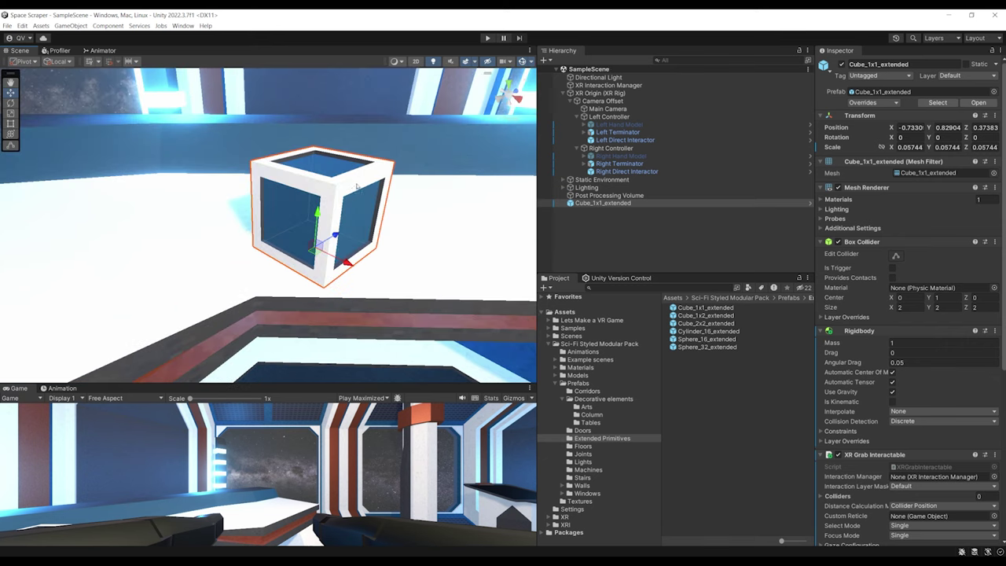
# Enable Use Dynamic Attach on the cube's XR Grab Interactable and play-test the grab
pyautogui.scroll(-5, 950, 383)
pyautogui.scroll(-3, 950, 383)
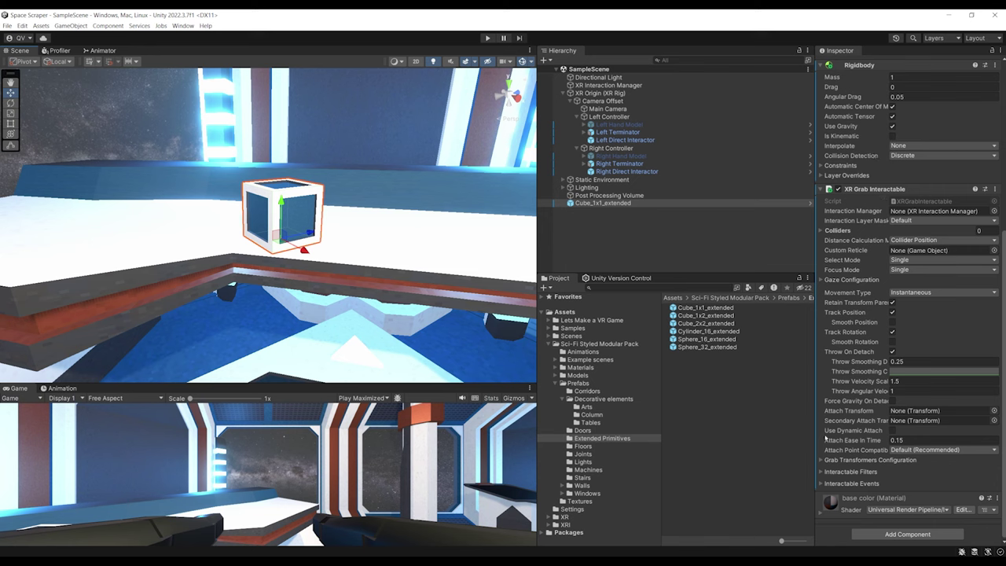
pyautogui.moveTo(815, 431); pyautogui.dragTo(776, 431)
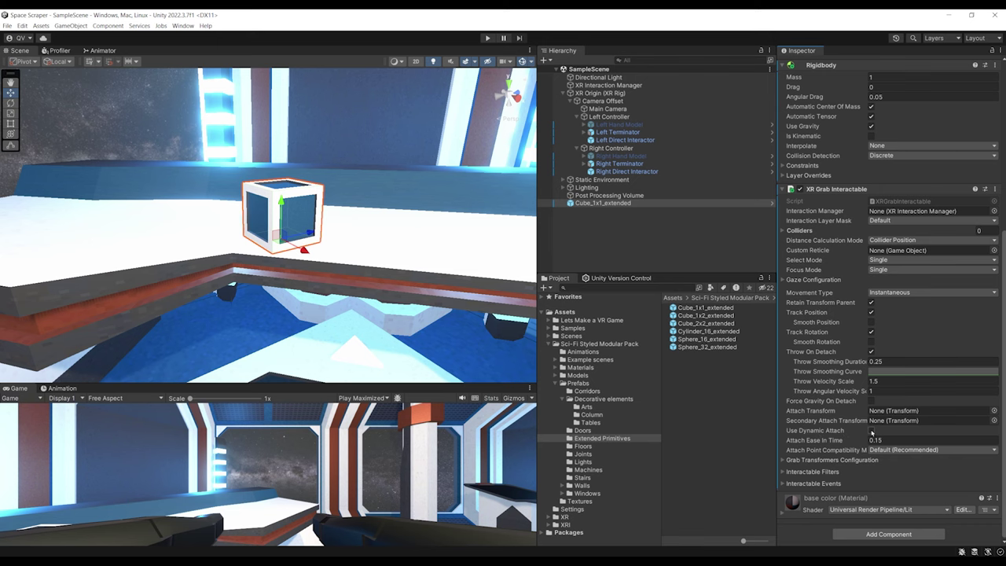
pyautogui.click(871, 431)
pyautogui.keyDown('alt'); pyautogui.moveTo(385, 292); pyautogui.dragTo(414, 290); pyautogui.keyUp('alt')
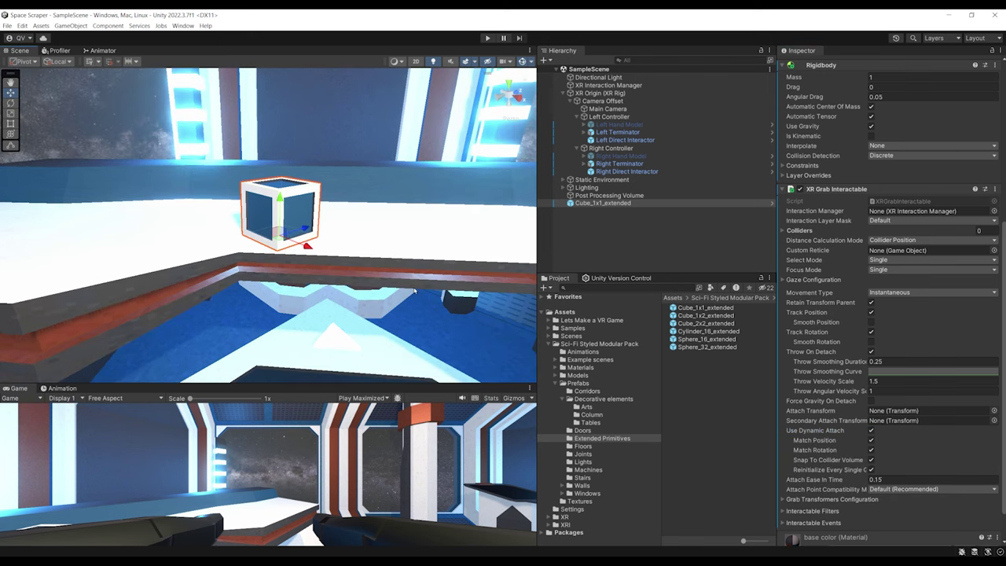
pyautogui.moveTo(355, 211); pyautogui.dragTo(276, 214, button='middle')
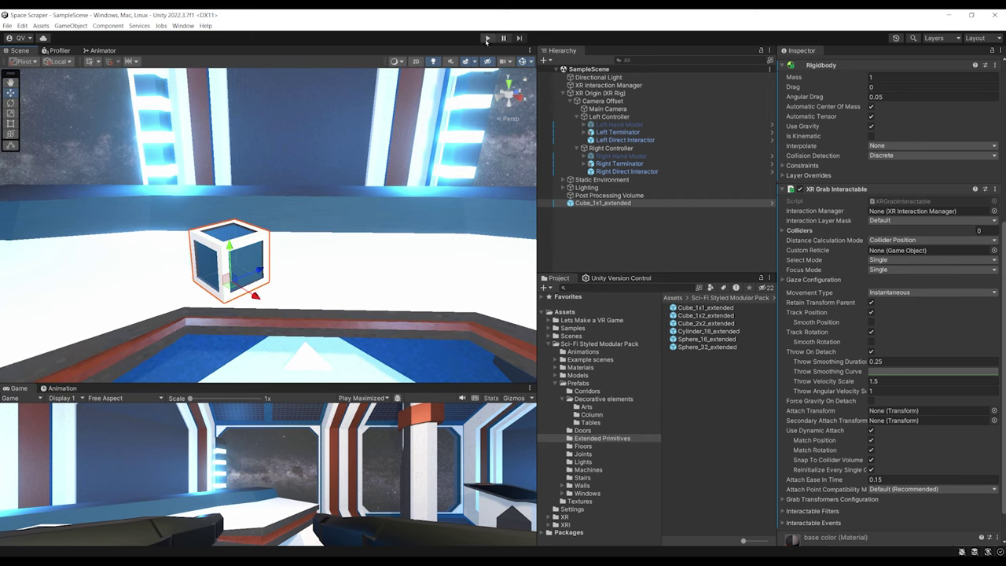
pyautogui.click(487, 38)
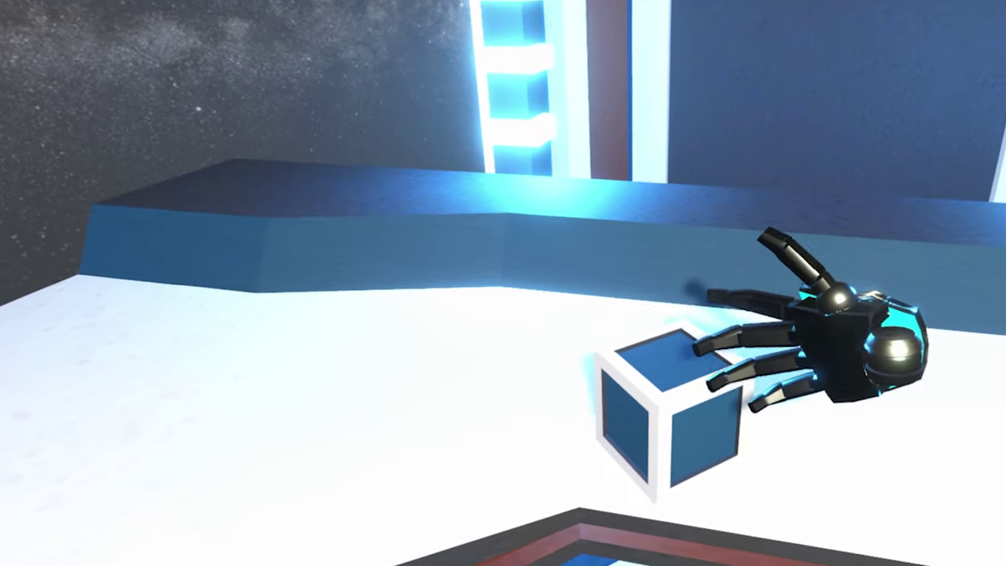
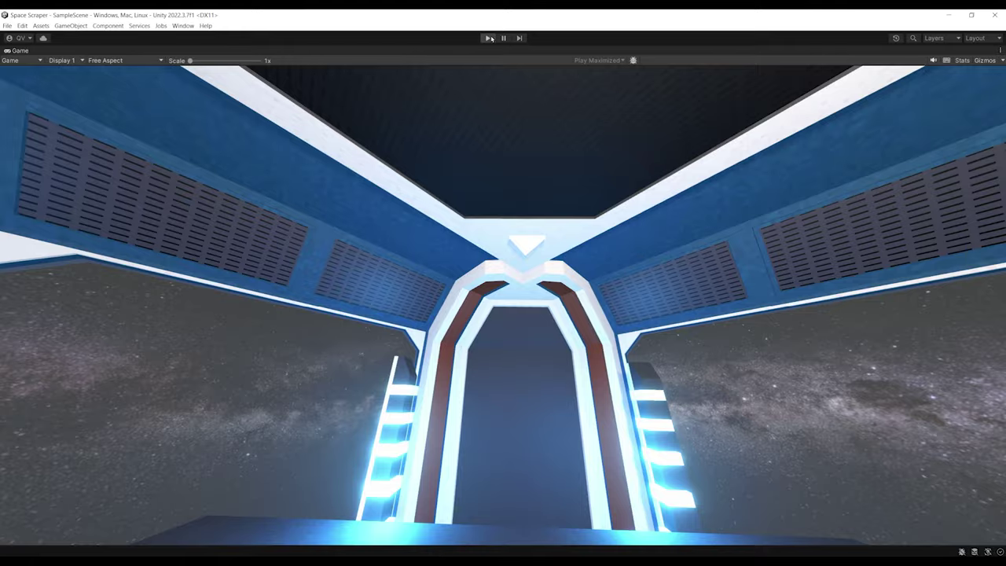
pyautogui.click(488, 38)
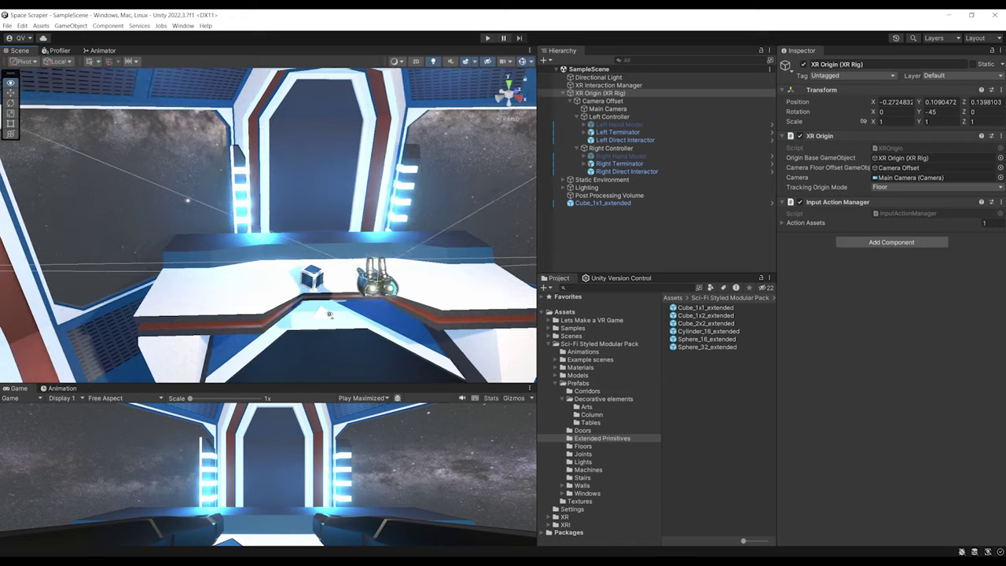
# Set the Movement Type of the cube's XR Grab Interactable to Velocity Tracking and save the scene
pyautogui.press('w')
pyautogui.moveTo(329, 315); pyautogui.dragTo(321, 285, button='right')
pyautogui.press('s')
pyautogui.click(320, 279)
pyautogui.scroll(-8, 920, 408)
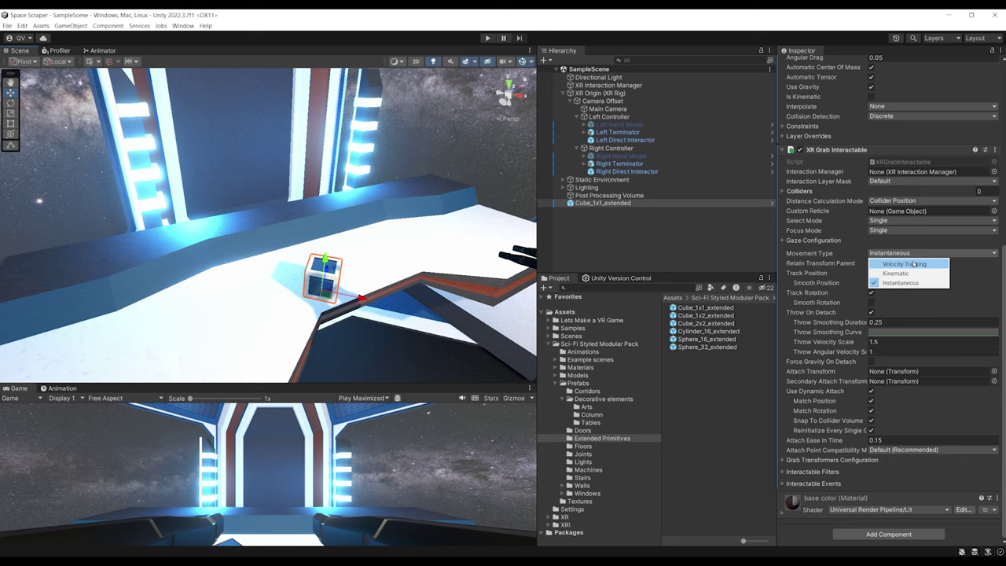
pyautogui.hotkey('ctrl', 's')
# Play-test the scene to check how the cube behaves when grabbed with velocity tracking
pyautogui.keyDown('alt'); pyautogui.moveTo(471, 224); pyautogui.dragTo(432, 224); pyautogui.keyUp('alt')
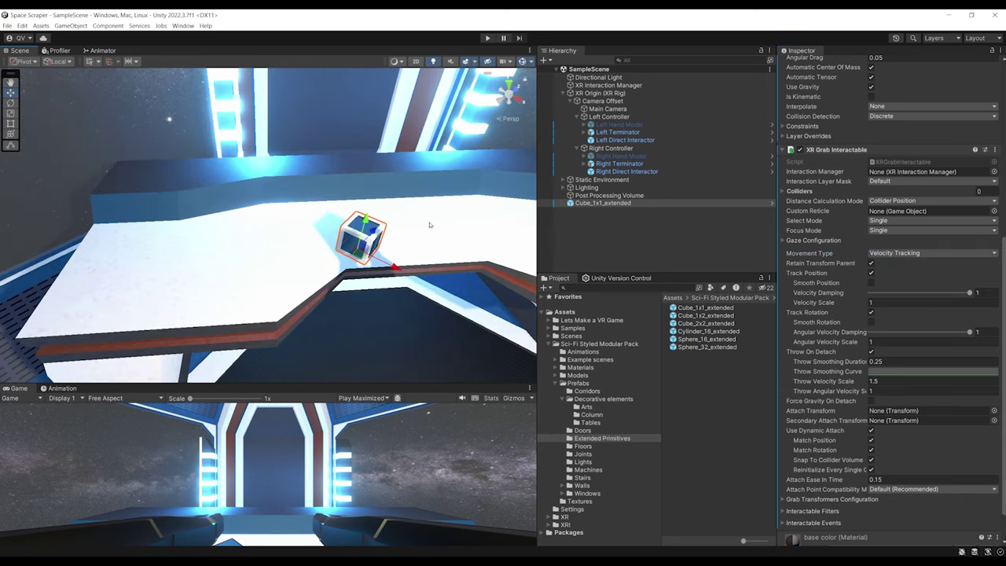
pyautogui.moveTo(412, 232); pyautogui.dragTo(368, 229, button='middle')
pyautogui.moveTo(368, 229); pyautogui.dragTo(382, 249, button='right')
pyautogui.hotkey('ctrl', 'p')
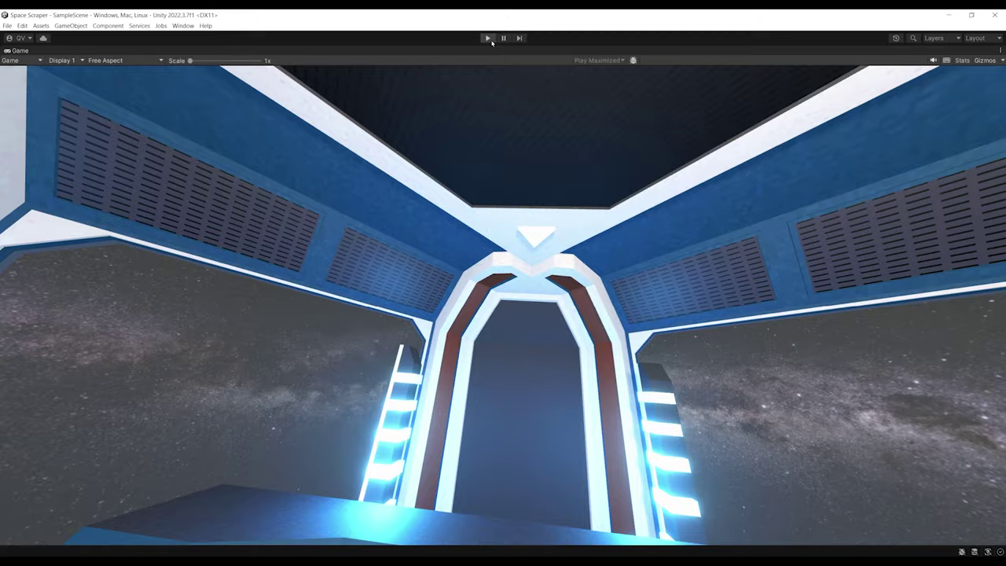
pyautogui.click(487, 38)
# Set the Collision Detection of the cube's Rigidbody to Continuous
pyautogui.keyDown('alt'); pyautogui.moveTo(384, 227); pyautogui.dragTo(409, 228); pyautogui.keyUp('alt')
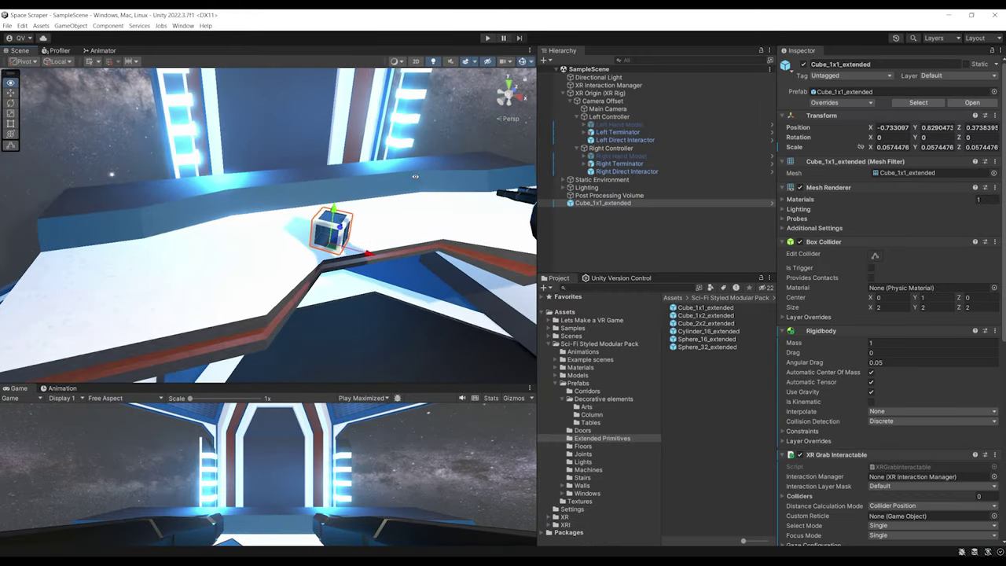
pyautogui.scroll(3, 354, 232)
pyautogui.scroll(-4, 902, 420)
pyautogui.scroll(3, 882, 336)
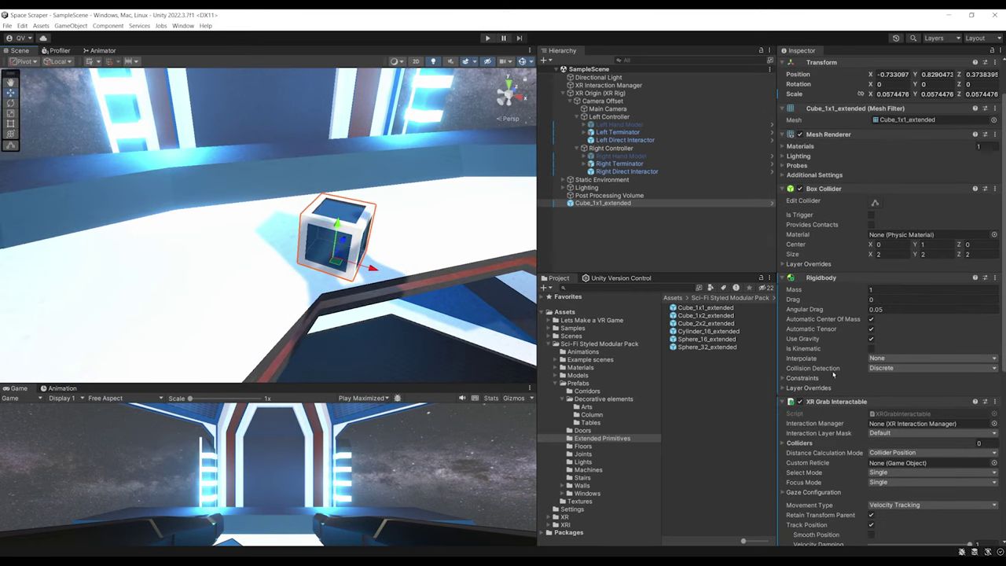
pyautogui.click(903, 368)
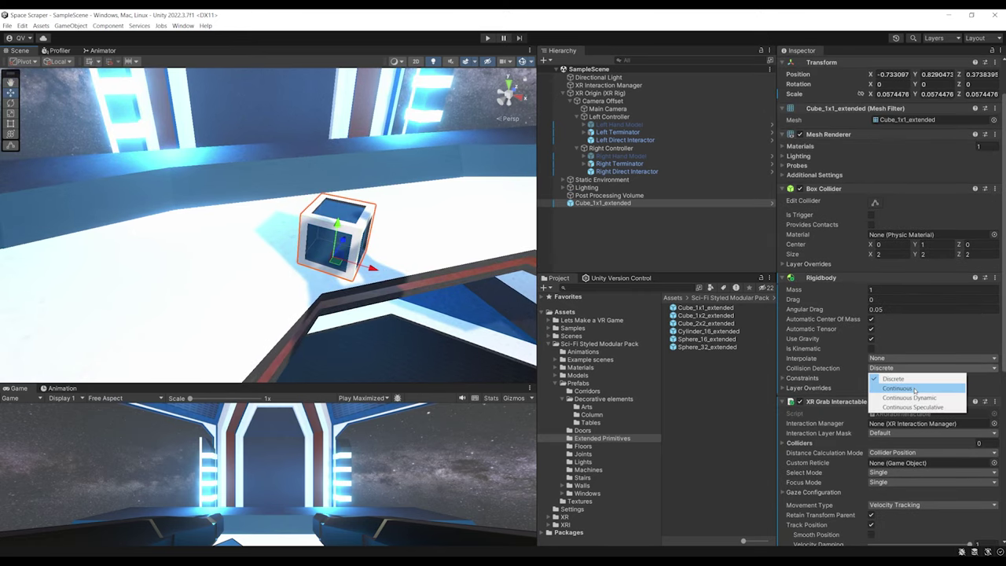
pyautogui.click(897, 388)
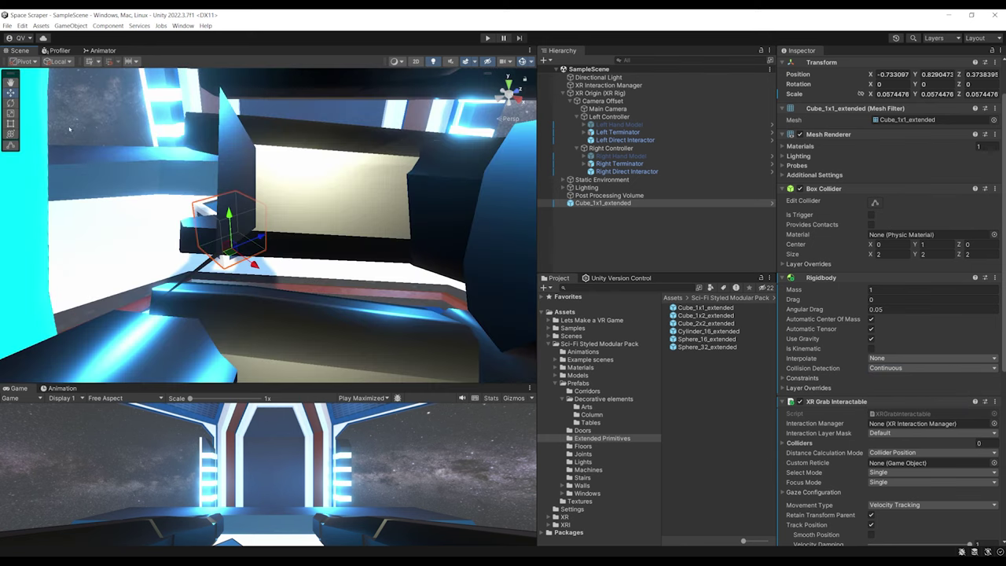
# Open the project's Time settings and select the Fixed Timestep value for editing
pyautogui.moveTo(69, 129)
pyautogui.keyDown('alt'); pyautogui.mouseDown()
pyautogui.moveTo(139, 146)
pyautogui.moveTo(102, 138)
pyautogui.moveTo(71, 110)
pyautogui.mouseUp(); pyautogui.keyUp('alt')
pyautogui.click(25, 27)
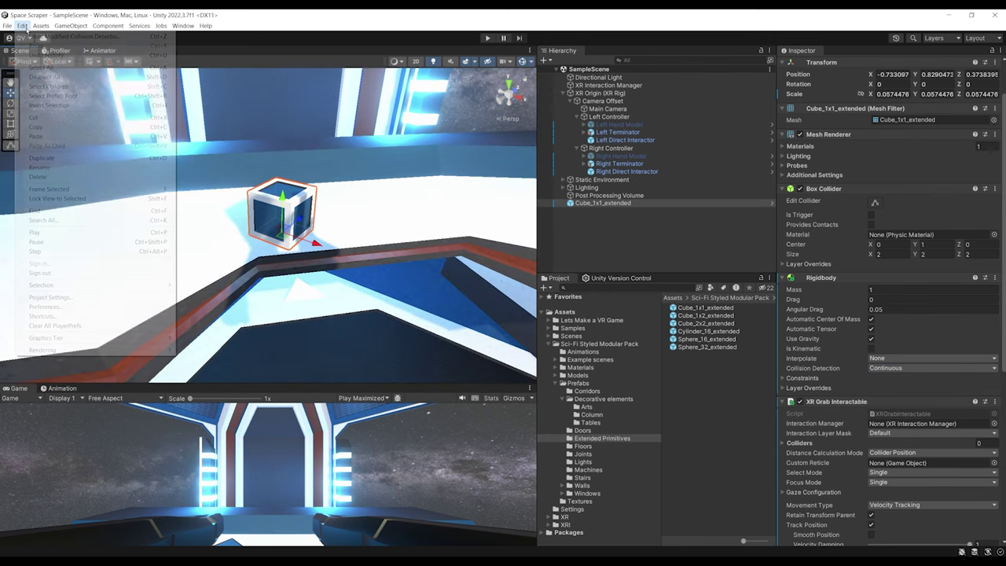
pyautogui.click(49, 297)
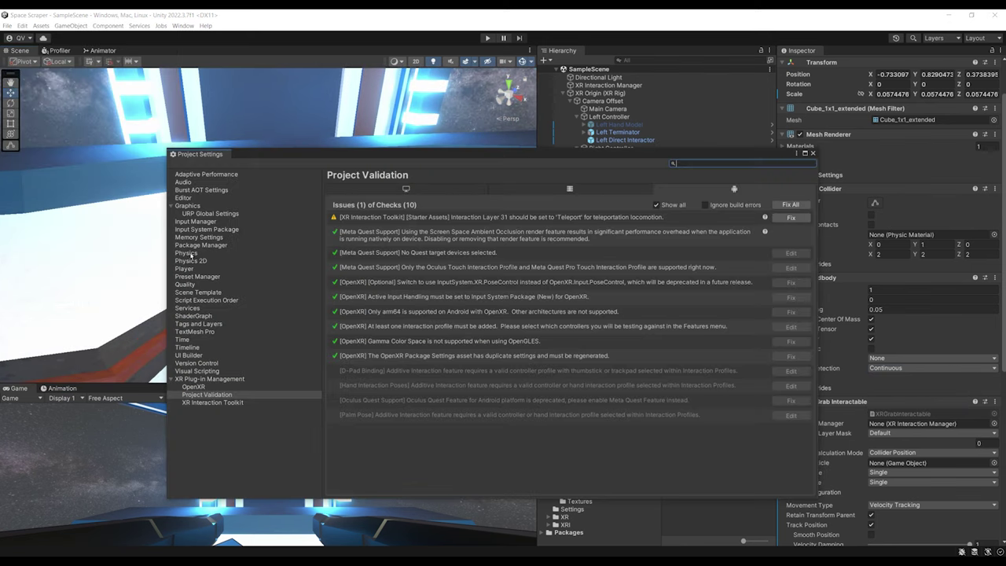
pyautogui.click(182, 340)
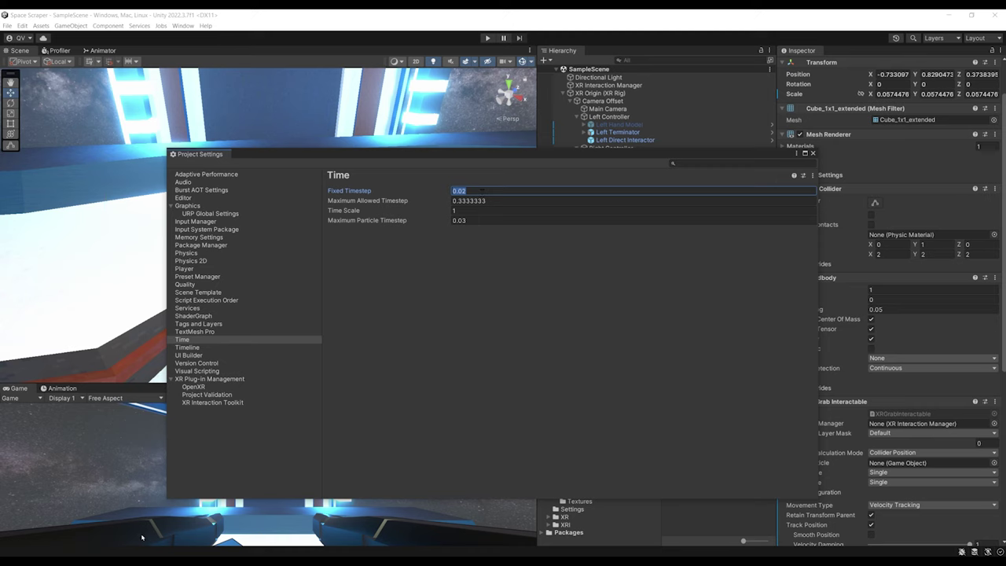
pyautogui.moveTo(417, 192)
# In the project's Physics settings, set Default Solver Iterations to 15 and Solver Type to Temporal Gauss Seidel
pyautogui.click(189, 253)
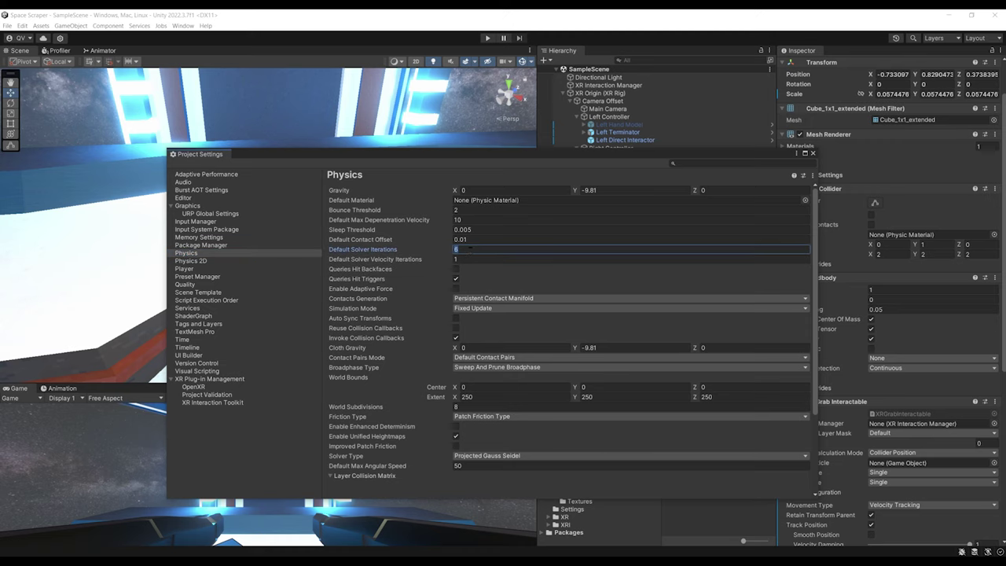
pyautogui.scroll(-3, 382, 397)
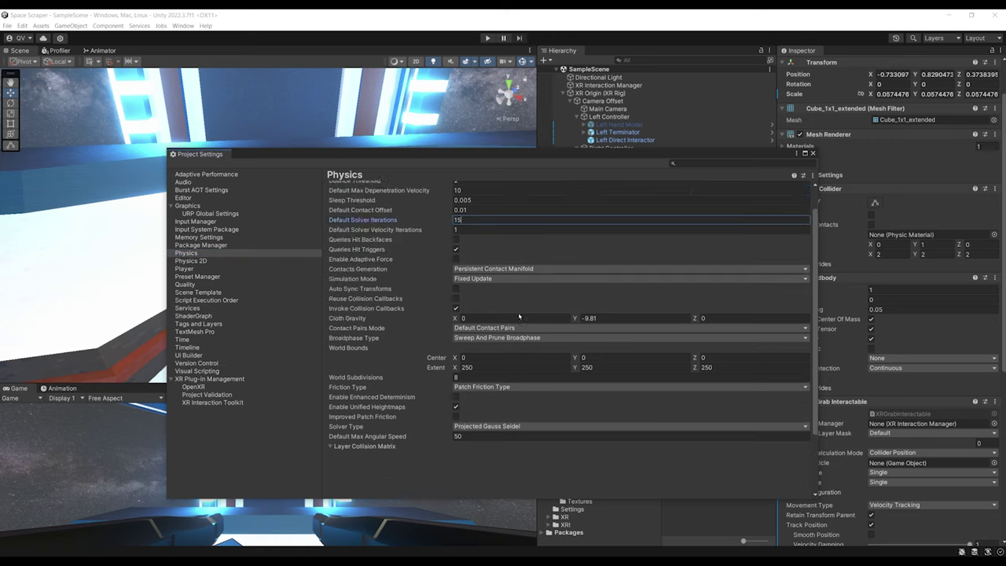
pyautogui.click(488, 397)
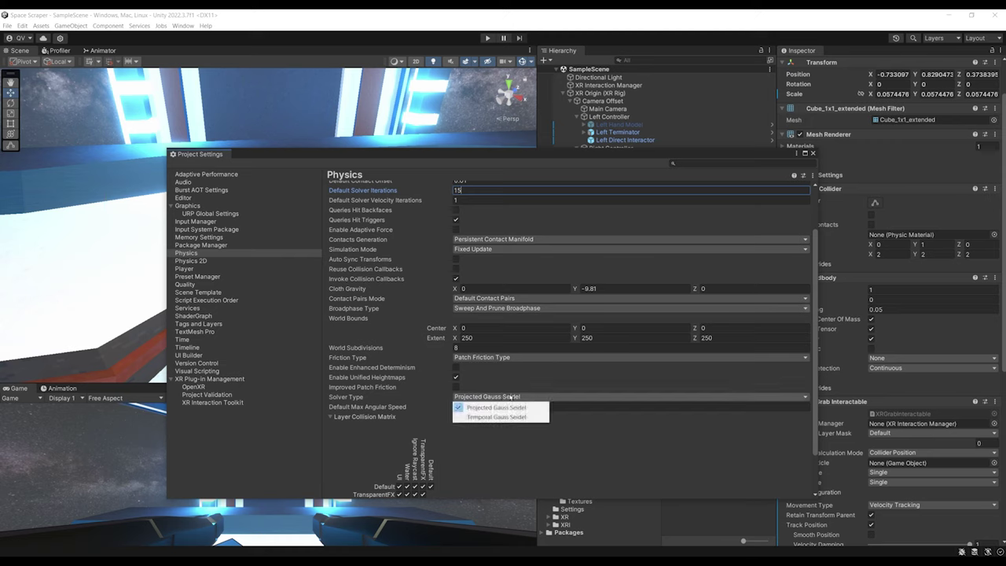
pyautogui.click(496, 417)
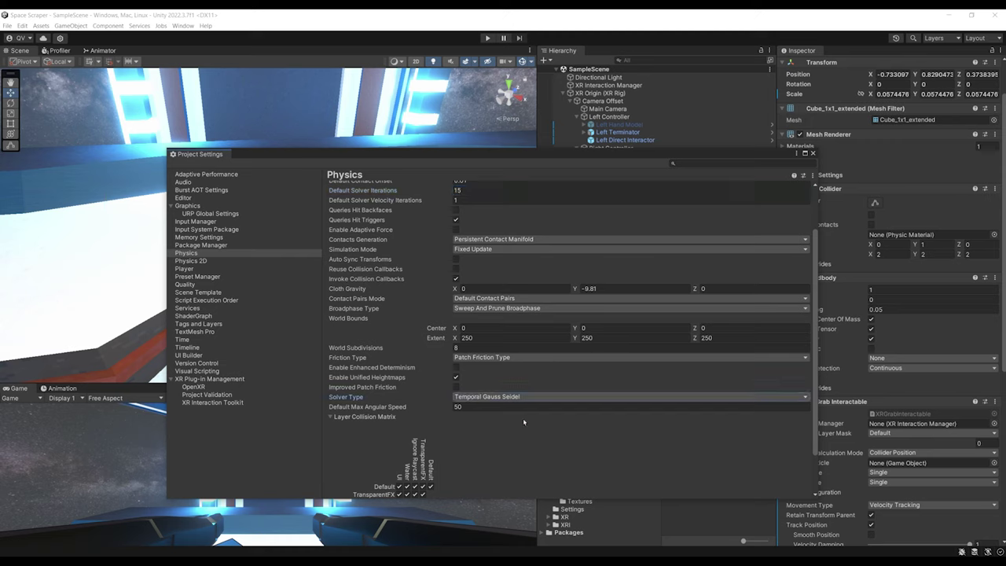
pyautogui.scroll(1, 504, 438)
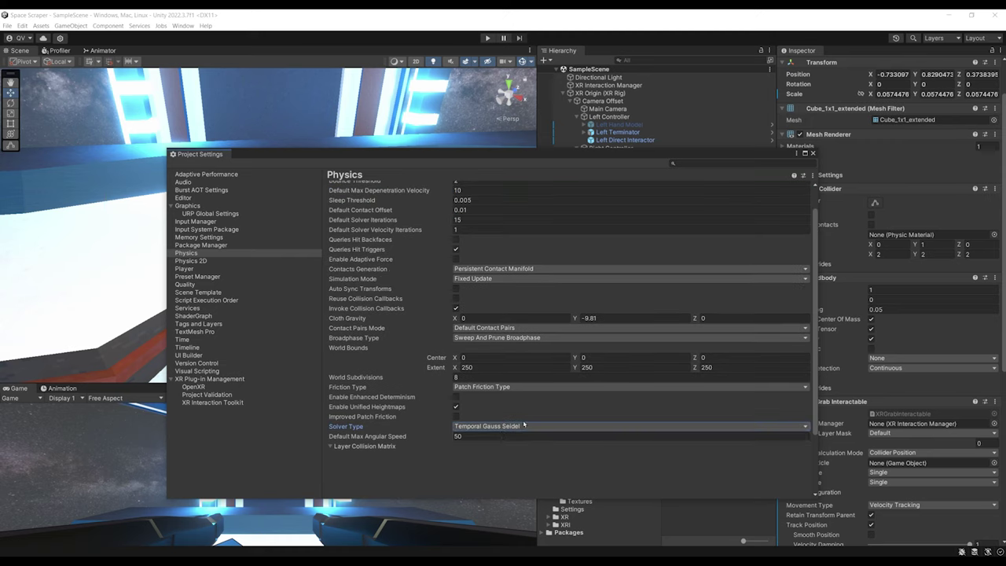
pyautogui.scroll(1, 525, 422)
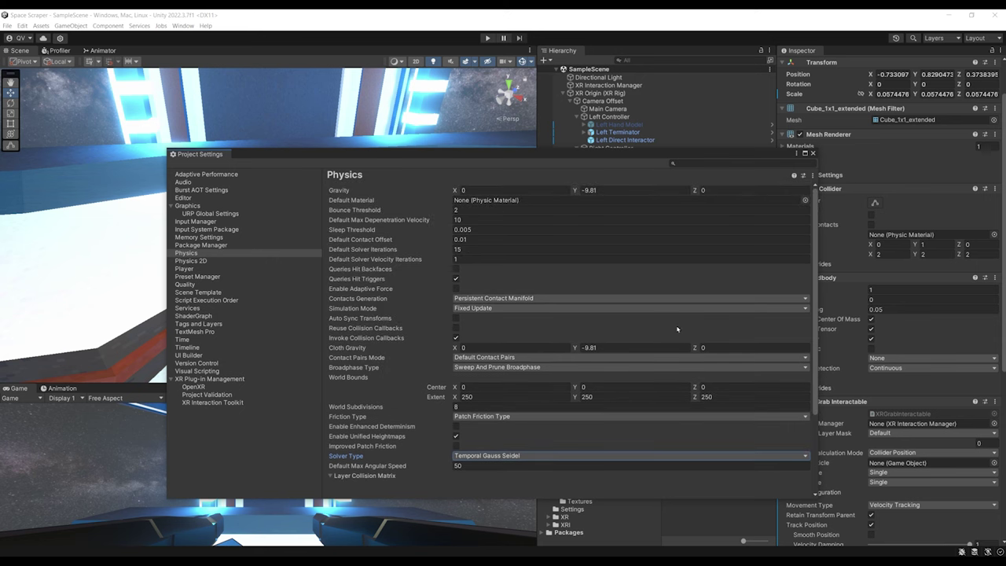
pyautogui.click(812, 154)
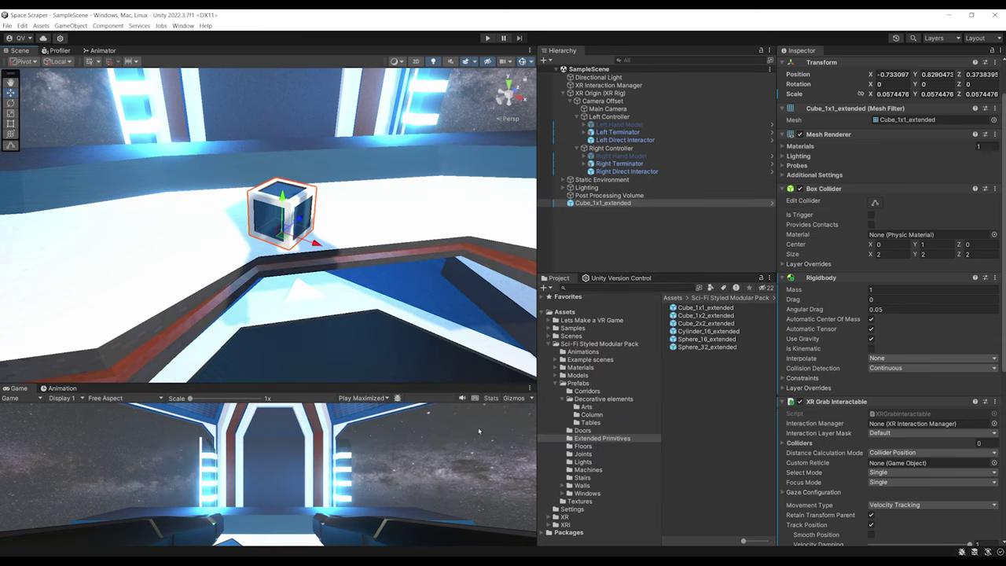
# Play-test the scene to check cube grabbing with the adjusted physics settings
pyautogui.click(488, 38)
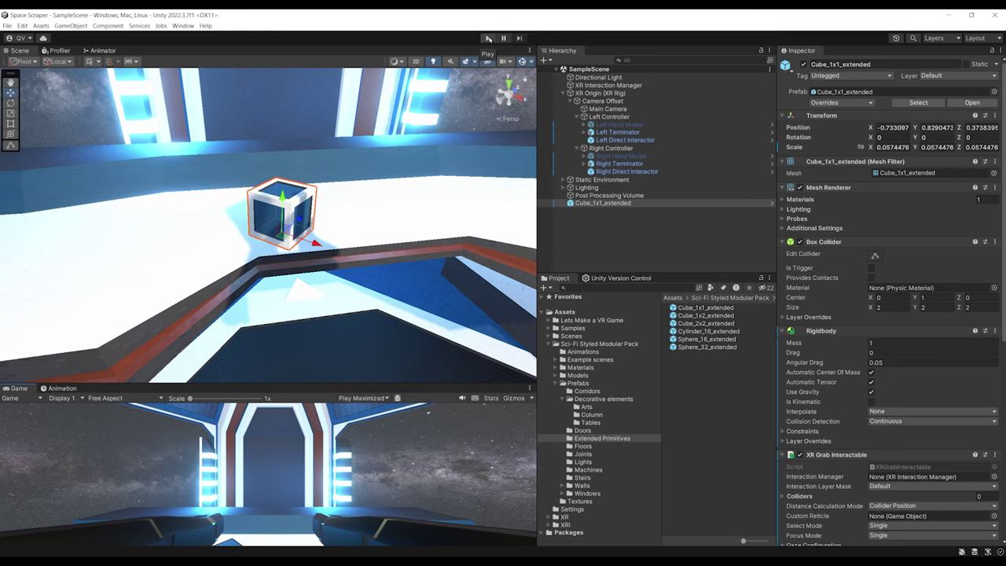
# Move the cube along the tabletop to the far end of the table, at about X -1.19, Z 0
pyautogui.moveTo(428, 141); pyautogui.dragTo(336, 219, button='right')
pyautogui.moveTo(336, 220); pyautogui.dragTo(367, 227, button='middle')
pyautogui.moveTo(359, 213); pyautogui.dragTo(228, 214)
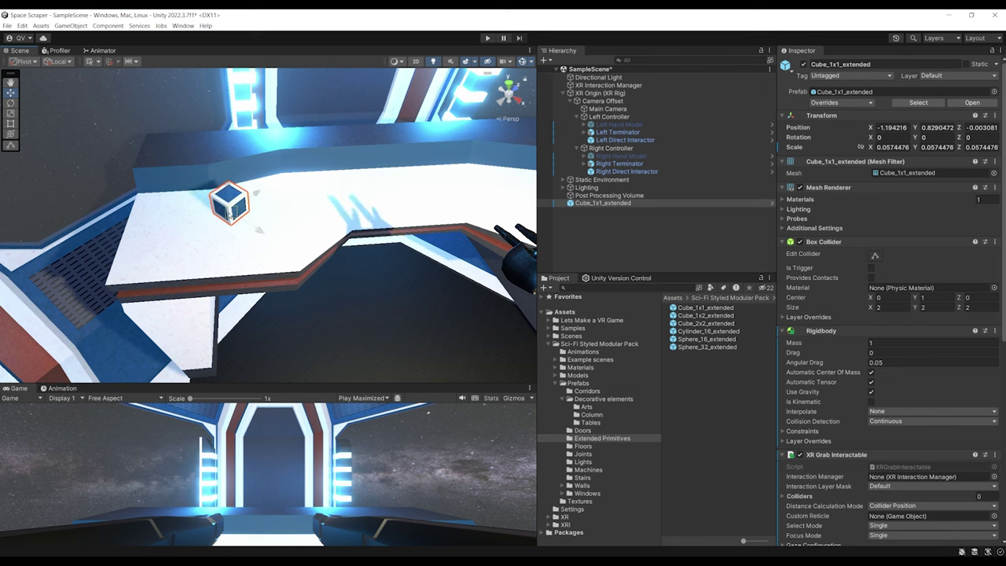
# Duplicate the cube and stack the copy, scaled to about 0.058, on top of the first one
pyautogui.moveTo(226, 216); pyautogui.dragTo(161, 208, button='right')
pyautogui.hotkey('ctrl', 'd')
pyautogui.press('w')
pyautogui.moveTo(230, 191); pyautogui.dragTo(232, 151)
pyautogui.press('r')
pyautogui.moveTo(227, 181); pyautogui.dragTo(222, 192)
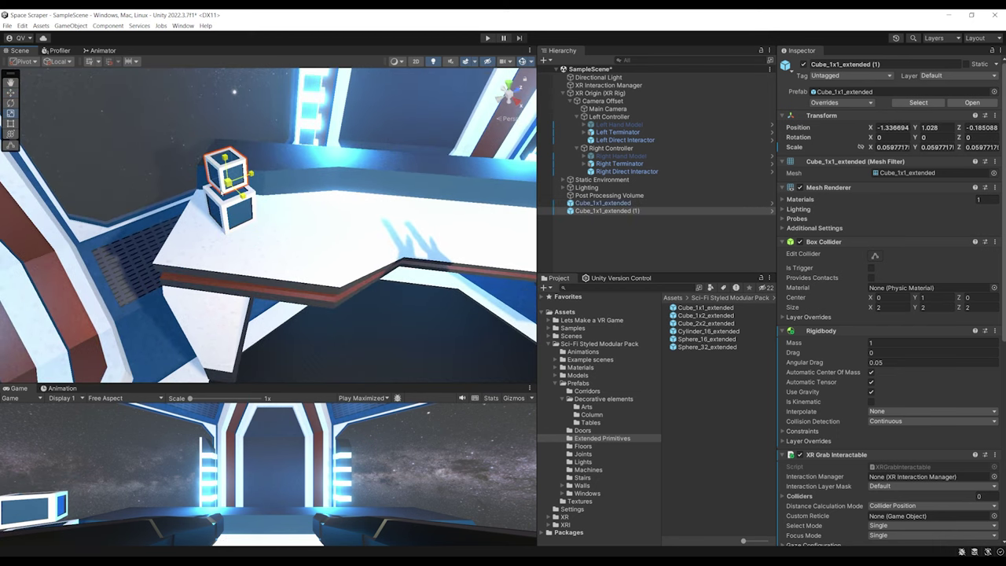
pyautogui.moveTo(223, 149); pyautogui.dragTo(226, 180)
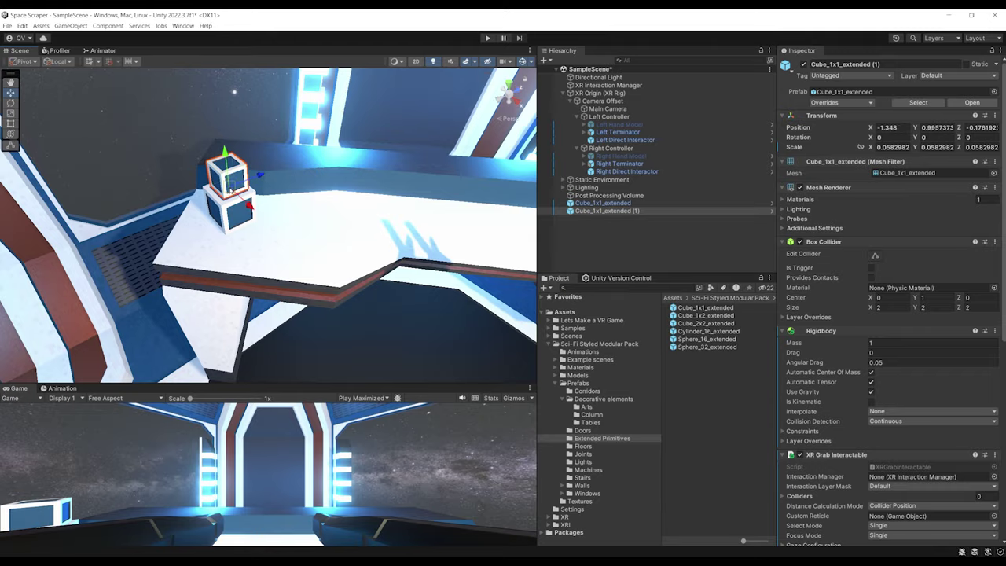
# Duplicate the stacked cubes to place four more copies in the ship interior, and save the scene
pyautogui.moveTo(226, 182); pyautogui.dragTo(346, 253, button='right')
pyautogui.keyDown('shift'); pyautogui.click(138, 265); pyautogui.keyUp('shift')
pyautogui.hotkey('ctrl', 'd')
pyautogui.moveTo(290, 182); pyautogui.dragTo(390, 179, button='right')
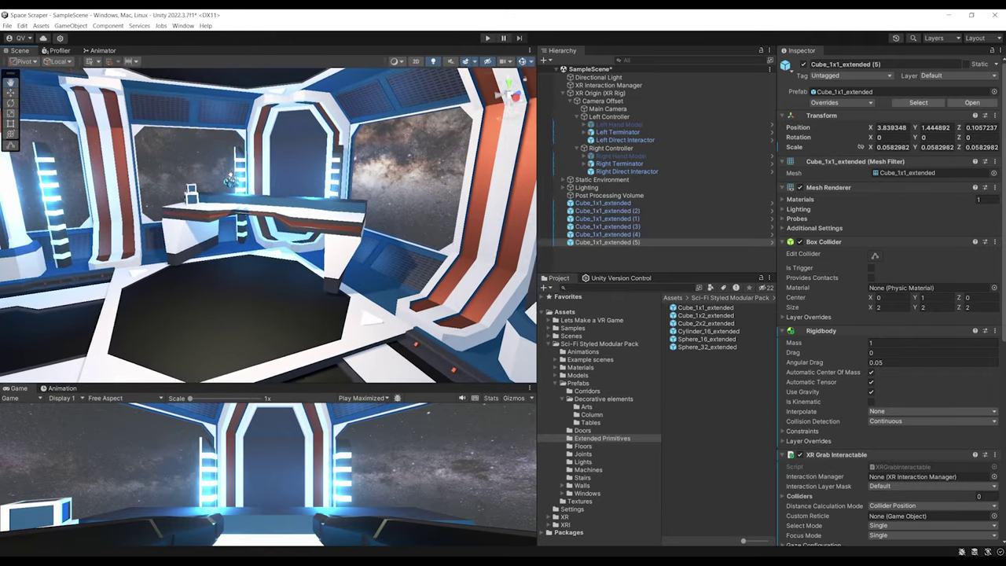
pyautogui.keyDown('alt'); pyautogui.moveTo(389, 179); pyautogui.dragTo(284, 246); pyautogui.keyUp('alt')
pyautogui.hotkey('ctrl', 's')
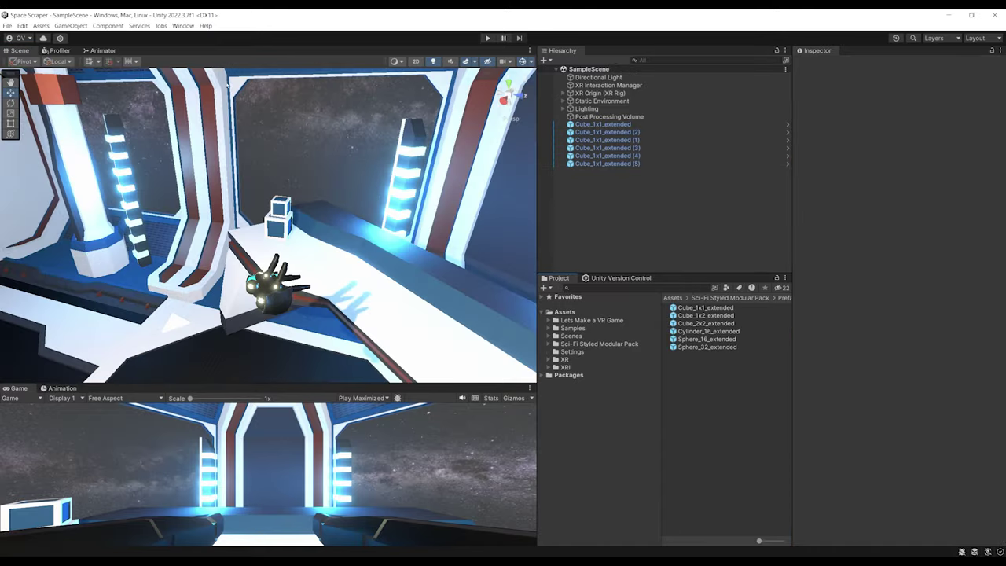
pyautogui.keyDown('alt'); pyautogui.moveTo(267, 260); pyautogui.dragTo(324, 295); pyautogui.keyUp('alt')
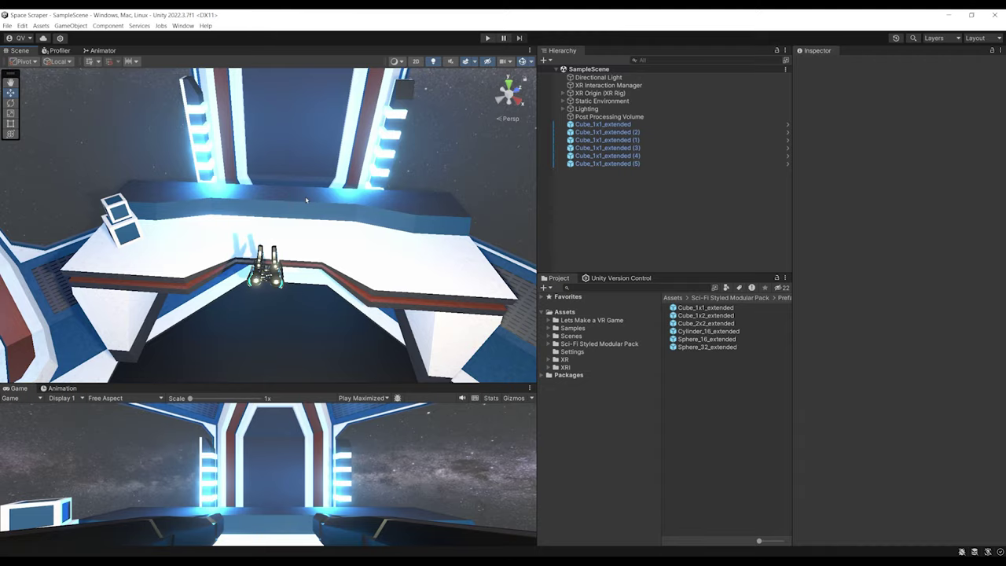
pyautogui.keyDown('alt'); pyautogui.moveTo(307, 200); pyautogui.dragTo(242, 264); pyautogui.keyUp('alt')
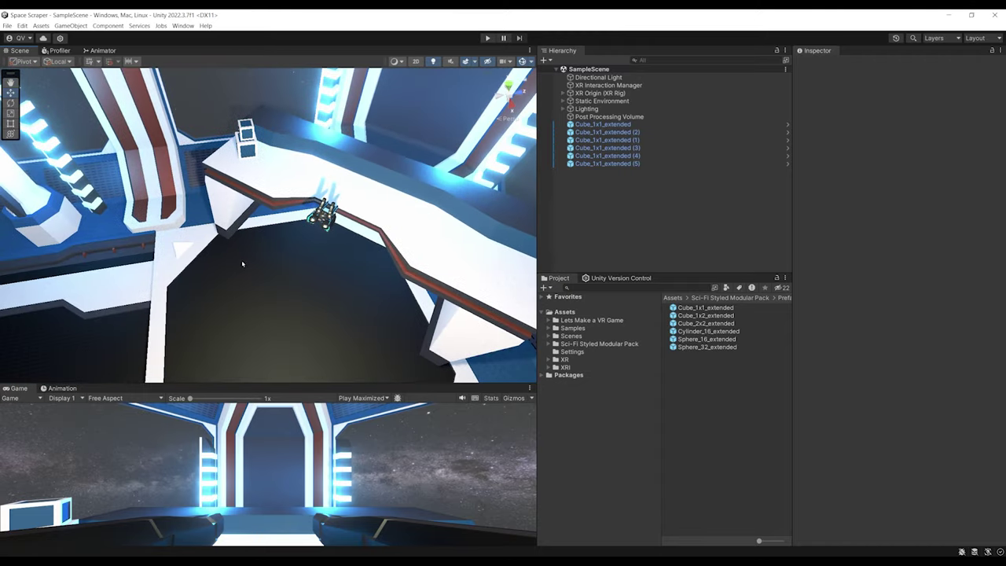
pyautogui.moveTo(242, 264); pyautogui.dragTo(354, 237, button='right')
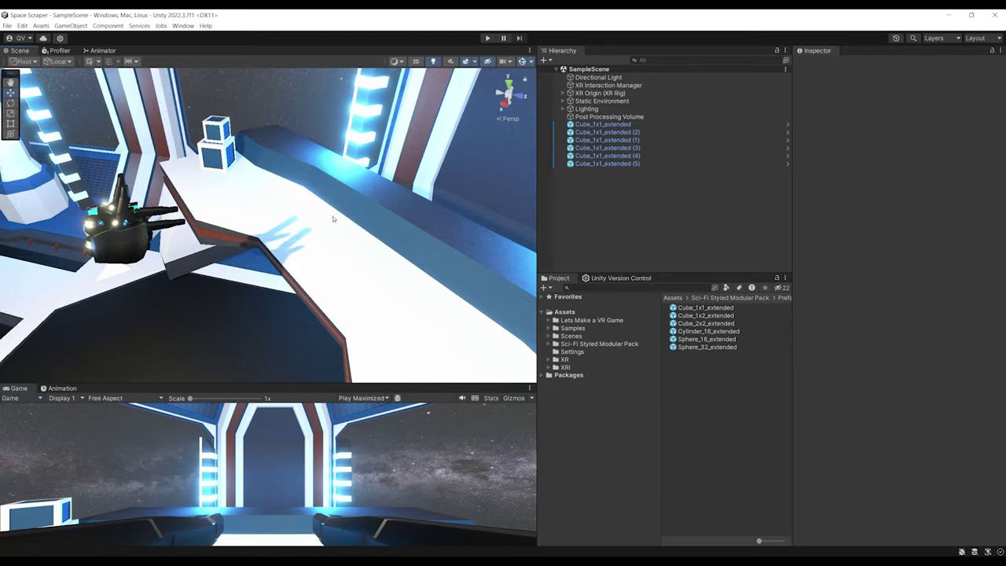
pyautogui.keyDown('alt'); pyautogui.moveTo(298, 249); pyautogui.dragTo(472, 290); pyautogui.keyUp('alt')
# Place the Space Waste Small prefab from the Lets Make a VR Game assets on the tabletop
pyautogui.click(581, 320)
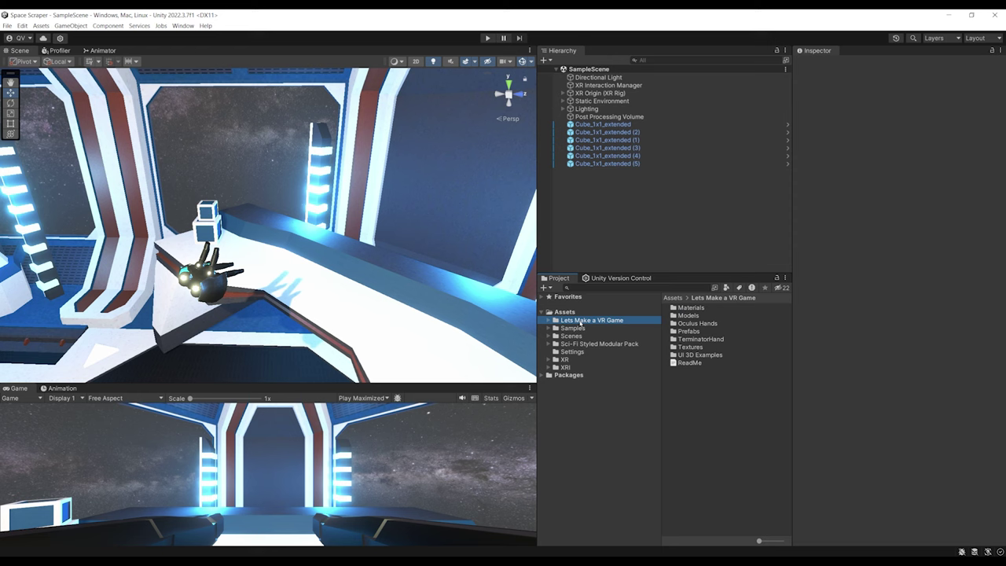
pyautogui.doubleClick(700, 331)
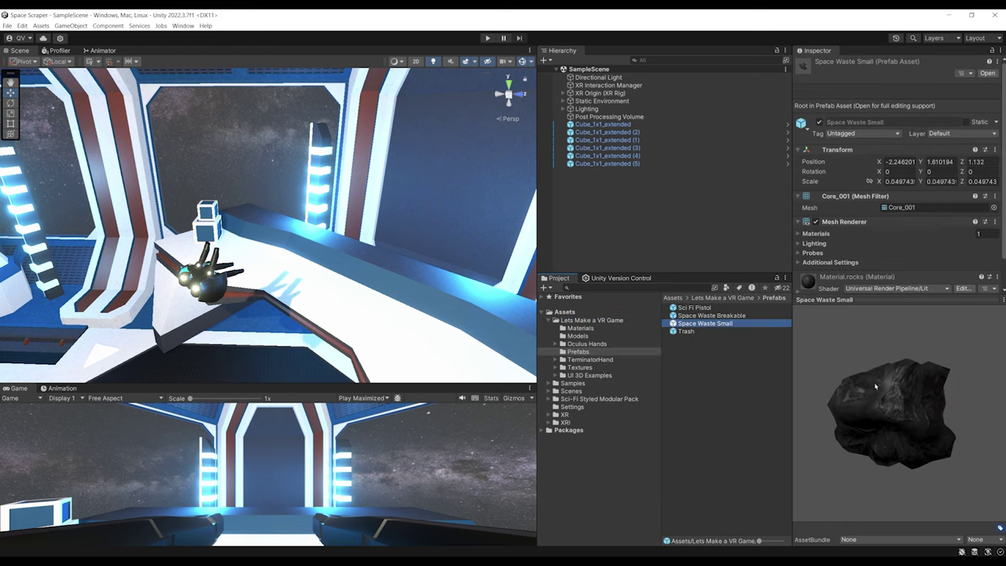
pyautogui.moveTo(874, 386)
pyautogui.mouseDown()
pyautogui.moveTo(882, 442)
pyautogui.moveTo(902, 396)
pyautogui.moveTo(877, 386)
pyautogui.mouseUp()
pyautogui.moveTo(725, 324); pyautogui.dragTo(316, 297)
pyautogui.moveTo(324, 286); pyautogui.dragTo(366, 280, button='right')
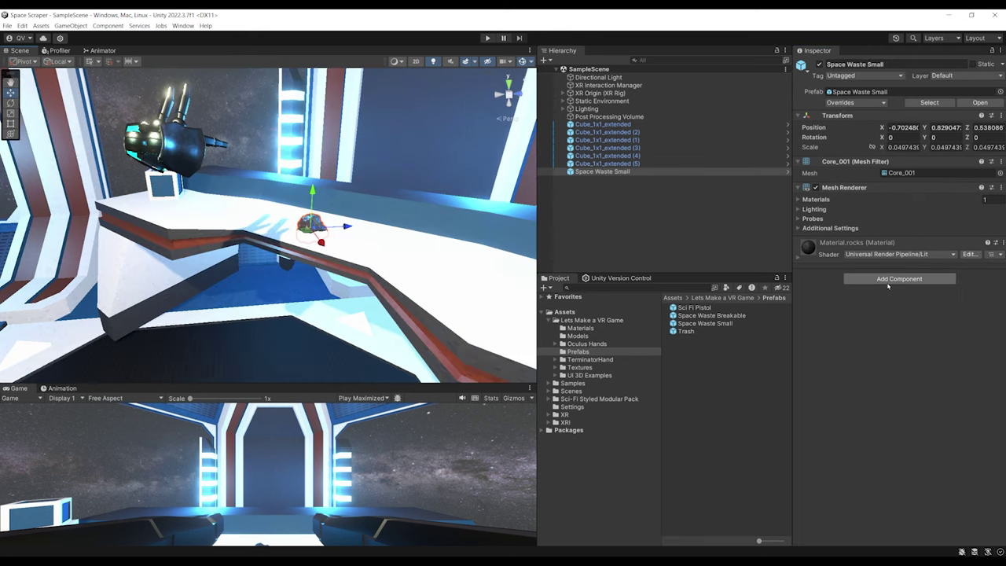
# Add a Mesh Collider and an XR Grab Interactable to the Space Waste Small rock
pyautogui.click(898, 278)
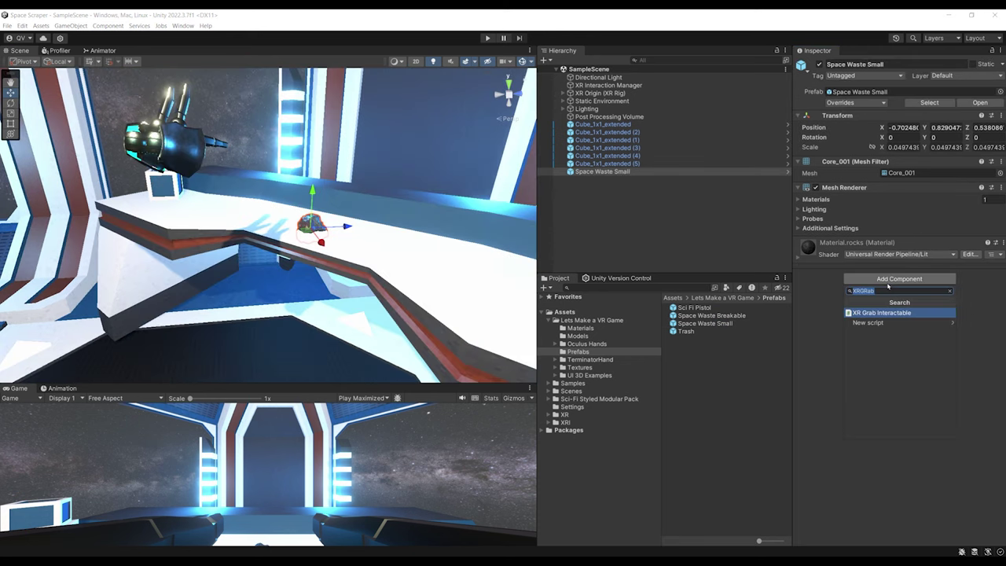
pyautogui.write('mesh')
pyautogui.press('Return')
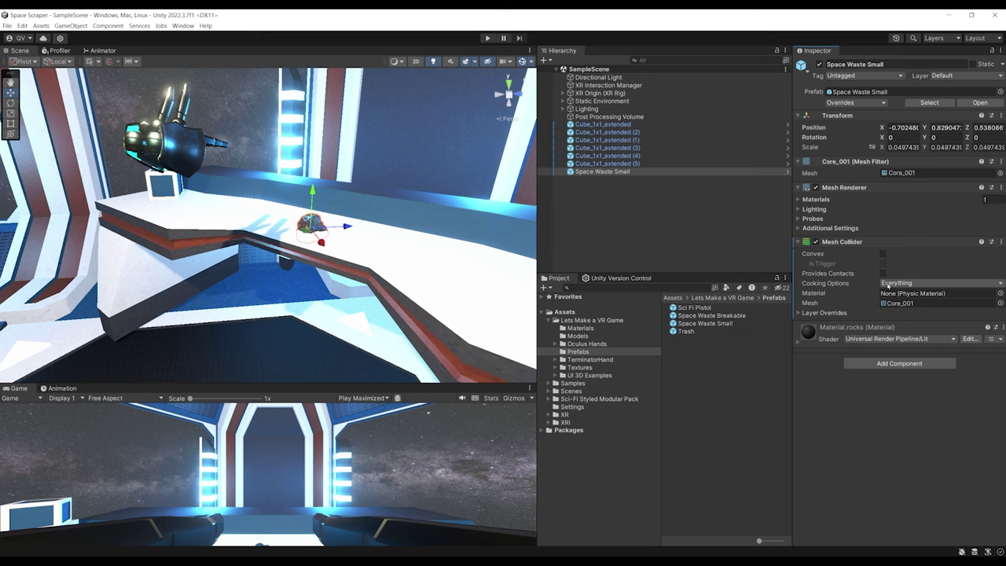
pyautogui.click(899, 363)
pyautogui.write('xrgra')
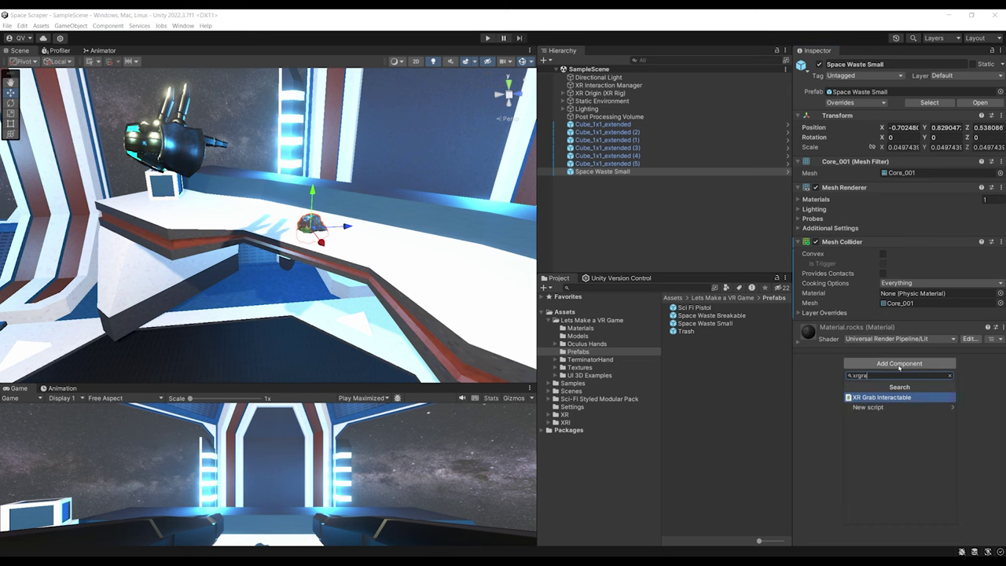
pyautogui.press('Return')
# Enable Convex on the rock's Mesh Collider and inspect the collider outline around the rock up close
pyautogui.scroll(-3, 887, 370)
pyautogui.moveTo(315, 260); pyautogui.dragTo(369, 223, button='right')
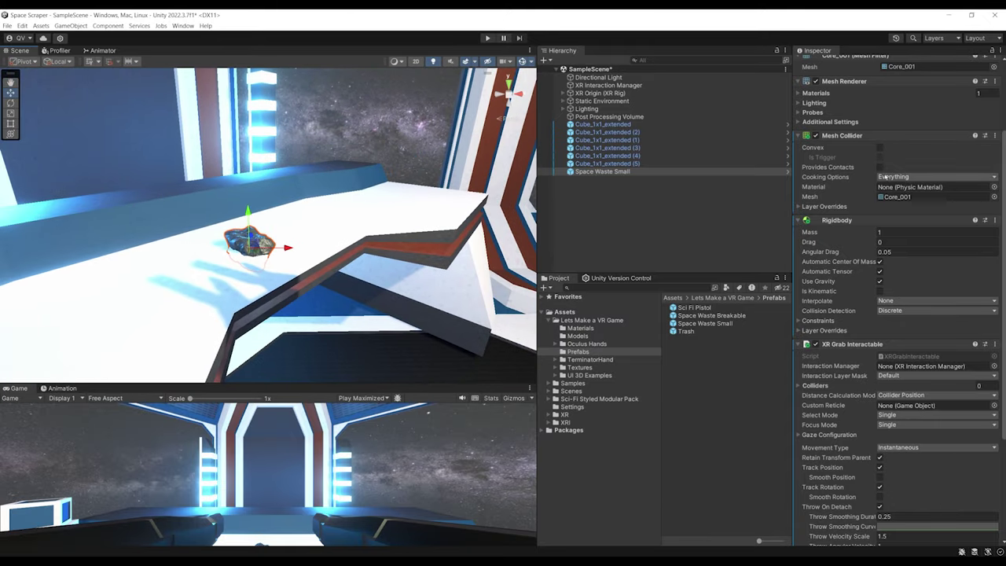
pyautogui.moveTo(339, 203); pyautogui.dragTo(374, 198, button='right')
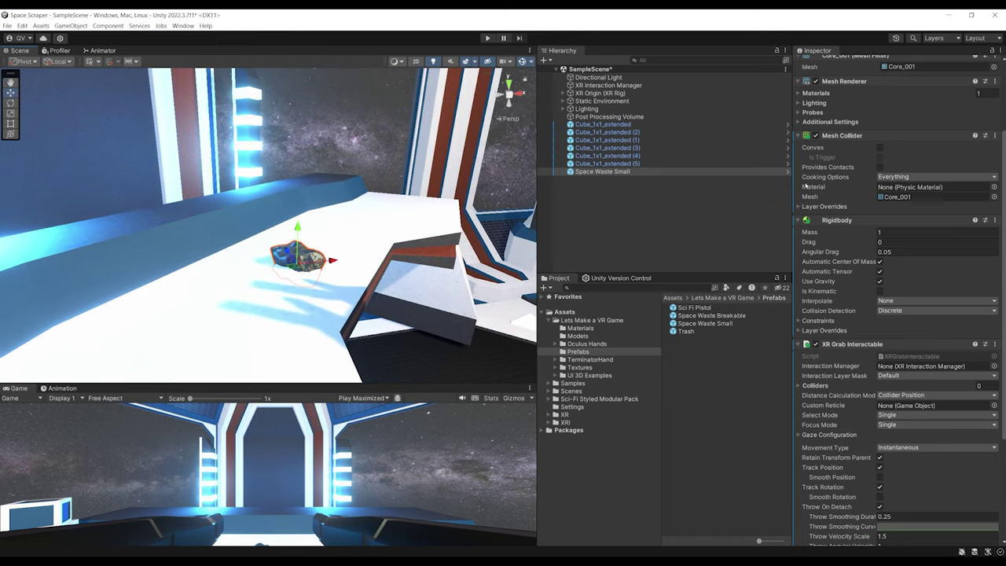
pyautogui.scroll(2, 366, 197)
pyautogui.click(880, 148)
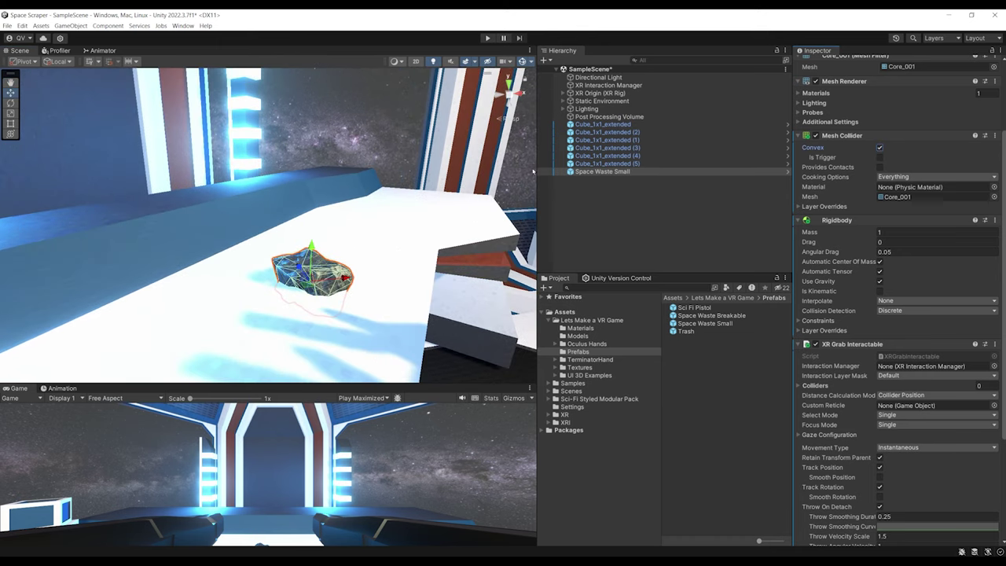
pyautogui.moveTo(371, 205); pyautogui.dragTo(350, 176, button='right')
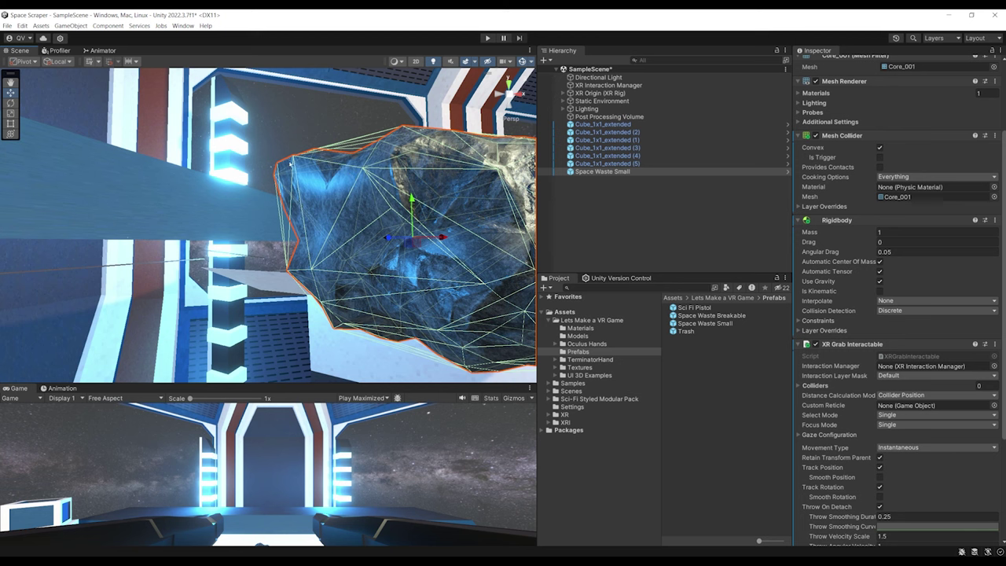
pyautogui.moveTo(291, 162); pyautogui.dragTo(311, 187, button='right')
pyautogui.moveTo(341, 190); pyautogui.dragTo(383, 182, button='middle')
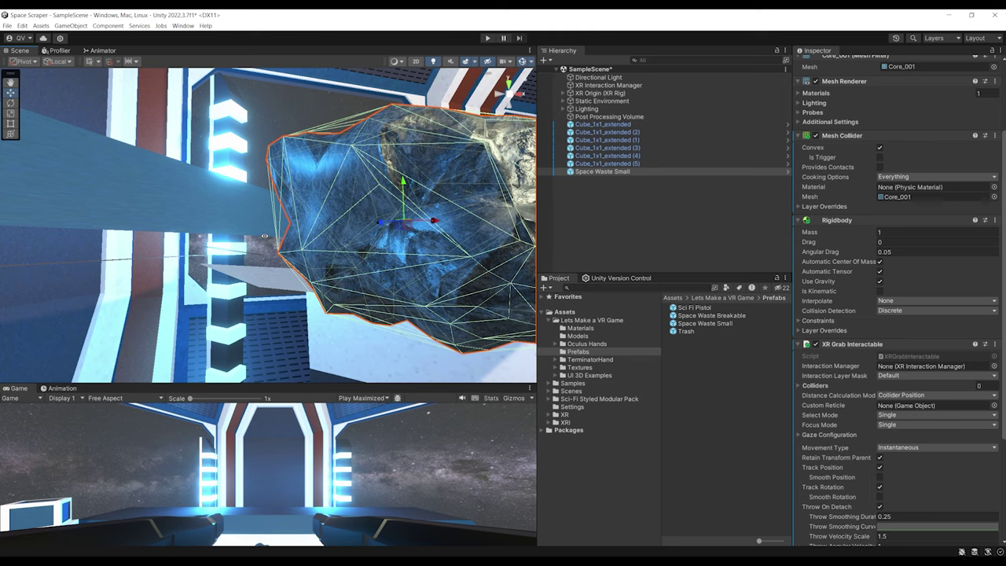
pyautogui.moveTo(265, 235); pyautogui.dragTo(395, 184, button='right')
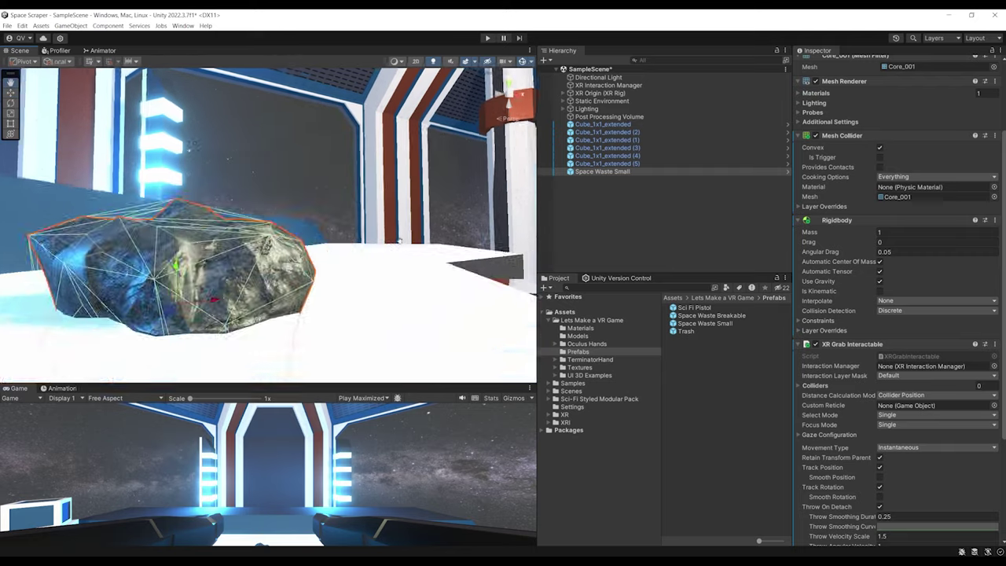
# Place the Trash prefab on the floor beside the table, raised to about Y 0.44
pyautogui.scroll(-5, 353, 307)
pyautogui.keyDown('alt'); pyautogui.moveTo(424, 275); pyautogui.dragTo(339, 281); pyautogui.keyUp('alt')
pyautogui.moveTo(334, 302); pyautogui.dragTo(296, 259, button='right')
pyautogui.moveTo(296, 260); pyautogui.dragTo(309, 257, button='middle')
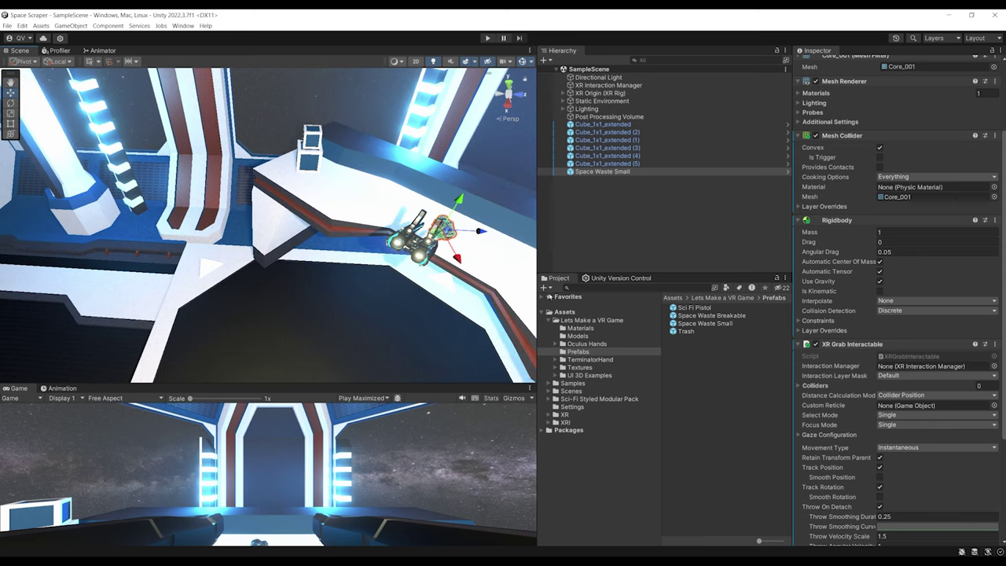
pyautogui.click(703, 322)
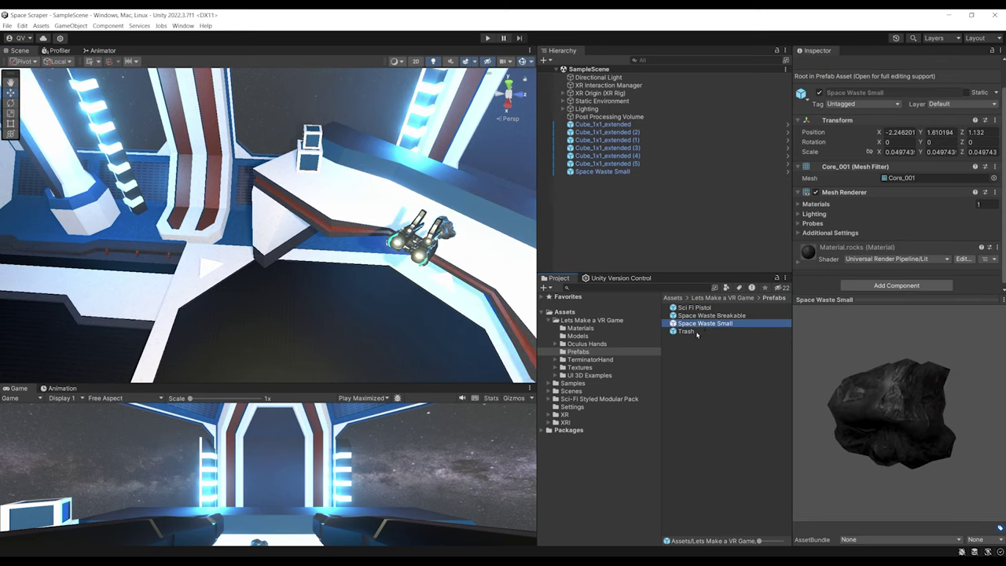
pyautogui.click(687, 331)
pyautogui.moveTo(334, 165); pyautogui.dragTo(257, 159, button='right')
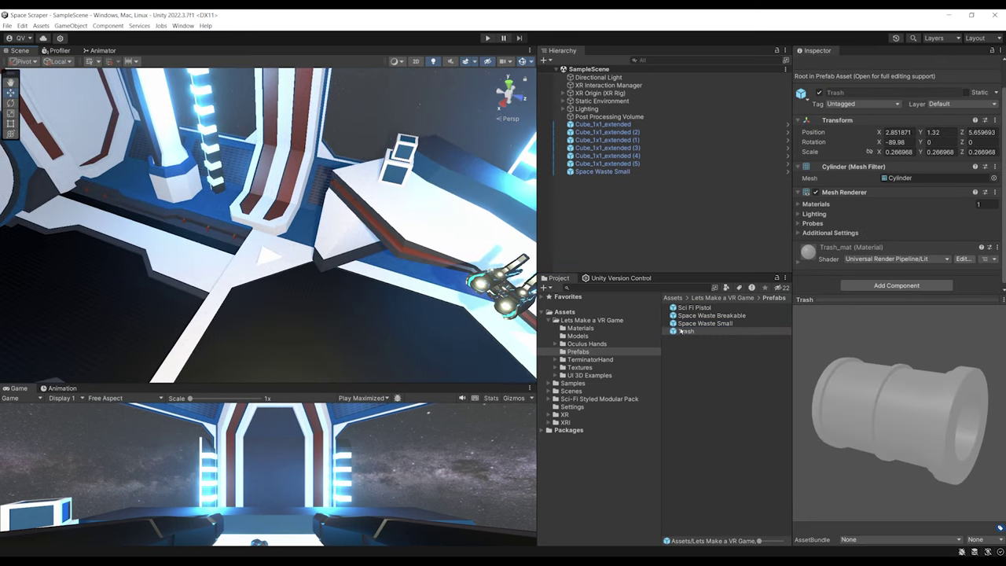
pyautogui.moveTo(680, 331); pyautogui.dragTo(242, 261)
pyautogui.moveTo(242, 260); pyautogui.dragTo(196, 286, button='right')
pyautogui.moveTo(289, 203); pyautogui.dragTo(291, 162)
pyautogui.moveTo(189, 343); pyautogui.dragTo(252, 302, button='right')
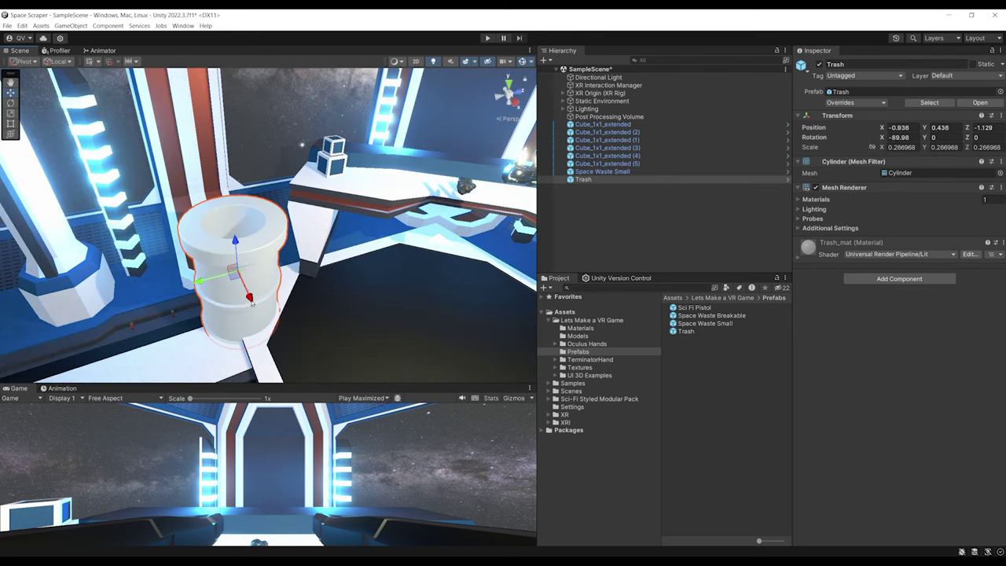
# Scale the trash bin down to about 0.18, lower it to Y 0.37 and Z -0.99 beside the table, and save the scene
pyautogui.moveTo(237, 268); pyautogui.dragTo(230, 272)
pyautogui.press('w')
pyautogui.moveTo(235, 242); pyautogui.dragTo(235, 256)
pyautogui.moveTo(202, 285); pyautogui.dragTo(221, 287, button='right')
pyautogui.press('r')
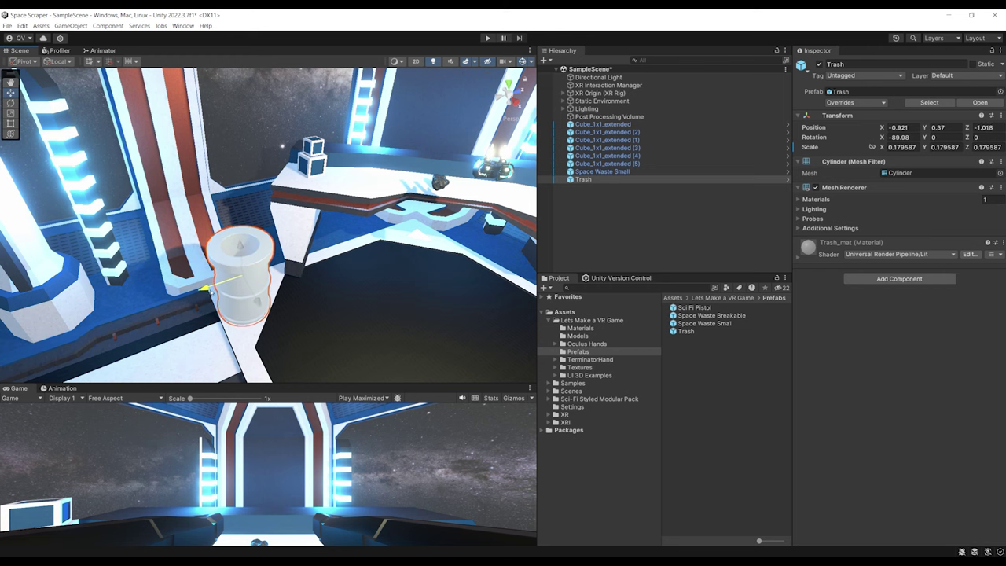
pyautogui.moveTo(289, 278); pyautogui.dragTo(410, 292, button='right')
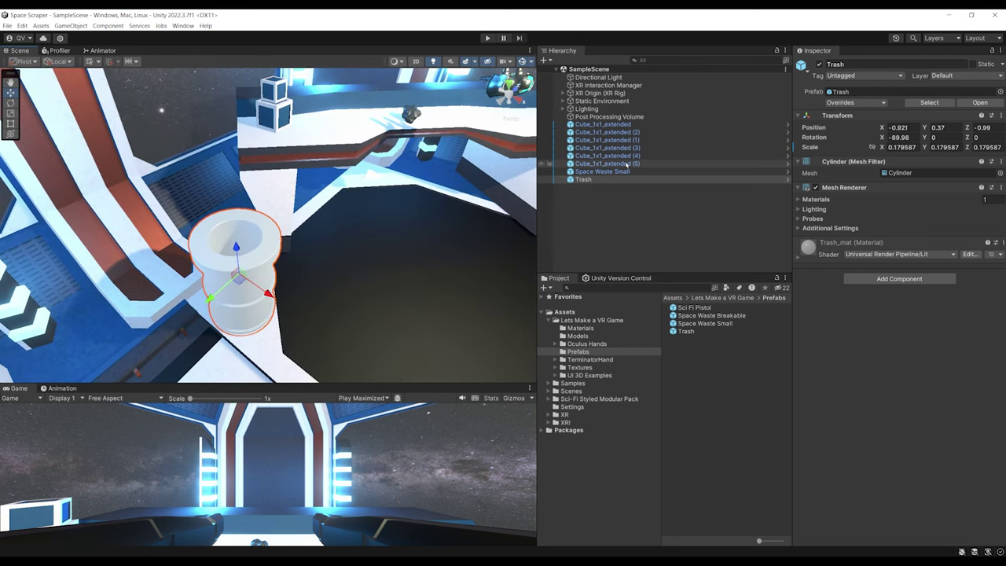
pyautogui.hotkey('ctrl', 's')
# Add a Mesh Collider to the trash bin and inspect the bin up close
pyautogui.click(901, 279)
pyautogui.write('meshcol')
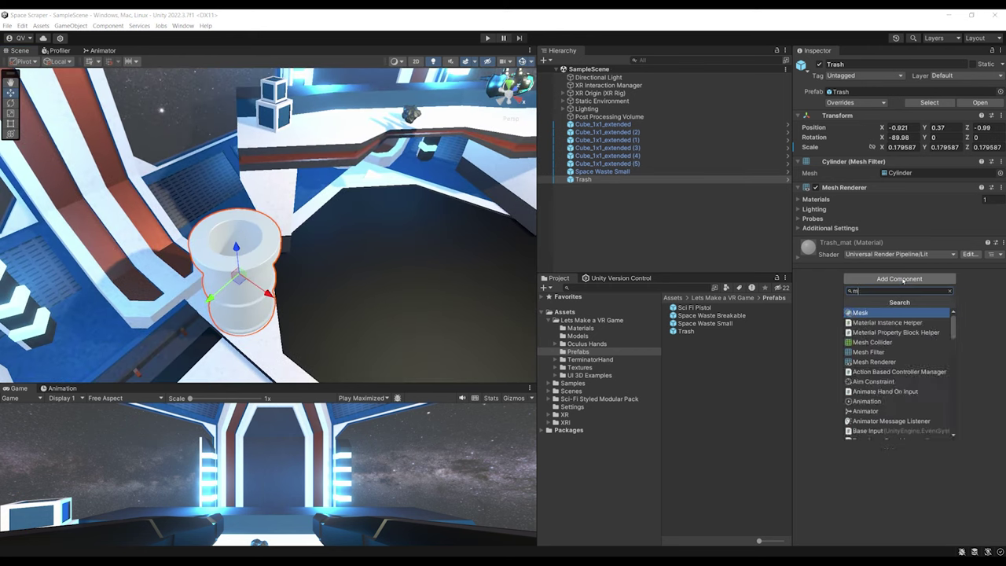
pyautogui.press('Return')
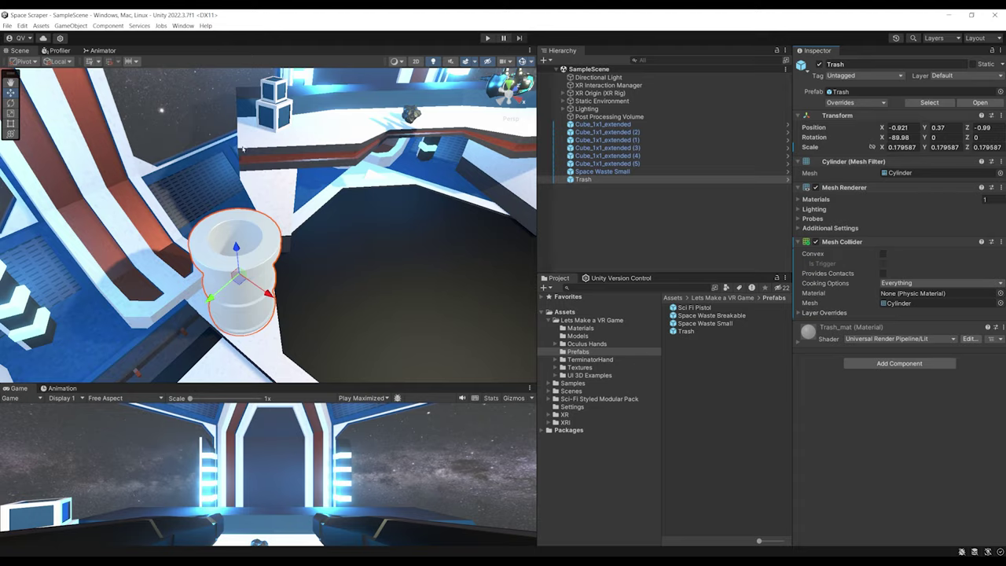
pyautogui.moveTo(242, 148); pyautogui.dragTo(275, 244, button='right')
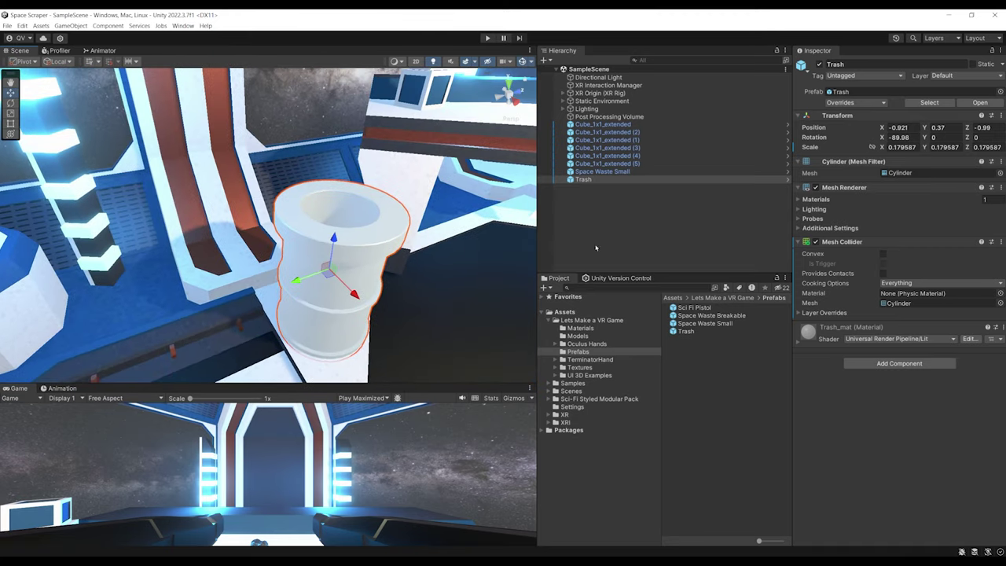
pyautogui.scroll(-3, 284, 184)
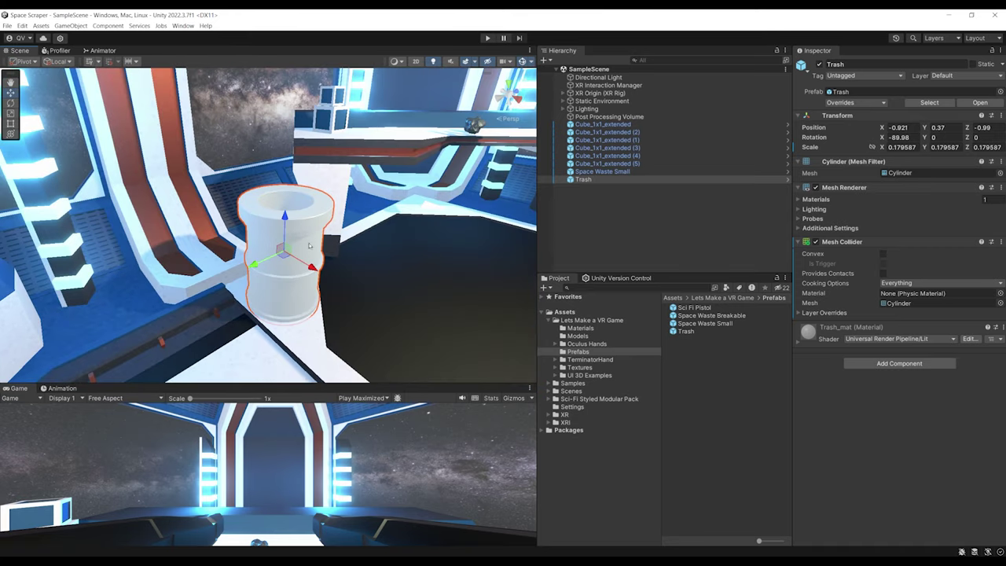
pyautogui.scroll(5, 310, 246)
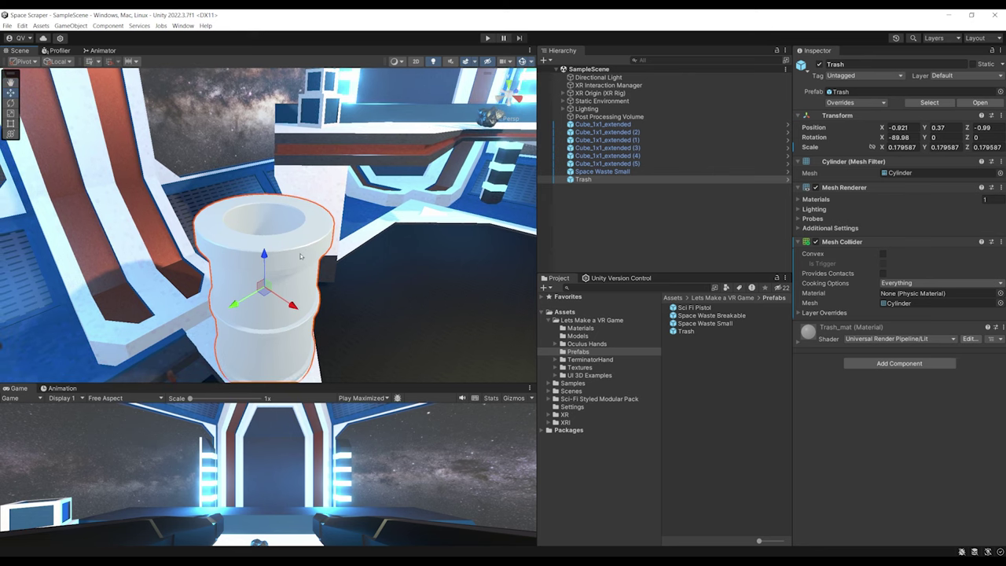
# Set the Space Waste Small rock's grab Movement Type to Velocity Tracking and enable Use Dynamic Attach
pyautogui.doubleClick(602, 171)
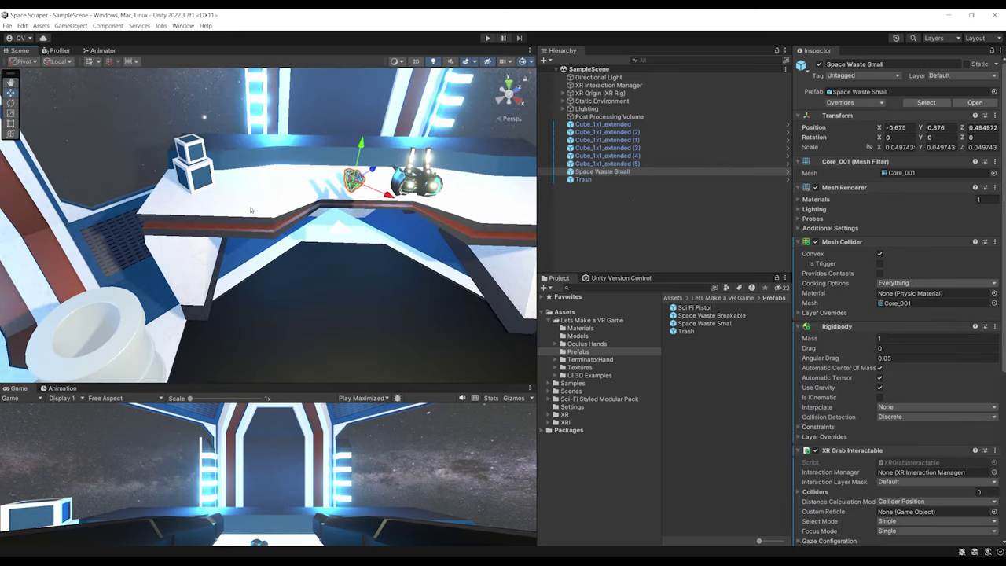
pyautogui.keyDown('alt'); pyautogui.moveTo(251, 210); pyautogui.dragTo(367, 191); pyautogui.keyUp('alt')
pyautogui.scroll(5, 367, 191)
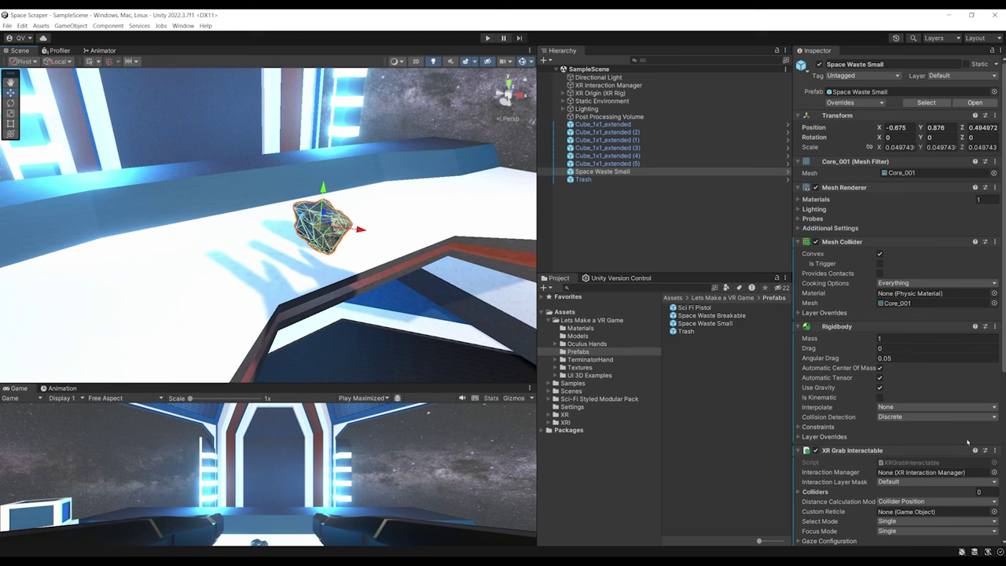
pyautogui.scroll(-7, 967, 442)
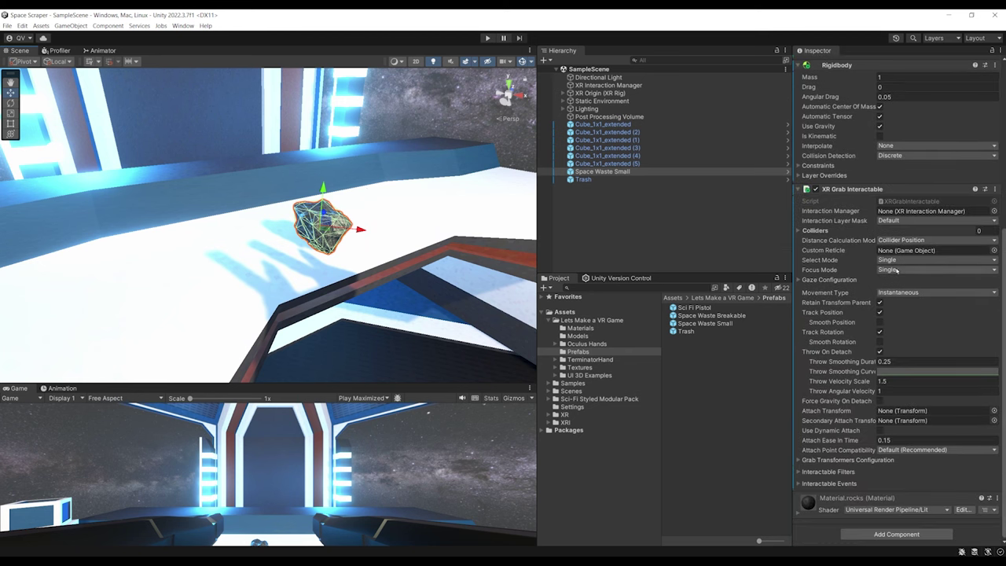
pyautogui.click(912, 293)
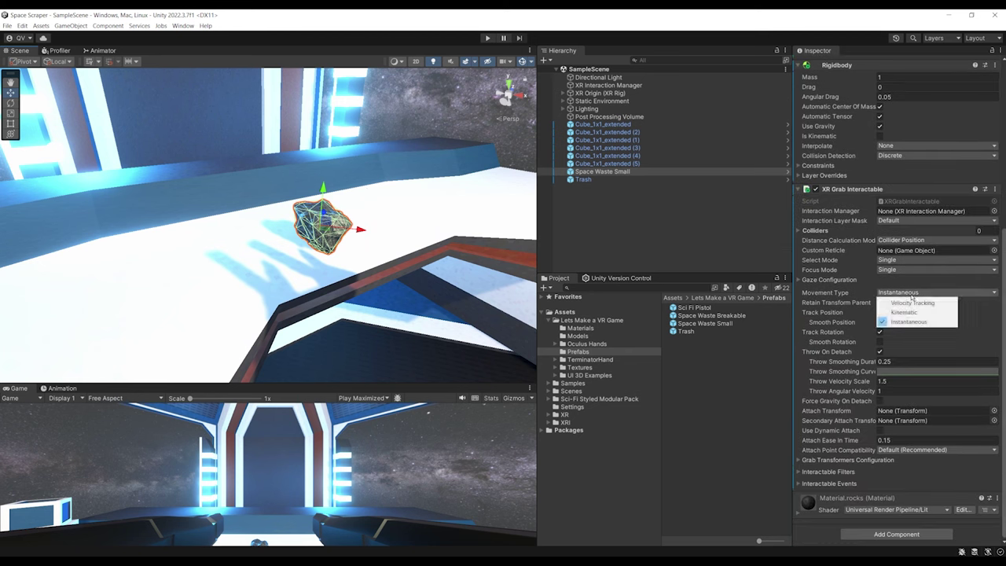
pyautogui.click(915, 303)
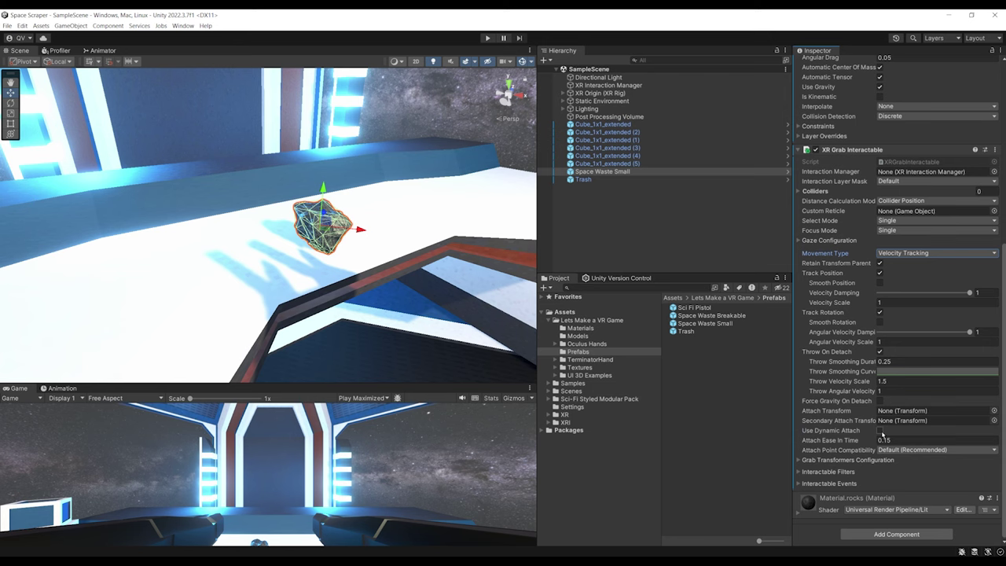
pyautogui.click(880, 430)
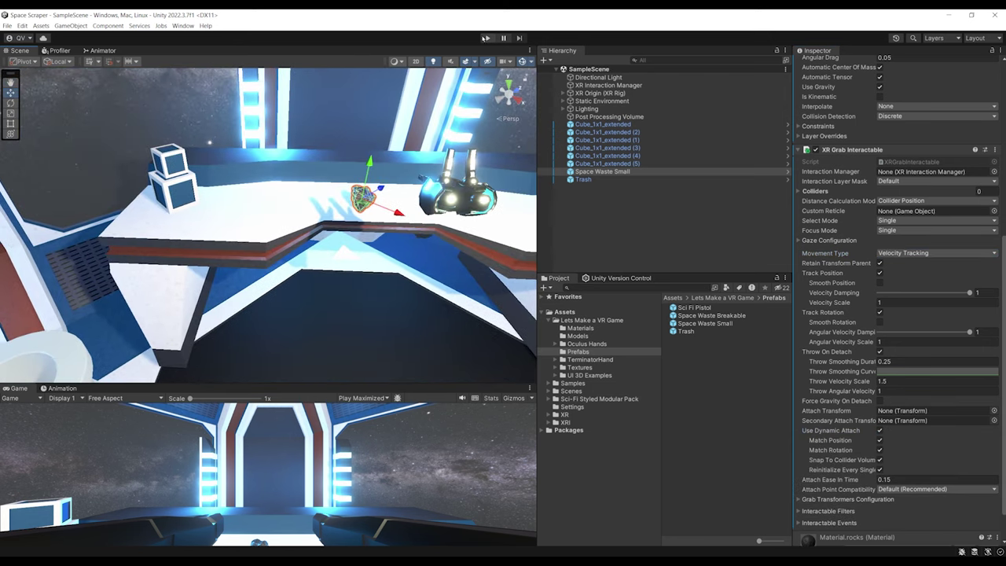
# Run the scene to test it, and examine the trash bin beside the table from several angles
pyautogui.click(486, 38)
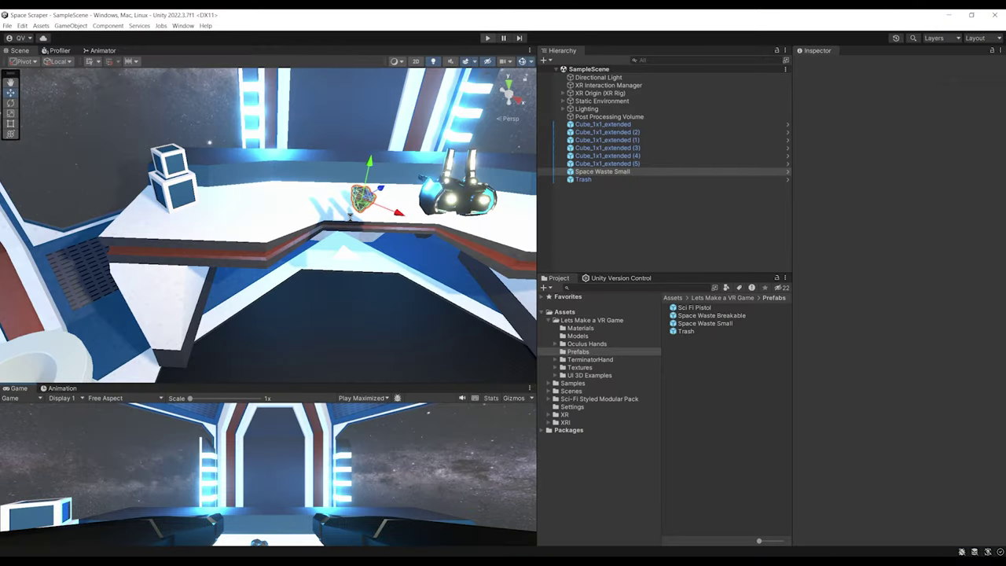
pyautogui.moveTo(351, 216); pyautogui.dragTo(250, 228, button='right')
pyautogui.press('s')
pyautogui.click(252, 264)
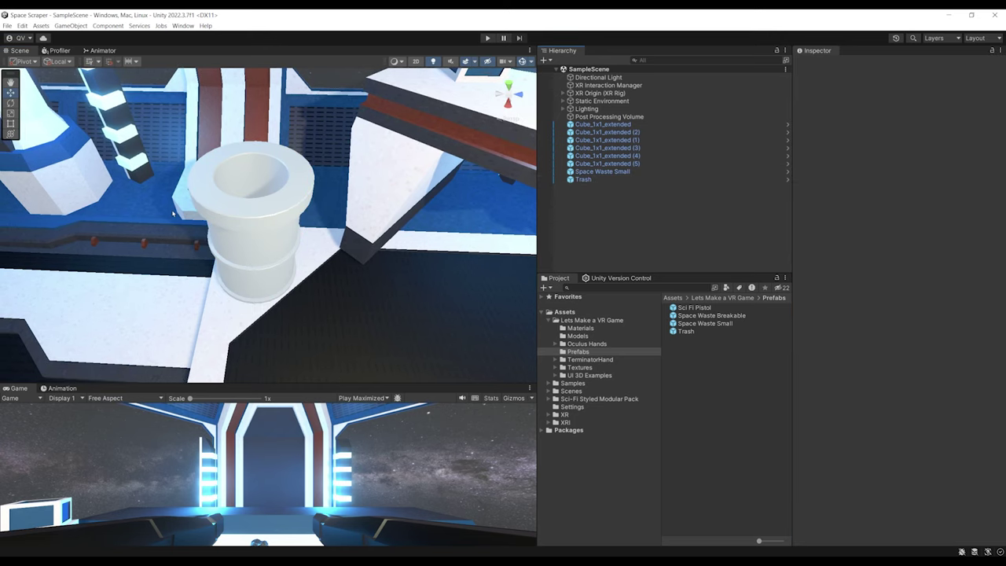
pyautogui.moveTo(297, 172); pyautogui.dragTo(350, 132, button='right')
pyautogui.scroll(-3, 364, 143)
pyautogui.moveTo(368, 147); pyautogui.dragTo(349, 178, button='middle')
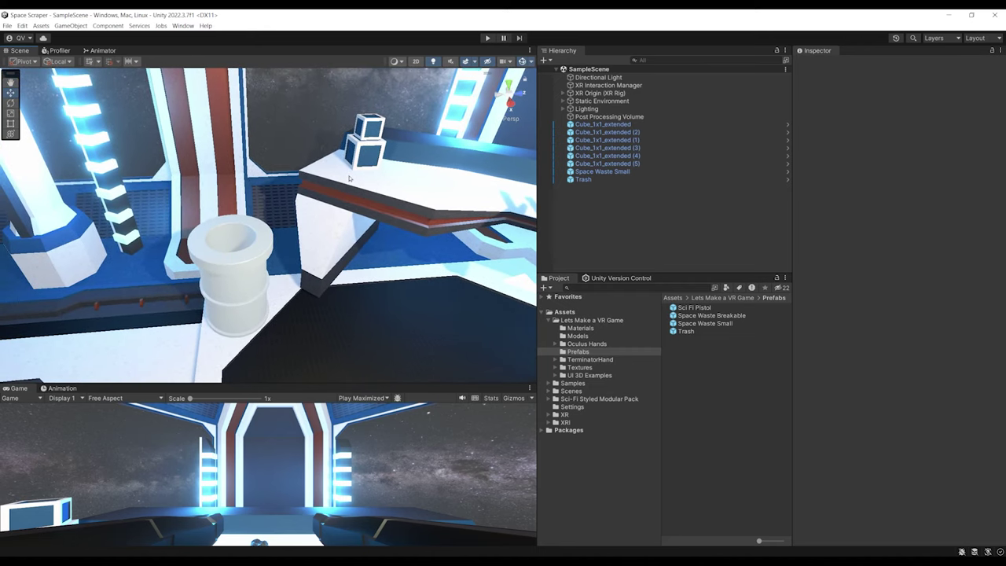
pyautogui.moveTo(350, 180); pyautogui.dragTo(408, 241, button='right')
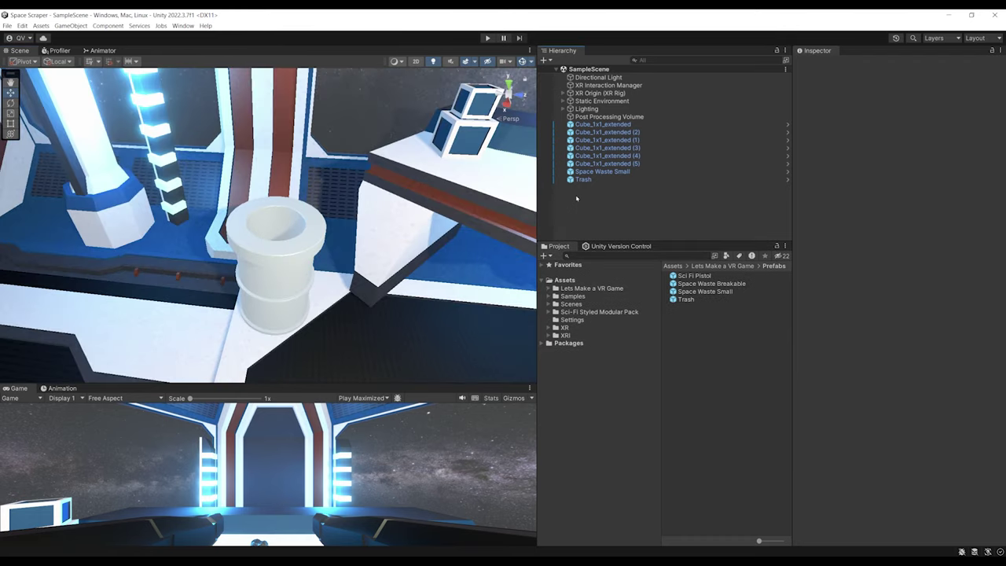
# Create a Quad in the scene and name it Vortex
pyautogui.moveTo(684, 241); pyautogui.dragTo(683, 363)
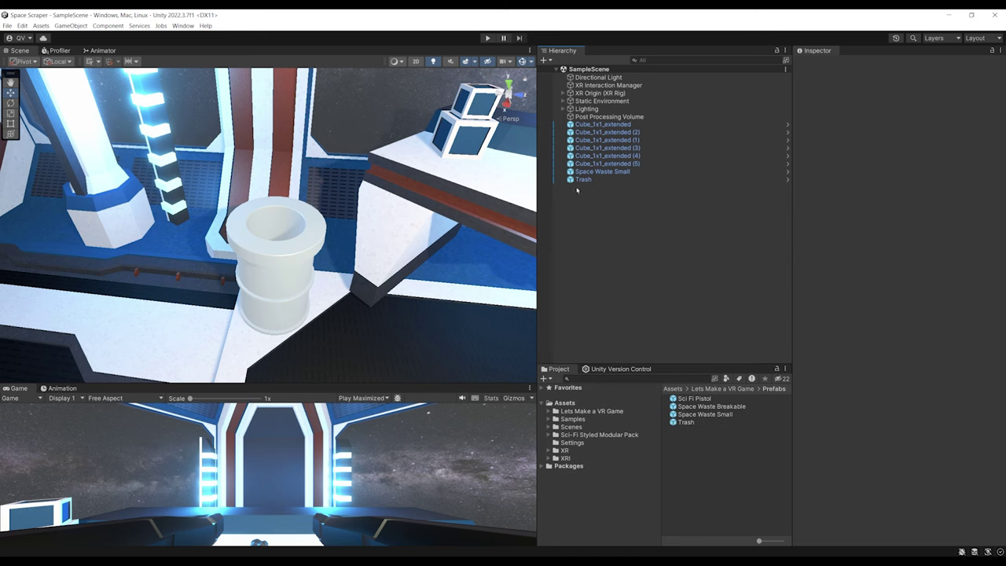
pyautogui.rightClick(566, 193)
pyautogui.moveTo(616, 330)
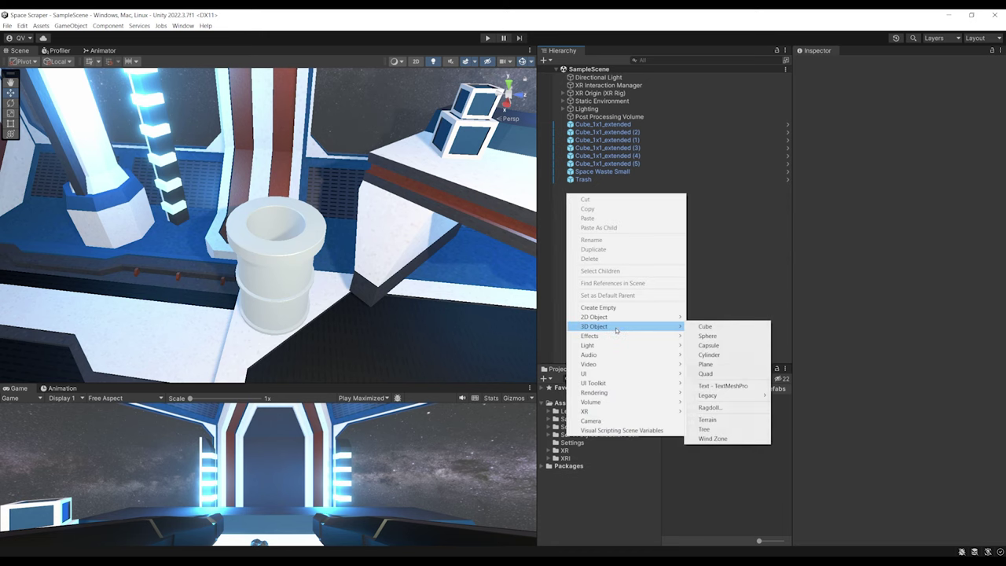
pyautogui.click(721, 374)
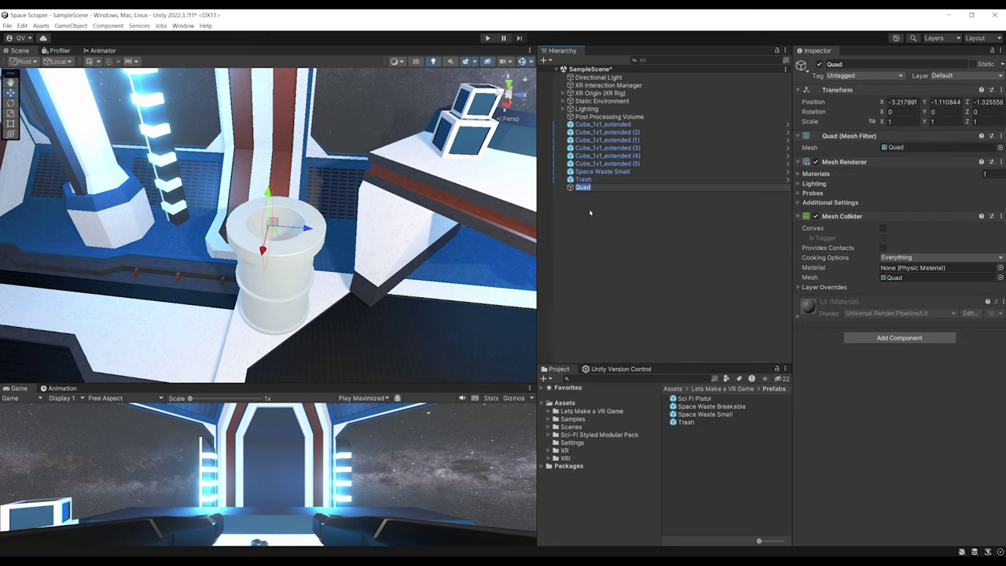
pyautogui.write('Vortex')
pyautogui.press('Return')
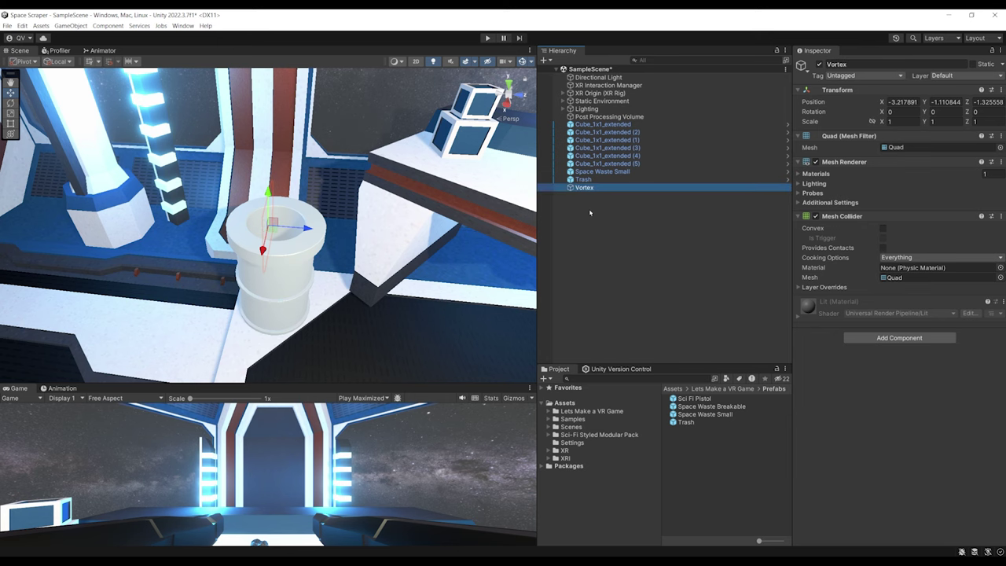
# Move the Vortex quad near the trash bin's opening at about Y 0.64 and rotate it 90° about X so it lies flat
pyautogui.press('f')
pyautogui.moveTo(172, 235); pyautogui.dragTo(288, 137)
pyautogui.moveTo(288, 139); pyautogui.dragTo(290, 179, button='middle')
pyautogui.press('e')
pyautogui.keyDown('ctrl'); pyautogui.moveTo(263, 206); pyautogui.dragTo(319, 239); pyautogui.keyUp('ctrl')
pyautogui.press('w')
pyautogui.moveTo(318, 239); pyautogui.dragTo(312, 286, button='middle')
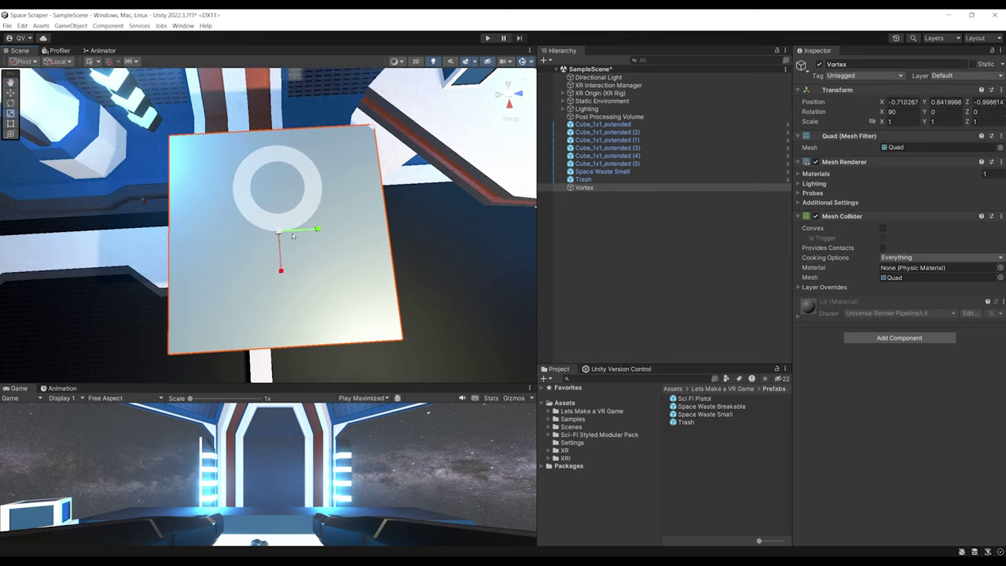
# Scale the Vortex quad to about 0.28, center it over the bin's opening at X -0.927, Z -0.992, and save the scene
pyautogui.press('r')
pyautogui.moveTo(279, 230); pyautogui.dragTo(259, 246)
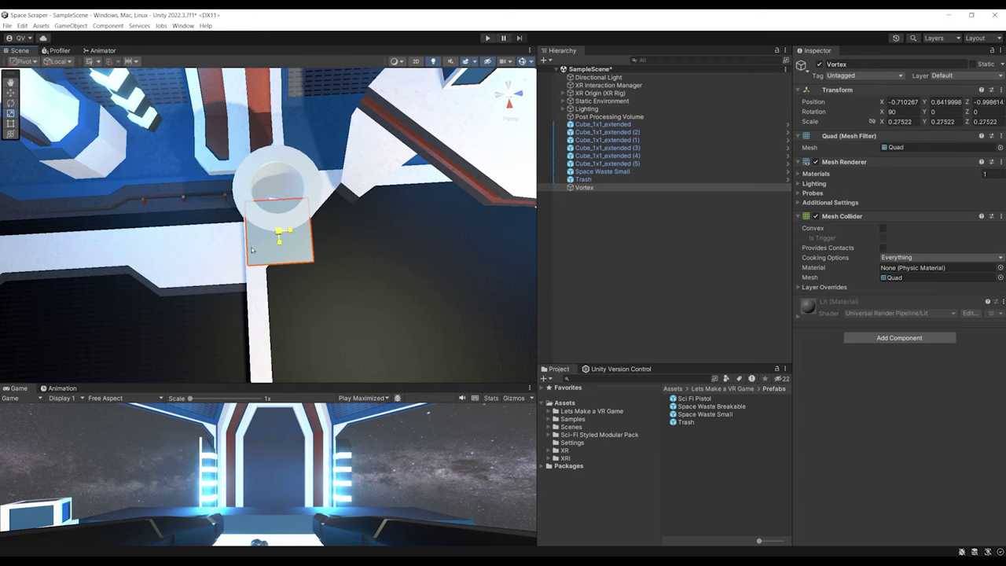
pyautogui.keyDown('alt'); pyautogui.moveTo(287, 189); pyautogui.dragTo(279, 28); pyautogui.keyUp('alt')
pyautogui.moveTo(323, 160); pyautogui.dragTo(333, 136, button='middle')
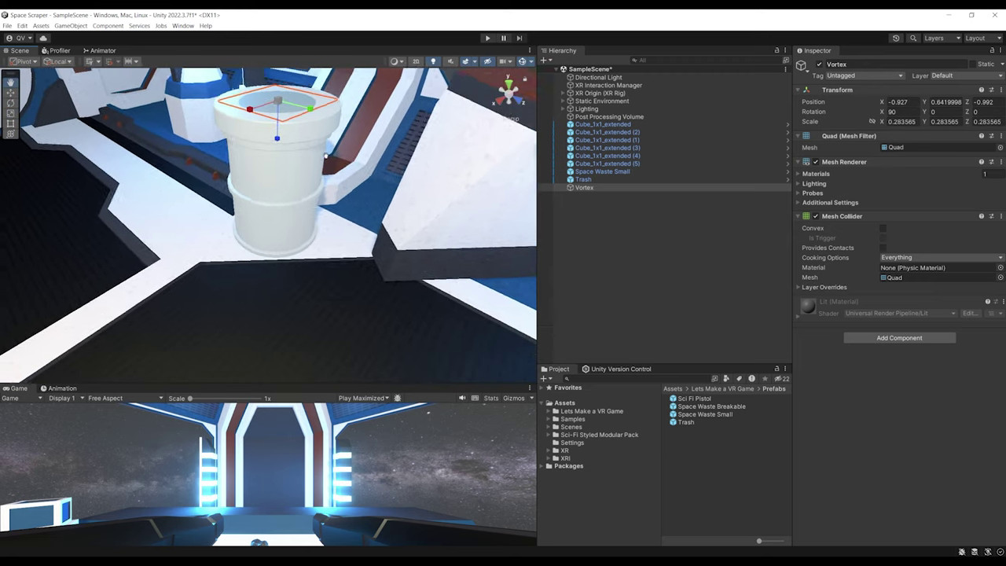
pyautogui.keyDown('alt'); pyautogui.moveTo(333, 137); pyautogui.dragTo(652, 220); pyautogui.keyUp('alt')
pyautogui.hotkey('ctrl', 's')
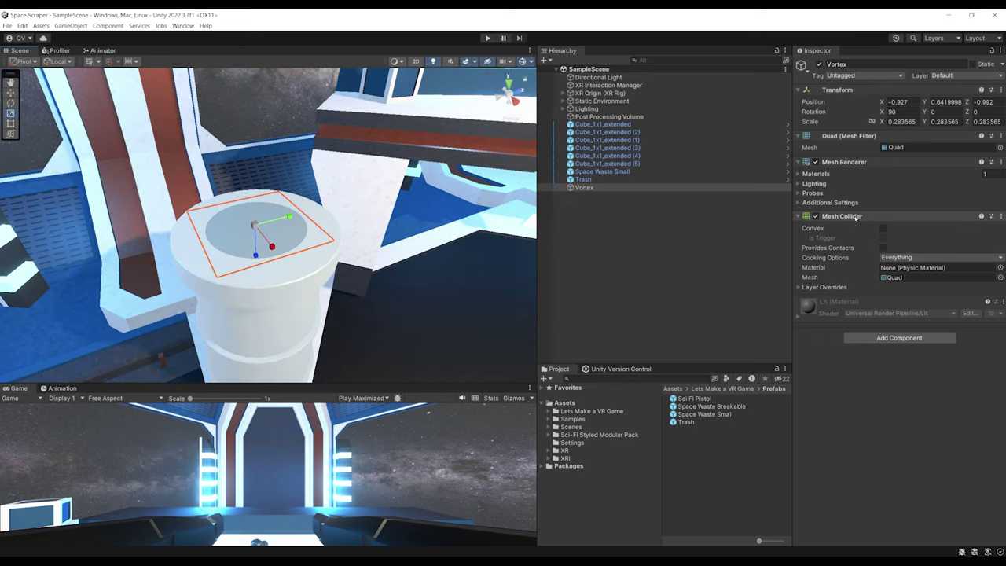
# Remove the Mesh Collider component from the Vortex quad and view the bin's opening from above
pyautogui.rightClick(856, 218)
pyautogui.click(895, 252)
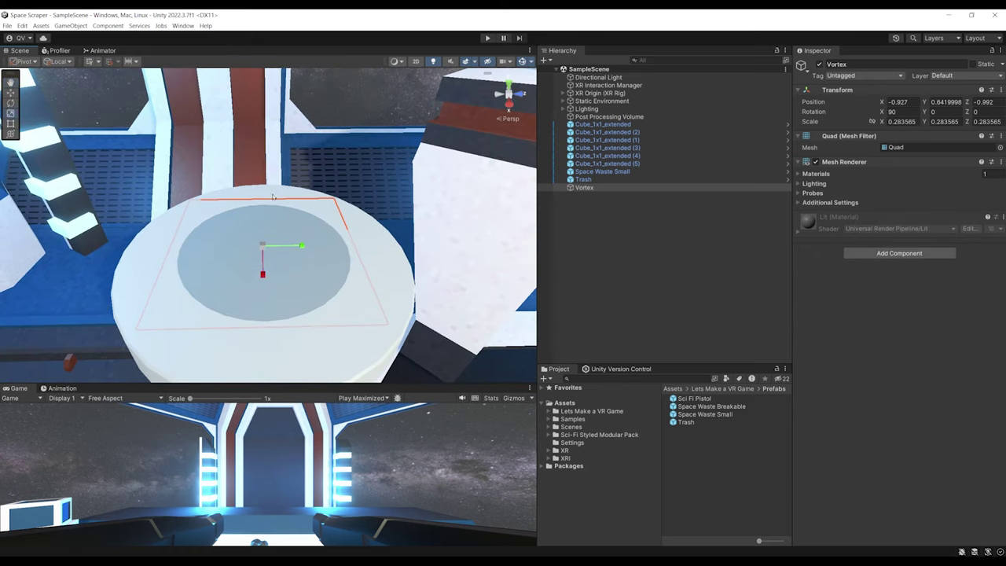
pyautogui.scroll(-3, 290, 228)
pyautogui.keyDown('alt'); pyautogui.moveTo(267, 228); pyautogui.dragTo(309, 187); pyautogui.keyUp('alt')
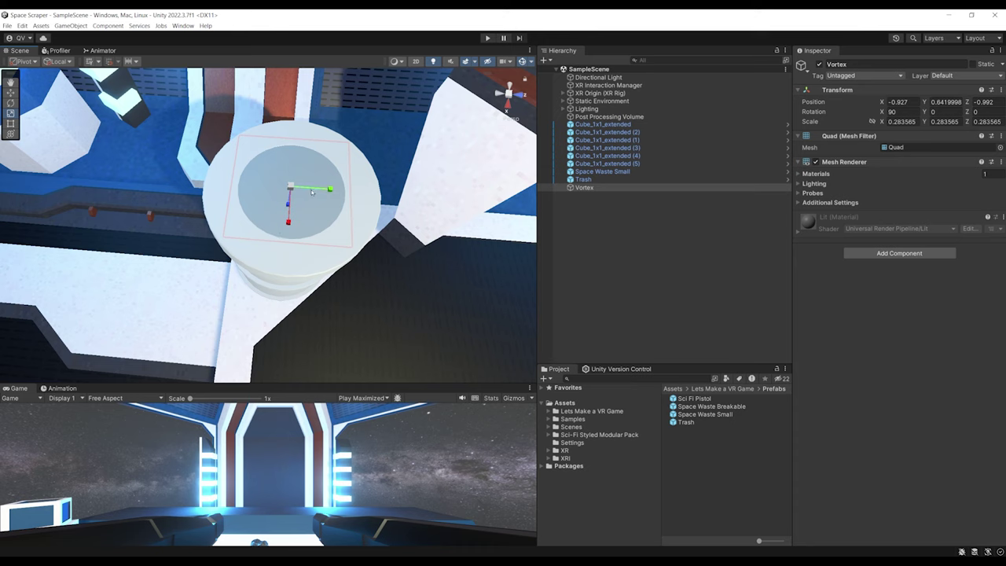
# Create a URP Unlit Shader Graph named Vortex in the Assets folder
pyautogui.moveTo(559, 363); pyautogui.dragTo(560, 258)
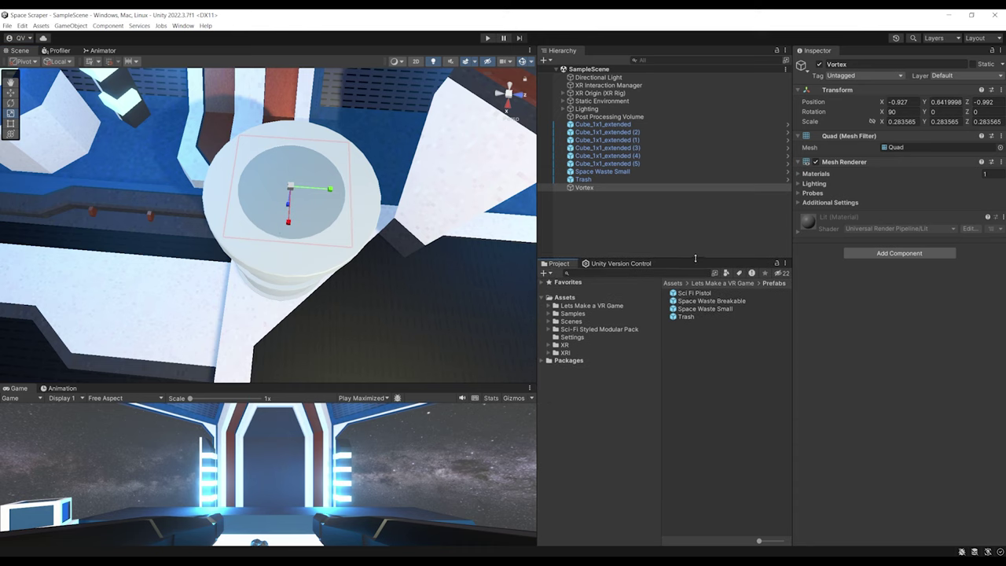
pyautogui.click(564, 297)
pyautogui.rightClick(685, 364)
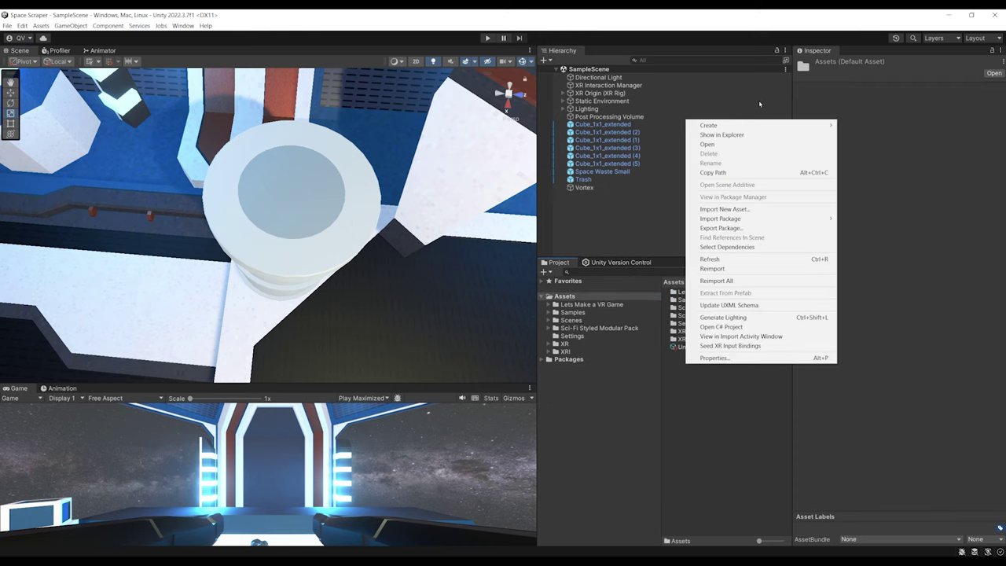
pyautogui.moveTo(761, 125)
pyautogui.moveTo(879, 169)
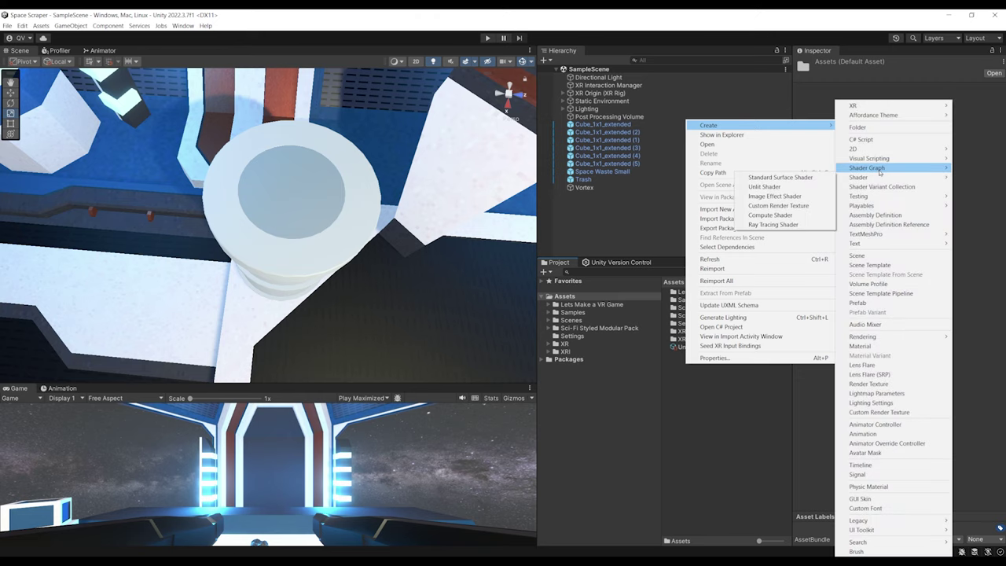
pyautogui.moveTo(774, 171)
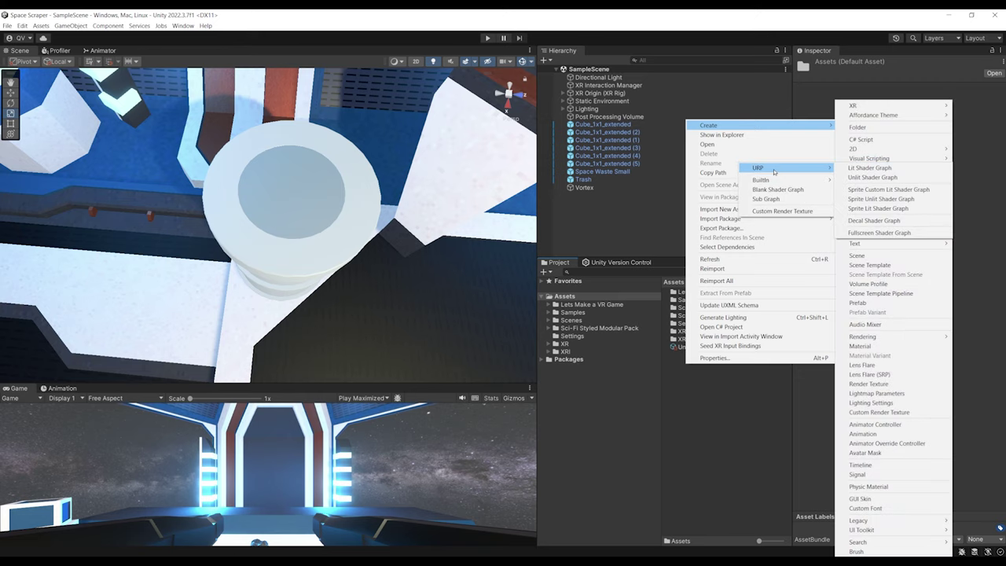
pyautogui.click(896, 179)
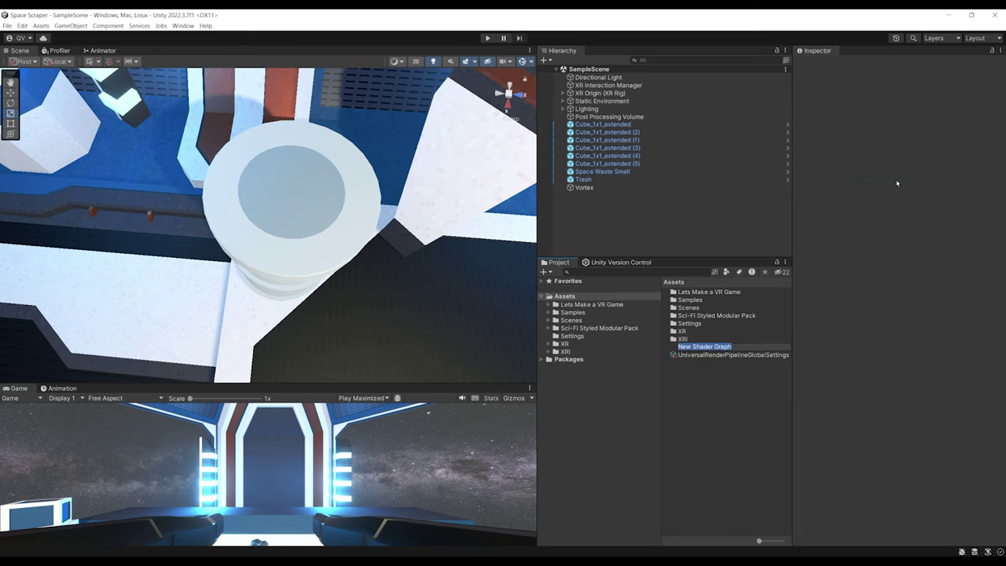
pyautogui.write('Vortex')
pyautogui.press('Return')
# Open the Vortex shader graph for editing and widen the graph area
pyautogui.doubleClick(685, 355)
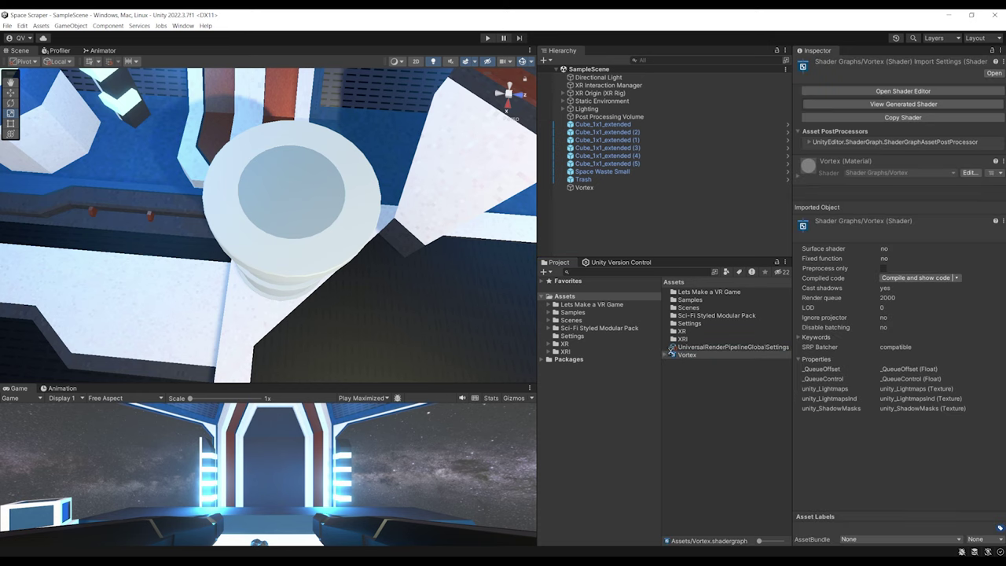
pyautogui.scroll(-2, 259, 271)
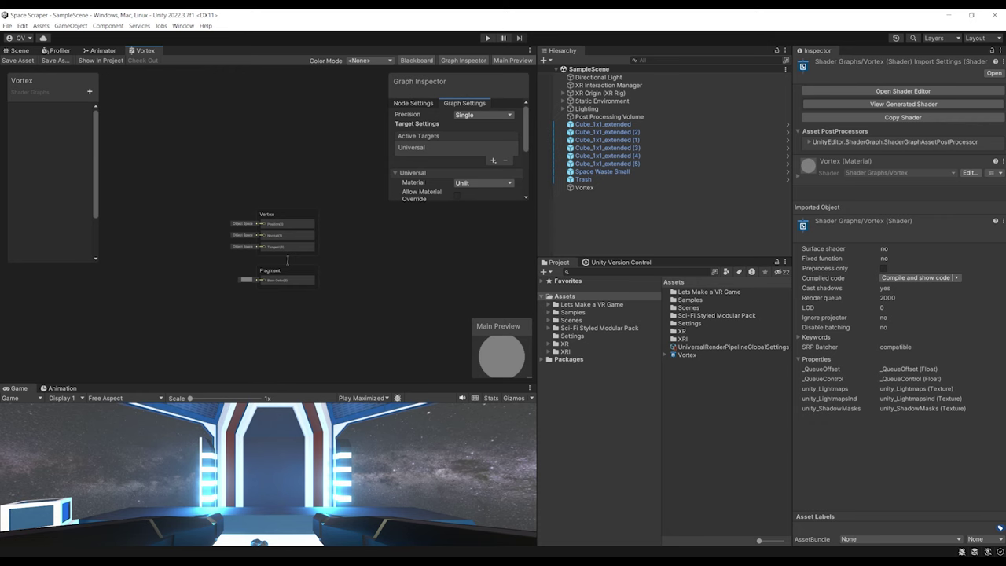
pyautogui.moveTo(537, 213); pyautogui.dragTo(646, 214)
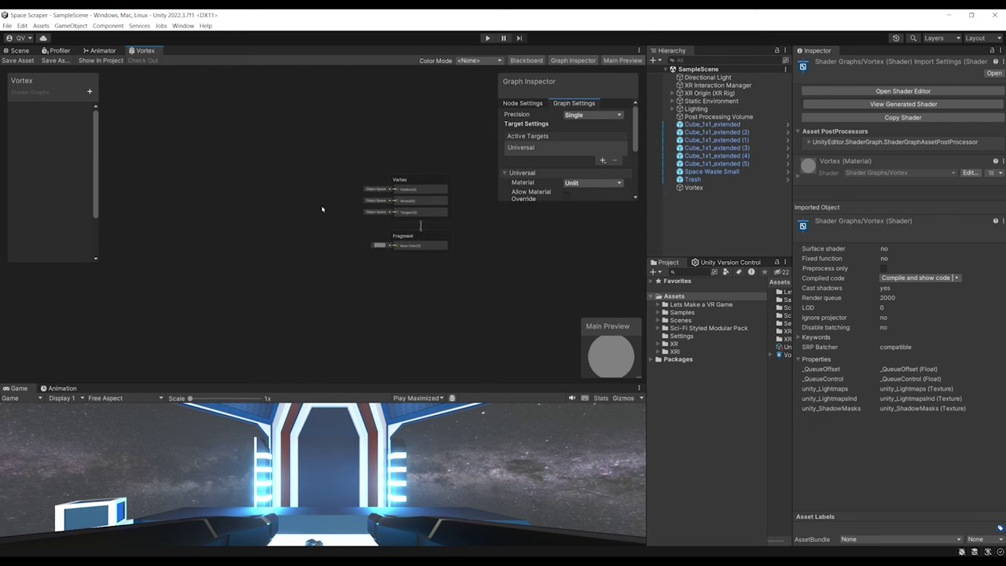
# Add a Twirl node to the Vortex graph, placed clear of the Vertex and Fragment blocks
pyautogui.moveTo(322, 209); pyautogui.dragTo(264, 209, button='middle')
pyautogui.moveTo(149, 191); pyautogui.dragTo(190, 198, button='middle')
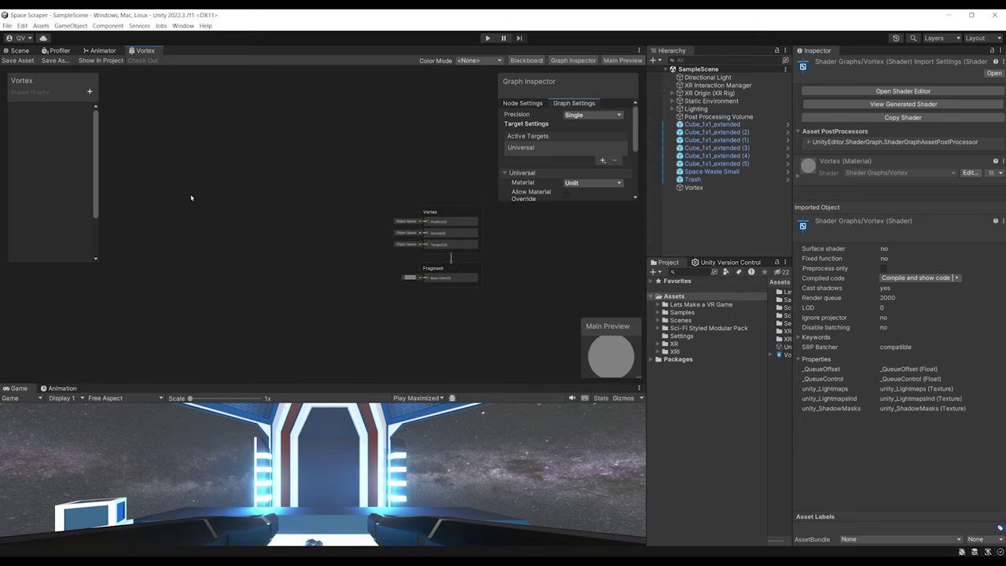
pyautogui.moveTo(262, 227); pyautogui.dragTo(276, 213, button='middle')
pyautogui.moveTo(201, 206); pyautogui.dragTo(221, 196, button='middle')
pyautogui.rightClick(183, 189)
pyautogui.click(198, 195)
pyautogui.write('Twirl')
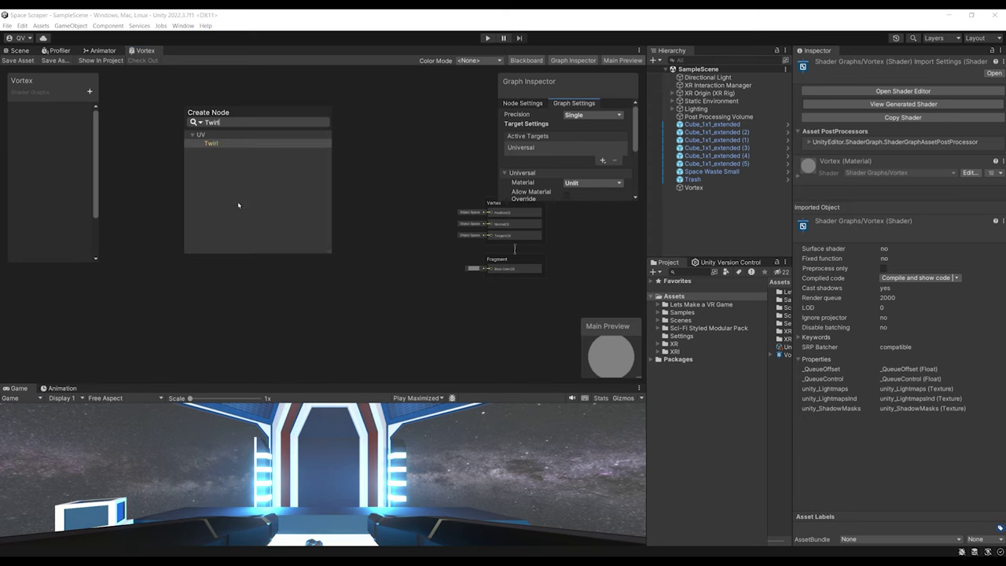
pyautogui.press('Return')
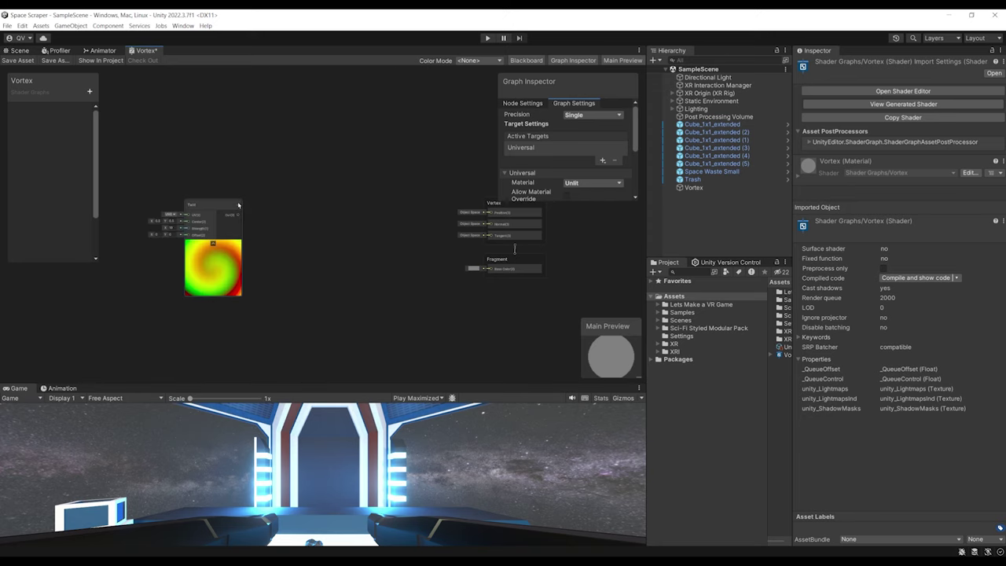
pyautogui.moveTo(315, 219); pyautogui.dragTo(362, 221, button='middle')
pyautogui.moveTo(262, 218); pyautogui.dragTo(286, 198)
pyautogui.scroll(4, 188, 225)
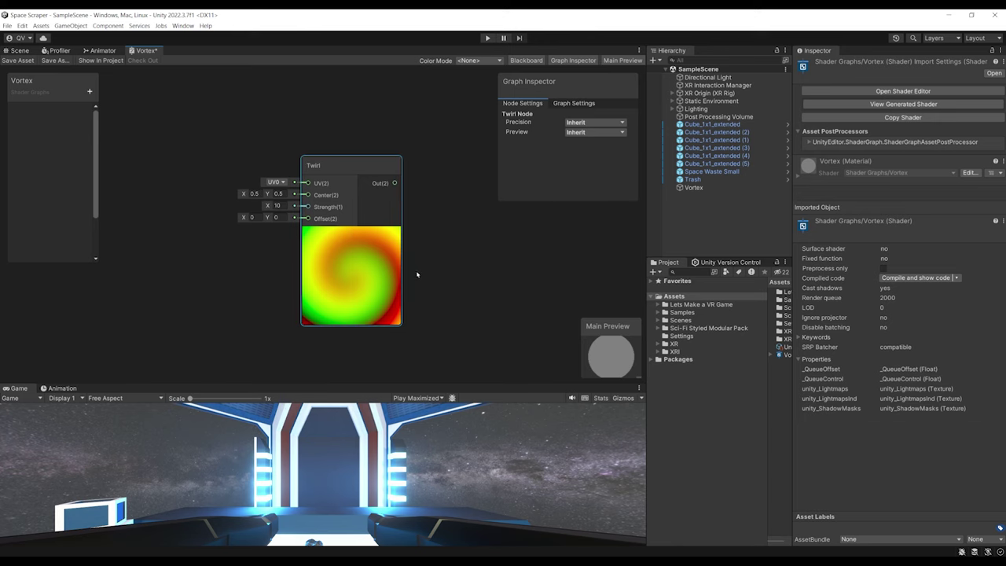
# Set the Twirl node's Strength to 45.4, then try a negative X Offset and undo that offset change
pyautogui.moveTo(465, 212); pyautogui.dragTo(449, 211, button='middle')
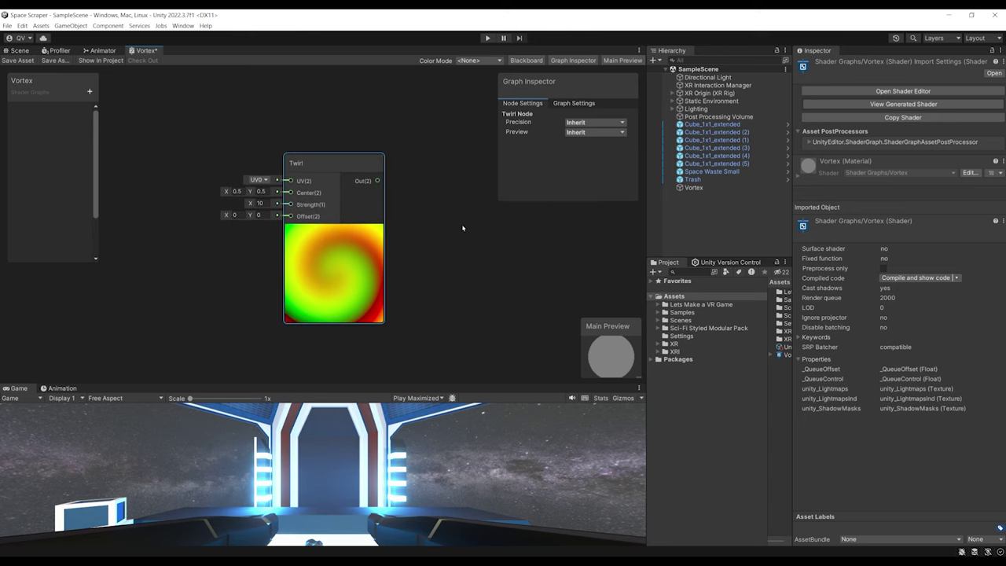
pyautogui.moveTo(359, 210); pyautogui.dragTo(346, 204, button='middle')
pyautogui.moveTo(212, 185); pyautogui.dragTo(418, 183)
pyautogui.hotkey('ctrl', 'z')
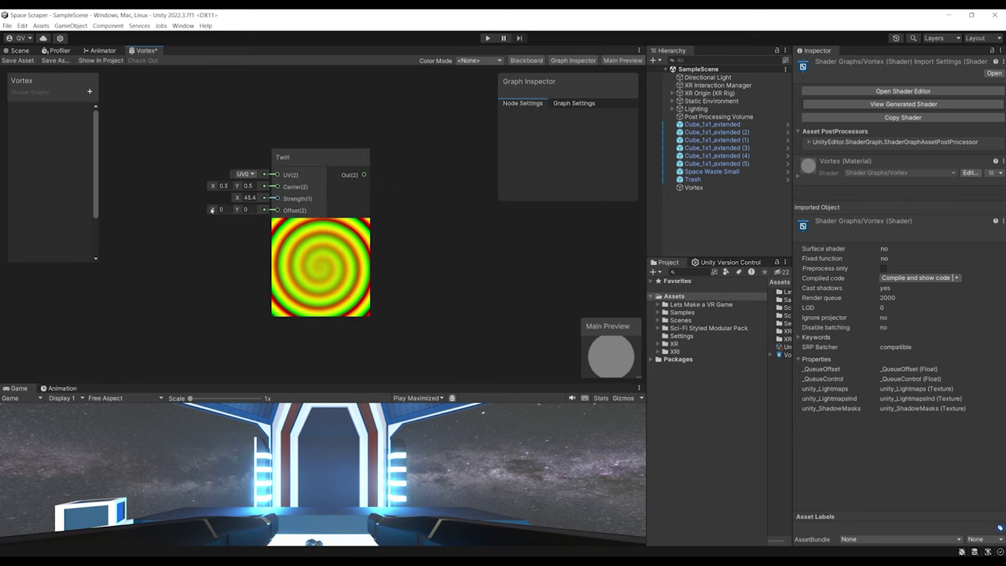
pyautogui.moveTo(213, 210)
pyautogui.mouseDown()
pyautogui.moveTo(266, 206)
pyautogui.moveTo(204, 209)
pyautogui.mouseUp()
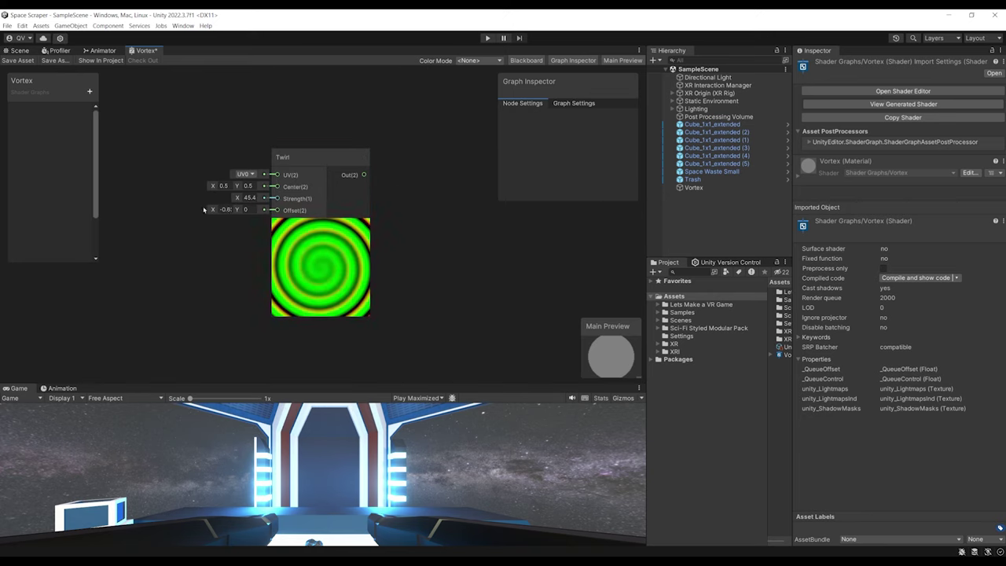
pyautogui.hotkey('ctrl', 'z')
# Move the Twirl node aside, add a Voronoi node beside it, and connect Twirl's output to the Voronoi UV input
pyautogui.moveTo(353, 221); pyautogui.dragTo(242, 229)
pyautogui.scroll(-3, 259, 228)
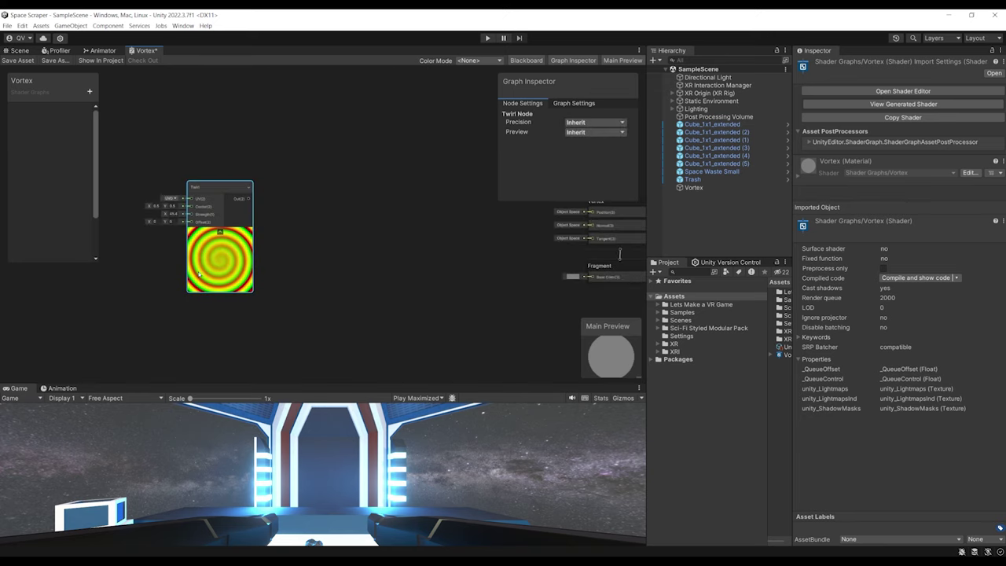
pyautogui.scroll(3, 202, 227)
pyautogui.scroll(-3, 312, 243)
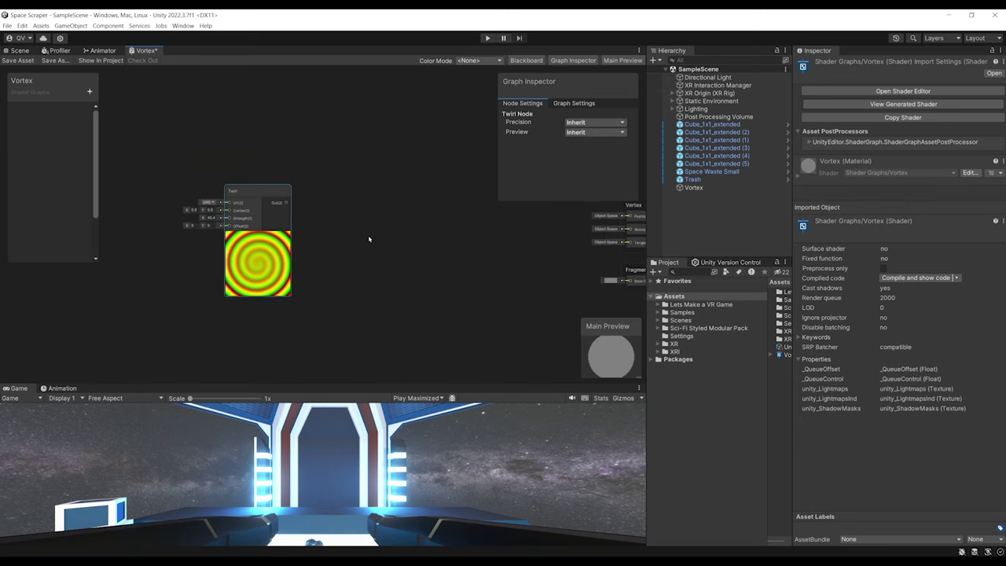
pyautogui.moveTo(369, 239); pyautogui.dragTo(335, 224, button='middle')
pyautogui.press('space')
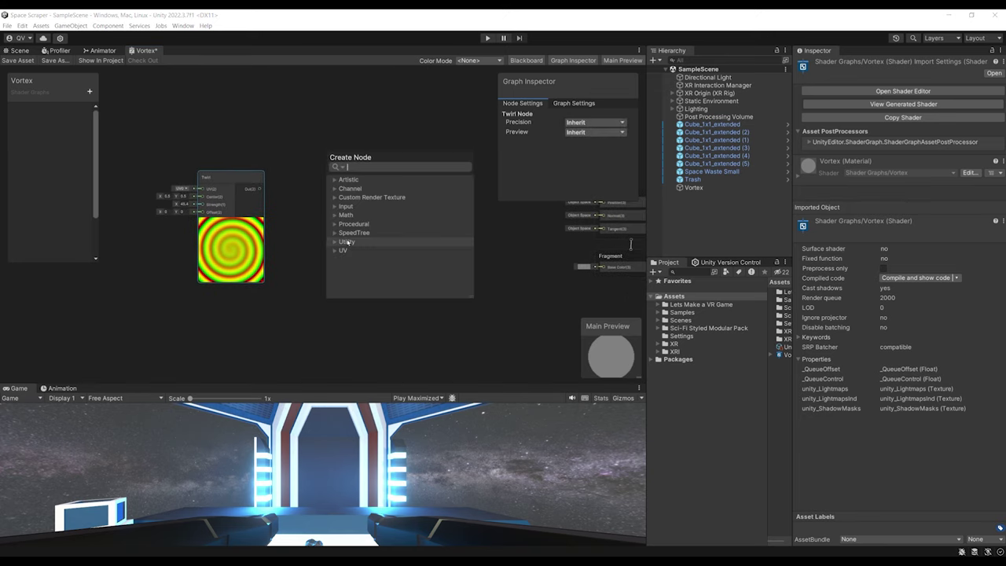
pyautogui.write('voro')
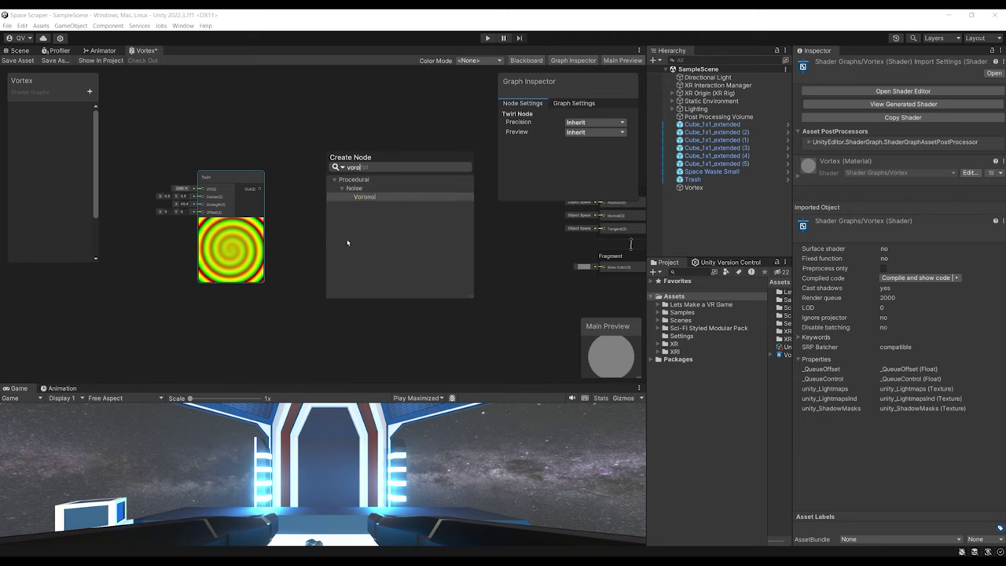
pyautogui.press('Return')
pyautogui.moveTo(348, 254); pyautogui.dragTo(357, 218)
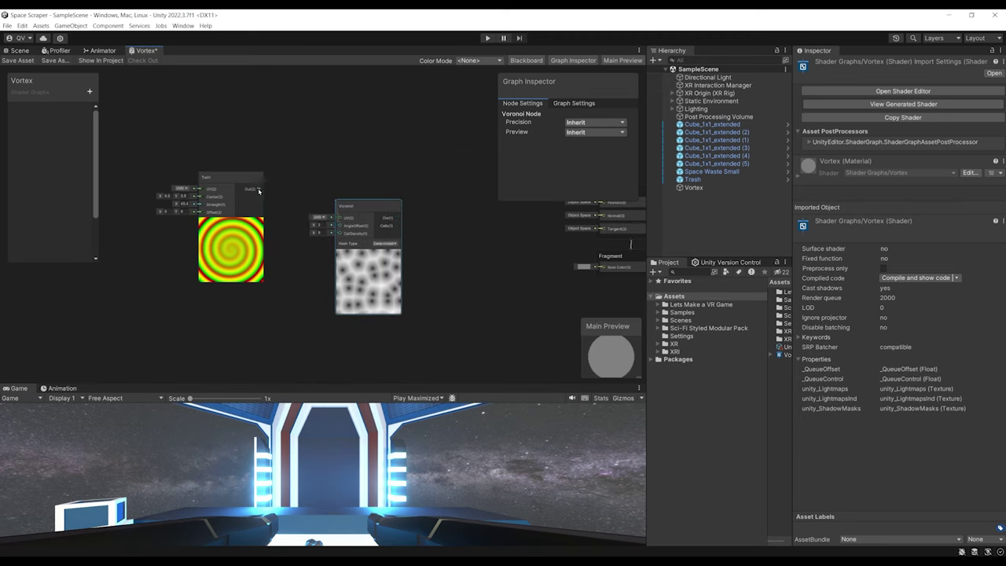
pyautogui.moveTo(260, 188); pyautogui.dragTo(340, 214)
pyautogui.scroll(3, 337, 299)
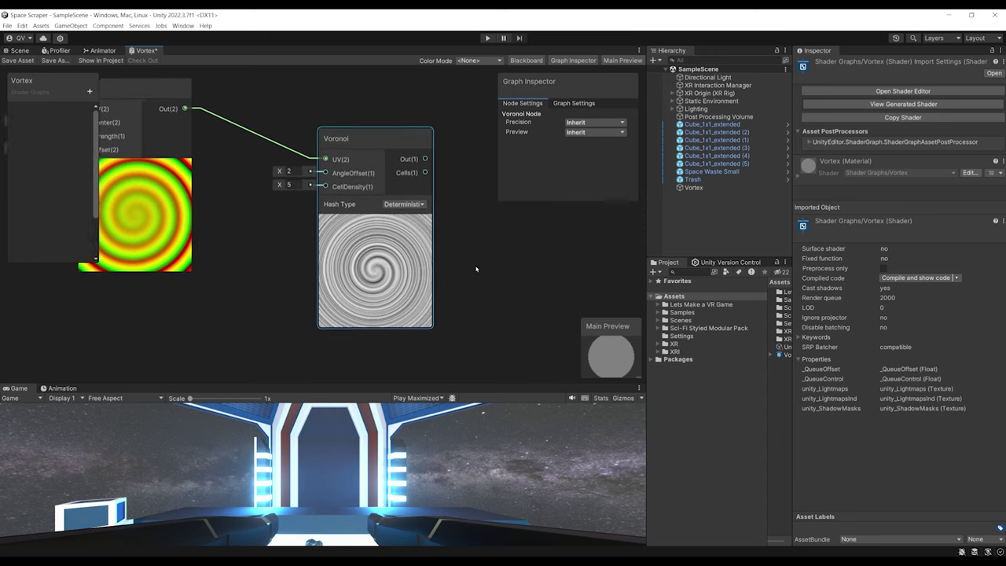
# Set the Voronoi node's AngleOffset to 1 and its CellDensity to 2
pyautogui.click(301, 331)
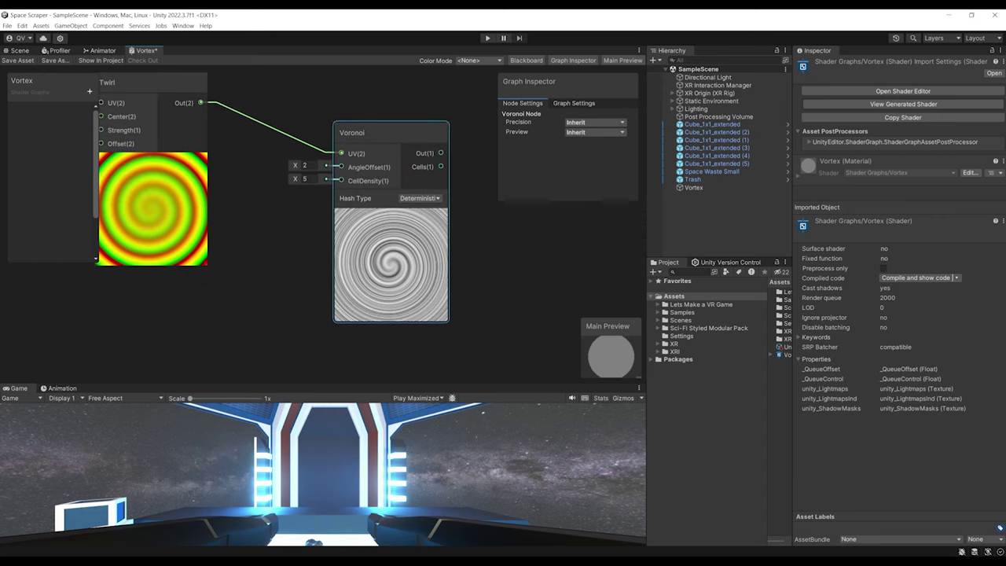
pyautogui.click(361, 242)
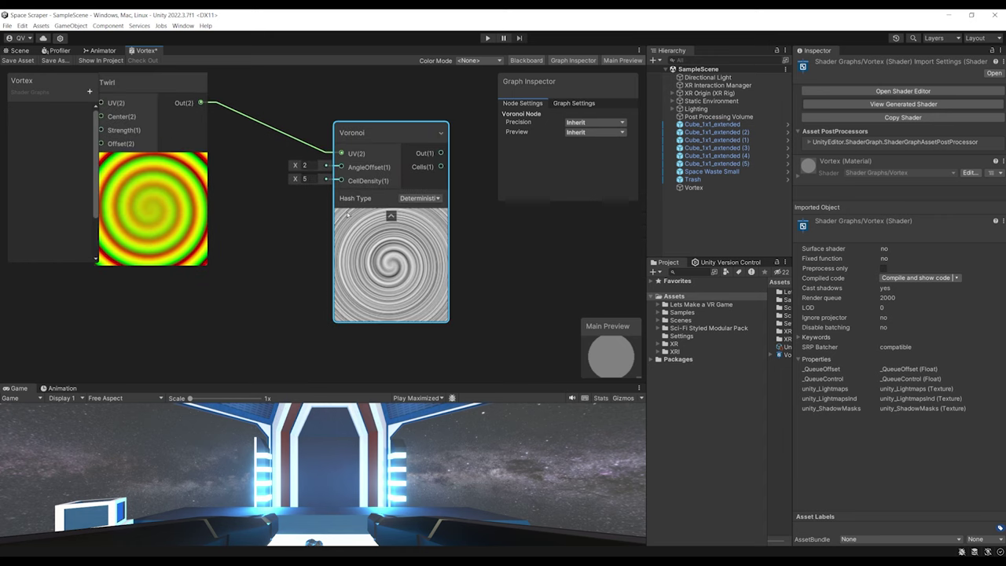
pyautogui.moveTo(299, 166); pyautogui.dragTo(325, 171)
pyautogui.hotkey('ctrl', 'z')
pyautogui.click(308, 166)
pyautogui.write('1')
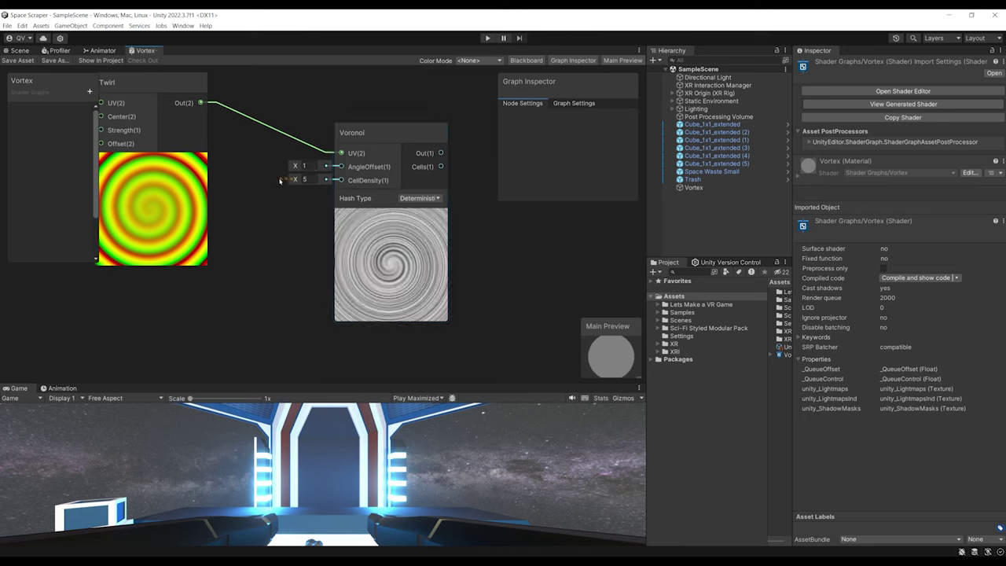
pyautogui.click(330, 183)
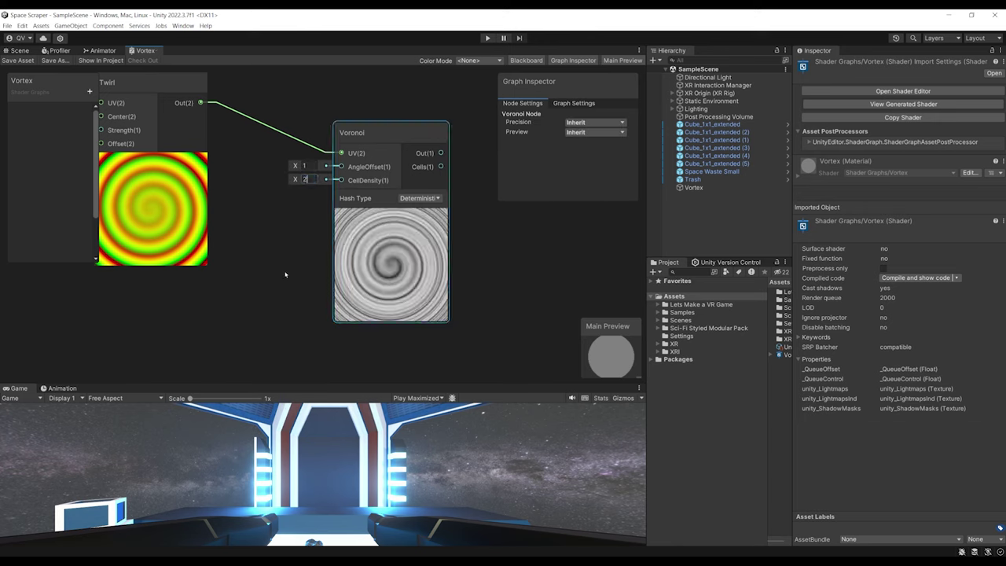
pyautogui.scroll(-2, 309, 261)
pyautogui.scroll(-3, 308, 261)
pyautogui.scroll(2, 287, 237)
pyautogui.scroll(-2, 287, 237)
pyautogui.moveTo(399, 336); pyautogui.dragTo(330, 301, button='middle')
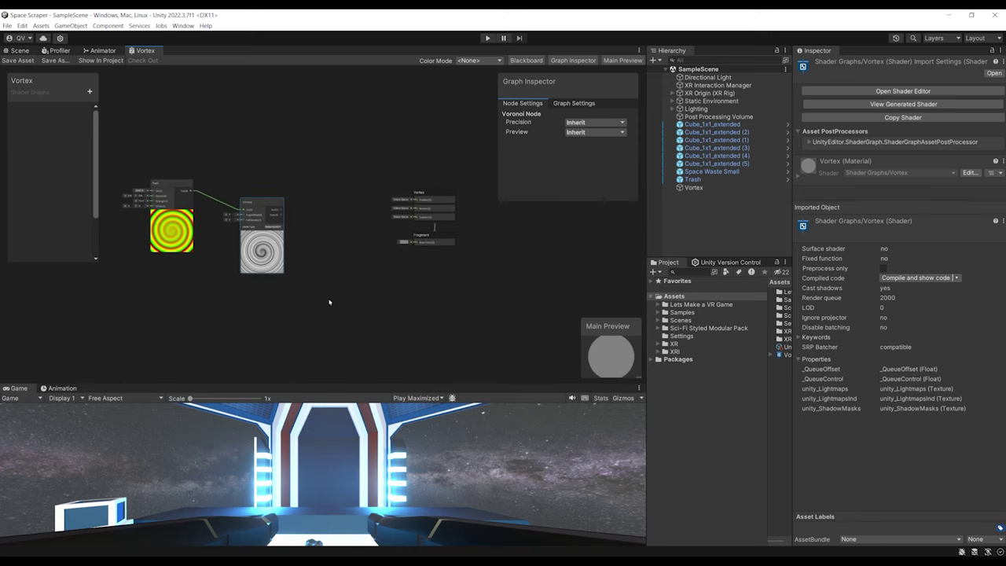
pyautogui.moveTo(318, 242); pyautogui.dragTo(299, 252, button='middle')
pyautogui.scroll(2, 304, 294)
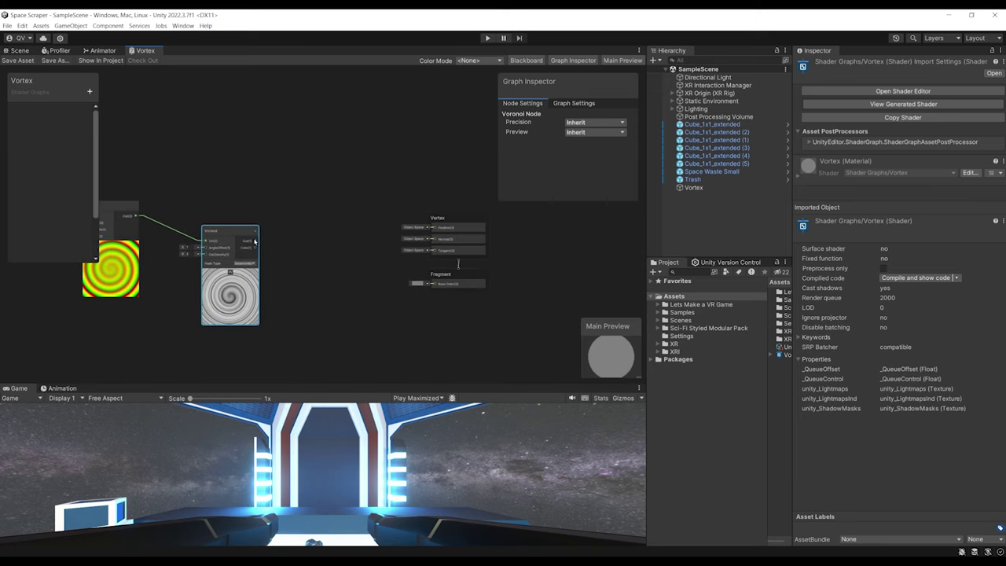
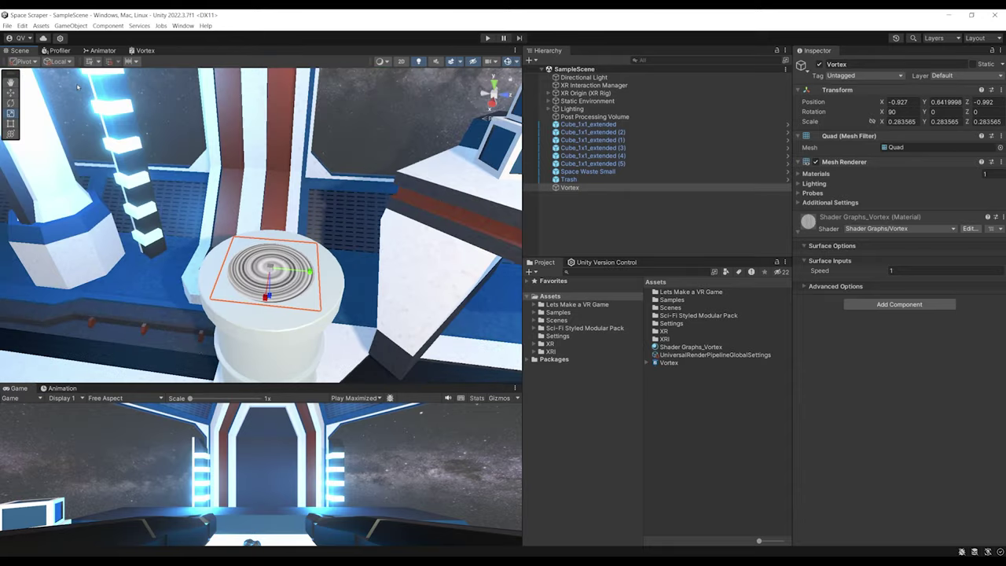
# Return to the Vortex shader graph and add a Color node above the Voronoi node
pyautogui.click(147, 51)
pyautogui.scroll(-1, 238, 208)
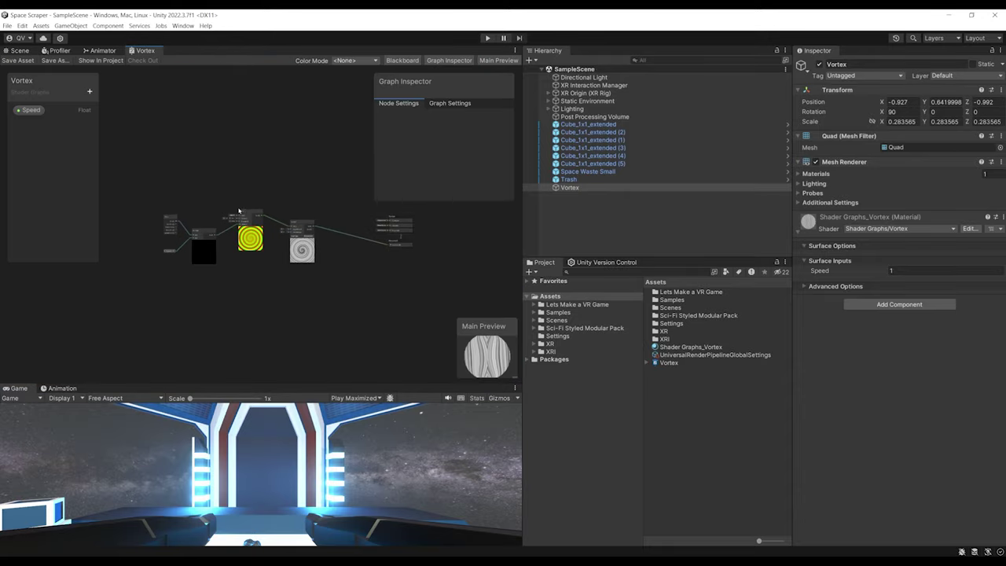
pyautogui.scroll(3, 213, 177)
pyautogui.moveTo(248, 153); pyautogui.dragTo(152, 147, button='middle')
pyautogui.scroll(1, 243, 152)
pyautogui.moveTo(258, 184); pyautogui.dragTo(227, 186, button='middle')
pyautogui.rightClick(267, 181)
pyautogui.click(283, 186)
pyautogui.write('c')
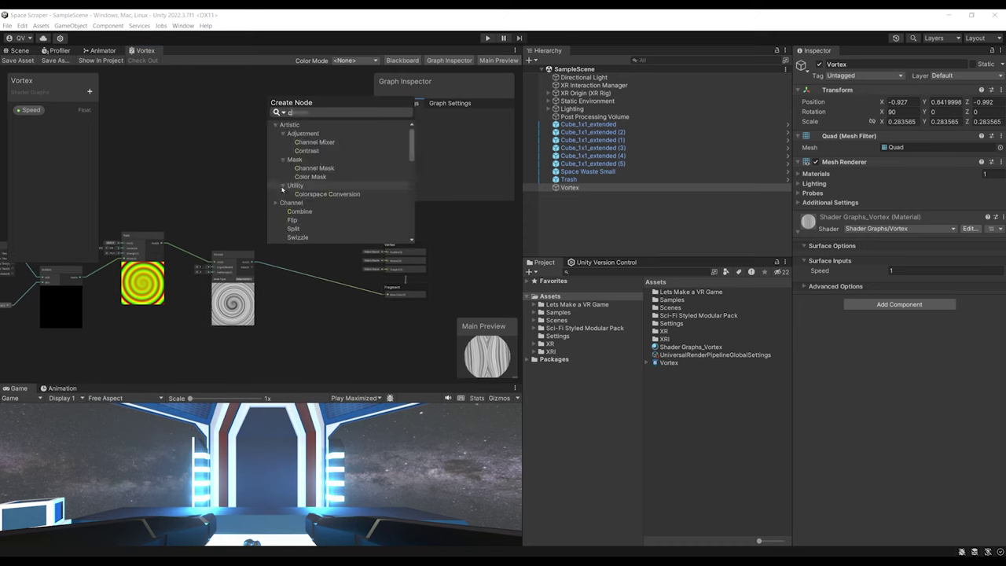
pyautogui.write('olor')
pyautogui.press('Return')
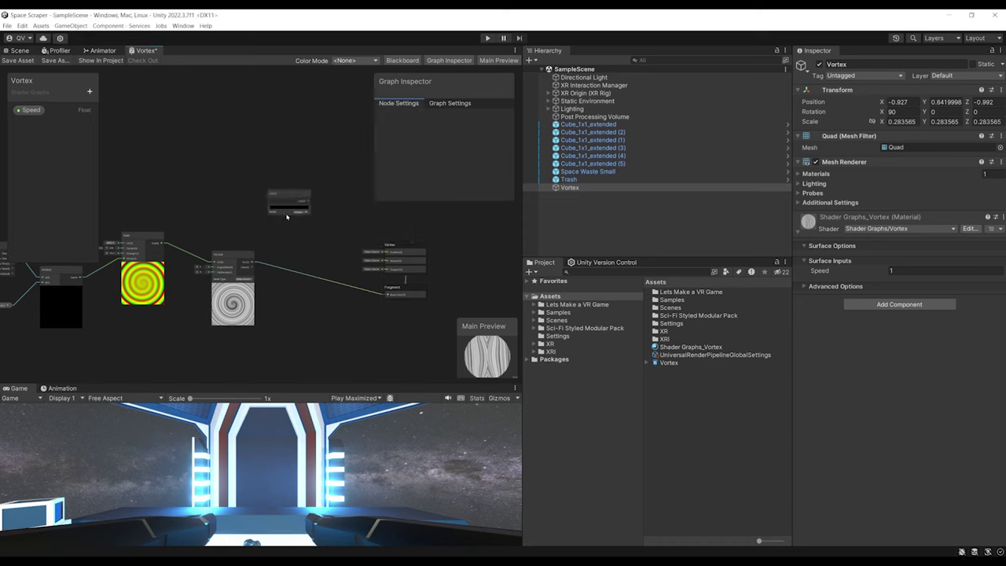
# Add a Multiply node combining the Color and Voronoi outputs, and connect its result to the fragment Base Color
pyautogui.rightClick(306, 202)
pyautogui.click(313, 206)
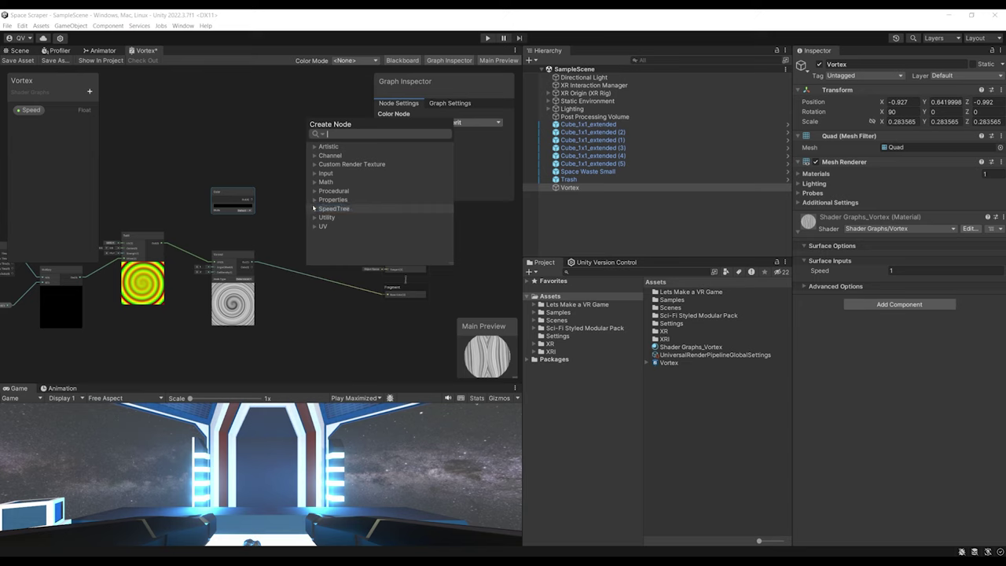
pyautogui.write('mult')
pyautogui.press('Return')
pyautogui.scroll(2, 269, 227)
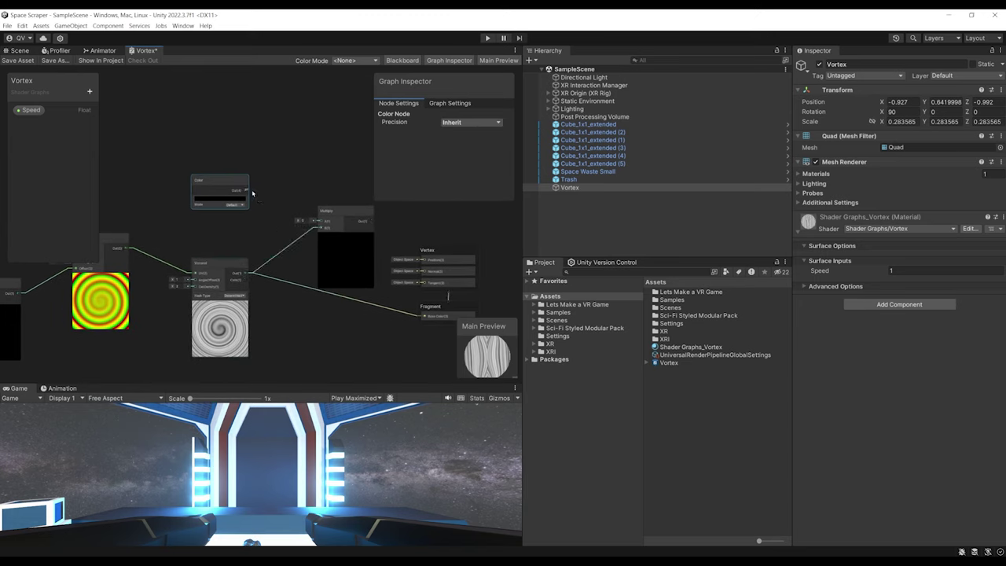
pyautogui.moveTo(322, 222); pyautogui.dragTo(321, 220)
pyautogui.moveTo(426, 319); pyautogui.dragTo(425, 316)
pyautogui.moveTo(358, 216); pyautogui.dragTo(351, 284)
pyautogui.moveTo(278, 217); pyautogui.dragTo(343, 215, button='middle')
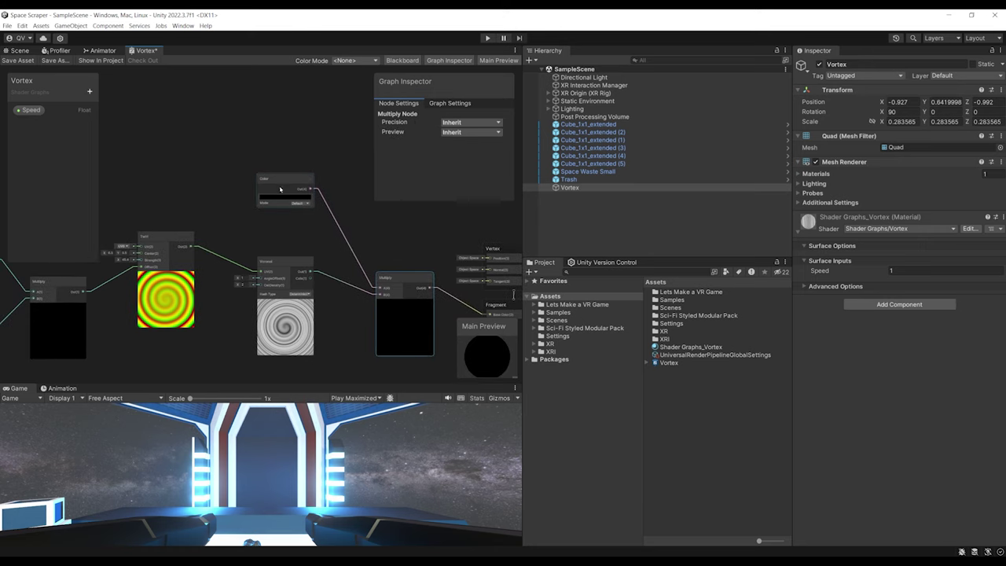
# Convert the Color node into an exposed graph property and save the Vortex shader graph
pyautogui.moveTo(276, 185); pyautogui.dragTo(269, 197)
pyautogui.rightClick(269, 195)
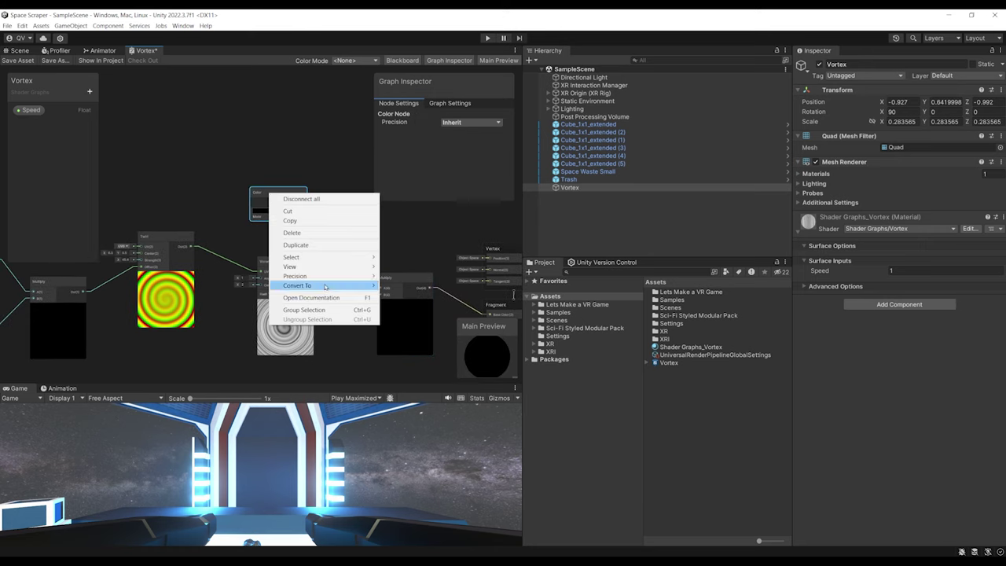
pyautogui.moveTo(325, 286)
pyautogui.click(403, 304)
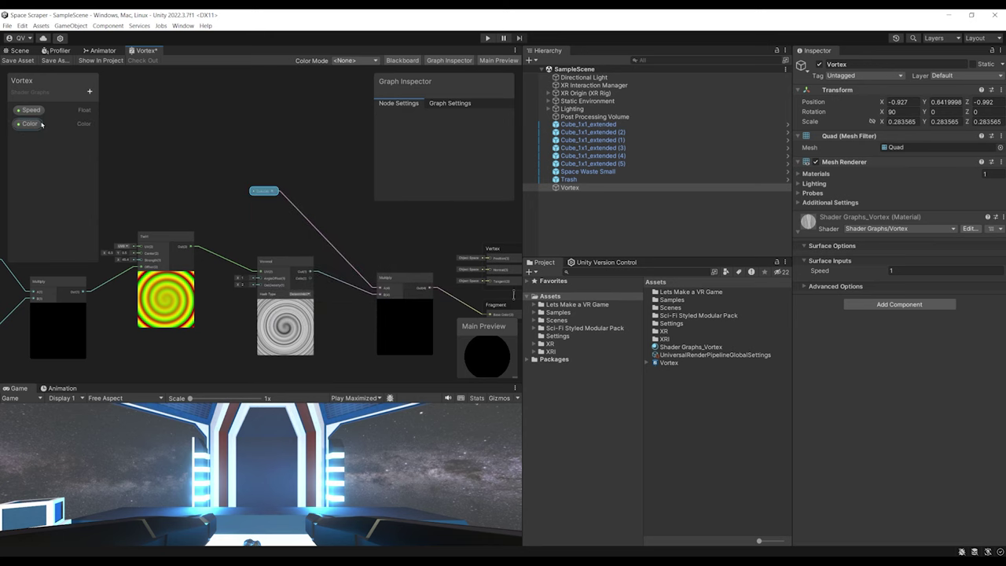
# Set the Color of the Vortex quad's material to bright green in the scene
pyautogui.click(13, 50)
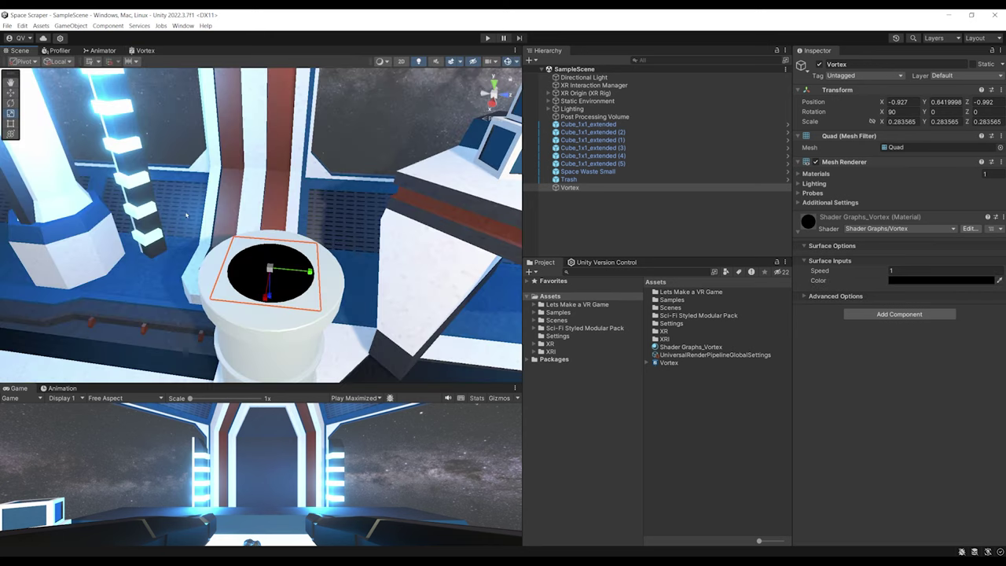
pyautogui.scroll(5, 299, 231)
pyautogui.moveTo(299, 232); pyautogui.dragTo(305, 235, button='middle')
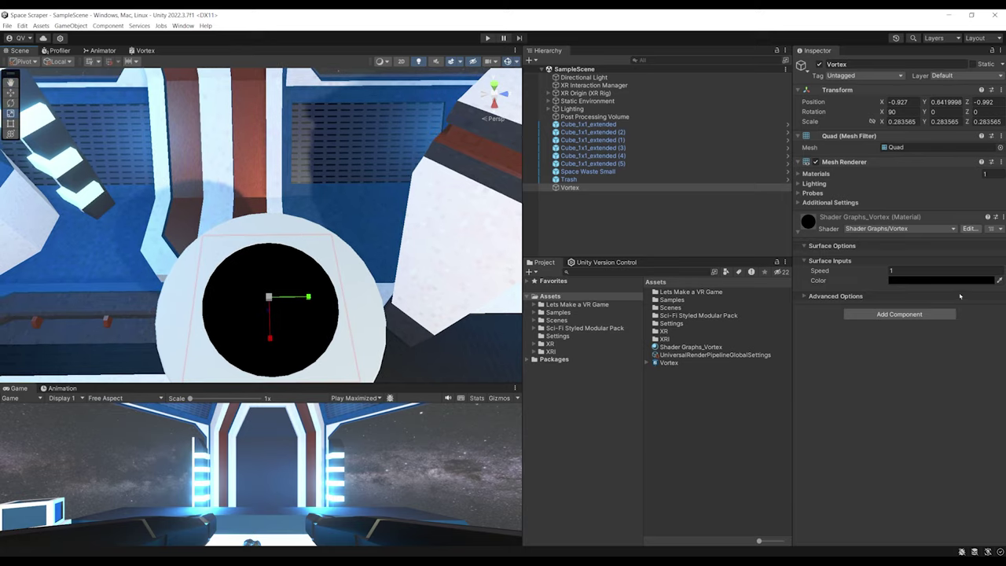
pyautogui.click(930, 280)
pyautogui.moveTo(929, 355); pyautogui.dragTo(976, 330)
pyautogui.click(932, 311)
# Deselect the quad and examine the green vortex on the trash bin from several distances and angles
pyautogui.keyDown('alt'); pyautogui.moveTo(448, 243); pyautogui.dragTo(409, 235); pyautogui.keyUp('alt')
pyautogui.click(597, 240)
pyautogui.scroll(-6, 354, 291)
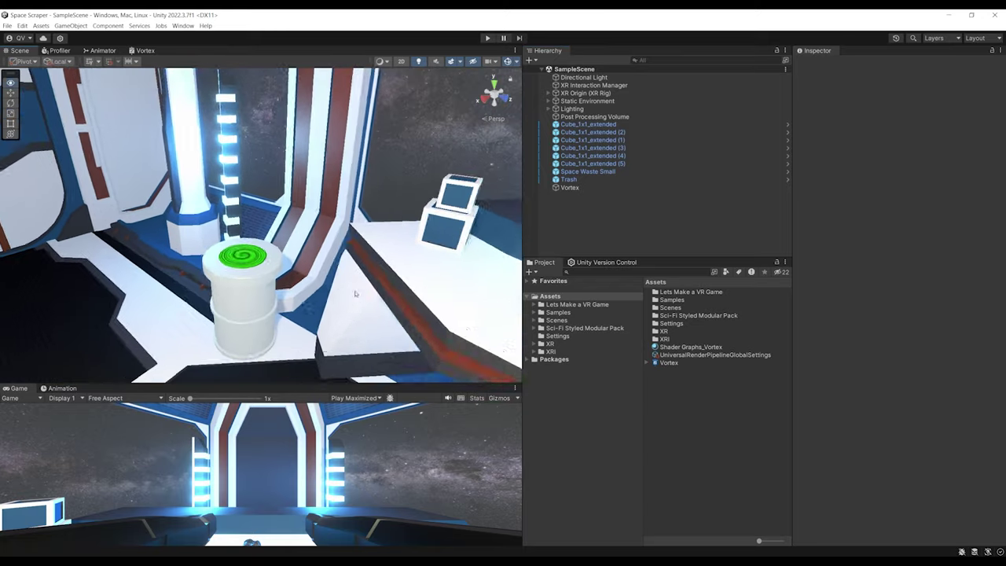
pyautogui.moveTo(348, 285); pyautogui.dragTo(422, 340, button='middle')
pyautogui.keyDown('alt'); pyautogui.moveTo(421, 341); pyautogui.dragTo(294, 278); pyautogui.keyUp('alt')
pyautogui.press('w')
pyautogui.moveTo(294, 279); pyautogui.dragTo(382, 249, button='right')
pyautogui.keyDown('alt'); pyautogui.moveTo(382, 249); pyautogui.dragTo(291, 229); pyautogui.keyUp('alt')
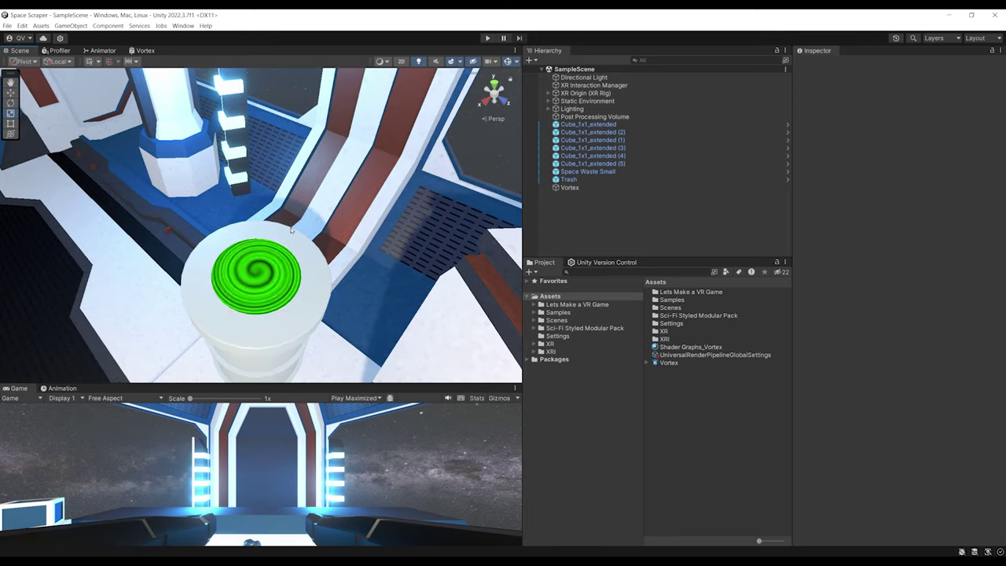
# Raise the Vortex quad above the bin to Y 0.819 and view the full swirl from above
pyautogui.click(276, 276)
pyautogui.keyDown('alt'); pyautogui.moveTo(276, 277); pyautogui.dragTo(328, 247); pyautogui.keyUp('alt')
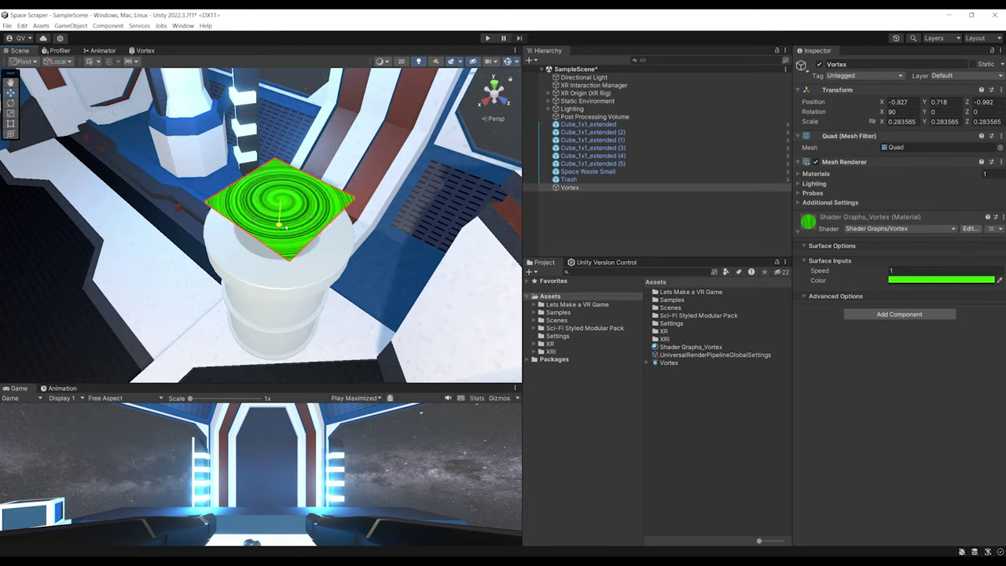
pyautogui.moveTo(278, 236); pyautogui.dragTo(96, 267, button='right')
pyautogui.keyDown('alt'); pyautogui.moveTo(393, 248); pyautogui.dragTo(326, 282); pyautogui.keyUp('alt')
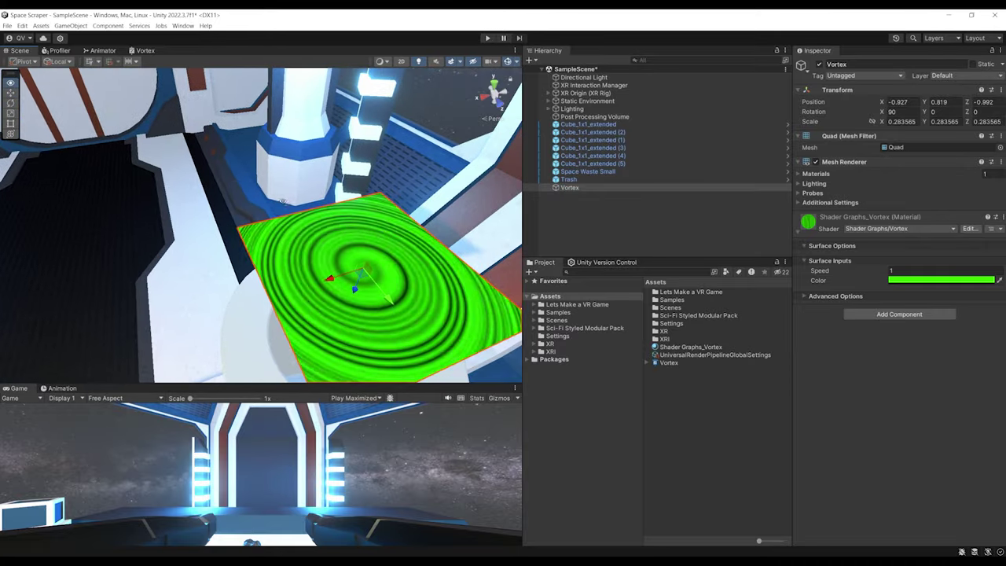
pyautogui.moveTo(326, 283); pyautogui.dragTo(204, 230, button='middle')
pyautogui.keyDown('alt'); pyautogui.moveTo(203, 231); pyautogui.dragTo(164, 231); pyautogui.keyUp('alt')
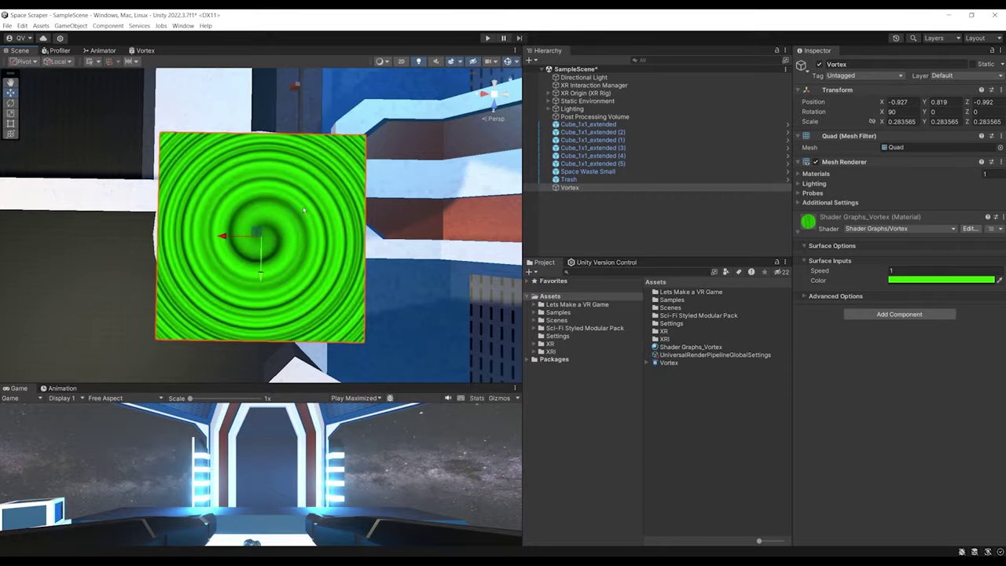
# View the green swirl on the raised Vortex quad from above and at an angle, and save the scene
pyautogui.keyDown('alt'); pyautogui.moveTo(178, 370); pyautogui.dragTo(183, 342); pyautogui.keyUp('alt')
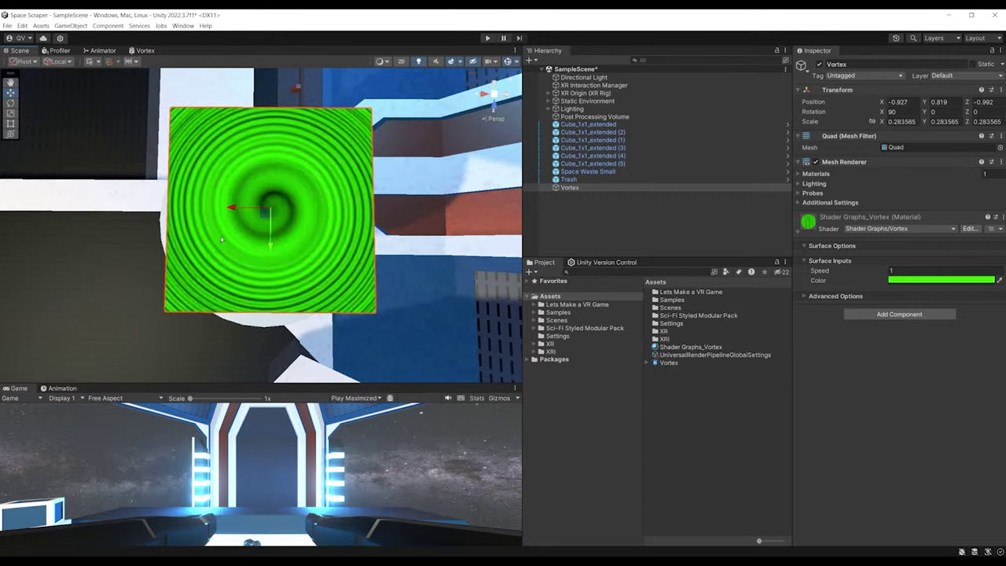
pyautogui.keyDown('alt'); pyautogui.moveTo(160, 155); pyautogui.dragTo(138, 76); pyautogui.keyUp('alt')
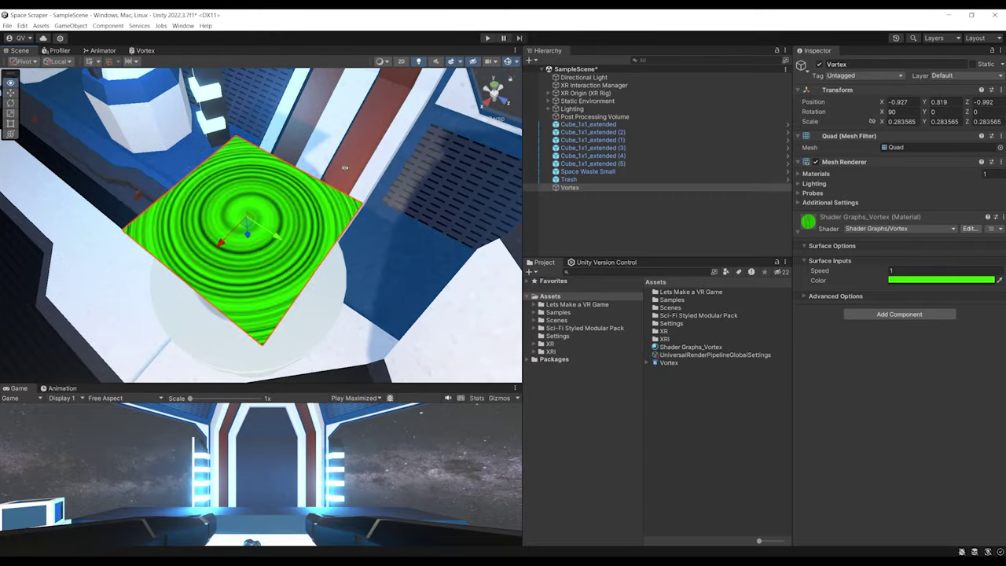
pyautogui.hotkey('ctrl', 's')
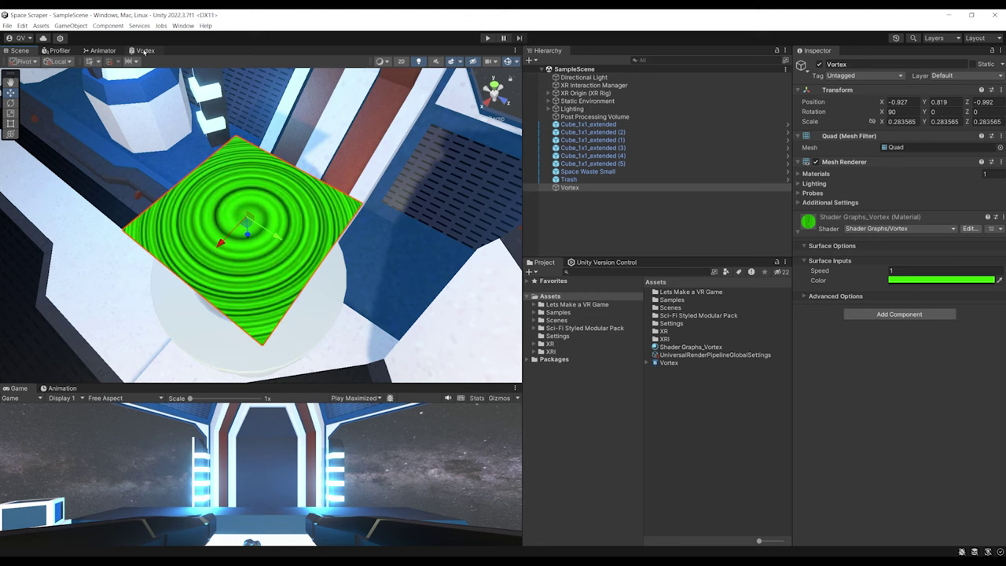
# In the Vortex shader graph's settings, set the Surface Type to Transparent
pyautogui.click(144, 50)
pyautogui.scroll(3, 314, 251)
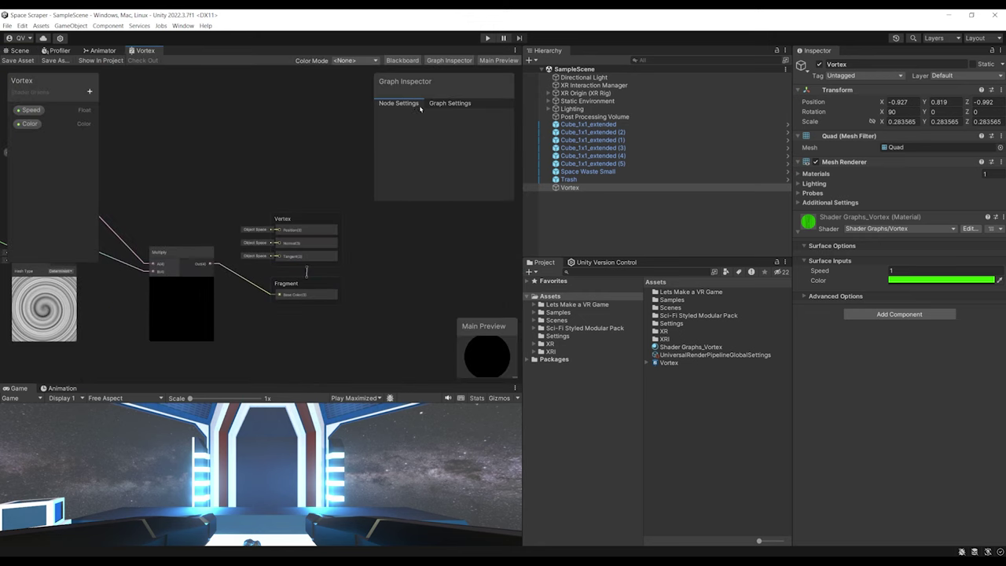
pyautogui.click(445, 104)
pyautogui.scroll(-2, 458, 144)
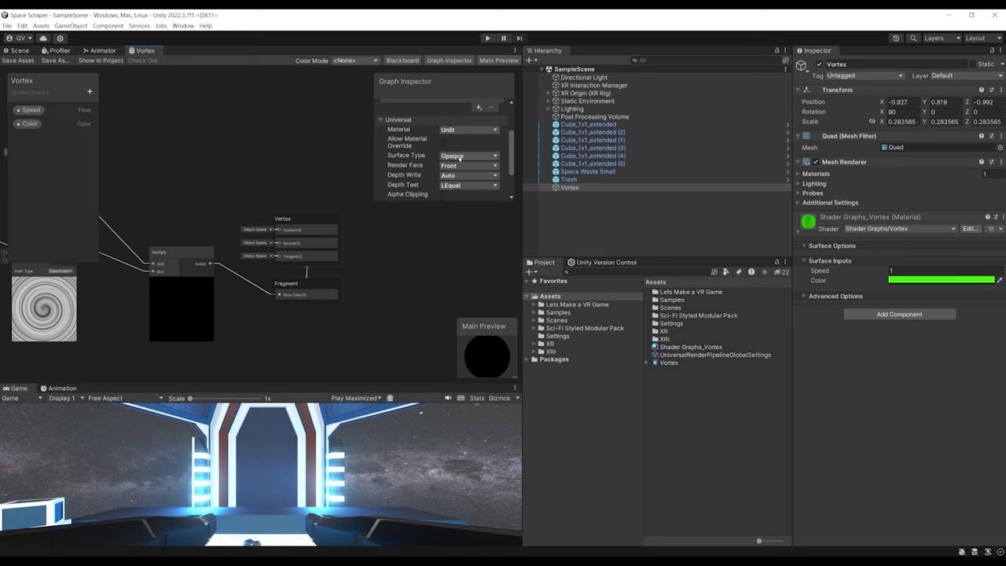
pyautogui.click(460, 157)
pyautogui.click(464, 170)
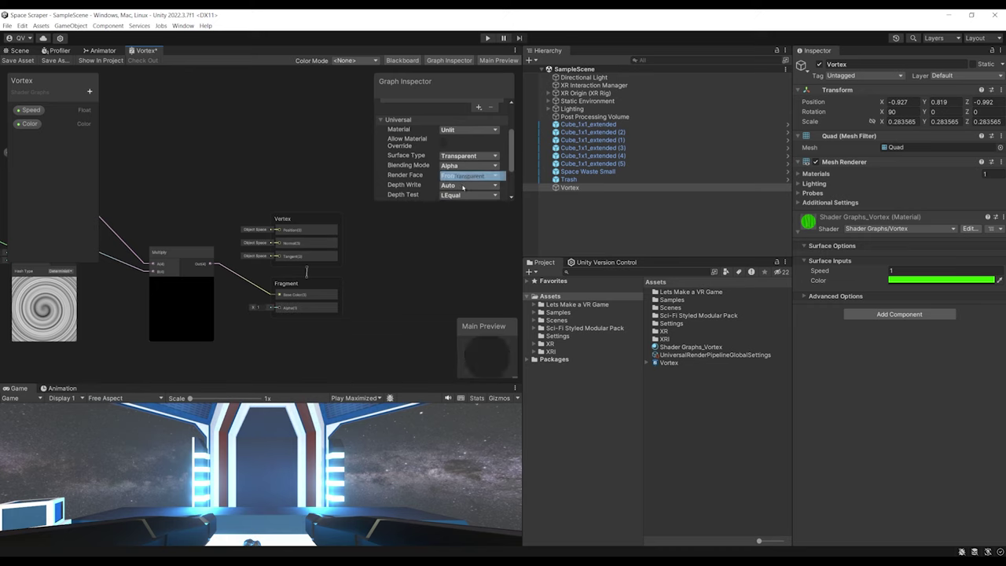
pyautogui.scroll(2, 270, 288)
pyautogui.moveTo(271, 288); pyautogui.dragTo(282, 282, button='middle')
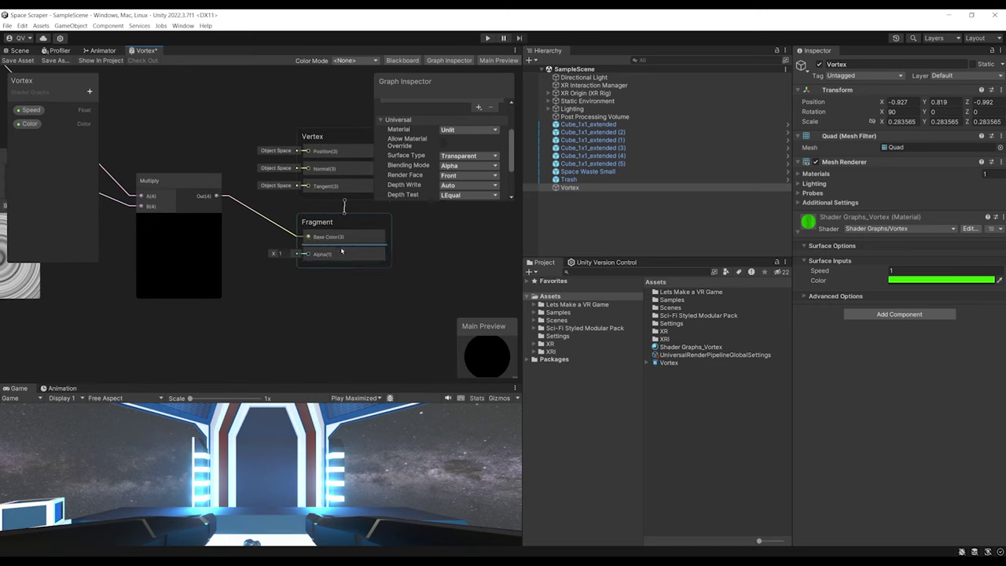
# Add a Sample Texture 2D node below the existing nodes and connect its RGBA output to the Fragment Alpha input
pyautogui.scroll(-4, 265, 320)
pyautogui.moveTo(126, 276); pyautogui.dragTo(230, 248, button='middle')
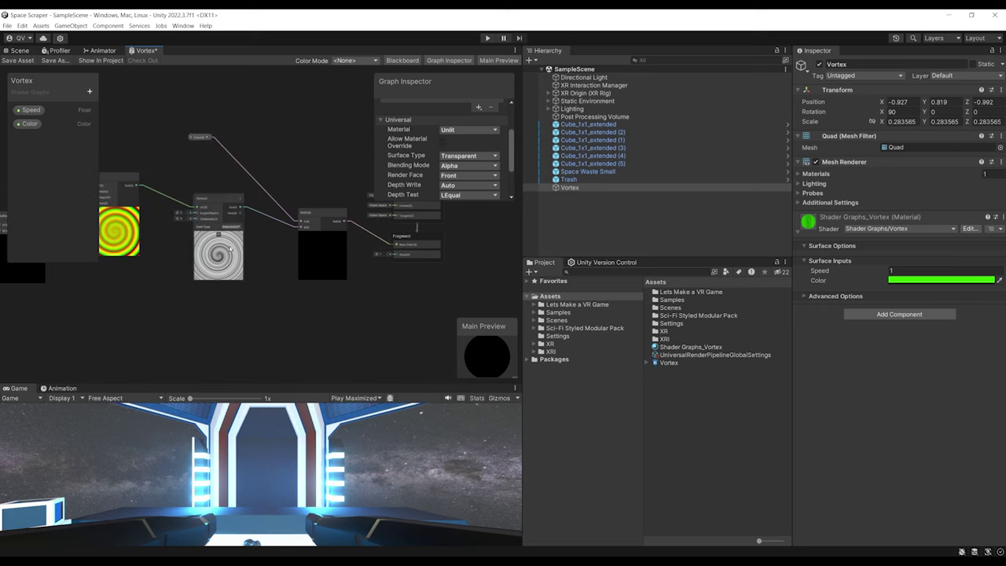
pyautogui.moveTo(363, 297); pyautogui.dragTo(262, 281, button='middle')
pyautogui.scroll(3, 267, 278)
pyautogui.scroll(-4, 283, 265)
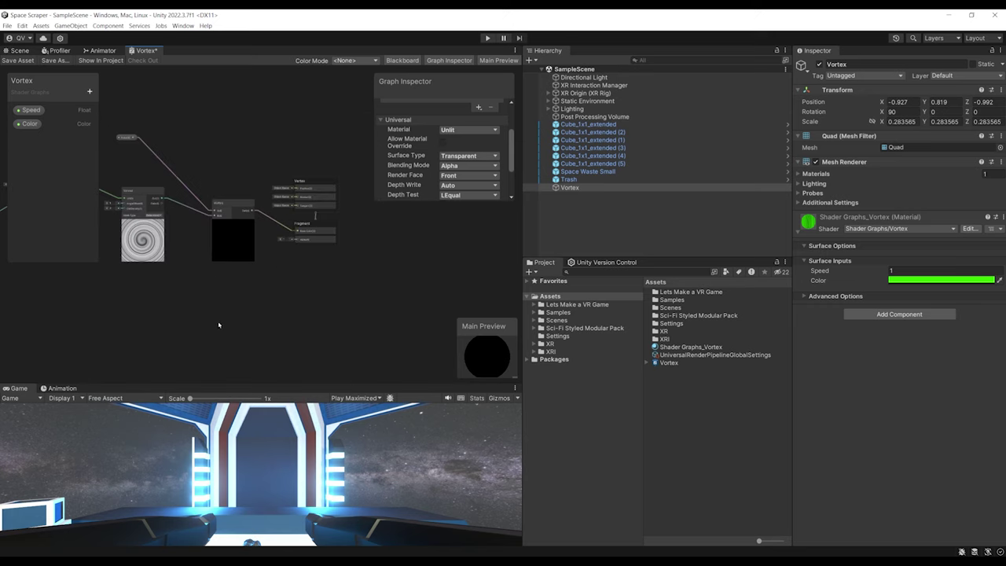
pyautogui.moveTo(196, 305); pyautogui.dragTo(231, 276, button='middle')
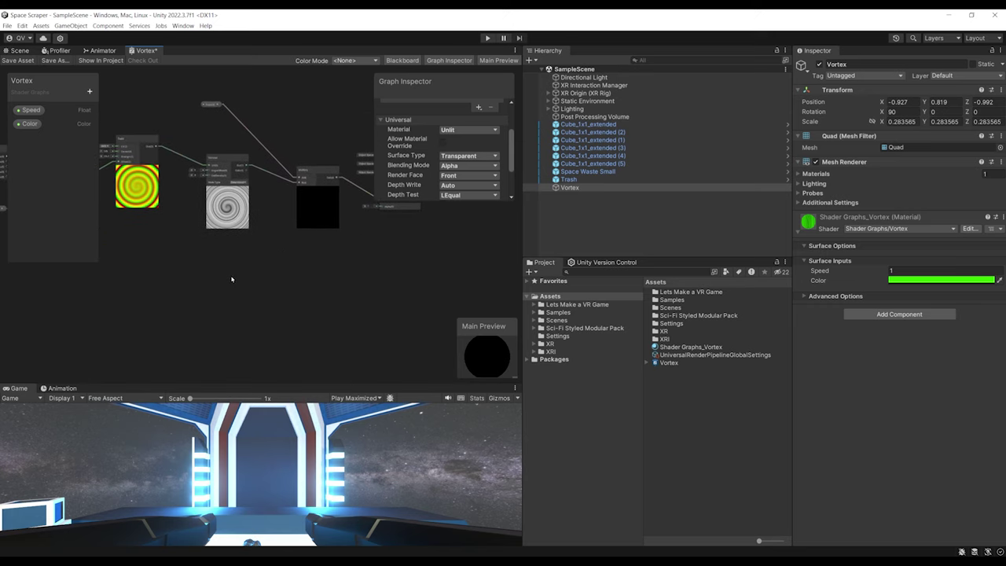
pyautogui.rightClick(217, 269)
pyautogui.click(240, 274)
pyautogui.write('texture')
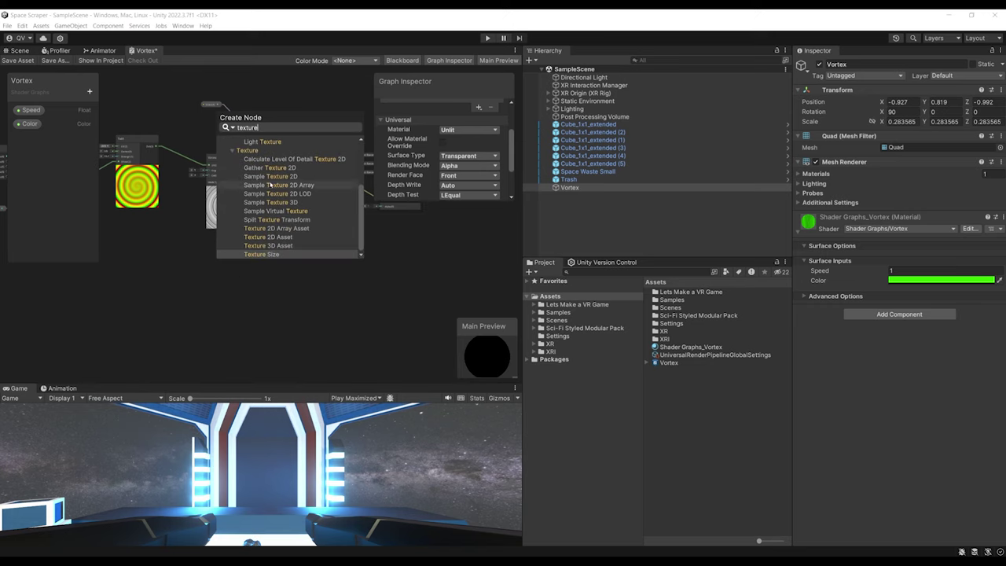
pyautogui.doubleClick(269, 179)
pyautogui.moveTo(237, 288); pyautogui.dragTo(272, 274)
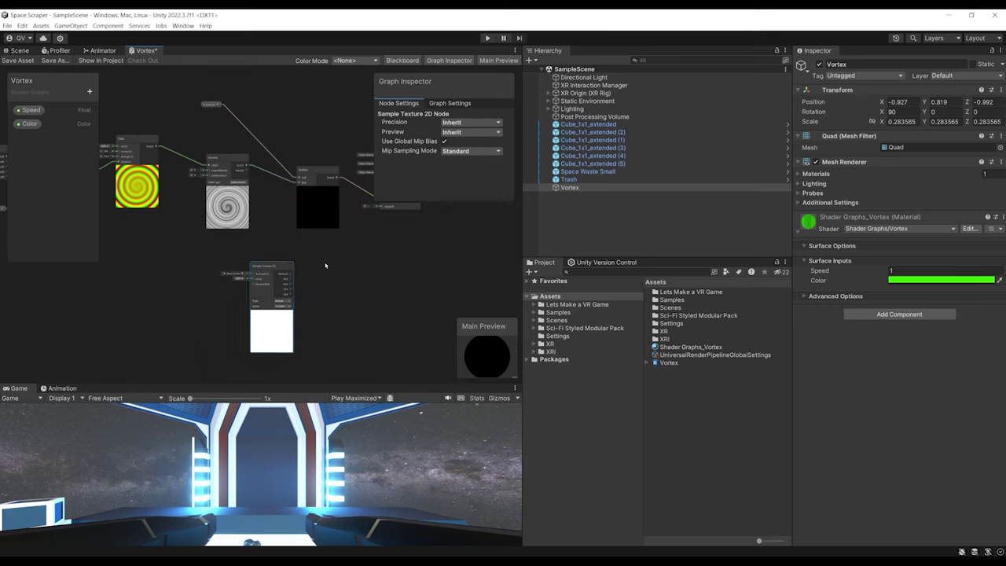
pyautogui.scroll(2, 274, 307)
pyautogui.moveTo(315, 274); pyautogui.dragTo(245, 298, button='middle')
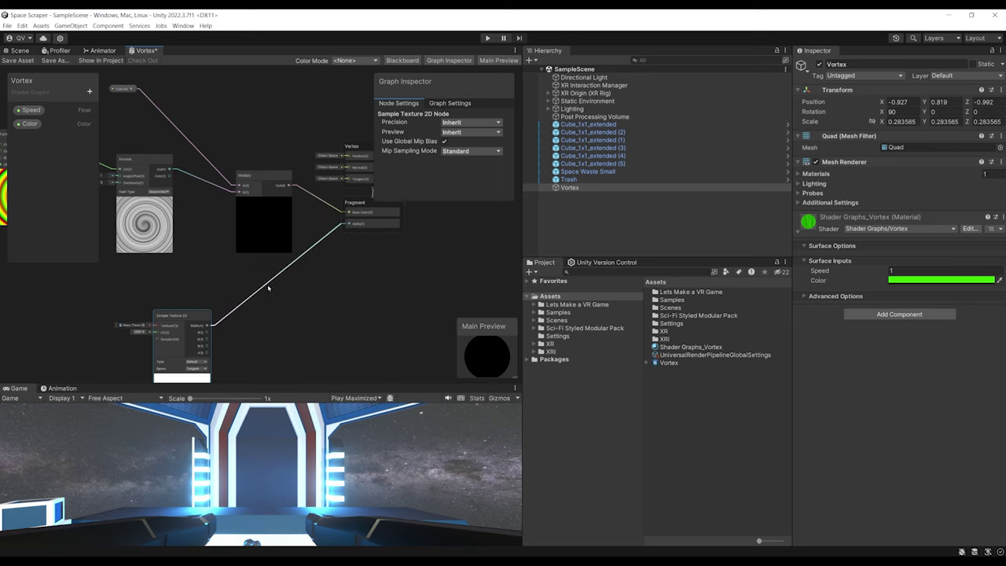
# Assign the Default-Particle texture to the Sample Texture 2D node and save the Vortex shader graph
pyautogui.scroll(5, 268, 288)
pyautogui.click(265, 248)
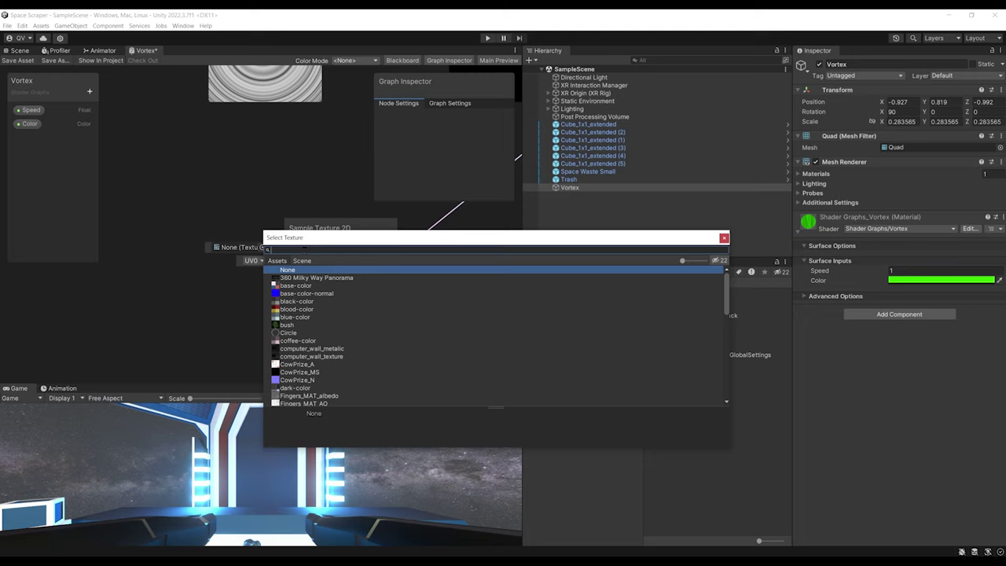
pyautogui.write('partic')
pyautogui.click(296, 279)
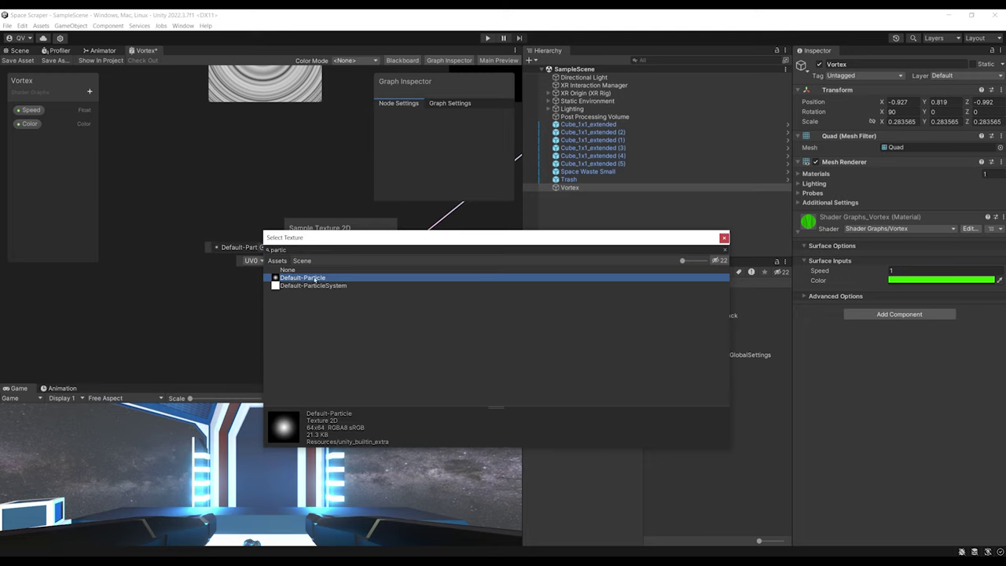
pyautogui.doubleClick(303, 278)
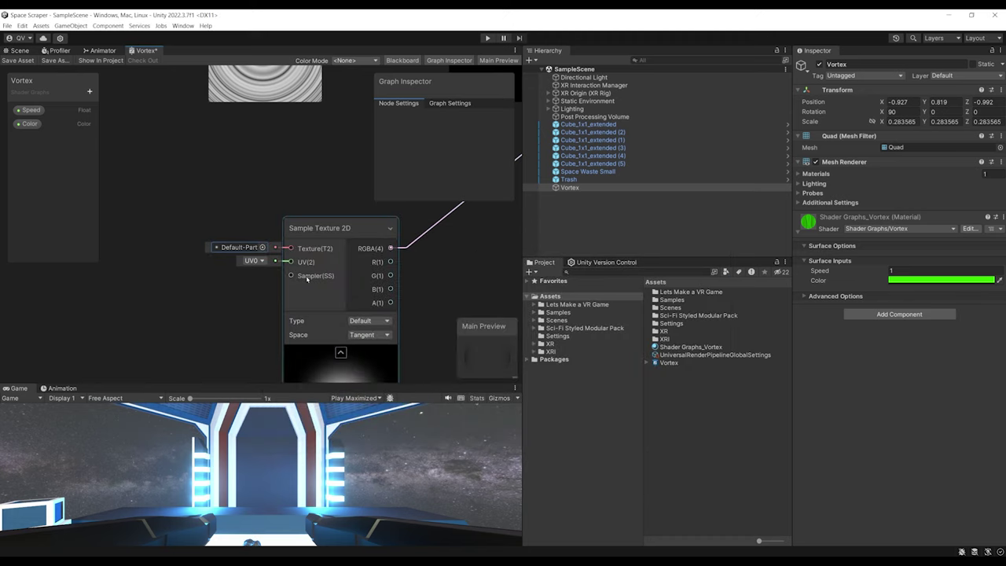
pyautogui.moveTo(289, 321); pyautogui.dragTo(254, 207, button='middle')
pyautogui.scroll(5, 243, 278)
pyautogui.scroll(-3, 298, 291)
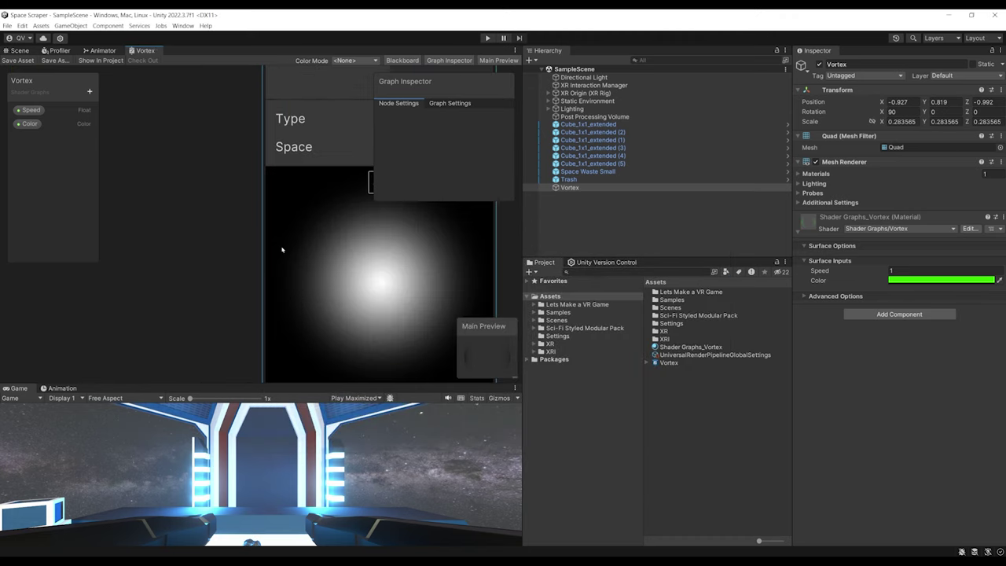
pyautogui.scroll(-4, 272, 228)
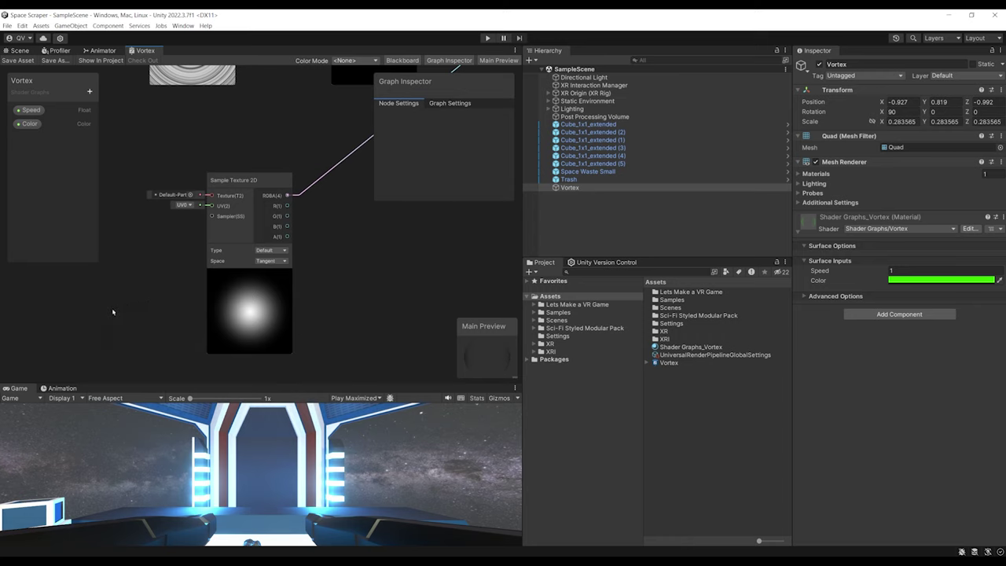
pyautogui.scroll(-2, 217, 278)
pyautogui.scroll(2, 183, 262)
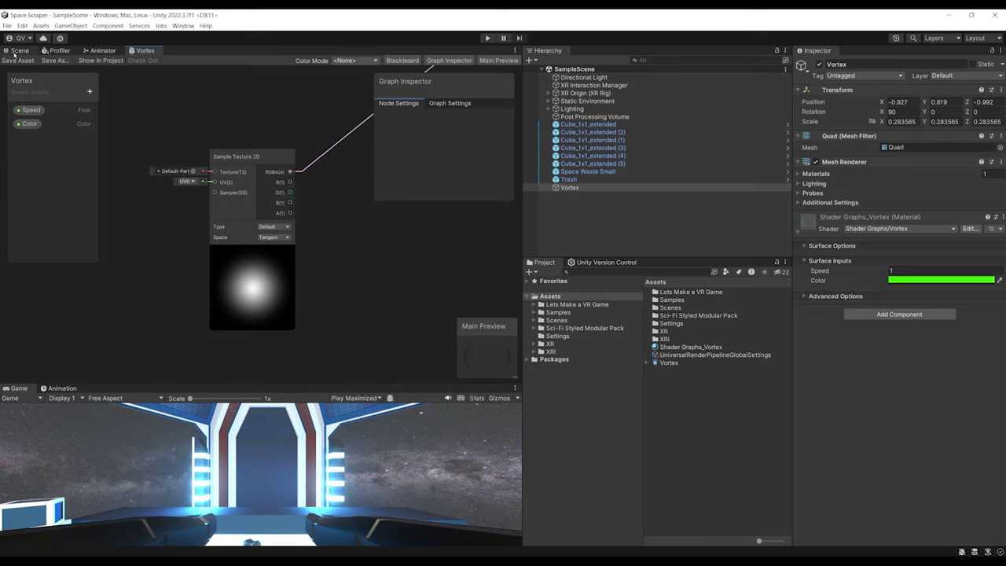
# Examine the transparent vortex over the trash bin in the scene from above and from the side
pyautogui.click(15, 53)
pyautogui.keyDown('alt'); pyautogui.moveTo(260, 197); pyautogui.dragTo(330, 275); pyautogui.keyUp('alt')
pyautogui.moveTo(330, 275); pyautogui.dragTo(283, 266, button='middle')
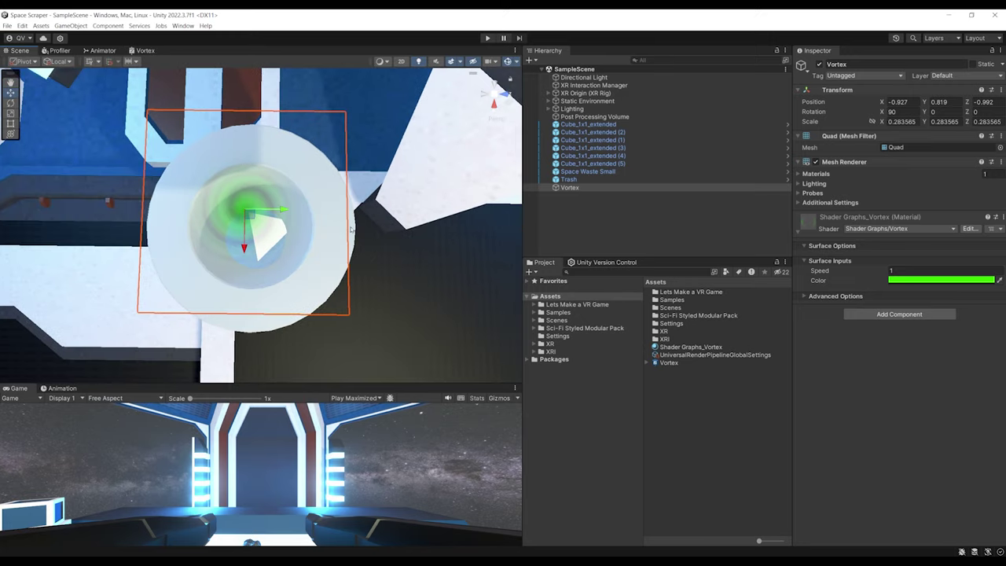
pyautogui.keyDown('alt'); pyautogui.moveTo(346, 298); pyautogui.dragTo(291, 187); pyautogui.keyUp('alt')
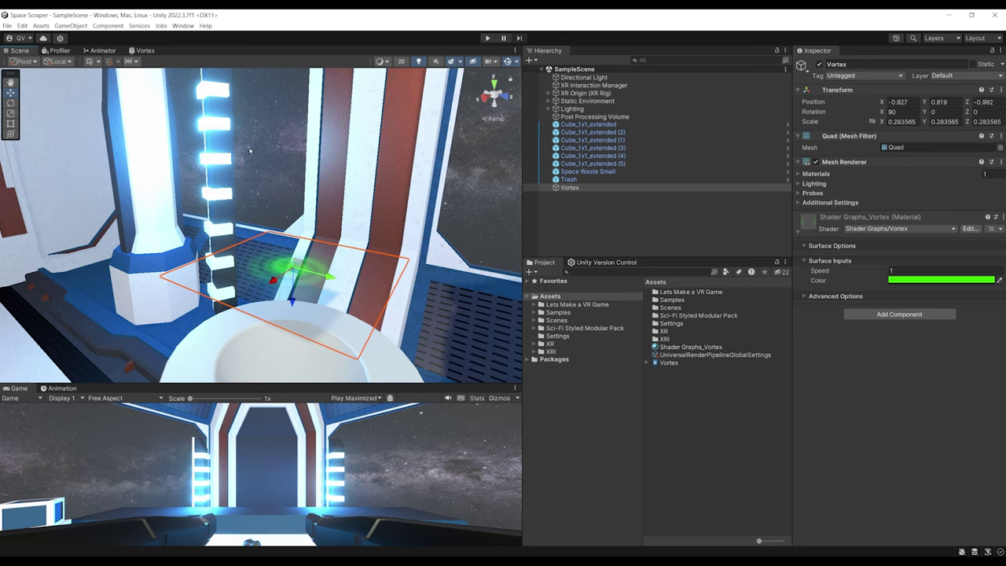
# Add a Float node to the Vortex shader graph beside the Sample Texture 2D node
pyautogui.click(138, 52)
pyautogui.scroll(-4, 274, 253)
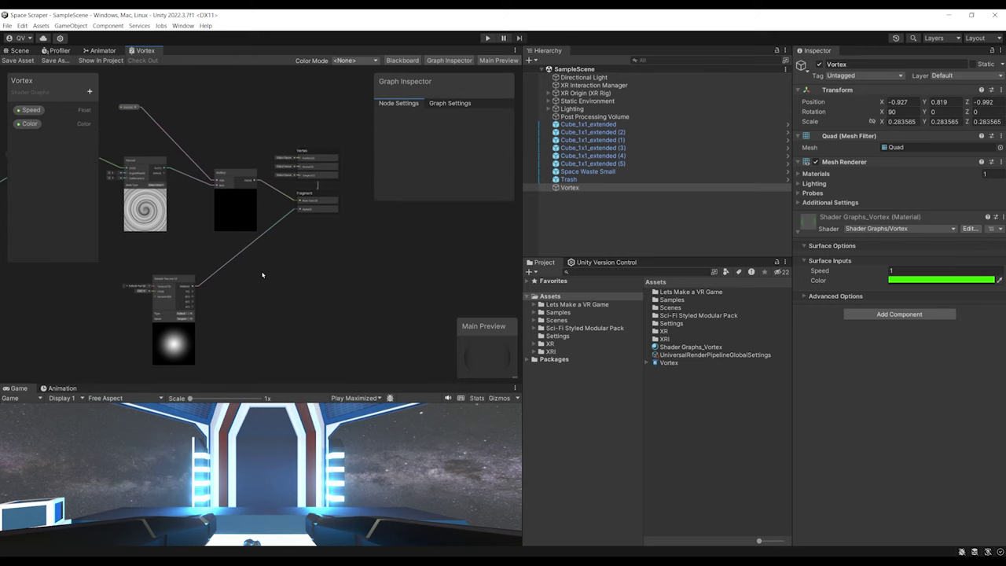
pyautogui.rightClick(264, 273)
pyautogui.click(278, 279)
pyautogui.write('float')
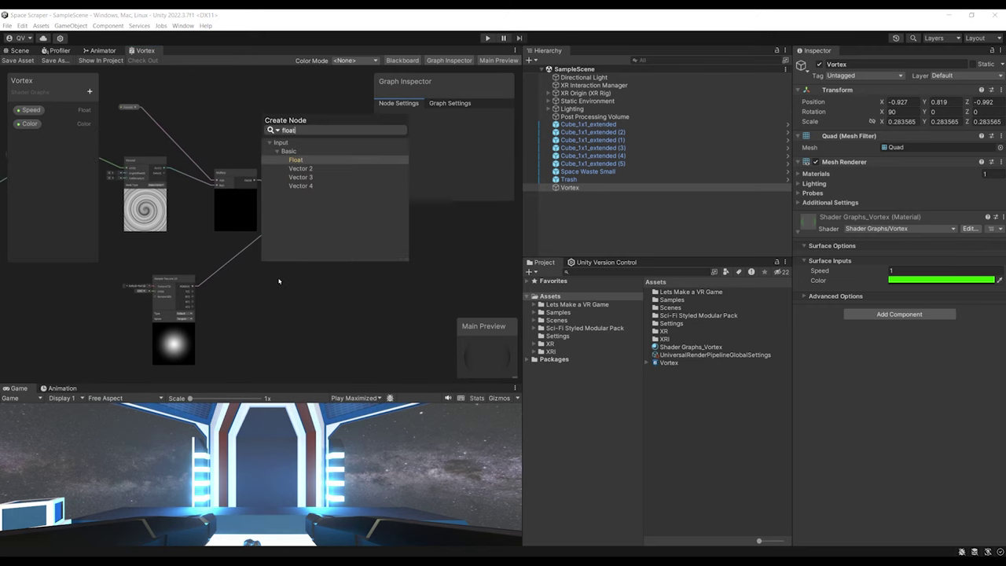
pyautogui.press('Return')
pyautogui.moveTo(280, 285); pyautogui.dragTo(256, 307)
# Add a Multiply node combining the sampled texture's RGBA with the Float, and connect its output to the Fragment Alpha input
pyautogui.rightClick(263, 263)
pyautogui.click(279, 268)
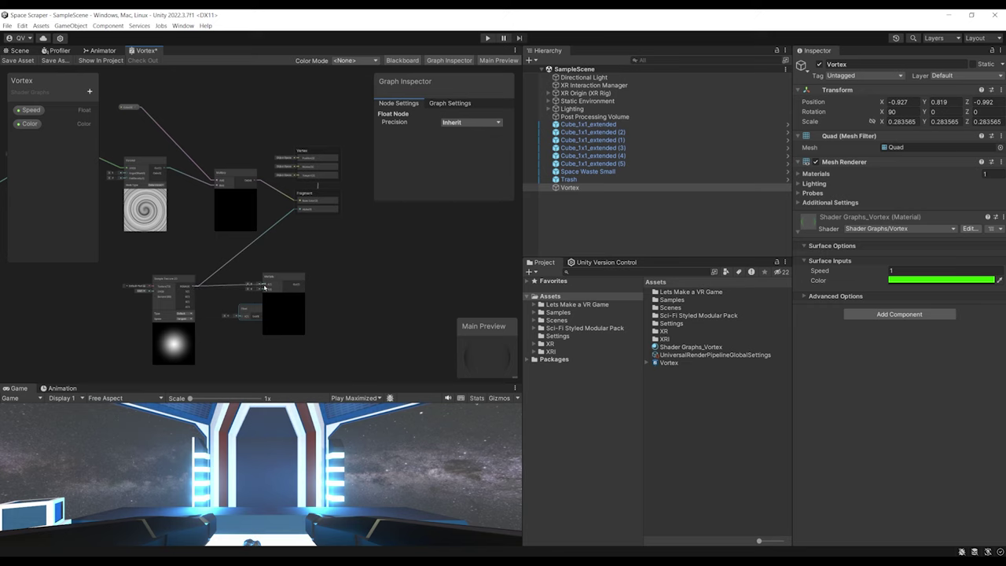
pyautogui.moveTo(240, 324); pyautogui.dragTo(263, 288)
pyautogui.moveTo(304, 283); pyautogui.dragTo(308, 248)
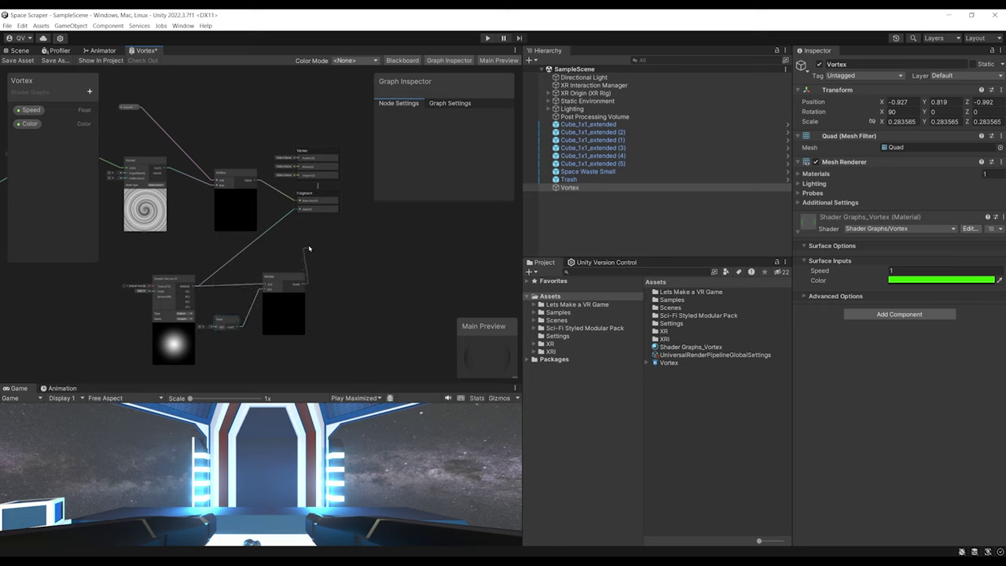
pyautogui.moveTo(299, 212); pyautogui.dragTo(300, 210)
pyautogui.moveTo(324, 256); pyautogui.dragTo(370, 213, button='middle')
pyautogui.scroll(1, 290, 271)
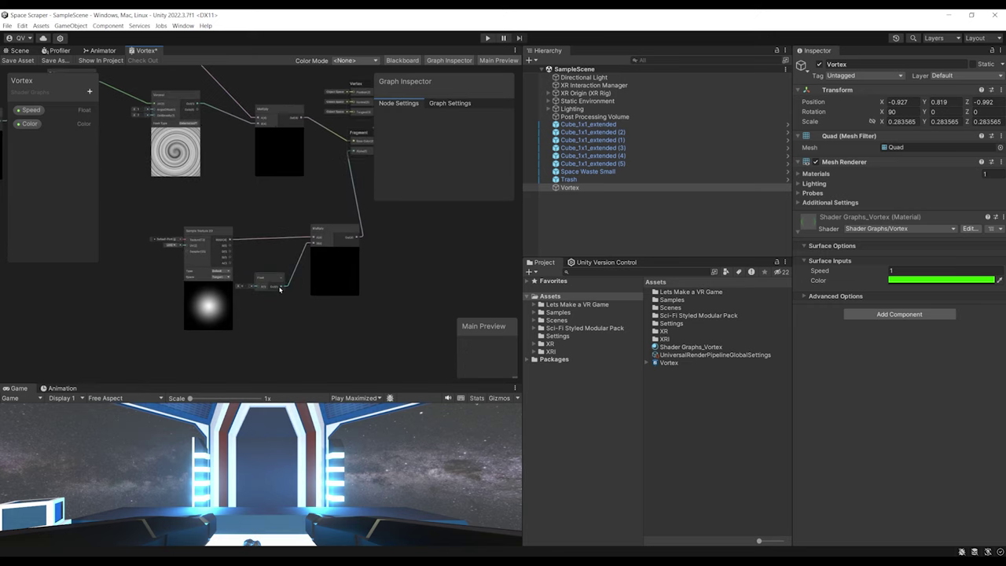
# Convert the Float node into an exposed property named Alpha and save the Vortex shader graph
pyautogui.click(269, 265)
pyautogui.rightClick(269, 264)
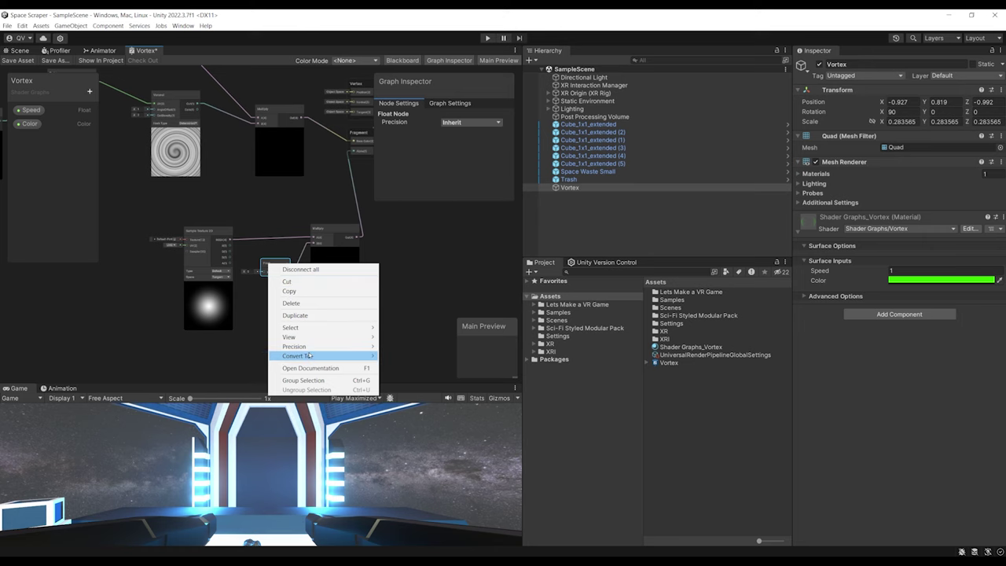
pyautogui.moveTo(296, 355)
pyautogui.click(397, 369)
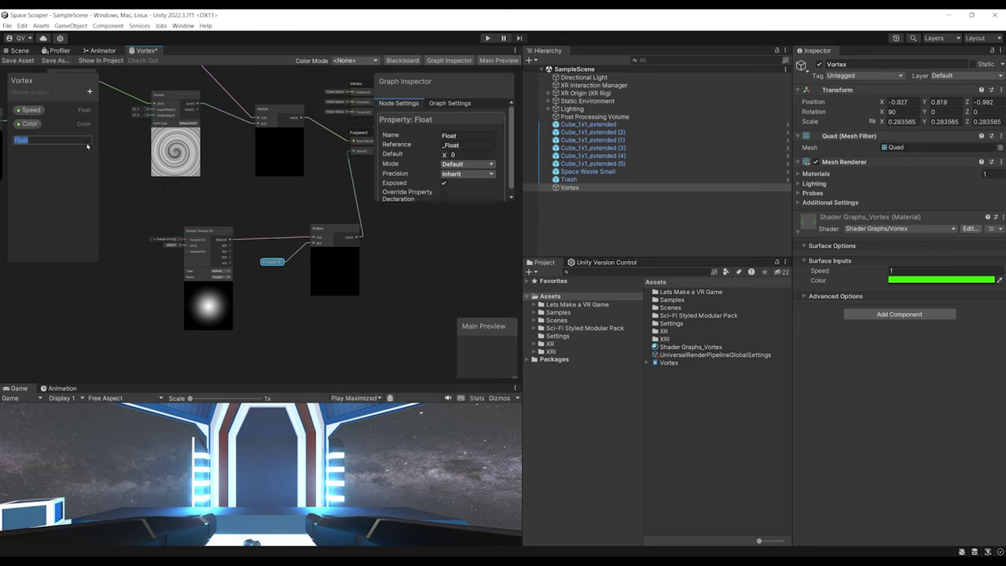
pyautogui.click(18, 61)
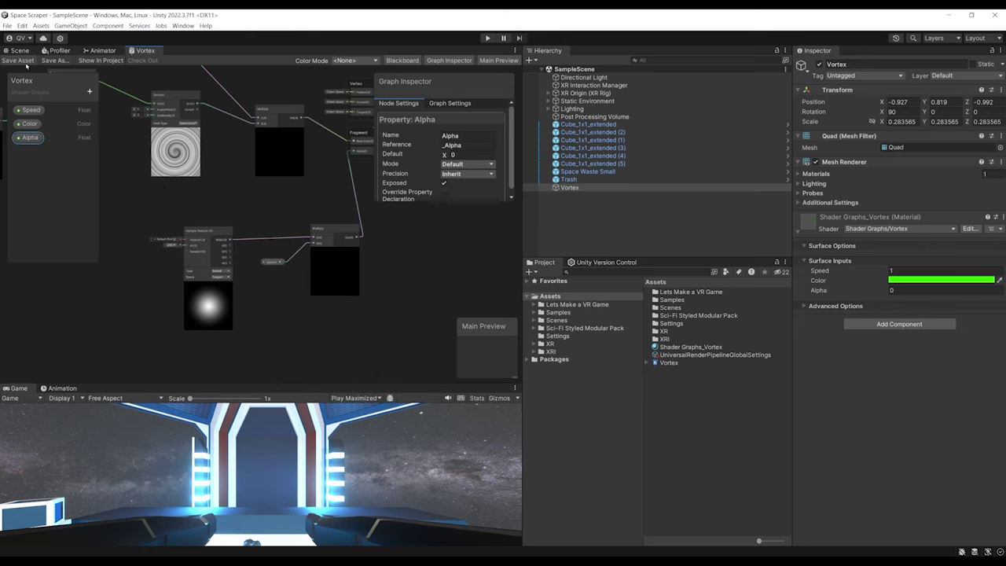
# Raise the Alpha value of the Vortex quad's material in the scene and deselect the quad
pyautogui.click(19, 51)
pyautogui.keyDown('alt'); pyautogui.moveTo(273, 281); pyautogui.dragTo(259, 315); pyautogui.keyUp('alt')
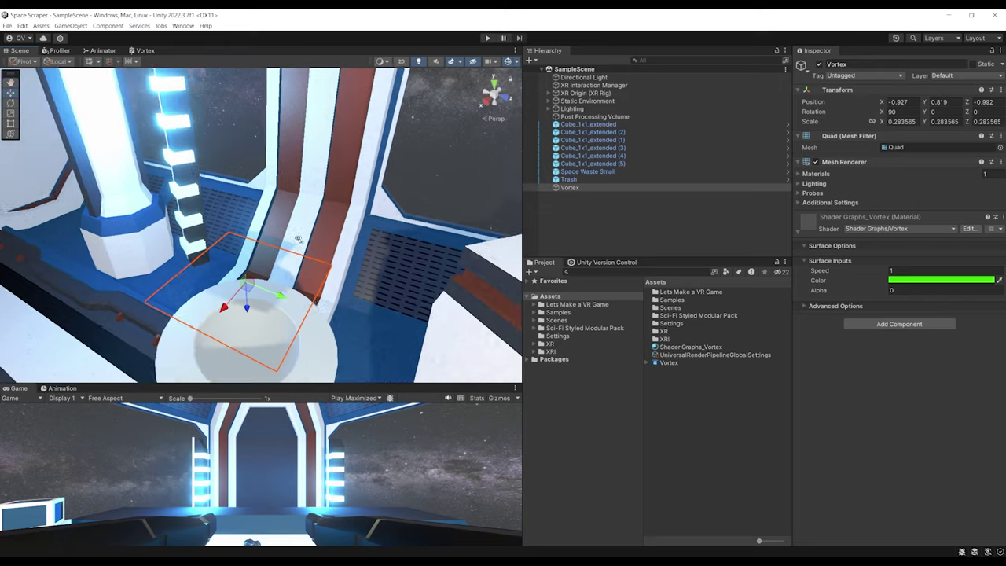
pyautogui.scroll(3, 259, 314)
pyautogui.moveTo(259, 322); pyautogui.dragTo(301, 272, button='middle')
pyautogui.keyDown('alt'); pyautogui.moveTo(301, 273); pyautogui.dragTo(358, 231); pyautogui.keyUp('alt')
pyautogui.moveTo(357, 231); pyautogui.dragTo(332, 226, button='middle')
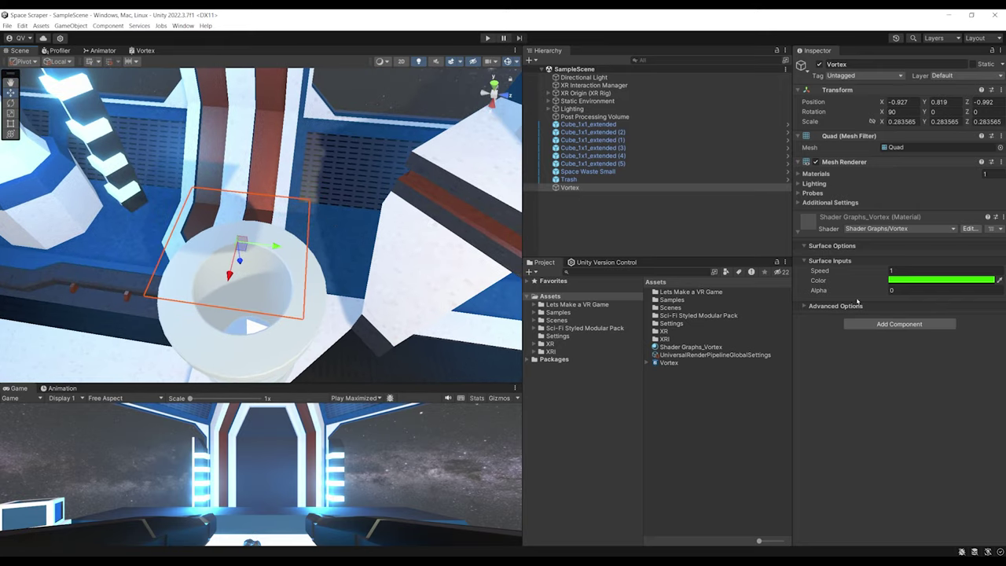
pyautogui.moveTo(846, 293); pyautogui.dragTo(214, 285)
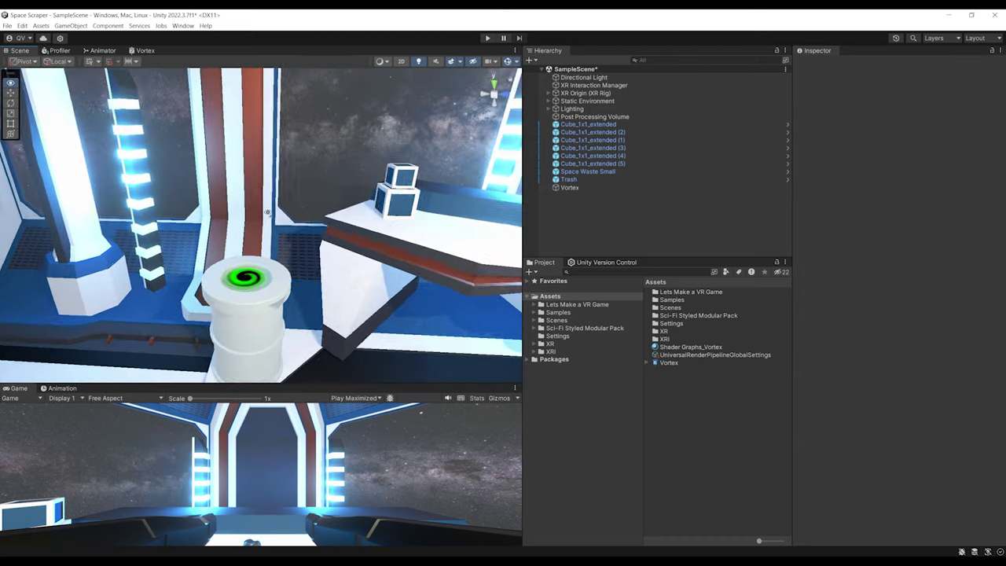
# Examine the swirling vortex on the trash bin up close and from a distance, and select the Space Waste Small object
pyautogui.scroll(3, 240, 247)
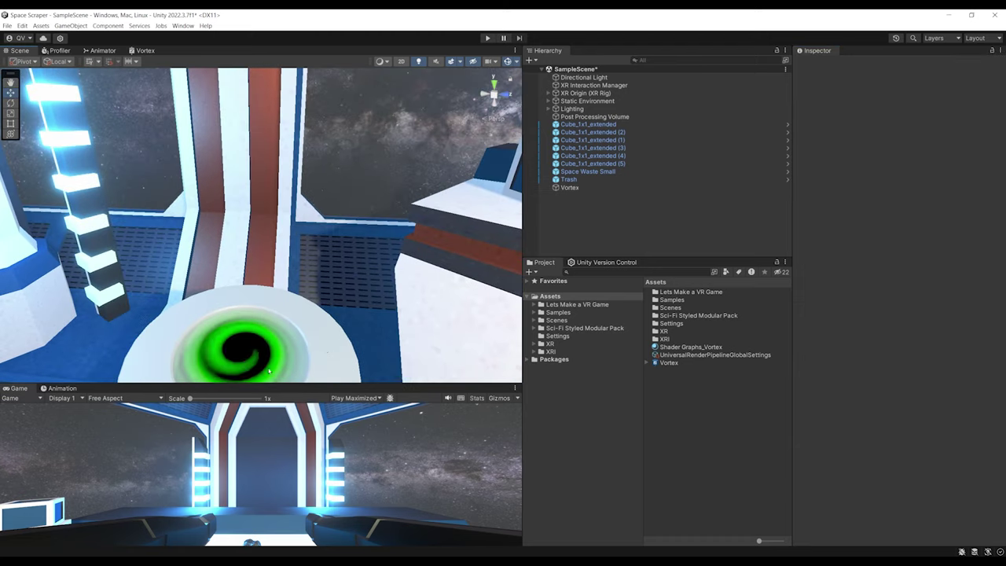
pyautogui.moveTo(264, 341); pyautogui.dragTo(246, 302, button='middle')
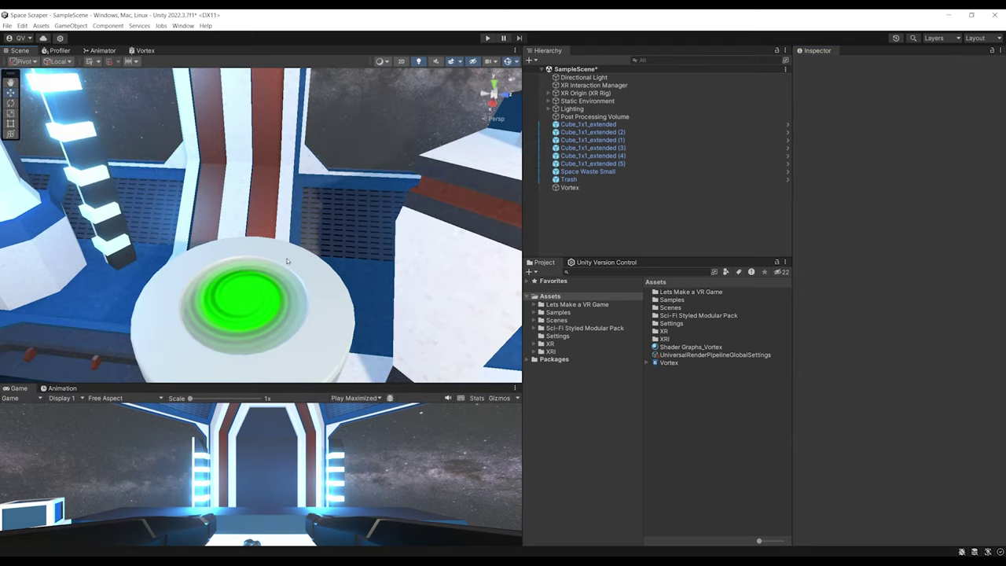
pyautogui.moveTo(246, 301); pyautogui.dragTo(156, 135, button='right')
pyautogui.press('s')
pyautogui.press('s')
pyautogui.doubleClick(588, 171)
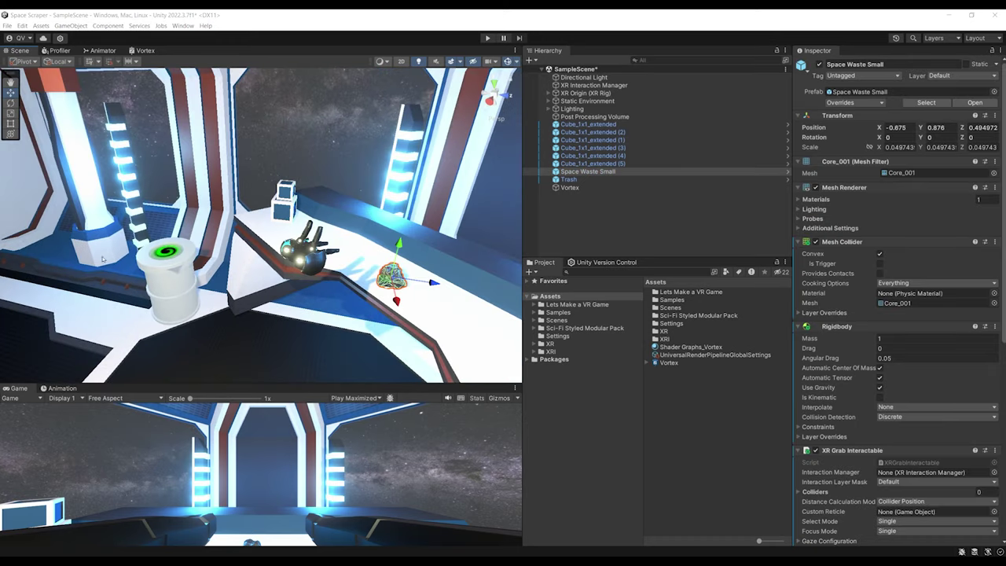
# Examine the grabbable waste object, the robotic hand and the trash bin's swirling vortex in the spaceship scene
pyautogui.moveTo(363, 227); pyautogui.dragTo(333, 224, button='right')
pyautogui.keyDown('alt'); pyautogui.moveTo(333, 226); pyautogui.dragTo(322, 253); pyautogui.keyUp('alt')
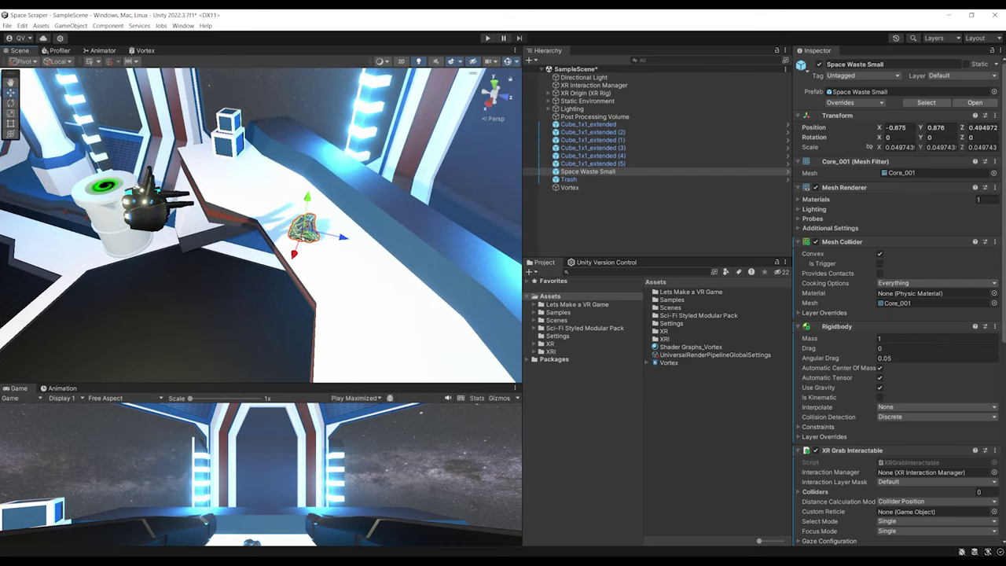
pyautogui.moveTo(322, 252); pyautogui.dragTo(269, 238, button='right')
pyautogui.moveTo(183, 253); pyautogui.dragTo(266, 222, button='right')
pyautogui.press('w')
pyautogui.moveTo(265, 221); pyautogui.dragTo(237, 225, button='middle')
pyautogui.scroll(-2, 310, 207)
pyautogui.moveTo(236, 224)
pyautogui.mouseDown(button='right')
pyautogui.moveTo(263, 229)
pyautogui.moveTo(234, 228)
pyautogui.moveTo(244, 229)
pyautogui.mouseUp(button='right')
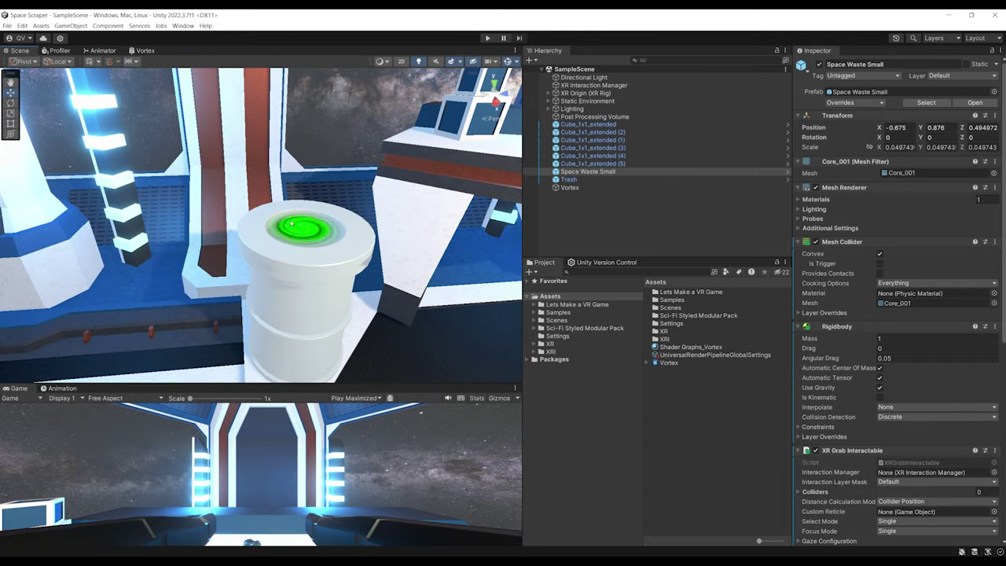
# Add a 3D Capsule as a child of the Trash object and rotate it 90 degrees about X
pyautogui.click(558, 179)
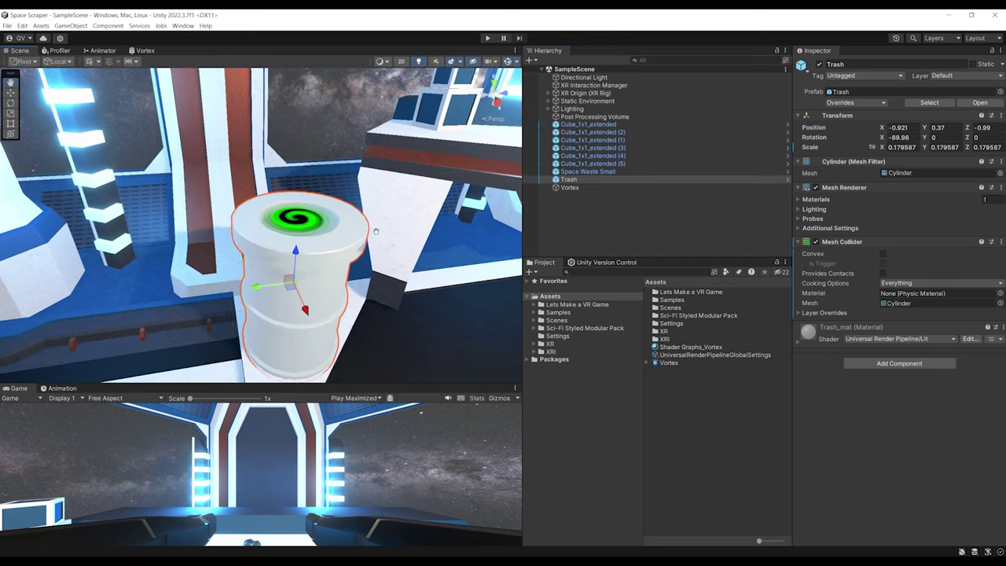
pyautogui.rightClick(562, 180)
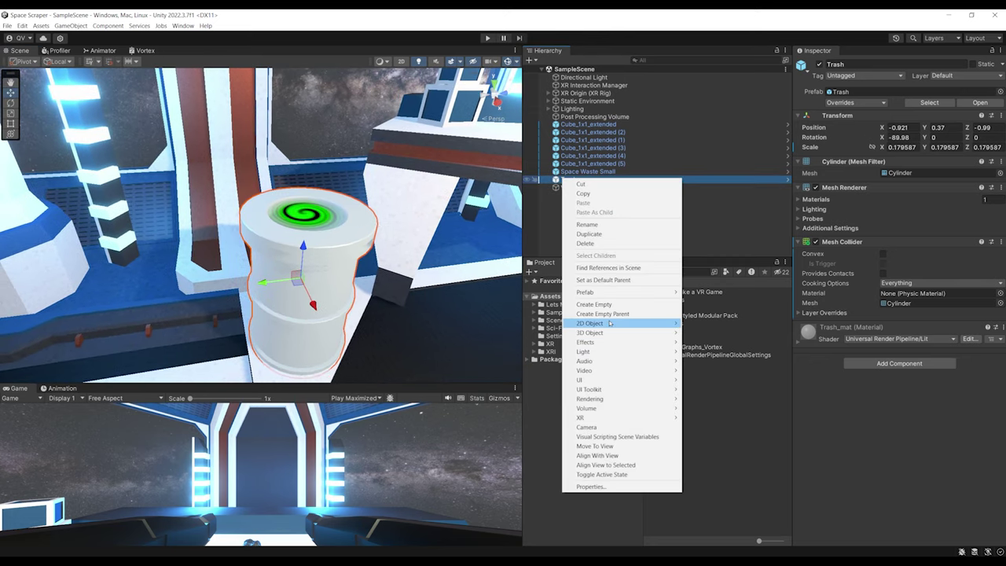
pyautogui.moveTo(611, 333)
pyautogui.click(733, 356)
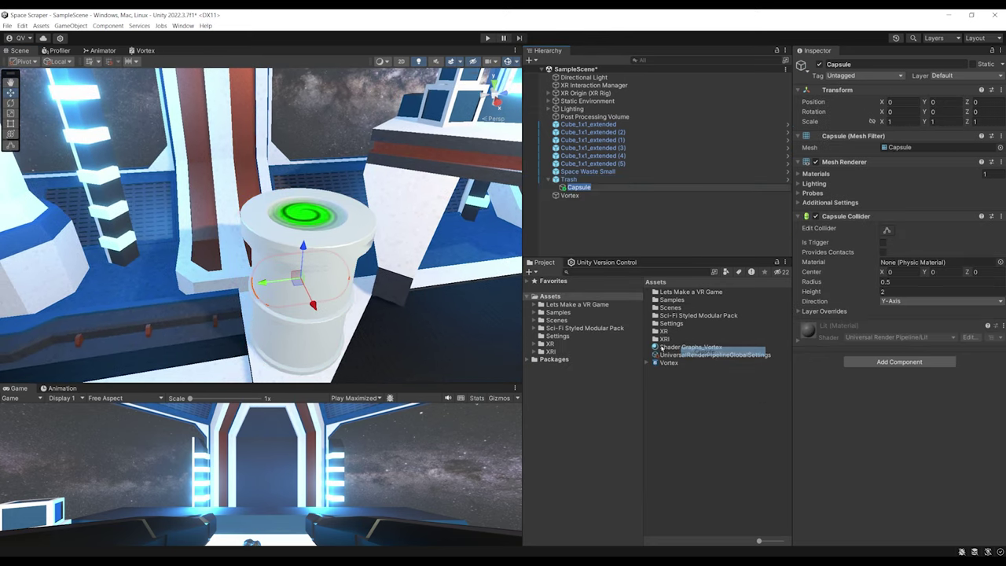
pyautogui.moveTo(337, 251); pyautogui.dragTo(260, 227, button='right')
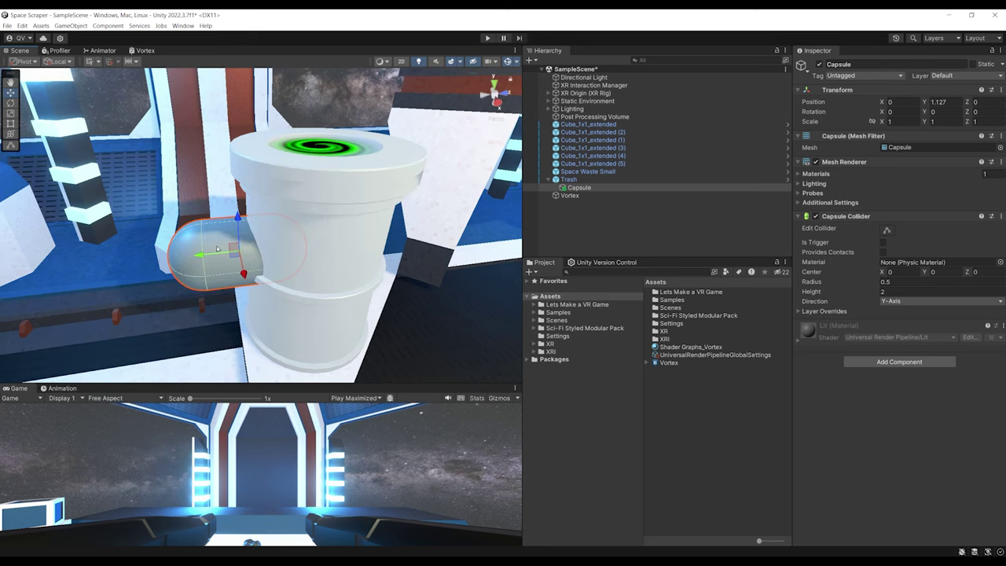
pyautogui.press('e')
pyautogui.keyDown('ctrl'); pyautogui.moveTo(214, 227); pyautogui.dragTo(320, 212); pyautogui.keyUp('ctrl')
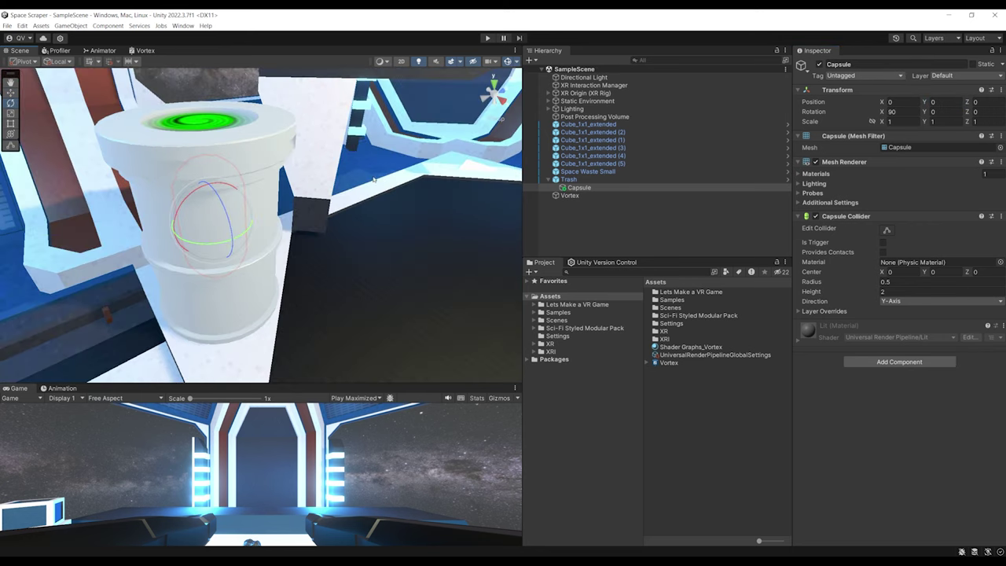
pyautogui.moveTo(260, 228); pyautogui.dragTo(625, 169, button='right')
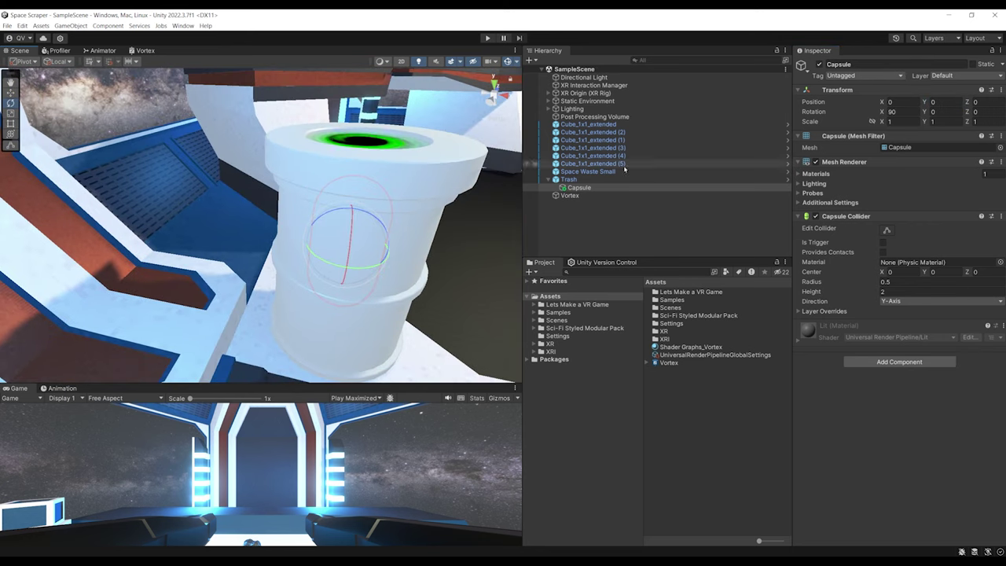
# Remove the Mesh Filter and Mesh Renderer components from the Capsule, keeping its Capsule Collider, and save the scene
pyautogui.rightClick(860, 139)
pyautogui.click(889, 172)
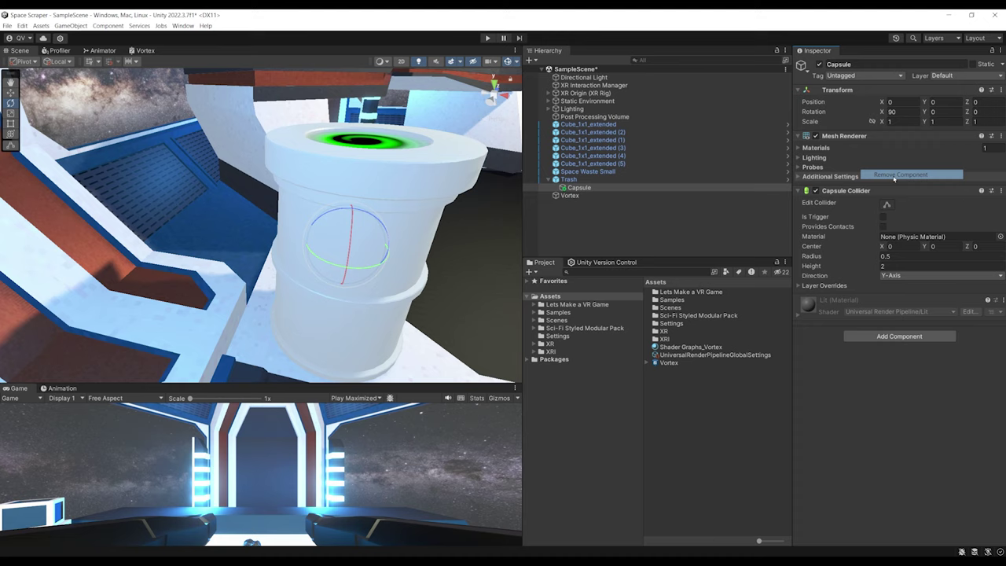
pyautogui.rightClick(852, 139)
pyautogui.click(886, 175)
pyautogui.keyDown('alt'); pyautogui.moveTo(424, 177); pyautogui.dragTo(125, 165); pyautogui.keyUp('alt')
pyautogui.hotkey('ctrl', 's')
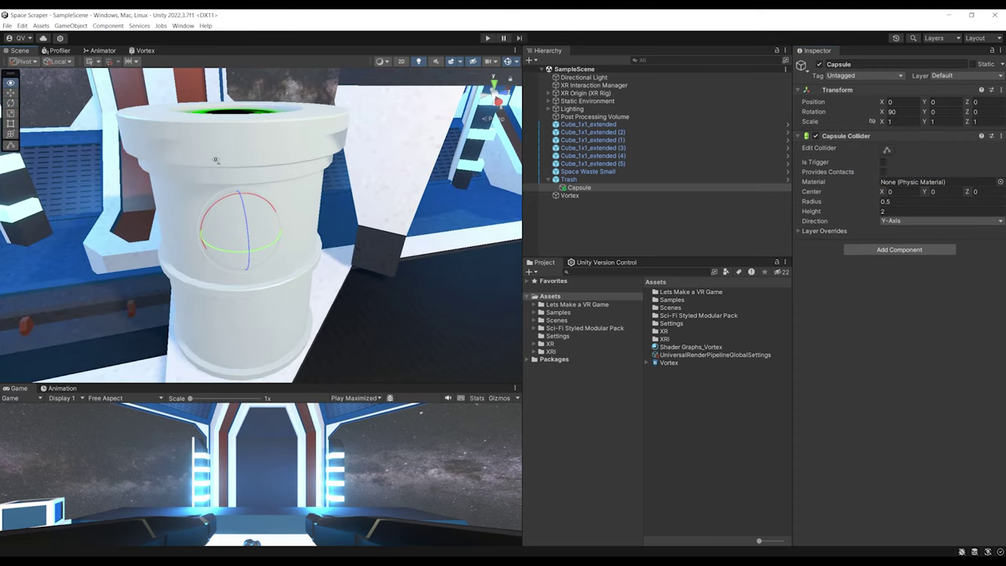
# Enable Is Trigger on the Capsule Collider inside the trash bin
pyautogui.moveTo(215, 159); pyautogui.dragTo(315, 175, button='right')
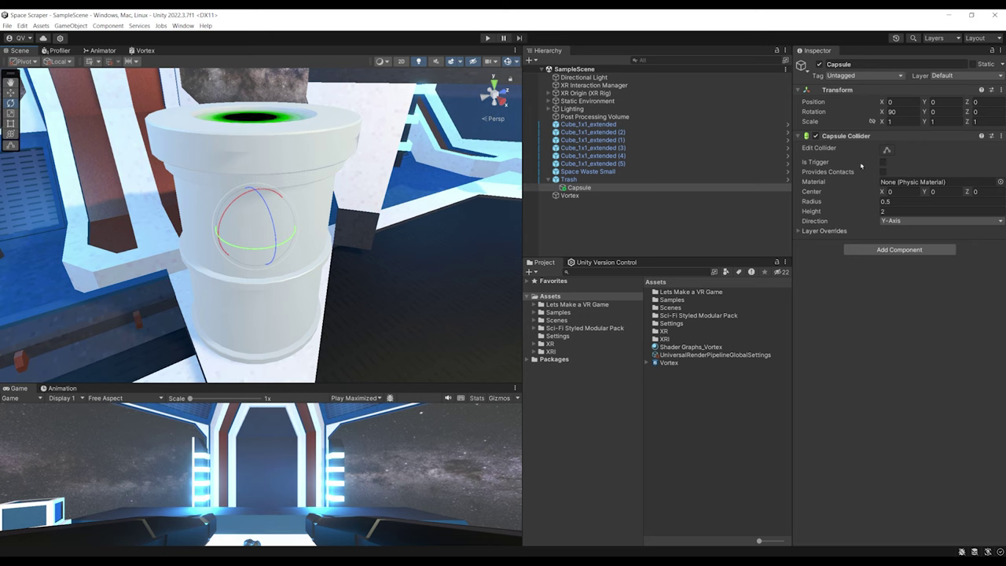
pyautogui.moveTo(220, 206); pyautogui.dragTo(270, 220, button='right')
pyautogui.moveTo(271, 265); pyautogui.dragTo(346, 227, button='right')
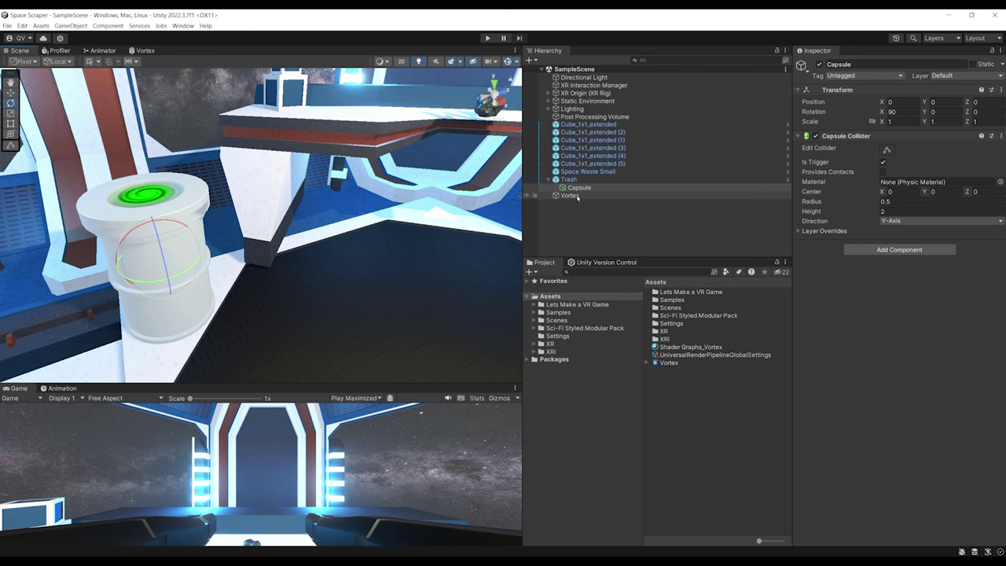
pyautogui.press('f')
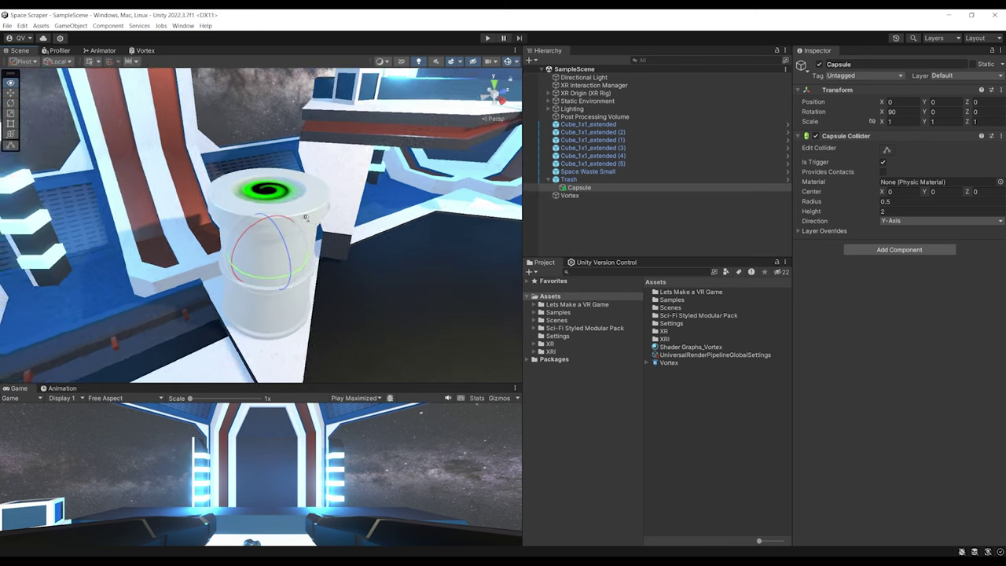
# Add a new script component named TriggerZone to the Capsule and open it in Visual Studio
pyautogui.click(931, 250)
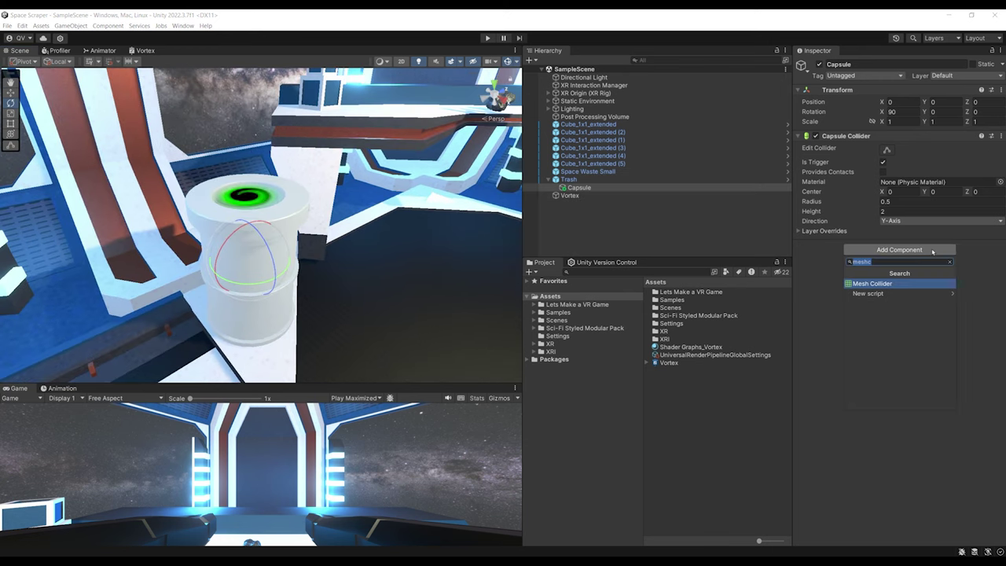
pyautogui.write('TriggerZone')
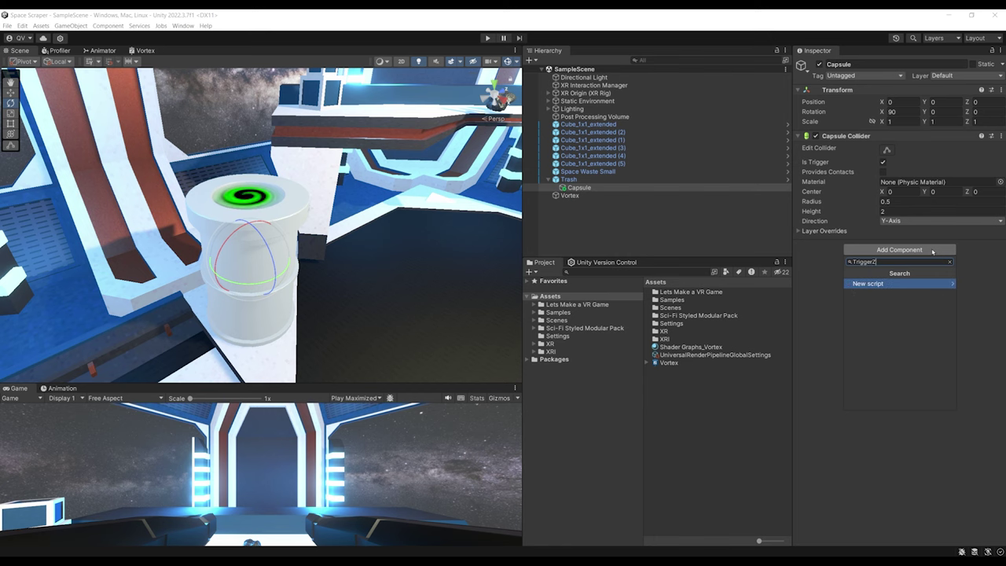
pyautogui.press('Return')
pyautogui.press('Return')
pyautogui.doubleClick(905, 256)
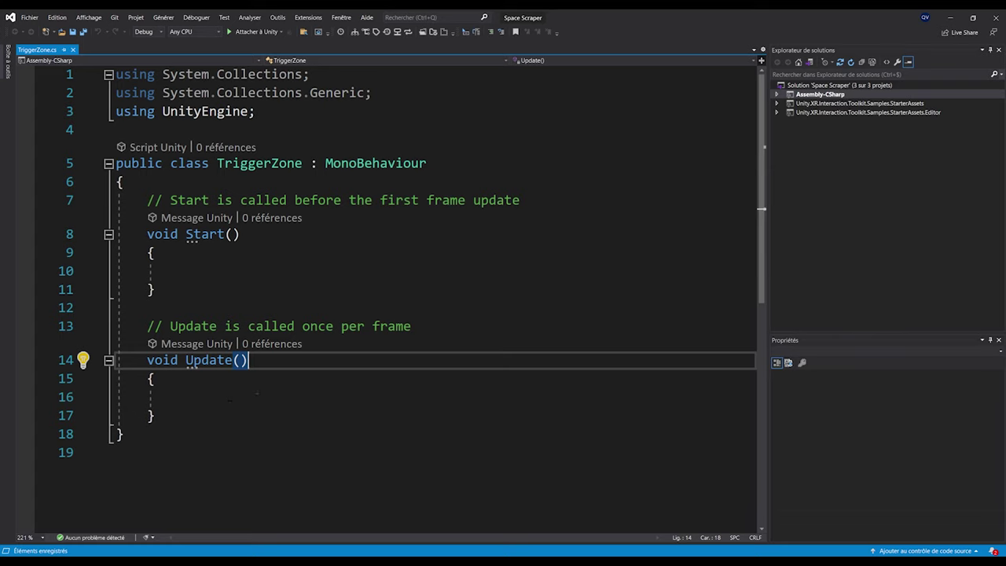
# Delete the default Start and Update methods with their comments from the TriggerZone class
pyautogui.click(255, 396)
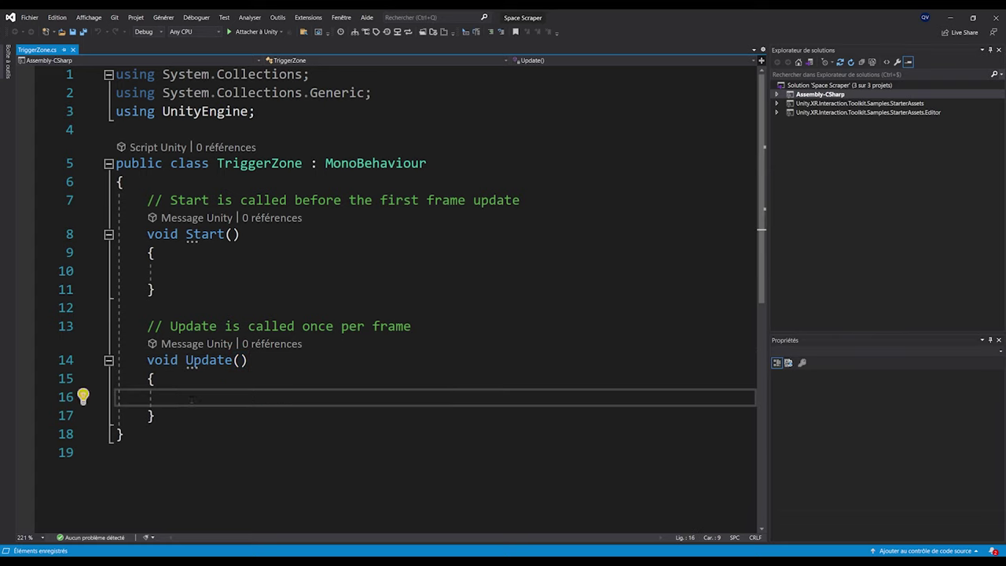
pyautogui.moveTo(205, 416); pyautogui.dragTo(78, 203)
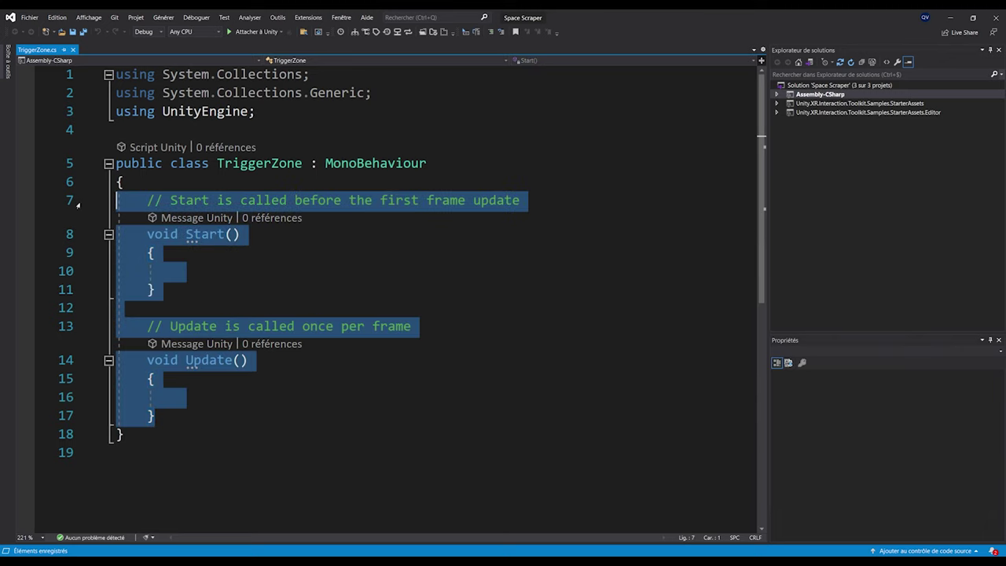
pyautogui.press('Delete')
pyautogui.press('Return')
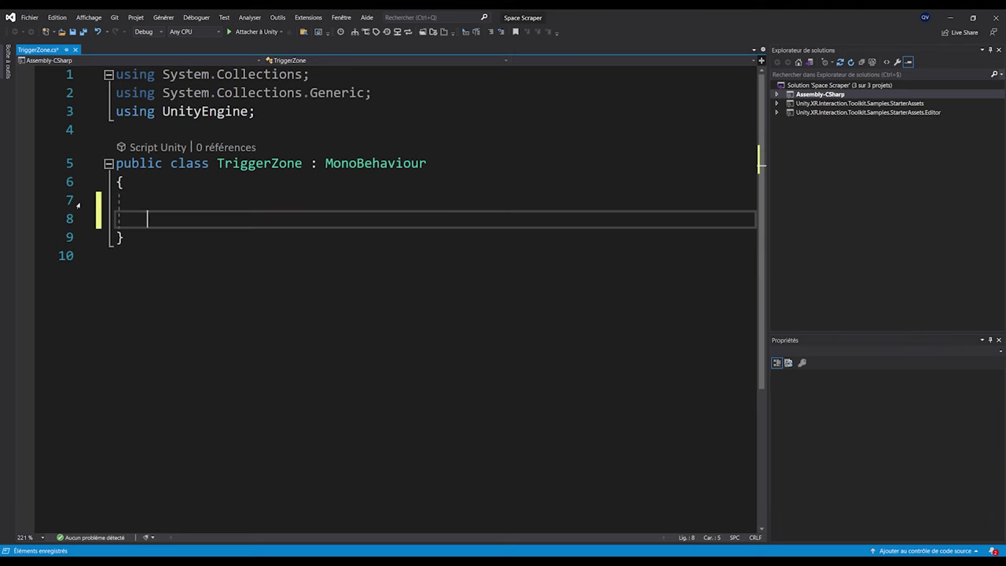
# Add a private OnTriggerEnter(Collider other) method to TriggerZone and begin a declaration line above it
pyautogui.write('OnTriggerE')
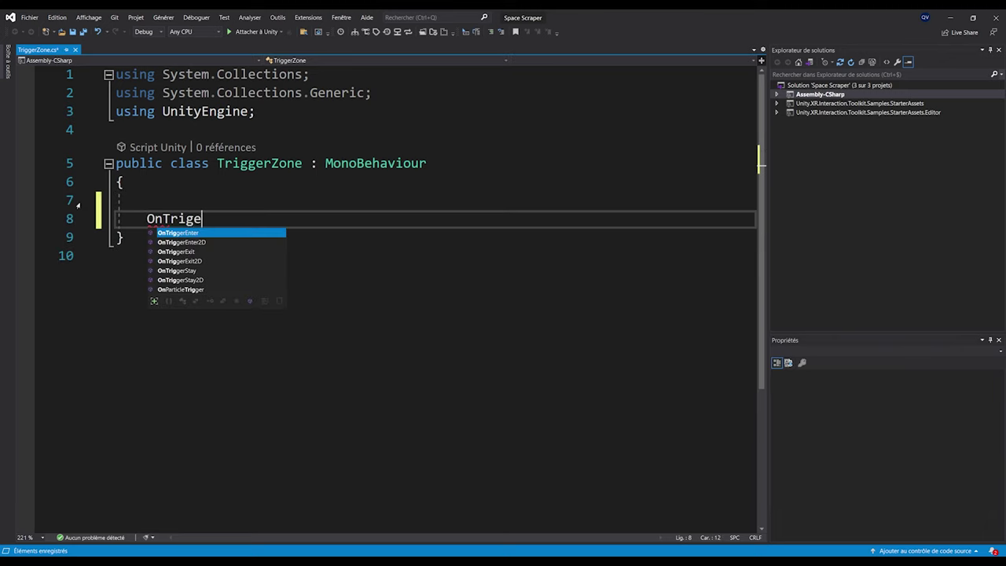
pyautogui.press('Tab')
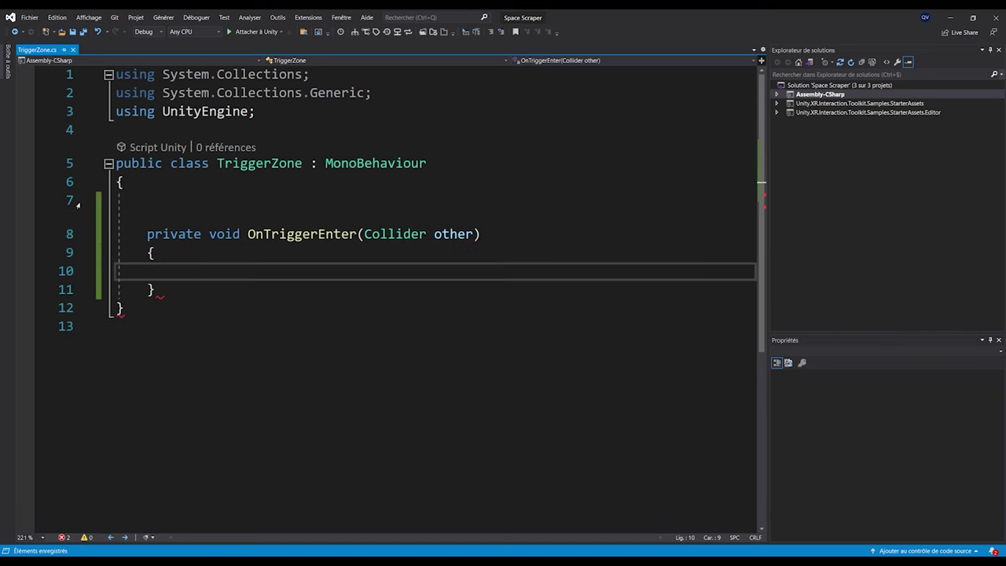
pyautogui.keyDown('ctrl'); pyautogui.scroll(1, 326, 203); pyautogui.keyUp('ctrl')
pyautogui.click(326, 201)
pyautogui.press('Return')
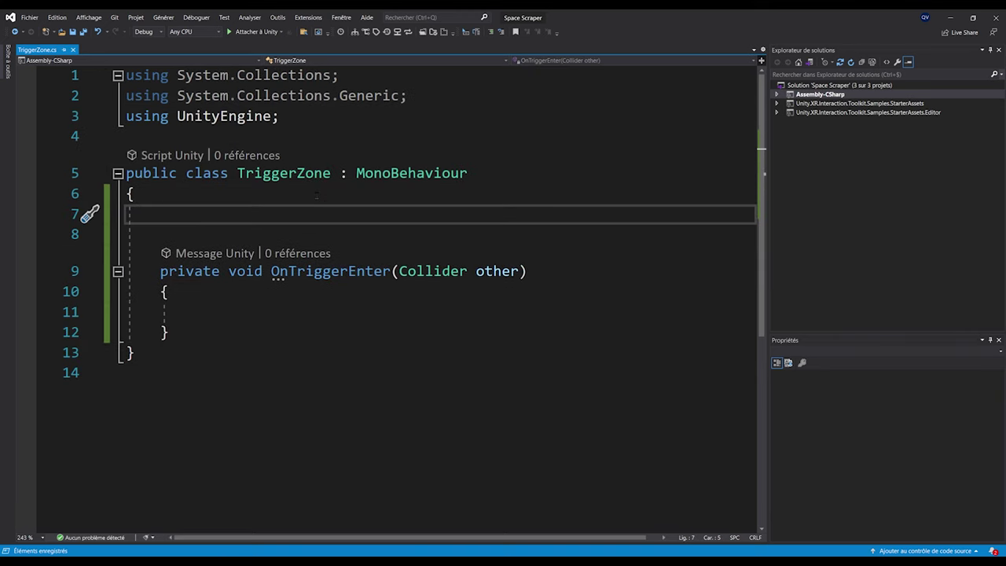
pyautogui.write('p')
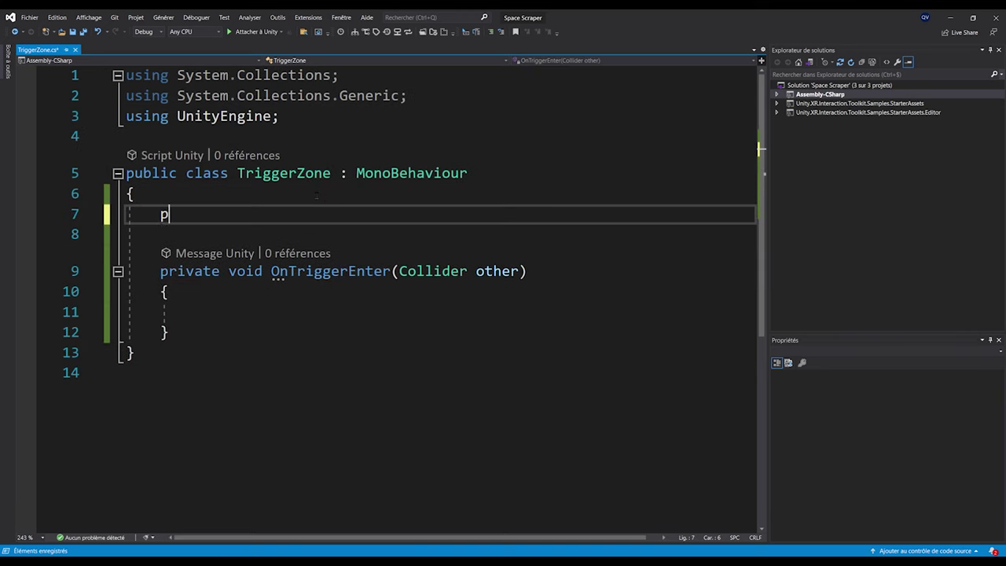
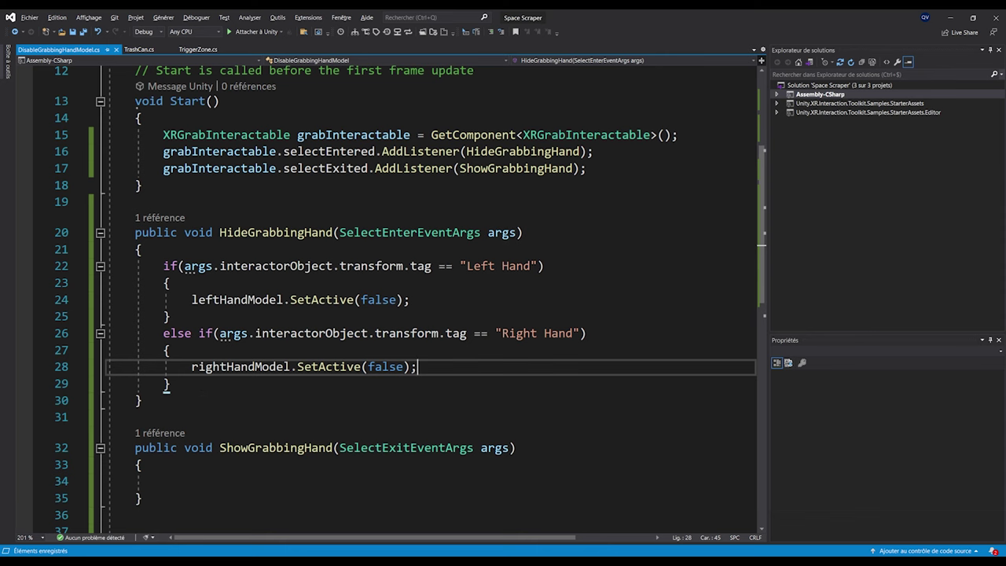
# Copy the "Left Hand" / "Right Hand" if-else block from HideGrabbingHand into the body of ShowGrabbingHand
pyautogui.moveTo(199, 391); pyautogui.dragTo(107, 265)
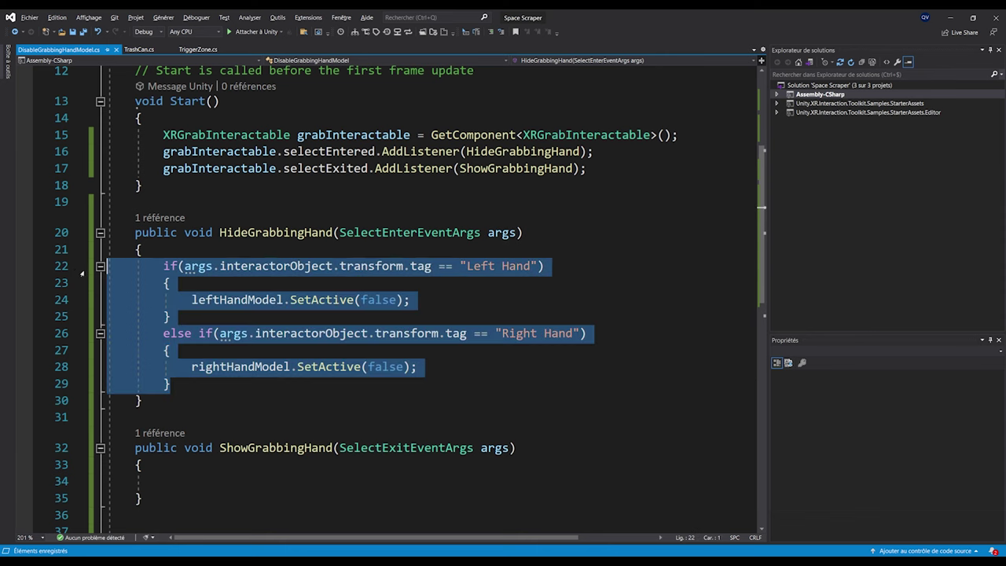
pyautogui.scroll(-3, 176, 321)
pyautogui.click(176, 329)
pyautogui.write('if (args.interactorObject.transform.tag == "Left Hand") {     leftHandModel.SetActive(false); } else if (args.interactorObject.transform.tag == "Right Hand") {     rightHandModel.SetActive(false); }')
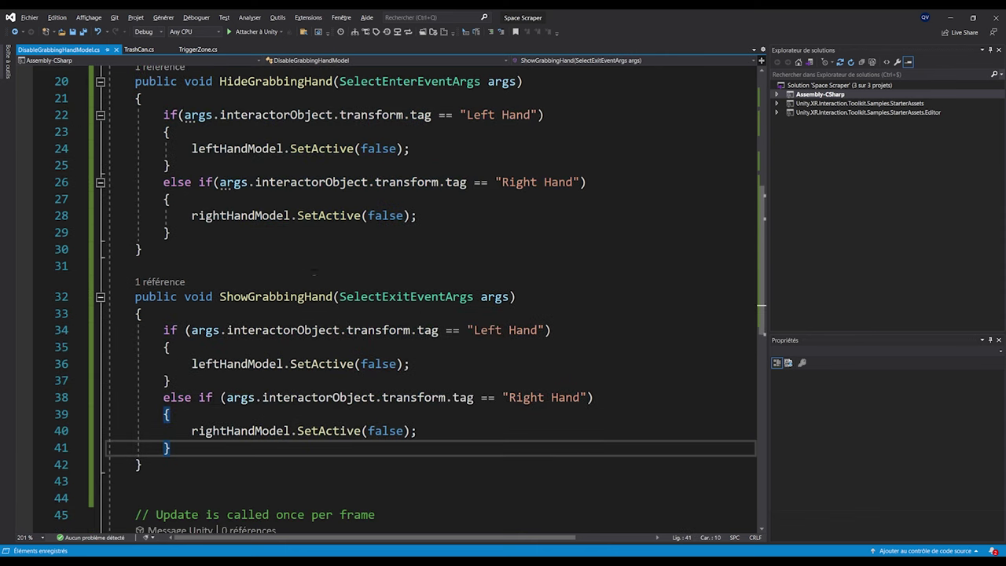
# Change both SetActive arguments in ShowGrabbingHand to true and review the whole DisableGrabbingHandModel script
pyautogui.doubleClick(378, 364)
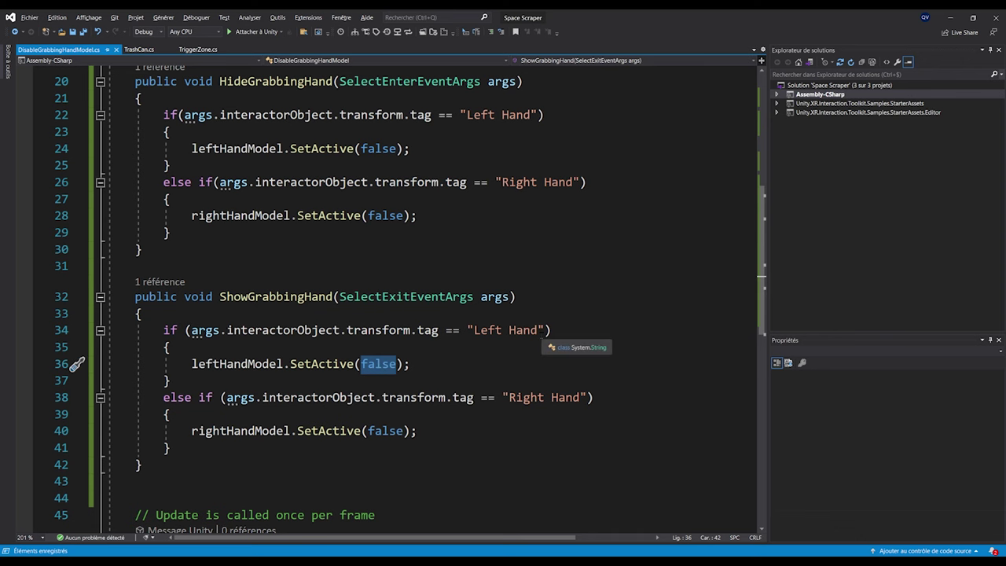
pyautogui.write('true')
pyautogui.doubleClick(385, 431)
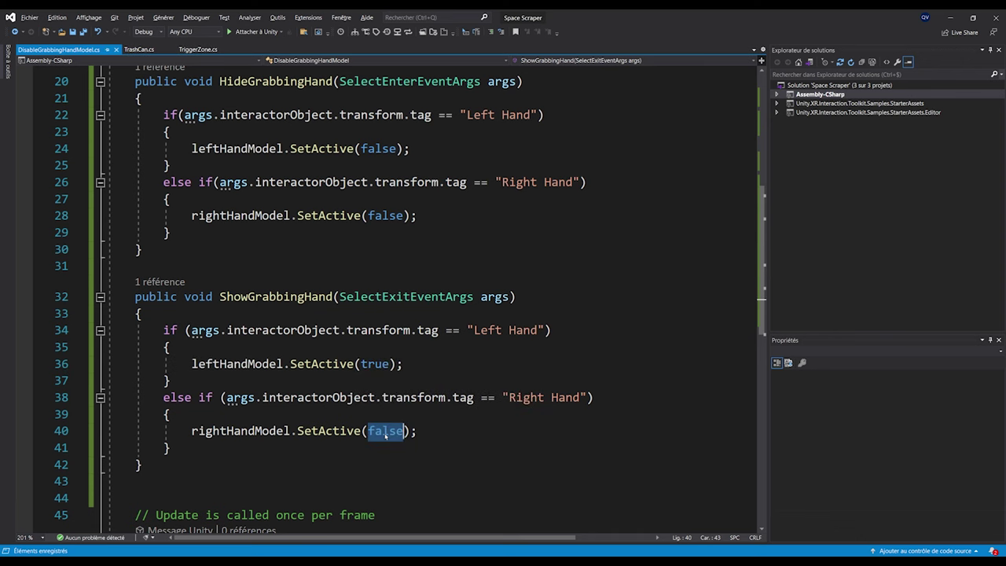
pyautogui.write('true')
pyautogui.click(173, 447)
pyautogui.keyDown('ctrl'); pyautogui.scroll(-2, 143, 424); pyautogui.keyUp('ctrl')
pyautogui.scroll(6, 285, 339)
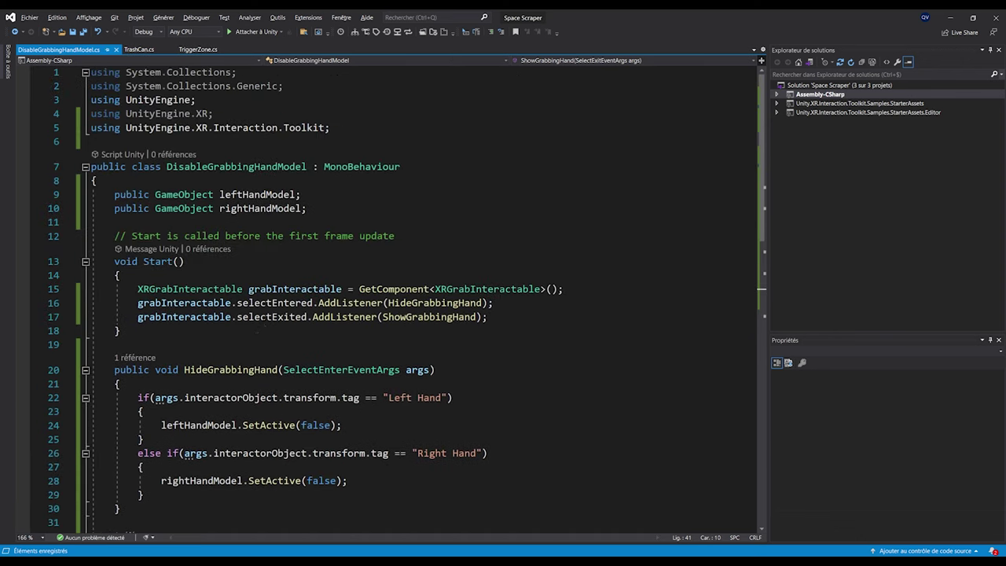
pyautogui.keyDown('ctrl'); pyautogui.scroll(-2, 235, 344); pyautogui.keyUp('ctrl')
pyautogui.scroll(-2, 220, 334)
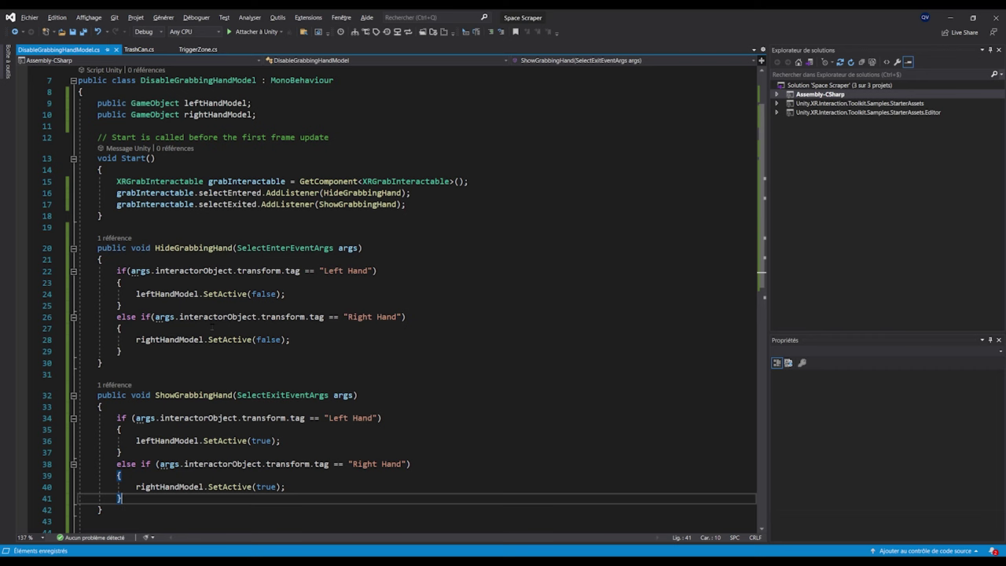
# Switch to Unity and assign Left Terminator and Right Terminator as the left and right hand models on Space Waste Small's DisableGrabbingHandModel component
pyautogui.click(948, 16)
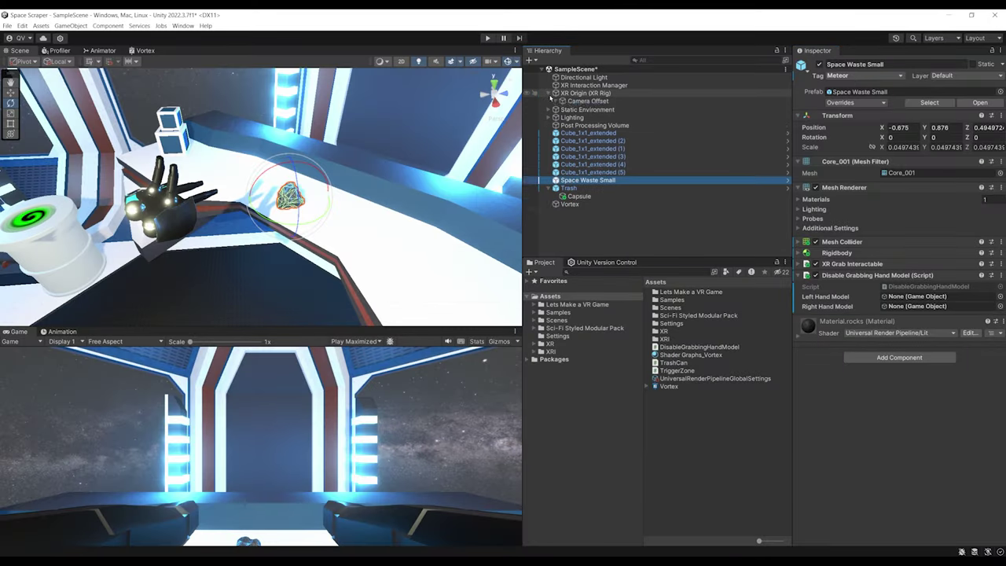
pyautogui.keyDown('alt'); pyautogui.click(548, 92); pyautogui.keyUp('alt')
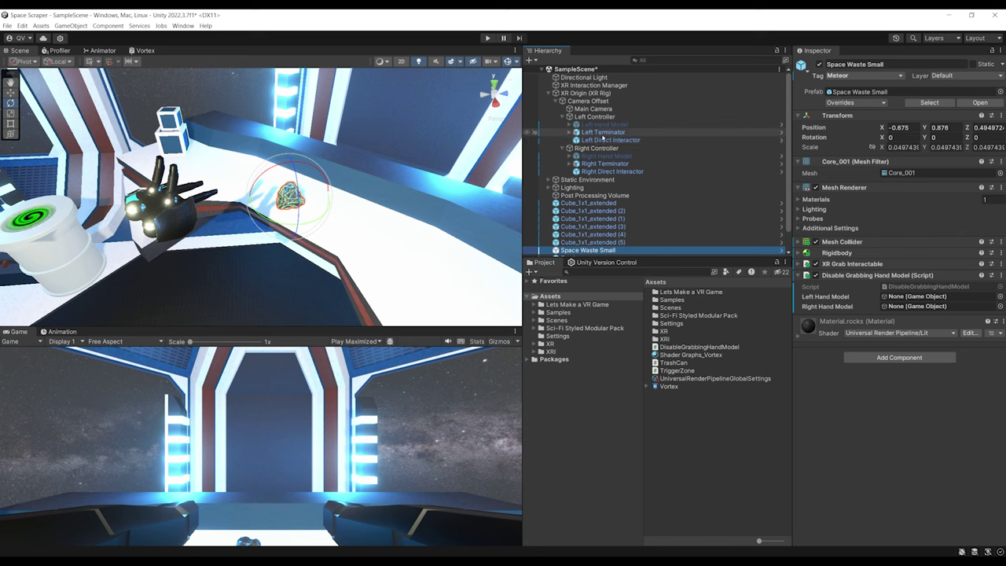
pyautogui.moveTo(602, 135); pyautogui.dragTo(916, 299)
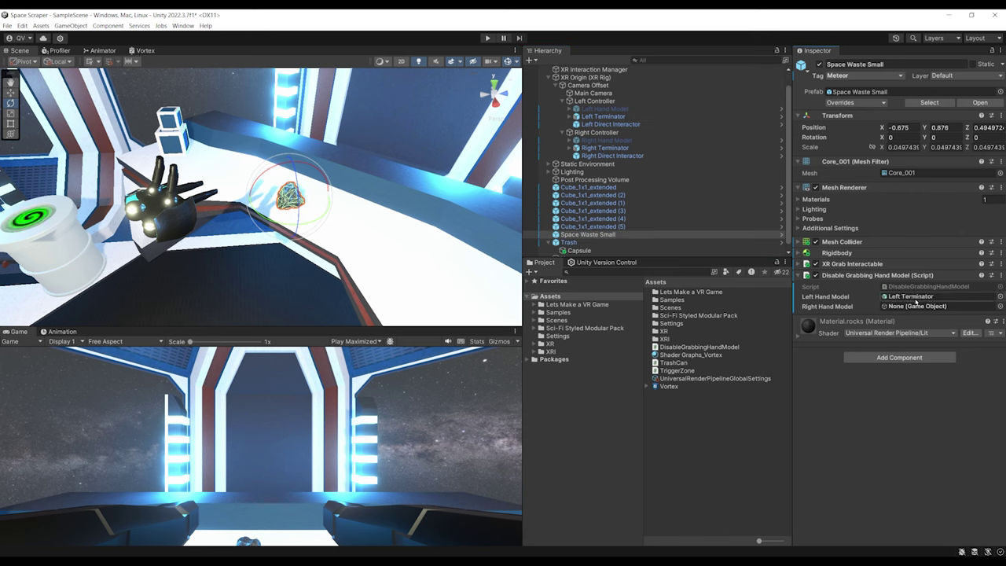
pyautogui.moveTo(594, 151); pyautogui.dragTo(859, 287)
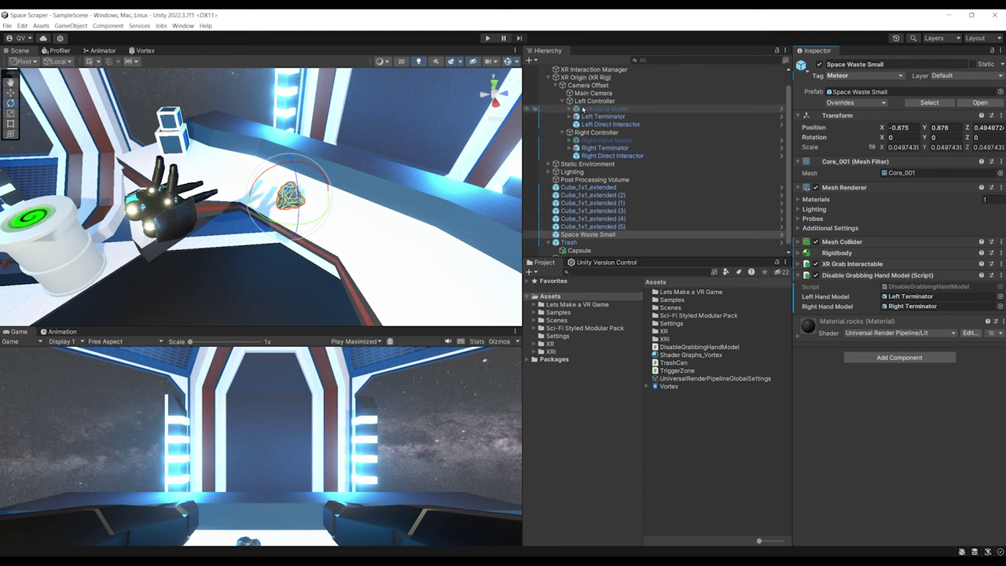
# Create two new tags named "Left Hand" and "Right Hand"
pyautogui.click(591, 101)
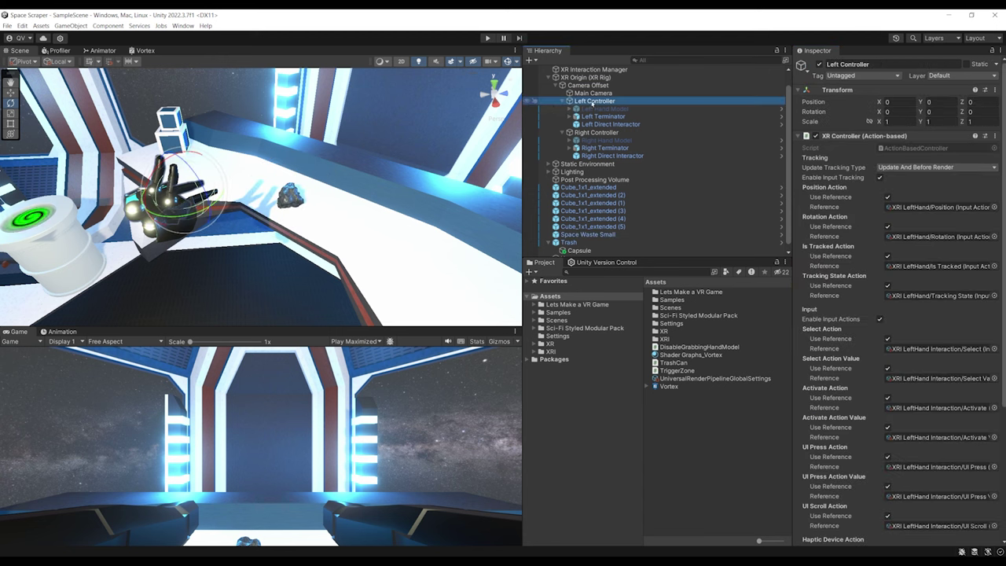
pyautogui.click(868, 75)
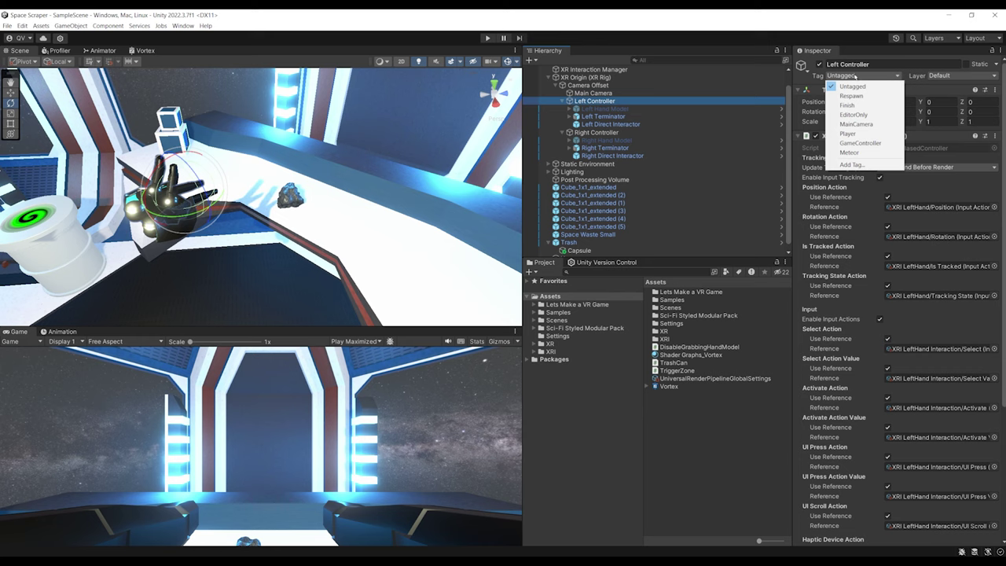
pyautogui.click(867, 164)
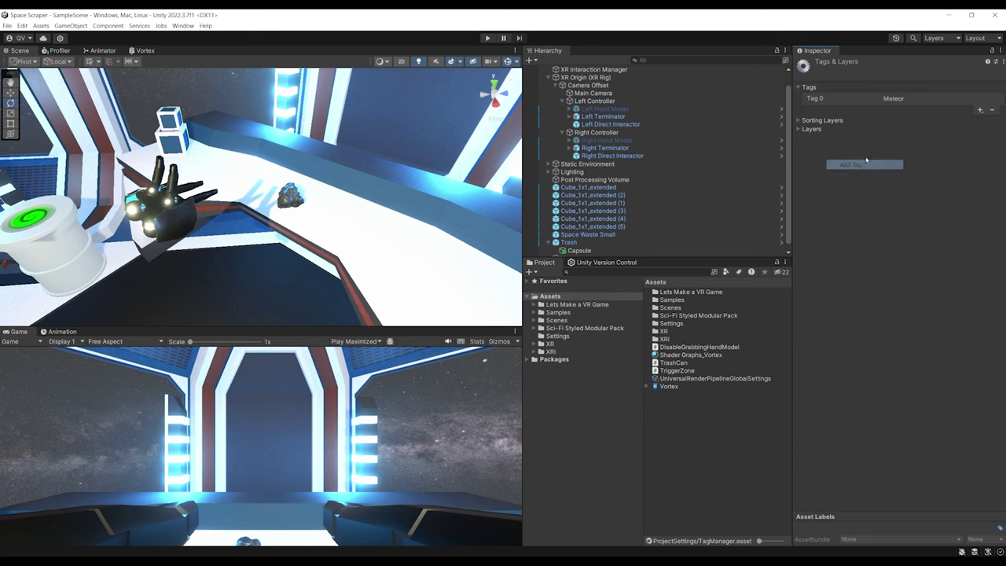
pyautogui.click(977, 109)
pyautogui.write('M')
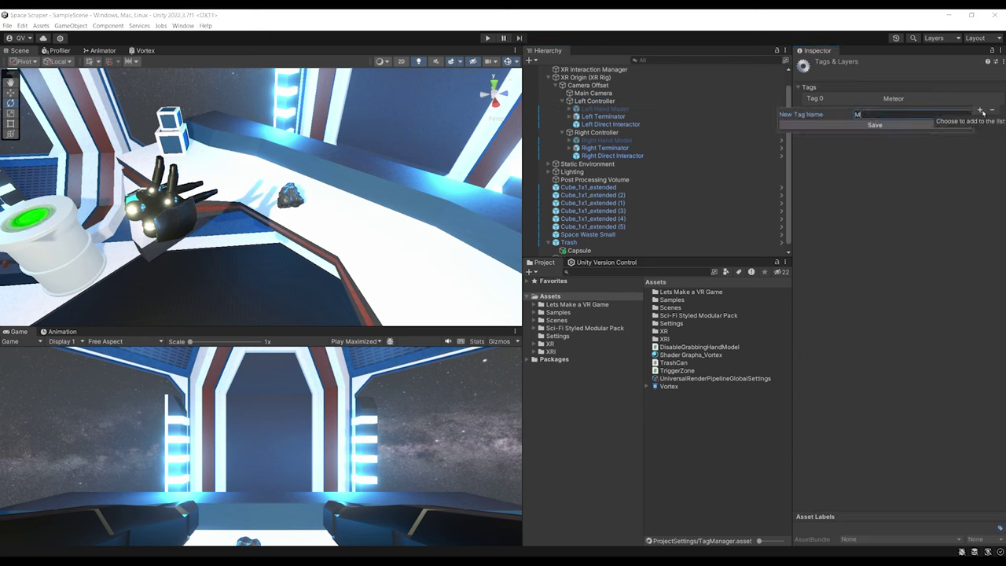
pyautogui.press('BackSpace')
pyautogui.write('La')
pyautogui.write('ft Hand')
pyautogui.click(947, 126)
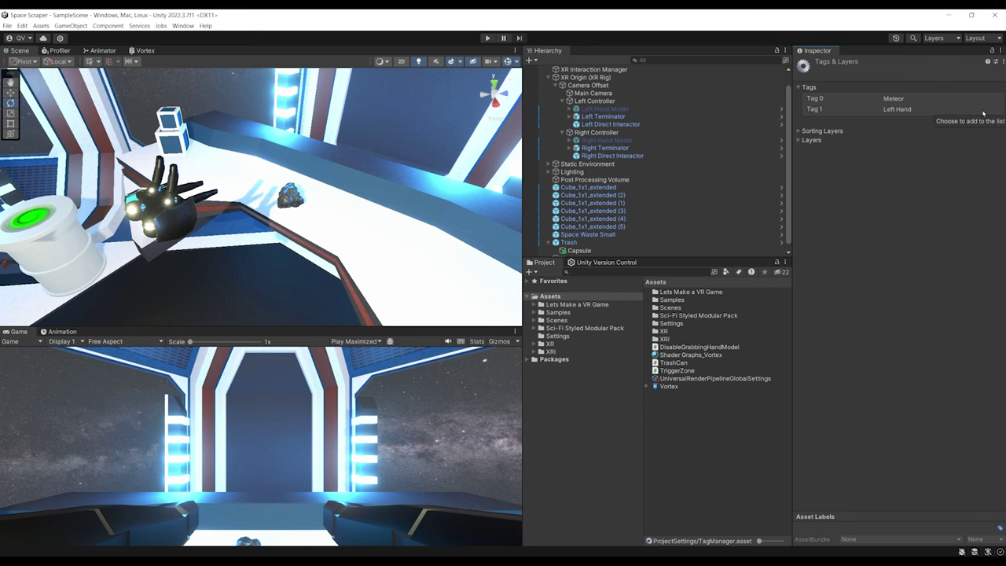
pyautogui.click(979, 121)
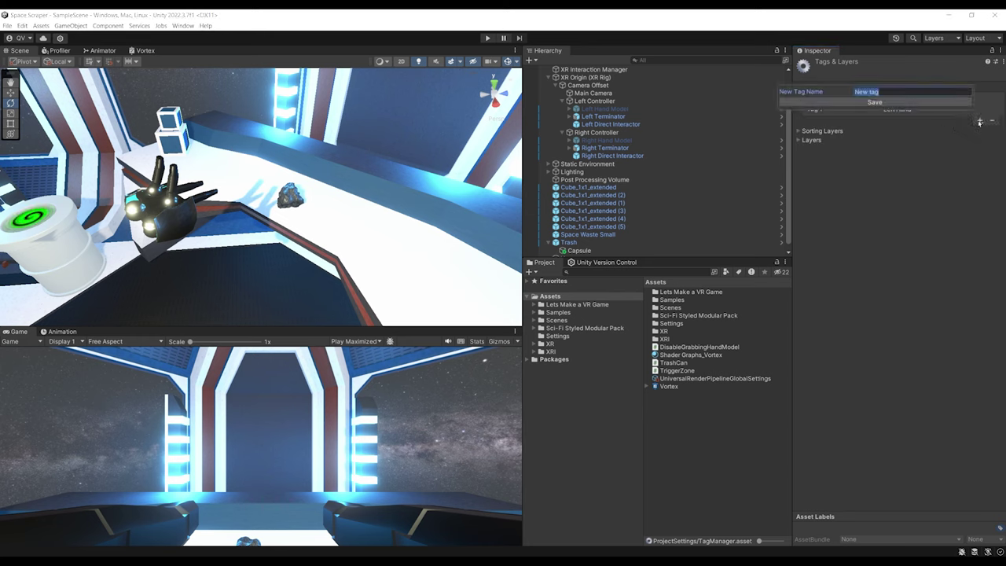
pyautogui.write('Right Hand')
pyautogui.press('Return')
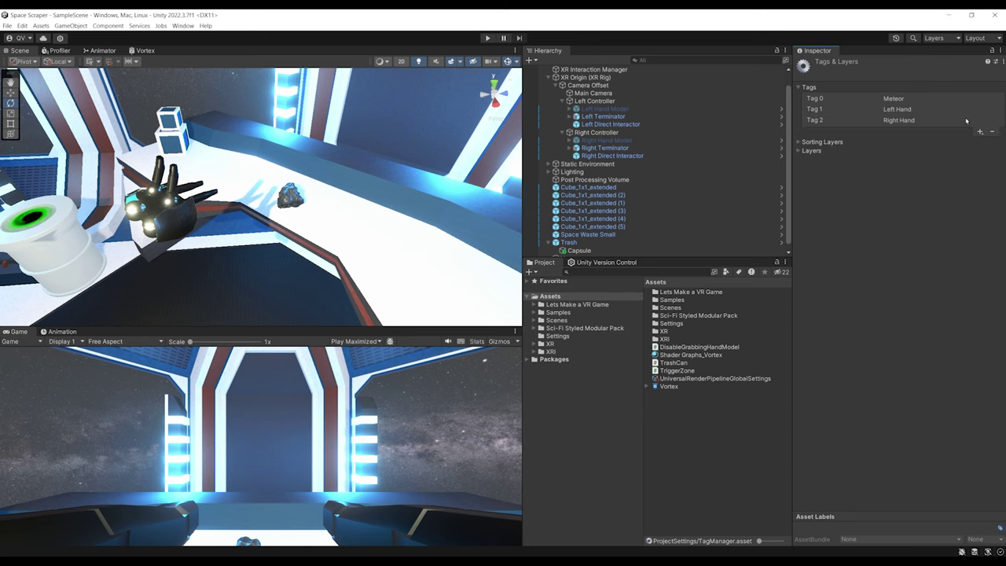
# Tag Left Controller as Left Hand and Right Controller as Right Hand
pyautogui.click(582, 102)
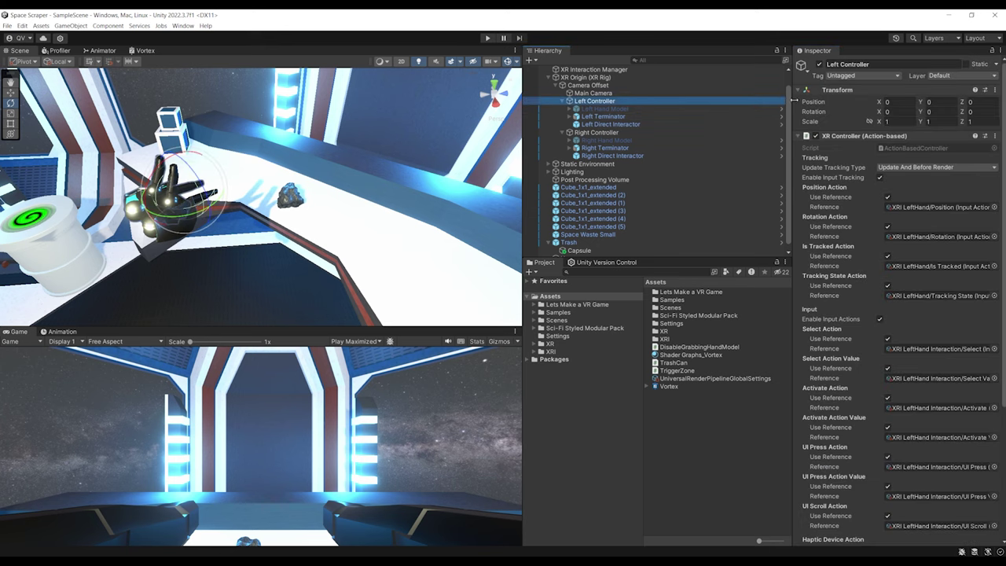
pyautogui.click(838, 77)
pyautogui.click(856, 163)
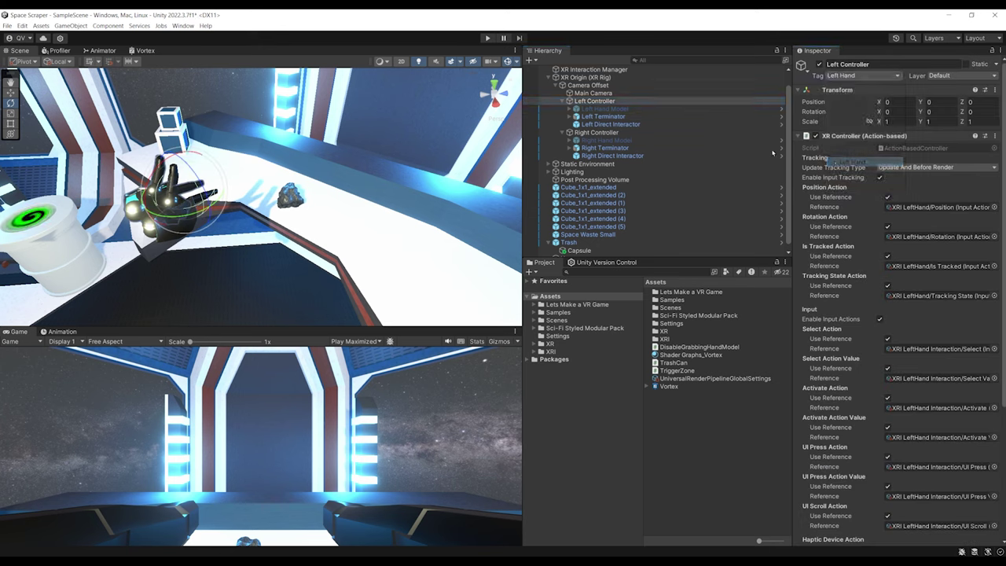
pyautogui.click(602, 134)
pyautogui.click(845, 77)
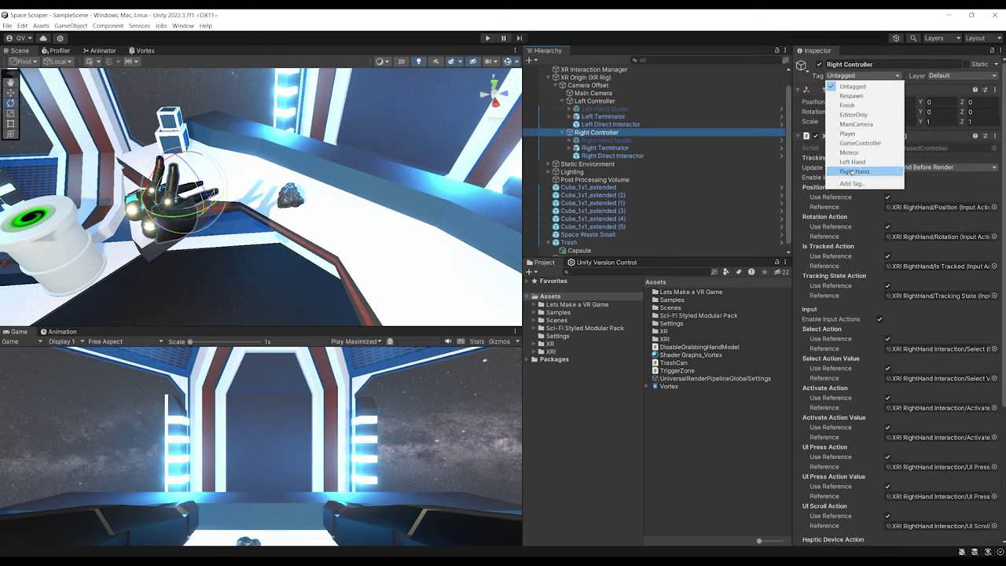
pyautogui.click(857, 172)
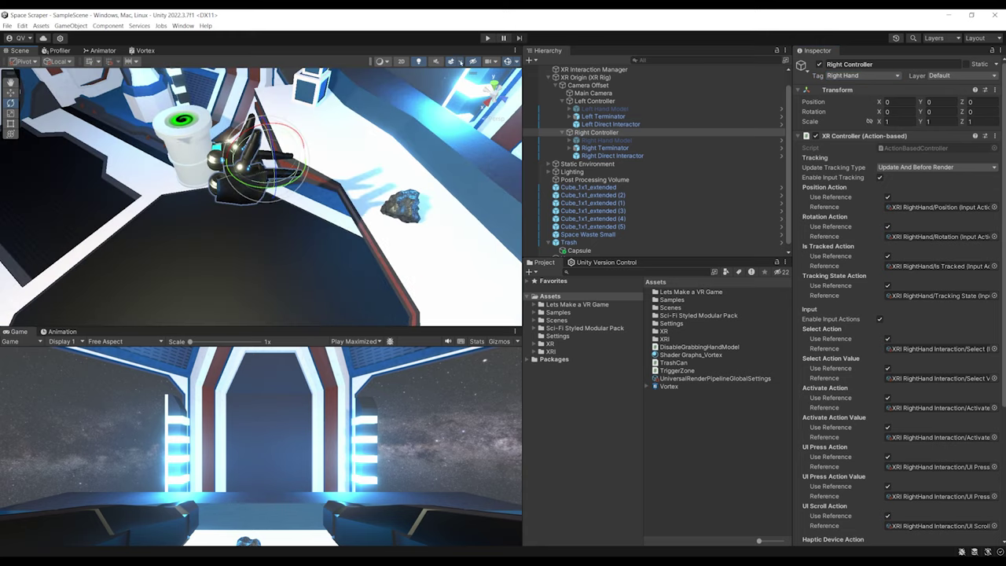
# Play-test the scene, stop it, and check the tags assigned to Left Controller and Right Controller
pyautogui.hotkey('ctrl', 'p')
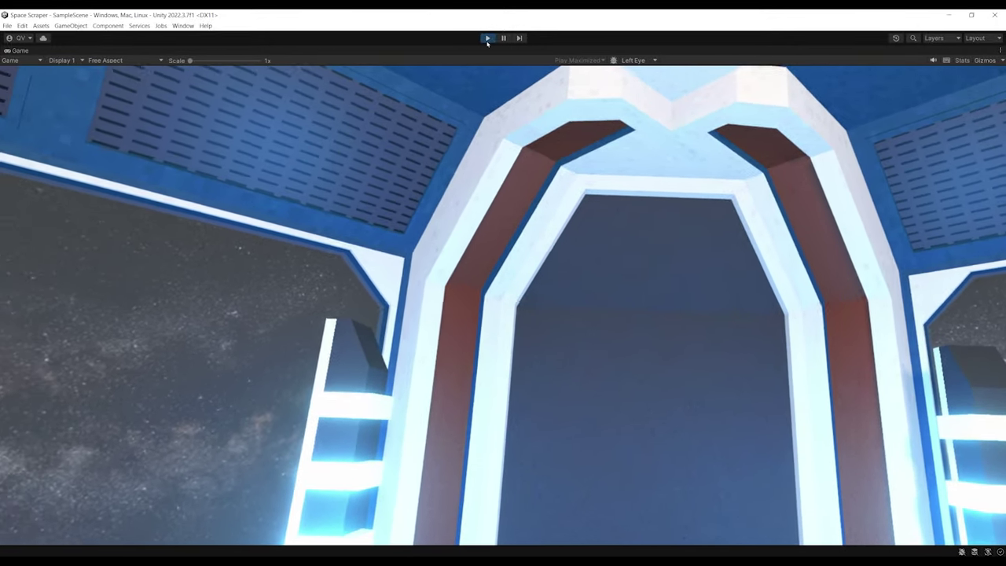
pyautogui.click(488, 39)
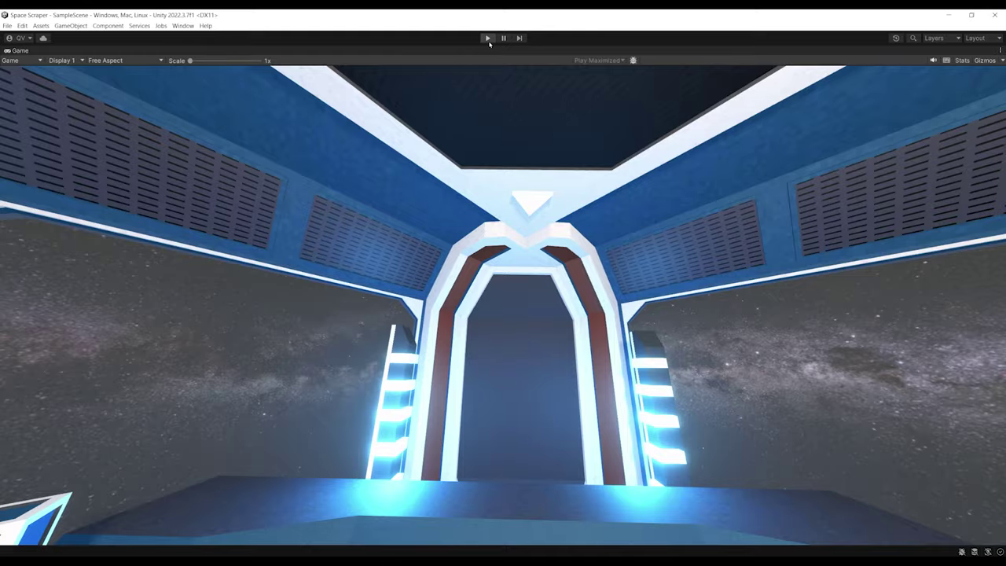
pyautogui.click(602, 102)
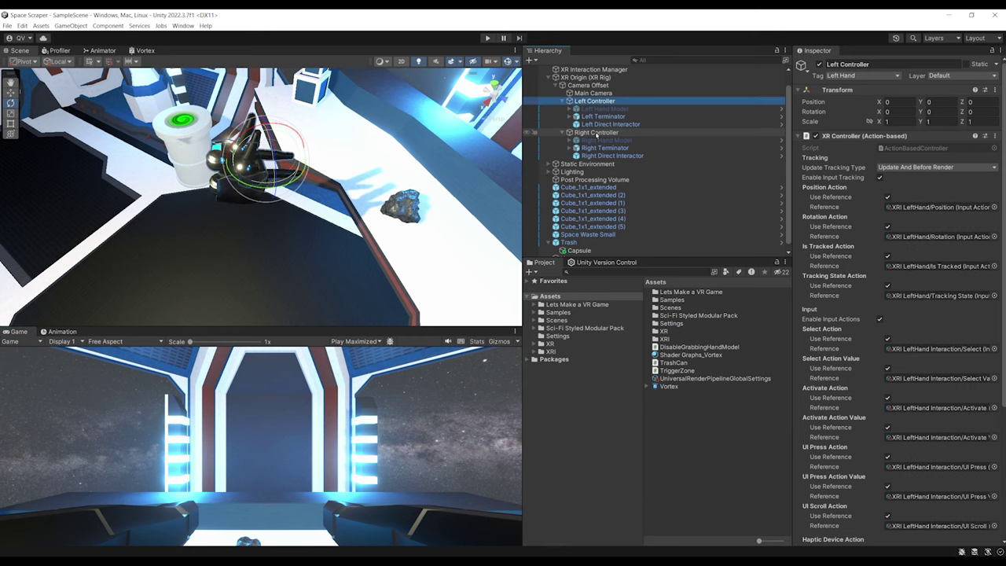
pyautogui.click(597, 132)
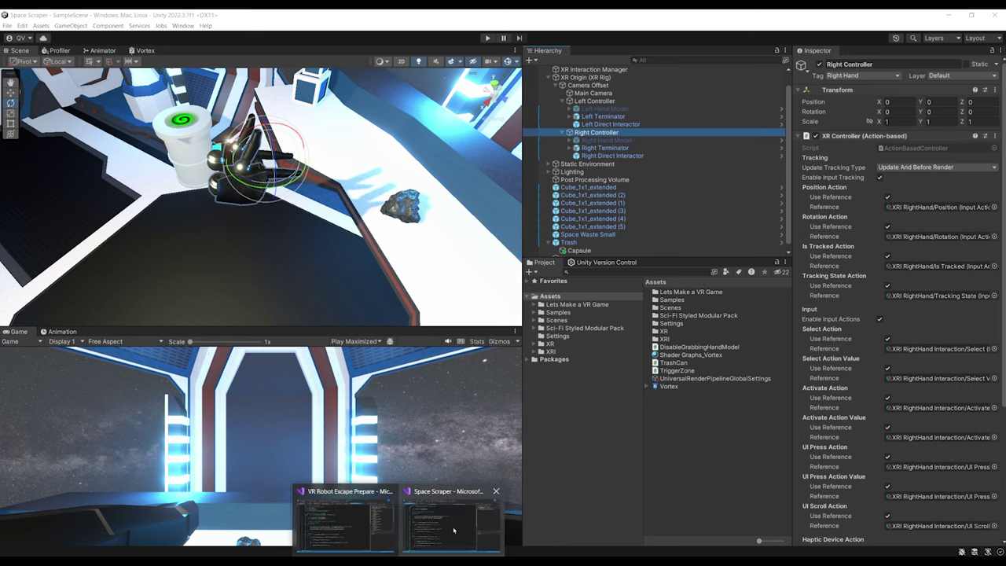
# Switch to Visual Studio to check how DisableGrabbingHandModel reads the interactorObject's tag, and return to Unity
pyautogui.click(453, 522)
pyautogui.scroll(-1, 268, 401)
pyautogui.doubleClick(193, 385)
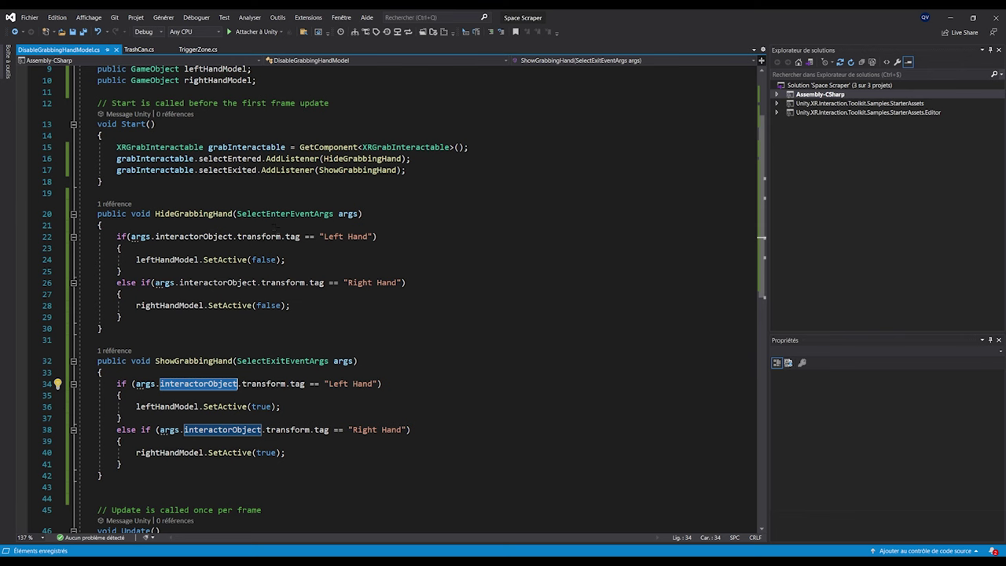
pyautogui.click(950, 18)
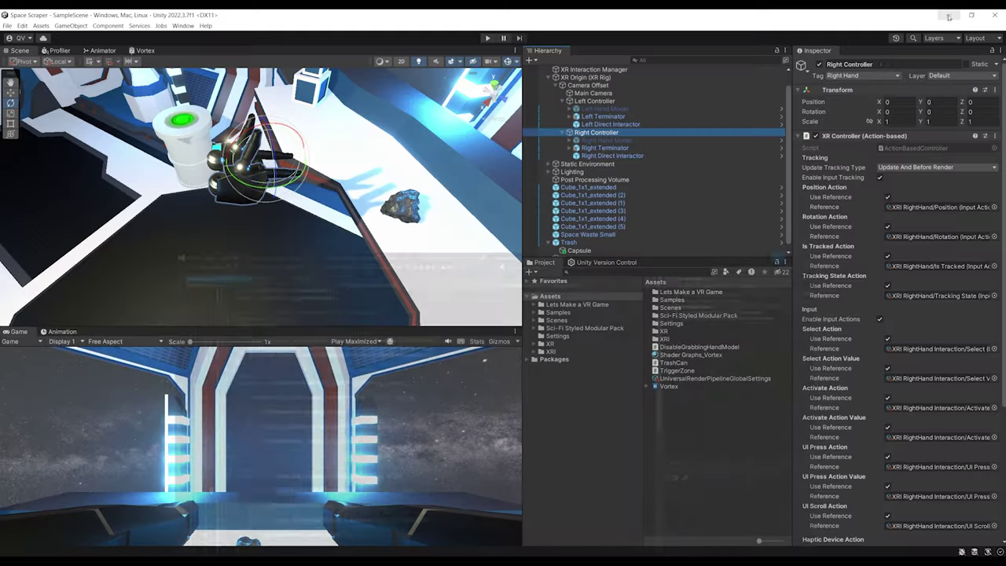
# Tag Left Direct Interactor as Left Hand and Right Direct Interactor as Right Hand
pyautogui.click(602, 117)
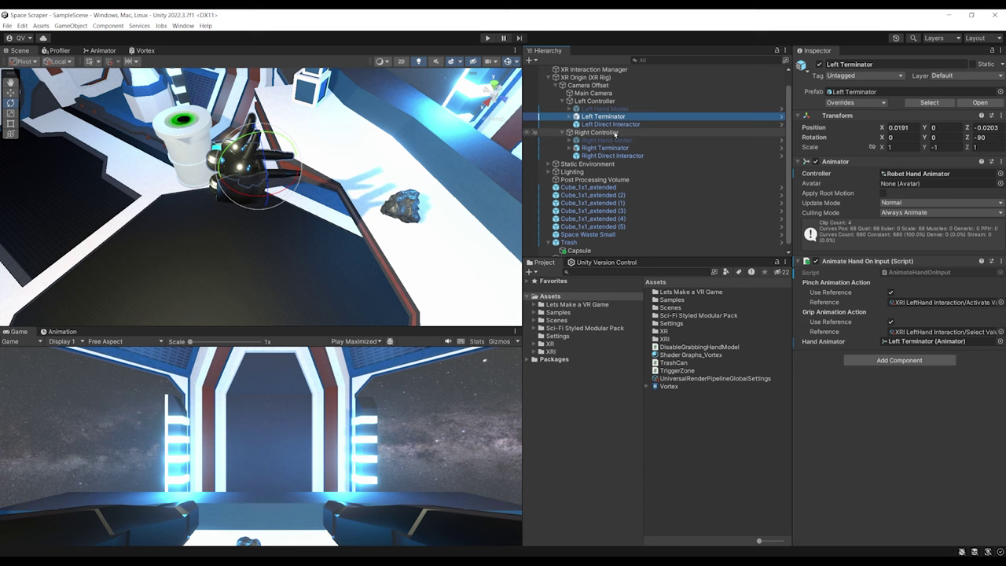
pyautogui.click(625, 124)
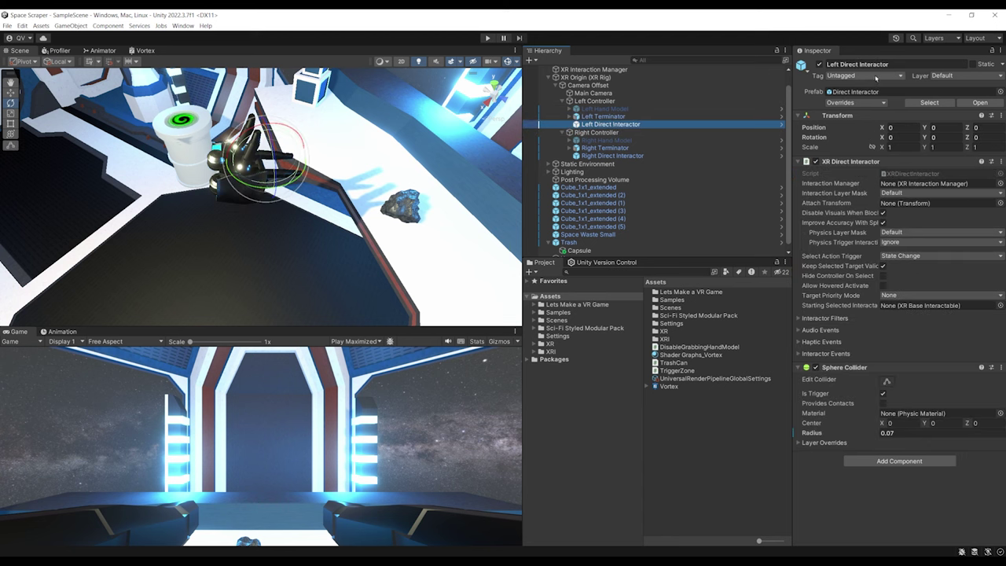
pyautogui.click(876, 77)
pyautogui.click(858, 165)
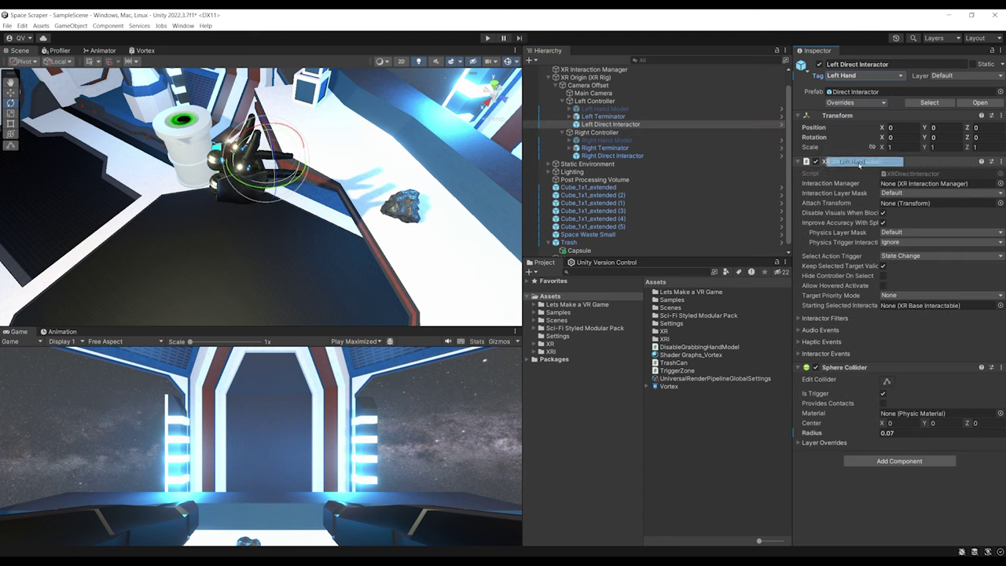
pyautogui.click(612, 155)
pyautogui.click(849, 76)
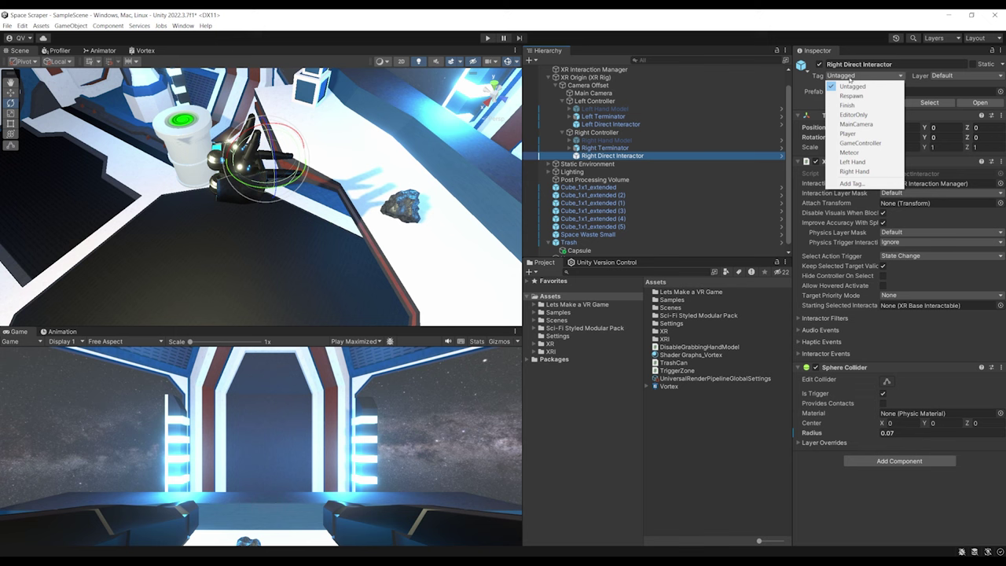
pyautogui.click(868, 172)
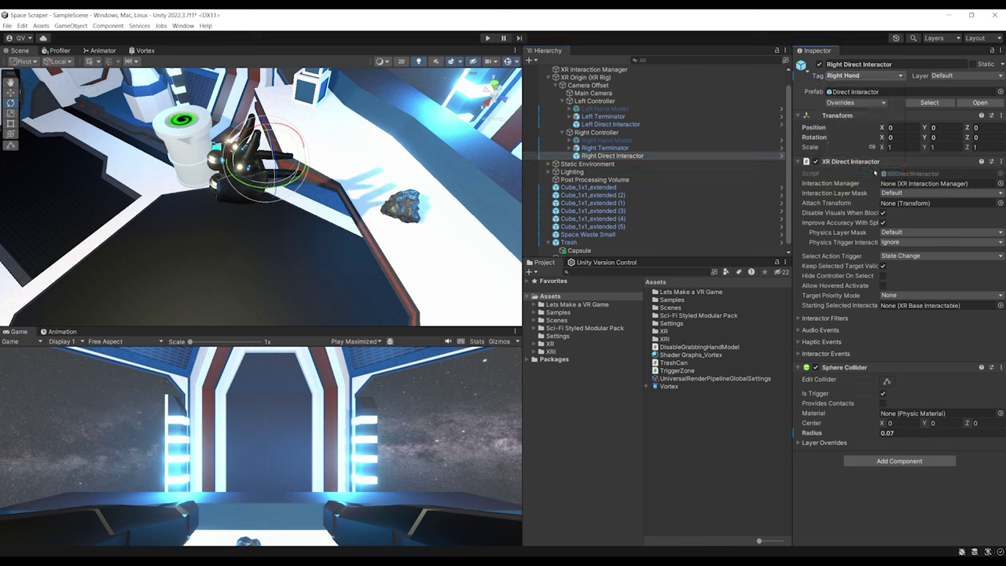
# Look over Right Controller and the hand models in the scene, and start a play-test with the tagged interactors
pyautogui.keyDown('alt'); pyautogui.moveTo(355, 172); pyautogui.dragTo(253, 174); pyautogui.keyUp('alt')
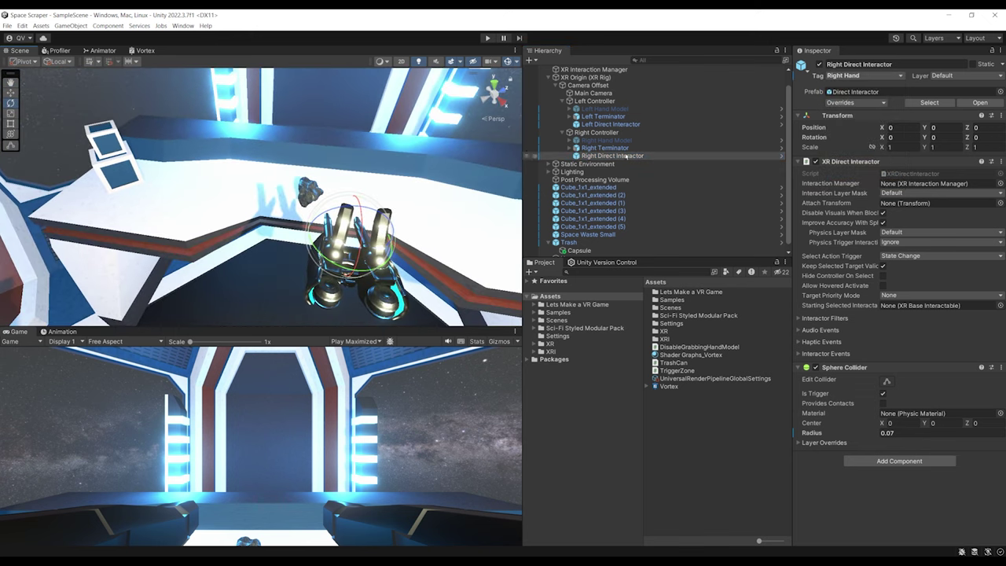
pyautogui.click(593, 132)
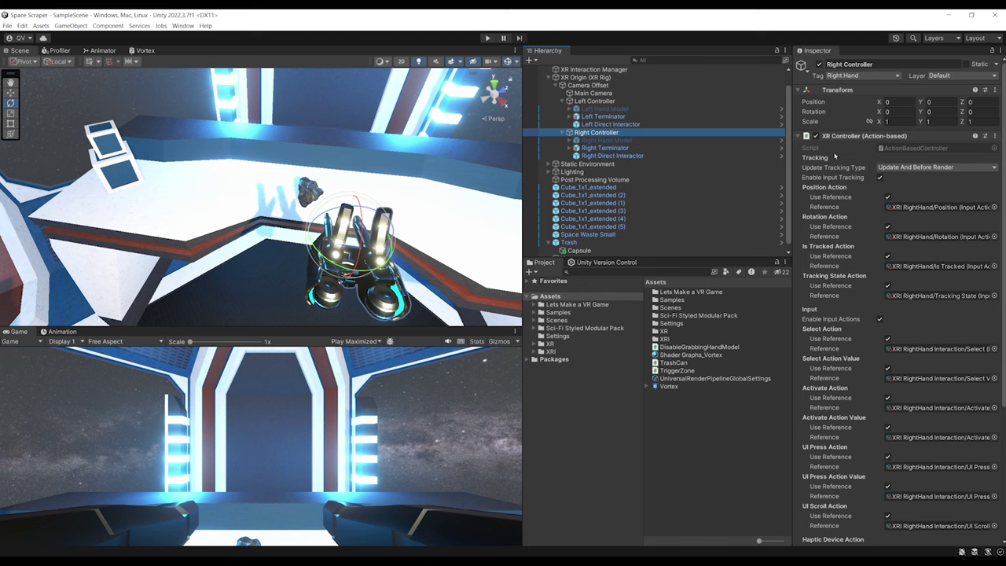
pyautogui.keyDown('alt'); pyautogui.moveTo(275, 138); pyautogui.dragTo(322, 125); pyautogui.keyUp('alt')
pyautogui.moveTo(322, 126); pyautogui.dragTo(307, 133, button='right')
pyautogui.click(487, 38)
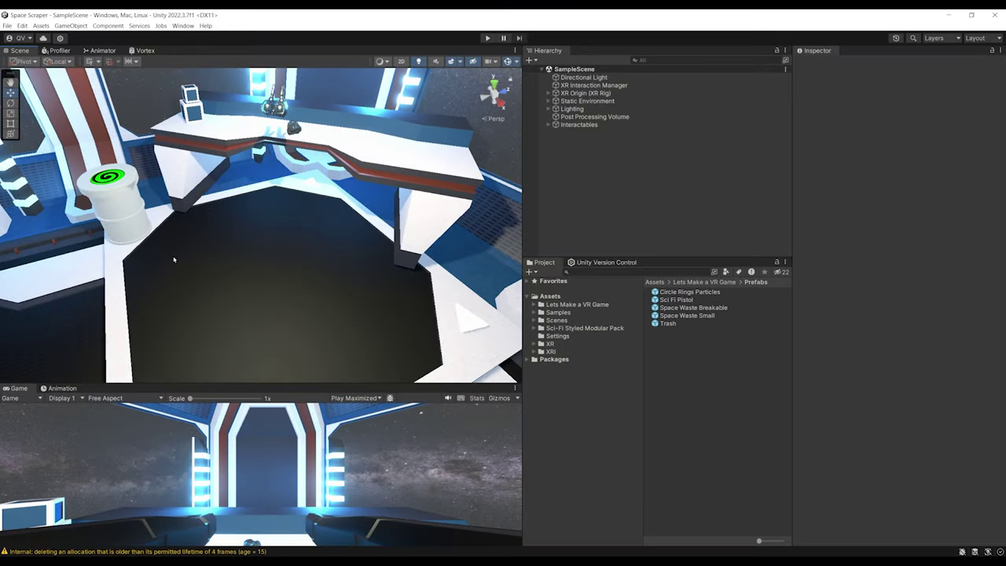
# Open the Prefabs folder of Lets Make a VR Game and select the Sci Fi Pistol prefab
pyautogui.moveTo(300, 236); pyautogui.dragTo(362, 165, button='right')
pyautogui.press('w')
pyautogui.press('s')
pyautogui.click(567, 305)
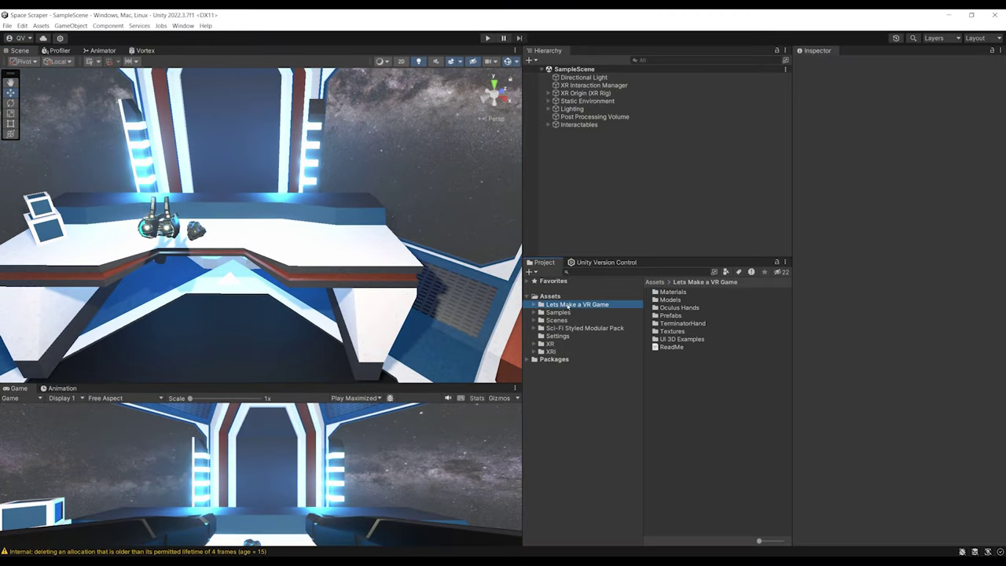
pyautogui.press('a')
pyautogui.moveTo(283, 199); pyautogui.dragTo(283, 207, button='right')
pyautogui.press('d')
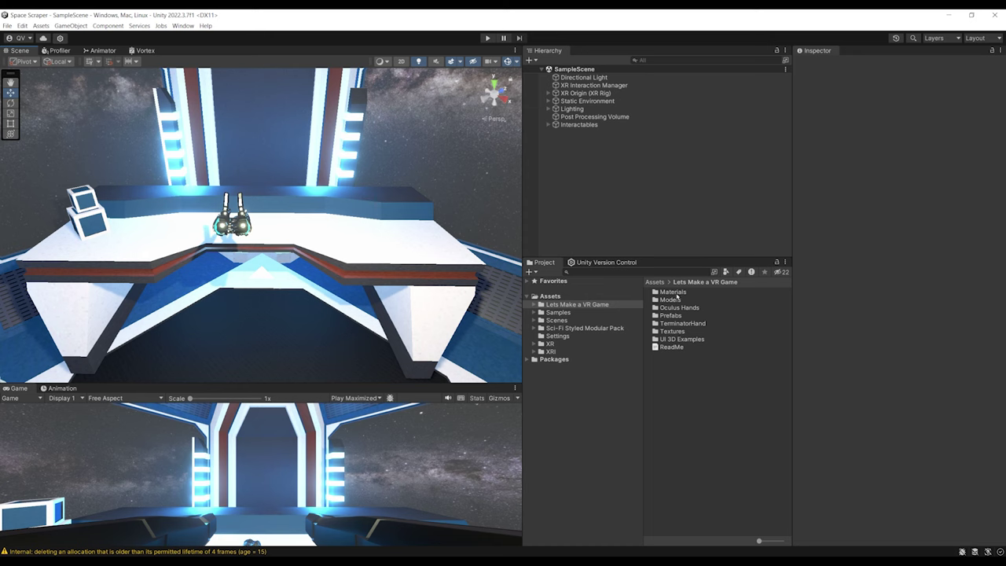
pyautogui.doubleClick(674, 315)
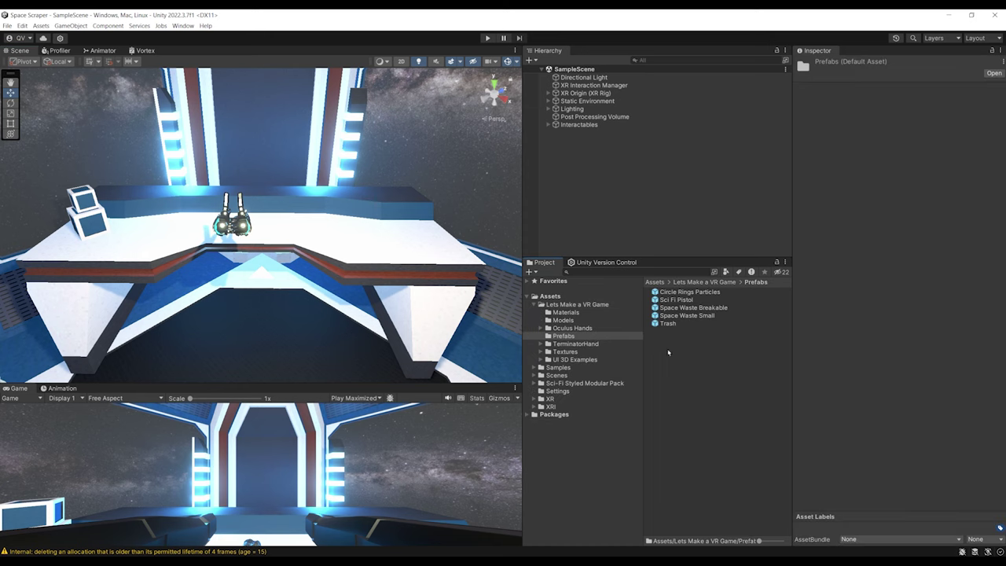
pyautogui.click(672, 300)
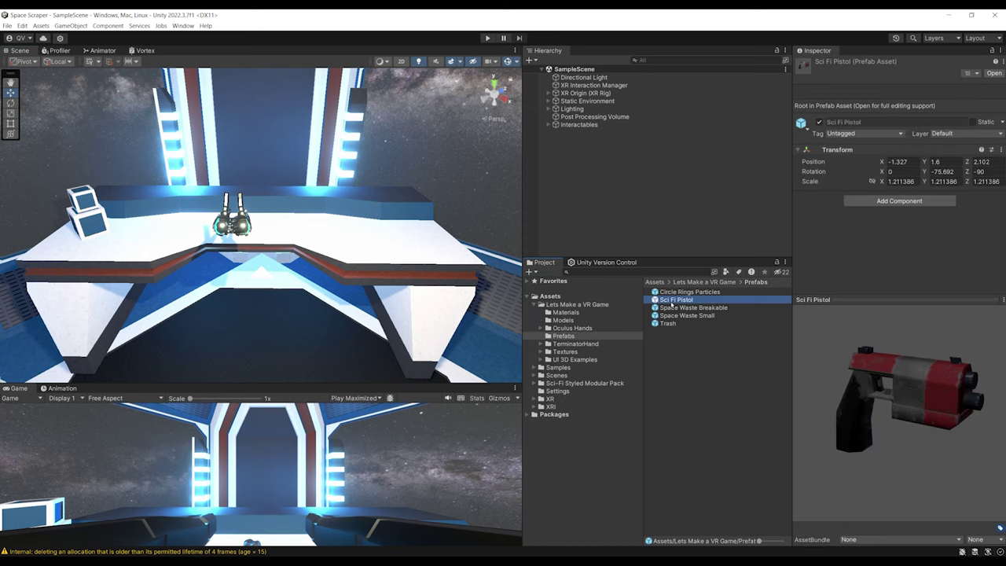
# Place the Sci Fi Pistol prefab on the desk beside the space waste, at about X -0.299, Y 0.863, Z 0.857, and save the scene
pyautogui.moveTo(314, 260); pyautogui.dragTo(380, 268, button='right')
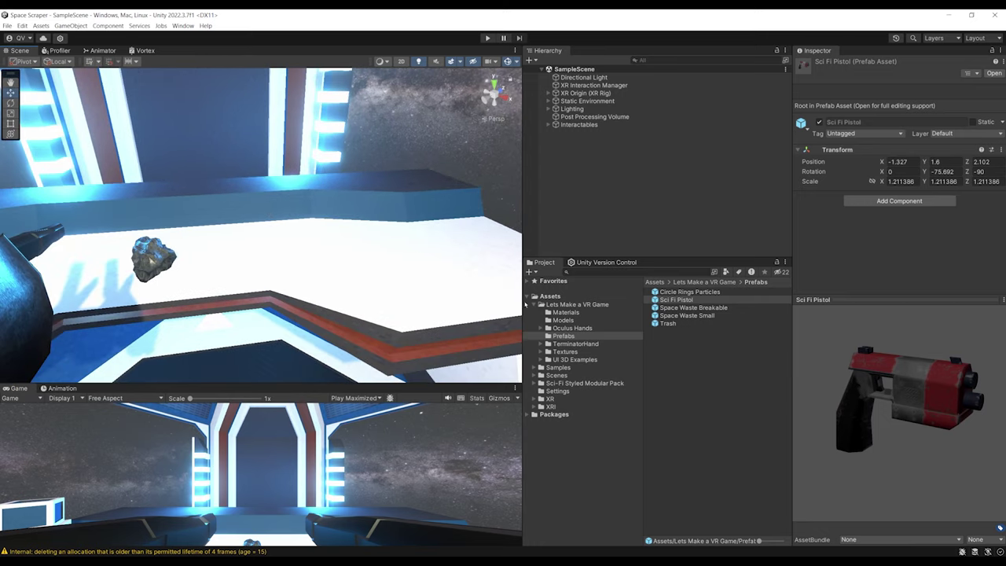
pyautogui.moveTo(665, 301); pyautogui.dragTo(342, 255)
pyautogui.moveTo(342, 255); pyautogui.dragTo(308, 312, button='right')
pyautogui.moveTo(440, 217); pyautogui.dragTo(414, 225)
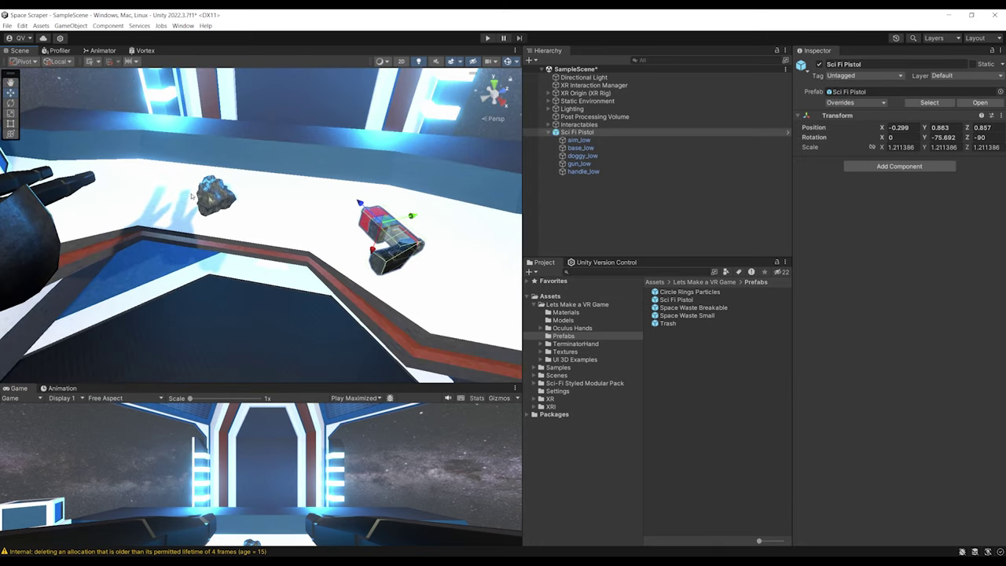
pyautogui.hotkey('ctrl', 's')
# Examine the Sci Fi Pistol's child parts and their box colliders, and reselect the parent pistol object
pyautogui.moveTo(286, 229); pyautogui.dragTo(361, 314, button='right')
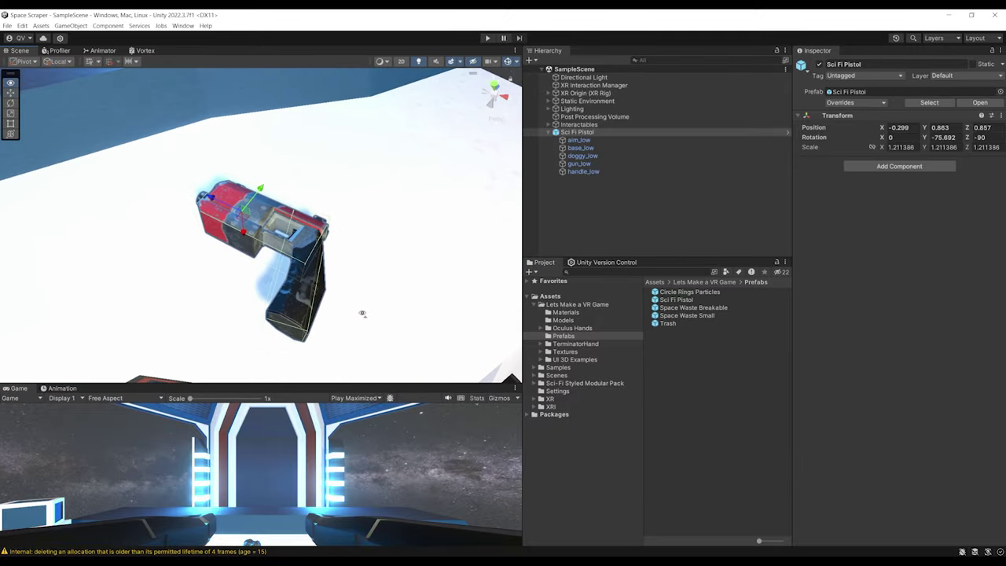
pyautogui.click(625, 140)
pyautogui.click(619, 150)
pyautogui.click(612, 156)
pyautogui.click(605, 148)
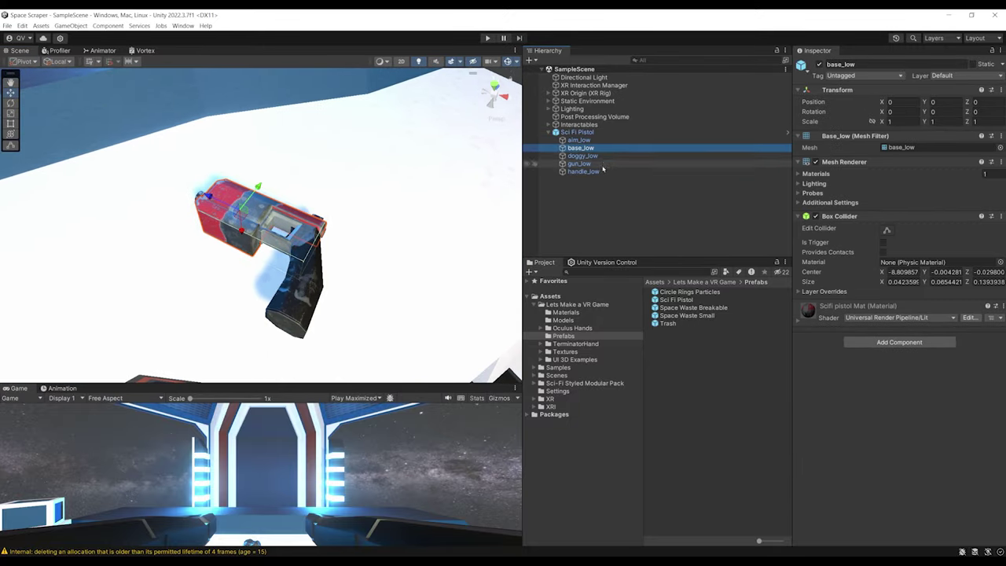
pyautogui.click(597, 163)
pyautogui.click(585, 156)
pyautogui.click(585, 171)
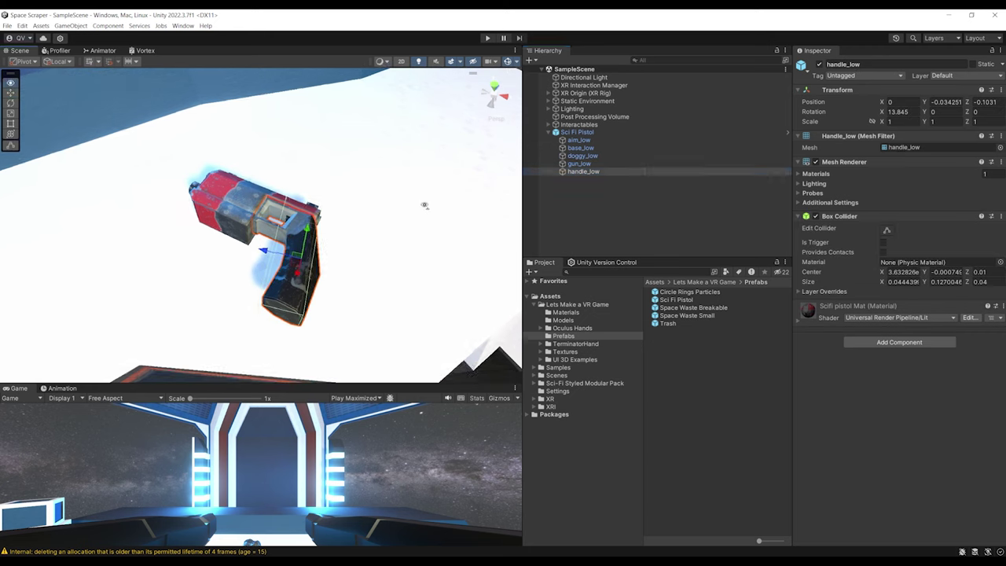
pyautogui.click(612, 133)
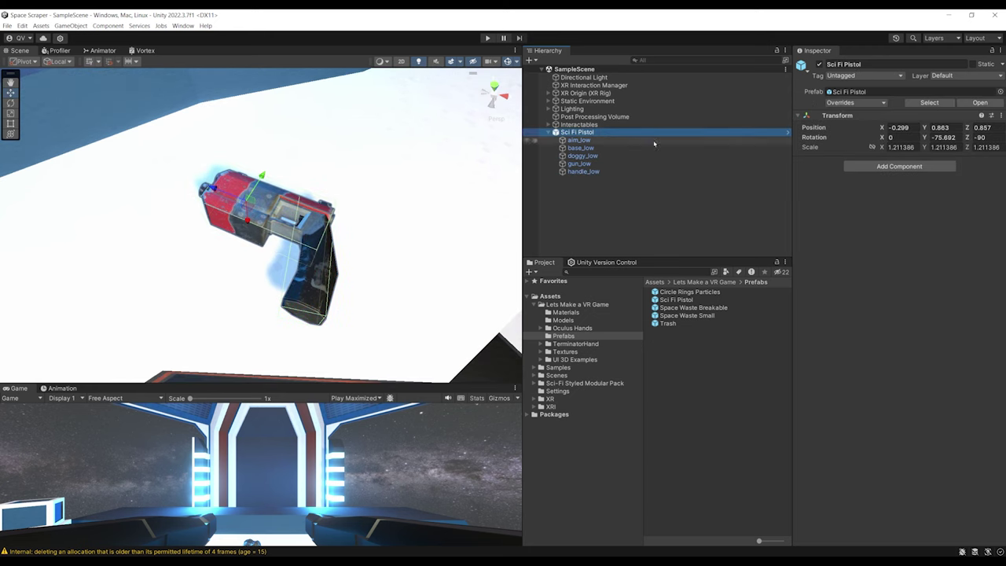
# Add an XR Grab Interactable component to the Sci Fi Pistol and review its Rigidbody and grab settings
pyautogui.click(932, 166)
pyautogui.write('grab')
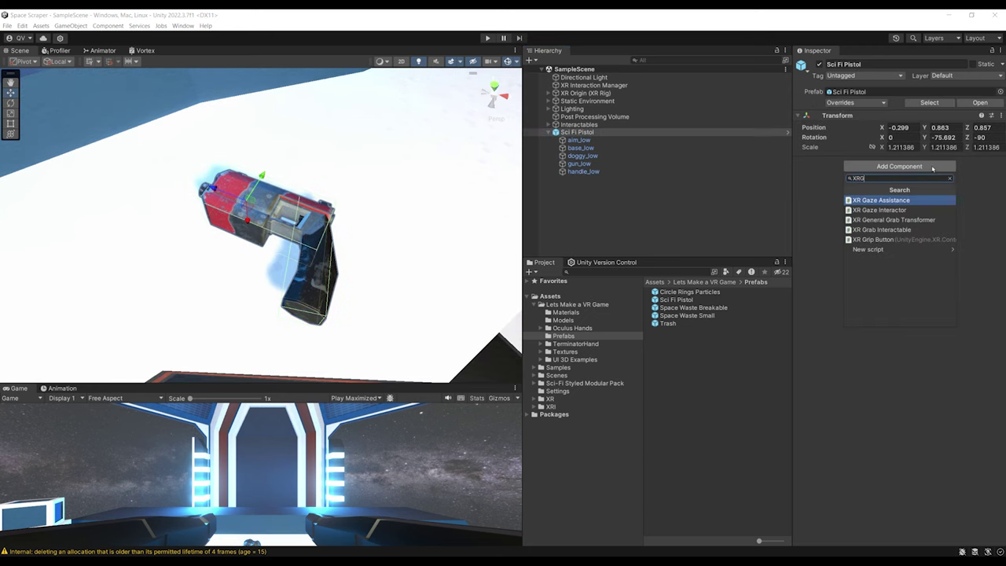
pyautogui.press('Return')
pyautogui.click(932, 170)
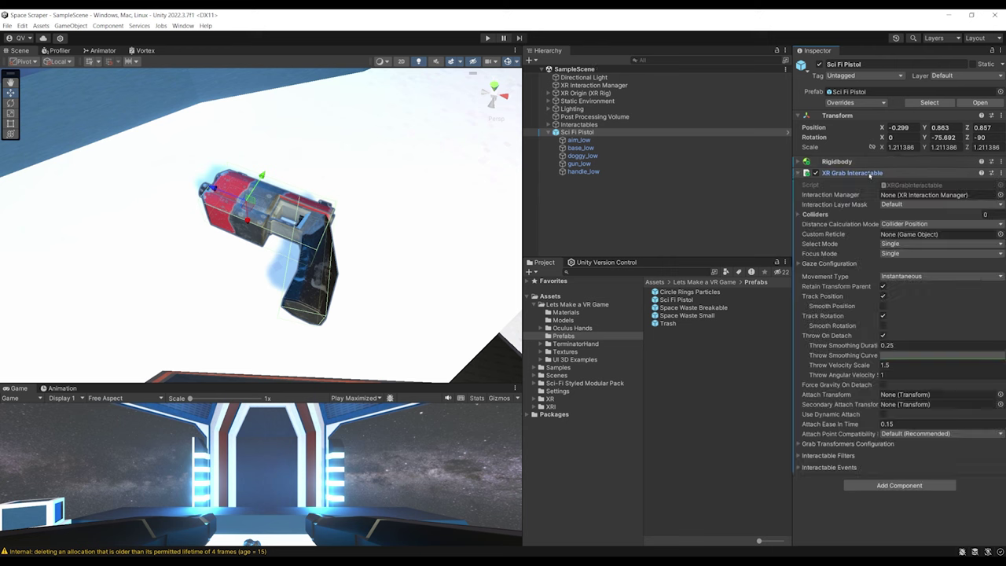
pyautogui.click(836, 161)
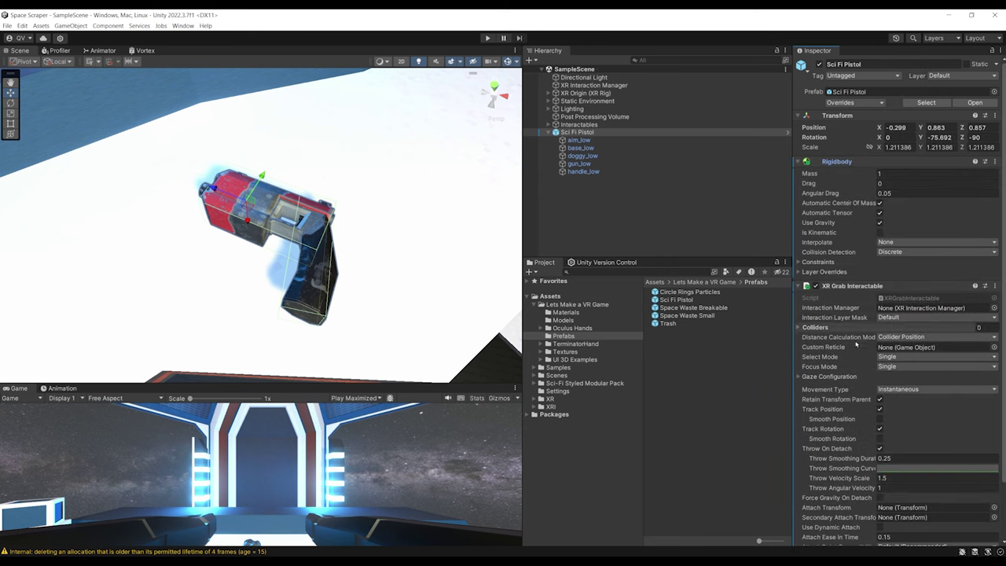
pyautogui.scroll(-2, 855, 345)
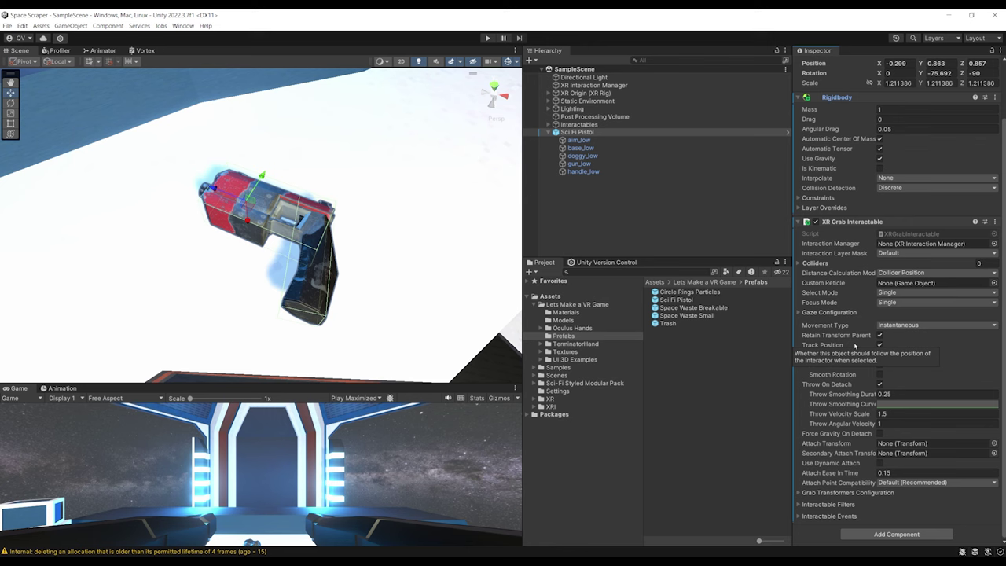
pyautogui.scroll(2, 880, 352)
pyautogui.scroll(-2, 895, 355)
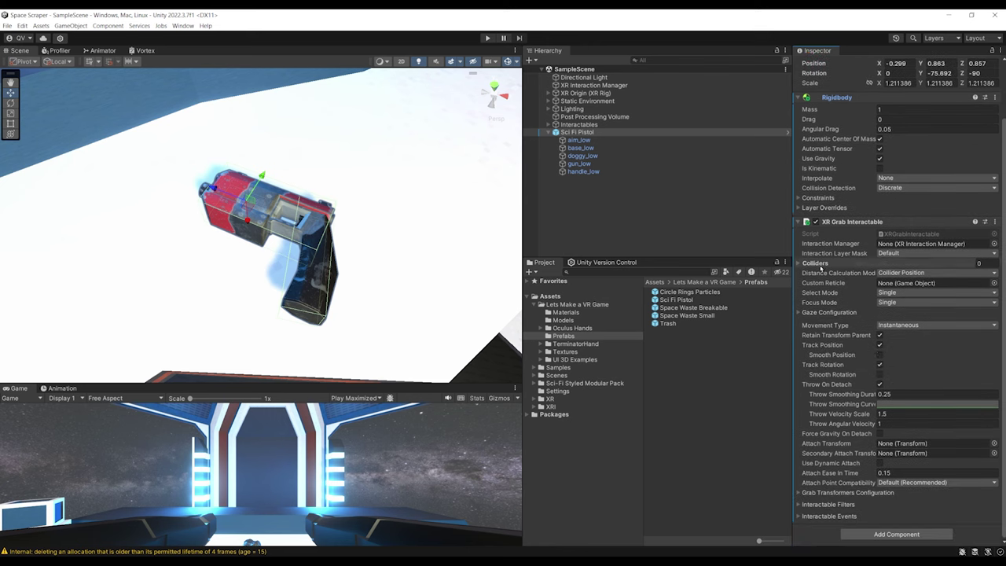
# Add the base_low and handle_low box colliders to the pistol's XR Grab Interactable Colliders list
pyautogui.click(845, 266)
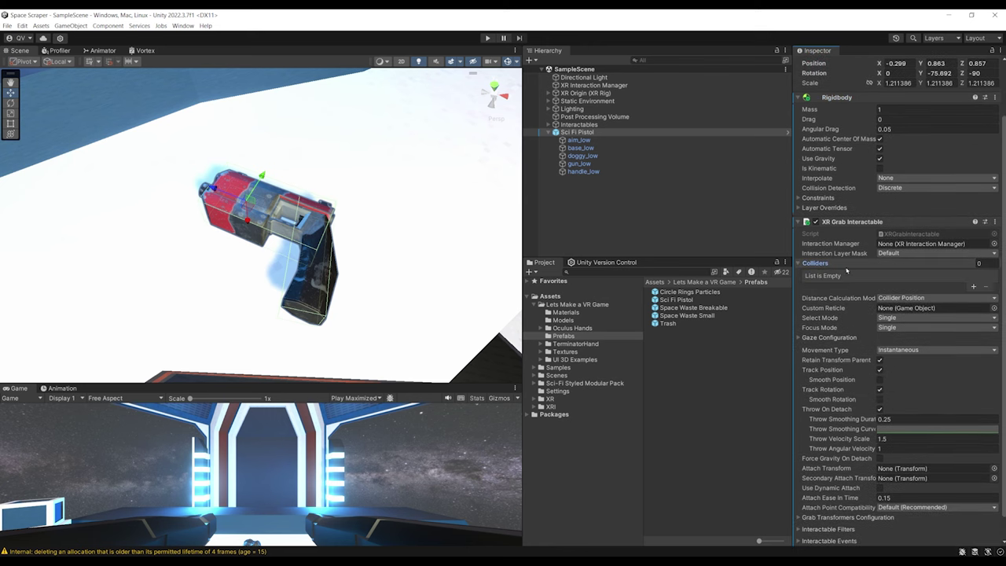
pyautogui.click(586, 163)
pyautogui.click(586, 132)
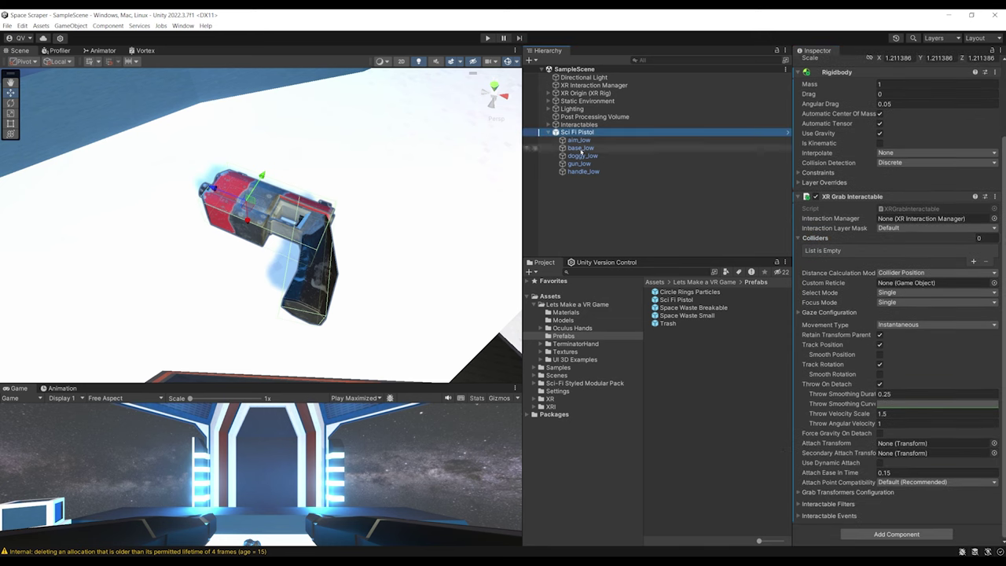
pyautogui.moveTo(579, 148); pyautogui.dragTo(833, 250)
pyautogui.moveTo(588, 171); pyautogui.dragTo(912, 248)
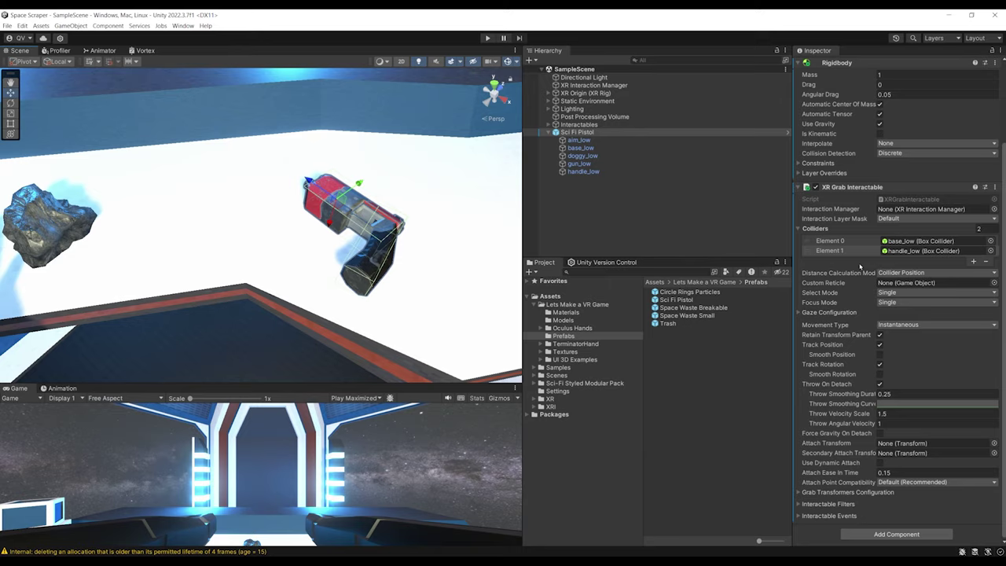
# Create an empty child object named Attach Transform under the Sci Fi Pistol
pyautogui.moveTo(264, 189); pyautogui.dragTo(312, 249, button='right')
pyautogui.scroll(4, 322, 189)
pyautogui.scroll(-5, 322, 189)
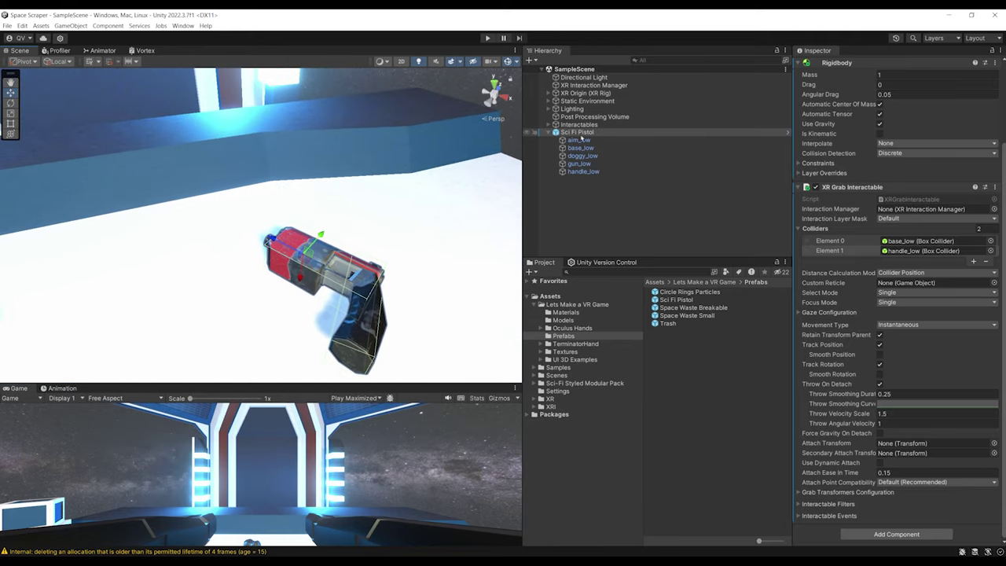
pyautogui.rightClick(577, 133)
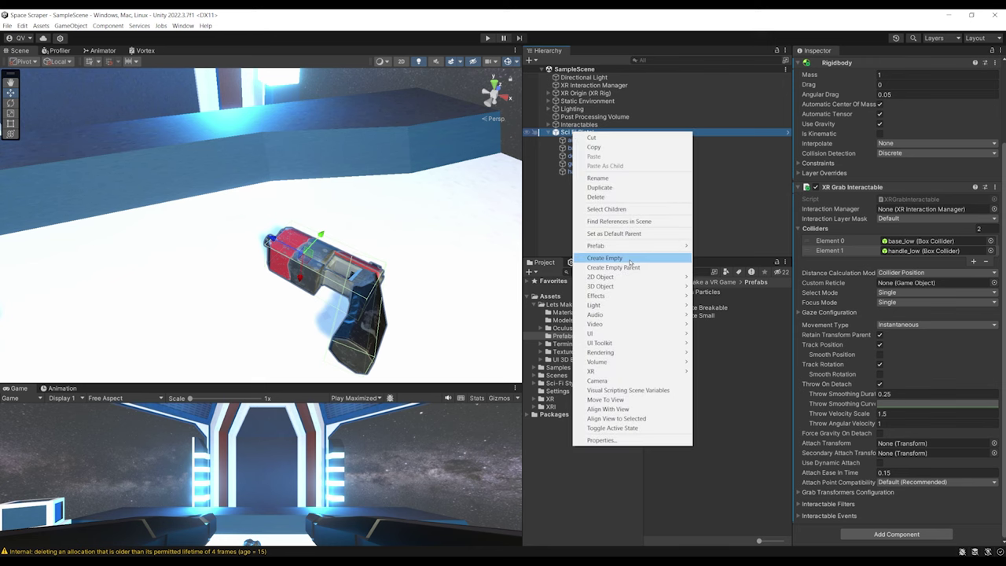
pyautogui.click(613, 256)
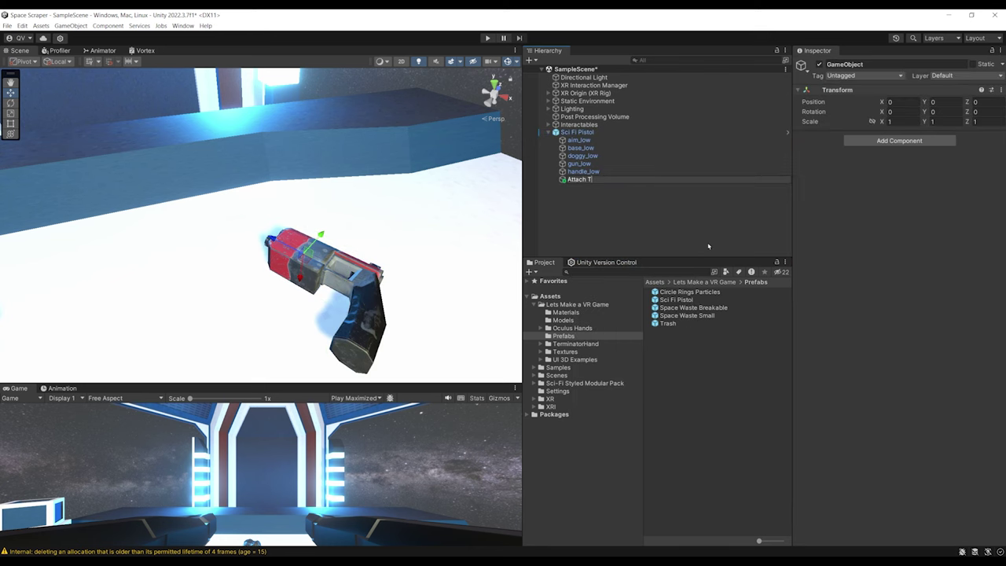
pyautogui.write('Attach Transform')
pyautogui.press('Return')
# Assign the Attach Transform child as the attach transform of the pistol's XR Grab Interactable
pyautogui.click(578, 132)
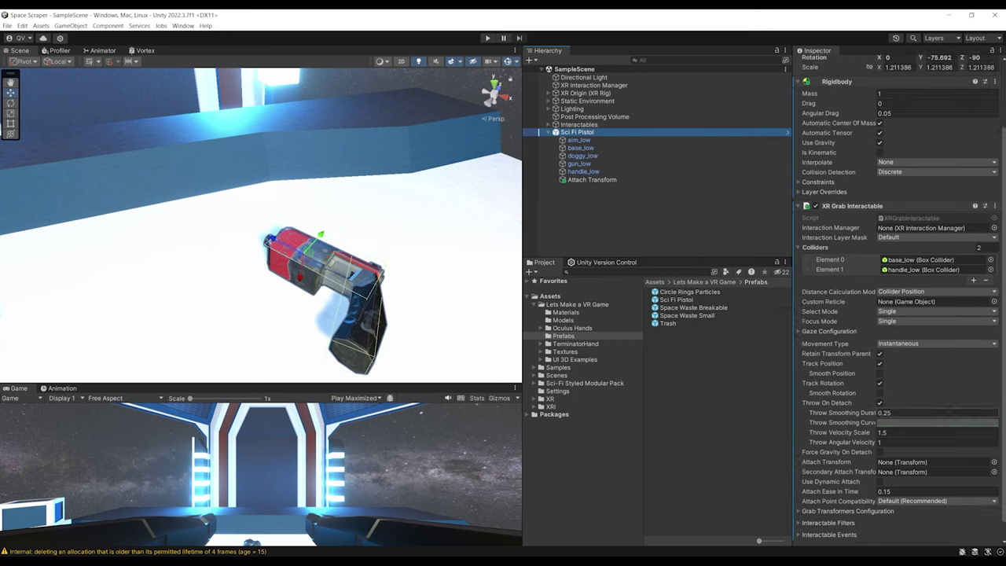
pyautogui.scroll(-1, 919, 383)
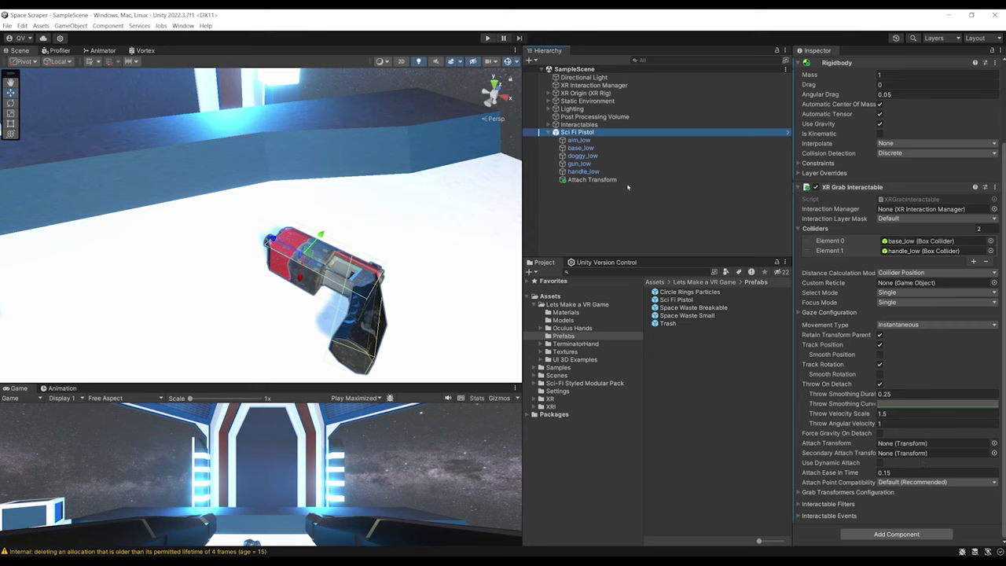
pyautogui.moveTo(620, 180); pyautogui.dragTo(909, 448)
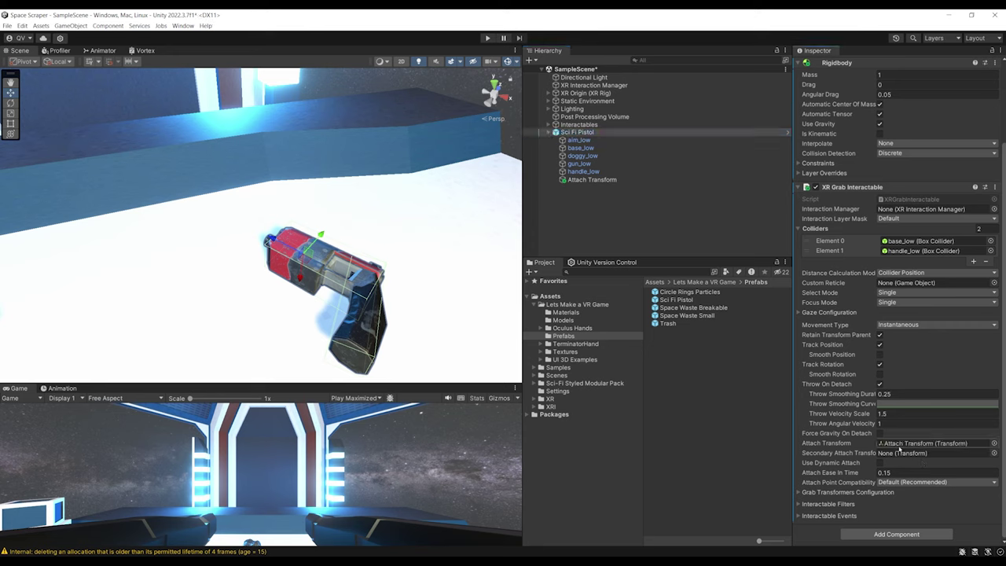
# Play-test grabbing the pistol, restore the game view from its maximized size, and examine the held pistol up close in the scene
pyautogui.click(487, 38)
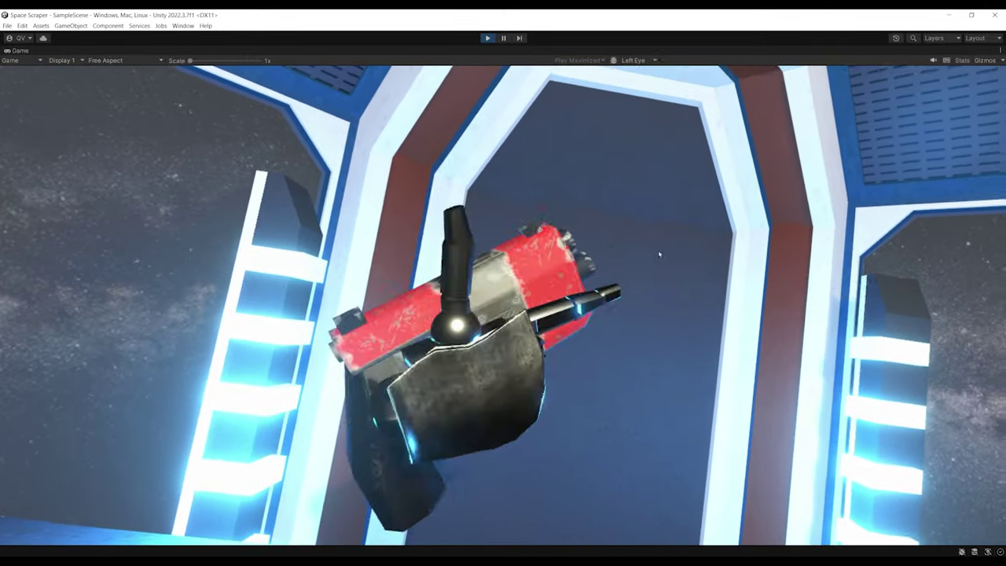
pyautogui.click(1000, 51)
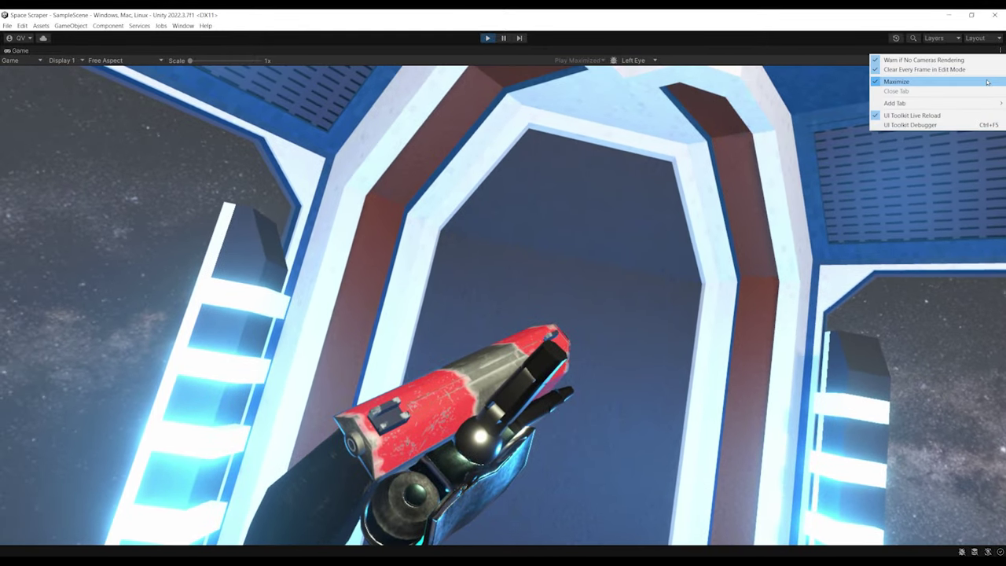
pyautogui.click(987, 81)
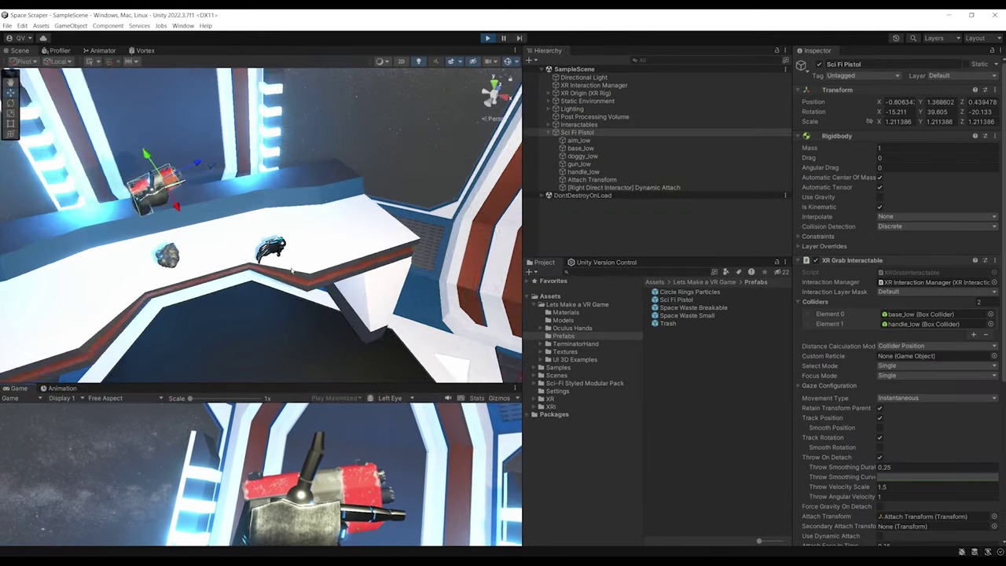
pyautogui.scroll(5, 256, 206)
pyautogui.hotkey('shift', 'f')
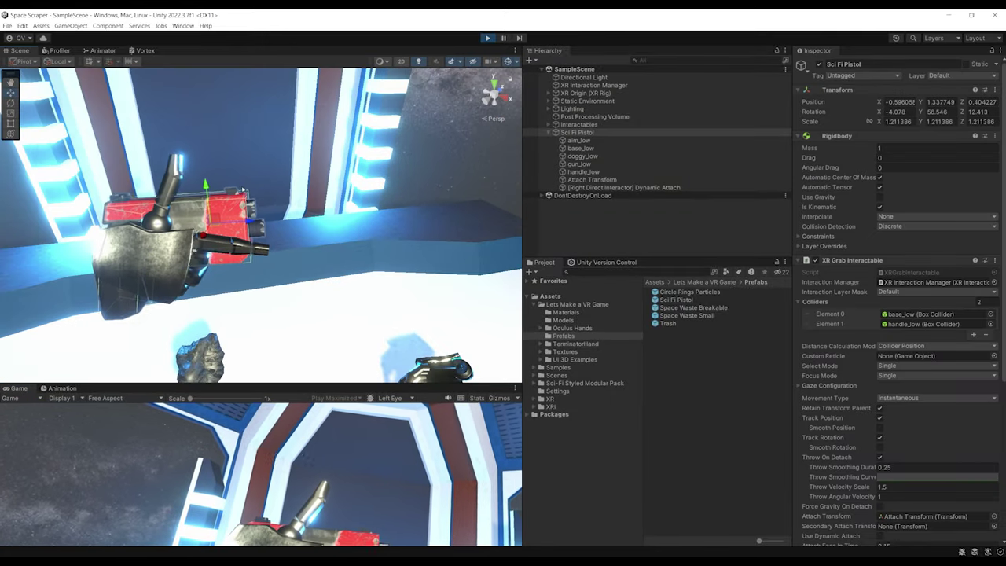
pyautogui.moveTo(242, 191); pyautogui.dragTo(253, 189, button='right')
# Position Attach Transform at X -0.0309, Y -0.0203, Z -0.0614 during play, copy its Transform component, stop playing, and paste the component values back
pyautogui.click(588, 179)
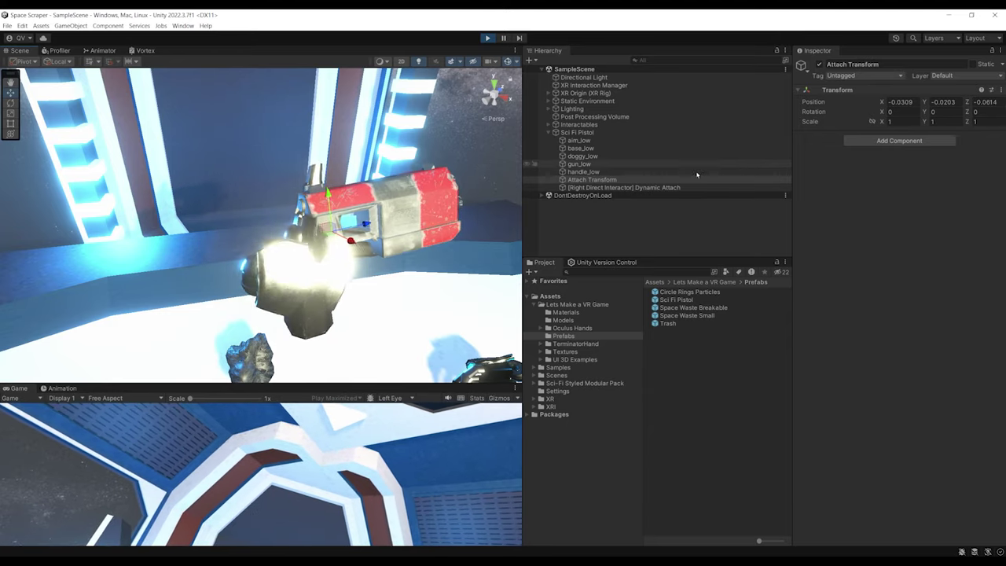
pyautogui.rightClick(834, 90)
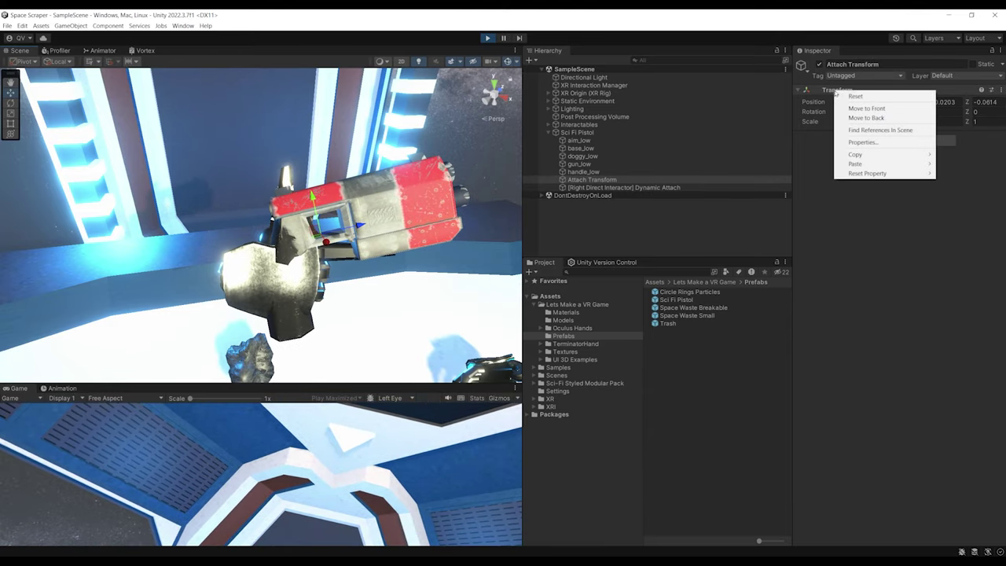
pyautogui.moveTo(854, 154)
pyautogui.click(794, 198)
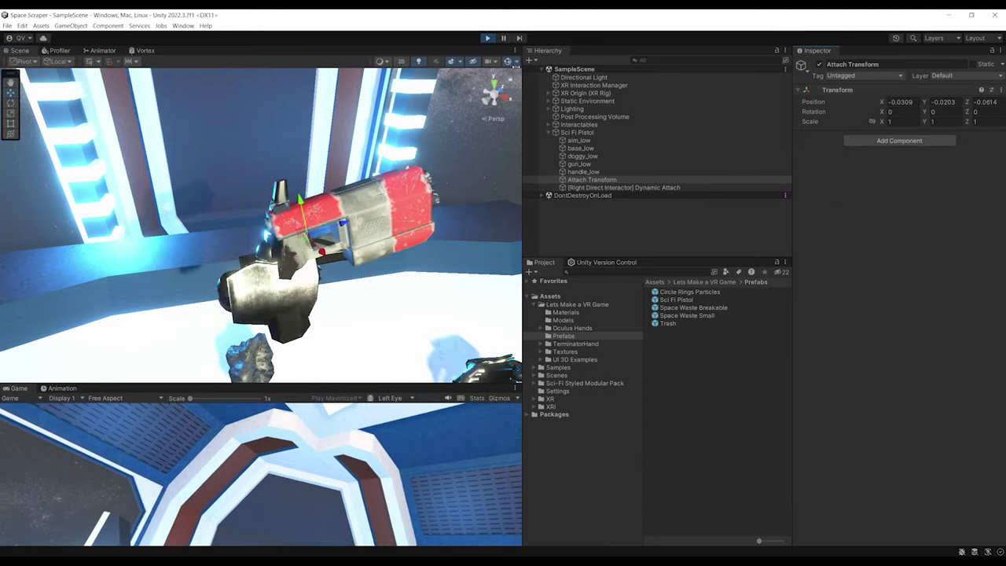
pyautogui.hotkey('ctrl', 'p')
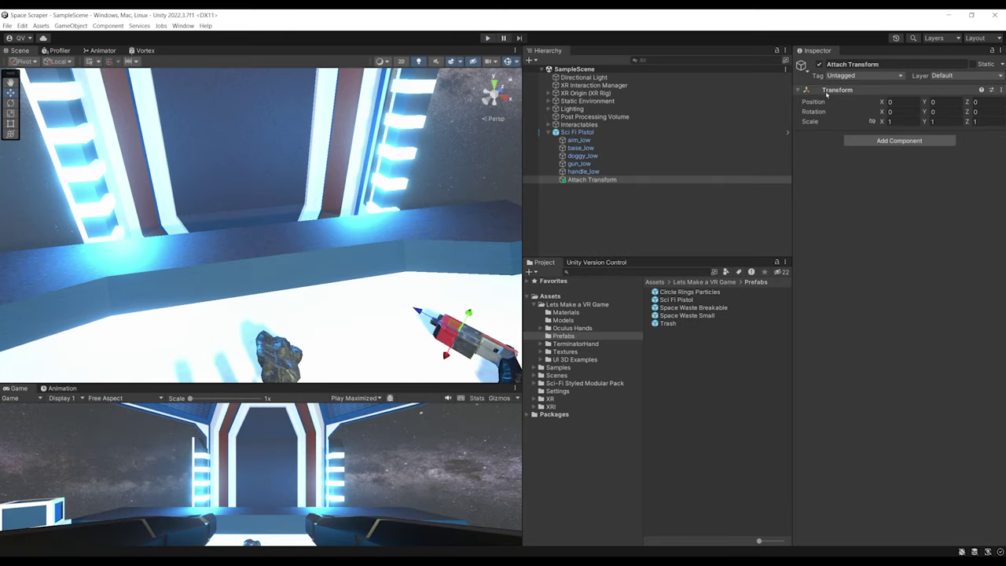
pyautogui.rightClick(825, 90)
pyautogui.moveTo(892, 168)
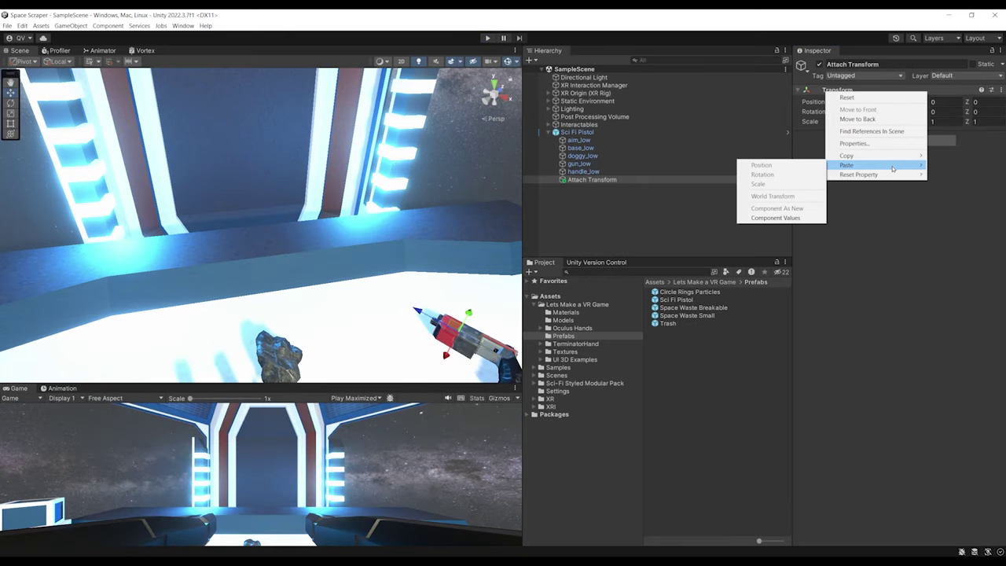
pyautogui.click(775, 218)
# Play-test the pistol with the new attach position, stop, and look over the pistol and its grab settings
pyautogui.hotkey('ctrl', 'p')
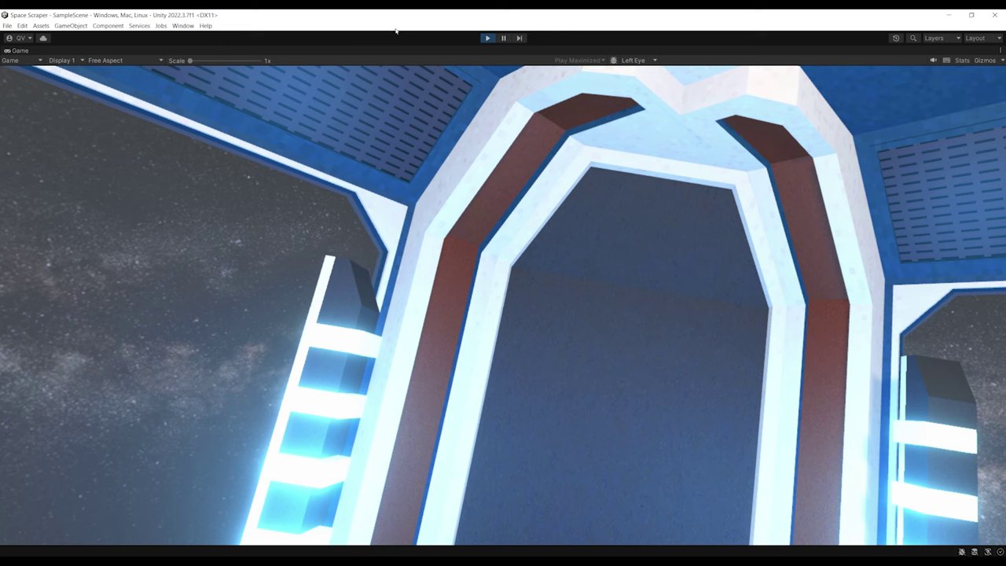
pyautogui.click(487, 39)
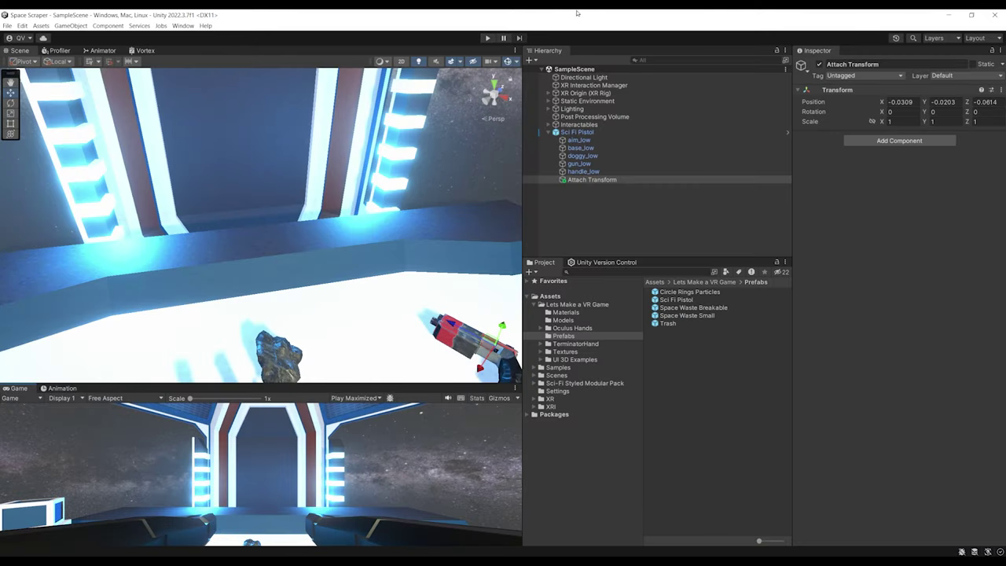
pyautogui.moveTo(495, 219); pyautogui.dragTo(459, 254, button='right')
pyautogui.moveTo(459, 254)
pyautogui.keyDown('alt'); pyautogui.mouseDown()
pyautogui.moveTo(383, 257)
pyautogui.moveTo(340, 285)
pyautogui.moveTo(455, 263)
pyautogui.mouseUp(); pyautogui.keyUp('alt')
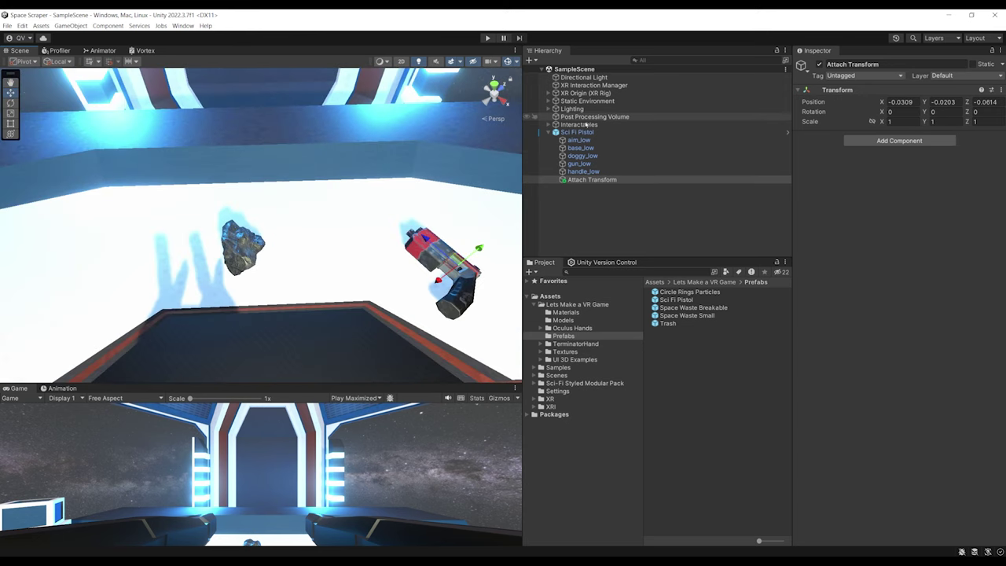
pyautogui.click(578, 131)
pyautogui.scroll(-3, 849, 236)
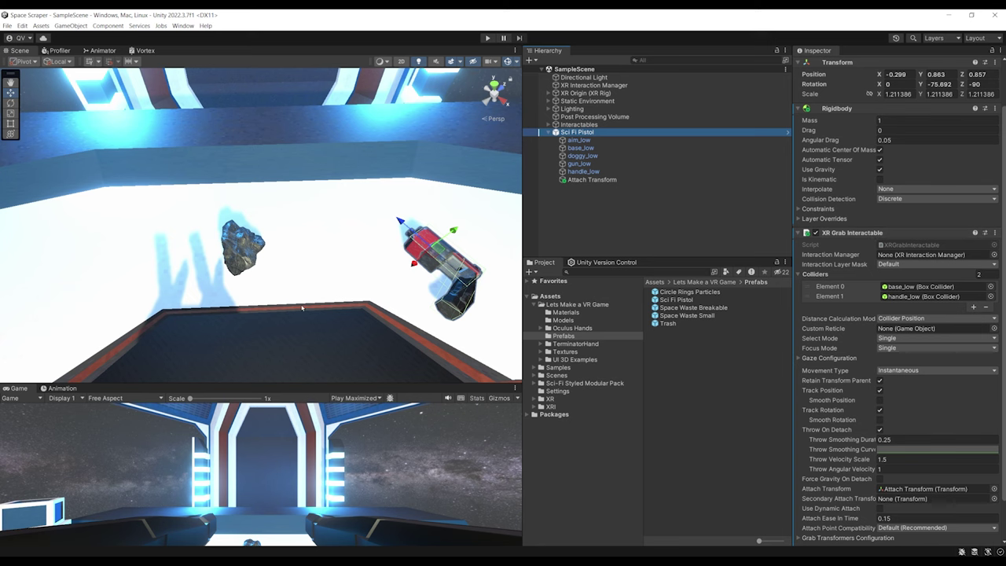
pyautogui.moveTo(302, 307); pyautogui.dragTo(287, 300, button='middle')
# Set Attach Transform's X position to 0 and play-test the pistol grip again
pyautogui.click(593, 180)
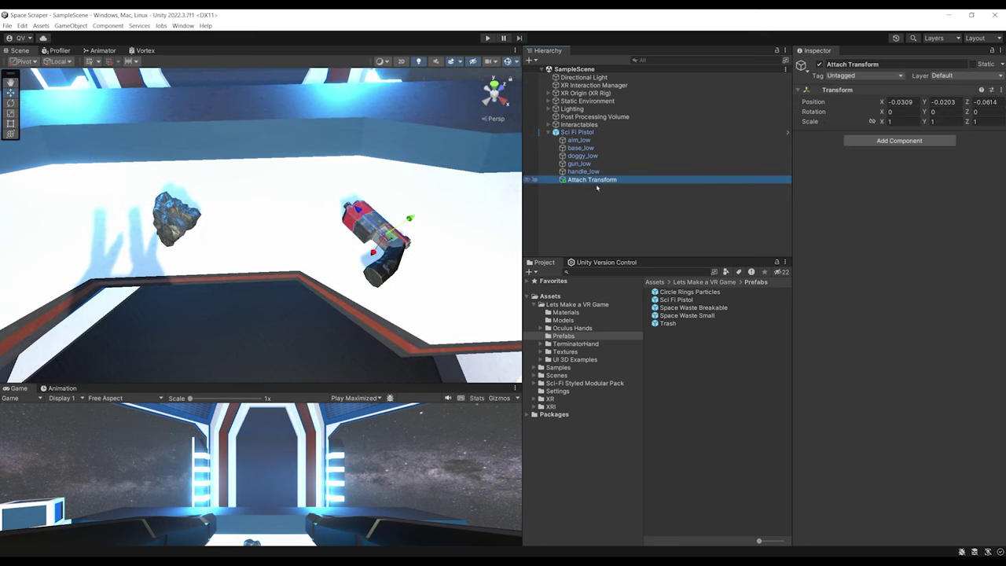
pyautogui.click(903, 102)
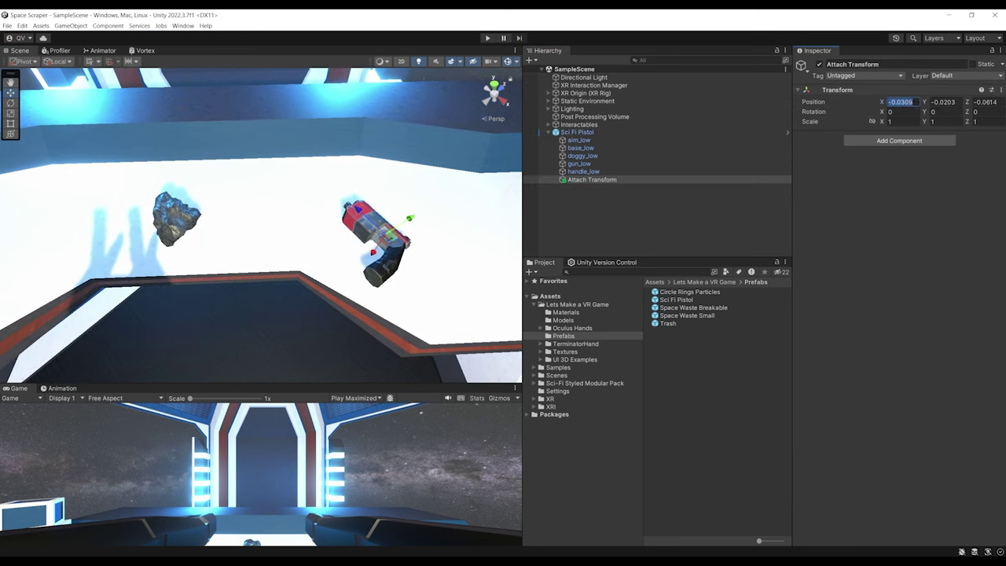
pyautogui.write('0')
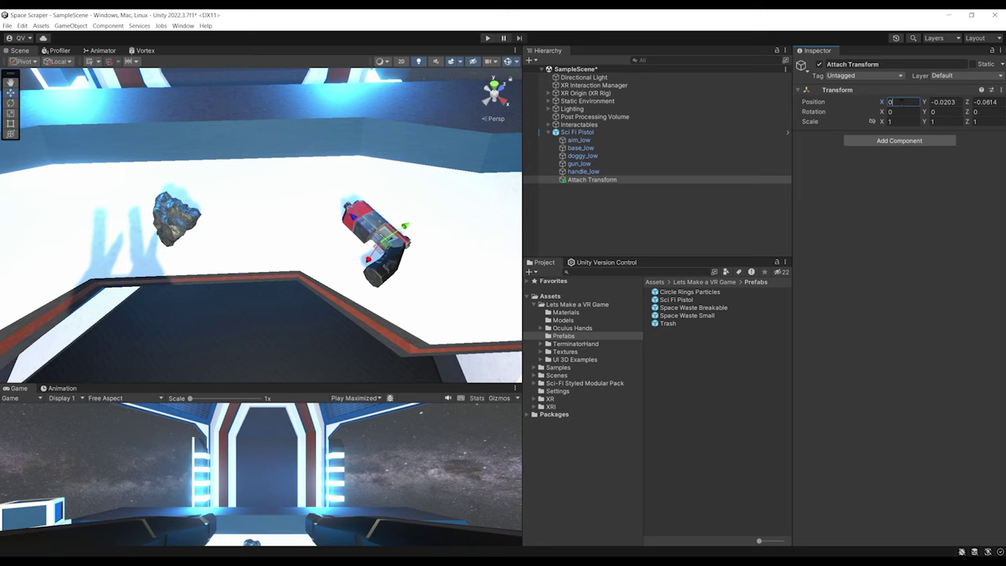
pyautogui.press('Return')
pyautogui.press('f')
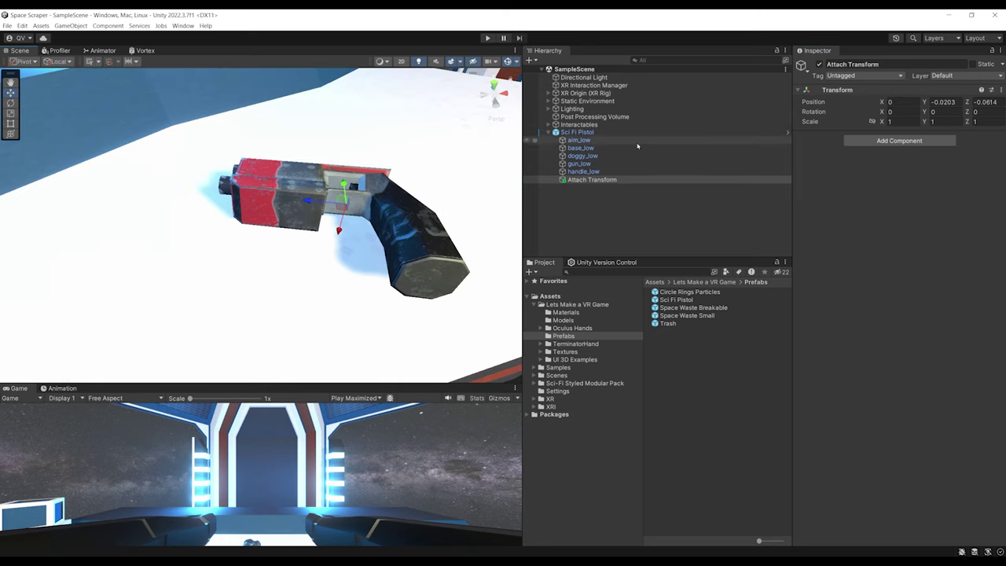
pyautogui.click(487, 38)
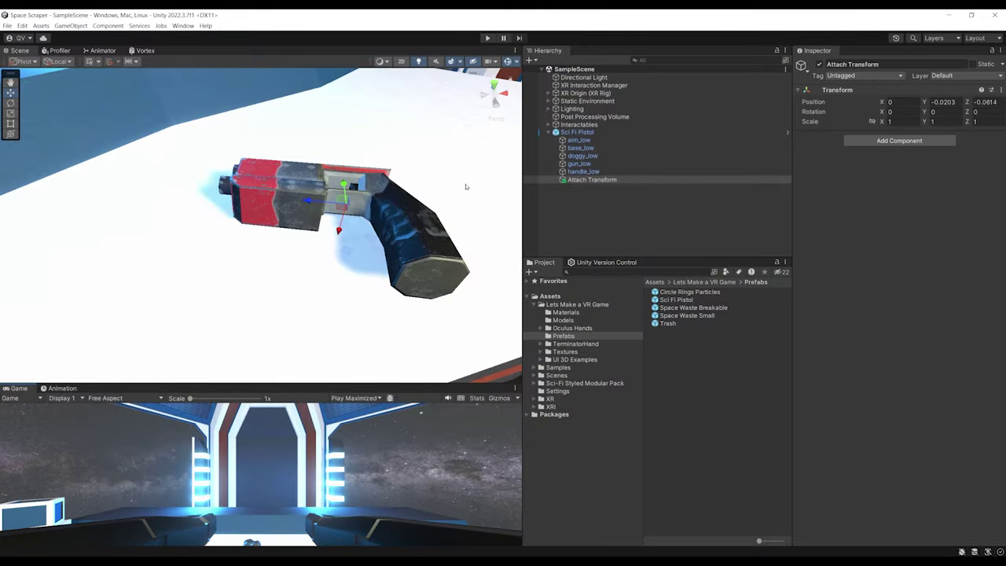
# Examine Space Waste Small's XR Grab Interactable settings and its Disable Grabbing Hand Model script
pyautogui.keyDown('alt'); pyautogui.moveTo(465, 186); pyautogui.dragTo(345, 223); pyautogui.keyUp('alt')
pyautogui.scroll(-6, 341, 170)
pyautogui.moveTo(345, 223); pyautogui.dragTo(296, 191, button='middle')
pyautogui.scroll(6, 296, 224)
pyautogui.keyDown('alt'); pyautogui.moveTo(295, 225); pyautogui.dragTo(193, 208); pyautogui.keyUp('alt')
pyautogui.click(177, 198)
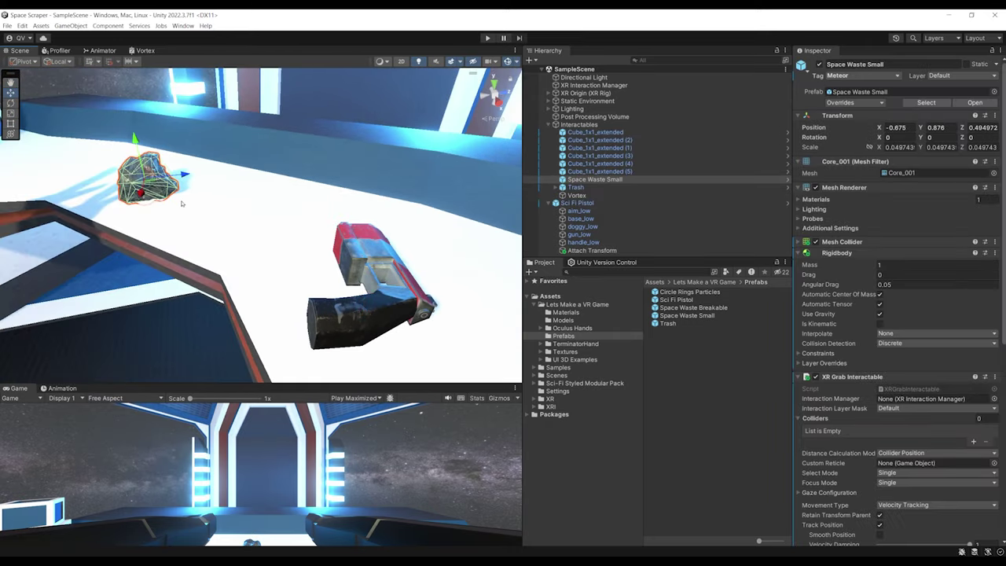
pyautogui.scroll(-10, 876, 480)
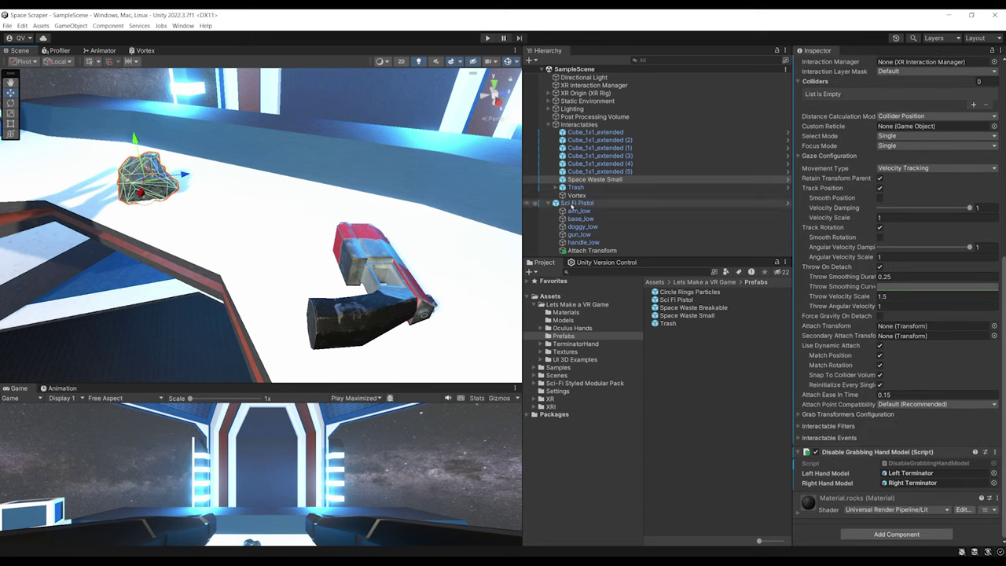
# Add the Disable Grabbing Hand Model script to the Sci Fi Pistol
pyautogui.click(574, 203)
pyautogui.click(896, 534)
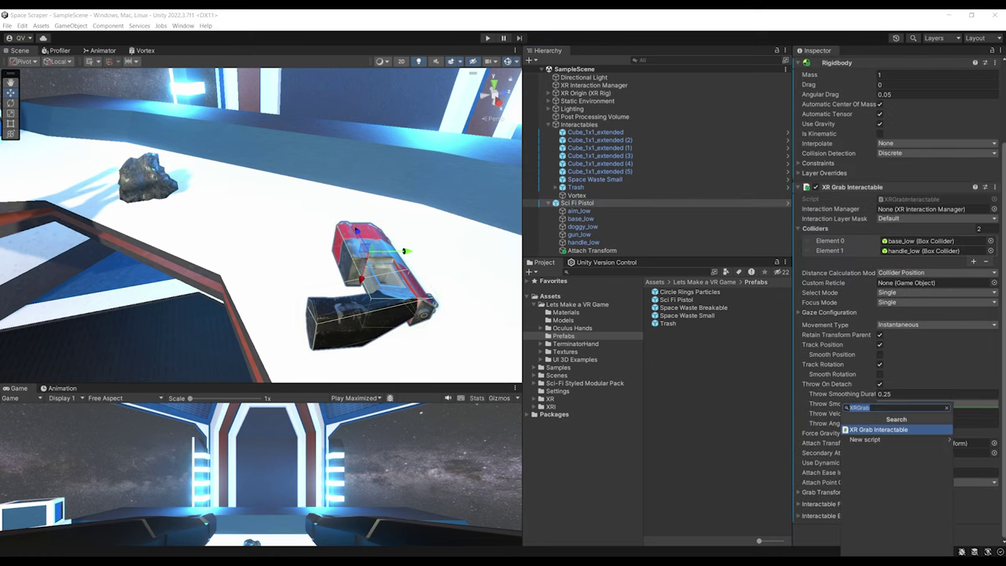
pyautogui.write('Disa')
pyautogui.press('Return')
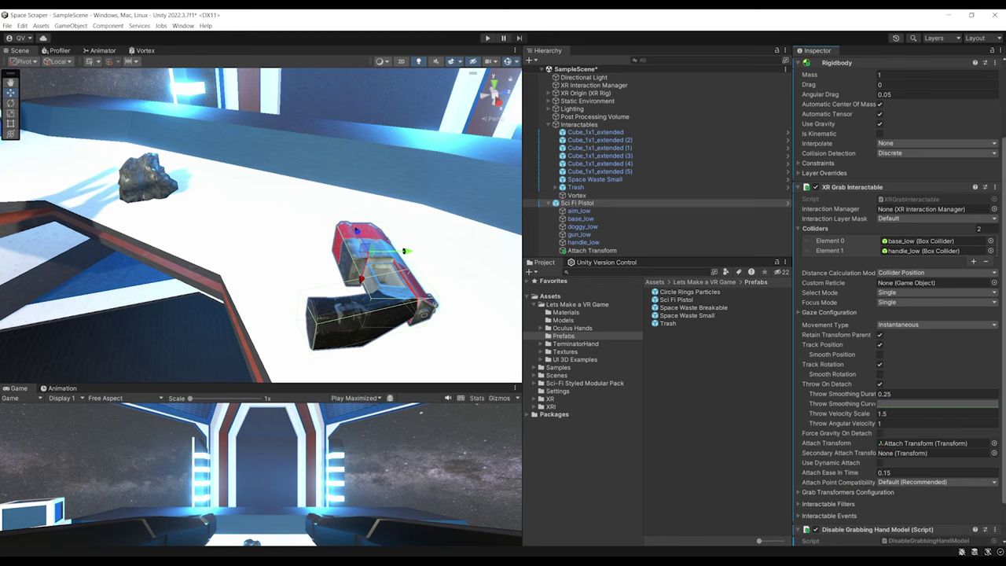
# Assign Left Terminator as the pistol's Left Hand Model and Right Terminator as its Right Hand Model in Disable Grabbing Hand Model
pyautogui.scroll(-2, 908, 468)
pyautogui.click(548, 92)
pyautogui.scroll(-3, 597, 134)
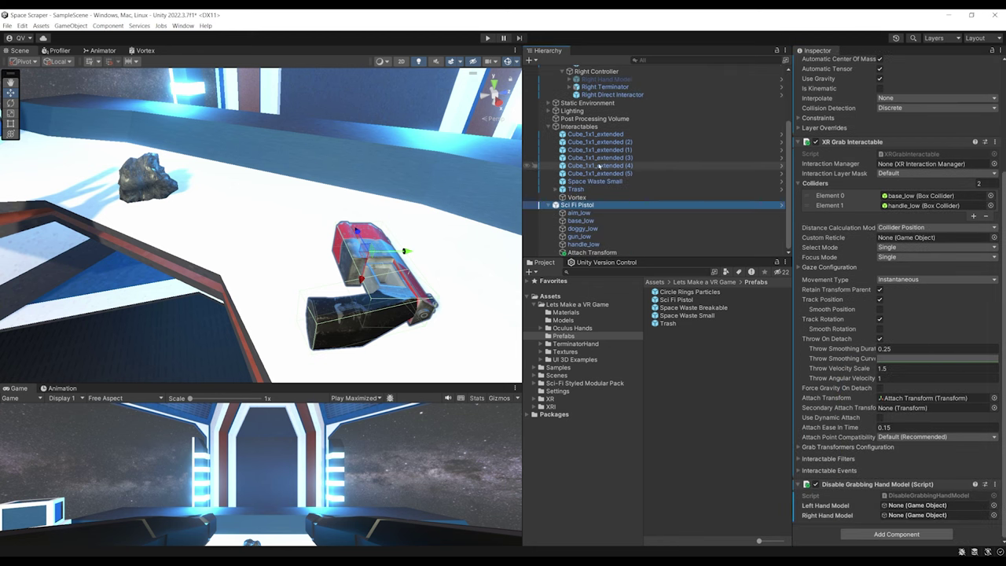
pyautogui.scroll(1, 603, 116)
pyautogui.moveTo(603, 110); pyautogui.dragTo(911, 507)
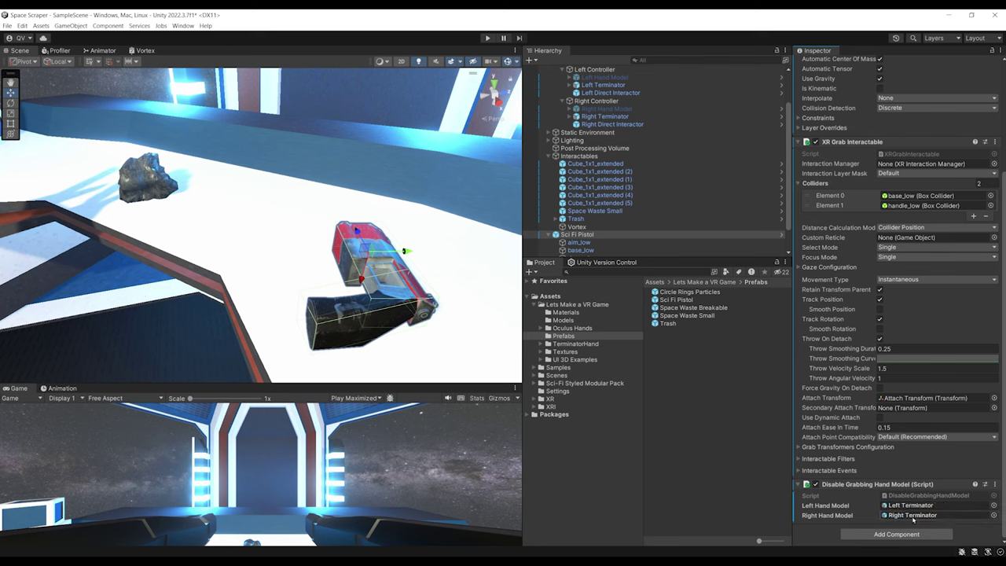
# Collapse the pistol's XR Grab Interactable settings and create a new script component named MeteorPistol on the Sci Fi Pistol
pyautogui.scroll(3, 856, 447)
pyautogui.click(844, 285)
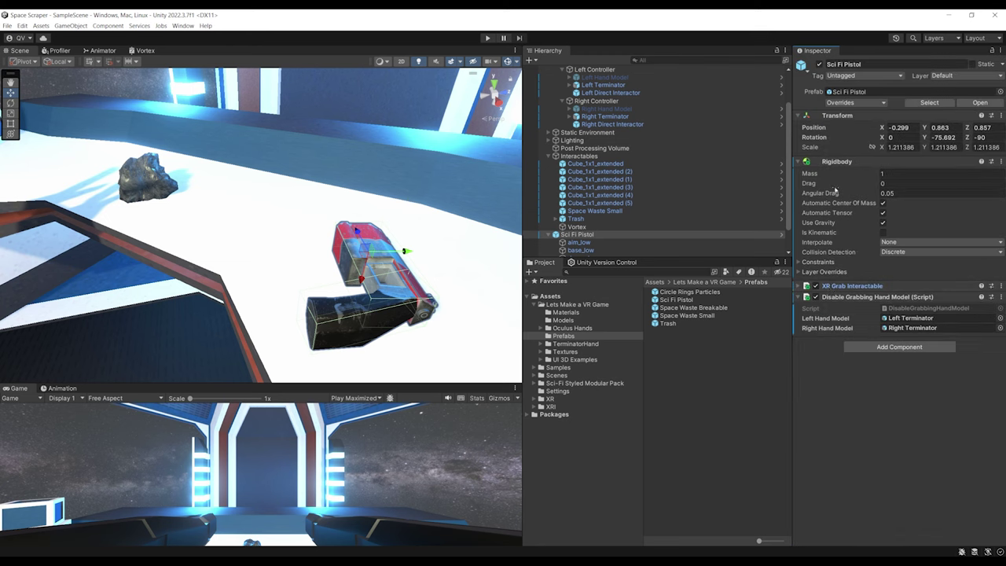
pyautogui.keyDown('alt'); pyautogui.moveTo(405, 218); pyautogui.dragTo(439, 294); pyautogui.keyUp('alt')
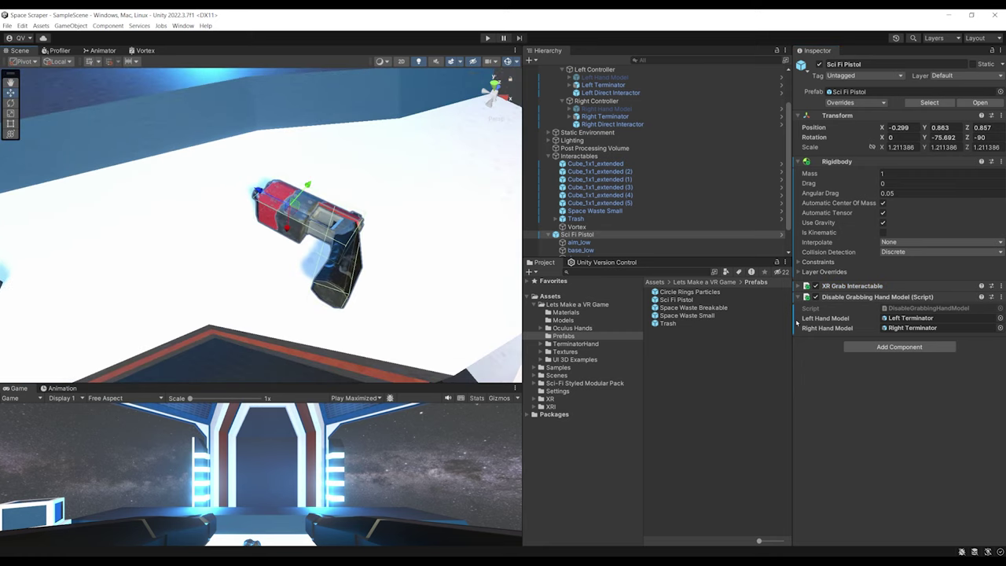
pyautogui.moveTo(332, 218); pyautogui.dragTo(290, 247, button='right')
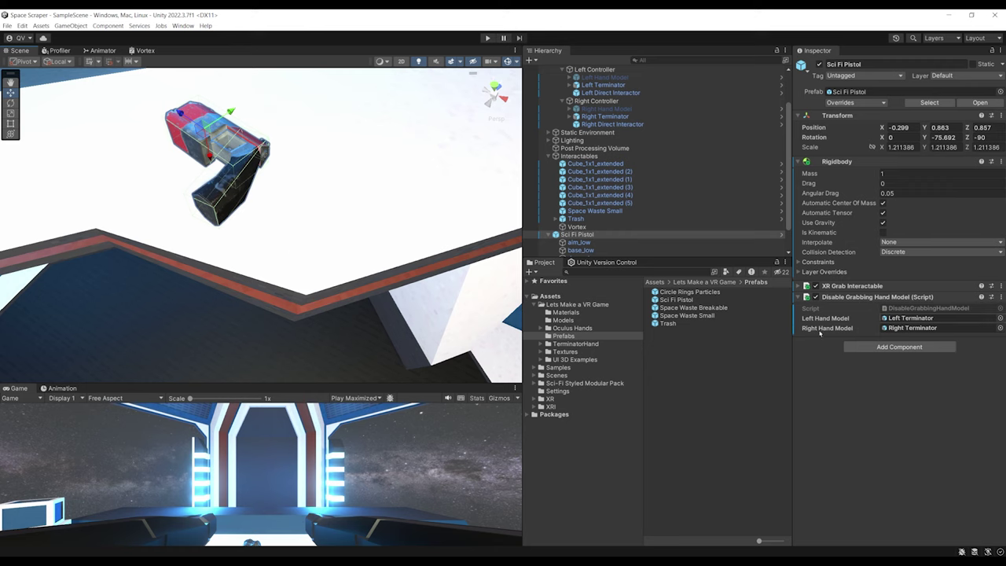
pyautogui.click(864, 348)
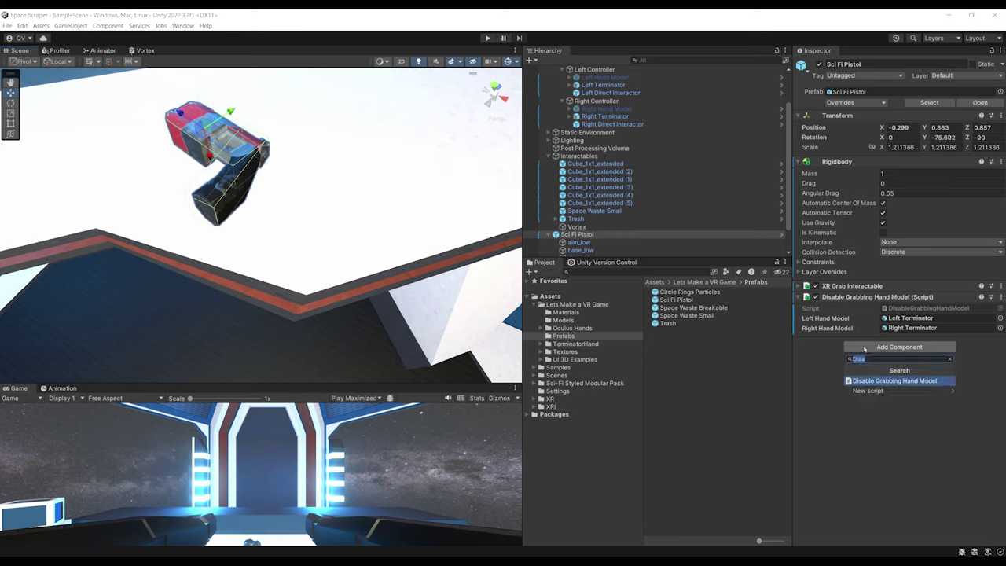
pyautogui.write('MeteorPistol')
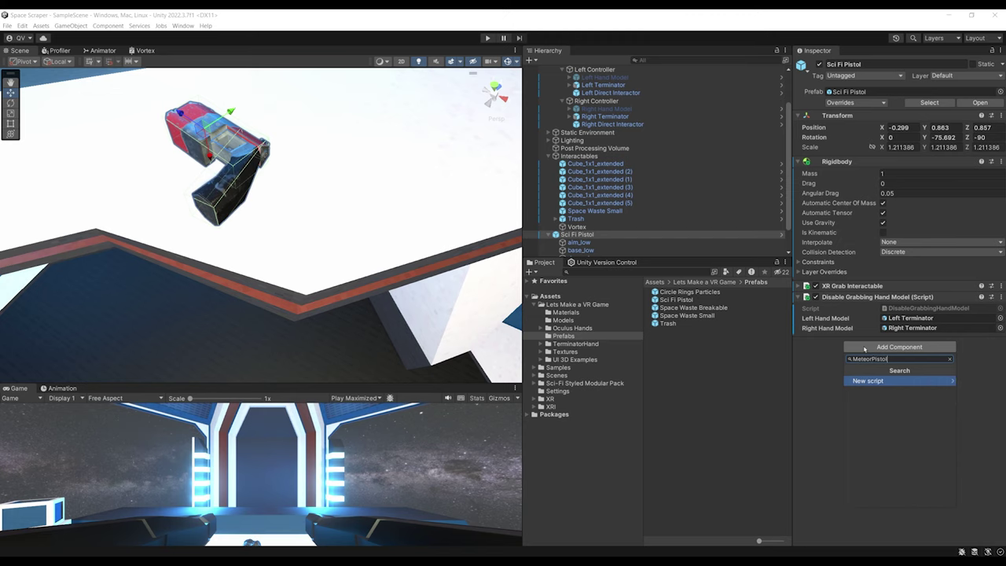
pyautogui.press('Return')
pyautogui.press('Return')
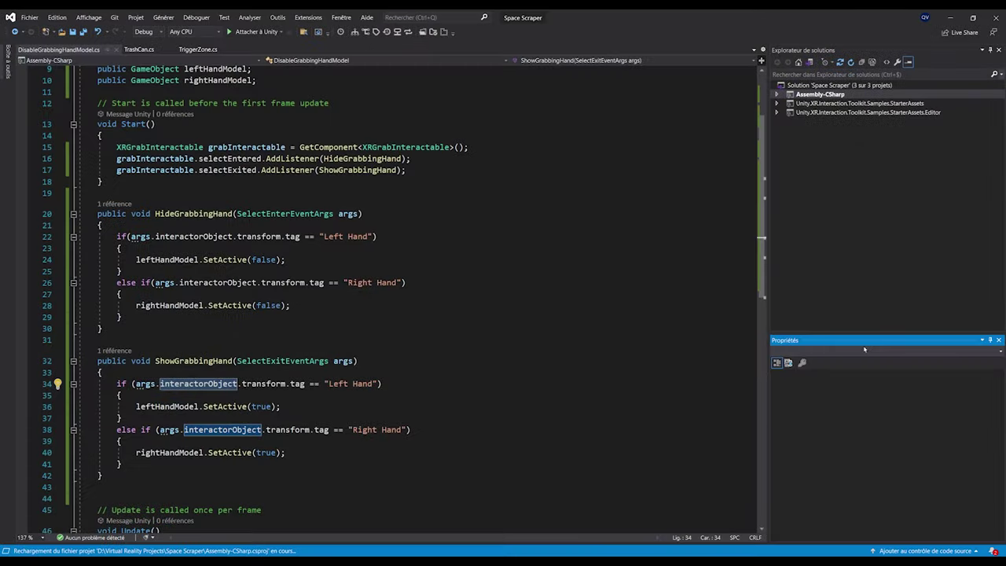
# Look over the DisableGrabbingHandModel code and the MeteorPistol script's StartShoot and StopShoot functions, and return to Unity
pyautogui.click(123, 49)
pyautogui.keyDown('ctrl'); pyautogui.scroll(-5, 275, 155); pyautogui.keyUp('ctrl')
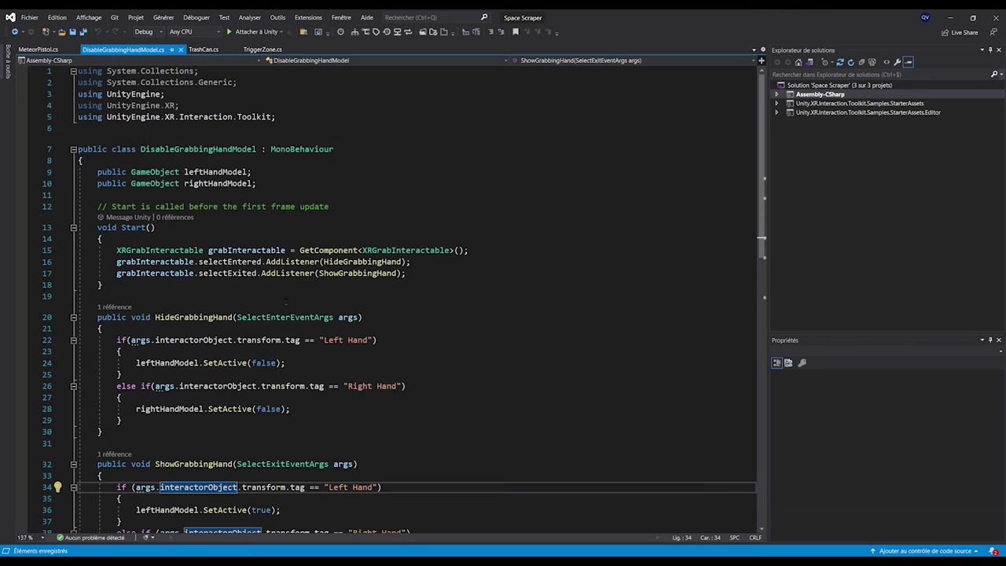
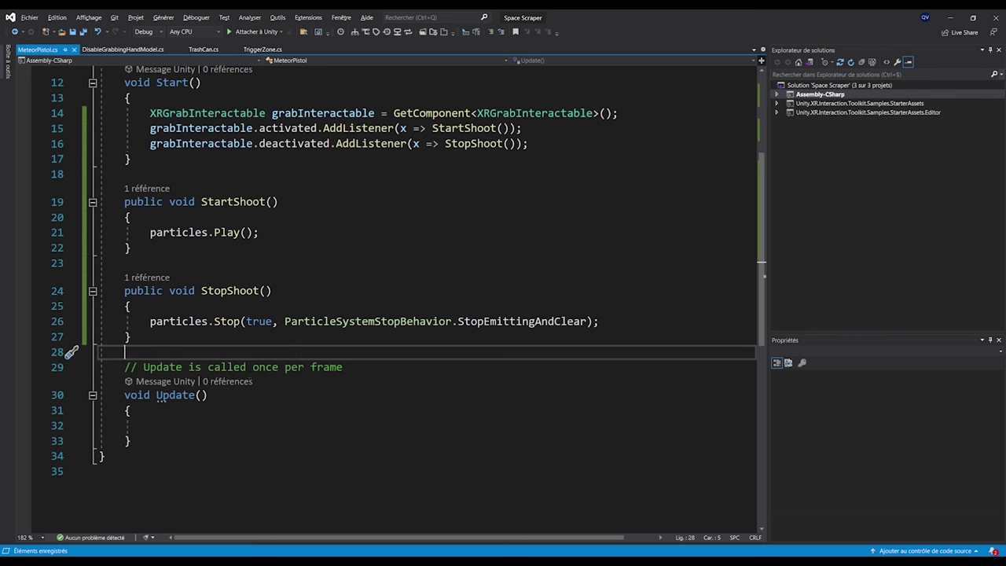
pyautogui.scroll(3, 424, 299)
pyautogui.click(953, 15)
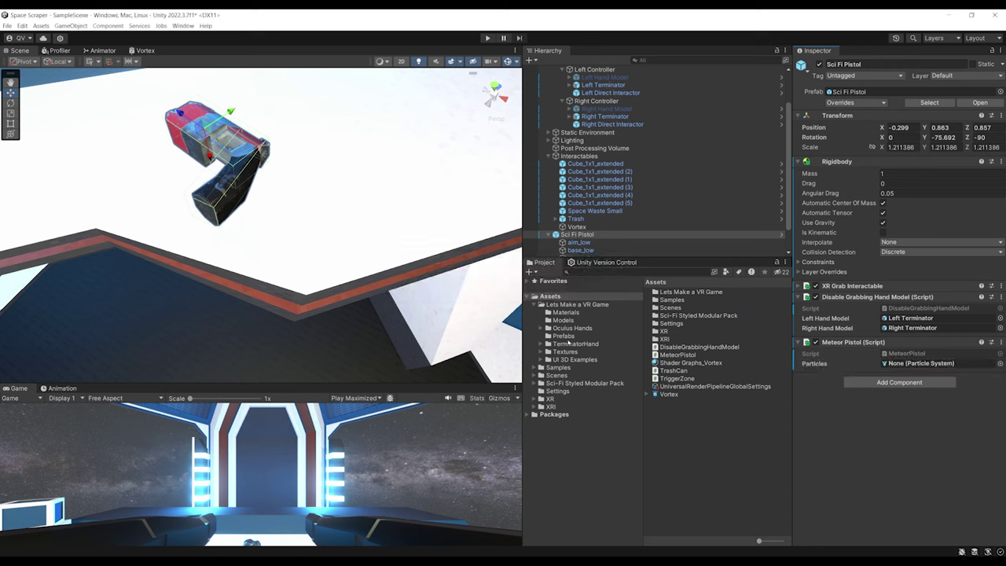
# Place the Circle Rings Particles prefab in the scene and move it close to the front of the pistol
pyautogui.click(564, 336)
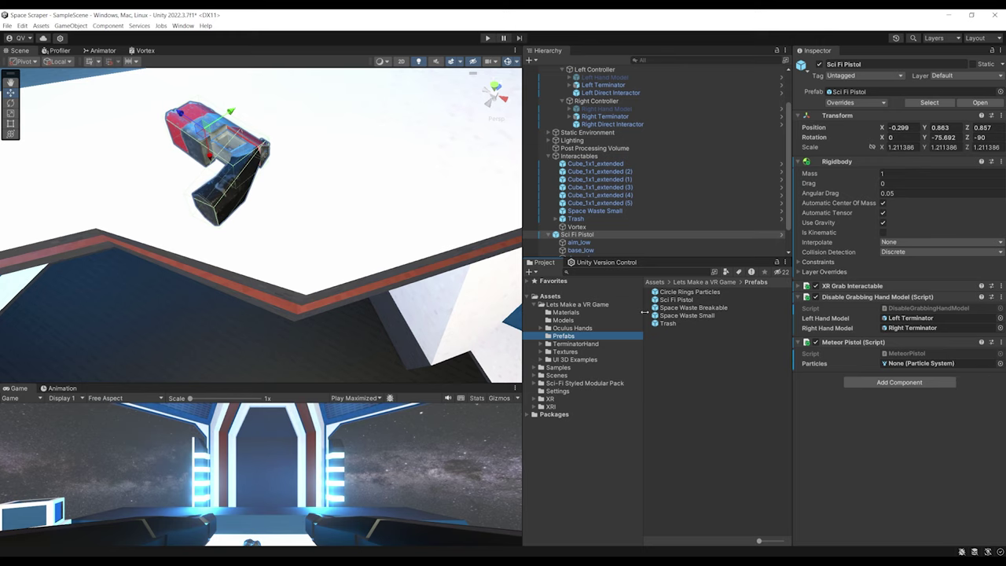
pyautogui.moveTo(682, 294); pyautogui.dragTo(157, 172)
pyautogui.moveTo(158, 172); pyautogui.dragTo(205, 204, button='middle')
pyautogui.keyDown('alt'); pyautogui.moveTo(205, 205); pyautogui.dragTo(275, 186); pyautogui.keyUp('alt')
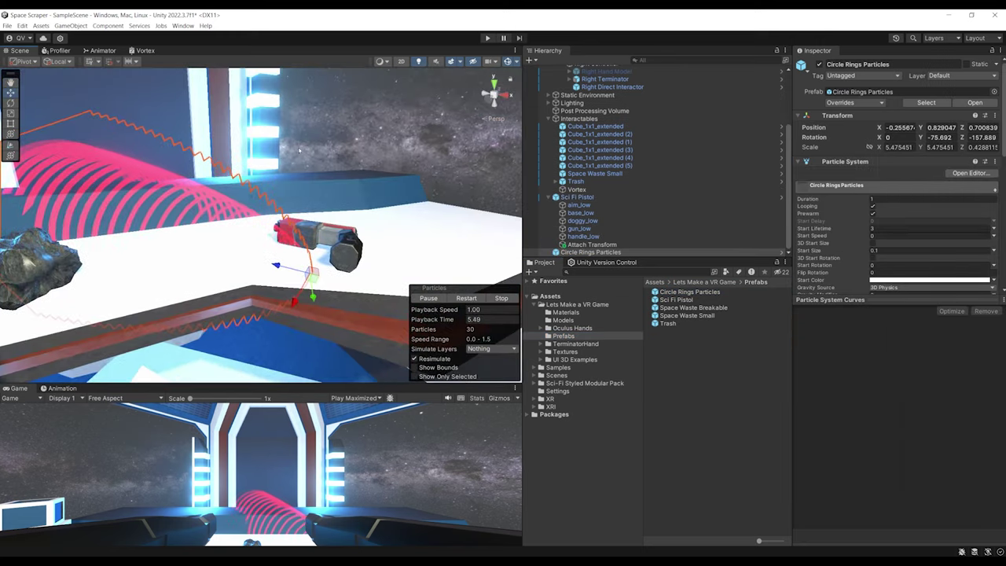
pyautogui.moveTo(275, 185); pyautogui.dragTo(342, 224, button='middle')
pyautogui.moveTo(372, 306); pyautogui.dragTo(265, 233)
pyautogui.moveTo(264, 233); pyautogui.dragTo(367, 238, button='right')
pyautogui.keyDown('alt'); pyautogui.moveTo(368, 237); pyautogui.dragTo(258, 254); pyautogui.keyUp('alt')
pyautogui.moveTo(259, 254); pyautogui.dragTo(461, 220, button='right')
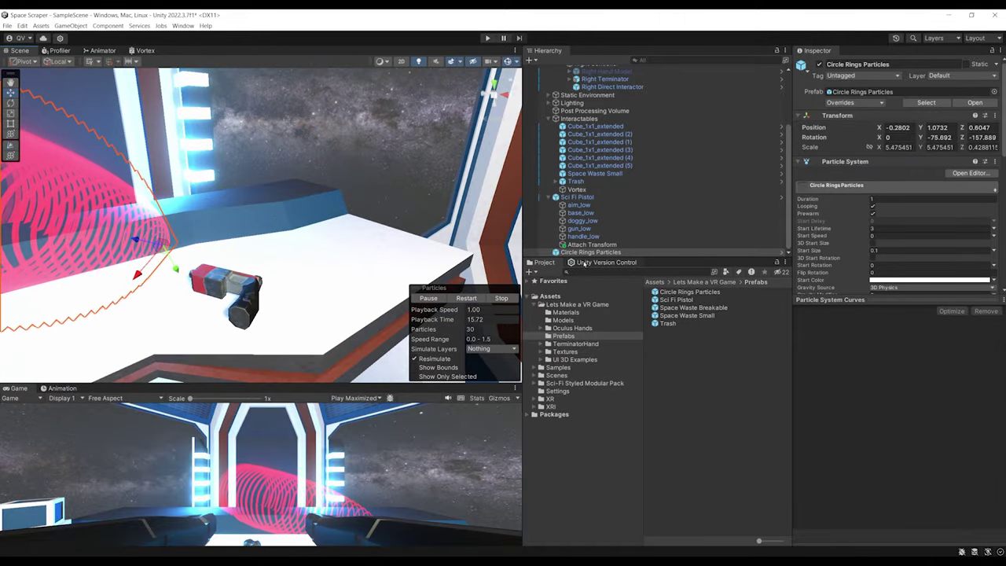
# Make Circle Rings Particles a child of Sci Fi Pistol, zero its position, and move it to Z 0.0632 at the muzzle
pyautogui.click(571, 253)
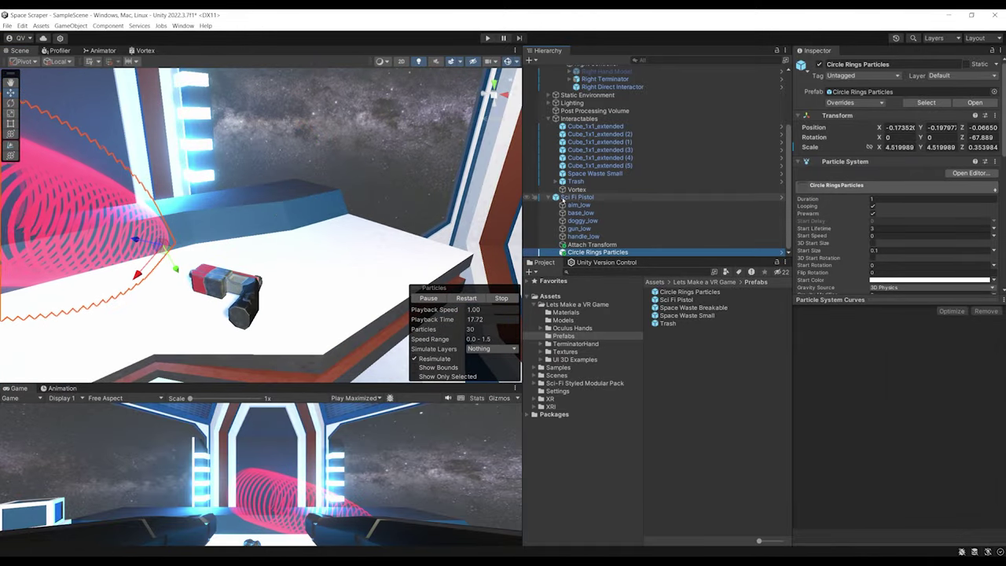
pyautogui.click(899, 127)
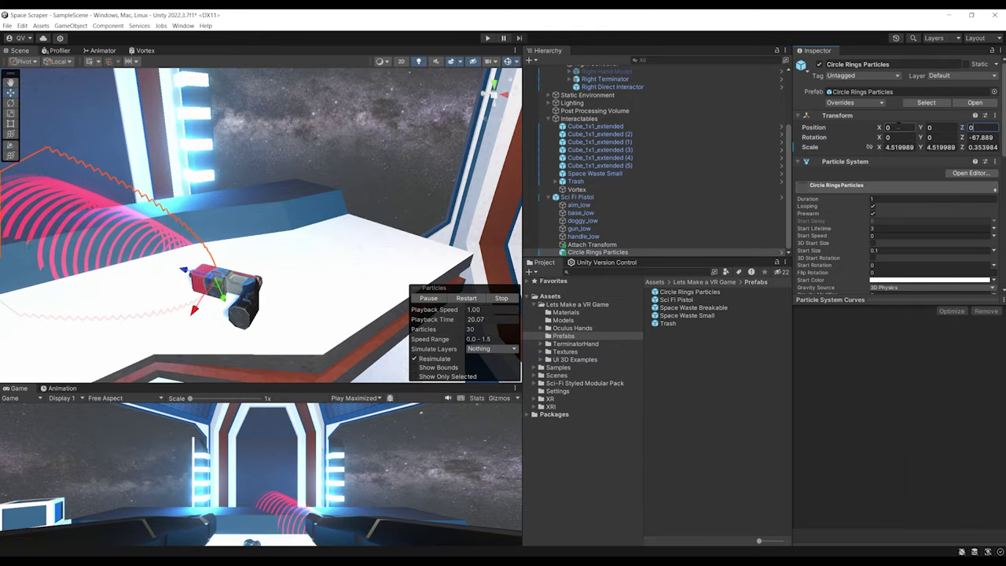
pyautogui.keyDown('alt'); pyautogui.moveTo(299, 235); pyautogui.dragTo(242, 219); pyautogui.keyUp('alt')
pyautogui.scroll(5, 358, 232)
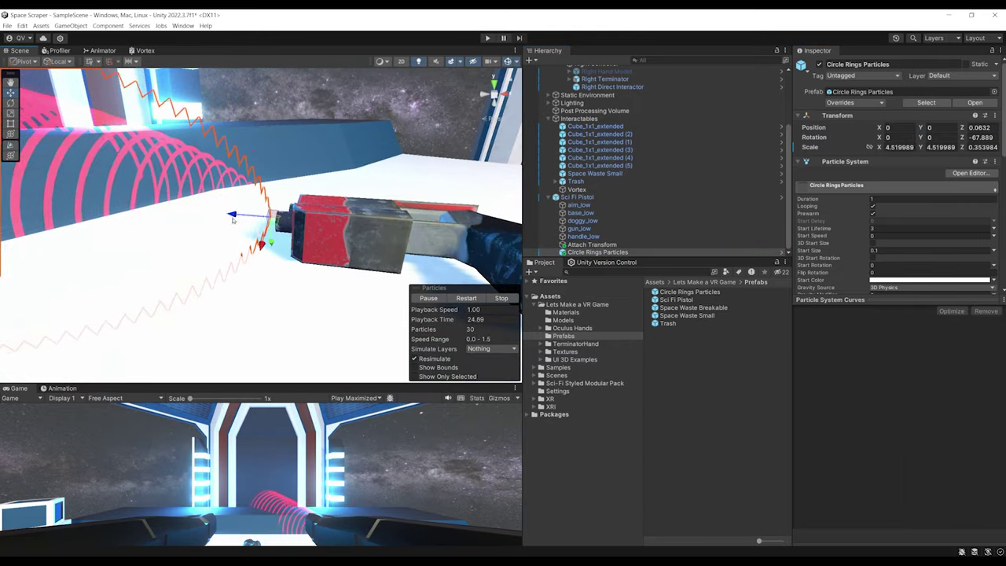
# Try stretching Circle Rings Particles to a Z scale of about 0.47, undo it, and replay the particle preview
pyautogui.moveTo(232, 220); pyautogui.dragTo(378, 176, button='right')
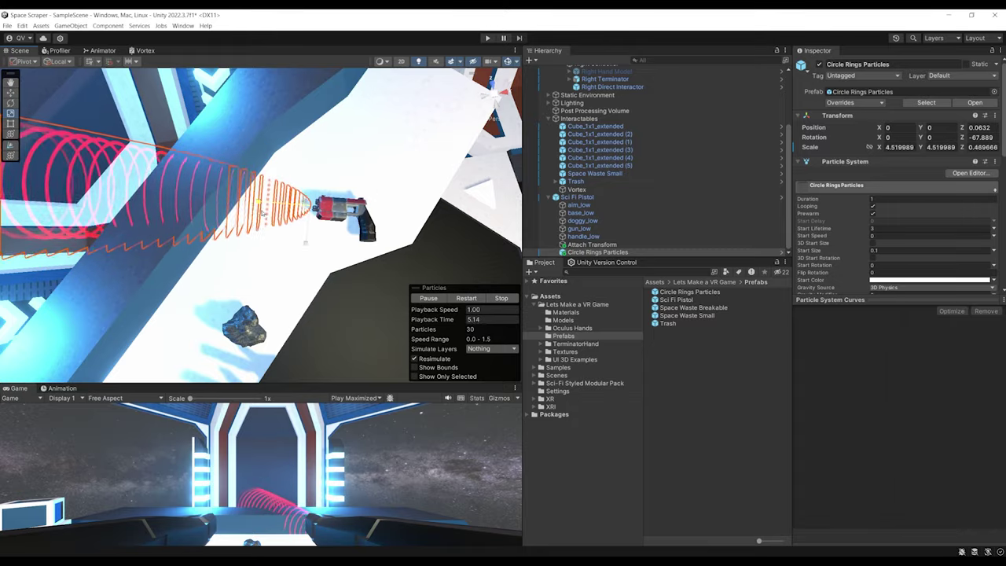
pyautogui.moveTo(270, 216); pyautogui.dragTo(256, 183, button='right')
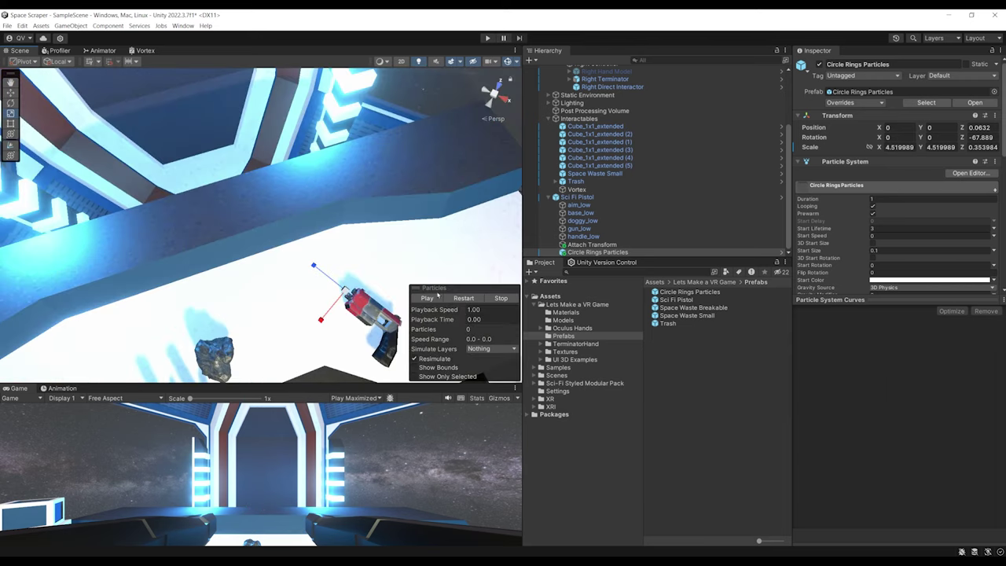
pyautogui.click(437, 297)
pyautogui.moveTo(437, 297); pyautogui.dragTo(337, 165, button='right')
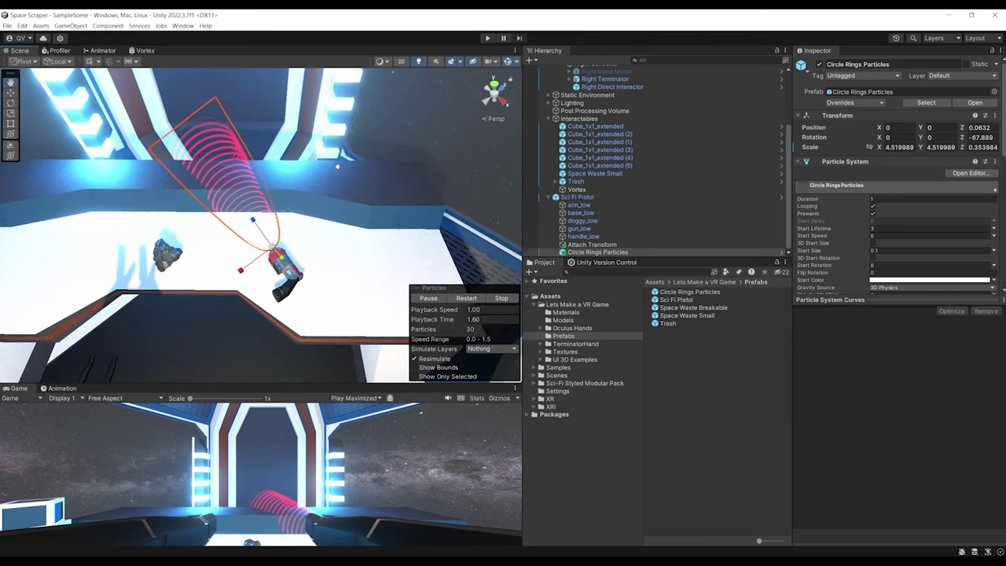
pyautogui.moveTo(337, 166); pyautogui.dragTo(339, 163, button='middle')
# Enlarge the hierarchy area and assign Circle Rings Particles to the Particles slot of the pistol's Meteor Pistol script
pyautogui.click(547, 197)
pyautogui.click(594, 253)
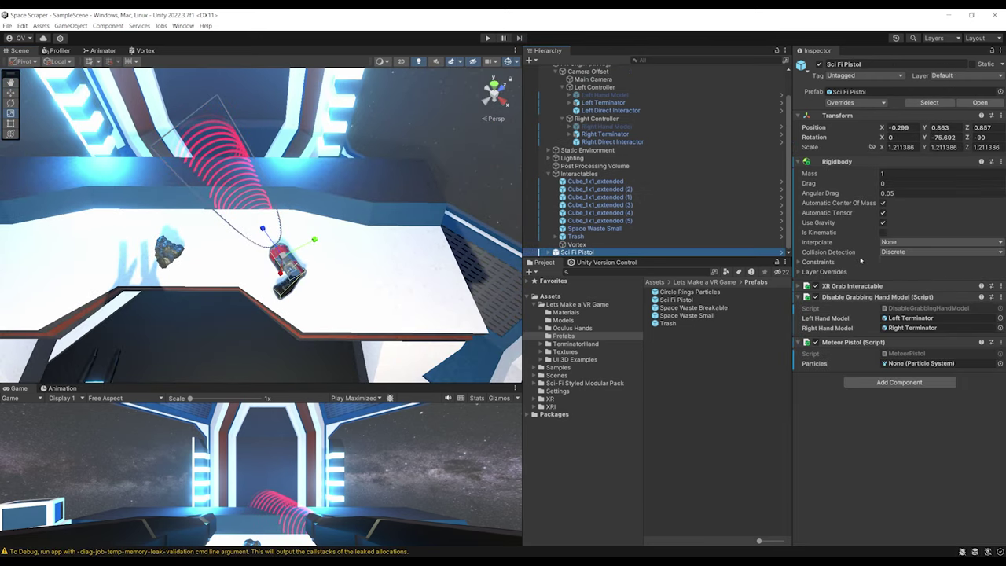
pyautogui.moveTo(574, 259); pyautogui.dragTo(573, 422)
pyautogui.click(555, 281)
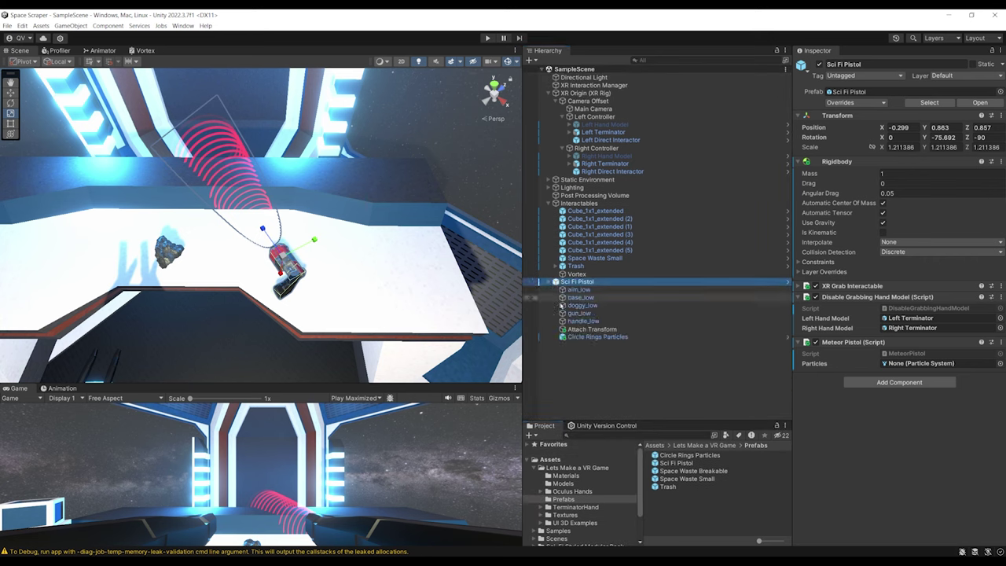
pyautogui.moveTo(576, 340); pyautogui.dragTo(896, 365)
pyautogui.click(782, 418)
# Turn off Play On Awake for Circle Rings Particles and play-test the pistol's particle shooting
pyautogui.click(599, 337)
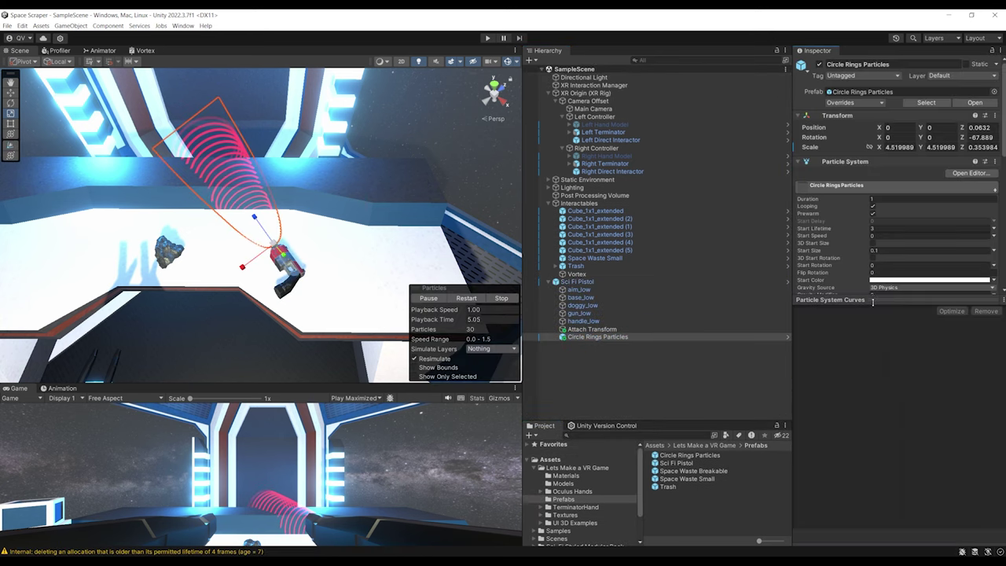
pyautogui.scroll(-3, 896, 333)
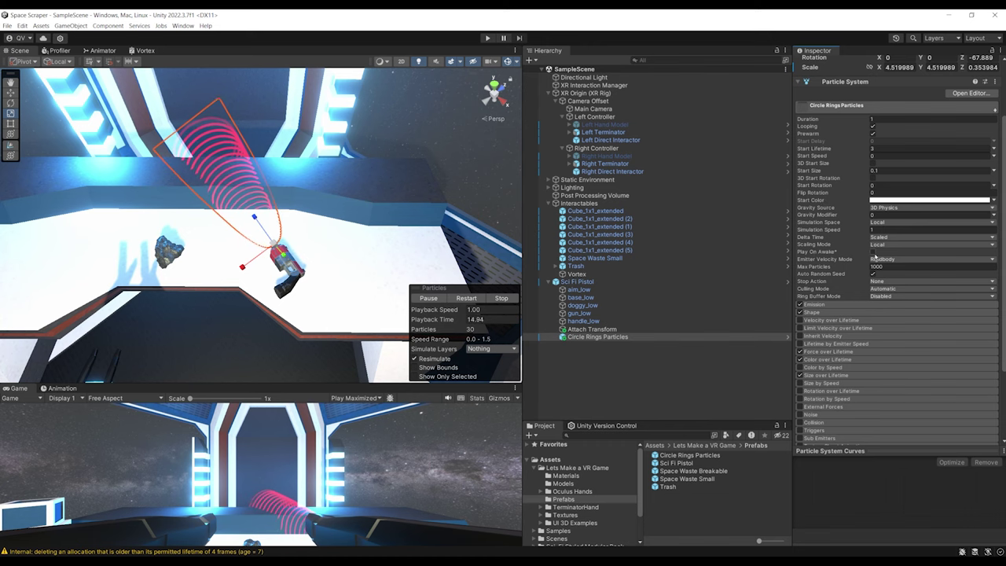
pyautogui.click(637, 359)
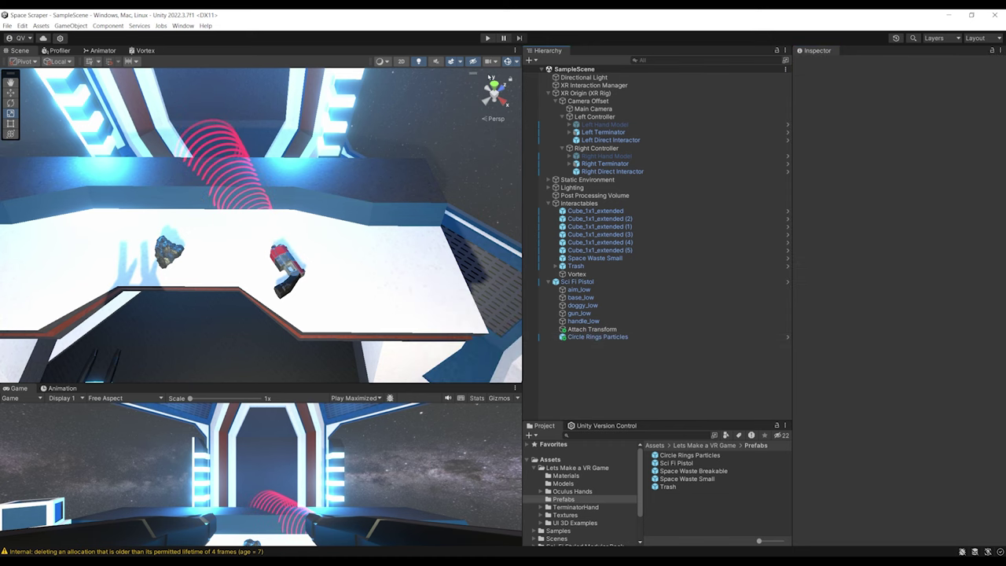
pyautogui.click(488, 39)
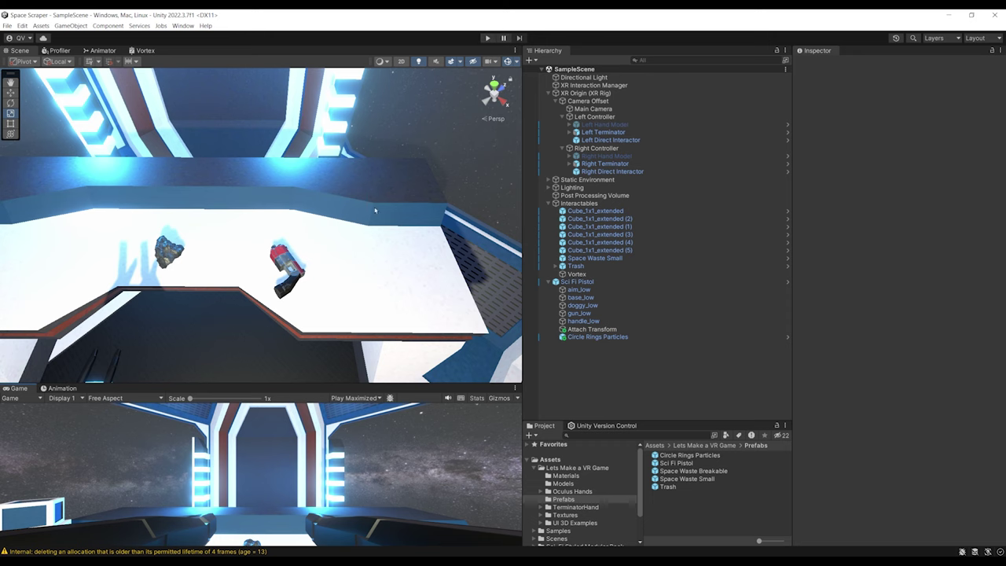
# Collapse the XR Origin, Interactables and Sci Fi Pistol groups in the scene hierarchy
pyautogui.moveTo(375, 210); pyautogui.dragTo(363, 275, button='right')
pyautogui.moveTo(286, 169); pyautogui.dragTo(271, 224, button='right')
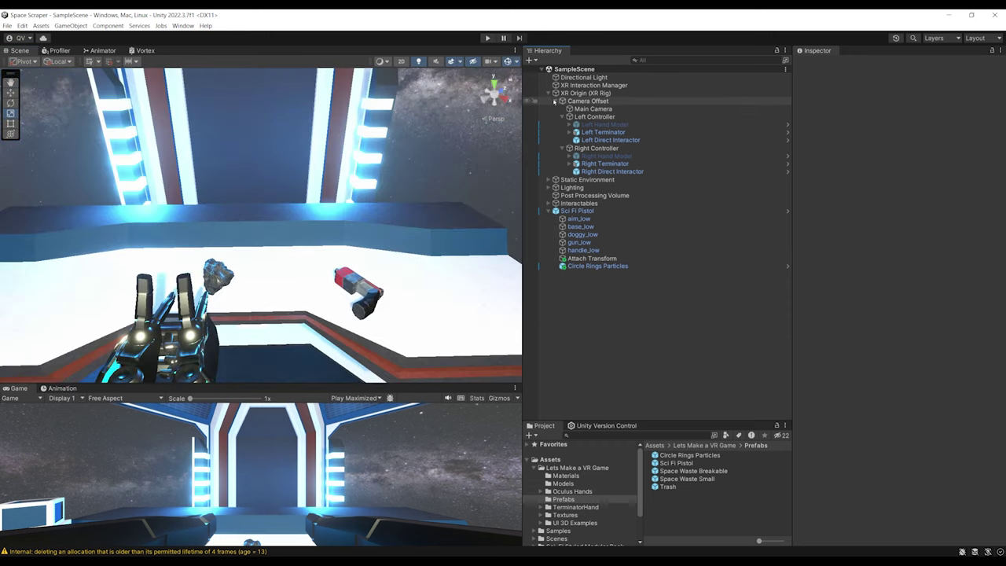
pyautogui.click(547, 93)
pyautogui.click(547, 132)
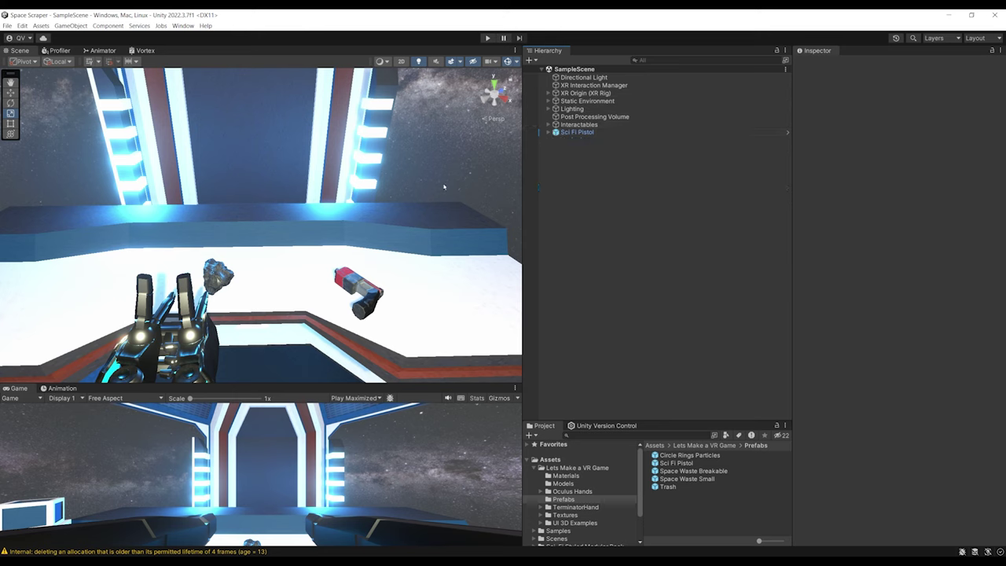
pyautogui.moveTo(444, 186); pyautogui.dragTo(369, 233, button='right')
# Place the Space Waste Breakable prefab on the table between the small rock and the pistol, at about X -0.525, Y 0.95, Z 0.721
pyautogui.moveTo(683, 422); pyautogui.dragTo(682, 287)
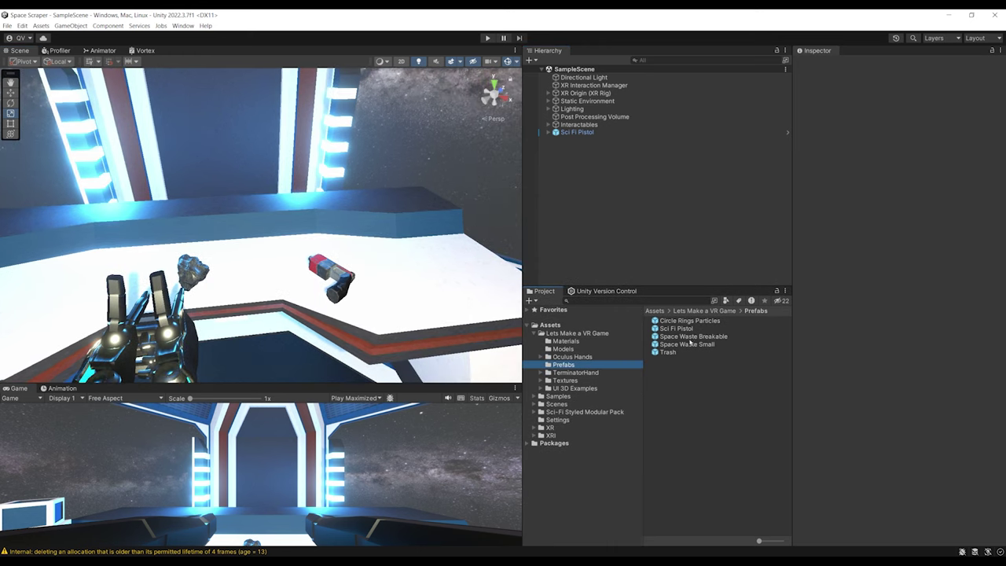
pyautogui.click(687, 338)
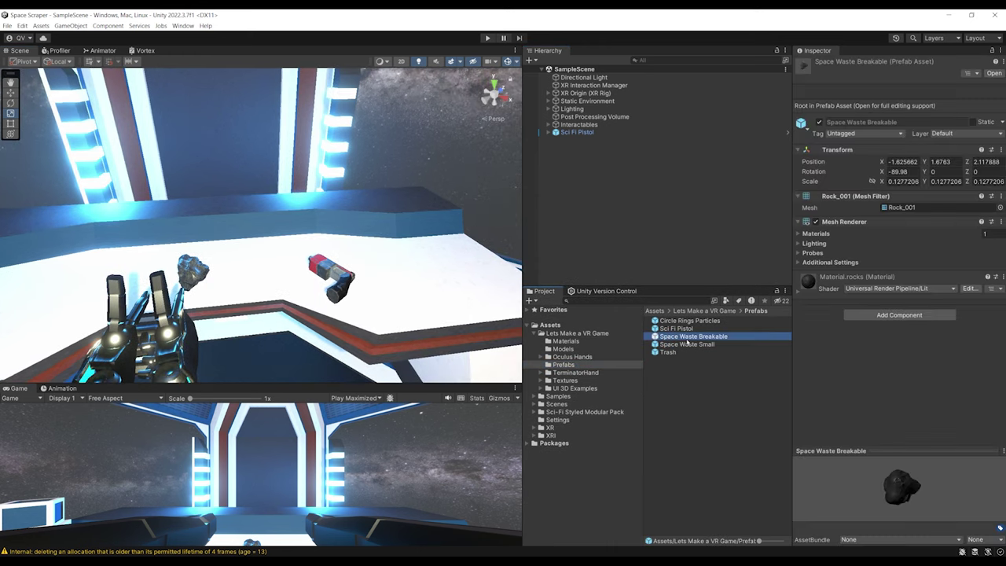
pyautogui.moveTo(686, 340); pyautogui.dragTo(297, 214)
pyautogui.scroll(2, 292, 262)
pyautogui.moveTo(326, 260); pyautogui.dragTo(321, 259)
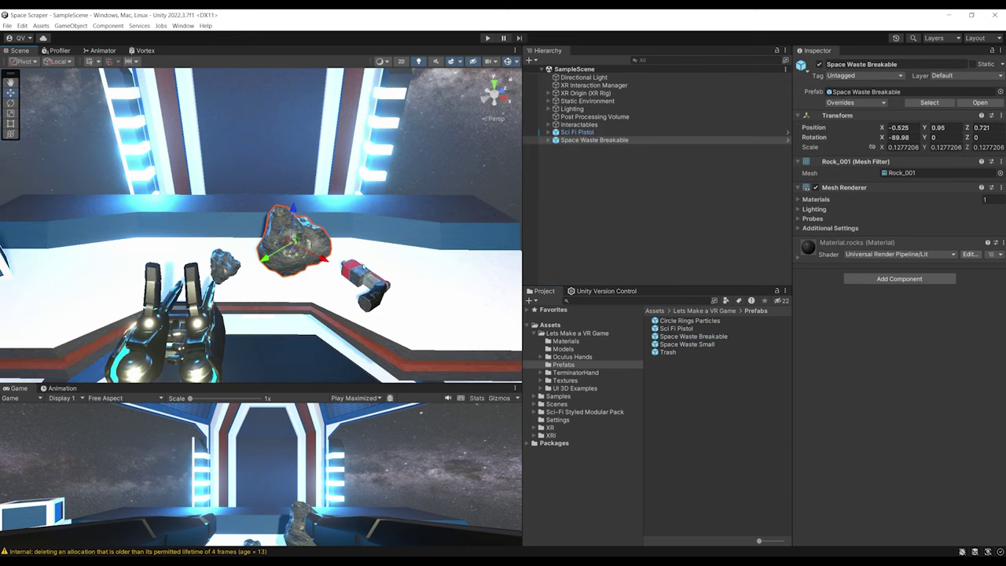
# Add a Mesh Collider to Space Waste Breakable and make it Convex
pyautogui.click(882, 281)
pyautogui.write('mesh')
pyautogui.press('Return')
pyautogui.click(880, 242)
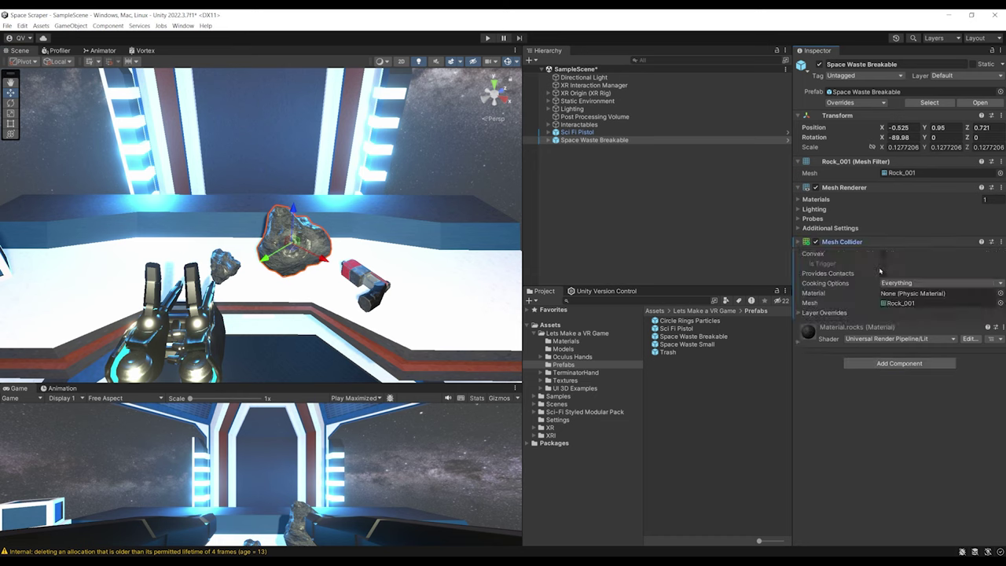
pyautogui.click(882, 253)
# Add an XR Grab Interactable to Space Waste Breakable and set its Movement Type to Velocity Tracking
pyautogui.click(899, 362)
pyautogui.write('XRGra')
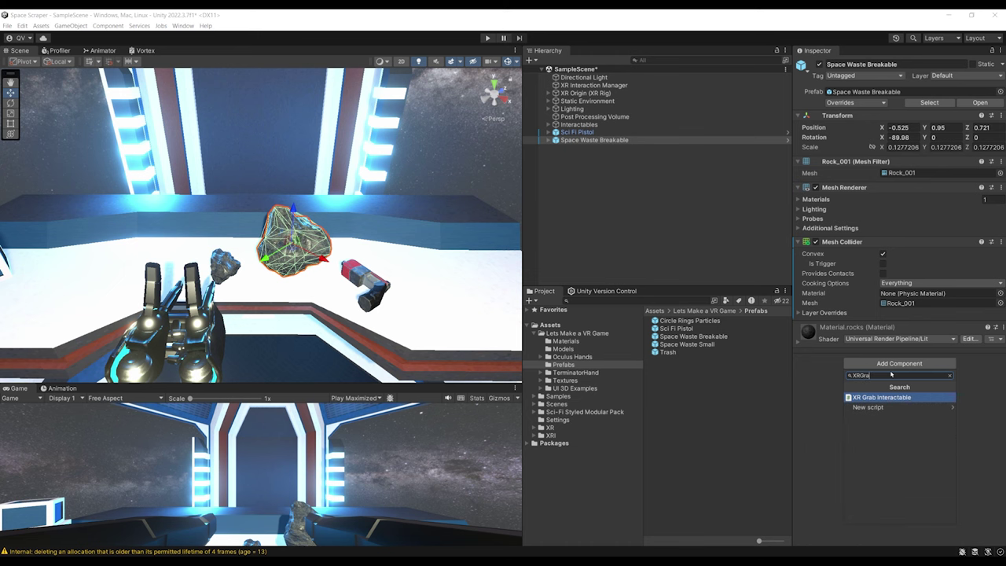
pyautogui.press('Return')
pyautogui.scroll(-6, 856, 318)
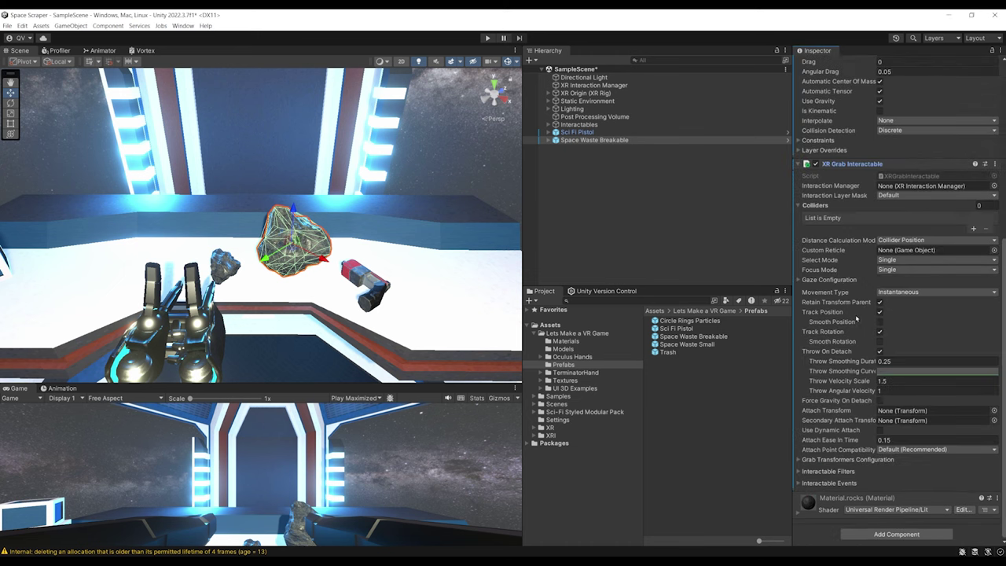
pyautogui.click(895, 292)
pyautogui.click(896, 301)
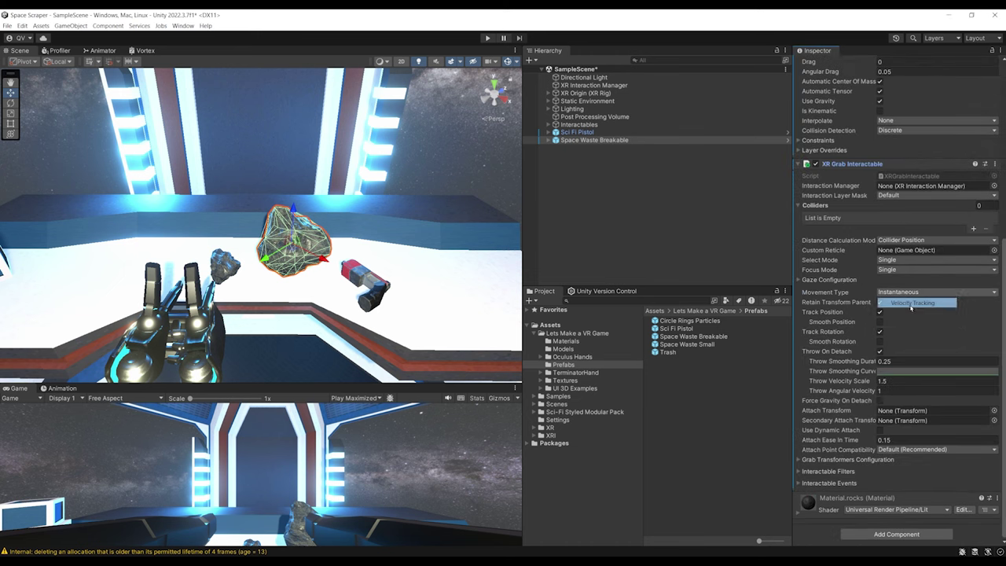
pyautogui.scroll(-1, 877, 393)
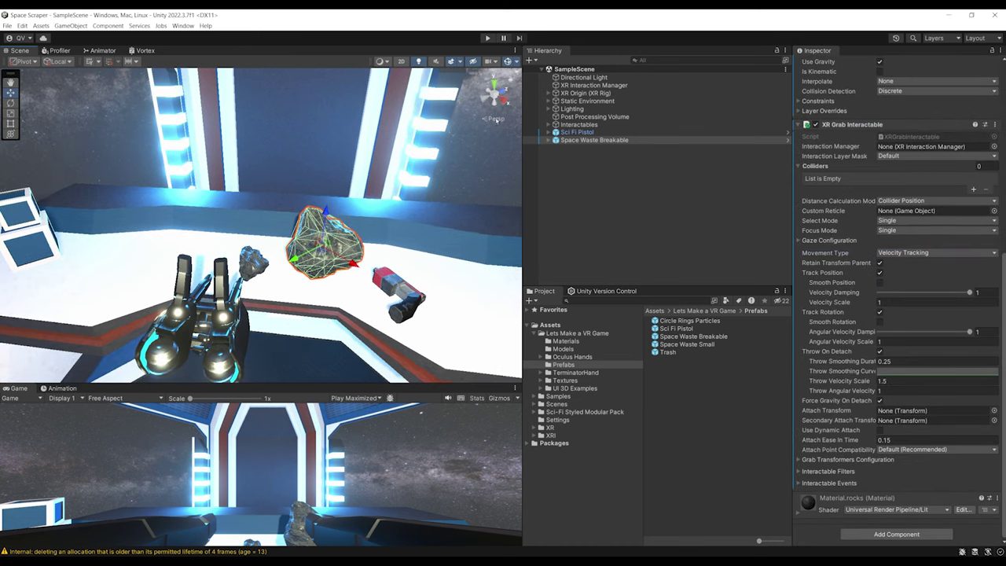
# Copy the Disable Grabbing Hand Model component from Space Waste Small and paste it as new onto Space Waste Breakable
pyautogui.click(548, 125)
pyautogui.click(594, 179)
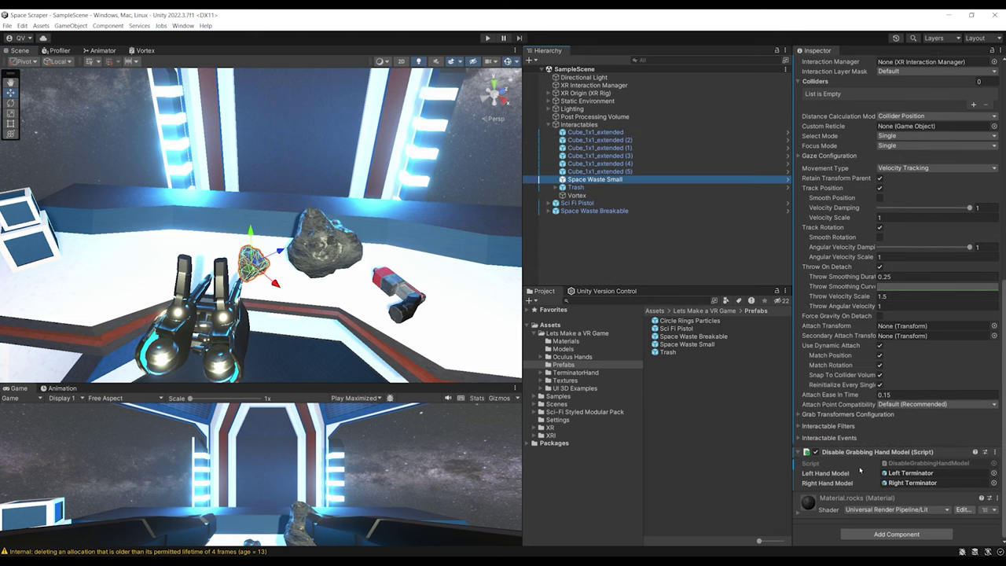
pyautogui.rightClick(857, 455)
pyautogui.click(888, 377)
pyautogui.click(581, 211)
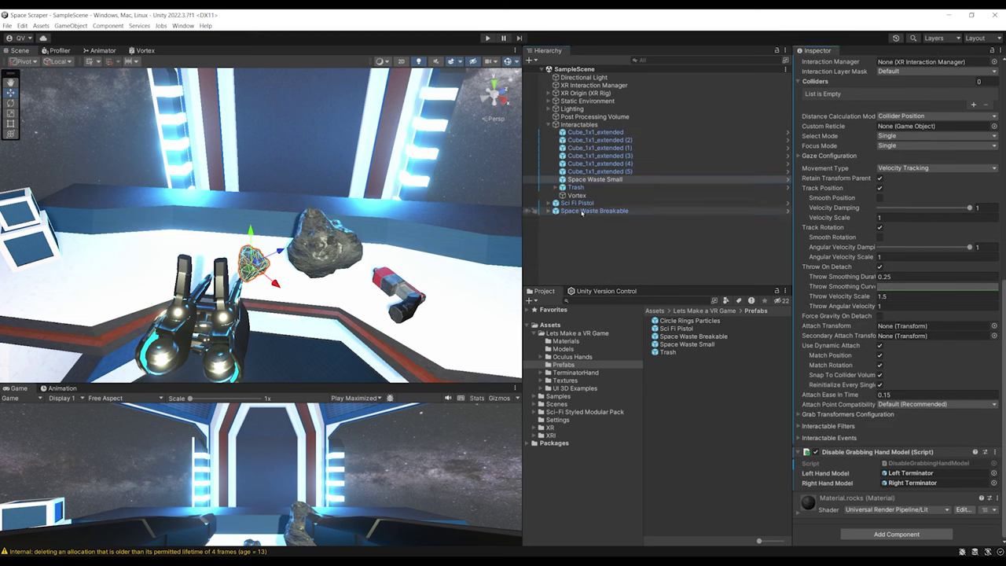
pyautogui.rightClick(838, 132)
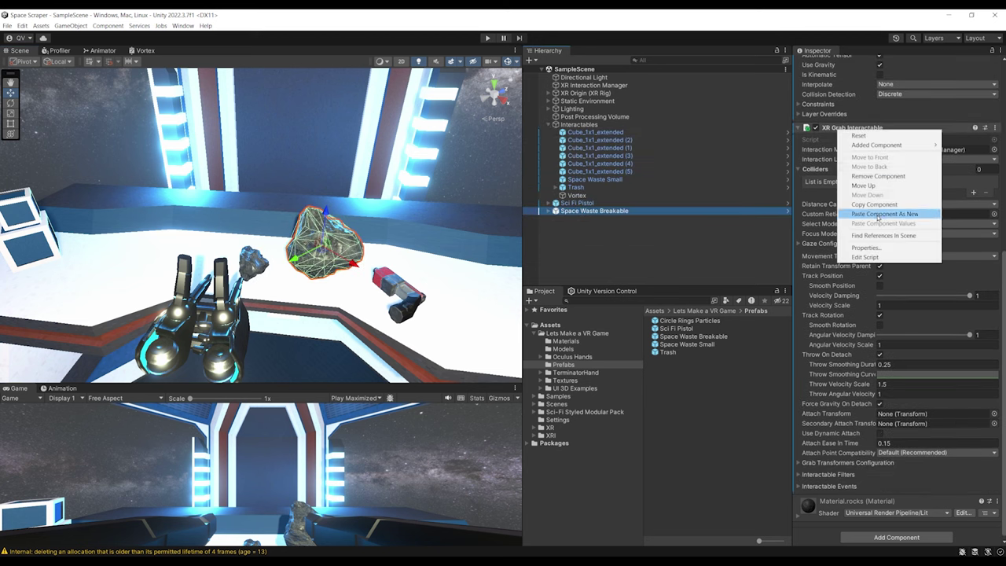
pyautogui.click(872, 209)
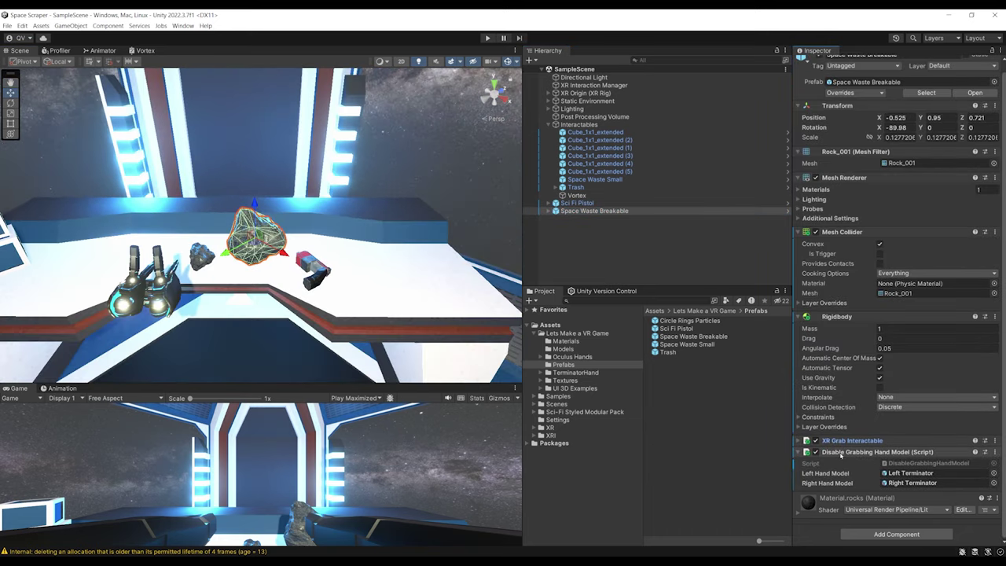
pyautogui.click(840, 453)
# Expand Space Waste Breakable and examine its inactive children, Rock Part 1 to 4 and Energy, in the scene
pyautogui.click(548, 211)
pyautogui.moveTo(652, 285); pyautogui.dragTo(652, 408)
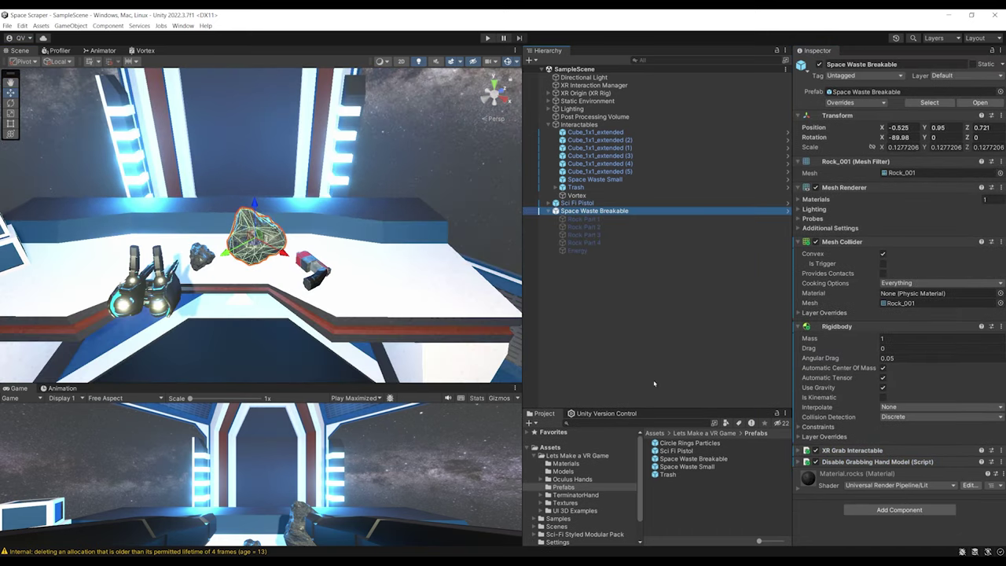
pyautogui.press('f')
pyautogui.keyDown('alt'); pyautogui.moveTo(358, 210); pyautogui.dragTo(286, 226); pyautogui.keyUp('alt')
pyautogui.click(583, 220)
pyautogui.keyDown('shift'); pyautogui.click(589, 250); pyautogui.keyUp('shift')
pyautogui.scroll(-5, 286, 227)
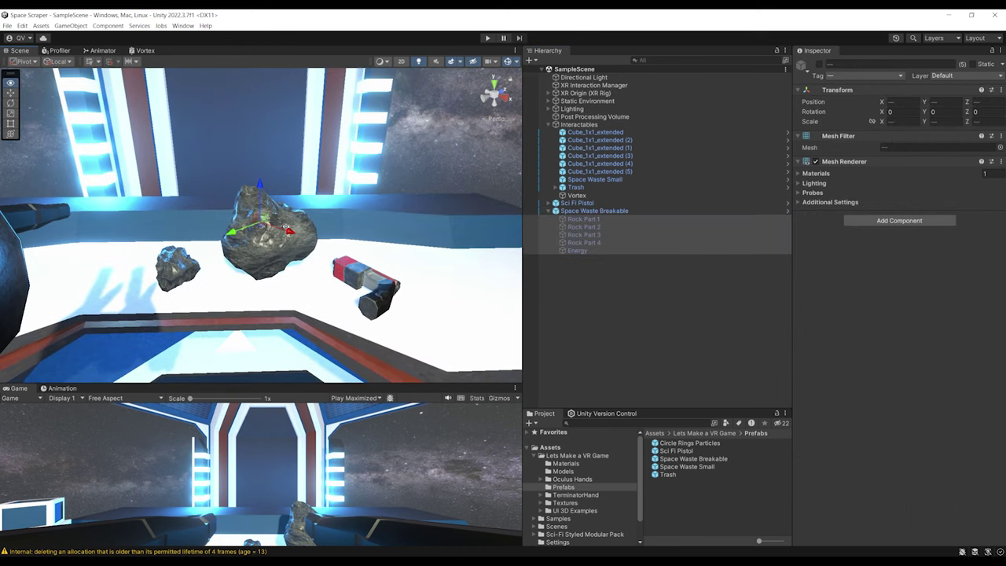
pyautogui.scroll(3, 379, 197)
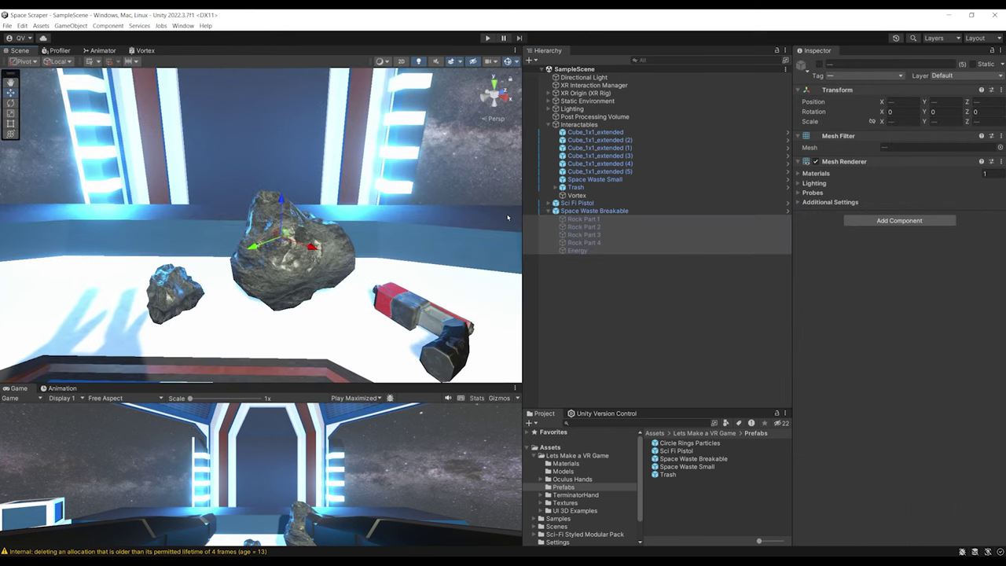
pyautogui.click(595, 211)
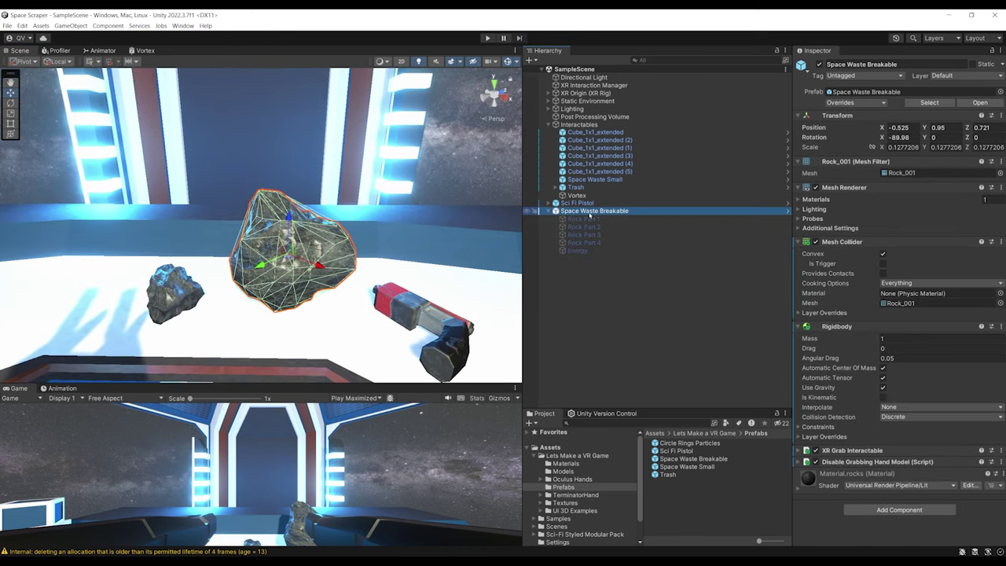
# Activate Rock Part 1 to 4 and Energy together and move them beside the intact rock
pyautogui.click(585, 219)
pyautogui.keyDown('shift'); pyautogui.click(577, 250); pyautogui.keyUp('shift')
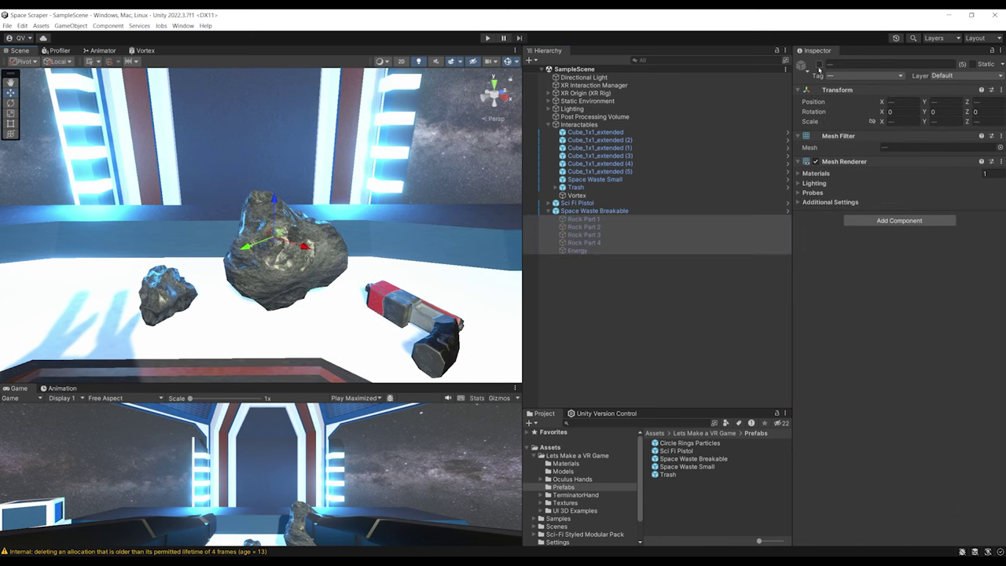
pyautogui.click(819, 64)
pyautogui.moveTo(245, 247); pyautogui.dragTo(115, 252)
pyautogui.moveTo(126, 252); pyautogui.dragTo(20, 252, button='right')
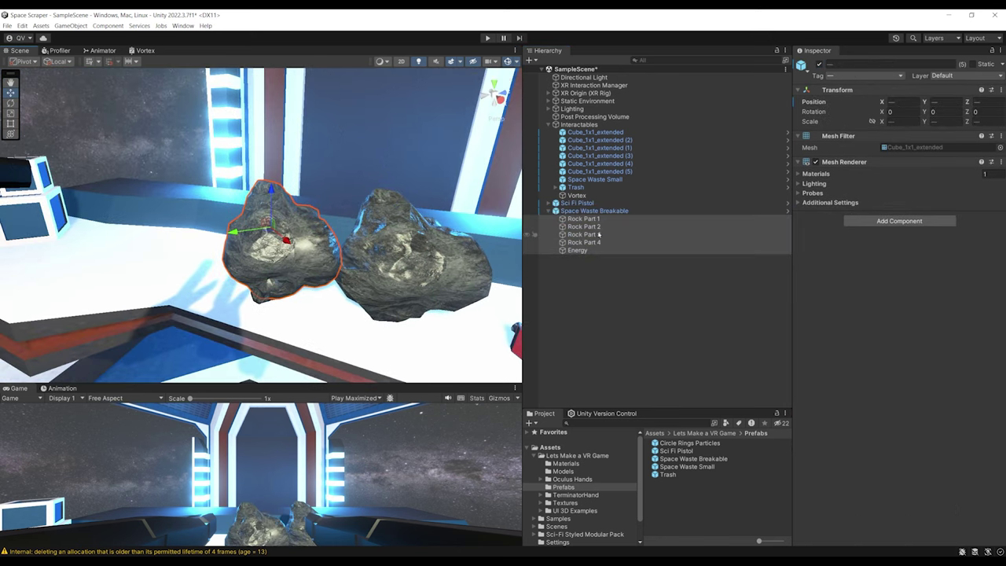
# Pull Rock Part 1 and Rock Part 2 away from the other activated pieces
pyautogui.click(583, 219)
pyautogui.moveTo(280, 214)
pyautogui.mouseDown()
pyautogui.moveTo(281, 250)
pyautogui.moveTo(281, 226)
pyautogui.mouseUp()
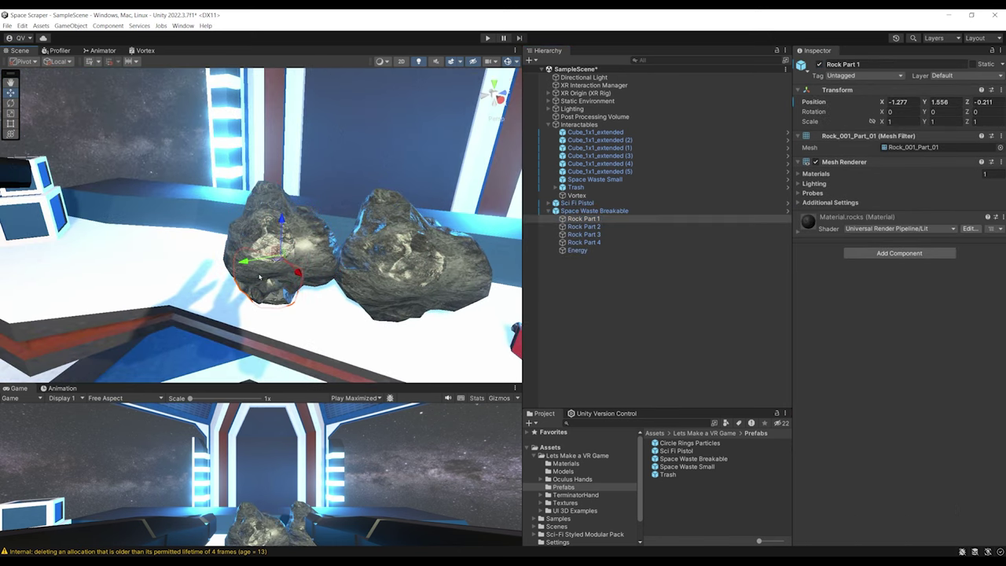
pyautogui.moveTo(246, 262); pyautogui.dragTo(170, 275)
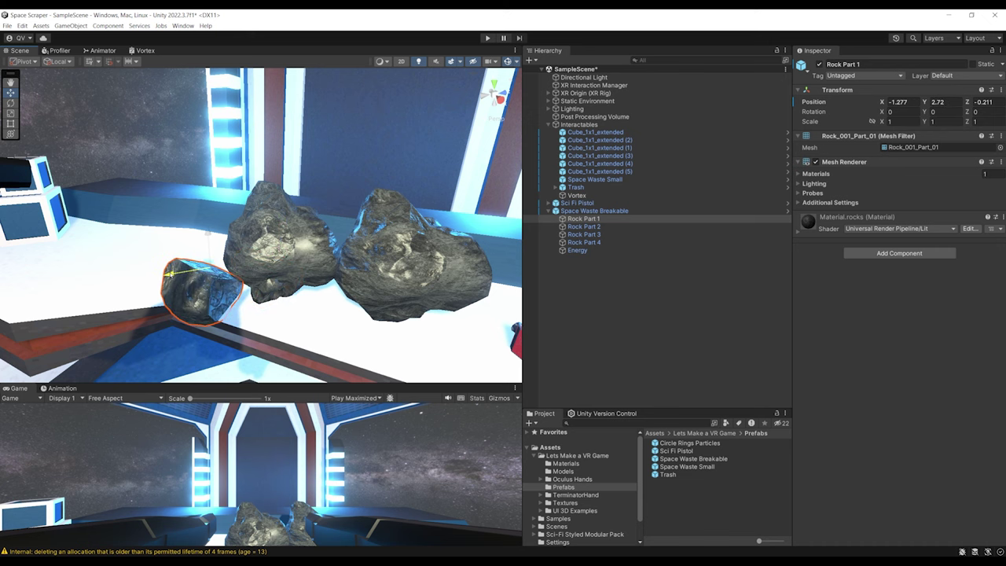
pyautogui.click(583, 226)
pyautogui.moveTo(250, 253); pyautogui.dragTo(300, 243)
# Undo the moves of the rock pieces and their activation
pyautogui.hotkey('ctrl', 'z')
pyautogui.hotkey('ctrl', 'z')
pyautogui.hotkey('ctrl', 'z')
pyautogui.hotkey('ctrl', 'z')
pyautogui.hotkey('ctrl', 'z')
pyautogui.hotkey('ctrl', 'z')
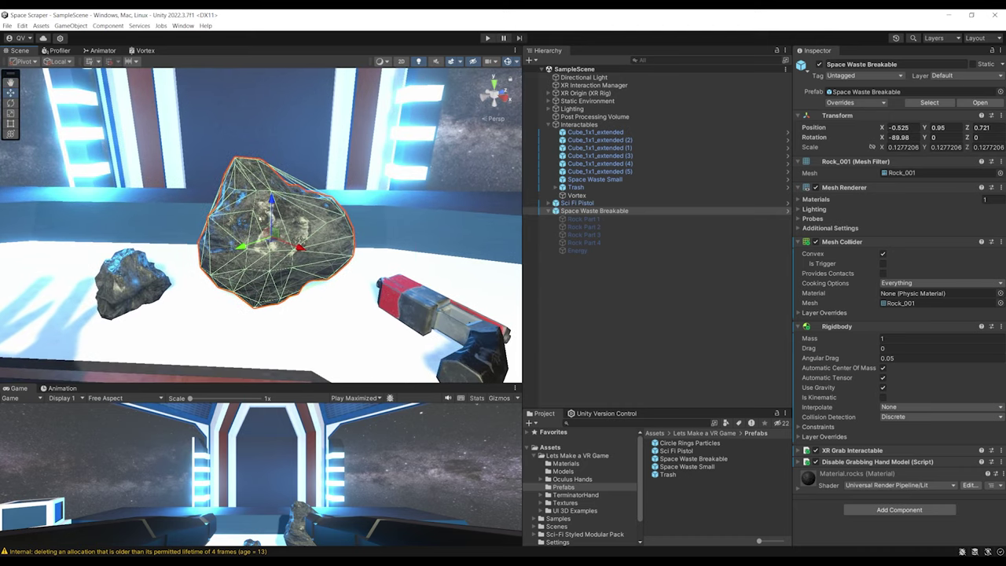
# Add a convex Mesh Collider to Rock Part 1 to 4 and Energy together
pyautogui.click(583, 218)
pyautogui.keyDown('shift'); pyautogui.click(577, 250); pyautogui.keyUp('shift')
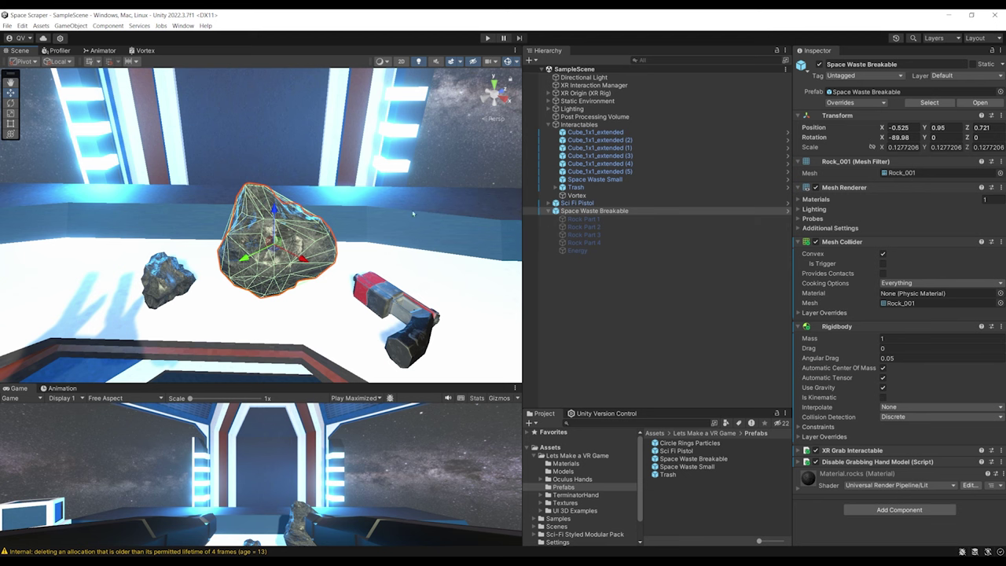
pyautogui.moveTo(414, 212); pyautogui.dragTo(392, 208, button='right')
pyautogui.click(583, 218)
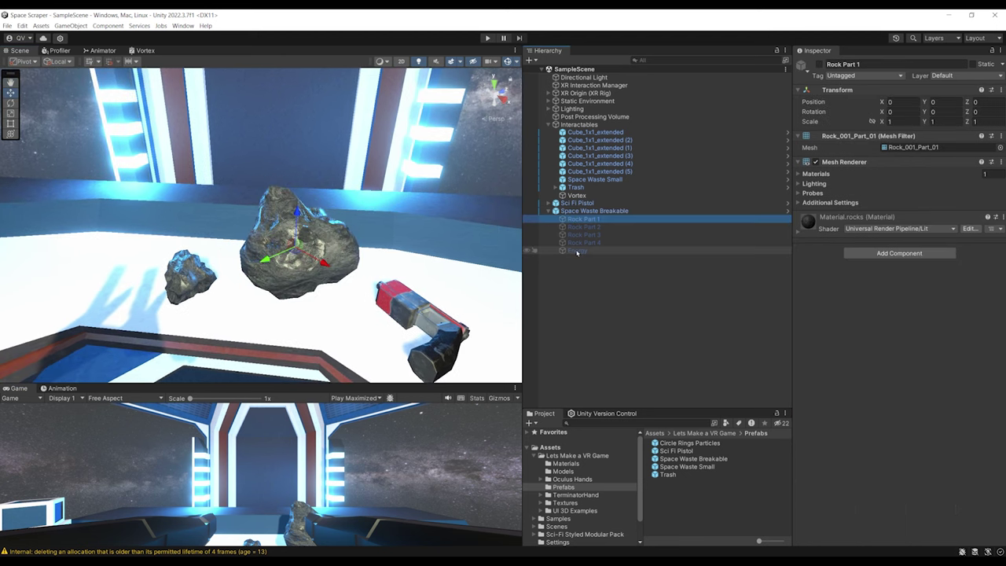
pyautogui.click(586, 211)
pyautogui.click(586, 219)
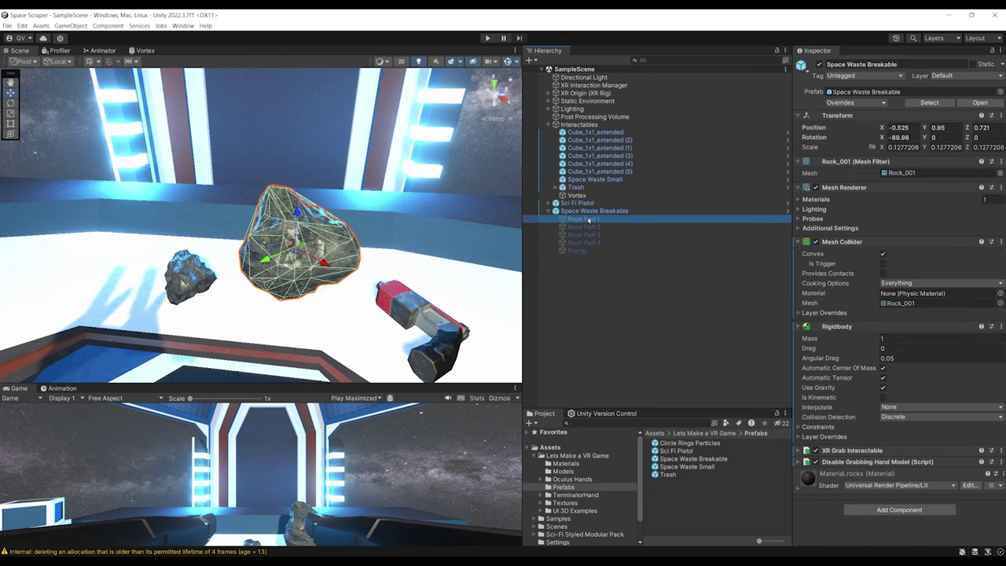
pyautogui.keyDown('shift'); pyautogui.click(583, 250); pyautogui.keyUp('shift')
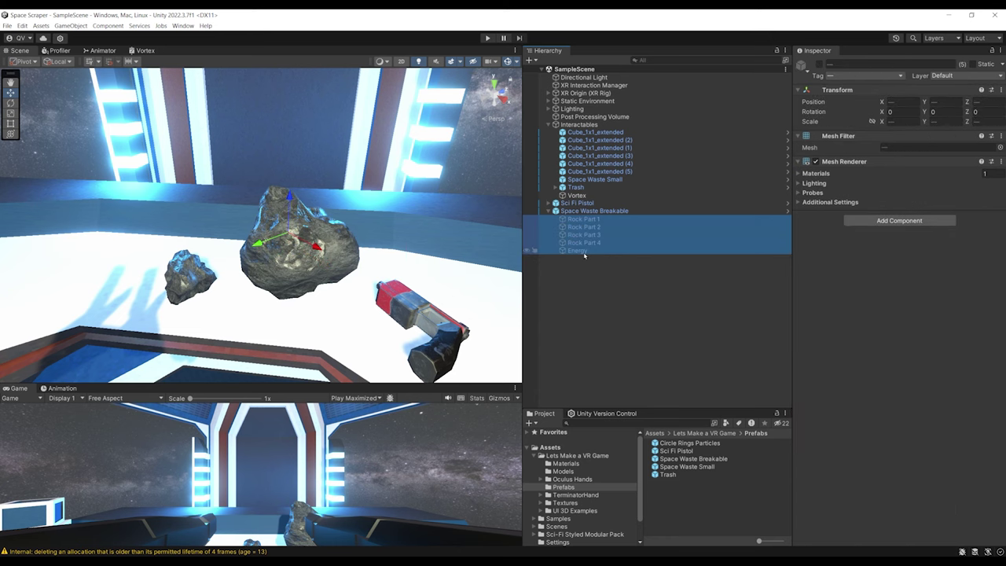
pyautogui.click(880, 222)
pyautogui.write('meshcol')
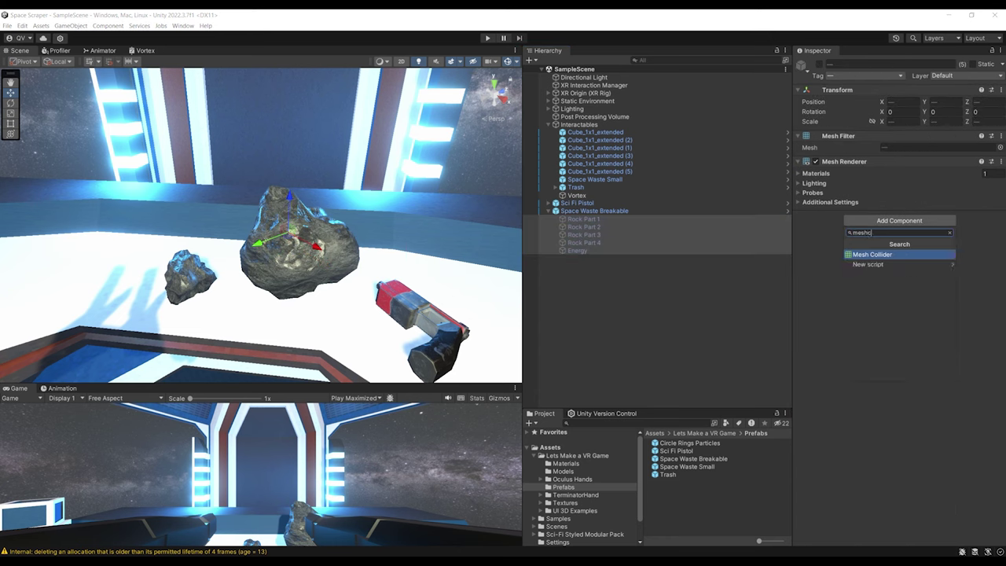
pyautogui.press('Return')
# Add Rigidbody and XR Grab Interactable components to the five selected child parts
pyautogui.click(886, 305)
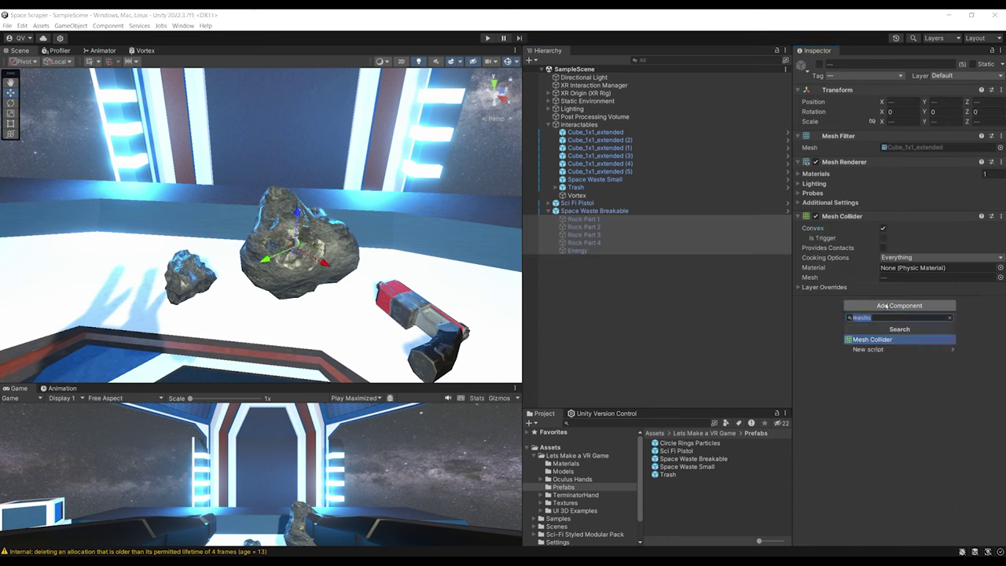
pyautogui.write('rigid')
pyautogui.press('Return')
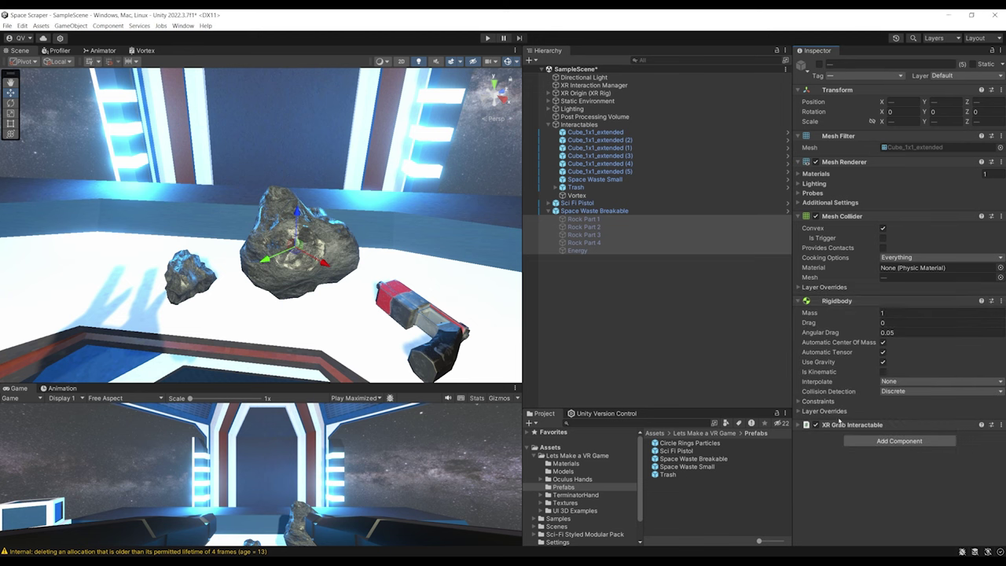
# Set the child parts' XR Grab Interactable to Velocity Tracking movement and enable Use Dynamic Attach
pyautogui.click(839, 424)
pyautogui.scroll(-5, 880, 377)
pyautogui.click(909, 322)
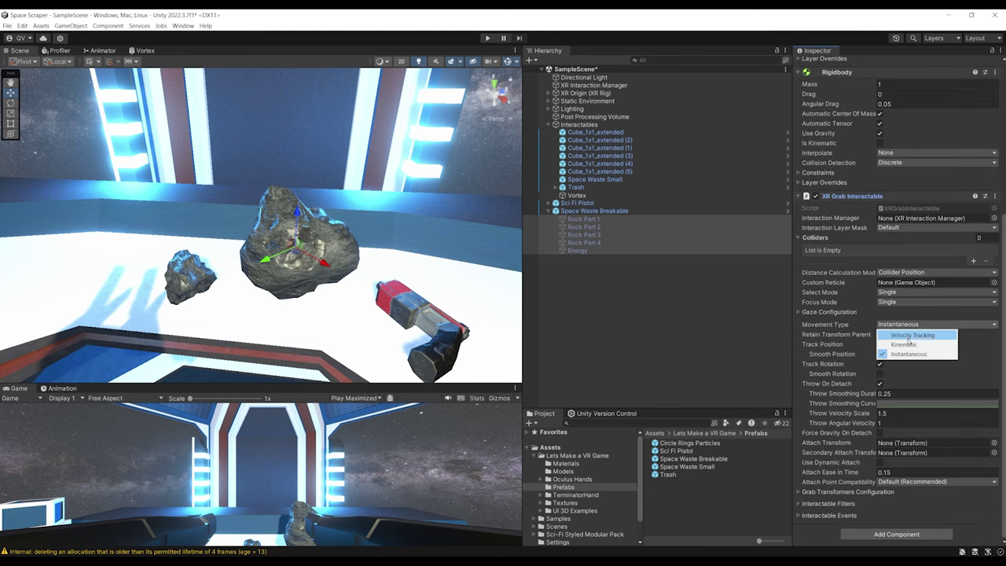
pyautogui.click(909, 336)
pyautogui.scroll(-1, 910, 440)
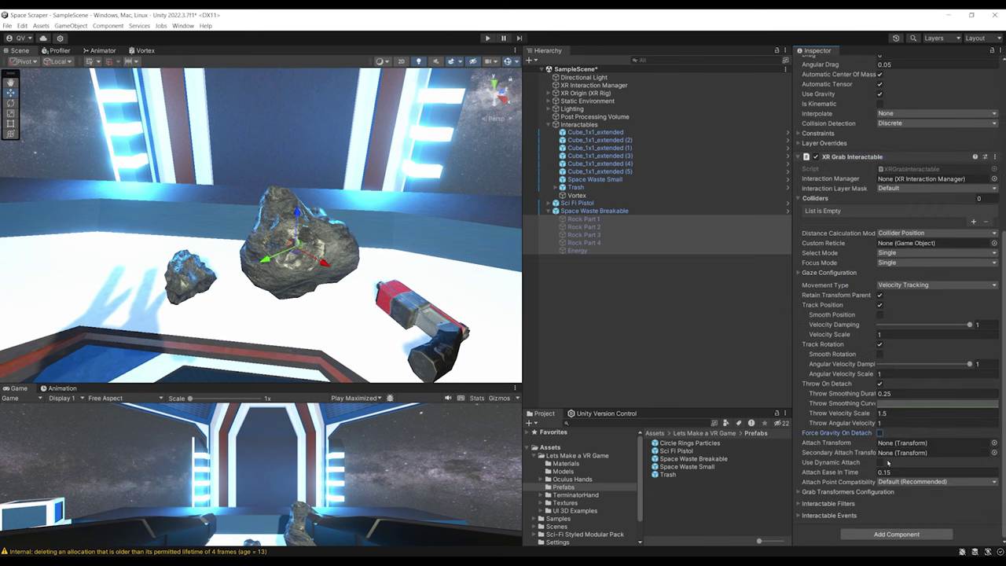
pyautogui.click(879, 462)
pyautogui.scroll(-1, 896, 456)
# Paste the copied Disable Grabbing Hand Model component as new onto the five child parts and save the scene
pyautogui.rightClick(836, 198)
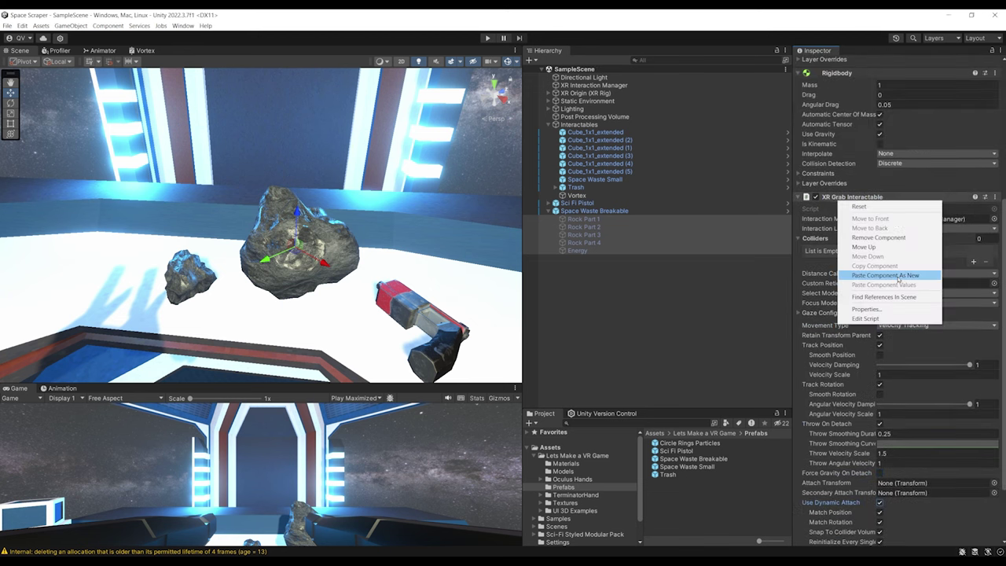
pyautogui.click(901, 276)
pyautogui.scroll(-2, 810, 433)
pyautogui.click(864, 518)
pyautogui.scroll(-1, 868, 482)
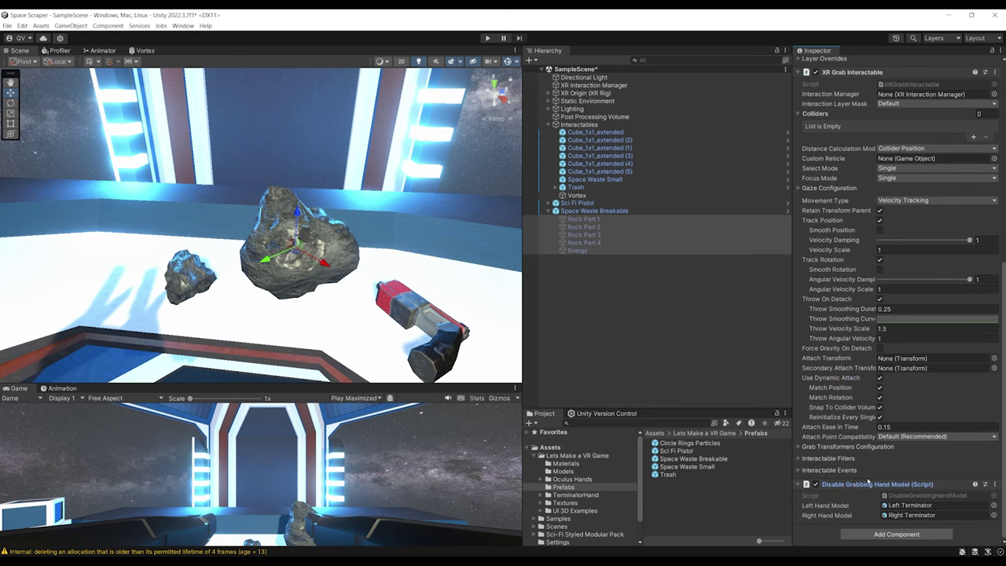
pyautogui.scroll(3, 930, 365)
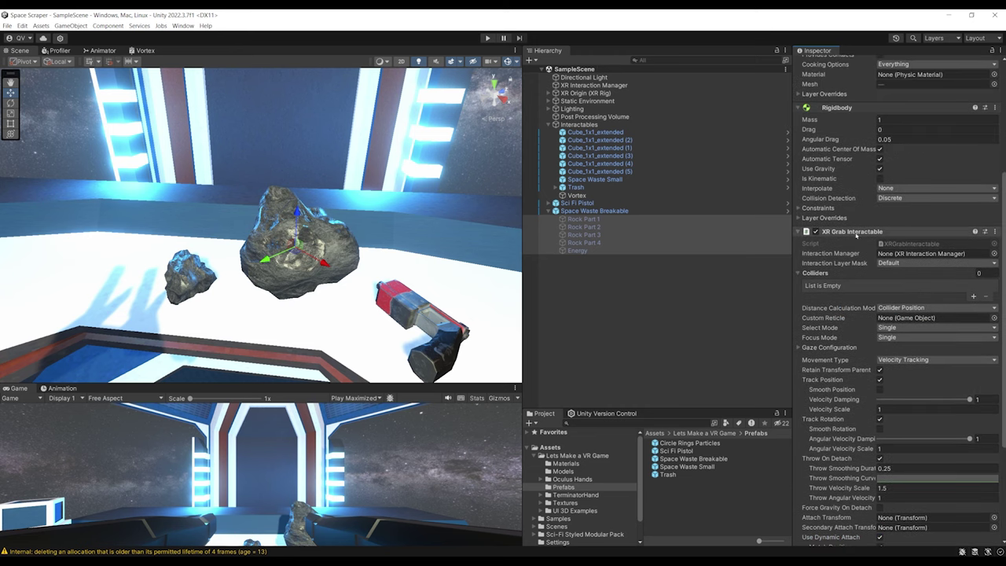
# Add a new script named Breakable to the Space Waste Breakable object
pyautogui.click(641, 282)
pyautogui.click(589, 220)
pyautogui.click(580, 211)
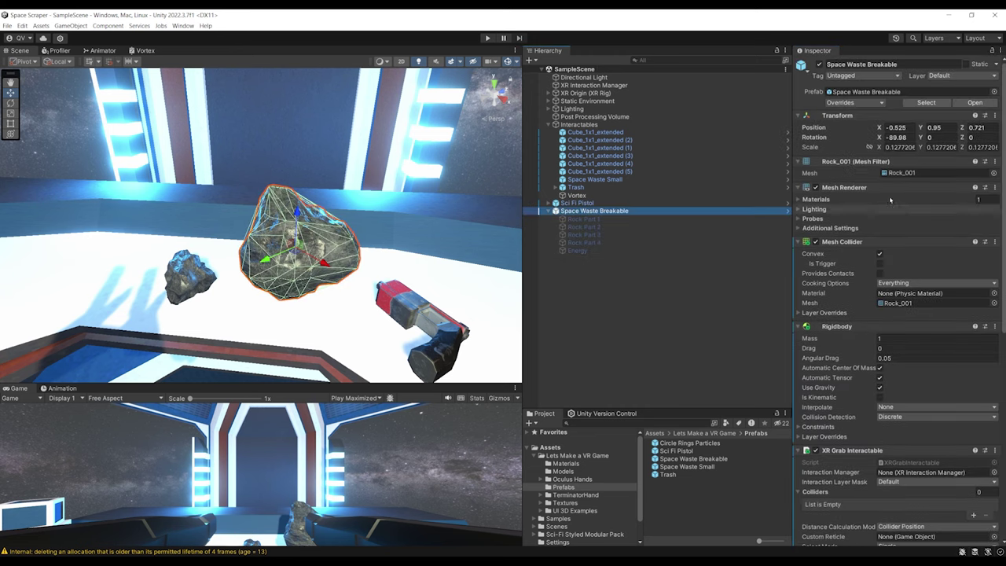
pyautogui.click(850, 243)
pyautogui.scroll(-5, 843, 246)
pyautogui.scroll(2, 843, 235)
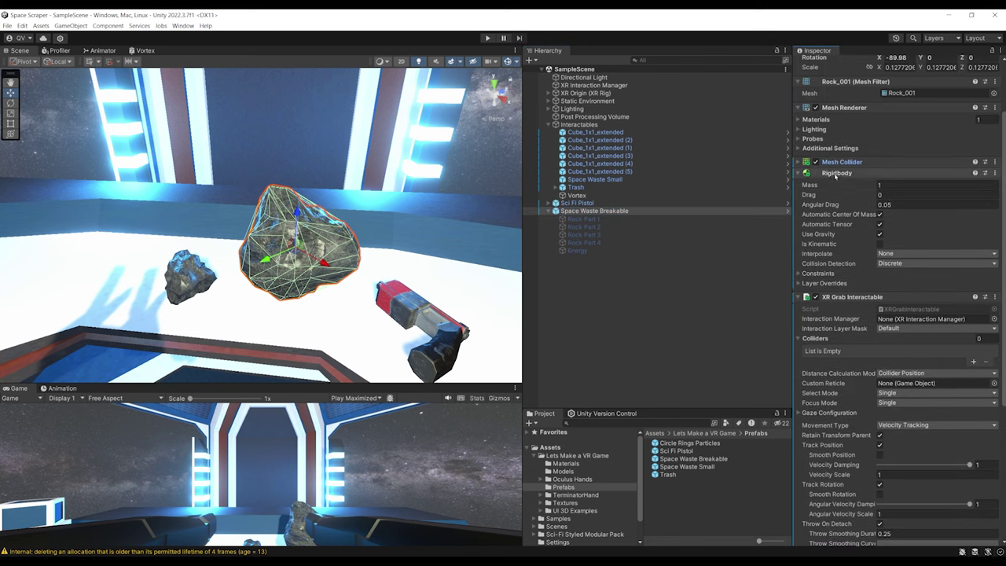
pyautogui.click(835, 174)
pyautogui.click(838, 185)
pyautogui.click(882, 359)
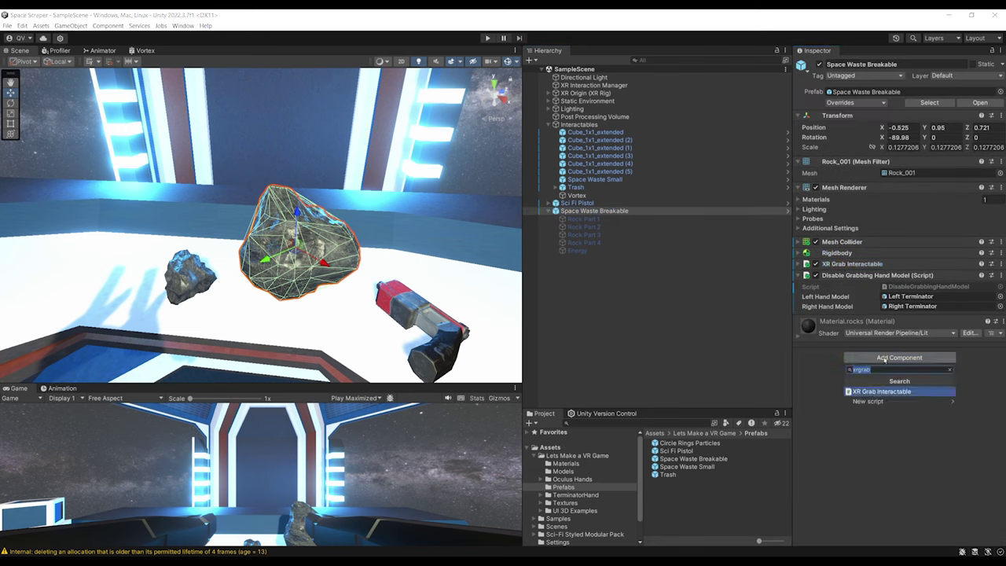
pyautogui.write('Breakable')
pyautogui.press('Return')
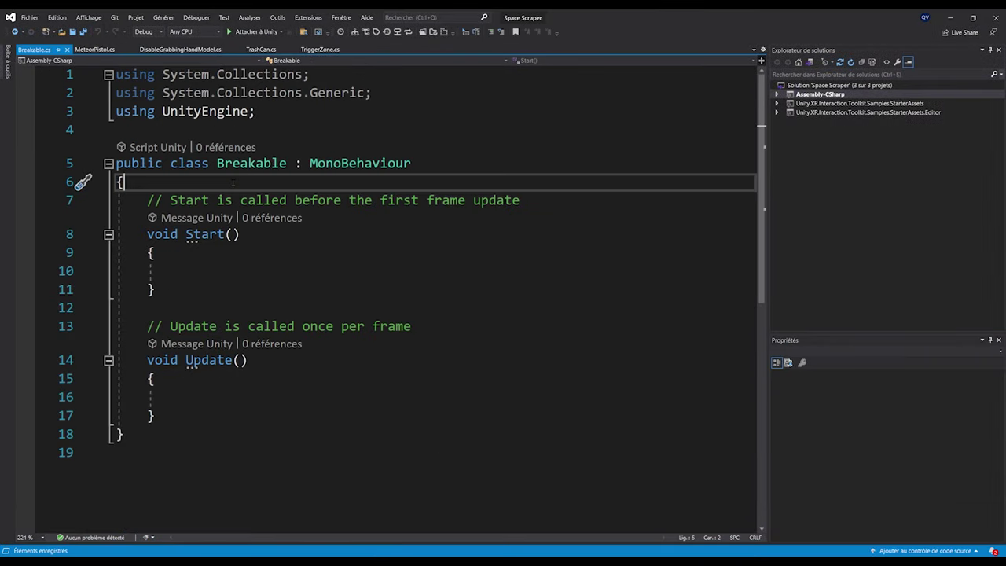
# Declare a public List<GameObject> named breakablePieces at the start of the Breakable class
pyautogui.press('Return')
pyautogui.press('Return')
pyautogui.press('Return')
pyautogui.press('Up')
pyautogui.press('Up')
pyautogui.hotkey('ctrl', 's')
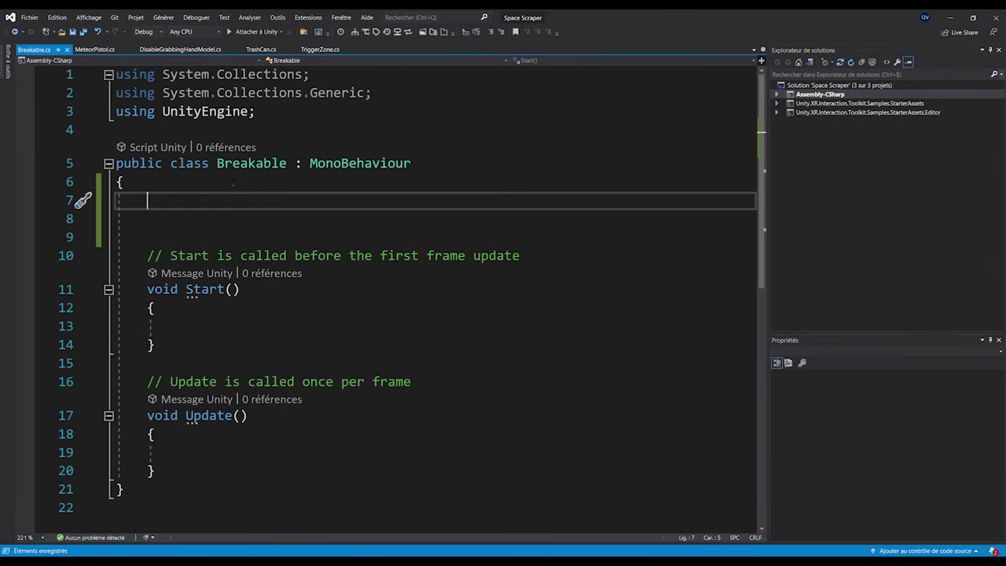
pyautogui.write('public List')
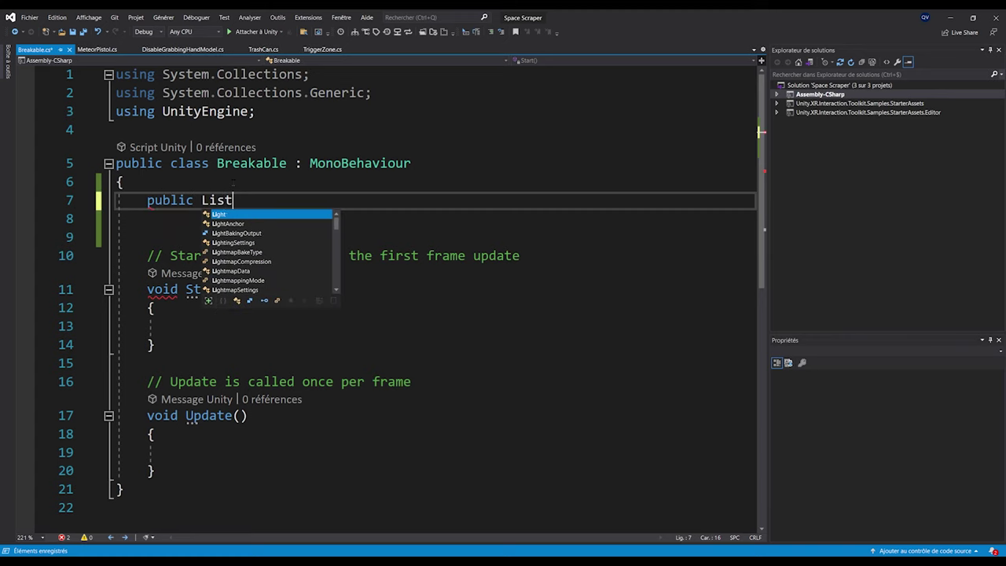
pyautogui.write('<Ga>')
pyautogui.press('Tab')
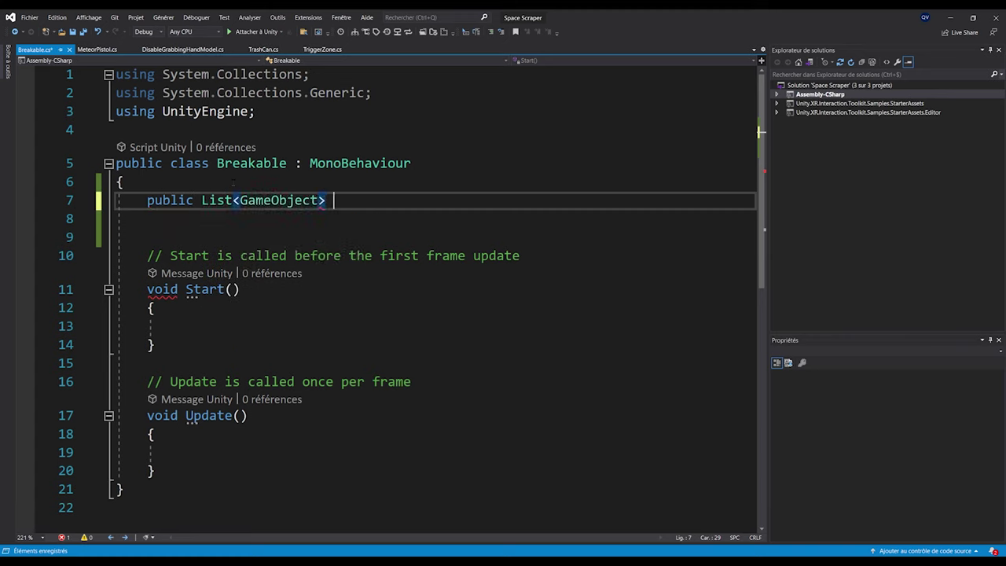
pyautogui.write('> breakablePieces;')
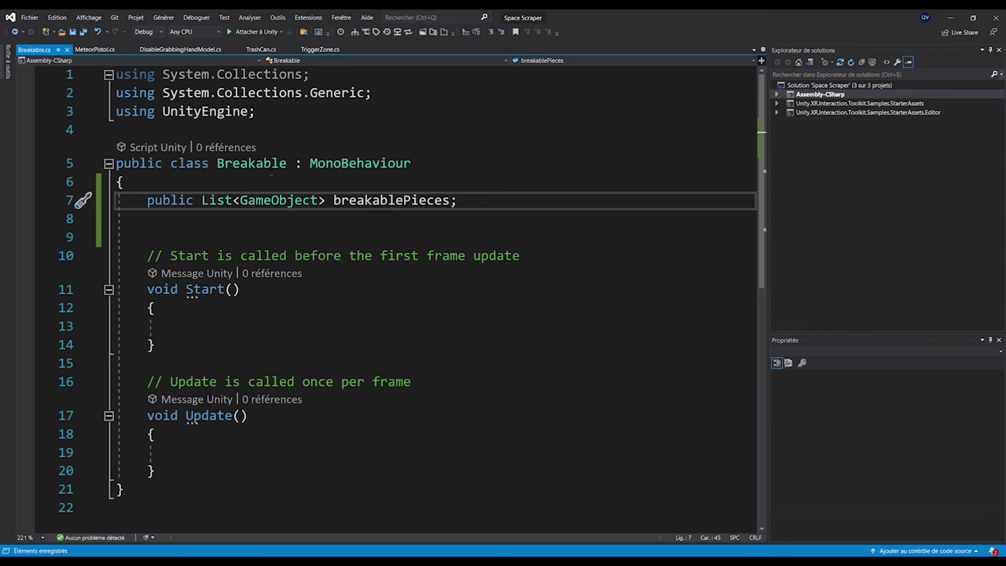
# Insert a foreach loop over breakablePieces inside the Start method
pyautogui.scroll(-1, 271, 174)
pyautogui.scroll(1, 260, 275)
pyautogui.click(250, 327)
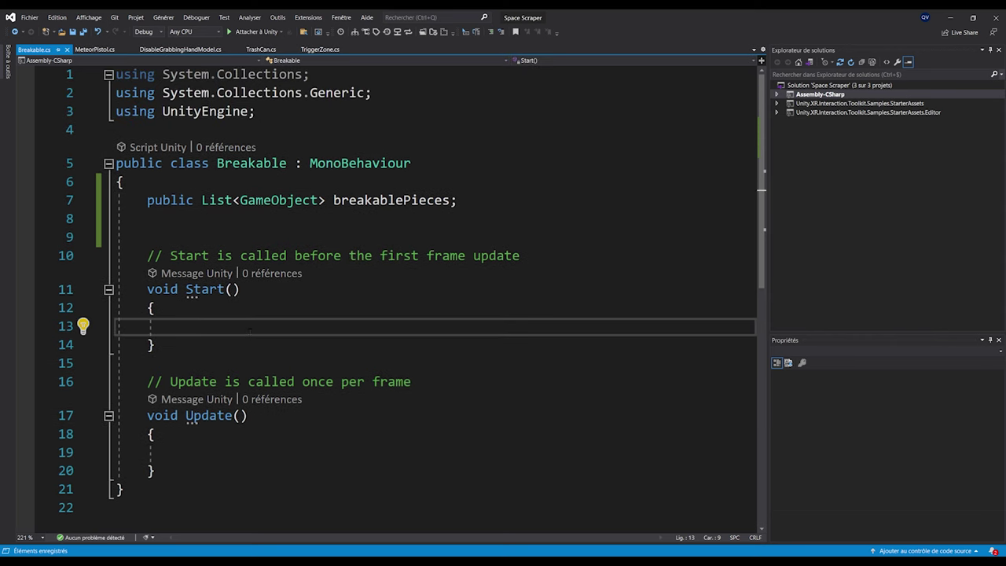
pyautogui.write('fore')
pyautogui.press('Tab')
pyautogui.press('Tab')
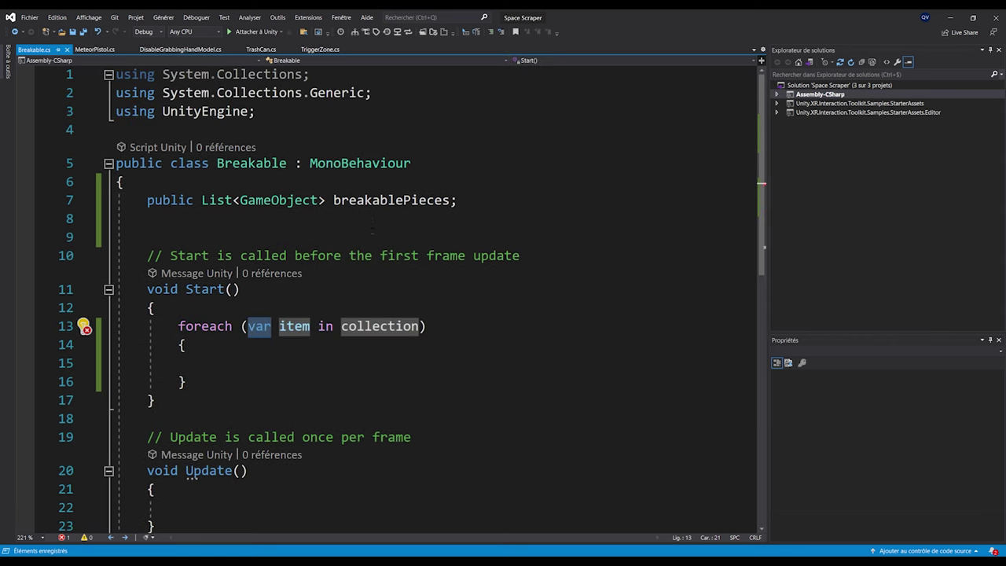
pyautogui.doubleClick(377, 202)
pyautogui.hotkey('ctrl', 'c')
pyautogui.doubleClick(379, 326)
pyautogui.hotkey('ctrl', 'v')
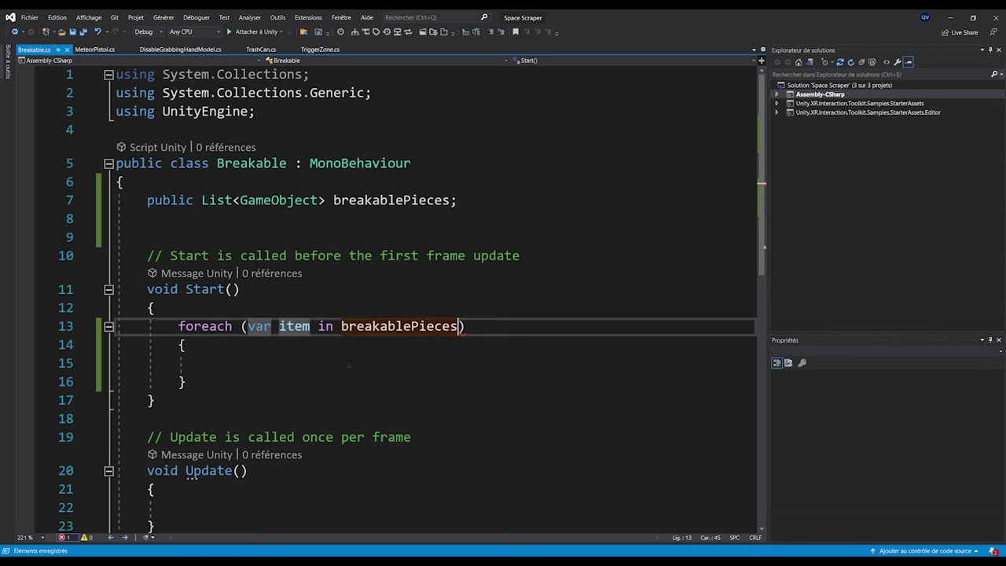
# Deactivate each piece in Start's loop with item.SetActive(false) and save the script
pyautogui.scroll(-1, 290, 317)
pyautogui.click(290, 322)
pyautogui.click(328, 303)
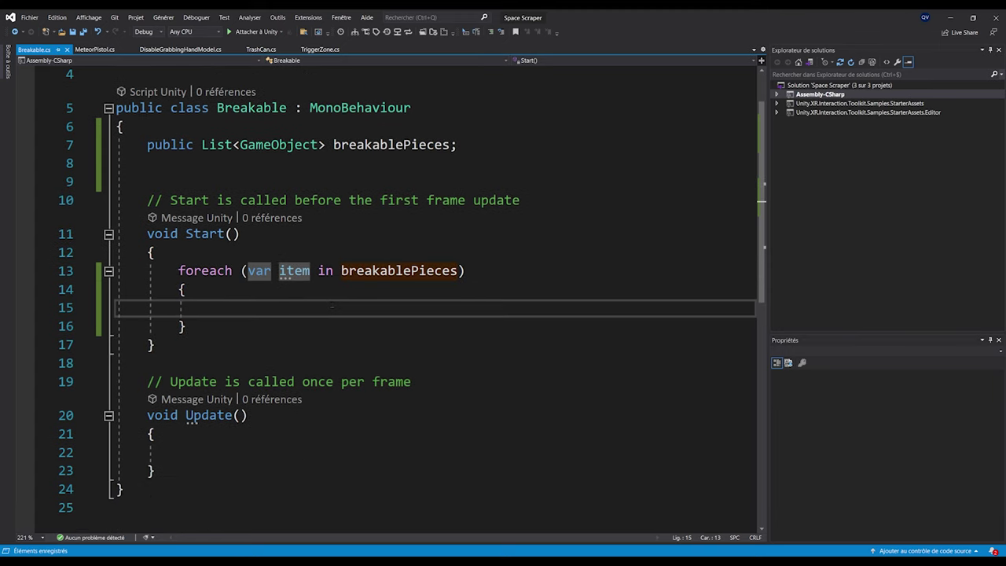
pyautogui.write('item.se')
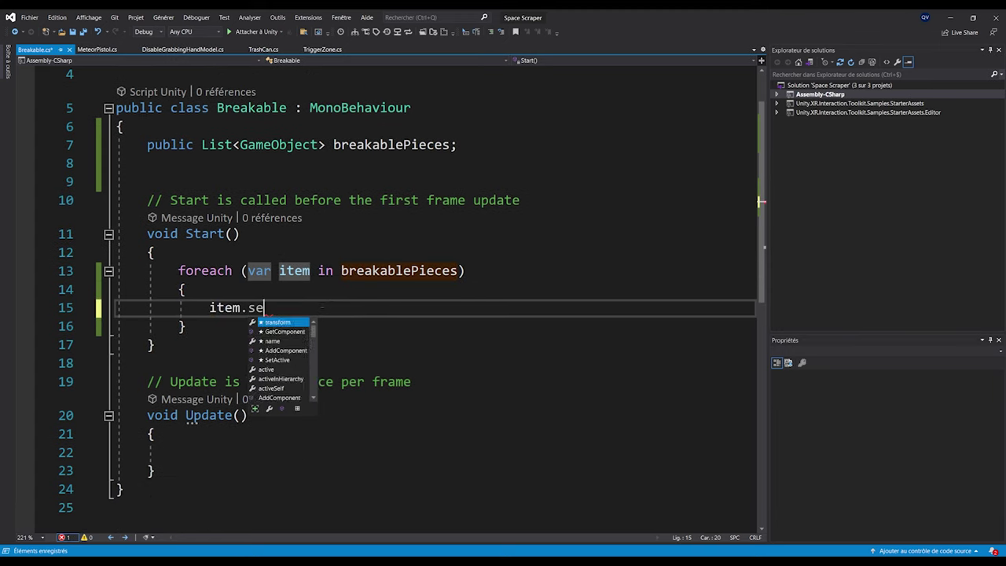
pyautogui.press('Tab')
pyautogui.write('(tr')
pyautogui.press('BackSpace')
pyautogui.press('BackSpace')
pyautogui.write('false);')
pyautogui.hotkey('ctrl', 's')
# Replace the Update method and its comment with an empty public void Break() method
pyautogui.keyDown('ctrl'); pyautogui.scroll(-2, 435, 299); pyautogui.keyUp('ctrl')
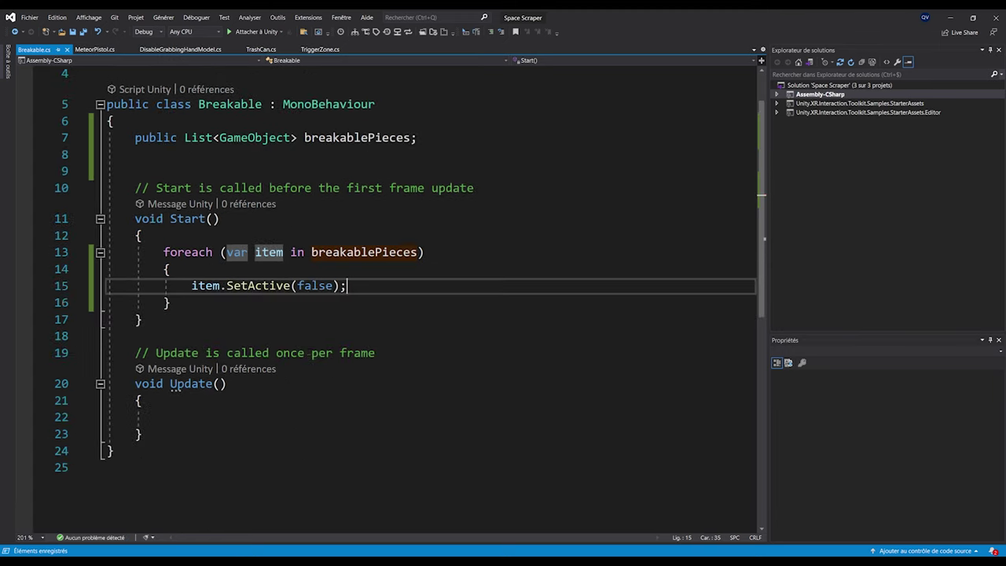
pyautogui.moveTo(131, 400); pyautogui.dragTo(124, 311)
pyautogui.press('BackSpace')
pyautogui.press('Return')
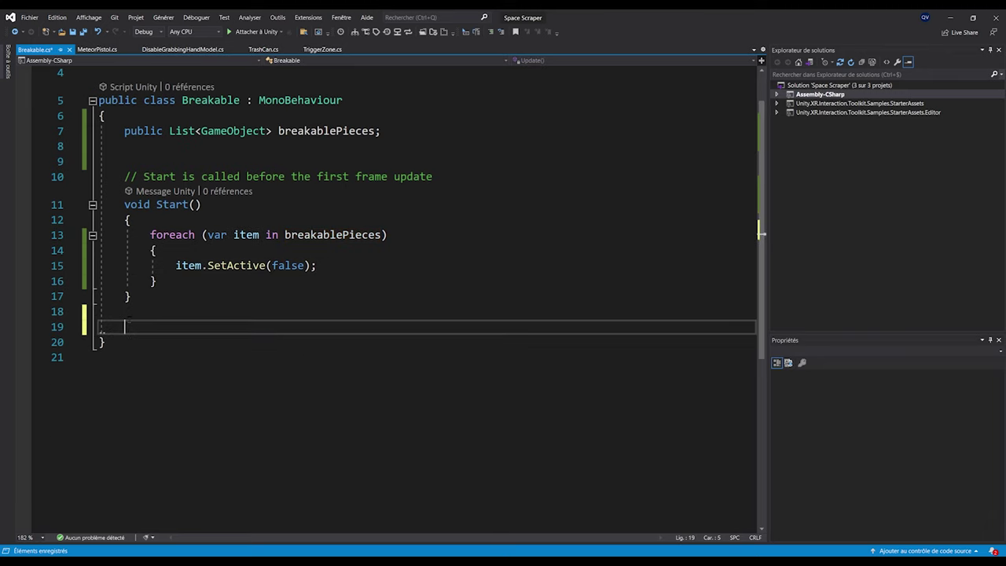
pyautogui.write('public void Break(')
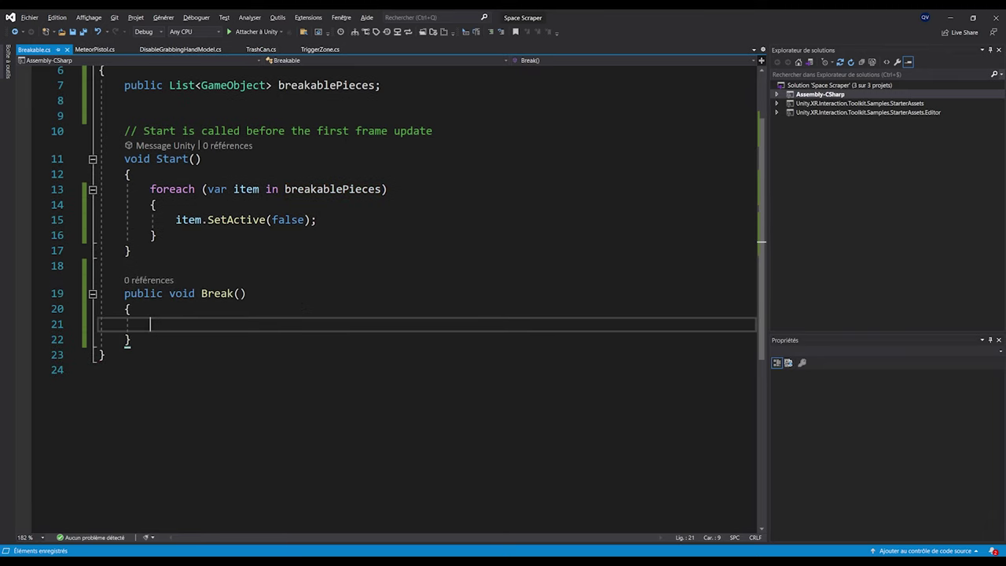
# Insert a foreach loop over breakablePieces inside the Break method
pyautogui.scroll(2, 303, 306)
pyautogui.scroll(-1, 409, 266)
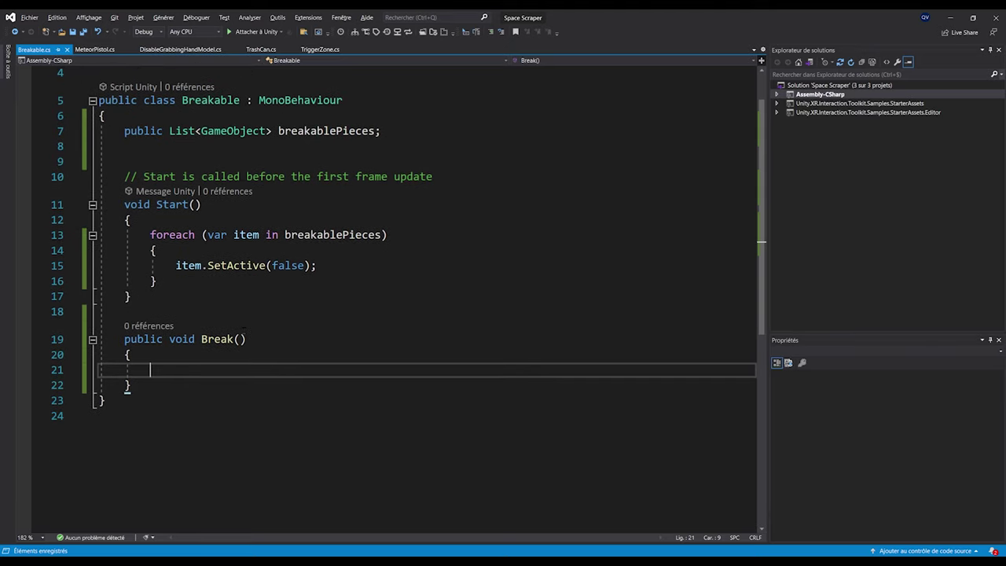
pyautogui.write('fo')
pyautogui.press('Tab')
pyautogui.press('Tab')
pyautogui.press('Tab')
pyautogui.press('Tab')
pyautogui.write('breakablePieces')
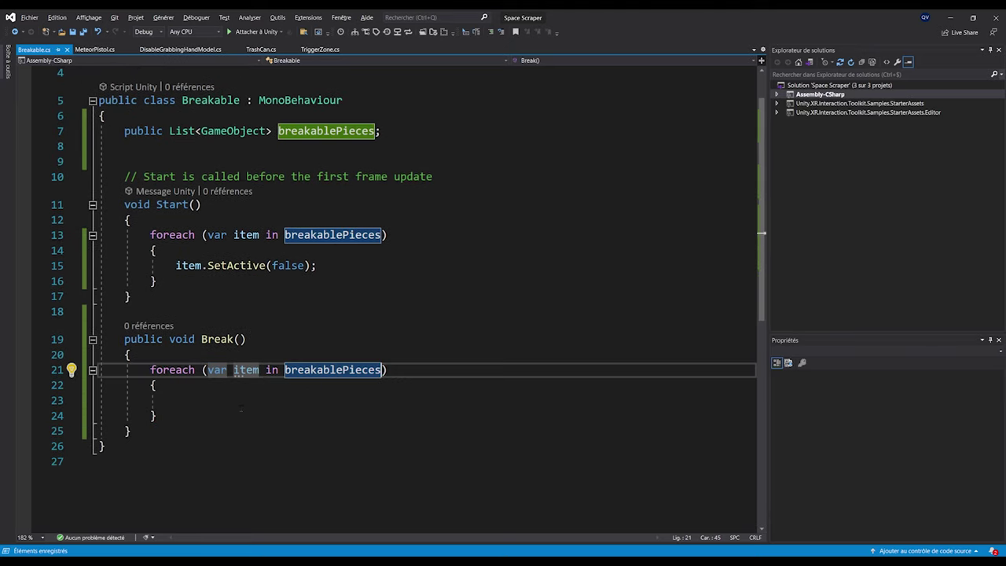
pyautogui.press('Return')
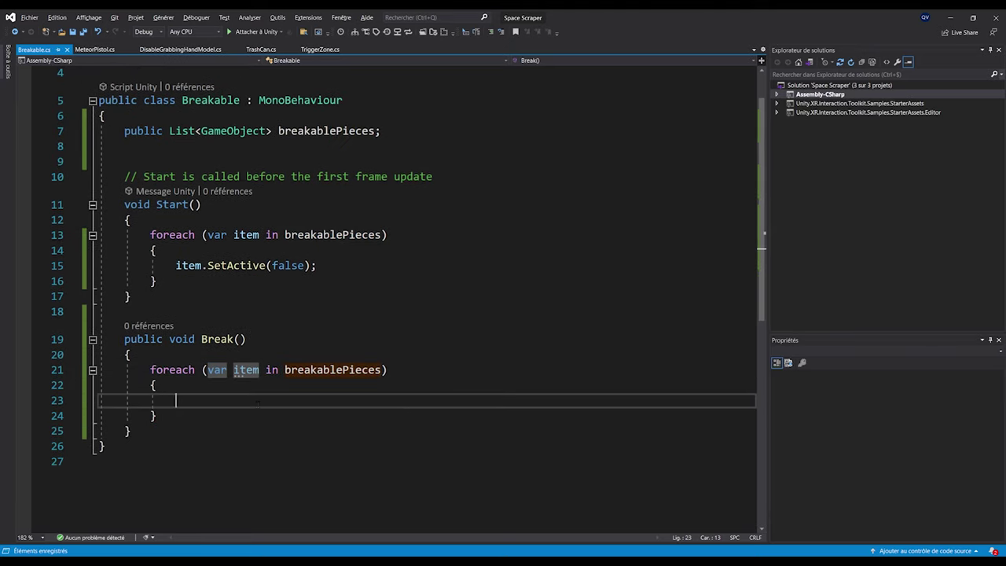
# Activate each piece in Break's loop with item.SetActive(true) and save the script
pyautogui.write('item.transform?')
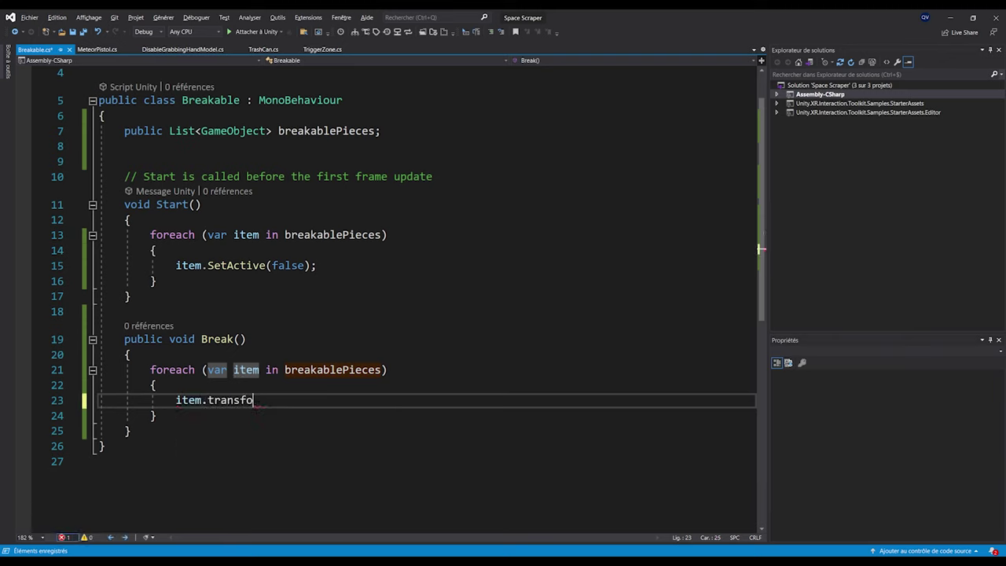
pyautogui.press('BackSpace')
pyautogui.press('BackSpace')
pyautogui.press('BackSpace')
pyautogui.press('BackSpace')
pyautogui.press('BackSpace')
pyautogui.press('BackSpace')
pyautogui.press('BackSpace')
pyautogui.write('SetActive(true);')
pyautogui.press('Down')
pyautogui.hotkey('ctrl', 's')
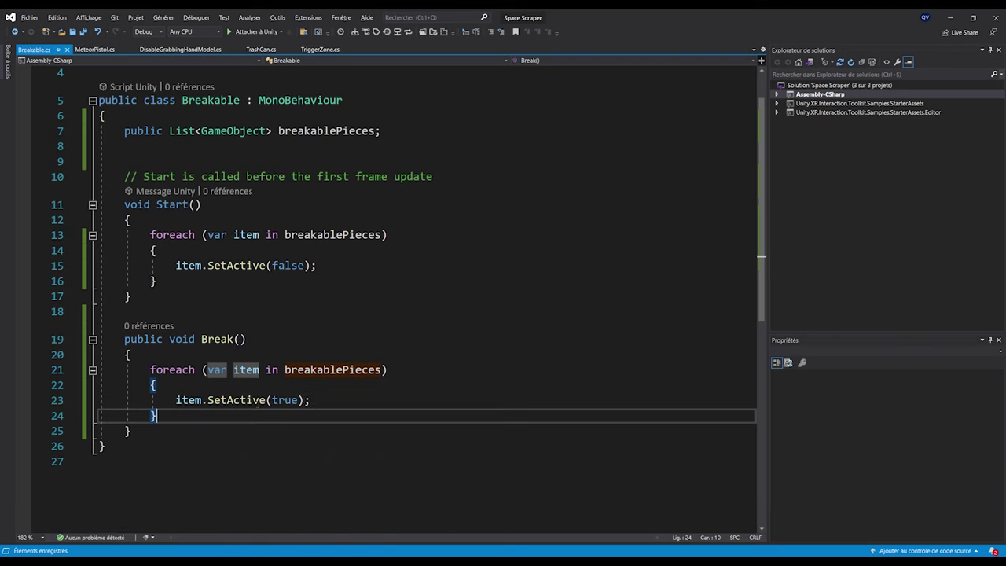
# Add gameObject.SetActive(false) after the loop in the Break method and save the script
pyautogui.press('Return')
pyautogui.press('Return')
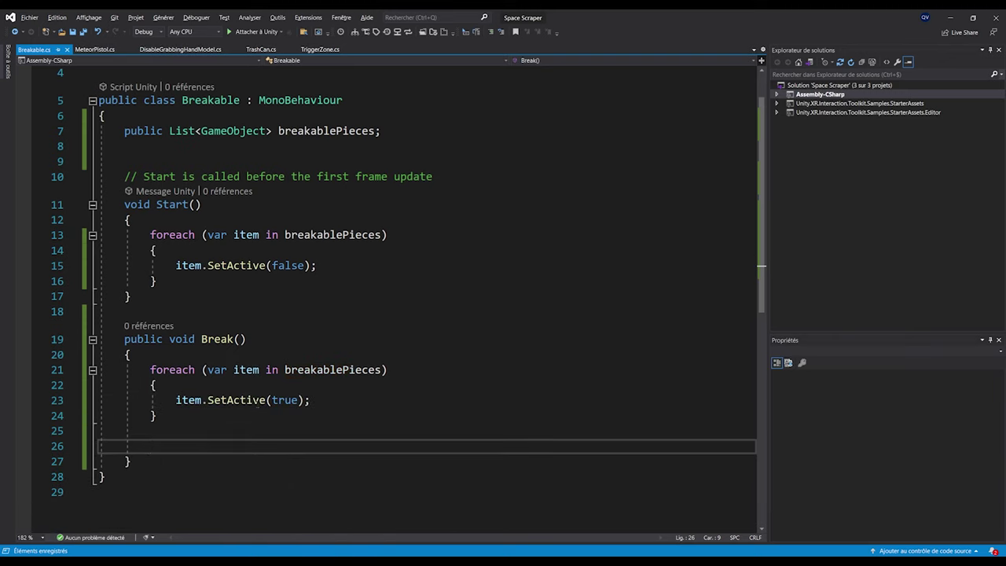
pyautogui.write('gameObject')
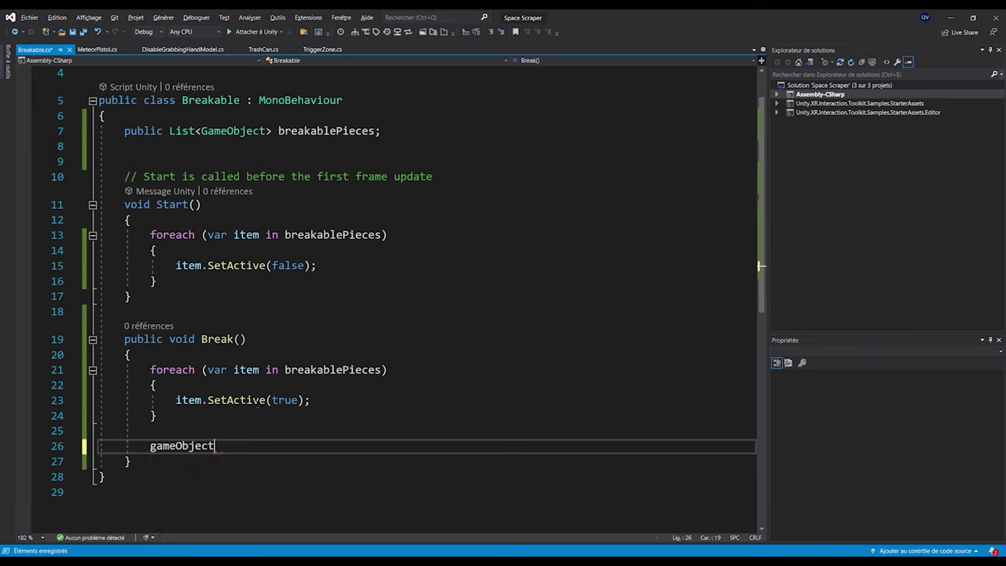
pyautogui.write('.SetActive(false);w')
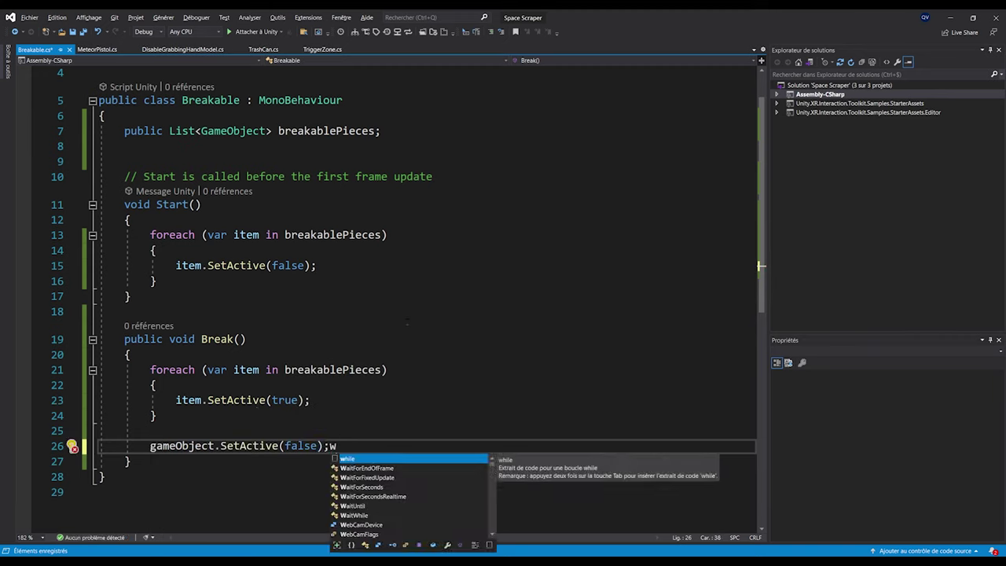
pyautogui.press('BackSpace')
pyautogui.hotkey('ctrl', 's')
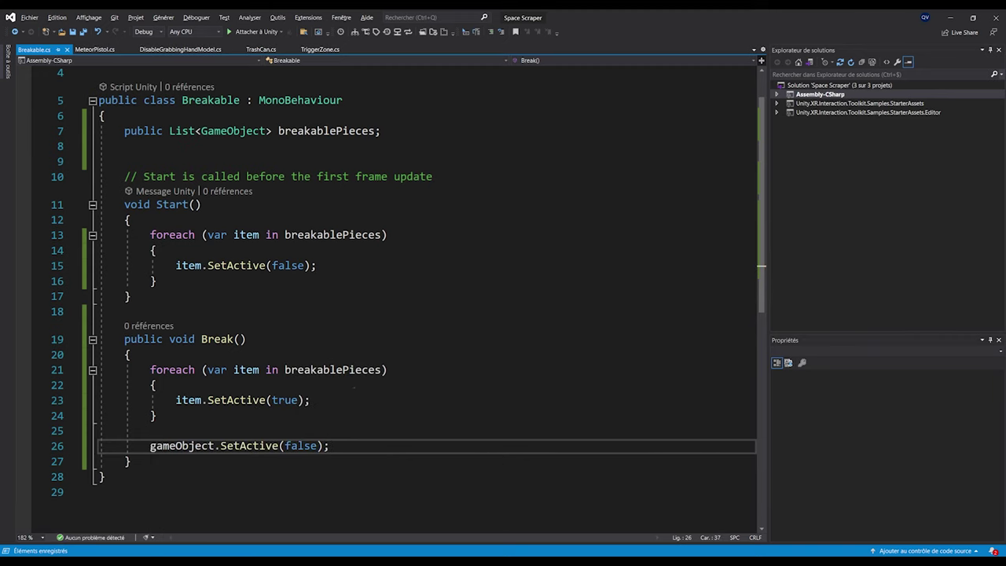
pyautogui.click(220, 476)
pyautogui.scroll(1, 248, 356)
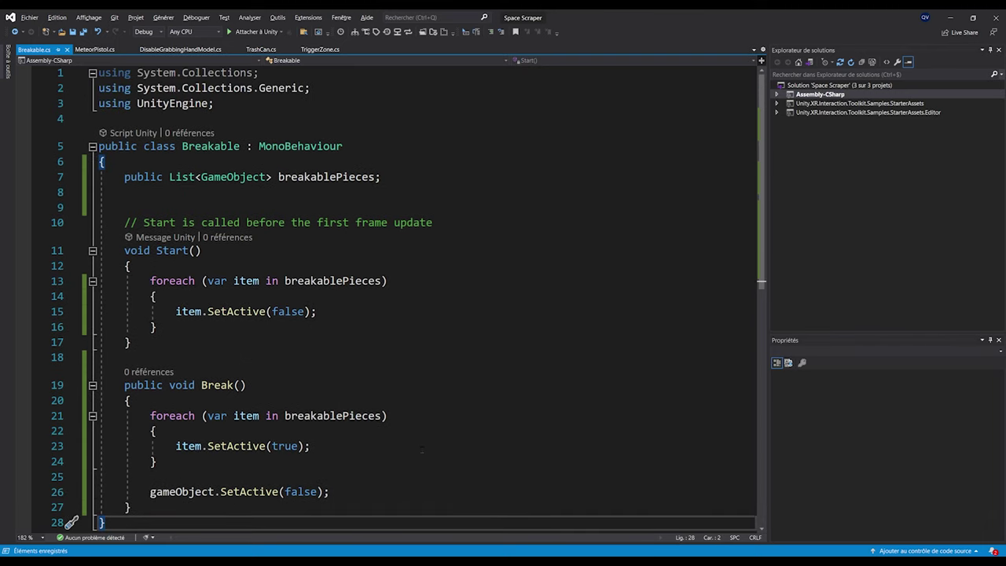
pyautogui.scroll(-1, 421, 449)
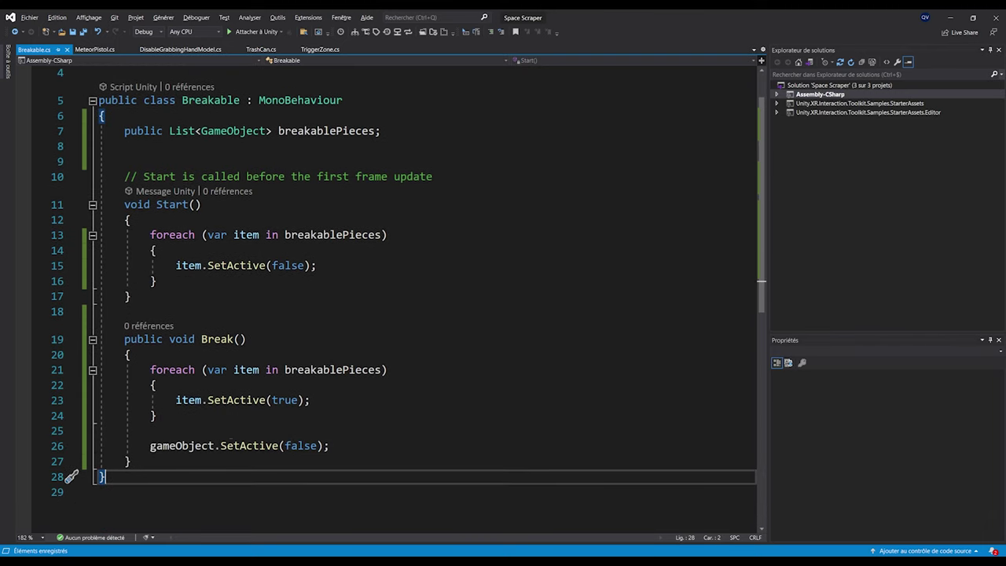
pyautogui.moveTo(256, 449)
pyautogui.click(331, 402)
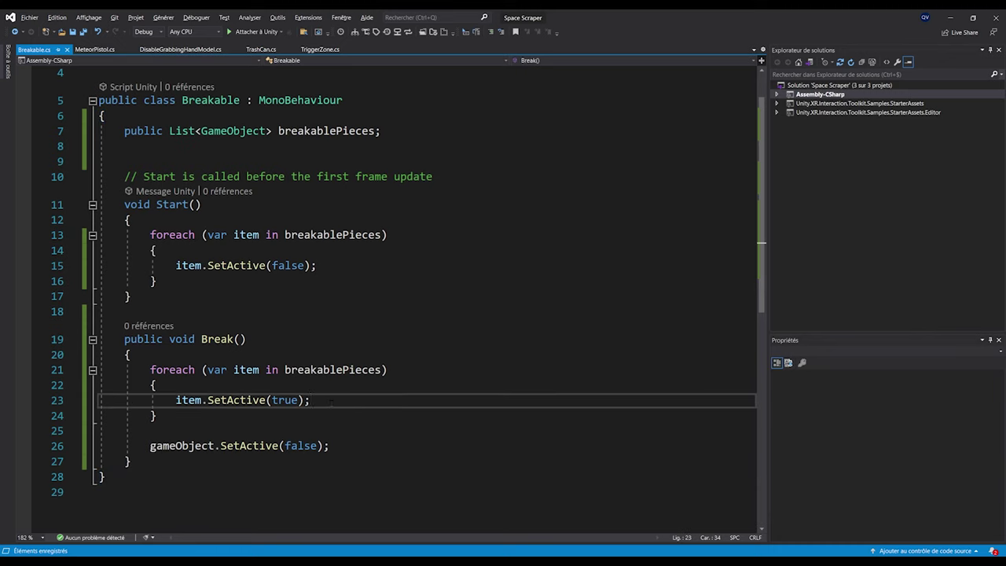
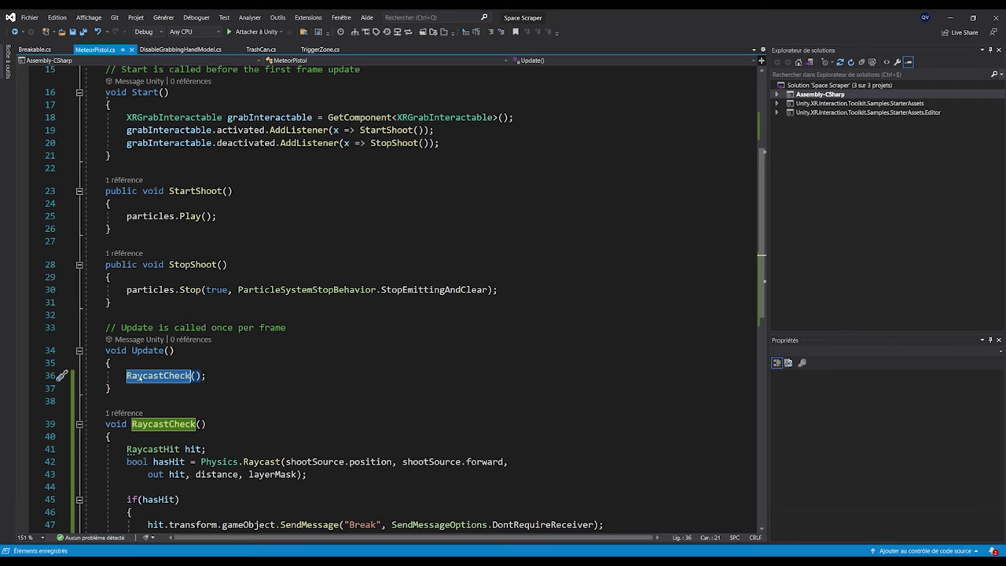
# Declare a private bool rayActivate set to false below the distance variable in the MeteorPistol class
pyautogui.scroll(2, 133, 376)
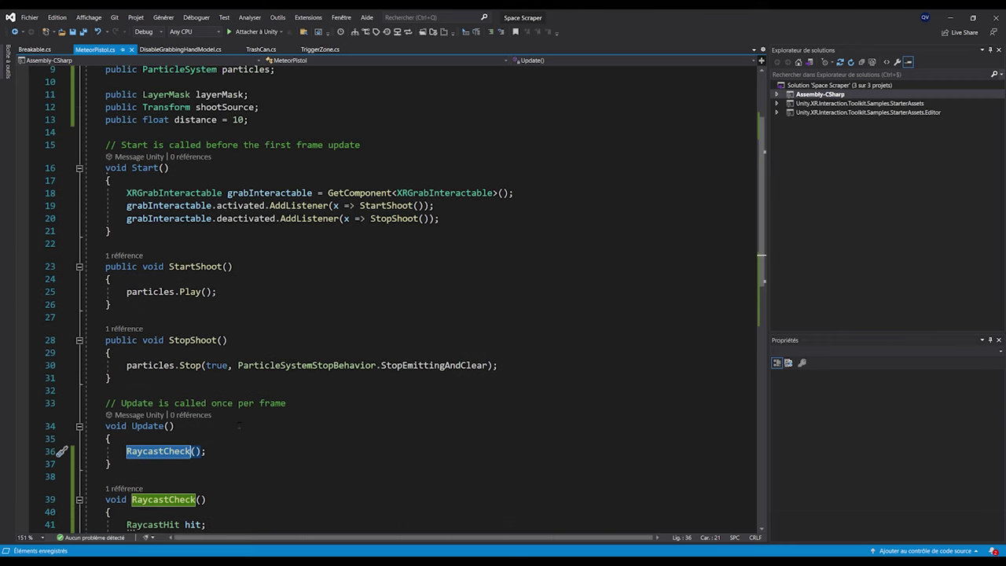
pyautogui.scroll(2, 194, 252)
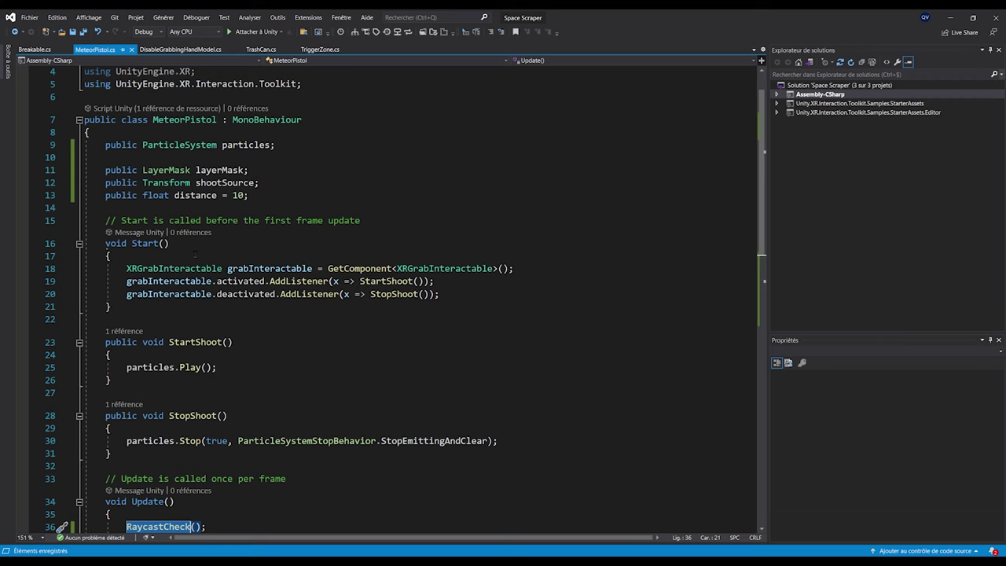
pyautogui.click(287, 194)
pyautogui.press('Return')
pyautogui.press('Return')
pyautogui.write('priva')
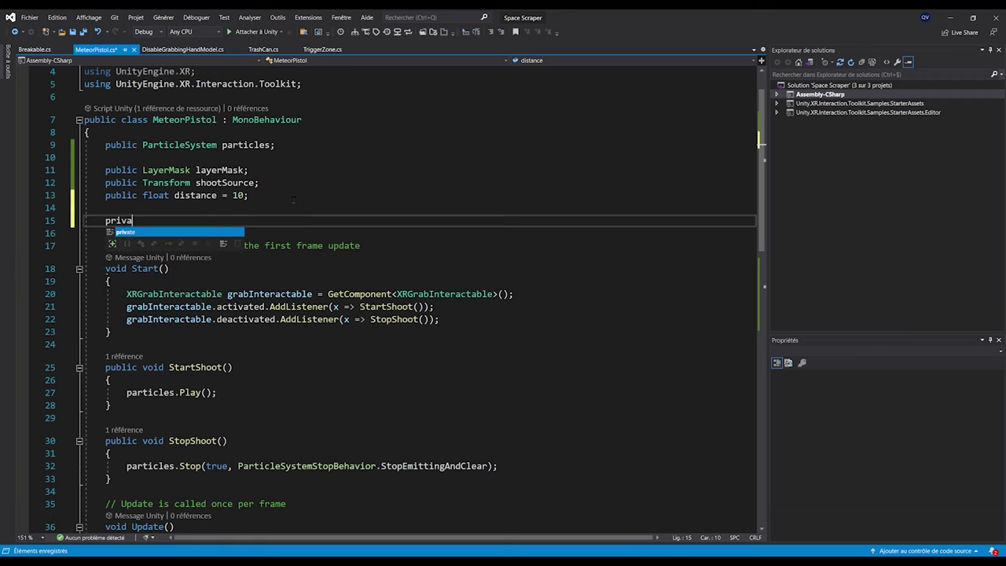
pyautogui.write('te bool rayAct')
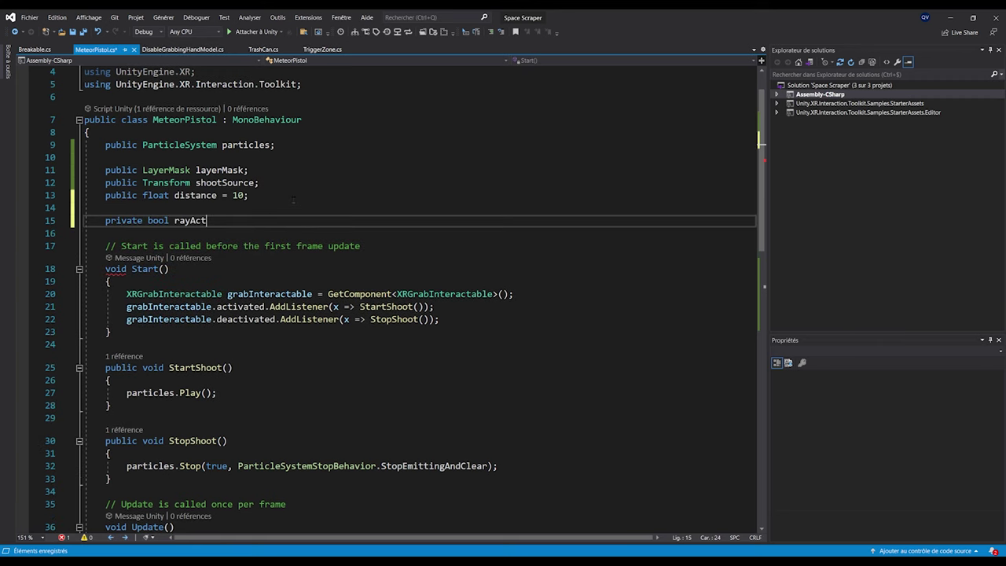
pyautogui.write('ivate = false;;')
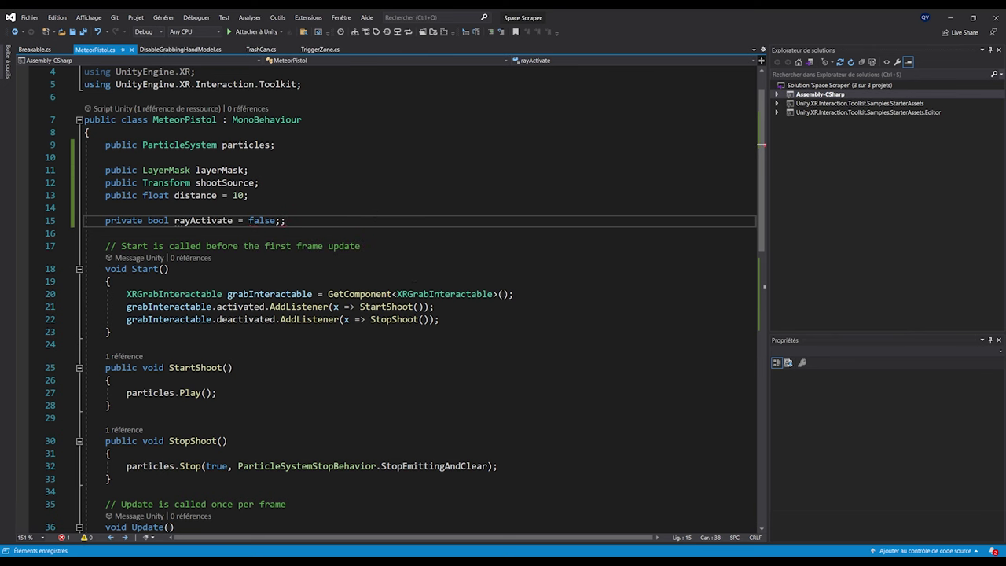
pyautogui.press('Delete')
pyautogui.scroll(-3, 401, 314)
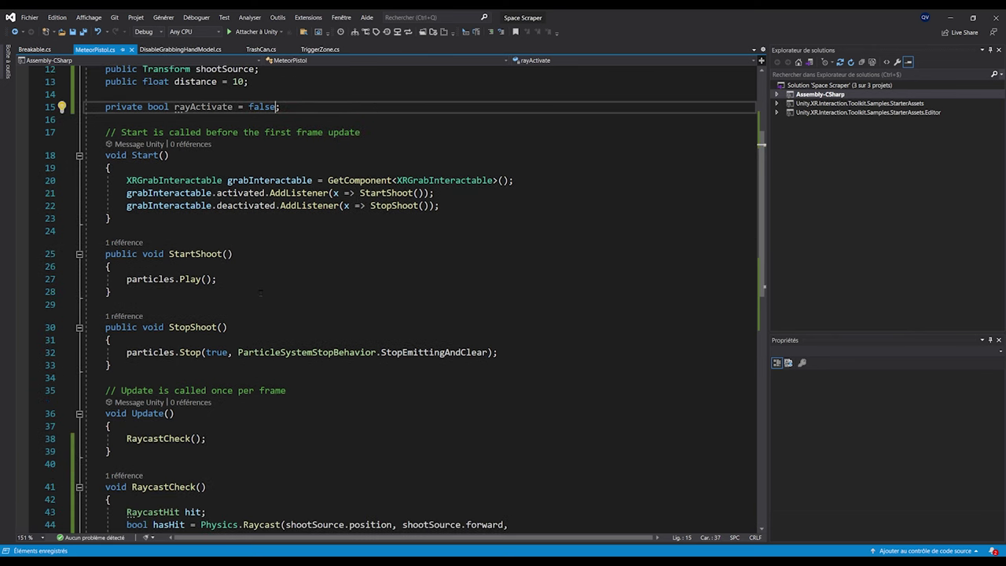
# Set rayActivate to true at the end of StartShoot and to false at the end of StopShoot, and save the script
pyautogui.click(256, 280)
pyautogui.press('Return')
pyautogui.write('rayActivate = true;')
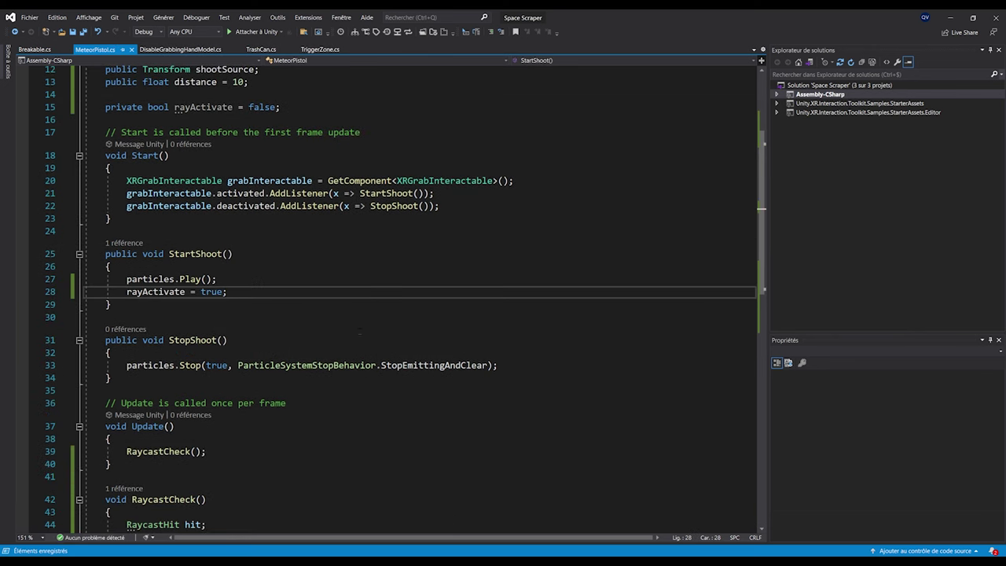
pyautogui.click(511, 366)
pyautogui.press('Return')
pyautogui.write('rayA')
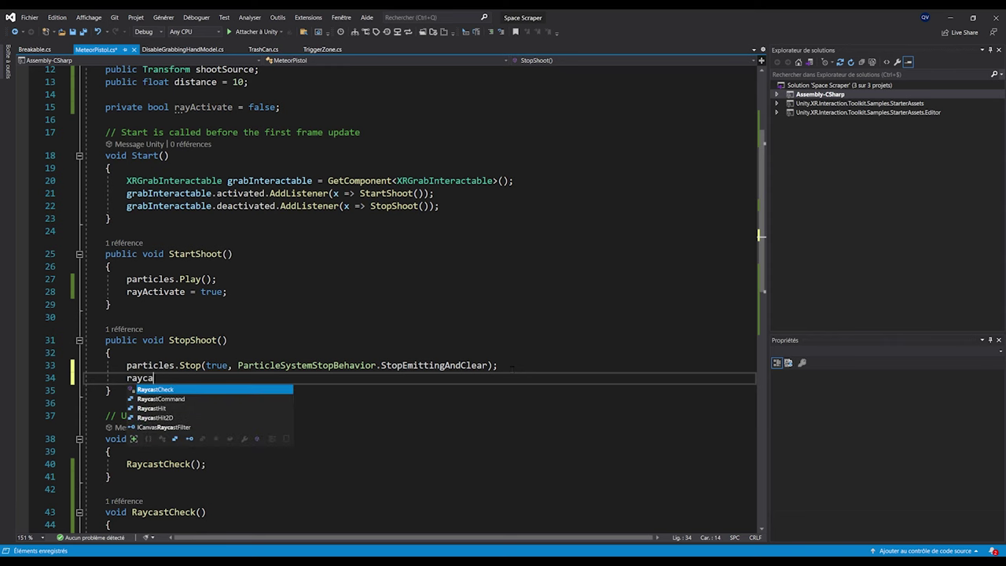
pyautogui.write('ctivate = false;')
pyautogui.hotkey('ctrl', 's')
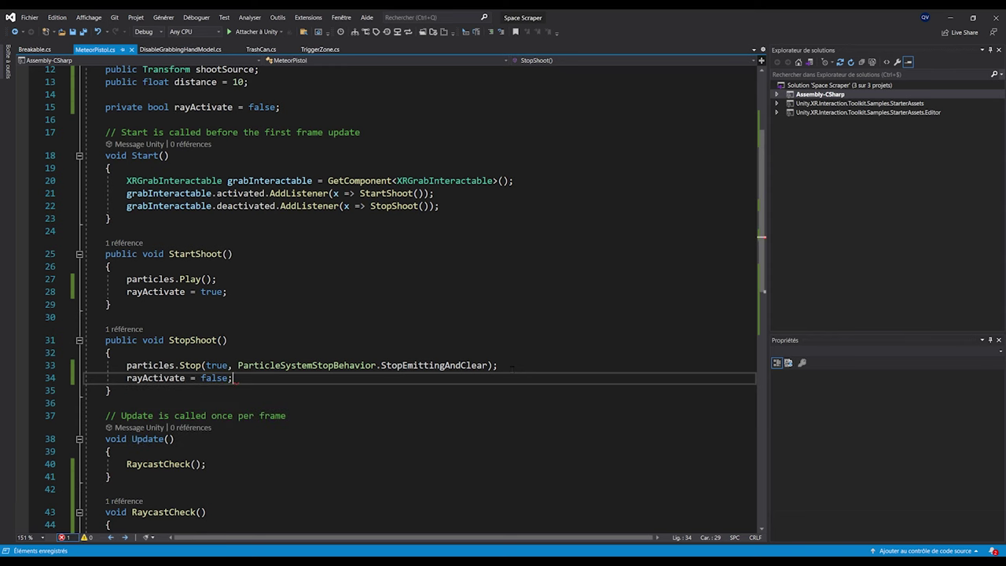
# Wrap the RaycastCheck call in Update in an if(rayActivate) condition, indent the call and save the script
pyautogui.scroll(-2, 512, 367)
pyautogui.click(157, 375)
pyautogui.press('Return')
pyautogui.write('if(ray')
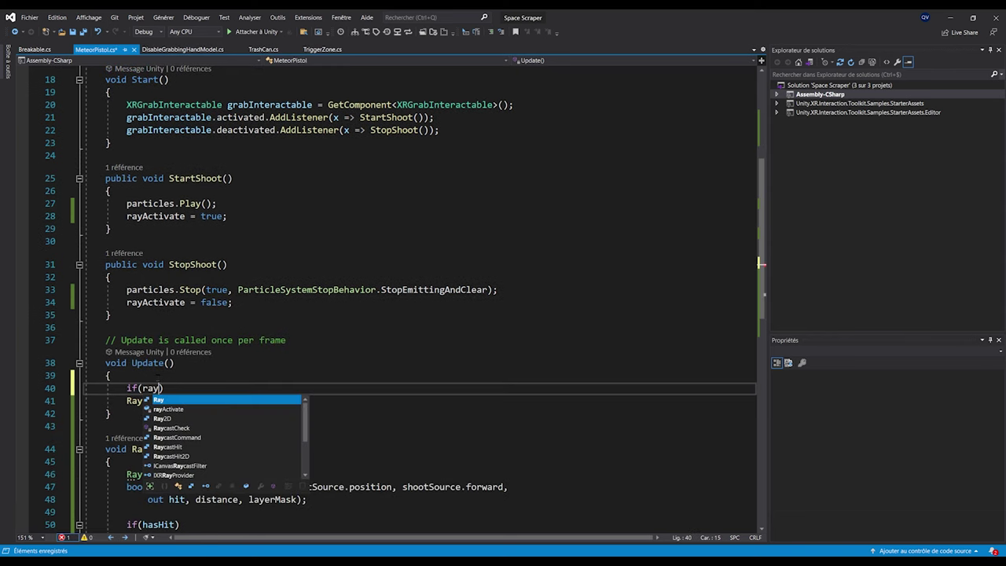
pyautogui.press('Down')
pyautogui.press('Tab')
pyautogui.click(127, 401)
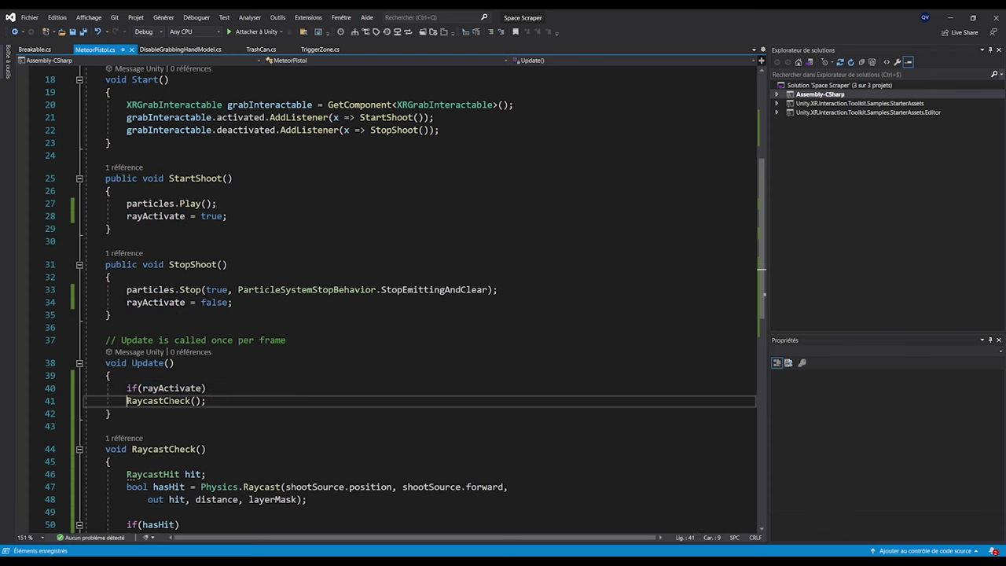
pyautogui.press('Tab')
pyautogui.hotkey('ctrl', 's')
pyautogui.click(228, 400)
pyautogui.keyDown('ctrl'); pyautogui.scroll(-3, 226, 397); pyautogui.keyUp('ctrl')
pyautogui.scroll(4, 208, 354)
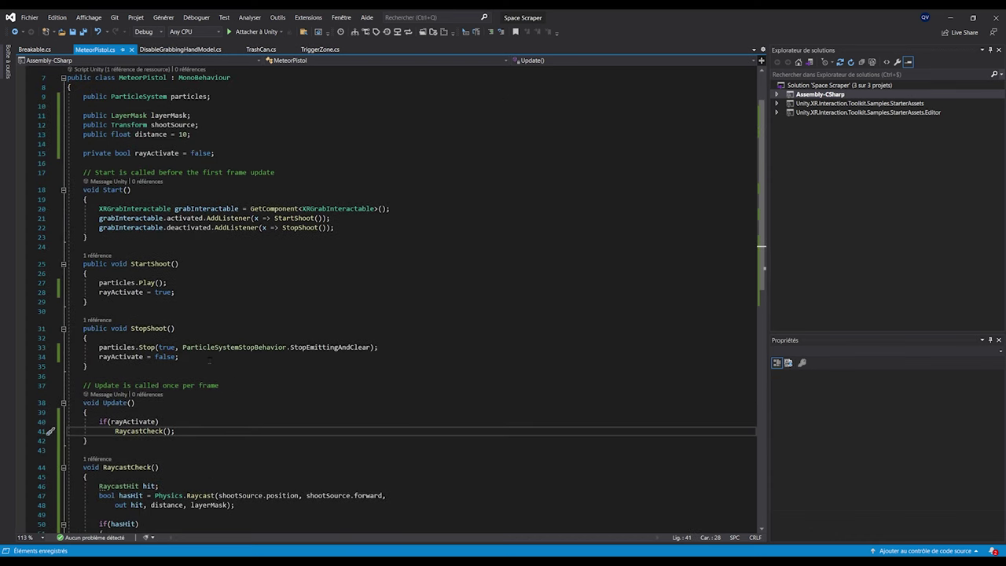
# Switch to the Unity editor and run the scene in Play mode to test the updated pistol script
pyautogui.click(950, 17)
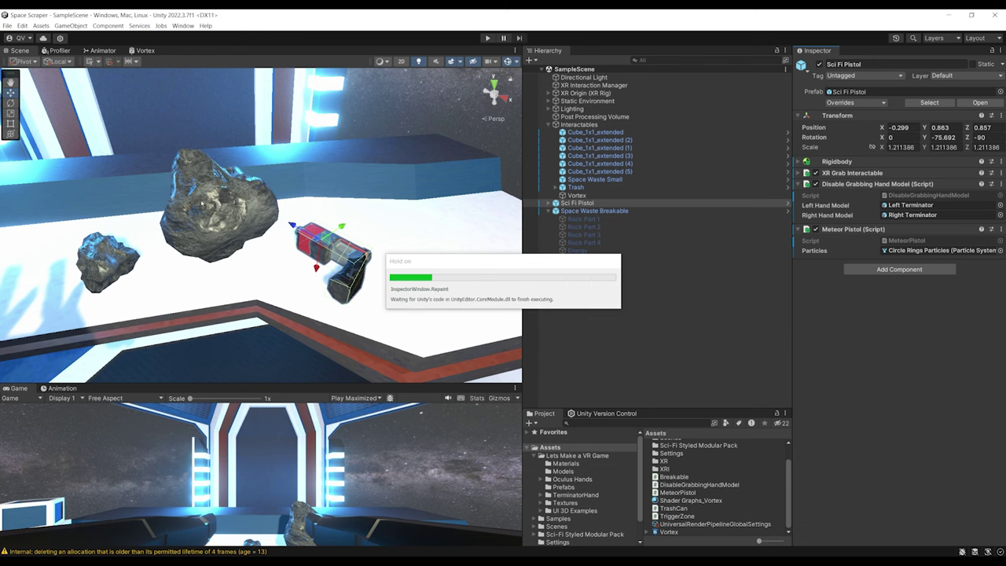
pyautogui.scroll(-3, 201, 204)
pyautogui.scroll(4, 285, 206)
pyautogui.scroll(-3, 370, 207)
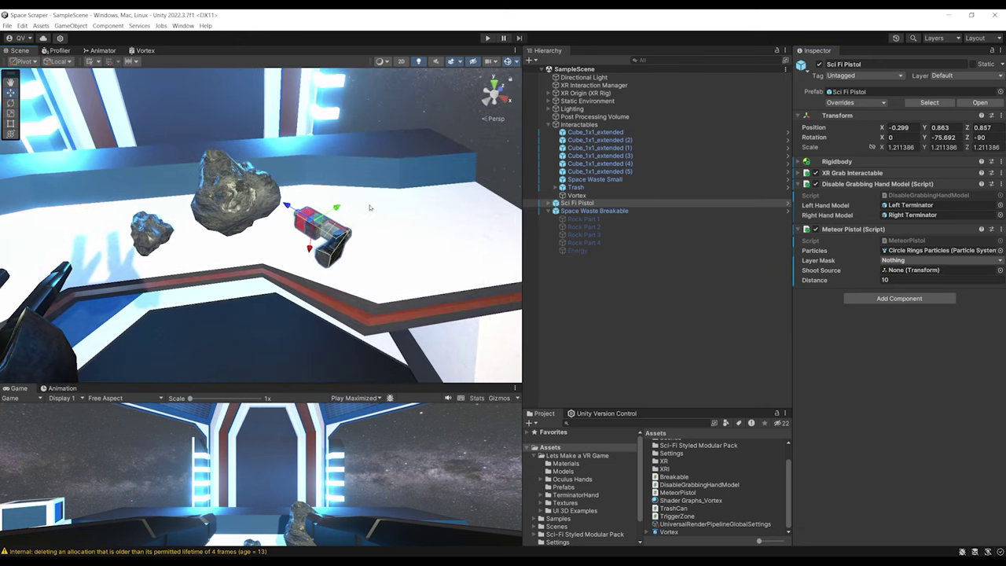
pyautogui.click(487, 38)
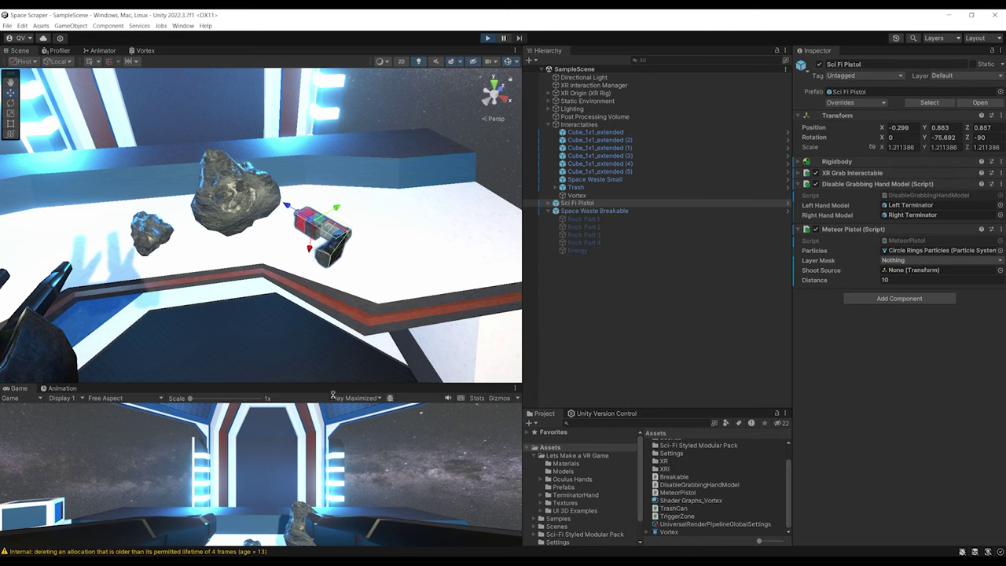
pyautogui.moveTo(483, 304); pyautogui.dragTo(556, 286, button='right')
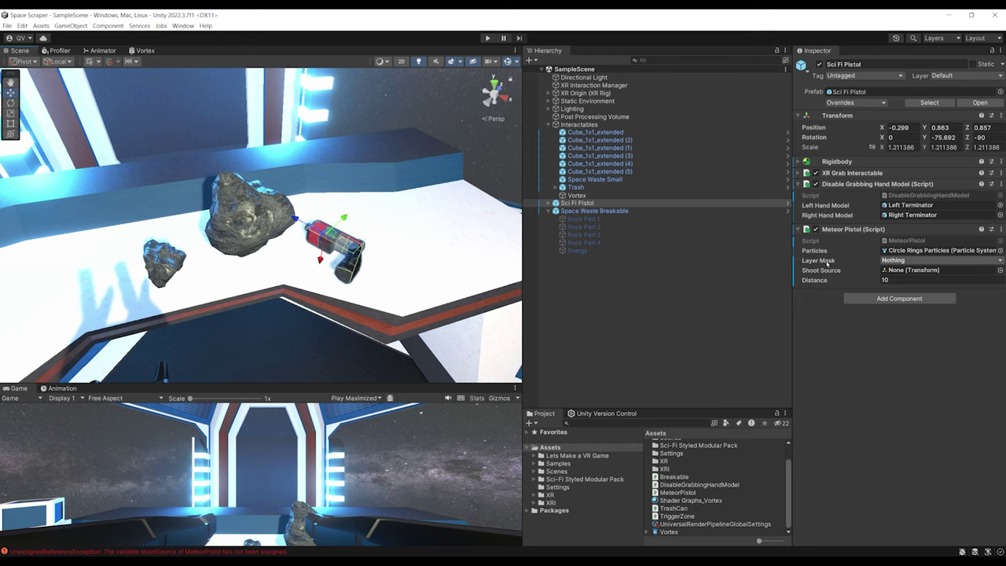
# Set the Layer Mask of the Sci Fi Pistol's Meteor Pistol script to Everything
pyautogui.click(904, 260)
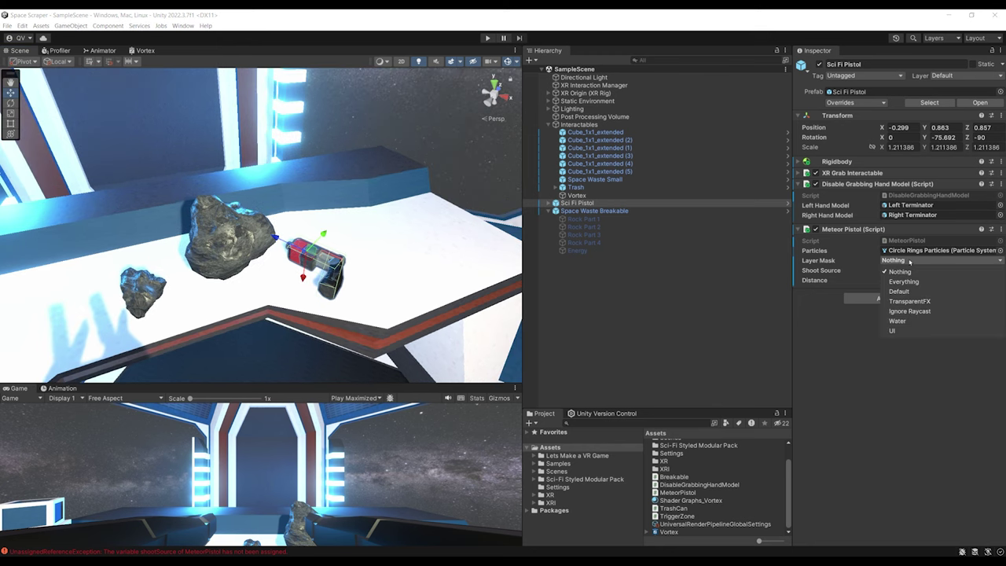
pyautogui.click(815, 369)
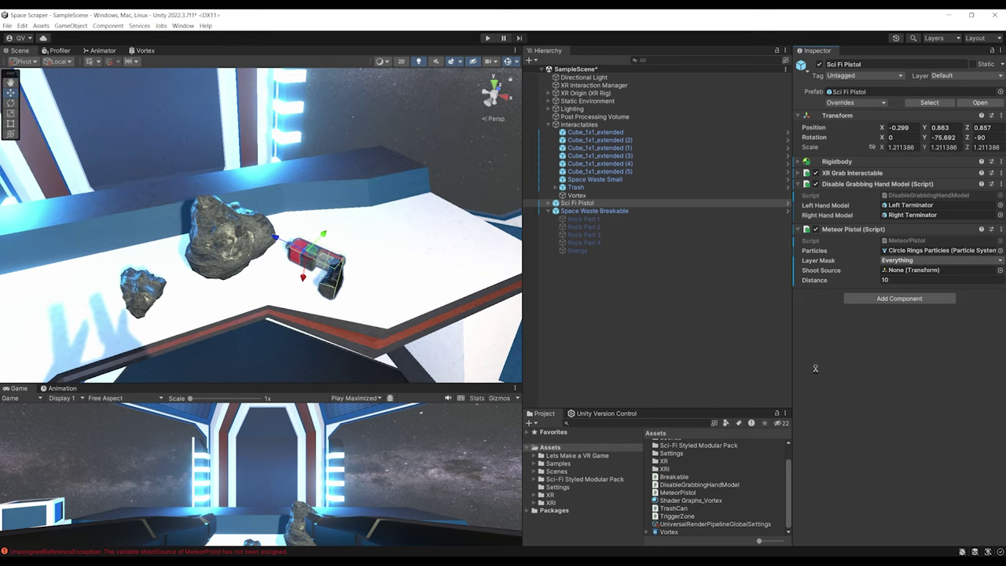
# Create an empty child named Shoot Source under Sci Fi Pistol and place it at the muzzle, about Y 0.015 and Z 0.049
pyautogui.press('w')
pyautogui.moveTo(259, 259); pyautogui.dragTo(447, 275, button='right')
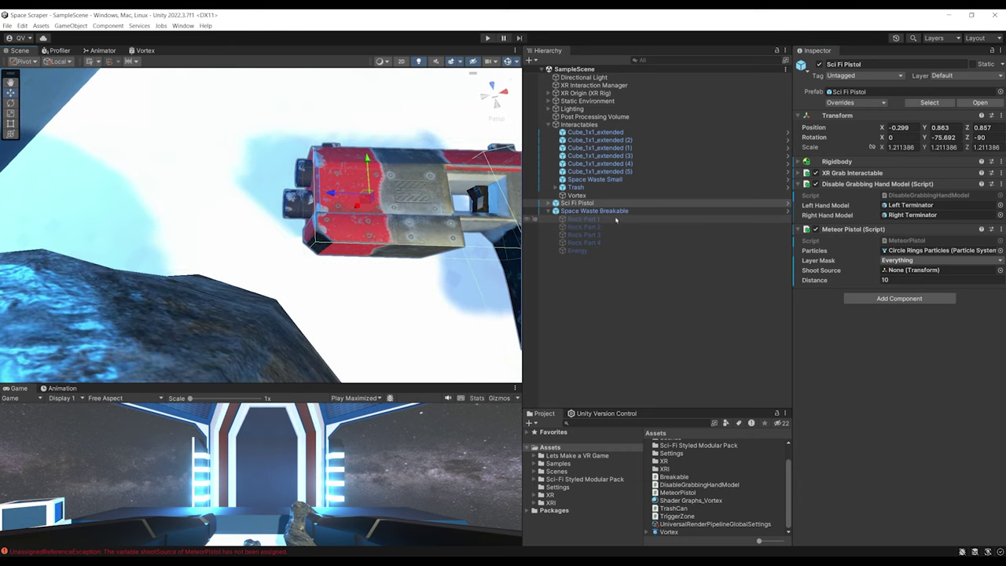
pyautogui.click(594, 211)
pyautogui.click(578, 203)
pyautogui.click(548, 203)
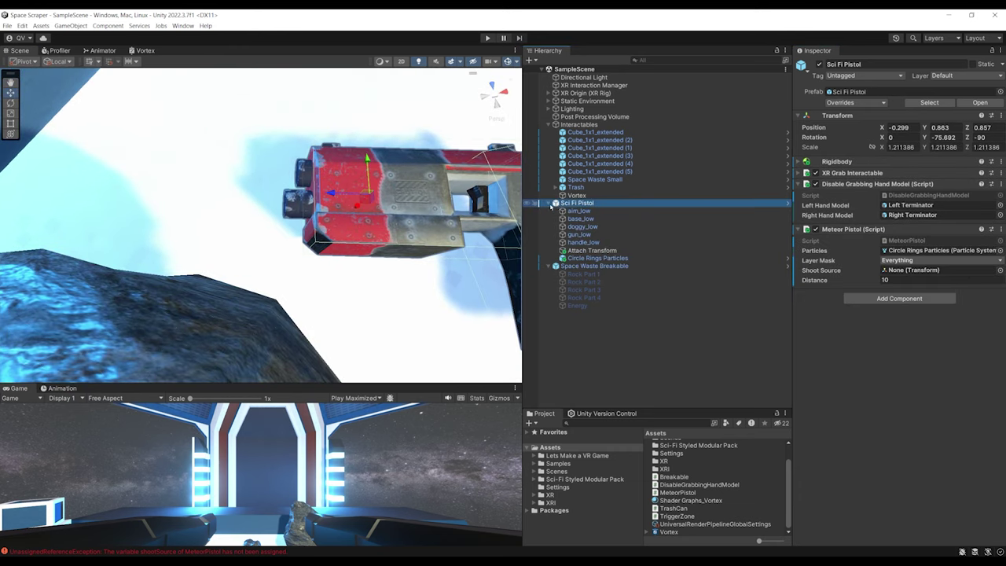
pyautogui.rightClick(585, 204)
pyautogui.click(665, 334)
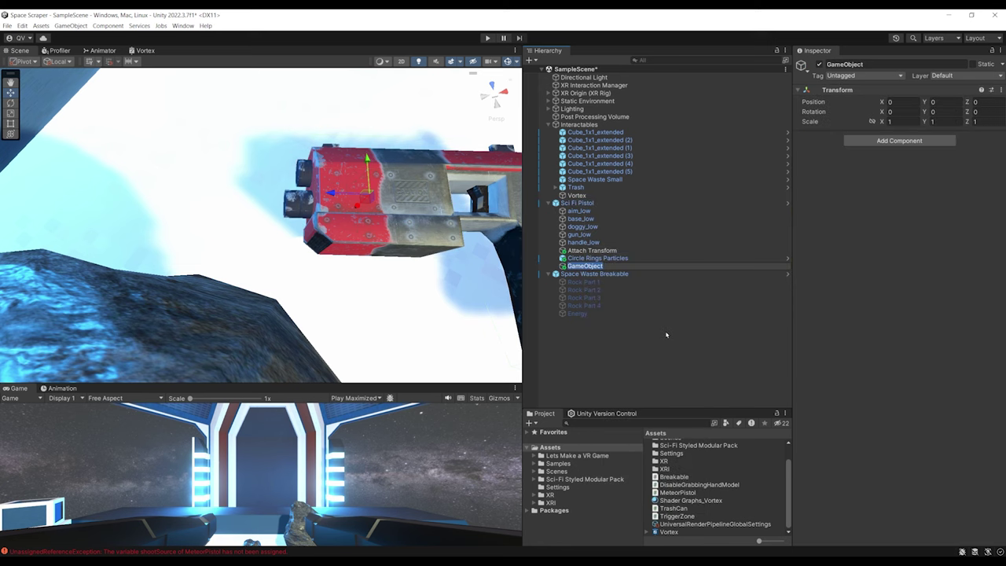
pyautogui.write('Shoot Source')
pyautogui.press('Return')
pyautogui.keyDown('alt'); pyautogui.moveTo(237, 213); pyautogui.dragTo(303, 218); pyautogui.keyUp('alt')
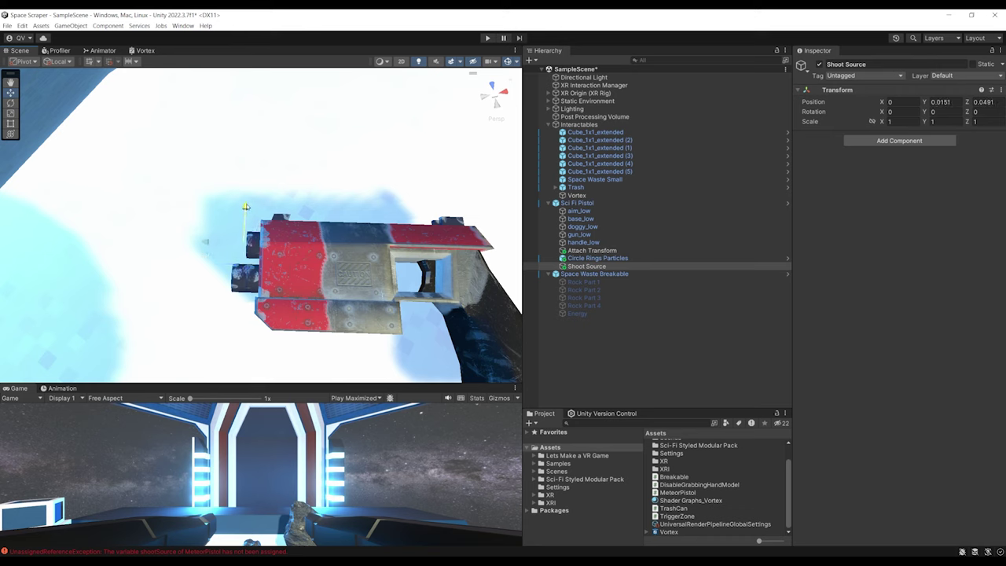
# Assign the Shoot Source child object to the Shoot Source reference of the pistol's Meteor Pistol script
pyautogui.click(578, 204)
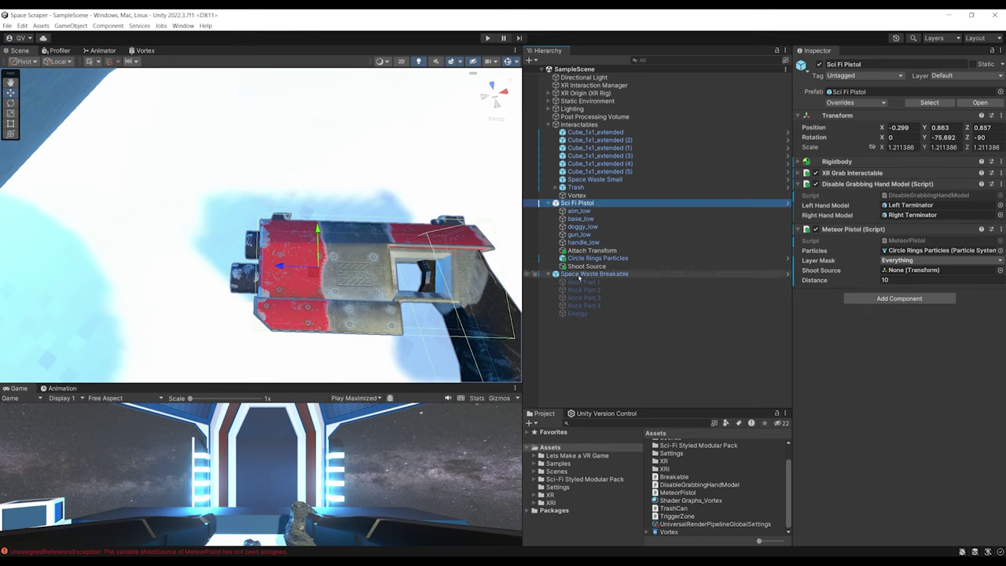
pyautogui.moveTo(579, 277); pyautogui.dragTo(919, 270)
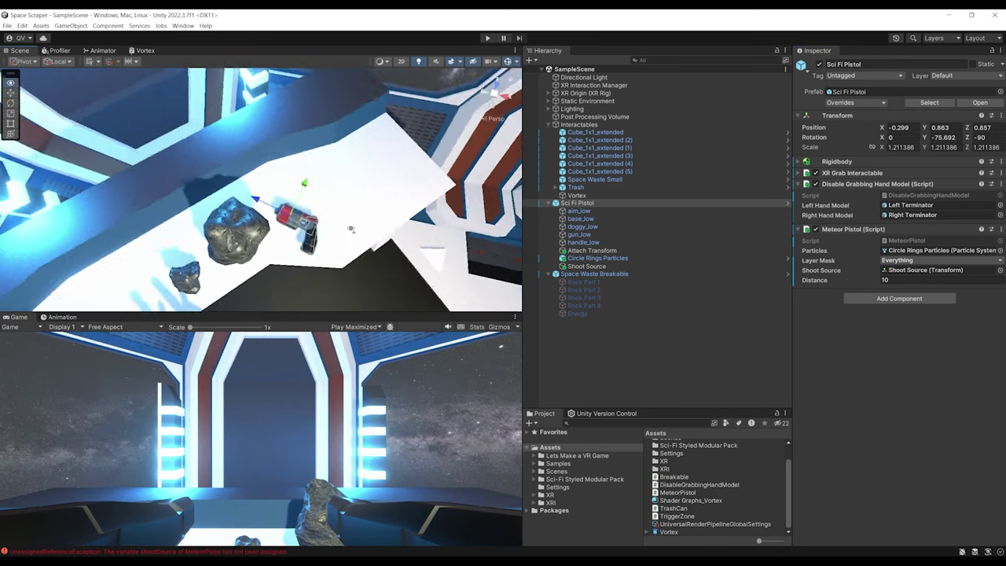
# Run the scene in Play mode to test breaking the rock with the pistol, and stop it again
pyautogui.moveTo(314, 196); pyautogui.dragTo(340, 161, button='right')
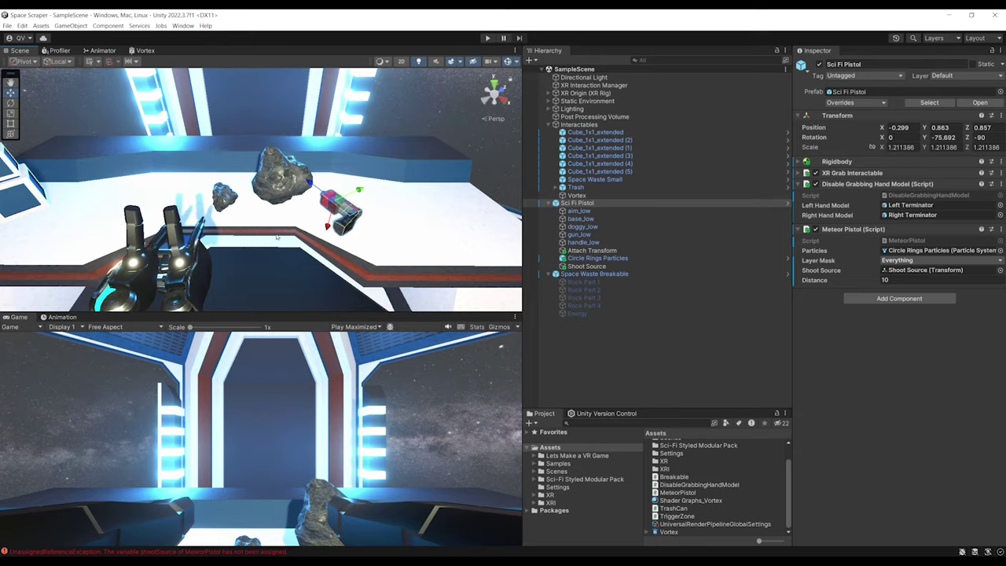
pyautogui.click(487, 37)
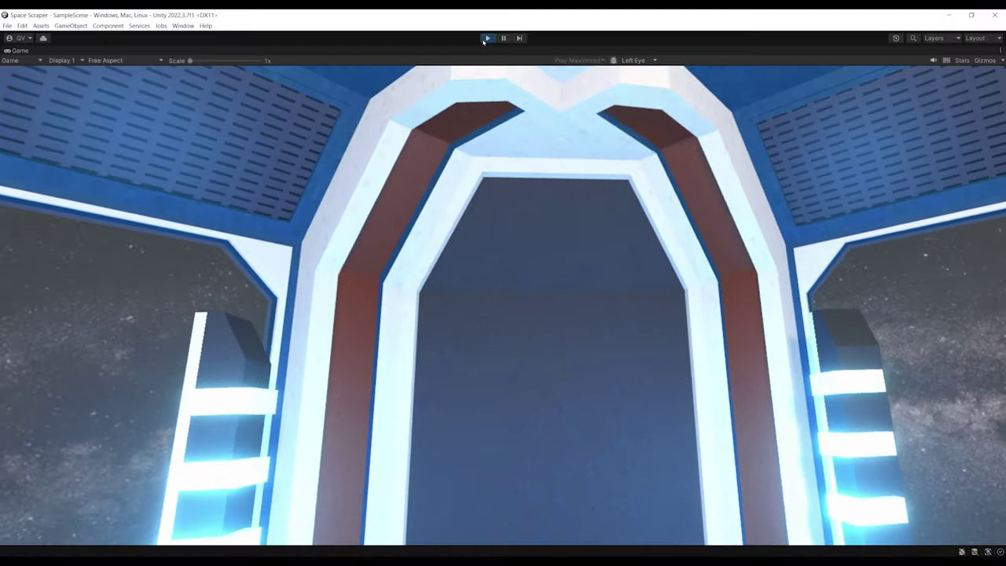
pyautogui.click(486, 37)
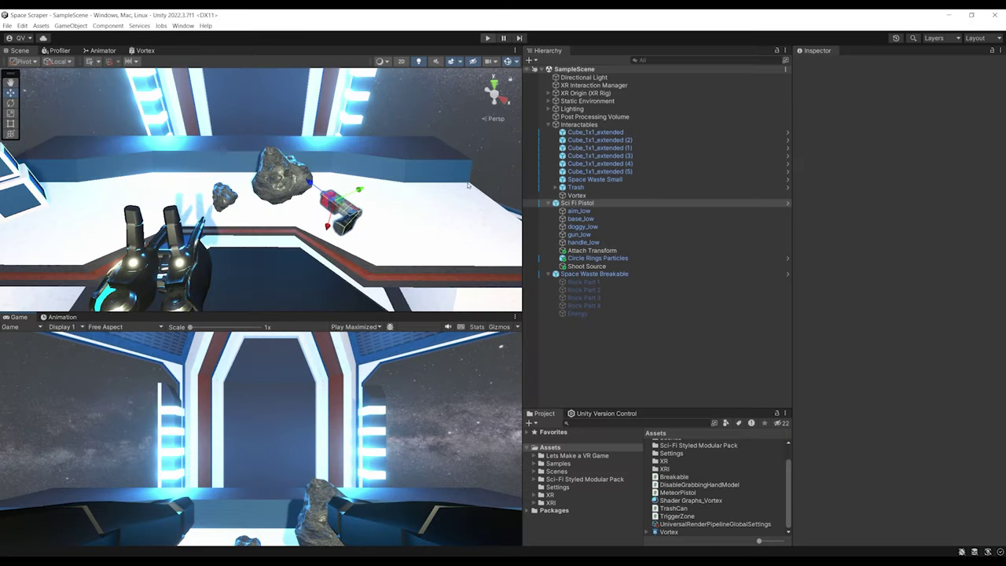
# Create a new material named Energy in the Assets folder for the Energy piece of Space Waste Breakable
pyautogui.click(577, 313)
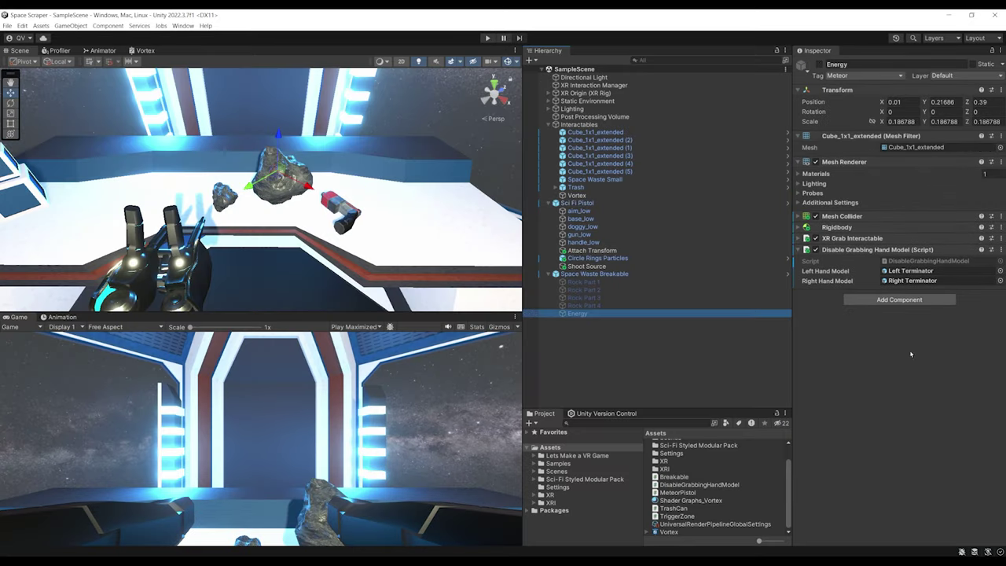
pyautogui.click(815, 174)
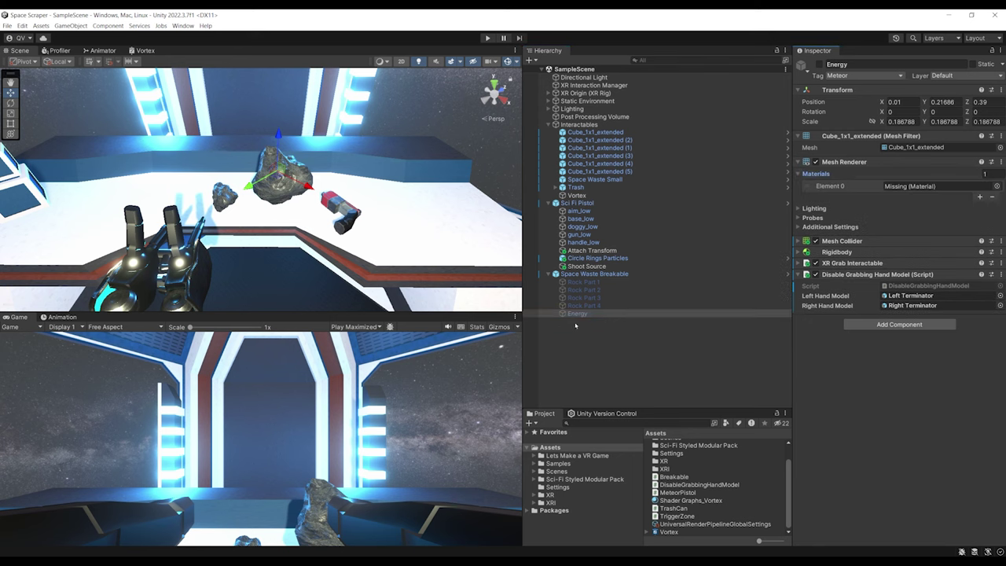
pyautogui.scroll(3, 329, 187)
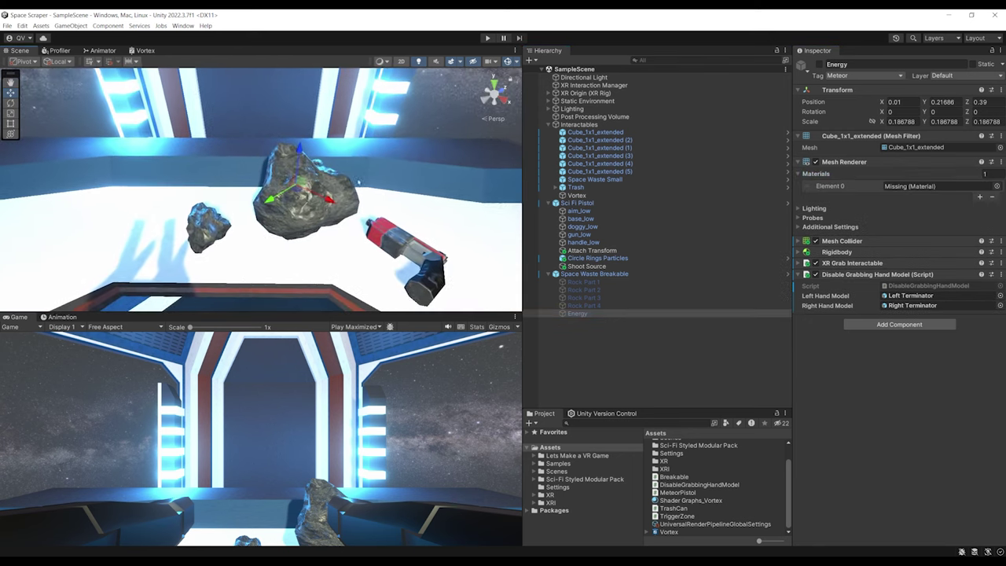
pyautogui.moveTo(582, 408); pyautogui.dragTo(582, 340)
pyautogui.rightClick(547, 382)
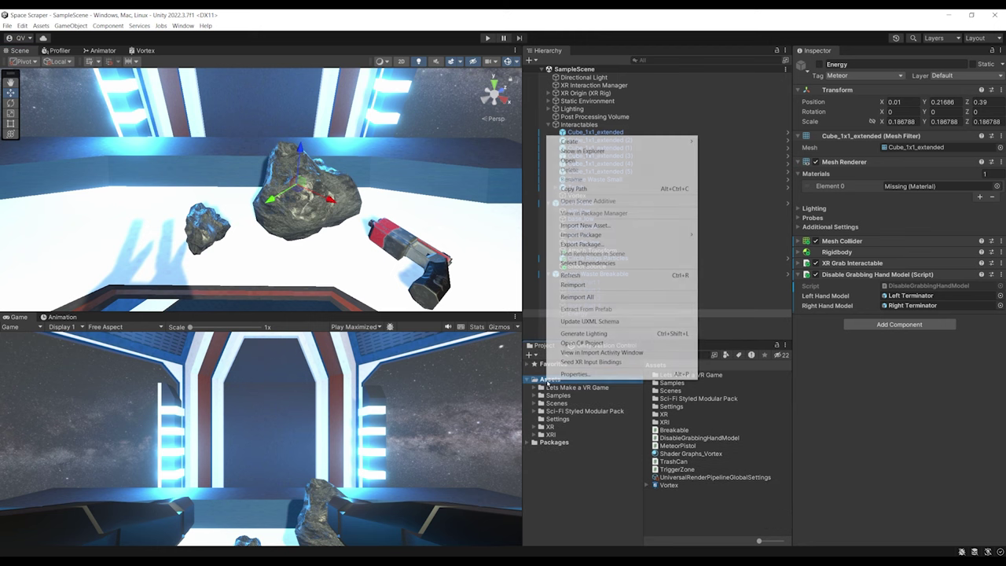
pyautogui.moveTo(632, 143)
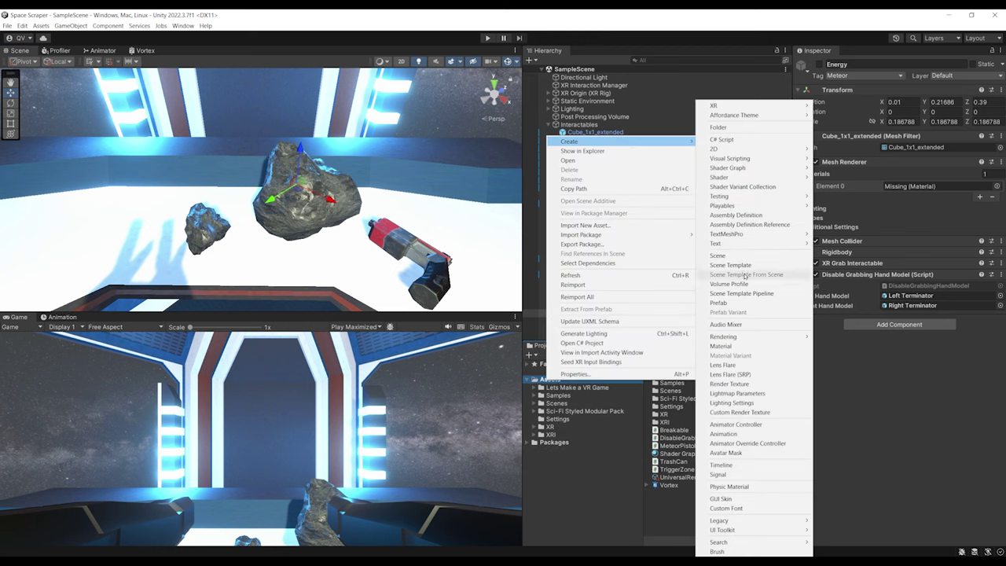
pyautogui.click(720, 346)
pyautogui.write('Energ')
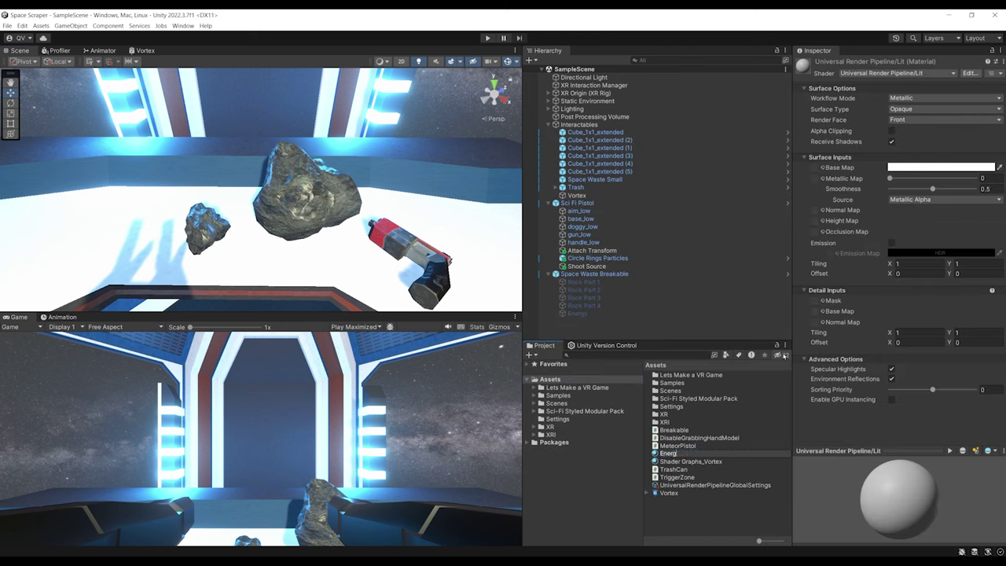
pyautogui.write('y')
pyautogui.press('Return')
# Set the Energy material's base map color to bright blue, hex 009AFF
pyautogui.click(916, 167)
pyautogui.click(903, 267)
pyautogui.moveTo(947, 245); pyautogui.dragTo(979, 224)
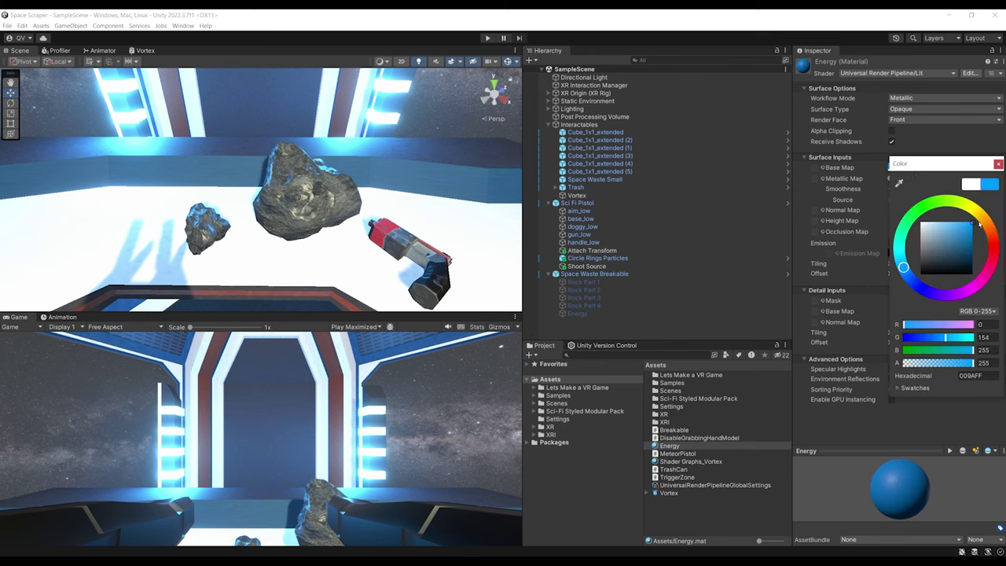
pyautogui.click(997, 164)
# Enable emission on the Energy material and choose a bright cyan-blue emission color
pyautogui.click(891, 244)
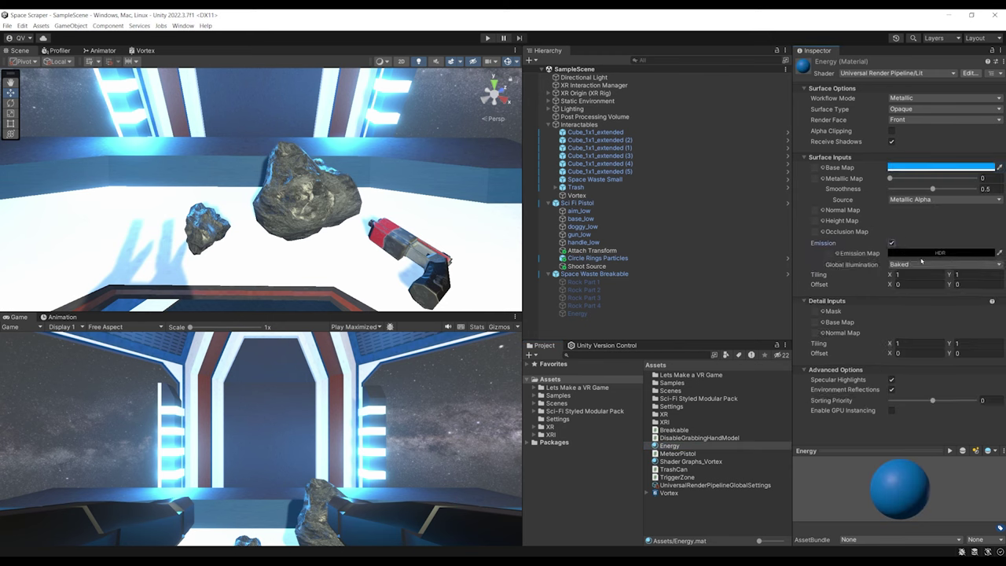
pyautogui.click(924, 253)
pyautogui.click(908, 357)
pyautogui.moveTo(935, 330); pyautogui.dragTo(966, 315)
# Assign the Energy material to Element 0 of the Energy piece's Mesh Renderer and save the scene
pyautogui.click(577, 313)
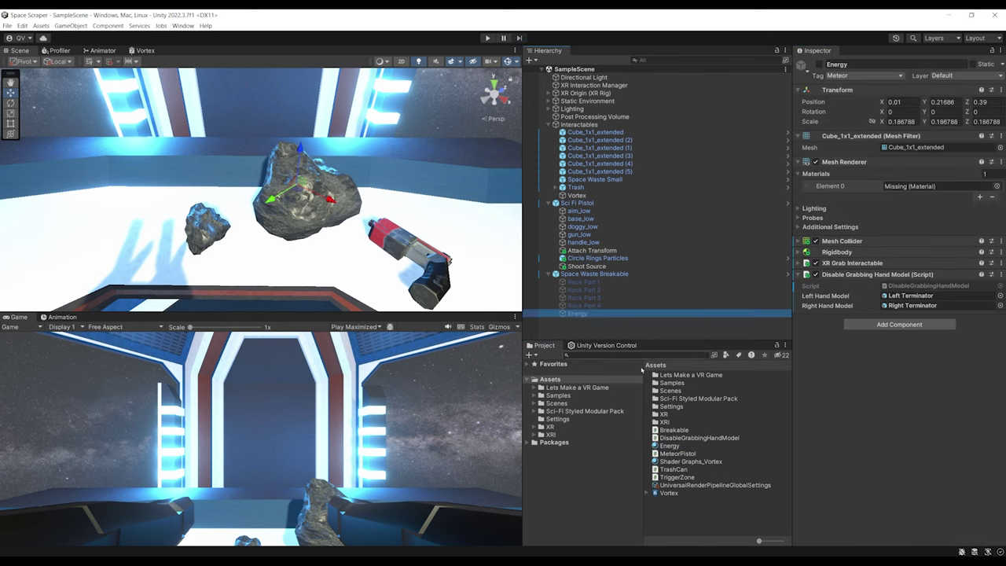
pyautogui.click(669, 445)
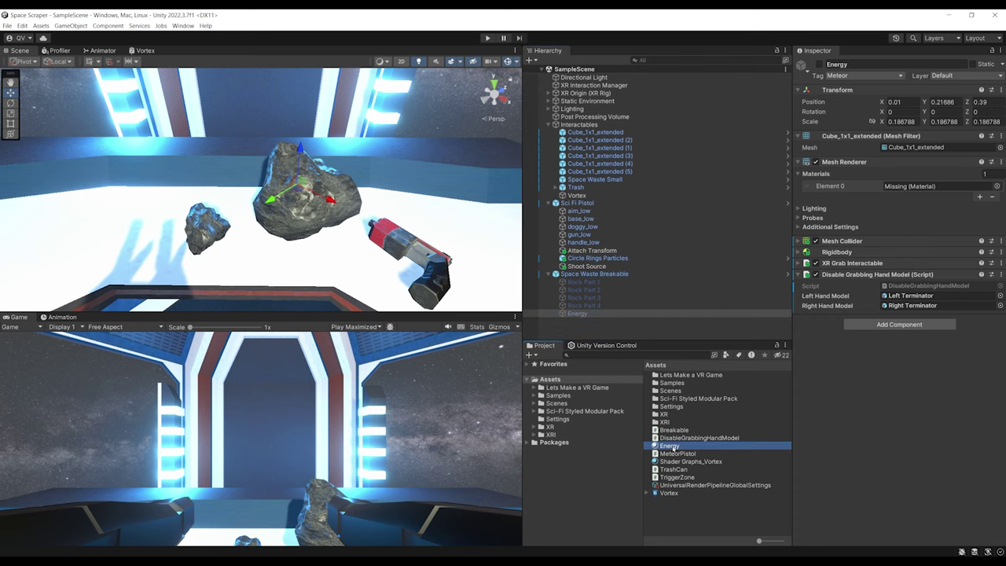
pyautogui.moveTo(691, 445); pyautogui.dragTo(935, 187)
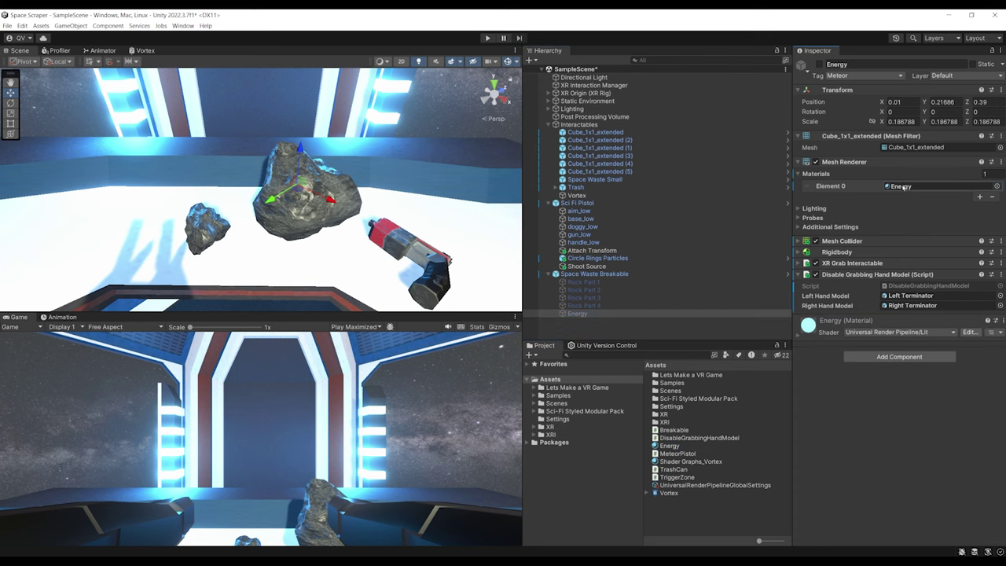
pyautogui.hotkey('ctrl', 's')
# Activate the Energy piece and raise it above the rock to Z 1.609 to preview its glowing material
pyautogui.moveTo(329, 189); pyautogui.dragTo(259, 212, button='right')
pyautogui.click(818, 63)
pyautogui.scroll(-2, 290, 189)
pyautogui.moveTo(280, 171); pyautogui.dragTo(279, 111)
pyautogui.moveTo(276, 157); pyautogui.dragTo(298, 177, button='right')
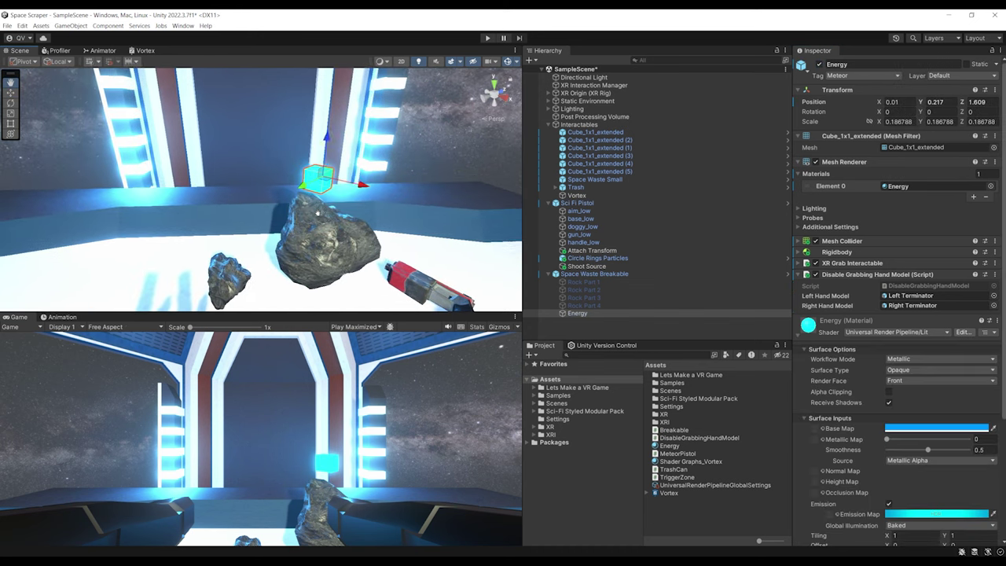
pyautogui.moveTo(322, 169); pyautogui.dragTo(331, 212, button='right')
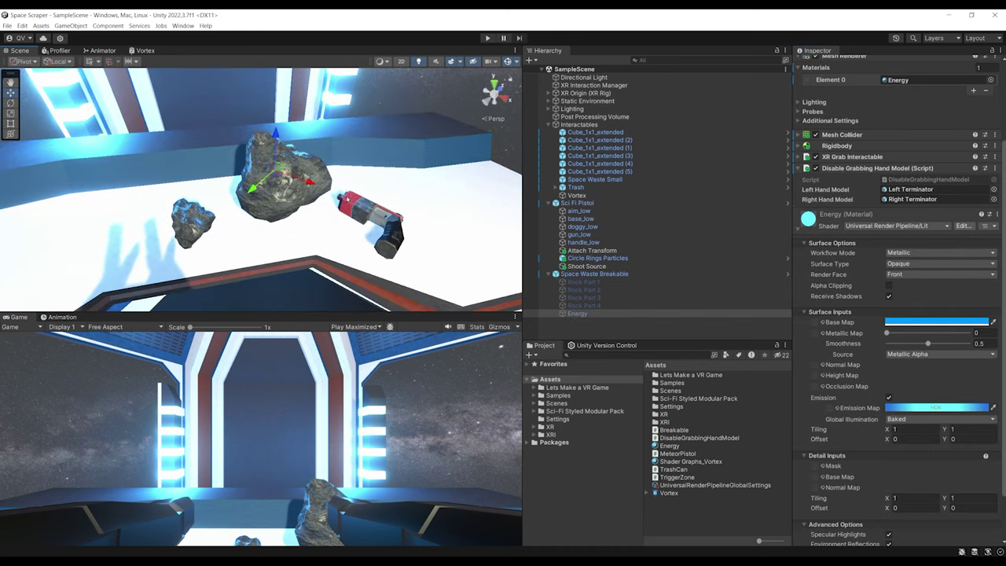
pyautogui.moveTo(341, 185); pyautogui.dragTo(285, 246, button='right')
pyautogui.press('w')
pyautogui.press('s')
pyautogui.press('w')
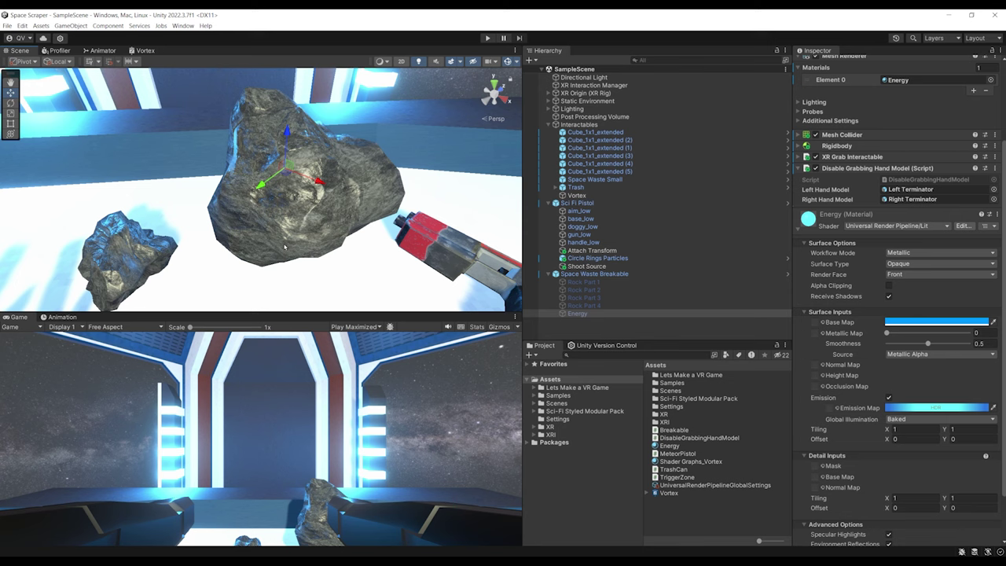
# Open the breakable rock's Breakable script, declare public float timeToBreak = 2 below the breakablePieces list, and save
pyautogui.click(351, 215)
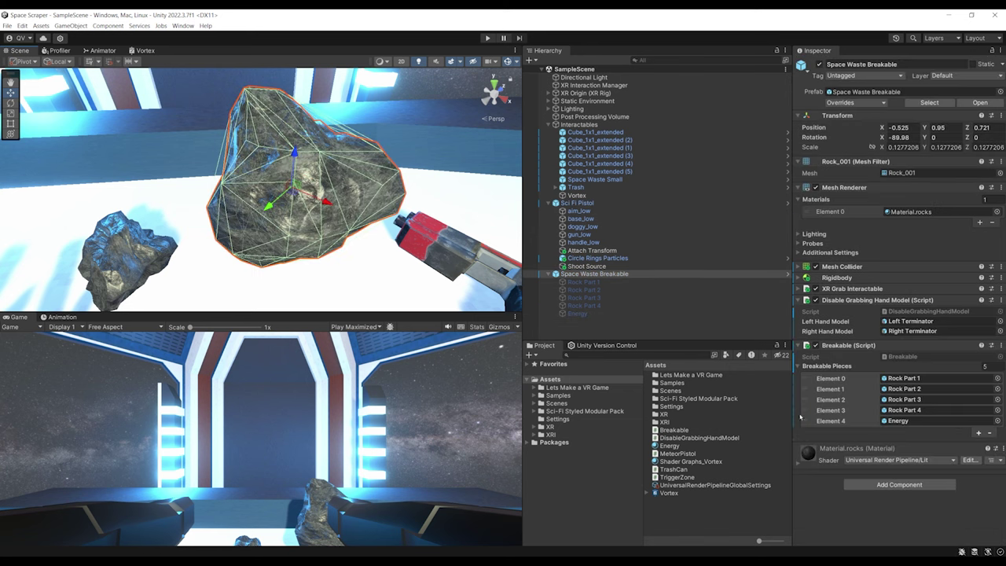
pyautogui.doubleClick(902, 356)
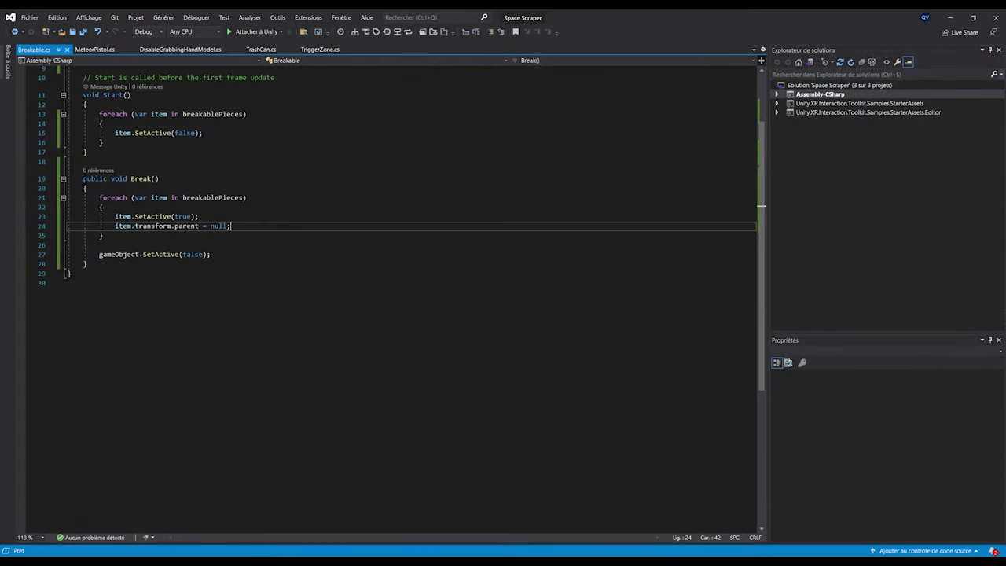
pyautogui.scroll(3, 261, 241)
pyautogui.click(265, 145)
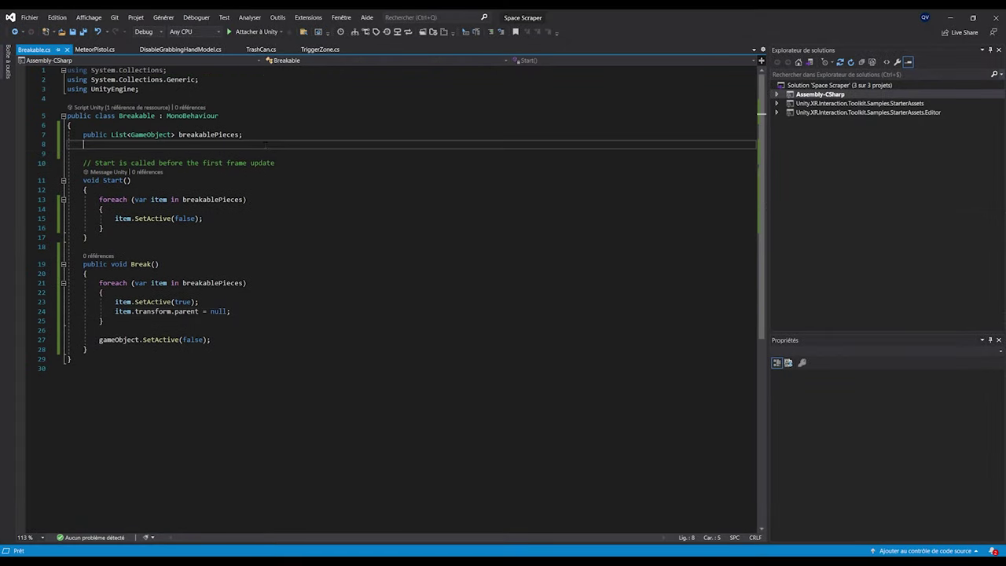
pyautogui.write('public float time')
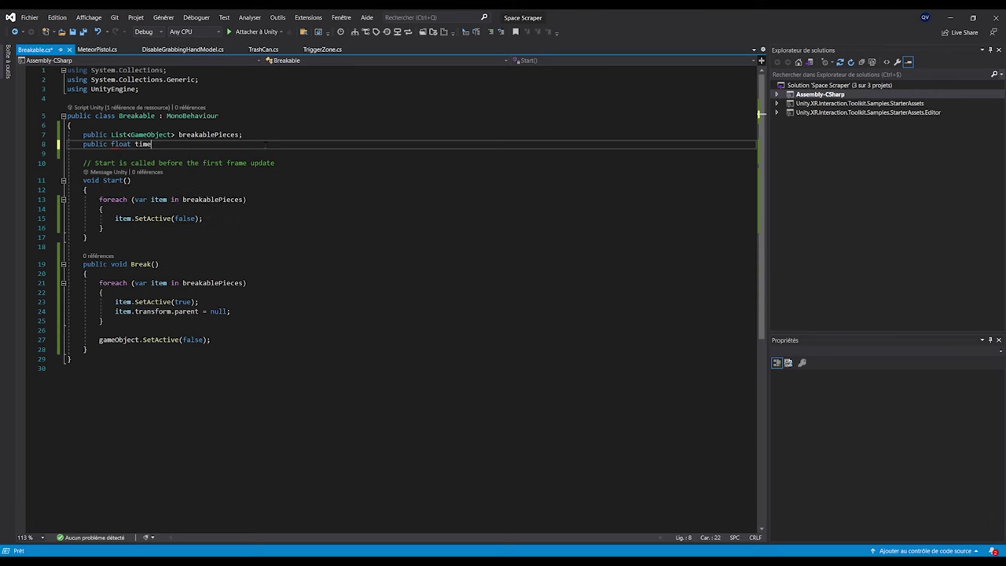
pyautogui.write('ToBreak = 2;')
pyautogui.hotkey('ctrl', 's')
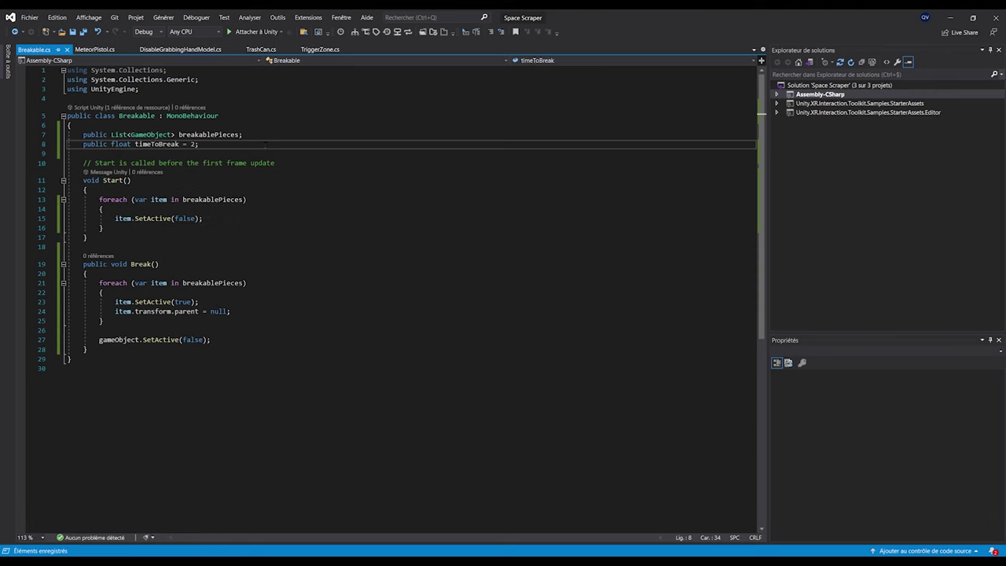
# Declare private float timer = 0 below timeToBreak and save the script
pyautogui.press('Return')
pyautogui.write('private ')
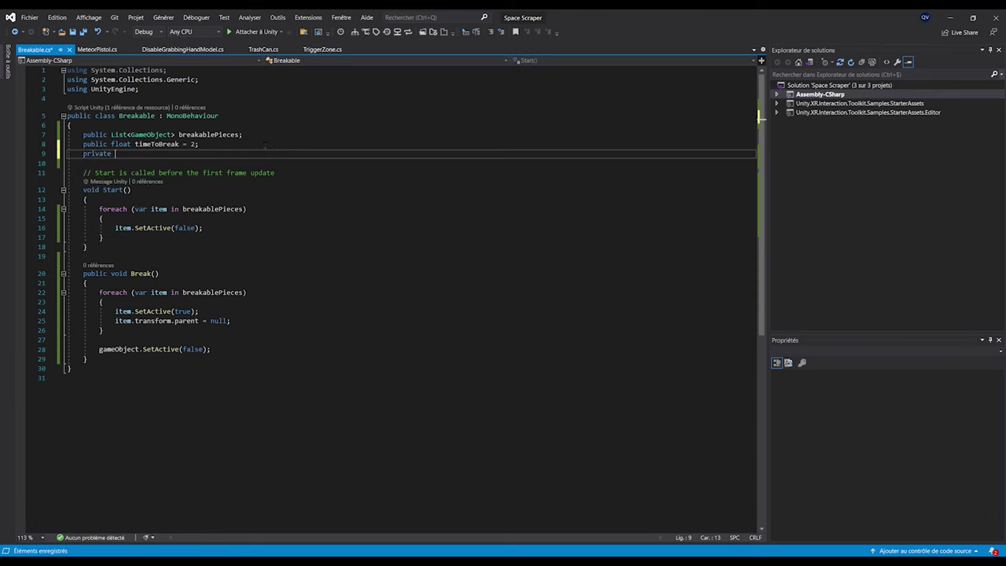
pyautogui.write('float timer = 0;')
pyautogui.hotkey('ctrl', 's')
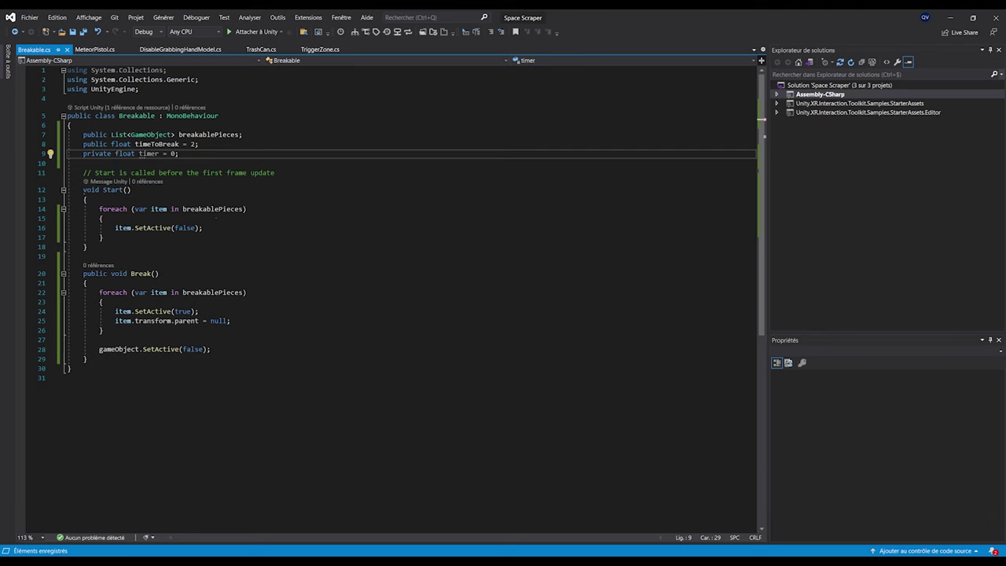
# Increment timer by Time.deltaTime at the start of the Break method
pyautogui.click(161, 284)
pyautogui.press('Return')
pyautogui.press('Return')
pyautogui.press('Up')
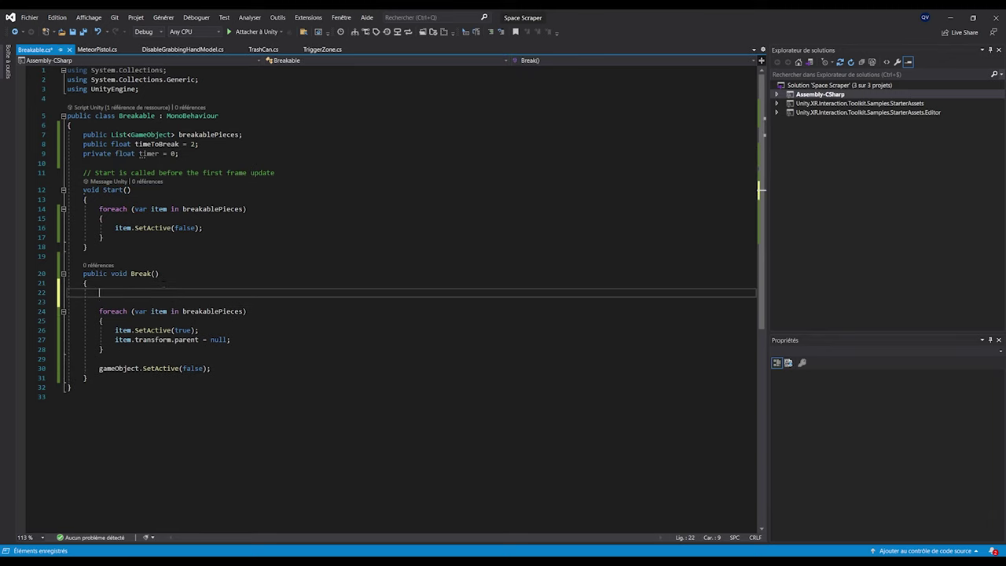
pyautogui.write('timer += Time')
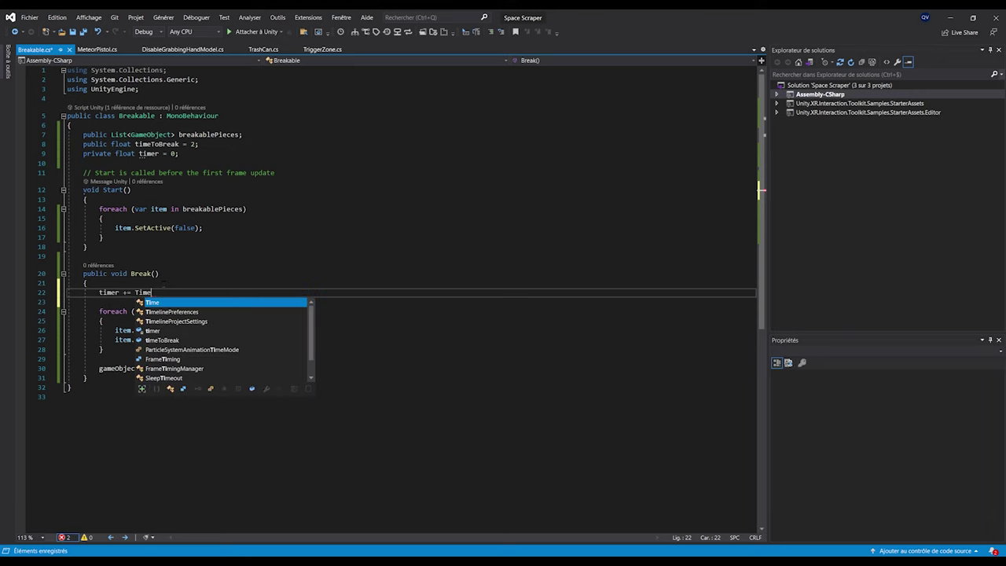
pyautogui.write('.deltaTime;')
pyautogui.press('Return')
pyautogui.press('Return')
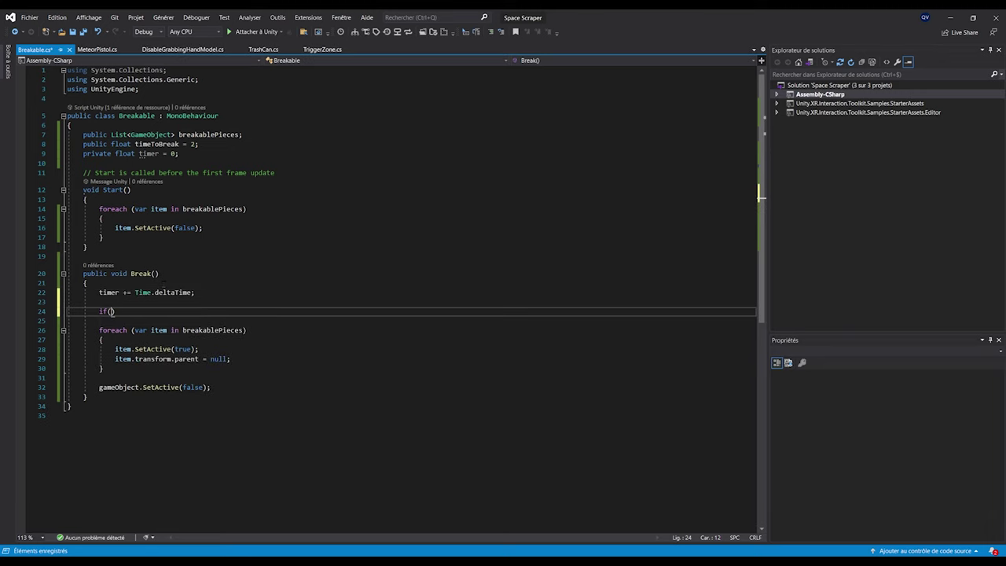
# Add an if block with the condition timer > timeToBreak below the timer increment in Break
pyautogui.write('if(timer > ')
pyautogui.write('time')
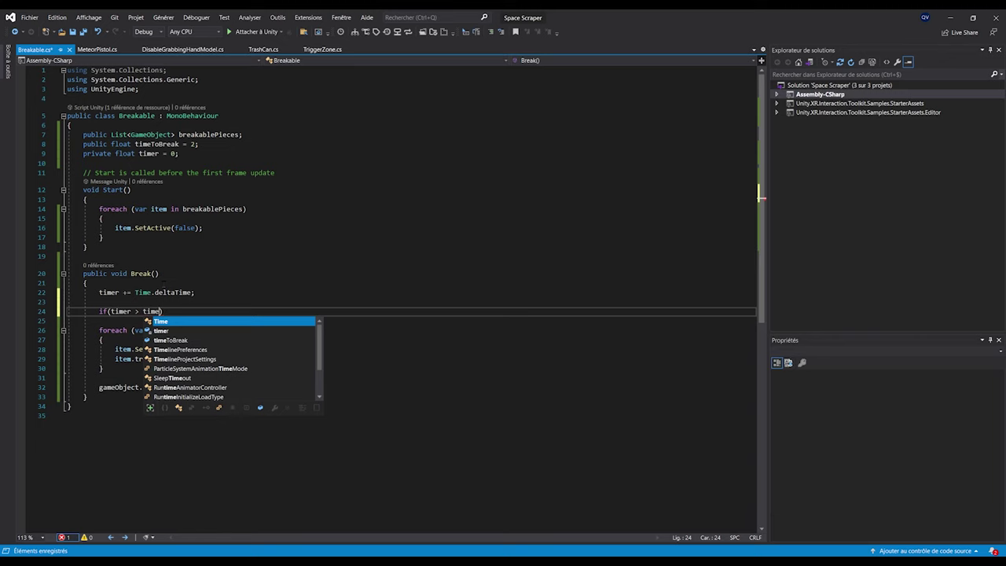
pyautogui.press('Tab')
pyautogui.press('Down')
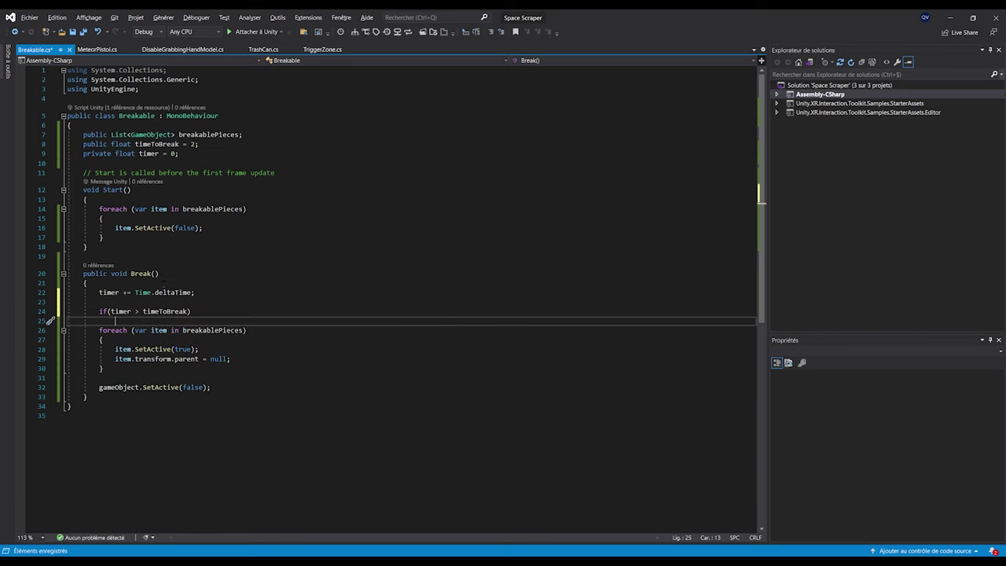
pyautogui.write('{')
pyautogui.press('Return')
pyautogui.press('Return')
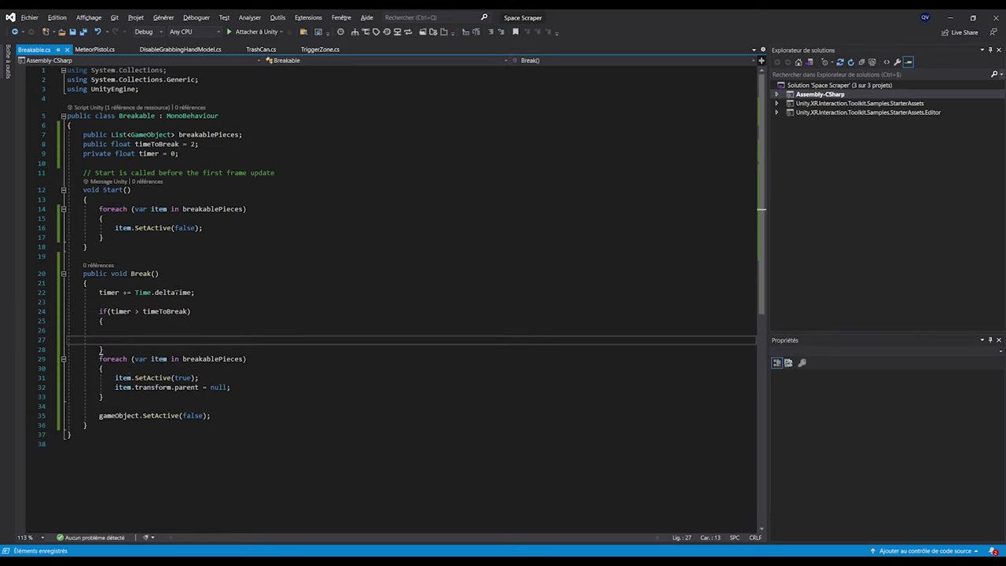
# Move the foreach loop and gameObject.SetActive(false) into the timer if block and save the script
pyautogui.moveTo(210, 415); pyautogui.dragTo(32, 358)
pyautogui.hotkey('ctrl', 'x')
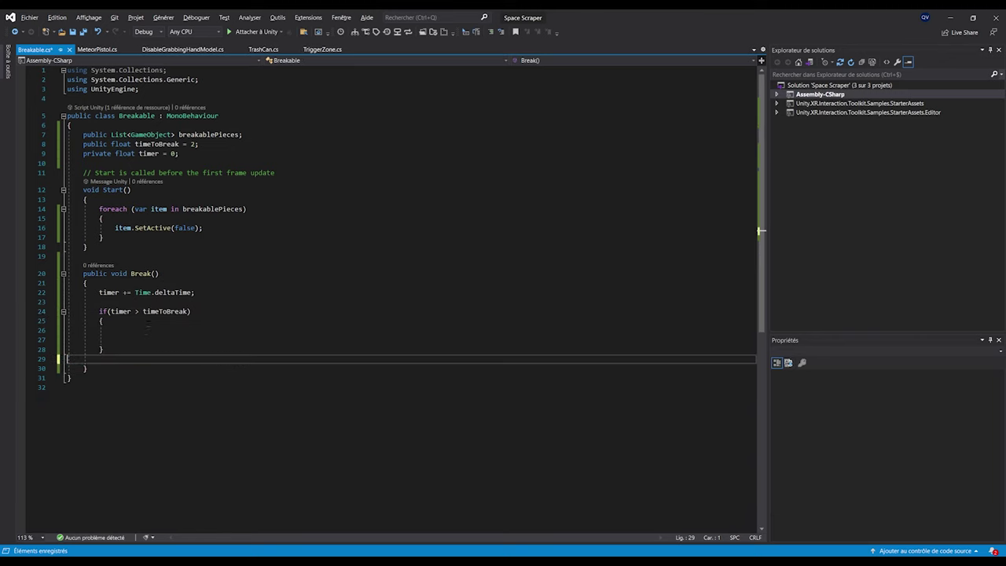
pyautogui.click(145, 330)
pyautogui.hotkey('ctrl', 'v')
pyautogui.hotkey('ctrl', 's')
pyautogui.press('Delete')
pyautogui.click(238, 406)
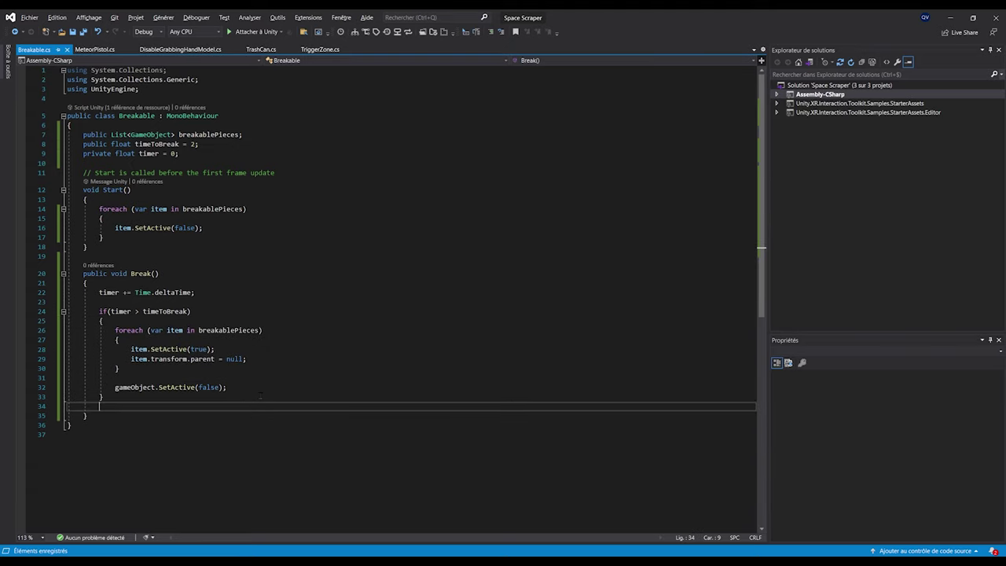
# Switch to Unity and examine the Space Waste Breakable rock on the desk with its Breakable component
pyautogui.hotkey('alt', 'Tab')
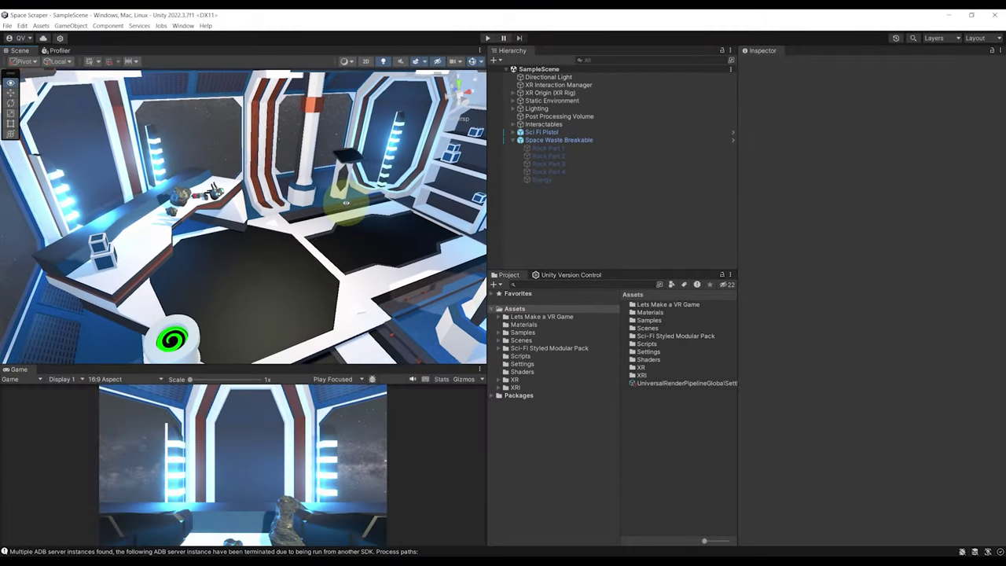
pyautogui.moveTo(340, 191); pyautogui.dragTo(261, 163, button='right')
pyautogui.press('w')
pyautogui.click(262, 163)
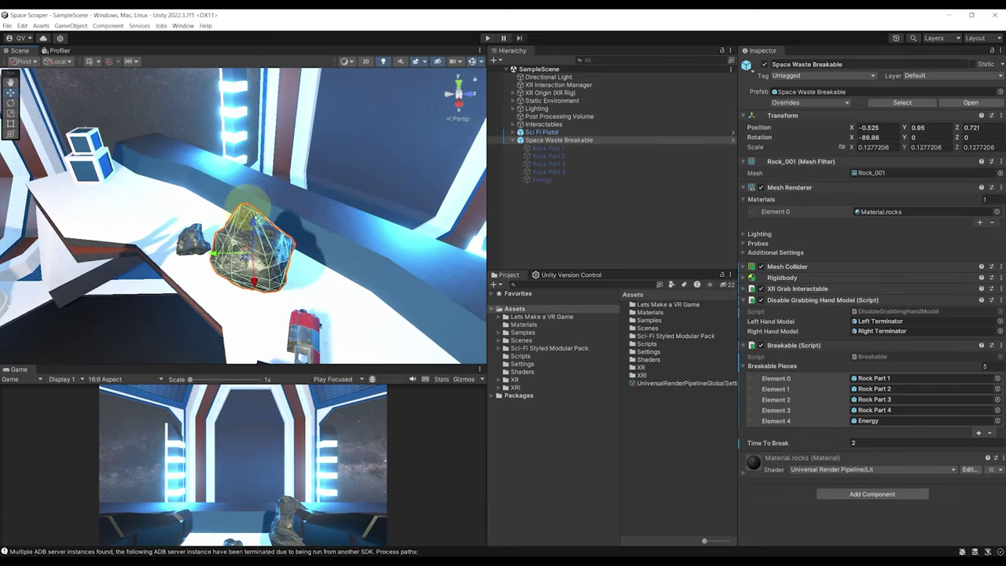
pyautogui.moveTo(293, 299); pyautogui.dragTo(295, 250, button='middle')
pyautogui.moveTo(295, 312); pyautogui.dragTo(327, 196, button='right')
# Try moving the activated Energy cube out of the rock to Y 3.59 to preview it
pyautogui.click(554, 180)
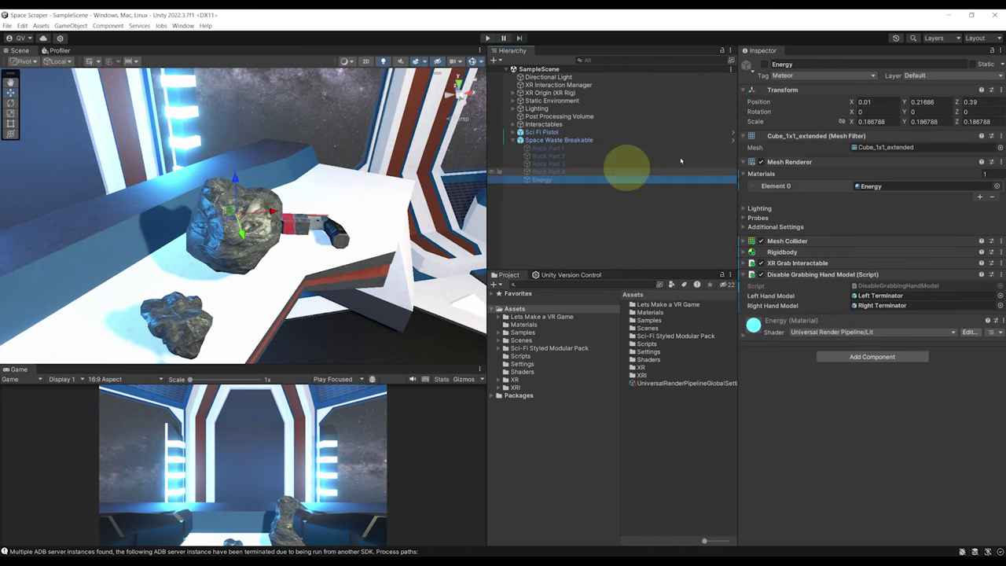
pyautogui.scroll(-2, 287, 213)
pyautogui.moveTo(292, 224); pyautogui.dragTo(314, 275)
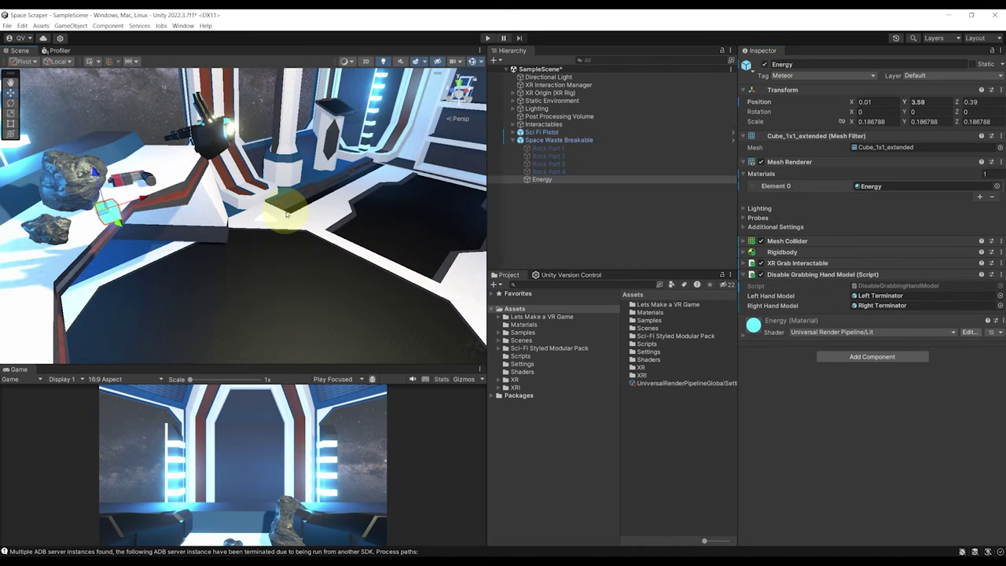
pyautogui.moveTo(287, 213); pyautogui.dragTo(246, 206, button='middle')
pyautogui.moveTo(250, 208); pyautogui.dragTo(196, 288, button='right')
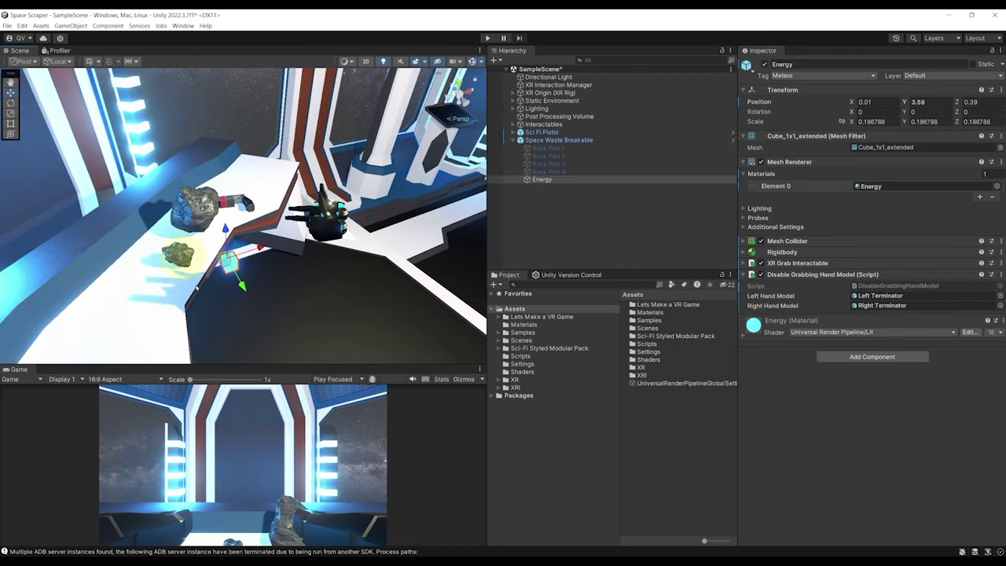
pyautogui.moveTo(334, 234); pyautogui.dragTo(395, 223, button='right')
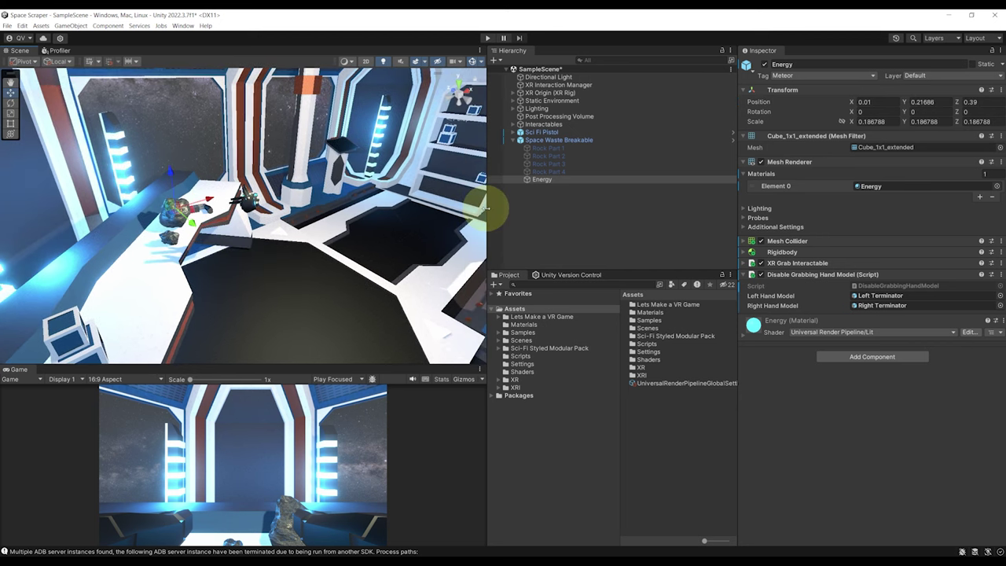
pyautogui.hotkey('ctrl', 'z')
pyautogui.moveTo(305, 171); pyautogui.dragTo(212, 193, button='right')
pyautogui.click(532, 205)
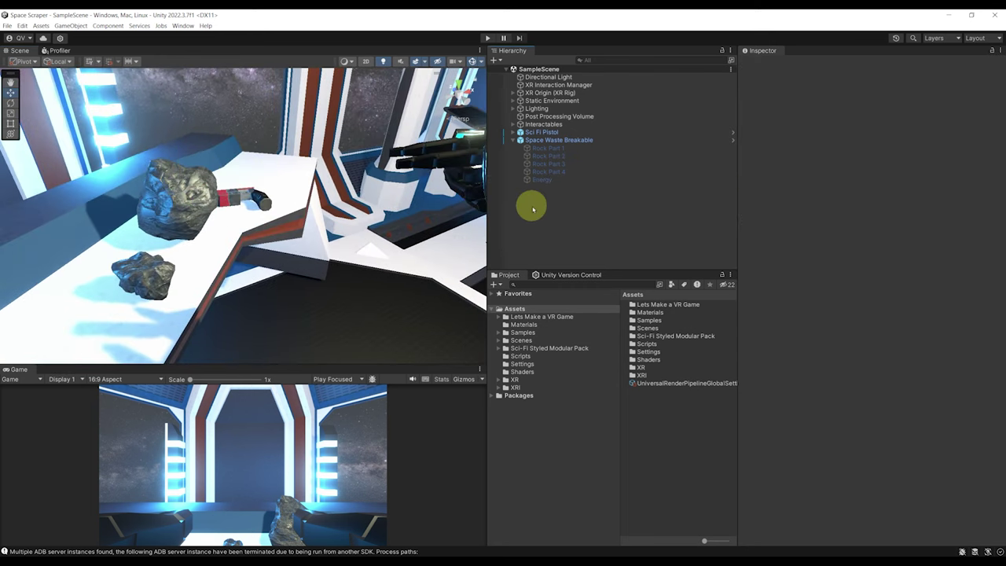
# Collapse the Space Waste Breakable object's children in the scene hierarchy and clear the selection
pyautogui.scroll(-5, 271, 242)
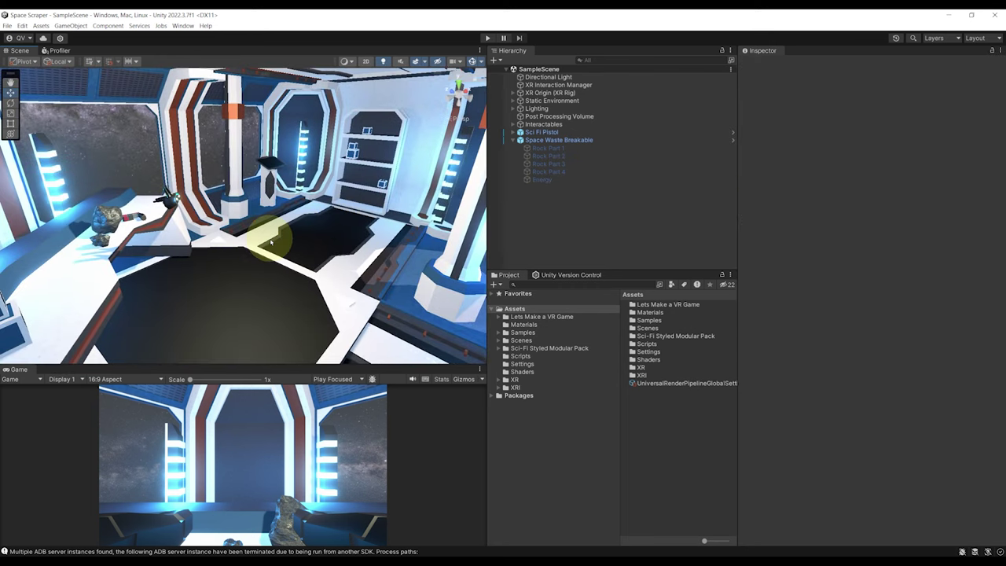
pyautogui.keyDown('alt'); pyautogui.moveTo(270, 242); pyautogui.dragTo(277, 195); pyautogui.keyUp('alt')
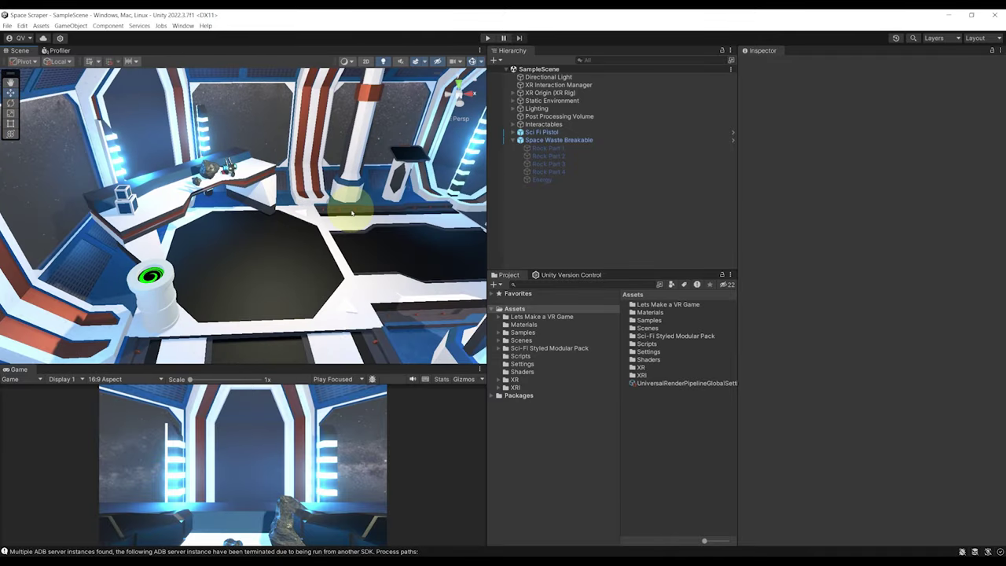
pyautogui.moveTo(358, 210); pyautogui.dragTo(298, 210, button='right')
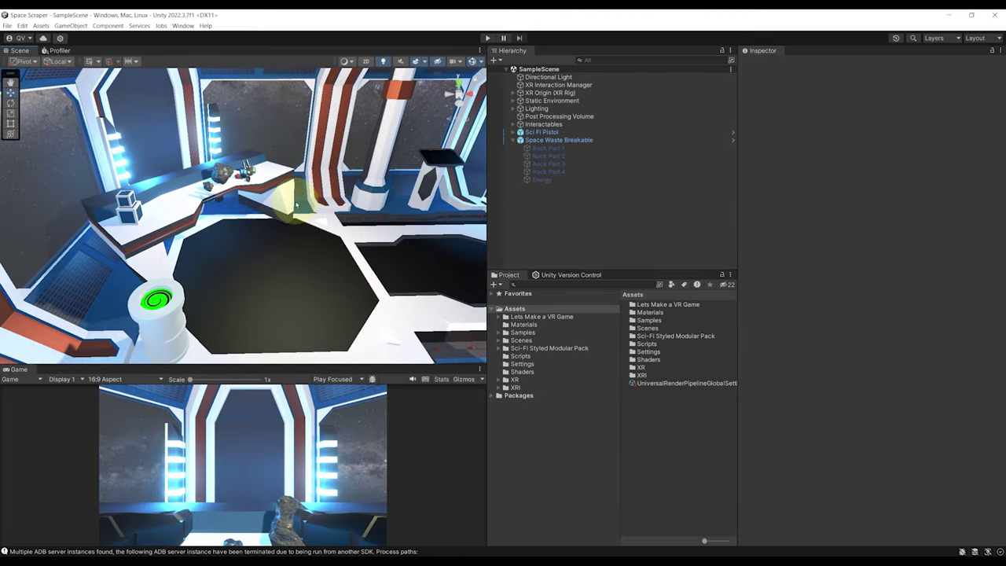
pyautogui.moveTo(293, 174)
pyautogui.mouseDown(button='right')
pyautogui.moveTo(287, 168)
pyautogui.moveTo(305, 177)
pyautogui.moveTo(283, 173)
pyautogui.mouseUp(button='right')
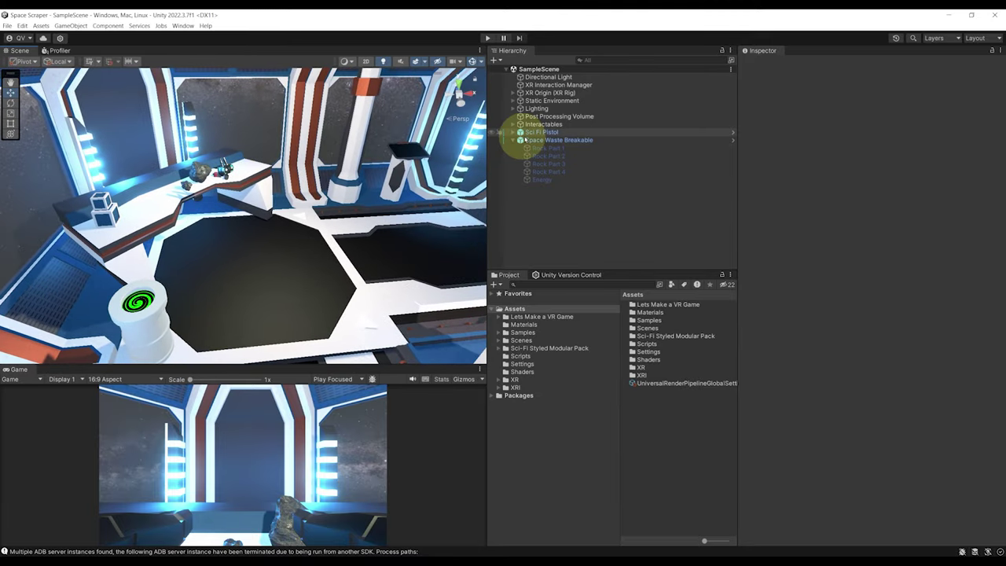
pyautogui.click(534, 140)
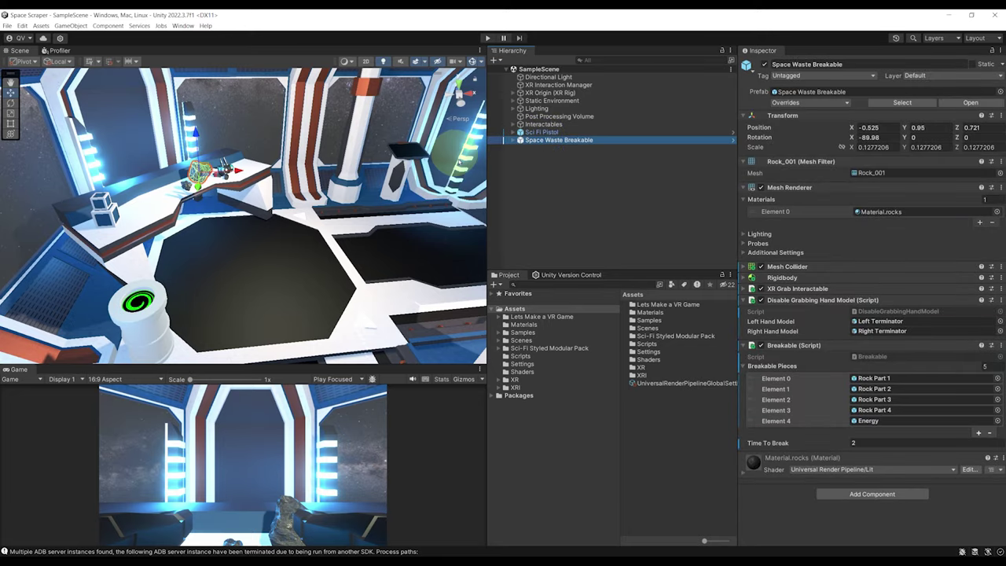
pyautogui.click(579, 184)
pyautogui.moveTo(273, 184); pyautogui.dragTo(291, 185, button='right')
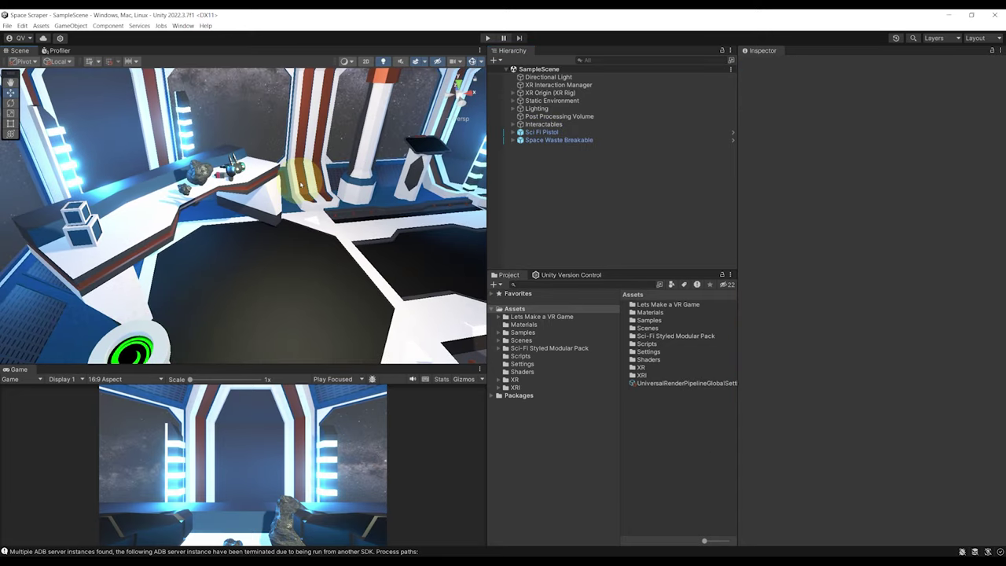
# Add a Locomotion System component to XR Origin (XR Rig), assign the rig as its XR Origin, and save the scene
pyautogui.doubleClick(550, 93)
pyautogui.moveTo(236, 223); pyautogui.dragTo(299, 234, button='right')
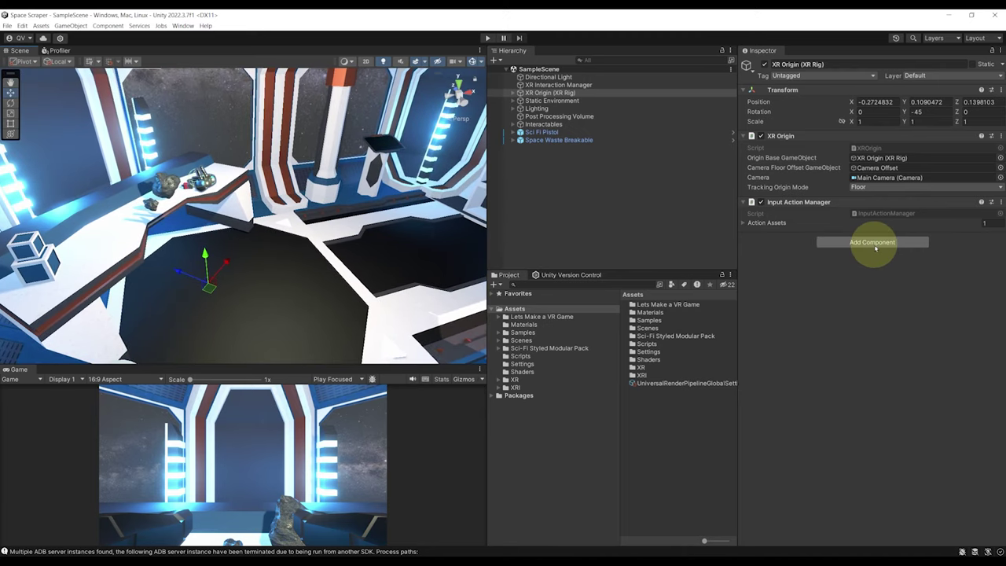
pyautogui.click(873, 242)
pyautogui.write('Locomotion')
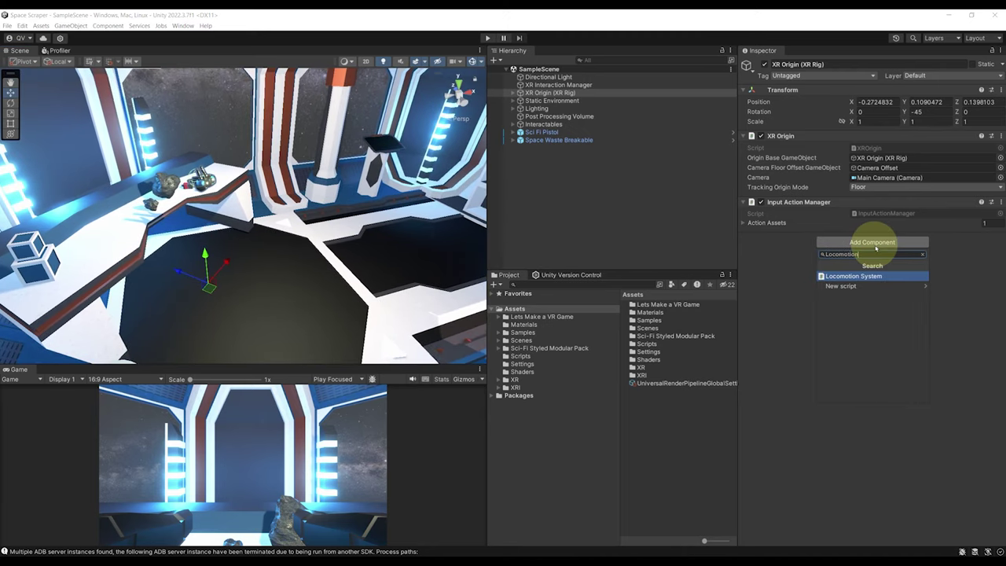
pyautogui.press('Return')
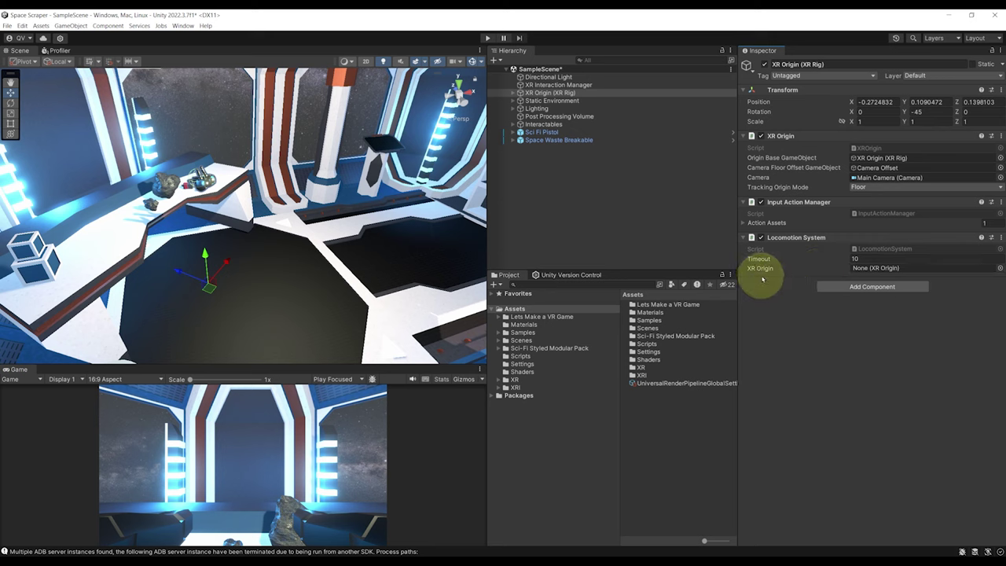
pyautogui.moveTo(776, 137); pyautogui.dragTo(872, 268)
pyautogui.hotkey('ctrl', 's')
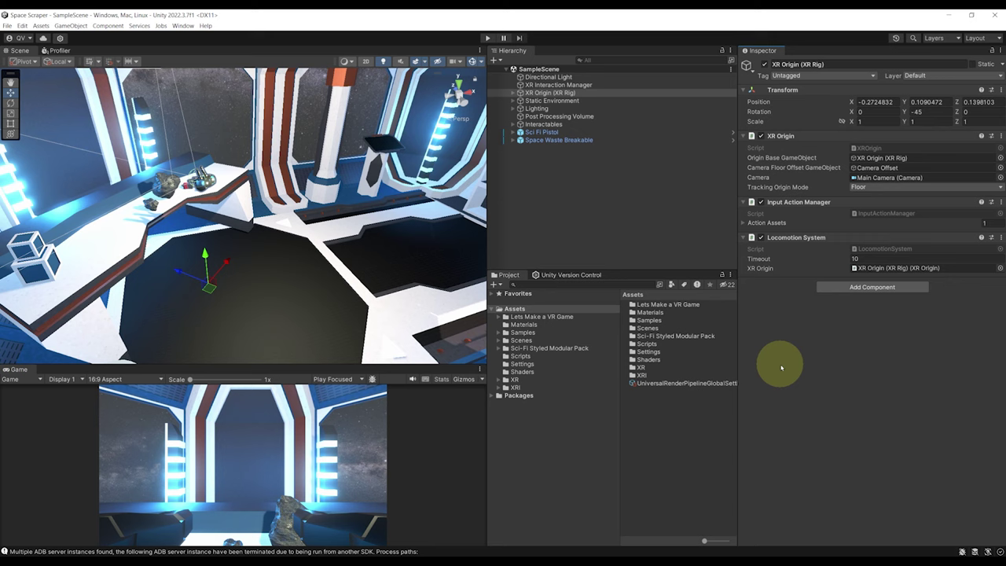
# Add a Dynamic Move Provider to the XR Origin rig and assign the rig's Locomotion System as its System
pyautogui.click(890, 288)
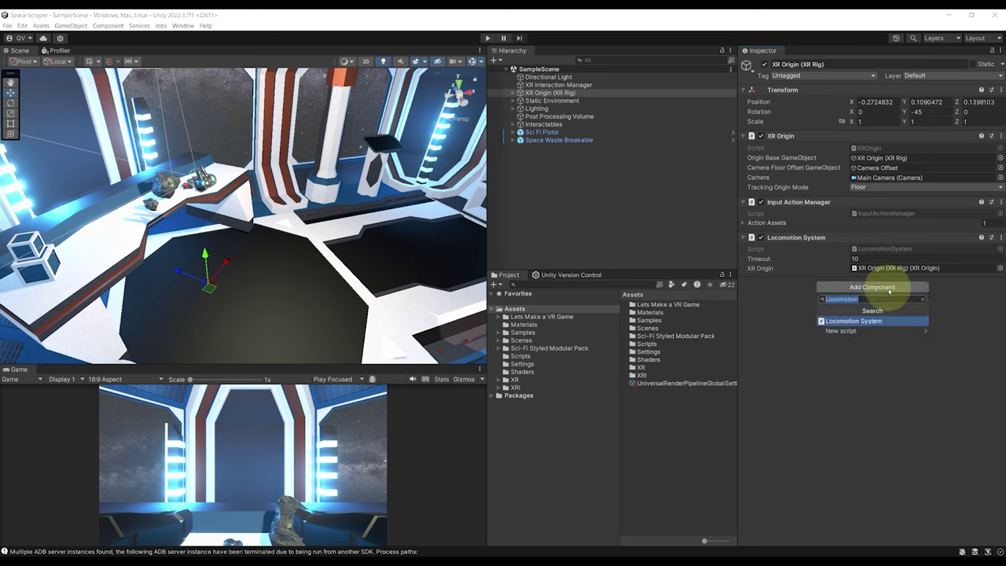
pyautogui.write('Dynamic')
pyautogui.press('Return')
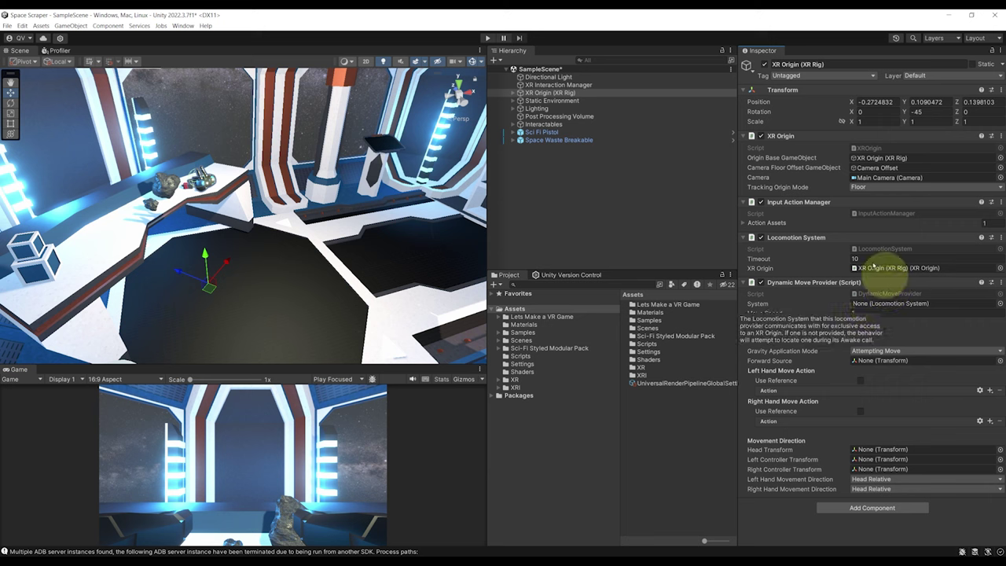
pyautogui.moveTo(793, 238); pyautogui.dragTo(881, 305)
pyautogui.click(485, 226)
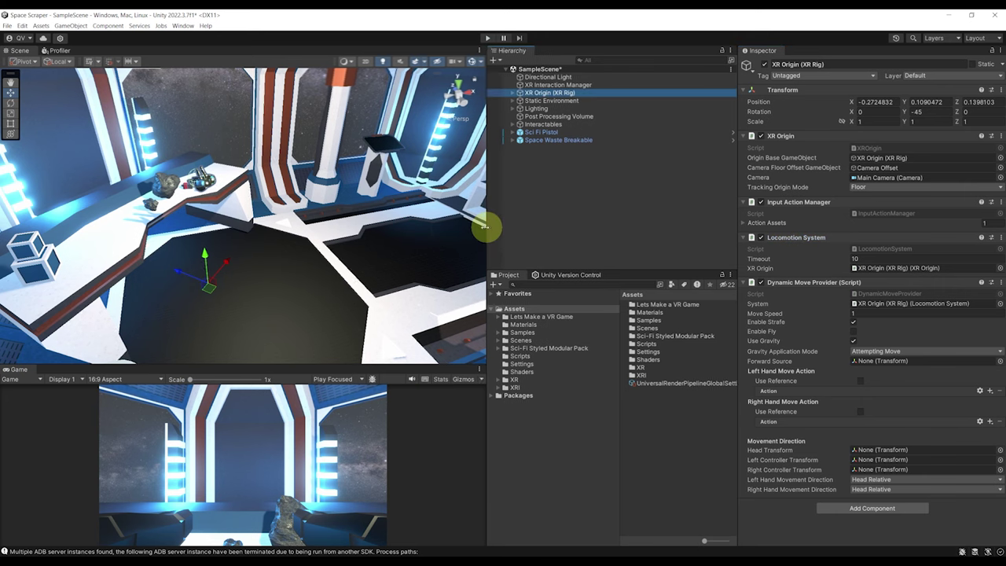
# Widen the component properties area and set the Dynamic Move Provider's Gravity Application Mode to Immediately
pyautogui.moveTo(484, 226); pyautogui.dragTo(423, 225)
pyautogui.moveTo(735, 212); pyautogui.dragTo(660, 220)
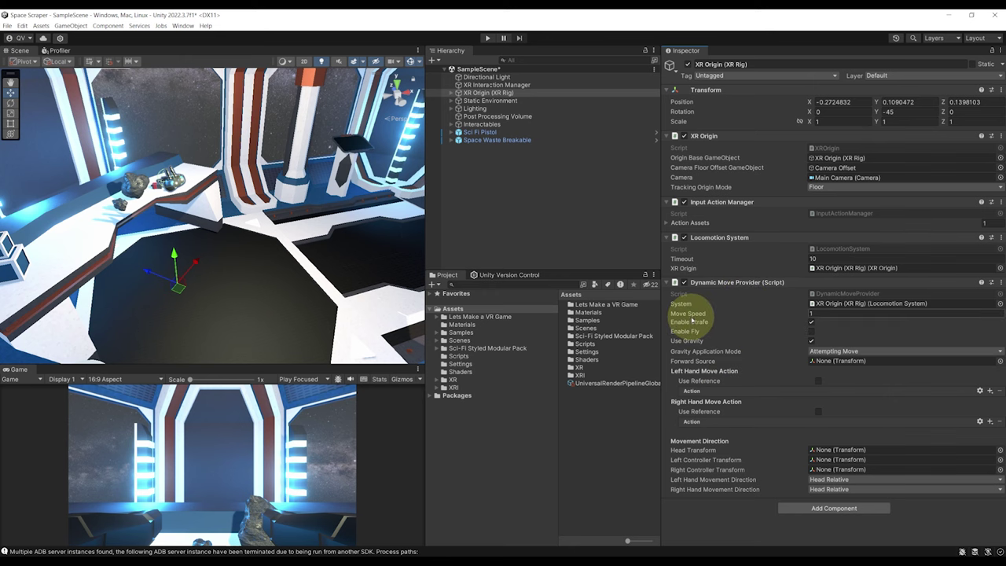
pyautogui.moveTo(688, 319)
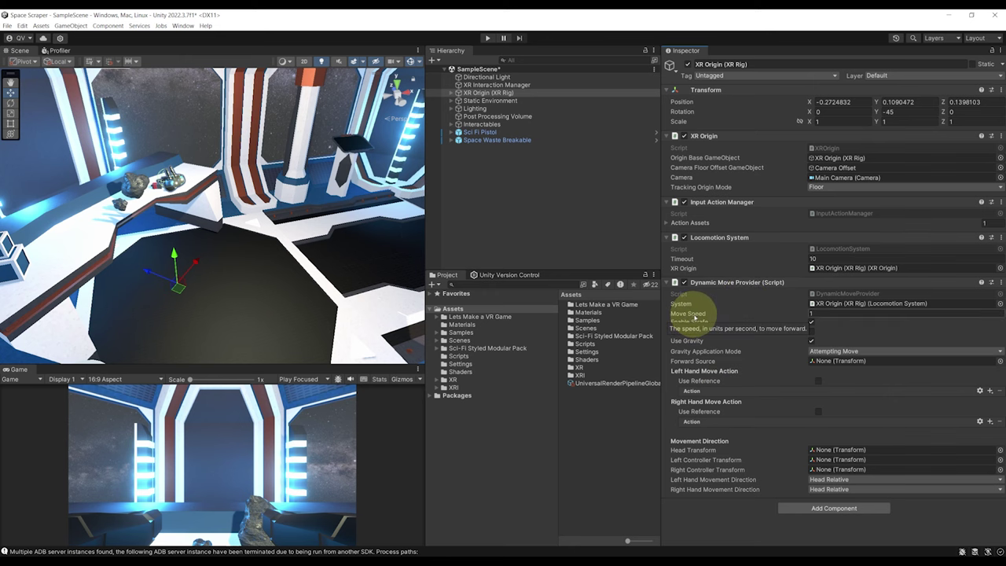
pyautogui.scroll(-3, 251, 283)
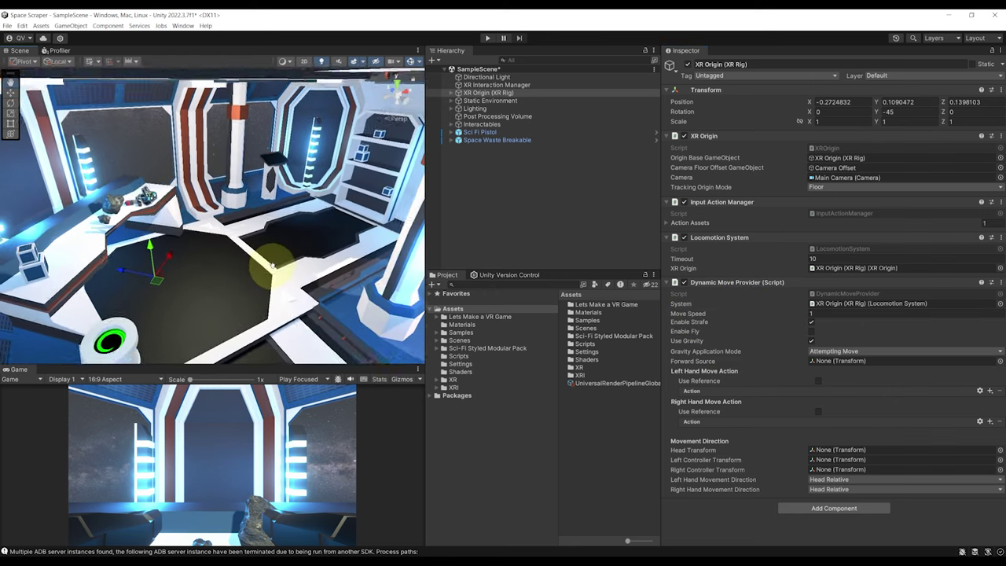
pyautogui.keyDown('alt'); pyautogui.moveTo(269, 265); pyautogui.dragTo(246, 169); pyautogui.keyUp('alt')
pyautogui.moveTo(246, 168); pyautogui.dragTo(259, 172, button='right')
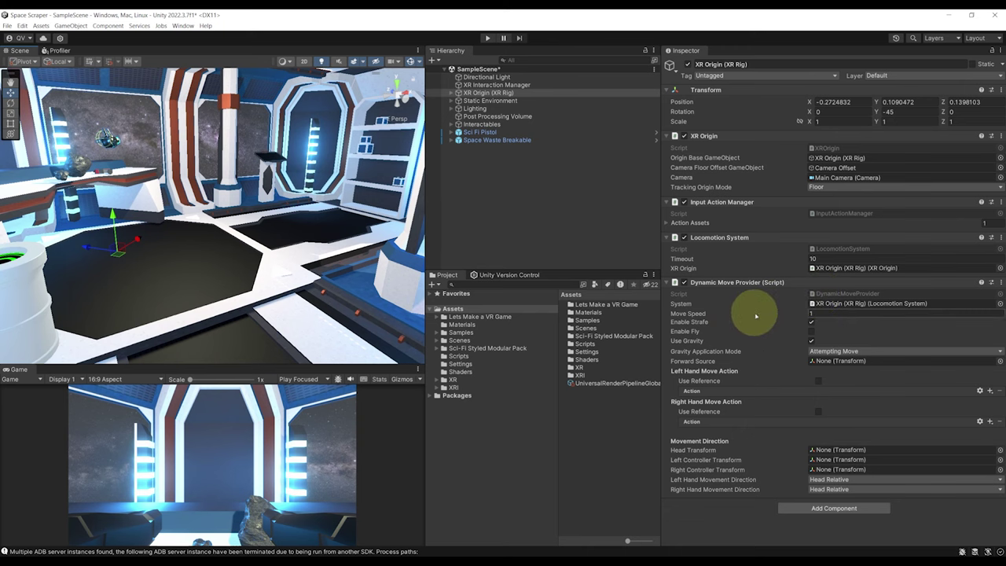
pyautogui.moveTo(701, 322)
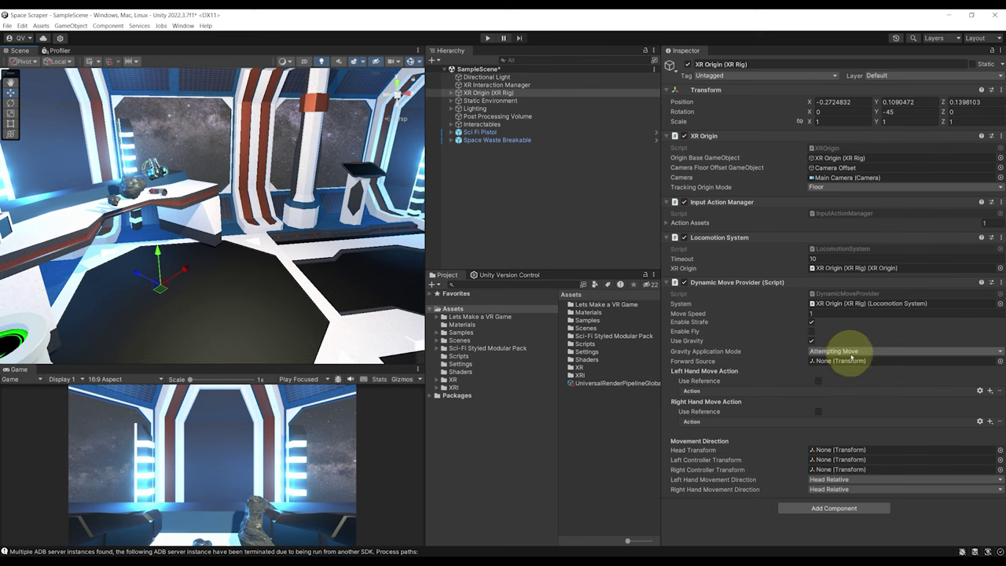
pyautogui.moveTo(854, 355)
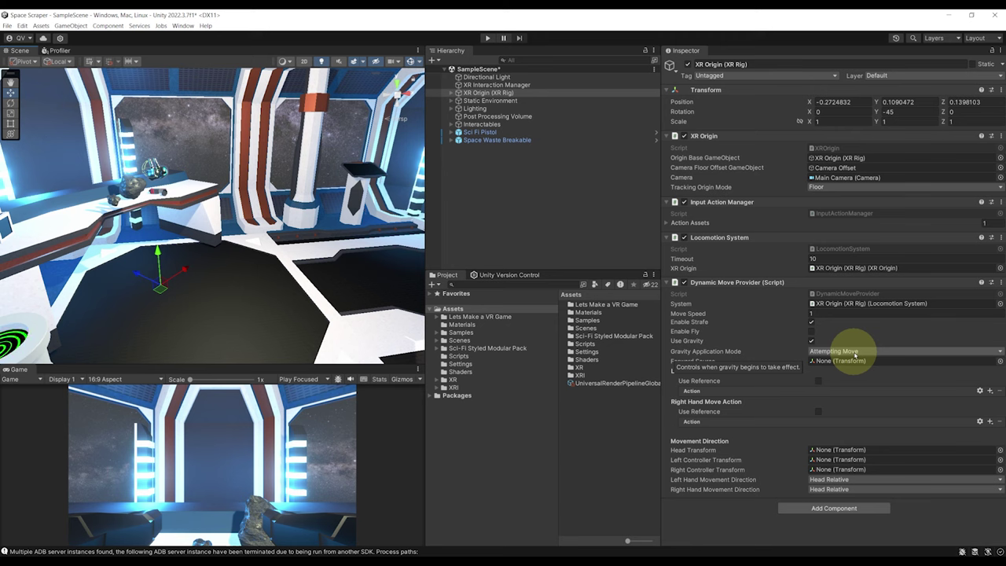
pyautogui.click(855, 355)
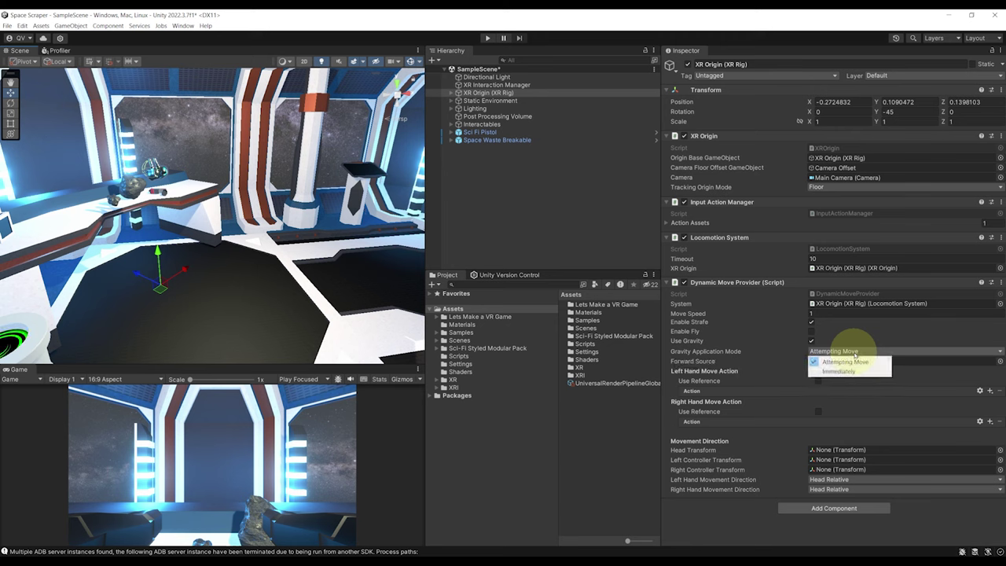
pyautogui.click(863, 371)
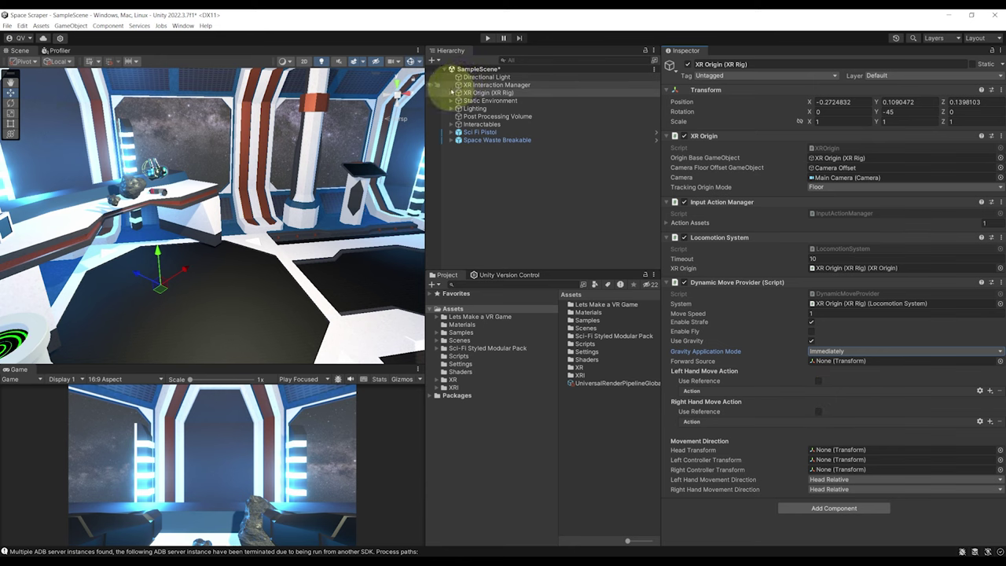
# Expand the XR Origin rig's Camera Offset and assign Main Camera as the Dynamic Move Provider's Forward Source
pyautogui.click(450, 92)
pyautogui.click(463, 101)
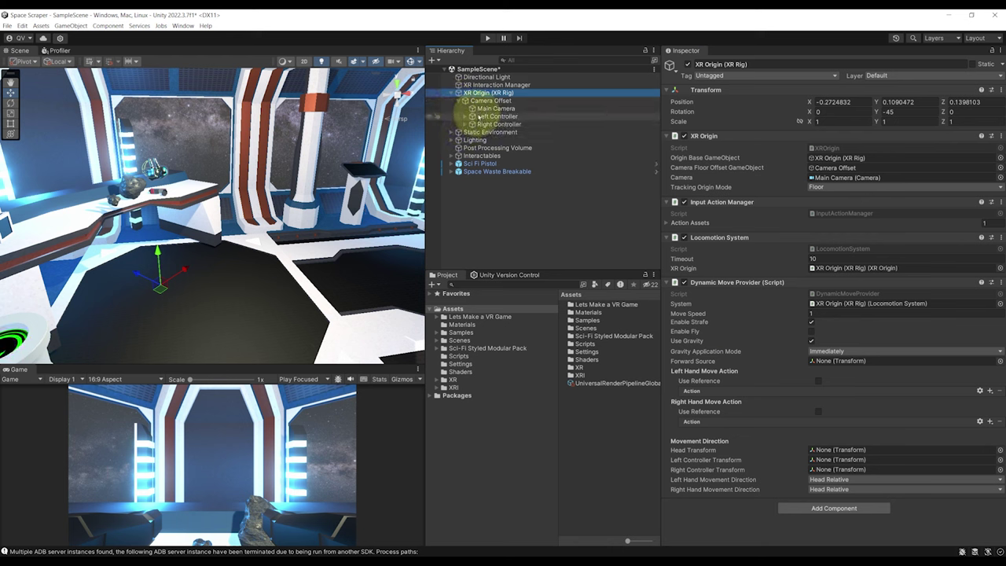
pyautogui.moveTo(496, 109); pyautogui.dragTo(836, 360)
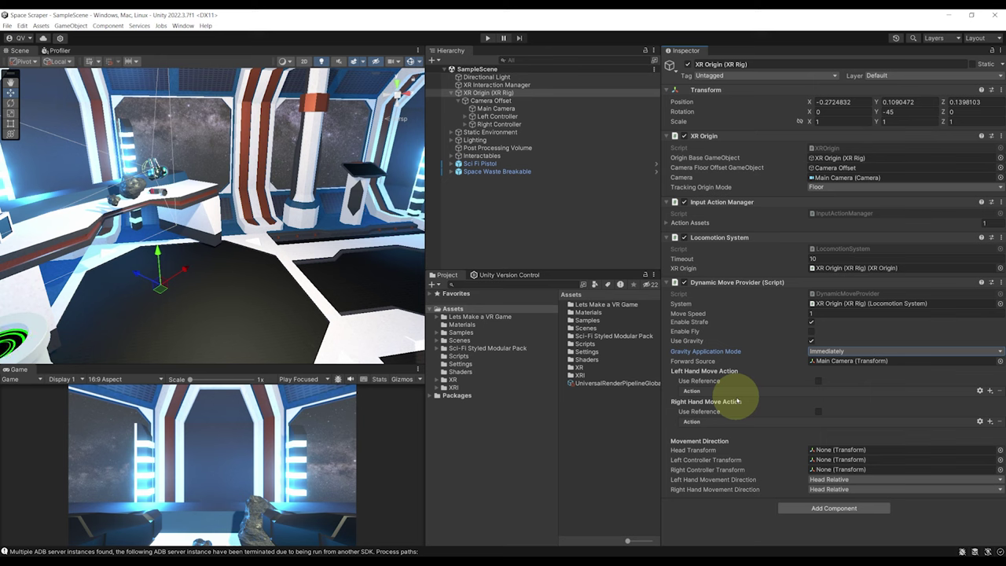
# Make the Left Hand Move Action use a reference and assign XRI LeftHand Locomotion/Move to it
pyautogui.click(818, 381)
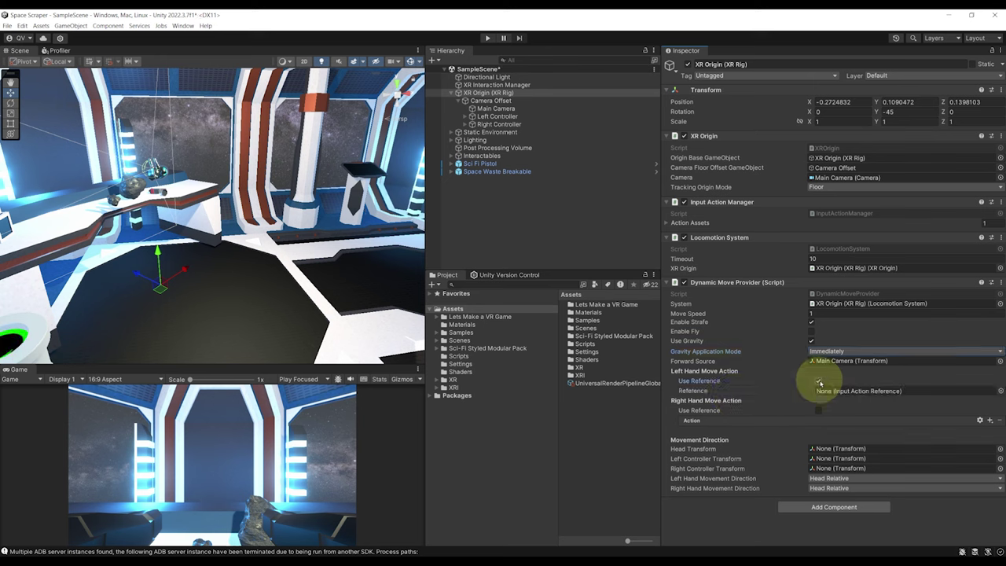
pyautogui.click(999, 391)
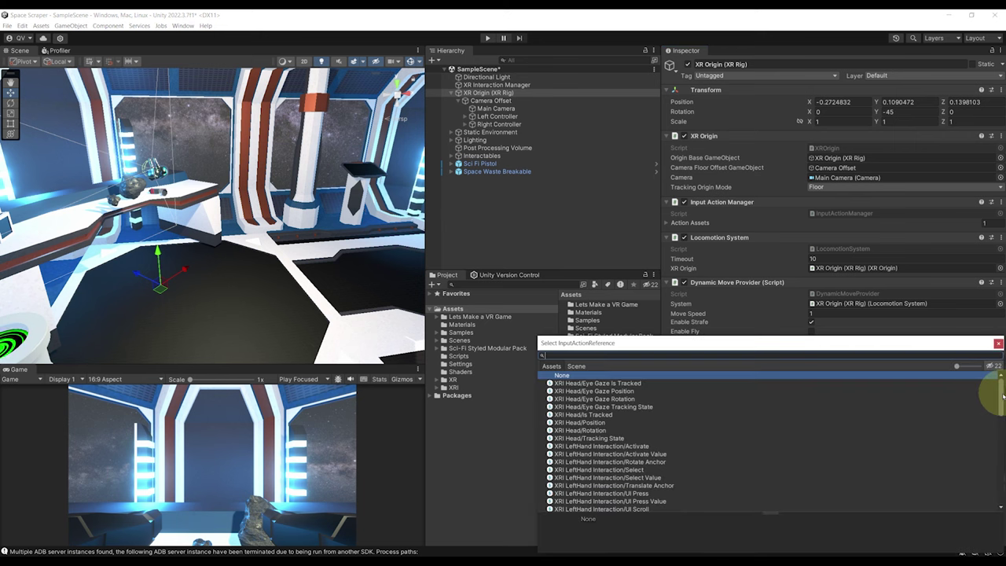
pyautogui.write('move')
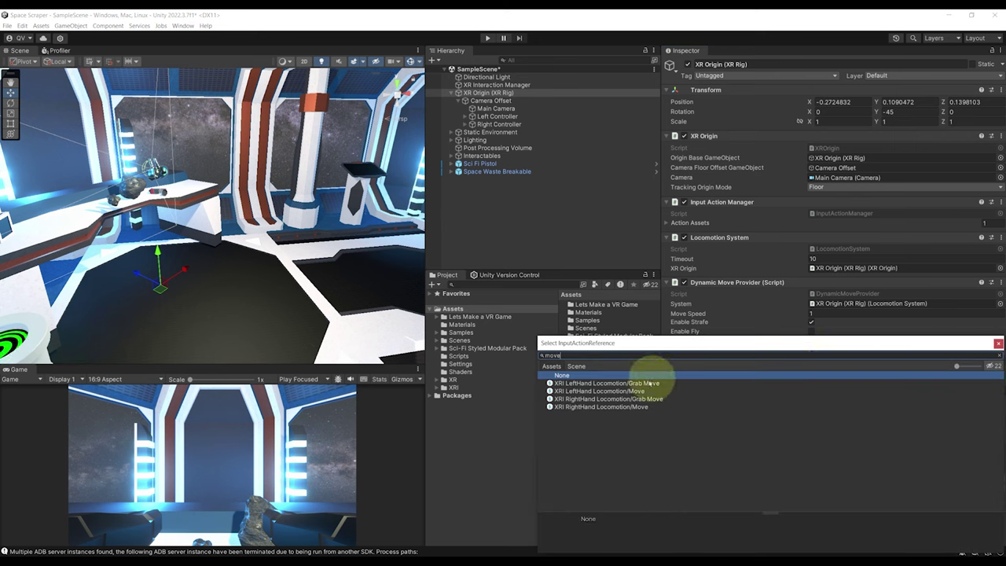
pyautogui.click(598, 391)
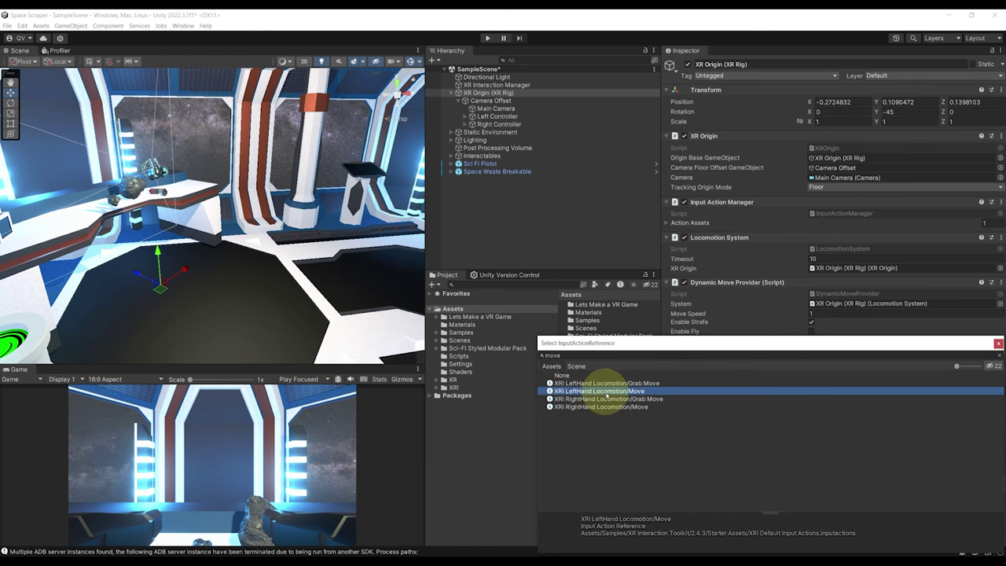
pyautogui.doubleClick(597, 391)
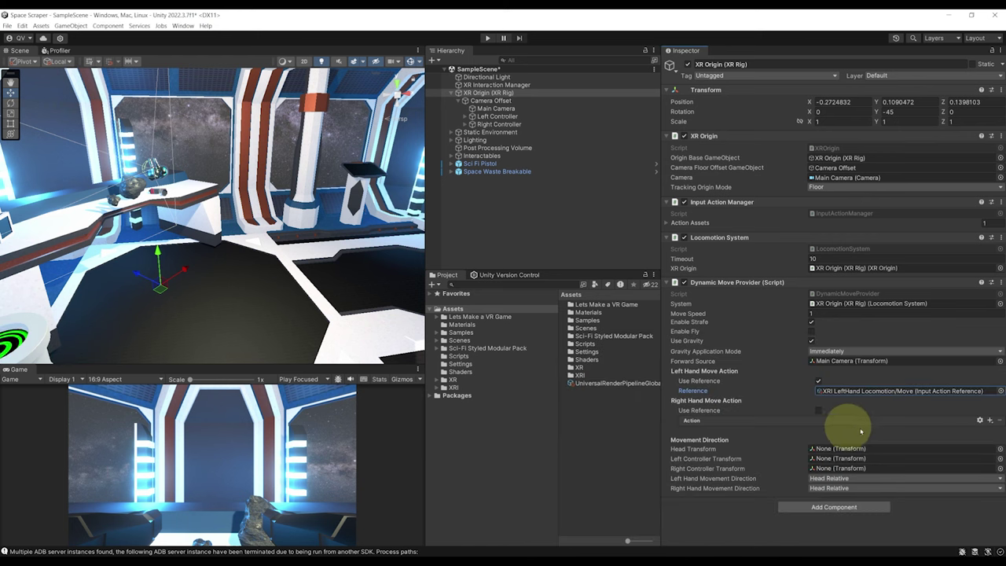
# Inspect the binding of the left-hand Move action in the XRI Default Input Actions asset, and close the asset
pyautogui.doubleClick(884, 390)
pyautogui.moveTo(516, 131); pyautogui.dragTo(413, 171)
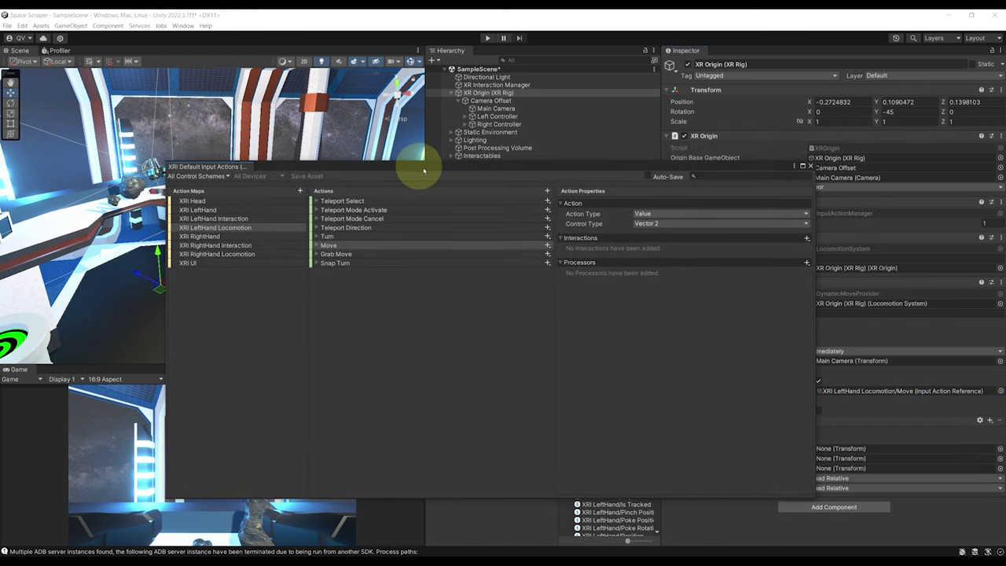
pyautogui.click(316, 245)
pyautogui.click(334, 255)
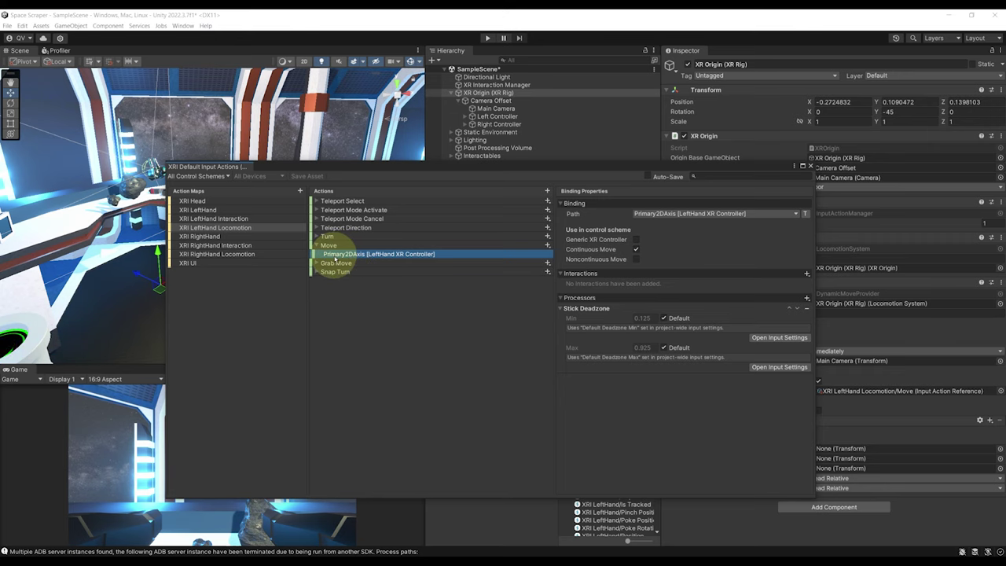
pyautogui.moveTo(536, 170); pyautogui.dragTo(514, 161)
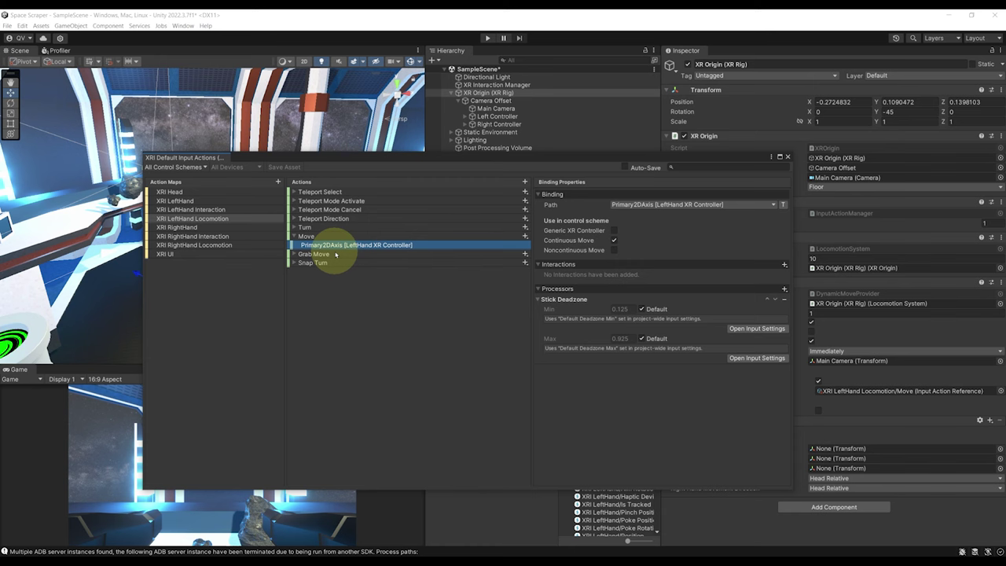
pyautogui.click(788, 158)
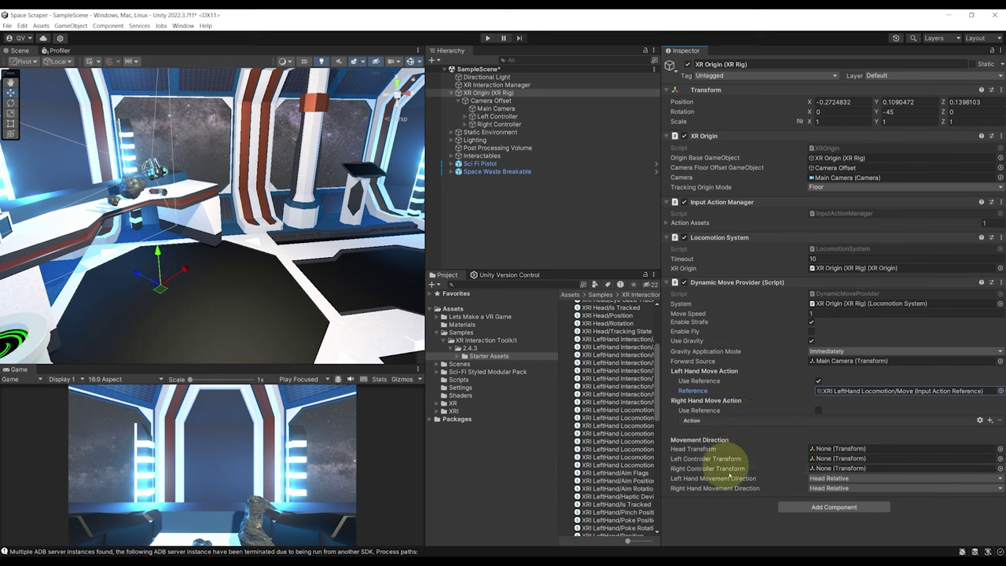
# Assign Main Camera, Left Controller and Right Controller as the move provider's Head, Left Controller and Right Controller Transforms
pyautogui.moveTo(750, 454)
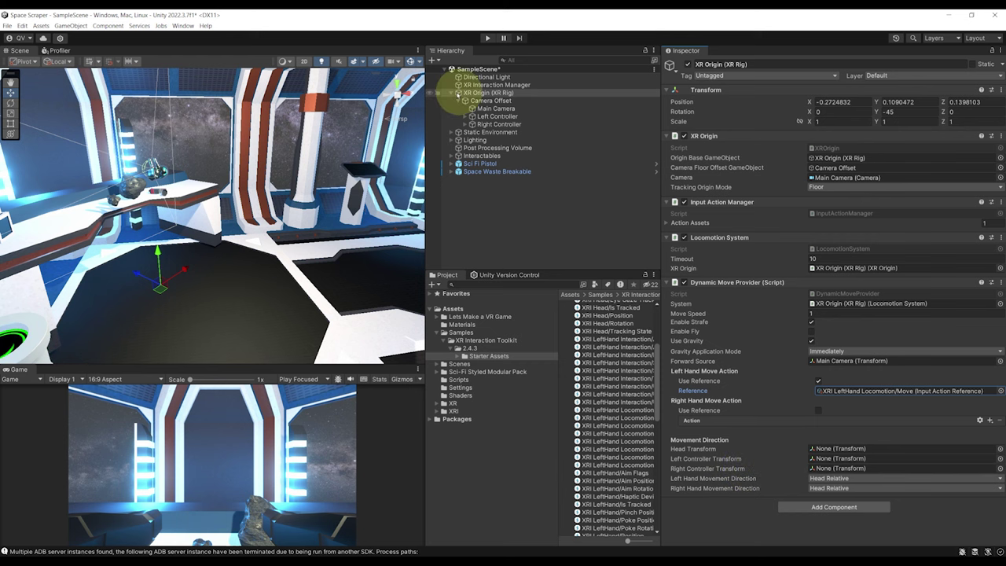
pyautogui.click(491, 109)
pyautogui.moveTo(491, 112); pyautogui.dragTo(831, 448)
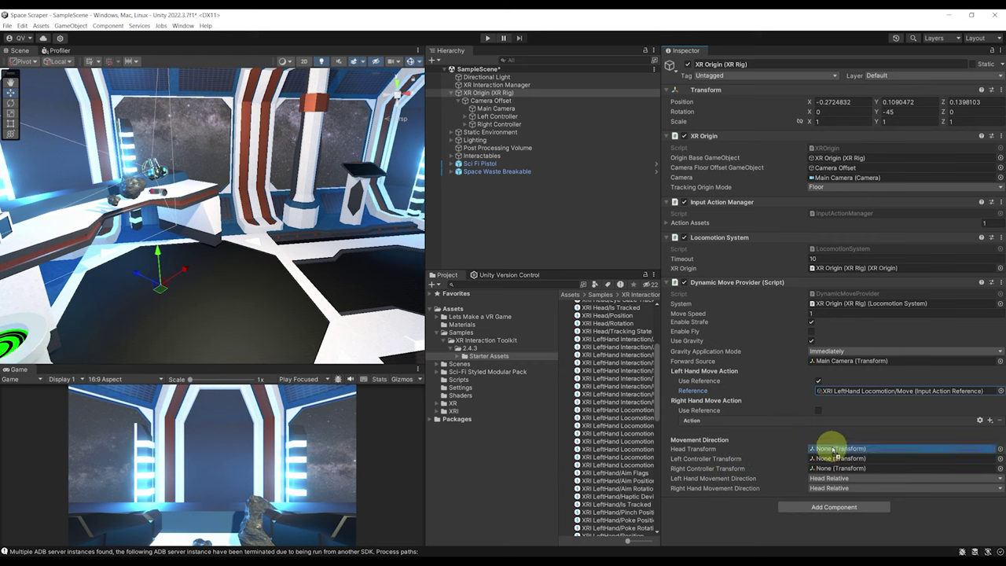
pyautogui.moveTo(497, 116); pyautogui.dragTo(831, 458)
pyautogui.moveTo(498, 125); pyautogui.dragTo(830, 468)
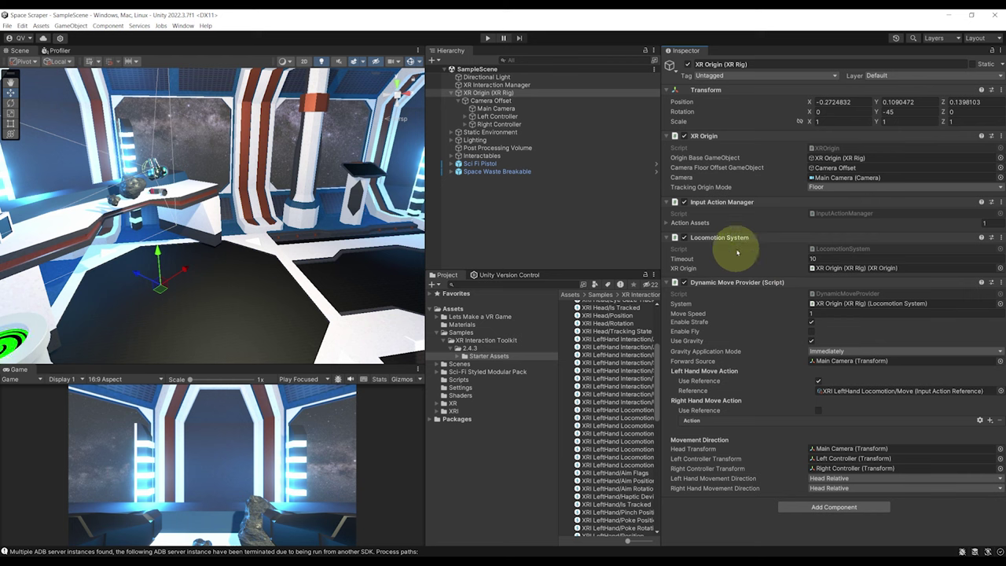
# Add a Character Controller component to XR Origin (XR Rig) and frame its capsule in the scene
pyautogui.click(817, 508)
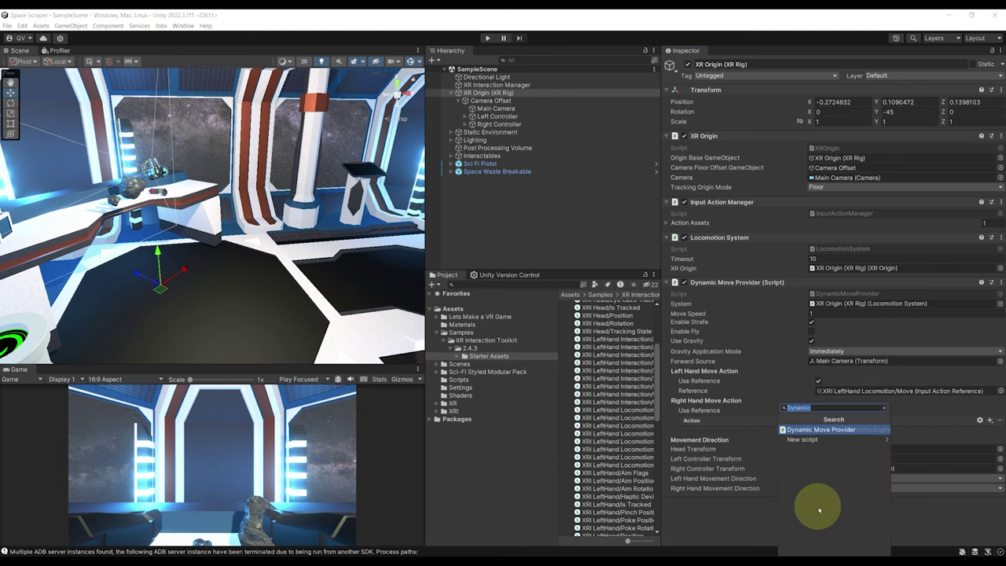
pyautogui.write('Charact')
pyautogui.press('Return')
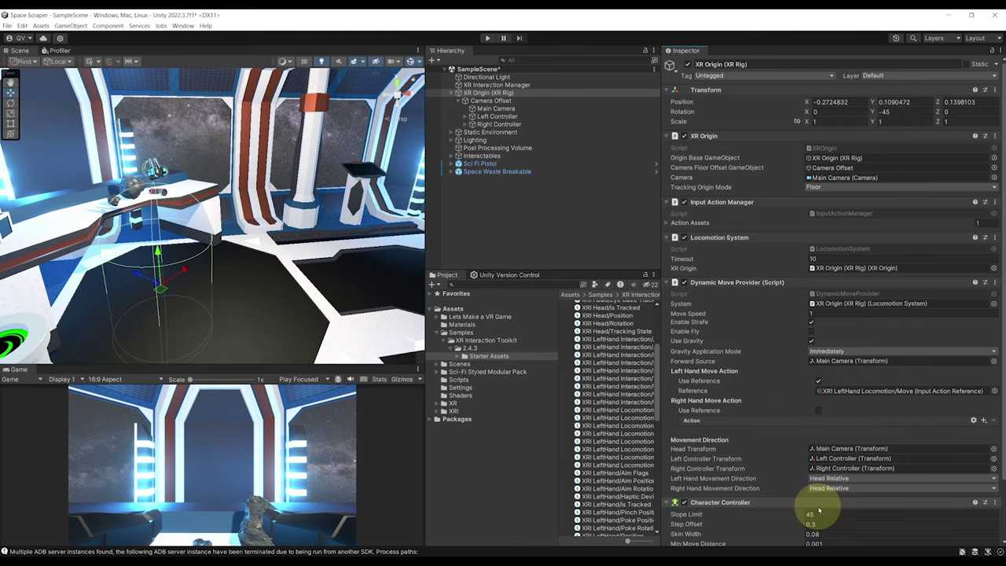
pyautogui.scroll(-3, 839, 385)
pyautogui.press('f')
pyautogui.keyDown('alt'); pyautogui.moveTo(283, 249); pyautogui.dragTo(209, 299); pyautogui.keyUp('alt')
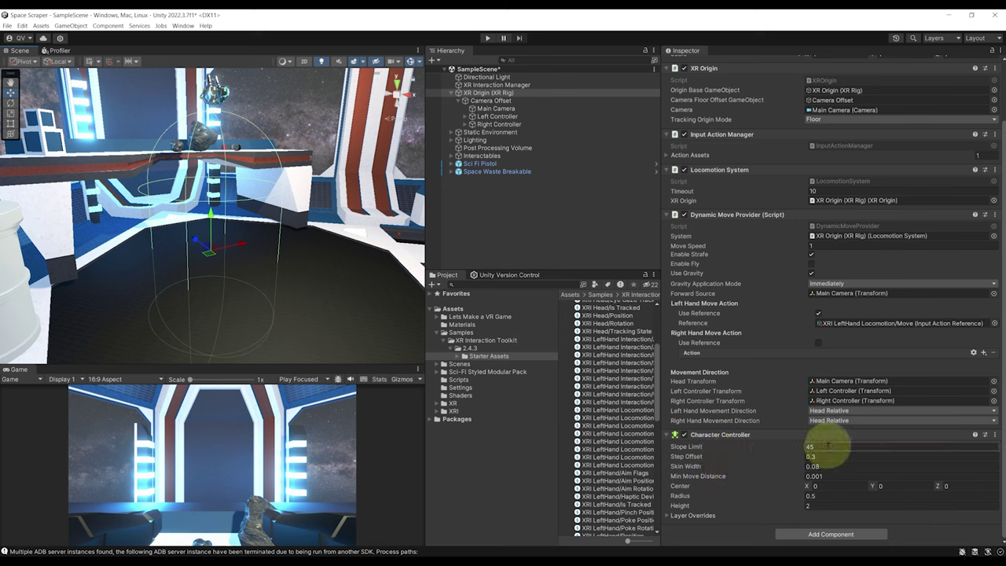
# Set the Character Controller's Radius to 0.1, Height to 1 and Center Y to 0.5
pyautogui.click(840, 445)
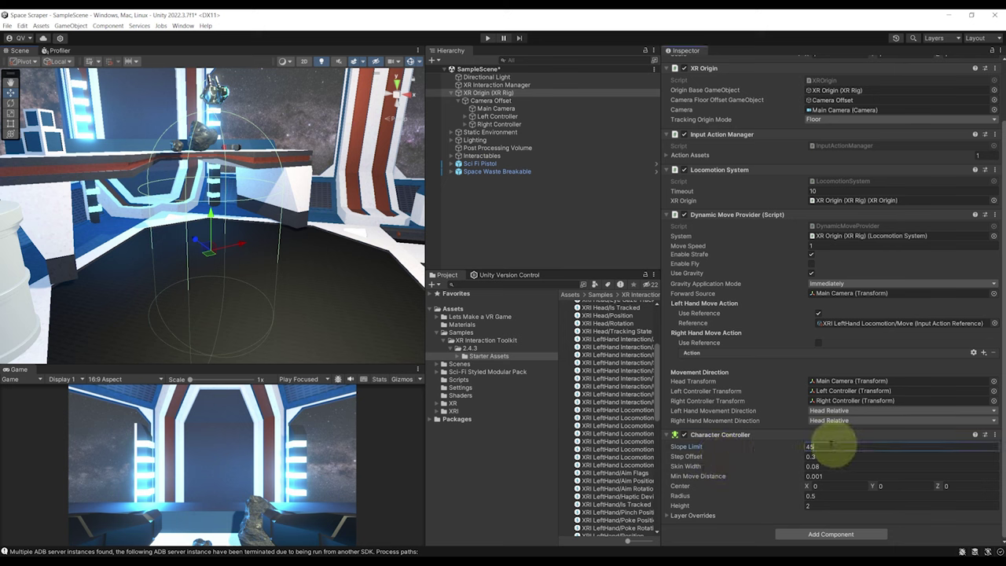
pyautogui.doubleClick(831, 445)
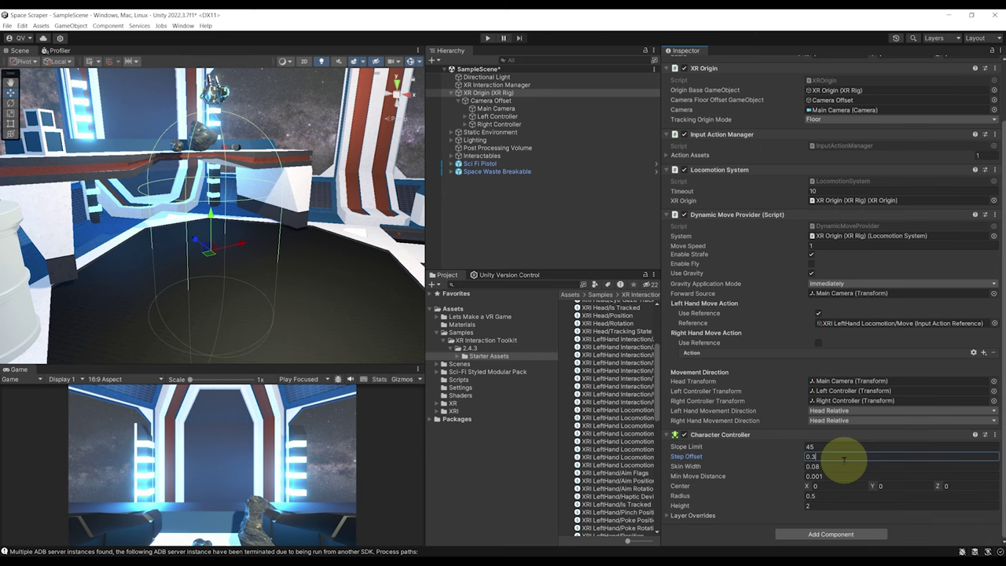
pyautogui.moveTo(360, 285); pyautogui.dragTo(225, 236, button='right')
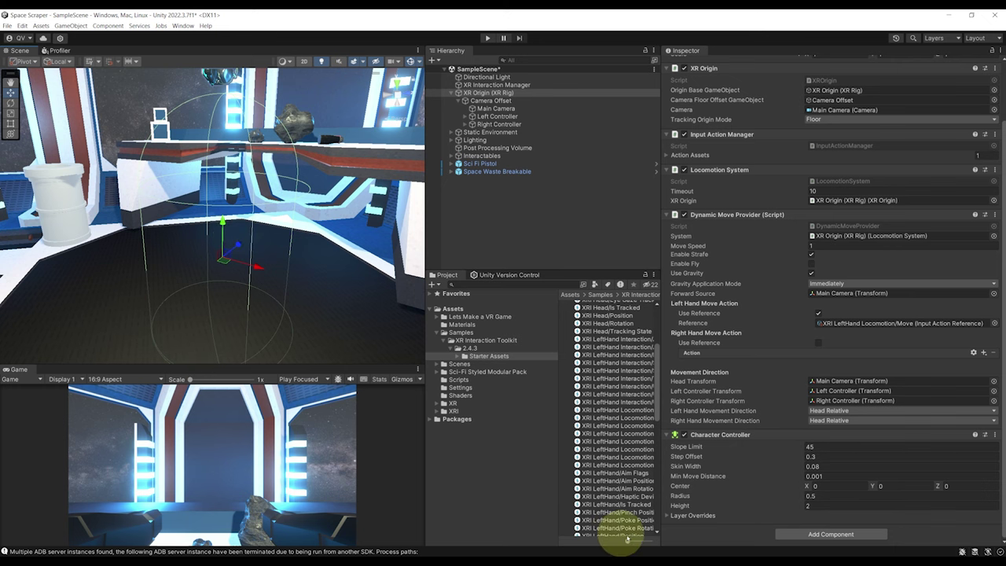
pyautogui.moveTo(209, 233); pyautogui.dragTo(256, 255, button='right')
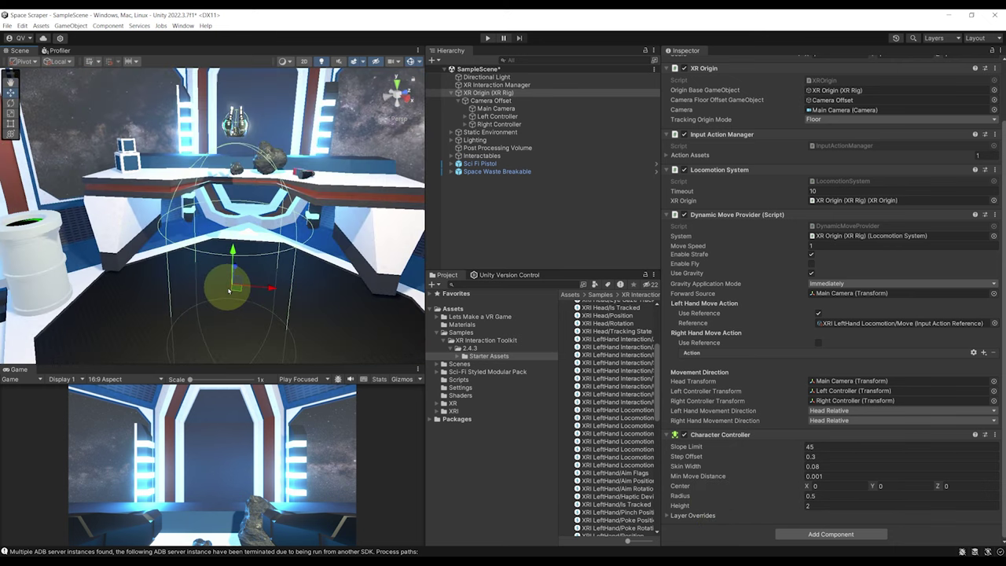
pyautogui.click(831, 495)
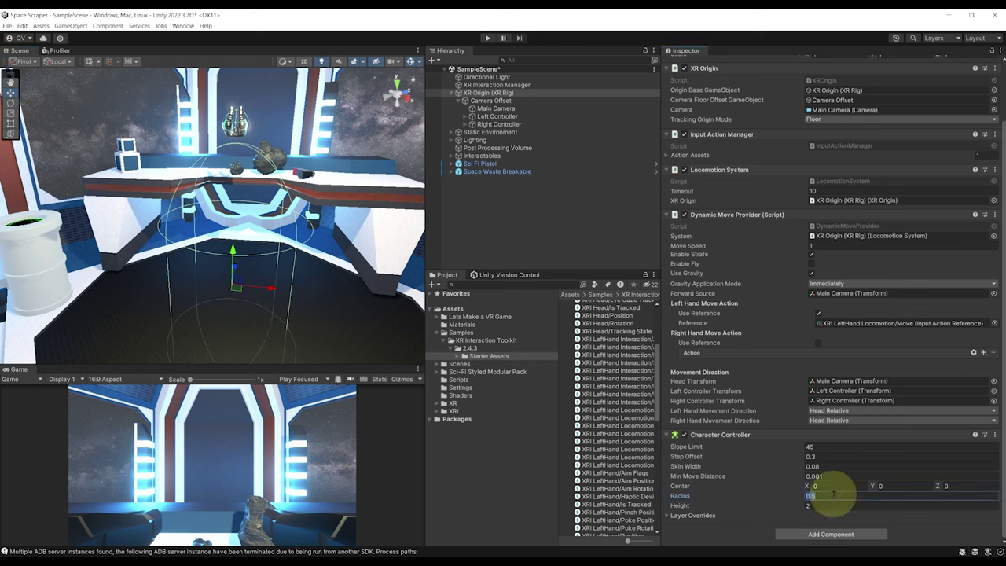
pyautogui.write('.1')
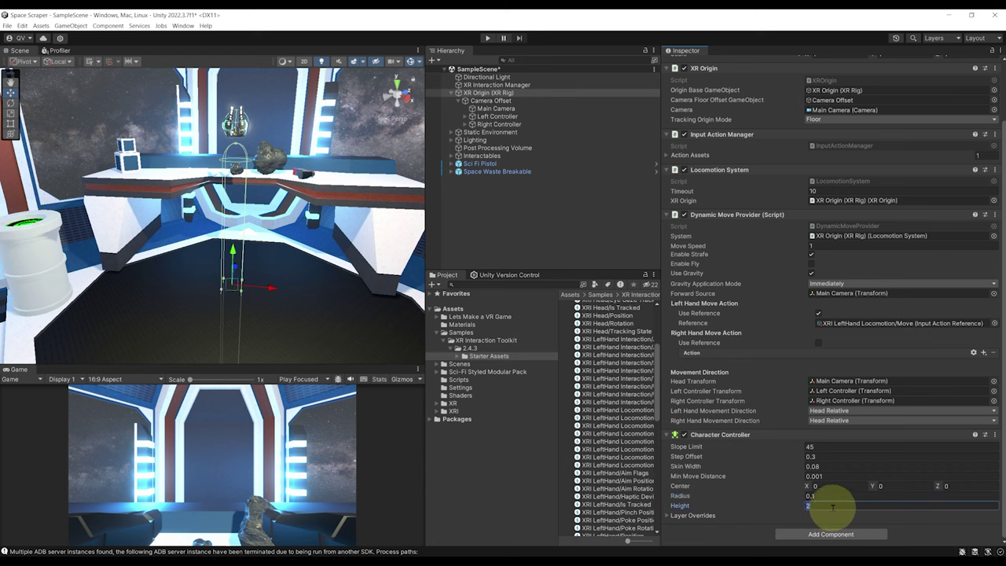
pyautogui.click(896, 484)
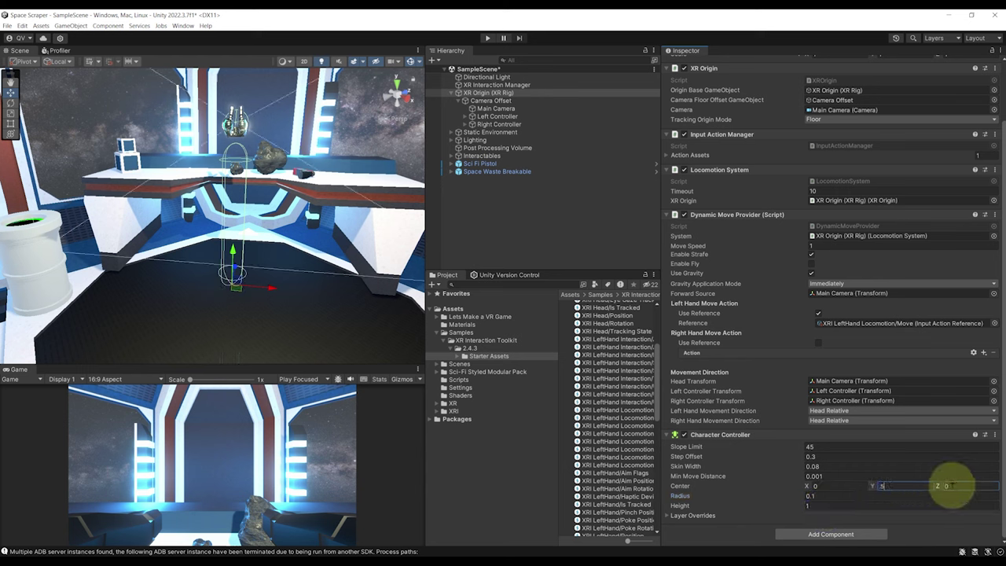
pyautogui.press('Return')
# Examine from several angles how the Character Controller's capsule sits relative to the floor and the desk
pyautogui.scroll(-3, 224, 247)
pyautogui.moveTo(225, 246); pyautogui.dragTo(246, 177, button='middle')
pyautogui.keyDown('alt'); pyautogui.moveTo(247, 178); pyautogui.dragTo(263, 165); pyautogui.keyUp('alt')
pyautogui.moveTo(262, 164); pyautogui.dragTo(261, 212, button='middle')
pyautogui.scroll(3, 261, 212)
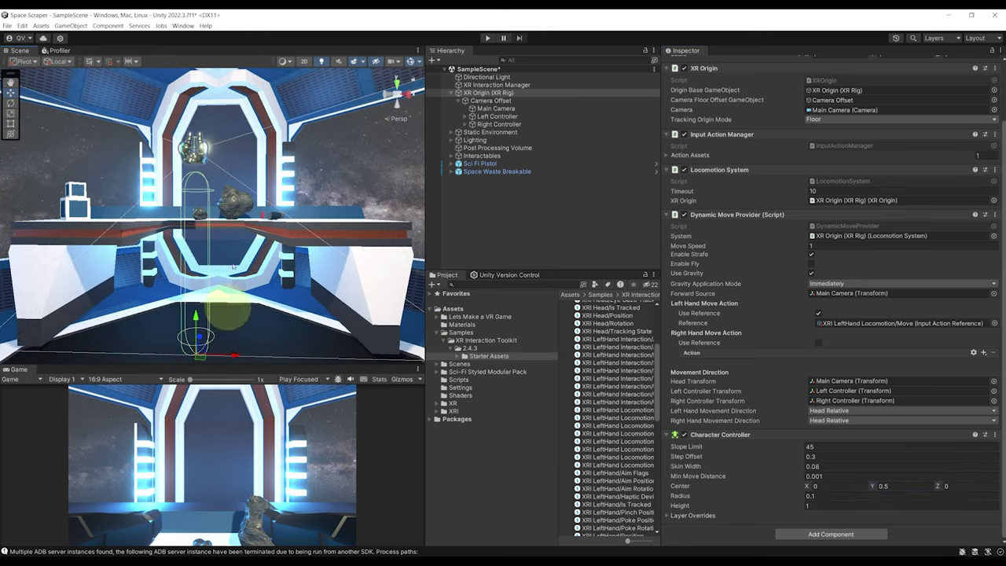
pyautogui.moveTo(269, 259); pyautogui.dragTo(286, 149, button='middle')
pyautogui.scroll(3, 262, 236)
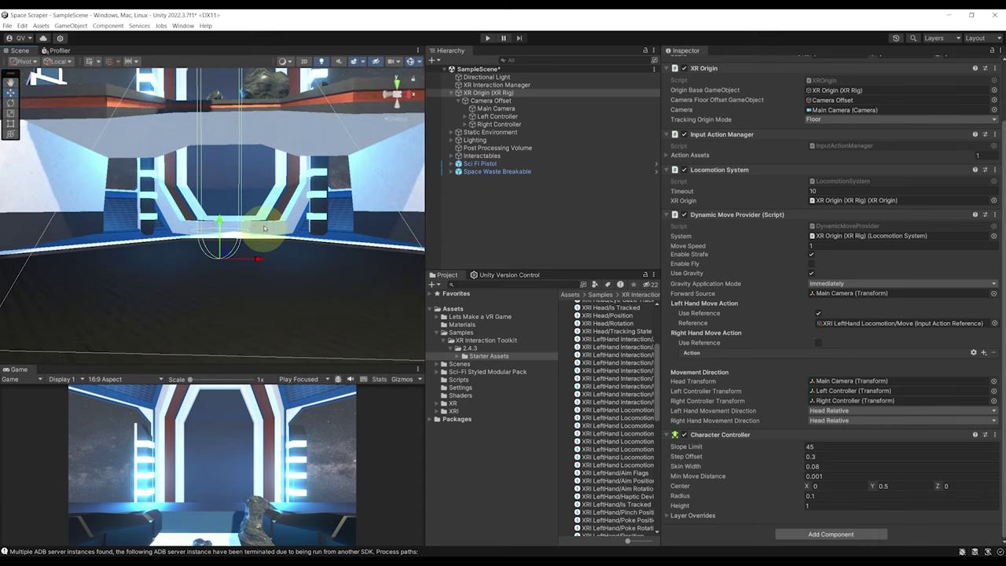
pyautogui.moveTo(262, 236); pyautogui.dragTo(267, 190, button='middle')
pyautogui.moveTo(267, 191); pyautogui.dragTo(225, 258, button='right')
pyautogui.moveTo(253, 216); pyautogui.dragTo(272, 227, button='right')
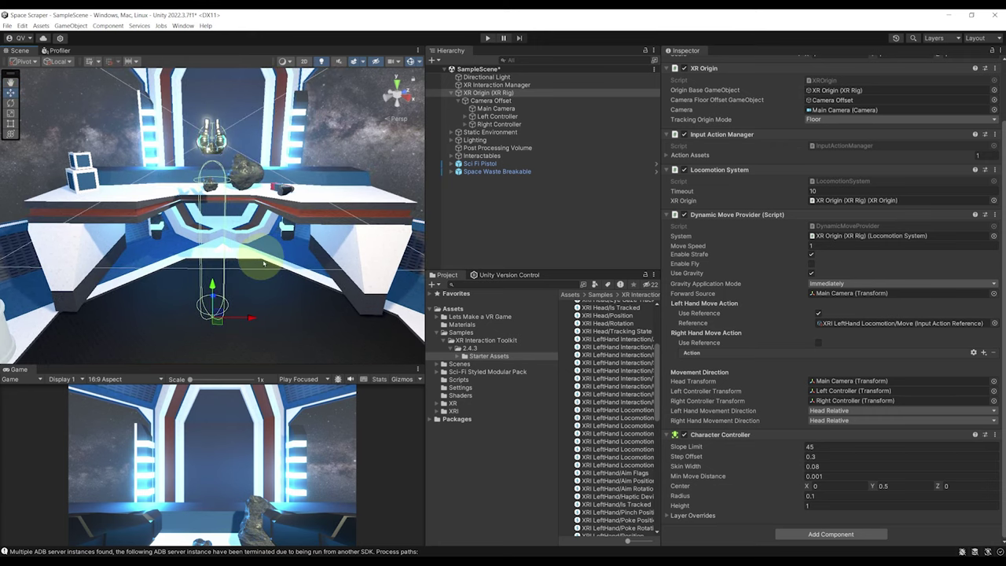
# Collapse the Character Controller, Dynamic Move Provider and Locomotion System components of XR Origin (XR Rig)
pyautogui.click(736, 436)
pyautogui.click(713, 281)
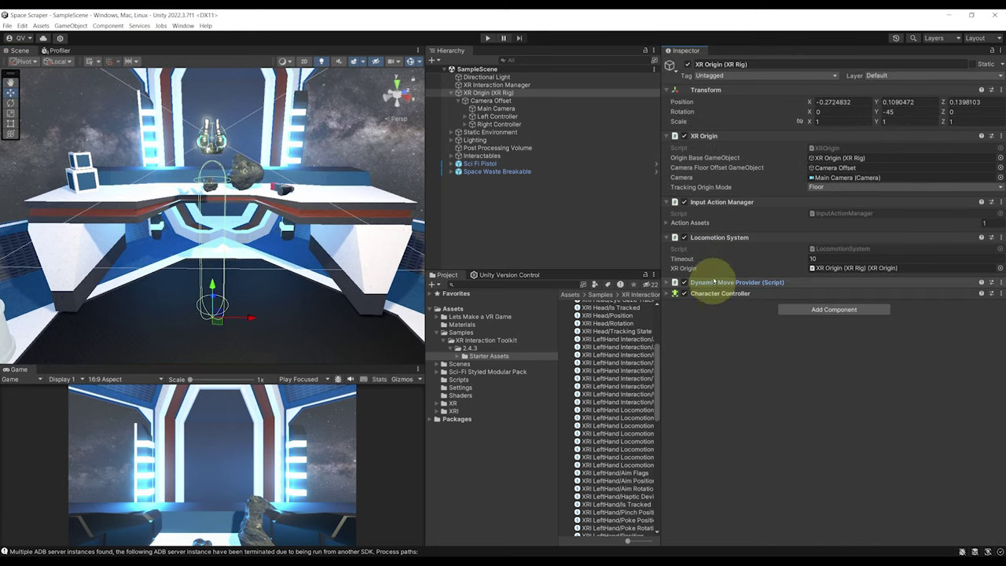
pyautogui.click(706, 237)
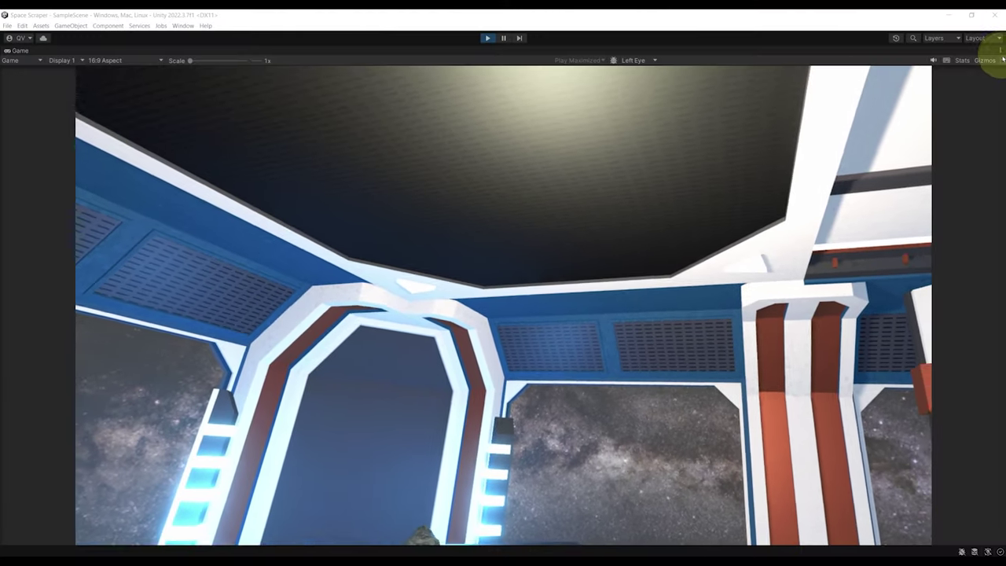
# Restore the running Game view from its maximized size and frame XR Origin (XR Rig) in the Scene view
pyautogui.click(1001, 52)
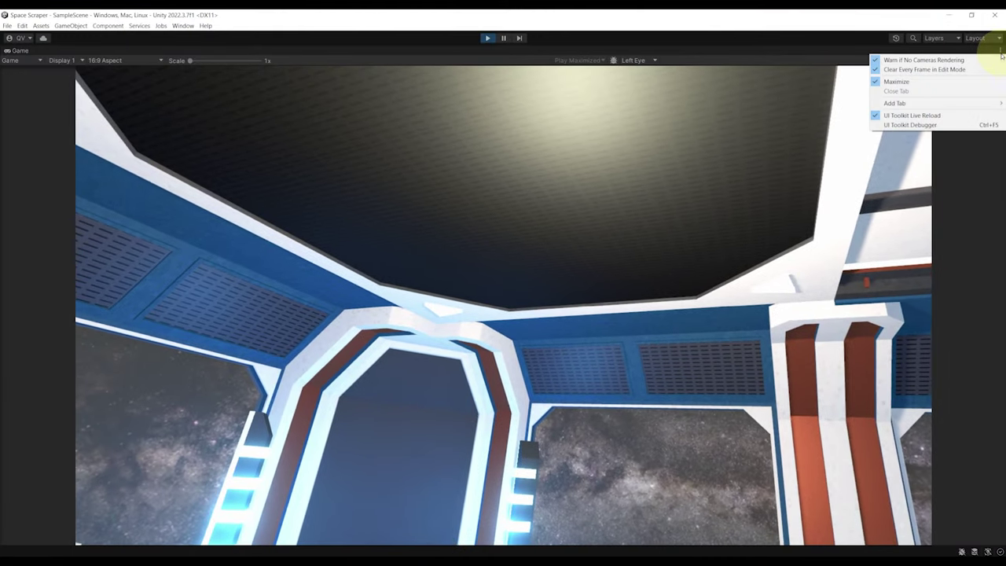
pyautogui.click(941, 83)
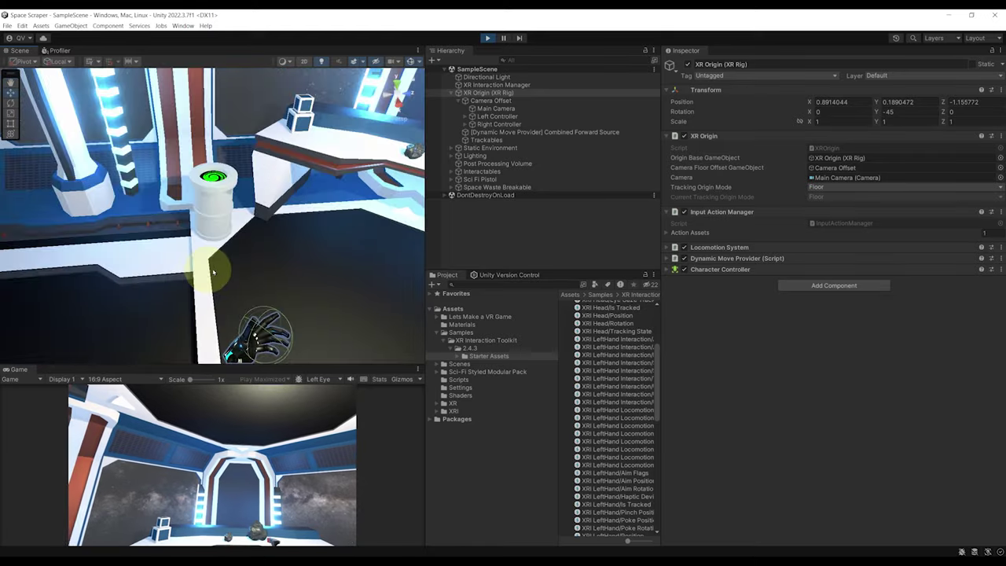
pyautogui.doubleClick(479, 93)
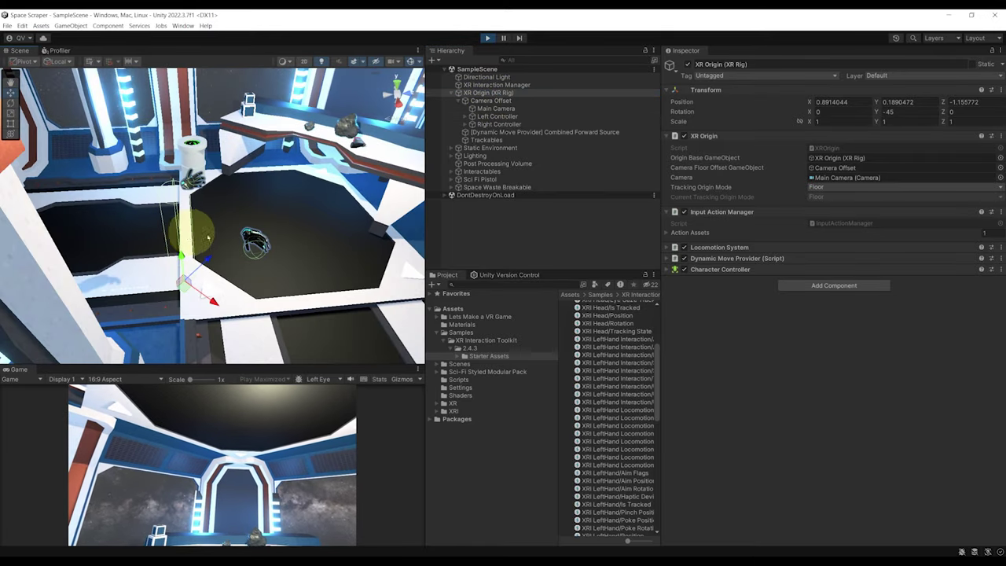
pyautogui.moveTo(191, 236); pyautogui.dragTo(236, 224, button='right')
pyautogui.keyDown('alt'); pyautogui.moveTo(235, 224); pyautogui.dragTo(290, 198); pyautogui.keyUp('alt')
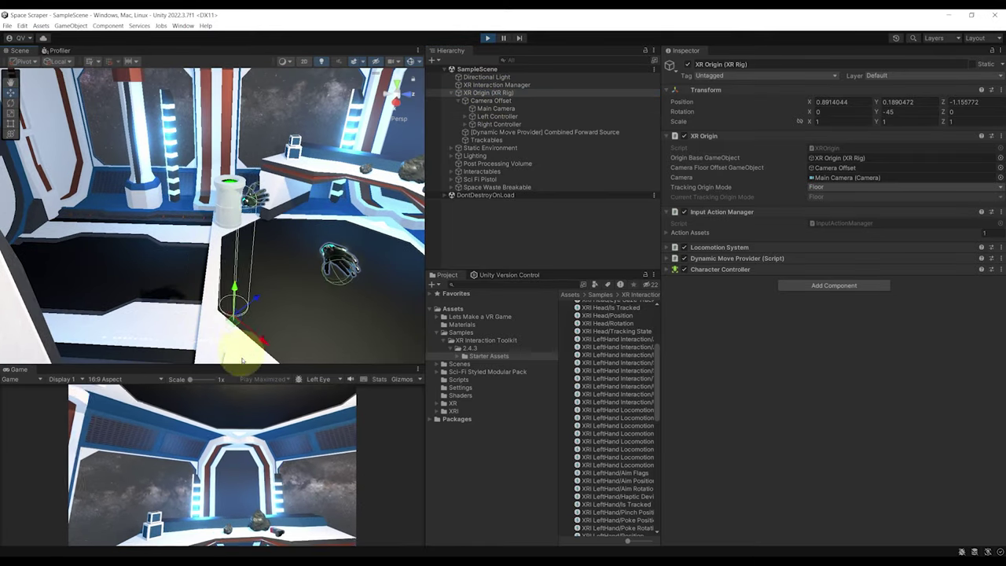
# Test how the Character Controller capsule behaves as the player moves around the barrel and wall, and stop play mode
pyautogui.click(240, 435)
pyautogui.press('w')
pyautogui.press('w')
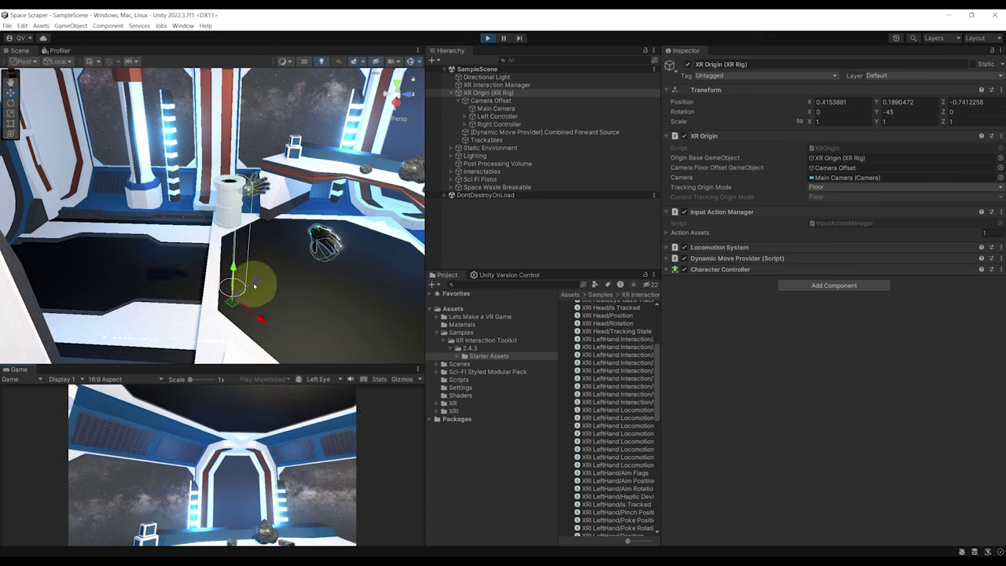
pyautogui.moveTo(301, 299); pyautogui.dragTo(291, 296, button='middle')
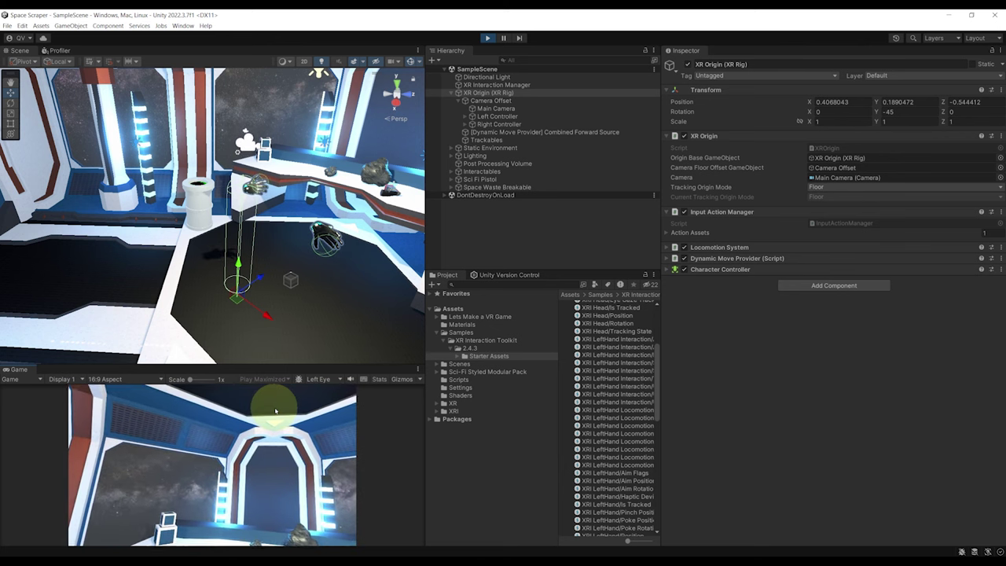
pyautogui.press('a')
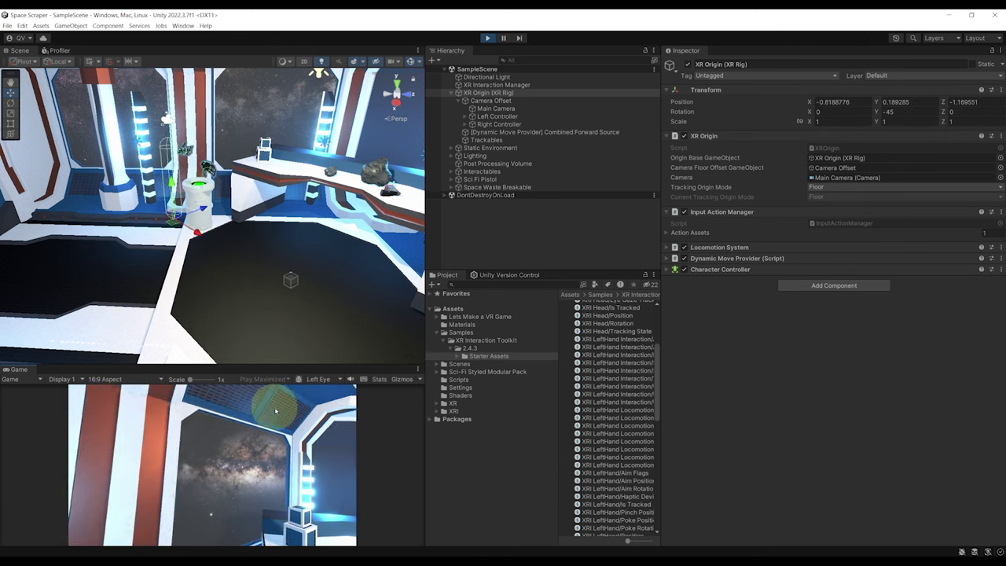
pyautogui.press('a')
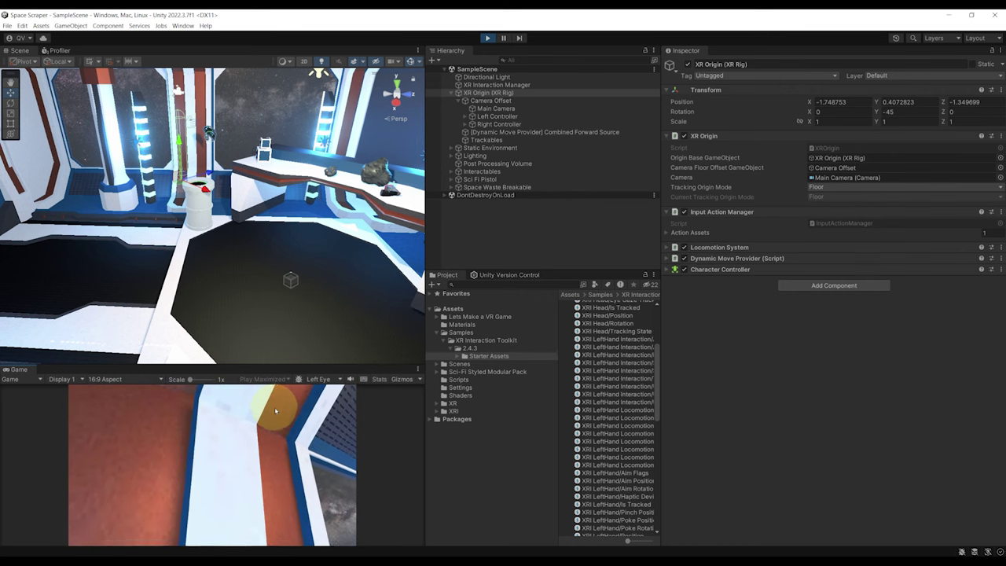
pyautogui.press('d')
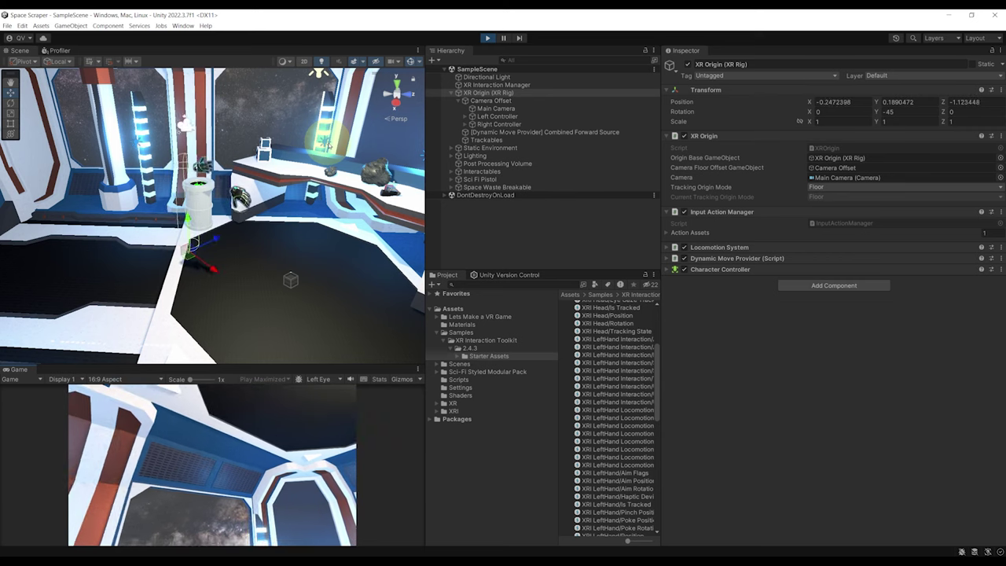
pyautogui.moveTo(335, 153); pyautogui.dragTo(253, 155, button='right')
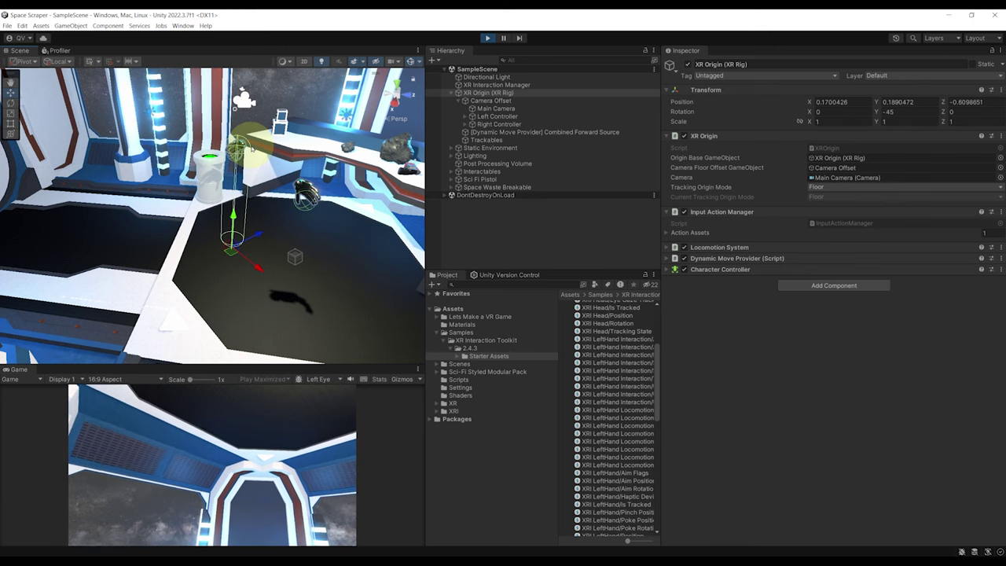
pyautogui.click(487, 38)
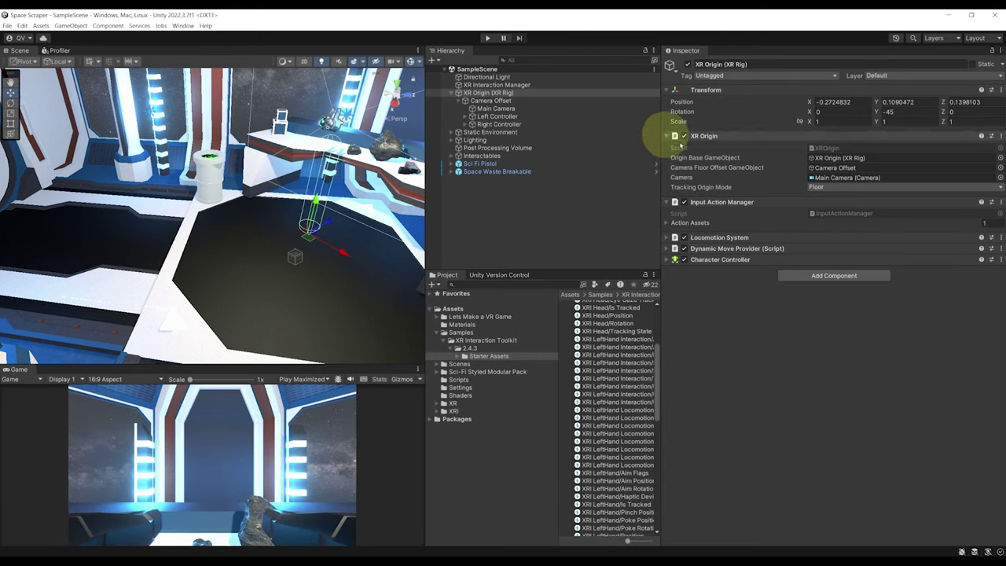
# Add a Character Controller Driver to XR Origin (XR Rig) with the Dynamic Move Provider as its Locomotion Provider, and save the scene
pyautogui.click(479, 92)
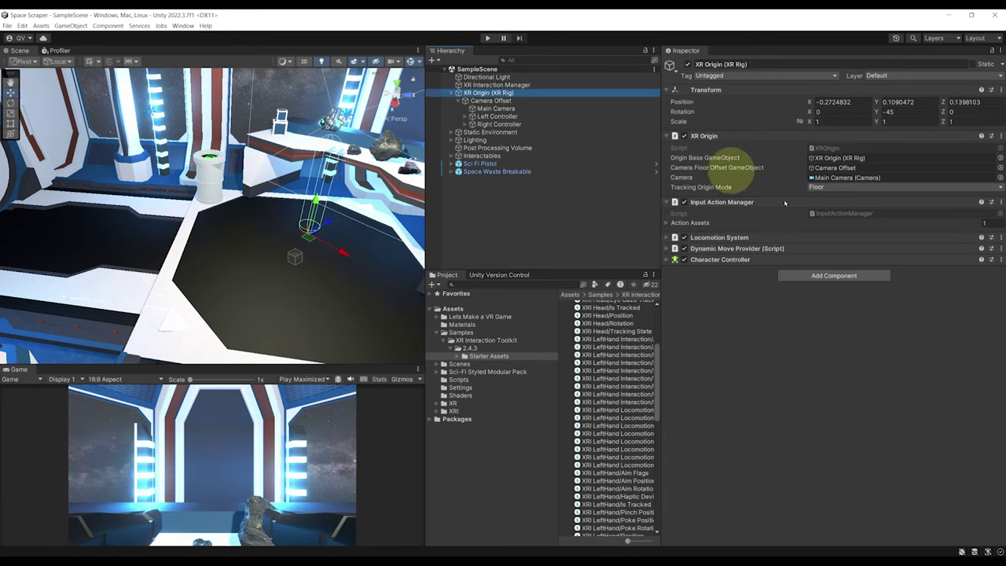
pyautogui.click(834, 275)
pyautogui.write('Cha')
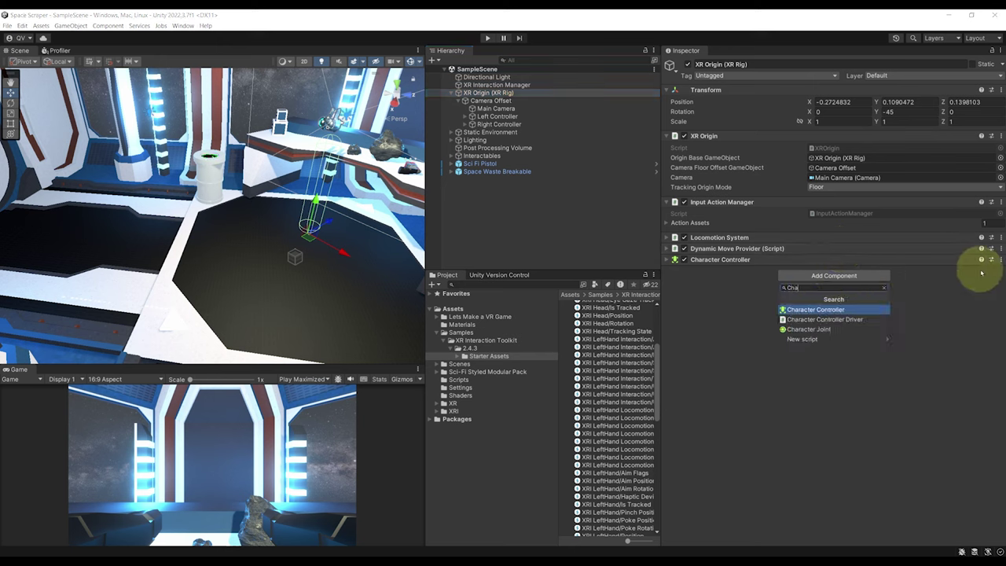
pyautogui.write('racterControll')
pyautogui.press('Down')
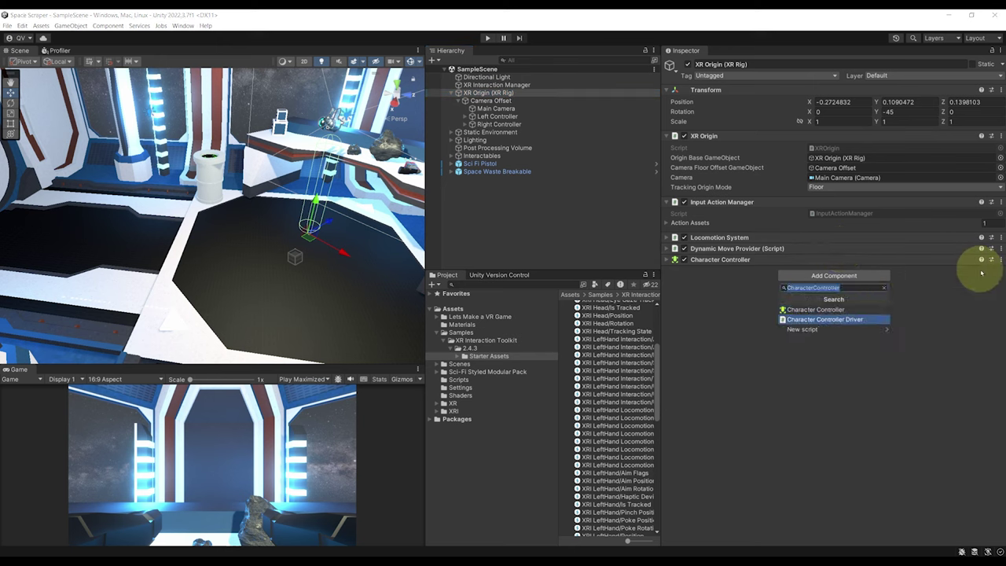
pyautogui.press('Return')
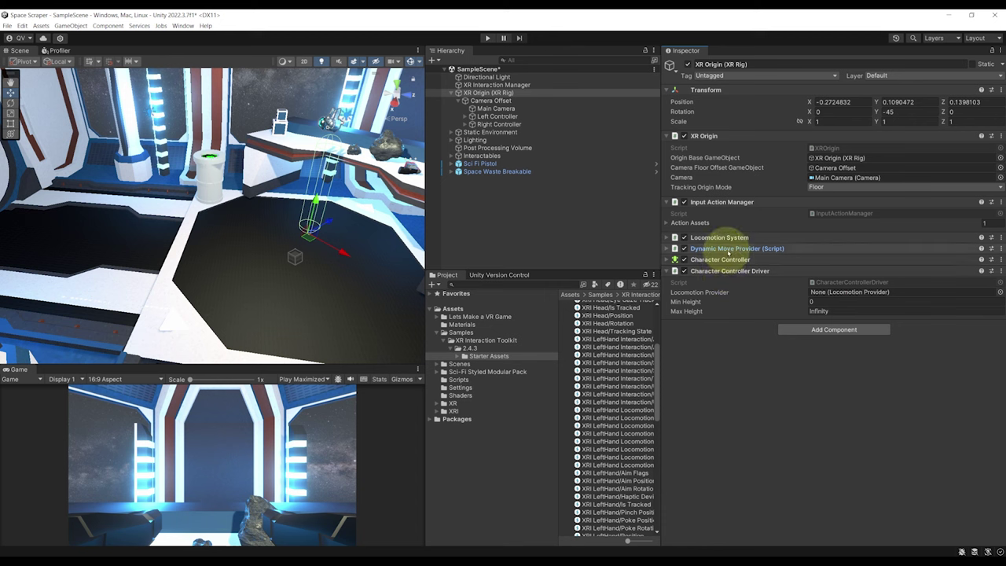
pyautogui.moveTo(726, 250); pyautogui.dragTo(832, 292)
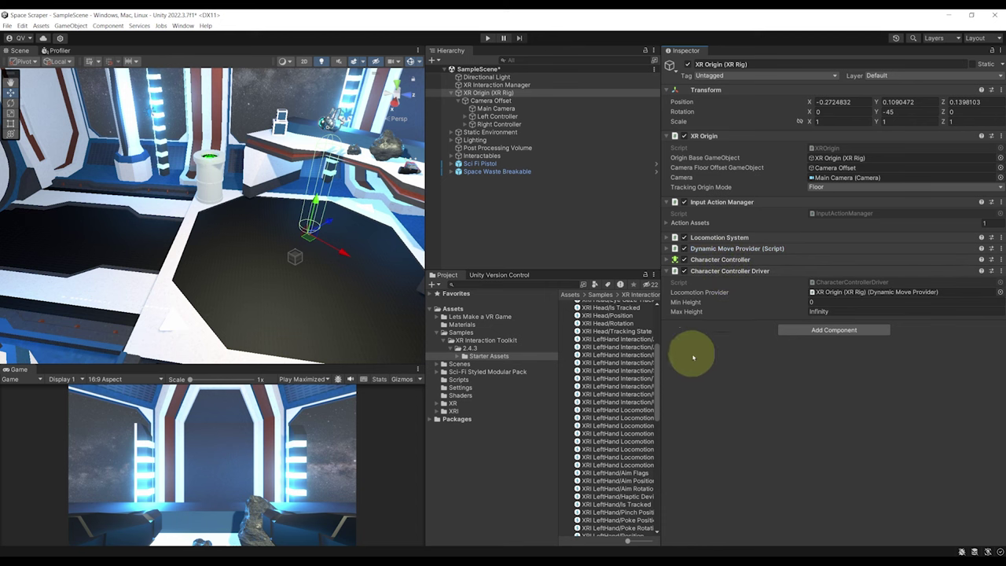
pyautogui.moveTo(198, 275); pyautogui.dragTo(290, 259, button='right')
pyautogui.hotkey('ctrl', 's')
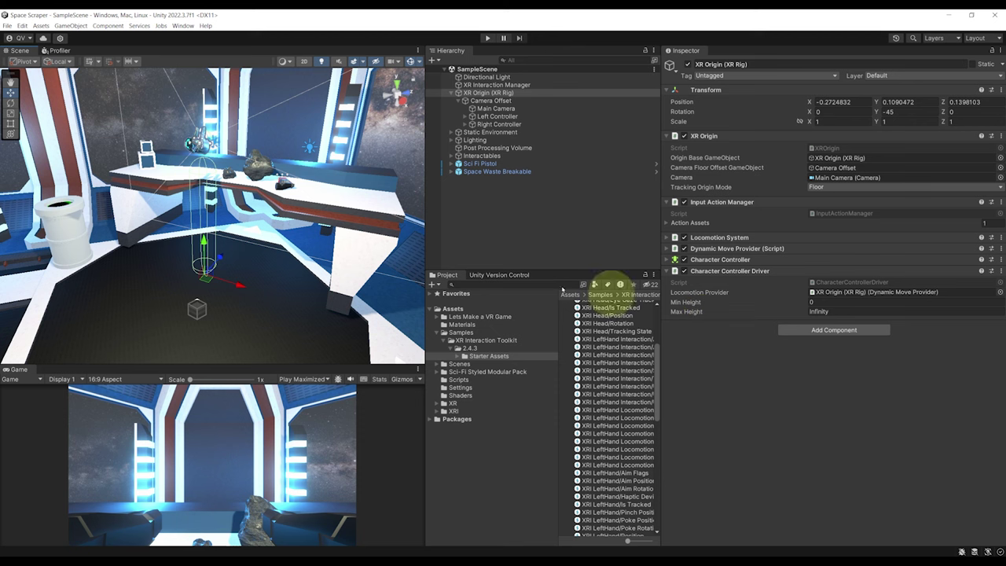
# Set the Game view to Play Focused and start play mode with the rig's capsule in view
pyautogui.moveTo(207, 250); pyautogui.dragTo(231, 226, button='right')
pyautogui.press('w')
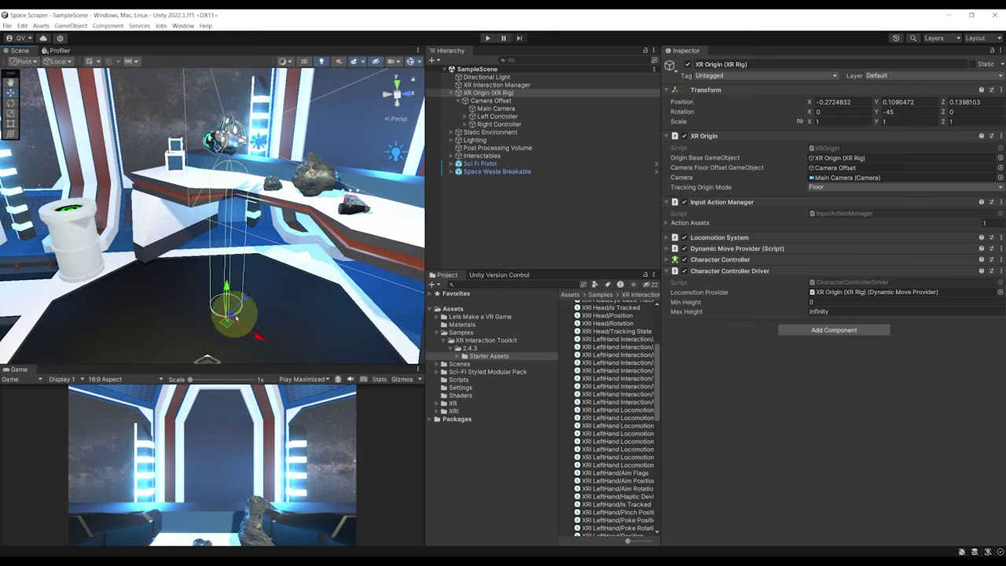
pyautogui.scroll(-3, 240, 279)
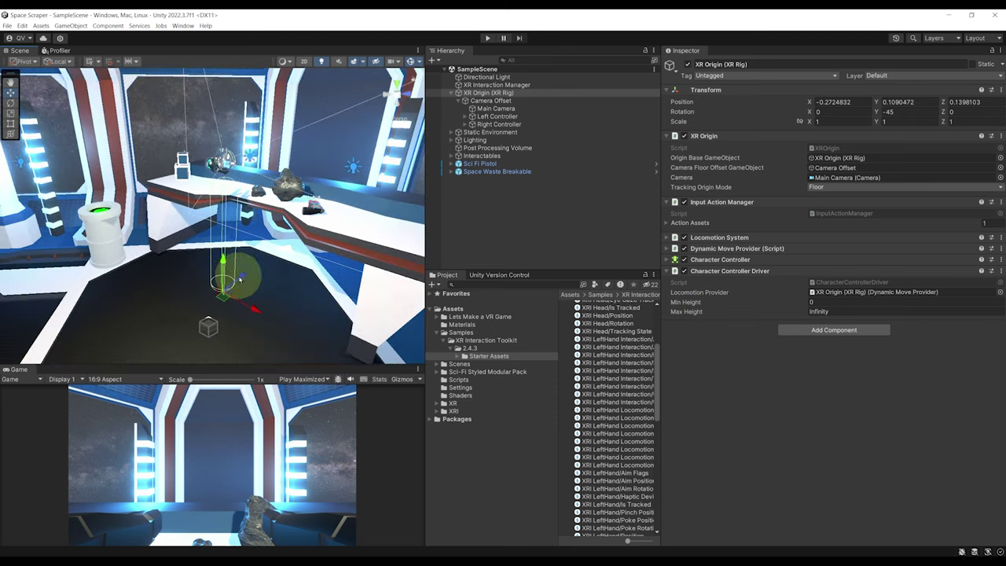
pyautogui.click(308, 379)
pyautogui.click(311, 387)
pyautogui.keyDown('alt'); pyautogui.moveTo(296, 318); pyautogui.dragTo(288, 255); pyautogui.keyUp('alt')
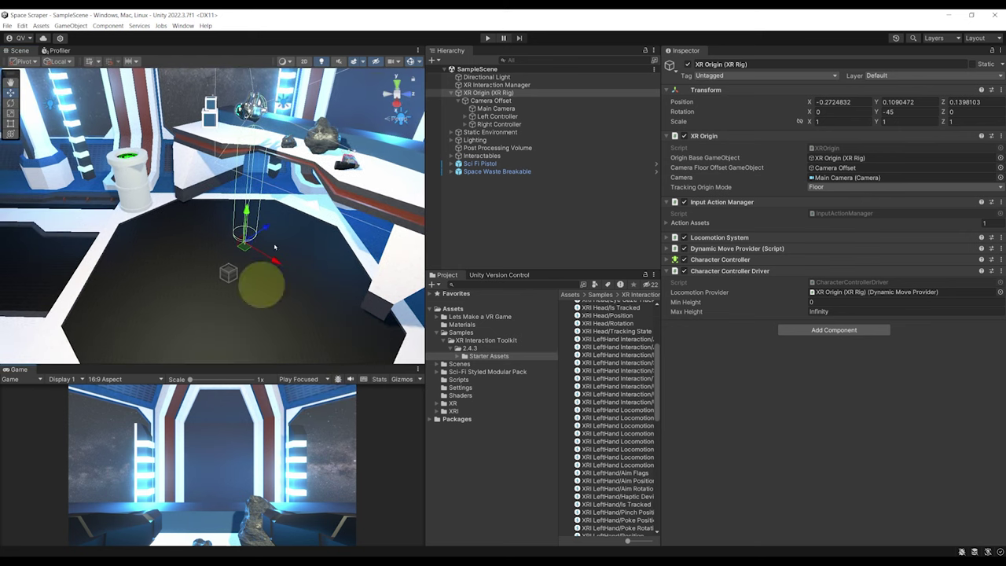
pyautogui.moveTo(271, 168); pyautogui.dragTo(258, 185, button='middle')
pyautogui.click(487, 38)
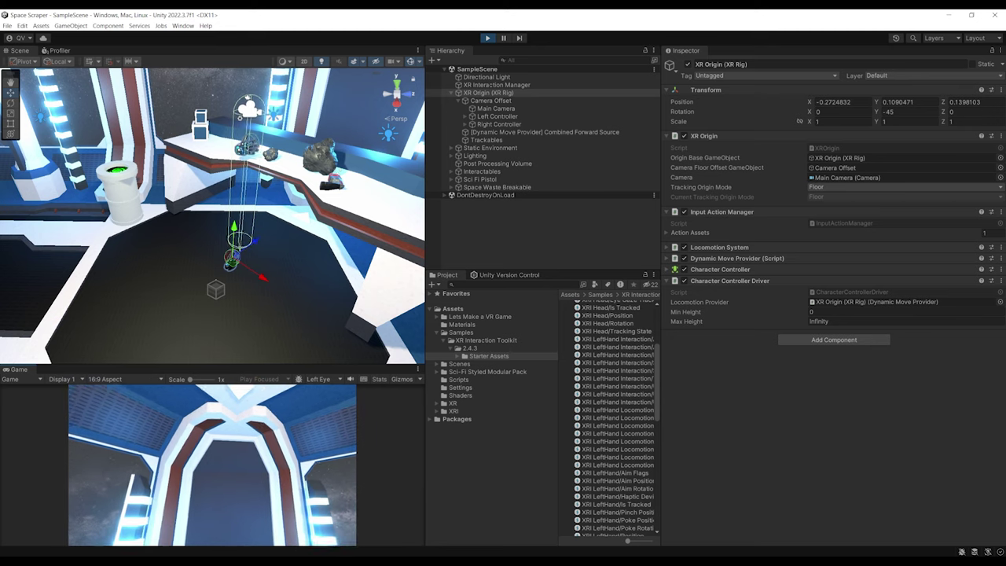
# Examine the capsule's height and position relative to the headset camera while the player moves, and stop play mode
pyautogui.keyDown('alt'); pyautogui.moveTo(79, 224); pyautogui.dragTo(202, 179); pyautogui.keyUp('alt')
pyautogui.moveTo(214, 124); pyautogui.dragTo(194, 210, button='right')
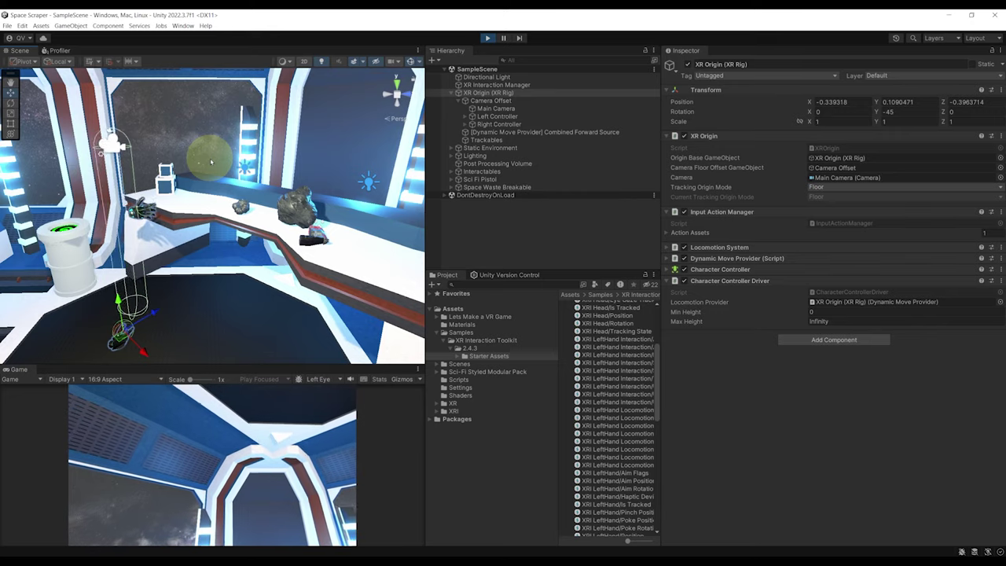
pyautogui.scroll(-3, 201, 203)
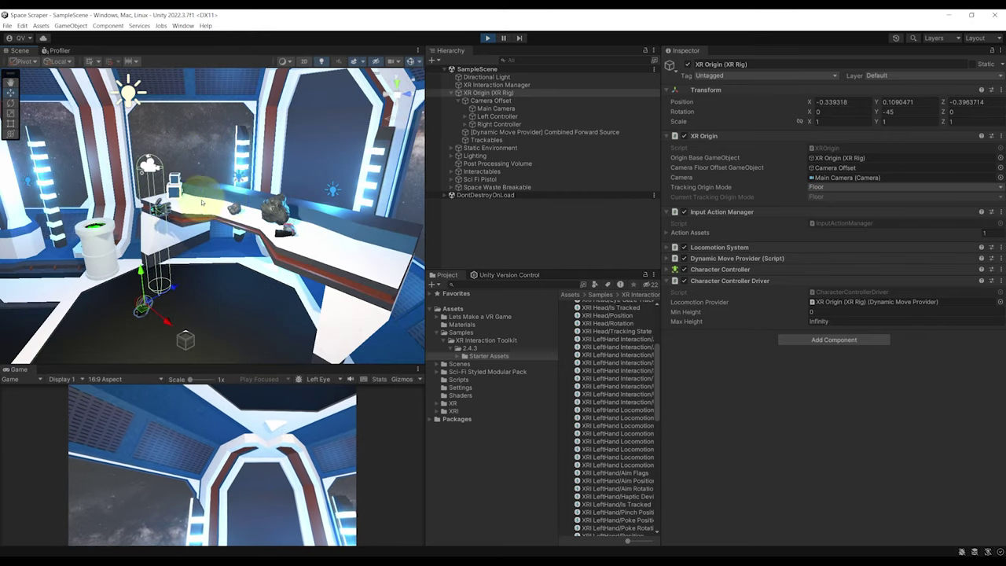
pyautogui.moveTo(202, 202); pyautogui.dragTo(191, 207, button='right')
pyautogui.moveTo(190, 207); pyautogui.dragTo(290, 207, button='middle')
pyautogui.scroll(3, 287, 200)
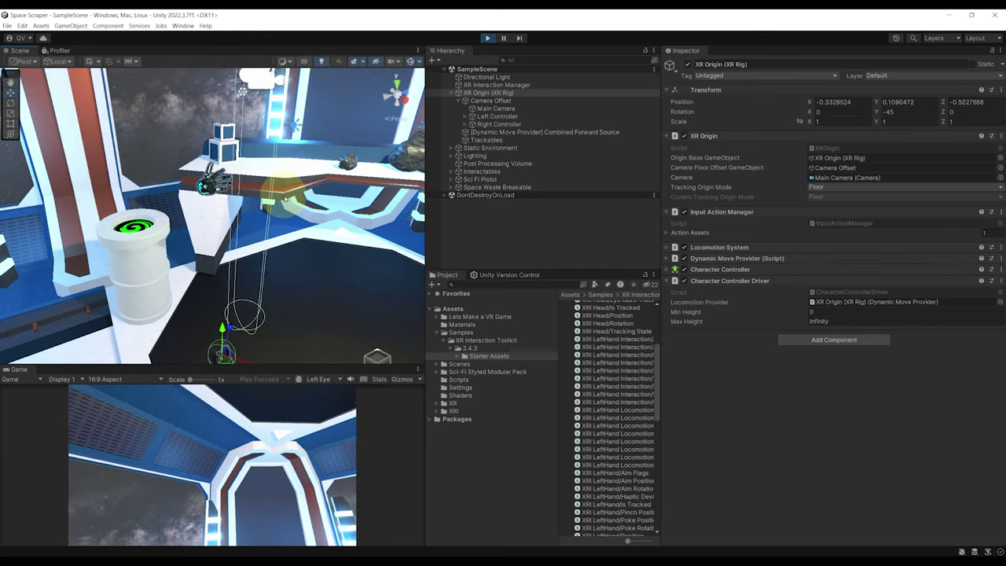
pyautogui.scroll(-3, 217, 198)
pyautogui.moveTo(213, 200); pyautogui.dragTo(284, 204, button='middle')
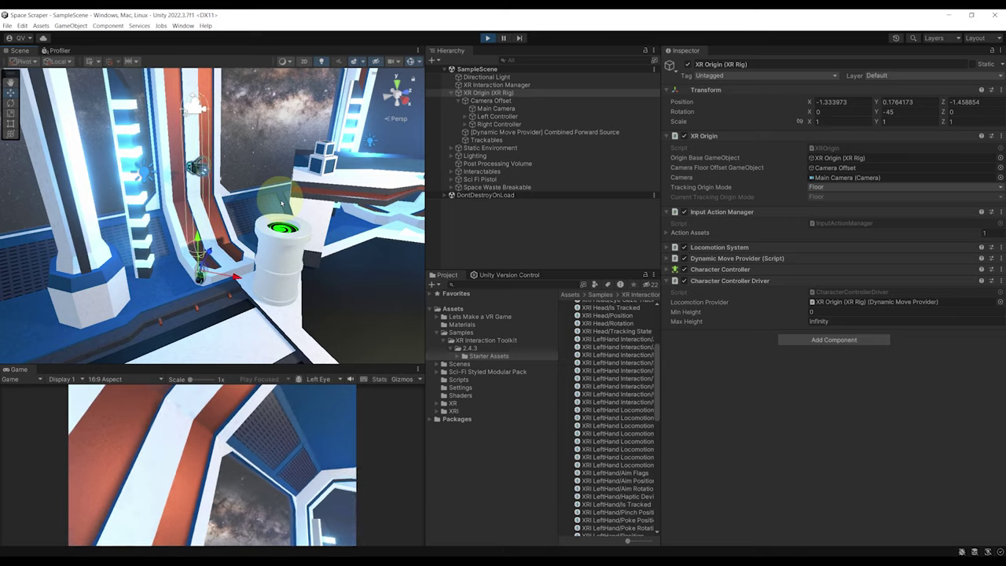
pyautogui.click(487, 37)
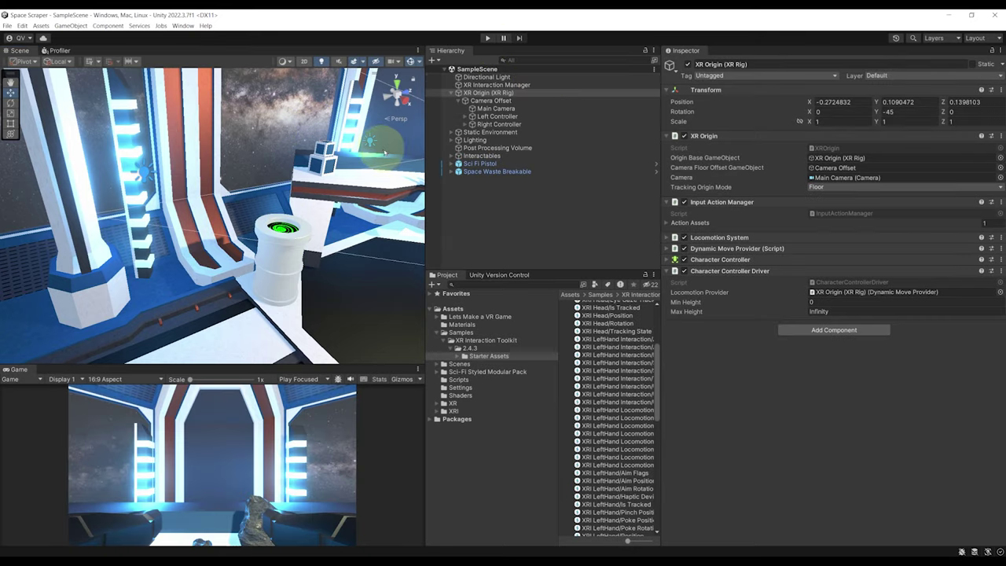
# Frame XR Origin (XR Rig) in the scene and collapse its Input Action Manager and Character Controller Driver components
pyautogui.press('f')
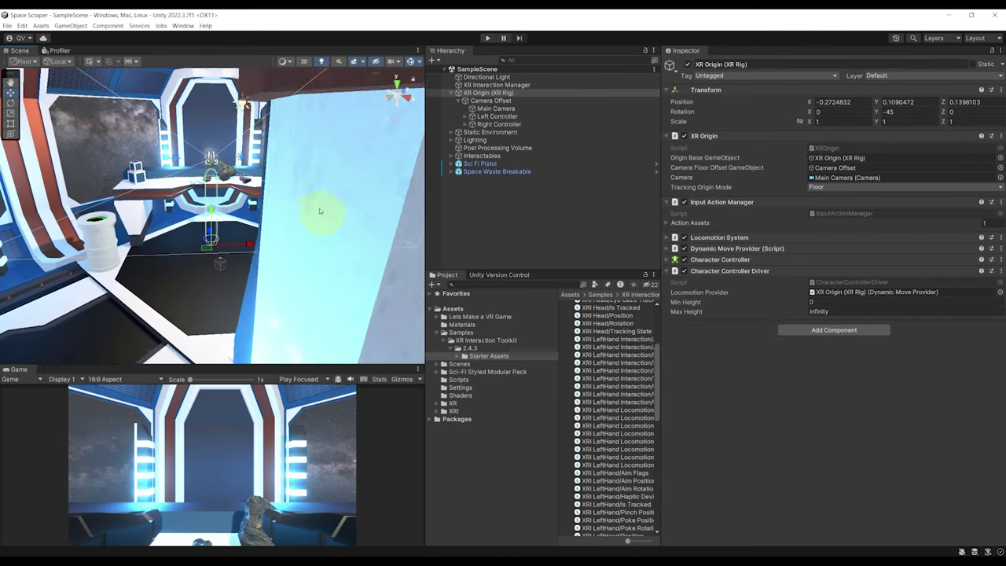
pyautogui.scroll(3, 319, 211)
pyautogui.keyDown('alt'); pyautogui.moveTo(315, 208); pyautogui.dragTo(246, 211); pyautogui.keyUp('alt')
pyautogui.moveTo(246, 211); pyautogui.dragTo(210, 211, button='middle')
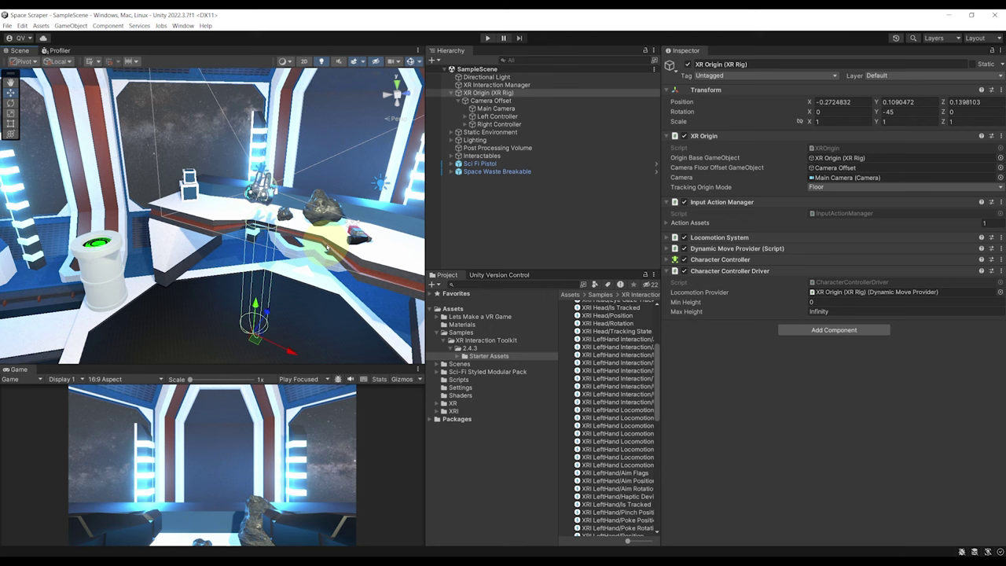
pyautogui.moveTo(307, 225); pyautogui.dragTo(307, 186, button='right')
pyautogui.moveTo(224, 210); pyautogui.dragTo(325, 241, button='right')
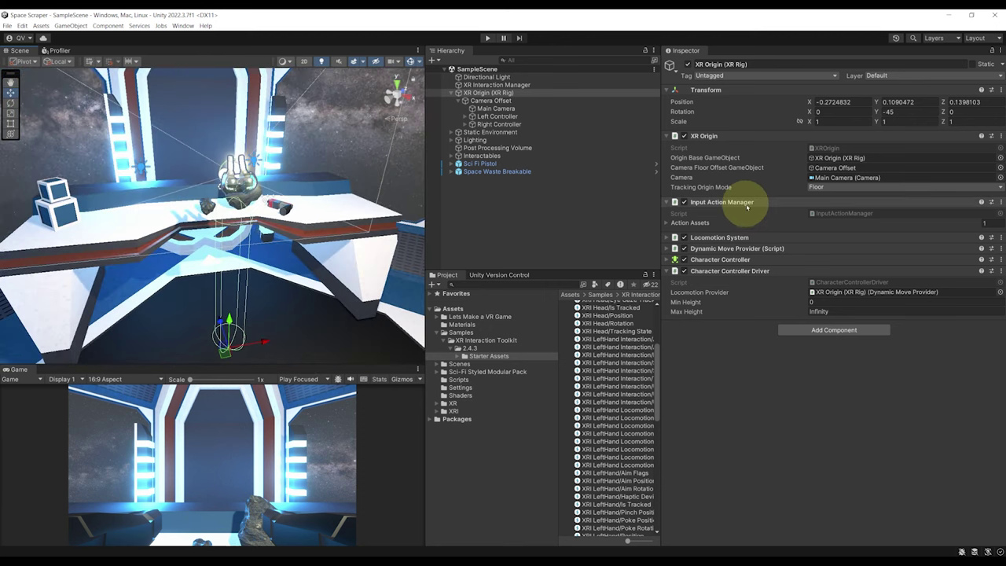
pyautogui.click(742, 202)
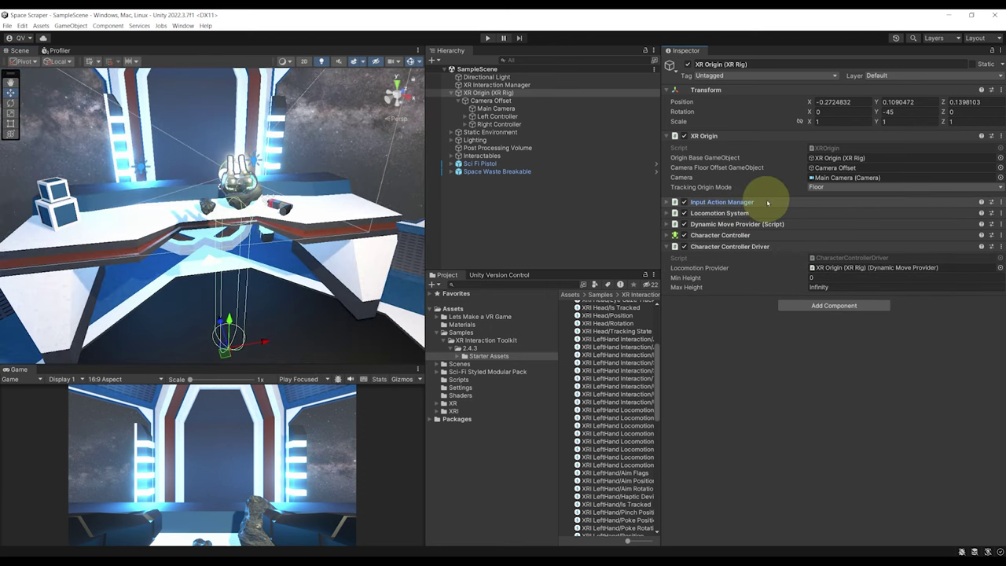
pyautogui.click(746, 246)
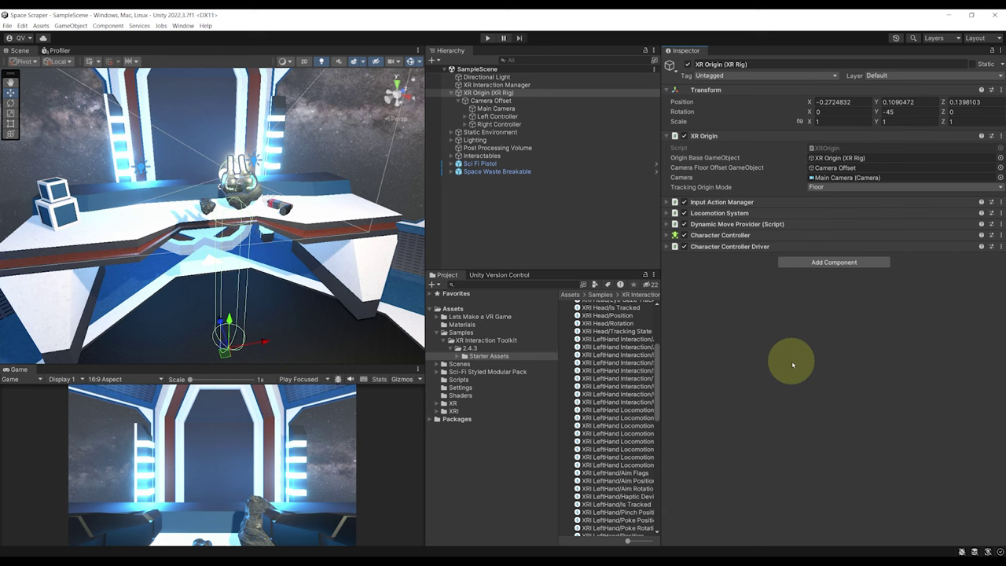
# Add a Continuous Turn Provider (Action-based) to XR Origin (XR Rig) and assign the rig's Locomotion System as its System
pyautogui.click(808, 263)
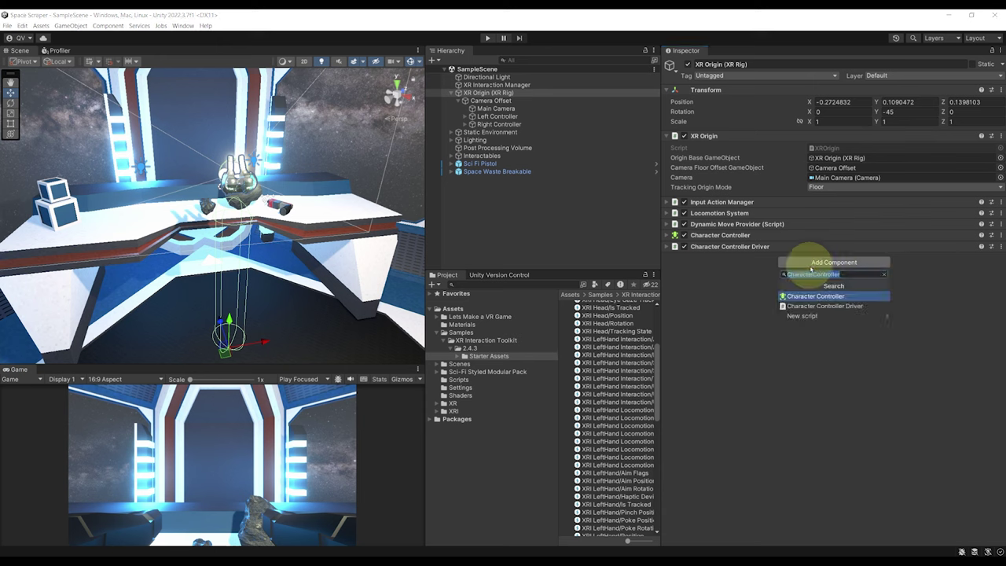
pyautogui.write('Contin')
pyautogui.press('Down')
pyautogui.press('Down')
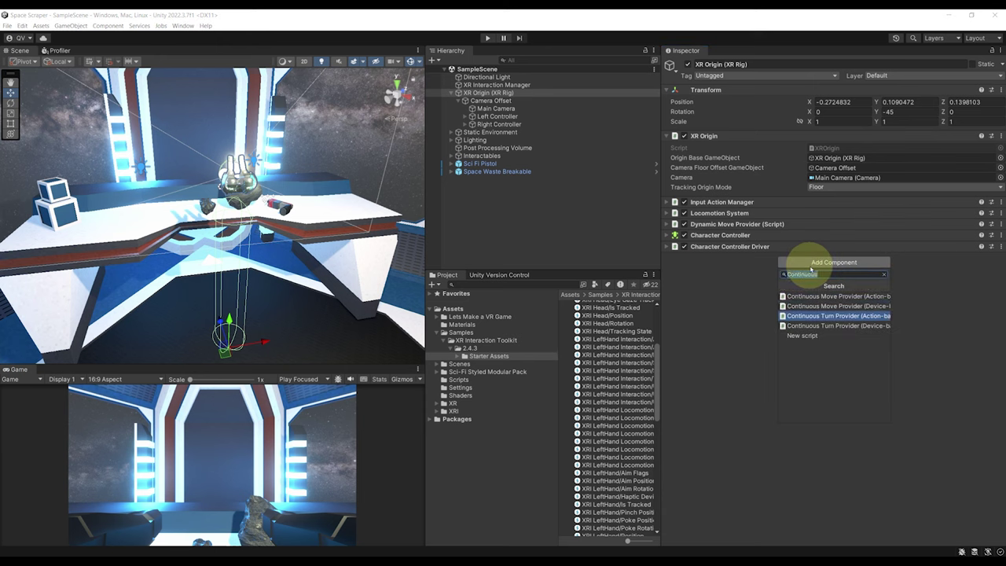
pyautogui.press('Return')
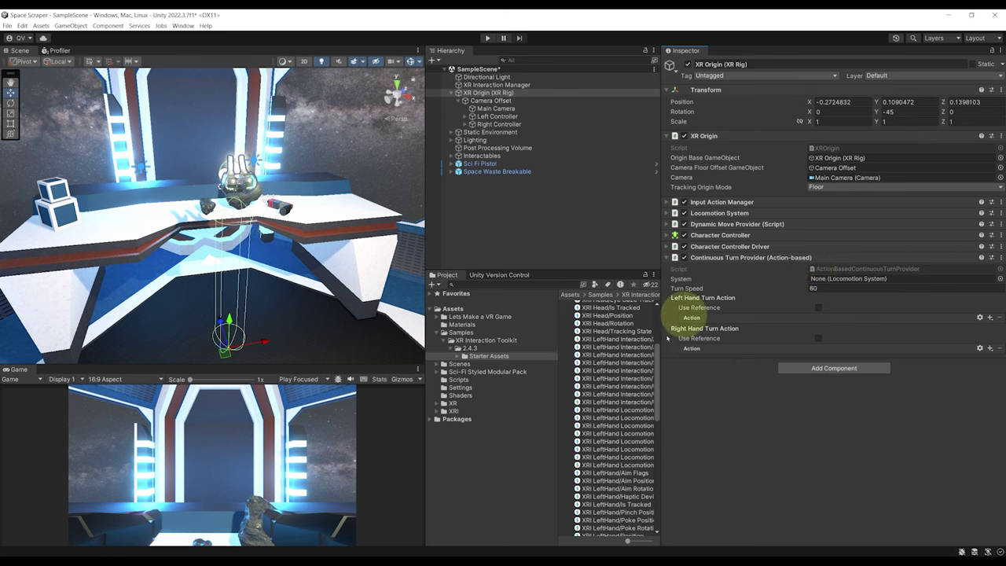
pyautogui.moveTo(719, 213); pyautogui.dragTo(825, 280)
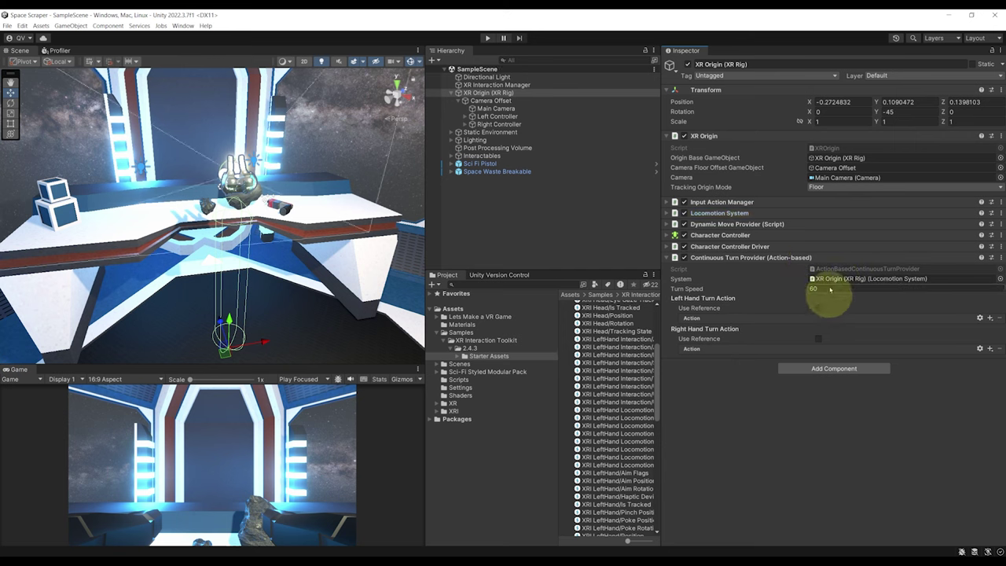
pyautogui.click(813, 290)
pyautogui.press('Return')
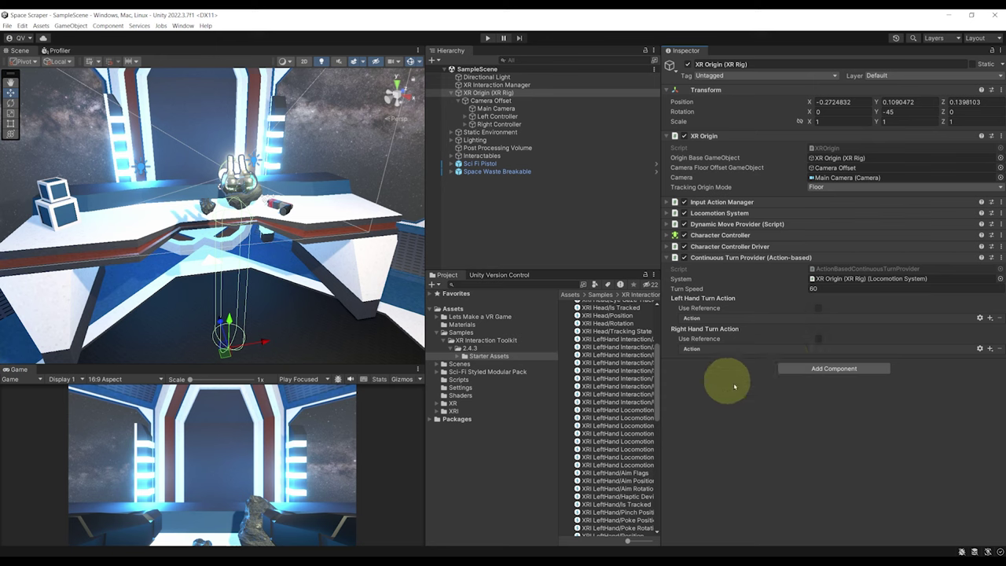
# Enable the reference for the Continuous Turn Provider's Right Hand Turn Action and assign XRI RightHand Locomotion/Turn
pyautogui.click(818, 340)
pyautogui.click(998, 348)
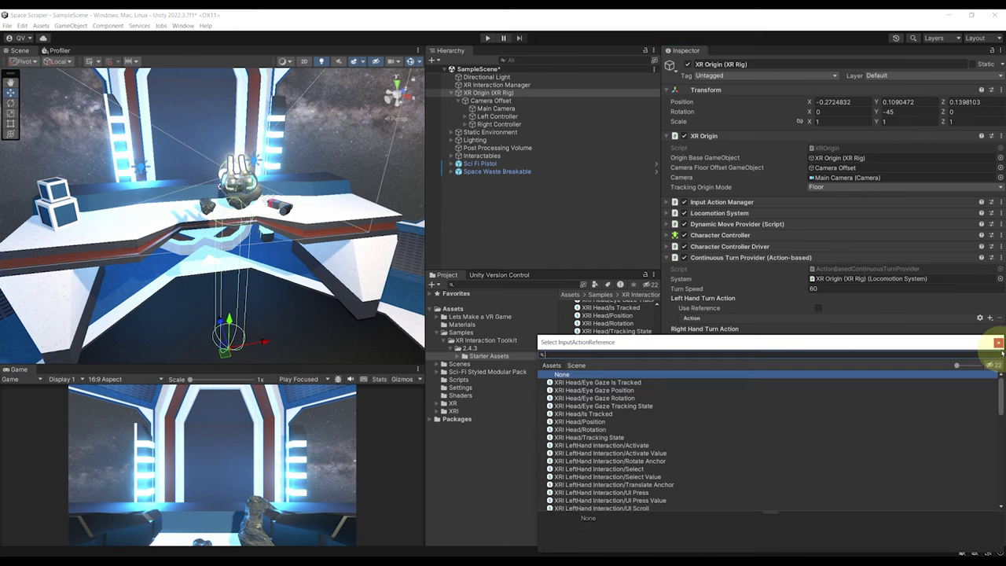
pyautogui.write('right turn')
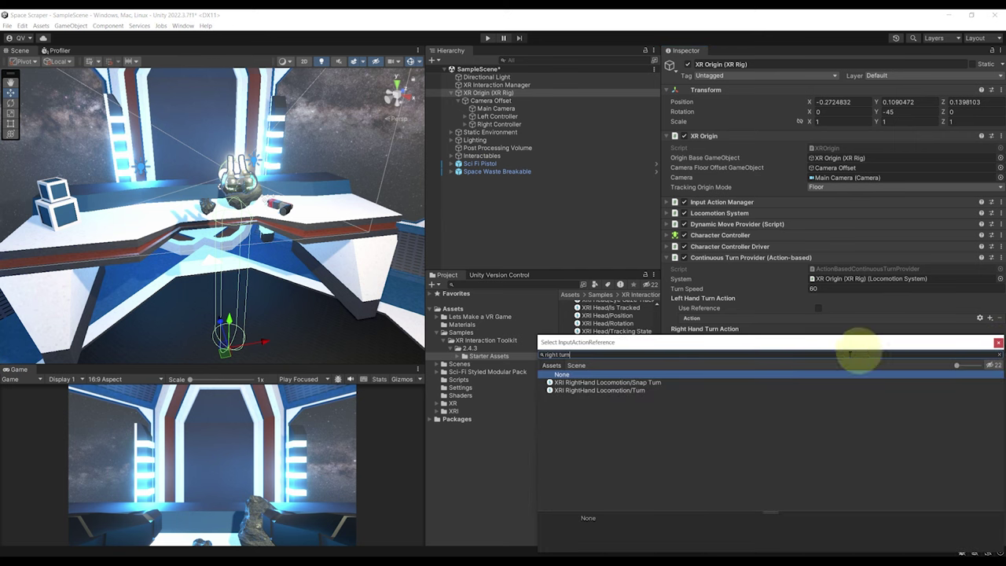
pyautogui.click(562, 390)
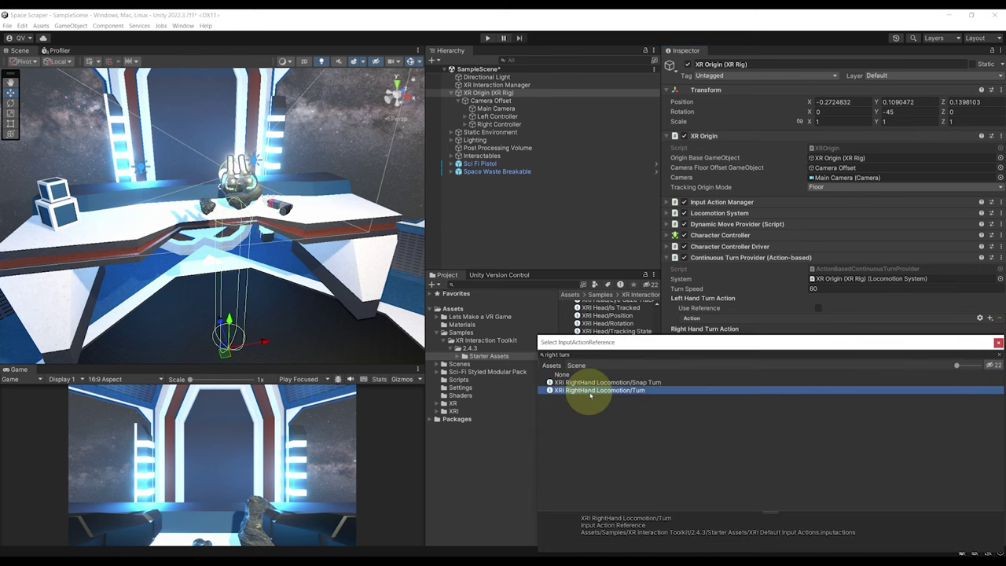
pyautogui.doubleClick(589, 391)
# Examine the controller binding of the XRI RightHand Locomotion Turn action and close the input actions editor
pyautogui.doubleClick(886, 350)
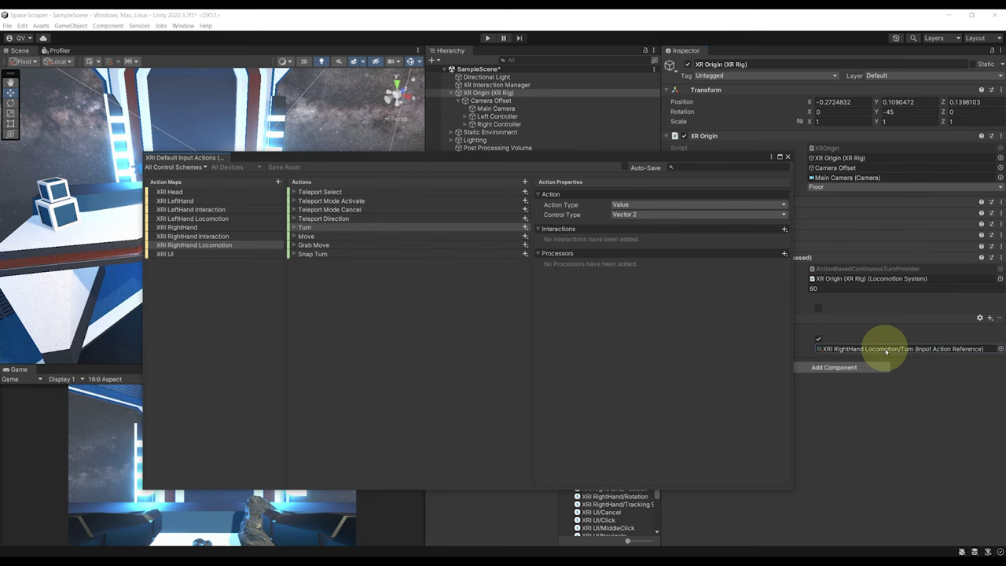
pyautogui.click(294, 227)
pyautogui.click(322, 235)
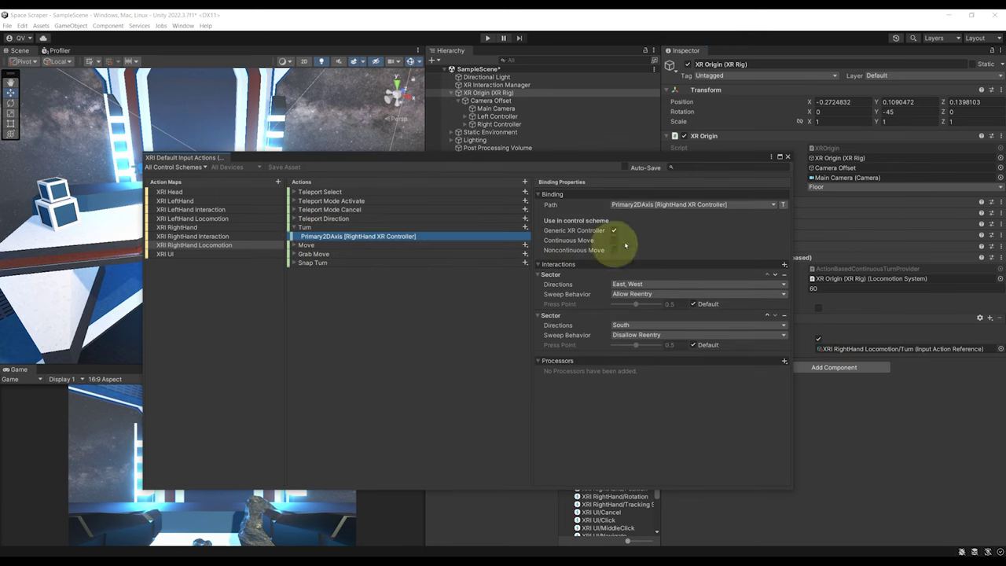
pyautogui.click(787, 156)
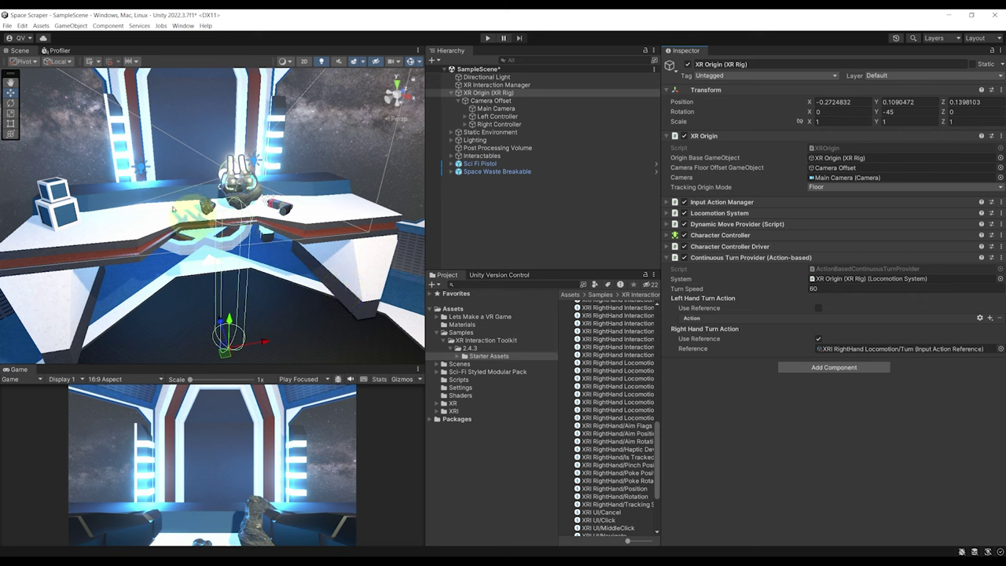
pyautogui.moveTo(314, 243); pyautogui.dragTo(368, 272, button='right')
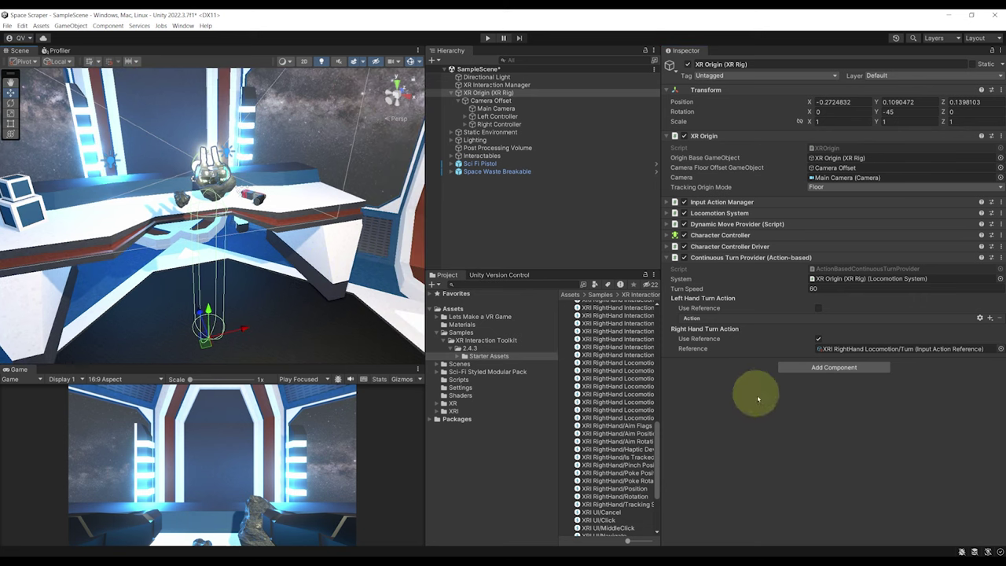
# Add a Snap Turn Provider (Action-based) to the rig and assign the rig's Locomotion System as its System
pyautogui.click(813, 366)
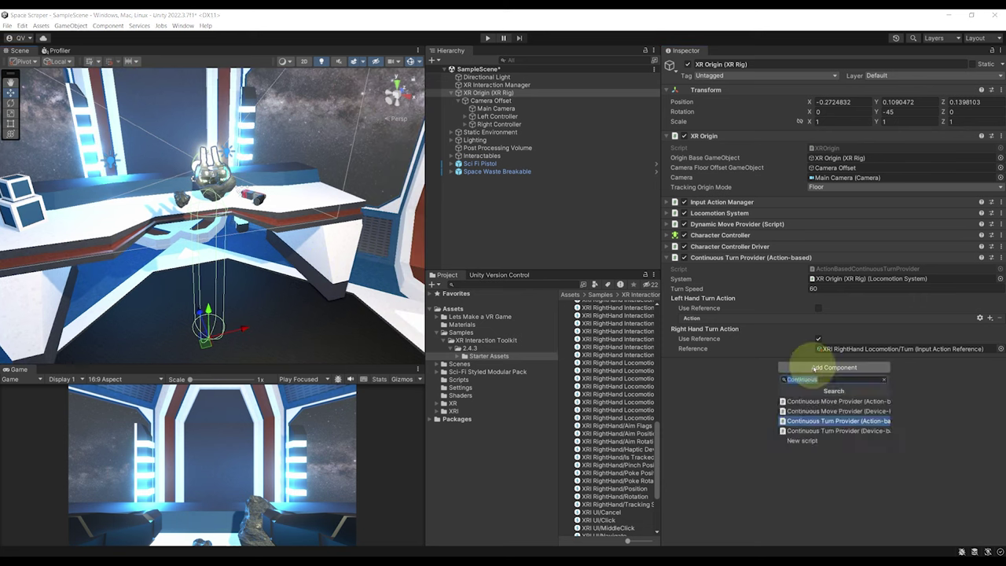
pyautogui.write('Snap')
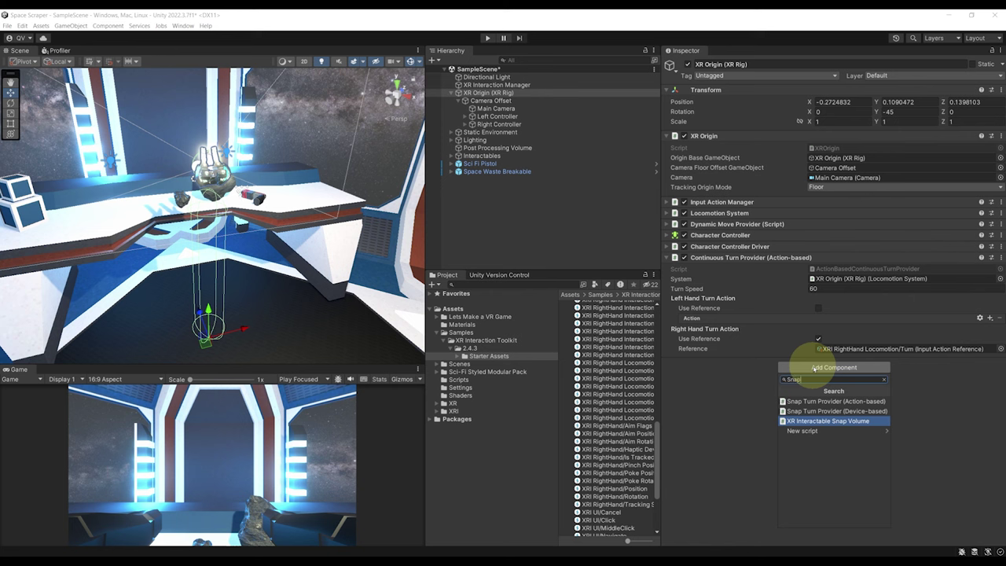
pyautogui.write(' Turn')
pyautogui.press('Return')
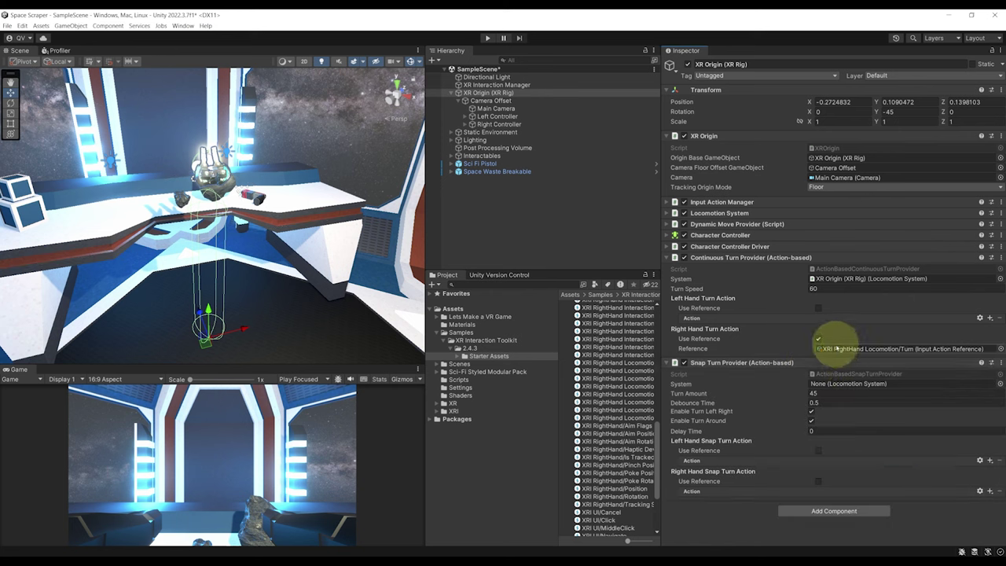
pyautogui.moveTo(729, 216); pyautogui.dragTo(852, 385)
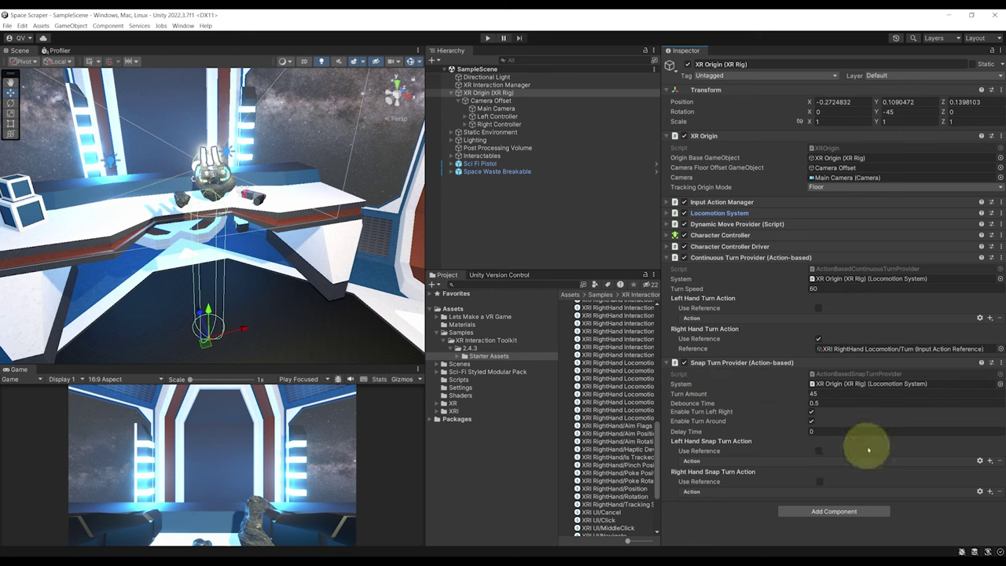
# Enable the reference for the Right Hand Snap Turn Action and assign XRI RightHand Locomotion/Snap Turn
pyautogui.click(818, 482)
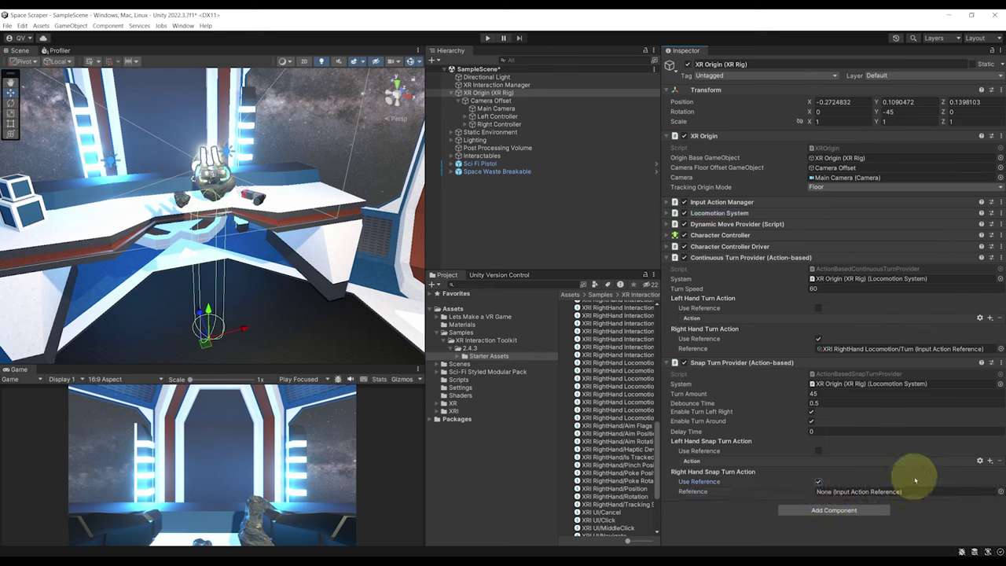
pyautogui.click(1000, 491)
pyautogui.write('snap turn')
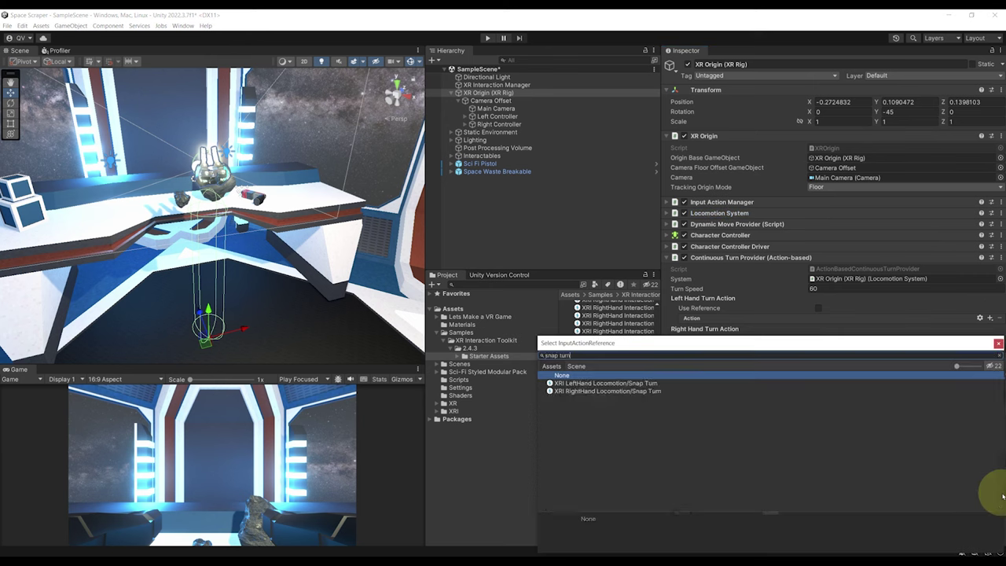
pyautogui.press('Down')
pyautogui.press('Down')
pyautogui.press('Return')
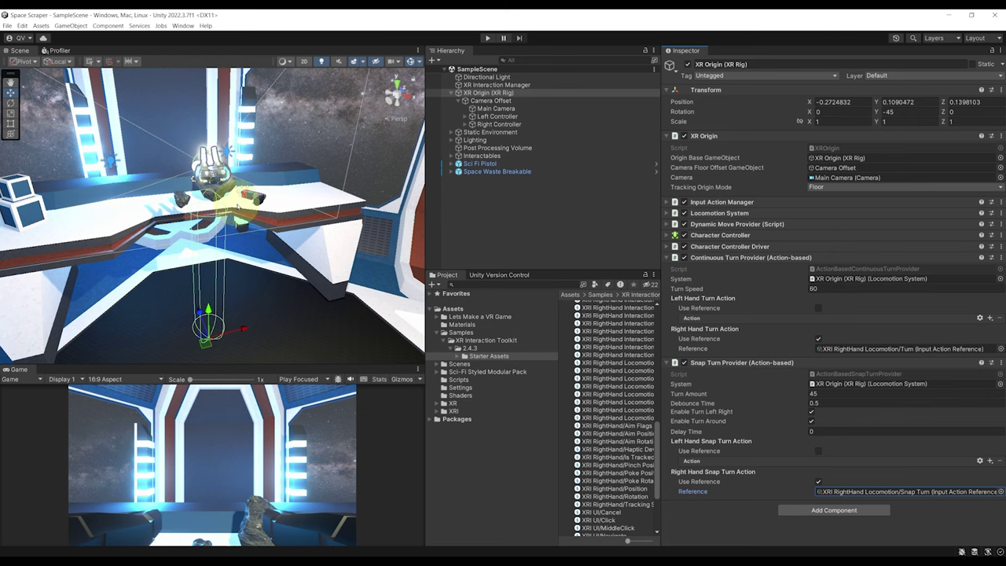
pyautogui.keyDown('alt'); pyautogui.moveTo(280, 173); pyautogui.dragTo(292, 157); pyautogui.keyUp('alt')
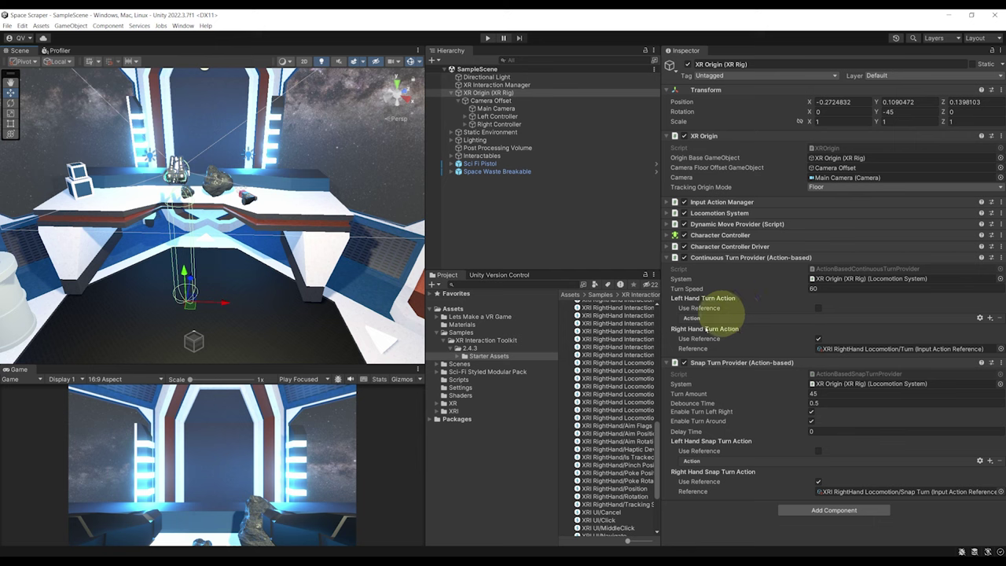
# Disable the Snap Turn Provider and start play mode with the Game view set to Play Maximized
pyautogui.click(683, 363)
pyautogui.click(683, 362)
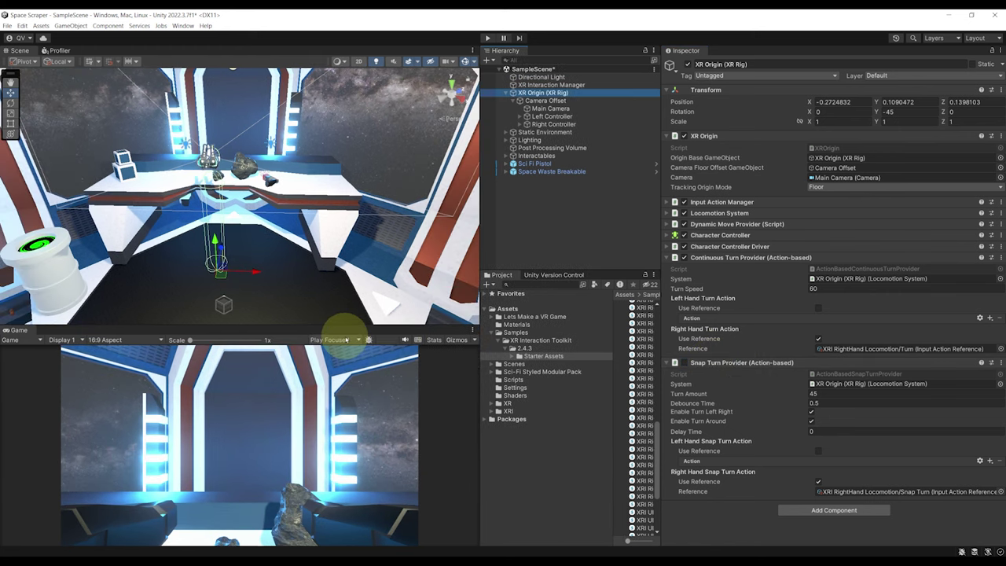
pyautogui.click(346, 339)
pyautogui.click(344, 361)
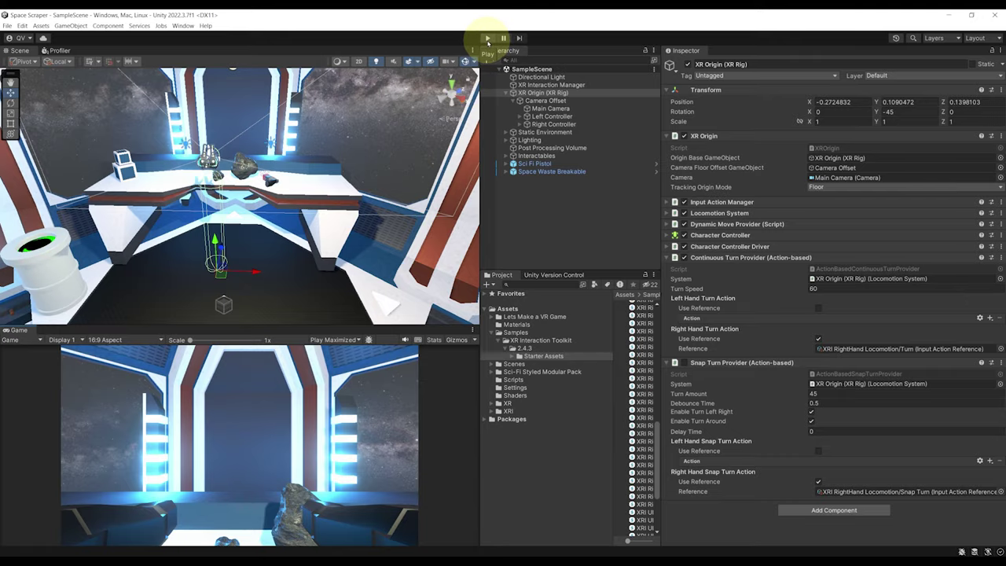
pyautogui.click(487, 40)
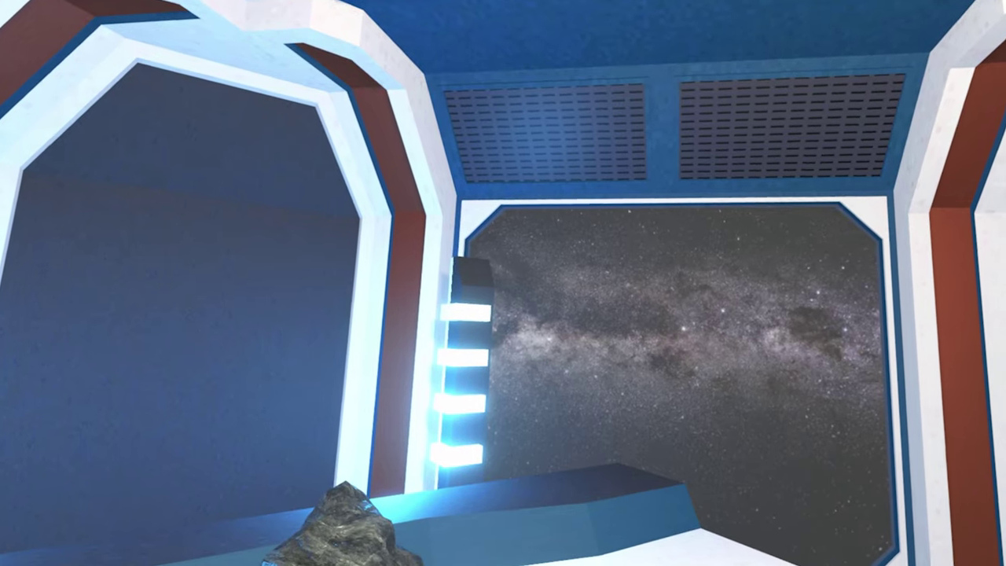
# Restore the Game view's size during play, and swap the rig's turning from the Continuous Turn Provider to the Snap Turn Provider
pyautogui.click(997, 50)
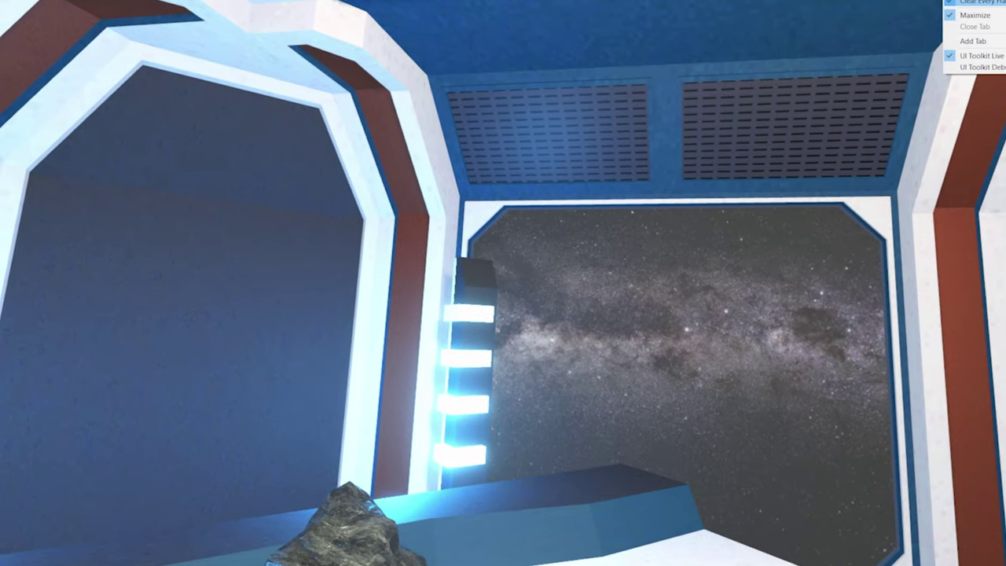
pyautogui.click(948, 83)
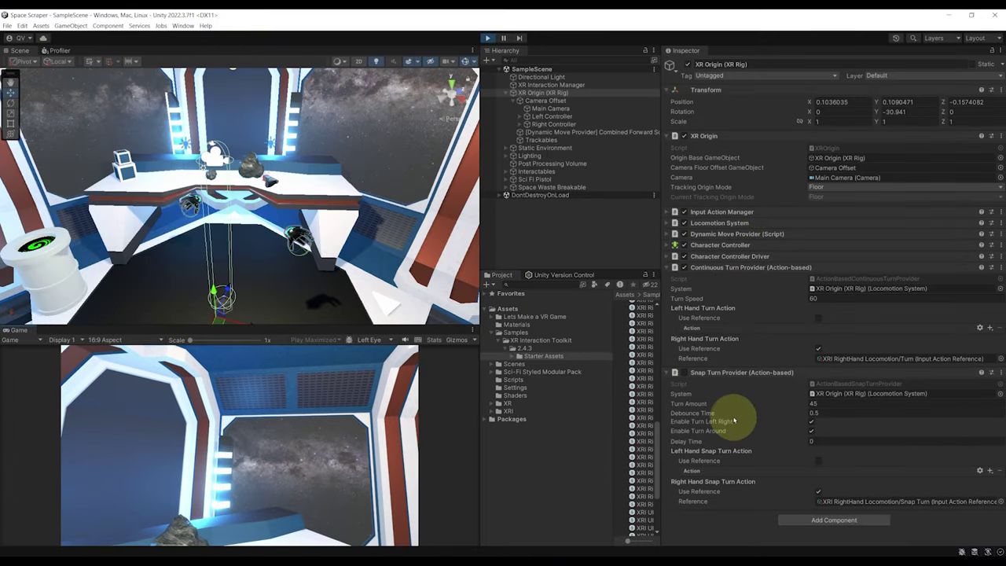
pyautogui.click(683, 267)
pyautogui.click(683, 372)
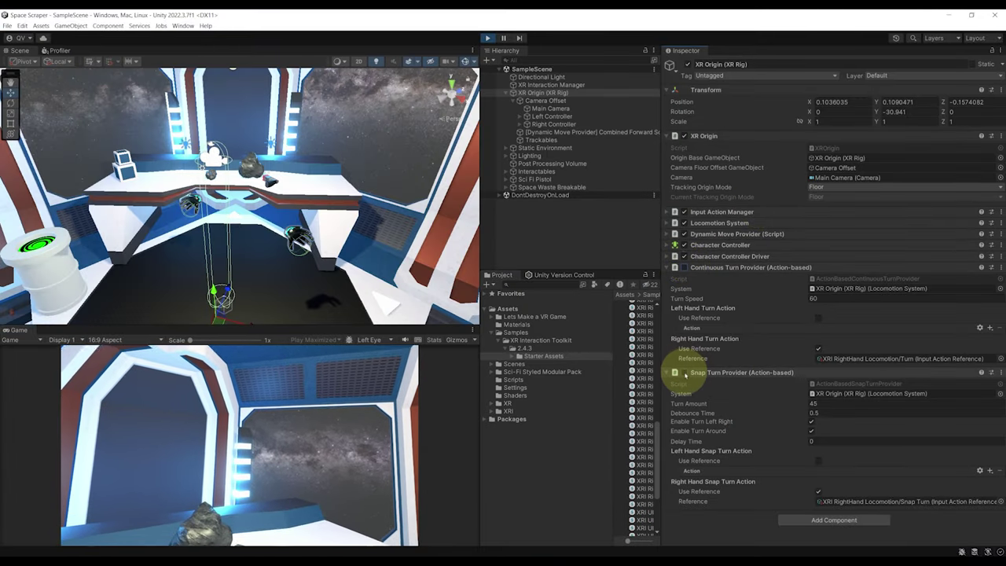
pyautogui.rightClick(485, 336)
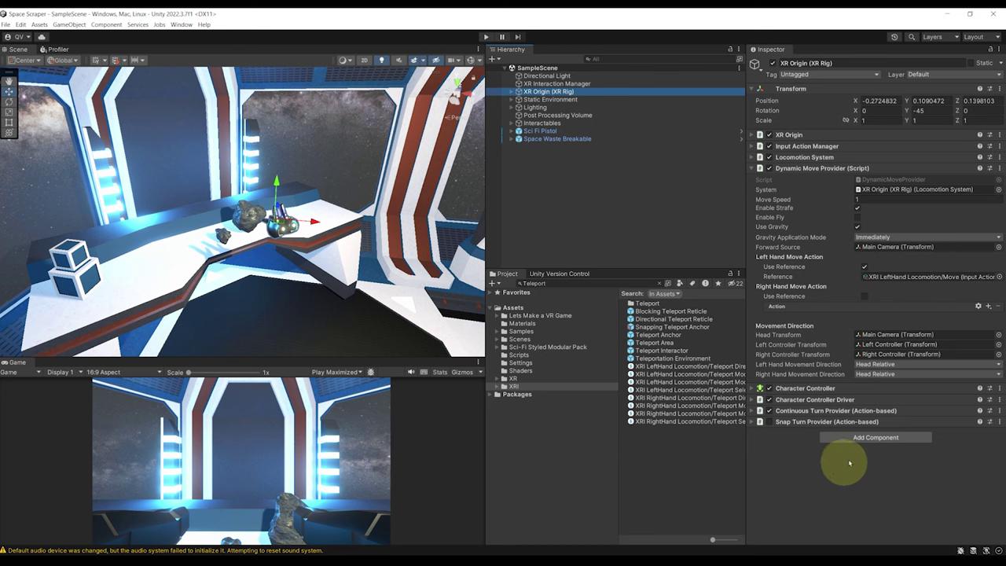
# Add a Teleportation Provider to XR Origin (XR Rig) and assign the rig's Locomotion System as its System
pyautogui.click(867, 437)
pyautogui.write('Telep')
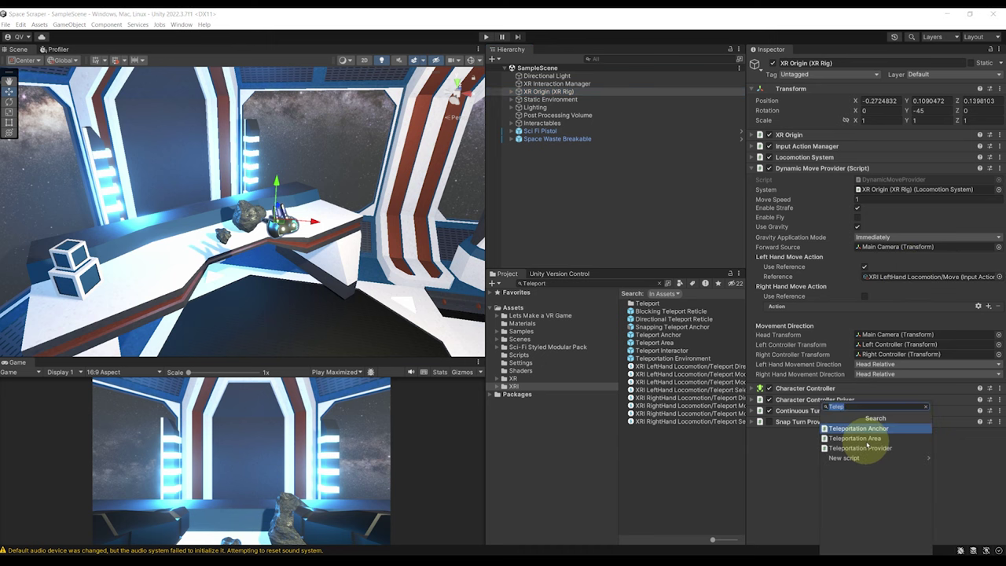
pyautogui.press('BackSpace')
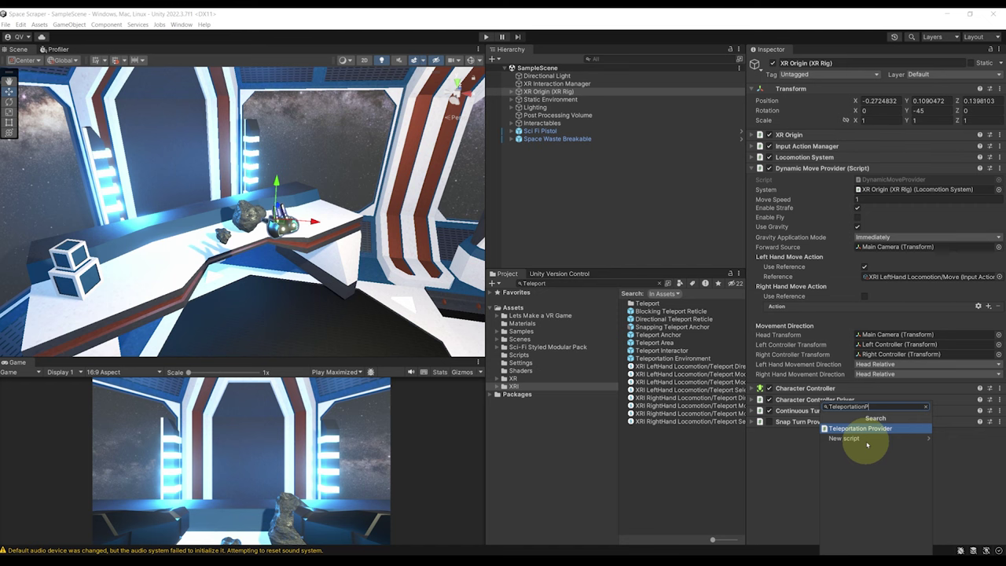
pyautogui.click(864, 448)
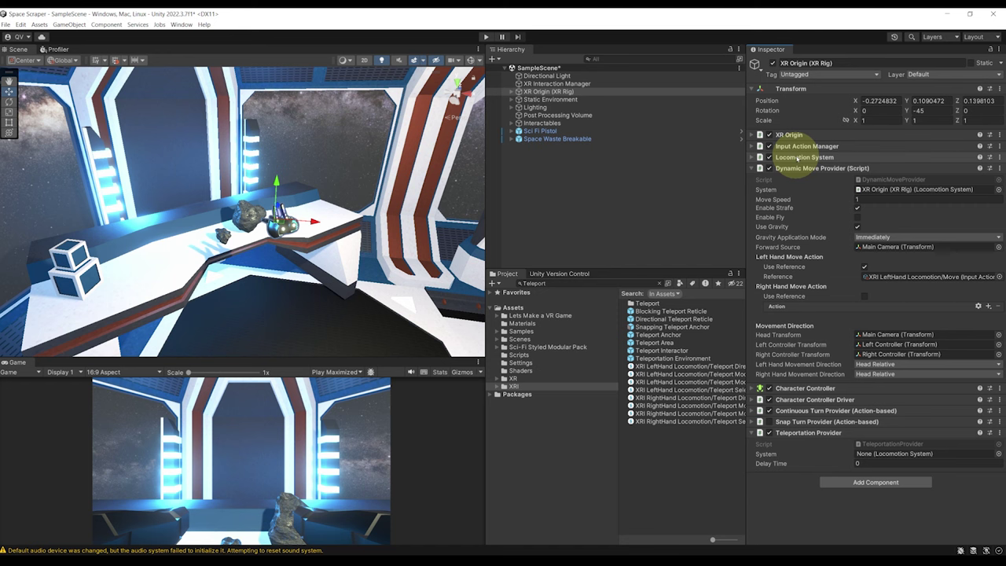
pyautogui.moveTo(797, 157); pyautogui.dragTo(878, 453)
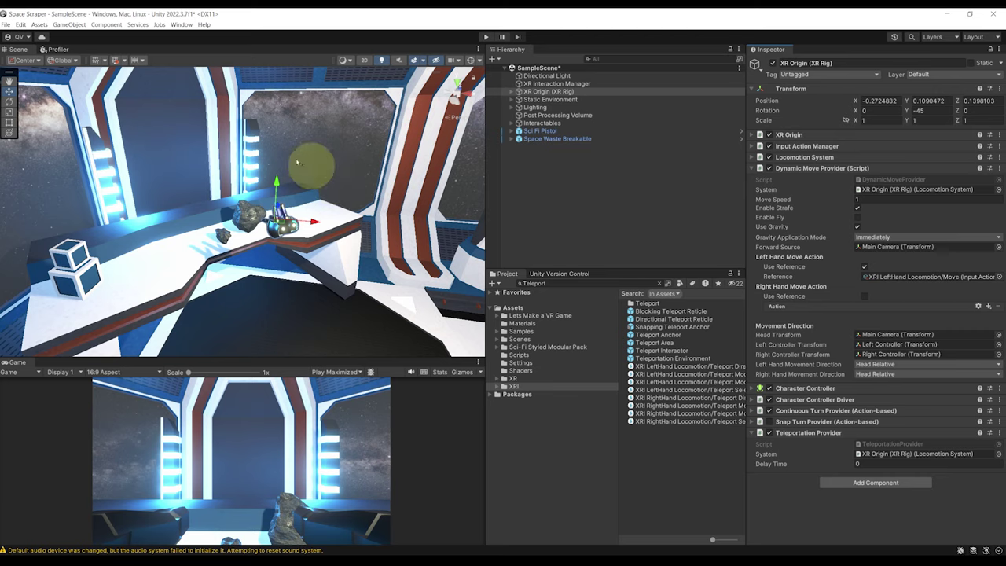
# Expand XR Origin (XR Rig) in the hierarchy down to the child objects of the Right Controller
pyautogui.keyDown('alt'); pyautogui.moveTo(242, 168); pyautogui.dragTo(396, 180); pyautogui.keyUp('alt')
pyautogui.keyDown('alt'); pyautogui.moveTo(330, 308); pyautogui.dragTo(190, 213); pyautogui.keyUp('alt')
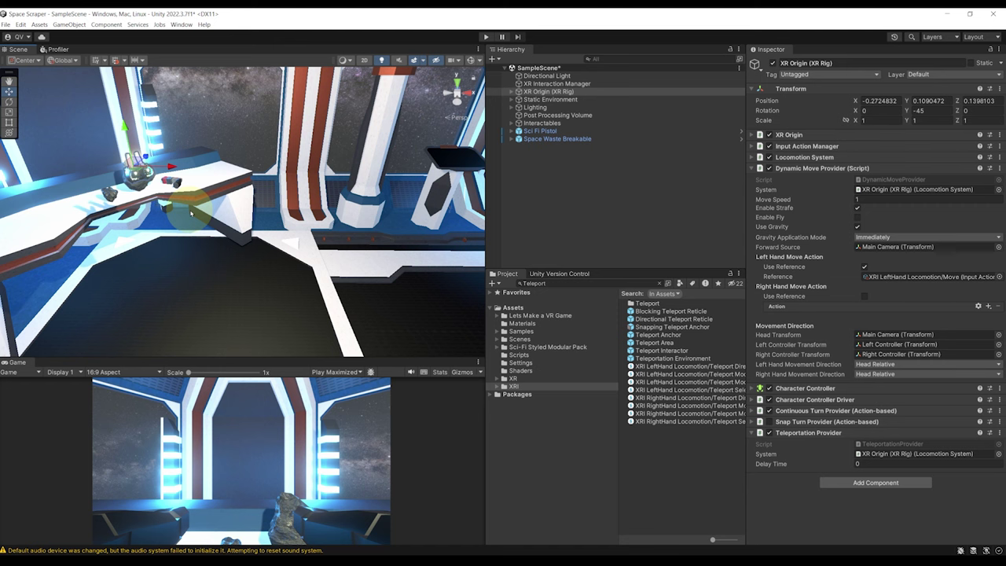
pyautogui.click(511, 91)
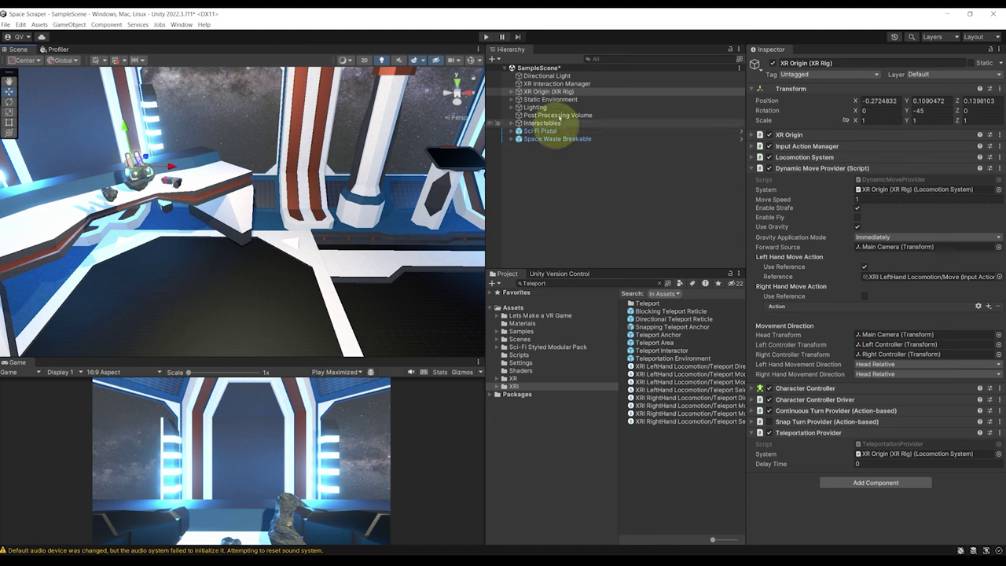
pyautogui.click(518, 99)
pyautogui.click(525, 123)
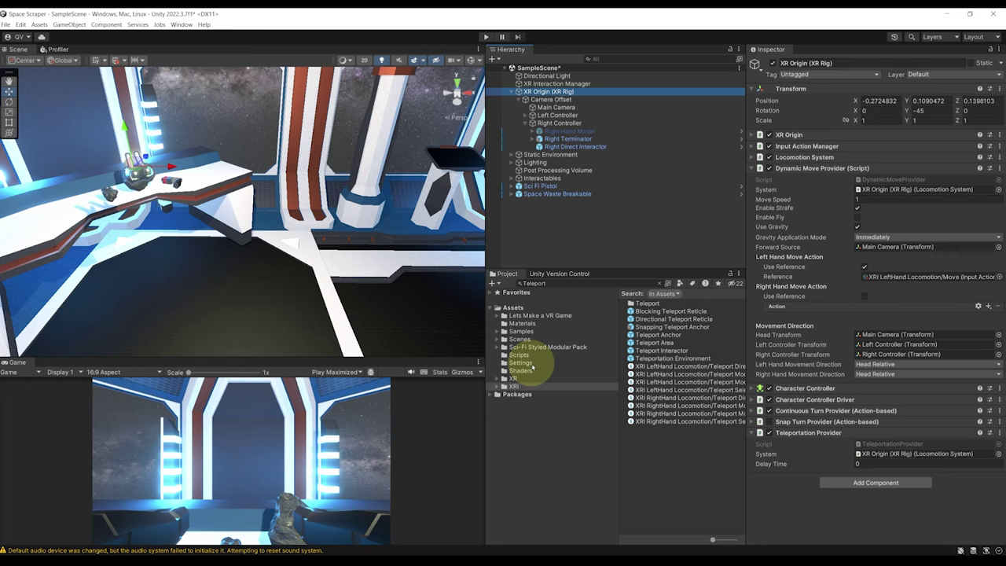
# Open the Interactors prefab folder in the XR Interaction Toolkit 2.4.3 Starter Assets and select the Teleport Interactor prefab
pyautogui.click(519, 331)
pyautogui.doubleClick(652, 303)
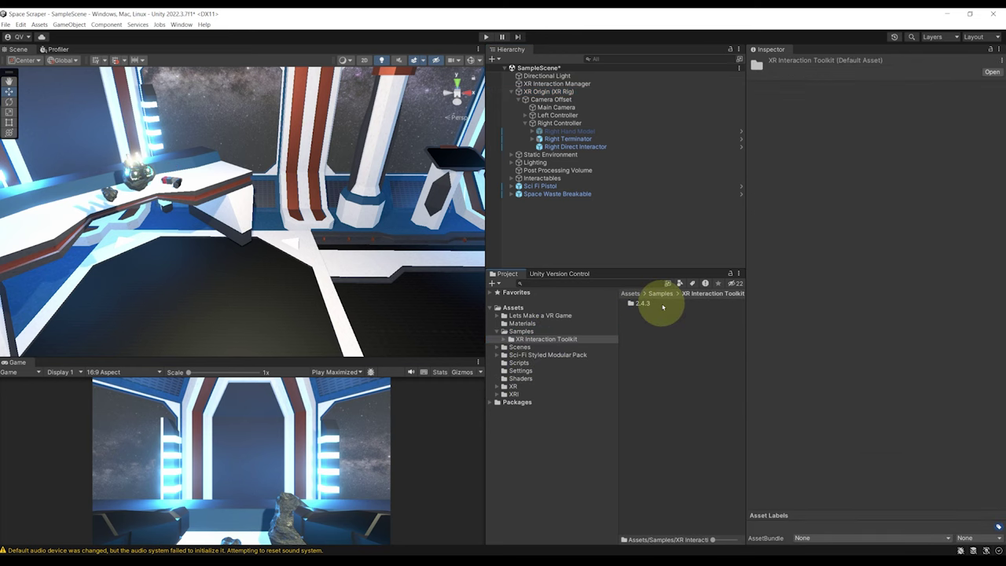
pyautogui.doubleClick(652, 303)
pyautogui.doubleClick(654, 304)
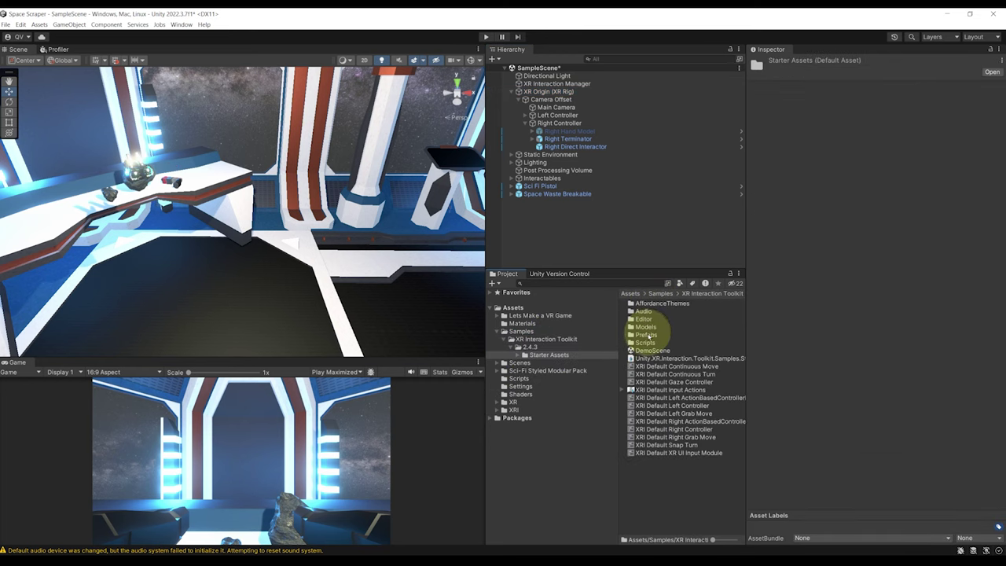
pyautogui.doubleClick(648, 334)
pyautogui.doubleClick(651, 326)
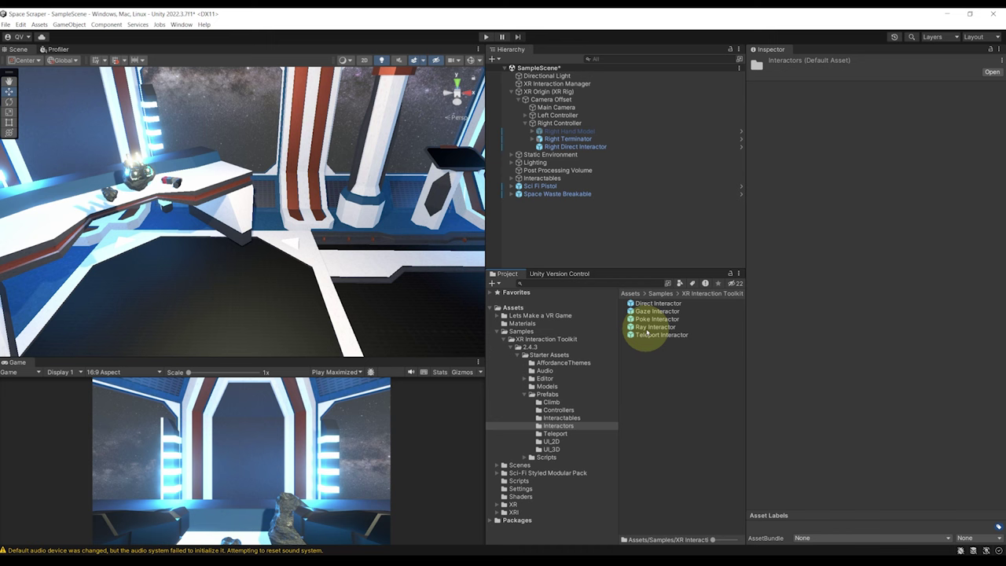
pyautogui.click(653, 336)
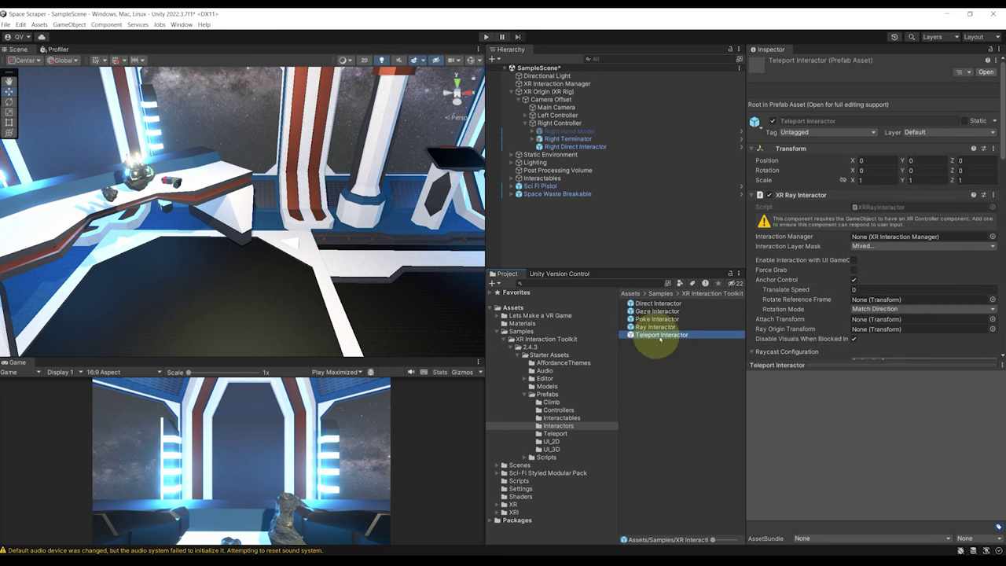
# Review the Teleport Interactor prefab's component settings and open the Interaction Layer Settings from its Interaction Layer Mask
pyautogui.scroll(-15, 832, 269)
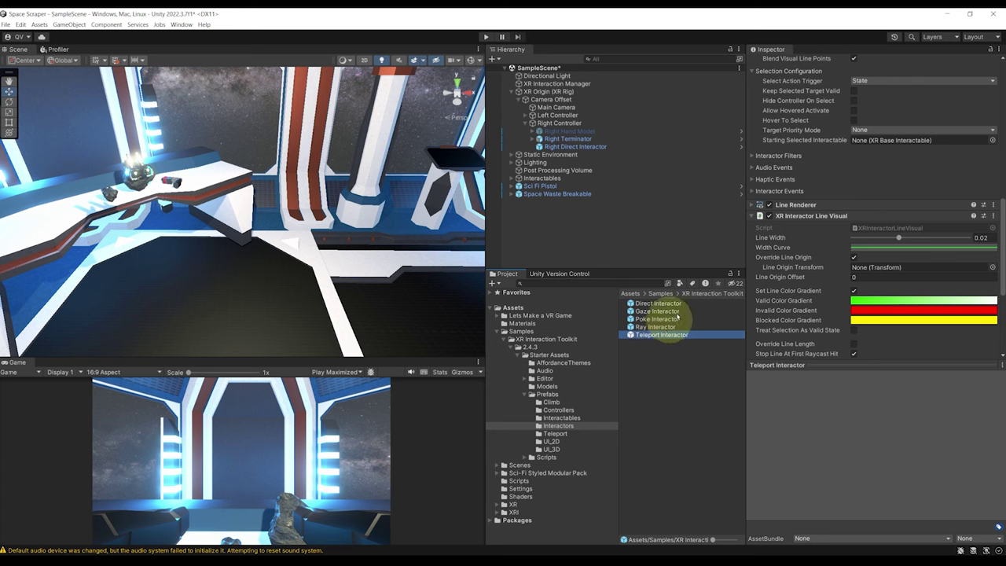
pyautogui.moveTo(660, 332)
pyautogui.mouseDown()
pyautogui.moveTo(561, 112)
pyautogui.moveTo(558, 124)
pyautogui.moveTo(875, 180)
pyautogui.mouseUp()
pyautogui.scroll(15, 875, 180)
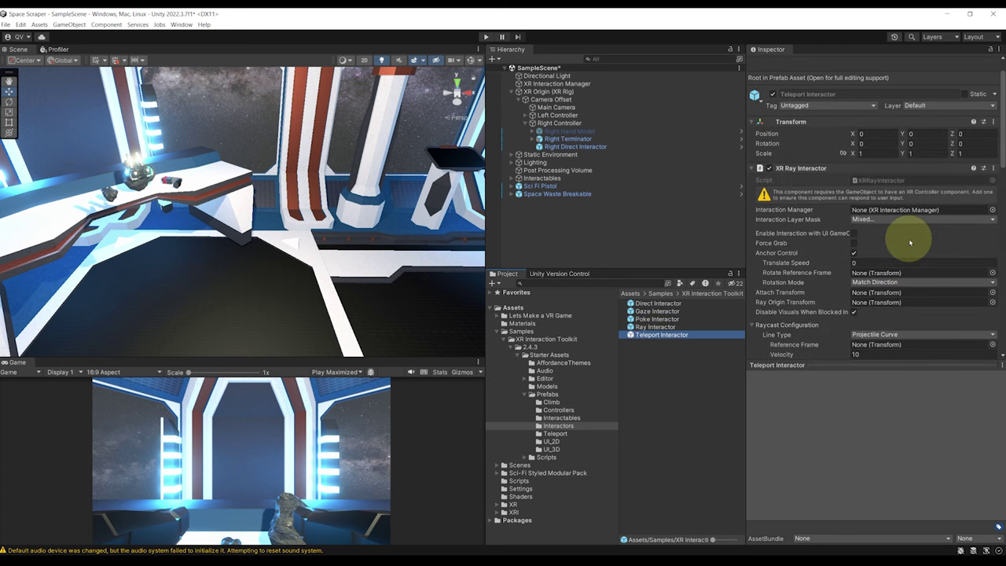
pyautogui.moveTo(781, 225)
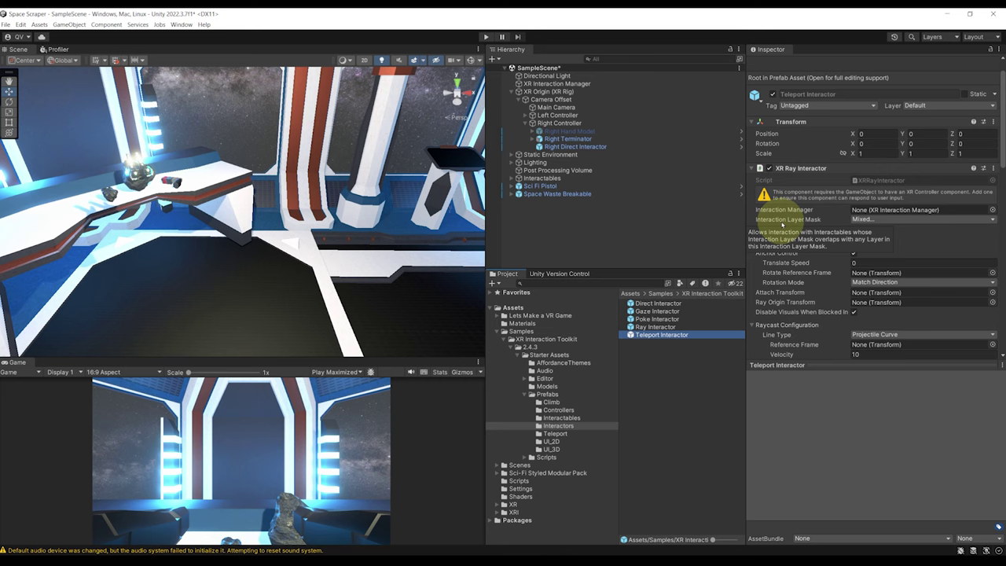
pyautogui.click(875, 219)
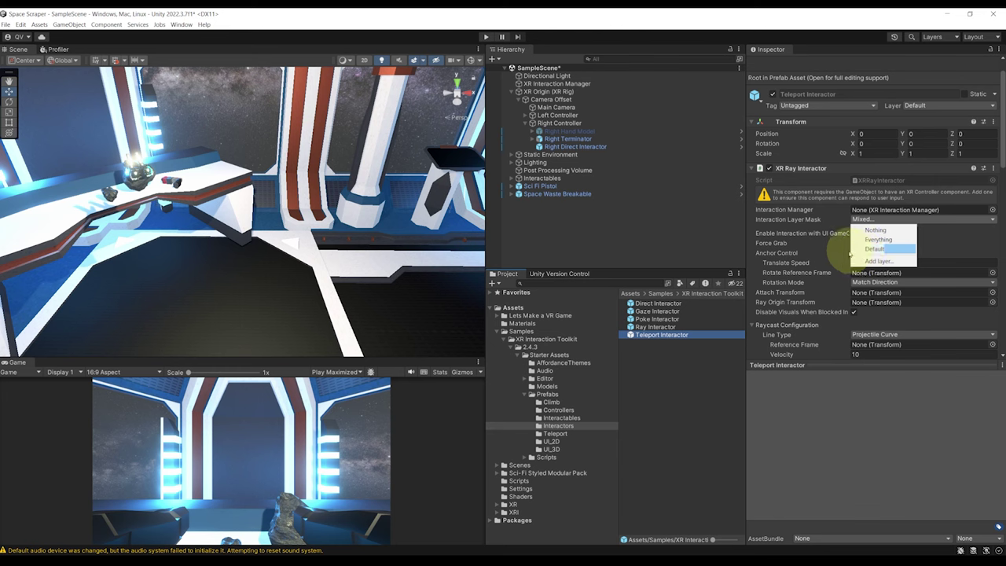
pyautogui.click(765, 226)
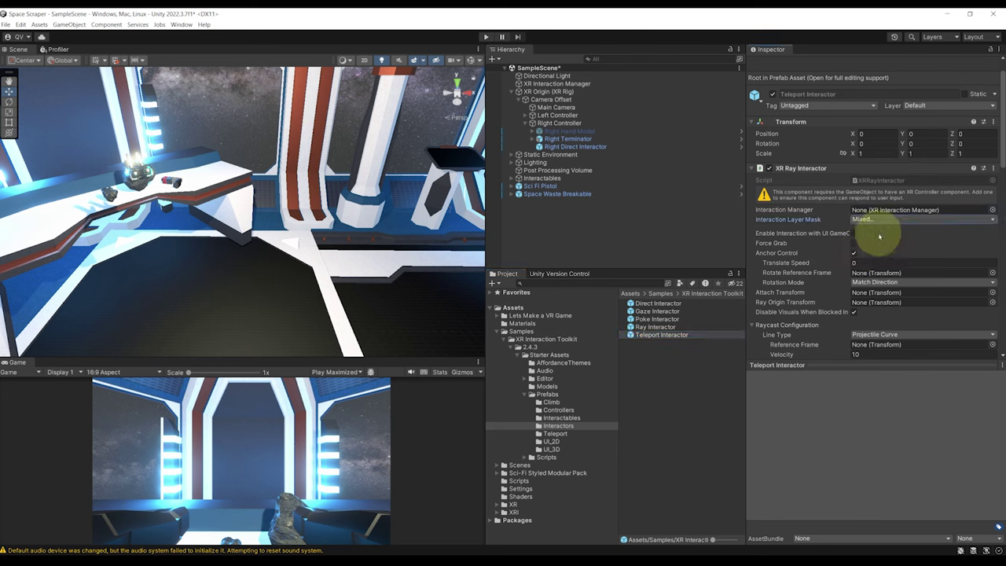
pyautogui.click(887, 221)
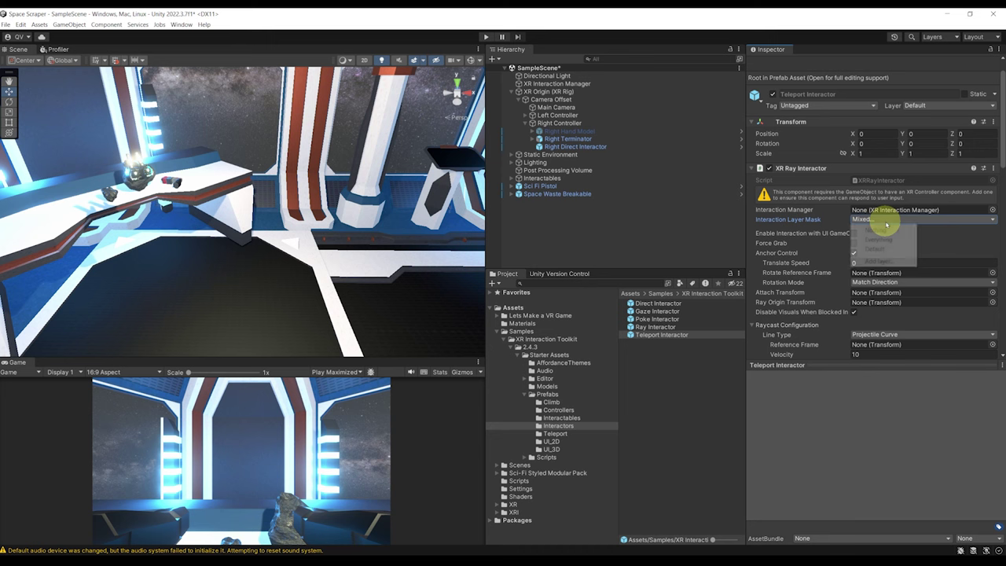
pyautogui.click(879, 260)
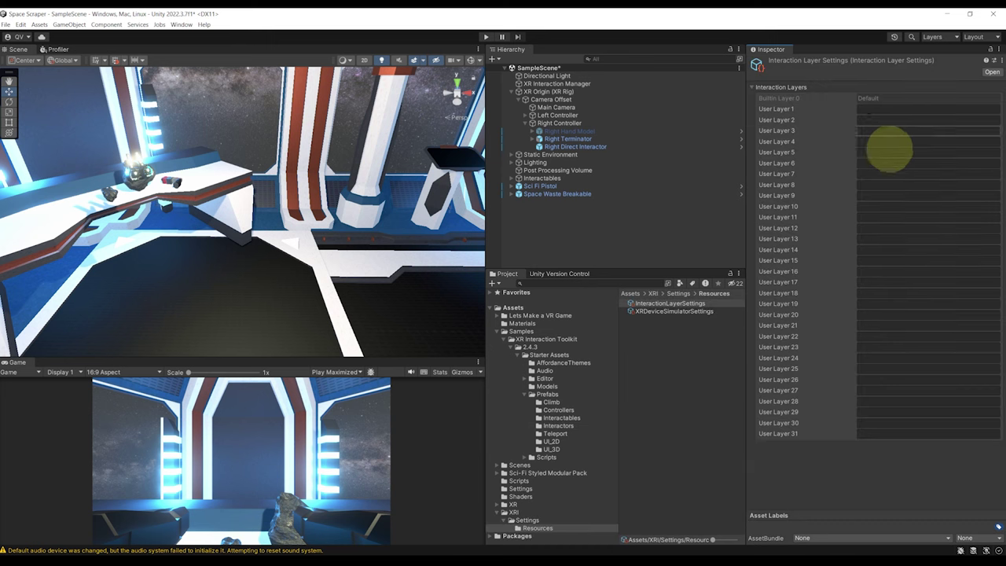
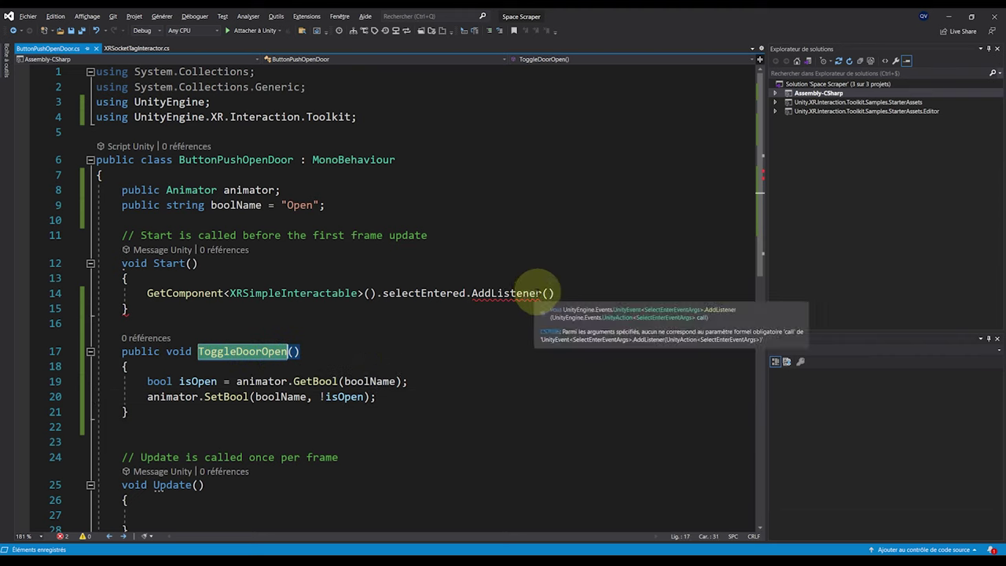
# Pass ToggleDoorOpen to the selectEntered AddListener call in Start and end the statement with a semicolon
pyautogui.click(546, 293)
pyautogui.write('ToggleDoorOpen')
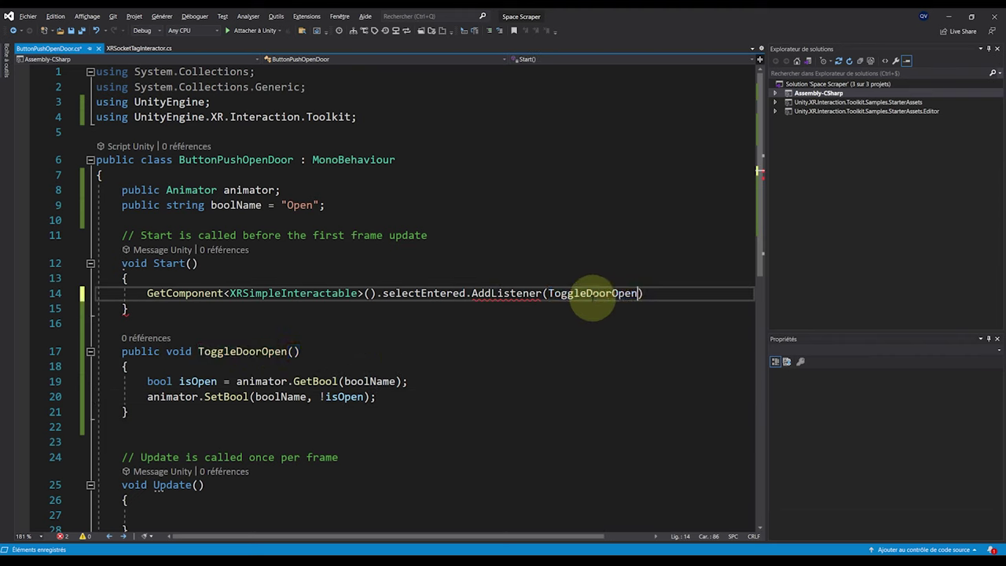
pyautogui.click(674, 293)
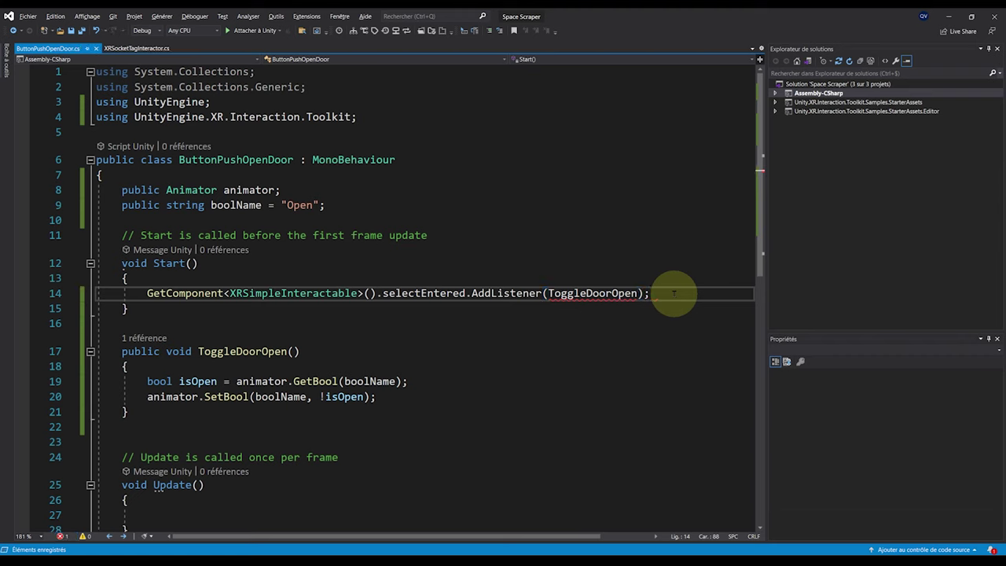
# Turn the AddListener argument into the lambda x => ToggleDoorOpen()
pyautogui.moveTo(518, 295)
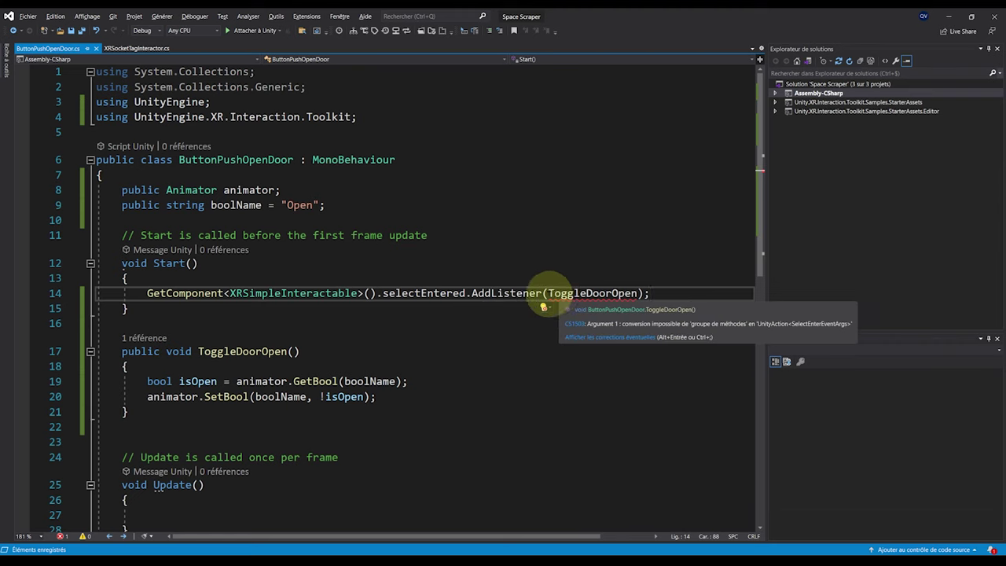
pyautogui.click(547, 291)
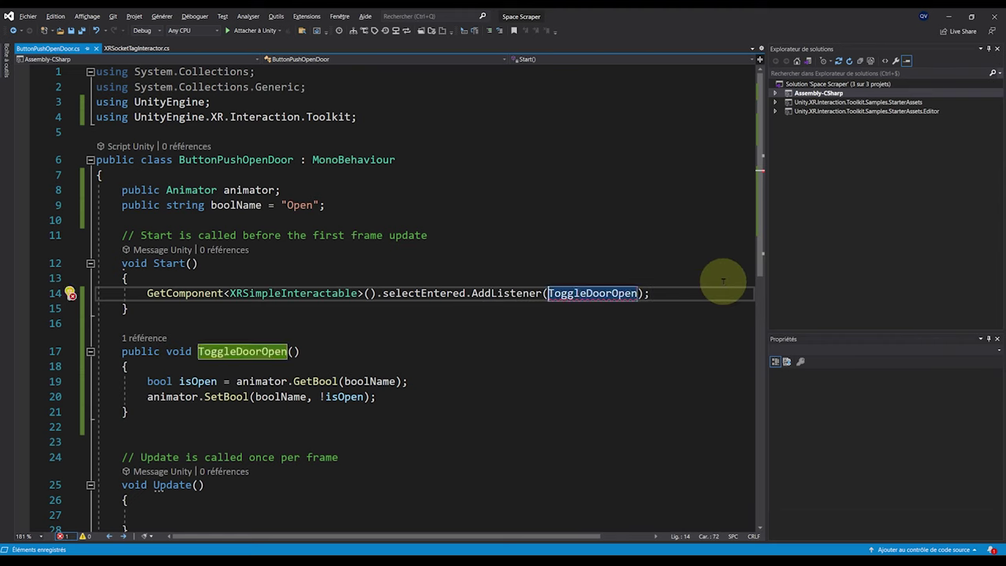
pyautogui.write('x =>')
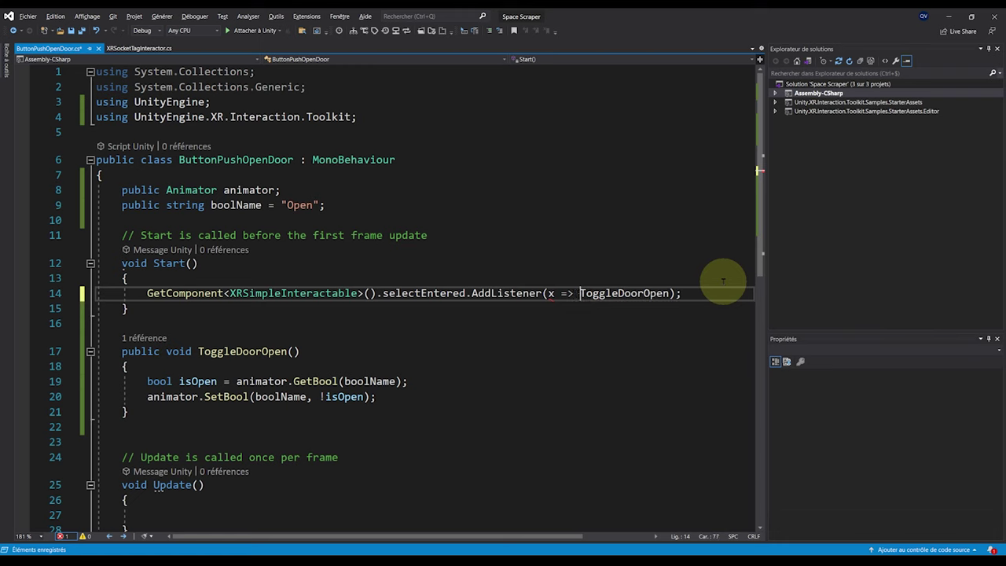
pyautogui.hotkey('ctrl', 'shift', 'Right')
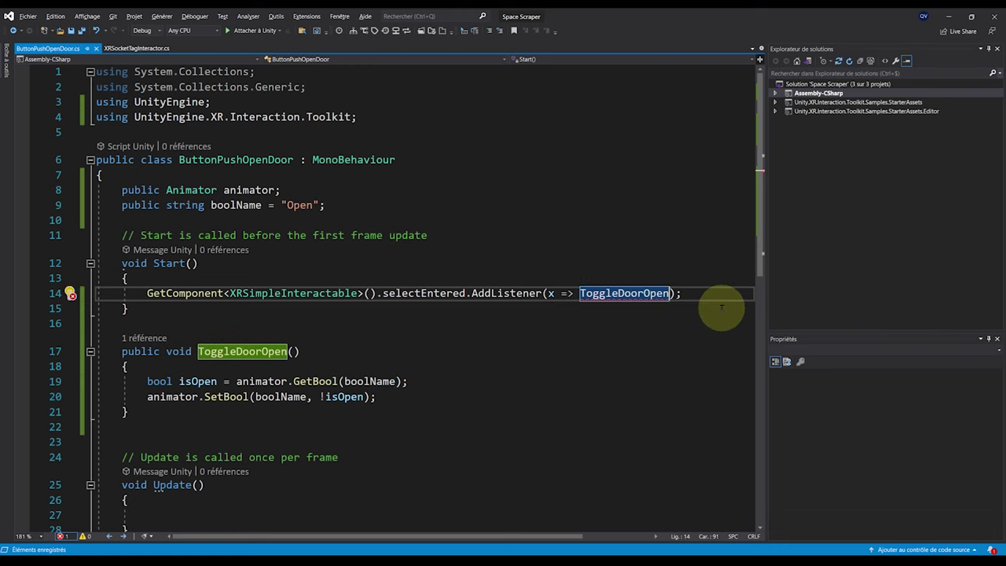
pyautogui.write("'à")
pyautogui.press('BackSpace')
pyautogui.write('()')
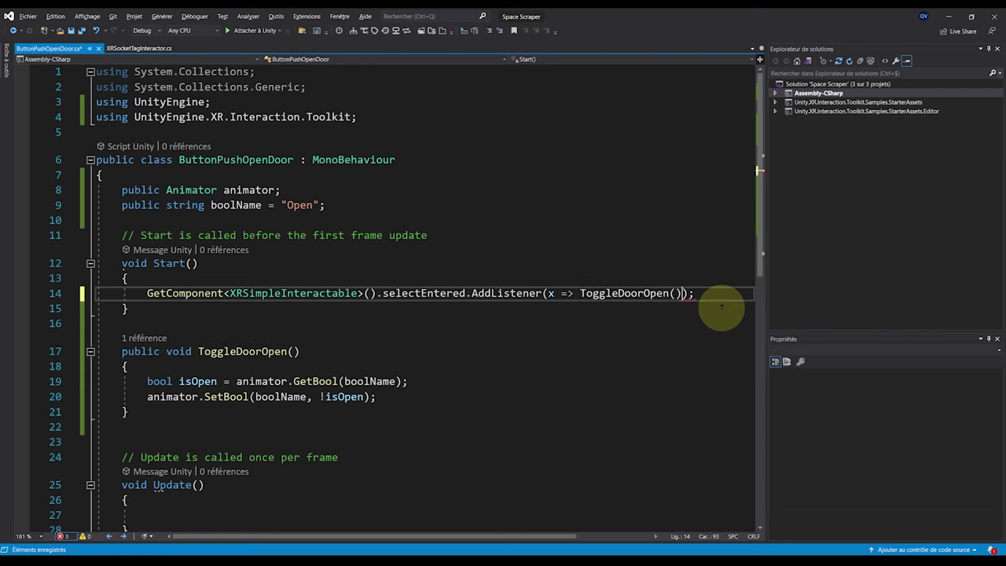
pyautogui.click(610, 353)
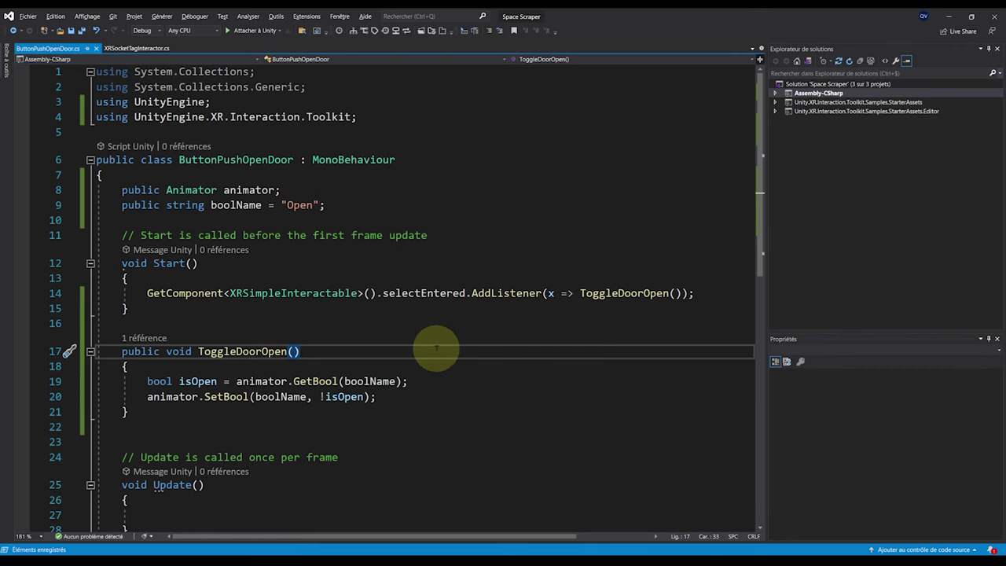
# Delete the empty Update method, its comment and the blank lines after ToggleDoorOpen in the ButtonPushOpenDoor script
pyautogui.scroll(-3, 322, 385)
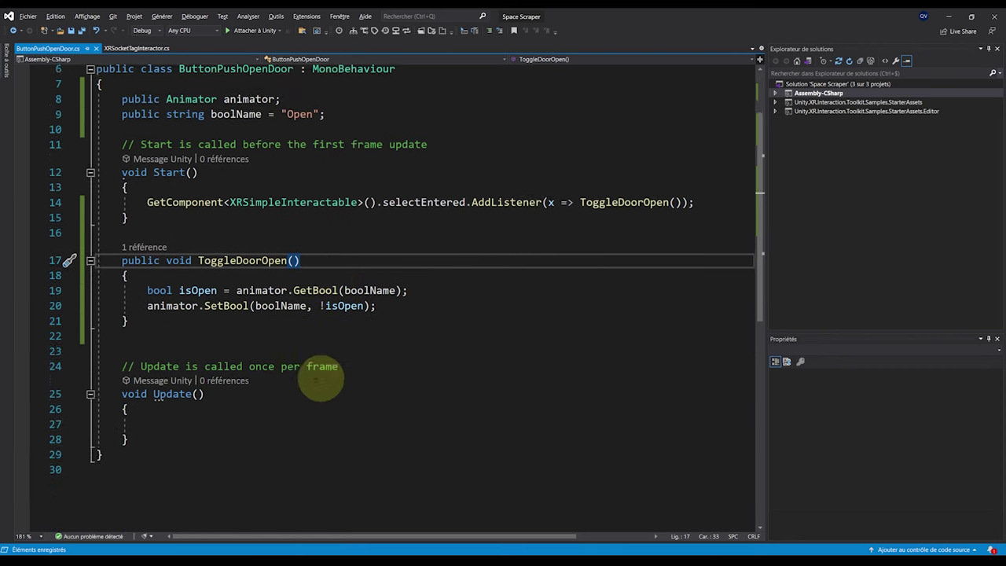
pyautogui.moveTo(180, 396); pyautogui.dragTo(78, 321)
pyautogui.press('Delete')
pyautogui.press('BackSpace')
pyautogui.press('BackSpace')
pyautogui.press('BackSpace')
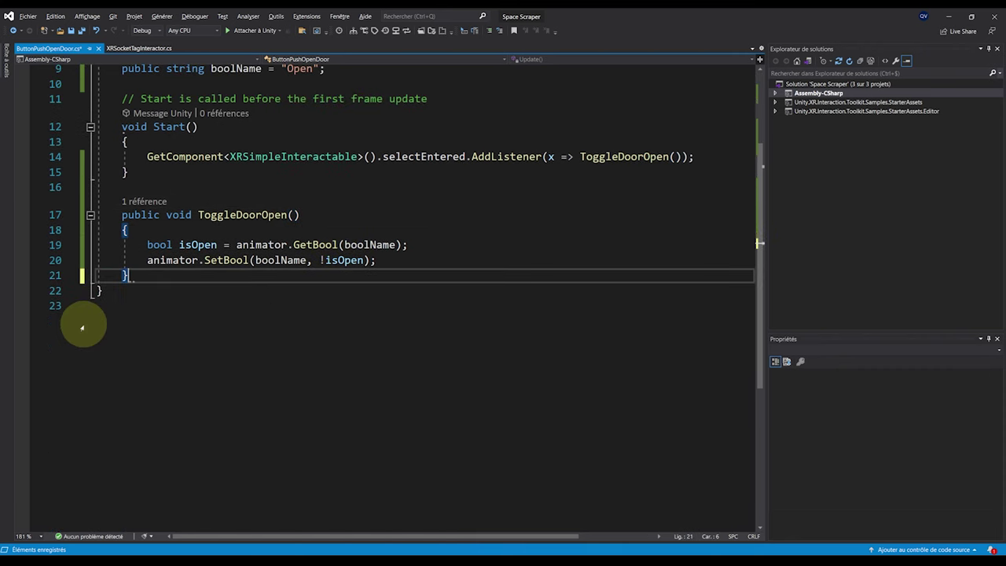
pyautogui.scroll(3, 265, 397)
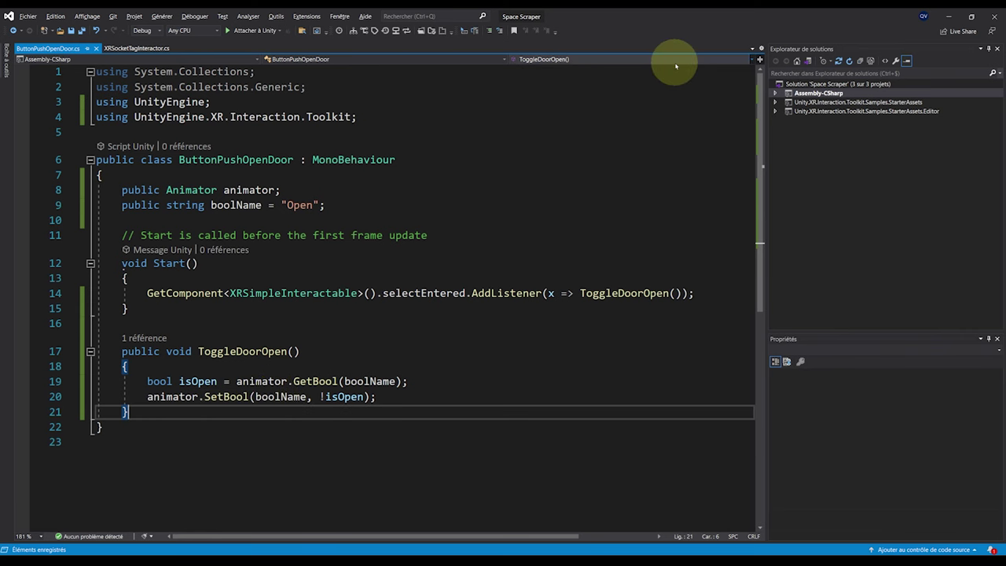
# Switch back to Unity, assign door_2 as the Animator of the Push Button's Button Push Open Door script, and unlock the Inspector
pyautogui.click(948, 16)
pyautogui.moveTo(323, 231); pyautogui.dragTo(354, 210, button='right')
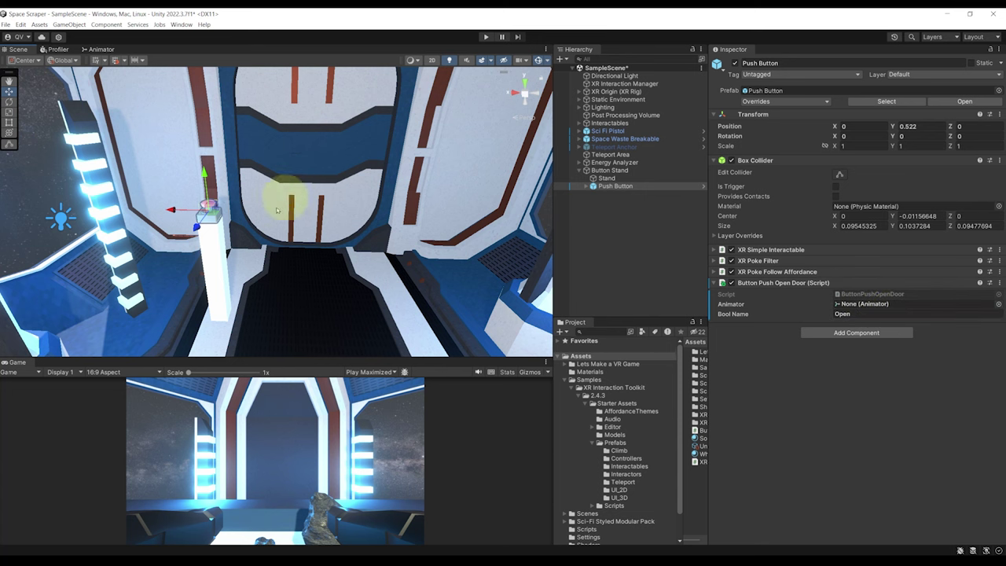
pyautogui.scroll(-2, 353, 177)
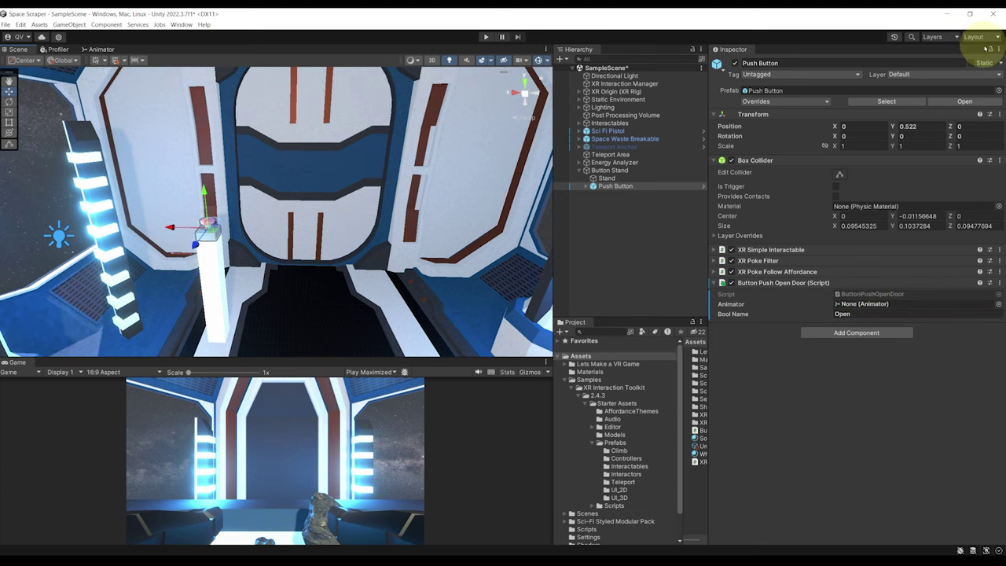
pyautogui.click(341, 160)
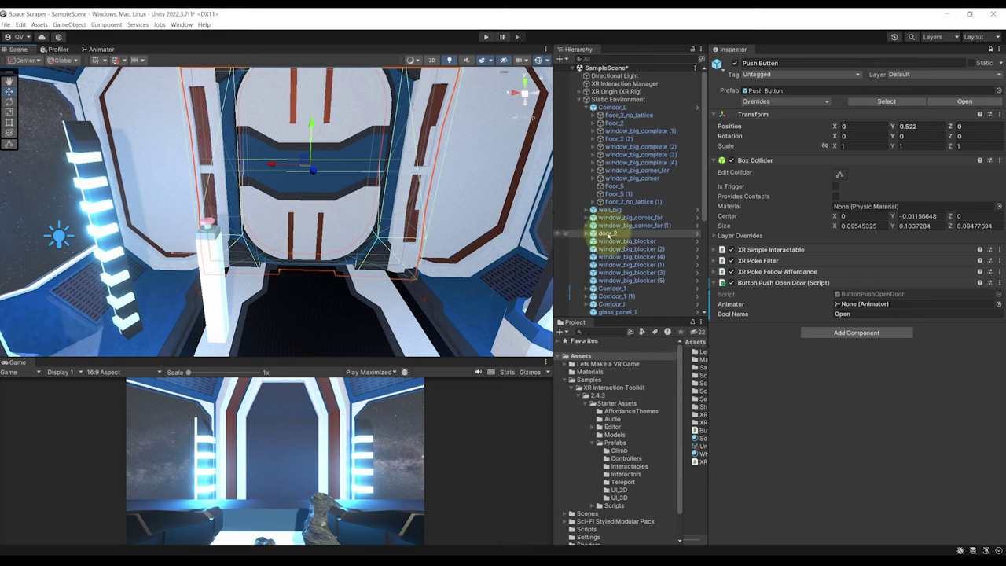
pyautogui.moveTo(608, 233); pyautogui.dragTo(841, 297)
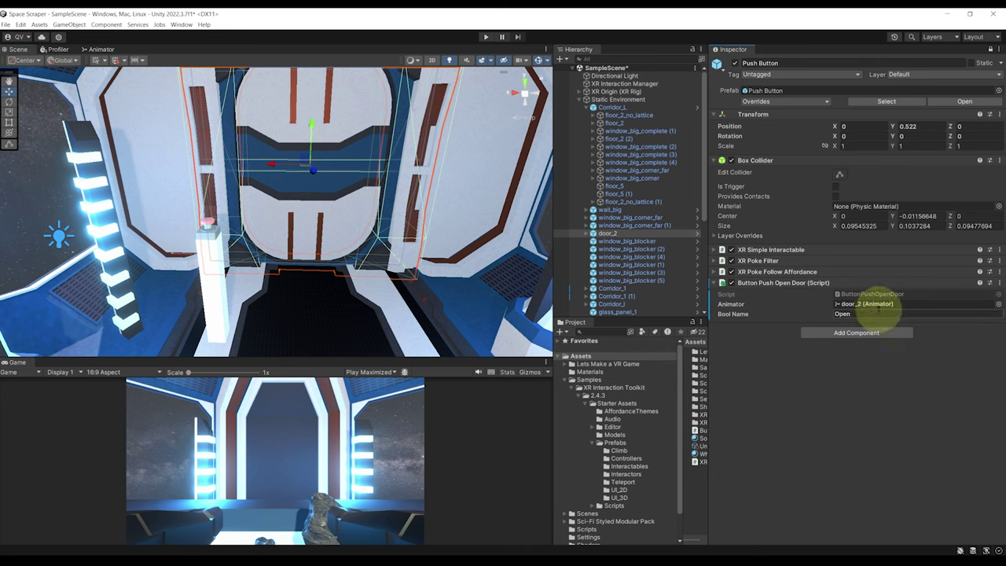
pyautogui.click(989, 49)
# Run the scene in play mode to test the door button, and stop it
pyautogui.moveTo(449, 267); pyautogui.dragTo(322, 254, button='right')
pyautogui.click(486, 37)
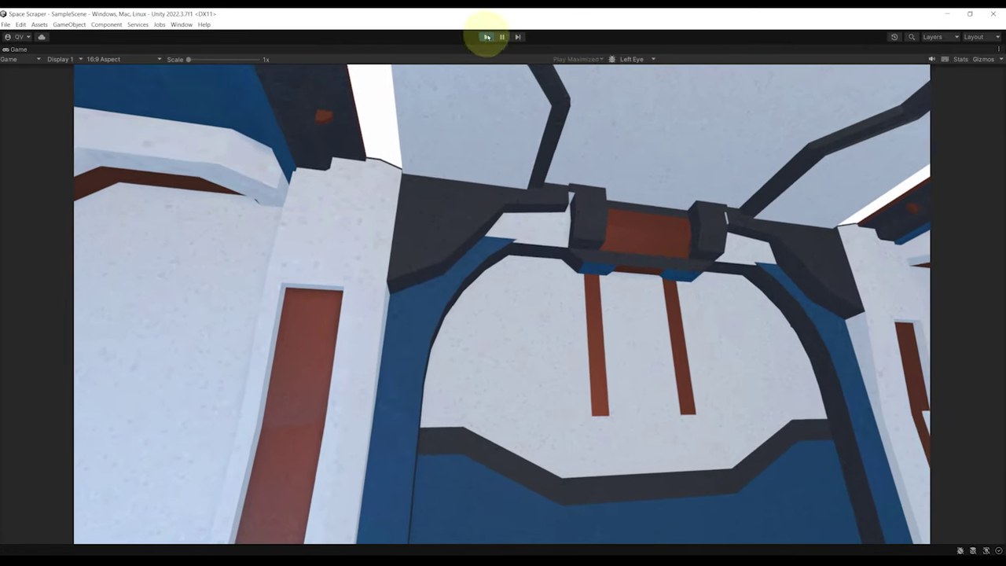
pyautogui.click(486, 37)
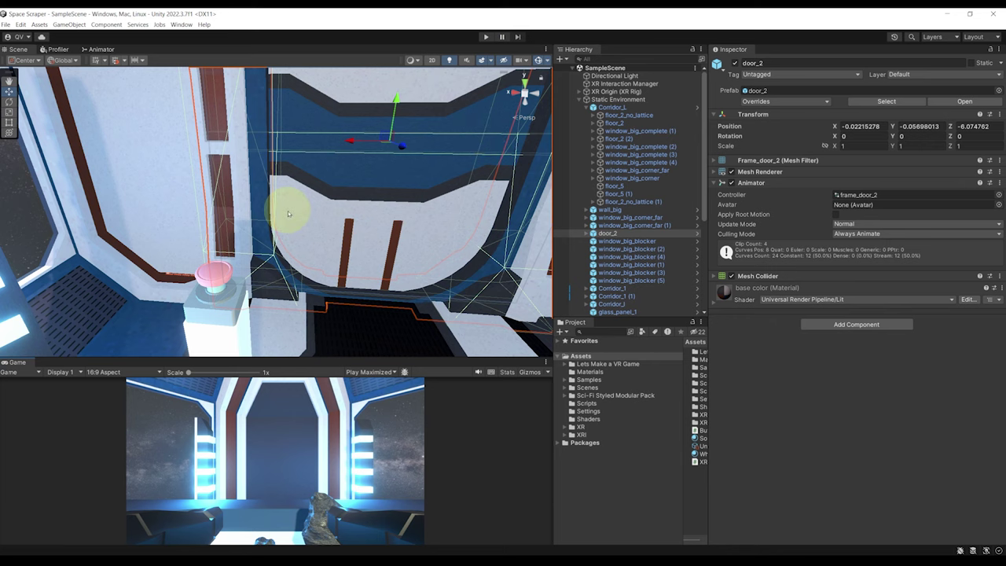
# Open the Interaction Layer Settings from the Push Button's XR Simple Interactable and name User Layer 1 Poke
pyautogui.click(226, 285)
pyautogui.press('f')
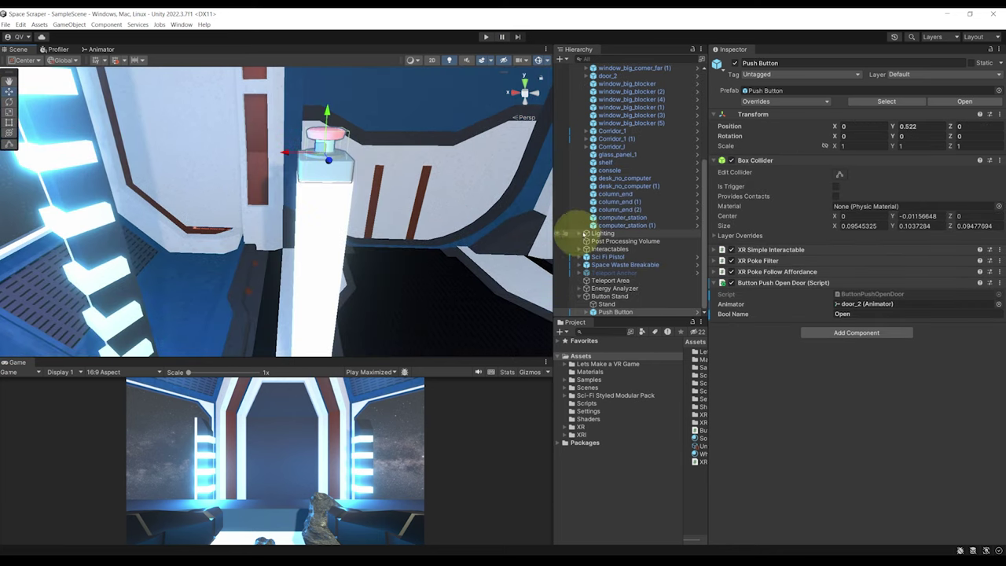
pyautogui.click(735, 249)
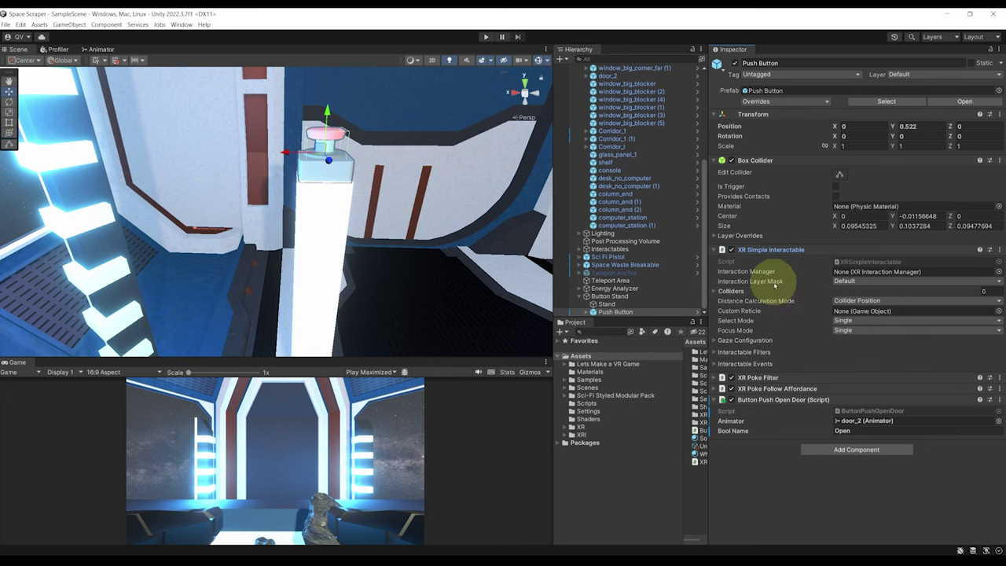
pyautogui.moveTo(792, 285)
pyautogui.click(844, 280)
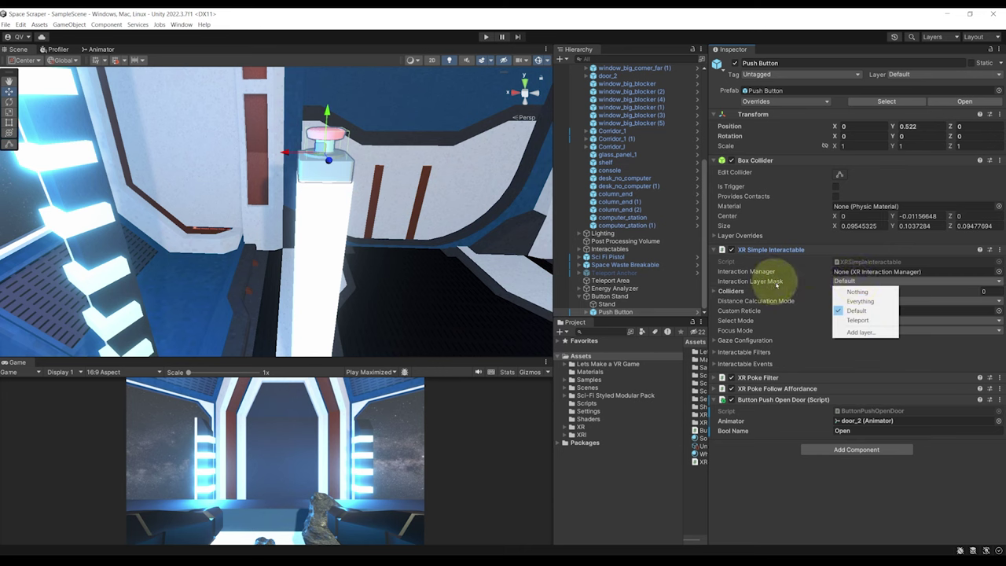
pyautogui.click(870, 333)
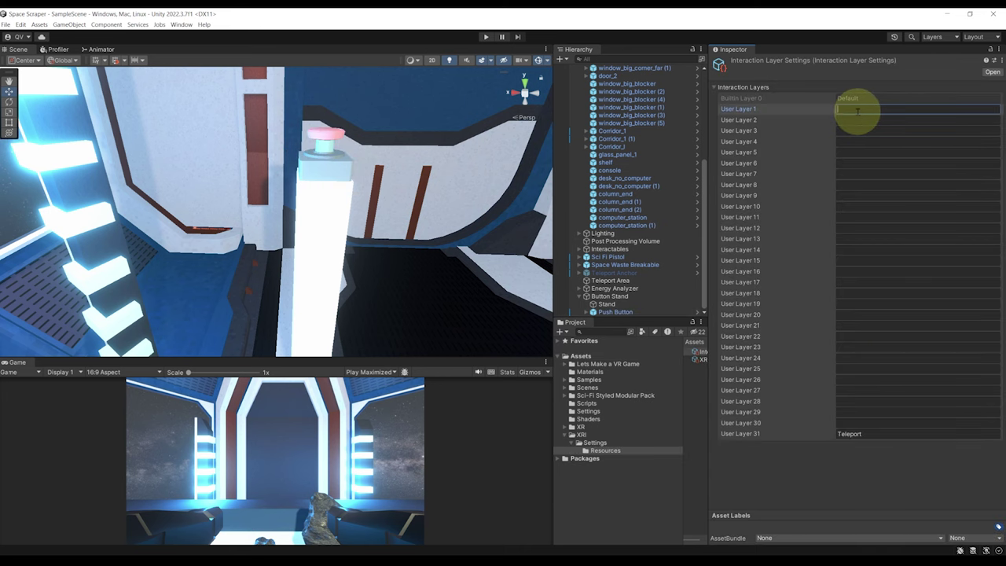
# Set the Interaction Layer Mask of the Push Button's XR Simple Interactable to Poke only
pyautogui.click(619, 311)
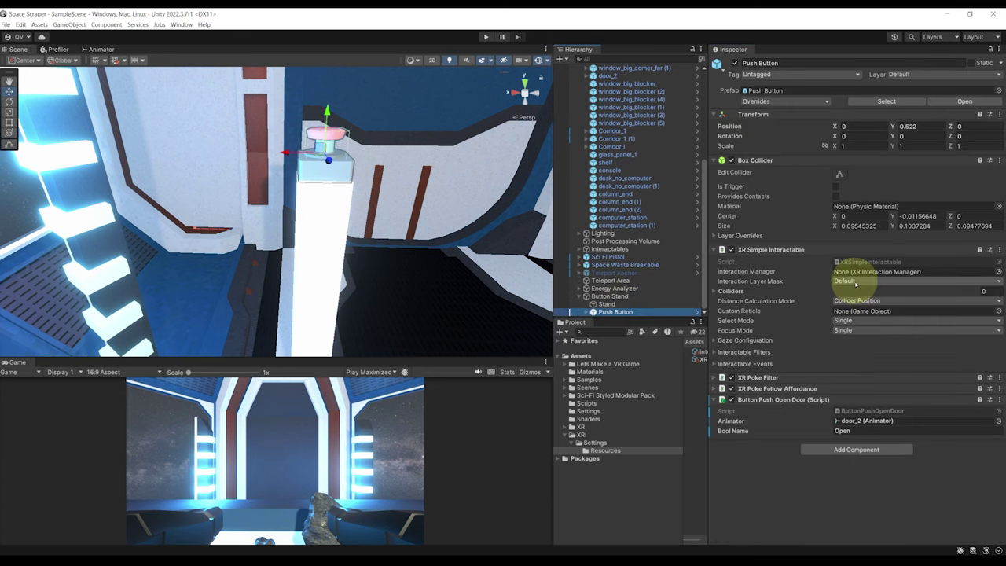
pyautogui.click(855, 283)
pyautogui.click(864, 292)
pyautogui.click(858, 281)
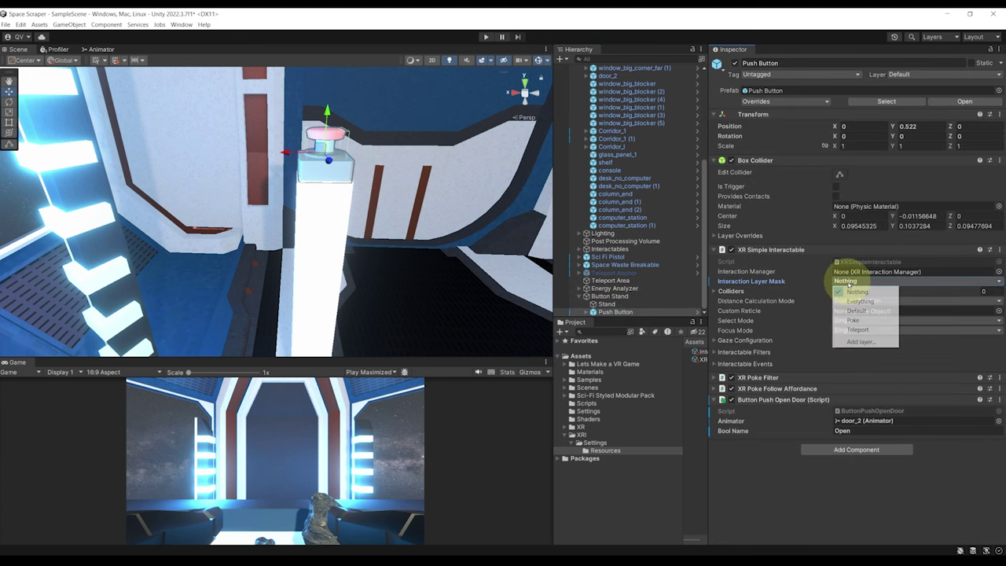
pyautogui.click(861, 320)
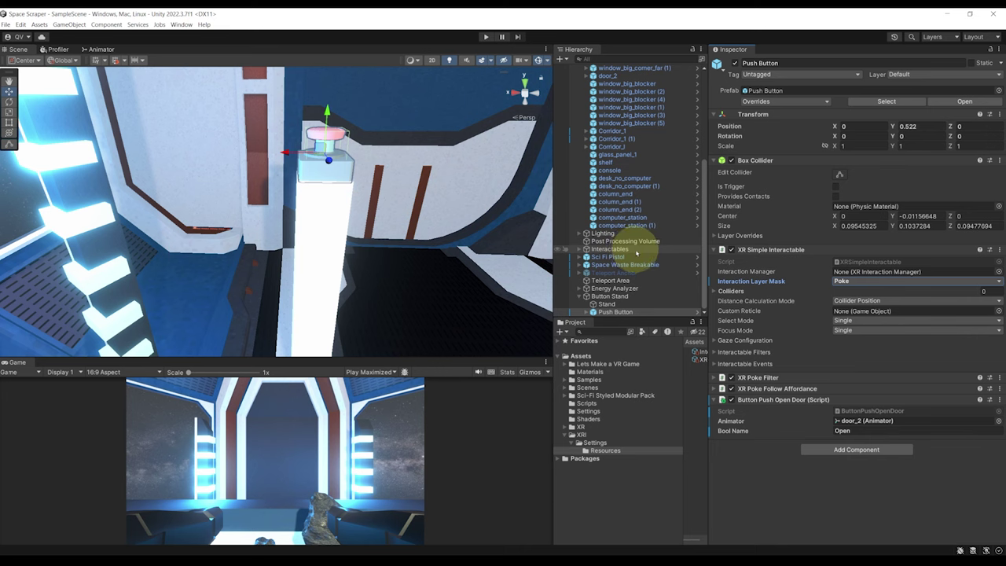
# Set the Interaction Layer Mask of both the Left and Right Poke Interactors under the XR Origin's controllers to Poke only
pyautogui.scroll(5, 639, 251)
pyautogui.click(580, 99)
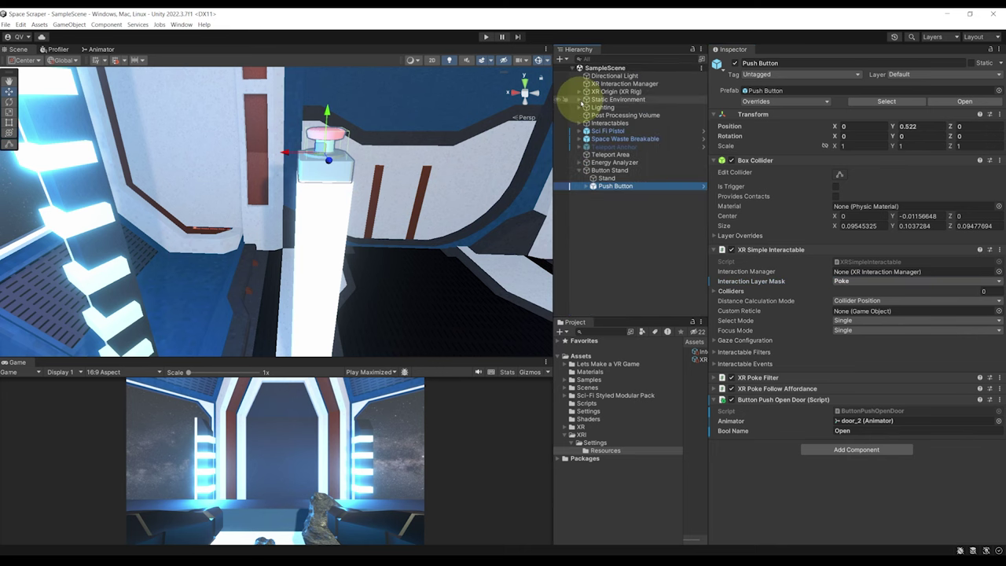
pyautogui.click(581, 91)
pyautogui.click(586, 99)
pyautogui.click(599, 122)
pyautogui.click(599, 114)
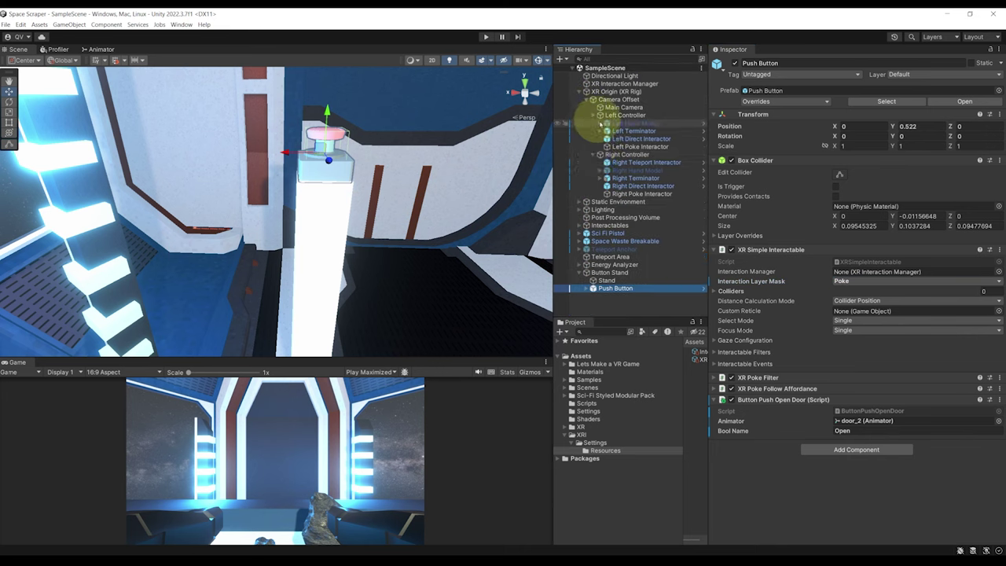
pyautogui.click(647, 148)
pyautogui.keyDown('ctrl'); pyautogui.click(641, 193); pyautogui.keyUp('ctrl')
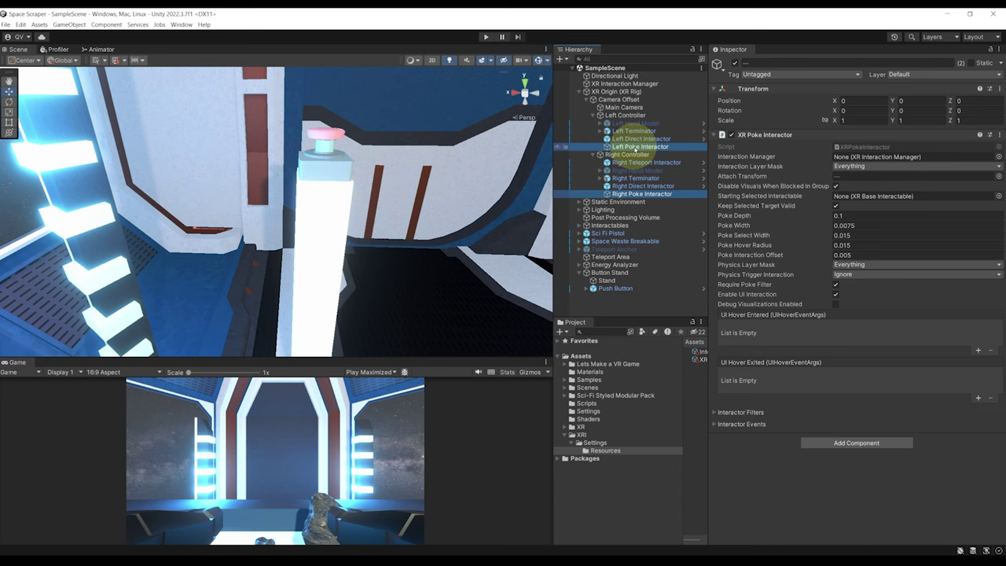
pyautogui.click(842, 167)
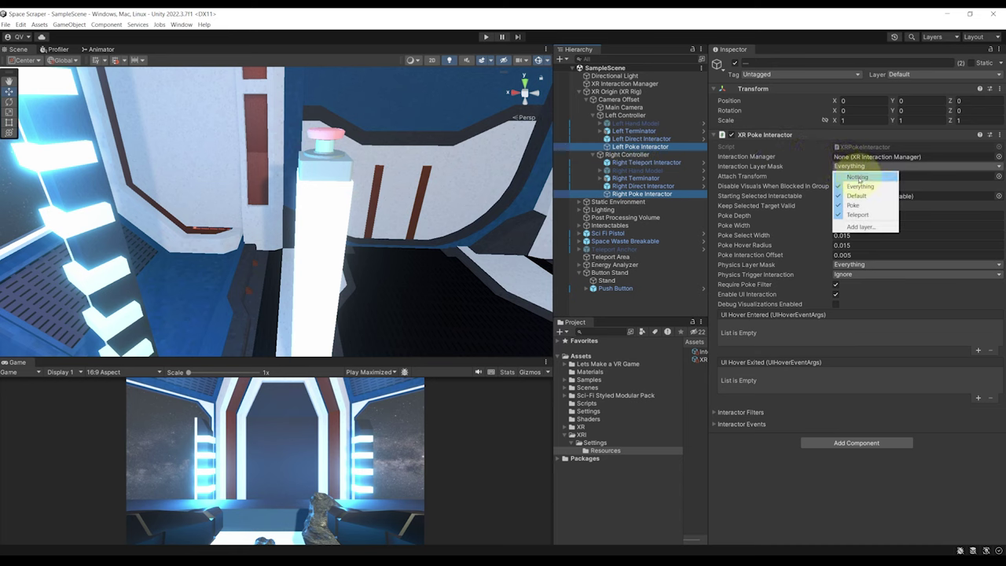
pyautogui.click(857, 179)
pyautogui.click(852, 166)
pyautogui.click(868, 205)
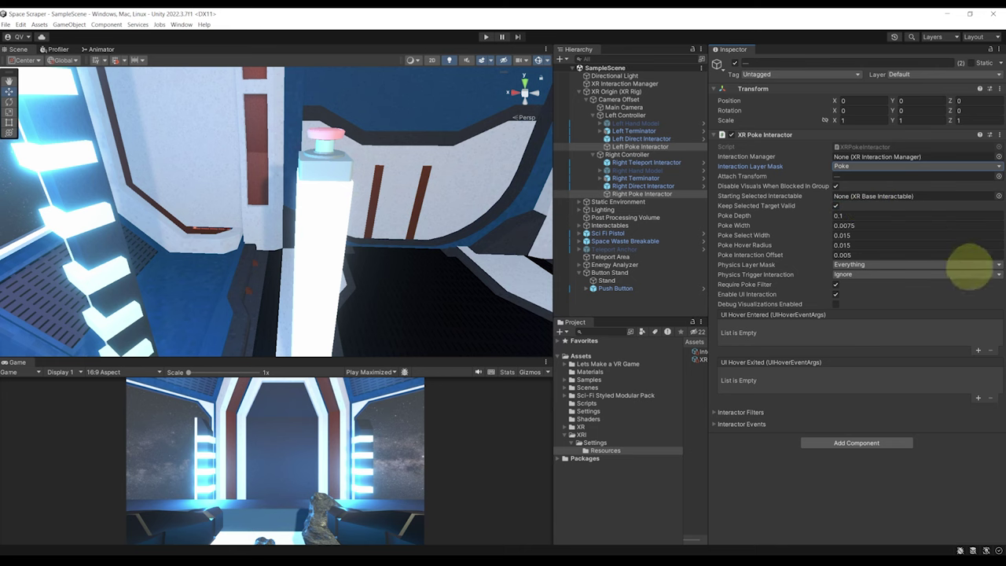
# Run the scene in play mode to test pushing the door button with the Poke interaction layer
pyautogui.moveTo(354, 135); pyautogui.dragTo(370, 152, button='right')
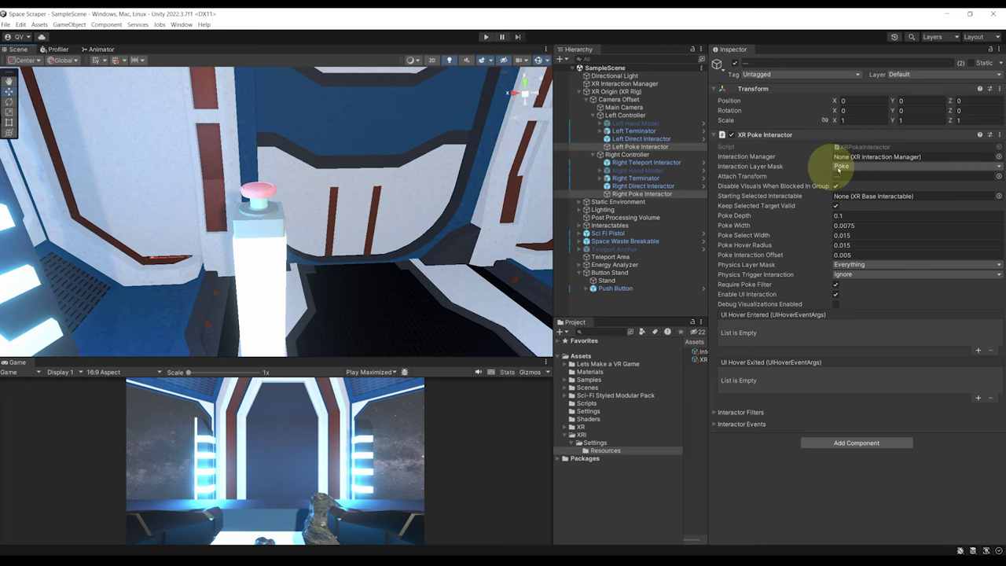
pyautogui.moveTo(408, 274); pyautogui.dragTo(380, 289, button='right')
pyautogui.click(486, 37)
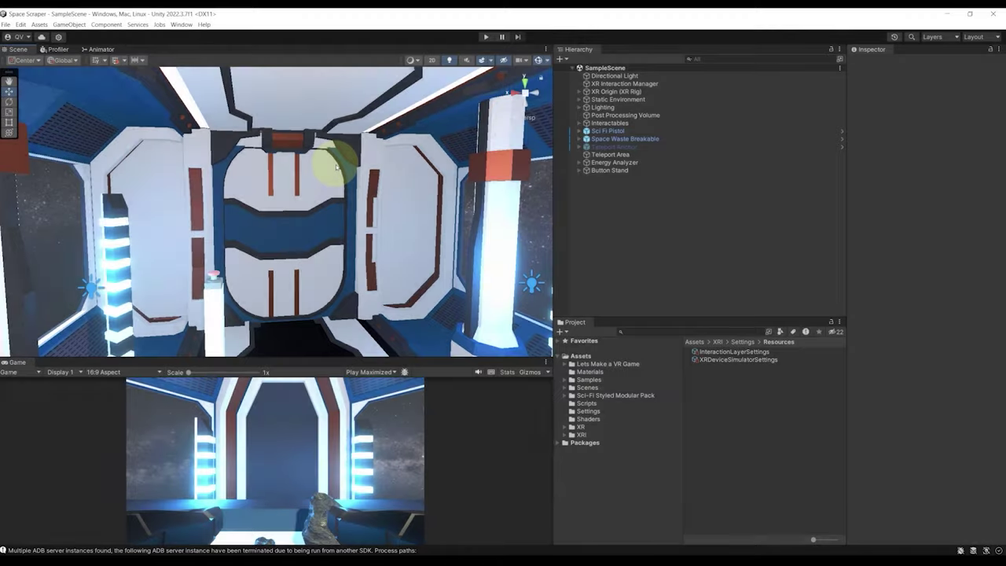
# Examine the door, the lower area with its back wall, and the main room in the Scene view
pyautogui.moveTo(336, 167); pyautogui.dragTo(330, 260, button='right')
pyautogui.moveTo(335, 126); pyautogui.dragTo(335, 149, button='middle')
pyautogui.moveTo(335, 148); pyautogui.dragTo(369, 185, button='right')
pyautogui.moveTo(302, 275); pyautogui.dragTo(278, 221, button='right')
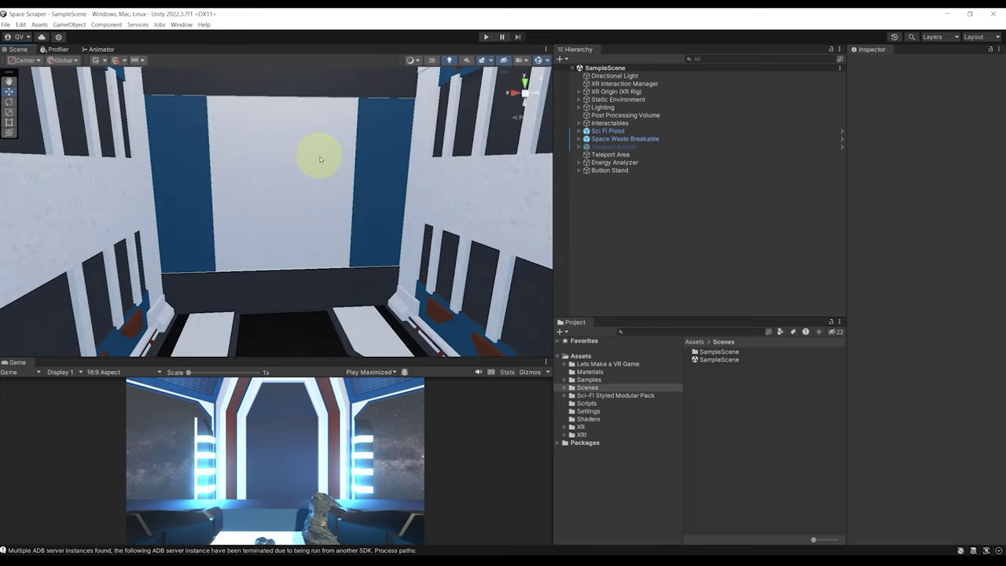
pyautogui.moveTo(307, 157); pyautogui.dragTo(307, 147, button='right')
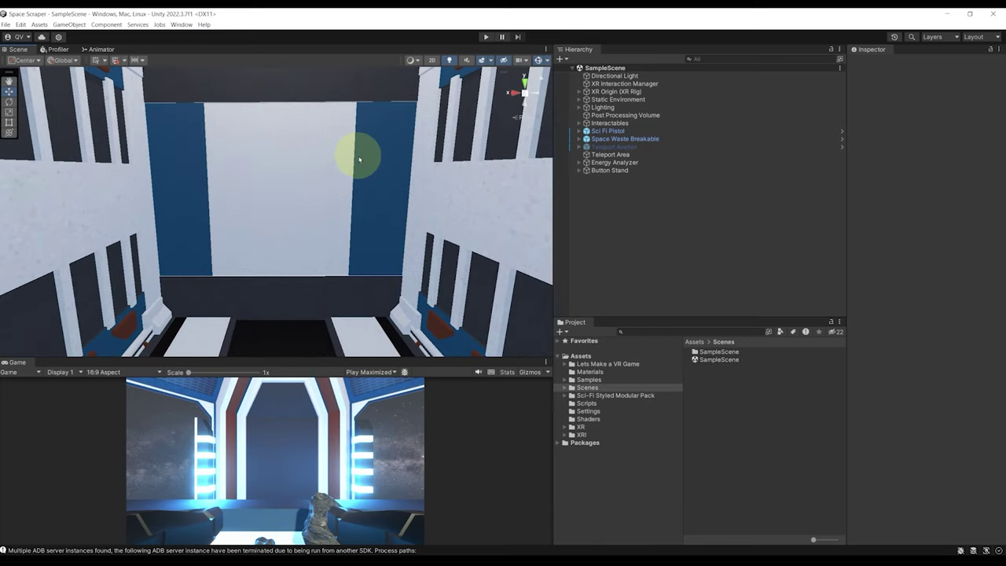
pyautogui.moveTo(367, 162); pyautogui.dragTo(128, 152, button='right')
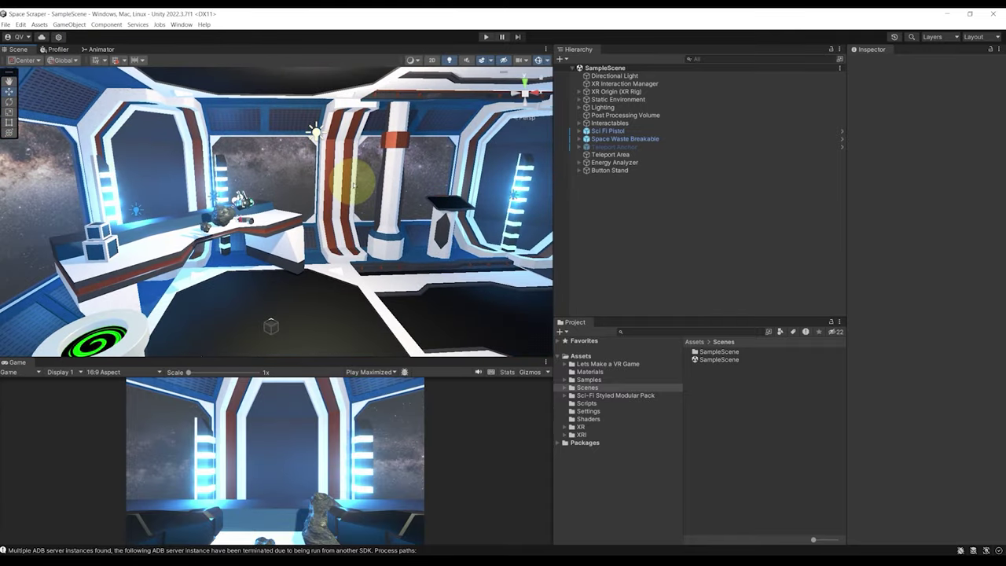
pyautogui.moveTo(320, 170); pyautogui.dragTo(259, 173, button='right')
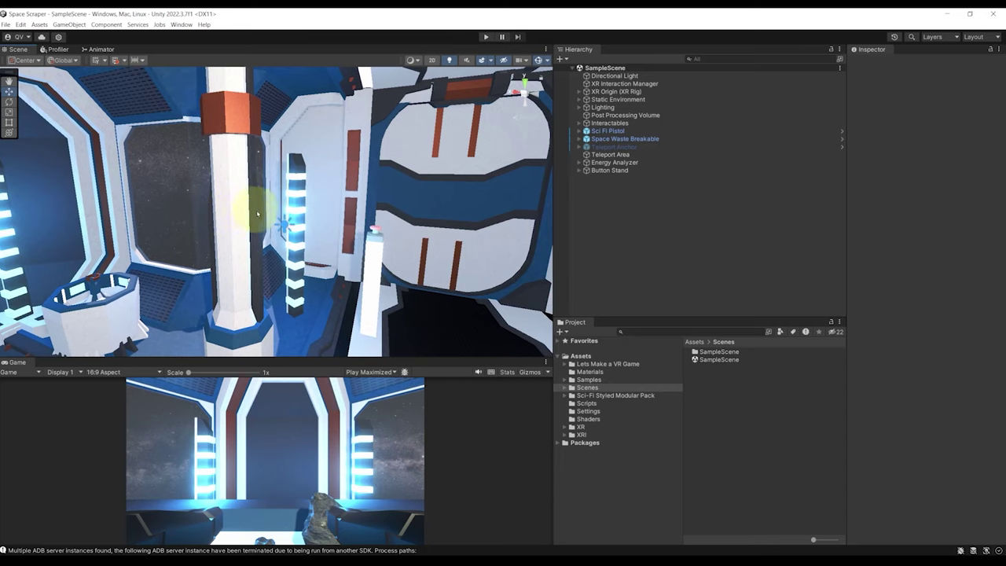
pyautogui.moveTo(259, 213); pyautogui.dragTo(294, 255, button='right')
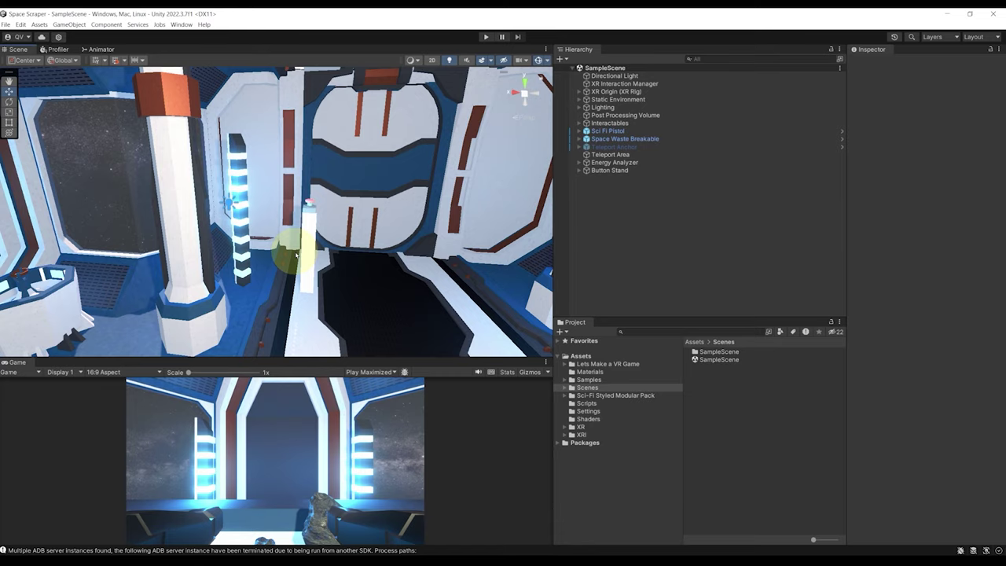
pyautogui.moveTo(296, 254); pyautogui.dragTo(517, 323, button='right')
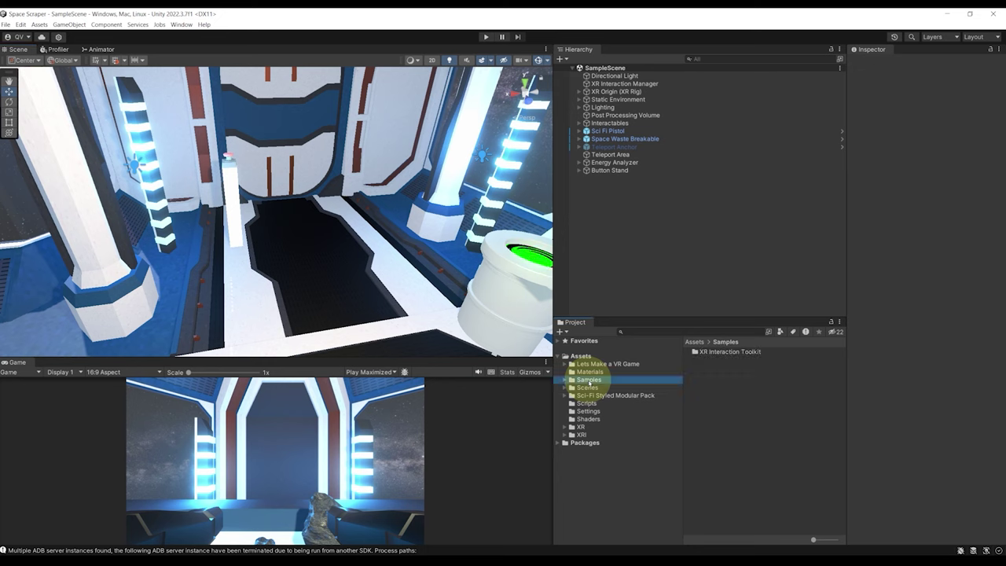
# Open the Climb prefabs of the XR Interaction Toolkit 2.4.3 Starter Assets and select the Ladder prefab
pyautogui.doubleClick(709, 351)
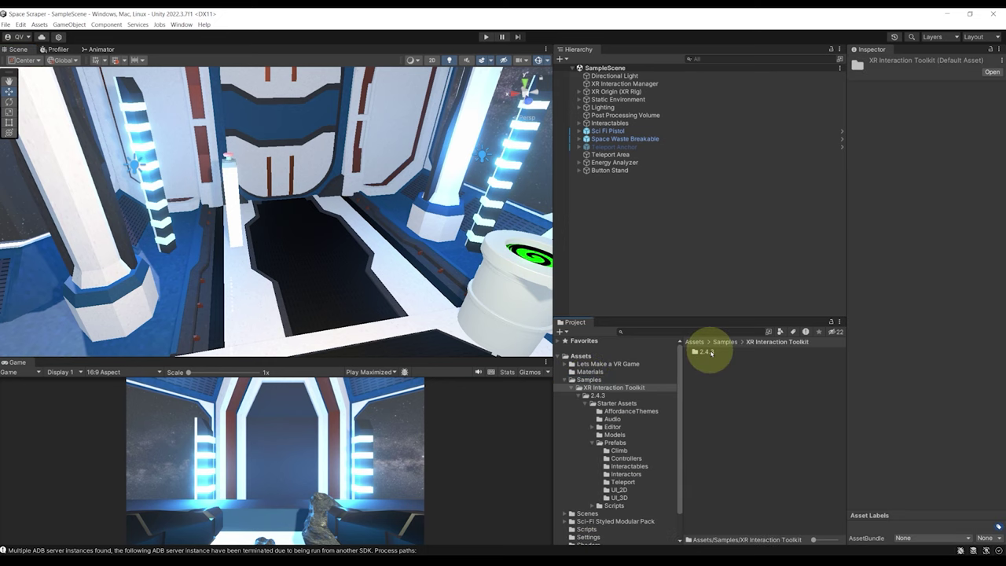
pyautogui.doubleClick(709, 351)
pyautogui.doubleClick(711, 351)
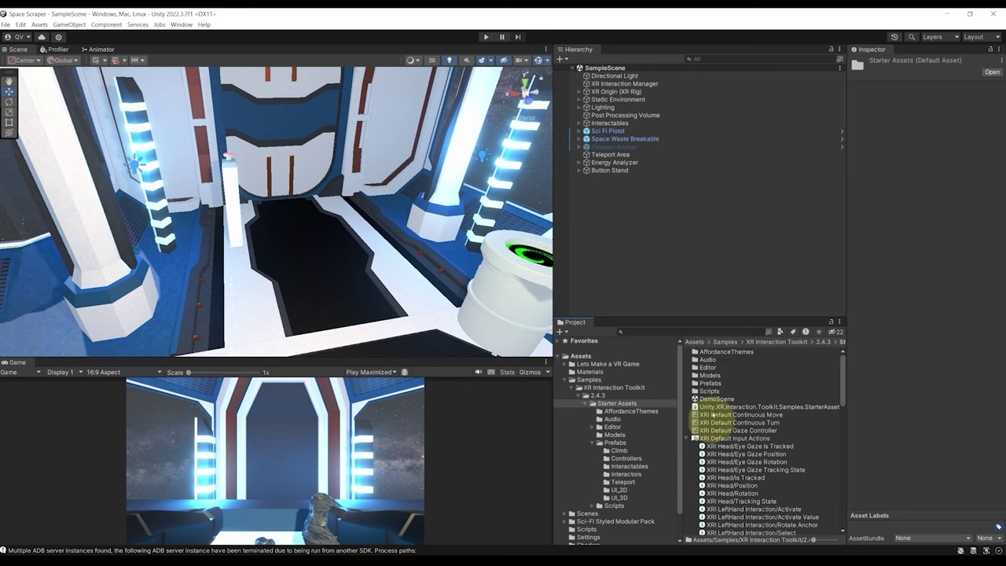
pyautogui.doubleClick(709, 383)
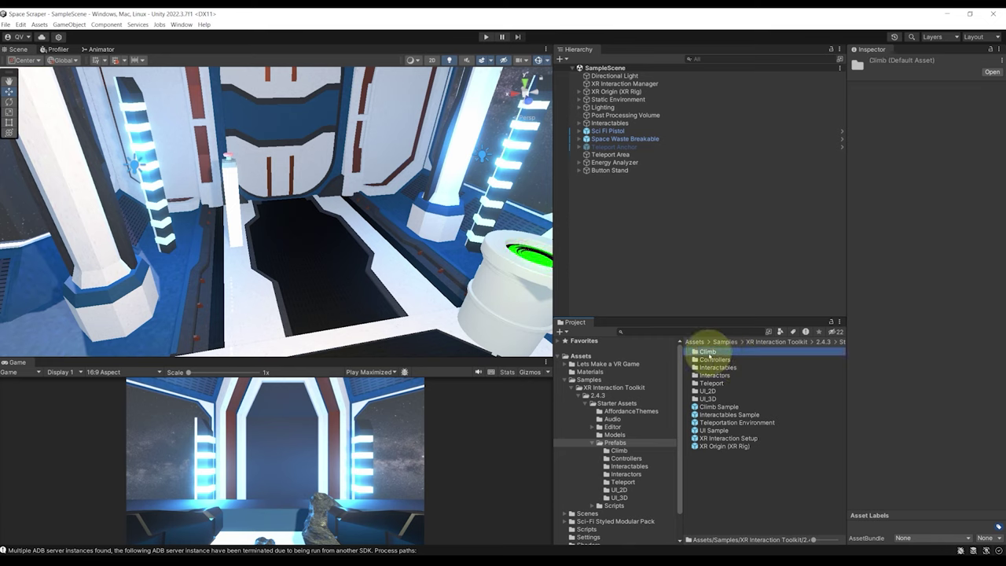
pyautogui.doubleClick(708, 353)
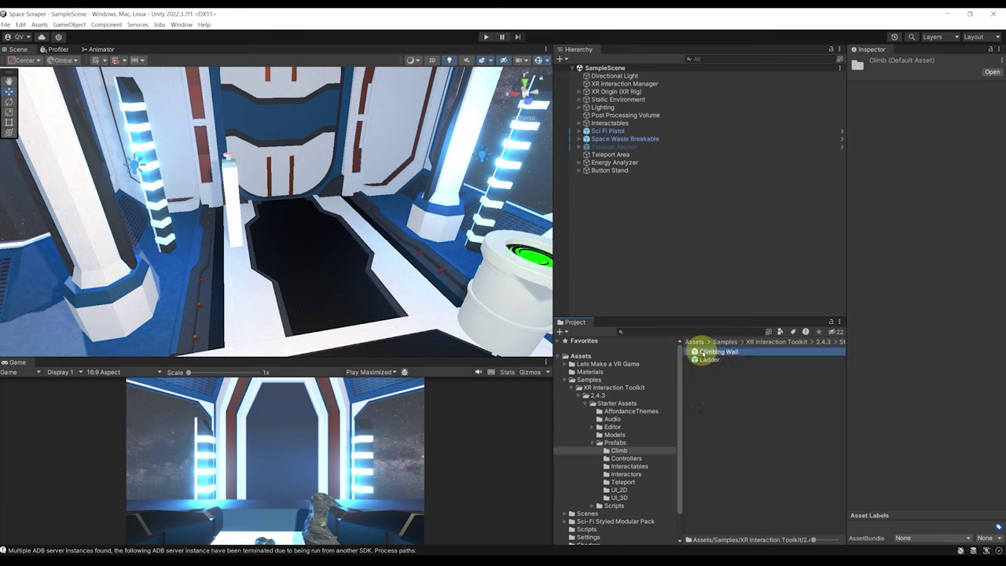
pyautogui.click(709, 360)
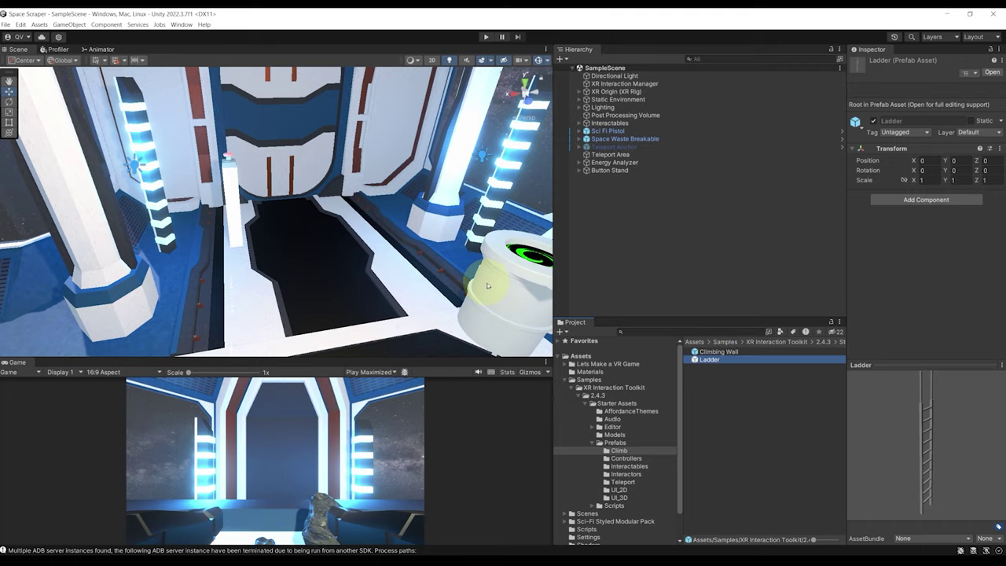
# Place the Ladder prefab in the lower area and shift it sideways to about X 0.074
pyautogui.moveTo(320, 220); pyautogui.dragTo(348, 162, button='right')
pyautogui.scroll(6, 290, 137)
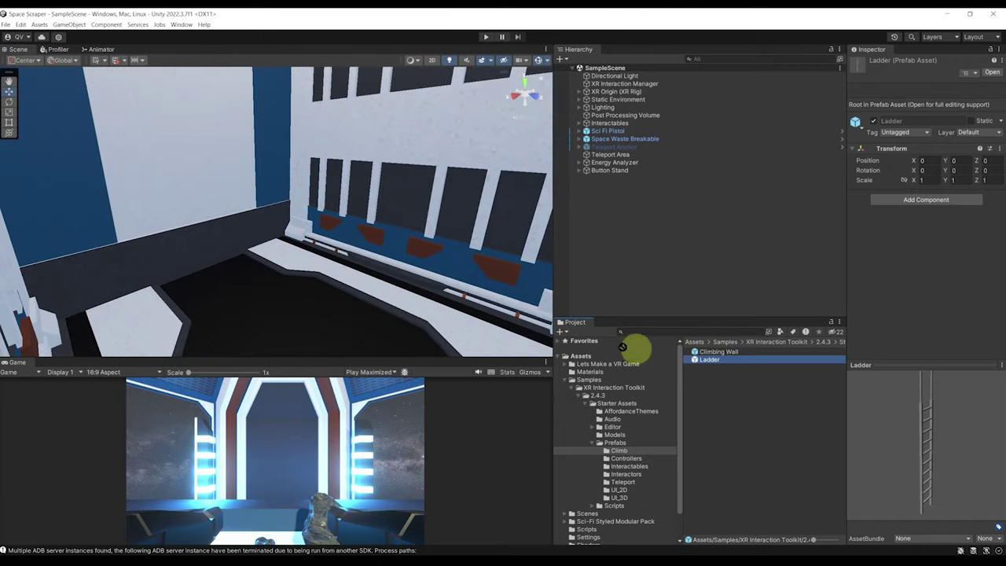
pyautogui.moveTo(621, 346); pyautogui.dragTo(198, 283)
pyautogui.moveTo(289, 244)
pyautogui.mouseDown(button='right')
pyautogui.moveTo(243, 229)
pyautogui.moveTo(301, 231)
pyautogui.mouseUp(button='right')
pyautogui.press('e')
pyautogui.moveTo(260, 215); pyautogui.dragTo(266, 221)
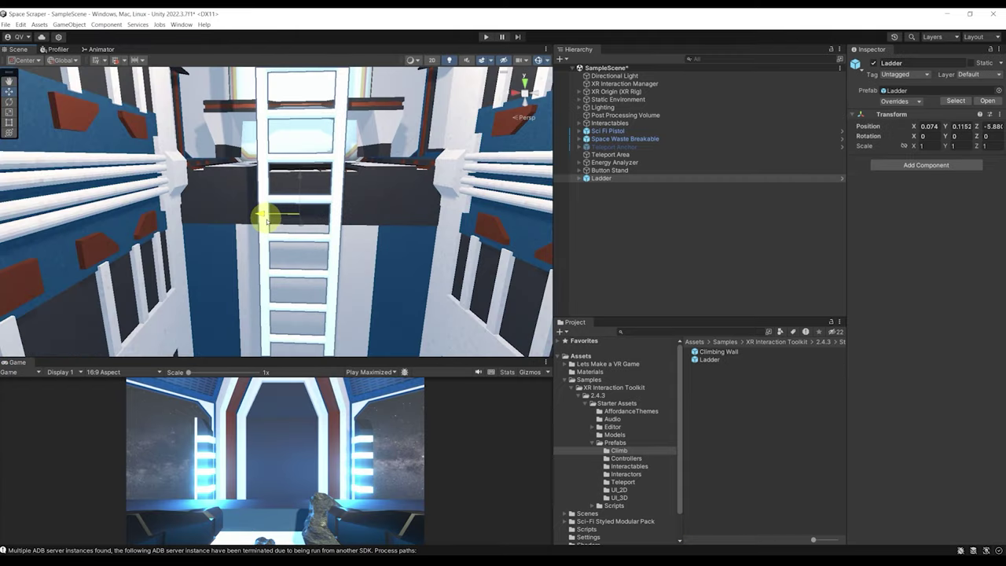
# Lower the ladder to about Y -0.511, centre it at X 0, and expand its child objects
pyautogui.moveTo(266, 220); pyautogui.dragTo(308, 211, button='right')
pyautogui.moveTo(298, 152); pyautogui.dragTo(294, 220)
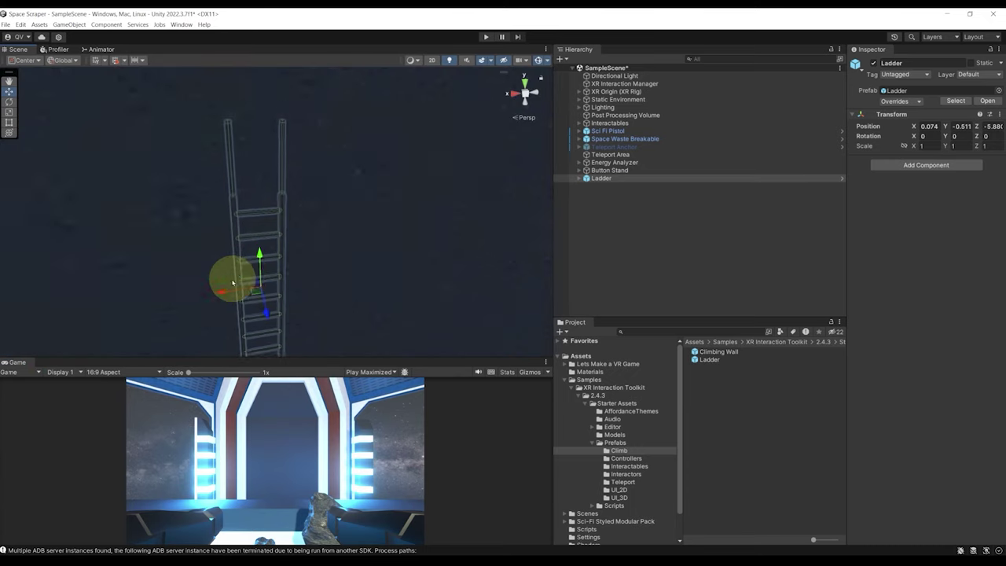
pyautogui.moveTo(236, 281); pyautogui.dragTo(468, 94, button='right')
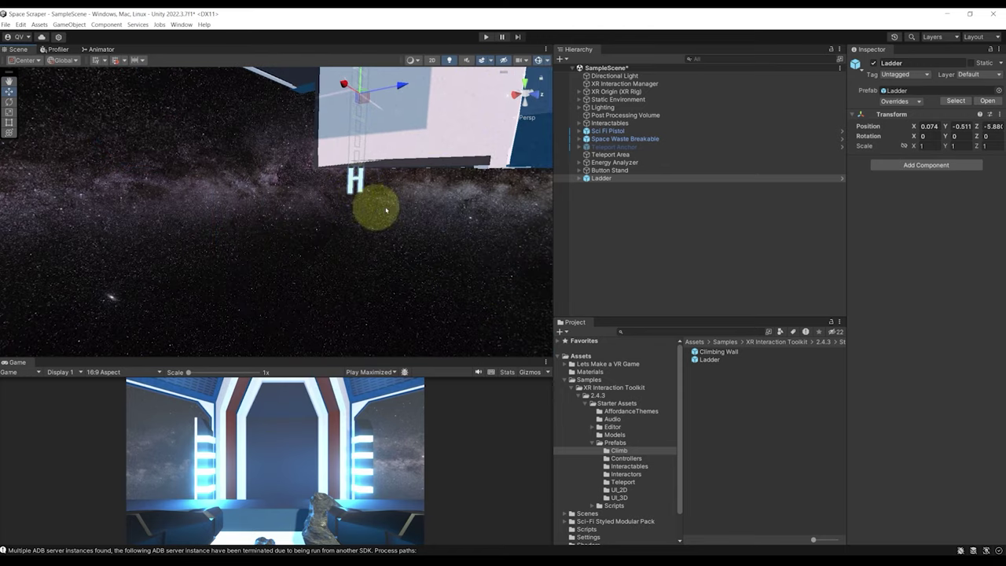
pyautogui.click(603, 217)
pyautogui.moveTo(292, 202); pyautogui.dragTo(241, 274, button='right')
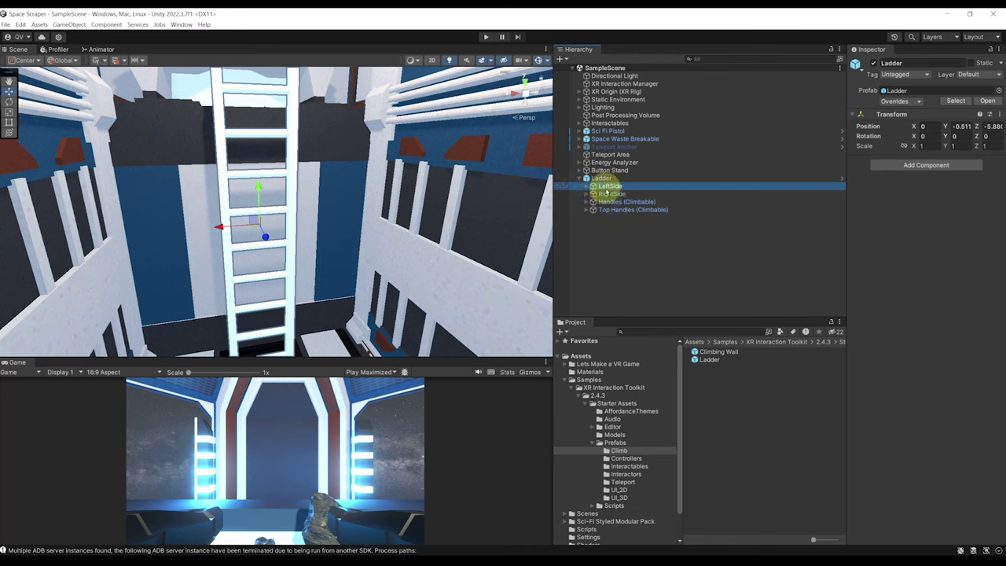
# Try moving the ladder's LeftSide and RightSide objects outward, undoing each move
pyautogui.click(607, 186)
pyautogui.moveTo(411, 186); pyautogui.dragTo(318, 259, button='right')
pyautogui.moveTo(235, 258); pyautogui.dragTo(199, 253)
pyautogui.hotkey('ctrl', 'z')
pyautogui.click(606, 193)
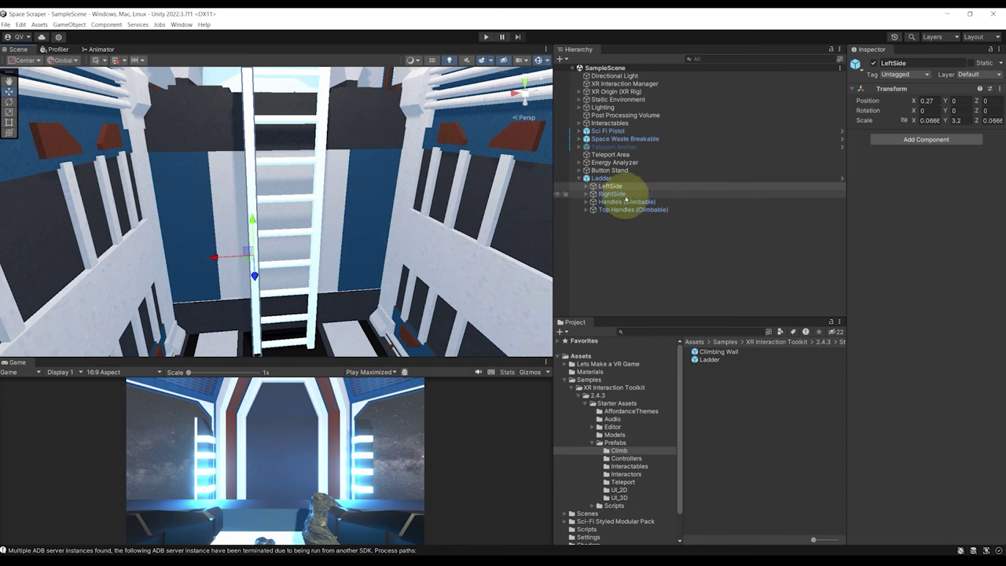
pyautogui.moveTo(278, 256); pyautogui.dragTo(309, 269)
pyautogui.hotkey('ctrl', 'z')
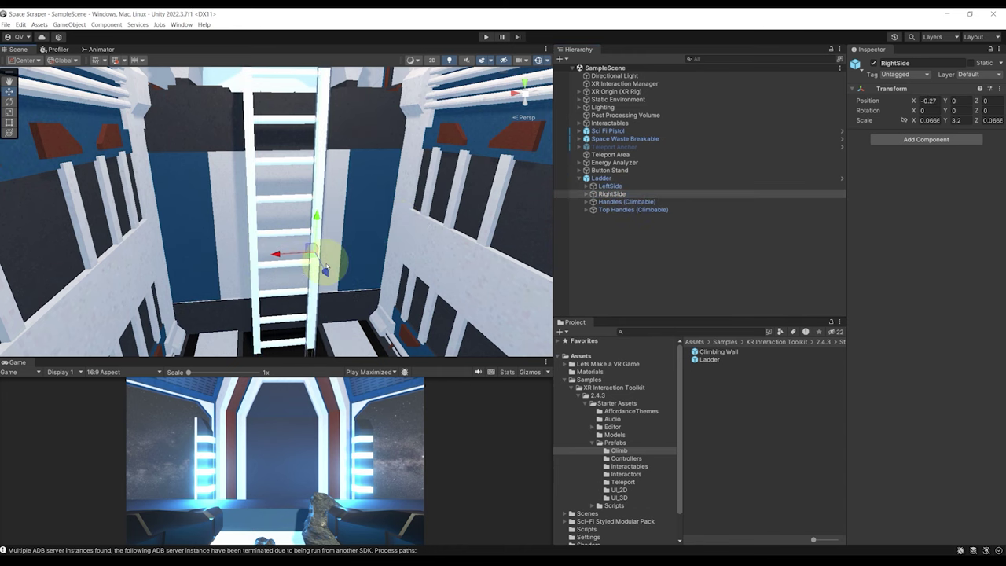
# Select the ladder's Handles (Climbable) object and widen the Inspector to examine its Climb Interactable settings
pyautogui.moveTo(325, 270); pyautogui.dragTo(377, 278, button='right')
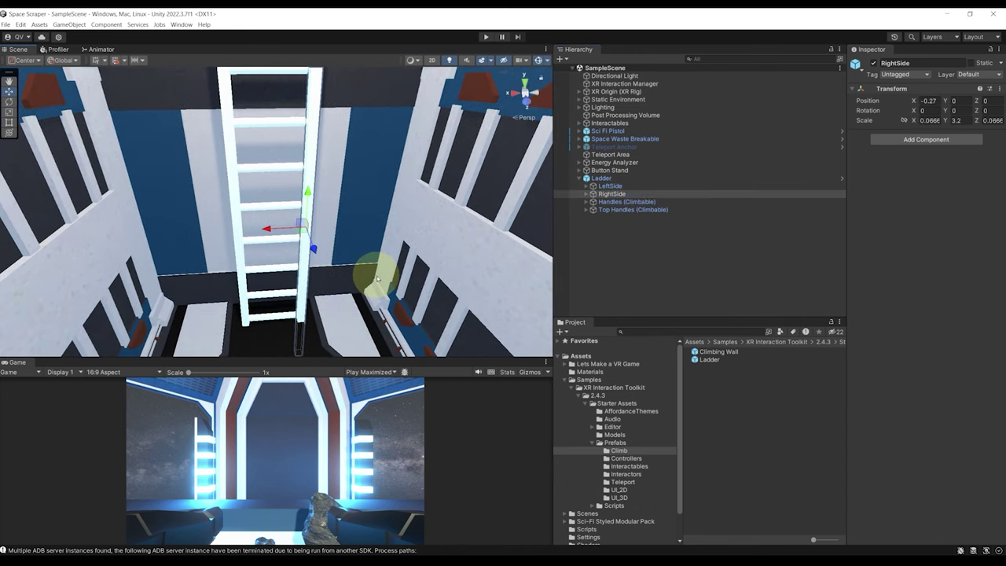
pyautogui.moveTo(367, 241)
pyautogui.mouseDown(button='right')
pyautogui.moveTo(370, 225)
pyautogui.moveTo(386, 247)
pyautogui.mouseUp(button='right')
pyautogui.click(650, 202)
pyautogui.moveTo(403, 186); pyautogui.dragTo(389, 200, button='right')
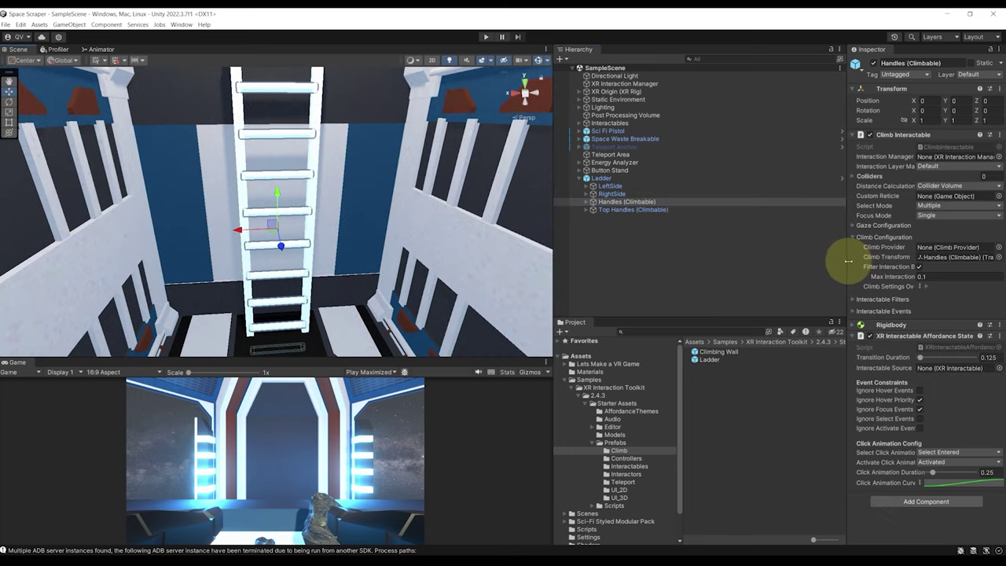
pyautogui.moveTo(848, 260); pyautogui.dragTo(773, 250)
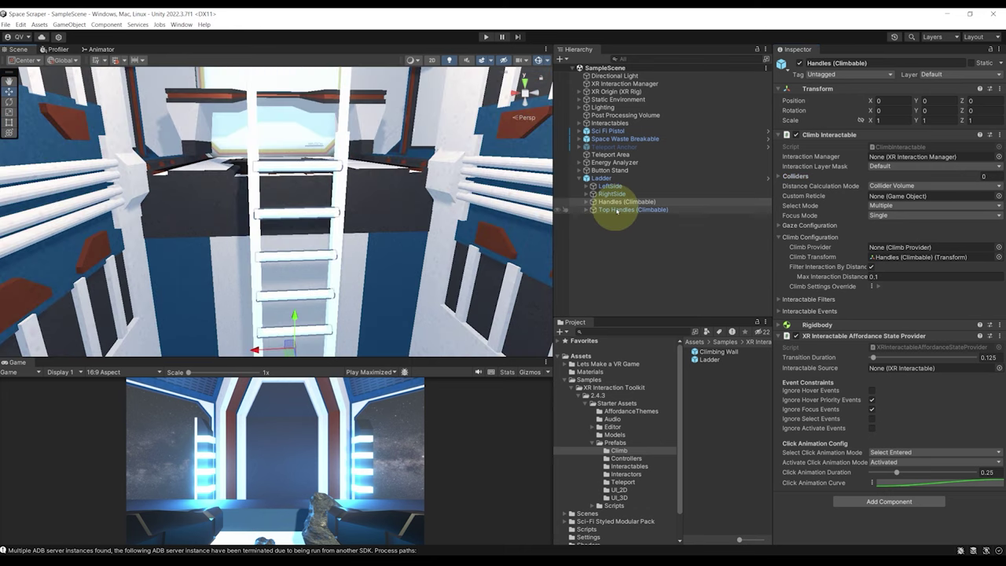
# Select the ladder's Top Handles (Climbable) object and examine it in the scene, from the upper rails down to the ladder's base
pyautogui.click(620, 210)
pyautogui.press('f')
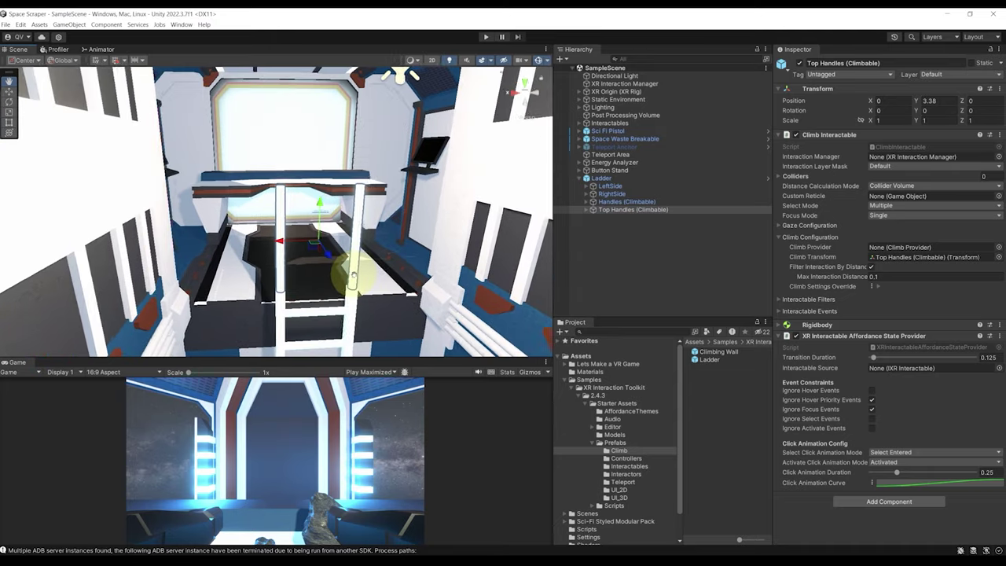
pyautogui.scroll(-1, 355, 235)
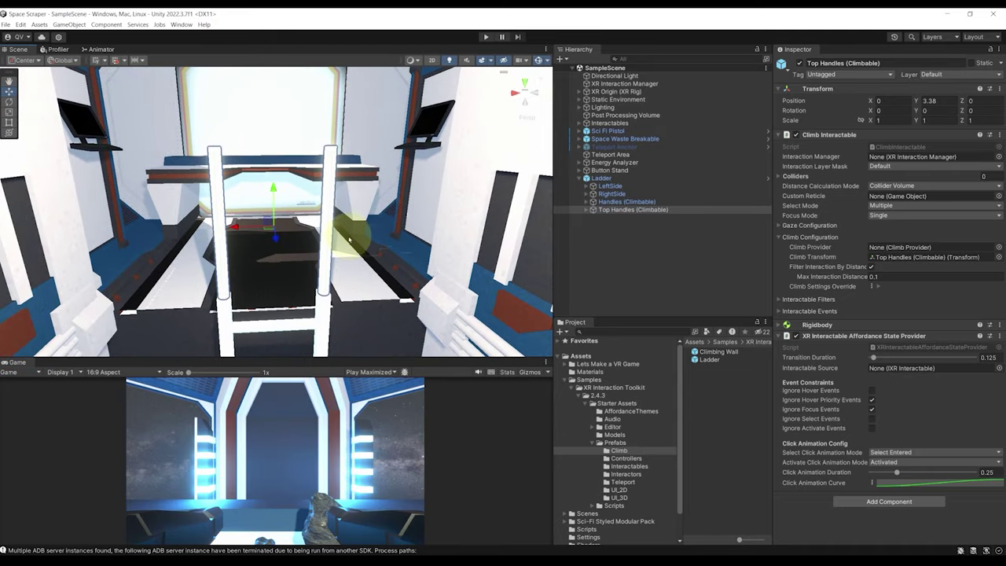
pyautogui.moveTo(356, 234); pyautogui.dragTo(363, 170, button='middle')
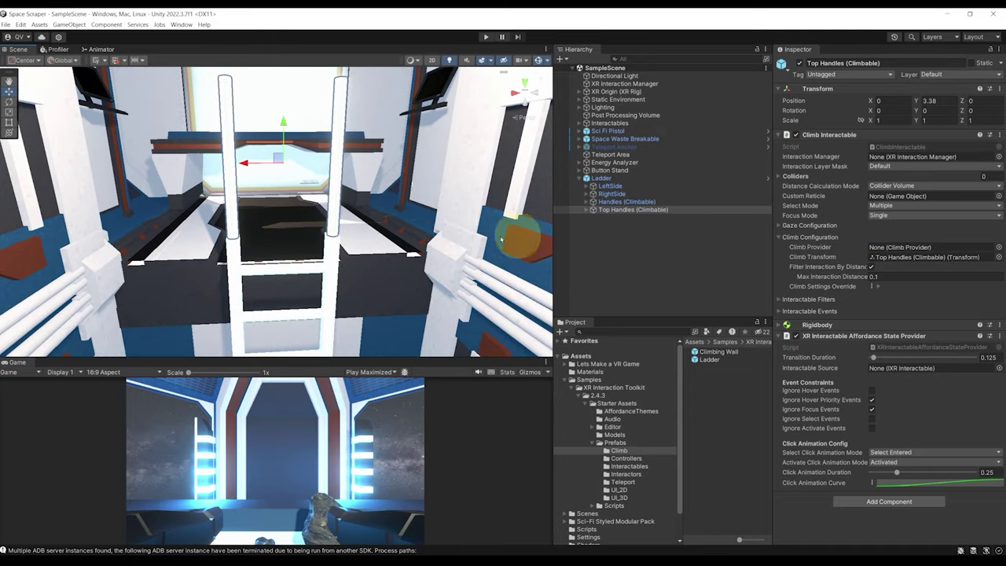
pyautogui.scroll(-1, 336, 234)
pyautogui.moveTo(336, 236); pyautogui.dragTo(325, 154, button='middle')
pyautogui.moveTo(325, 155); pyautogui.dragTo(326, 216, button='right')
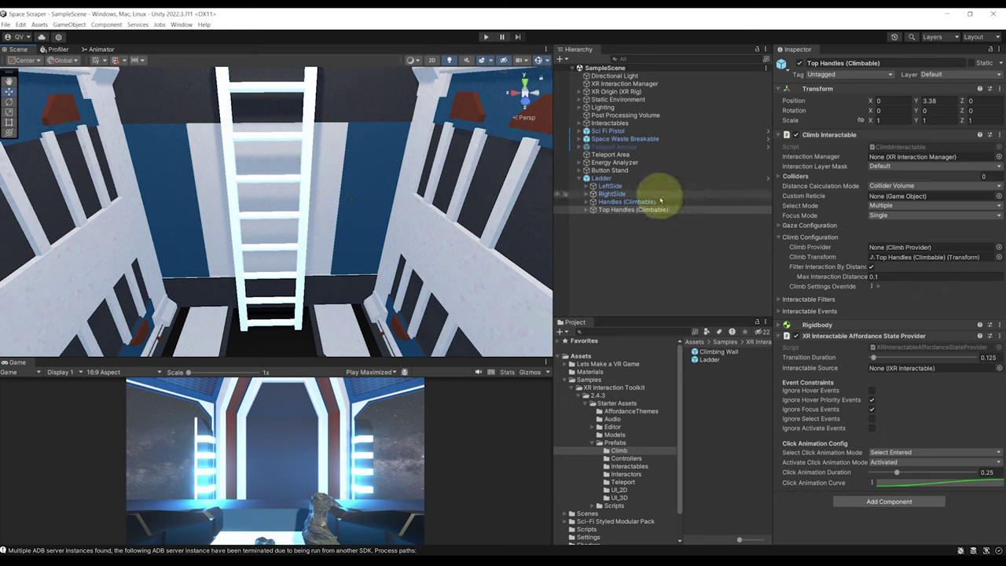
# Expand the Climb Settings Override and compare the free-movement axes of Handles (Climbable) and Top Handles (Climbable)
pyautogui.click(620, 201)
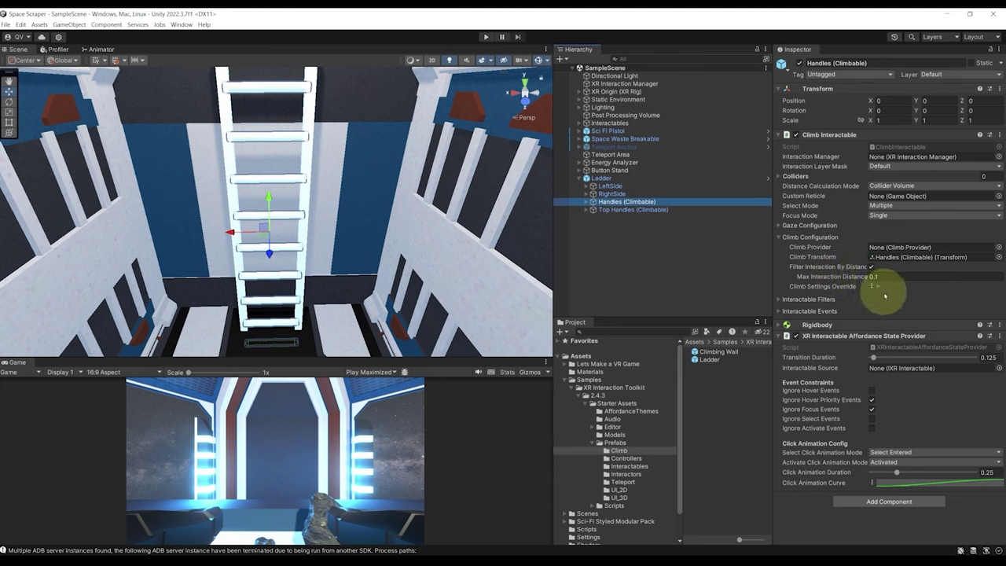
pyautogui.click(877, 286)
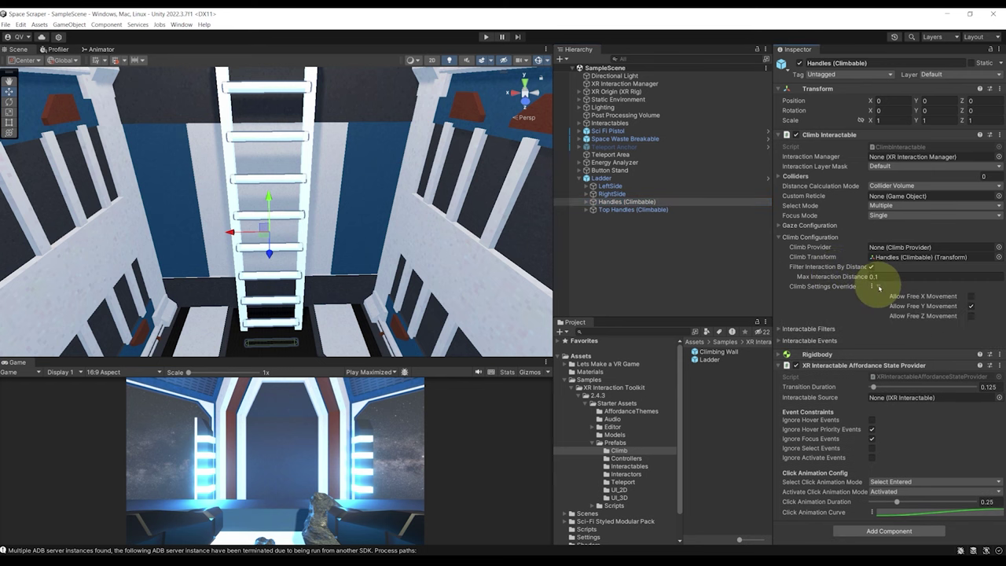
pyautogui.click(614, 208)
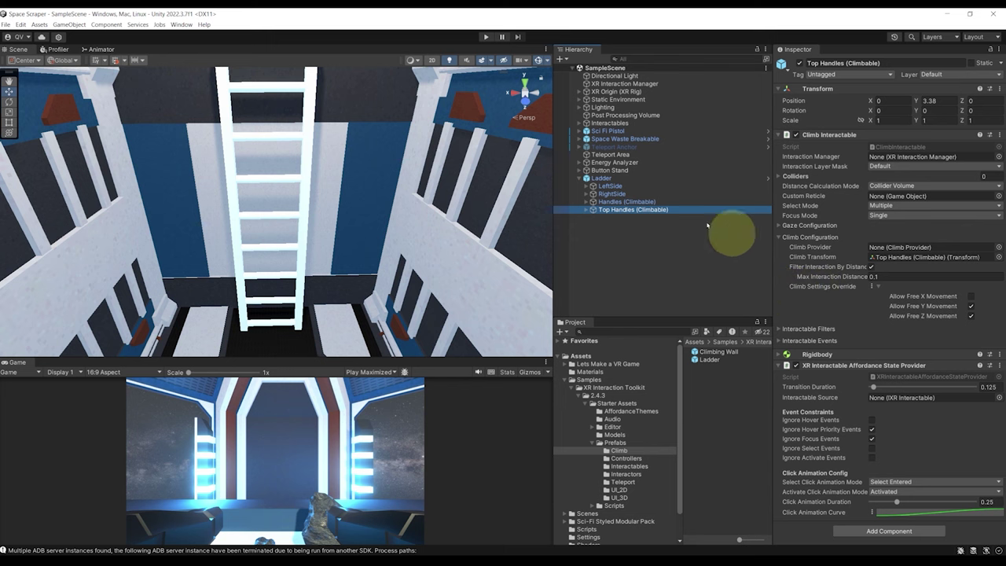
pyautogui.click(626, 201)
pyautogui.press('f')
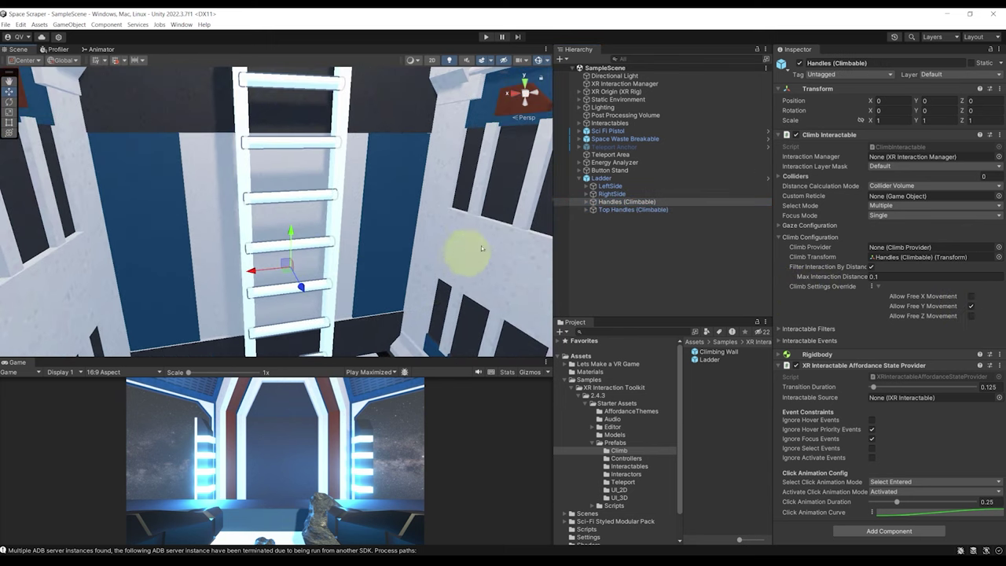
pyautogui.click(621, 209)
pyautogui.press('f')
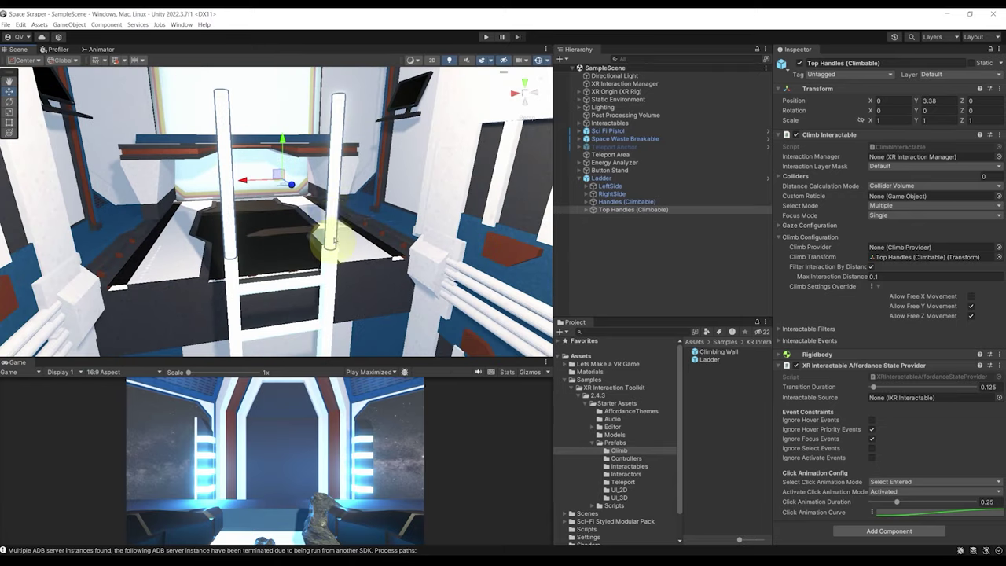
# Examine the ladder's top handles where they meet the upper deck, from above and from the front
pyautogui.keyDown('alt'); pyautogui.moveTo(417, 133); pyautogui.dragTo(366, 230); pyautogui.keyUp('alt')
pyautogui.keyDown('alt'); pyautogui.moveTo(351, 148); pyautogui.dragTo(324, 234); pyautogui.keyUp('alt')
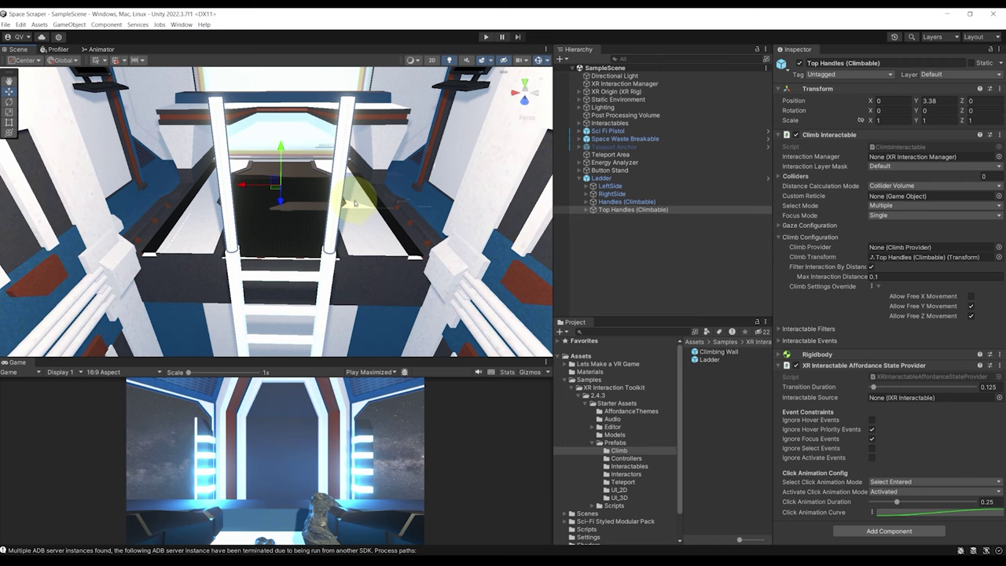
pyautogui.keyDown('alt'); pyautogui.moveTo(389, 162); pyautogui.dragTo(322, 204); pyautogui.keyUp('alt')
pyautogui.keyDown('alt'); pyautogui.moveTo(396, 203); pyautogui.dragTo(375, 169); pyautogui.keyUp('alt')
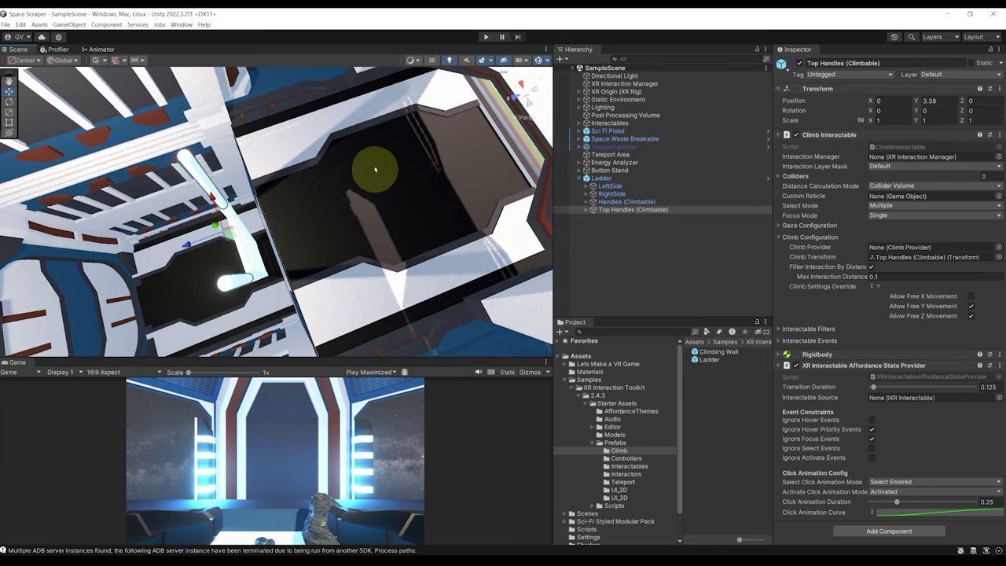
pyautogui.keyDown('alt'); pyautogui.moveTo(330, 233); pyautogui.dragTo(340, 184); pyautogui.keyUp('alt')
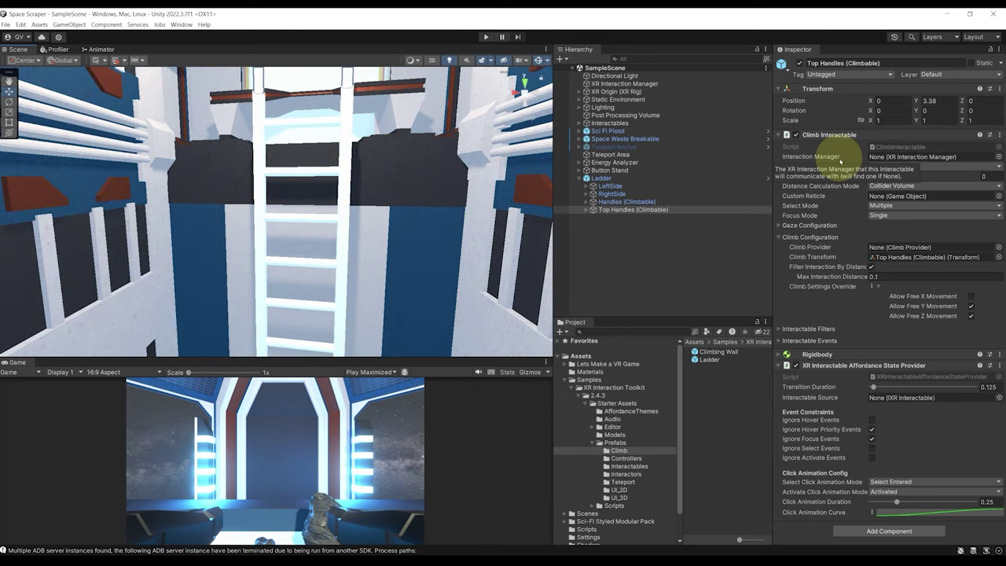
pyautogui.keyDown('alt'); pyautogui.moveTo(359, 184); pyautogui.dragTo(437, 201); pyautogui.keyUp('alt')
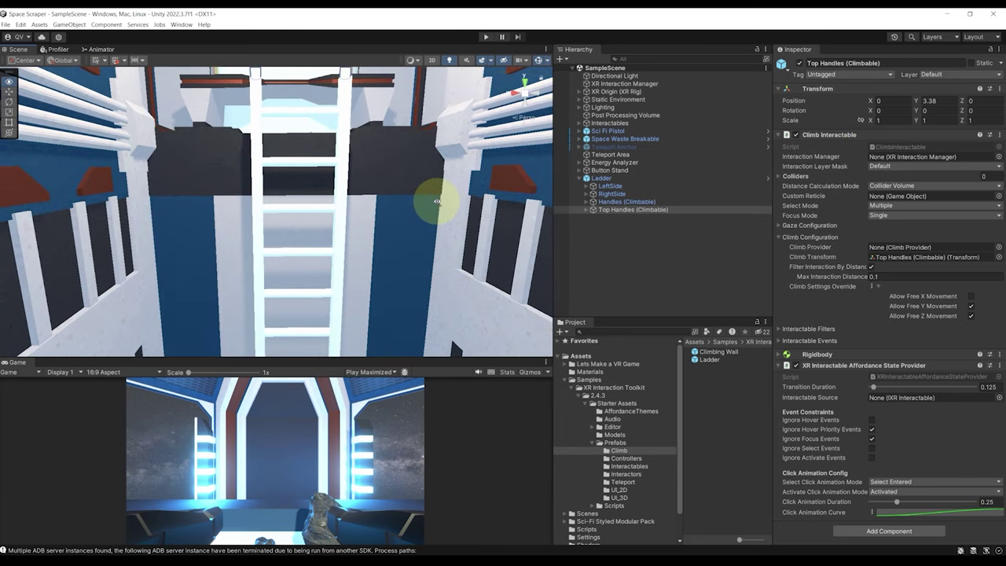
pyautogui.keyDown('alt'); pyautogui.moveTo(265, 241); pyautogui.dragTo(427, 191); pyautogui.keyUp('alt')
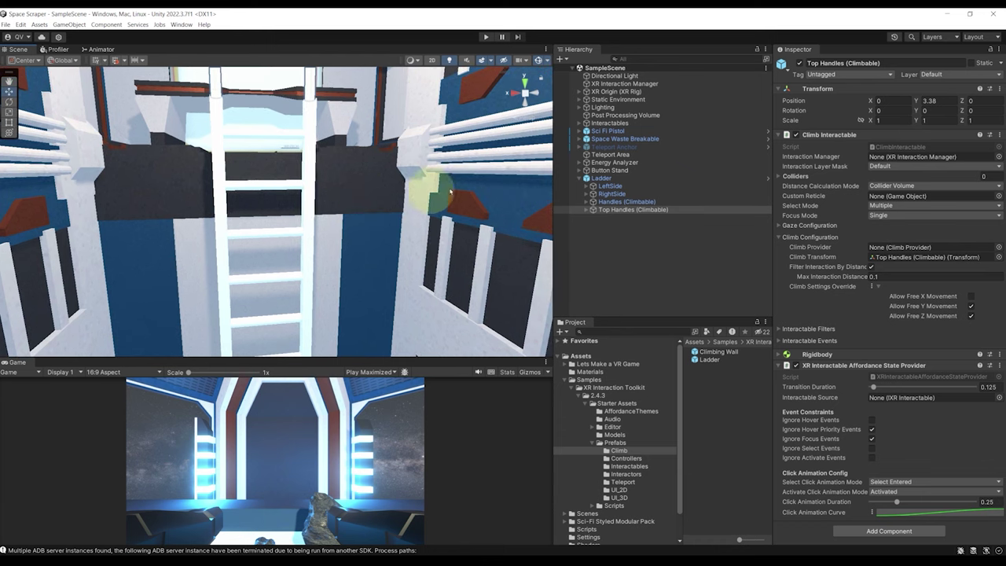
# Collapse the ladder, add a Climb Provider to XR Origin (XR Rig) with the rig's Locomotion System as its System, and save the scene
pyautogui.click(578, 179)
pyautogui.click(580, 192)
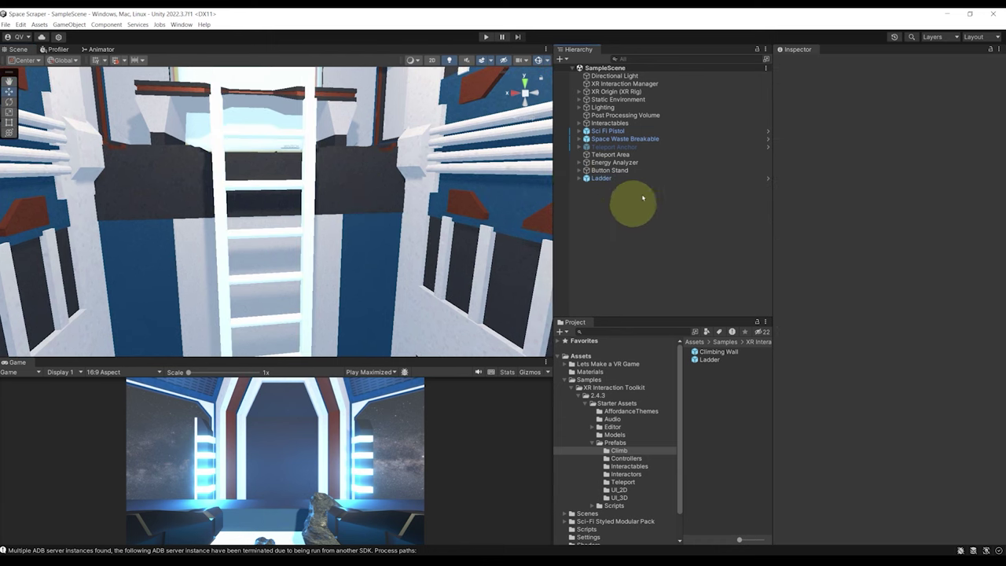
pyautogui.click(628, 91)
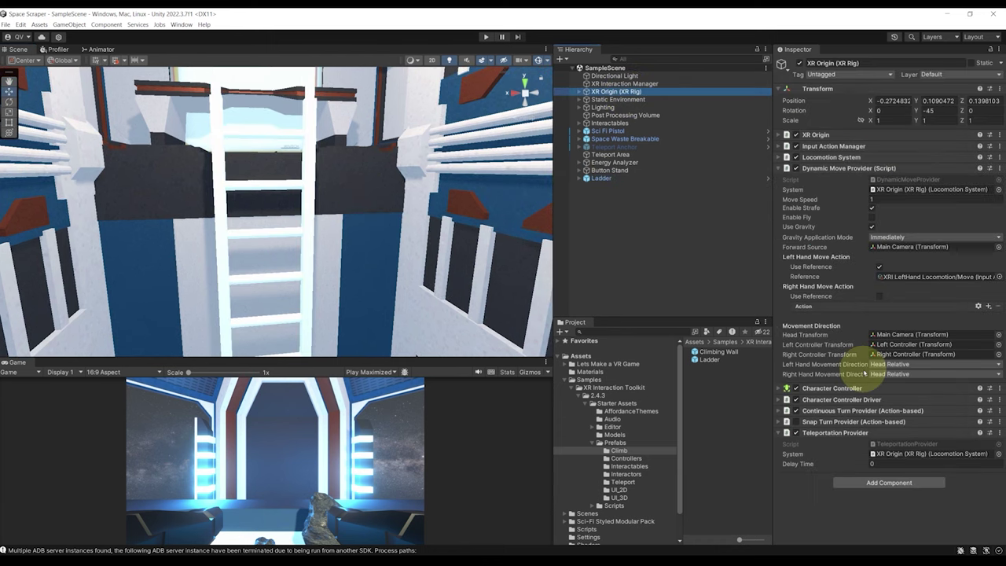
pyautogui.click(883, 486)
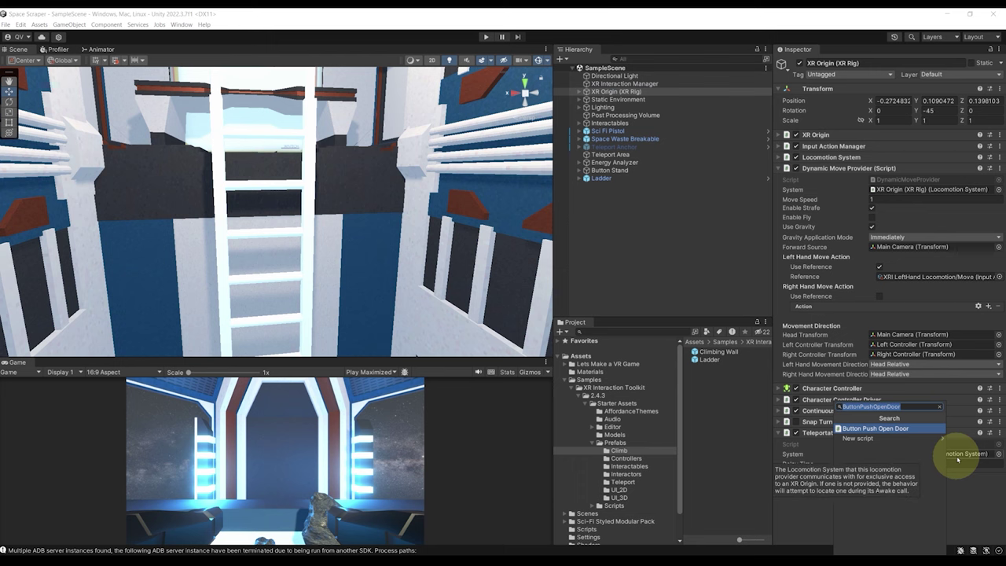
pyautogui.press('Return')
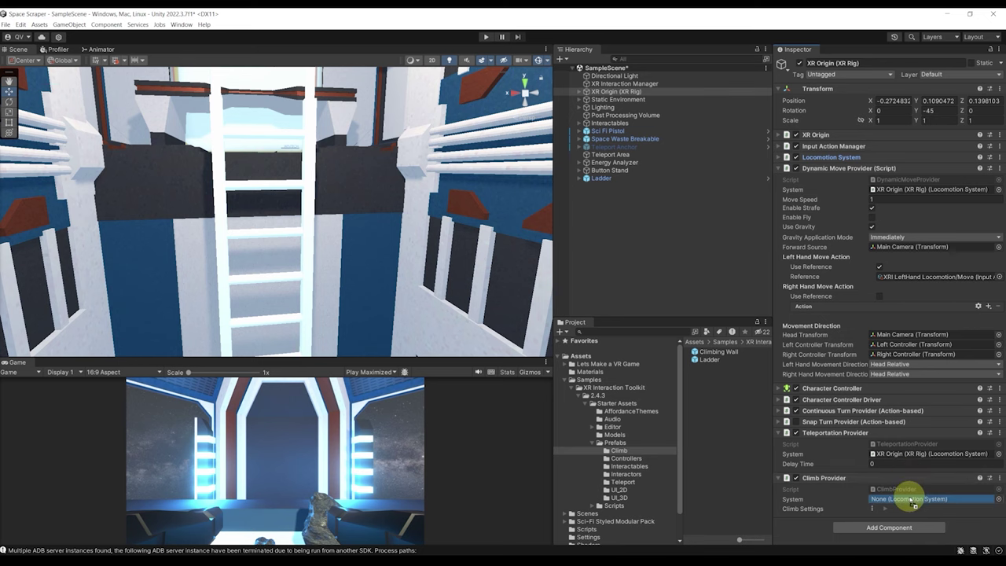
pyautogui.hotkey('ctrl', 's')
# Inspect the ladder up to the upper deck and run the scene in Play mode to test climbing
pyautogui.moveTo(512, 175); pyautogui.dragTo(438, 190, button='right')
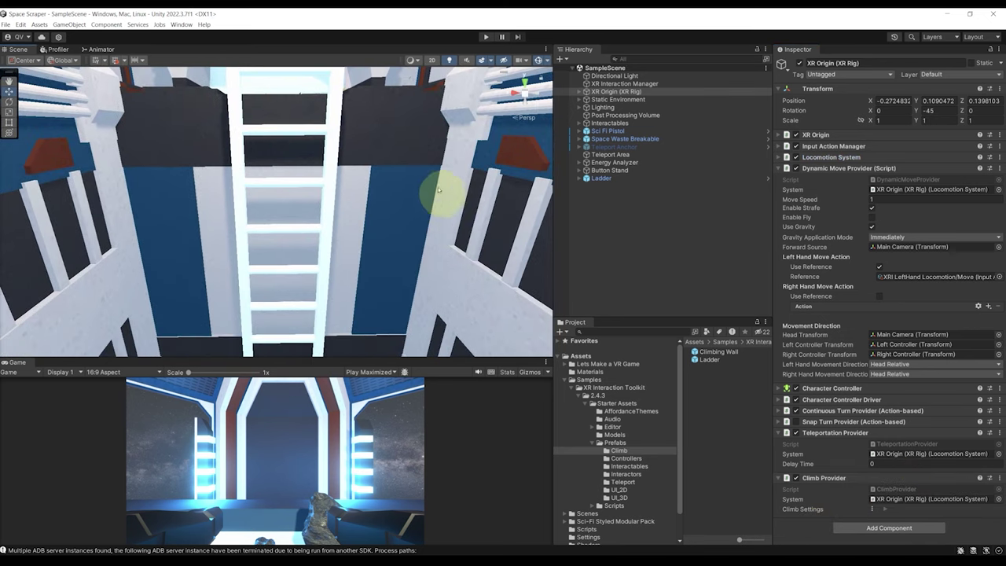
pyautogui.moveTo(504, 186); pyautogui.dragTo(297, 285, button='right')
pyautogui.moveTo(276, 202); pyautogui.dragTo(319, 305, button='right')
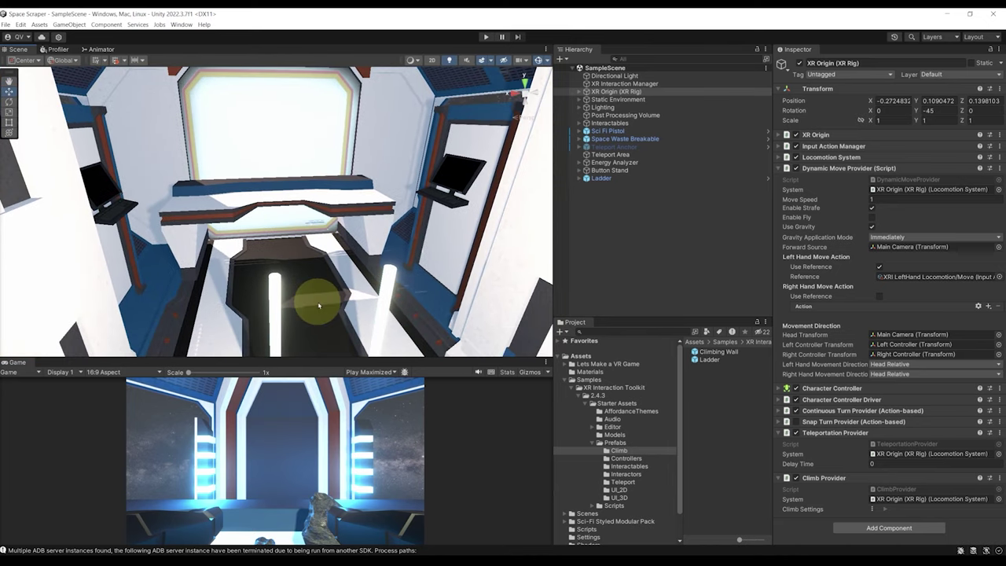
pyautogui.click(486, 37)
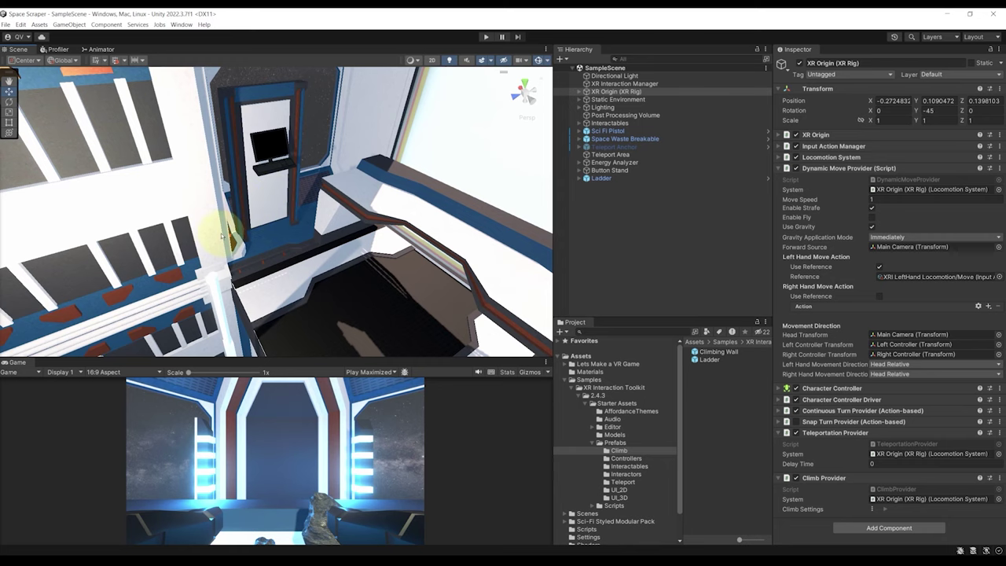
# Select glass_panel_1 above the upper console and set its window material's blending mode to Alpha
pyautogui.moveTo(222, 236); pyautogui.dragTo(325, 185, button='right')
pyautogui.moveTo(339, 227); pyautogui.dragTo(322, 193, button='right')
pyautogui.click(333, 189)
pyautogui.scroll(5, 318, 184)
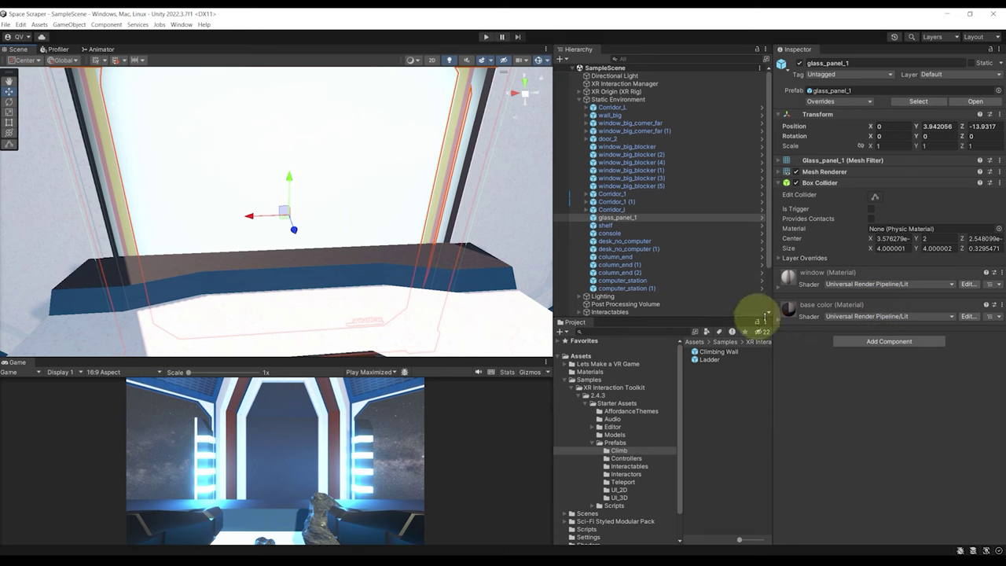
pyautogui.click(801, 276)
pyautogui.scroll(-3, 864, 251)
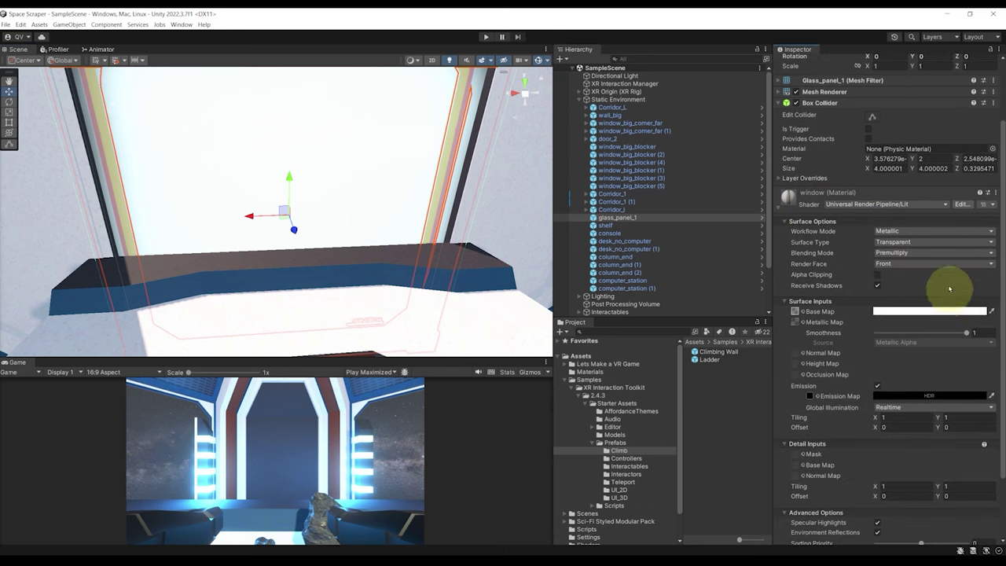
pyautogui.scroll(-2, 949, 289)
pyautogui.click(909, 199)
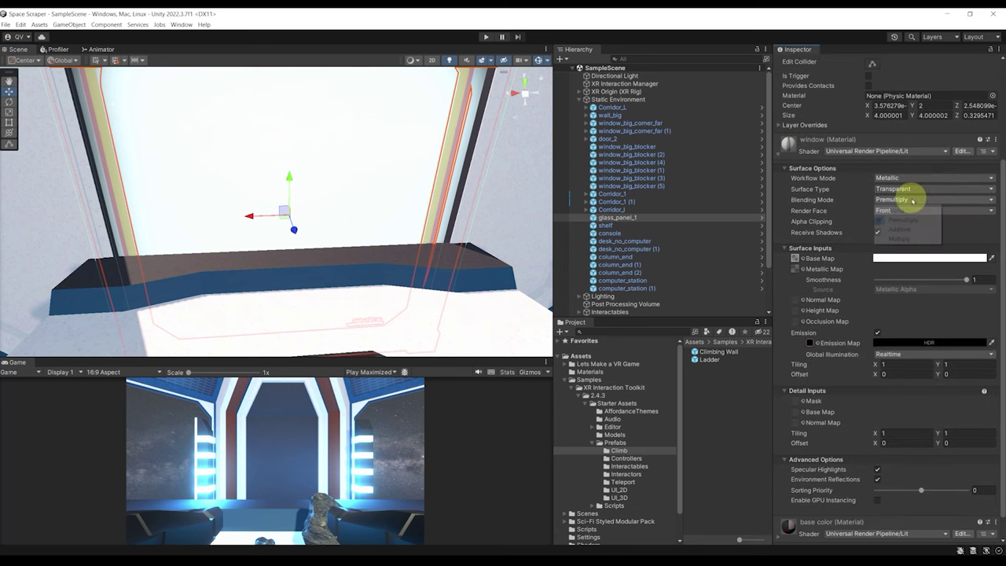
pyautogui.click(904, 211)
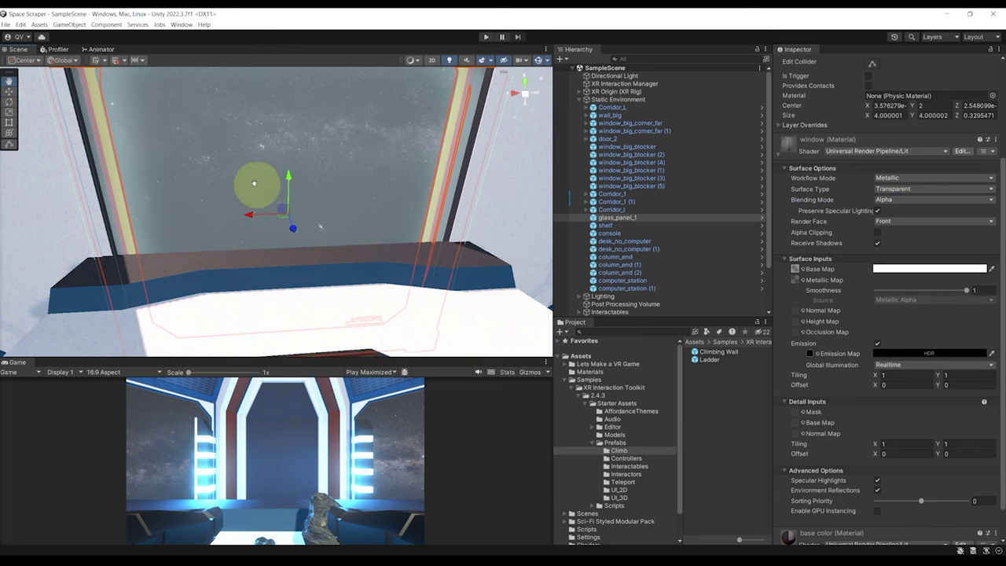
# Lower the window material's Base Map alpha to 42 and check the glass panel from farther back
pyautogui.scroll(-3, 248, 157)
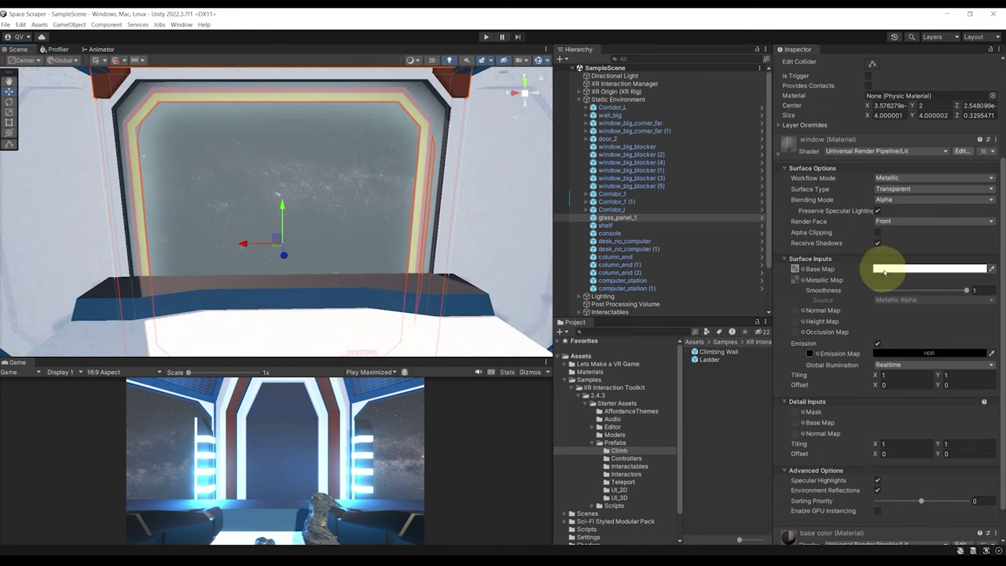
pyautogui.click(884, 269)
pyautogui.moveTo(966, 461); pyautogui.dragTo(910, 460)
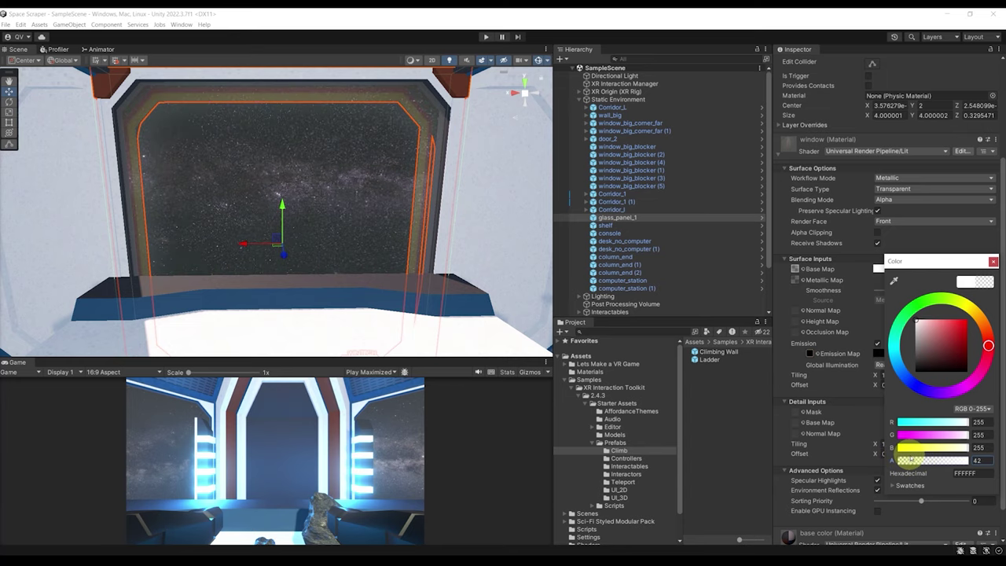
pyautogui.click(619, 264)
pyautogui.moveTo(503, 225); pyautogui.dragTo(381, 159, button='right')
pyautogui.moveTo(311, 210); pyautogui.dragTo(298, 208, button='right')
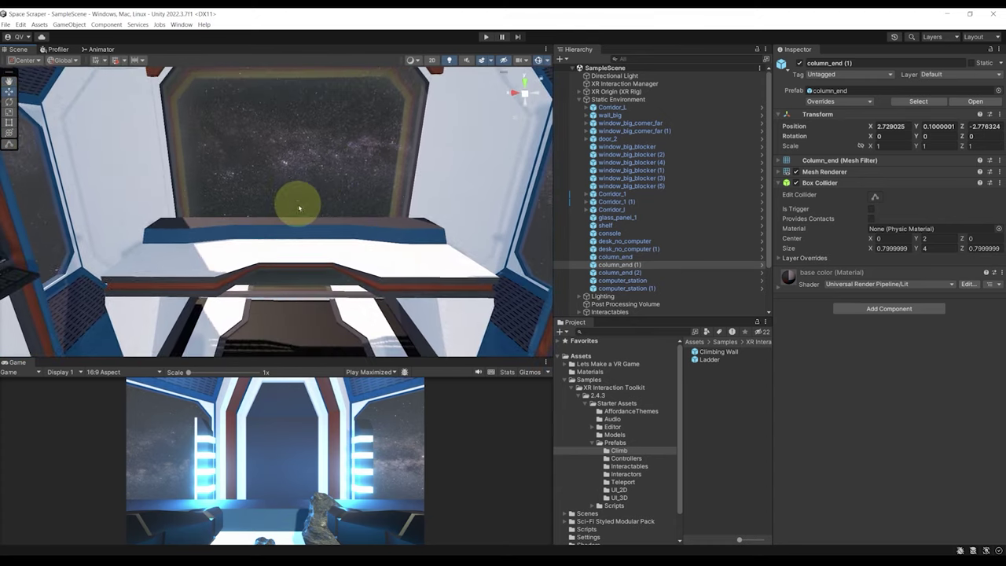
# Collapse the project's Samples folder and view the desk area beneath the upper-deck window
pyautogui.click(564, 379)
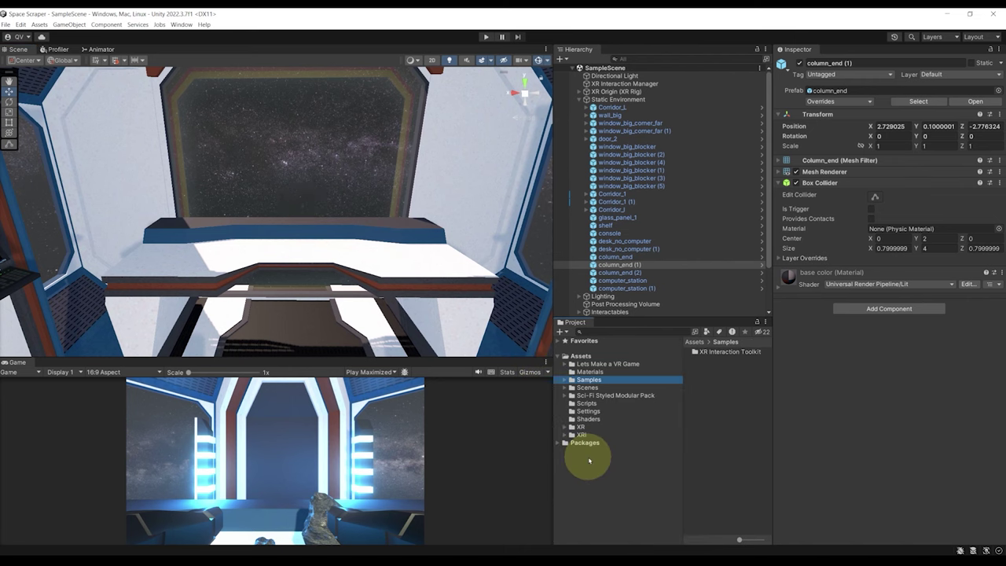
pyautogui.moveTo(432, 197); pyautogui.dragTo(353, 246, button='right')
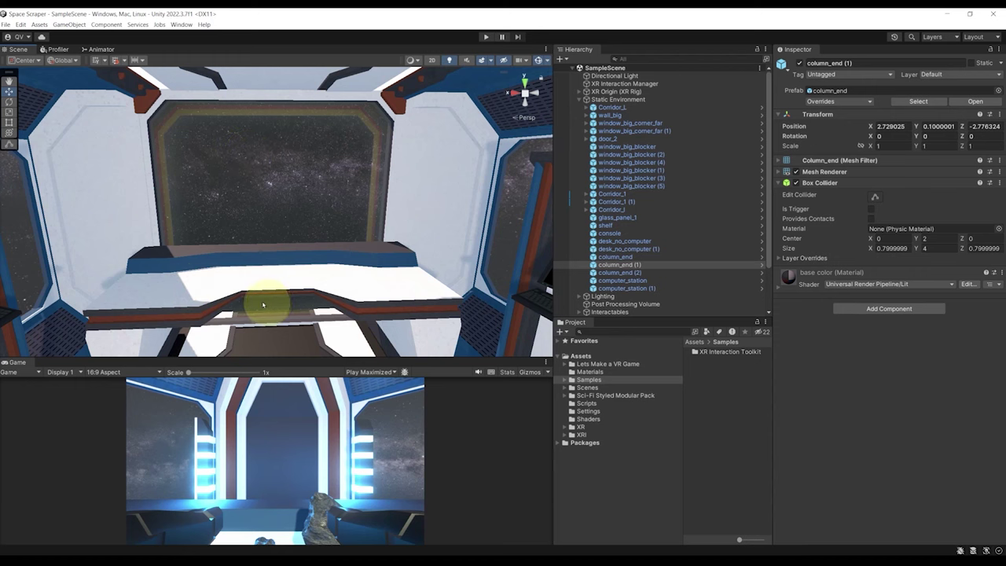
pyautogui.moveTo(317, 227); pyautogui.dragTo(330, 260, button='right')
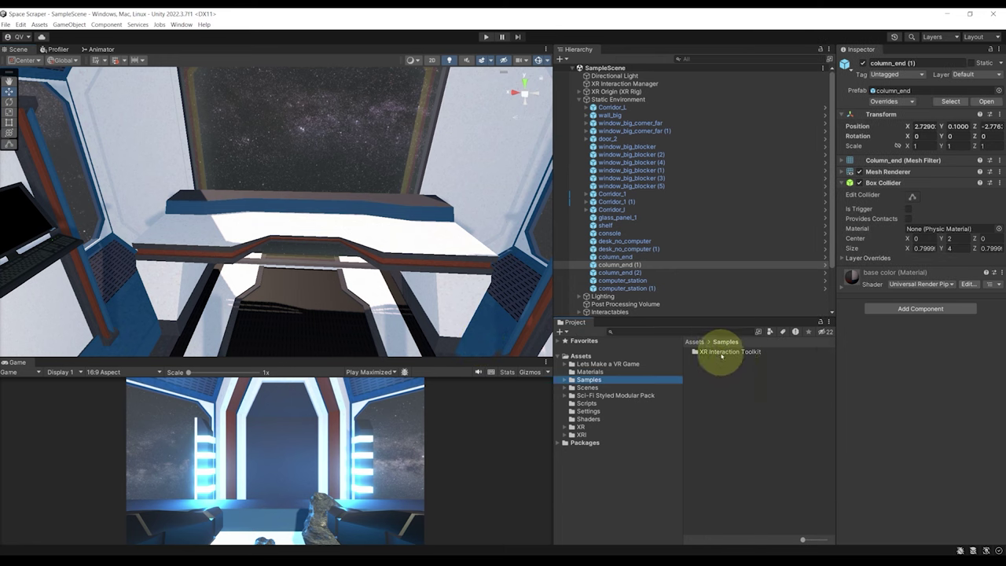
# Browse the XR Interaction Toolkit 2.4.3 Starter Assets samples to the UI_3D prefabs folder
pyautogui.doubleClick(721, 354)
pyautogui.doubleClick(711, 352)
pyautogui.doubleClick(711, 352)
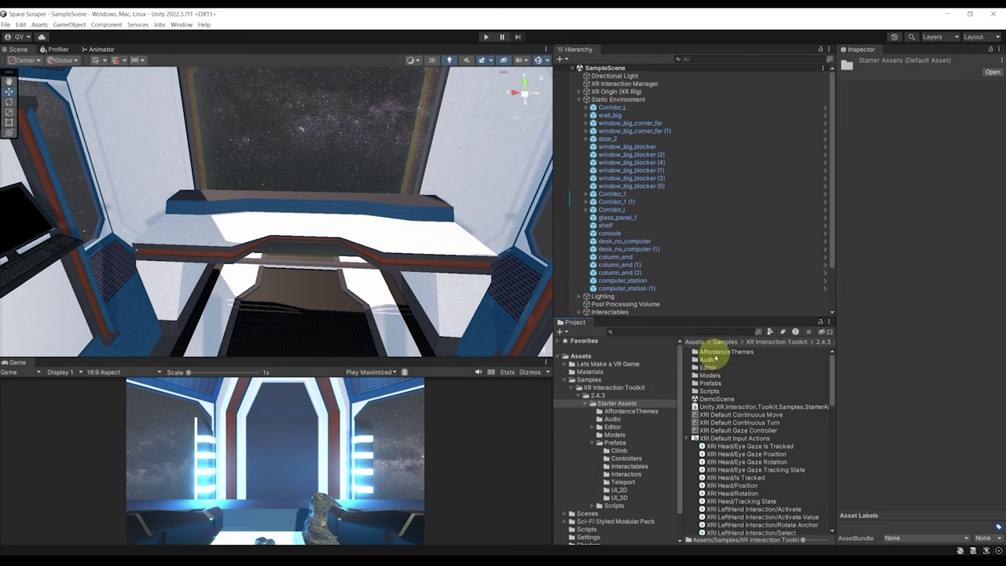
pyautogui.doubleClick(711, 382)
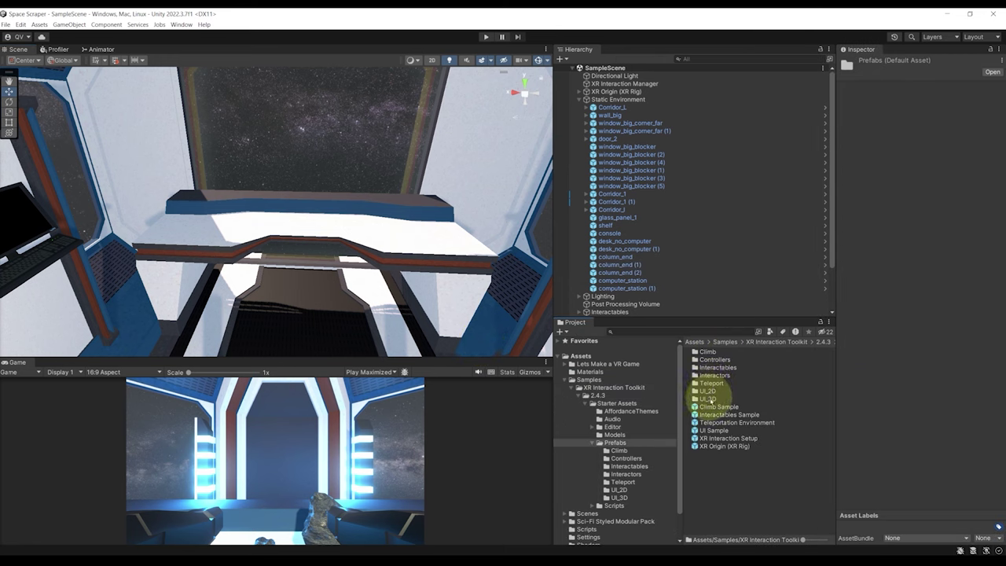
pyautogui.doubleClick(707, 398)
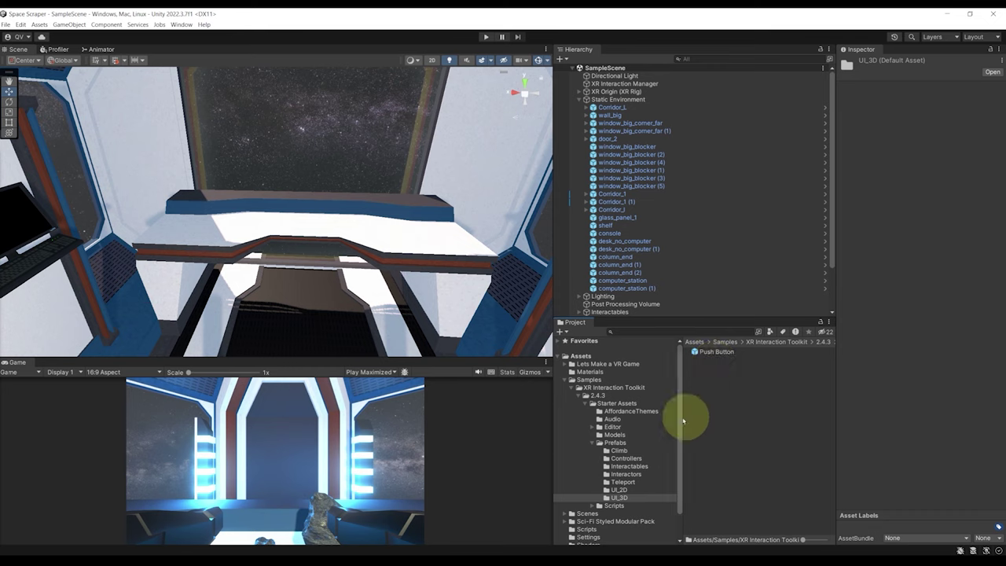
# Collapse the Samples folder and open the Prefabs folder inside Lets Make a VR Game, UI 3D Examples, UI_3D
pyautogui.click(564, 379)
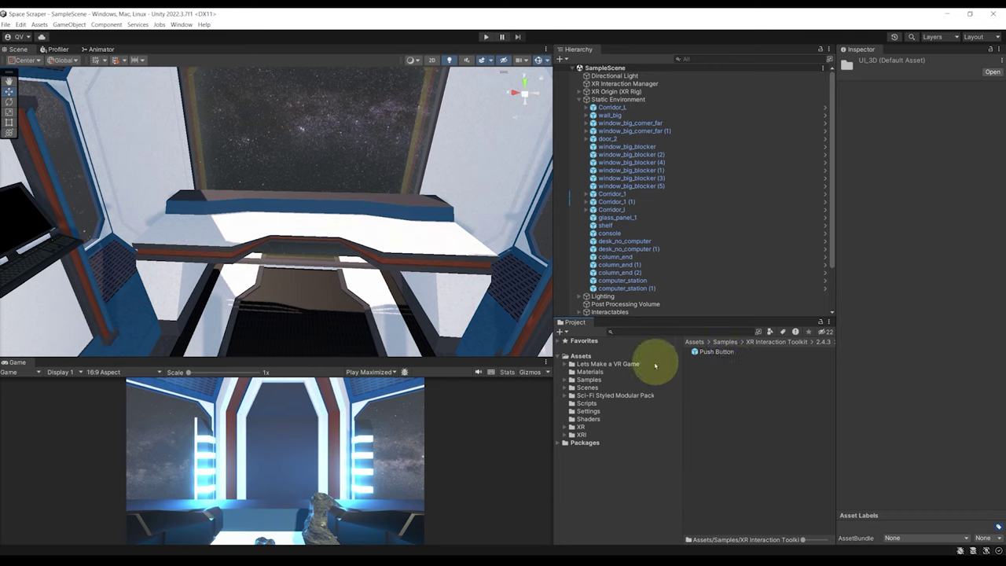
pyautogui.click(617, 364)
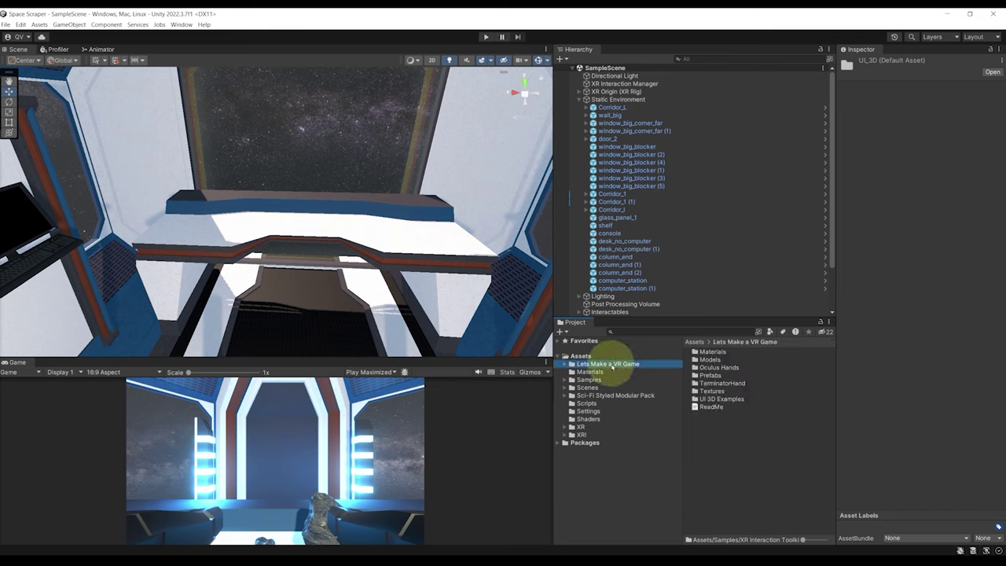
pyautogui.doubleClick(707, 399)
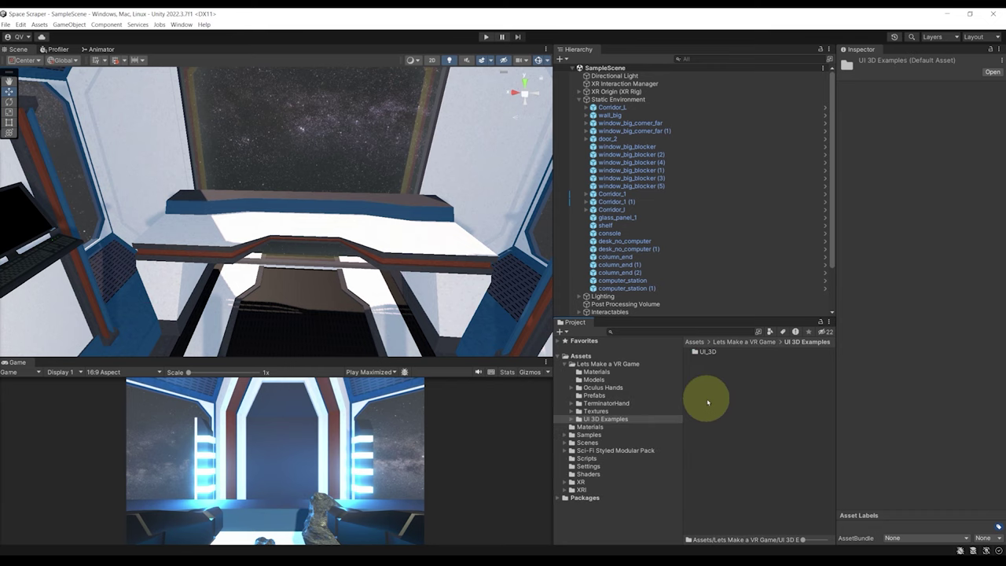
pyautogui.doubleClick(707, 352)
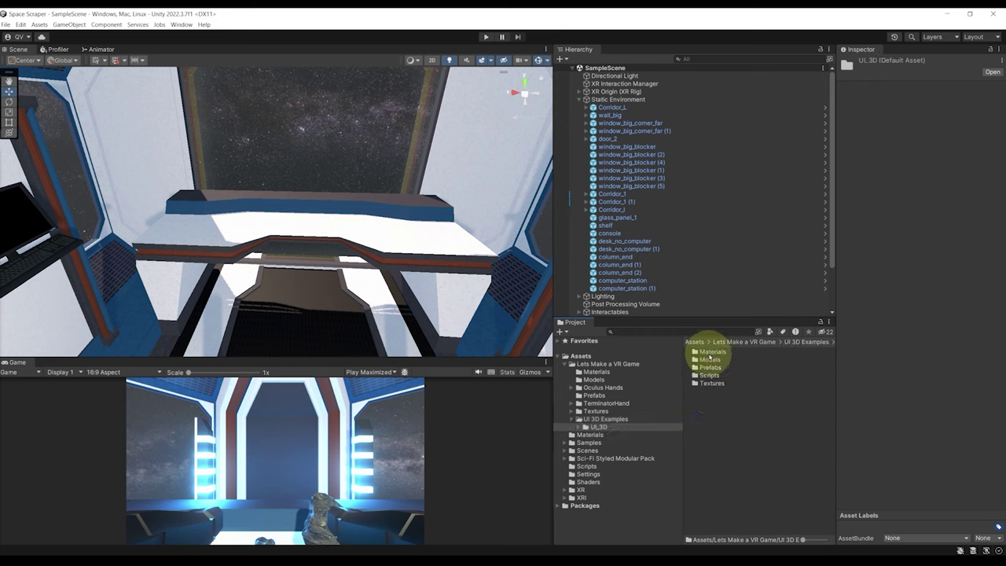
pyautogui.doubleClick(710, 367)
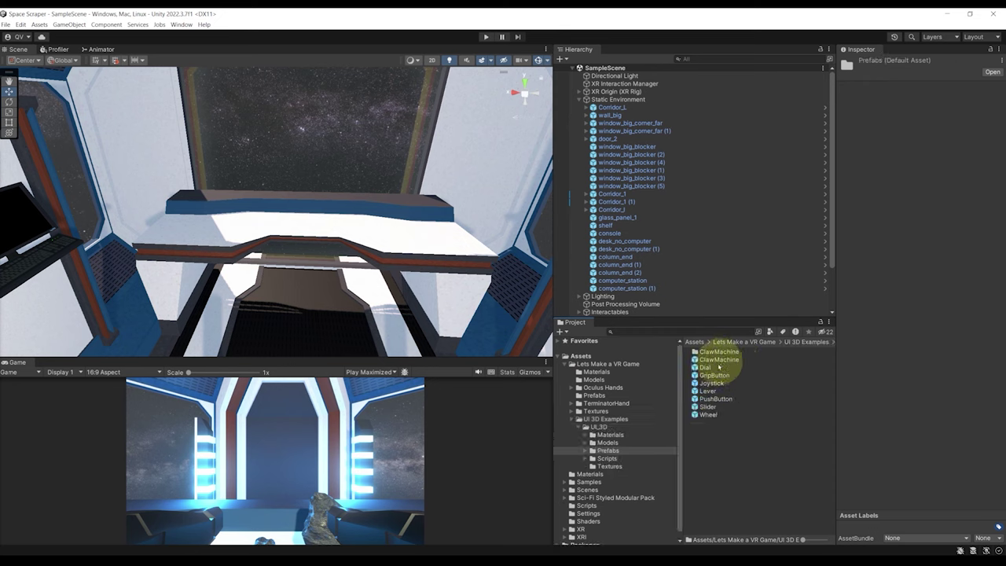
# Preview the interactive prefabs from Slider up to Dial, including Lever and GripButton
pyautogui.click(707, 407)
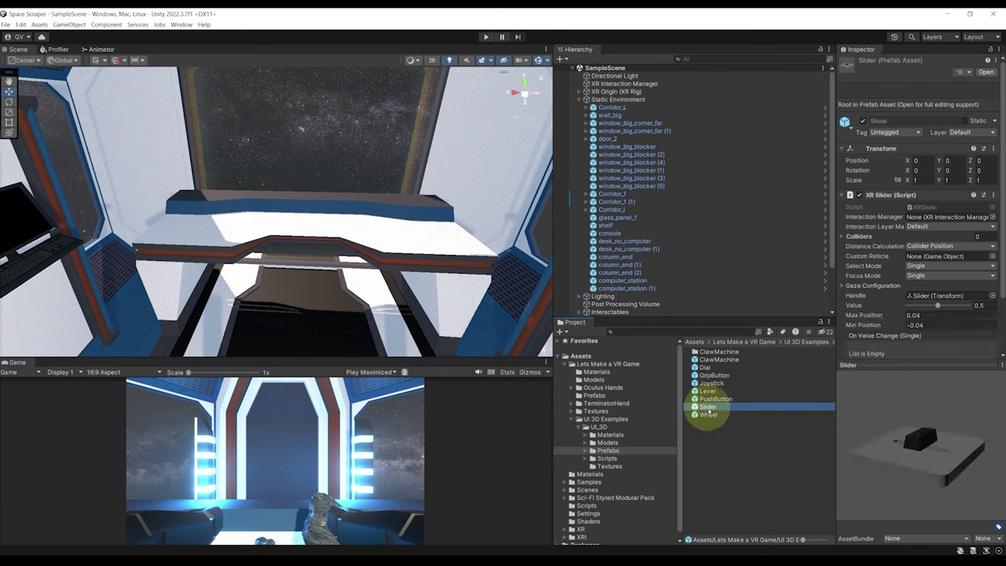
pyautogui.press('Up')
pyautogui.press('Up')
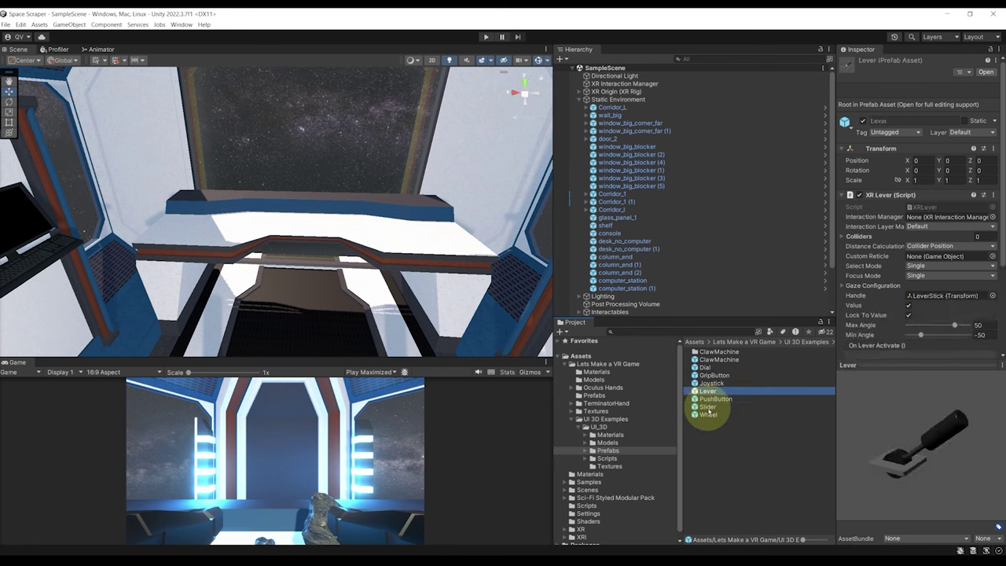
pyautogui.press('Up')
pyautogui.press('Up')
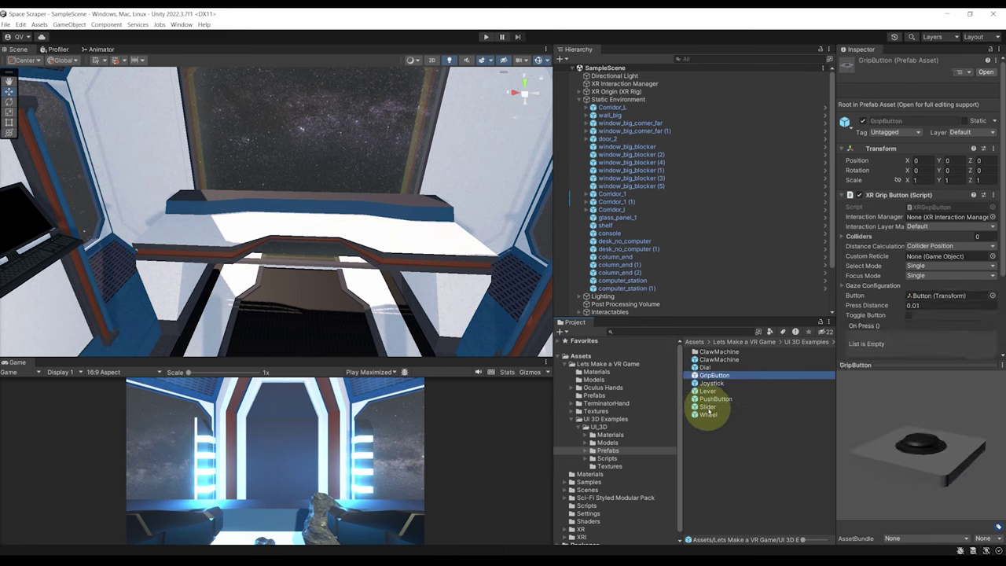
pyautogui.press('Up')
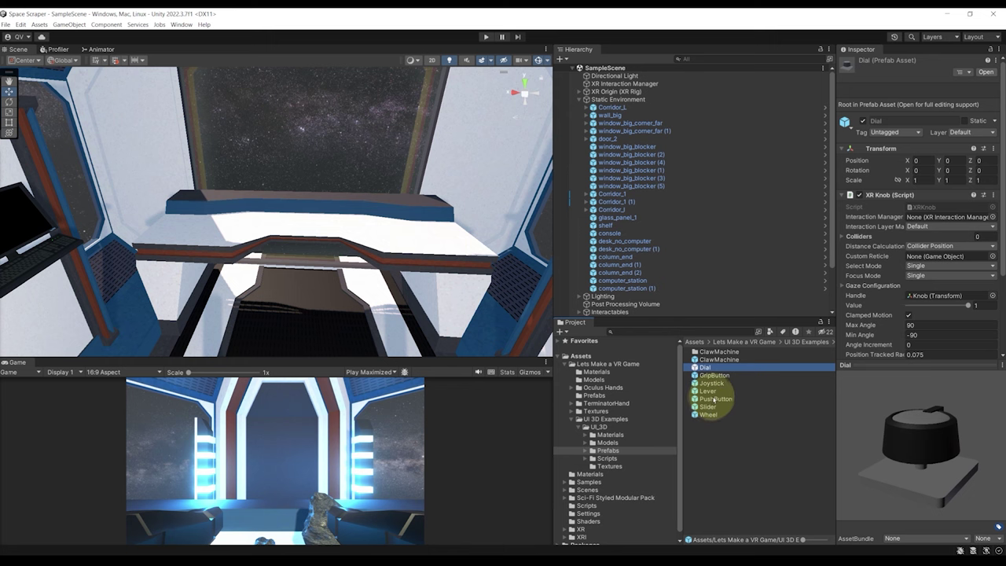
# Place the Wheel prefab at the centre of the cockpit desk and the Lever prefab beside it
pyautogui.moveTo(279, 220); pyautogui.dragTo(412, 250, button='right')
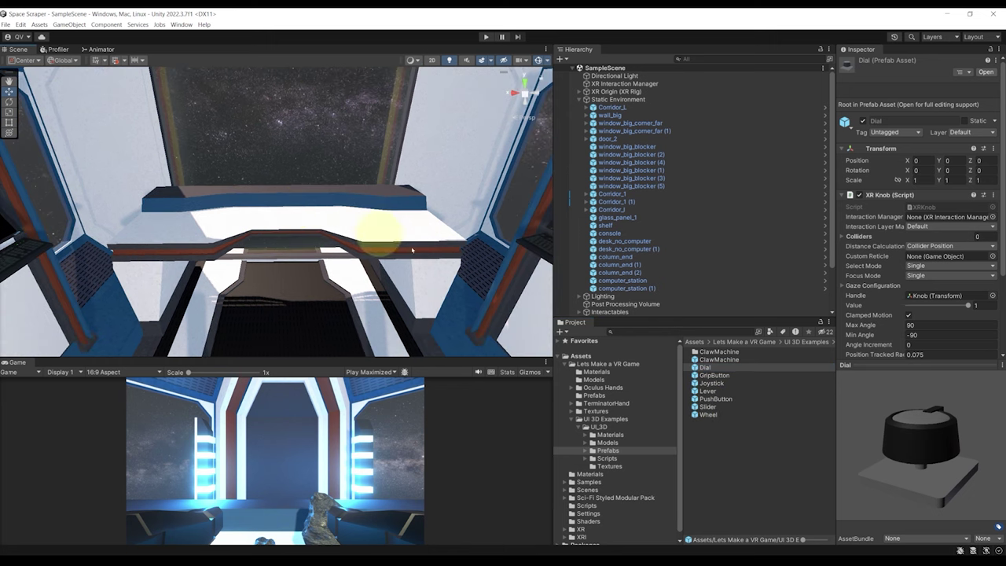
pyautogui.click(709, 414)
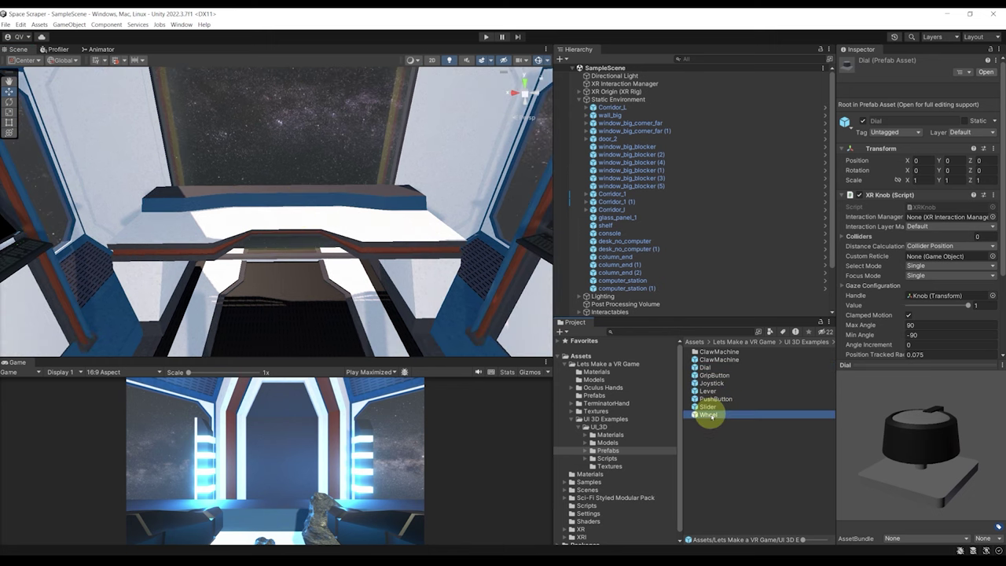
pyautogui.moveTo(698, 412); pyautogui.dragTo(334, 208)
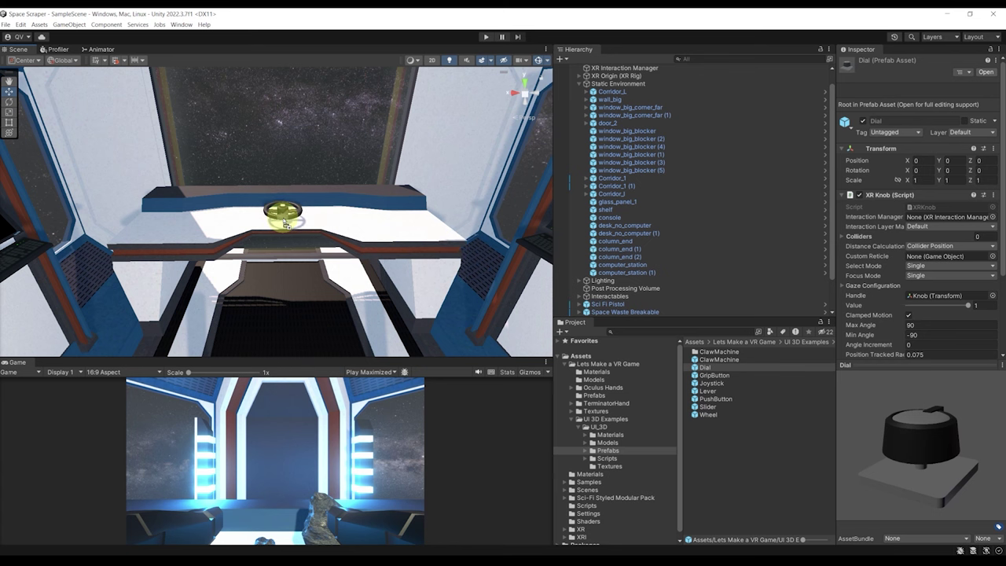
pyautogui.click(287, 226)
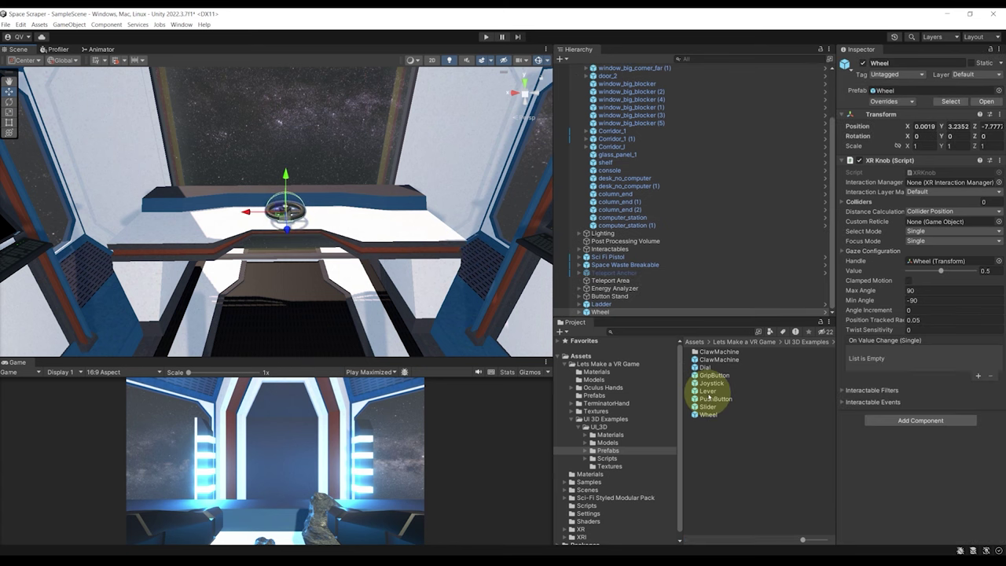
pyautogui.moveTo(710, 391); pyautogui.dragTo(350, 234)
pyautogui.moveTo(414, 253); pyautogui.dragTo(377, 285, button='right')
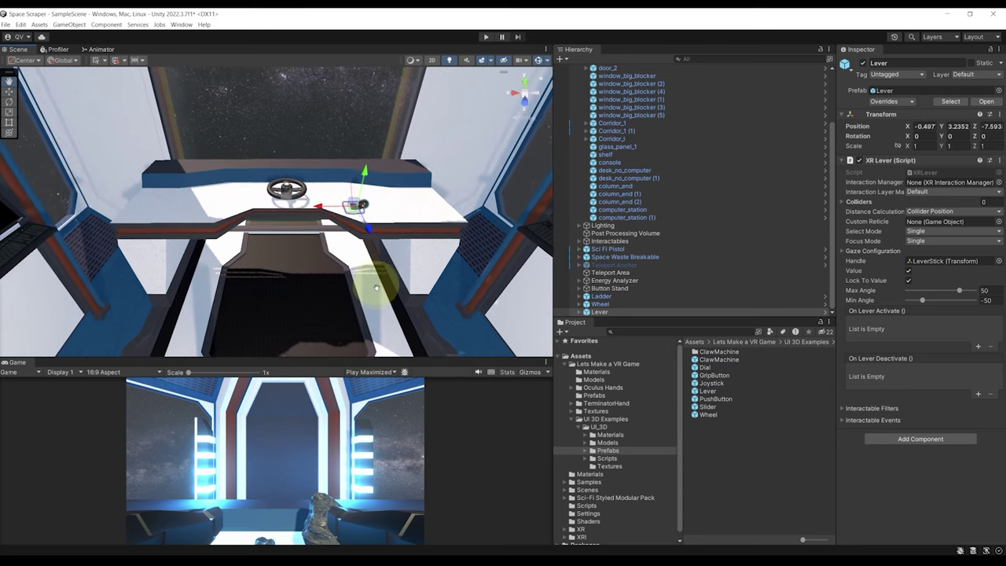
# Scale the wheel on the desk uniformly to about 1.42
pyautogui.moveTo(370, 228); pyautogui.dragTo(385, 205, button='middle')
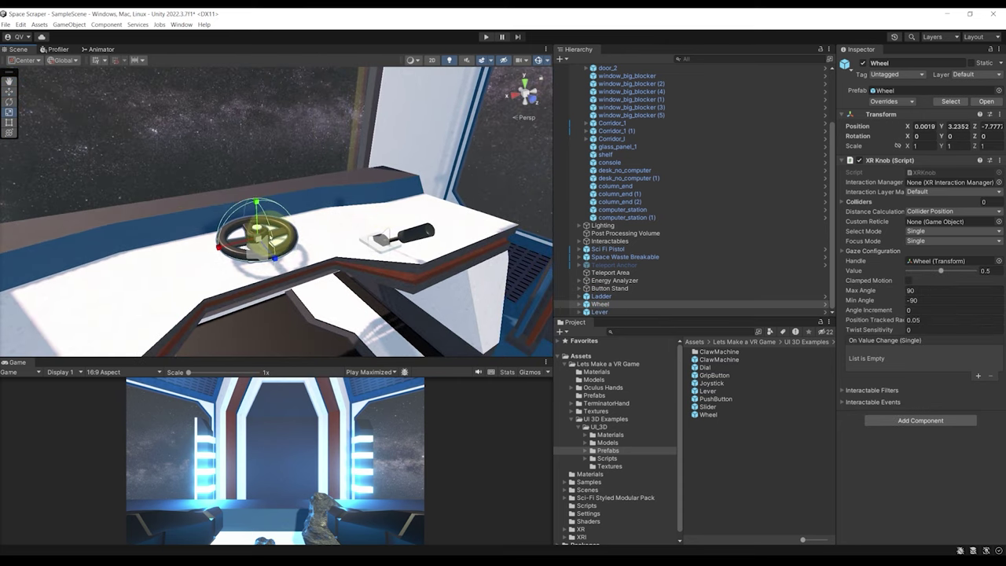
pyautogui.press('r')
pyautogui.moveTo(256, 237); pyautogui.dragTo(282, 238)
pyautogui.moveTo(282, 238); pyautogui.dragTo(397, 218, button='middle')
pyautogui.keyDown('alt'); pyautogui.moveTo(337, 216); pyautogui.dragTo(408, 228); pyautogui.keyUp('alt')
pyautogui.moveTo(409, 228); pyautogui.dragTo(484, 240, button='middle')
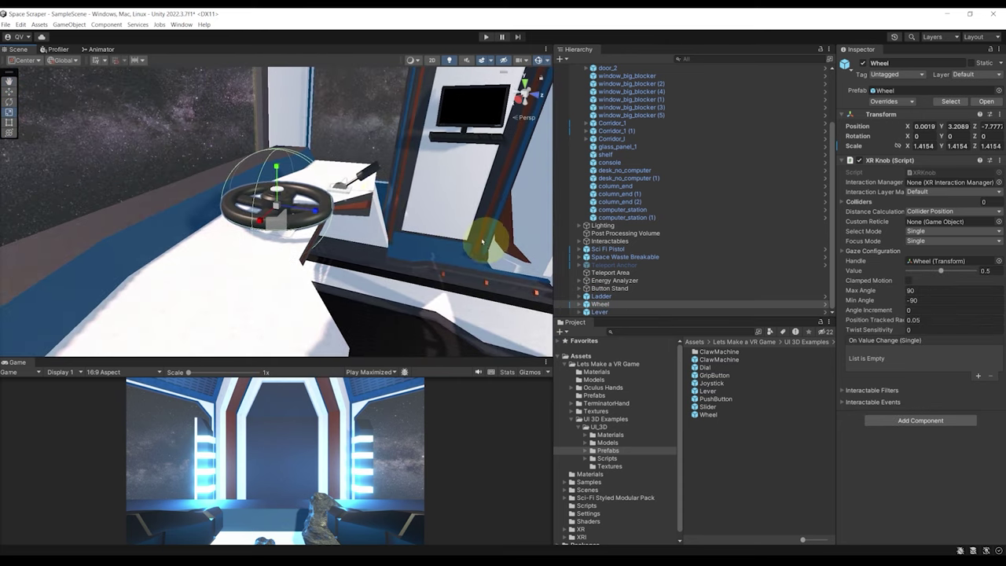
# Tilt the wheel about 27 degrees around the X axis like a steering wheel
pyautogui.press('e')
pyautogui.moveTo(289, 160); pyautogui.dragTo(292, 193)
pyautogui.press('w')
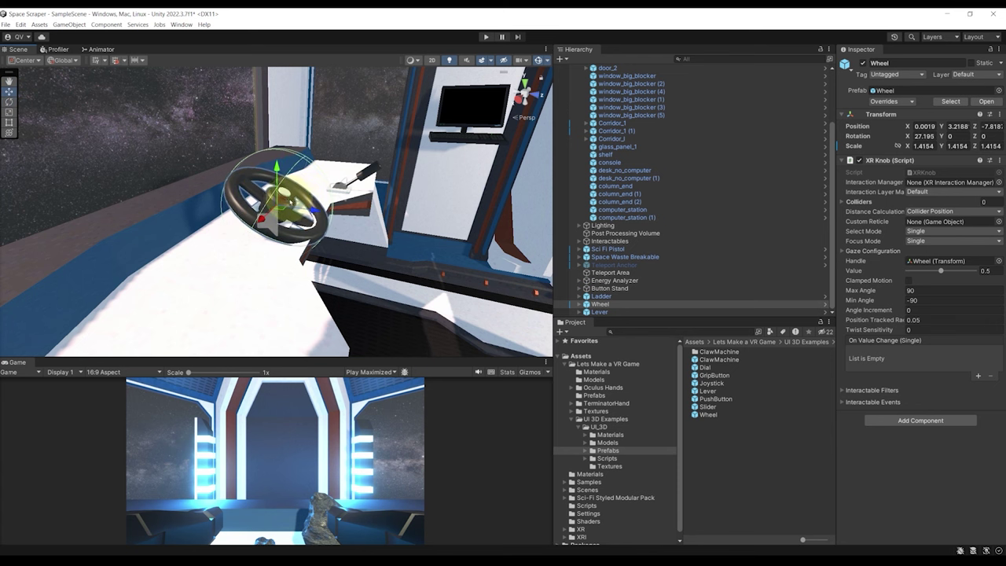
# Scale the lever uniformly to about 1.14 and reposition it on the desk beside the wheel
pyautogui.moveTo(319, 211); pyautogui.dragTo(378, 228, button='right')
pyautogui.click(379, 223)
pyautogui.moveTo(411, 216)
pyautogui.mouseDown()
pyautogui.moveTo(420, 218)
pyautogui.moveTo(425, 185)
pyautogui.moveTo(471, 234)
pyautogui.moveTo(323, 238)
pyautogui.moveTo(411, 234)
pyautogui.mouseUp()
pyautogui.scroll(-5, 427, 197)
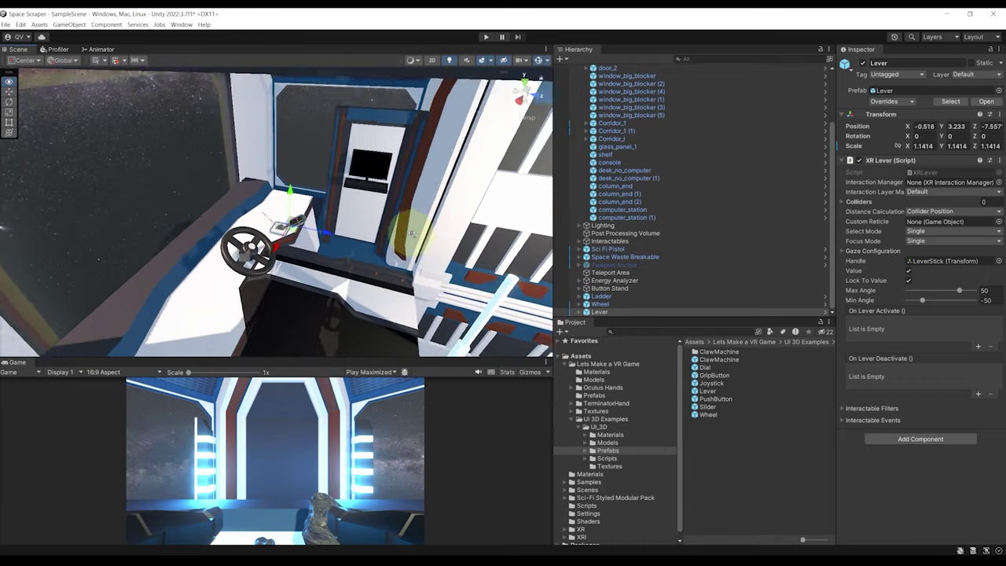
pyautogui.moveTo(410, 233); pyautogui.dragTo(471, 239, button='right')
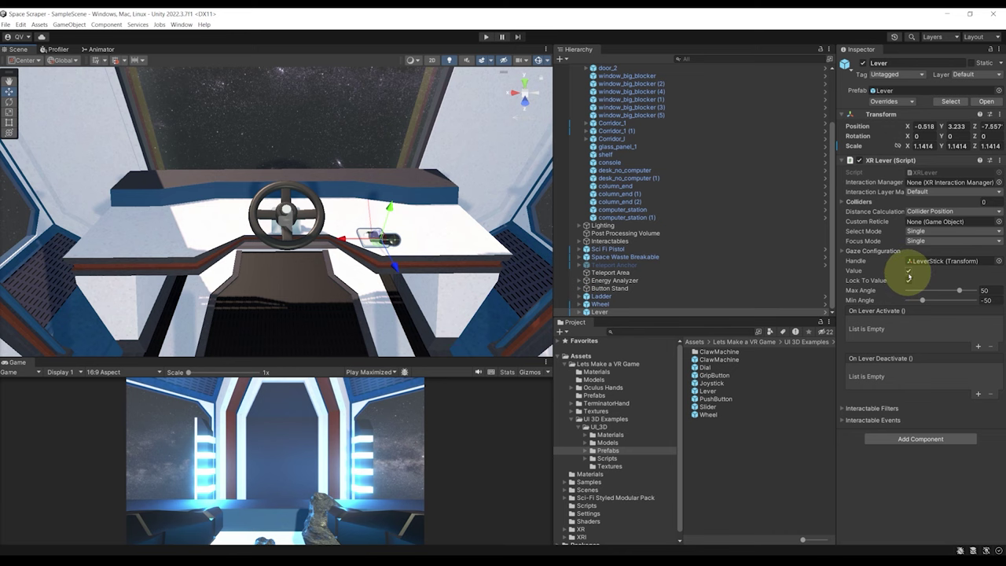
# Turn off the lever's Value option and rotate the lever to -180 degrees around the Y axis
pyautogui.click(908, 271)
pyautogui.moveTo(487, 228); pyautogui.dragTo(295, 196, button='right')
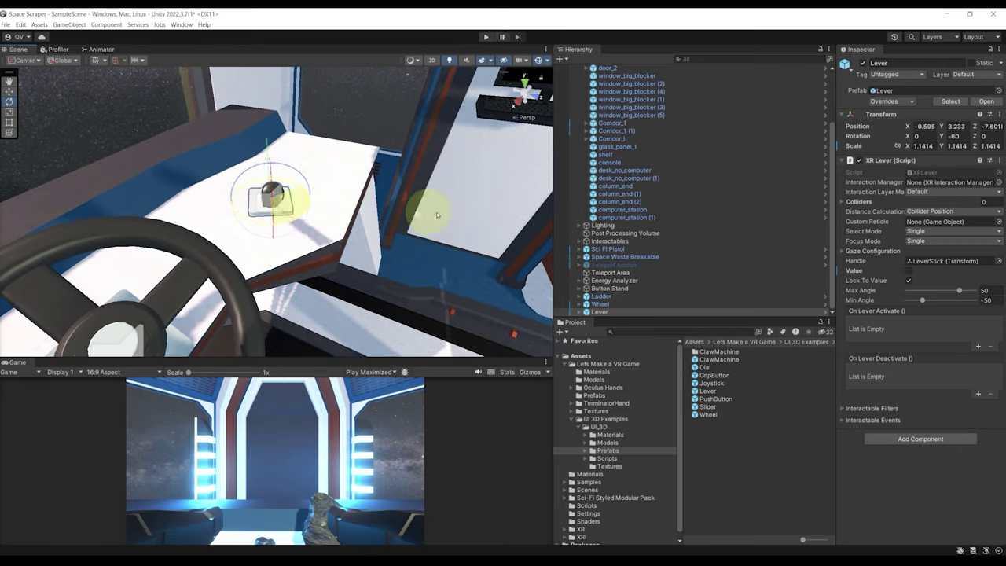
pyautogui.moveTo(344, 192); pyautogui.dragTo(308, 239, button='right')
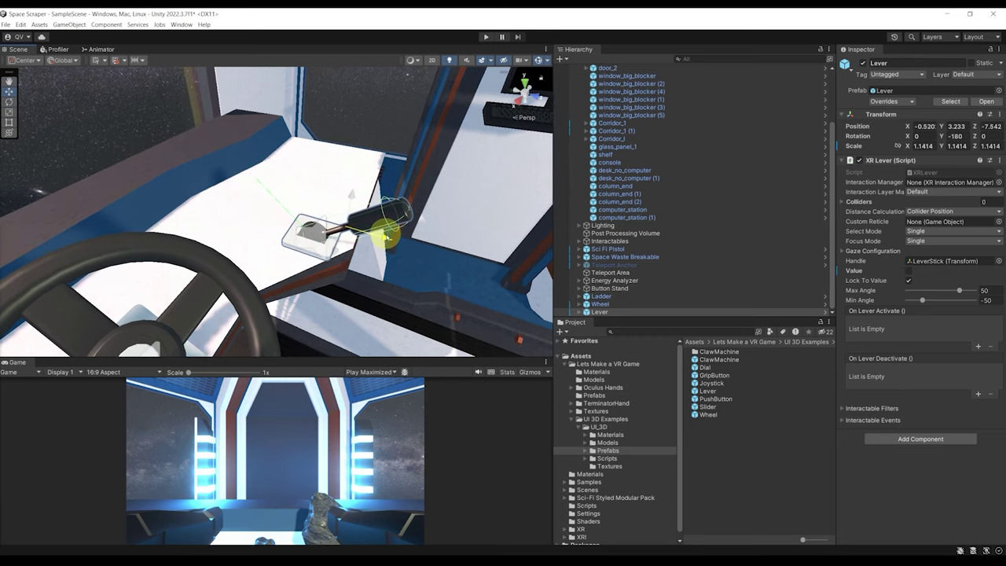
# Run the scene in play mode to test the wheel and lever on the cockpit desk
pyautogui.moveTo(381, 236); pyautogui.dragTo(260, 220, button='right')
pyautogui.scroll(-6, 260, 220)
pyautogui.keyDown('alt'); pyautogui.moveTo(287, 241); pyautogui.dragTo(350, 178); pyautogui.keyUp('alt')
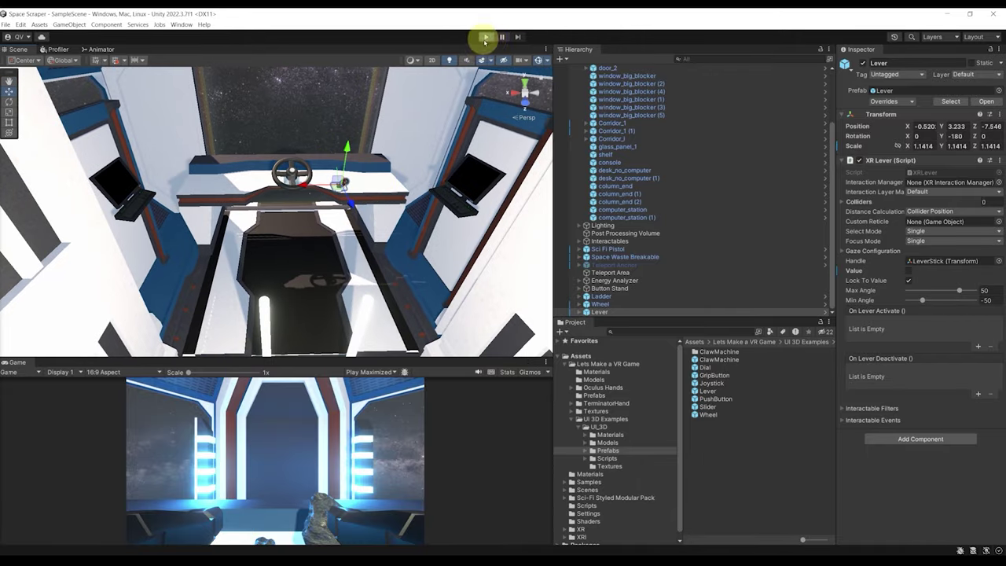
pyautogui.click(485, 38)
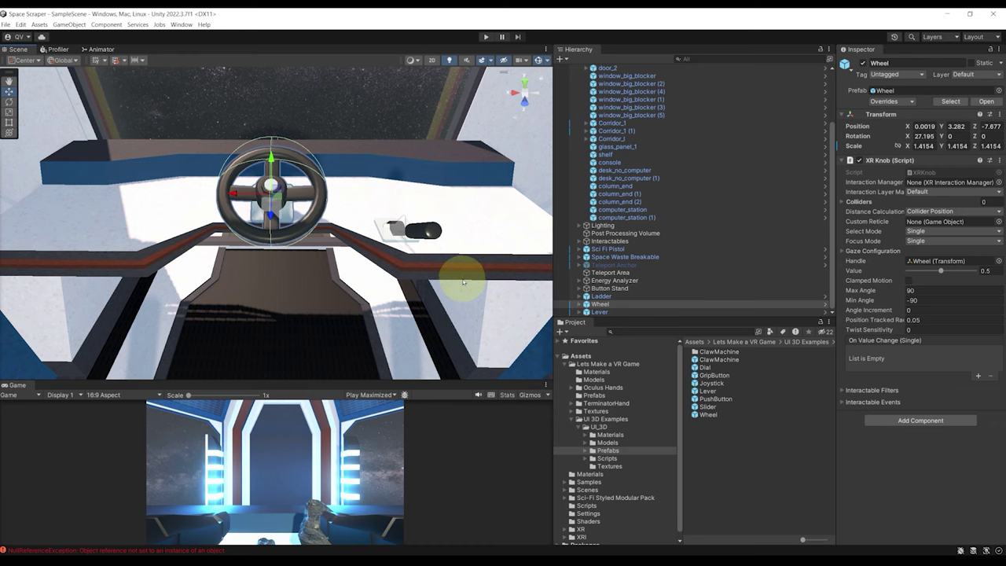
# Set the Value of the wheel's XR Knob component to 1
pyautogui.moveTo(355, 283); pyautogui.dragTo(366, 260, button='right')
pyautogui.press('w')
pyautogui.press('s')
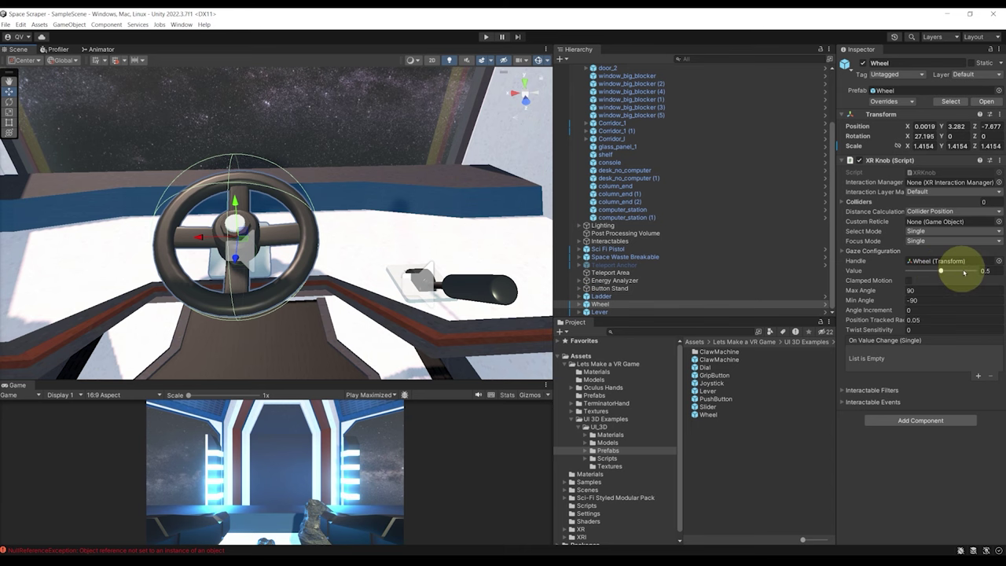
pyautogui.moveTo(948, 272); pyautogui.dragTo(970, 265)
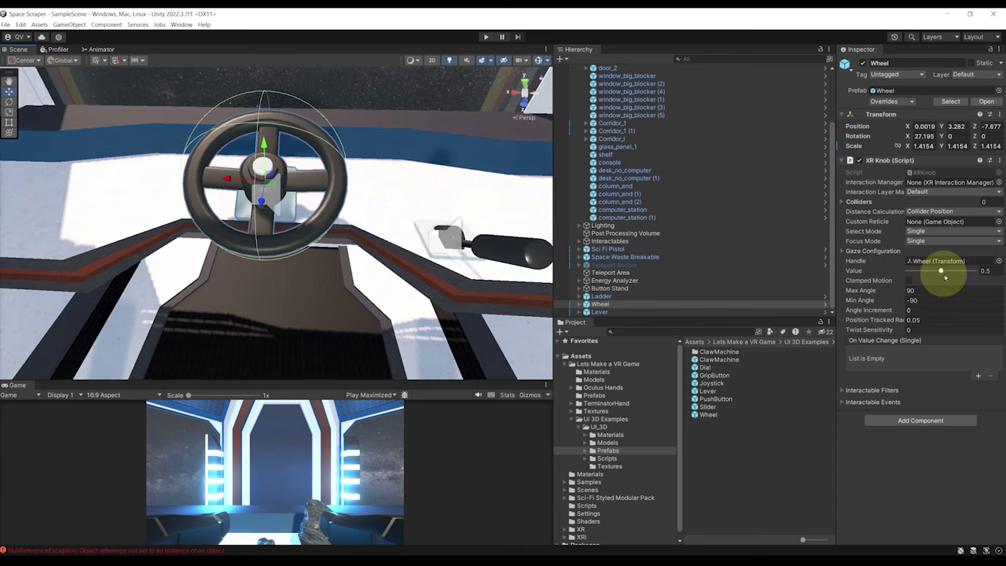
pyautogui.moveTo(938, 269); pyautogui.dragTo(986, 273)
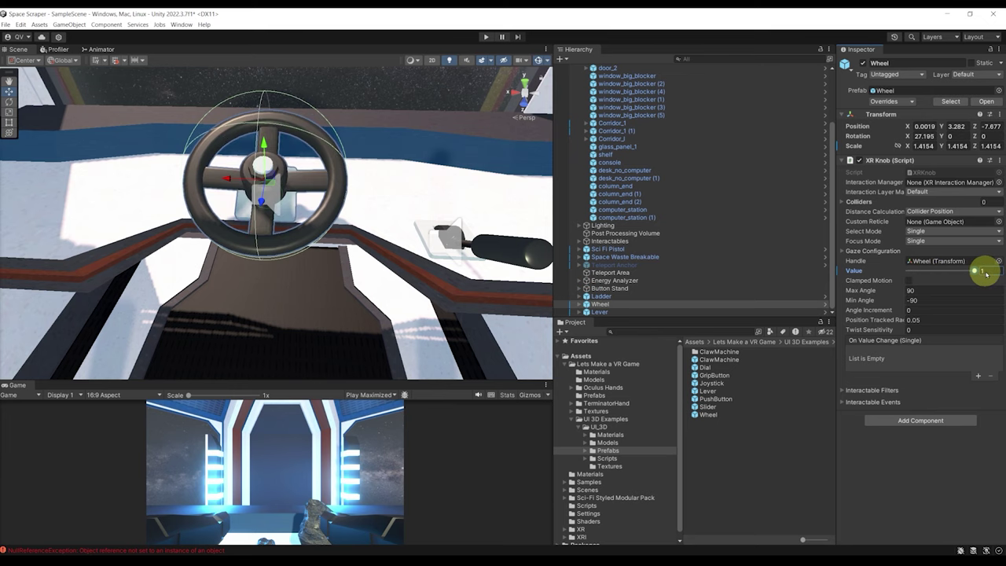
# Switch the lever's Value option on and back off to compare its two positions
pyautogui.click(601, 312)
pyautogui.keyDown('alt'); pyautogui.moveTo(278, 221); pyautogui.dragTo(428, 203); pyautogui.keyUp('alt')
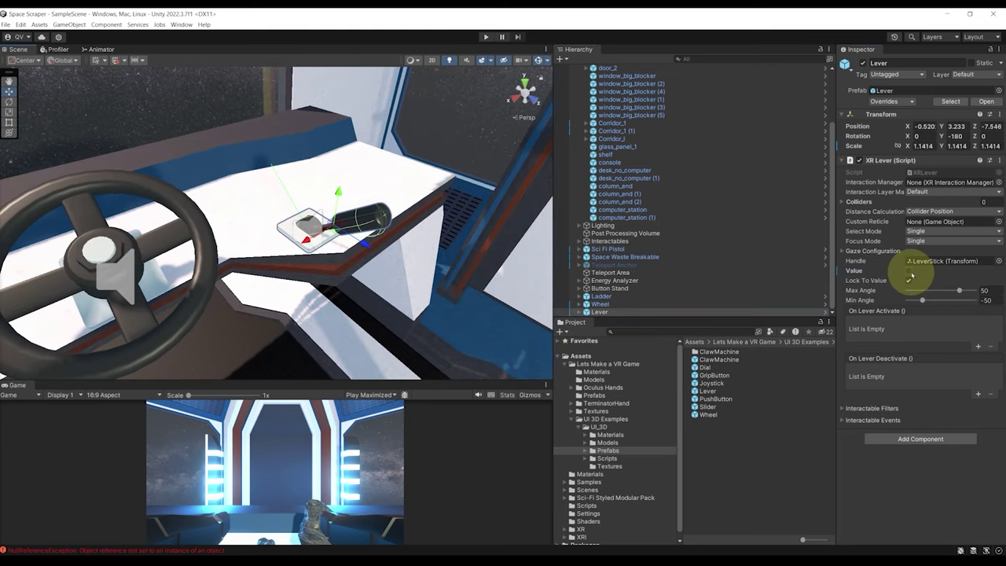
pyautogui.click(909, 271)
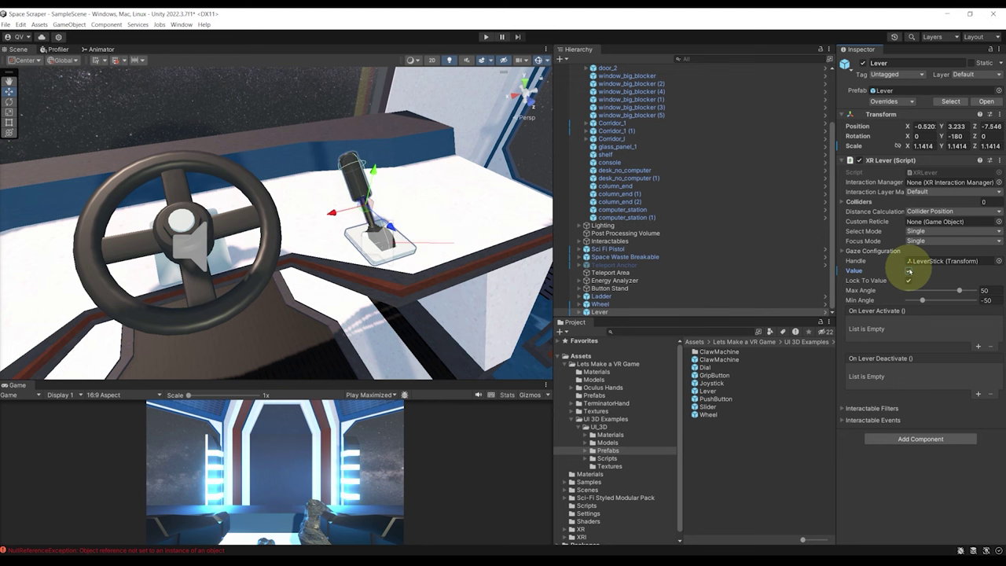
pyautogui.click(909, 271)
# Examine the lever on the cockpit desk and the whole spaceship from outside
pyautogui.moveTo(371, 209); pyautogui.dragTo(359, 152, button='right')
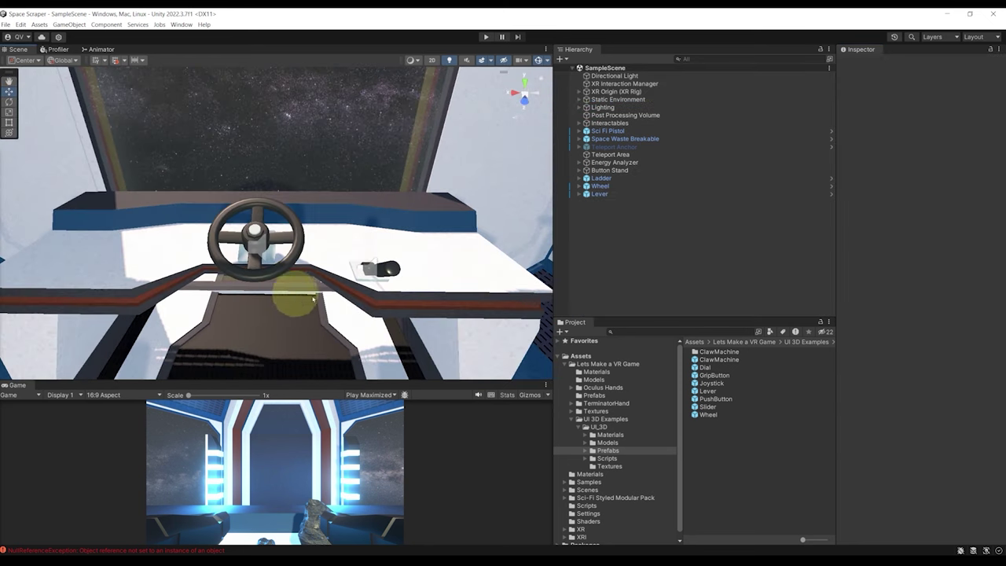
pyautogui.click(313, 244)
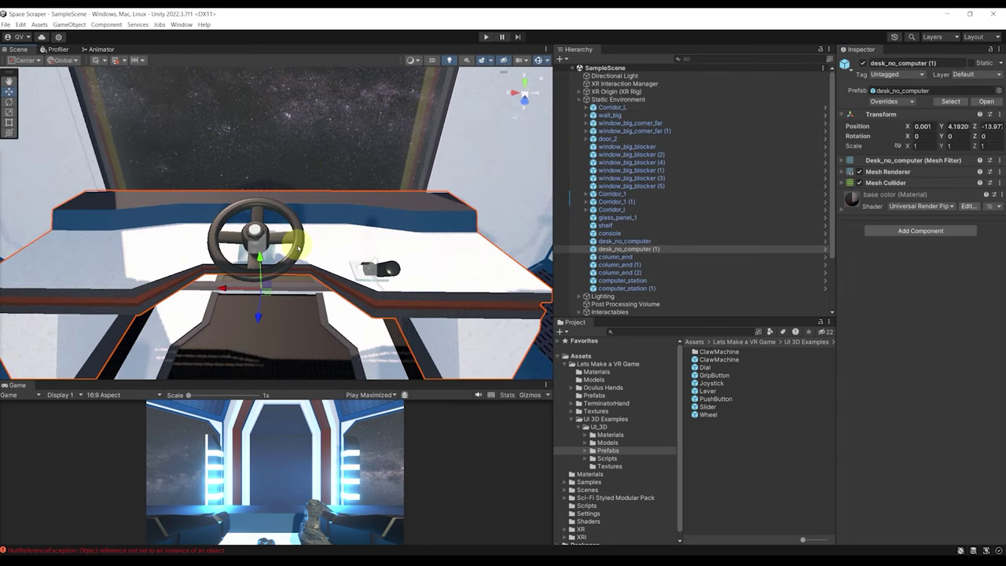
pyautogui.click(379, 274)
pyautogui.keyDown('alt'); pyautogui.moveTo(379, 274); pyautogui.dragTo(381, 298); pyautogui.keyUp('alt')
pyautogui.scroll(3, 393, 288)
pyautogui.moveTo(381, 299); pyautogui.dragTo(335, 203, button='right')
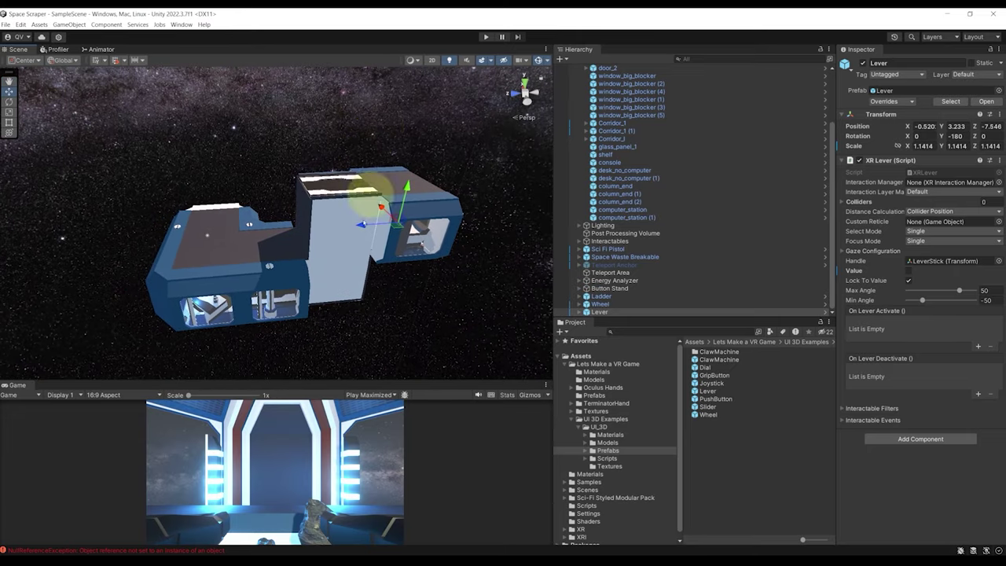
pyautogui.moveTo(361, 251)
pyautogui.mouseDown(button='right')
pyautogui.moveTo(341, 285)
pyautogui.moveTo(379, 242)
pyautogui.moveTo(354, 276)
pyautogui.moveTo(359, 236)
pyautogui.moveTo(367, 239)
pyautogui.mouseUp(button='right')
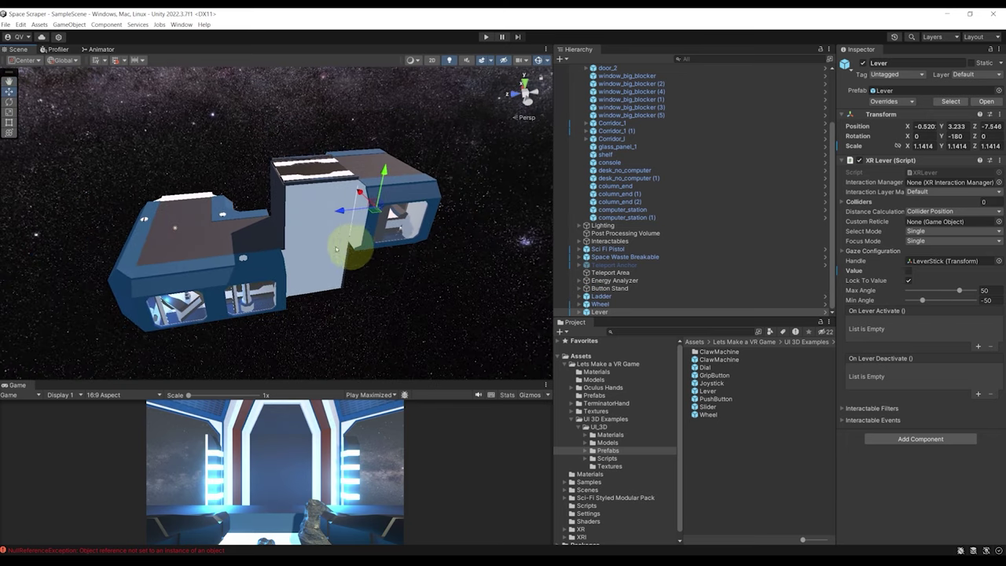
# Place the Space Waste Small prefab from the Lets Make a VR Game prefabs in open space ahead of the spaceship
pyautogui.moveTo(290, 259); pyautogui.dragTo(309, 210, button='right')
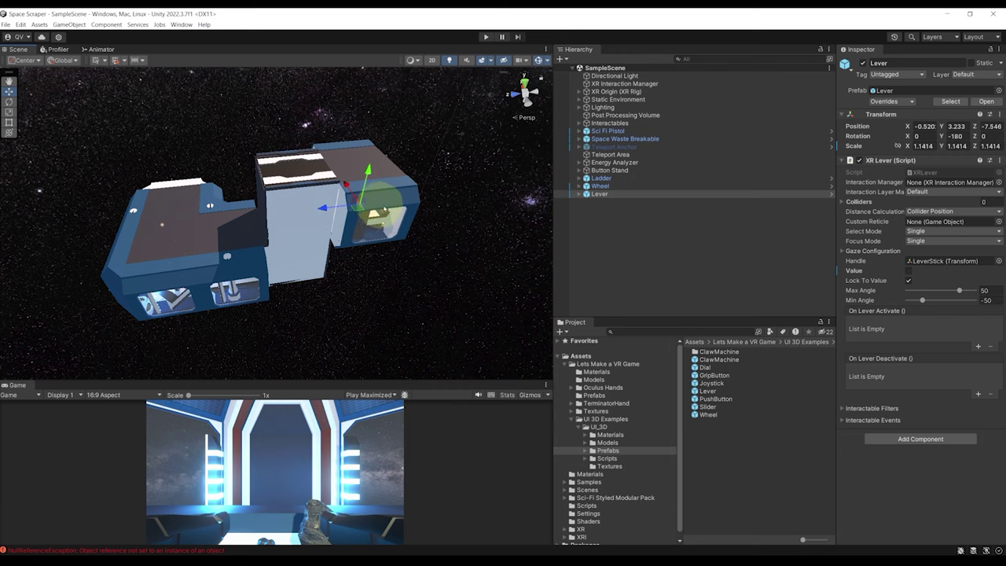
pyautogui.moveTo(383, 210); pyautogui.dragTo(377, 273, button='right')
pyautogui.moveTo(322, 222); pyautogui.dragTo(434, 252, button='right')
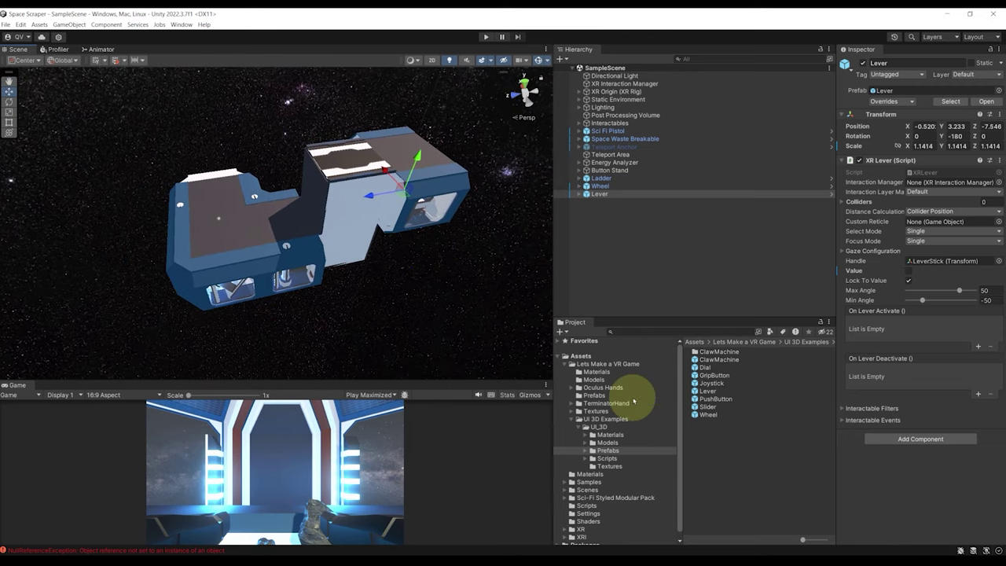
pyautogui.click(605, 364)
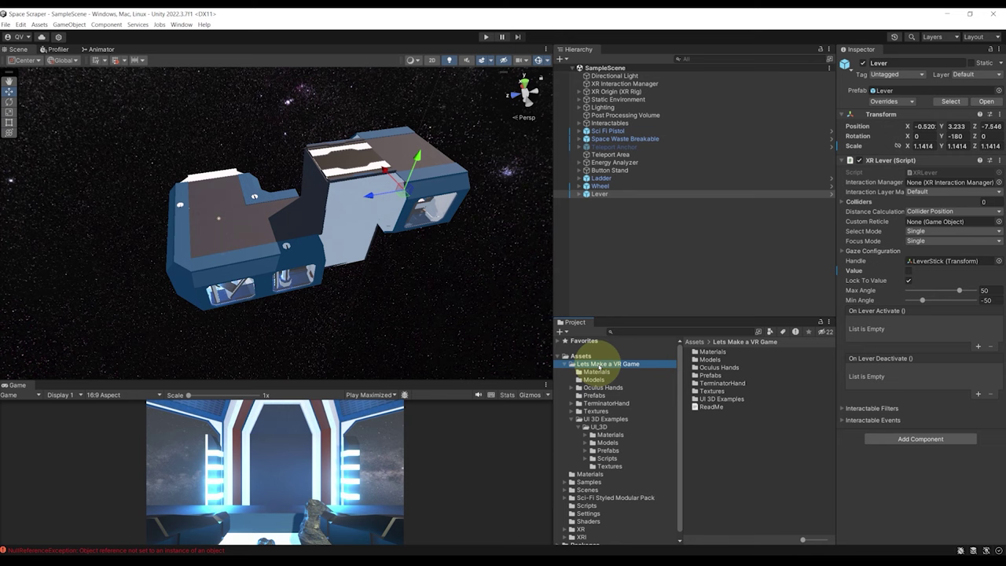
pyautogui.doubleClick(711, 376)
pyautogui.click(727, 375)
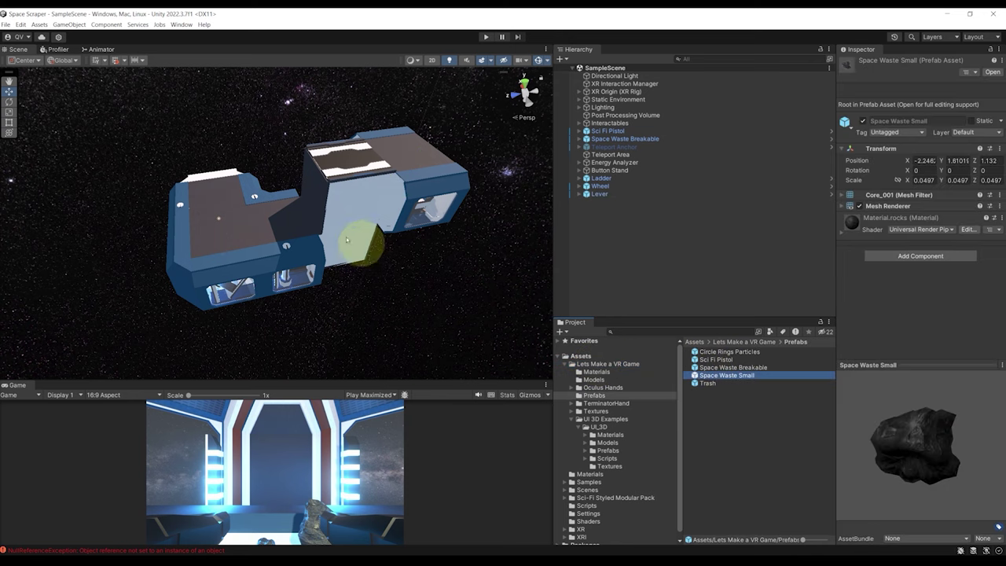
pyautogui.moveTo(359, 241); pyautogui.dragTo(530, 225, button='right')
pyautogui.click(575, 318)
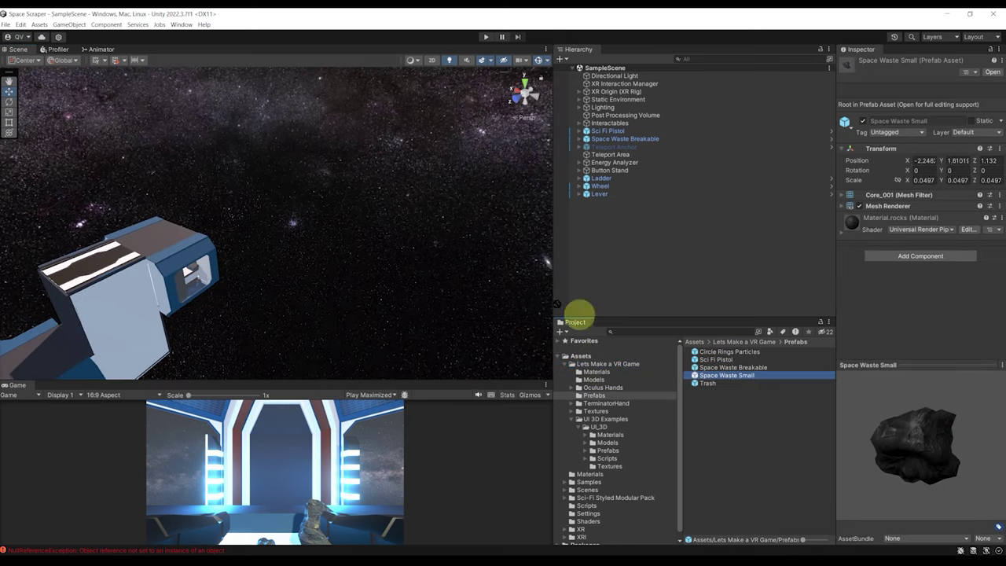
pyautogui.moveTo(255, 216); pyautogui.dragTo(258, 206)
pyautogui.keyDown('alt'); pyautogui.moveTo(312, 306); pyautogui.dragTo(377, 323); pyautogui.keyUp('alt')
pyautogui.moveTo(377, 322); pyautogui.dragTo(447, 318, button='right')
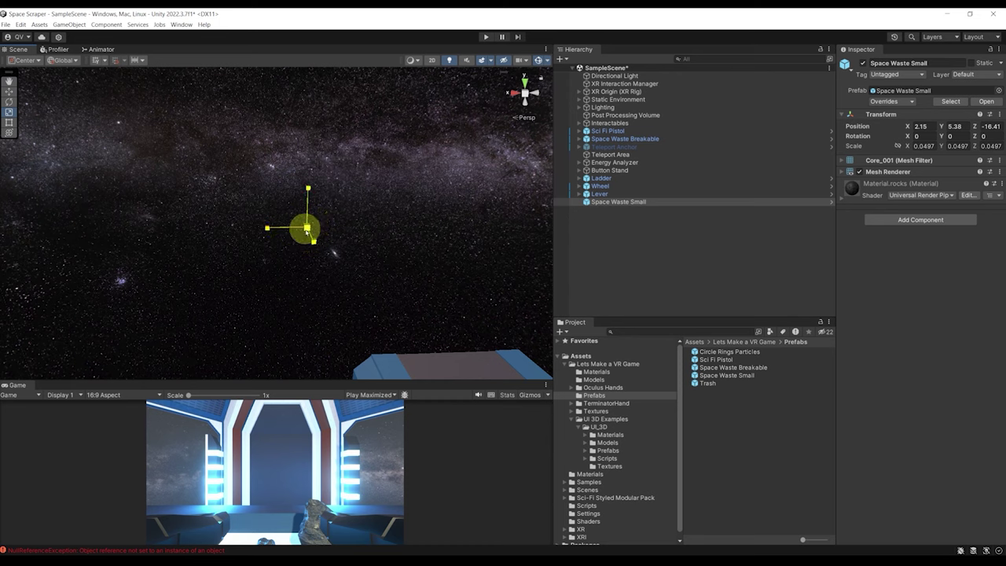
# Scale the space rock up to about 1.71 and scatter five rotated duplicates of varied size outside the cockpit window
pyautogui.moveTo(964, 111); pyautogui.dragTo(864, 493)
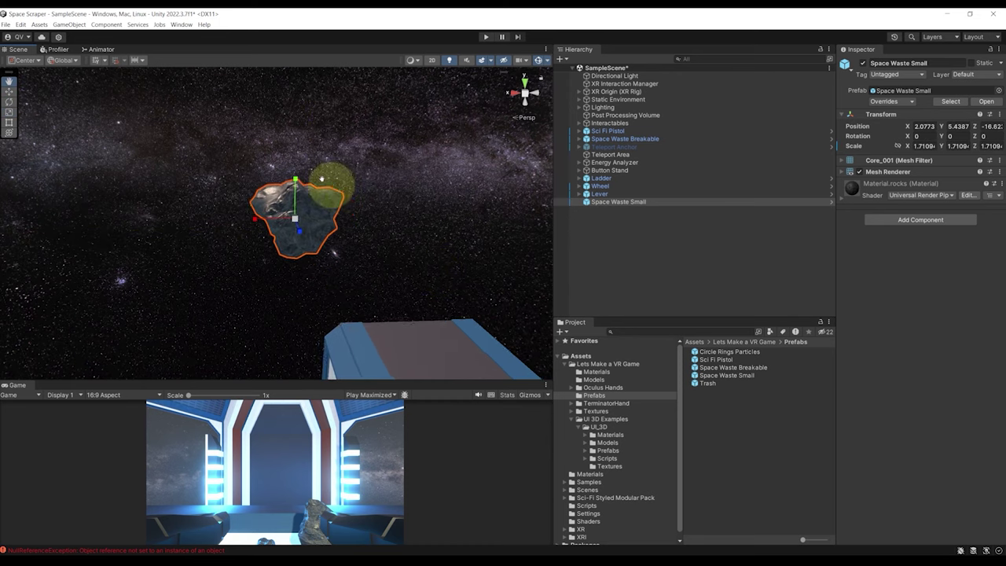
pyautogui.moveTo(321, 179); pyautogui.dragTo(321, 259, button='right')
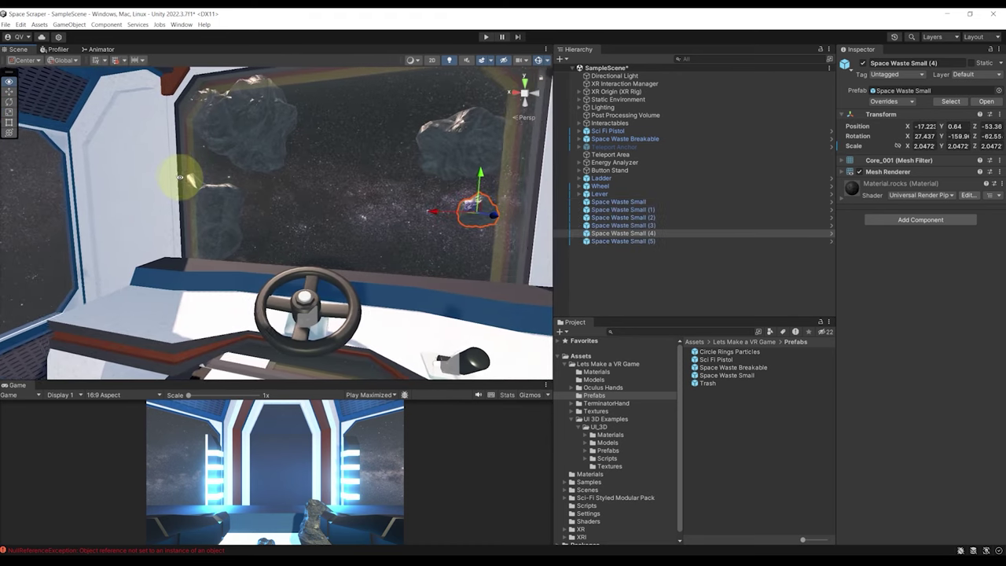
pyautogui.moveTo(180, 175); pyautogui.dragTo(200, 175, button='right')
pyautogui.click(621, 201)
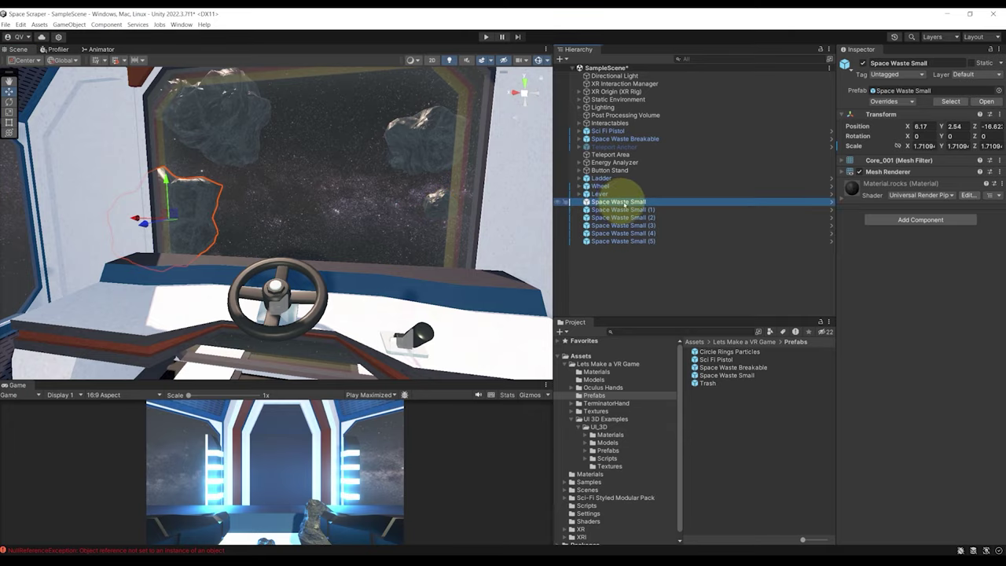
pyautogui.moveTo(336, 206); pyautogui.dragTo(353, 191, button='right')
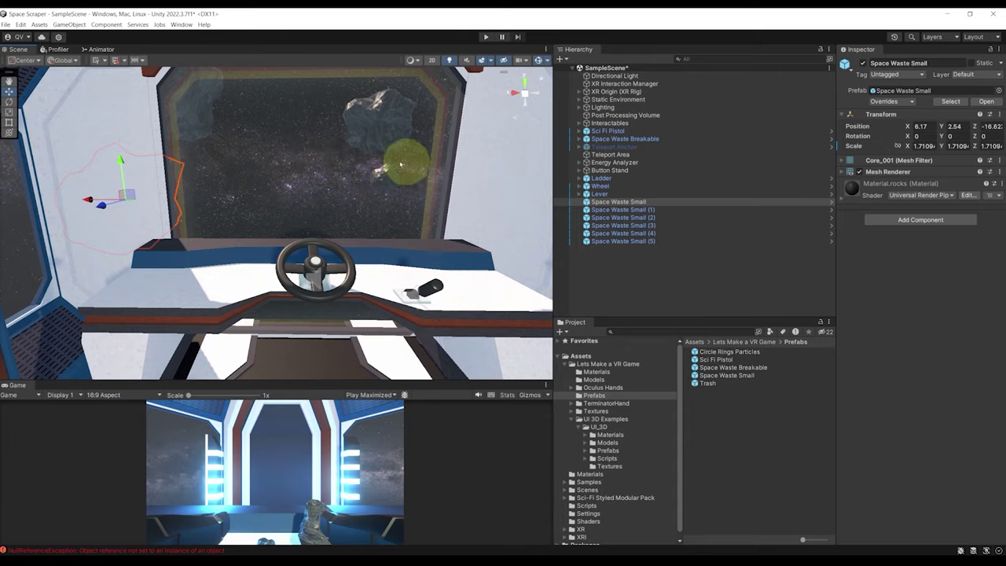
pyautogui.moveTo(401, 165); pyautogui.dragTo(392, 143, button='right')
# Duplicate the green Vortex quad that sits in the trash bin inside the ship
pyautogui.moveTo(412, 181); pyautogui.dragTo(220, 224, button='right')
pyautogui.click(271, 203)
pyautogui.moveTo(361, 165); pyautogui.dragTo(330, 241, button='right')
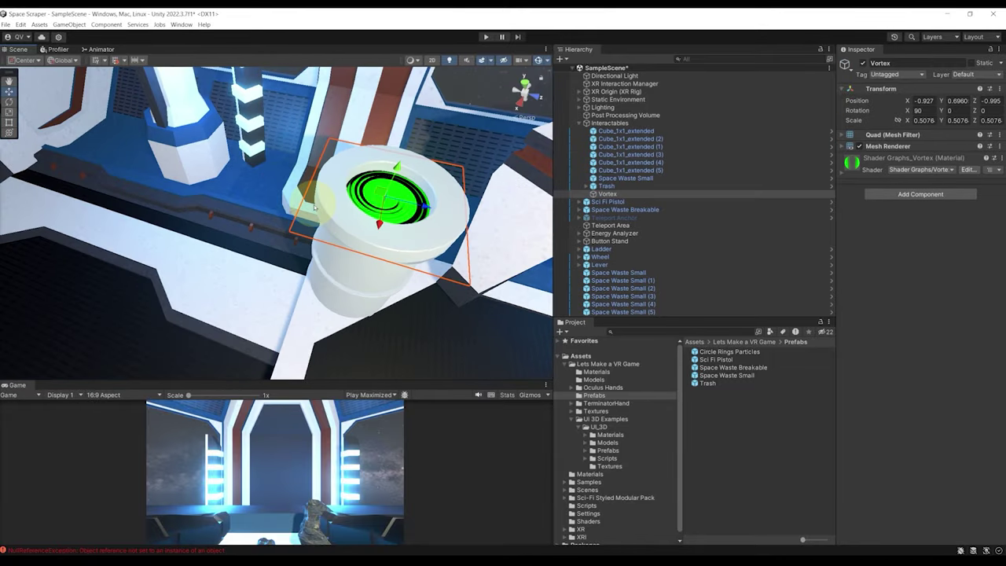
pyautogui.scroll(-10, 330, 240)
pyautogui.scroll(10, 327, 241)
pyautogui.scroll(-10, 328, 175)
pyautogui.moveTo(328, 174); pyautogui.dragTo(415, 192, button='right')
pyautogui.hotkey('ctrl', 'd')
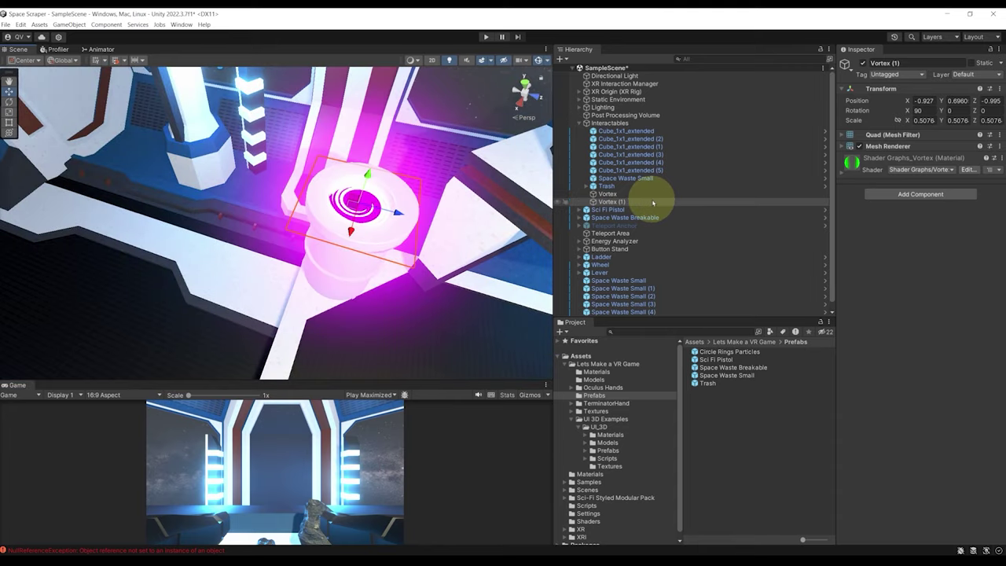
# Move the duplicated vortex out of Interactables to the scene's top level, directly below the Lever
pyautogui.moveTo(482, 216); pyautogui.dragTo(452, 214, button='right')
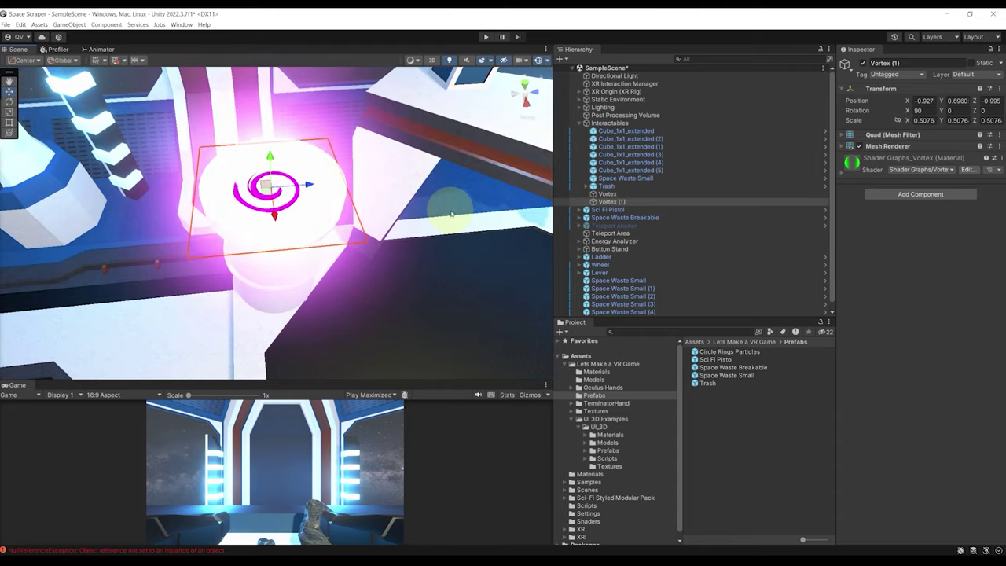
pyautogui.scroll(-1, 621, 235)
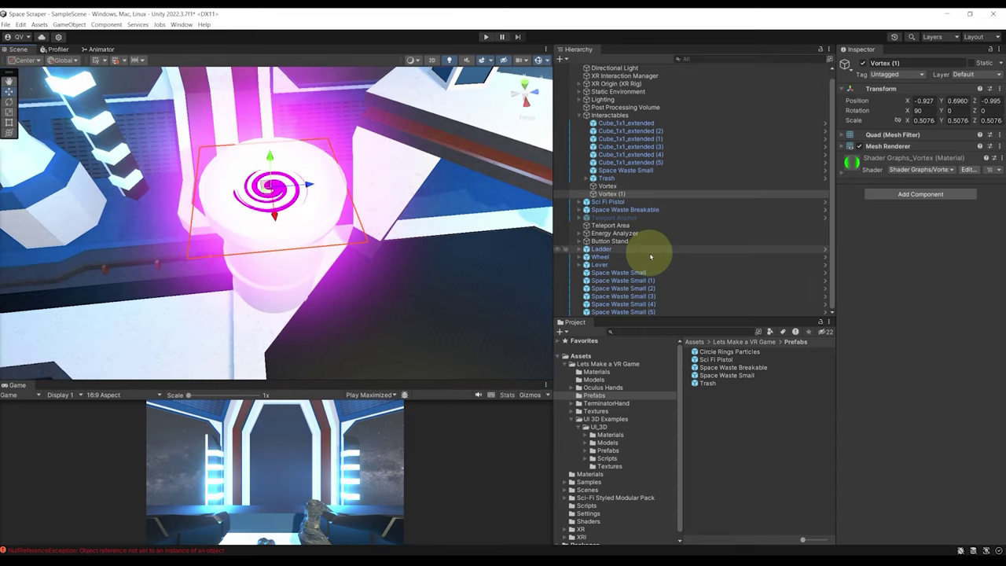
pyautogui.click(611, 194)
pyautogui.moveTo(611, 196); pyautogui.dragTo(625, 271)
# Move the duplicated vortex out of the ship along Z to about -19.07, among the floating rocks
pyautogui.scroll(-10, 325, 253)
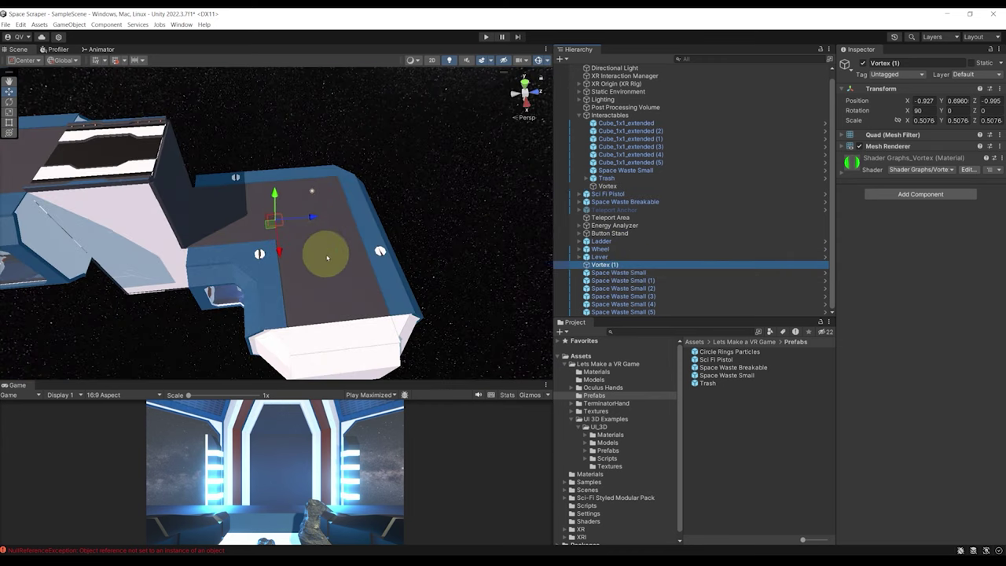
pyautogui.moveTo(325, 253); pyautogui.dragTo(345, 240, button='middle')
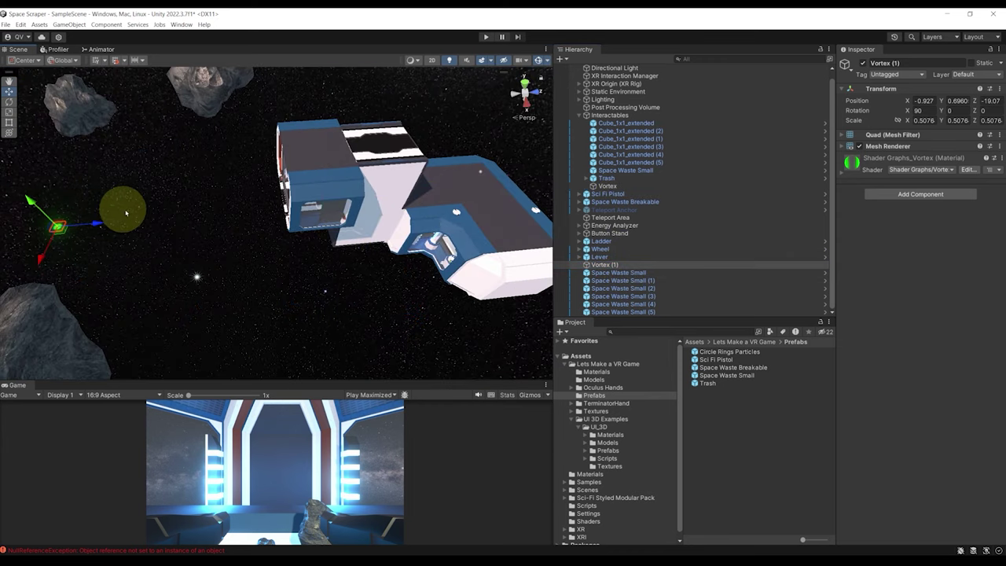
pyautogui.scroll(3, 175, 218)
pyautogui.moveTo(125, 213); pyautogui.dragTo(309, 240, button='middle')
pyautogui.scroll(-3, 175, 218)
pyautogui.scroll(2, 241, 195)
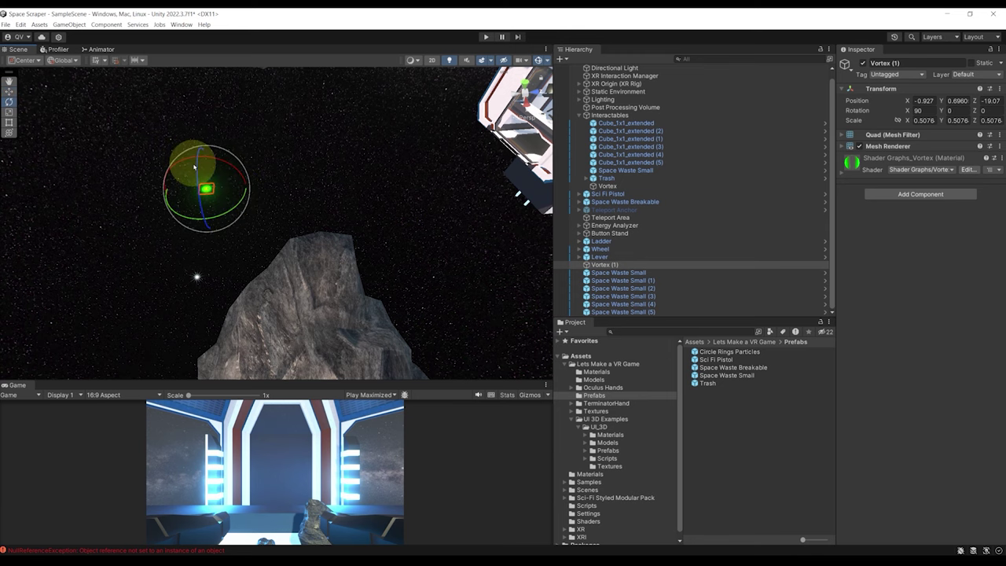
# Rotate the duplicated vortex to 180 on X and position it at X 0.25, Y 4.7 in front of the cockpit window
pyautogui.moveTo(314, 156)
pyautogui.mouseDown(button='right')
pyautogui.moveTo(274, 238)
pyautogui.moveTo(303, 215)
pyautogui.moveTo(321, 162)
pyautogui.mouseUp(button='right')
pyautogui.moveTo(350, 261); pyautogui.dragTo(355, 260, button='middle')
pyautogui.scroll(-5, 369, 235)
pyautogui.moveTo(375, 228); pyautogui.dragTo(375, 258, button='right')
pyautogui.scroll(-3, 377, 248)
pyautogui.press('w')
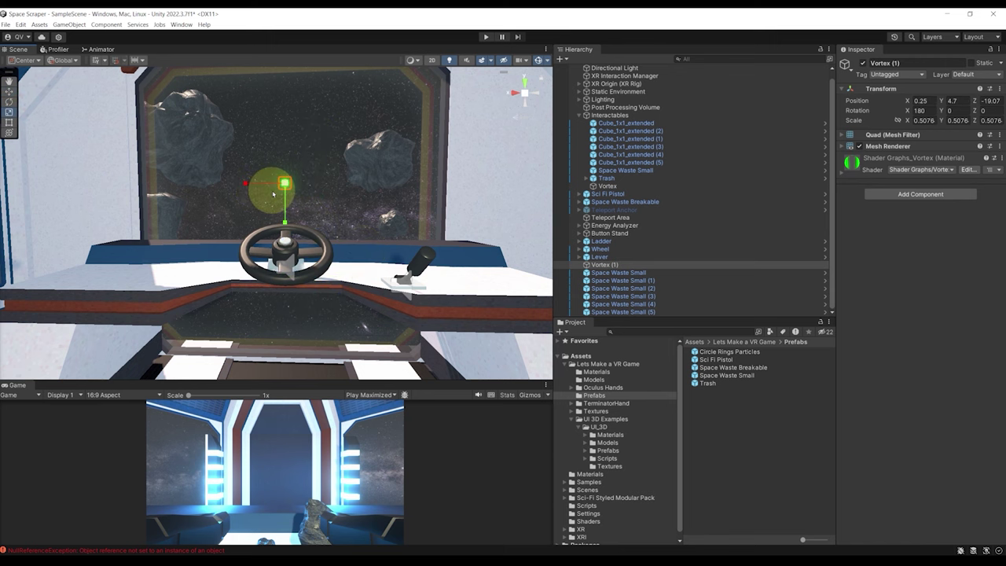
# Scale the duplicated vortex up to about 8.07 and place it farther ahead at X 0, Y 3.74, Z -29.54
pyautogui.moveTo(291, 187); pyautogui.dragTo(13, 64)
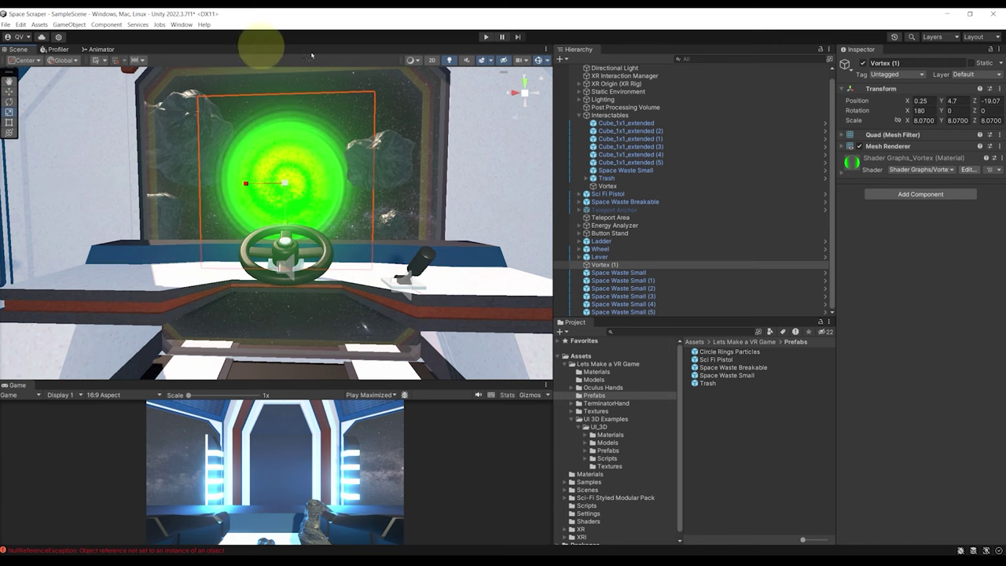
pyautogui.keyDown('alt'); pyautogui.moveTo(393, 142); pyautogui.dragTo(348, 200); pyautogui.keyUp('alt')
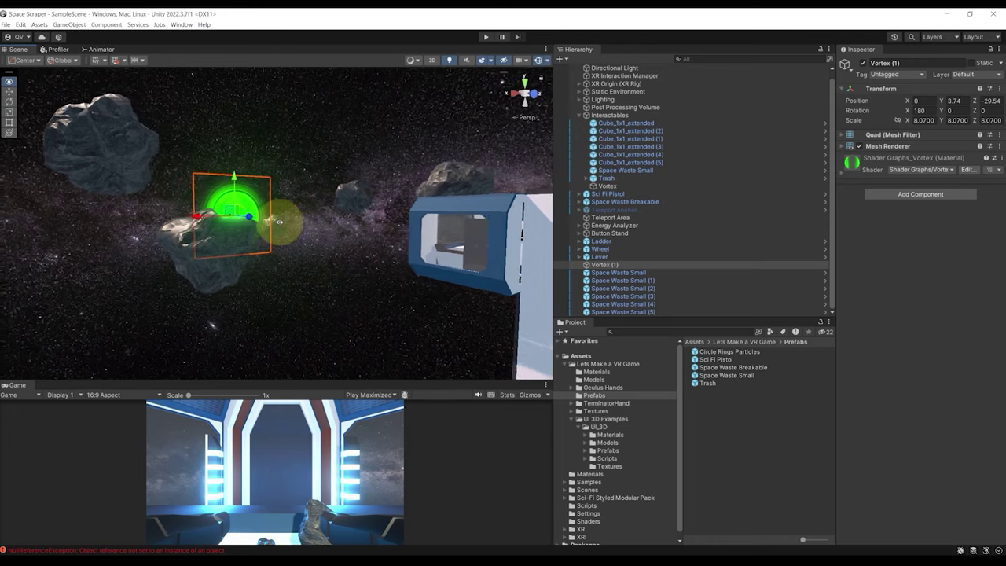
pyautogui.moveTo(280, 225); pyautogui.dragTo(281, 258, button='right')
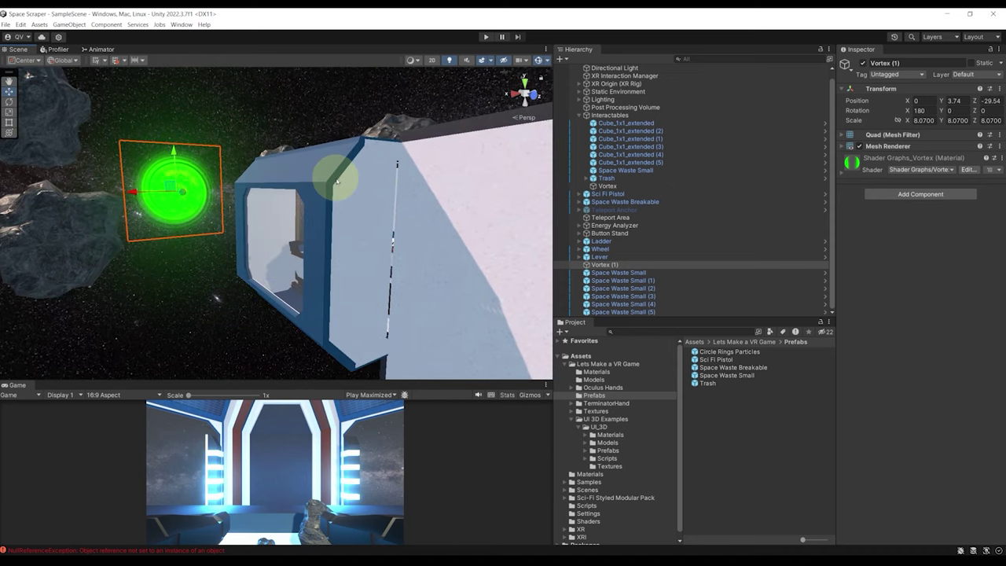
pyautogui.moveTo(336, 181); pyautogui.dragTo(298, 207, button='right')
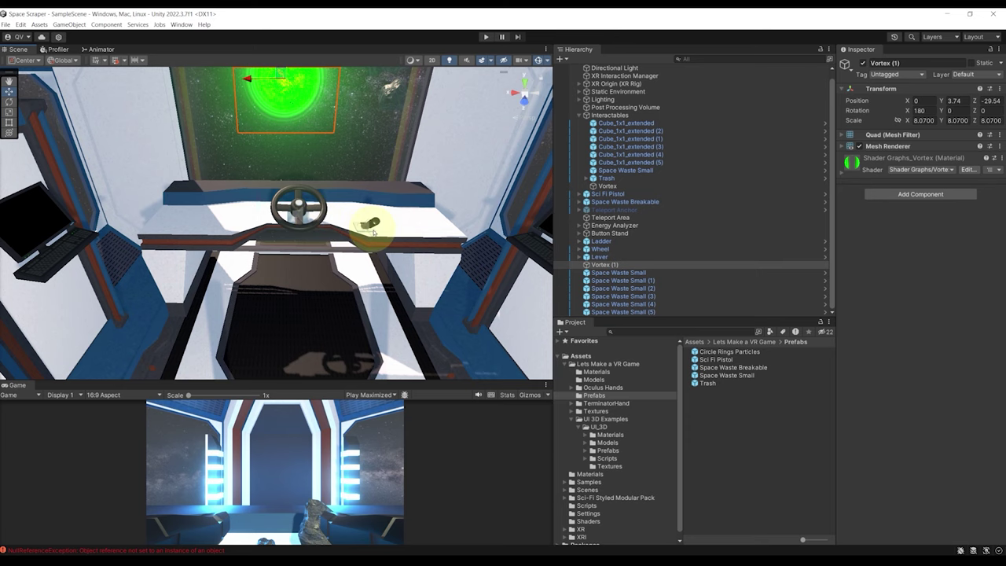
# Select the outside vortex with the six rocks and examine their arrangement around the spaceship
pyautogui.moveTo(373, 231); pyautogui.dragTo(366, 189, button='right')
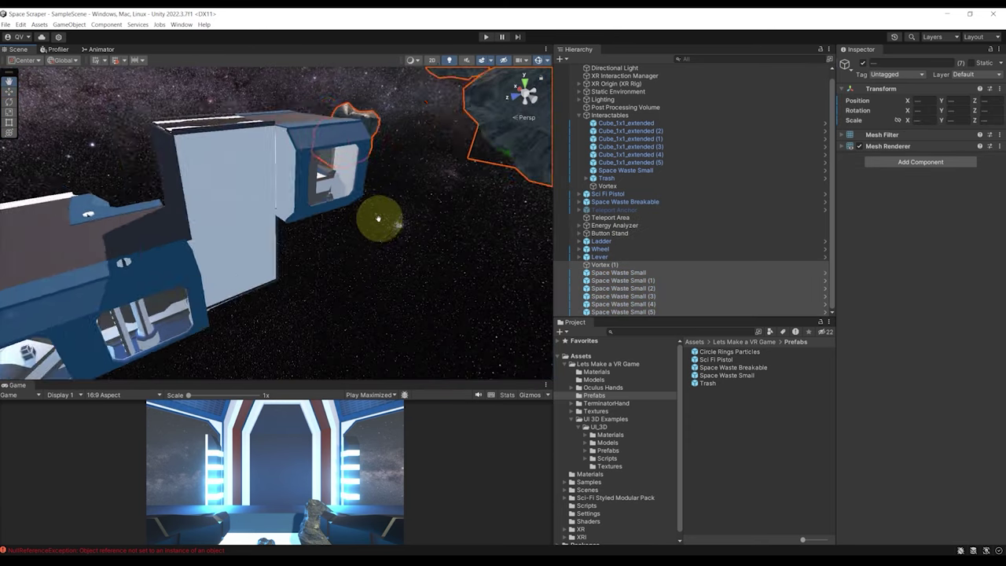
pyautogui.moveTo(378, 218); pyautogui.dragTo(179, 288, button='right')
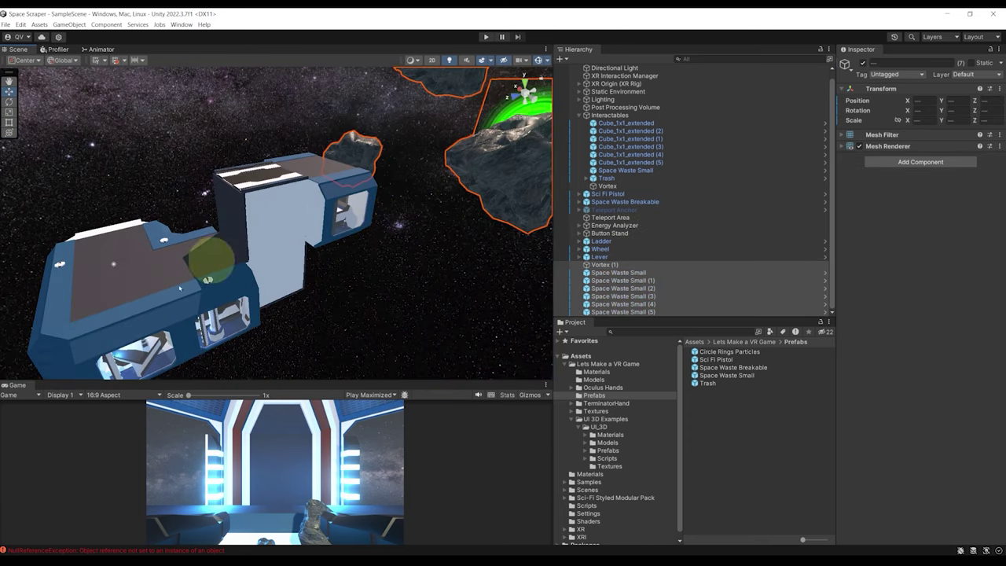
pyautogui.moveTo(358, 197); pyautogui.dragTo(318, 220, button='right')
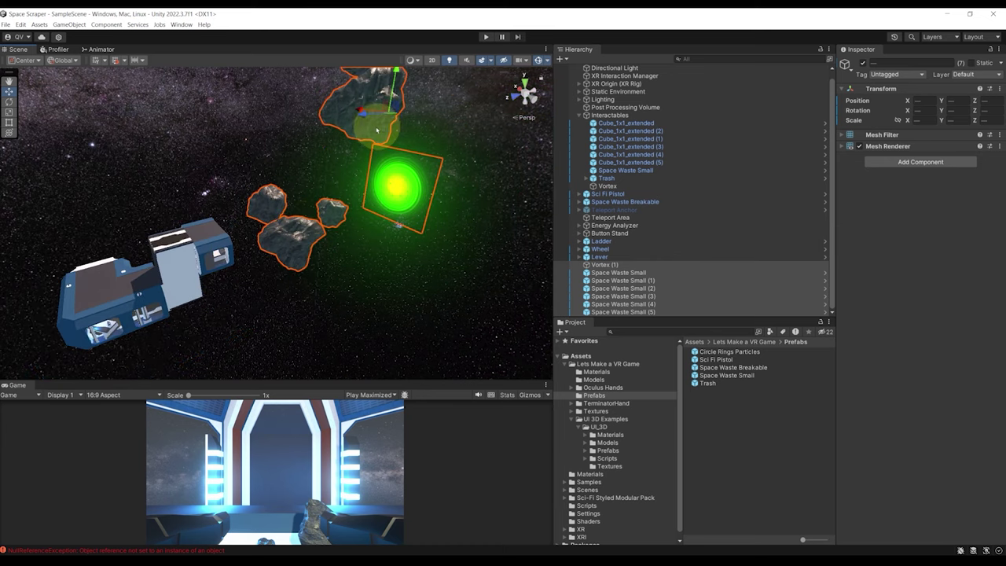
pyautogui.moveTo(363, 122); pyautogui.dragTo(322, 212, button='right')
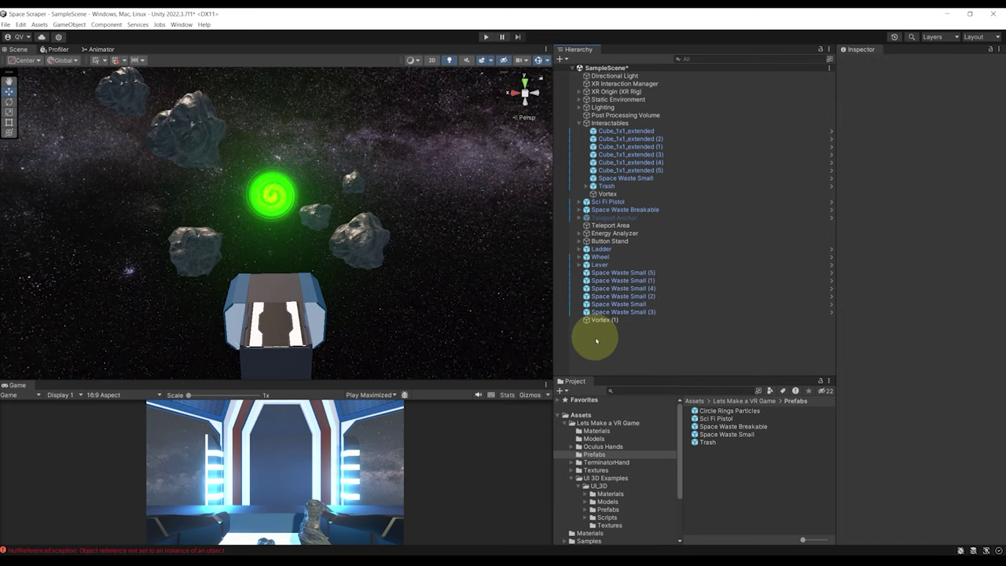
# Create an empty object named Space Outside at the scene's top level and reset its transform
pyautogui.rightClick(597, 340)
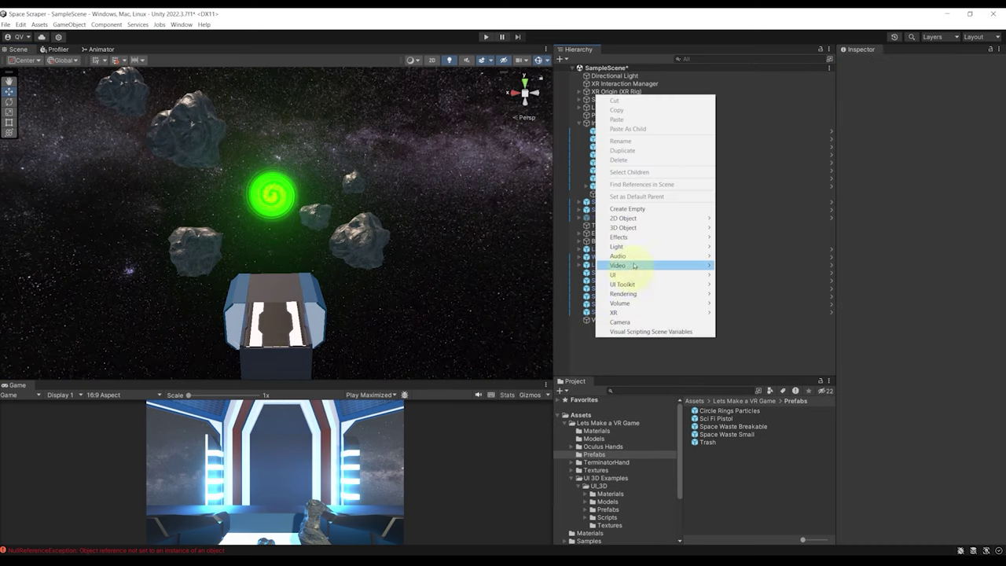
pyautogui.click(627, 209)
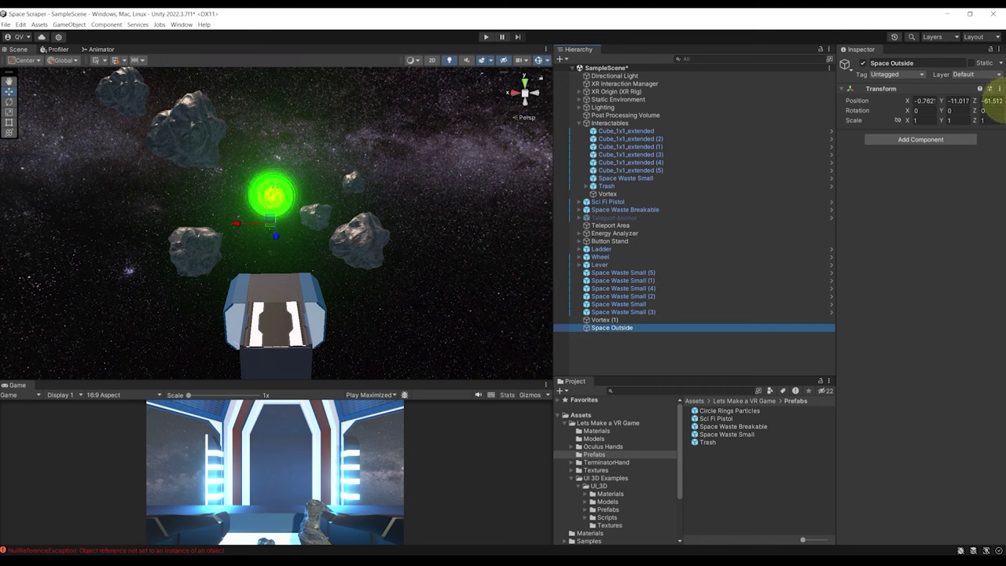
pyautogui.click(1000, 89)
pyautogui.click(927, 96)
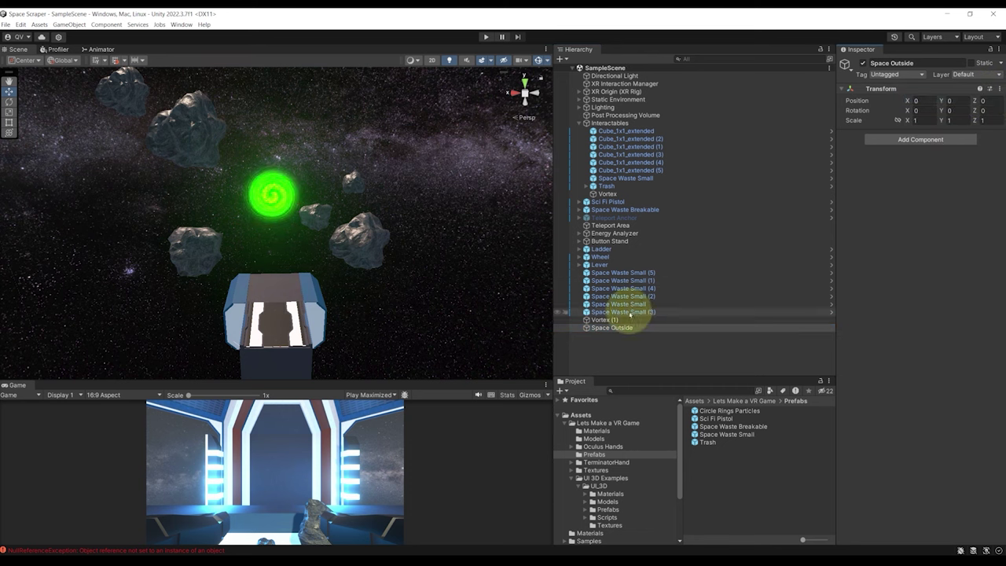
# Parent the outside vortex and all six space rocks to the Space Outside object
pyautogui.click(617, 320)
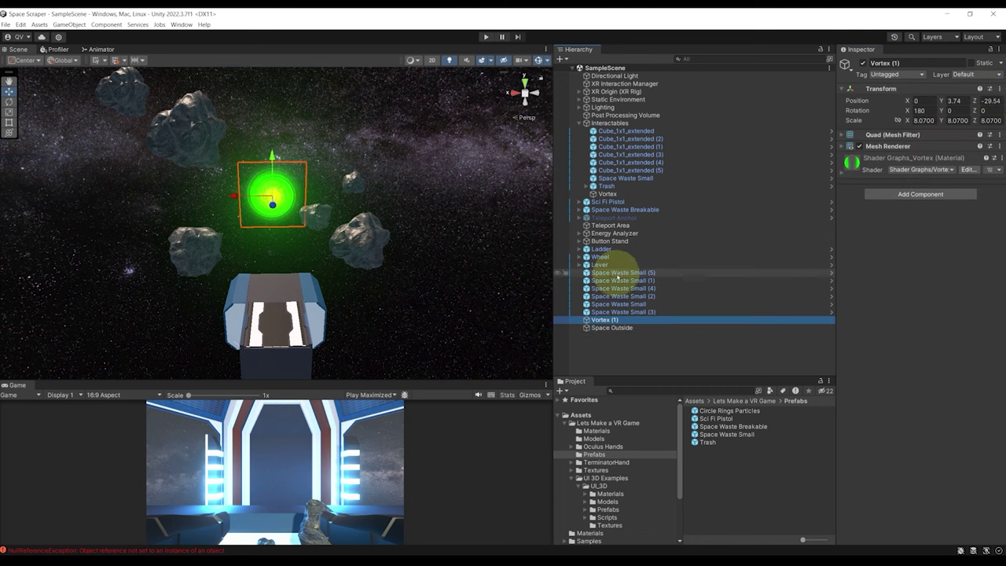
pyautogui.keyDown('shift'); pyautogui.click(619, 273); pyautogui.keyUp('shift')
pyautogui.moveTo(607, 331); pyautogui.dragTo(609, 327)
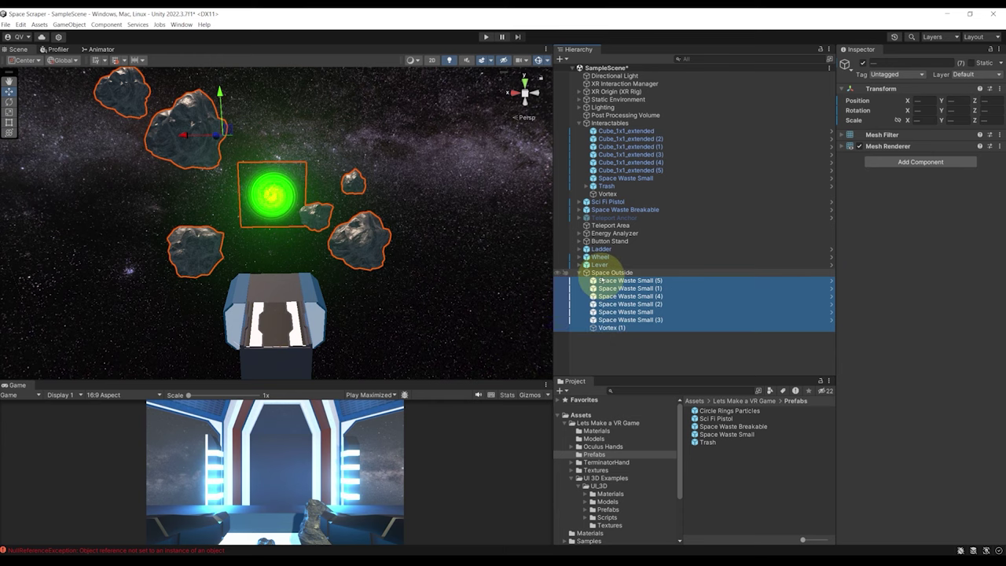
pyautogui.click(602, 274)
pyautogui.click(578, 273)
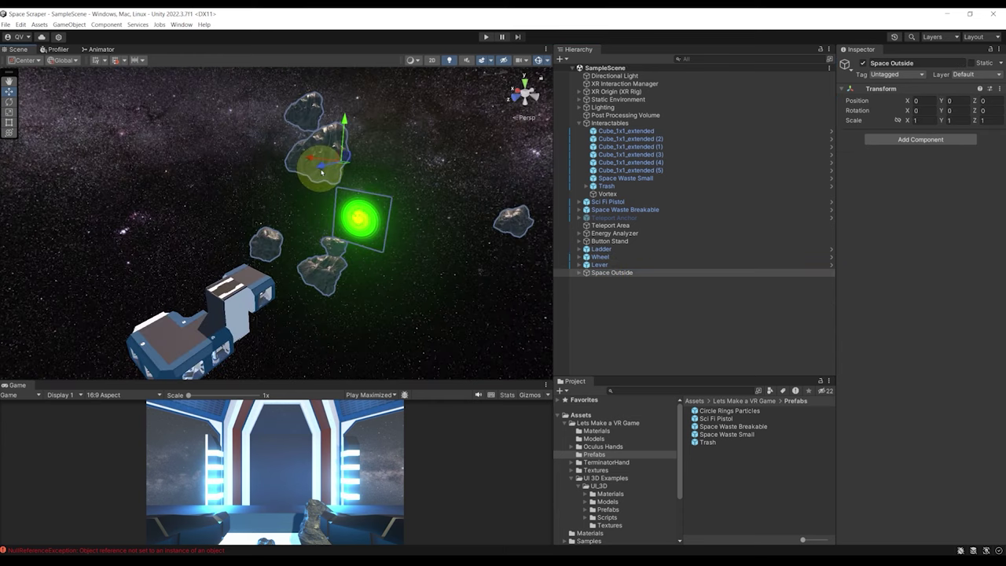
# Try moving the Space Outside group, set the handles to Pivot and Local, and view it from inside and outside the ship
pyautogui.moveTo(320, 168)
pyautogui.mouseDown()
pyautogui.moveTo(283, 182)
pyautogui.moveTo(337, 173)
pyautogui.mouseUp()
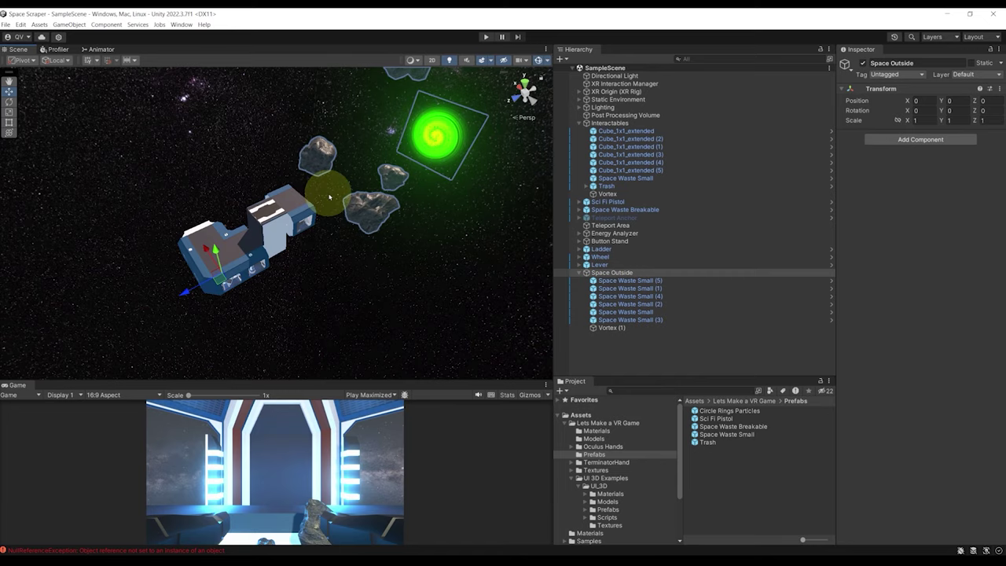
pyautogui.scroll(10, 333, 197)
pyautogui.keyDown('alt'); pyautogui.moveTo(404, 157); pyautogui.dragTo(407, 156); pyautogui.keyUp('alt')
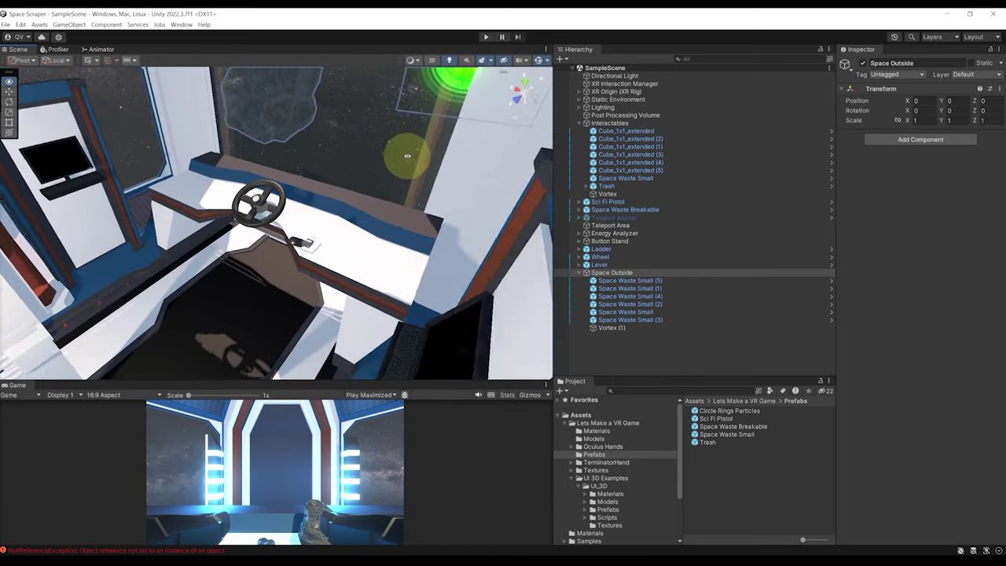
pyautogui.moveTo(407, 156); pyautogui.dragTo(507, 216, button='right')
pyautogui.press('s')
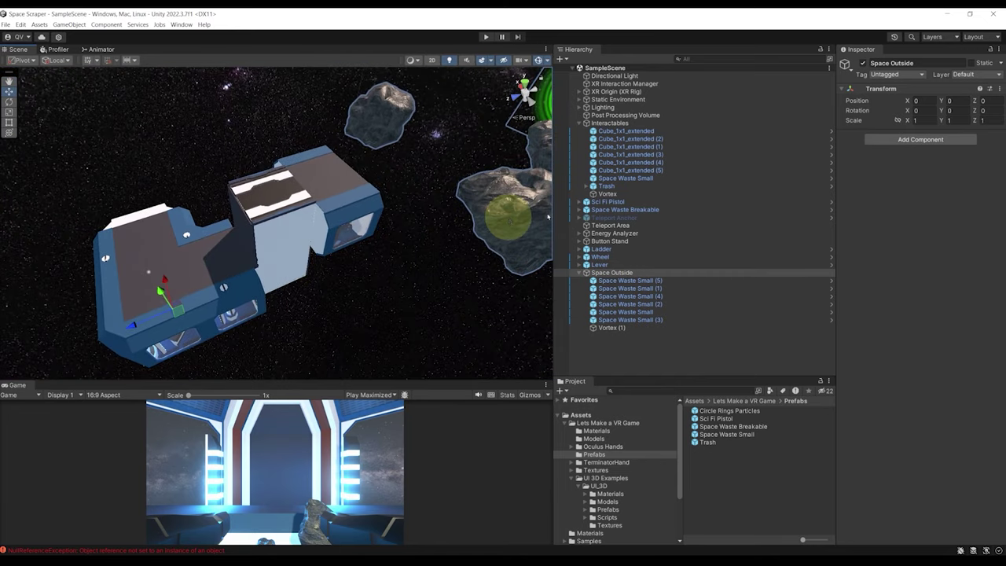
# Create a new script component named SpaceOutsideController on the Space Outside object and open it for editing
pyautogui.click(921, 140)
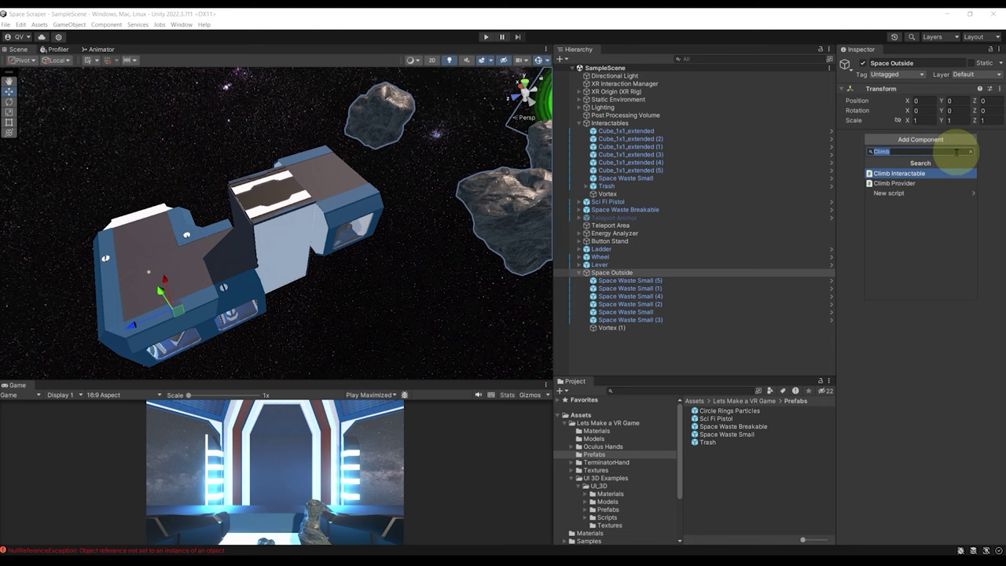
pyautogui.write('Spa')
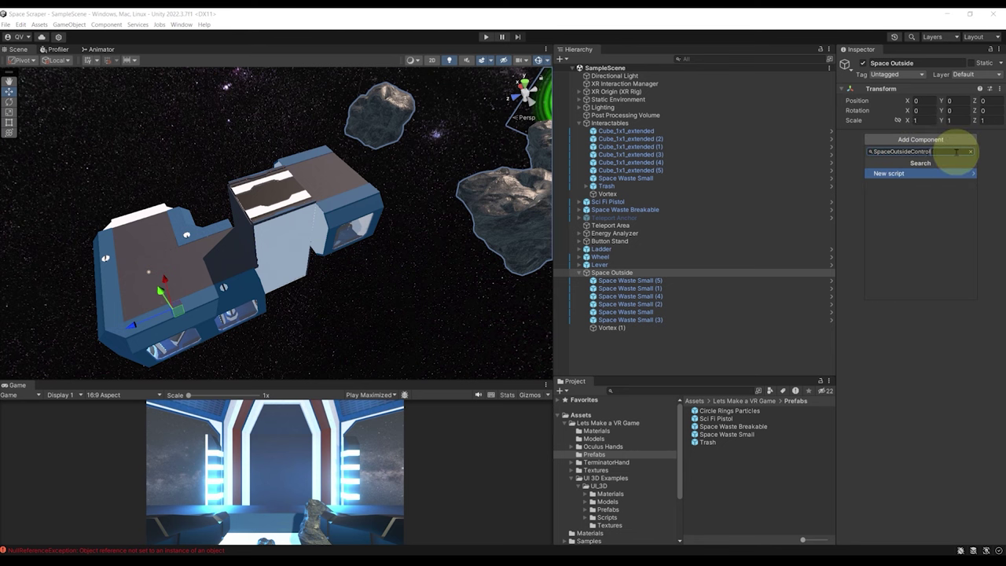
pyautogui.write('ceOutsideControll')
pyautogui.press('Return')
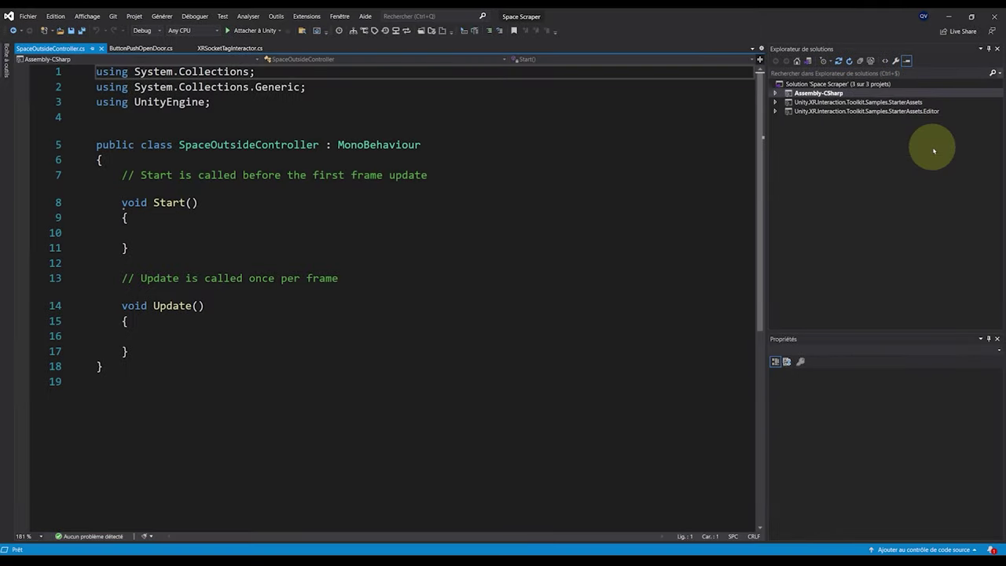
# Import the UnityEngine.XR.Content.Interaction namespace below the existing using lines of the script
pyautogui.click(246, 100)
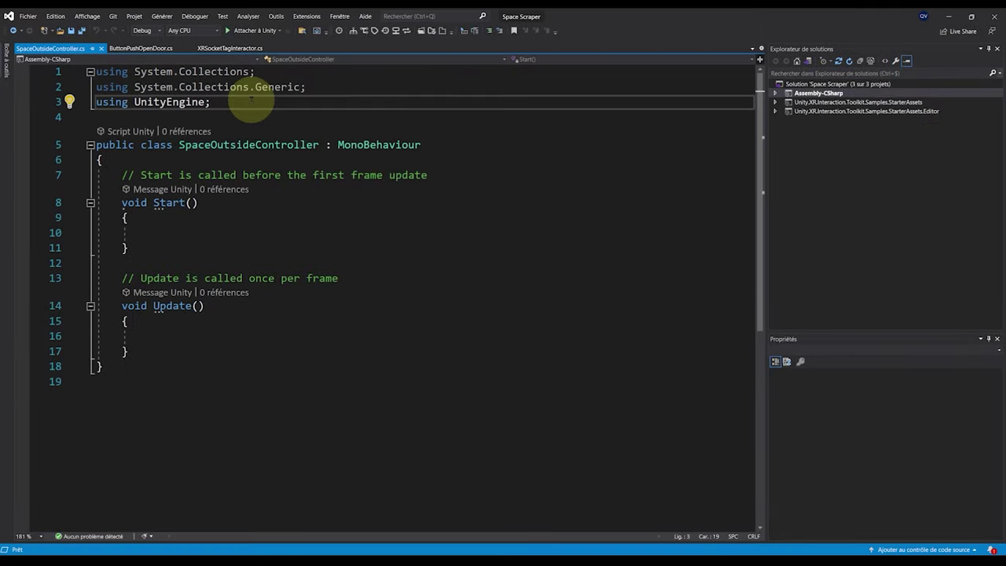
pyautogui.press('Return')
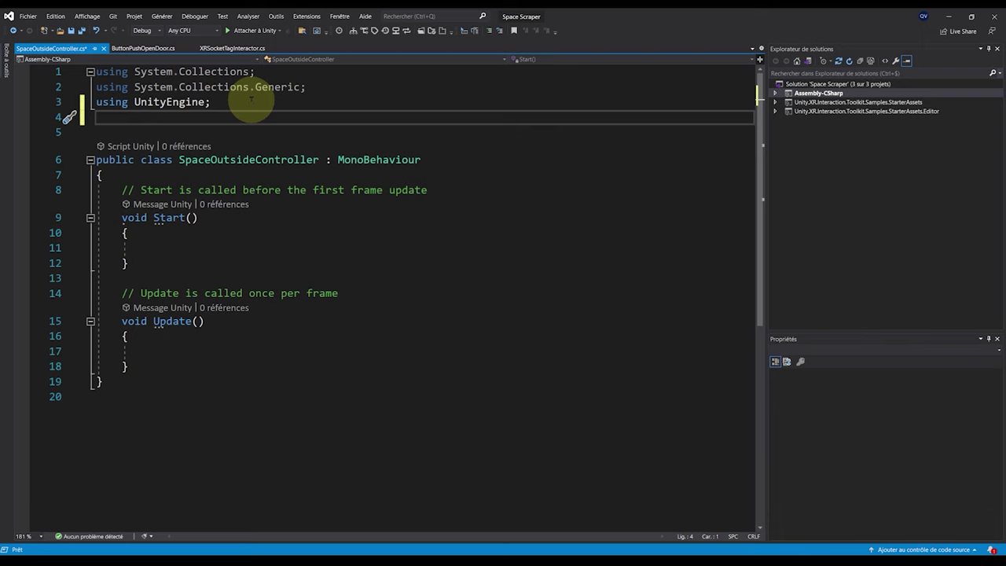
pyautogui.write('using UnityEn')
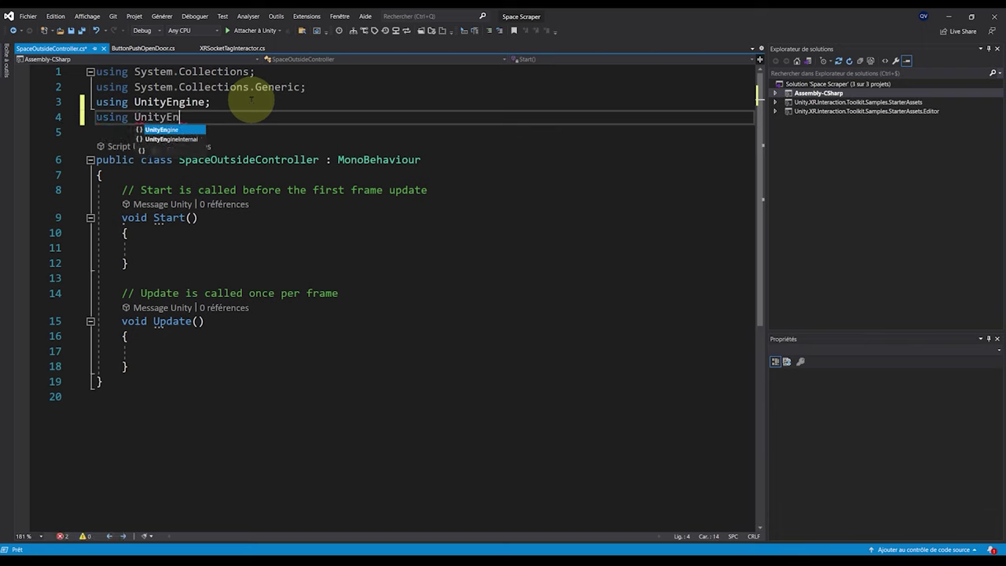
pyautogui.write('gine.XR.Content.Interaction;')
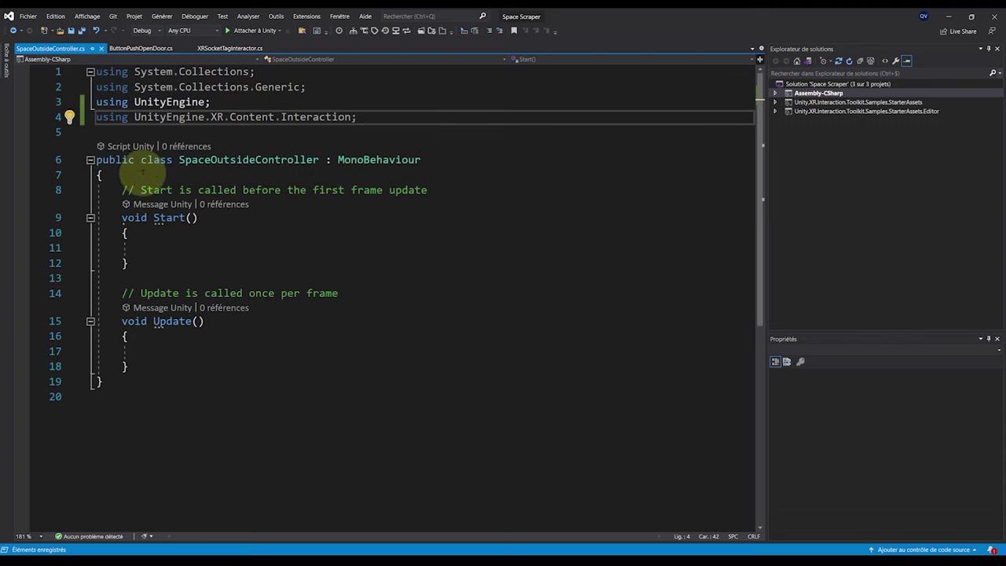
# Declare the public fields XRLever lever and XRKnob knob at the start of the SpaceOutsideController class
pyautogui.click(137, 188)
pyautogui.press('Up')
pyautogui.press('Return')
pyautogui.press('Return')
pyautogui.press('Up')
pyautogui.hotkey('ctrl', 's')
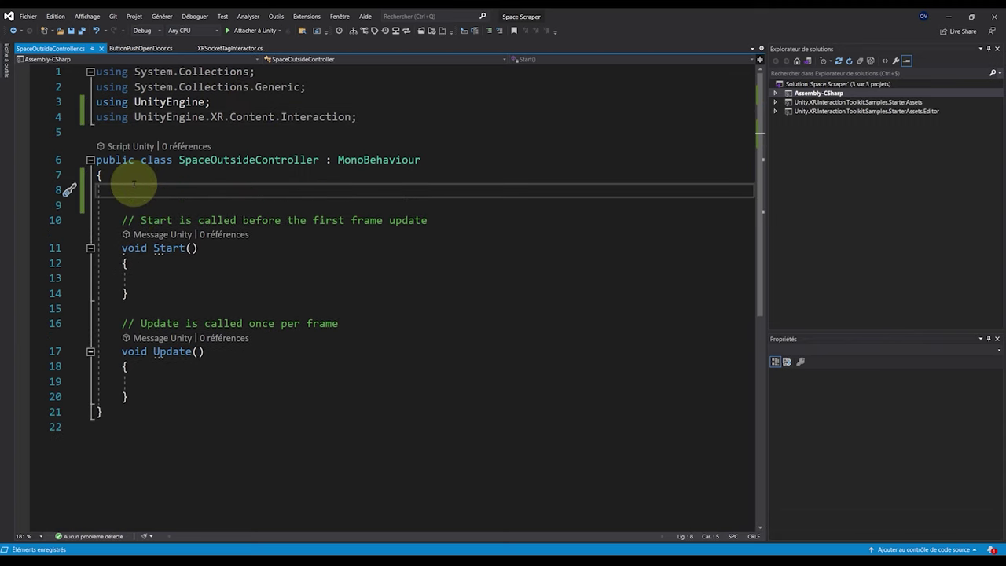
pyautogui.write('public XR')
pyautogui.write('Lever lever;')
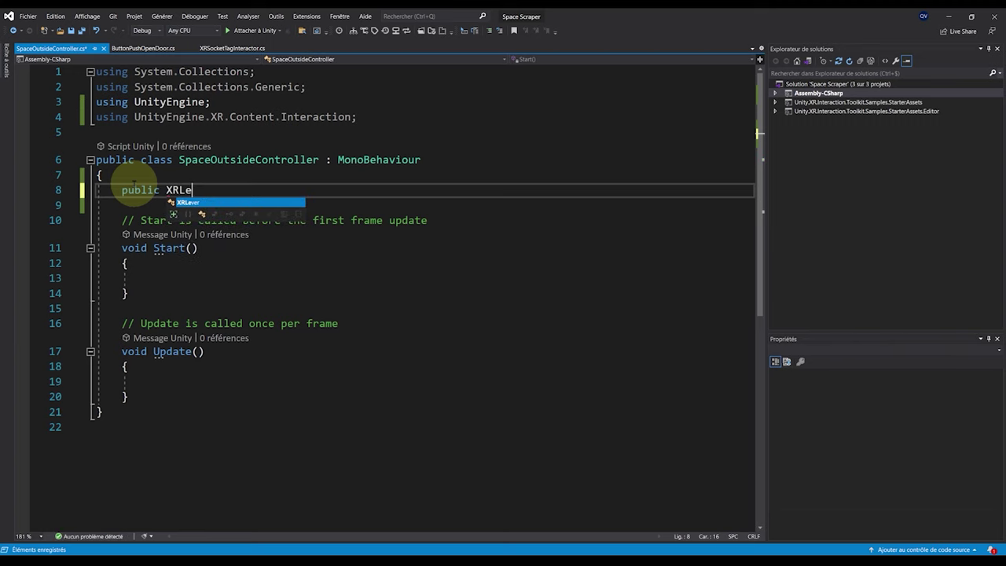
pyautogui.press('Return')
pyautogui.write('public ')
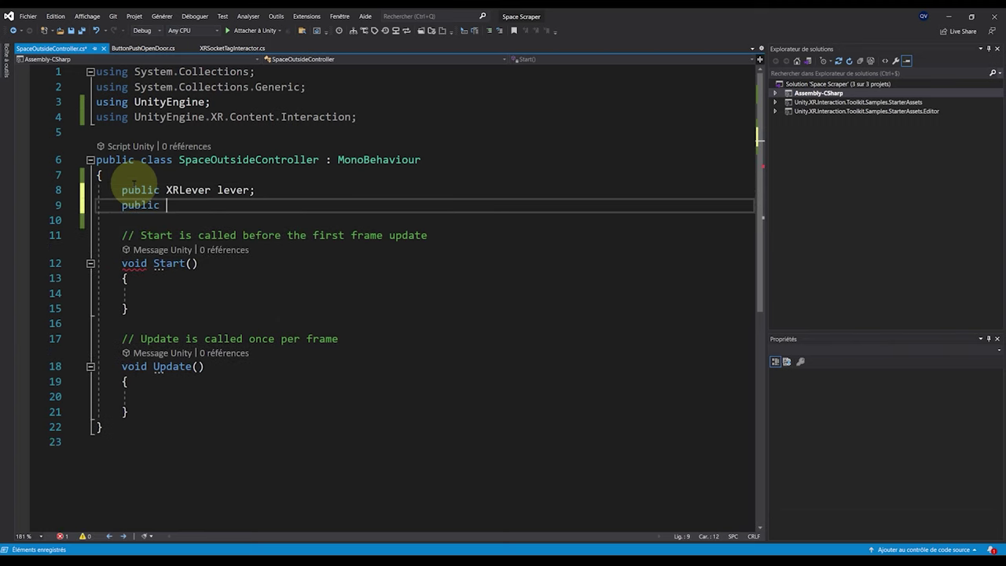
pyautogui.write('XRKnob knob;')
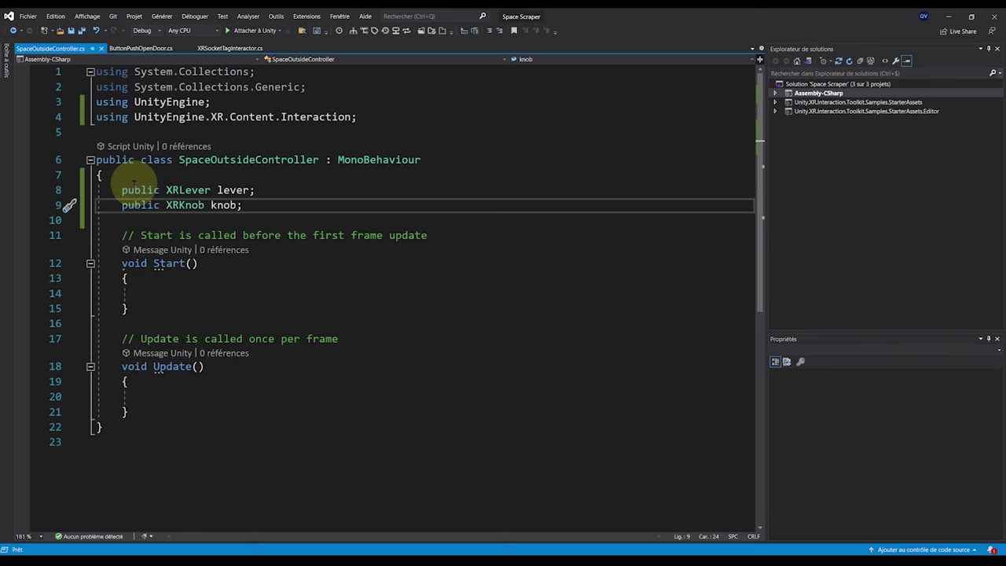
# Declare the public float fields forwardSpeed and sideSpeed, and place the cursor inside the empty Update method
pyautogui.press('Return')
pyautogui.press('Return')
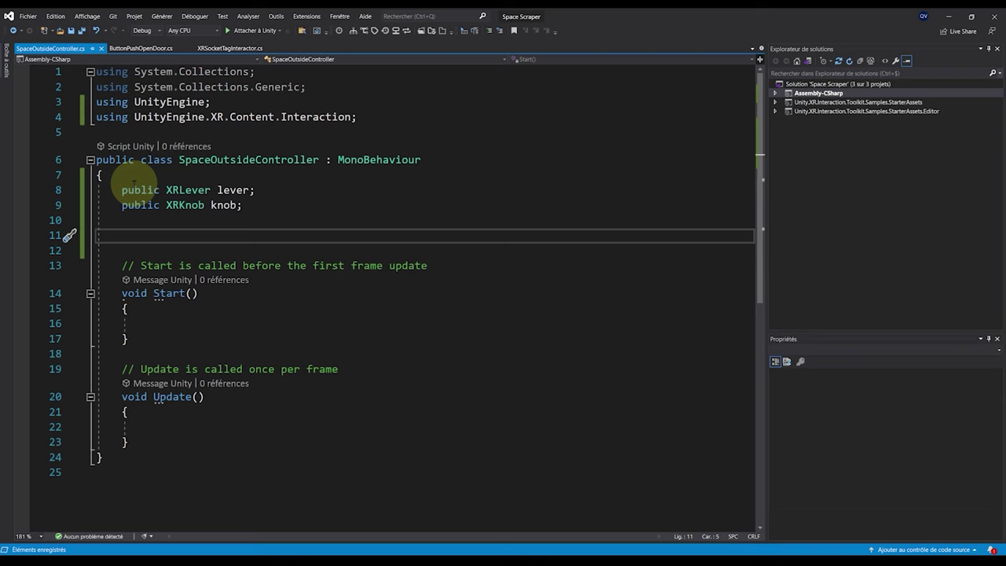
pyautogui.write('public float forwardSpeed;')
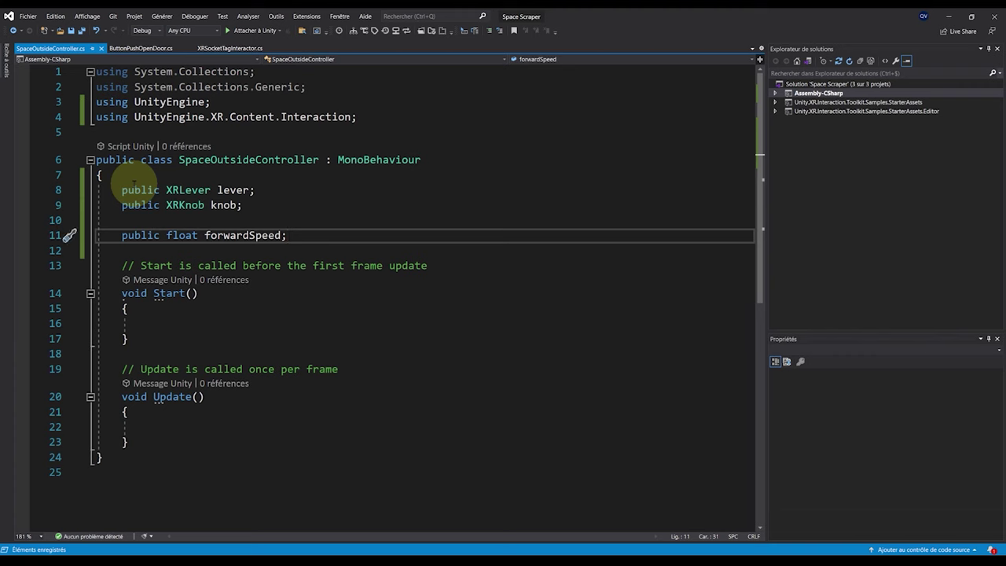
pyautogui.press('Return')
pyautogui.write('public float sideSpeed;')
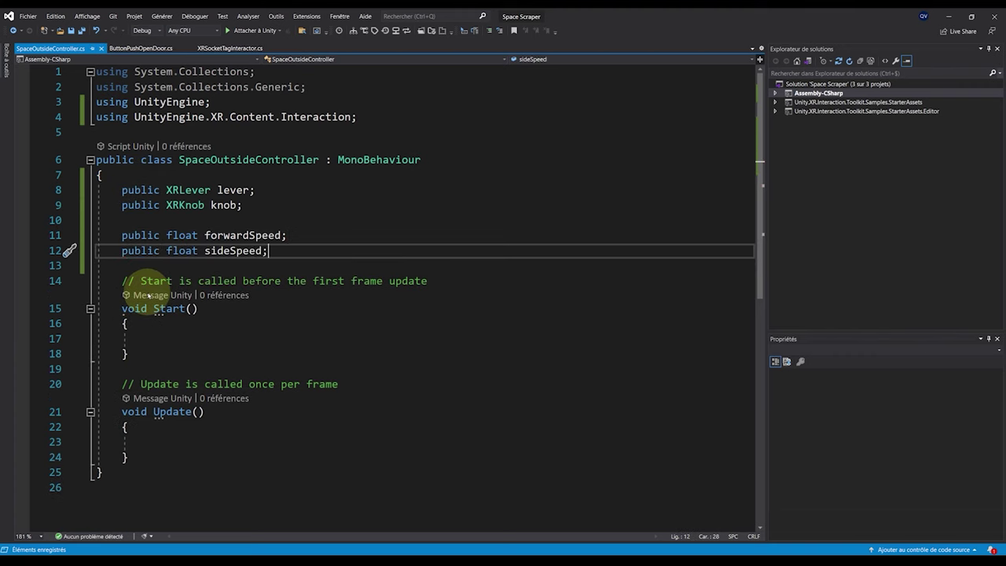
pyautogui.scroll(-1, 190, 313)
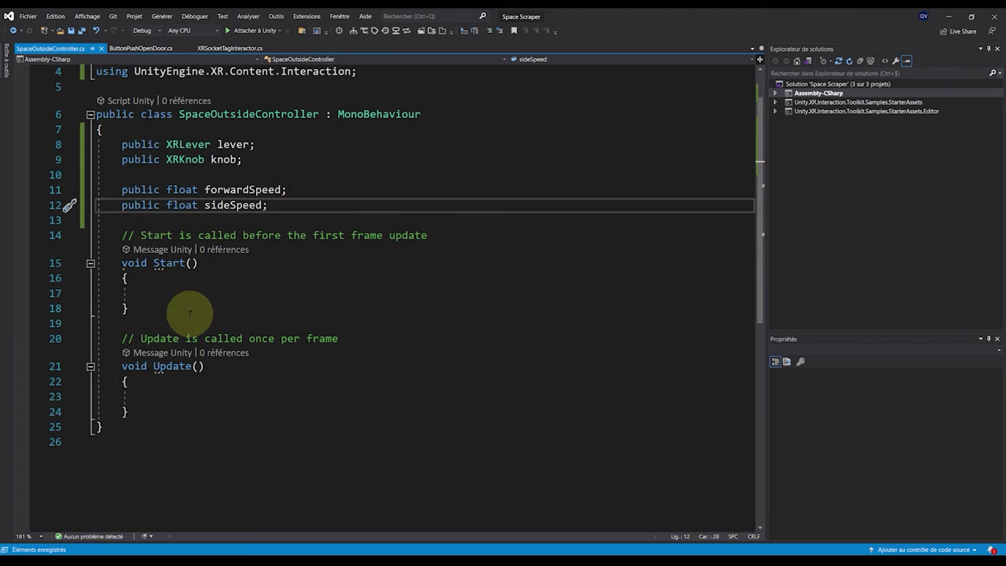
pyautogui.click(169, 394)
pyautogui.scroll(-2, 232, 337)
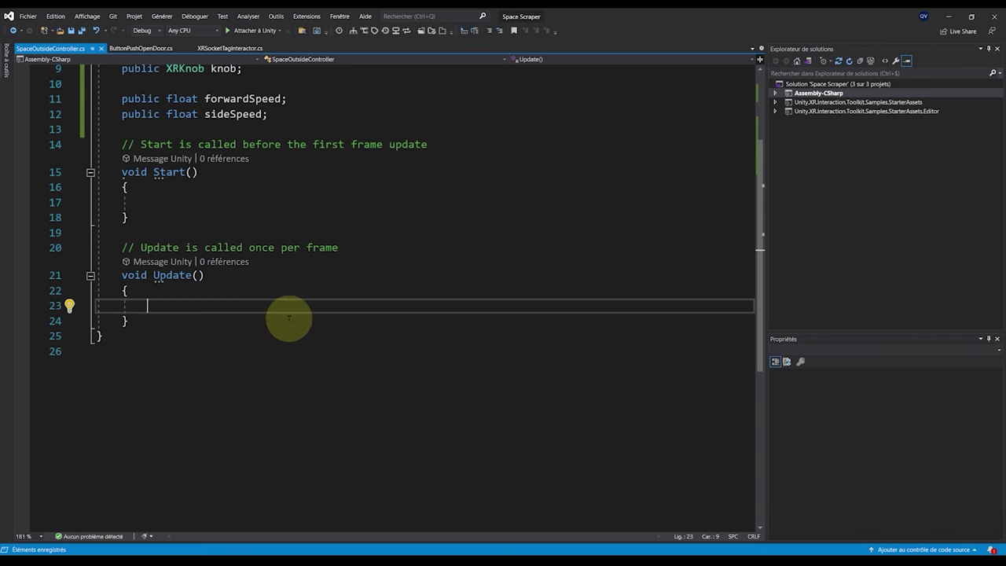
pyautogui.scroll(3, 267, 291)
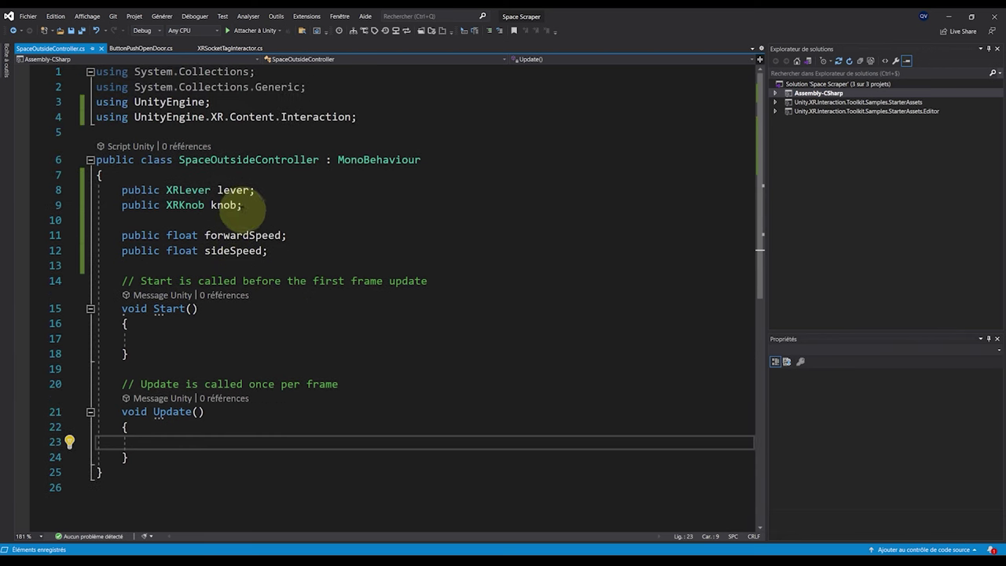
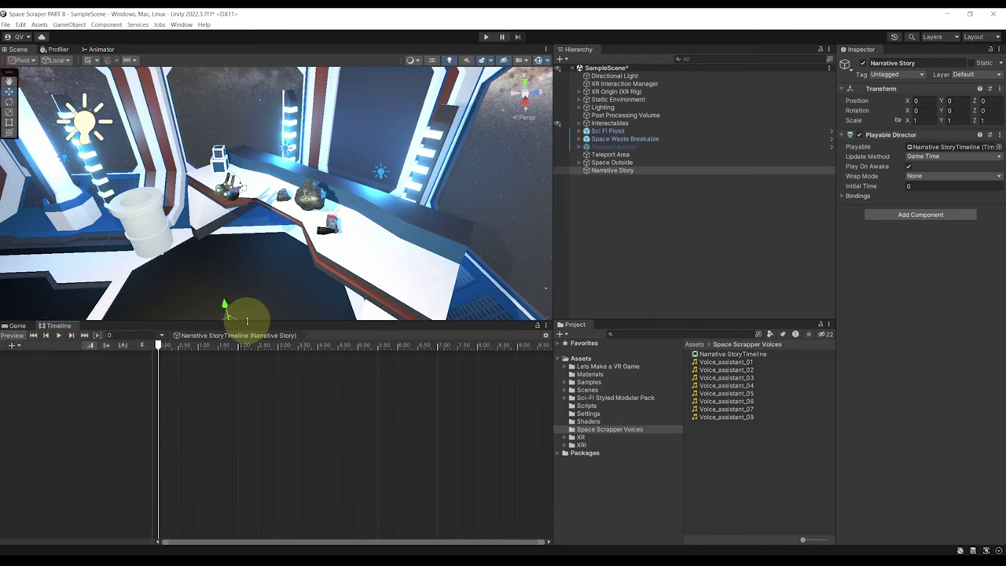
# Enlarge the scene view and add Voice_assistant_01 to the Narrative Story timeline as an audio clip starting at about 1.85 s
pyautogui.moveTo(247, 321); pyautogui.dragTo(247, 350)
pyautogui.moveTo(281, 306); pyautogui.dragTo(272, 312, button='middle')
pyautogui.scroll(-2, 290, 292)
pyautogui.scroll(-3, 425, 464)
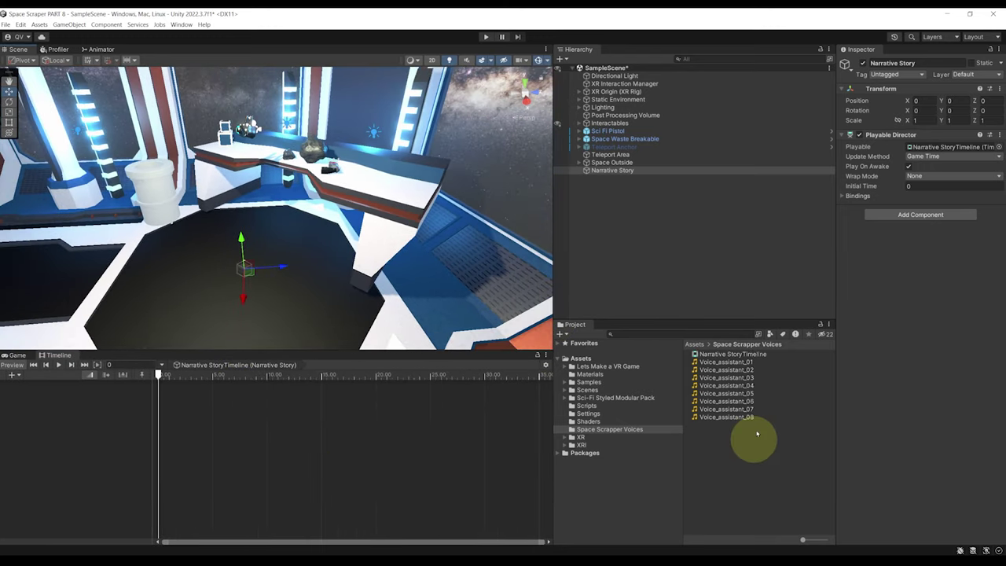
pyautogui.click(734, 363)
pyautogui.moveTo(701, 364); pyautogui.dragTo(180, 392)
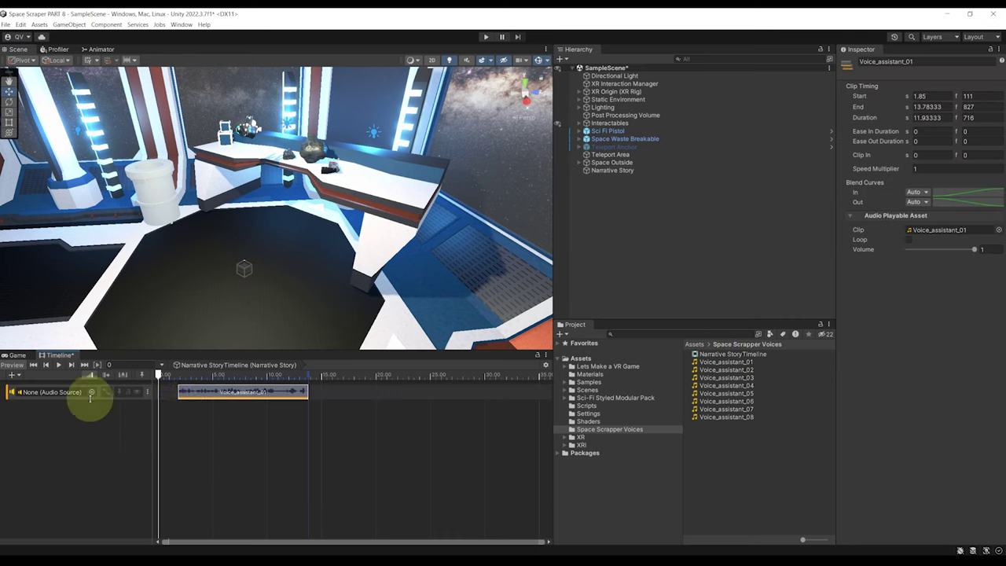
# Select the new audio track and play the timeline from about 1.58 s to listen to the first voice clip
pyautogui.click(11, 393)
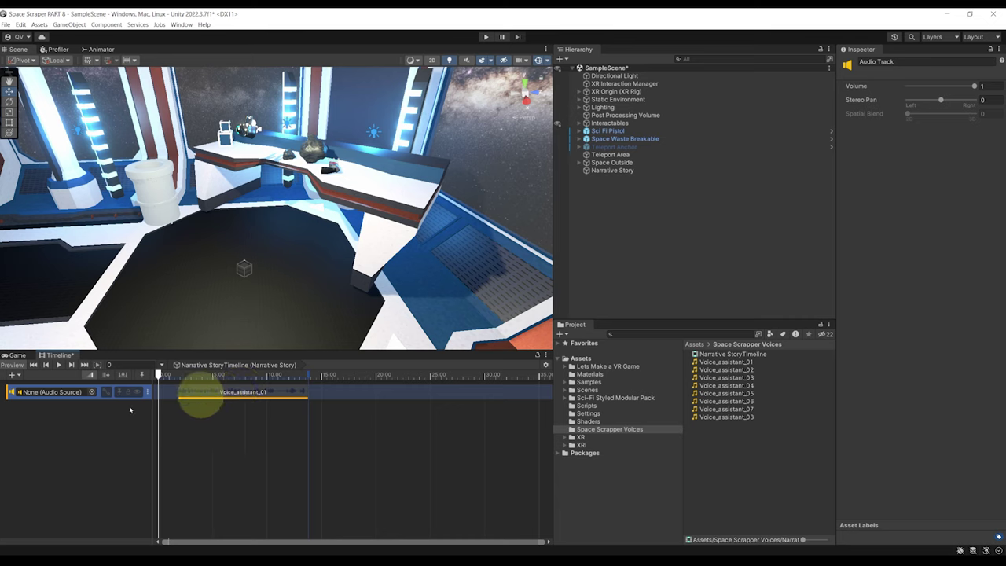
pyautogui.click(176, 375)
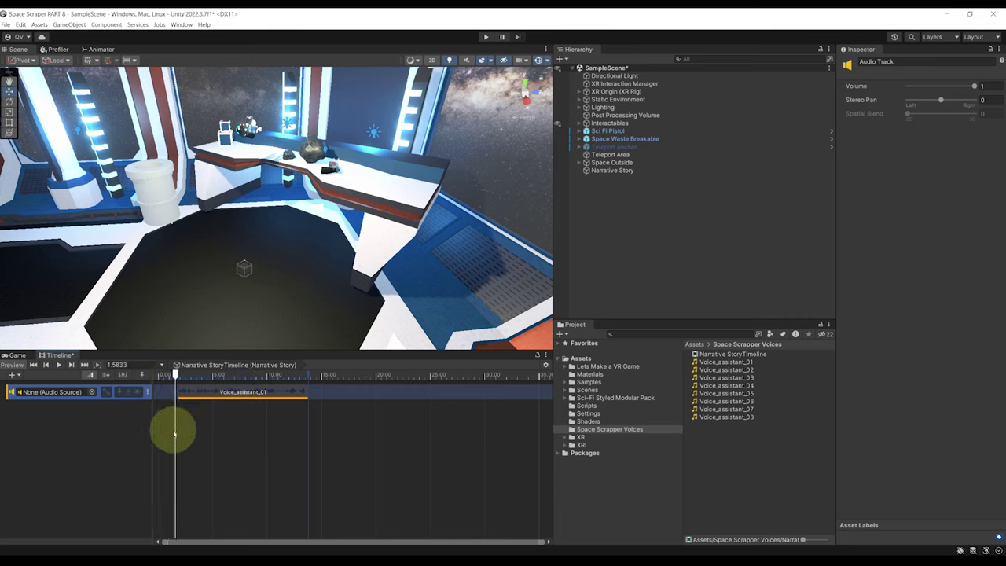
pyautogui.press('space')
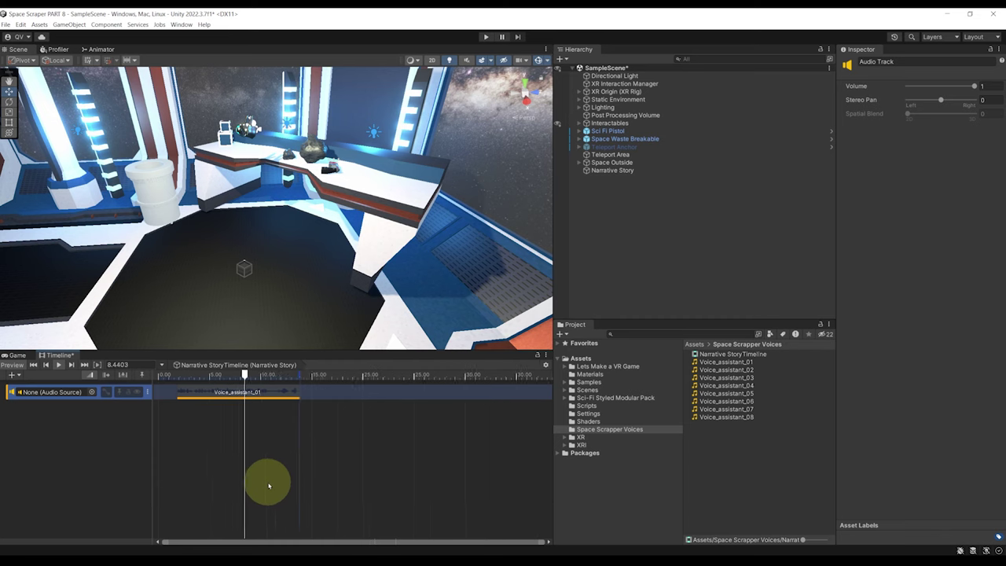
pyautogui.scroll(-3, 232, 472)
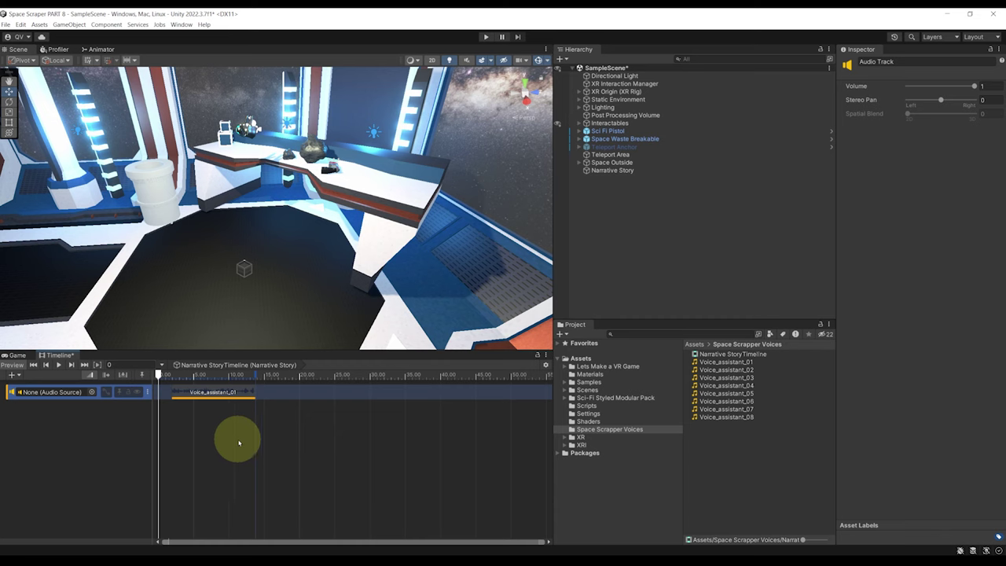
# Place Voice_assistant_02 to Voice_assistant_08 in sequence with gaps on the same audio track, and return the playhead to 0
pyautogui.scroll(-4, 274, 449)
pyautogui.moveTo(725, 369); pyautogui.dragTo(245, 391)
pyautogui.scroll(-1, 238, 393)
pyautogui.moveTo(705, 385); pyautogui.dragTo(286, 391)
pyautogui.moveTo(715, 392); pyautogui.dragTo(385, 391)
pyautogui.moveTo(705, 409); pyautogui.dragTo(442, 391)
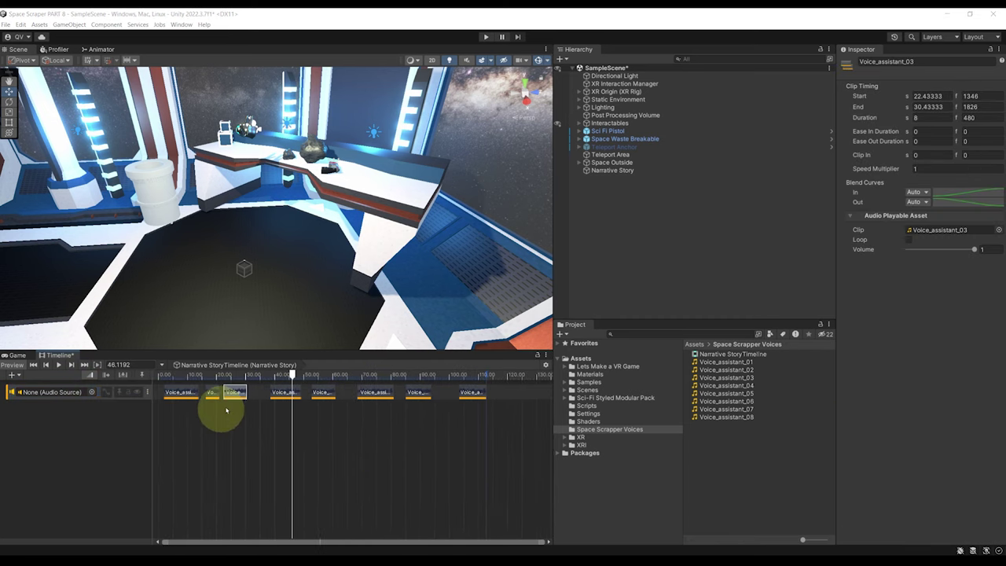
pyautogui.scroll(-2, 252, 429)
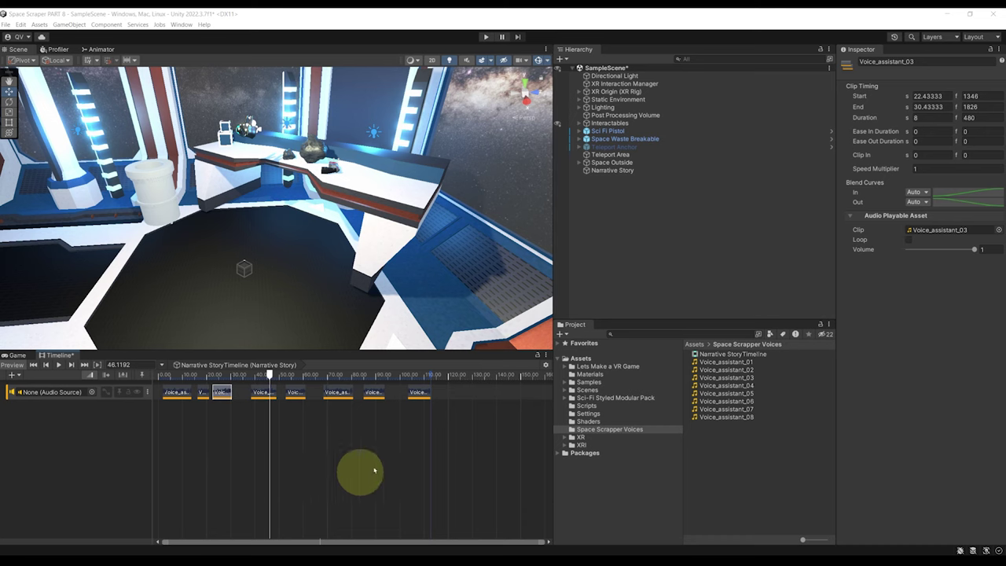
pyautogui.moveTo(267, 374); pyautogui.dragTo(157, 377)
# Select the small rock on the table to check the timeline display, and reselect Narrative Story
pyautogui.moveTo(231, 247); pyautogui.dragTo(285, 220, button='right')
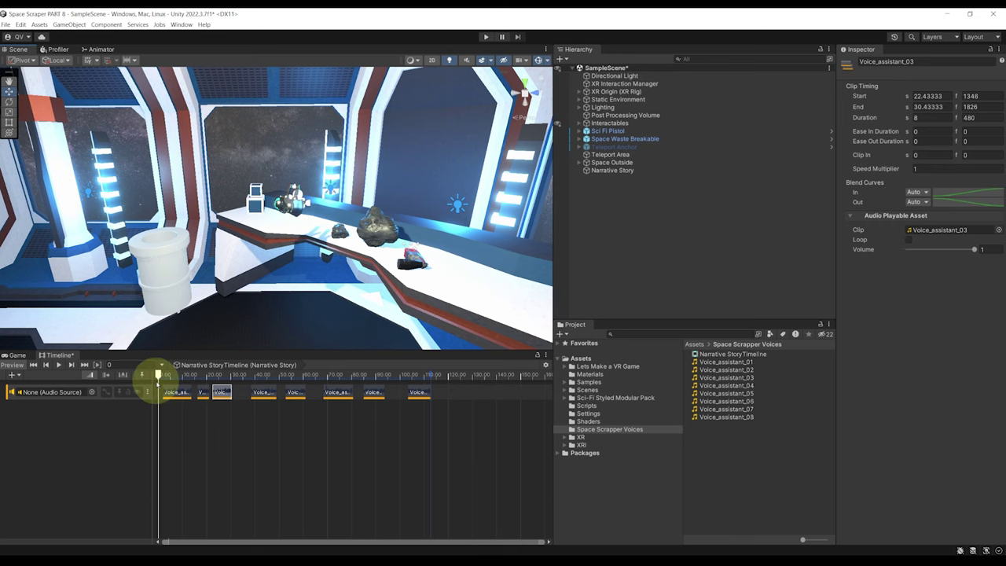
pyautogui.click(338, 230)
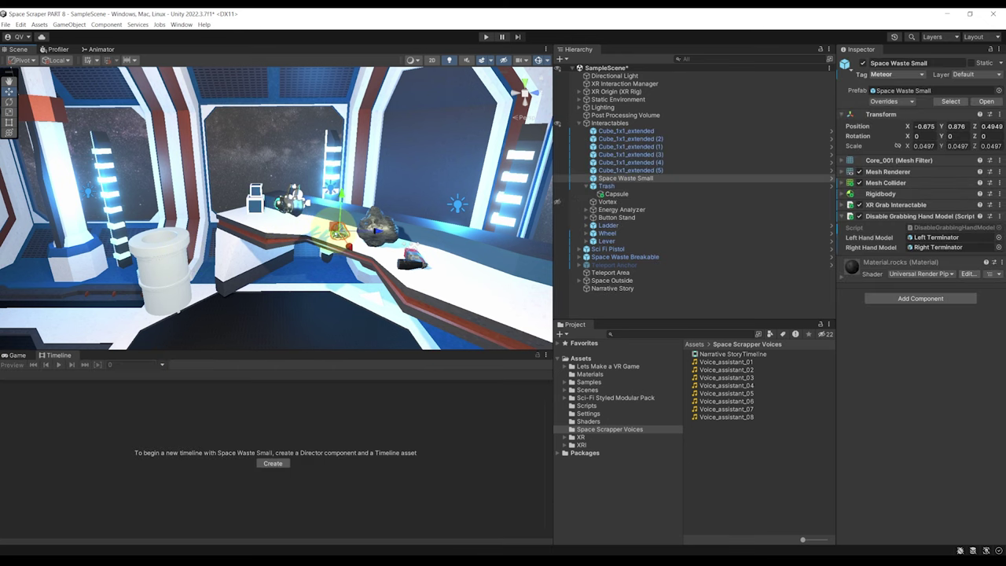
pyautogui.moveTo(283, 248); pyautogui.dragTo(331, 259, button='right')
pyautogui.doubleClick(612, 288)
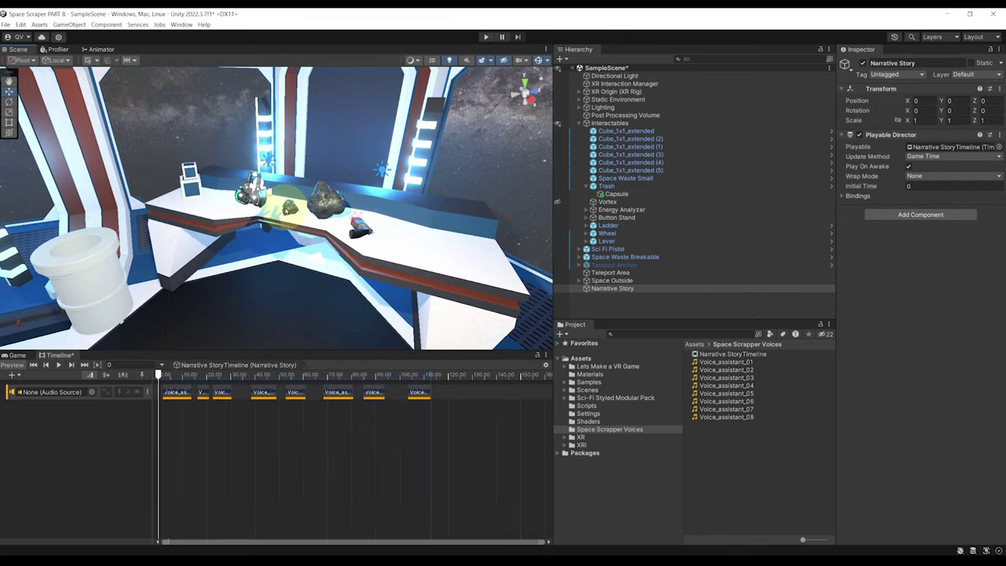
# Lock the Timeline window on the Narrative Story timeline and select the Space Waste Small rock on the table
pyautogui.moveTo(296, 289); pyautogui.dragTo(291, 260, button='right')
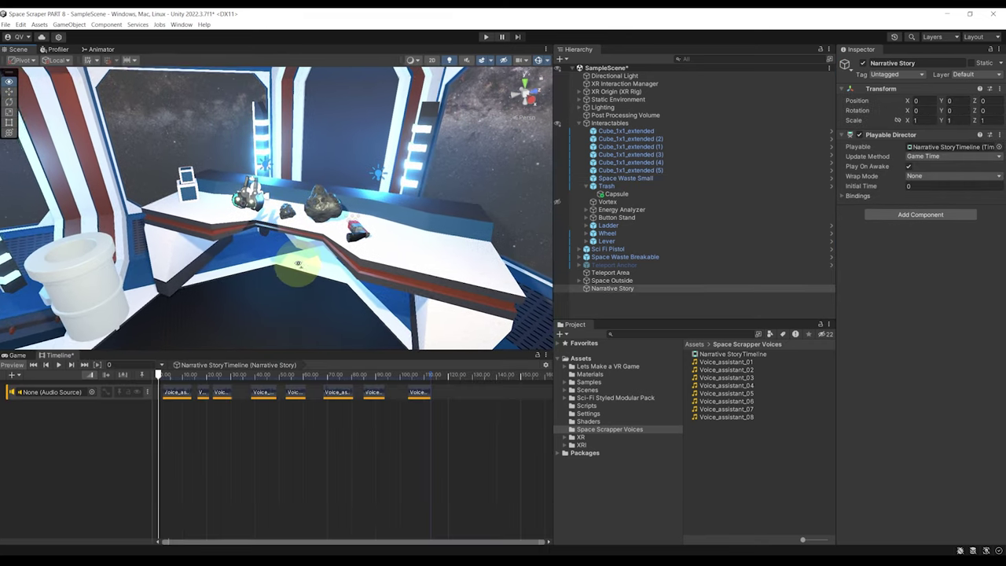
pyautogui.scroll(3, 290, 259)
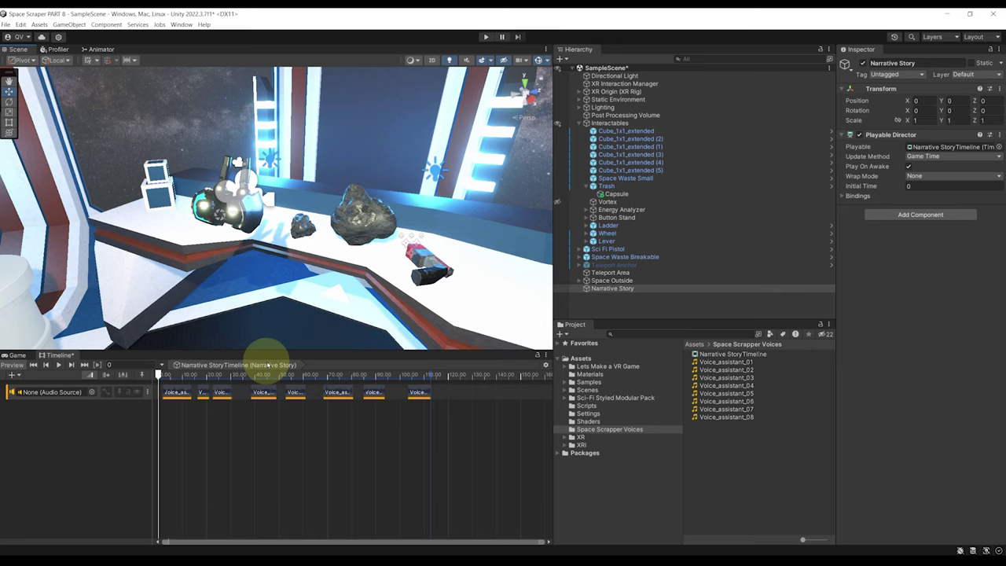
pyautogui.moveTo(275, 318); pyautogui.dragTo(392, 282, button='right')
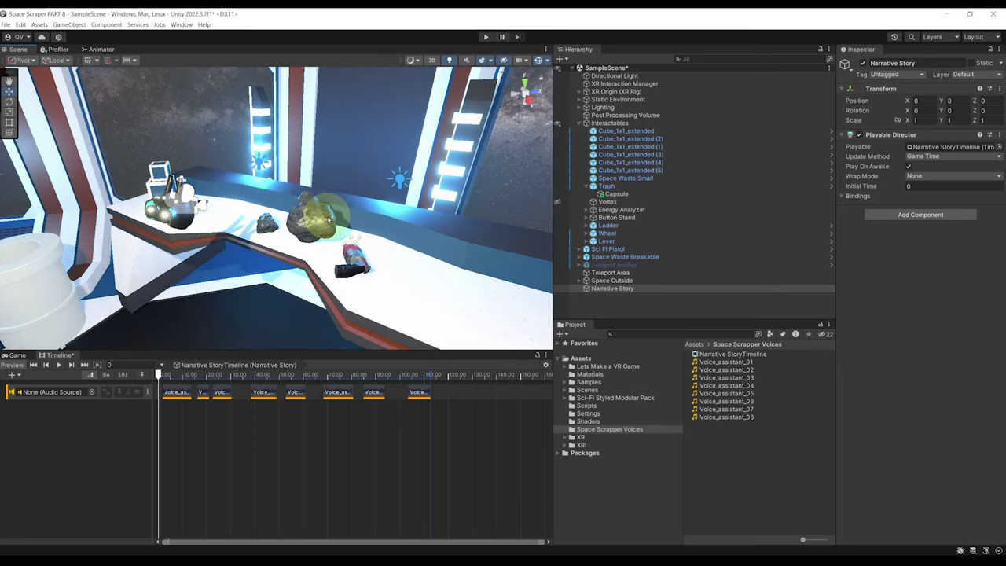
pyautogui.scroll(2, 344, 230)
pyautogui.moveTo(346, 275); pyautogui.dragTo(355, 303, button='right')
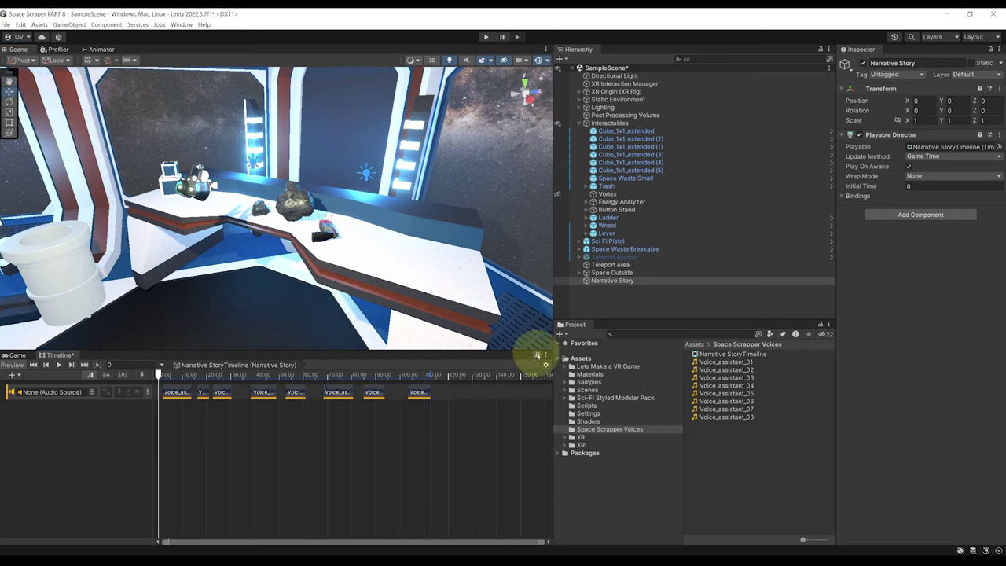
pyautogui.click(259, 207)
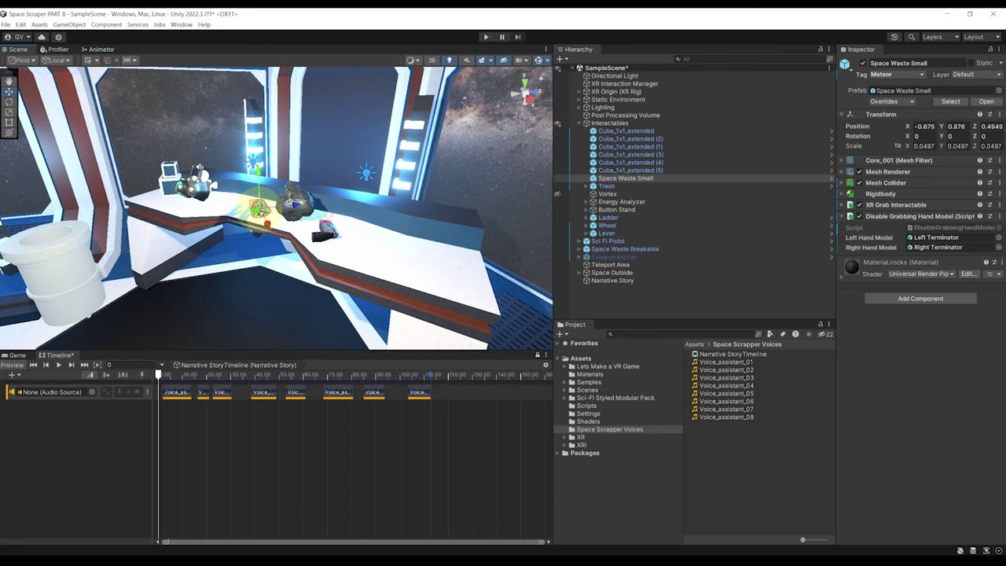
pyautogui.click(625, 180)
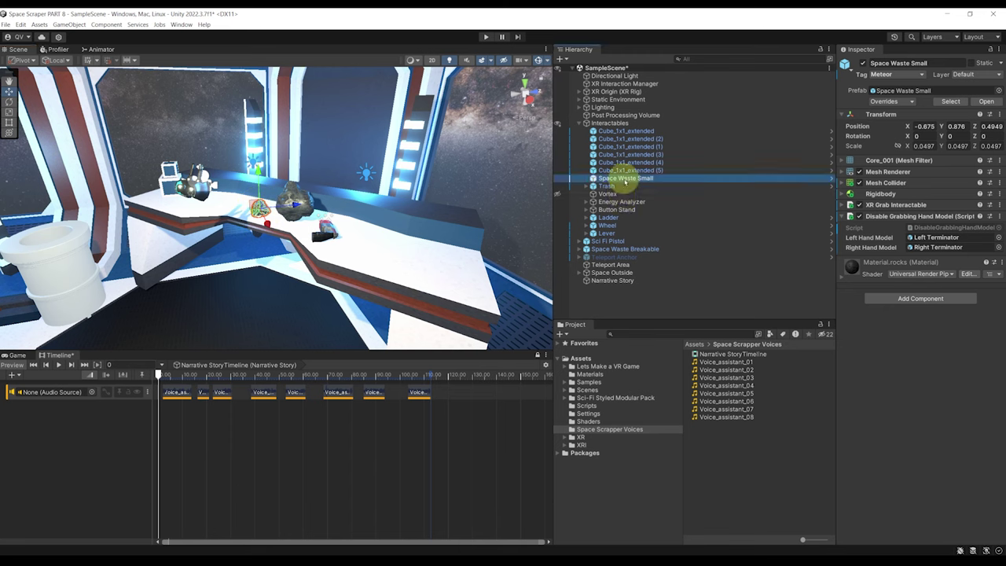
# Add an activation track for Space Waste Small to the Narrative Story timeline
pyautogui.click(138, 419)
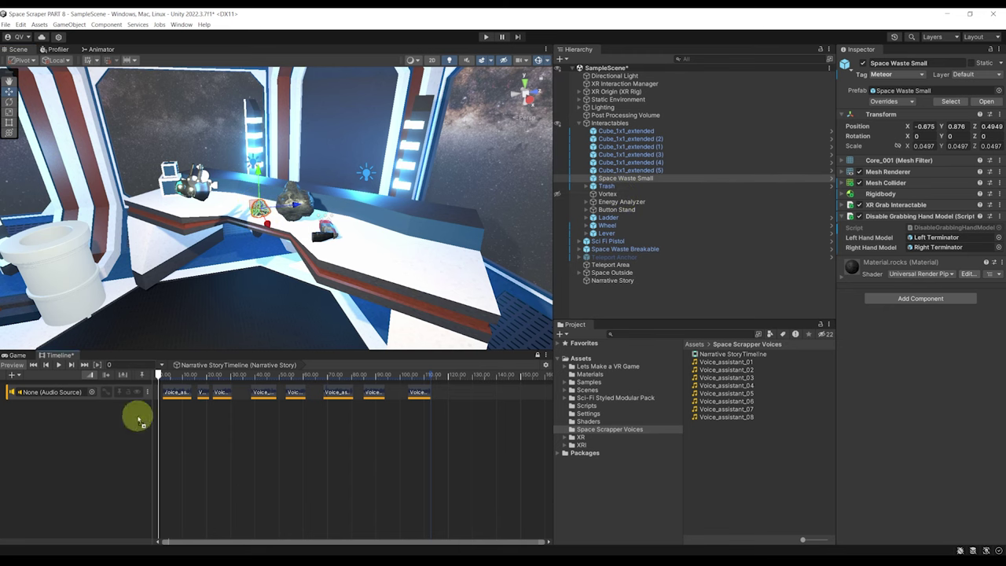
pyautogui.rightClick(59, 431)
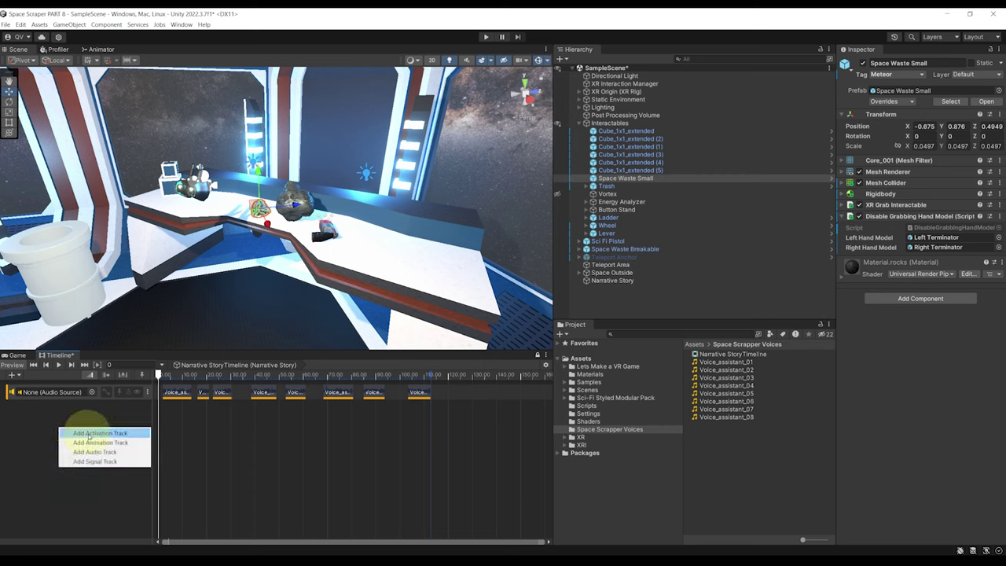
pyautogui.click(89, 432)
pyautogui.scroll(-1, 197, 527)
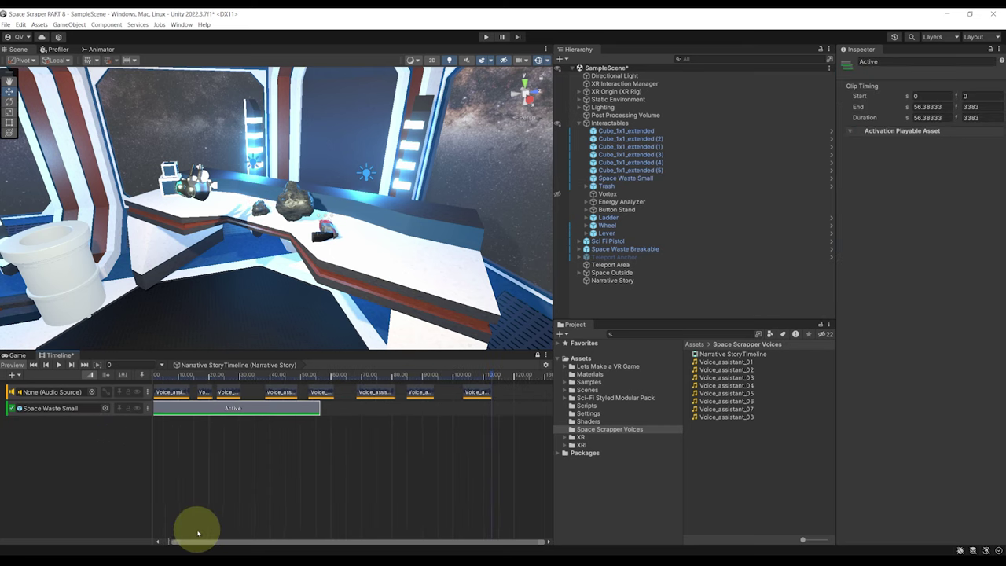
pyautogui.scroll(2, 164, 509)
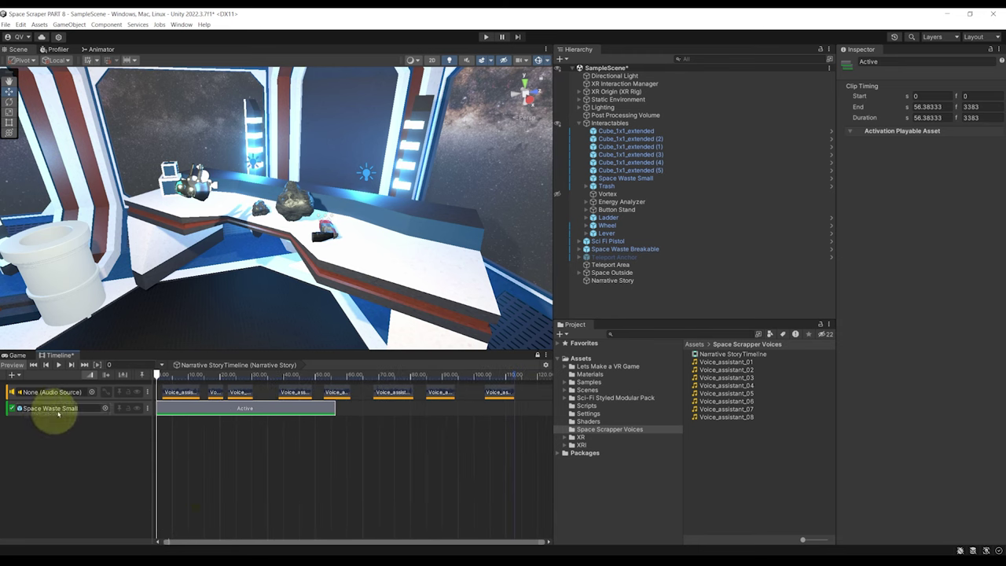
# Shorten the Space Waste Small activation clip to 30.65 s and align its start with Voice_assistant_03 at about 22.43 s
pyautogui.moveTo(197, 411); pyautogui.dragTo(259, 410)
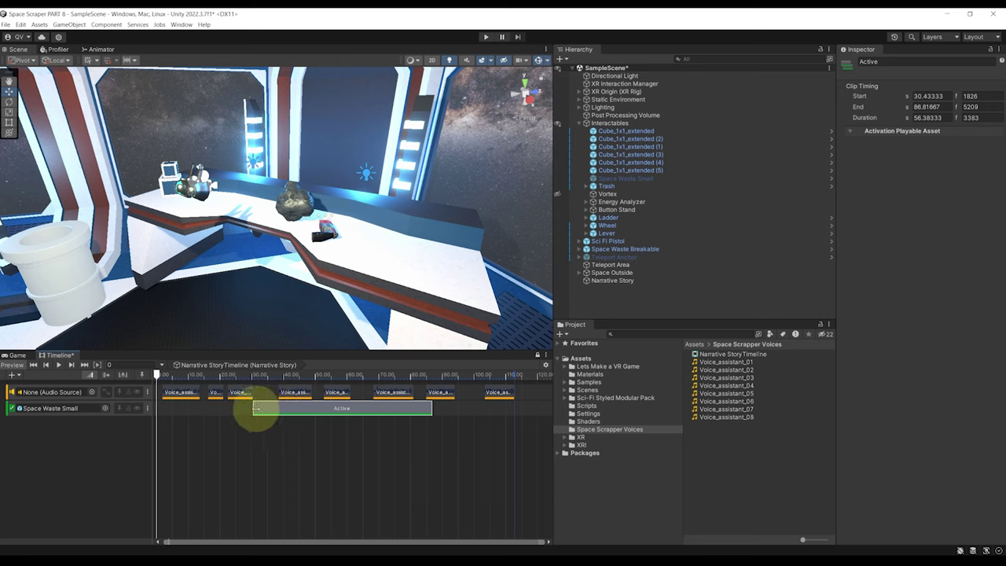
pyautogui.moveTo(254, 408)
pyautogui.mouseDown()
pyautogui.moveTo(341, 406)
pyautogui.moveTo(229, 413)
pyautogui.moveTo(363, 417)
pyautogui.moveTo(197, 419)
pyautogui.moveTo(256, 426)
pyautogui.mouseUp()
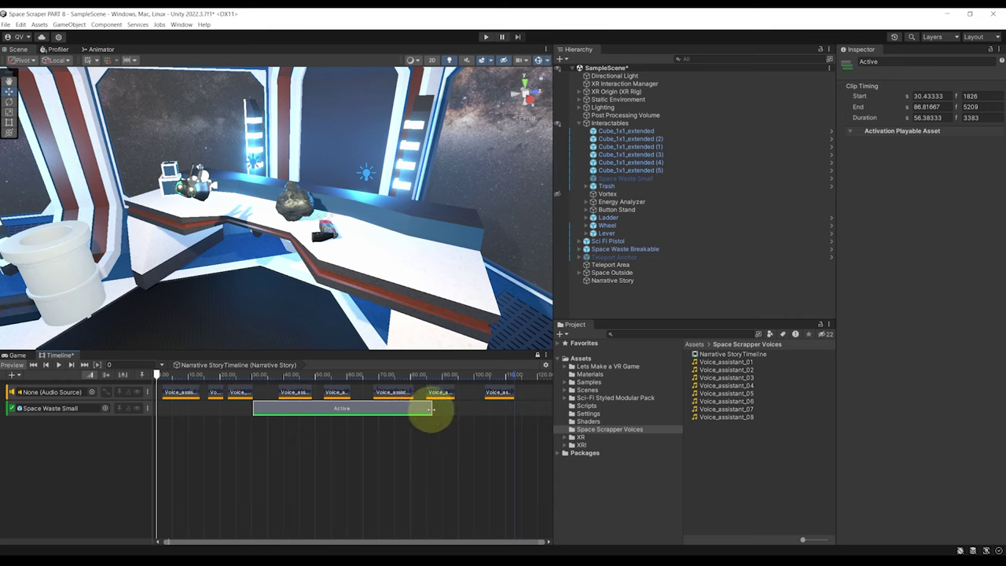
pyautogui.moveTo(431, 409); pyautogui.dragTo(358, 418)
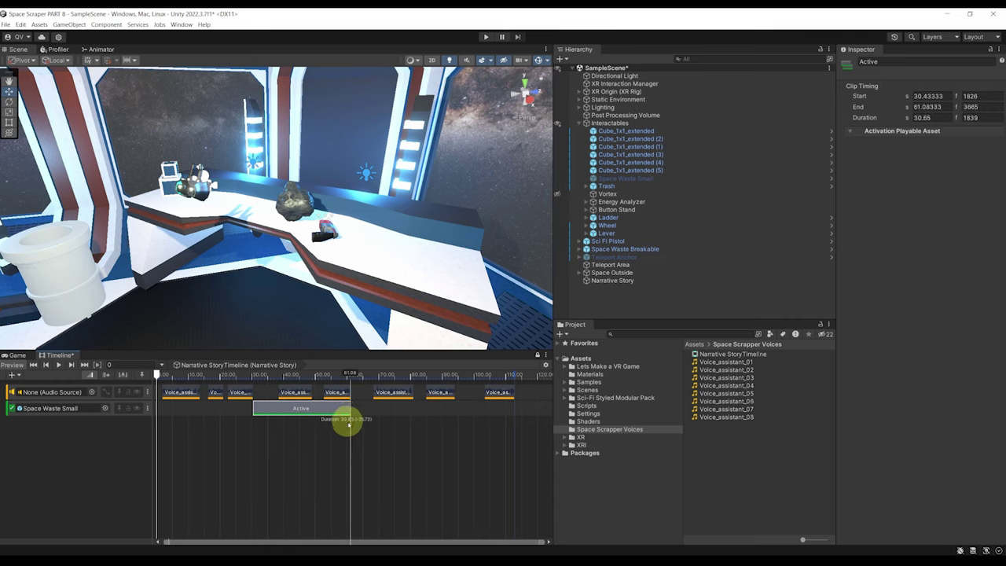
pyautogui.moveTo(310, 418); pyautogui.dragTo(299, 417)
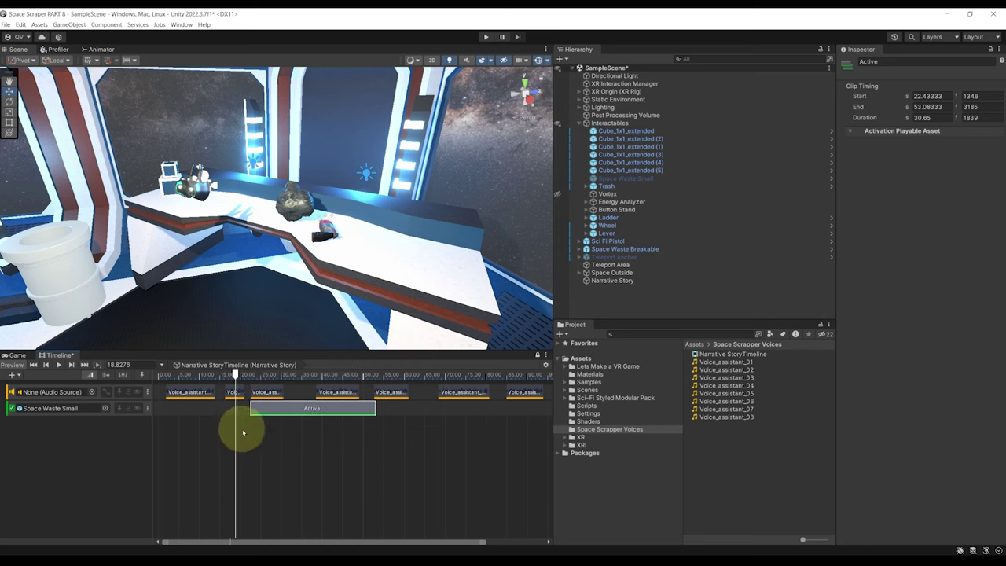
# Trim the end of the Space Waste Small activation clip to 38.35 s, where Voice_assistant_04 begins
pyautogui.scroll(3, 226, 445)
pyautogui.scroll(1, 226, 445)
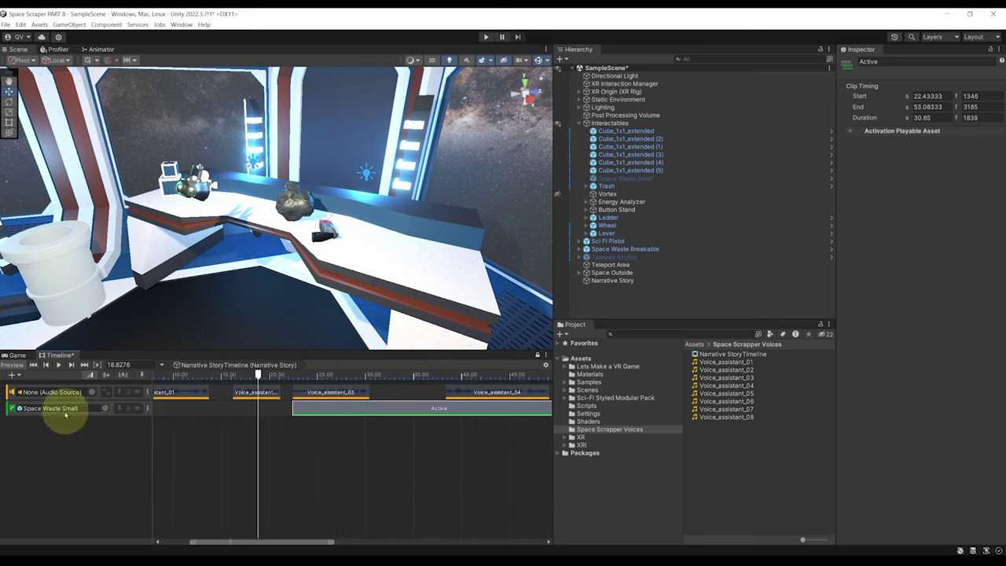
pyautogui.scroll(-2, 269, 416)
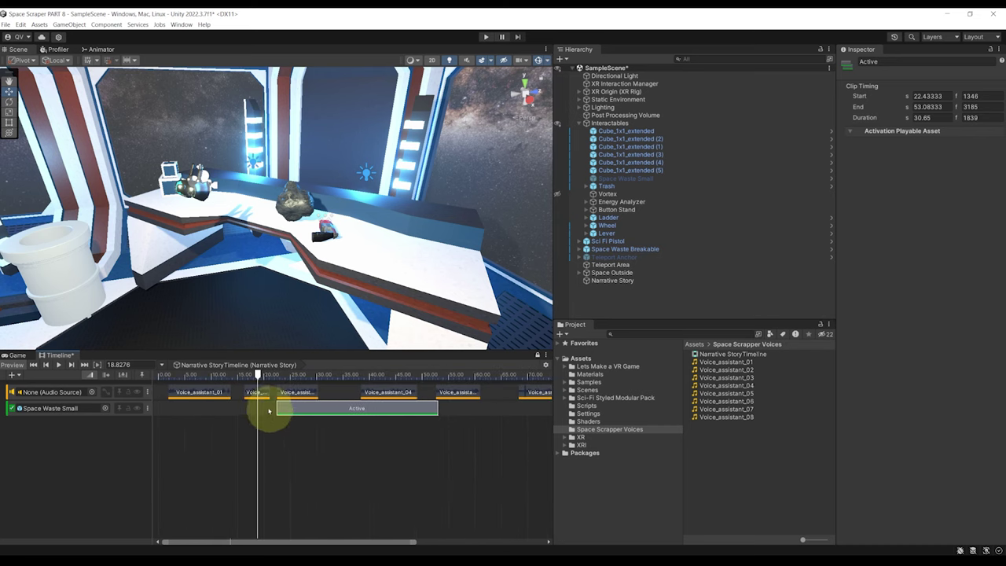
pyautogui.click(297, 397)
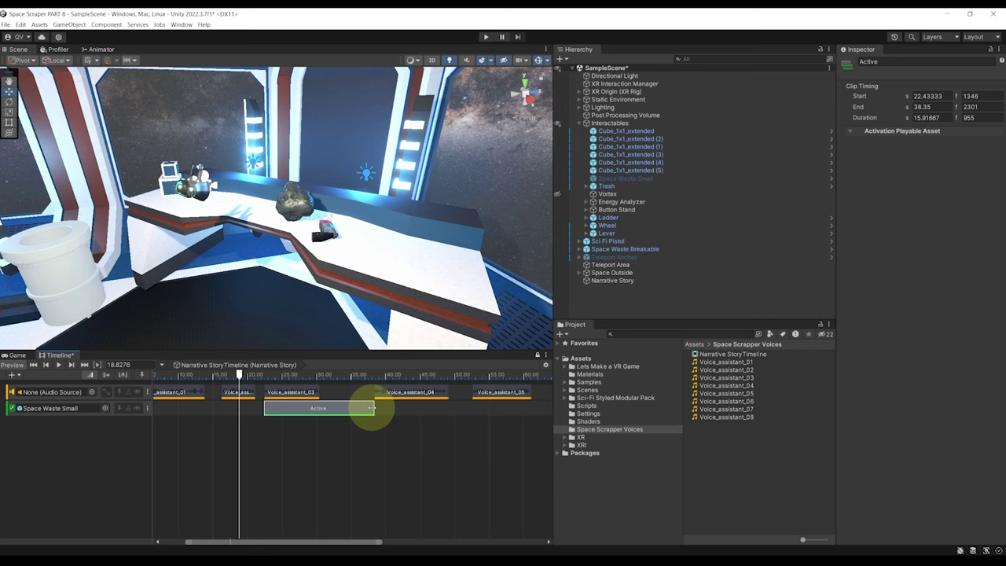
pyautogui.scroll(1, 369, 407)
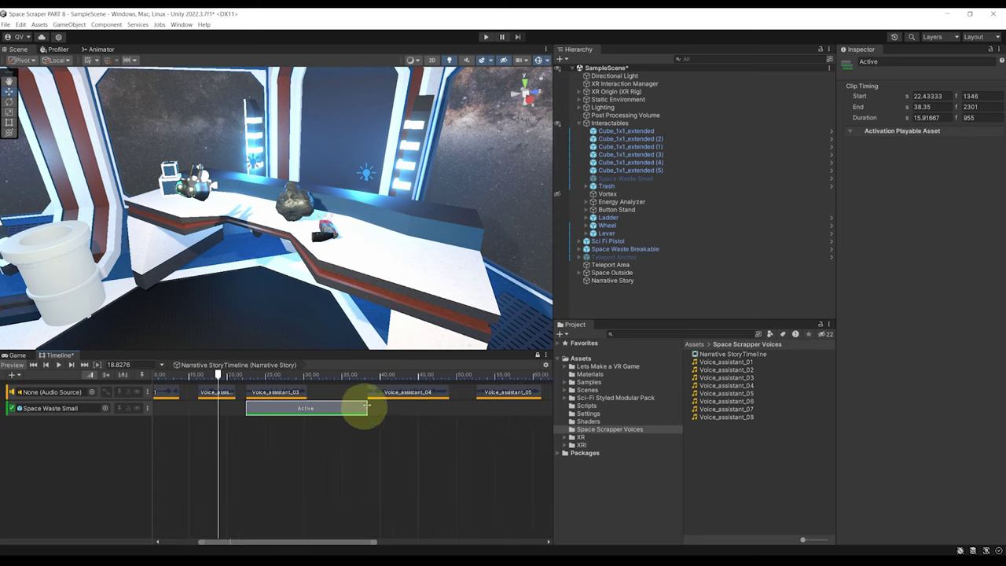
# Inspect the Voice_assistant_04 clip timing and scrub the playhead across the activation clip to 39.45 s to check the small rock's visibility
pyautogui.click(407, 392)
pyautogui.scroll(-1, 401, 396)
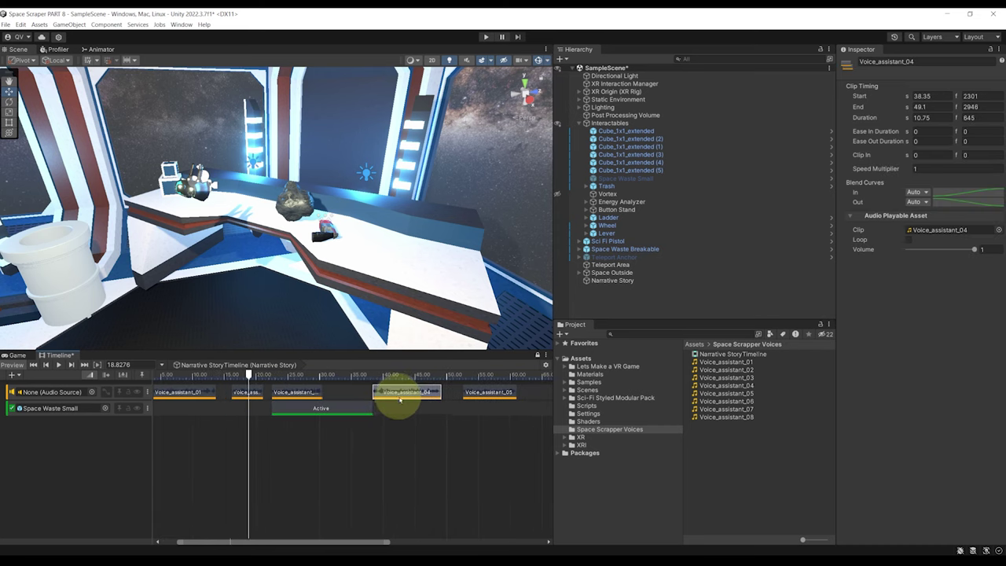
pyautogui.scroll(-3, 399, 399)
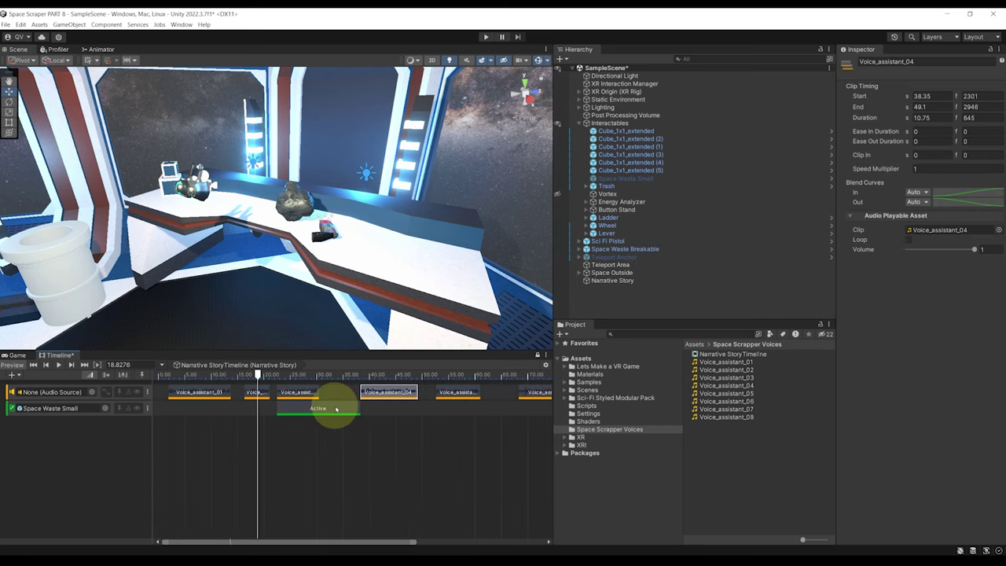
pyautogui.click(226, 375)
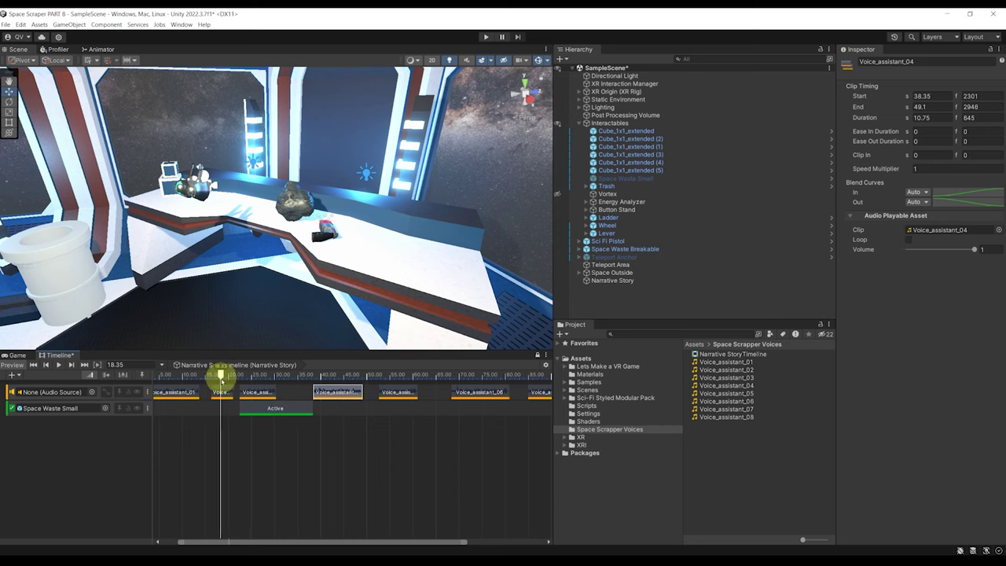
pyautogui.moveTo(221, 381); pyautogui.dragTo(243, 386)
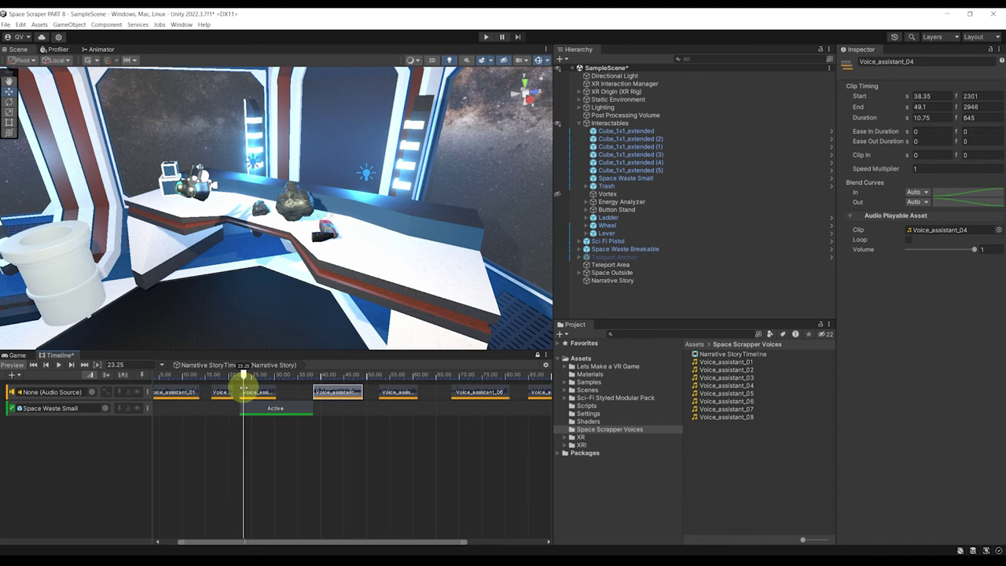
pyautogui.moveTo(290, 286); pyautogui.dragTo(307, 253, button='right')
pyautogui.scroll(3, 308, 253)
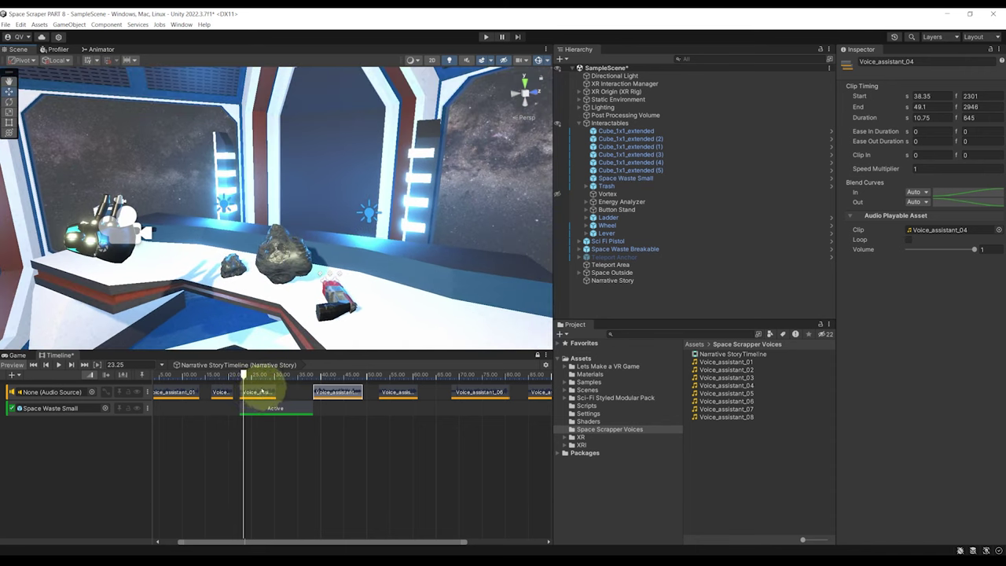
pyautogui.moveTo(243, 375); pyautogui.dragTo(317, 376)
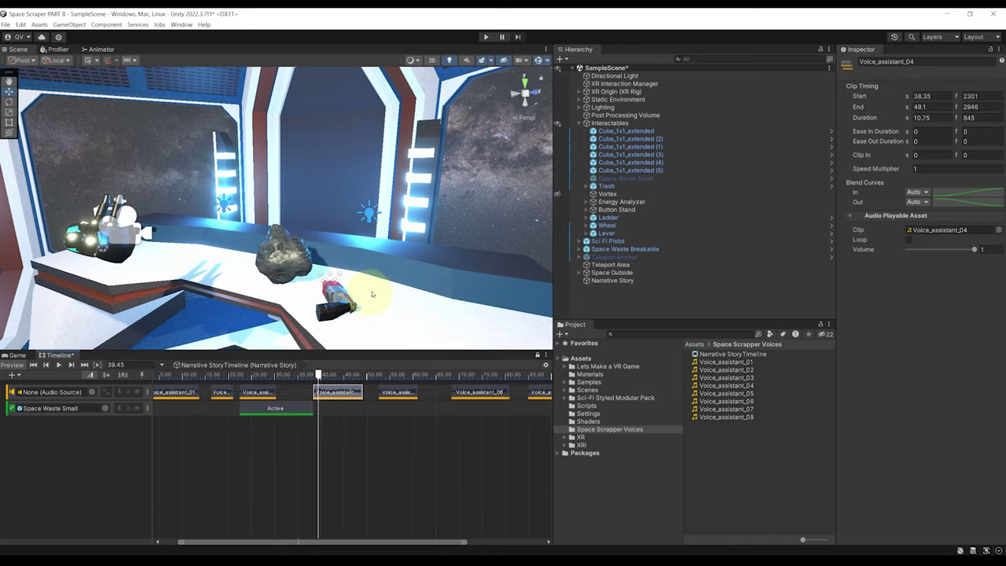
pyautogui.moveTo(369, 283); pyautogui.dragTo(307, 319, button='right')
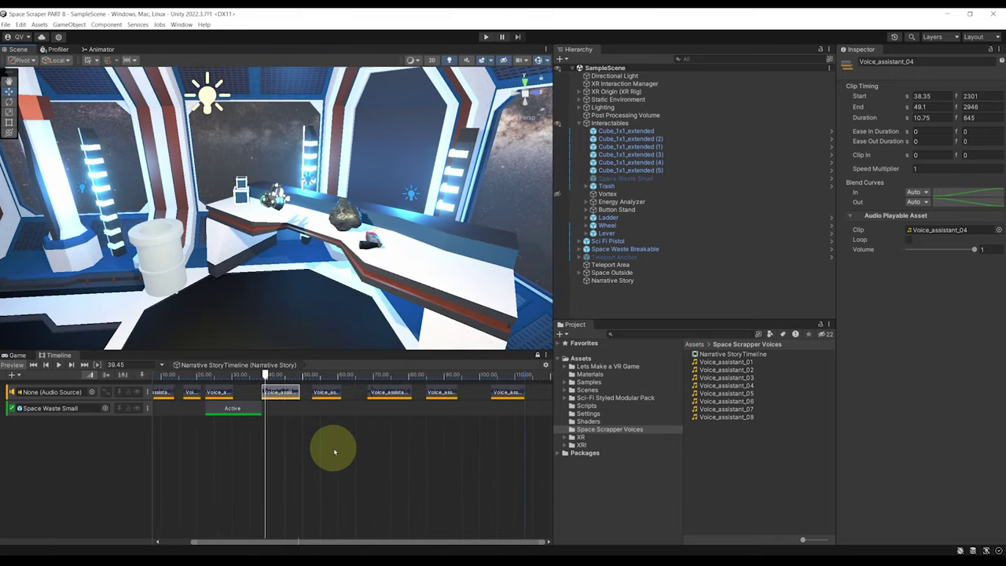
# Add an activation track for Space Waste Breakable and fit its clip from about 41.02 s to 52.57 s, ending where Voice_assistant_05 begins
pyautogui.moveTo(322, 247); pyautogui.dragTo(328, 241, button='right')
pyautogui.scroll(5, 330, 244)
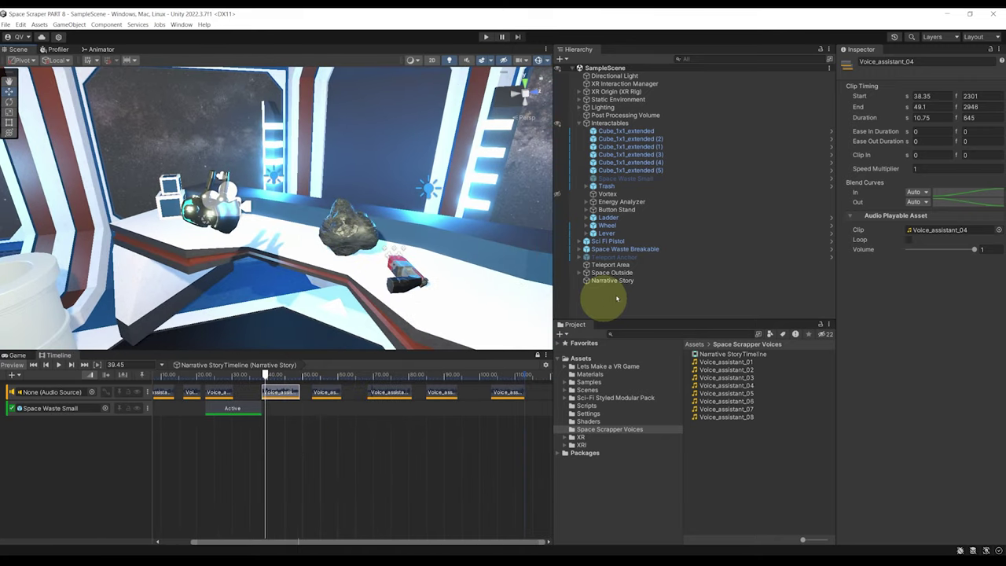
pyautogui.click(626, 249)
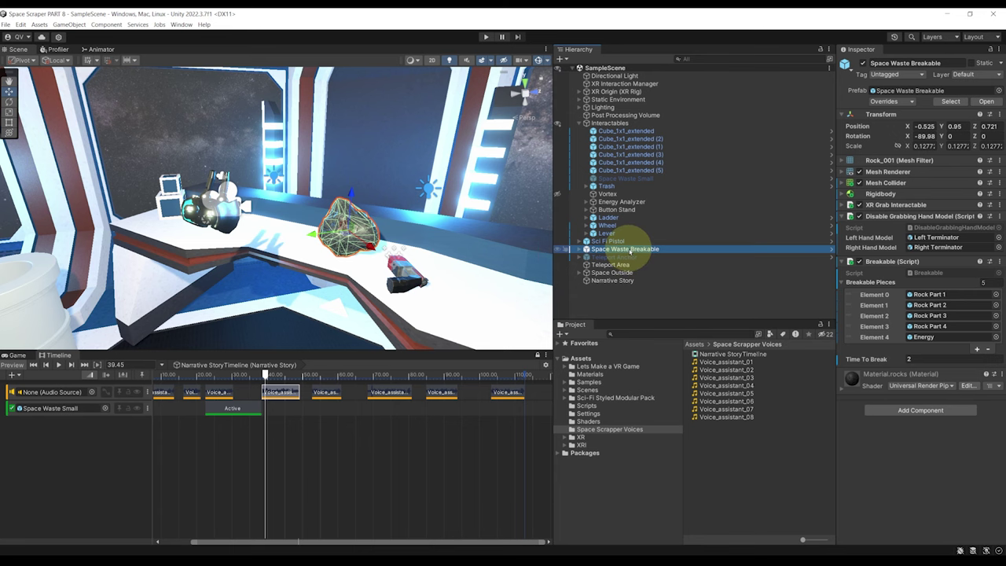
pyautogui.moveTo(626, 249); pyautogui.dragTo(234, 399)
pyautogui.moveTo(68, 438); pyautogui.dragTo(70, 436)
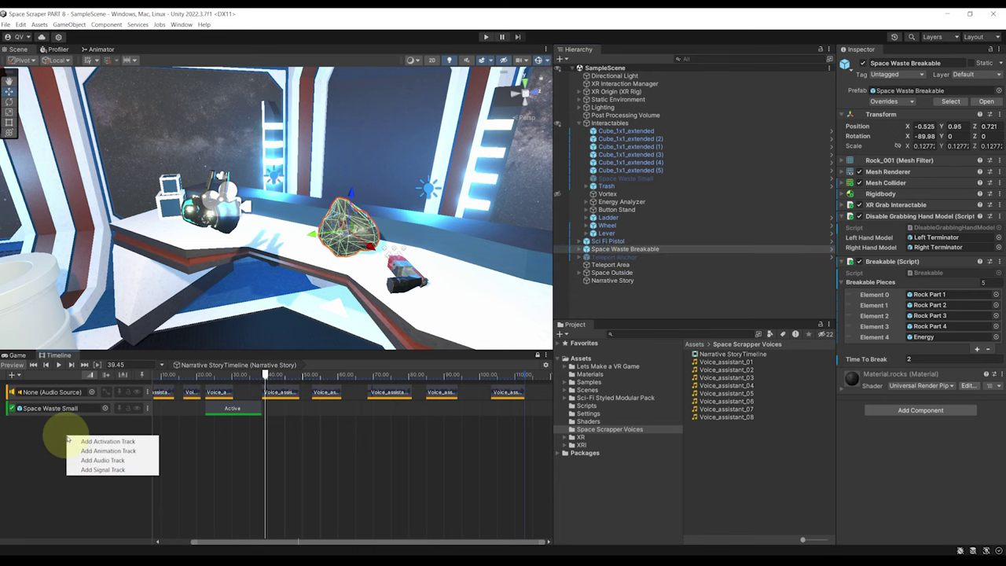
pyautogui.click(94, 441)
pyautogui.scroll(-3, 247, 440)
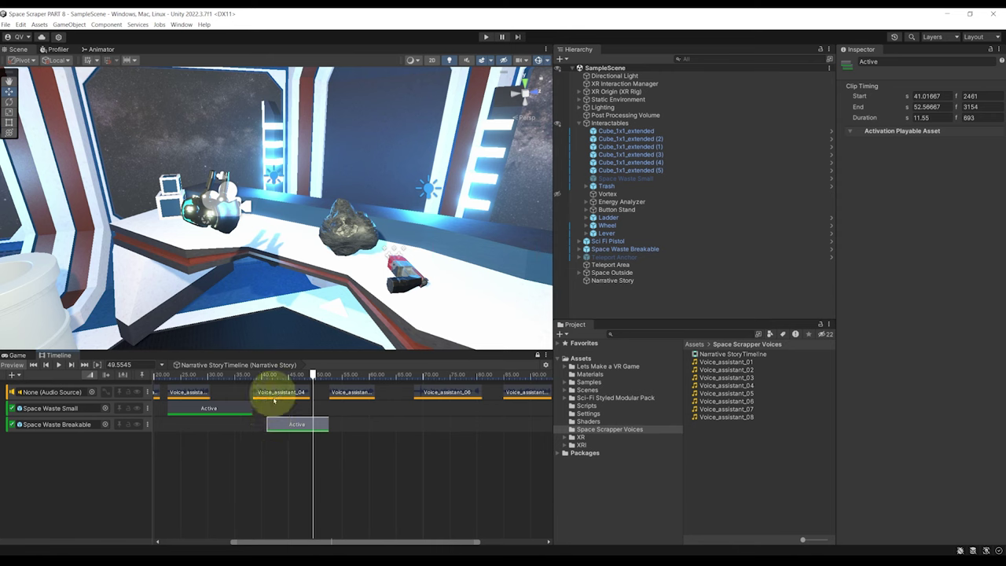
pyautogui.scroll(5, 264, 467)
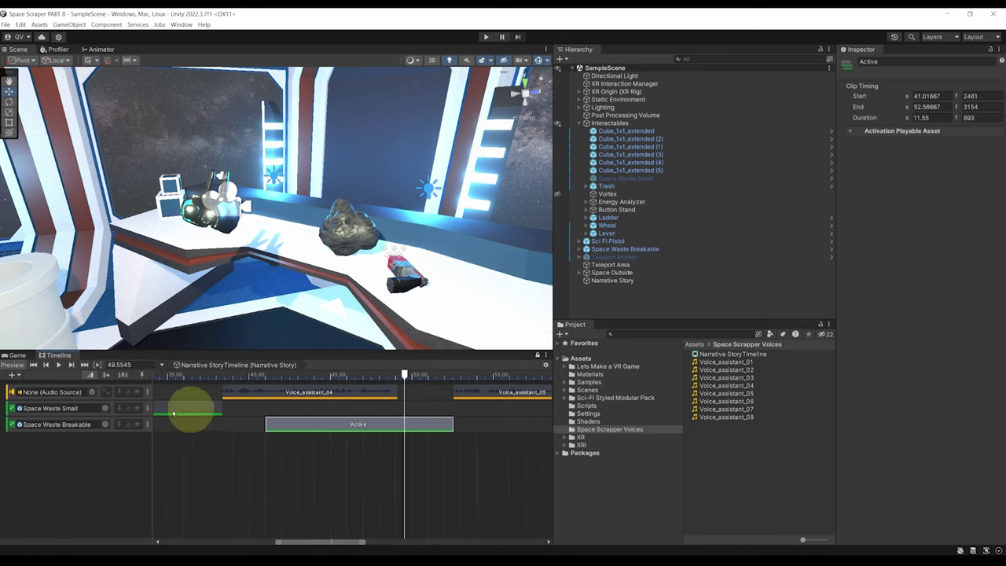
# Scrub the playhead to the start of the Space Waste Breakable clip at about 41.08 s and compare its timing with Voice_assistant_04
pyautogui.click(259, 376)
pyautogui.moveTo(259, 376); pyautogui.dragTo(267, 387)
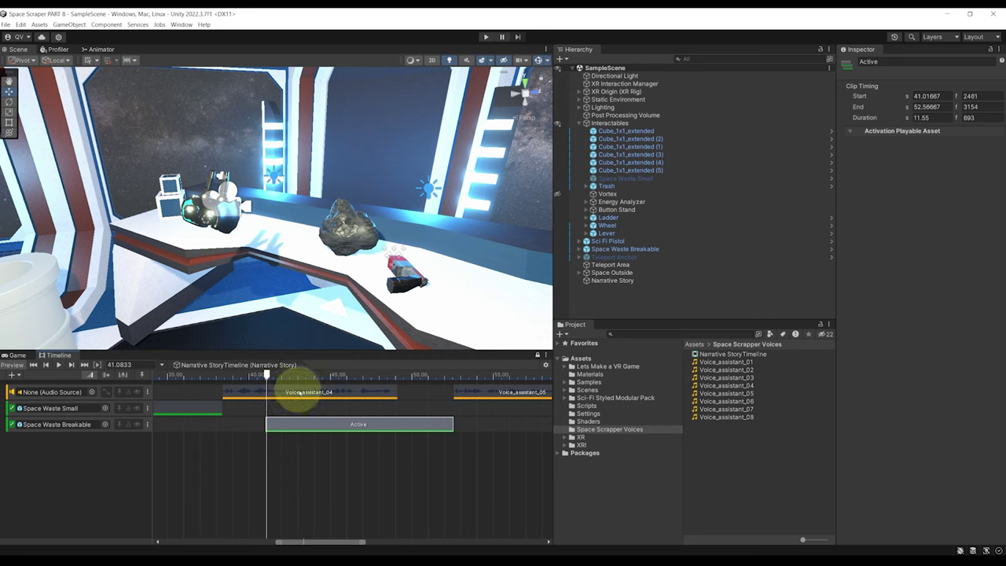
pyautogui.click(323, 391)
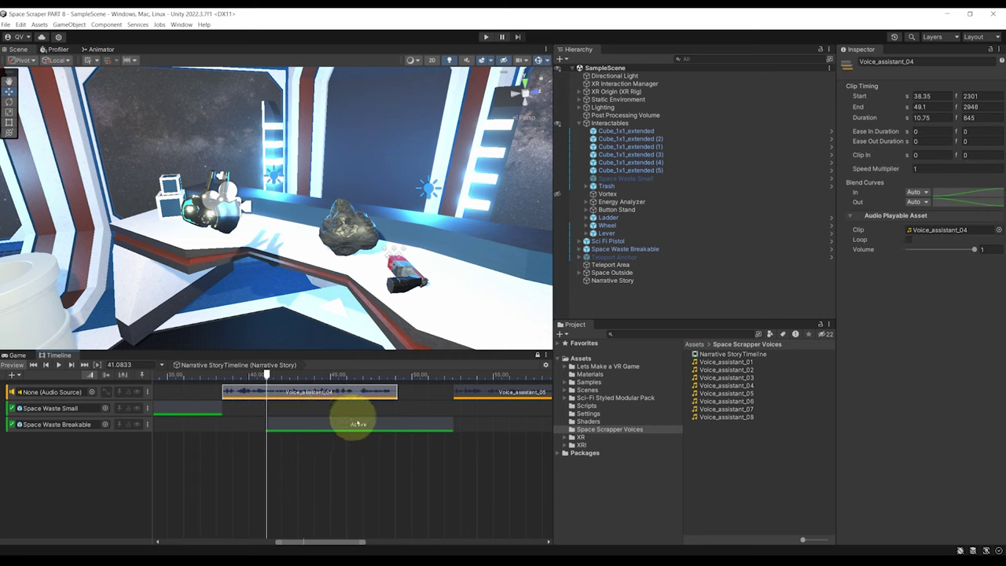
pyautogui.scroll(-5, 390, 421)
pyautogui.scroll(6, 467, 444)
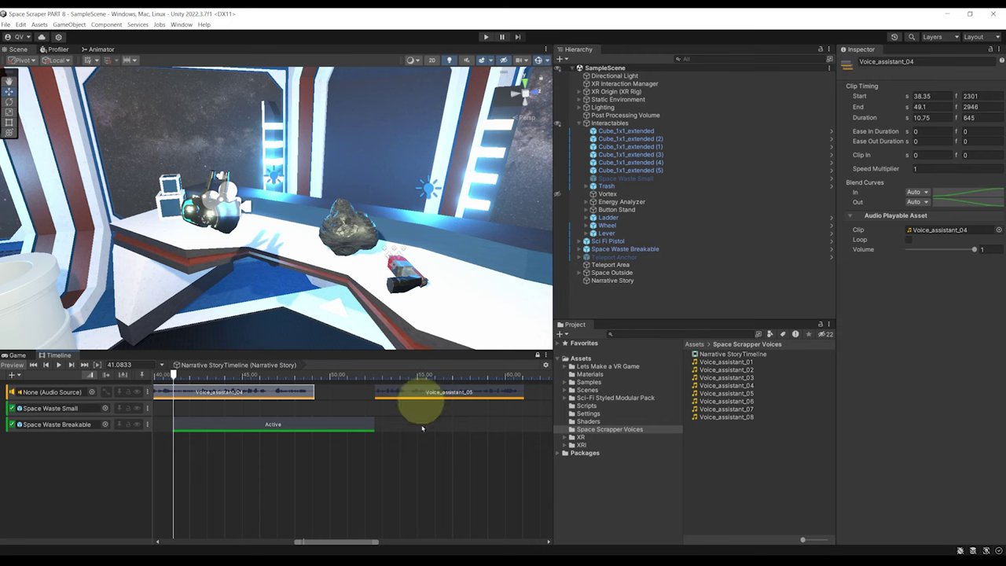
pyautogui.scroll(-3, 422, 428)
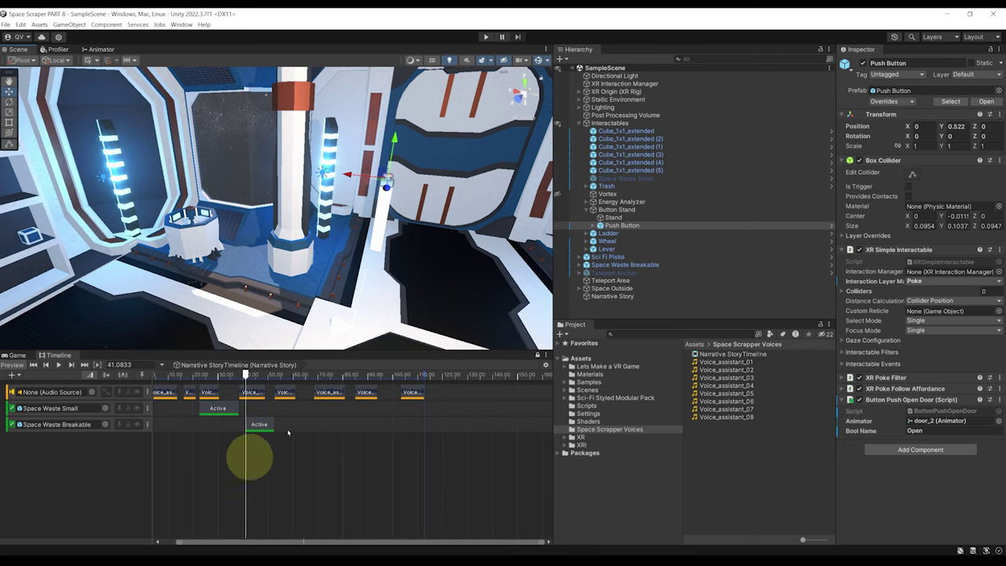
# Examine the Push Button on its stand, the round container by the window and the door area in the scene
pyautogui.keyDown('alt'); pyautogui.moveTo(377, 205); pyautogui.dragTo(276, 186); pyautogui.keyUp('alt')
pyautogui.press('f')
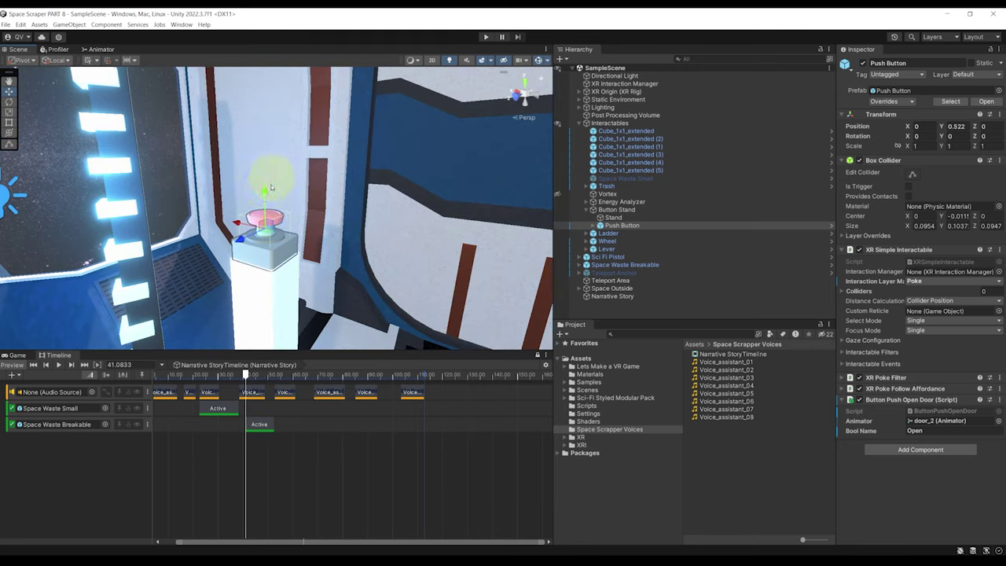
pyautogui.moveTo(322, 220); pyautogui.dragTo(276, 206, button='right')
pyautogui.press('s')
pyautogui.scroll(4, 326, 216)
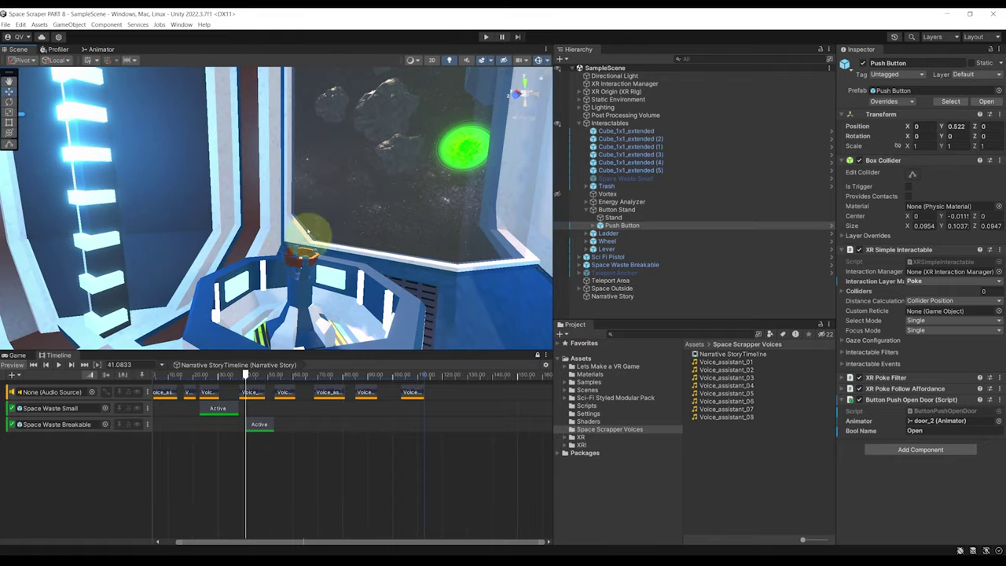
pyautogui.scroll(-5, 320, 272)
pyautogui.moveTo(320, 272); pyautogui.dragTo(284, 263, button='right')
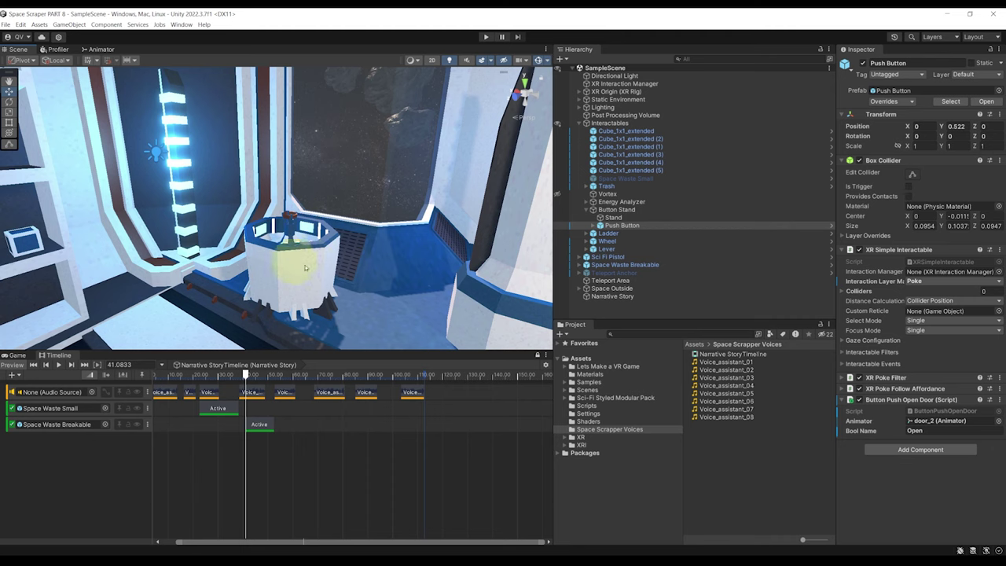
pyautogui.moveTo(306, 208); pyautogui.dragTo(348, 224, button='right')
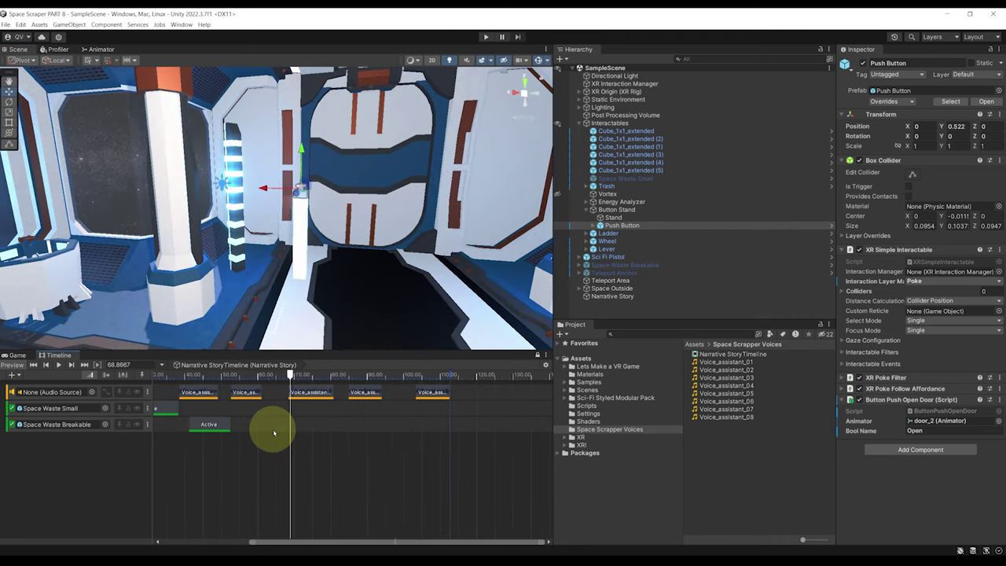
# Play the timeline from the start of Voice_assistant_06 to listen to that voice clip
pyautogui.scroll(2, 279, 439)
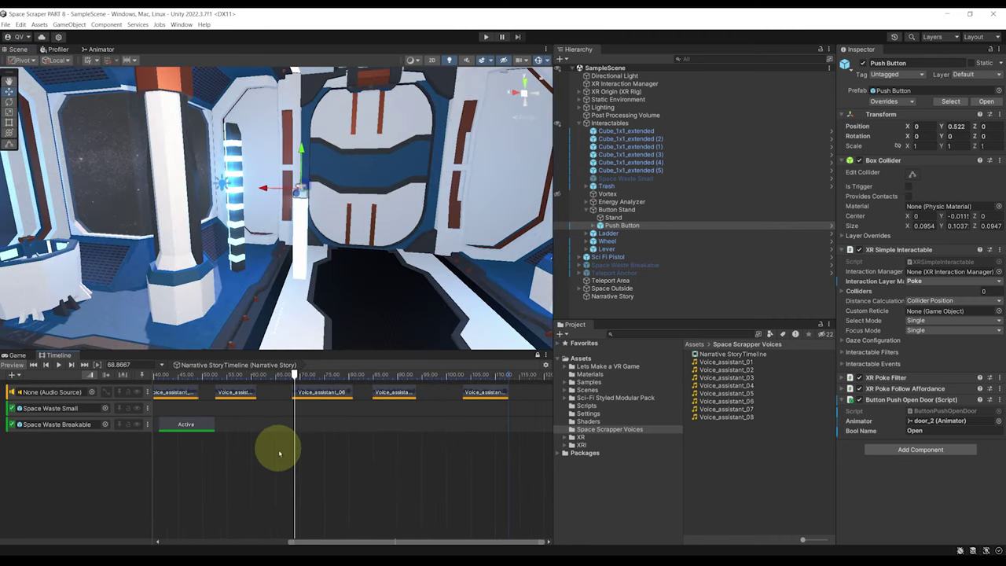
pyautogui.scroll(3, 279, 454)
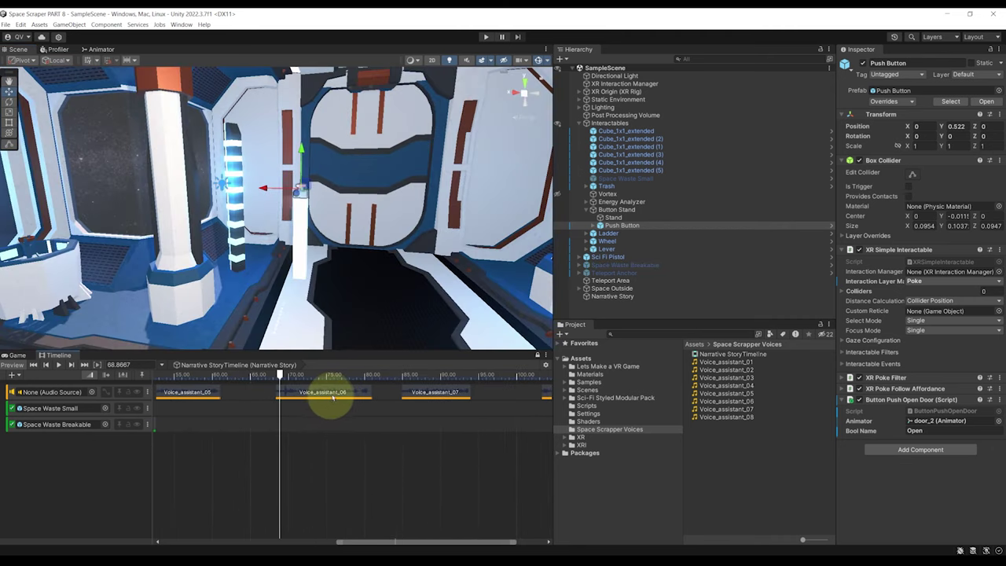
pyautogui.scroll(-2, 281, 387)
pyautogui.click(276, 375)
pyautogui.press('space')
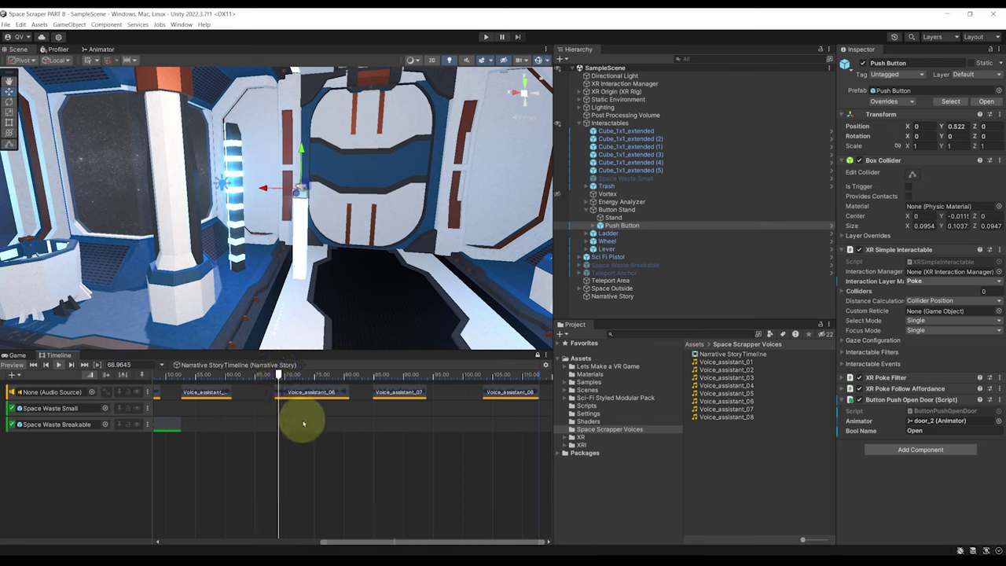
# Add a signal track to the timeline and place a signal emitter at about 70.3 s, during Voice_assistant_06
pyautogui.scroll(-2, 304, 423)
pyautogui.scroll(3, 348, 467)
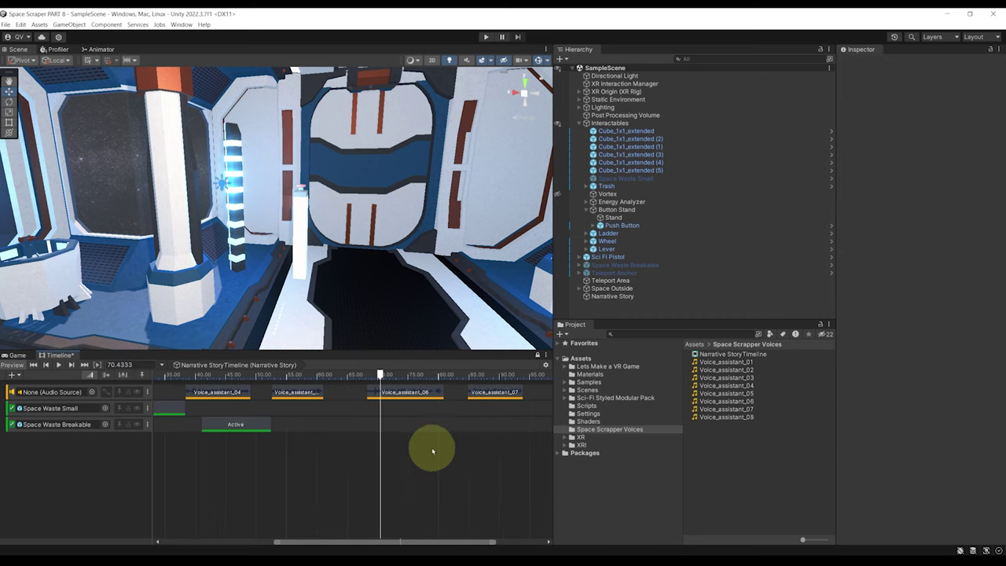
pyautogui.rightClick(366, 449)
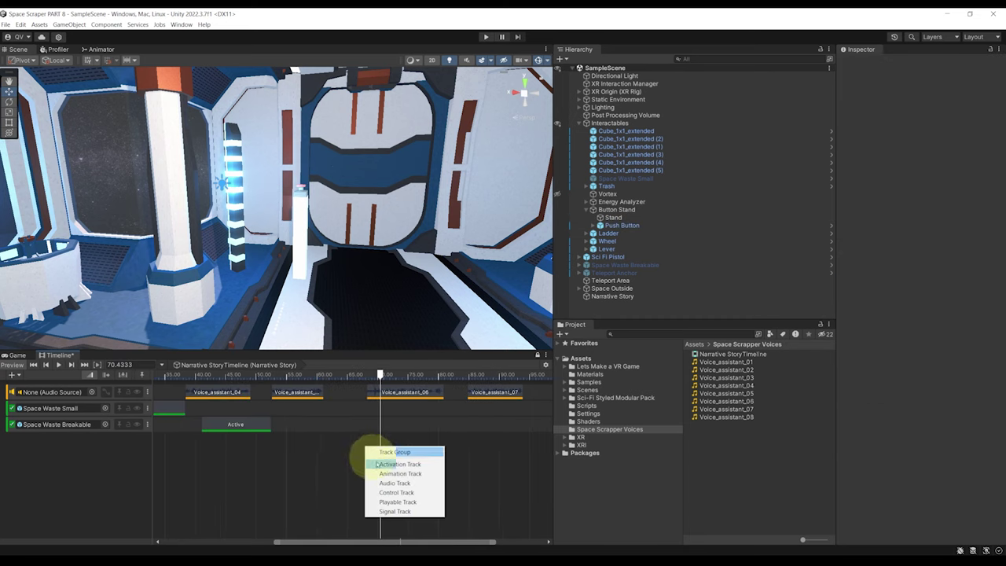
pyautogui.click(394, 510)
pyautogui.scroll(-3, 408, 479)
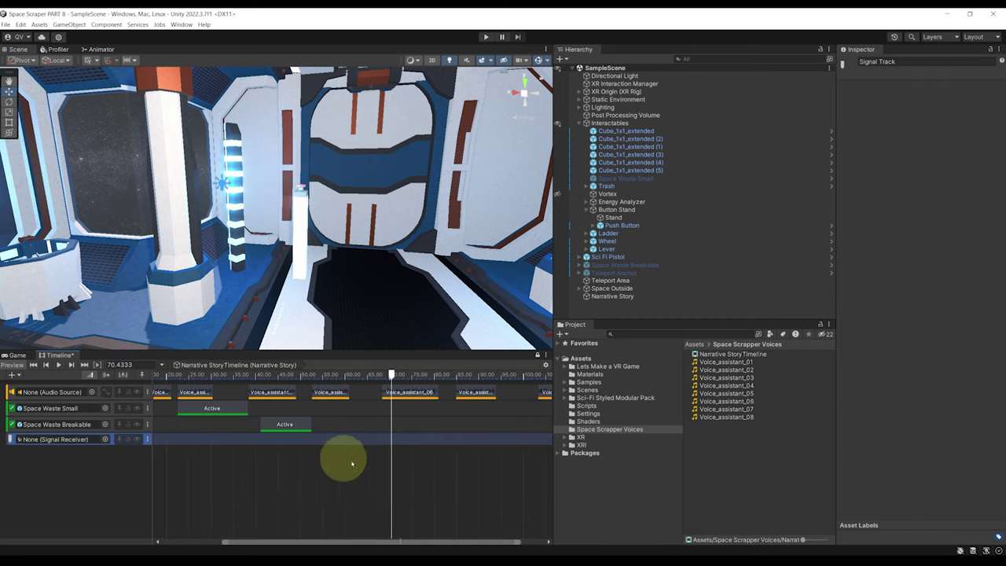
pyautogui.scroll(3, 335, 444)
pyautogui.rightClick(342, 440)
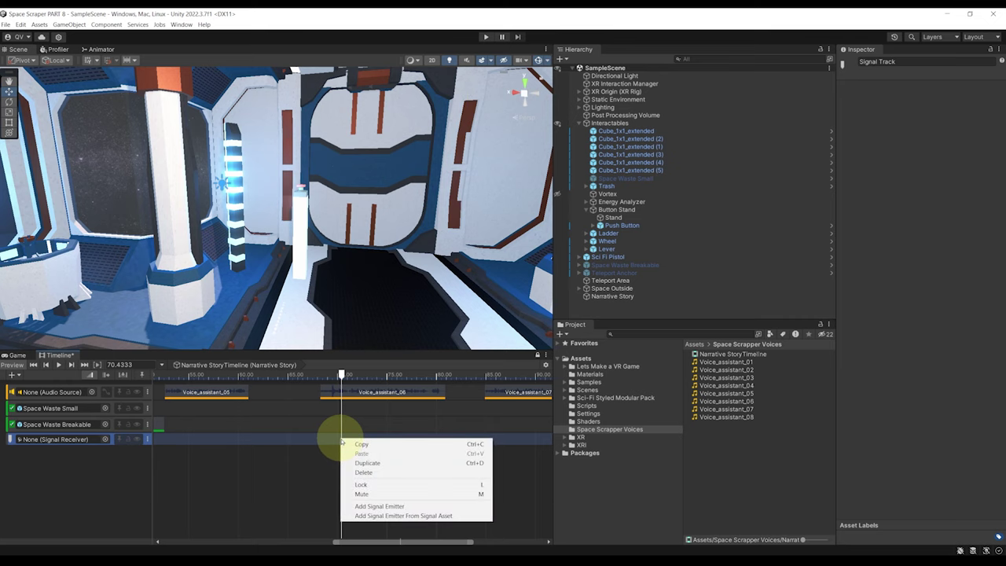
pyautogui.click(379, 506)
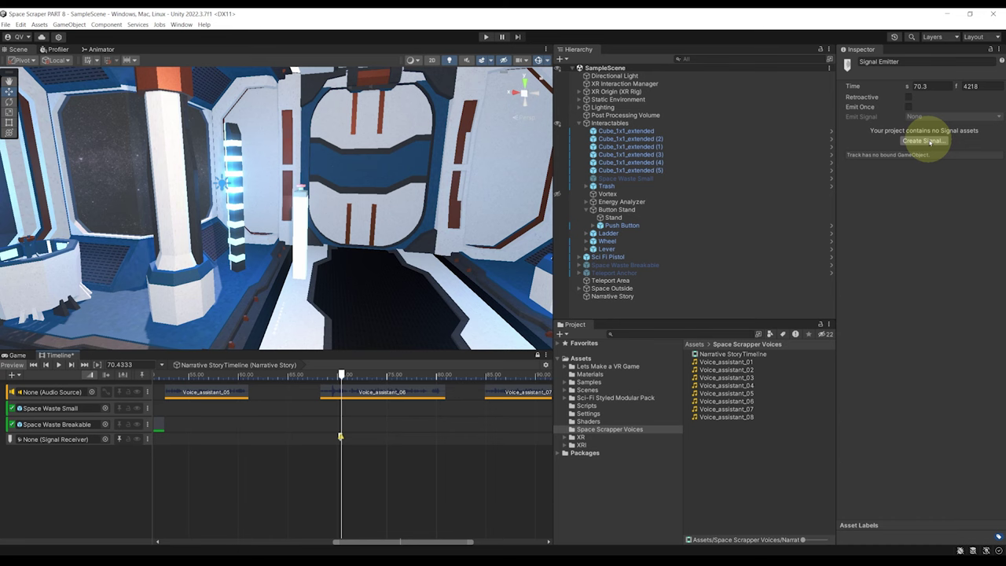
# Create a signal asset named Door Unlock in the Assets folder for the new signal emitter
pyautogui.click(927, 141)
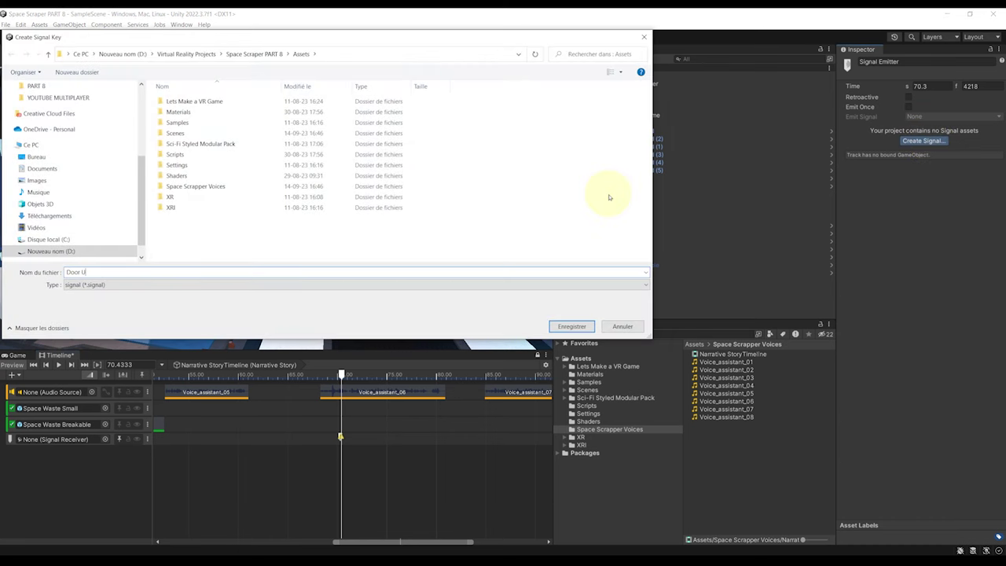
pyautogui.write('Door Unlock')
pyautogui.press('Return')
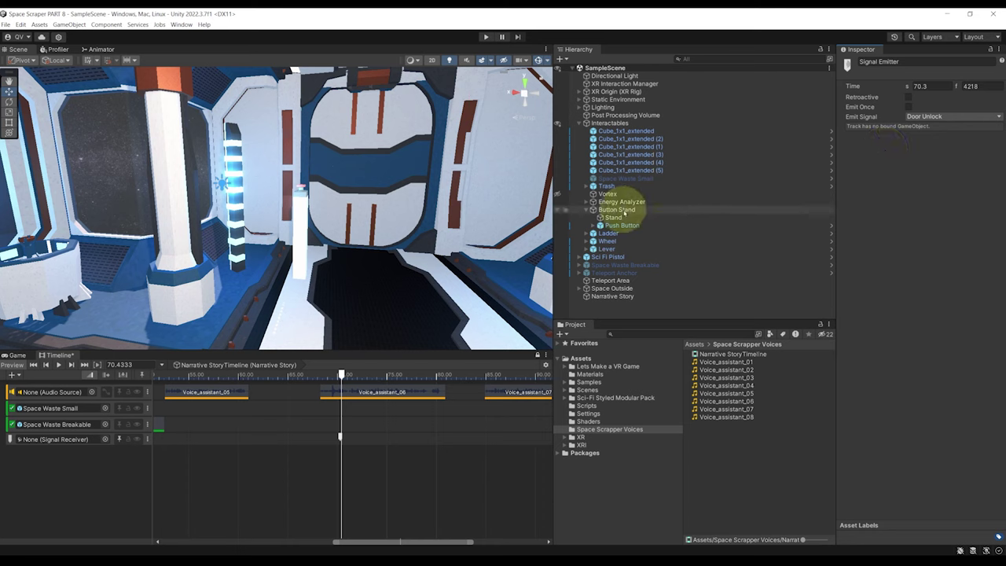
# Add a Signal Receiver component to the Push Button under Button Stand
pyautogui.doubleClick(634, 224)
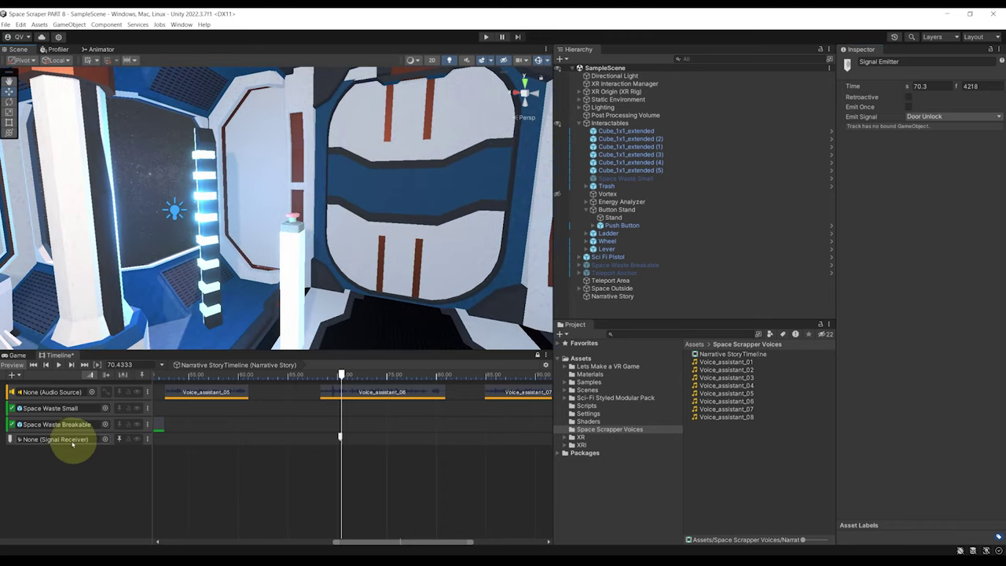
pyautogui.scroll(3, 354, 233)
pyautogui.moveTo(343, 231); pyautogui.dragTo(315, 236, button='right')
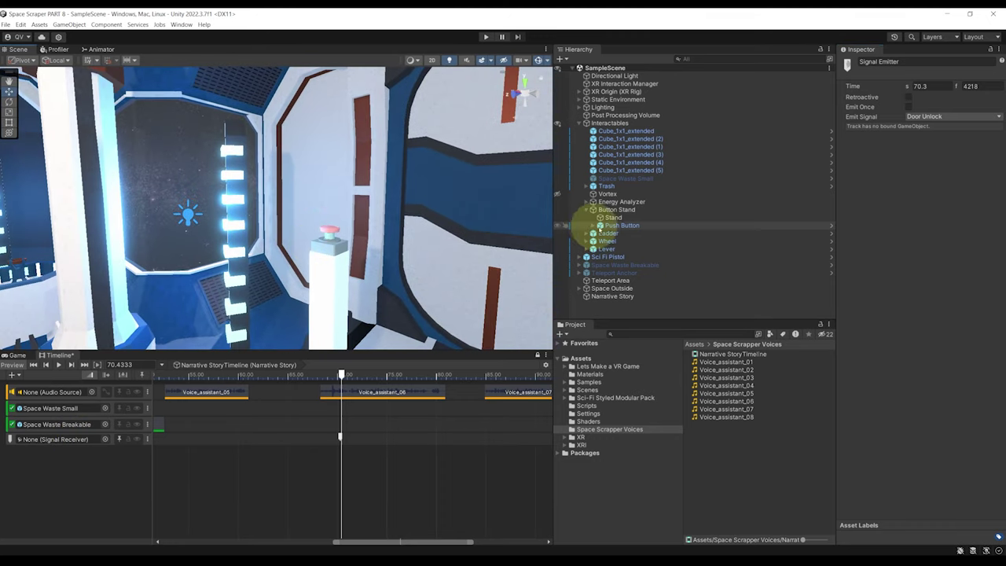
pyautogui.click(609, 227)
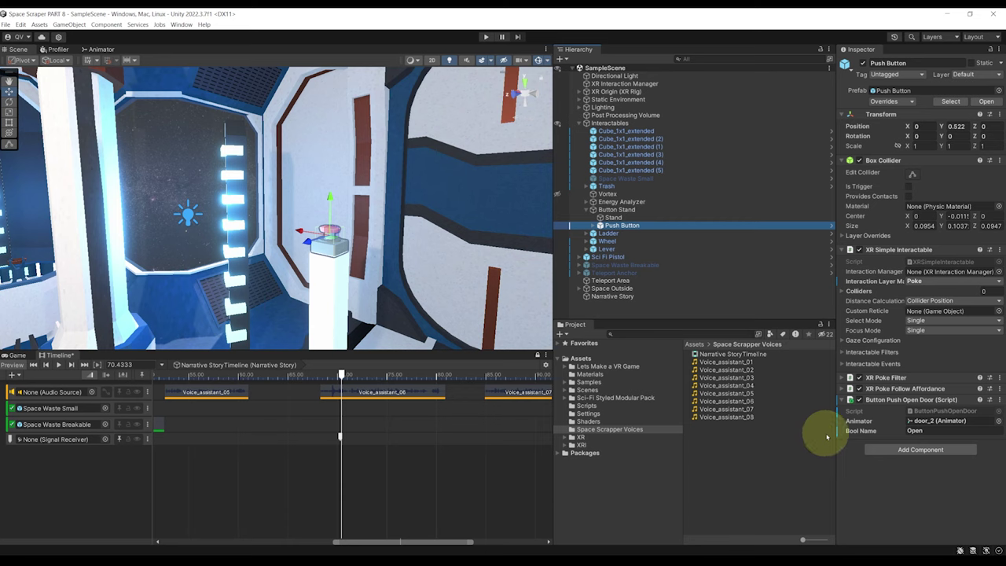
pyautogui.click(919, 450)
pyautogui.write('playa')
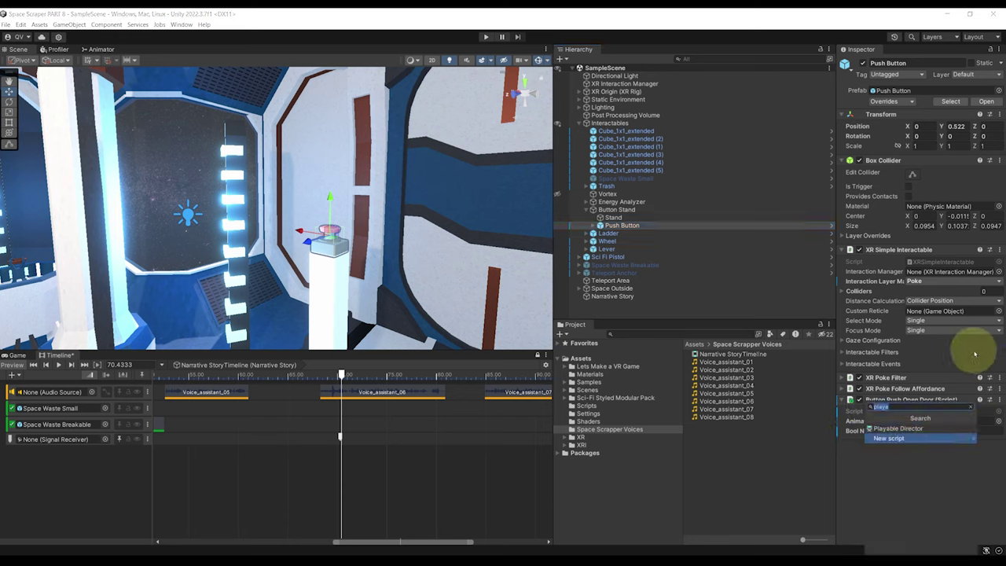
pyautogui.write('signal')
pyautogui.press('Up')
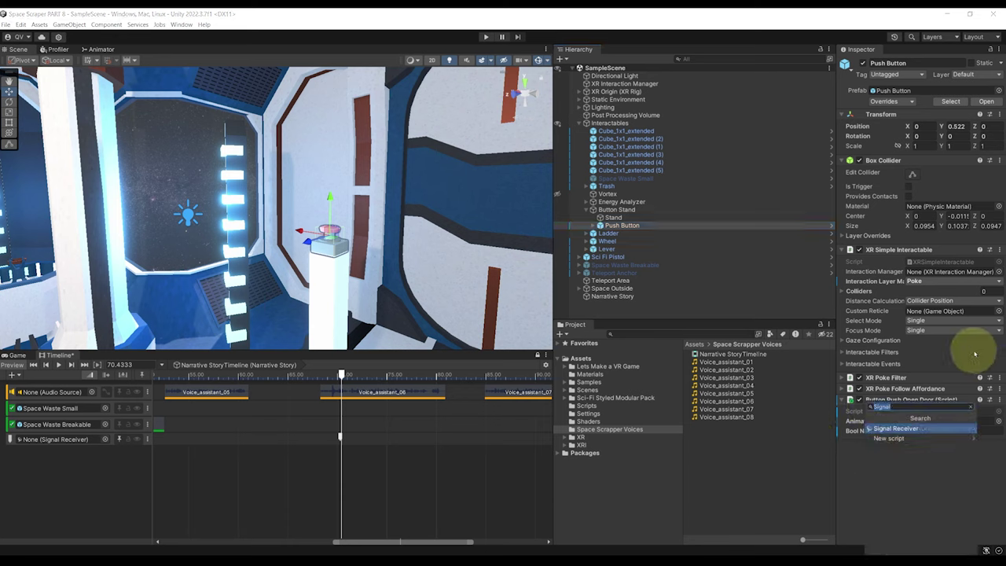
pyautogui.press('Return')
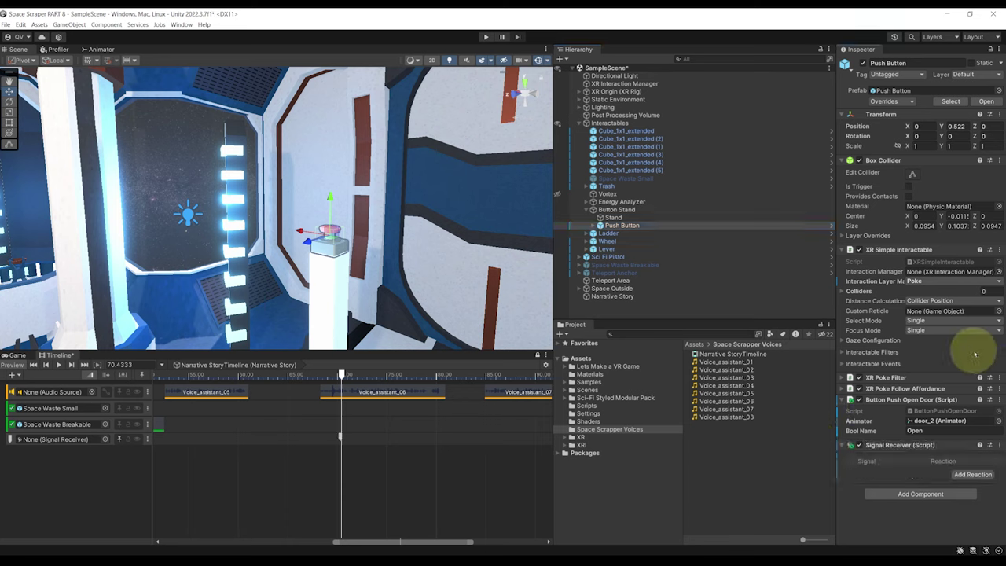
# Add a reaction for the Door Unlock signal and bind Push Button's Signal Receiver to the signal track
pyautogui.click(971, 473)
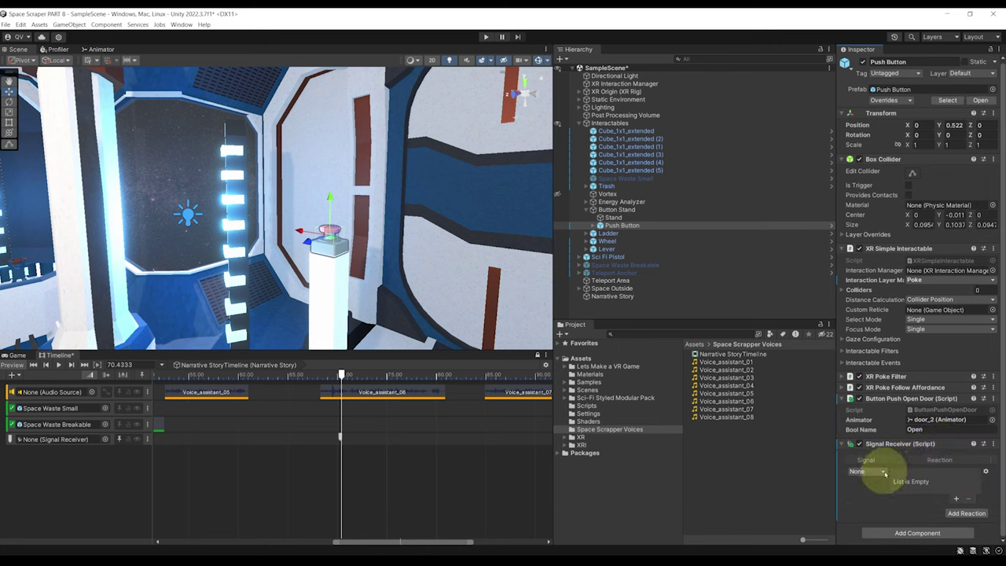
pyautogui.click(883, 472)
pyautogui.click(877, 491)
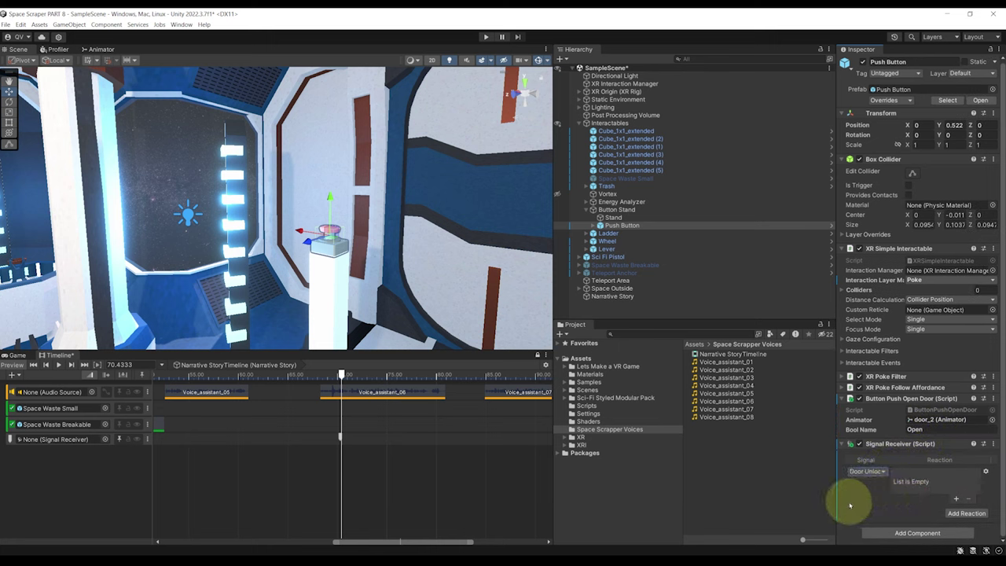
pyautogui.moveTo(896, 445); pyautogui.dragTo(48, 438)
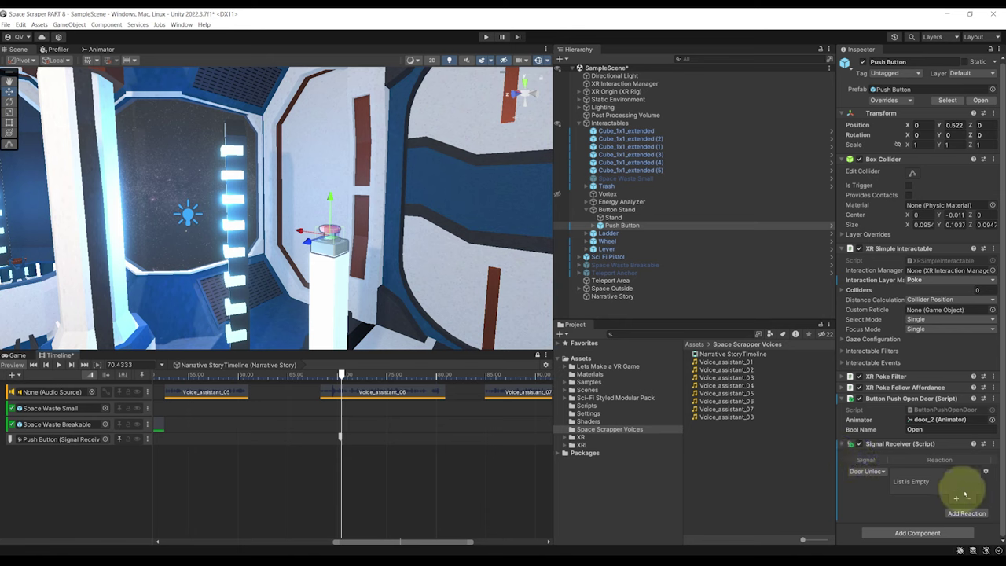
# Set the Door Unlock reaction to turn on ButtonPushOpenDoor.enabled on Push Button, and disable its Button Push Open Door script initially
pyautogui.click(955, 501)
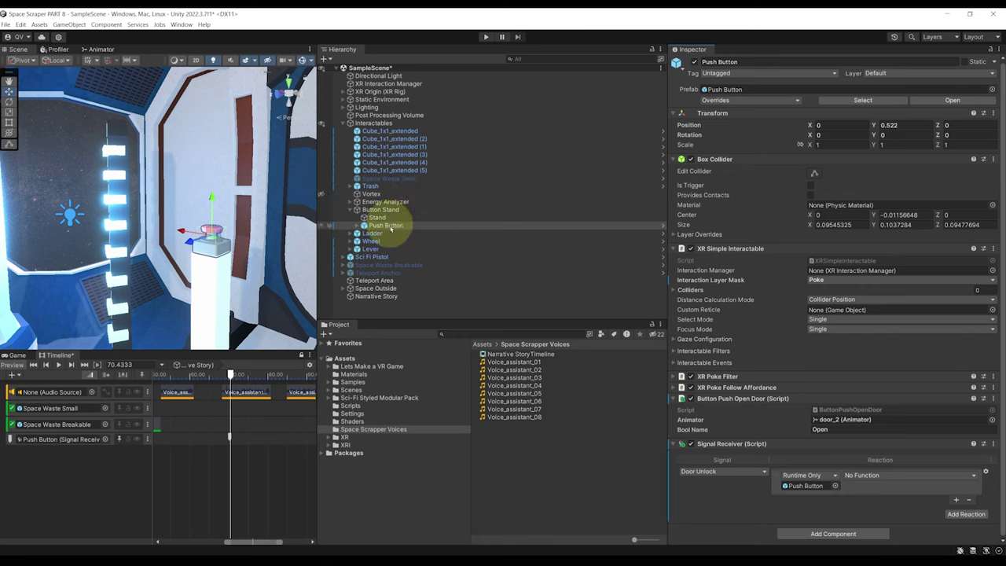
pyautogui.click(386, 225)
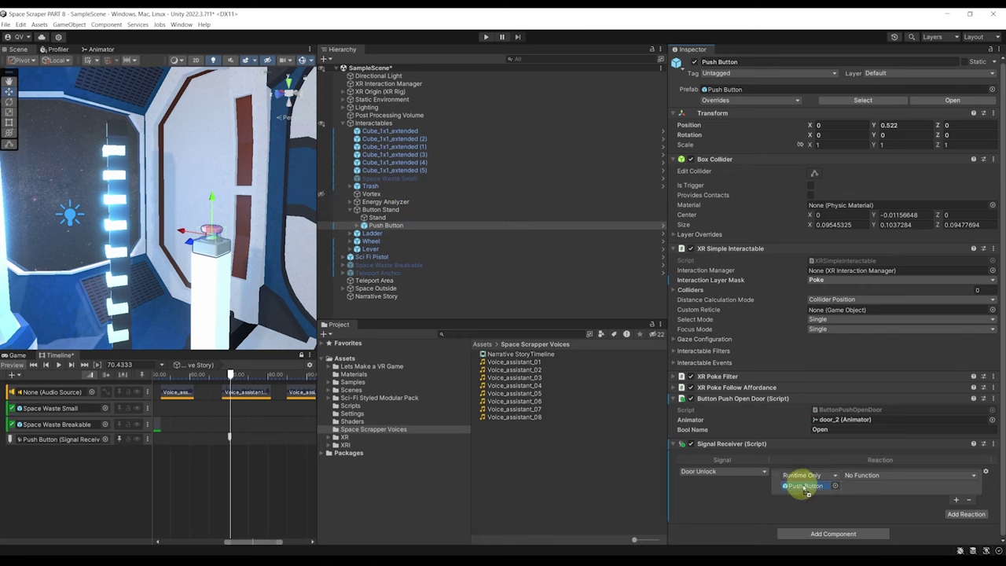
pyautogui.click(888, 475)
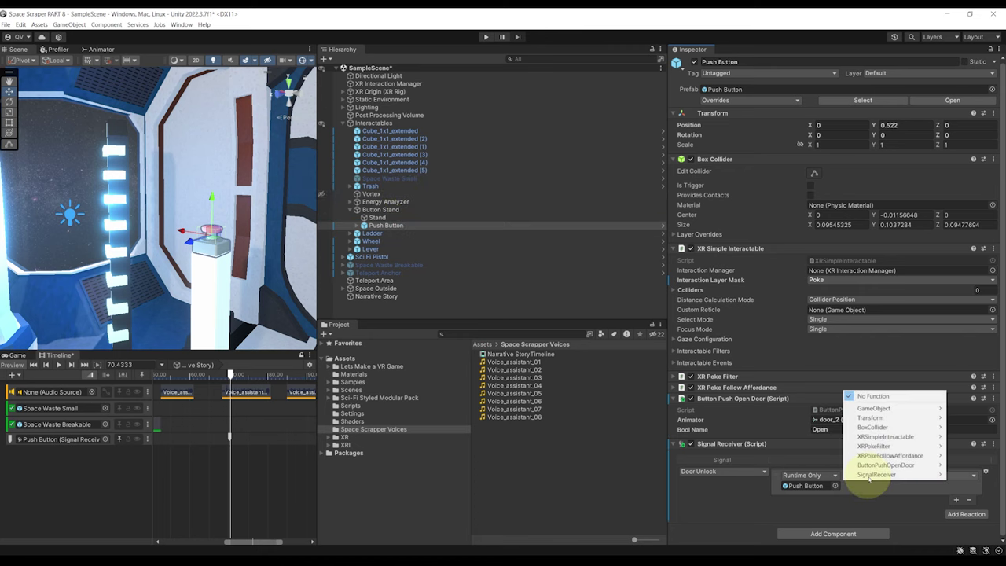
pyautogui.moveTo(885, 465)
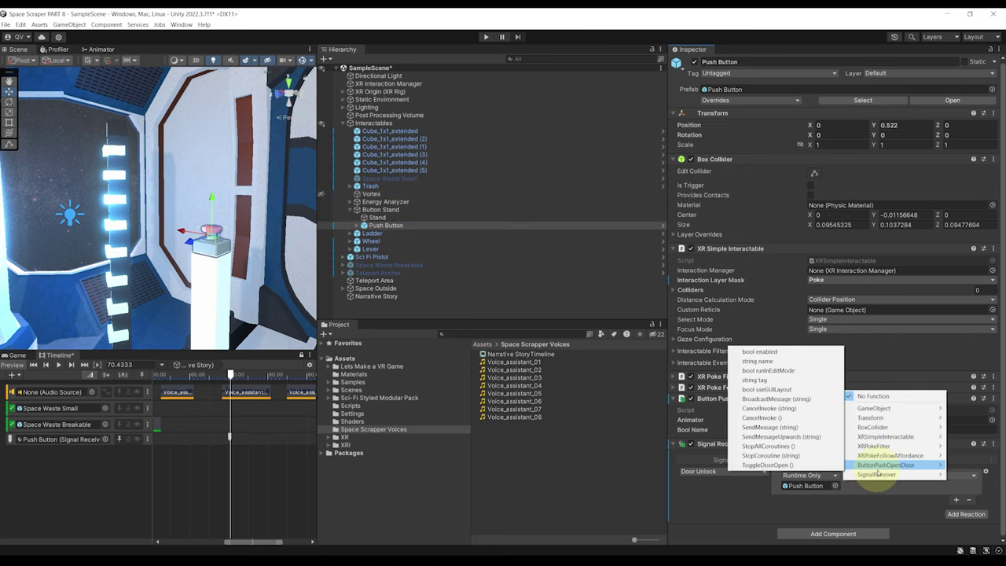
pyautogui.click(759, 351)
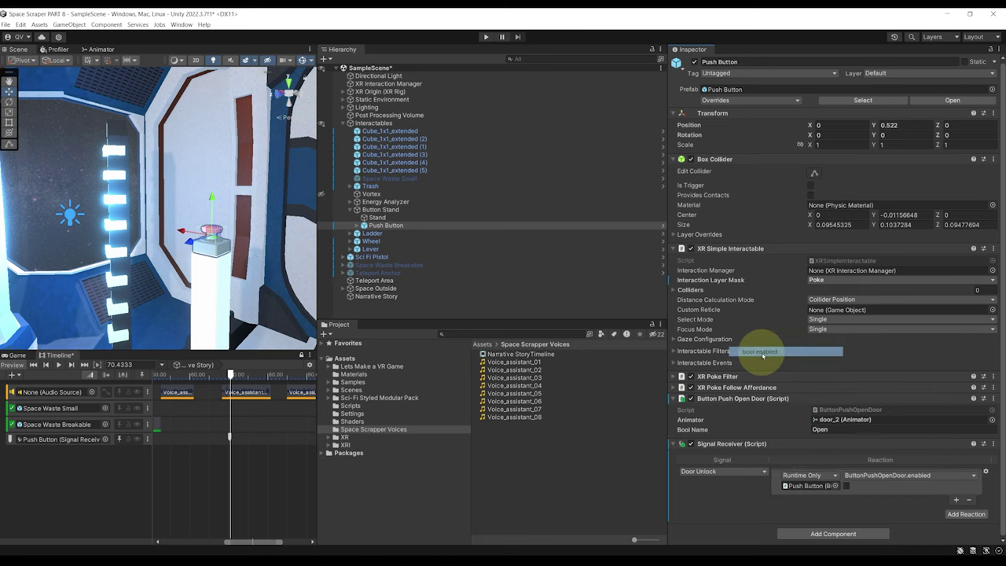
pyautogui.click(845, 486)
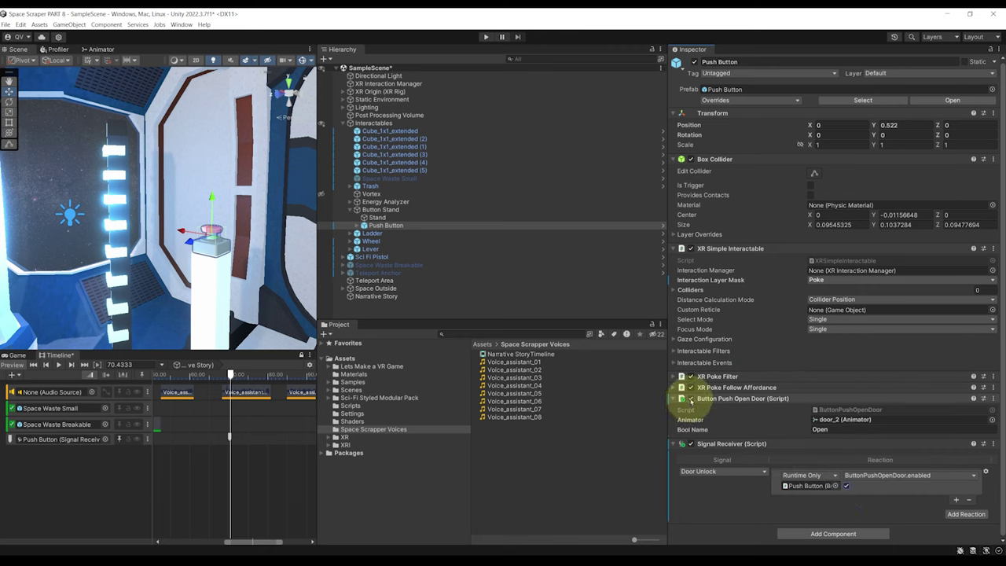
pyautogui.click(691, 399)
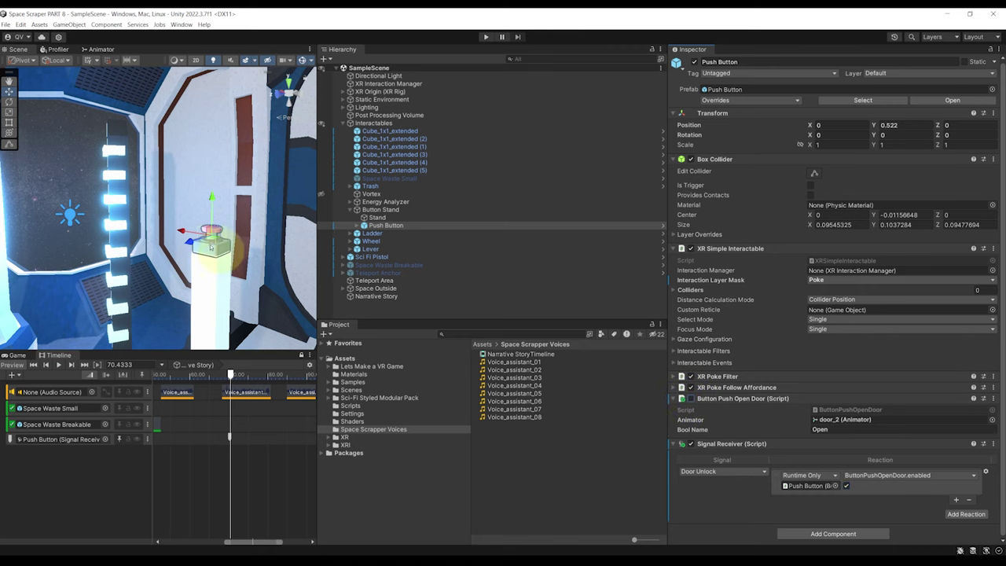
# Review the timeline's Voice_assistant_06 clip, the Space Waste Breakable activation clip and the Door Unlock signal emitter
pyautogui.moveTo(223, 249); pyautogui.dragTo(205, 229, button='right')
pyautogui.keyDown('alt'); pyautogui.moveTo(206, 234); pyautogui.dragTo(191, 281); pyautogui.keyUp('alt')
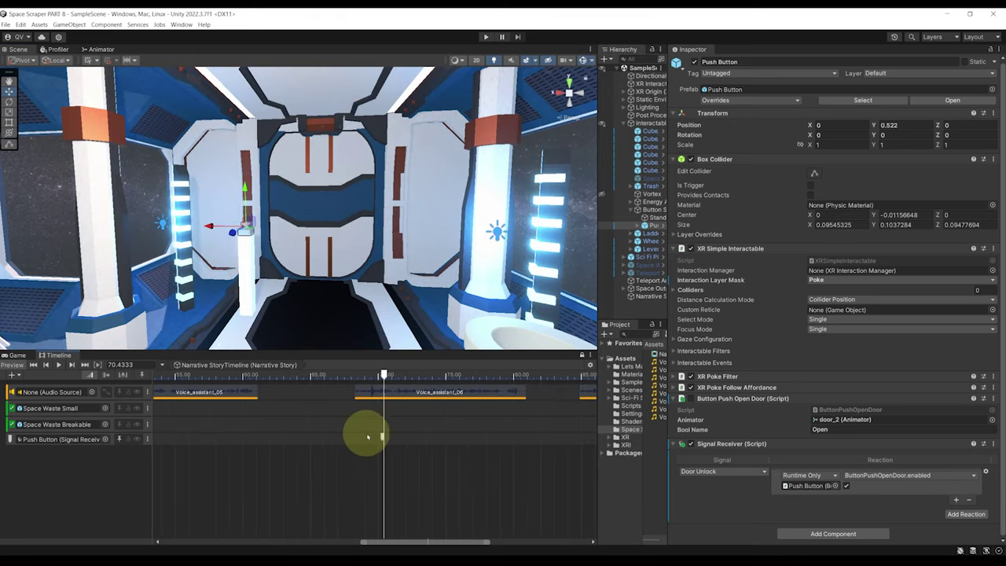
pyautogui.scroll(-10, 383, 444)
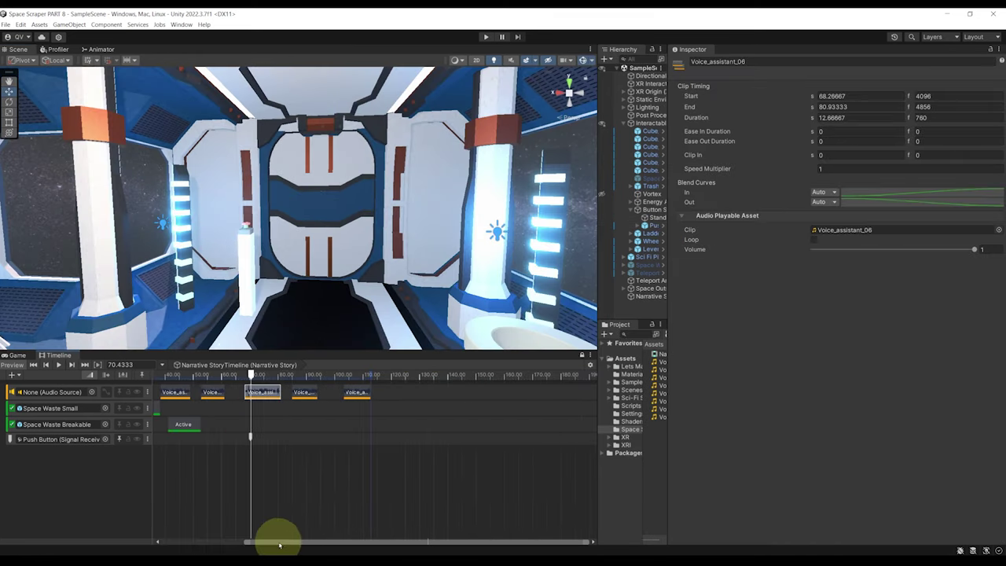
pyautogui.moveTo(278, 544); pyautogui.dragTo(175, 548)
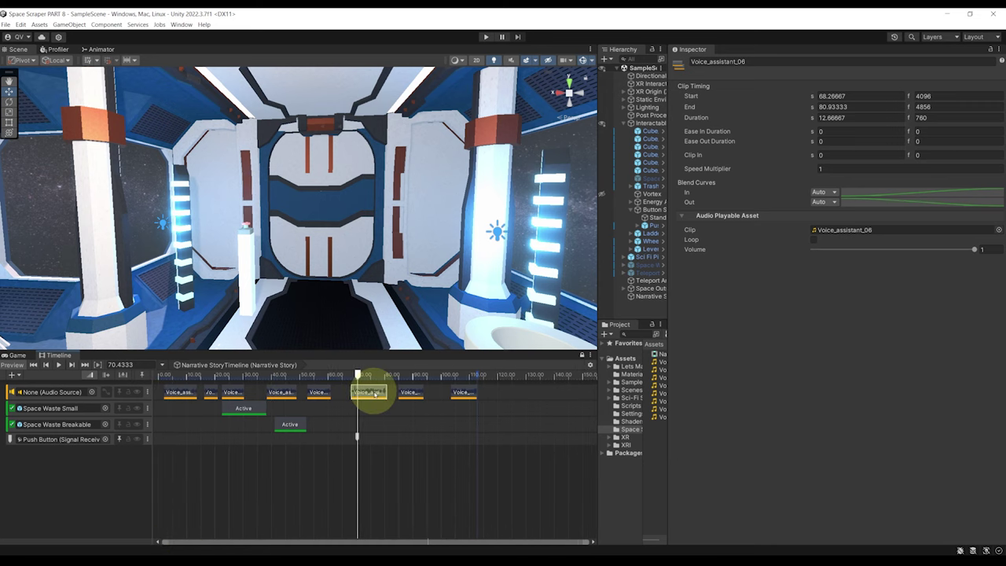
pyautogui.click(286, 426)
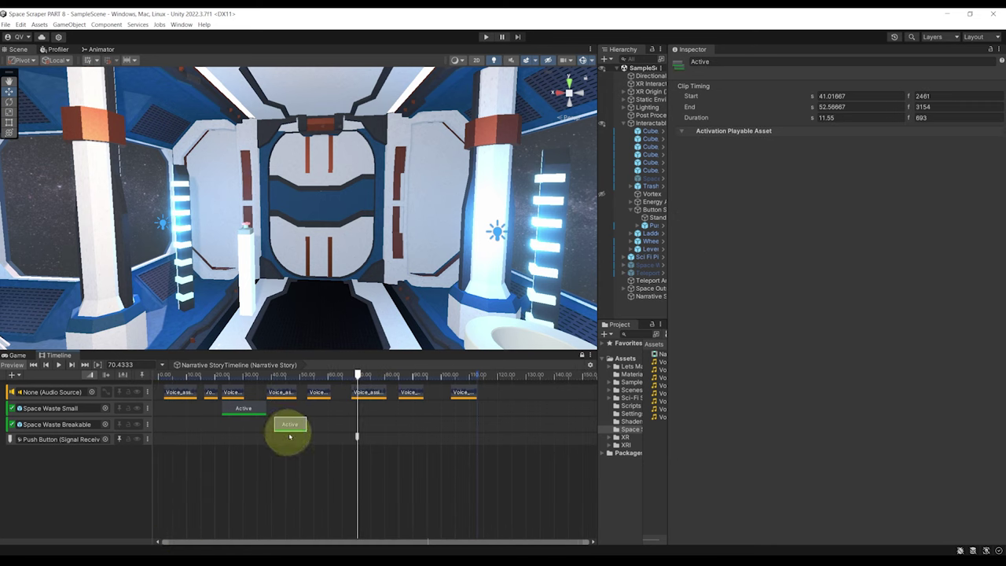
pyautogui.click(356, 437)
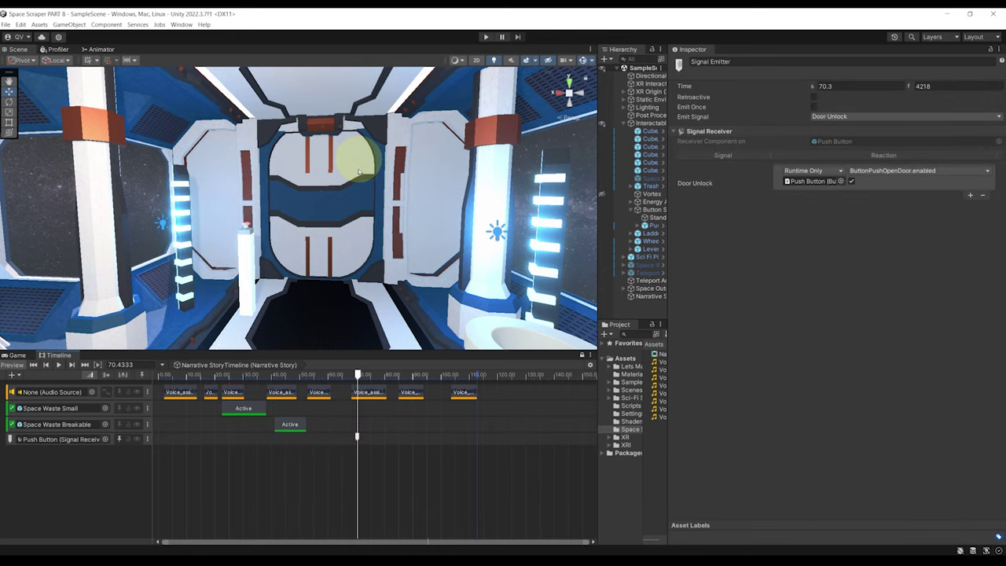
# Select Vortex (1) in Space Outside and inspect it from outside and through the cockpit window
pyautogui.moveTo(337, 220); pyautogui.dragTo(400, 237, button='right')
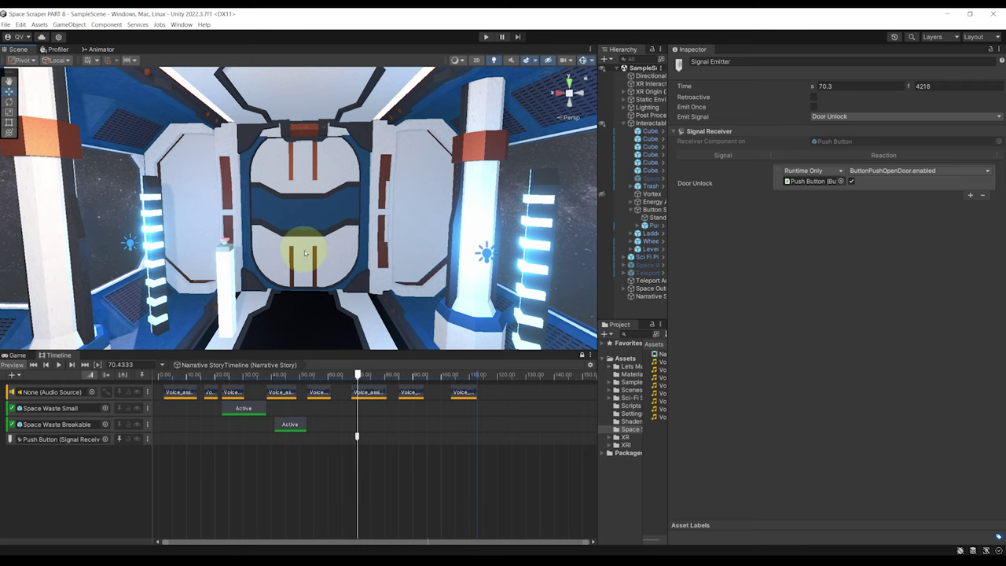
pyautogui.moveTo(316, 205)
pyautogui.mouseDown(button='right')
pyautogui.moveTo(314, 218)
pyautogui.moveTo(298, 204)
pyautogui.mouseUp(button='right')
pyautogui.click(298, 204)
pyautogui.click(283, 223)
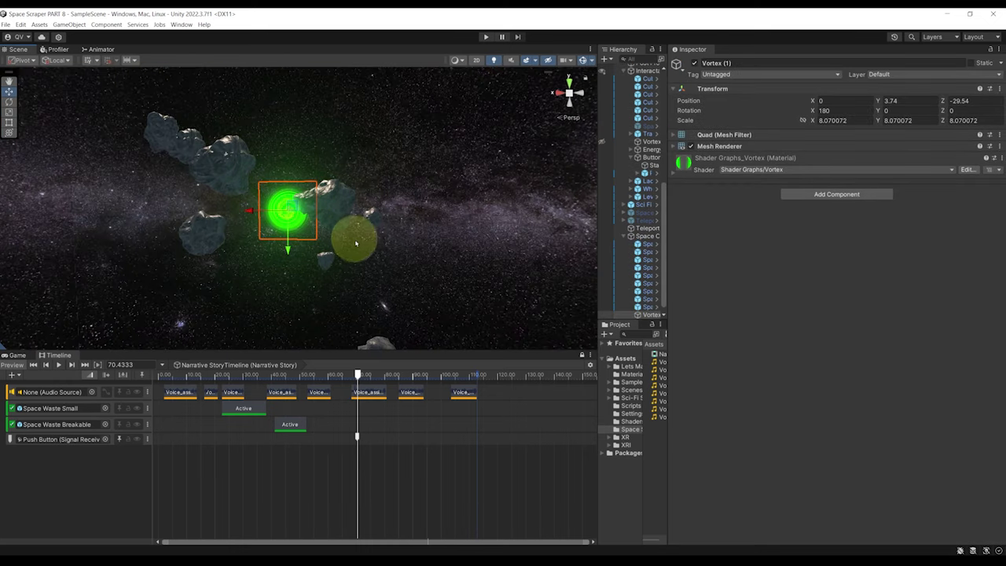
pyautogui.moveTo(355, 241); pyautogui.dragTo(337, 259, button='right')
pyautogui.moveTo(667, 263); pyautogui.dragTo(846, 277)
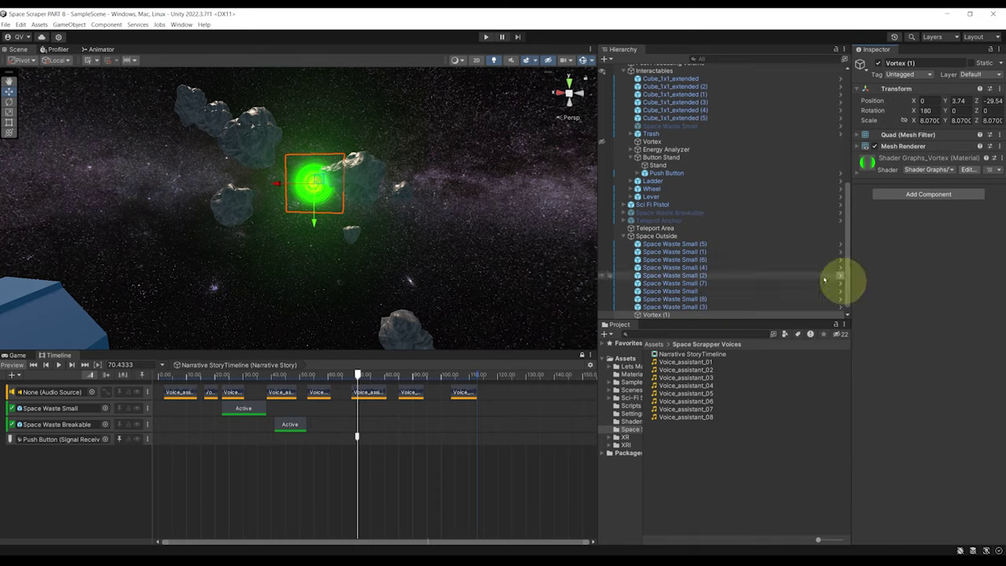
pyautogui.scroll(-5, 282, 216)
pyautogui.moveTo(288, 214); pyautogui.dragTo(437, 180, button='right')
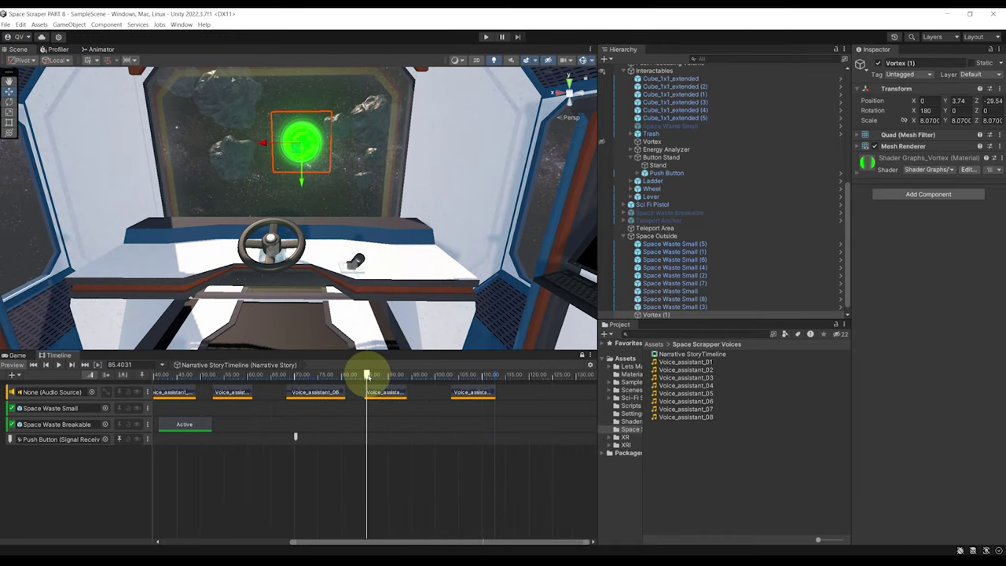
# Play the timeline from the start of Voice_assistant_07 at about 85.4 s and stop just after that clip ends
pyautogui.press('space')
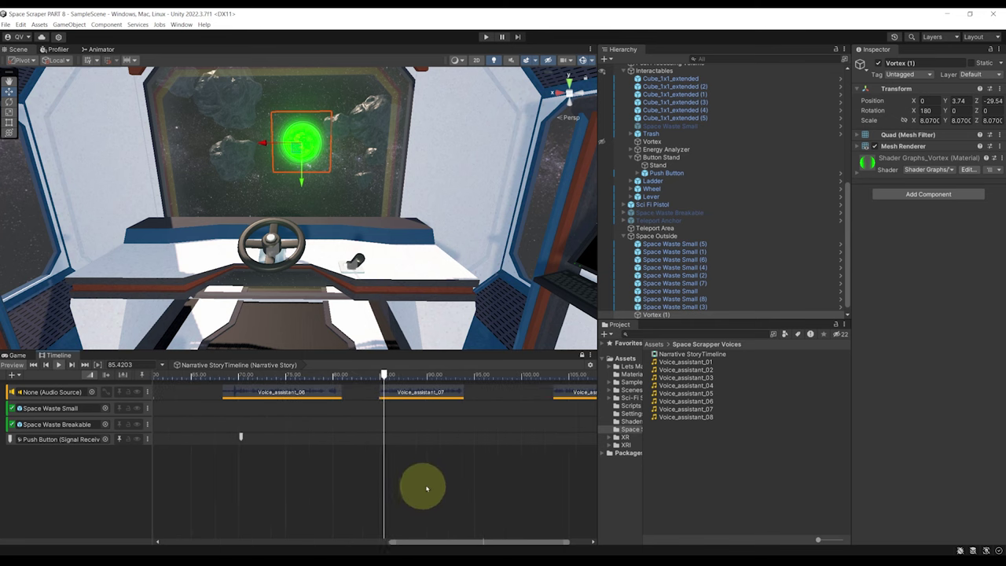
pyautogui.scroll(-3, 435, 461)
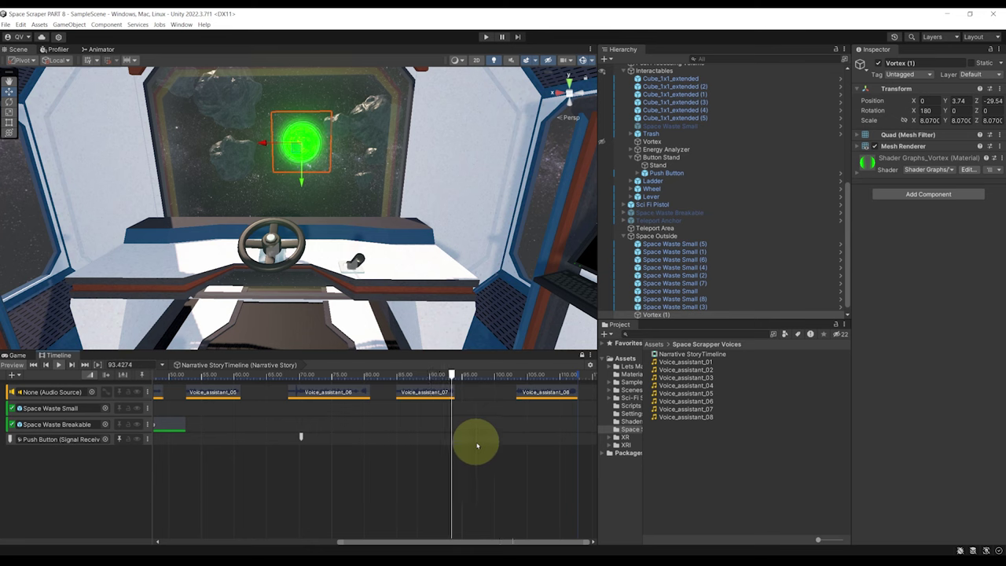
pyautogui.press('space')
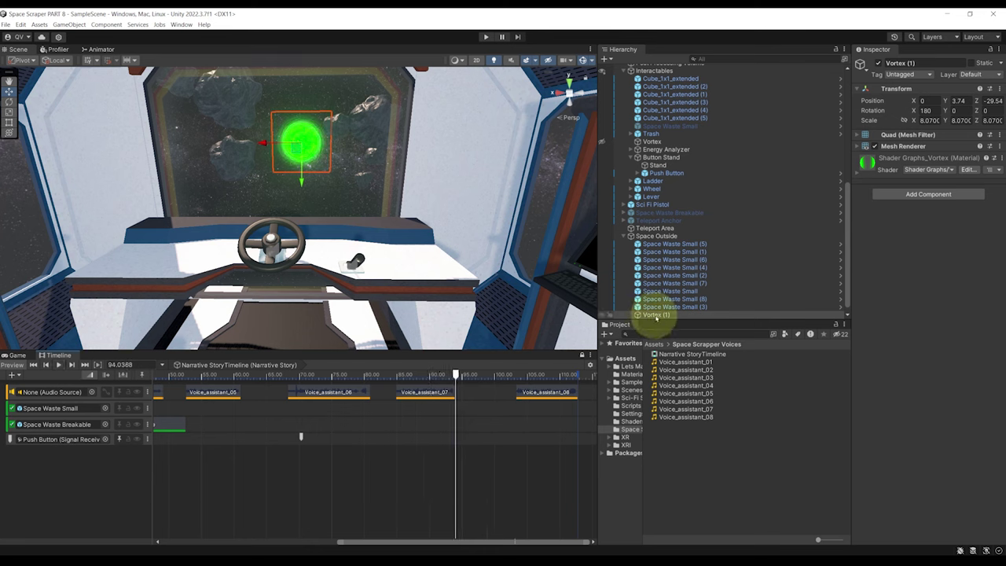
# Add an animation track for Vortex (1) to the Narrative Story timeline
pyautogui.moveTo(688, 317); pyautogui.dragTo(689, 348)
pyautogui.click(665, 337)
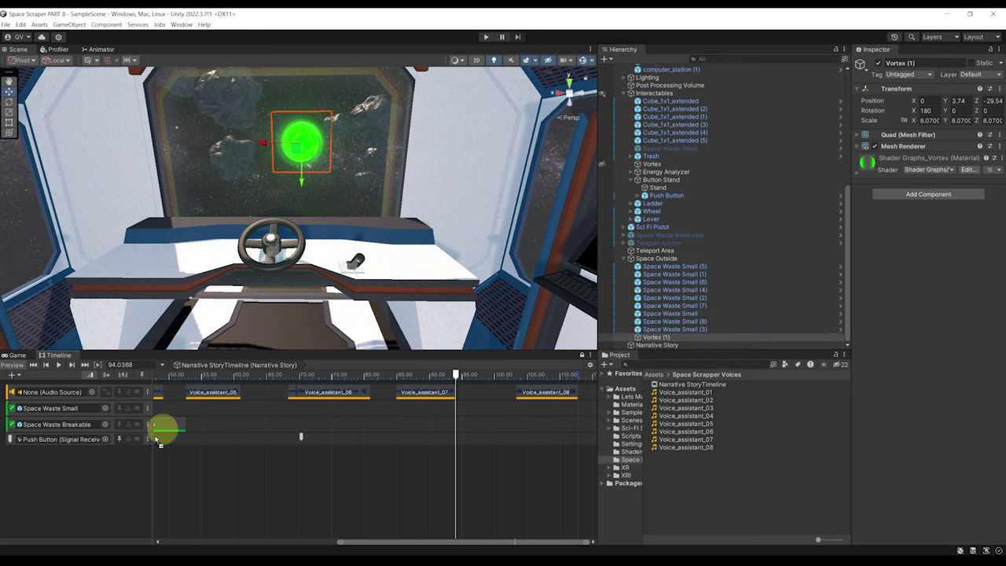
pyautogui.rightClick(100, 472)
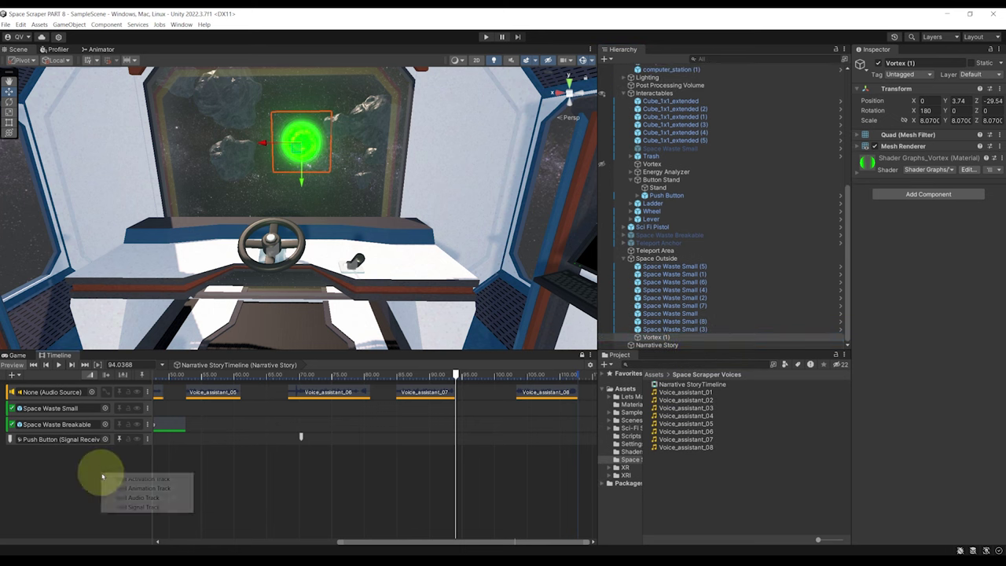
pyautogui.click(164, 488)
# Start recording on the Vortex (1) track at 85.15 s and keyframe its scale to 0 on all axes
pyautogui.scroll(2, 337, 494)
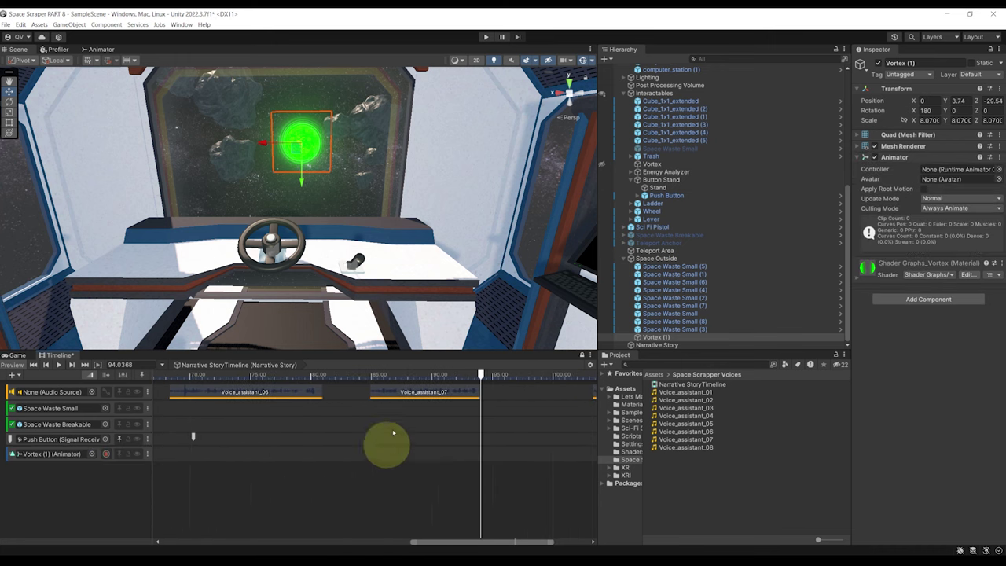
pyautogui.click(374, 375)
pyautogui.scroll(4, 370, 464)
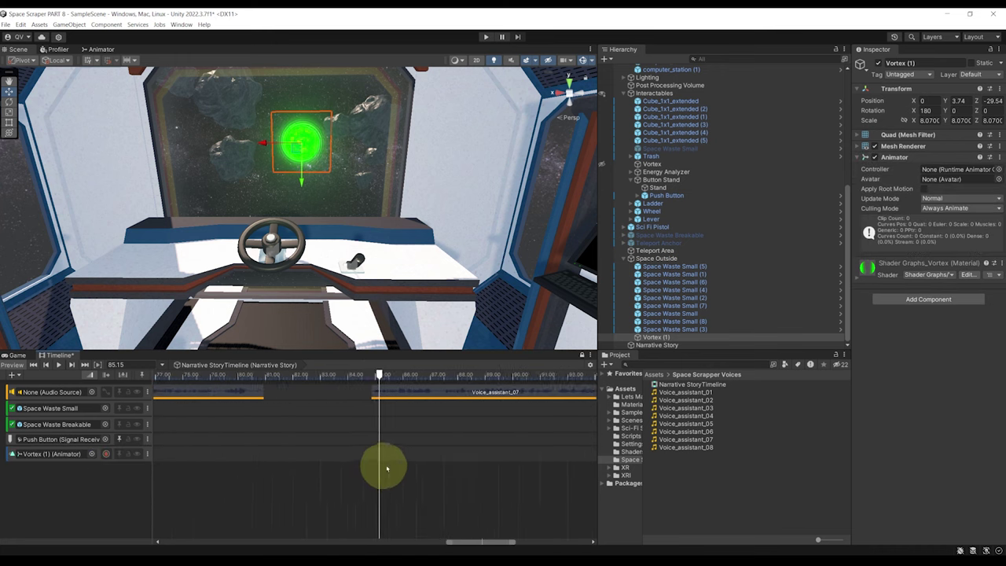
pyautogui.scroll(2, 377, 454)
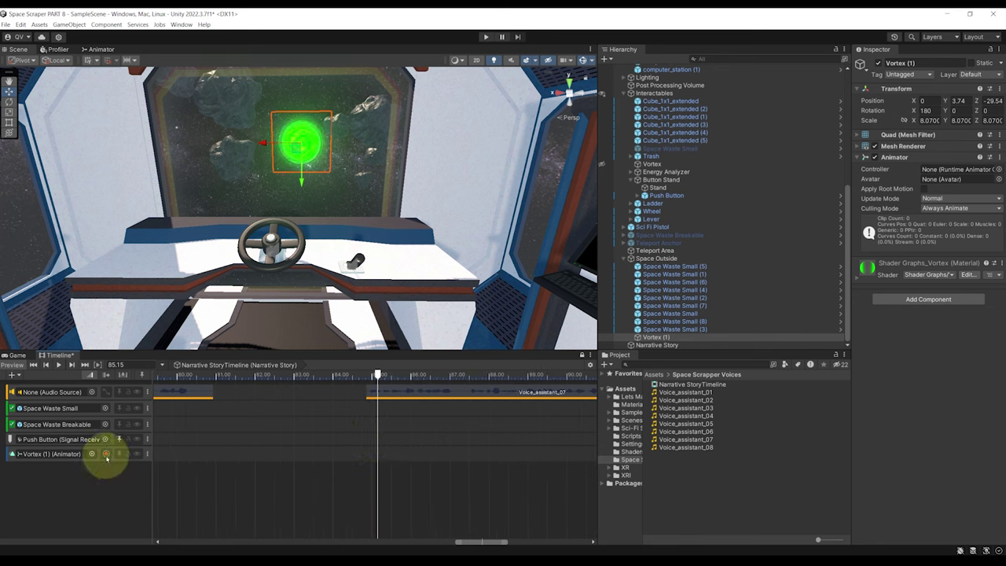
pyautogui.click(106, 455)
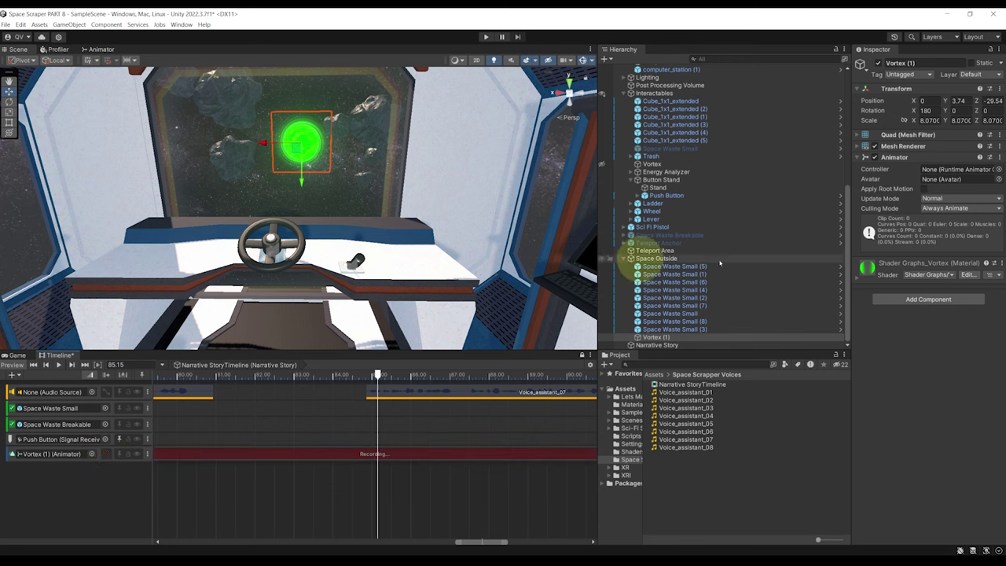
pyautogui.click(930, 121)
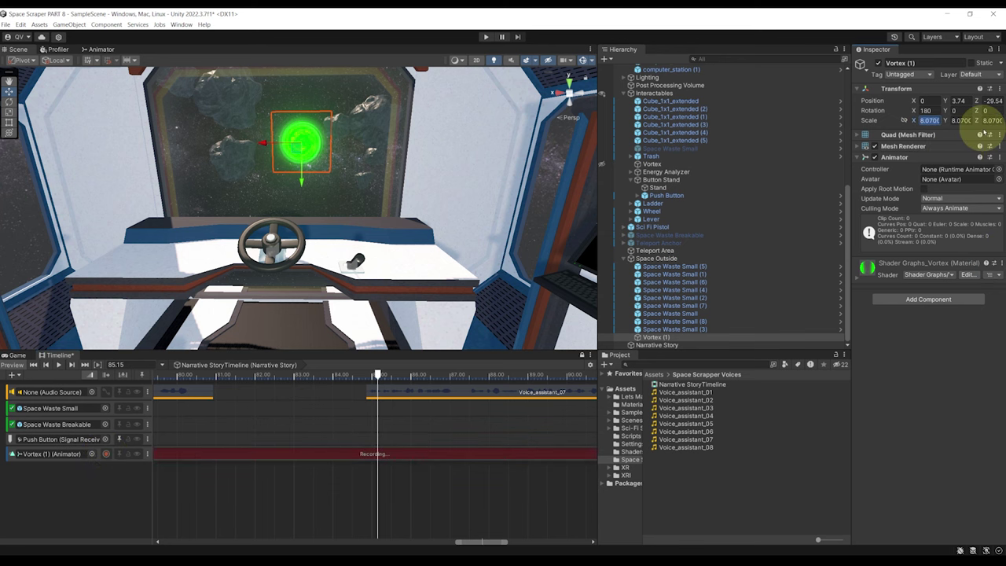
pyautogui.write('0')
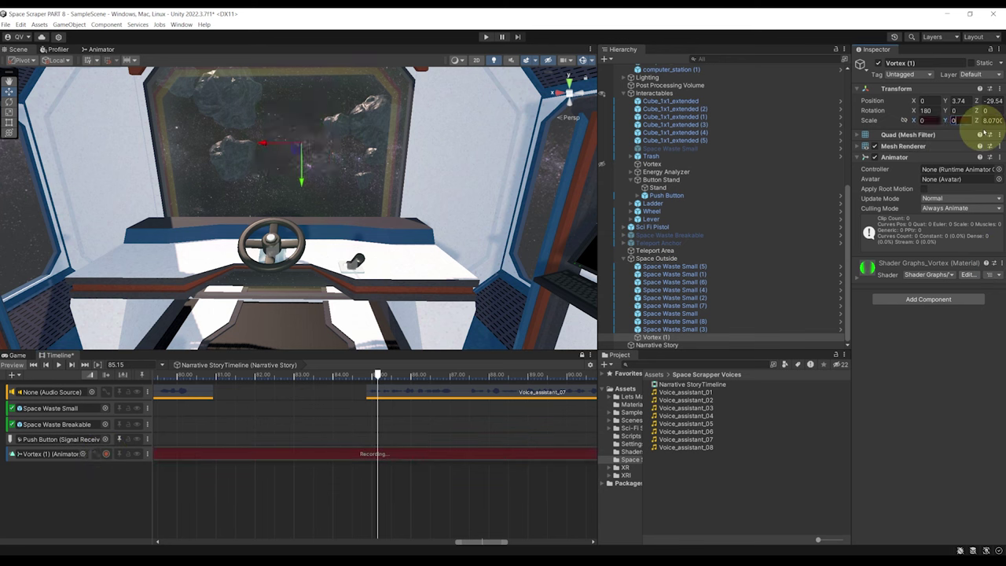
# Move the playhead to 86.2333 s, shortly after the start of Voice_assistant_07, with recording still on
pyautogui.scroll(-3, 409, 375)
pyautogui.click(410, 375)
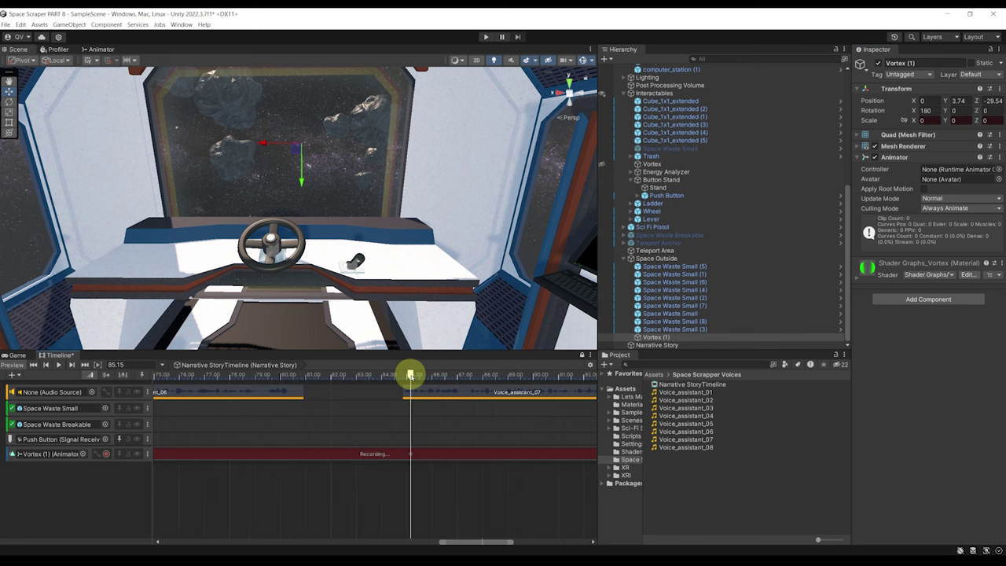
pyautogui.moveTo(414, 375); pyautogui.dragTo(438, 382)
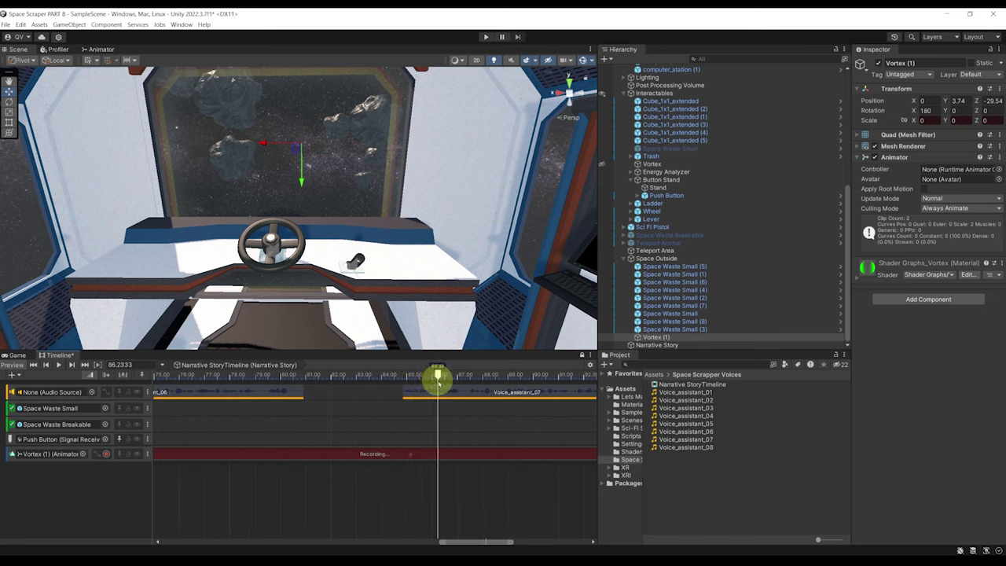
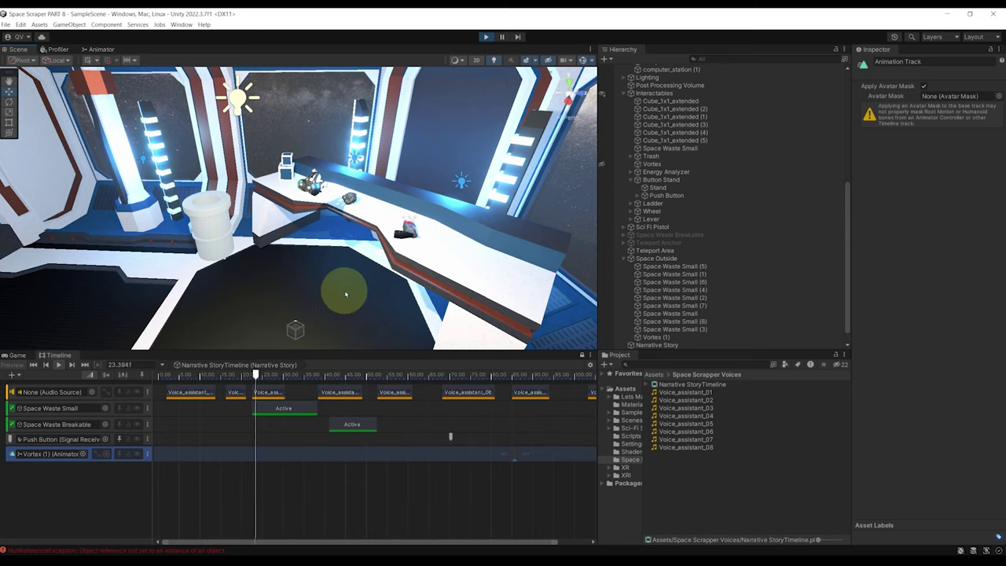
# Look over the desk area in the running game and stop play mode
pyautogui.moveTo(346, 294); pyautogui.dragTo(421, 259, button='right')
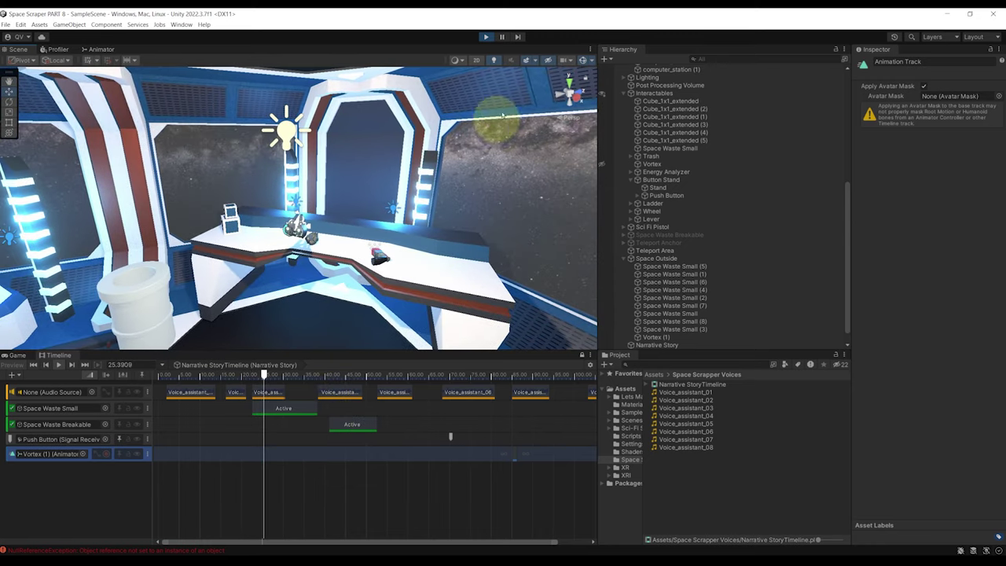
pyautogui.click(486, 36)
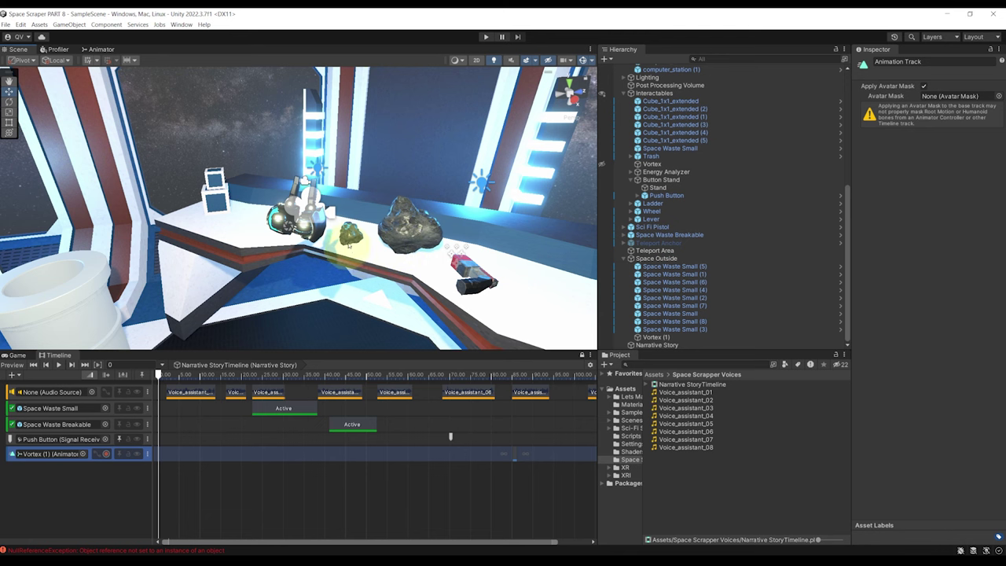
# Duplicate the Trash object beside the desk and delete the copy's Capsule child
pyautogui.keyDown('alt'); pyautogui.moveTo(472, 235); pyautogui.dragTo(416, 246); pyautogui.keyUp('alt')
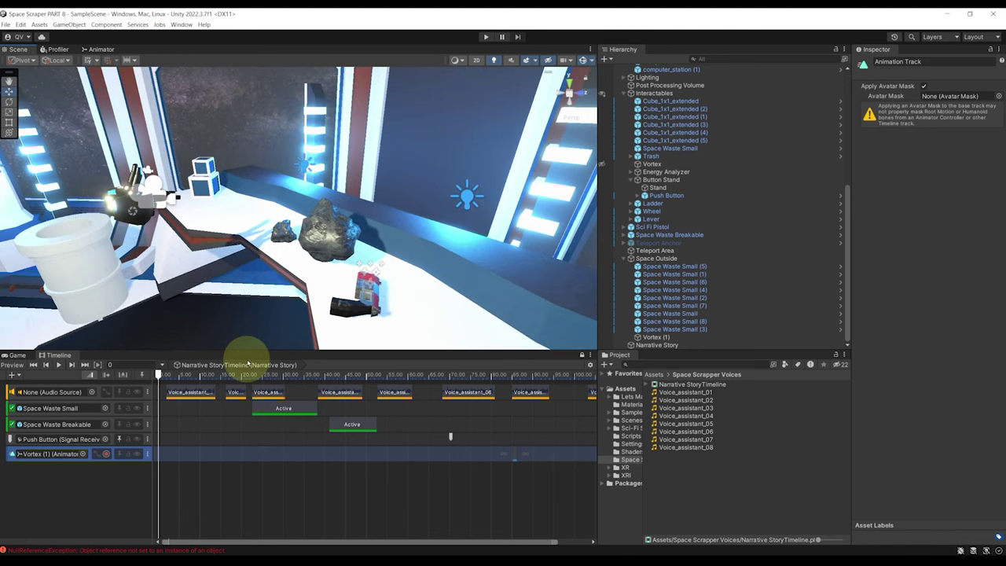
pyautogui.moveTo(282, 306); pyautogui.dragTo(217, 267, button='right')
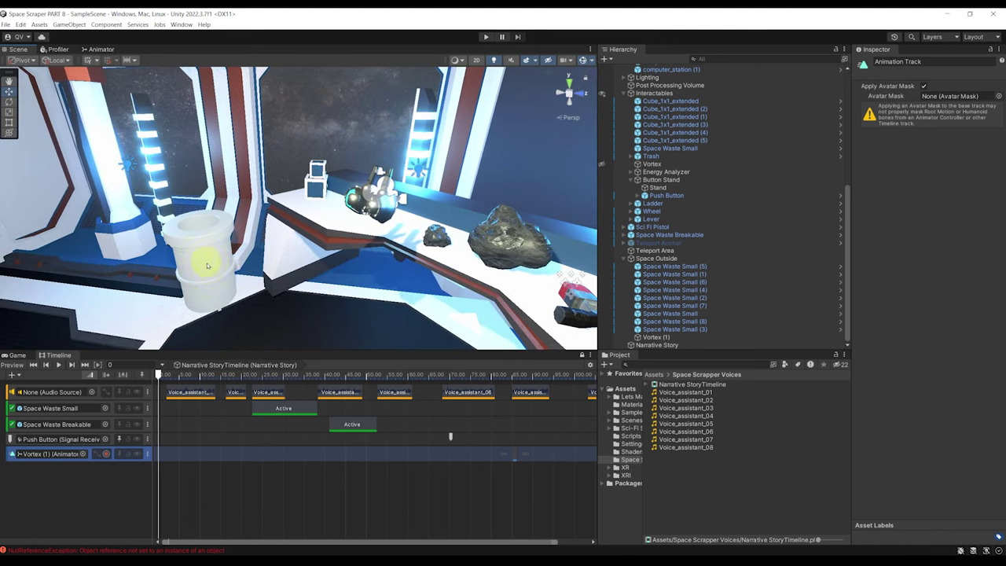
pyautogui.click(207, 266)
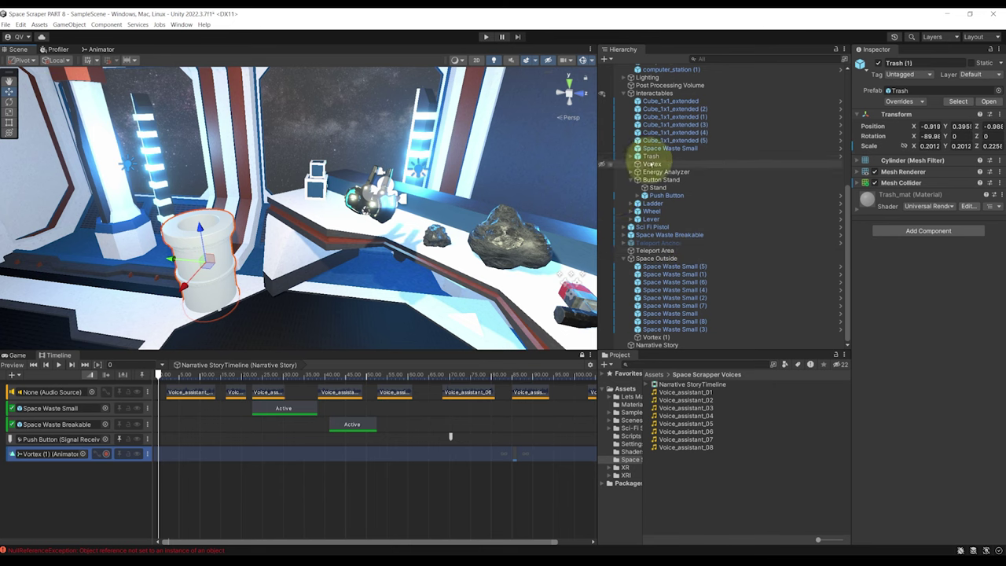
pyautogui.click(631, 164)
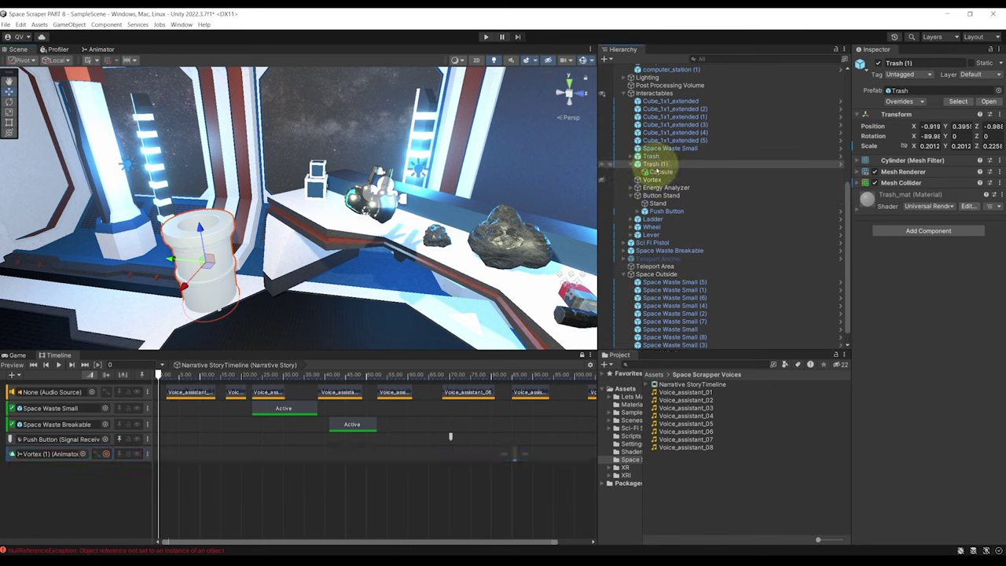
pyautogui.click(659, 171)
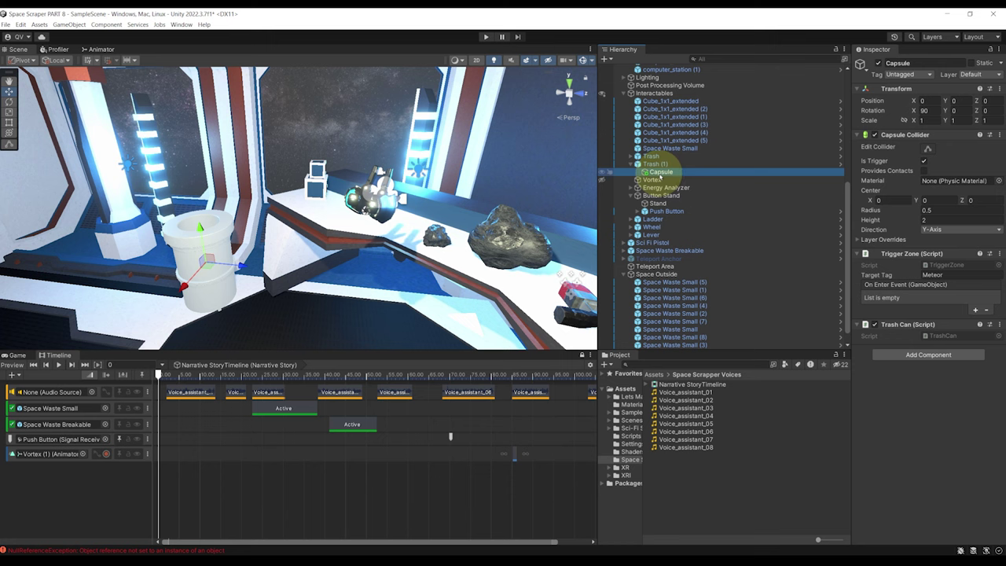
pyautogui.press('Delete')
# Rename Trash (1) to Space Vacuum and move it over the desk, to about X -0.67, Y 1.04, Z 0.64
pyautogui.click(656, 165)
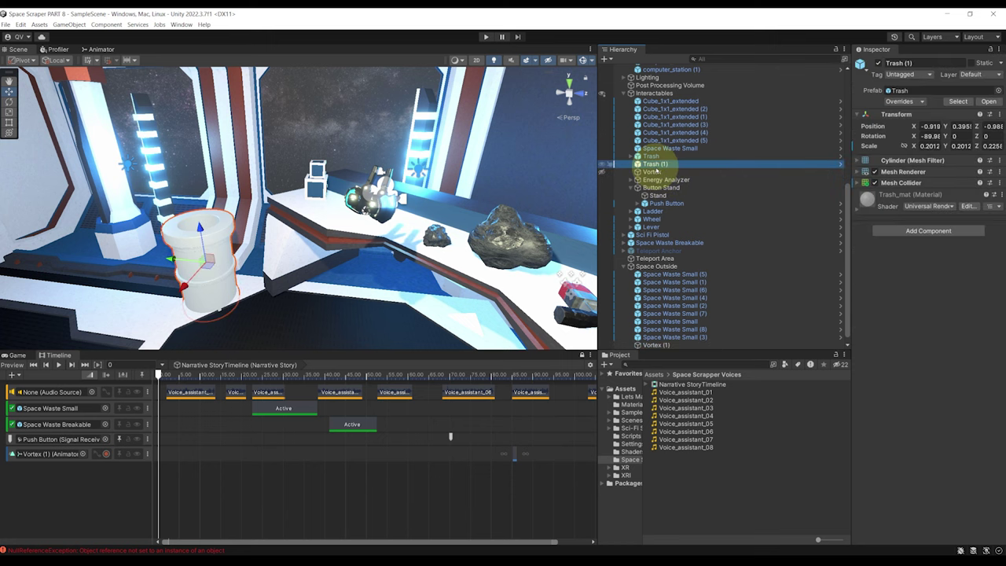
pyautogui.click(896, 193)
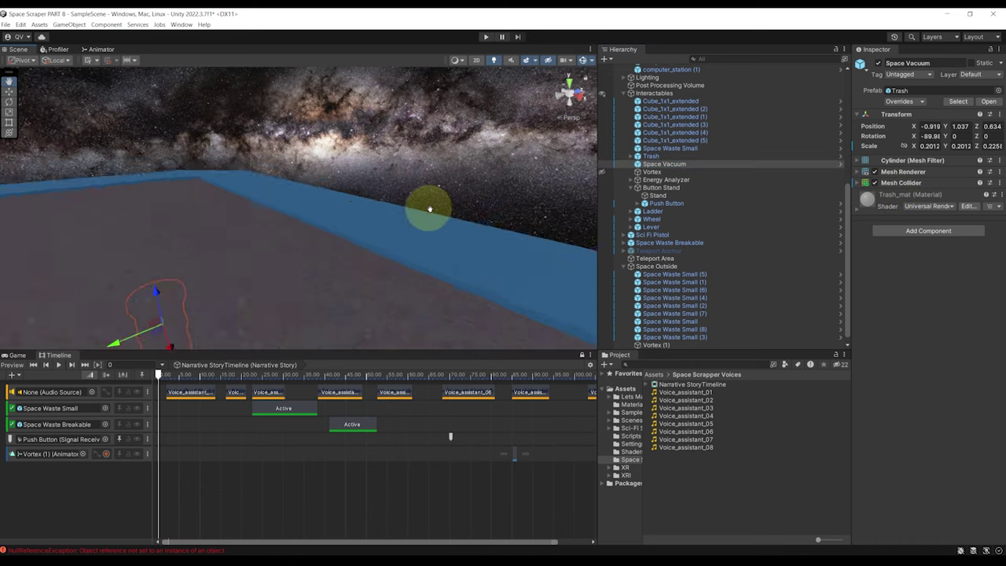
pyautogui.moveTo(429, 209); pyautogui.dragTo(350, 204, button='right')
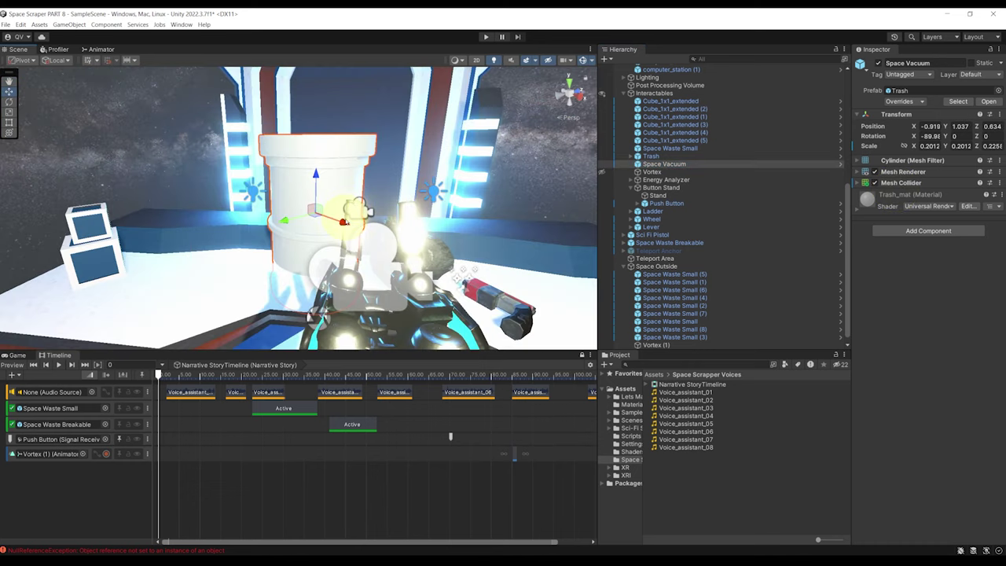
pyautogui.moveTo(343, 220); pyautogui.dragTo(379, 235)
pyautogui.scroll(-4, 380, 236)
pyautogui.moveTo(380, 236); pyautogui.dragTo(342, 236, button='middle')
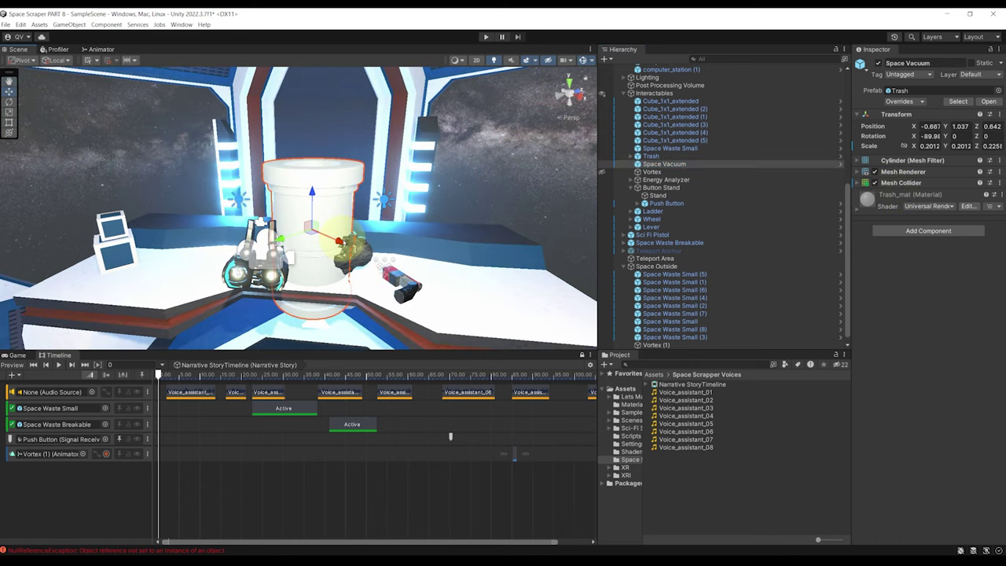
# Flip the Space Vacuum upside down with an X rotation of 90
pyautogui.press('e')
pyautogui.moveTo(278, 217); pyautogui.dragTo(525, 58)
pyautogui.press('w')
# Raise the Space Vacuum above the desk to about Y 1.96 and enlarge it to a scale of about 0.25
pyautogui.moveTo(338, 259)
pyautogui.mouseDown(button='right')
pyautogui.moveTo(321, 274)
pyautogui.moveTo(322, 258)
pyautogui.mouseUp(button='right')
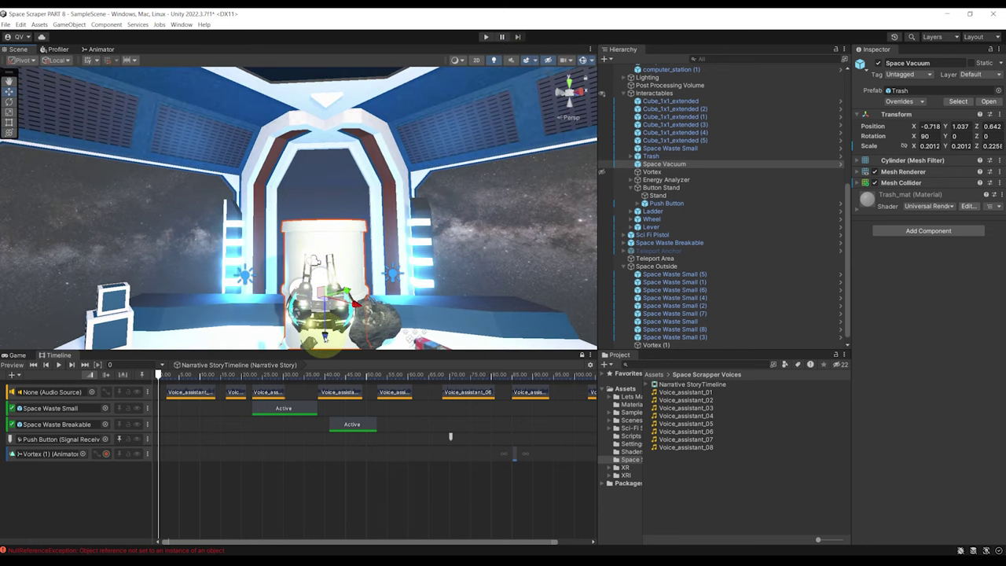
pyautogui.moveTo(325, 217); pyautogui.dragTo(325, 149)
pyautogui.moveTo(325, 150); pyautogui.dragTo(359, 162, button='right')
pyautogui.moveTo(345, 197); pyautogui.dragTo(279, 191, button='middle')
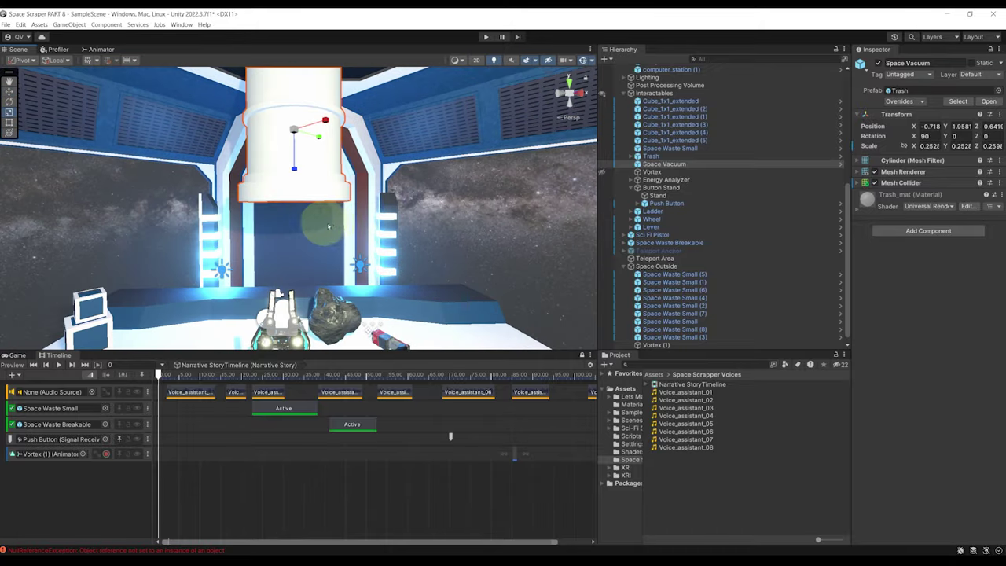
pyautogui.moveTo(279, 191); pyautogui.dragTo(275, 159, button='right')
pyautogui.moveTo(315, 227); pyautogui.dragTo(298, 260, button='right')
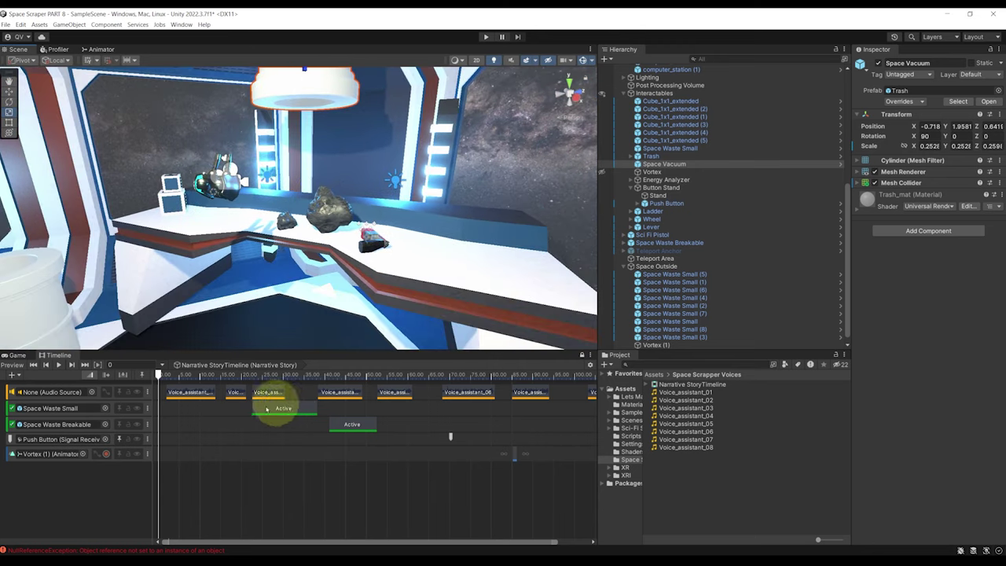
# Move Space Waste Breakable up inside the Space Vacuum, to about X -0.72, Y 1.79, Z 0.62
pyautogui.moveTo(370, 213)
pyautogui.mouseDown(button='right')
pyautogui.moveTo(285, 225)
pyautogui.moveTo(266, 242)
pyautogui.moveTo(365, 221)
pyautogui.mouseUp(button='right')
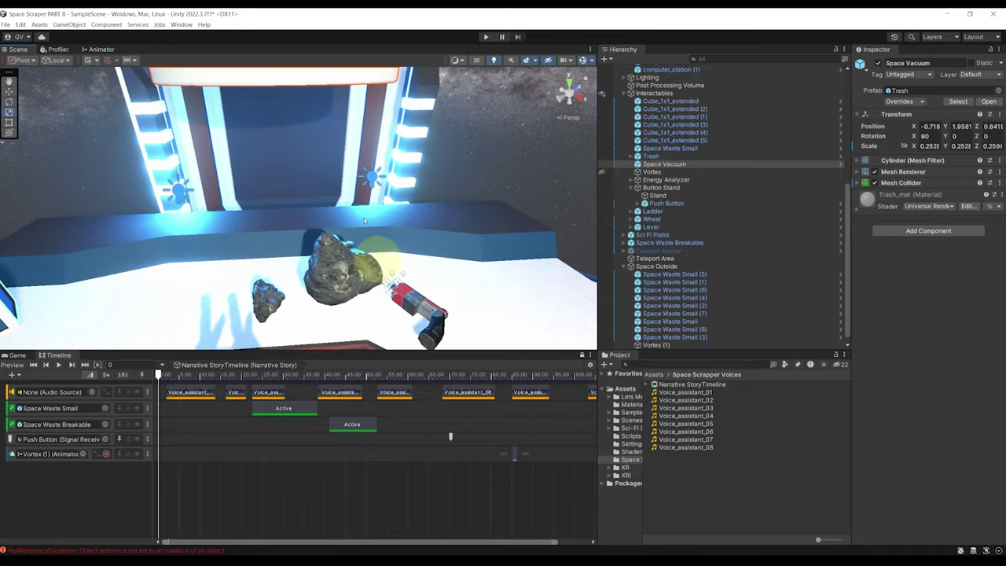
pyautogui.moveTo(275, 165); pyautogui.dragTo(306, 216, button='right')
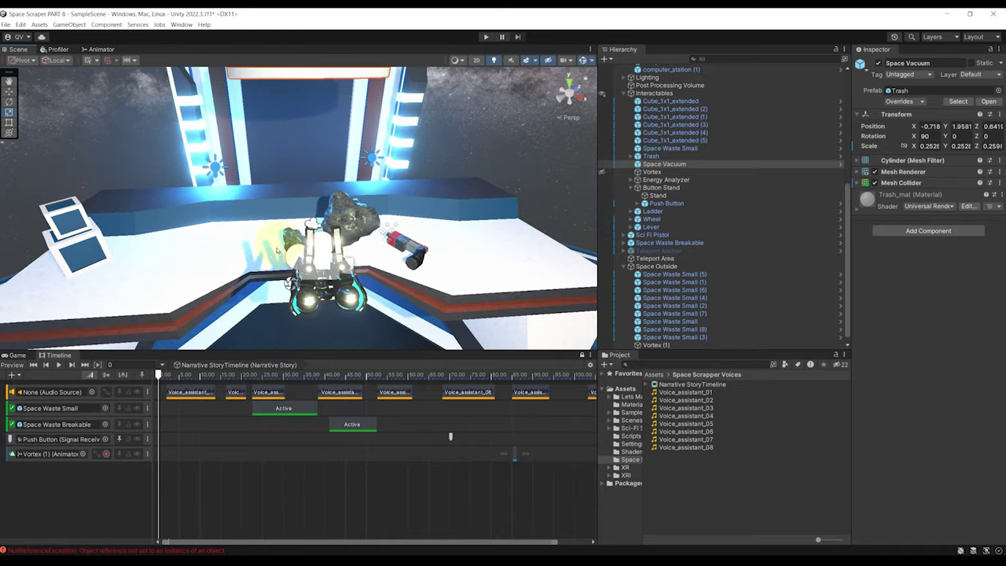
pyautogui.click(357, 236)
pyautogui.moveTo(357, 236); pyautogui.dragTo(388, 234, button='right')
pyautogui.moveTo(338, 200); pyautogui.dragTo(333, 46)
pyautogui.moveTo(348, 157); pyautogui.dragTo(353, 188, button='middle')
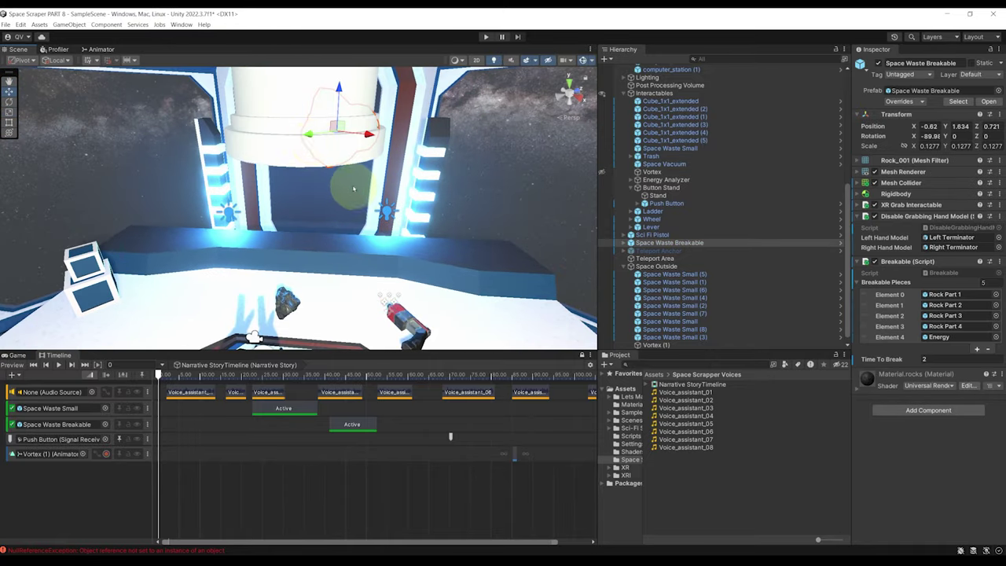
pyautogui.moveTo(305, 110); pyautogui.dragTo(298, 163, button='middle')
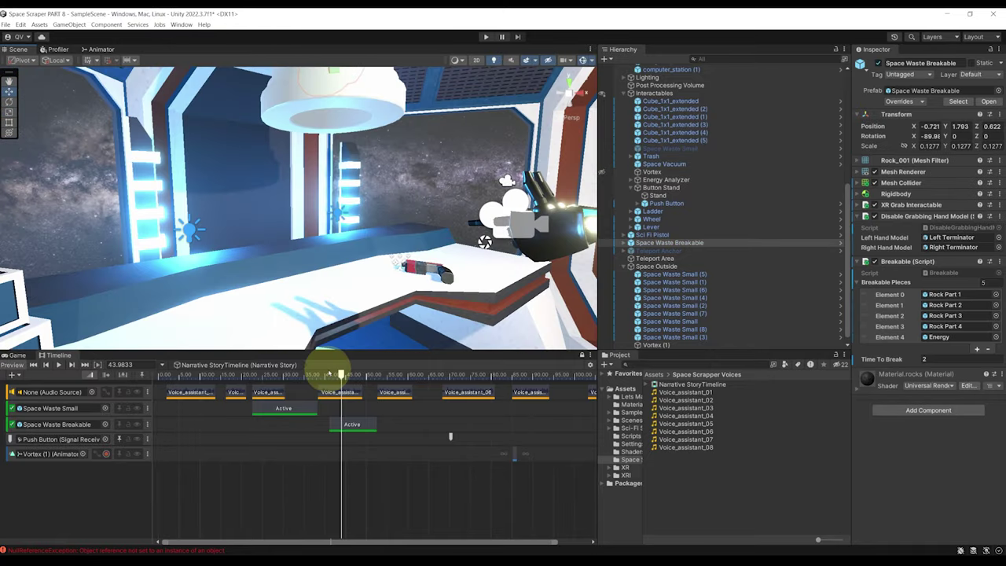
# Move the playhead to 31.3333 s and place Space Waste Small inside the Space Vacuum, at about X -0.74, Y 1.78, Z 0.64
pyautogui.moveTo(340, 374); pyautogui.dragTo(289, 378)
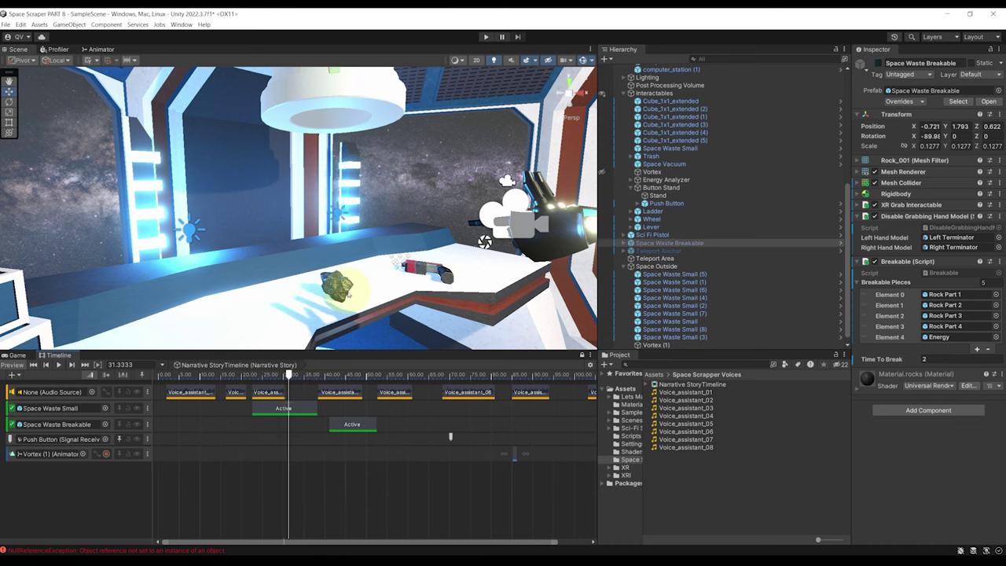
pyautogui.click(339, 287)
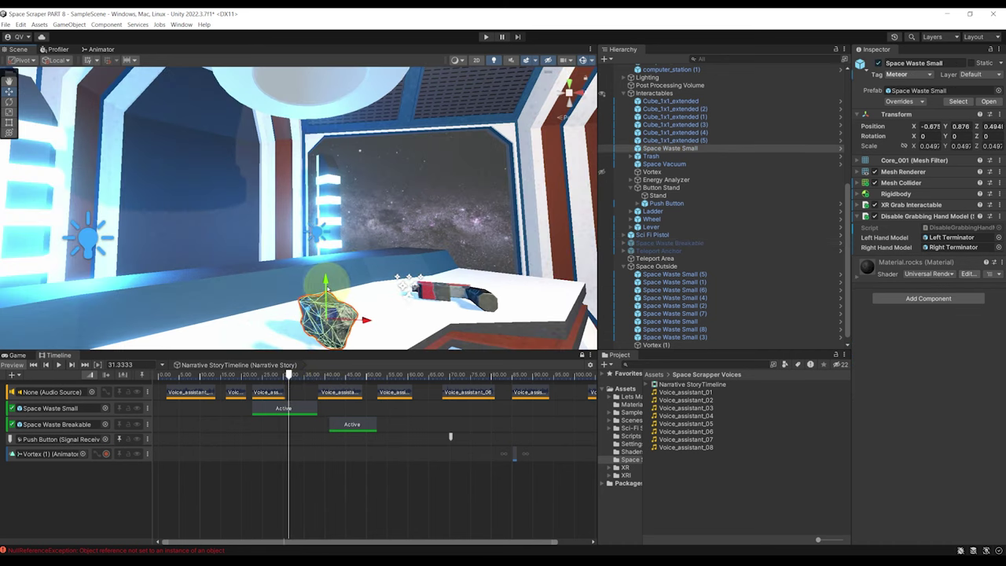
pyautogui.moveTo(324, 280); pyautogui.dragTo(326, 44)
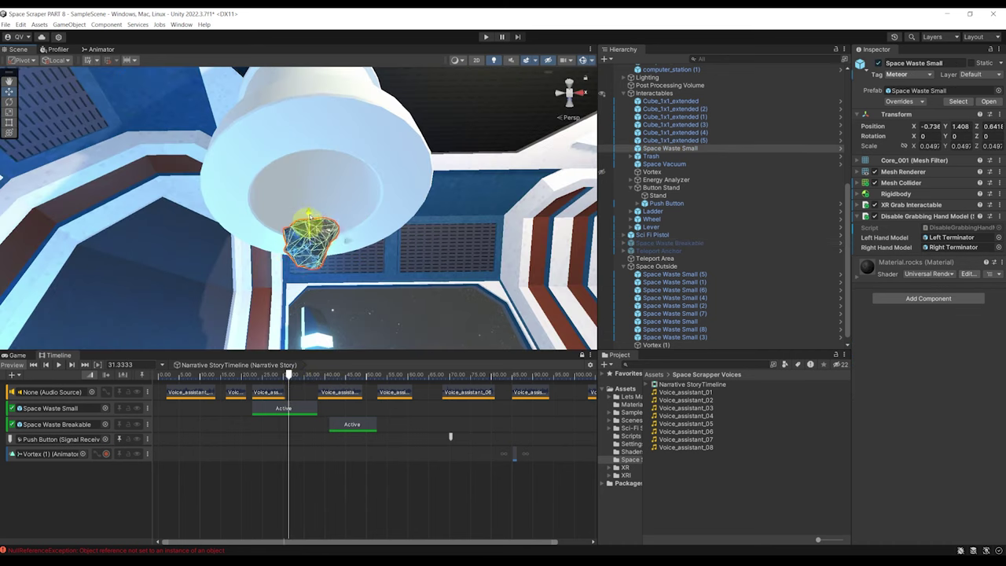
pyautogui.moveTo(308, 216); pyautogui.dragTo(307, 119)
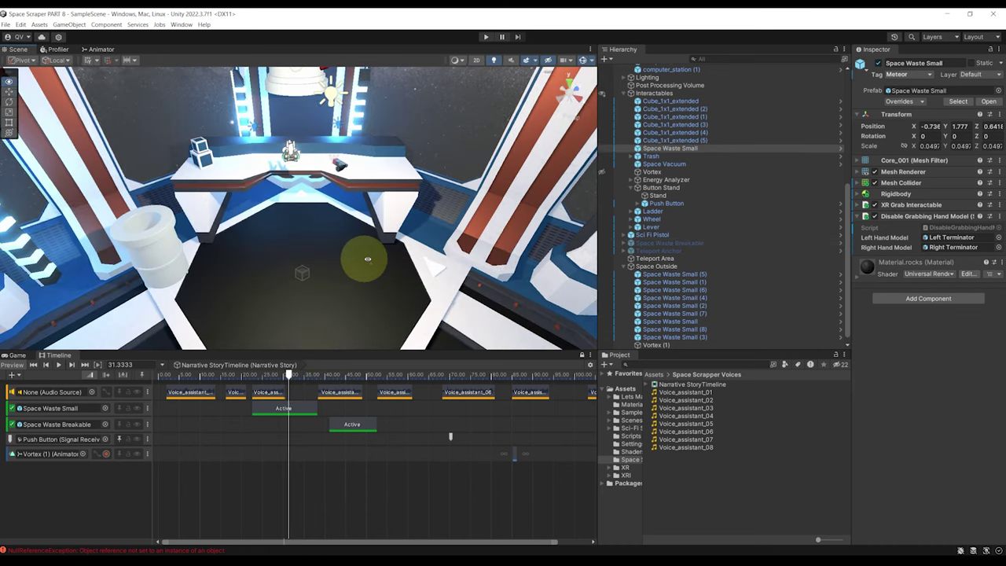
pyautogui.moveTo(369, 258)
pyautogui.mouseDown(button='right')
pyautogui.moveTo(392, 263)
pyautogui.moveTo(381, 264)
pyautogui.mouseUp(button='right')
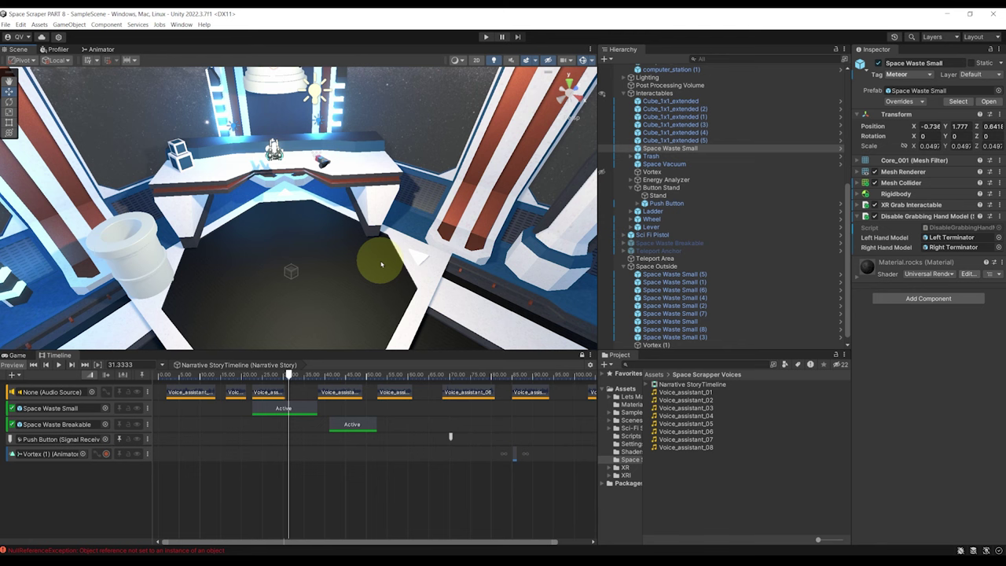
pyautogui.moveTo(381, 265); pyautogui.dragTo(337, 186, button='right')
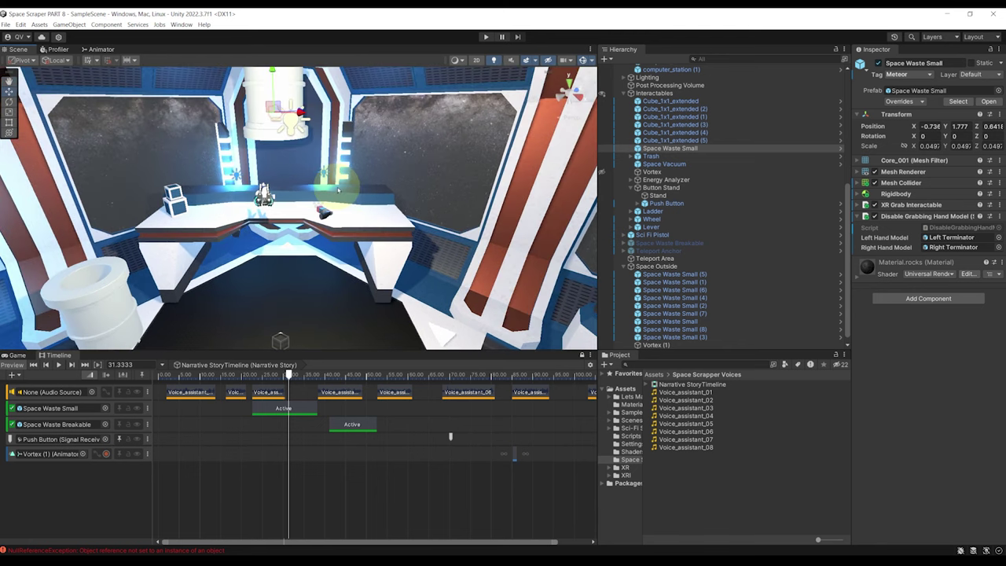
# Add a second Signal Track to the Narrative Story timeline
pyautogui.scroll(-3, 315, 474)
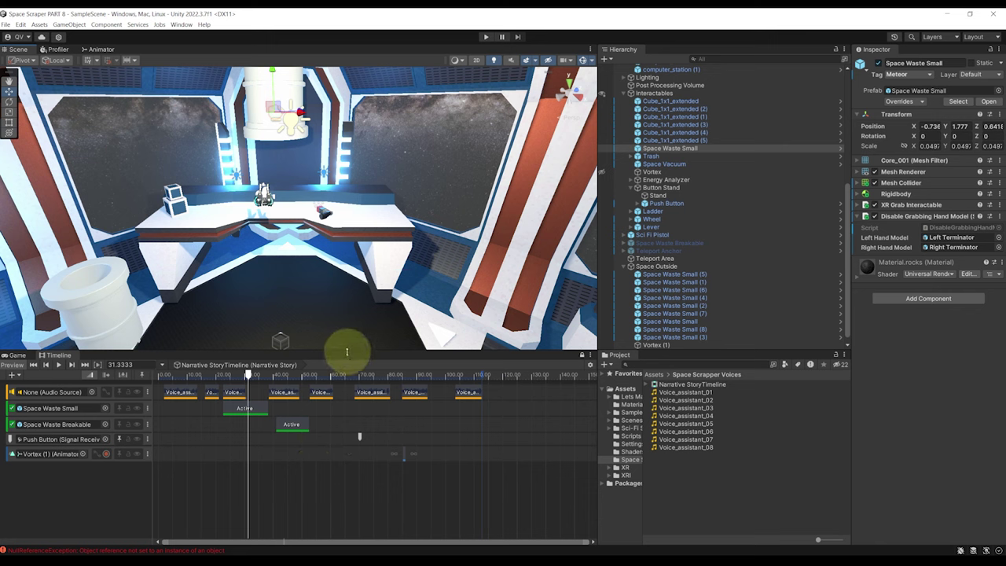
pyautogui.click(623, 266)
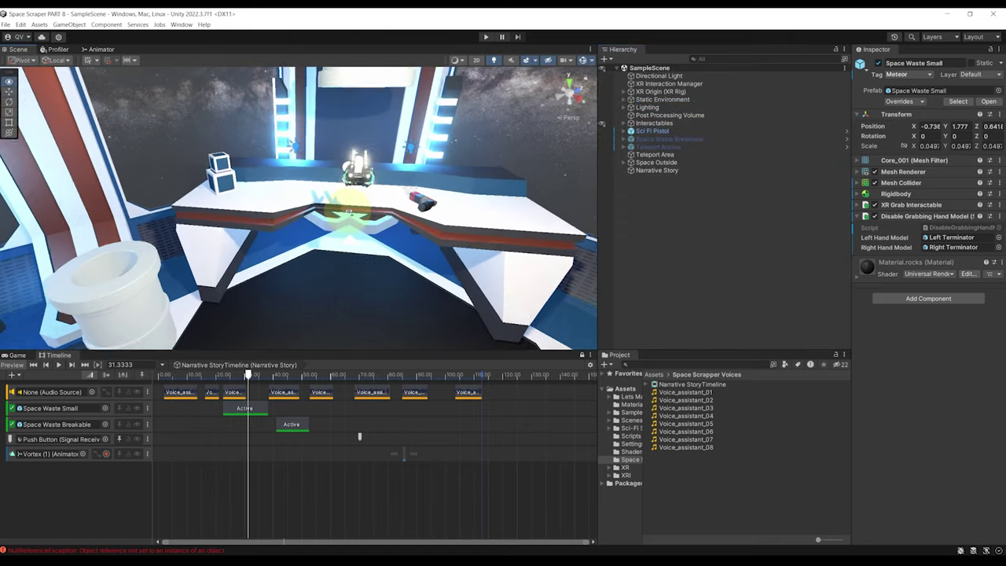
pyautogui.moveTo(348, 211); pyautogui.dragTo(382, 169, button='right')
pyautogui.scroll(-3, 341, 180)
pyautogui.scroll(3, 338, 190)
pyautogui.moveTo(337, 191); pyautogui.dragTo(386, 191, button='middle')
pyautogui.moveTo(385, 191); pyautogui.dragTo(479, 217, button='right')
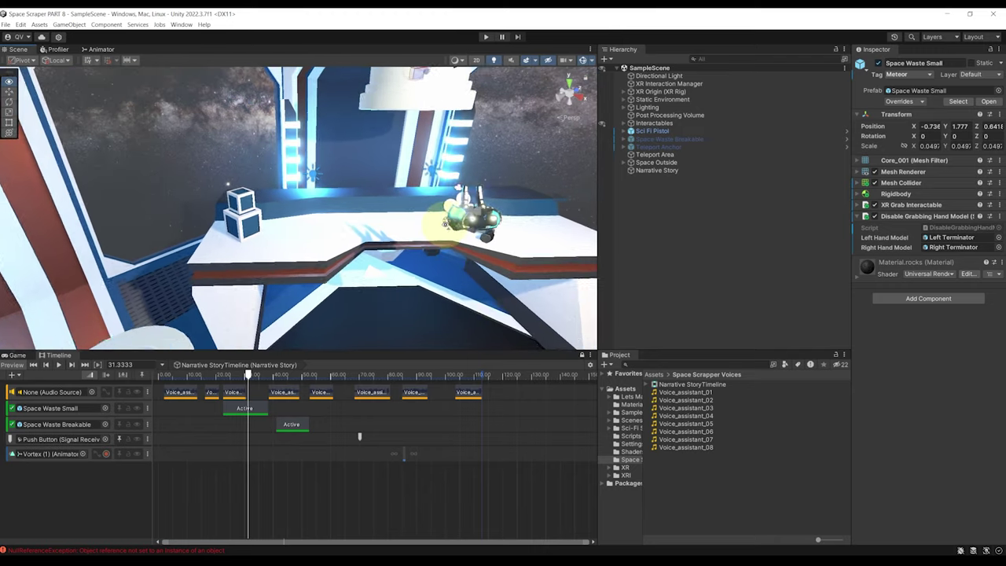
pyautogui.click(264, 485)
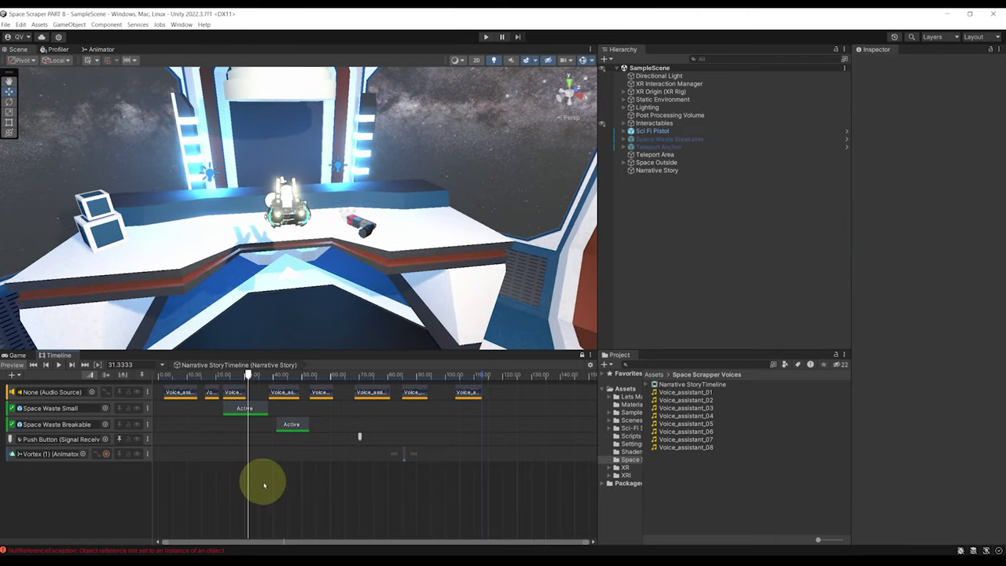
pyautogui.rightClick(283, 480)
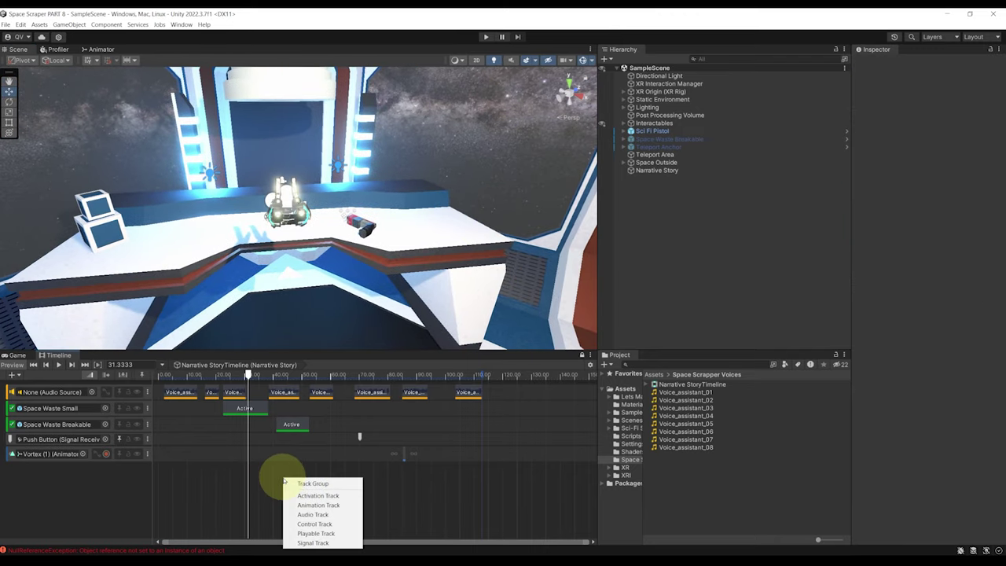
pyautogui.click(330, 543)
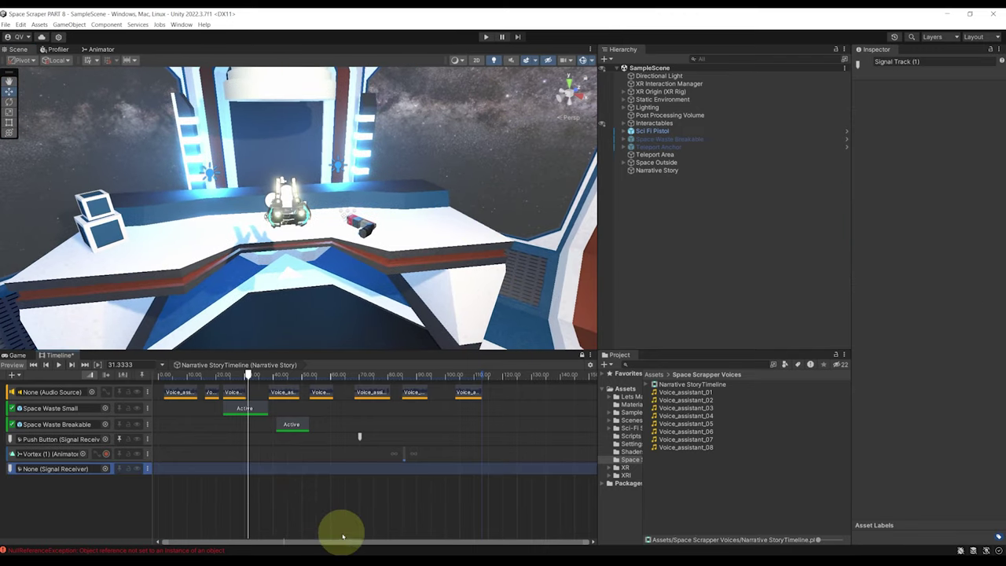
# Add a Signal Receiver component to the Narrative Story object
pyautogui.click(665, 171)
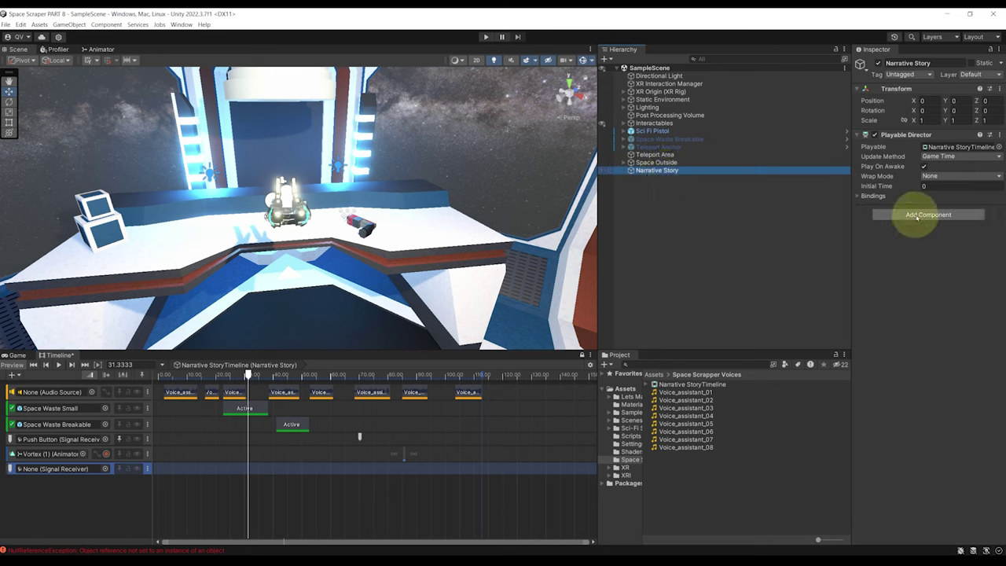
pyautogui.click(918, 214)
pyautogui.write('Signa')
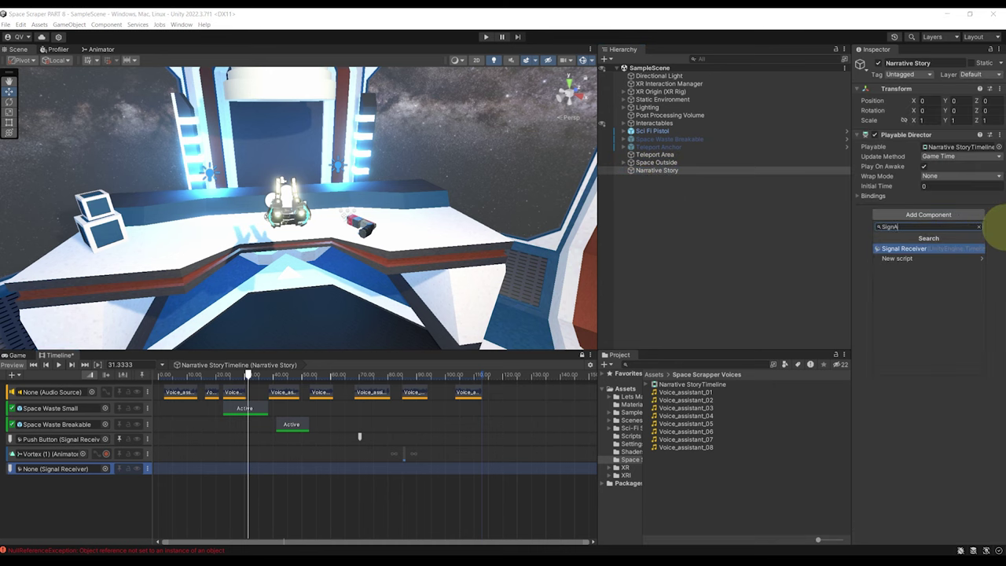
pyautogui.press('Return')
# Add a receiver reaction with a new signal named Stop Timeline, and bind Narrative Story to the empty signal track
pyautogui.click(989, 239)
pyautogui.click(894, 238)
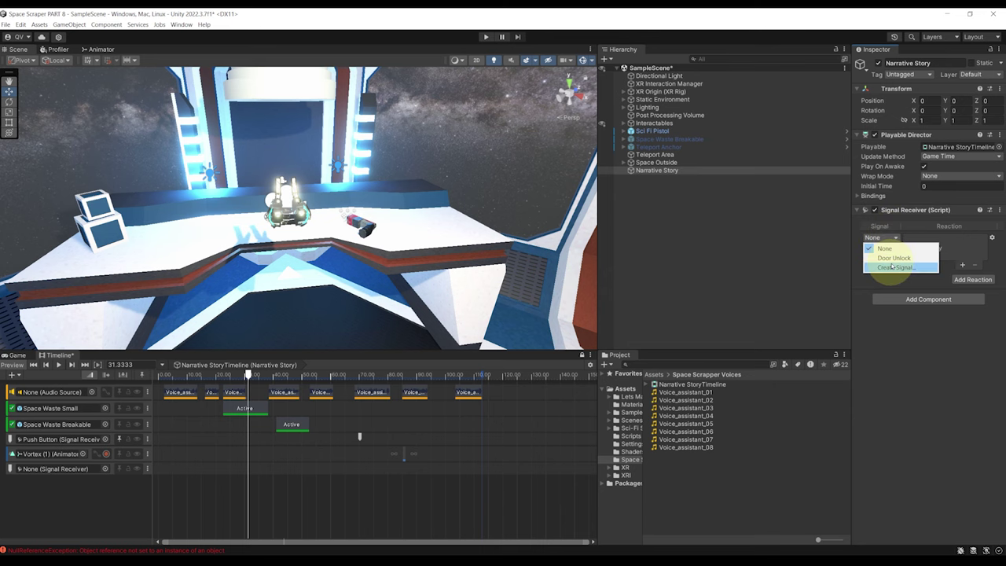
pyautogui.click(893, 267)
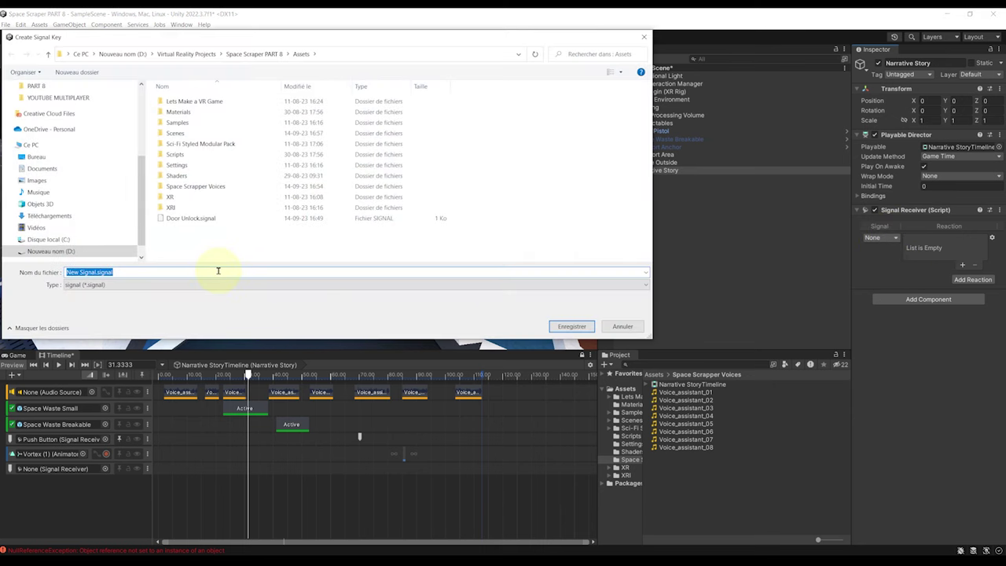
pyautogui.write('Stop Timeline')
pyautogui.press('Return')
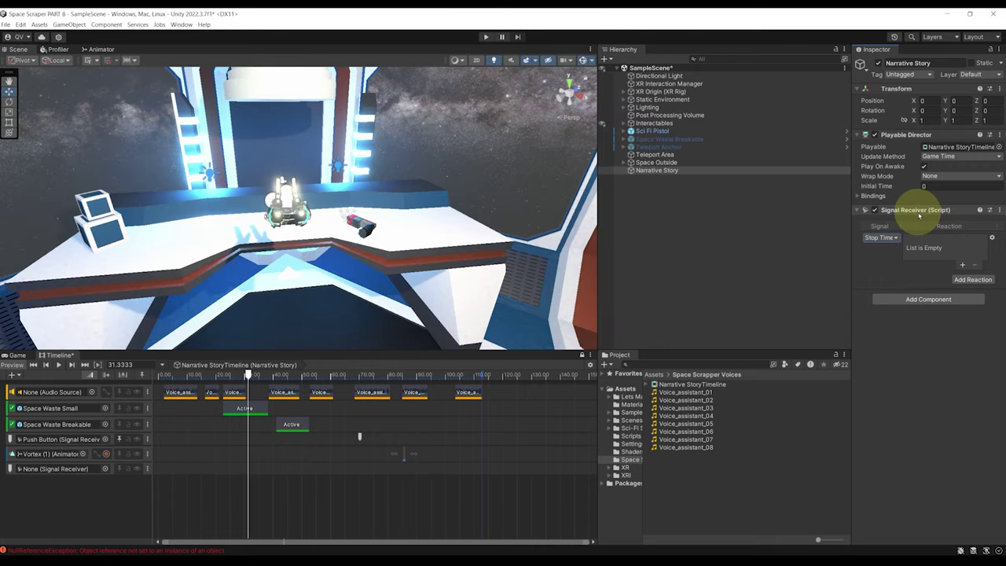
pyautogui.click(181, 469)
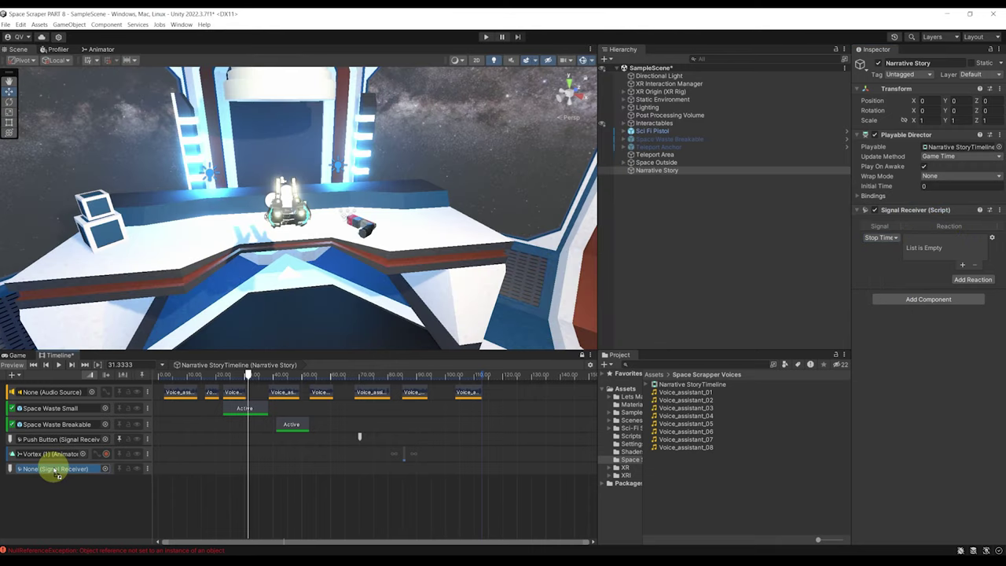
# Make the Stop Timeline reaction call PlayableDirector.Pause on the Narrative Story object
pyautogui.click(962, 267)
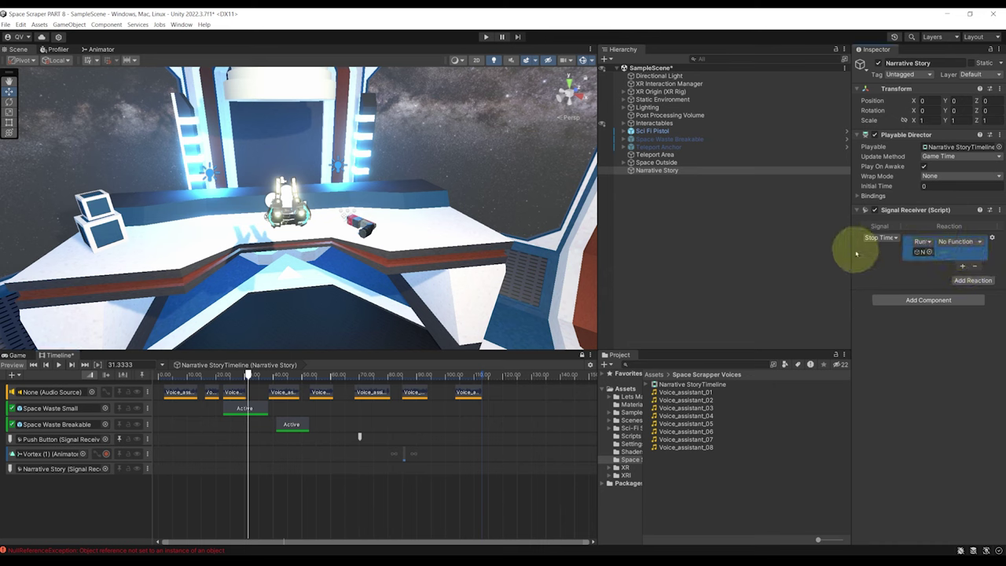
pyautogui.moveTo(853, 246); pyautogui.dragTo(739, 256)
pyautogui.click(915, 242)
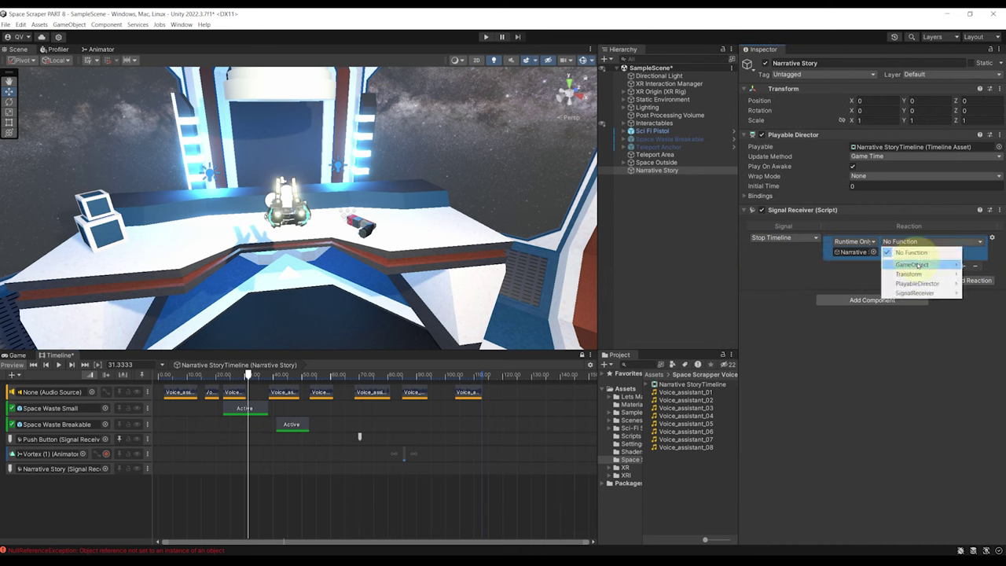
pyautogui.moveTo(914, 286)
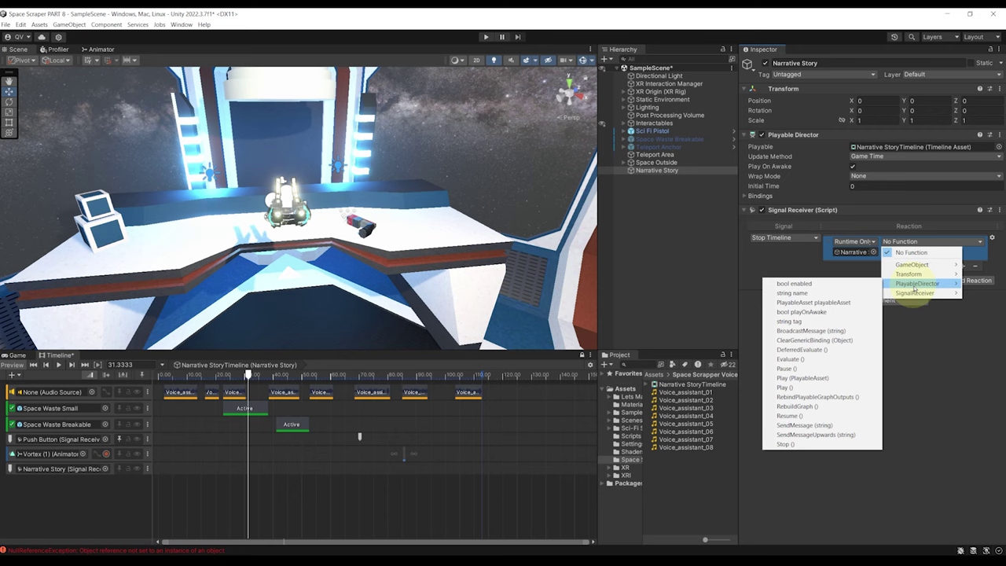
pyautogui.click(797, 368)
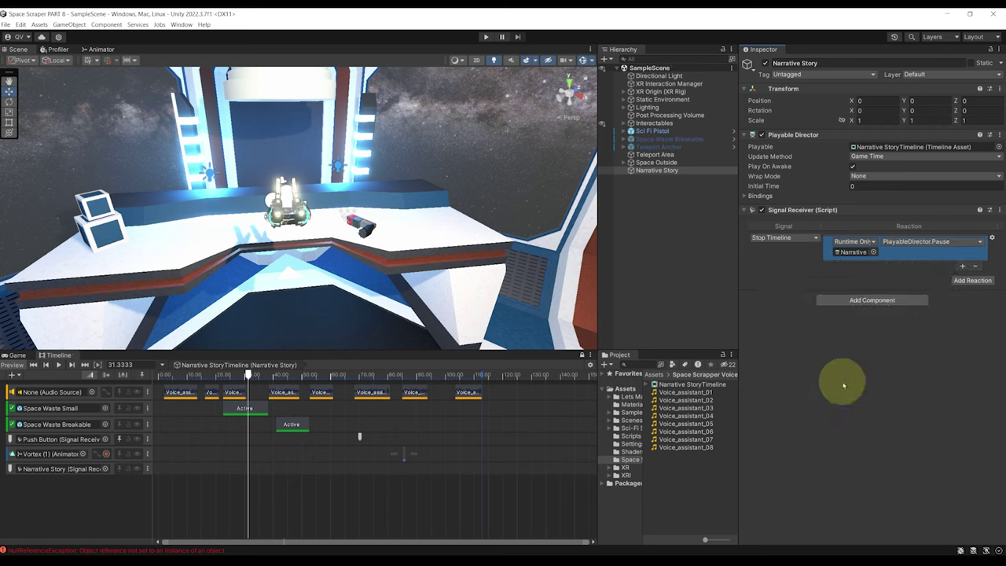
# Add a signal emitter to the Narrative Story signal track at about 30.43 s, where Voice_assistant_03 ends
pyautogui.scroll(-1, 229, 537)
pyautogui.scroll(4, 157, 525)
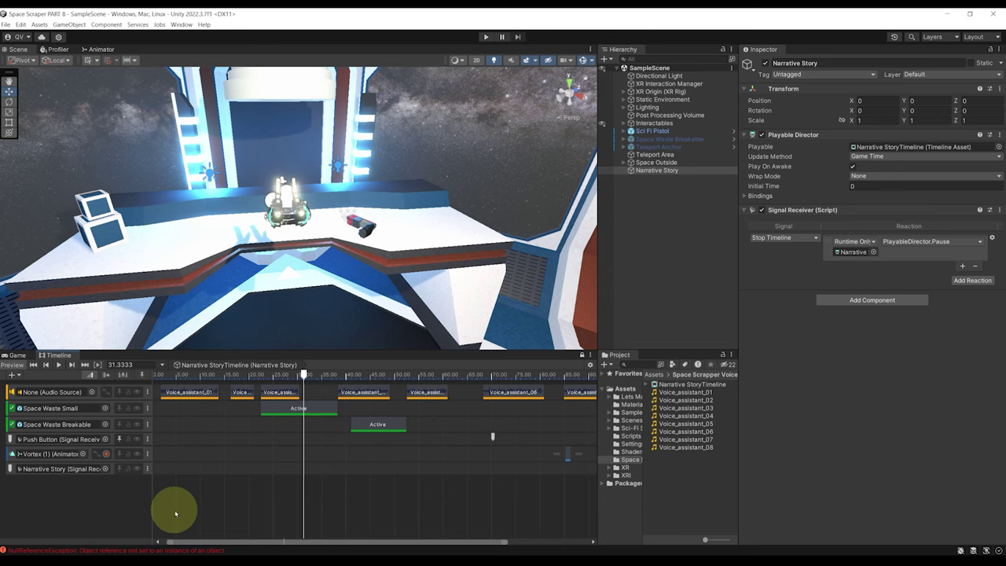
pyautogui.moveTo(372, 299); pyautogui.dragTo(254, 280, button='right')
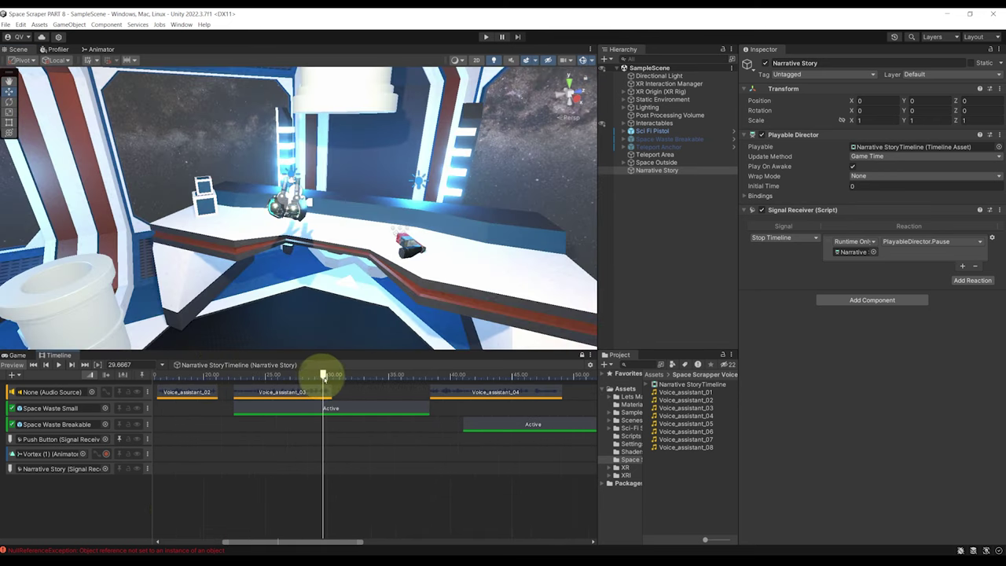
pyautogui.moveTo(323, 374)
pyautogui.mouseDown()
pyautogui.moveTo(279, 375)
pyautogui.moveTo(337, 375)
pyautogui.mouseUp()
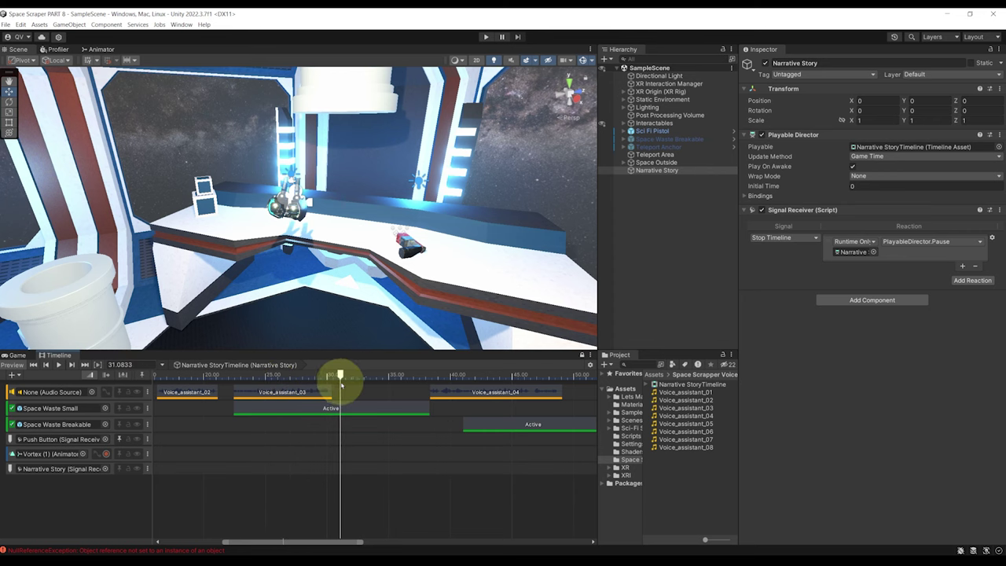
pyautogui.scroll(2, 298, 431)
pyautogui.scroll(4, 307, 426)
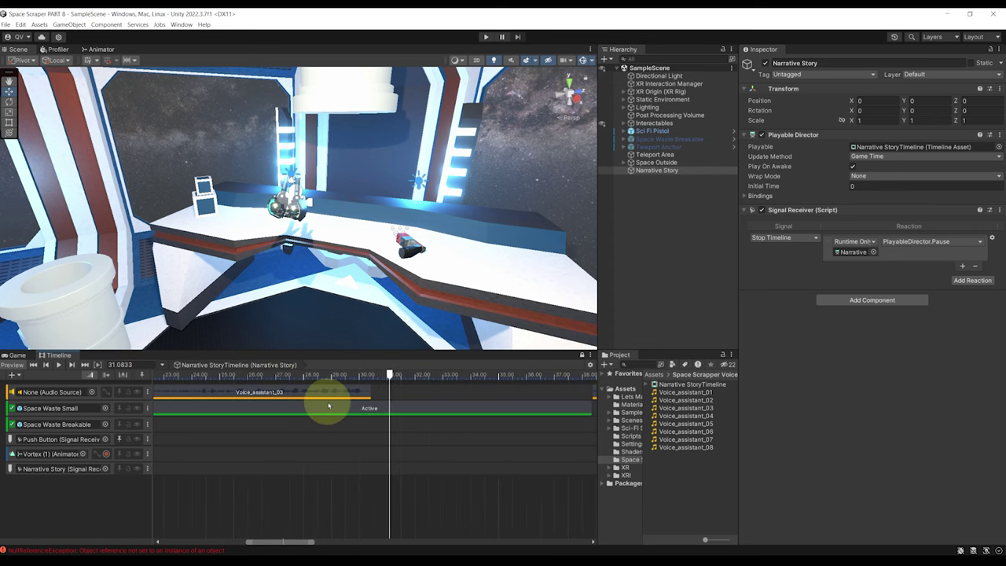
pyautogui.scroll(-4, 346, 457)
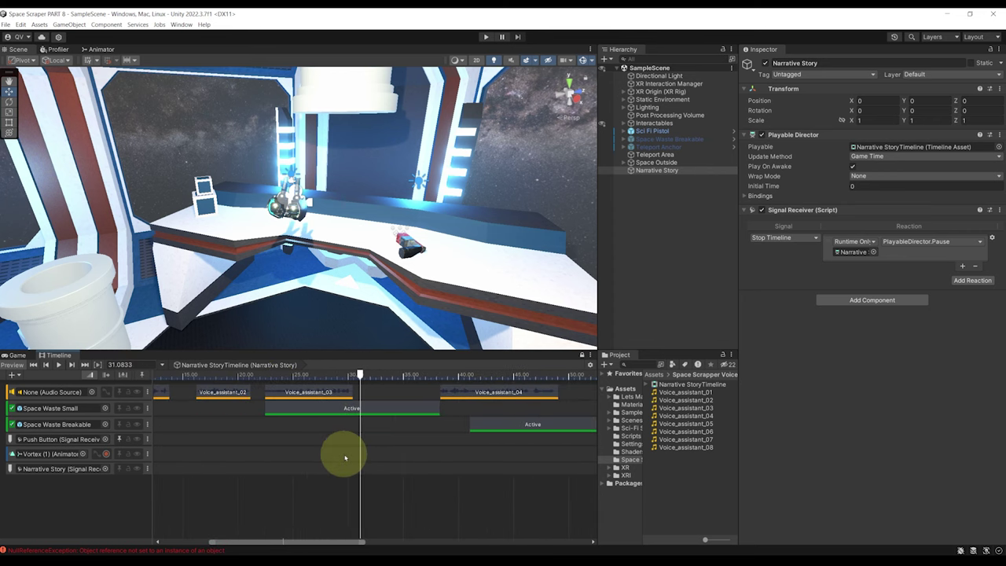
pyautogui.keyDown('alt'); pyautogui.moveTo(384, 256); pyautogui.dragTo(318, 239); pyautogui.keyUp('alt')
pyautogui.moveTo(317, 240); pyautogui.dragTo(306, 330, button='right')
pyautogui.rightClick(349, 469)
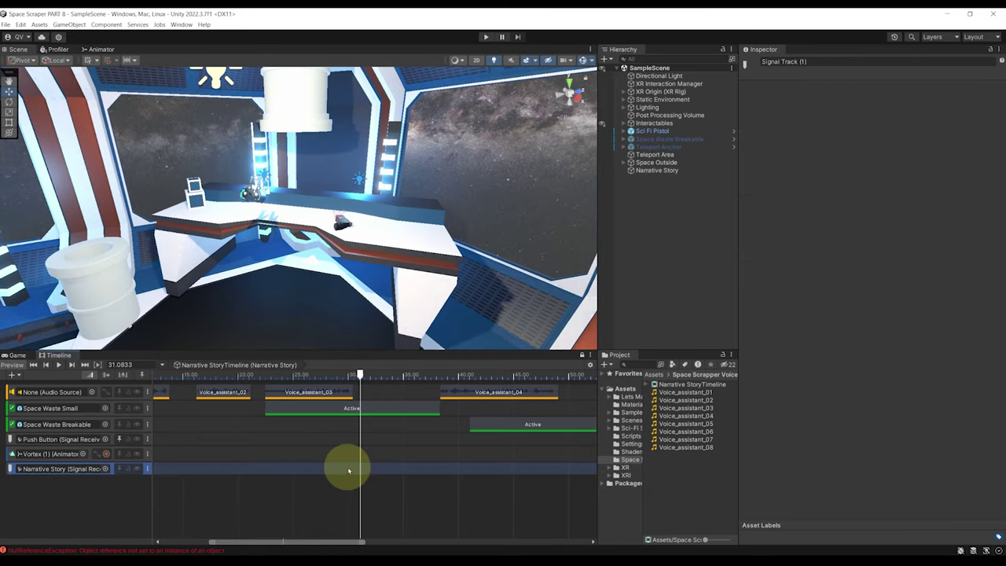
pyautogui.click(380, 536)
pyautogui.scroll(5, 353, 474)
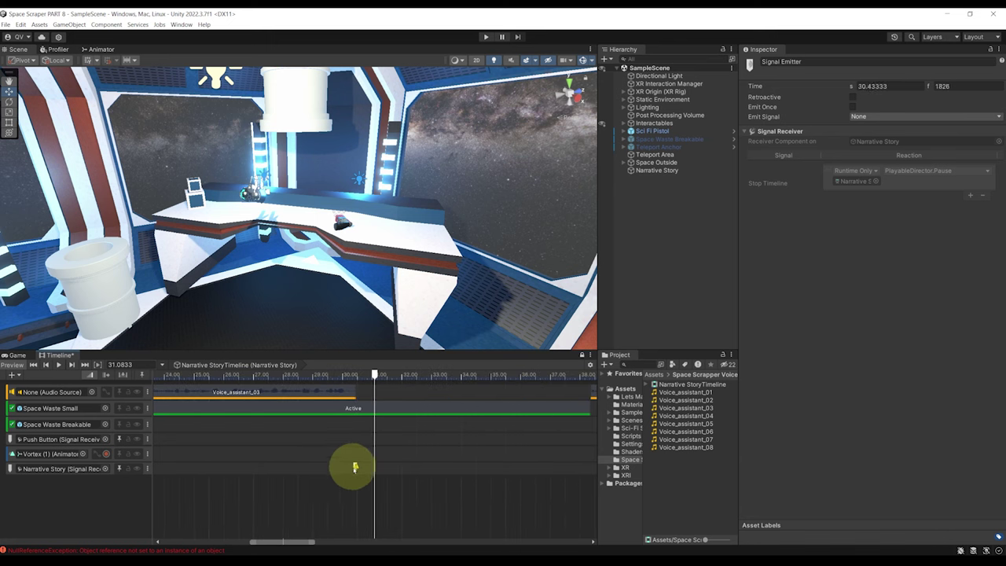
# Set the new emitter on the Narrative Story track to emit the Stop Timeline signal
pyautogui.scroll(-5, 355, 467)
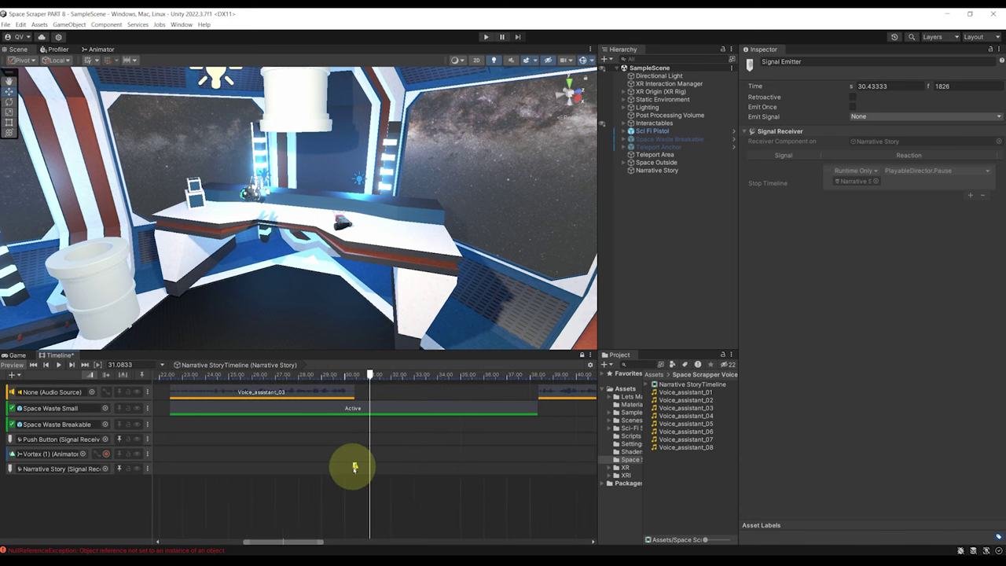
pyautogui.click(883, 118)
pyautogui.click(880, 146)
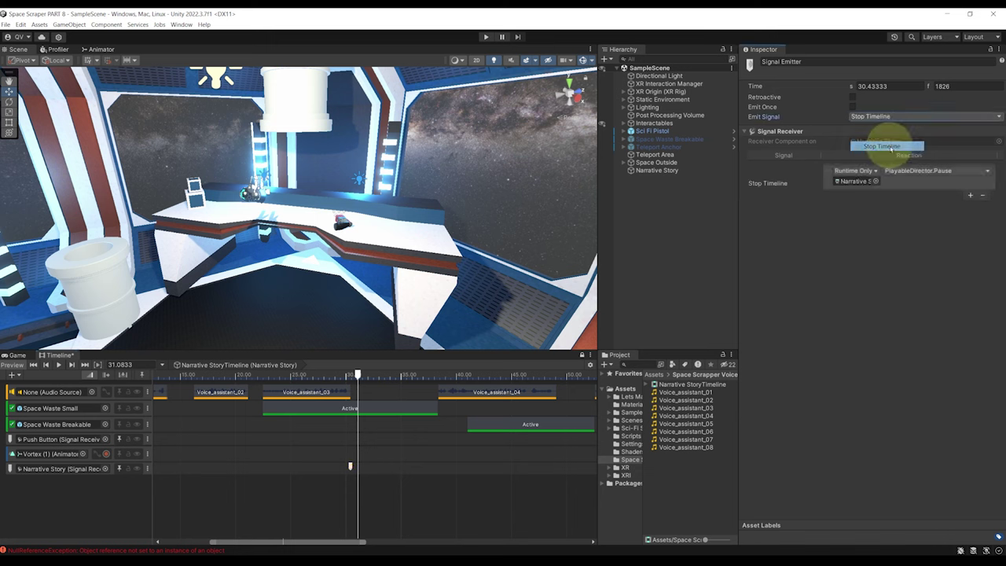
# Copy the Stop Timeline emitter to the end of Voice_assistant_04, at about 49.1 s
pyautogui.scroll(-1, 345, 456)
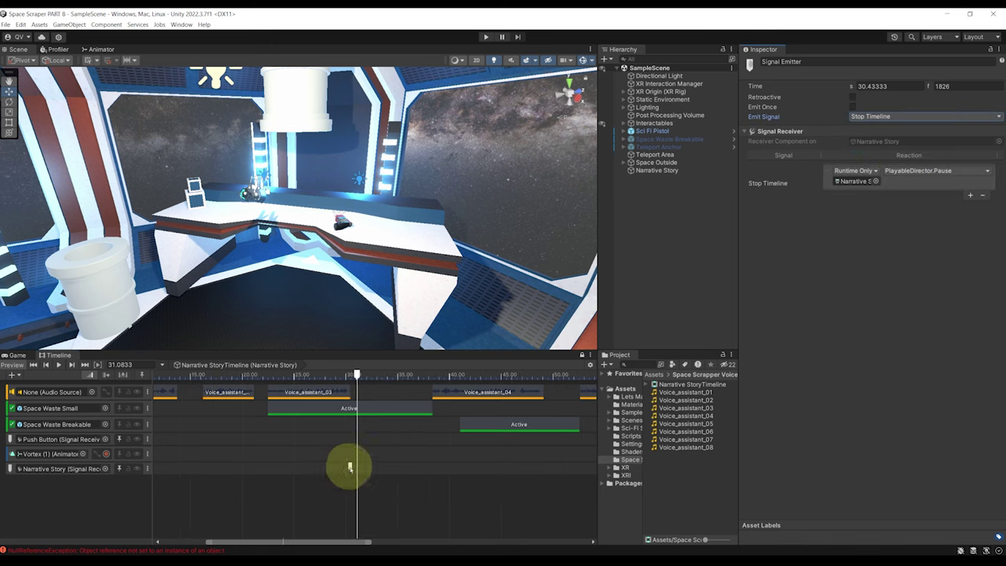
pyautogui.scroll(-6, 393, 463)
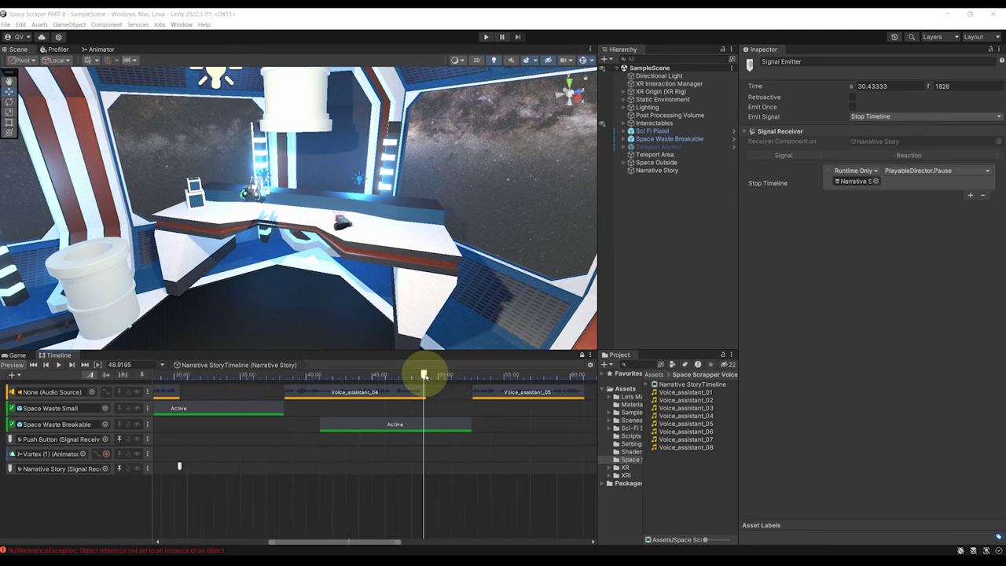
pyautogui.moveTo(423, 376); pyautogui.dragTo(381, 371)
pyautogui.keyDown('alt'); pyautogui.moveTo(305, 194); pyautogui.dragTo(322, 231); pyautogui.keyUp('alt')
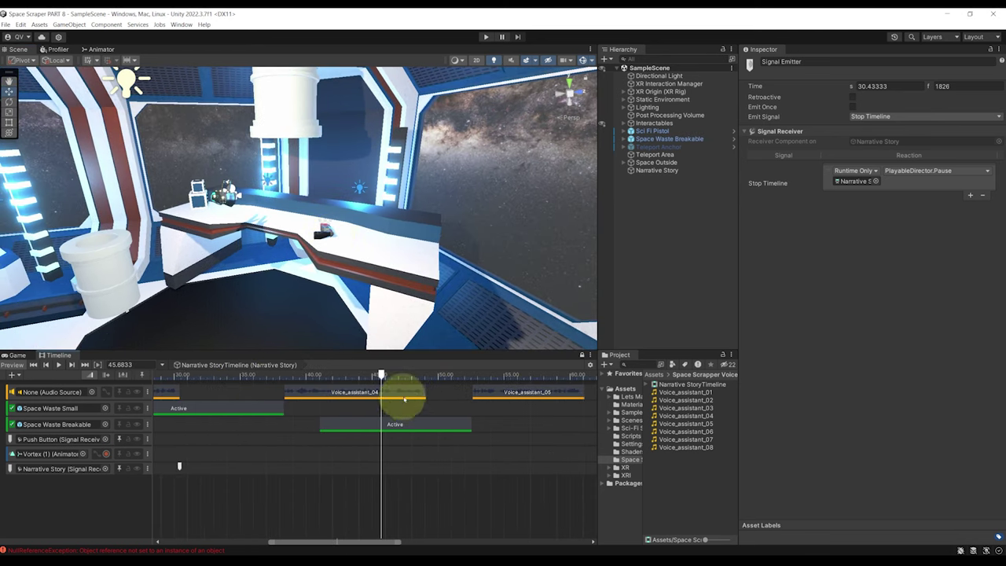
pyautogui.moveTo(381, 375); pyautogui.dragTo(424, 377)
pyautogui.hotkey('ctrl', 'v')
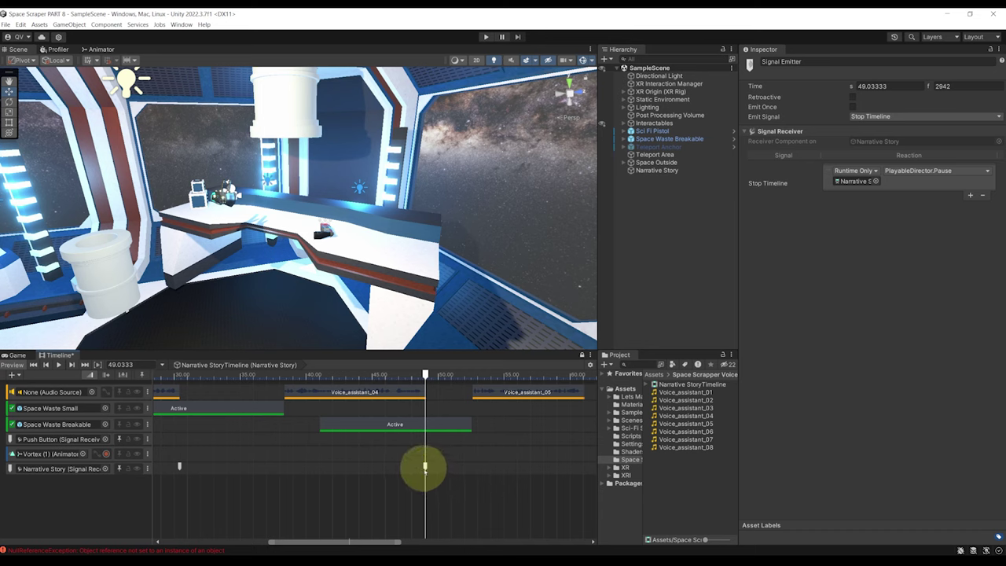
pyautogui.moveTo(425, 468)
pyautogui.mouseDown()
pyautogui.moveTo(410, 468)
pyautogui.moveTo(425, 467)
pyautogui.mouseUp()
# Place another copy of the Stop Timeline emitter at the end of Voice_assistant_05, at about 61.08 s
pyautogui.click(440, 375)
pyautogui.scroll(-4, 494, 473)
pyautogui.scroll(4, 552, 503)
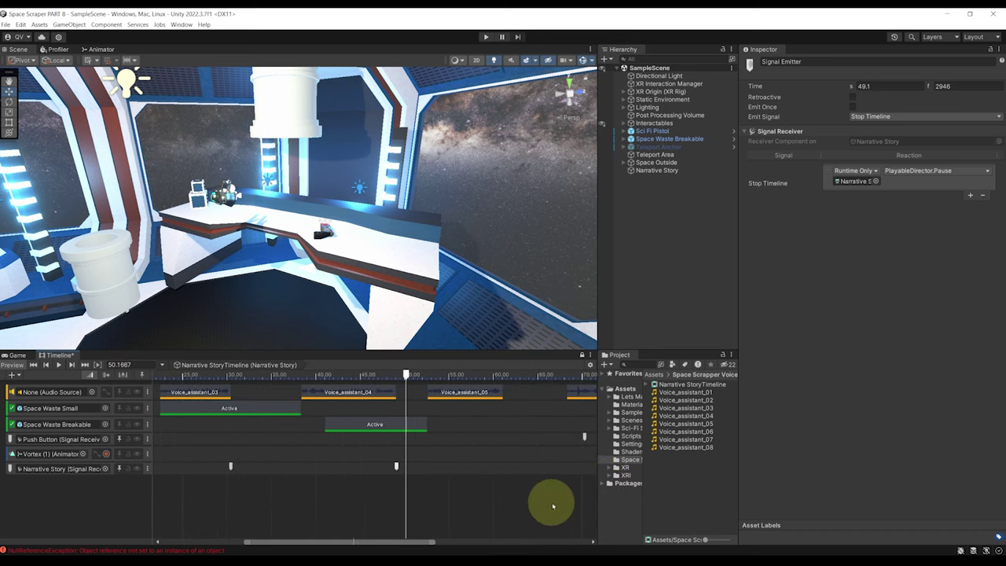
pyautogui.scroll(-3, 550, 507)
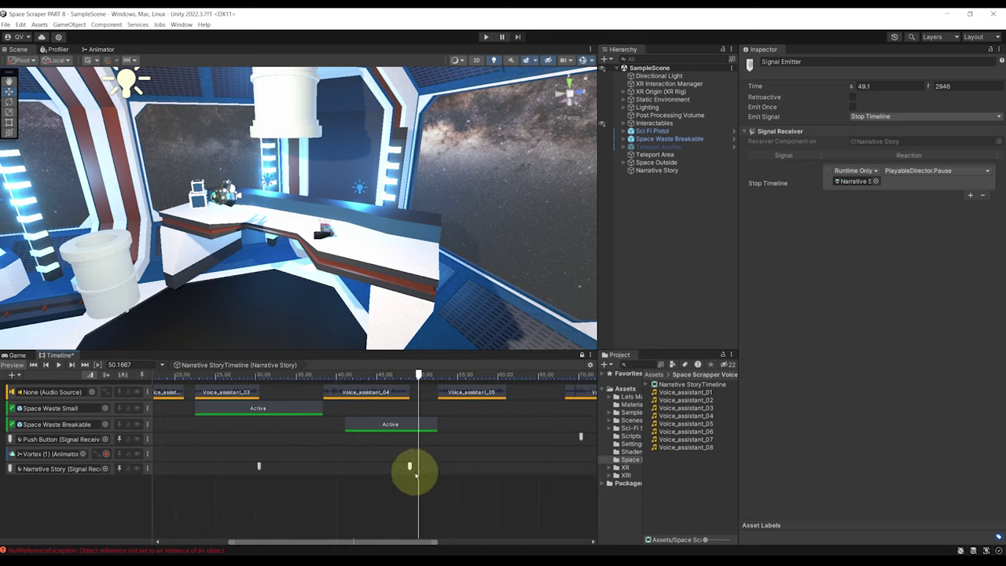
pyautogui.click(507, 376)
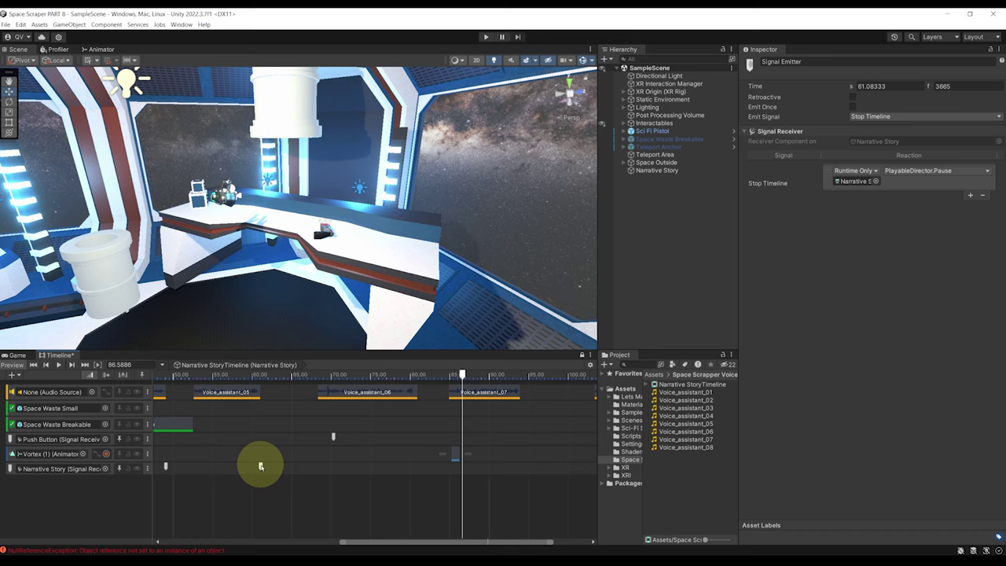
# Paste a further Stop Timeline emitter on the Narrative Story track and shift it to about 80.93 s, where Voice_assistant_06 ends
pyautogui.click(410, 376)
pyautogui.click(412, 471)
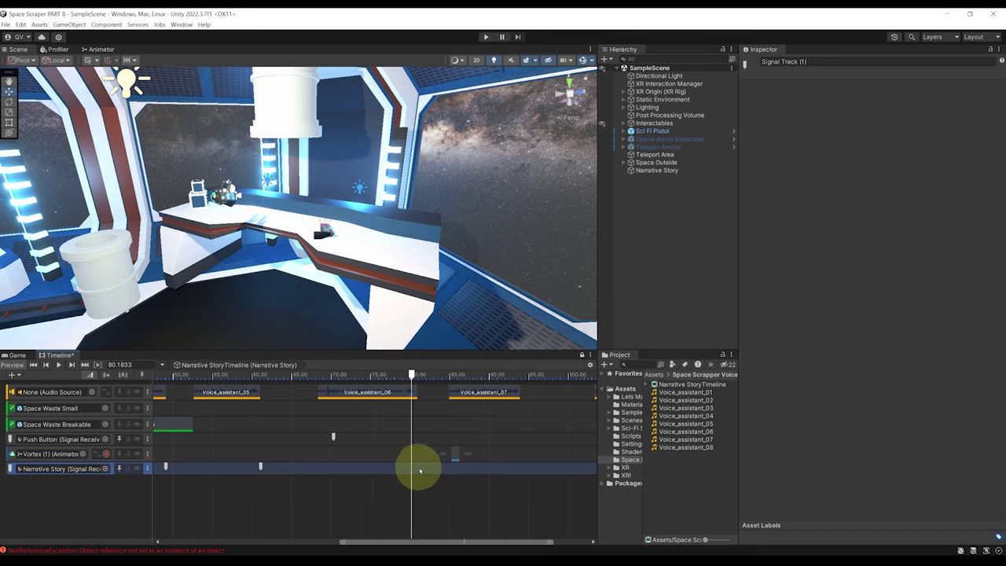
pyautogui.click(418, 471)
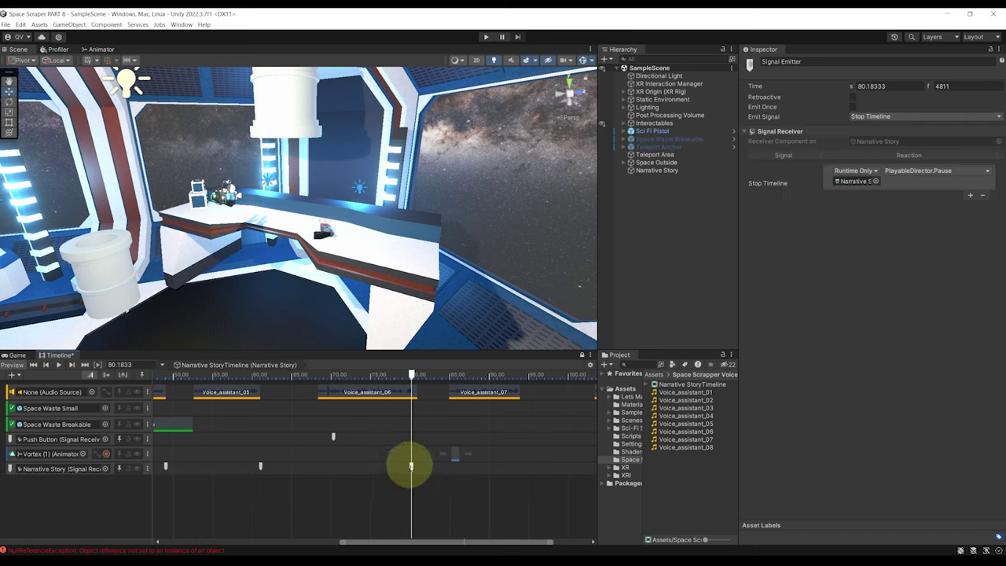
pyautogui.moveTo(410, 466); pyautogui.dragTo(416, 466)
pyautogui.scroll(-1, 476, 450)
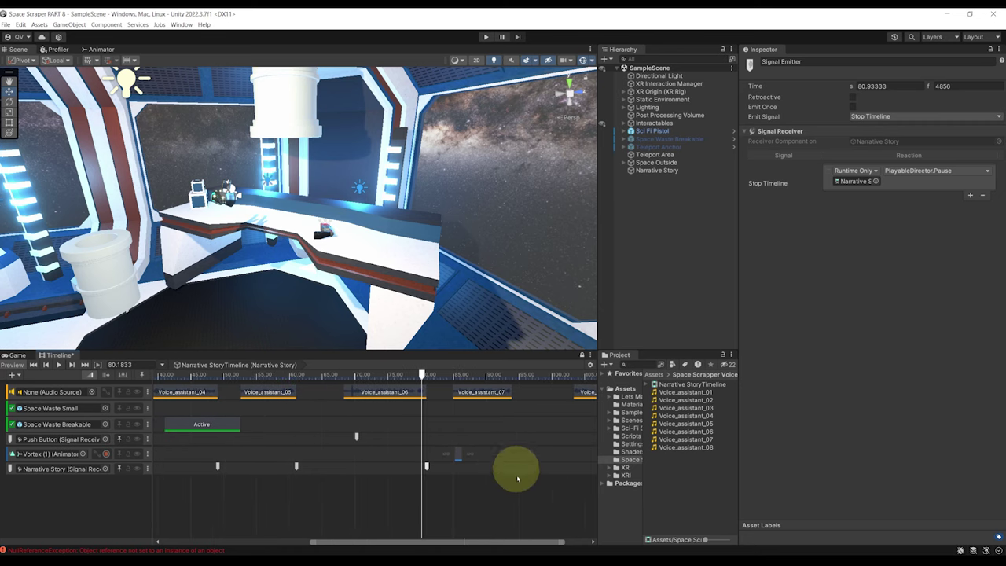
# Paste a Stop Timeline emitter on the Narrative Story track at the end of Voice_assistant_07, at about 93.93 s
pyautogui.scroll(2, 516, 491)
pyautogui.scroll(-2, 383, 410)
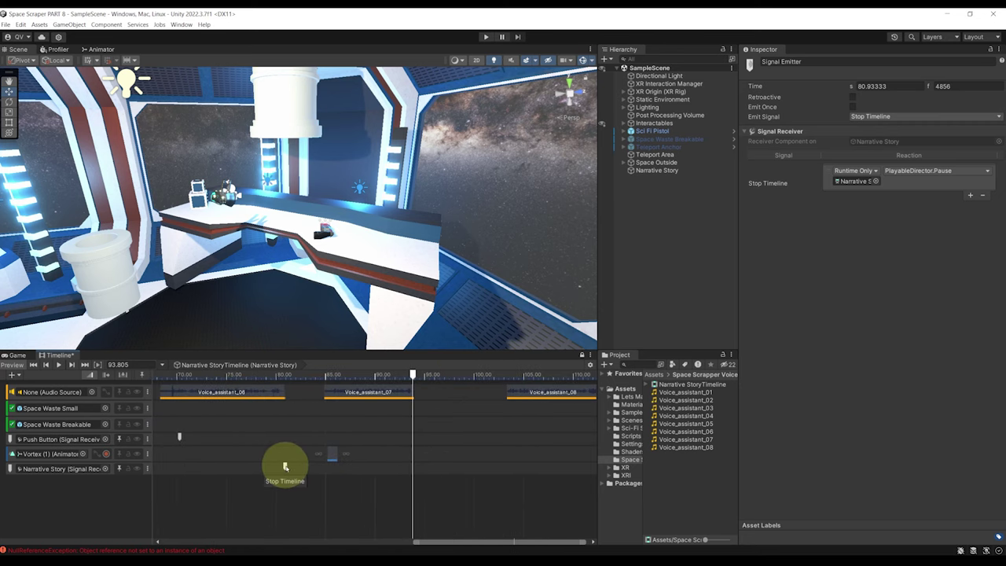
pyautogui.moveTo(472, 212); pyautogui.dragTo(458, 400, button='right')
pyautogui.press('a')
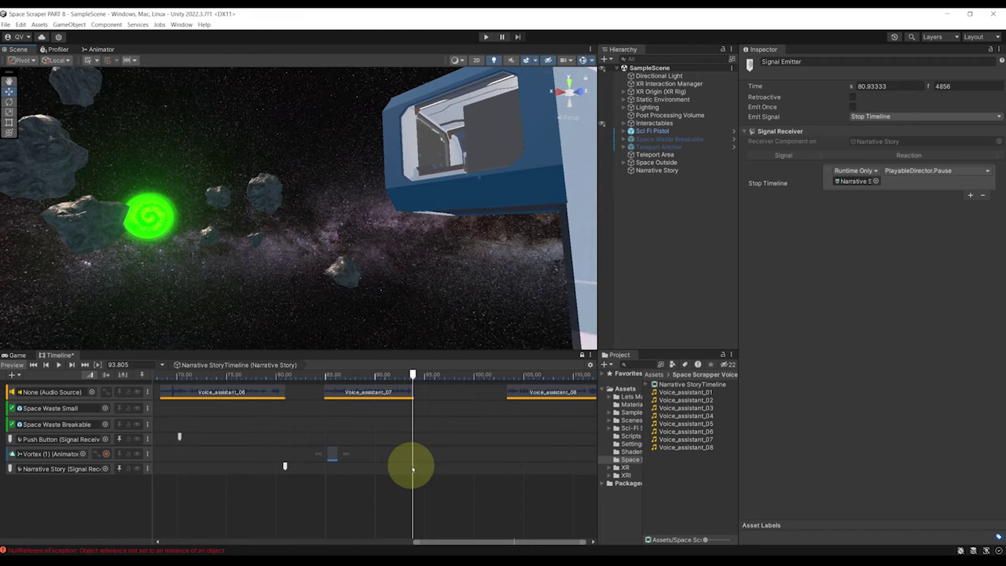
pyautogui.click(409, 469)
pyautogui.hotkey('ctrl', 'v')
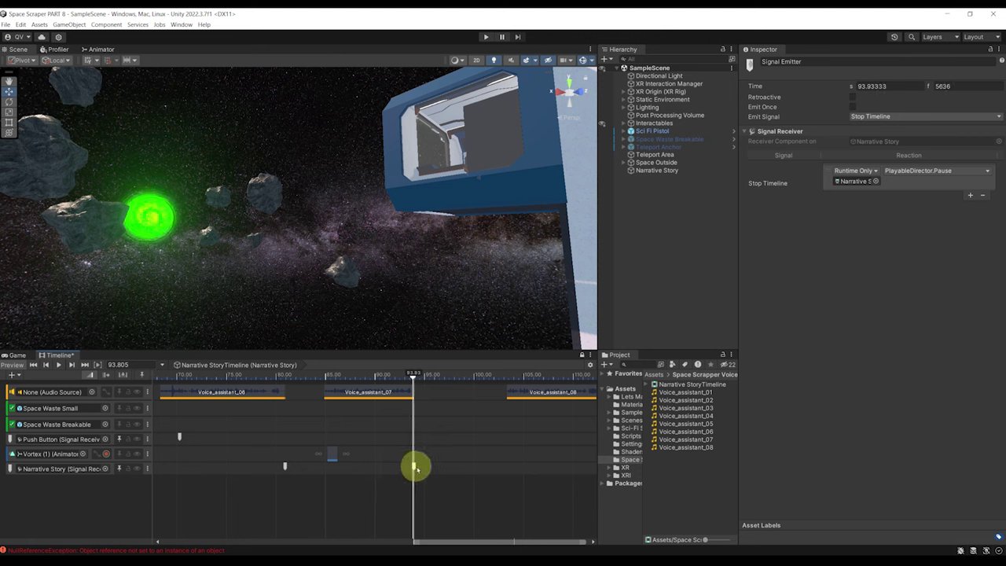
# Review the Stop Timeline emitters, then play-test the scene to check whether the timeline pauses at the emitter after Voice_assistant_03
pyautogui.press('a')
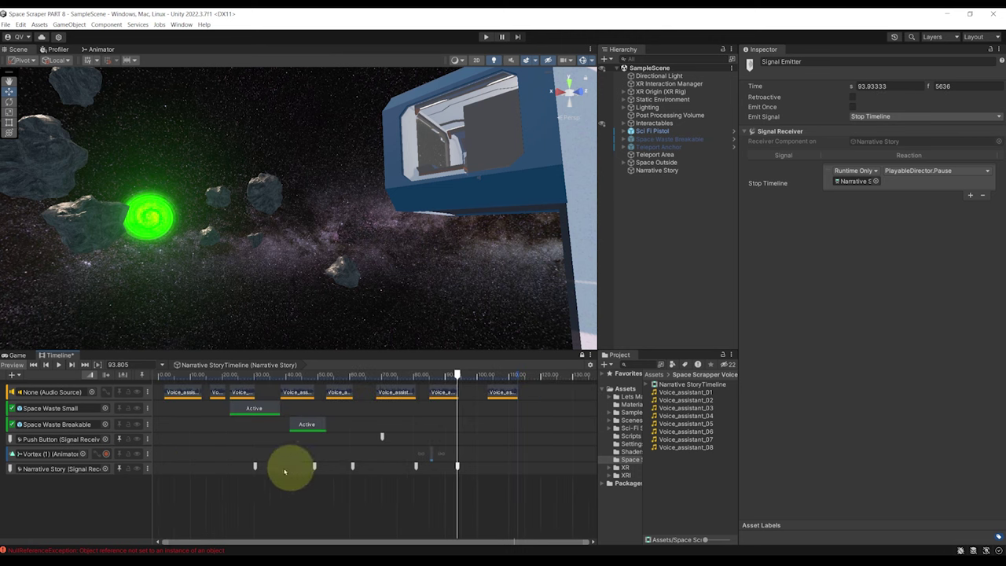
pyautogui.click(314, 467)
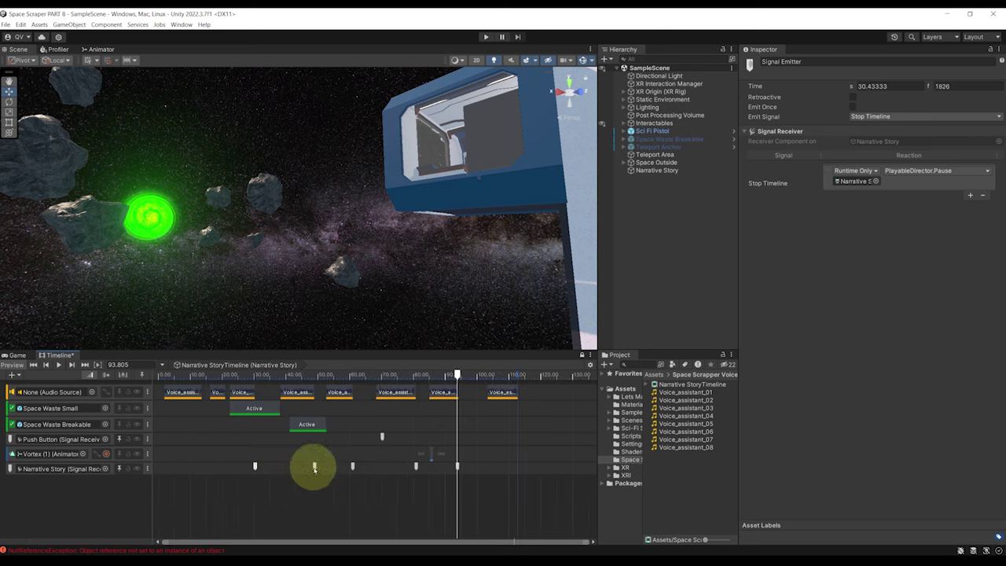
pyautogui.click(351, 467)
pyautogui.click(354, 467)
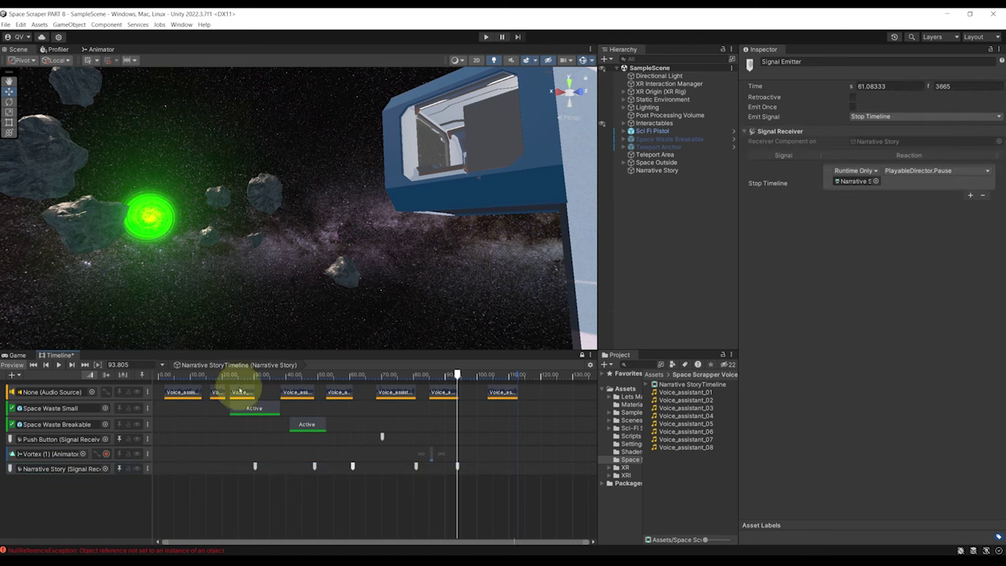
pyautogui.click(486, 36)
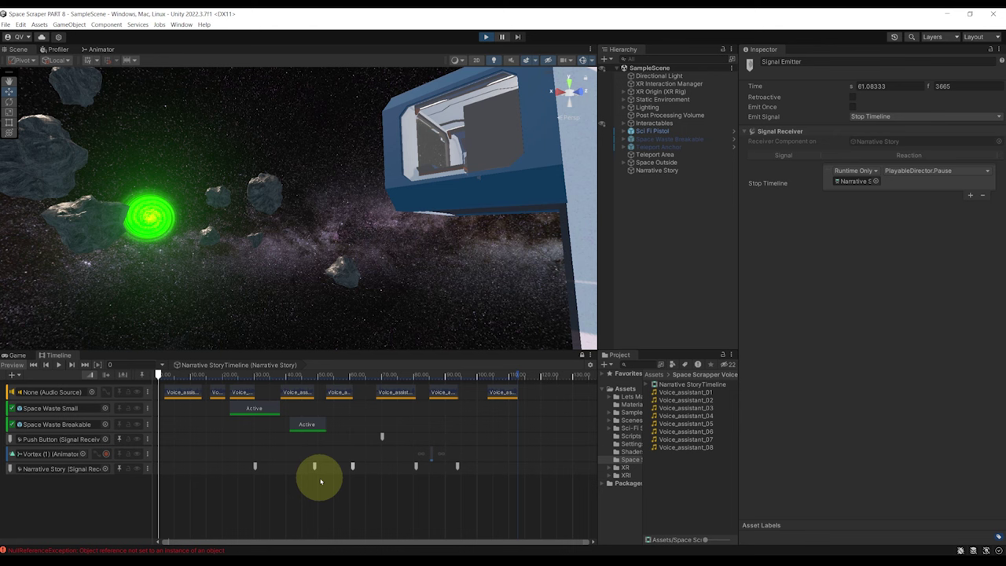
pyautogui.click(58, 355)
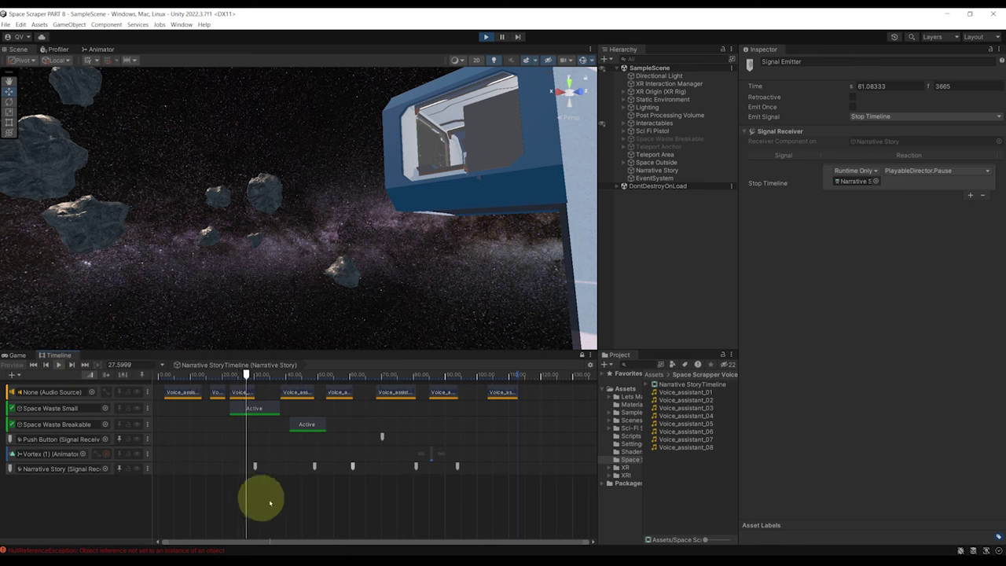
pyautogui.scroll(5, 263, 504)
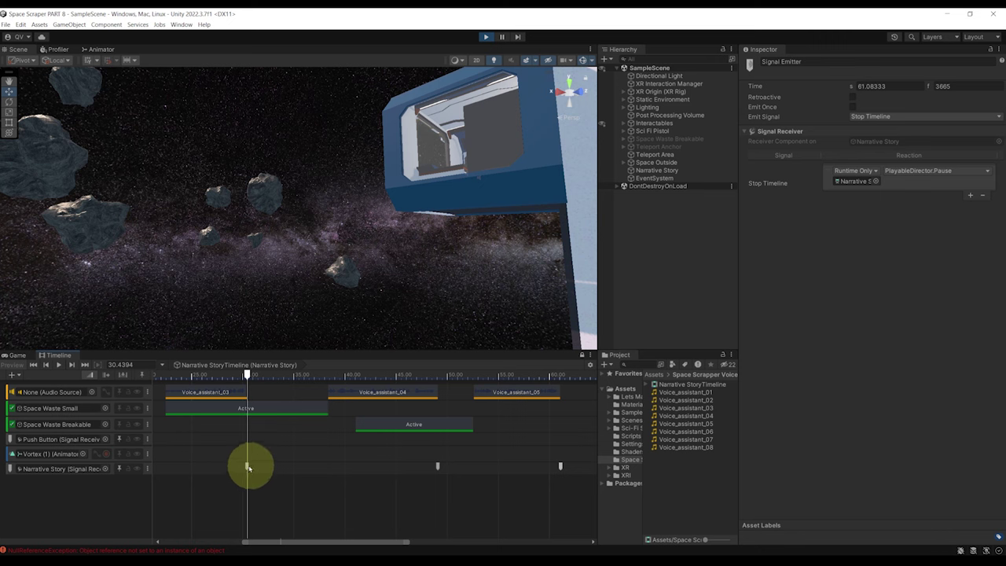
pyautogui.scroll(-3, 263, 464)
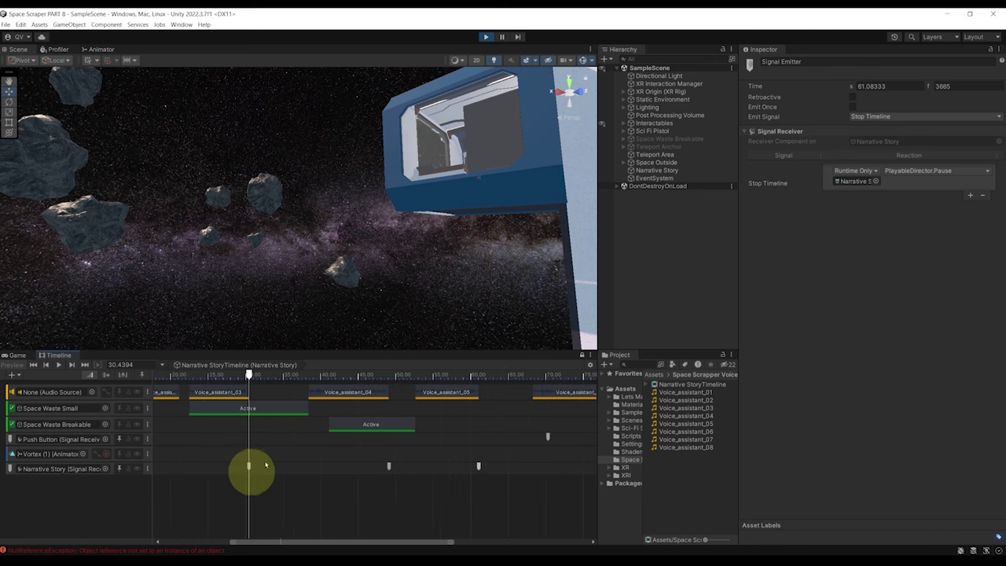
pyautogui.scroll(-2, 256, 484)
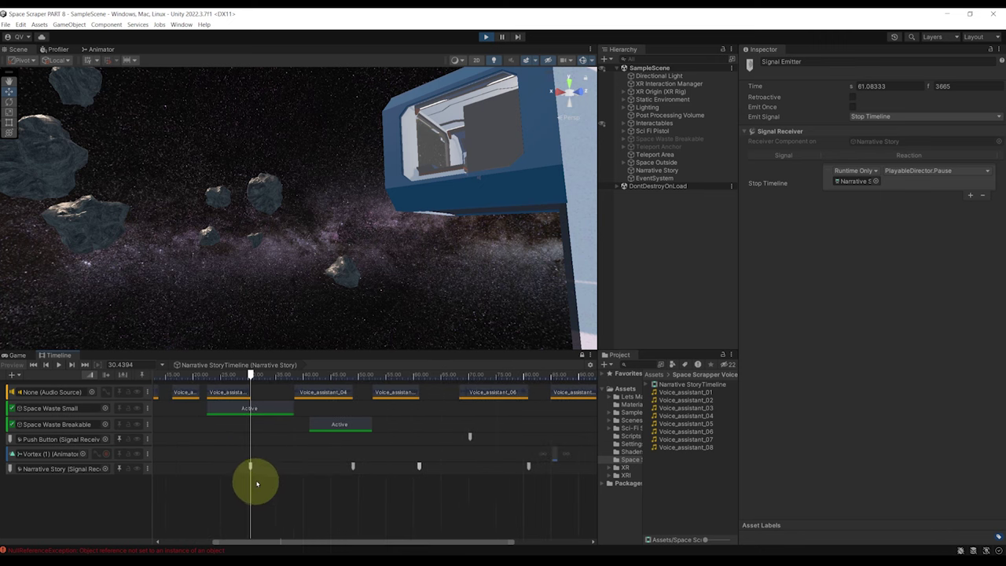
pyautogui.scroll(-3, 256, 484)
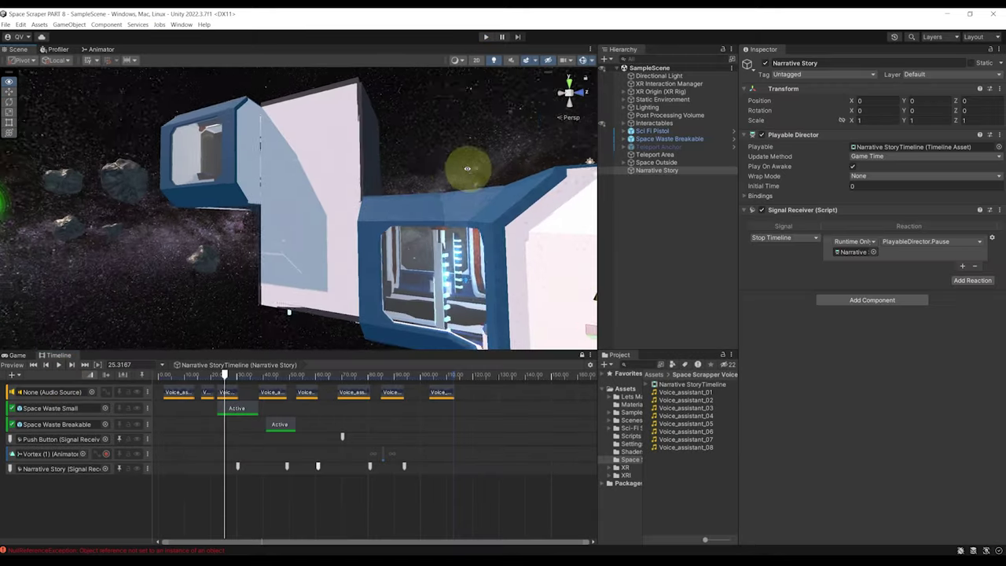
# Add a new script component named PlaySteps to the Narrative Story object and open the script in the code editor
pyautogui.scroll(3, 472, 189)
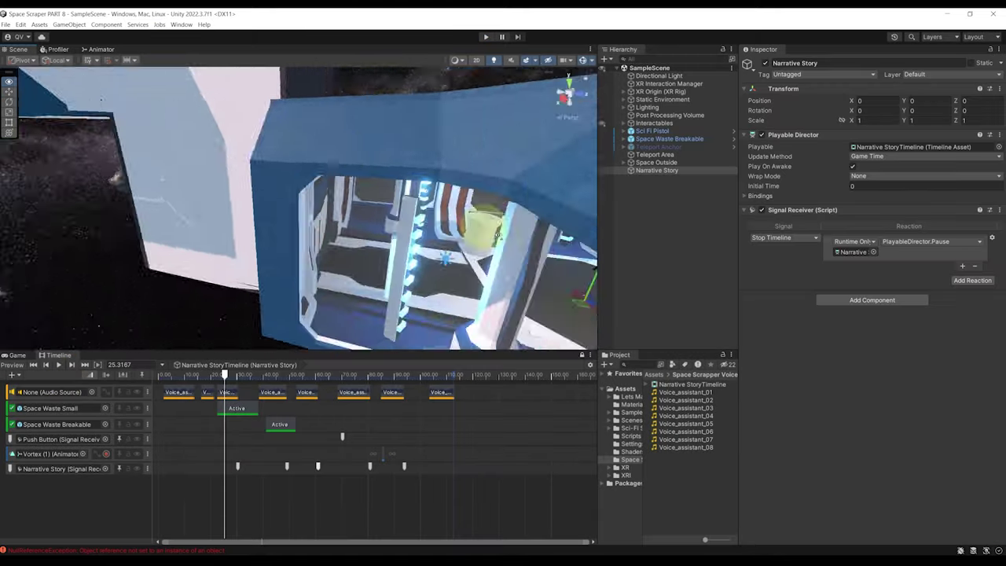
pyautogui.moveTo(497, 235); pyautogui.dragTo(459, 210, button='right')
pyautogui.click(663, 170)
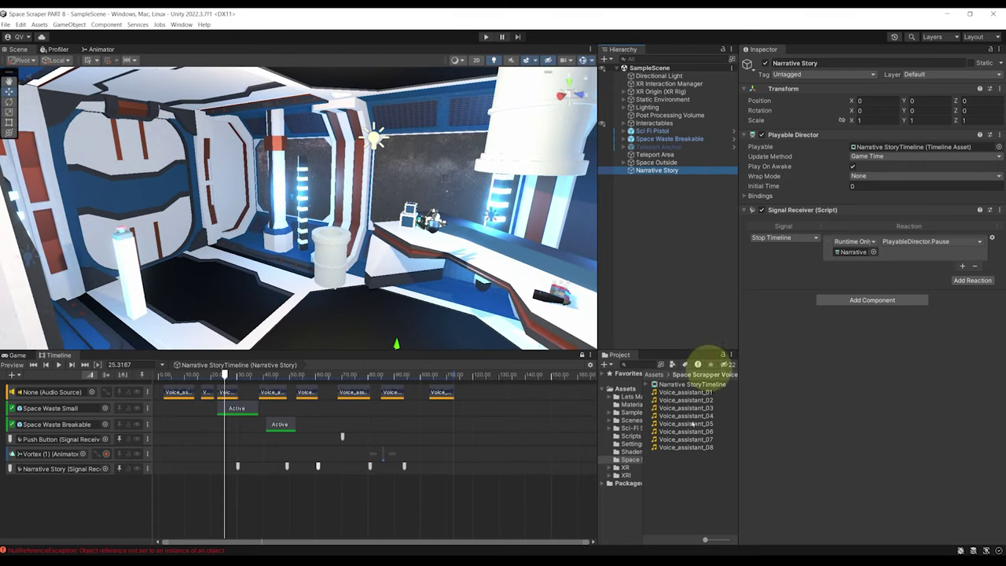
pyautogui.click(850, 300)
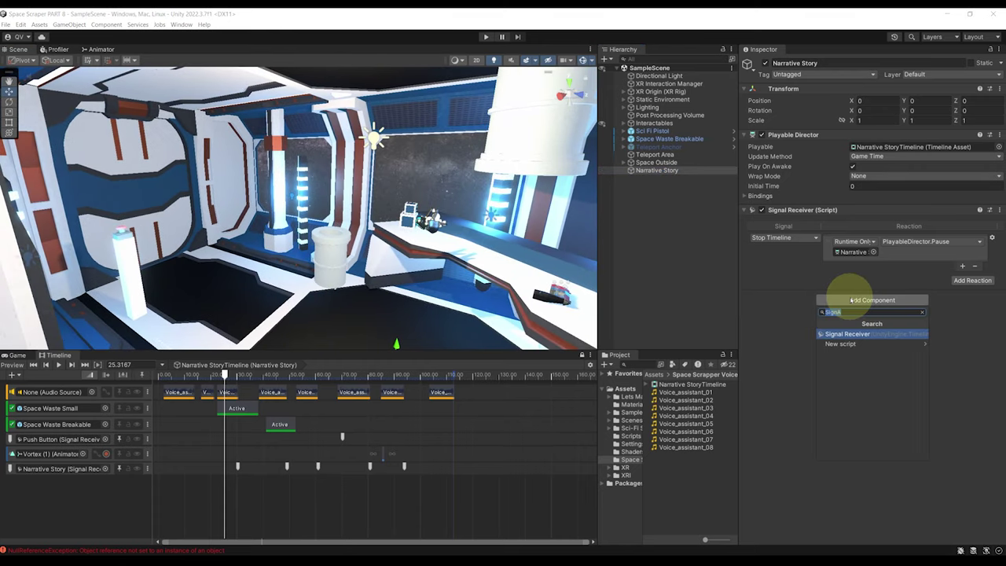
pyautogui.write('PlaySi')
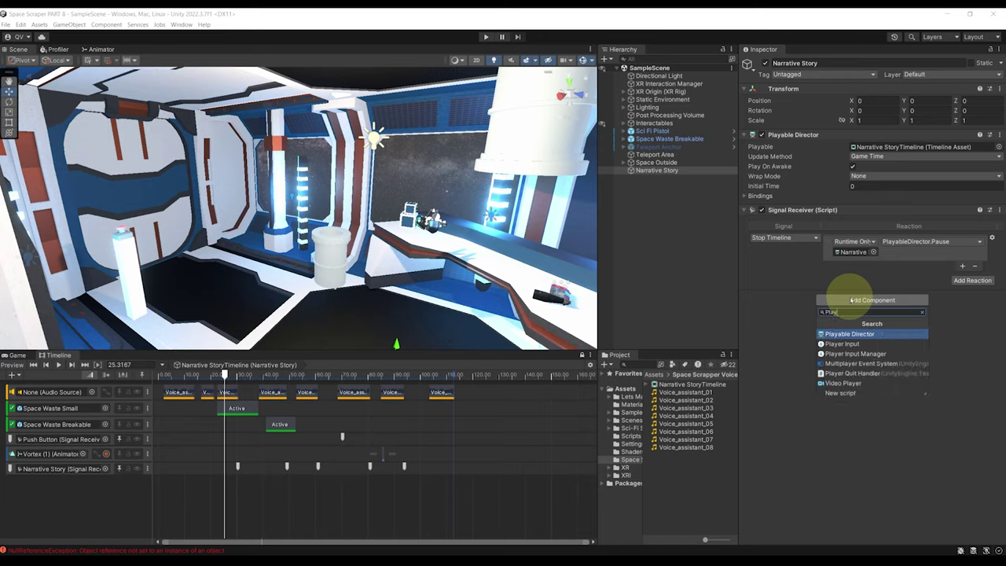
pyautogui.press('Return')
pyautogui.press('Return')
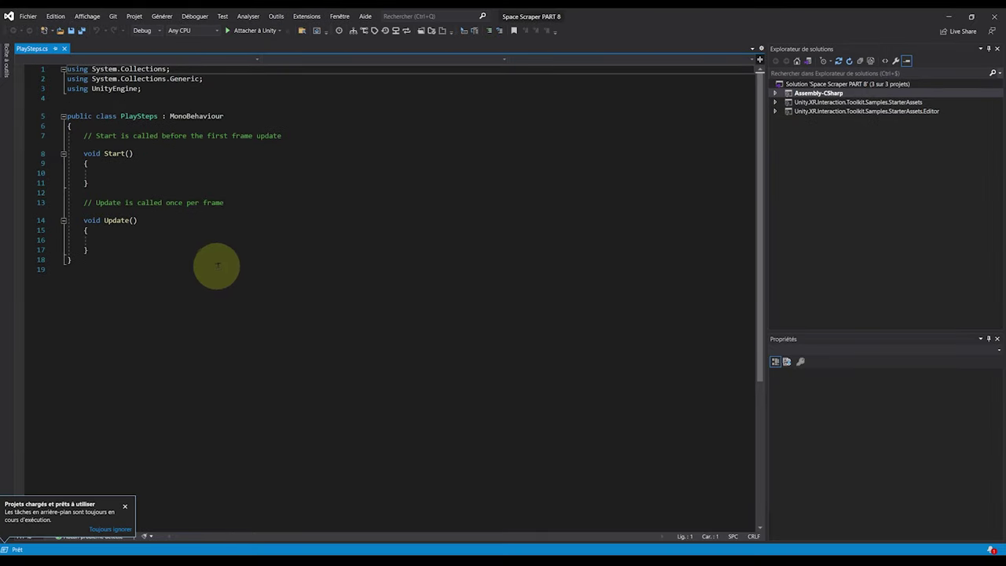
# Add the directive "using UnityEngine.Playables;" to PlaySteps.cs, make room for fields at the start of the class, and save
pyautogui.click(123, 246)
pyautogui.keyDown('ctrl'); pyautogui.scroll(5, 221, 303); pyautogui.keyUp('ctrl')
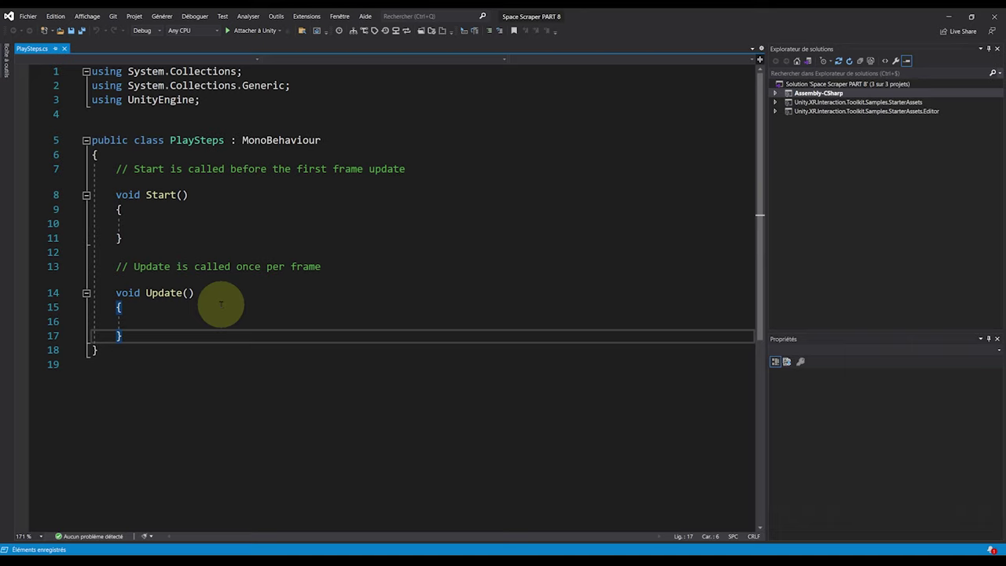
pyautogui.click(226, 110)
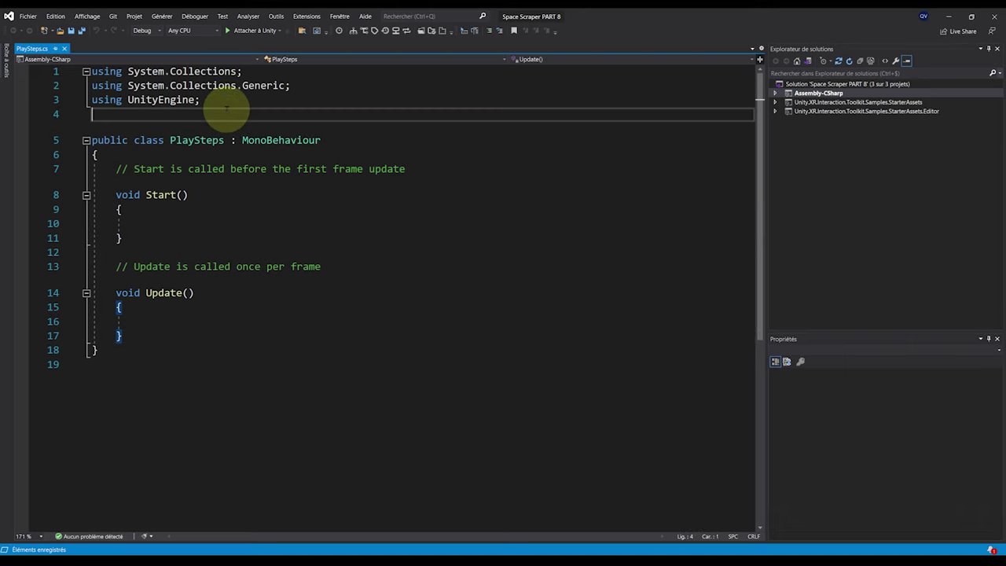
pyautogui.write('usi')
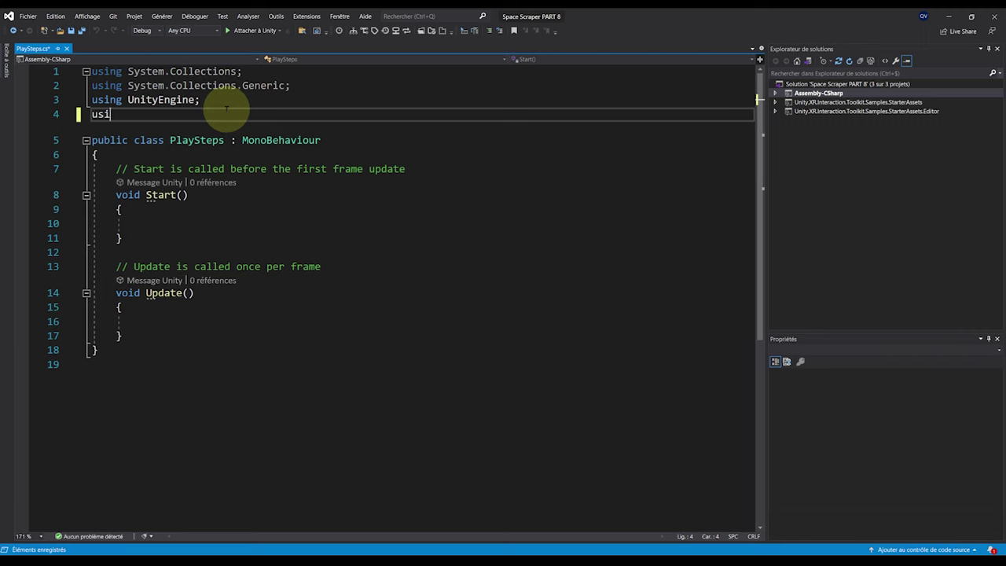
pyautogui.write('ng UnityEngine.Plau')
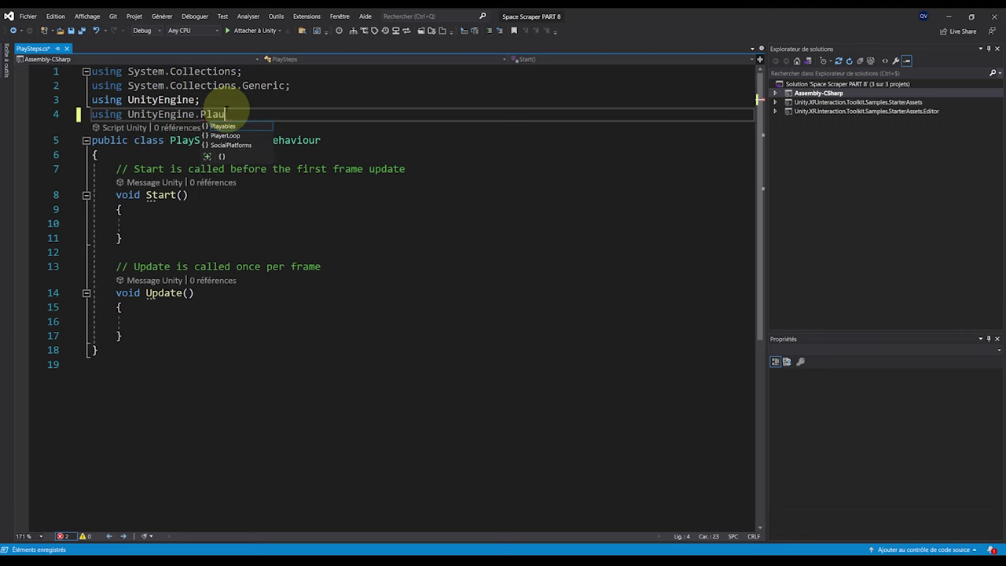
pyautogui.press('BackSpace')
pyautogui.write('yables;')
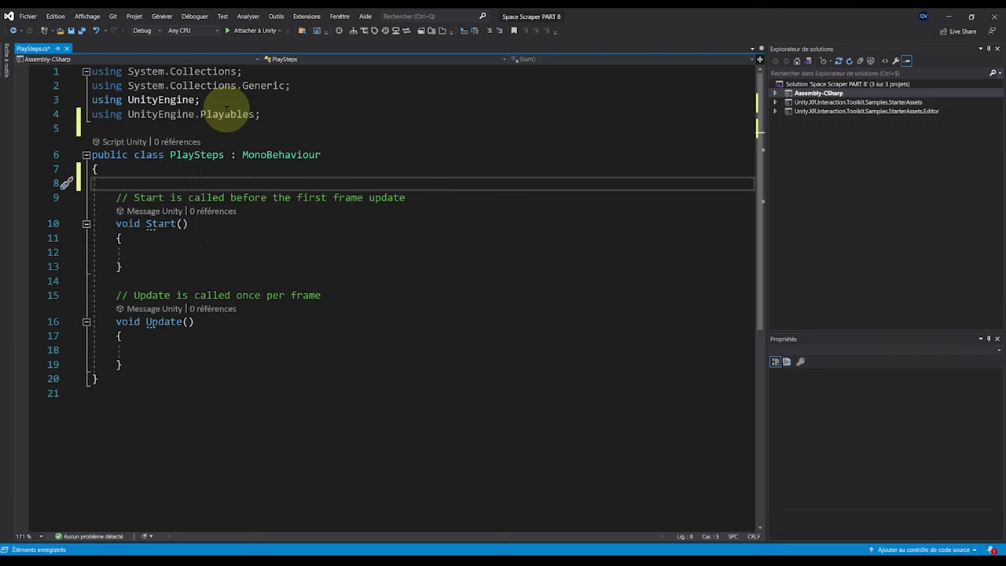
pyautogui.press('Return')
pyautogui.press('Up')
pyautogui.hotkey('ctrl', 's')
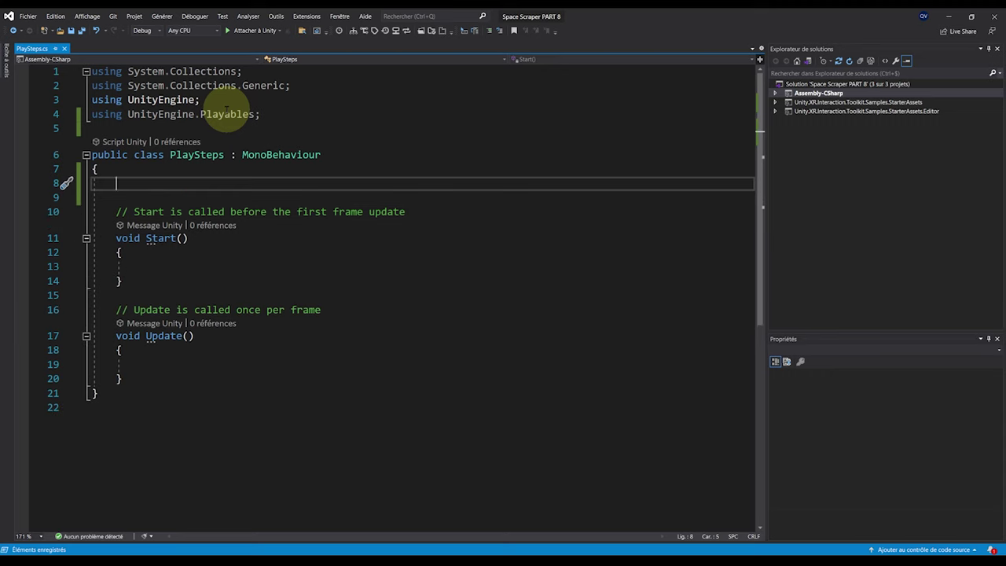
# Declare the field "PlayableDirector director;" at the start of the PlaySteps class
pyautogui.write('PlayableDirector')
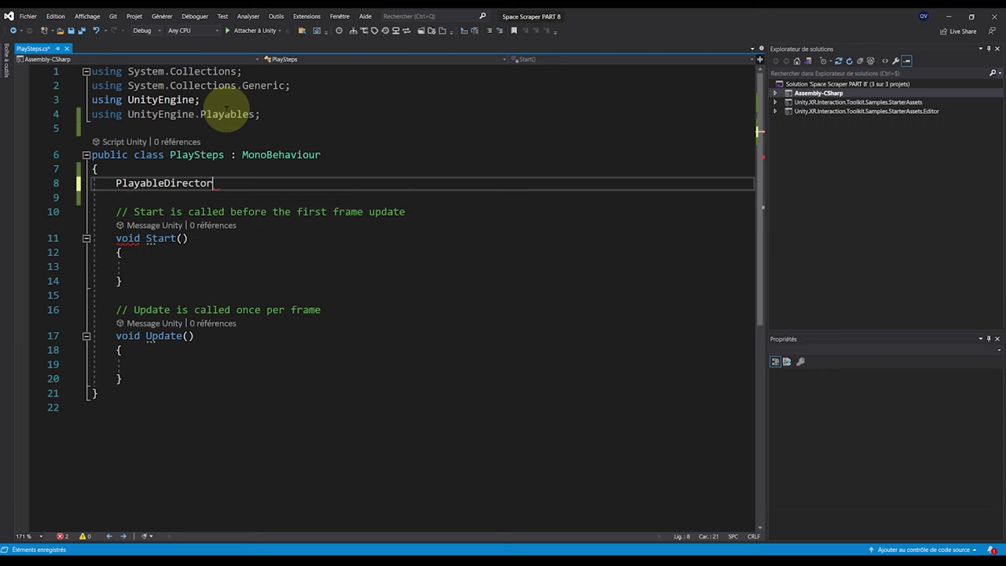
pyautogui.write(' director;')
pyautogui.press('Return')
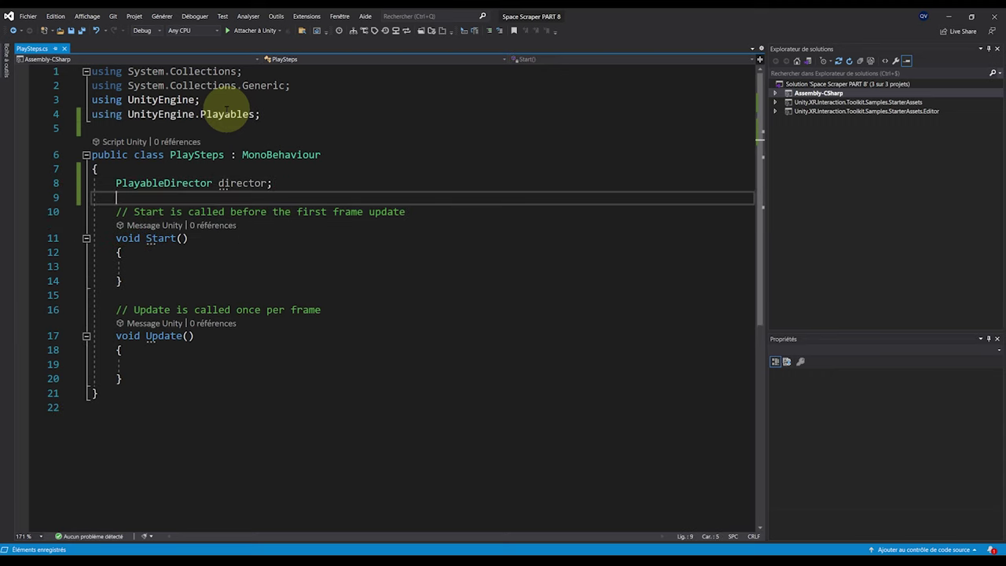
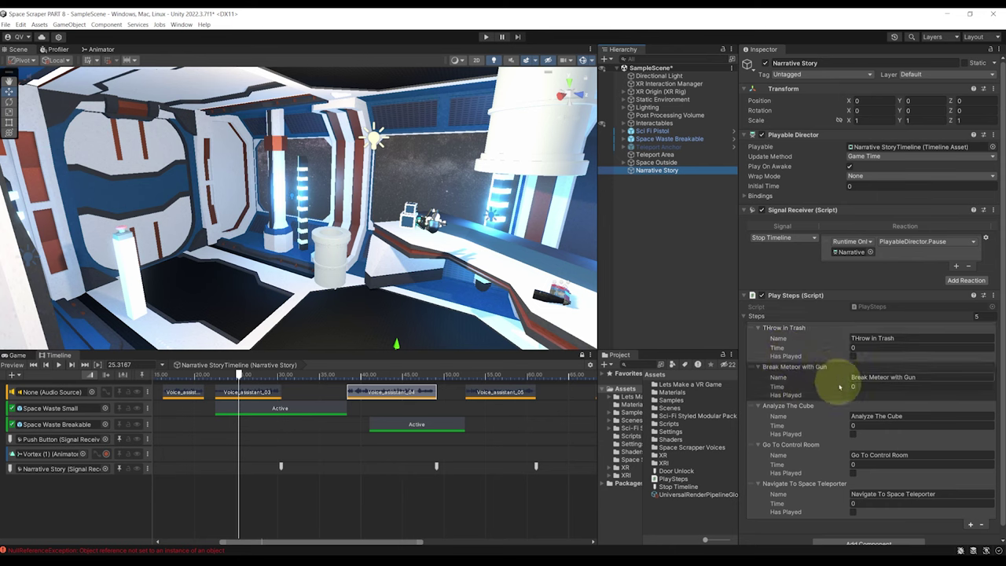
# In Play Steps, set the THrow in Trash time to 38.35 and the Break Meteor with Gun time to Voice_assistant_05's start, 52.56667
pyautogui.click(866, 348)
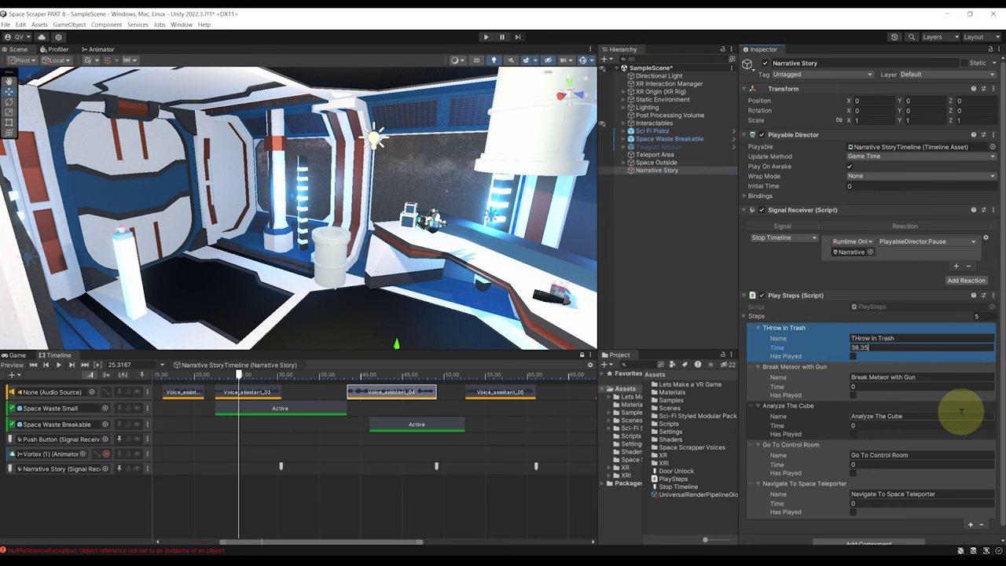
pyautogui.scroll(-2, 528, 455)
pyautogui.scroll(2, 528, 459)
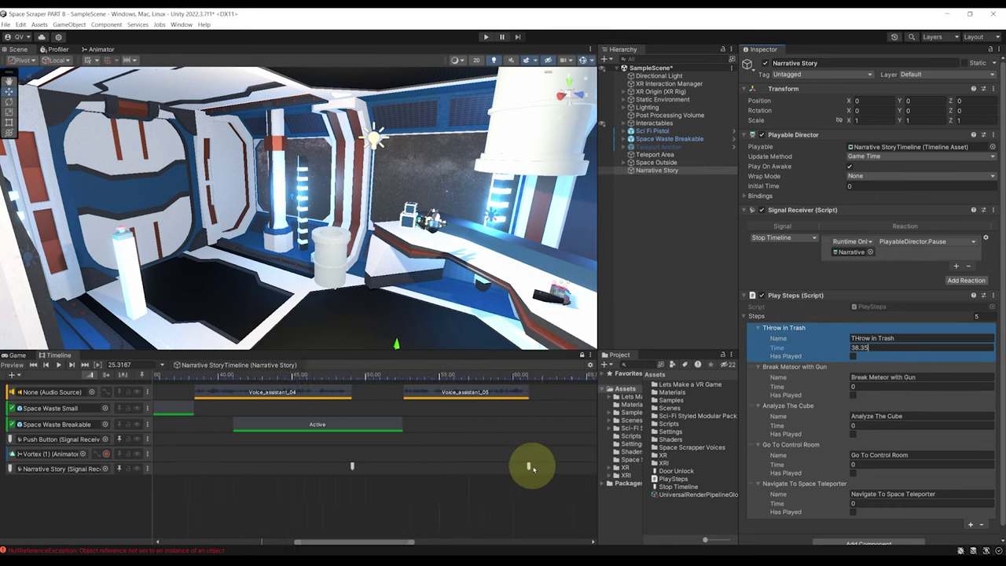
pyautogui.click(427, 392)
pyautogui.scroll(-1, 425, 410)
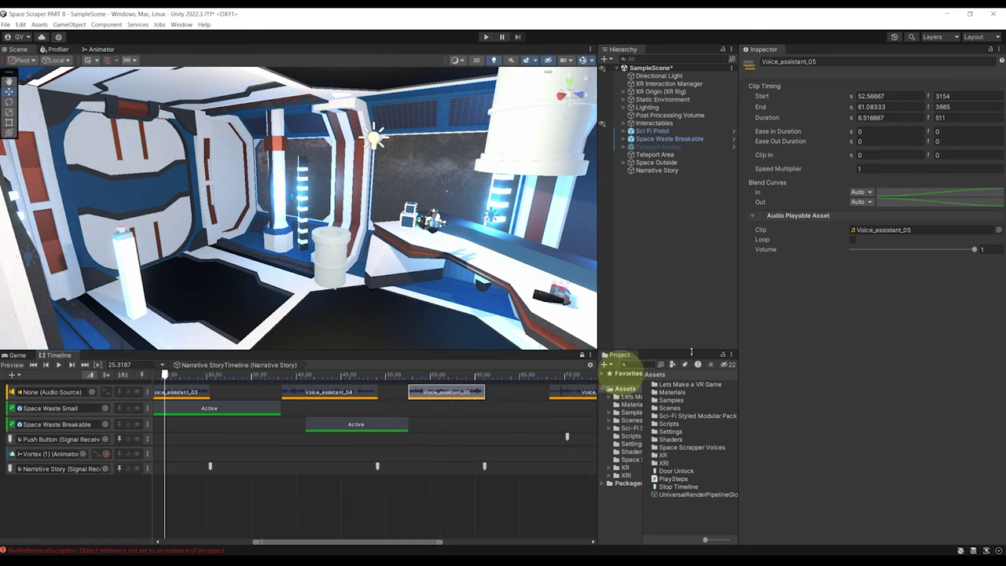
pyautogui.click(656, 170)
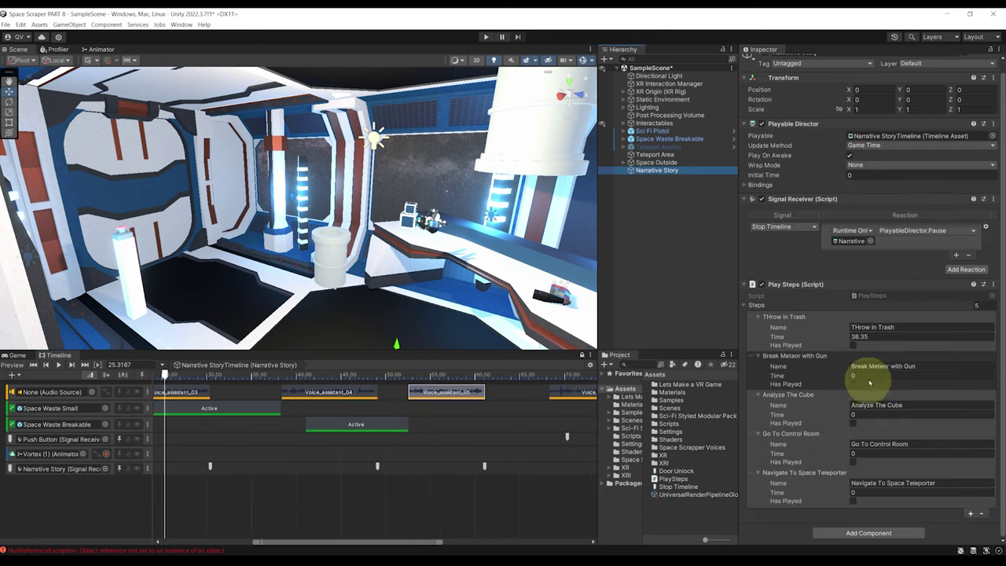
pyautogui.click(864, 375)
pyautogui.write('52.56667')
# Set the Analyze The Cube step's time to 68.26667, copied from the start of Voice_assistant_06
pyautogui.scroll(-1, 481, 396)
pyautogui.click(475, 393)
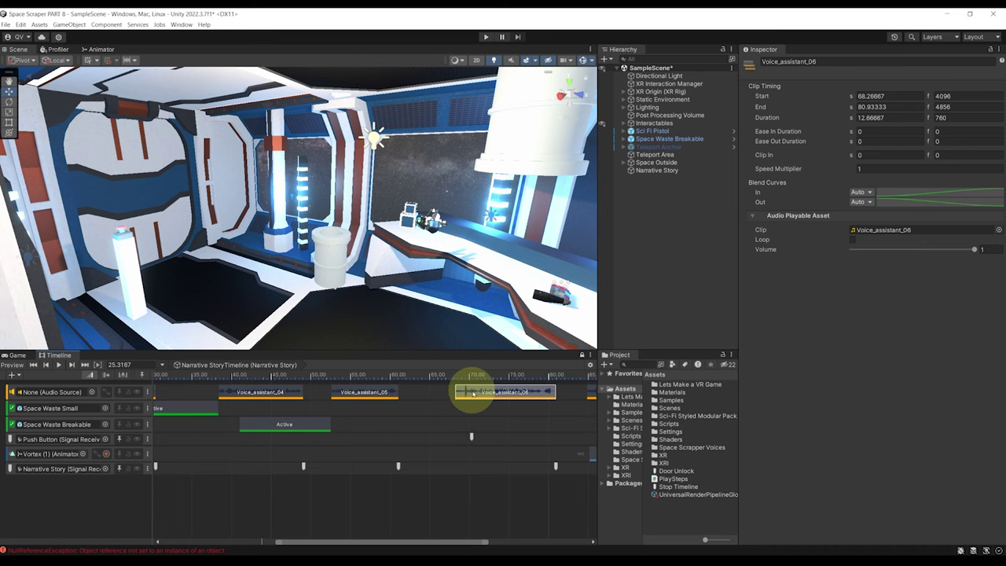
pyautogui.click(871, 96)
pyautogui.hotkey('ctrl', 'c')
pyautogui.click(657, 170)
pyautogui.scroll(-1, 878, 425)
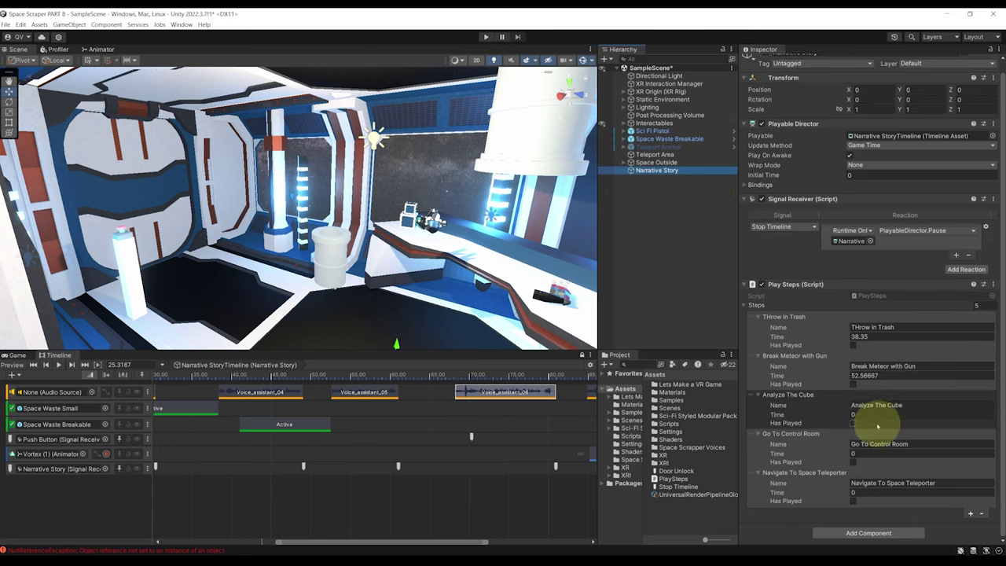
pyautogui.click(866, 415)
# Set the Go To Control Room step's time in Play Steps to 84.85, copied from the start of Voice_assistant_07
pyautogui.scroll(-5, 531, 444)
pyautogui.scroll(4, 556, 472)
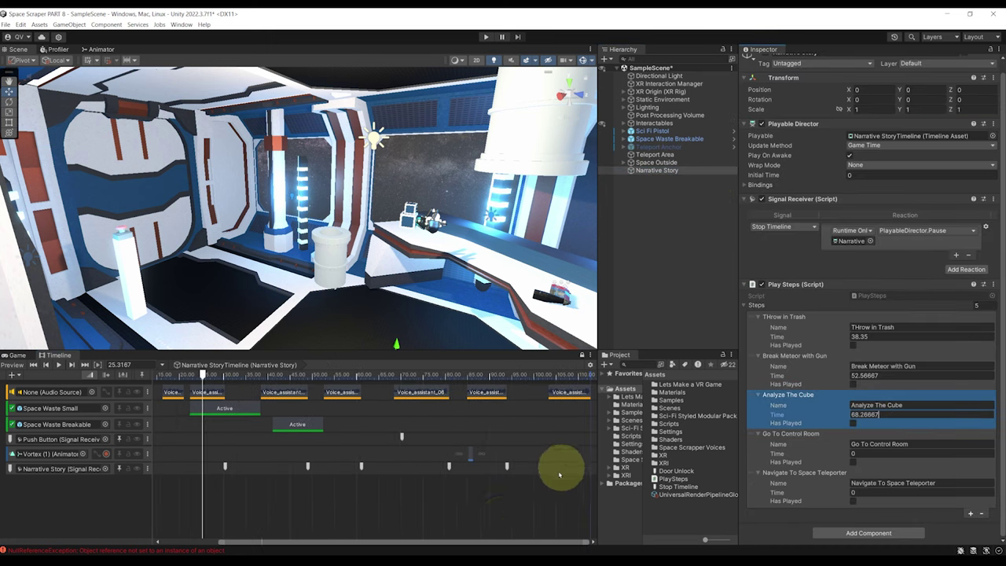
pyautogui.click(466, 392)
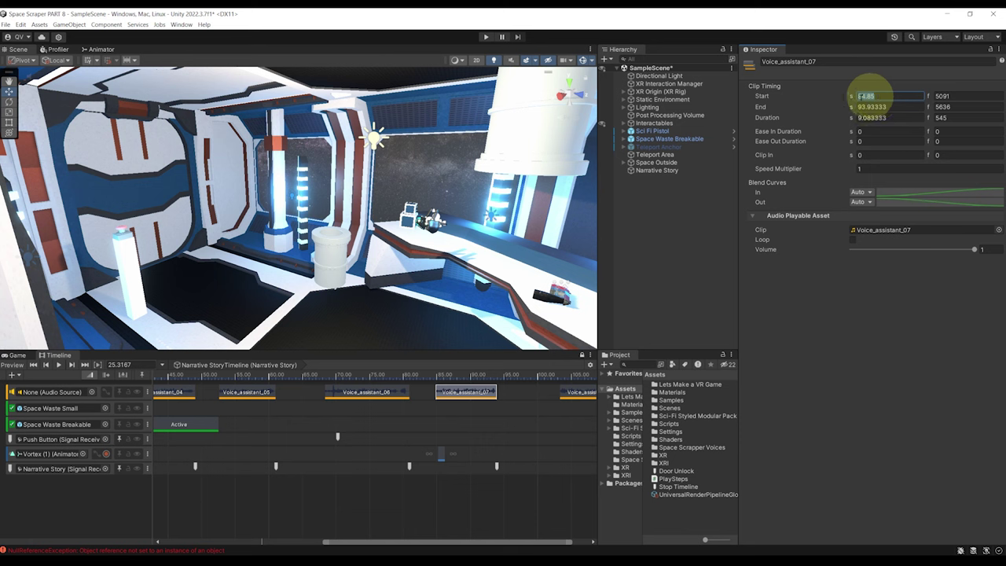
pyautogui.click(653, 169)
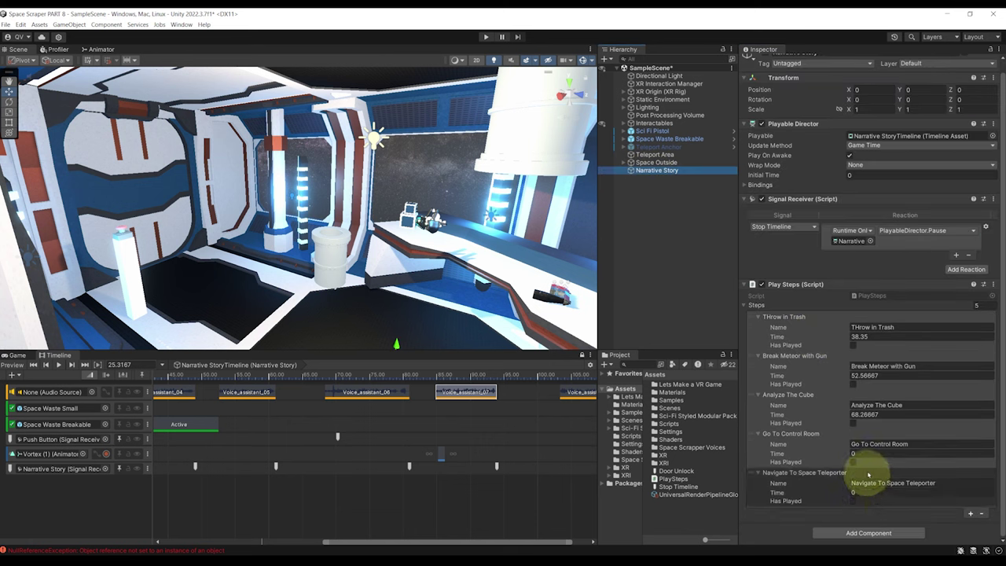
pyautogui.click(865, 454)
pyautogui.hotkey('ctrl', 'v')
# Set the Navigate To Space Teleporter step's time to 103.2667, copied from the start of Voice_assistant_08, and save the scene
pyautogui.scroll(4, 584, 438)
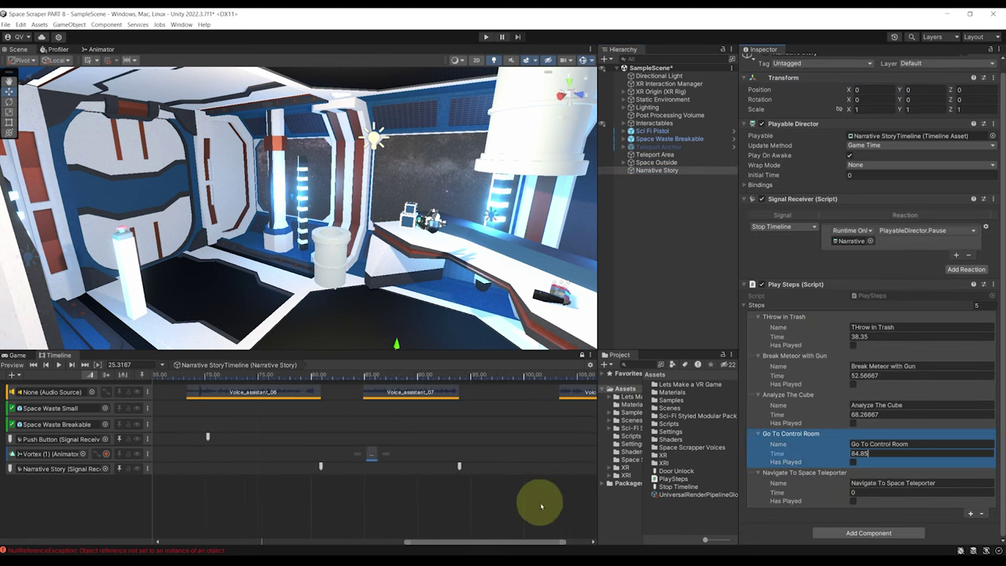
pyautogui.scroll(2, 541, 506)
pyautogui.moveTo(496, 544); pyautogui.dragTo(561, 541)
pyautogui.click(488, 393)
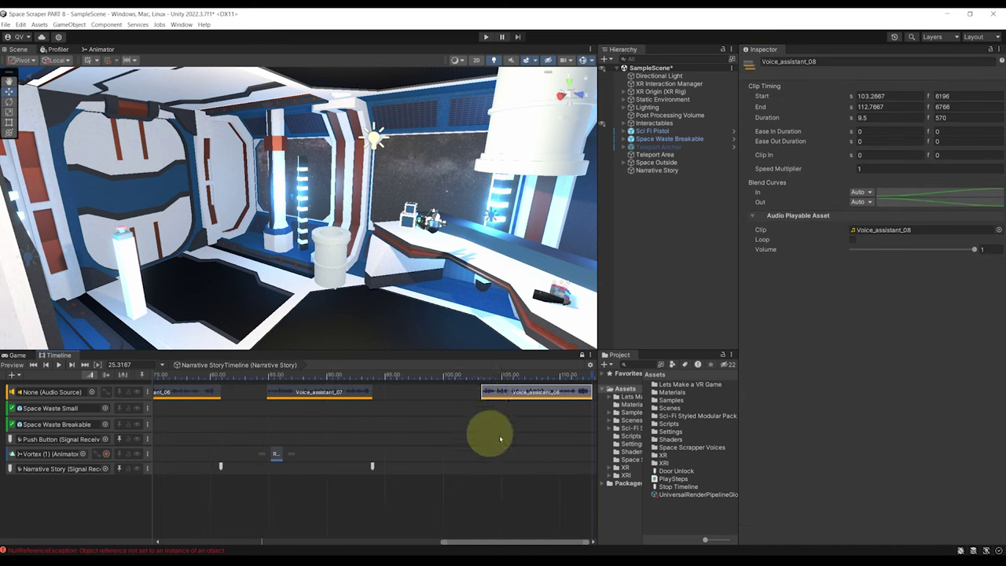
pyautogui.click(871, 96)
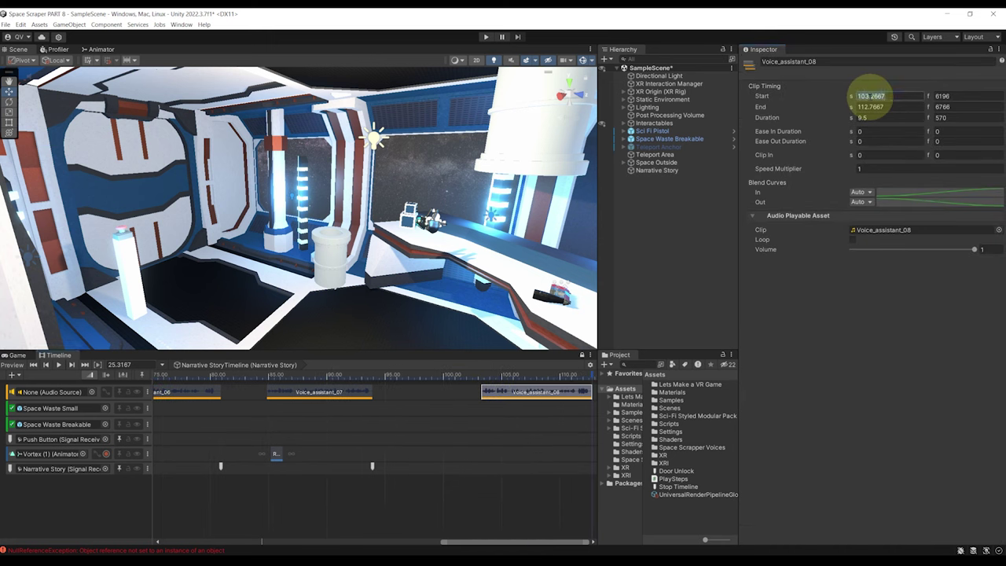
pyautogui.click(652, 169)
pyautogui.scroll(-1, 882, 363)
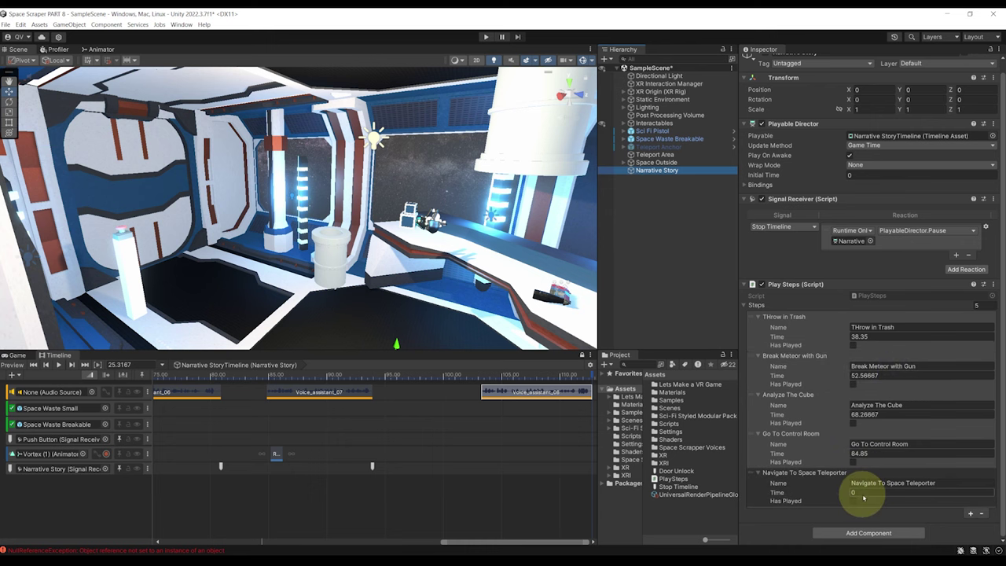
pyautogui.hotkey('ctrl', 'v')
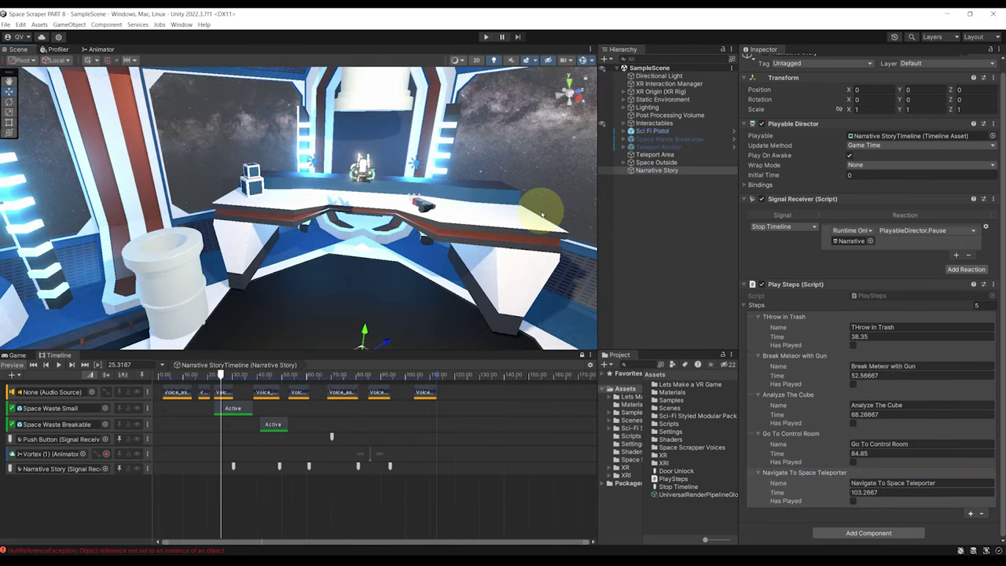
# Narrow the scene view to give the hierarchy more room, and select the Capsule child of the Trash object
pyautogui.keyDown('alt'); pyautogui.moveTo(520, 230); pyautogui.dragTo(516, 263); pyautogui.keyUp('alt')
pyautogui.scroll(3, 517, 262)
pyautogui.scroll(-3, 471, 233)
pyautogui.keyDown('alt'); pyautogui.moveTo(456, 222); pyautogui.dragTo(465, 229); pyautogui.keyUp('alt')
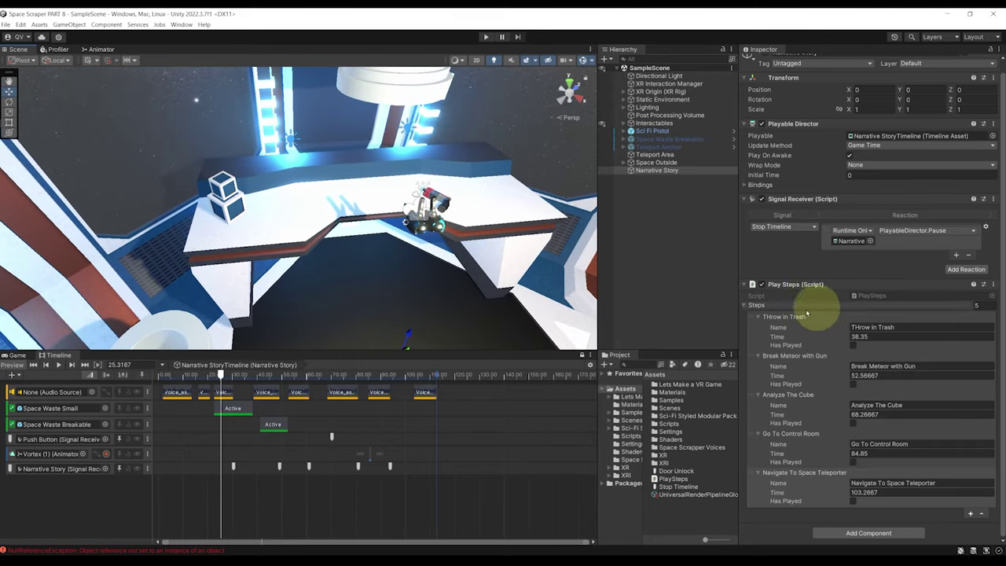
pyautogui.moveTo(440, 198); pyautogui.dragTo(333, 199, button='right')
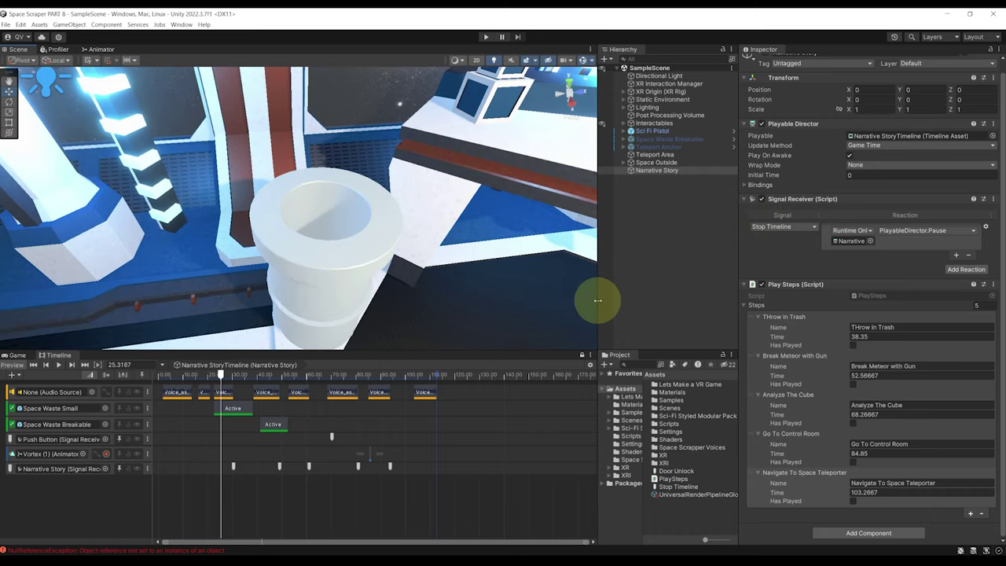
pyautogui.moveTo(597, 300); pyautogui.dragTo(555, 302)
pyautogui.scroll(-4, 399, 246)
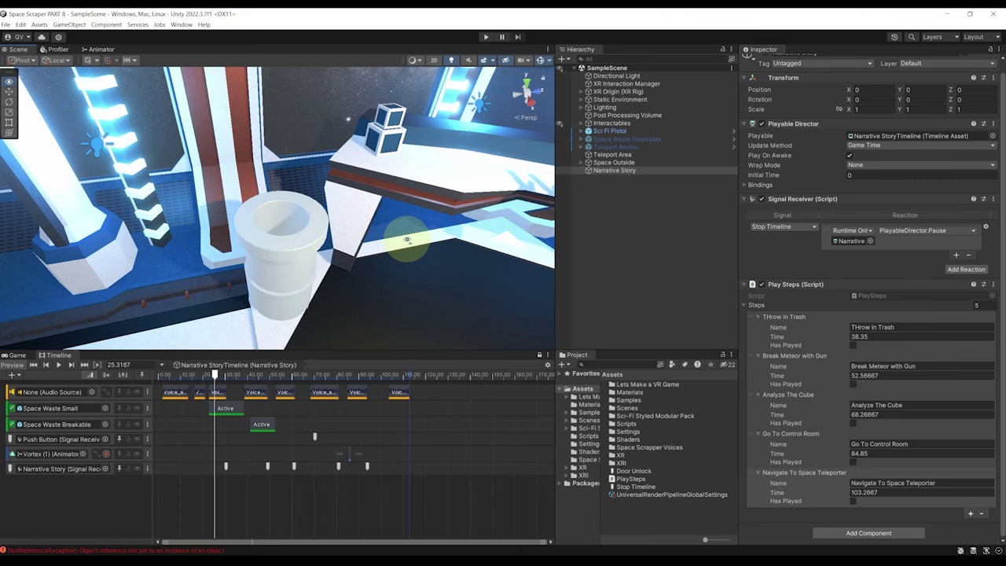
pyautogui.click(273, 284)
pyautogui.moveTo(388, 248); pyautogui.dragTo(425, 201, button='right')
pyautogui.press('w')
pyautogui.click(588, 187)
pyautogui.click(617, 194)
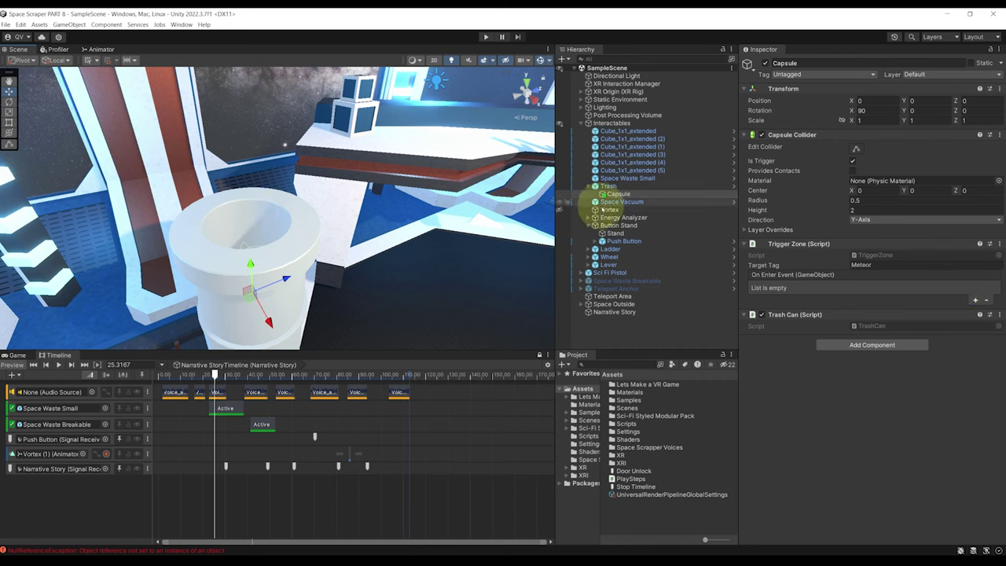
# Make the trash Capsule's On Enter Event call PlaySteps.PlayStepIndex on Narrative Story with index 0, and save the scene
pyautogui.keyDown('alt'); pyautogui.moveTo(361, 215); pyautogui.dragTo(457, 210); pyautogui.keyUp('alt')
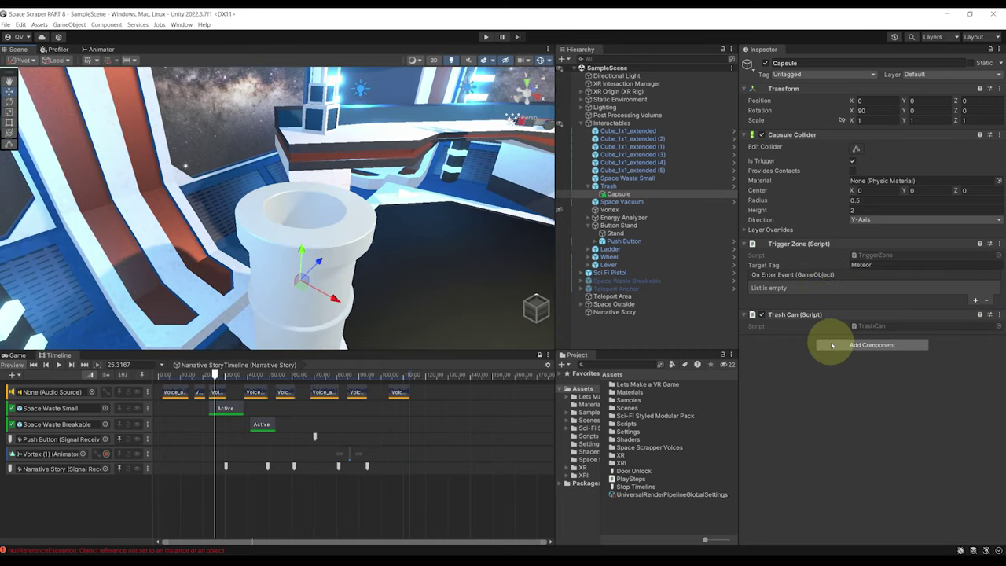
pyautogui.click(975, 300)
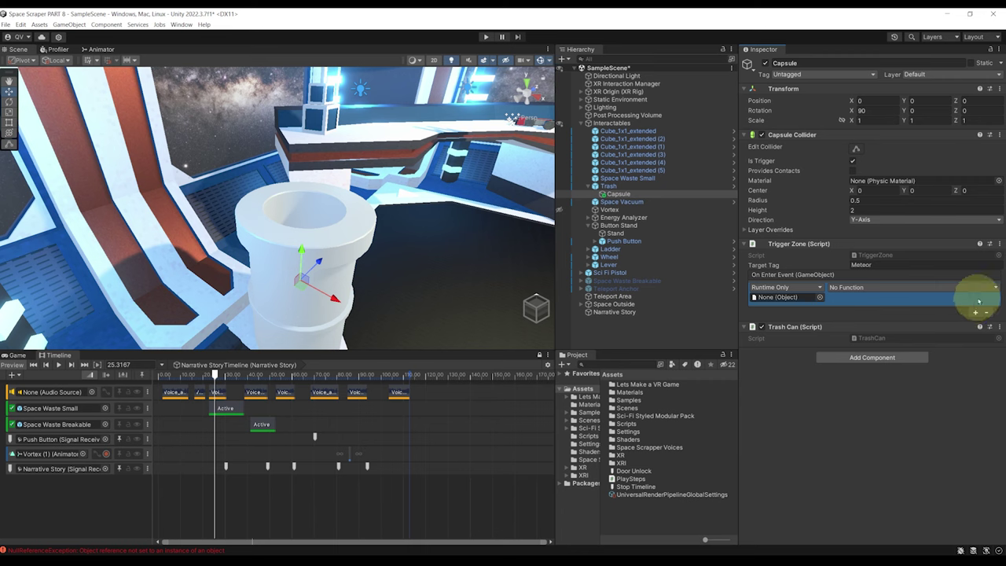
pyautogui.moveTo(613, 311); pyautogui.dragTo(773, 301)
pyautogui.click(855, 287)
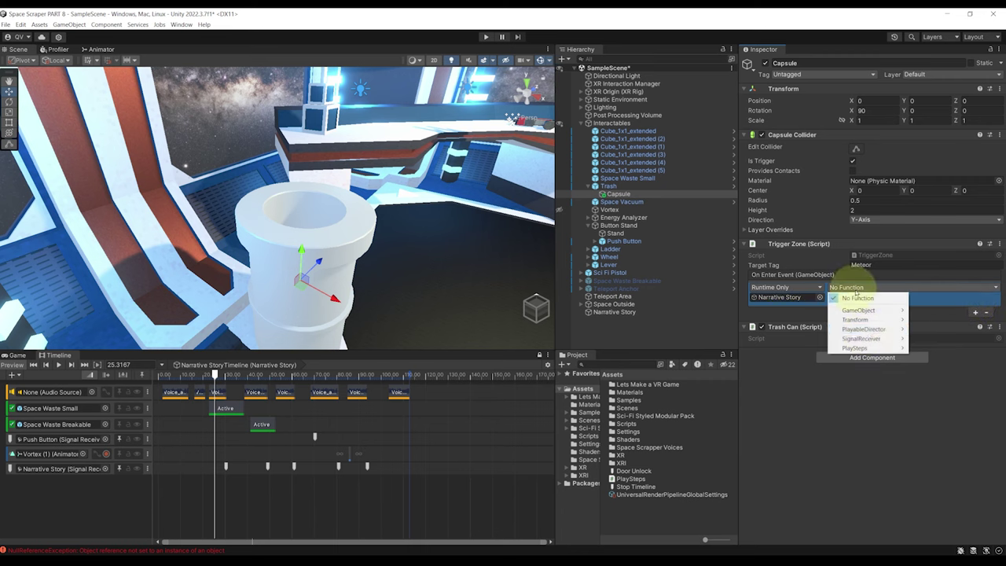
pyautogui.moveTo(854, 348)
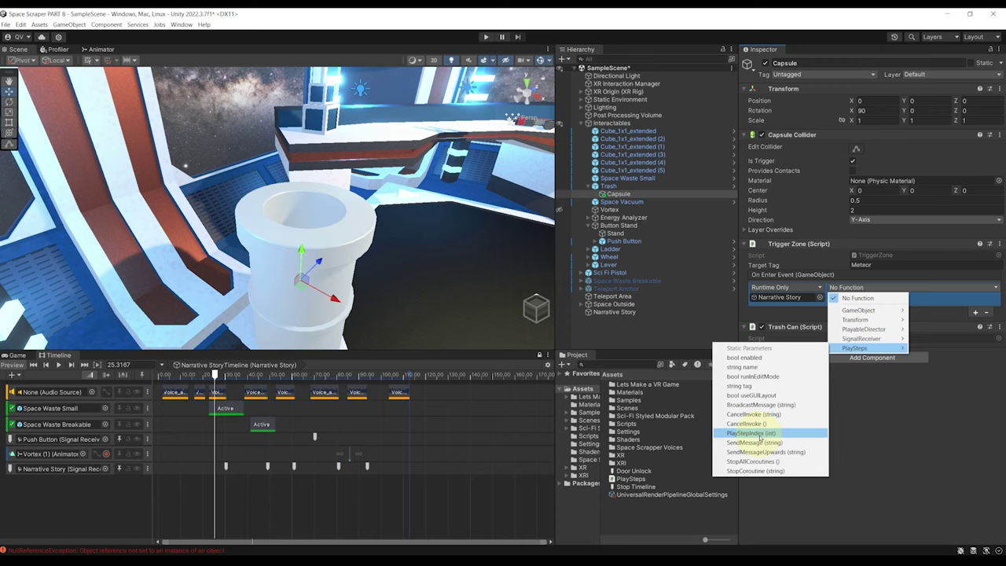
pyautogui.click(751, 433)
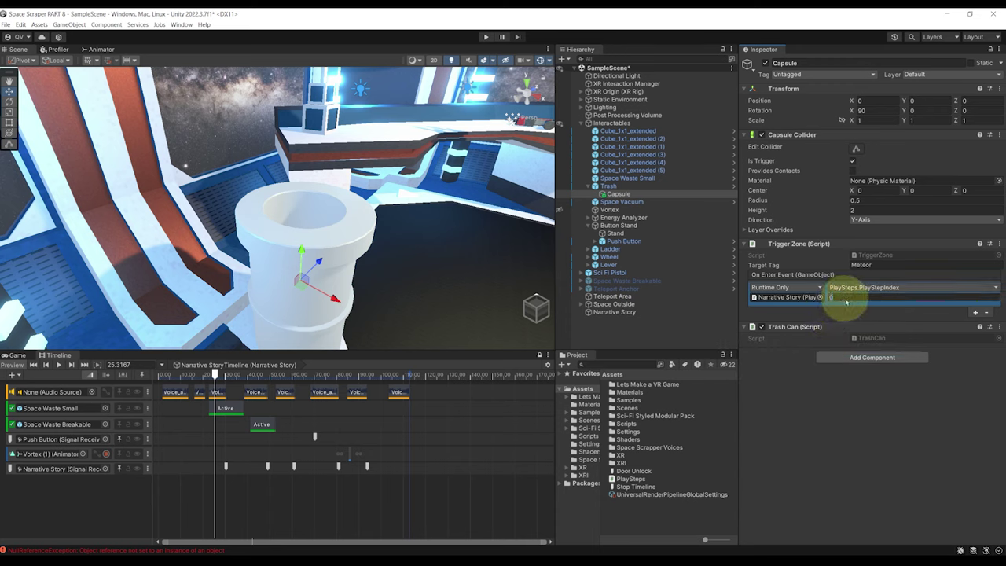
pyautogui.click(847, 302)
pyautogui.hotkey('ctrl', 's')
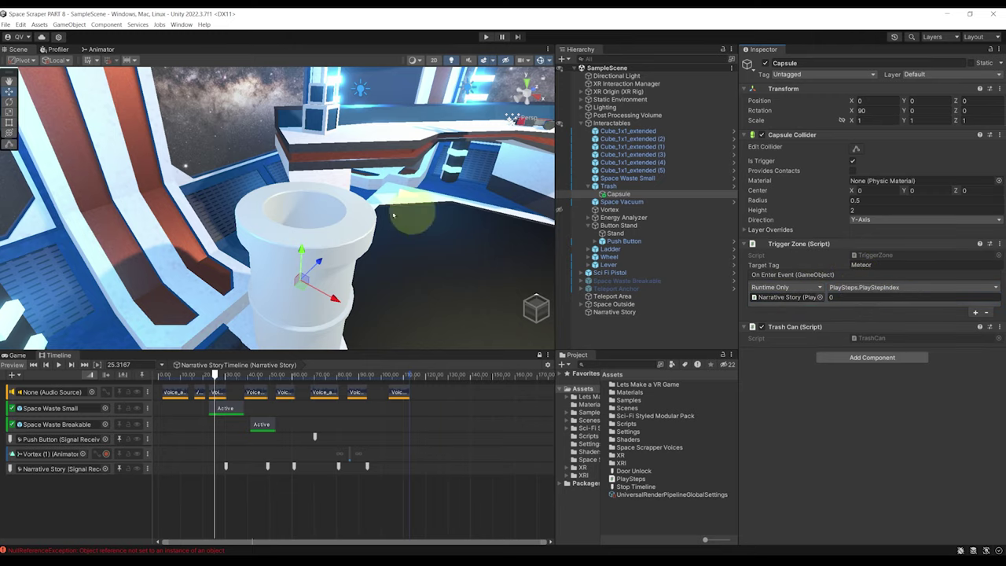
# Open the Breakable script of the Space Waste Breakable object in Visual Studio
pyautogui.moveTo(393, 215); pyautogui.dragTo(329, 222, button='right')
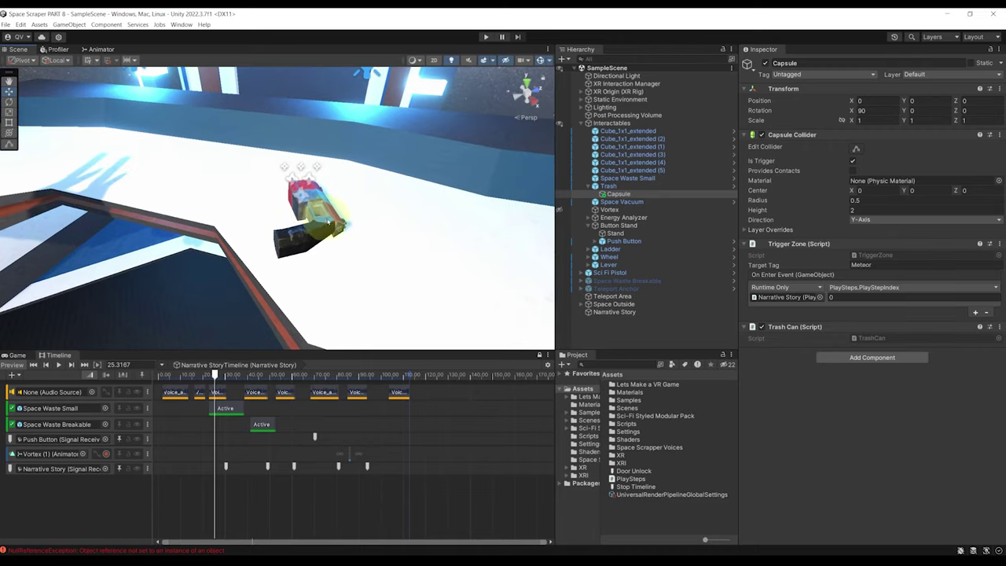
pyautogui.doubleClick(610, 272)
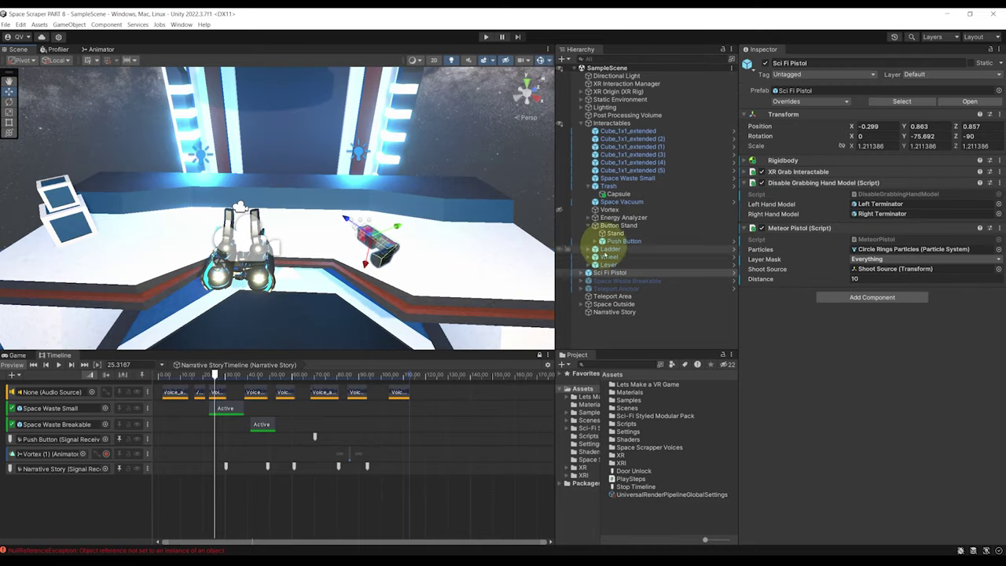
pyautogui.click(624, 280)
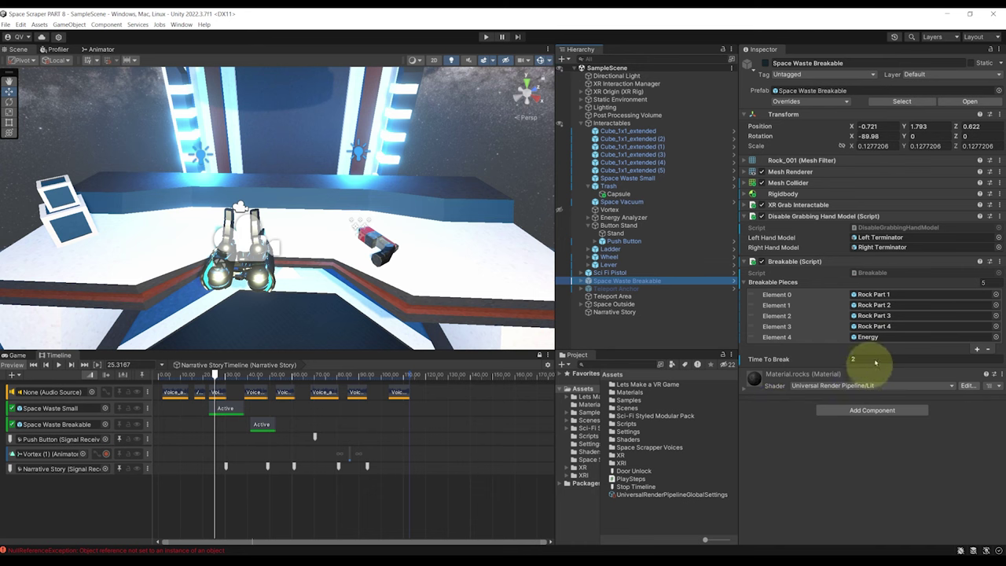
pyautogui.doubleClick(879, 273)
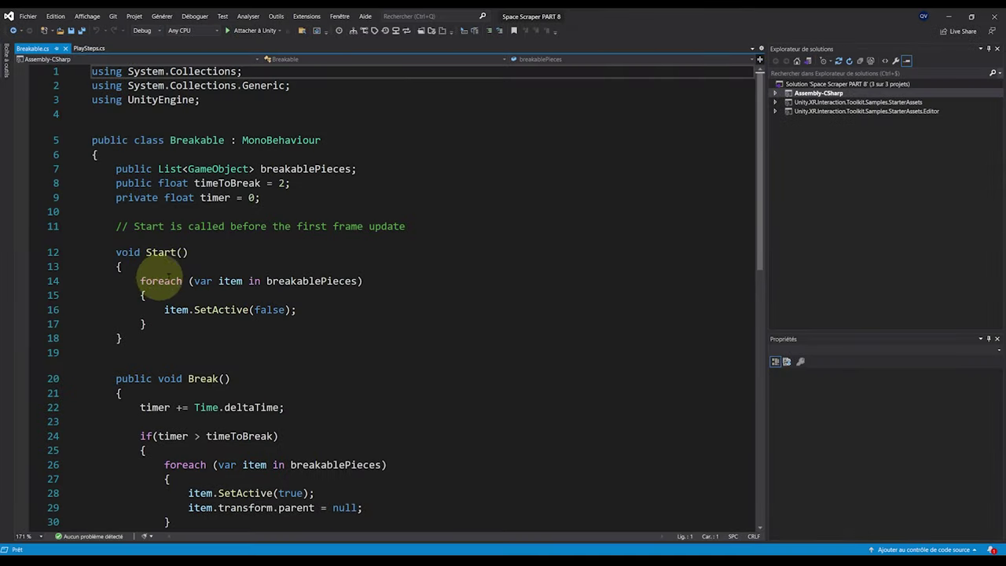
# Add the directive "using UnityEngine.Events;" below the existing using lines in Breakable.cs and save
pyautogui.click(289, 198)
pyautogui.click(245, 103)
pyautogui.press('Return')
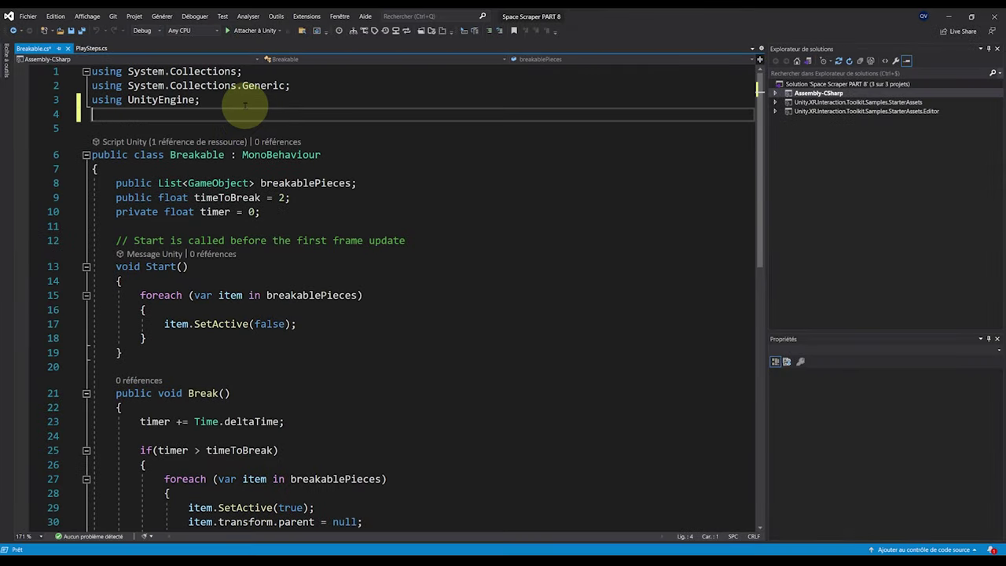
pyautogui.write('using UnityEn')
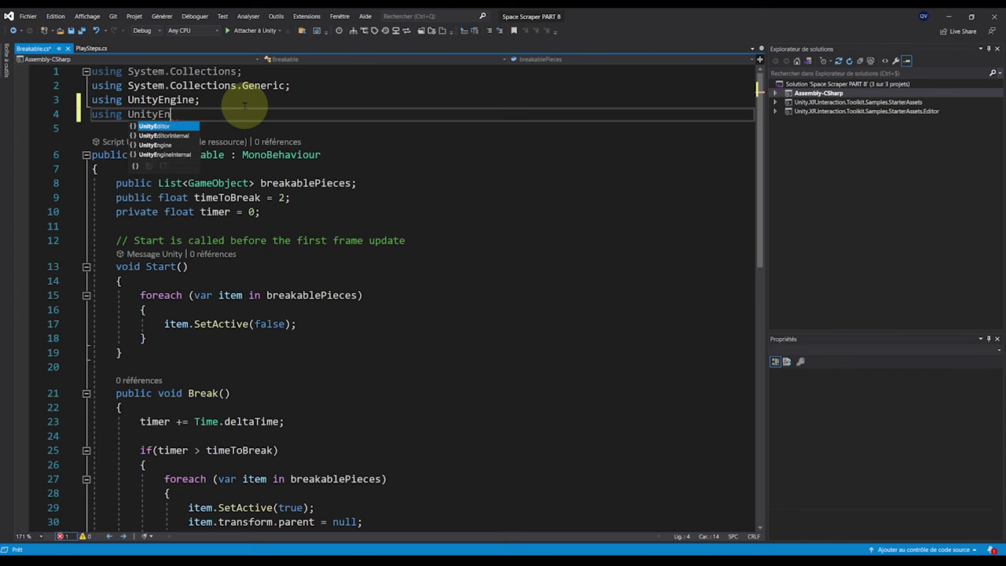
pyautogui.write('gine.Events;')
# Declare "public UnityEvent OnBreak;" below the timer field in the Breakable class and save
pyautogui.click(275, 208)
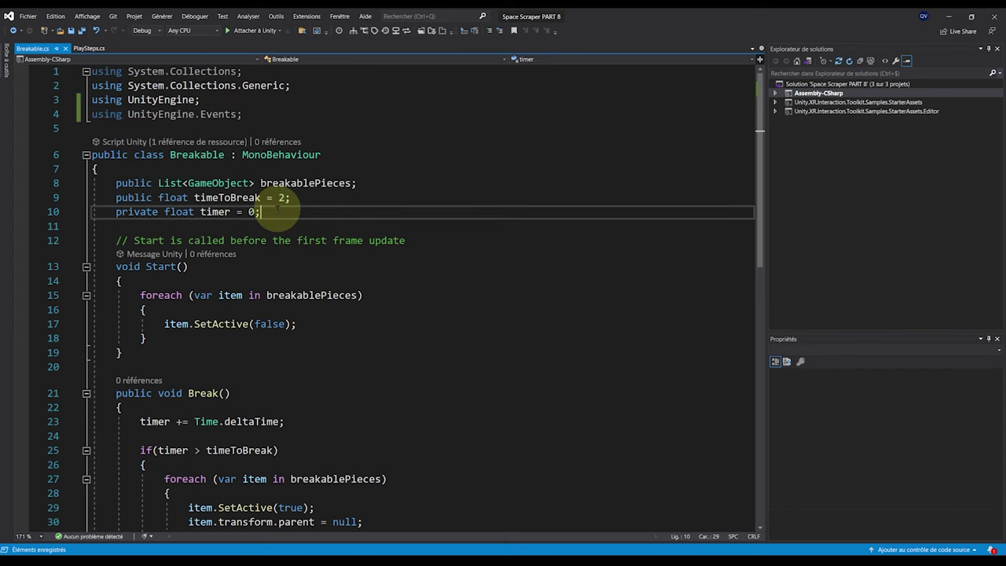
pyautogui.press('Return')
pyautogui.write('public Unity')
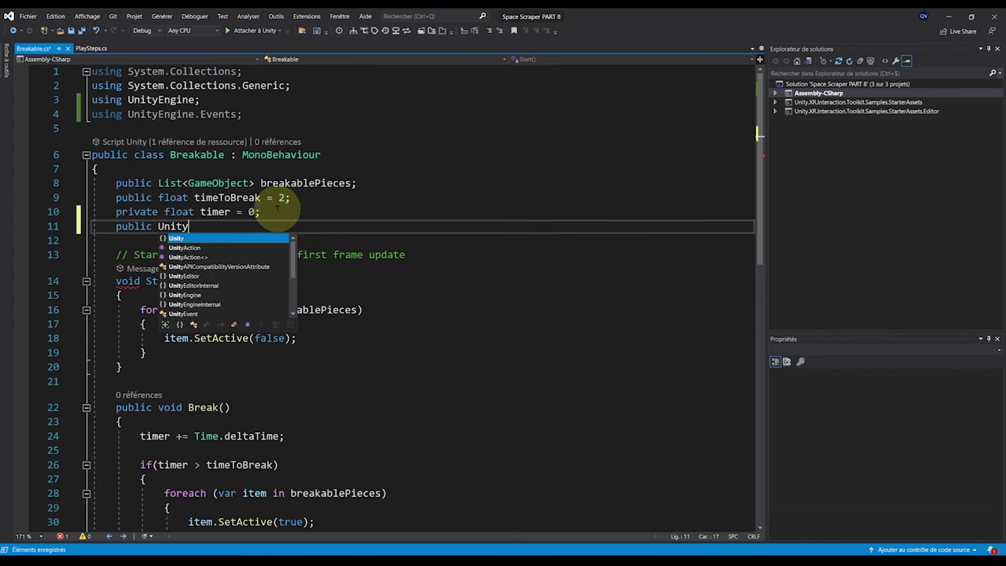
pyautogui.write('Event OnBreak;')
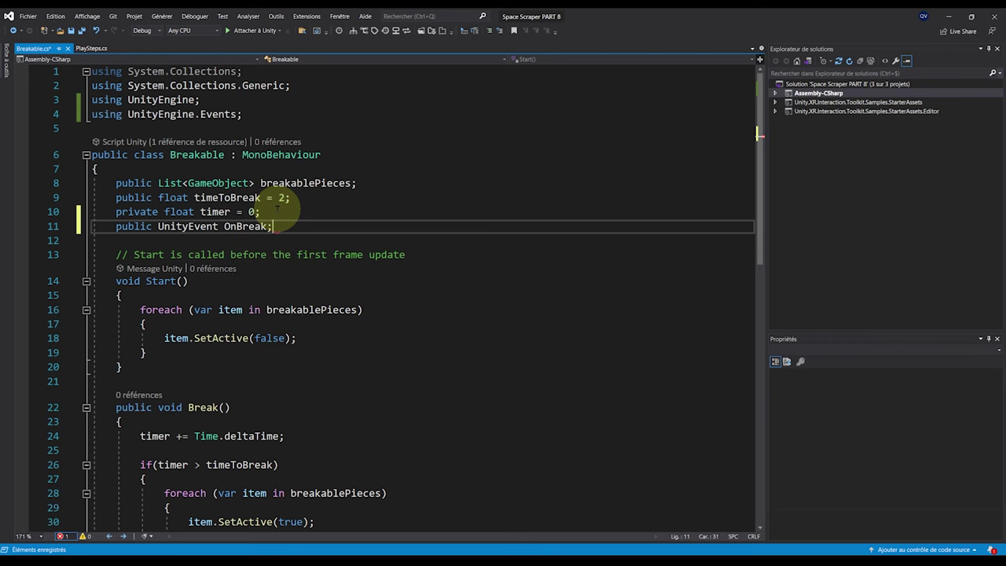
pyautogui.keyDown('ctrl'); pyautogui.scroll(-1, 278, 209); pyautogui.keyUp('ctrl')
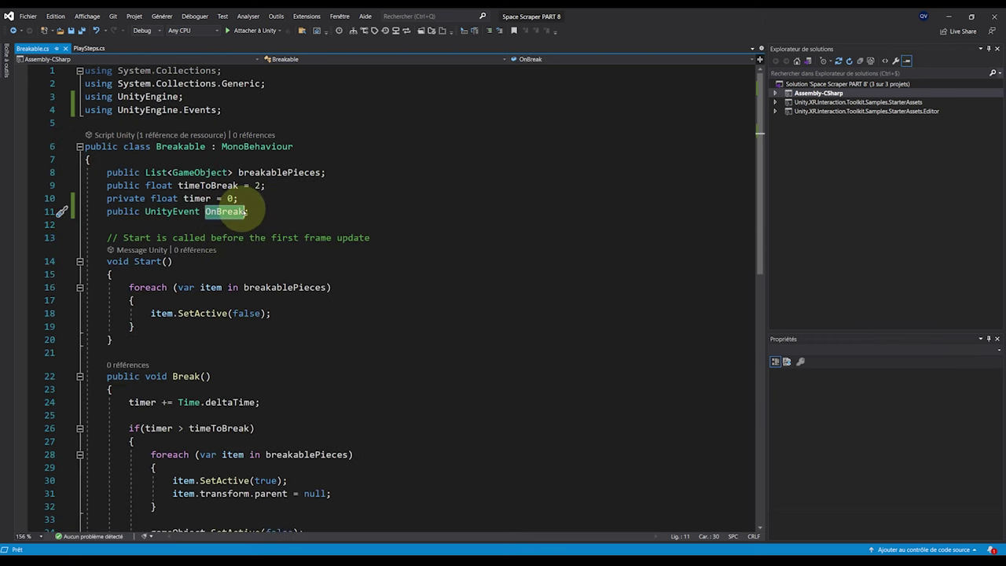
# Add "OnBreak.Invoke();" between the foreach loop and gameObject.SetActive(false) in Break(), save, and switch back to Unity
pyautogui.scroll(-4, 249, 353)
pyautogui.click(194, 350)
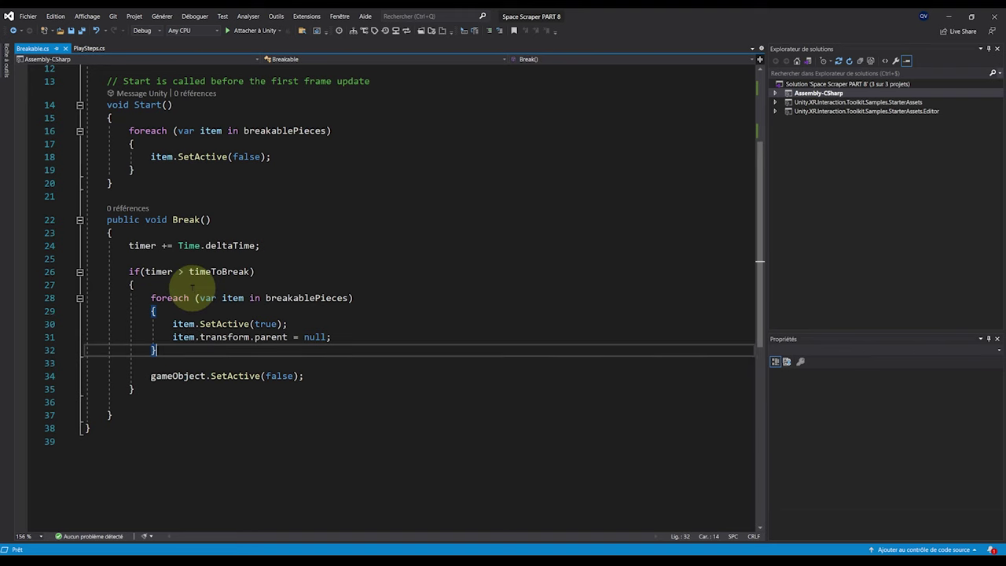
pyautogui.press('Return')
pyautogui.press('Return')
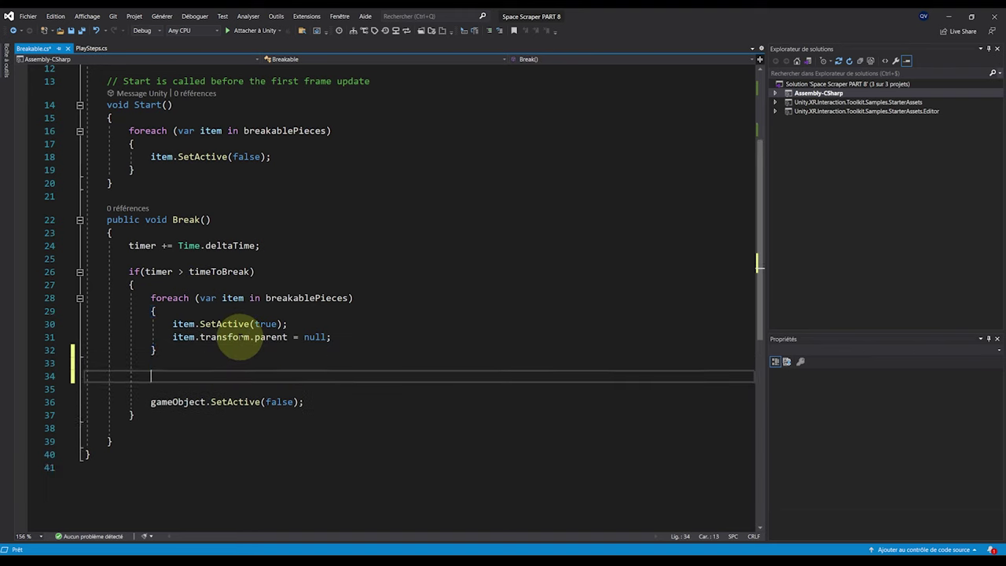
pyautogui.hotkey('ctrl', 's')
pyautogui.keyDown('ctrl'); pyautogui.scroll(2, 244, 338); pyautogui.keyUp('ctrl')
pyautogui.moveTo(179, 425); pyautogui.dragTo(311, 426)
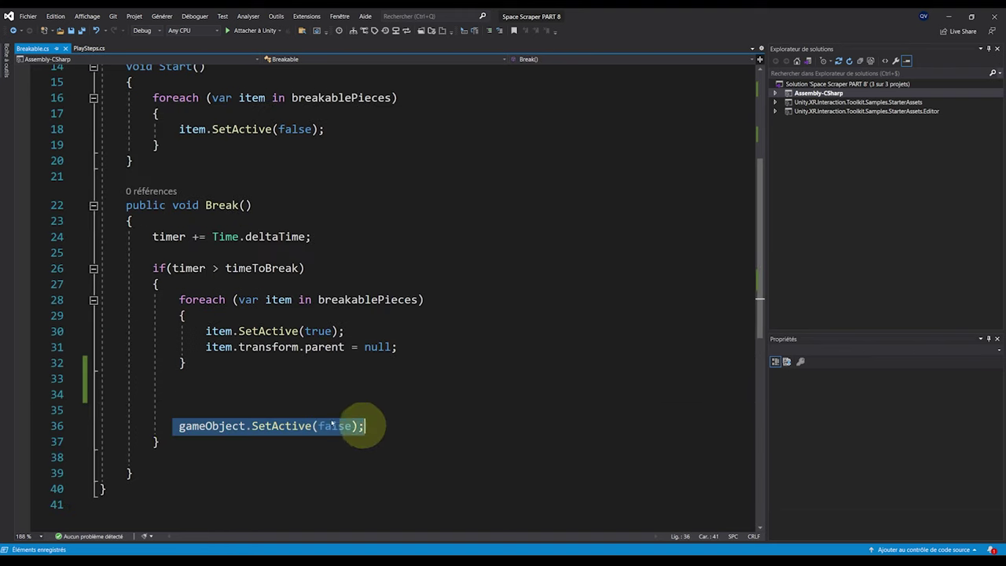
pyautogui.click(251, 395)
pyautogui.write('On')
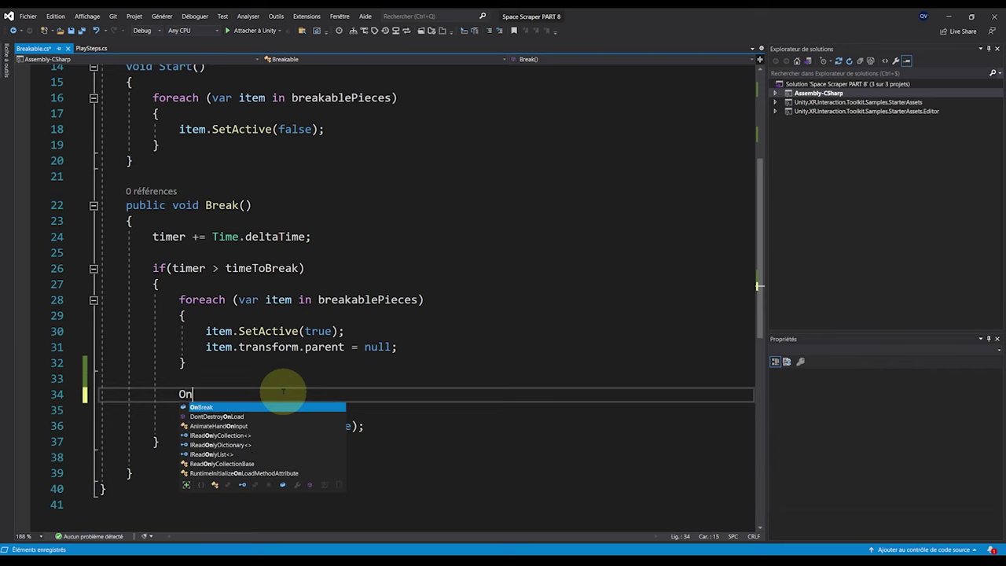
pyautogui.write('Break.Invoke();')
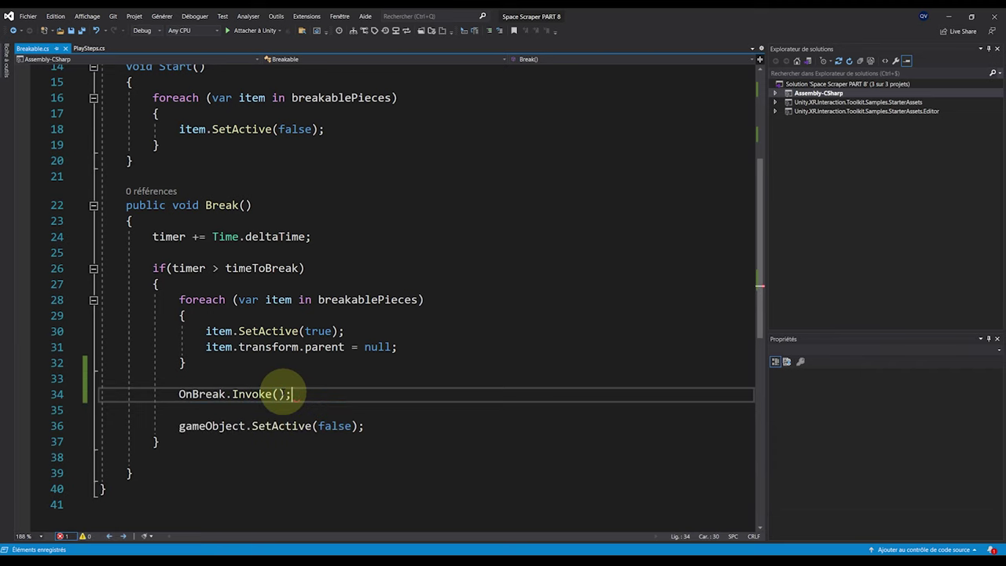
pyautogui.scroll(1, 284, 393)
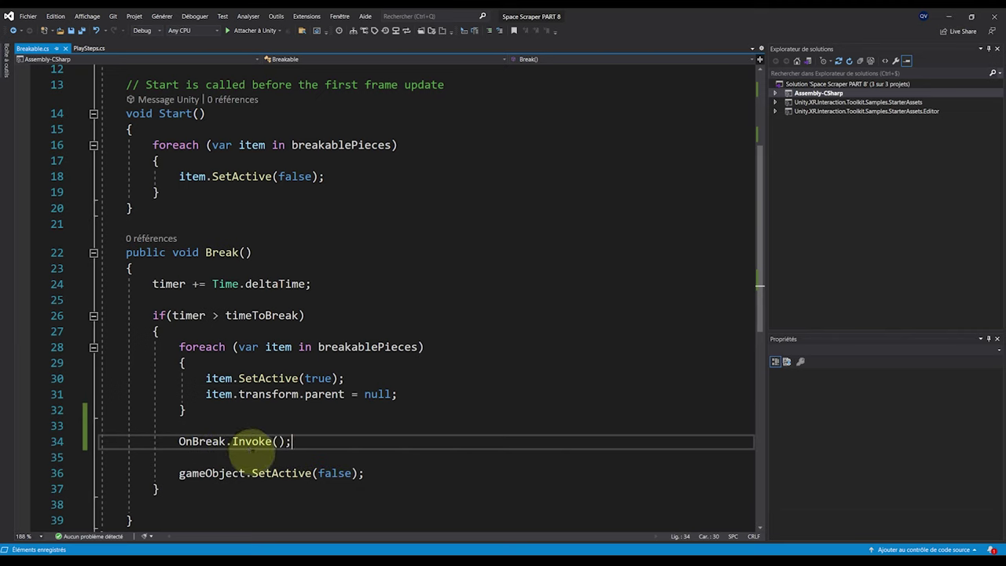
pyautogui.hotkey('ctrl', '-')
pyautogui.click(947, 17)
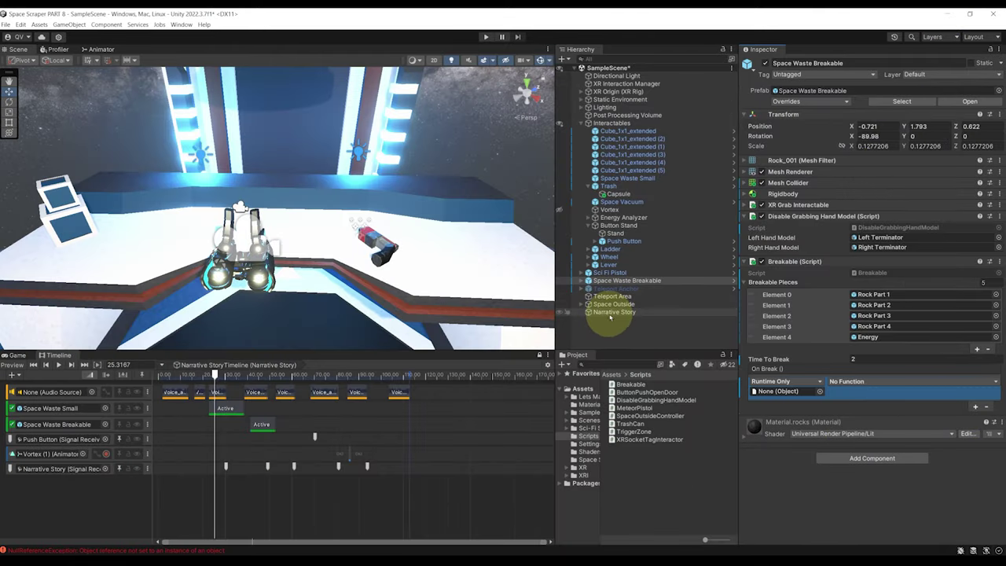
# Make the Breakable script's On Break event call PlaySteps.PlayStepIndex on Narrative Story with index 1
pyautogui.moveTo(610, 313); pyautogui.dragTo(782, 391)
pyautogui.click(848, 381)
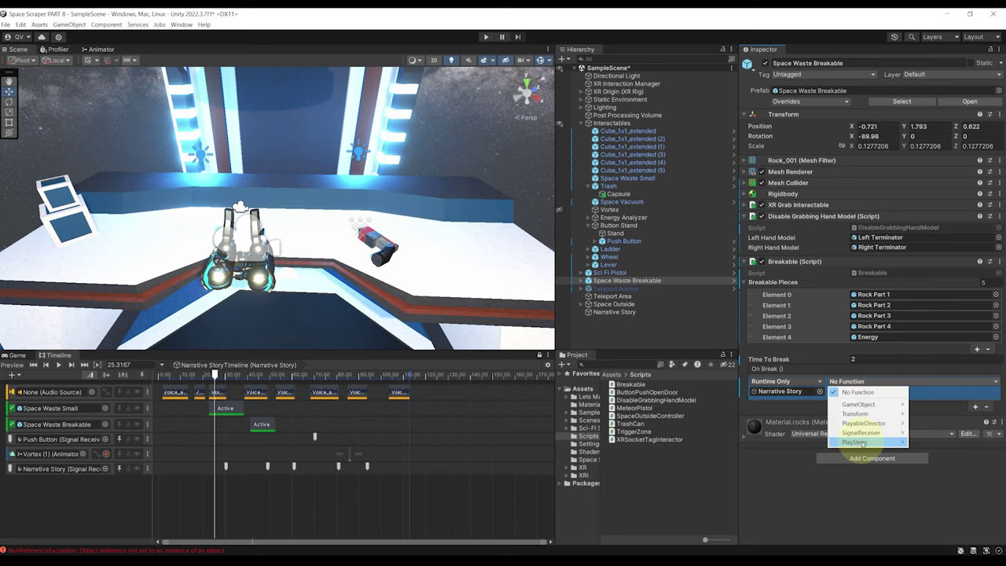
pyautogui.moveTo(862, 444)
pyautogui.click(750, 517)
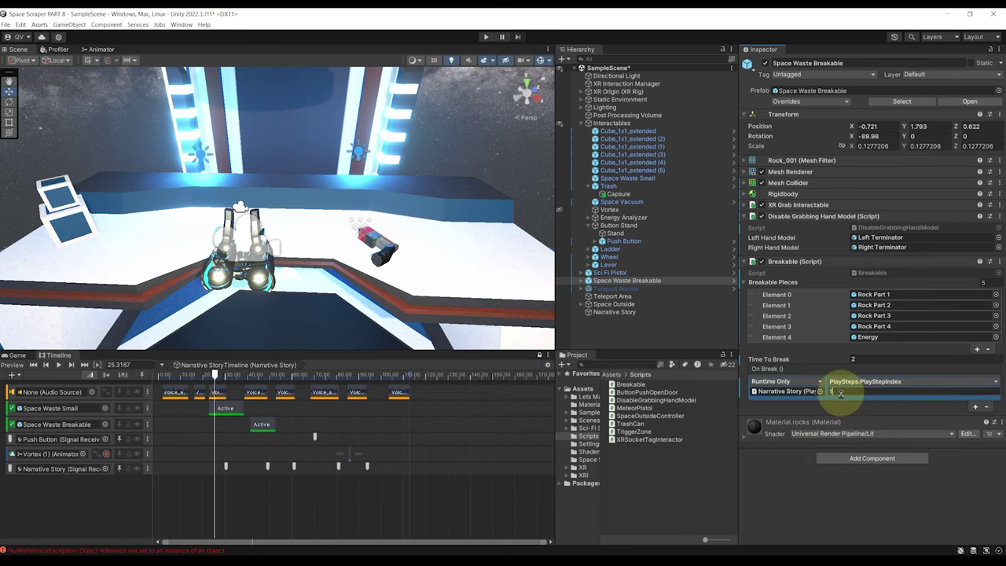
# Select the Energy Analyzer's Socket Interactor and expand its Interactor Events
pyautogui.moveTo(346, 239); pyautogui.dragTo(924, 213, button='right')
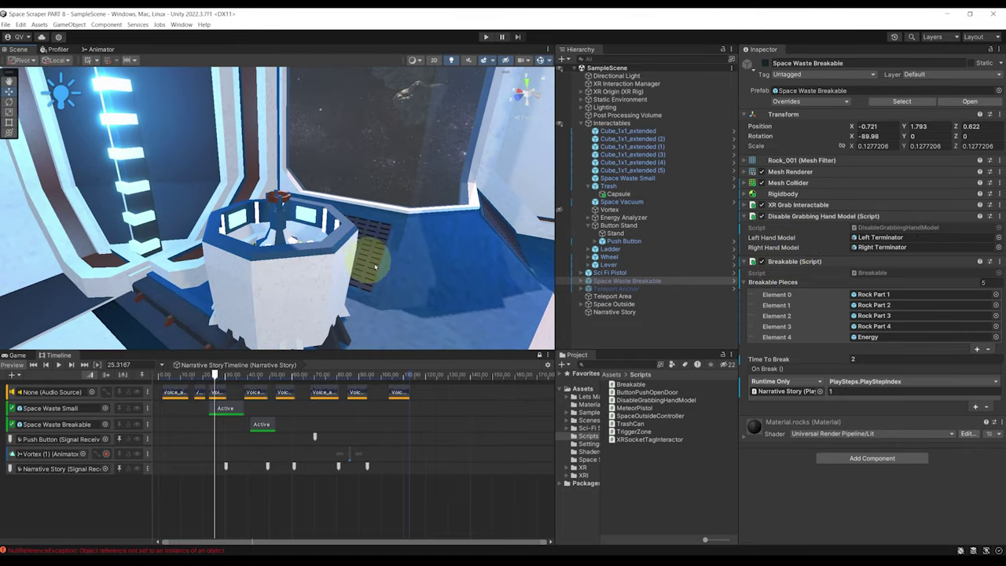
pyautogui.click(292, 260)
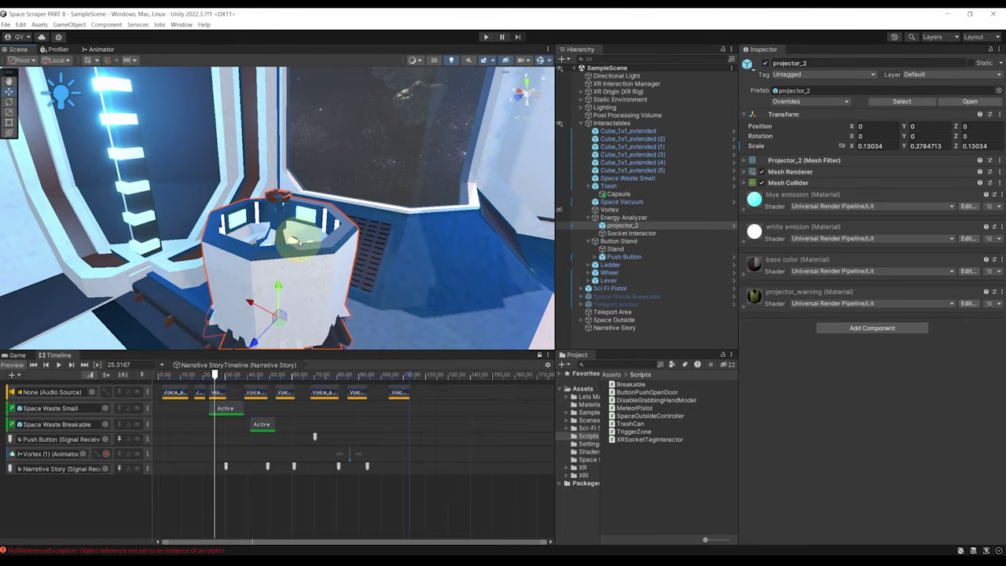
pyautogui.click(634, 233)
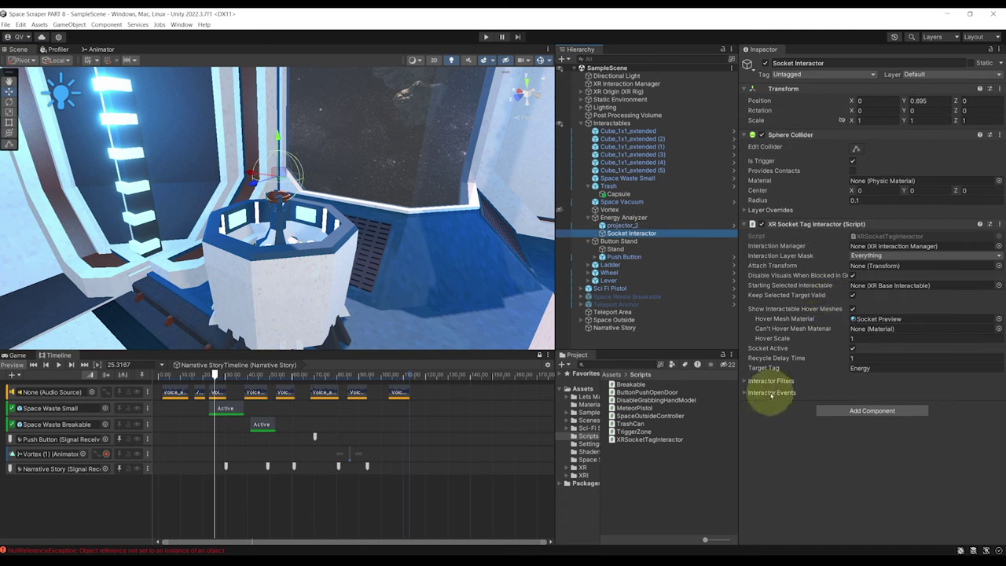
pyautogui.click(771, 393)
pyautogui.scroll(-3, 861, 346)
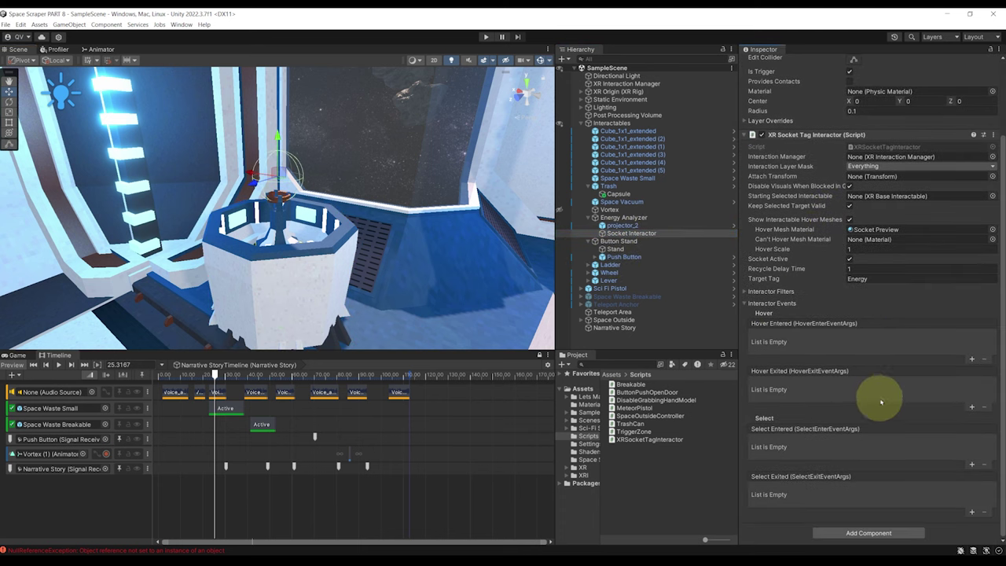
# Add a Select Entered event on the Socket Interactor that calls Narrative Story's PlaySteps.PlayStepIndex with index 2
pyautogui.click(971, 465)
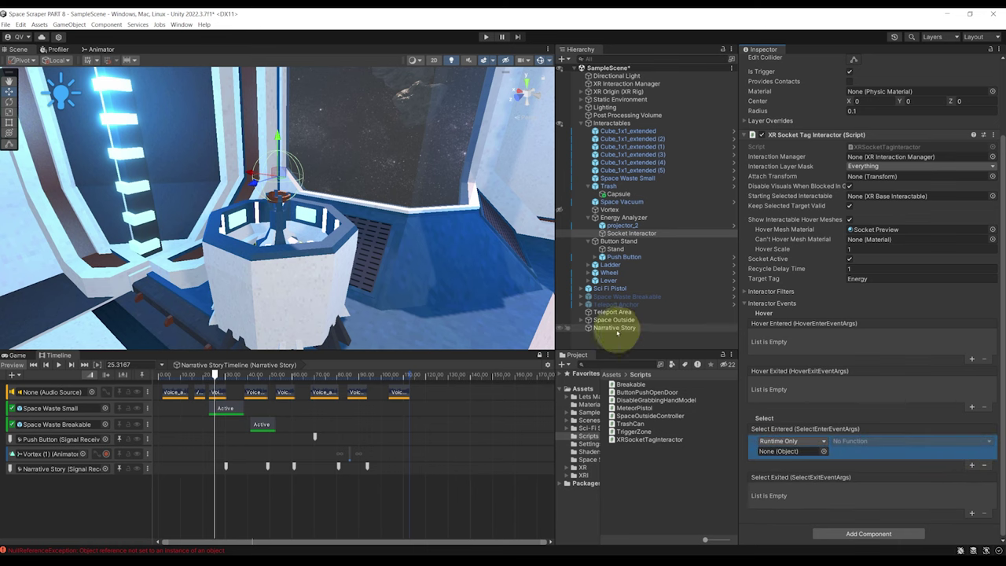
pyautogui.moveTo(732, 397); pyautogui.dragTo(782, 451)
pyautogui.click(835, 441)
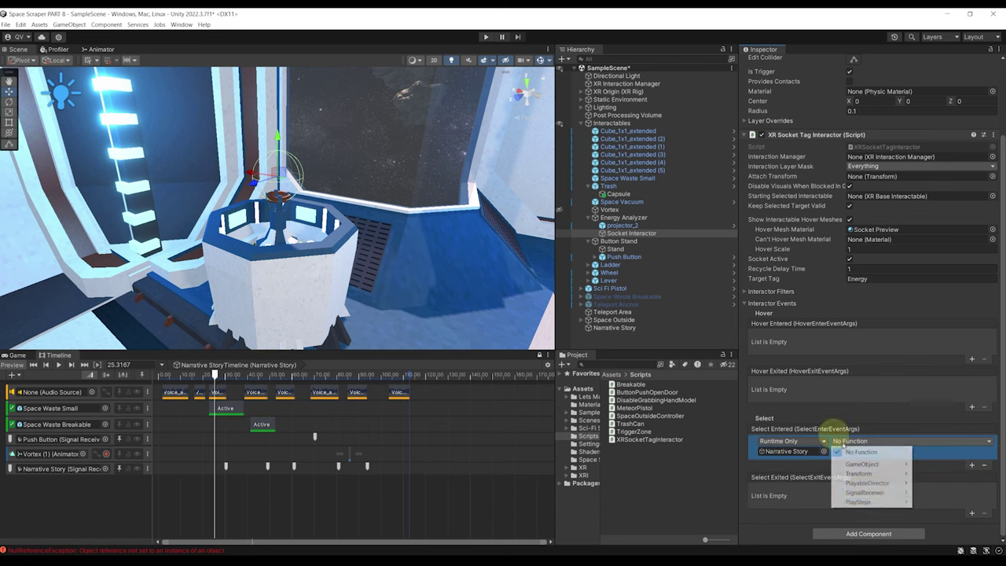
pyautogui.moveTo(859, 501)
pyautogui.click(754, 463)
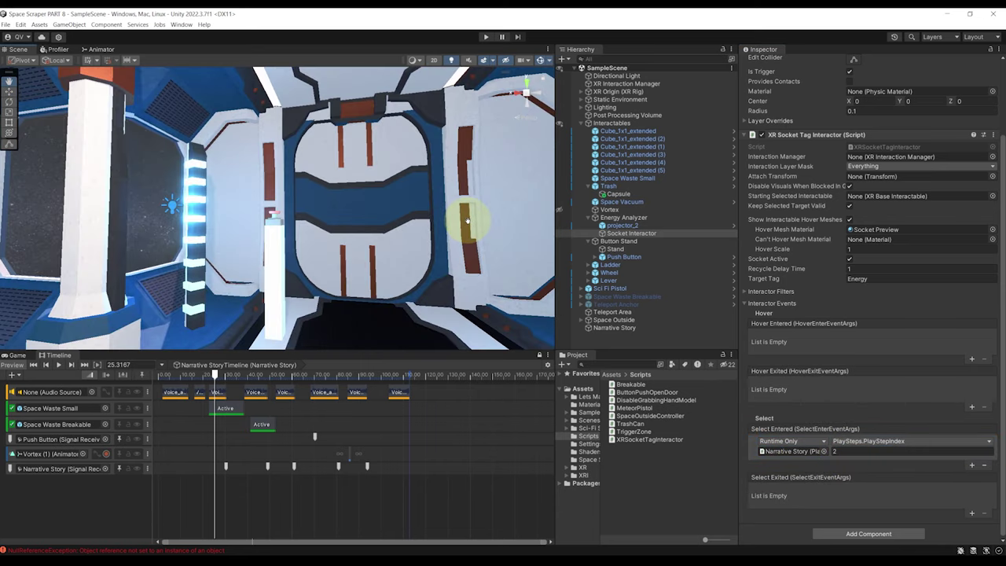
# Collapse the Interactables group and create a 3D cube at the root of the scene
pyautogui.moveTo(472, 220); pyautogui.dragTo(253, 235, button='right')
pyautogui.moveTo(389, 249); pyautogui.dragTo(330, 198, button='right')
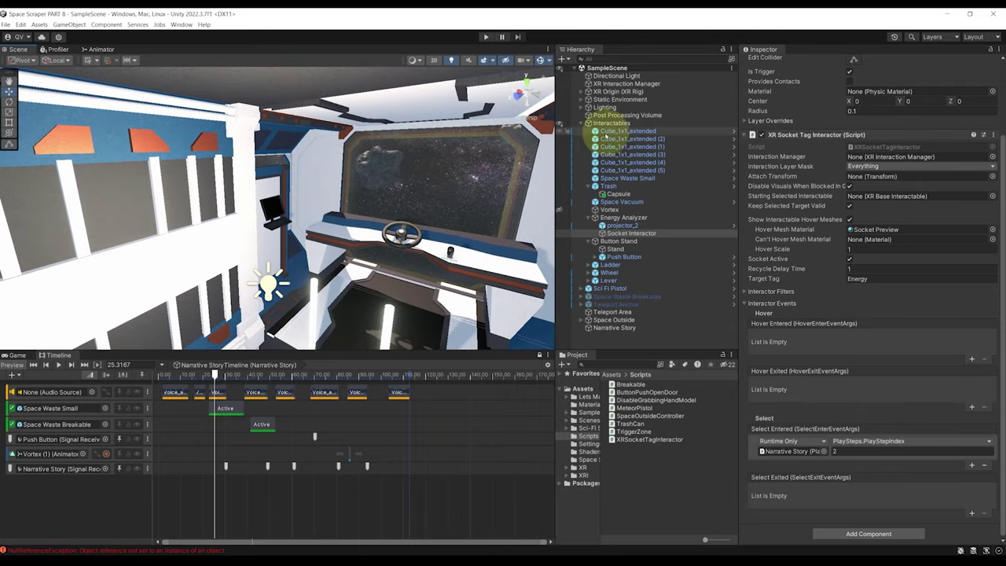
pyautogui.click(581, 123)
pyautogui.moveTo(503, 149); pyautogui.dragTo(346, 206, button='right')
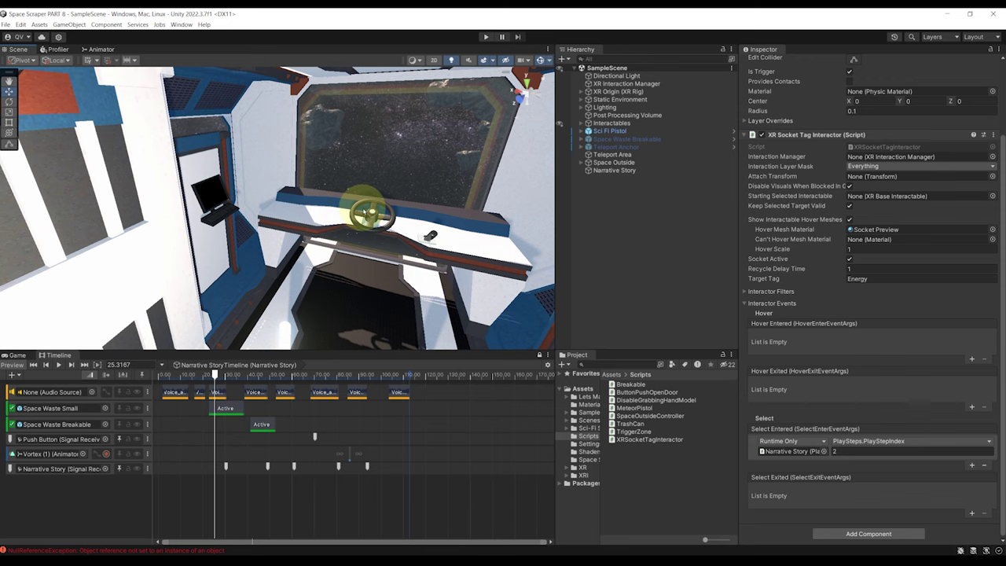
pyautogui.rightClick(586, 188)
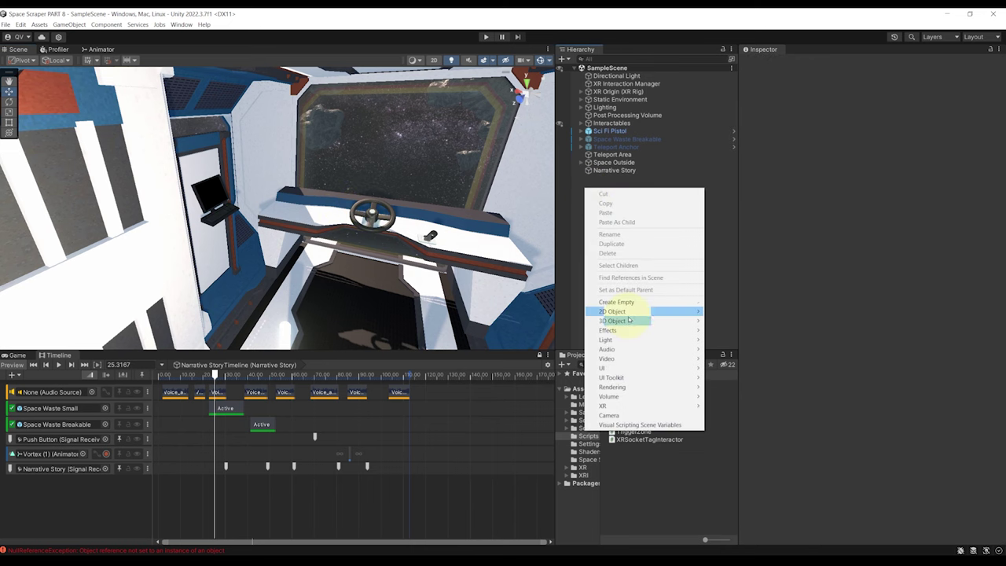
pyautogui.moveTo(620, 320)
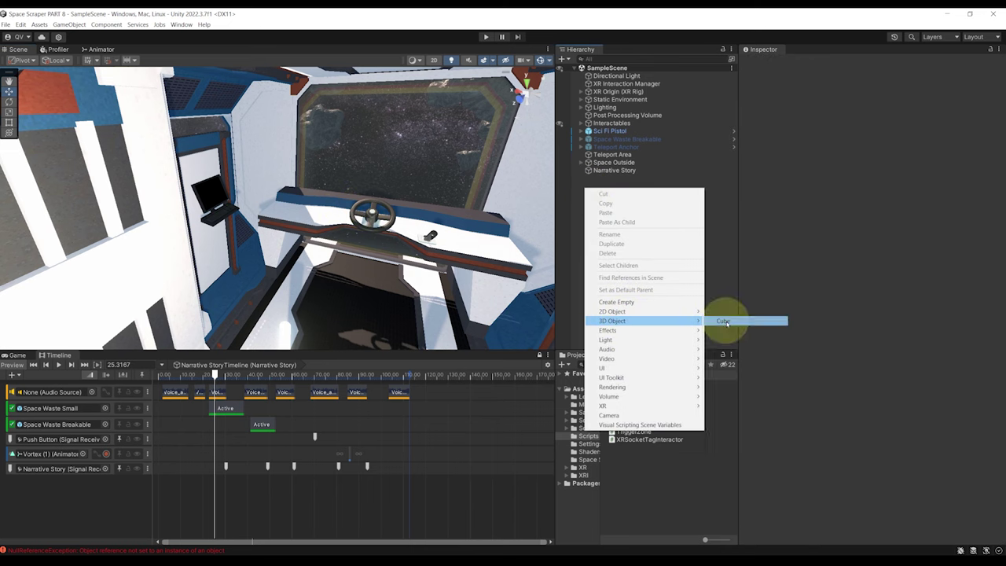
pyautogui.click(731, 318)
# Move the cube over the cockpit room and scale it to about 5.22 × 4.01 × 3.03 to enclose the room
pyautogui.scroll(1, 358, 214)
pyautogui.moveTo(278, 207); pyautogui.dragTo(393, 294)
pyautogui.moveTo(392, 284); pyautogui.dragTo(271, 276, button='middle')
pyautogui.scroll(3, 301, 275)
pyautogui.press('r')
pyautogui.moveTo(314, 245); pyautogui.dragTo(329, 212)
pyautogui.scroll(-5, 314, 258)
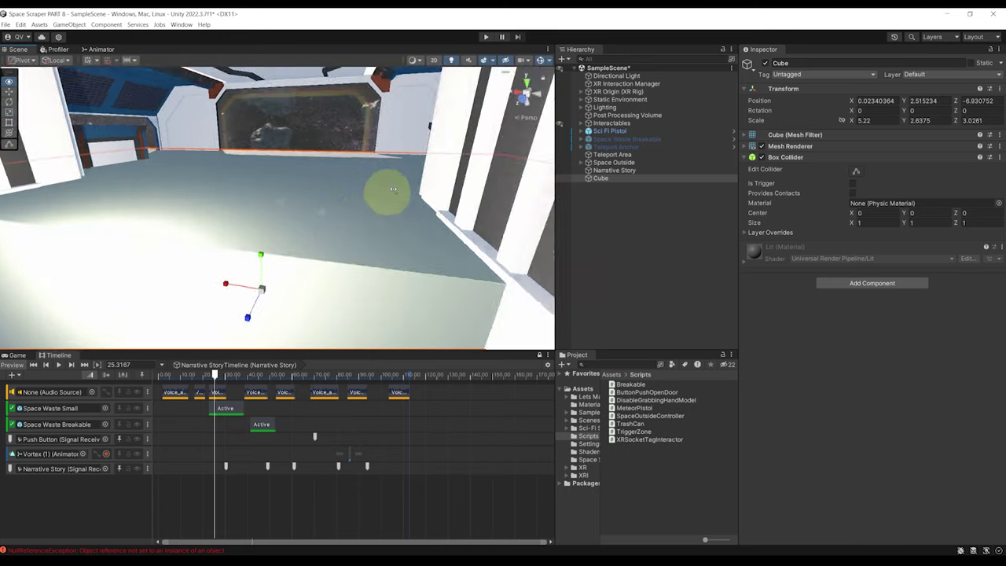
pyautogui.keyDown('alt'); pyautogui.moveTo(244, 249); pyautogui.dragTo(361, 234); pyautogui.keyUp('alt')
pyautogui.moveTo(410, 163); pyautogui.dragTo(414, 139)
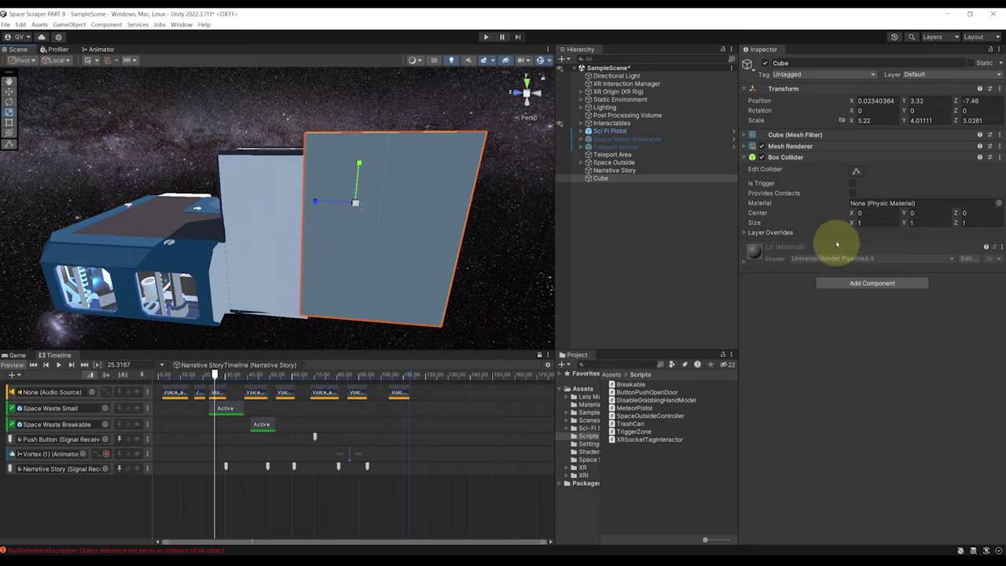
# Remove the Mesh Renderer and Mesh Filter components from the cube, keeping its Box Collider
pyautogui.rightClick(785, 147)
pyautogui.click(821, 186)
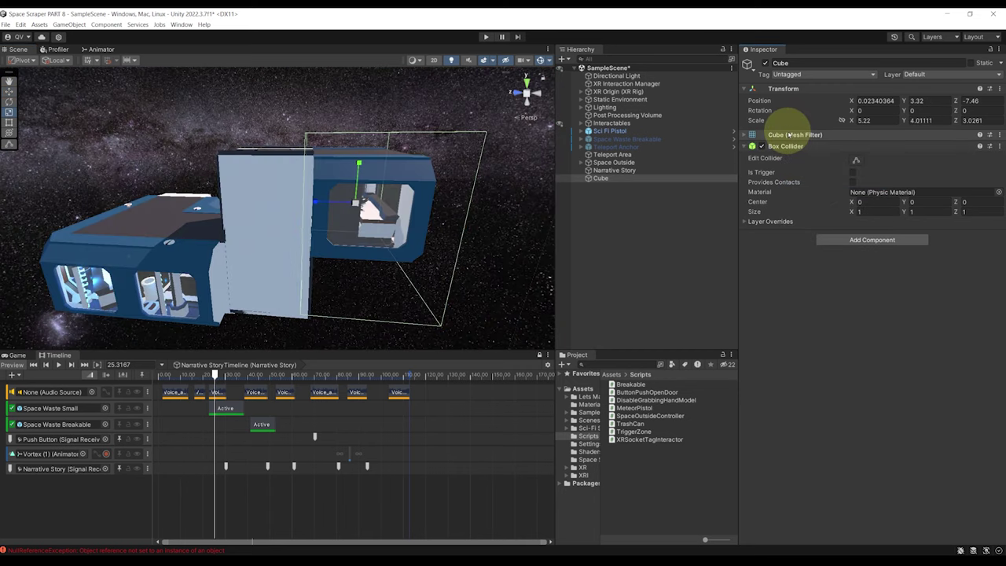
pyautogui.rightClick(788, 134)
pyautogui.click(828, 168)
# Fit the cube closer around the cockpit at about Y 3.62, Z -7.57, with scale about Y 2.47, Z 2.39
pyautogui.keyDown('alt'); pyautogui.moveTo(326, 186); pyautogui.dragTo(359, 186); pyautogui.keyUp('alt')
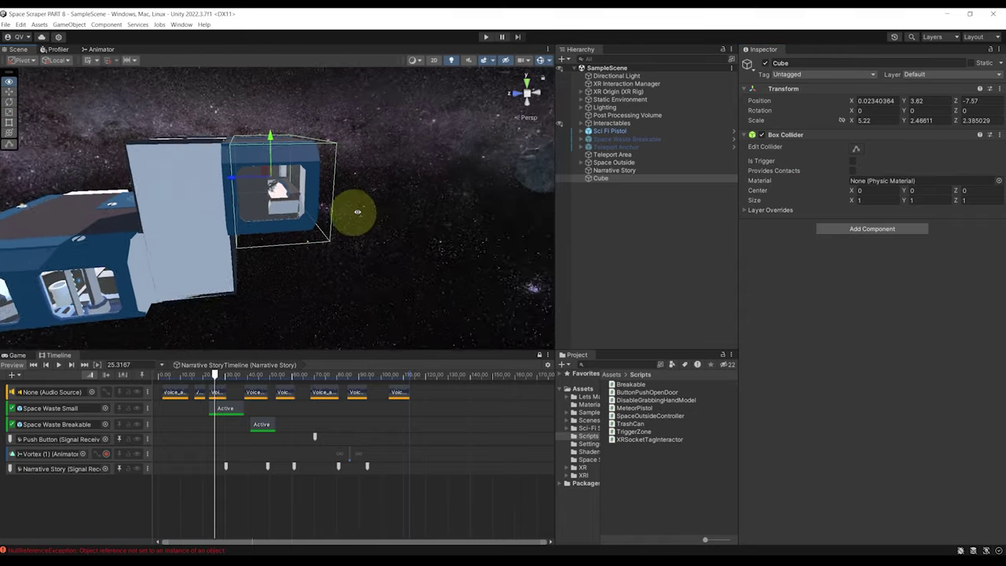
pyautogui.keyDown('alt'); pyautogui.moveTo(358, 212); pyautogui.dragTo(346, 192); pyautogui.keyUp('alt')
pyautogui.scroll(3, 323, 191)
# Add the Trigger Zone script to the cube and enable Is Trigger on its Box Collider
pyautogui.click(864, 231)
pyautogui.write('Trigg')
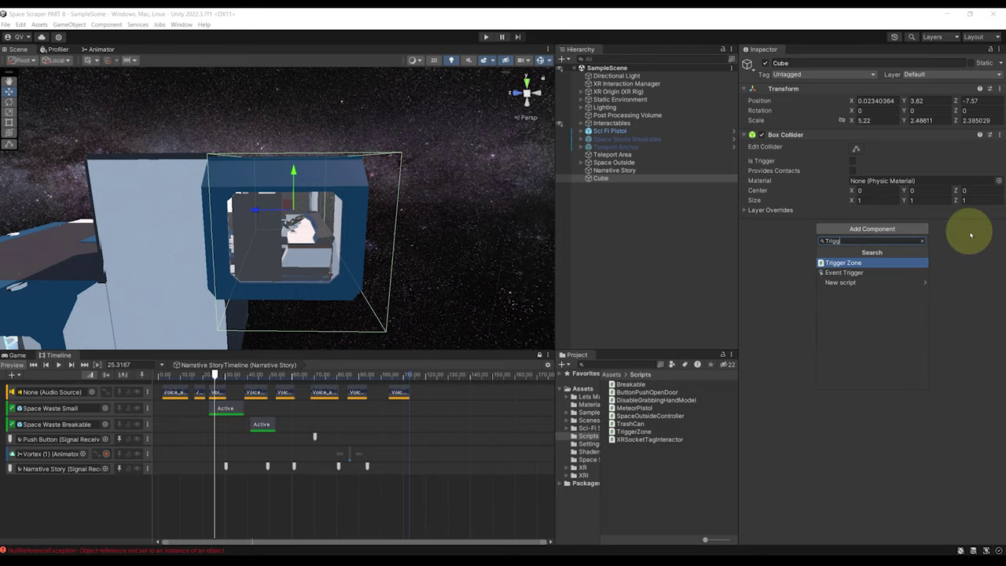
pyautogui.press('Return')
pyautogui.moveTo(280, 185); pyautogui.dragTo(478, 187, button='right')
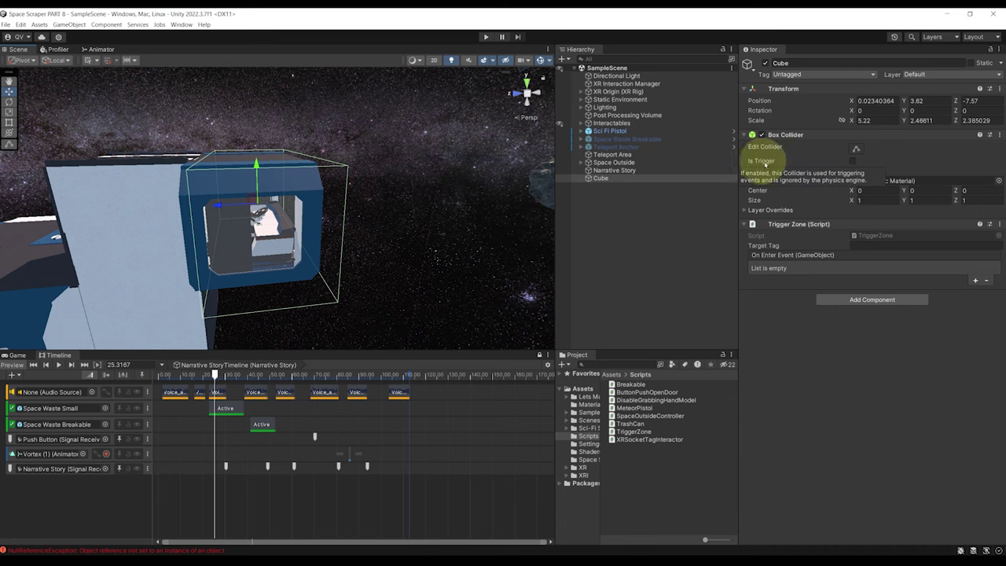
pyautogui.click(852, 162)
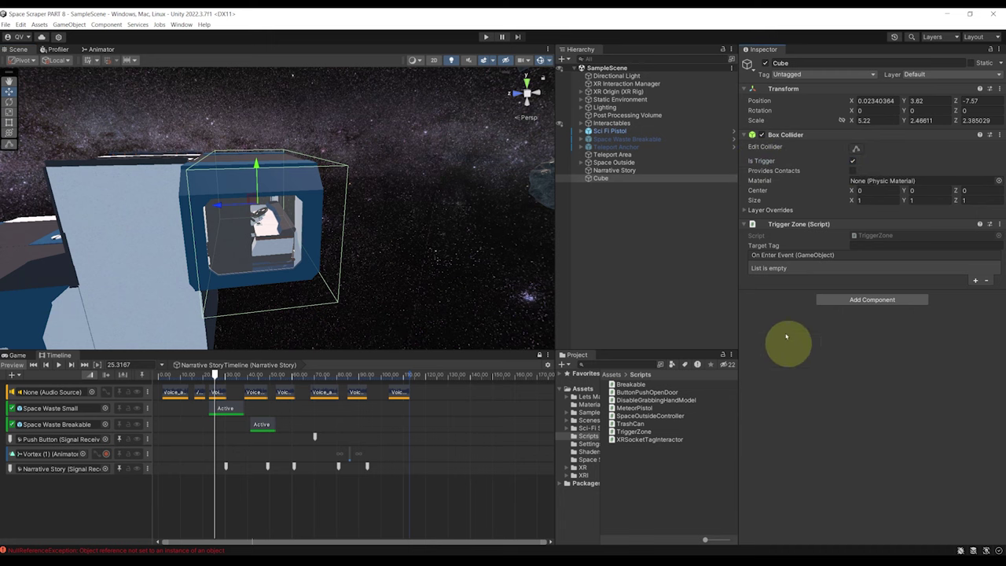
# Examine the XR Origin's Character Controller settings and its capsule collider in the scene
pyautogui.moveTo(355, 157); pyautogui.dragTo(472, 158, button='right')
pyautogui.click(608, 94)
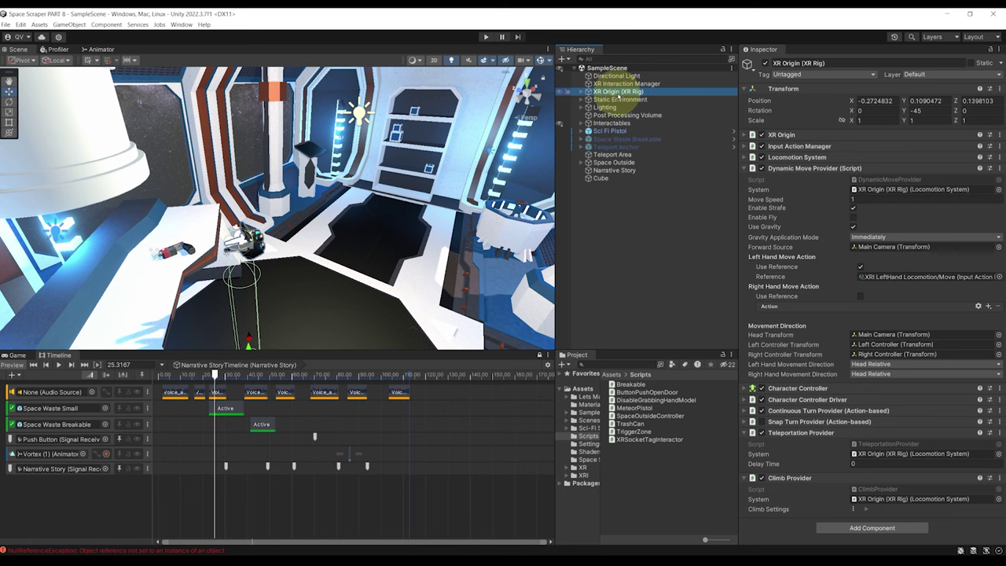
pyautogui.click(799, 388)
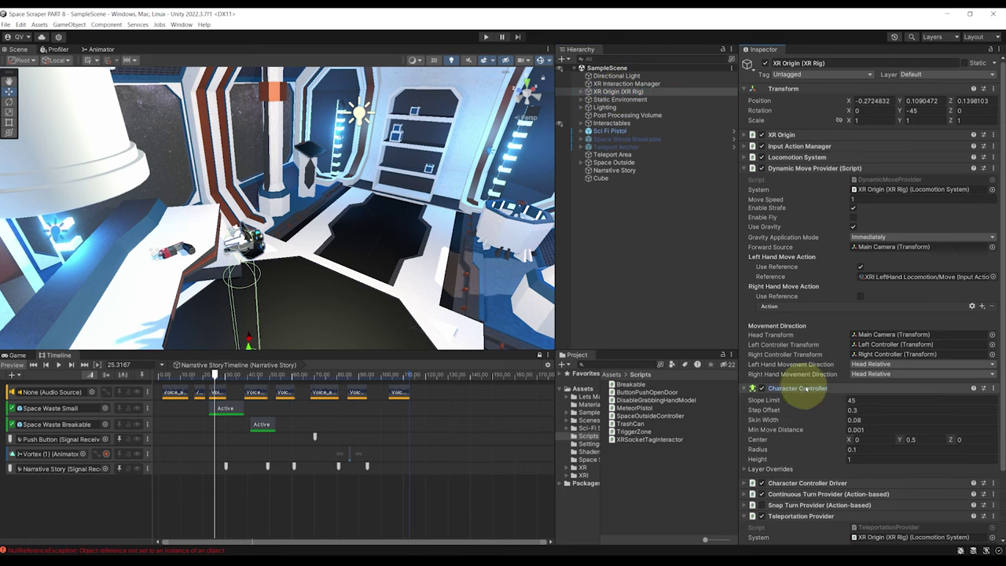
pyautogui.scroll(-3, 804, 400)
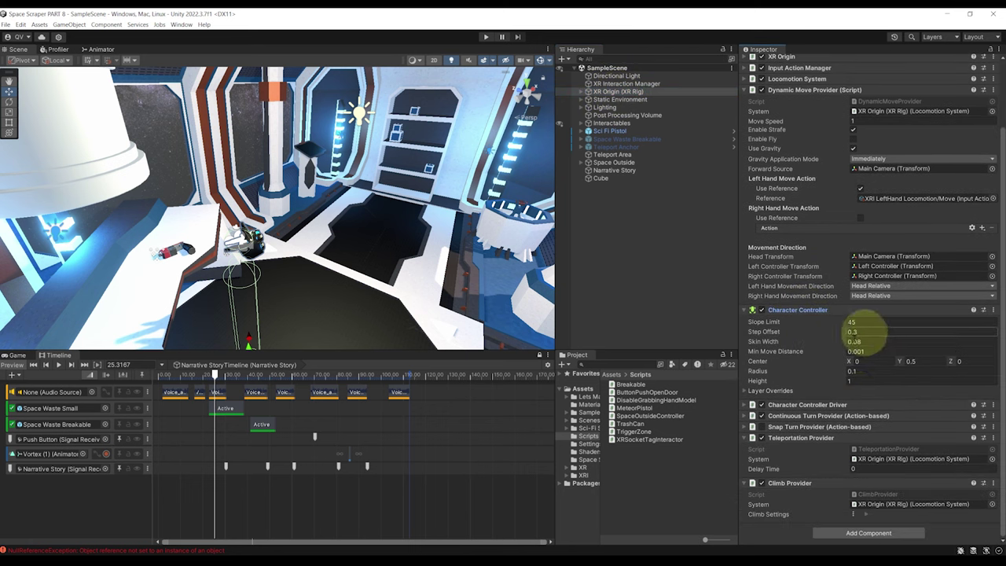
pyautogui.moveTo(348, 109); pyautogui.dragTo(318, 175, button='right')
pyautogui.scroll(-4, 338, 135)
pyautogui.keyDown('alt'); pyautogui.moveTo(318, 173); pyautogui.dragTo(366, 216); pyautogui.keyUp('alt')
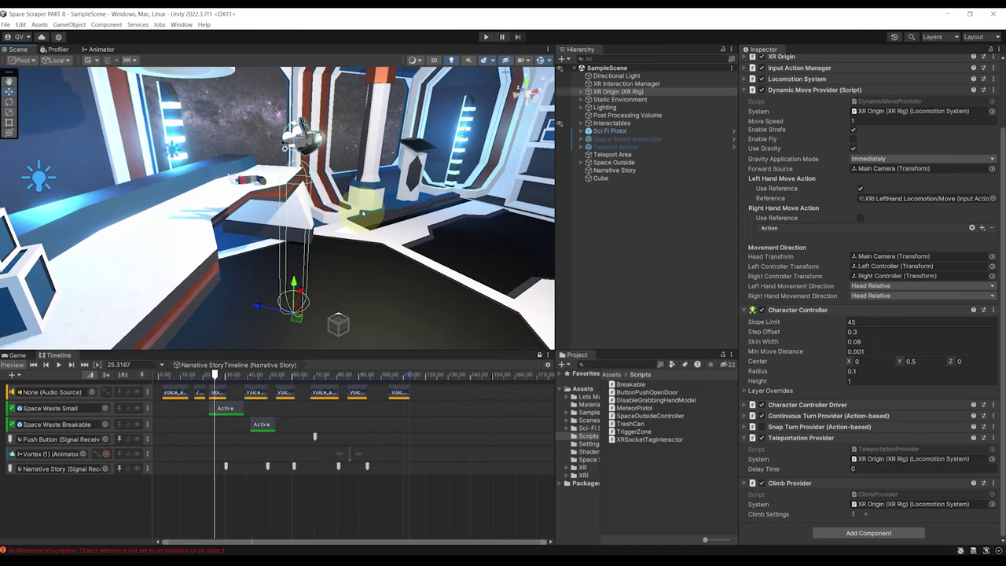
pyautogui.scroll(3, 867, 314)
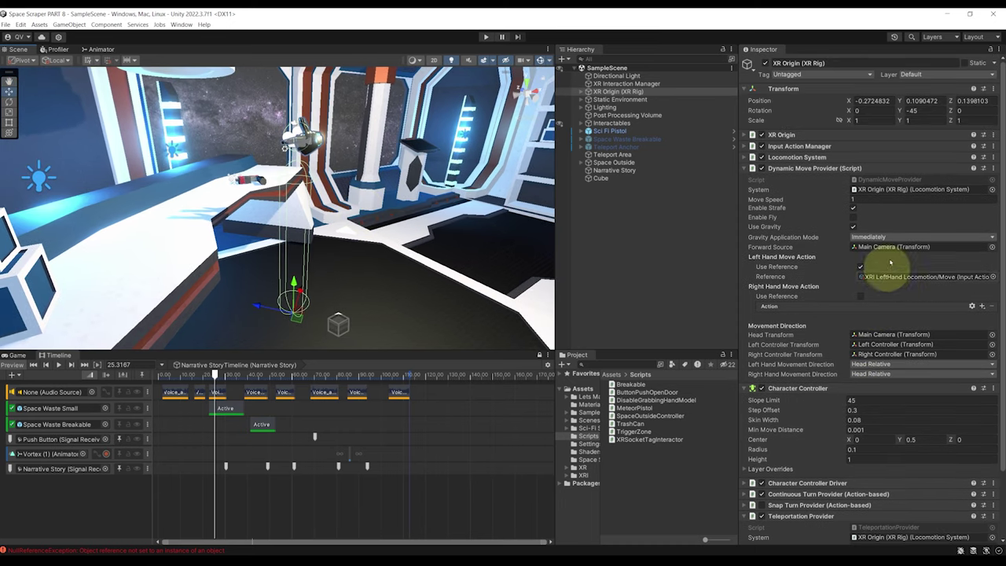
# Assign the Player tag to the XR Origin (XR Rig) object
pyautogui.click(858, 77)
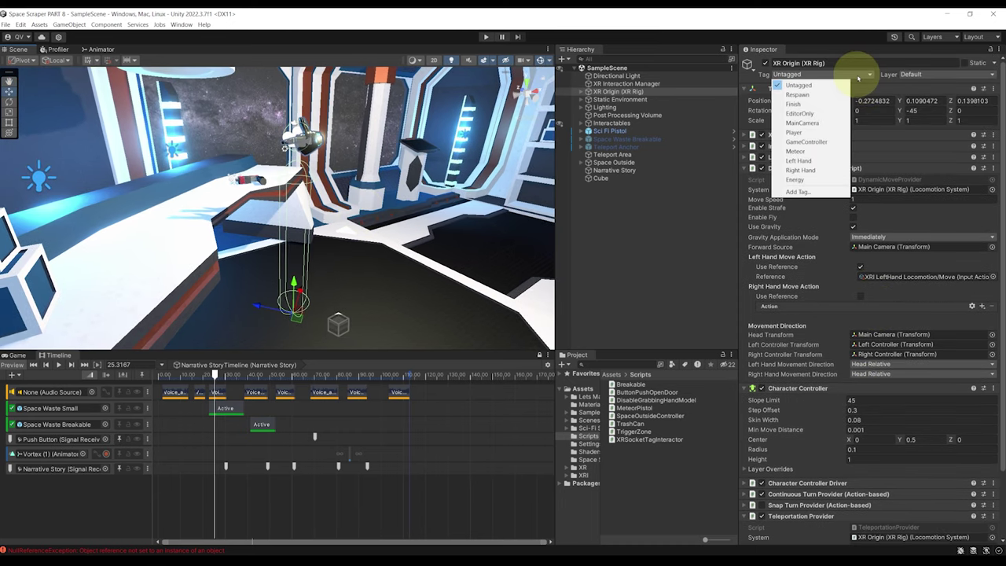
pyautogui.click(795, 132)
pyautogui.click(794, 76)
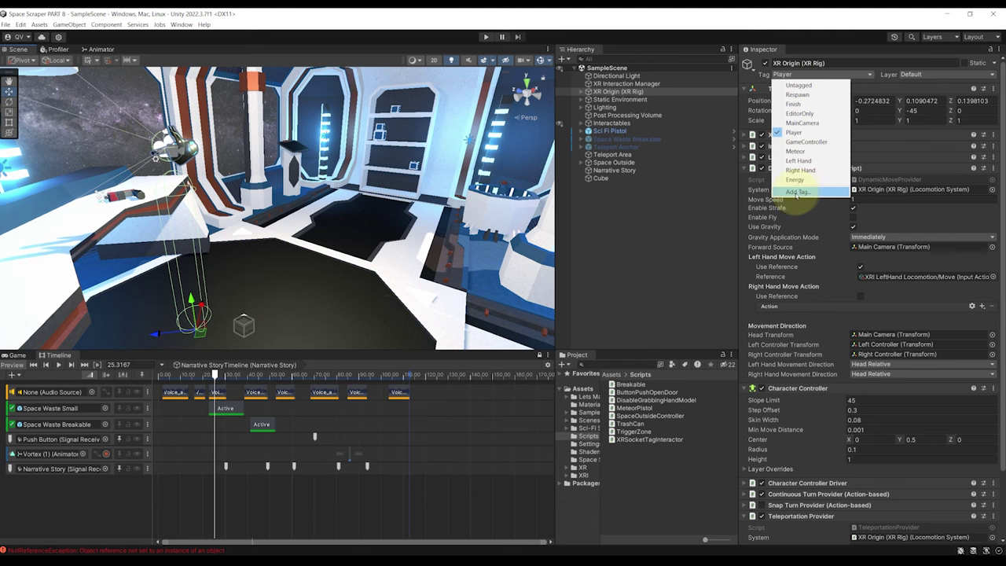
pyautogui.click(622, 186)
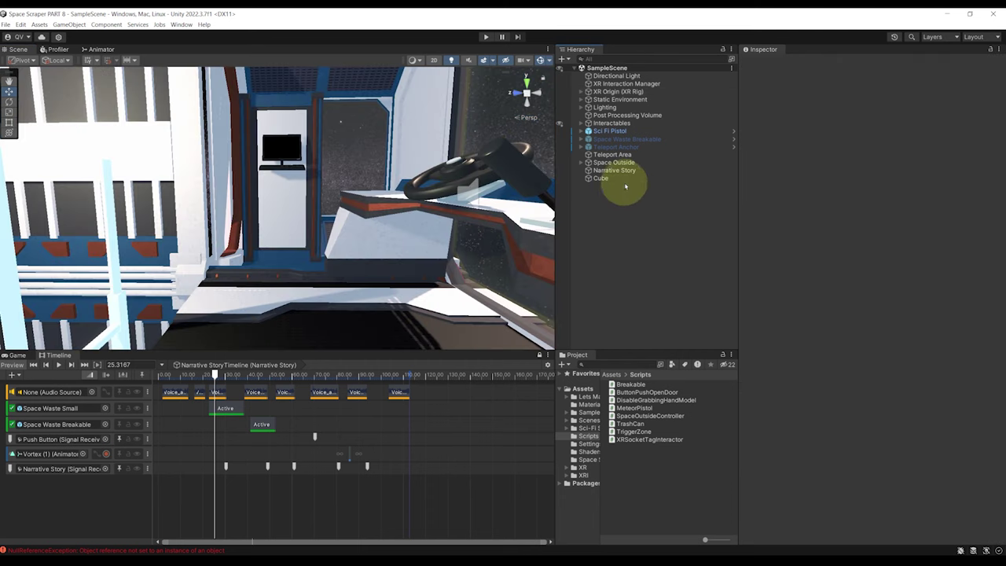
# Set the Cube's Trigger Zone target tag to Player and rename the object as Control Room Trigger Zone
pyautogui.doubleClick(605, 178)
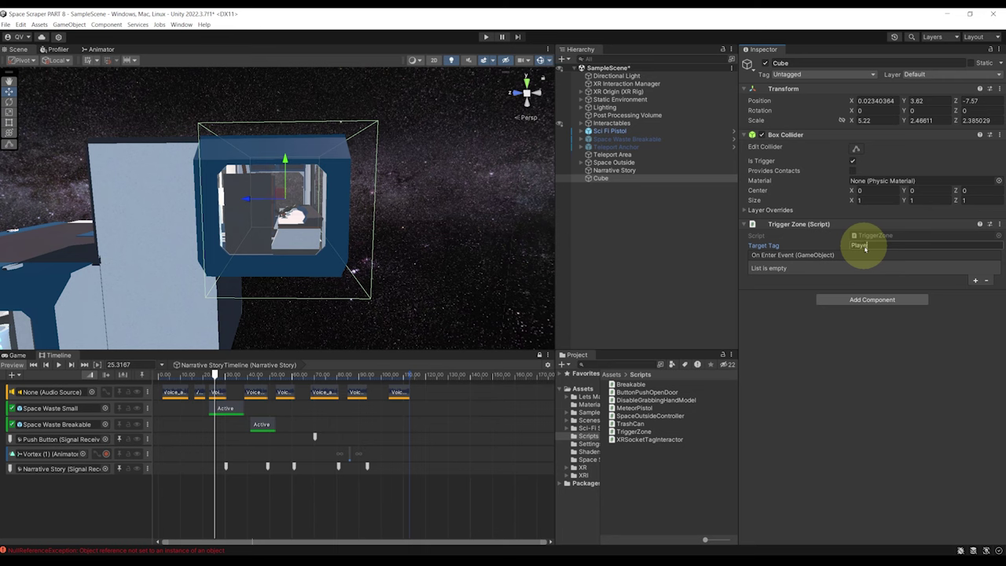
pyautogui.doubleClick(602, 178)
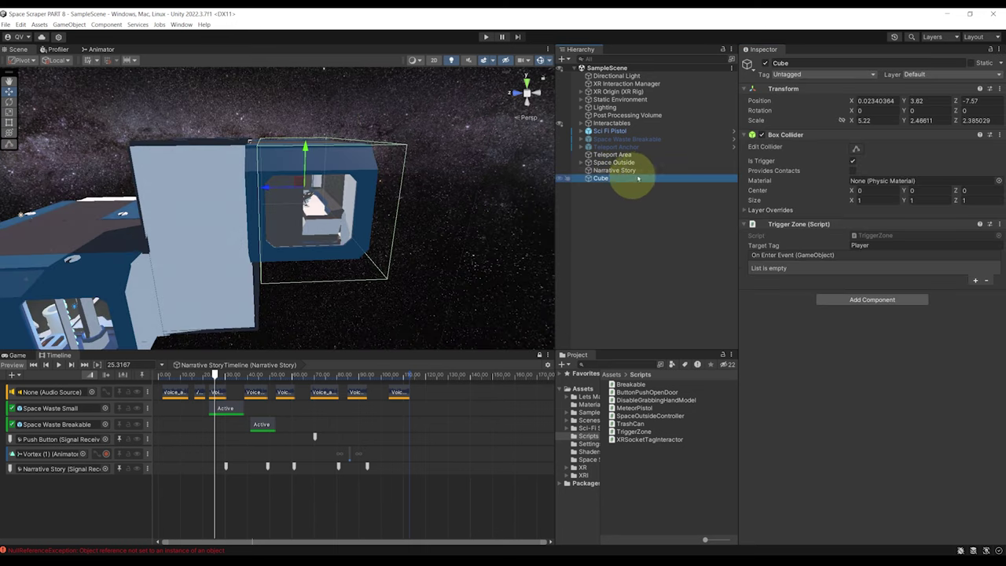
pyautogui.click(637, 178)
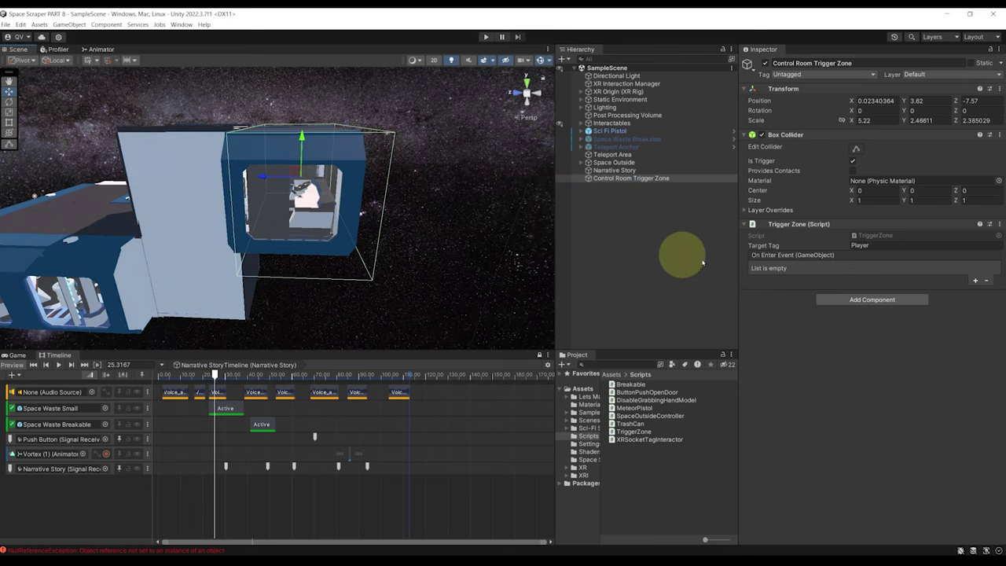
# Add an On Enter event to the Control Room Trigger Zone that calls PlaySteps.PlayStepIndex on Narrative Story with index 3
pyautogui.click(975, 280)
pyautogui.moveTo(636, 181); pyautogui.dragTo(773, 279)
pyautogui.click(847, 267)
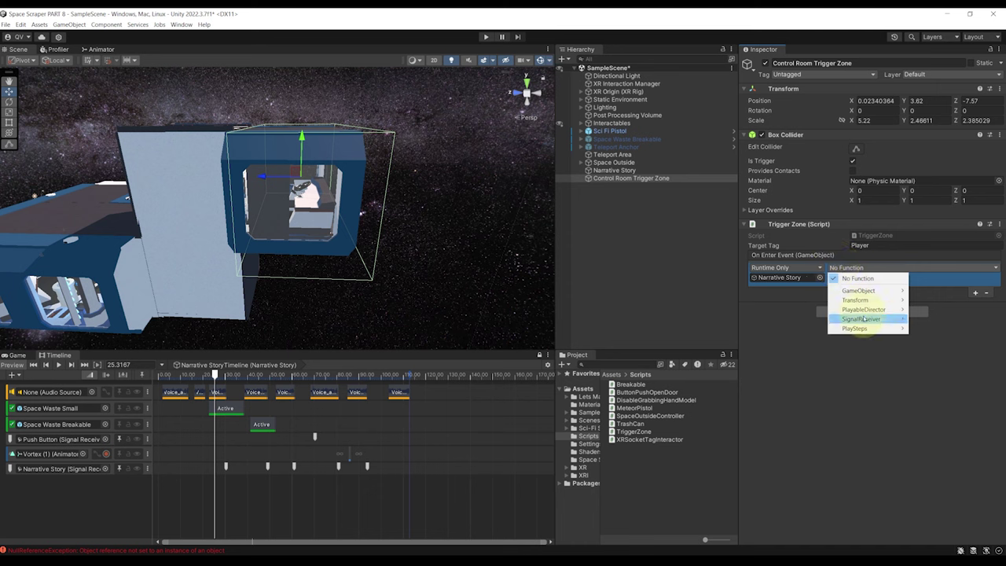
pyautogui.moveTo(856, 328)
pyautogui.click(752, 414)
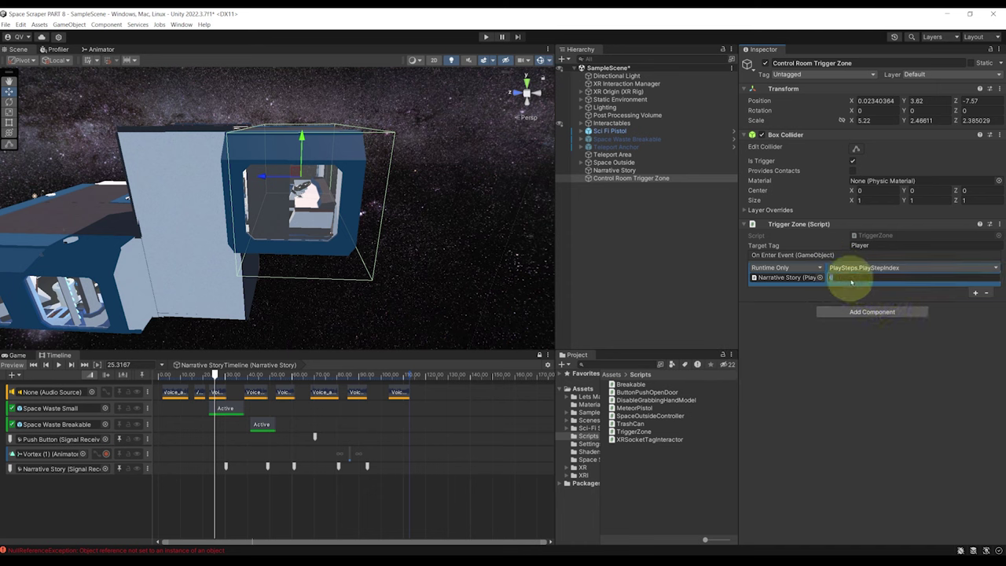
pyautogui.click(849, 269)
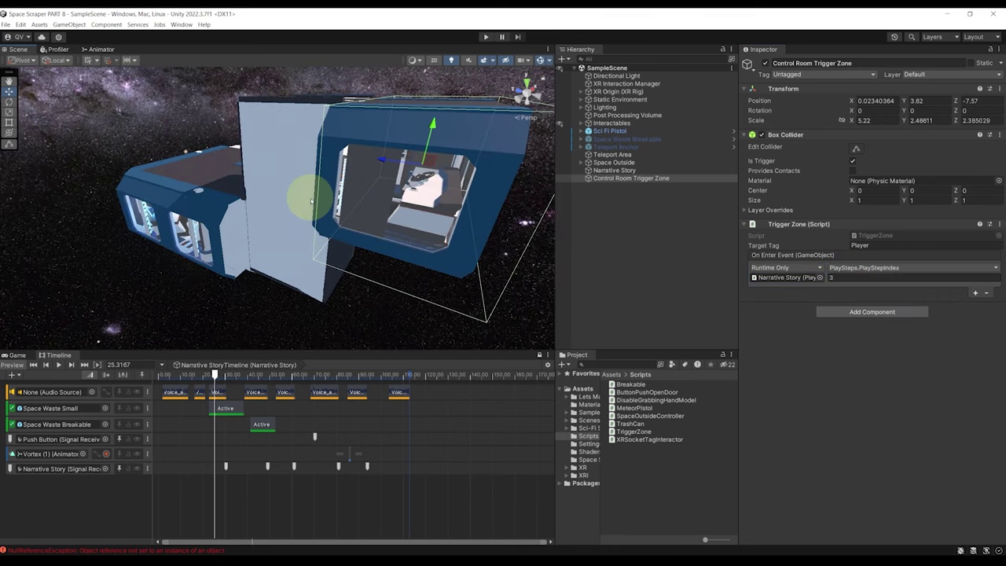
# Examine the trigger zone around the control room and the XR Origin's components, including its Character Controller
pyautogui.keyDown('alt'); pyautogui.moveTo(311, 201); pyautogui.dragTo(412, 190); pyautogui.keyUp('alt')
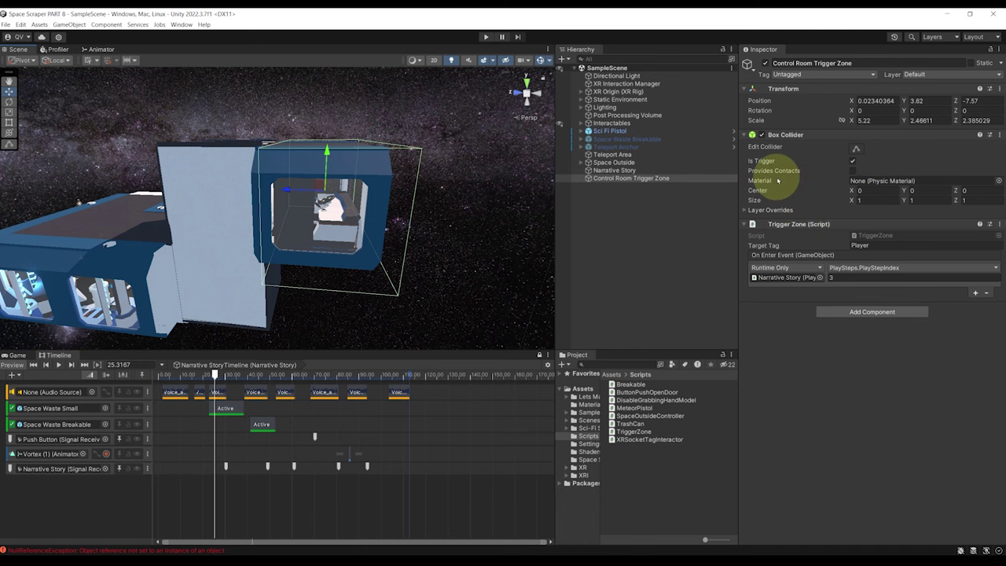
pyautogui.keyDown('alt'); pyautogui.moveTo(400, 175); pyautogui.dragTo(436, 208); pyautogui.keyUp('alt')
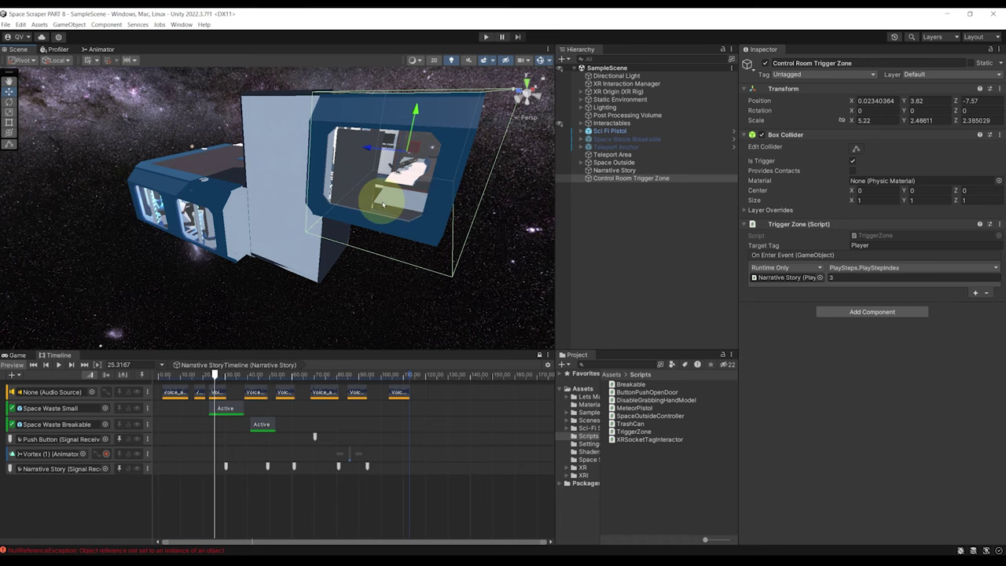
pyautogui.scroll(3, 377, 207)
pyautogui.press('w')
pyautogui.moveTo(390, 209); pyautogui.dragTo(417, 163, button='right')
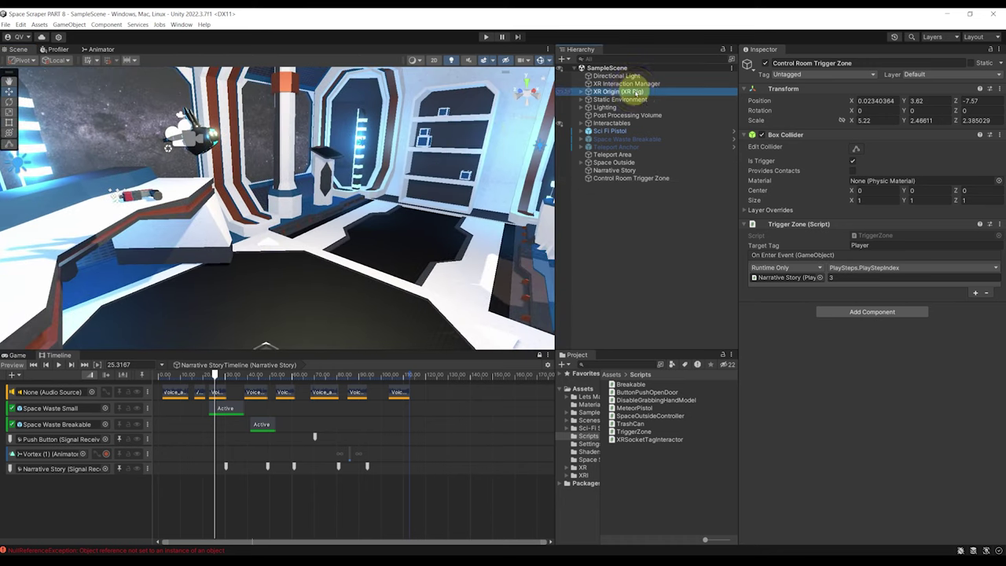
pyautogui.click(622, 91)
pyautogui.scroll(-10, 987, 332)
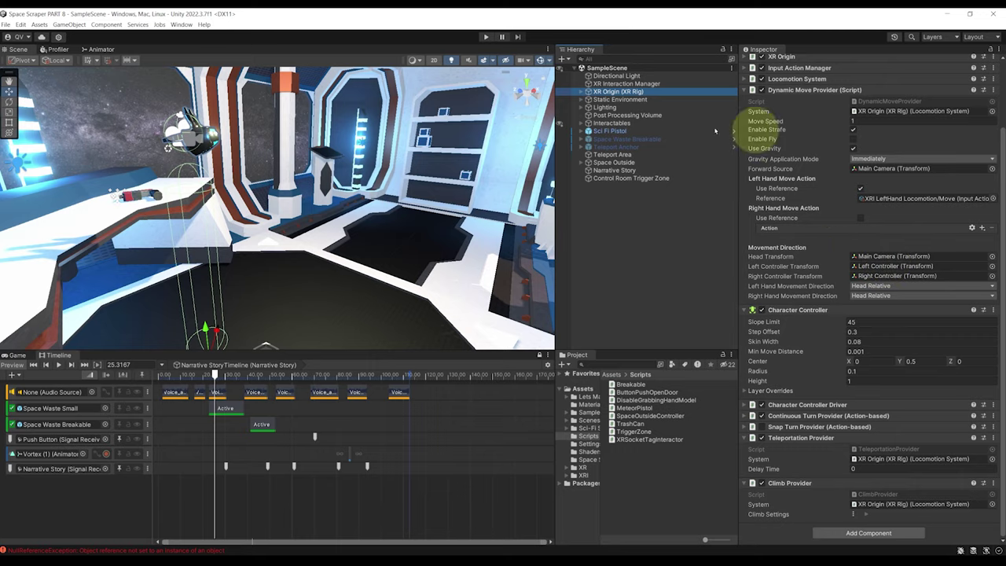
pyautogui.keyDown('alt'); pyautogui.moveTo(341, 238); pyautogui.dragTo(230, 225); pyautogui.keyUp('alt')
pyautogui.keyDown('alt'); pyautogui.moveTo(375, 182); pyautogui.dragTo(961, 168); pyautogui.keyUp('alt')
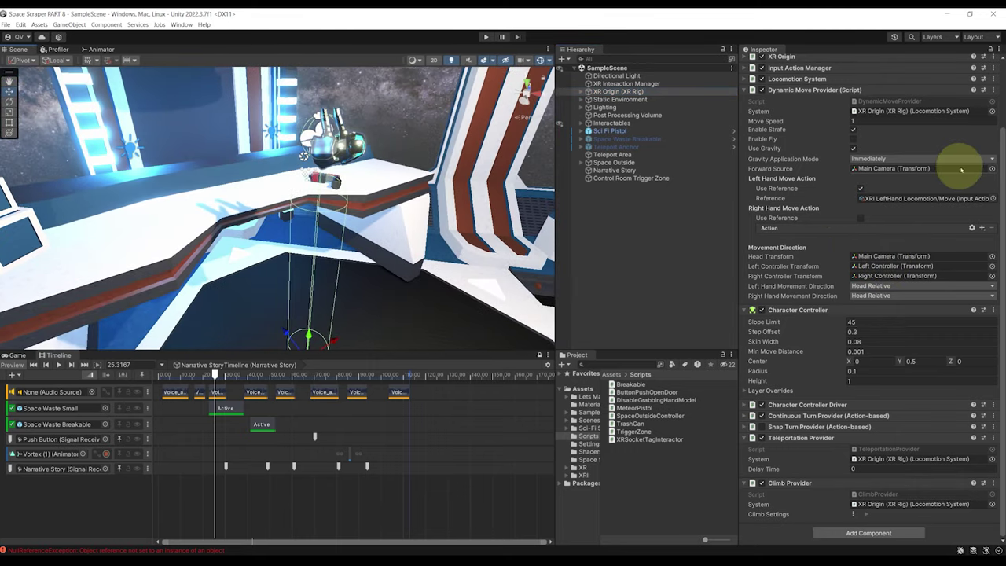
pyautogui.keyDown('alt'); pyautogui.moveTo(485, 182); pyautogui.dragTo(319, 187); pyautogui.keyUp('alt')
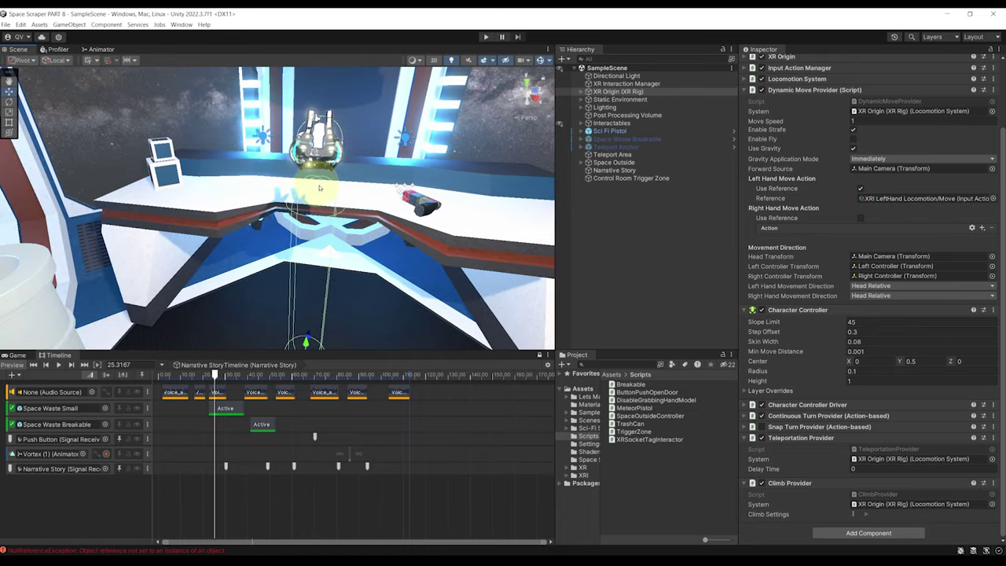
# Add a Rigidbody component to the Control Room Trigger Zone
pyautogui.doubleClick(629, 179)
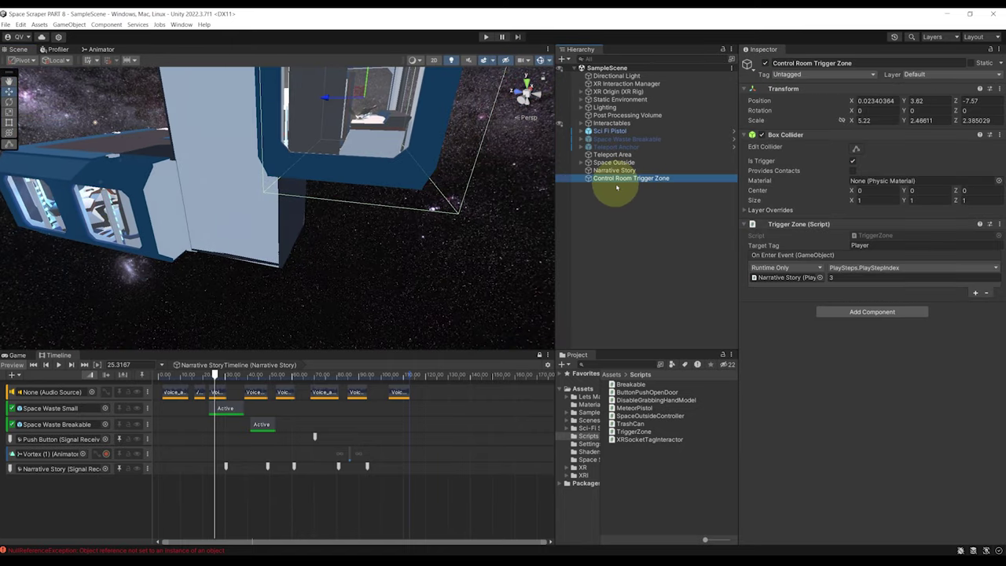
pyautogui.click(897, 312)
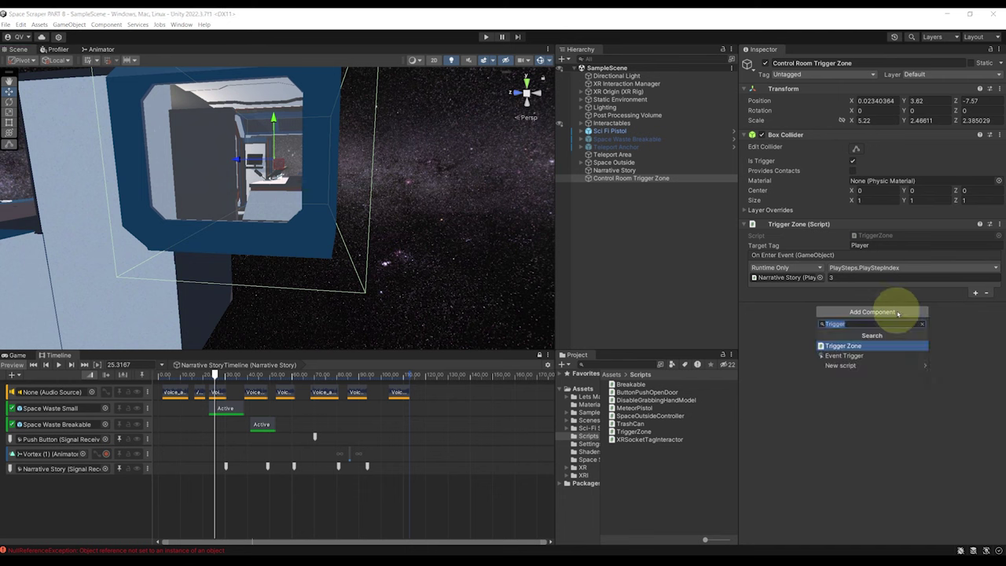
pyautogui.write('rigid')
pyautogui.press('Return')
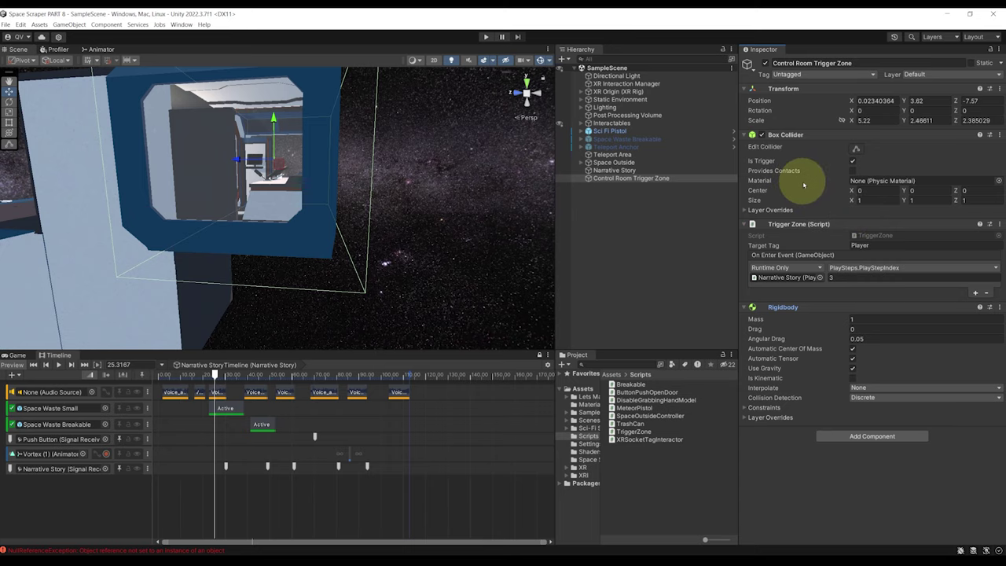
# Preview the narrative timeline at about 87 seconds and examine the vortex in the Space Outside area
pyautogui.press('d')
pyautogui.moveTo(312, 172); pyautogui.dragTo(202, 194, button='right')
pyautogui.keyDown('alt'); pyautogui.moveTo(202, 194); pyautogui.dragTo(334, 237); pyautogui.keyUp('alt')
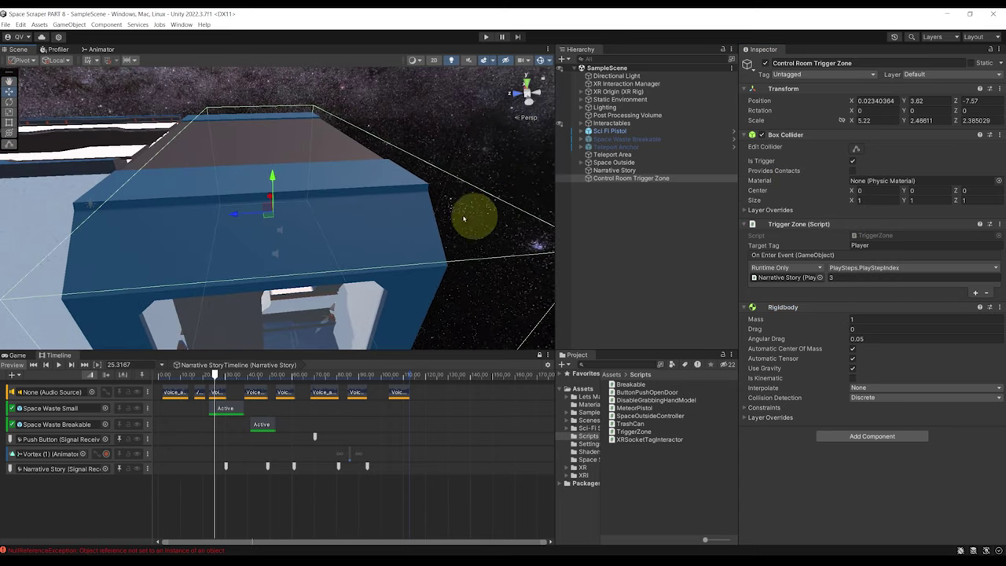
pyautogui.keyDown('alt'); pyautogui.moveTo(464, 218); pyautogui.dragTo(362, 196); pyautogui.keyUp('alt')
pyautogui.moveTo(362, 197); pyautogui.dragTo(255, 175, button='middle')
pyautogui.keyDown('alt'); pyautogui.moveTo(255, 175); pyautogui.dragTo(423, 211); pyautogui.keyUp('alt')
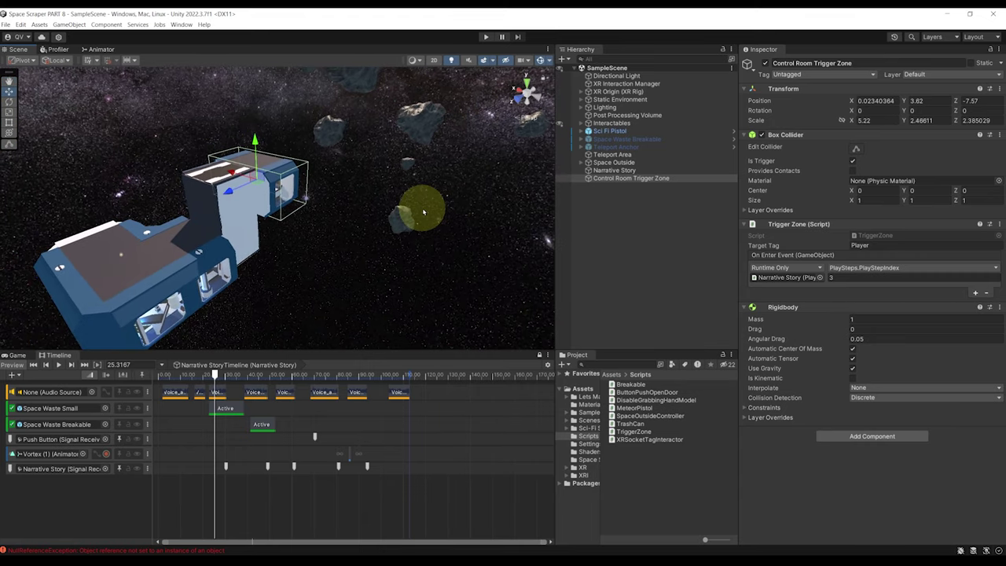
pyautogui.click(614, 162)
pyautogui.keyDown('alt'); pyautogui.moveTo(373, 126); pyautogui.dragTo(542, 173); pyautogui.keyUp('alt')
pyautogui.moveTo(328, 374); pyautogui.dragTo(352, 375)
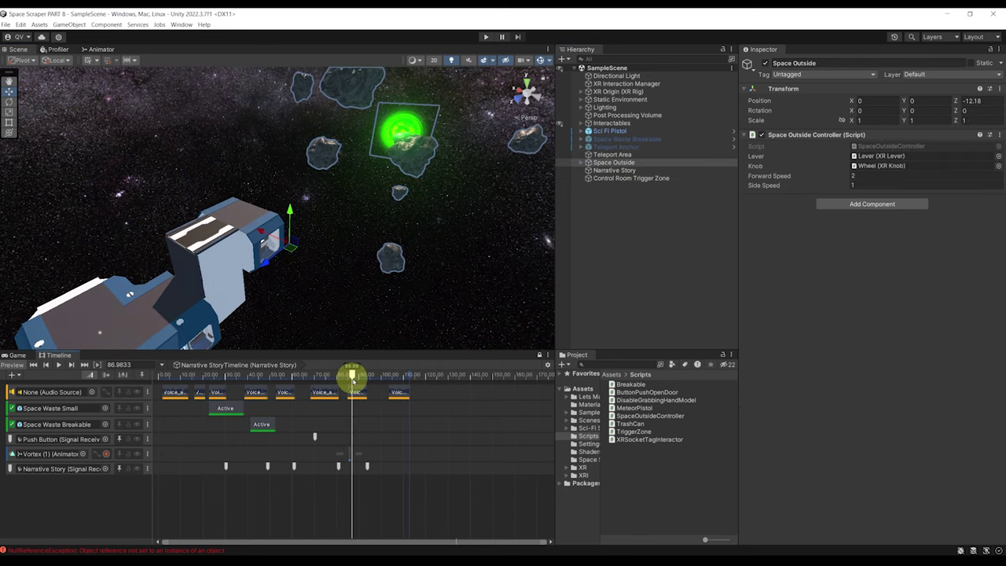
pyautogui.keyDown('alt'); pyautogui.moveTo(308, 249); pyautogui.dragTo(377, 226); pyautogui.keyUp('alt')
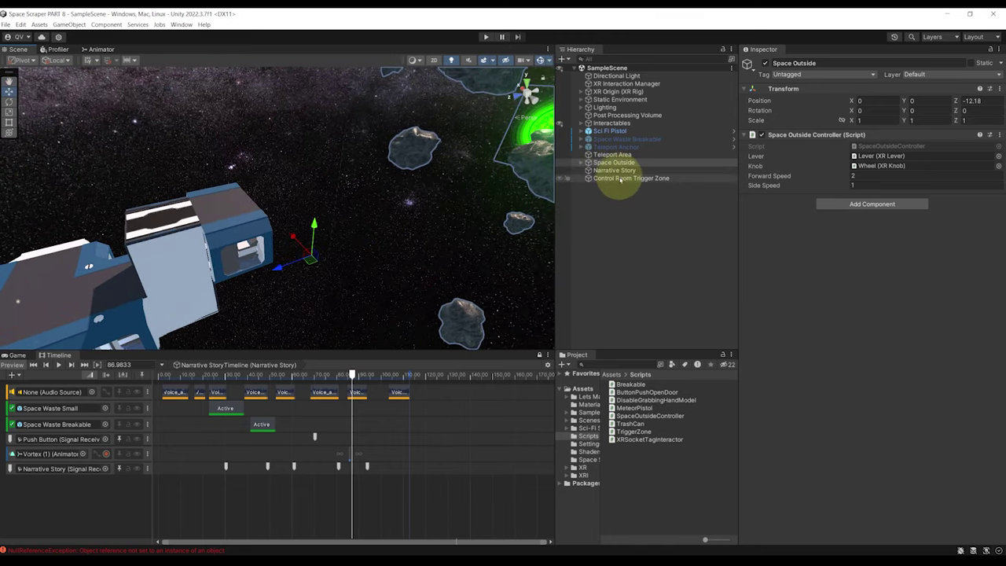
# Duplicate the Control Room Trigger Zone as Space Teleporter Trigger Zone and set its PlayStepIndex value to 4
pyautogui.click(622, 178)
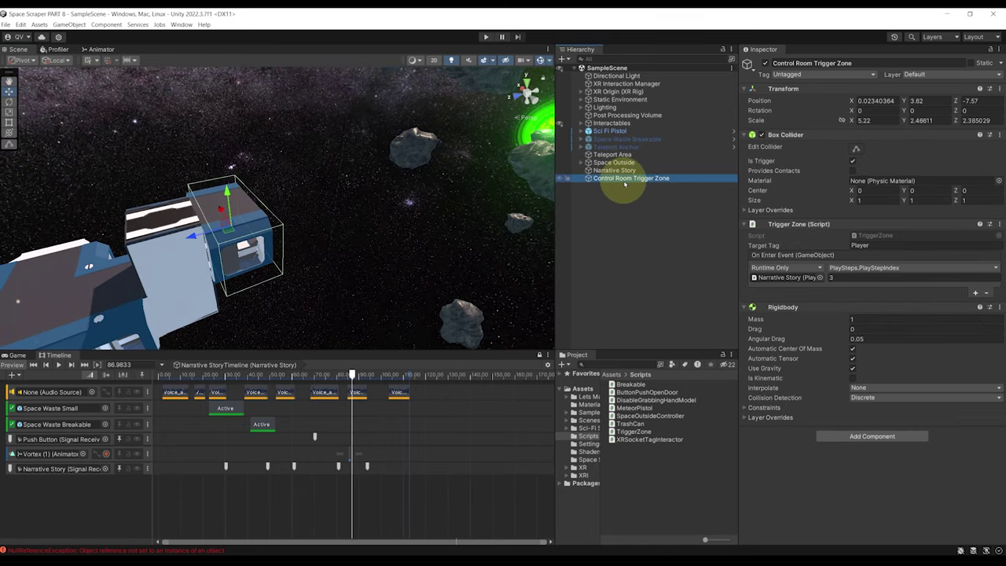
pyautogui.hotkey('ctrl', 'd')
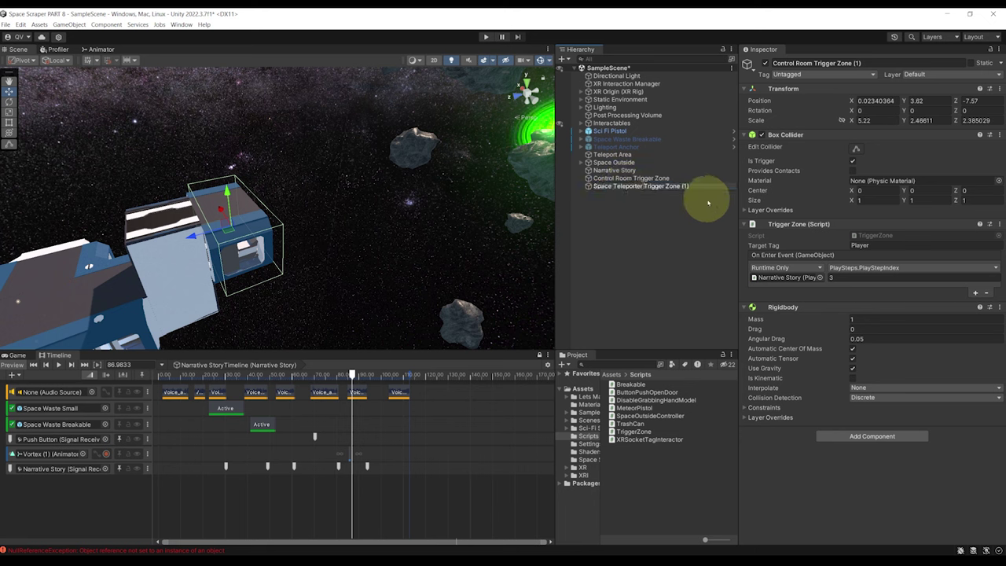
pyautogui.press('Return')
pyautogui.click(833, 278)
pyautogui.write('4')
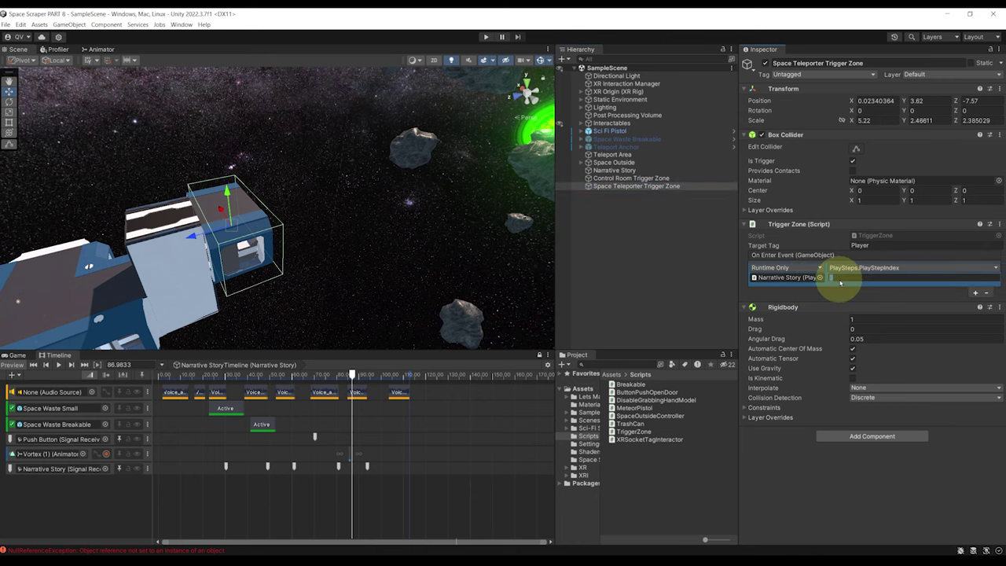
pyautogui.click(792, 477)
# Parent the Space Teleporter Trigger Zone to Space Outside and move it onto the green vortex, at about X 0 and Z -29.54
pyautogui.moveTo(437, 197); pyautogui.dragTo(360, 206, button='right')
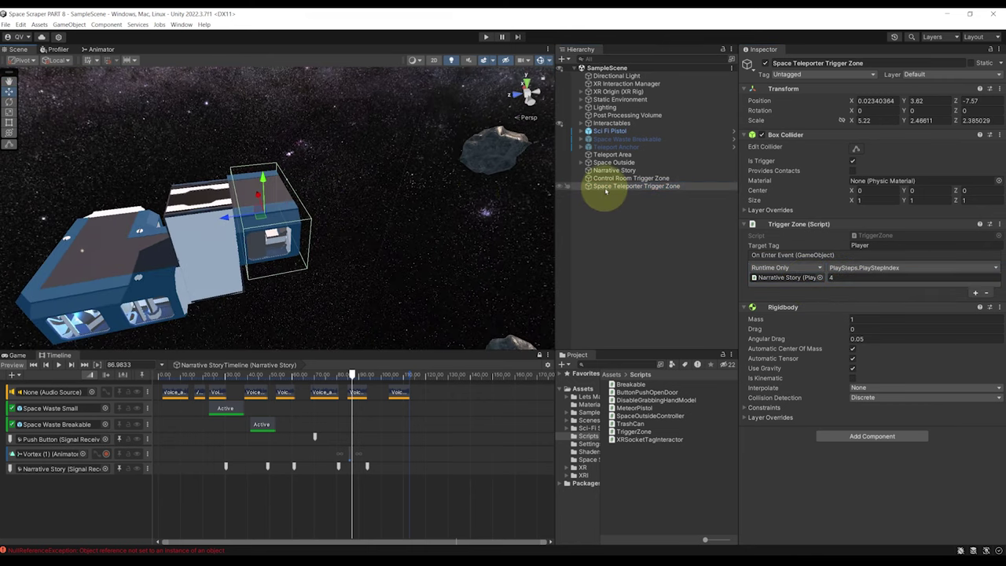
pyautogui.moveTo(610, 169); pyautogui.dragTo(611, 163)
pyautogui.scroll(-4, 429, 188)
pyautogui.keyDown('alt'); pyautogui.moveTo(429, 189); pyautogui.dragTo(171, 229); pyautogui.keyUp('alt')
pyautogui.scroll(-3, 170, 229)
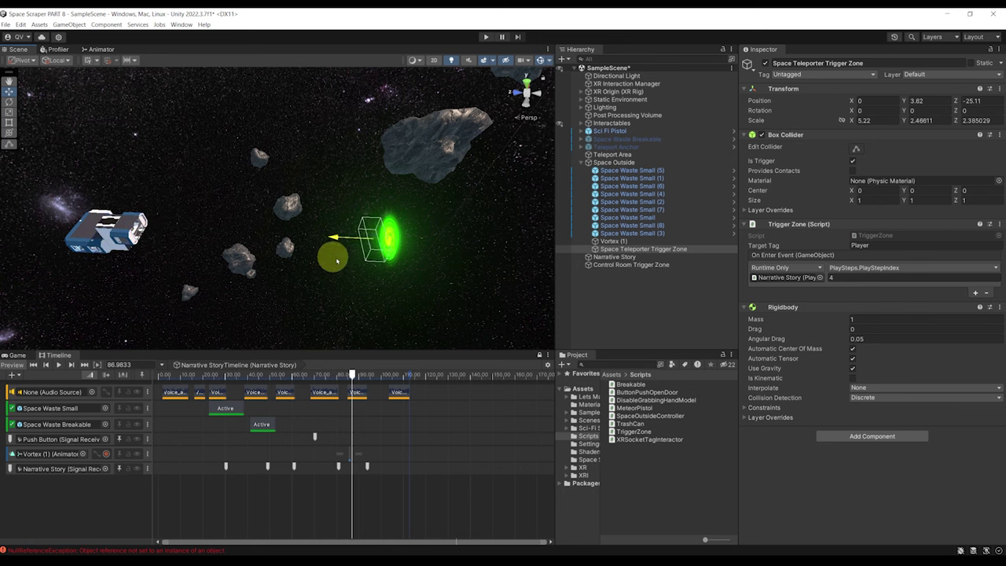
pyautogui.moveTo(349, 262); pyautogui.dragTo(353, 262)
pyautogui.moveTo(353, 262); pyautogui.dragTo(260, 234, button='middle')
# Scale the Space Teleporter Trigger Zone vertically to about 6.26 so it encloses the vortex
pyautogui.scroll(4, 267, 235)
pyautogui.keyDown('alt'); pyautogui.moveTo(290, 236); pyautogui.dragTo(393, 244); pyautogui.keyUp('alt')
pyautogui.moveTo(393, 244); pyautogui.dragTo(431, 203, button='middle')
pyautogui.keyDown('alt'); pyautogui.moveTo(430, 203); pyautogui.dragTo(322, 162); pyautogui.keyUp('alt')
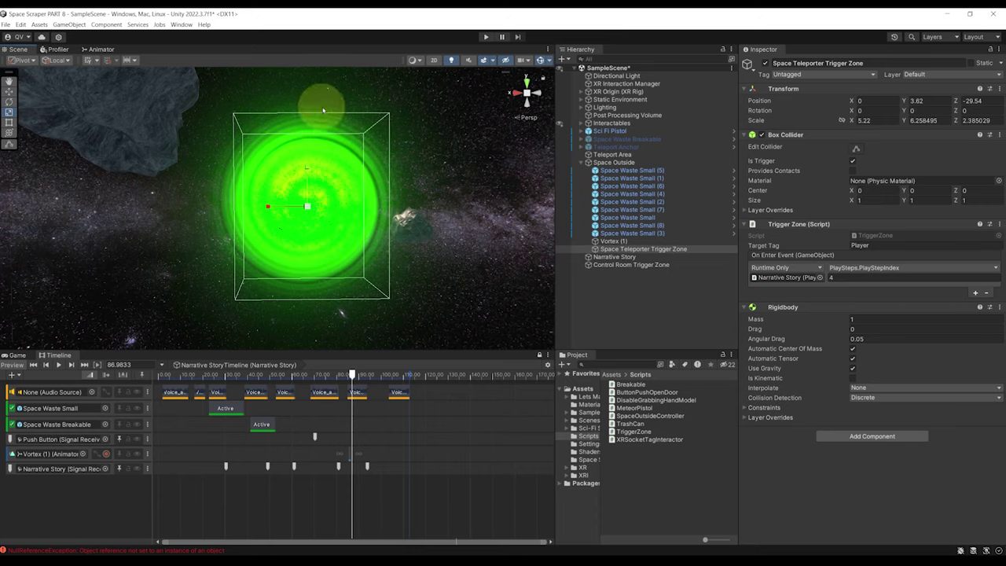
pyautogui.keyDown('alt'); pyautogui.moveTo(322, 109); pyautogui.dragTo(361, 277); pyautogui.keyUp('alt')
pyautogui.keyDown('alt'); pyautogui.moveTo(270, 237); pyautogui.dragTo(374, 239); pyautogui.keyUp('alt')
pyautogui.keyDown('alt'); pyautogui.moveTo(437, 227); pyautogui.dragTo(286, 176); pyautogui.keyUp('alt')
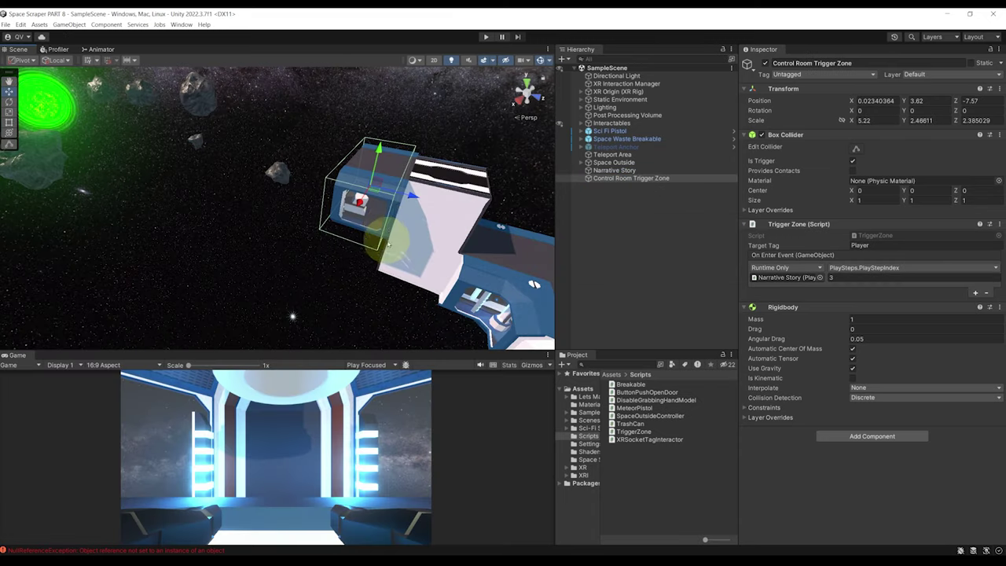
# Test the scene in play mode to observe how gravity affects the Control Room Trigger Zone, and stop playback
pyautogui.moveTo(378, 236)
pyautogui.keyDown('alt'); pyautogui.mouseDown()
pyautogui.moveTo(399, 238)
pyautogui.moveTo(374, 242)
pyautogui.mouseUp(); pyautogui.keyUp('alt')
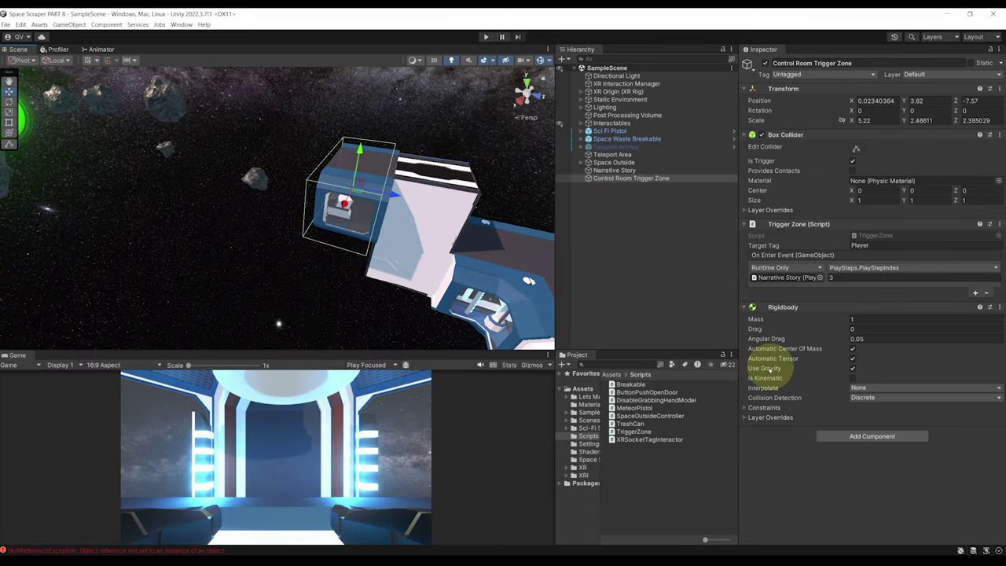
pyautogui.keyDown('alt'); pyautogui.moveTo(421, 207); pyautogui.dragTo(460, 202); pyautogui.keyUp('alt')
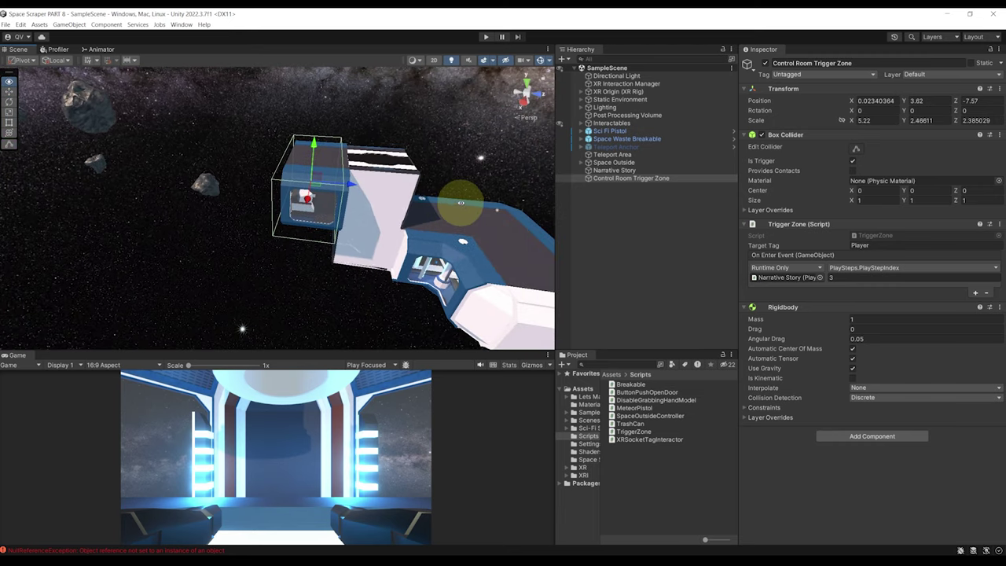
pyautogui.click(486, 37)
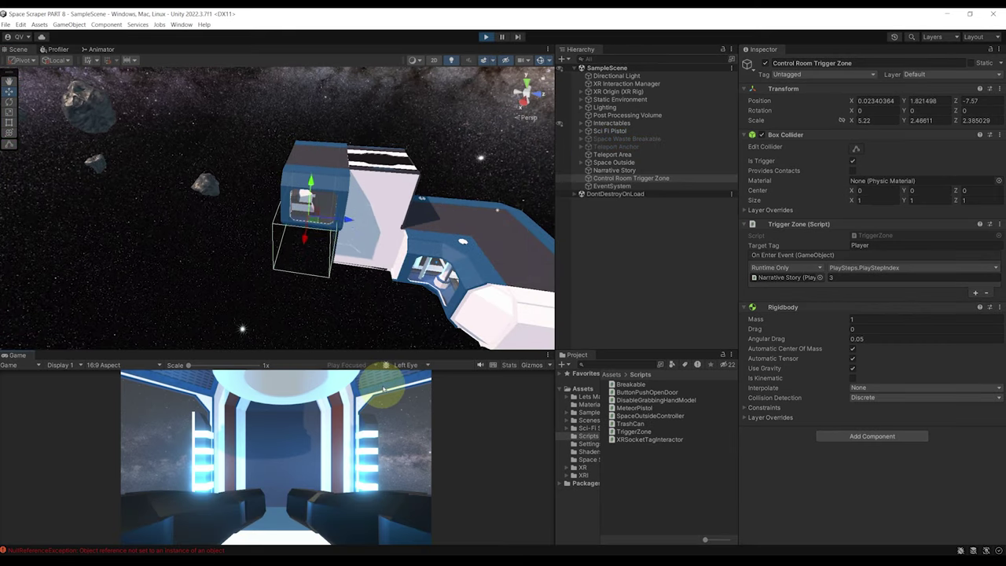
pyautogui.keyDown('alt'); pyautogui.moveTo(385, 253); pyautogui.dragTo(353, 337); pyautogui.keyUp('alt')
pyautogui.keyDown('alt'); pyautogui.moveTo(342, 242); pyautogui.dragTo(318, 299); pyautogui.keyUp('alt')
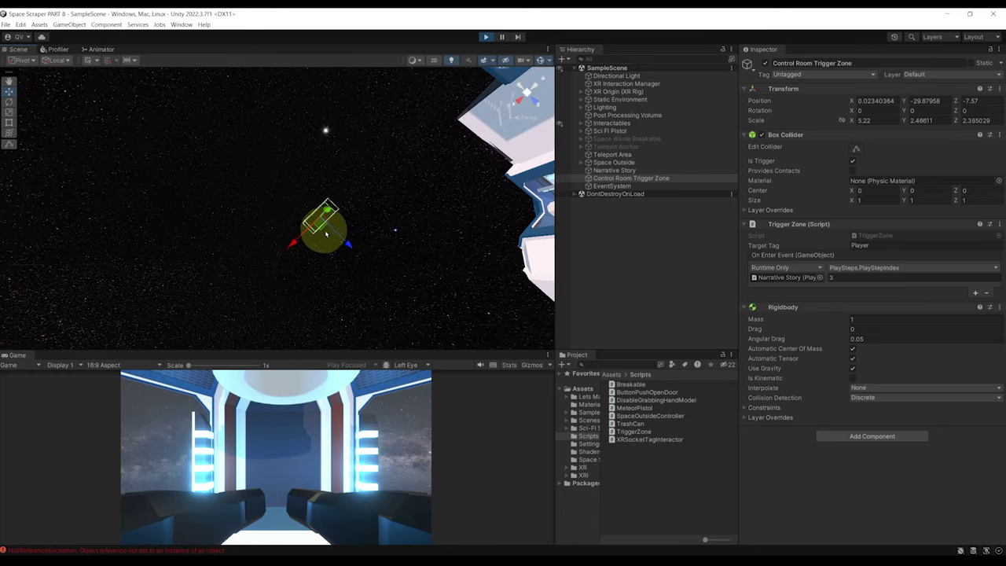
pyautogui.hotkey('ctrl', 'p')
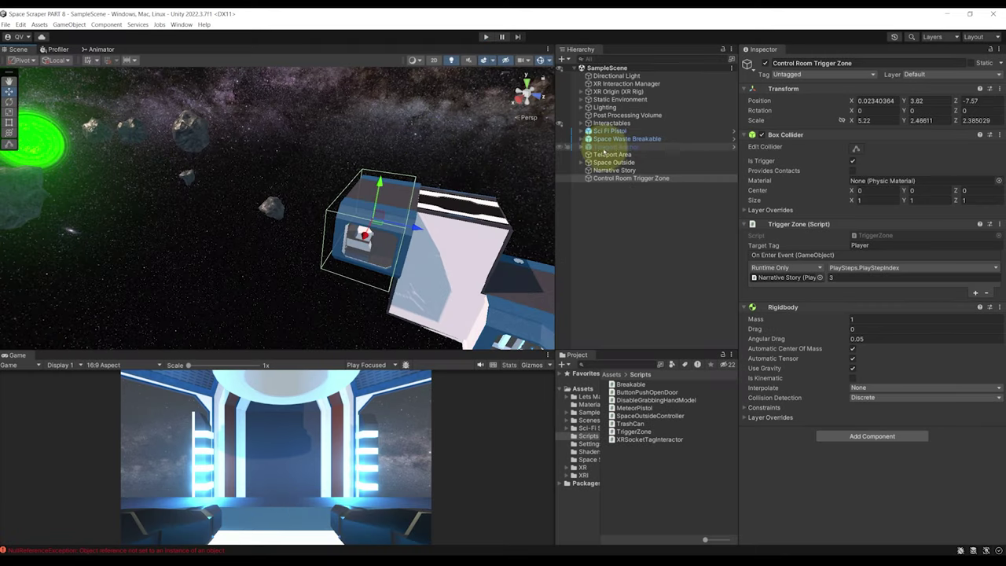
# Turn off Use Gravity on the Rigidbody of both the Space Teleporter Trigger Zone and the Control Room Trigger Zone
pyautogui.click(581, 162)
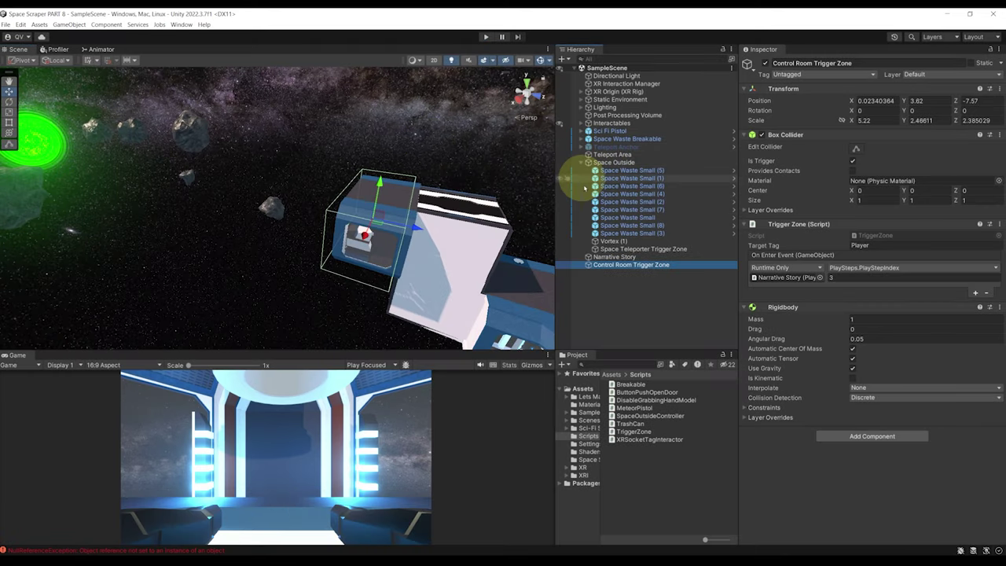
pyautogui.keyDown('ctrl'); pyautogui.click(620, 249); pyautogui.keyUp('ctrl')
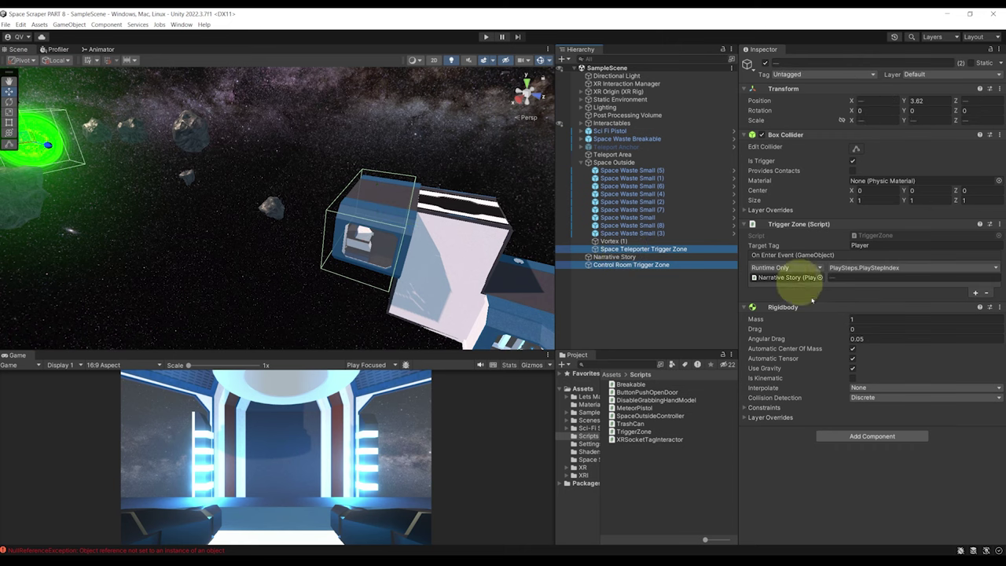
pyautogui.click(852, 368)
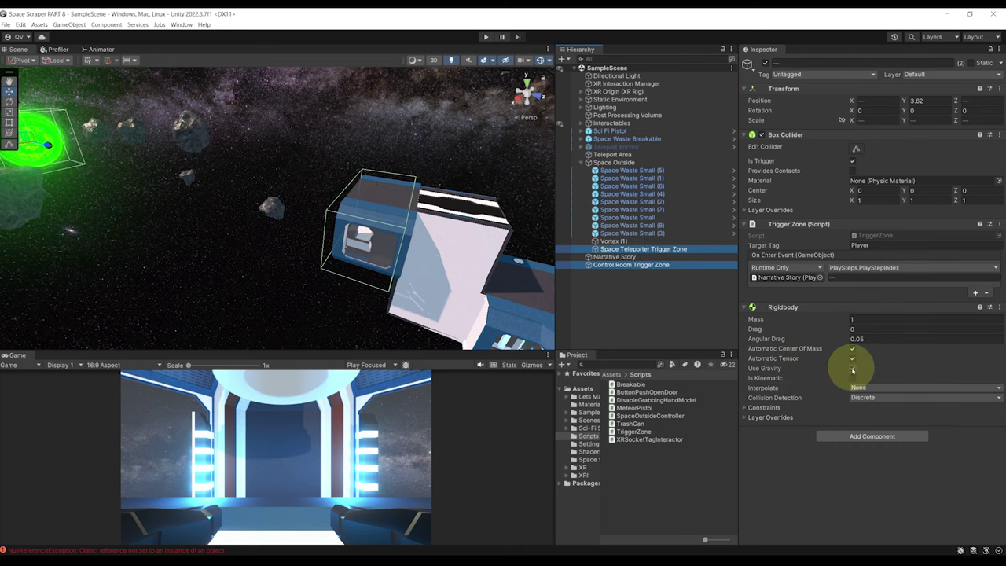
# Set the Game view to Play Maximized and start play mode to test the trigger zones
pyautogui.moveTo(327, 206); pyautogui.dragTo(359, 196, button='right')
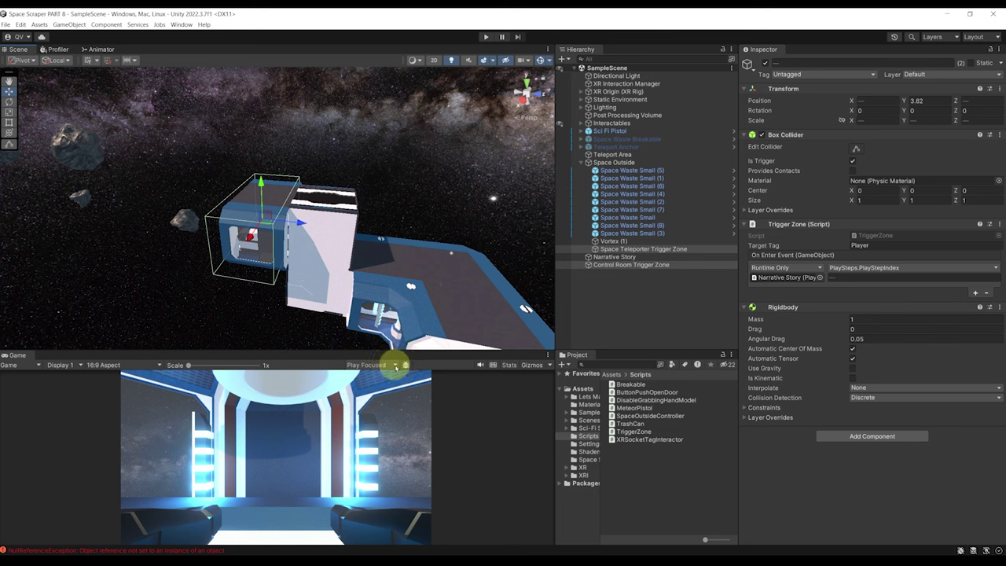
pyautogui.click(395, 365)
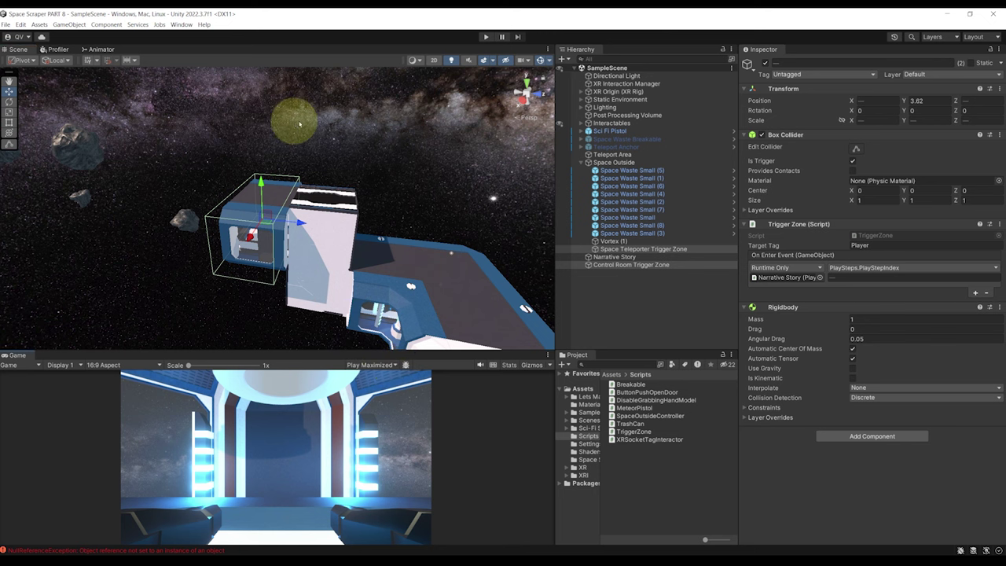
pyautogui.click(486, 36)
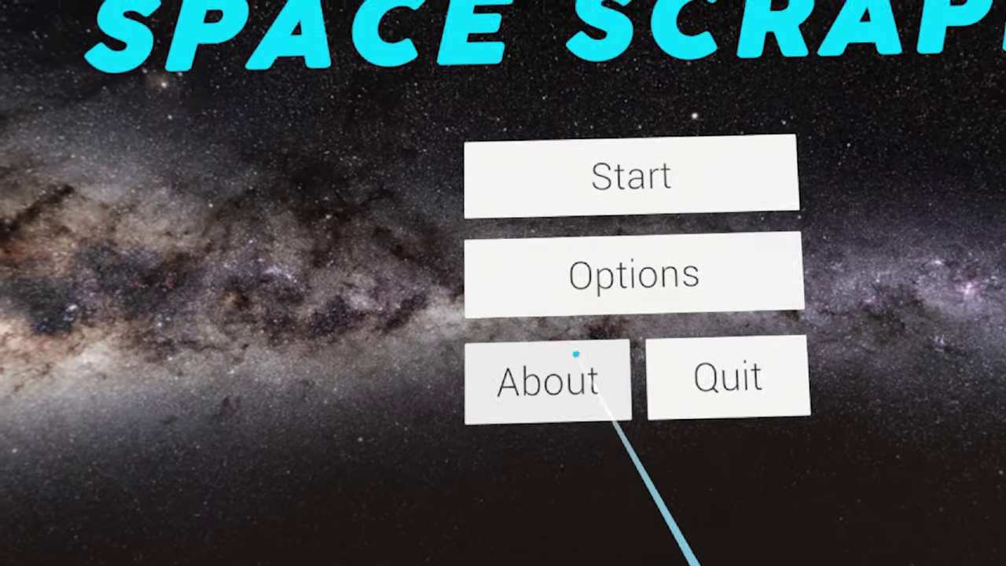
# Open the options of the Space Scraper start menu in VR and validate them
pyautogui.click(637, 272)
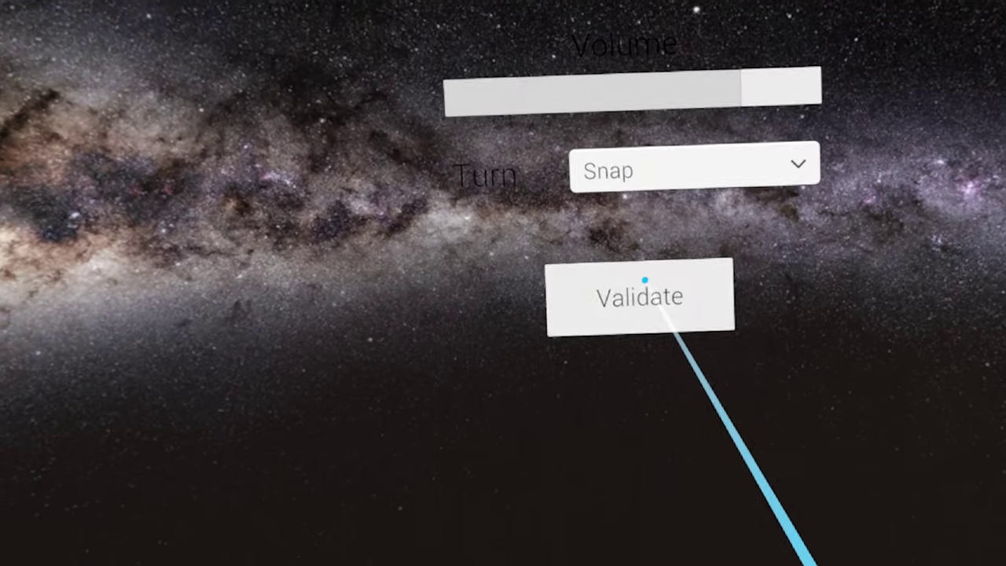
pyautogui.click(645, 280)
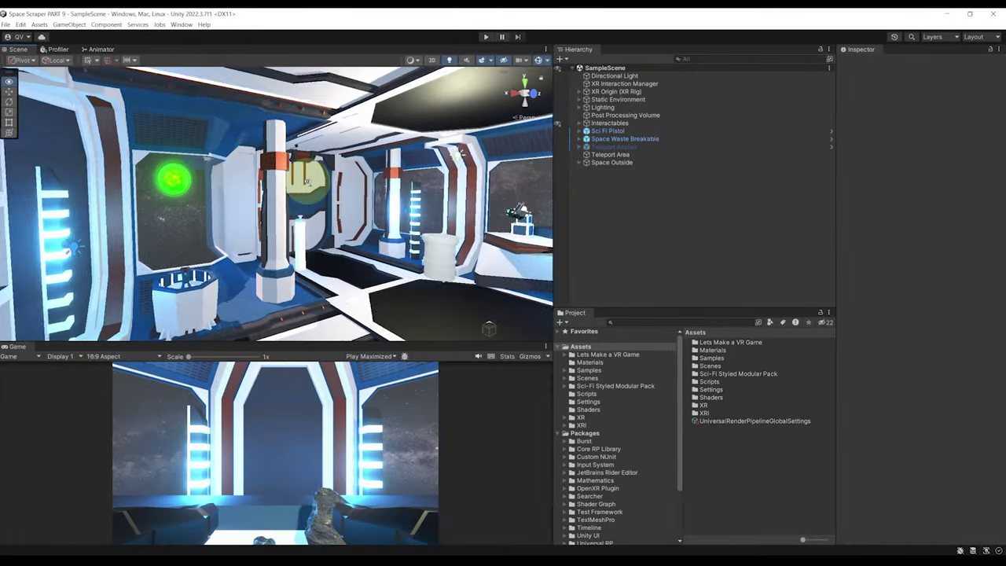
pyautogui.moveTo(307, 181); pyautogui.dragTo(332, 191, button='right')
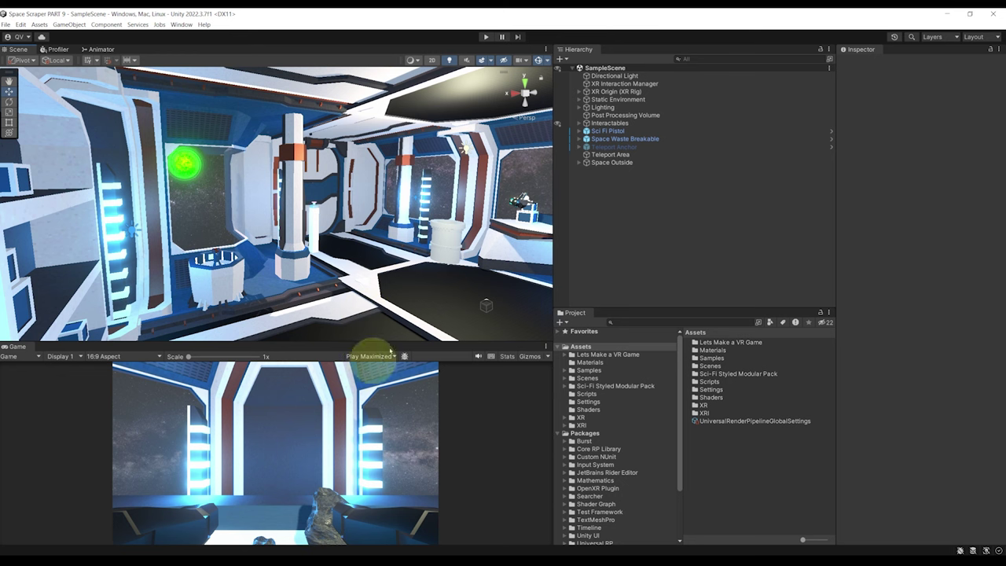
pyautogui.moveTo(337, 276); pyautogui.dragTo(436, 233, button='right')
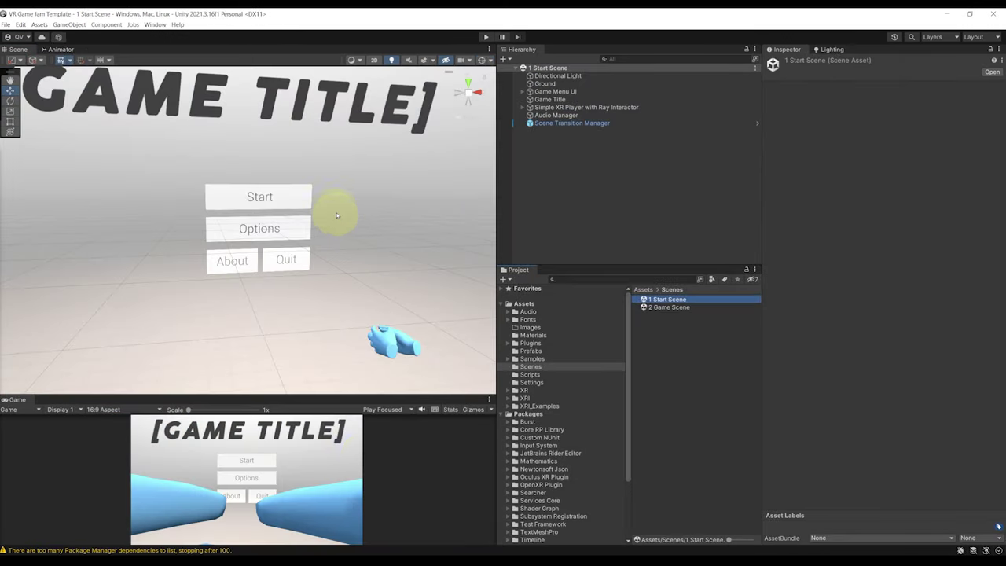
# Examine the layout of 1 Start Scene in the VR Game Jam Template project, including its game title and menu buttons
pyautogui.moveTo(336, 214); pyautogui.dragTo(256, 212, button='right')
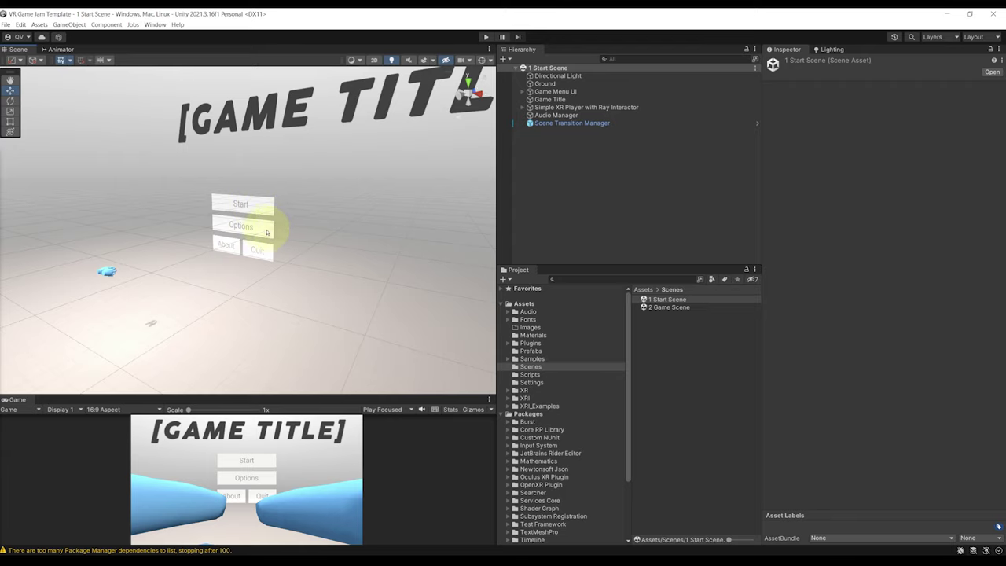
pyautogui.moveTo(265, 225); pyautogui.dragTo(234, 231, button='right')
pyautogui.scroll(-4, 242, 216)
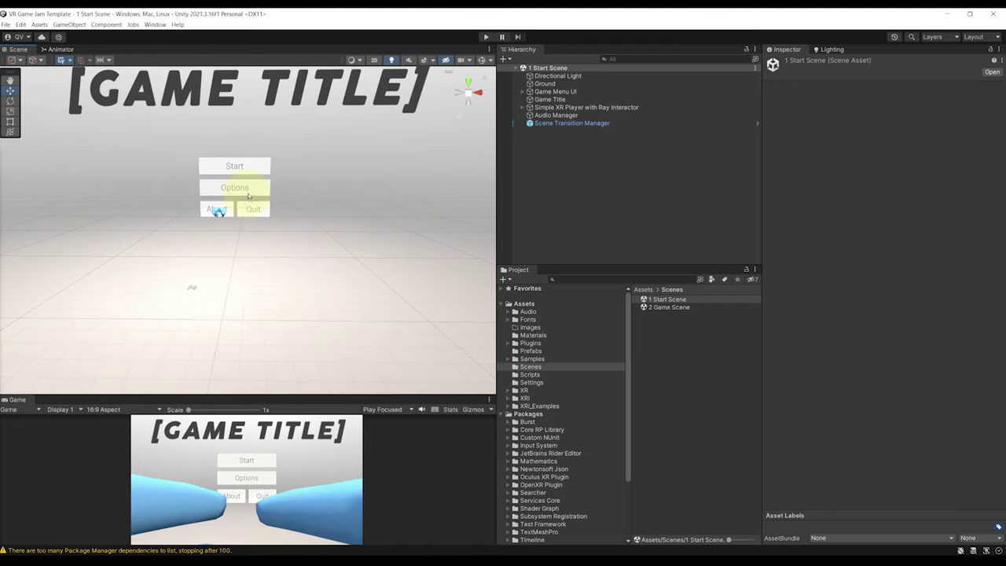
pyautogui.moveTo(250, 182); pyautogui.dragTo(256, 193, button='middle')
pyautogui.scroll(-1, 256, 193)
pyautogui.moveTo(251, 139); pyautogui.dragTo(226, 142, button='right')
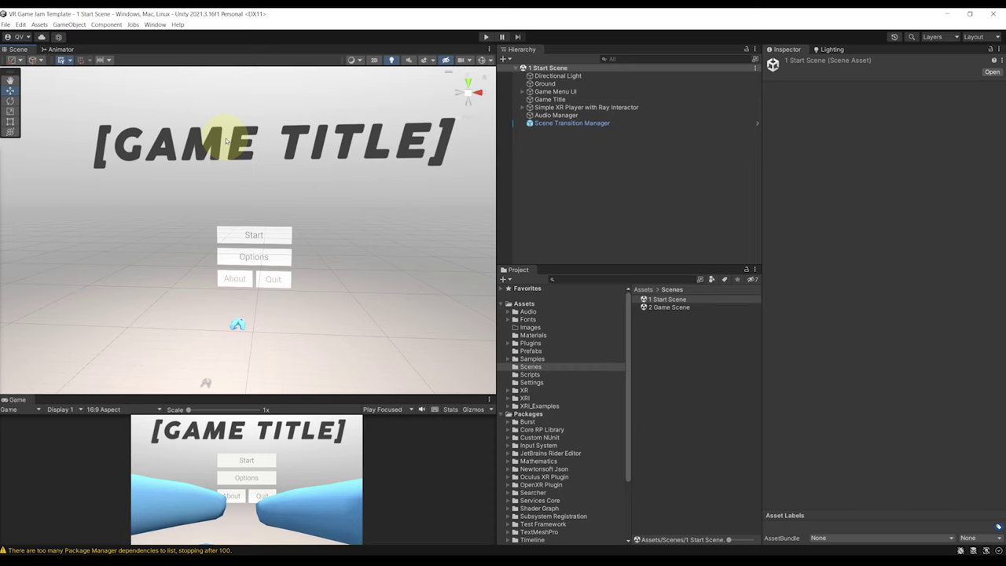
pyautogui.click(522, 367)
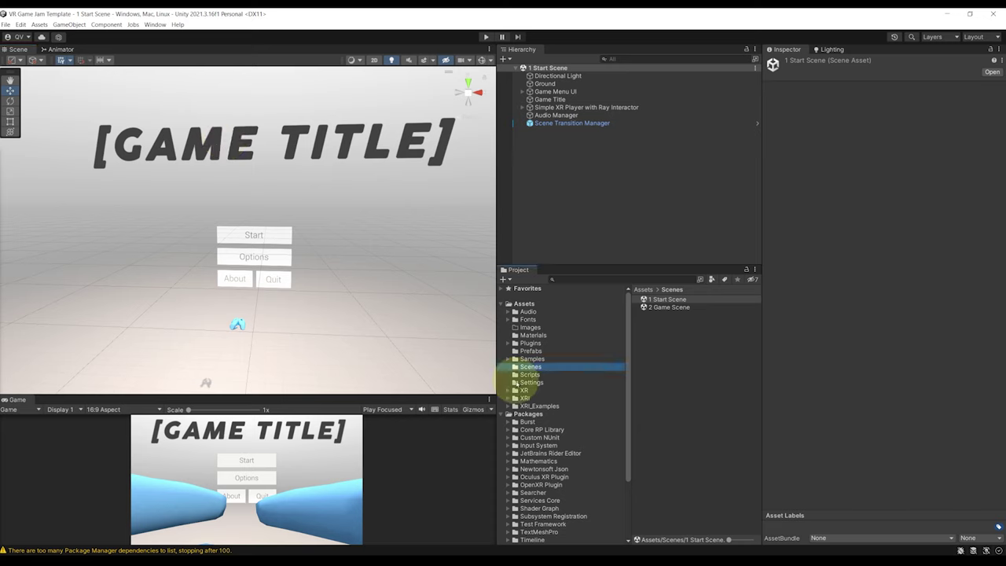
pyautogui.moveTo(343, 292)
pyautogui.mouseDown(button='right')
pyautogui.moveTo(307, 276)
pyautogui.moveTo(344, 292)
pyautogui.mouseUp(button='right')
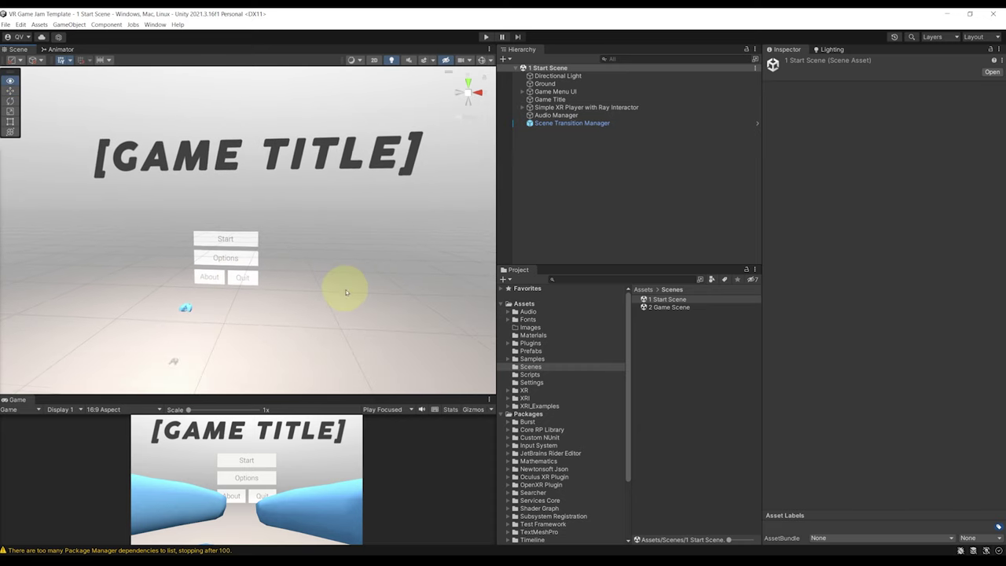
pyautogui.moveTo(404, 285); pyautogui.dragTo(330, 286, button='right')
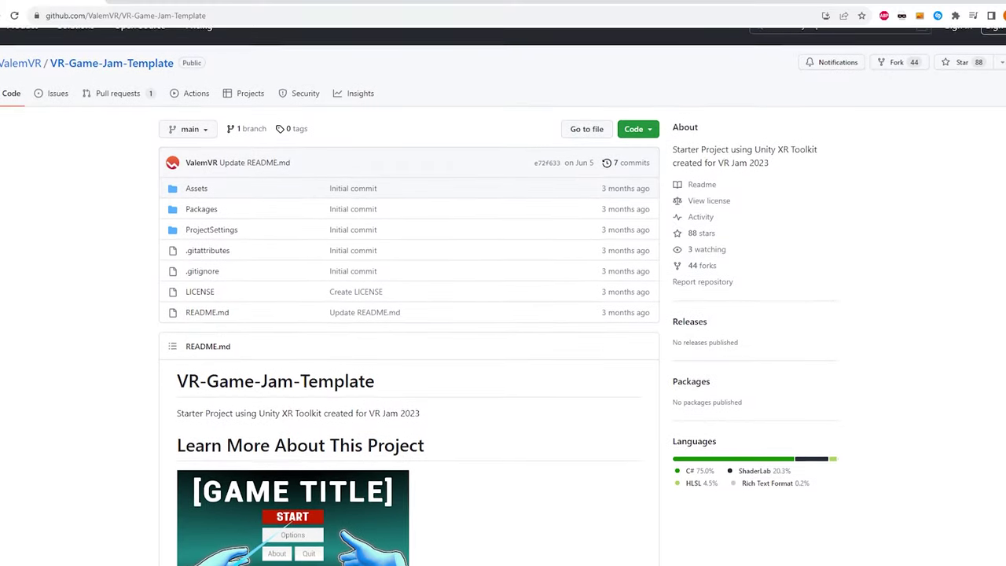
# Switch to the browser and look over the VR-Game-Jam-Template repository page on GitHub
pyautogui.scroll(-2, 503, 296)
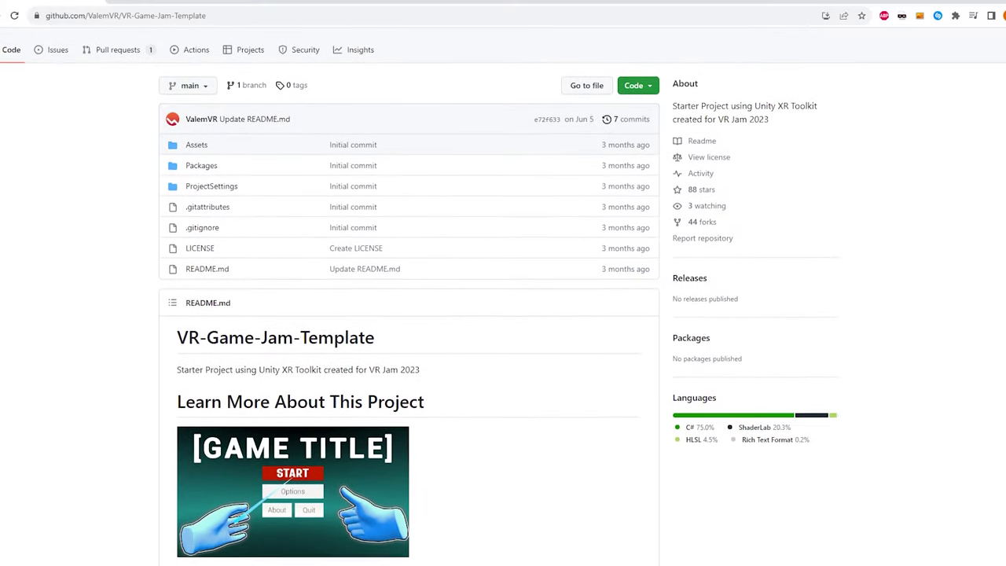
pyautogui.scroll(-1, 503, 296)
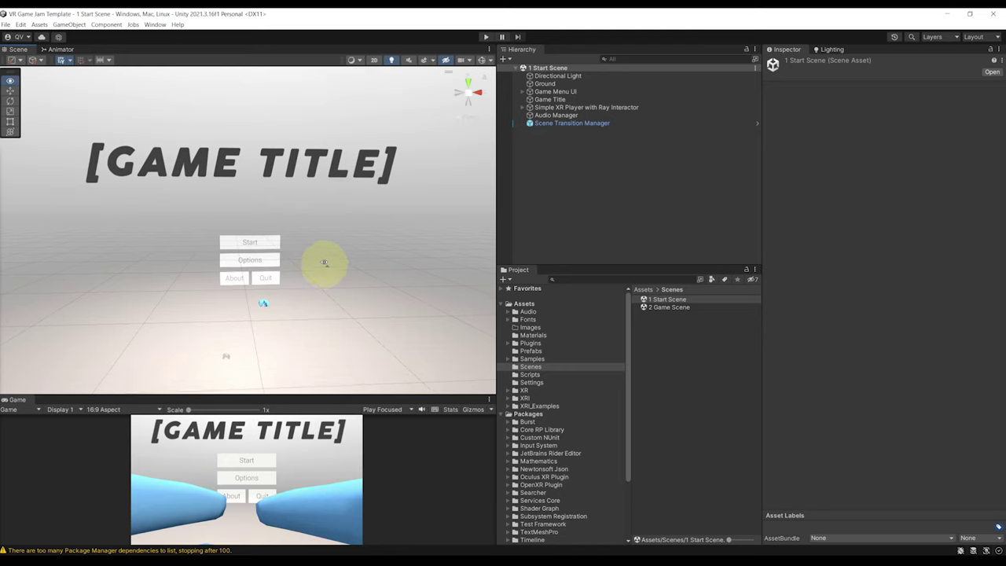
# Back in the VR Game Jam Template project in Unity, start a package export of the 1 Start Scene asset with its dependencies
pyautogui.moveTo(325, 262); pyautogui.dragTo(317, 258, button='right')
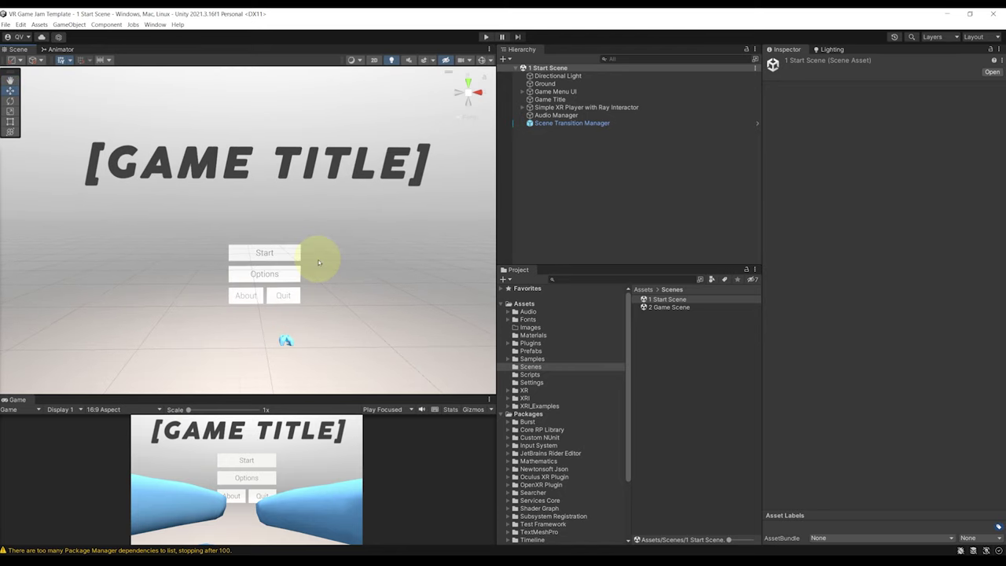
pyautogui.scroll(-1, 343, 192)
pyautogui.click(666, 299)
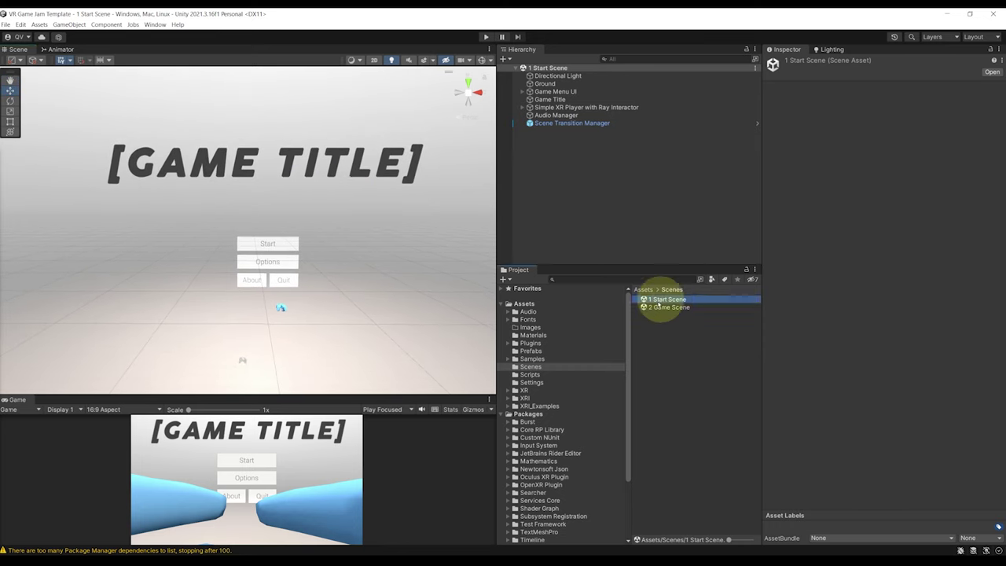
pyautogui.rightClick(662, 301)
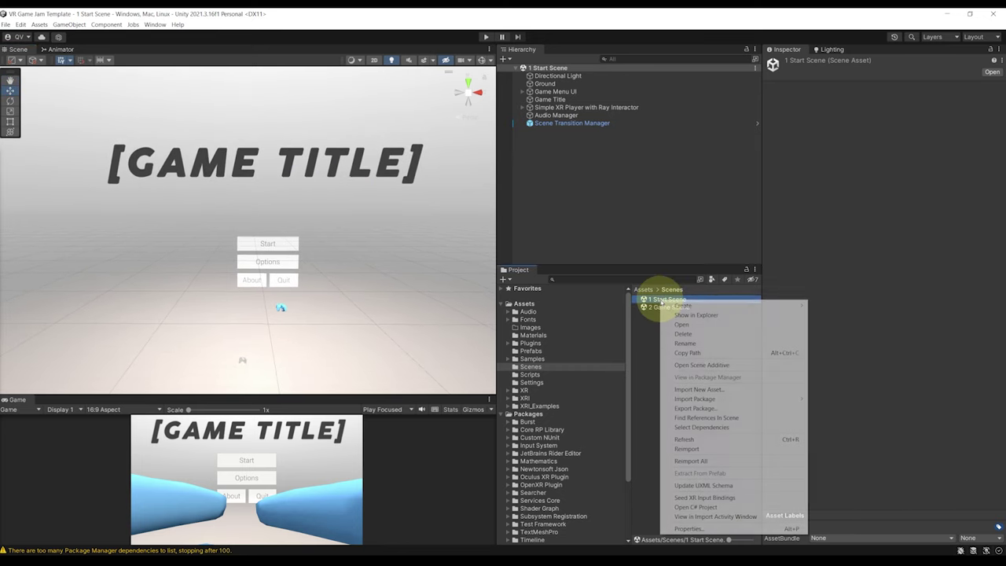
pyautogui.click(694, 408)
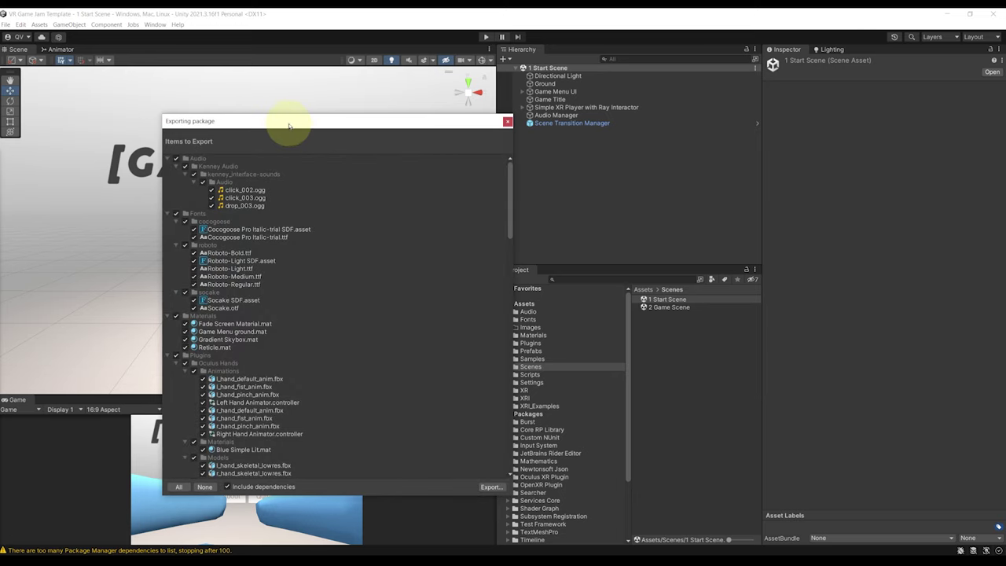
pyautogui.moveTo(289, 124); pyautogui.dragTo(387, 122)
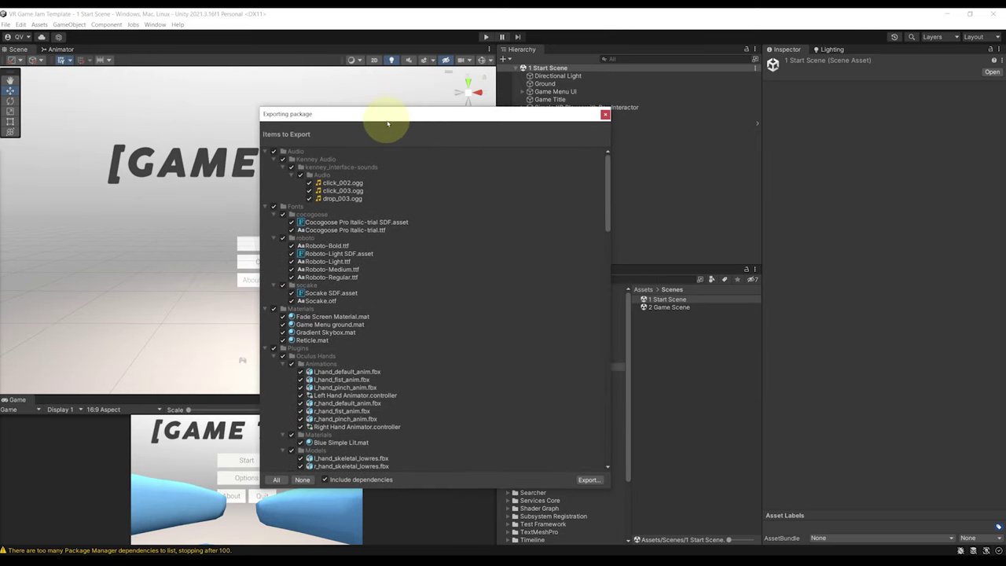
# Collapse the Audio, Fonts, Materials, Plugins, Prefabs and Samples folders in the export list and exclude Plugins and Samples from the package
pyautogui.click(268, 151)
pyautogui.click(268, 159)
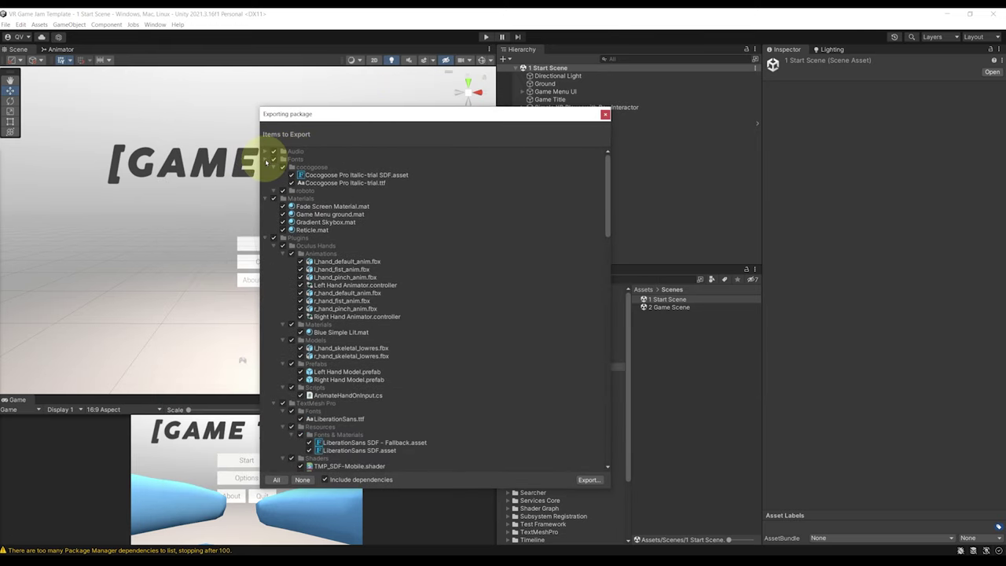
pyautogui.click(268, 166)
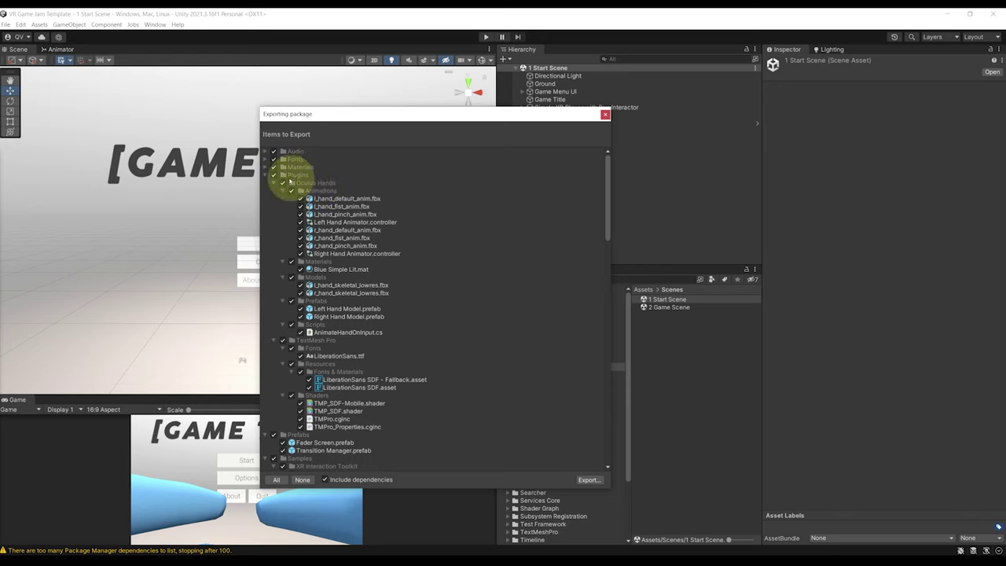
pyautogui.click(266, 175)
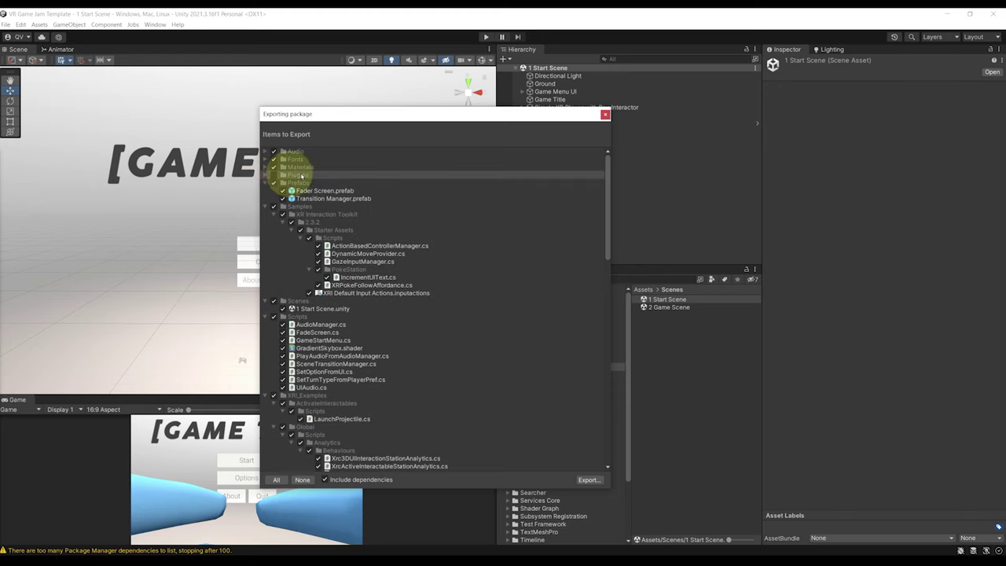
pyautogui.click(265, 185)
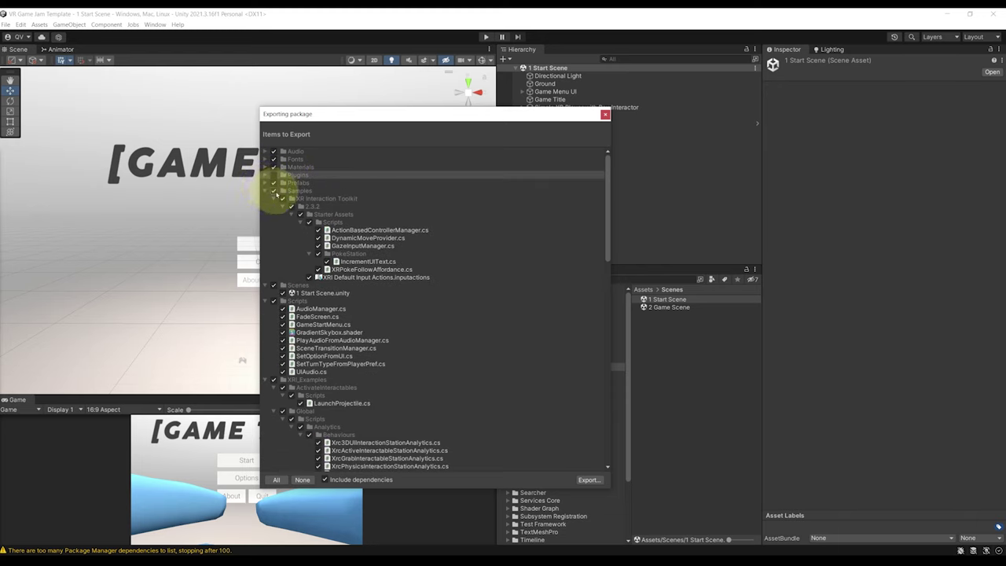
pyautogui.click(274, 190)
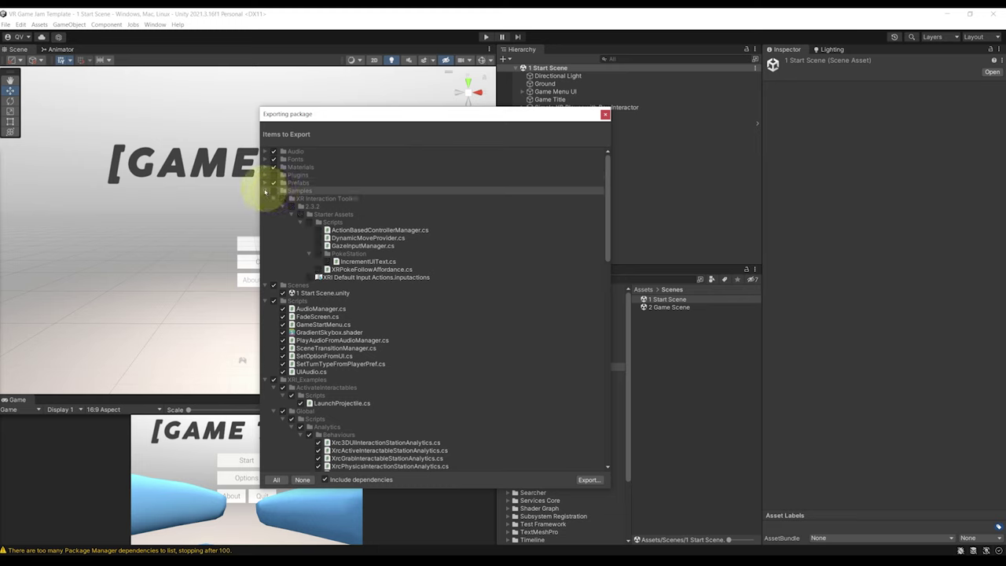
pyautogui.click(266, 191)
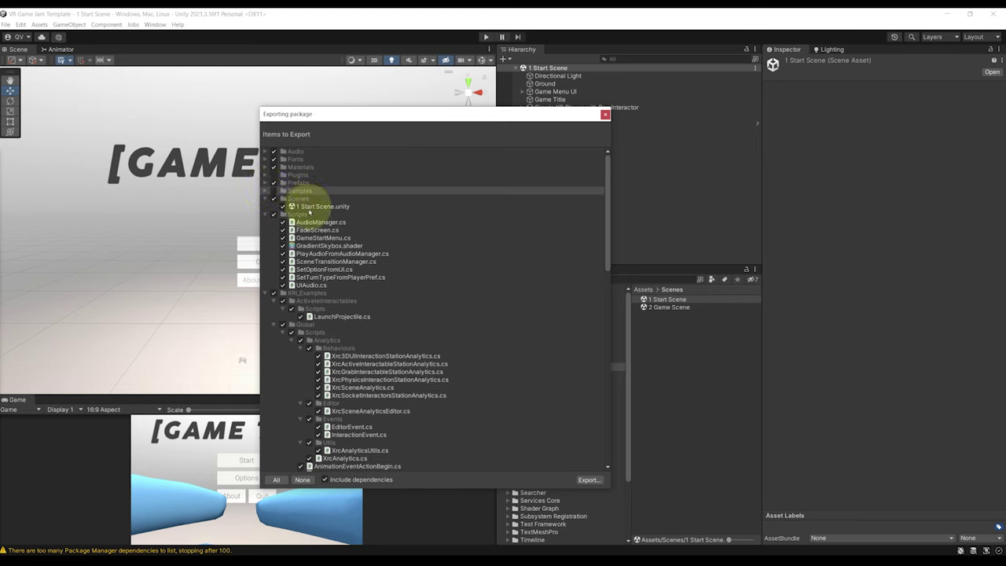
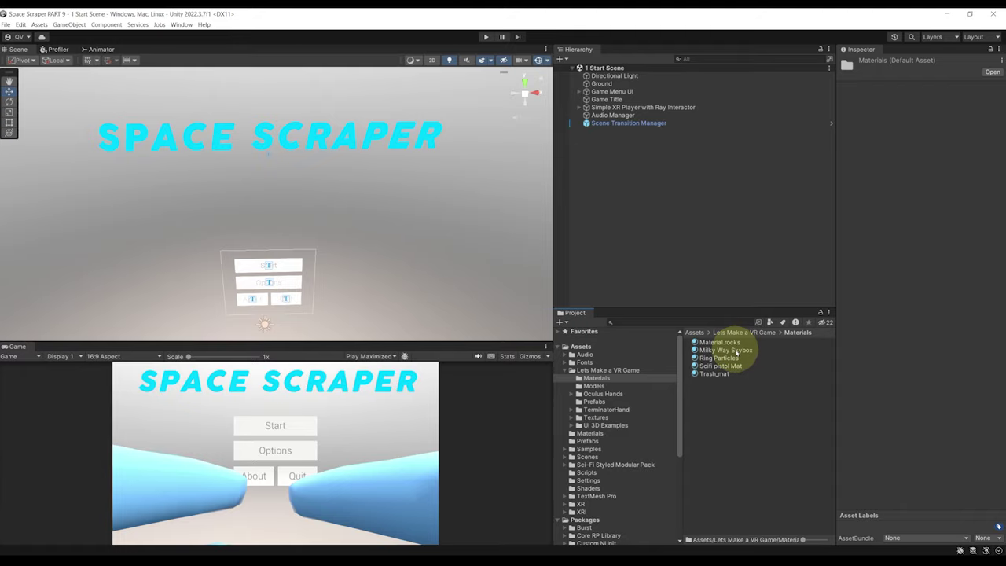
# Apply the Milky Way Skybox material as the background of 1 Start Scene in the Space Scraper project
pyautogui.moveTo(374, 243); pyautogui.dragTo(779, 321, button='right')
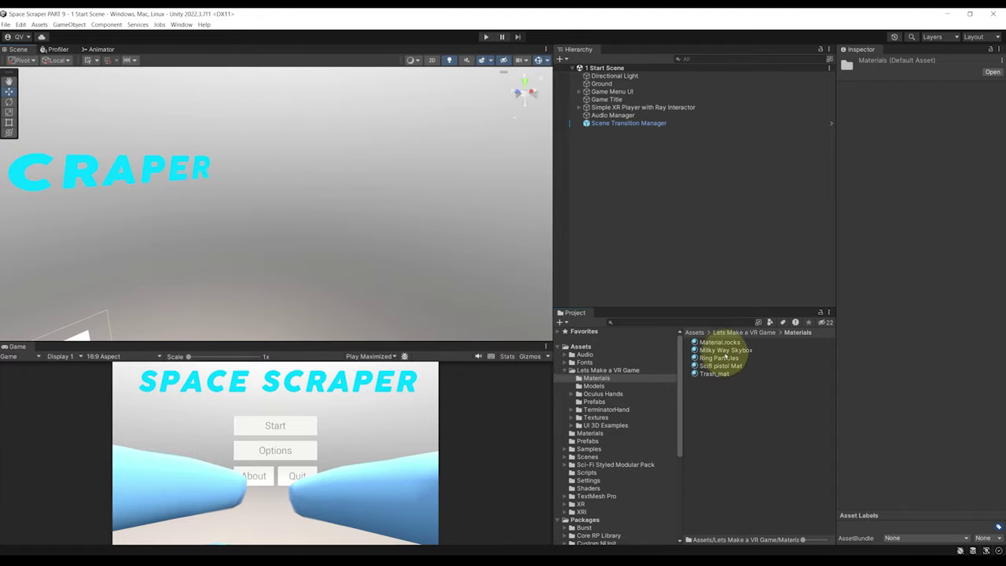
pyautogui.moveTo(723, 349); pyautogui.dragTo(399, 177)
pyautogui.moveTo(399, 178); pyautogui.dragTo(344, 209, button='right')
pyautogui.press('s')
pyautogui.press('w')
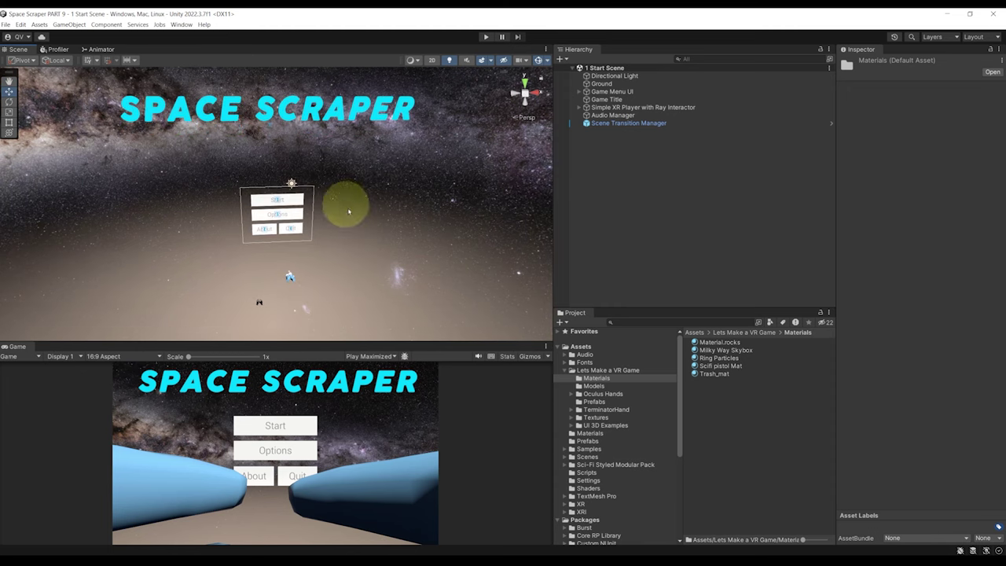
# Set the base map colour of the Ground object's material to black (000000)
pyautogui.click(388, 228)
pyautogui.click(872, 177)
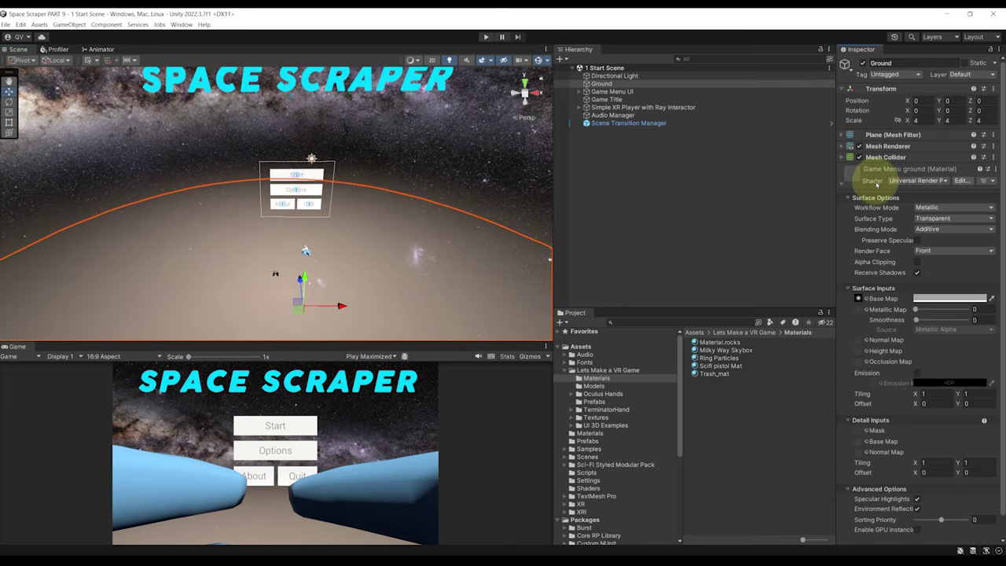
pyautogui.click(947, 298)
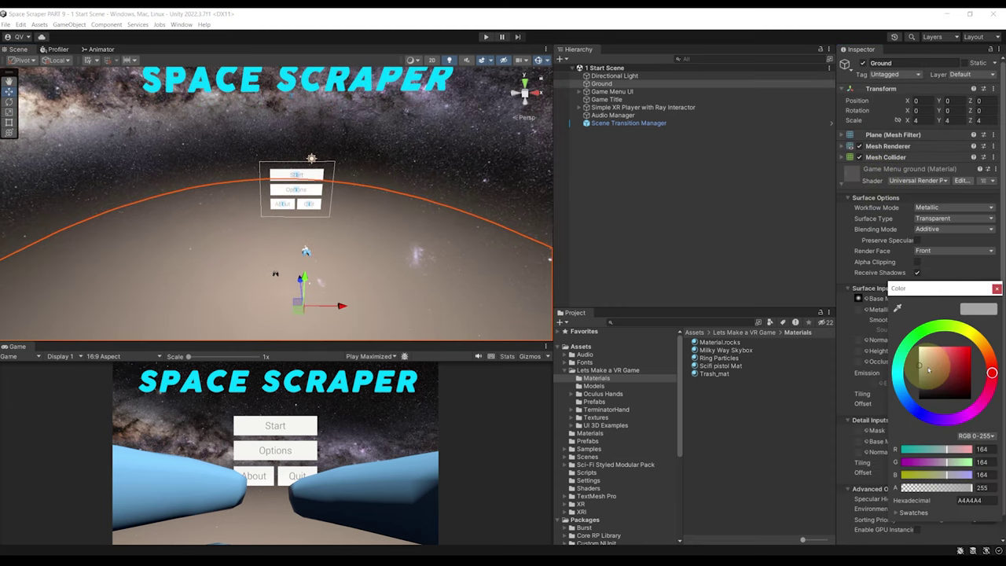
pyautogui.moveTo(927, 369); pyautogui.dragTo(919, 410)
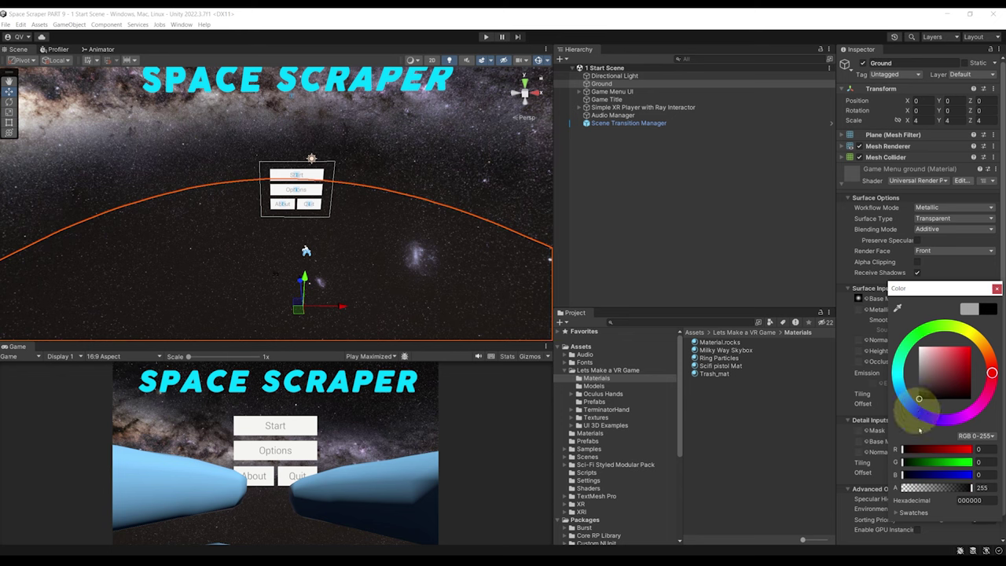
# Set the blending mode of the Ground object's transparent material to Alpha
pyautogui.click(996, 288)
pyautogui.click(925, 229)
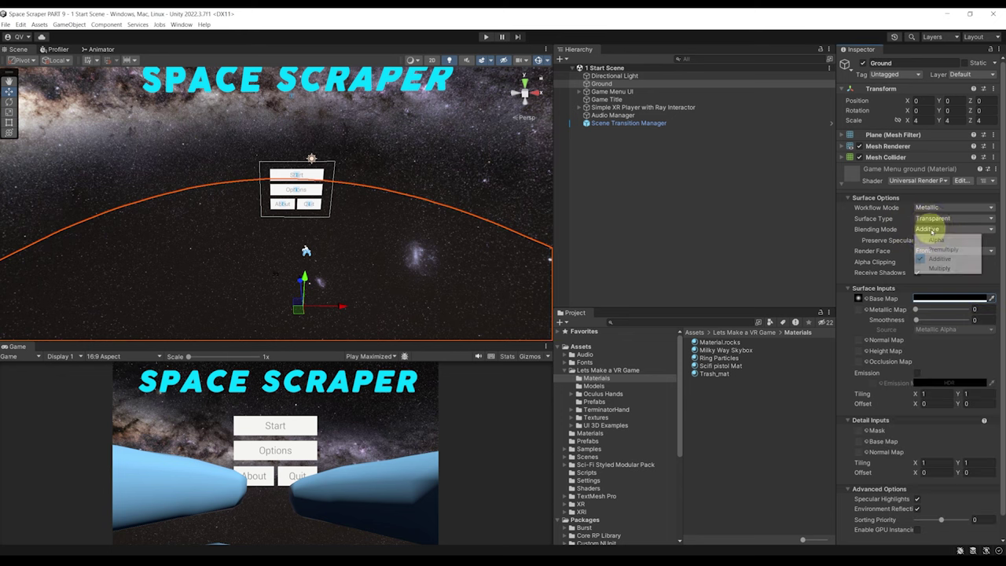
pyautogui.click(936, 240)
pyautogui.moveTo(382, 168); pyautogui.dragTo(348, 182, button='right')
pyautogui.keyDown('alt'); pyautogui.moveTo(348, 183); pyautogui.dragTo(378, 289); pyautogui.keyUp('alt')
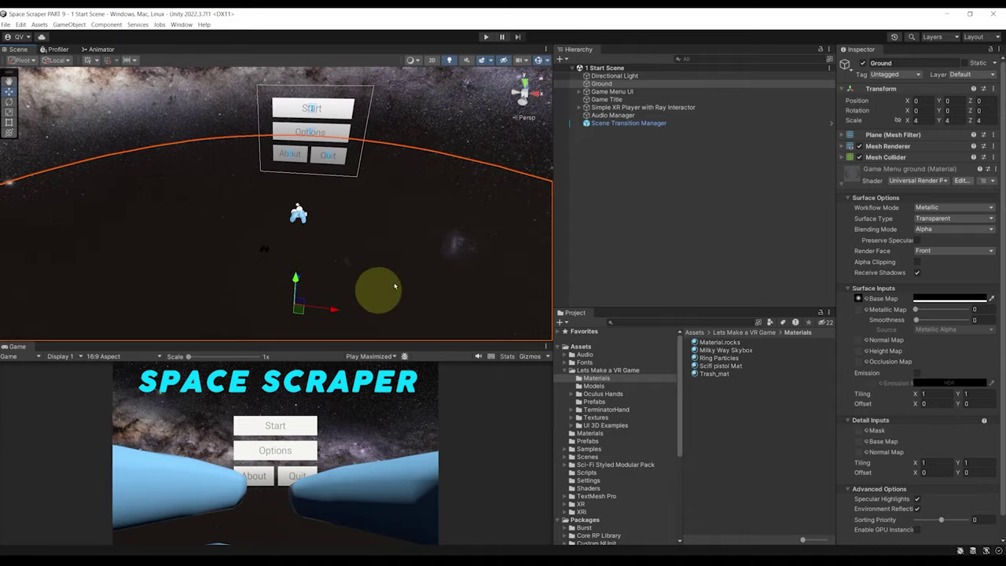
# Set the sorting priority of the Ground object's material to -1
pyautogui.click(327, 259)
pyautogui.keyDown('alt'); pyautogui.moveTo(327, 260); pyautogui.dragTo(199, 248); pyautogui.keyUp('alt')
pyautogui.moveTo(198, 247); pyautogui.dragTo(337, 162, button='right')
pyautogui.press('w')
pyautogui.press('s')
pyautogui.press('w')
pyautogui.click(444, 209)
pyautogui.scroll(-2, 409, 197)
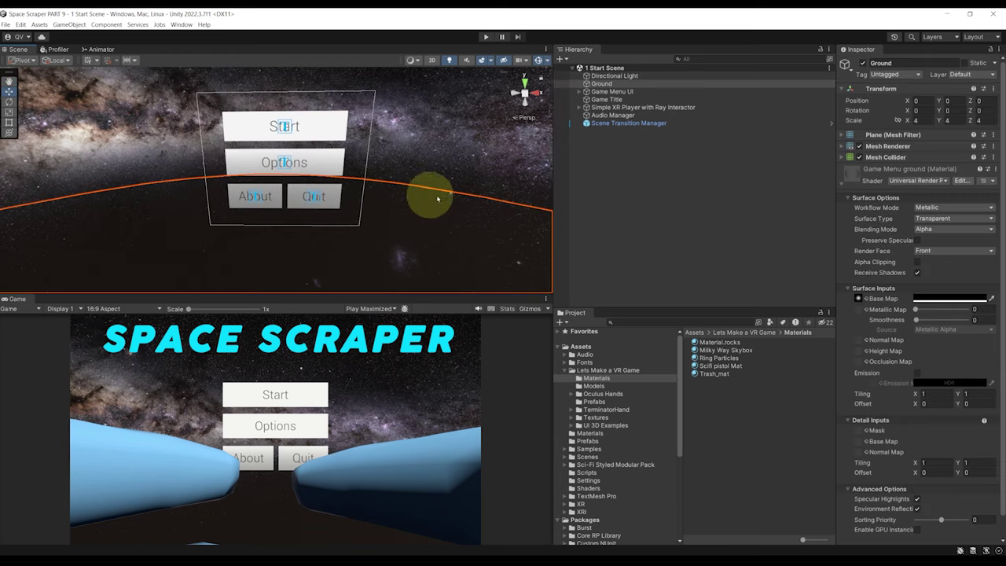
pyautogui.scroll(-1, 880, 314)
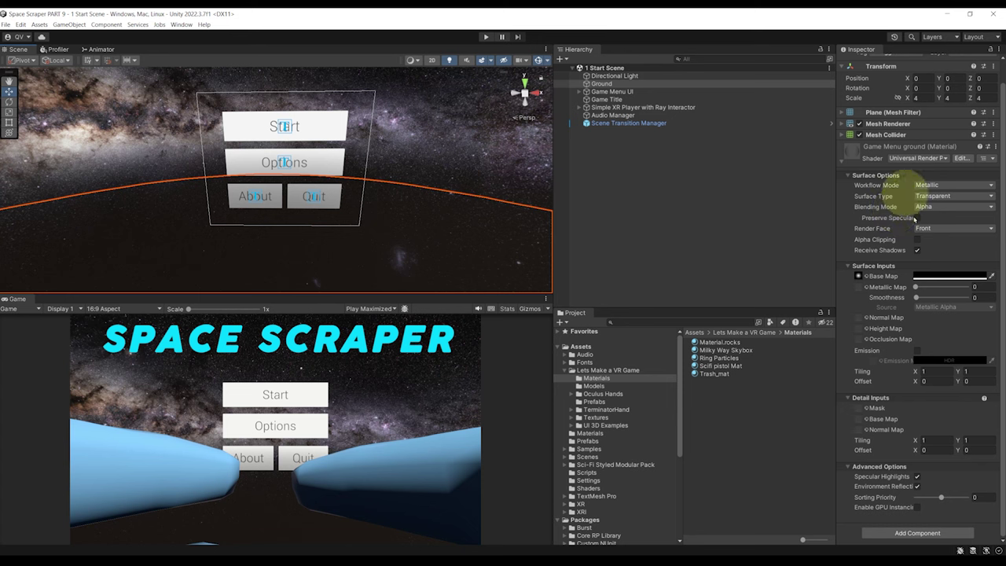
pyautogui.moveTo(944, 499); pyautogui.dragTo(939, 500)
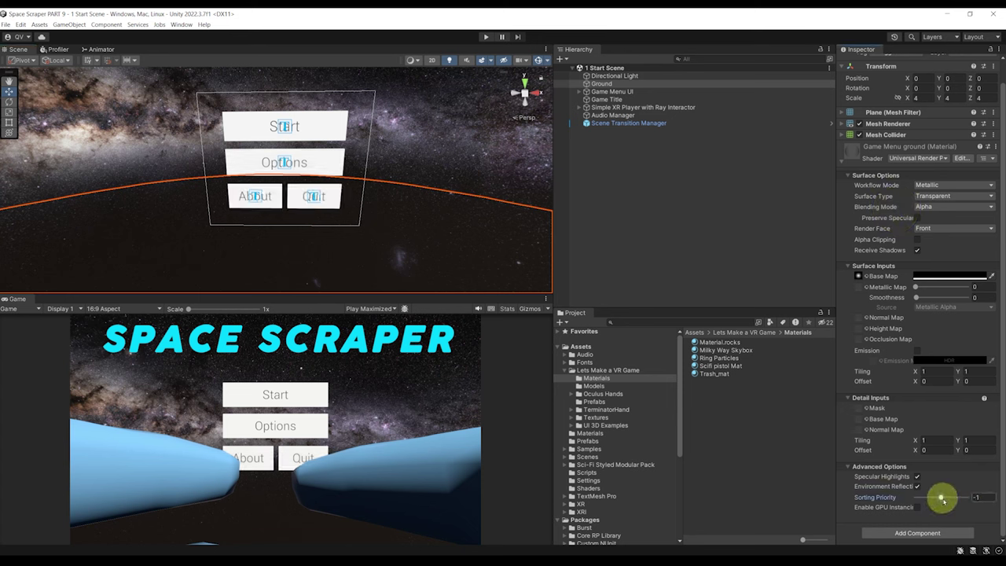
# Check how the ground renders behind the menu, then play-test the start scene and validate its options screen
pyautogui.scroll(3, 382, 180)
pyautogui.press('s')
pyautogui.moveTo(382, 180)
pyautogui.mouseDown(button='right')
pyautogui.moveTo(382, 240)
pyautogui.moveTo(381, 180)
pyautogui.mouseUp(button='right')
pyautogui.press('w')
pyautogui.scroll(-4, 285, 207)
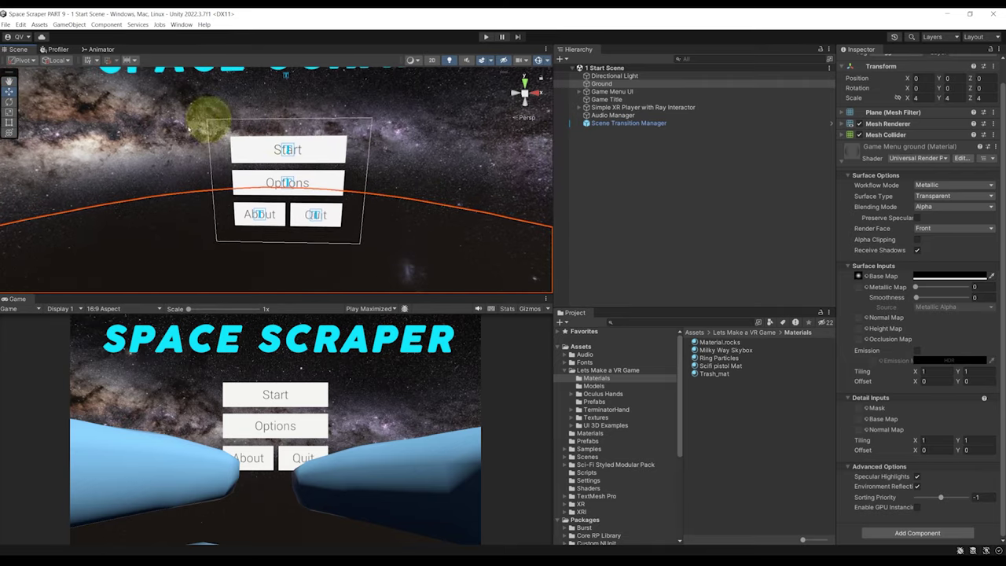
pyautogui.moveTo(274, 205); pyautogui.dragTo(354, 253, button='right')
pyautogui.press('s')
pyautogui.click(662, 207)
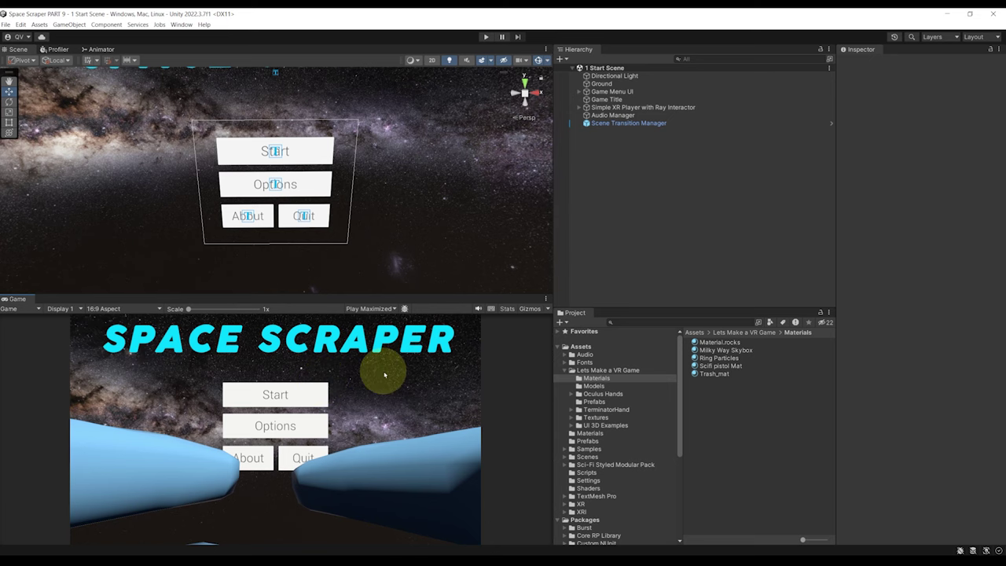
pyautogui.click(486, 36)
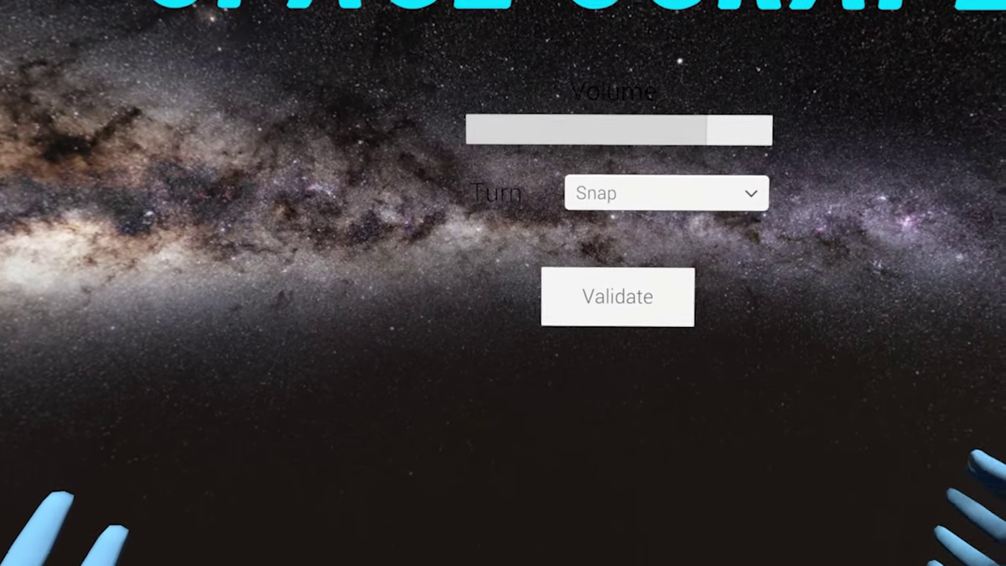
pyautogui.click(664, 308)
pyautogui.click(618, 292)
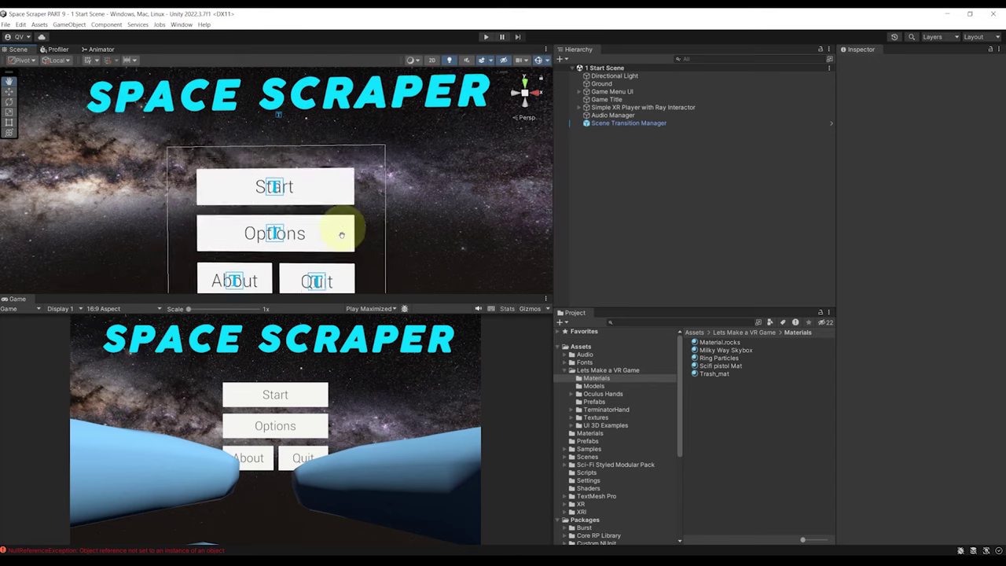
# Set the vertex colour of the text object in the About group of Game Menu UI to white
pyautogui.scroll(3, 353, 212)
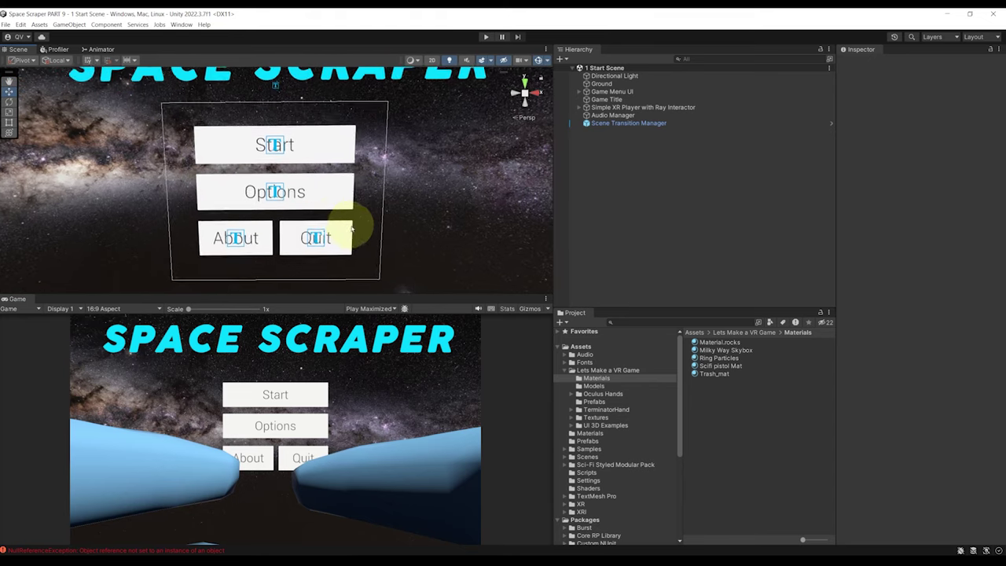
pyautogui.click(579, 91)
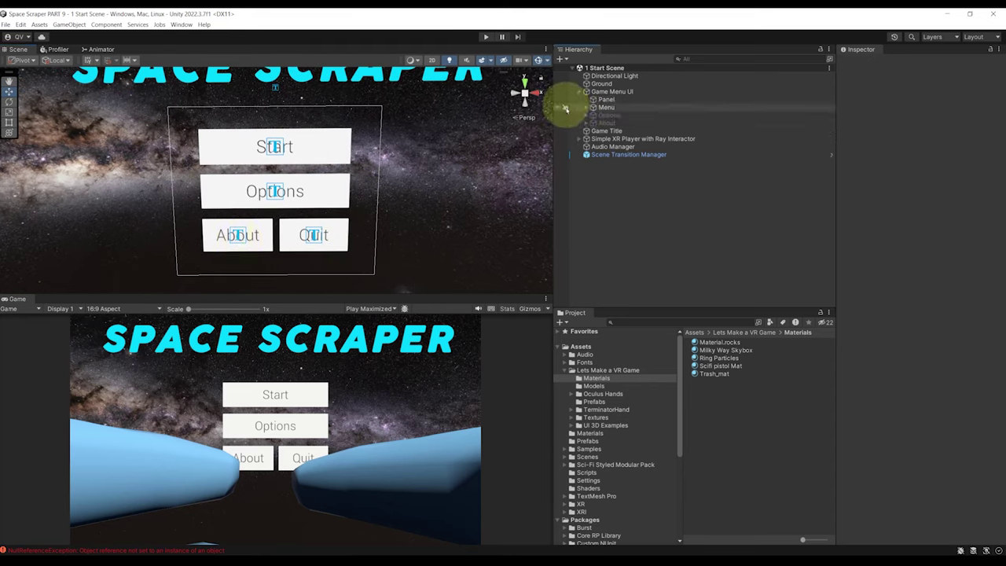
pyautogui.click(599, 115)
pyautogui.click(586, 115)
pyautogui.click(587, 146)
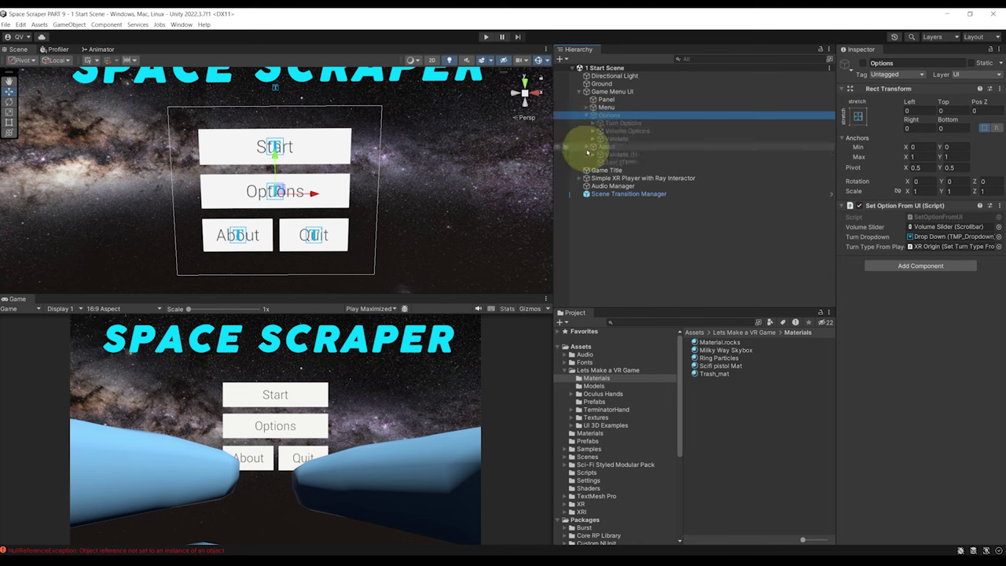
pyautogui.click(616, 162)
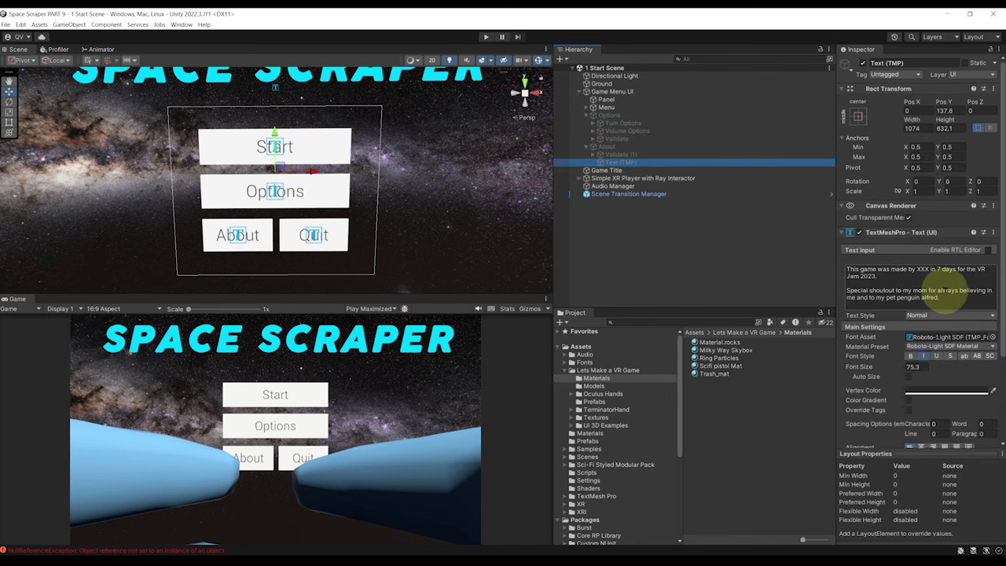
pyautogui.scroll(-2, 934, 289)
pyautogui.click(944, 337)
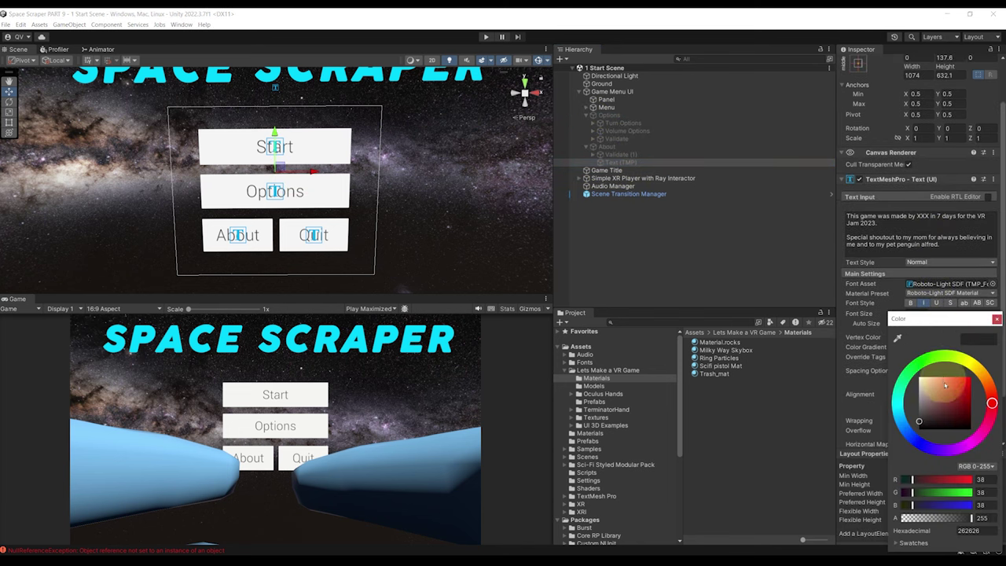
pyautogui.click(996, 320)
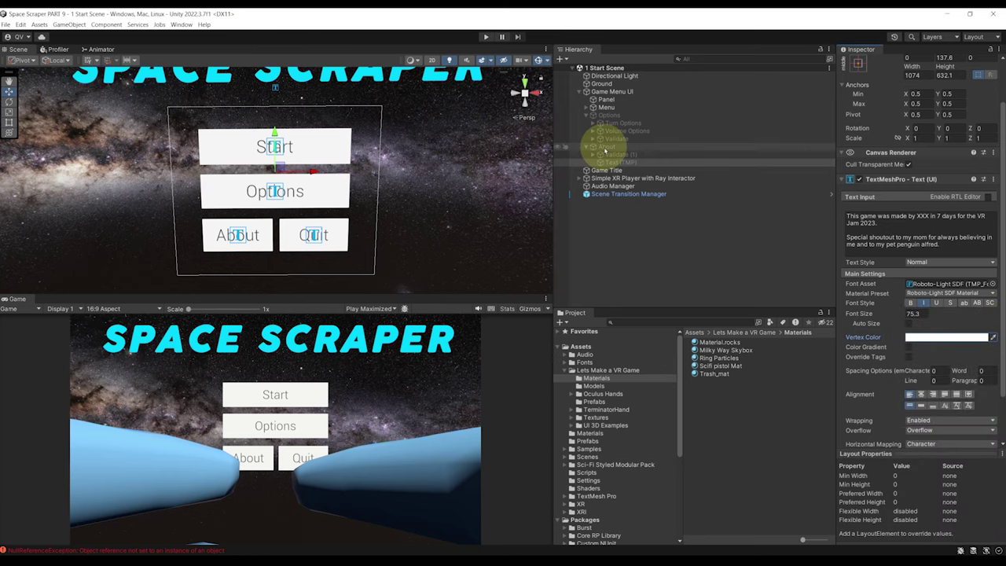
# Activate the About group of Game Menu UI and deactivate its Menu group
pyautogui.click(606, 146)
pyautogui.click(862, 63)
pyautogui.moveTo(367, 173); pyautogui.dragTo(148, 168, button='right')
pyautogui.click(606, 107)
pyautogui.click(862, 63)
pyautogui.moveTo(521, 190); pyautogui.dragTo(340, 165, button='middle')
pyautogui.keyDown('alt'); pyautogui.moveTo(432, 179); pyautogui.dragTo(353, 165); pyautogui.keyUp('alt')
pyautogui.scroll(-3, 353, 165)
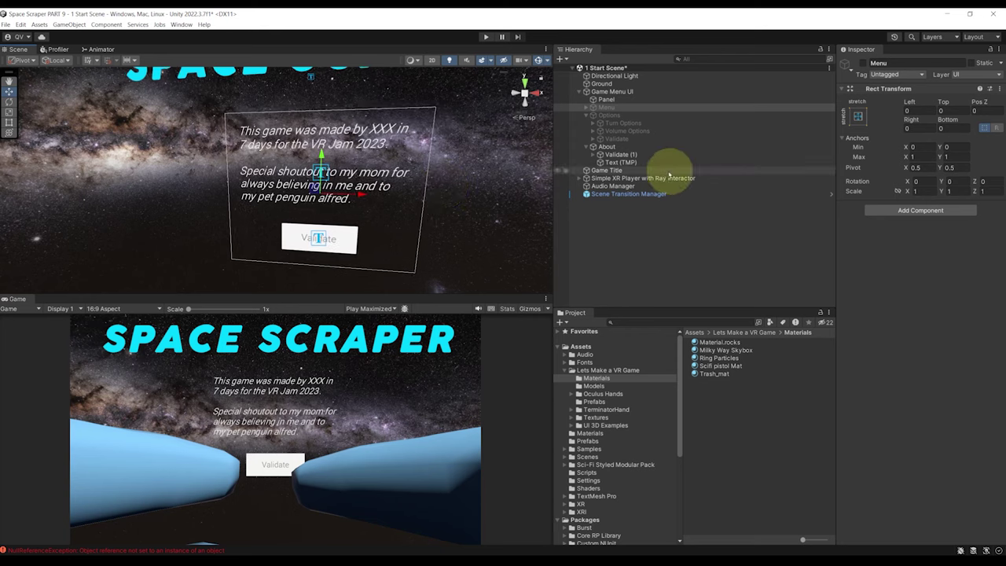
# Replace the About text with "This game was made by Valem Tutorials for the Let's Make a VR Game Series. Don't forget to like and subscribed :D"
pyautogui.doubleClick(620, 161)
pyautogui.click(959, 301)
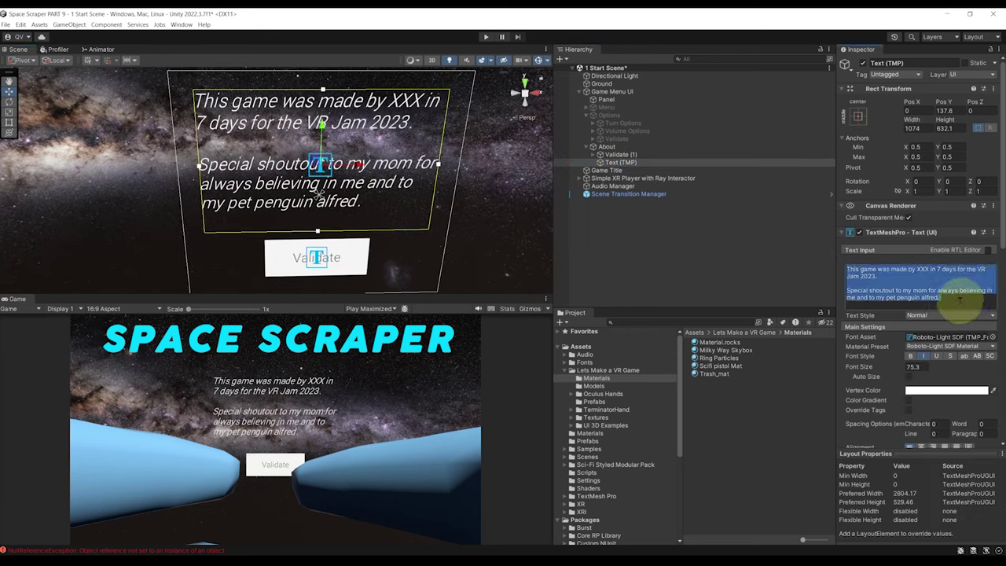
pyautogui.write('This')
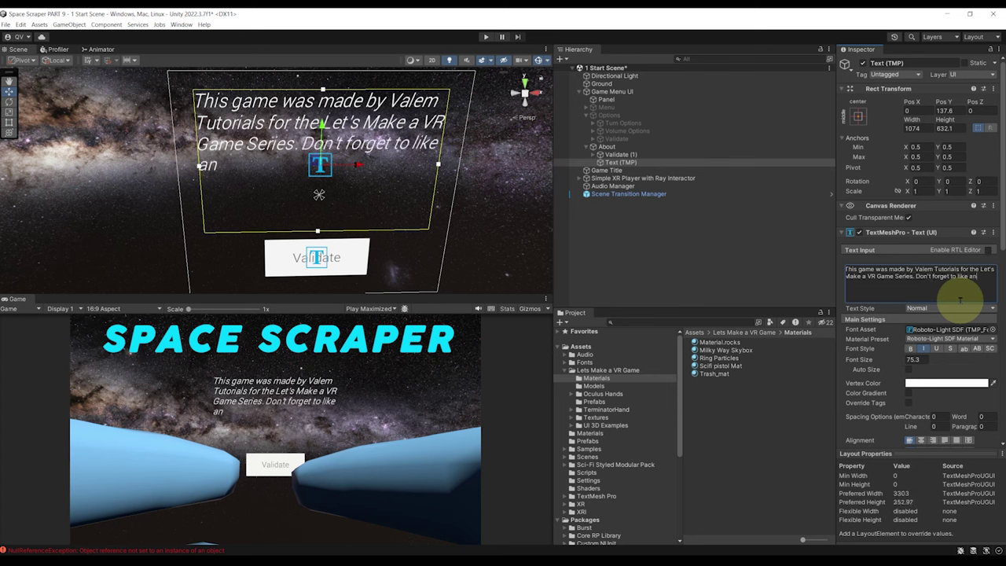
pyautogui.write(':D')
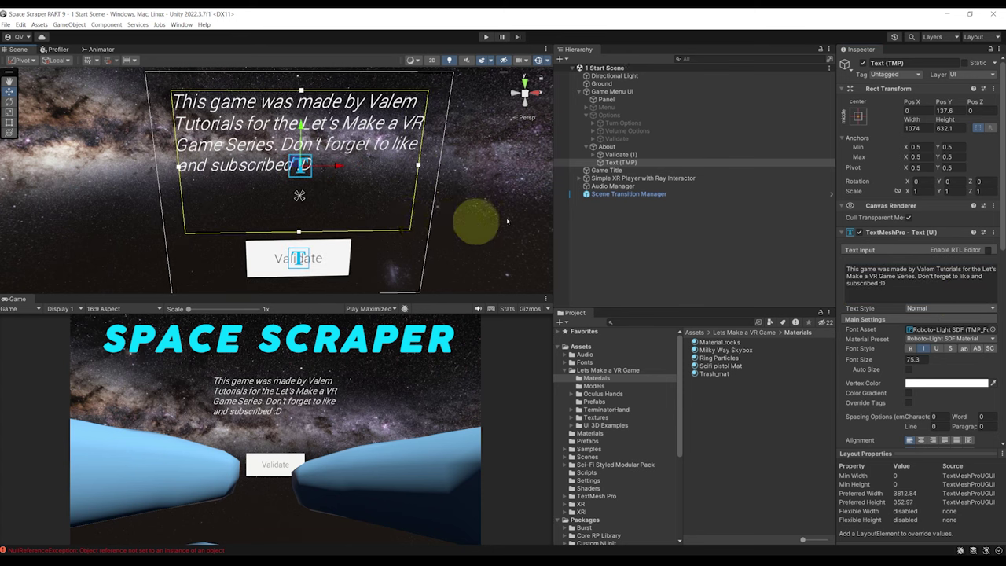
# Deactivate the About group and reactivate the Menu group of Game Menu UI
pyautogui.click(591, 147)
pyautogui.click(589, 147)
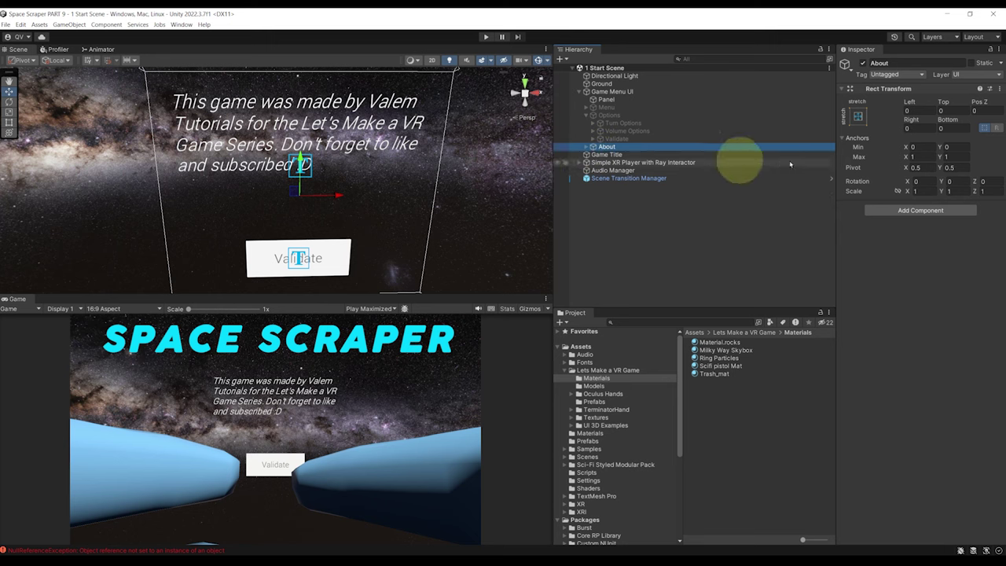
pyautogui.click(862, 66)
pyautogui.click(606, 107)
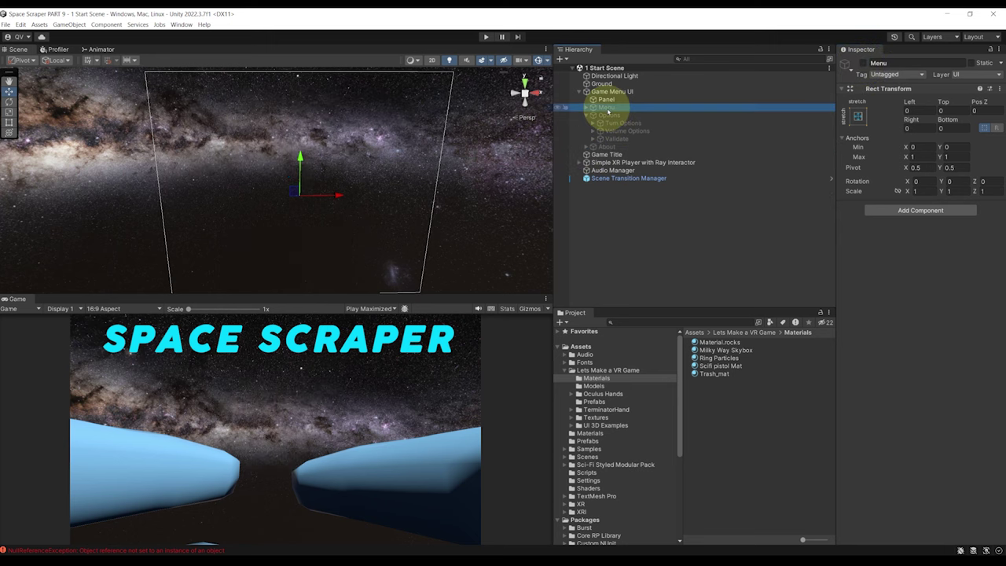
pyautogui.click(862, 64)
pyautogui.scroll(-3, 377, 169)
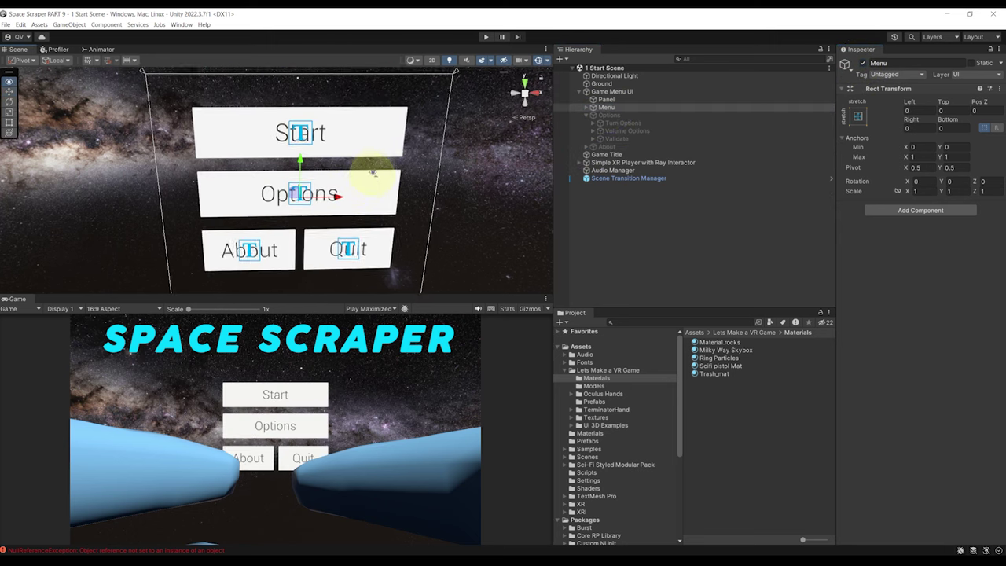
pyautogui.scroll(2, 377, 158)
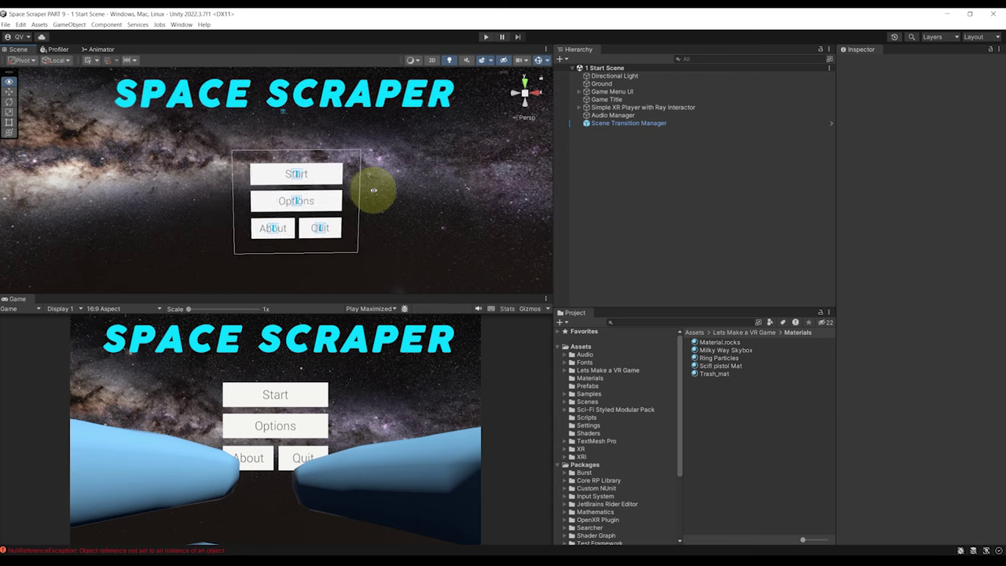
pyautogui.press('w')
pyautogui.moveTo(372, 191); pyautogui.dragTo(344, 209, button='right')
pyautogui.press('s')
pyautogui.keyDown('alt'); pyautogui.moveTo(344, 209); pyautogui.dragTo(299, 225); pyautogui.keyUp('alt')
pyautogui.scroll(-5, 300, 225)
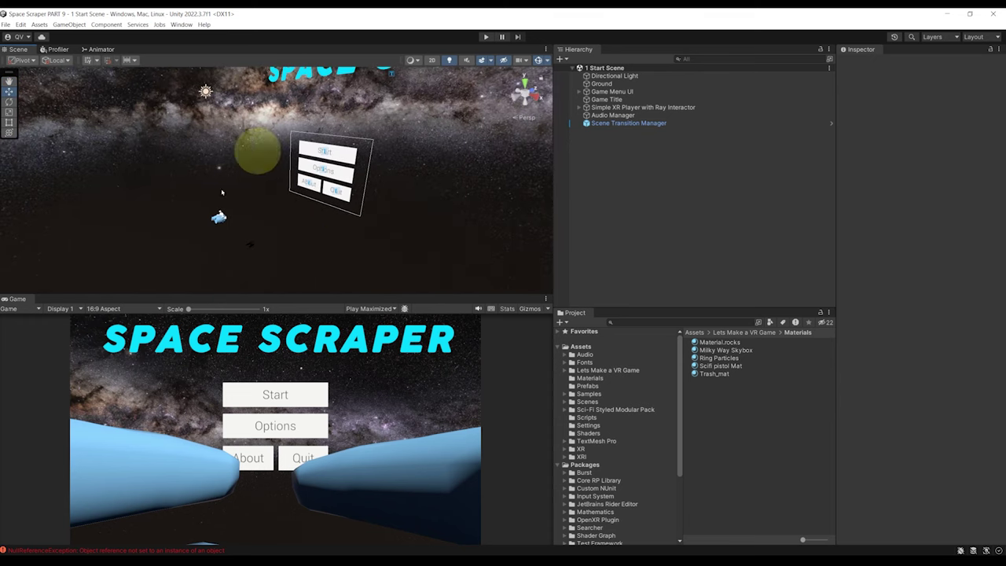
pyautogui.moveTo(256, 152); pyautogui.dragTo(330, 193, button='right')
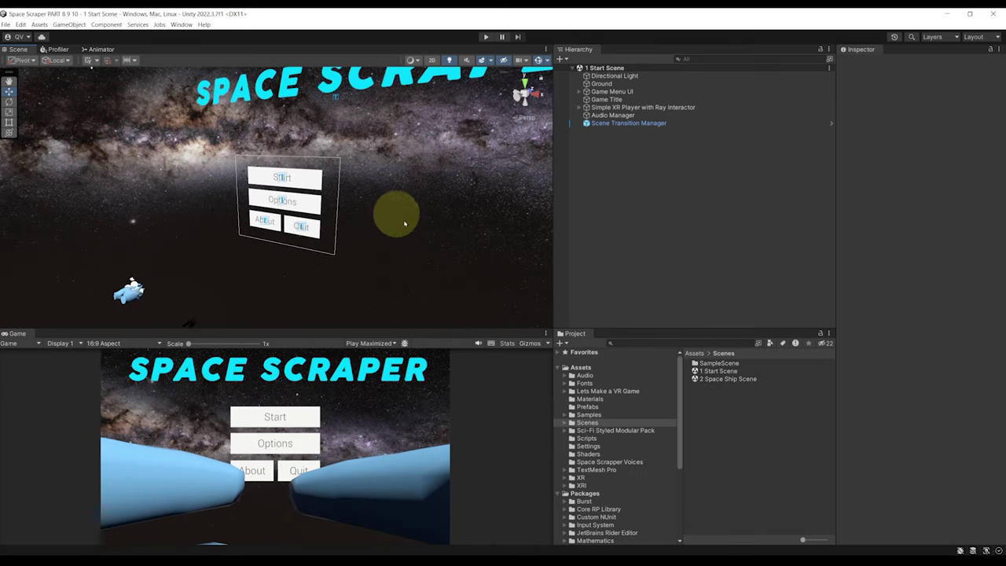
pyautogui.moveTo(404, 224); pyautogui.dragTo(424, 200, button='right')
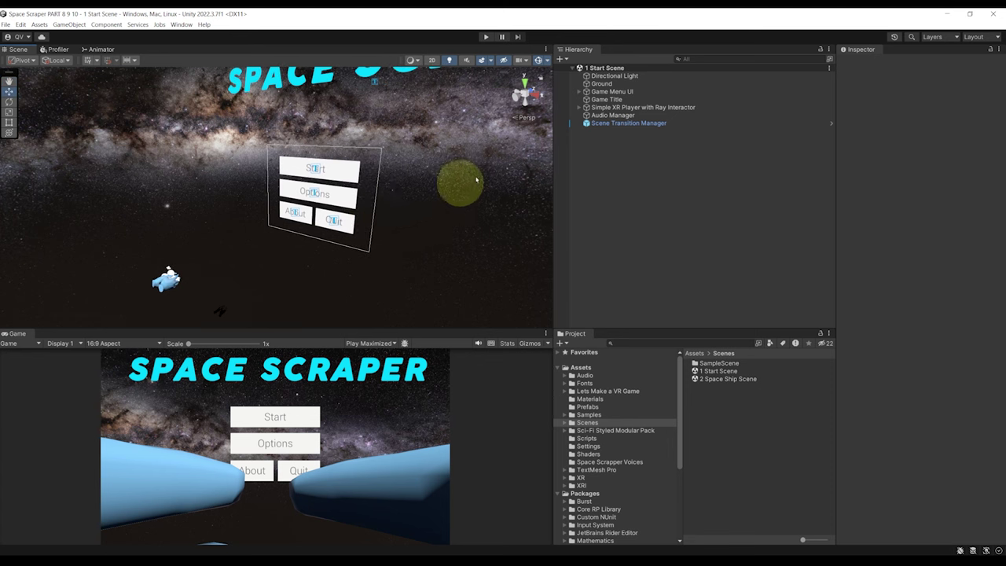
# Examine the Scene Transition Manager and the Fader Screen under the XR player's Main Camera in the start scene
pyautogui.click(670, 125)
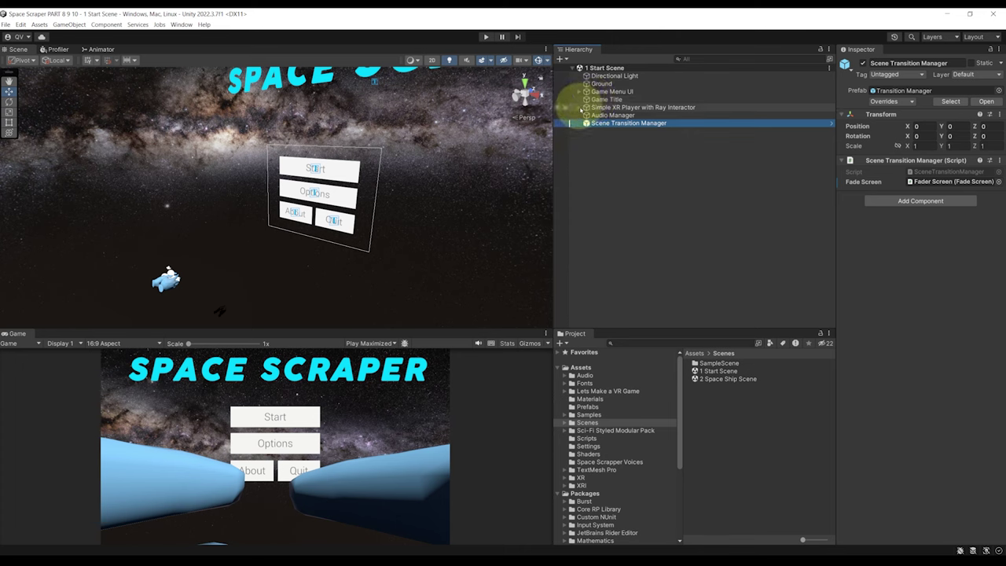
pyautogui.click(579, 107)
pyautogui.click(587, 138)
pyautogui.click(594, 146)
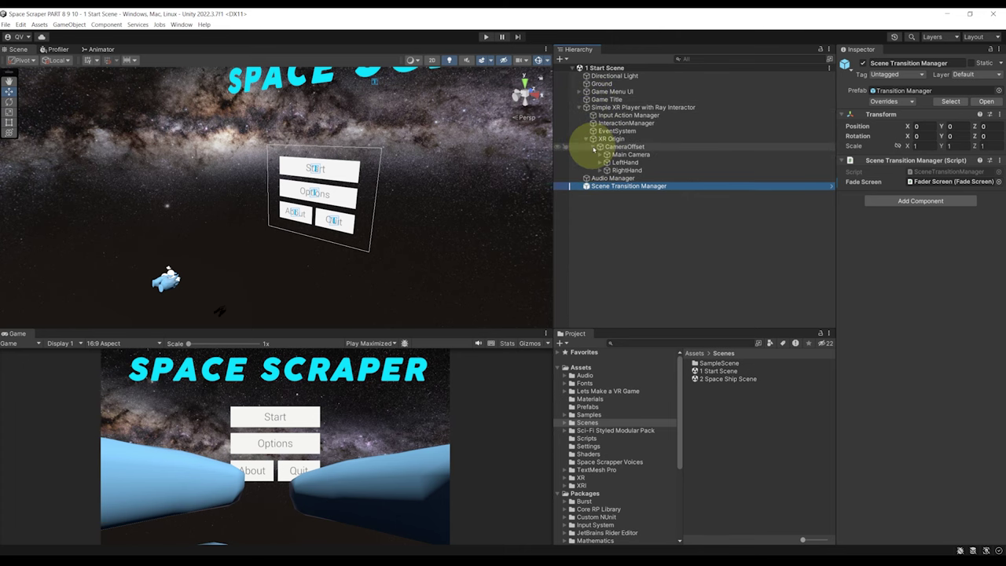
pyautogui.click(601, 154)
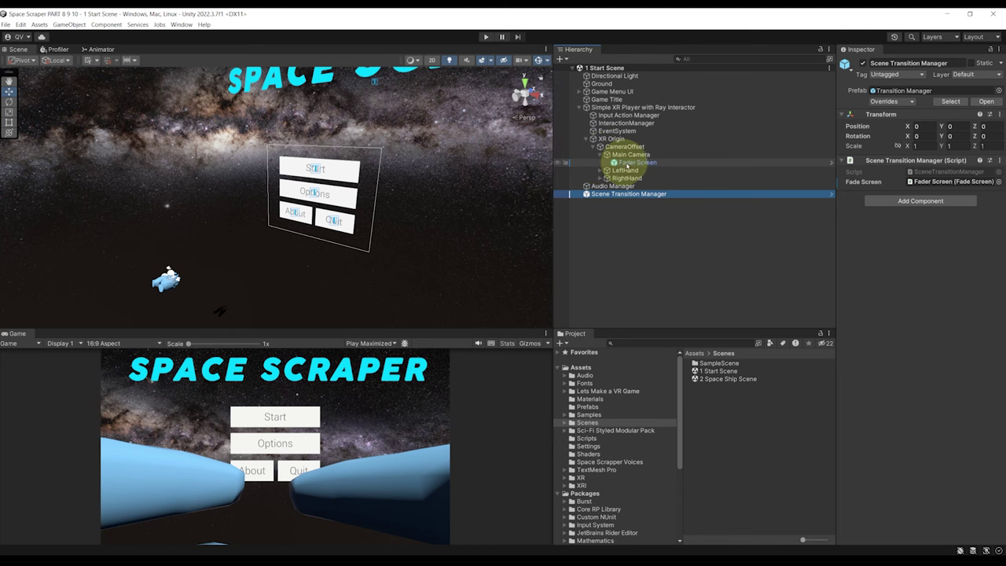
pyautogui.click(629, 162)
pyautogui.press('f')
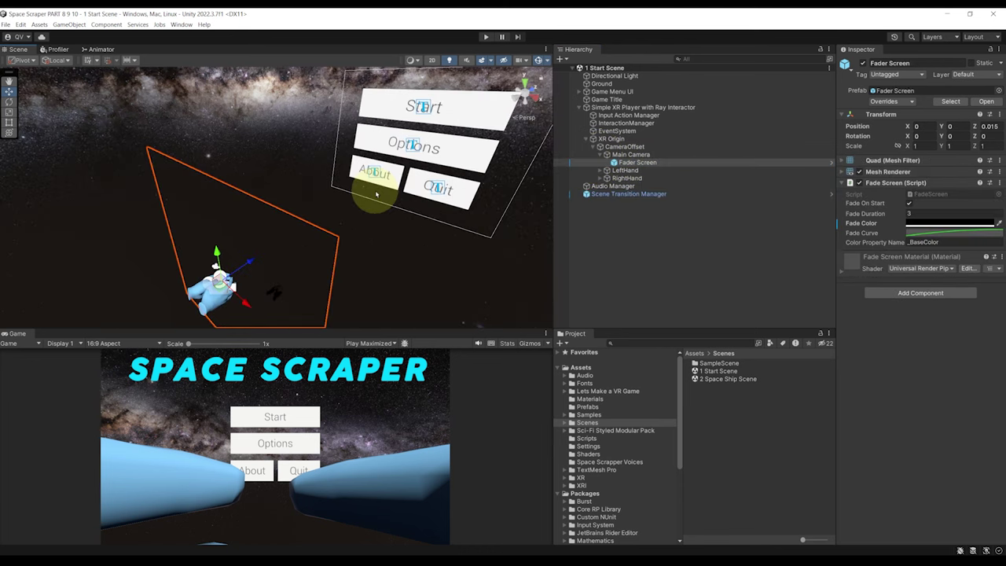
pyautogui.keyDown('alt'); pyautogui.moveTo(419, 187); pyautogui.dragTo(354, 177); pyautogui.keyUp('alt')
pyautogui.scroll(-3, 444, 172)
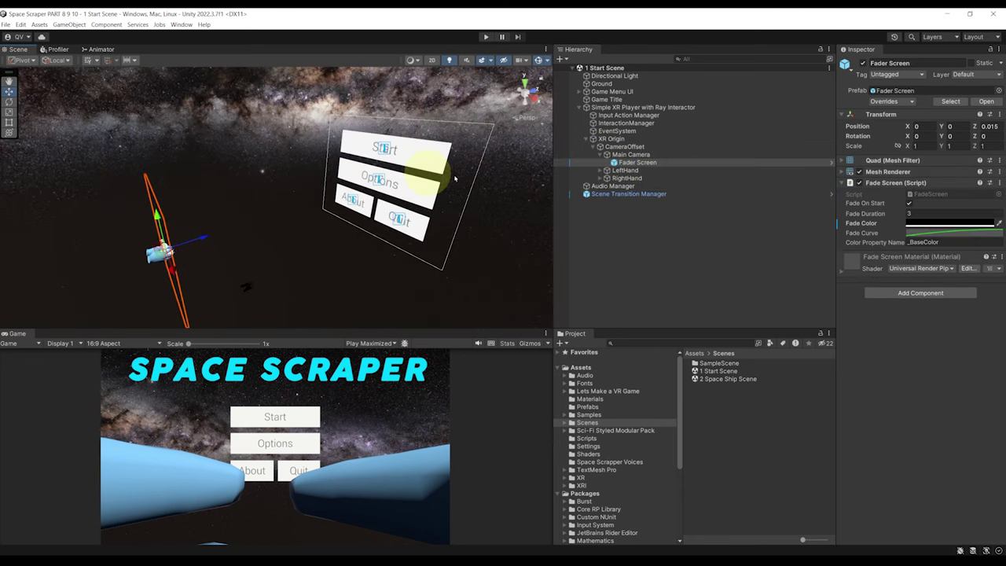
# Open 2 Space Ship Scene, add the Transition Manager prefab and nest the Fader Screen prefab under the XR Origin's Main Camera
pyautogui.doubleClick(720, 379)
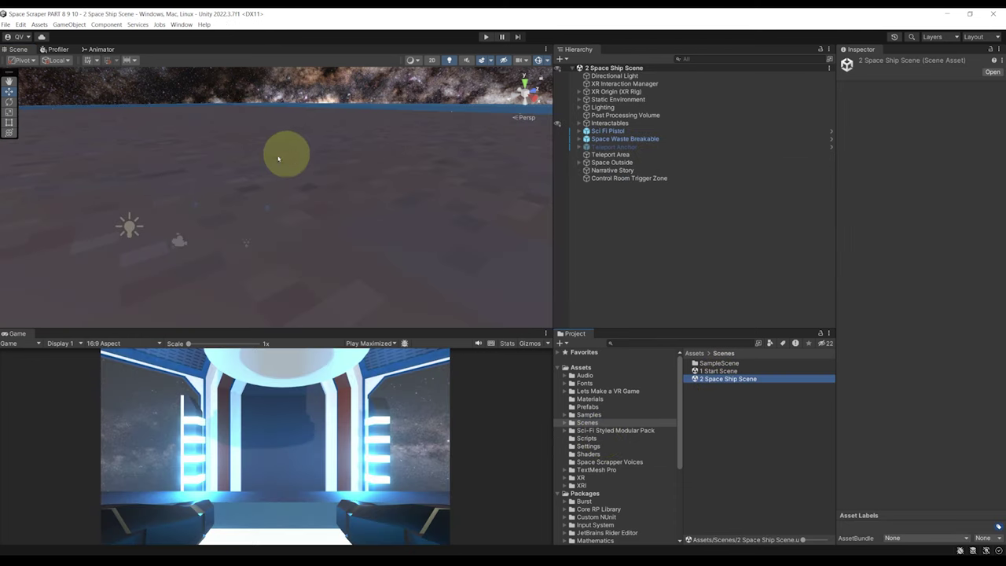
pyautogui.click(587, 406)
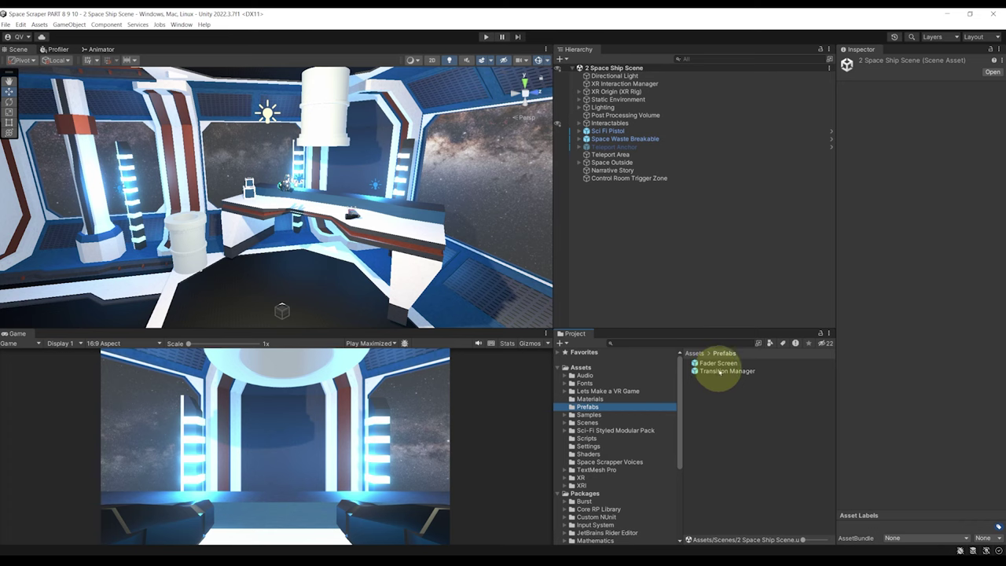
pyautogui.moveTo(722, 373); pyautogui.dragTo(653, 265)
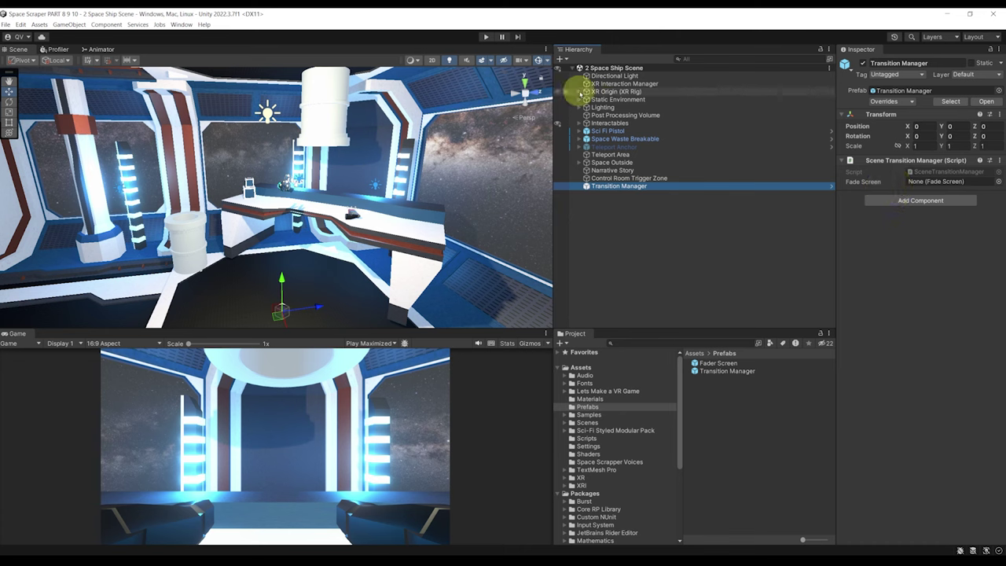
pyautogui.moveTo(579, 93); pyautogui.dragTo(623, 108)
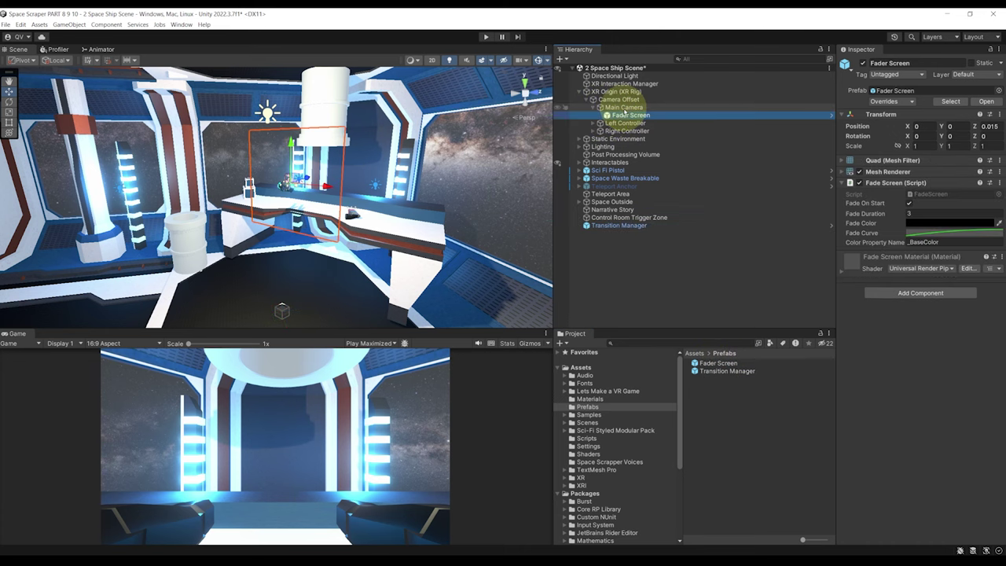
# Check the Fader Screen's Z position against the Main Camera's near clipping plane and save the scene
pyautogui.doubleClick(623, 115)
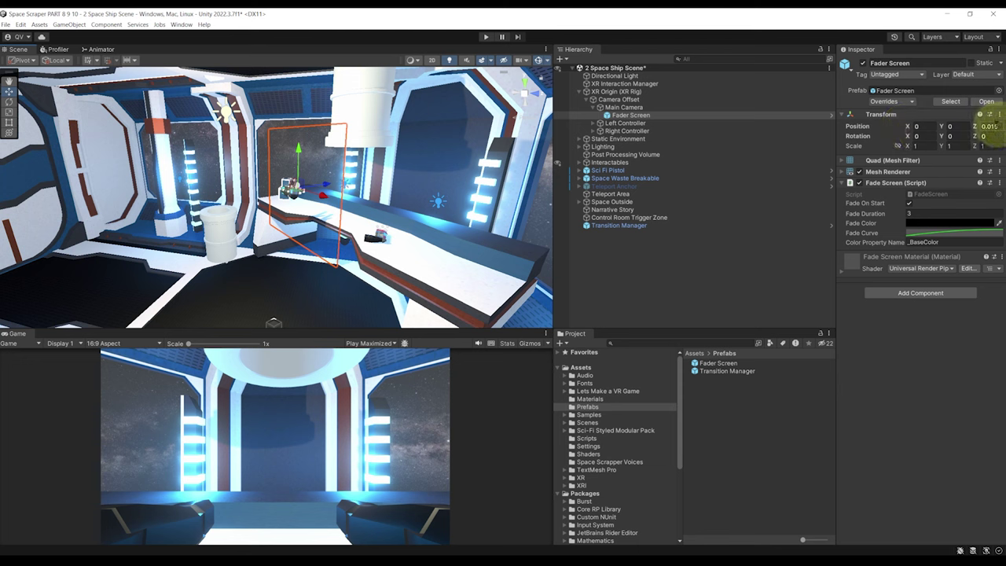
pyautogui.click(652, 106)
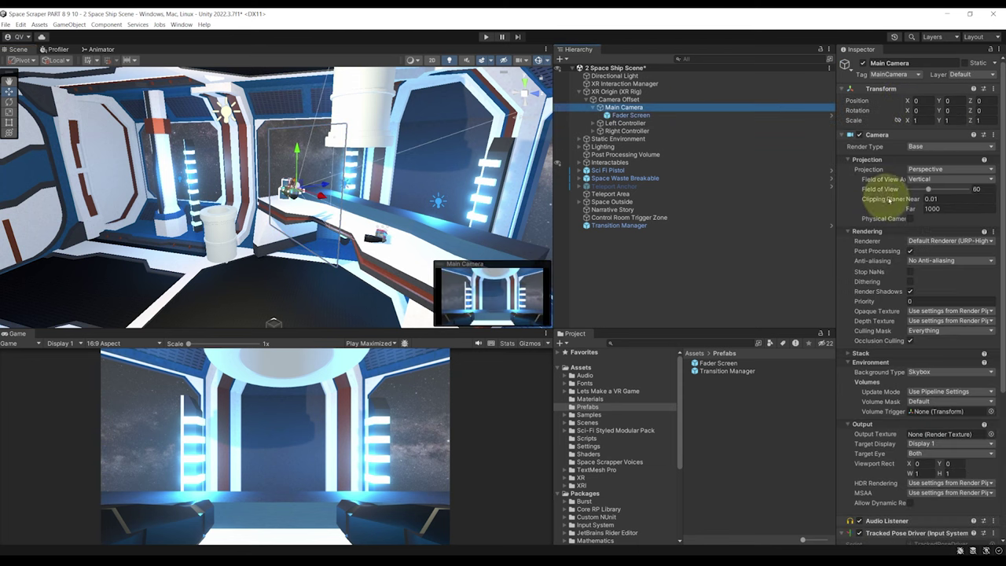
pyautogui.hotkey('ctrl', 's')
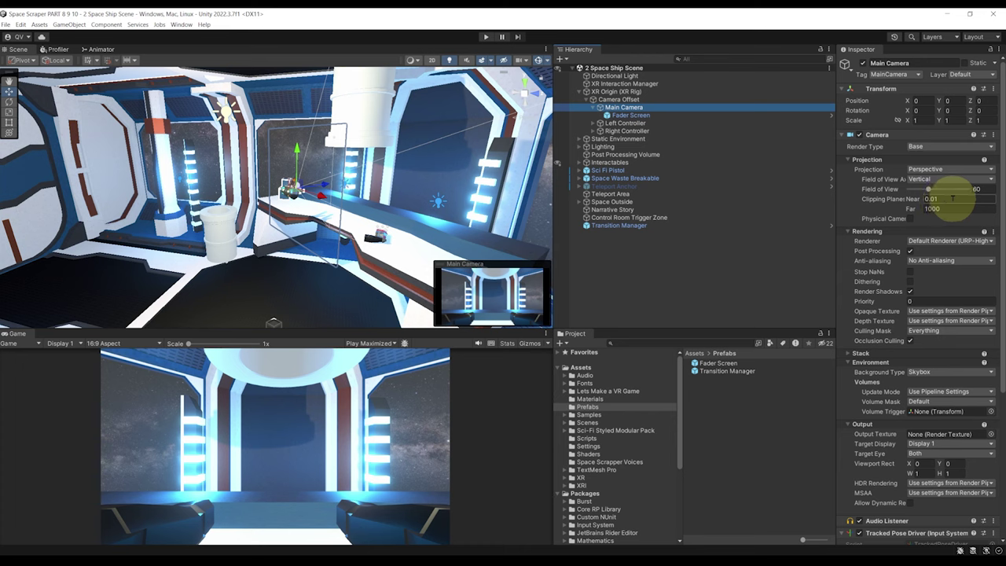
pyautogui.click(651, 115)
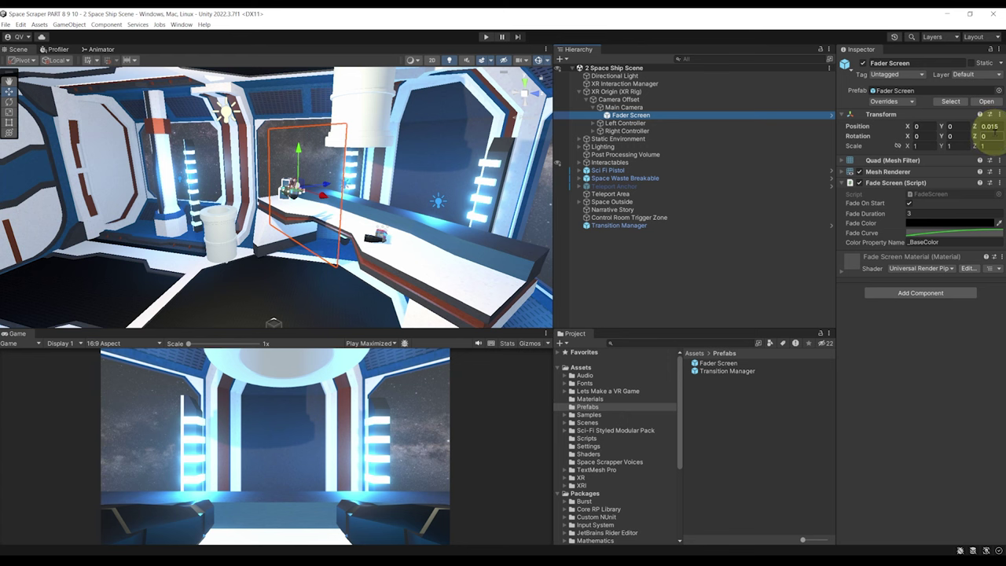
pyautogui.moveTo(418, 188); pyautogui.dragTo(489, 183, button='right')
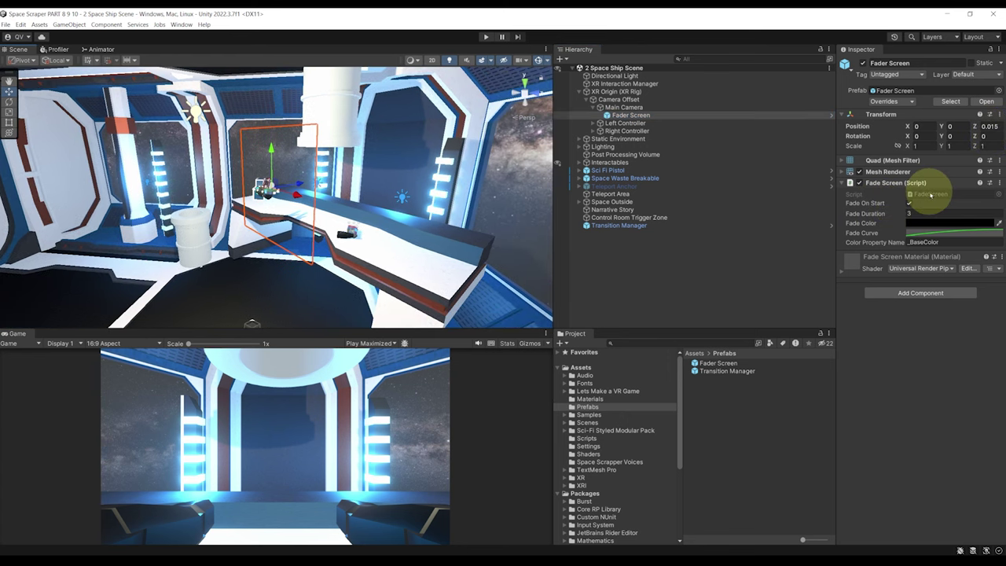
# Play-test the fade with the Game view set to Play Focused, stop, and set the Fader Screen's Fade Duration to 1
pyautogui.click(370, 344)
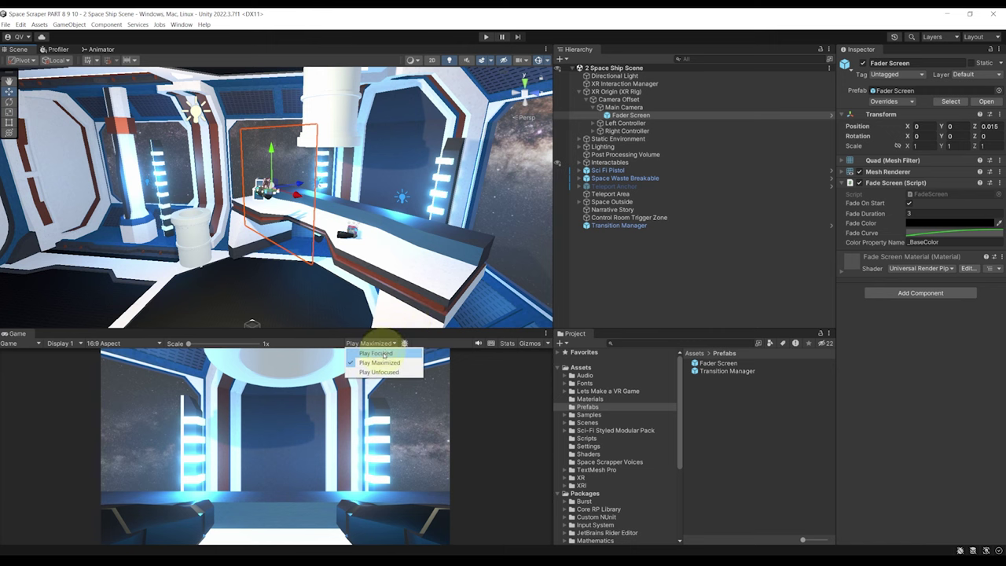
pyautogui.click(376, 353)
pyautogui.click(486, 37)
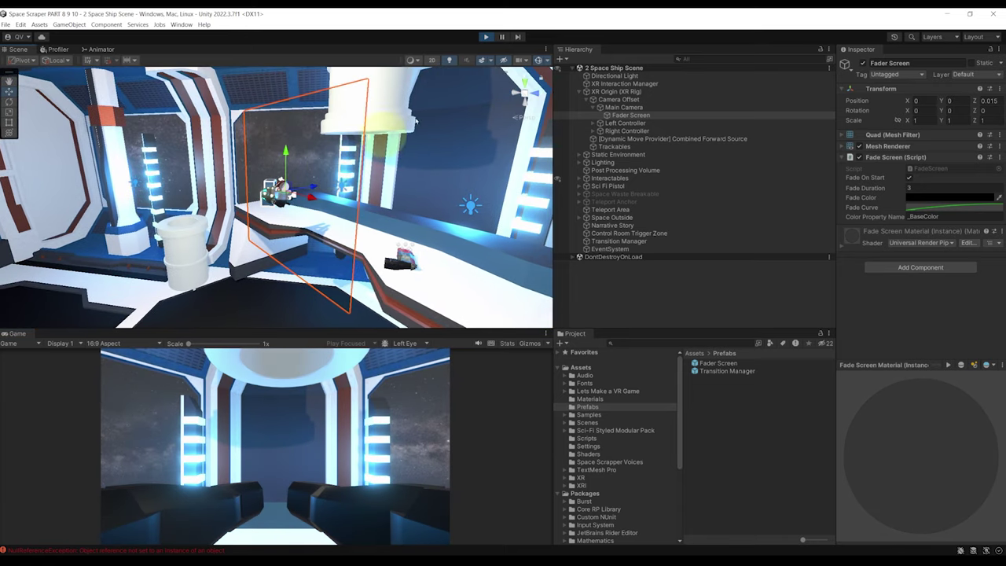
pyautogui.click(486, 37)
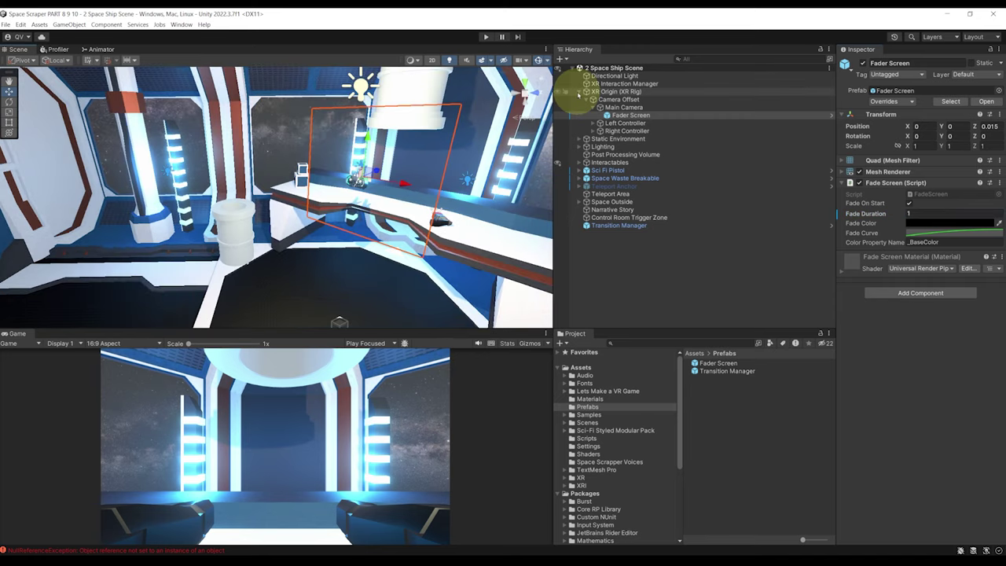
# Collapse the XR Origin hierarchy, then open Narrative Story's Timeline and dock it beside the Game view
pyautogui.click(586, 100)
pyautogui.click(579, 92)
pyautogui.moveTo(437, 162); pyautogui.dragTo(449, 169, button='right')
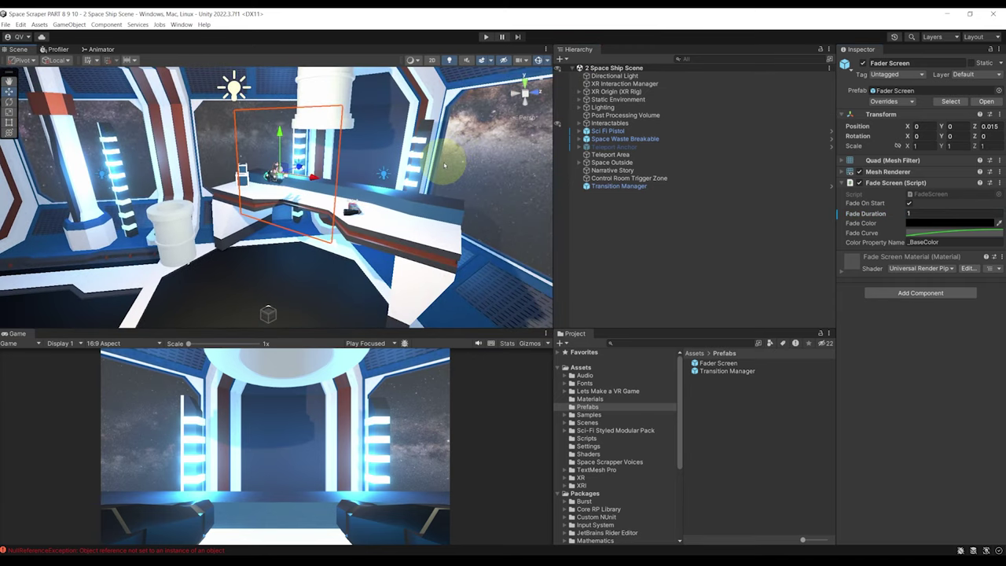
pyautogui.moveTo(500, 166); pyautogui.dragTo(441, 160, button='right')
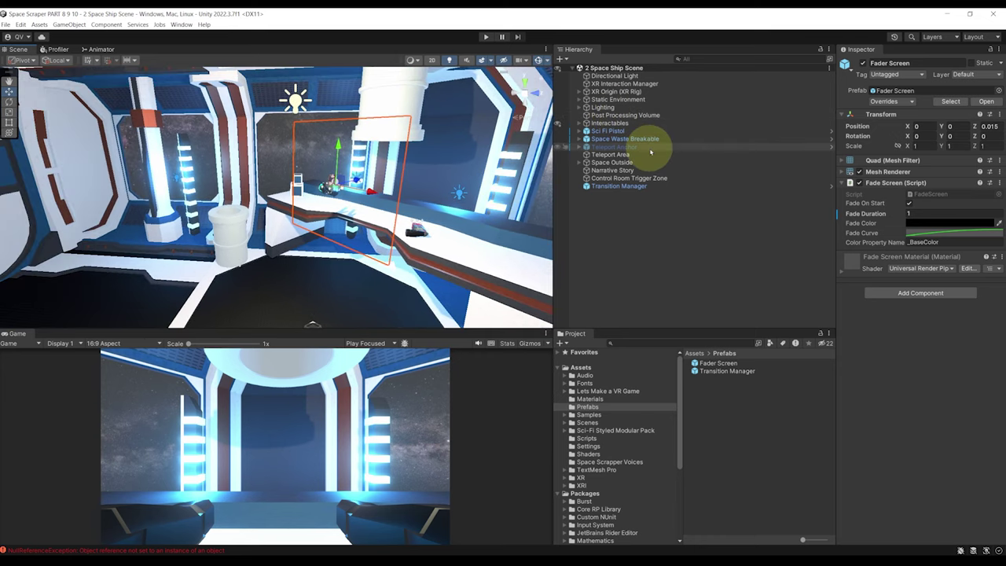
pyautogui.press('f')
pyautogui.moveTo(432, 184); pyautogui.dragTo(411, 189, button='right')
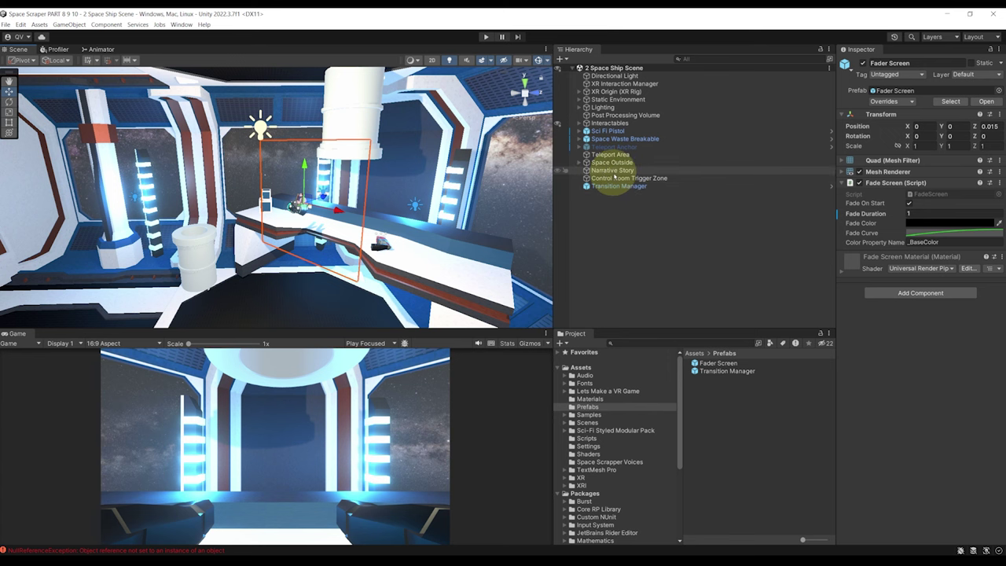
pyautogui.click(612, 171)
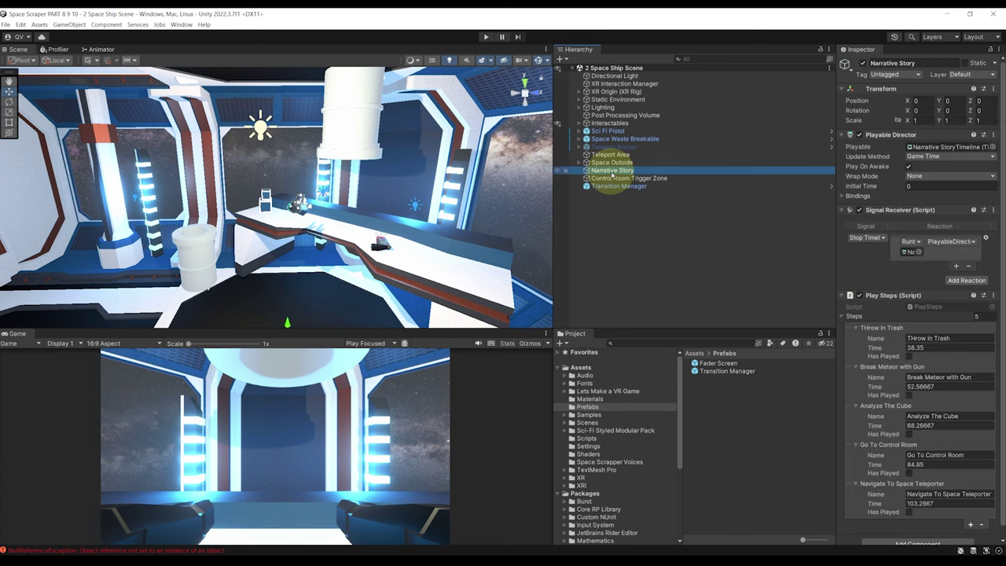
pyautogui.click(181, 25)
pyautogui.moveTo(236, 184)
pyautogui.click(314, 185)
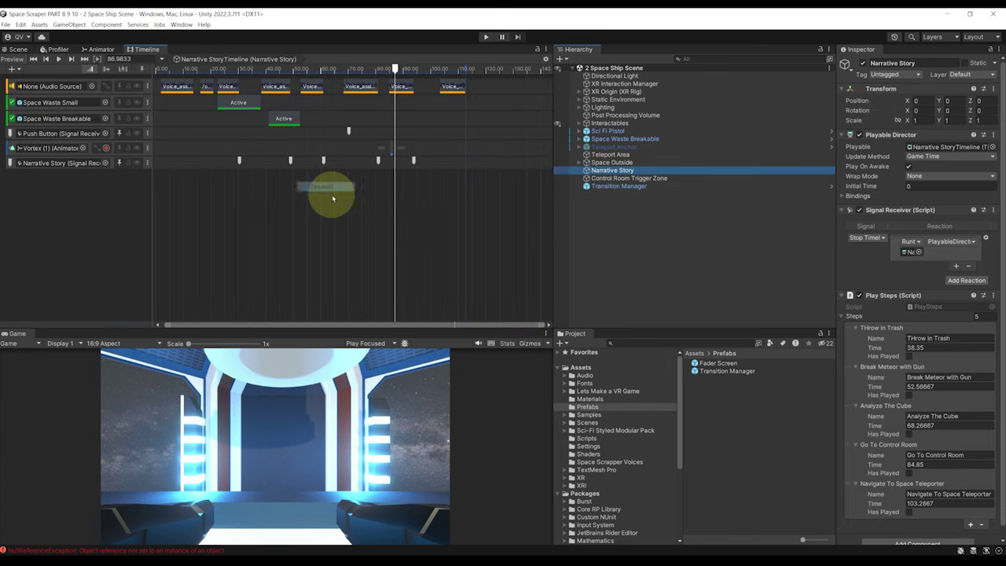
pyautogui.moveTo(142, 49); pyautogui.dragTo(118, 335)
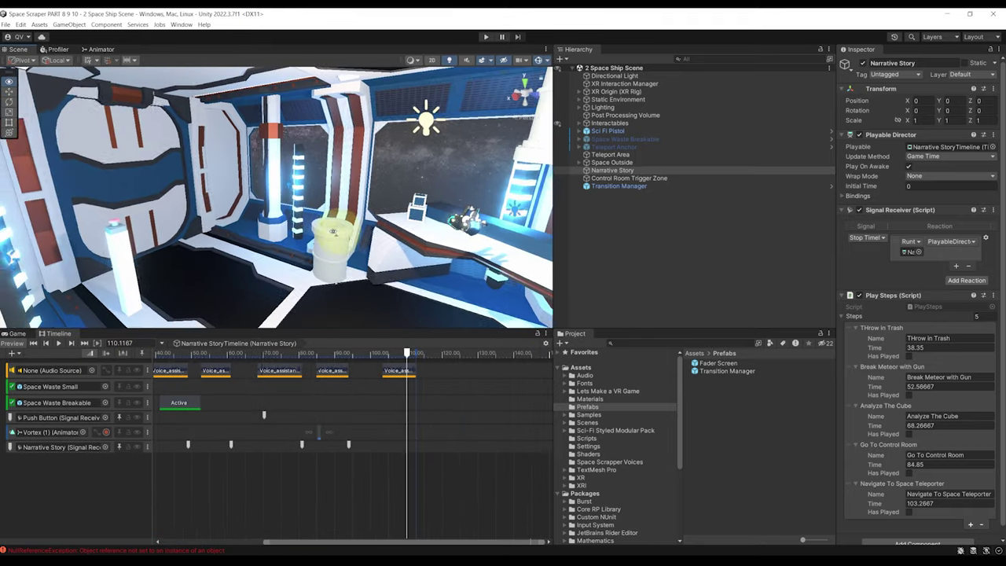
# Add a Signal Track below the existing tracks of the Narrative Story timeline
pyautogui.moveTo(377, 212)
pyautogui.mouseDown(button='right')
pyautogui.moveTo(346, 217)
pyautogui.moveTo(385, 227)
pyautogui.moveTo(379, 212)
pyautogui.mouseUp(button='right')
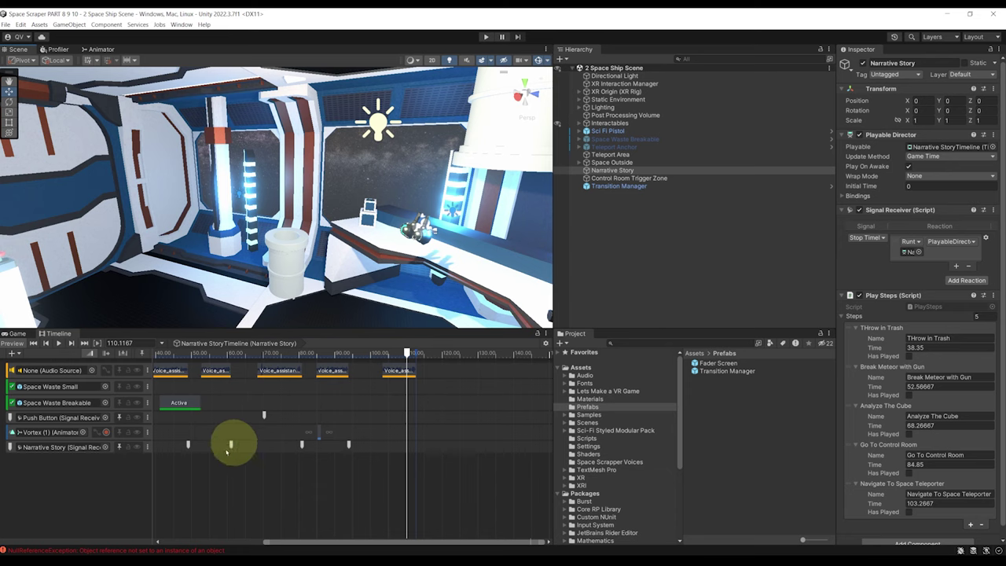
pyautogui.rightClick(52, 463)
pyautogui.click(82, 525)
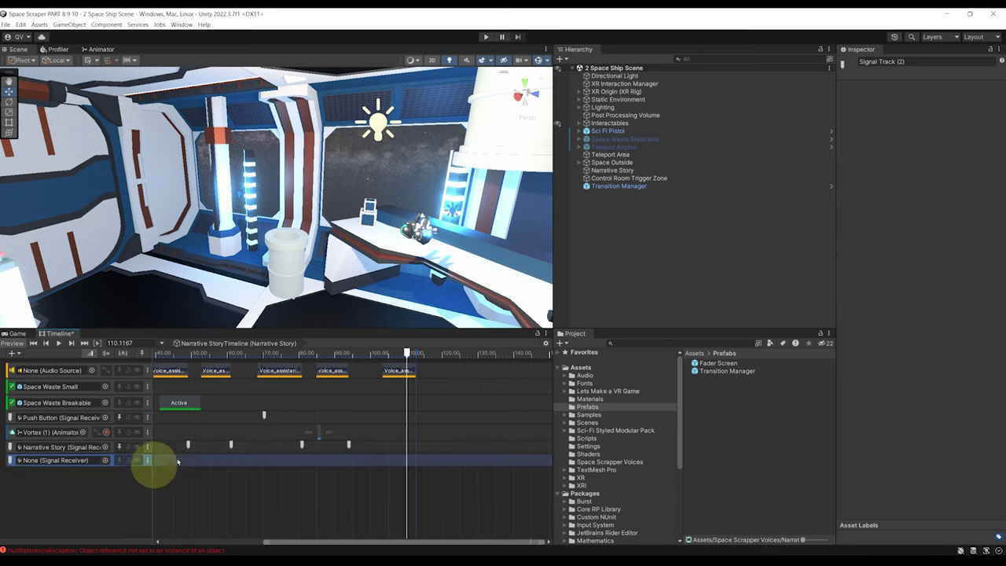
# Assign the scene's Fader Screen to the Fade Screen field of the Transition Manager
pyautogui.click(630, 185)
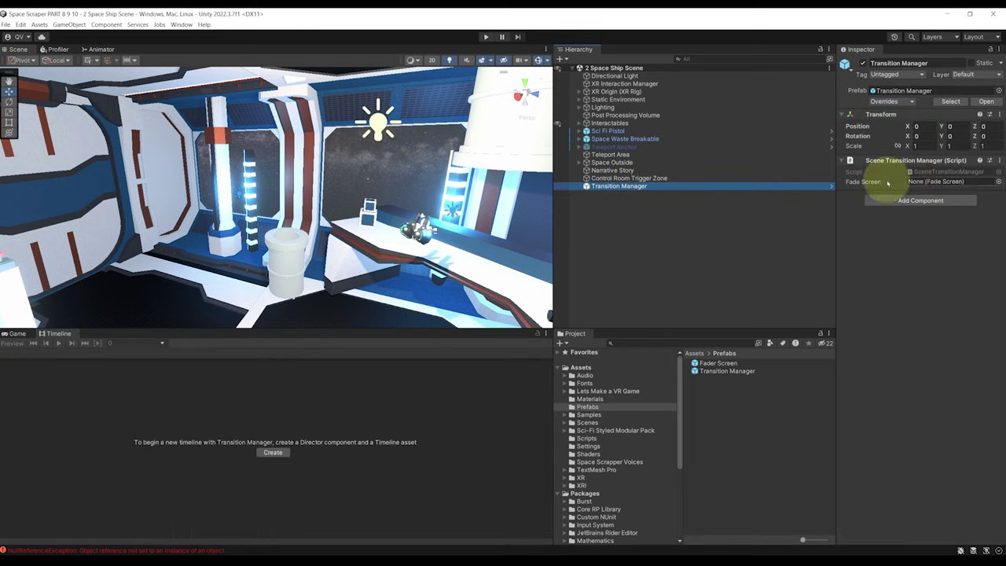
pyautogui.click(999, 181)
pyautogui.doubleClick(574, 214)
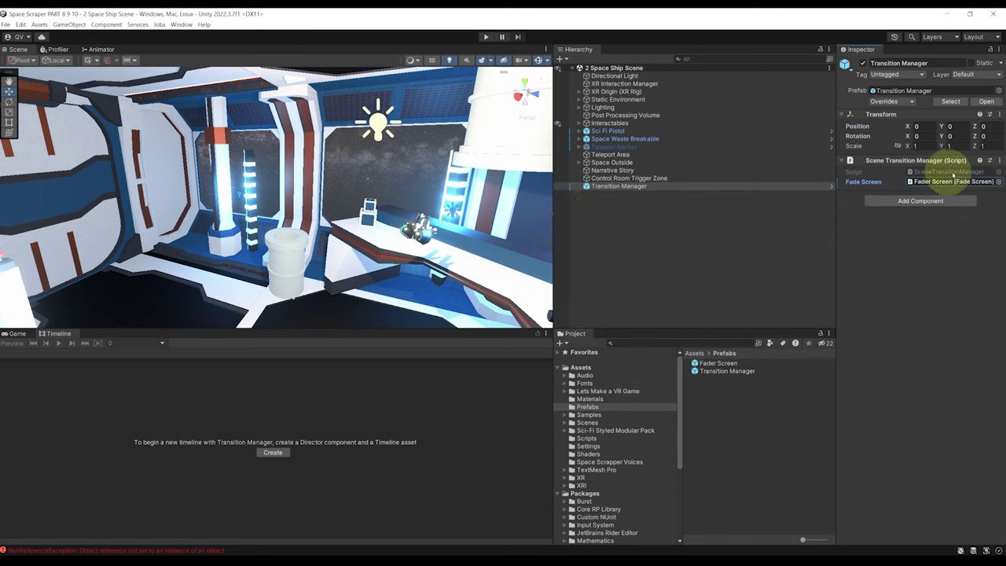
# Add a Signal Receiver component to the Transition Manager
pyautogui.click(633, 187)
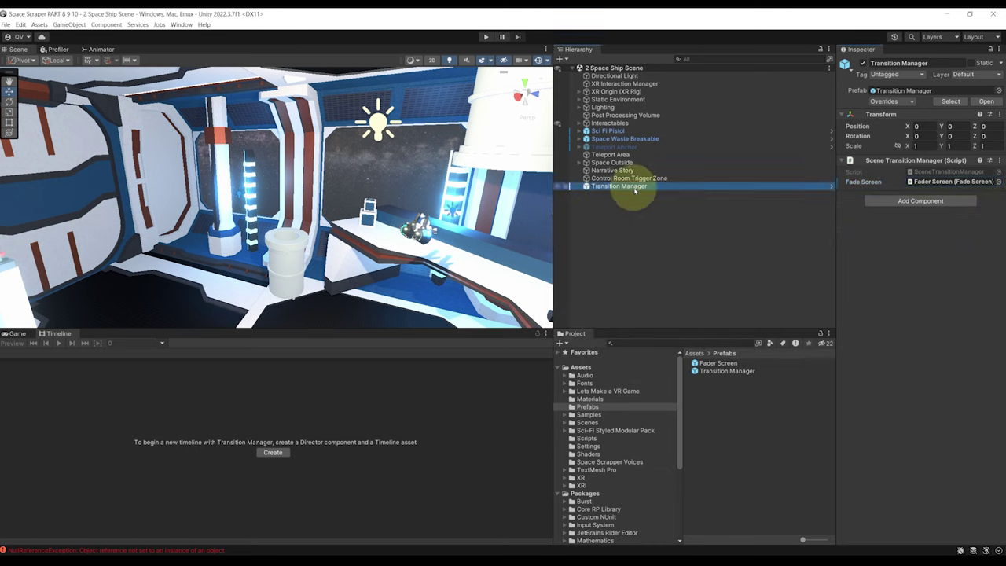
pyautogui.click(904, 201)
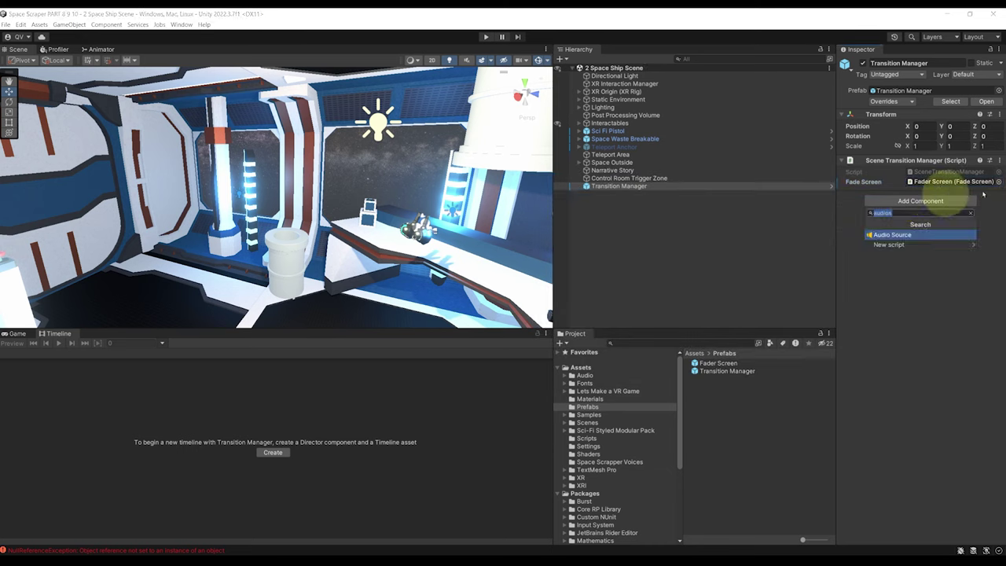
pyautogui.write('signal')
pyautogui.press('Return')
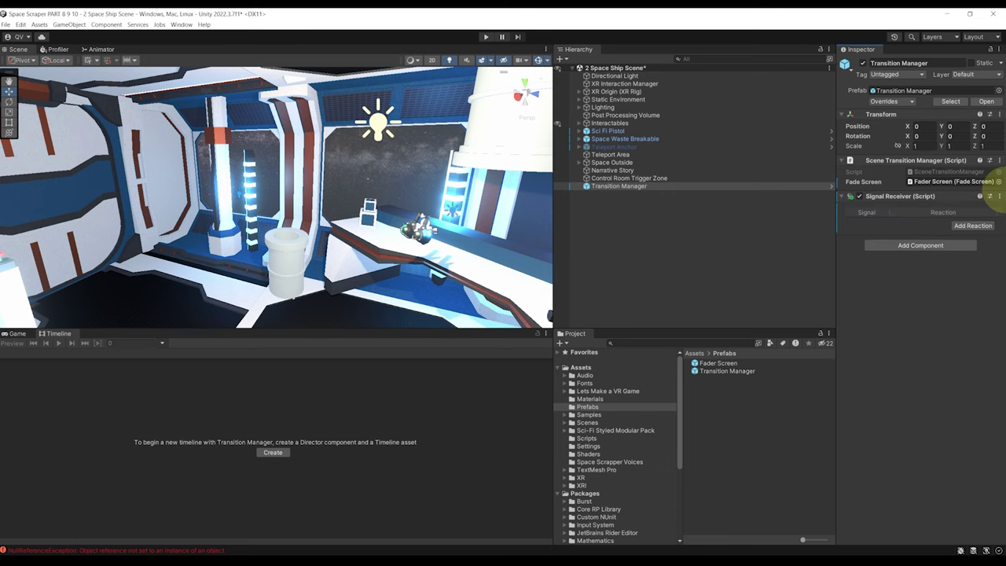
# Add a reaction to the Signal Receiver and create a new signal named End Of Game for it
pyautogui.click(980, 227)
pyautogui.click(878, 224)
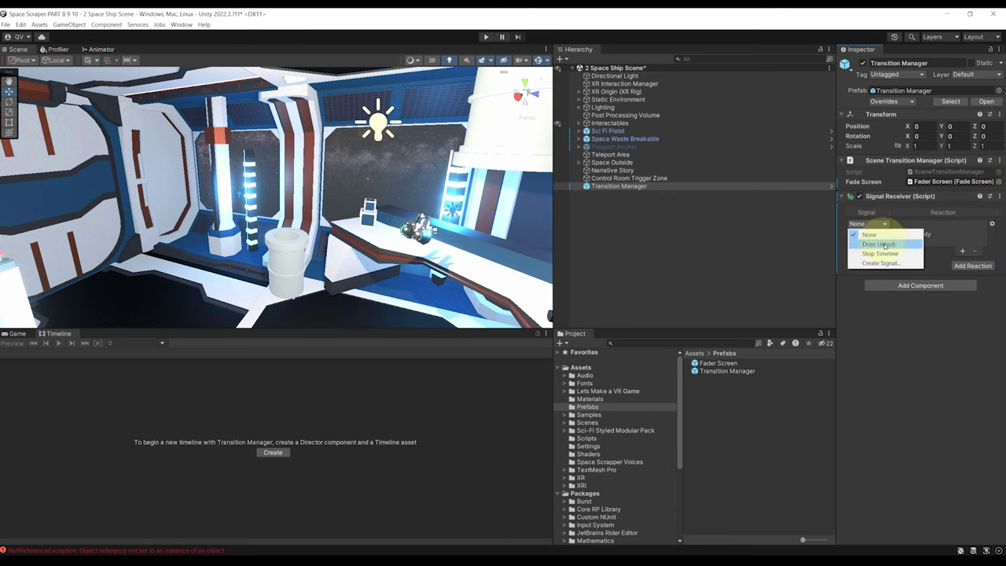
pyautogui.click(878, 263)
pyautogui.write('End')
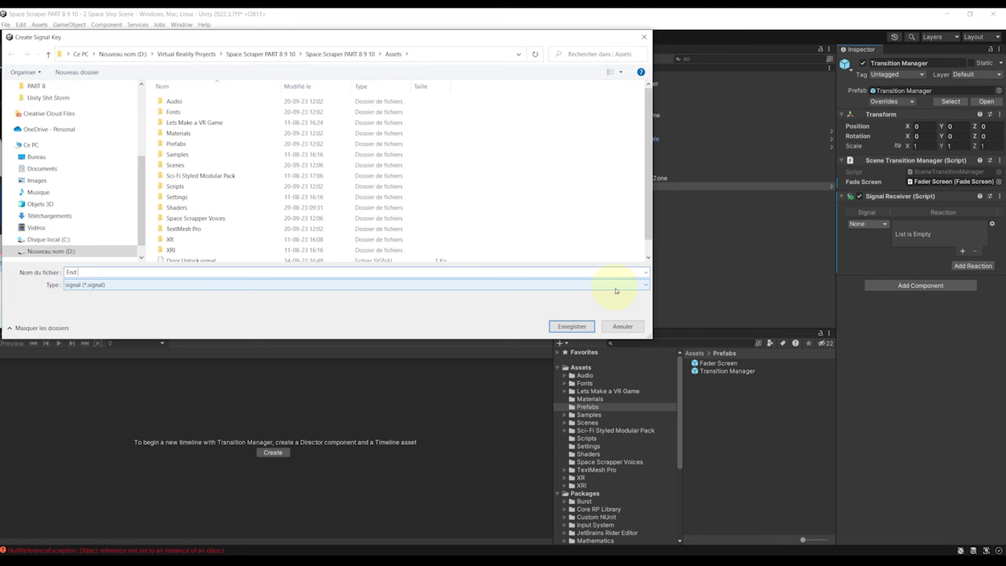
pyautogui.write(' Of Game')
pyautogui.press('Return')
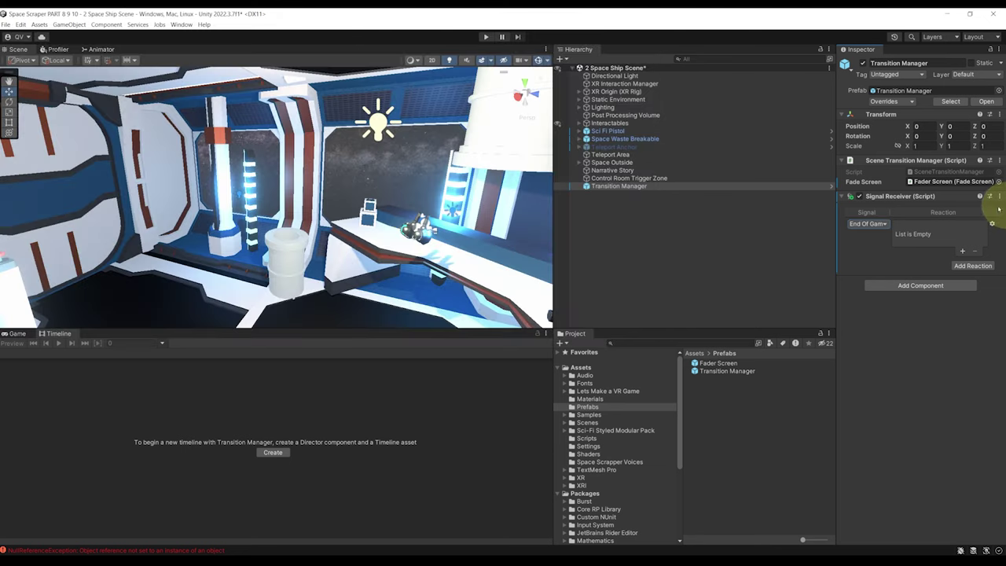
# Make the End Of Game reaction call SceneTransitionManager.GoToSceneAsync on the Transition Manager, and widen the Inspector
pyautogui.click(962, 253)
pyautogui.moveTo(880, 161); pyautogui.dragTo(913, 239)
pyautogui.click(950, 227)
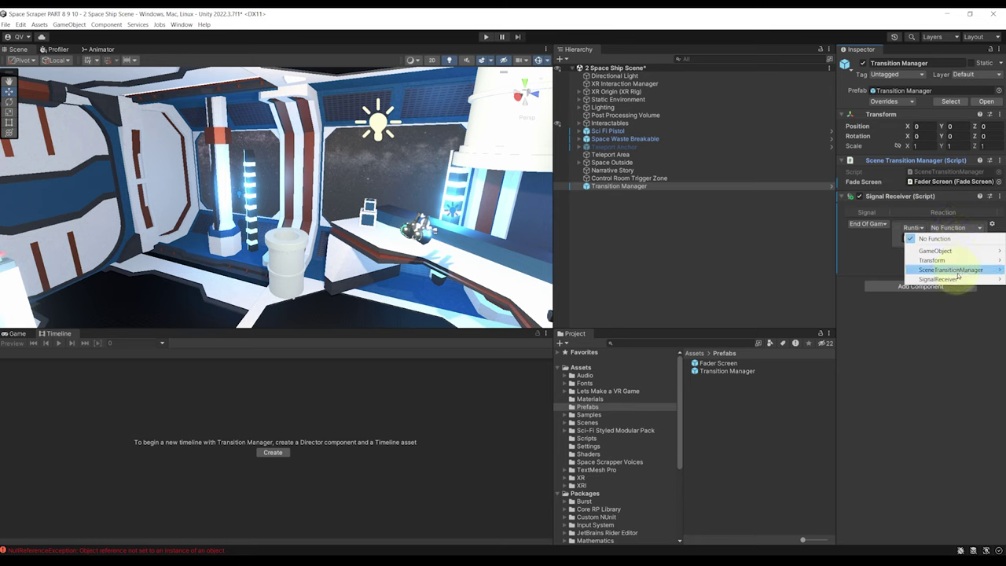
pyautogui.moveTo(957, 271)
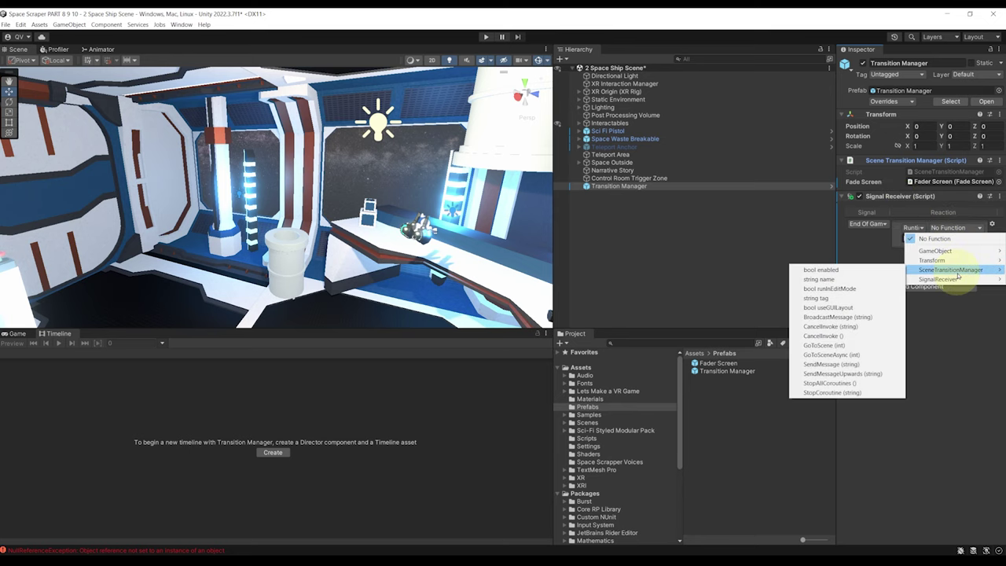
pyautogui.click(849, 355)
pyautogui.moveTo(836, 279); pyautogui.dragTo(640, 272)
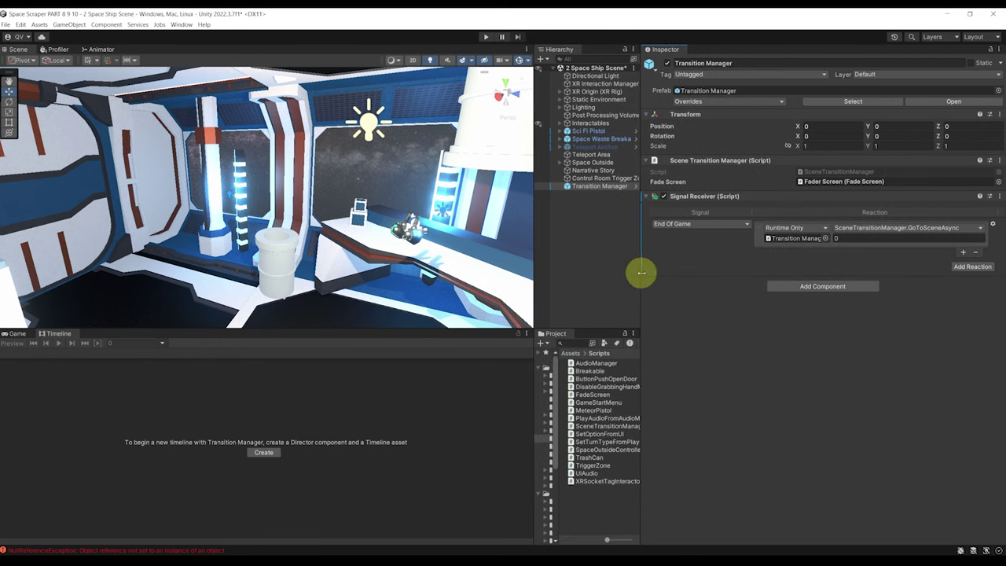
# Check the scene indices of 1 Start Scene and 2 Space Ship Scene in Build Settings for the GoToSceneAsync argument
pyautogui.click(852, 238)
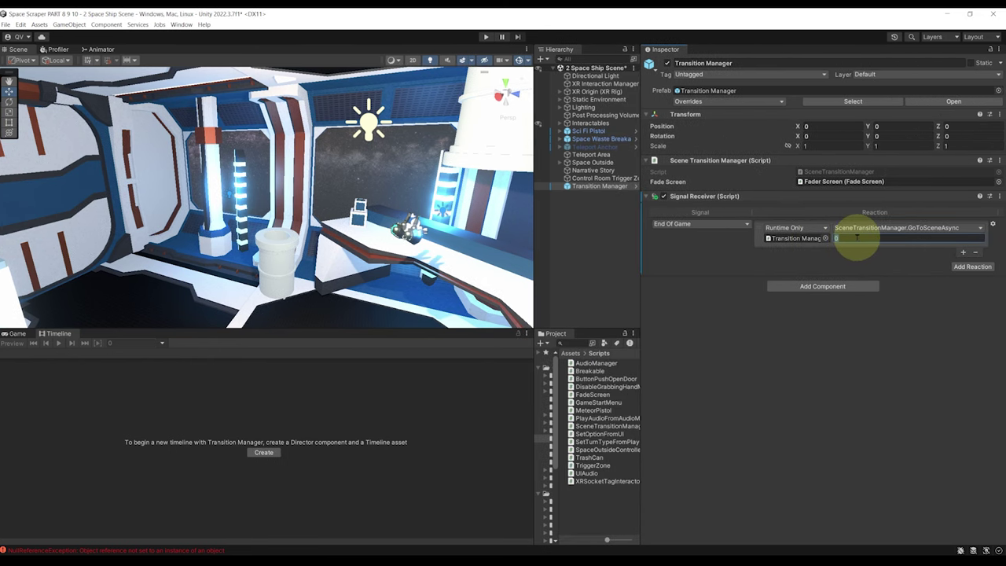
pyautogui.click(6, 24)
pyautogui.click(36, 128)
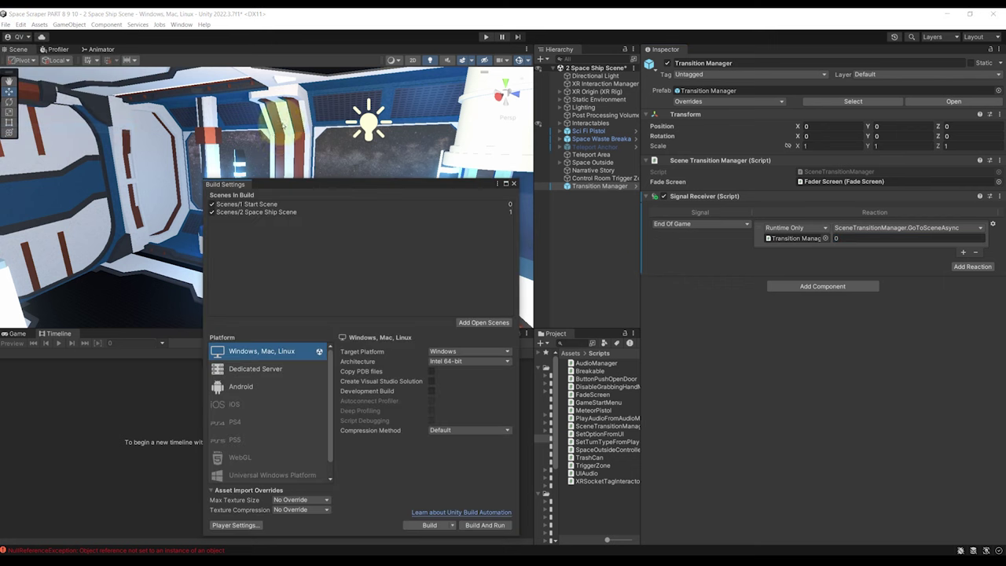
pyautogui.moveTo(310, 190); pyautogui.dragTo(372, 198)
pyautogui.click(336, 214)
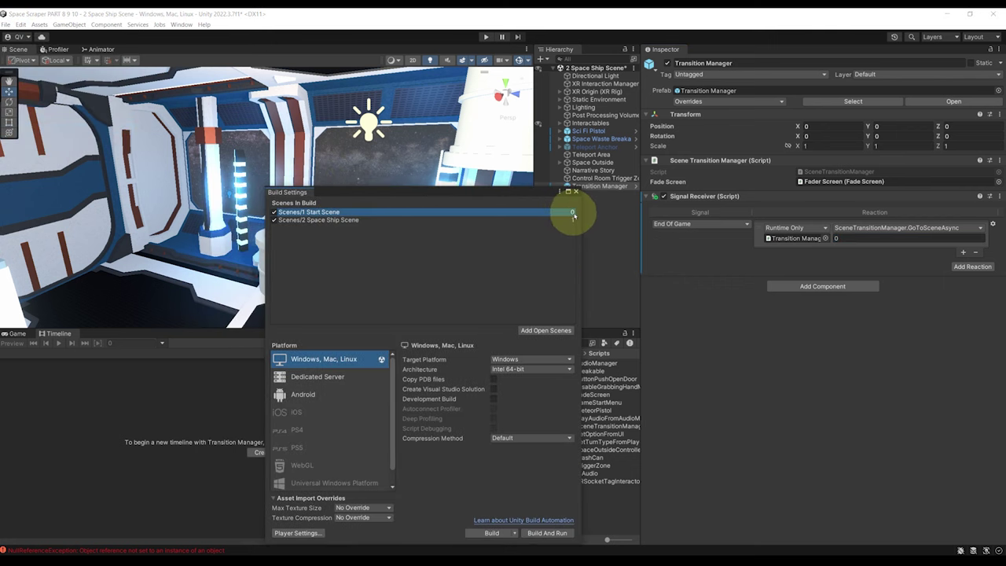
pyautogui.click(339, 219)
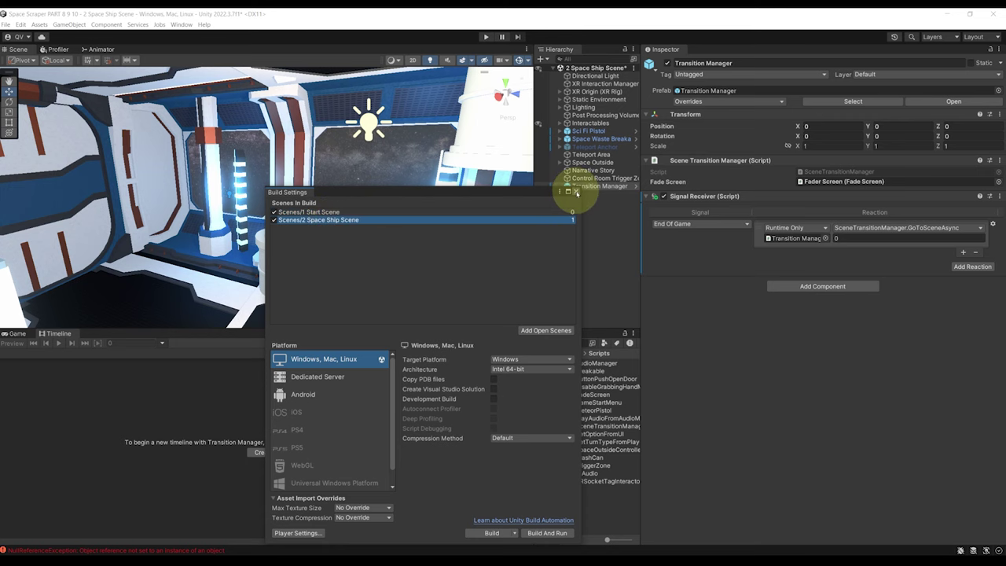
pyautogui.click(575, 190)
pyautogui.click(856, 237)
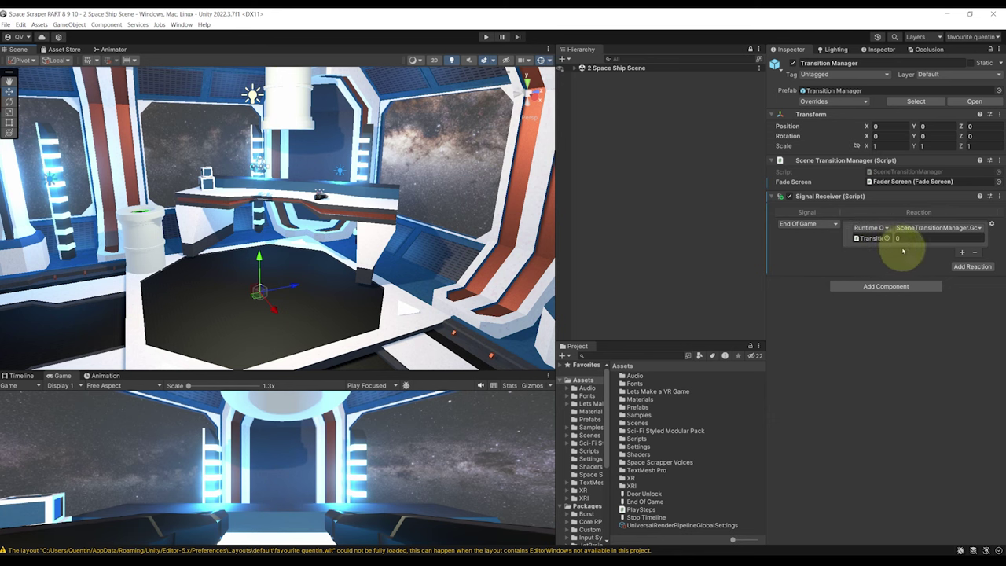
# Enlarge the Timeline area and bind the Transition Manager to the new signal track of Narrative Story
pyautogui.moveTo(489, 370); pyautogui.dragTo(18, 286)
pyautogui.click(20, 290)
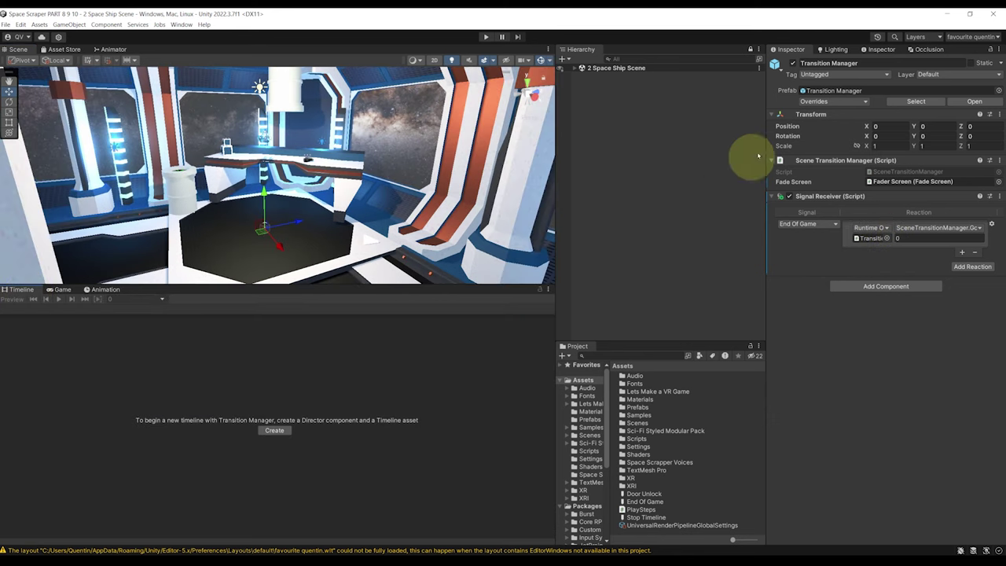
pyautogui.click(582, 68)
pyautogui.click(614, 170)
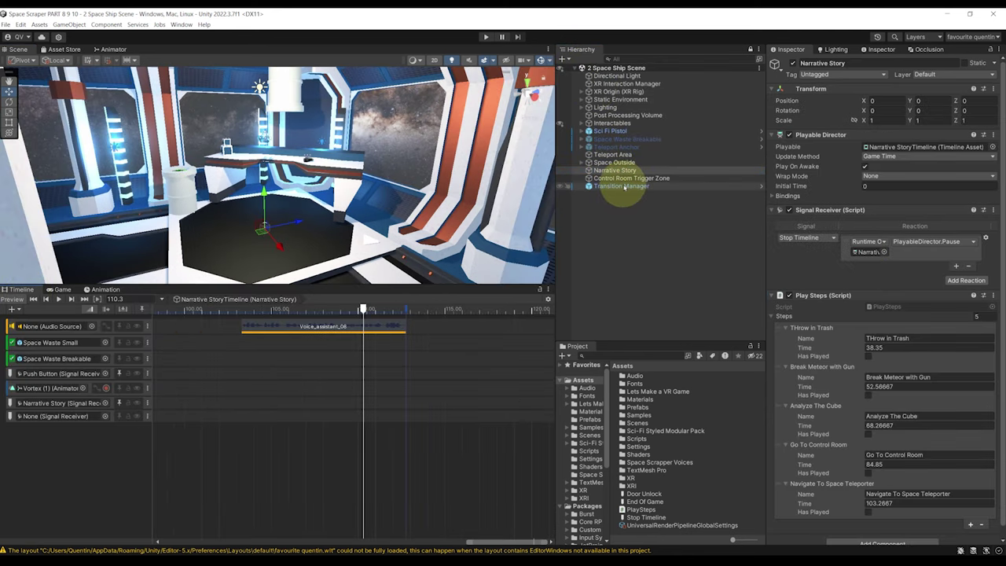
pyautogui.moveTo(624, 186); pyautogui.dragTo(72, 417)
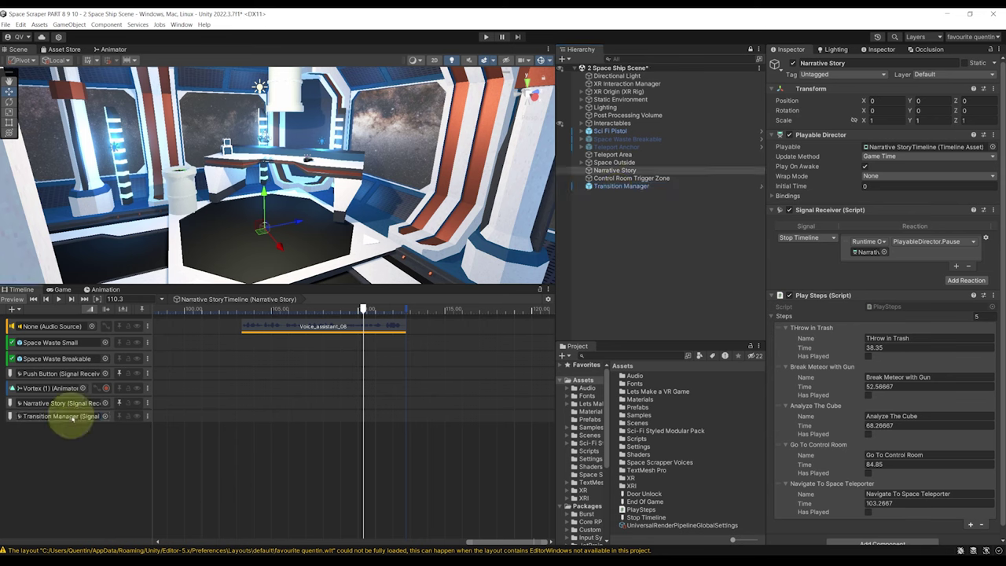
# Add a signal emitter to the Transition Manager track at about 110.37 s and have it emit End Of Game
pyautogui.rightClick(364, 415)
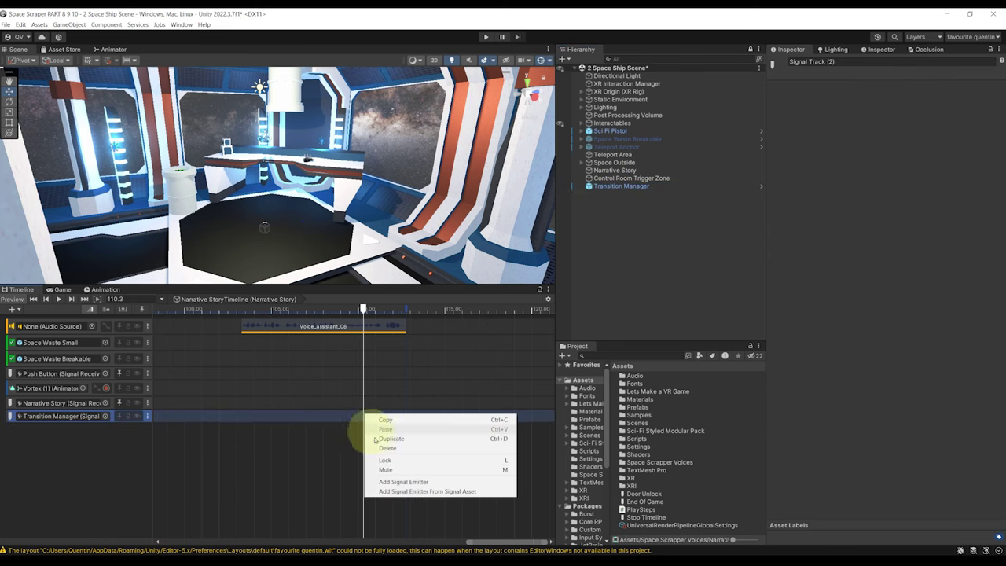
pyautogui.click(387, 482)
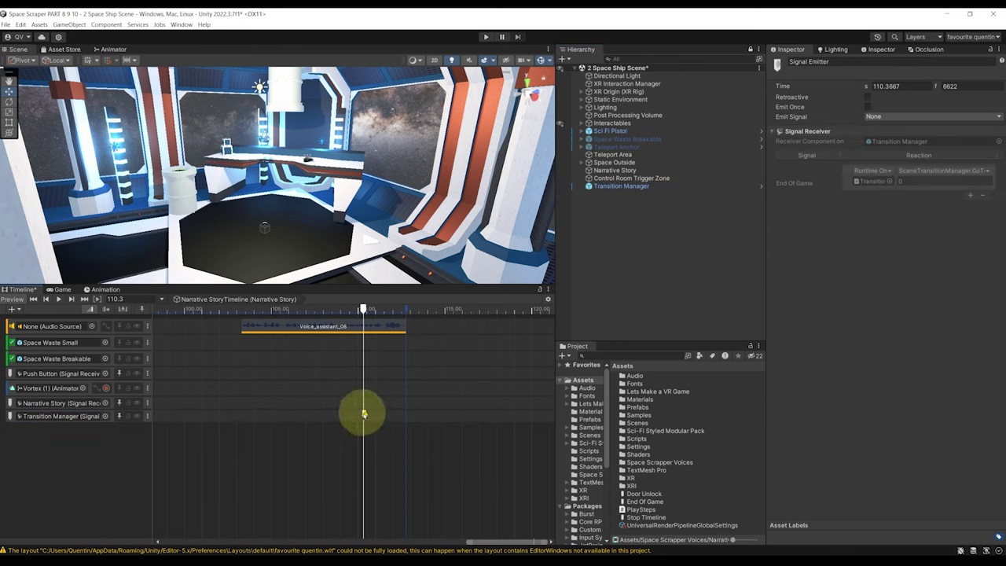
pyautogui.click(906, 118)
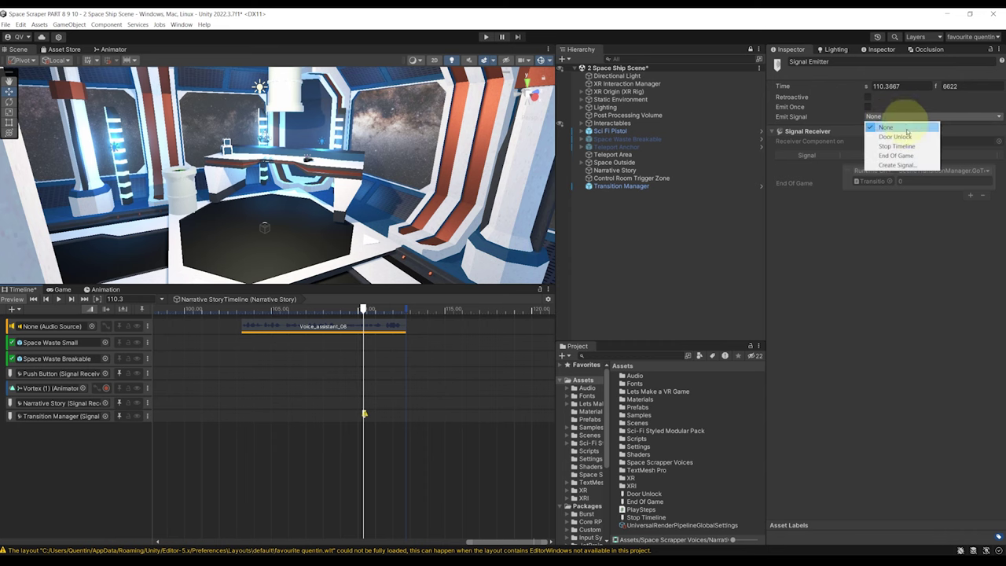
pyautogui.click(906, 157)
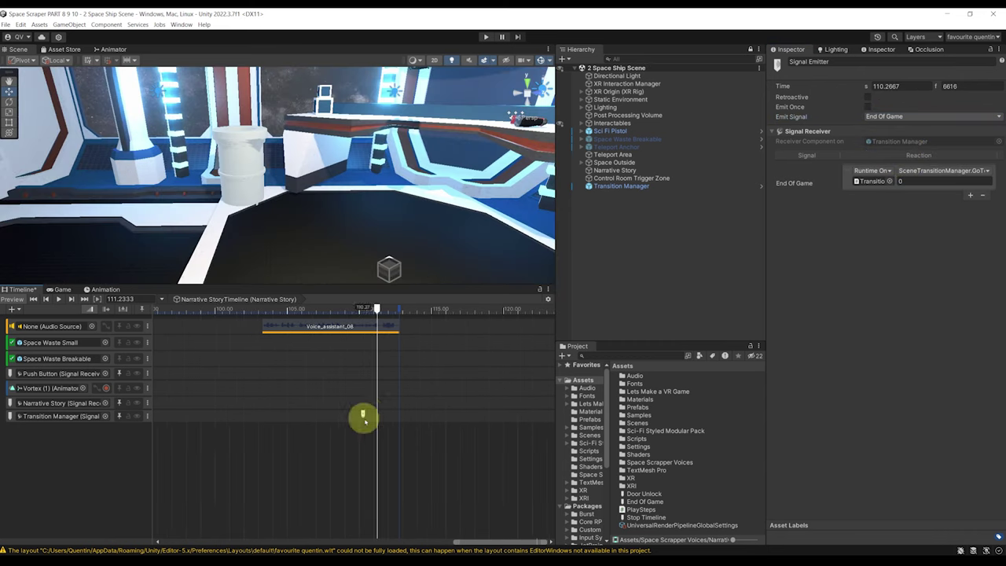
# Move the End Of Game emitter to about 111.97 s, near the end of the last voice clip, and select the Transition Manager
pyautogui.moveTo(361, 417); pyautogui.dragTo(387, 419)
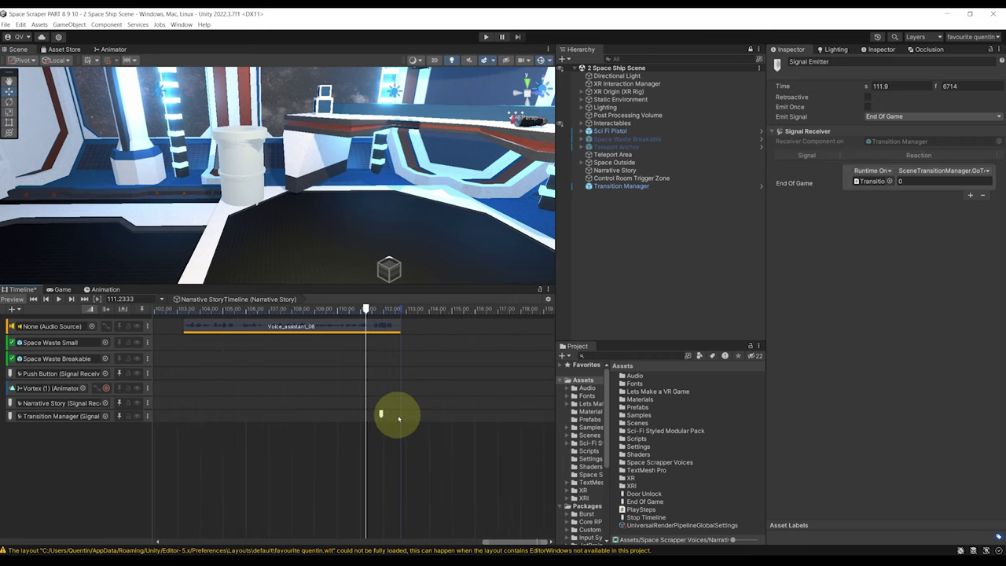
pyautogui.scroll(5, 397, 378)
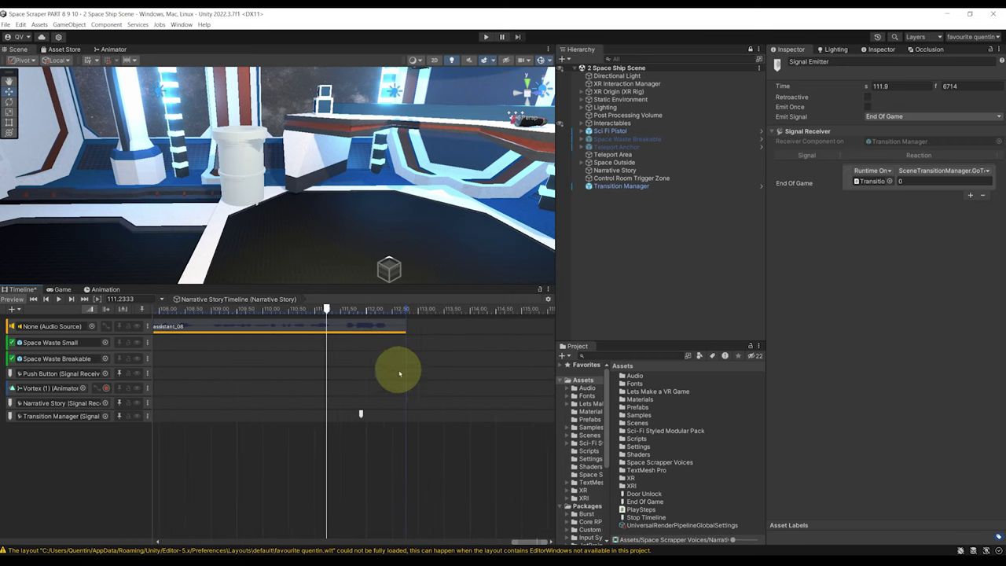
pyautogui.scroll(2, 392, 416)
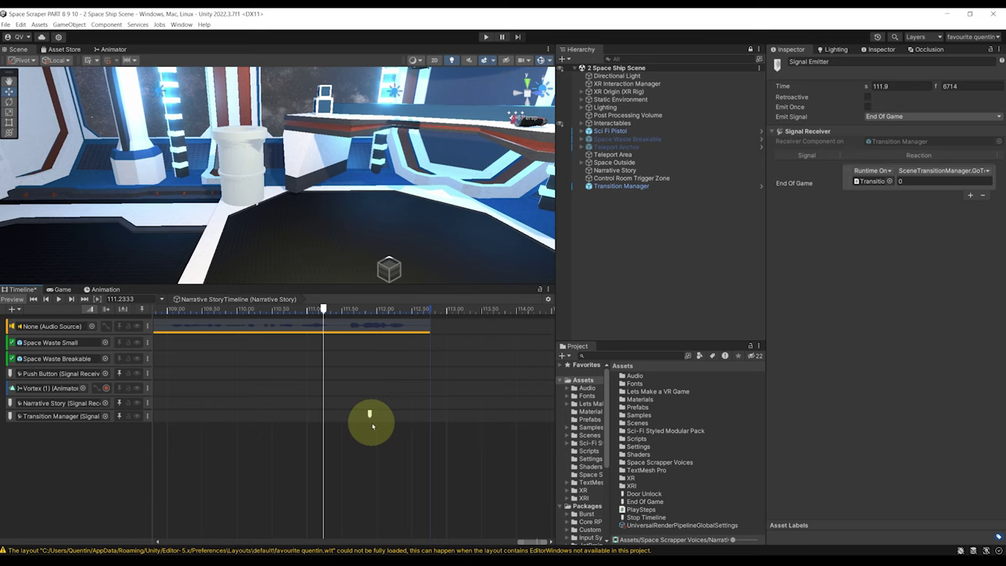
pyautogui.moveTo(370, 414)
pyautogui.mouseDown()
pyautogui.moveTo(417, 415)
pyautogui.moveTo(365, 416)
pyautogui.mouseUp()
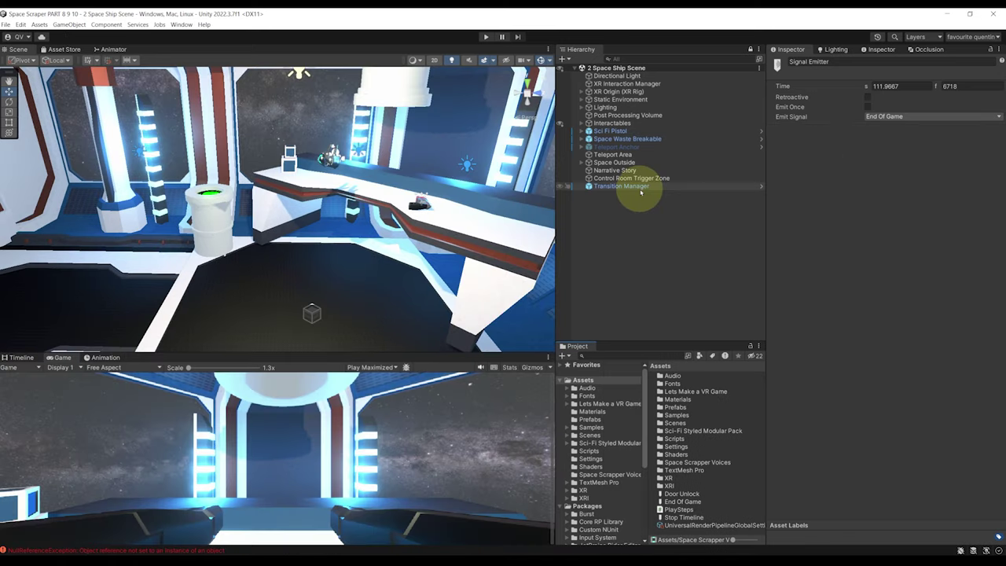
pyautogui.scroll(2, 352, 185)
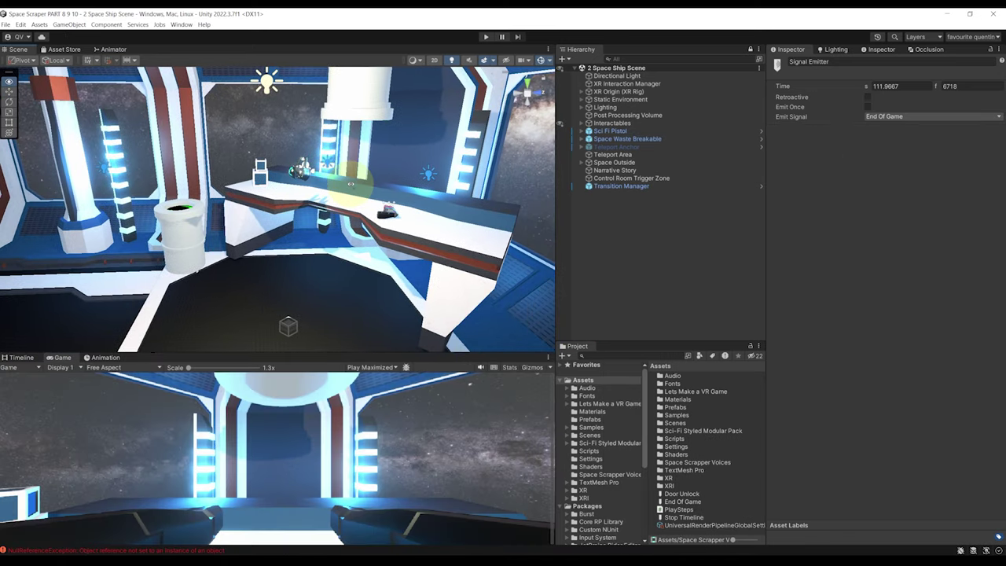
pyautogui.click(619, 185)
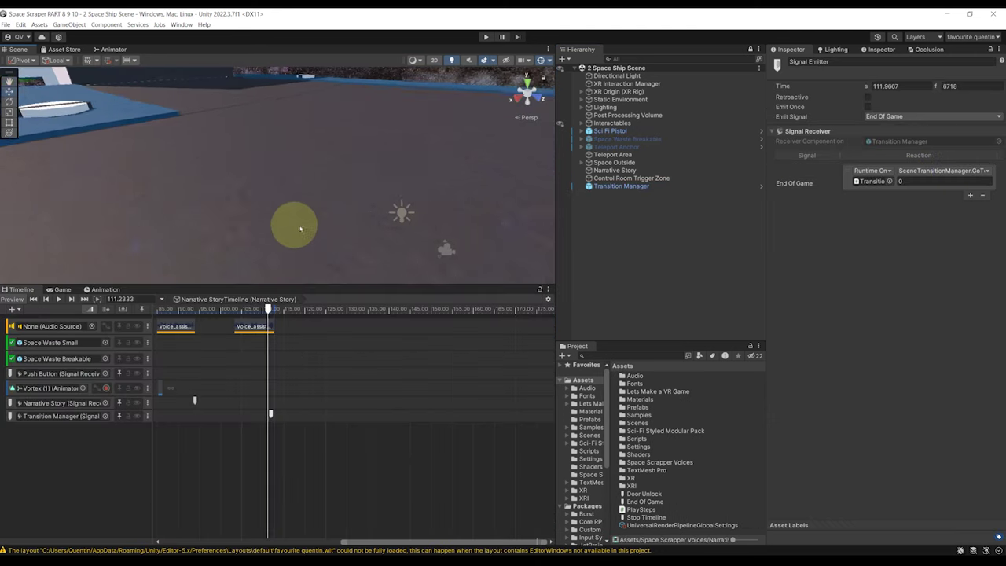
# Show the Game view, set it to Play Maximized, and enter play mode
pyautogui.click(60, 289)
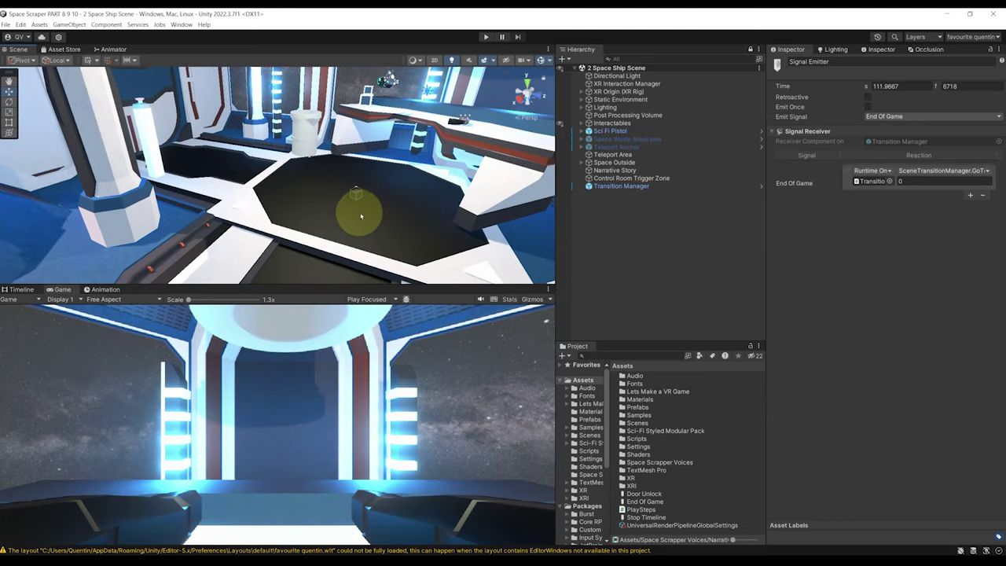
pyautogui.click(367, 298)
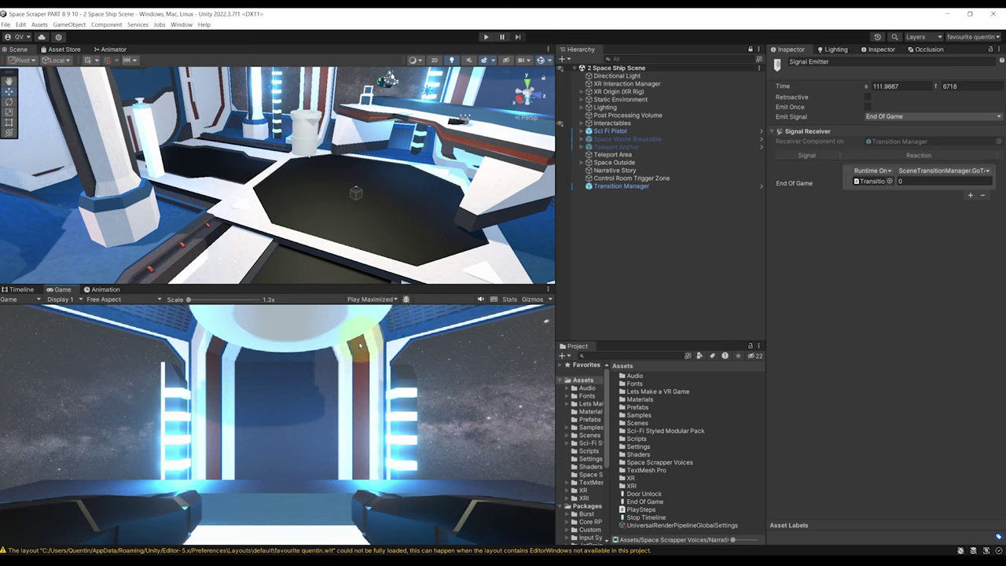
pyautogui.click(487, 37)
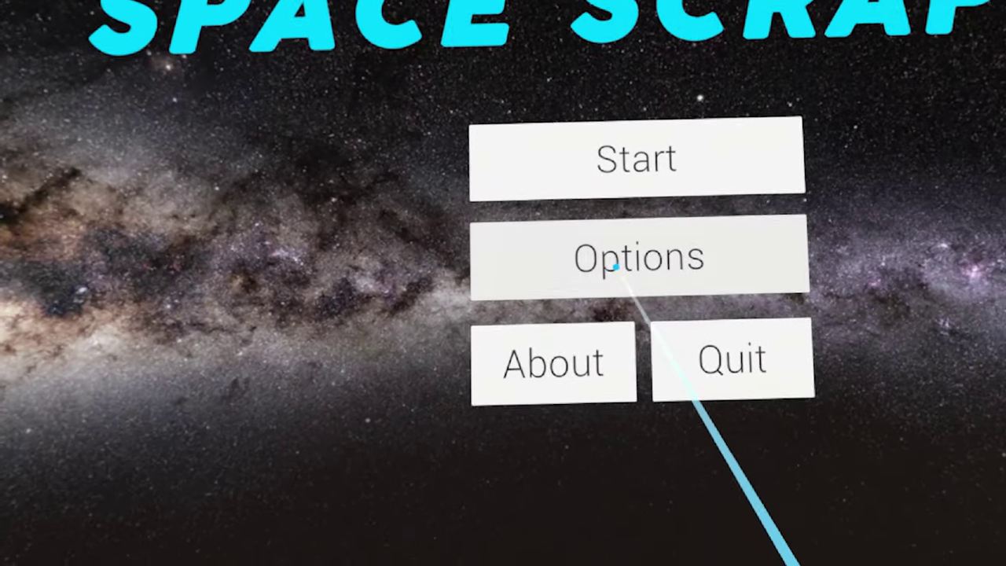
# Test the Options and About entries of the start menu in the running game, including the Validate button
pyautogui.click(616, 267)
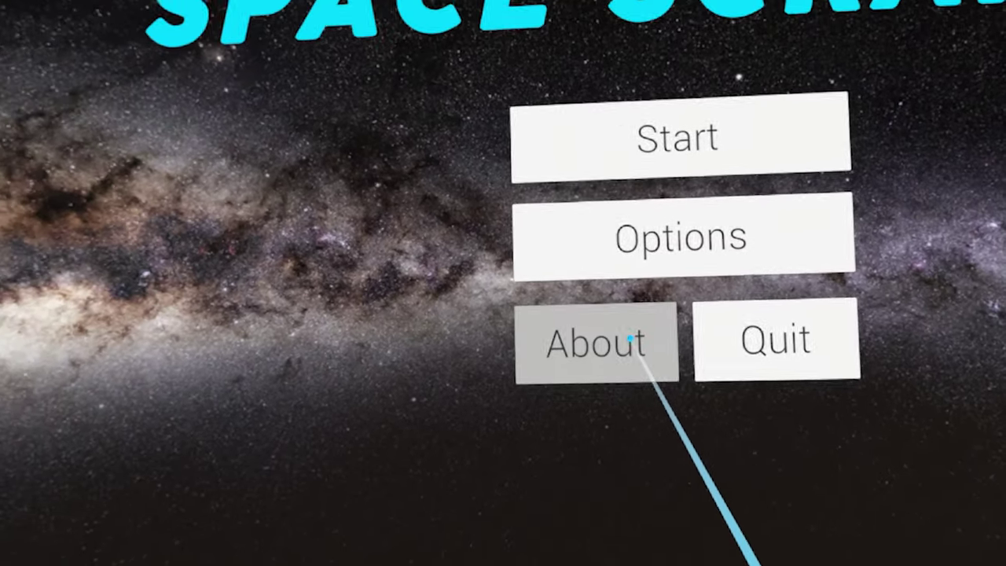
pyautogui.click(629, 338)
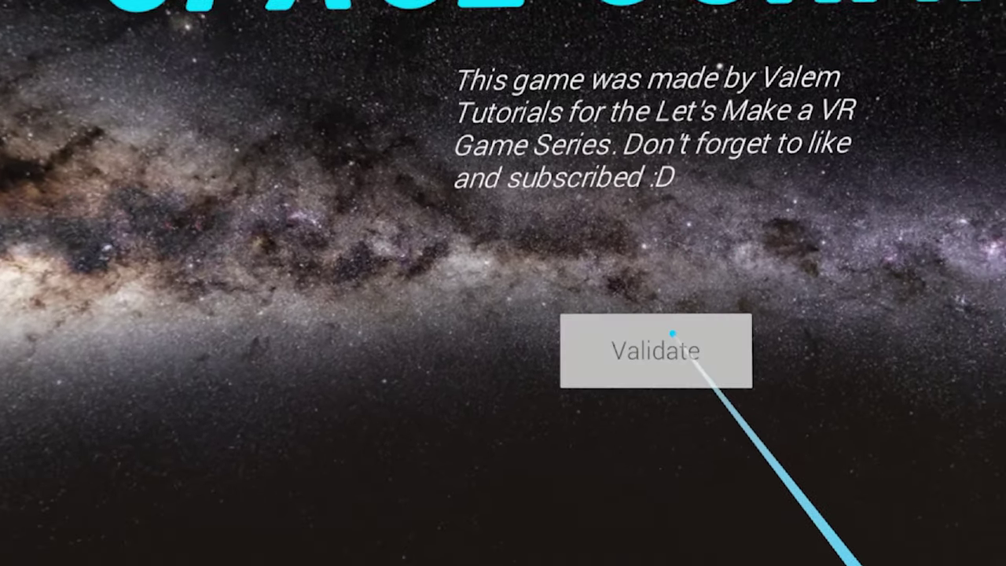
pyautogui.click(696, 324)
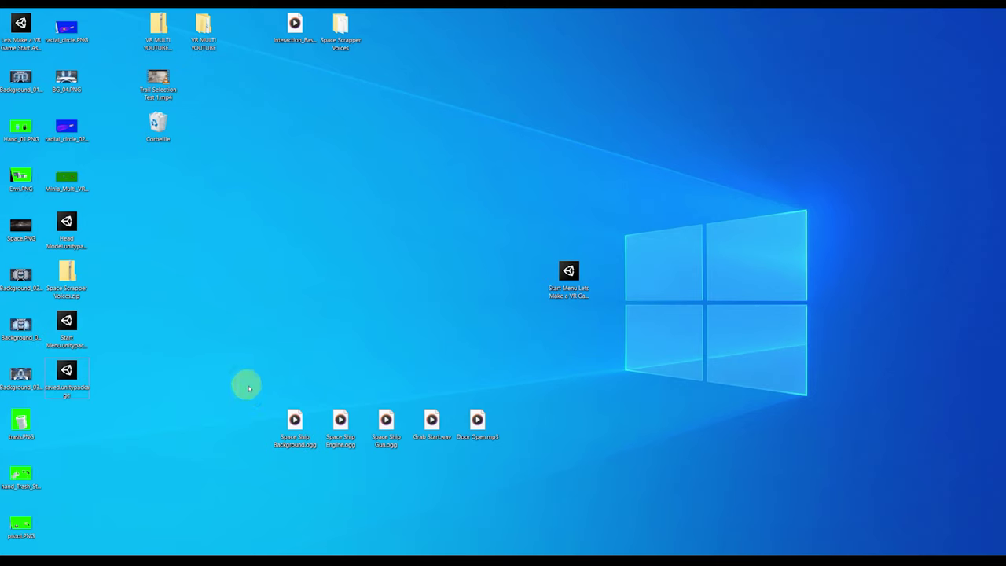
# Import the desktop sound files Space Ship Background, Space Ship Engine, Space Ship Gun, Grab Start and Door Open into Unity's Assets/Audio folder
pyautogui.moveTo(248, 388); pyautogui.dragTo(570, 498)
pyautogui.click(406, 483)
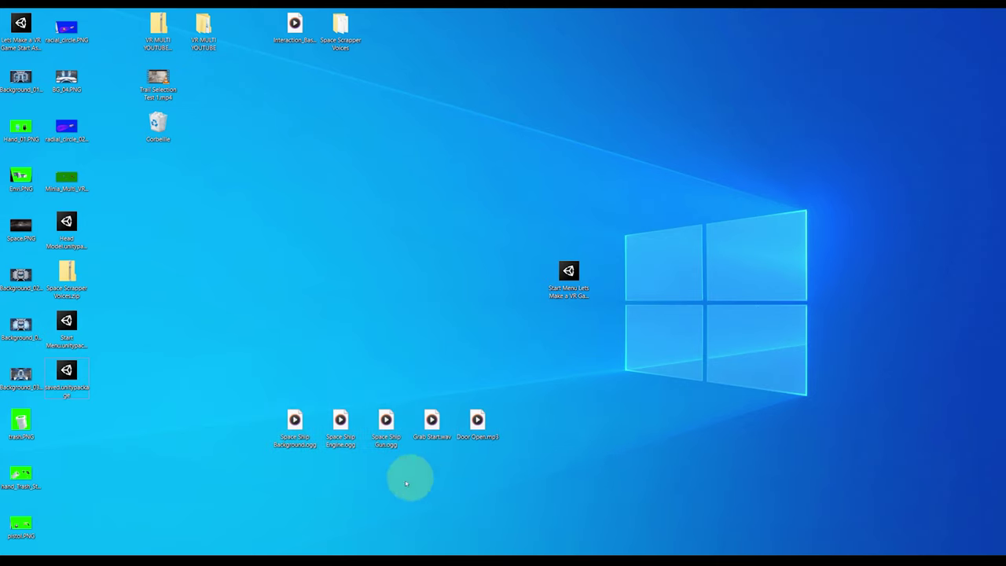
pyautogui.click(341, 446)
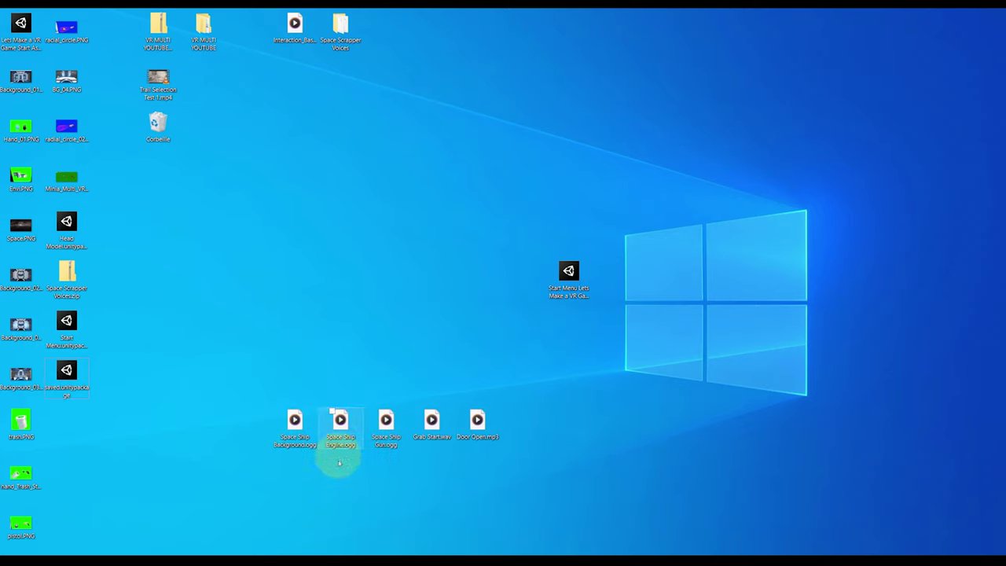
pyautogui.click(295, 433)
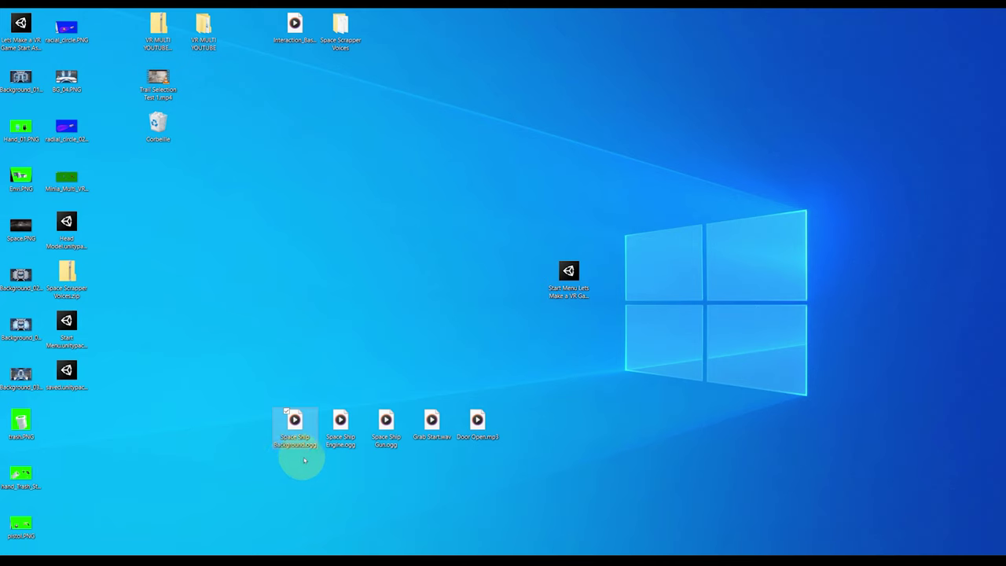
pyautogui.click(344, 442)
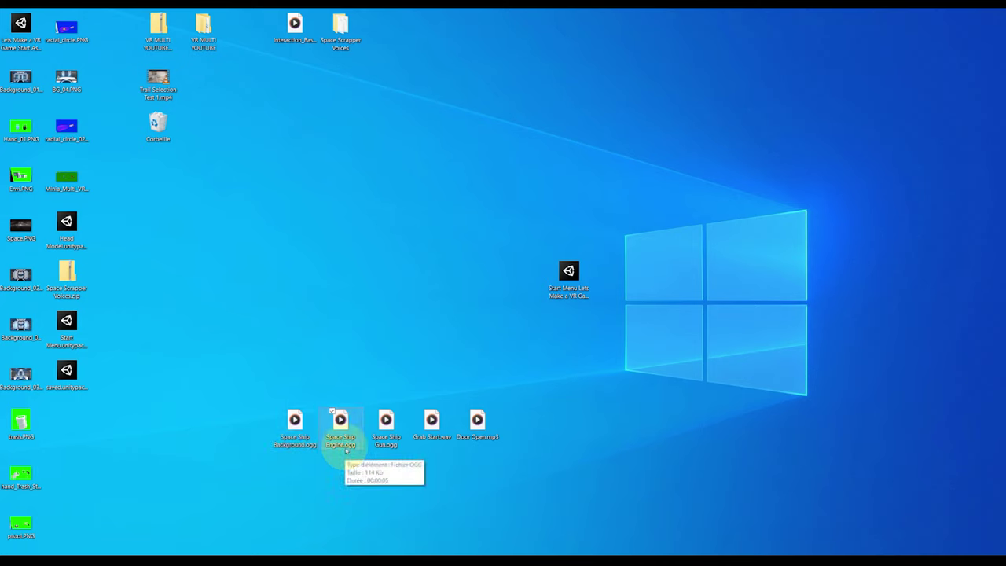
pyautogui.click(402, 432)
pyautogui.click(425, 422)
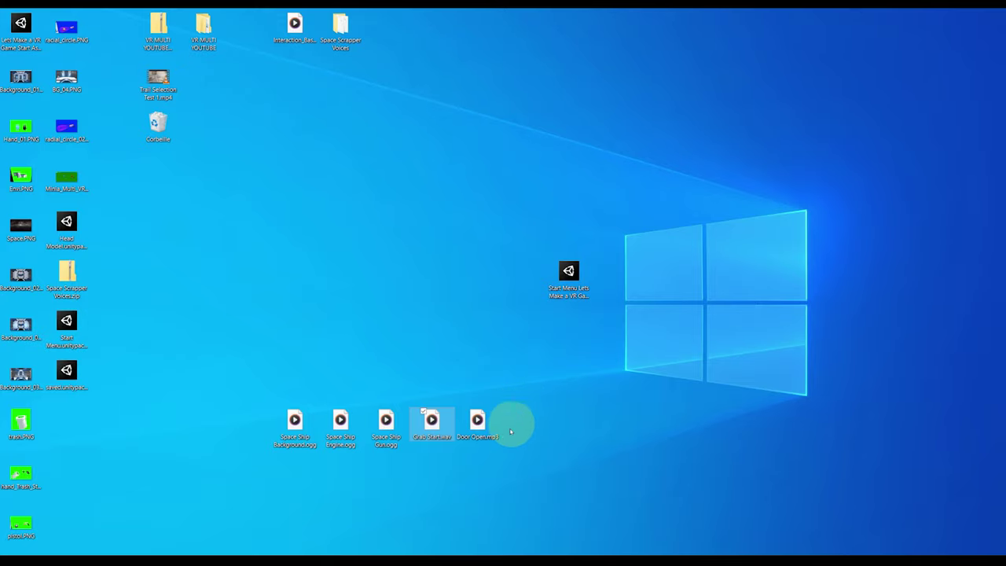
pyautogui.click(484, 438)
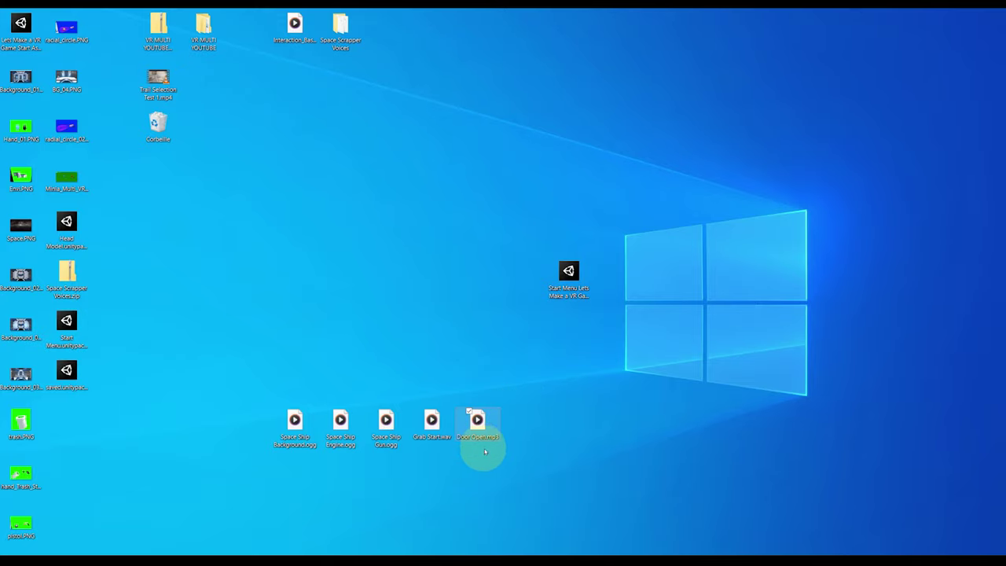
pyautogui.keyDown('shift'); pyautogui.click(283, 449); pyautogui.keyUp('shift')
pyautogui.moveTo(385, 428); pyautogui.dragTo(586, 393)
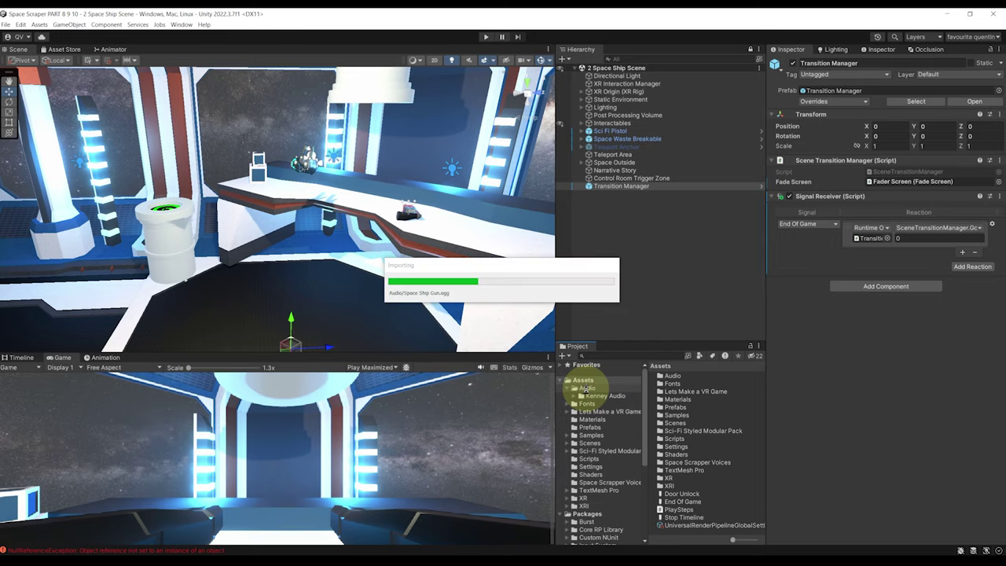
# Select the upper of the two stacked cubes on the table and collapse its Rigidbody and Box Collider components
pyautogui.moveTo(314, 214); pyautogui.dragTo(338, 236, button='right')
pyautogui.moveTo(435, 250); pyautogui.dragTo(342, 210, button='right')
pyautogui.click(310, 265)
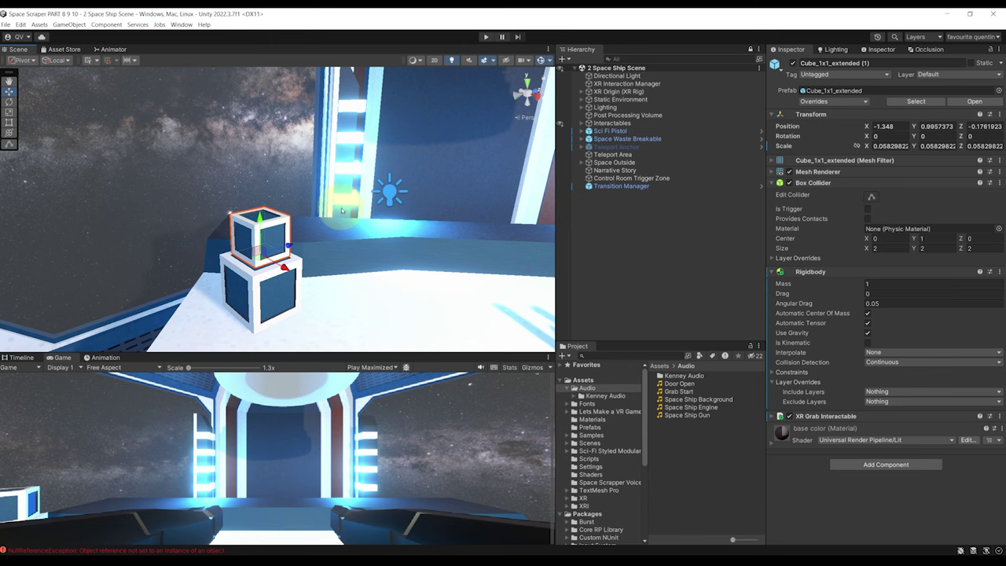
pyautogui.click(809, 272)
pyautogui.click(817, 183)
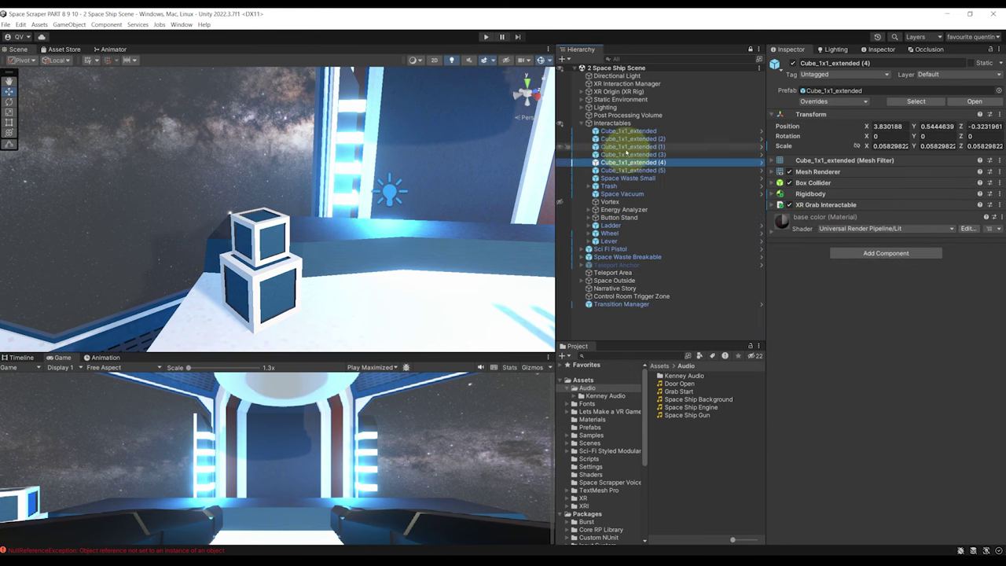
# Create an empty child object named Audio Affordance under Cube_1x1_extended (1)
pyautogui.click(624, 147)
pyautogui.rightClick(623, 147)
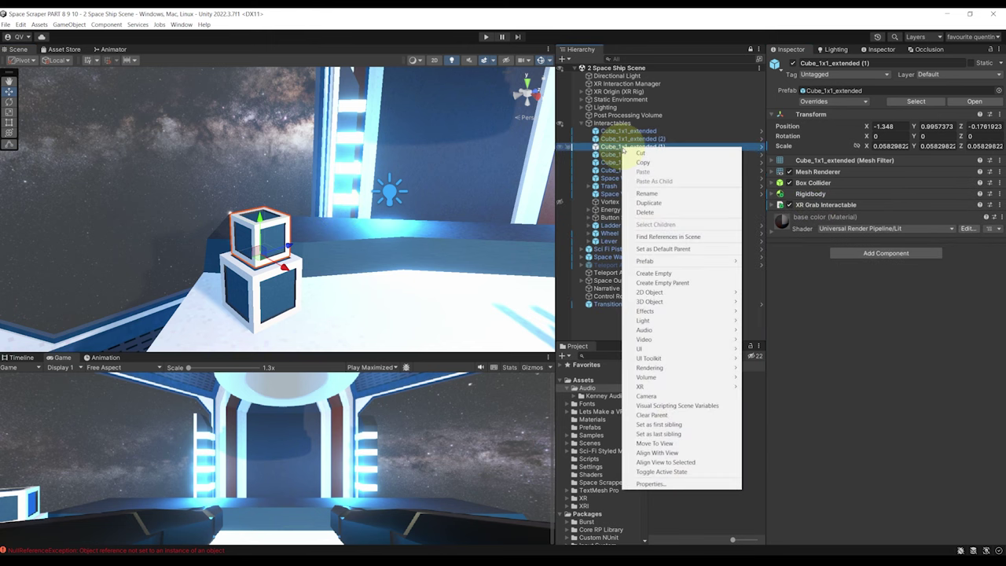
pyautogui.click(665, 273)
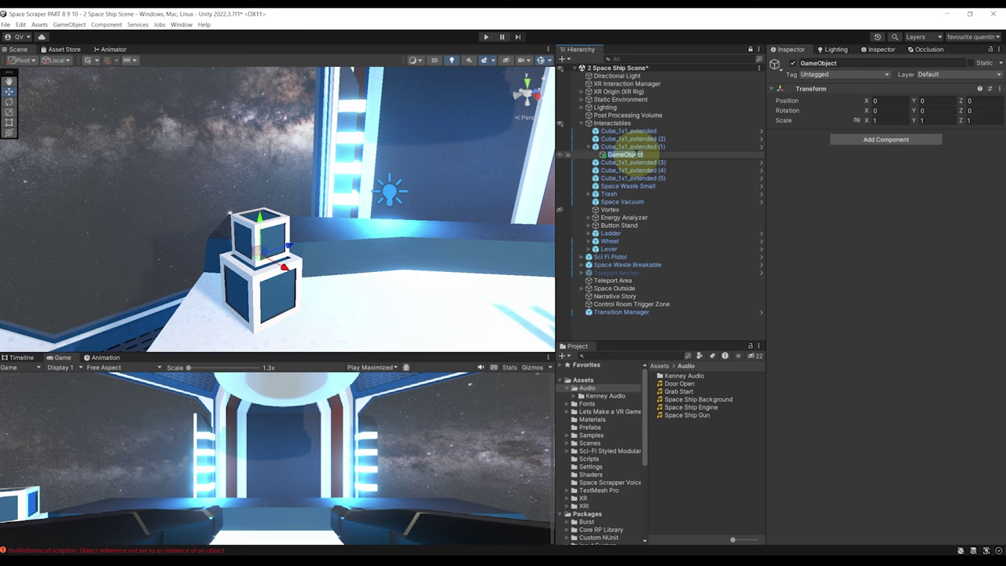
pyautogui.write('Audio Affordance')
pyautogui.press('Return')
# Add an XR Interactable Affordance State Provider component to the Audio Affordance object
pyautogui.click(886, 139)
pyautogui.write('O')
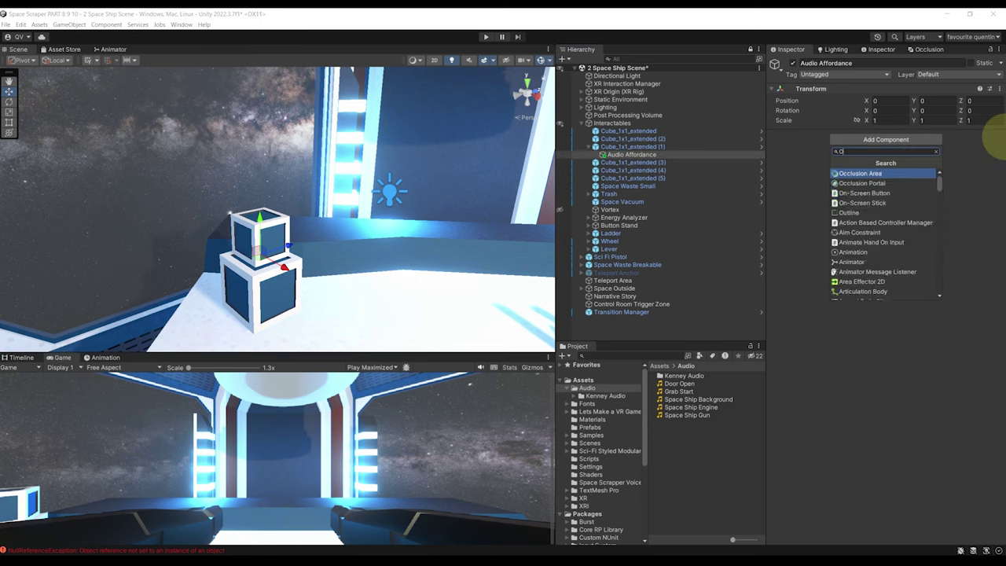
pyautogui.press('BackSpace')
pyautogui.write('Interactable aff')
pyautogui.press('Return')
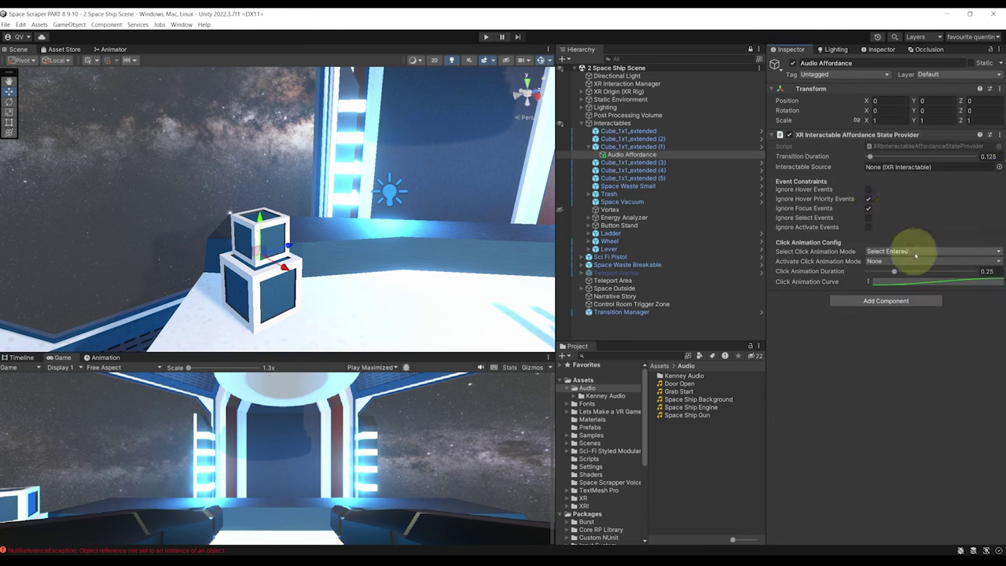
# Add an Audio Source component to the Audio Affordance object
pyautogui.click(872, 302)
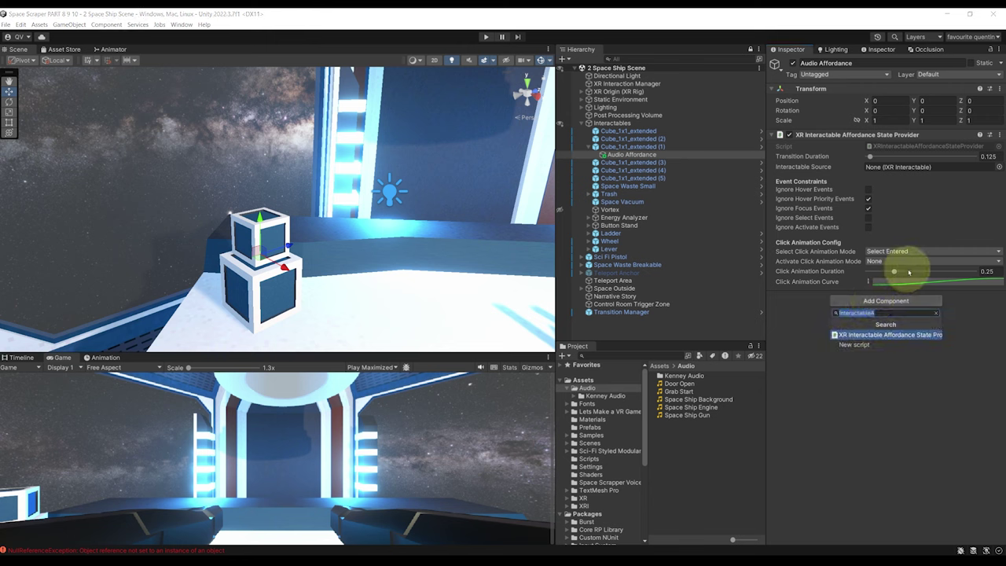
pyautogui.write('Audio')
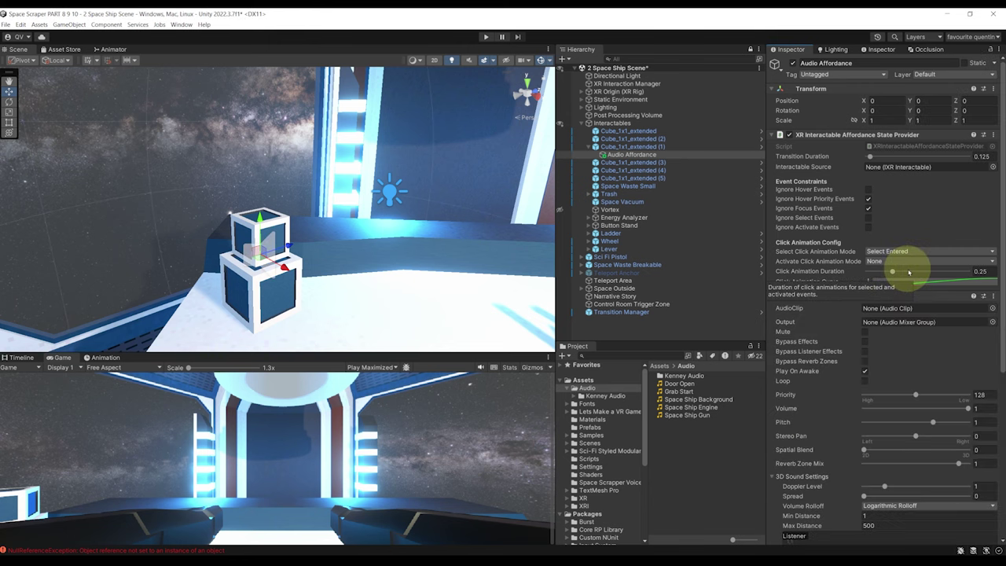
pyautogui.scroll(-1, 865, 402)
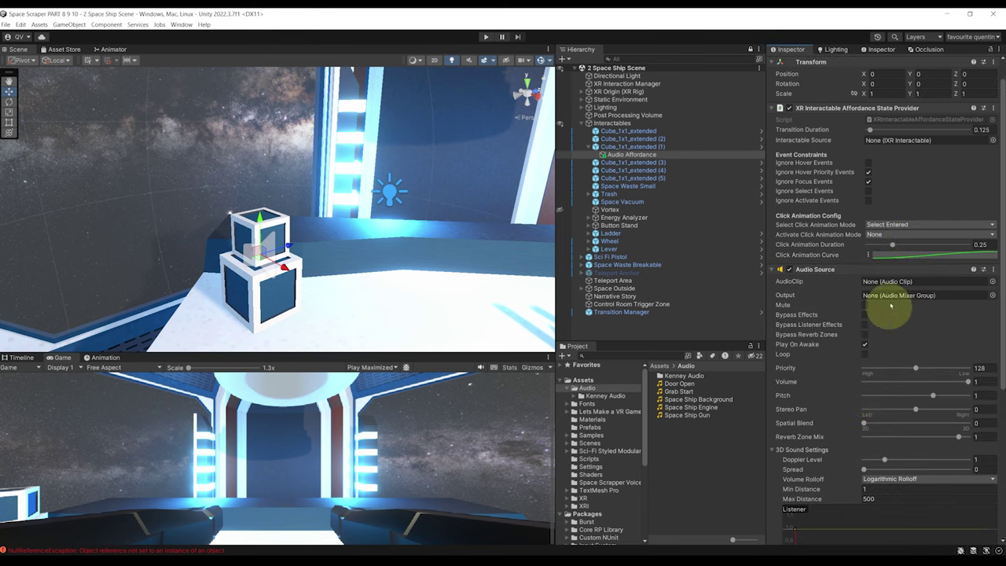
pyautogui.scroll(-3, 818, 287)
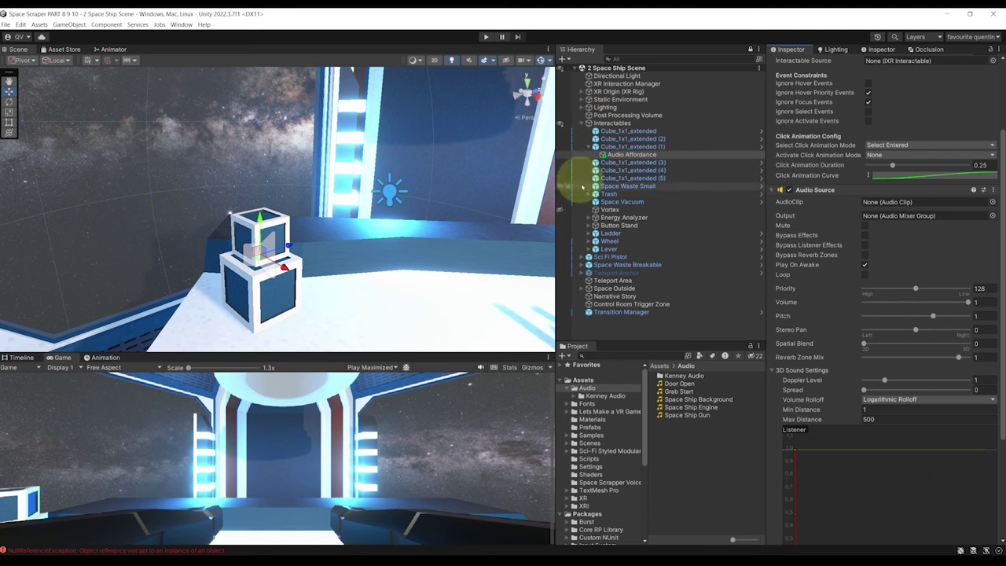
# Turn off Play On Awake for the Audio Source and set its Spatial Blend to 1 for fully 3D sound
pyautogui.click(864, 265)
pyautogui.scroll(-1, 884, 290)
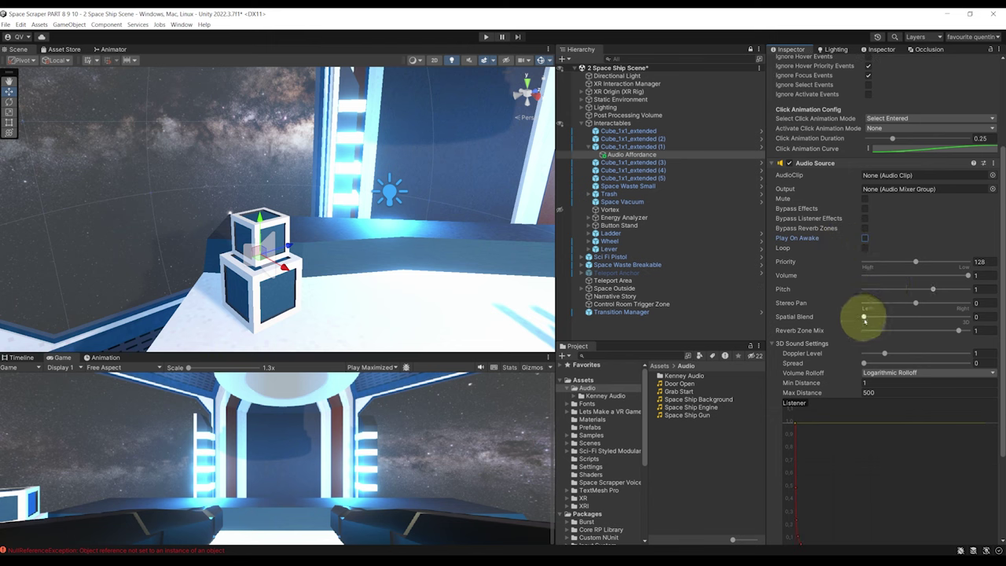
pyautogui.scroll(-1, 864, 321)
pyautogui.moveTo(864, 291); pyautogui.dragTo(976, 288)
pyautogui.keyDown('alt'); pyautogui.moveTo(406, 131); pyautogui.dragTo(410, 174); pyautogui.keyUp('alt')
pyautogui.moveTo(410, 177); pyautogui.dragTo(409, 186, button='right')
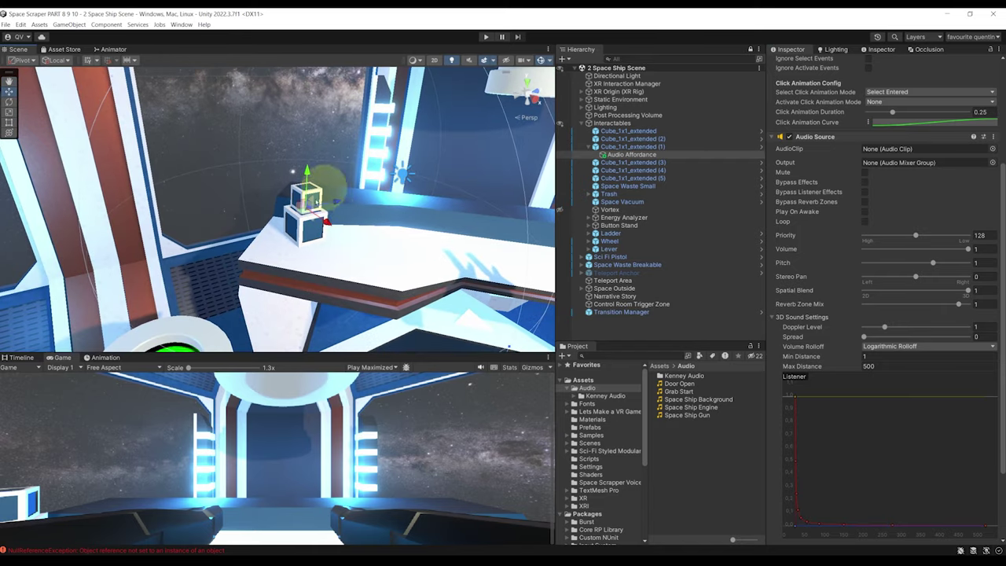
# Set the Audio Source's Max Distance to 5 in the 3D Sound Settings of the Audio Affordance object
pyautogui.moveTo(361, 160); pyautogui.dragTo(398, 145, button='right')
pyautogui.press('w')
pyautogui.keyDown('alt'); pyautogui.moveTo(398, 146); pyautogui.dragTo(388, 142); pyautogui.keyUp('alt')
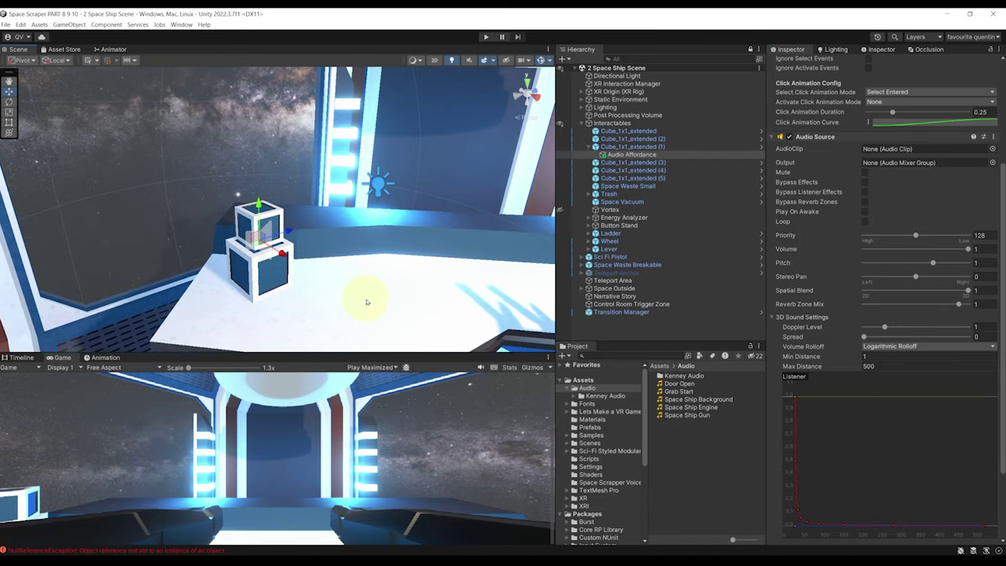
pyautogui.scroll(-3, 886, 276)
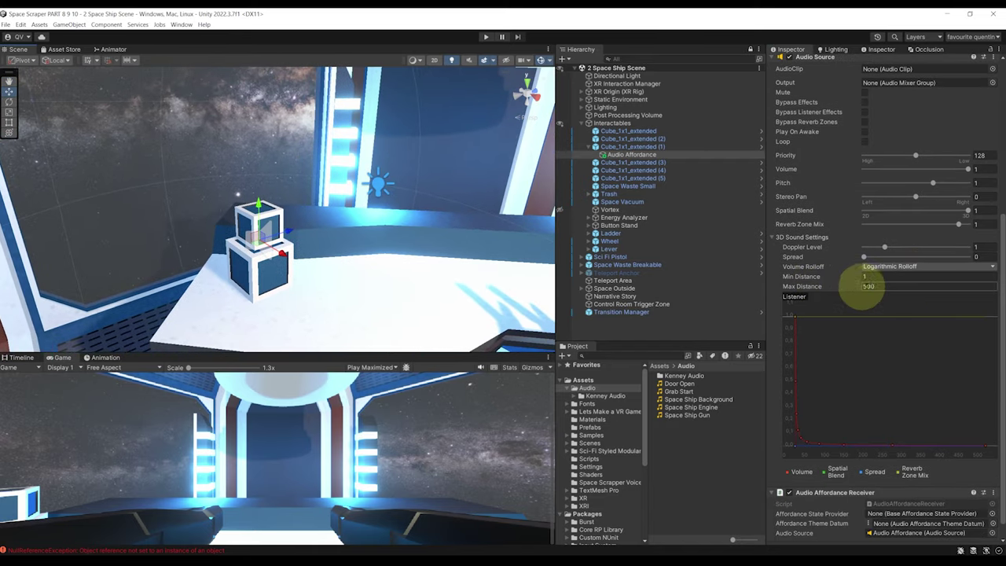
pyautogui.click(903, 286)
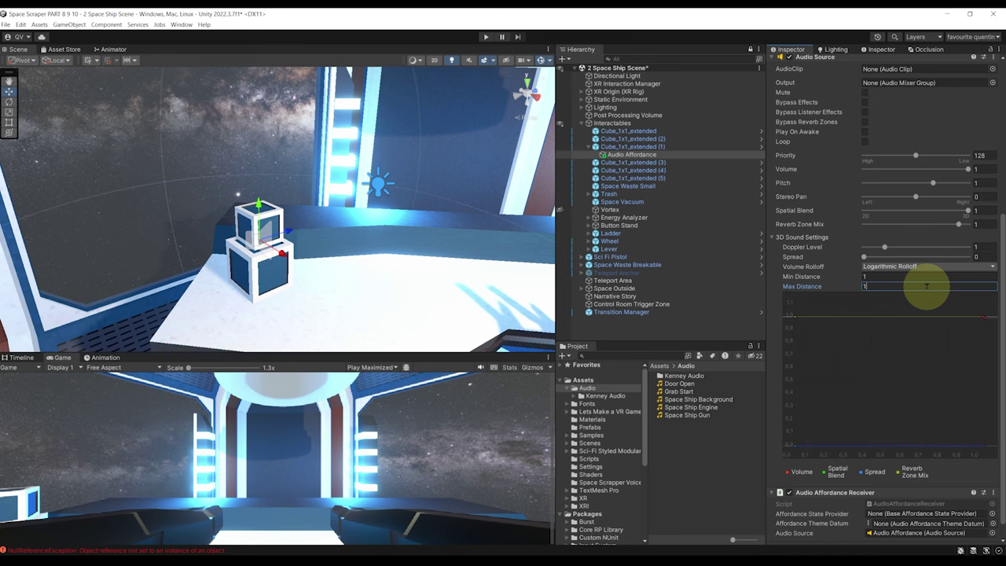
pyautogui.write('10')
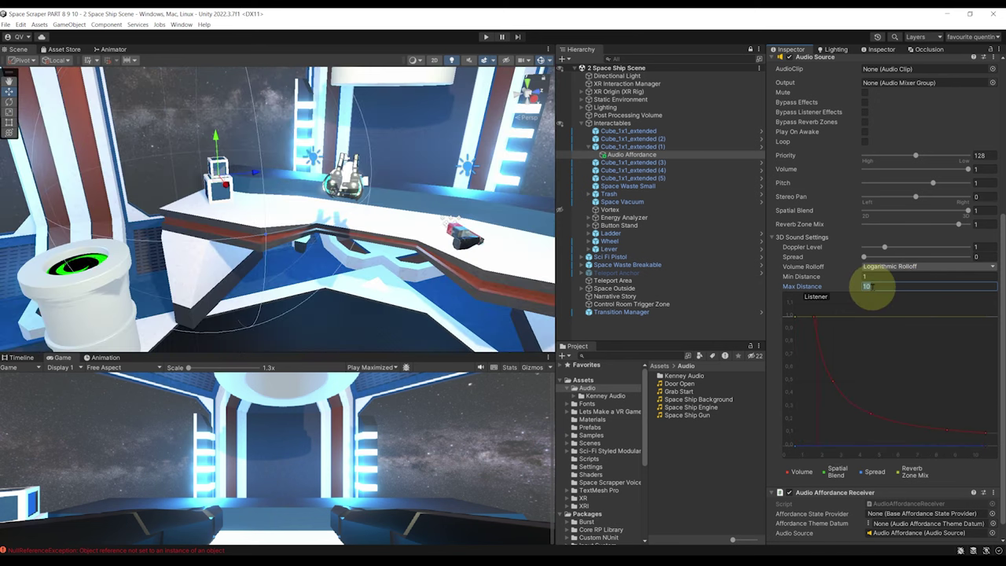
pyautogui.press('BackSpace')
pyautogui.press('BackSpace')
pyautogui.write('5')
pyautogui.keyDown('alt'); pyautogui.moveTo(288, 228); pyautogui.dragTo(306, 216); pyautogui.keyUp('alt')
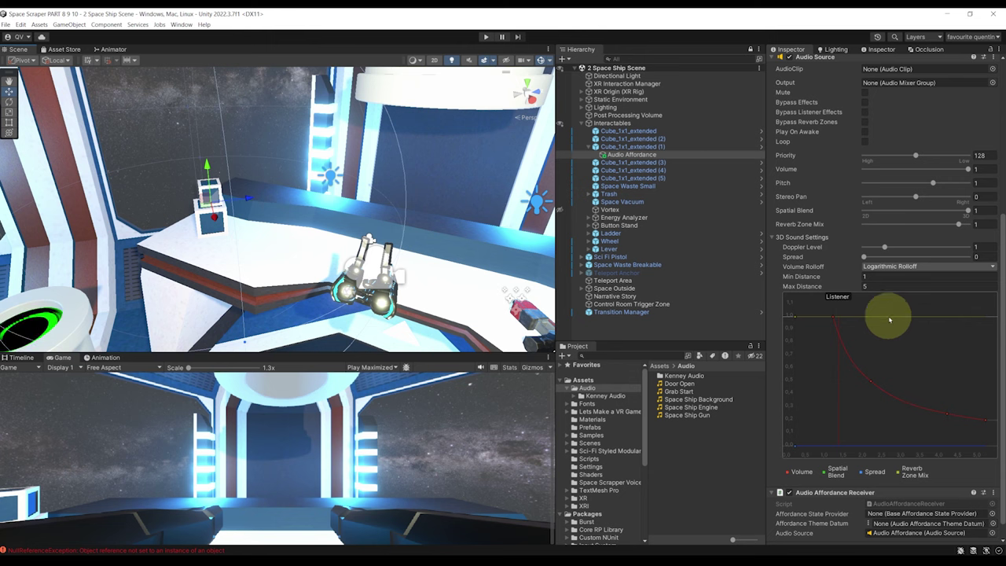
# Collapse the Audio Source component and assign the XR Interactable Affordance State Provider as the Audio Affordance Receiver's Affordance State Provider
pyautogui.scroll(5, 894, 278)
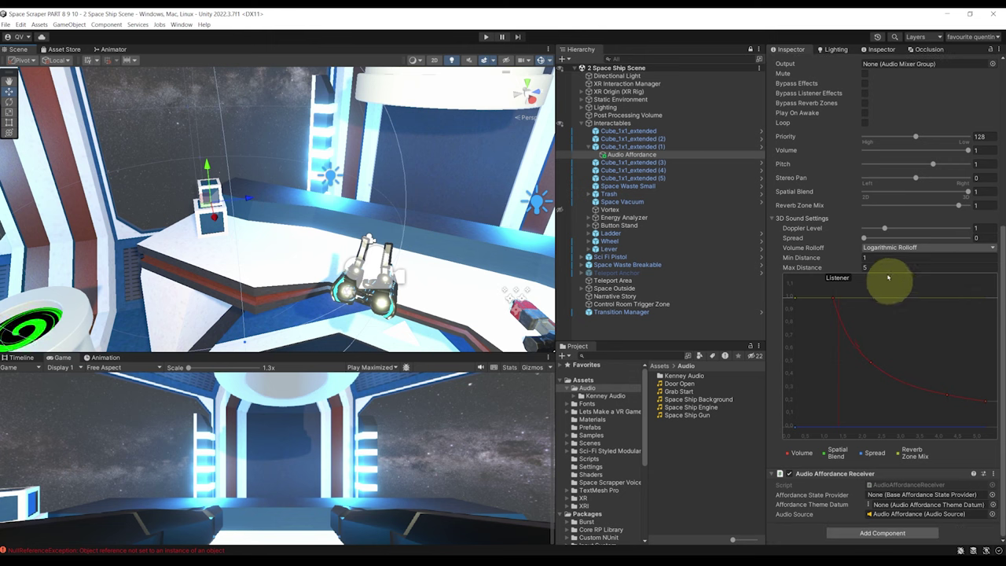
pyautogui.click(771, 197)
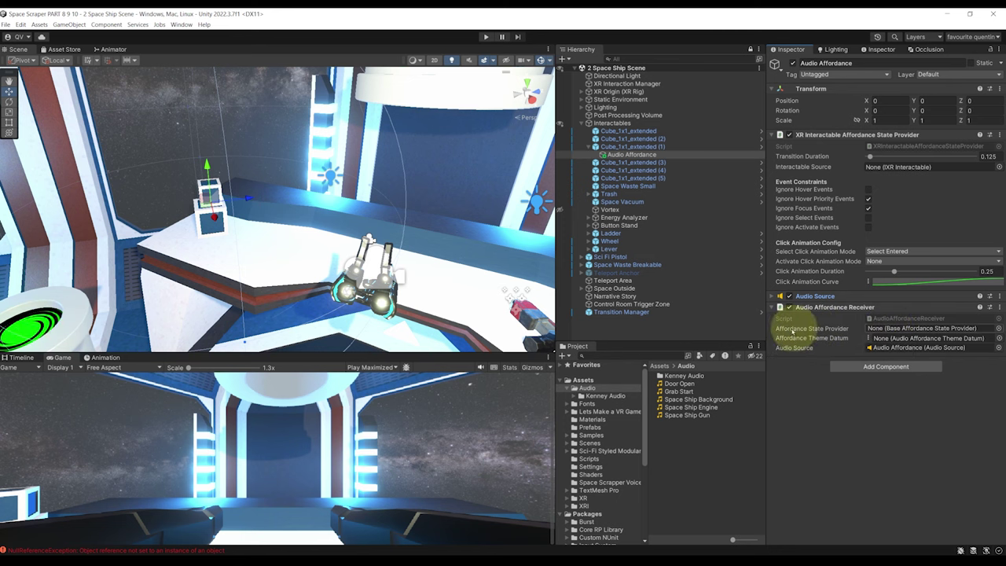
pyautogui.moveTo(835, 134); pyautogui.dragTo(896, 329)
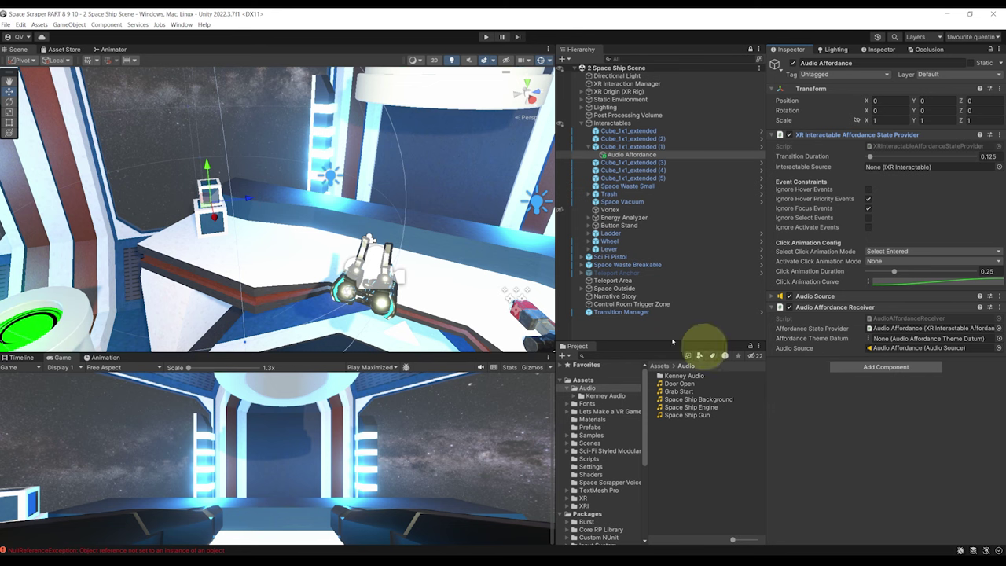
pyautogui.press('f')
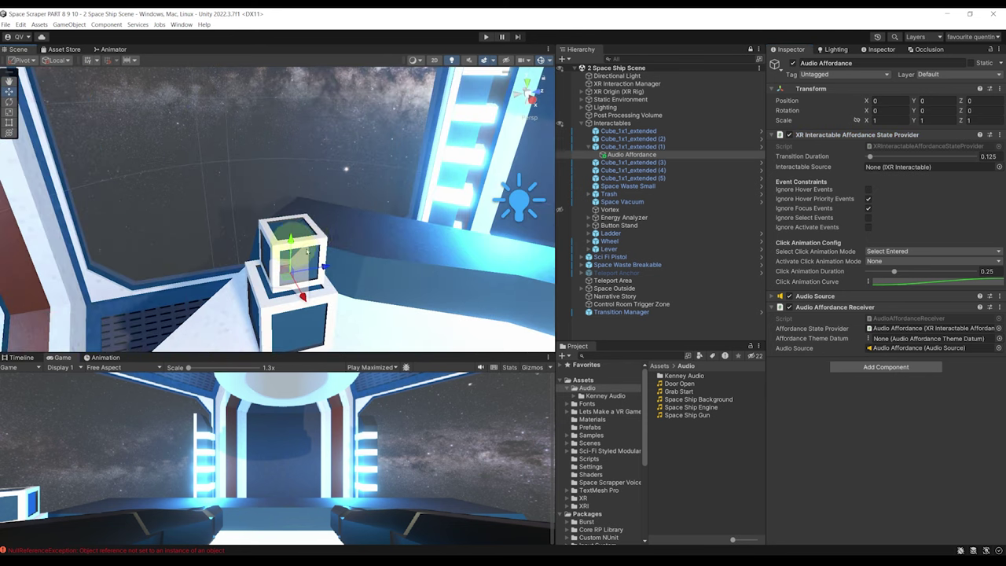
pyautogui.scroll(-5, 315, 239)
pyautogui.scroll(2, 333, 243)
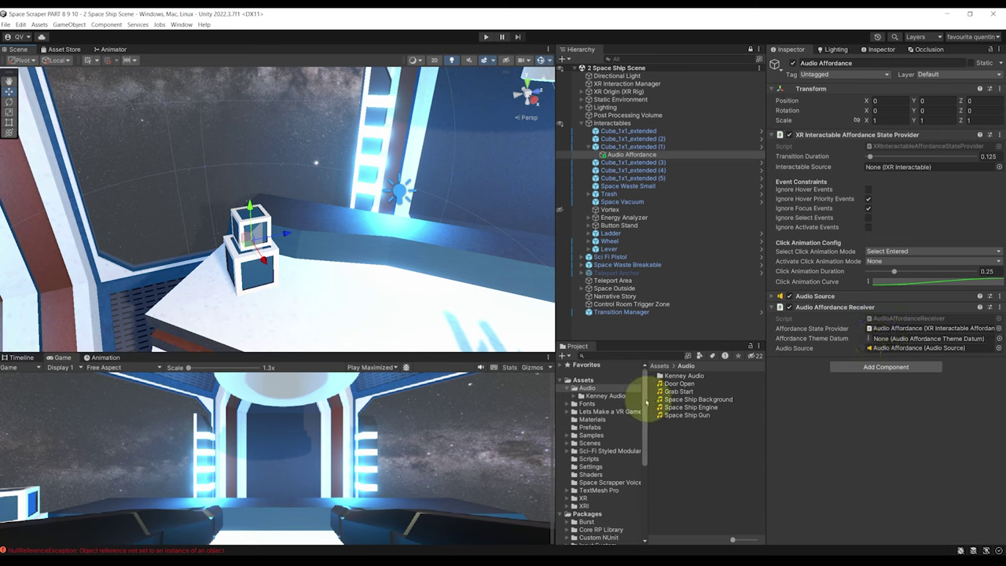
# Create an Audio Affordance Theme asset named Grab Audio Theme in the Audio folder
pyautogui.rightClick(669, 433)
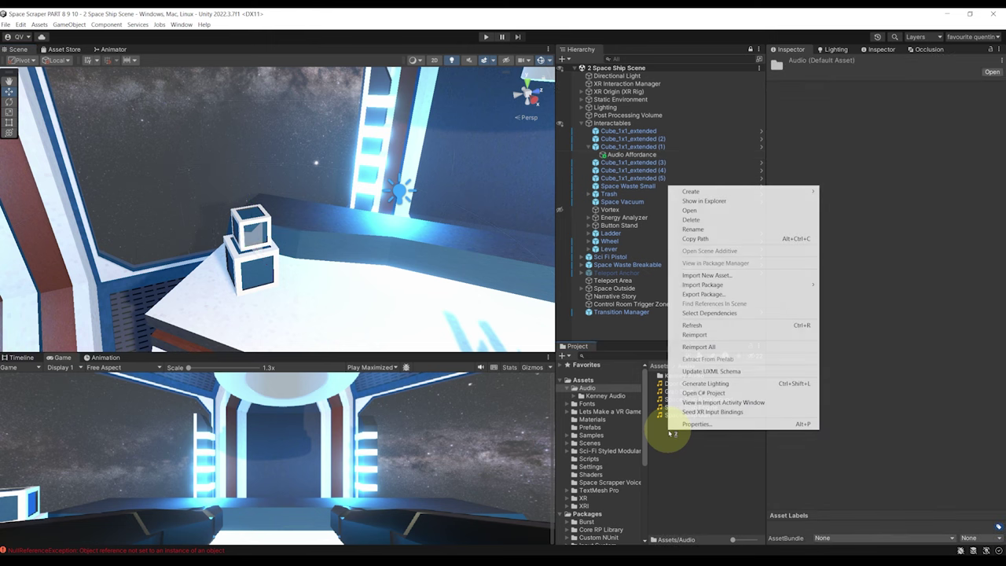
pyautogui.moveTo(746, 195)
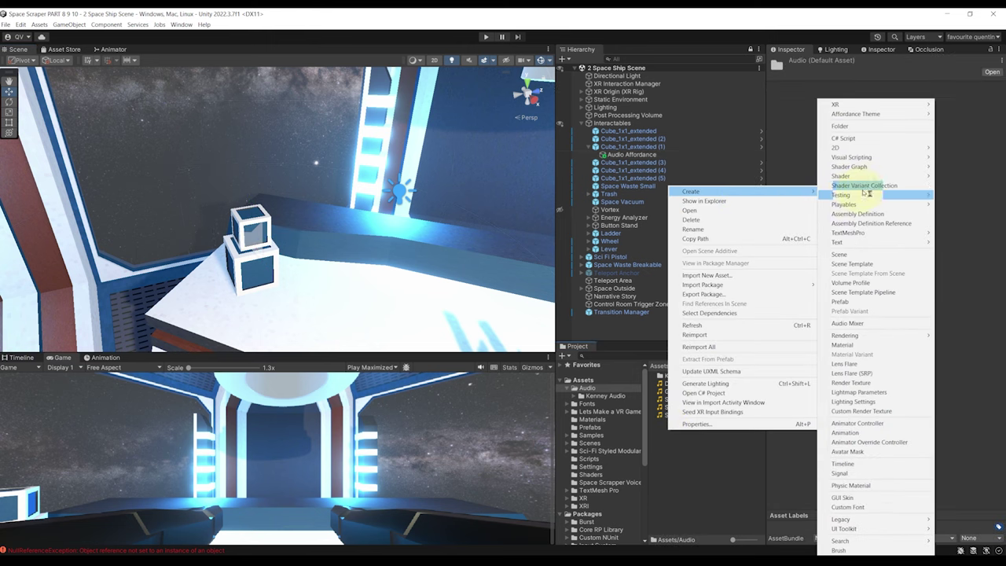
pyautogui.moveTo(864, 115)
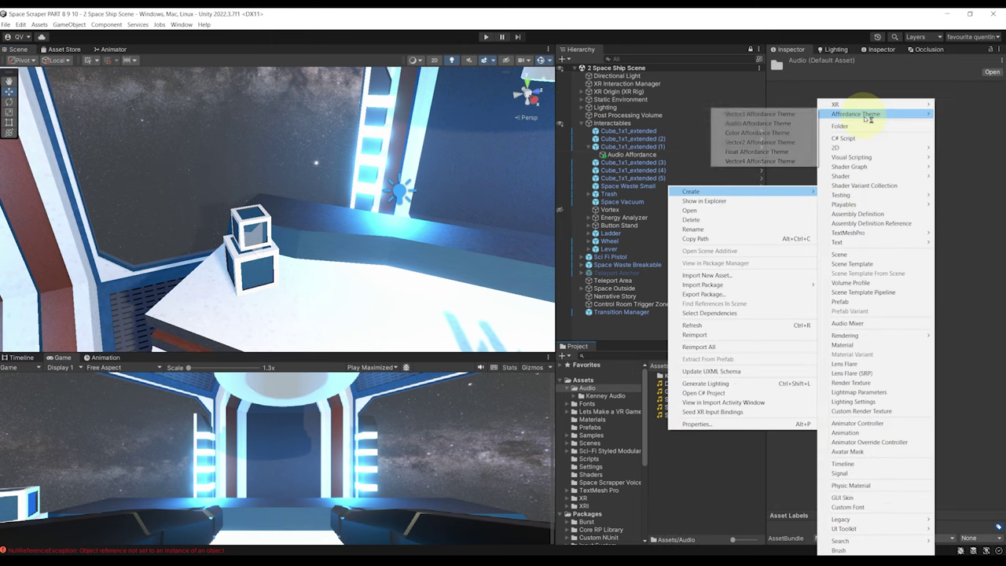
pyautogui.click(771, 124)
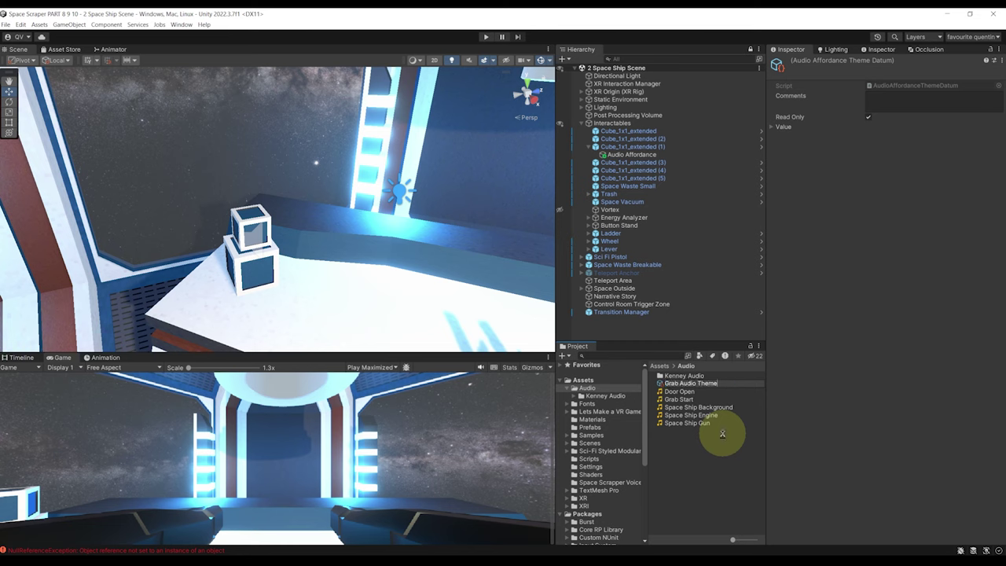
pyautogui.press('Return')
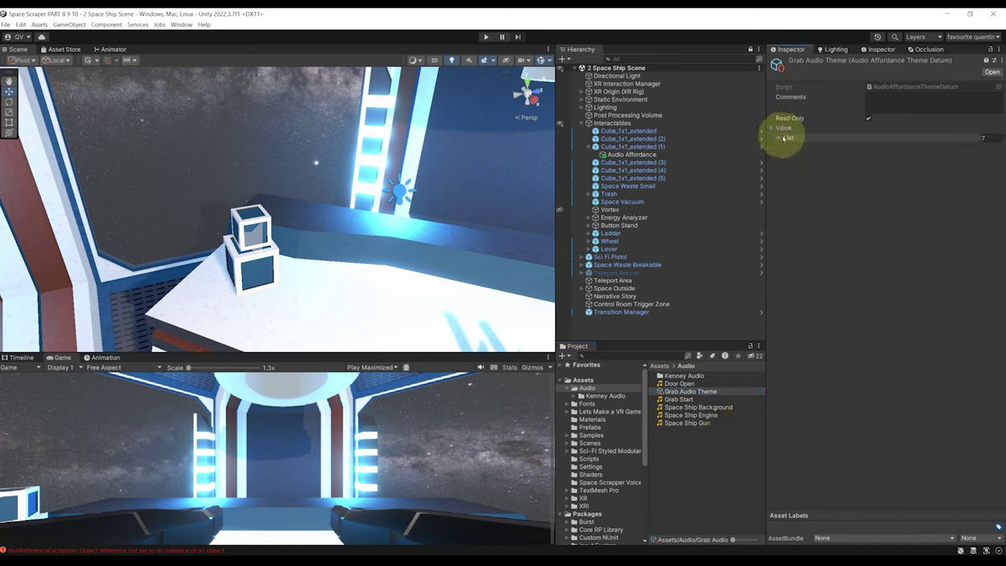
# Assign the Grab Start clip to State Entered of the selected state in Grab Audio Theme
pyautogui.click(778, 137)
pyautogui.click(792, 150)
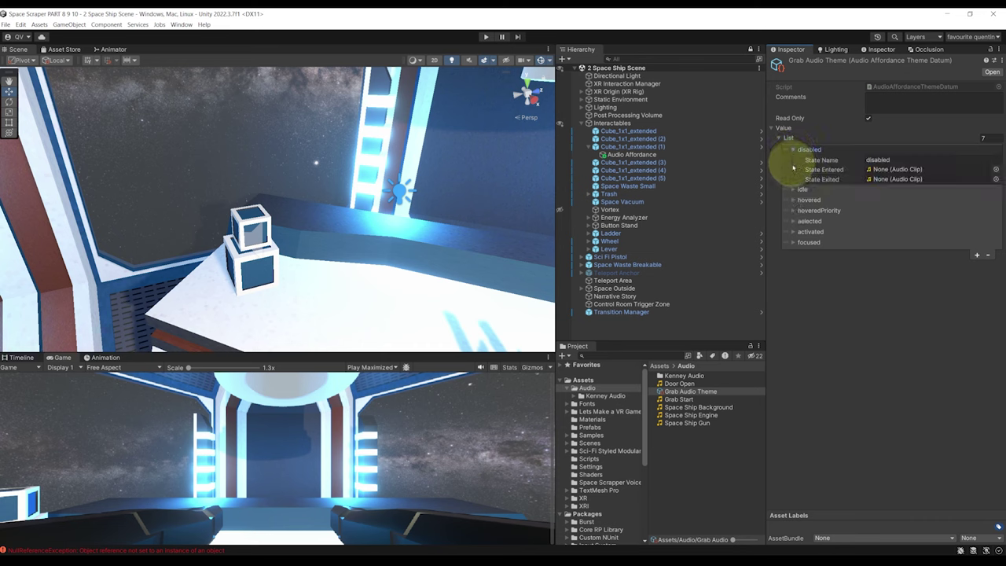
pyautogui.click(792, 188)
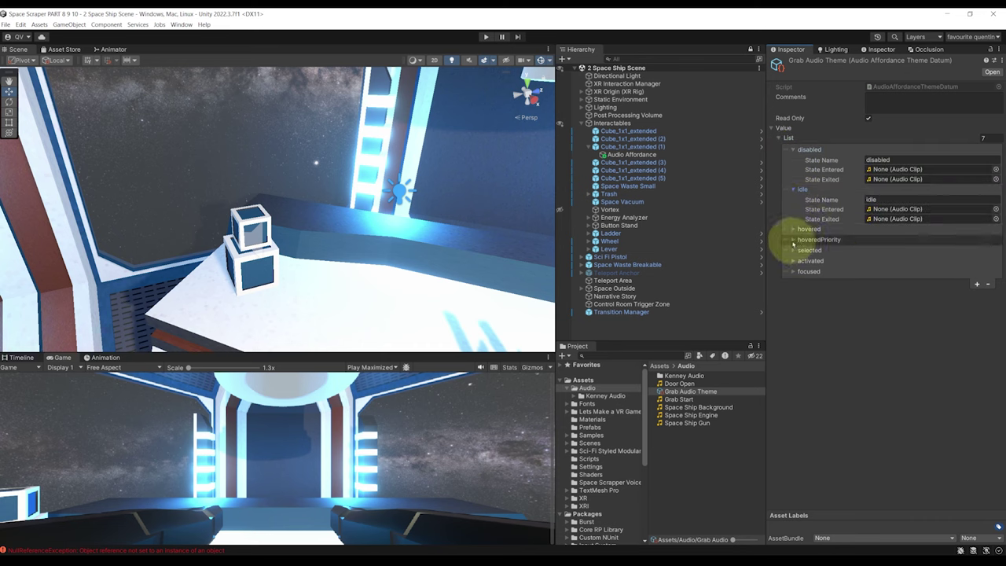
pyautogui.click(793, 250)
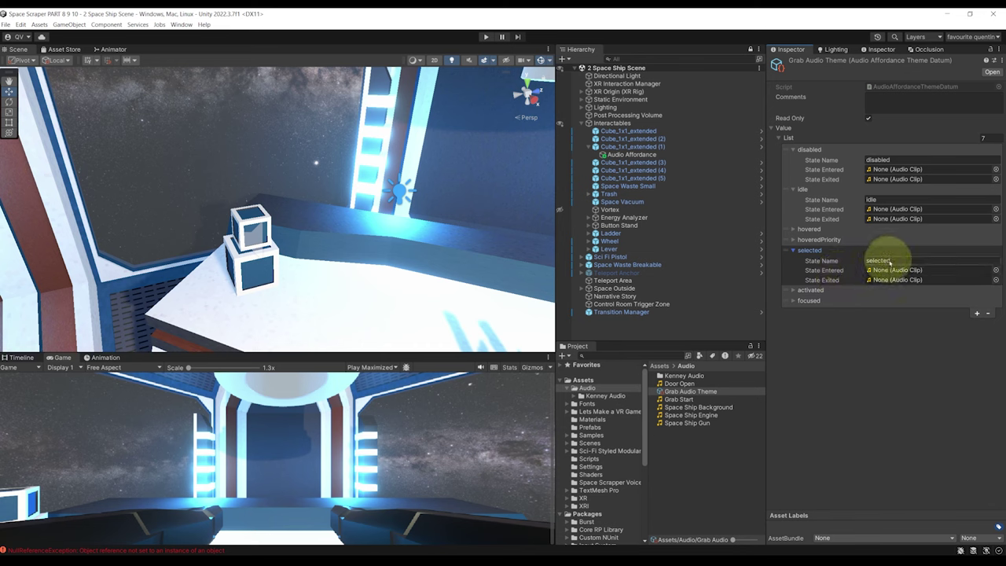
pyautogui.click(680, 399)
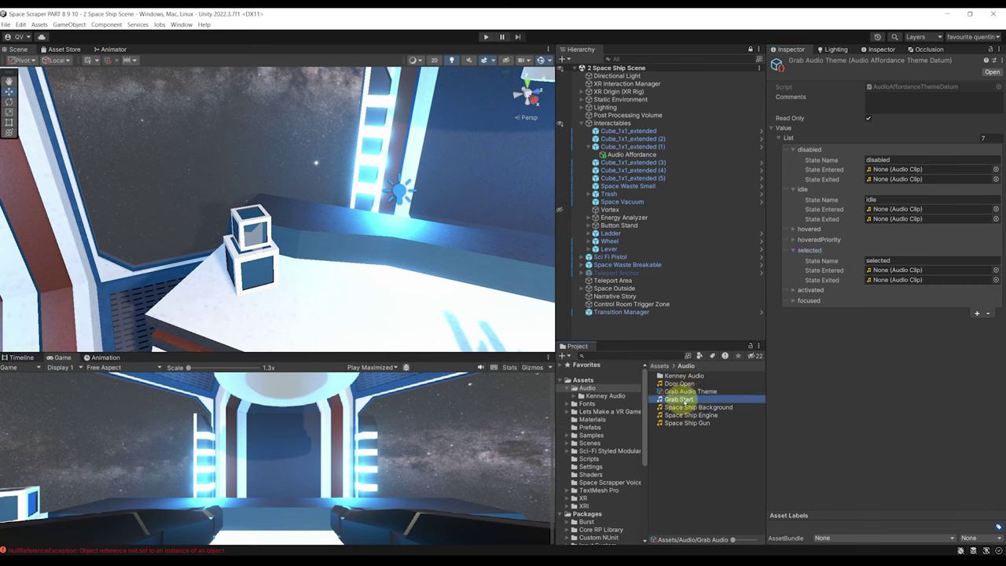
pyautogui.moveTo(684, 400); pyautogui.dragTo(853, 273)
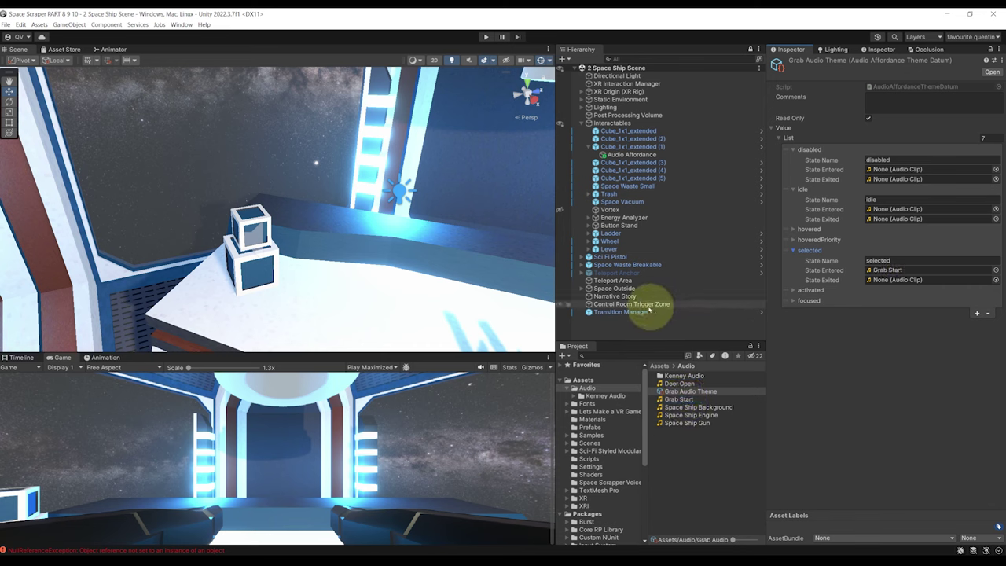
# Assign Grab Audio Theme as the Affordance Theme Datum of the Audio Affordance object's receiver
pyautogui.click(631, 155)
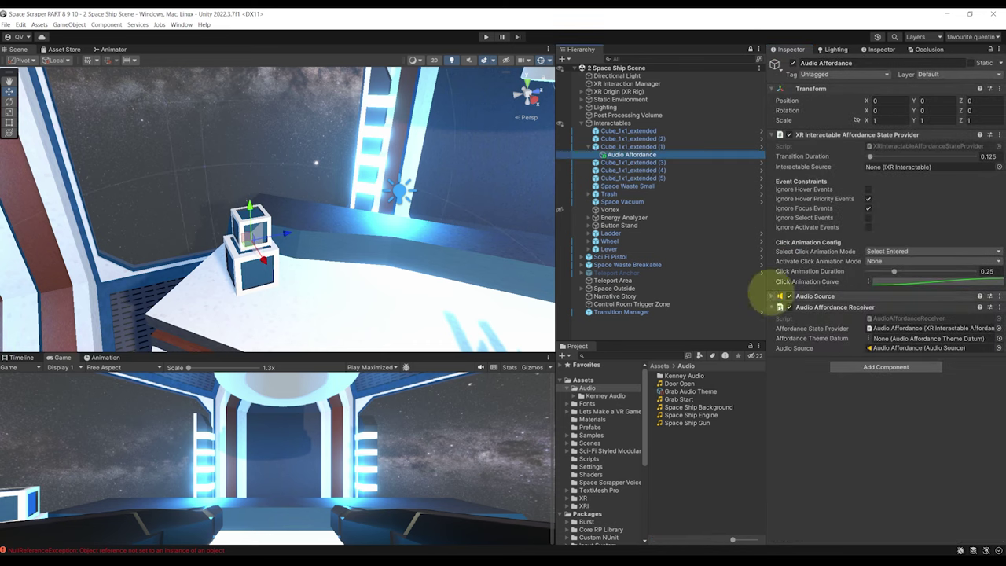
pyautogui.moveTo(680, 390); pyautogui.dragTo(903, 345)
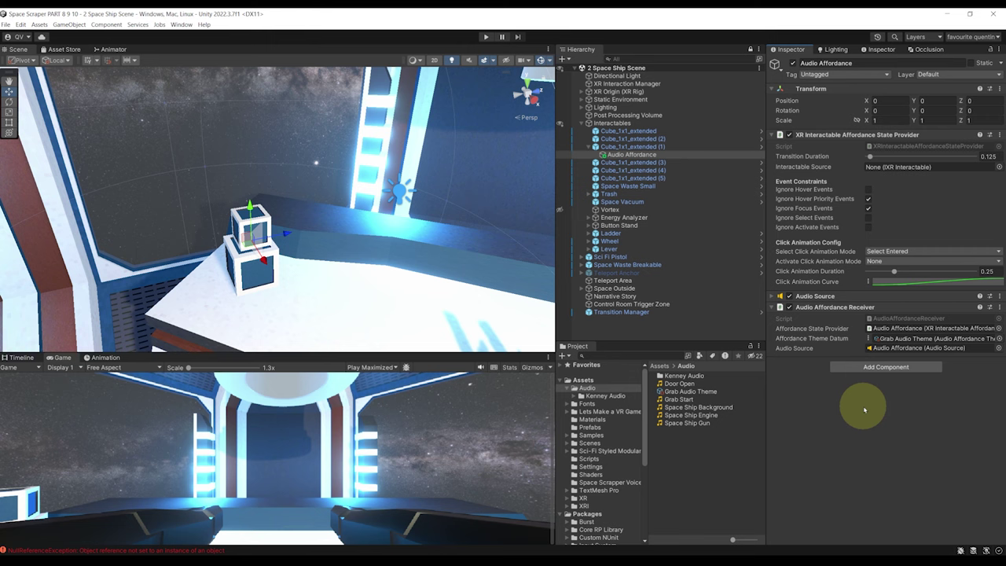
# Try assigning Cube_1x1_extended (1) as the state provider's Interactable Source and undo the assignment
pyautogui.click(656, 154)
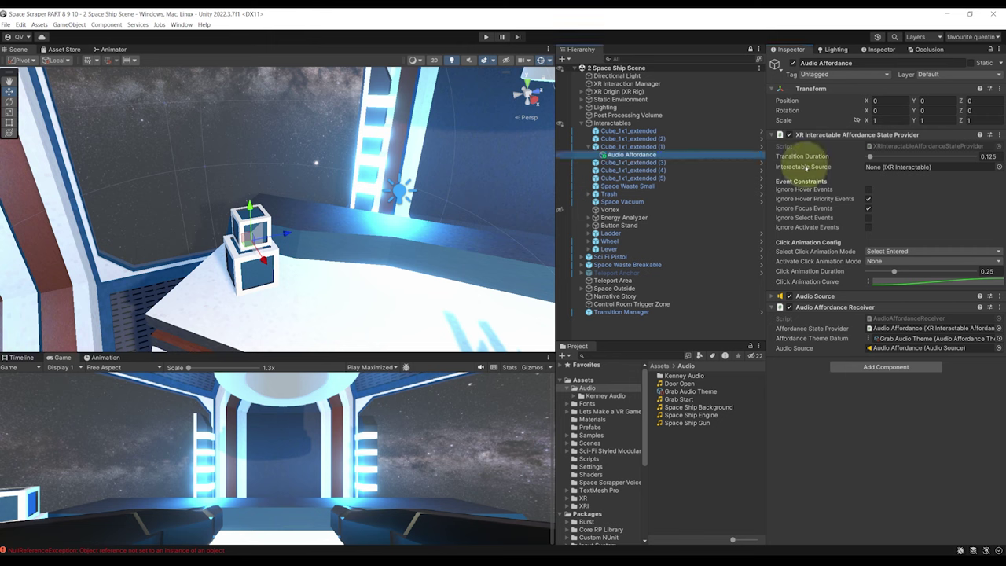
pyautogui.click(617, 147)
pyautogui.moveTo(696, 163); pyautogui.dragTo(887, 169)
pyautogui.hotkey('ctrl', 'z')
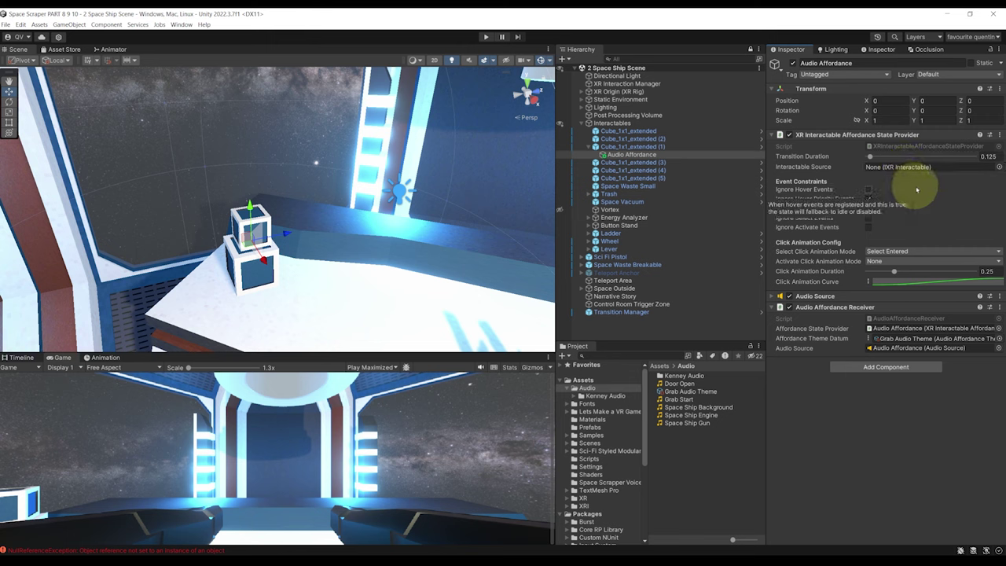
# Create a new script named AutoFindInteractableAffordance as a component on the Audio Affordance object
pyautogui.click(881, 367)
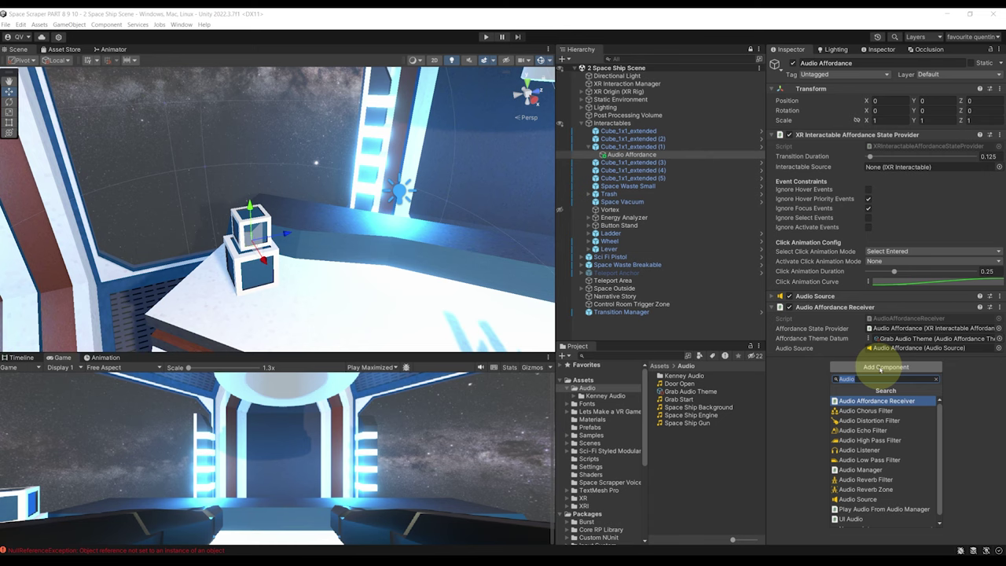
pyautogui.write('AutoFindInte')
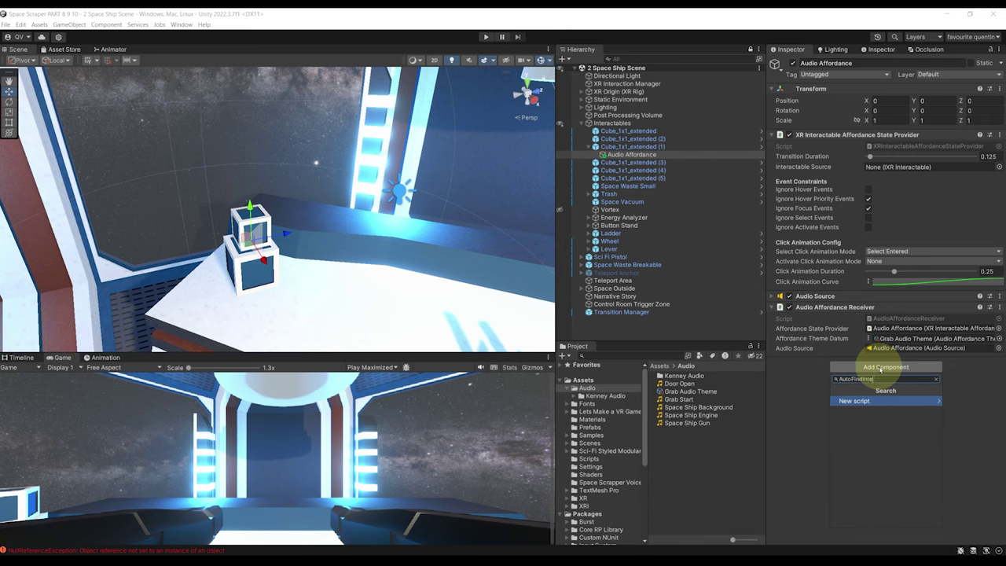
pyautogui.write('ractableAffordance')
pyautogui.press('Return')
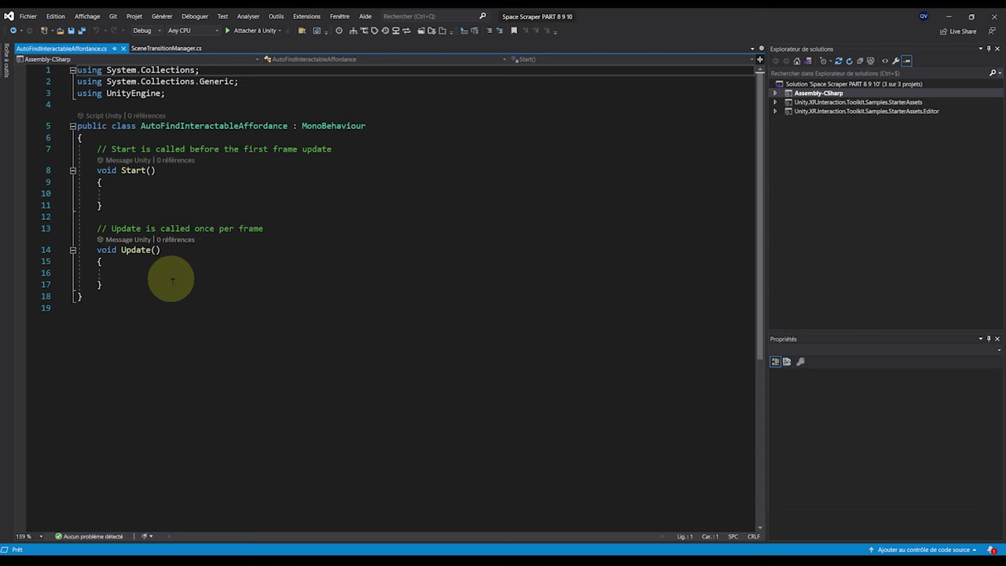
# In Visual Studio, replace the Start and Update methods of AutoFindInteractableAffordance with an Awake method and save the script
pyautogui.moveTo(148, 285); pyautogui.dragTo(97, 148)
pyautogui.write('Awake')
pyautogui.press('Return')
pyautogui.hotkey('ctrl', 's')
# Begin a GetComponent call inside Awake with the type argument XRInteractableAffordanceState
pyautogui.write('GetCo')
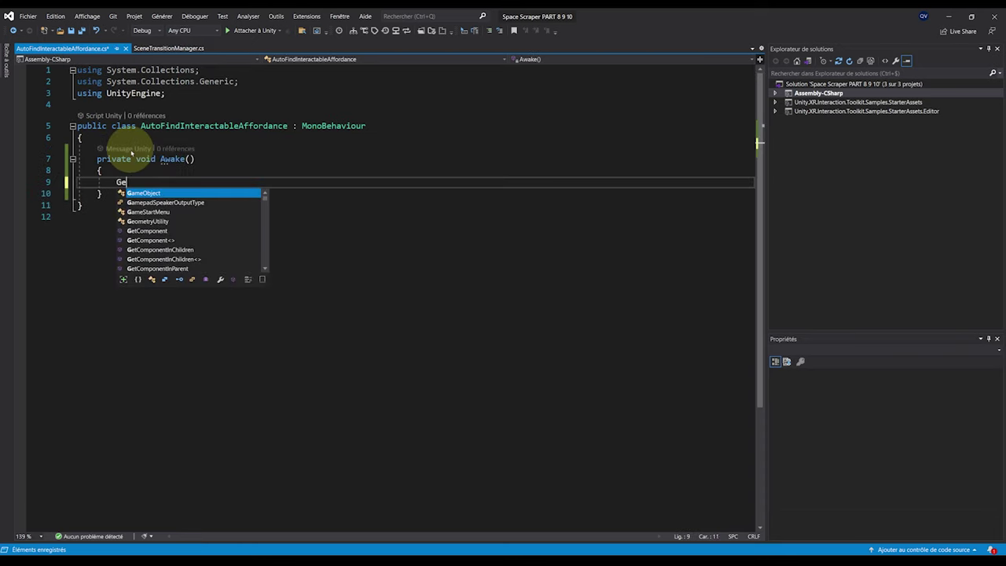
pyautogui.press('Tab')
pyautogui.write('X')
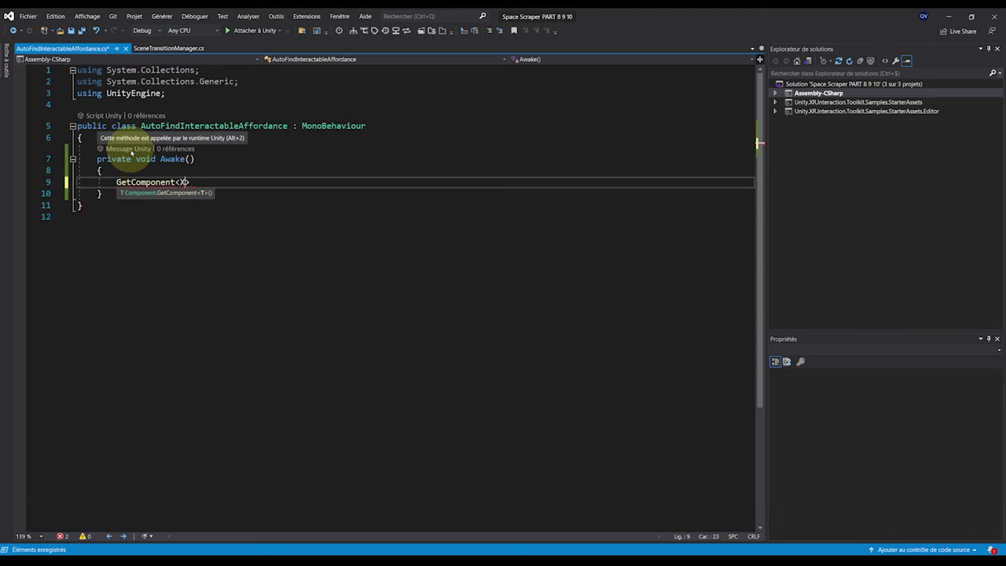
pyautogui.write('RInteractableAffordanceState')
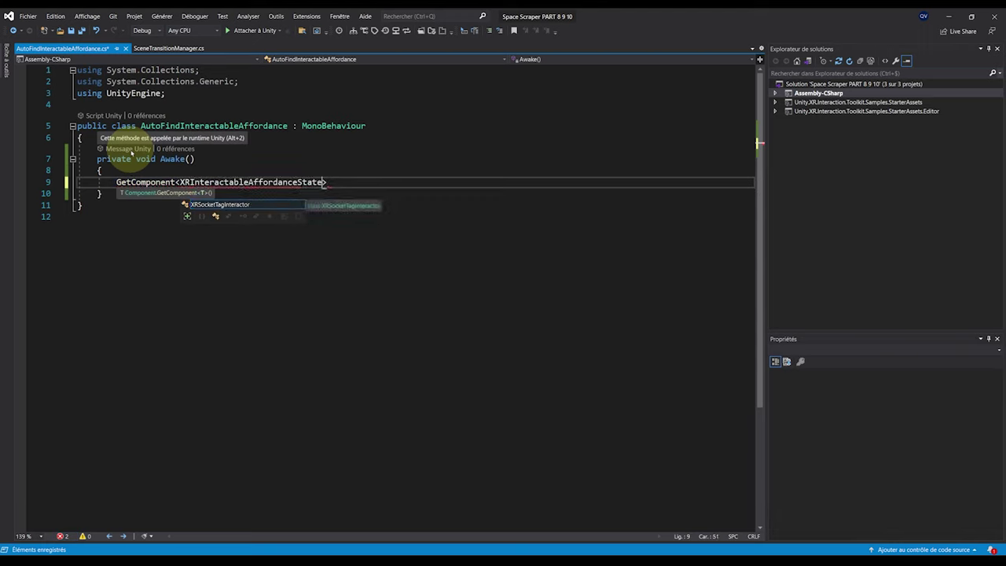
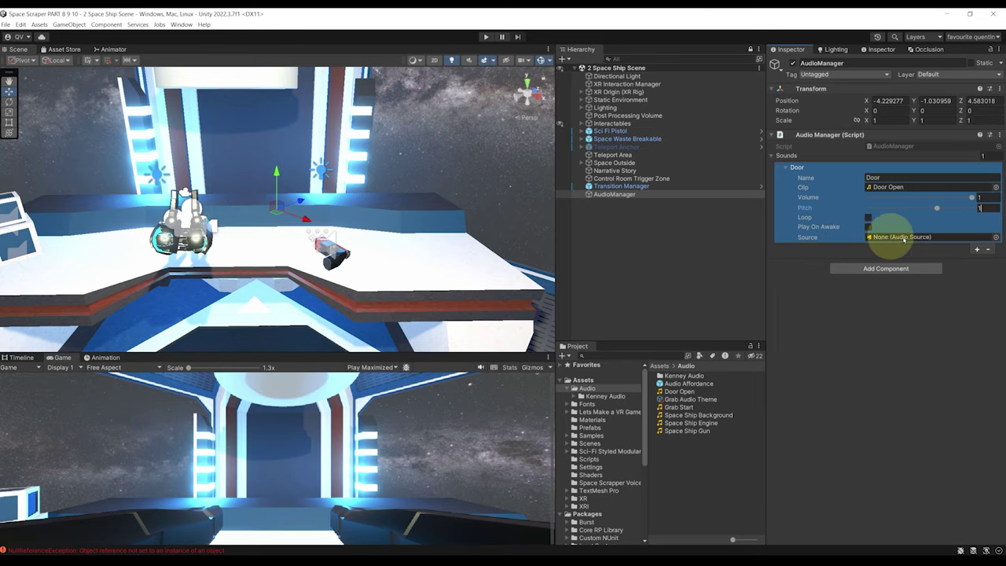
# Add an Audio Source component to the door_2 object in the Static Environment
pyautogui.moveTo(460, 186); pyautogui.dragTo(224, 190, button='right')
pyautogui.click(224, 191)
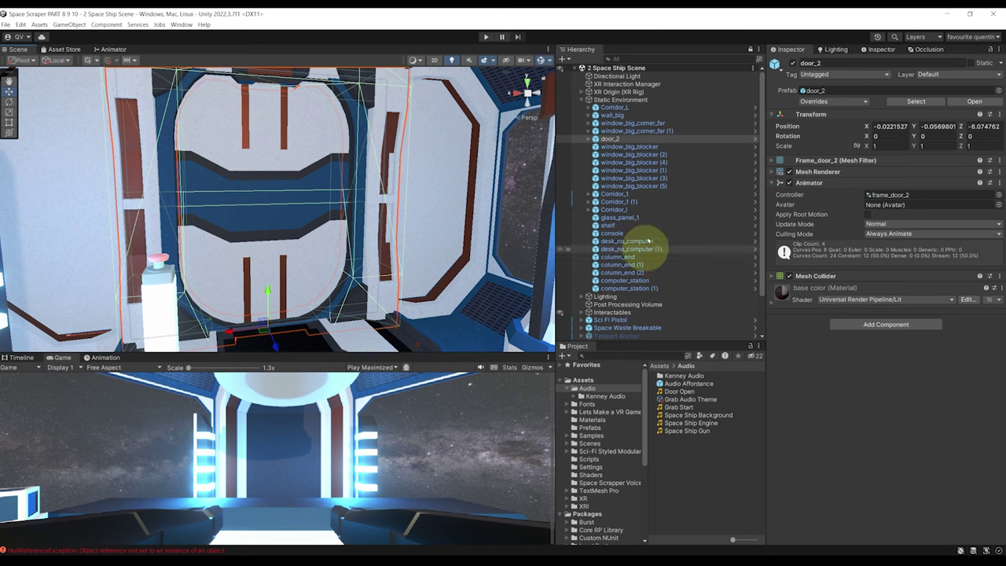
pyautogui.click(883, 324)
pyautogui.write('A')
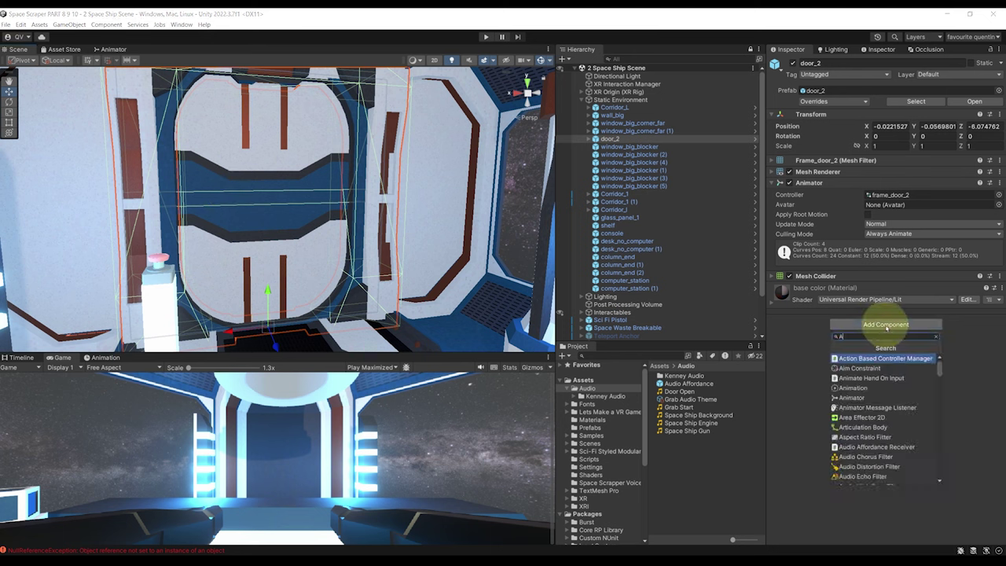
pyautogui.write('udio sou')
pyautogui.press('Return')
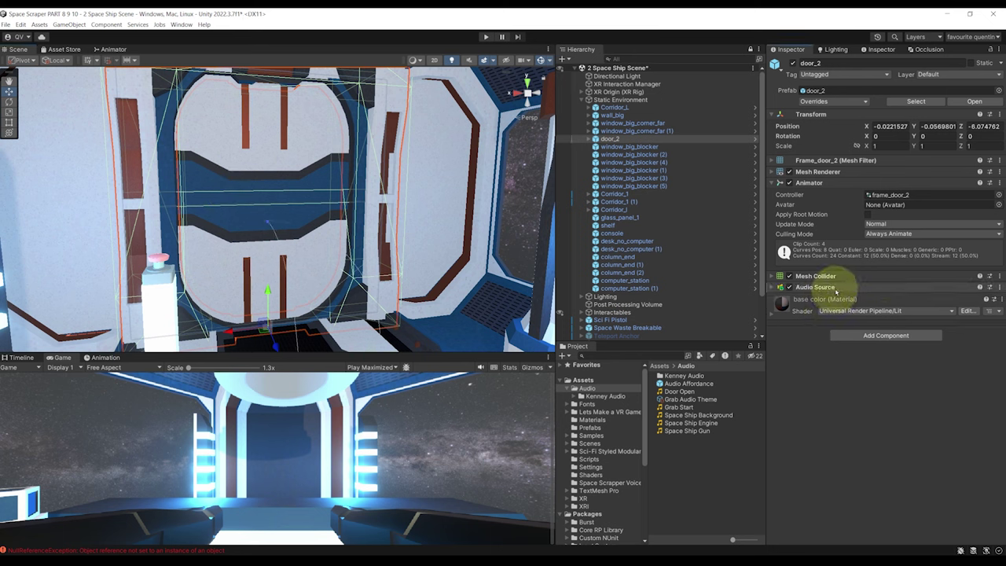
pyautogui.scroll(-4, 891, 270)
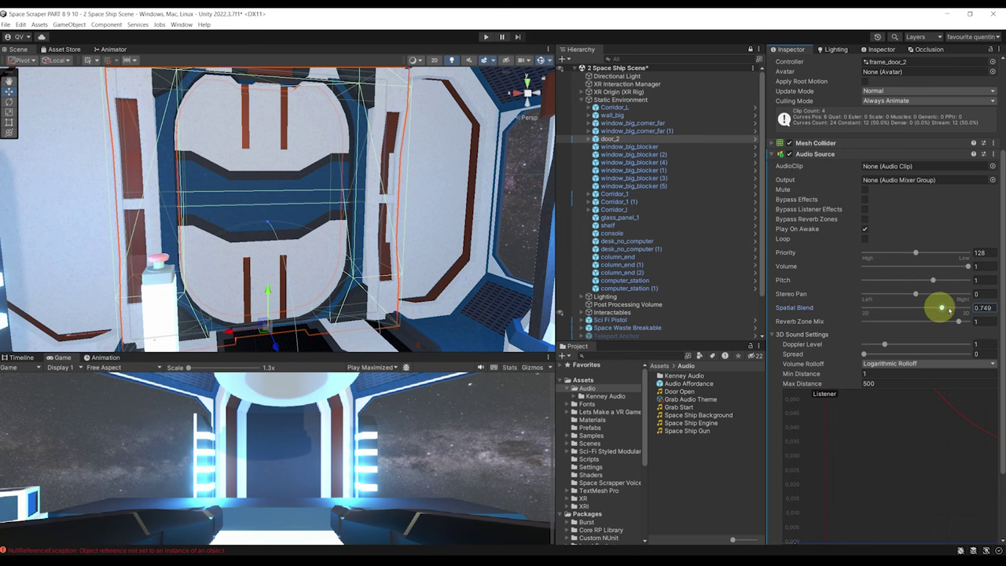
# Assign the door_2 Audio Source as the Source of the Door sound in the AudioManager object
pyautogui.keyDown('alt'); pyautogui.moveTo(369, 200); pyautogui.dragTo(295, 195); pyautogui.keyUp('alt')
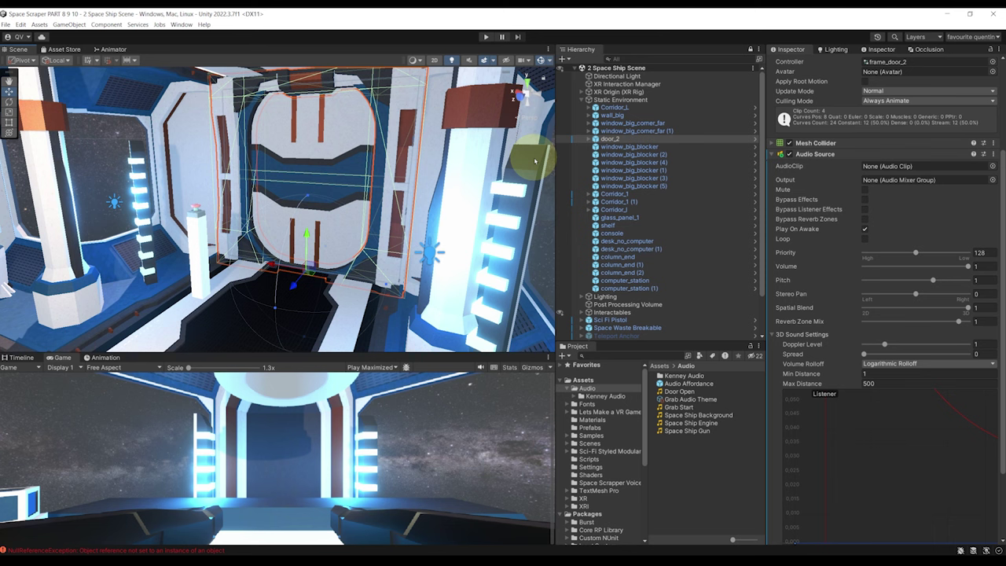
pyautogui.scroll(3, 441, 161)
pyautogui.click(581, 100)
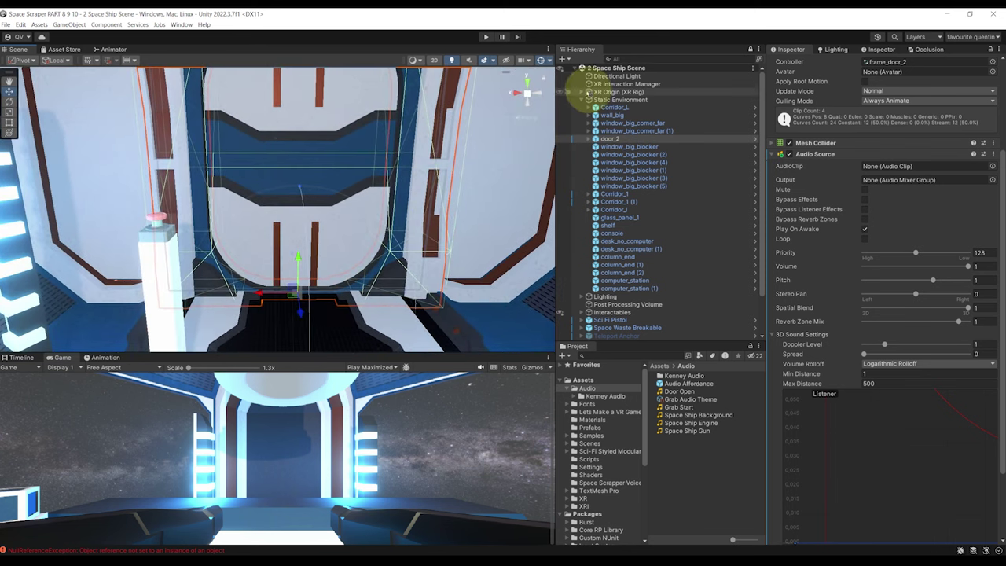
pyautogui.click(614, 194)
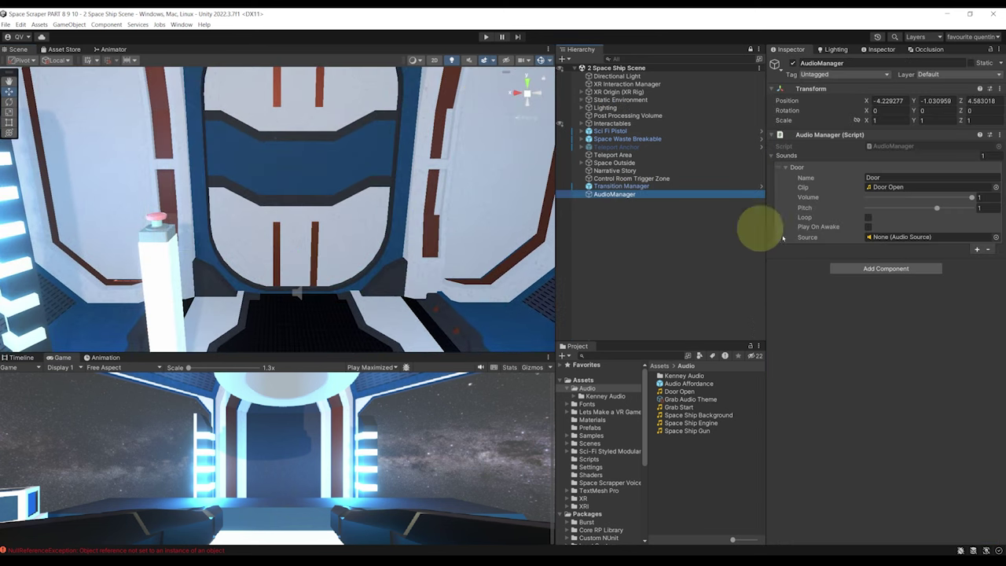
pyautogui.click(996, 237)
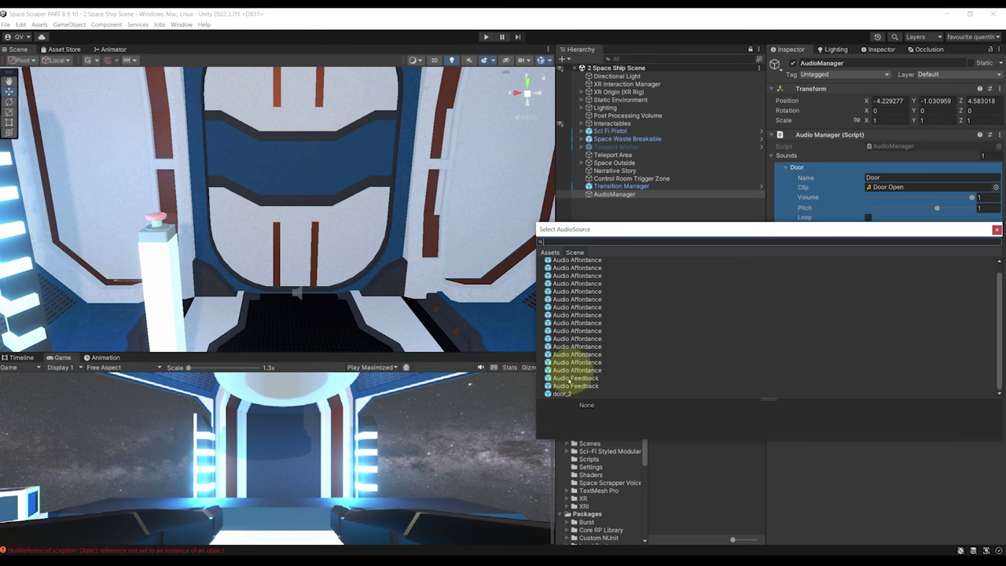
pyautogui.click(560, 394)
pyautogui.doubleClick(561, 393)
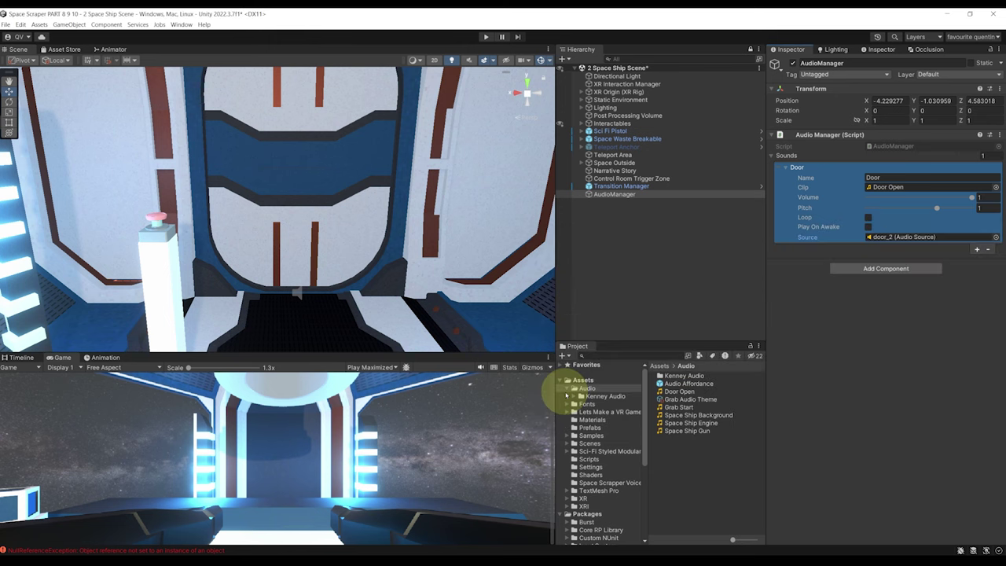
# Add a second sound to the AudioManager named Space Ship Background, using the Space Ship Background clip
pyautogui.click(976, 249)
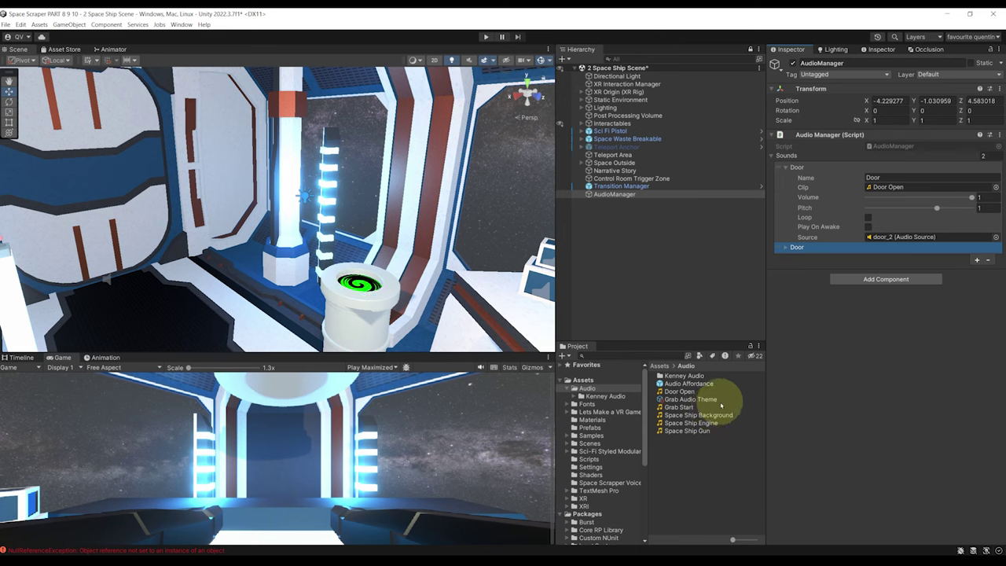
pyautogui.click(786, 246)
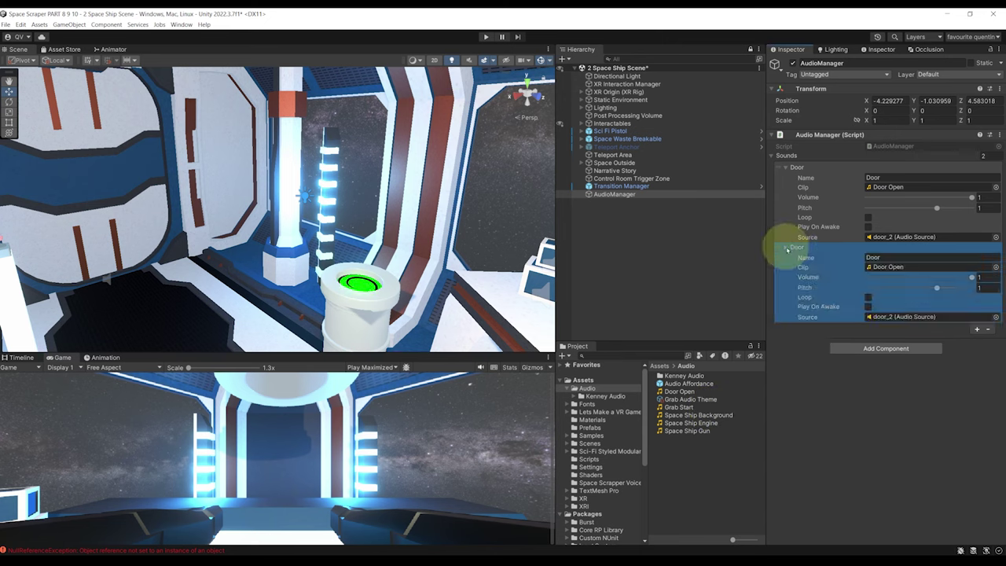
pyautogui.click(875, 266)
pyautogui.click(891, 258)
pyautogui.write('Space Ship Background')
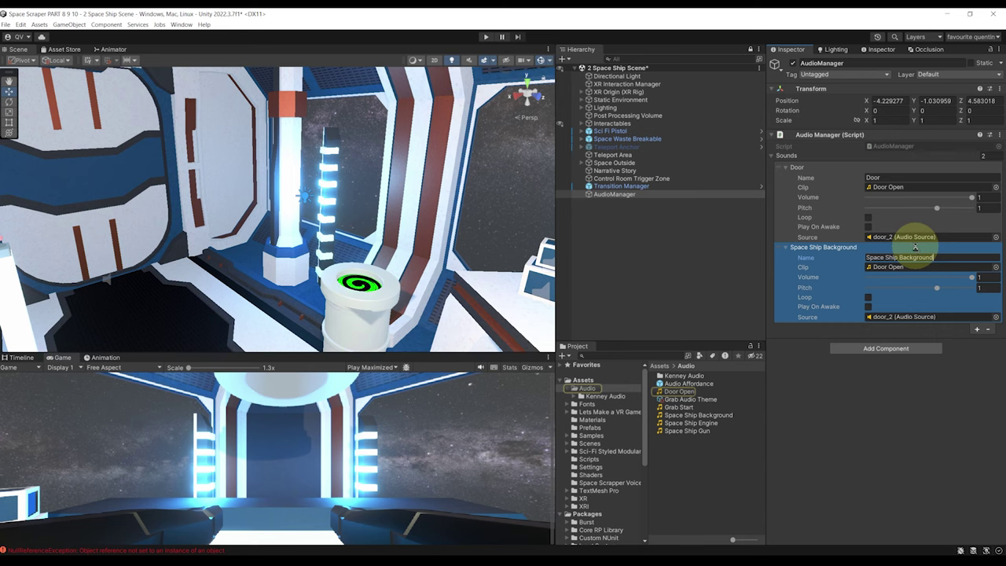
pyautogui.moveTo(716, 419); pyautogui.dragTo(883, 267)
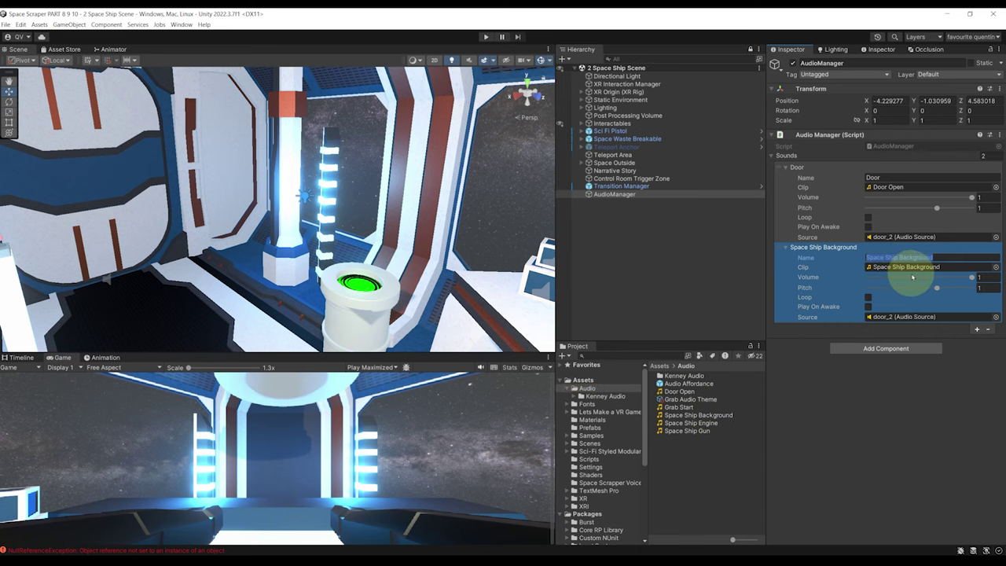
# Set the Space Ship Background sound's volume to 0.1 and enable Loop and Play On Awake
pyautogui.press('f')
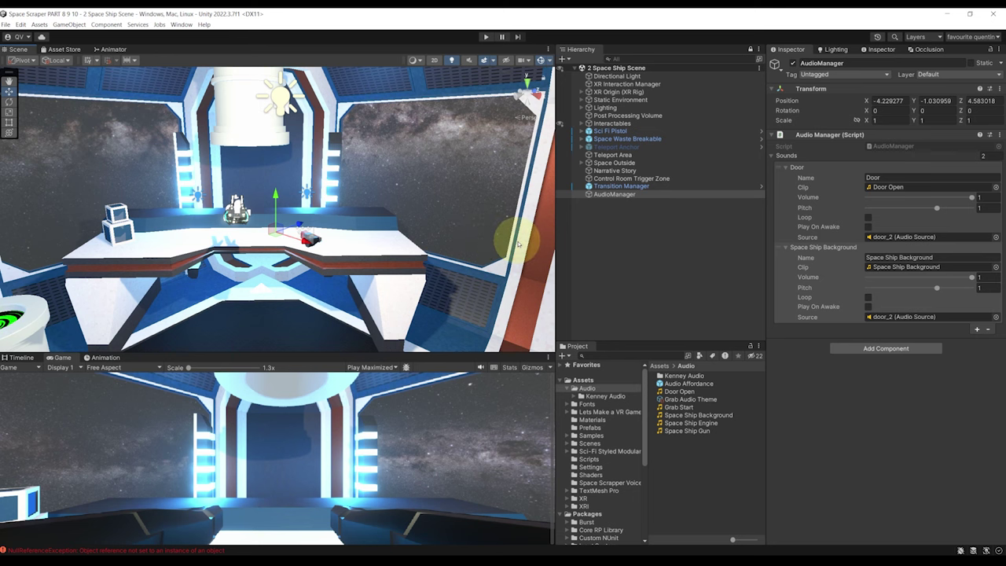
pyautogui.moveTo(485, 194); pyautogui.dragTo(206, 167, button='right')
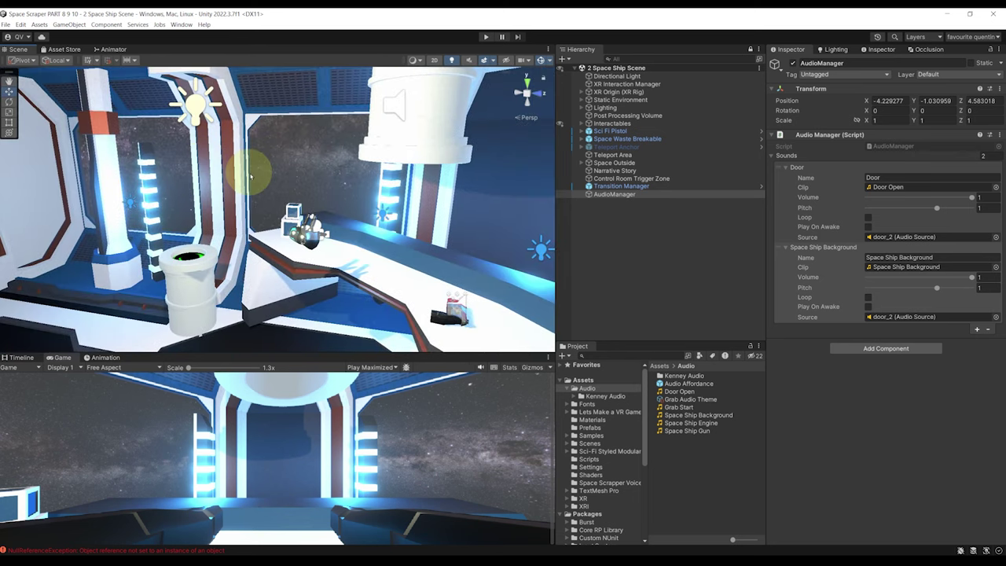
pyautogui.keyDown('alt'); pyautogui.moveTo(256, 170); pyautogui.dragTo(505, 193); pyautogui.keyUp('alt')
pyautogui.click(853, 271)
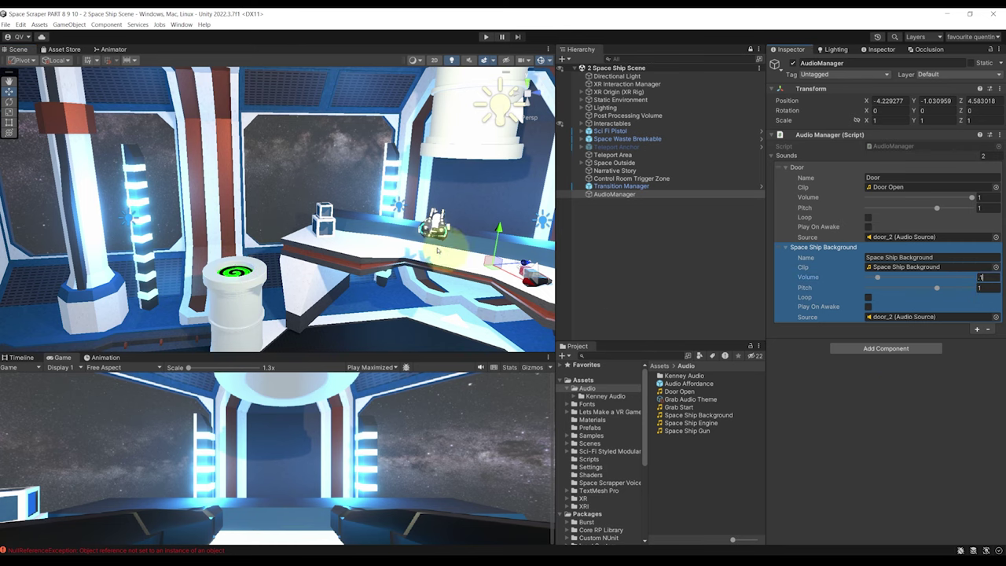
pyautogui.moveTo(447, 242); pyautogui.dragTo(491, 231, button='right')
pyautogui.press('s')
pyautogui.click(881, 303)
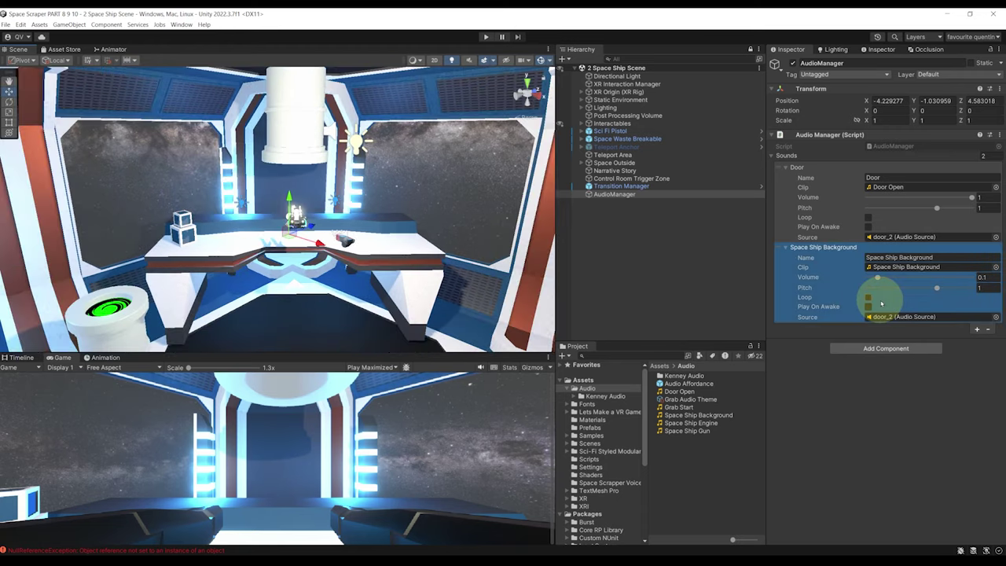
pyautogui.press('w')
pyautogui.moveTo(325, 149); pyautogui.dragTo(311, 170, button='right')
pyautogui.click(822, 317)
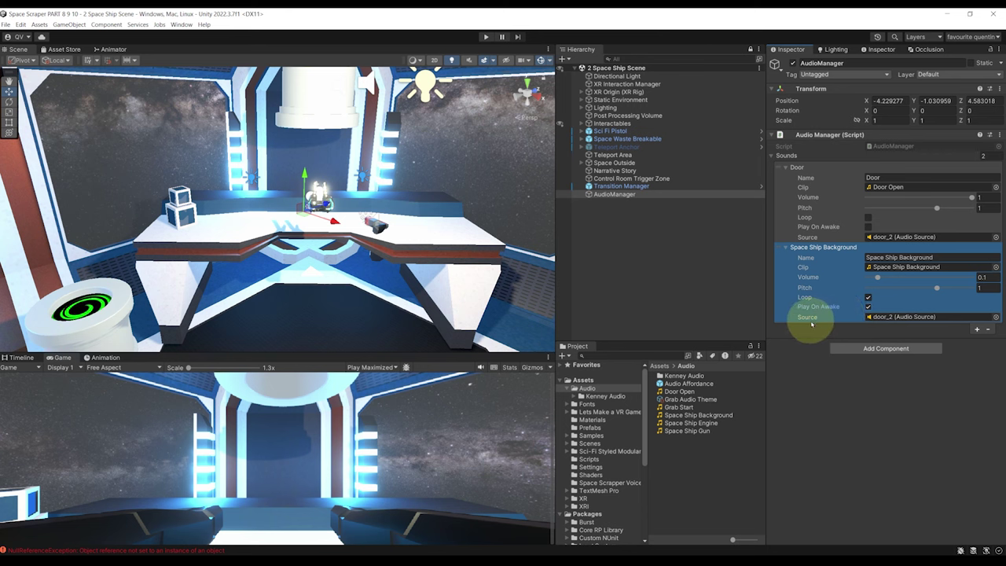
# Set the Space Ship Background sound's Source to None and save the scene
pyautogui.click(996, 317)
pyautogui.click(578, 337)
pyautogui.doubleClick(571, 344)
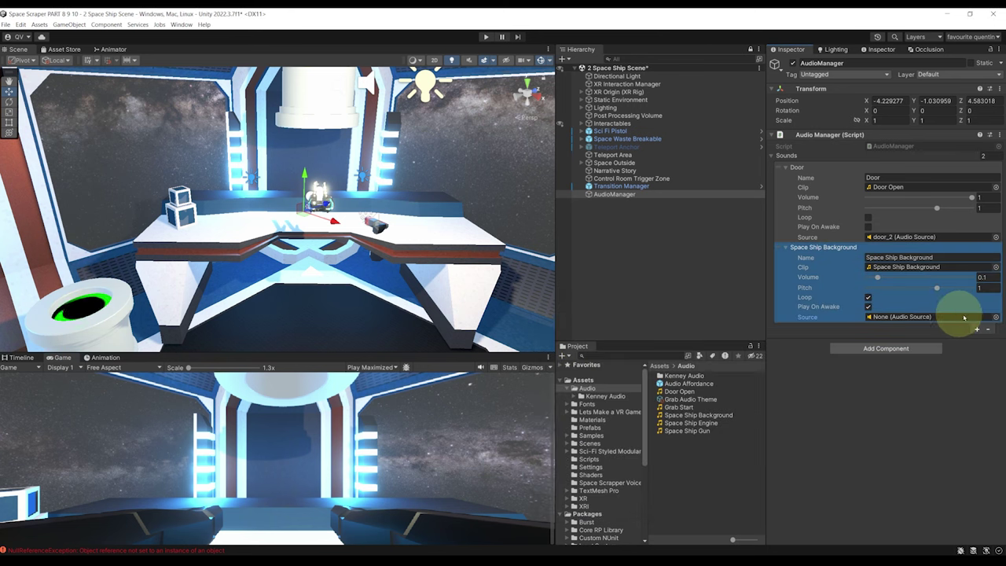
pyautogui.hotkey('ctrl', 's')
pyautogui.click(894, 332)
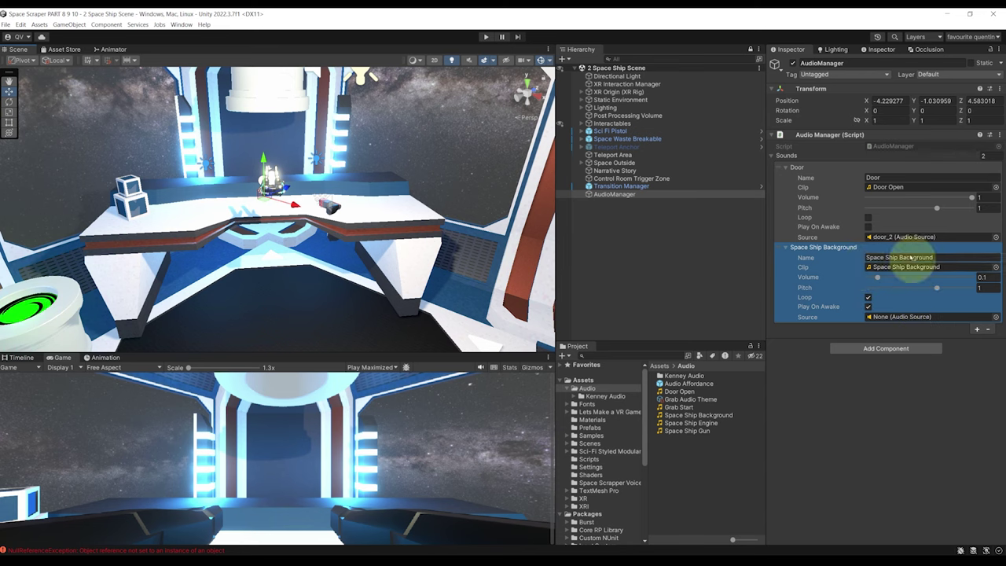
# Add a third sound named Engine with the Space Ship Engine clip, volume 0.3 and Play On Awake disabled
pyautogui.click(976, 329)
pyautogui.click(825, 327)
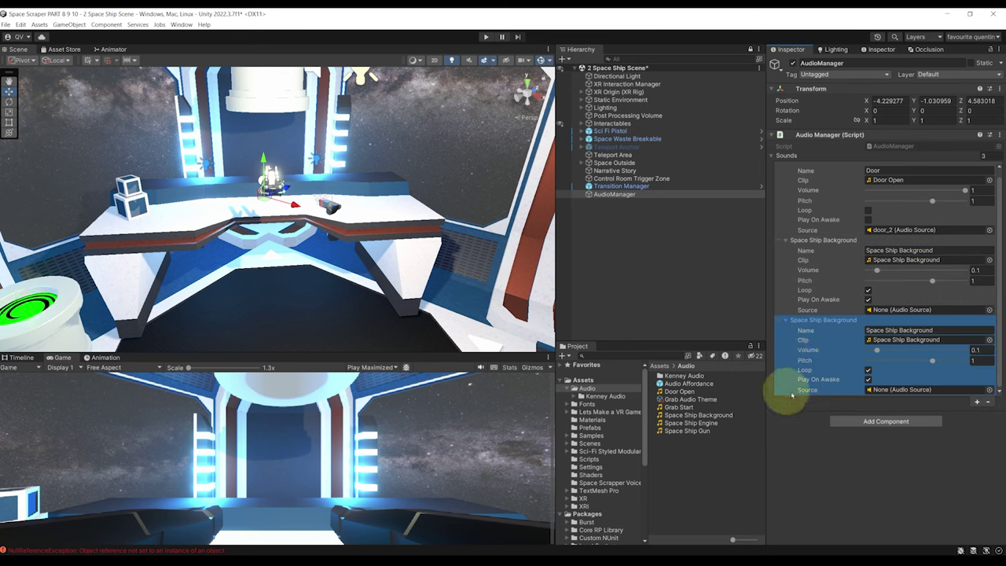
pyautogui.click(929, 330)
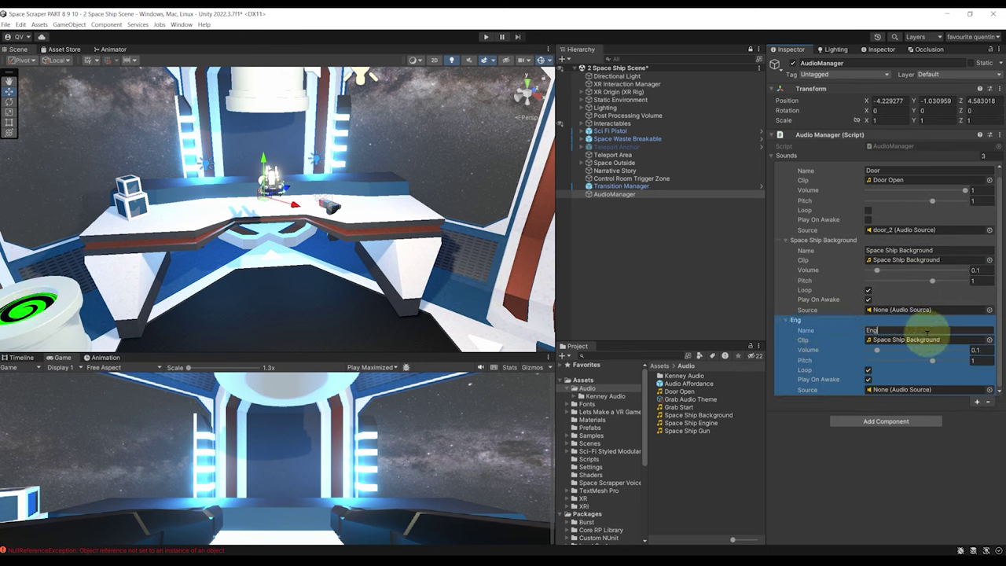
pyautogui.write('Engine')
pyautogui.hotkey('ctrl', 's')
pyautogui.moveTo(688, 423); pyautogui.dragTo(919, 340)
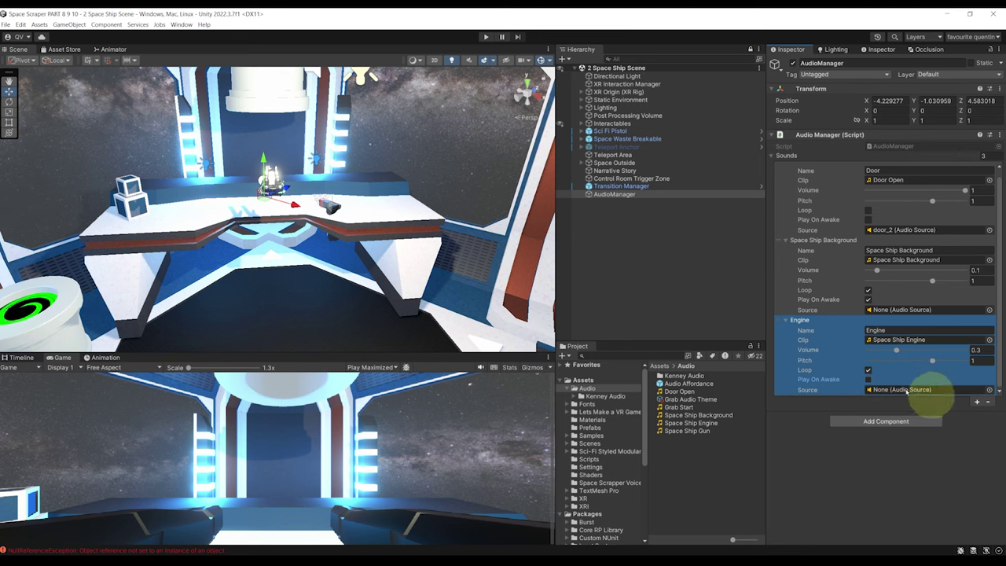
# Add a fourth sound to the AudioManager named Pistol, using the Space Ship Gun clip
pyautogui.click(976, 401)
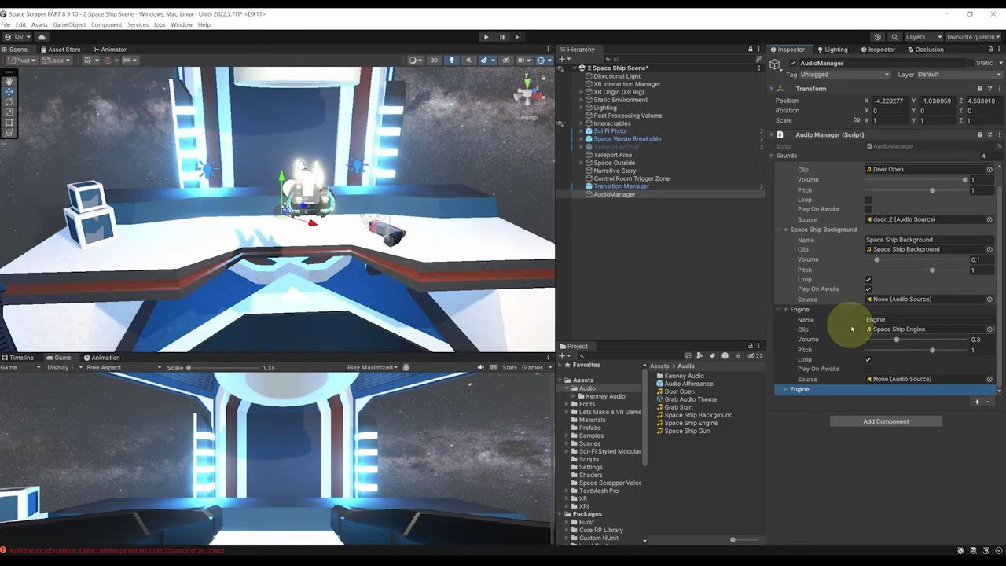
pyautogui.click(784, 388)
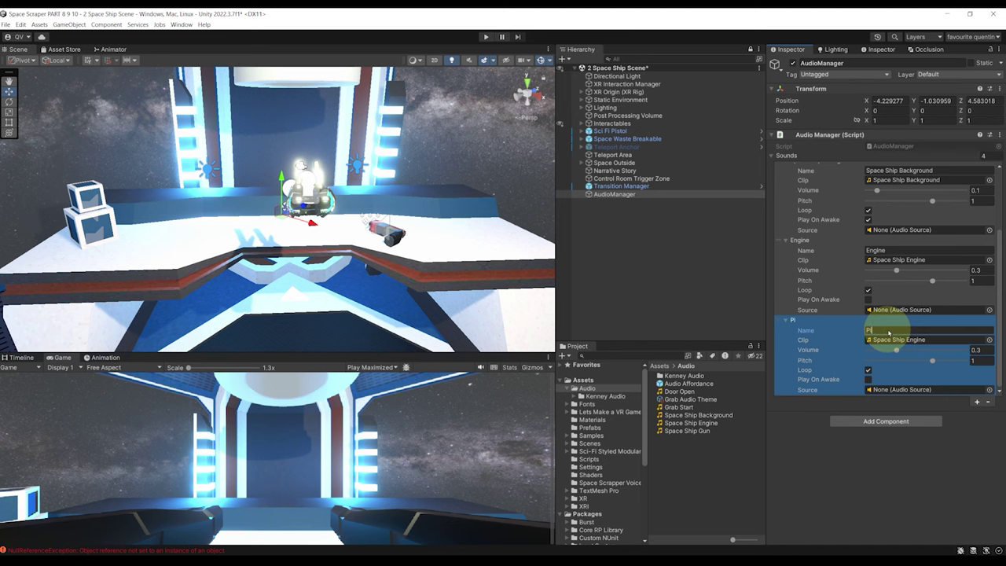
pyautogui.hotkey('ctrl', 's')
pyautogui.moveTo(314, 168)
pyautogui.mouseDown(button='right')
pyautogui.moveTo(357, 166)
pyautogui.moveTo(325, 167)
pyautogui.mouseUp(button='right')
pyautogui.press('w')
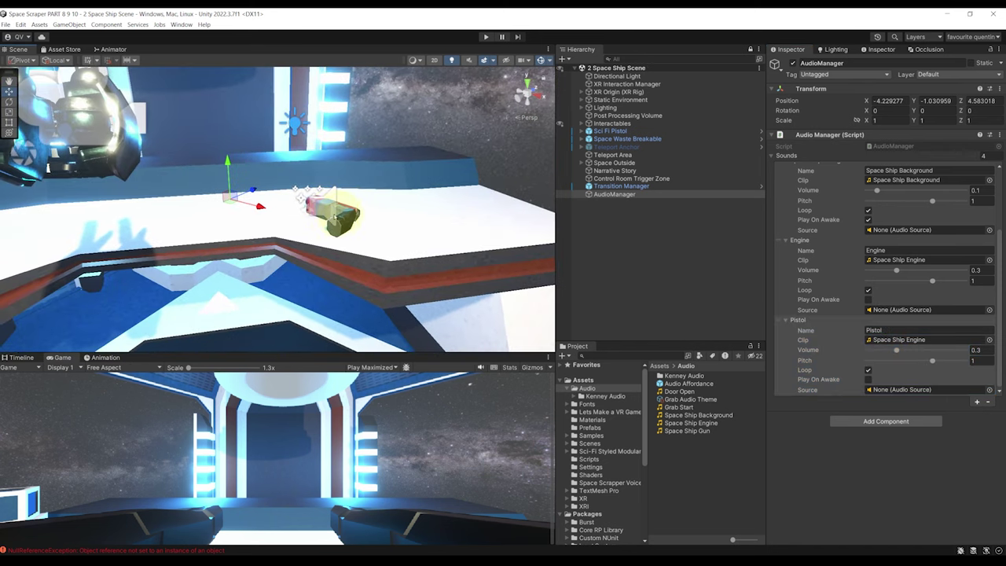
pyautogui.moveTo(345, 230); pyautogui.dragTo(349, 238, button='right')
pyautogui.press('s')
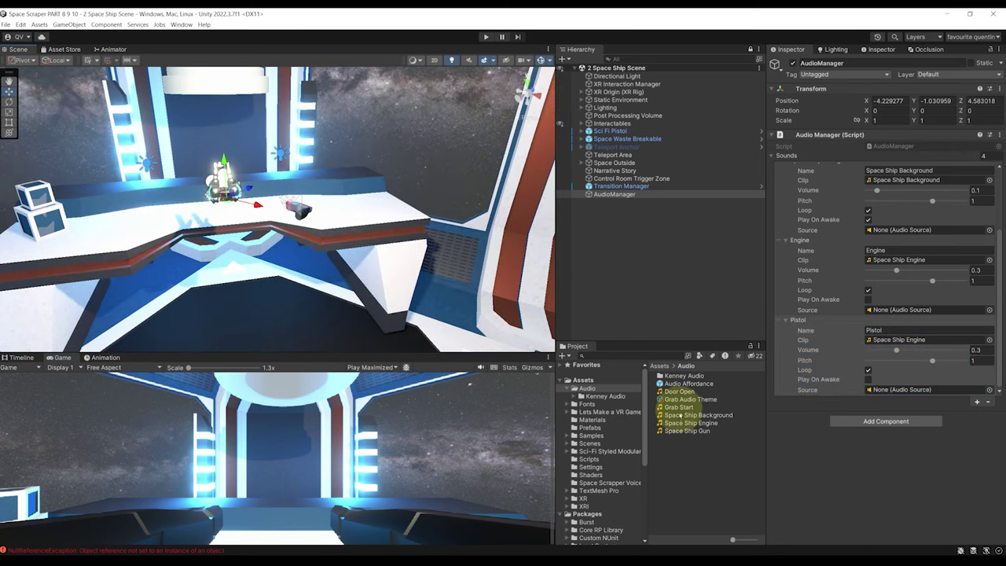
pyautogui.moveTo(679, 431); pyautogui.dragTo(942, 344)
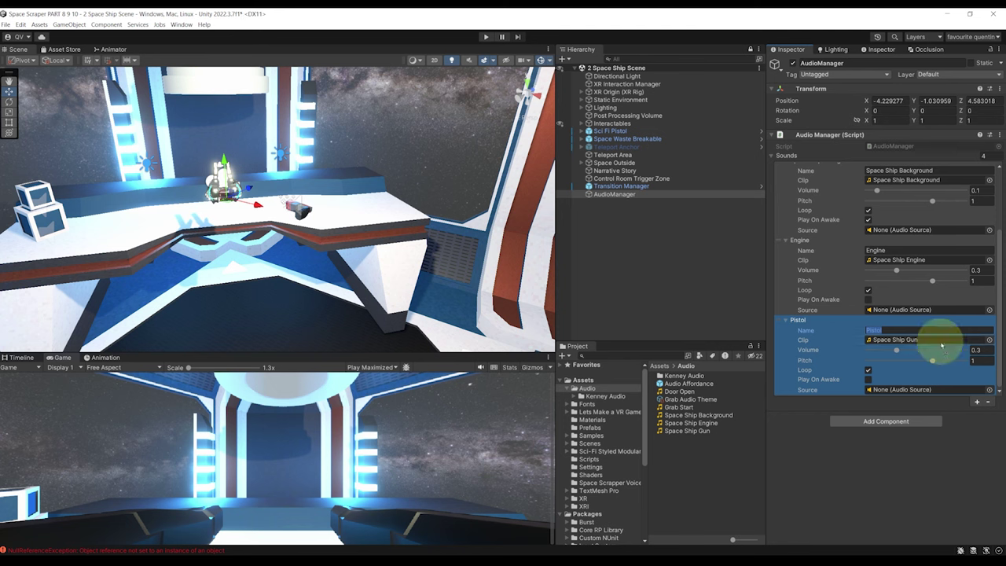
# Set the Pistol sound's volume to 0.5
pyautogui.click(980, 350)
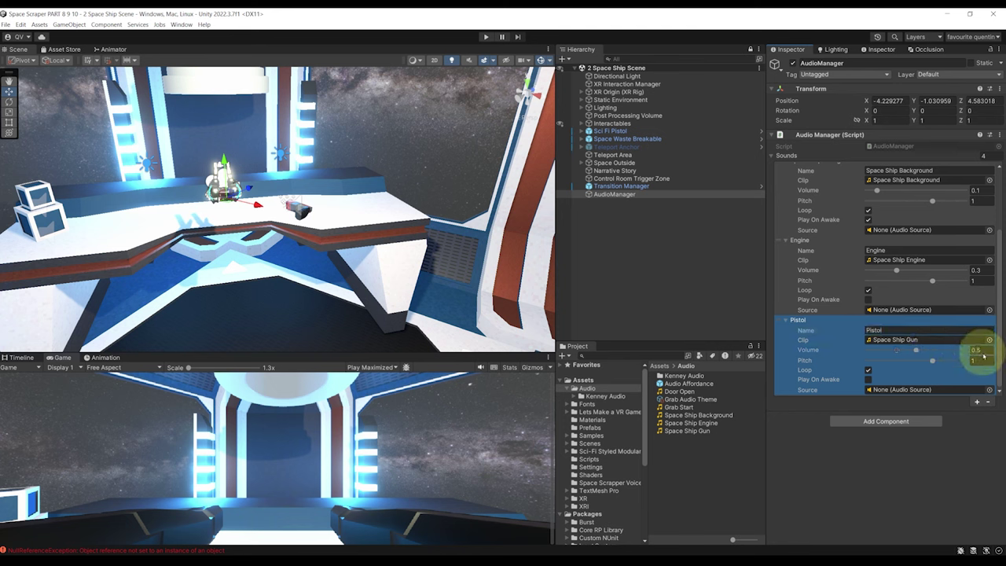
pyautogui.scroll(5, 343, 137)
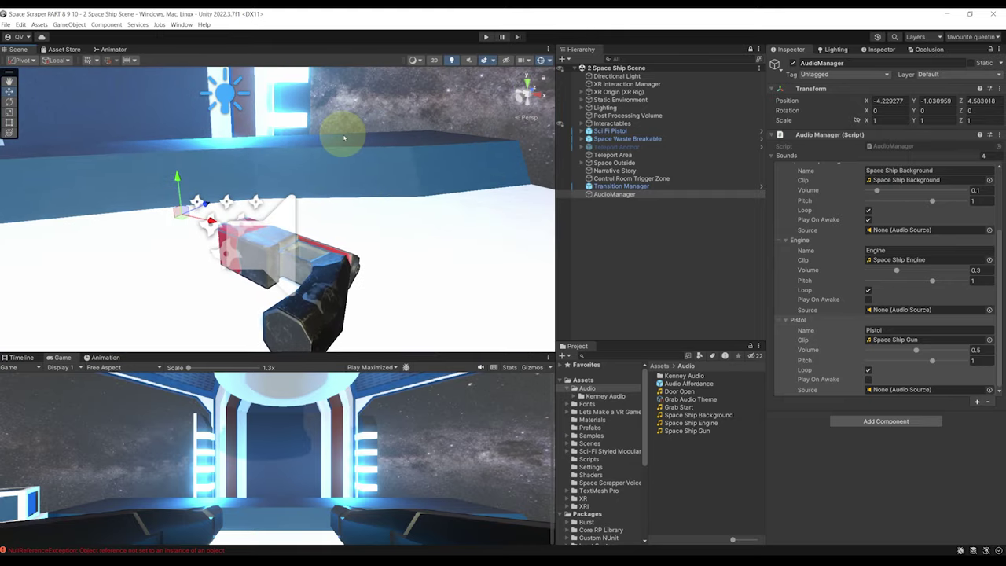
pyautogui.scroll(-5, 338, 173)
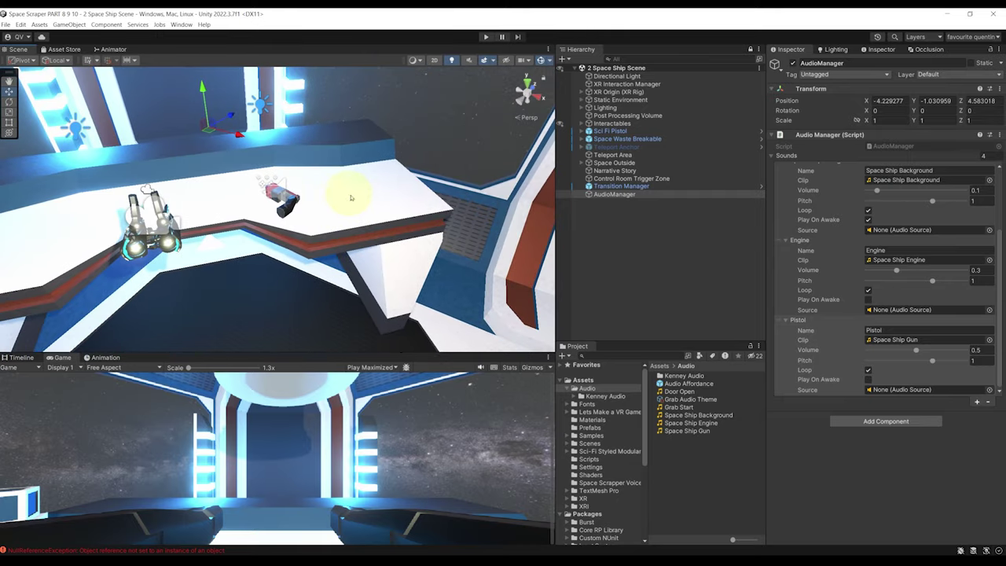
pyautogui.click(832, 379)
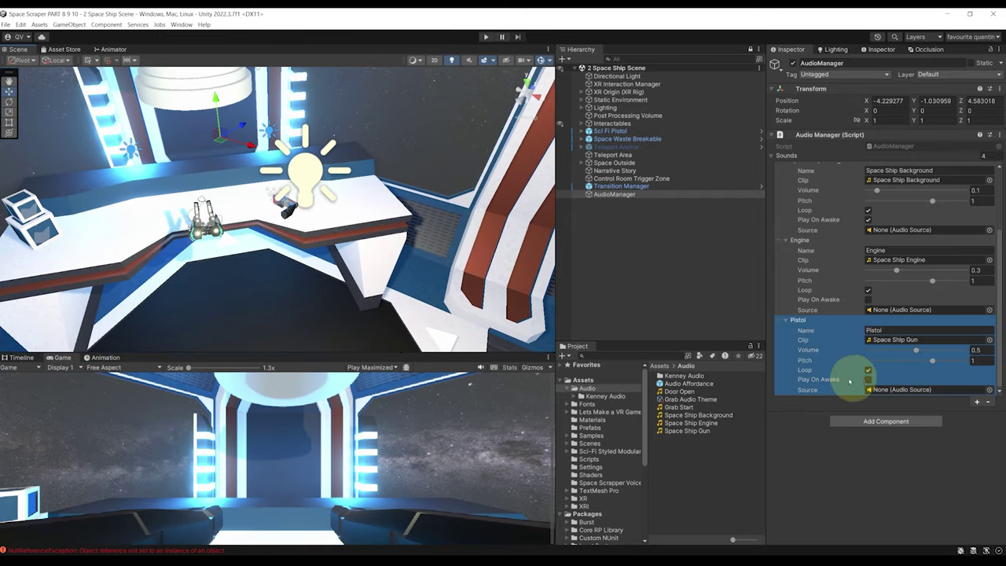
pyautogui.scroll(5, 377, 220)
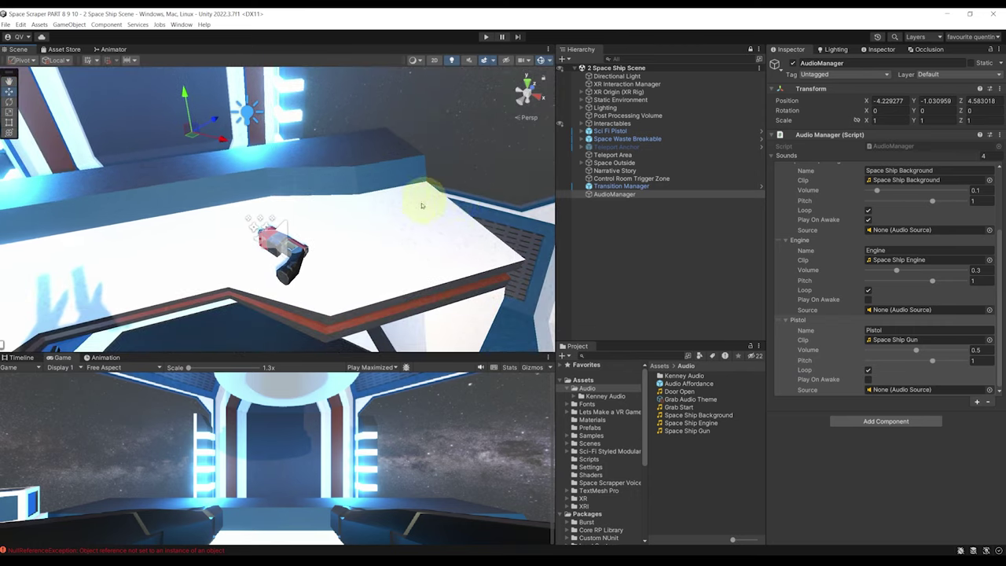
# Add an Audio Source component to the Sci Fi Pistol, set its Spatial Blend to 1 and save the scene
pyautogui.click(330, 267)
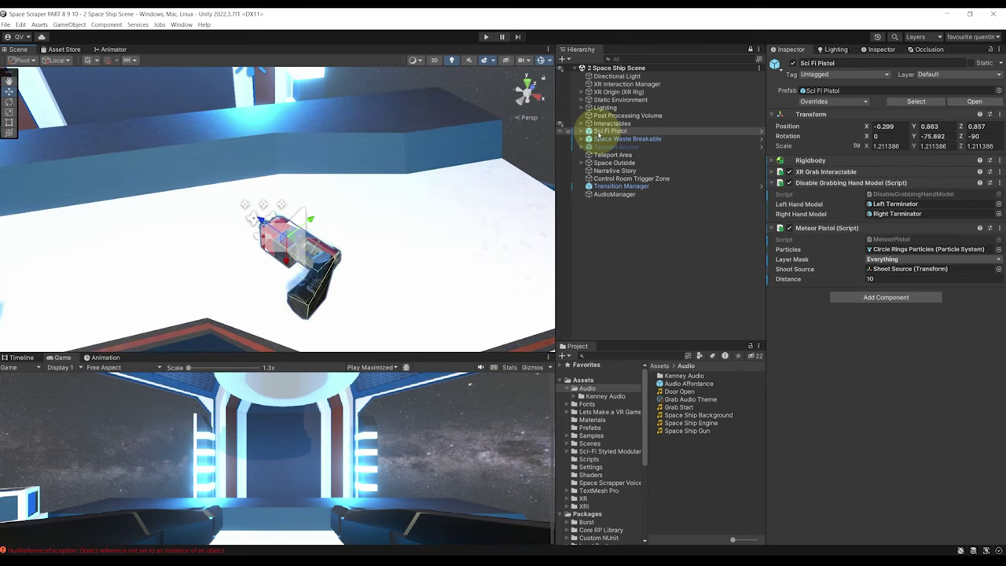
pyautogui.click(902, 299)
pyautogui.write('Audos')
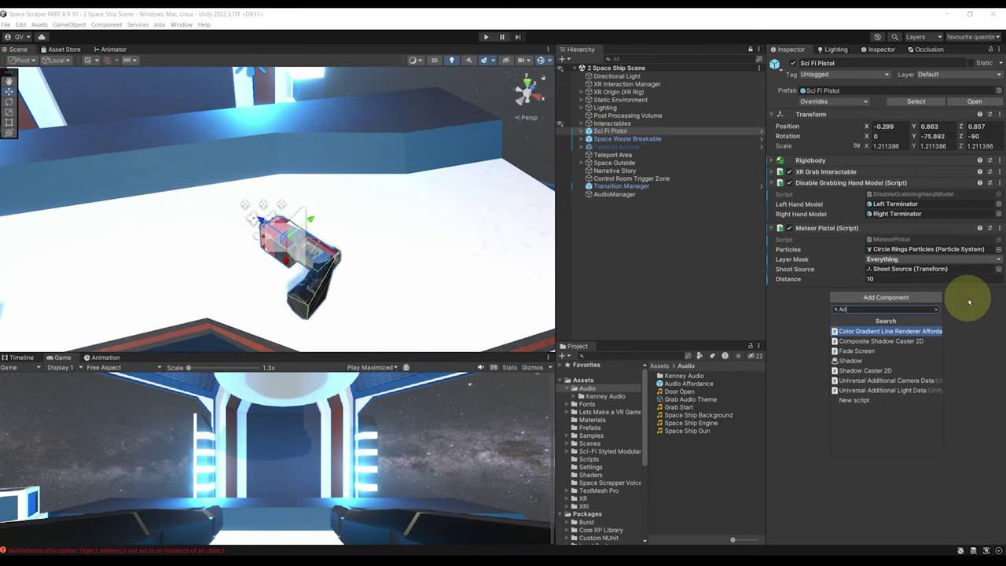
pyautogui.press('BackSpace')
pyautogui.press('BackSpace')
pyautogui.write('i')
pyautogui.click(874, 435)
pyautogui.scroll(-3, 916, 310)
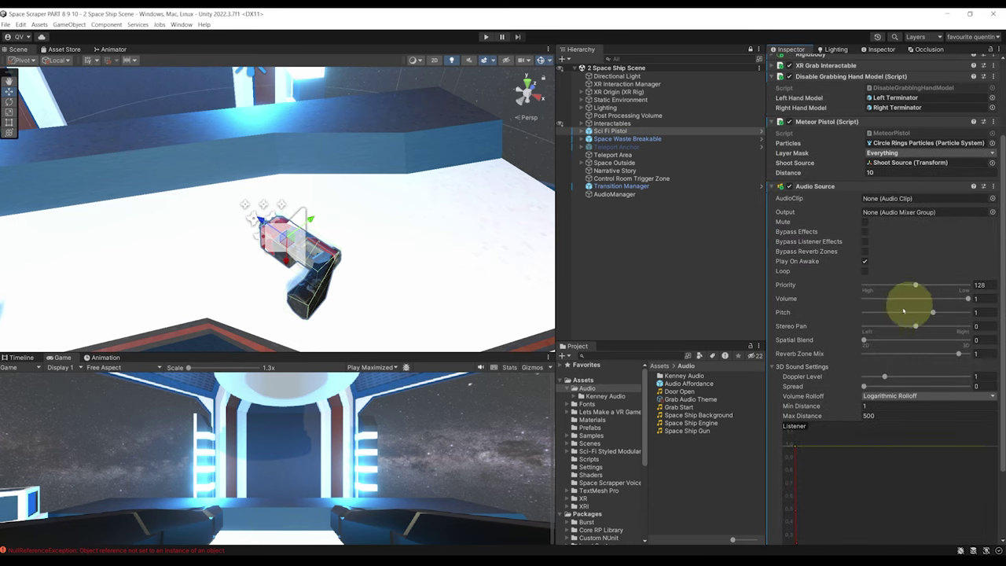
pyautogui.moveTo(865, 341); pyautogui.dragTo(960, 342)
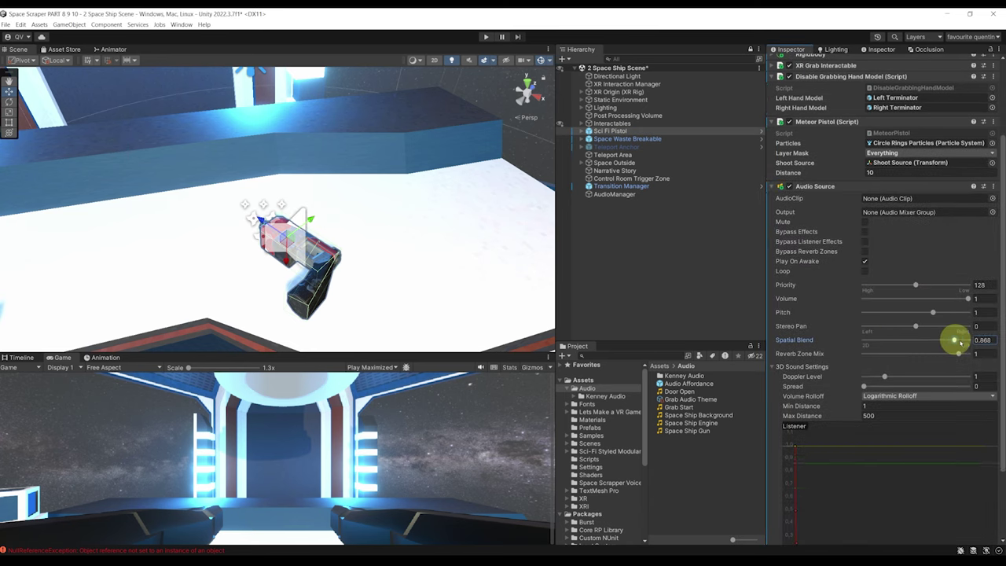
pyautogui.hotkey('ctrl', 's')
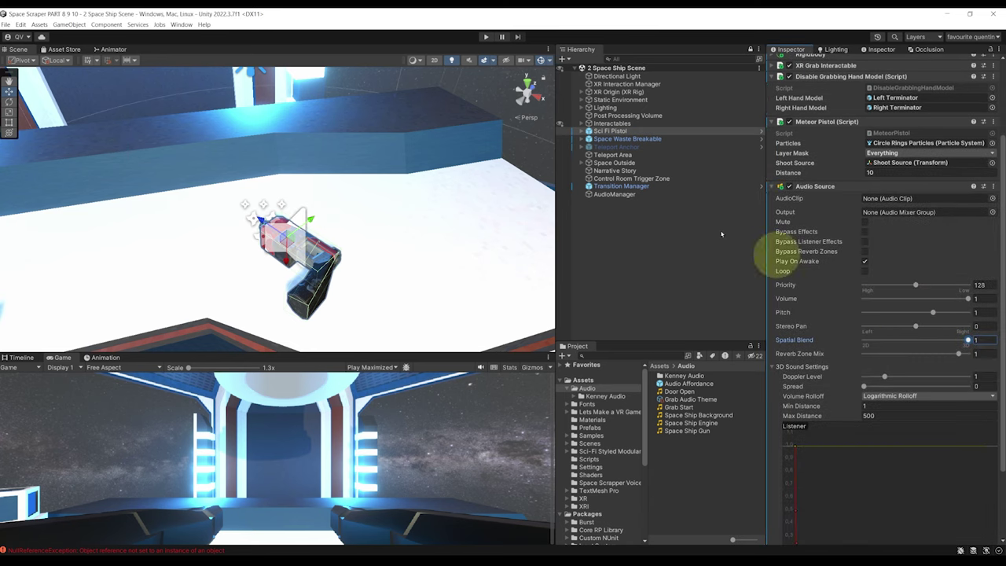
# Assign the Sci Fi Pistol's audio source as the Source of the AudioManager's Pistol sound
pyautogui.doubleClick(631, 195)
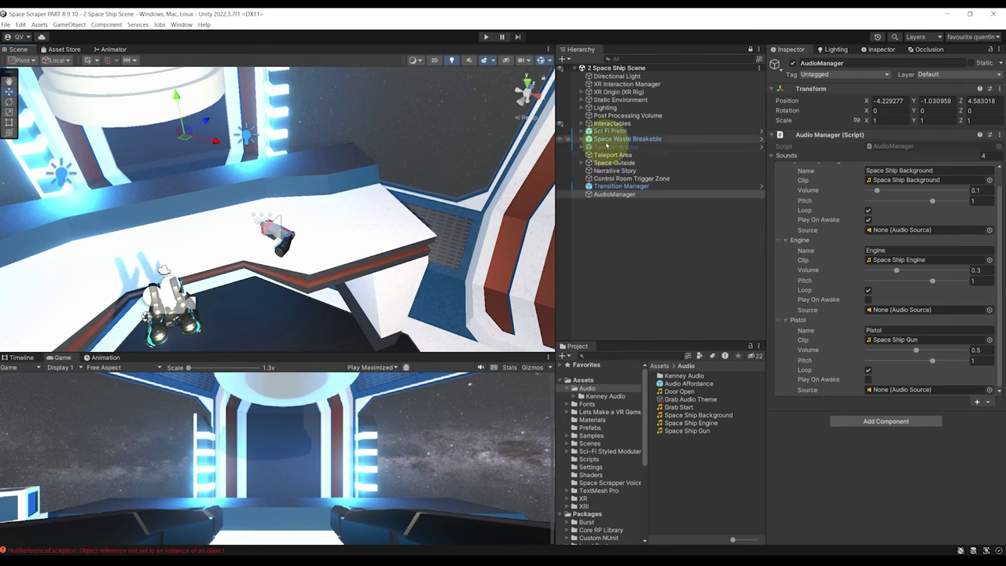
pyautogui.moveTo(601, 130); pyautogui.dragTo(886, 388)
pyautogui.scroll(2, 875, 354)
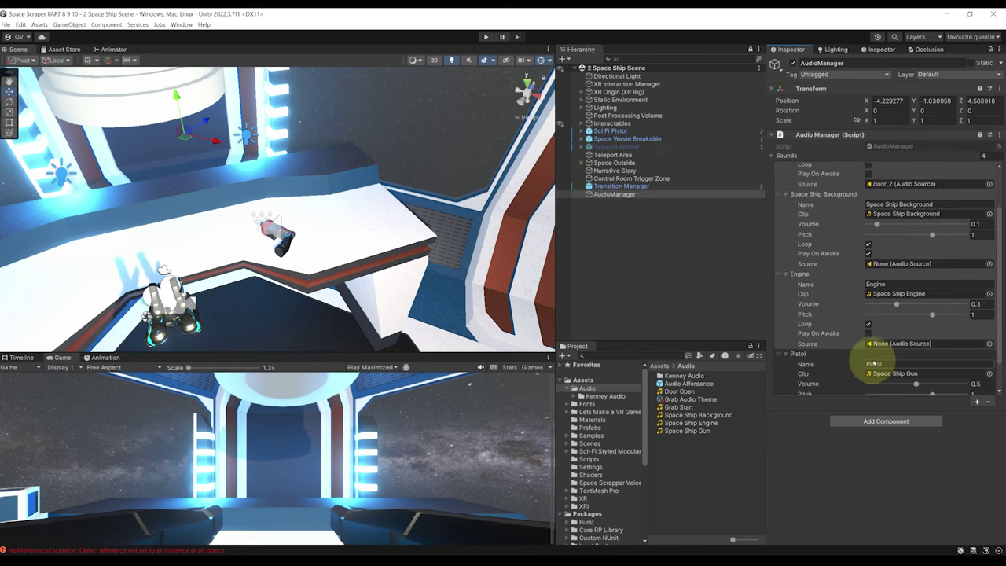
pyautogui.scroll(3, 864, 350)
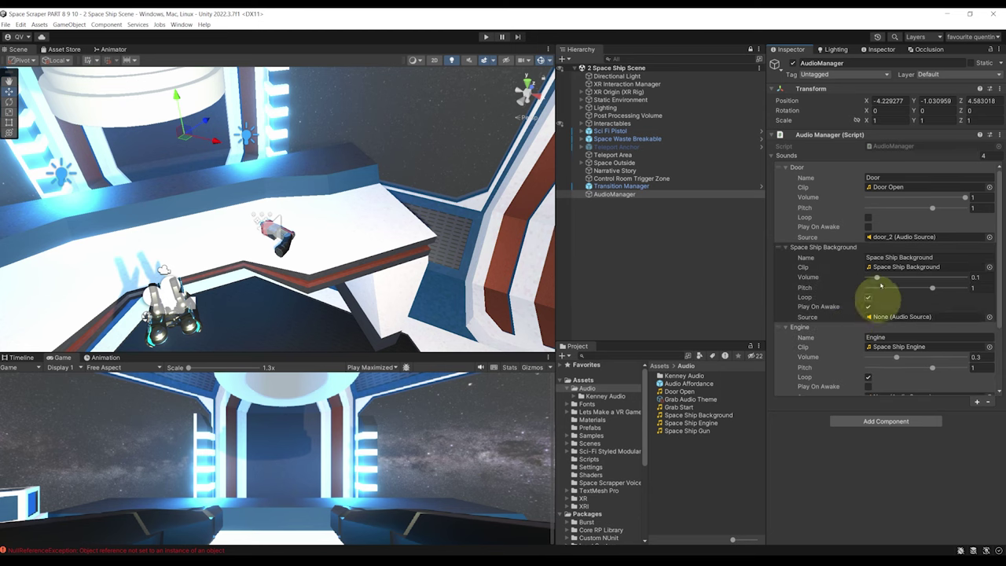
pyautogui.scroll(-5, 880, 285)
pyautogui.scroll(5, 833, 274)
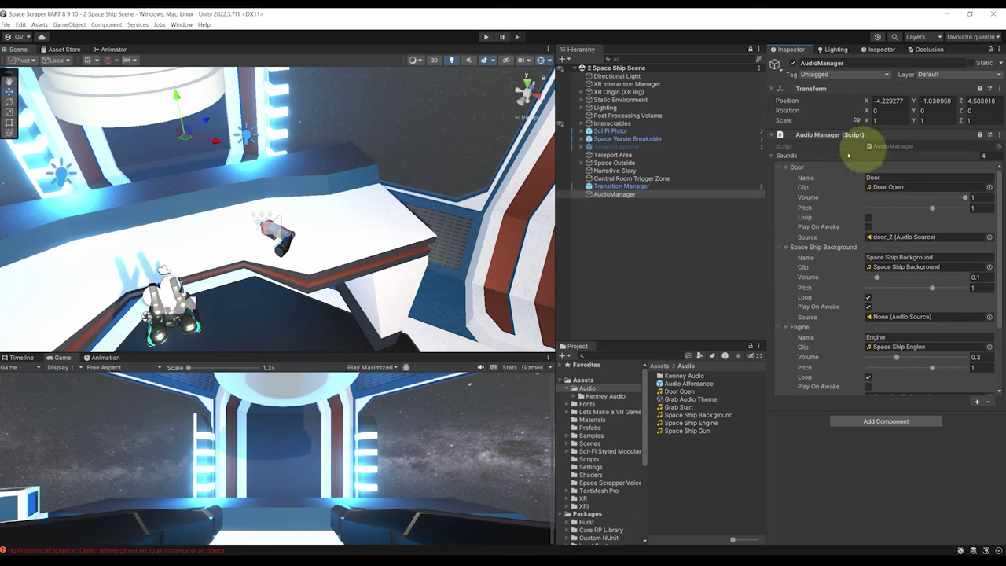
# Select the Sci Fi Pistol in the scene and open its MeteorPistol script in Visual Studio
pyautogui.keyDown('alt'); pyautogui.moveTo(370, 191); pyautogui.dragTo(353, 169); pyautogui.keyUp('alt')
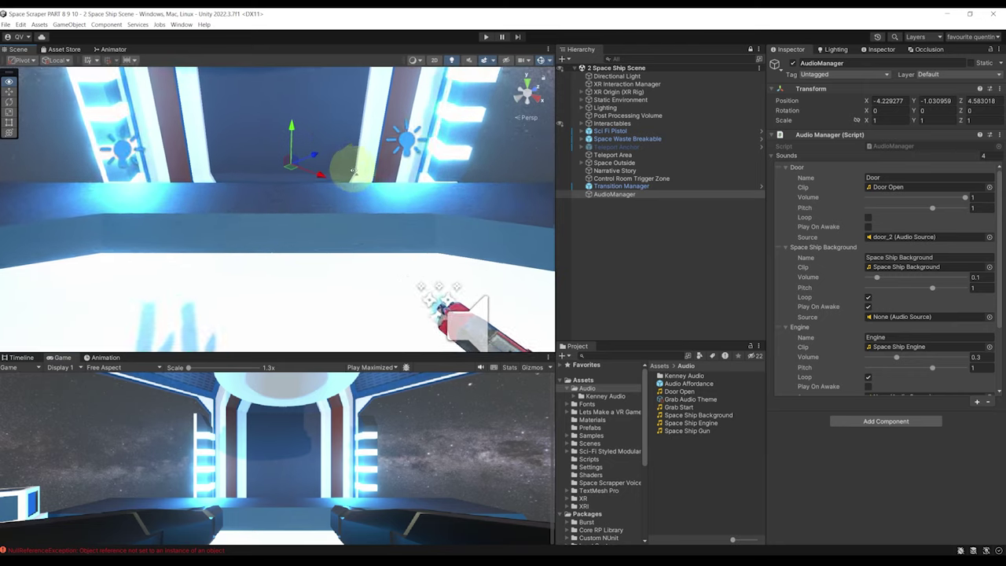
pyautogui.scroll(-5, 353, 170)
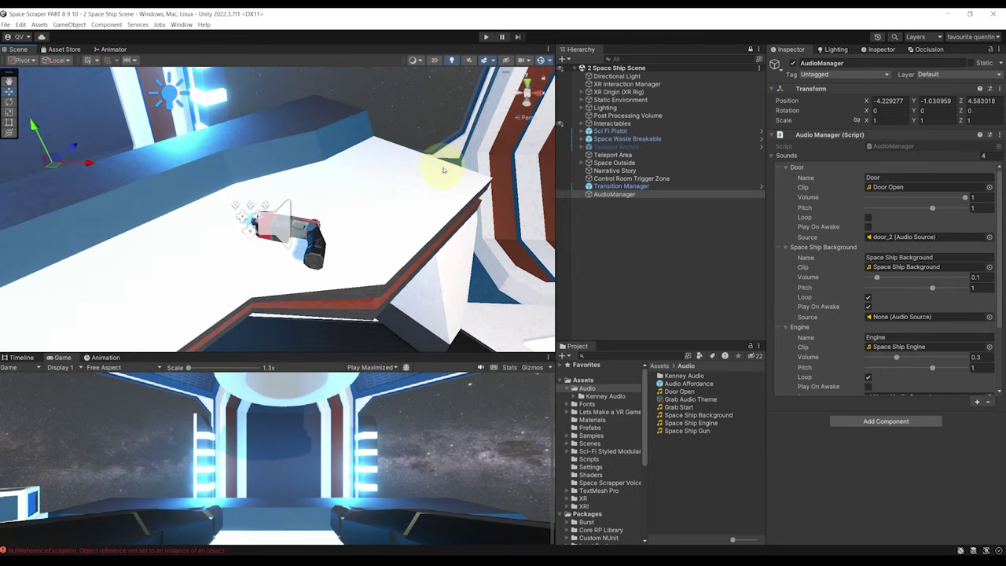
pyautogui.click(307, 234)
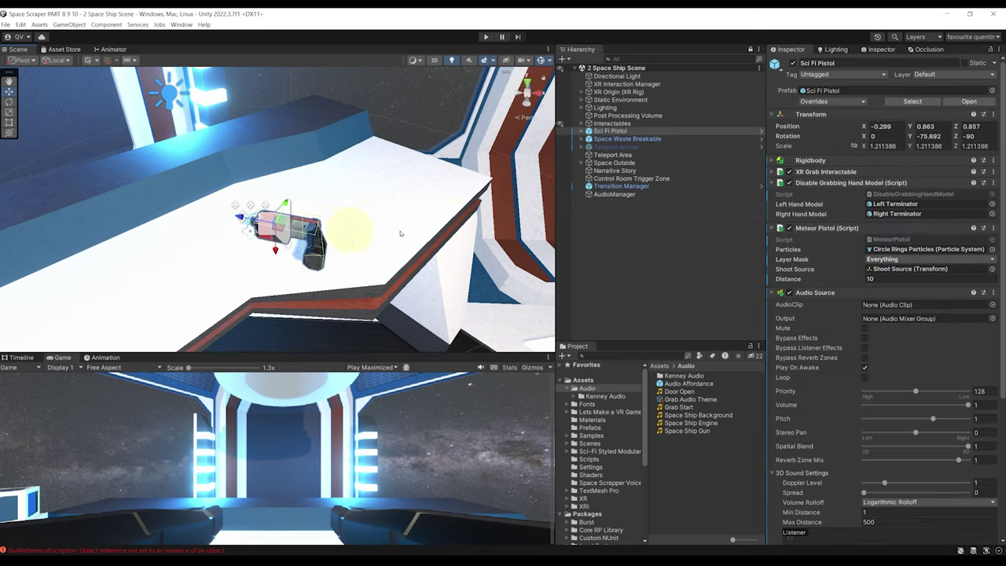
pyautogui.scroll(-3, 902, 353)
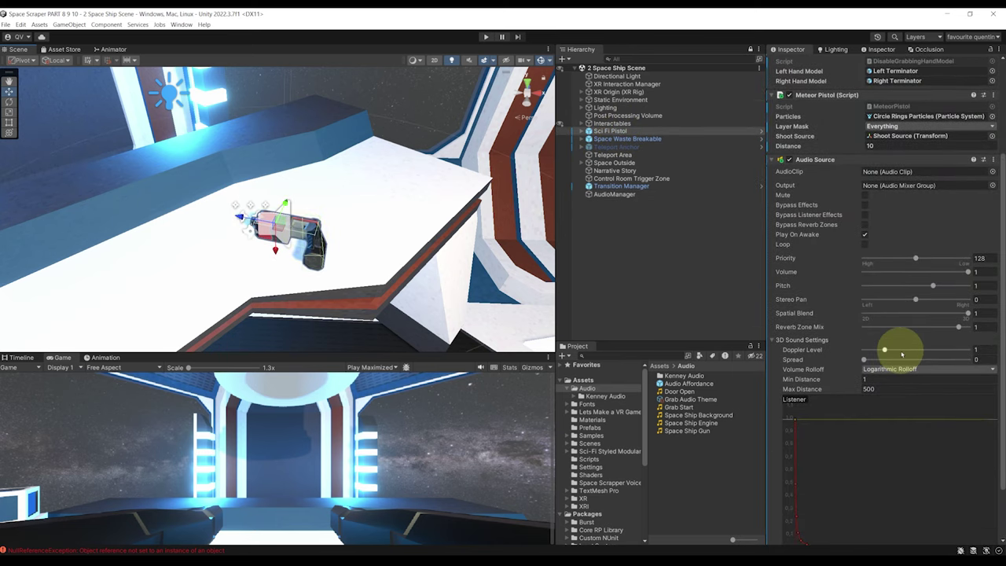
pyautogui.scroll(3, 903, 315)
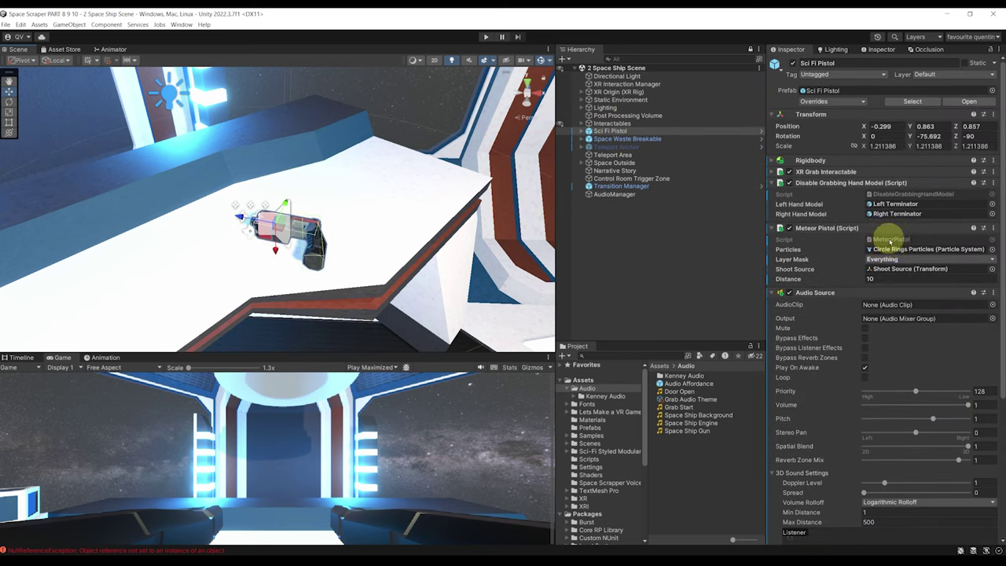
pyautogui.doubleClick(888, 237)
pyautogui.scroll(-2, 243, 404)
pyautogui.keyDown('ctrl'); pyautogui.scroll(5, 475, 334); pyautogui.keyUp('ctrl')
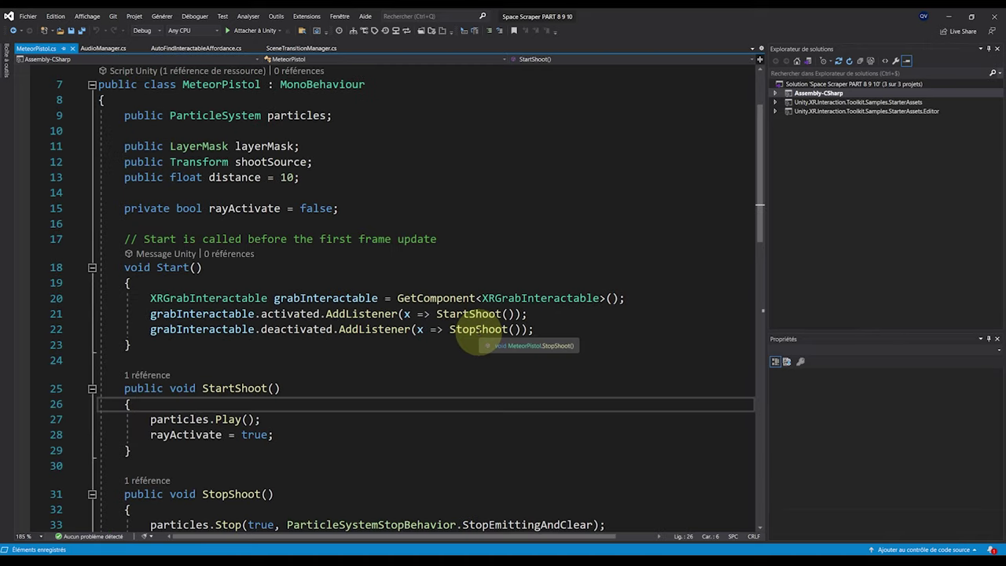
# Add AudioManager.instance.Play("Pistol"); as the first line of the StartShoot method
pyautogui.press('Return')
pyautogui.scroll(-1, 464, 336)
pyautogui.write('AudioMa')
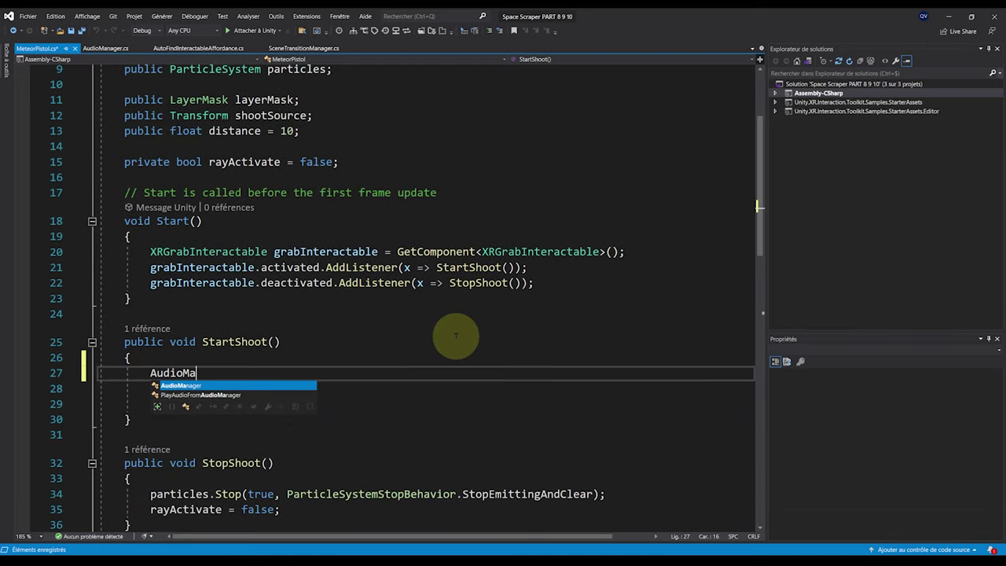
pyautogui.press('Tab')
pyautogui.write('.ins')
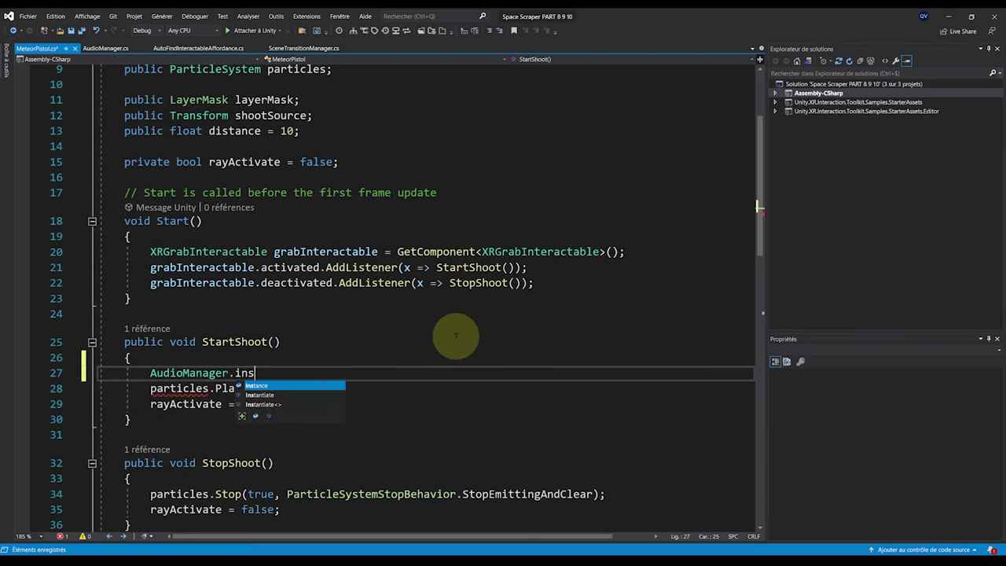
pyautogui.write('tance.play("Pistol");')
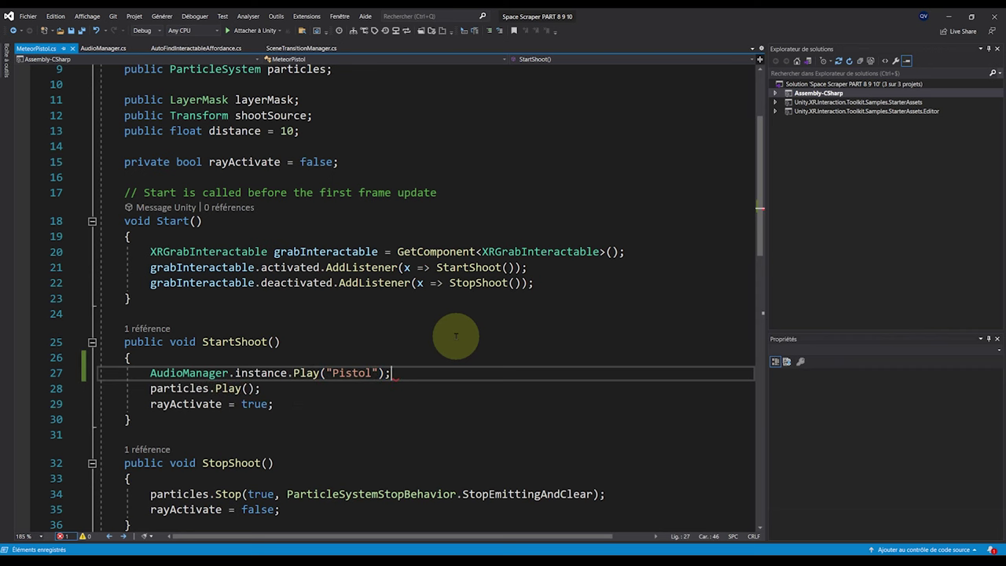
# Copy the AudioManager line to the start of StopShoot, change it to AudioManager.instance.Stop("Pistol"); and save the script
pyautogui.scroll(-1, 361, 362)
pyautogui.scroll(-1, 275, 353)
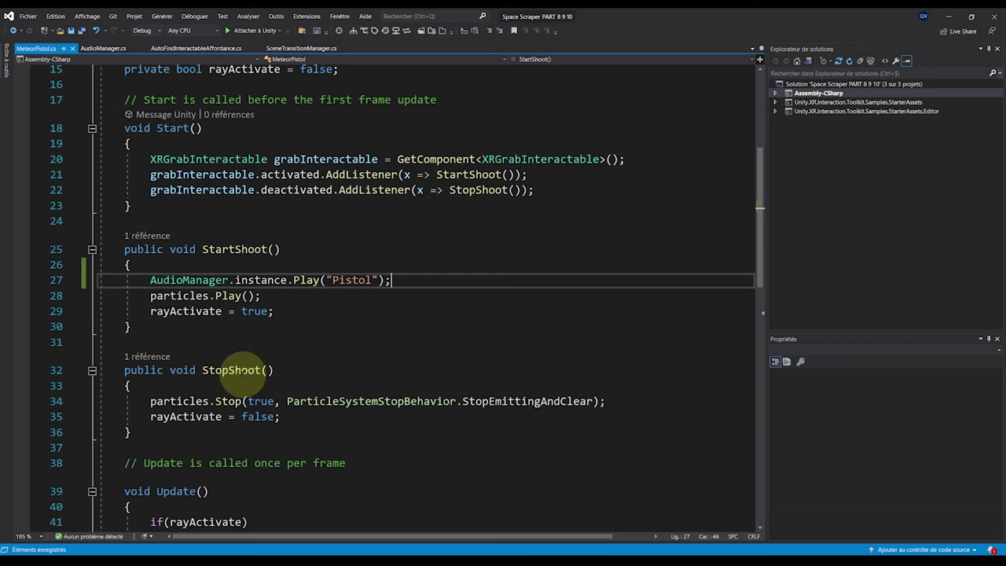
pyautogui.click(232, 385)
pyautogui.press('Return')
pyautogui.moveTo(399, 280); pyautogui.dragTo(399, 264)
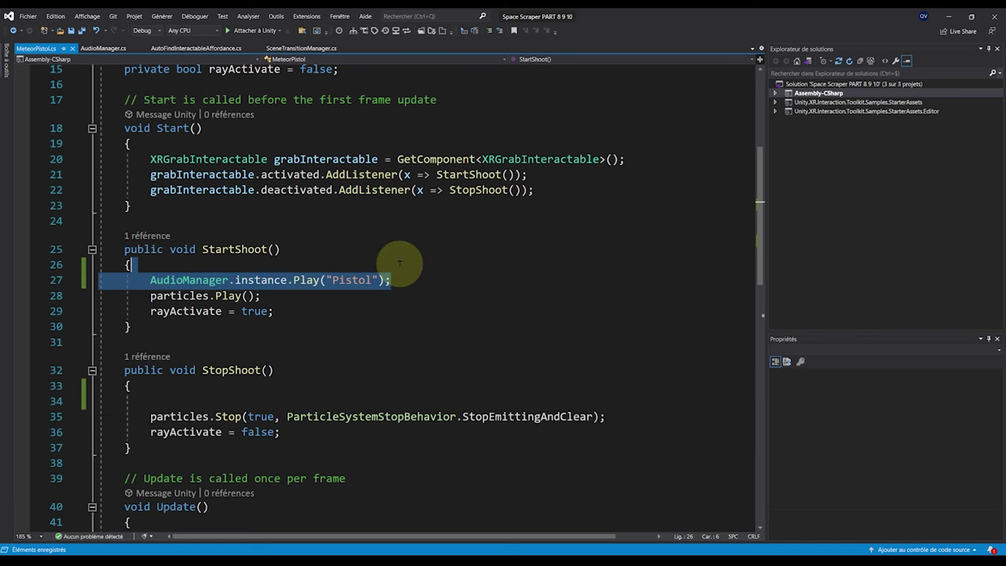
pyautogui.hotkey('ctrl', 'c')
pyautogui.click(393, 388)
pyautogui.hotkey('ctrl', 'v')
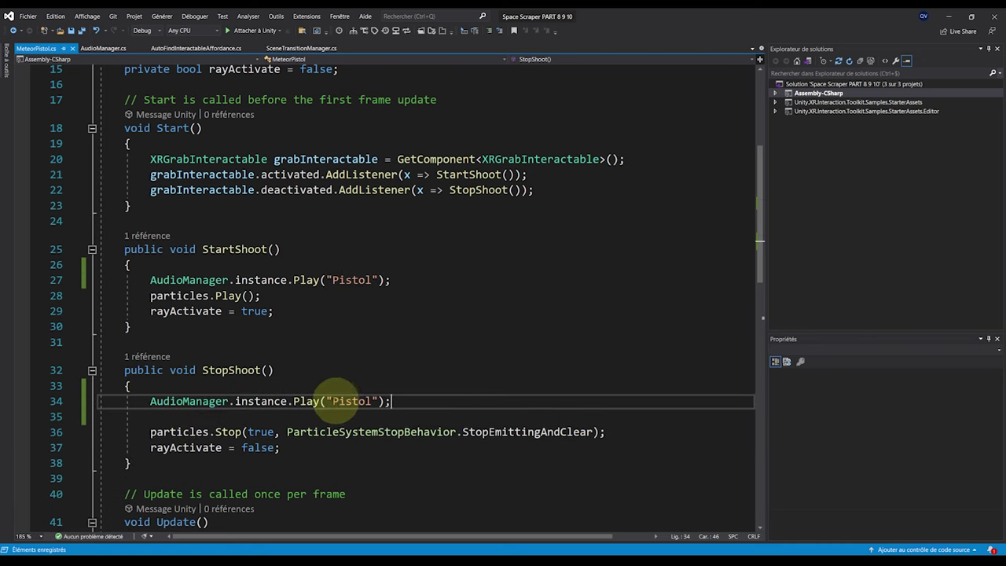
pyautogui.doubleClick(307, 400)
pyautogui.write('Stop')
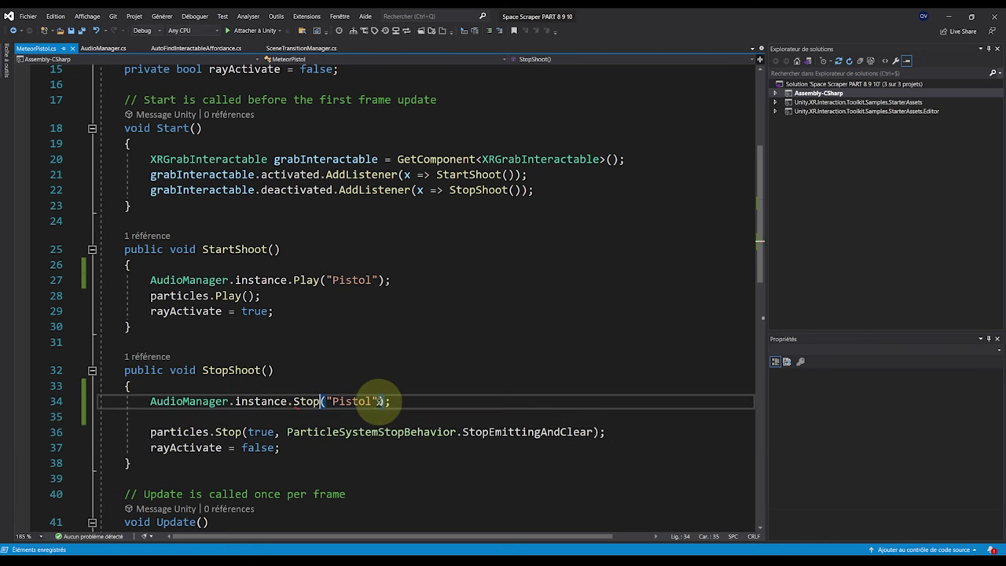
pyautogui.click(399, 418)
pyautogui.scroll(2, 399, 420)
# Switch back to Unity, select the red Push Button and open its ButtonPushOpenDoor script in Visual Studio
pyautogui.hotkey('alt', 'Tab')
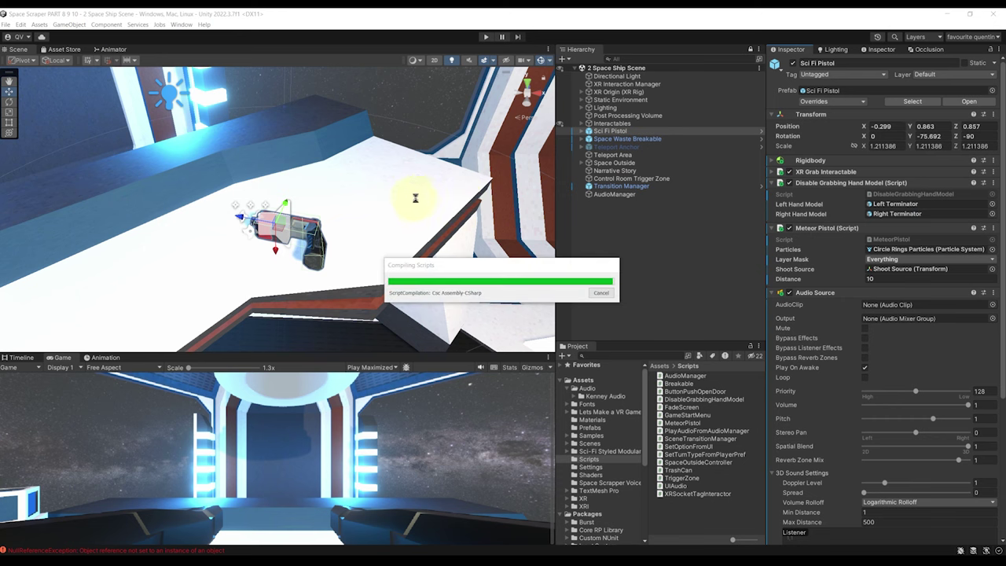
pyautogui.moveTo(445, 191); pyautogui.dragTo(905, 108, button='right')
pyautogui.press('w')
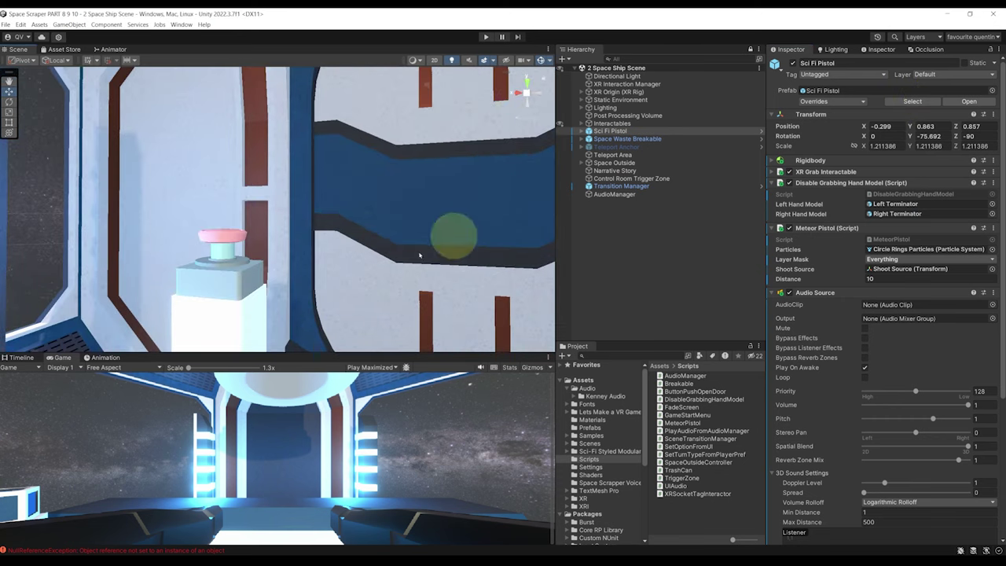
pyautogui.click(208, 244)
pyautogui.doubleClick(874, 333)
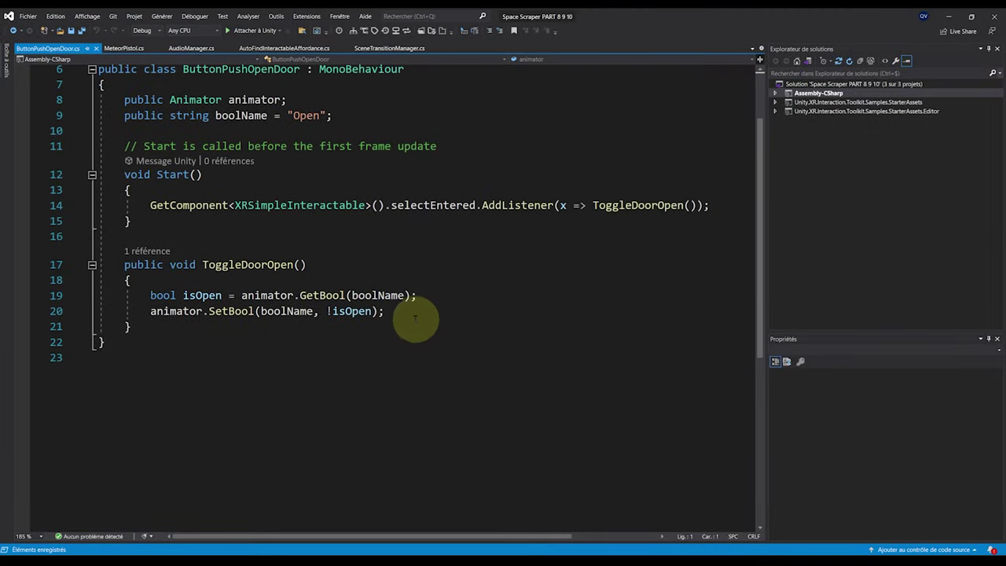
# Add AudioManager.instance.Play("Door"); at the end of the ToggleDoorOpen method and save the script
pyautogui.click(469, 310)
pyautogui.press('Return')
pyautogui.press('Return')
pyautogui.write('AudioManager')
pyautogui.write('.instance.play("Door");')
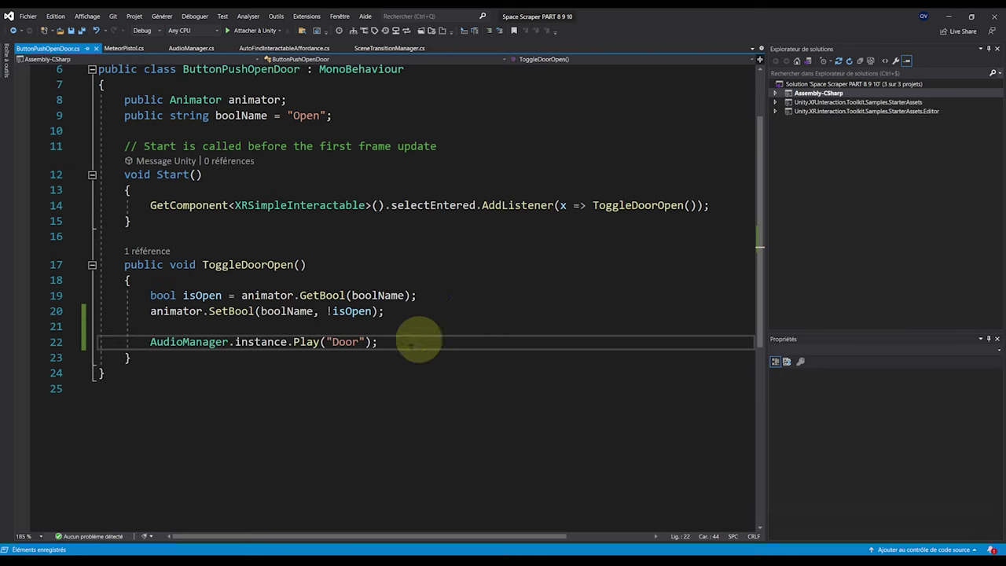
pyautogui.scroll(2, 404, 360)
# Return to Unity, select the Space Outside object and open its SpaceOutsideController script in Visual Studio
pyautogui.click(948, 17)
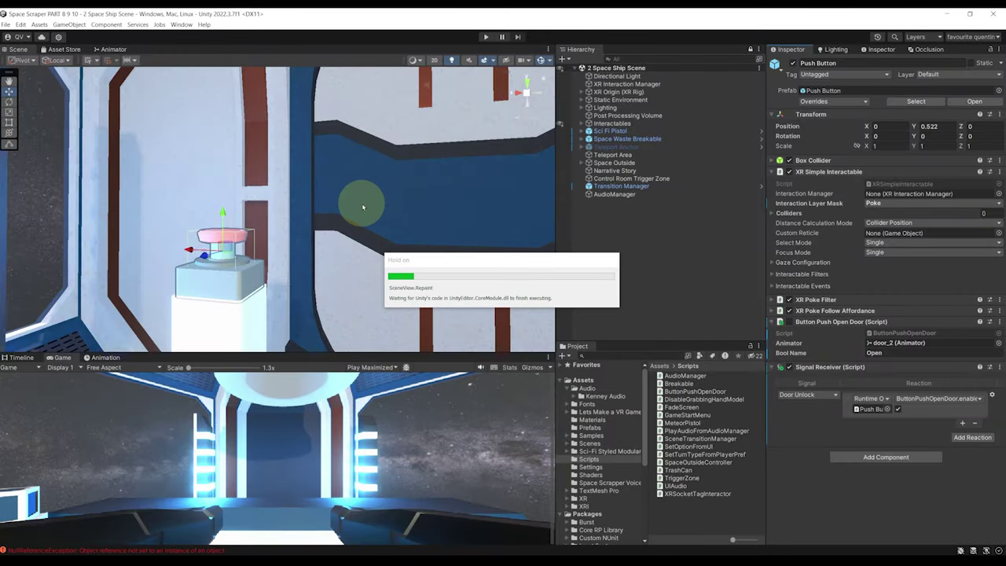
pyautogui.moveTo(467, 157); pyautogui.dragTo(374, 316, button='middle')
pyautogui.scroll(-5, 485, 162)
pyautogui.keyDown('alt'); pyautogui.moveTo(501, 236); pyautogui.dragTo(434, 241); pyautogui.keyUp('alt')
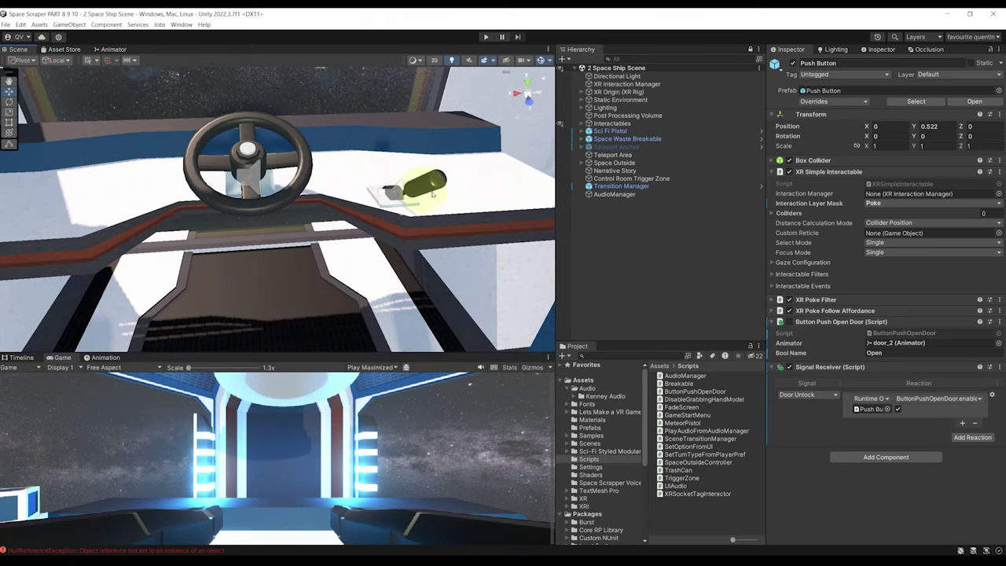
pyautogui.moveTo(352, 161); pyautogui.dragTo(377, 172, button='right')
pyautogui.press('s')
pyautogui.moveTo(354, 122)
pyautogui.mouseDown(button='right')
pyautogui.moveTo(348, 161)
pyautogui.moveTo(352, 134)
pyautogui.mouseUp(button='right')
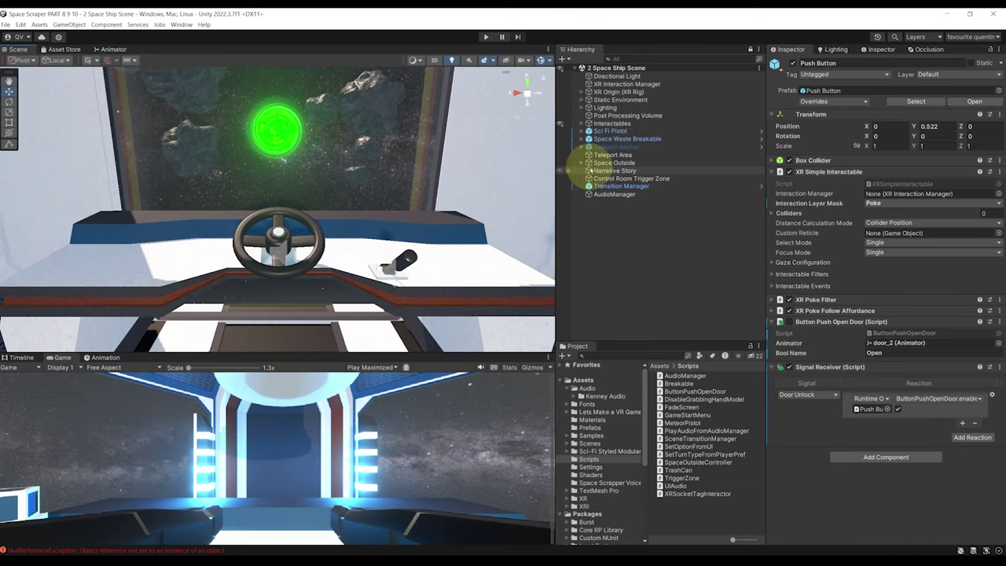
pyautogui.click(601, 163)
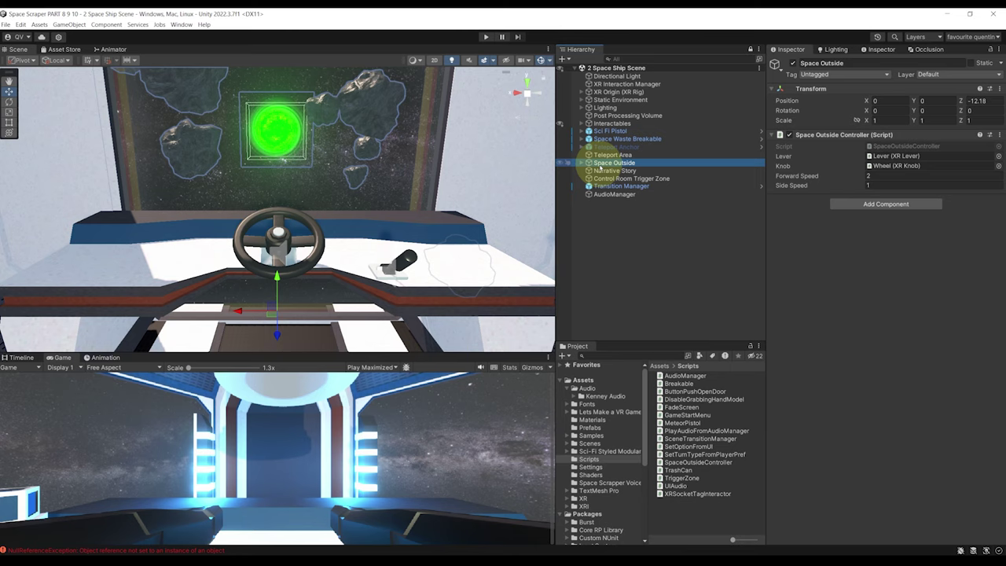
pyautogui.doubleClick(905, 147)
pyautogui.scroll(-4, 460, 309)
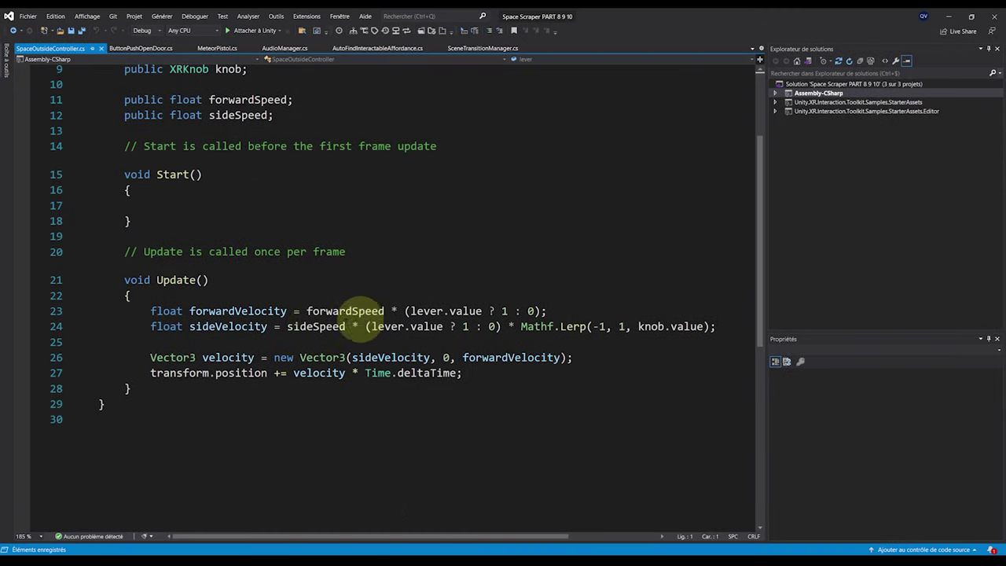
# At the end of Update, add an if(lever.value) block that calls AudioManager.instance.Play("Engine");
pyautogui.click(447, 306)
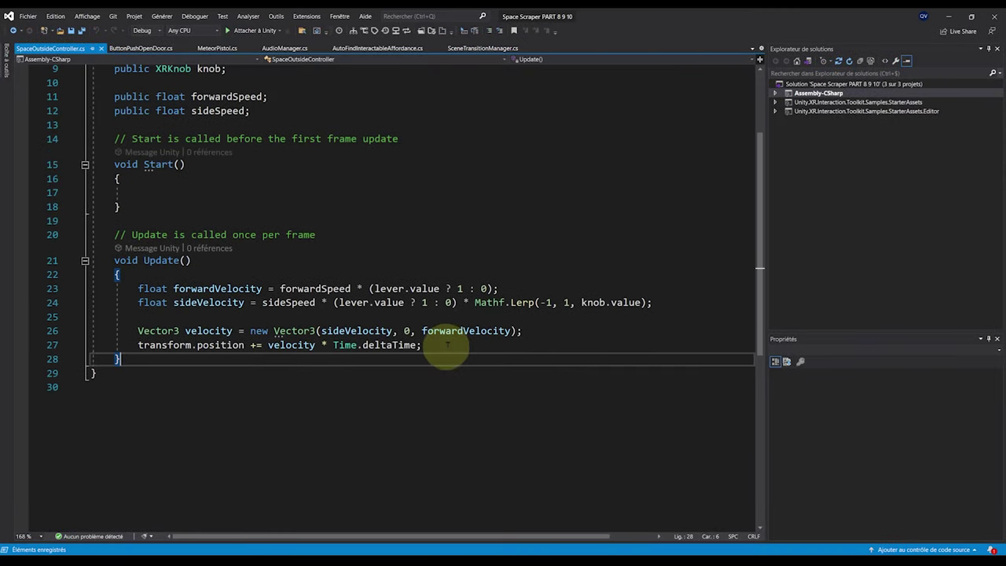
pyautogui.press('Return')
pyautogui.press('Return')
pyautogui.write('if(lever.value')
pyautogui.press('Return')
pyautogui.write('{')
pyautogui.press('Return')
pyautogui.keyDown('ctrl'); pyautogui.scroll(1, 188, 440); pyautogui.keyUp('ctrl')
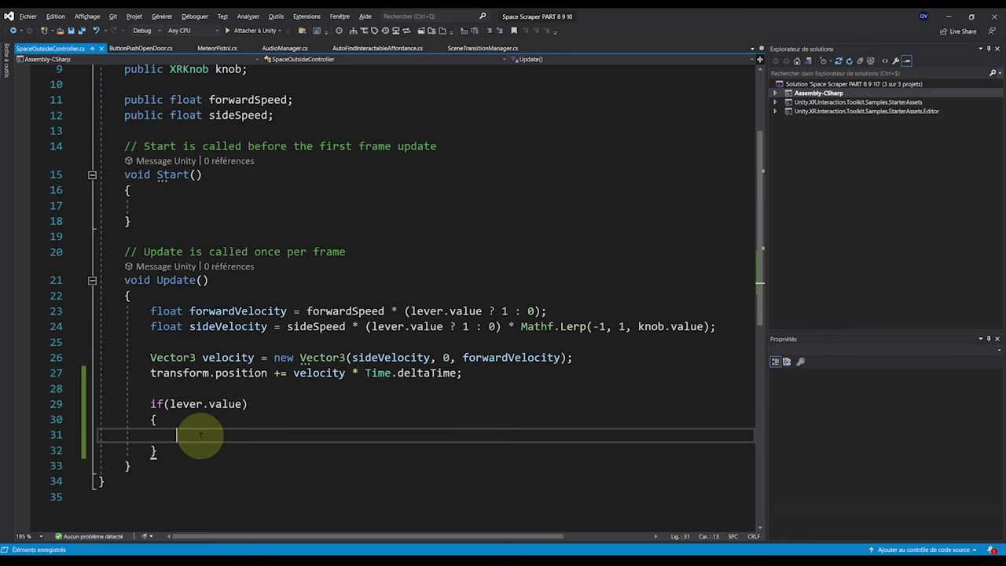
pyautogui.scroll(-1, 196, 435)
pyautogui.write('AudioM')
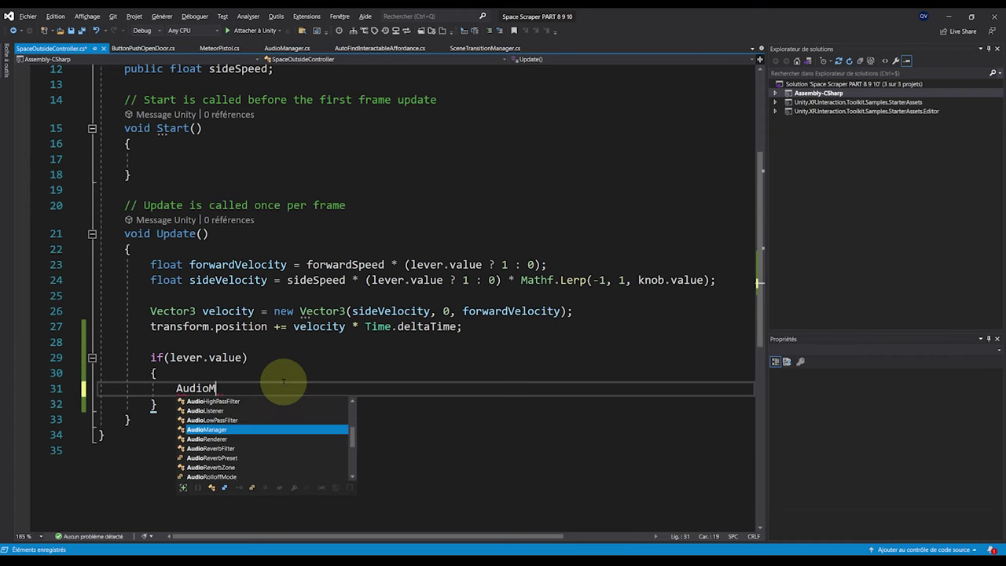
pyautogui.write('anager.instance.Play("Engine')
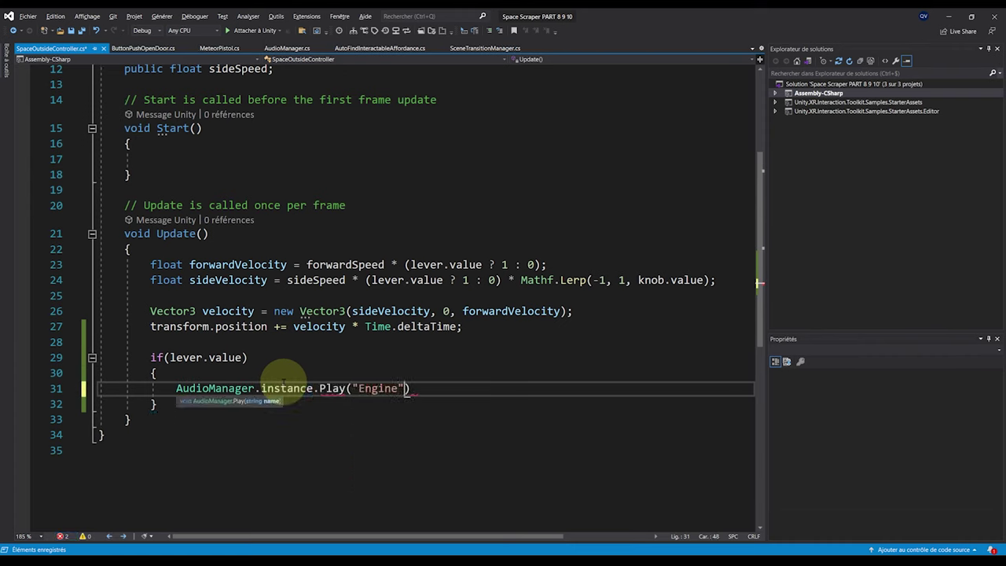
# Add an else block after the lever check that calls AudioManager.instance.Stop("Engine"); and save the script
pyautogui.click(227, 404)
pyautogui.press('Return')
pyautogui.write('else')
pyautogui.press('Return')
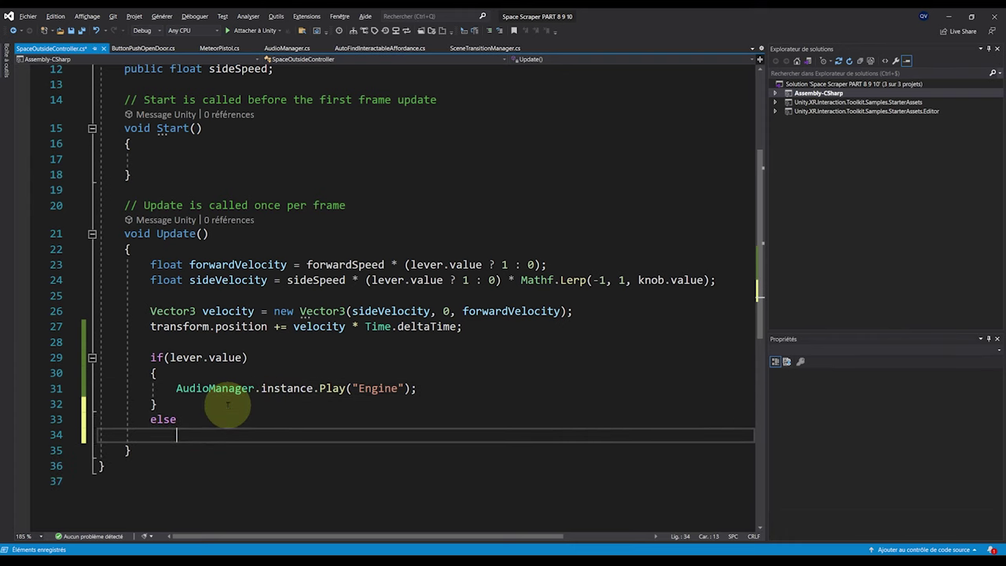
pyautogui.write('{')
pyautogui.press('Return')
pyautogui.moveTo(176, 388); pyautogui.dragTo(417, 388)
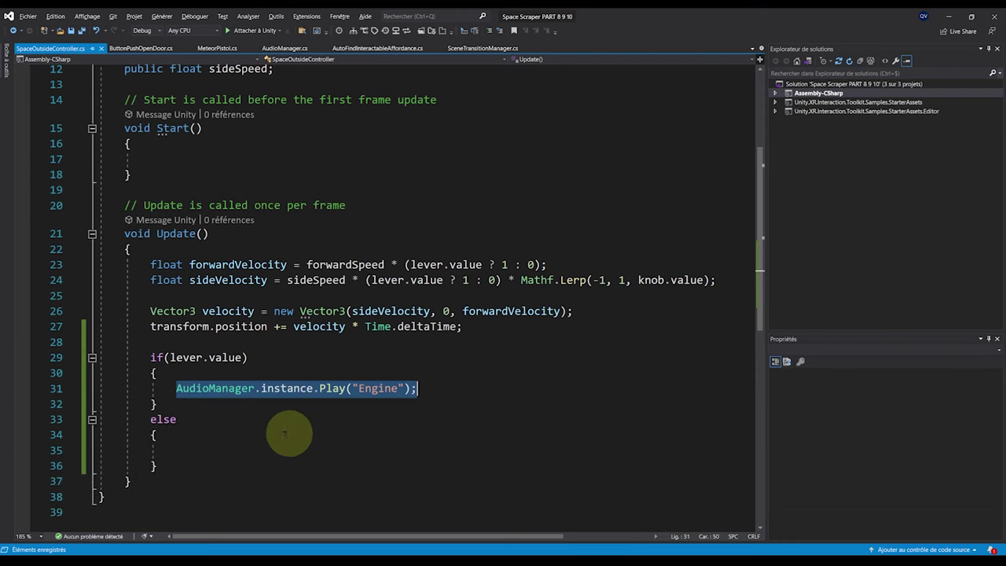
pyautogui.hotkey('ctrl', 'c')
pyautogui.click(220, 449)
pyautogui.hotkey('ctrl', 'v')
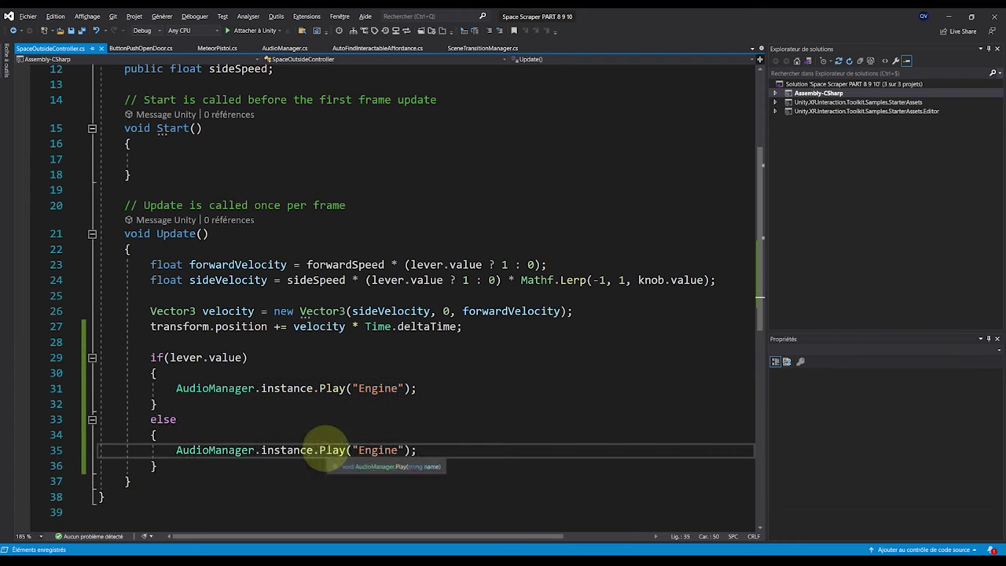
pyautogui.doubleClick(332, 450)
pyautogui.write('Stop')
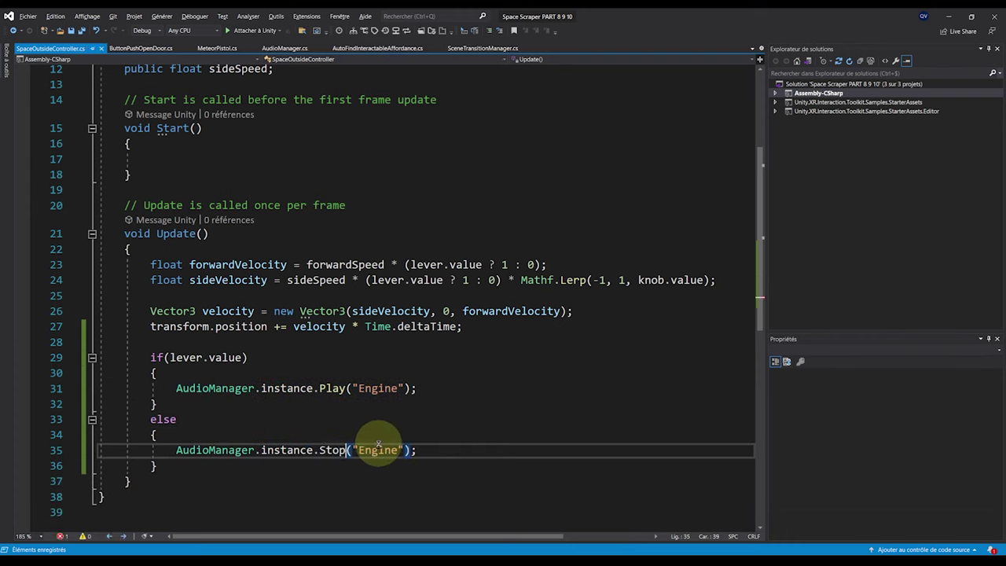
pyautogui.press('Down')
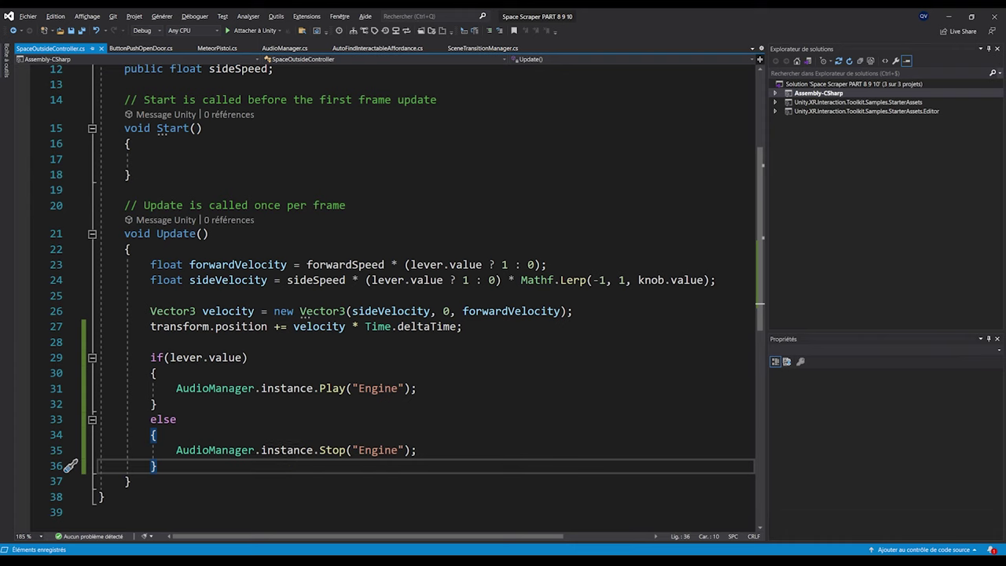
# Review the lever.value condition, the Engine Play call and the Update method that runs them every frame
pyautogui.press('Up')
pyautogui.press('Up')
pyautogui.press('Up')
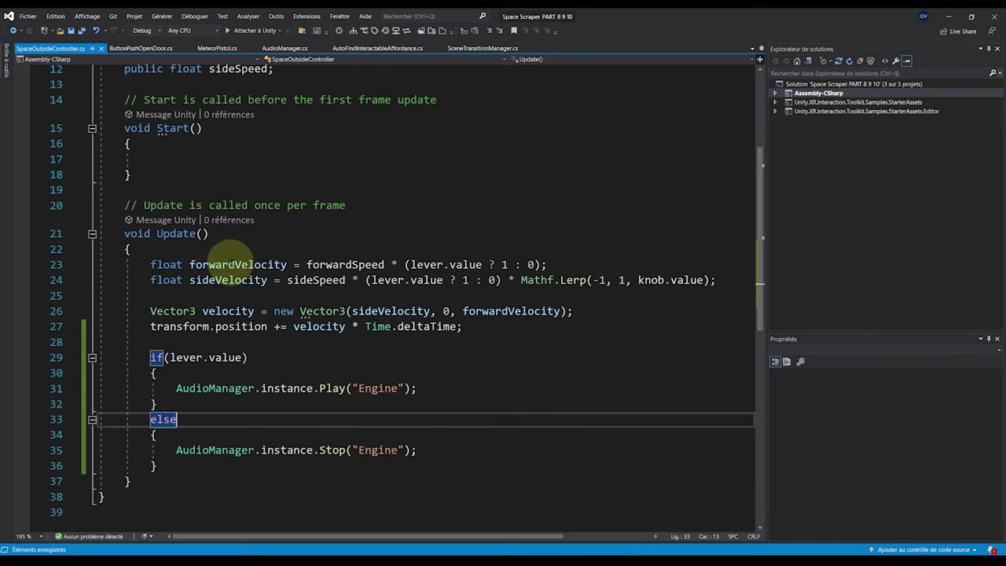
pyautogui.click(170, 357)
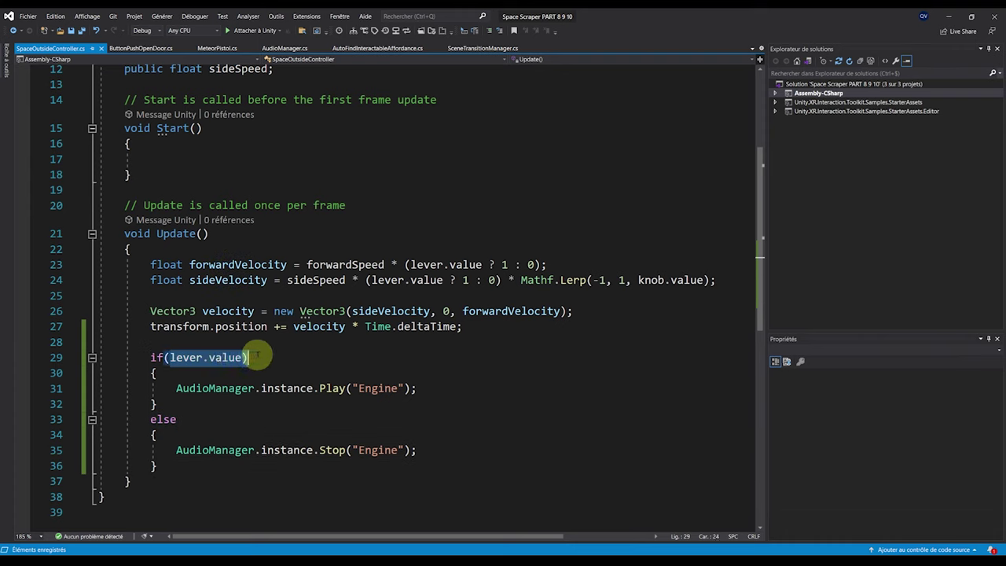
pyautogui.moveTo(176, 388); pyautogui.dragTo(433, 391)
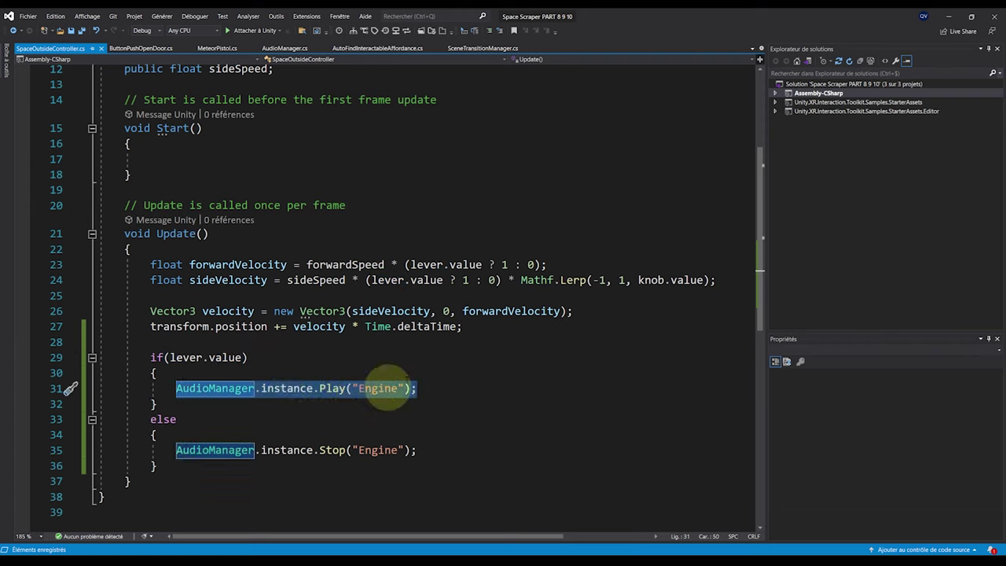
pyautogui.doubleClick(174, 234)
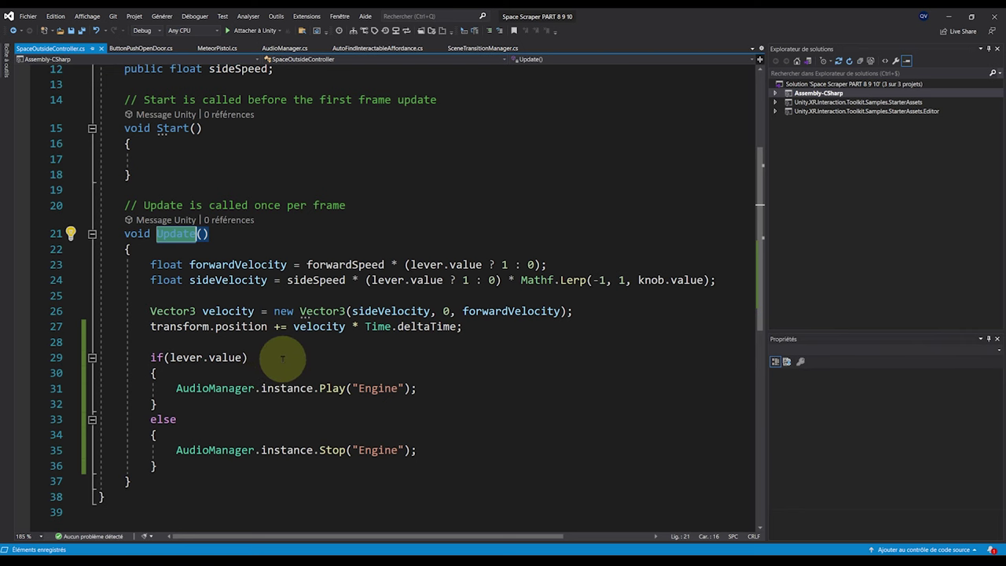
# Declare a private bool wasOn below the sideSpeed field of the SpaceOutsideController class
pyautogui.scroll(3, 282, 358)
pyautogui.click(291, 201)
pyautogui.press('Return')
pyautogui.press('Return')
pyautogui.write('private bool wasO')
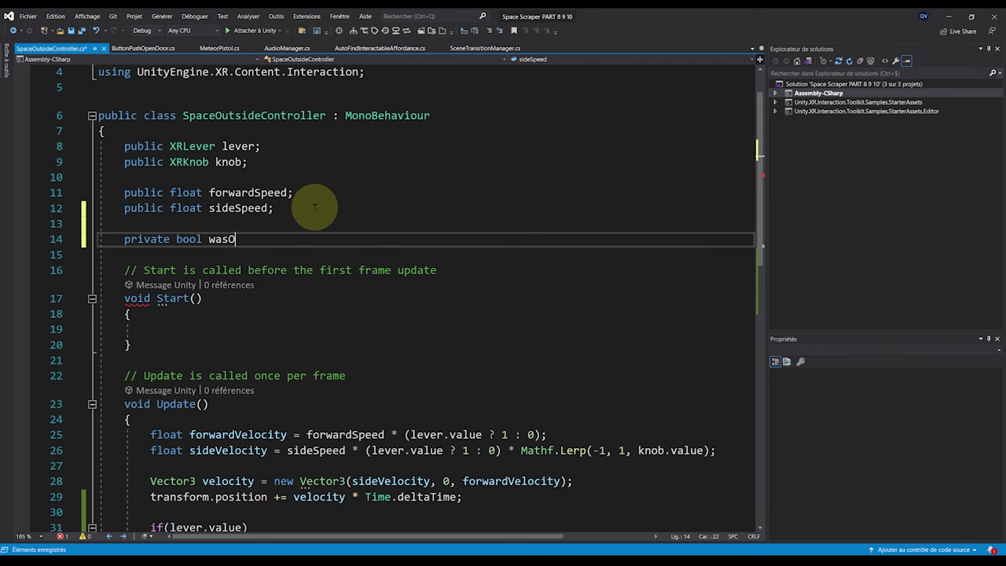
# At the end of Update, after the else block, add wasOn = lever.value;
pyautogui.scroll(-4, 315, 207)
pyautogui.click(184, 401)
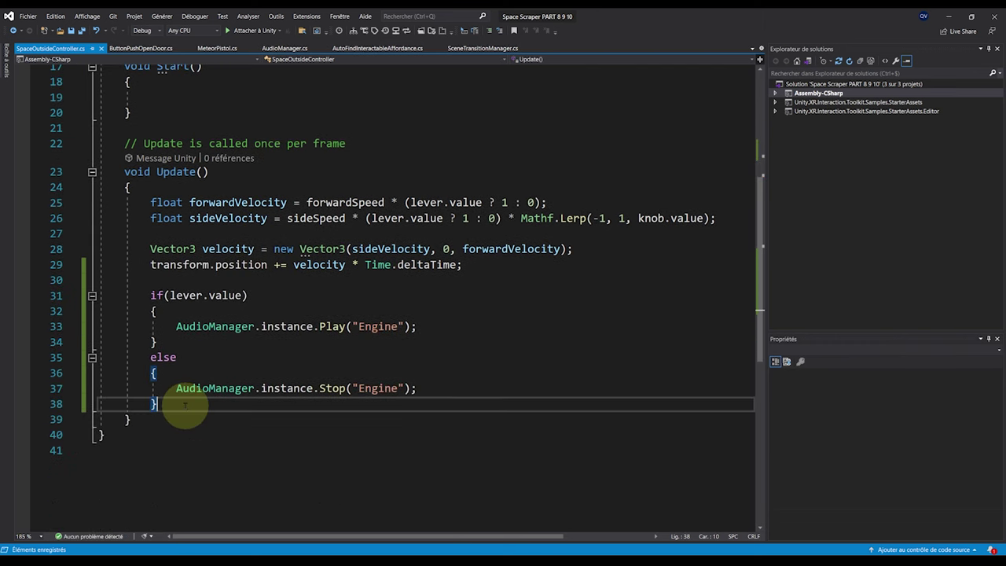
pyautogui.press('Return')
pyautogui.press('Return')
pyautogui.write('wa')
pyautogui.press('Tab')
pyautogui.write('= lever.value')
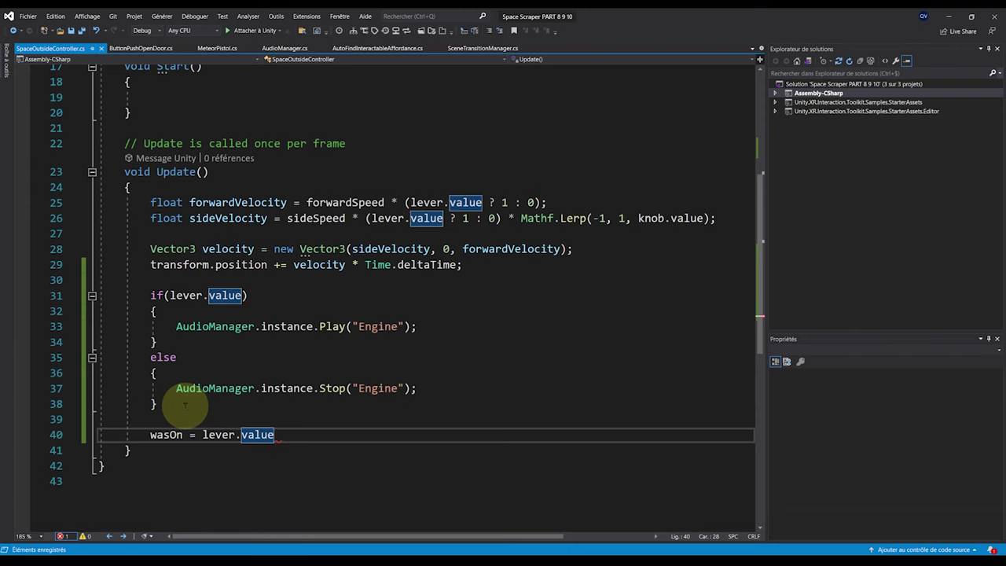
pyautogui.write(';')
# Add the condition if(lever.value != wasOn) directly above the existing lever check
pyautogui.click(179, 281)
pyautogui.press('Return')
pyautogui.write('if(lever.')
pyautogui.press('Tab')
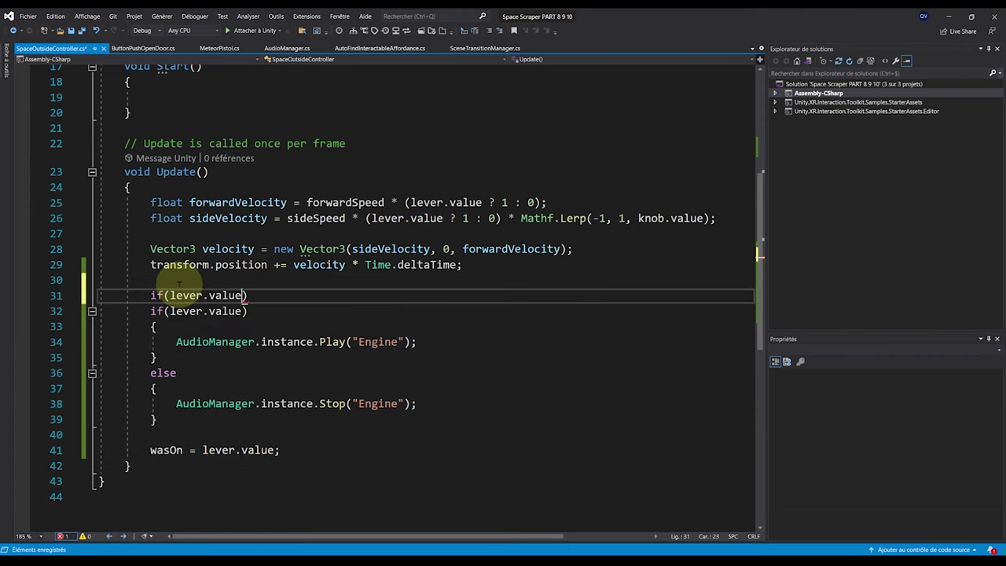
pyautogui.write('!= wasOn')
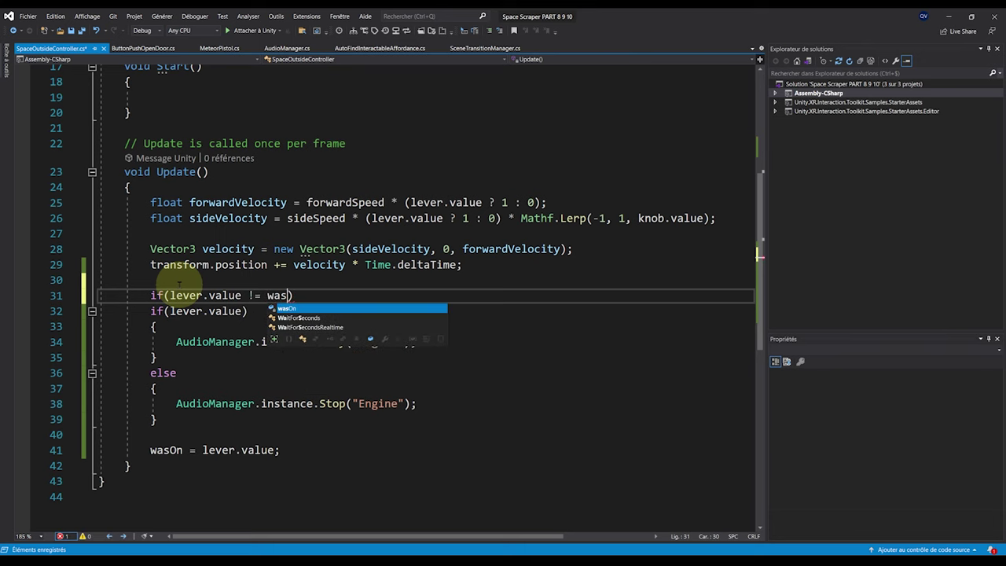
pyautogui.press('Return')
pyautogui.write('c')
pyautogui.press('BackSpace')
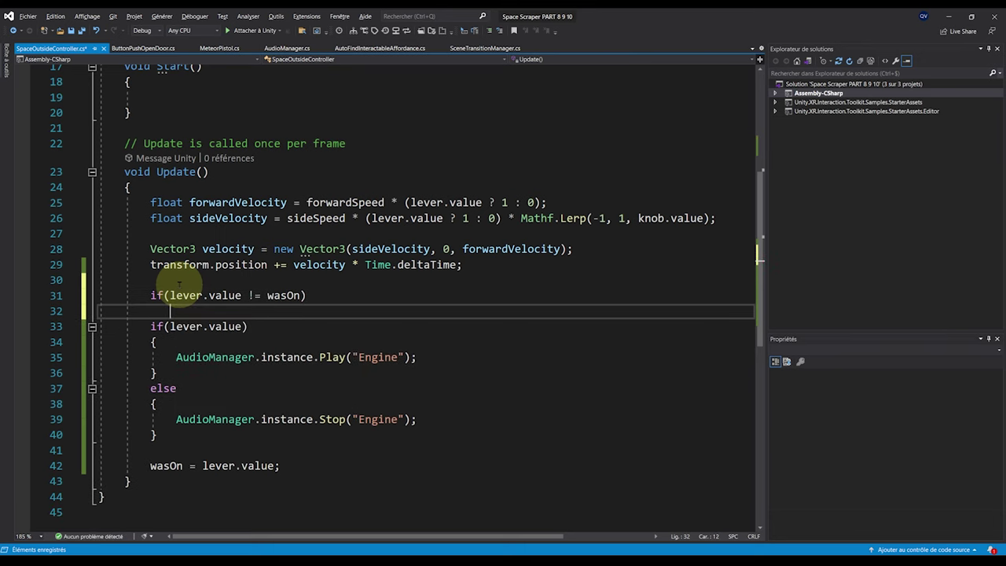
# Enclose the Engine Play/Stop if-else in the braces of the wasOn condition and remove the extra blank line after it
pyautogui.write('{')
pyautogui.press('Return')
pyautogui.scroll(-1, 283, 259)
pyautogui.moveTo(160, 421); pyautogui.dragTo(94, 309)
pyautogui.press('Delete')
pyautogui.click(179, 281)
pyautogui.hotkey('ctrl', 'v')
pyautogui.click(199, 408)
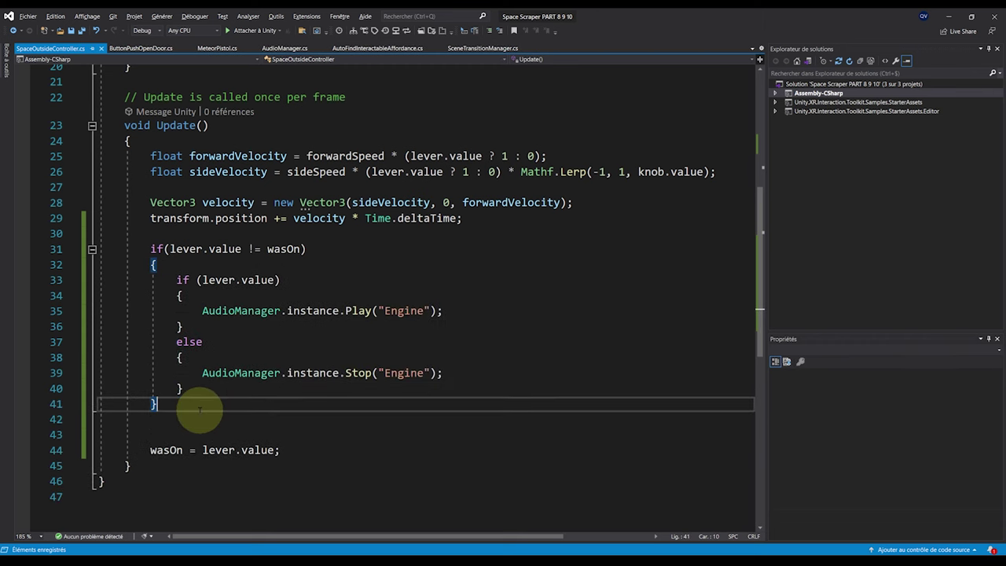
pyautogui.press('Delete')
pyautogui.keyDown('ctrl'); pyautogui.scroll(-2, 259, 410); pyautogui.keyUp('ctrl')
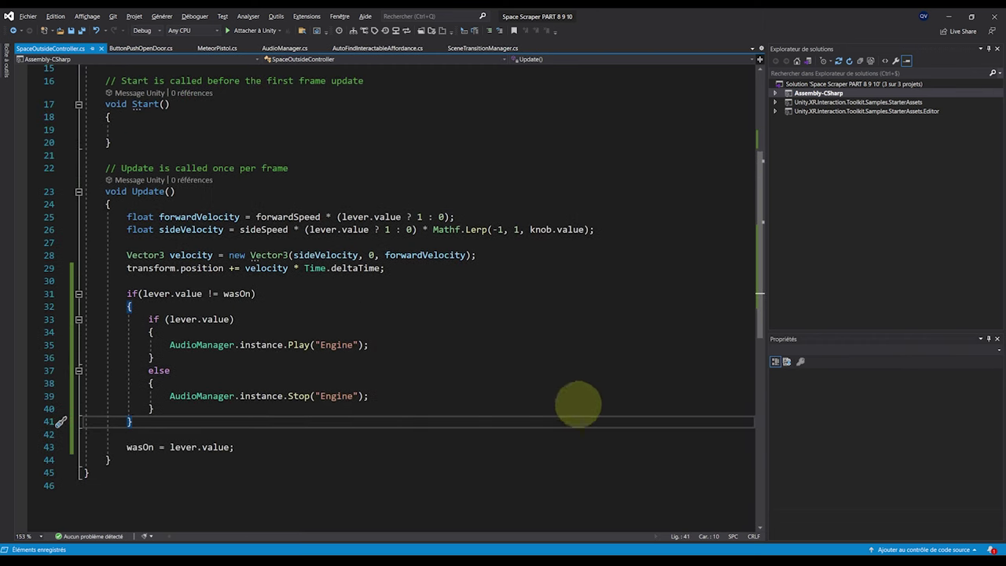
# Return to Unity and look around the cockpit in the Scene view
pyautogui.click(946, 16)
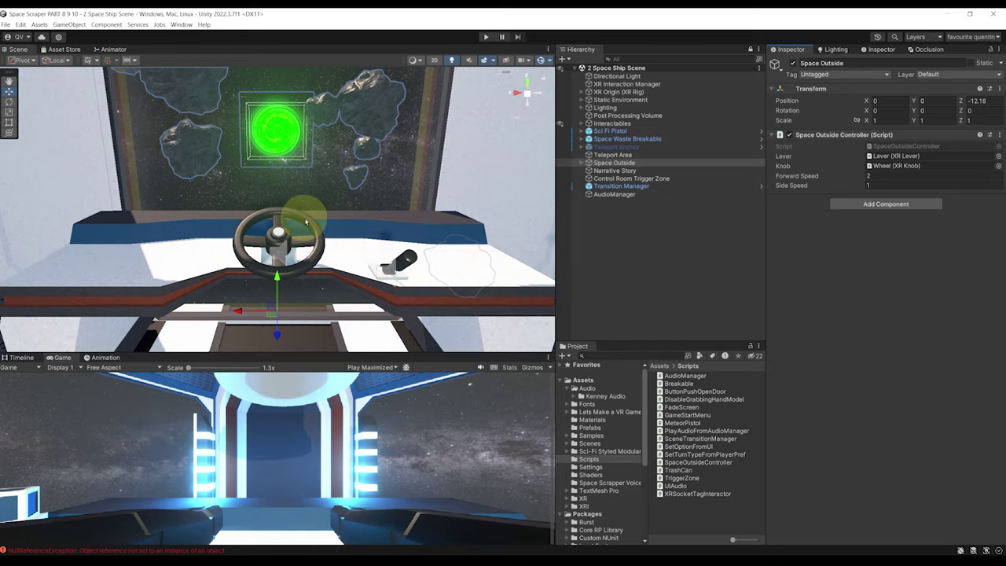
pyautogui.moveTo(254, 180); pyautogui.dragTo(390, 201, button='right')
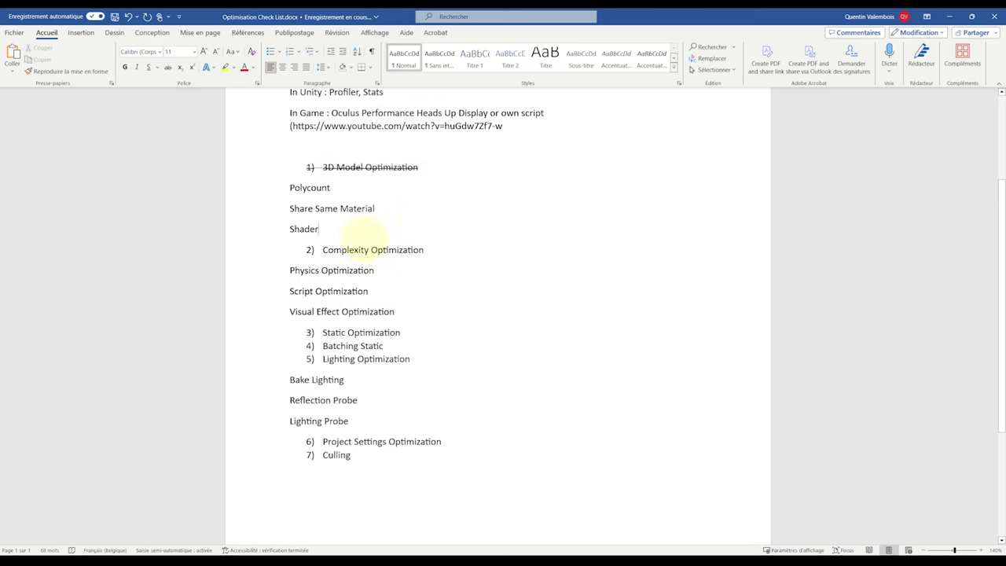
# Highlight Complexity Optimization in the Word optimisation checklist and review the scene's lights in Unity's Light Explorer
pyautogui.moveTo(322, 250); pyautogui.dragTo(424, 249)
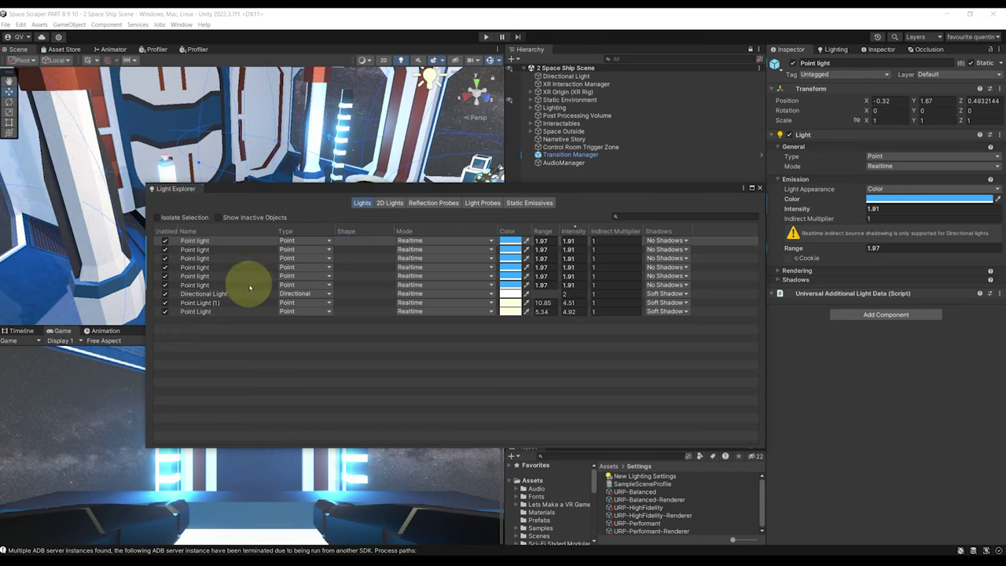
pyautogui.moveTo(246, 280); pyautogui.dragTo(427, 247)
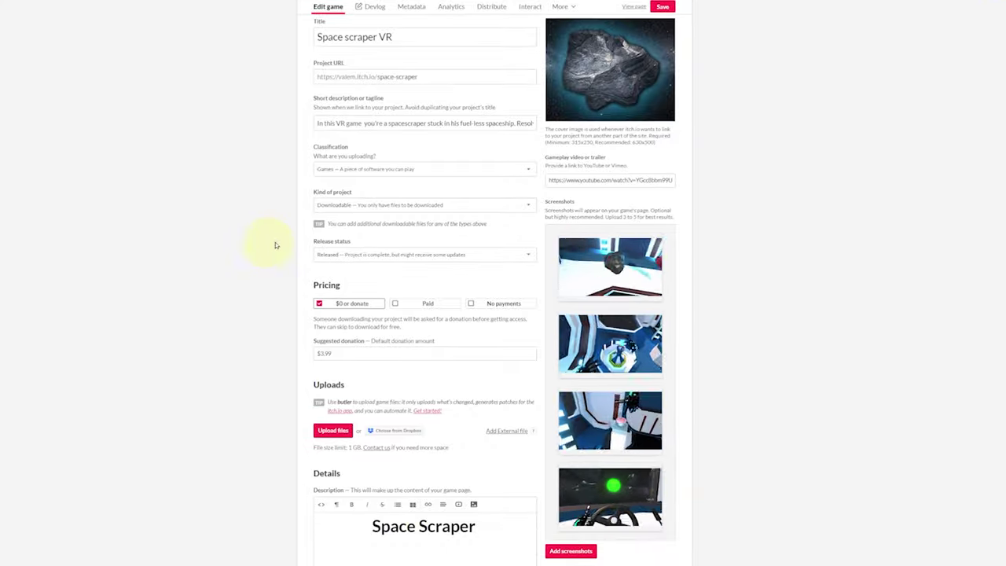
# Upload space scraper.apk to the game's itch.io project and look through its public page
pyautogui.scroll(-3, 275, 245)
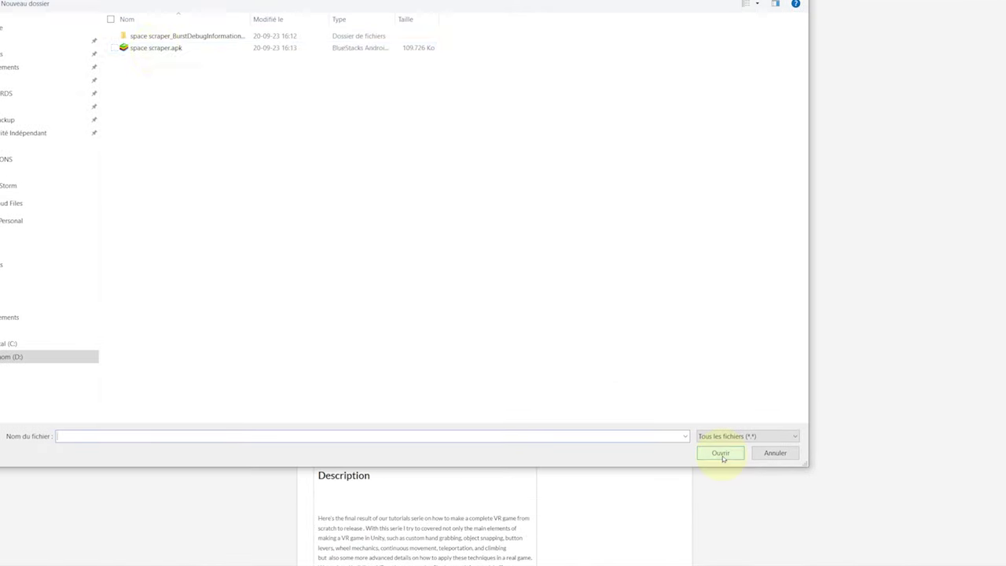
pyautogui.click(719, 453)
pyautogui.scroll(-15, 291, 325)
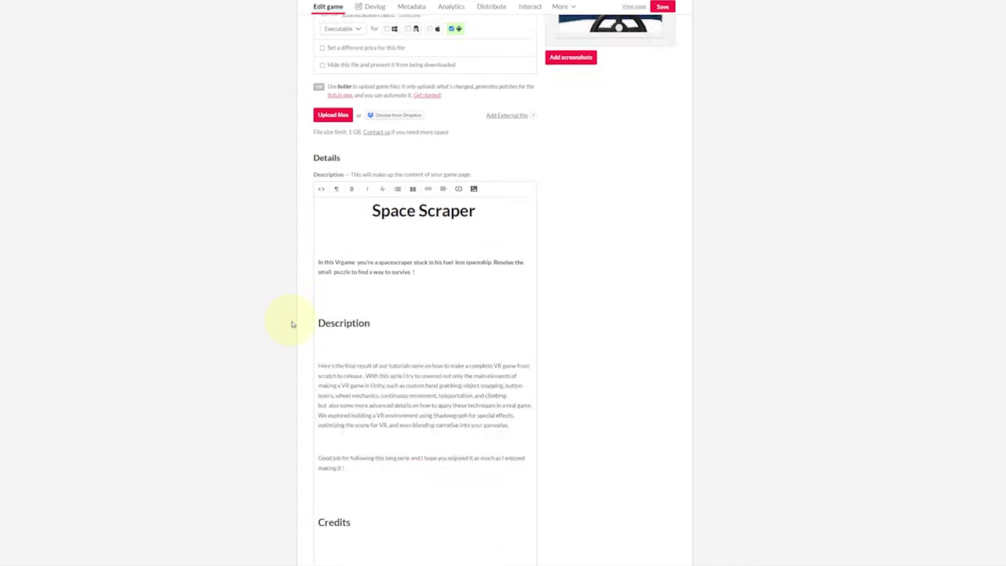
pyautogui.click(351, 492)
pyautogui.scroll(-5, 527, 225)
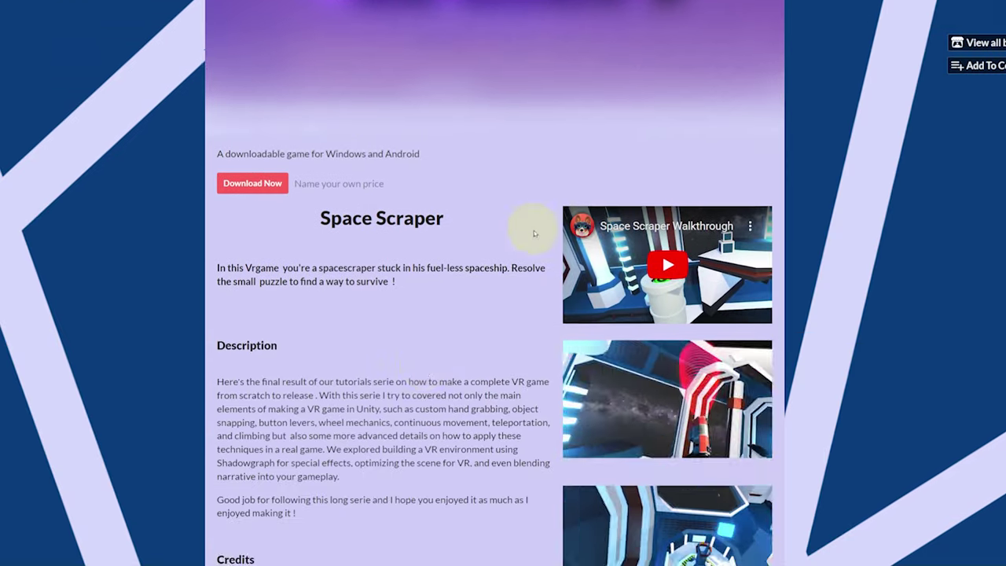
pyautogui.scroll(2, 472, 281)
# In Unity, open the Profiler and add another Profiler tab beside the Scene view
pyautogui.keyDown('alt'); pyautogui.moveTo(352, 264); pyautogui.dragTo(356, 230); pyautogui.keyUp('alt')
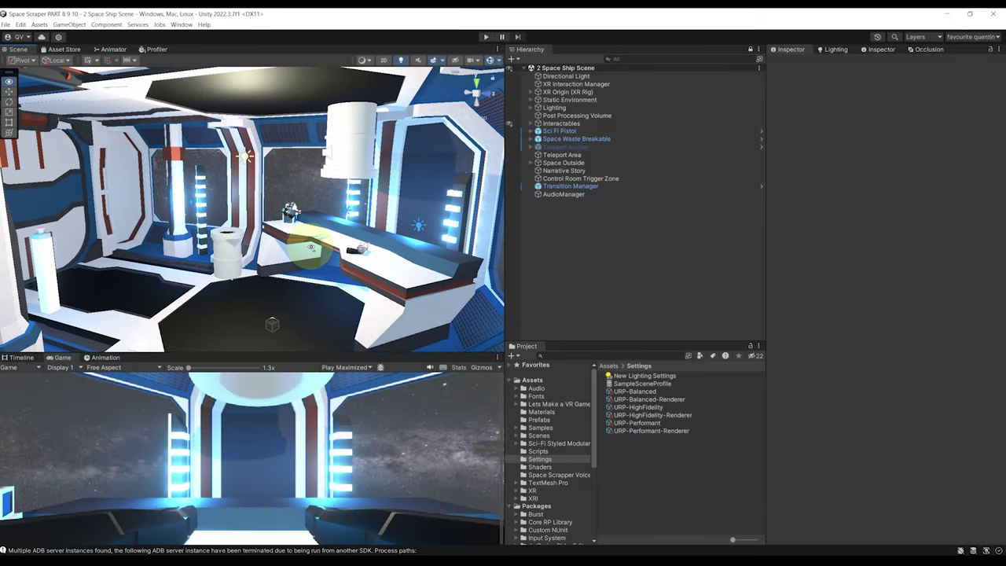
pyautogui.moveTo(356, 230); pyautogui.dragTo(322, 266, button='right')
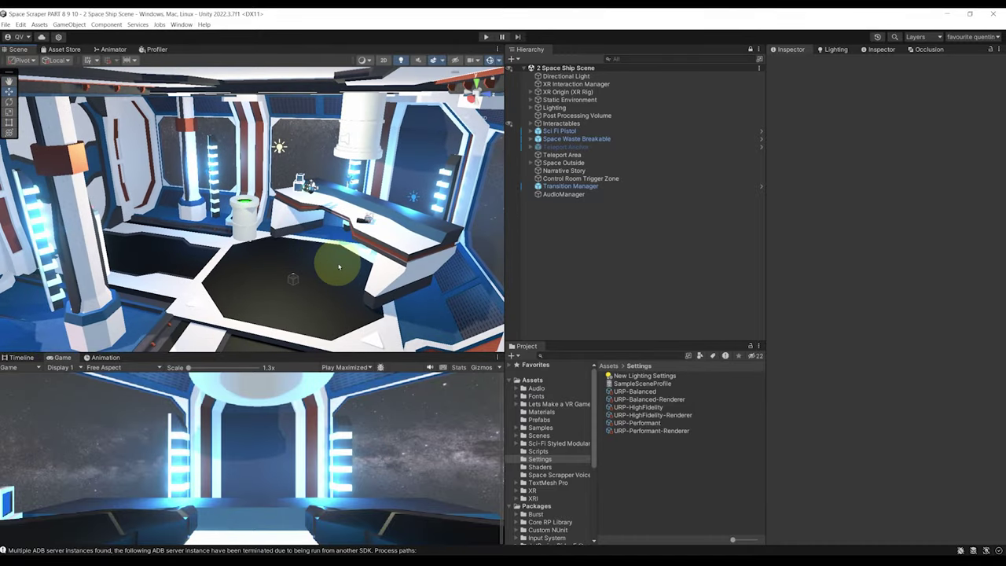
pyautogui.moveTo(354, 228); pyautogui.dragTo(334, 255, button='right')
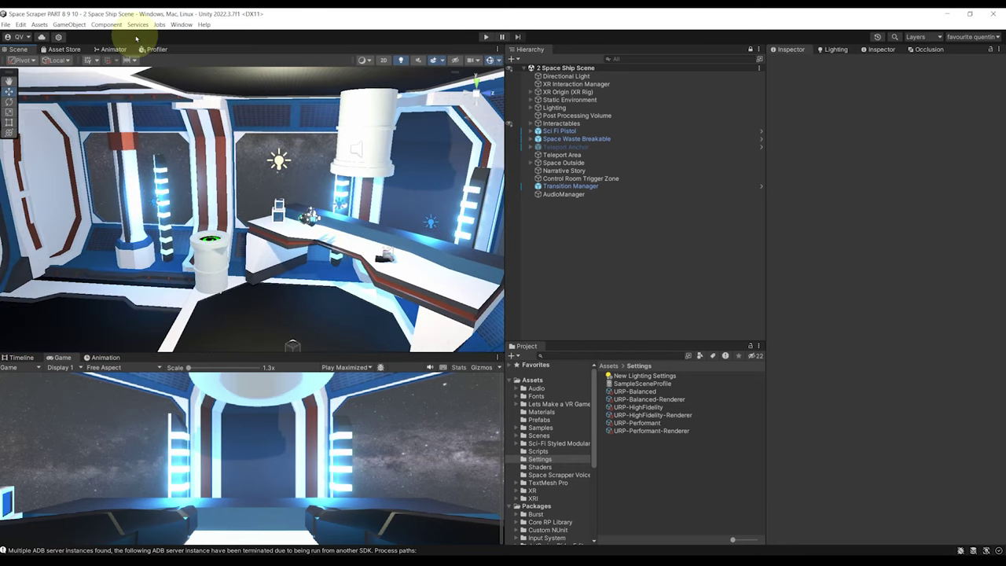
pyautogui.click(151, 49)
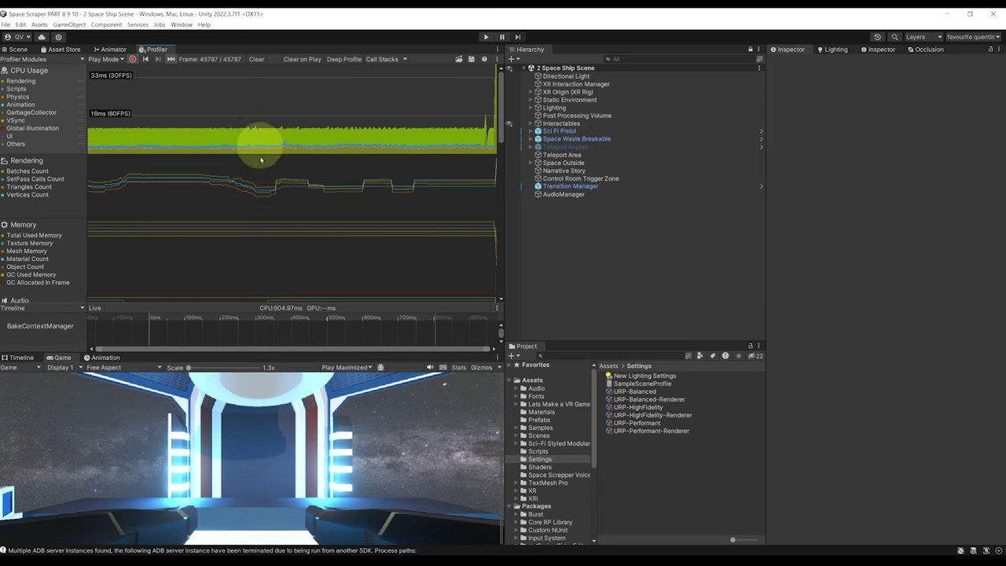
pyautogui.click(496, 49)
pyautogui.moveTo(550, 92)
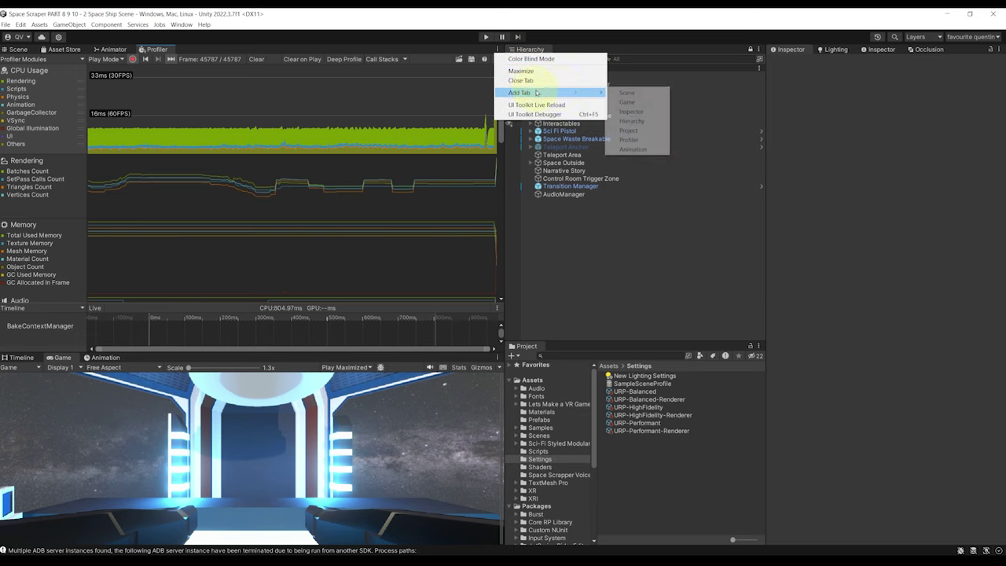
pyautogui.click(637, 139)
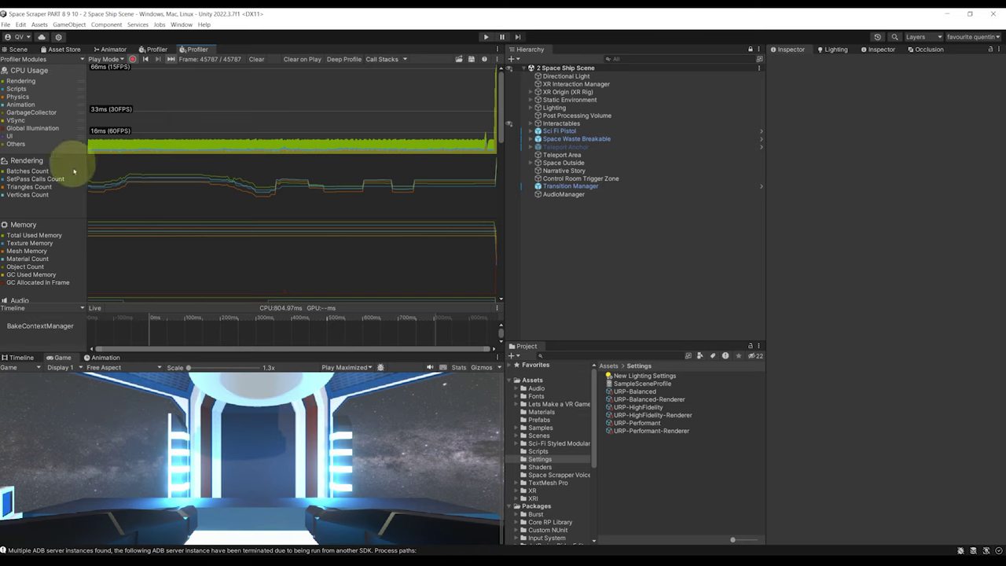
# Look through the Profiler's CPU, rendering, memory, audio, video and physics modules
pyautogui.scroll(-3, 75, 172)
pyautogui.scroll(-5, 40, 193)
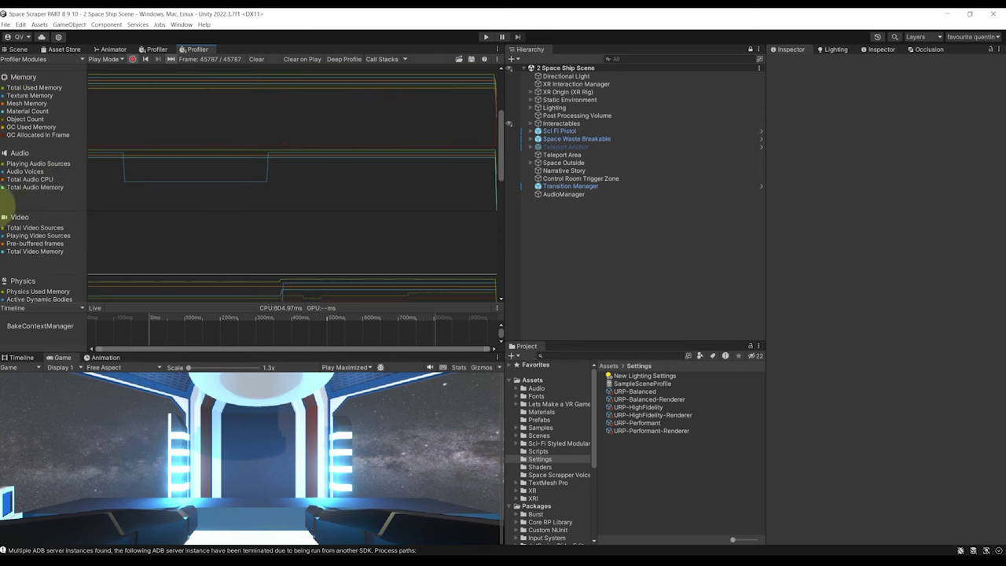
pyautogui.scroll(8, 236, 211)
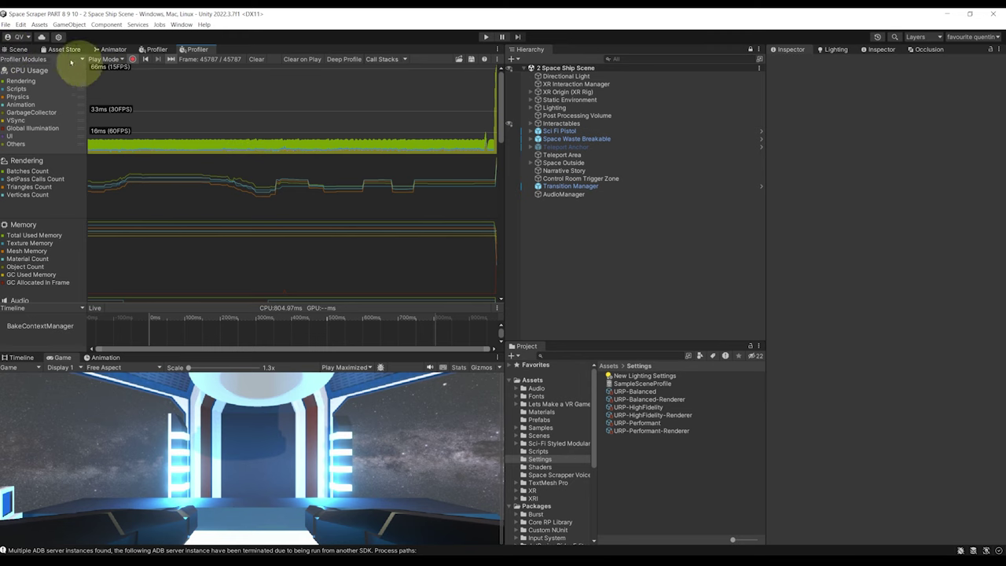
# Return to the Scene view and check the Game view's rendering statistics, enlarging the Game view before hiding them
pyautogui.click(17, 49)
pyautogui.moveTo(356, 205); pyautogui.dragTo(377, 197, button='right')
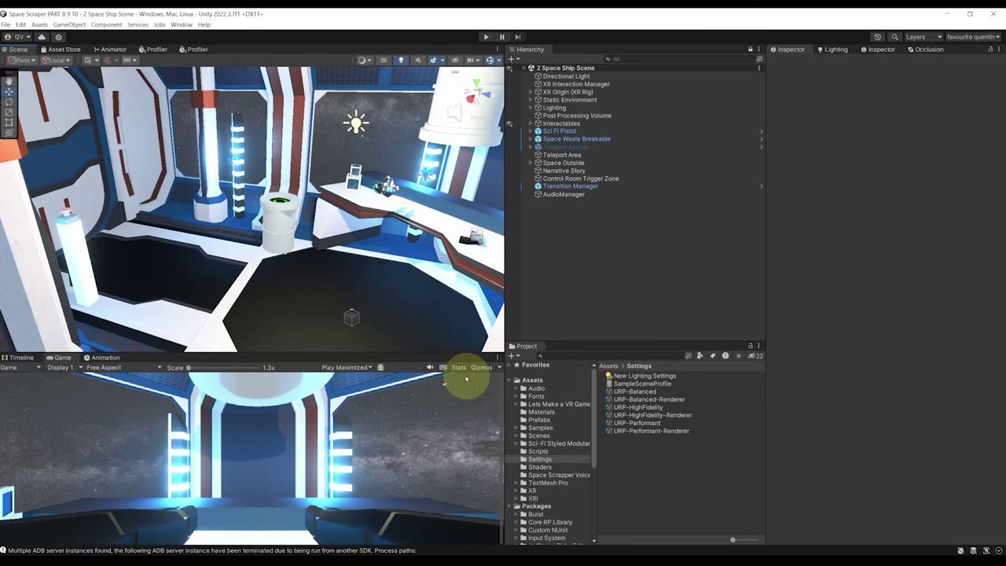
pyautogui.click(459, 368)
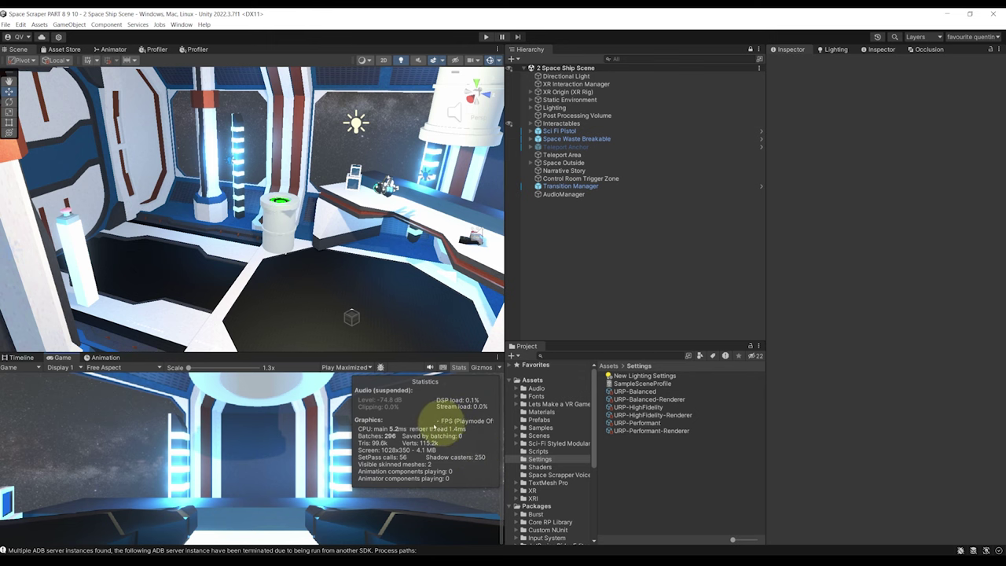
pyautogui.moveTo(347, 353); pyautogui.dragTo(361, 326)
pyautogui.click(460, 341)
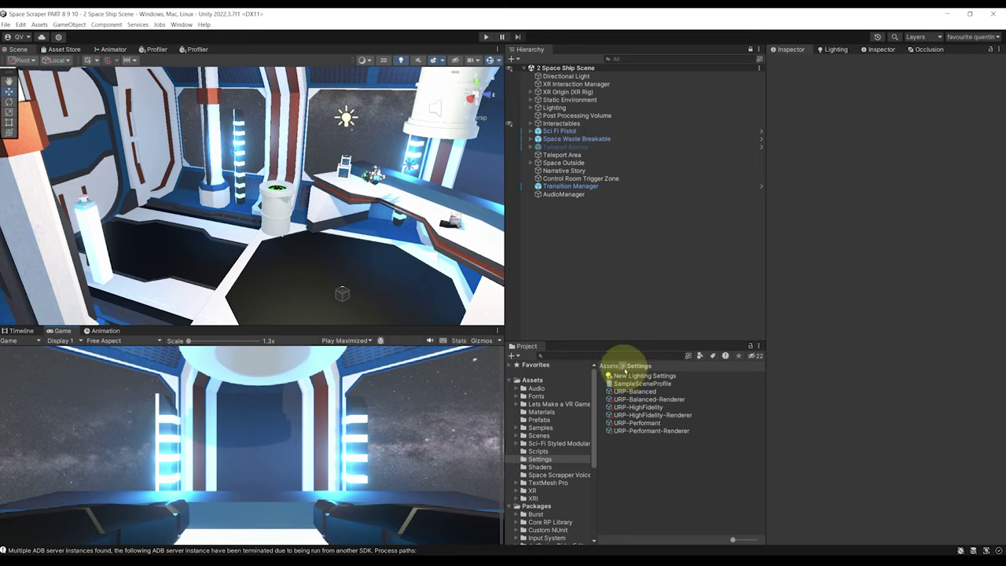
pyautogui.moveTo(336, 193)
pyautogui.mouseDown(button='right')
pyautogui.moveTo(358, 206)
pyautogui.moveTo(339, 208)
pyautogui.mouseUp(button='right')
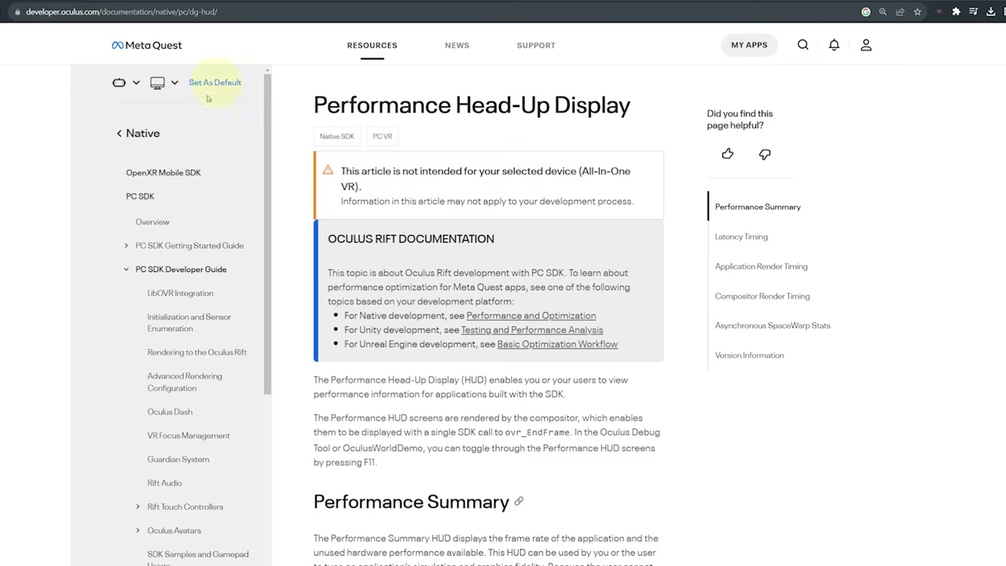
# Read the Performance Summary section of Meta Quest's Performance Head-Up Display documentation in the browser
pyautogui.tripleClick(375, 113)
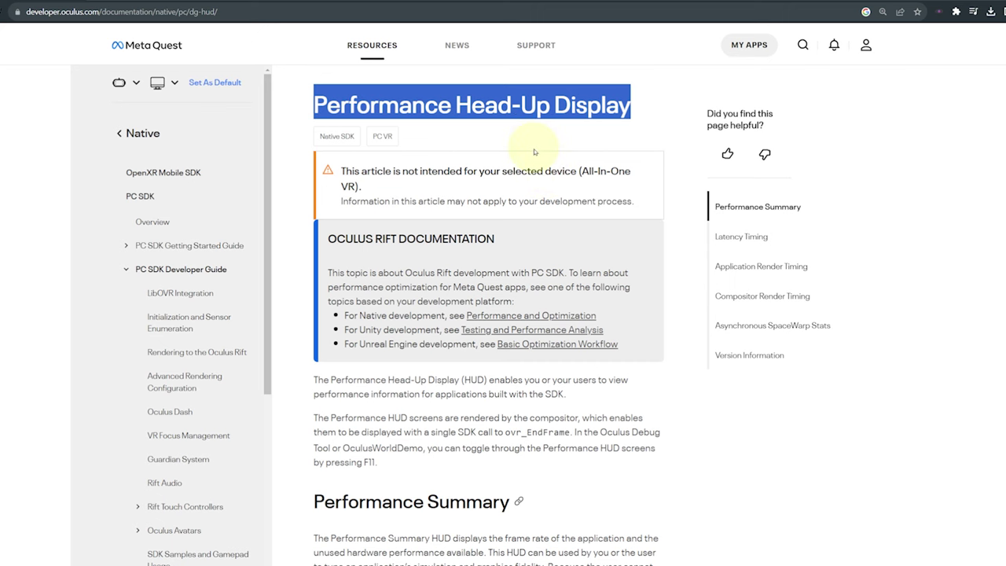
pyautogui.scroll(-4, 530, 150)
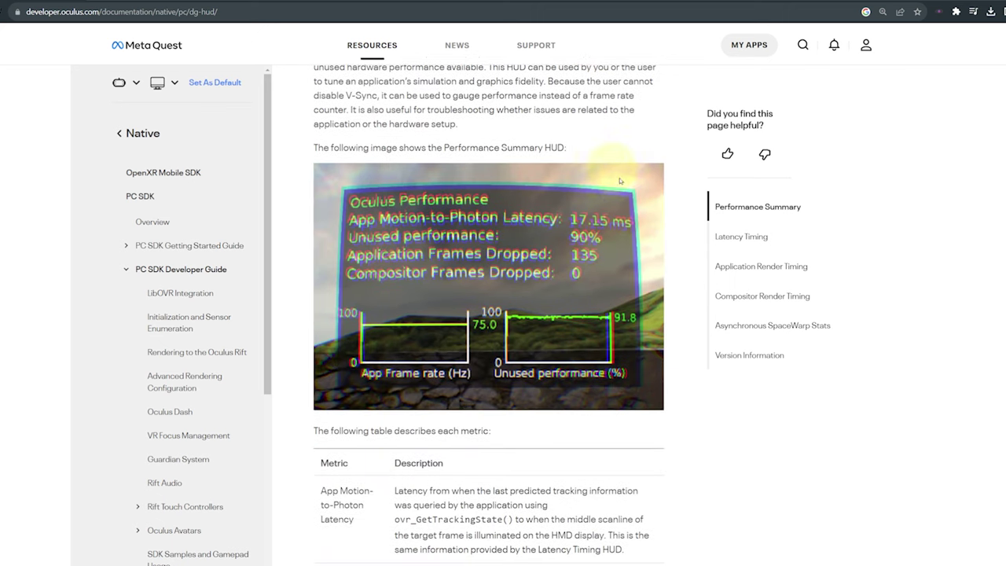
pyautogui.scroll(-2, 636, 200)
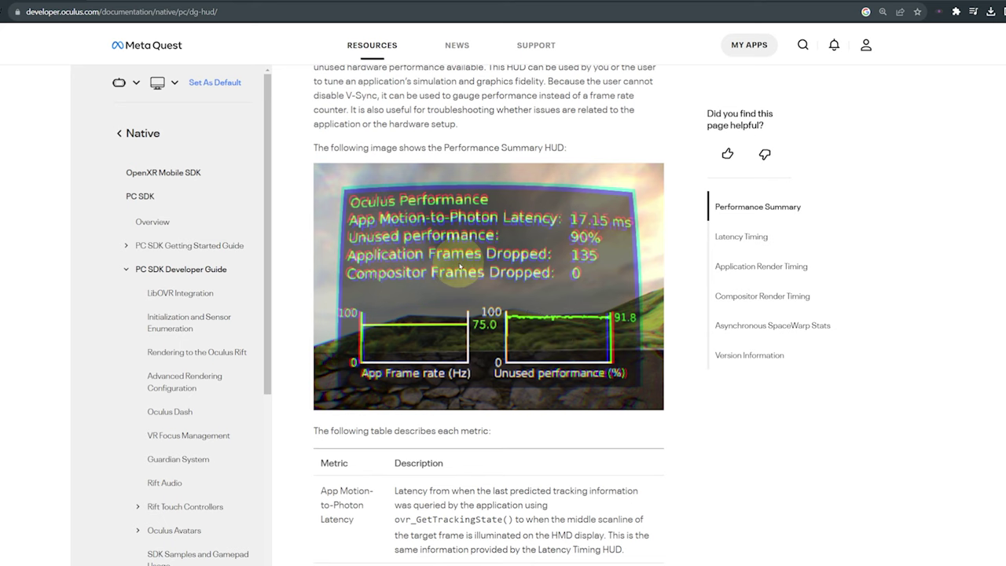
pyautogui.scroll(1, 507, 277)
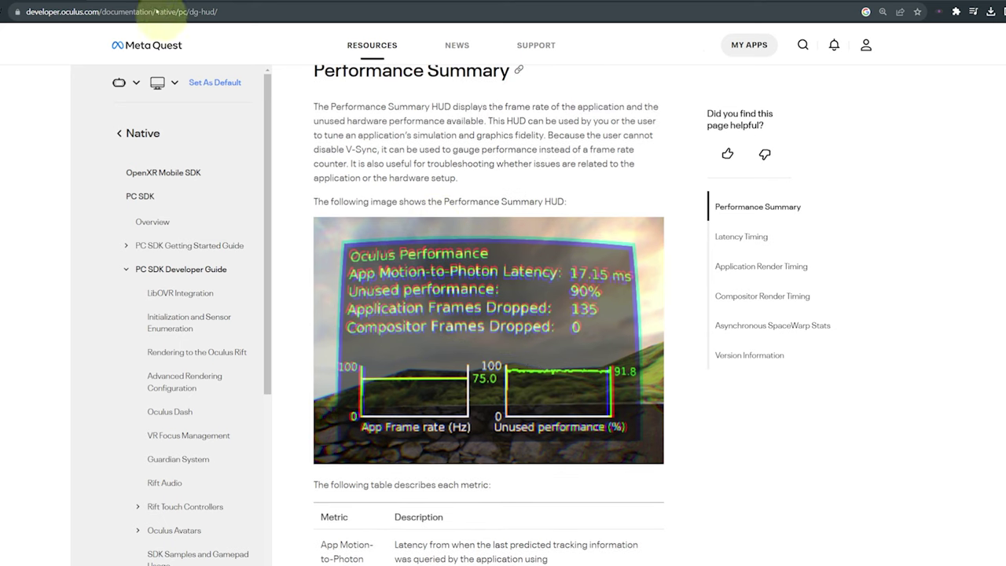
# Switch to the YouTube tutorial on adding a frames-per-second display in Unity VR and look over its video page
pyautogui.click(129, 4)
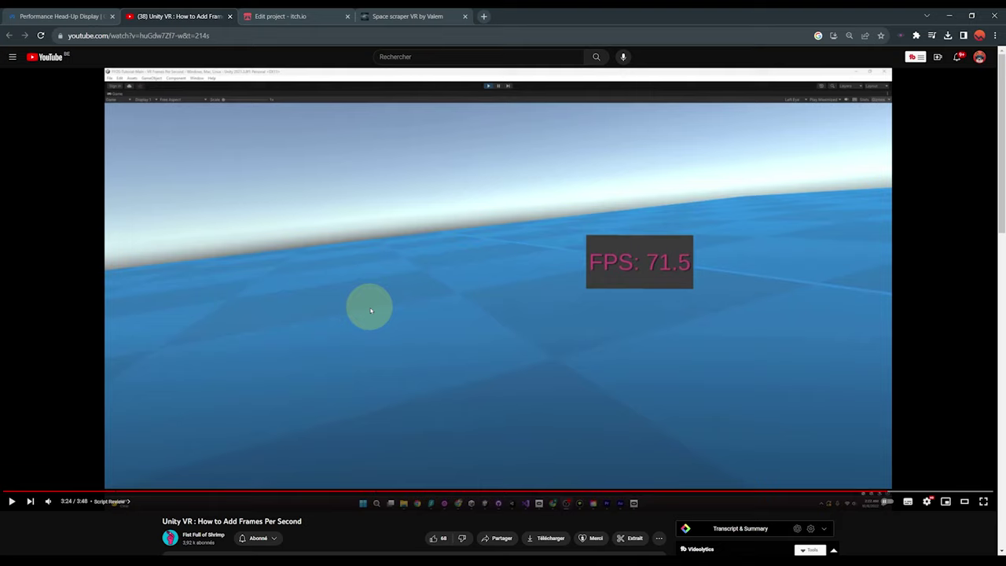
pyautogui.scroll(-2, 371, 310)
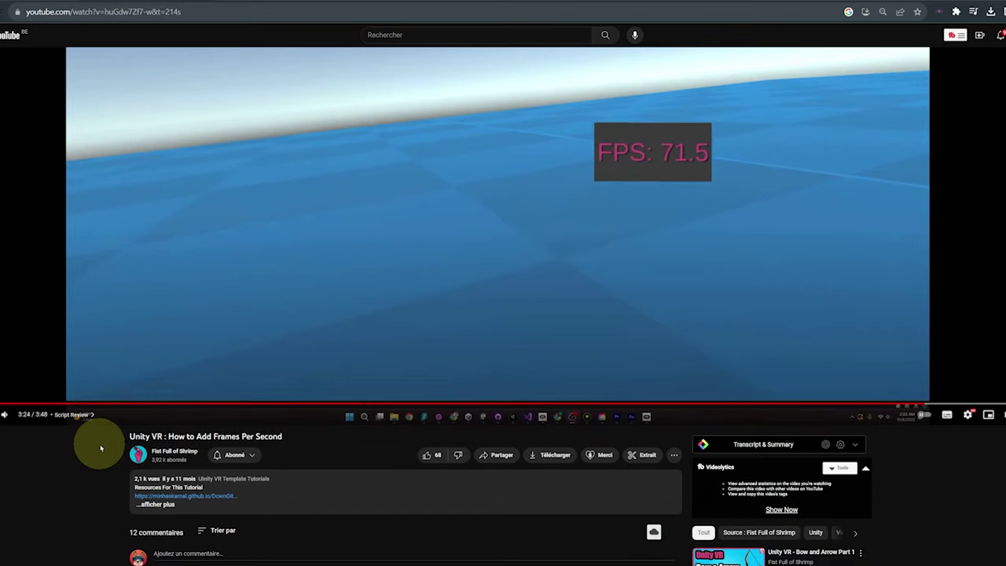
pyautogui.scroll(2, 85, 467)
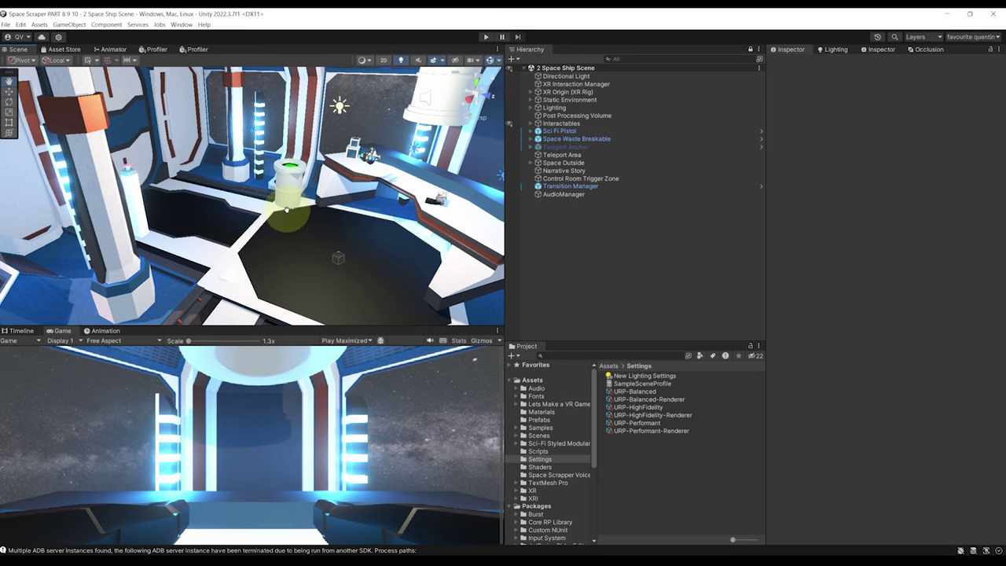
pyautogui.moveTo(291, 180); pyautogui.dragTo(275, 192, button='right')
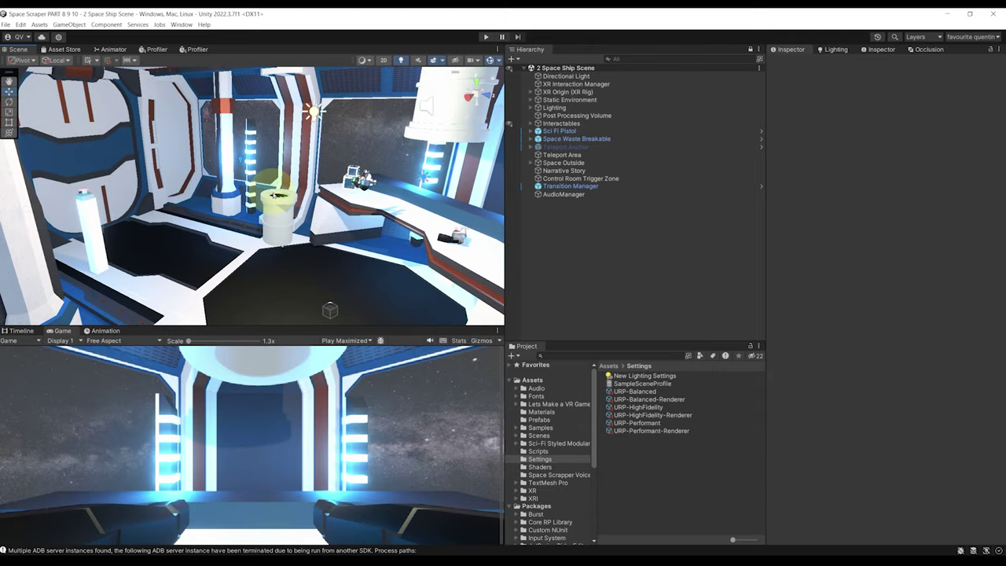
pyautogui.moveTo(275, 193); pyautogui.dragTo(313, 232, button='right')
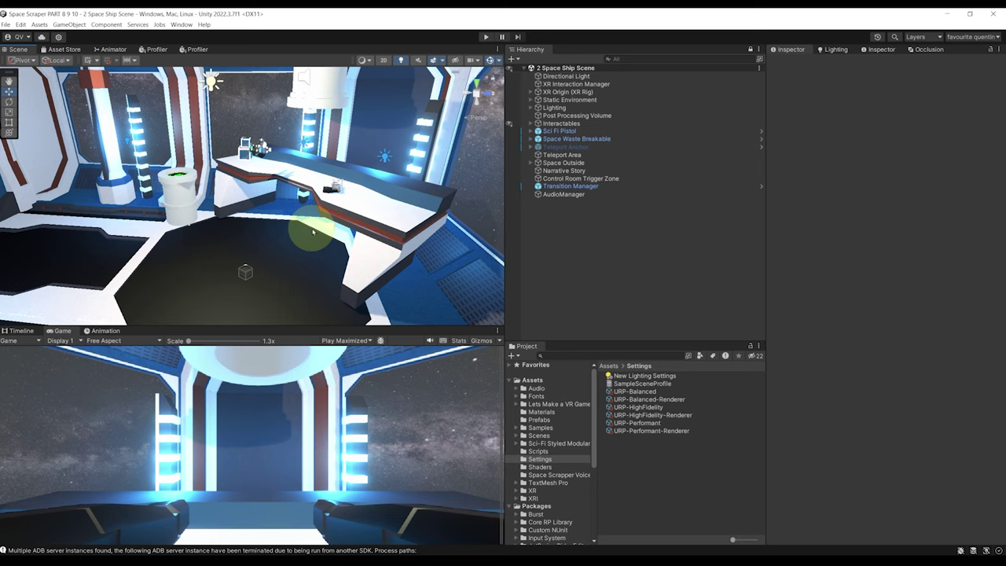
pyautogui.moveTo(313, 232); pyautogui.dragTo(332, 179, button='right')
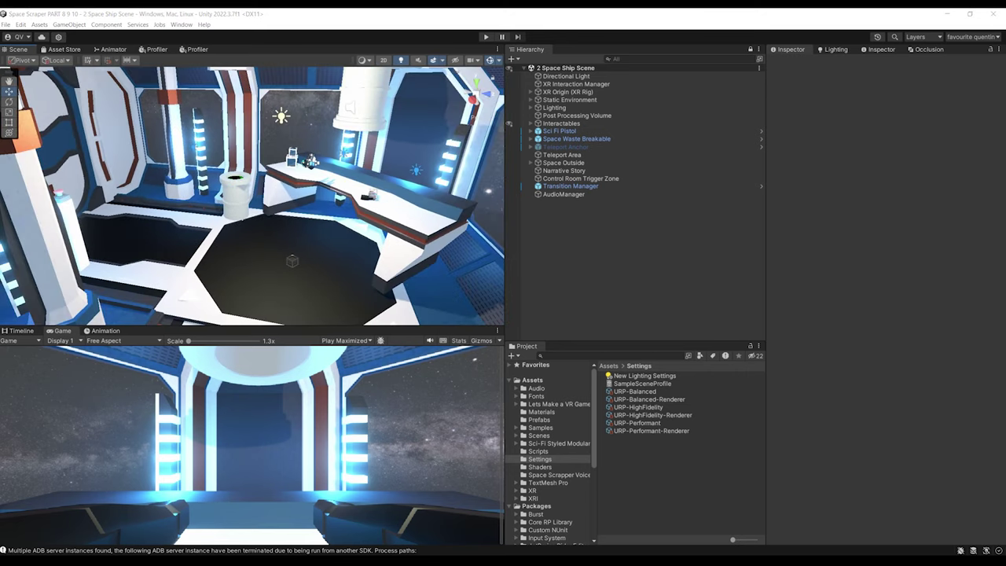
# Switch to the Optimization Check List document in Word and review its numbered sections at a larger zoom
pyautogui.moveTo(4, 298); pyautogui.dragTo(491, 146)
pyautogui.click(514, 147)
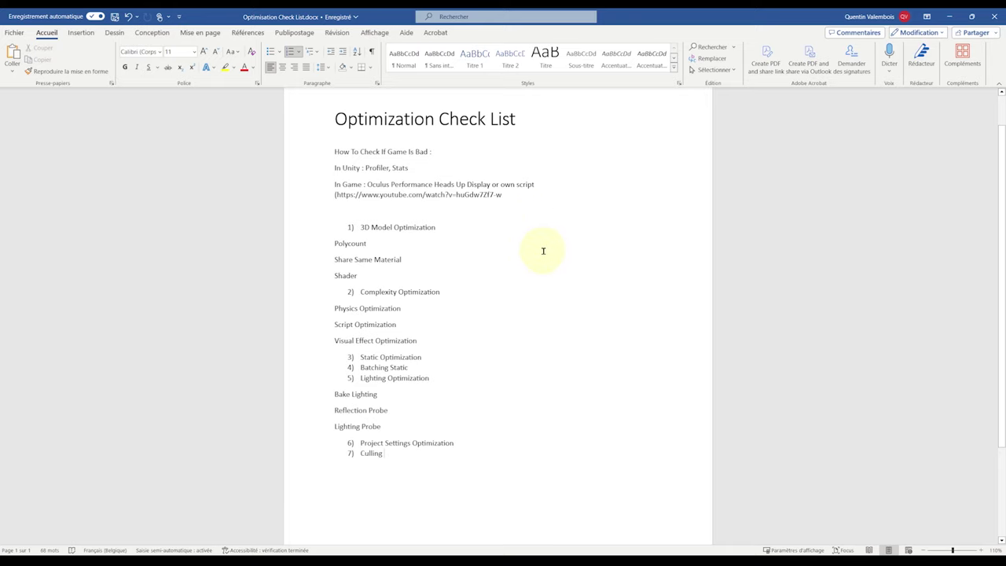
pyautogui.keyDown('ctrl'); pyautogui.scroll(3, 433, 312); pyautogui.keyUp('ctrl')
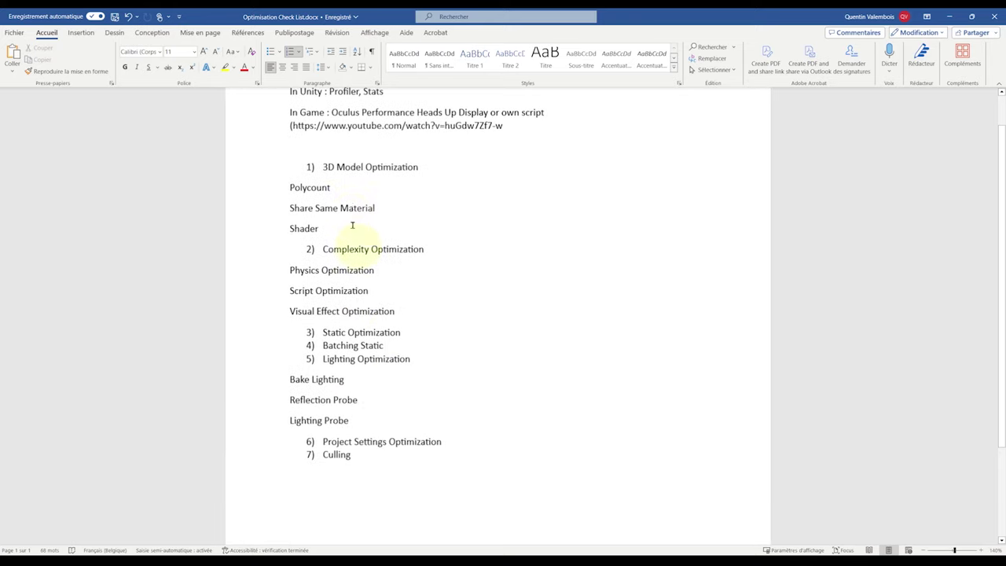
pyautogui.scroll(1, 443, 249)
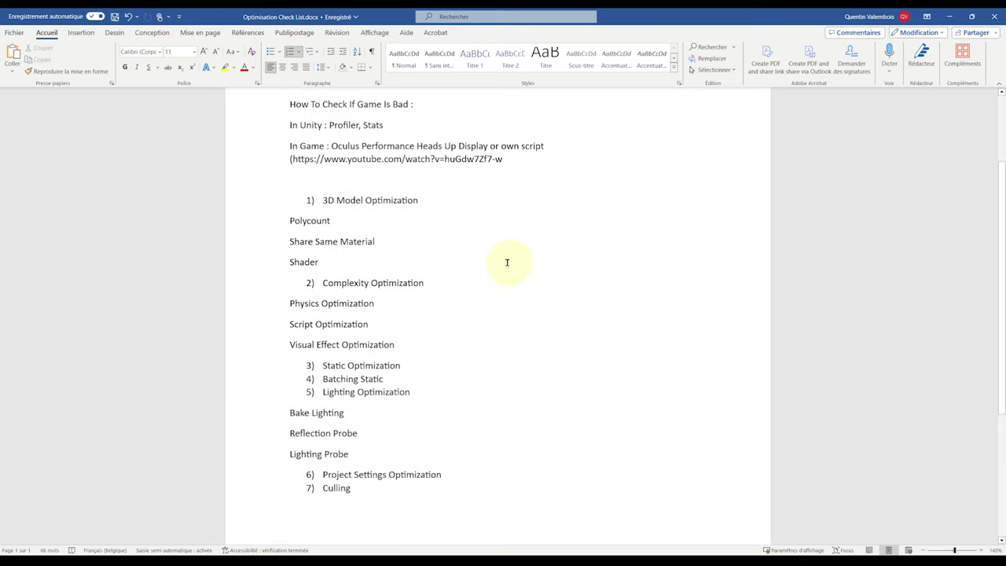
pyautogui.moveTo(333, 201); pyautogui.dragTo(415, 202)
pyautogui.moveTo(322, 283); pyautogui.dragTo(428, 283)
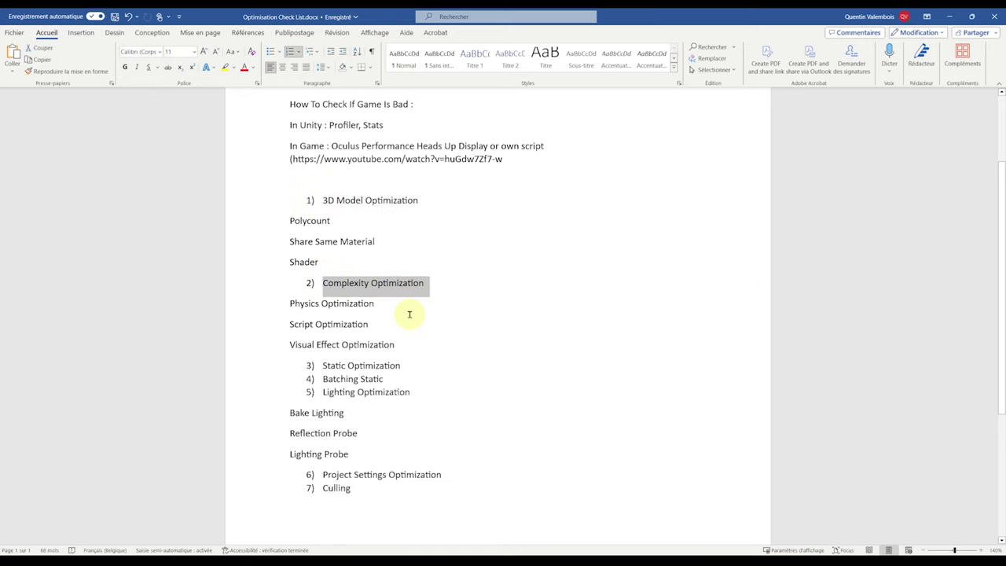
pyautogui.click(409, 314)
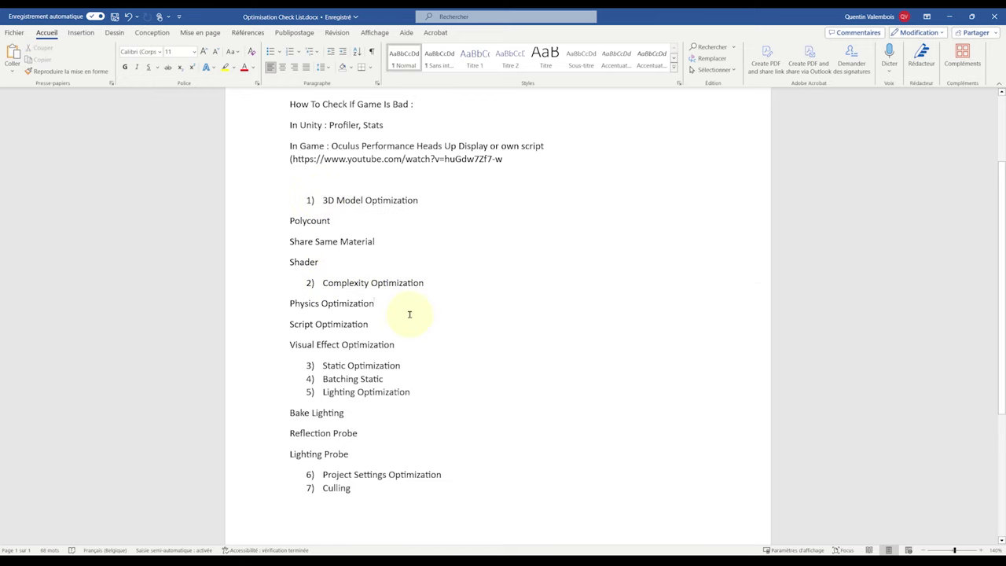
pyautogui.scroll(3, 443, 291)
pyautogui.scroll(-3, 377, 251)
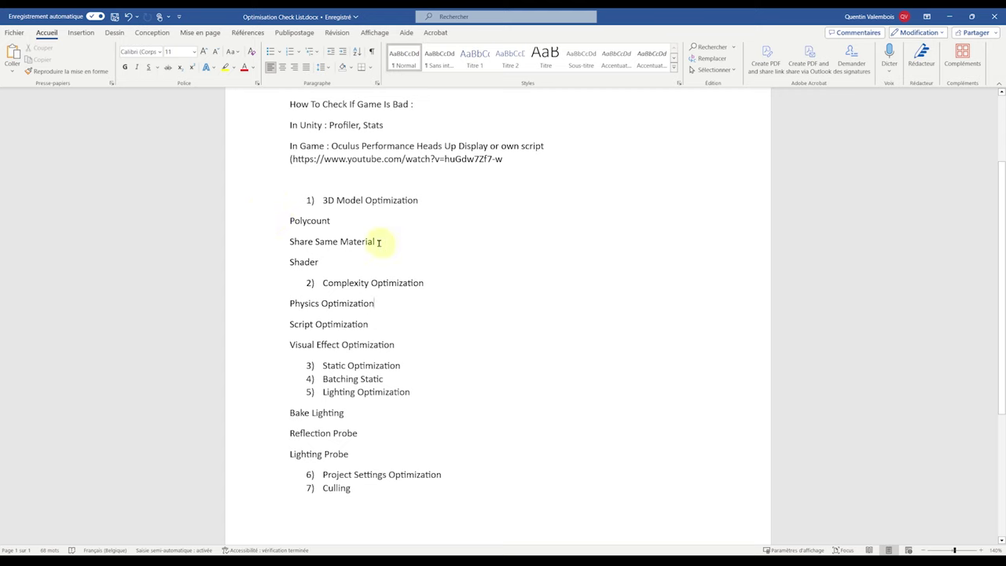
# Review the Share Same Material and Shader items under 3D Model Optimization in the checklist
pyautogui.moveTo(380, 242); pyautogui.dragTo(291, 241)
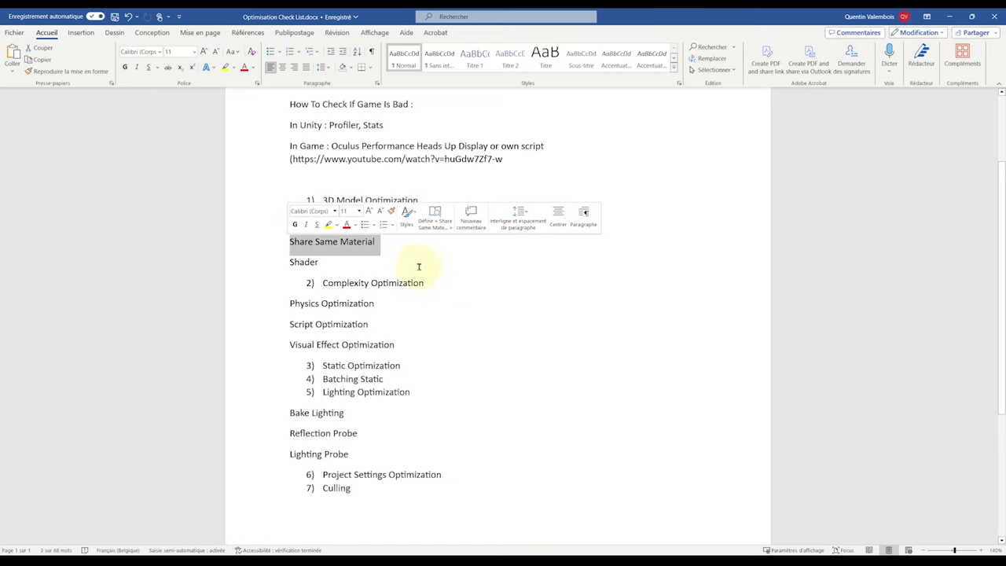
pyautogui.click(342, 254)
pyautogui.moveTo(291, 266); pyautogui.dragTo(324, 264)
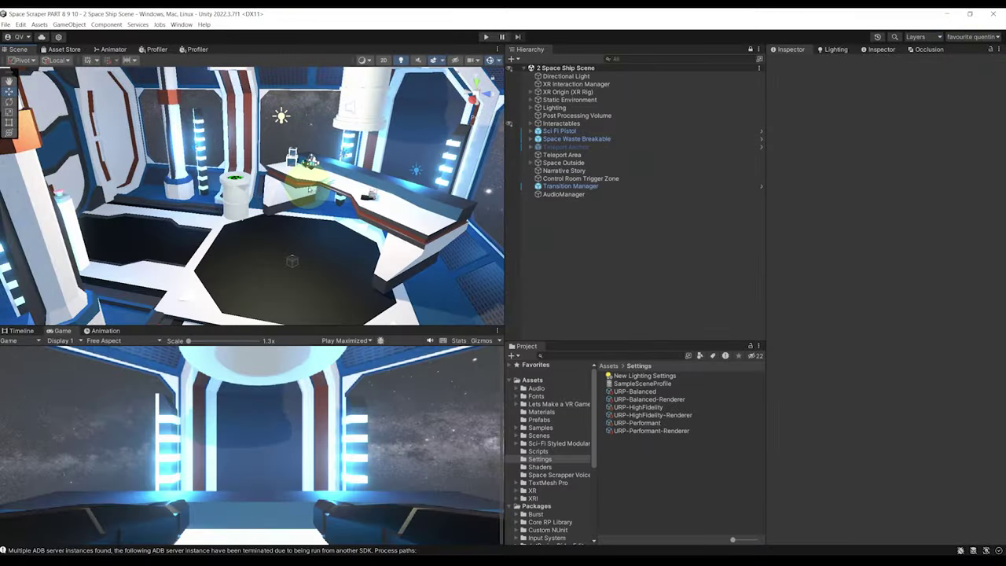
# In Unity, inspect a ship column's base color material and look through the Universal Render Pipeline shader options, including Simple Lit
pyautogui.moveTo(206, 197); pyautogui.dragTo(332, 191, button='right')
pyautogui.click(332, 191)
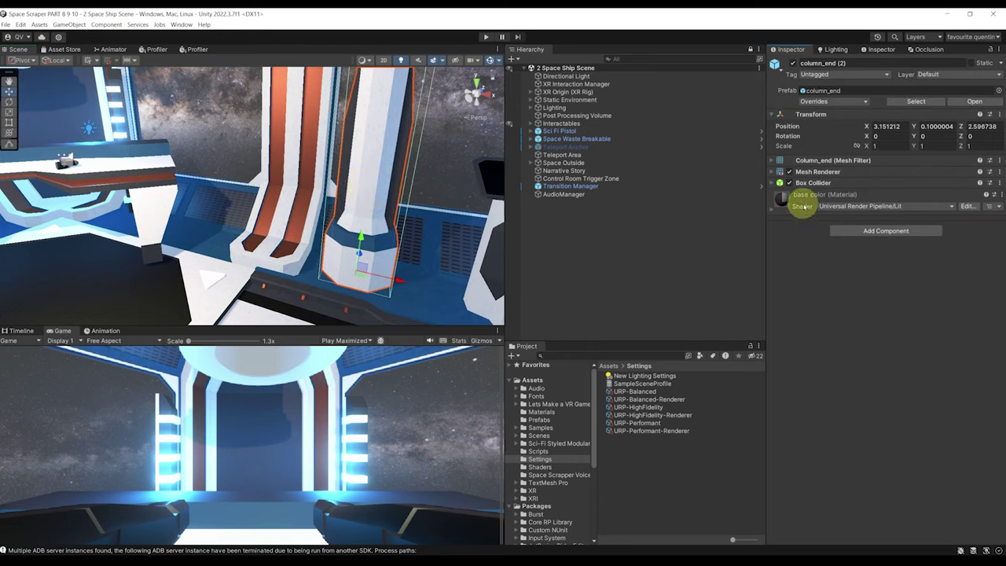
pyautogui.click(778, 198)
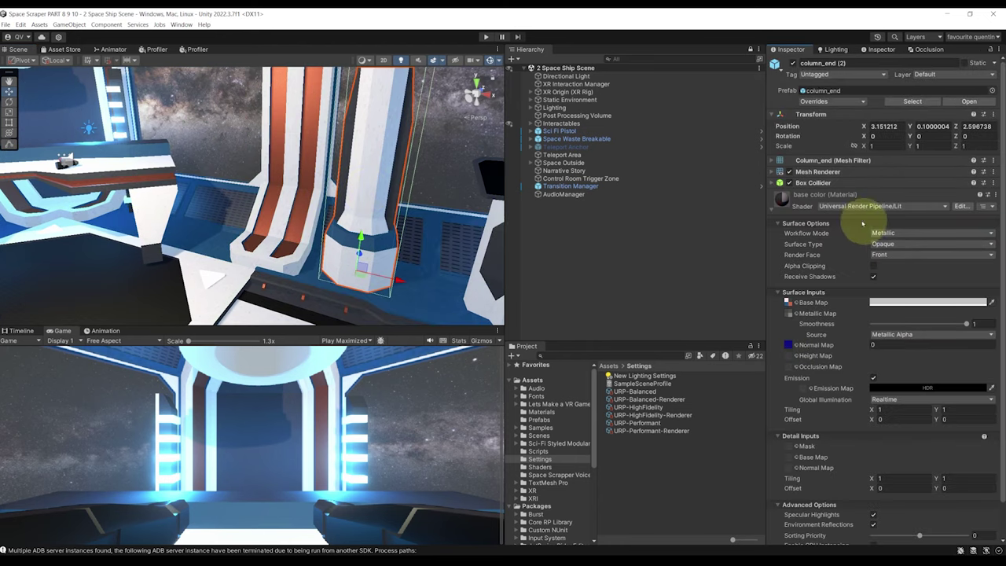
pyautogui.click(786, 200)
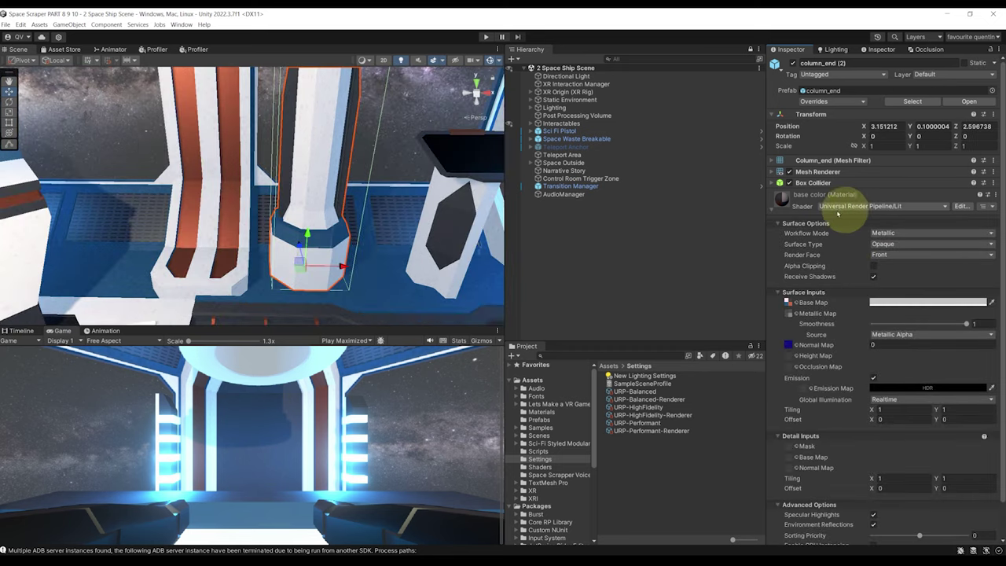
pyautogui.click(908, 206)
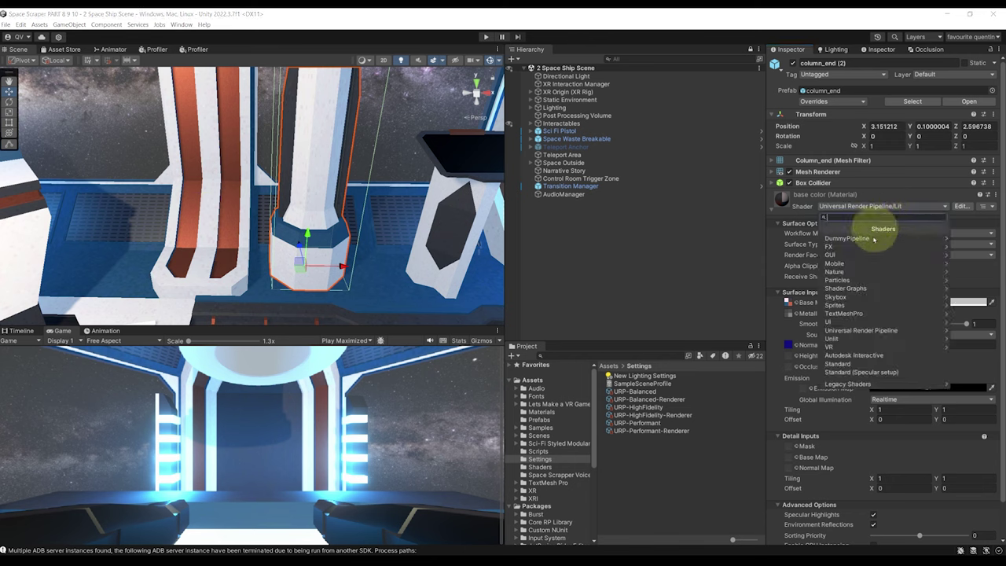
pyautogui.click(865, 338)
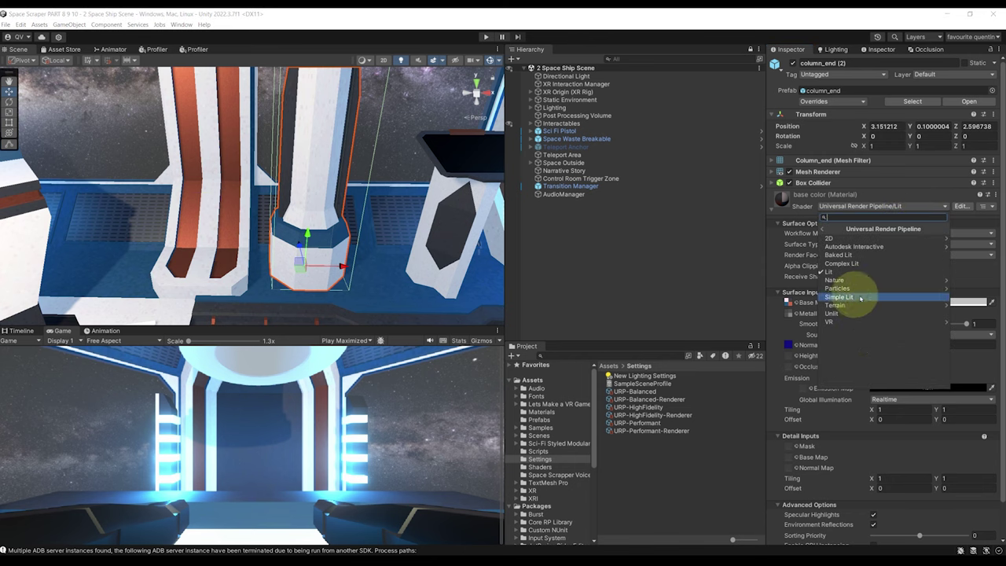
pyautogui.click(859, 298)
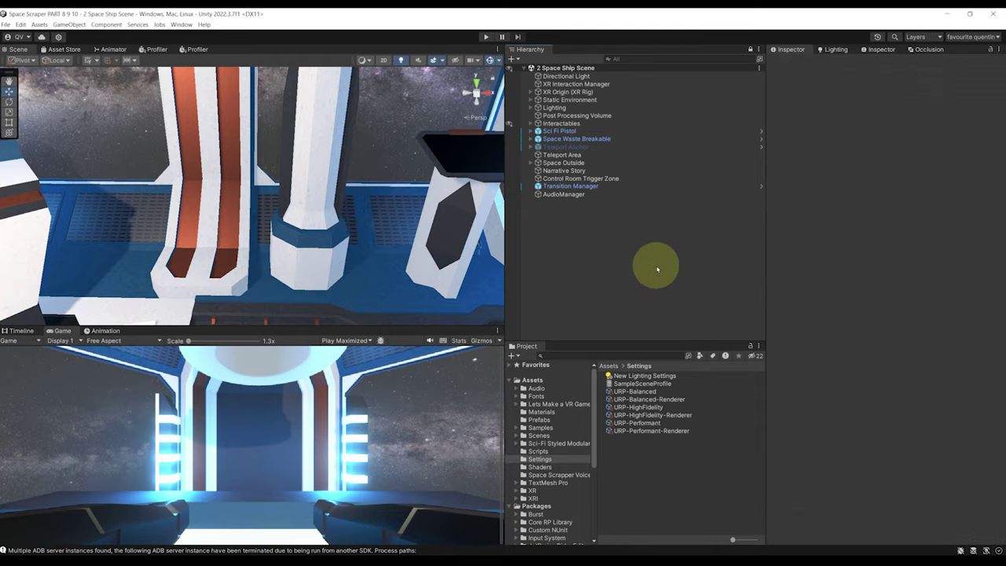
pyautogui.moveTo(265, 215); pyautogui.dragTo(281, 230, button='right')
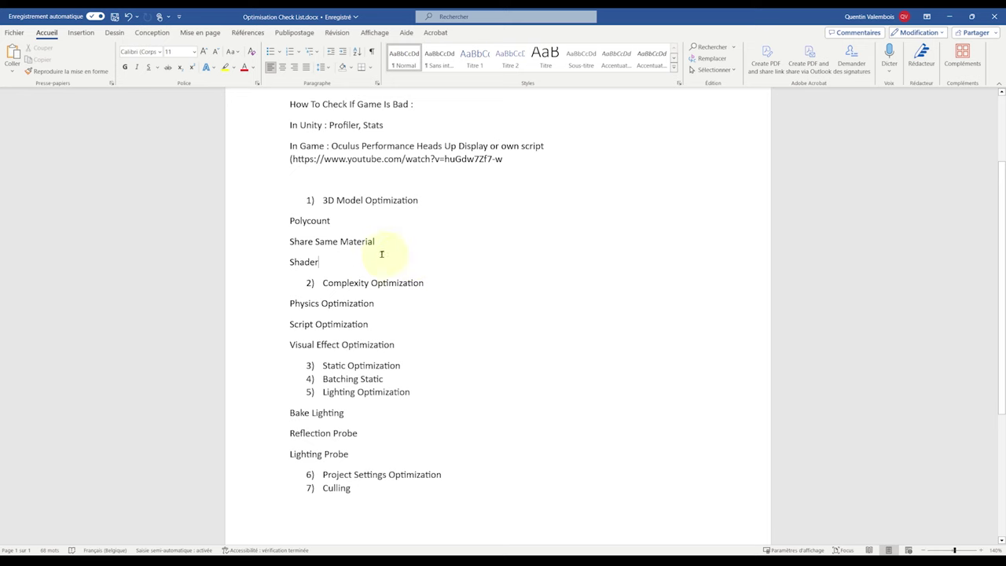
# Back in the Word checklist, strike through the 3D Model Optimization heading
pyautogui.moveTo(343, 267); pyautogui.dragTo(291, 185)
pyautogui.moveTo(424, 201); pyautogui.dragTo(322, 201)
pyautogui.click(167, 67)
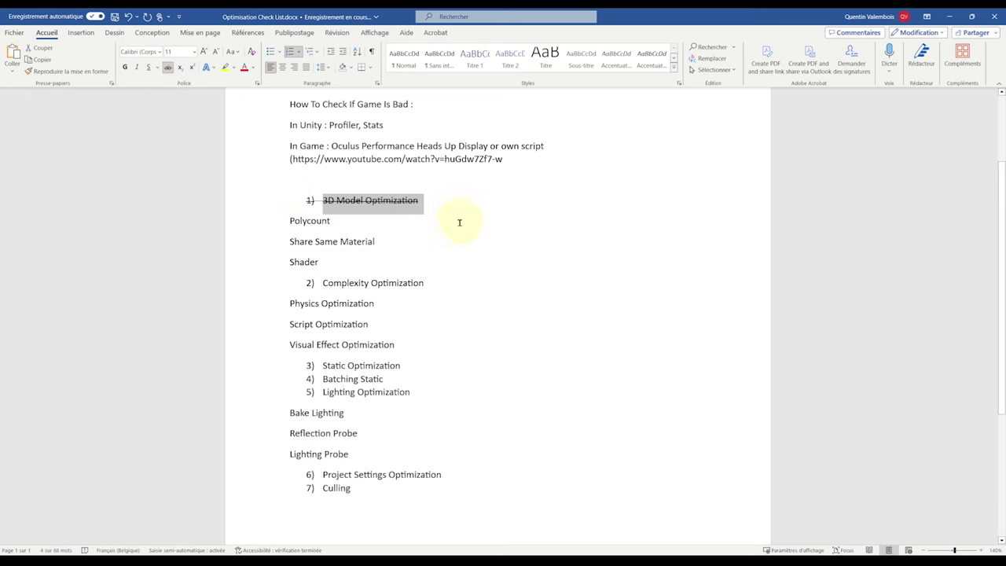
pyautogui.click(460, 262)
# Select the Complexity Optimization heading in the checklist
pyautogui.scroll(-1, 535, 191)
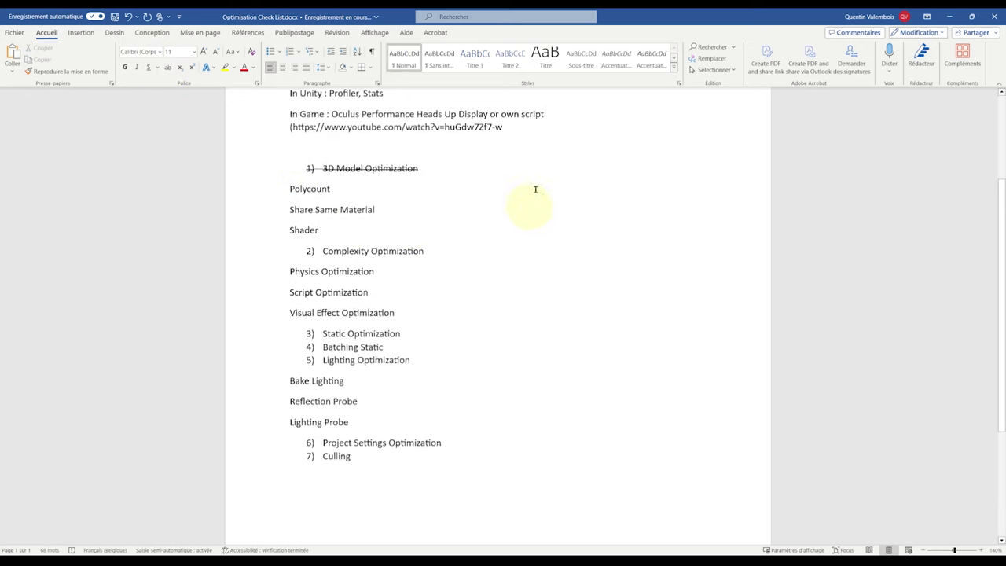
pyautogui.tripleClick(363, 252)
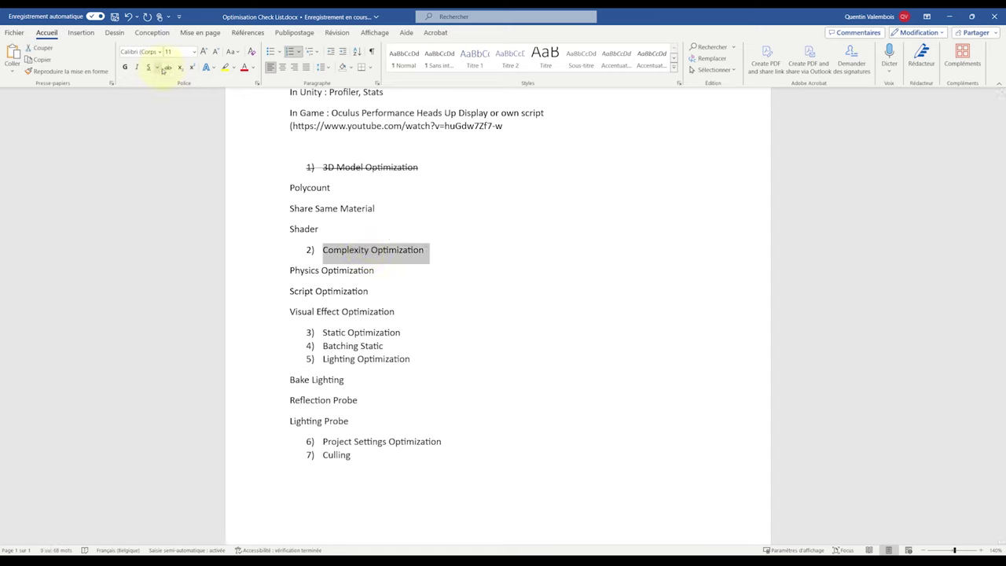
# Strike through the Complexity Optimization heading in the checklist and switch to the spaceship scene in Unity
pyautogui.click(561, 257)
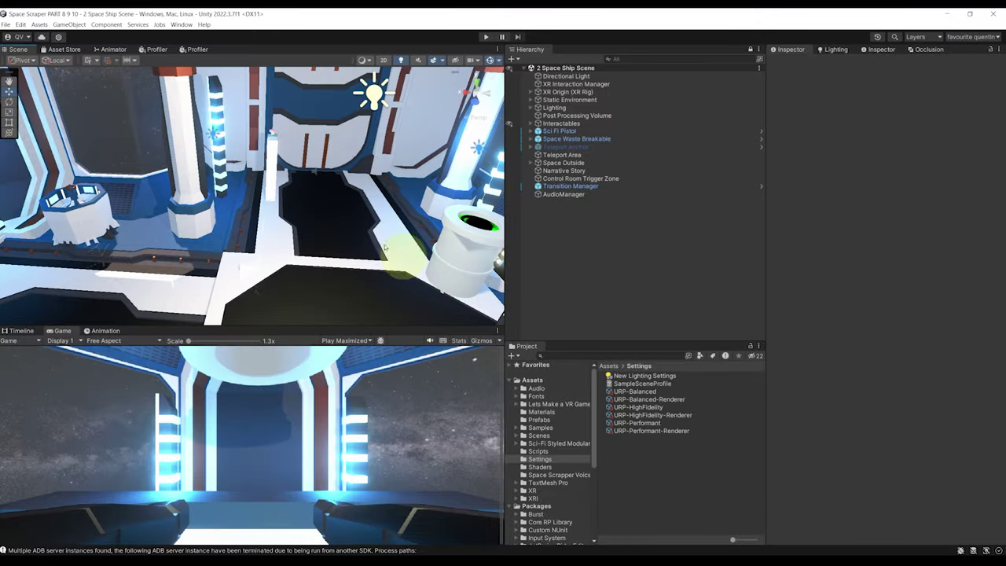
pyautogui.moveTo(359, 85); pyautogui.dragTo(353, 203, button='right')
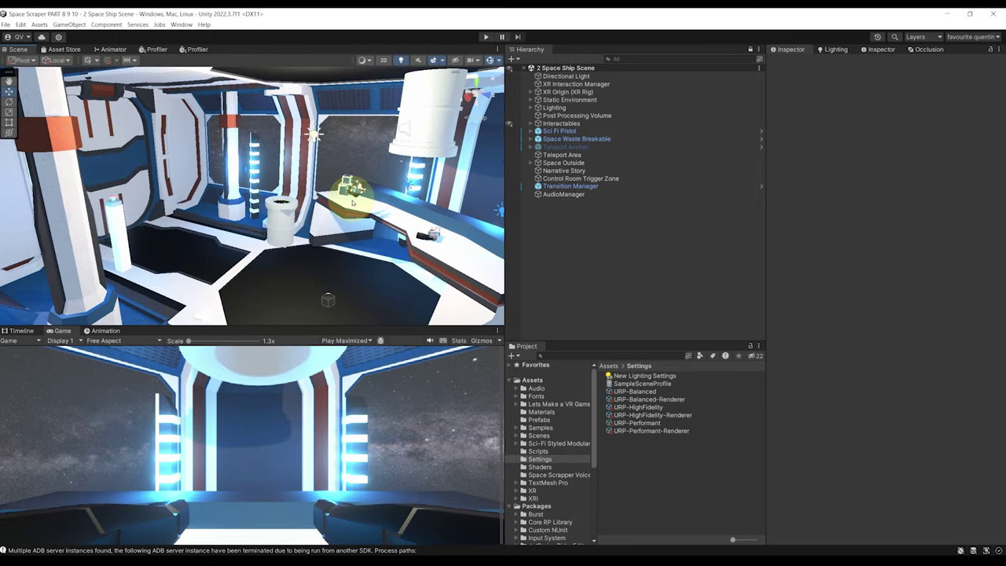
pyautogui.moveTo(204, 234); pyautogui.dragTo(309, 260, button='right')
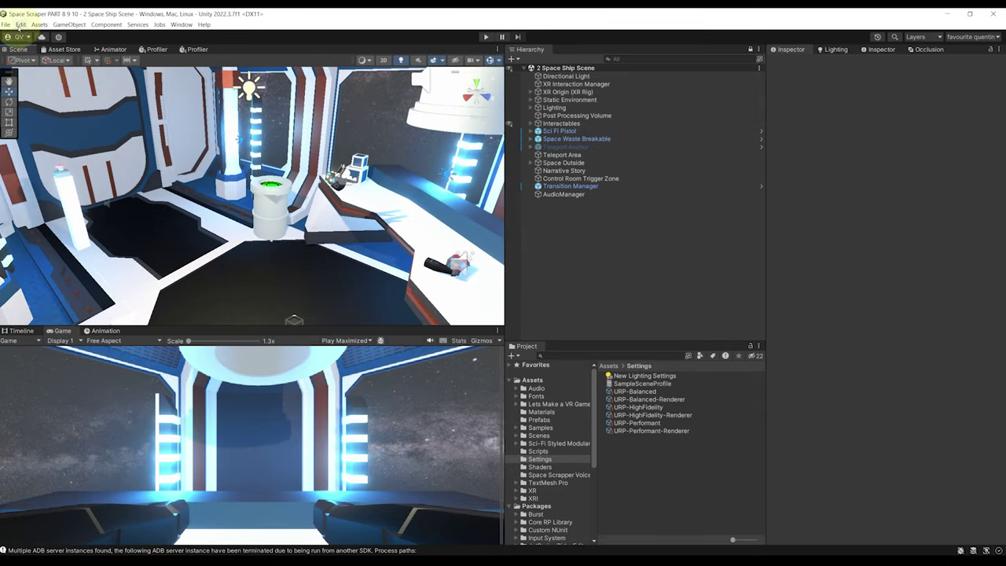
# Open the Project Settings, review the Physics section, and close the window
pyautogui.click(20, 25)
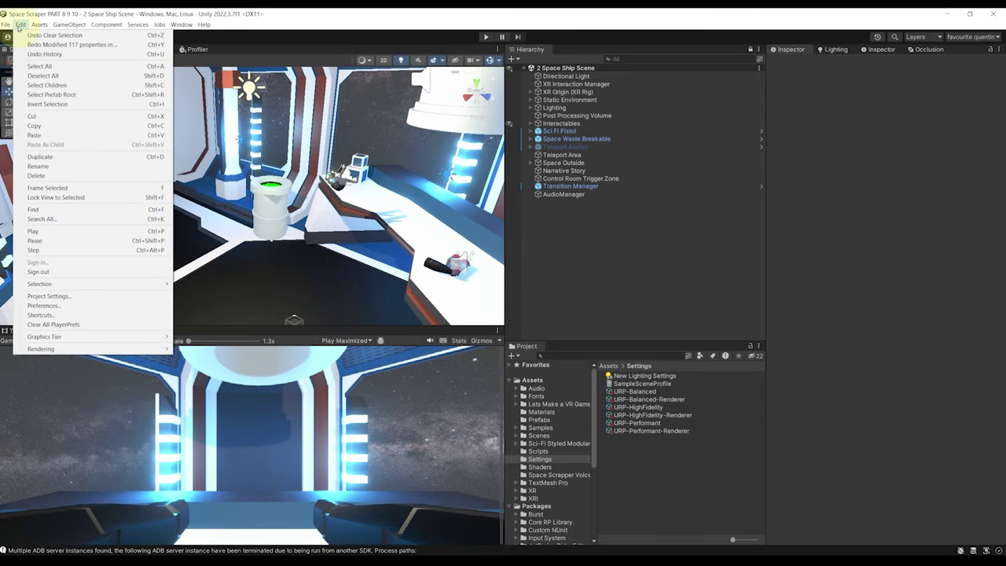
pyautogui.click(66, 296)
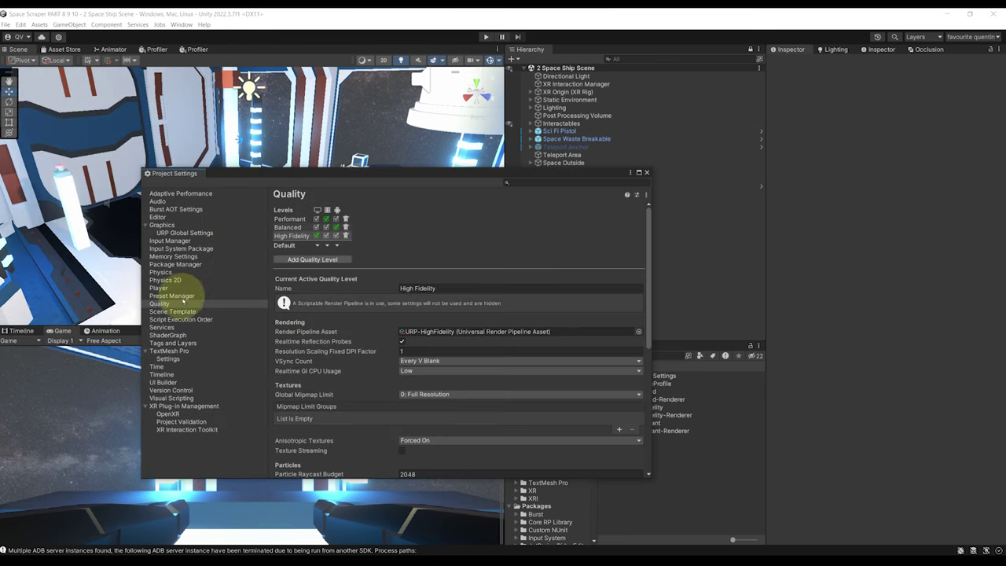
pyautogui.click(162, 272)
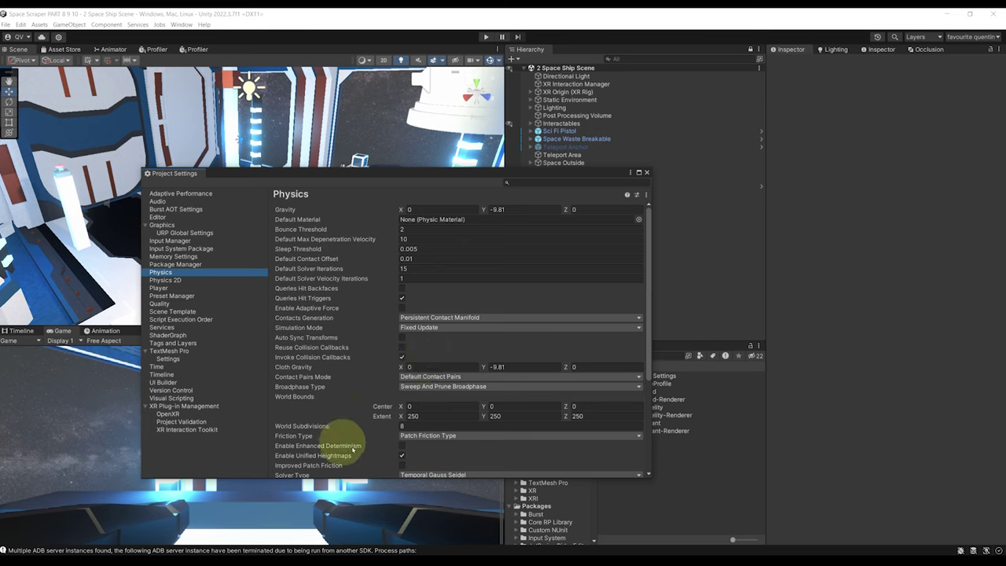
pyautogui.moveTo(336, 322)
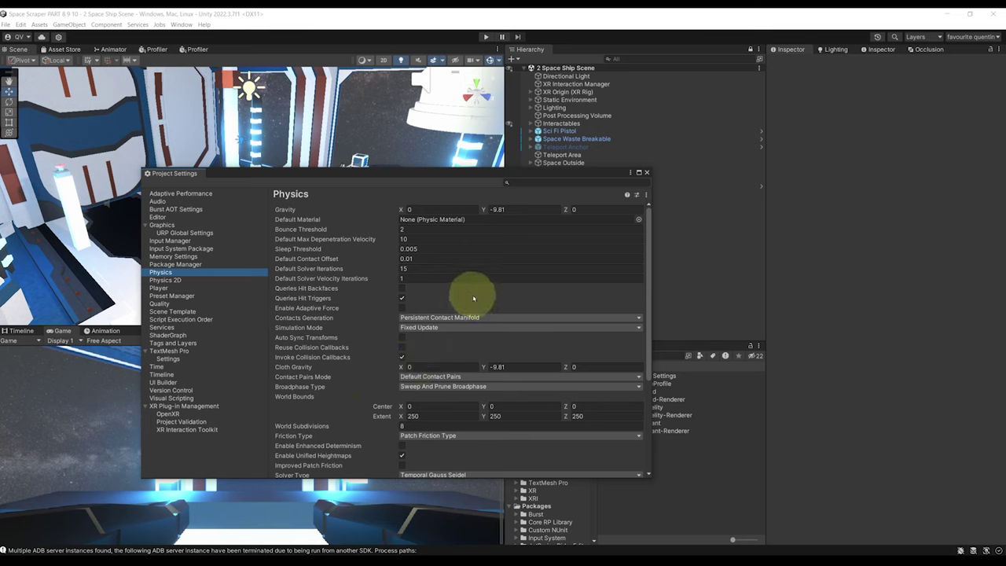
pyautogui.scroll(-2, 357, 354)
pyautogui.scroll(2, 380, 318)
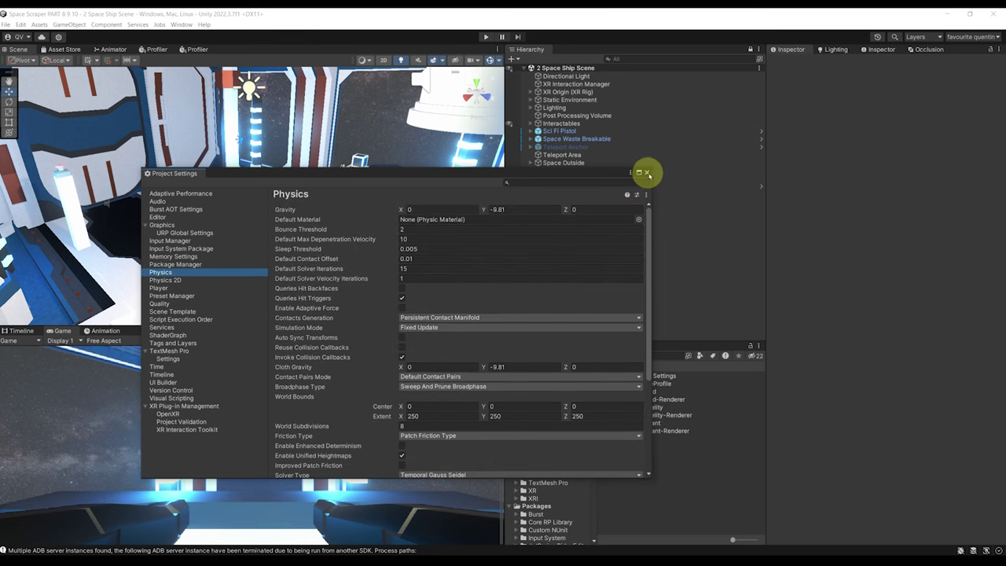
pyautogui.click(648, 173)
# Select the Sci Fi Pistol on the desk and inspect the Collision Detection setting of its Rigidbody
pyautogui.keyDown('alt'); pyautogui.moveTo(272, 196); pyautogui.dragTo(362, 227); pyautogui.keyUp('alt')
pyautogui.moveTo(361, 227); pyautogui.dragTo(315, 197, button='right')
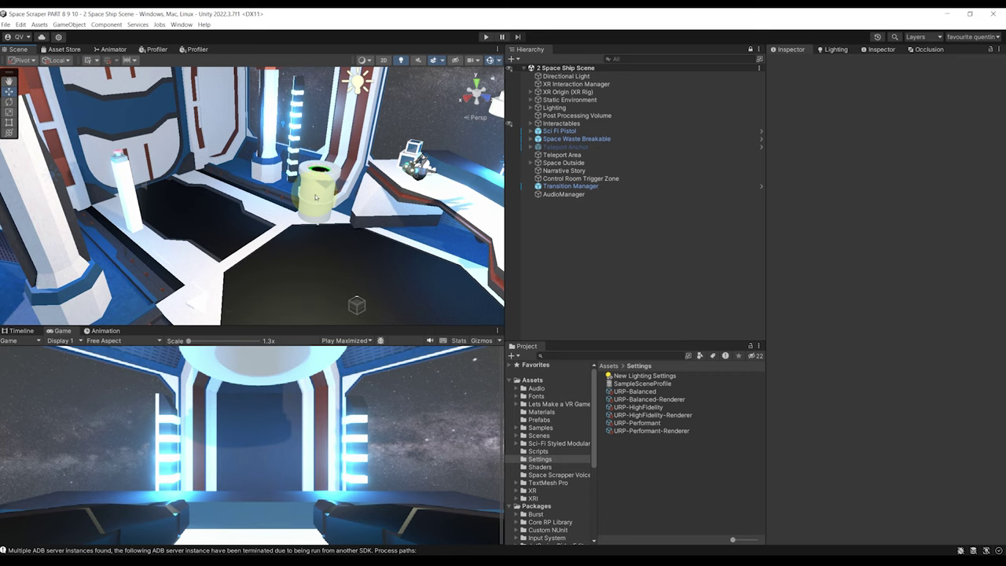
pyautogui.moveTo(248, 224); pyautogui.dragTo(322, 191, button='right')
pyautogui.click(321, 190)
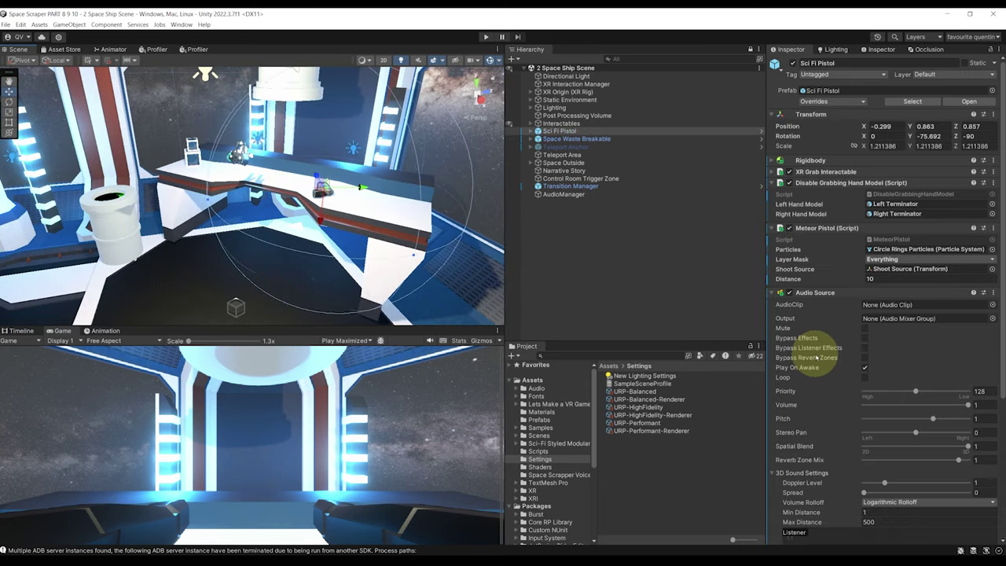
pyautogui.click(809, 160)
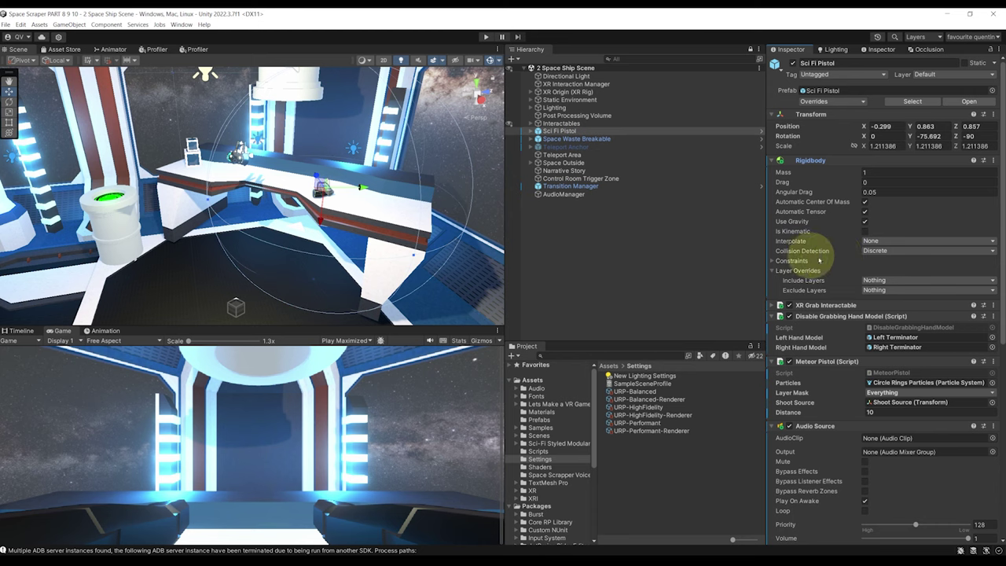
pyautogui.click(890, 252)
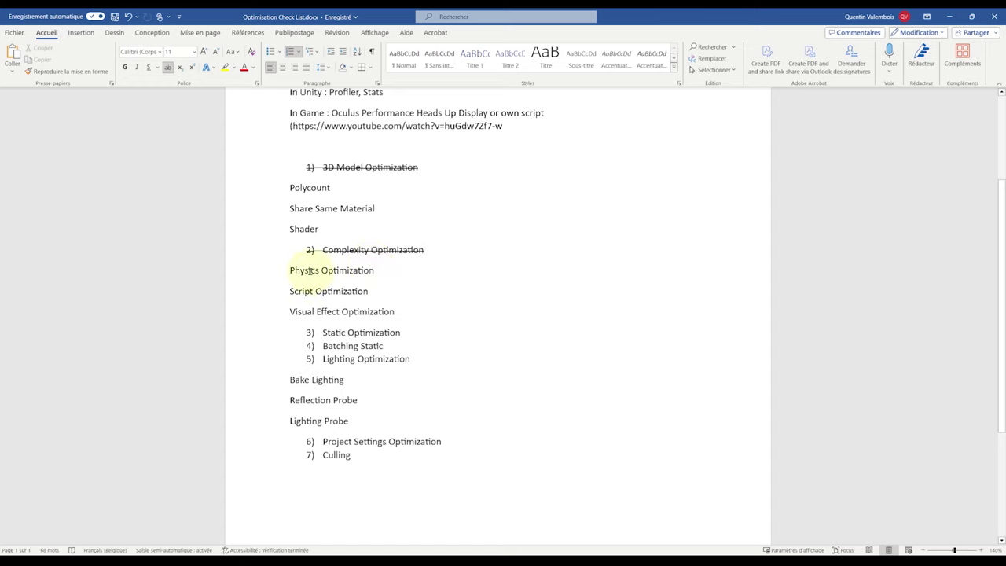
# Switch to the Word checklist and strike through the Physics Optimization line
pyautogui.moveTo(359, 273); pyautogui.dragTo(377, 271)
pyautogui.click(168, 67)
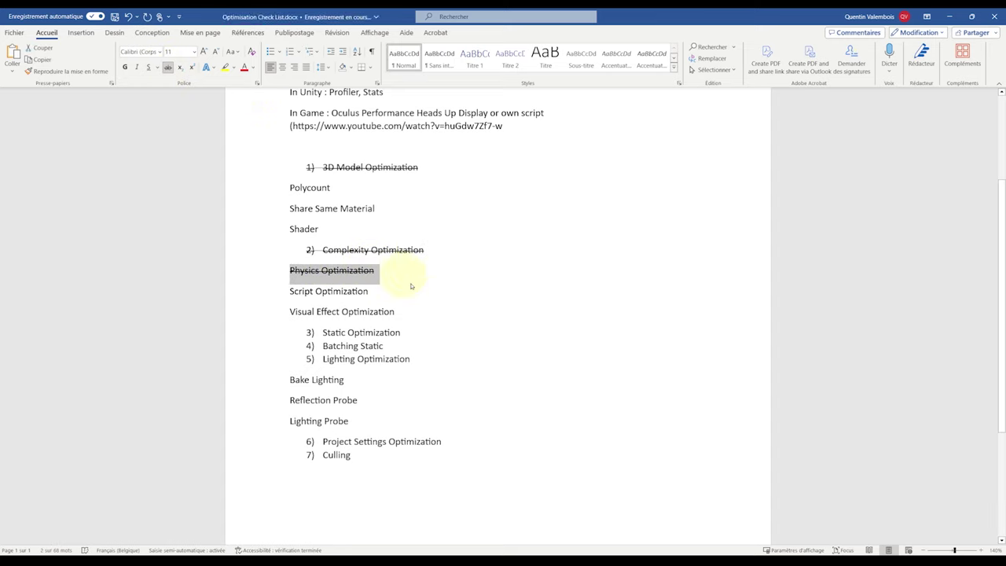
# Look over the spaceship scene in Unity and strike through the Script Optimization line in the Word checklist
pyautogui.tripleClick(343, 295)
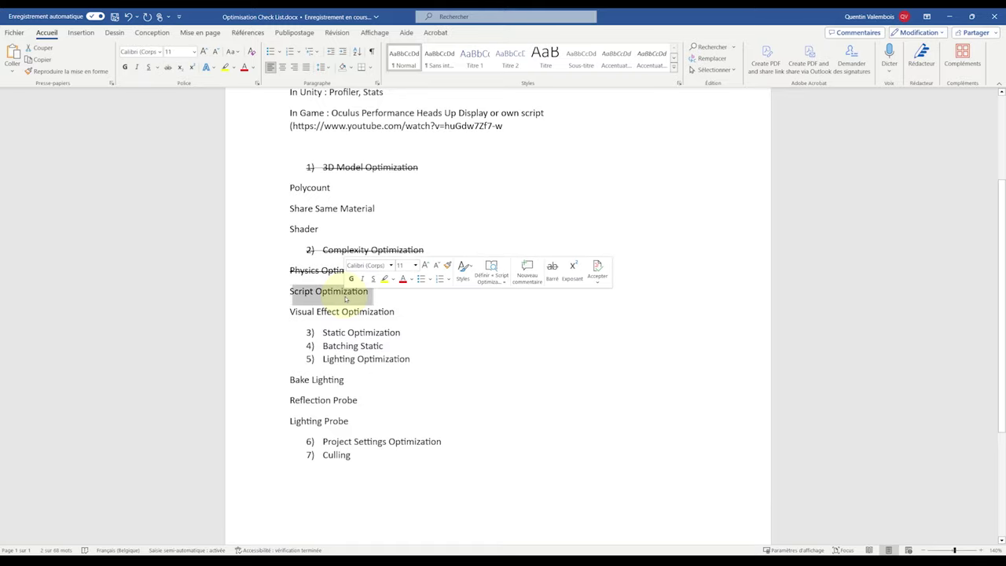
pyautogui.click(483, 327)
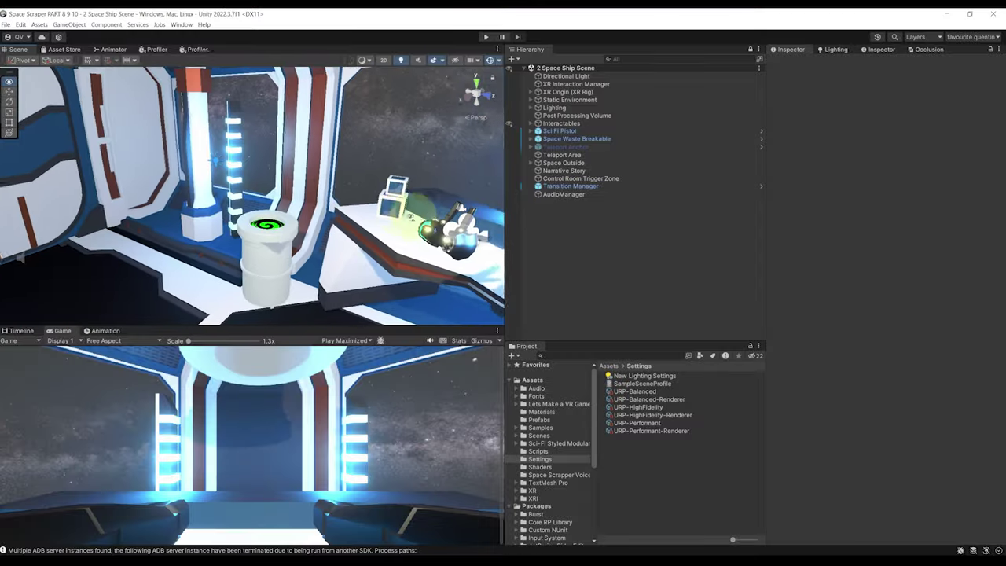
pyautogui.moveTo(236, 220); pyautogui.dragTo(269, 218, button='right')
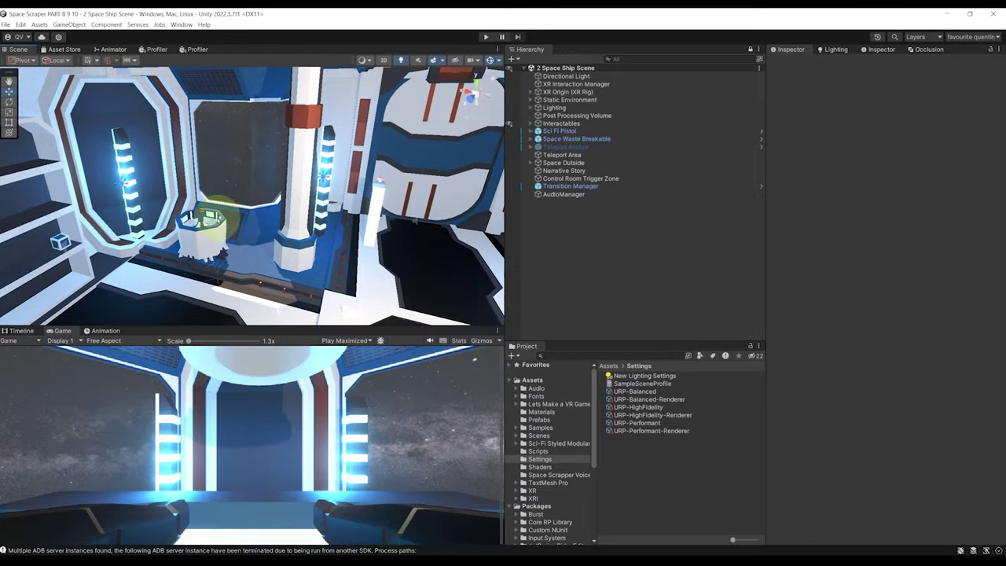
pyautogui.moveTo(200, 200); pyautogui.dragTo(262, 228, button='right')
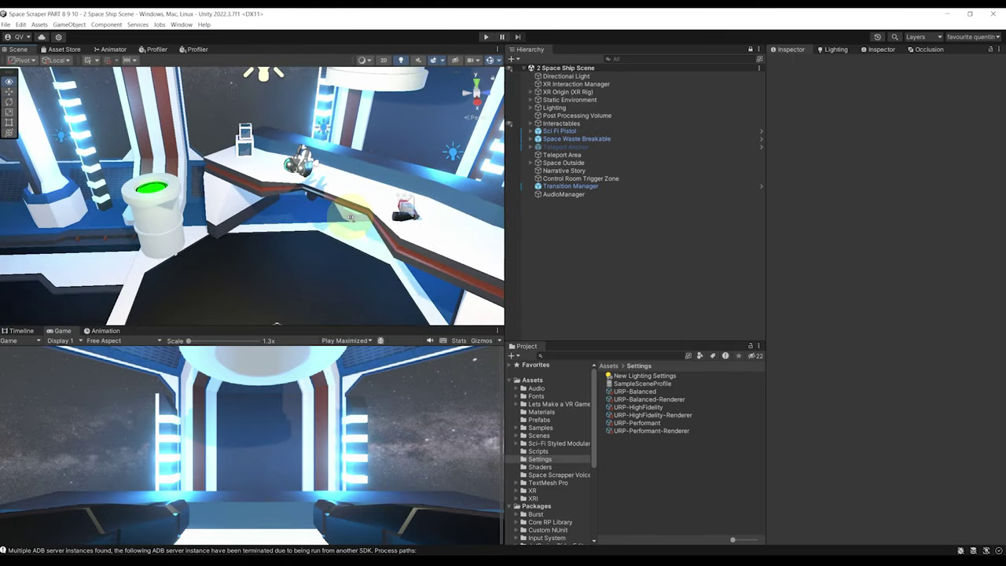
pyautogui.moveTo(363, 206); pyautogui.dragTo(348, 189, button='right')
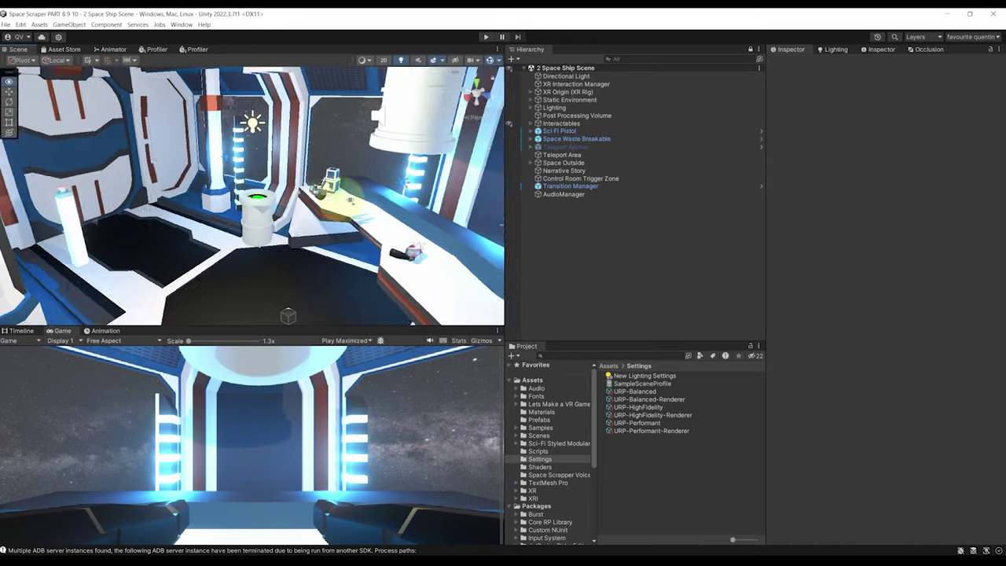
pyautogui.hotkey('alt', 'Tab')
pyautogui.click(168, 67)
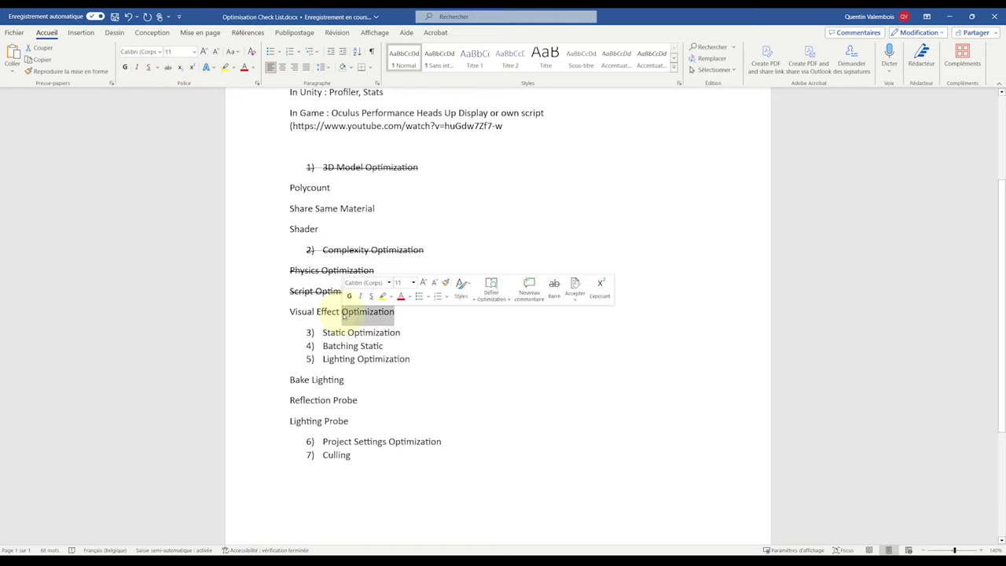
# Return to Unity and inspect the Bloom and Color Curves overrides on the Post Processing Volume
pyautogui.click(466, 350)
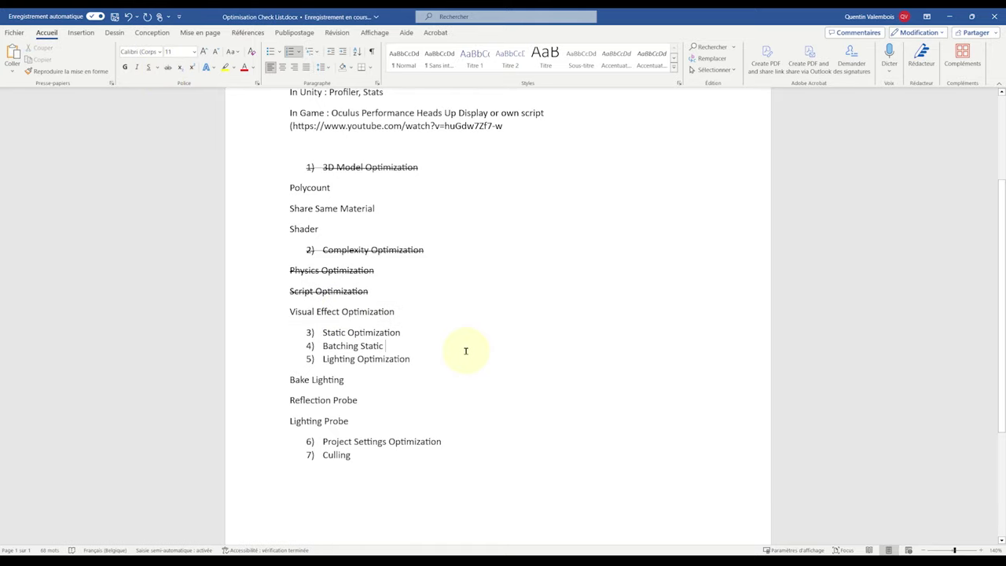
pyautogui.hotkey('alt', 'Tab')
pyautogui.keyDown('alt'); pyautogui.moveTo(319, 213); pyautogui.dragTo(184, 176); pyautogui.keyUp('alt')
pyautogui.moveTo(184, 176); pyautogui.dragTo(348, 176, button='right')
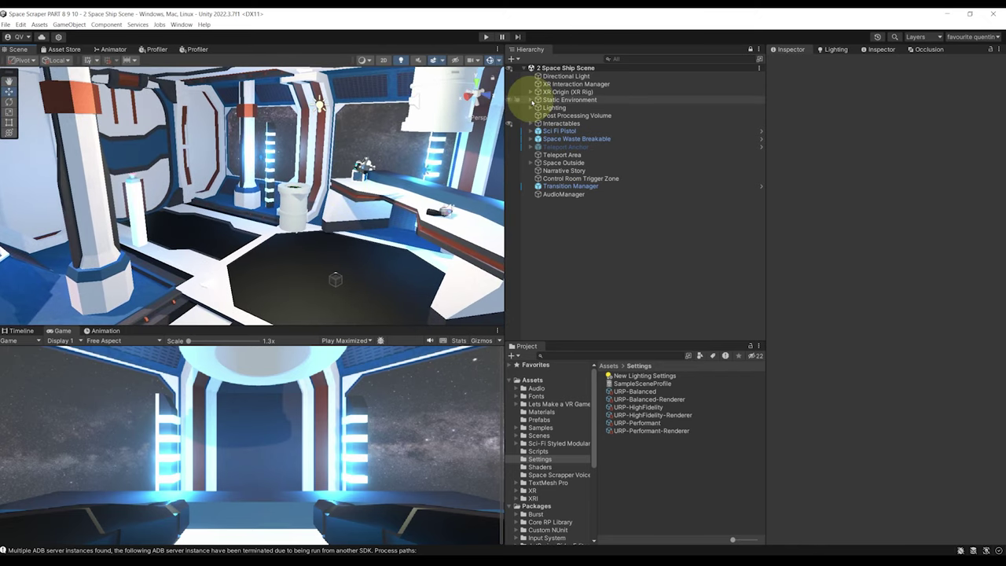
pyautogui.click(552, 116)
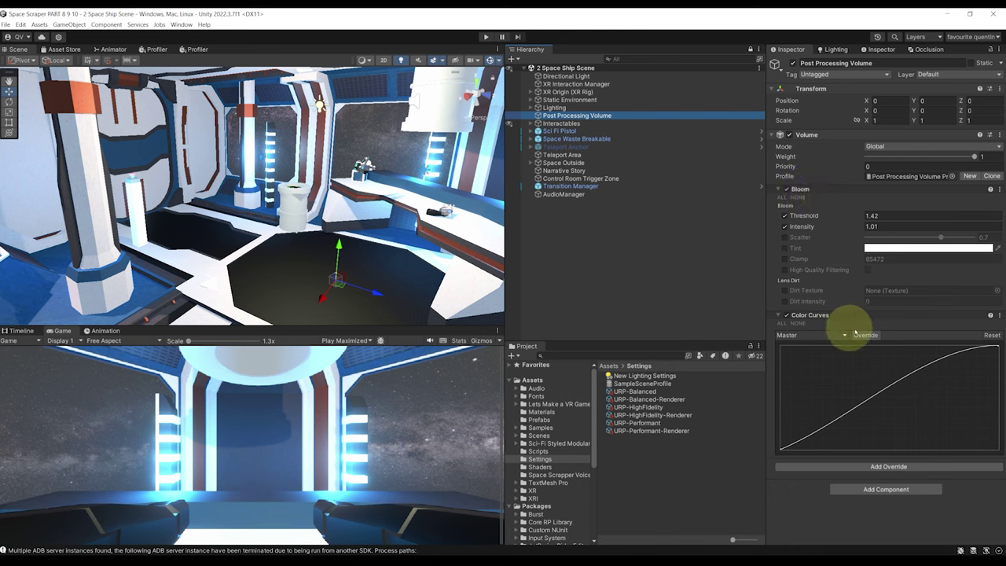
pyautogui.moveTo(223, 168); pyautogui.dragTo(248, 166, button='right')
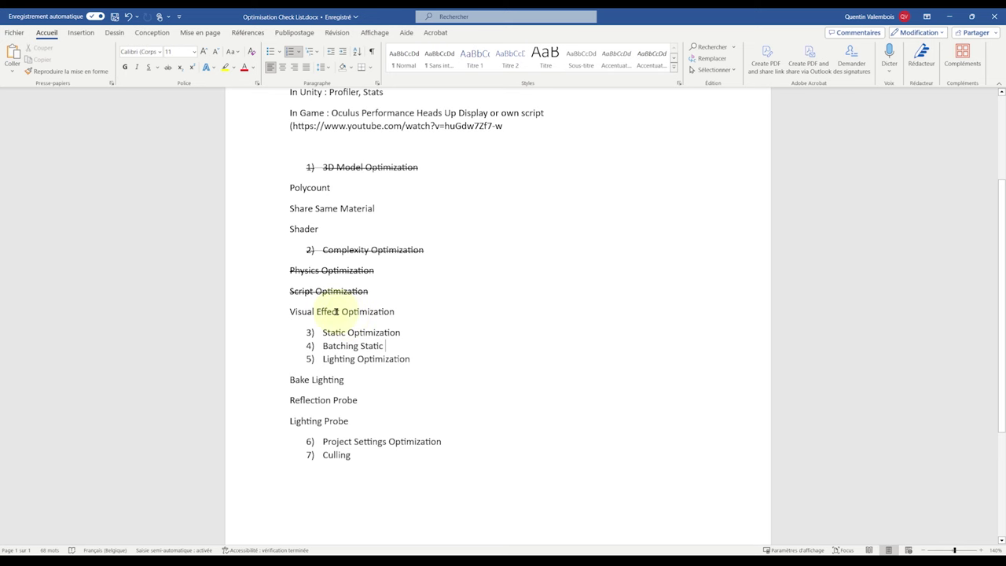
# Switch to the Word checklist and strike through the Visual Effect Optimization line
pyautogui.tripleClick(336, 312)
pyautogui.click(167, 69)
pyautogui.click(458, 274)
pyautogui.scroll(-2, 458, 281)
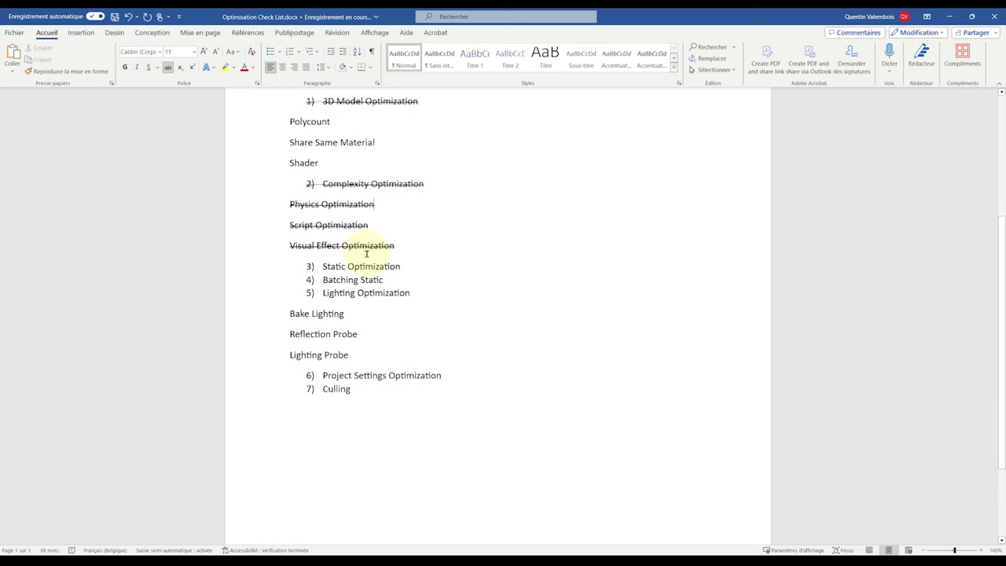
# Find the Static Optimization item in the checklist and review the objects grouped under Static Environment in the Unity scene
pyautogui.tripleClick(370, 267)
pyautogui.click(467, 289)
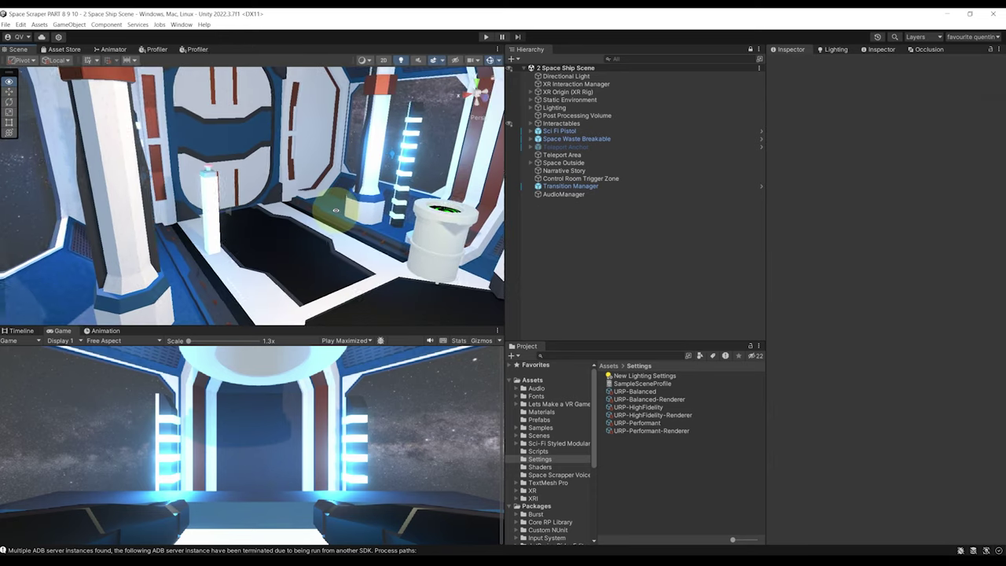
pyautogui.moveTo(318, 205)
pyautogui.mouseDown(button='right')
pyautogui.moveTo(261, 225)
pyautogui.moveTo(271, 209)
pyautogui.moveTo(321, 196)
pyautogui.moveTo(336, 205)
pyautogui.mouseUp(button='right')
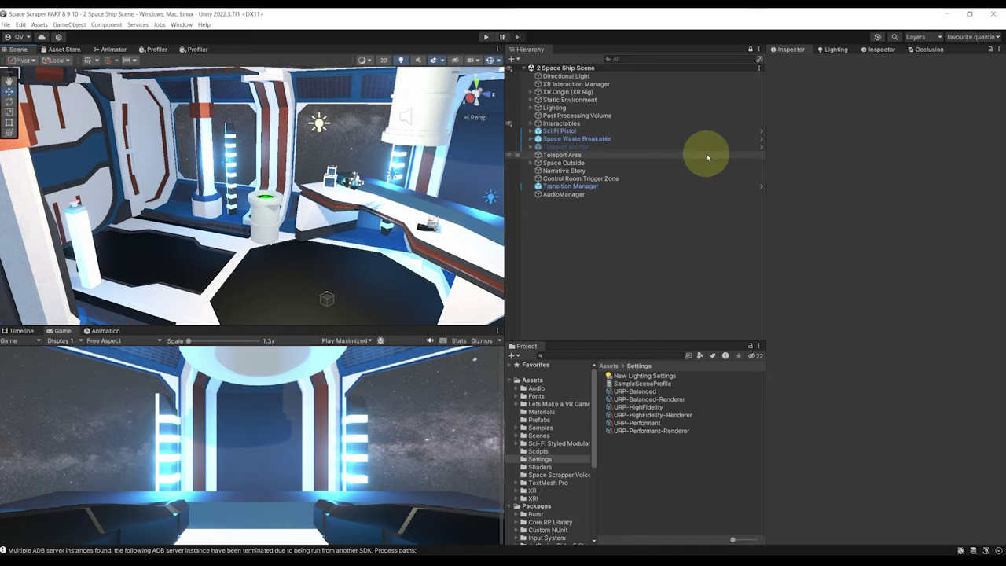
pyautogui.moveTo(325, 168)
pyautogui.mouseDown(button='right')
pyautogui.moveTo(146, 179)
pyautogui.moveTo(186, 197)
pyautogui.moveTo(259, 180)
pyautogui.moveTo(354, 204)
pyautogui.moveTo(338, 169)
pyautogui.moveTo(324, 179)
pyautogui.mouseUp(button='right')
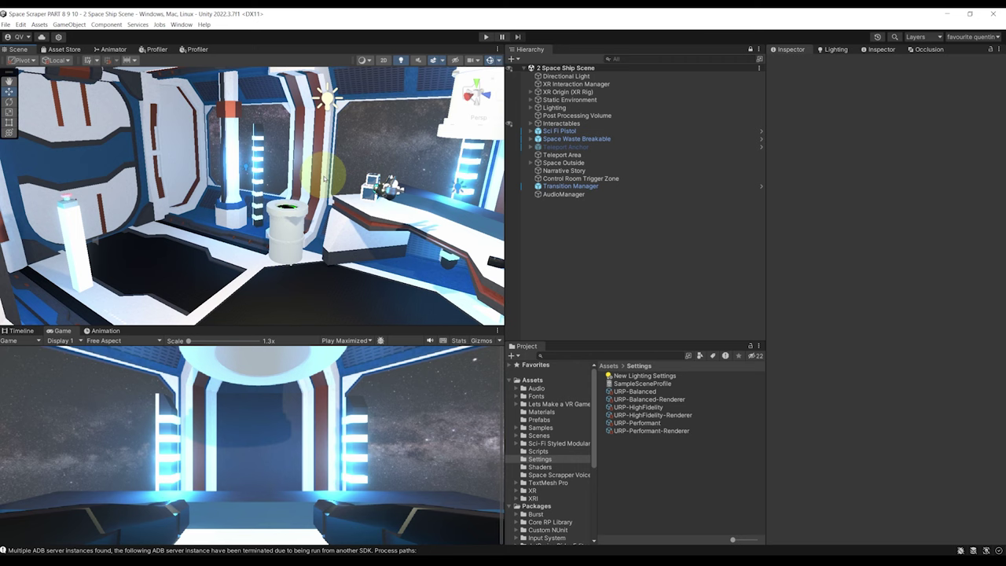
pyautogui.moveTo(325, 179); pyautogui.dragTo(291, 149, button='right')
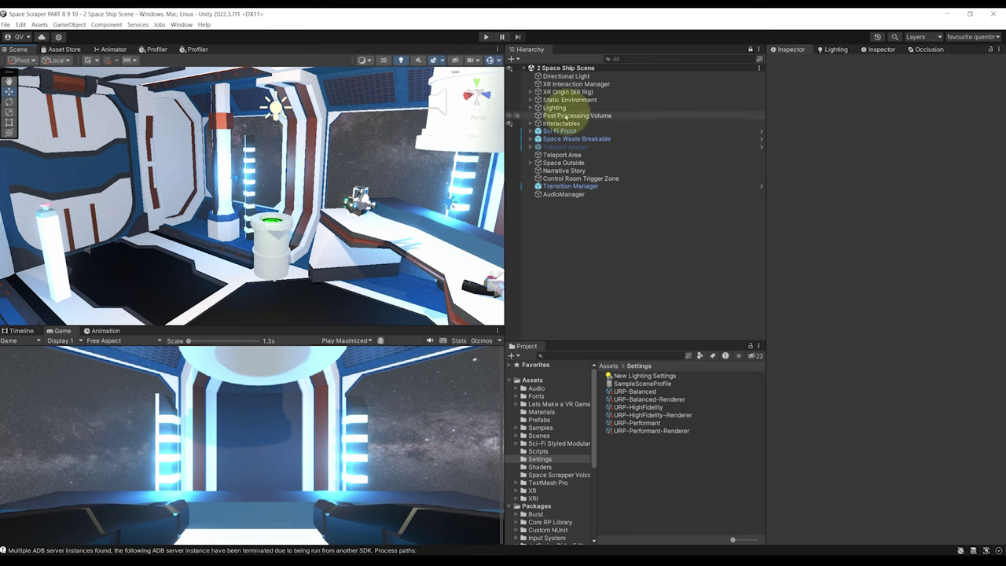
pyautogui.click(553, 100)
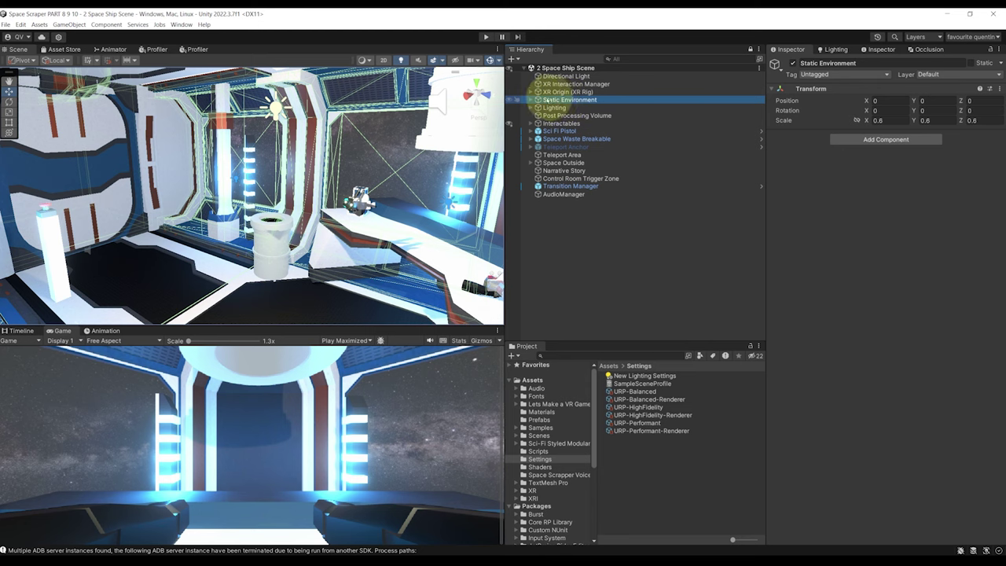
pyautogui.doubleClick(548, 99)
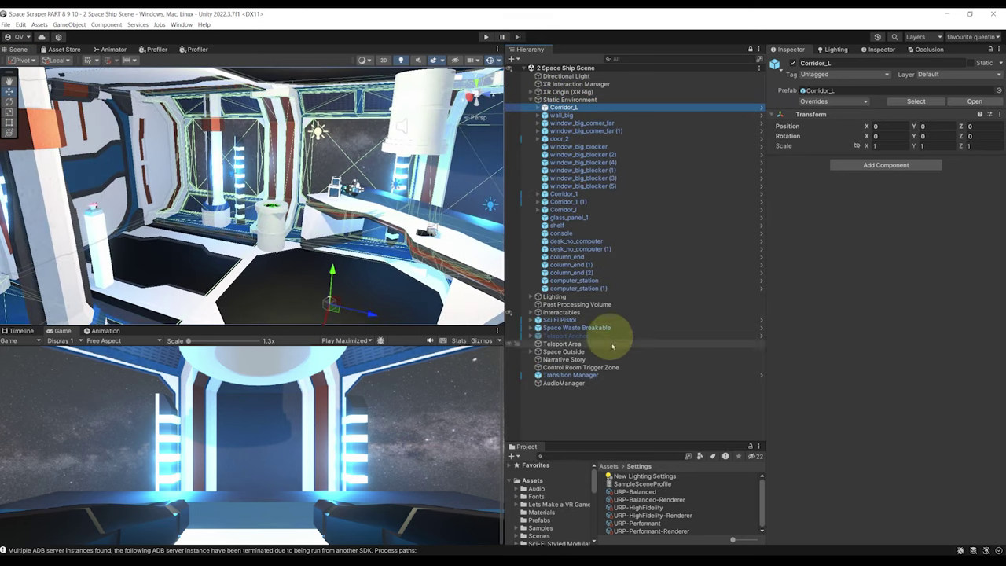
pyautogui.click(607, 416)
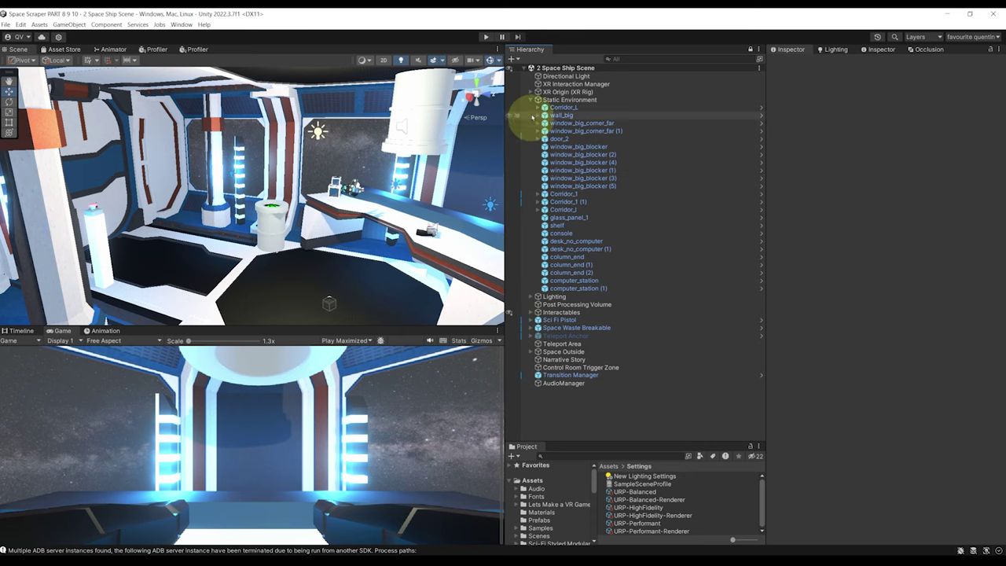
pyautogui.click(531, 100)
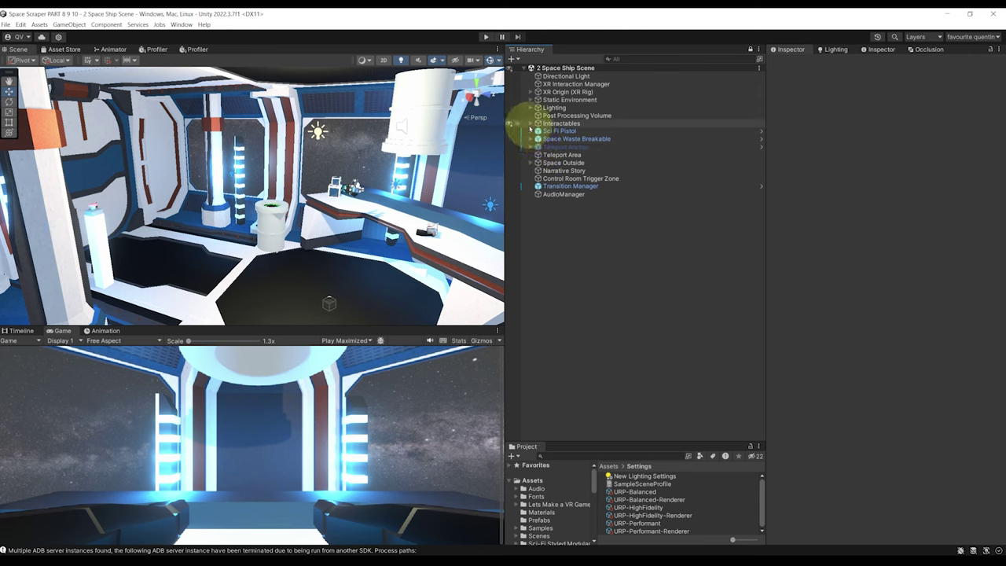
# Move Trash, Space Vacuum, Vortex, Energy Analyzer and Ladder from the Interactables group into Static Environment and save the scene
pyautogui.click(530, 124)
pyautogui.click(684, 172)
pyautogui.click(554, 187)
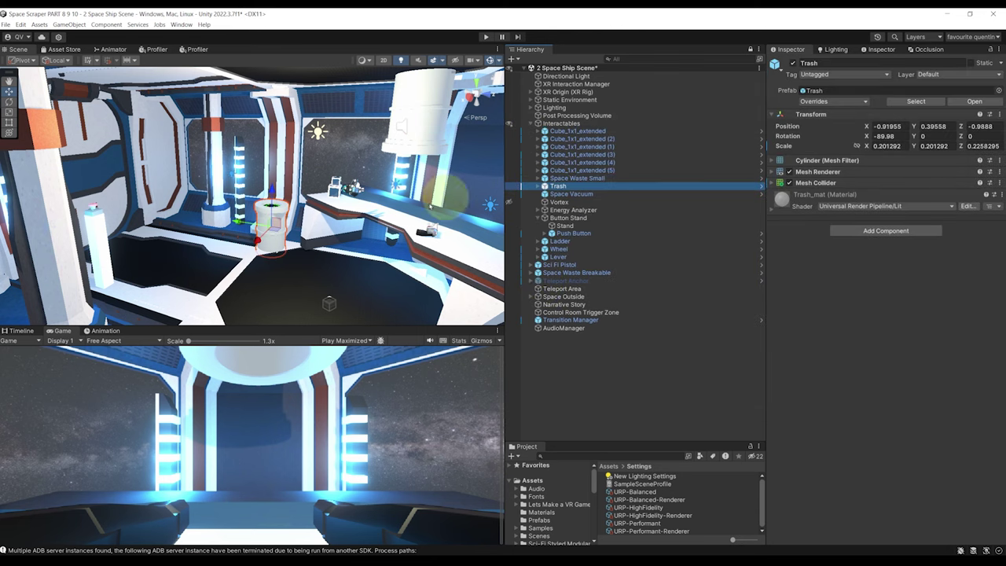
pyautogui.press('f')
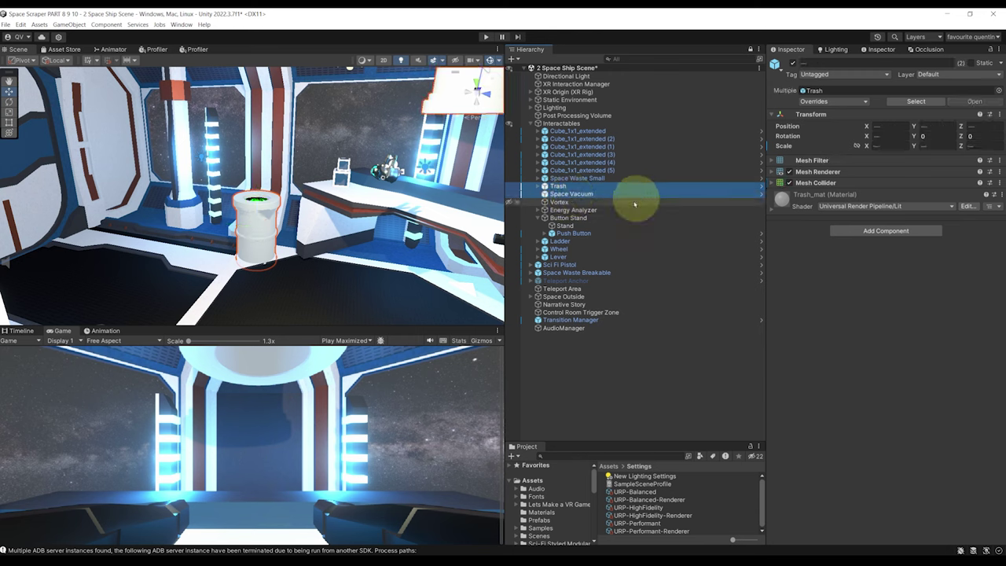
pyautogui.keyDown('shift'); pyautogui.click(558, 202); pyautogui.keyUp('shift')
pyautogui.keyDown('shift'); pyautogui.click(572, 211); pyautogui.keyUp('shift')
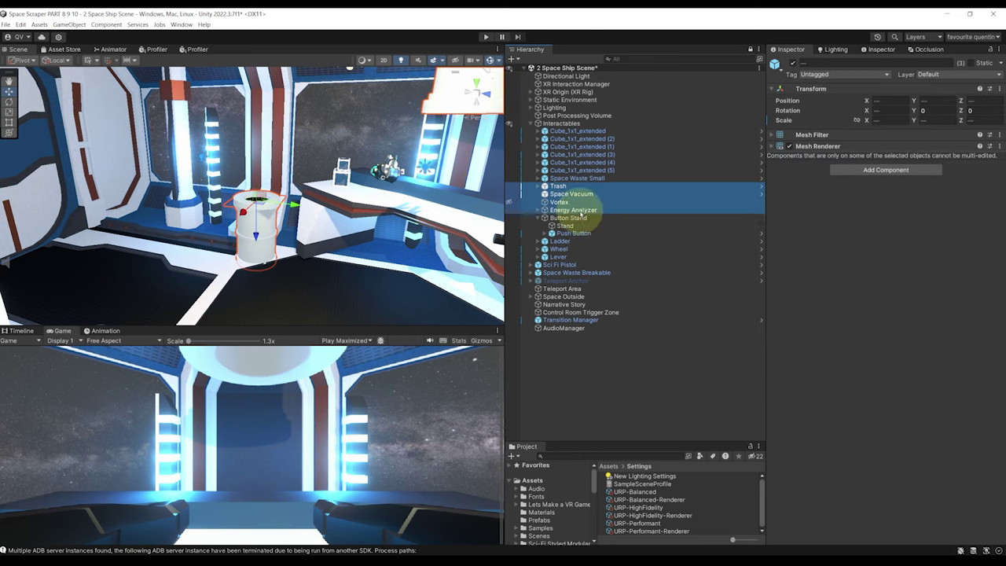
pyautogui.keyDown('ctrl'); pyautogui.click(597, 240); pyautogui.keyUp('ctrl')
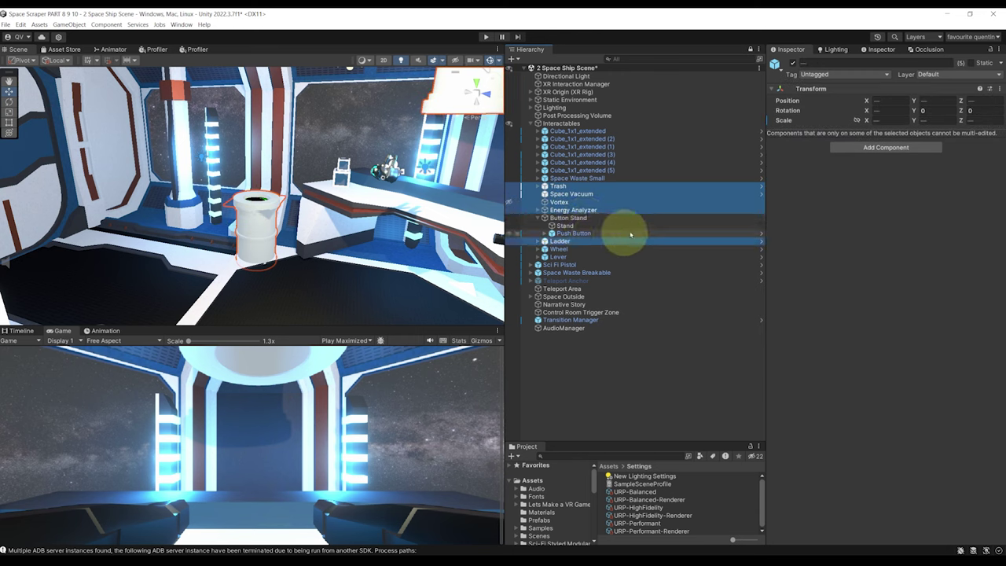
pyautogui.moveTo(556, 194); pyautogui.dragTo(557, 99)
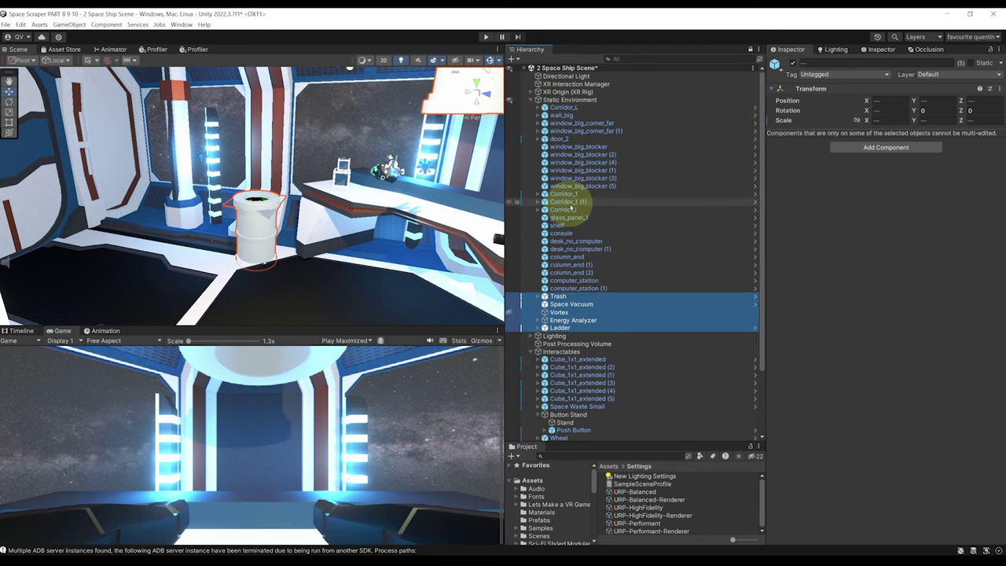
pyautogui.click(532, 100)
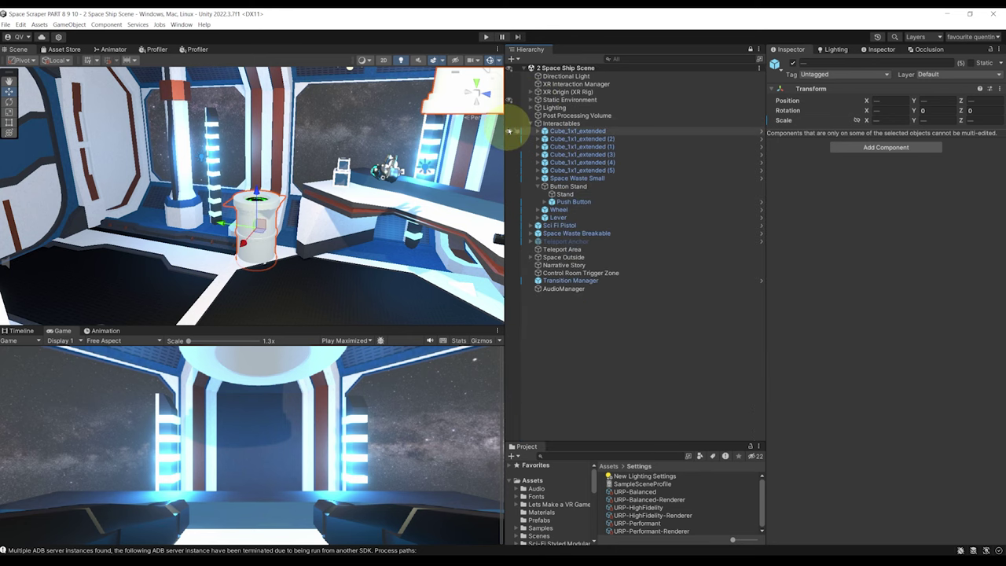
# Move Sci Fi Pistol, Space Waste Breakable, Teleport Anchor and Teleport Area into the Interactables group and save the scene
pyautogui.click(540, 186)
pyautogui.click(550, 209)
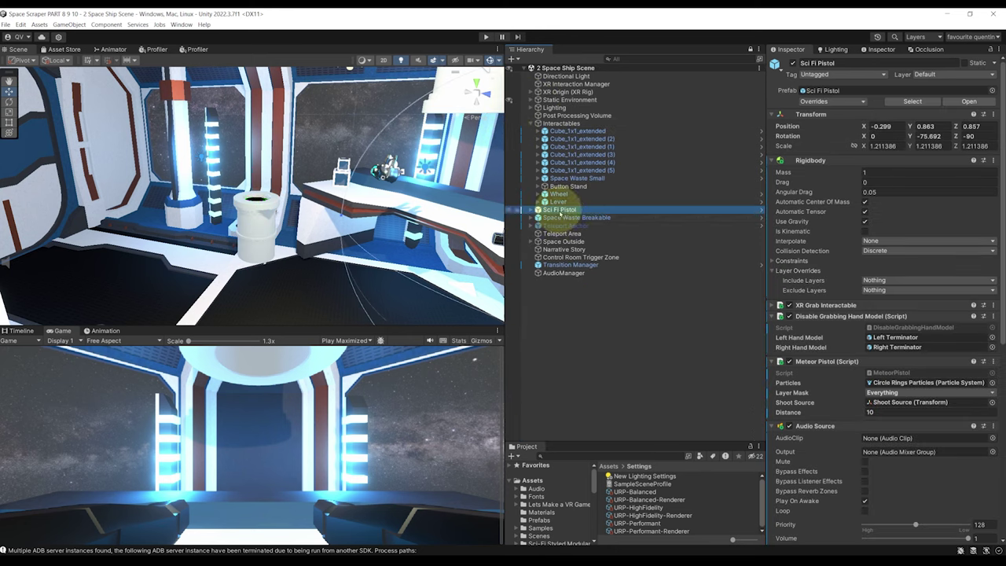
pyautogui.moveTo(561, 211); pyautogui.dragTo(564, 125)
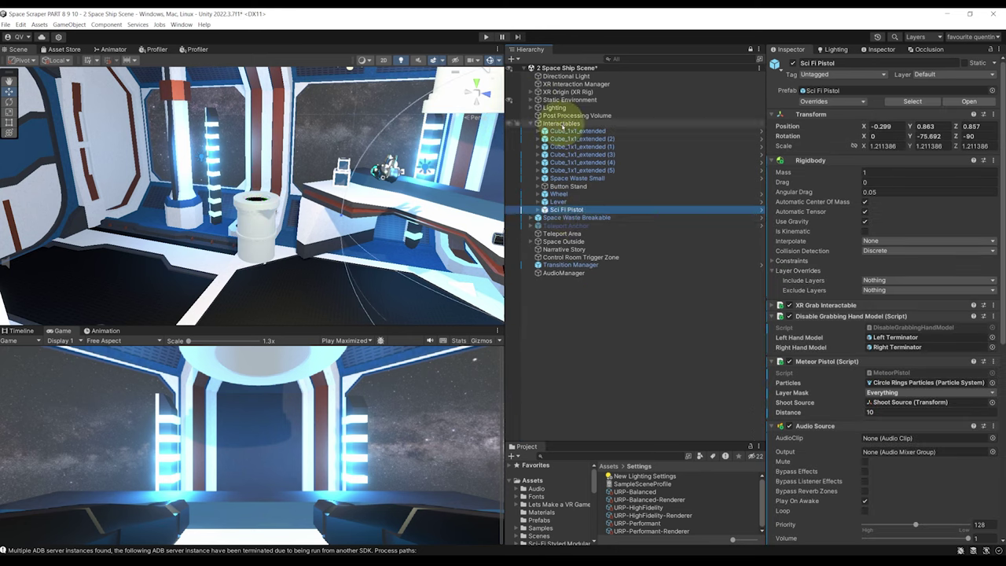
pyautogui.hotkey('ctrl', 's')
pyautogui.moveTo(561, 221); pyautogui.dragTo(570, 179)
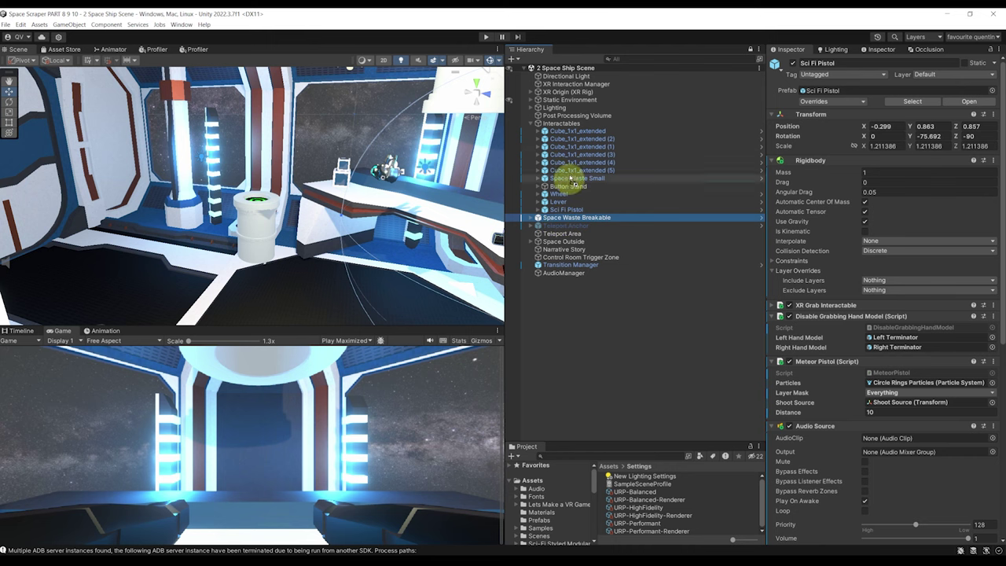
pyautogui.click(562, 227)
pyautogui.keyDown('shift'); pyautogui.click(565, 232); pyautogui.keyUp('shift')
pyautogui.moveTo(572, 231); pyautogui.dragTo(565, 127)
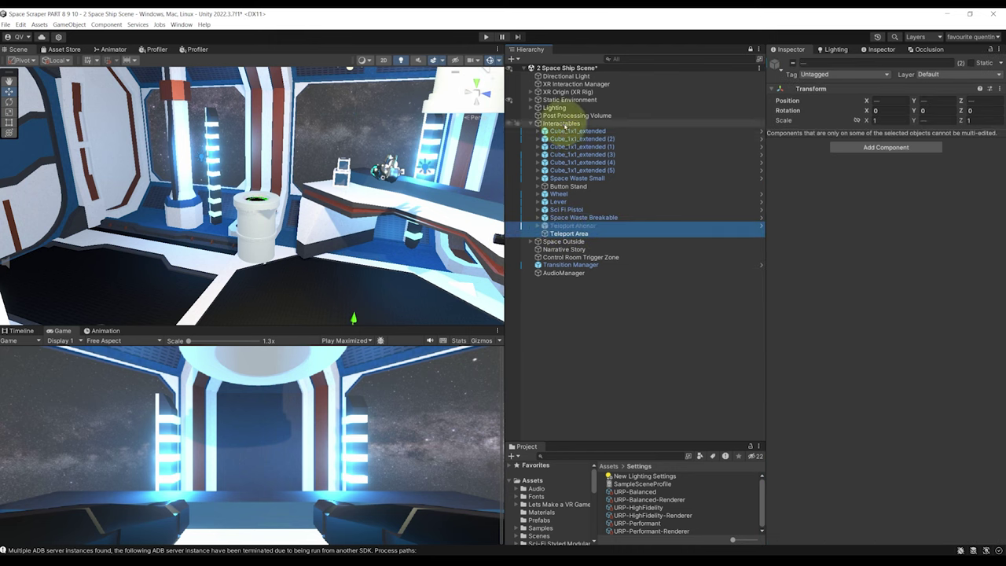
pyautogui.hotkey('ctrl', 's')
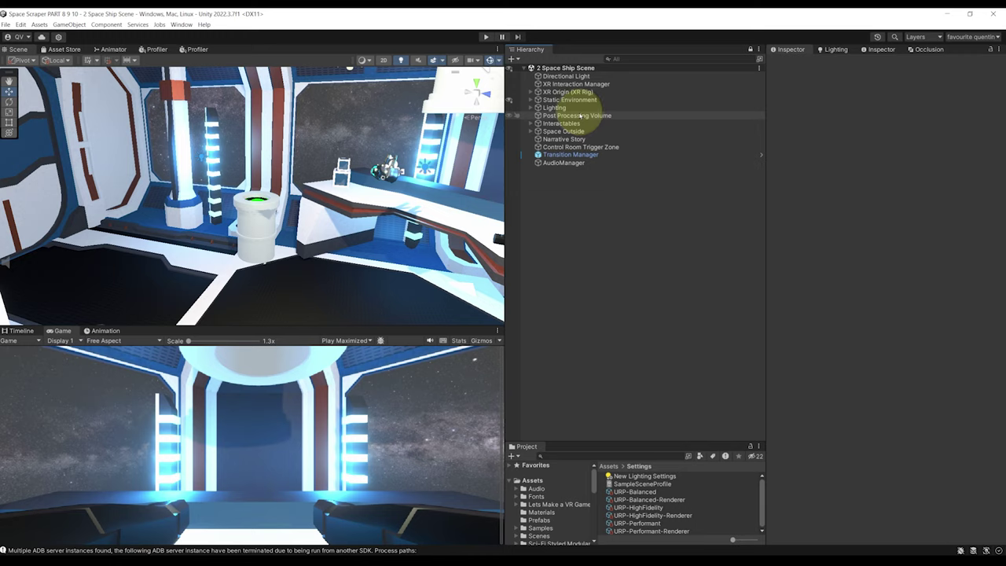
# Mark the Static Environment object as Static, applying the static flags to all its child objects
pyautogui.moveTo(298, 141); pyautogui.dragTo(393, 153, button='right')
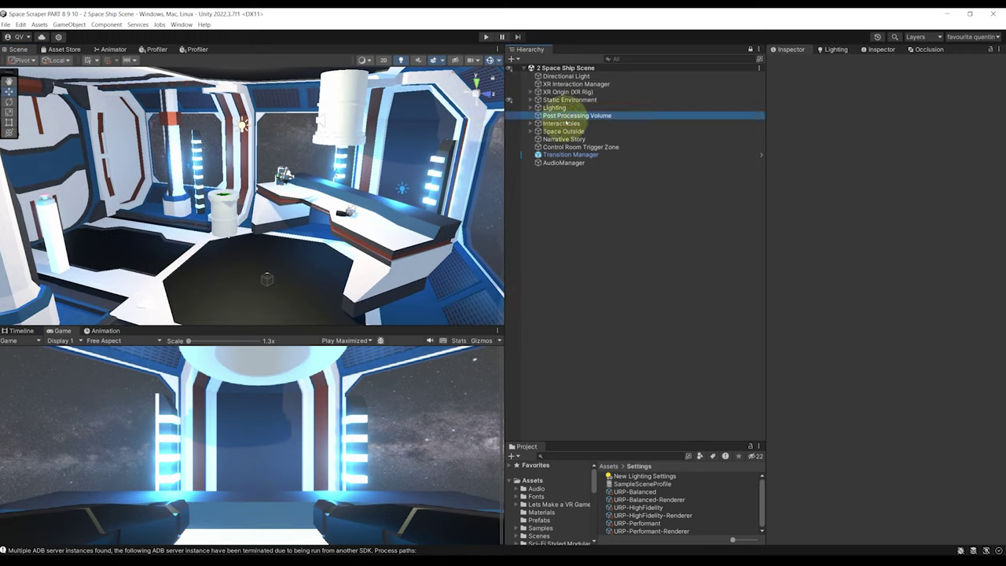
pyautogui.click(561, 124)
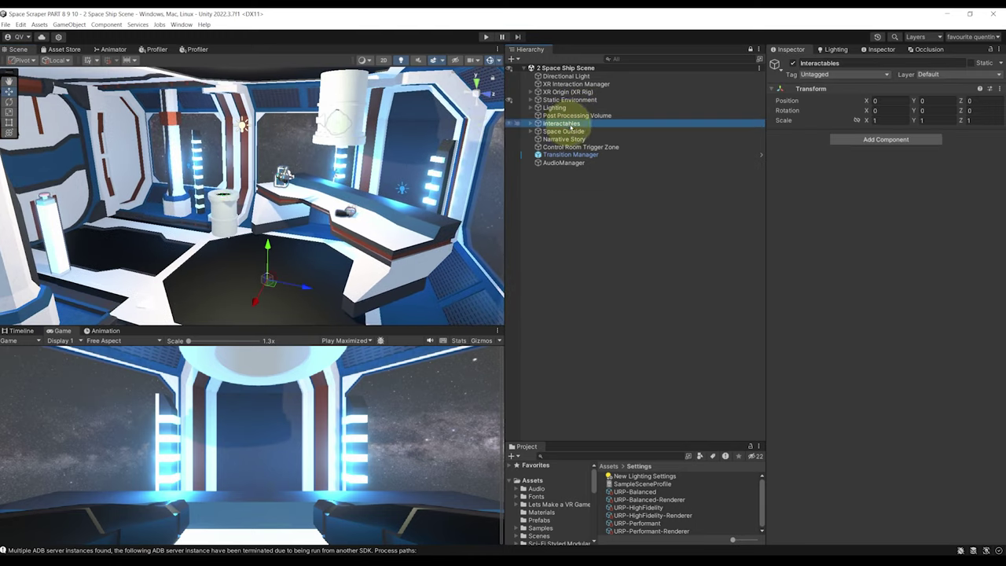
pyautogui.doubleClick(569, 100)
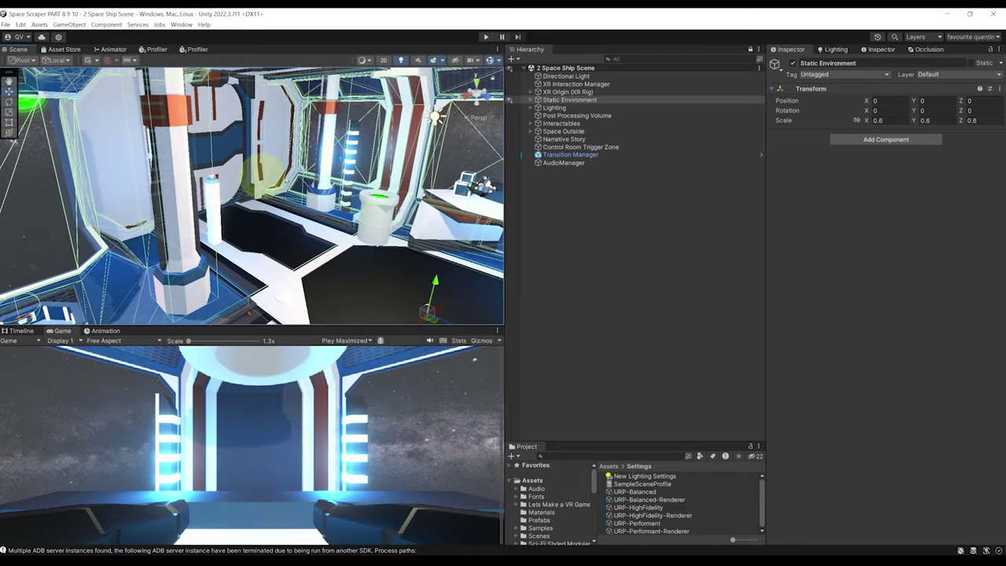
pyautogui.moveTo(285, 180); pyautogui.dragTo(322, 177, button='right')
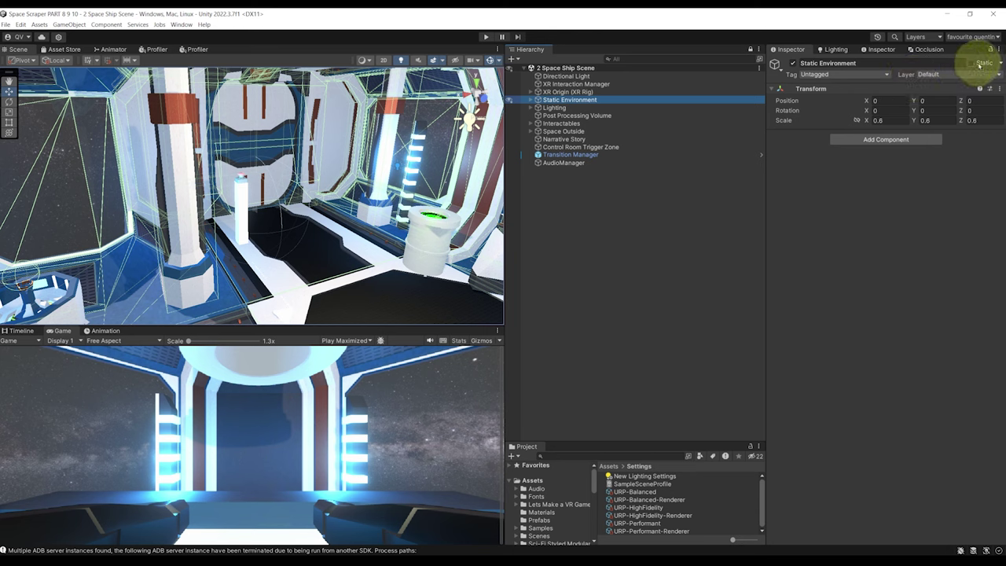
pyautogui.click(971, 64)
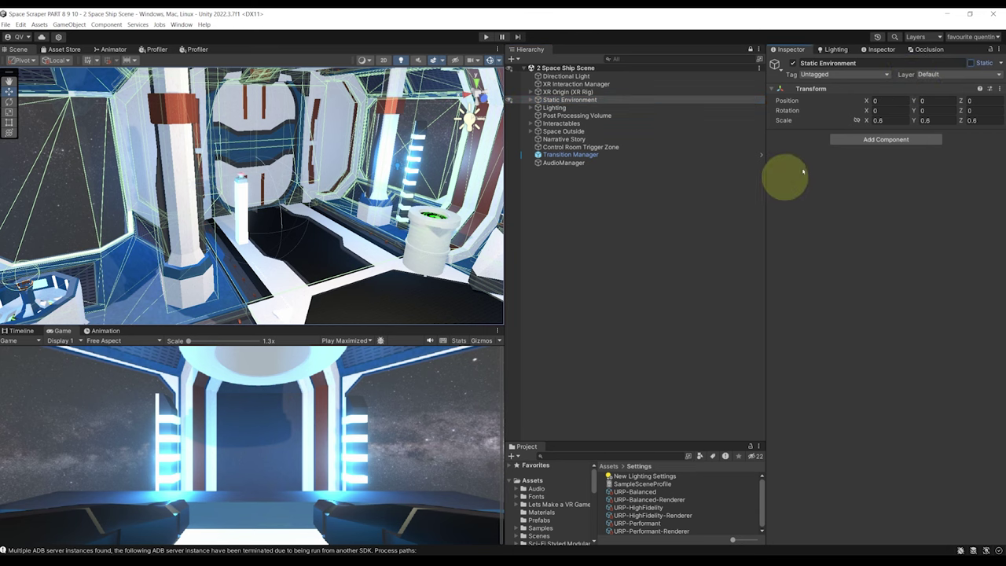
pyautogui.click(970, 63)
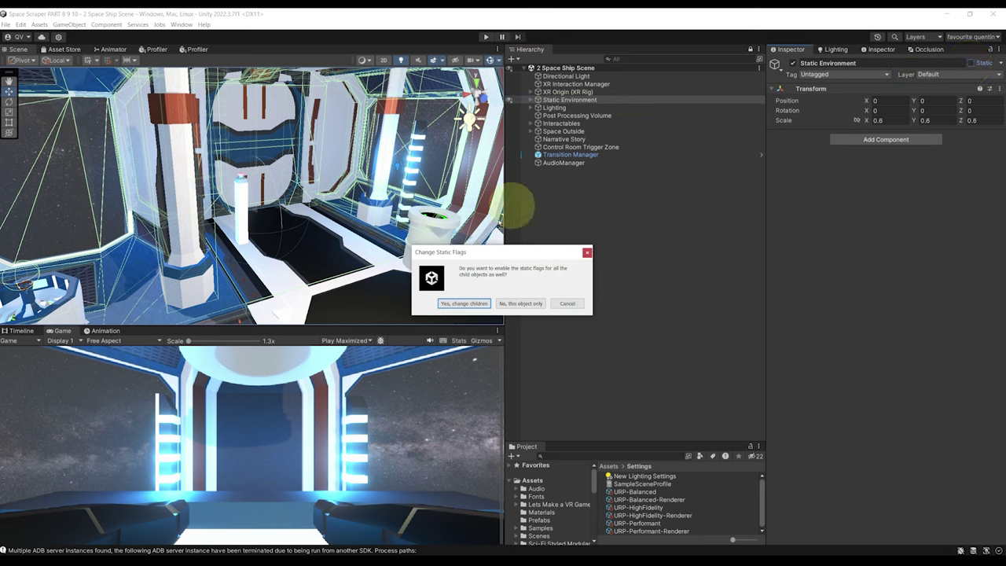
pyautogui.moveTo(455, 255); pyautogui.dragTo(454, 209)
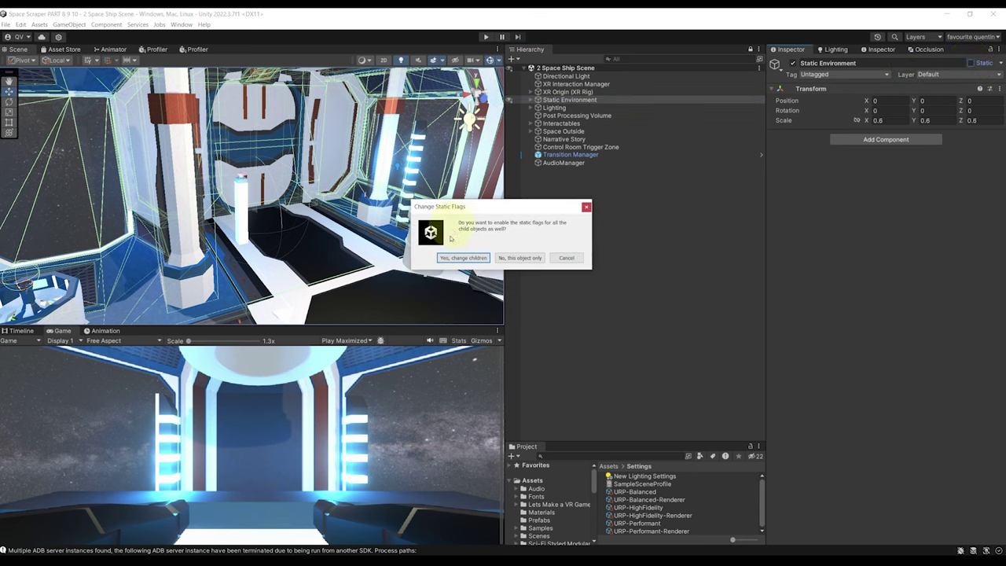
pyautogui.click(449, 259)
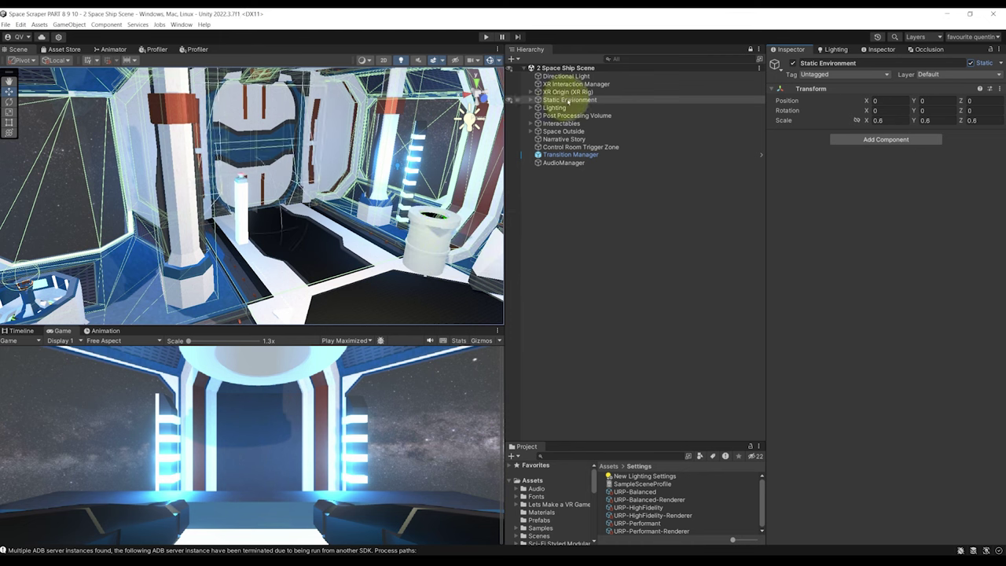
pyautogui.moveTo(410, 133); pyautogui.dragTo(400, 186, button='right')
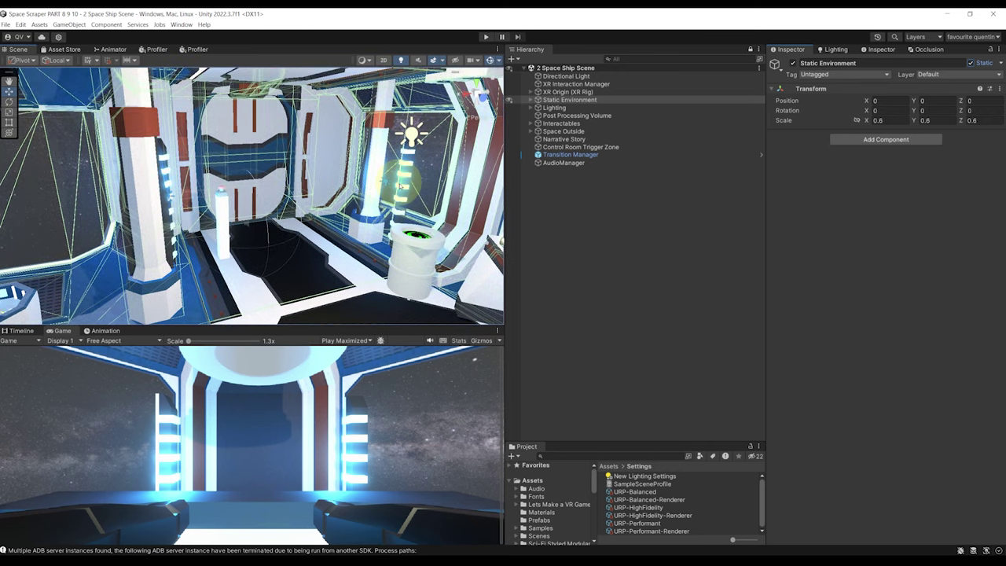
pyautogui.moveTo(364, 164)
pyautogui.mouseDown(button='right')
pyautogui.moveTo(309, 164)
pyautogui.moveTo(364, 178)
pyautogui.mouseUp(button='right')
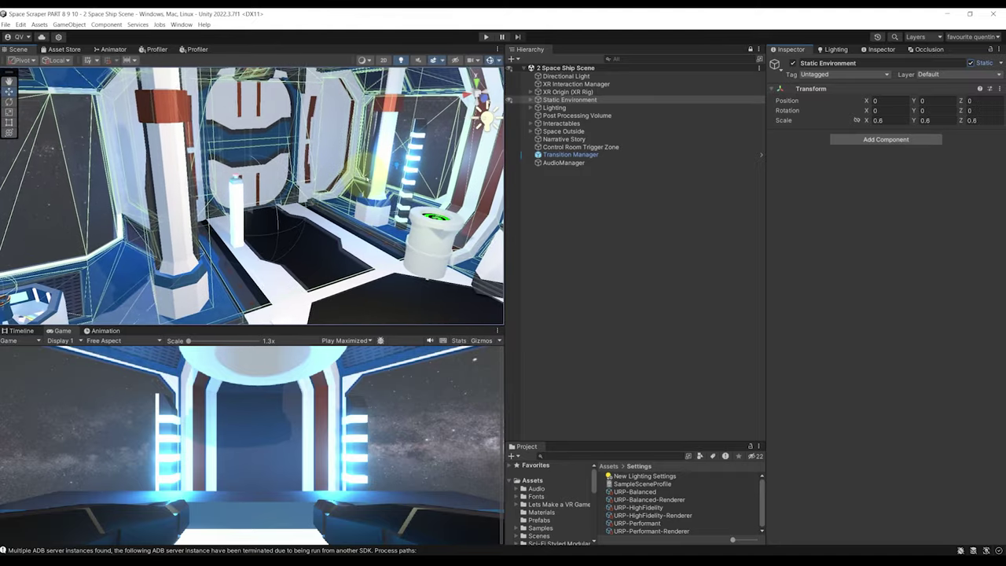
# Switch to the Word checklist and strike through the Static Optimization line
pyautogui.click(326, 555)
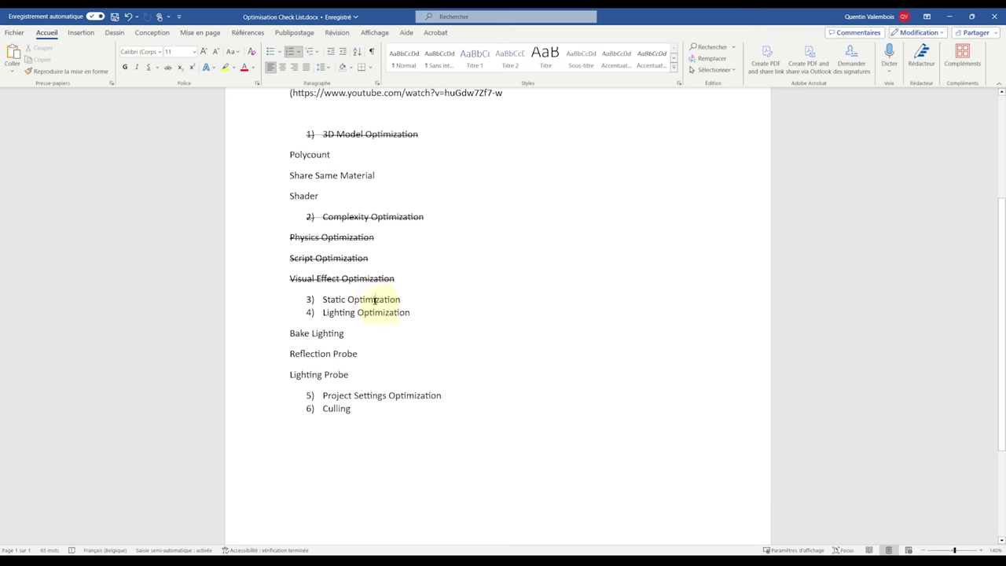
pyautogui.tripleClick(376, 301)
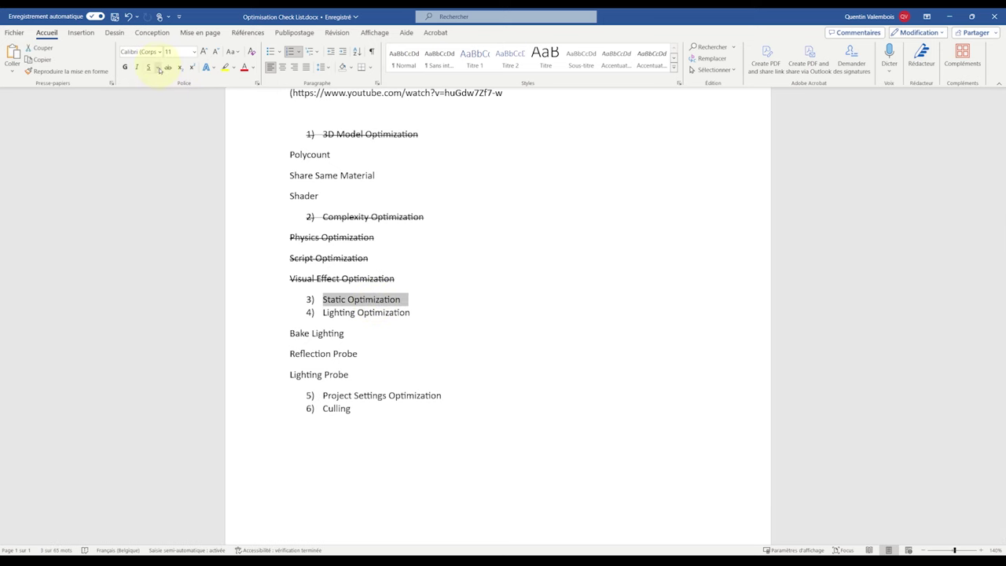
pyautogui.click(413, 294)
pyautogui.doubleClick(382, 313)
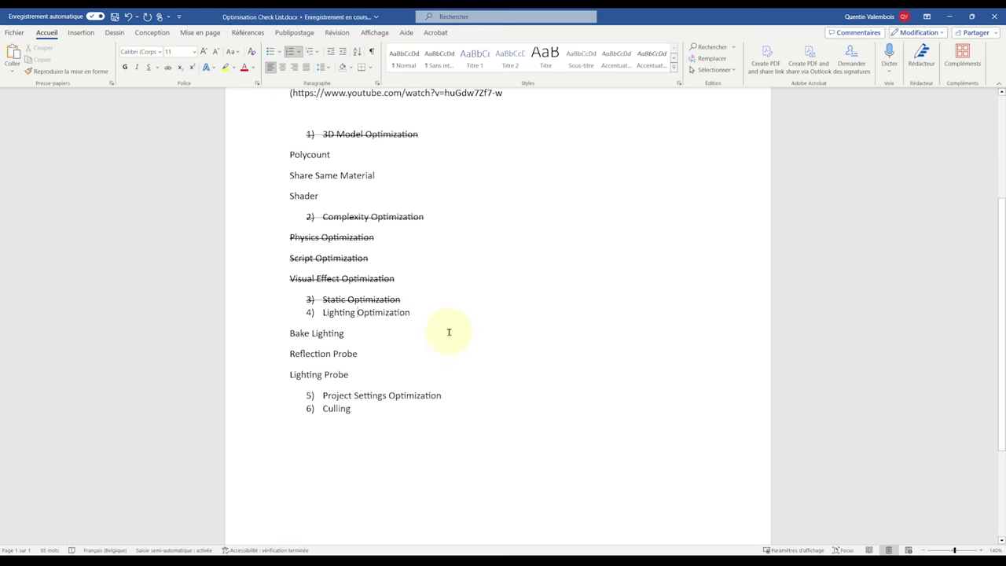
# Return to Unity and select the blue corner light strip behind the column, beside the button stand
pyautogui.scroll(1, 449, 332)
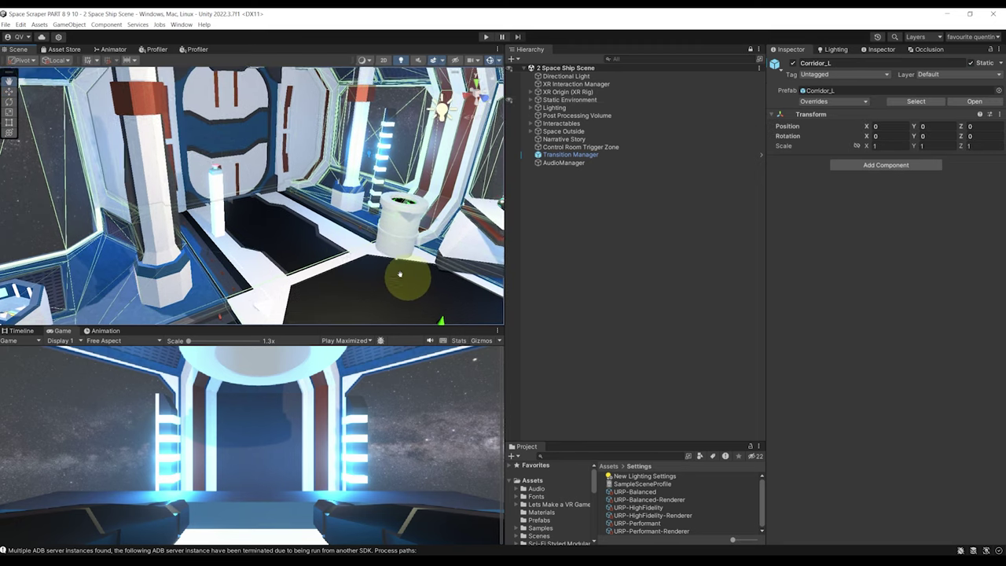
pyautogui.moveTo(400, 274); pyautogui.dragTo(388, 269, button='middle')
pyautogui.click(599, 253)
pyautogui.keyDown('alt'); pyautogui.moveTo(377, 259); pyautogui.dragTo(204, 227); pyautogui.keyUp('alt')
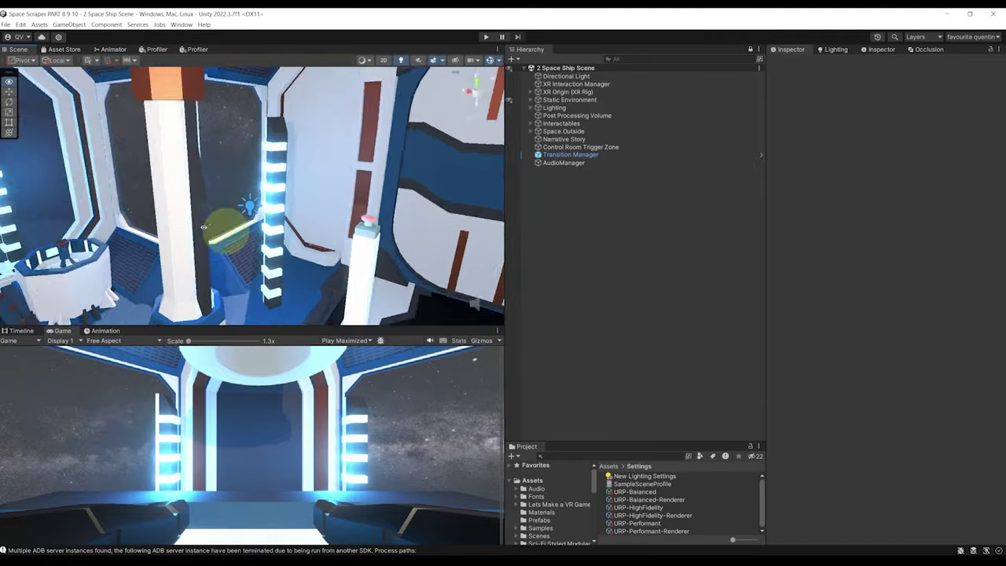
pyautogui.moveTo(204, 227); pyautogui.dragTo(228, 198, button='right')
pyautogui.click(220, 194)
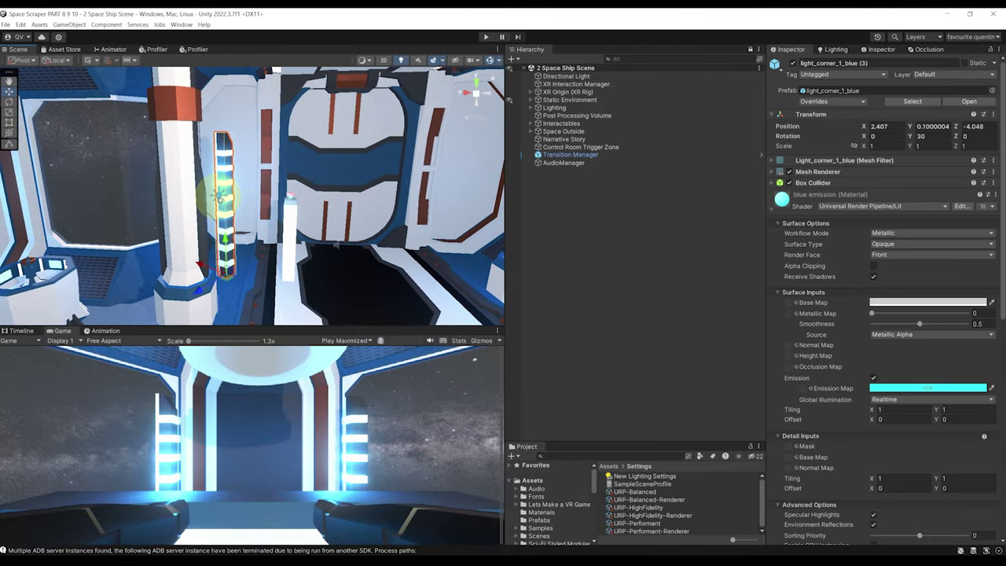
# Try moving the selected light strip across the floor around the button stand to check how its realtime light reacts
pyautogui.moveTo(199, 263); pyautogui.dragTo(235, 259)
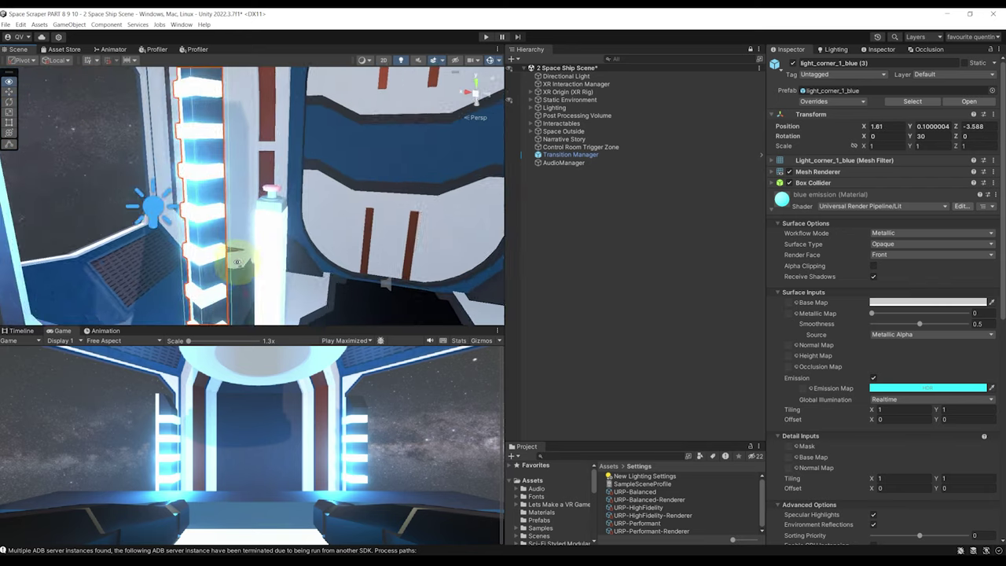
pyautogui.scroll(5, 225, 220)
pyautogui.keyDown('alt'); pyautogui.moveTo(224, 220); pyautogui.dragTo(316, 294); pyautogui.keyUp('alt')
pyautogui.scroll(-3, 265, 305)
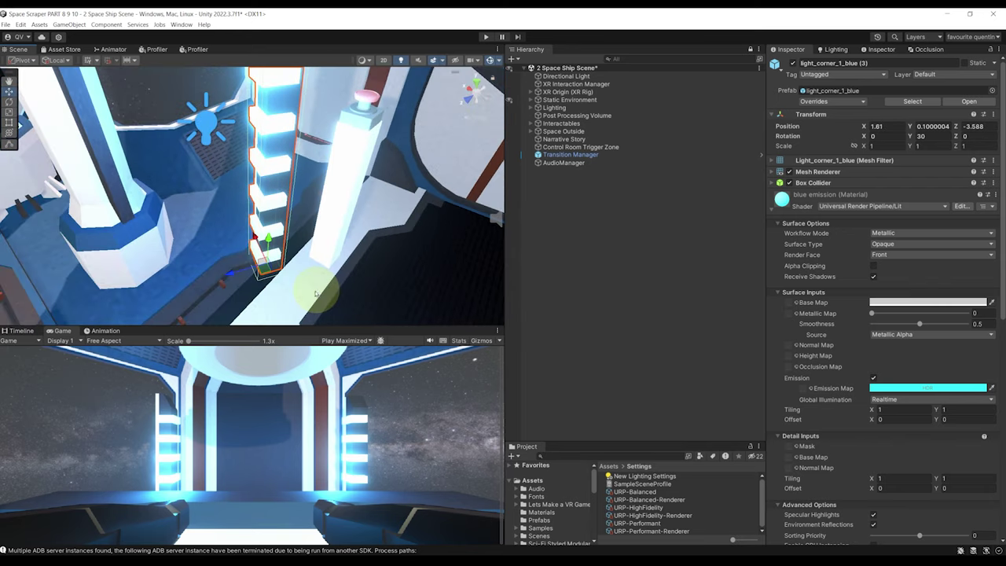
pyautogui.moveTo(242, 274); pyautogui.dragTo(208, 260)
pyautogui.moveTo(234, 252); pyautogui.dragTo(193, 264, button='right')
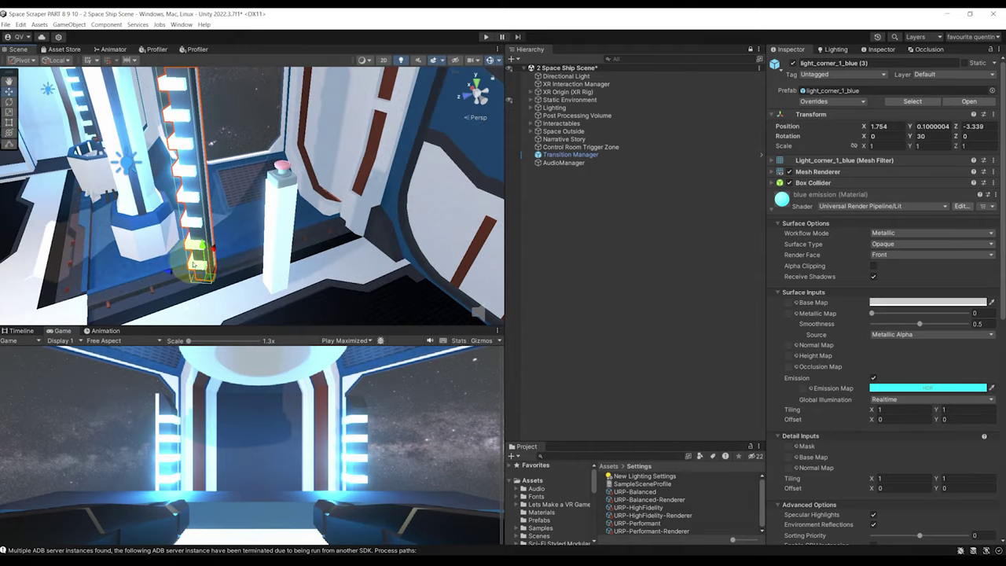
pyautogui.moveTo(170, 273)
pyautogui.mouseDown()
pyautogui.moveTo(196, 273)
pyautogui.moveTo(150, 274)
pyautogui.mouseUp()
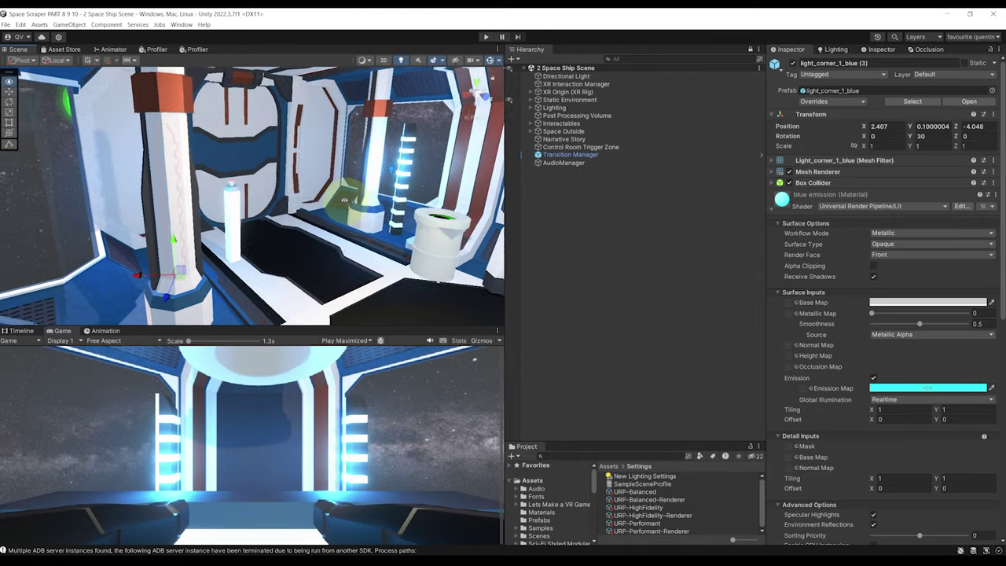
# Expand the Lighting group in the scene hierarchy and collapse each light_corner_1_blue entry inside it
pyautogui.moveTo(398, 194); pyautogui.dragTo(314, 219, button='right')
pyautogui.moveTo(472, 111); pyautogui.dragTo(285, 220, button='right')
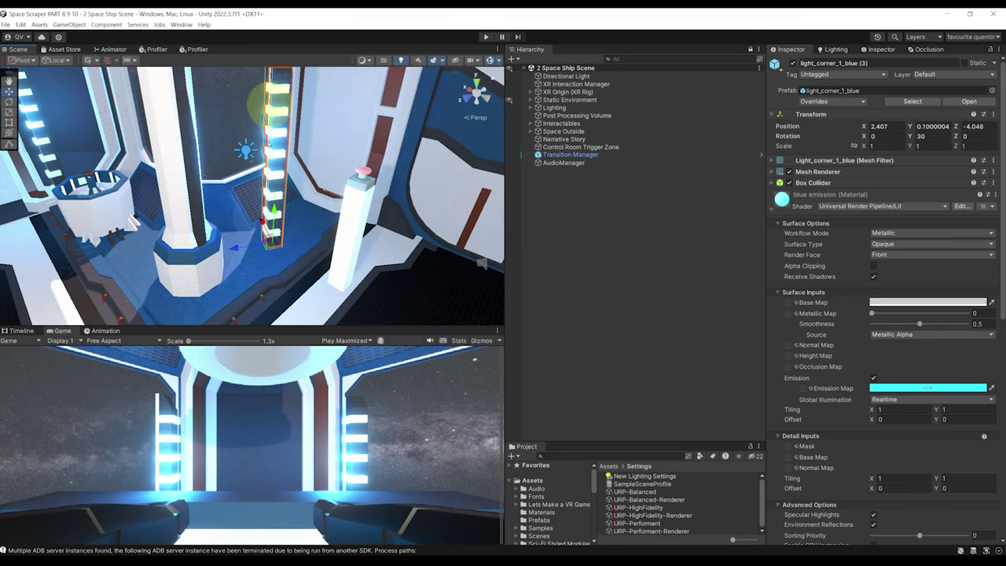
pyautogui.moveTo(296, 93); pyautogui.dragTo(330, 216, button='right')
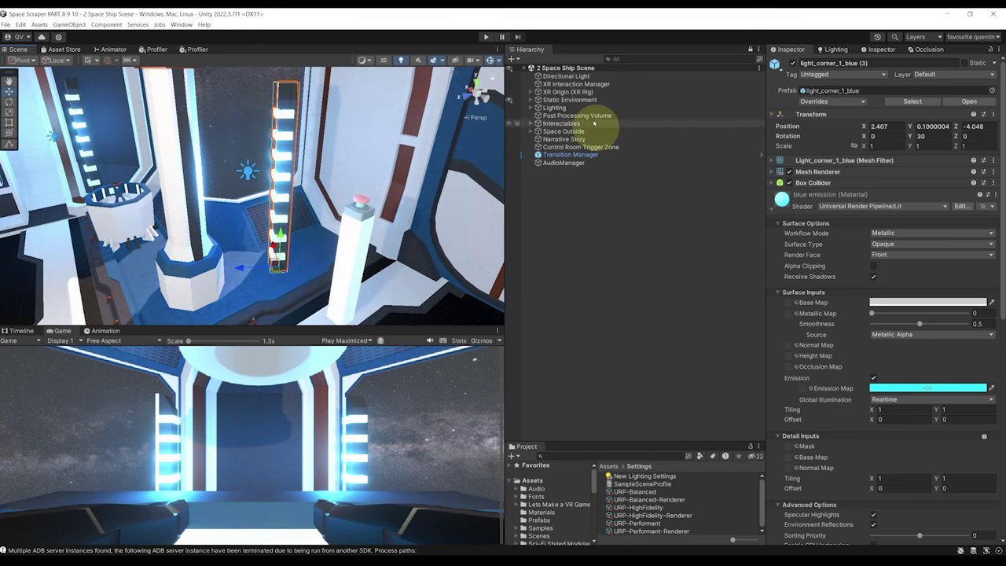
pyautogui.click(555, 109)
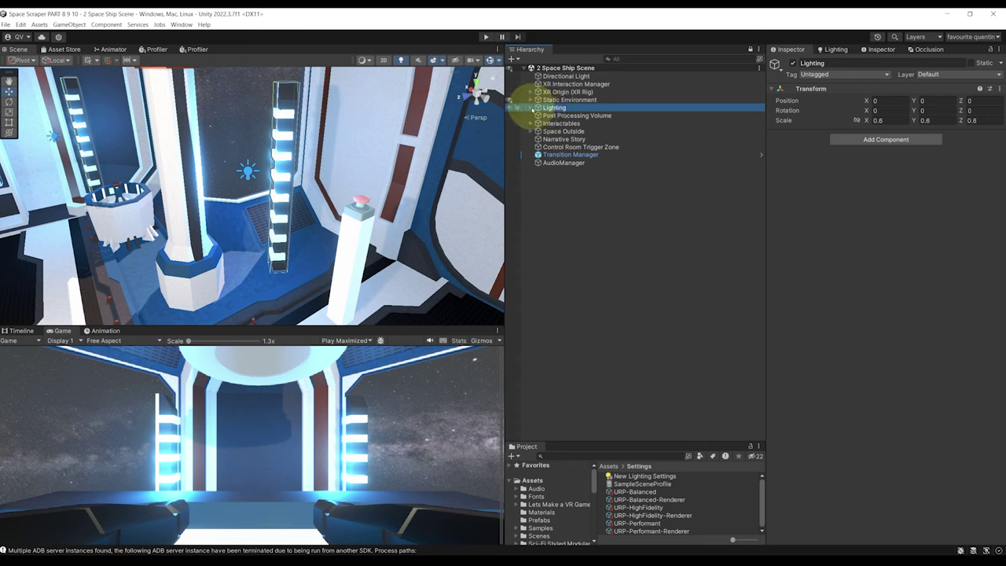
pyautogui.click(530, 108)
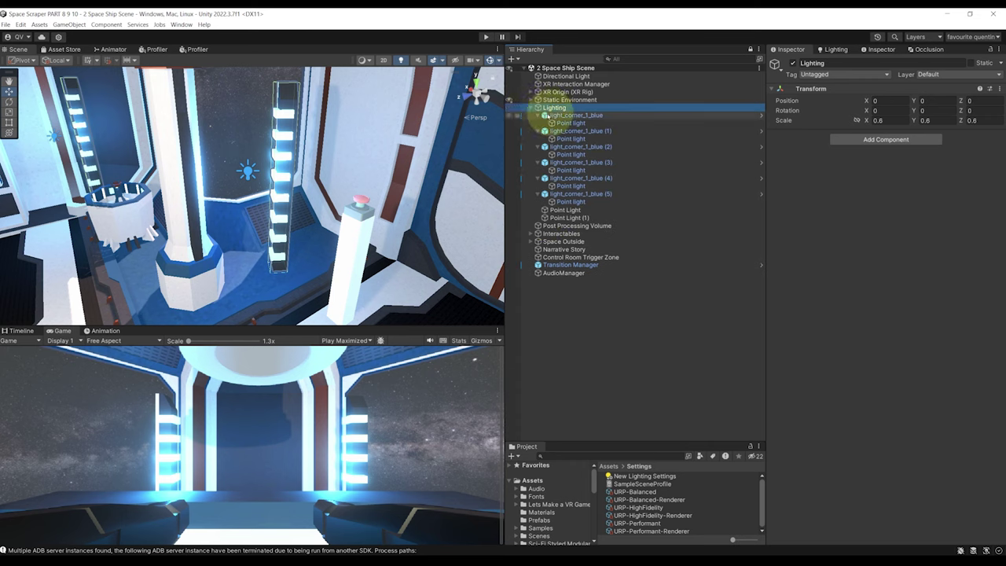
pyautogui.click(537, 116)
pyautogui.click(537, 123)
pyautogui.click(537, 131)
pyautogui.click(537, 139)
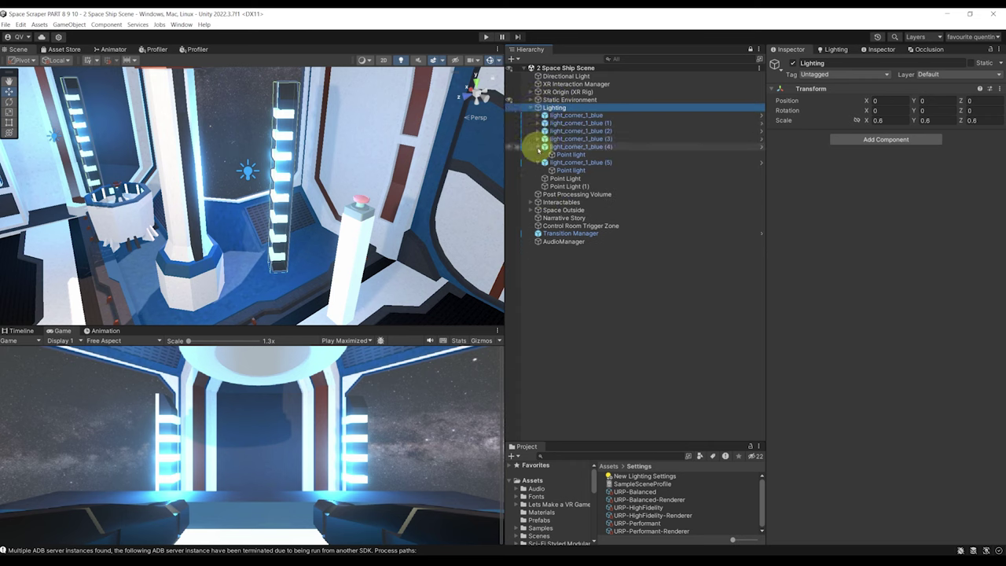
pyautogui.click(537, 147)
pyautogui.click(537, 155)
# Mark all six light_corner_1_blue objects as Static, applying the flags to their child objects, and clear the selection
pyautogui.click(566, 115)
pyautogui.keyDown('shift'); pyautogui.click(567, 155); pyautogui.keyUp('shift')
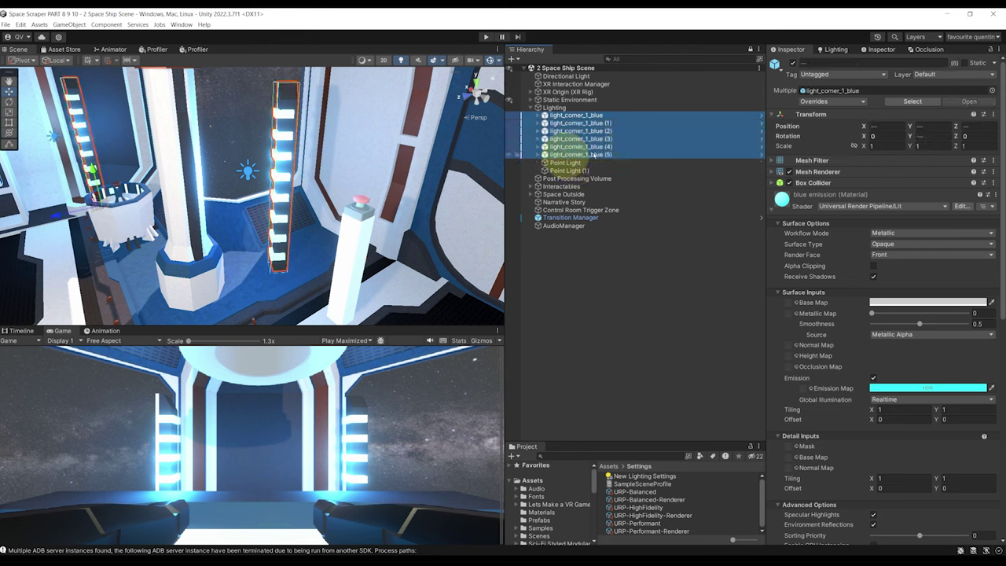
pyautogui.click(964, 64)
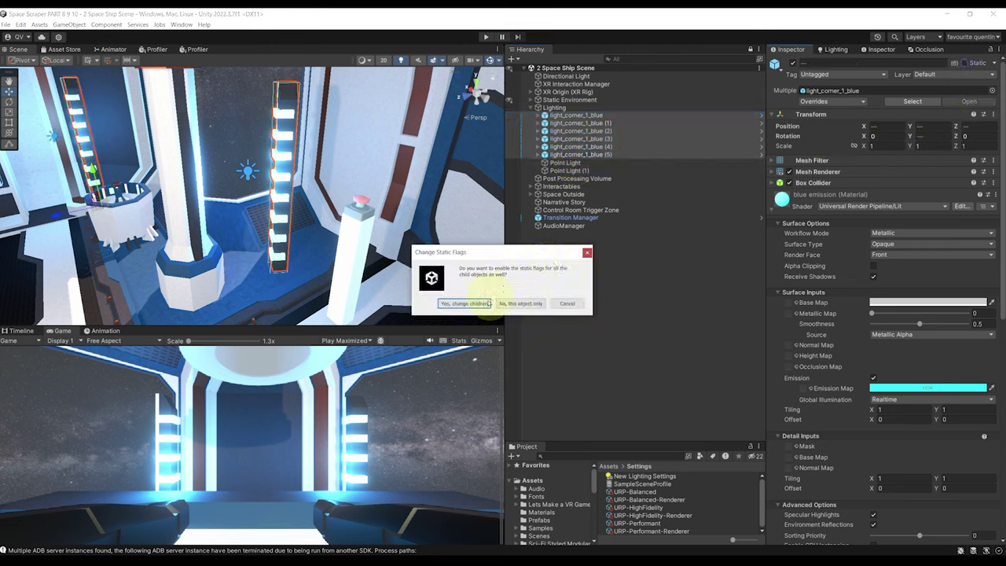
pyautogui.click(465, 302)
pyautogui.moveTo(282, 206); pyautogui.dragTo(246, 174, button='right')
pyautogui.scroll(4, 247, 174)
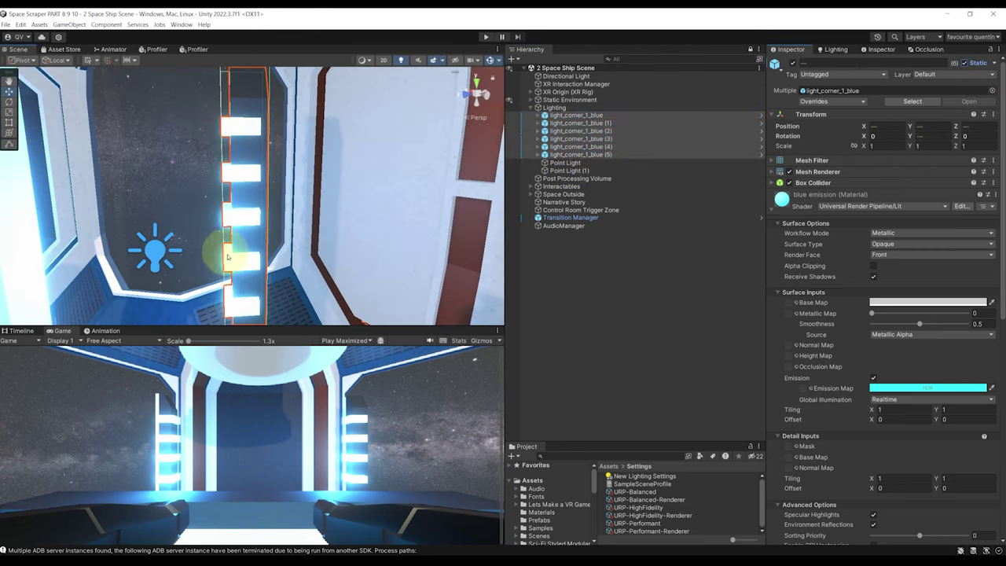
pyautogui.scroll(-8, 289, 191)
pyautogui.moveTo(348, 206); pyautogui.dragTo(408, 236, button='right')
pyautogui.click(542, 348)
pyautogui.moveTo(294, 205); pyautogui.dragTo(348, 203, button='right')
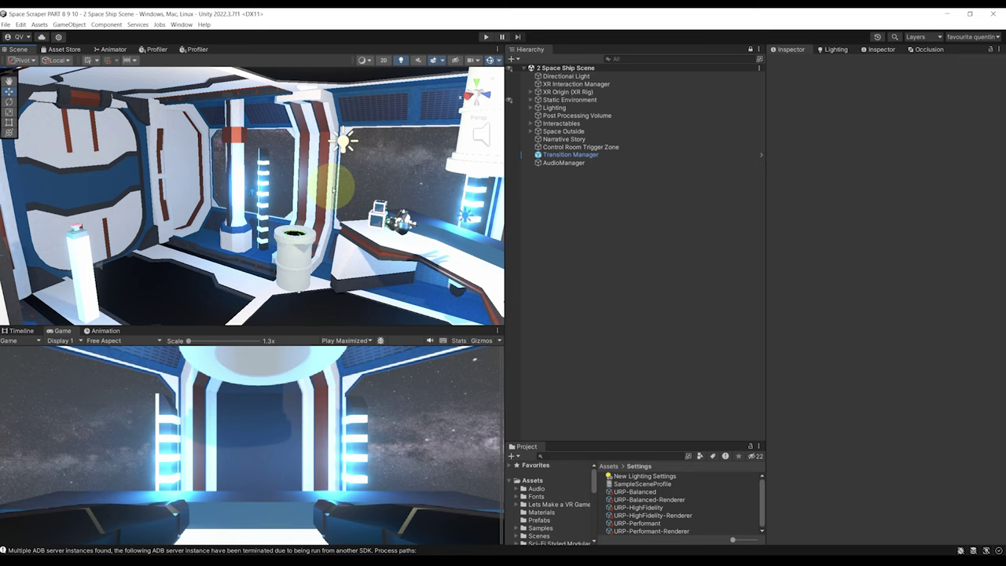
# Open the Light Explorer, then raise and narrow its window so part of the scene view remains visible
pyautogui.click(182, 26)
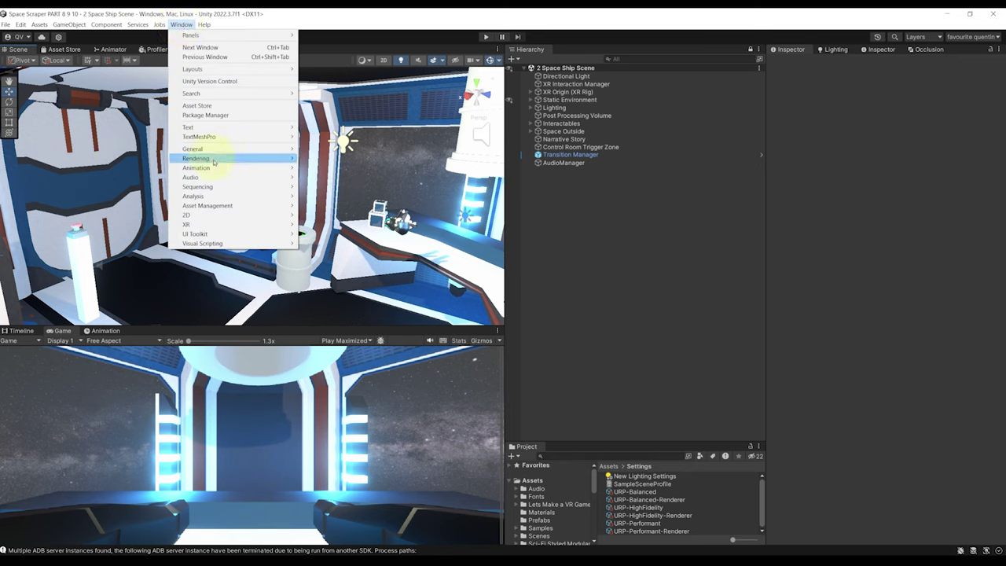
pyautogui.moveTo(236, 158)
pyautogui.click(346, 167)
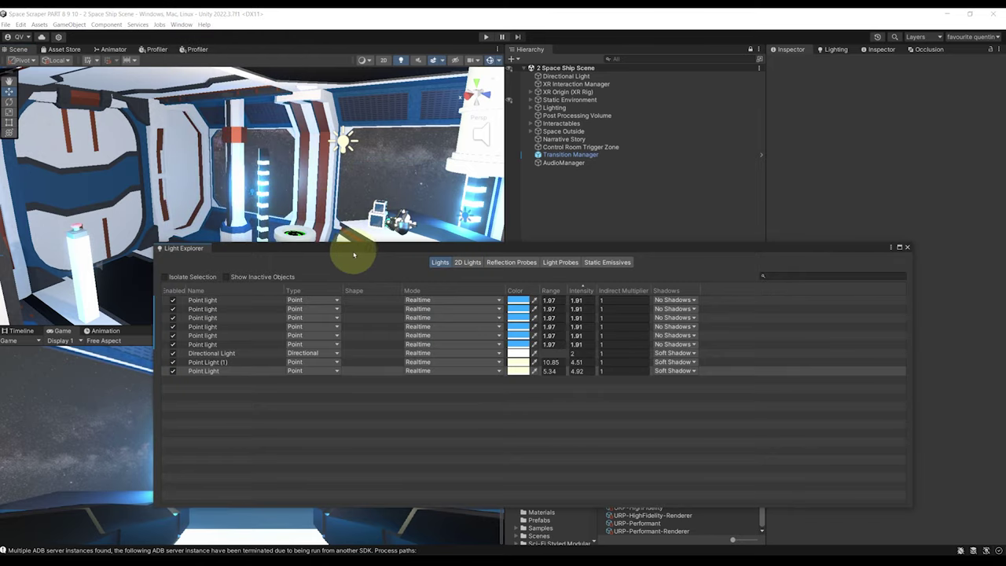
pyautogui.moveTo(354, 252); pyautogui.dragTo(346, 192)
pyautogui.moveTo(902, 264); pyautogui.dragTo(764, 286)
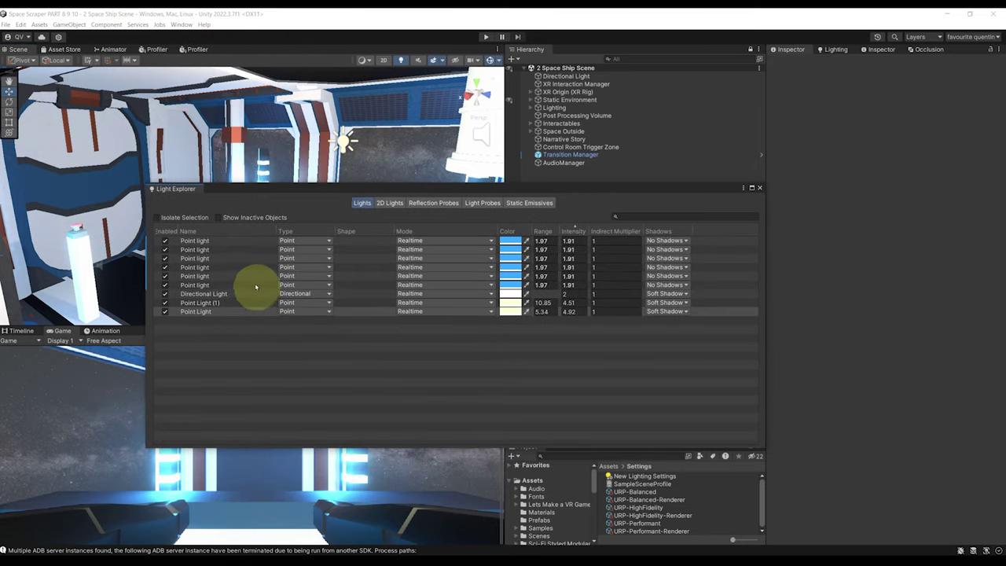
# Set the mode of all six blue point lights to Baked in the Light Explorer
pyautogui.click(222, 241)
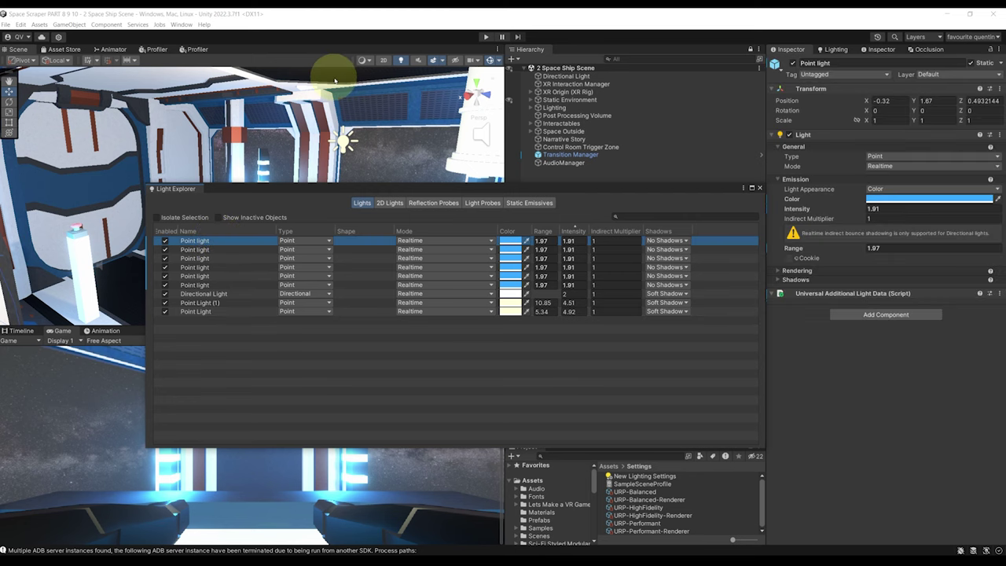
pyautogui.press('f')
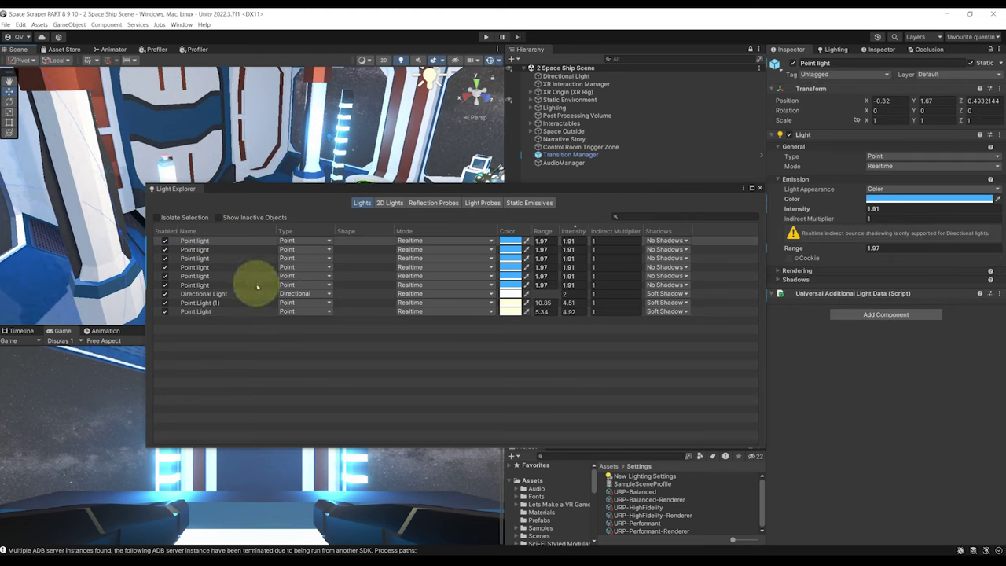
pyautogui.keyDown('shift'); pyautogui.click(250, 285); pyautogui.keyUp('shift')
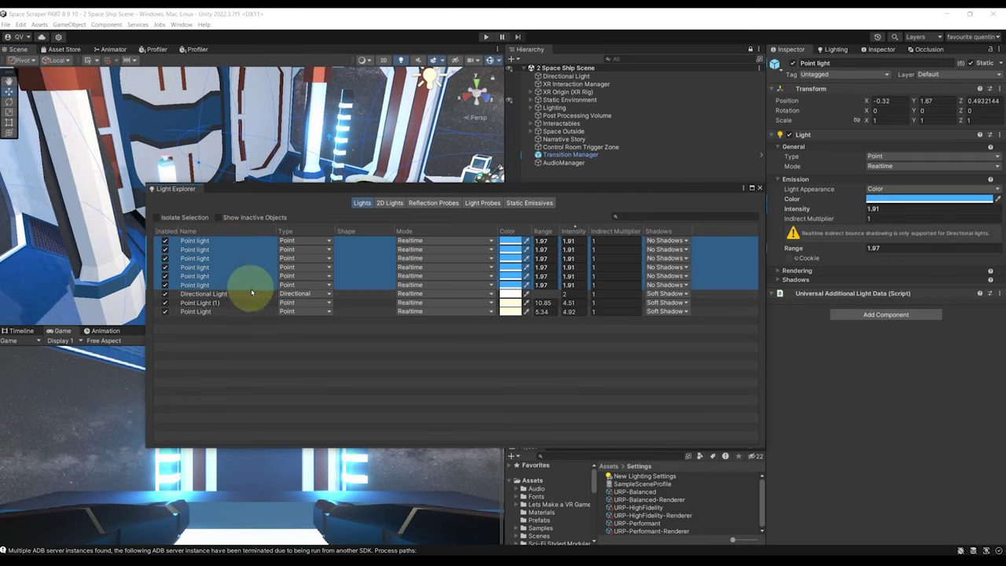
pyautogui.click(424, 250)
pyautogui.click(428, 280)
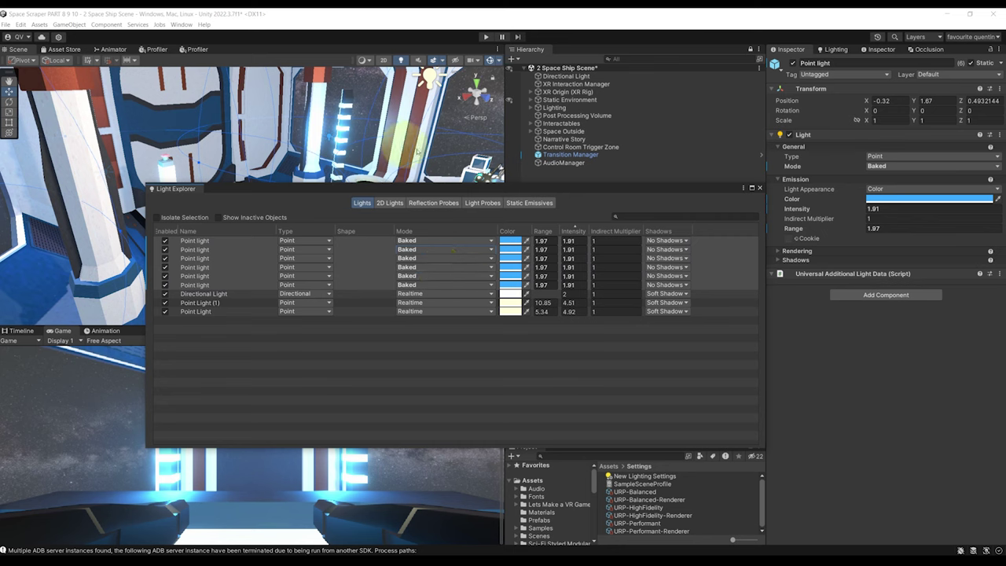
# Set the six blue point lights to Soft Shadows and save the scene
pyautogui.click(666, 242)
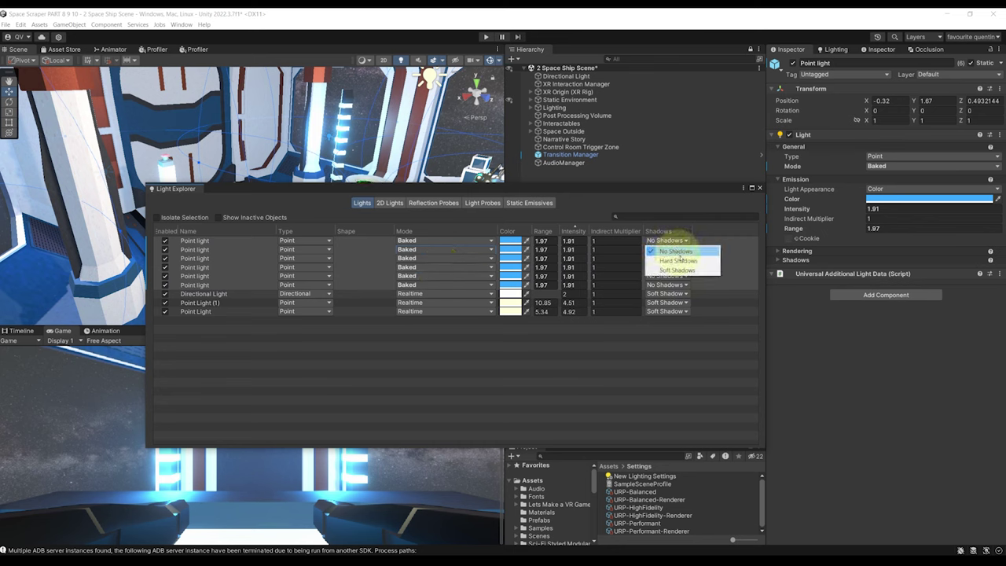
pyautogui.click(680, 268)
pyautogui.hotkey('ctrl', 's')
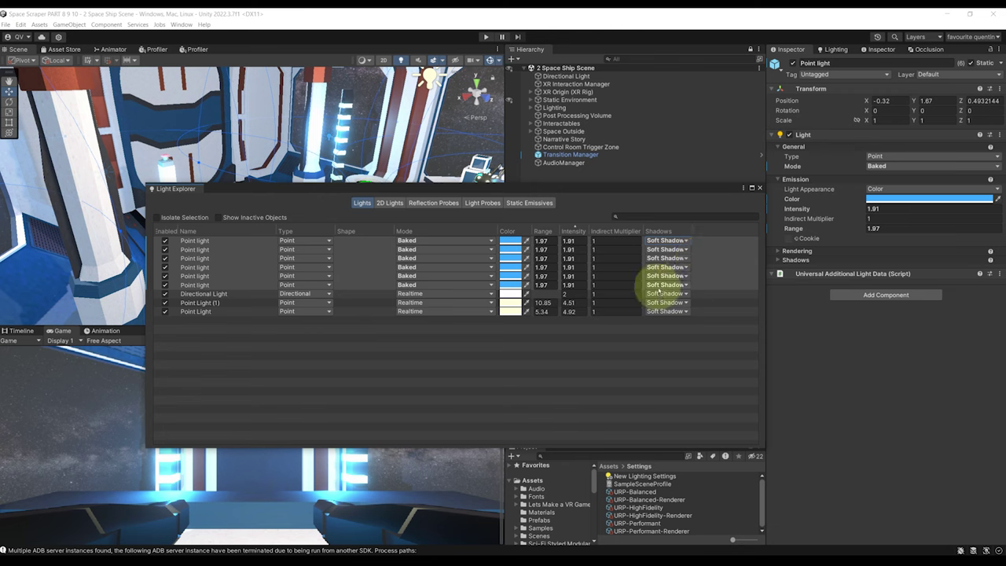
# Inspect the Directional Light, Point Light (1) and Point Light, and frame Point Light in the scene view
pyautogui.click(241, 294)
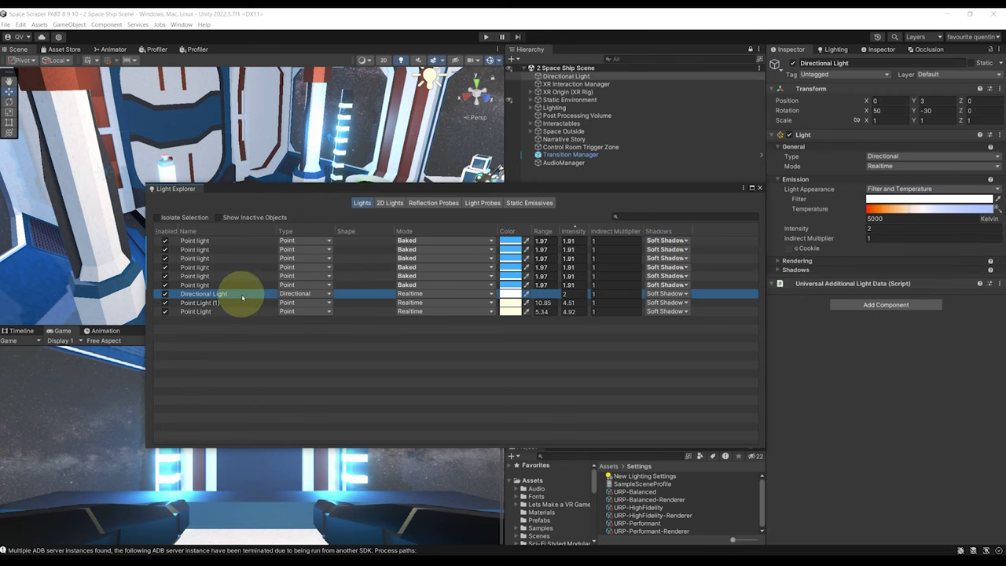
pyautogui.click(242, 302)
pyautogui.click(242, 311)
pyautogui.click(236, 296)
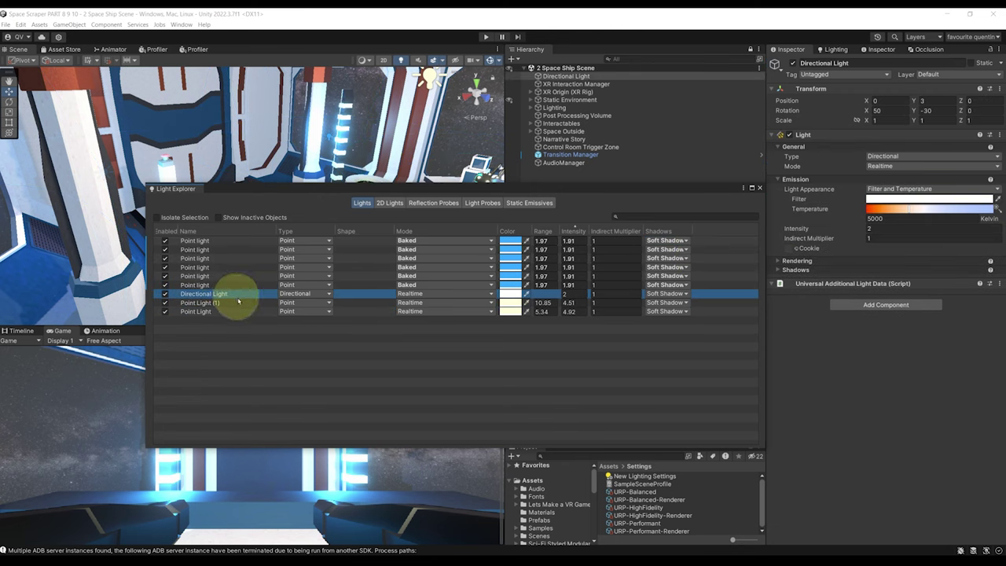
pyautogui.click(243, 303)
pyautogui.click(243, 311)
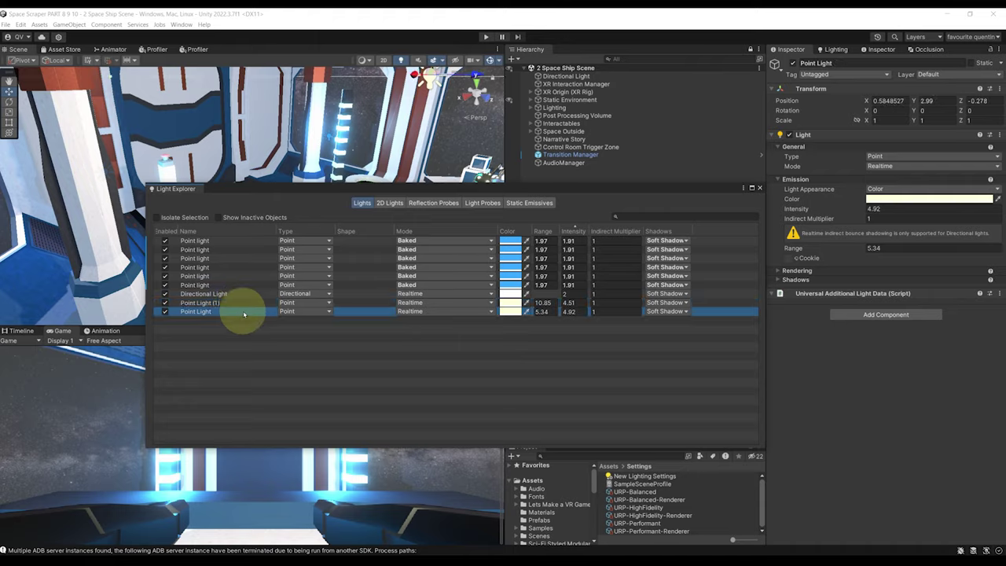
pyautogui.press('f')
pyautogui.moveTo(260, 126); pyautogui.dragTo(322, 158, button='right')
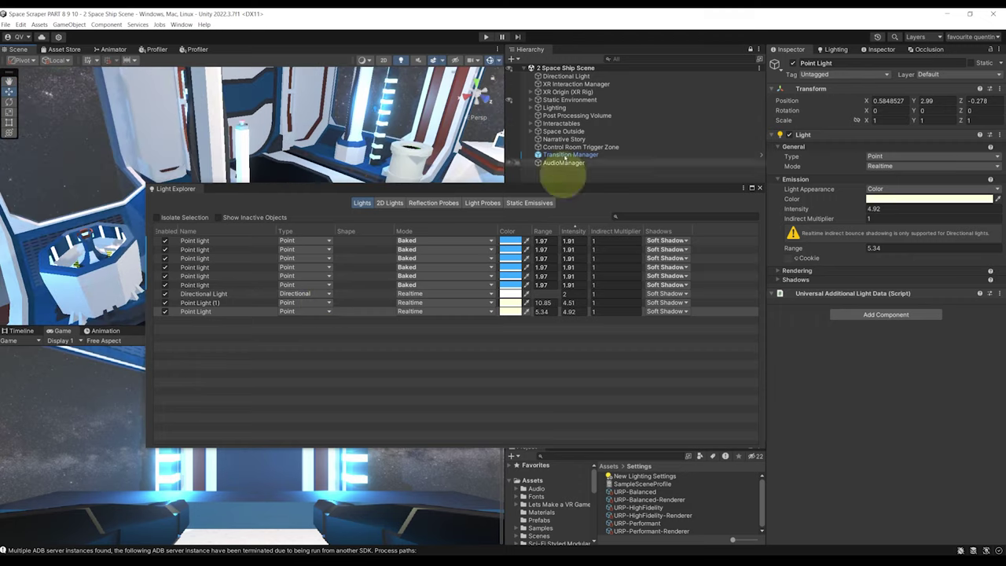
pyautogui.moveTo(377, 101); pyautogui.dragTo(334, 144, button='right')
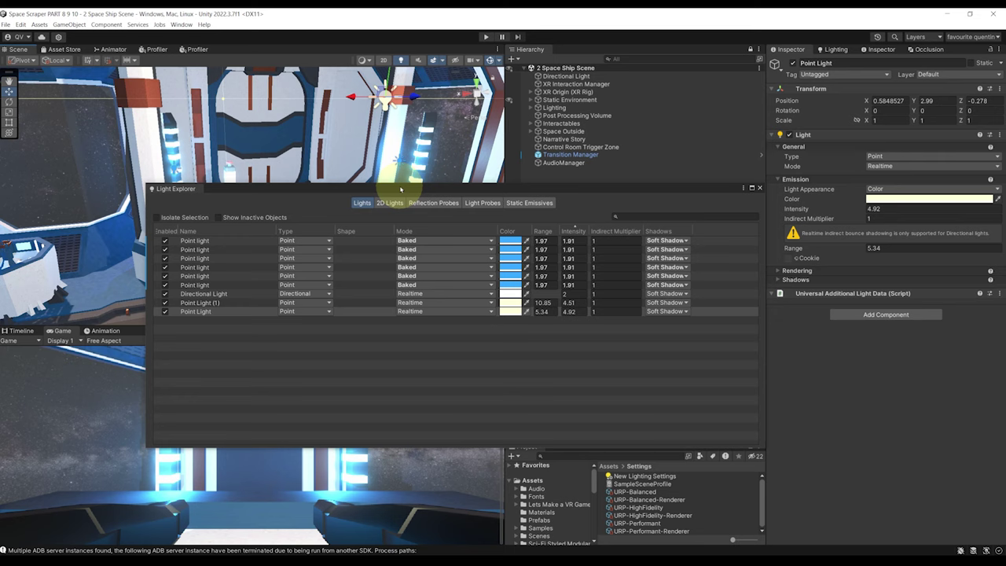
pyautogui.click(362, 296)
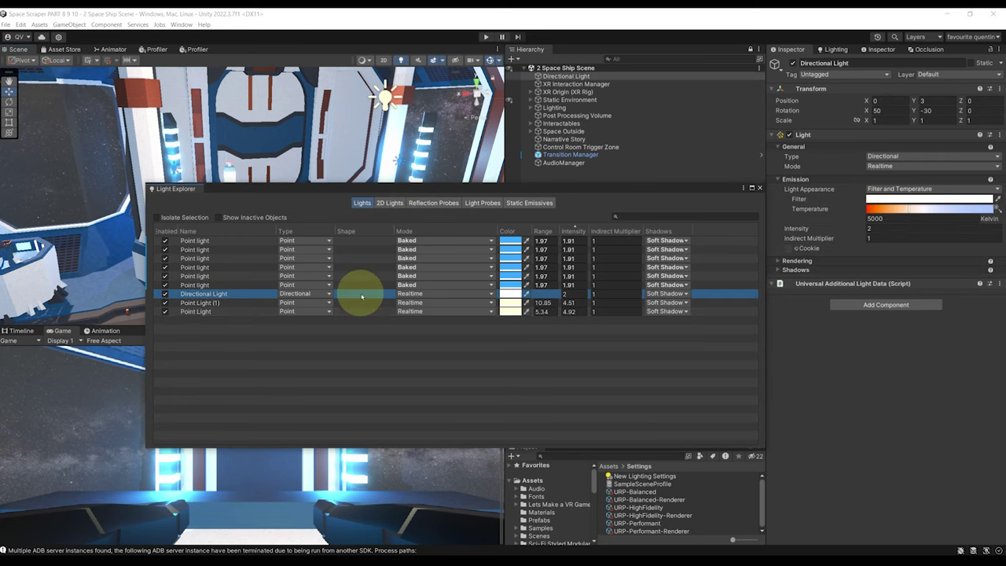
pyautogui.keyDown('shift'); pyautogui.click(361, 312); pyautogui.keyUp('shift')
pyautogui.click(424, 303)
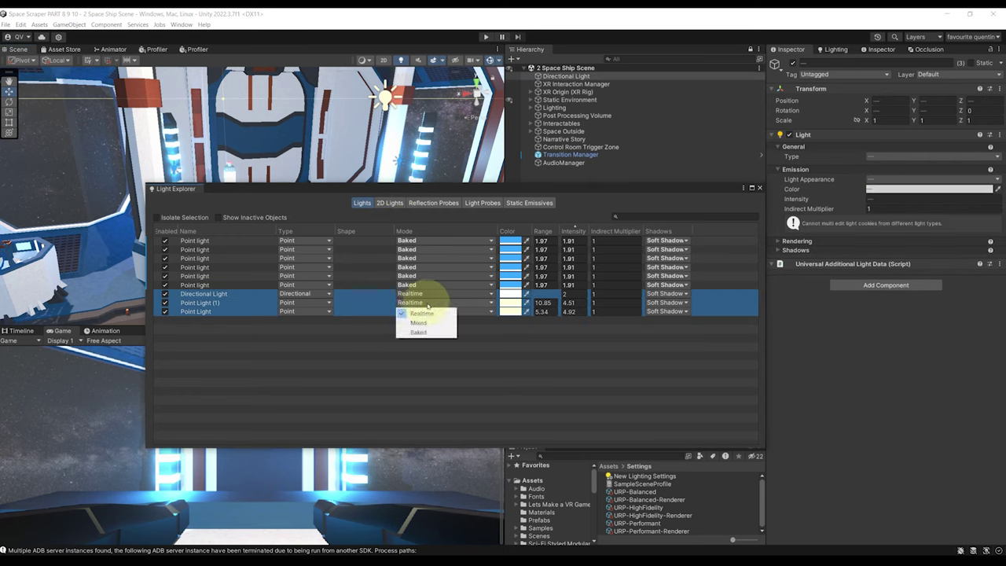
pyautogui.click(339, 335)
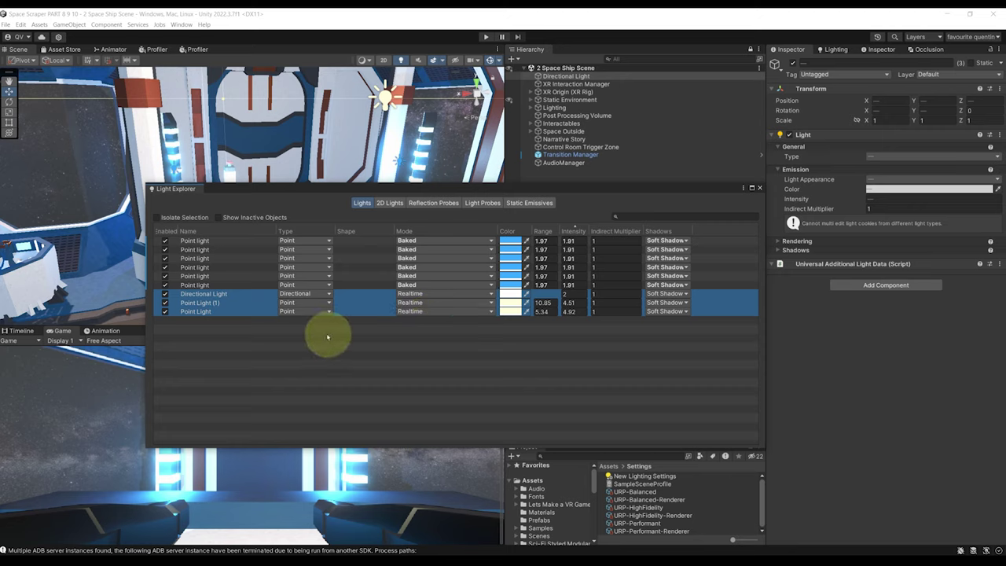
pyautogui.moveTo(276, 147); pyautogui.dragTo(355, 305, button='right')
# Set the Directional Light's mode to Mixed in the Light Explorer
pyautogui.click(365, 293)
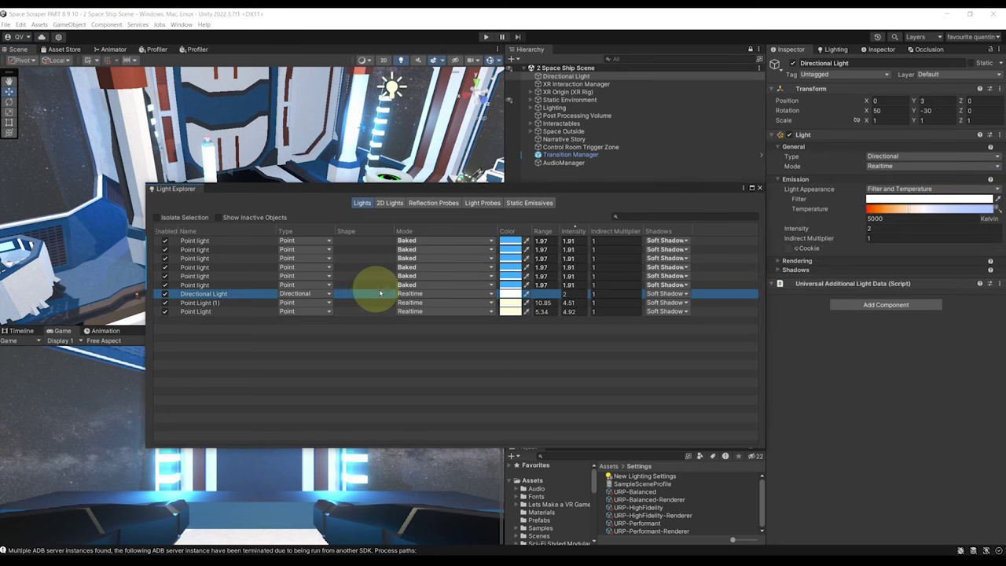
pyautogui.click(426, 294)
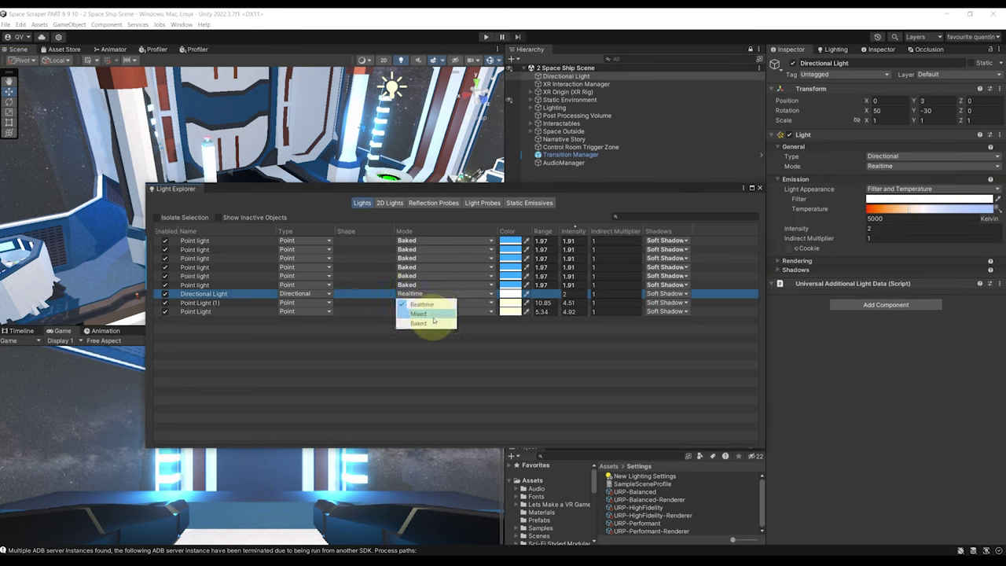
pyautogui.click(427, 313)
pyautogui.click(425, 294)
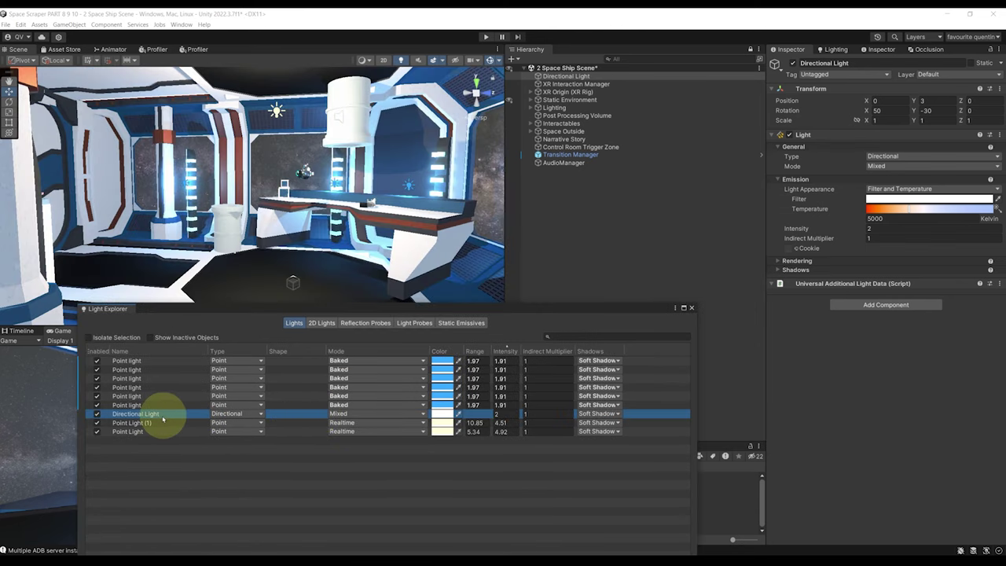
# Locate Point Light (1) outside the ship, set its mode to Baked and save the scene
pyautogui.click(318, 422)
pyautogui.press('f')
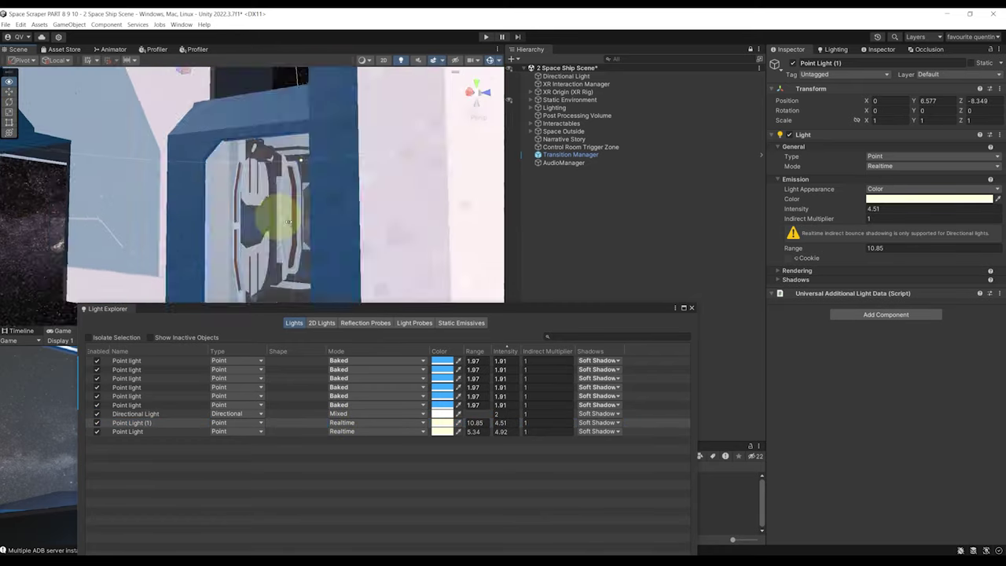
pyautogui.keyDown('alt'); pyautogui.moveTo(288, 222); pyautogui.dragTo(359, 183); pyautogui.keyUp('alt')
pyautogui.click(360, 422)
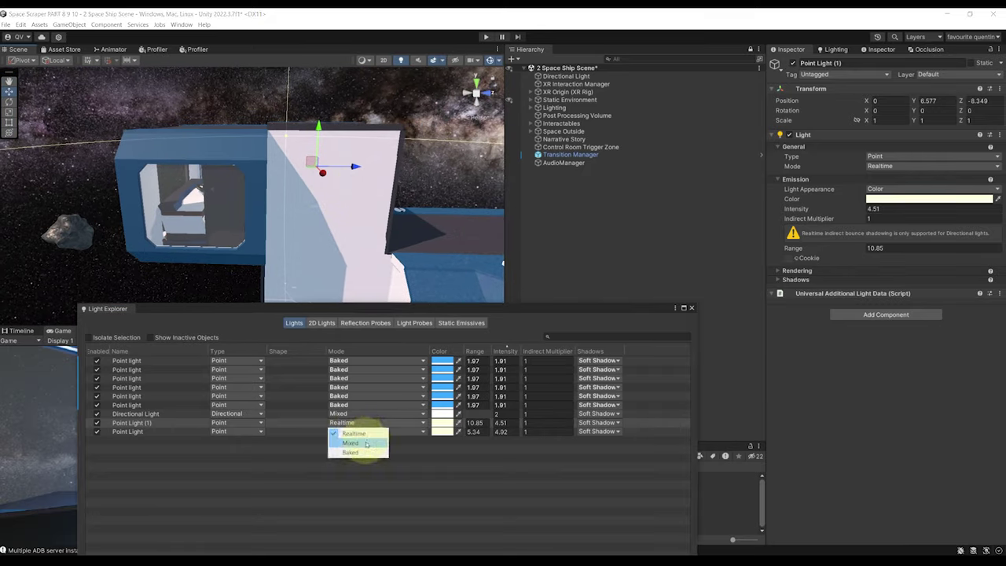
pyautogui.click(362, 453)
pyautogui.hotkey('ctrl', 's')
# Set the mode of Point Light inside the control room to Mixed and view the room around it
pyautogui.moveTo(292, 245); pyautogui.dragTo(311, 237, button='right')
pyautogui.press('w')
pyautogui.keyDown('alt'); pyautogui.moveTo(279, 299); pyautogui.dragTo(364, 245); pyautogui.keyUp('alt')
pyautogui.click(159, 431)
pyautogui.click(355, 431)
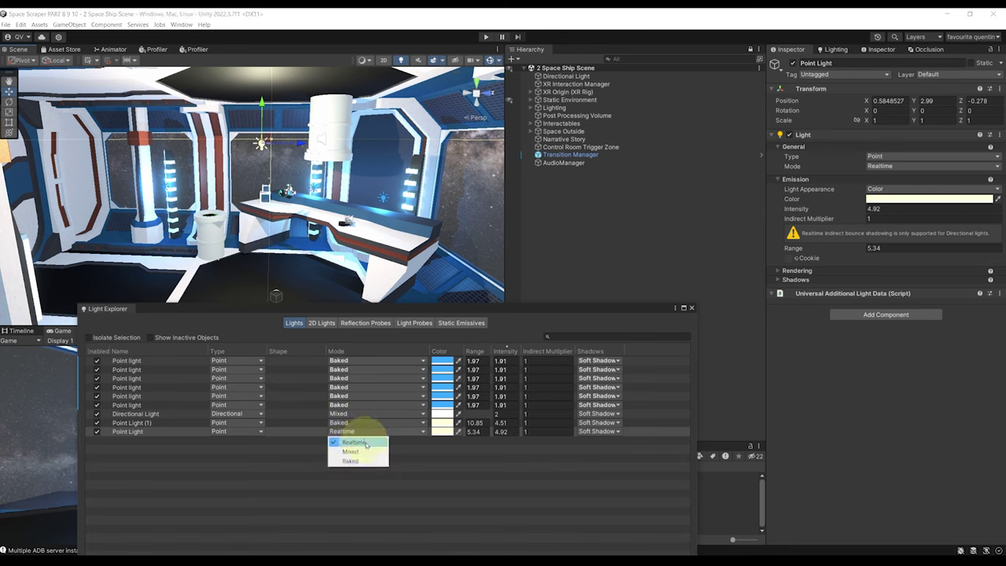
pyautogui.click(364, 452)
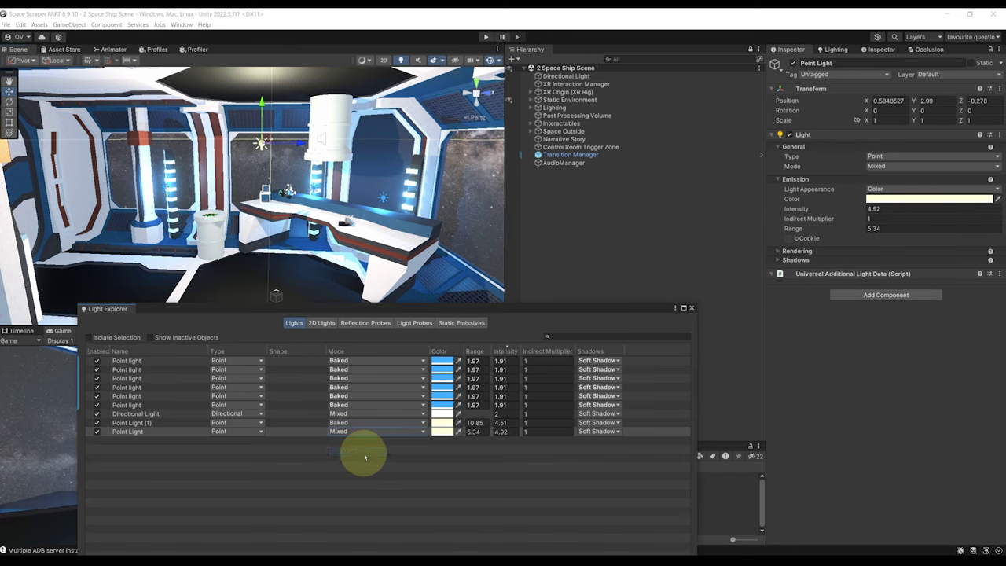
pyautogui.keyDown('alt'); pyautogui.moveTo(334, 199); pyautogui.dragTo(293, 177); pyautogui.keyUp('alt')
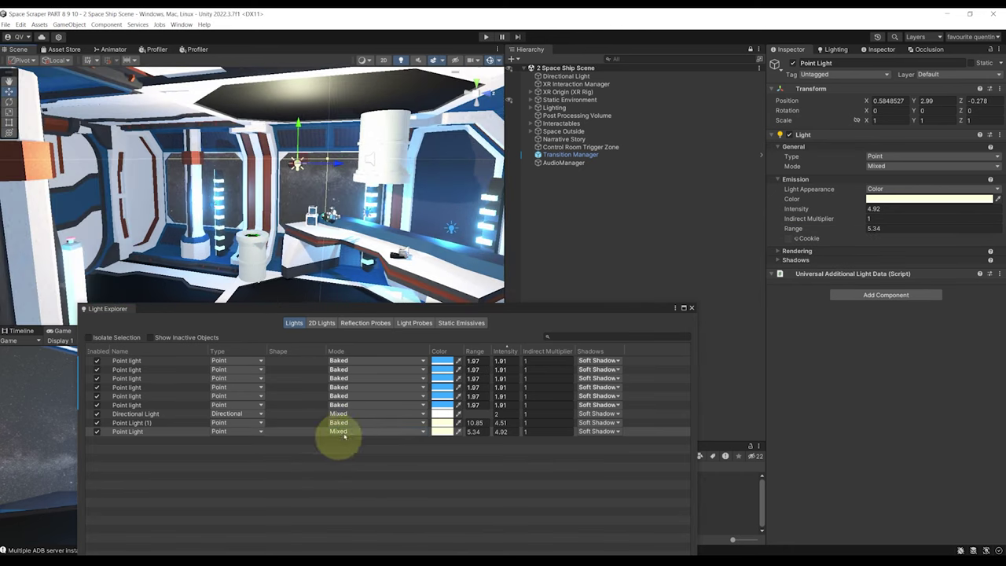
pyautogui.moveTo(344, 195); pyautogui.dragTo(346, 226, button='right')
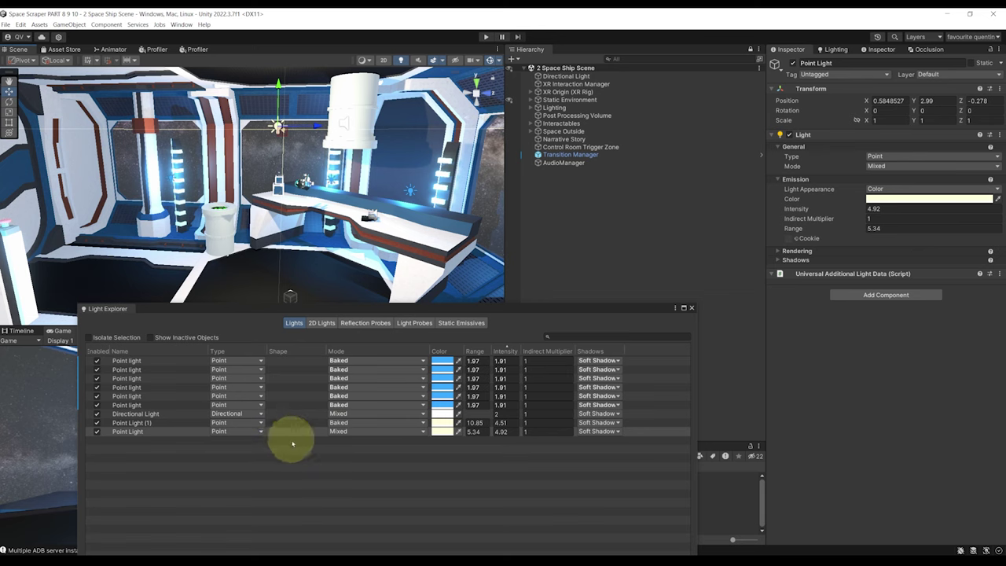
# Close the Light Explorer to clear the view of the control room
pyautogui.moveTo(346, 206)
pyautogui.mouseDown(button='right')
pyautogui.moveTo(232, 263)
pyautogui.moveTo(292, 230)
pyautogui.moveTo(280, 219)
pyautogui.moveTo(346, 217)
pyautogui.mouseUp(button='right')
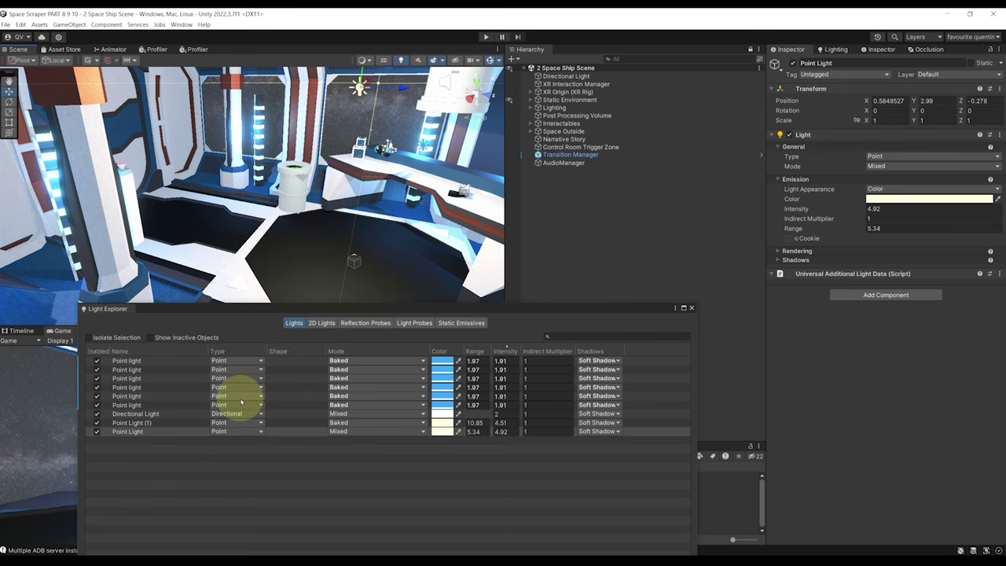
pyautogui.moveTo(378, 308); pyautogui.dragTo(441, 248)
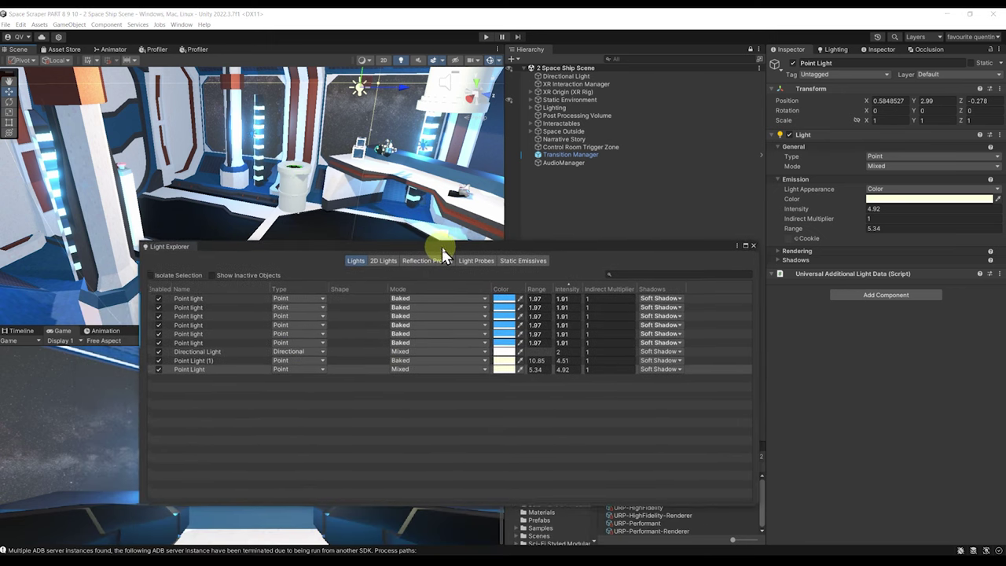
pyautogui.click(753, 244)
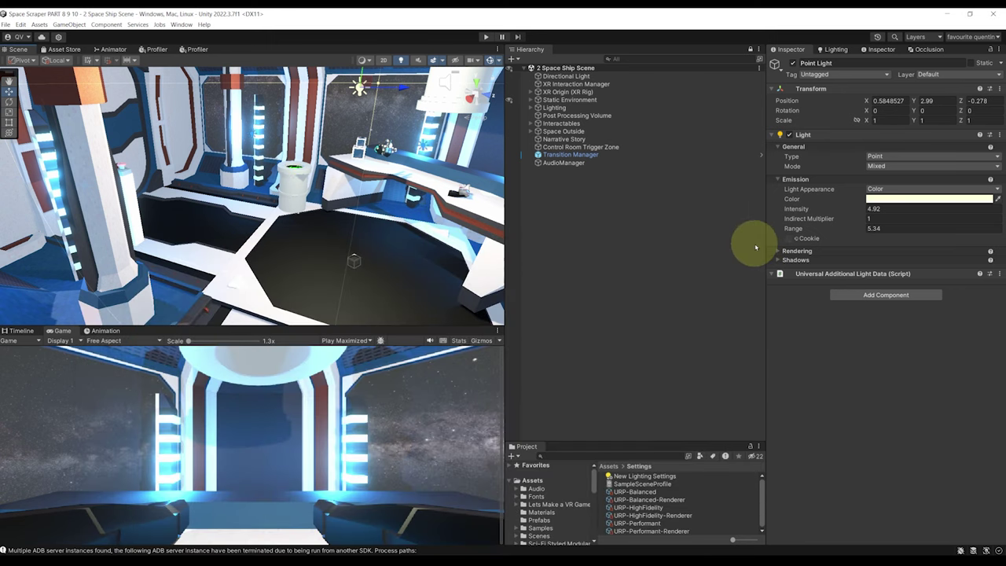
# Add a Reflection Probe to the scene inside the control room
pyautogui.moveTo(300, 200); pyautogui.dragTo(312, 182, button='right')
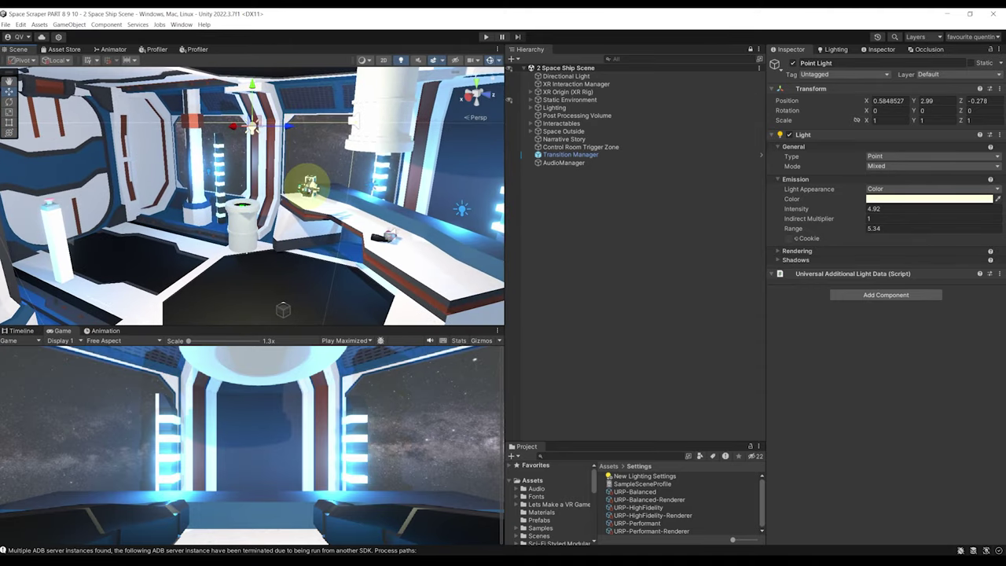
pyautogui.moveTo(546, 188); pyautogui.dragTo(538, 184, button='right')
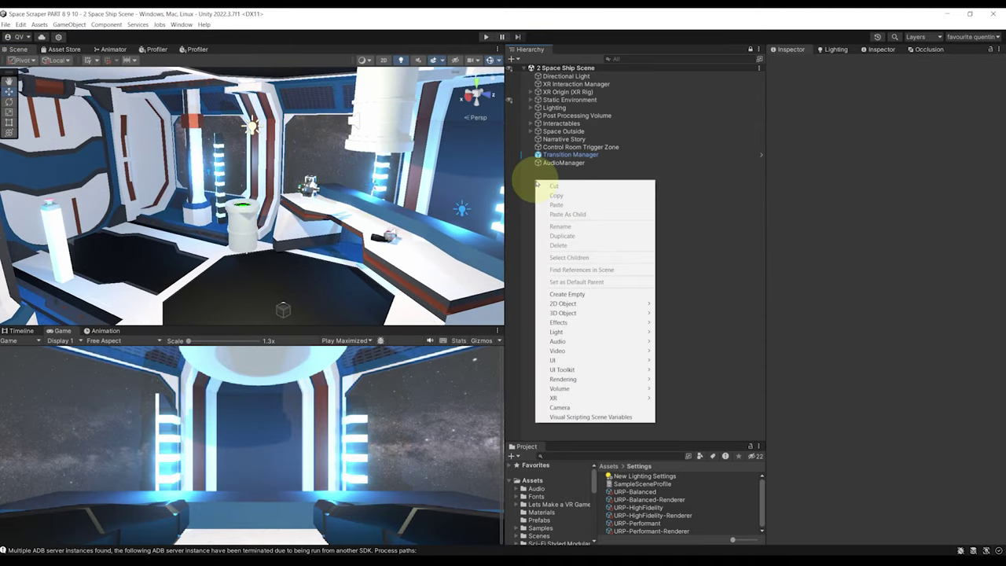
pyautogui.moveTo(582, 337)
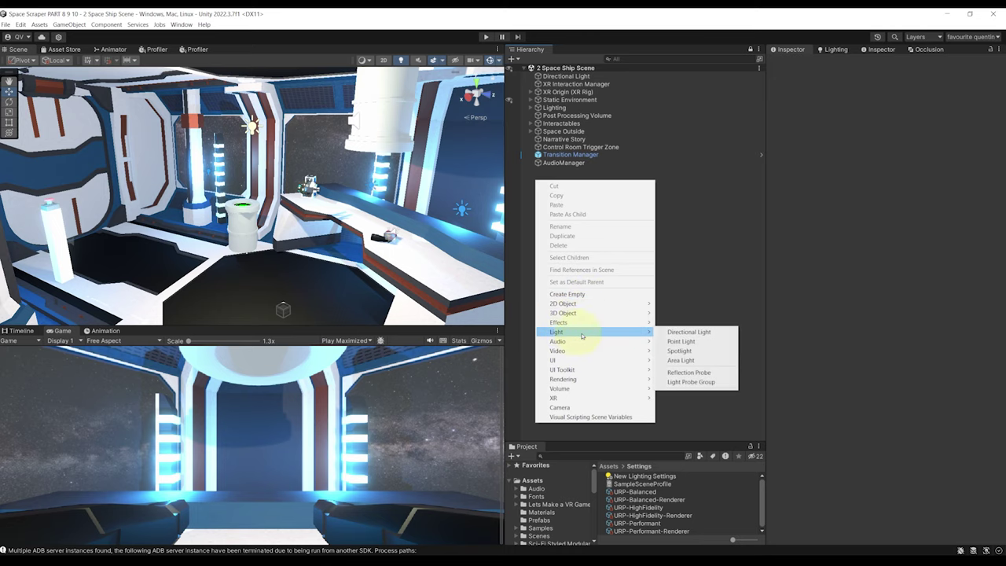
pyautogui.click(689, 373)
pyautogui.scroll(-6, 289, 220)
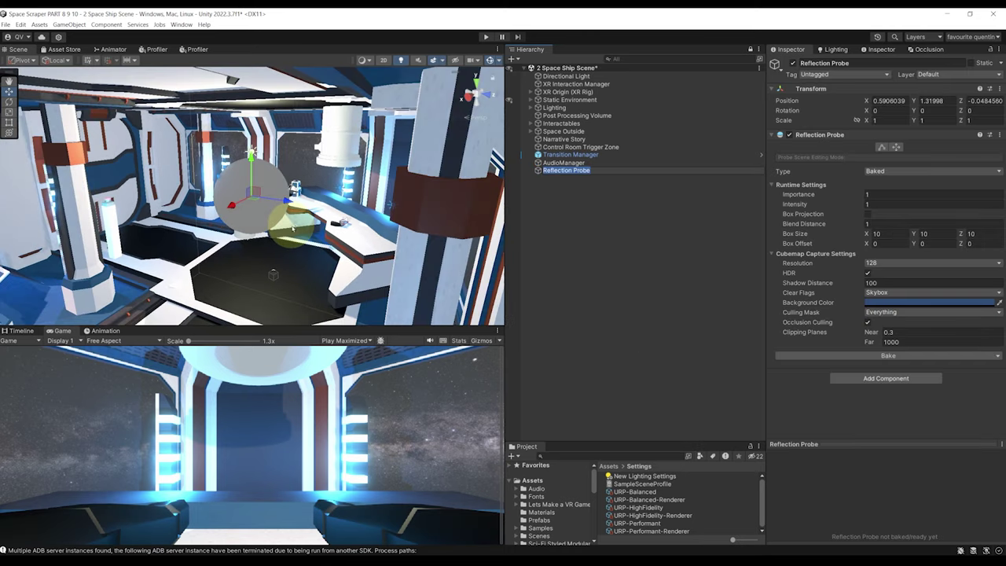
# Move the Reflection Probe to X 1.37, Z -1.6 and fit its box size to 7.59 × 2.89 × 9.09 around the control room
pyautogui.keyDown('alt'); pyautogui.moveTo(289, 220); pyautogui.dragTo(216, 249); pyautogui.keyUp('alt')
pyautogui.keyDown('alt'); pyautogui.moveTo(391, 192); pyautogui.dragTo(216, 247); pyautogui.keyUp('alt')
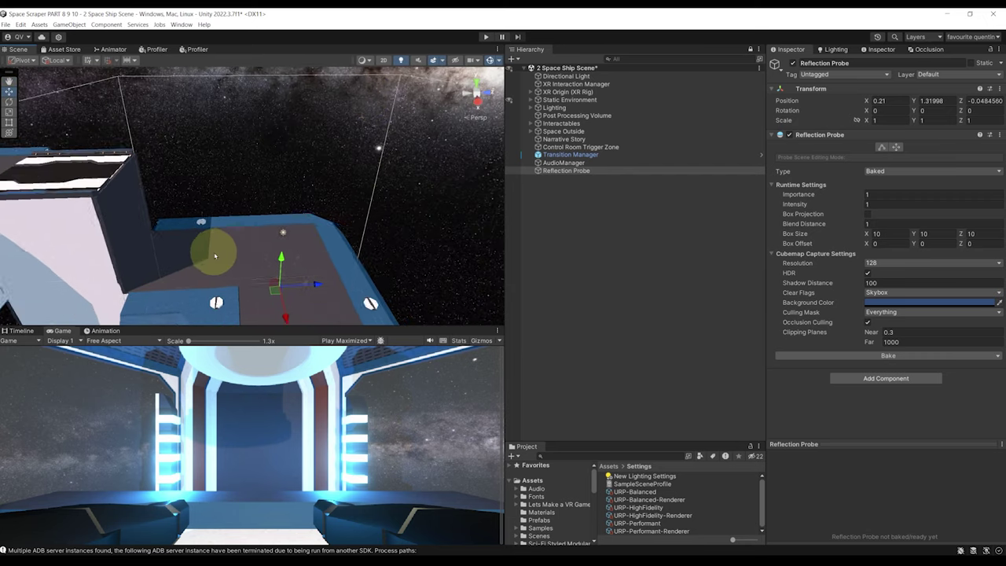
pyautogui.scroll(-3, 235, 267)
pyautogui.moveTo(258, 287); pyautogui.dragTo(265, 162, button='middle')
pyautogui.keyDown('alt'); pyautogui.moveTo(265, 162); pyautogui.dragTo(322, 193); pyautogui.keyUp('alt')
pyautogui.moveTo(309, 177); pyautogui.dragTo(325, 71, button='middle')
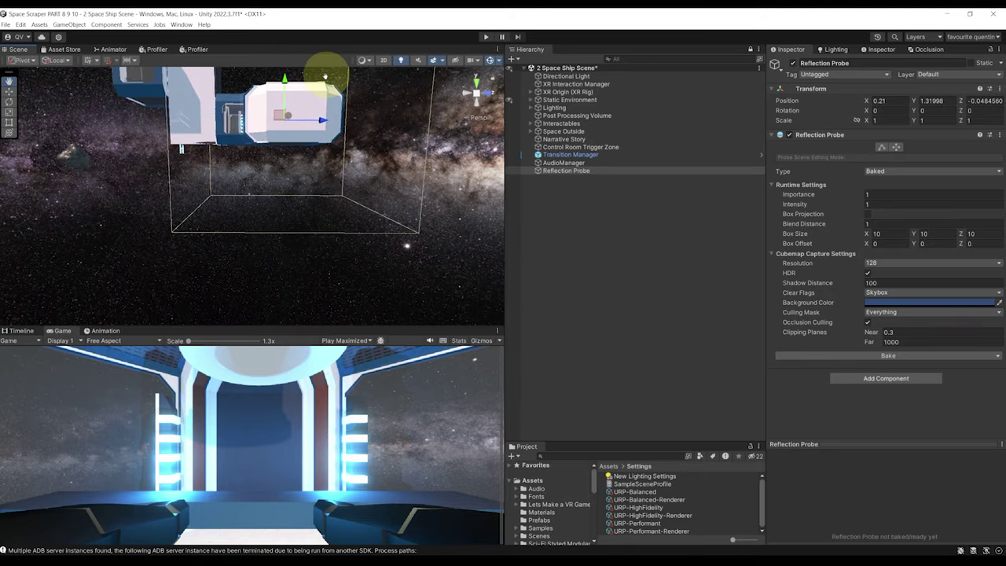
pyautogui.keyDown('alt'); pyautogui.moveTo(325, 72); pyautogui.dragTo(363, 233); pyautogui.keyUp('alt')
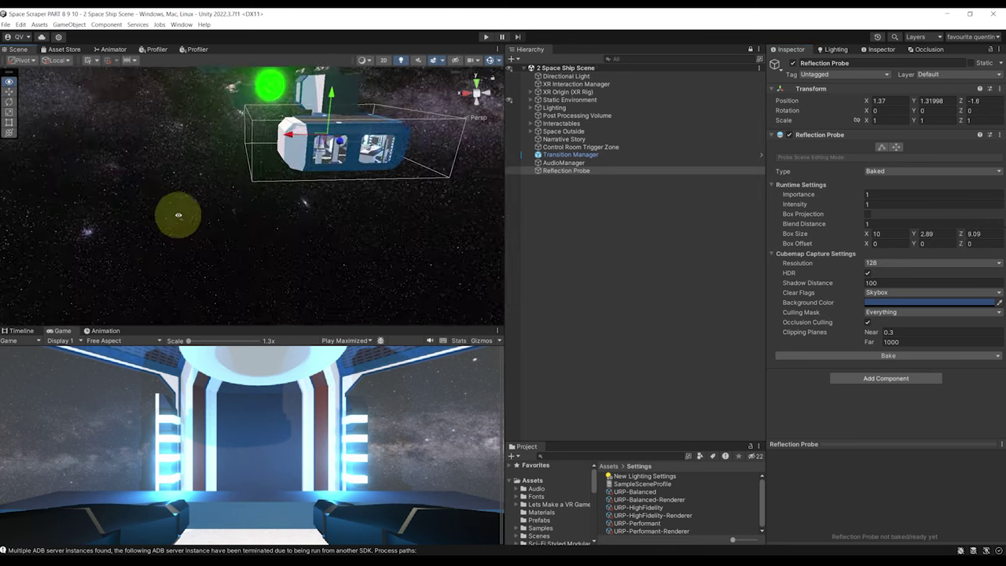
pyautogui.keyDown('alt'); pyautogui.moveTo(180, 215); pyautogui.dragTo(162, 175); pyautogui.keyUp('alt')
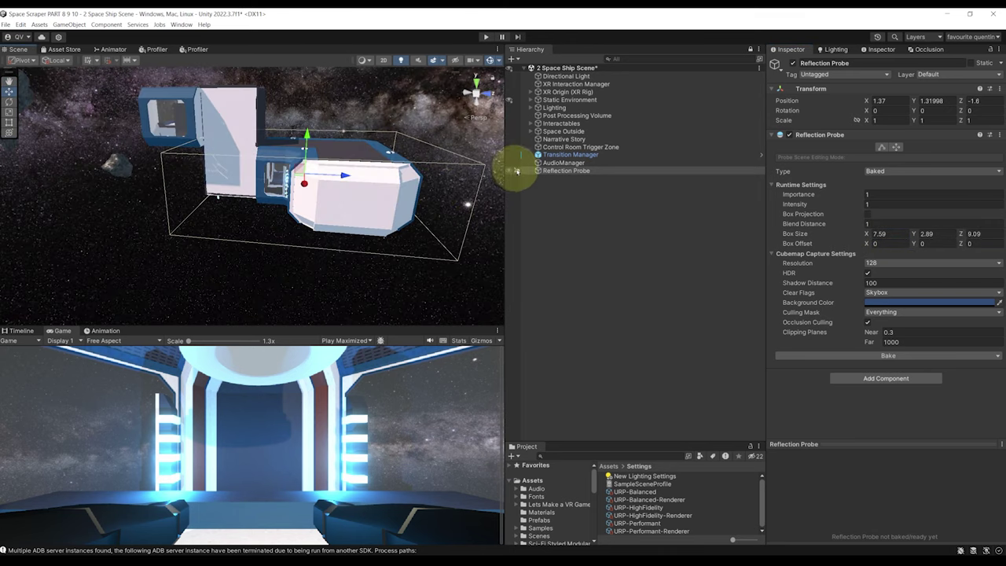
# Duplicate the Reflection Probe and move the copy to the ship's upper room at Y 3.7, Z -6.15
pyautogui.click(542, 163)
pyautogui.click(561, 170)
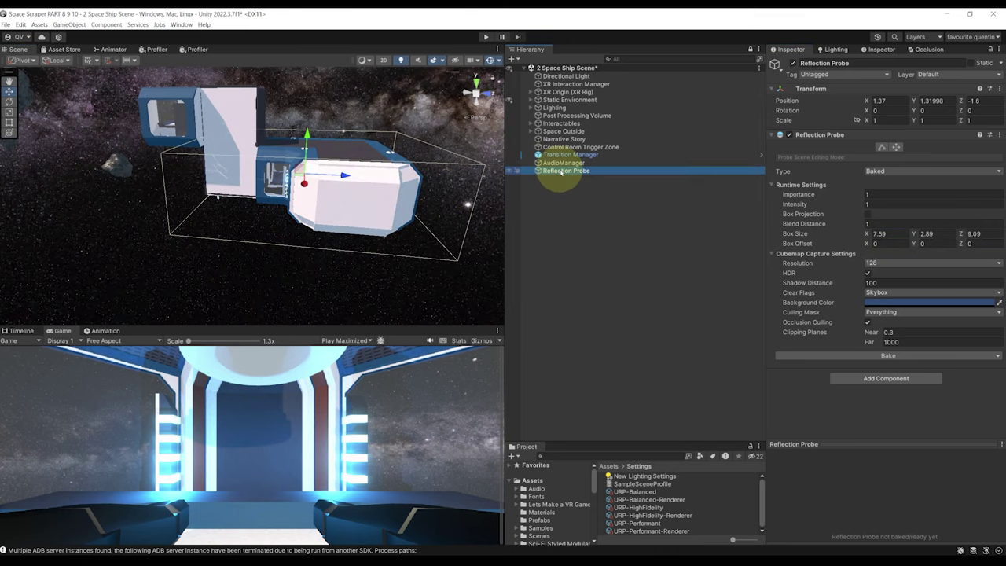
pyautogui.hotkey('ctrl', 'd')
pyautogui.scroll(-3, 424, 151)
pyautogui.moveTo(368, 139); pyautogui.dragTo(374, 83)
pyautogui.moveTo(410, 124); pyautogui.dragTo(328, 128)
pyautogui.moveTo(327, 128); pyautogui.dragTo(330, 85, button='middle')
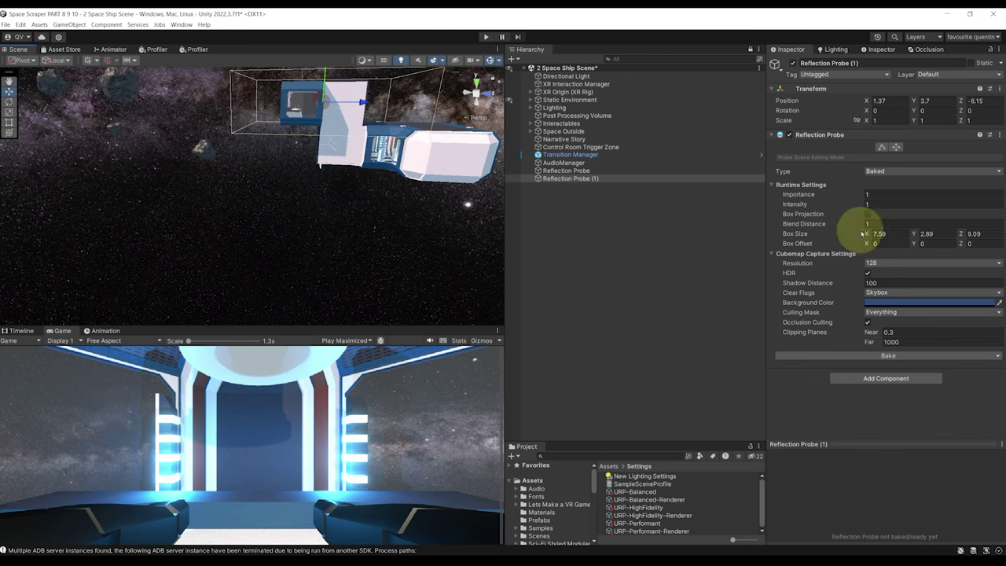
# Shrink the copied probe's box size to X 5.34 and Z 5.22 and move it to X 0.01 to enclose the upper room
pyautogui.moveTo(960, 233); pyautogui.dragTo(927, 233)
pyautogui.moveTo(393, 102); pyautogui.dragTo(396, 247, button='middle')
pyautogui.keyDown('alt'); pyautogui.moveTo(396, 247); pyautogui.dragTo(337, 190); pyautogui.keyUp('alt')
pyautogui.moveTo(866, 234); pyautogui.dragTo(845, 233)
pyautogui.moveTo(340, 185); pyautogui.dragTo(303, 186)
pyautogui.keyDown('alt'); pyautogui.moveTo(303, 189); pyautogui.dragTo(419, 193); pyautogui.keyUp('alt')
# Compare the boxes of the two reflection probes around the ship's rooms by selecting them alternately
pyautogui.doubleClick(591, 179)
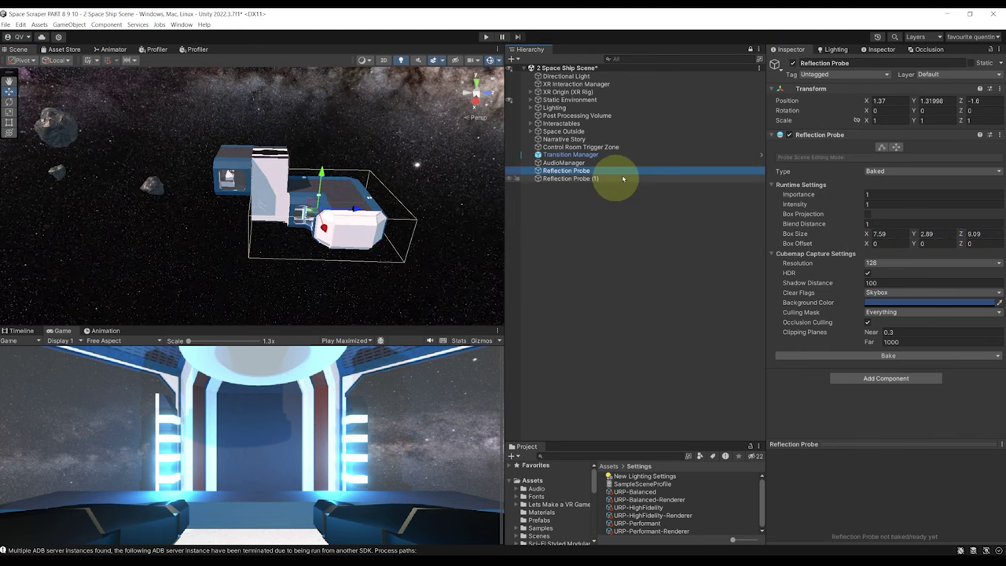
pyautogui.click(576, 171)
pyautogui.click(580, 178)
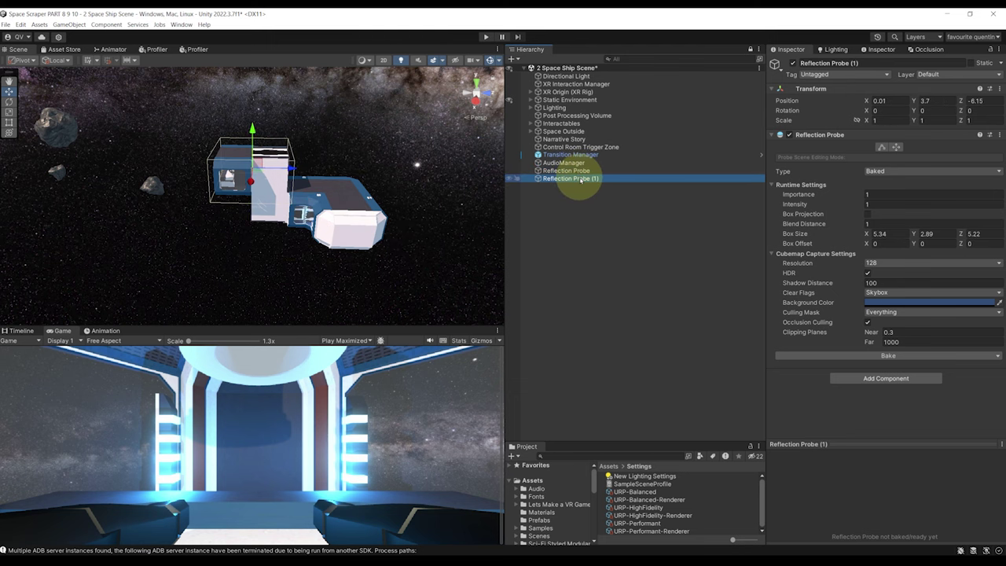
pyautogui.click(568, 170)
pyautogui.click(556, 180)
pyautogui.click(548, 170)
pyautogui.click(548, 179)
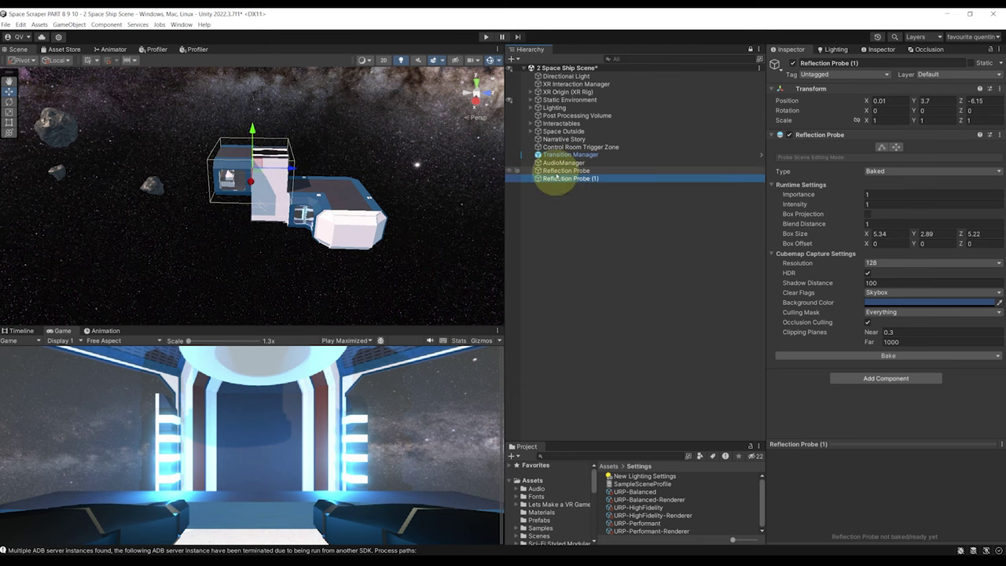
pyautogui.click(556, 170)
pyautogui.click(568, 179)
pyautogui.click(566, 170)
pyautogui.click(568, 195)
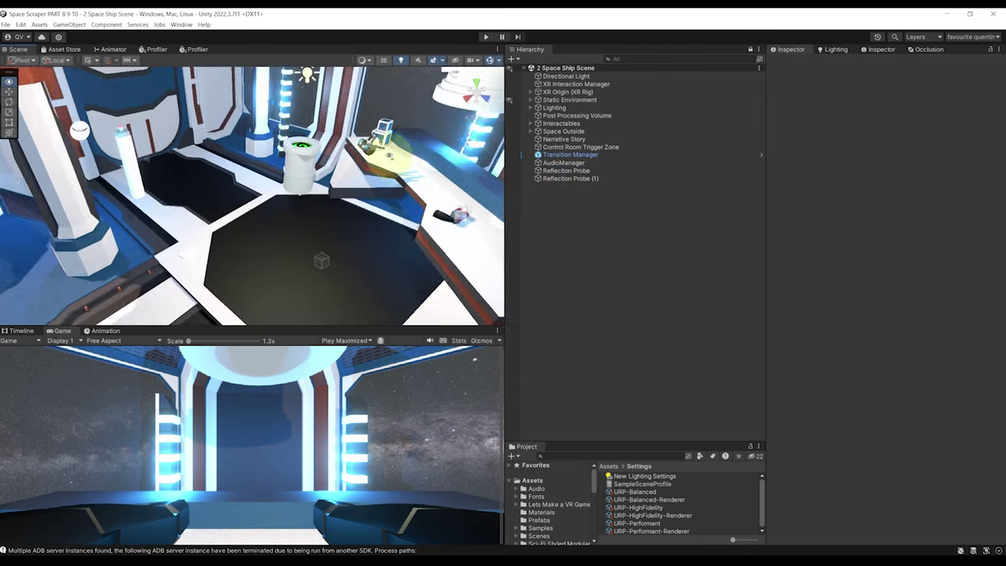
# Add a Light Probe Group to the scene and frame it in the scene view
pyautogui.moveTo(370, 139); pyautogui.dragTo(399, 108, button='right')
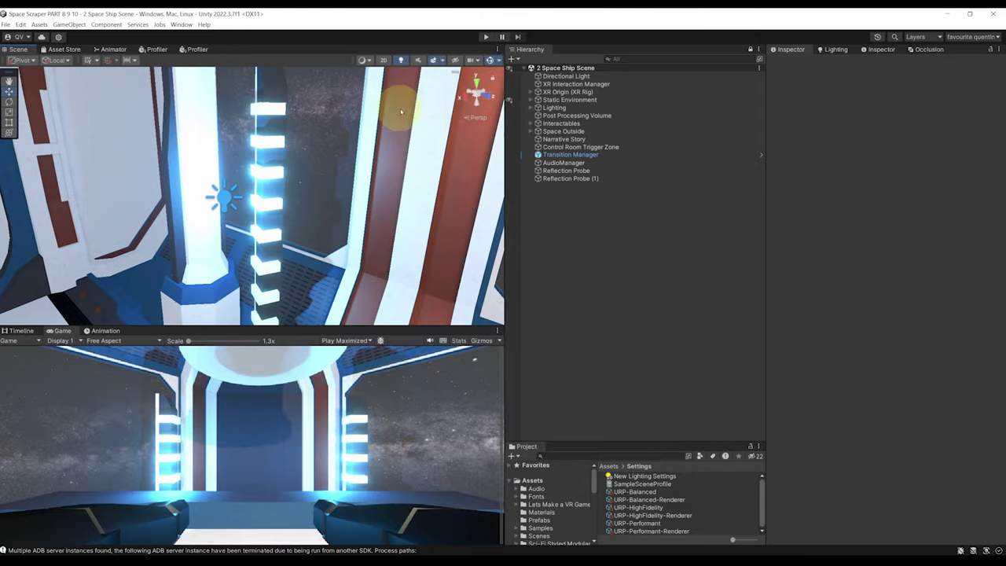
pyautogui.moveTo(280, 252); pyautogui.dragTo(227, 206, button='right')
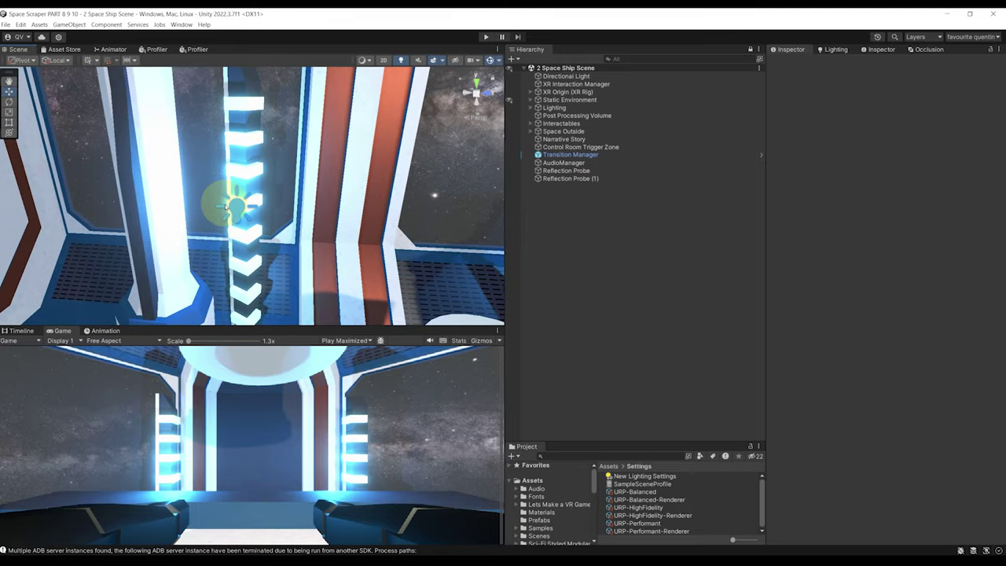
pyautogui.moveTo(204, 192); pyautogui.dragTo(133, 208, button='right')
pyautogui.moveTo(255, 184); pyautogui.dragTo(354, 189, button='right')
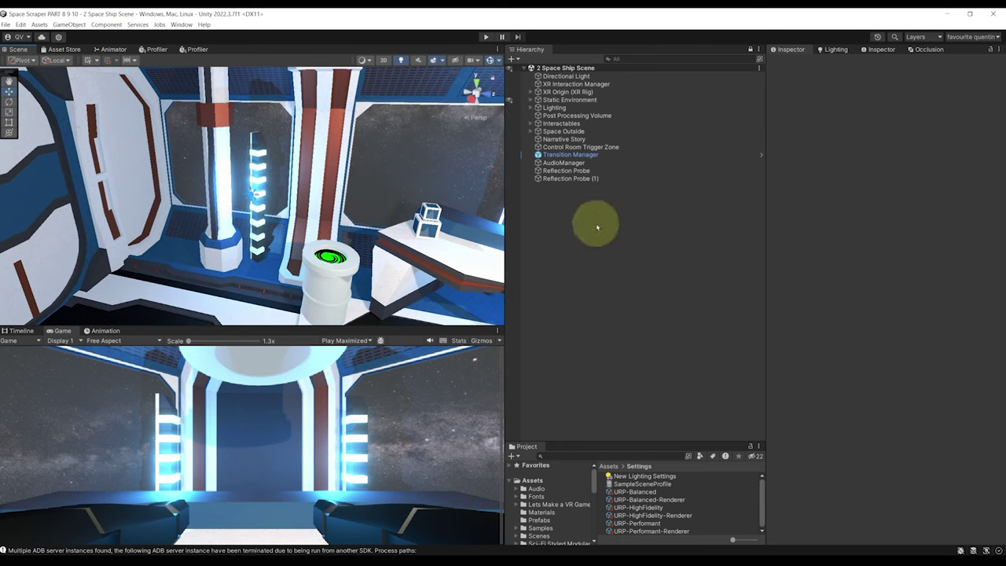
pyautogui.rightClick(543, 195)
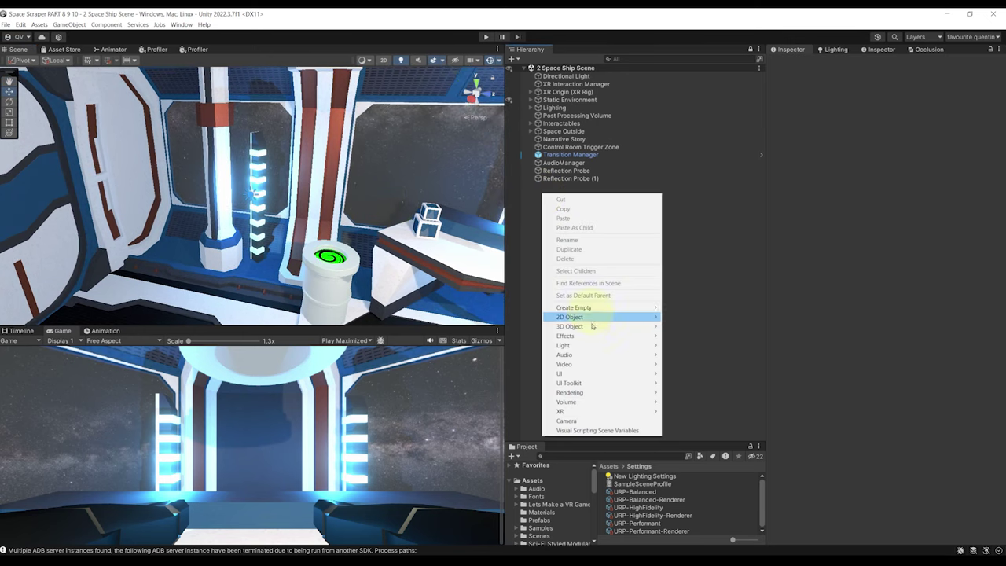
pyautogui.moveTo(591, 345)
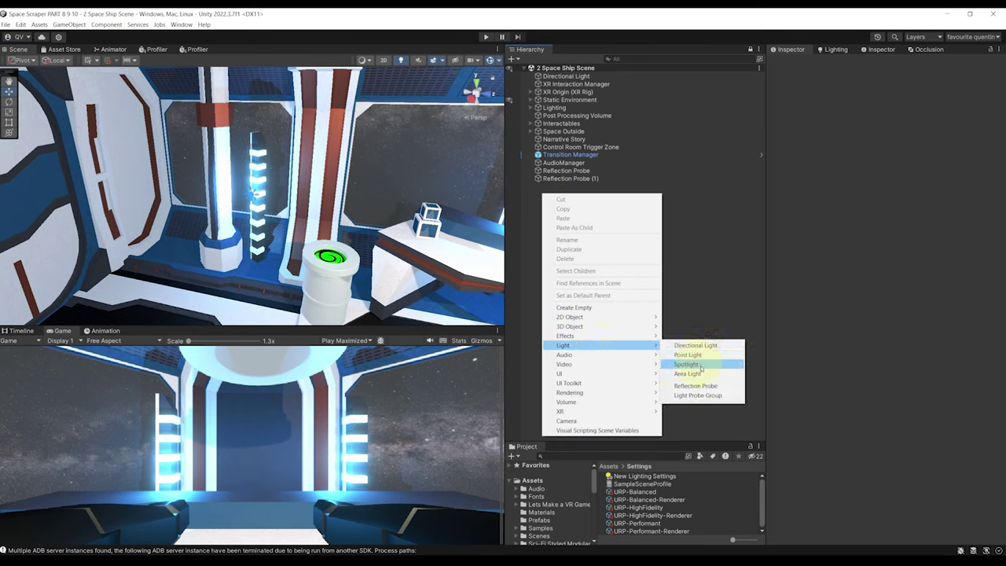
pyautogui.click(707, 395)
pyautogui.press('f')
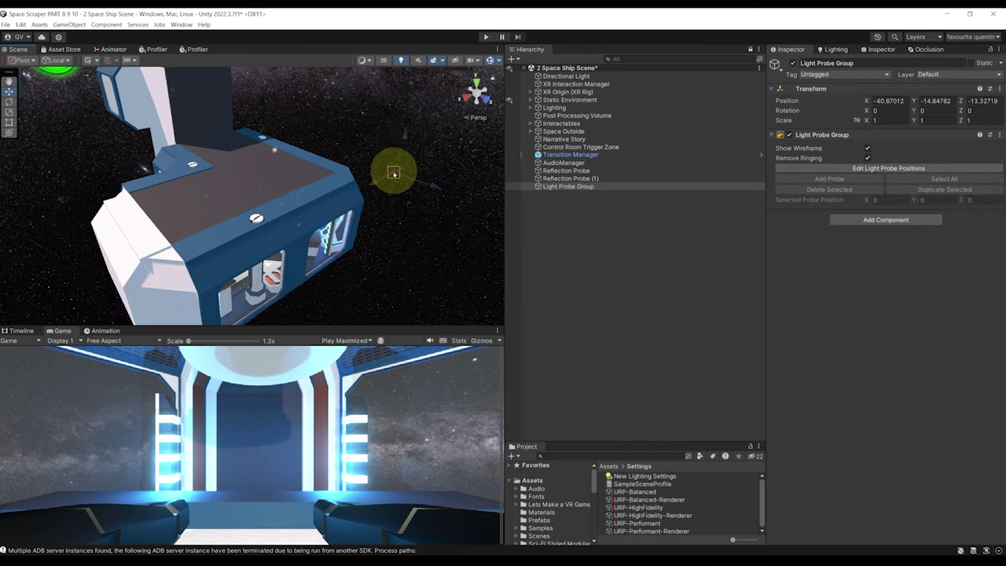
# Move the Light Probe Group beside the ship to X 1.909, Y 2.46, Z 4.97 and inspect its probes from several angles
pyautogui.scroll(-4, 312, 193)
pyautogui.keyDown('alt'); pyautogui.moveTo(256, 218); pyautogui.dragTo(388, 199); pyautogui.keyUp('alt')
pyautogui.moveTo(325, 212); pyautogui.dragTo(277, 202, button='right')
pyautogui.keyDown('alt'); pyautogui.moveTo(277, 201); pyautogui.dragTo(258, 209); pyautogui.keyUp('alt')
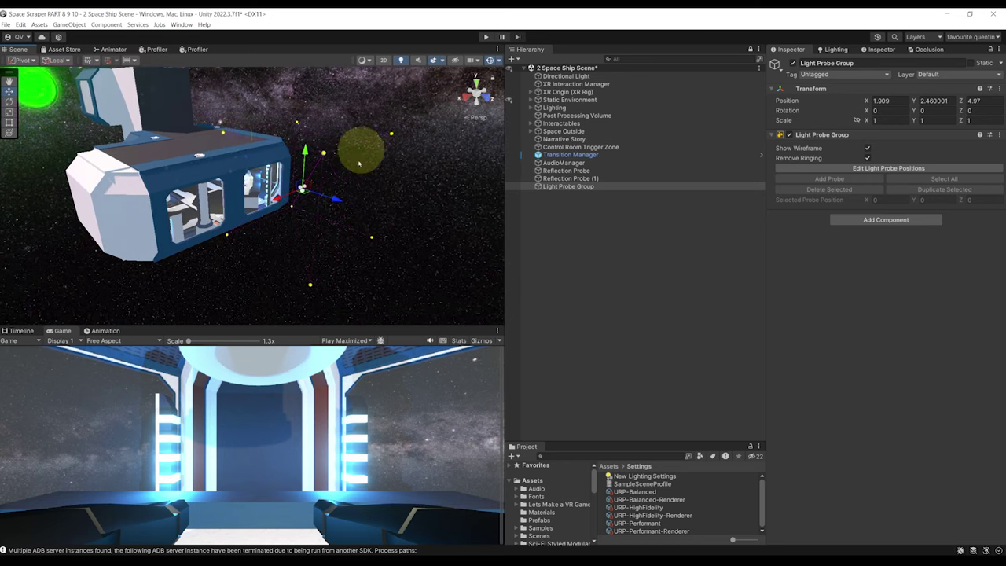
pyautogui.keyDown('alt'); pyautogui.moveTo(359, 150); pyautogui.dragTo(376, 212); pyautogui.keyUp('alt')
pyautogui.keyDown('alt'); pyautogui.moveTo(254, 202); pyautogui.dragTo(383, 180); pyautogui.keyUp('alt')
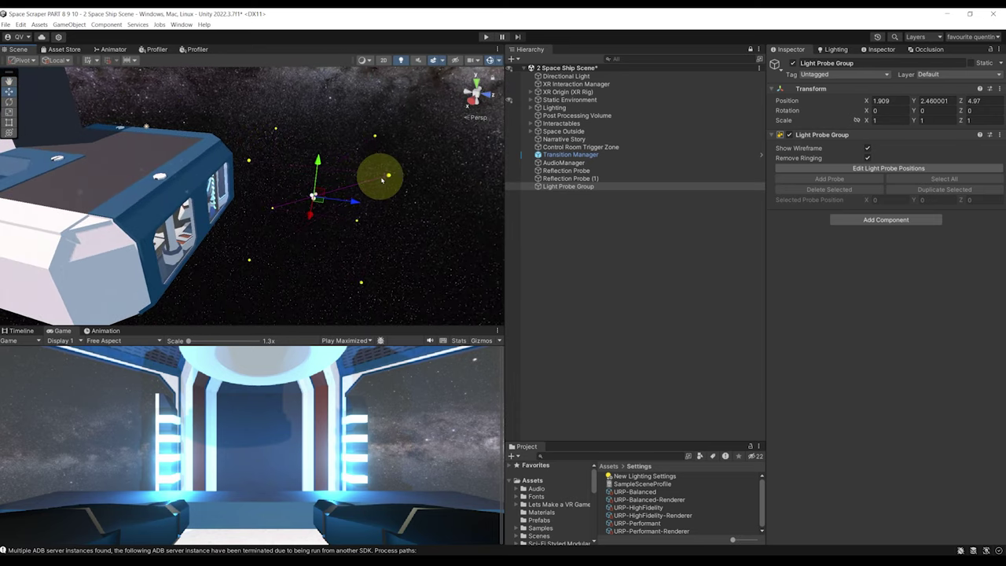
pyautogui.moveTo(267, 180); pyautogui.dragTo(296, 197, button='middle')
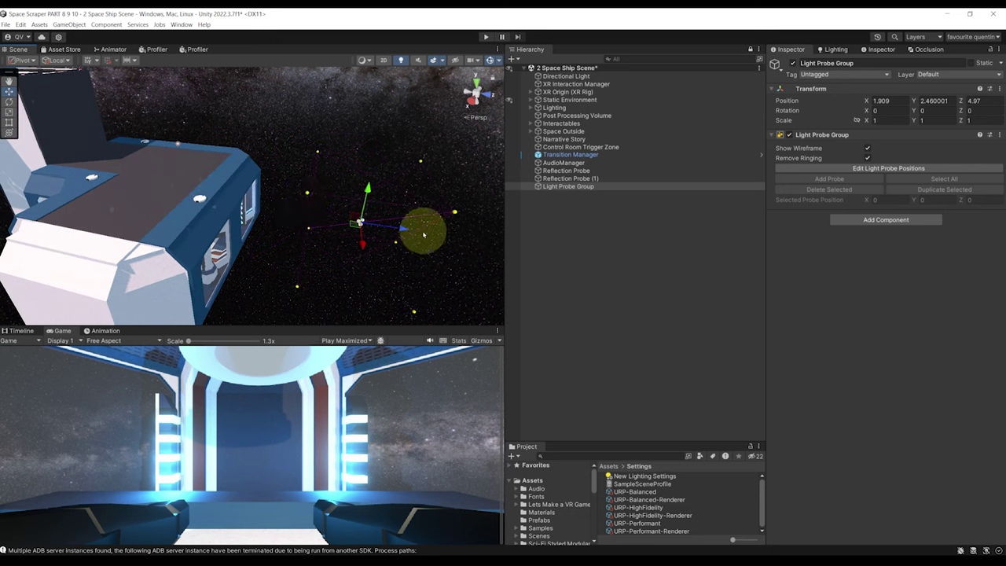
# Place the Light Probe Group inside the control room at X 2.45, Y 1.168, Z 0.61
pyautogui.moveTo(213, 208); pyautogui.dragTo(177, 204)
pyautogui.keyDown('alt'); pyautogui.moveTo(286, 171); pyautogui.dragTo(169, 203); pyautogui.keyUp('alt')
pyautogui.moveTo(160, 200); pyautogui.dragTo(159, 200)
pyautogui.moveTo(169, 165); pyautogui.dragTo(259, 180)
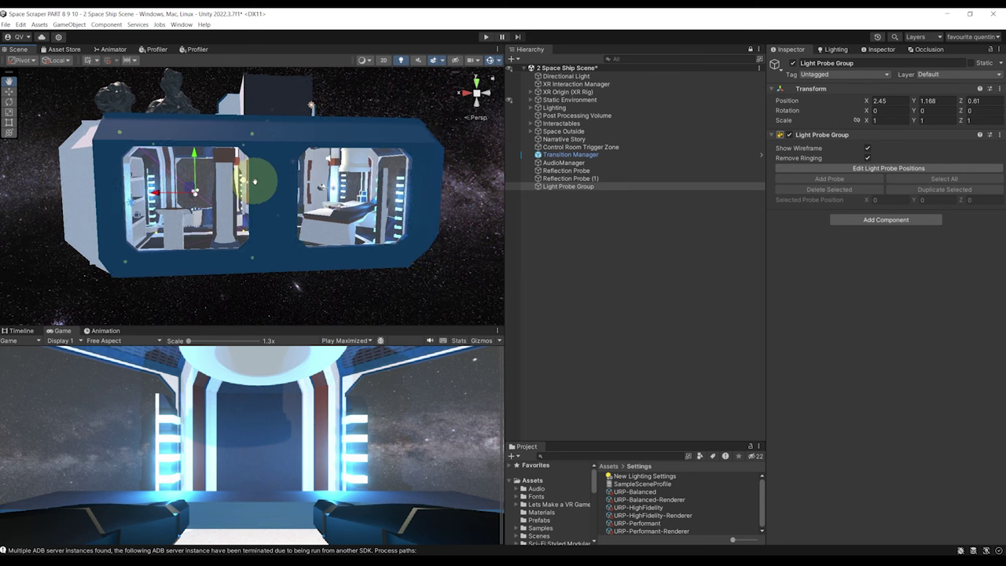
# Edit the light probe positions, duplicating the end set of probes and spreading the copies along the X axis through the control room
pyautogui.click(858, 169)
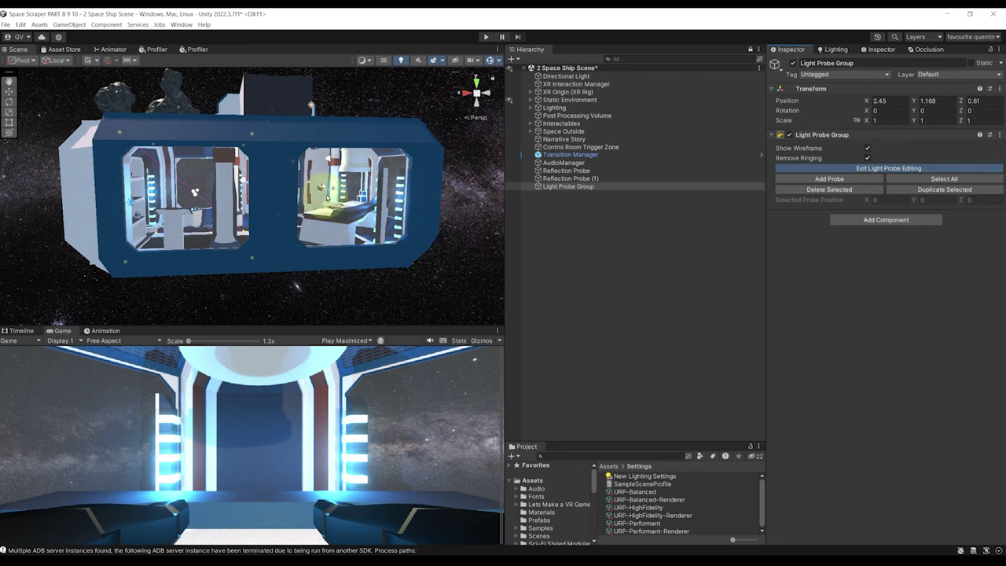
pyautogui.scroll(-3, 314, 187)
pyautogui.scroll(3, 258, 180)
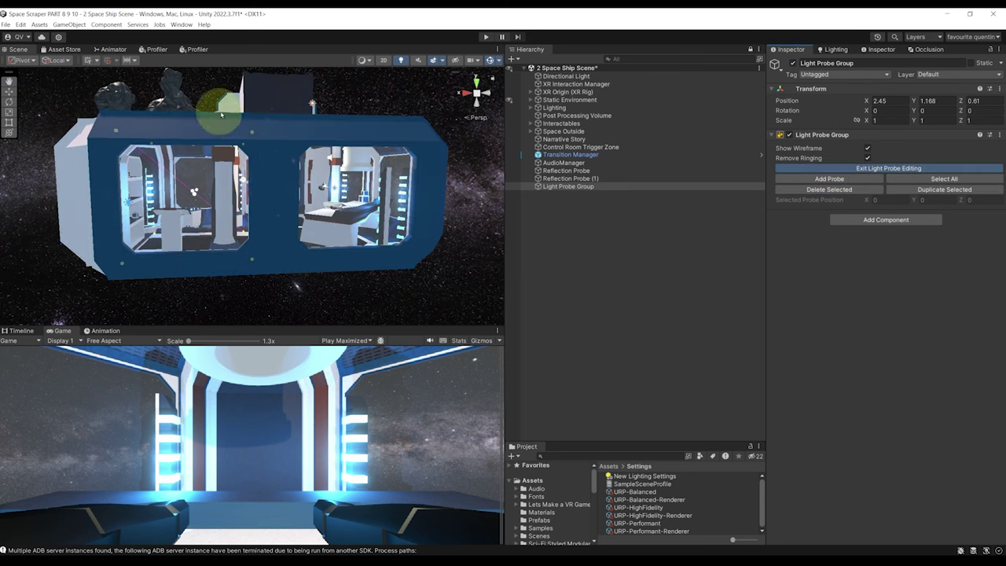
pyautogui.moveTo(218, 109); pyautogui.dragTo(289, 308)
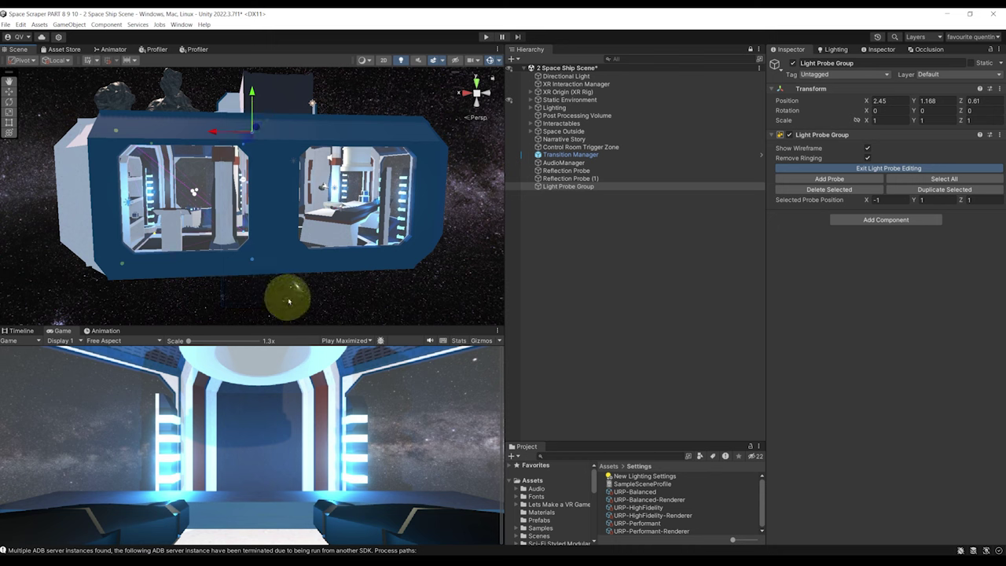
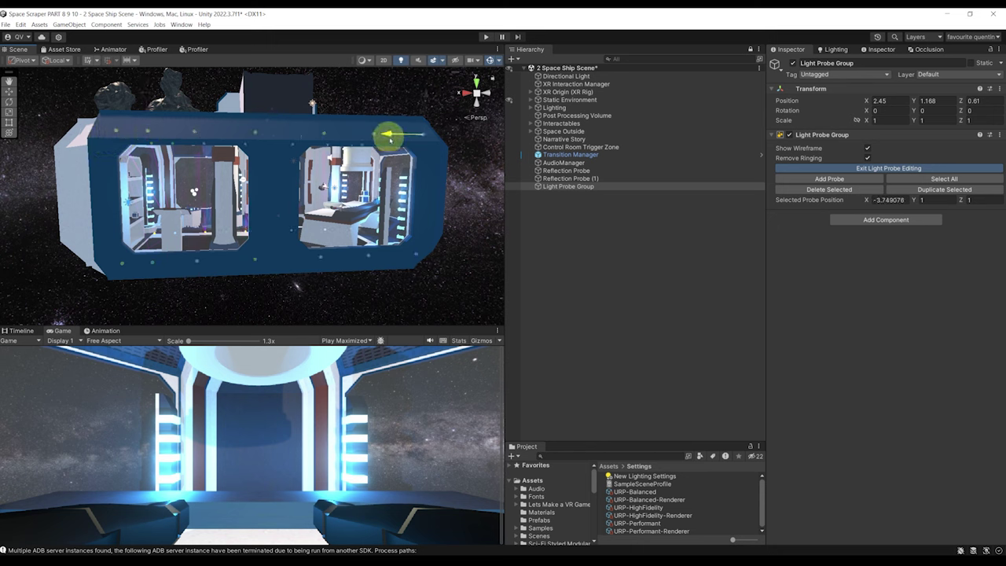
pyautogui.moveTo(390, 139); pyautogui.dragTo(387, 139)
# Select the upper row of light probes along the whole control room and shift it slightly downward
pyautogui.moveTo(72, 102); pyautogui.dragTo(494, 190)
pyautogui.scroll(-3, 336, 236)
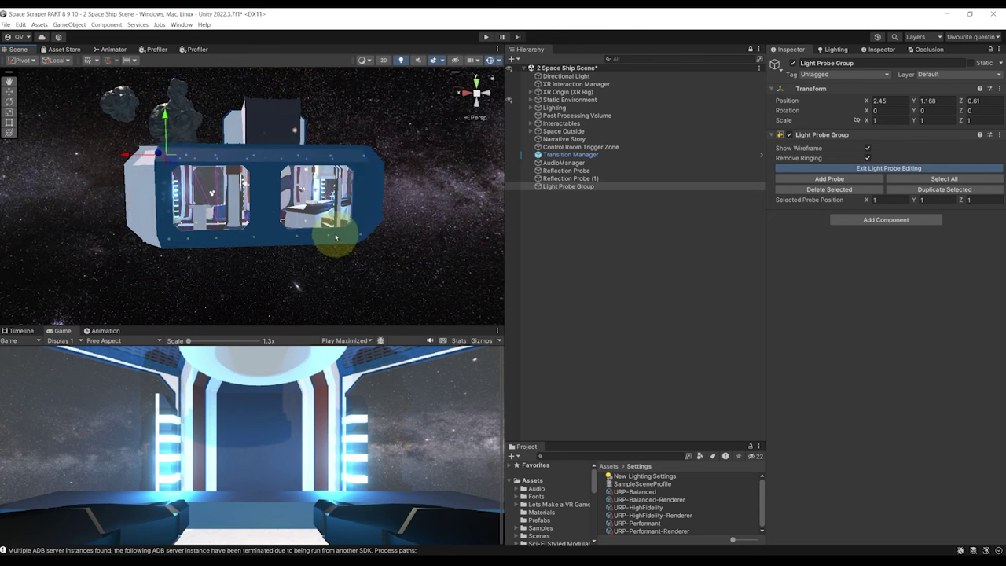
pyautogui.scroll(2, 325, 226)
pyautogui.moveTo(389, 212); pyautogui.dragTo(369, 204, button='right')
pyautogui.moveTo(134, 105); pyautogui.dragTo(135, 114)
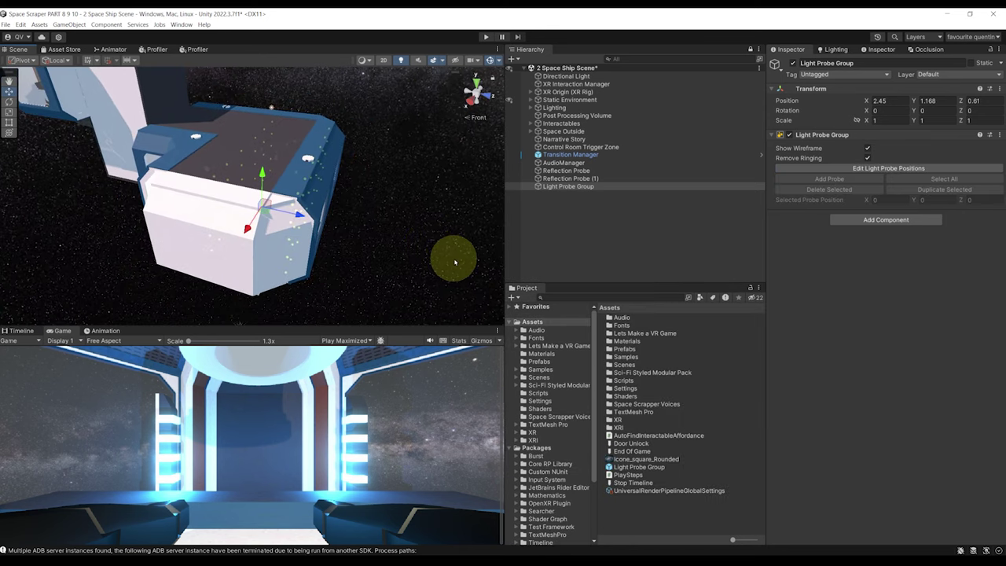
# Add the Light Probe Group prefab to the scene and delete the hand-made Light Probe Group it replaces
pyautogui.click(638, 469)
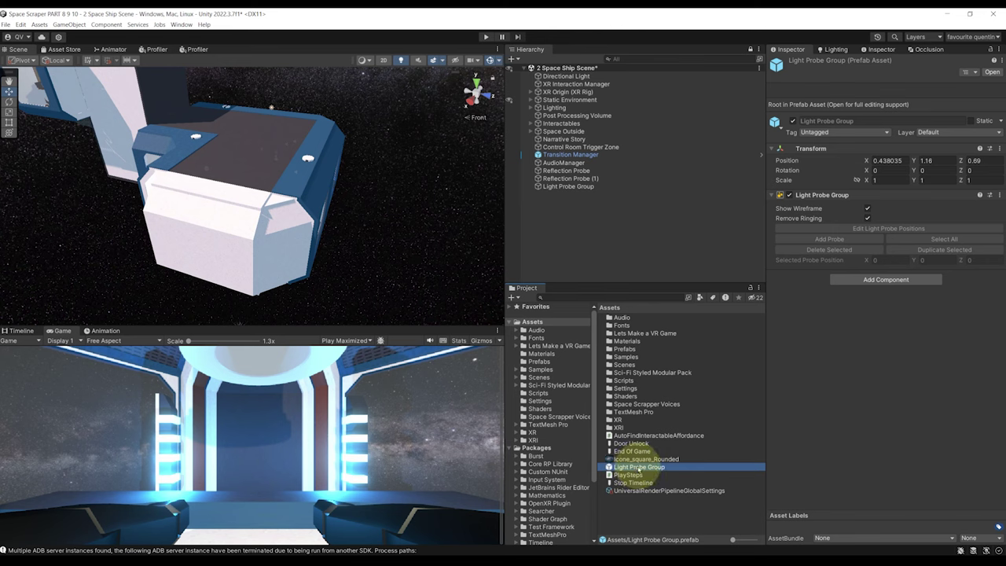
pyautogui.moveTo(571, 294); pyautogui.dragTo(578, 191)
pyautogui.click(577, 188)
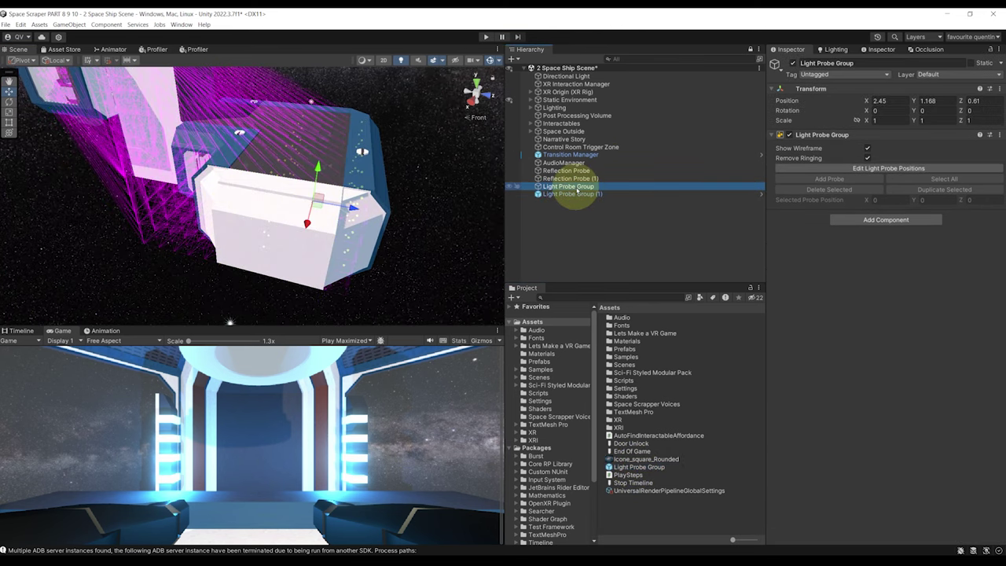
pyautogui.press('Delete')
pyautogui.click(554, 187)
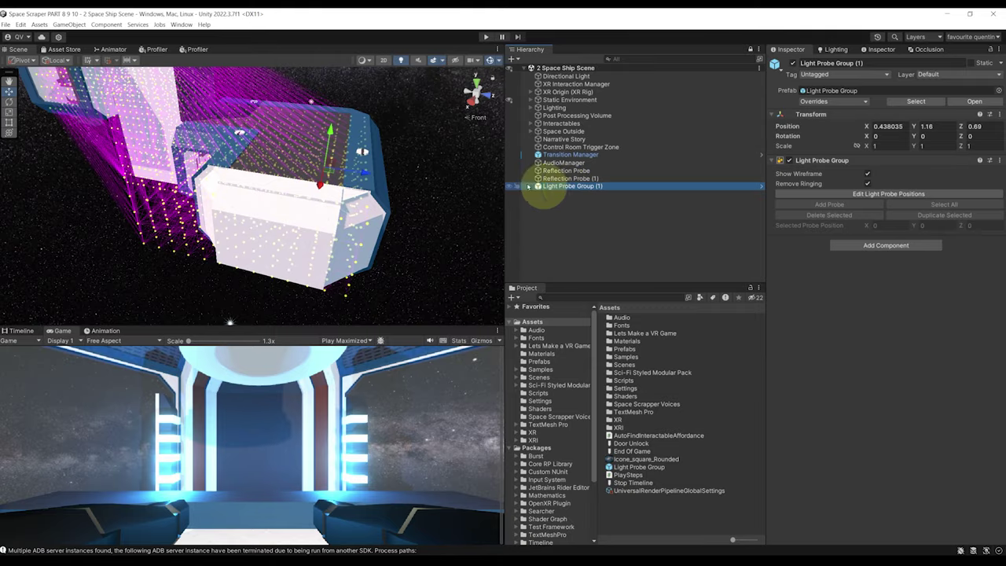
pyautogui.keyDown('alt'); pyautogui.moveTo(291, 200); pyautogui.dragTo(496, 195); pyautogui.keyUp('alt')
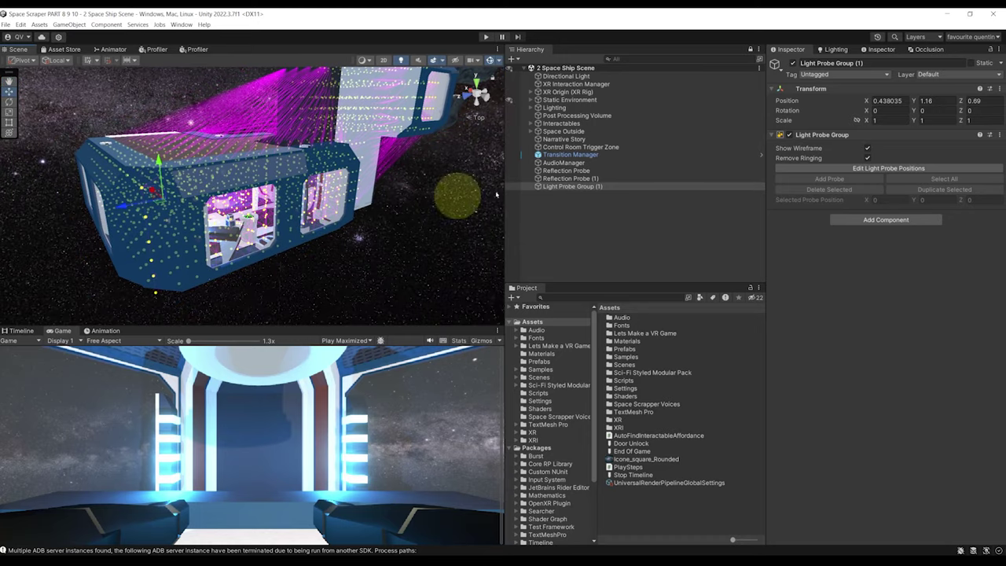
pyautogui.click(598, 206)
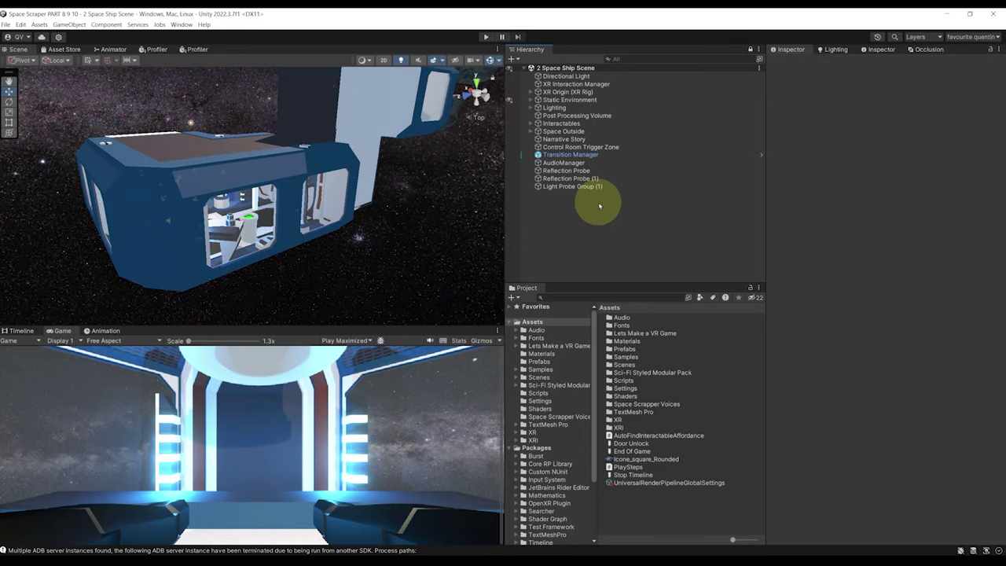
# Examine the ship from several sides and the control room interior with the new light probe group in place
pyautogui.keyDown('alt'); pyautogui.moveTo(193, 261); pyautogui.dragTo(257, 259); pyautogui.keyUp('alt')
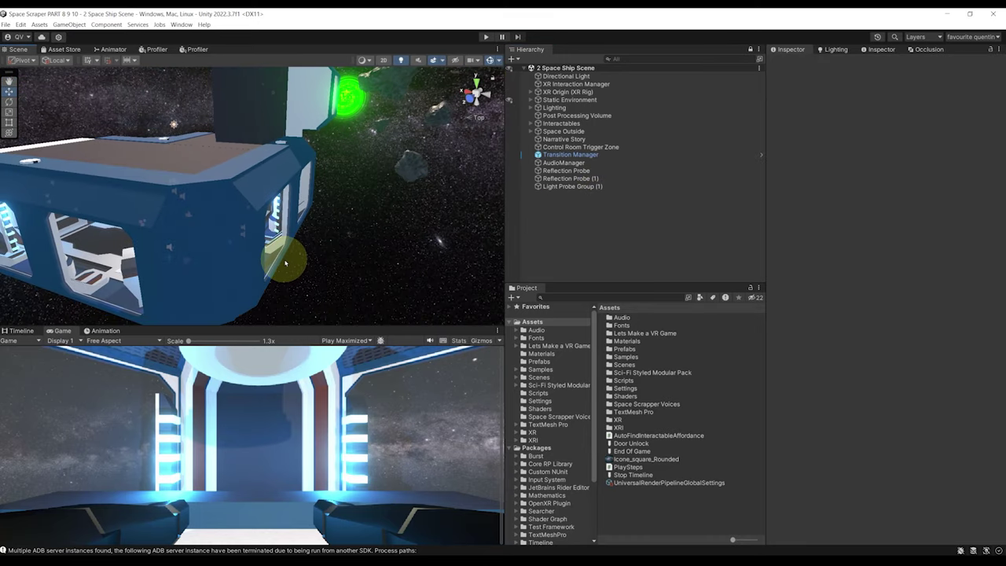
pyautogui.keyDown('alt'); pyautogui.moveTo(337, 234); pyautogui.dragTo(368, 228); pyautogui.keyUp('alt')
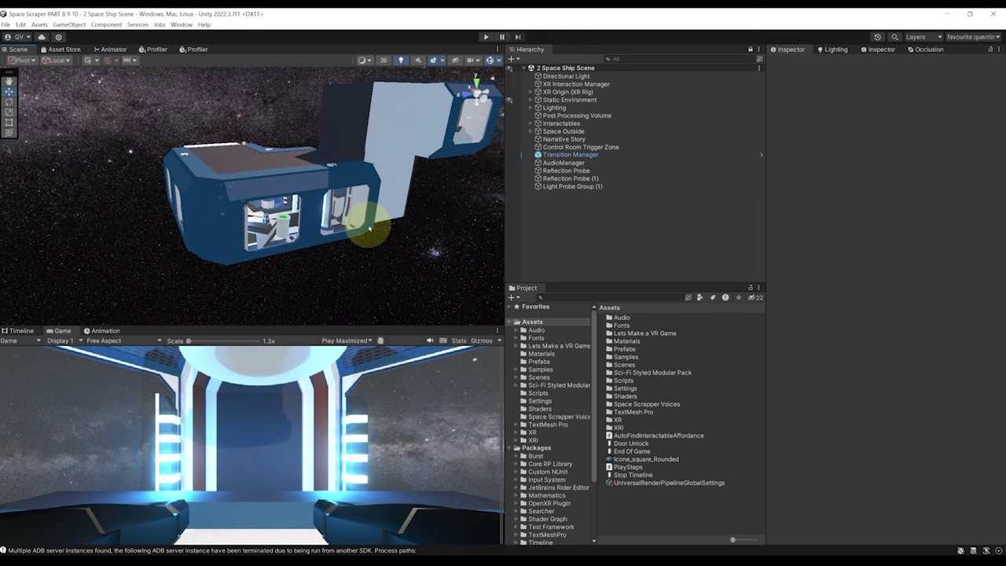
pyautogui.scroll(3, 363, 240)
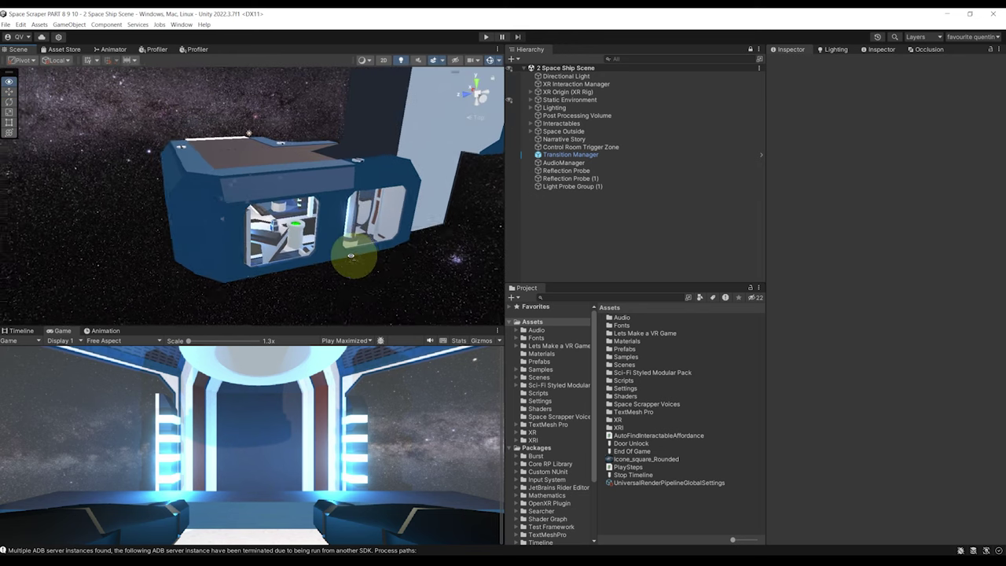
pyautogui.keyDown('alt'); pyautogui.moveTo(353, 252); pyautogui.dragTo(384, 239); pyautogui.keyUp('alt')
pyautogui.keyDown('alt'); pyautogui.scroll(4, 338, 270); pyautogui.keyUp('alt')
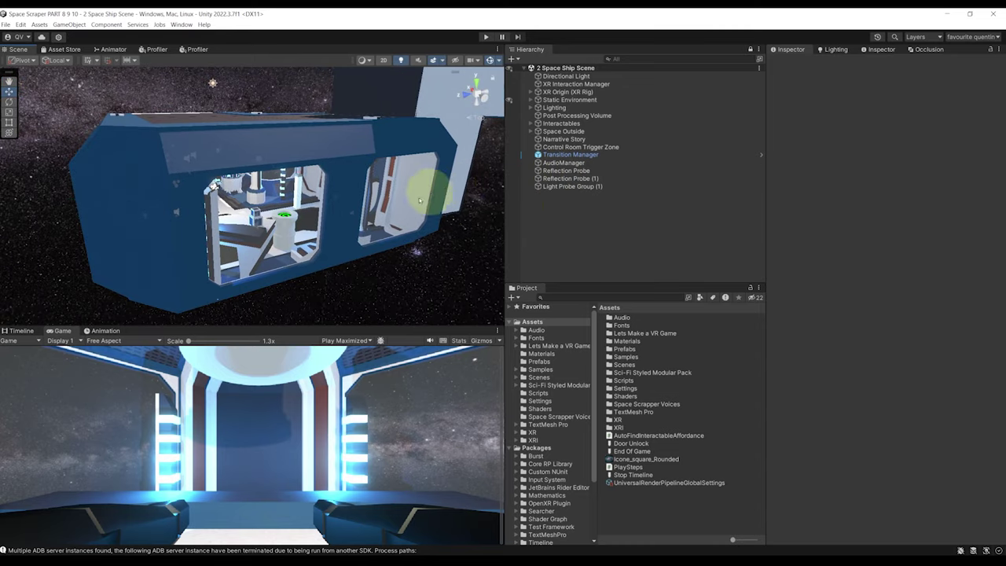
pyautogui.moveTo(426, 180)
pyautogui.keyDown('alt'); pyautogui.mouseDown()
pyautogui.moveTo(341, 195)
pyautogui.moveTo(358, 243)
pyautogui.moveTo(440, 212)
pyautogui.mouseUp(); pyautogui.keyUp('alt')
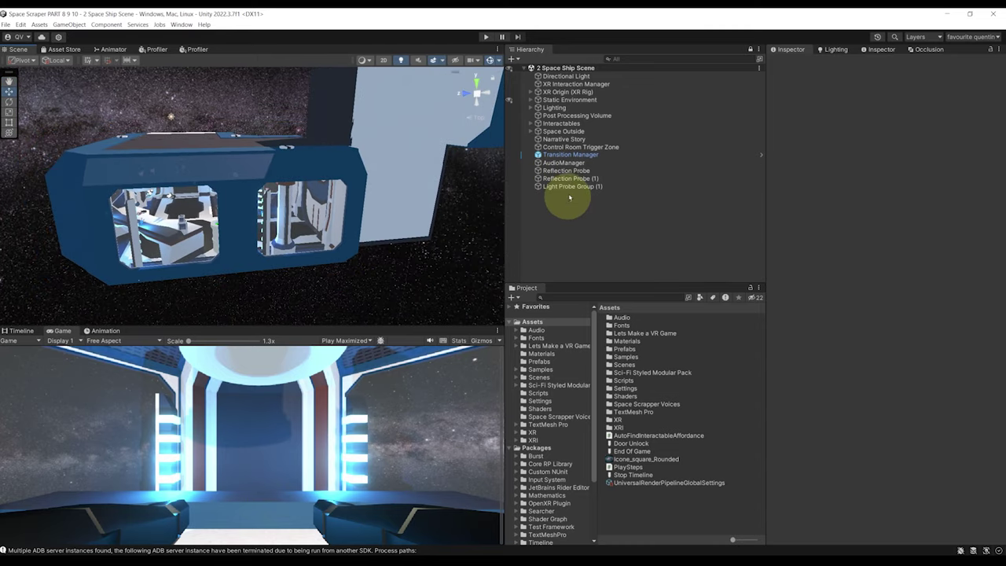
pyautogui.click(570, 186)
pyautogui.click(545, 224)
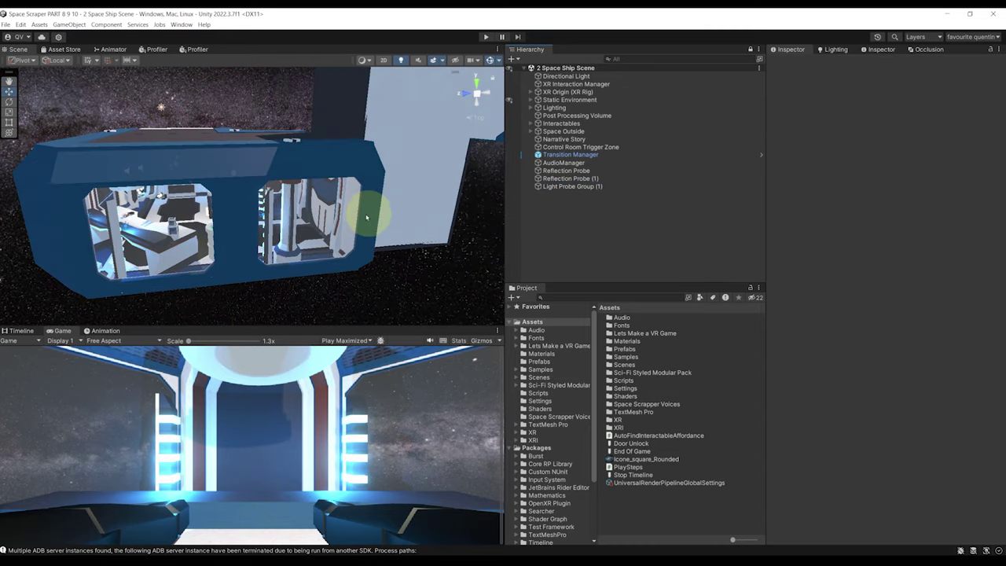
pyautogui.scroll(10, 370, 213)
pyautogui.keyDown('alt'); pyautogui.moveTo(310, 201); pyautogui.dragTo(295, 216); pyautogui.keyUp('alt')
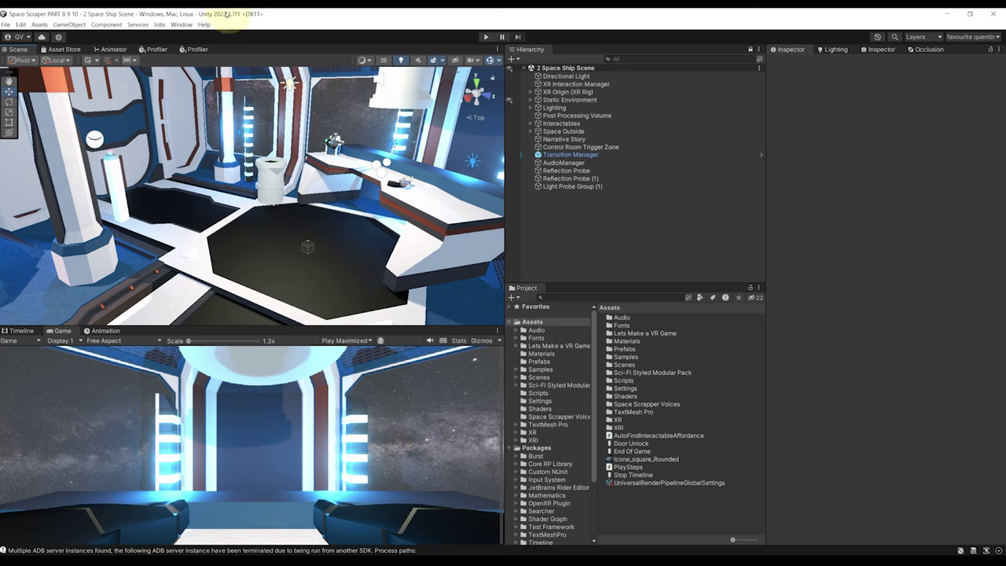
# Open the scene's lighting settings and create a new Lighting Settings asset
pyautogui.click(180, 25)
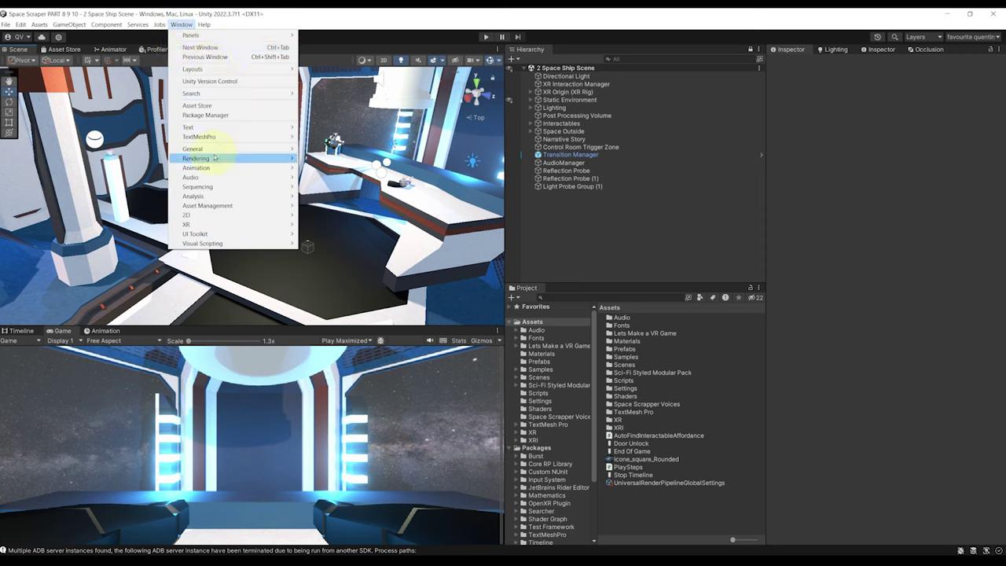
pyautogui.moveTo(214, 158)
pyautogui.click(320, 159)
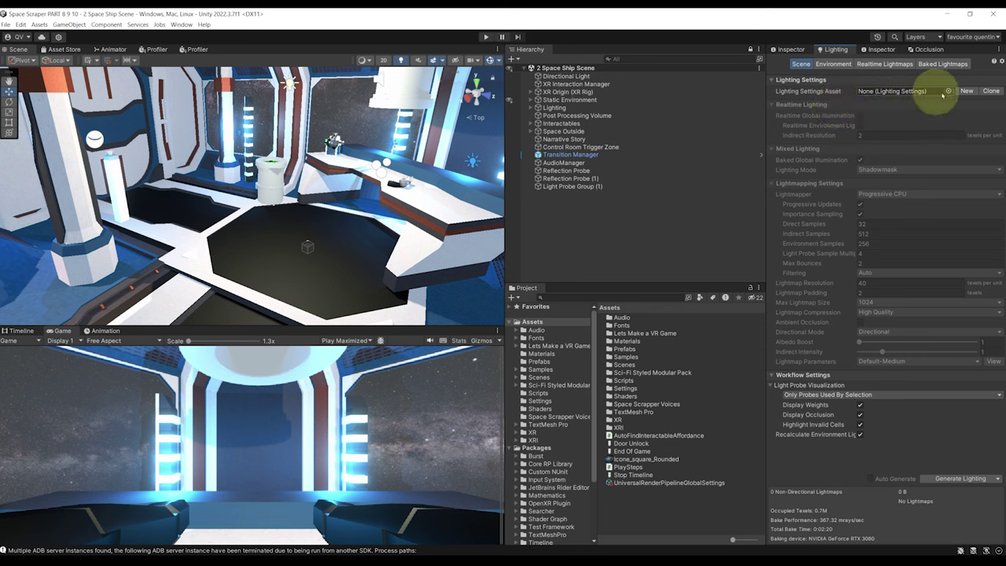
pyautogui.click(966, 91)
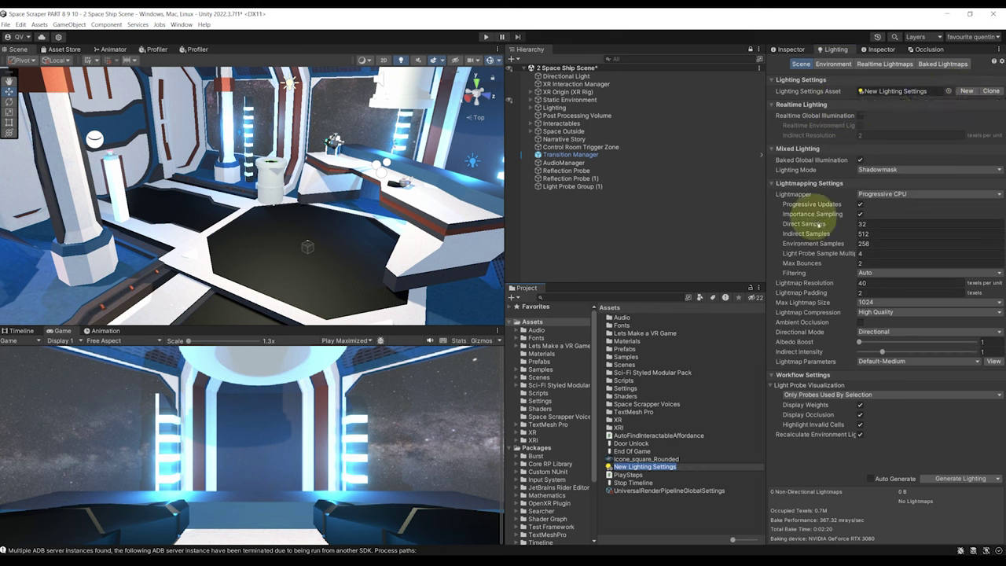
# Set the lightmapper to Progressive GPU (Preview) and enable ambient occlusion
pyautogui.click(885, 194)
pyautogui.click(900, 205)
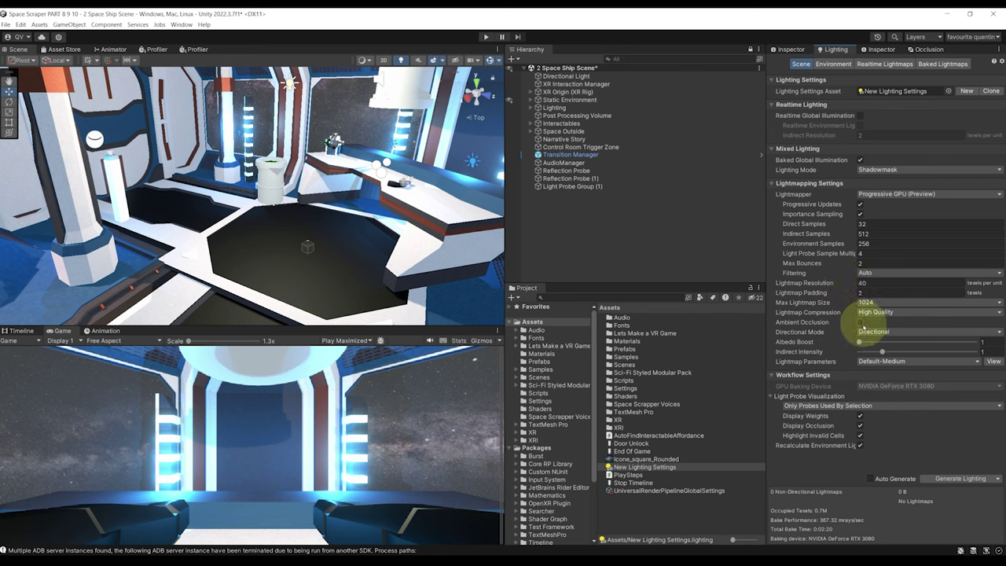
pyautogui.click(859, 322)
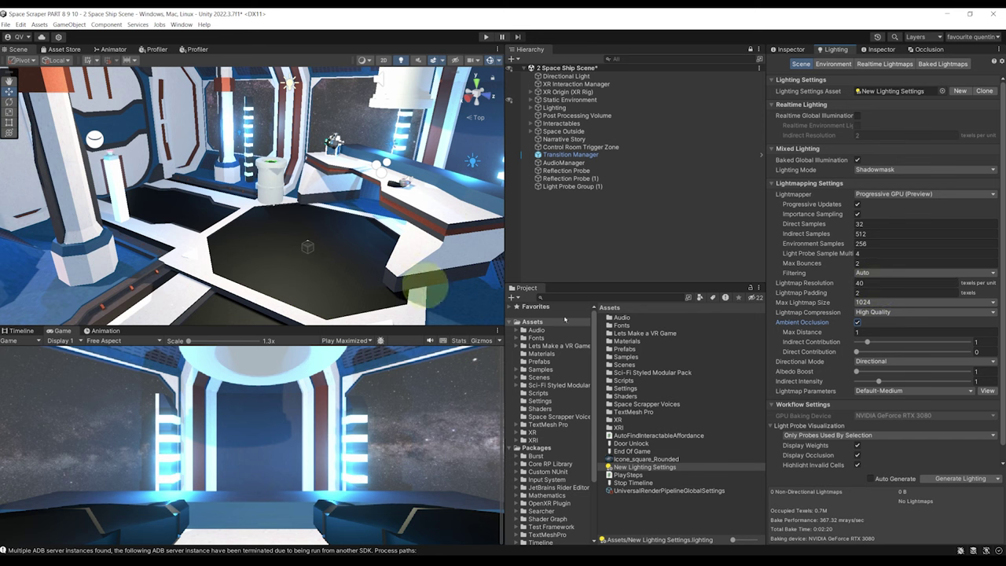
# Set the maximum lightmap size to 2048 and generate the lighting
pyautogui.moveTo(323, 247); pyautogui.dragTo(408, 259, button='right')
pyautogui.scroll(-1, 861, 295)
pyautogui.click(867, 287)
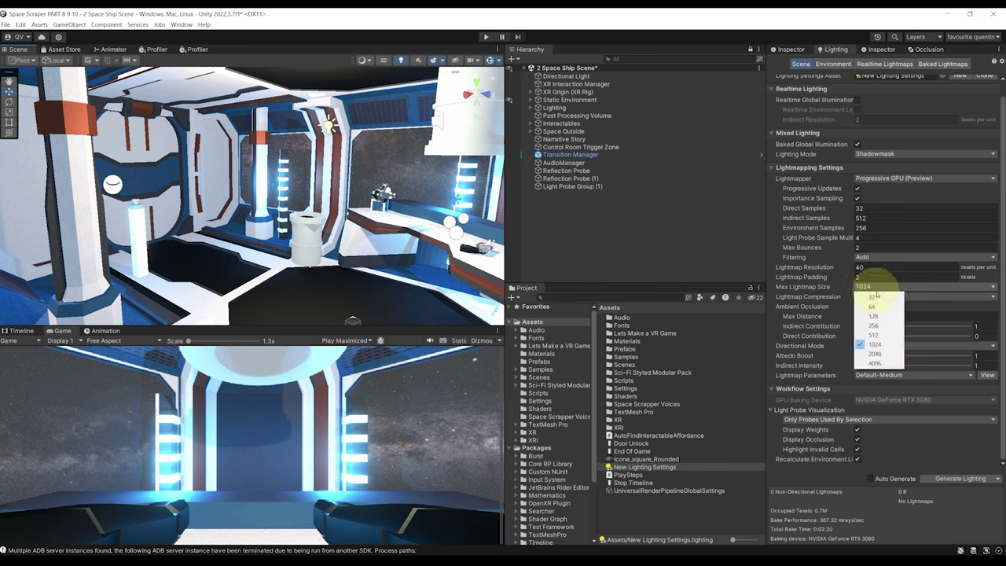
pyautogui.click(875, 354)
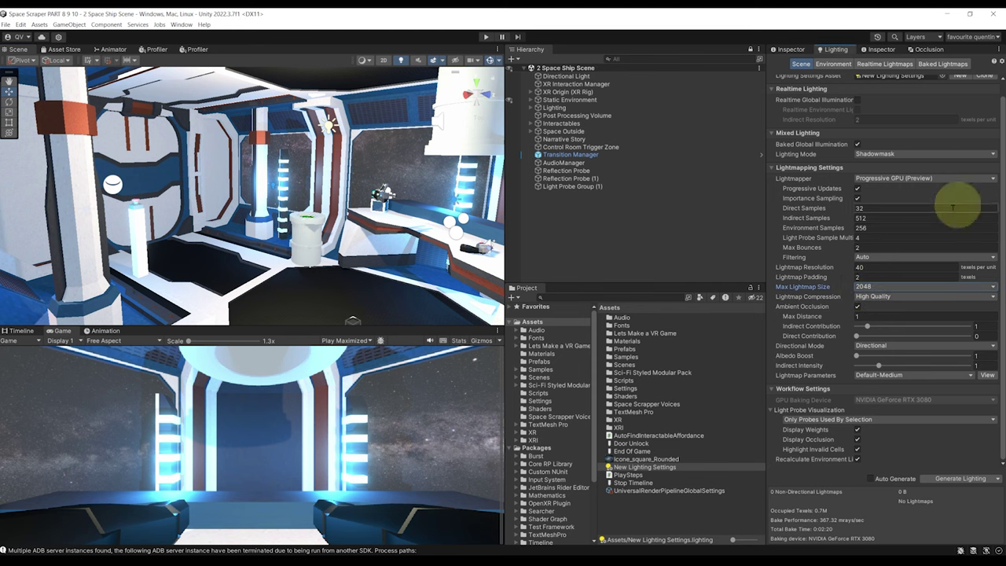
pyautogui.click(960, 478)
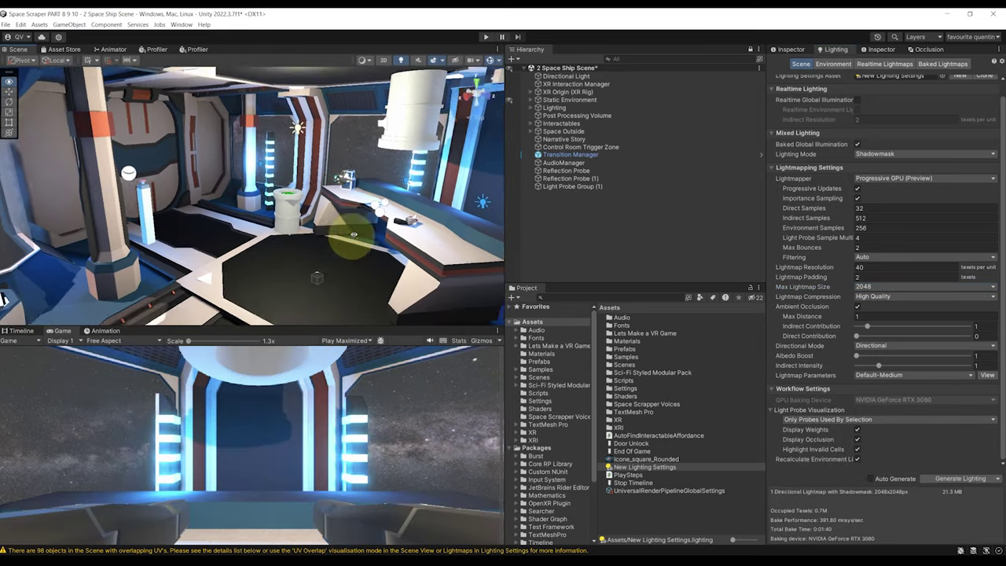
# Try moving the glowing light strip behind the barrel across the room to test the baked light, and undo the move
pyautogui.moveTo(353, 233); pyautogui.dragTo(293, 236, button='right')
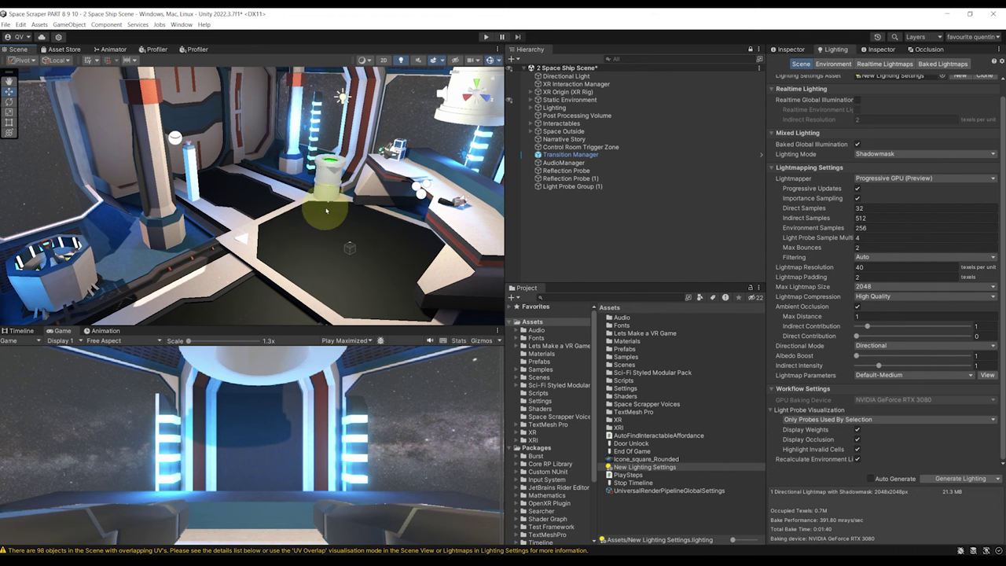
pyautogui.scroll(5, 298, 189)
pyautogui.scroll(-4, 292, 157)
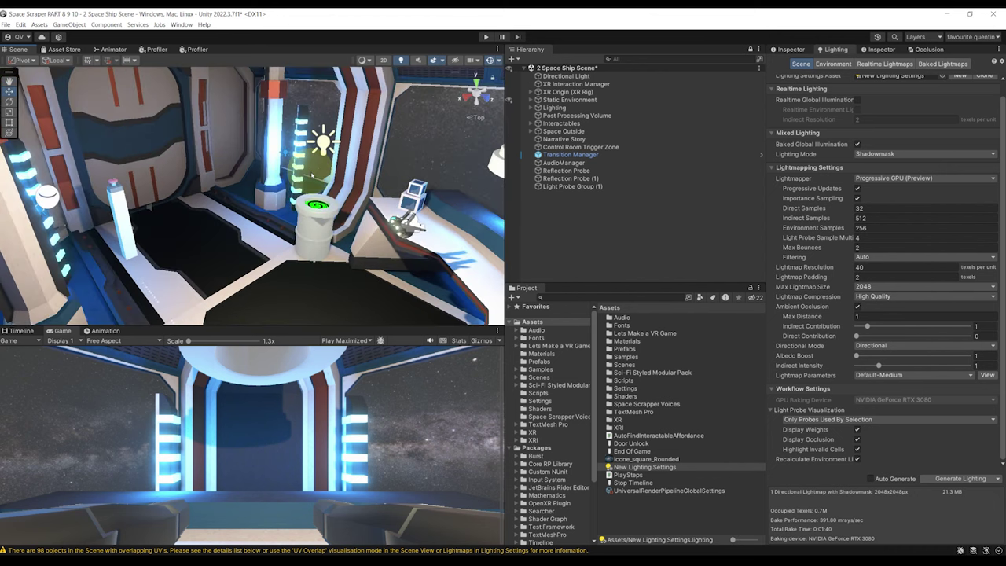
pyautogui.scroll(3, 318, 160)
pyautogui.click(302, 167)
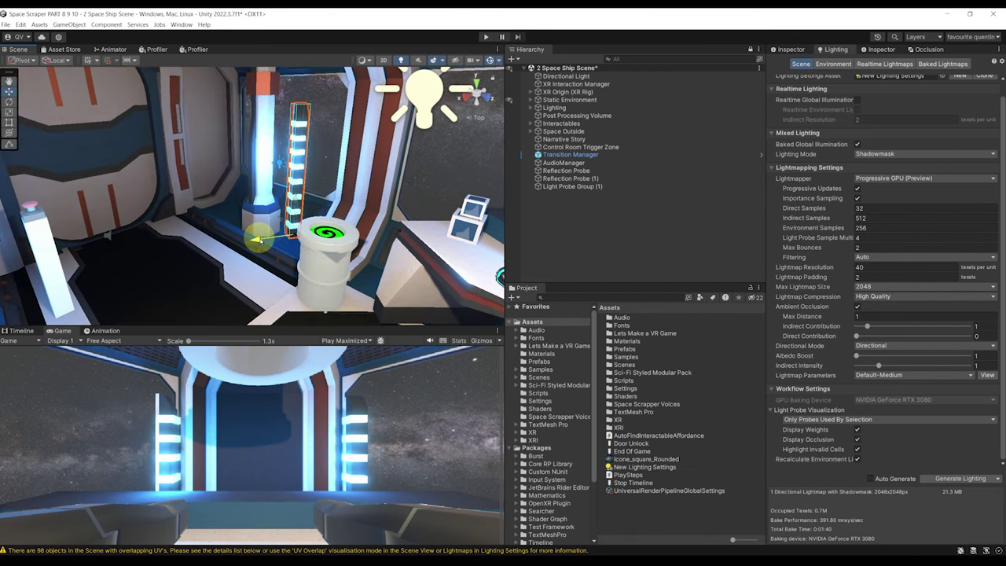
pyautogui.moveTo(211, 243)
pyautogui.mouseDown()
pyautogui.moveTo(121, 253)
pyautogui.moveTo(216, 252)
pyautogui.mouseUp()
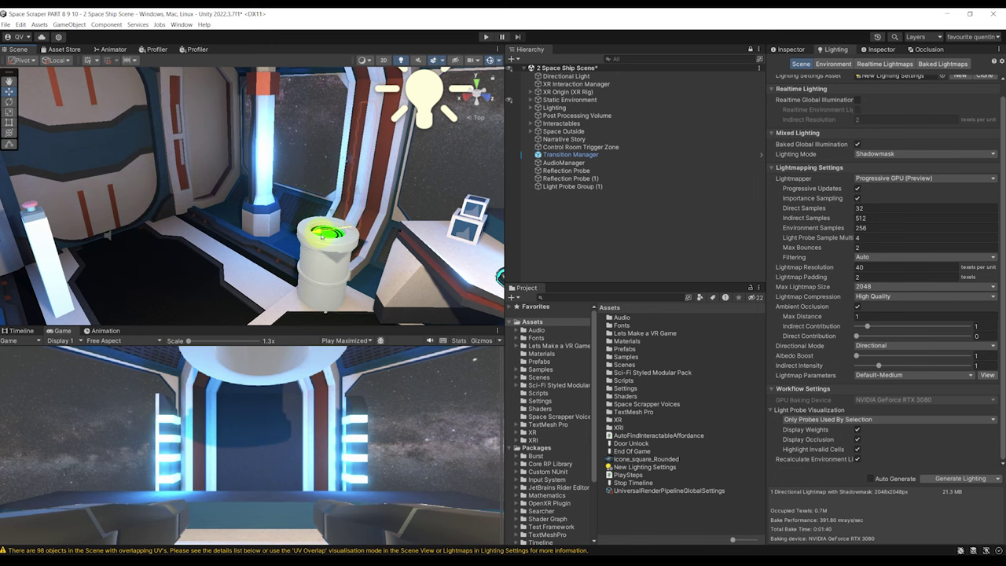
pyautogui.moveTo(321, 236); pyautogui.dragTo(124, 255)
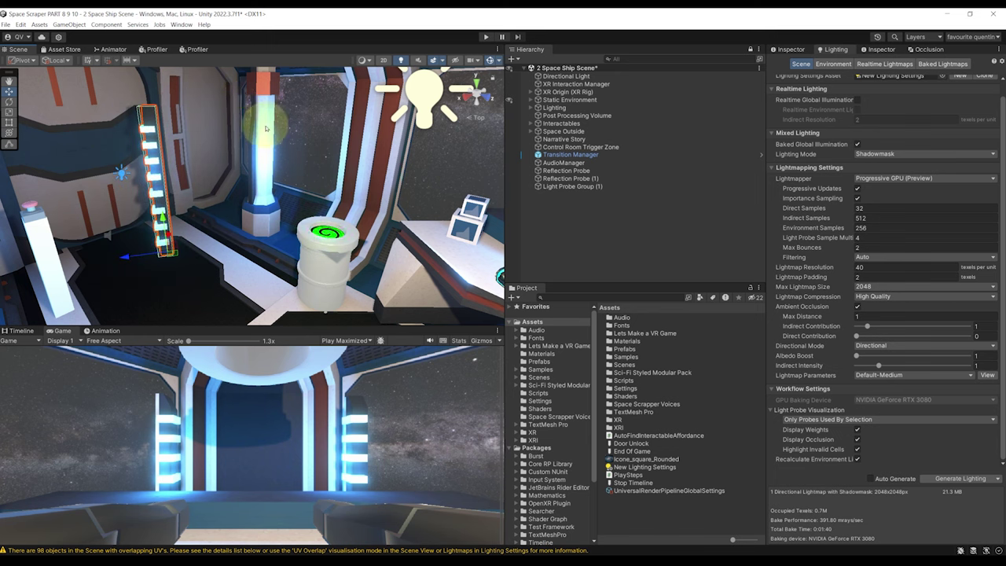
pyautogui.hotkey('ctrl', 'z')
# Examine the control room in the Baked Lightmap draw mode and return the scene view to Shaded
pyautogui.moveTo(261, 228); pyautogui.dragTo(298, 234, button='right')
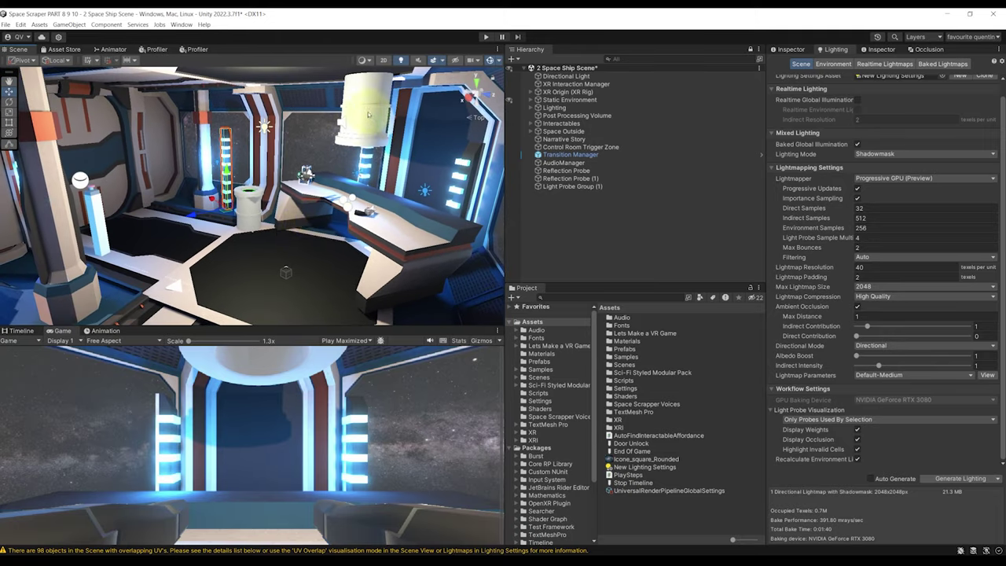
pyautogui.click(366, 61)
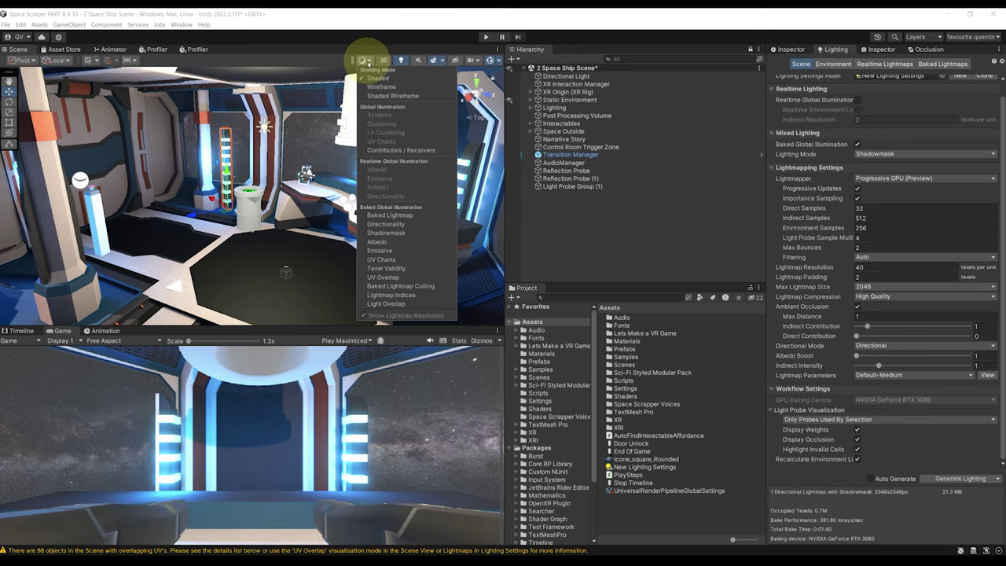
pyautogui.click(393, 215)
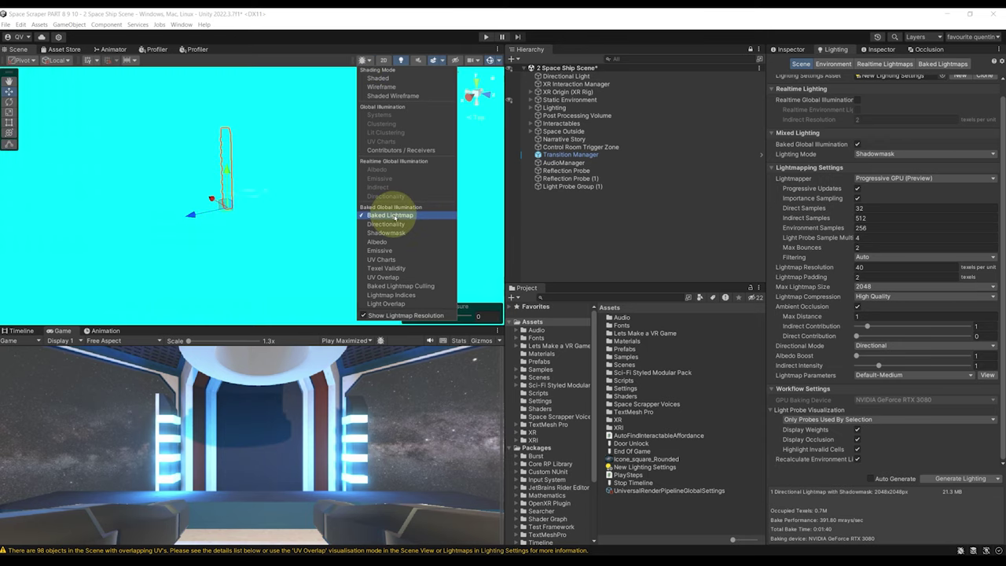
pyautogui.moveTo(314, 206)
pyautogui.keyDown('alt'); pyautogui.mouseDown()
pyautogui.moveTo(199, 205)
pyautogui.moveTo(139, 177)
pyautogui.moveTo(894, 203)
pyautogui.moveTo(809, 188)
pyautogui.moveTo(826, 168)
pyautogui.moveTo(96, 188)
pyautogui.mouseUp(); pyautogui.keyUp('alt')
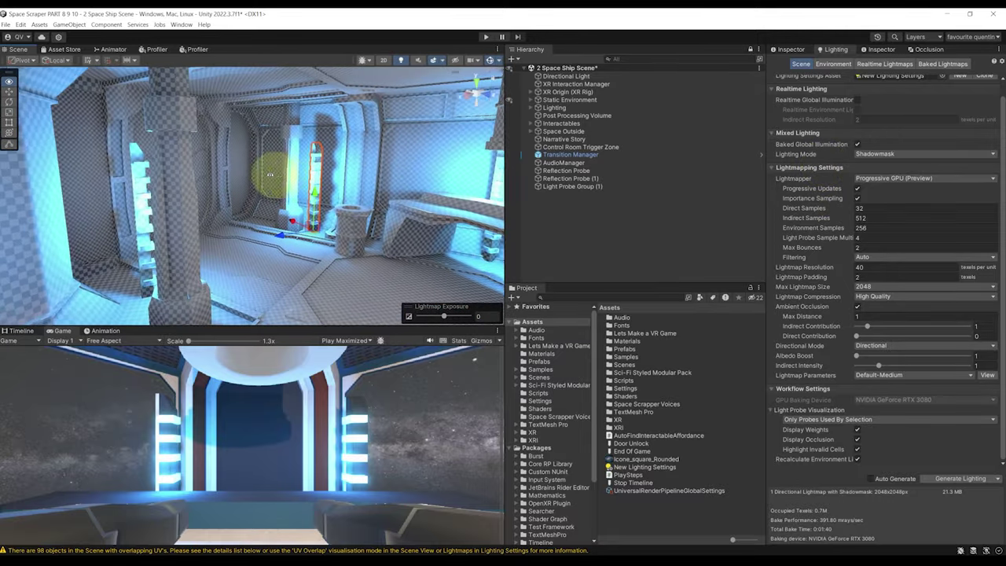
pyautogui.keyDown('alt'); pyautogui.moveTo(112, 197); pyautogui.dragTo(204, 189); pyautogui.keyUp('alt')
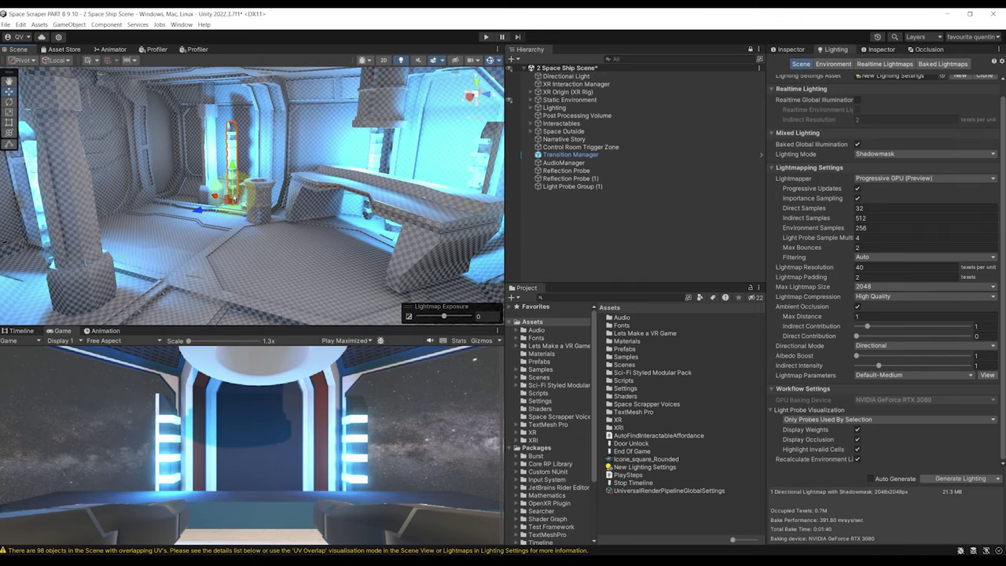
pyautogui.moveTo(333, 153); pyautogui.dragTo(357, 87, button='right')
pyautogui.click(362, 60)
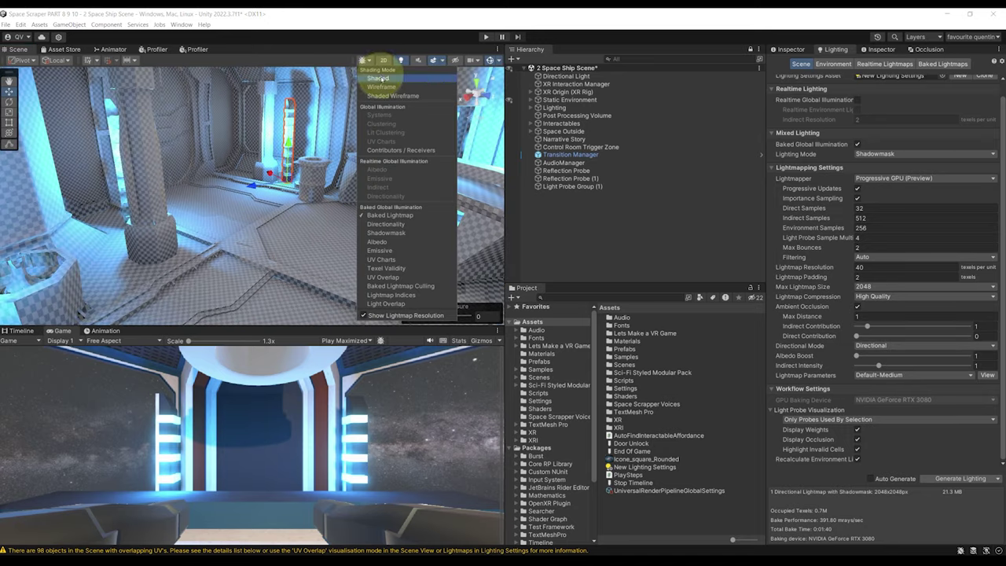
pyautogui.moveTo(281, 138); pyautogui.dragTo(270, 143, button='middle')
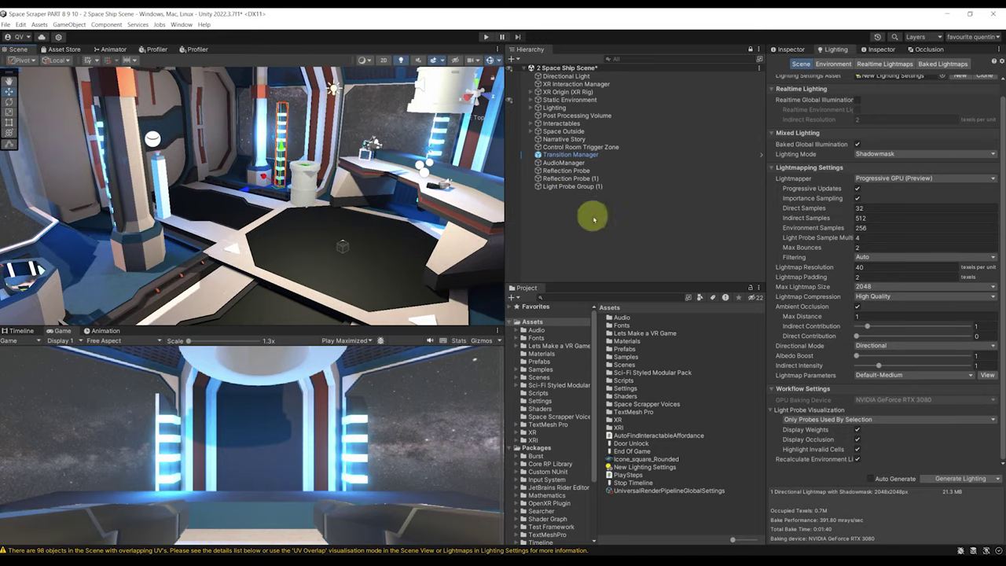
# Look around the baked control room and bring up the optimization checklist in Word
pyautogui.keyDown('alt'); pyautogui.moveTo(385, 175); pyautogui.dragTo(132, 245); pyautogui.keyUp('alt')
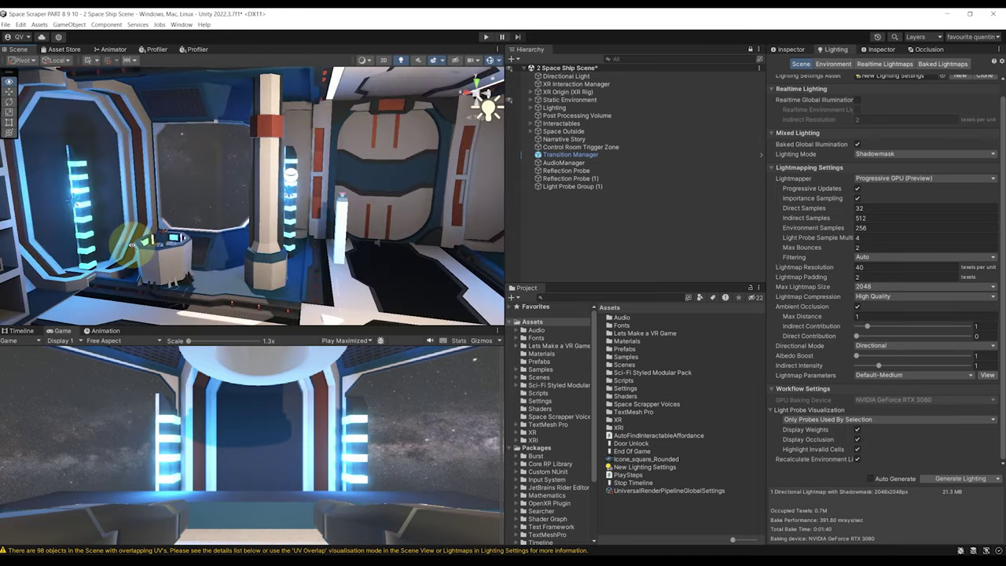
pyautogui.moveTo(130, 244); pyautogui.dragTo(322, 236, button='right')
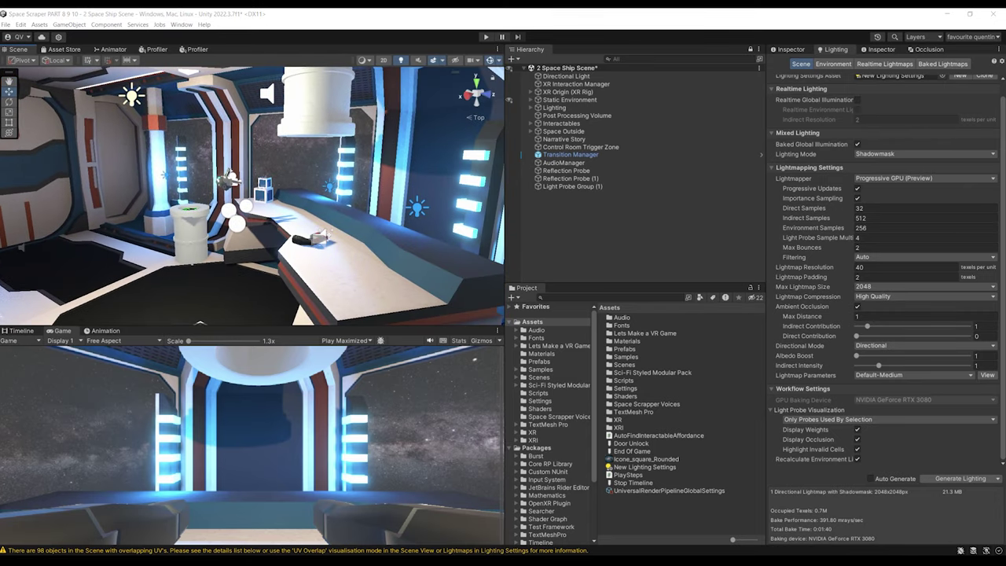
pyautogui.moveTo(0, 213); pyautogui.dragTo(593, 74)
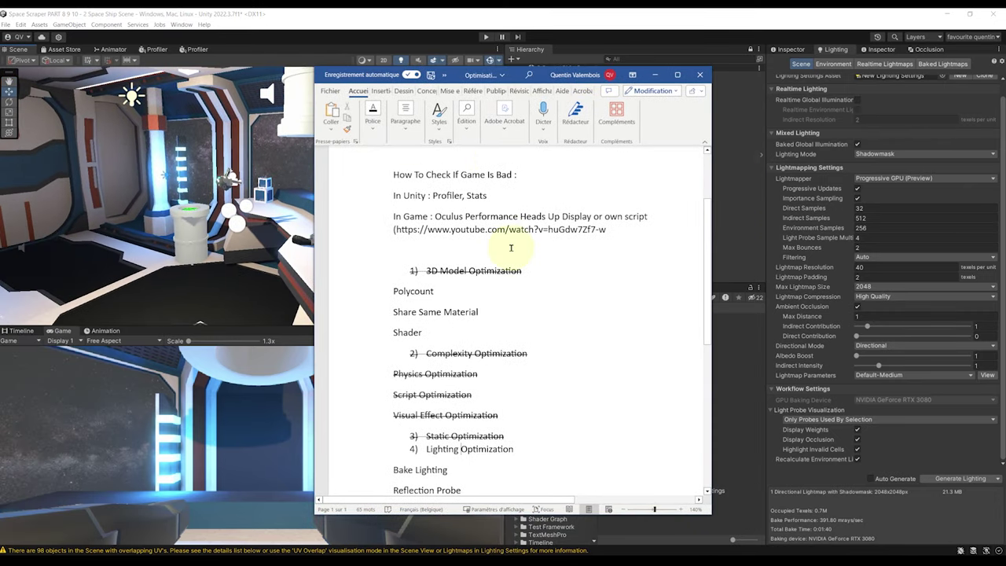
# Strike through the "Lighting Optimization" item in the optimization checklist
pyautogui.scroll(-5, 537, 275)
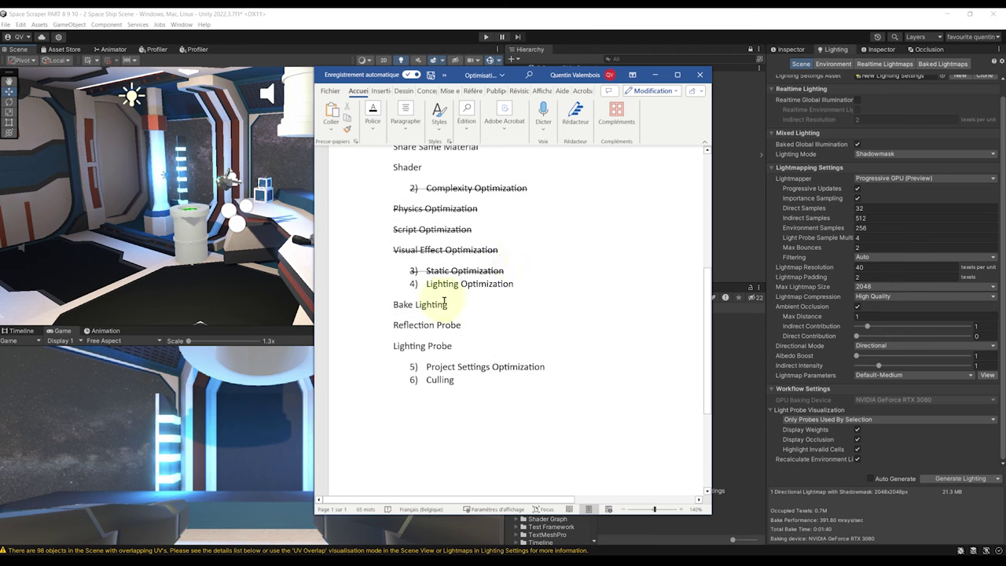
pyautogui.tripleClick(450, 287)
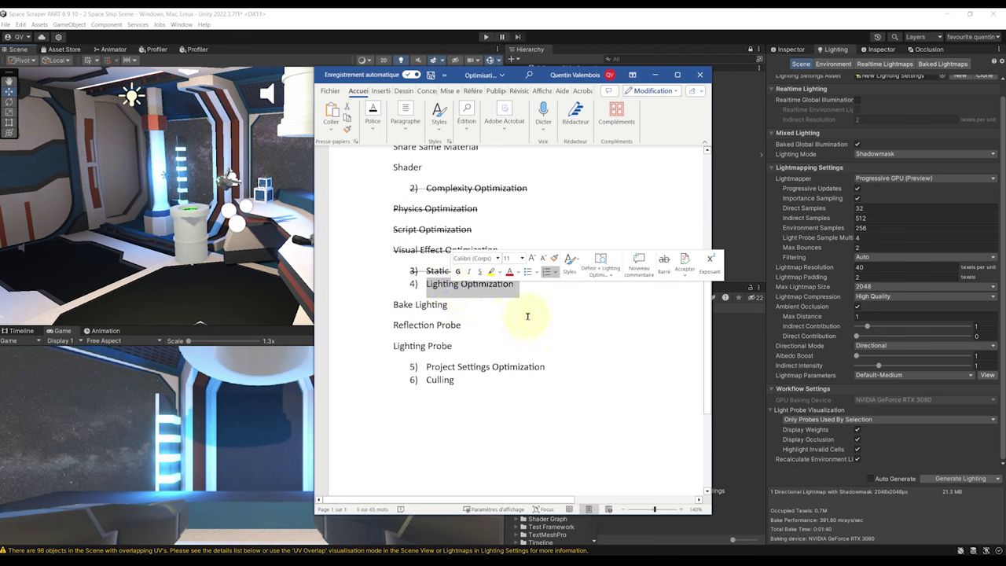
pyautogui.press('super+Up')
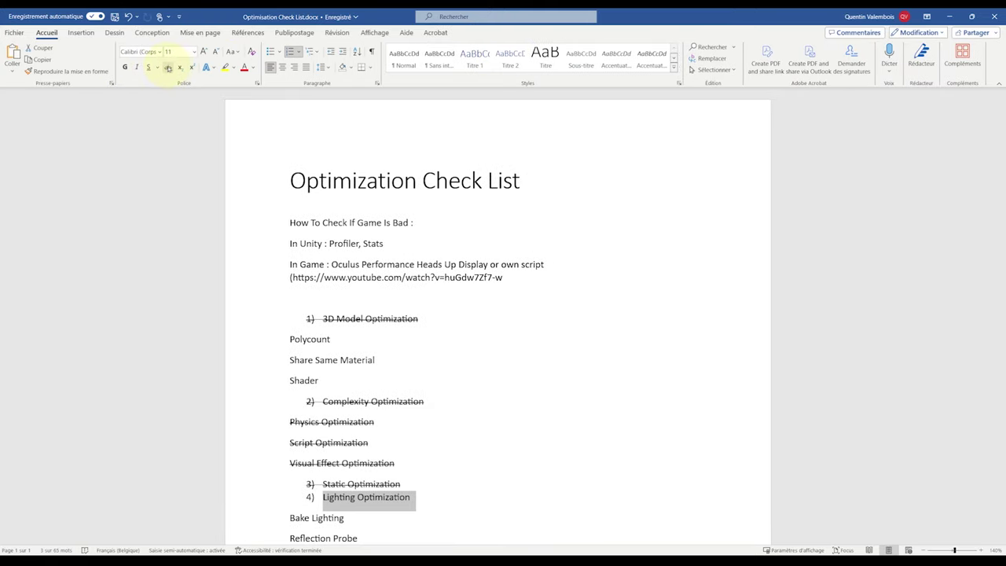
pyautogui.click(168, 66)
pyautogui.scroll(-5, 377, 314)
pyautogui.click(449, 370)
pyautogui.scroll(-1, 435, 366)
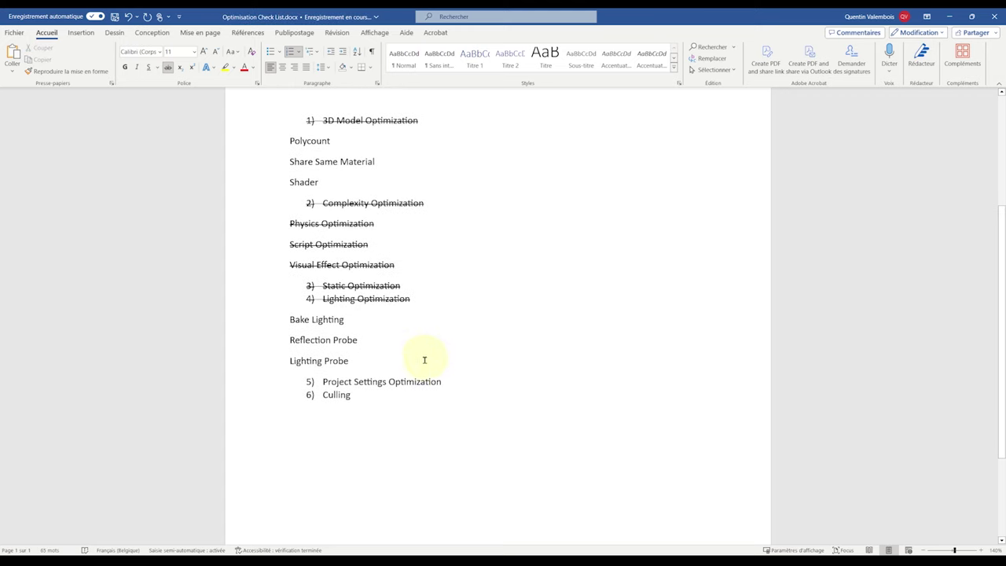
# Highlight "Project Settings Optimization" in the checklist, and open the Quality page of Unity's Project Settings beside the scene view
pyautogui.tripleClick(402, 381)
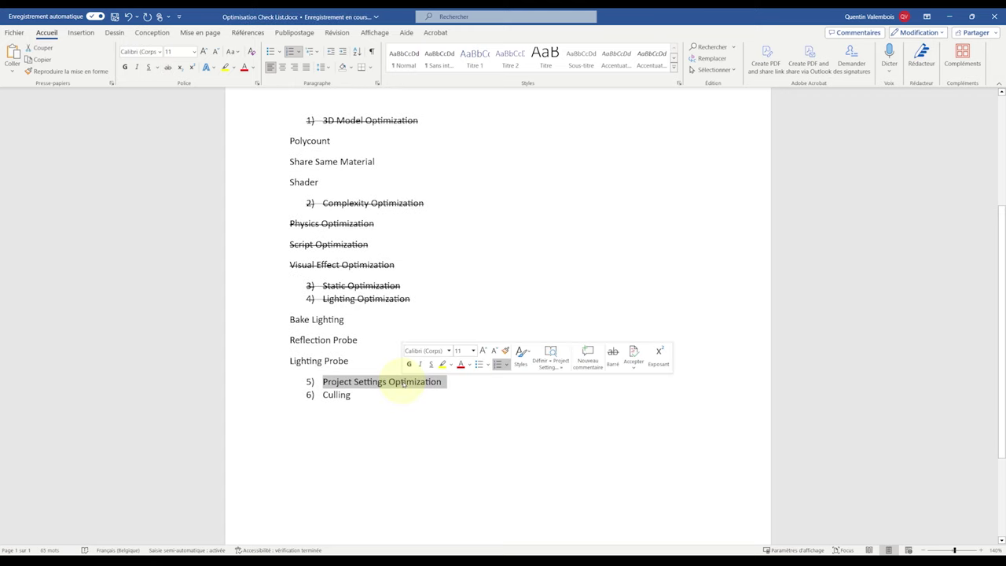
pyautogui.click(950, 16)
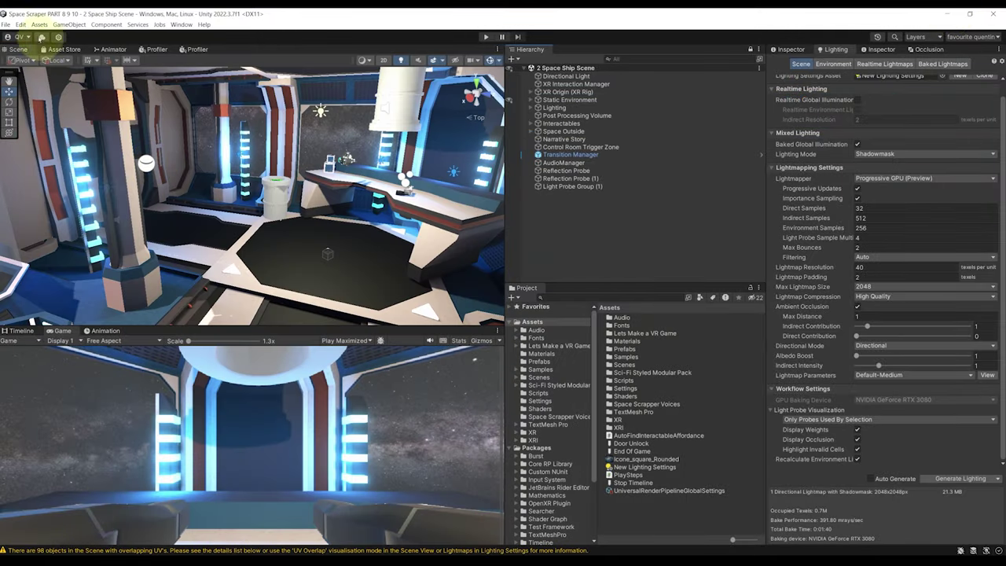
pyautogui.click(20, 24)
pyautogui.click(85, 296)
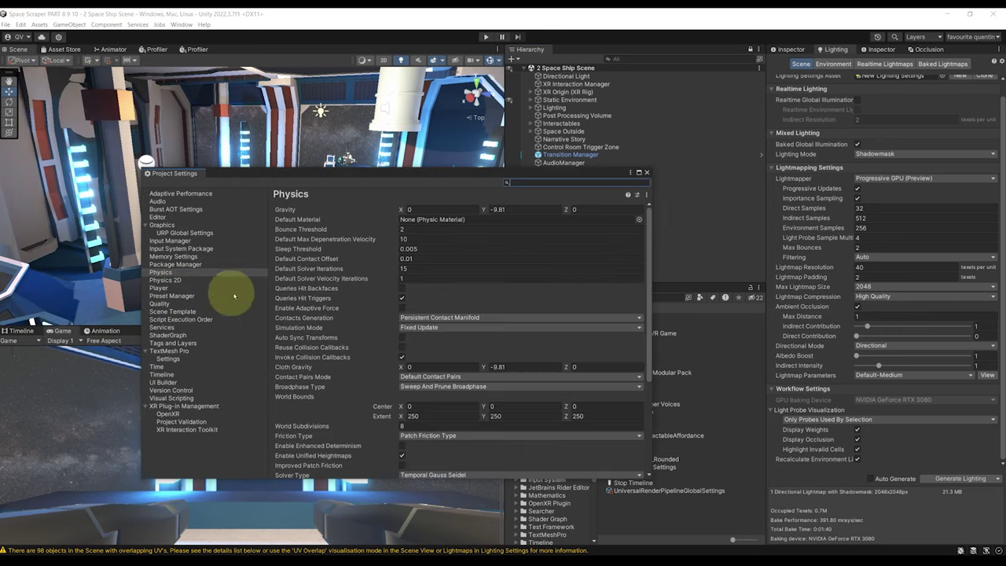
pyautogui.click(164, 225)
pyautogui.click(160, 303)
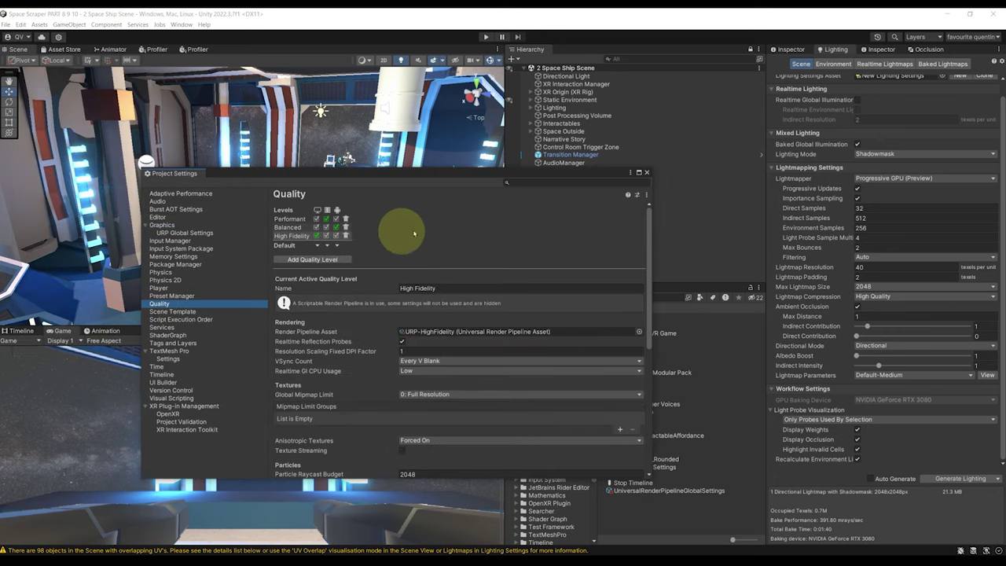
pyautogui.moveTo(342, 173); pyautogui.dragTo(657, 228)
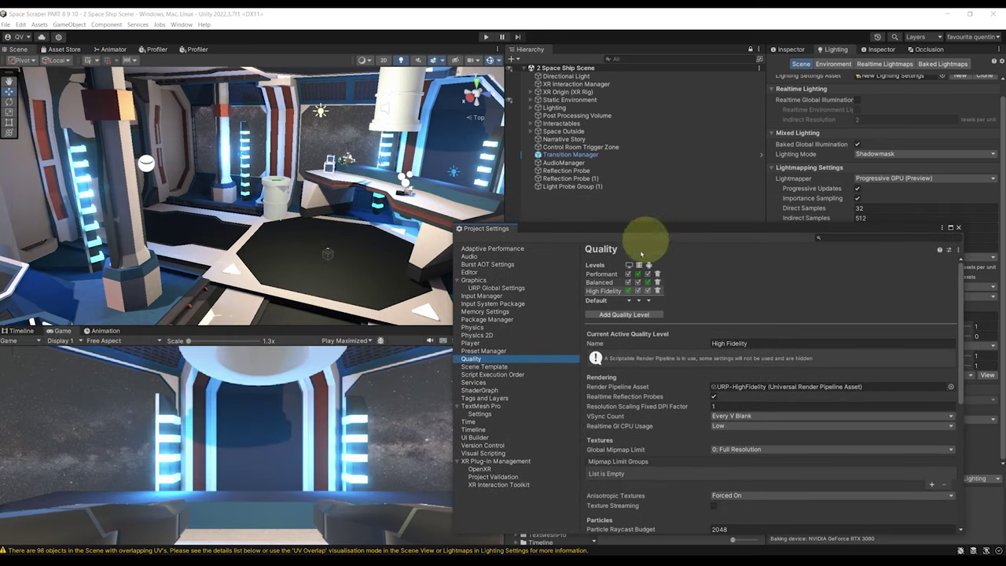
pyautogui.moveTo(455, 337); pyautogui.dragTo(556, 340)
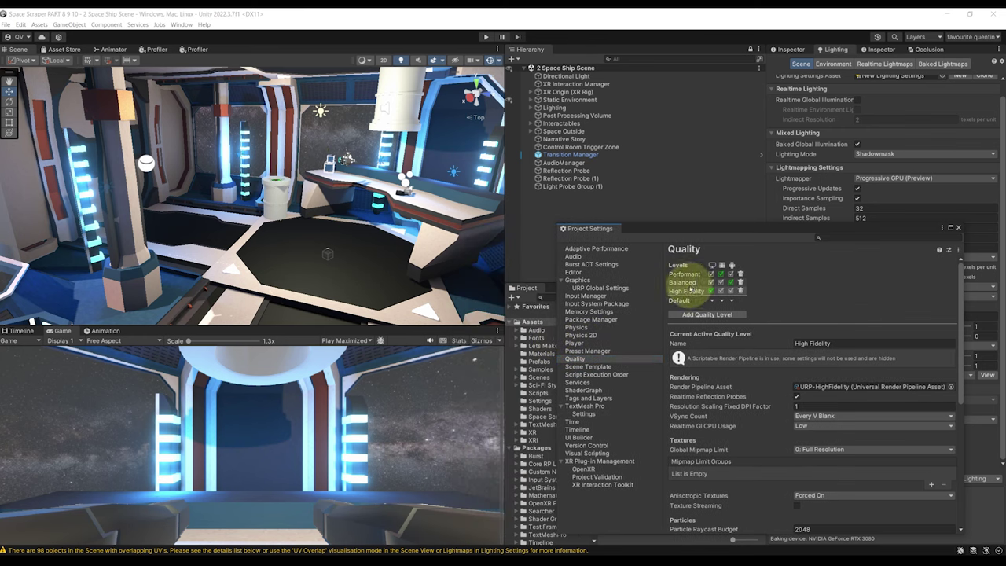
# Delete the Balanced quality level and leave Performant enabled only for Android
pyautogui.click(740, 283)
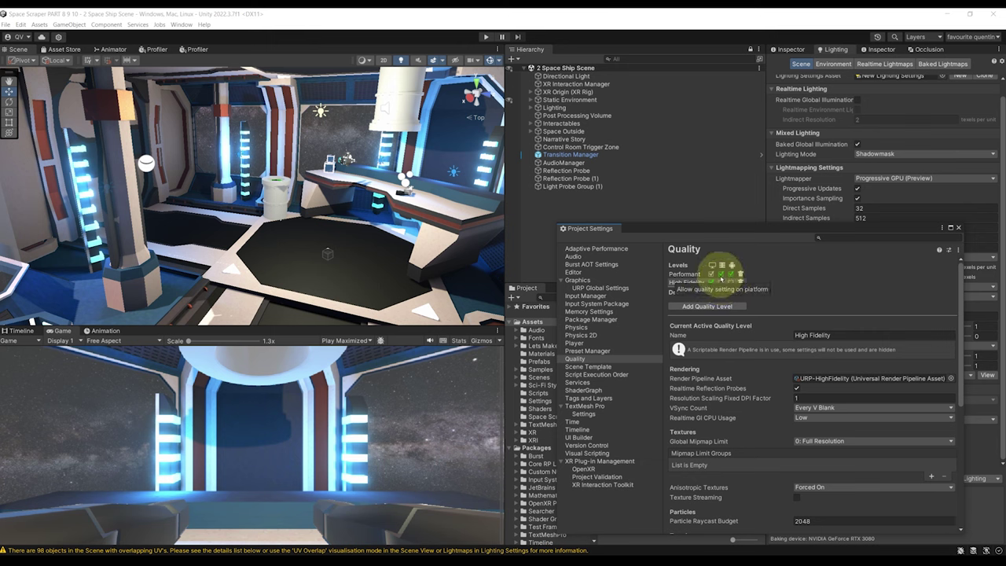
pyautogui.click(720, 274)
pyautogui.click(711, 274)
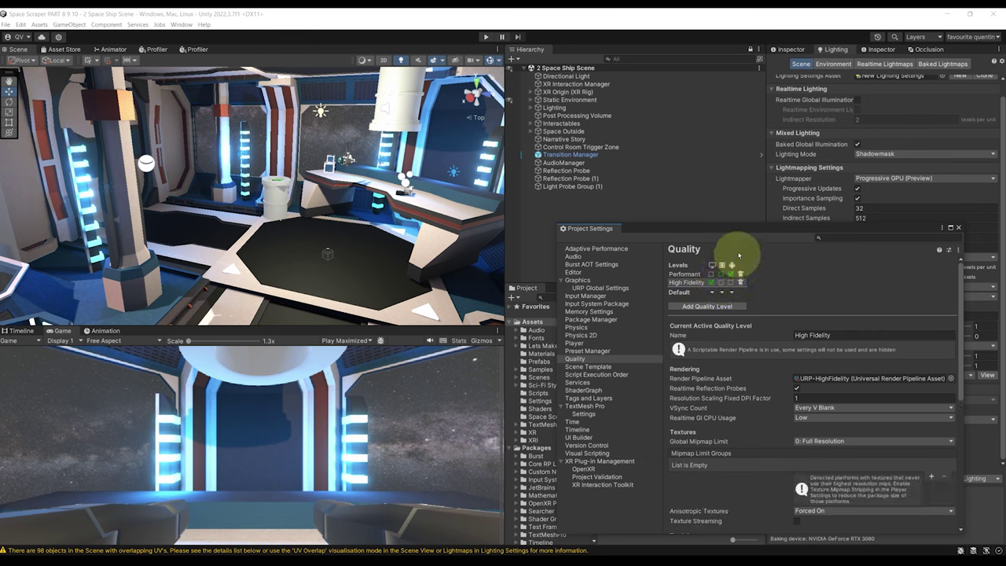
# Look over the control room at High Fidelity and make Performant the active quality level
pyautogui.keyDown('alt'); pyautogui.moveTo(375, 135); pyautogui.dragTo(244, 188); pyautogui.keyUp('alt')
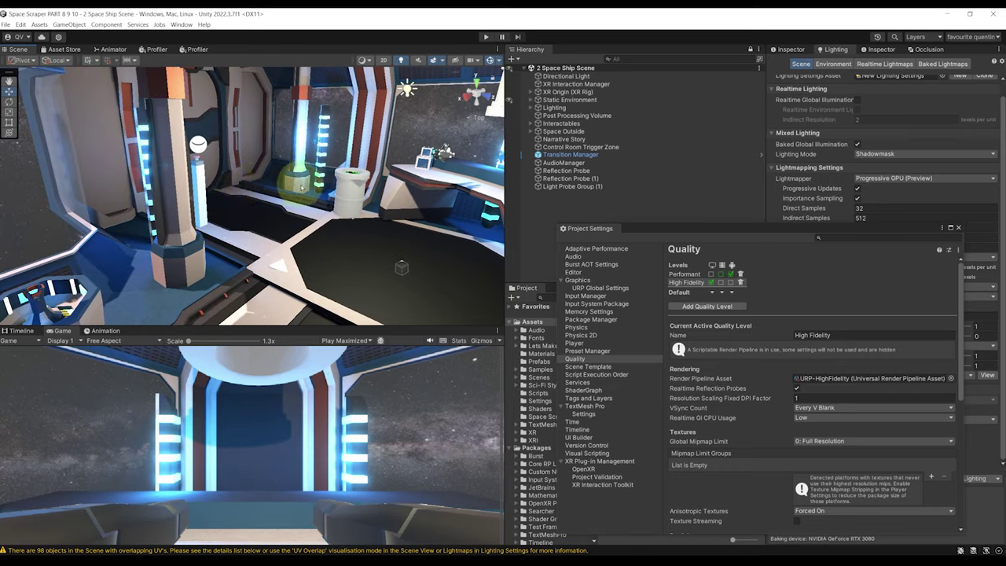
pyautogui.moveTo(243, 215); pyautogui.dragTo(254, 234, button='right')
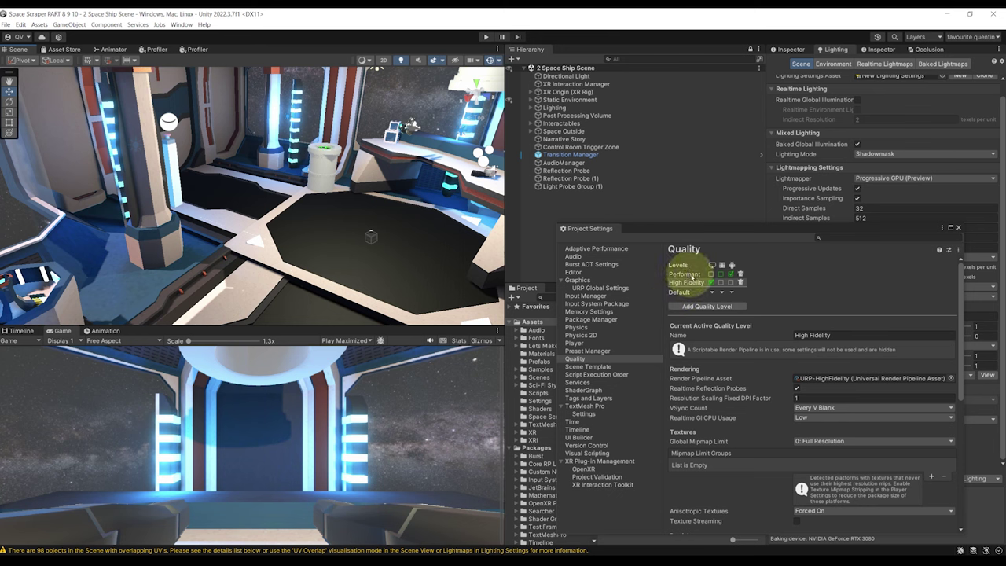
pyautogui.moveTo(369, 181); pyautogui.dragTo(43, 207, button='right')
pyautogui.moveTo(290, 195); pyautogui.dragTo(487, 236, button='right')
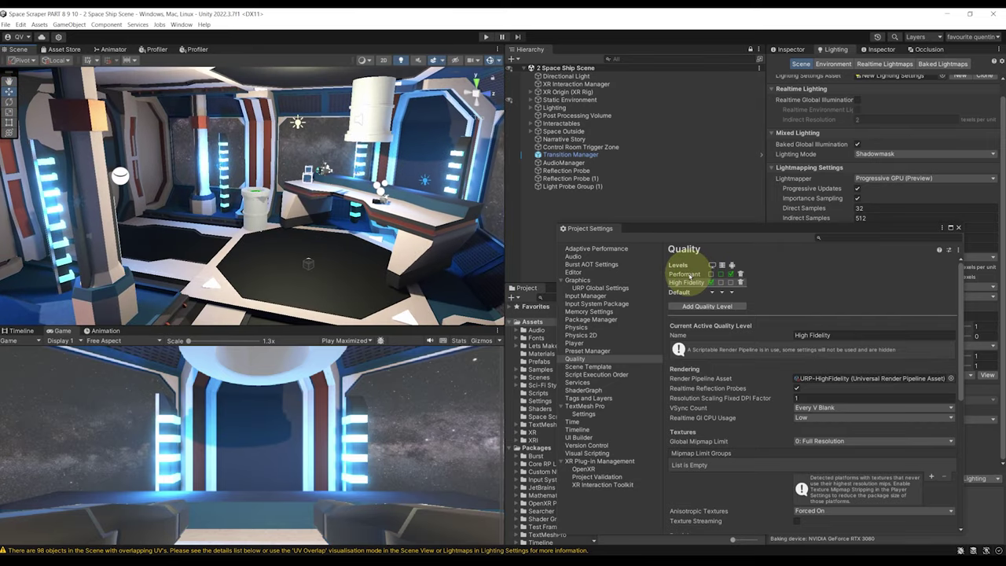
pyautogui.click(684, 273)
pyautogui.moveTo(385, 236); pyautogui.dragTo(714, 224, button='right')
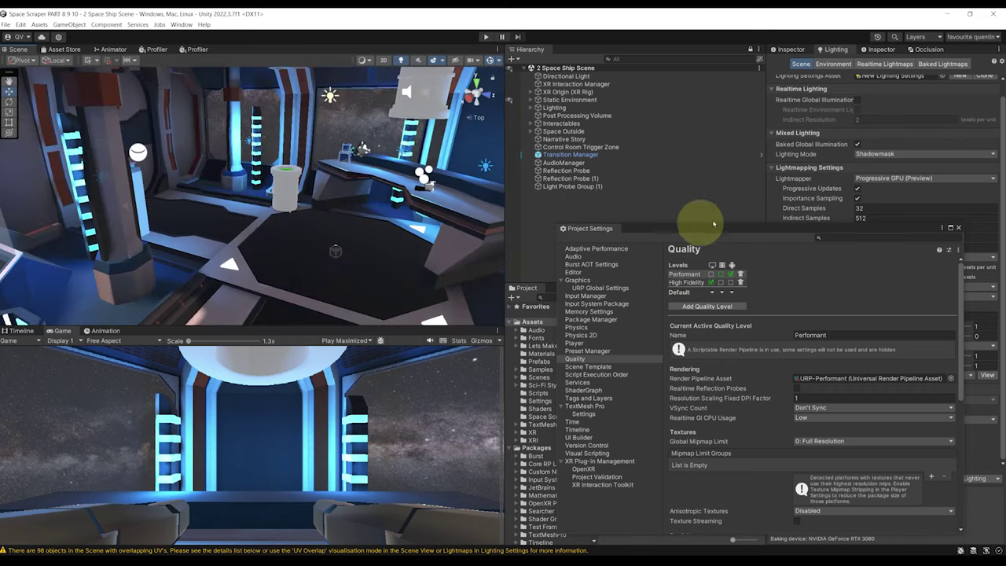
# Enlarge the Project Settings window and compare the scene between the High Fidelity and Performant levels, ending on Performant
pyautogui.moveTo(703, 230); pyautogui.dragTo(633, 124)
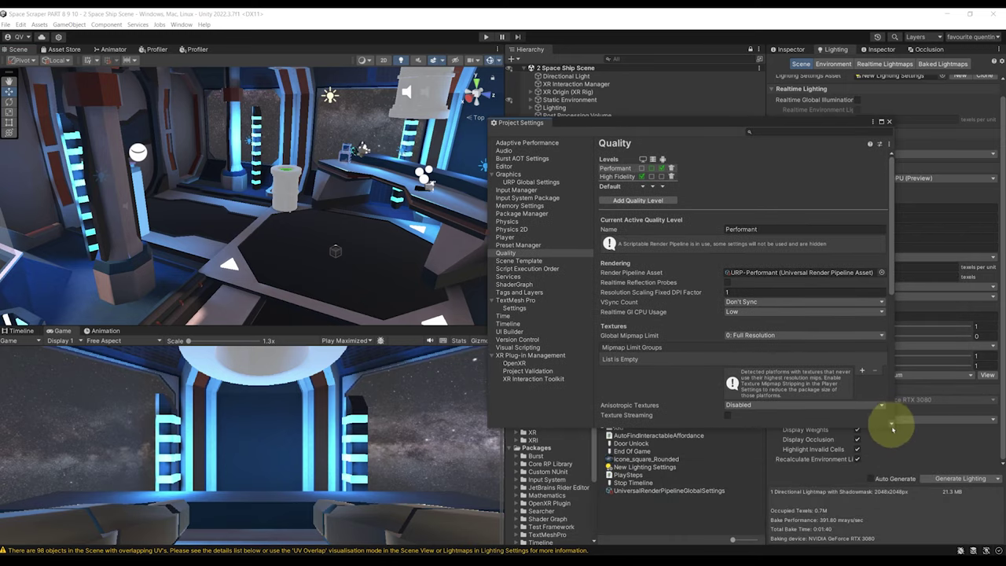
pyautogui.moveTo(889, 427); pyautogui.dragTo(911, 521)
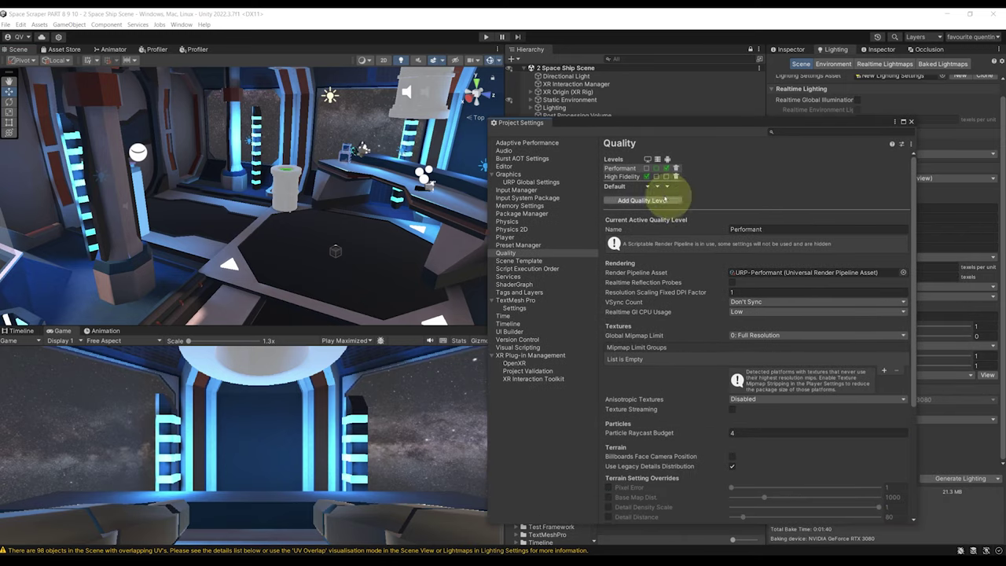
pyautogui.click(624, 177)
pyautogui.click(620, 168)
pyautogui.click(620, 177)
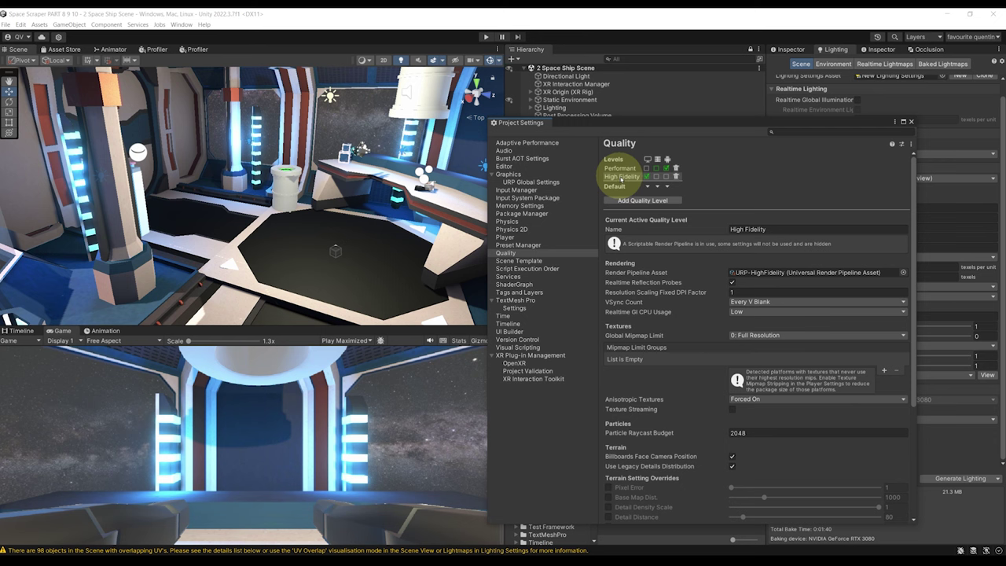
pyautogui.click(620, 168)
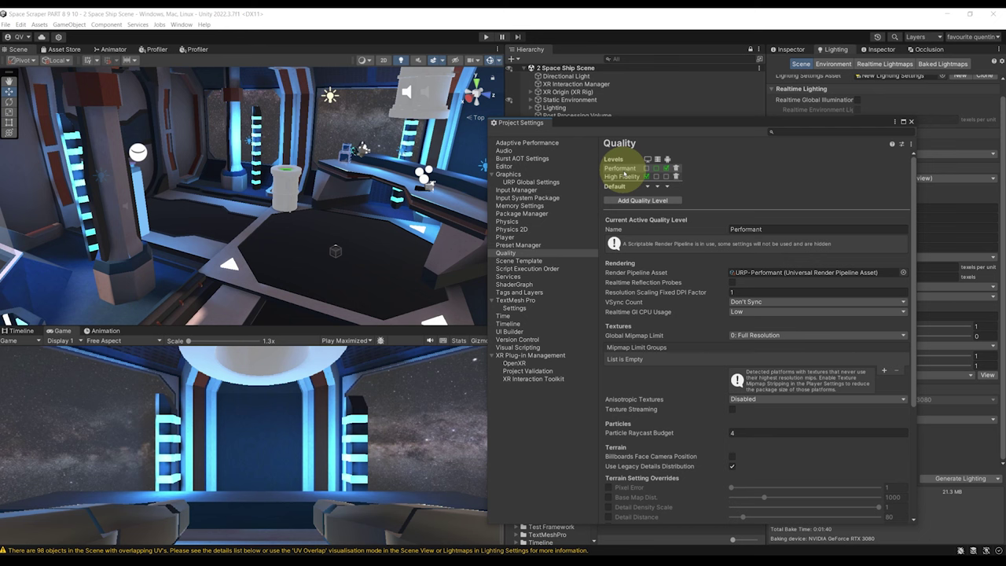
pyautogui.click(623, 176)
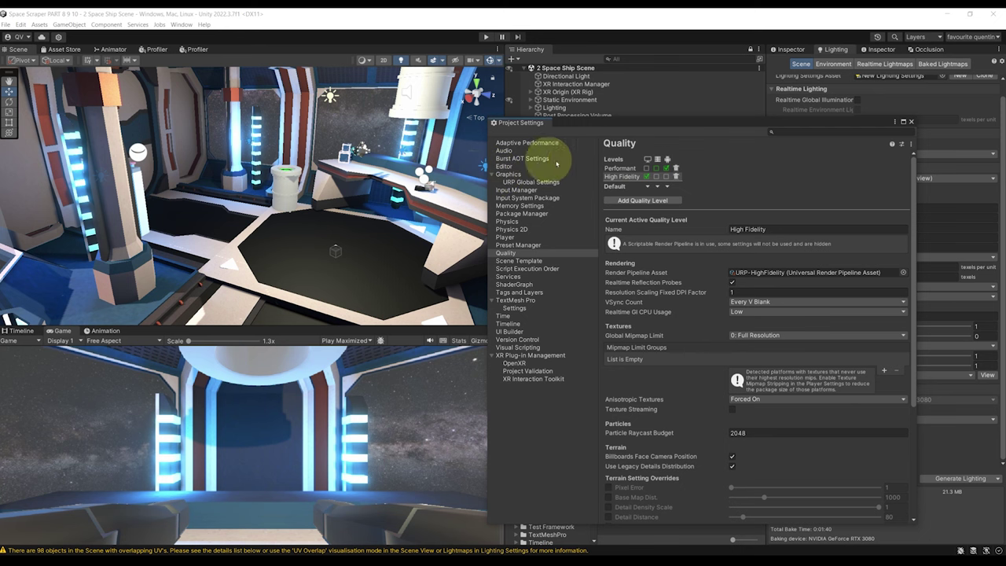
pyautogui.click(618, 168)
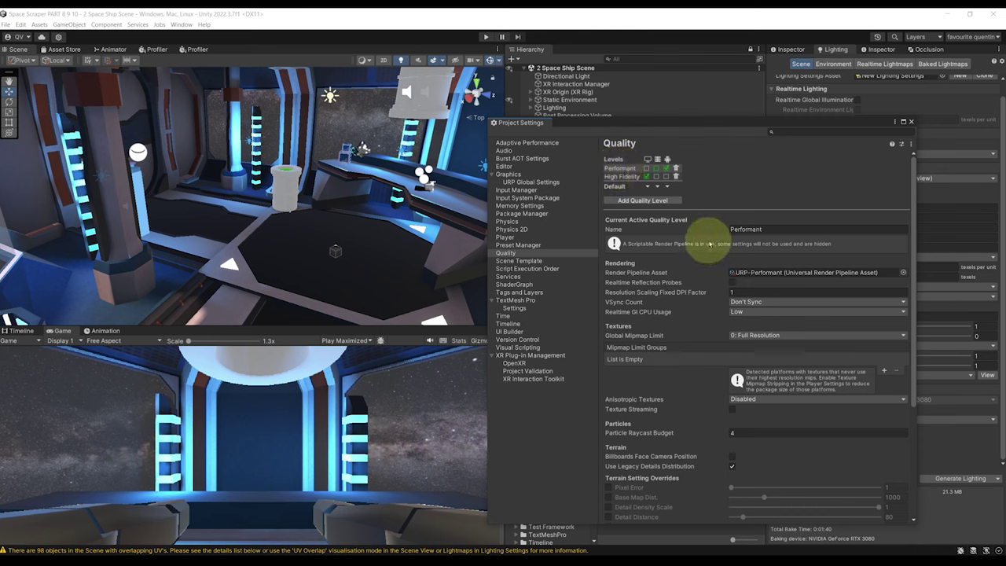
# Enable Texture Streaming for the Performant quality level and review its remaining quality settings
pyautogui.moveTo(657, 124); pyautogui.dragTo(644, 62)
pyautogui.scroll(-1, 689, 243)
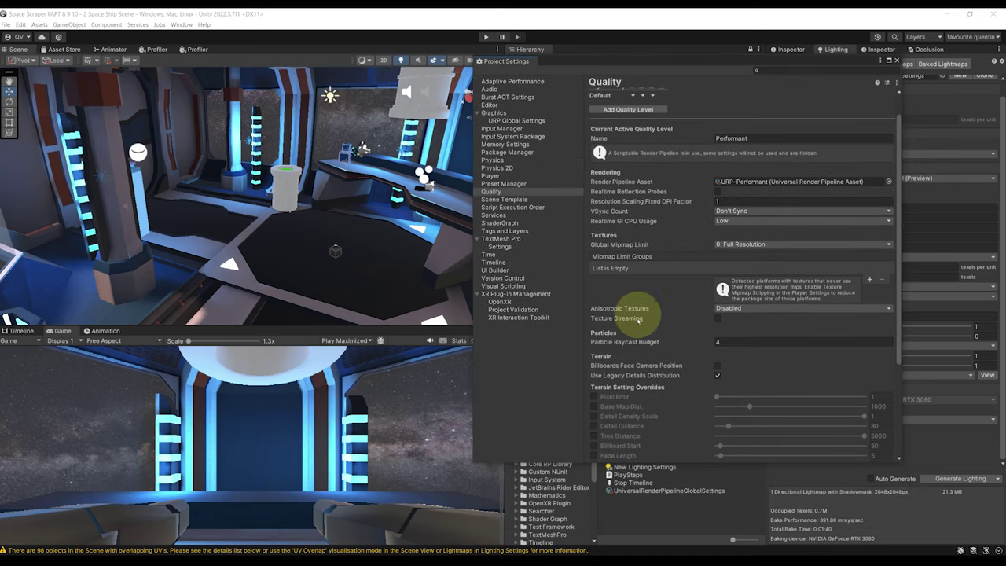
pyautogui.click(717, 318)
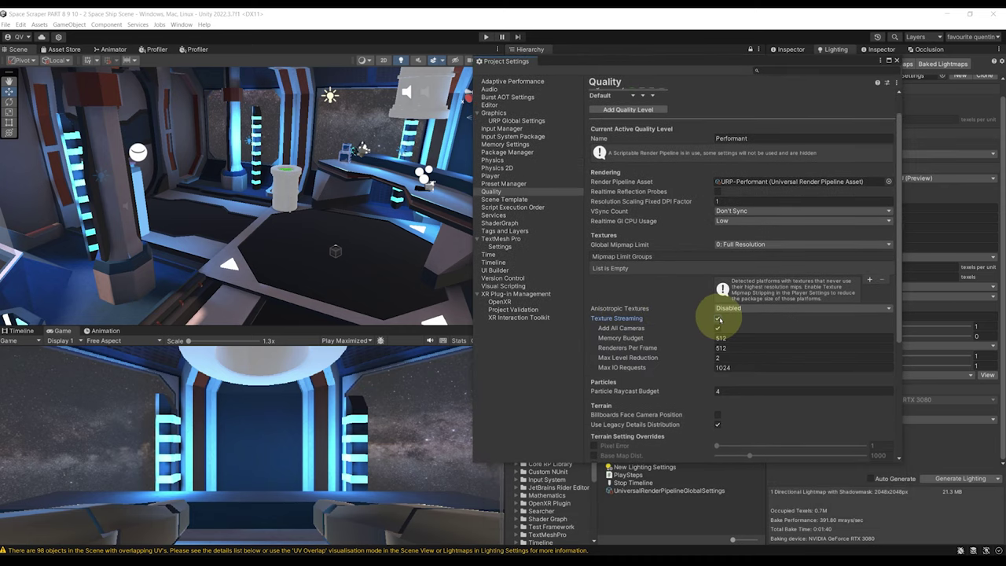
pyautogui.scroll(-5, 718, 320)
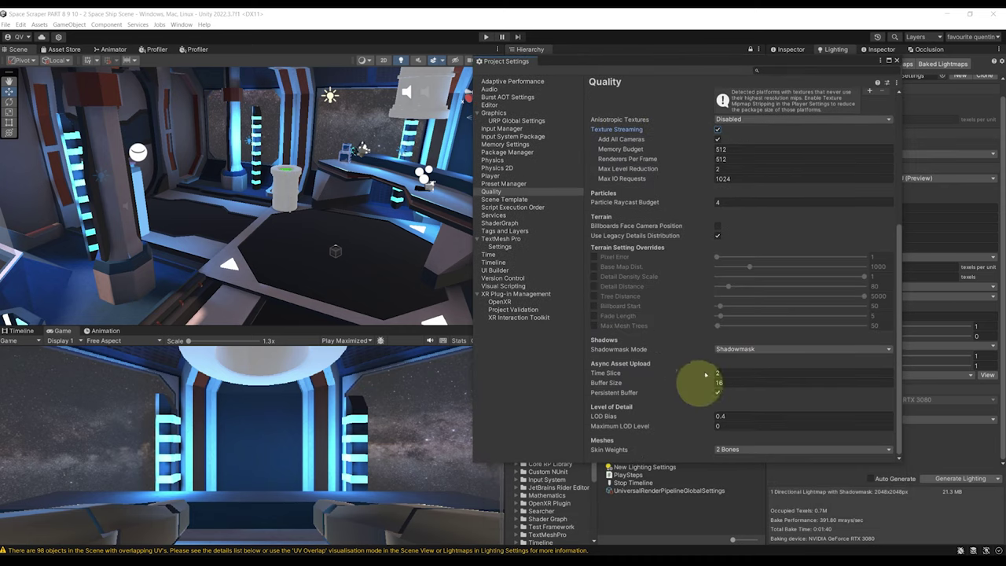
pyautogui.scroll(6, 719, 330)
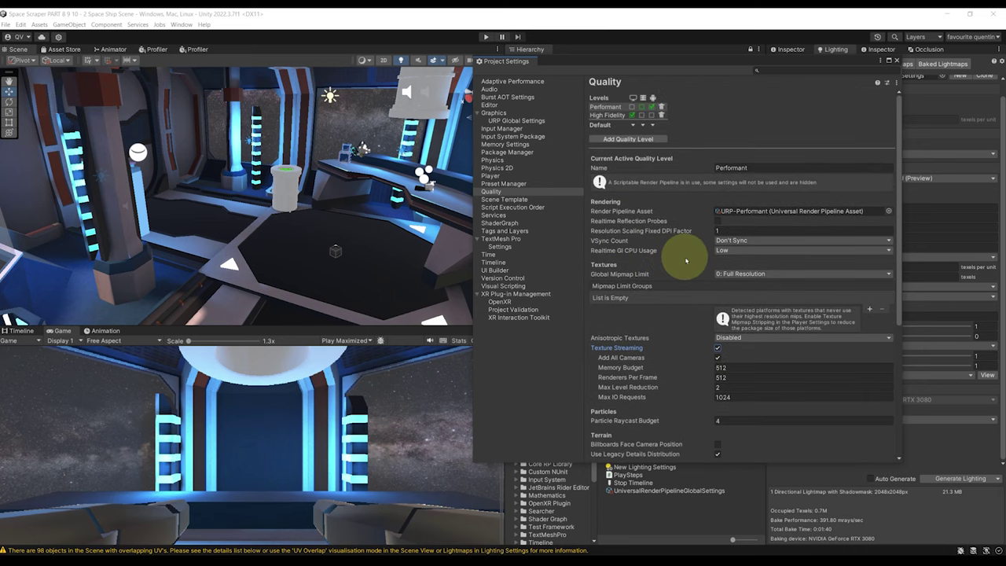
# Locate the Performant level's render pipeline asset, show URP-Performant in the Inspector and close the Project Settings
pyautogui.moveTo(677, 61); pyautogui.dragTo(229, 96)
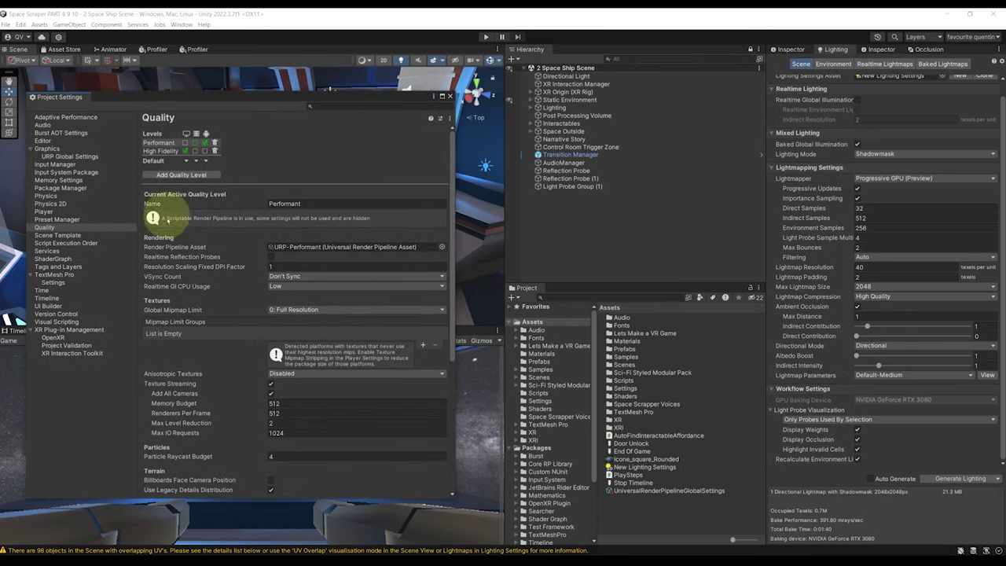
pyautogui.click(344, 249)
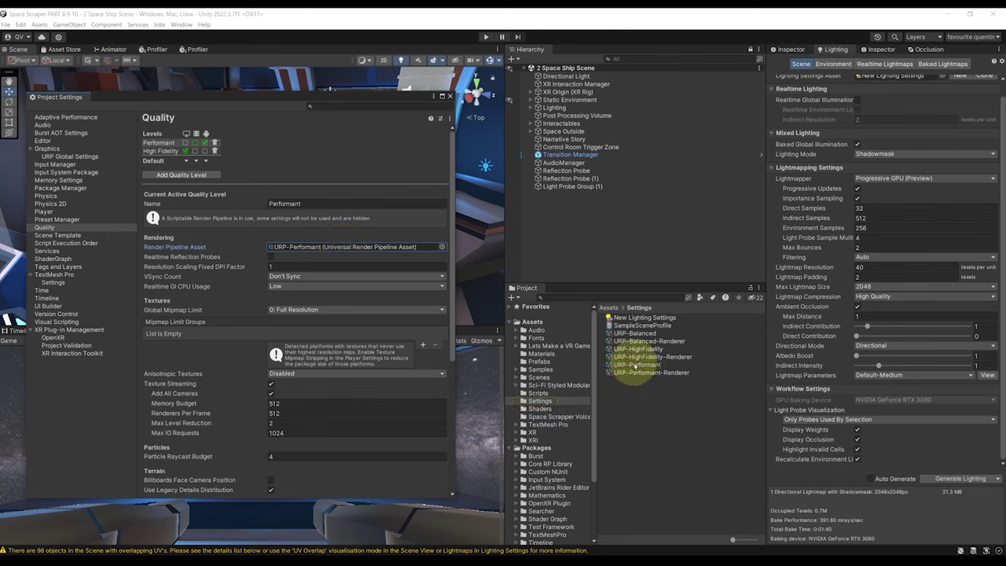
pyautogui.click(635, 365)
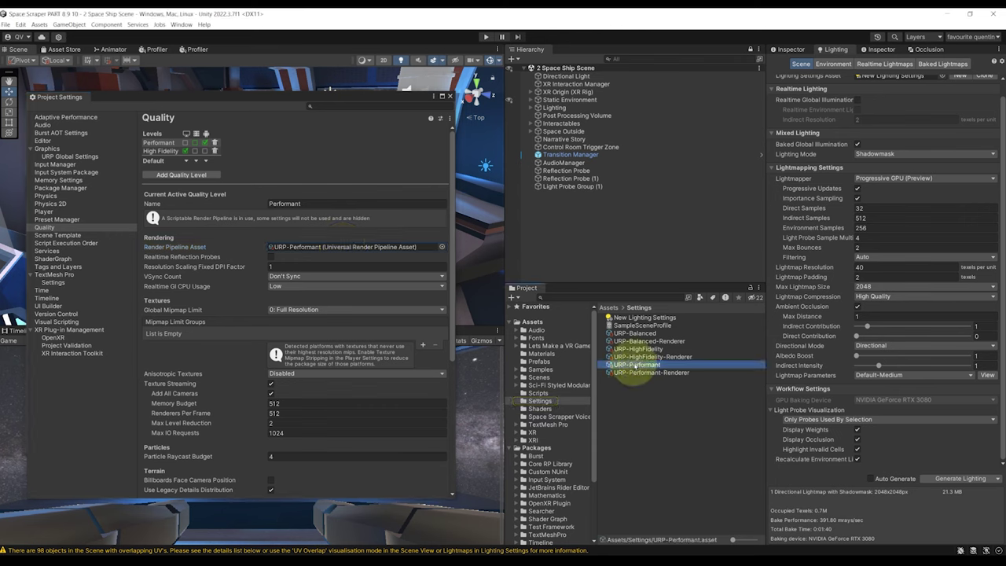
pyautogui.click(791, 50)
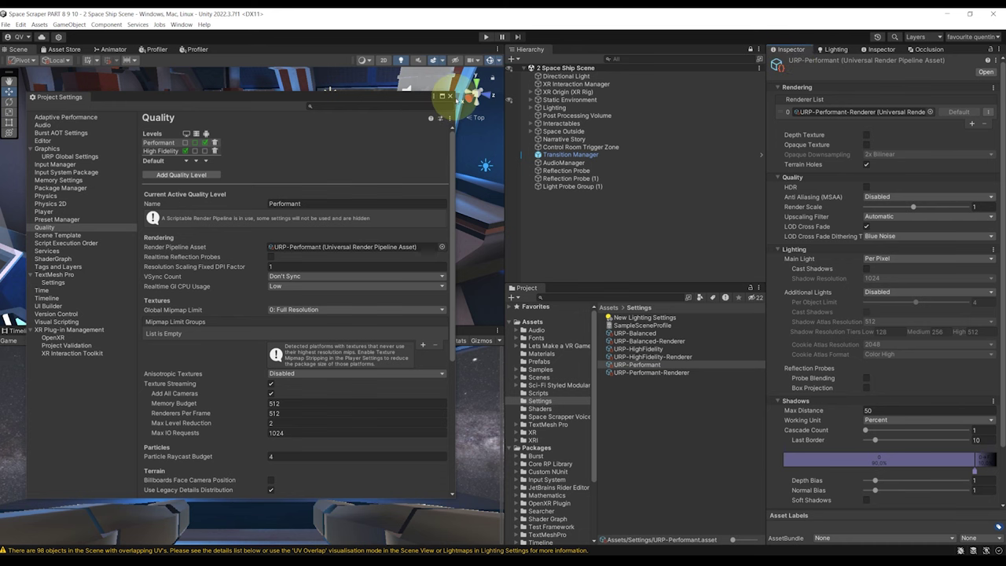
pyautogui.click(449, 96)
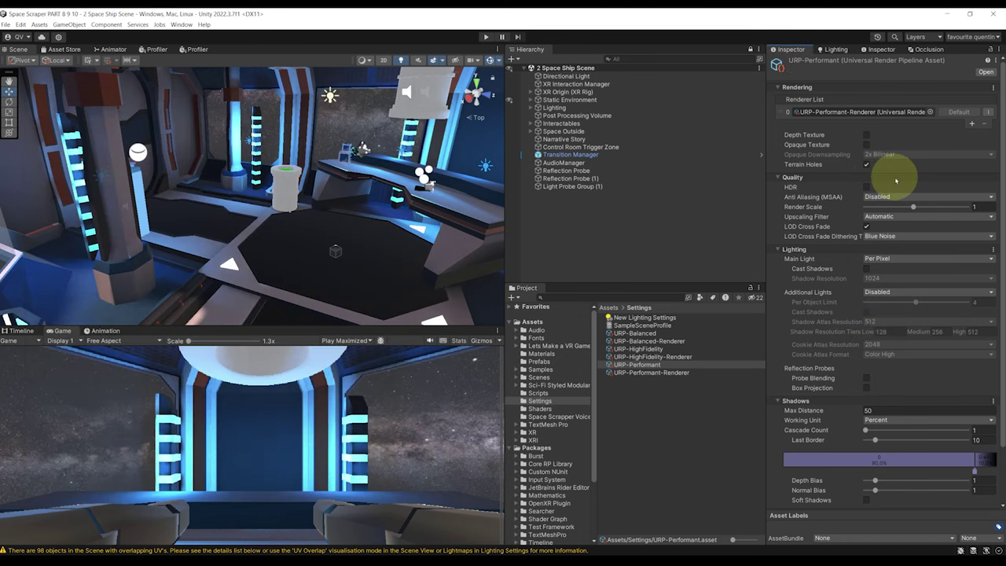
# Enable HDR in the URP-Performant asset, comparing the glowing light strips with it on and off
pyautogui.moveTo(885, 177)
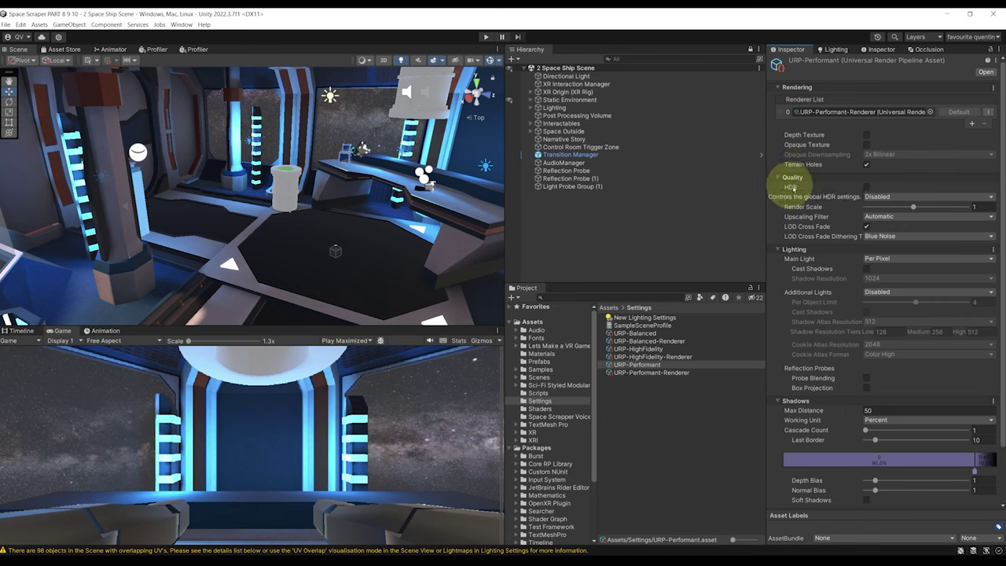
pyautogui.click(867, 187)
pyautogui.keyDown('alt'); pyautogui.moveTo(440, 165); pyautogui.dragTo(228, 139); pyautogui.keyUp('alt')
pyautogui.moveTo(227, 139); pyautogui.dragTo(162, 147, button='right')
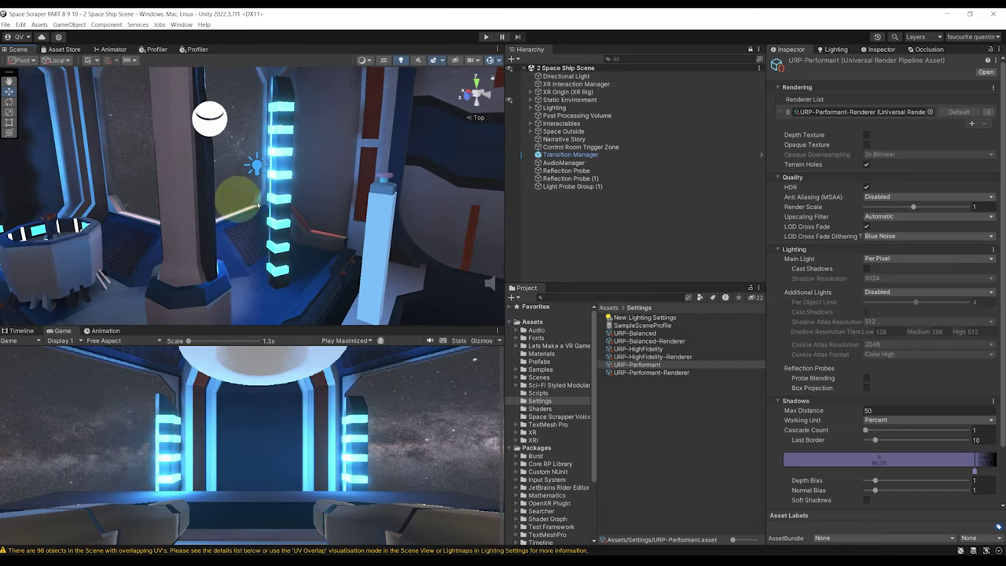
pyautogui.click(866, 187)
pyautogui.click(867, 187)
pyautogui.click(866, 187)
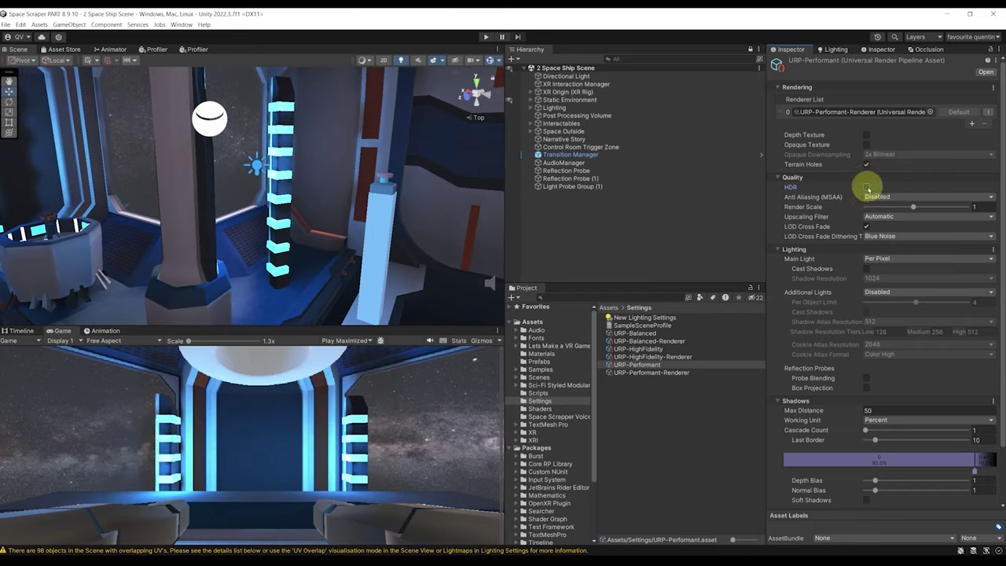
pyautogui.click(866, 187)
pyautogui.keyDown('alt'); pyautogui.moveTo(311, 202); pyautogui.dragTo(597, 212); pyautogui.keyUp('alt')
pyautogui.moveTo(596, 212)
pyautogui.mouseDown(button='right')
pyautogui.moveTo(572, 207)
pyautogui.moveTo(589, 209)
pyautogui.mouseUp(button='right')
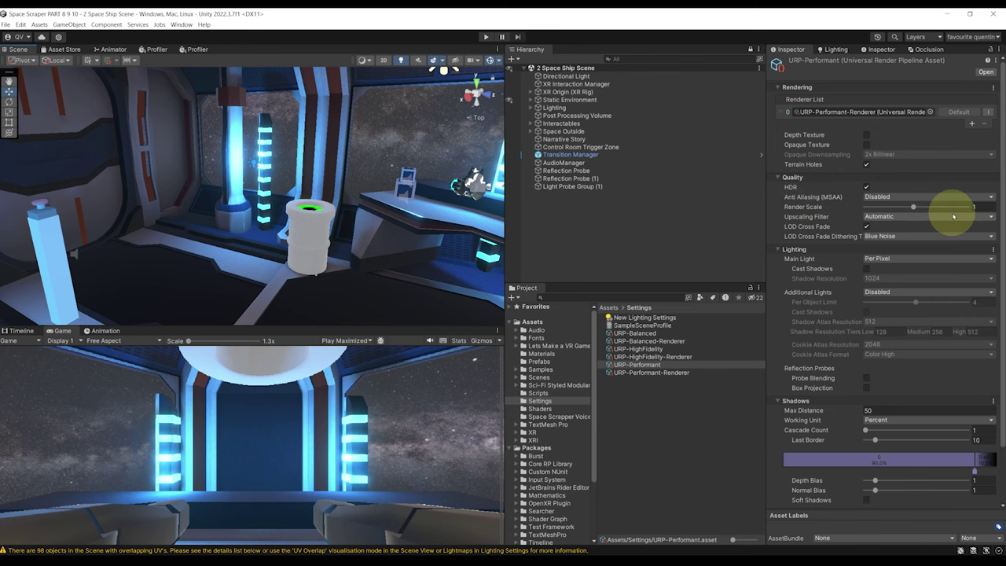
# Set URP-Performant's anti-aliasing (MSAA) to 4x and enable Cast Shadows for the main light
pyautogui.click(902, 197)
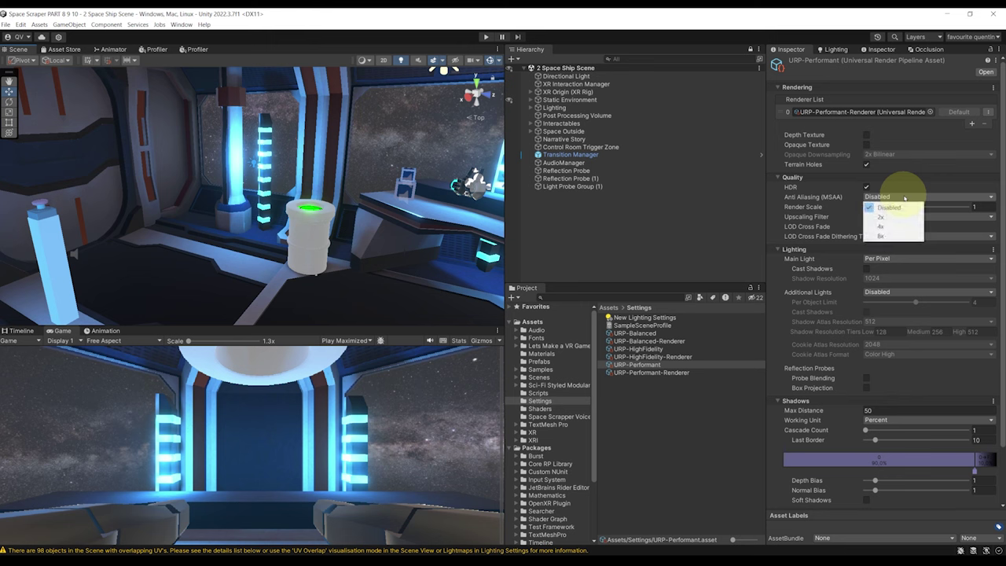
pyautogui.click(881, 226)
pyautogui.click(881, 197)
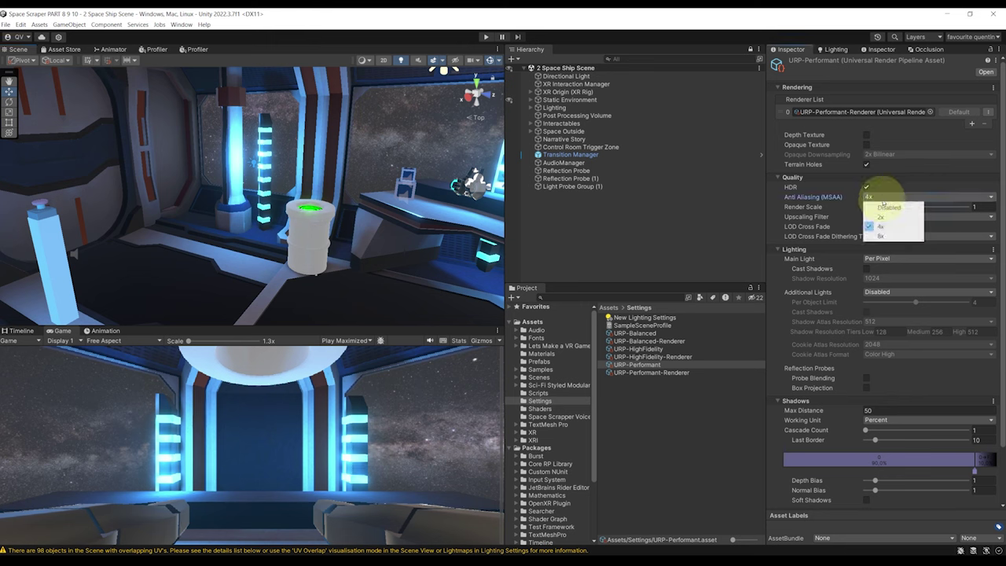
pyautogui.scroll(-1, 856, 220)
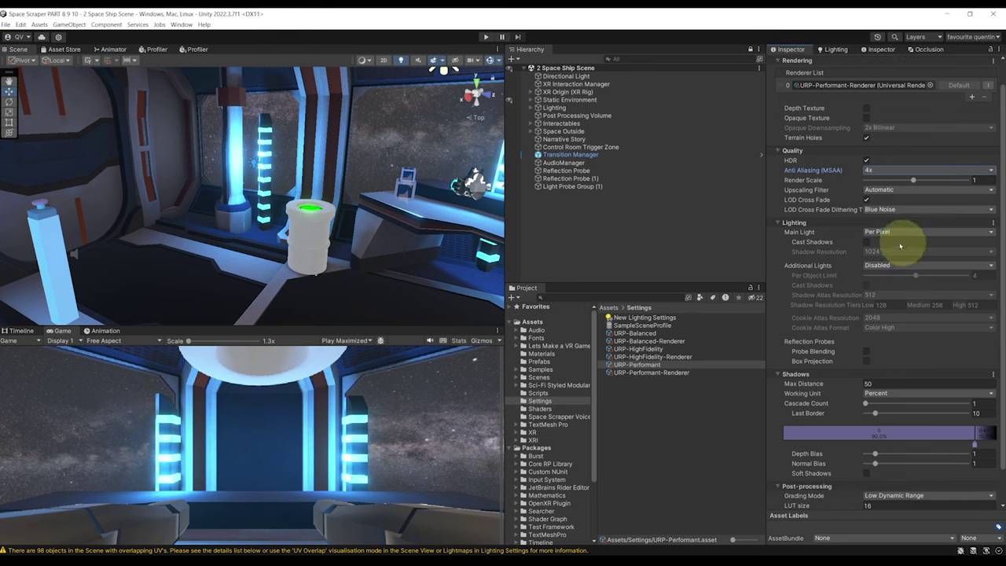
pyautogui.click(866, 241)
pyautogui.keyDown('alt'); pyautogui.moveTo(493, 179); pyautogui.dragTo(468, 203); pyautogui.keyUp('alt')
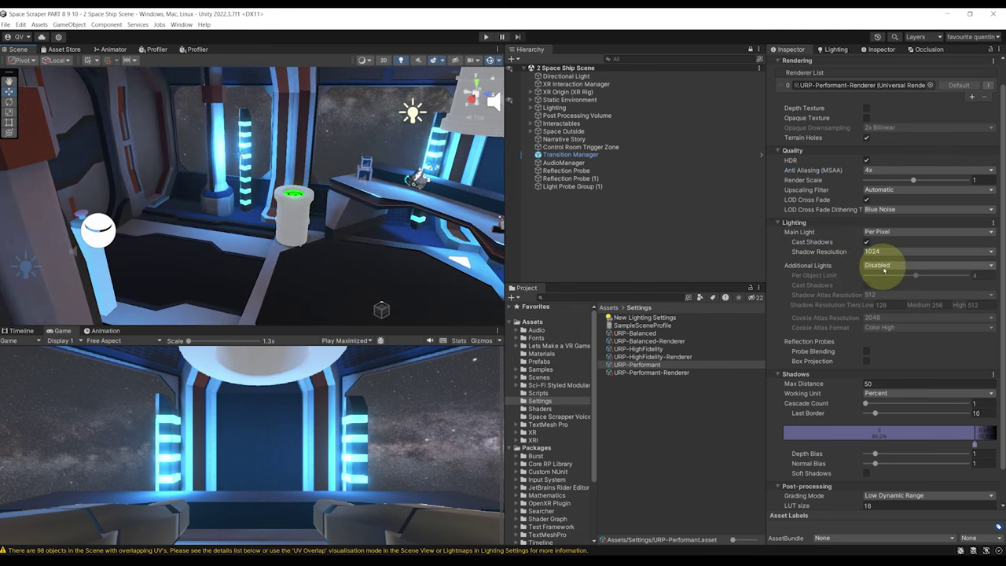
# Examine the Mixed-mode directional and point lights in the Light Explorer, then close it
pyautogui.click(182, 24)
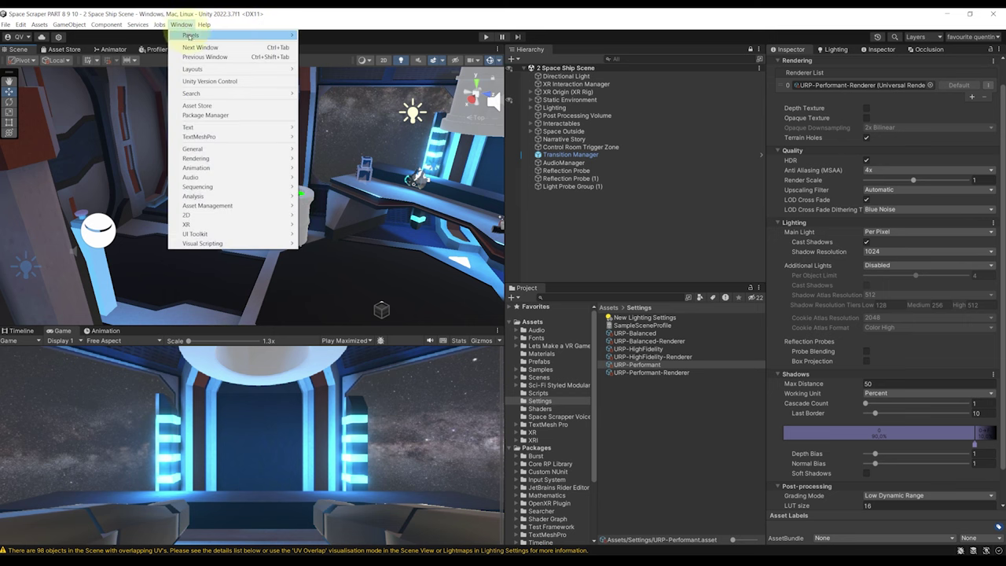
pyautogui.moveTo(210, 159)
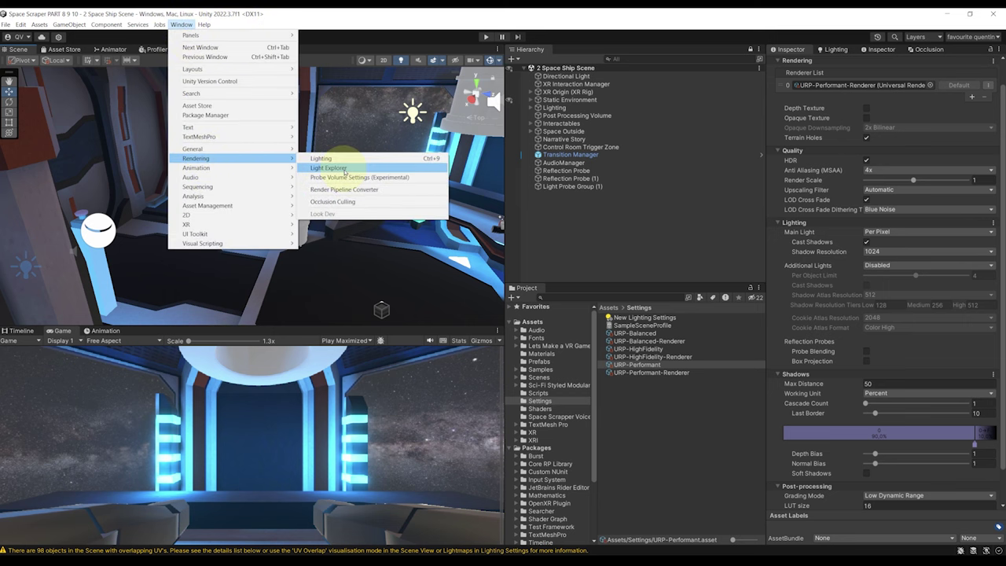
pyautogui.click(344, 168)
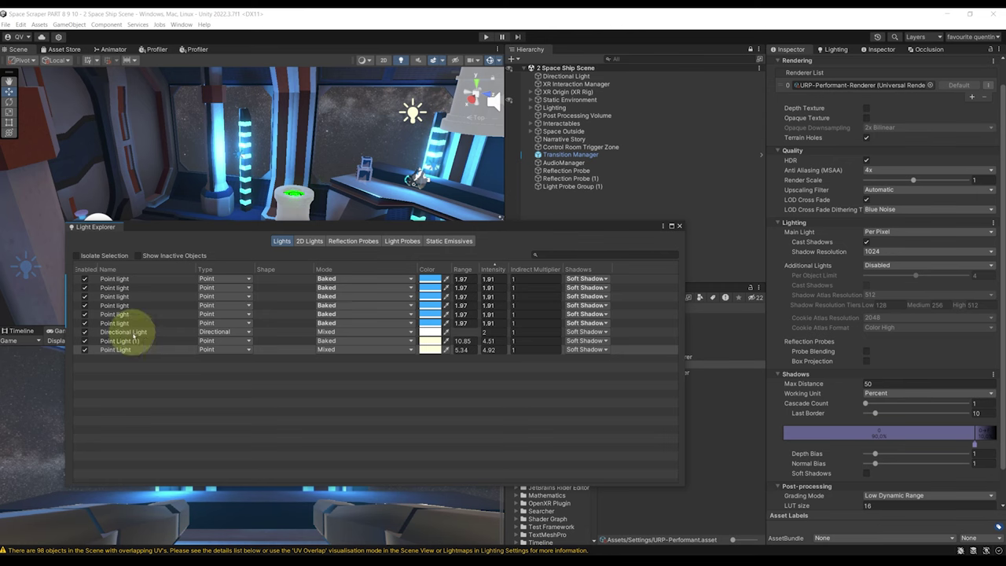
pyautogui.click(134, 335)
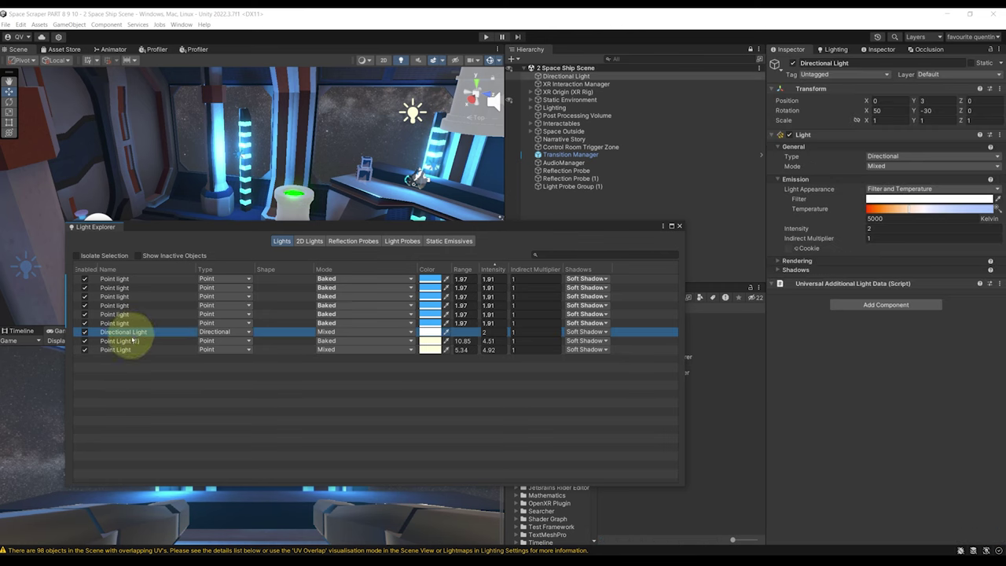
pyautogui.click(125, 349)
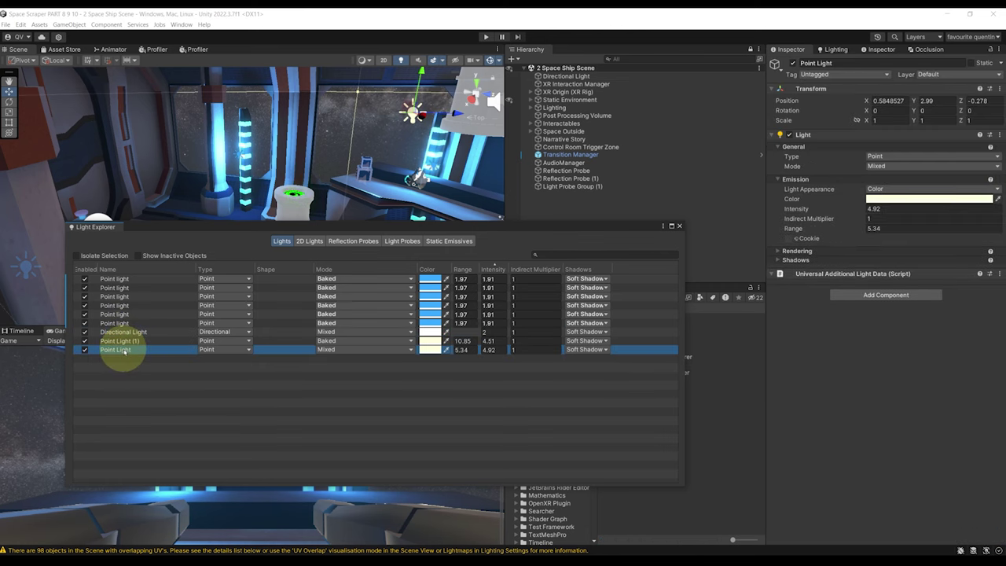
pyautogui.click(679, 225)
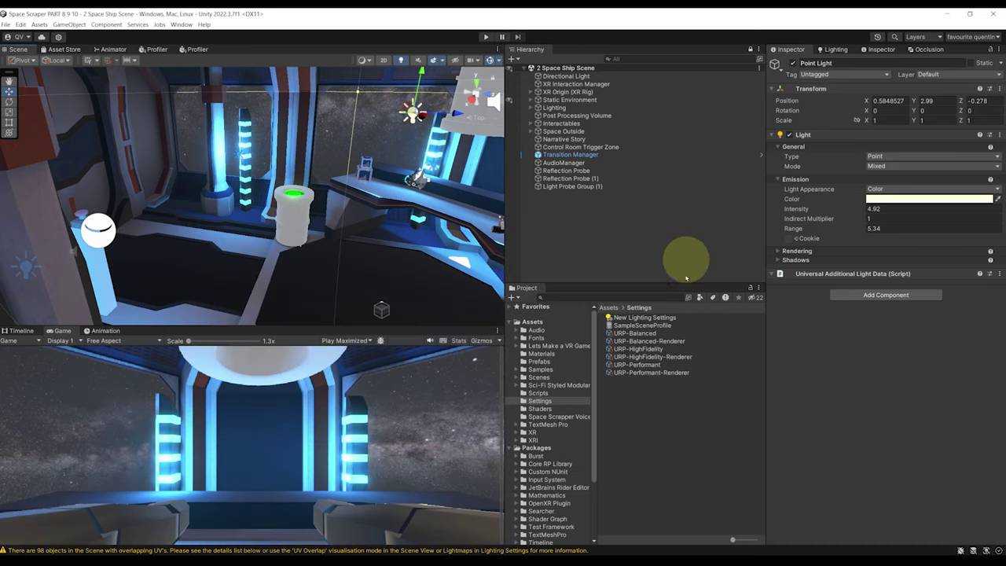
# Set Additional Lights in URP-Performant to Per Pixel with a Per Object Limit of 1
pyautogui.click(654, 365)
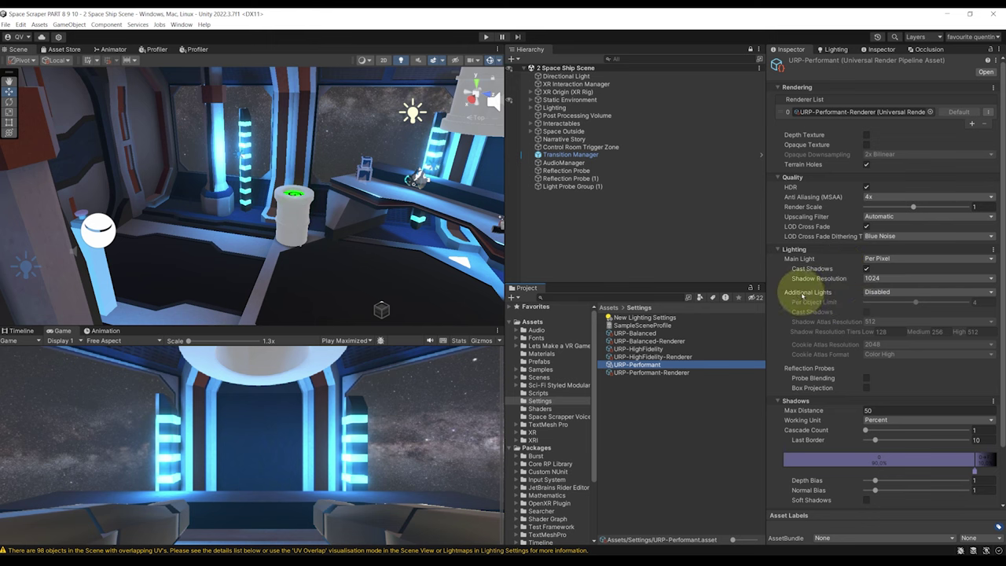
pyautogui.click(880, 291)
pyautogui.click(818, 297)
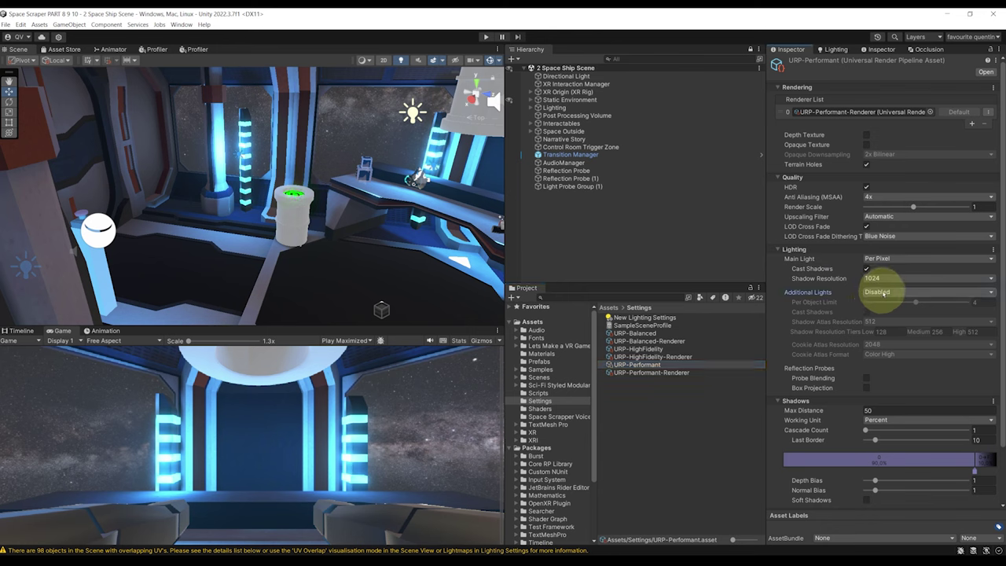
pyautogui.click(886, 292)
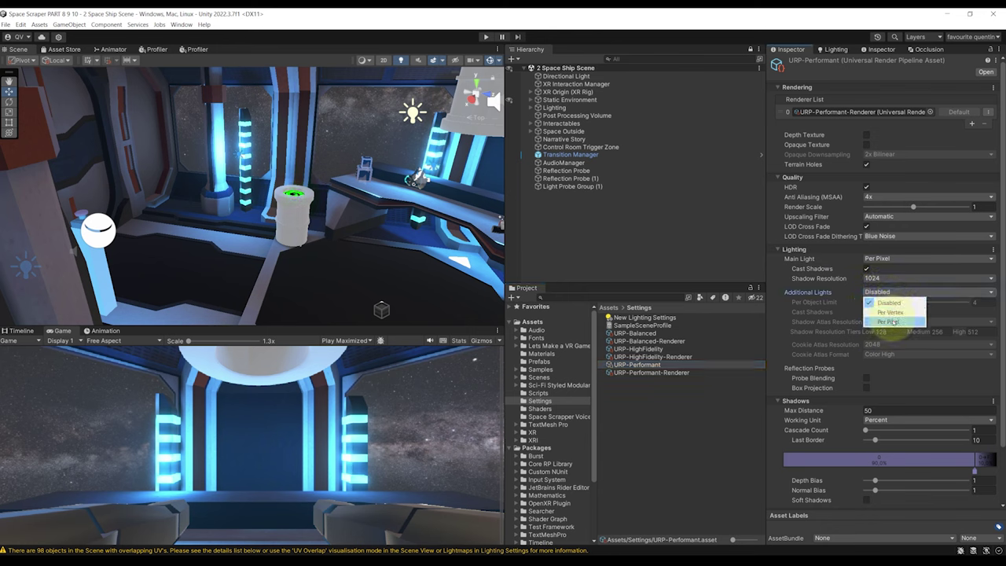
pyautogui.click(892, 321)
pyautogui.moveTo(913, 302); pyautogui.dragTo(888, 308)
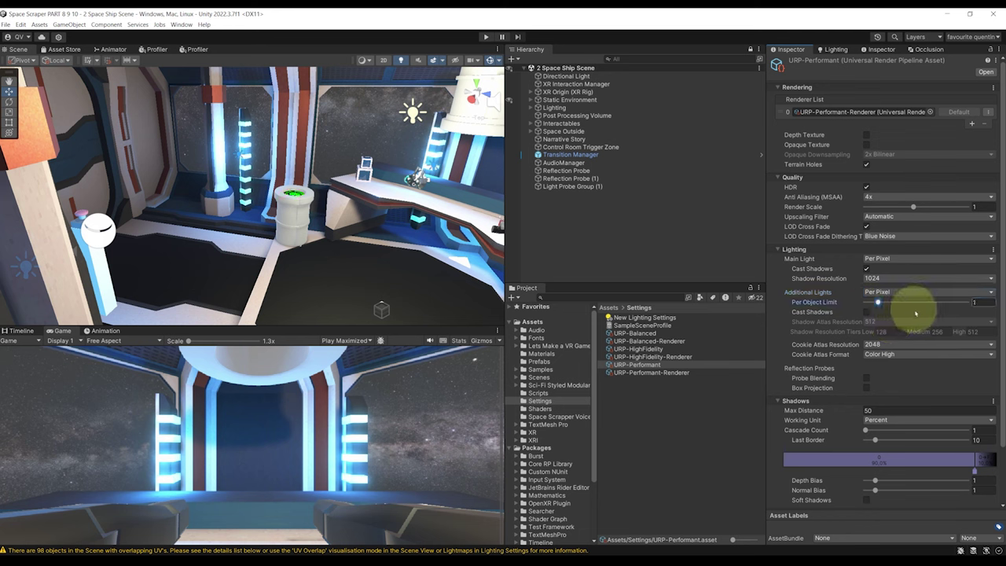
# Enable Cast Shadows for the additional lights and view the shadow cast on the desk up close
pyautogui.click(867, 312)
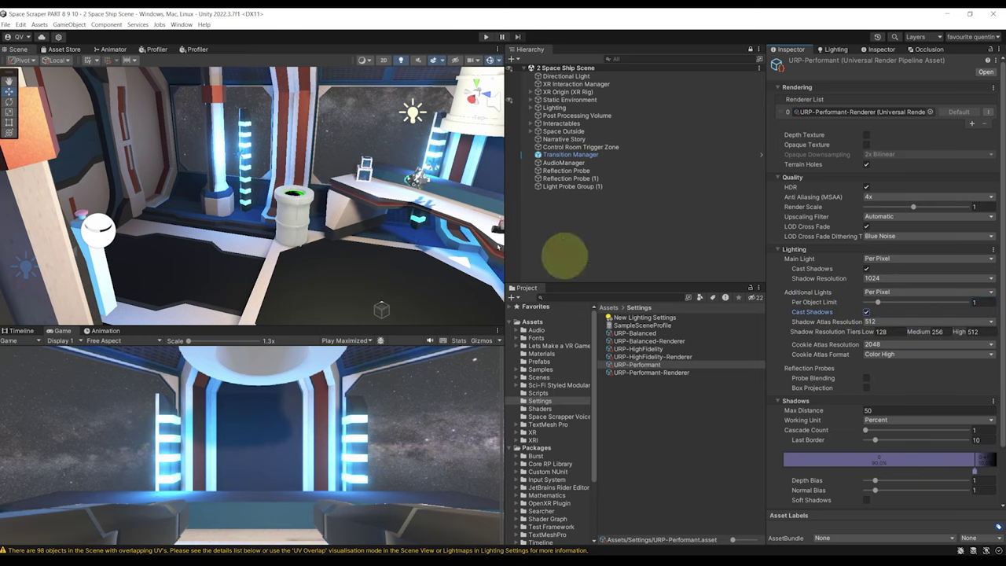
pyautogui.moveTo(259, 182); pyautogui.dragTo(282, 202, button='right')
pyautogui.moveTo(357, 274); pyautogui.dragTo(365, 240, button='right')
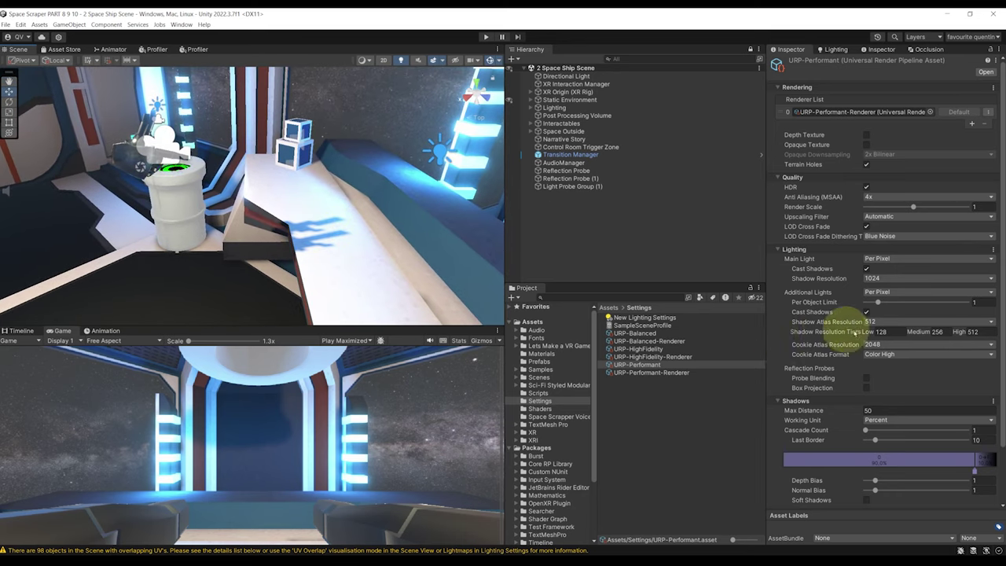
# Compare the desk shadow with Shadow Atlas Resolution at 512, 1024 and 2048, and with the main light's Shadow Resolution at 2048
pyautogui.click(877, 322)
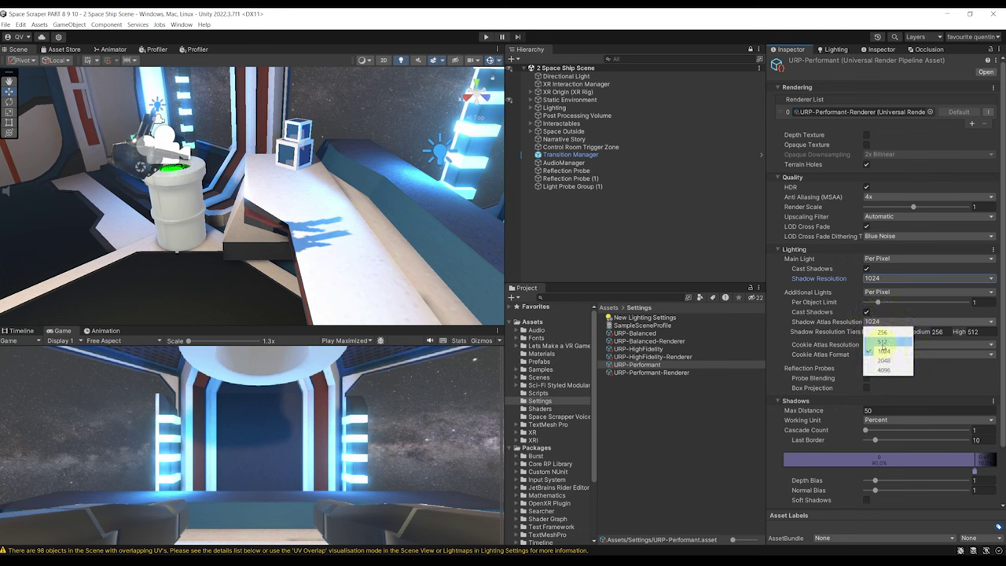
pyautogui.click(883, 343)
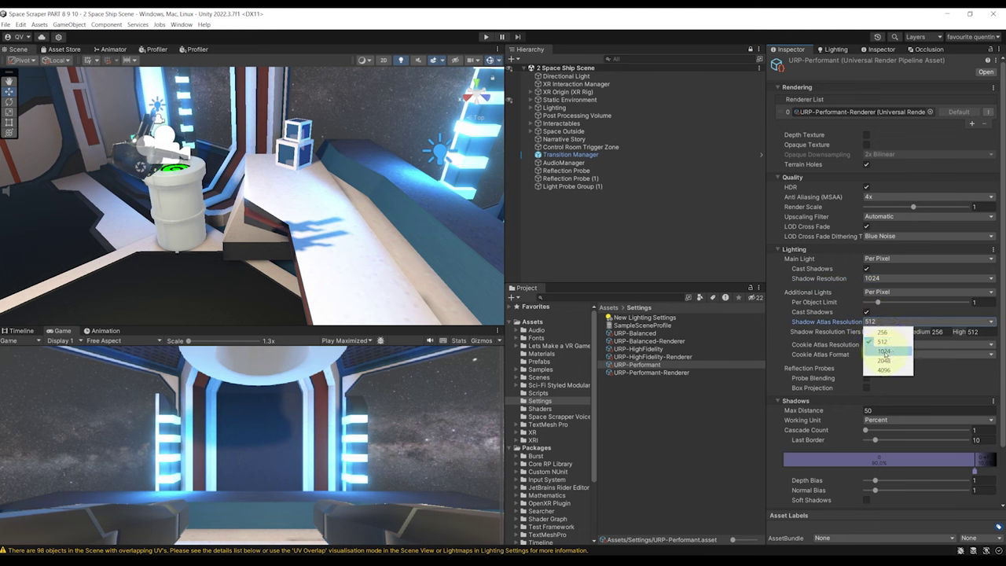
pyautogui.click(884, 352)
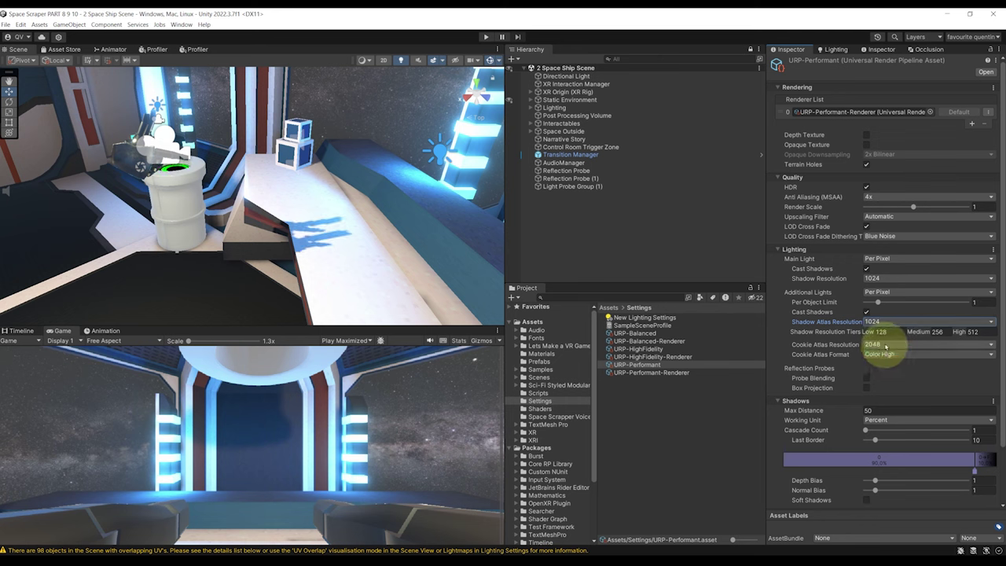
pyautogui.click(877, 322)
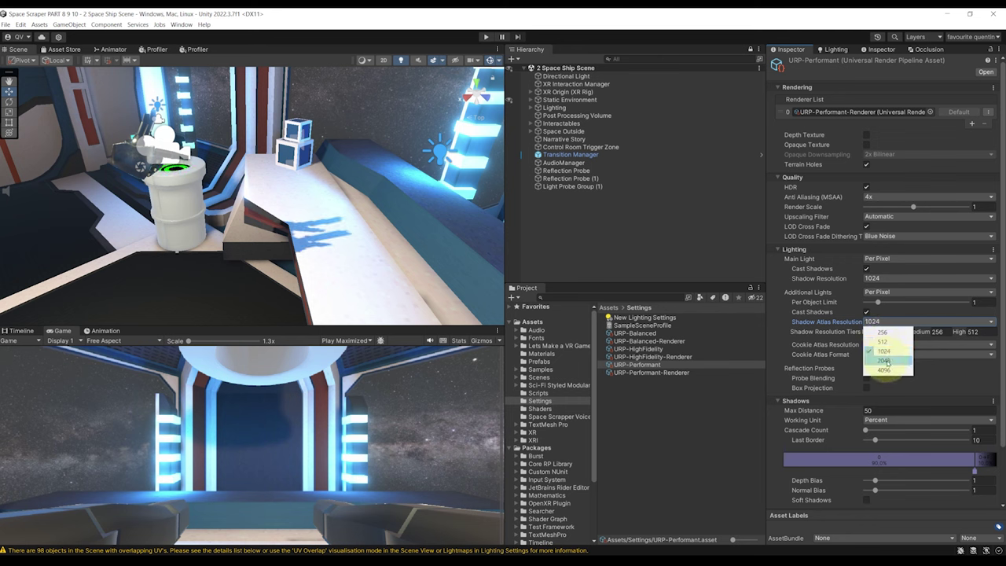
pyautogui.click(884, 361)
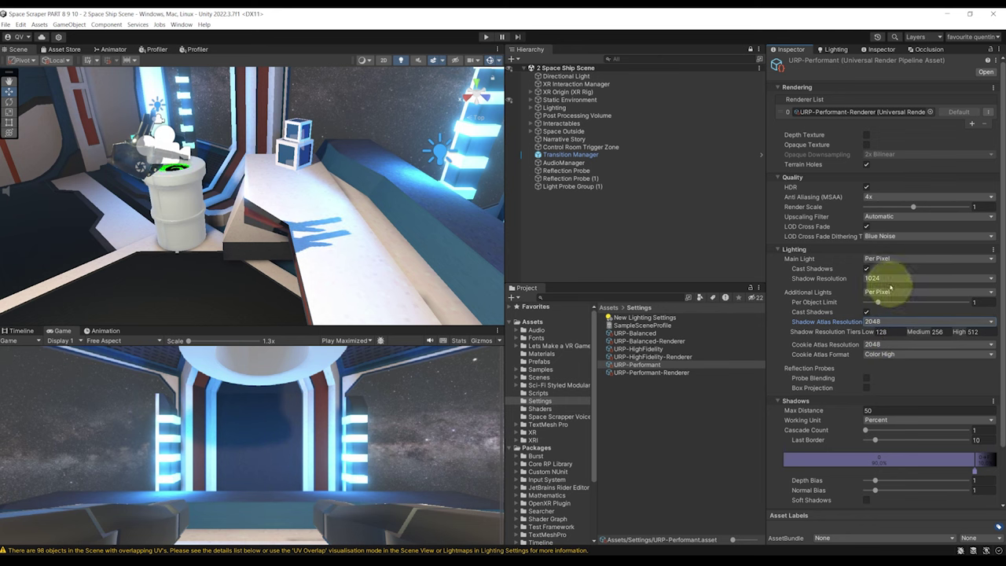
pyautogui.click(885, 317)
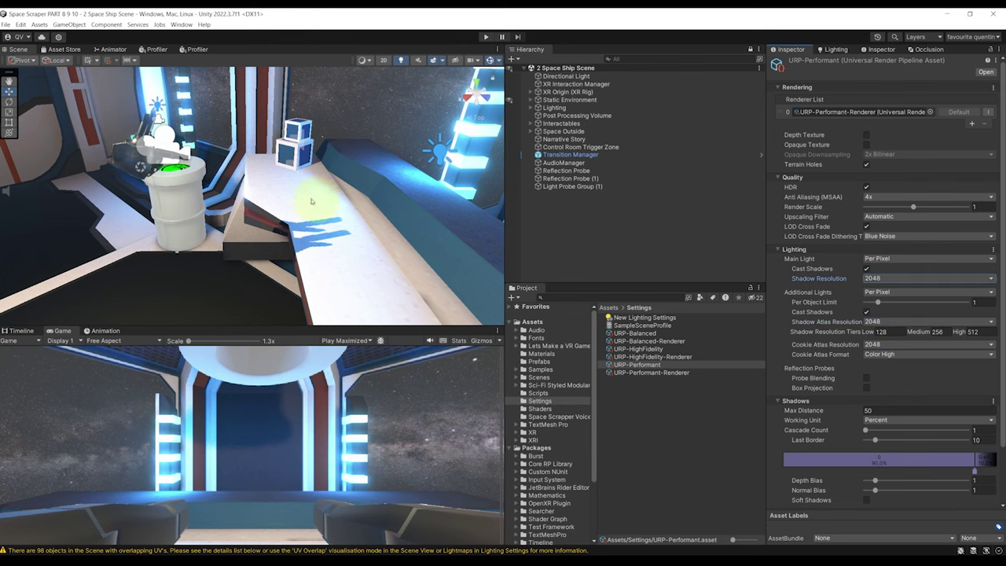
pyautogui.moveTo(314, 198); pyautogui.dragTo(245, 185, button='right')
pyautogui.moveTo(353, 160); pyautogui.dragTo(338, 236, button='right')
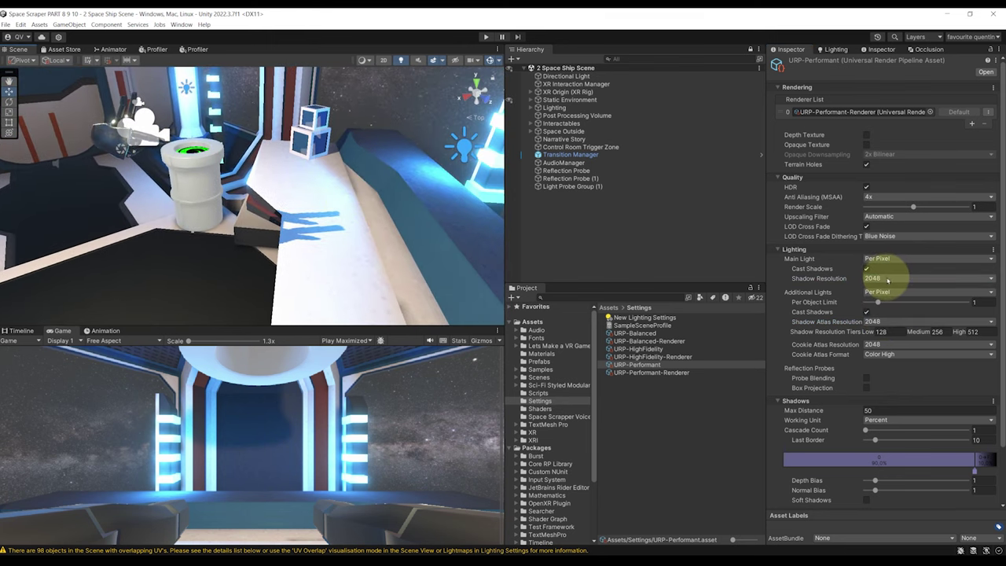
# Set the main light's Shadow Resolution and the additional lights' Shadow Atlas Resolution to 1024
pyautogui.click(888, 276)
pyautogui.click(888, 309)
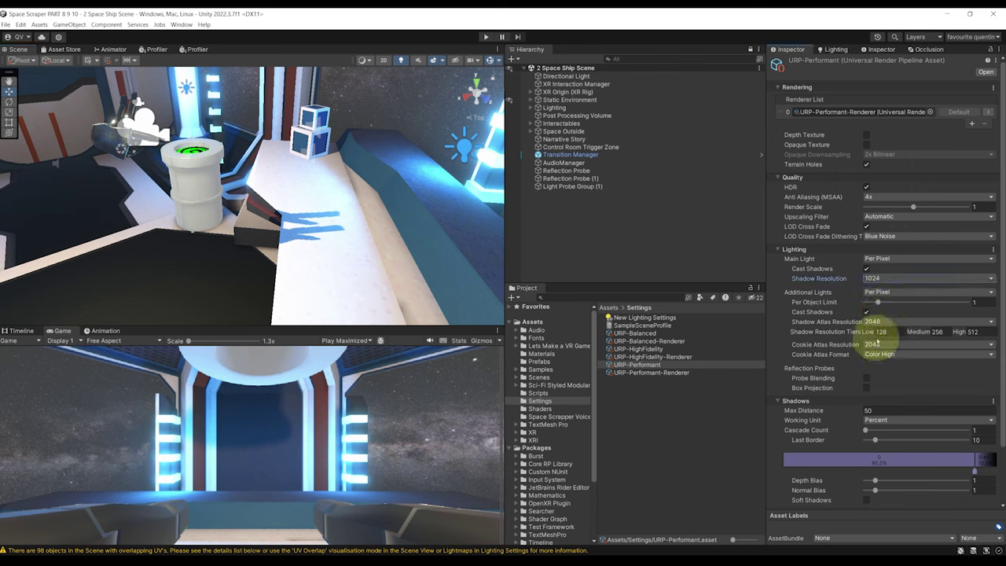
pyautogui.click(874, 322)
pyautogui.click(872, 353)
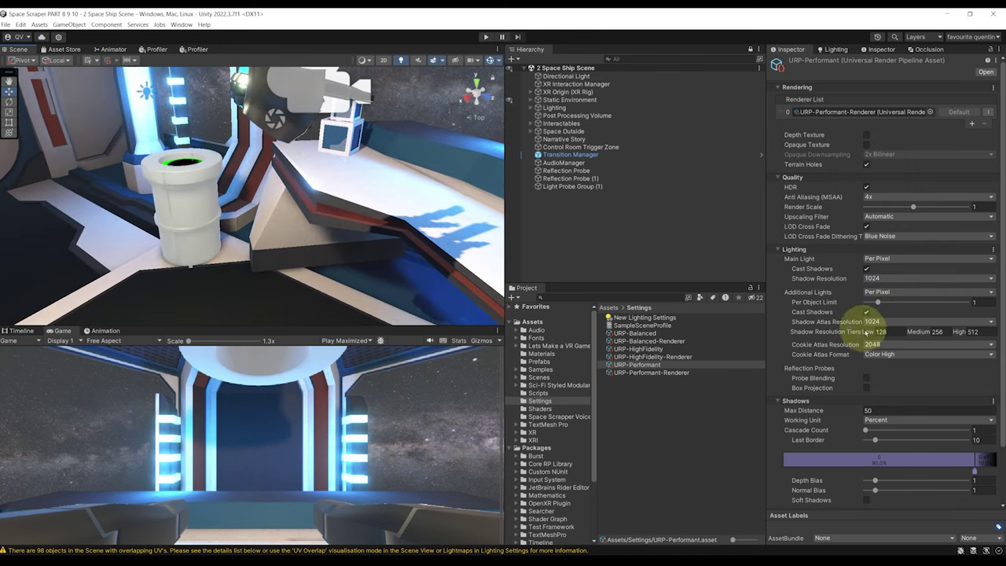
# Lower the shadows' Max Distance to 5.12 and compare the room's shadows from near and far
pyautogui.scroll(-3, 888, 311)
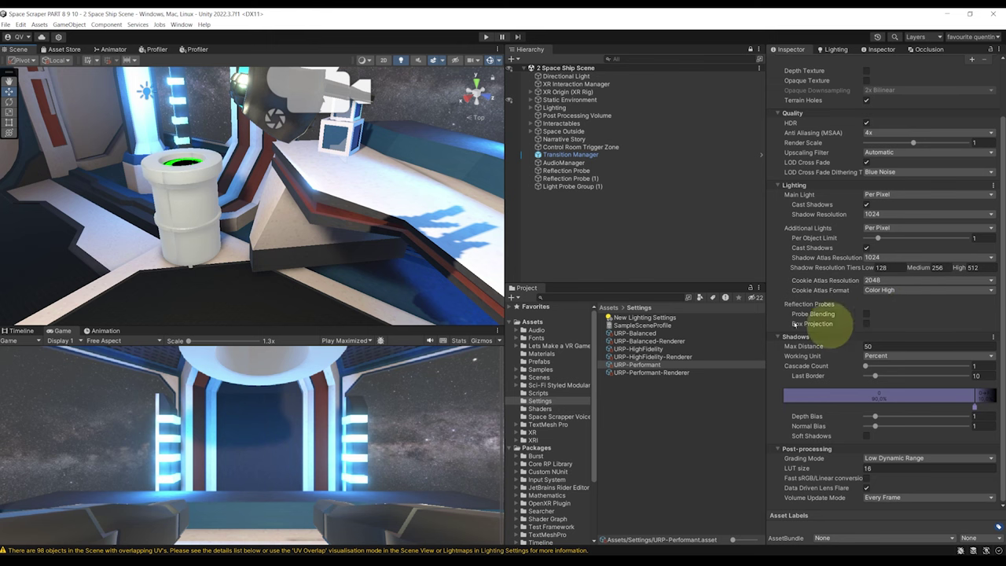
pyautogui.press('s')
pyautogui.moveTo(259, 216); pyautogui.dragTo(290, 192, button='right')
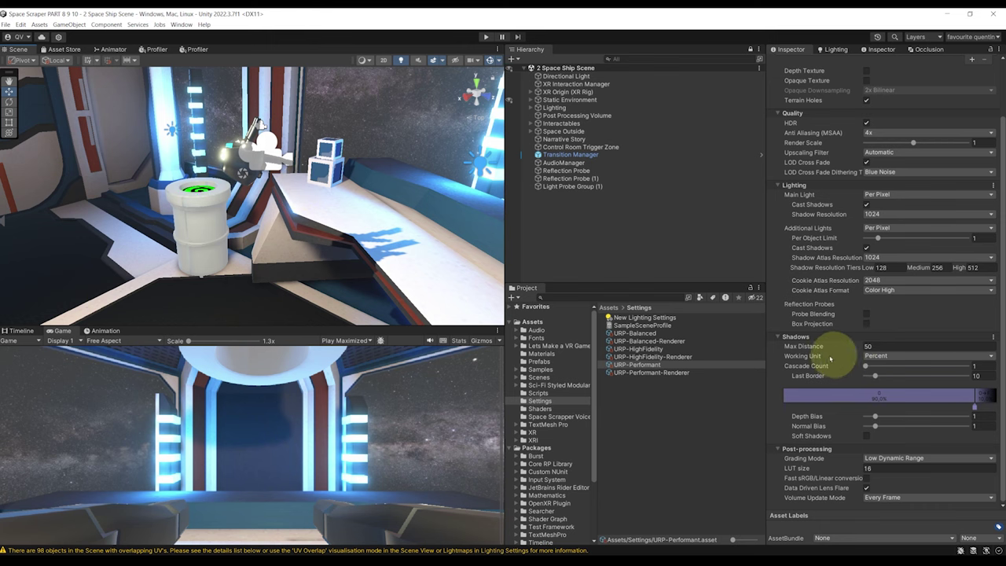
pyautogui.moveTo(810, 352); pyautogui.dragTo(902, 354)
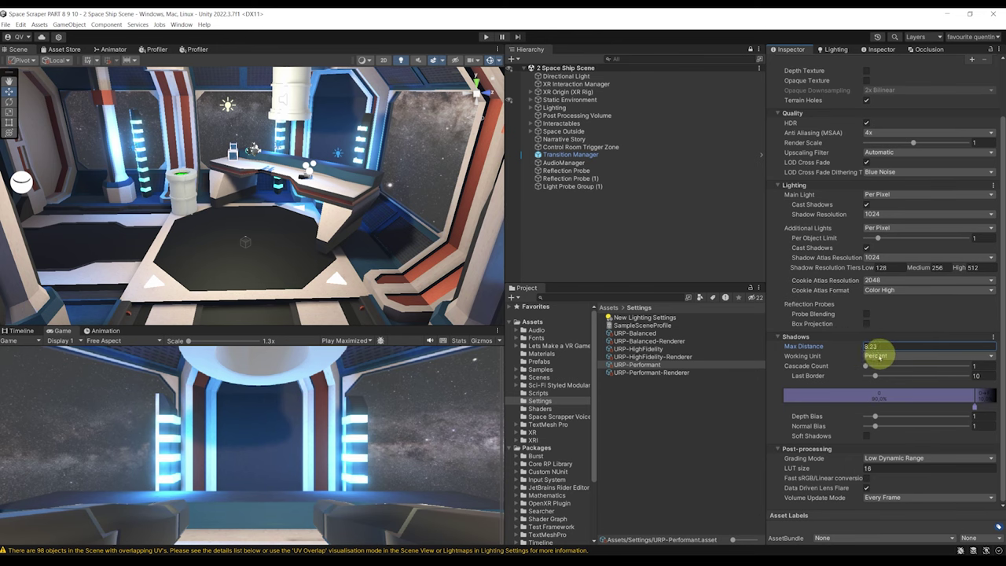
pyautogui.moveTo(844, 356)
pyautogui.mouseDown()
pyautogui.moveTo(814, 350)
pyautogui.moveTo(827, 352)
pyautogui.mouseUp()
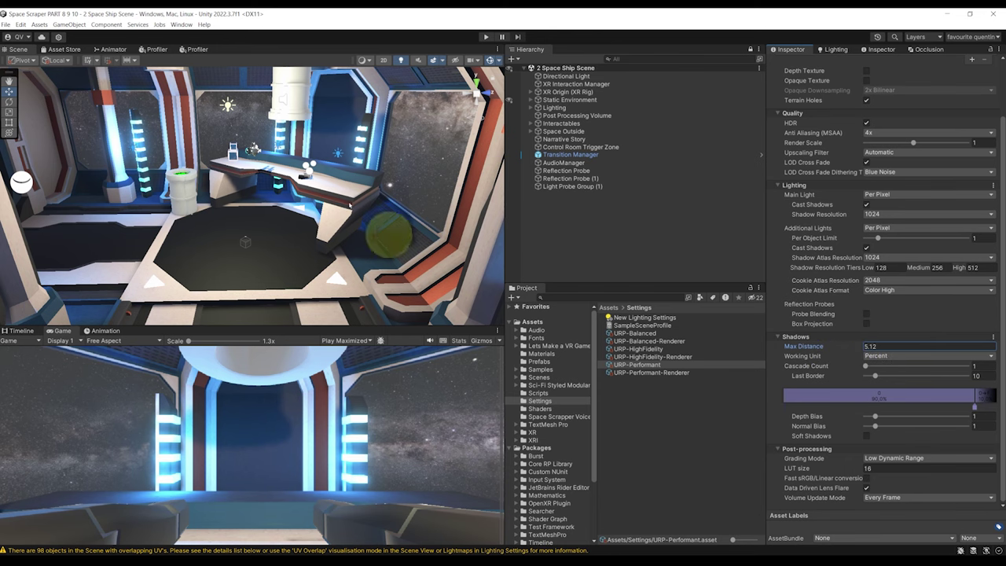
pyautogui.scroll(5, 291, 187)
pyautogui.scroll(-5, 290, 186)
pyautogui.moveTo(290, 187); pyautogui.dragTo(342, 167, button='right')
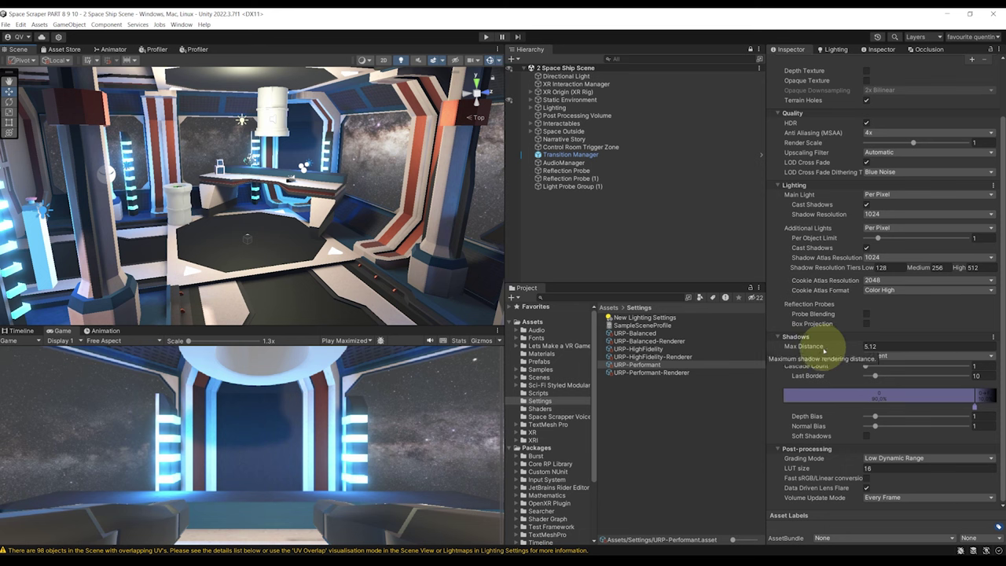
# Set the shadows' Max Distance to 8 and check the shadows around the desk
pyautogui.click(823, 351)
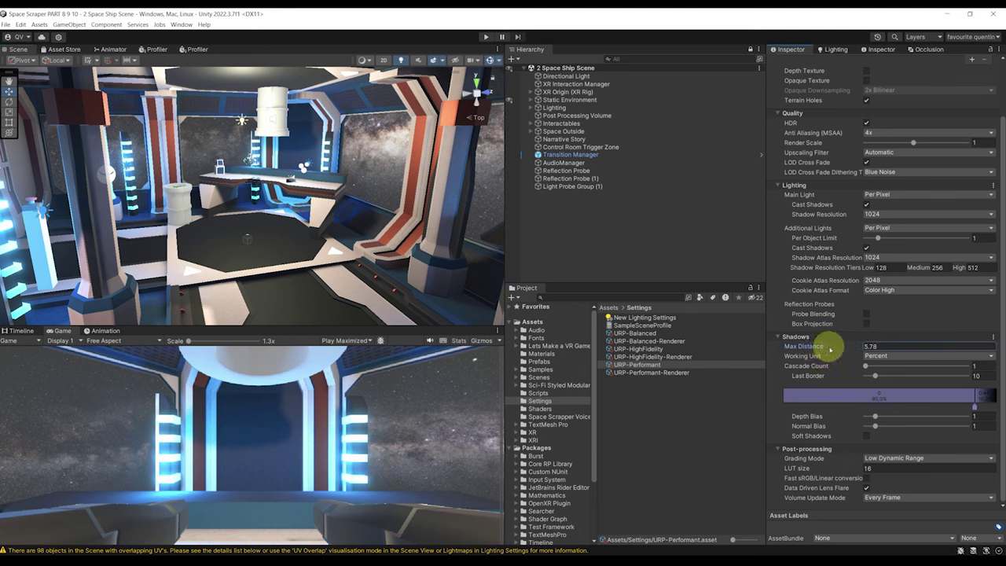
pyautogui.click(894, 346)
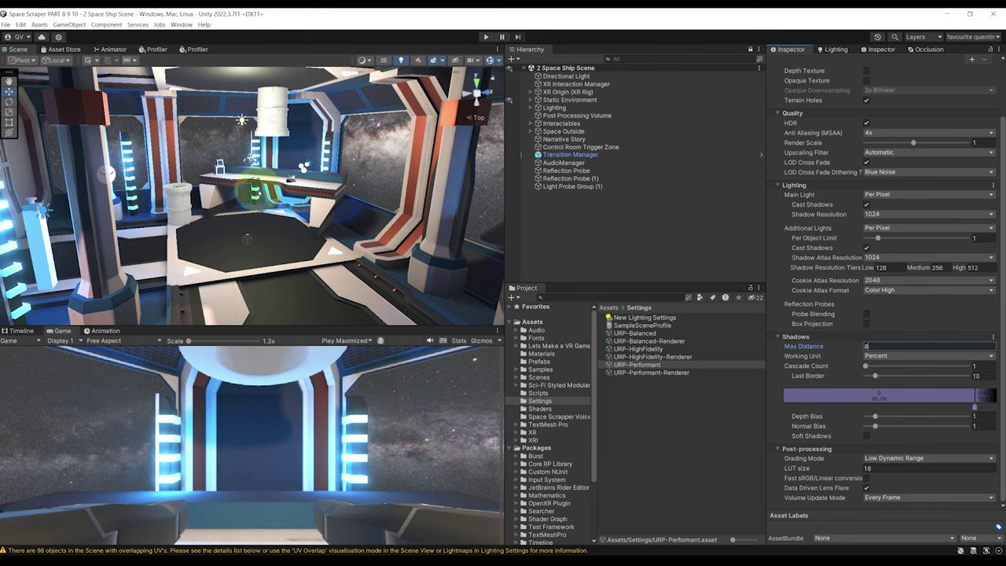
pyautogui.moveTo(252, 186); pyautogui.dragTo(275, 223, button='right')
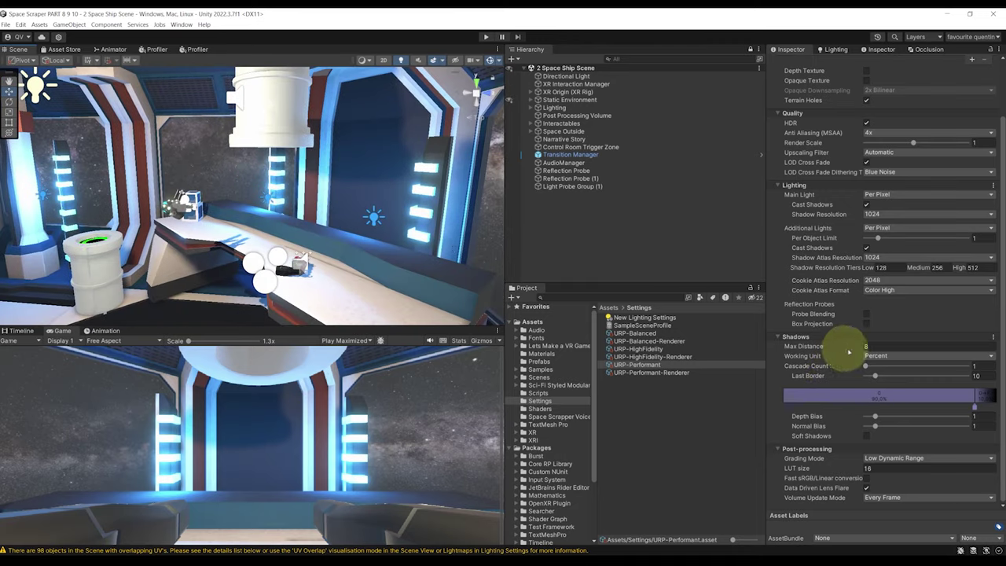
# Raise the shadow Cascade Count to 2 while viewing the shadow on the desk
pyautogui.keyDown('alt'); pyautogui.moveTo(136, 222); pyautogui.dragTo(371, 223); pyautogui.keyUp('alt')
pyautogui.moveTo(372, 224); pyautogui.dragTo(240, 279, button='right')
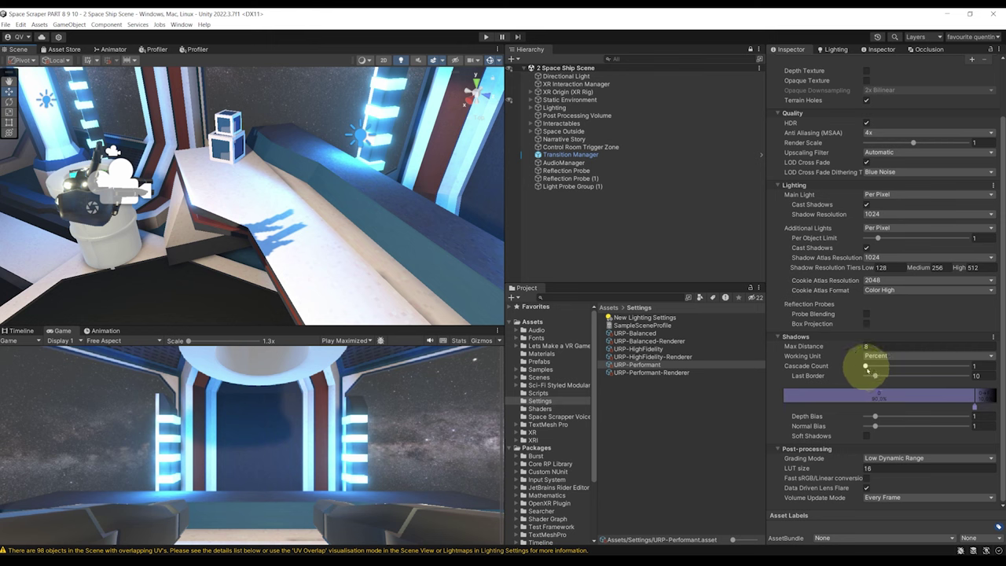
pyautogui.moveTo(864, 367); pyautogui.dragTo(898, 367)
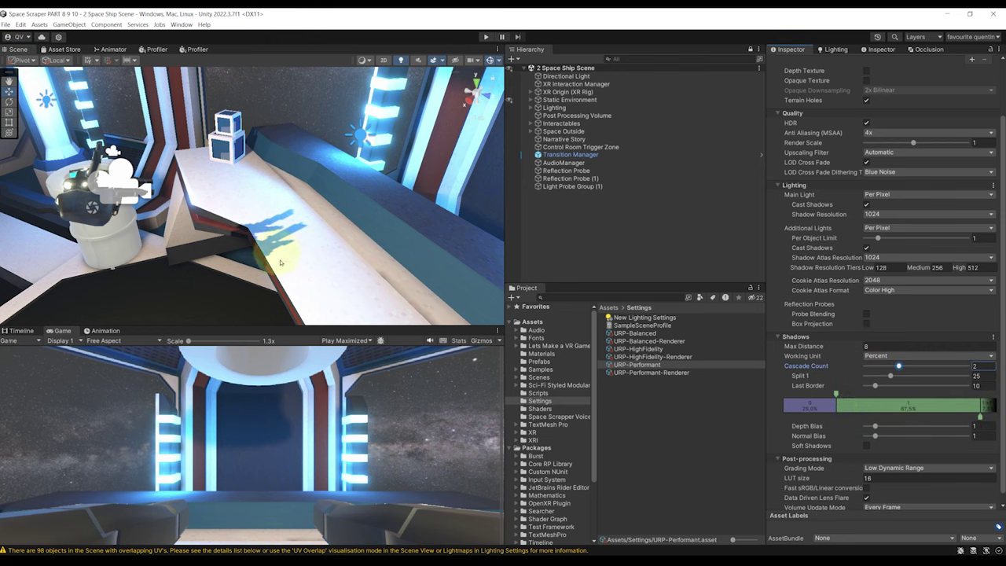
# Enable Soft Shadows in URP-Performant and view the shadows on the desk and across the room
pyautogui.keyDown('alt'); pyautogui.moveTo(269, 251); pyautogui.dragTo(323, 264); pyautogui.keyUp('alt')
pyautogui.moveTo(322, 264); pyautogui.dragTo(261, 248, button='right')
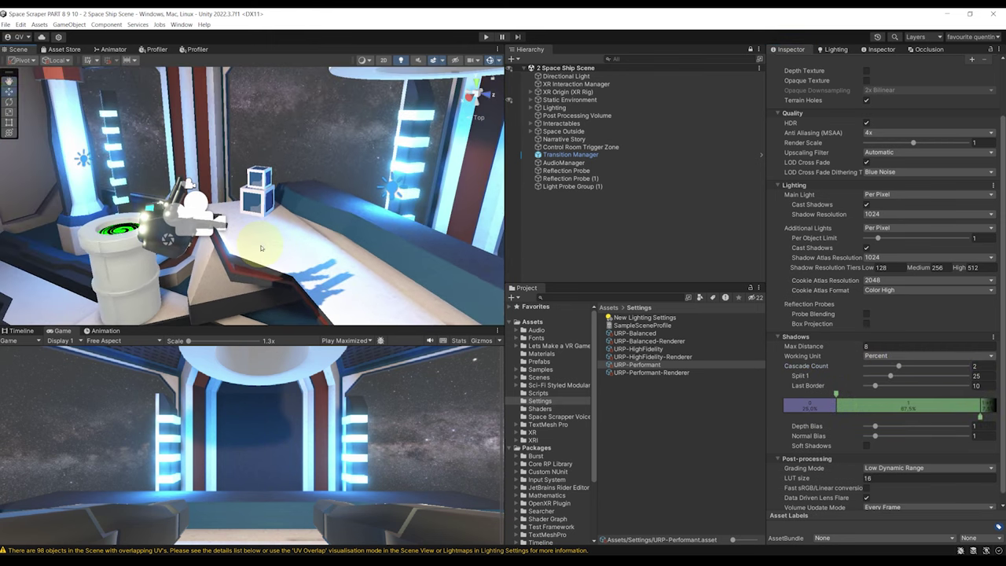
pyautogui.scroll(-1, 887, 416)
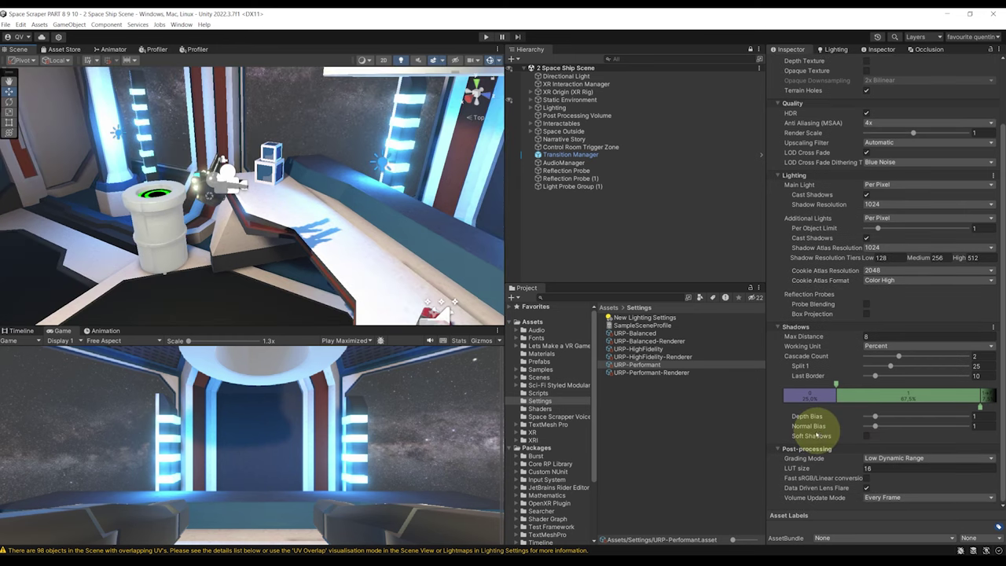
pyautogui.click(866, 435)
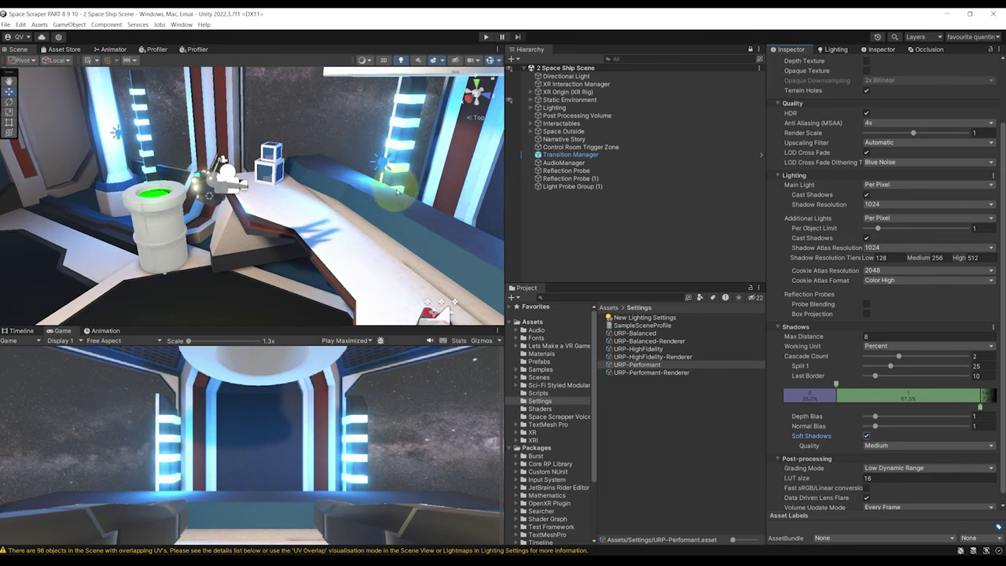
pyautogui.moveTo(154, 197); pyautogui.dragTo(330, 234, button='right')
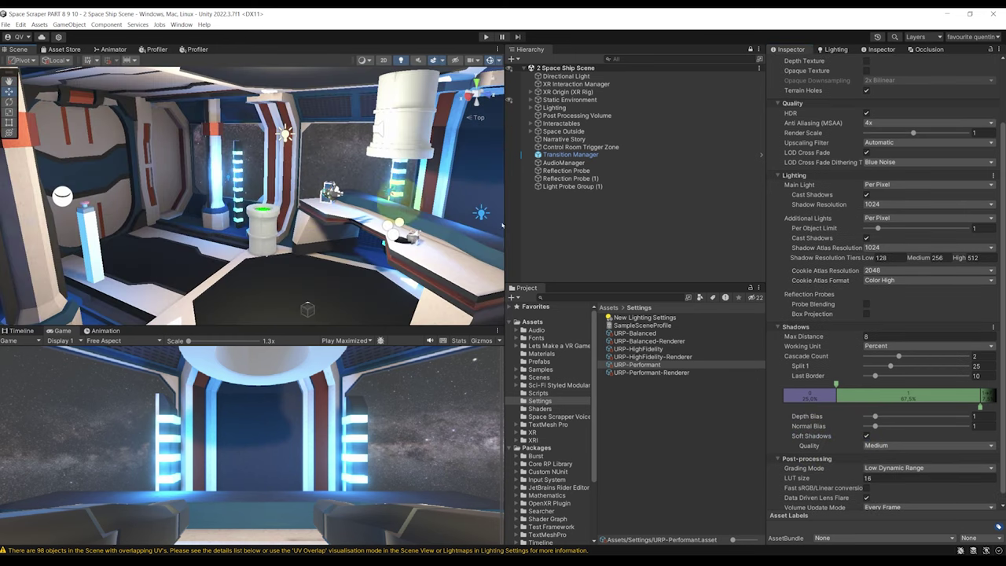
pyautogui.scroll(3, 903, 369)
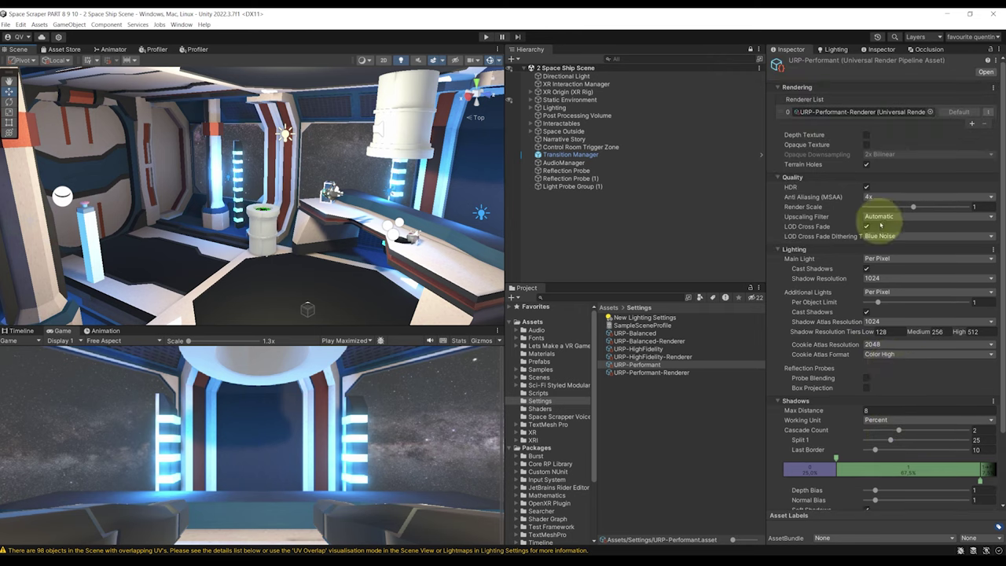
pyautogui.scroll(-2, 883, 373)
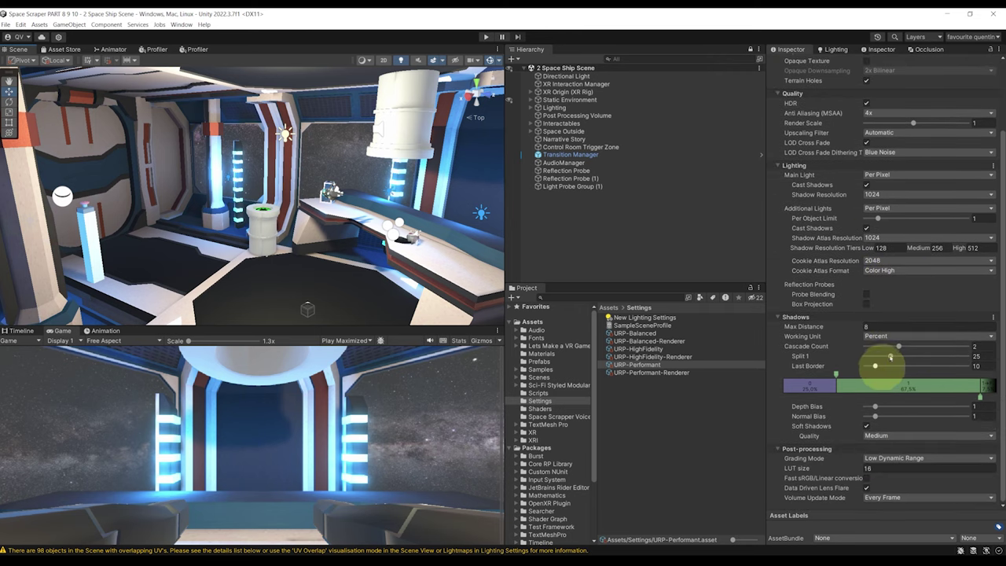
pyautogui.scroll(2, 866, 407)
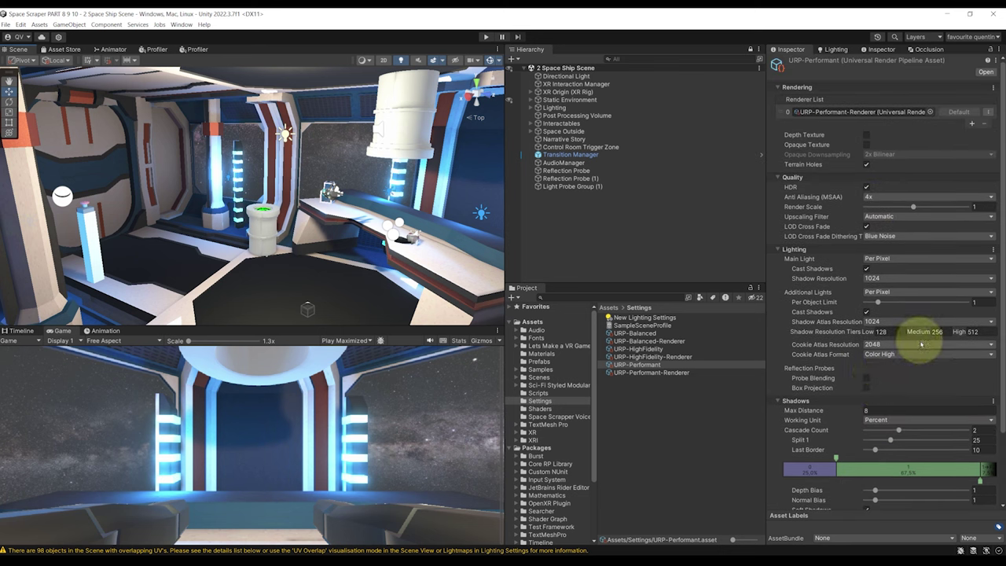
pyautogui.moveTo(358, 198)
pyautogui.keyDown('alt'); pyautogui.mouseDown()
pyautogui.moveTo(264, 267)
pyautogui.moveTo(341, 199)
pyautogui.mouseUp(); pyautogui.keyUp('alt')
pyautogui.moveTo(341, 201)
pyautogui.mouseDown(button='right')
pyautogui.moveTo(362, 185)
pyautogui.moveTo(330, 180)
pyautogui.moveTo(345, 204)
pyautogui.mouseUp(button='right')
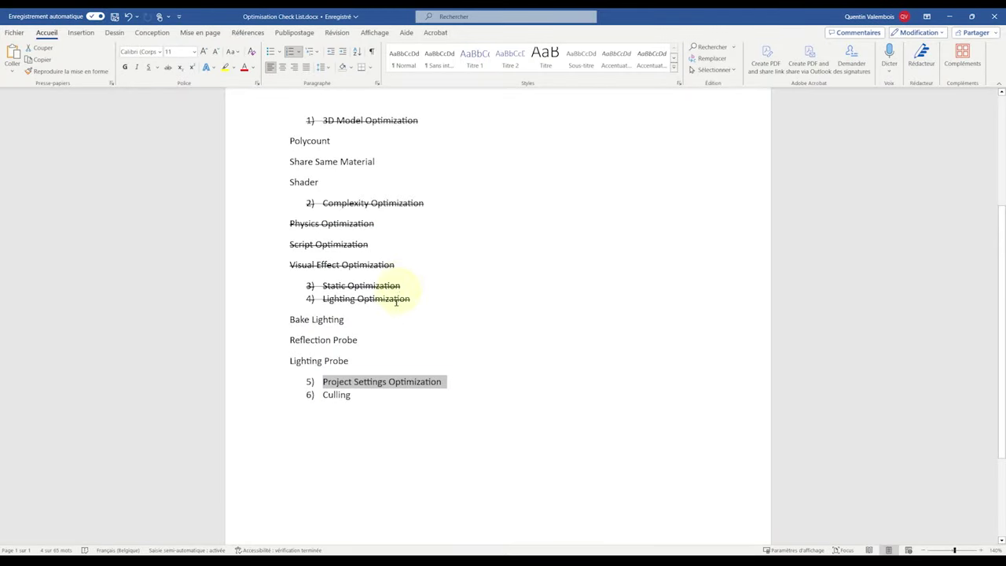
# Strike through the "Project Settings Optimization" item in the Word checklist and return to Unity
pyautogui.click(424, 360)
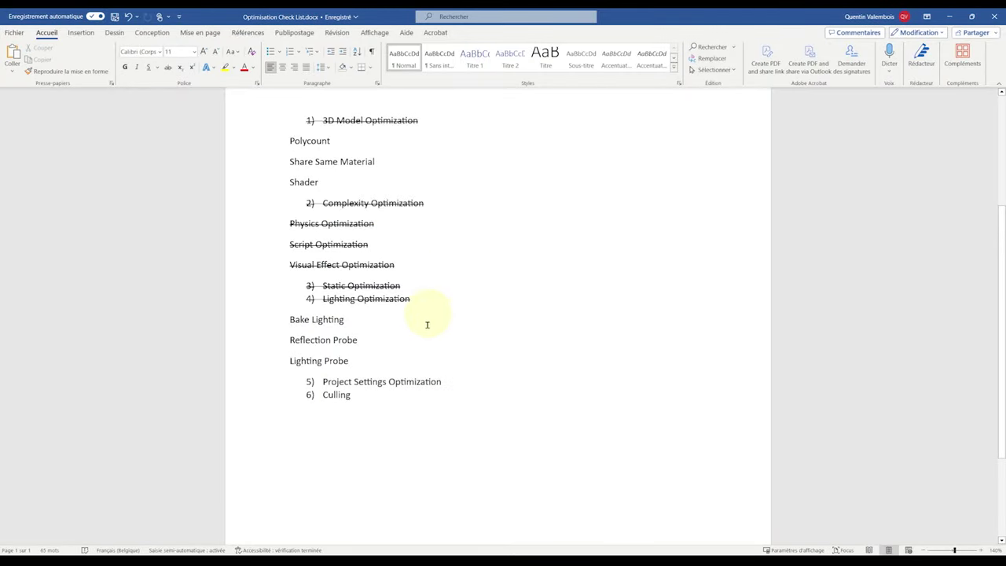
pyautogui.scroll(2, 426, 325)
pyautogui.scroll(-2, 410, 340)
pyautogui.tripleClick(374, 380)
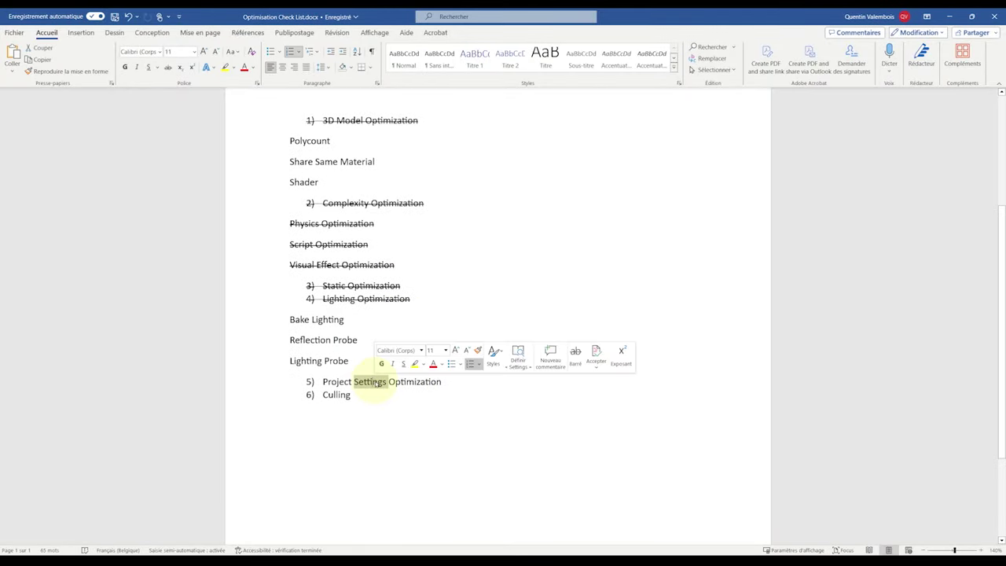
pyautogui.click(167, 66)
pyautogui.click(386, 396)
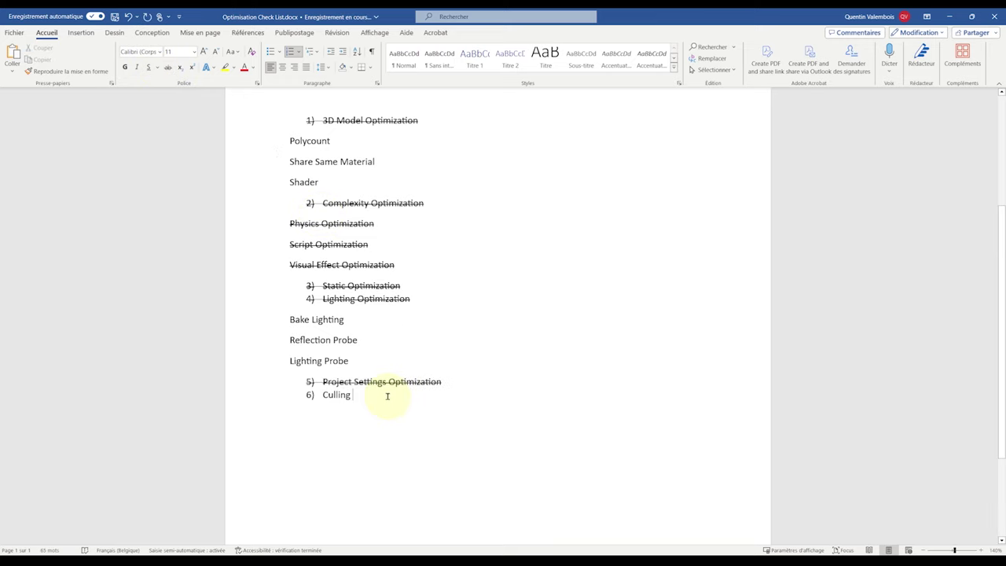
pyautogui.scroll(-1, 420, 406)
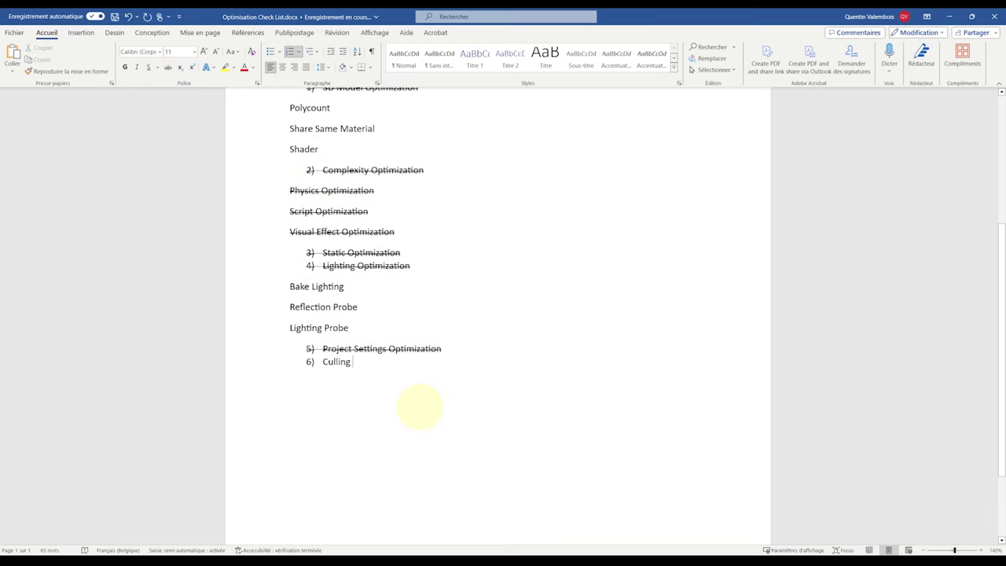
pyautogui.click(949, 16)
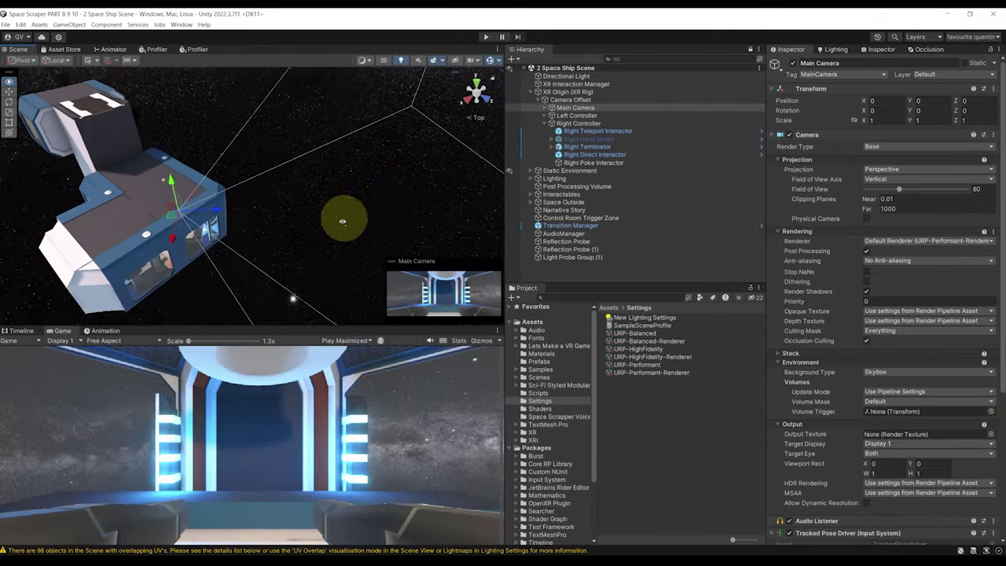
# Lower the Main Camera's Far clipping plane first to 500 and finally to 200, viewing its frustum in the scene
pyautogui.press('w')
pyautogui.moveTo(324, 239); pyautogui.dragTo(247, 230, button='right')
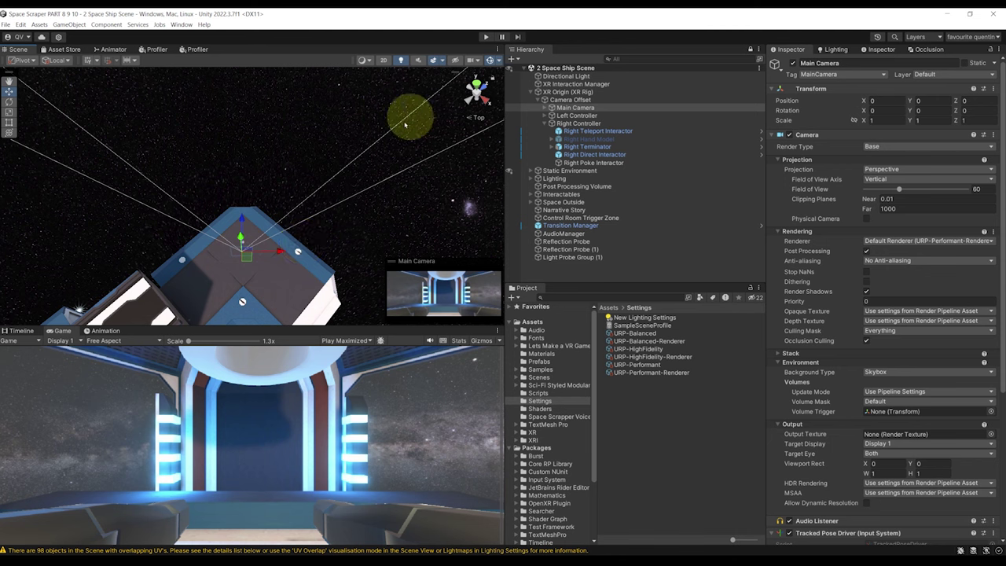
pyautogui.moveTo(406, 125); pyautogui.dragTo(440, 168, button='right')
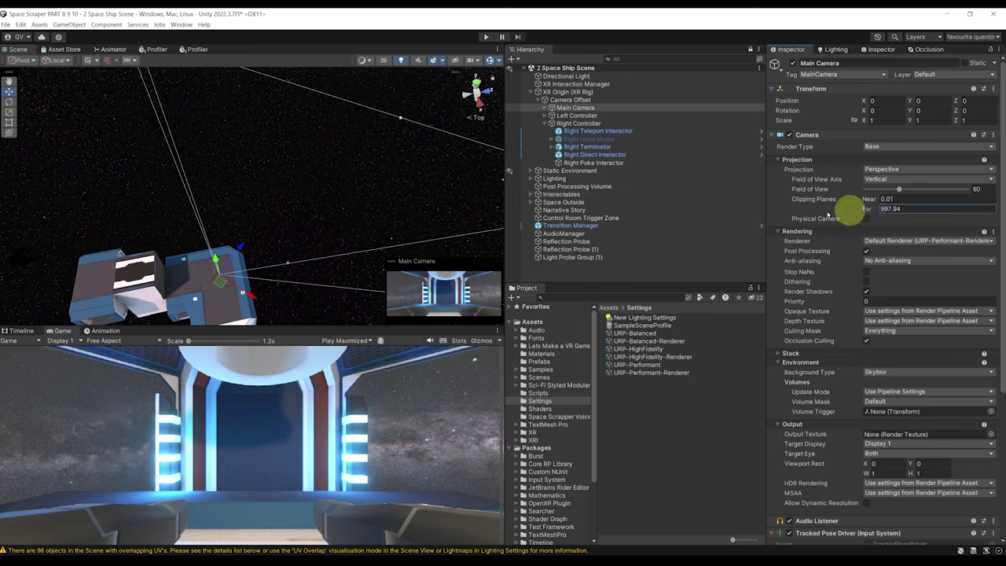
pyautogui.click(902, 208)
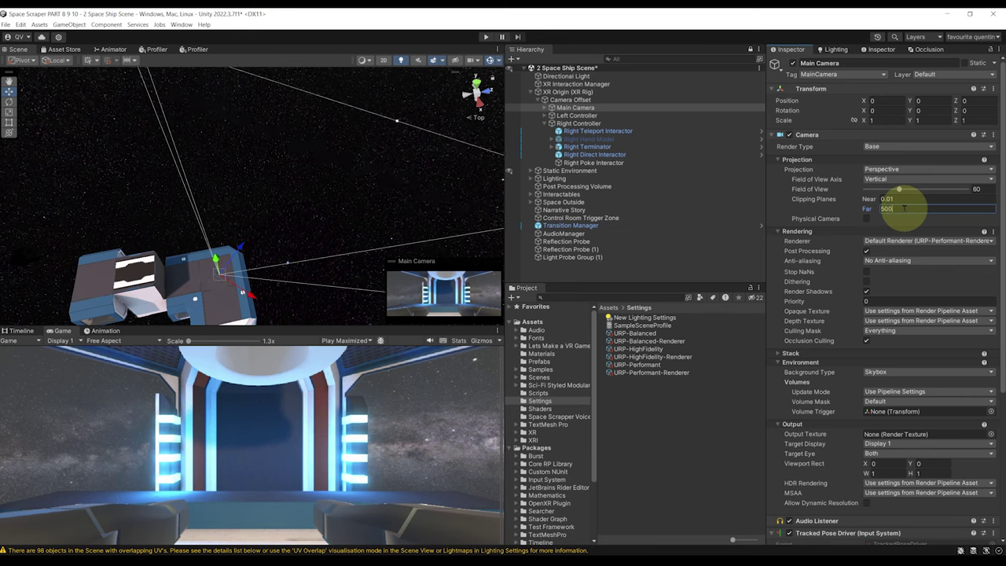
pyautogui.moveTo(369, 158); pyautogui.dragTo(312, 179, button='right')
pyautogui.click(905, 209)
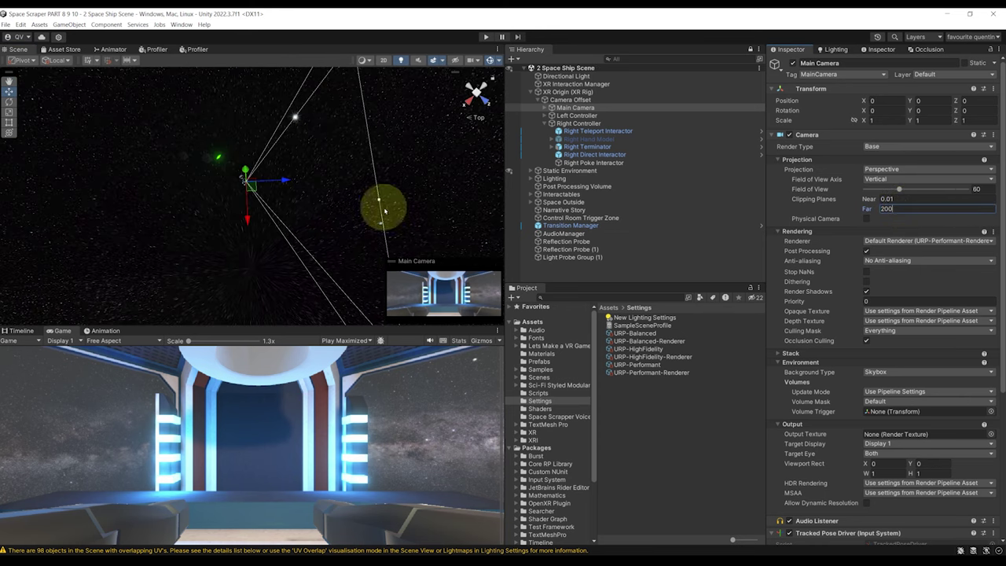
pyautogui.moveTo(386, 211); pyautogui.dragTo(640, 184, button='right')
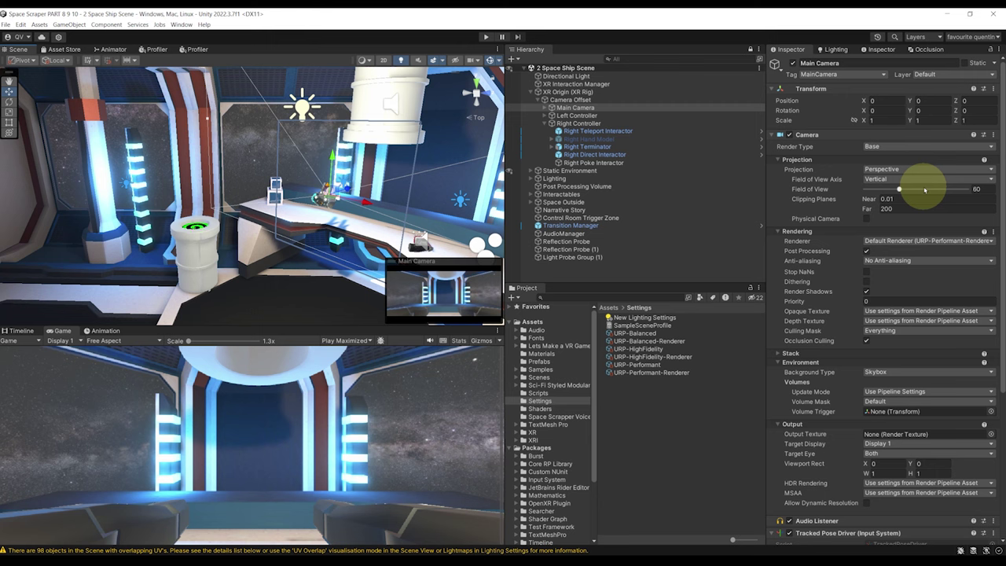
# Examine the Main Camera's frustum from above the ship, the control room, and the ladder area behind the door
pyautogui.click(551, 123)
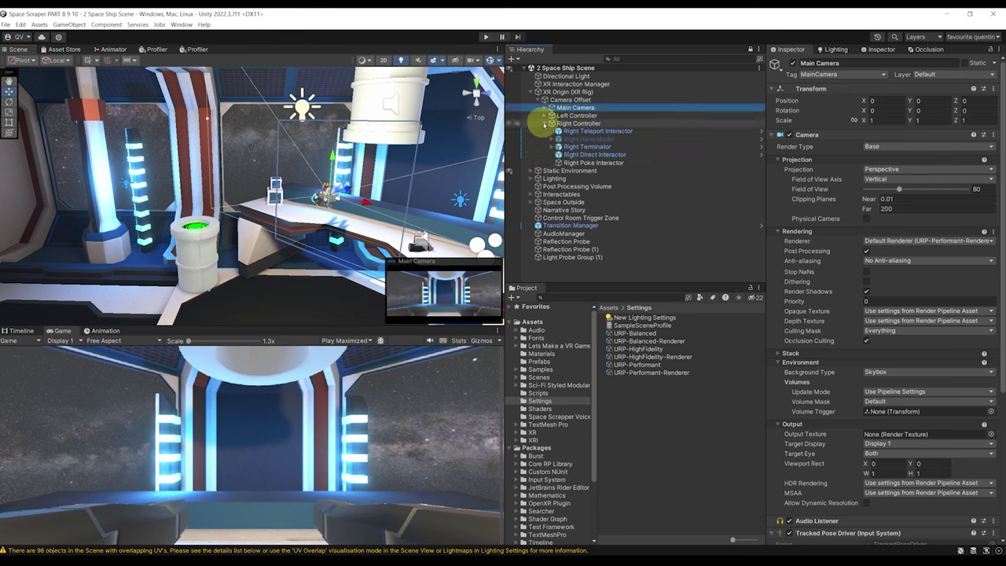
pyautogui.moveTo(303, 118); pyautogui.dragTo(338, 138, button='right')
pyautogui.keyDown('alt'); pyautogui.moveTo(338, 138); pyautogui.dragTo(397, 286); pyautogui.keyUp('alt')
pyautogui.scroll(-3, 294, 113)
pyautogui.keyDown('alt'); pyautogui.moveTo(294, 113); pyautogui.dragTo(338, 162); pyautogui.keyUp('alt')
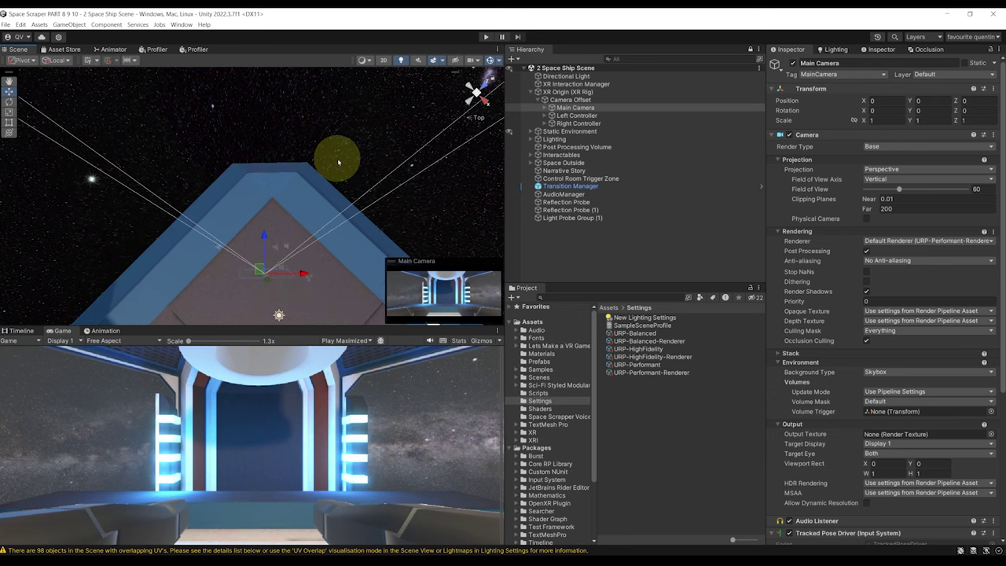
pyautogui.scroll(-3, 330, 135)
pyautogui.moveTo(344, 171); pyautogui.dragTo(339, 140, button='right')
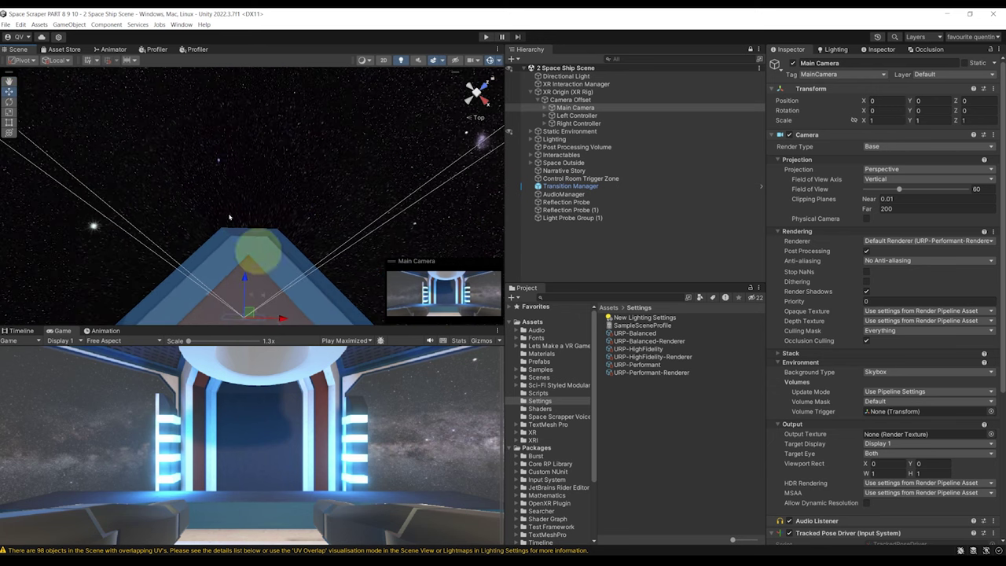
pyautogui.moveTo(306, 223); pyautogui.dragTo(307, 157, button='middle')
pyautogui.scroll(5, 307, 157)
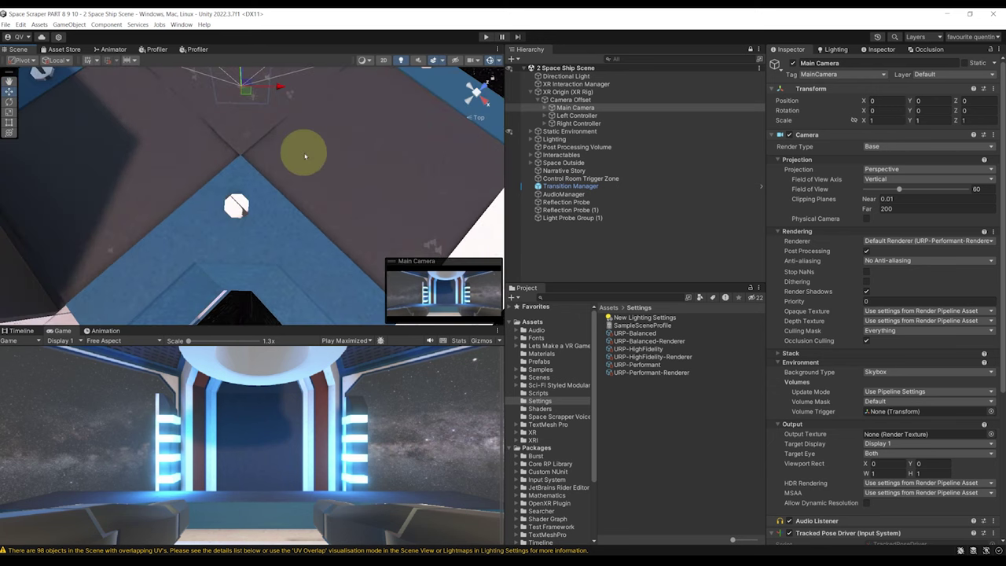
pyautogui.moveTo(346, 171); pyautogui.dragTo(304, 186, button='right')
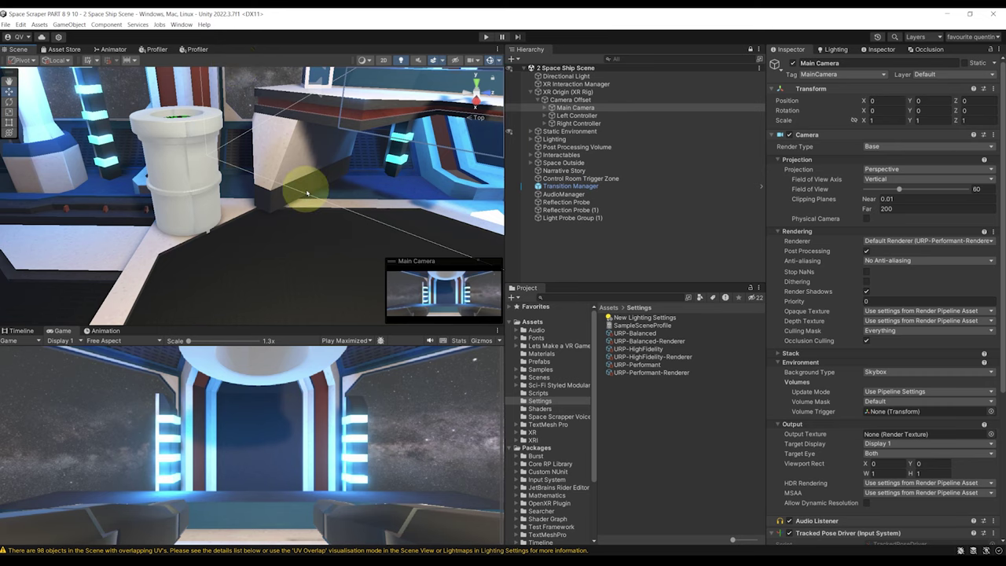
pyautogui.click(585, 228)
pyautogui.moveTo(495, 98); pyautogui.dragTo(336, 193, button='right')
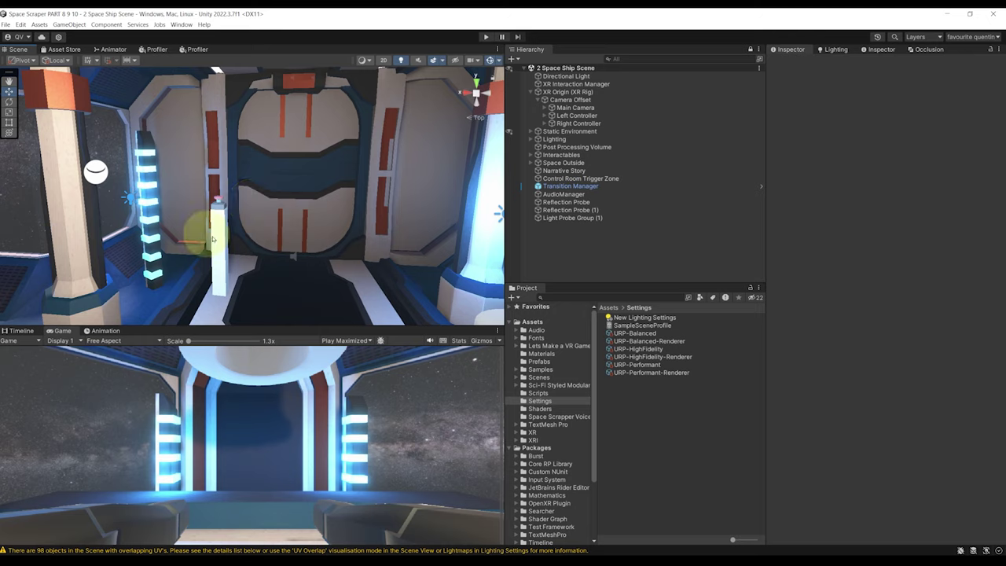
pyautogui.moveTo(261, 137); pyautogui.dragTo(346, 96, button='right')
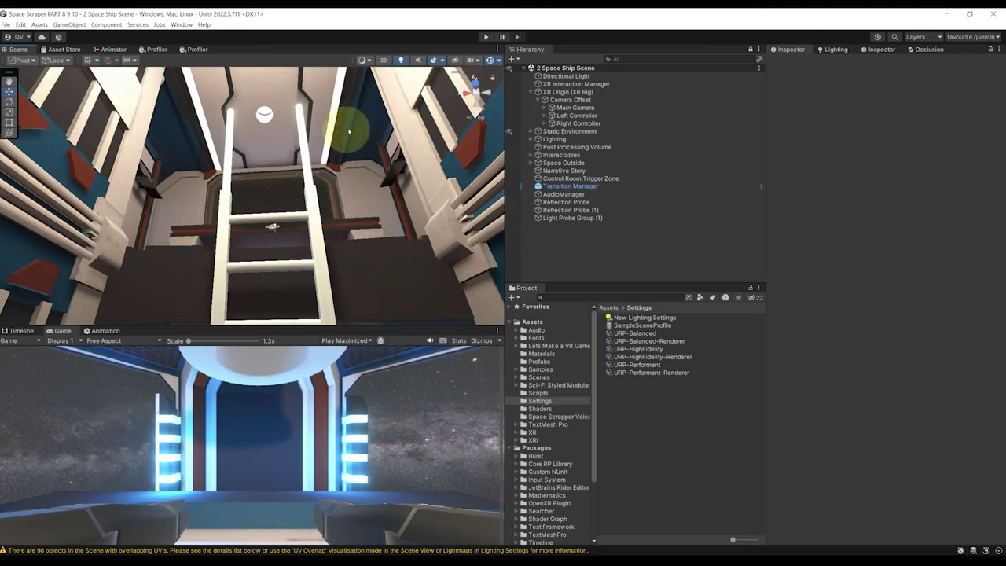
pyautogui.moveTo(349, 131); pyautogui.dragTo(280, 129, button='right')
pyautogui.moveTo(349, 143); pyautogui.dragTo(231, 66, button='right')
# Open the Occlusion Culling window and view its visualization from outside the ship
pyautogui.click(182, 24)
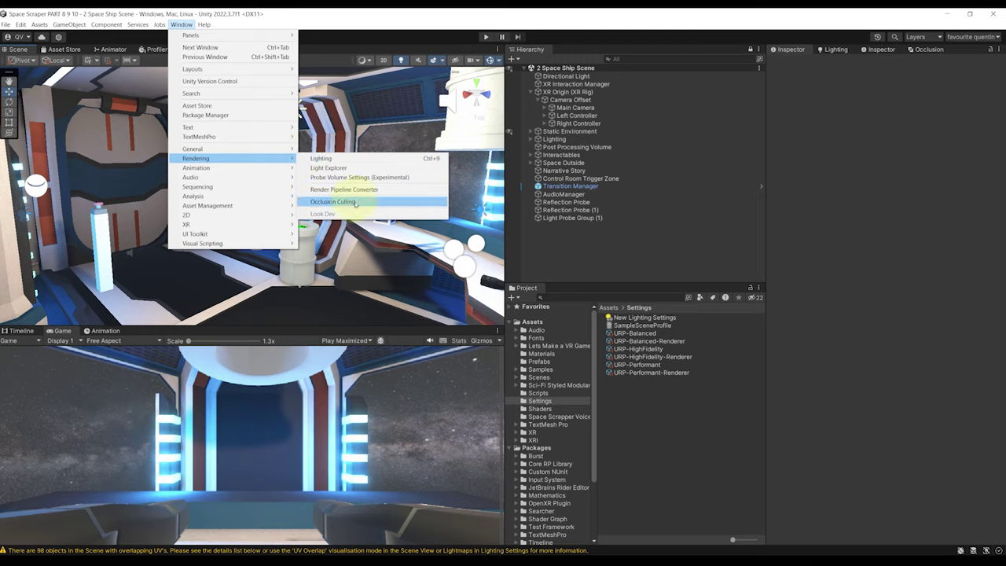
pyautogui.click(333, 202)
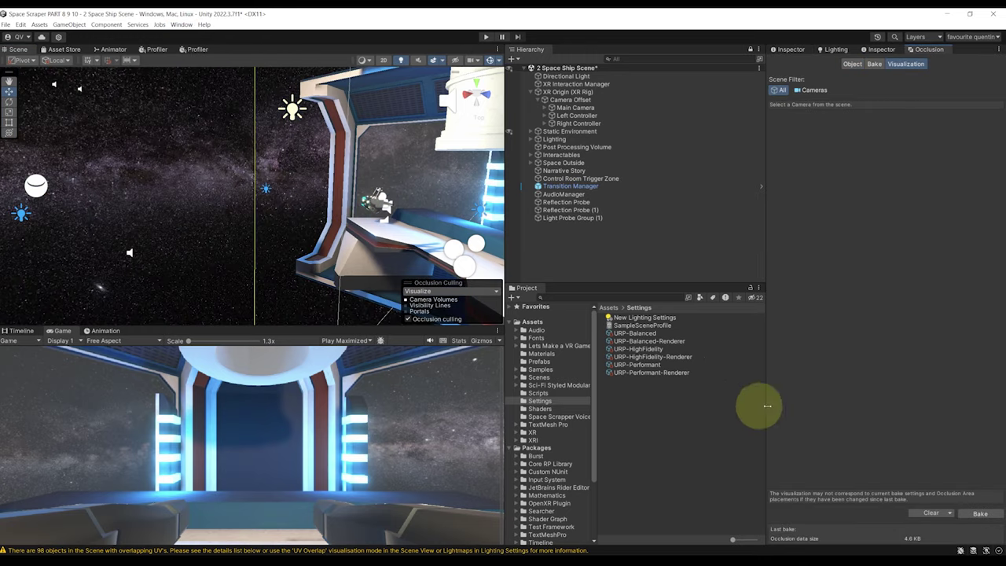
pyautogui.keyDown('alt'); pyautogui.moveTo(191, 220); pyautogui.dragTo(301, 278); pyautogui.keyUp('alt')
pyautogui.scroll(-5, 254, 243)
pyautogui.scroll(-4, 314, 174)
pyautogui.scroll(1, 314, 174)
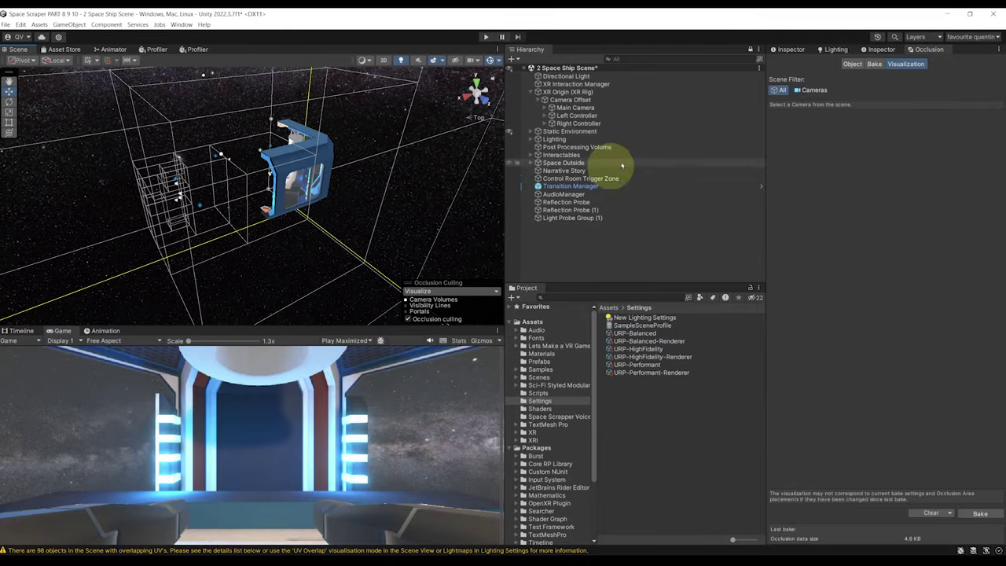
# Rotate the XR Origin (XR Rig) around its vertical axis to preview which ship parts occlusion culling hides
pyautogui.click(569, 92)
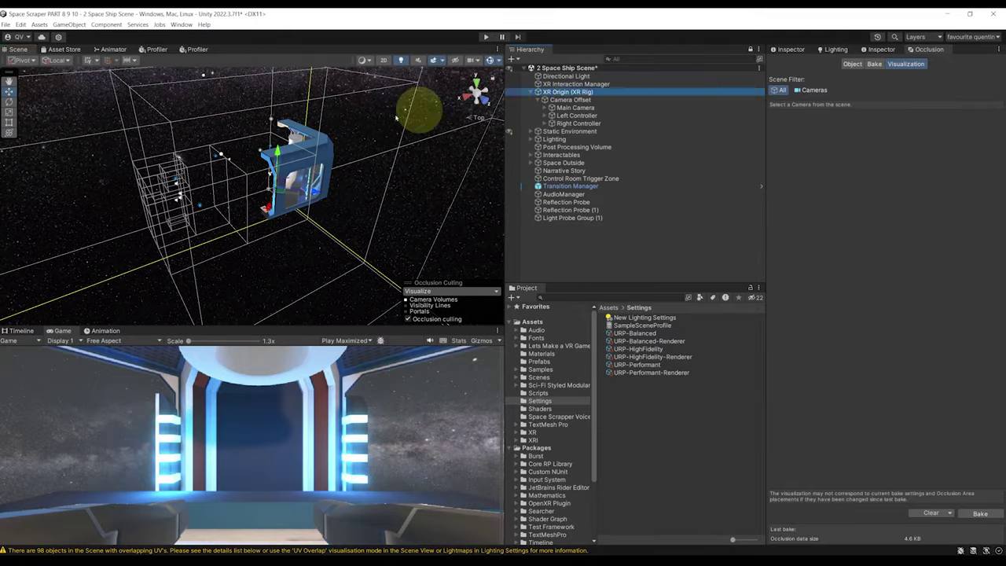
pyautogui.keyDown('alt'); pyautogui.moveTo(418, 112); pyautogui.dragTo(337, 177); pyautogui.keyUp('alt')
pyautogui.scroll(3, 337, 178)
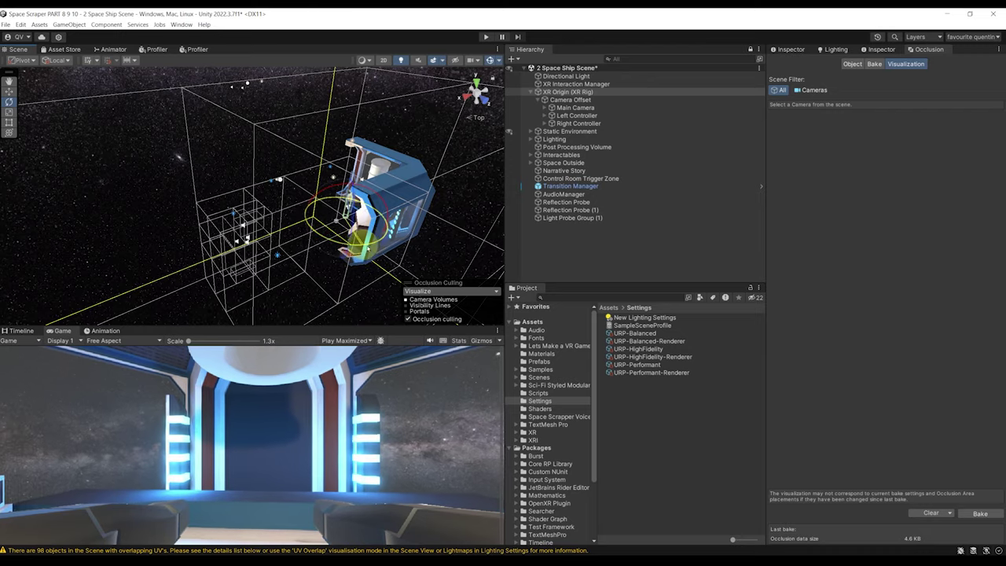
pyautogui.keyDown('alt'); pyautogui.moveTo(397, 238); pyautogui.dragTo(506, 202); pyautogui.keyUp('alt')
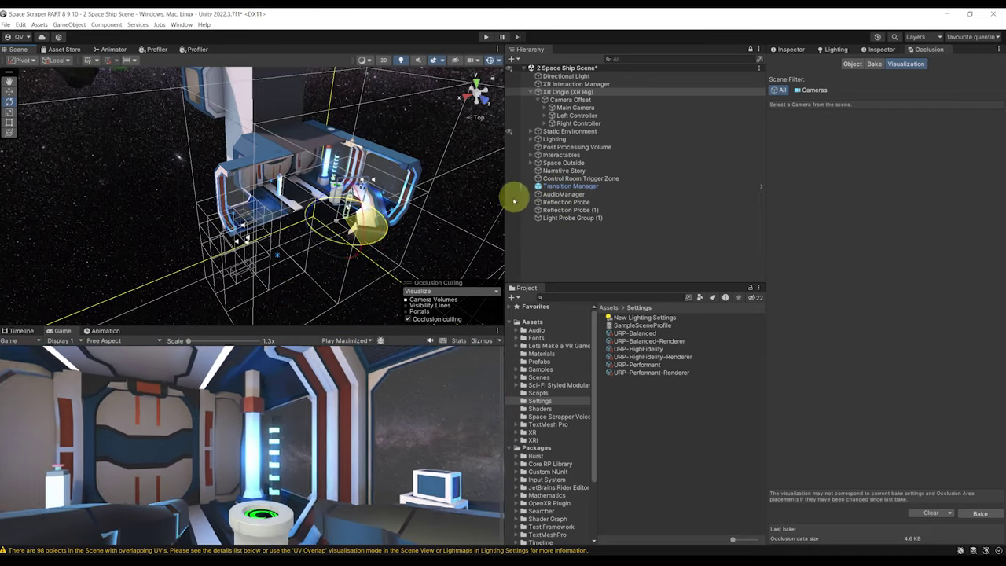
pyautogui.keyDown('alt'); pyautogui.moveTo(513, 201); pyautogui.dragTo(717, 213); pyautogui.keyUp('alt')
pyautogui.keyDown('alt'); pyautogui.moveTo(658, 226); pyautogui.dragTo(541, 233); pyautogui.keyUp('alt')
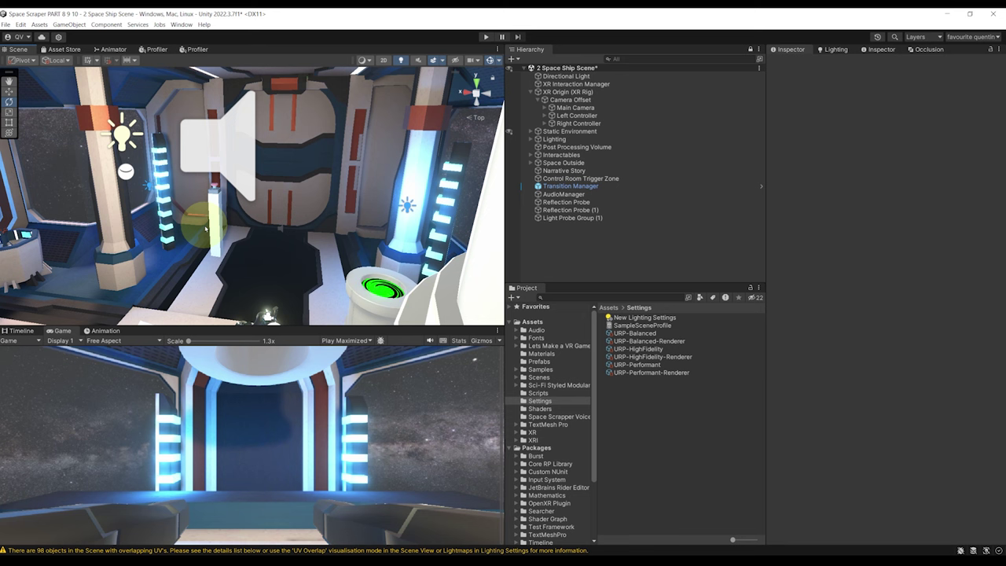
# Disable the static flags on the control room's door_2 and all of its child objects
pyautogui.scroll(4, 346, 236)
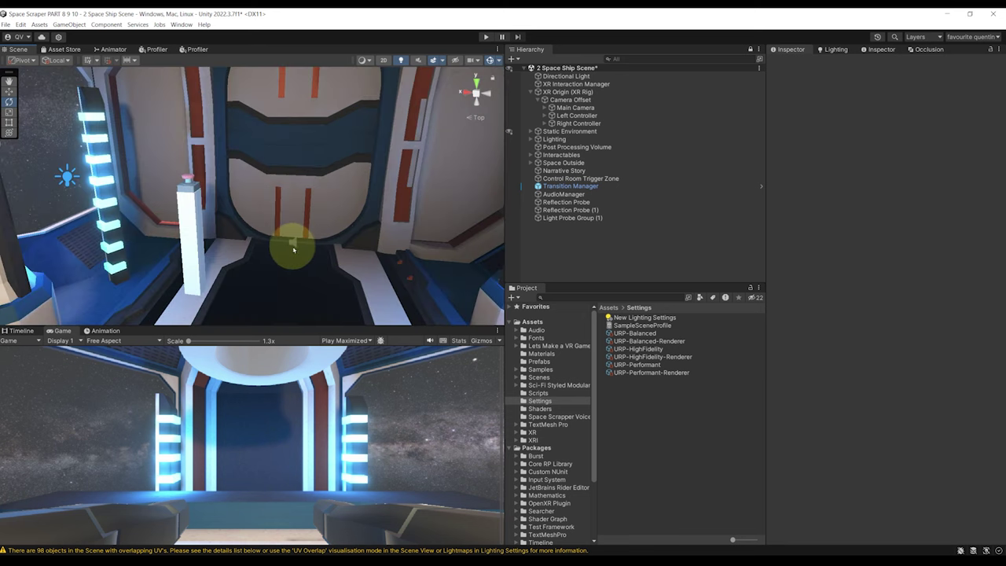
pyautogui.click(314, 205)
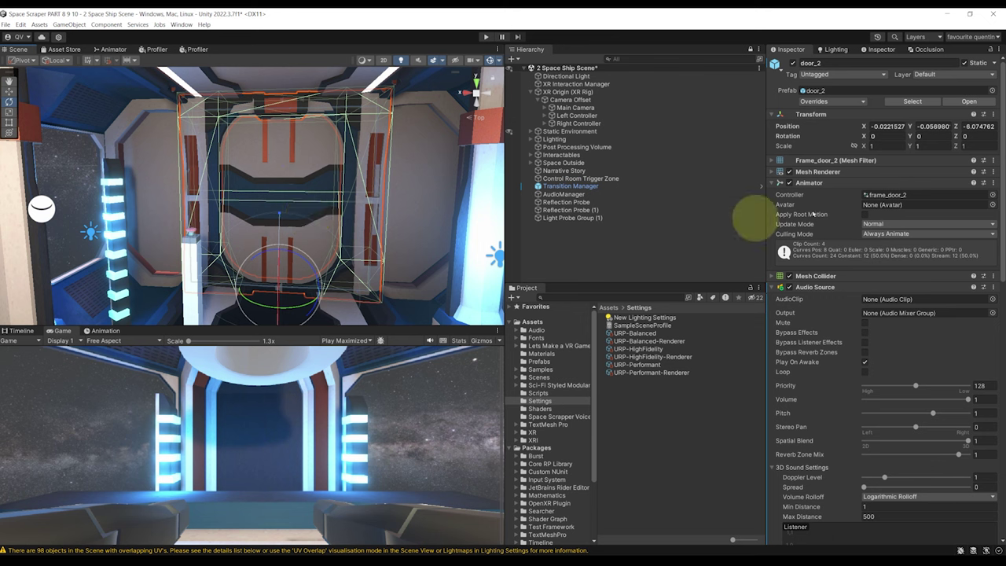
pyautogui.click(964, 63)
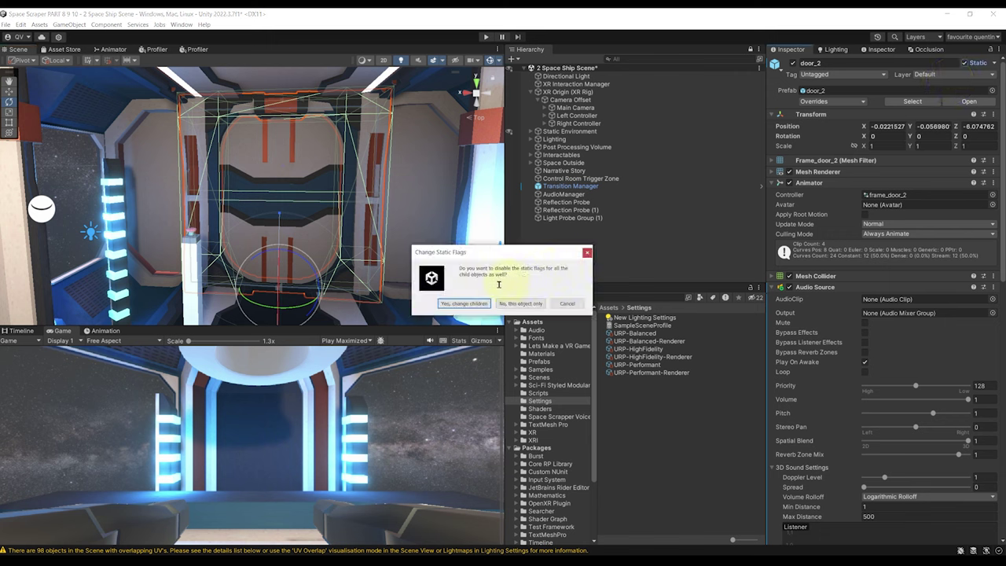
pyautogui.click(463, 303)
pyautogui.moveTo(330, 168); pyautogui.dragTo(299, 206, button='right')
pyautogui.click(833, 287)
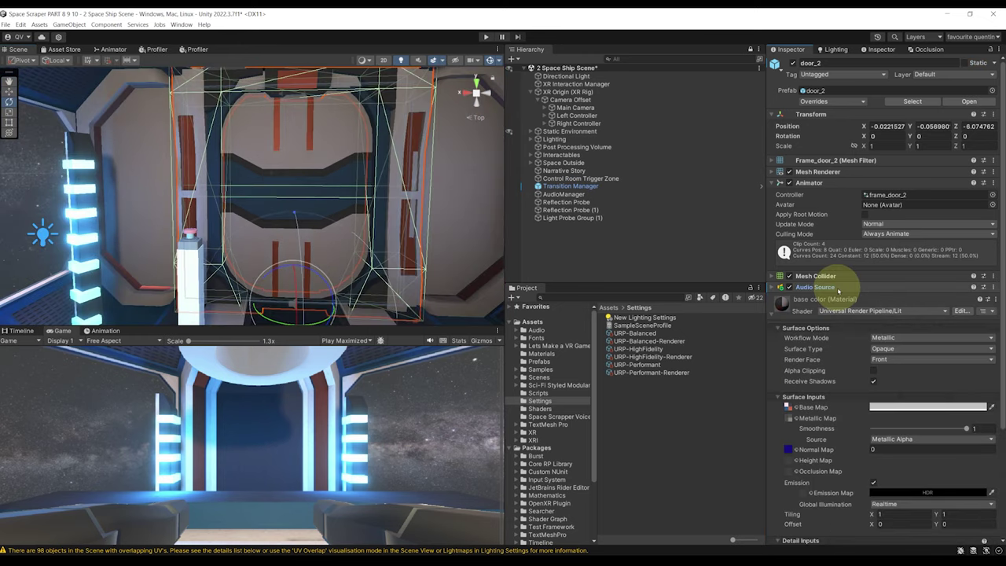
# Move door_2 out of the Static Environment group into Interactables in the scene hierarchy
pyautogui.click(538, 131)
pyautogui.scroll(-2, 524, 138)
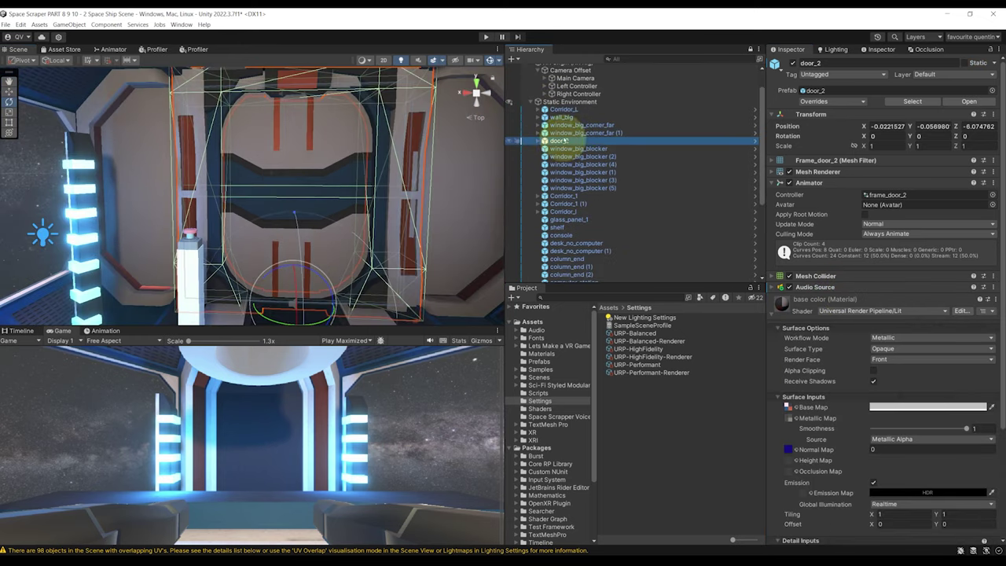
pyautogui.scroll(-4, 577, 128)
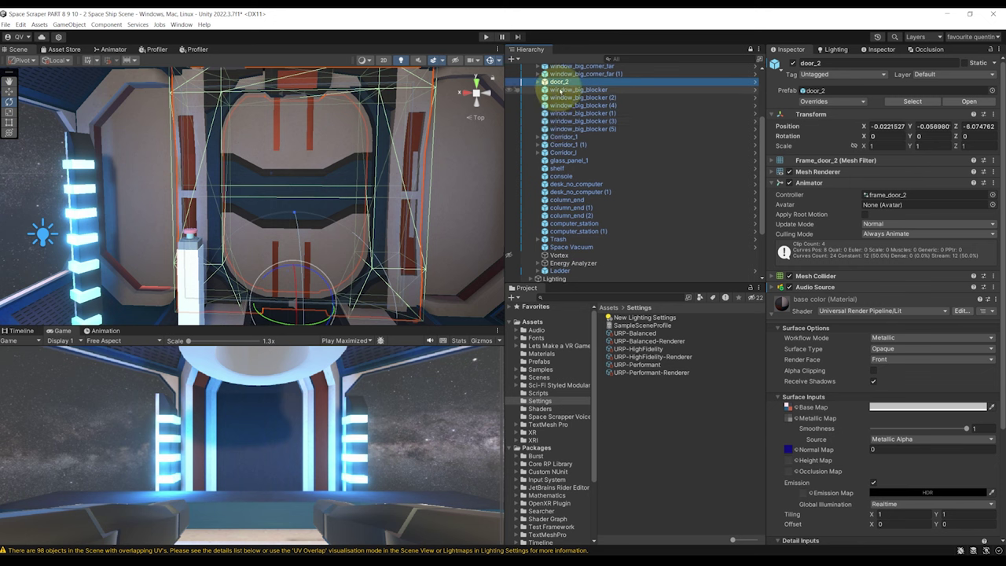
pyautogui.moveTo(559, 81); pyautogui.dragTo(567, 207)
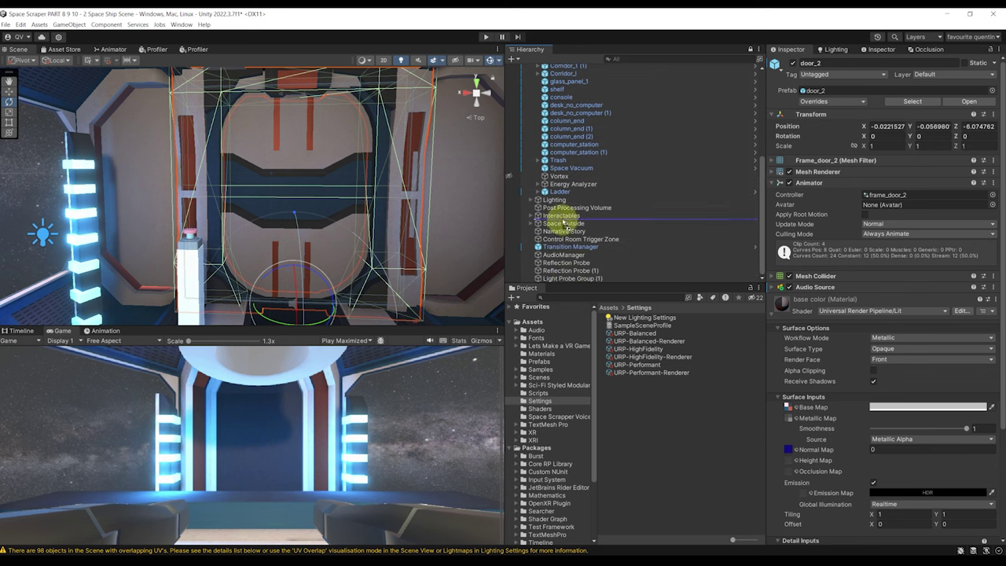
pyautogui.moveTo(577, 222); pyautogui.dragTo(525, 158)
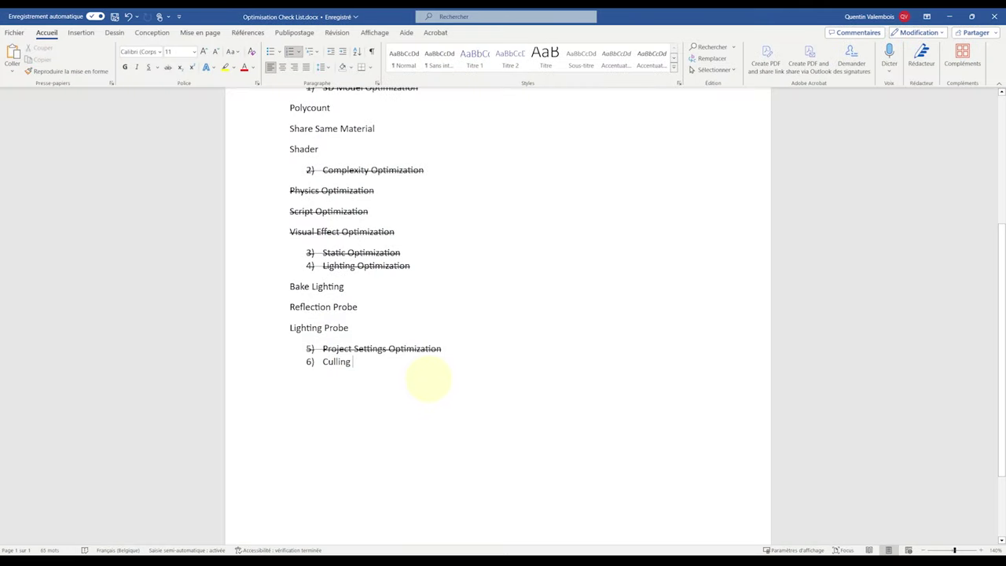
# Switch to the Word optimization checklist, strike through item 6, Culling, and return to the Unity scene
pyautogui.scroll(4, 428, 379)
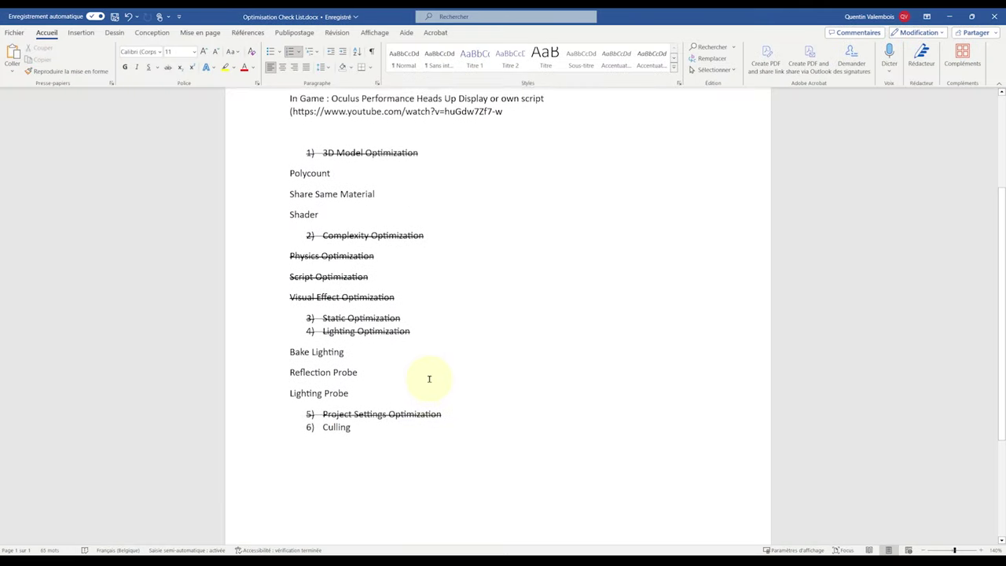
pyautogui.scroll(-3, 472, 410)
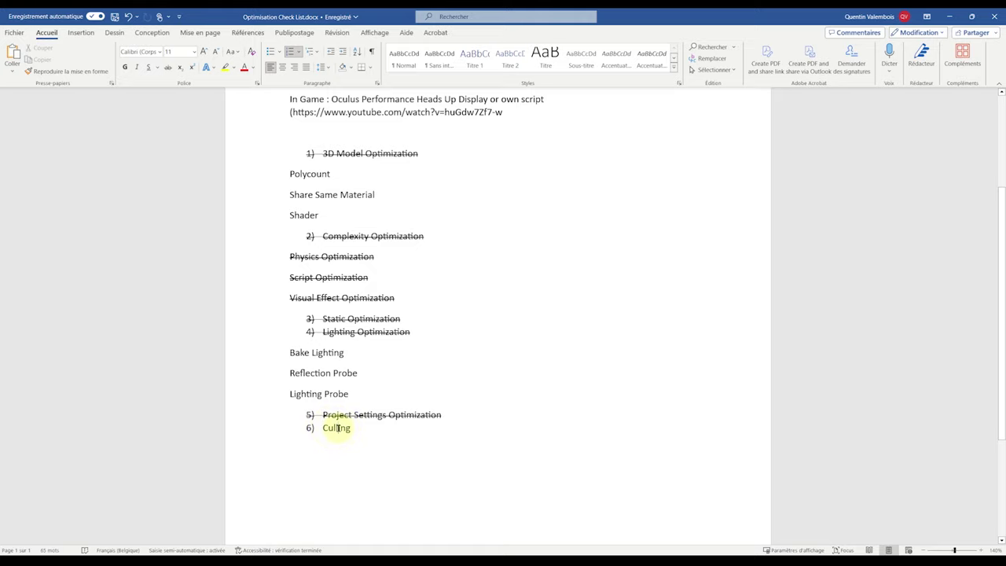
pyautogui.moveTo(338, 428); pyautogui.dragTo(448, 436)
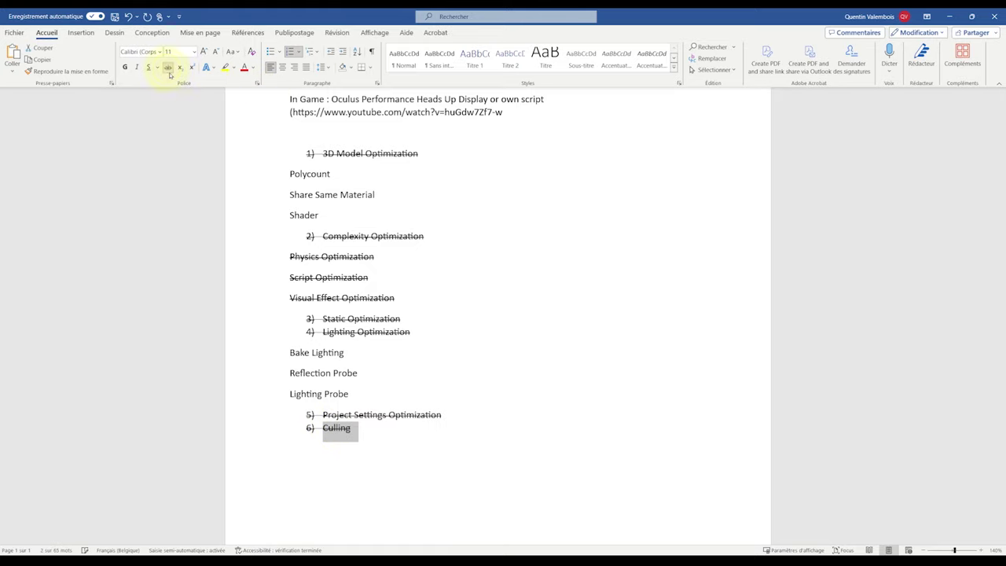
pyautogui.click(950, 16)
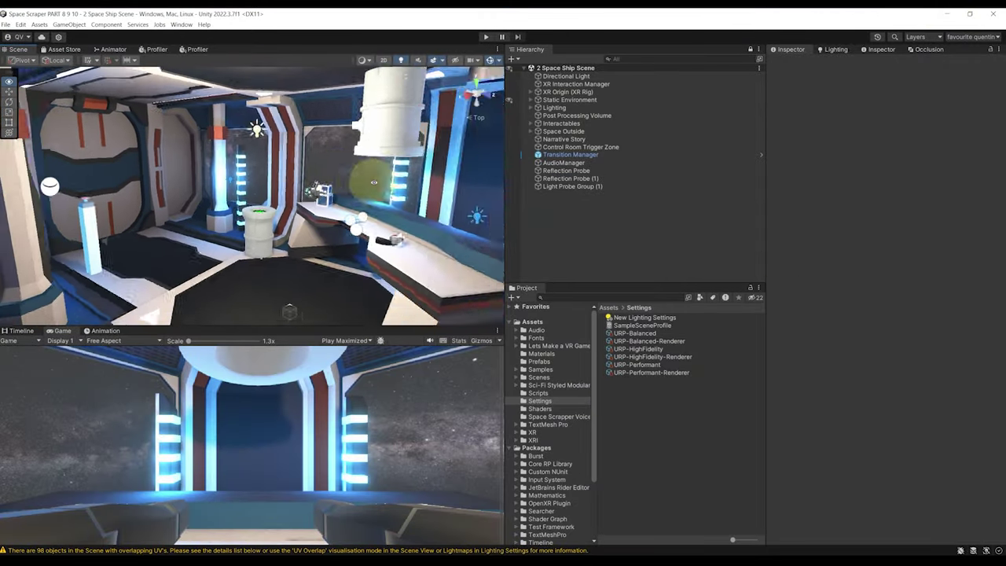
pyautogui.moveTo(412, 185)
pyautogui.mouseDown(button='right')
pyautogui.moveTo(361, 171)
pyautogui.moveTo(416, 182)
pyautogui.moveTo(400, 185)
pyautogui.moveTo(400, 172)
pyautogui.mouseUp(button='right')
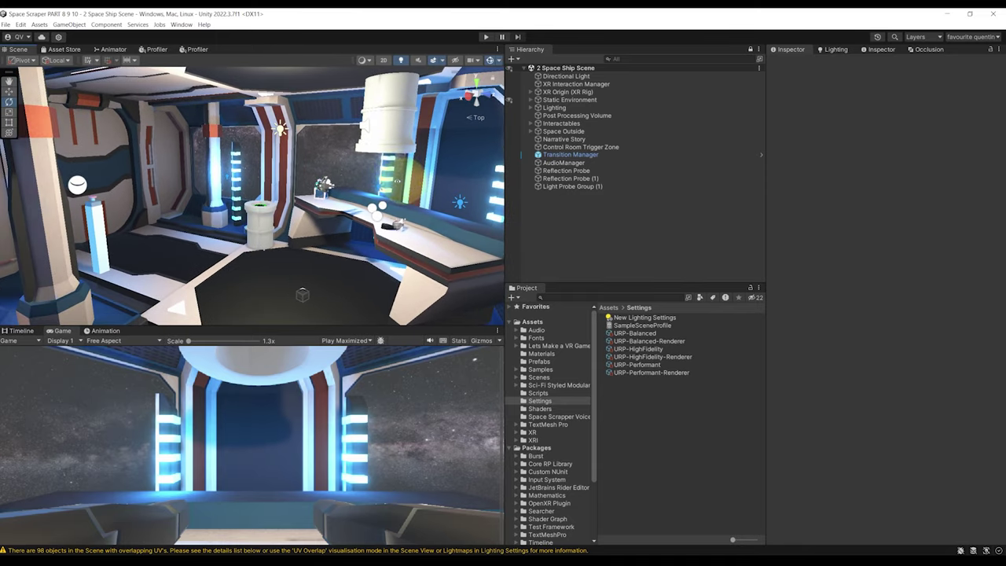
pyautogui.keyDown('alt'); pyautogui.moveTo(397, 181); pyautogui.dragTo(286, 183); pyautogui.keyUp('alt')
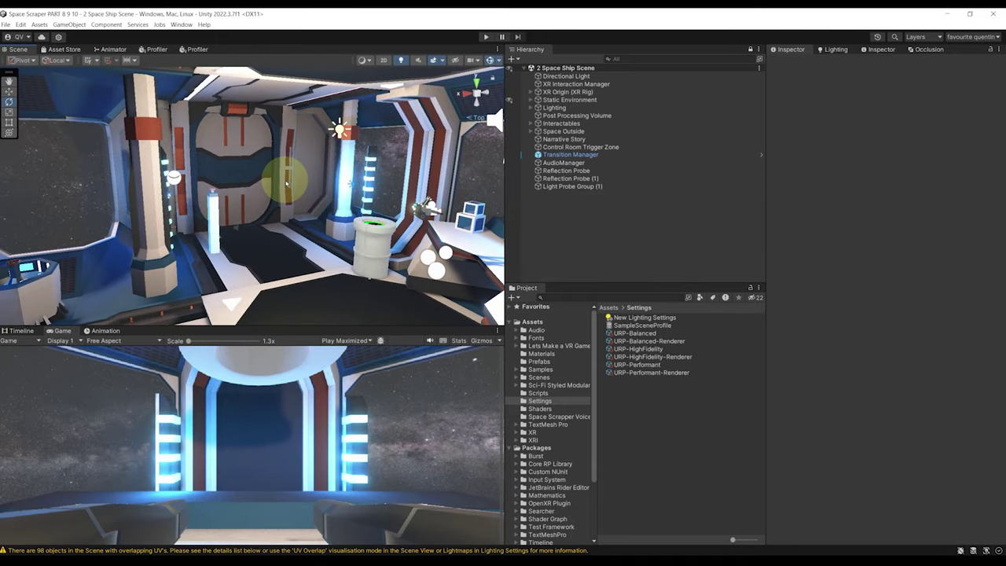
pyautogui.keyDown('alt'); pyautogui.moveTo(346, 195); pyautogui.dragTo(334, 217); pyautogui.keyUp('alt')
pyautogui.moveTo(335, 218); pyautogui.dragTo(393, 236, button='right')
# Open the Build Settings and their Player settings, and review the company and product names
pyautogui.click(5, 25)
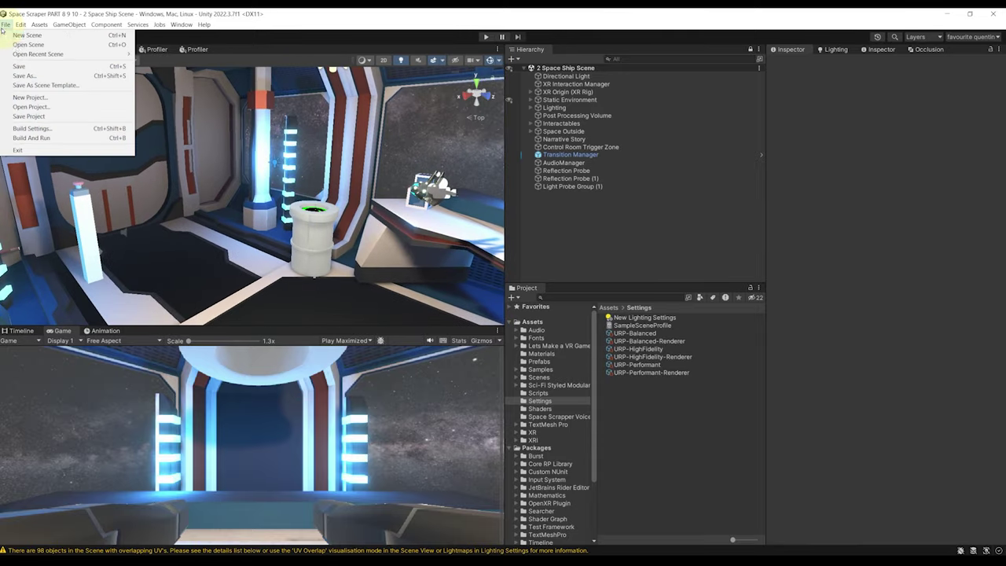
pyautogui.click(31, 129)
pyautogui.moveTo(348, 197); pyautogui.dragTo(206, 127)
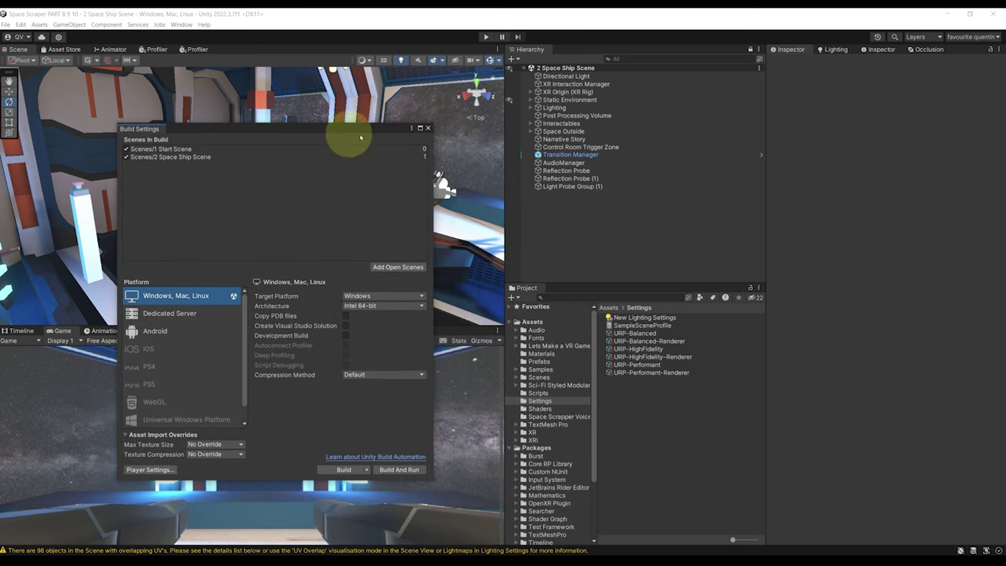
pyautogui.moveTo(353, 126); pyautogui.dragTo(385, 120)
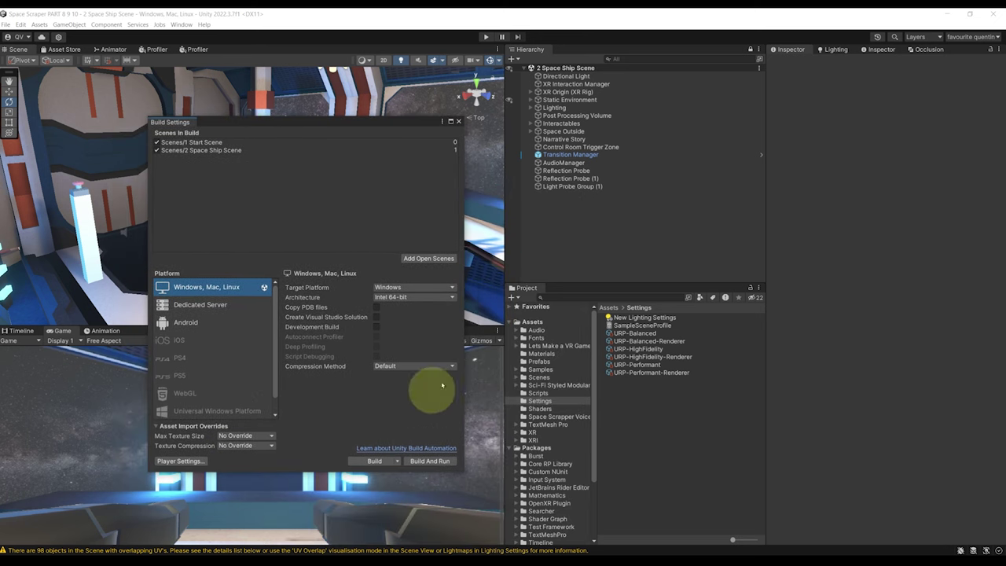
pyautogui.click(187, 460)
pyautogui.moveTo(292, 99); pyautogui.dragTo(496, 120)
pyautogui.click(549, 158)
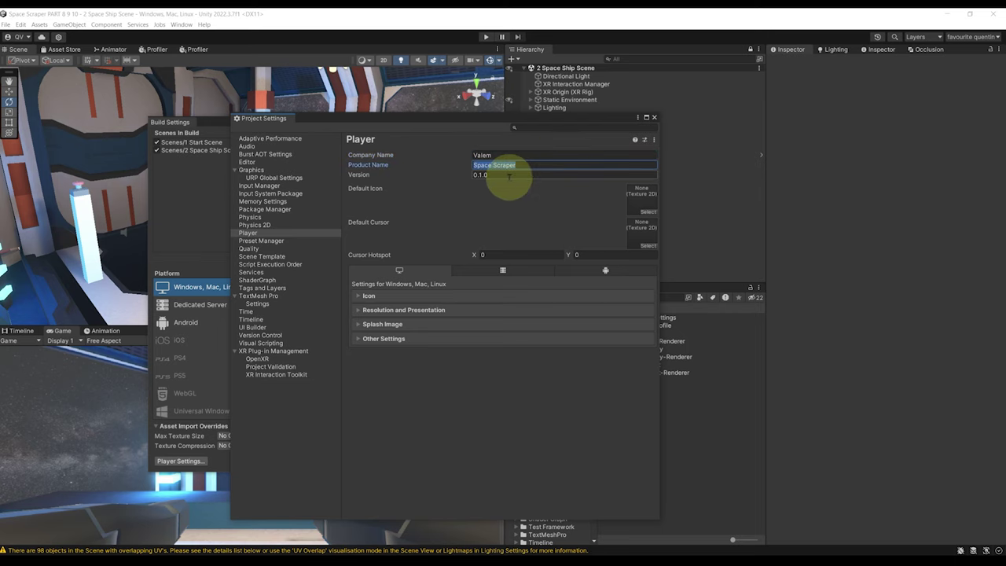
# Assign the Icone_square_Rounded texture as the Default Icon in the Player settings, and close Project Settings
pyautogui.moveTo(554, 120); pyautogui.dragTo(377, 120)
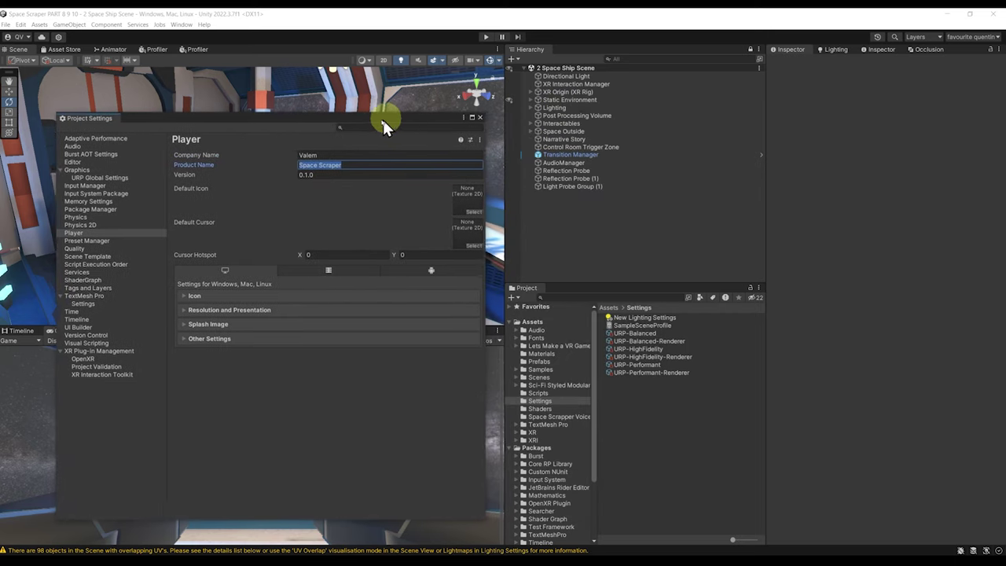
pyautogui.click(551, 320)
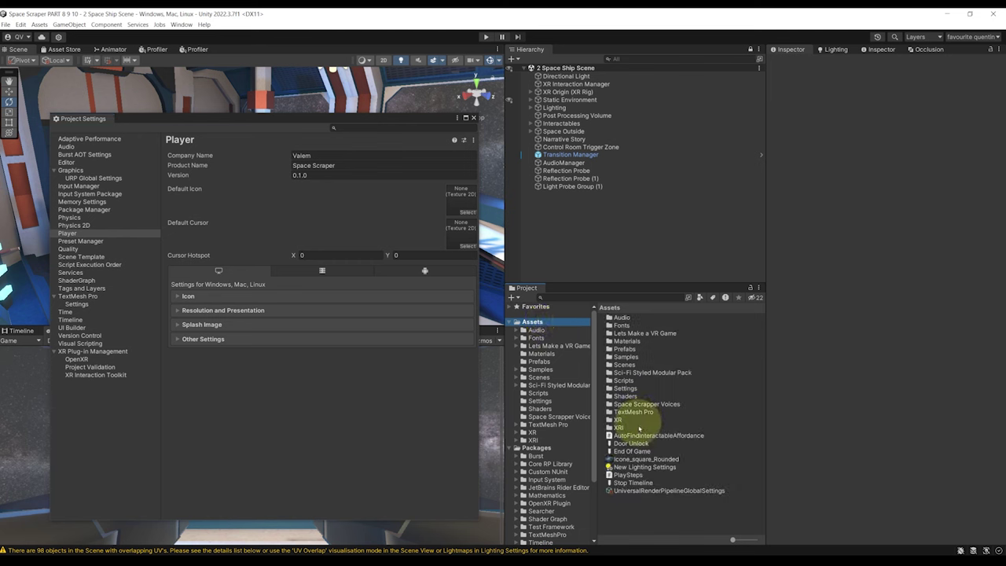
pyautogui.click(640, 459)
pyautogui.moveTo(832, 445); pyautogui.dragTo(848, 201)
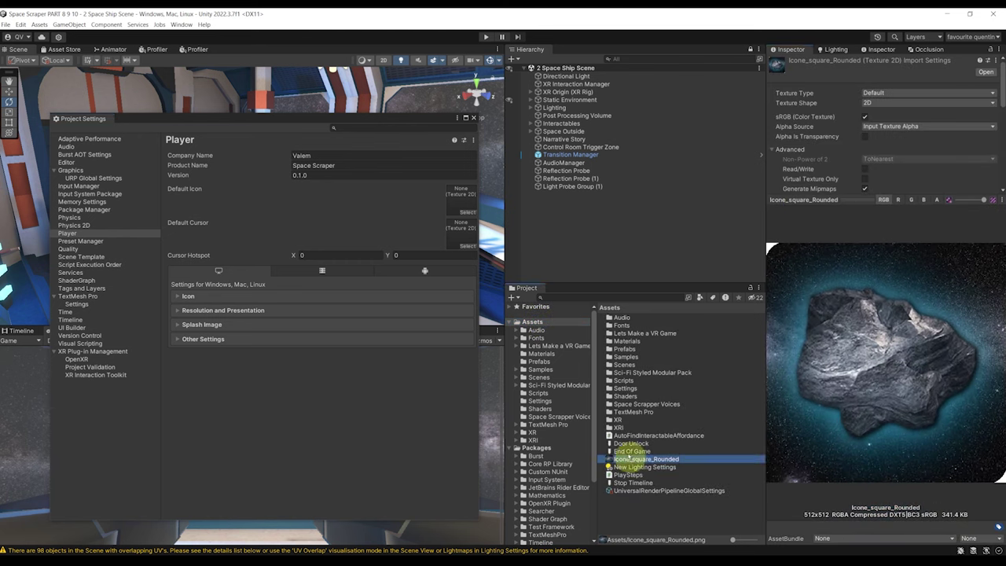
pyautogui.moveTo(618, 455); pyautogui.dragTo(477, 219)
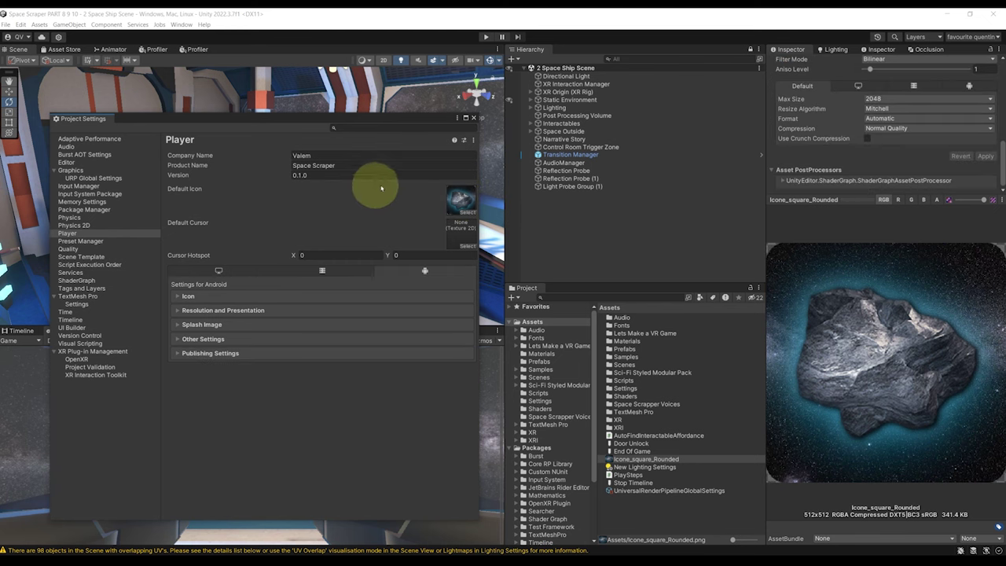
pyautogui.click(475, 118)
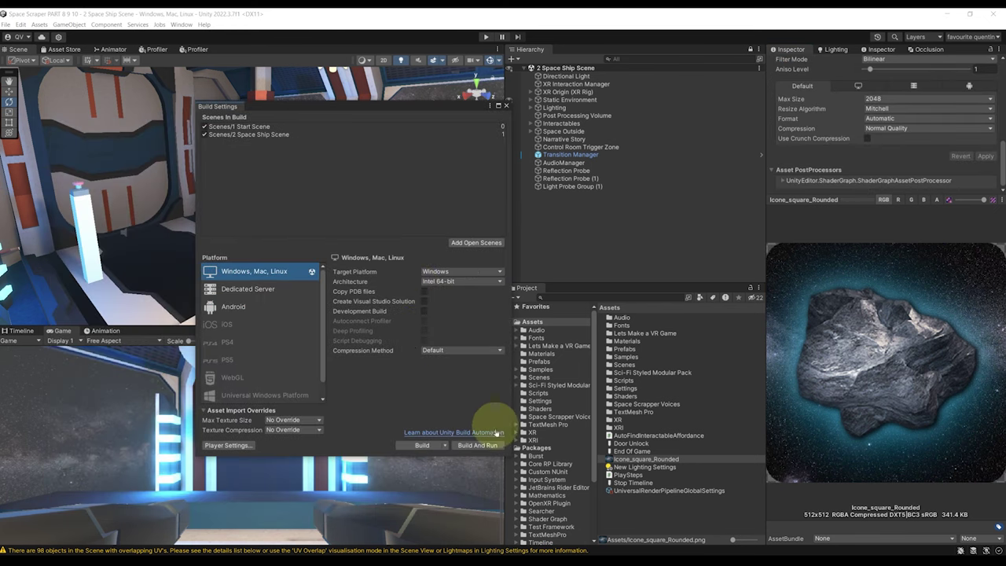
# Build and run the Windows version in the Desktop Build folder, and launch its Space Scraper.exe
pyautogui.click(479, 445)
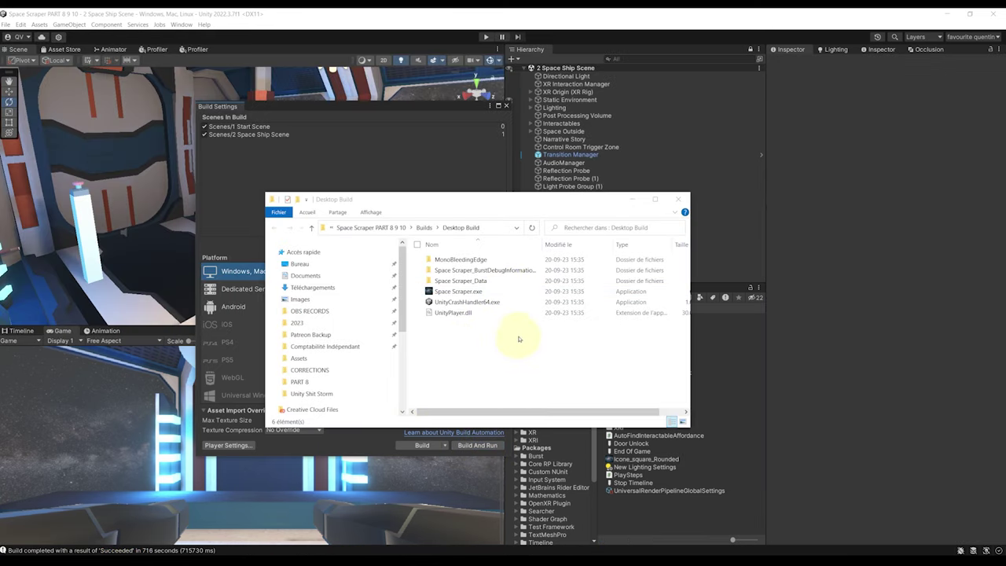
pyautogui.click(426, 322)
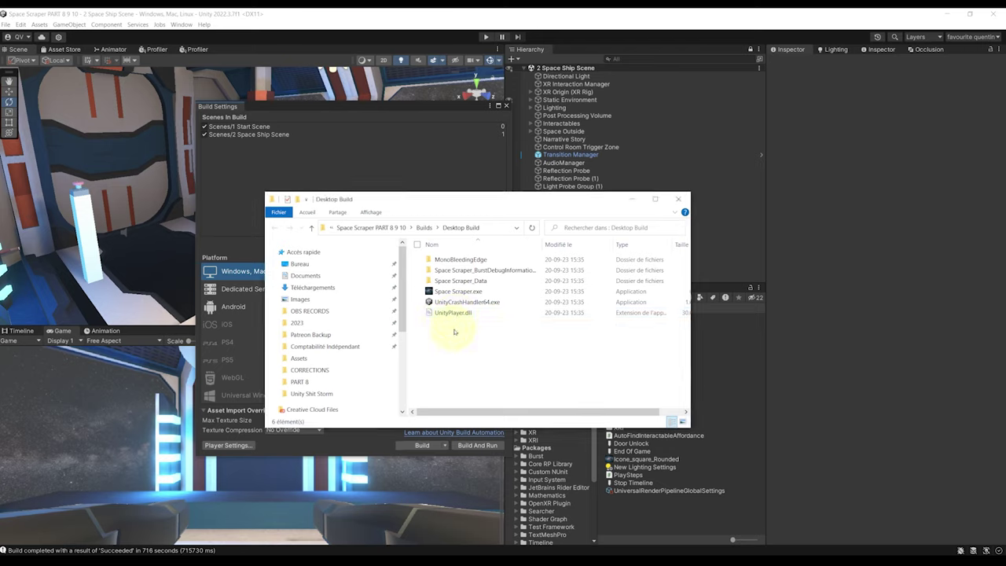
pyautogui.click(465, 291)
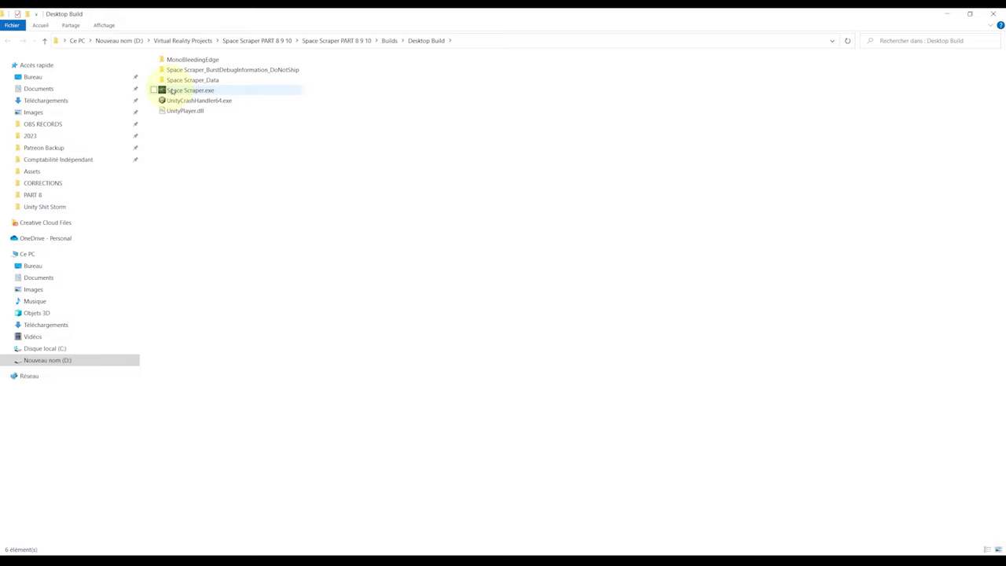
pyautogui.doubleClick(175, 90)
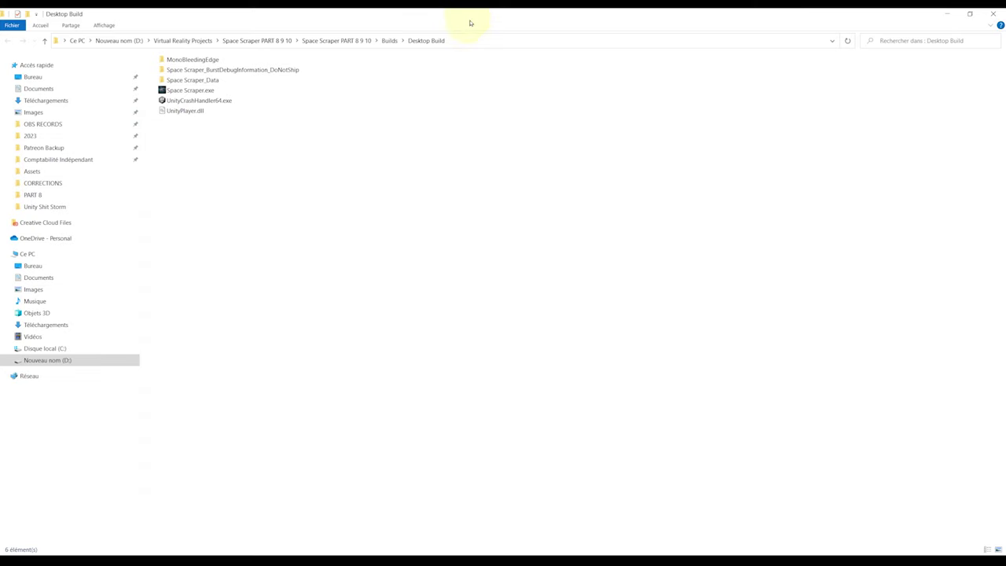
# Compress the Desktop Build folder into Desktop Build.zip with 7-Zip, and return to Unity
pyautogui.moveTo(470, 22); pyautogui.dragTo(402, 148)
pyautogui.click(332, 170)
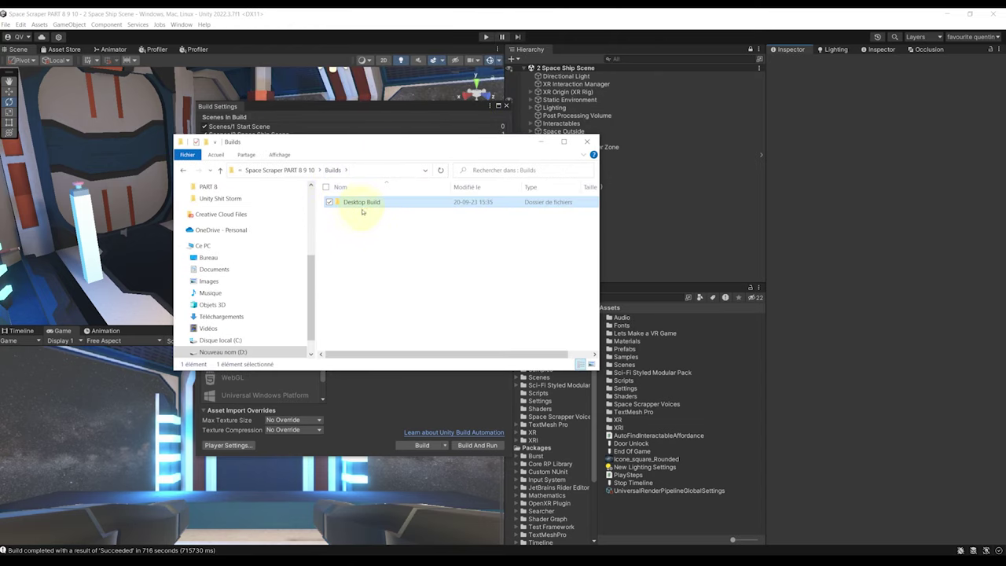
pyautogui.rightClick(361, 203)
pyautogui.moveTo(440, 320)
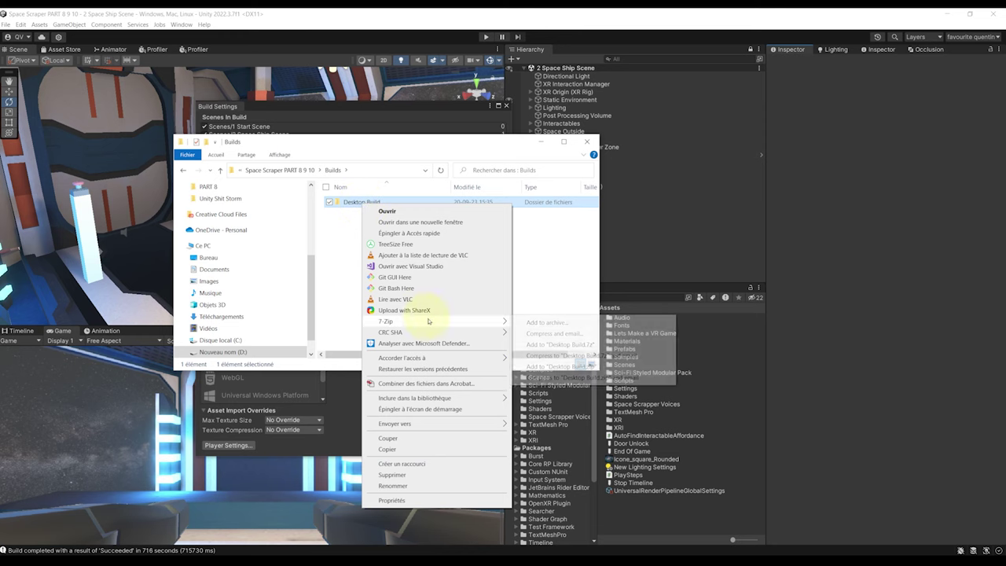
pyautogui.click(553, 366)
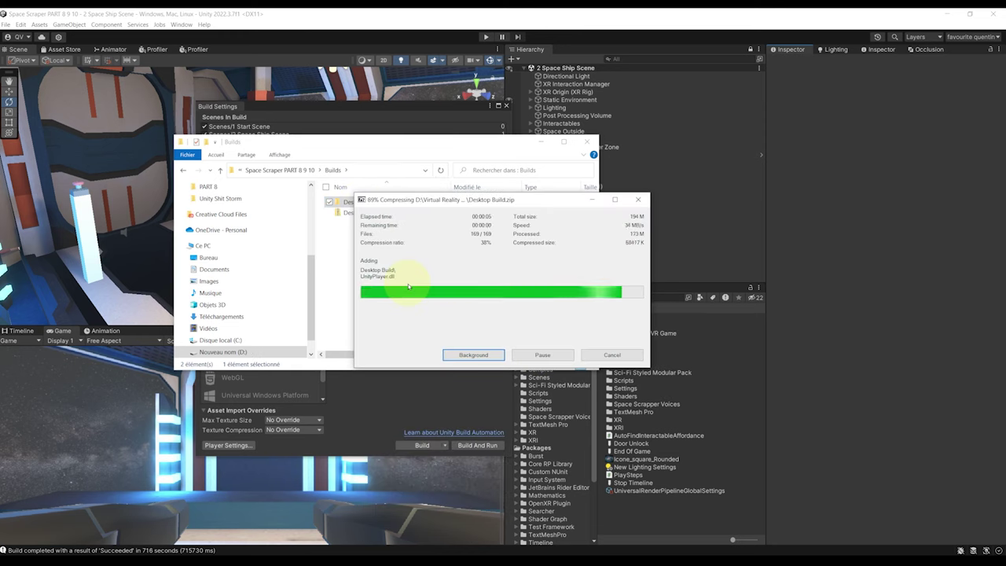
pyautogui.click(545, 143)
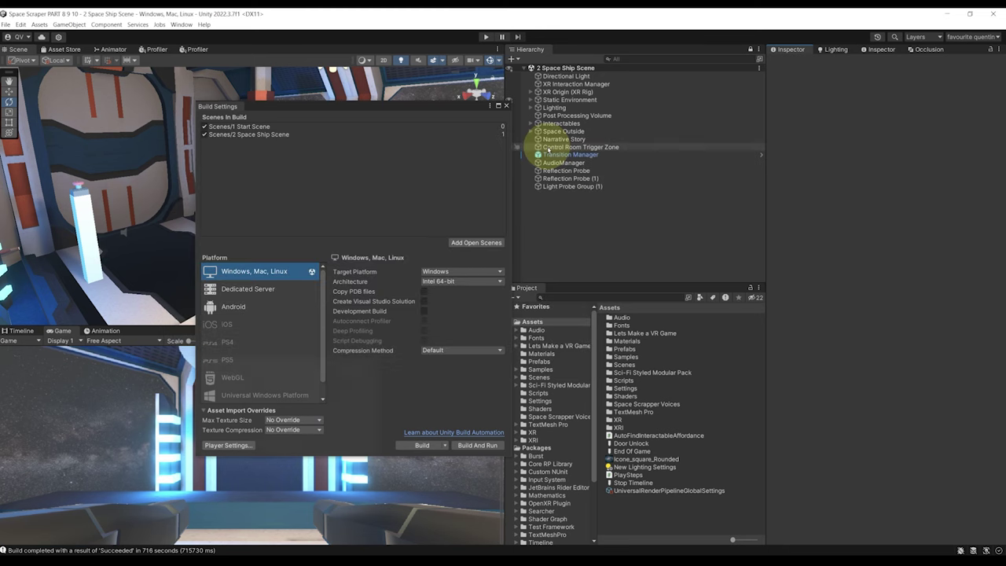
# Switch the project's build platform from Windows, Mac, Linux to Android
pyautogui.click(243, 309)
pyautogui.click(251, 271)
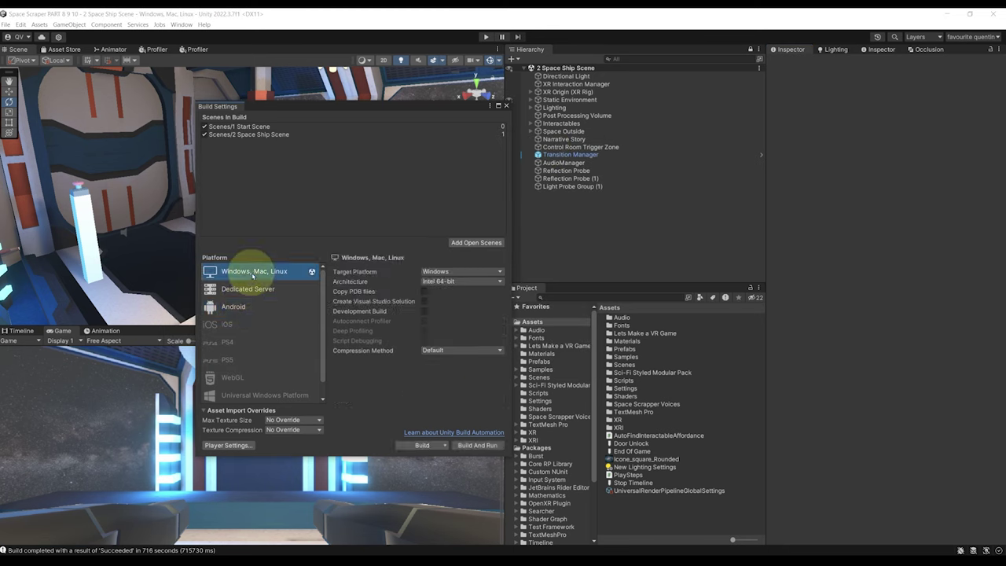
pyautogui.click(245, 307)
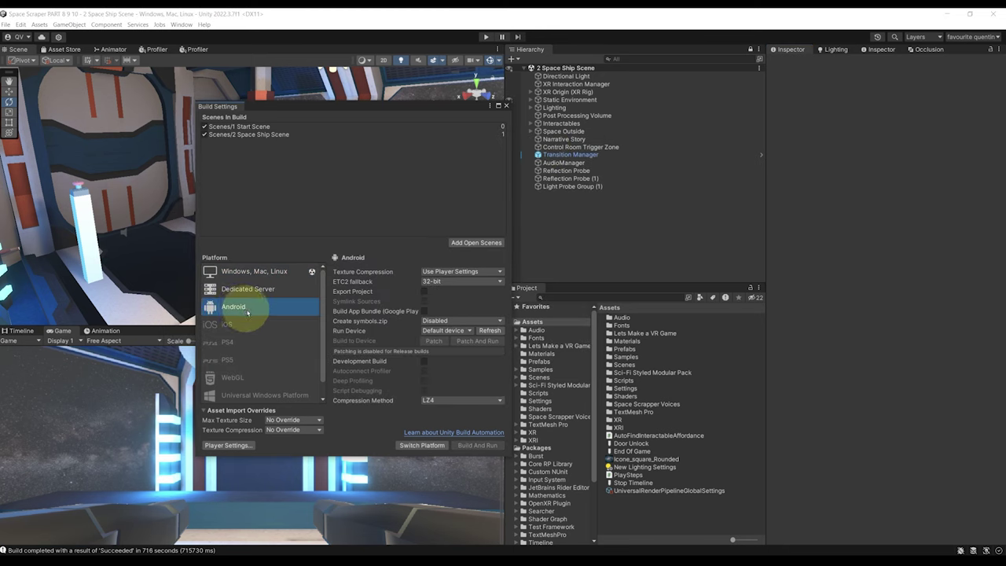
pyautogui.click(411, 445)
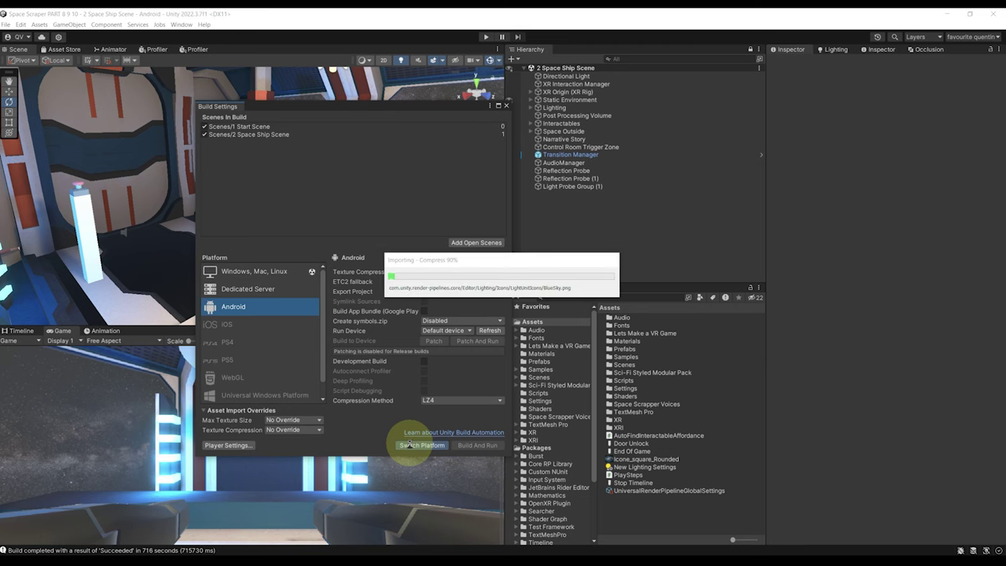
pyautogui.moveTo(338, 106); pyautogui.dragTo(379, 111)
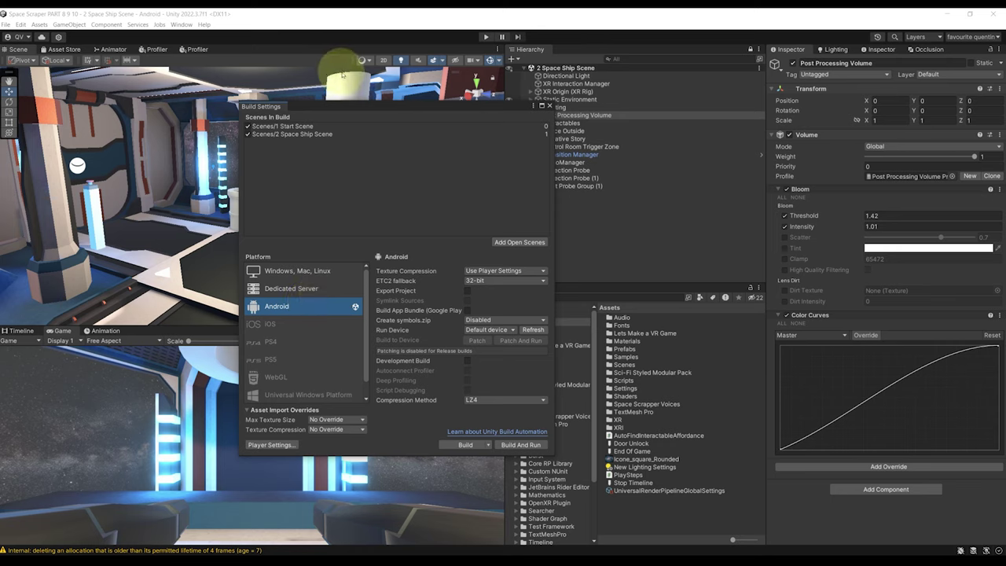
# Start an Android build and run, and create an Android Build folder inside the project's Builds folder
pyautogui.moveTo(336, 103); pyautogui.dragTo(610, 171)
pyautogui.moveTo(280, 80); pyautogui.dragTo(283, 151, button='right')
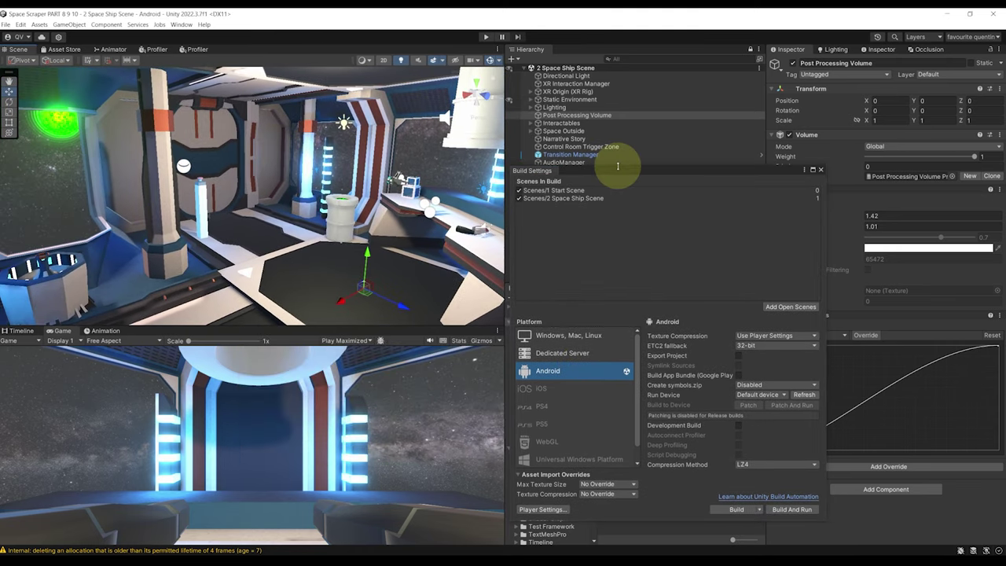
pyautogui.moveTo(616, 178); pyautogui.dragTo(260, 118)
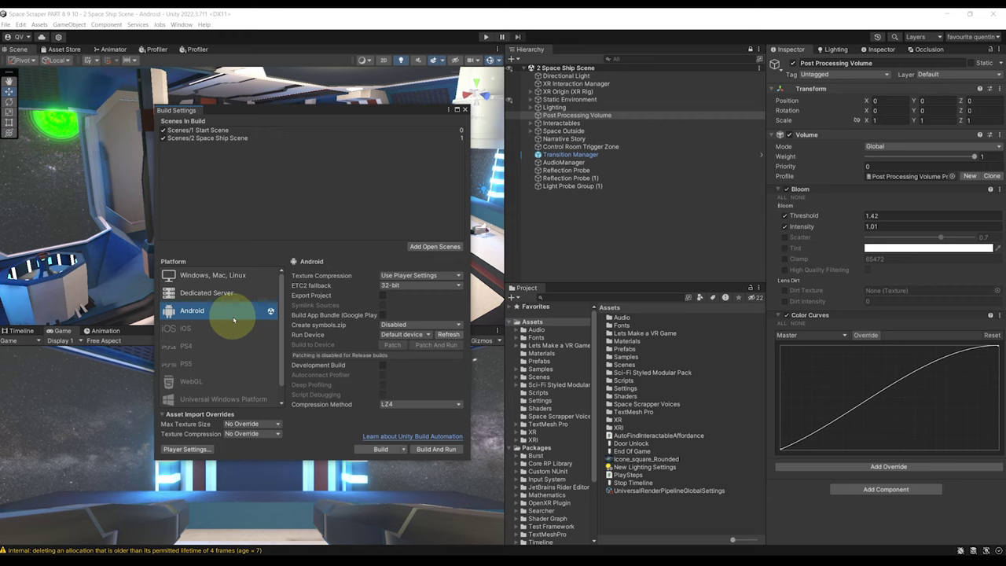
pyautogui.click(428, 449)
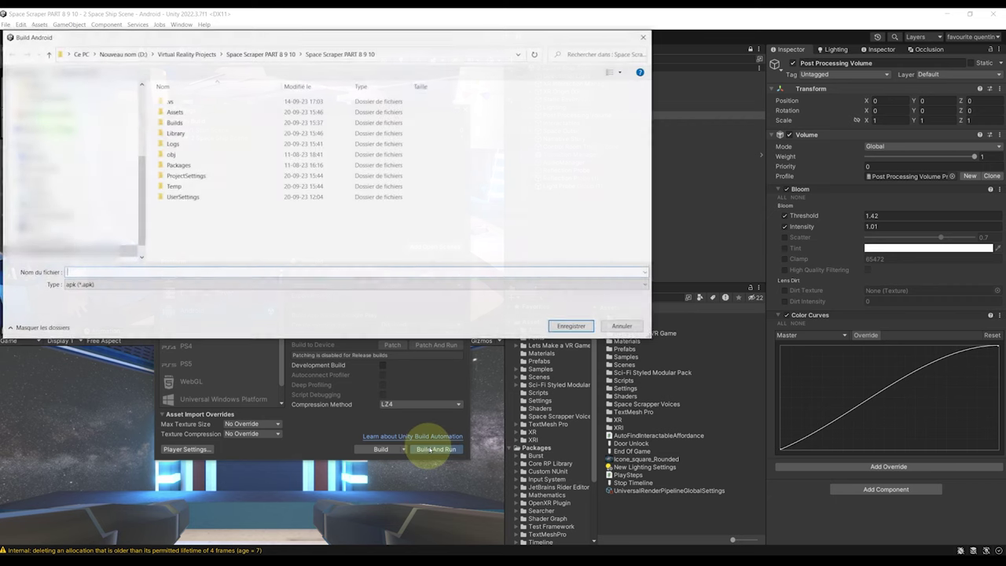
pyautogui.doubleClick(180, 123)
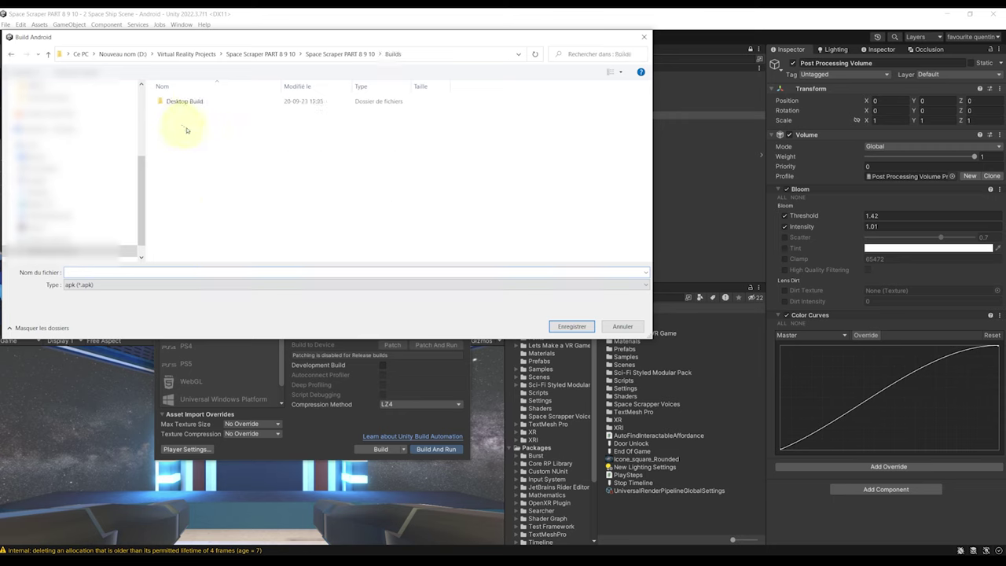
pyautogui.rightClick(167, 122)
pyautogui.moveTo(279, 271)
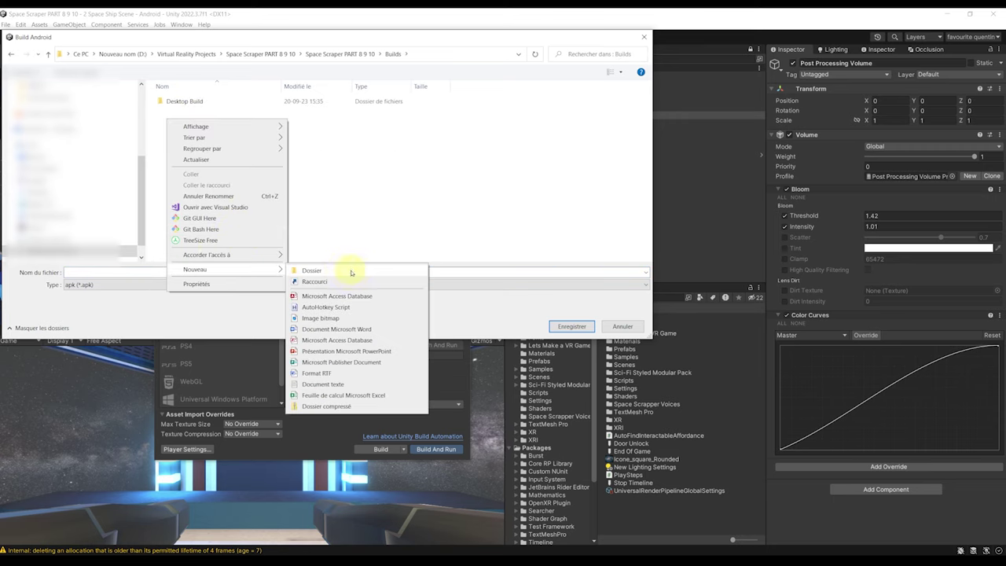
pyautogui.click(350, 269)
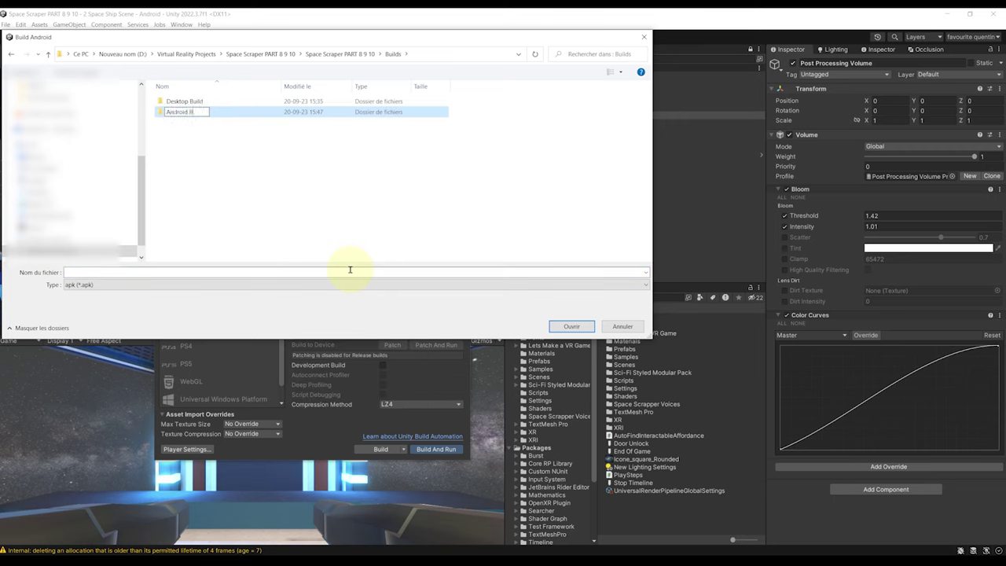
pyautogui.write('Android Build')
pyautogui.press('Return')
# Save the Android build as space scraper in the Android Build folder and run it
pyautogui.doubleClick(213, 101)
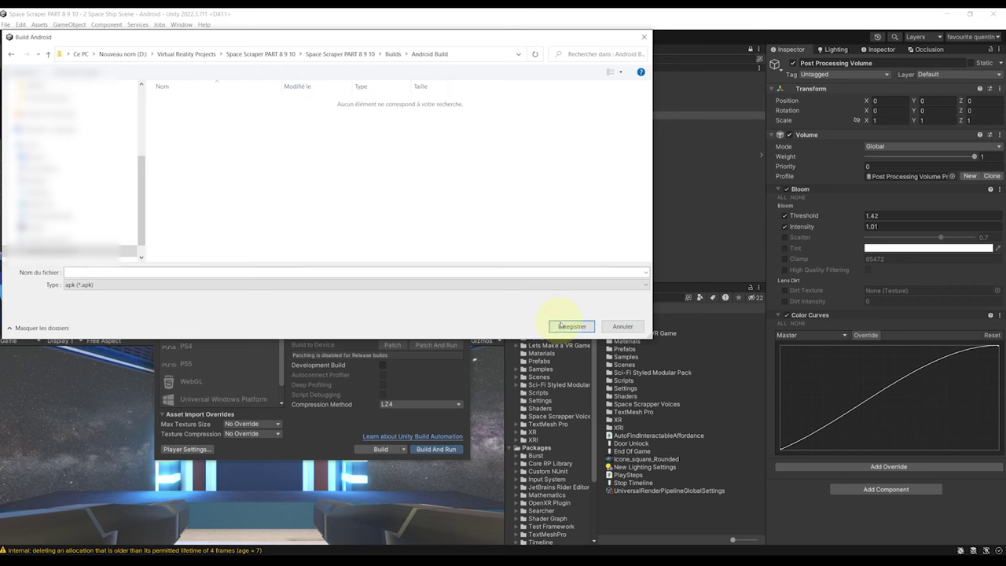
pyautogui.click(342, 271)
pyautogui.write('space scra')
pyautogui.press('Return')
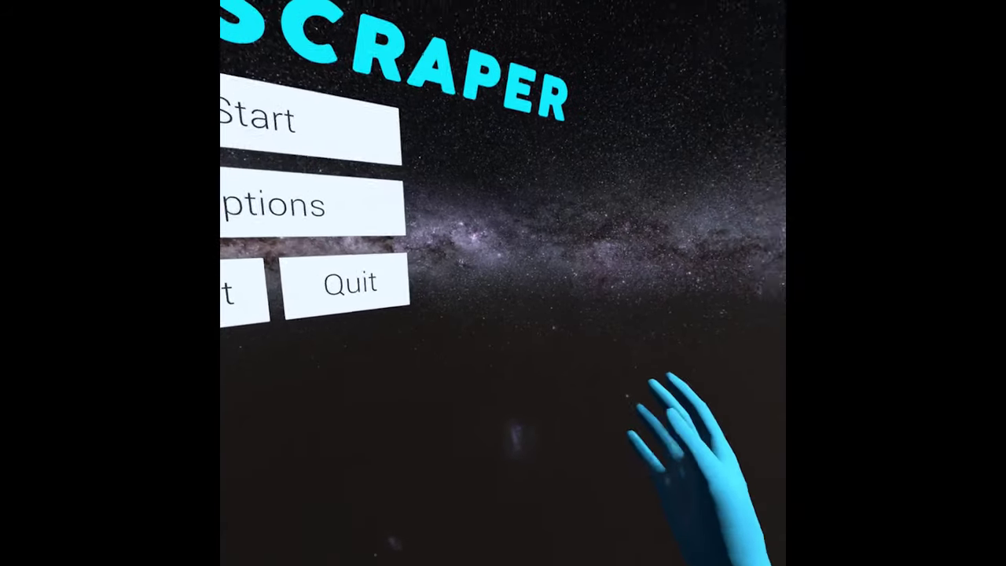
pyautogui.click(486, 300)
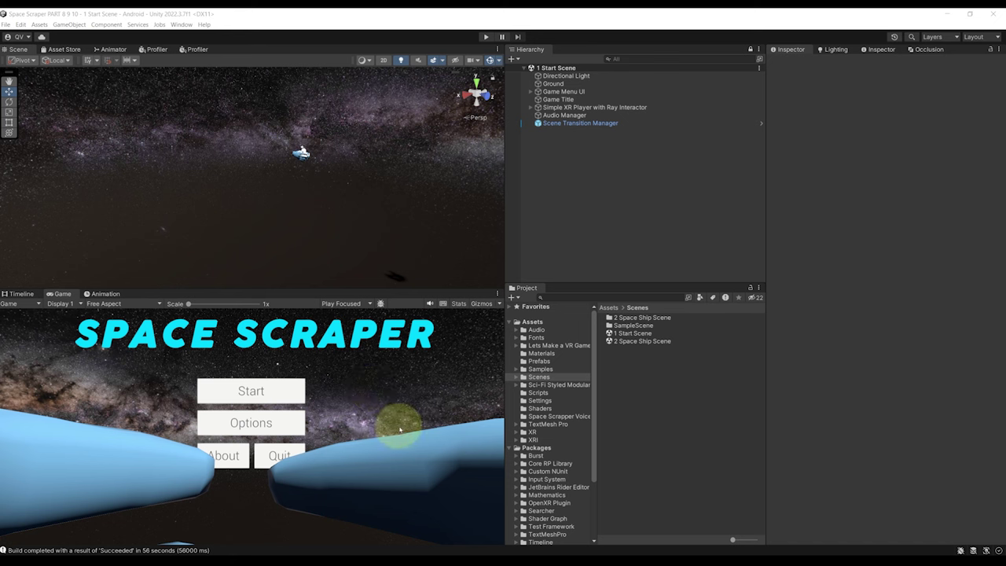
pyautogui.moveTo(336, 201); pyautogui.dragTo(355, 217, button='right')
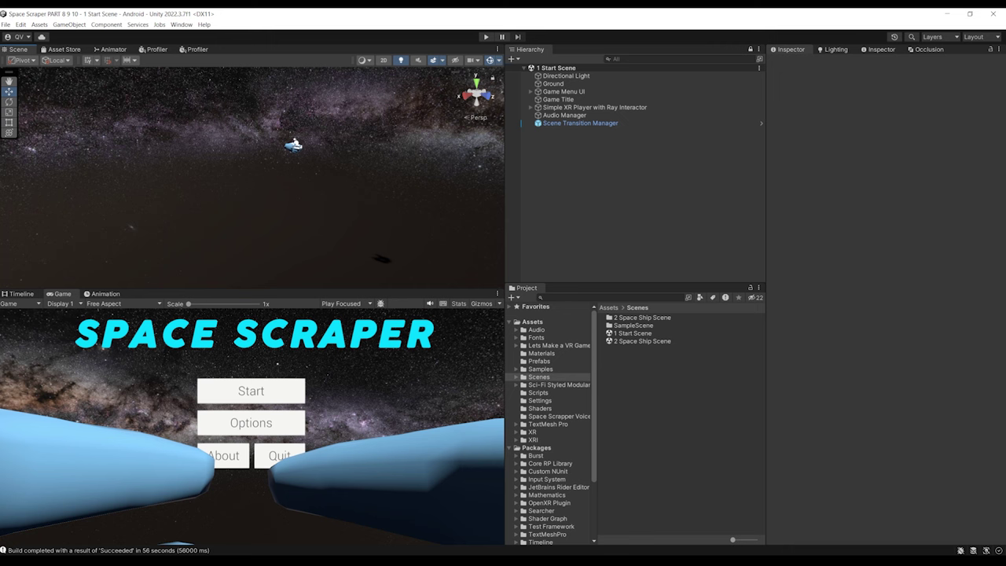
pyautogui.moveTo(323, 168); pyautogui.dragTo(356, 133, button='right')
pyautogui.press('w')
pyautogui.moveTo(380, 197); pyautogui.dragTo(359, 225, button='right')
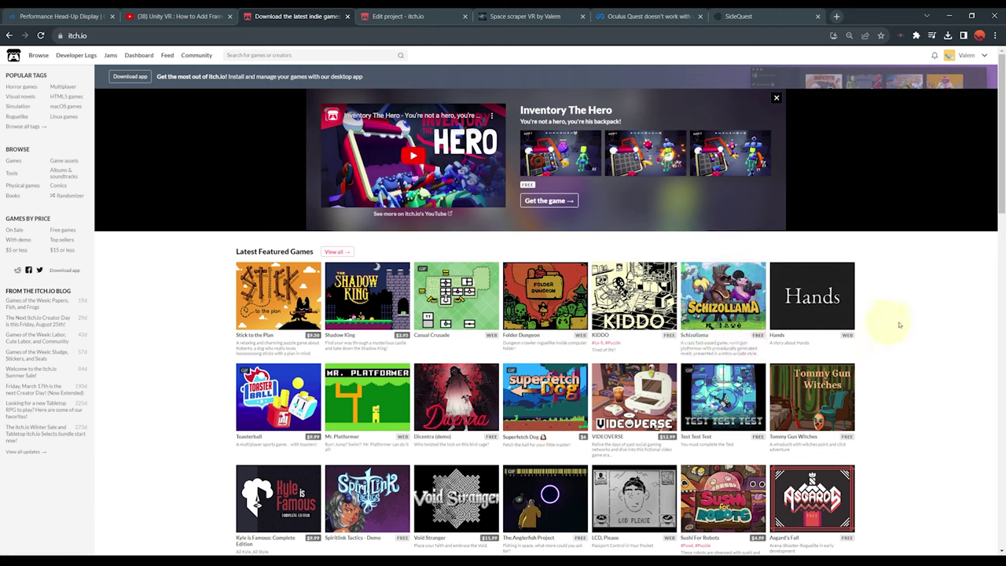
# Switch to itch.io and examine the Space scraper VR project's edit page, including its description, classification, pricing and screenshots
pyautogui.click(984, 56)
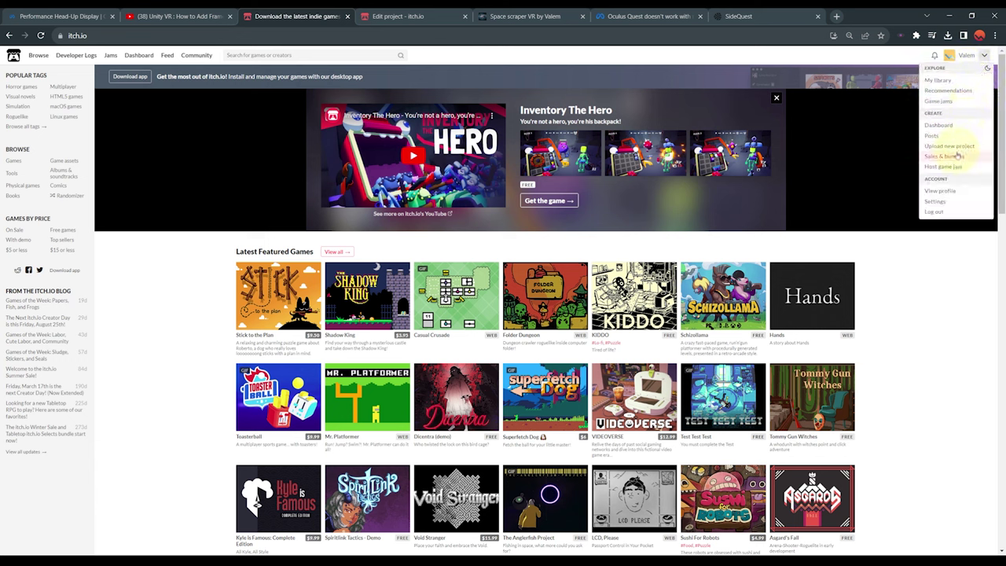
pyautogui.click(369, 17)
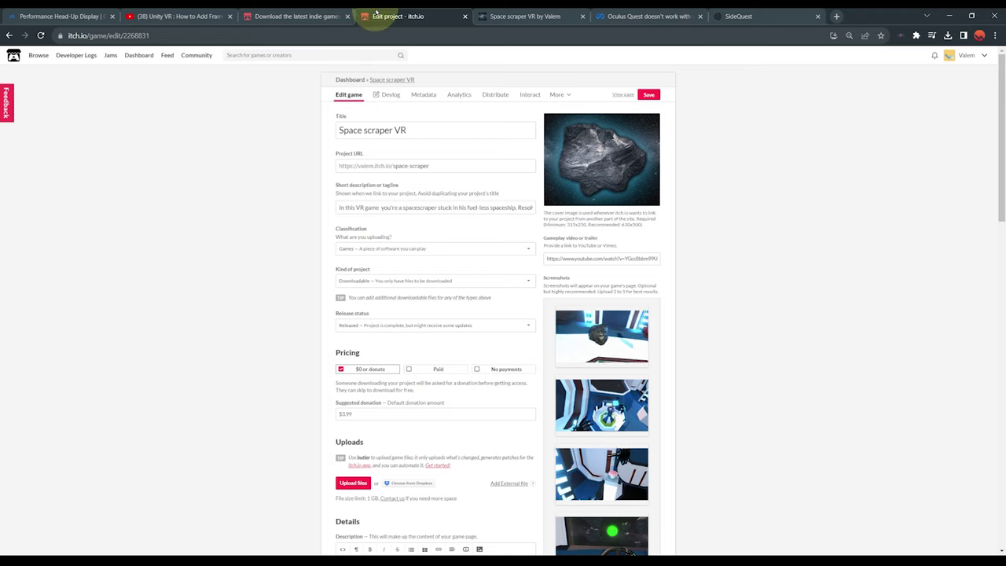
pyautogui.scroll(-1, 288, 349)
pyautogui.scroll(1, 487, 262)
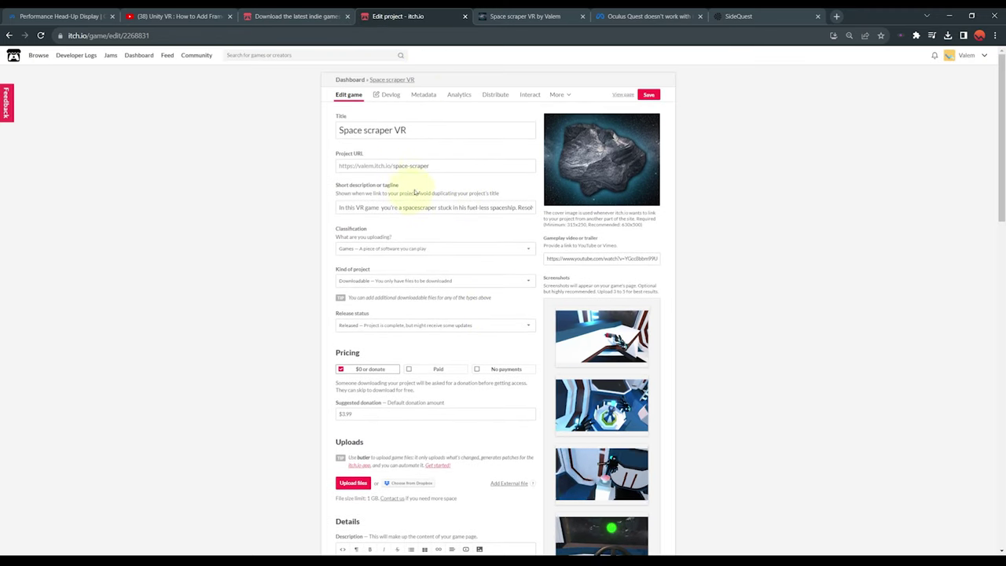
pyautogui.scroll(-1, 303, 225)
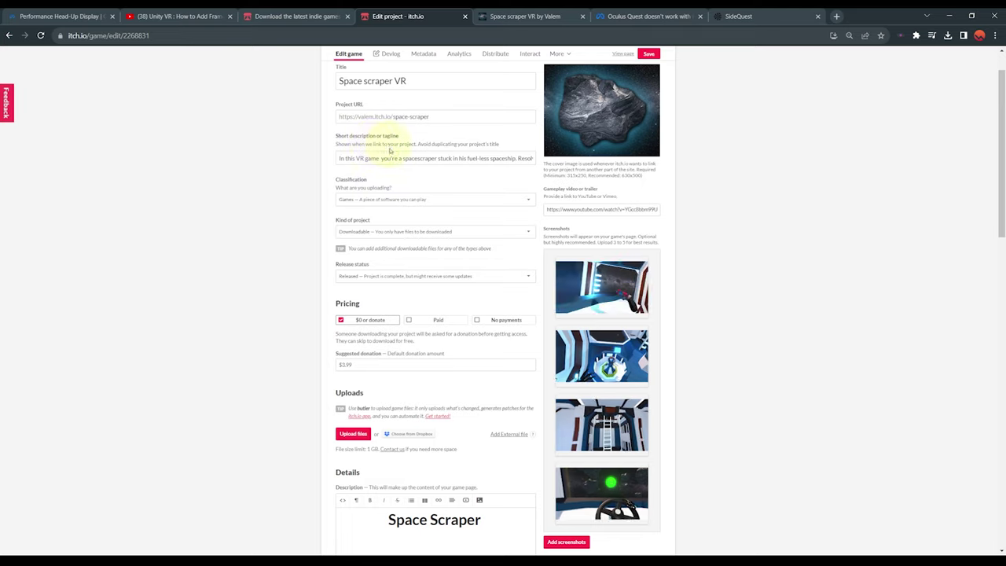
pyautogui.scroll(-1, 698, 233)
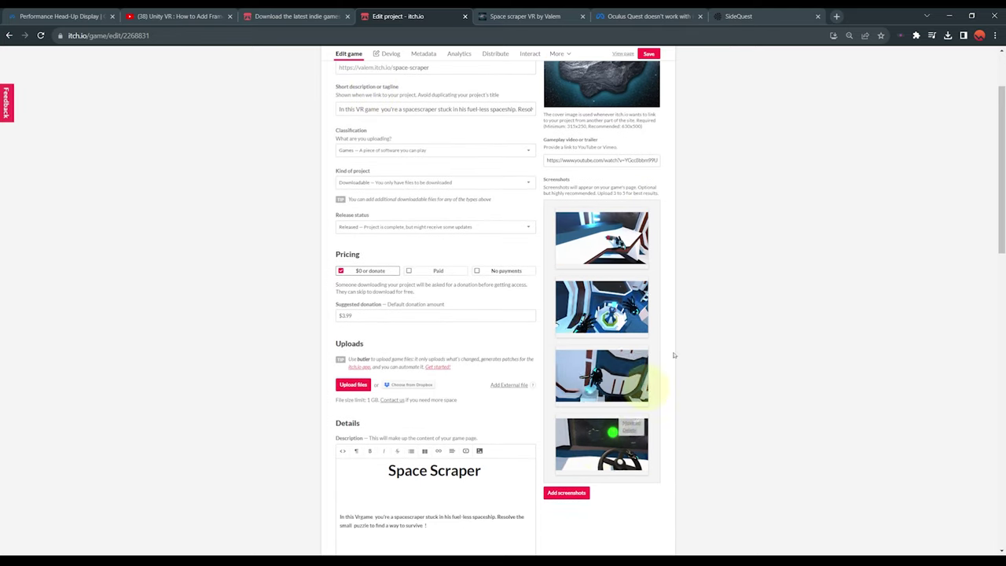
pyautogui.scroll(2, 691, 338)
# Upload Desktop Build.zip from the Builds folder to the itch.io project's uploads
pyautogui.scroll(-5, 763, 377)
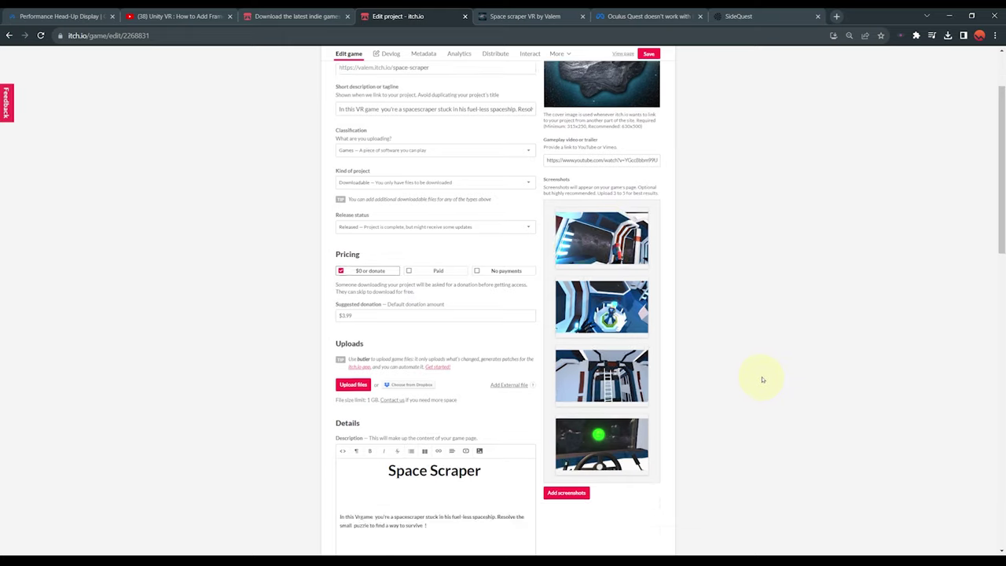
pyautogui.click(343, 243)
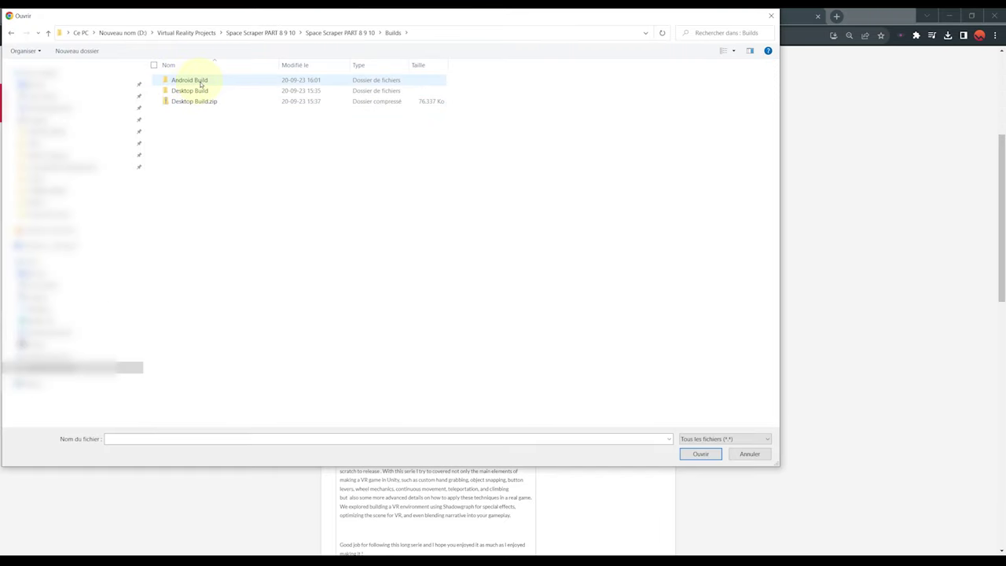
pyautogui.click(197, 101)
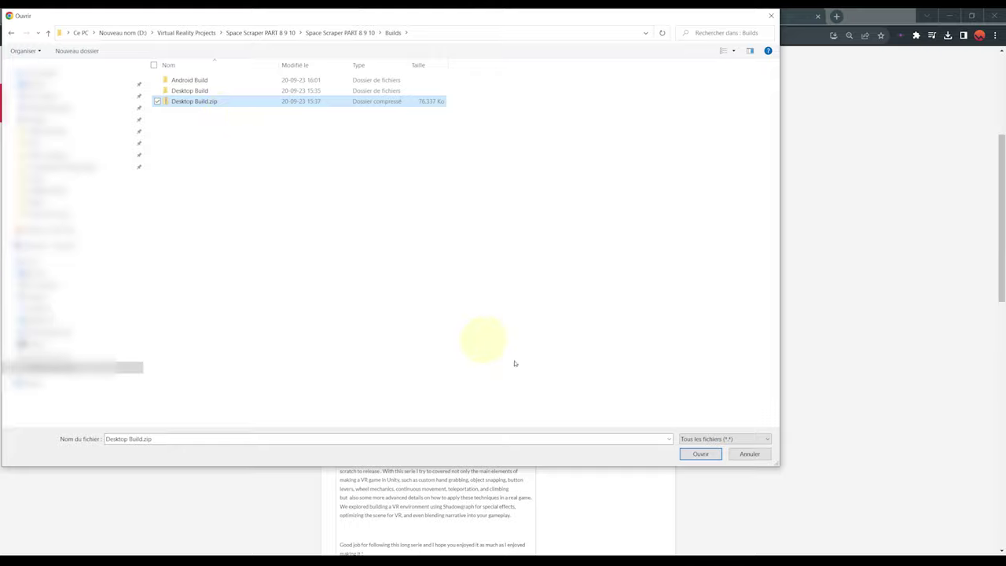
pyautogui.click(696, 454)
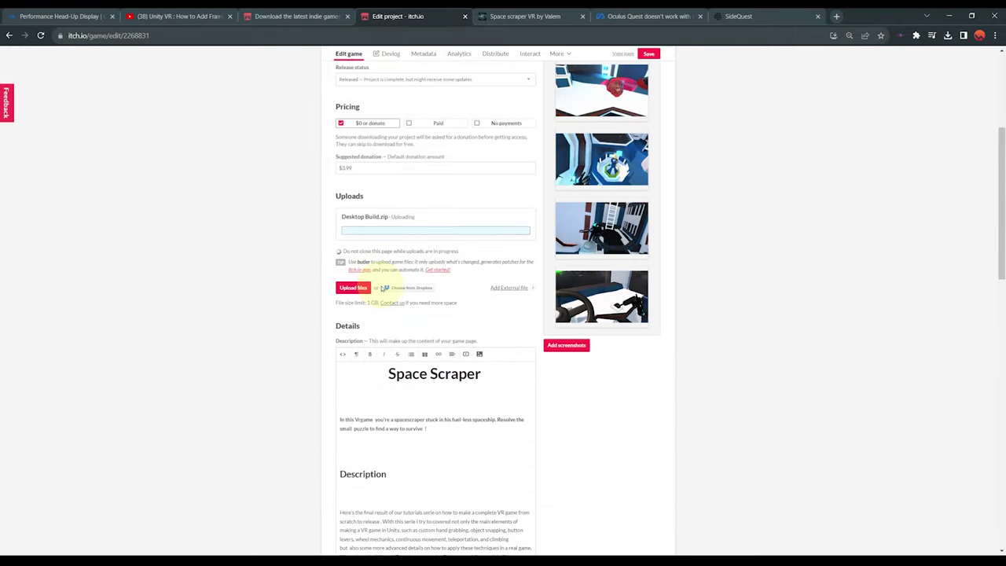
# Upload space scraper.apk from the Android Build folder and mark it as an Android executable
pyautogui.click(361, 288)
pyautogui.doubleClick(195, 80)
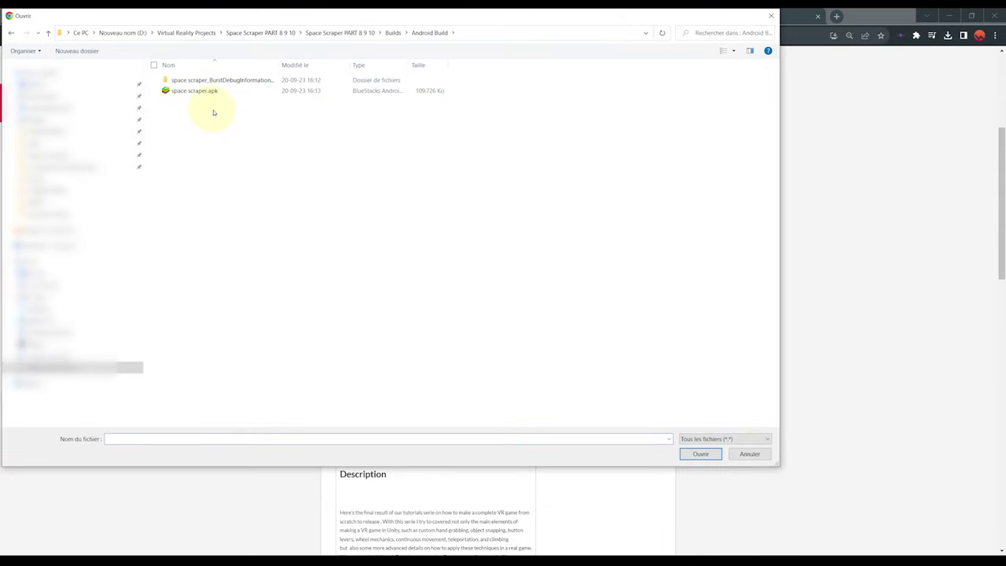
pyautogui.click(391, 33)
pyautogui.click(701, 455)
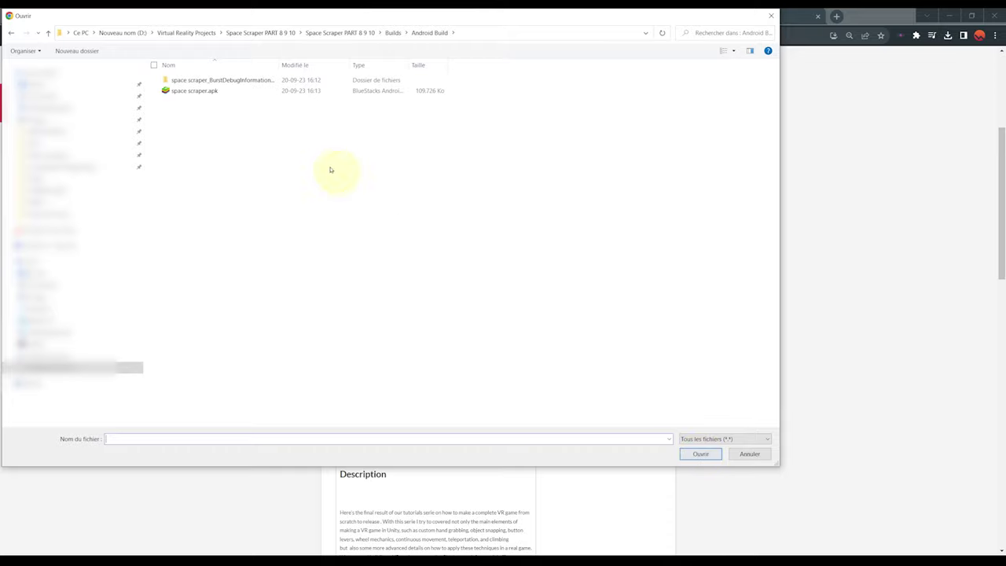
pyautogui.doubleClick(202, 94)
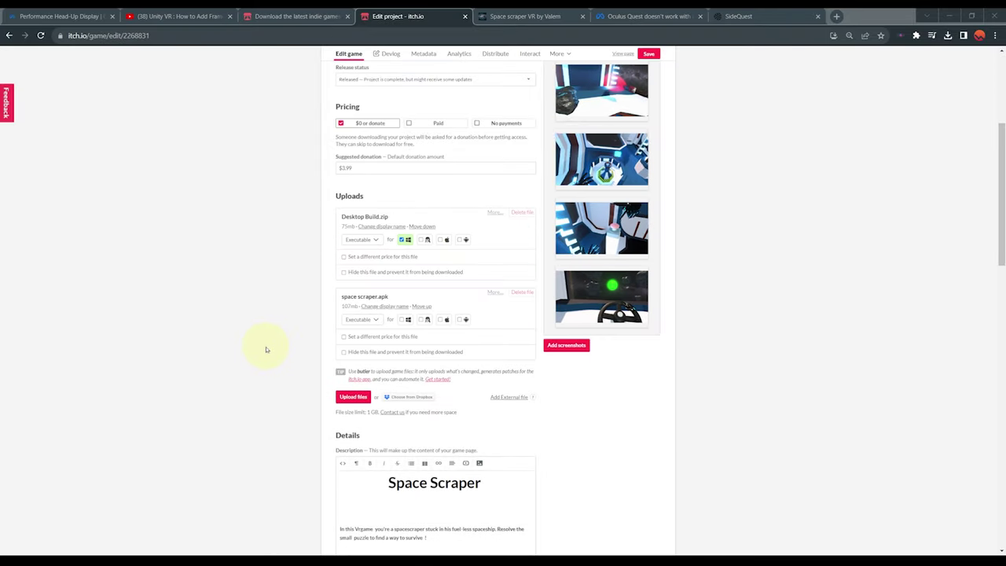
pyautogui.click(462, 319)
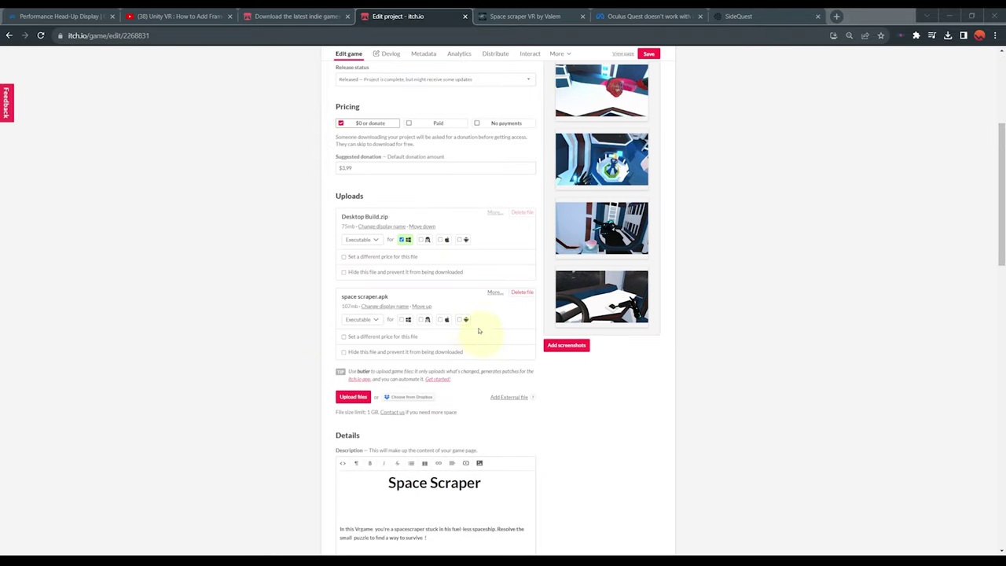
# View the project's public page and examine its supported platforms, download option, description and media
pyautogui.scroll(-20, 295, 405)
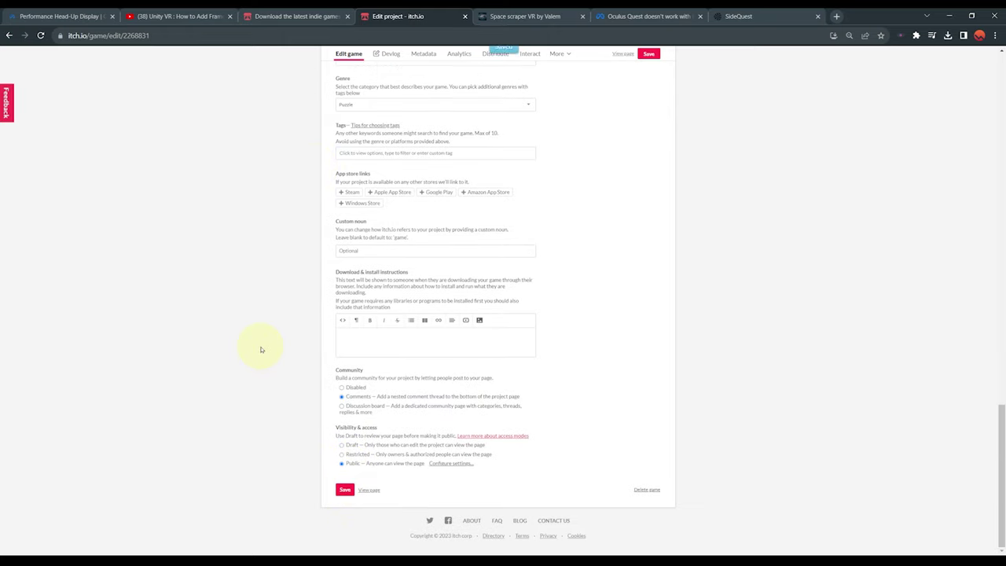
pyautogui.click(368, 490)
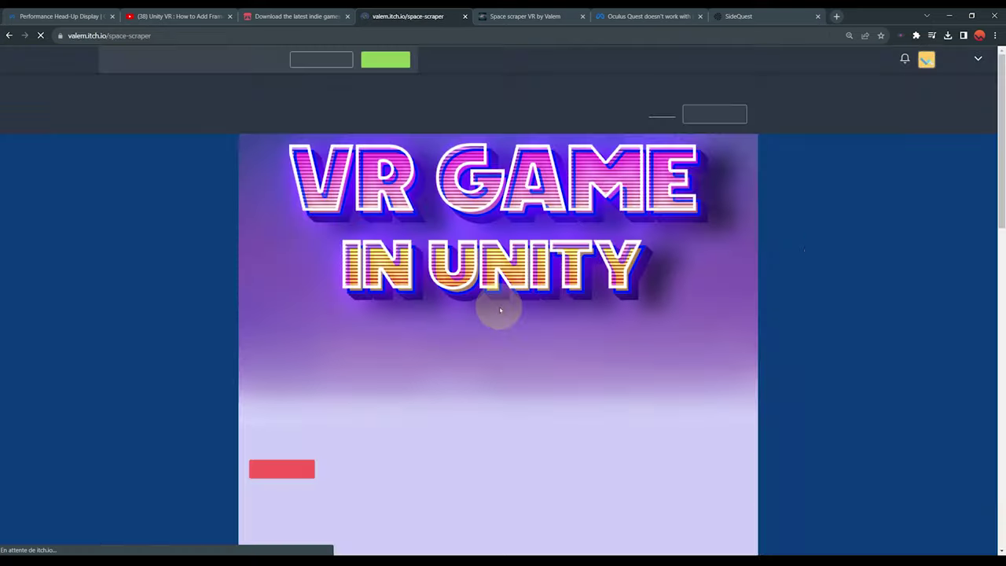
pyautogui.click(665, 111)
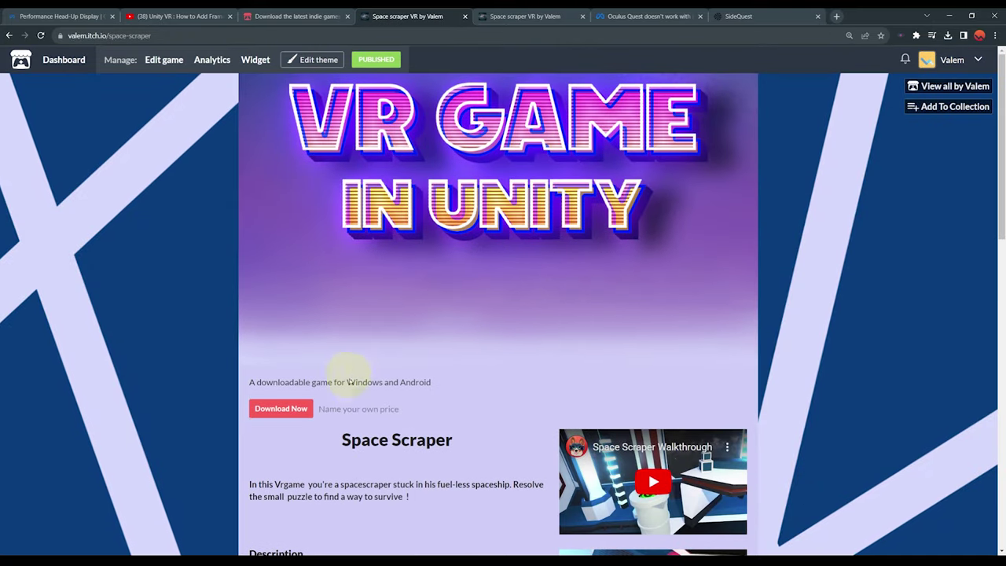
pyautogui.scroll(-3, 520, 254)
pyautogui.scroll(3, 356, 357)
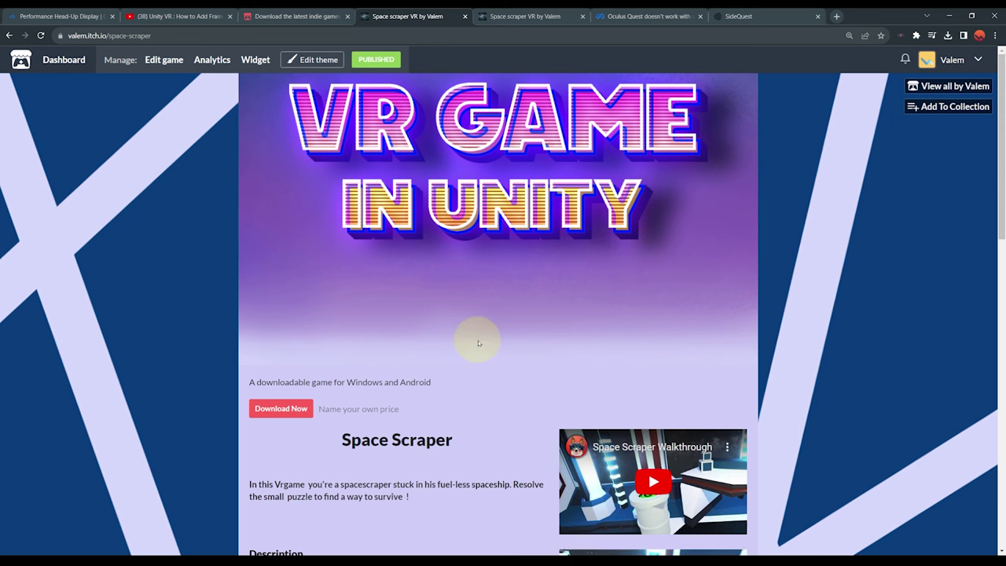
pyautogui.scroll(-1, 448, 338)
pyautogui.scroll(-1, 487, 286)
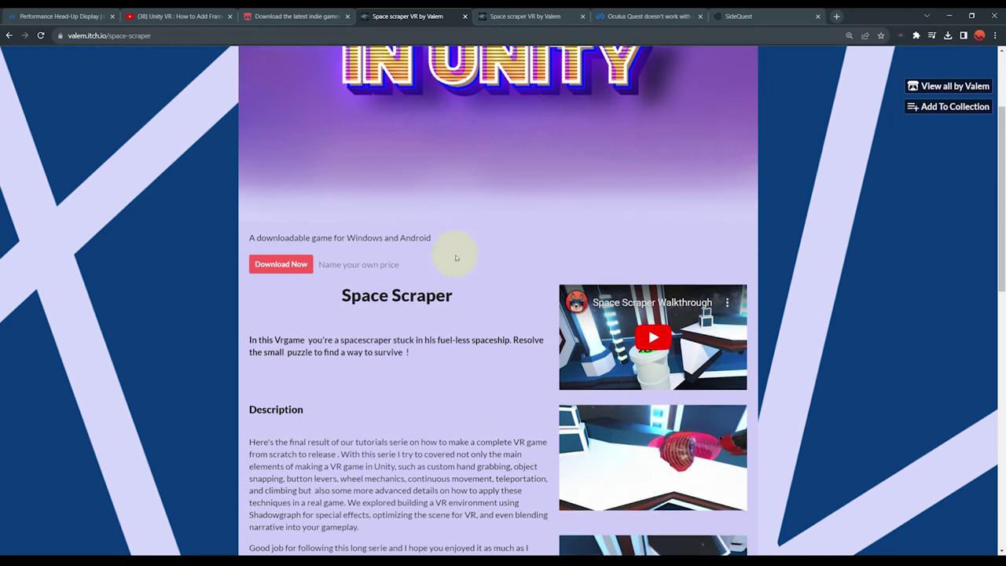
pyautogui.scroll(1, 456, 253)
pyautogui.scroll(1, 494, 365)
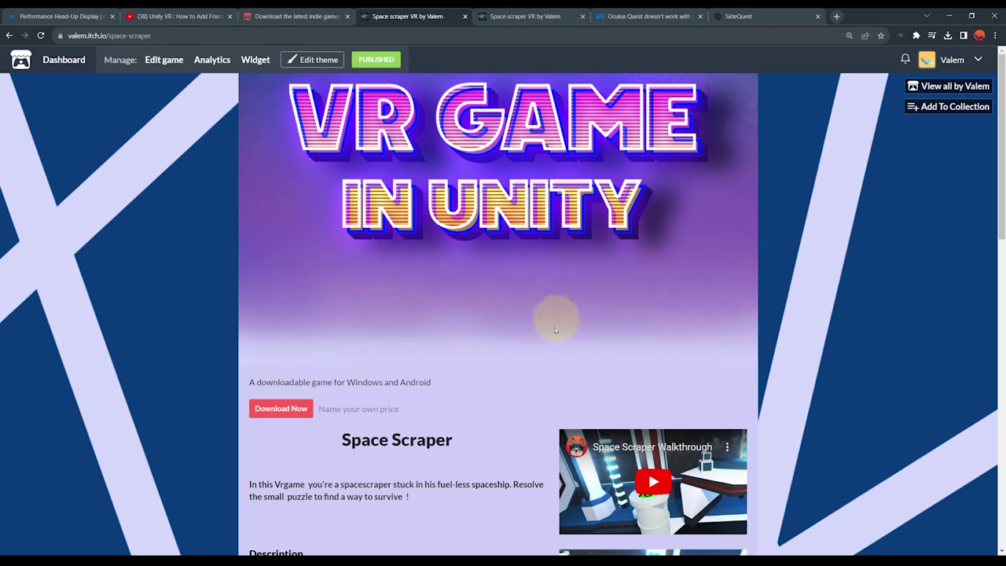
pyautogui.scroll(-2, 526, 243)
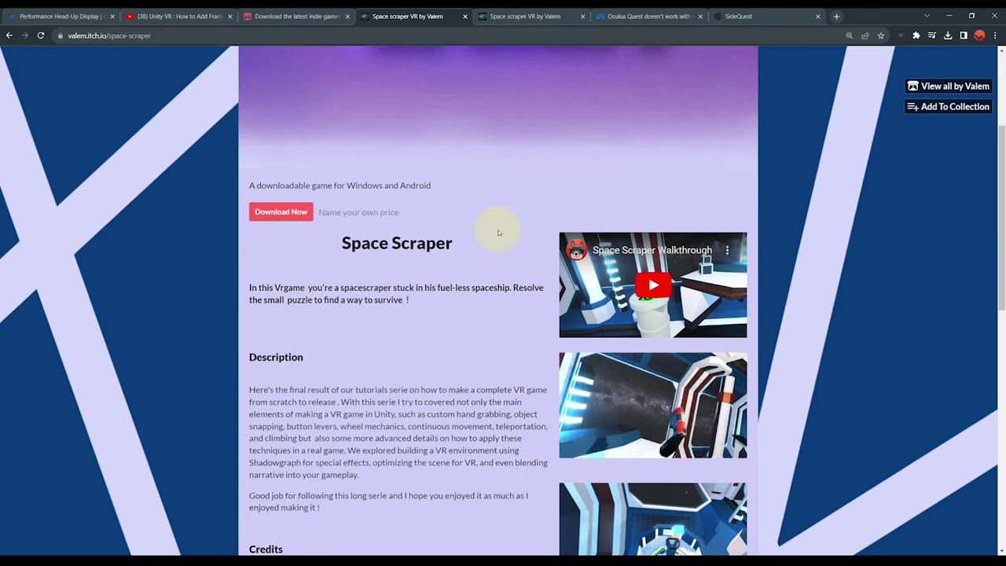
pyautogui.scroll(2, 485, 237)
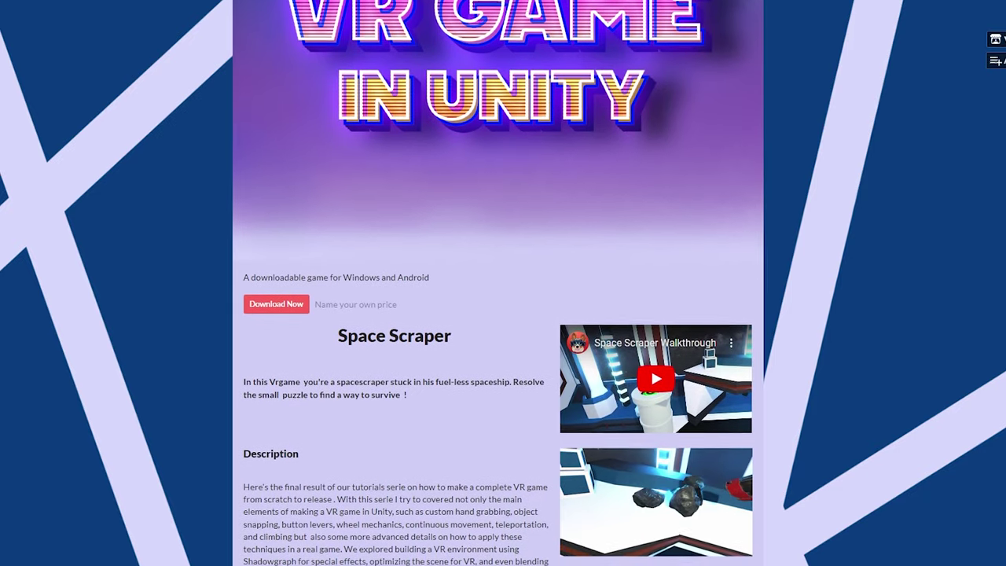
pyautogui.scroll(-1, 497, 282)
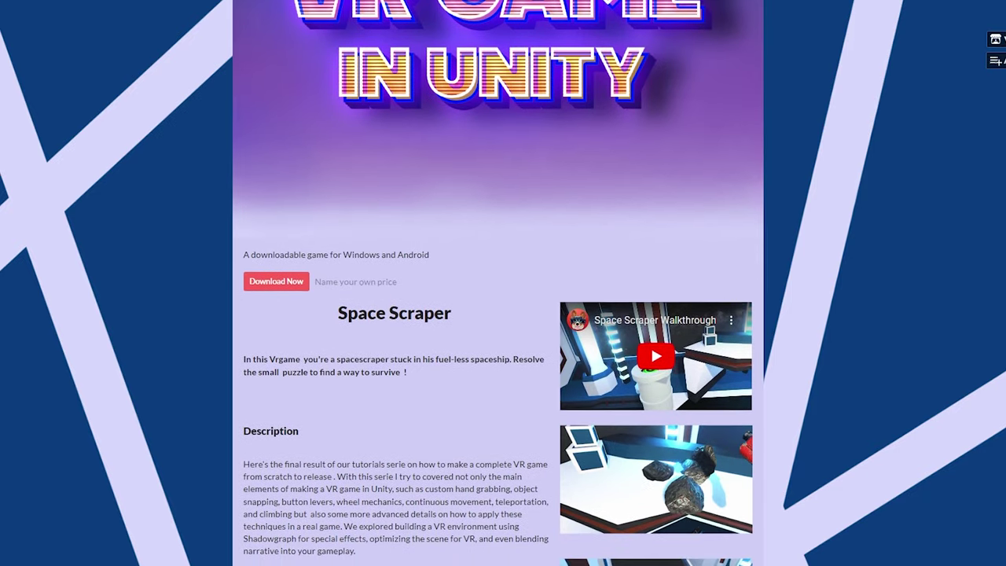
pyautogui.scroll(-1, 497, 283)
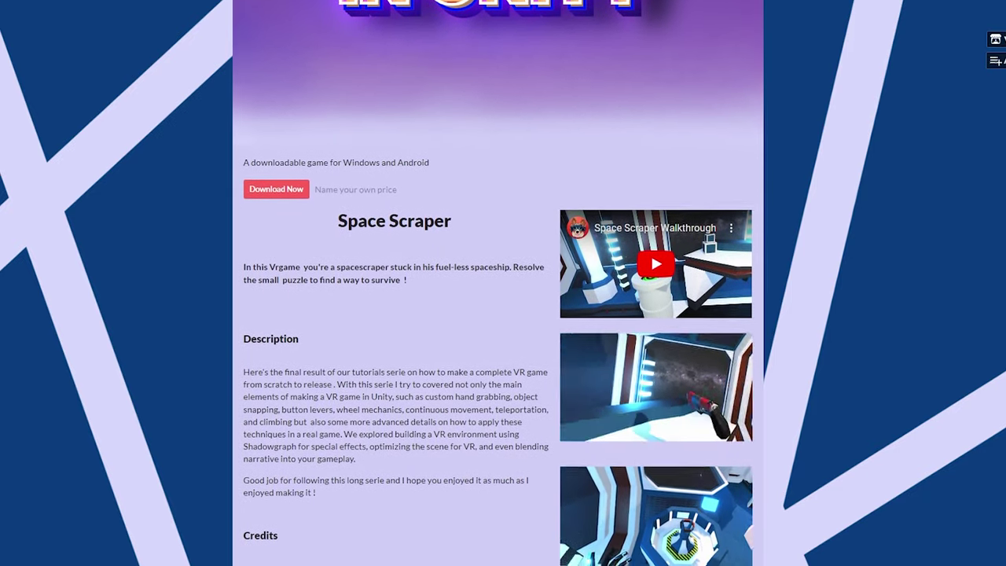